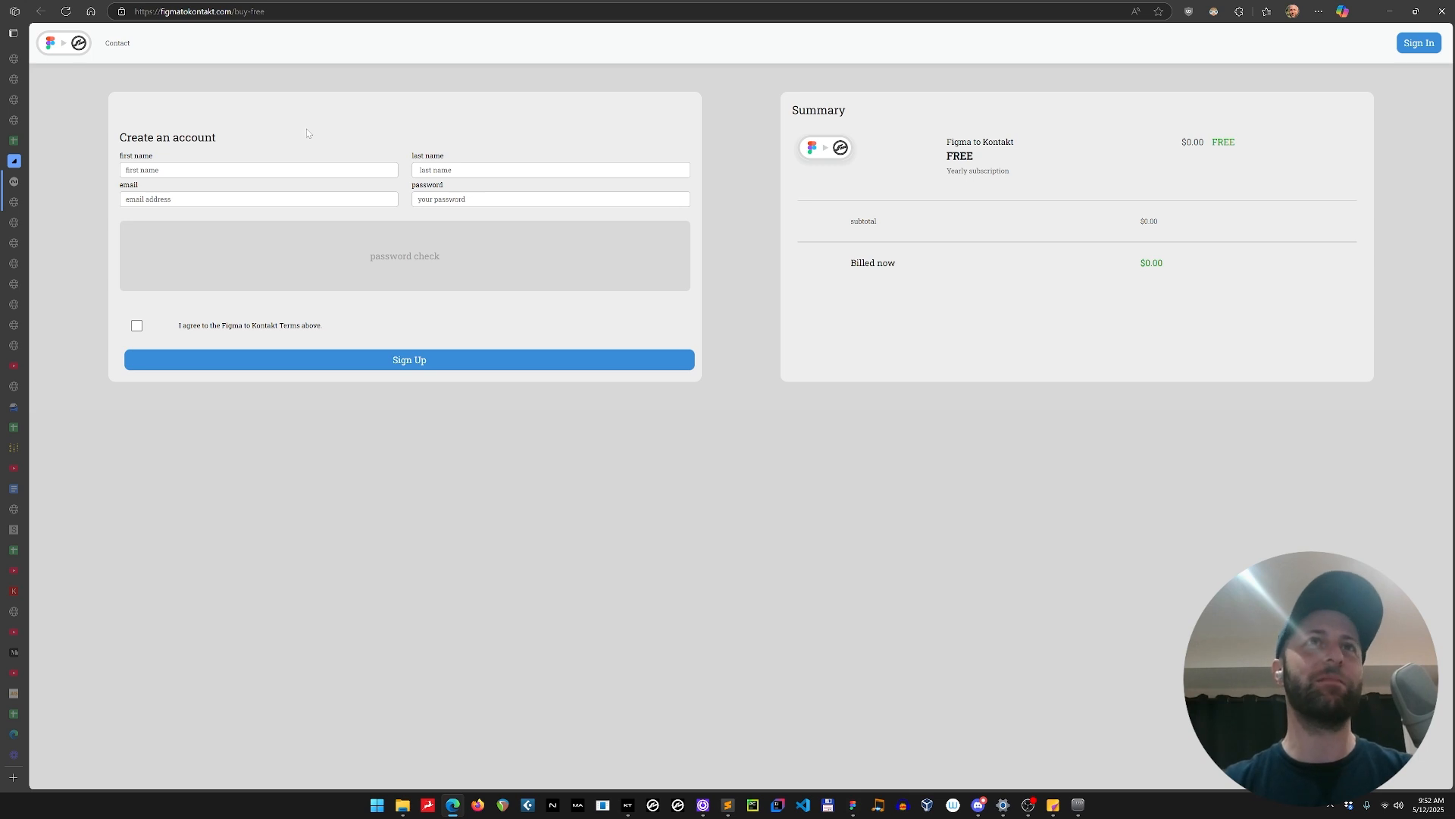
left_click(198, 170)
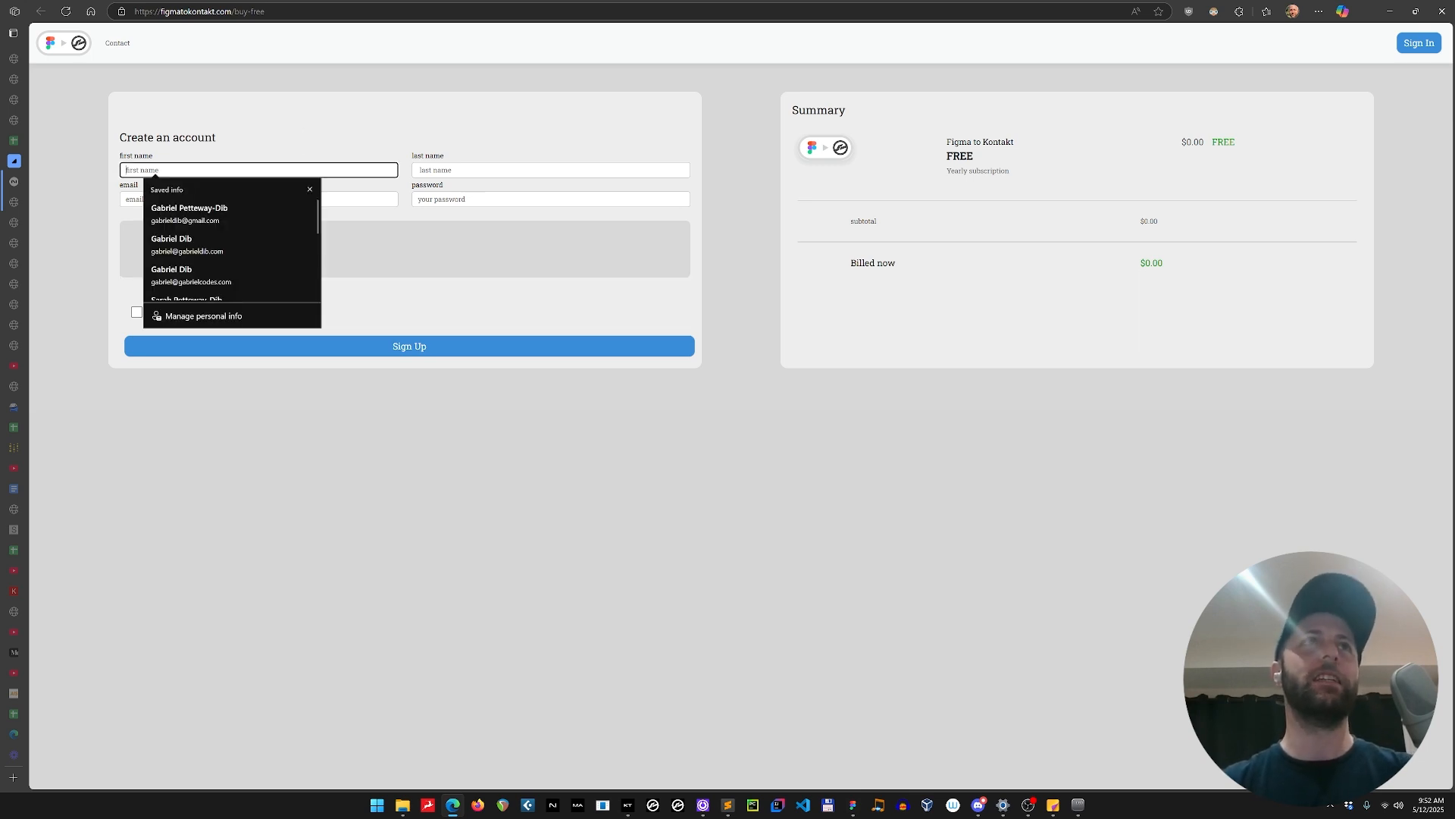
left_click(485, 171)
left_click(421, 432)
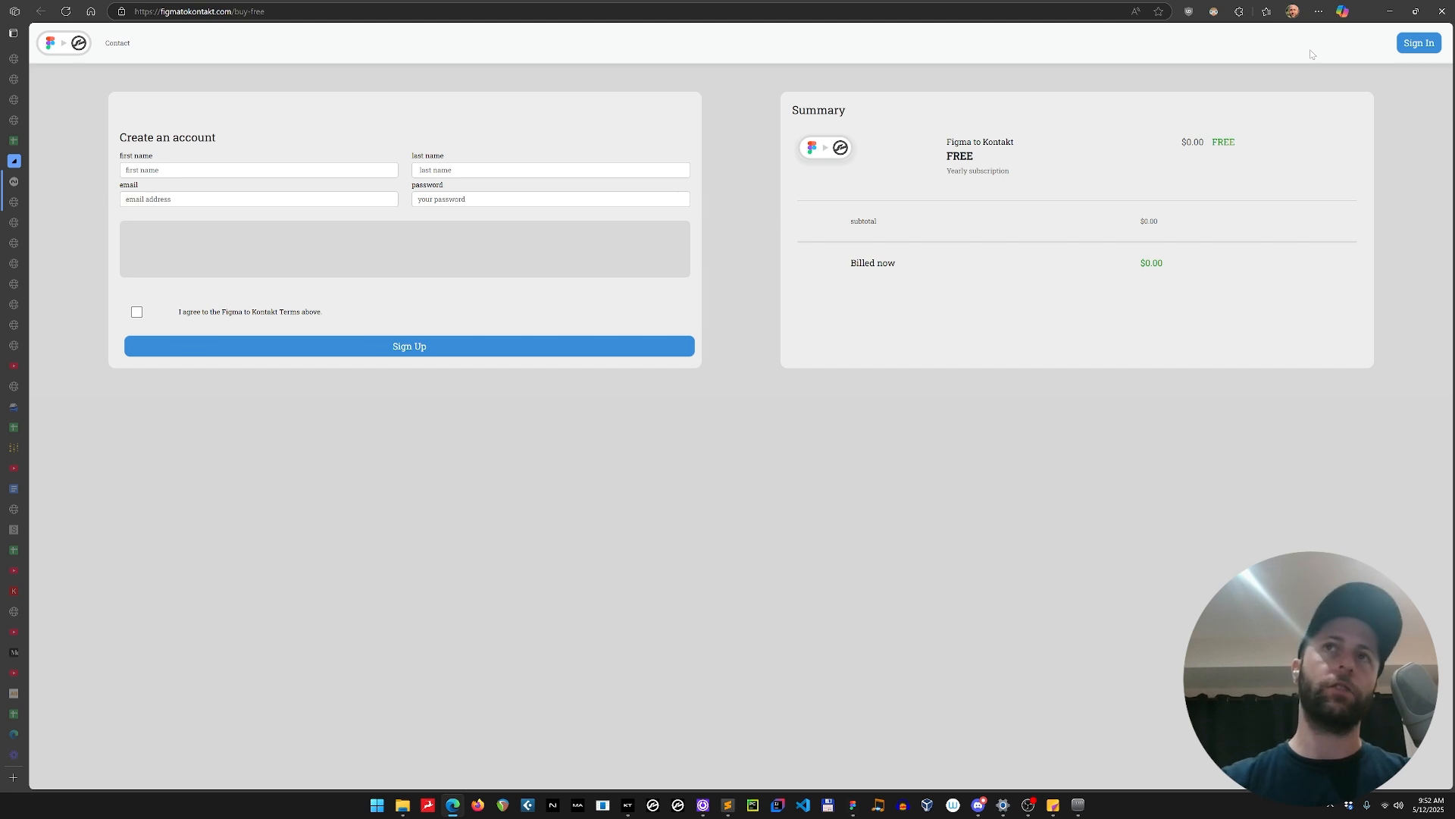
Switch to Figma and log in to the Figma to Kontakt plugin with the account e-mail and password.
key("alt+Tab")
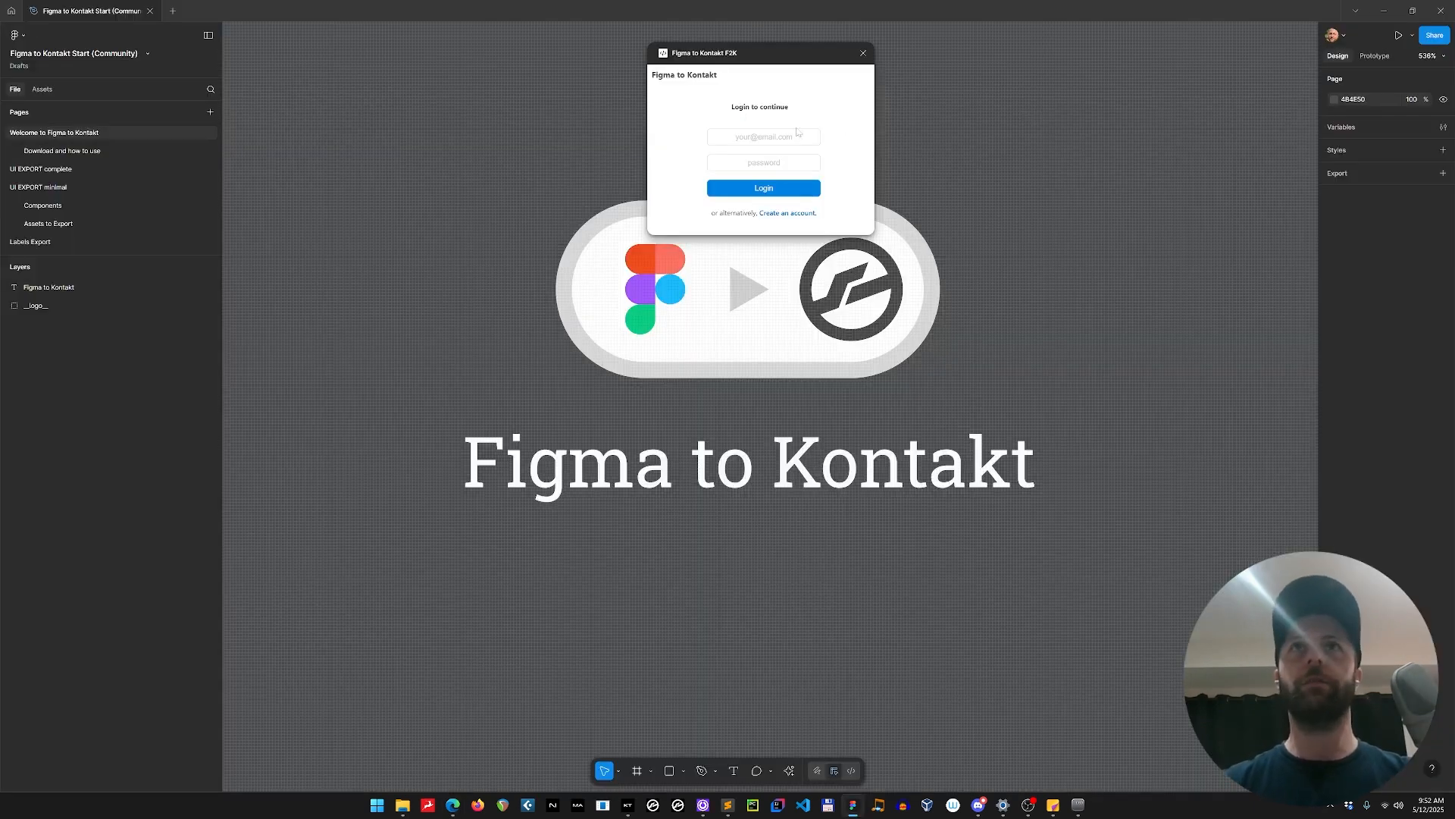
left_click(764, 137)
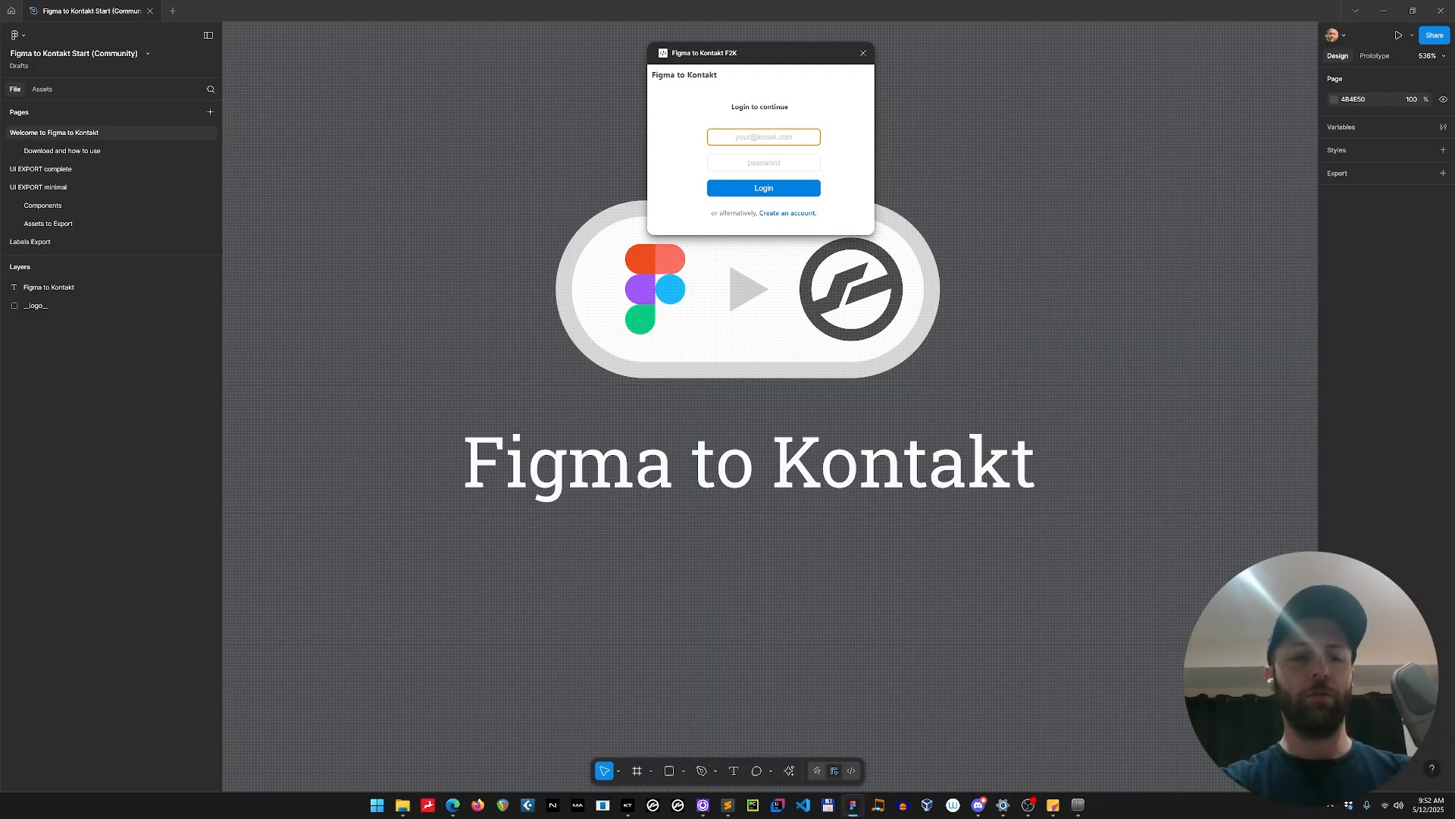
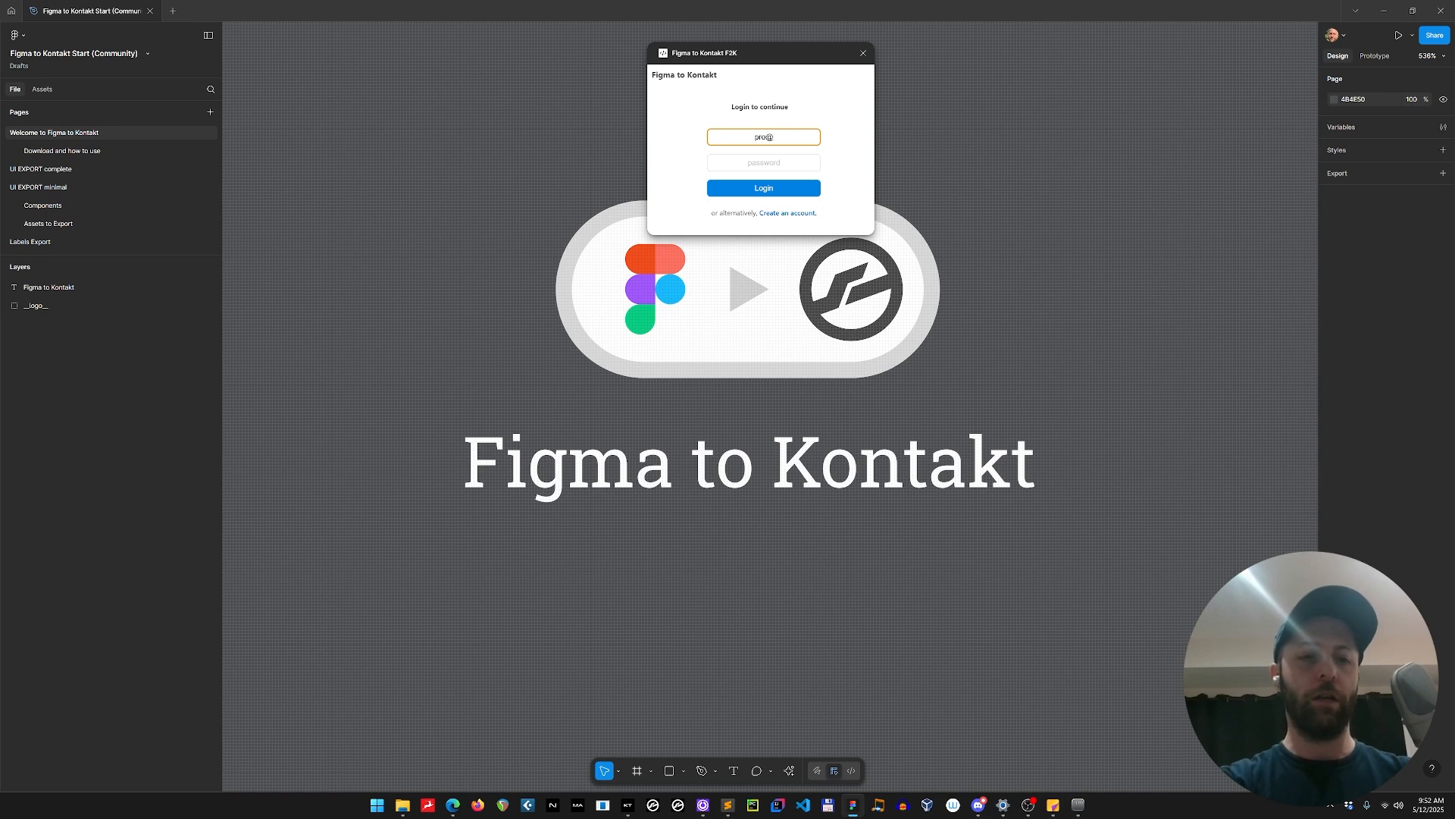
key("Tab")
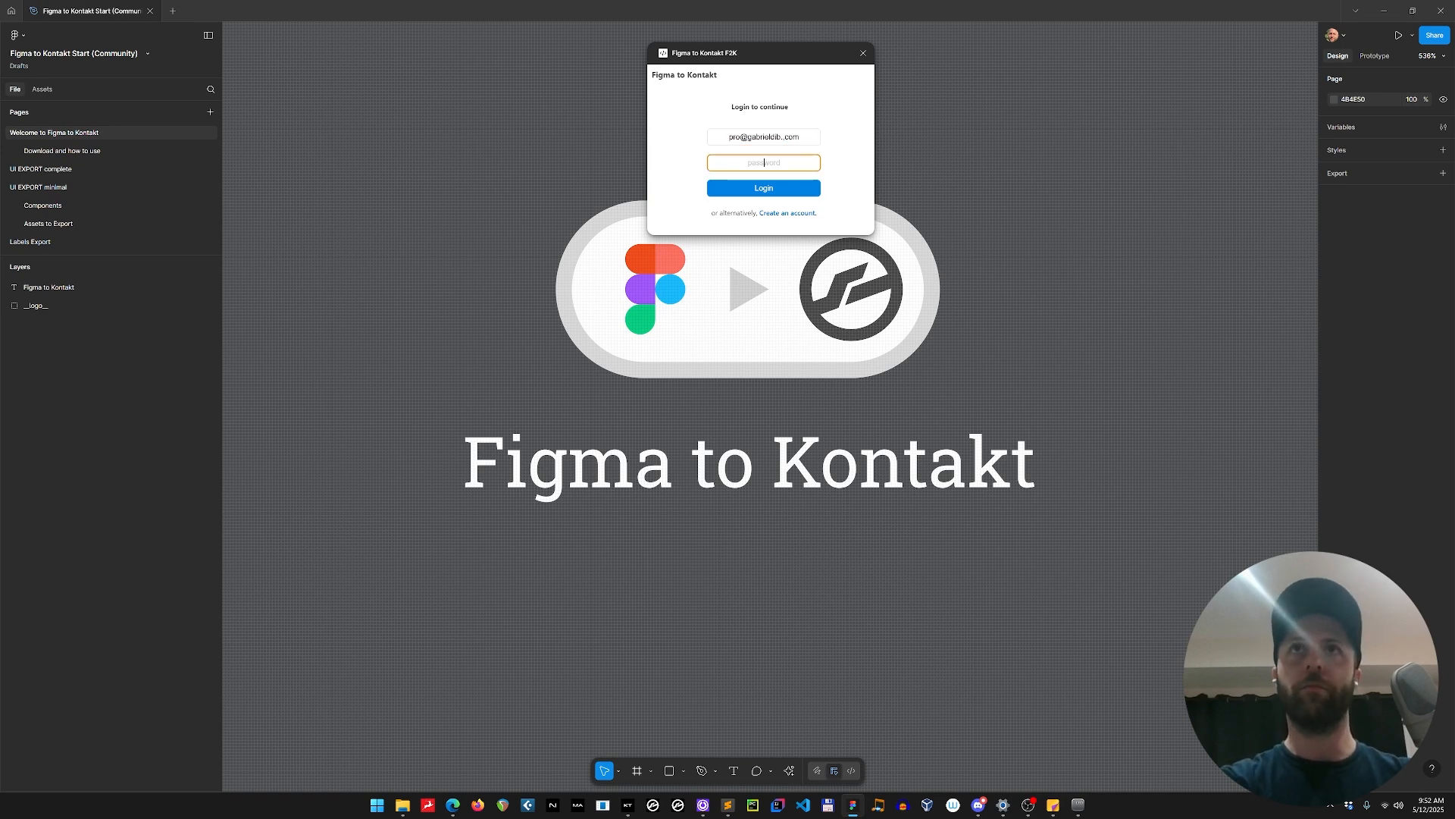
type("***")
left_click(777, 193)
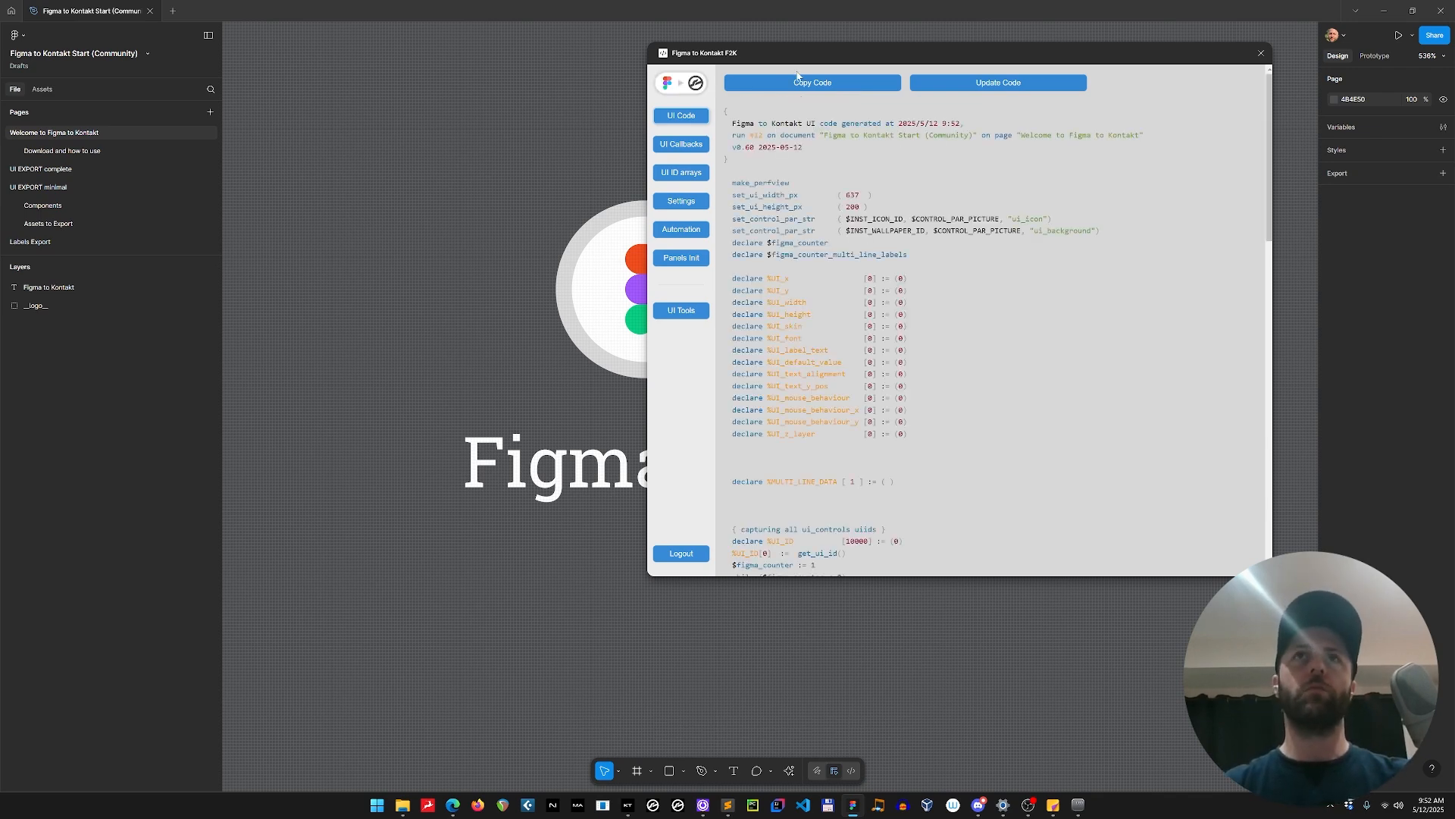
Skim the generated UI code and reposition the plugin window so that part of the canvas stays free.
left_click_drag(824, 55, 596, 85)
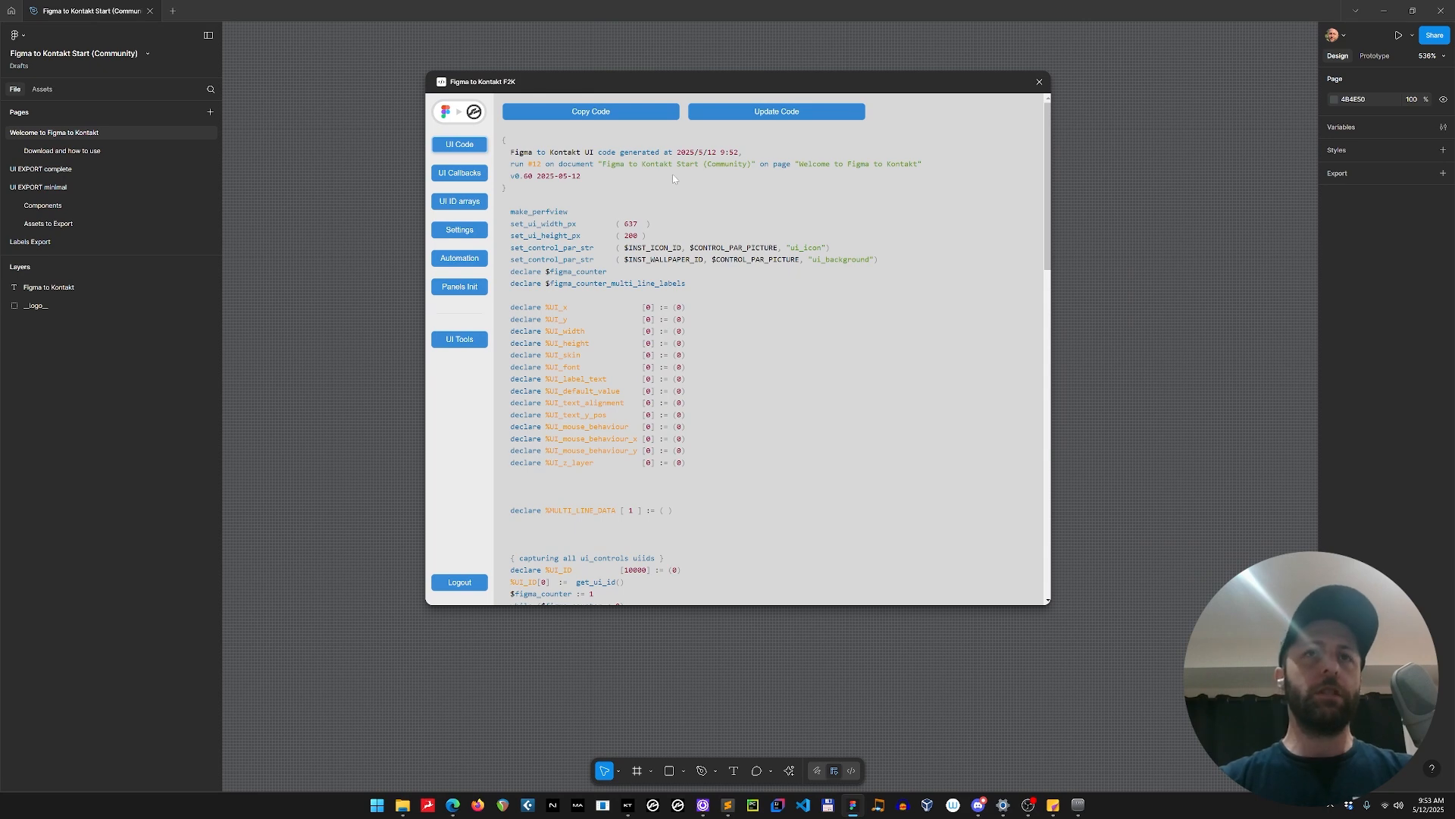
scroll(722, 234, "down", 15)
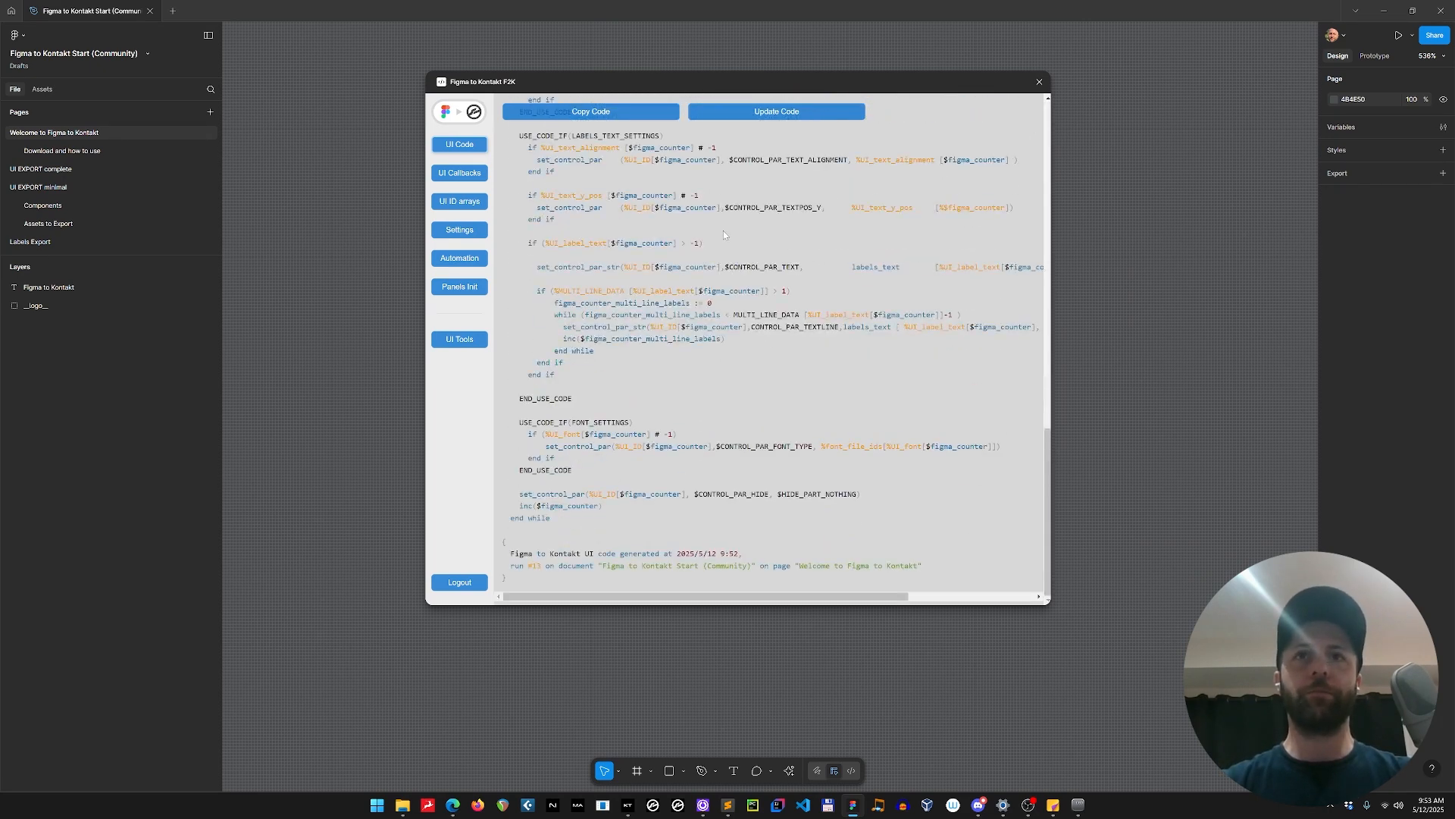
scroll(723, 230, "up", 15)
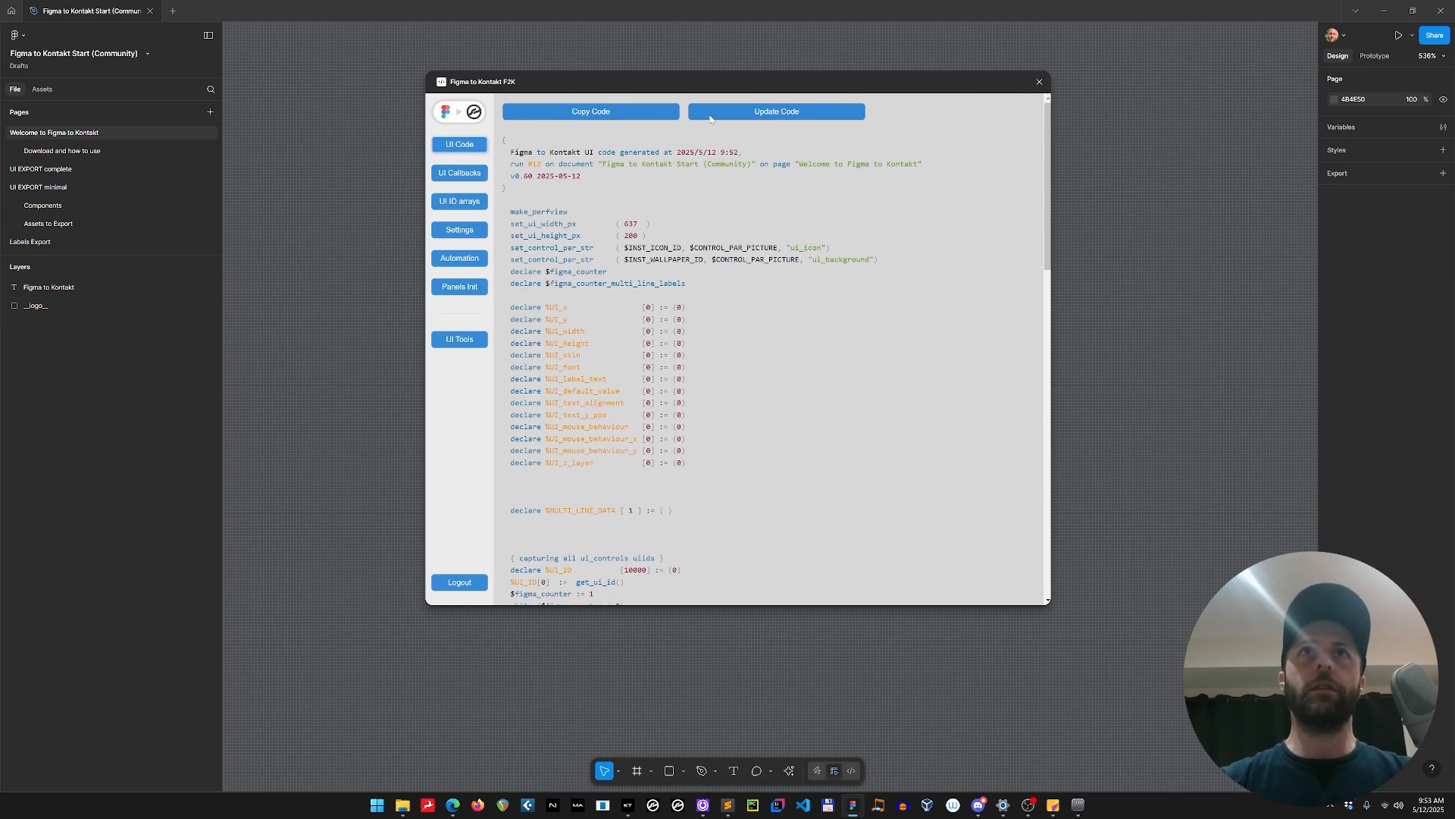
left_click_drag(703, 80, 933, 64)
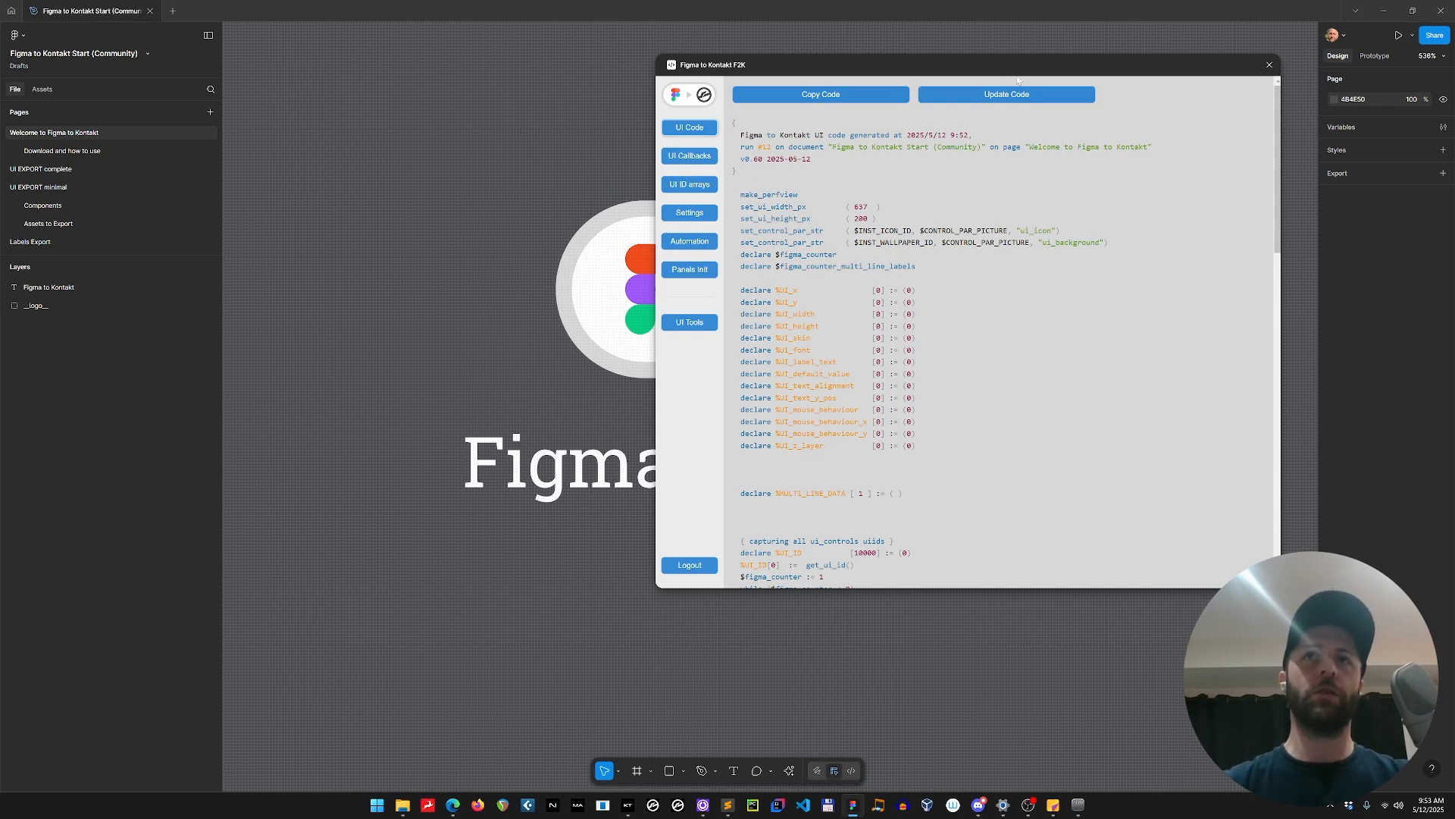
left_click_drag(957, 68, 969, 59)
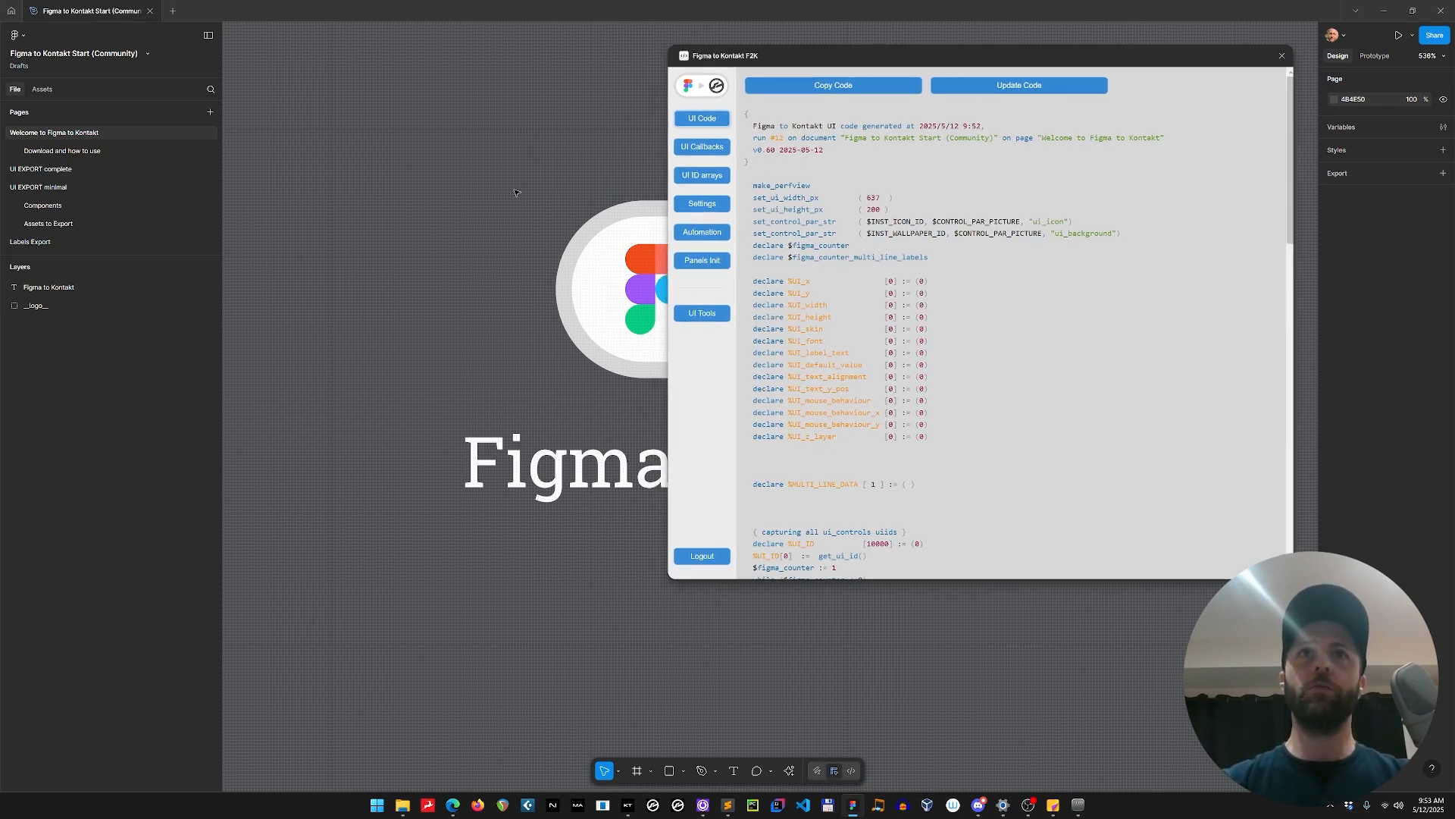
Look through the Download and how to use, UI EXPORT minimal and Components pages, returning to the Welcome to Figma to Kontakt page.
left_click(56, 150)
left_click(53, 188)
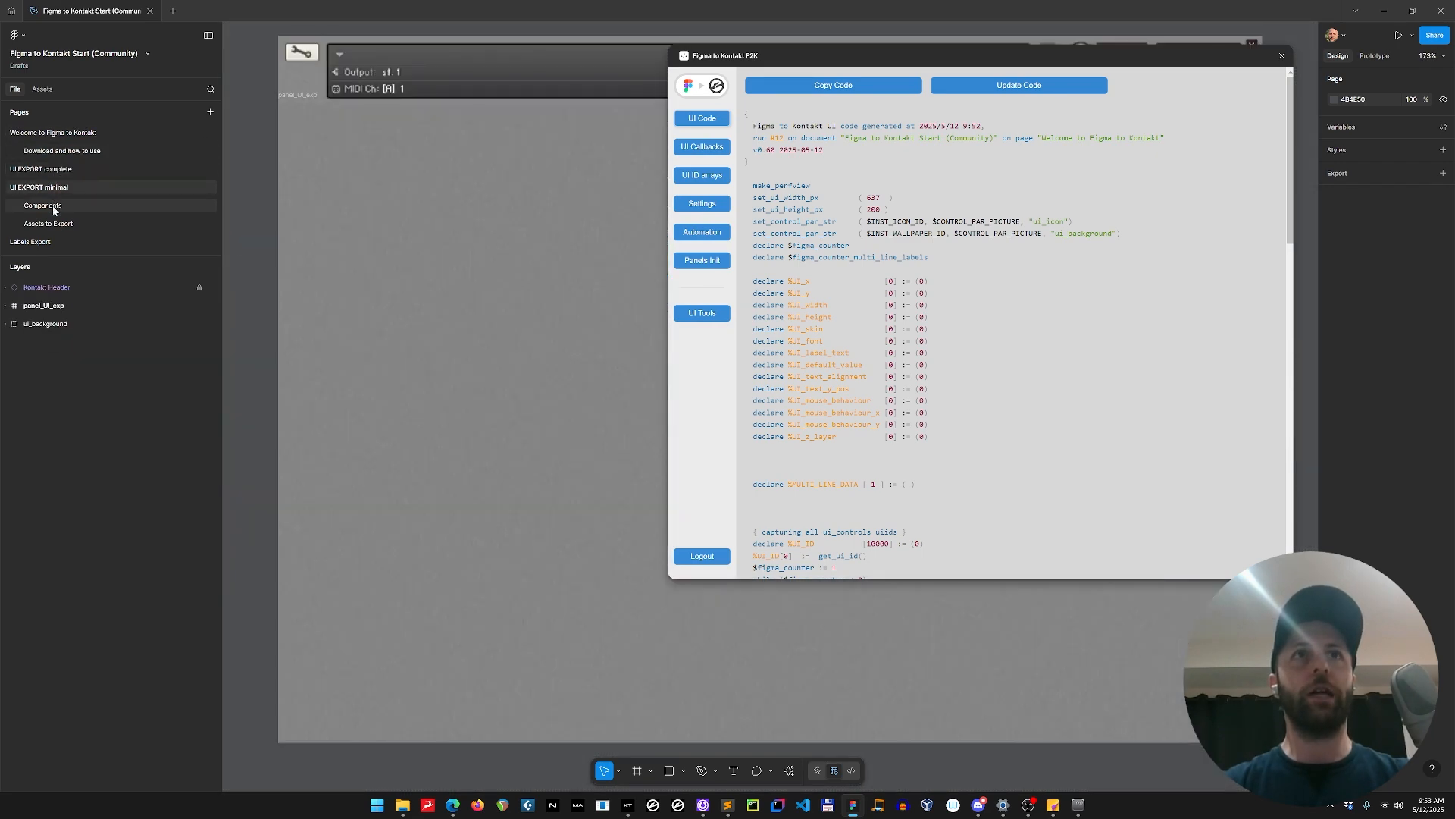
left_click(44, 205)
left_click(67, 134)
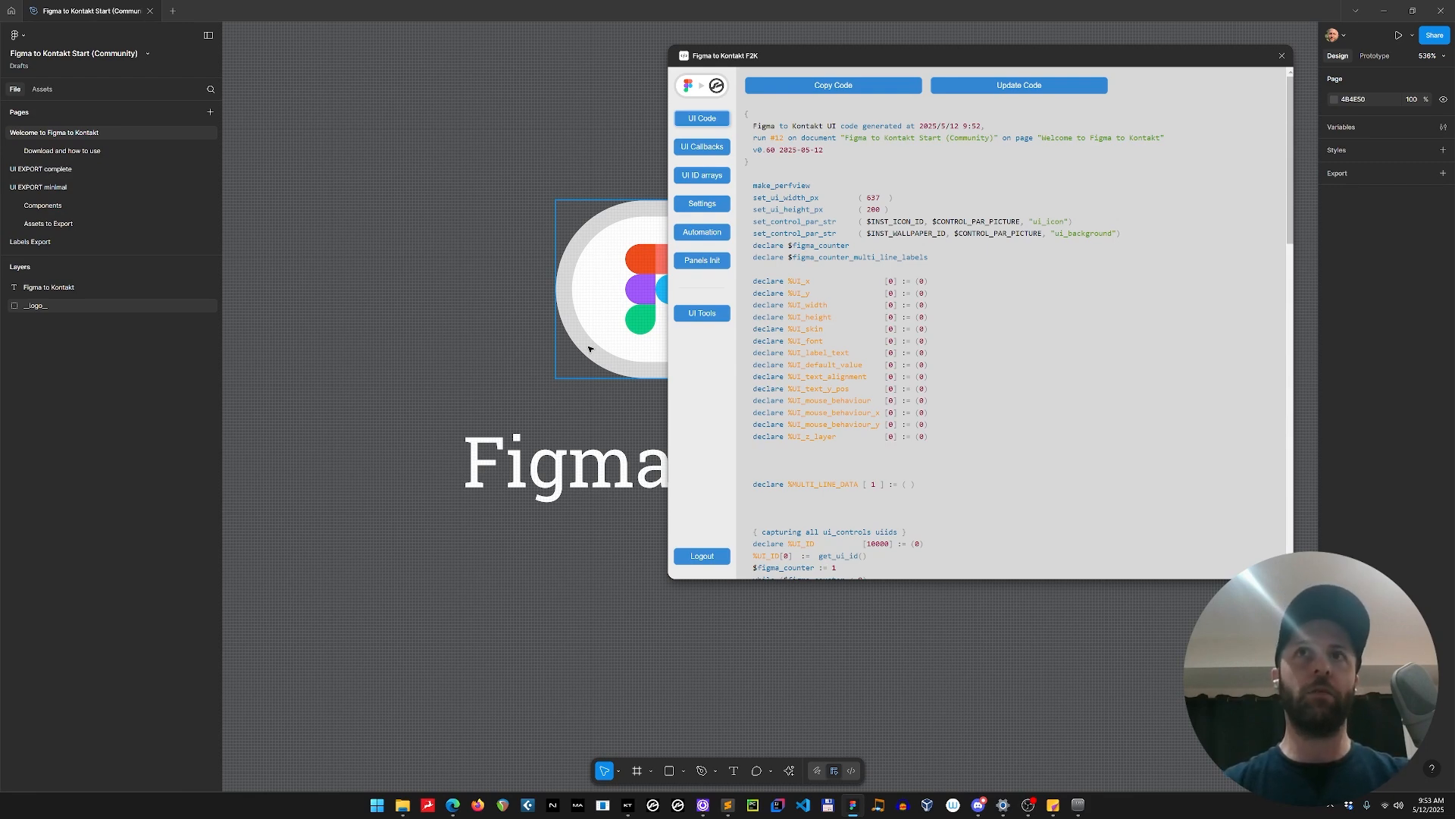
scroll(1093, 240, "down", 6)
scroll(1093, 240, "up", 6)
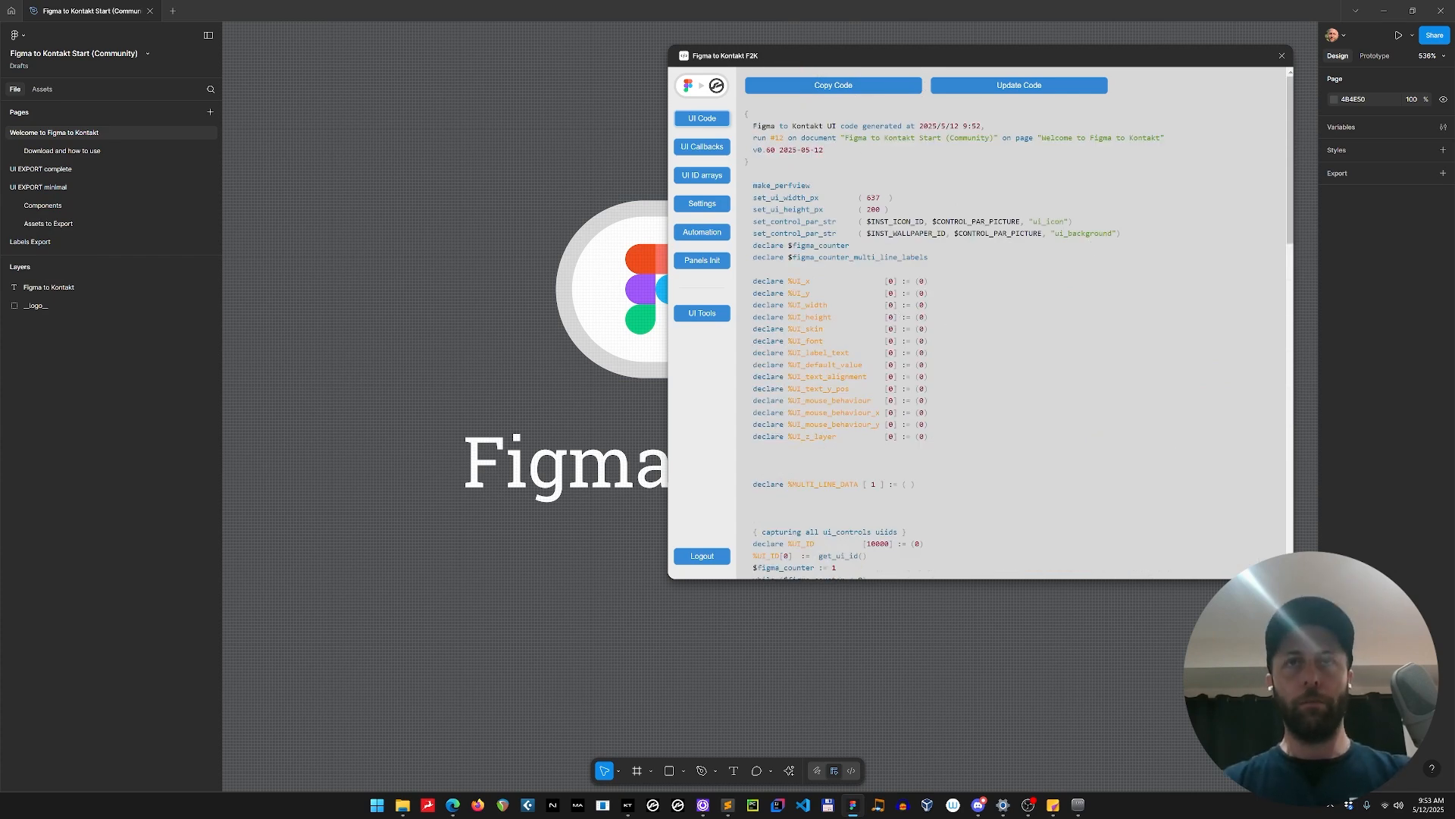
Open the UI EXPORT minimal page, bring its whole design into view beside the plugin window and update the generated code.
left_click(70, 187)
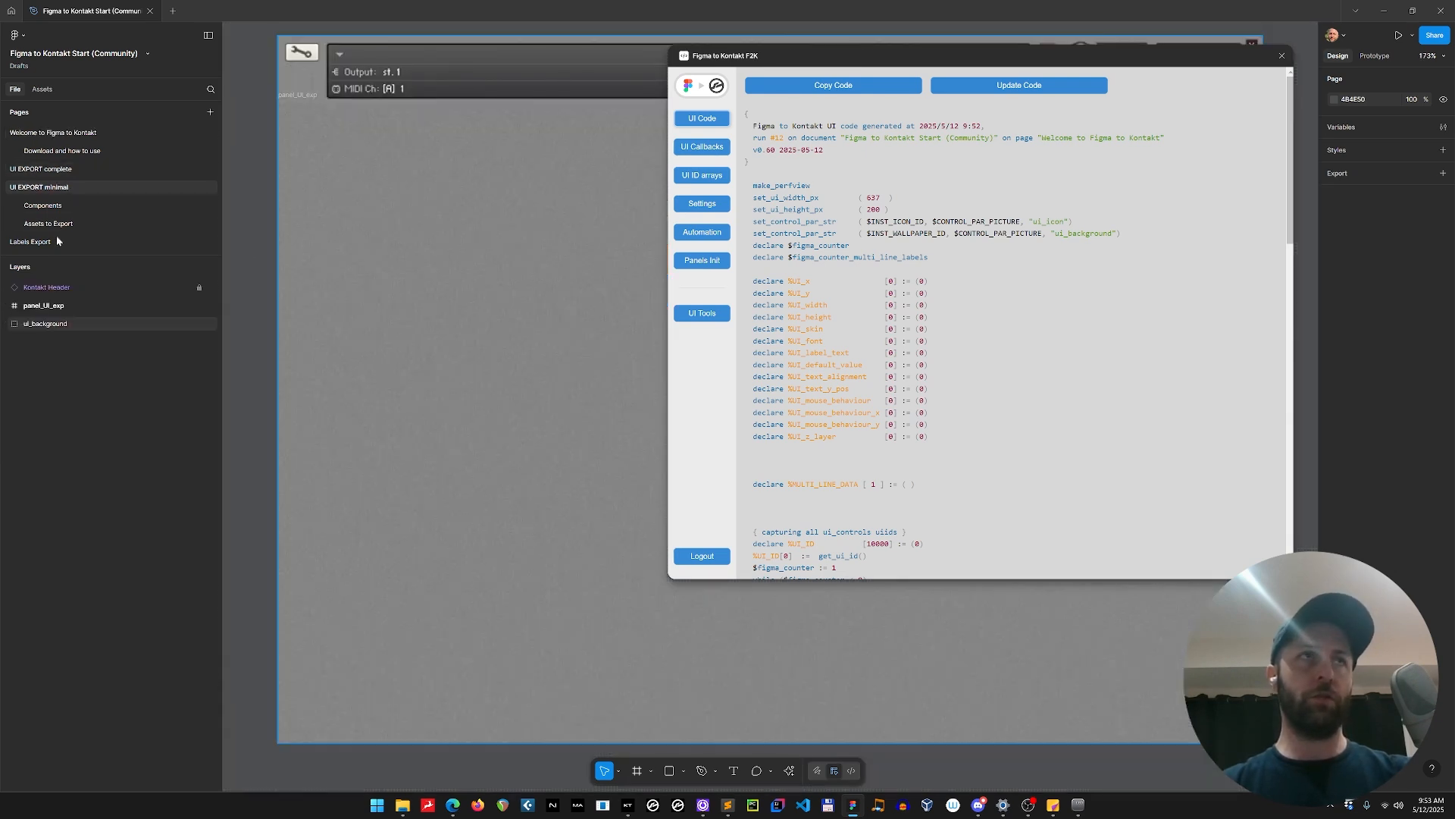
scroll(491, 237, "down", 4)
left_click_drag(595, 478, 464, 518)
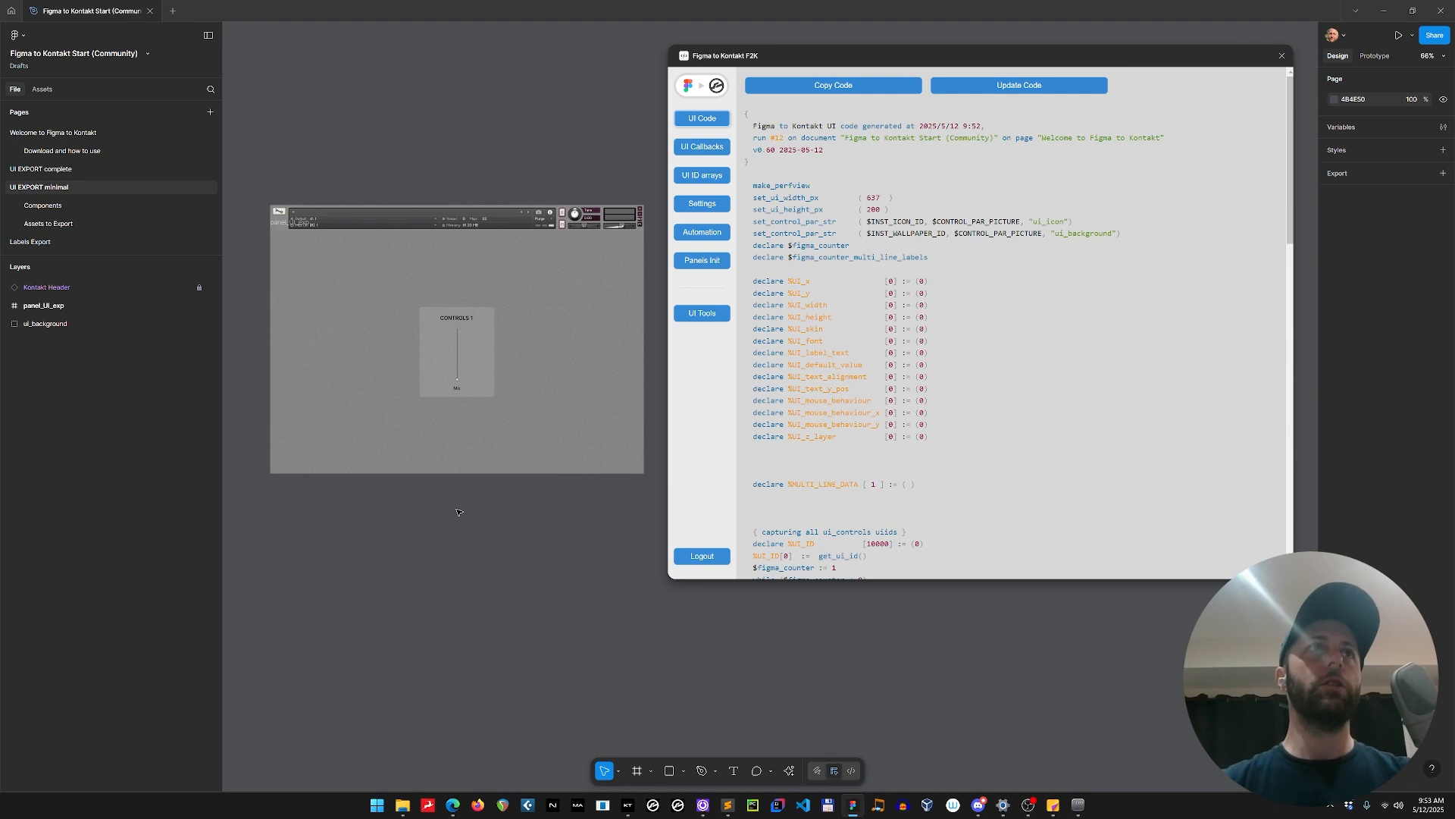
left_click(1009, 86)
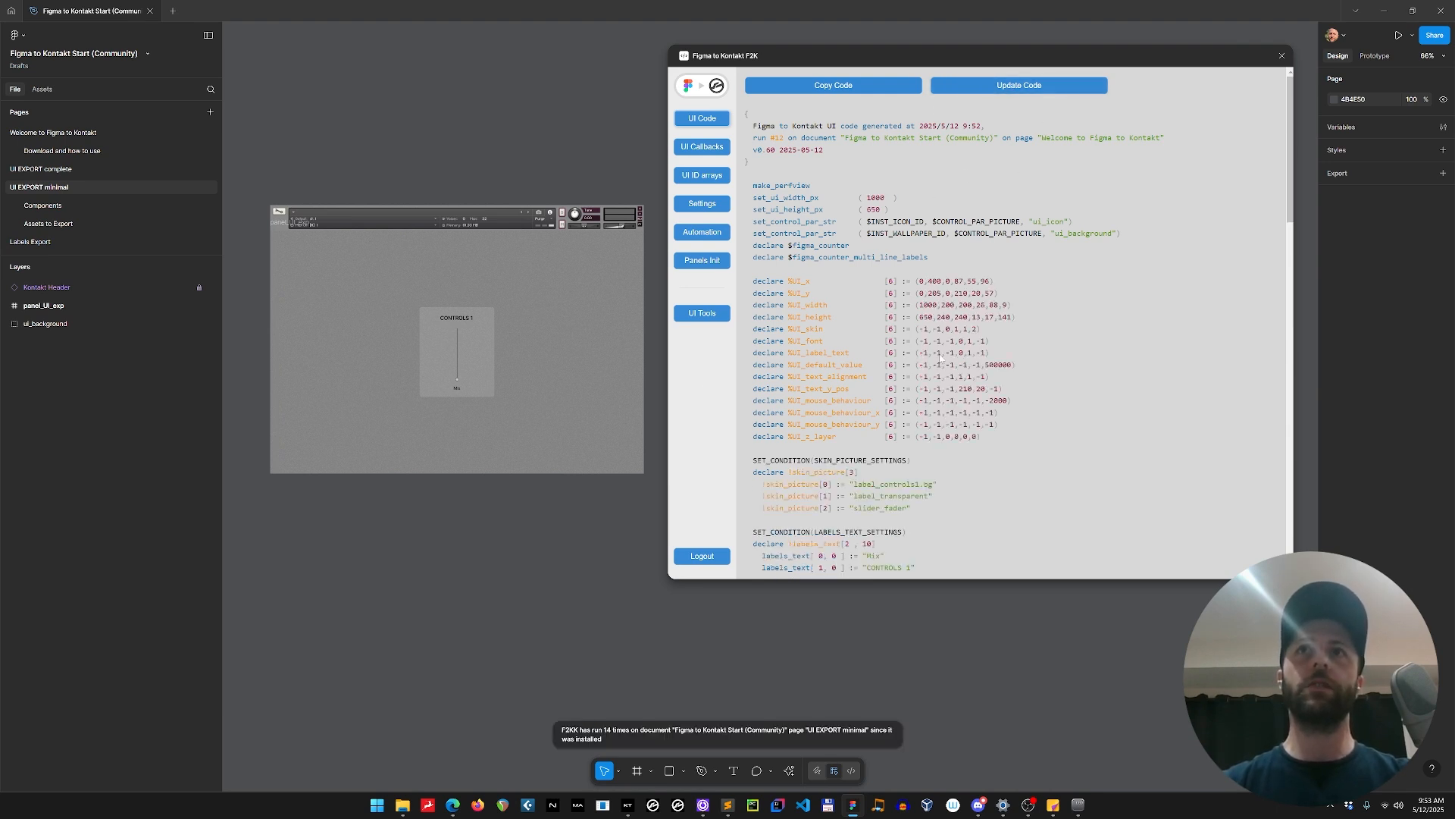
Examine the updated UI code, including its control declarations, the panel_UI ID reference and the parameter-setting loops.
scroll(1015, 322, "down", 5)
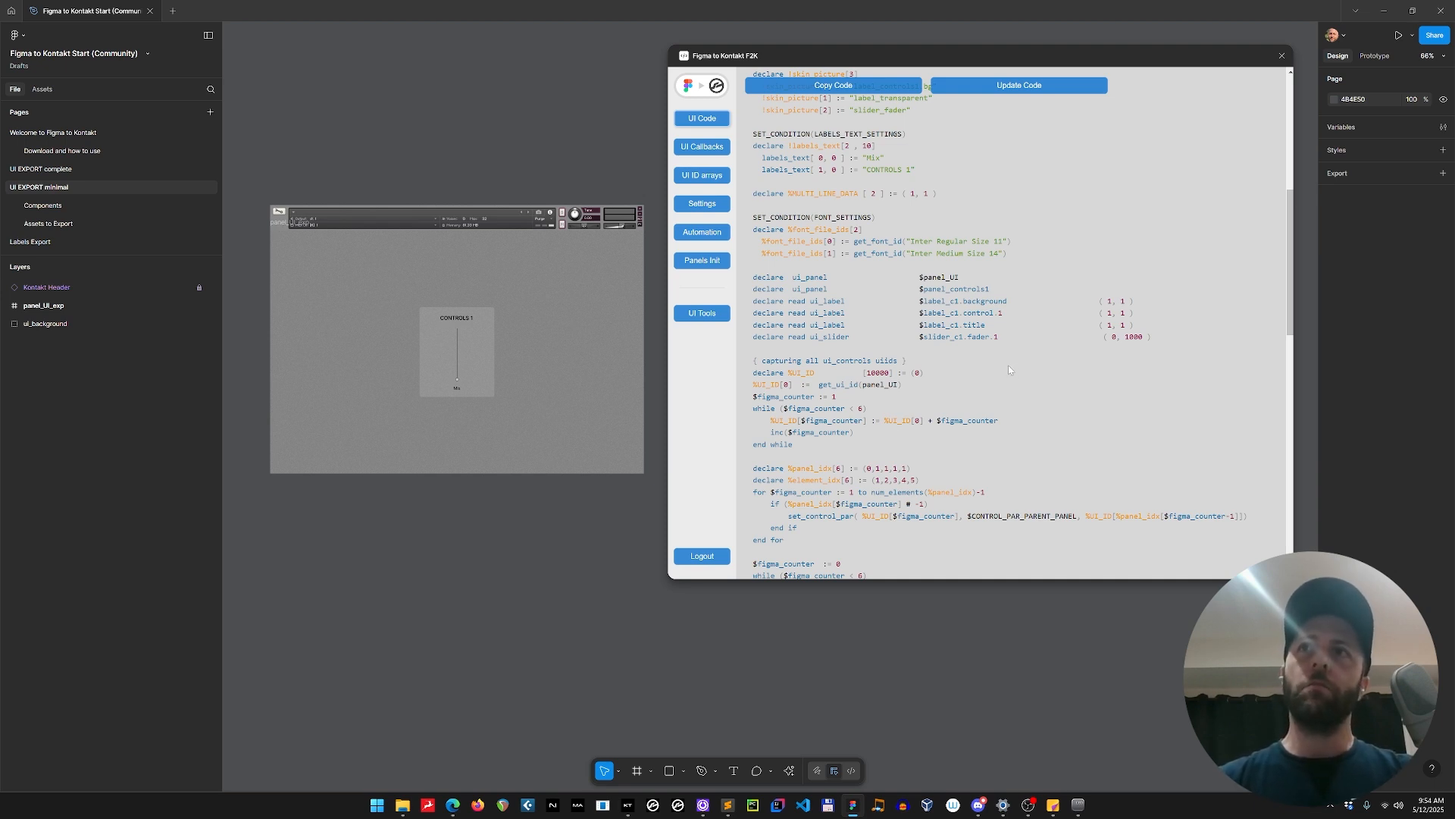
scroll(1009, 369, "up", 1)
scroll(1009, 369, "down", 8)
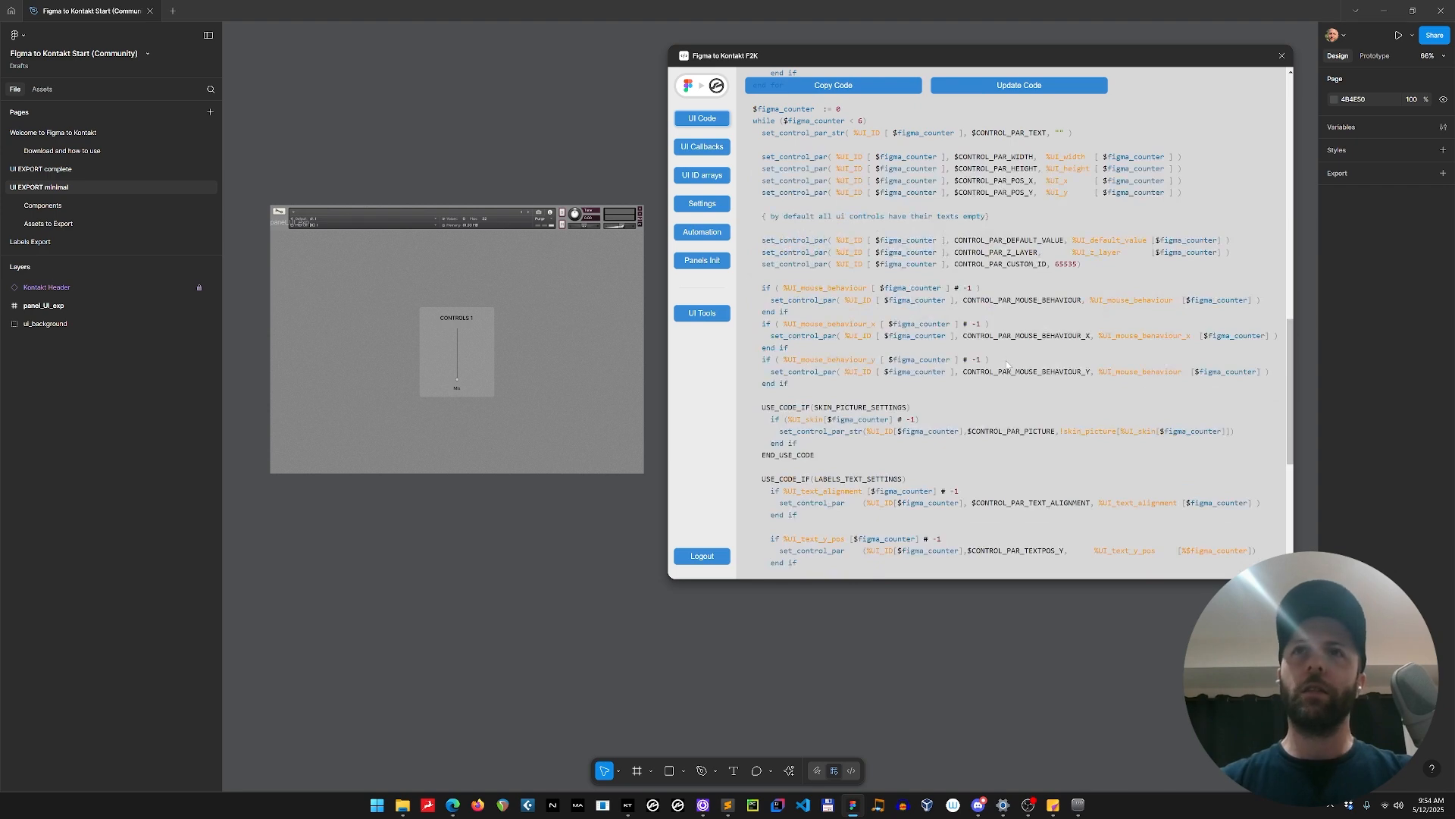
scroll(1006, 362, "down", 2)
scroll(1008, 355, "down", 1)
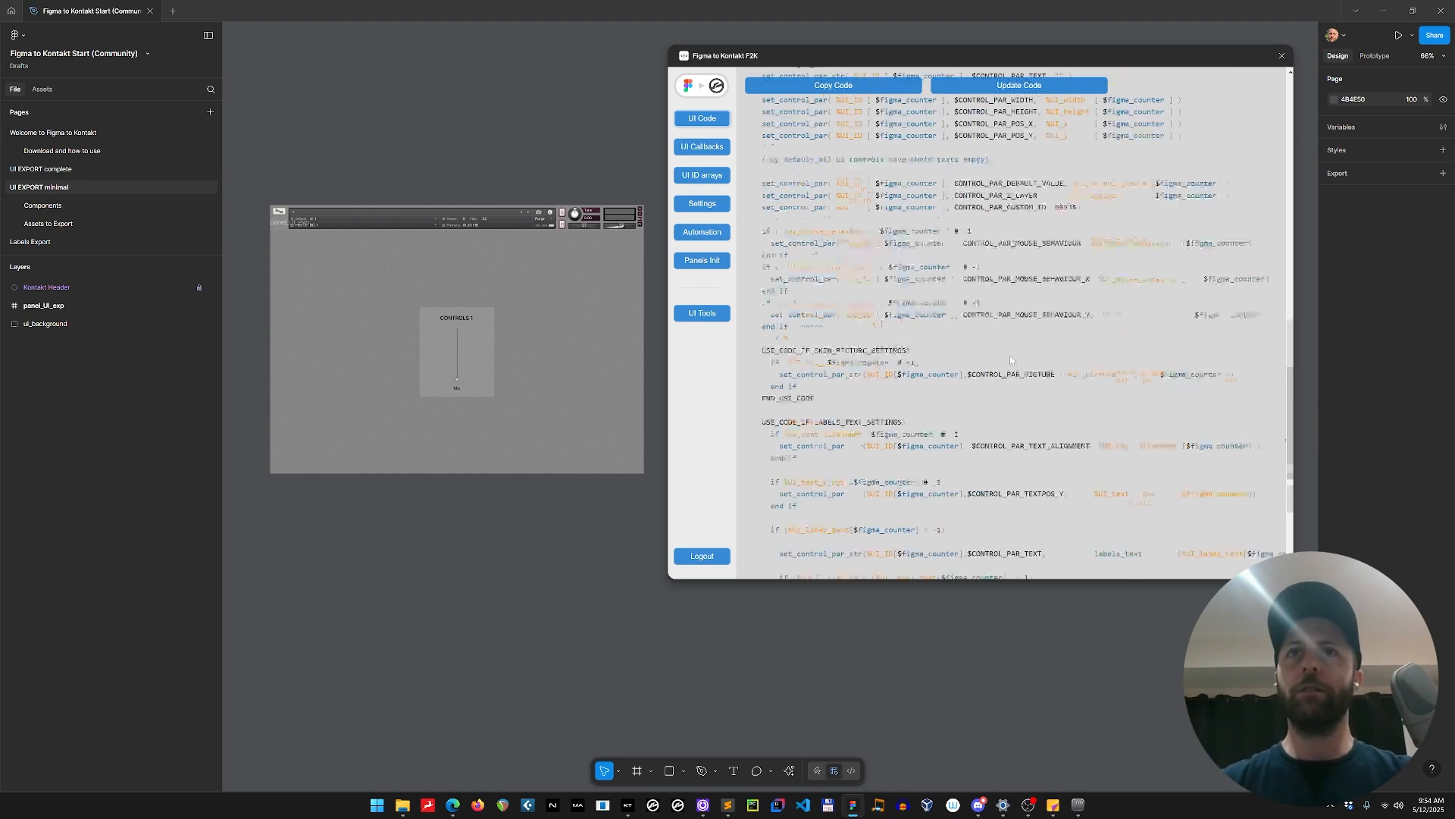
scroll(1009, 356, "up", 10)
scroll(1009, 361, "down", 2)
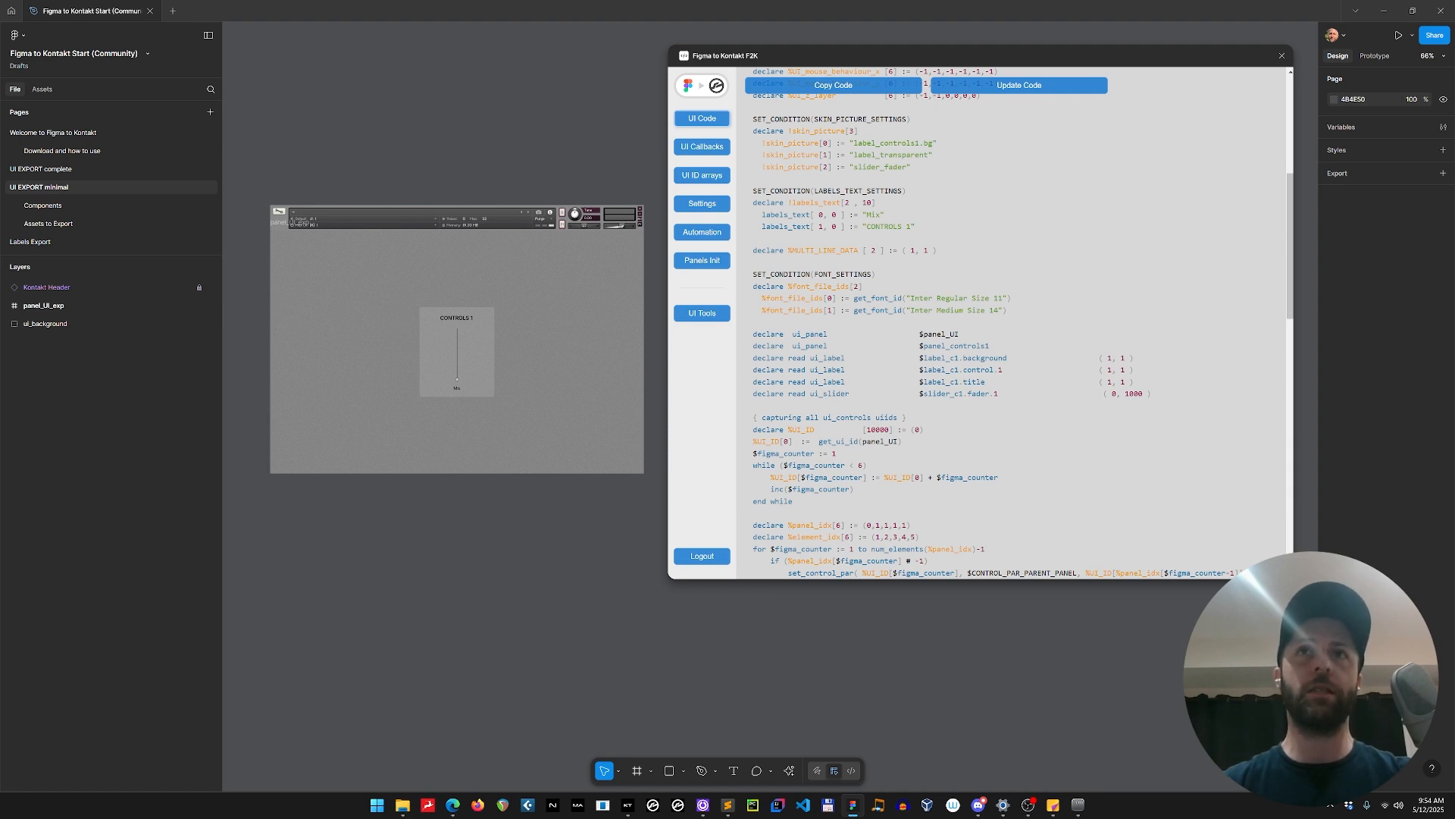
left_click(811, 368)
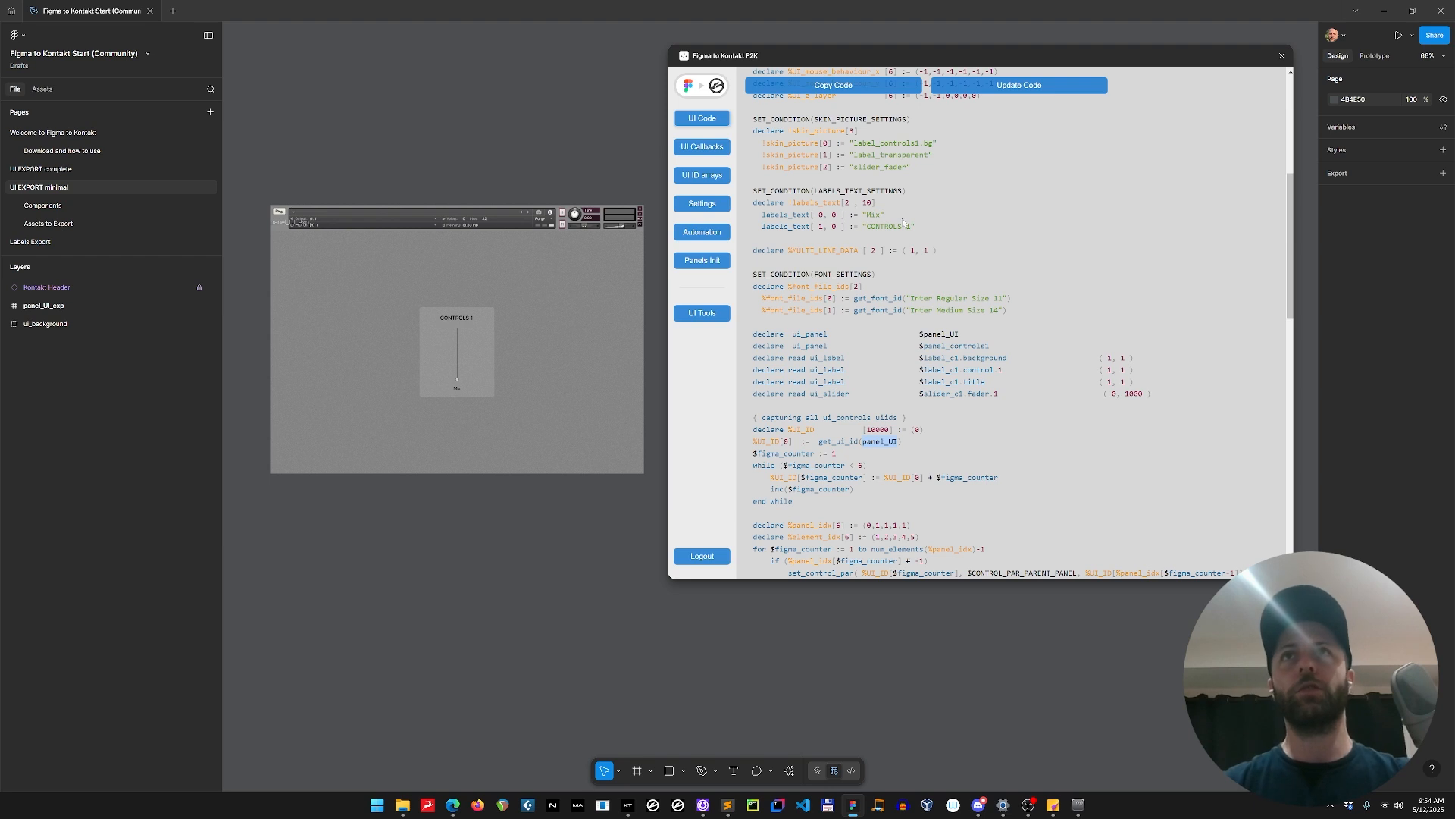
scroll(903, 222, "up", 5)
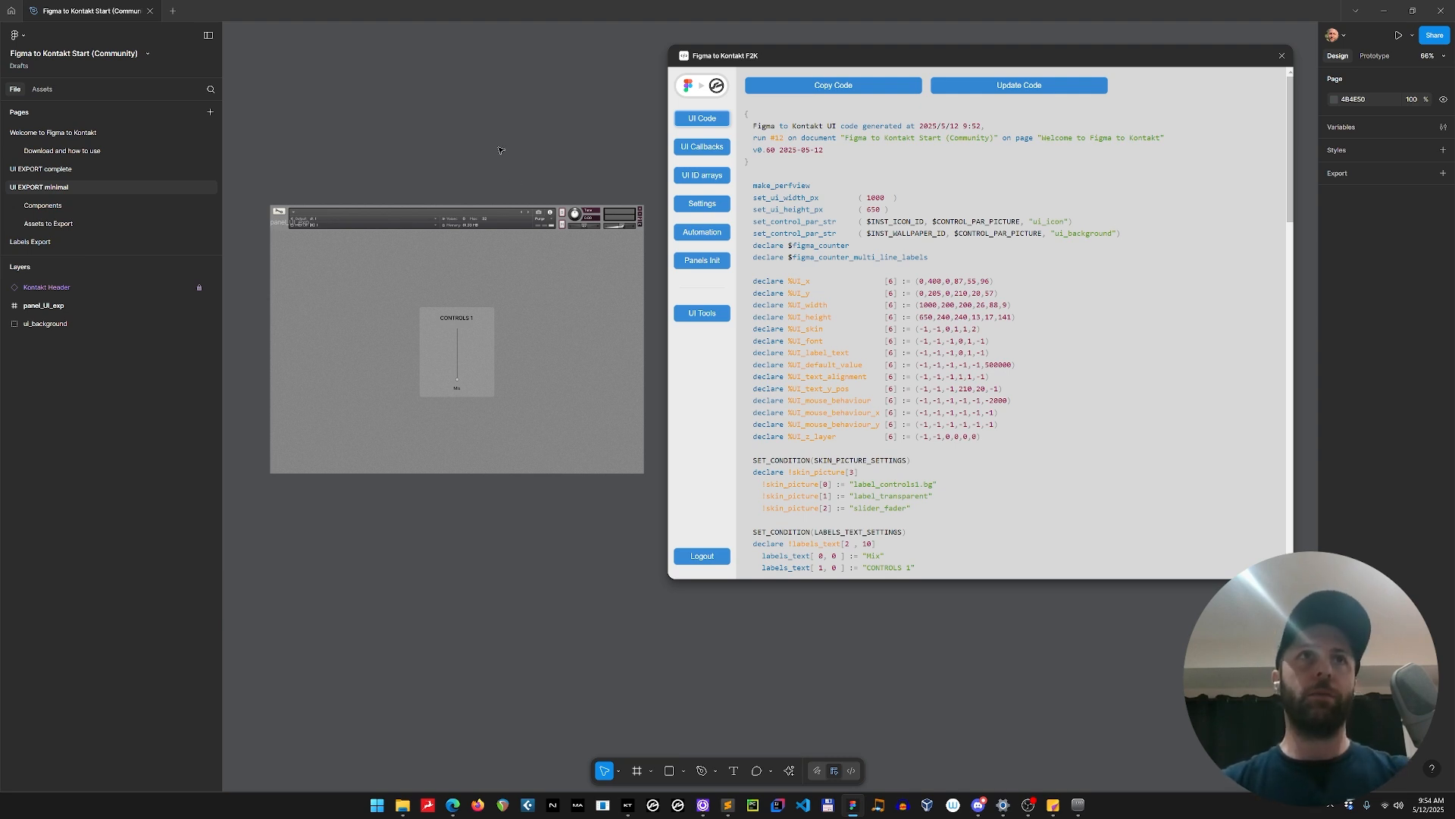
scroll(500, 150, "right", 2)
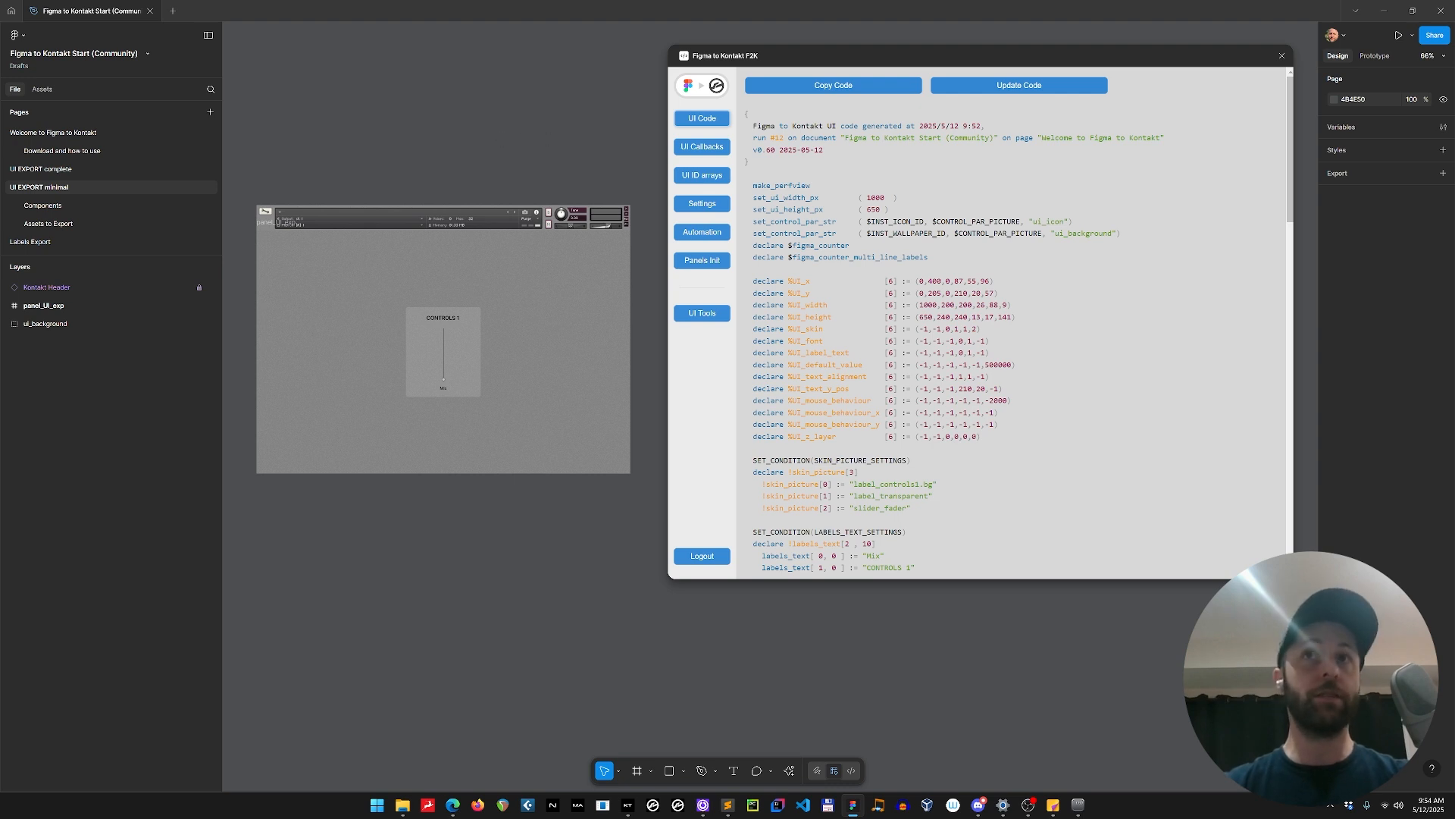
Review the plugin's UI Callbacks, UI ID arrays, Automation, Panels Init and UI Tools views, returning to UI Code.
left_click(702, 146)
left_click(702, 175)
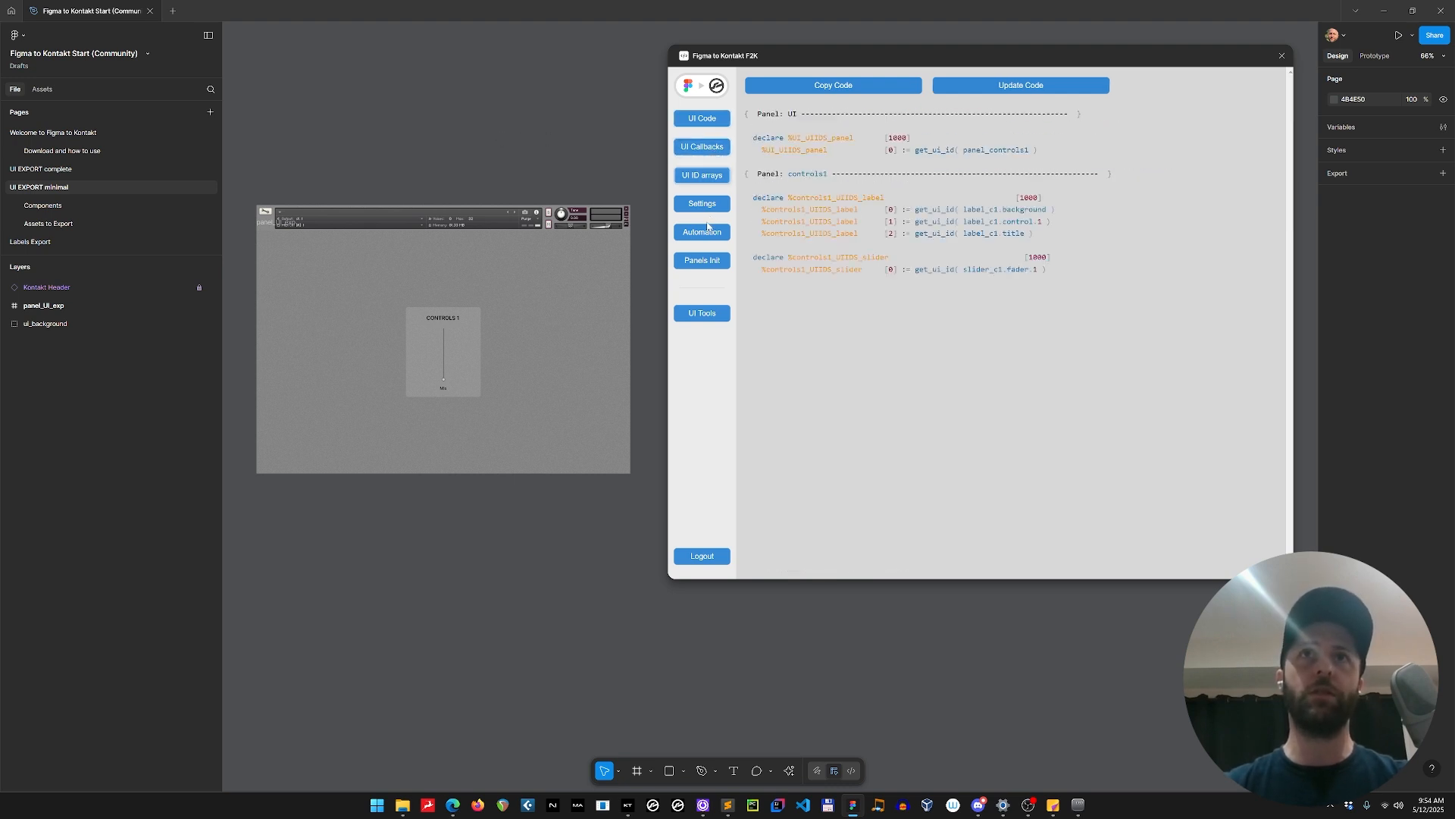
left_click(702, 232)
left_click(705, 261)
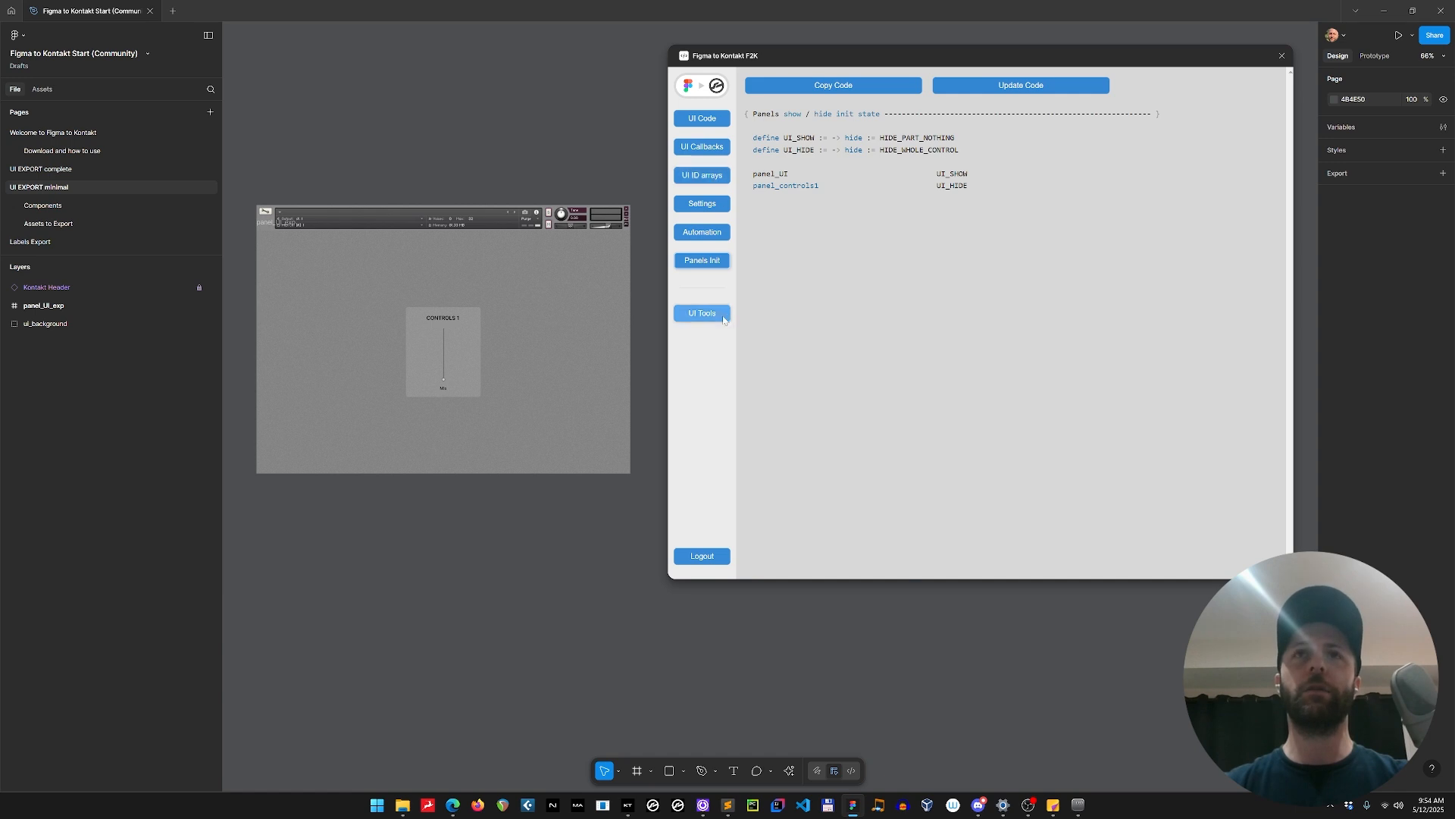
left_click(718, 319)
left_click(705, 121)
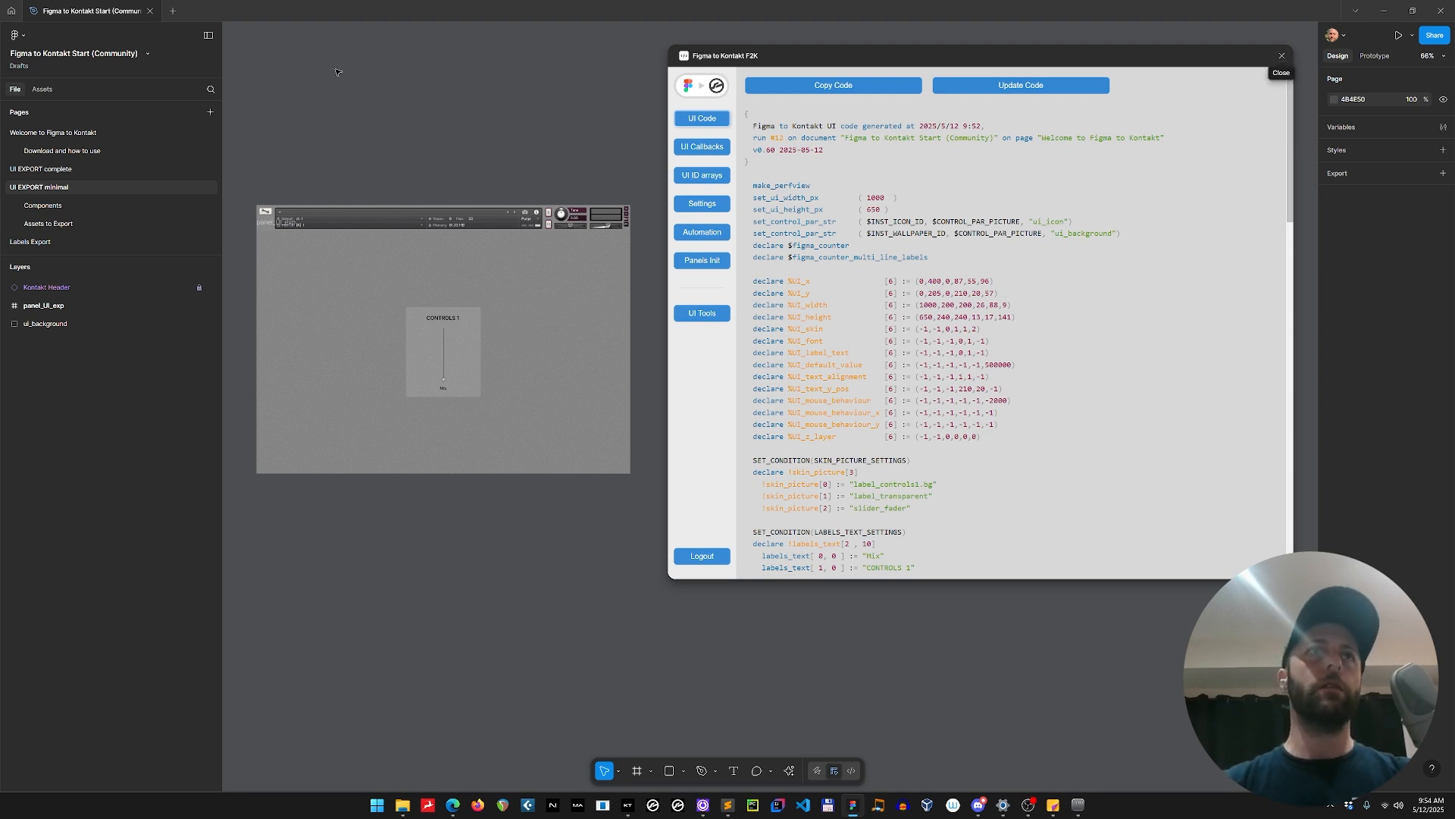
Add a new page named "UI EXPORT F2k Tutorial" below the UI EXPORT minimal page.
left_click(211, 113)
type("UI EXPORT")
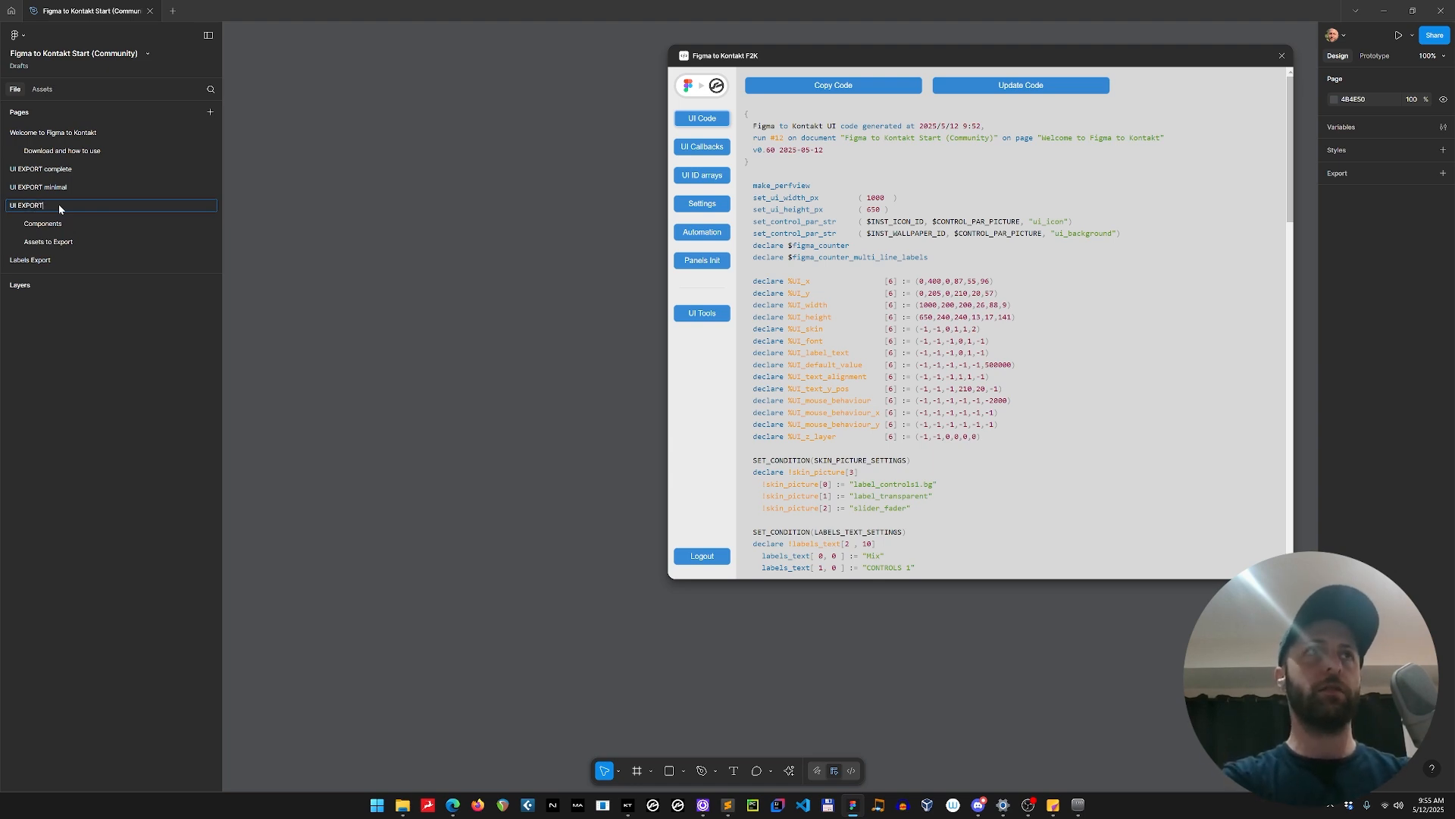
type(" F2k")
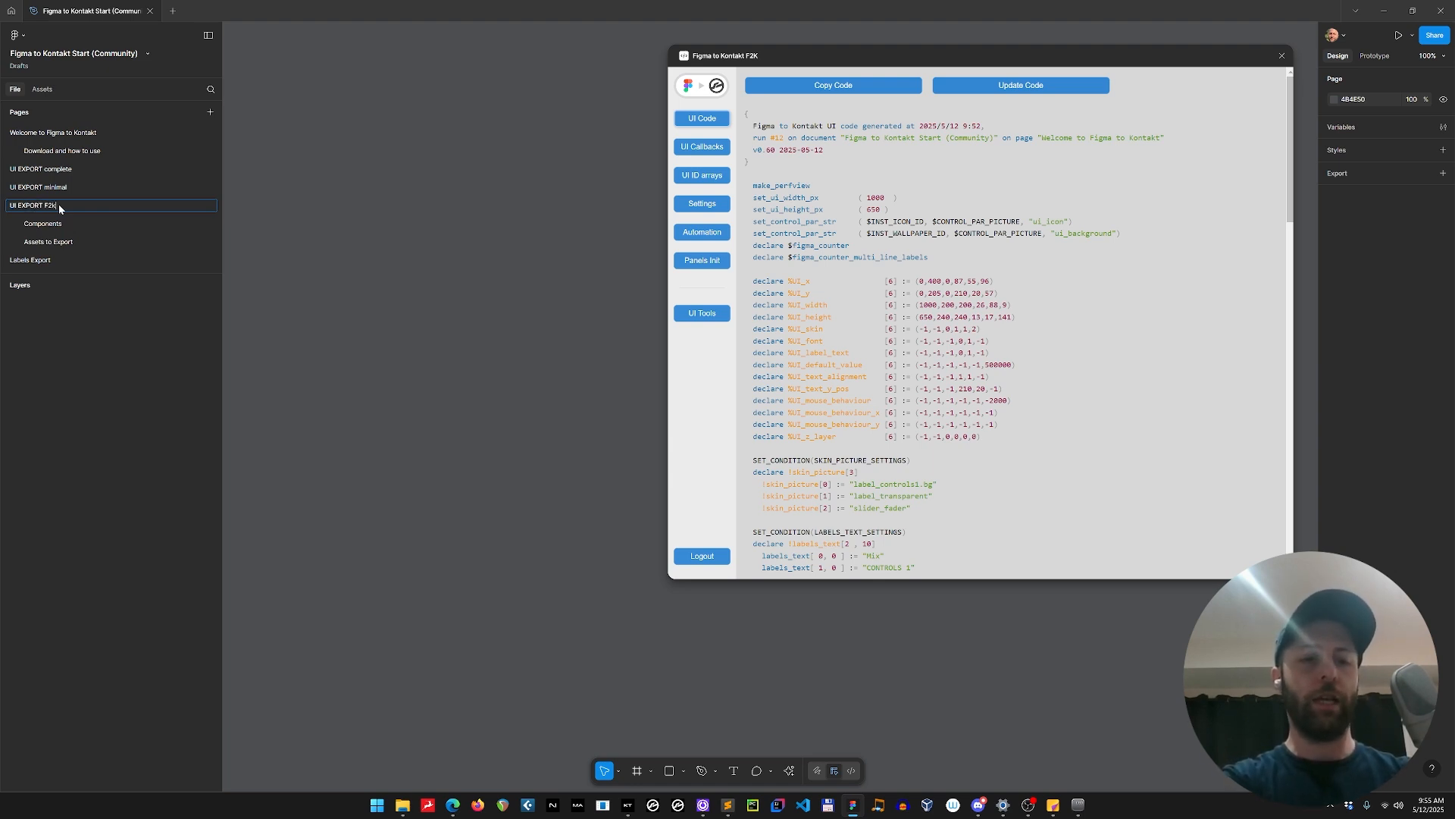
type(" Tutorial")
key("Return")
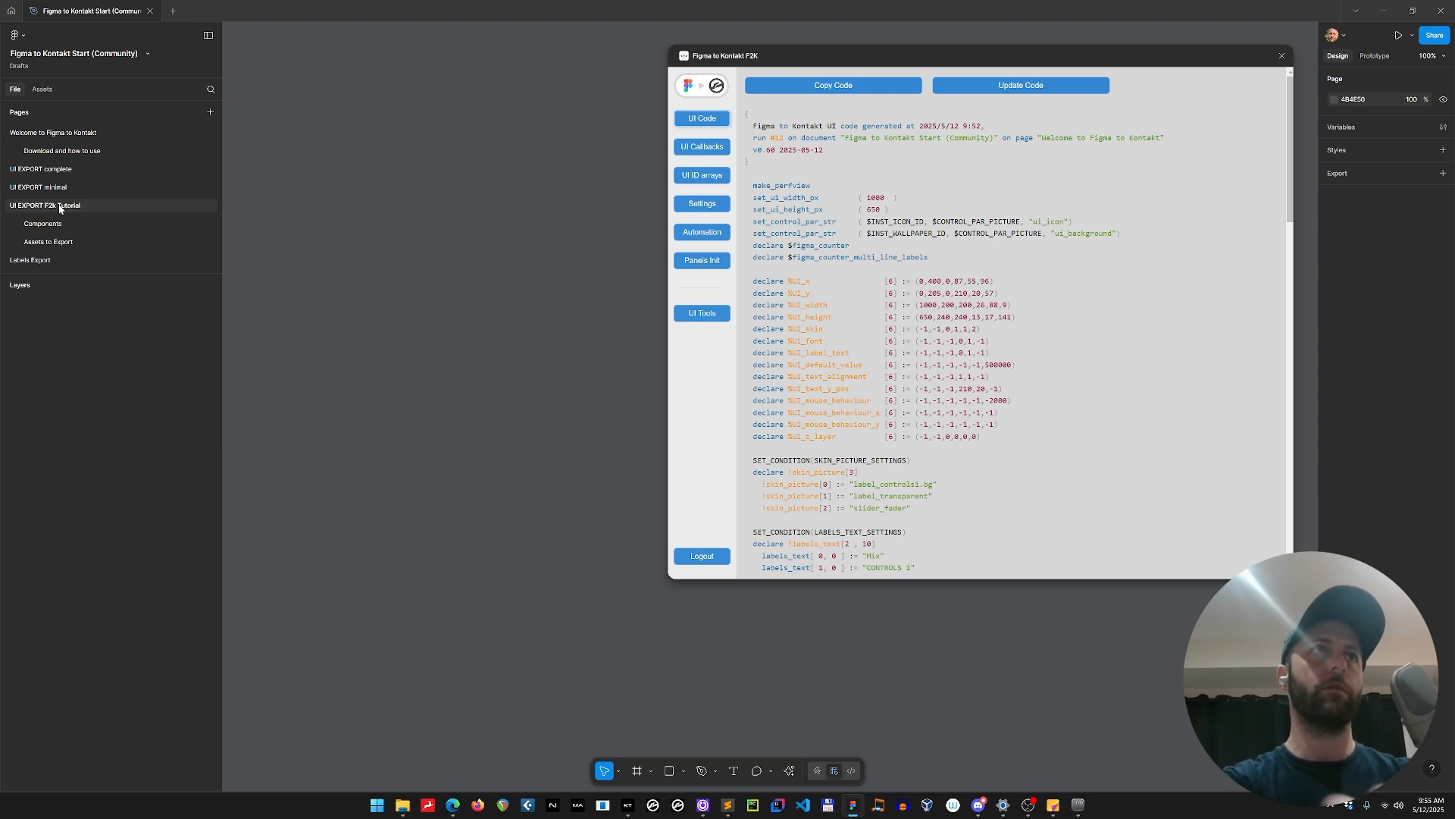
Correct the new page's name to "UI EXPORT F2K Tutorial" with a capital K.
double_click(60, 206)
left_click(54, 206)
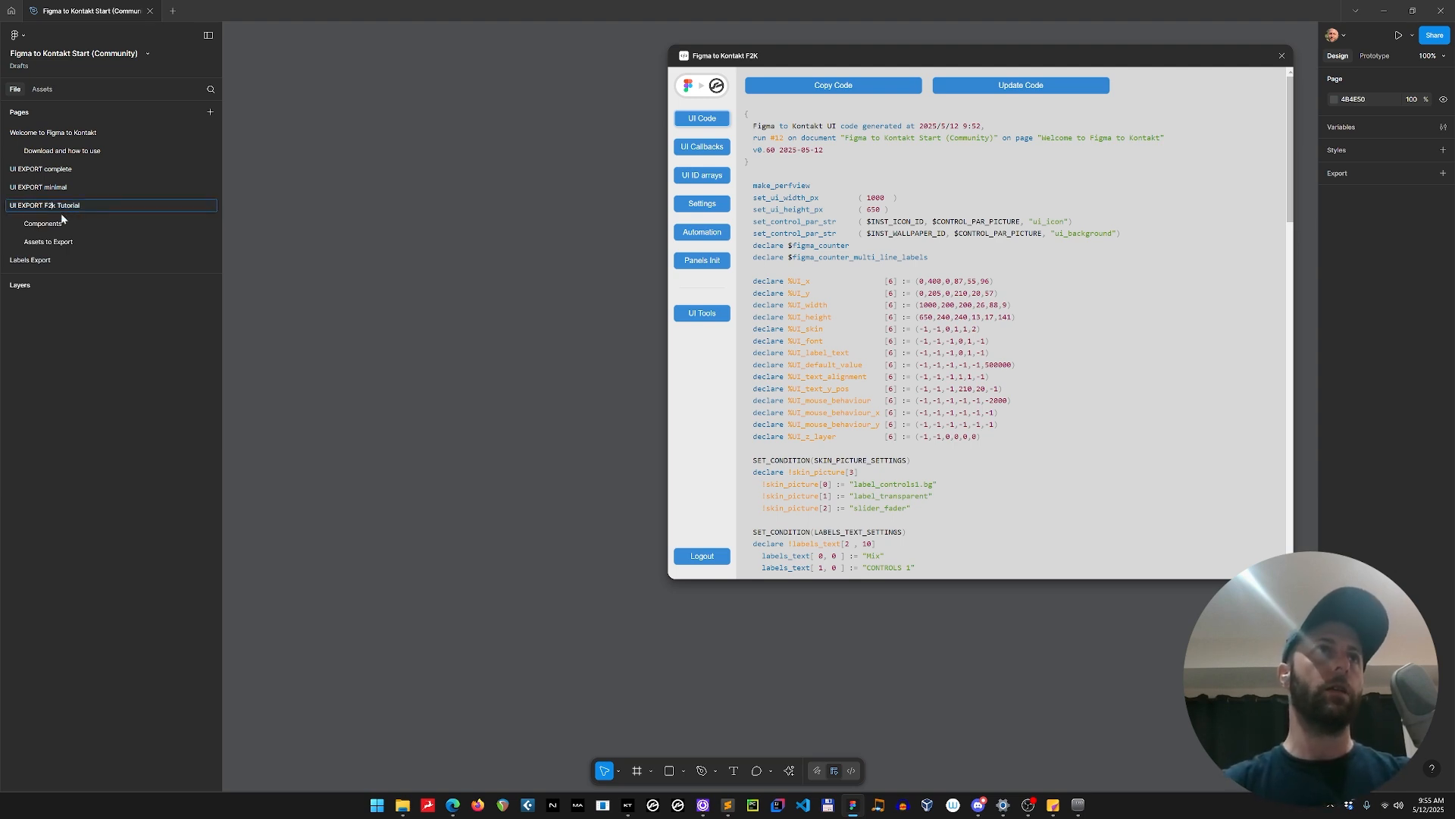
key("Delete")
type("K")
key("Return")
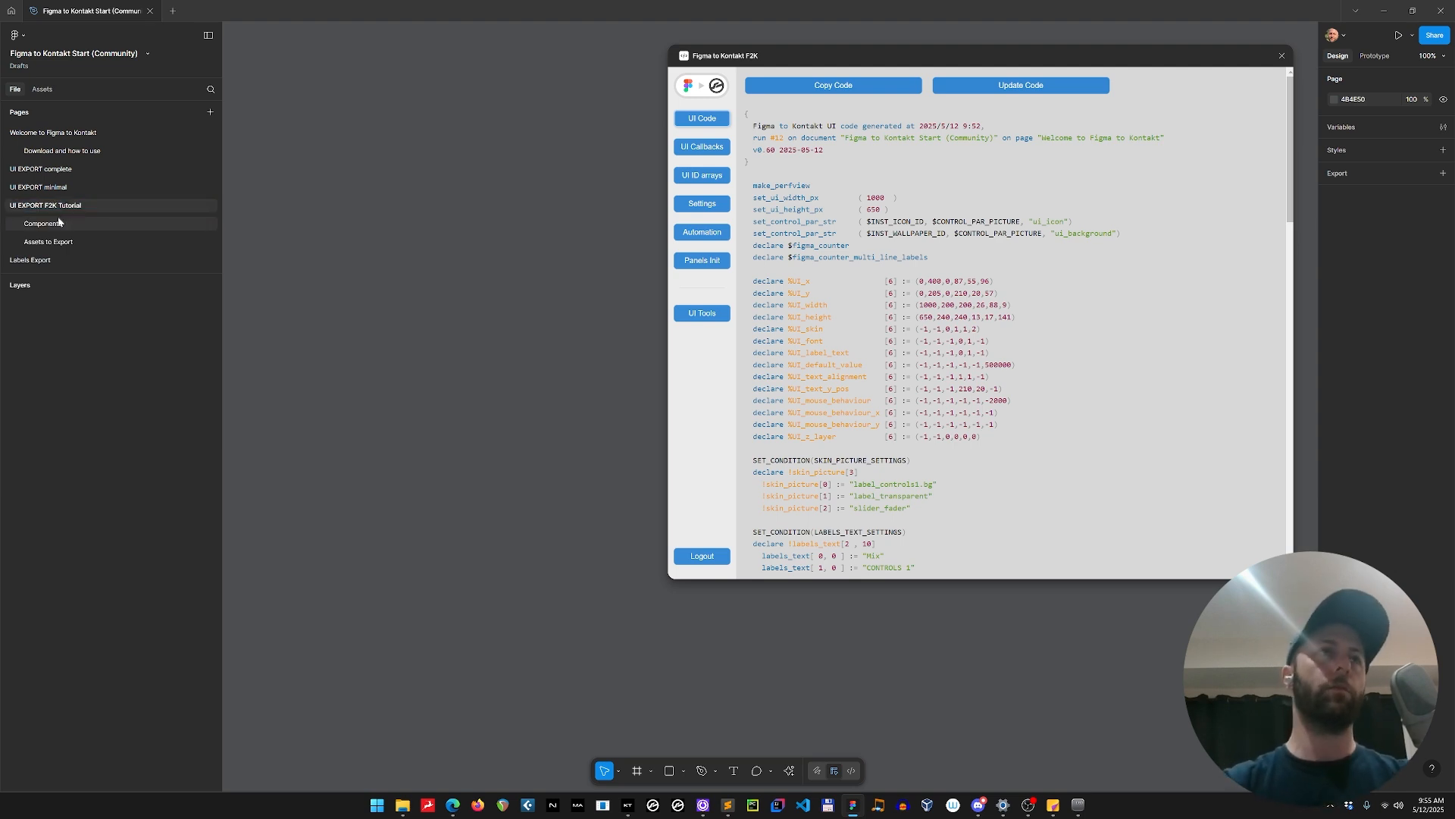
Close the Figma to Kontakt plugin window and show the rulers on the empty page.
left_click(1282, 56)
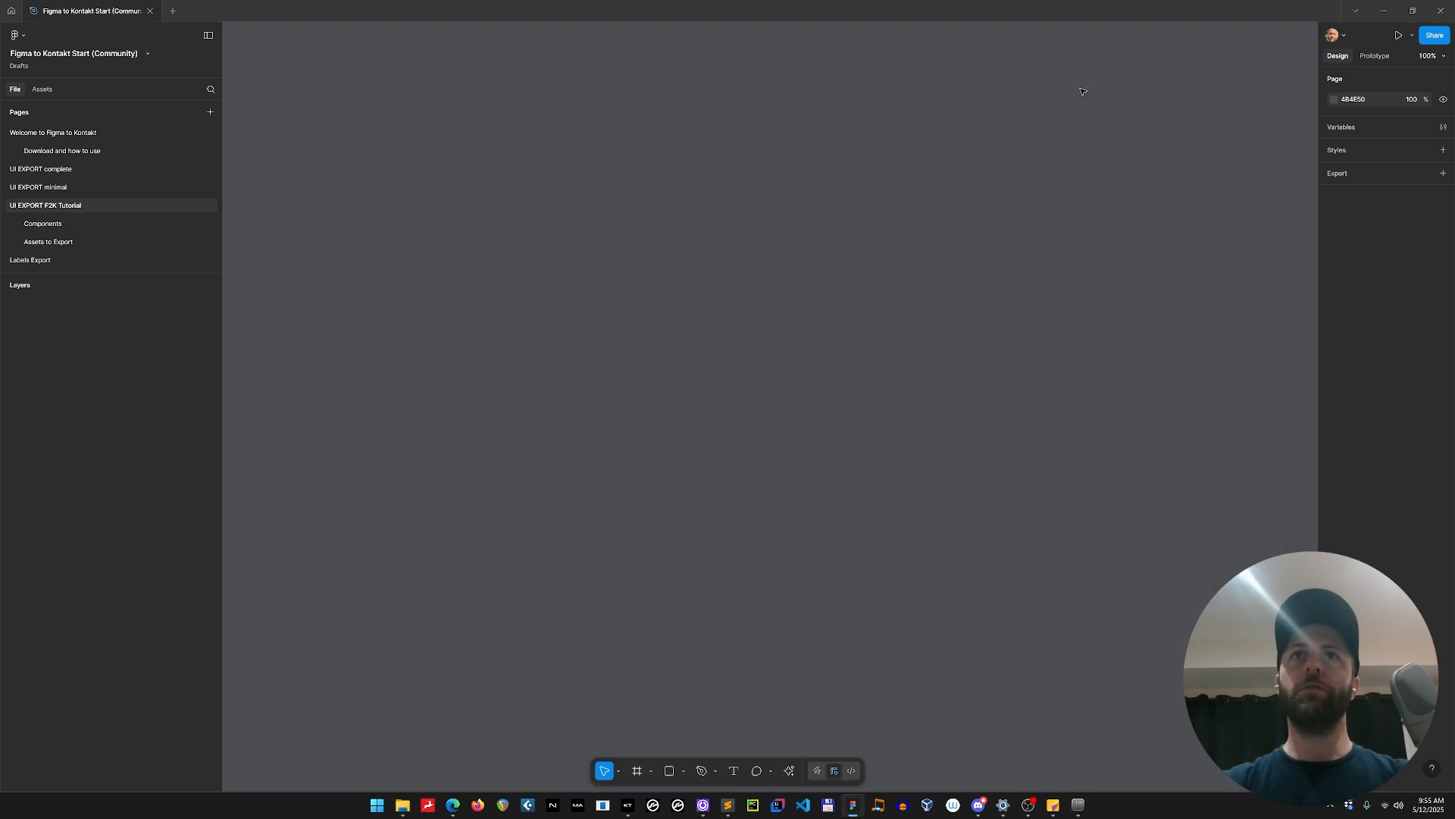
key("shift+r")
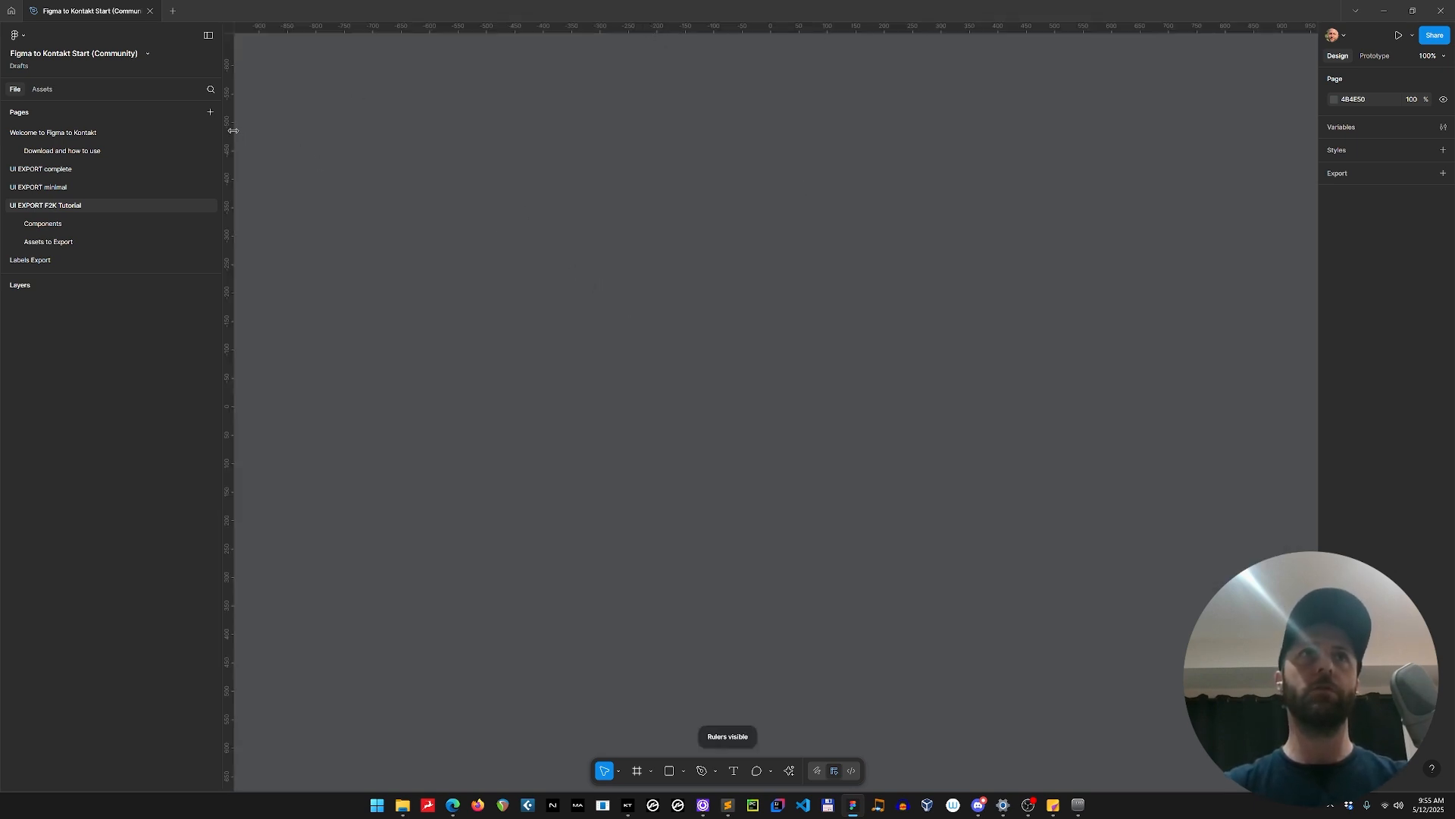
Add a vertical guide at X 0 and a horizontal guide at Y 0 on the empty page.
left_click_drag(231, 130, 770, 88)
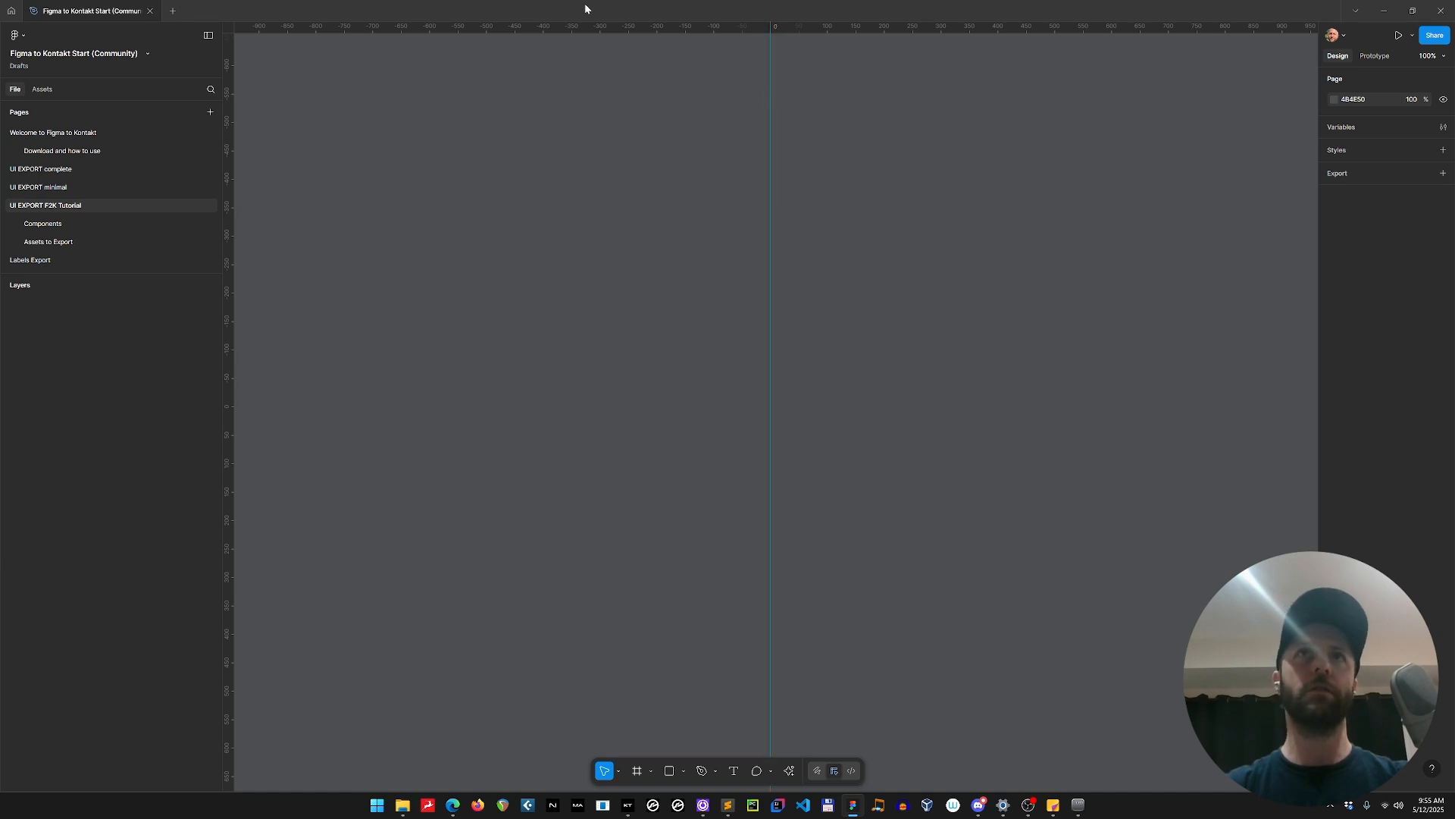
left_click_drag(627, 24, 662, 406)
left_click_drag(955, 495, 530, 260)
left_click(584, 337)
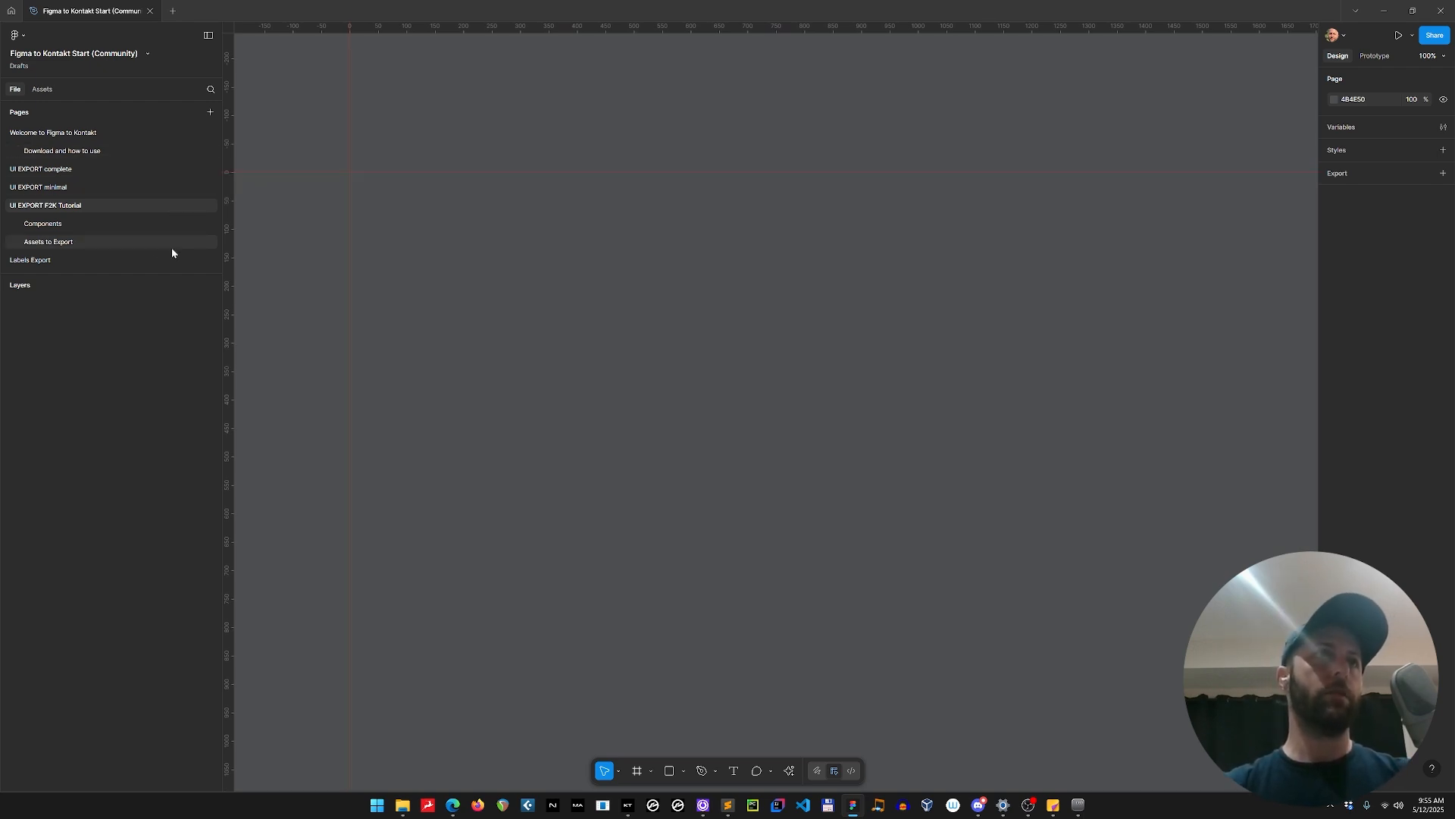
Bring an instance of the 637px Kontakt Header variant from the Components page onto the UI EXPORT F2K Tutorial page.
left_click(58, 225)
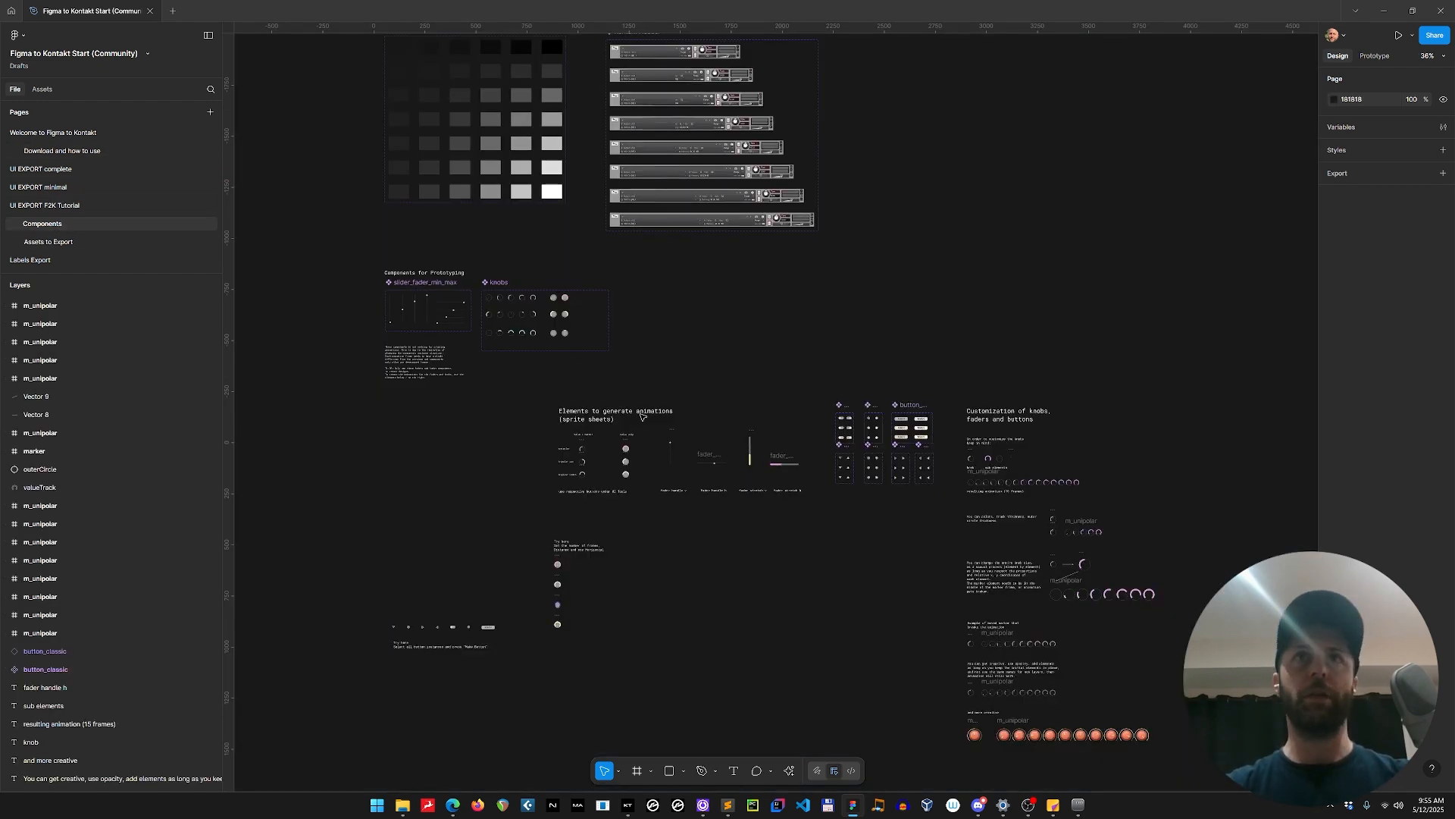
scroll(863, 307, "up", 4)
scroll(867, 326, "up", 3)
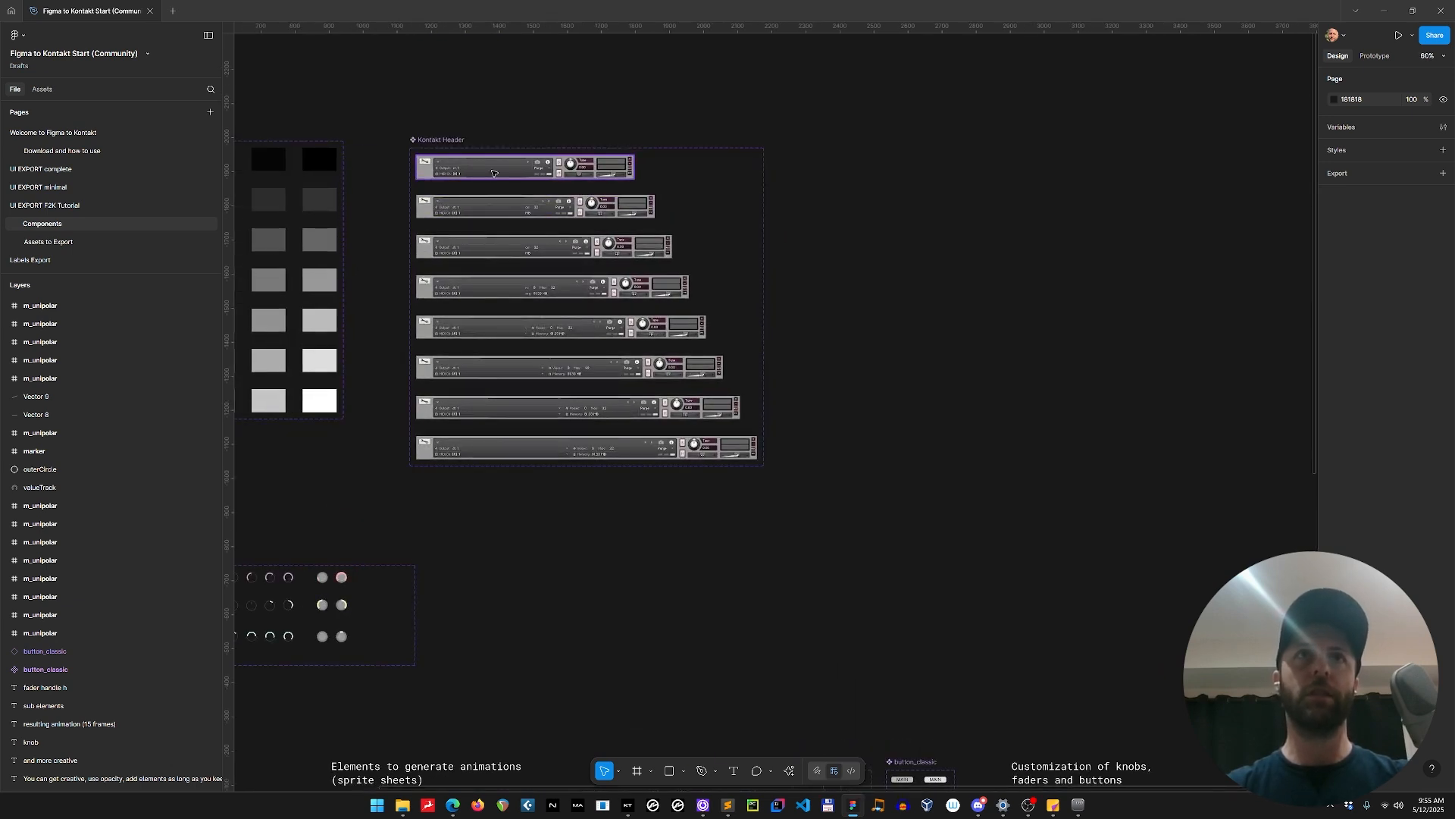
left_click(492, 172)
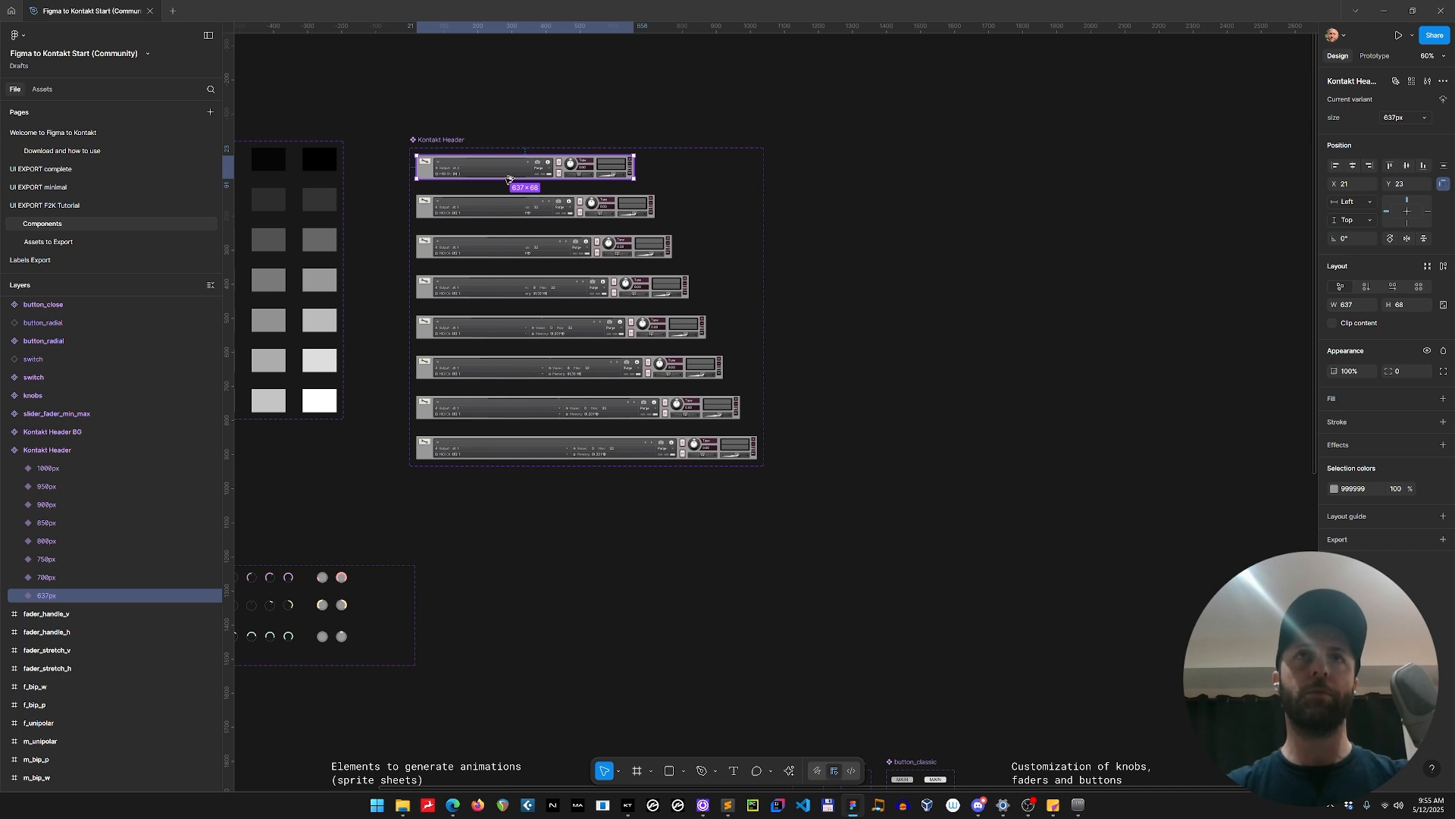
left_click_drag(460, 171, 964, 260)
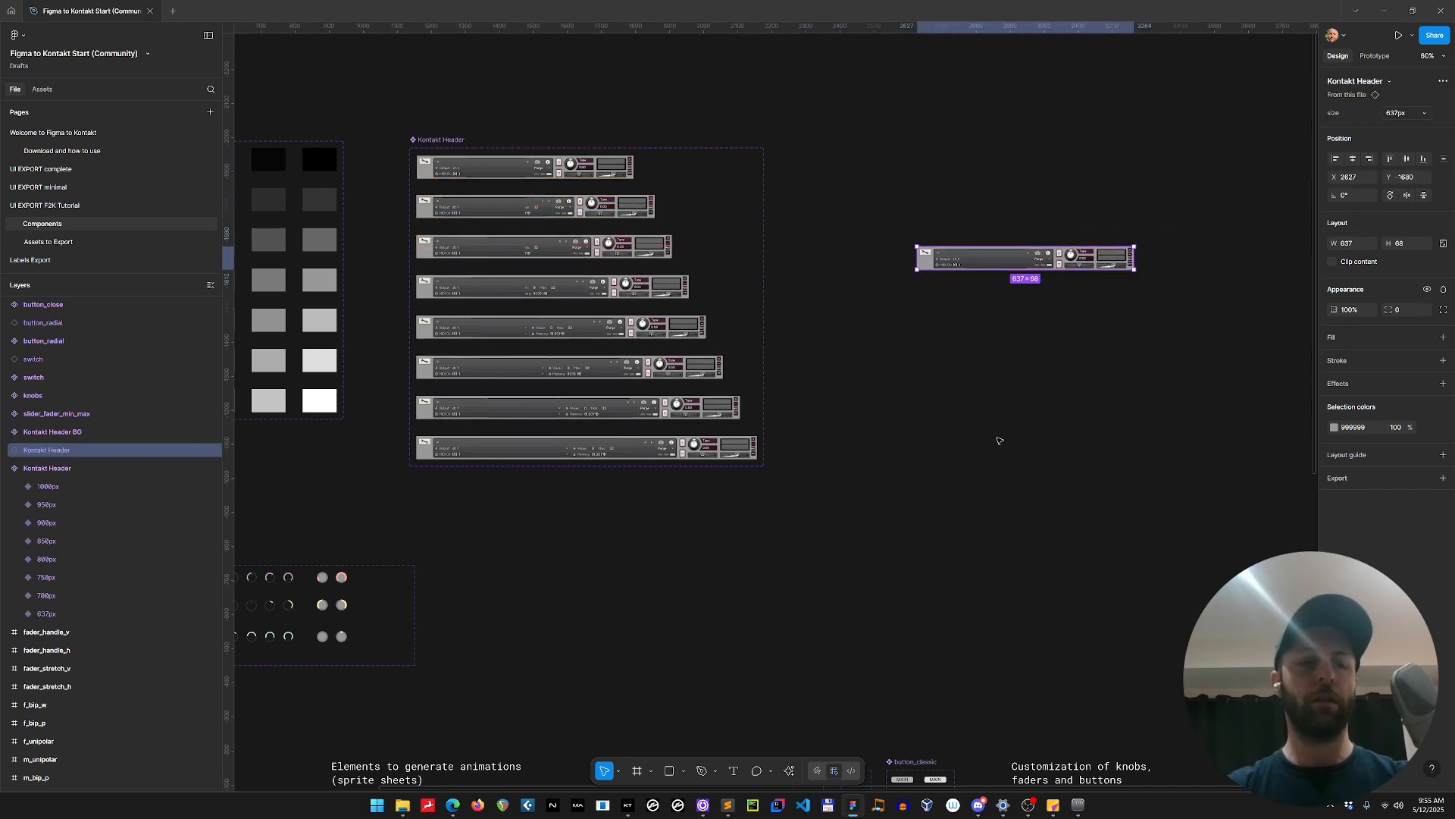
key("Delete")
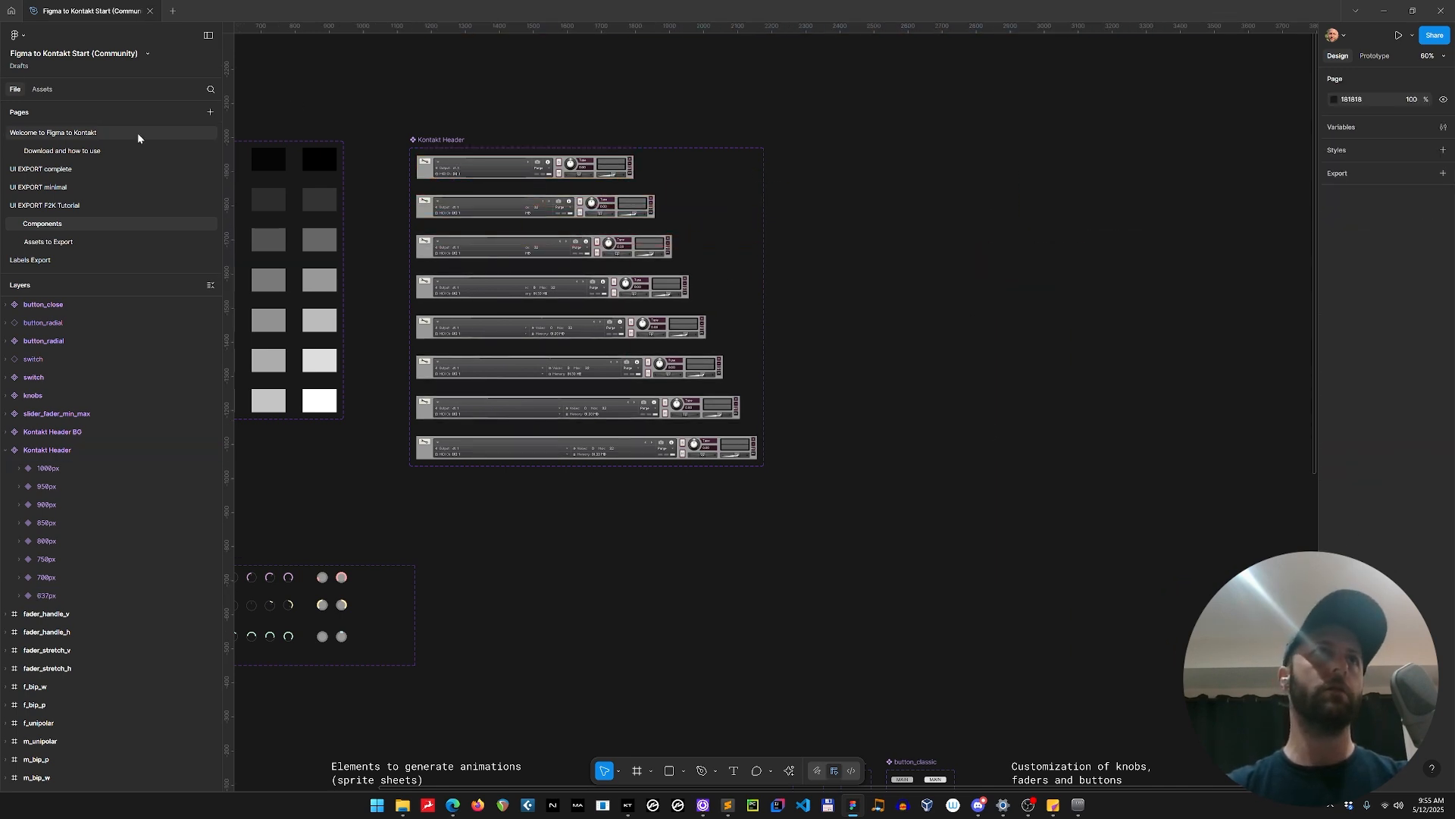
left_click(64, 206)
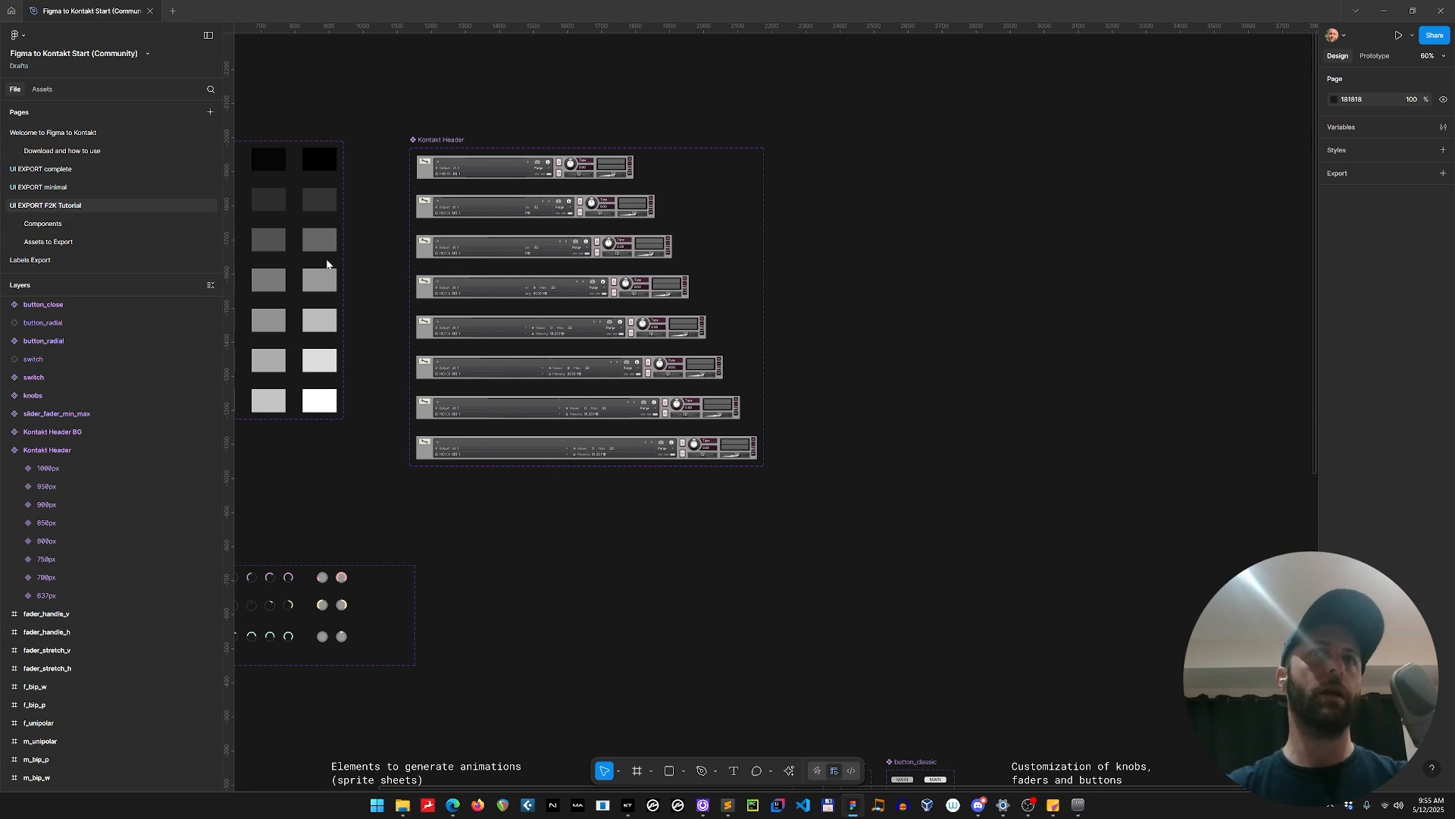
key("ctrl+v")
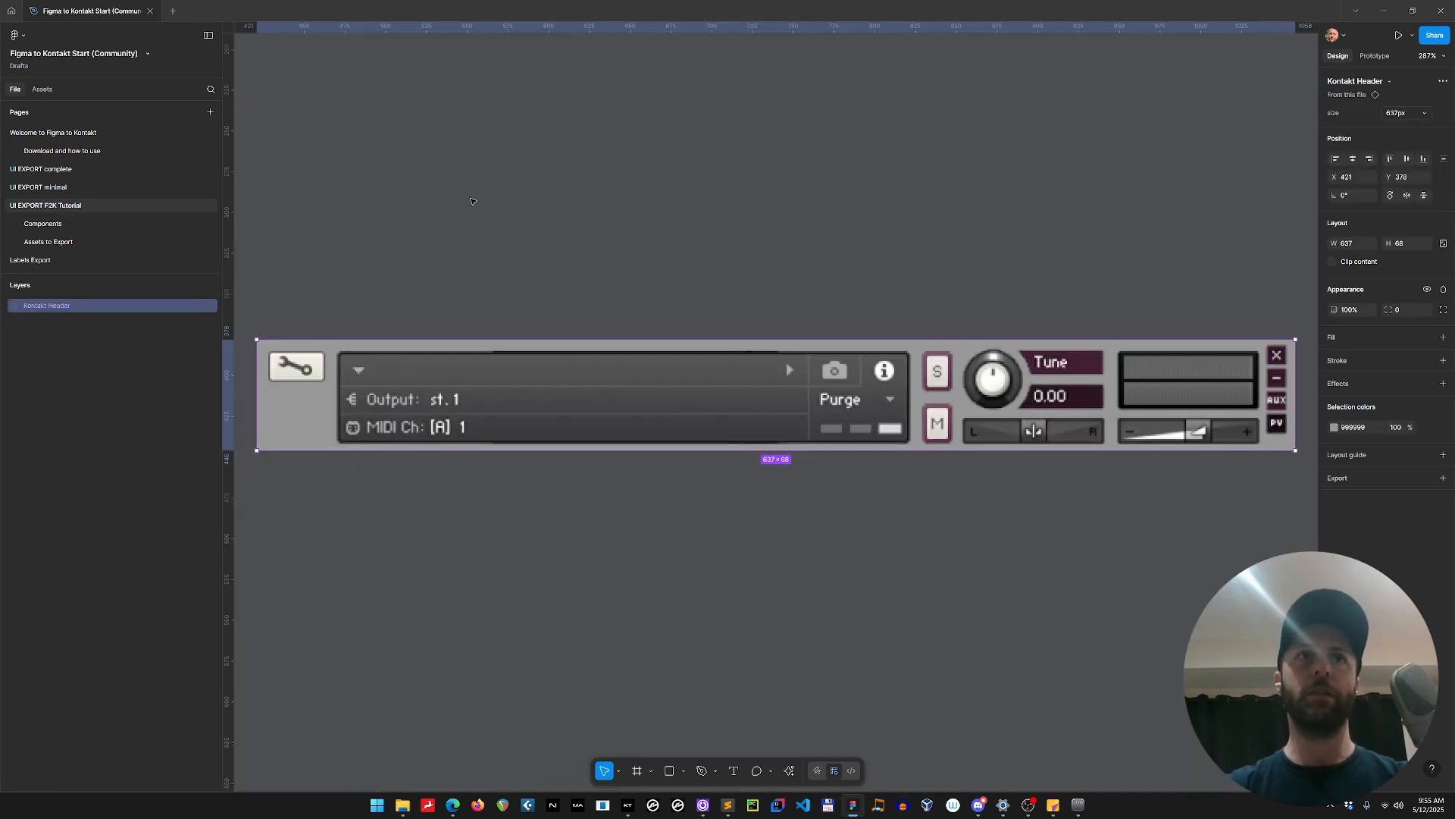
Move the Kontakt Header to X 0, Y -68 so its lower-left corner sits on the guides' intersection.
scroll(470, 201, "down", 10)
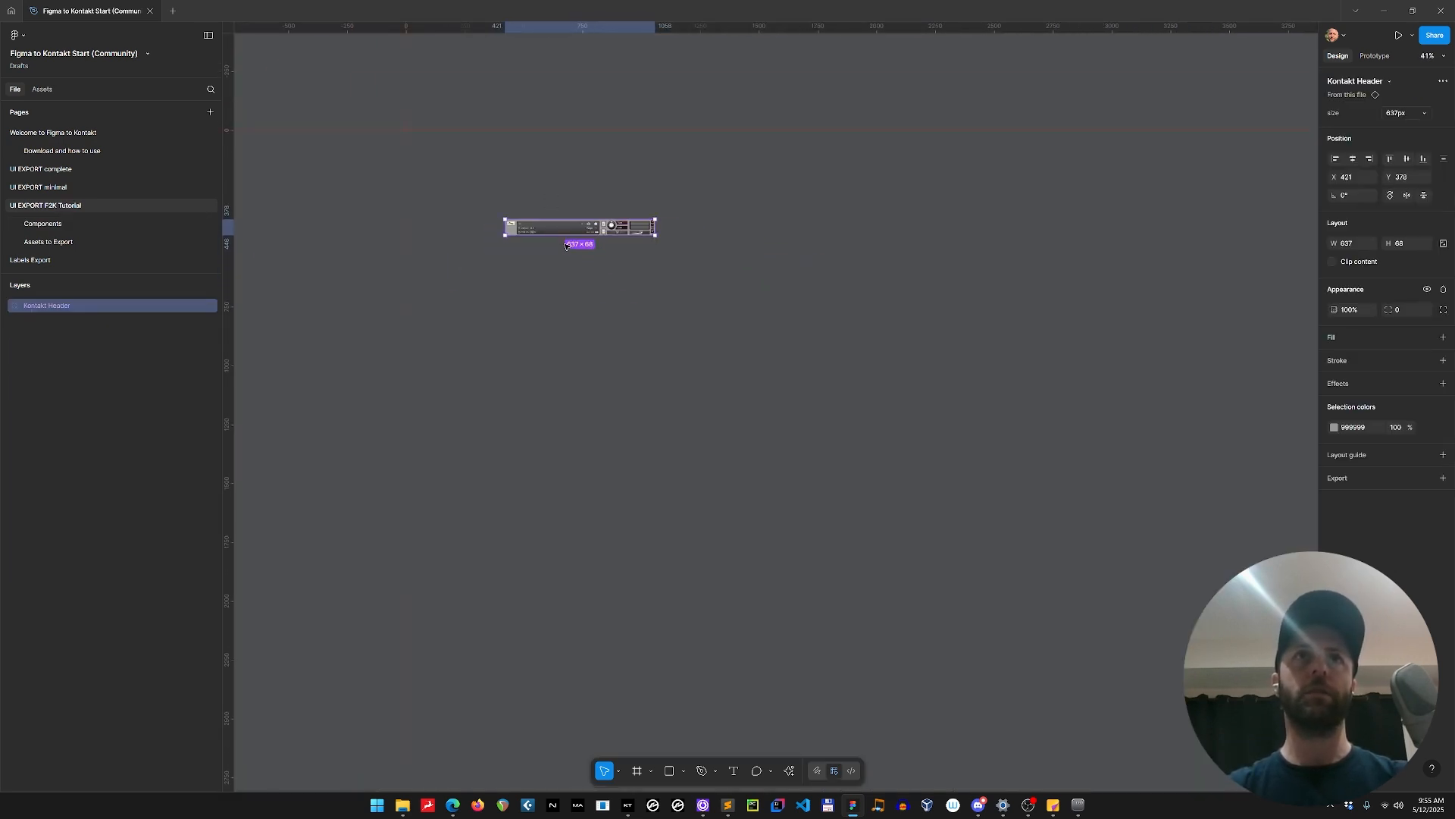
left_click_drag(567, 231, 496, 119)
scroll(611, 452, "up", 5)
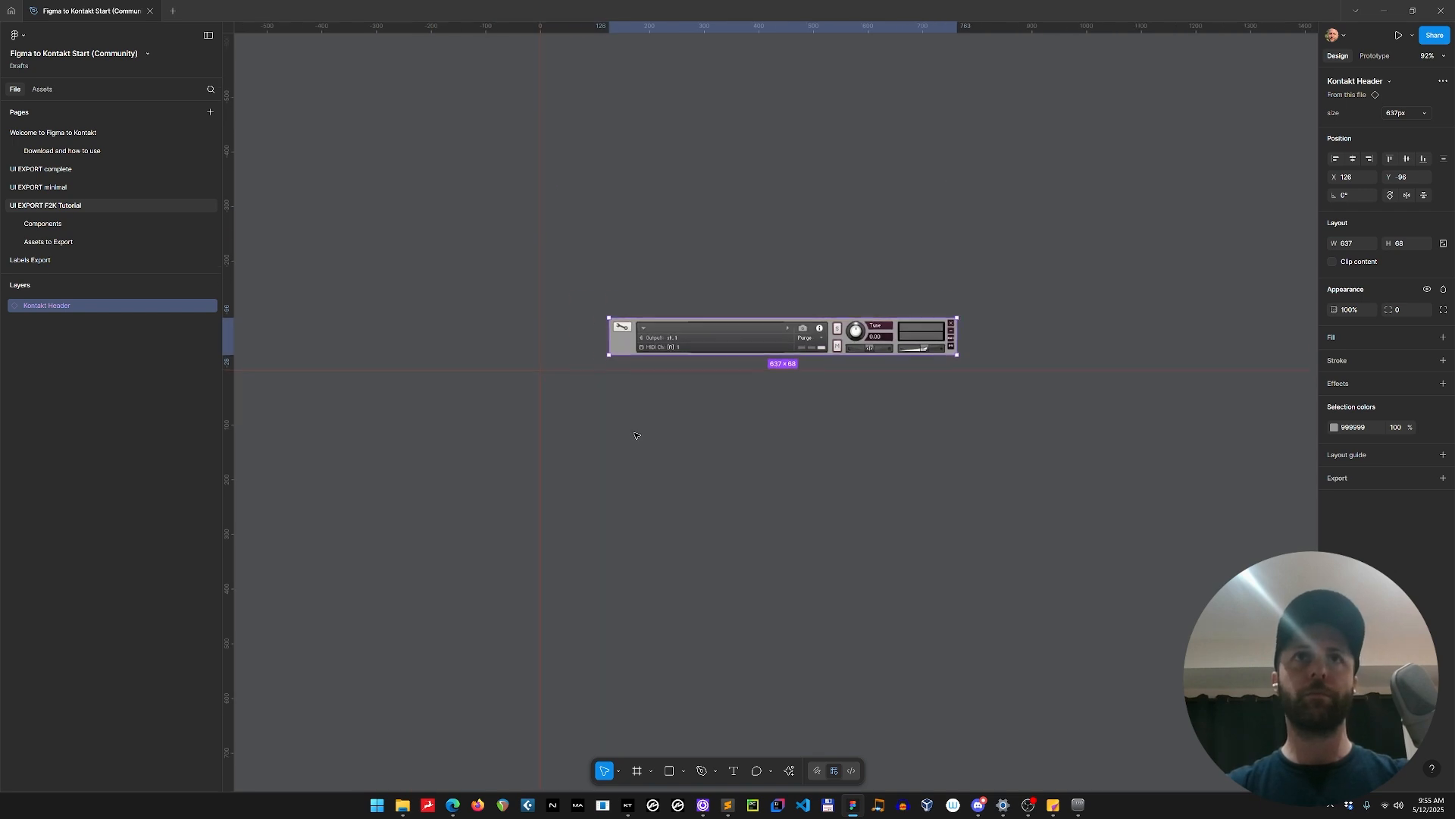
scroll(636, 435, "up", 4)
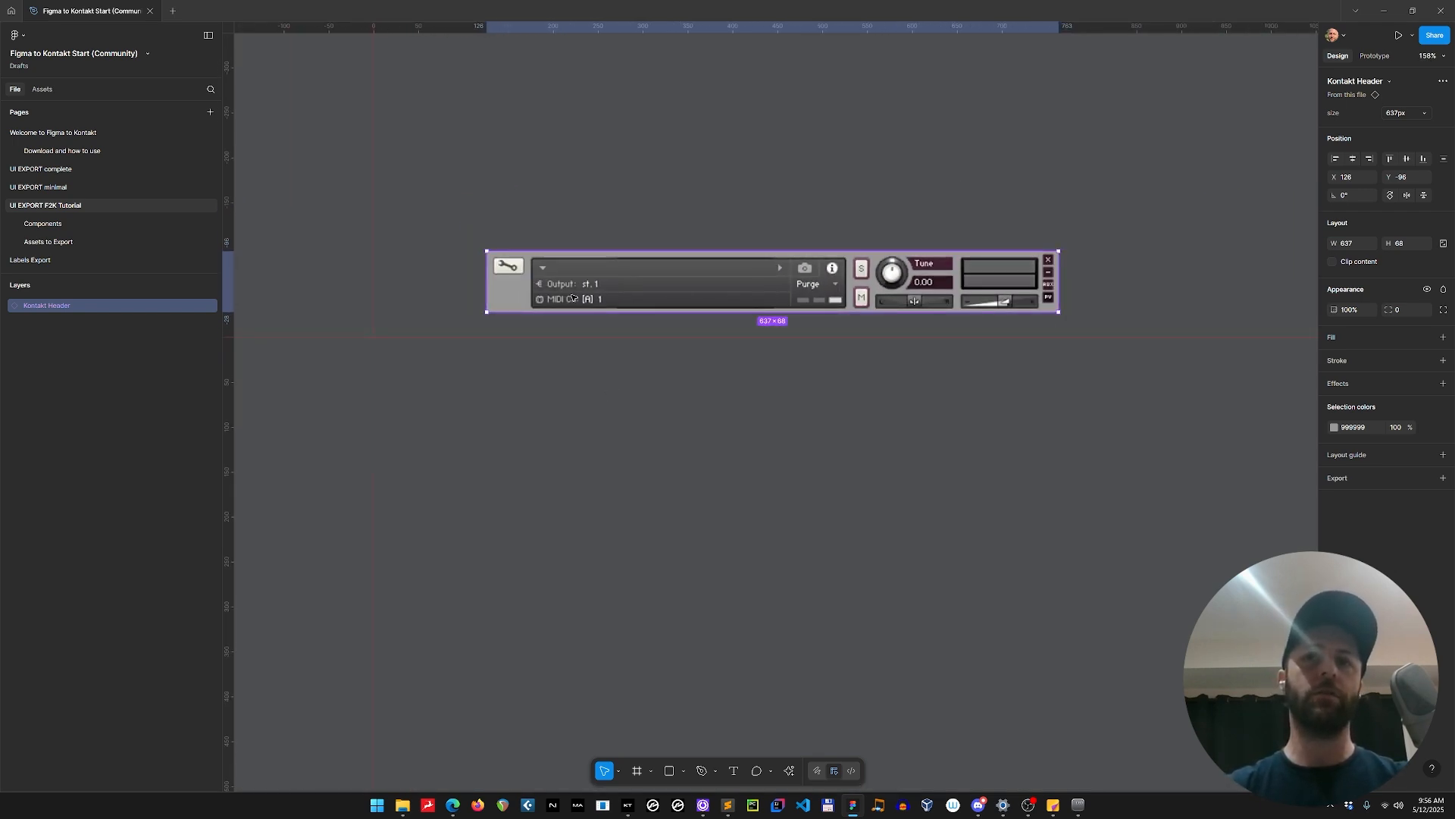
left_click_drag(573, 298, 423, 319)
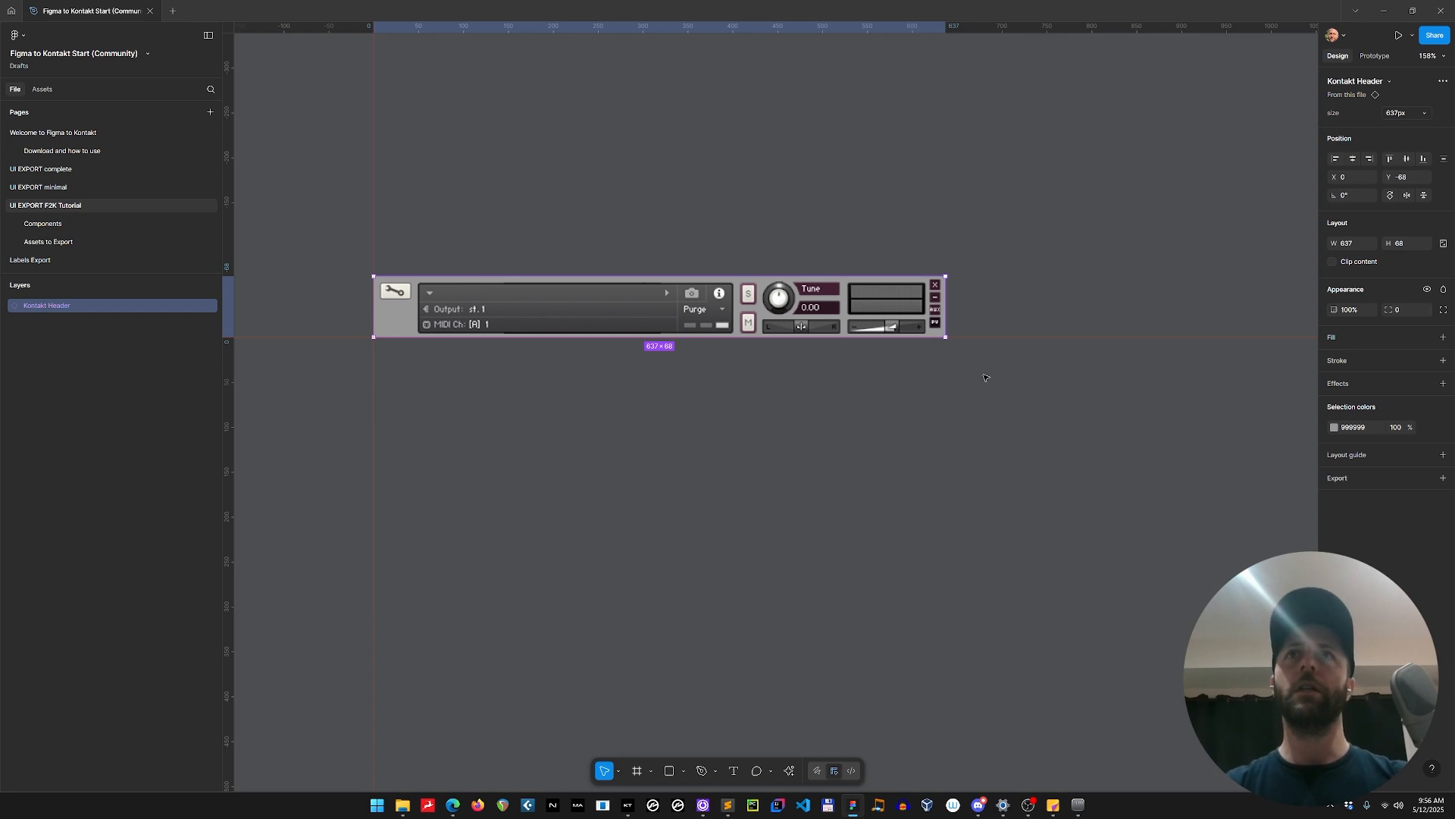
Set the Kontakt Header's size variant to 1000px and deselect it.
scroll(803, 381, "down", 3)
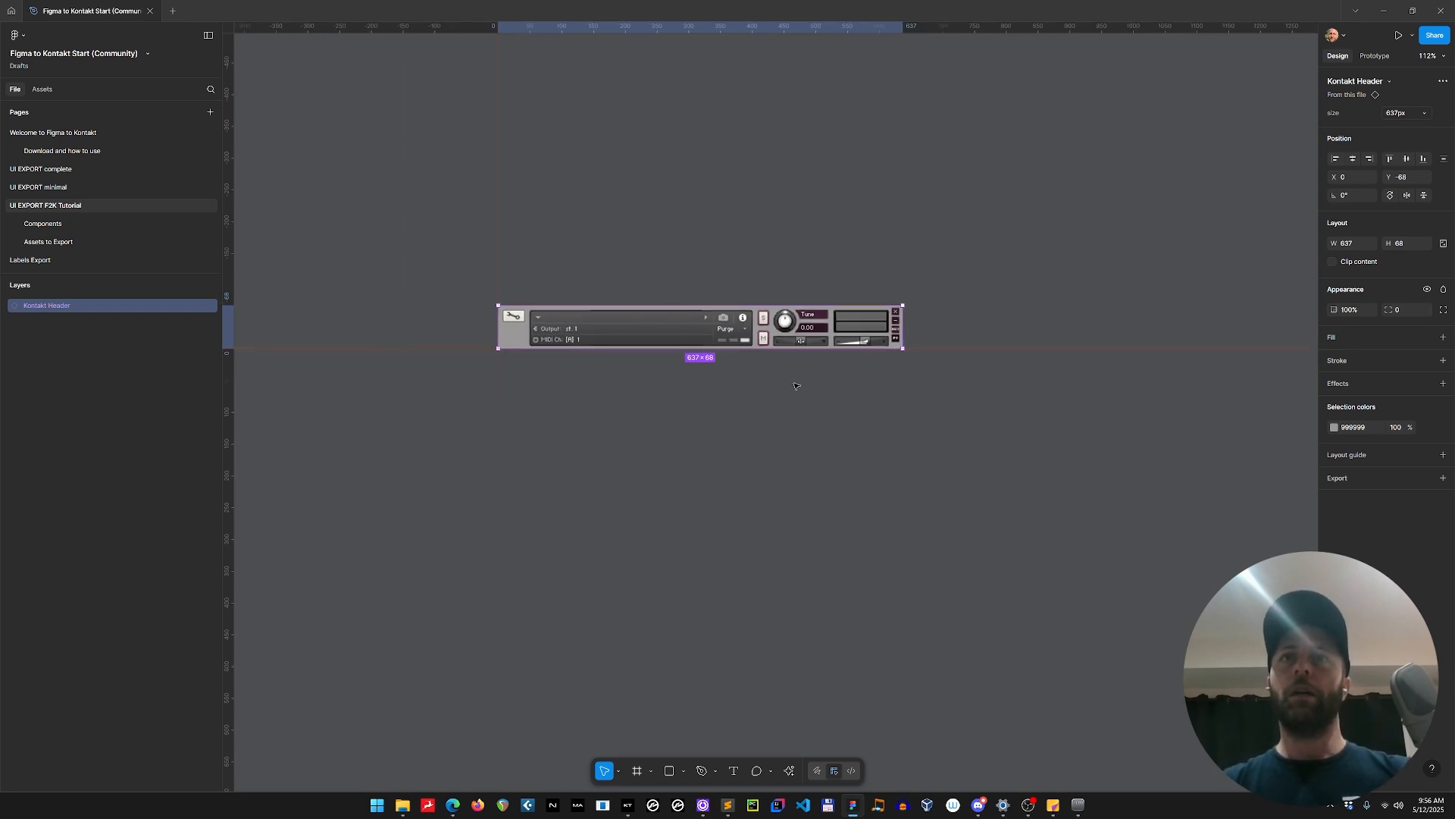
scroll(770, 452, "right", 2)
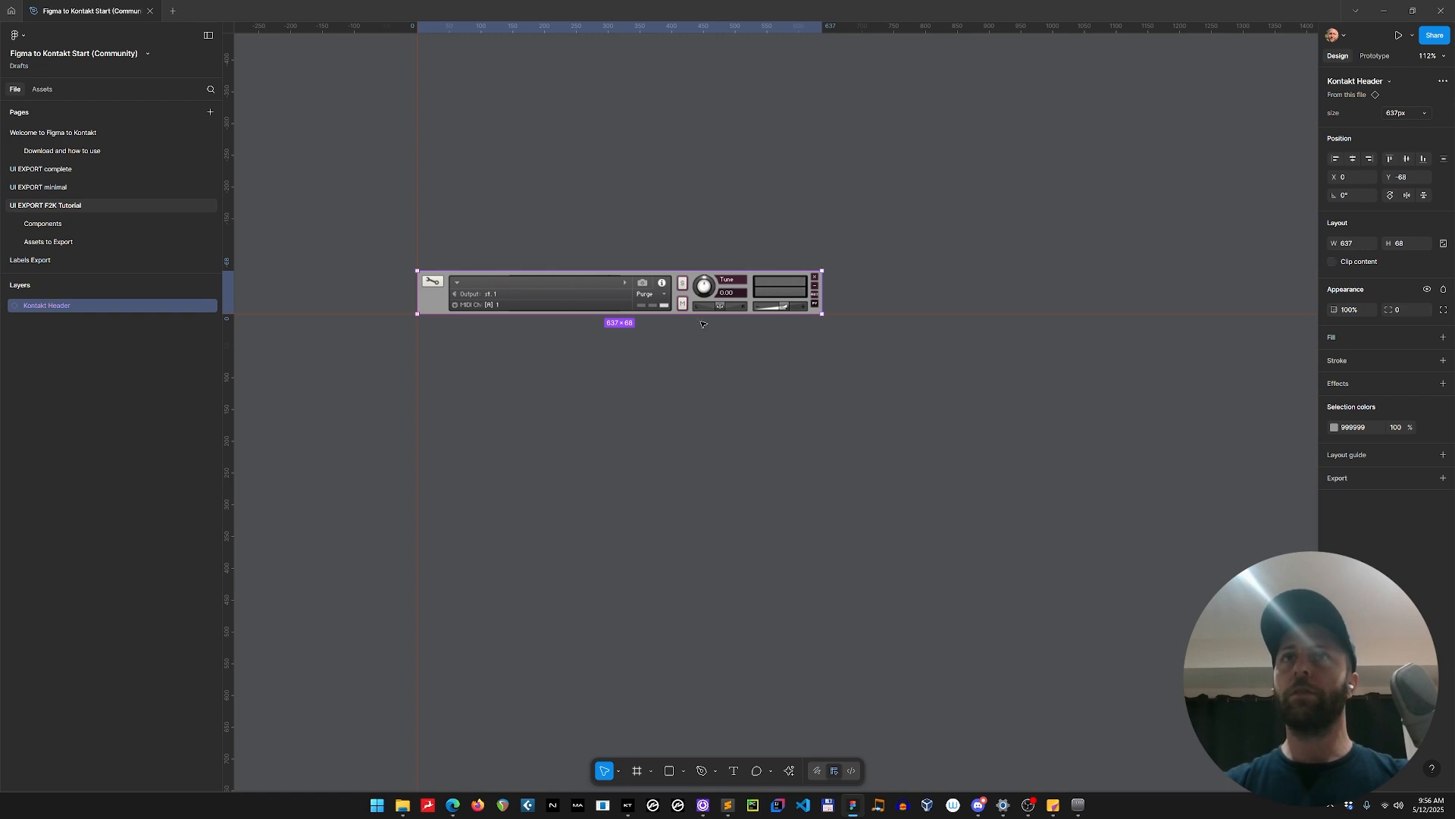
left_click(1410, 111)
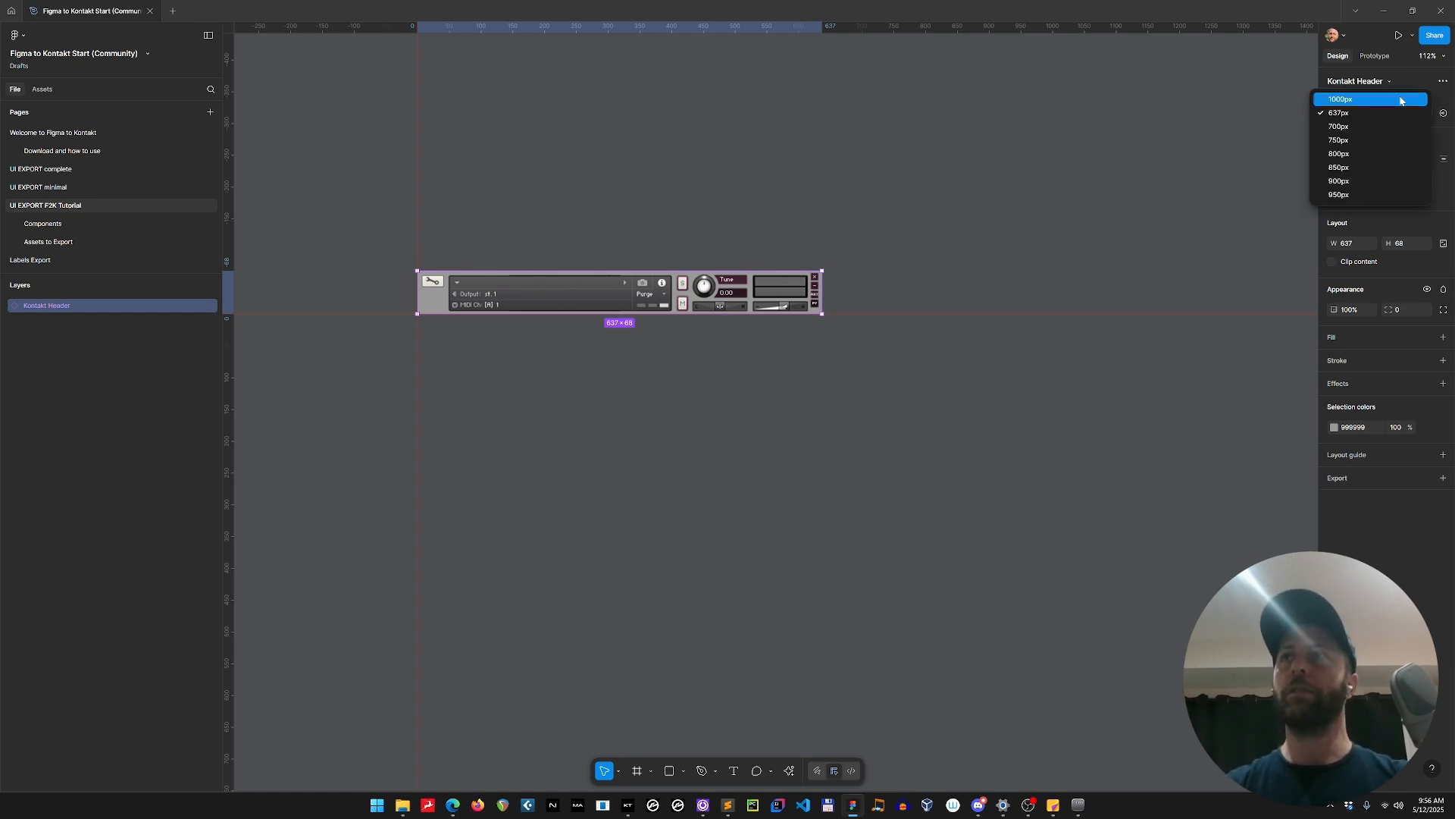
left_click(1400, 100)
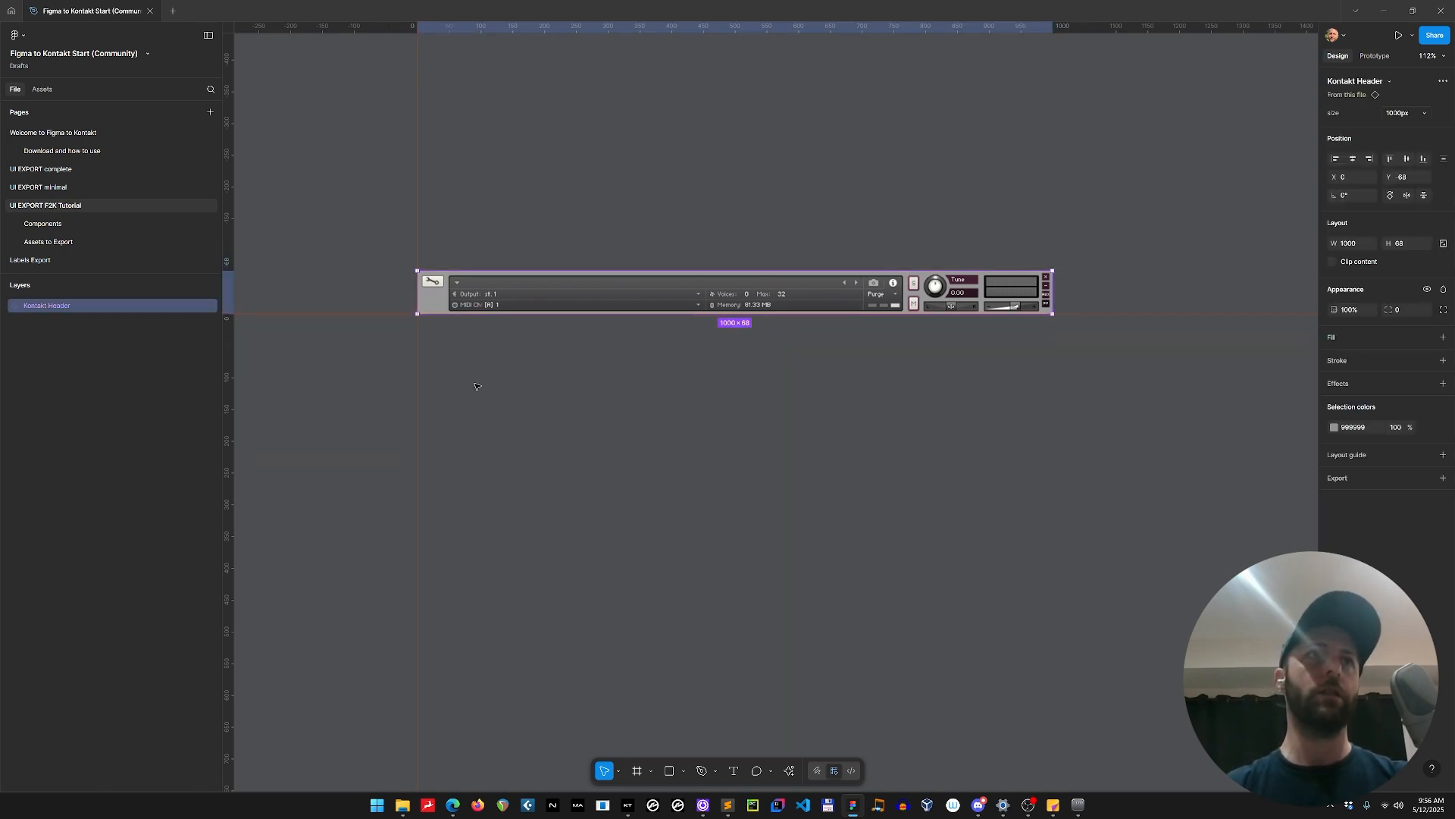
left_click(560, 413)
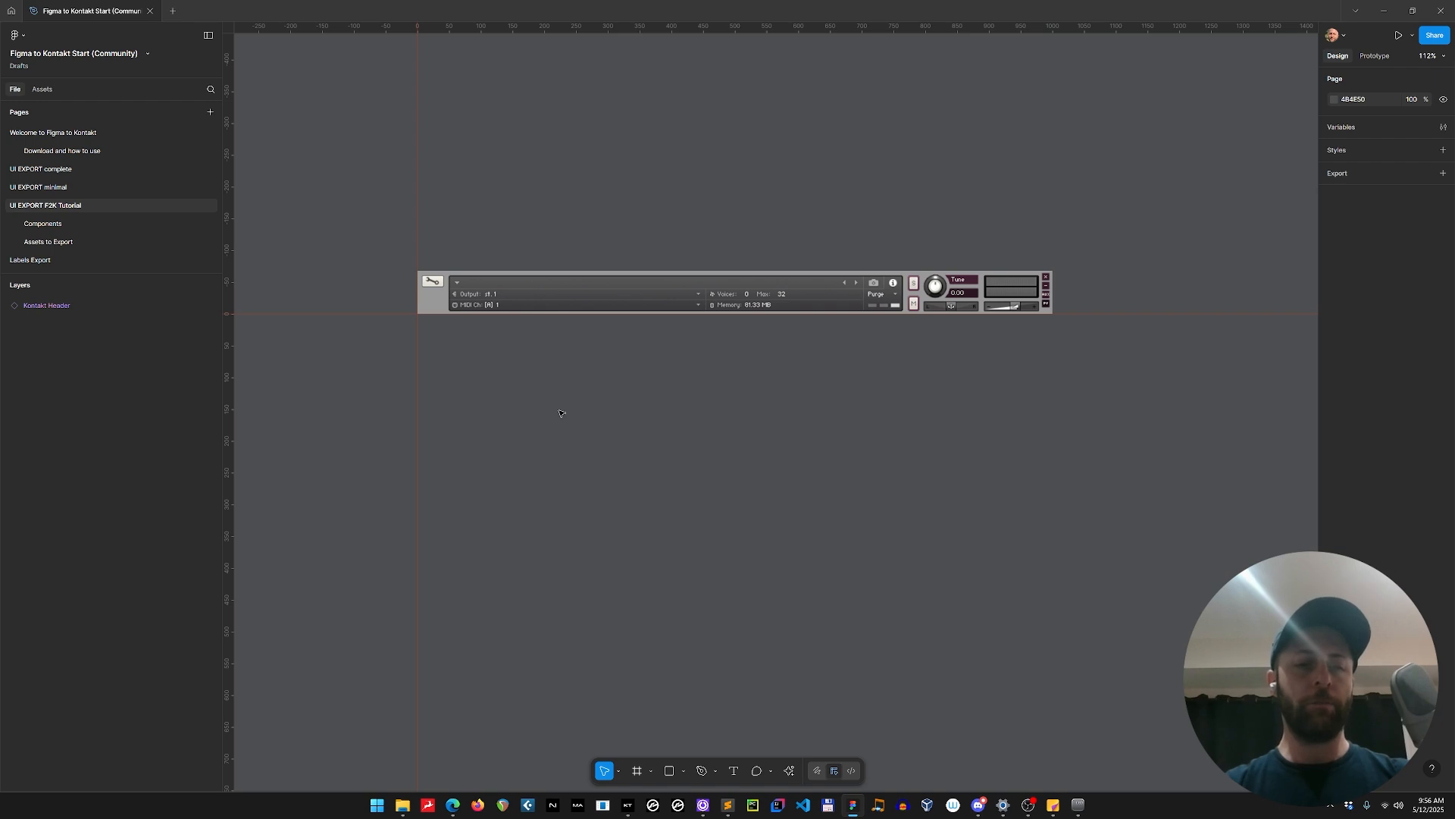
Draw a frame about 932 × 530 below the Kontakt Header and snap it to X 0, Y 0.
key("f")
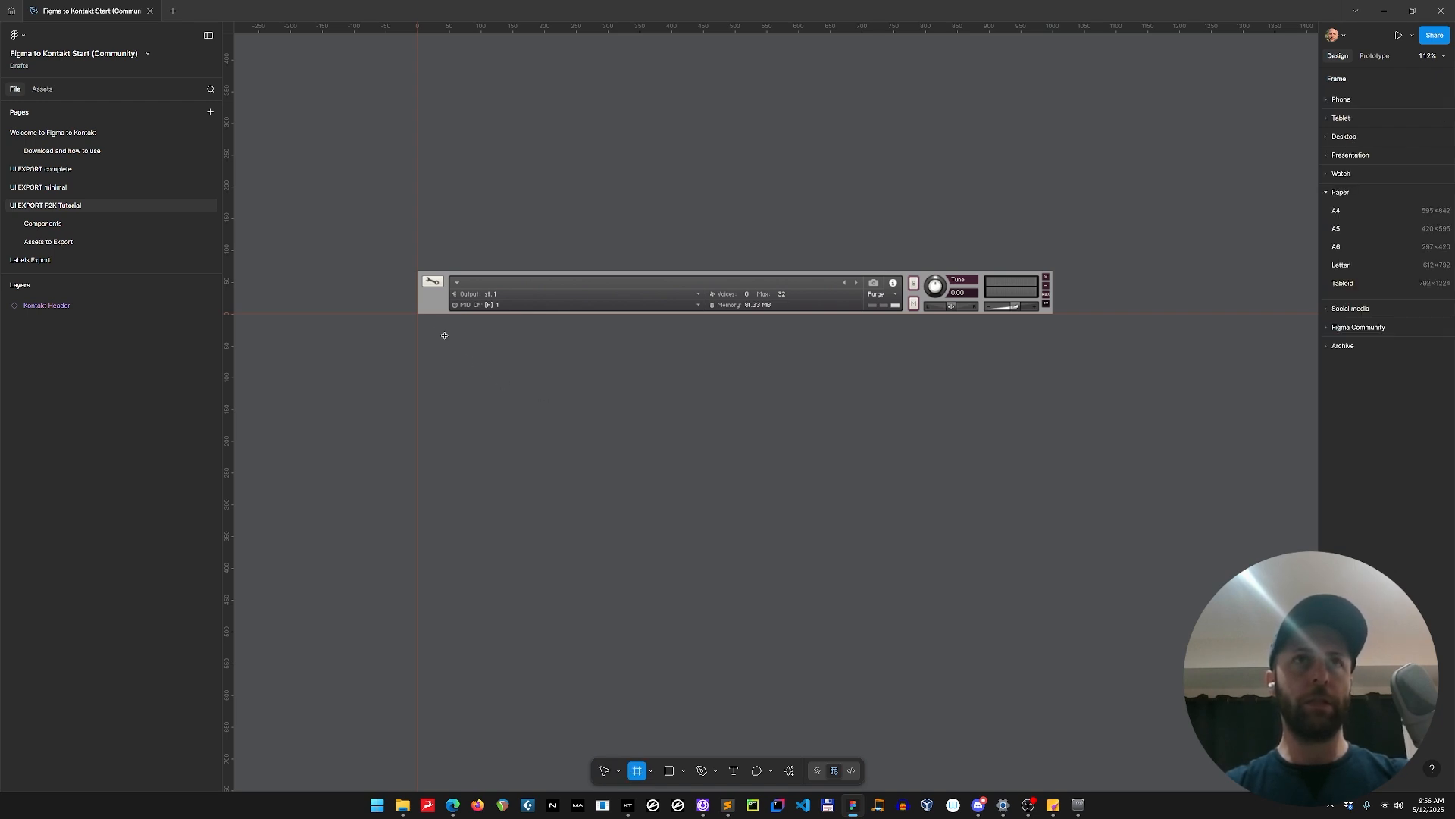
left_click_drag(427, 326, 1018, 663)
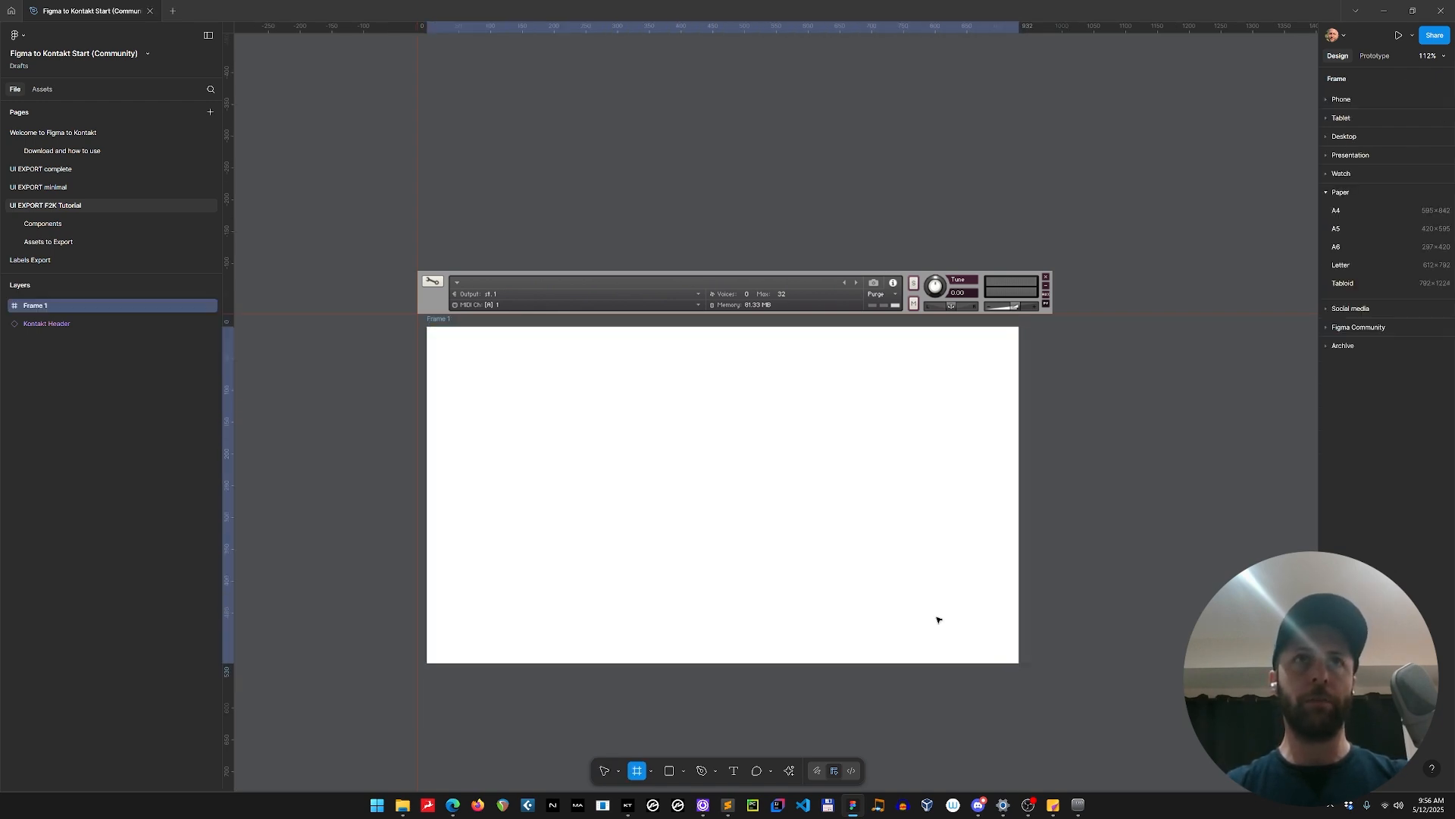
left_click_drag(523, 377, 514, 364)
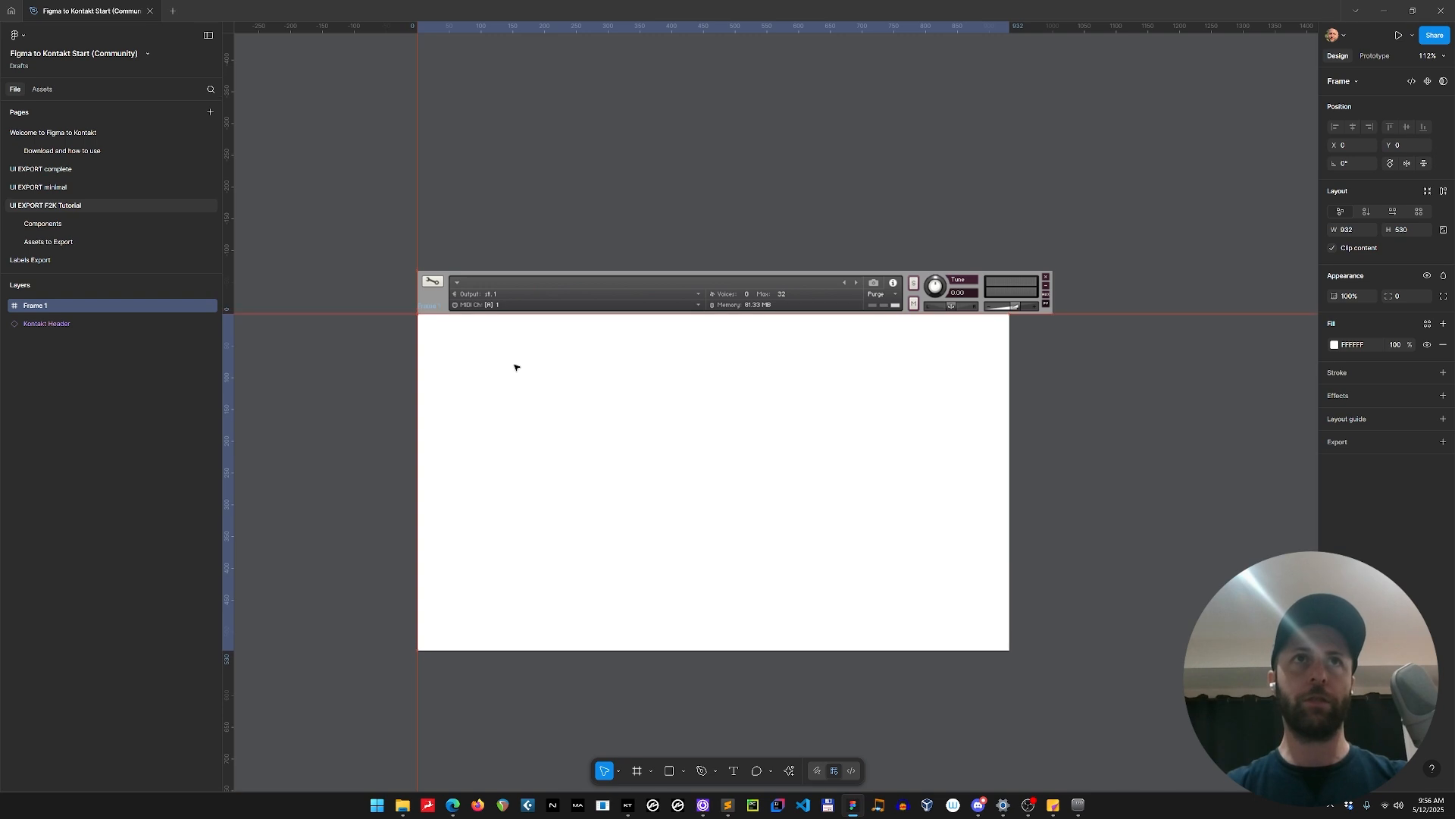
Resize the white frame to 1000 × 400, matching its width to the Kontakt Header.
left_click_drag(1014, 362, 1053, 362)
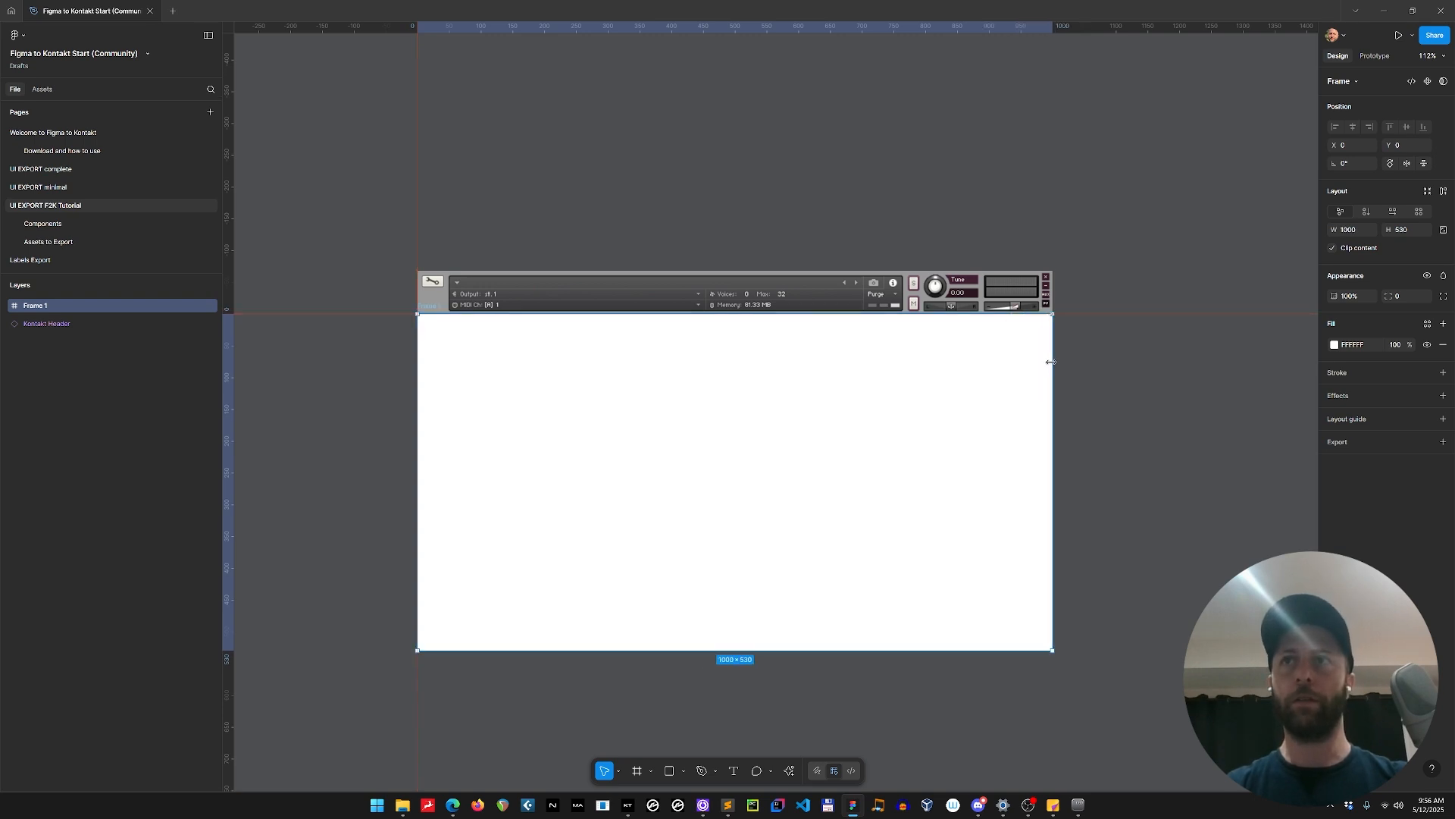
scroll(799, 435, "down", 1)
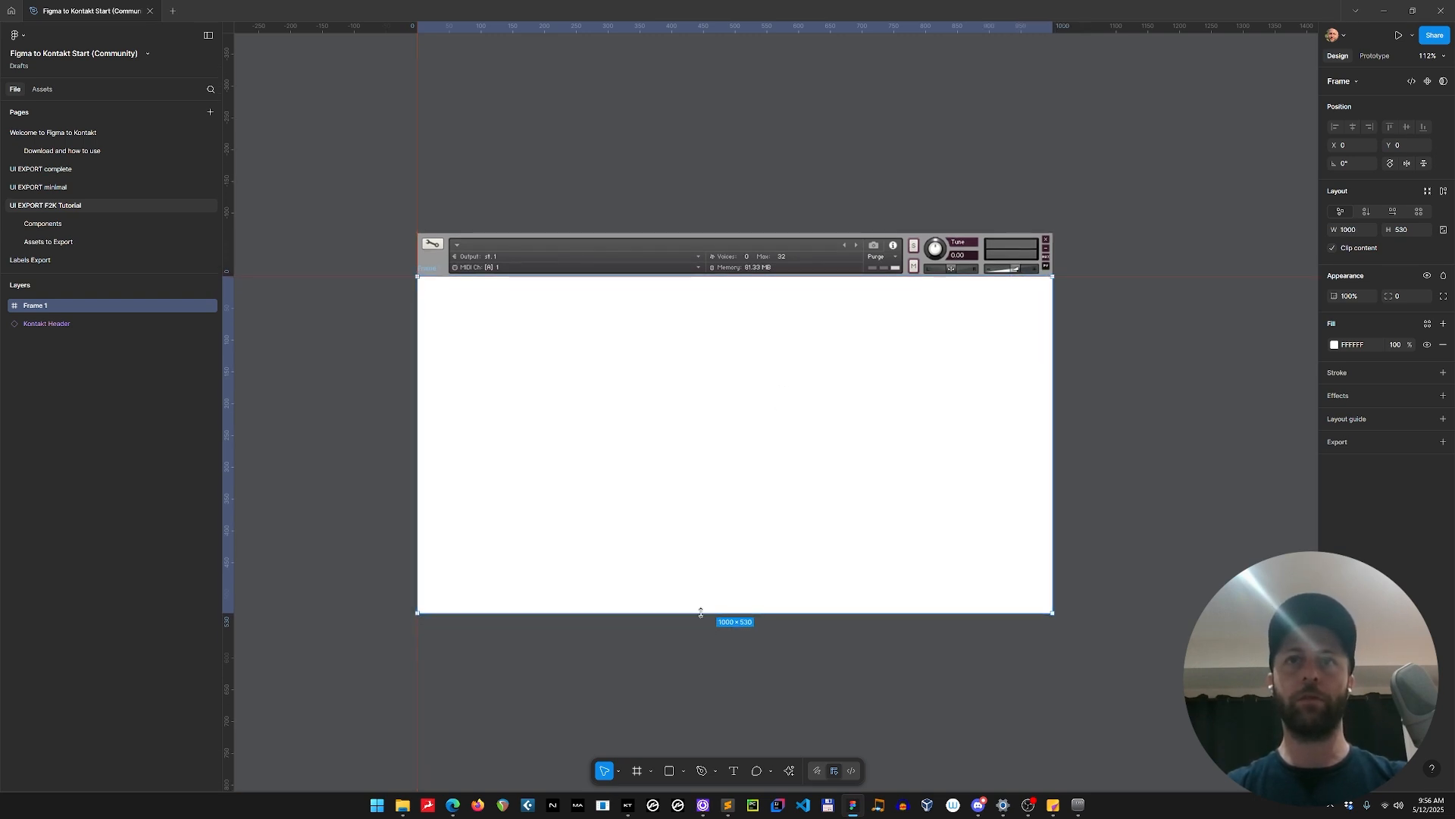
left_click_drag(698, 612, 710, 530)
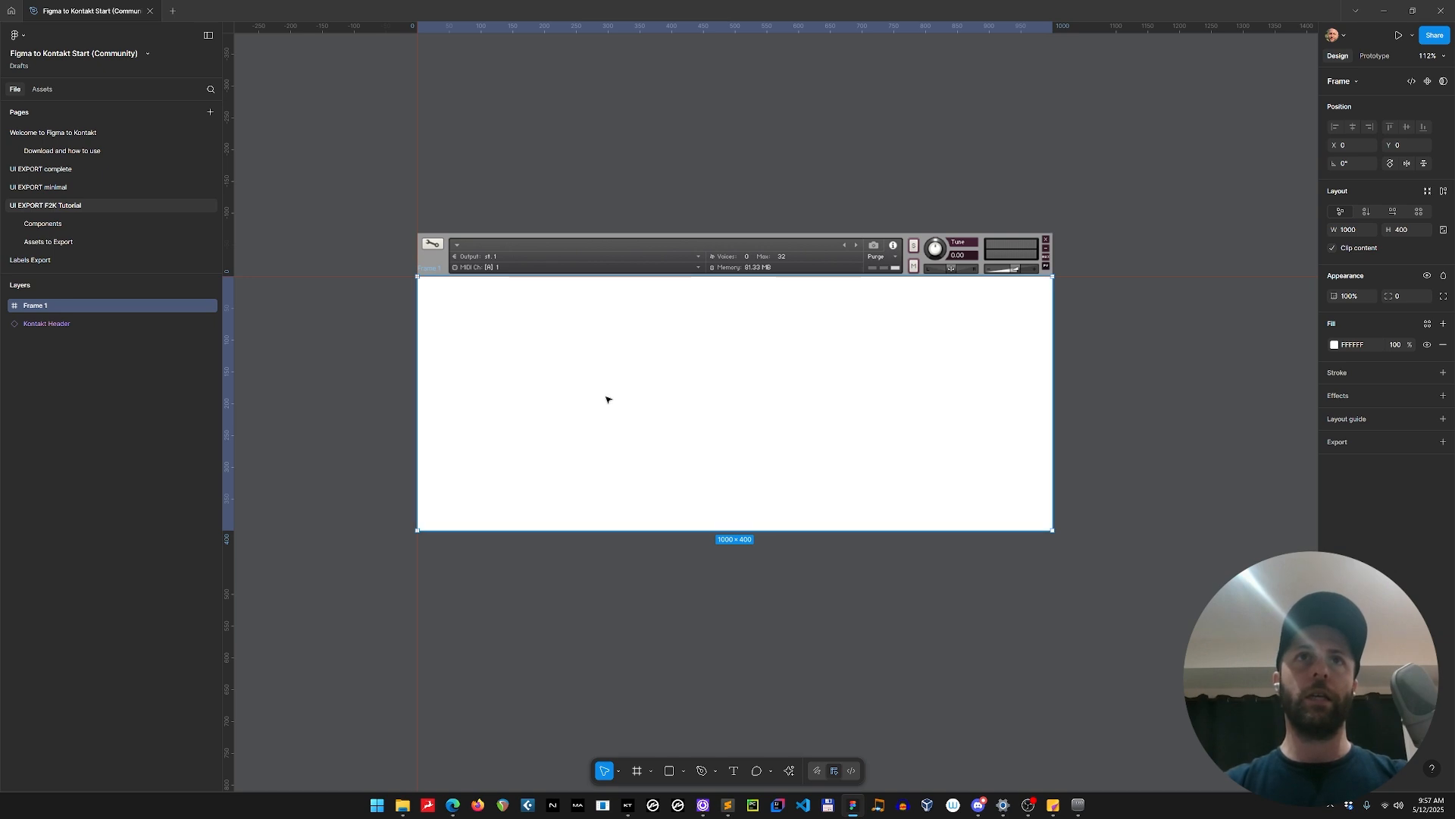
Rename the frame layer as panel_UI_exp.
double_click(34, 306)
type("panel_")
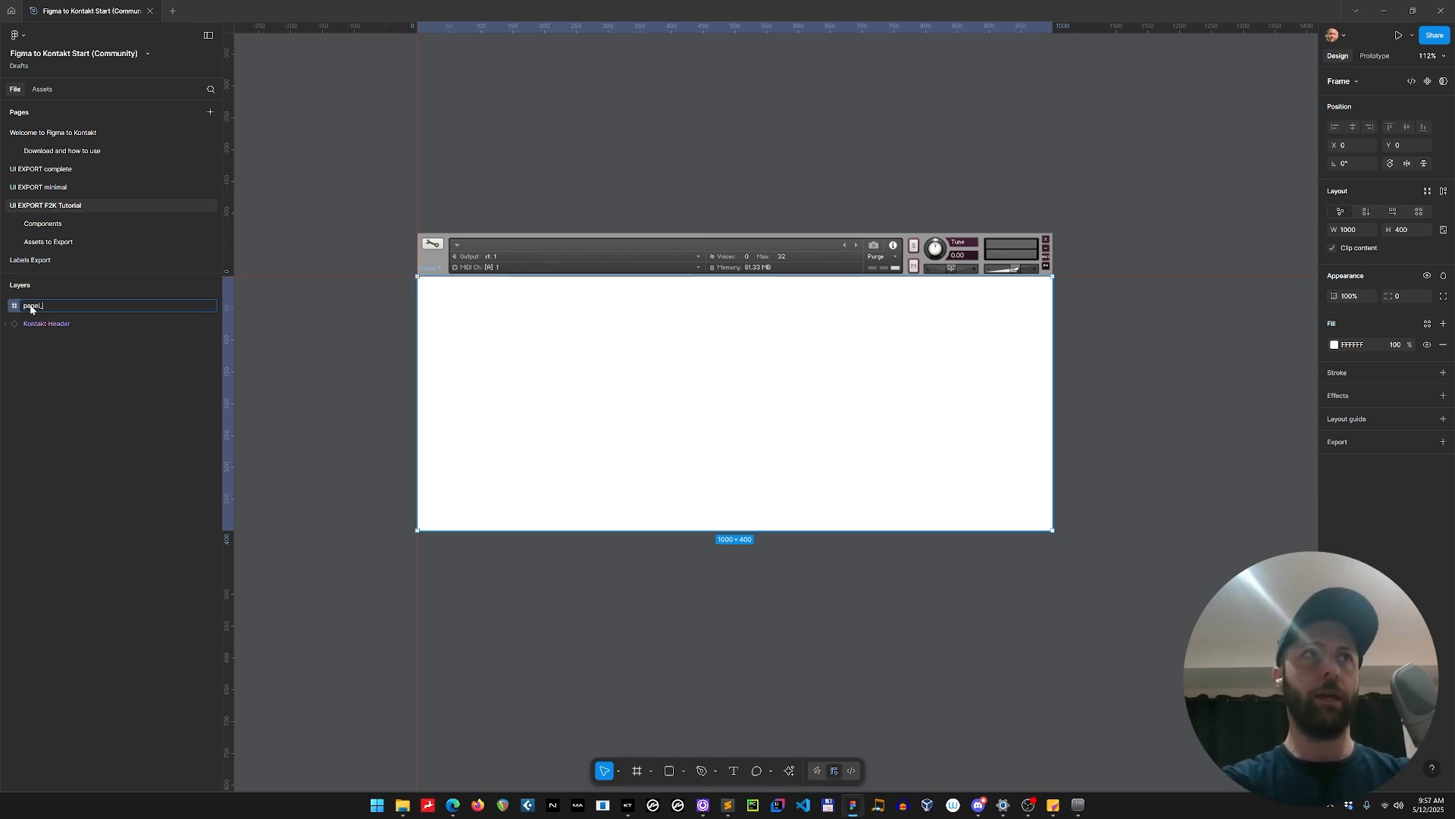
type("UI")
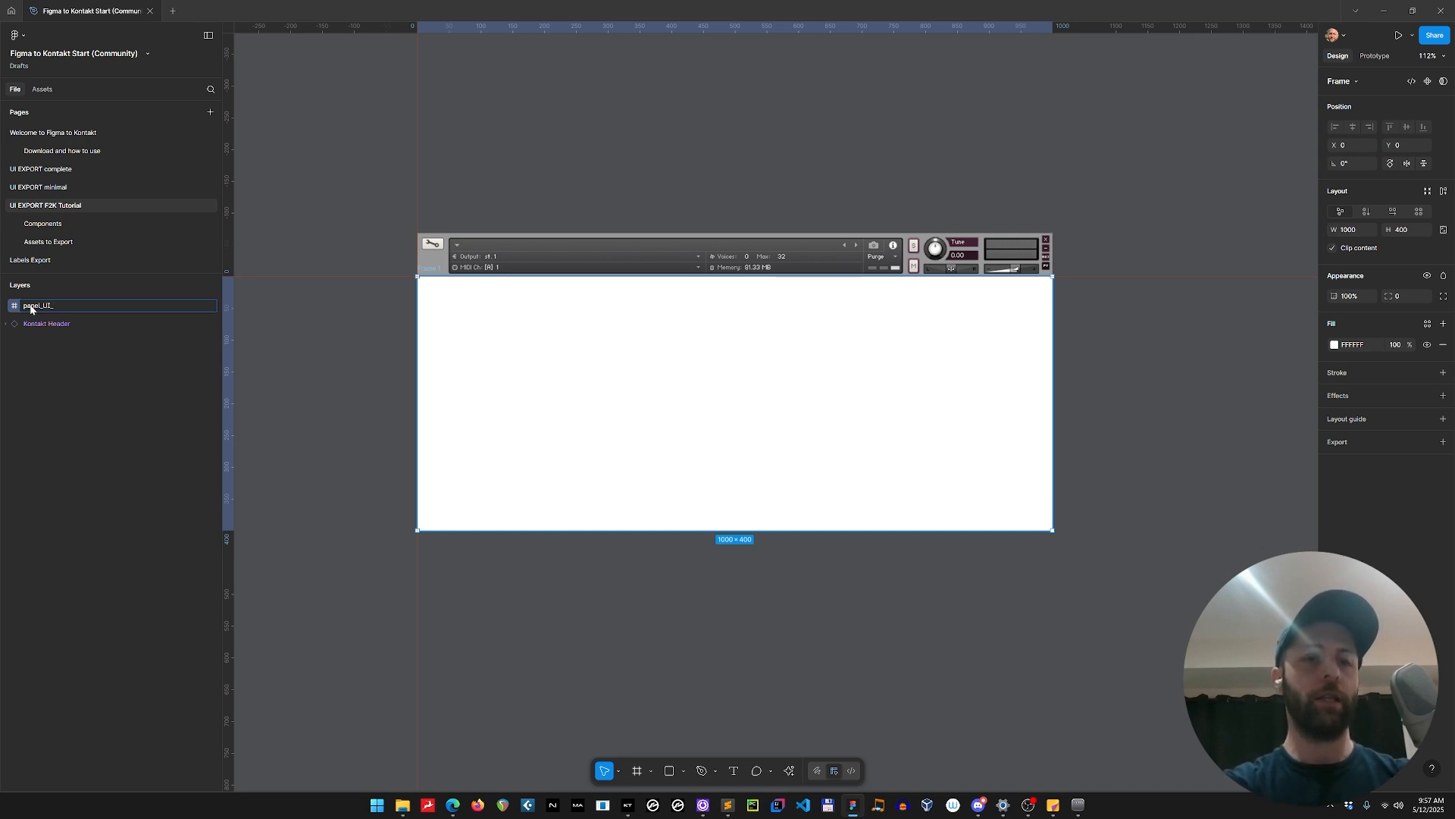
type("_exp")
key("Return")
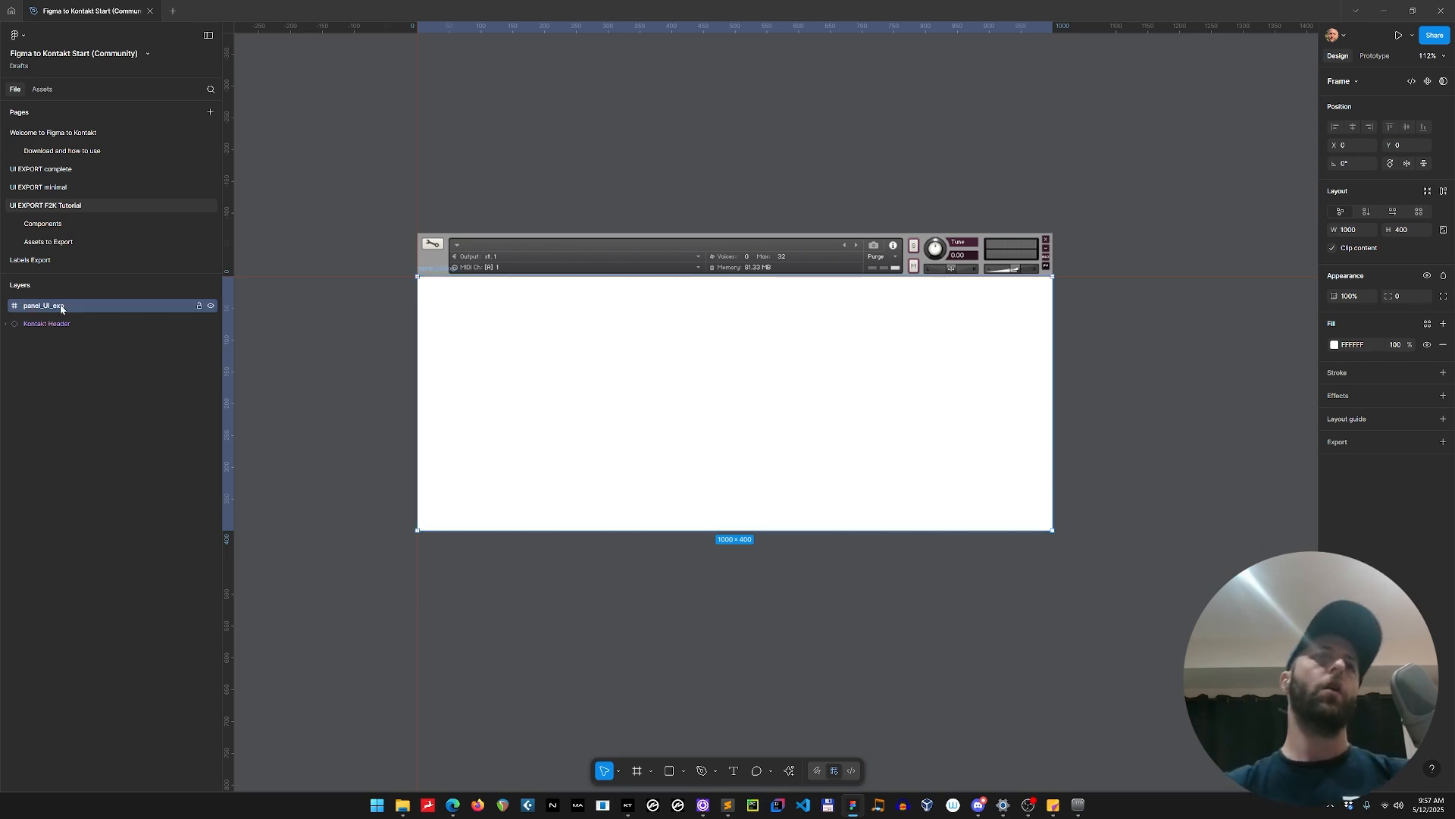
Add a text label reading "panel_UI_exp" on the canvas above the Kontakt Header.
key("t")
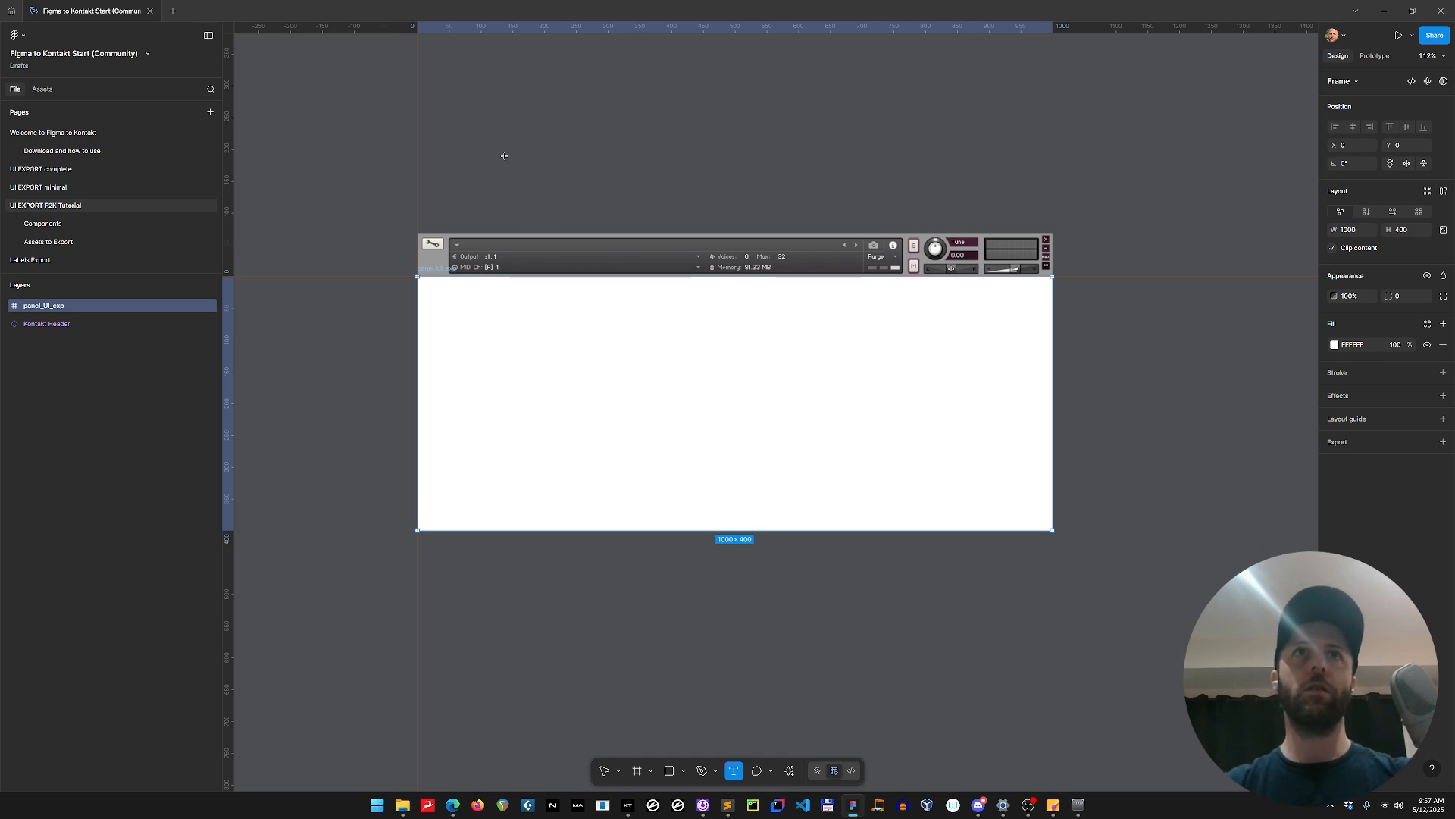
left_click(504, 156)
type("p")
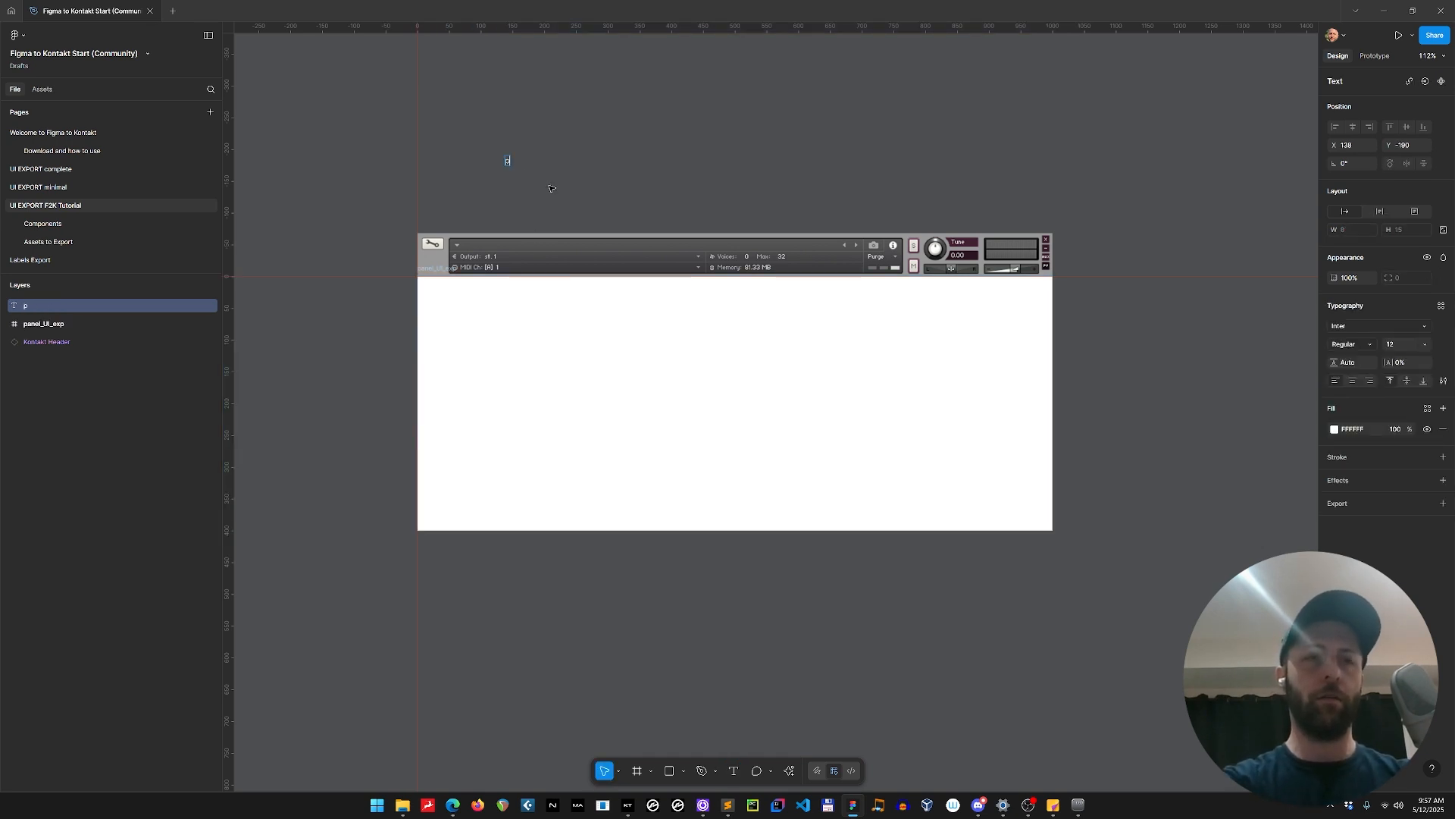
type("anel_U")
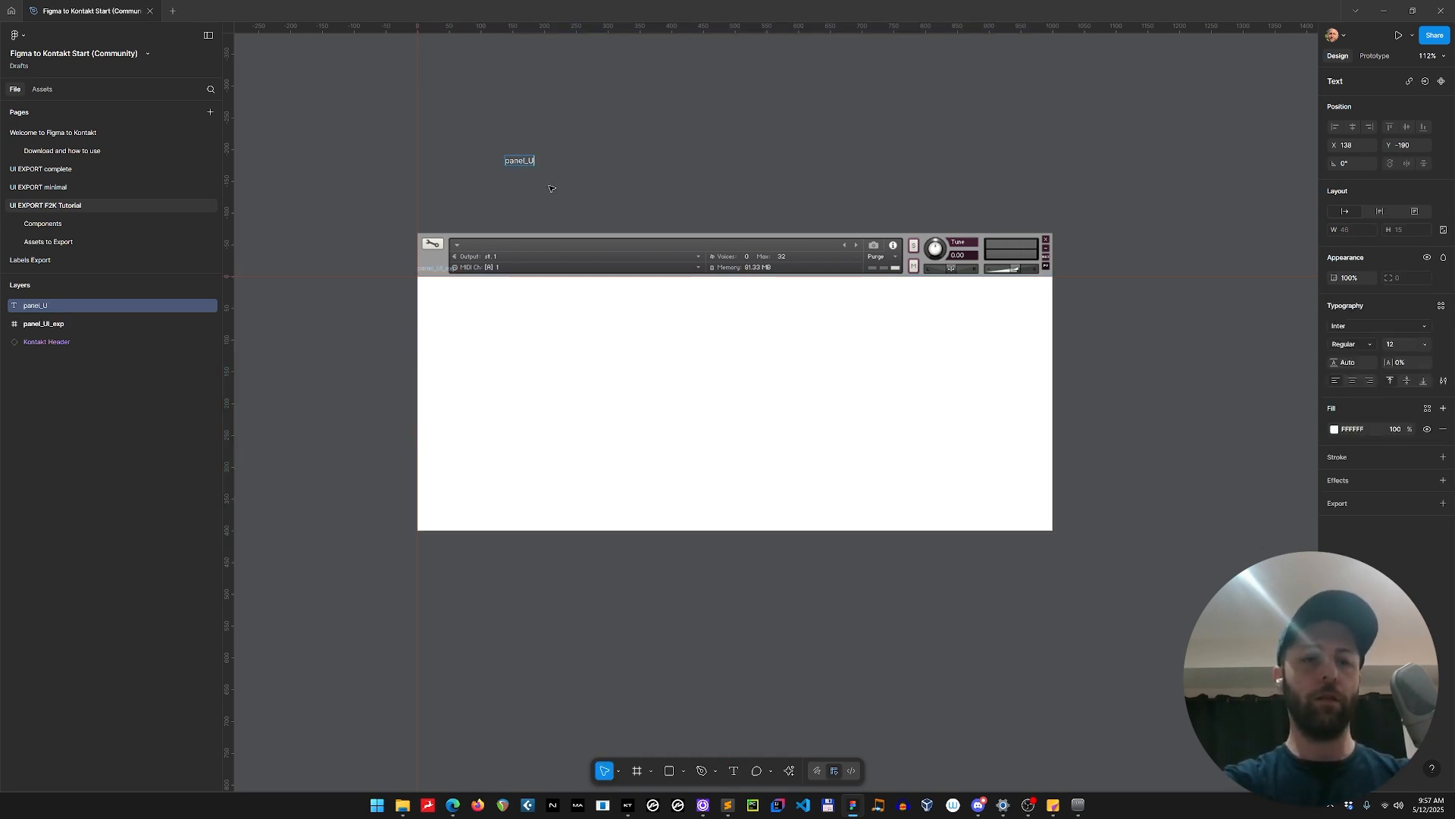
type("I_exp")
key("Return")
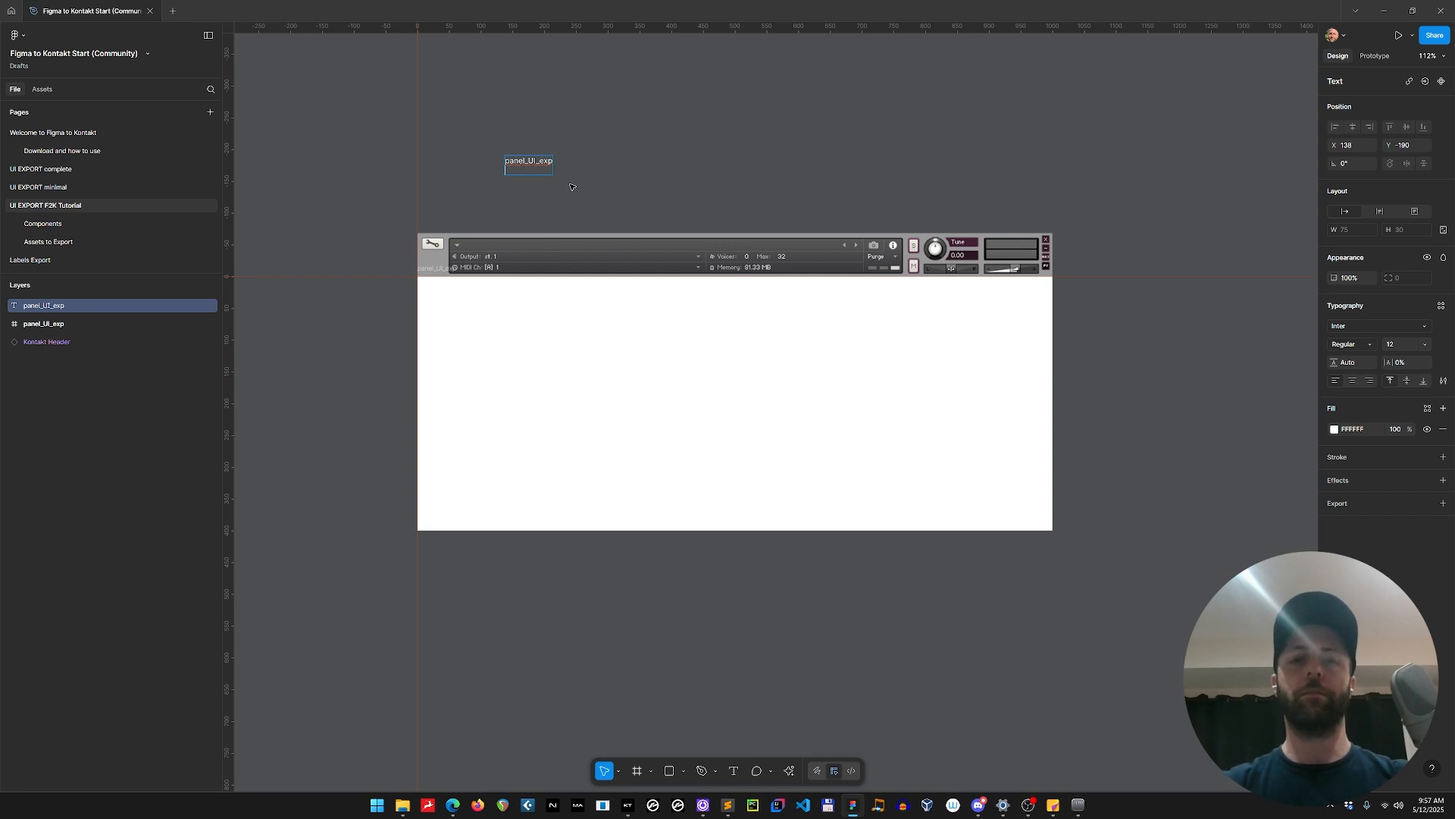
key("BackSpace")
key("Escape")
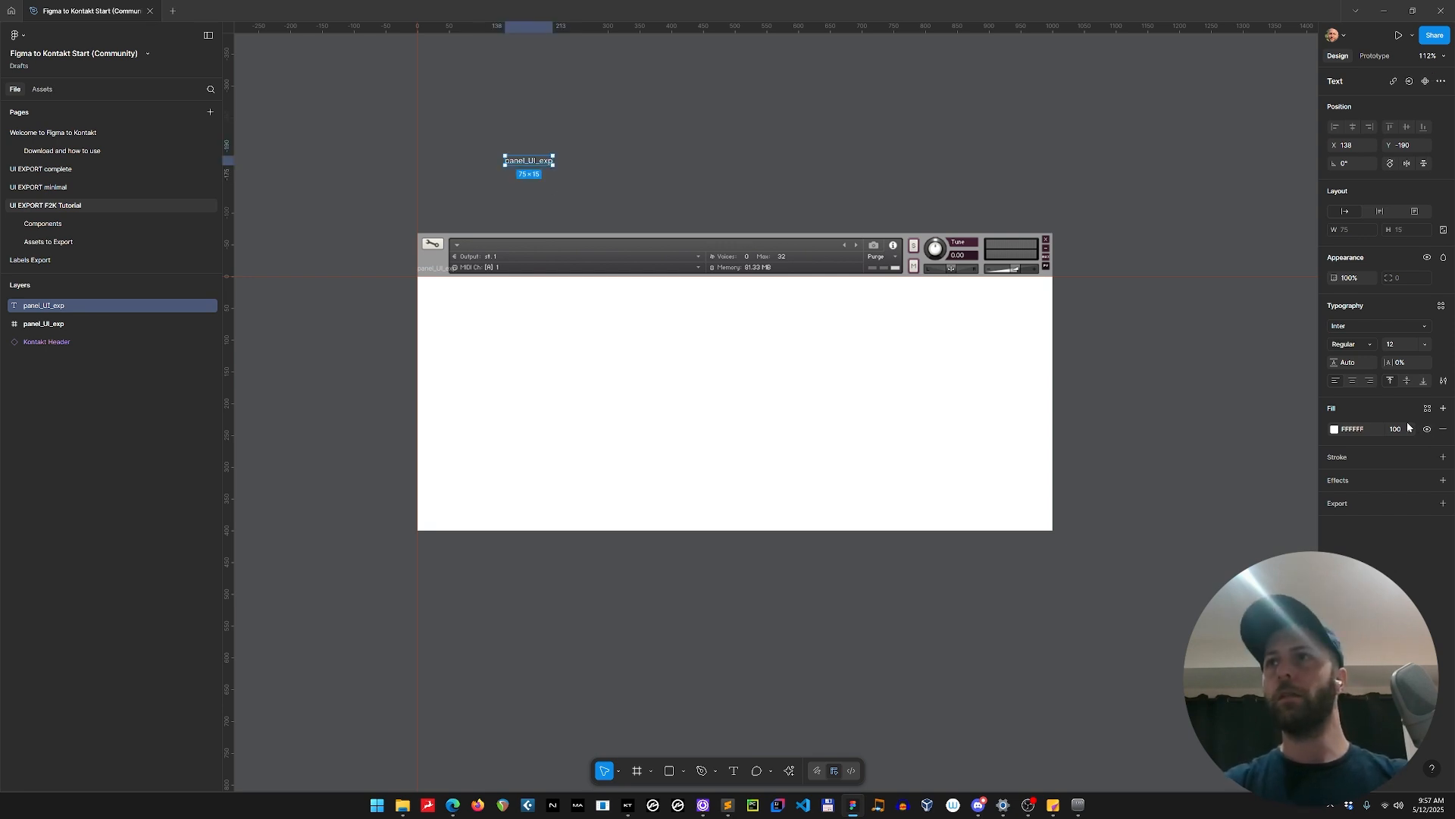
Set the panel_UI_exp label's font size to 52 and move the label to about X 74, Y -238.
key("shift+Up")
key("shift+Up")
key("shift+Up")
key("shift+Up")
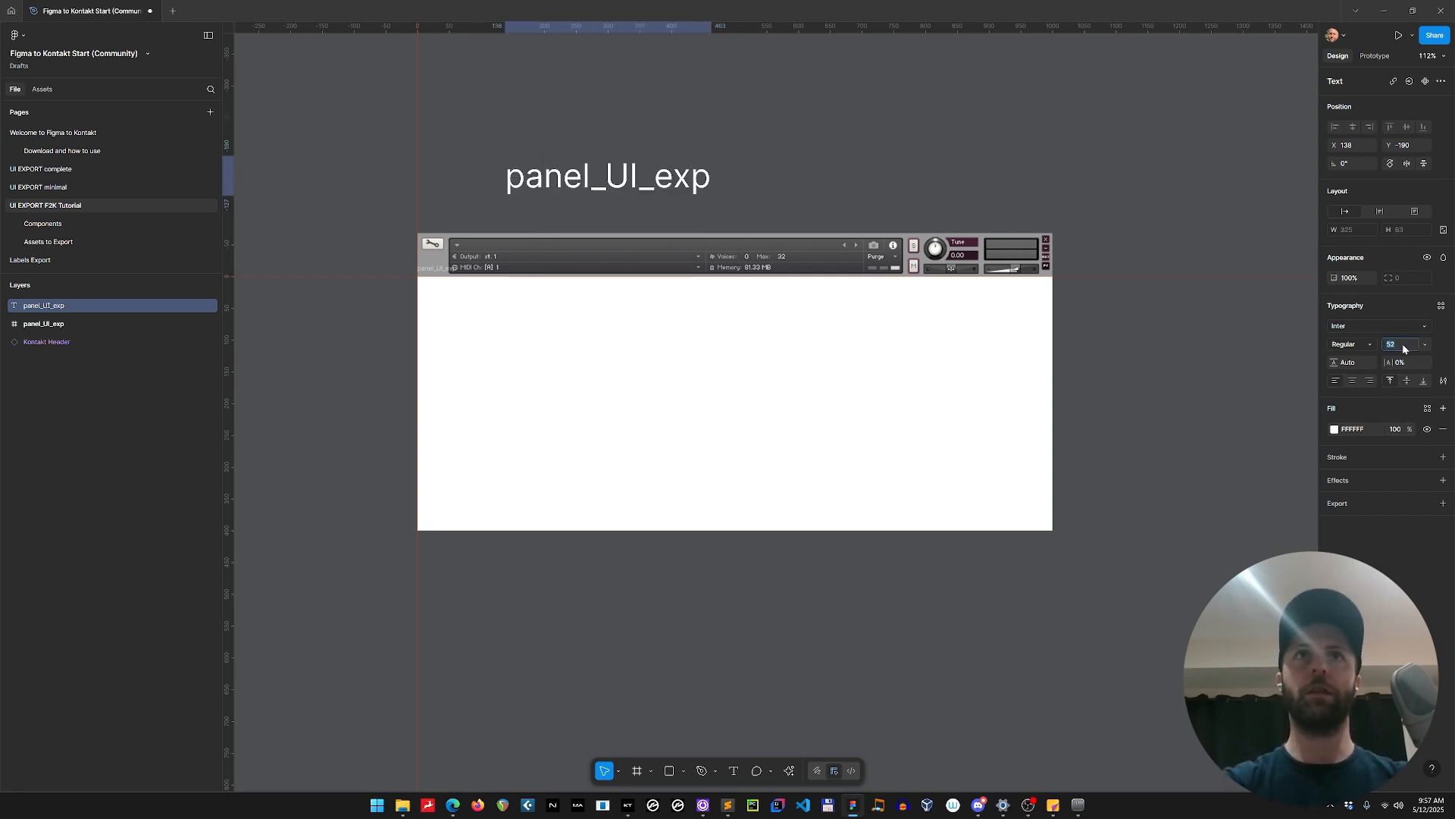
key("Escape")
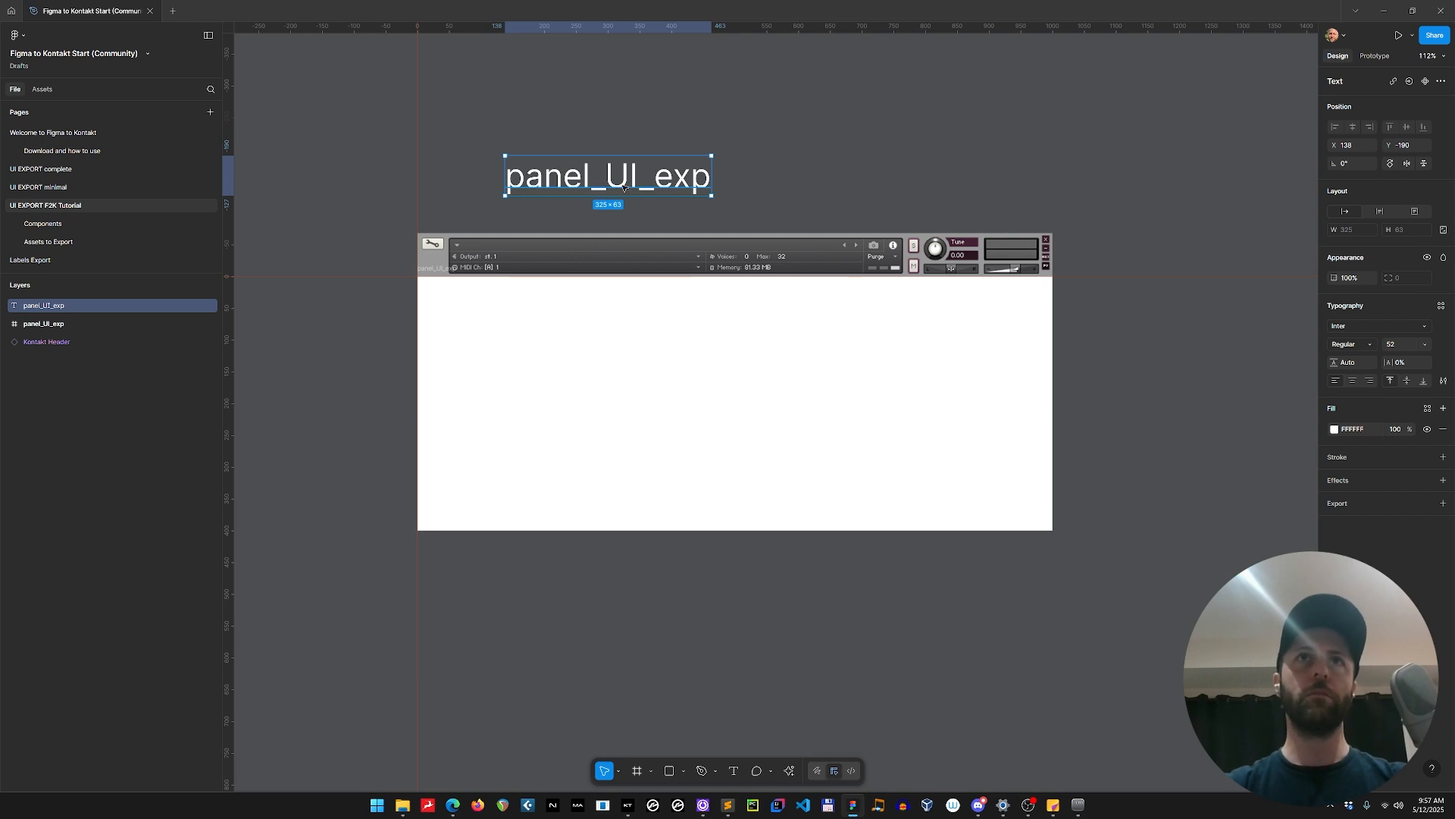
left_click_drag(625, 187, 599, 156)
left_click(639, 163)
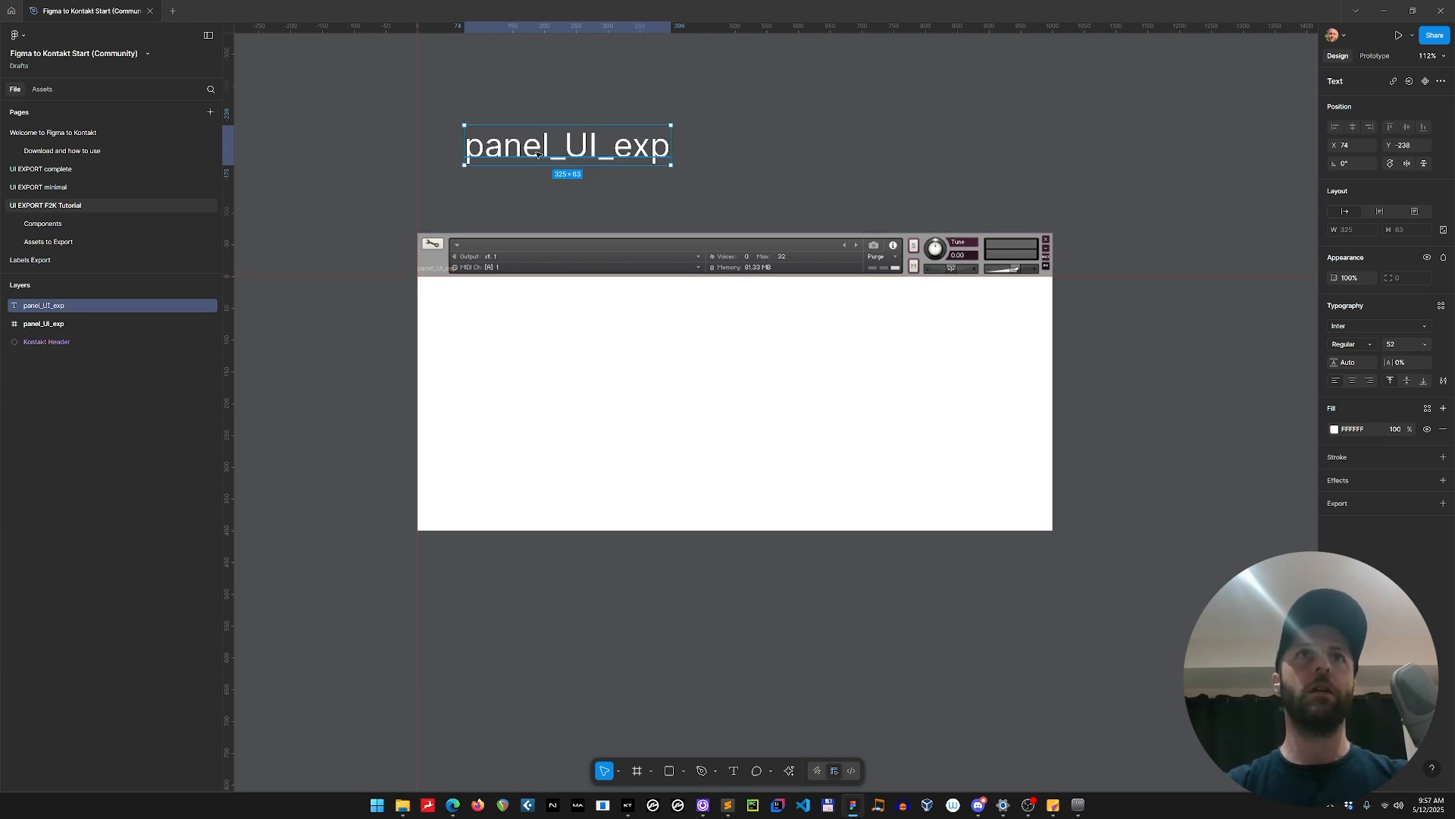
Move the panel_UI_exp text label to about X 36, Y -228 and clear the selection.
left_click_drag(536, 154, 511, 160)
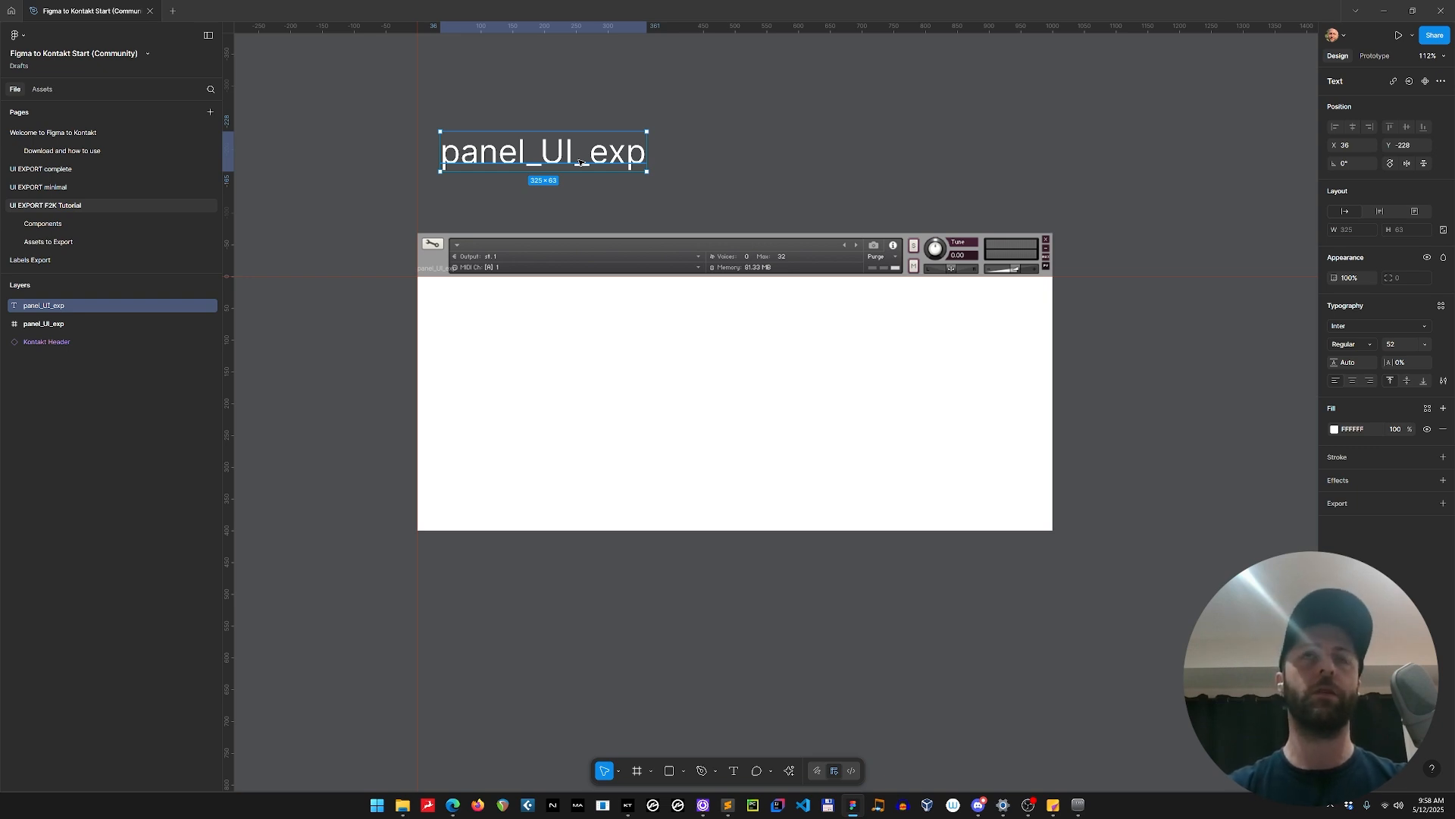
left_click(596, 309)
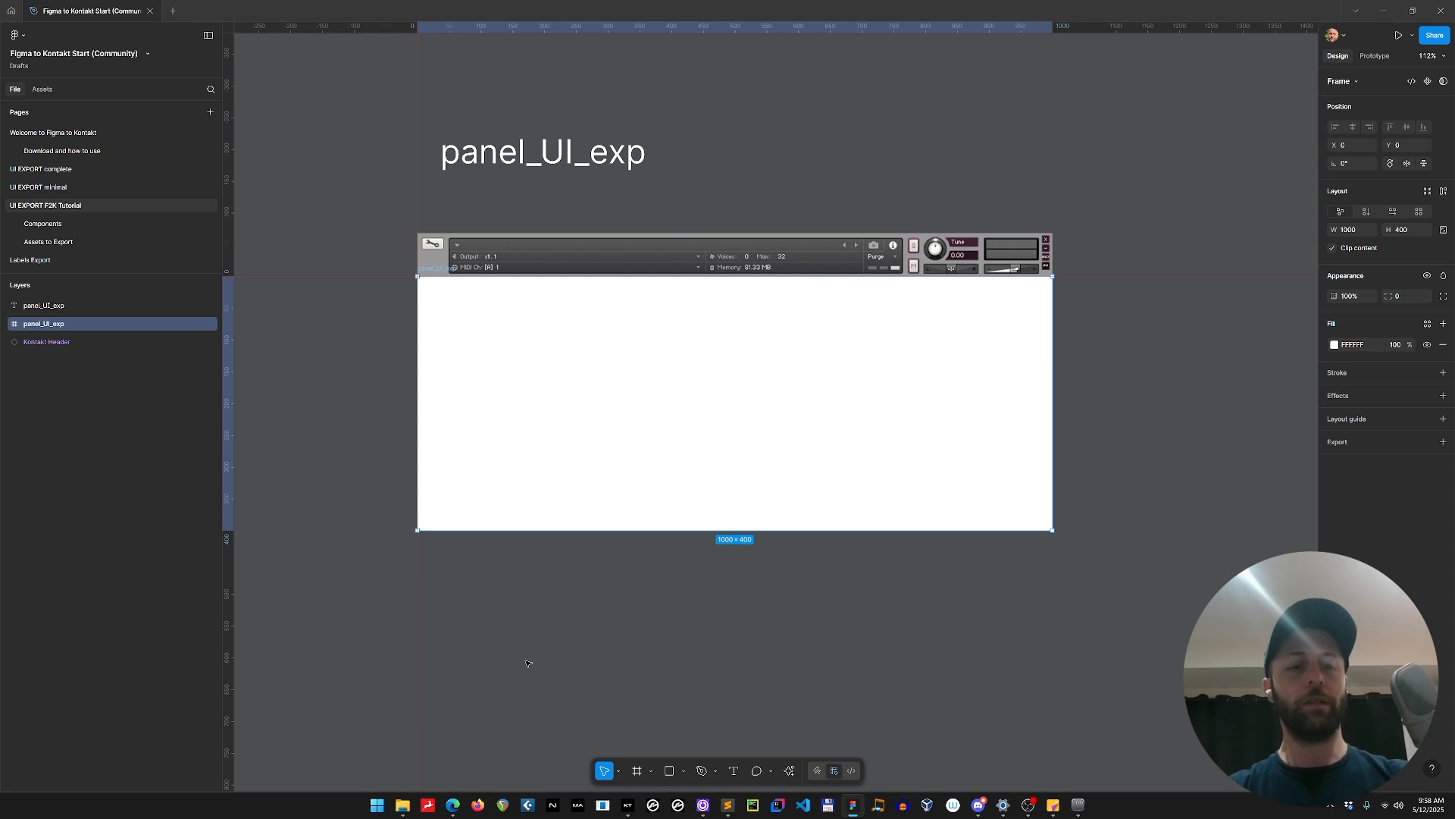
left_click(747, 115)
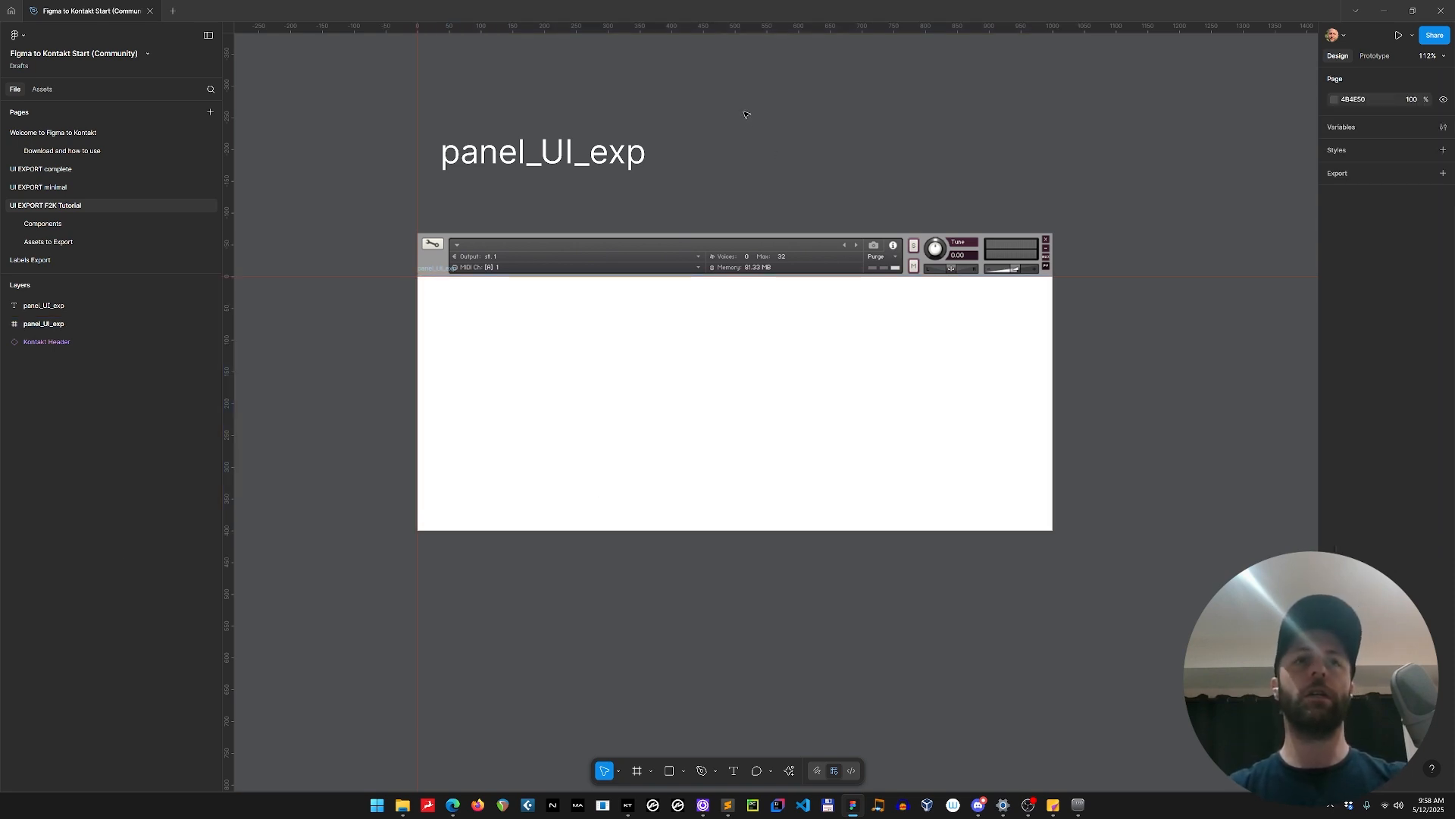
Switch to the web browser and open YouTube in a new tab.
key("alt+Tab")
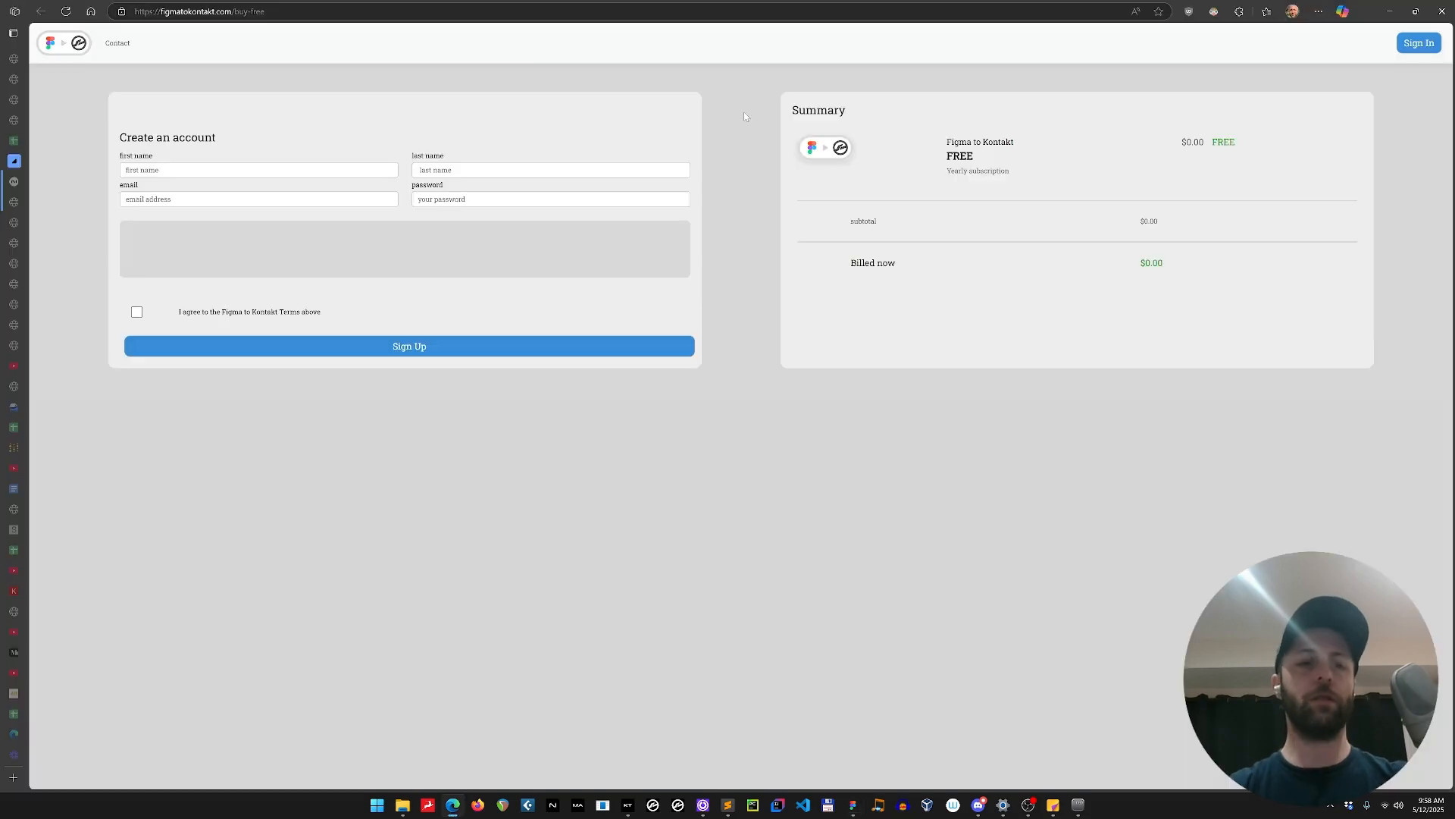
key("ctrl+t")
type("youtube.")
key("Return")
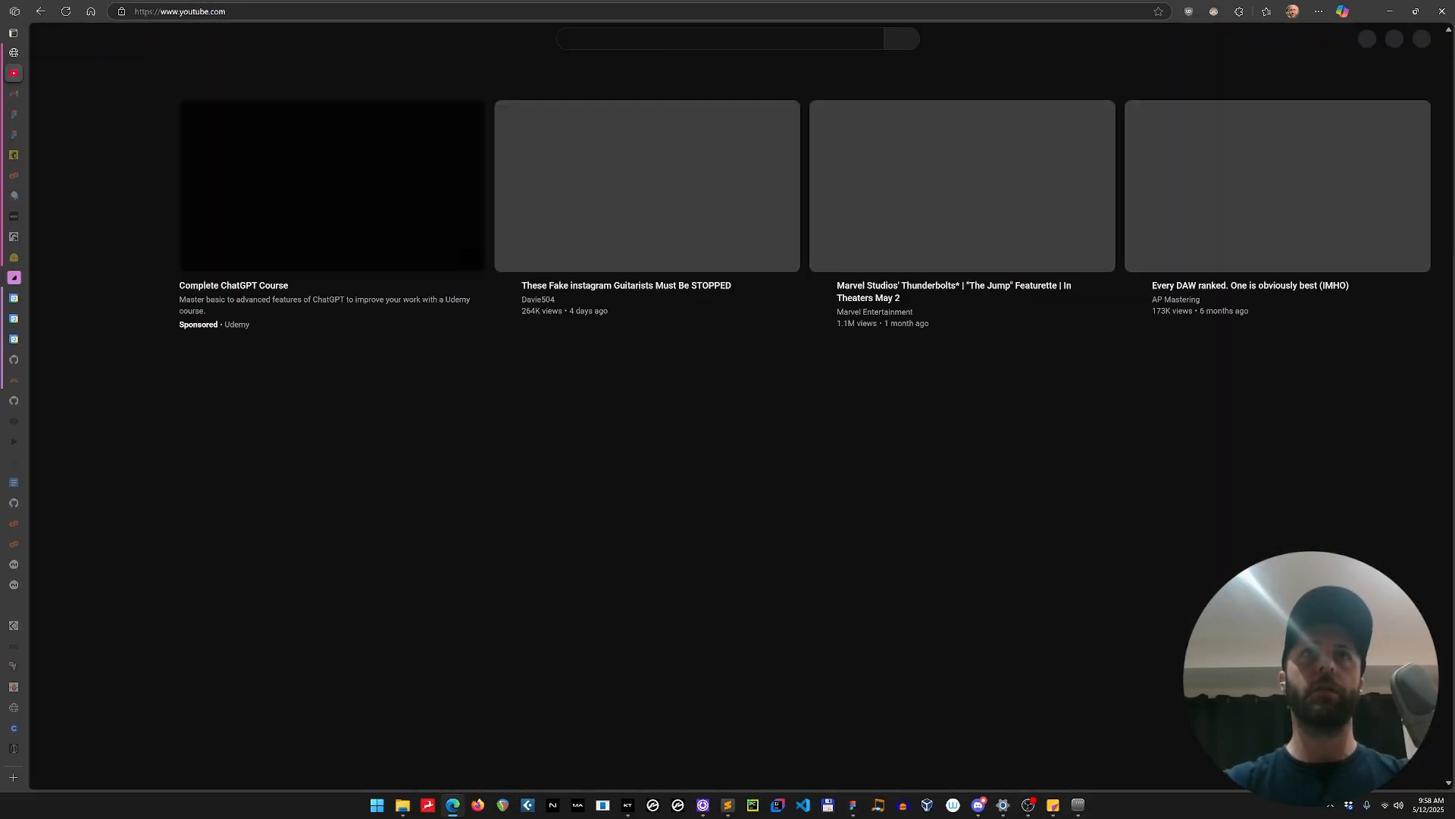
Search YouTube for "figma essentials", look through the results and switch back to Figma.
left_click(670, 41)
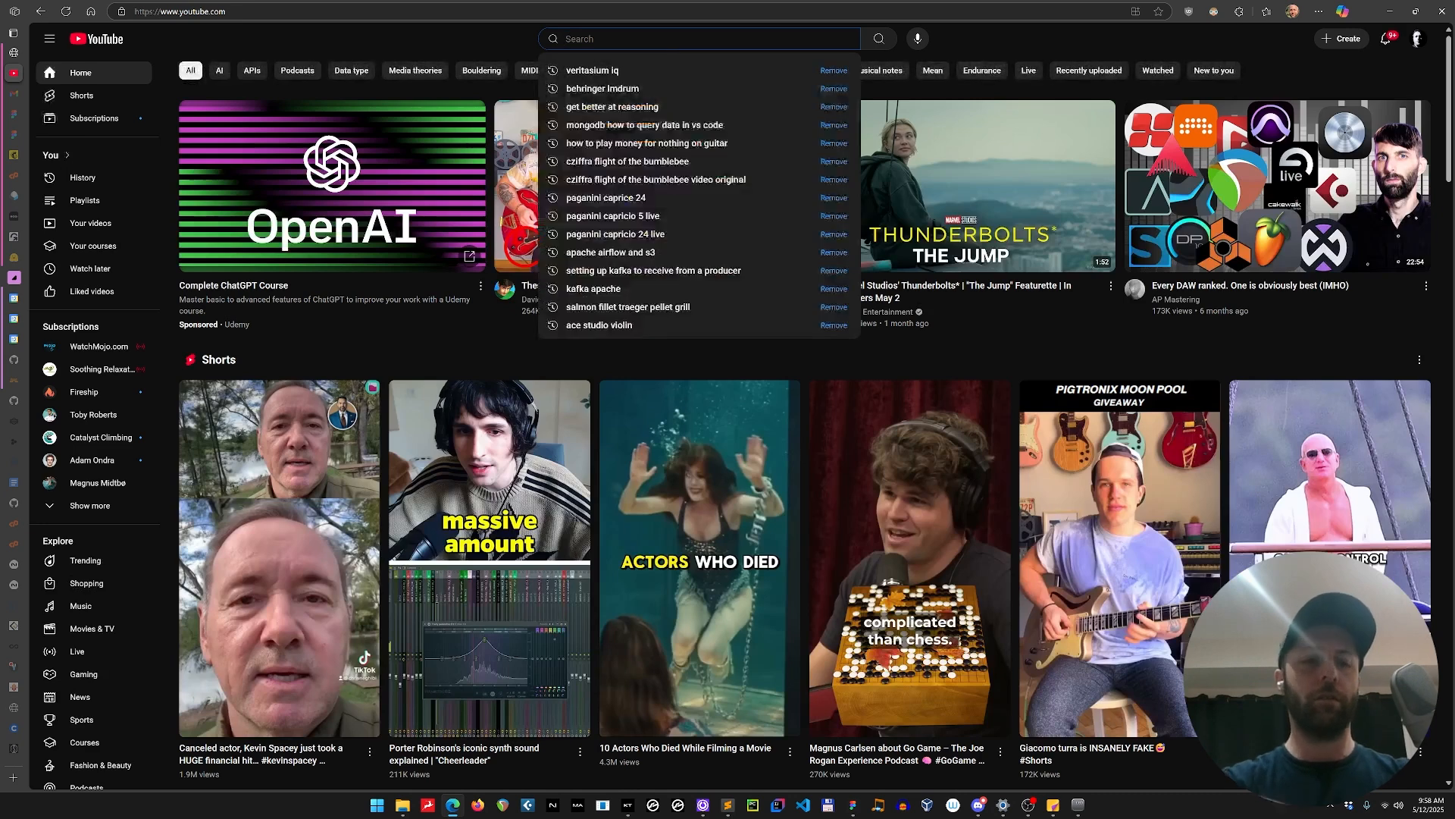
type("figma essentials")
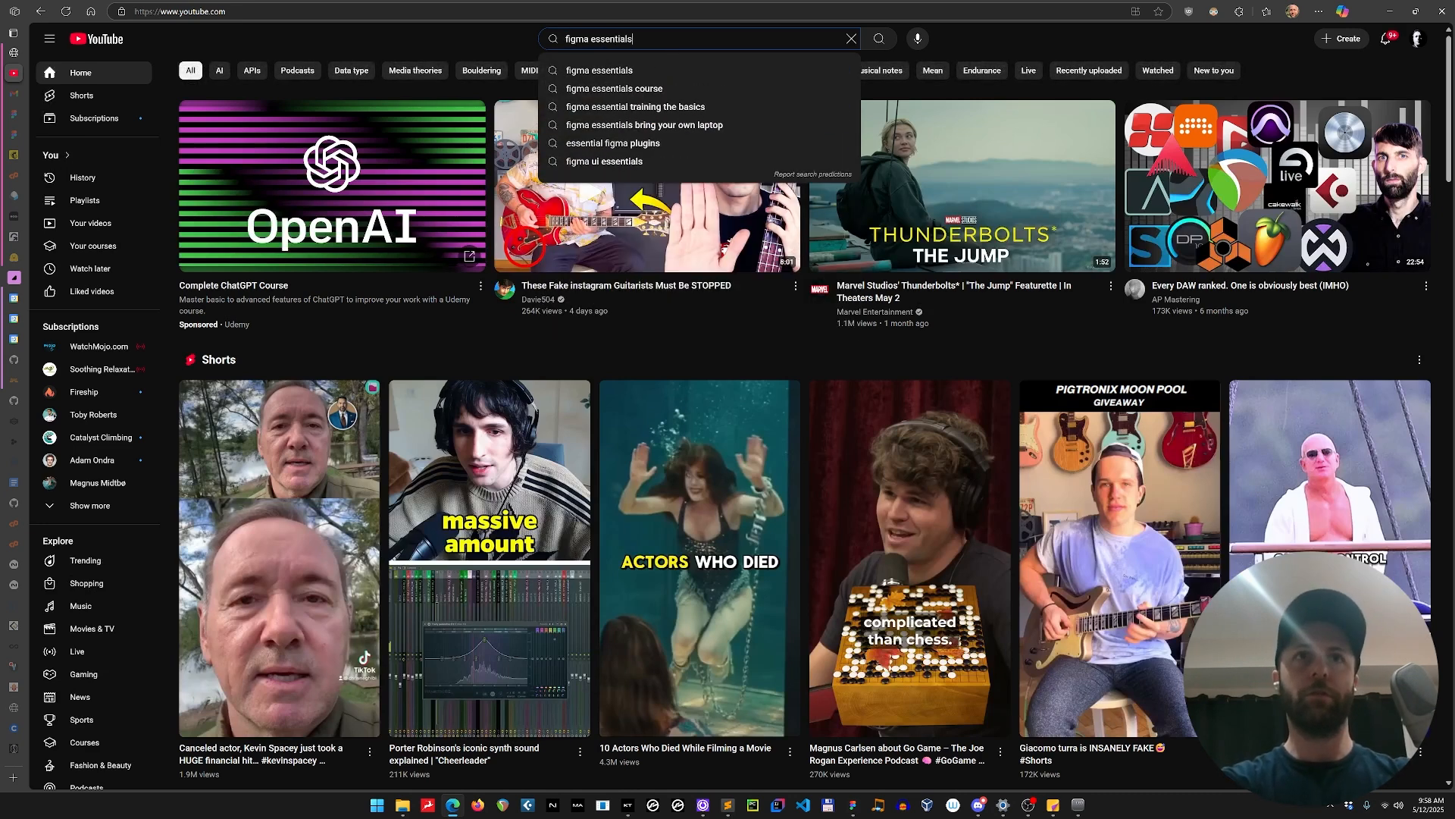
key("Return")
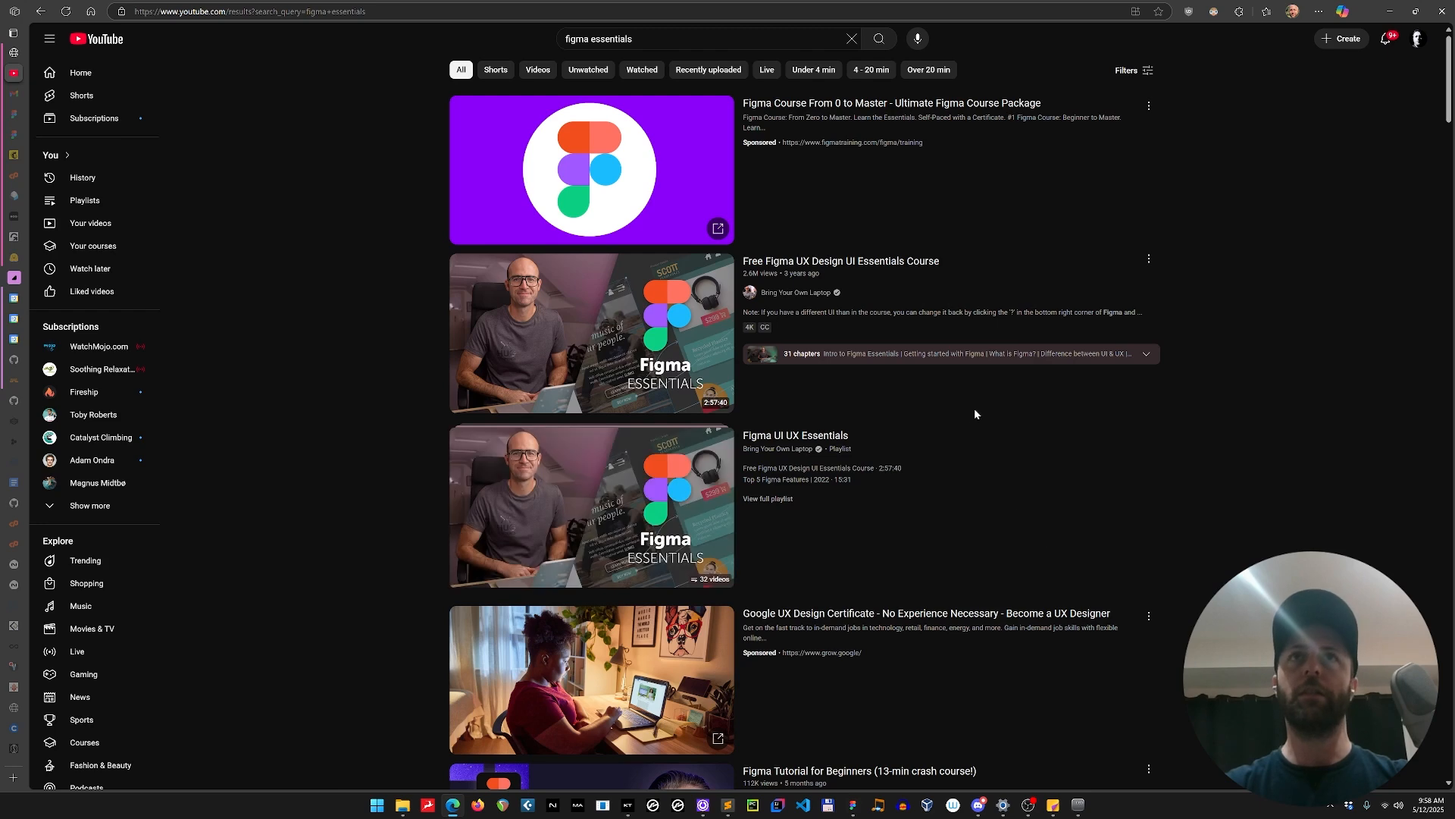
scroll(1016, 243, "down", 5)
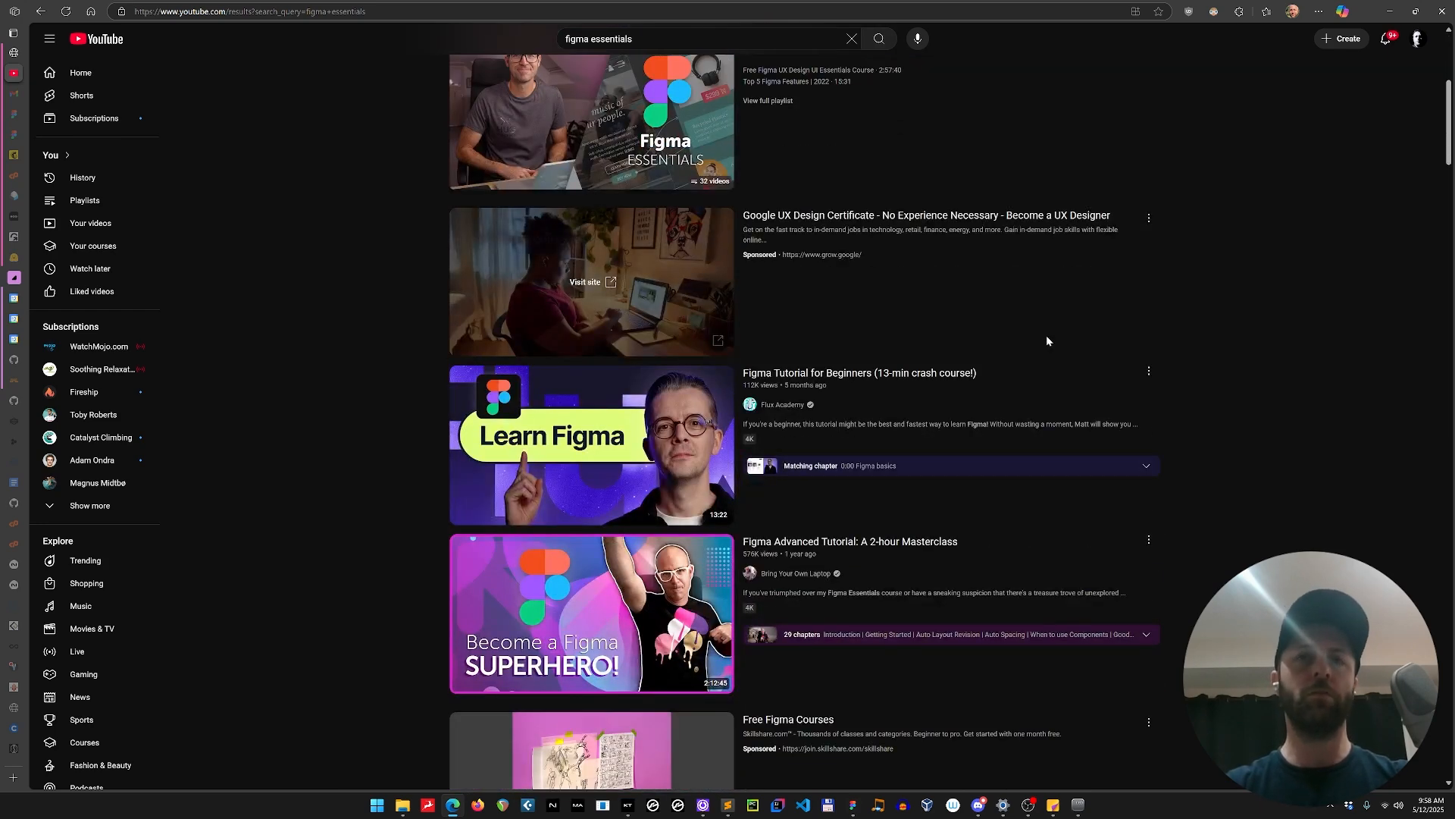
scroll(1046, 338, "down", 1)
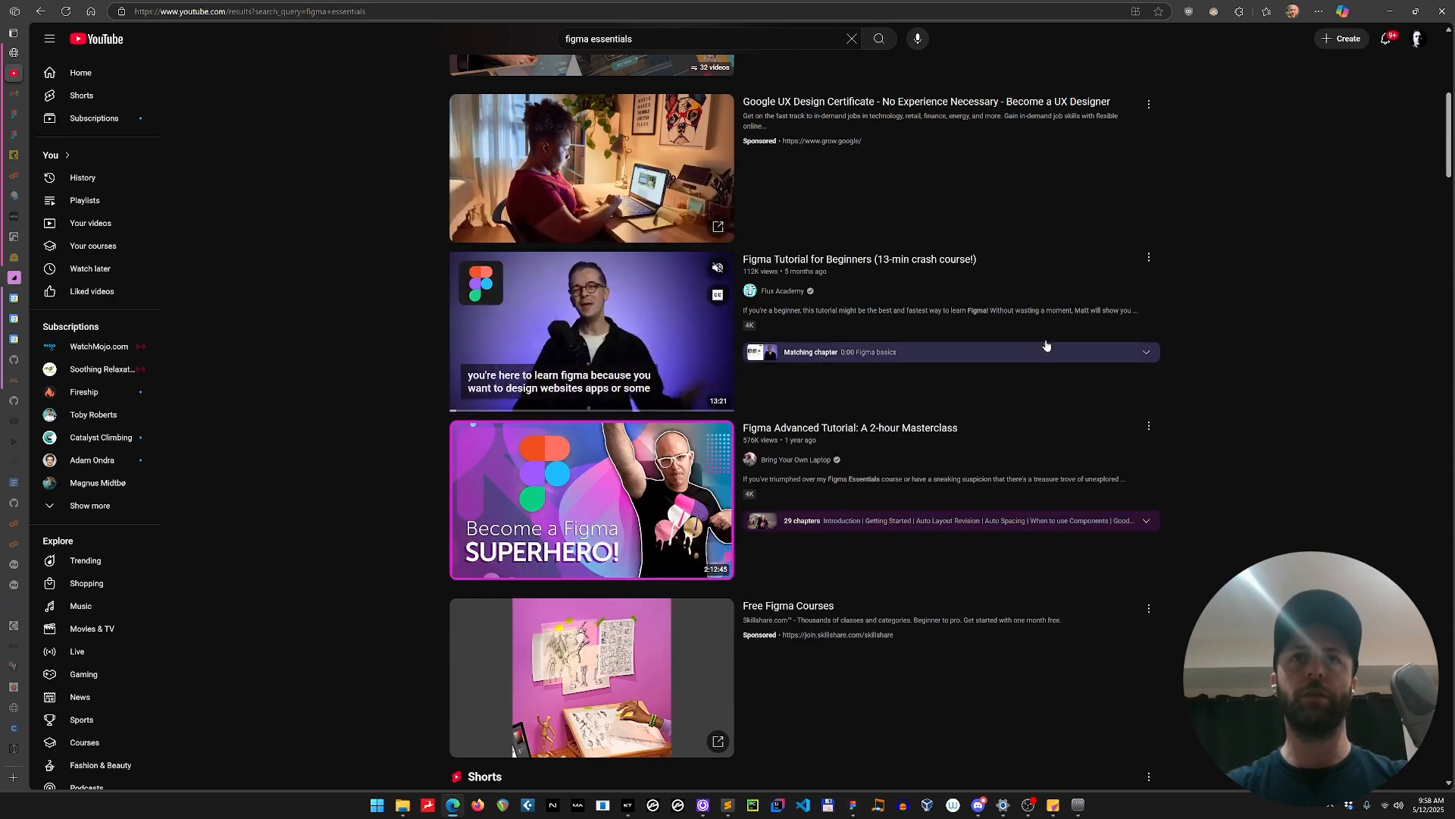
scroll(1046, 338, "up", 4)
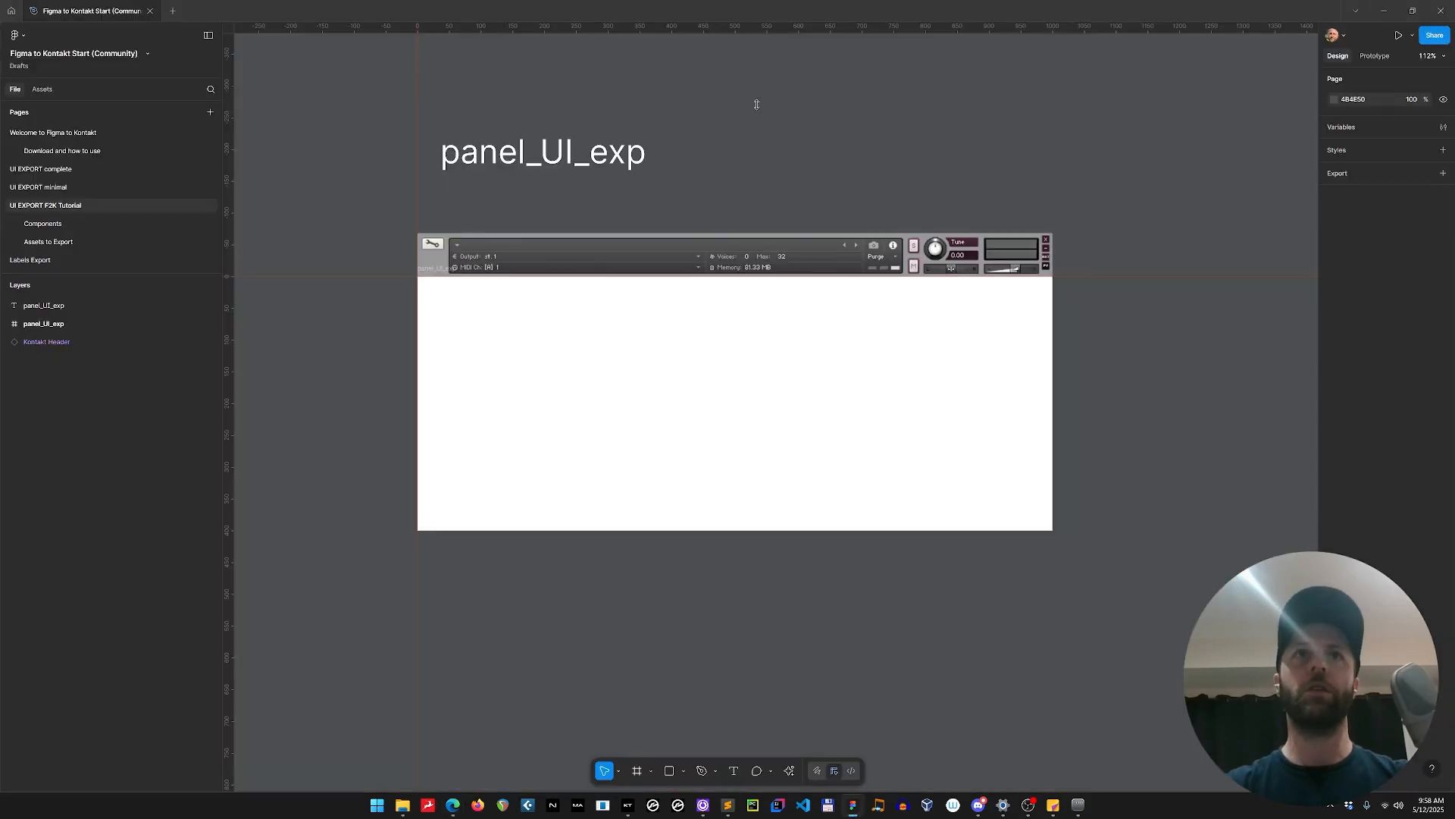
left_click(1385, 8)
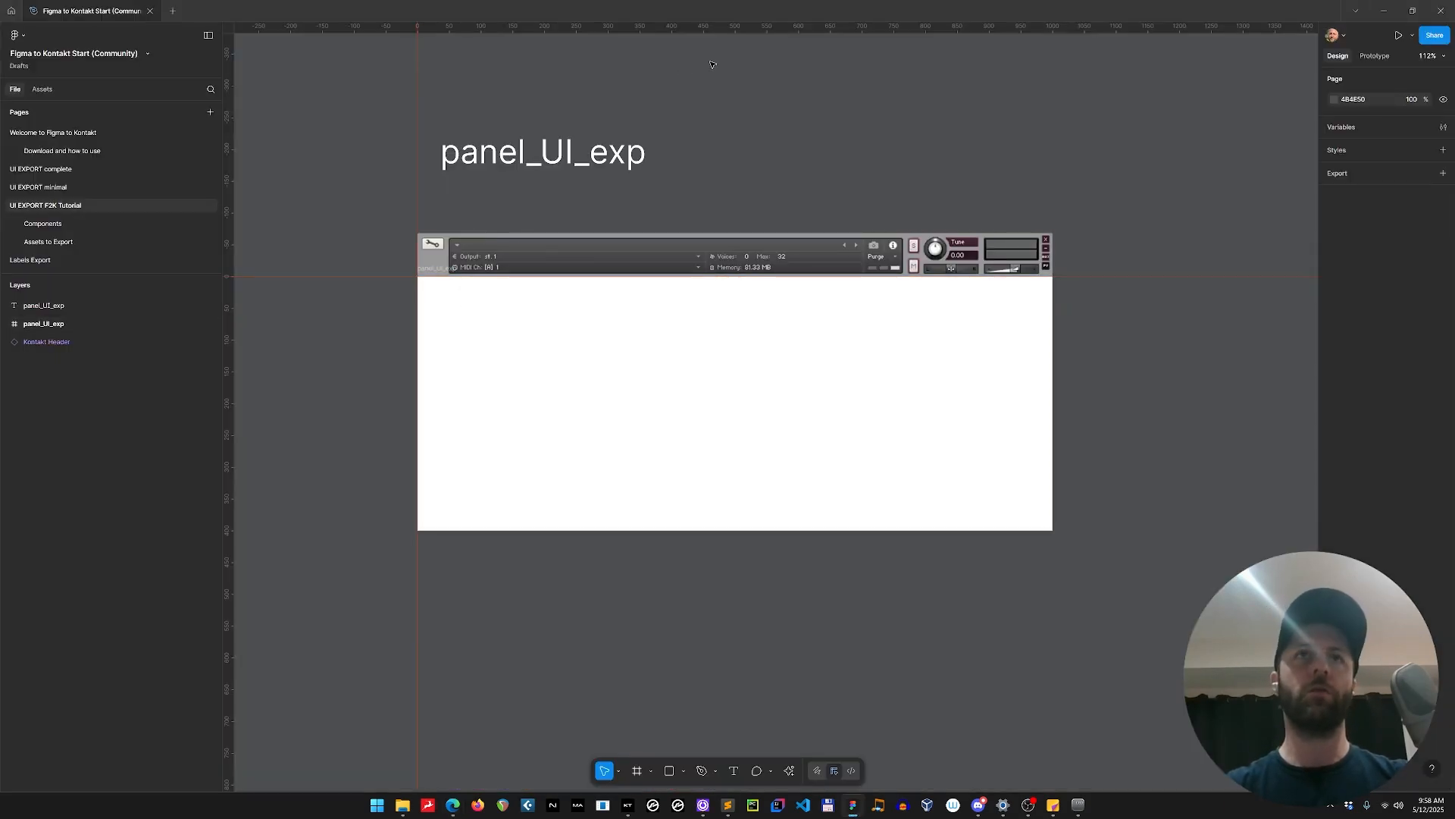
Nudge the panel_UI_exp text label to about X 33, Y -225.
left_click(570, 161)
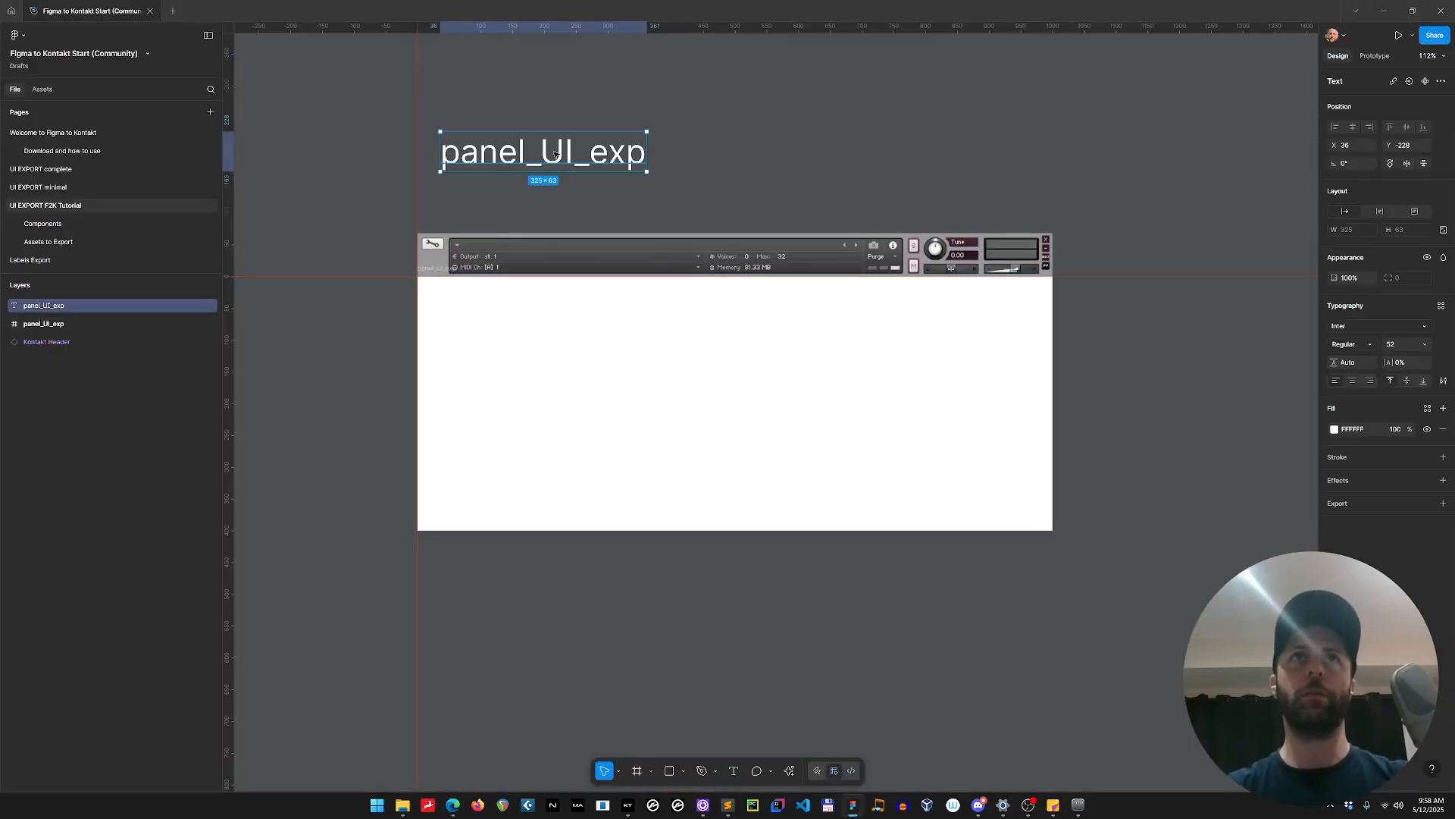
left_click_drag(564, 157, 562, 156)
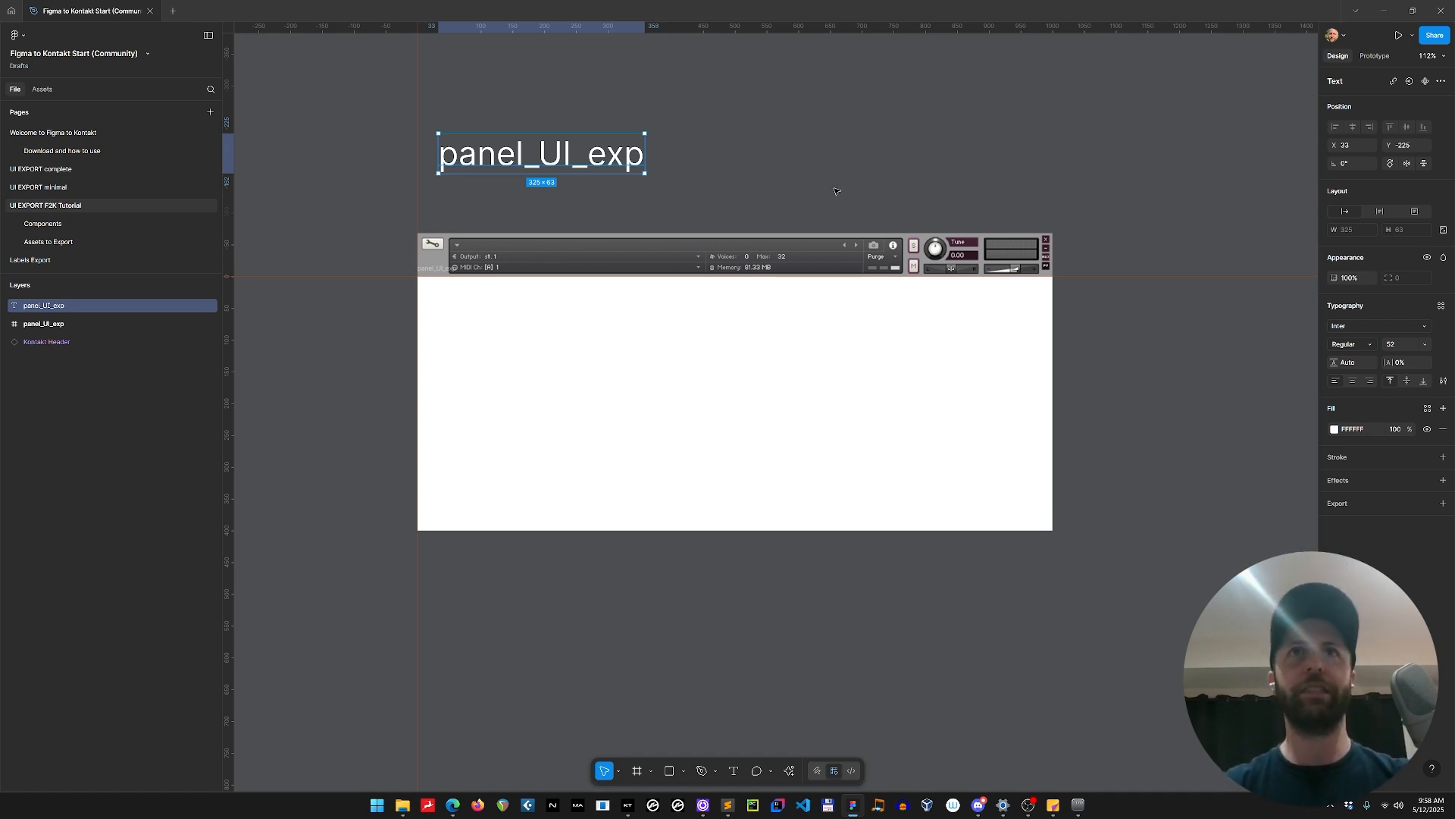
left_click(791, 161)
left_click(648, 166)
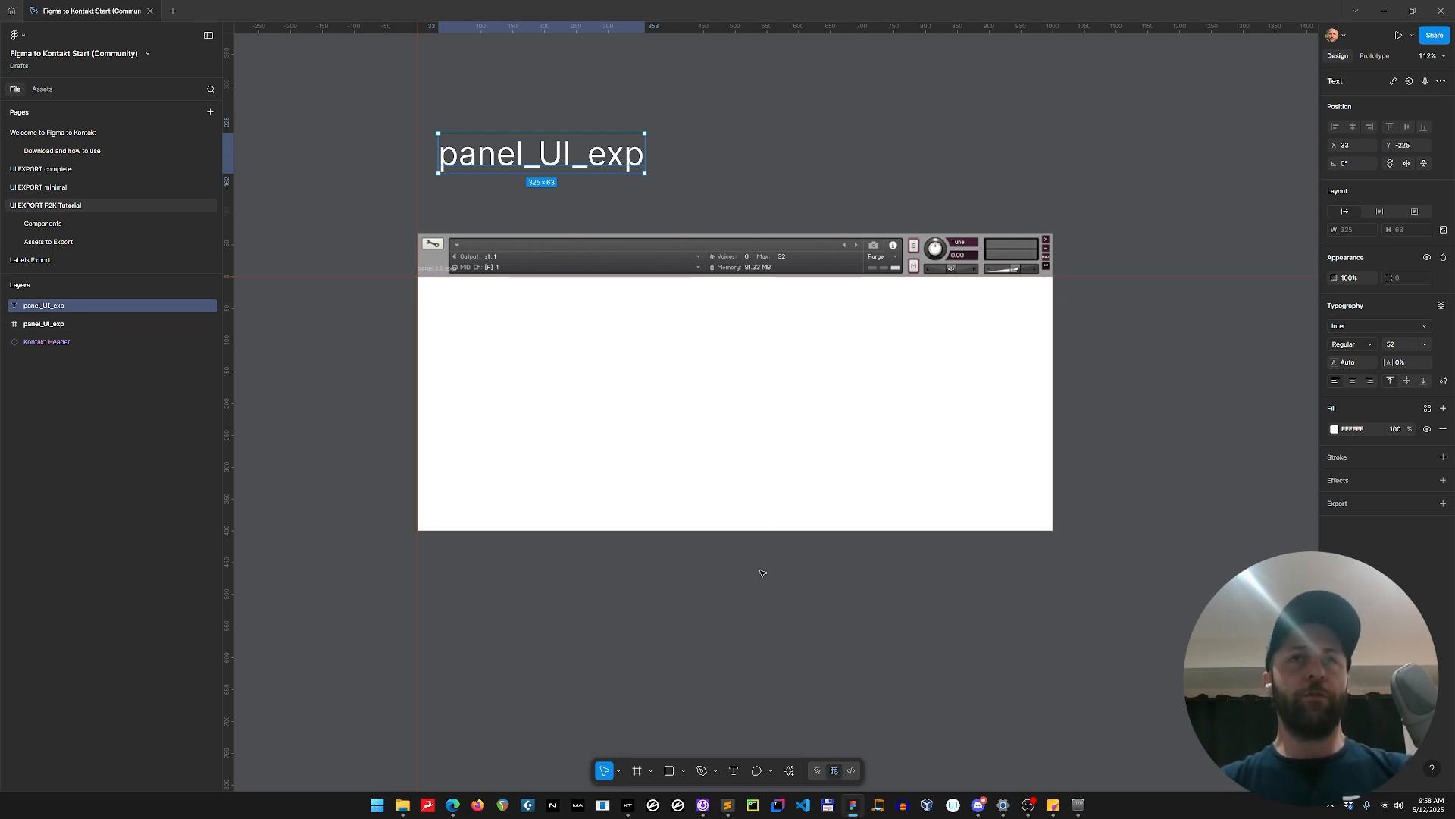
left_click(575, 369)
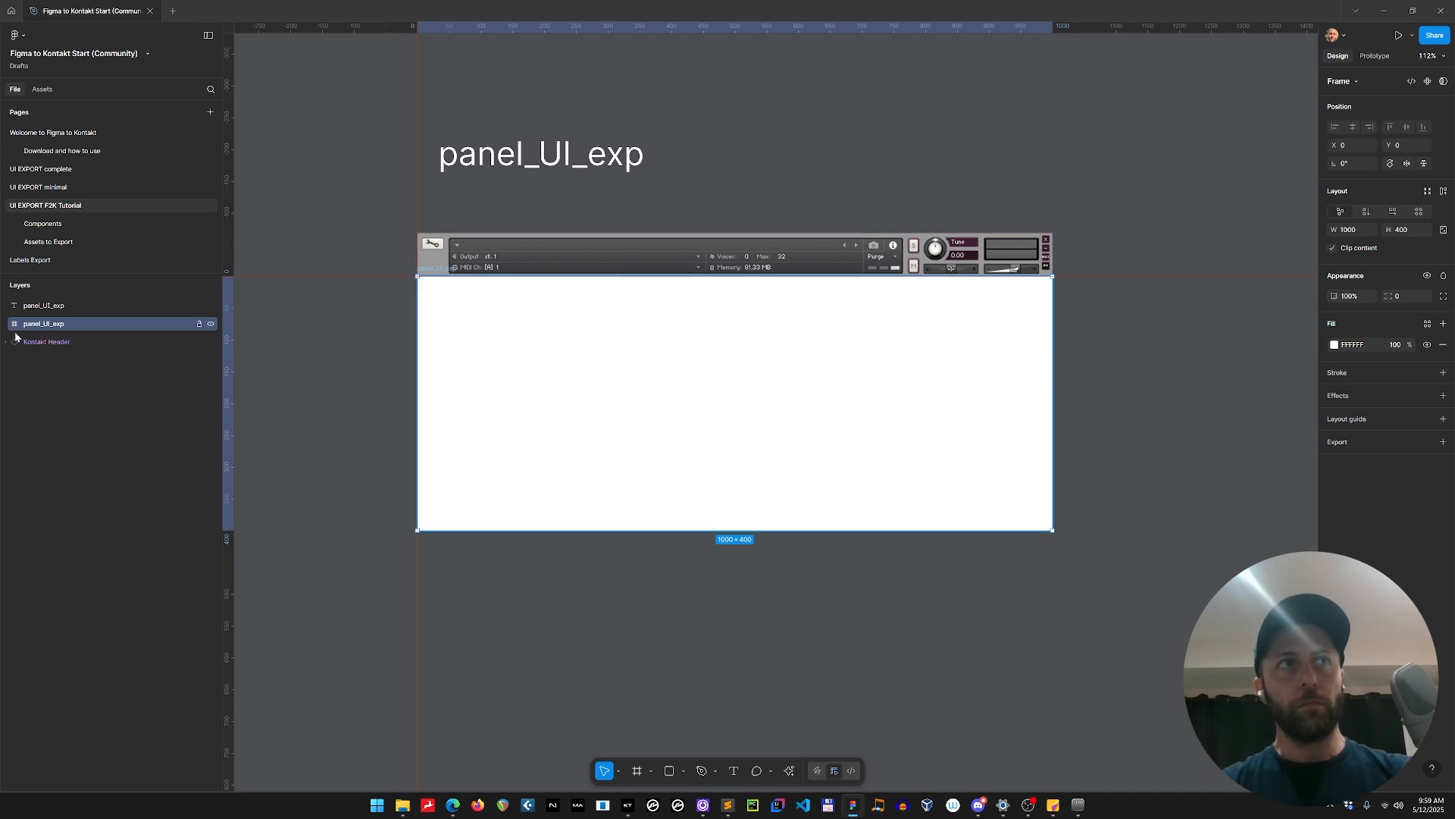
key("f")
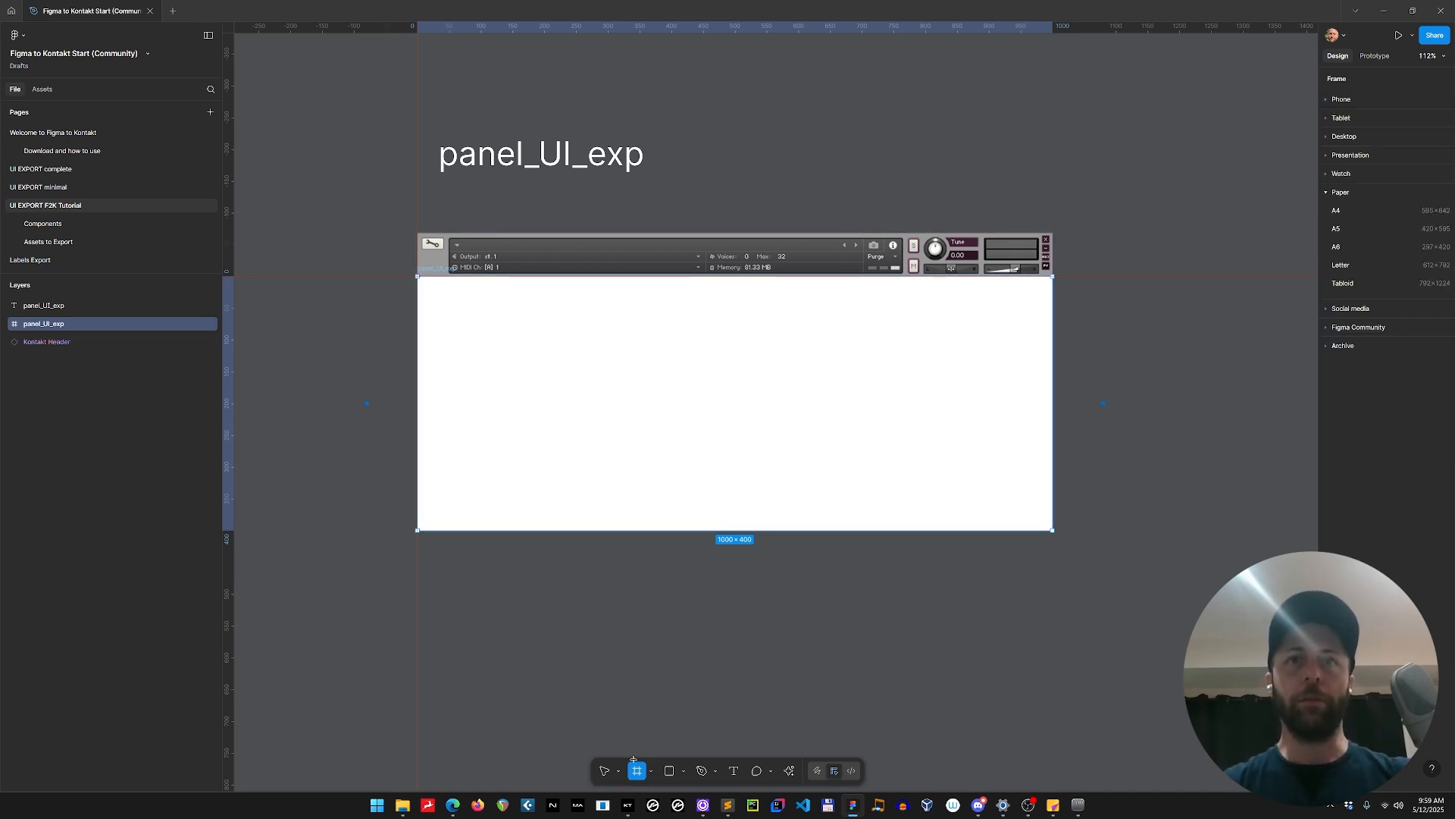
left_click(649, 771)
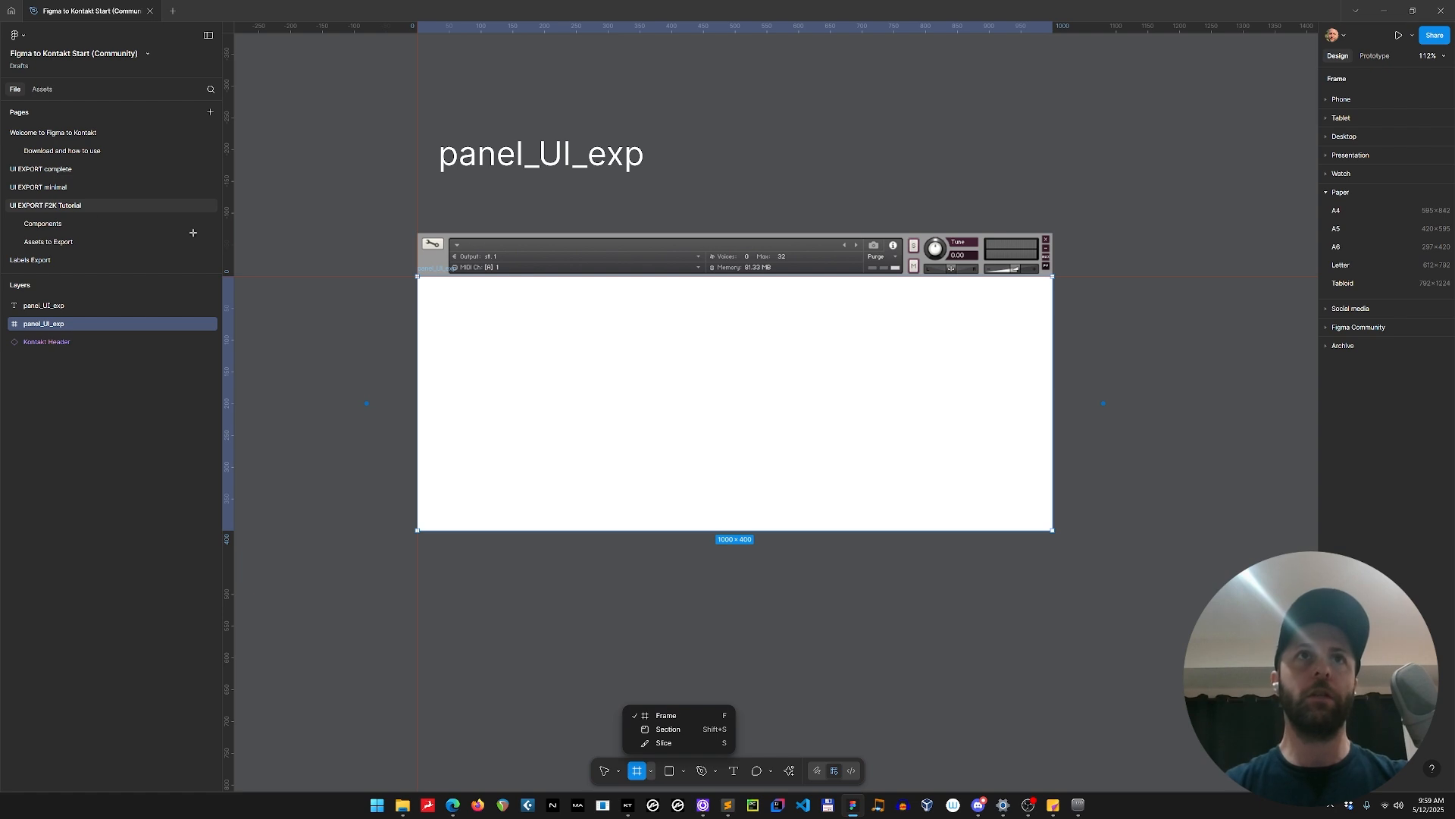
left_click(64, 307)
left_click(69, 323)
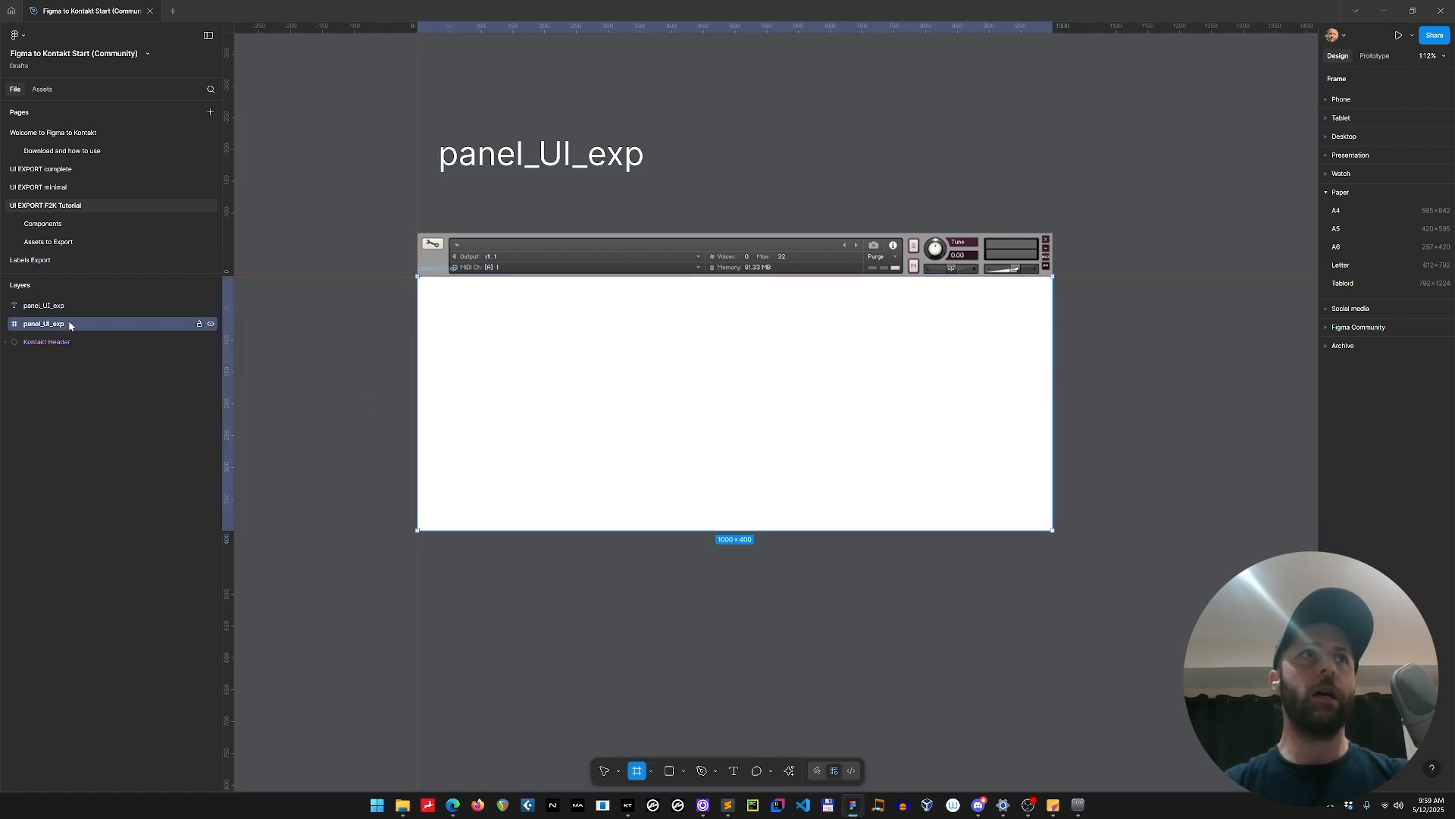
left_click(515, 344)
key("Delete")
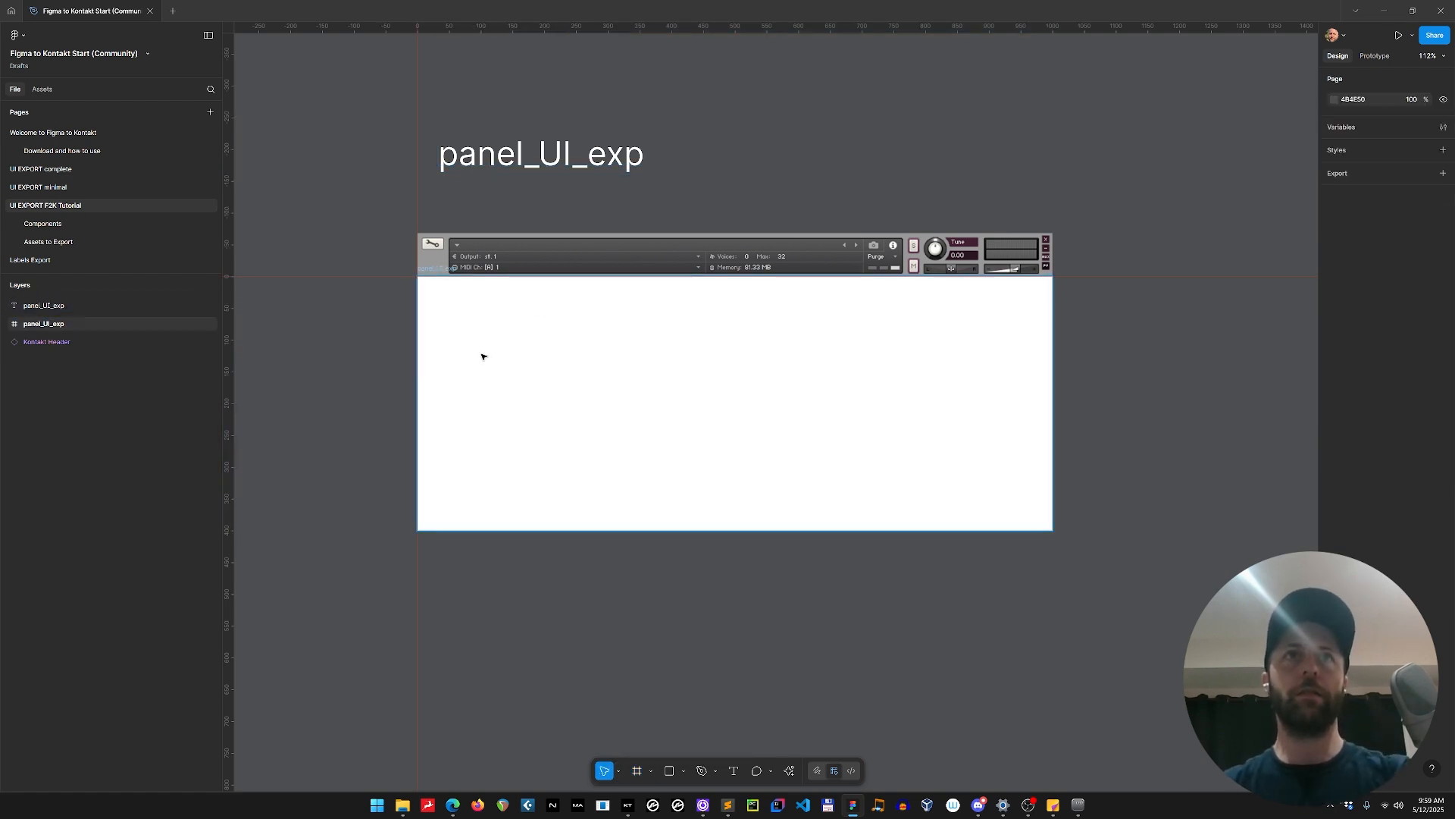
Delete the panel_UI_exp text label above the Kontakt Header.
left_click(483, 357)
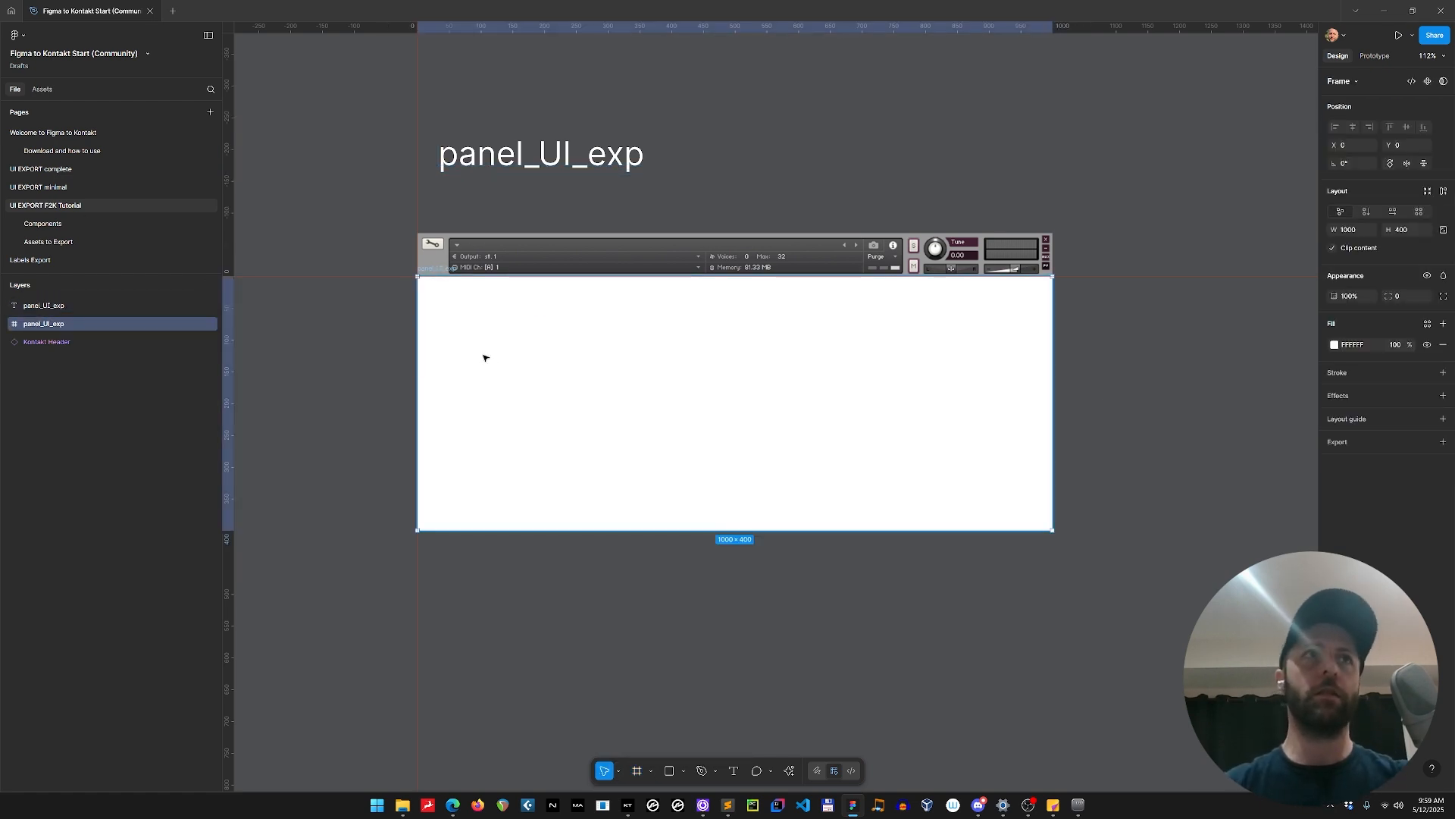
left_click(598, 160)
key("Delete")
Change the panel_UI_exp frame's fill to the mid grey 6F6F6F.
left_click(589, 294)
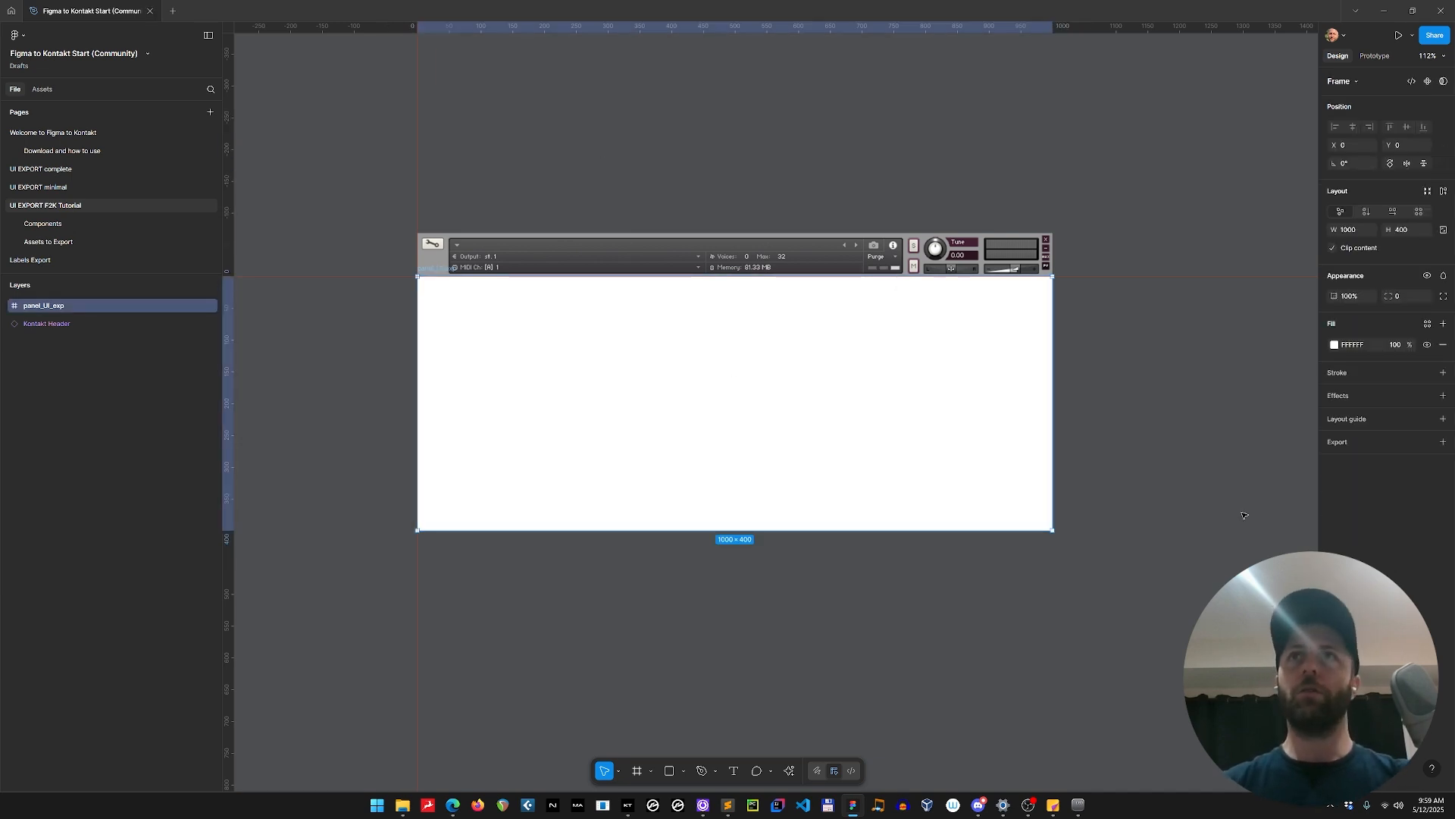
left_click(1335, 345)
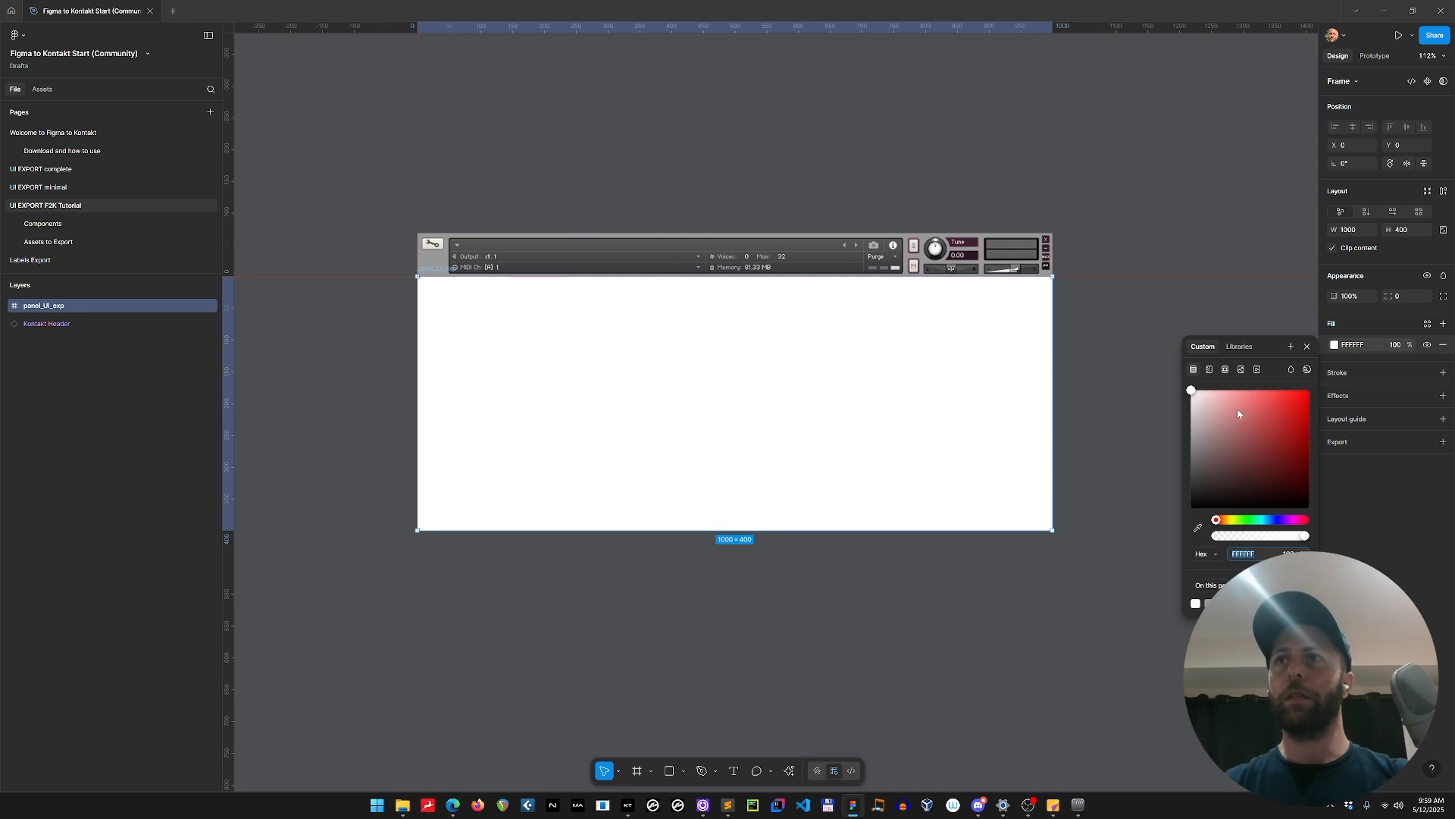
left_click_drag(1193, 392, 1166, 461)
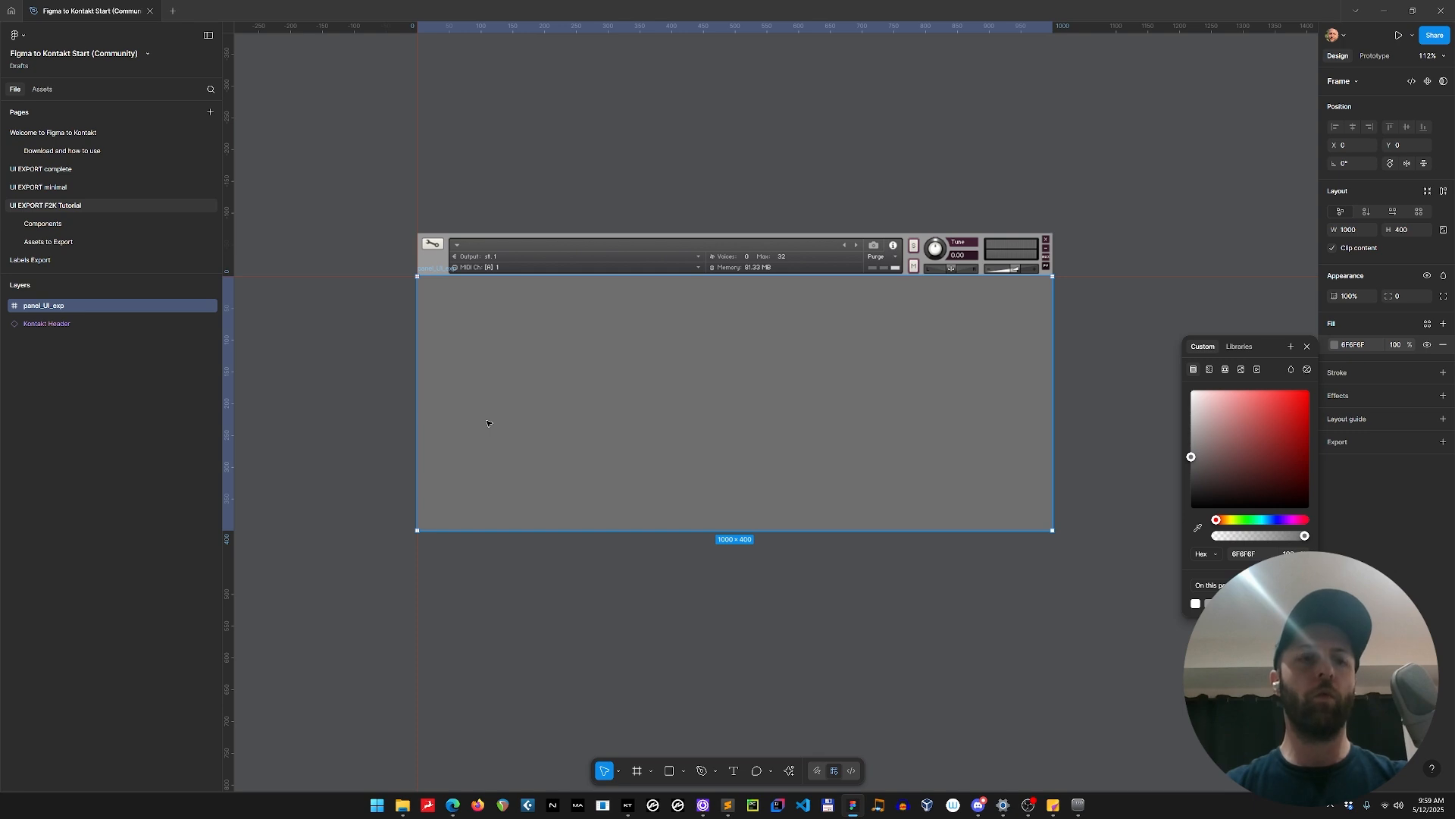
key("f")
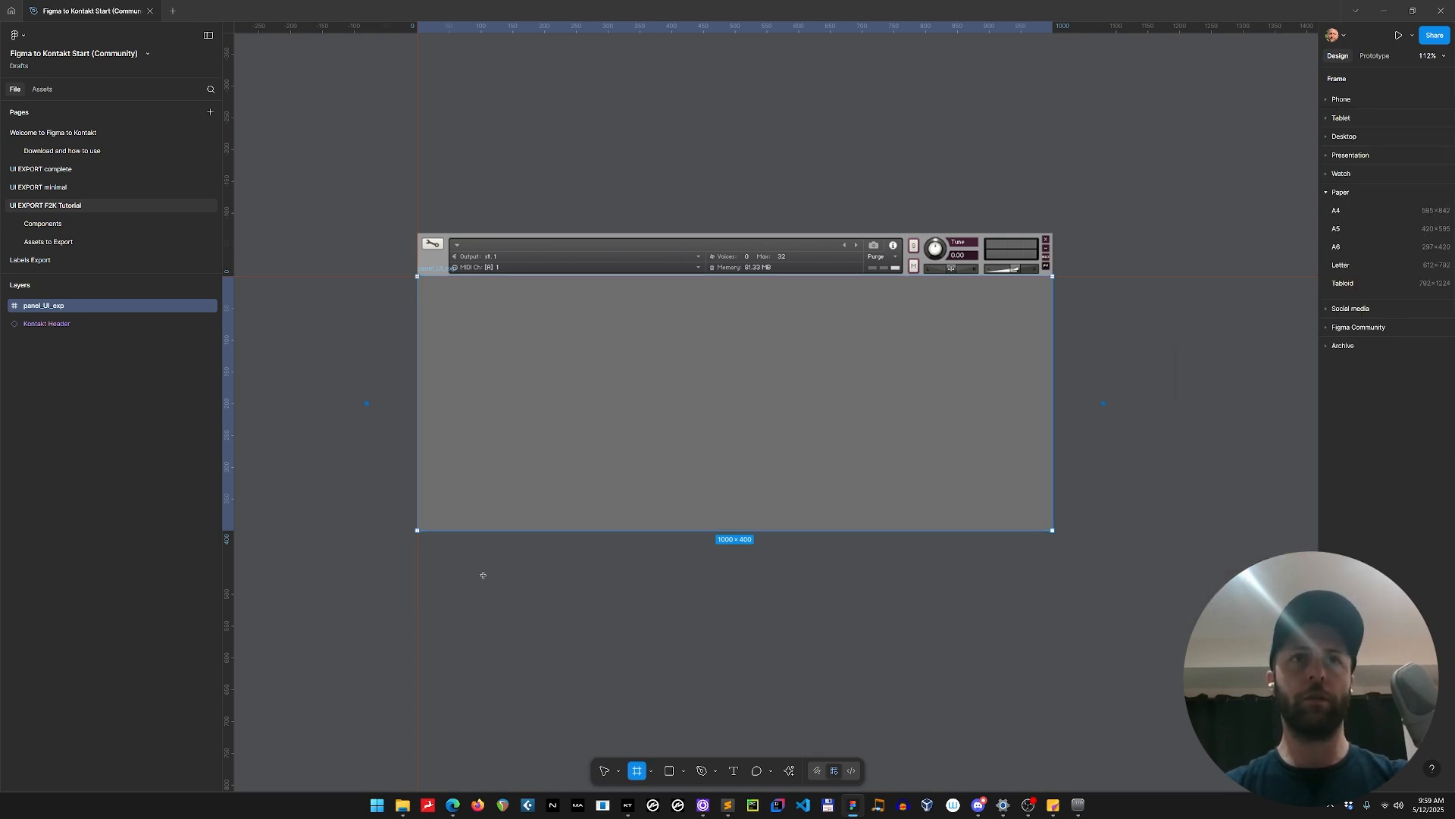
key("Escape")
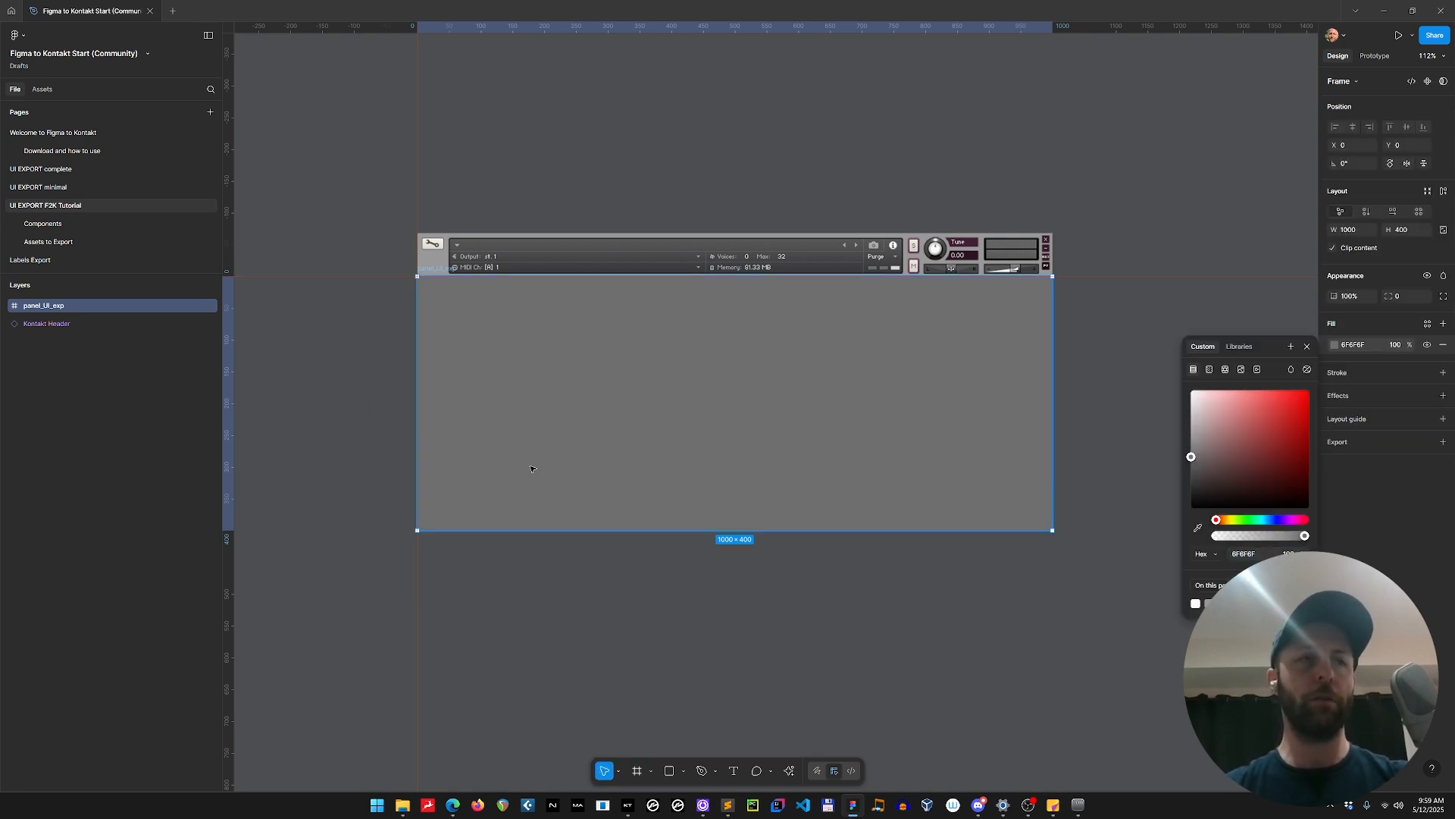
Duplicate the grey panel_UI_exp frame and place the copy below the original at about X 71, Y 450.
key("ctrl+d")
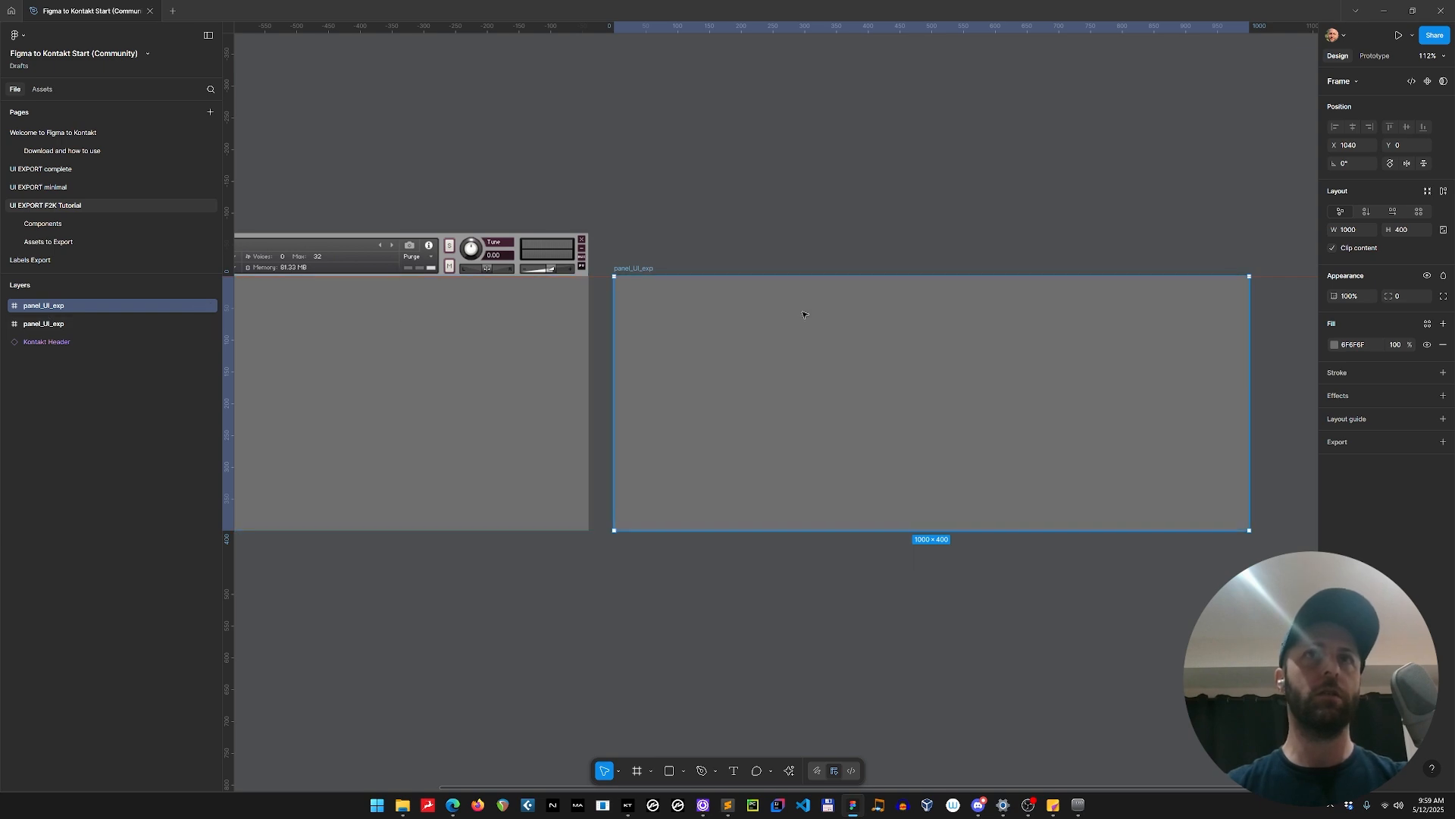
left_click_drag(470, 610, 851, 553)
left_click_drag(1192, 328, 592, 582)
left_click(68, 323)
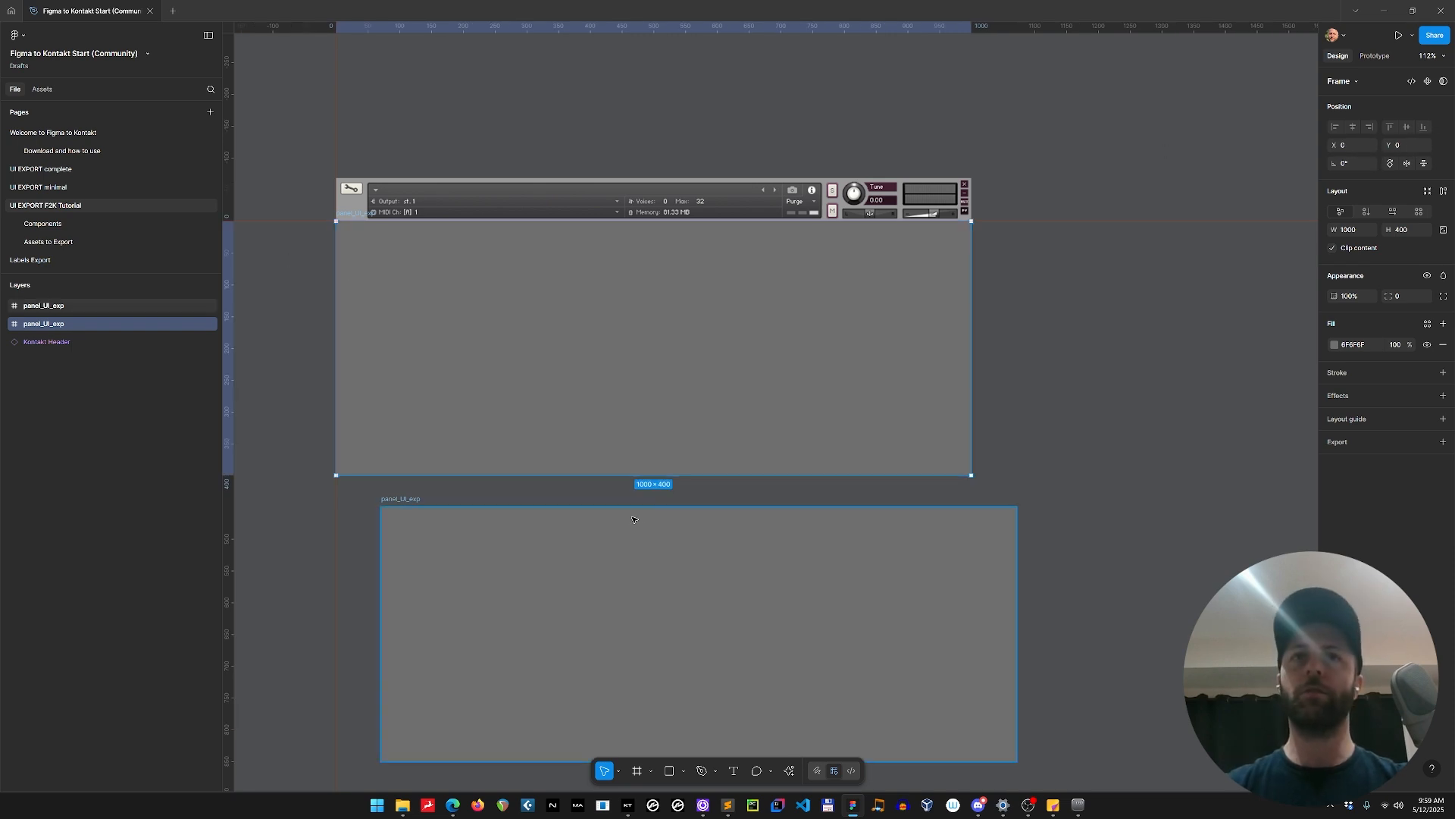
Set the duplicated frame's position to X 0, Y 0 so it sits exactly over the original.
left_click(635, 539)
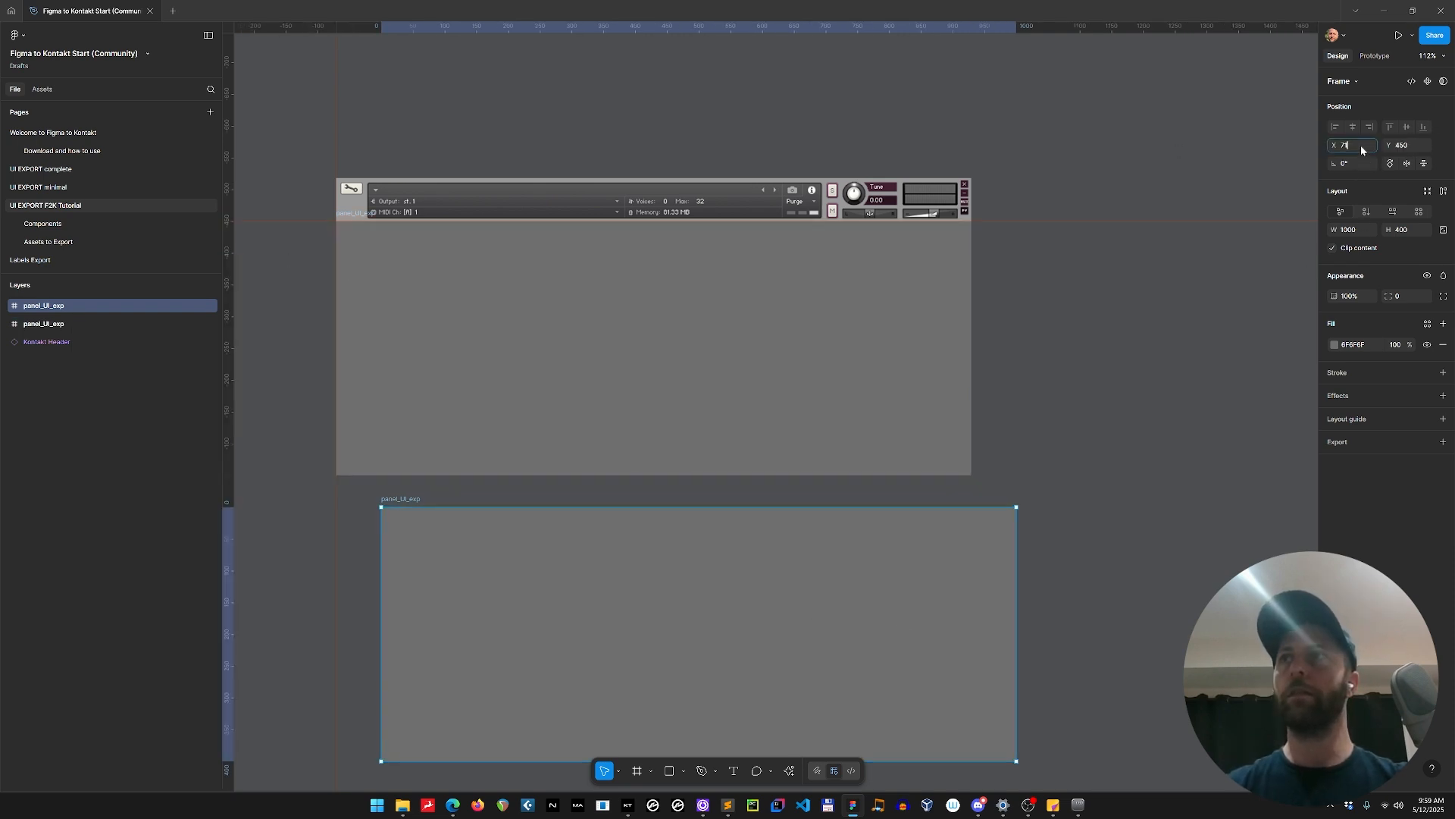
type("0")
key("Tab")
type("0")
key("Return")
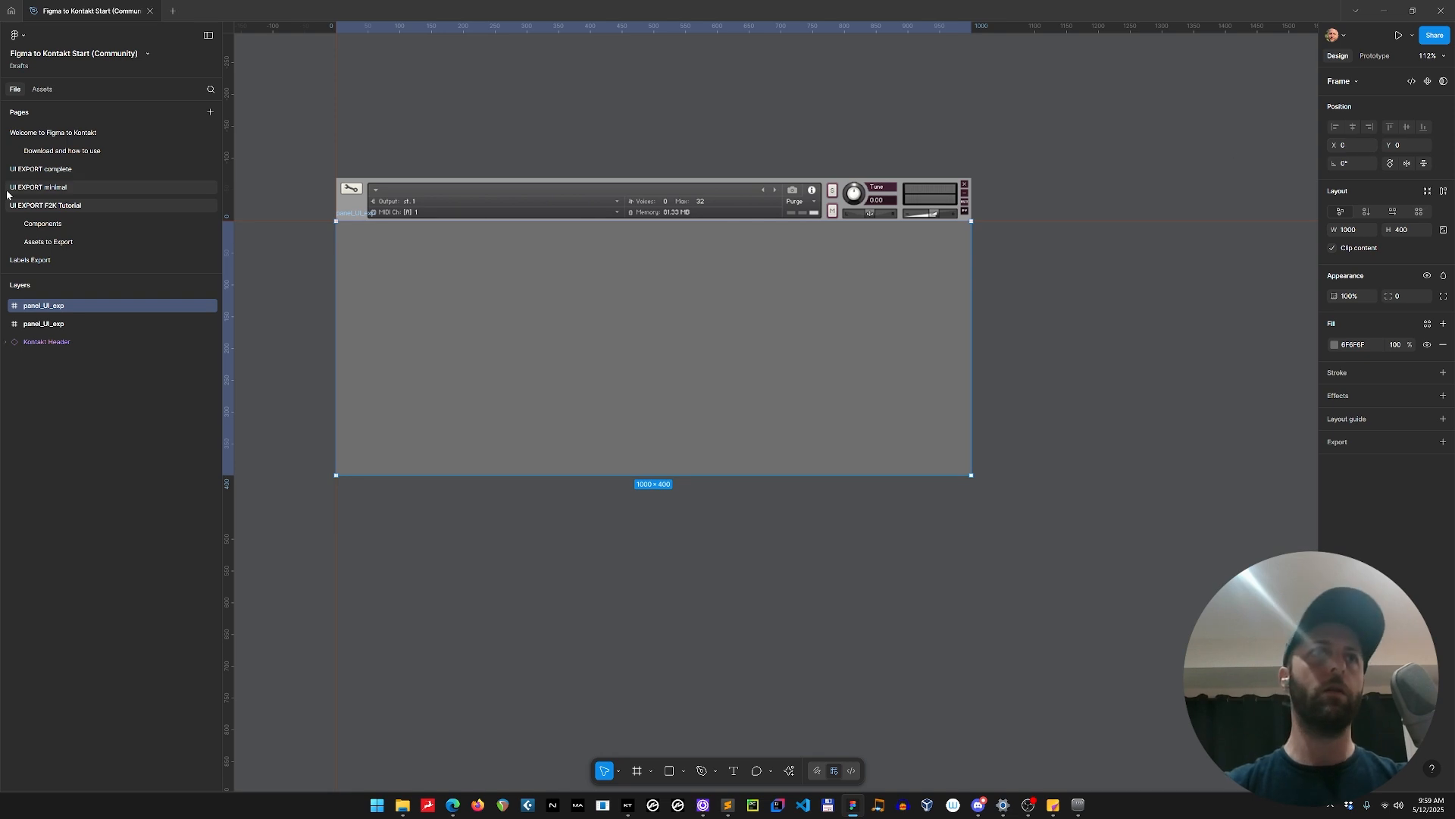
Rename the lower of the two panel_UI_exp layers as ui_background.
left_click(59, 324)
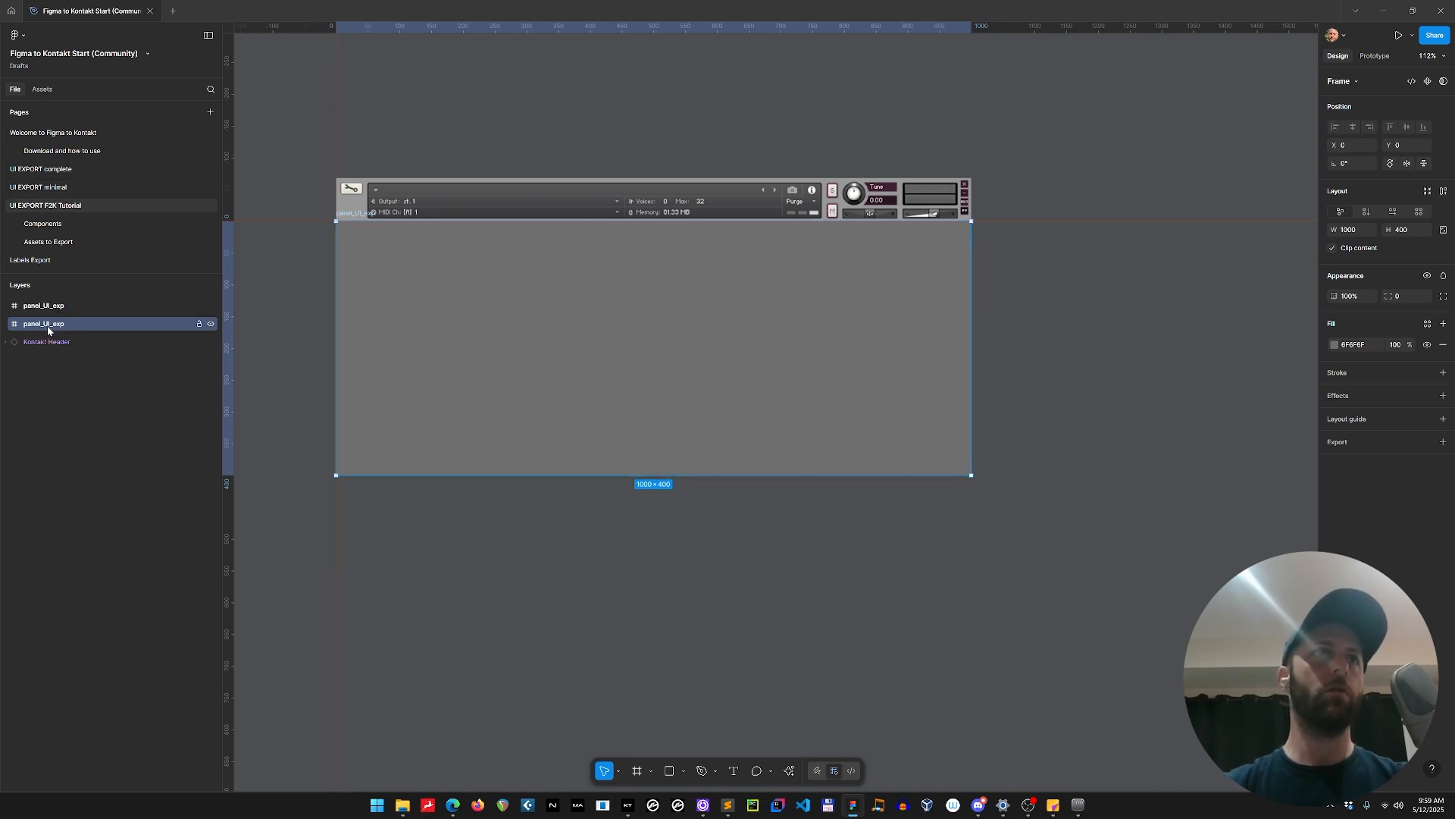
double_click(47, 327)
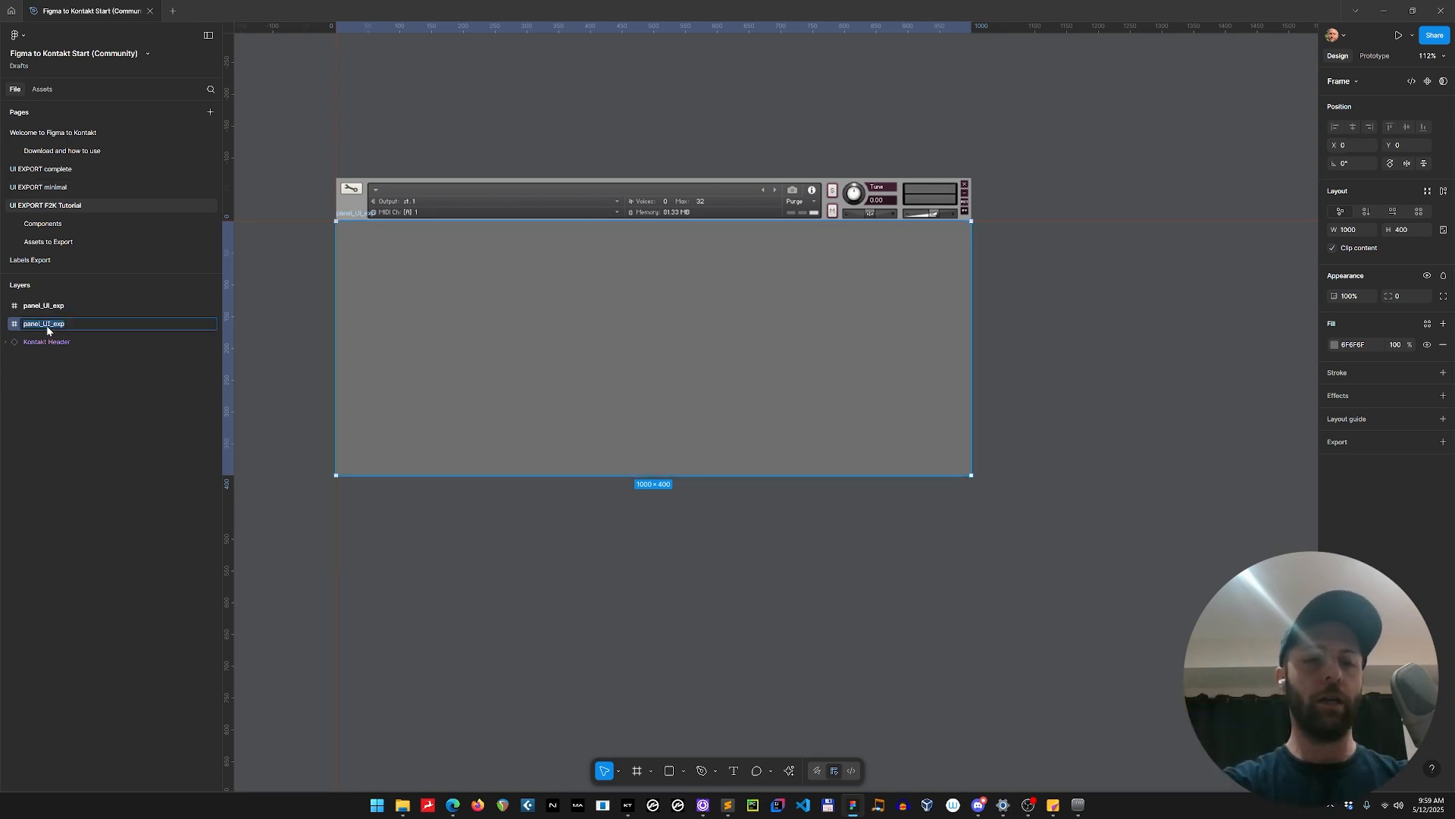
type("ui_backgroun")
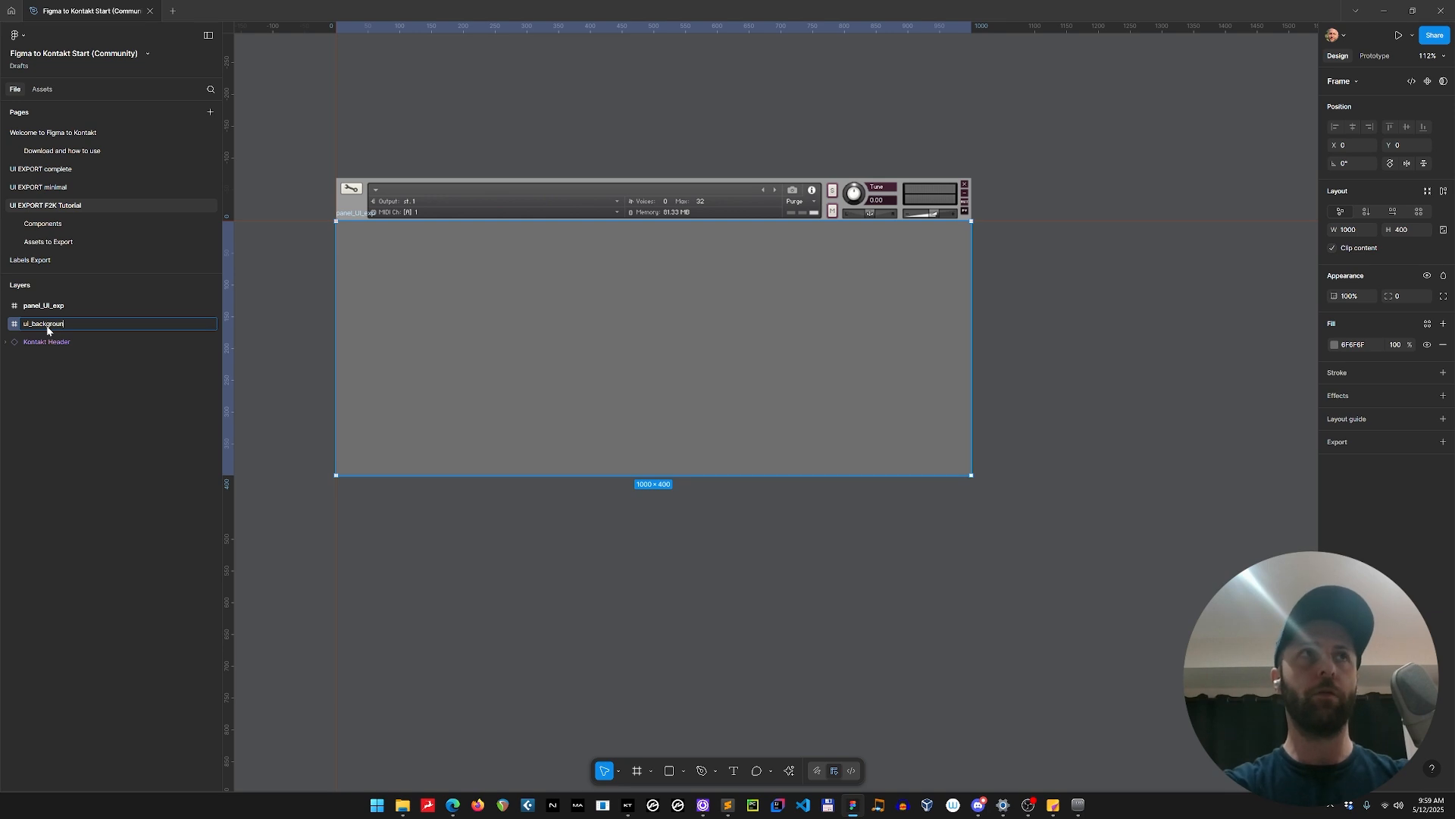
type("d")
key("Return")
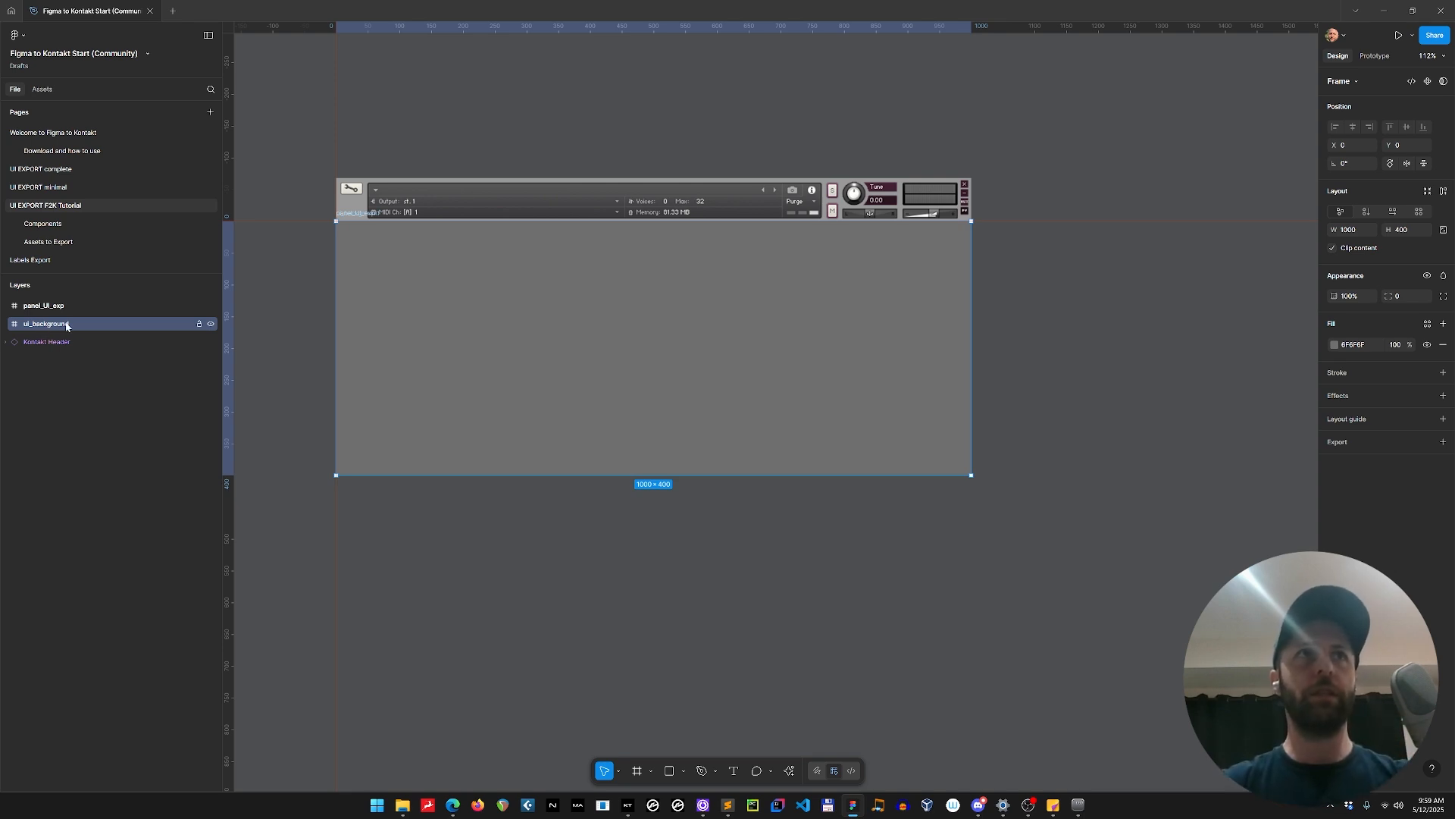
Hide the panel_UI_exp frame and extend ui_background's upper edge over the Kontakt Header to Y -68, for a size of 1000 × 468.
left_click(212, 307)
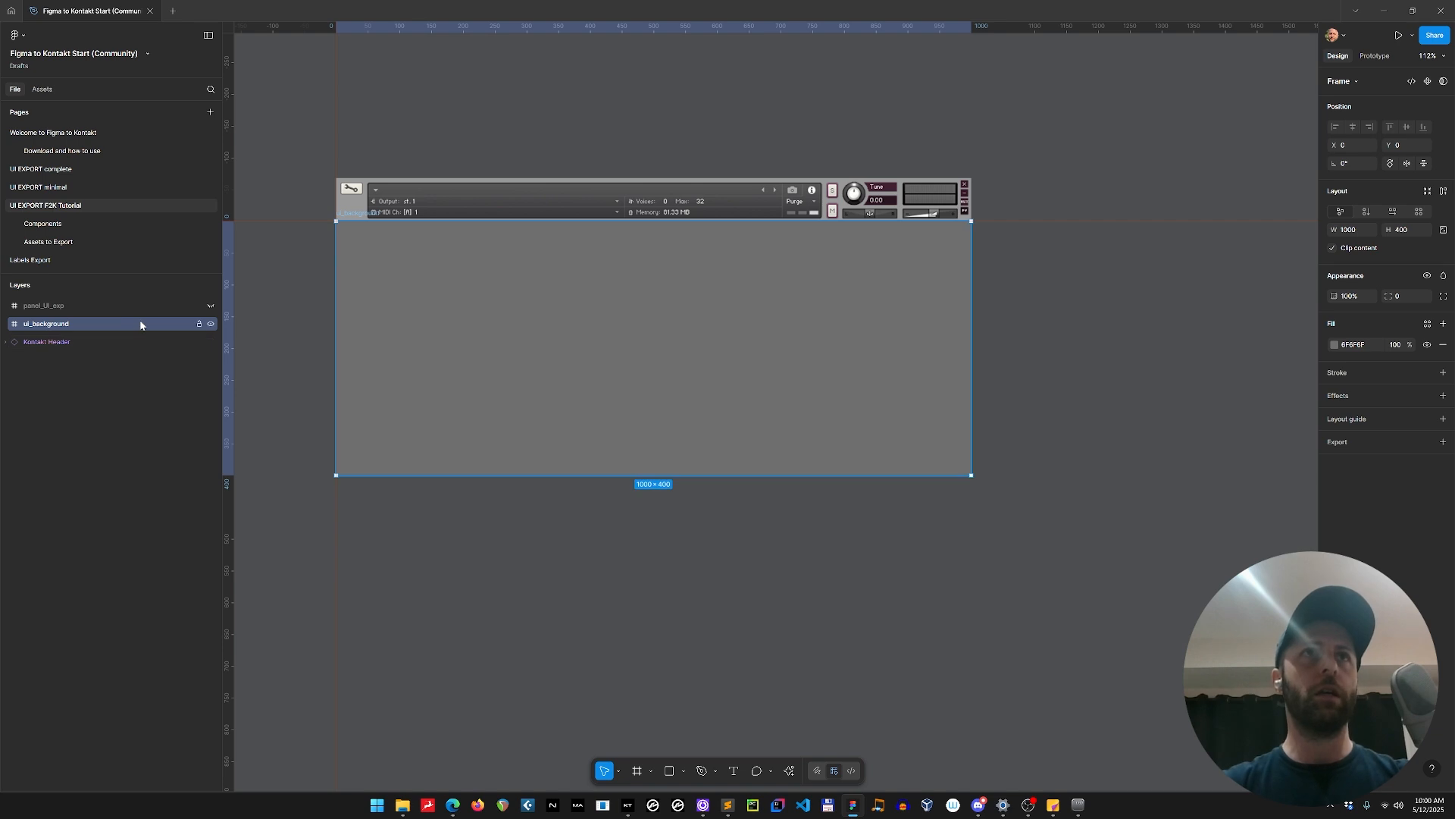
left_click_drag(397, 222, 399, 181)
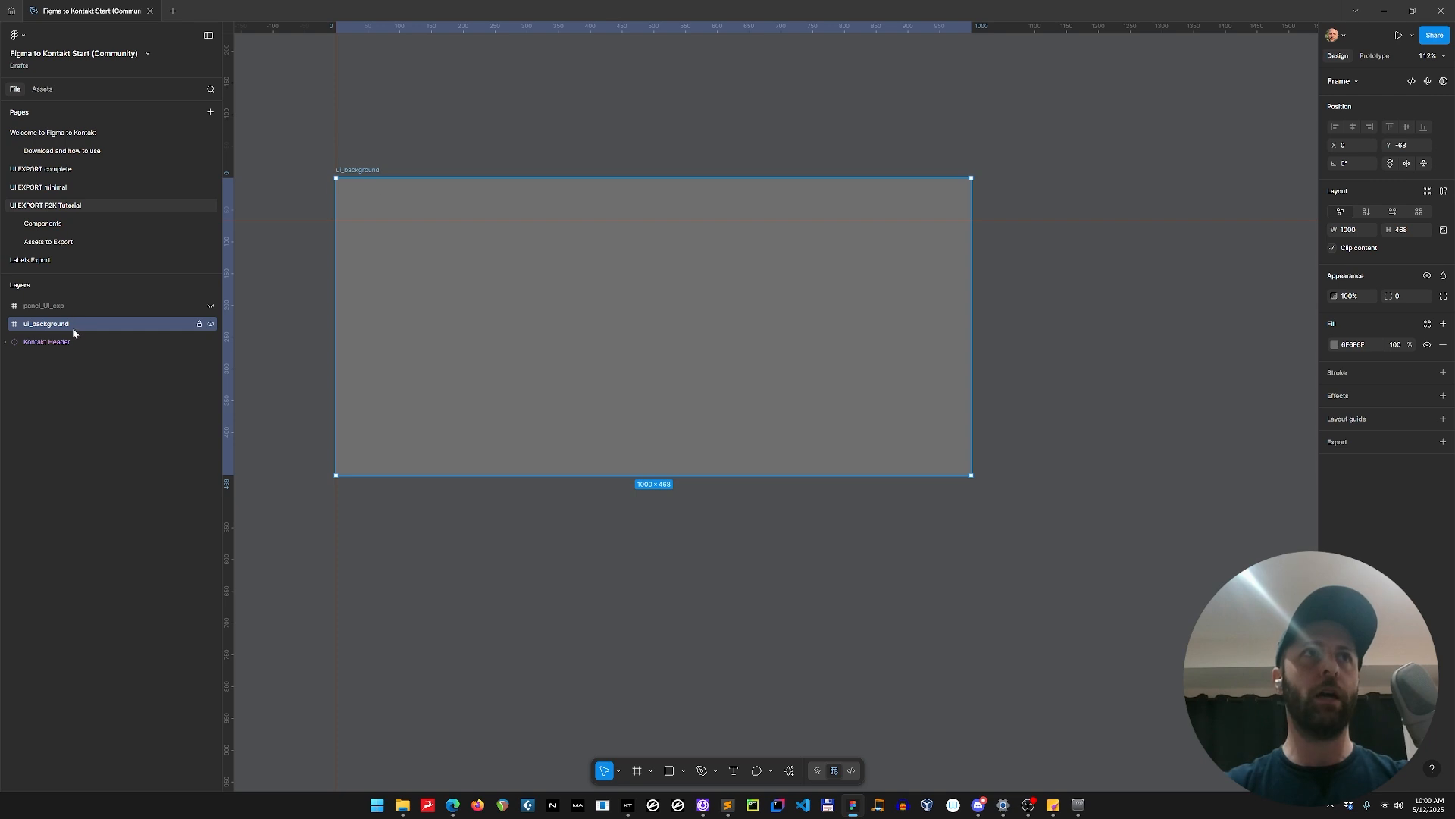
Move the Kontakt Header layer to the top of the layer stack and lock it.
left_click_drag(71, 341, 63, 297)
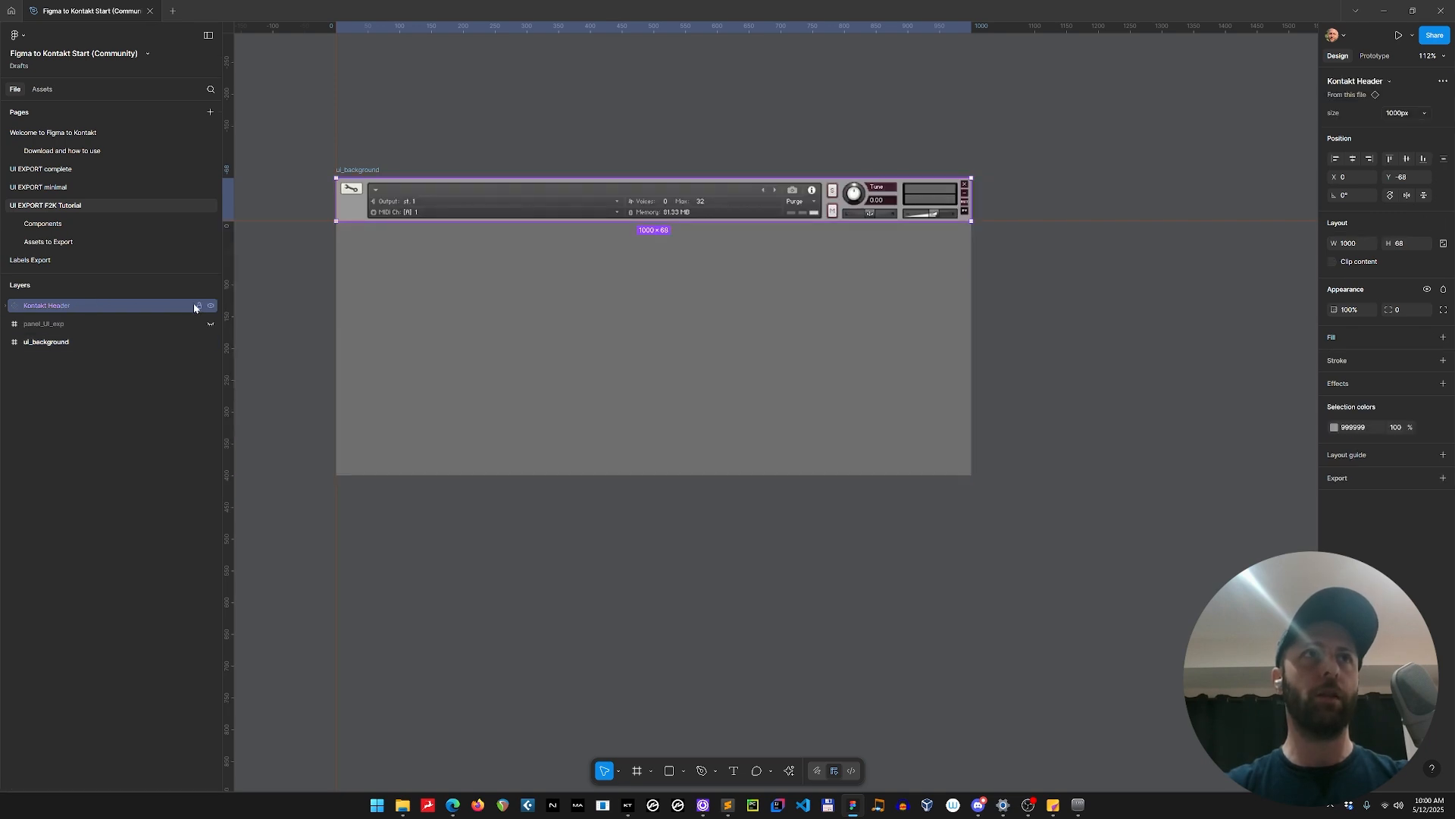
left_click(198, 306)
left_click(266, 253)
left_click(479, 235)
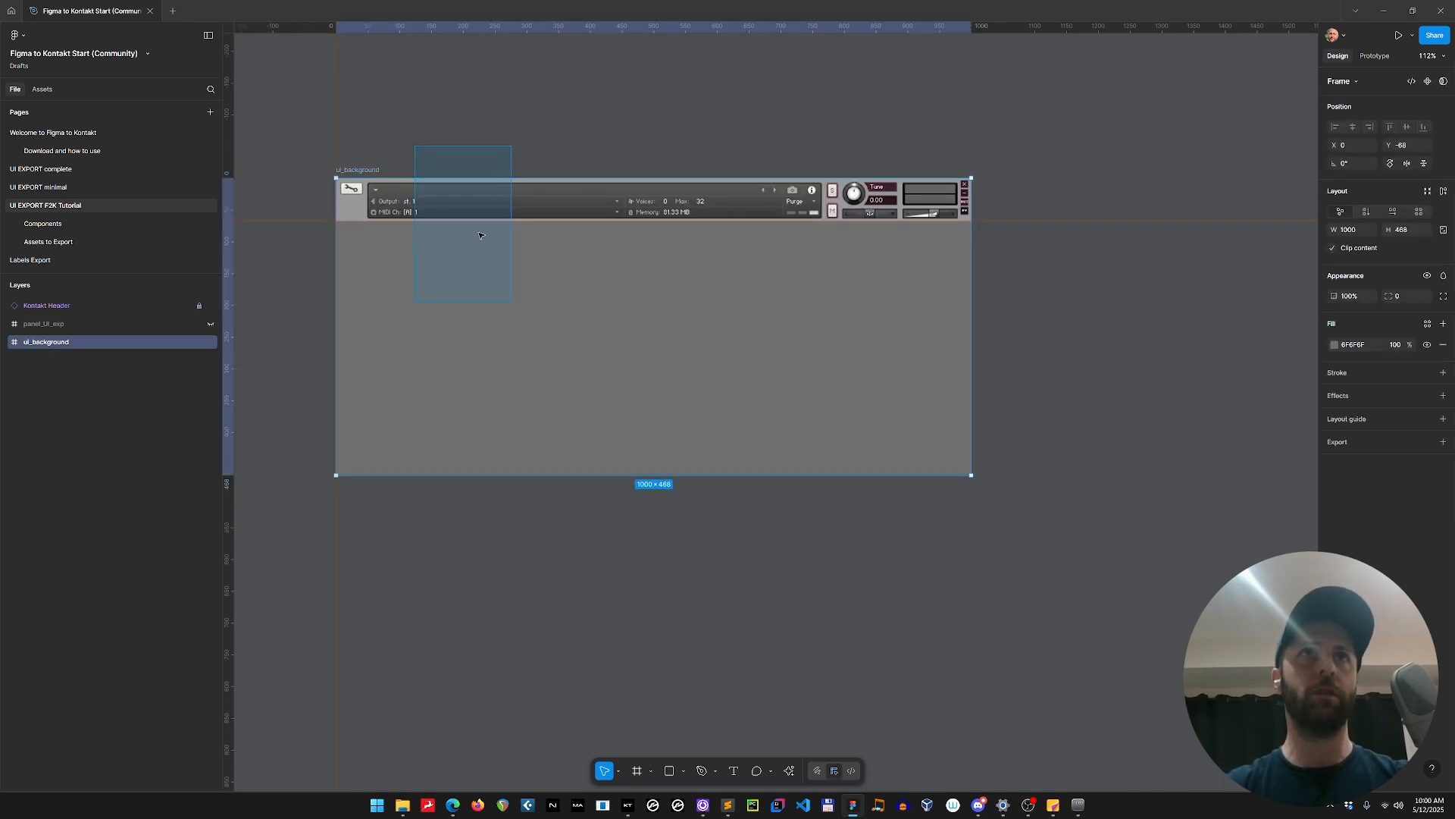
Test selecting across the locked header on the canvas and hide the Kontakt Header layer.
left_click_drag(481, 235, 511, 302)
left_click(425, 134)
left_click(460, 250)
left_click(425, 137)
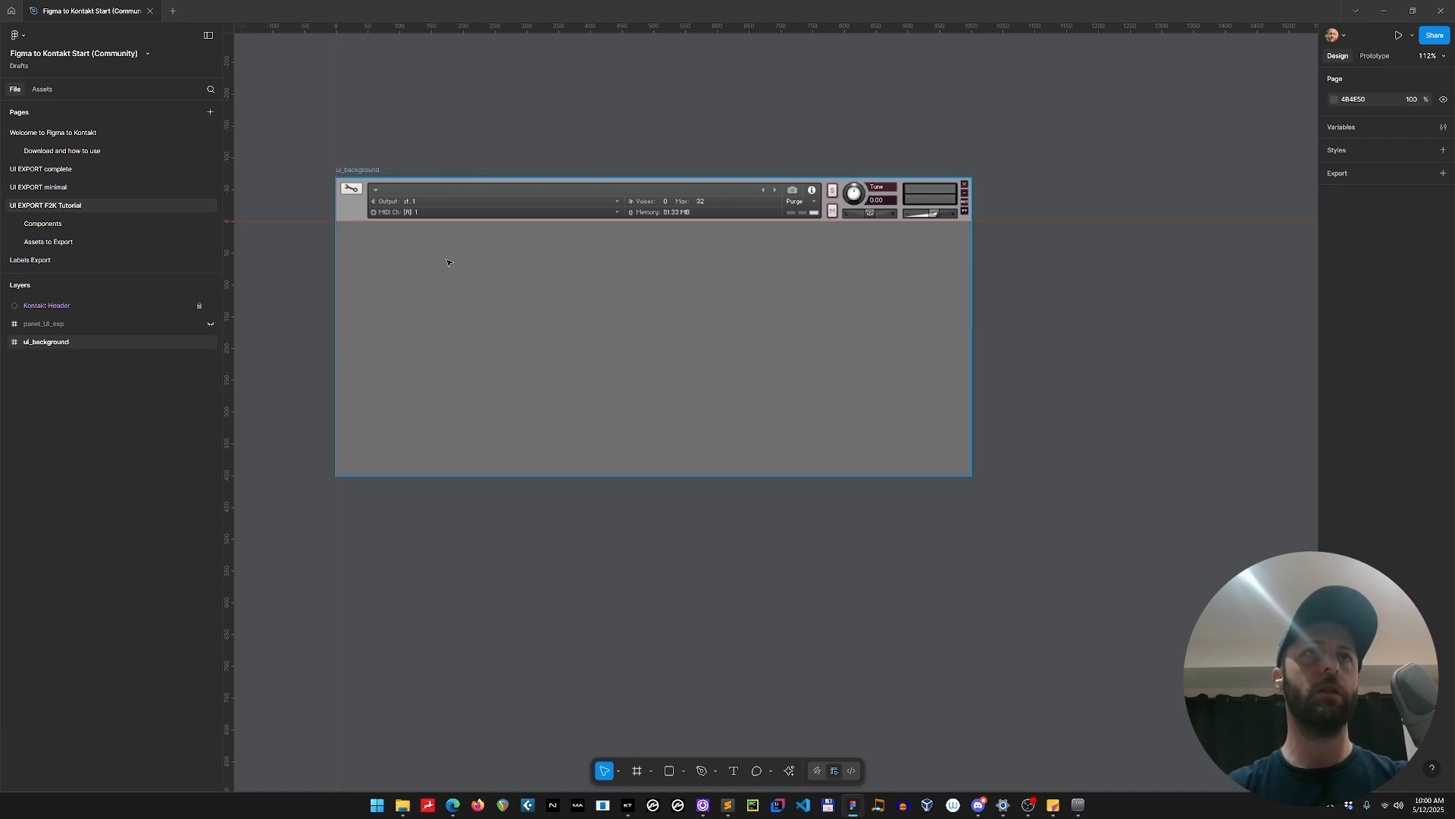
left_click(448, 262)
left_click(210, 307)
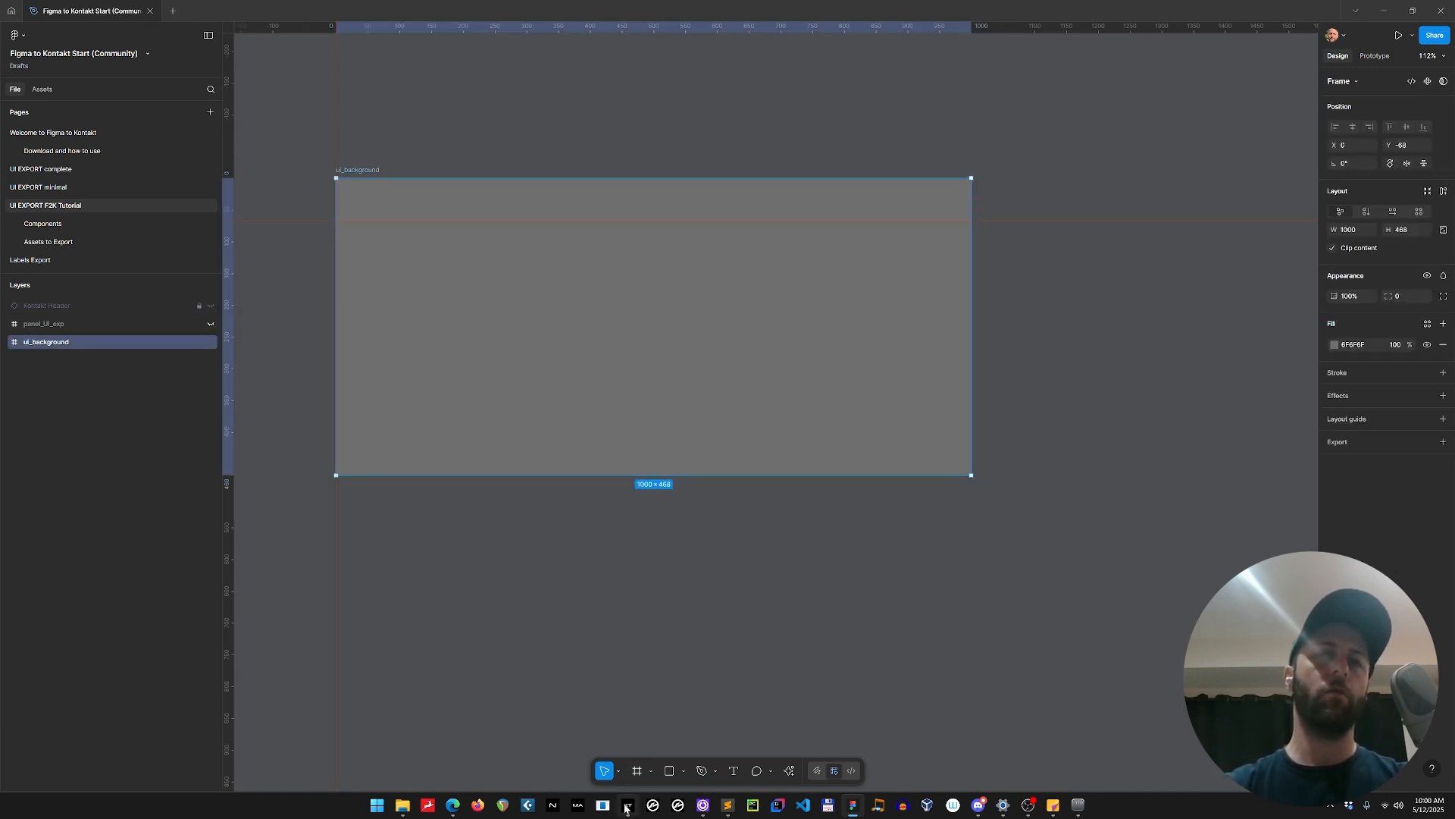
Run the Figma to Kontakt F2K plugin, examine the generated wallpaper line that references ui_background, and close the plugin.
mouse_move(626, 808)
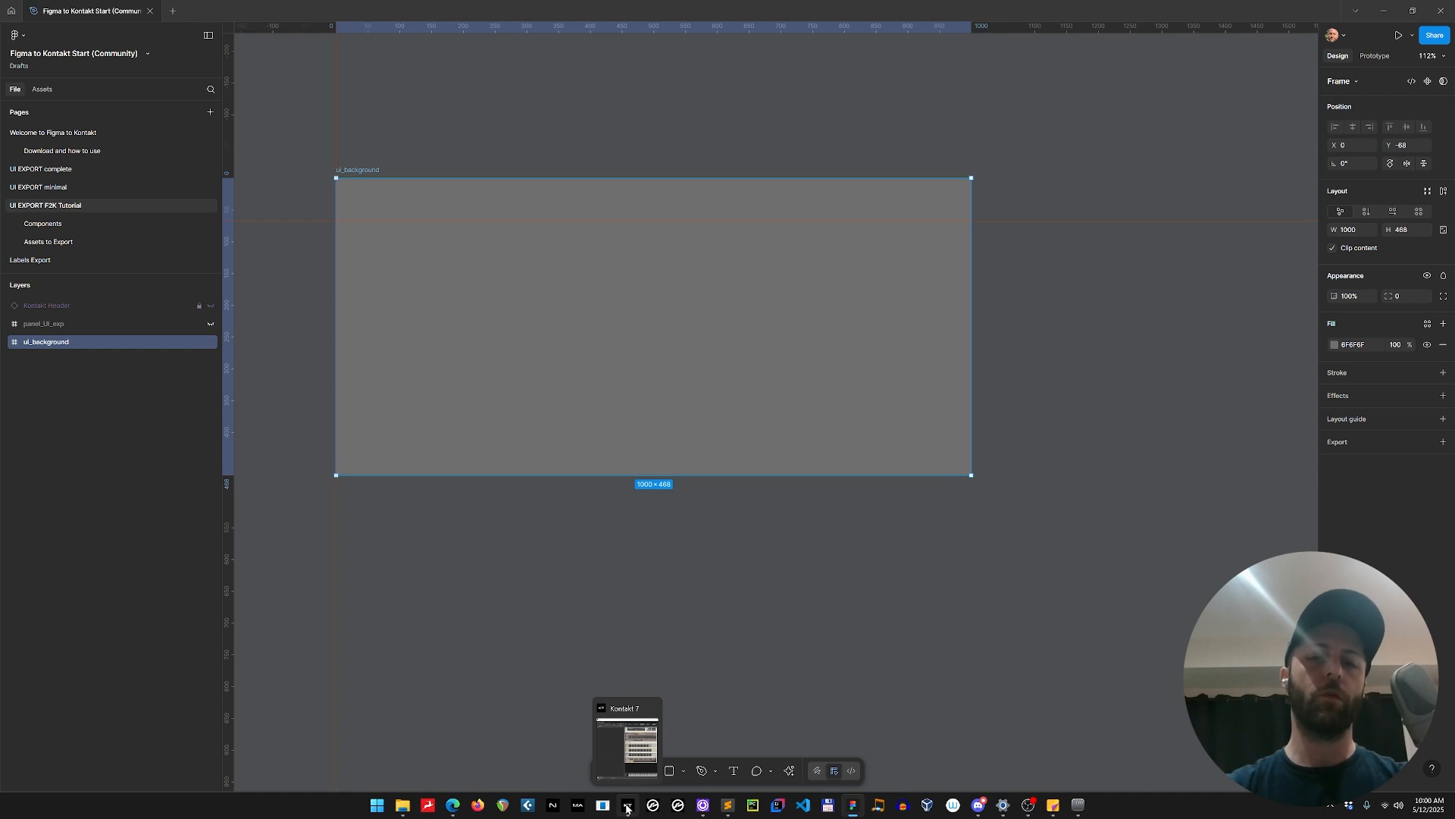
left_click(680, 573)
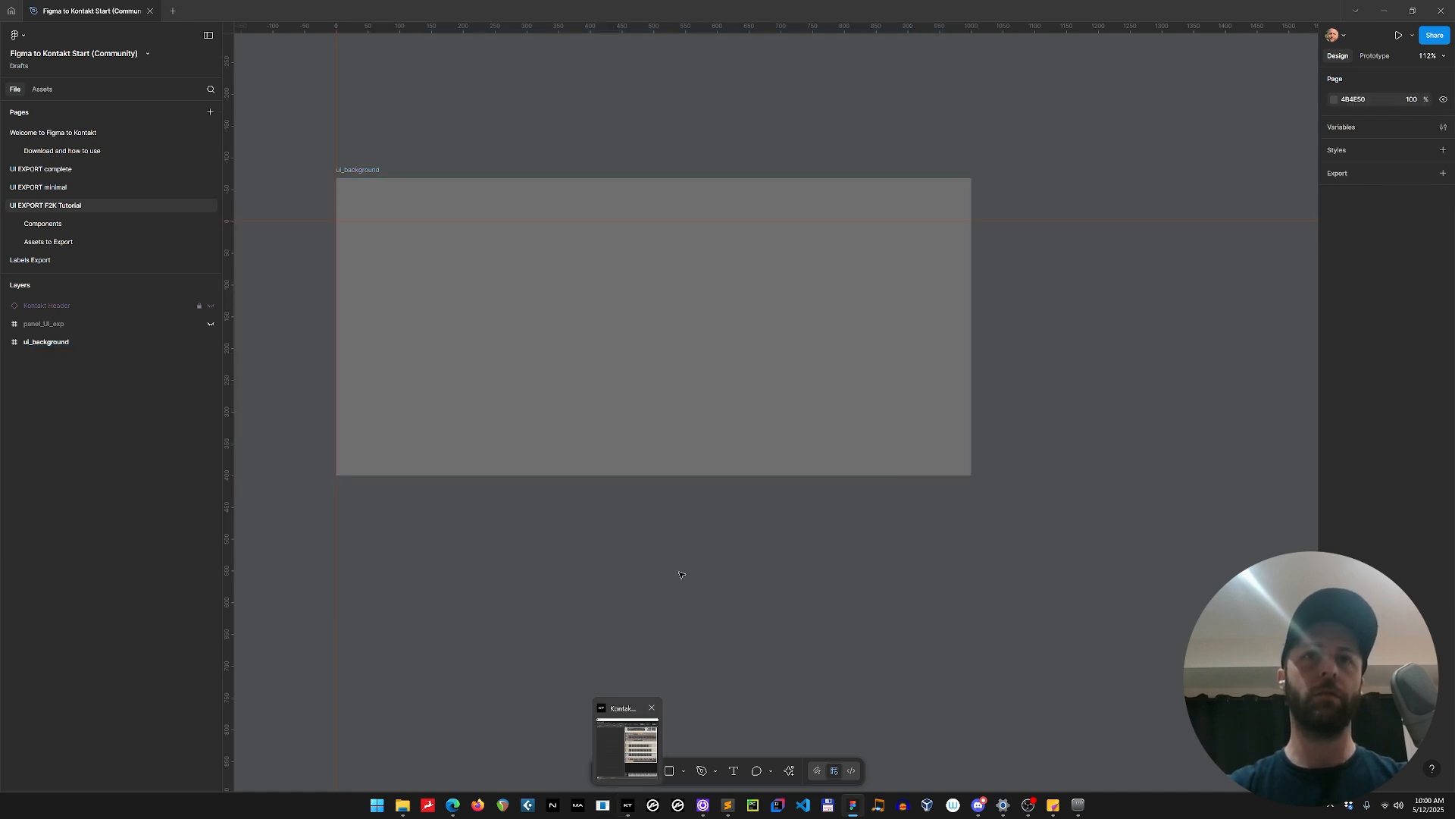
key("ctrl+k")
type("f")
key("Return")
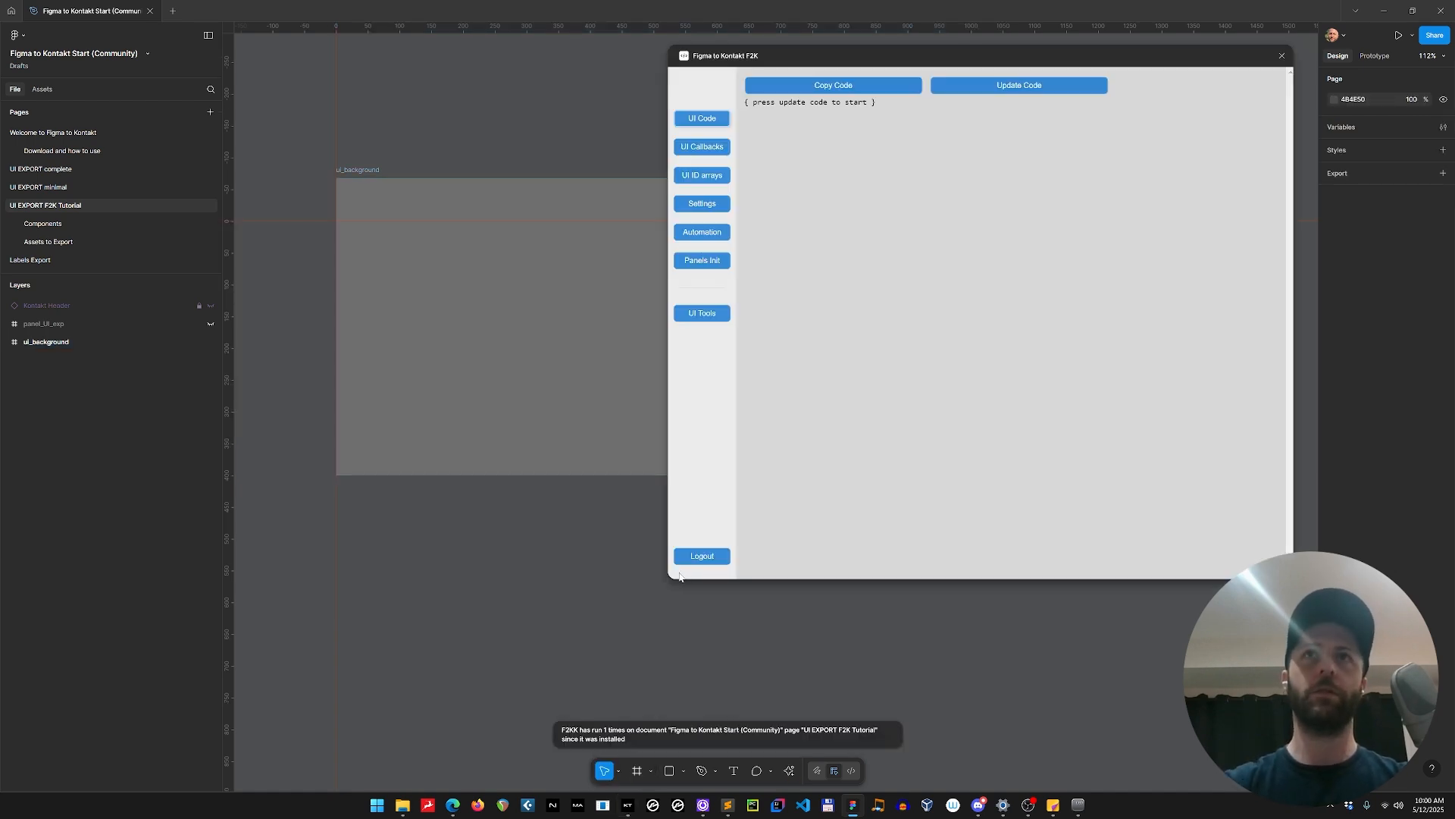
left_click_drag(926, 65, 884, 121)
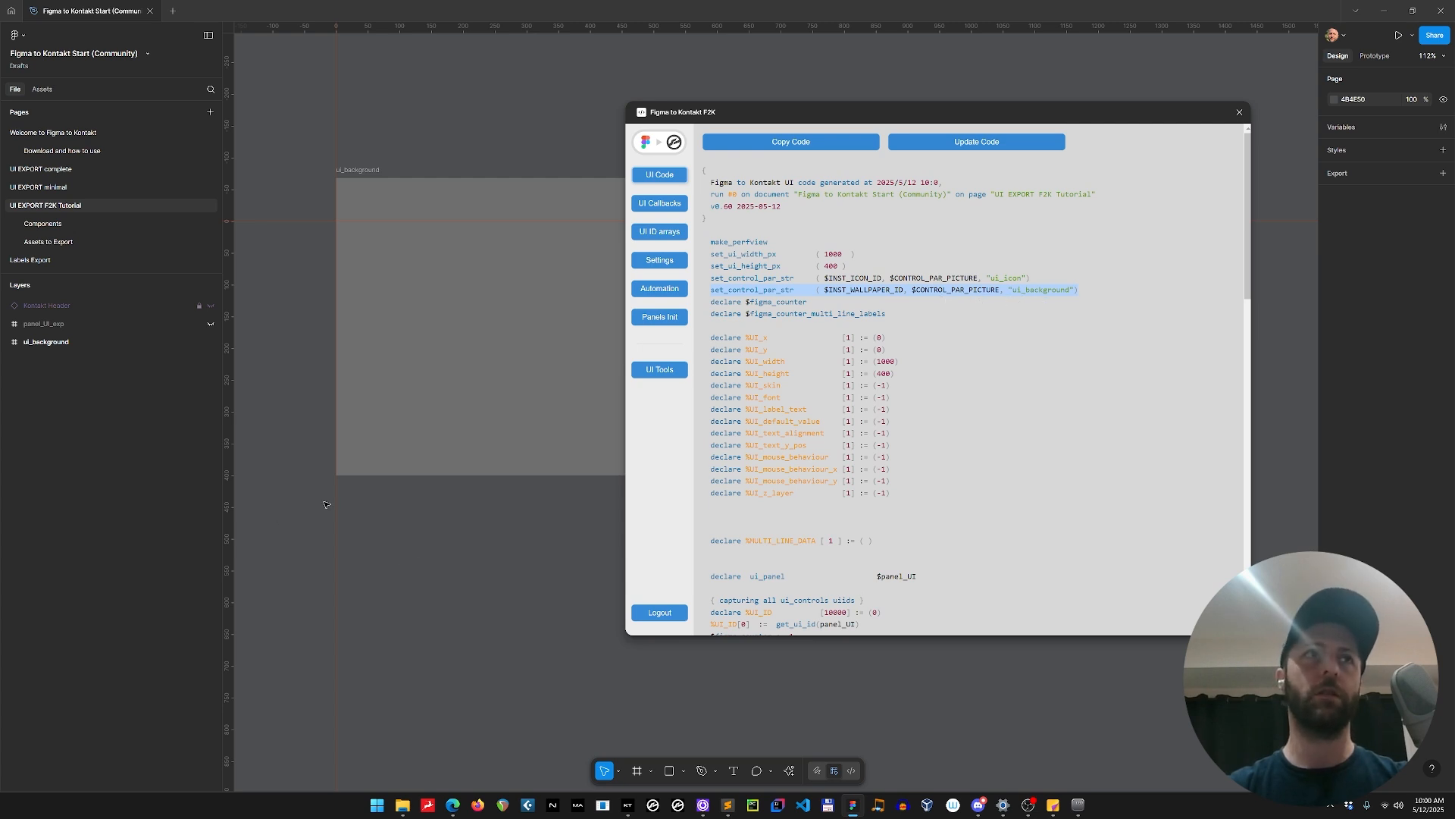
left_click(1239, 112)
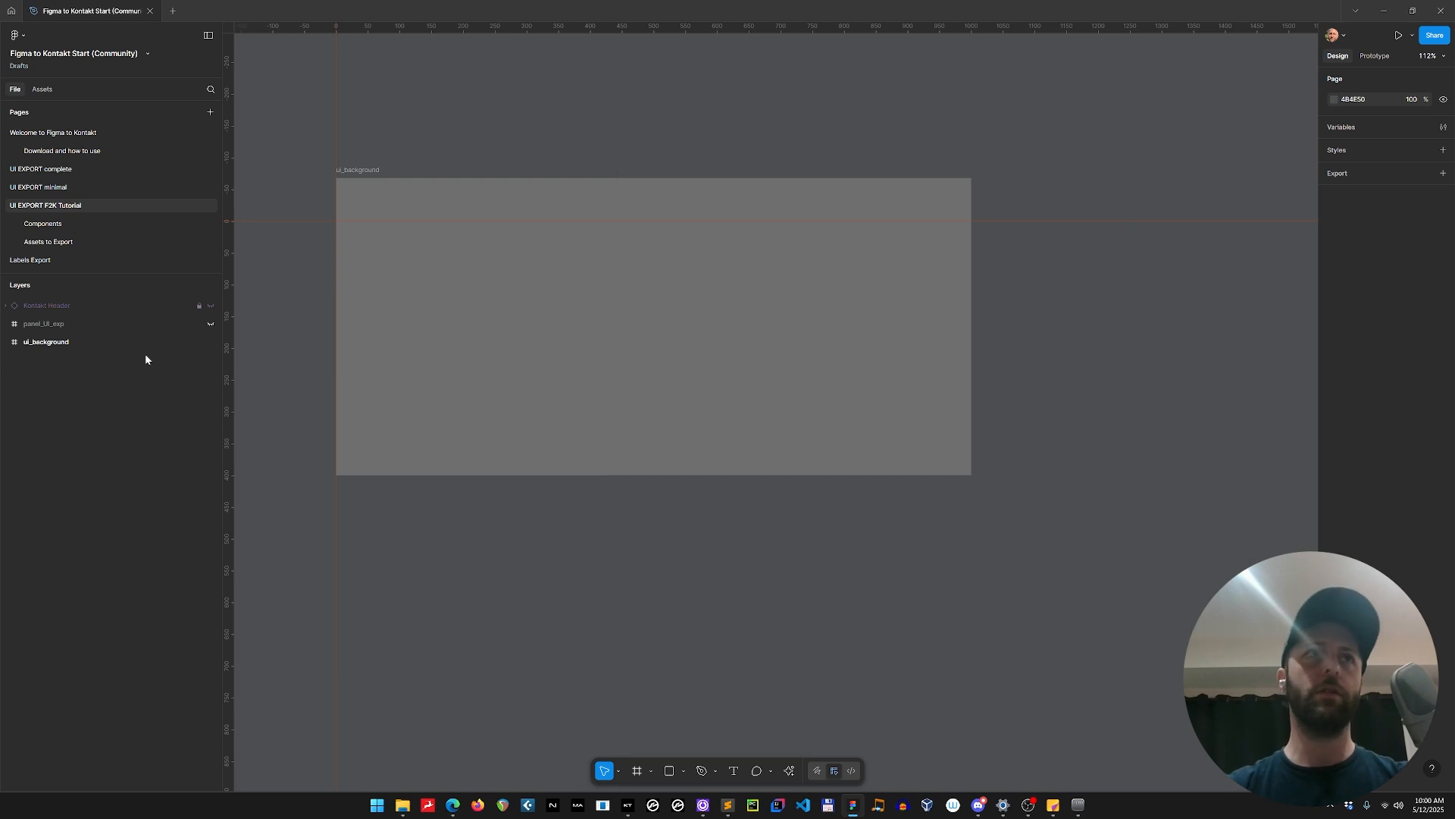
Draw a freehand white zigzag line about 913 × 240 across the middle of the ui_background frame.
left_click(38, 342)
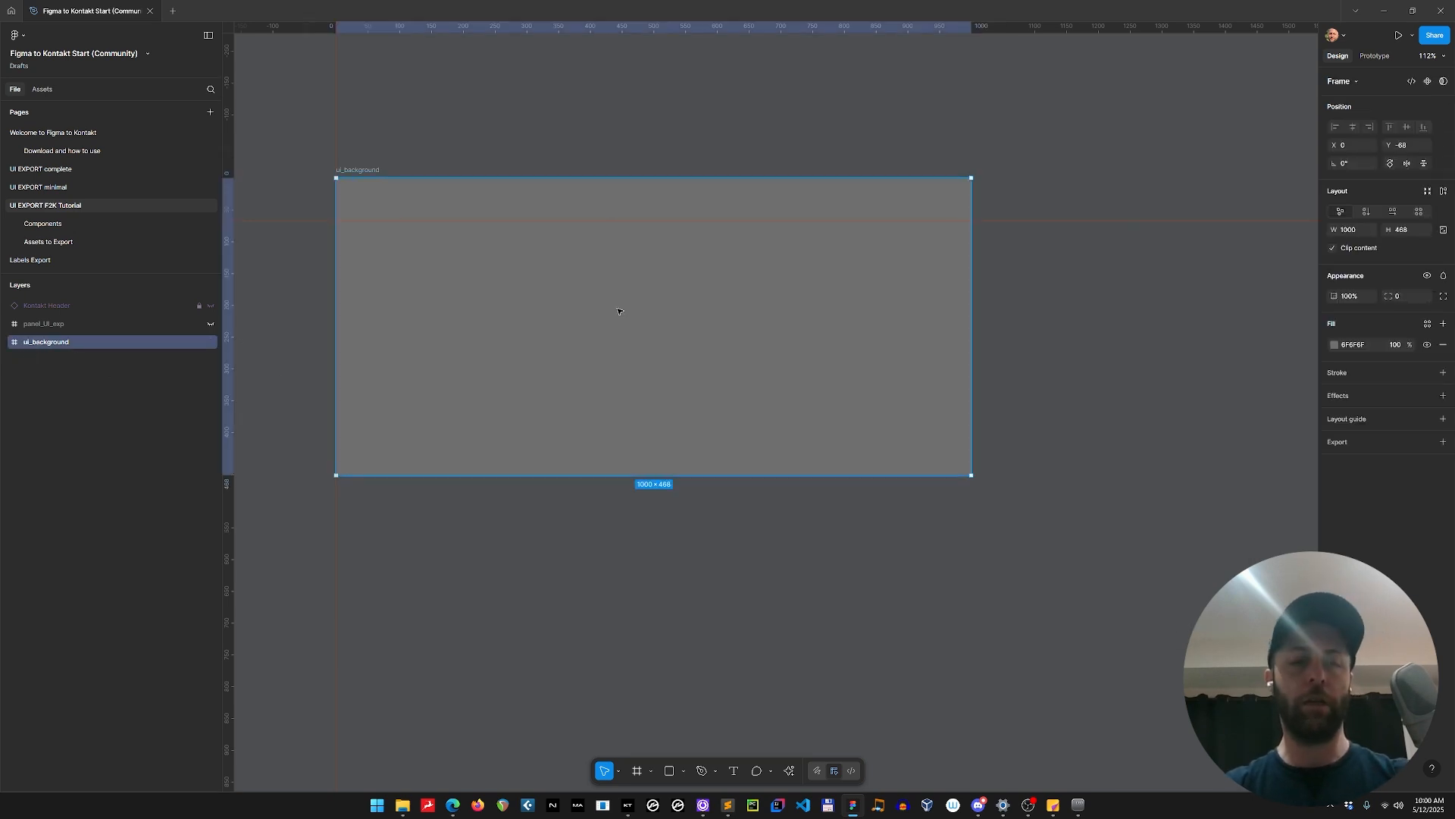
left_click(701, 771)
mouse_move(373, 386)
left_mouse_down()
mouse_move(494, 366)
mouse_move(694, 267)
mouse_move(814, 274)
mouse_move(831, 363)
mouse_move(934, 411)
left_mouse_up()
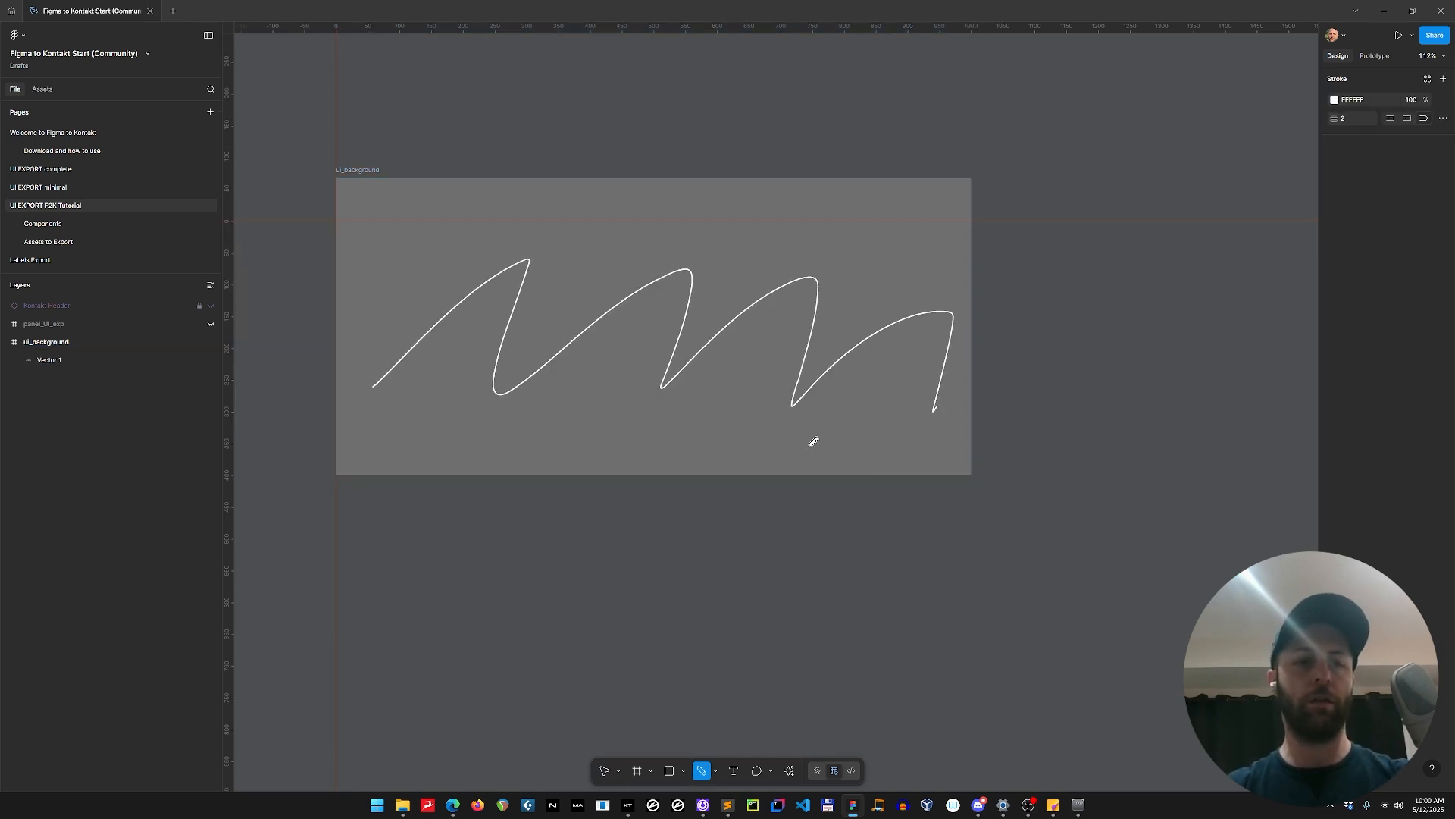
key("Escape")
Apply a uniform layer blur of 24 to the freehand line in ui_background.
left_click(950, 341)
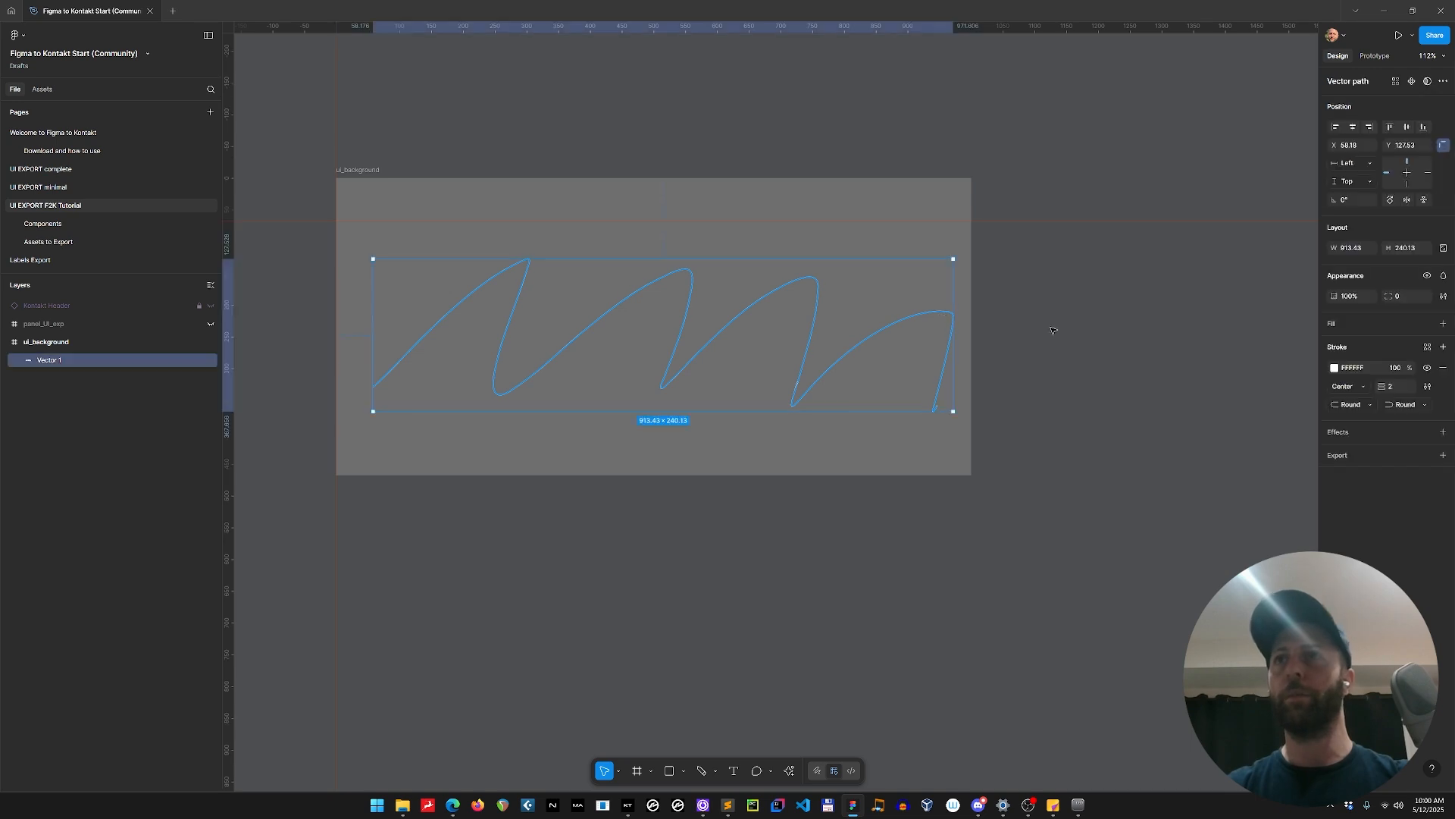
left_click(1428, 432)
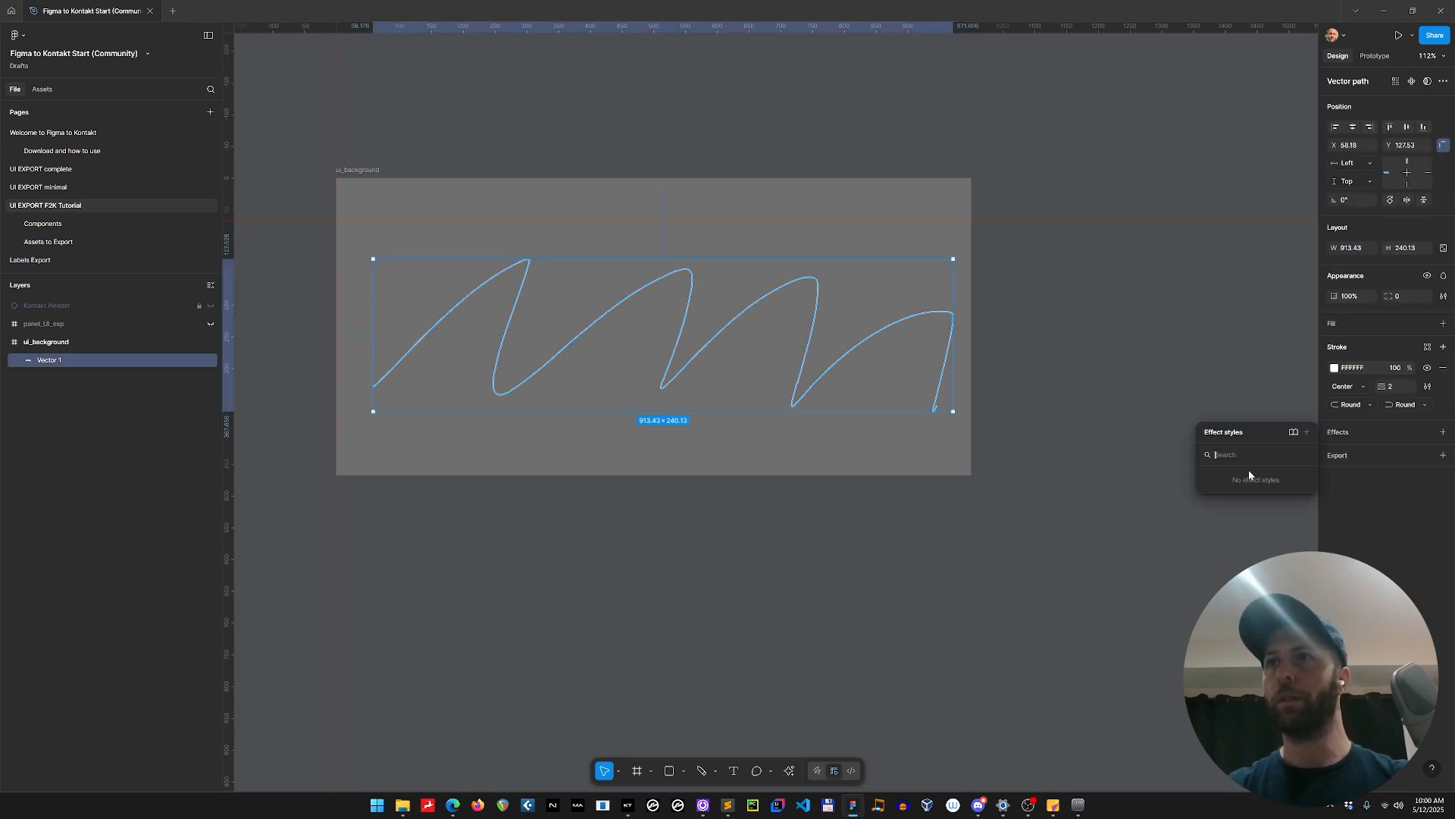
left_click(1444, 433)
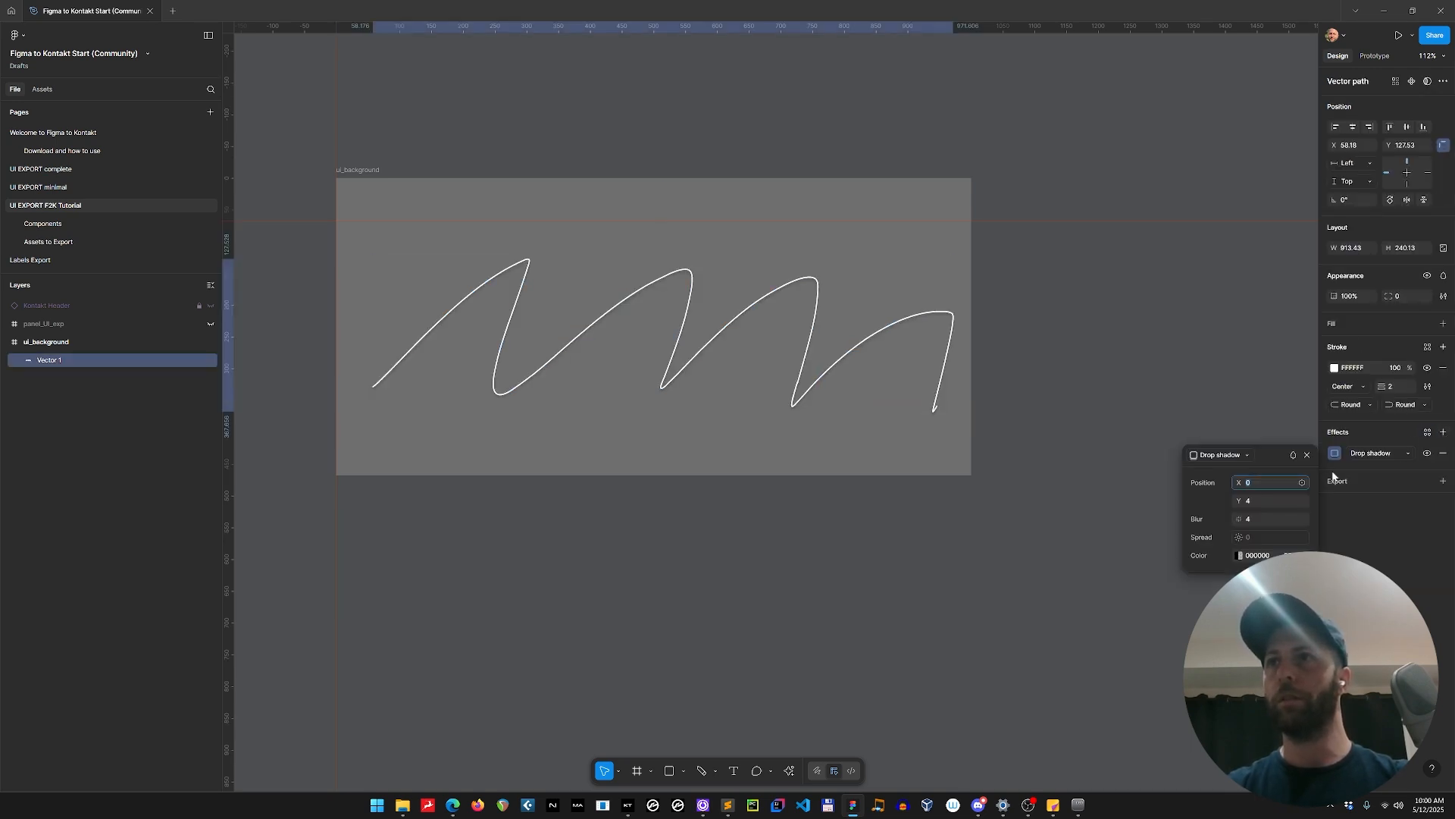
left_click(1363, 455)
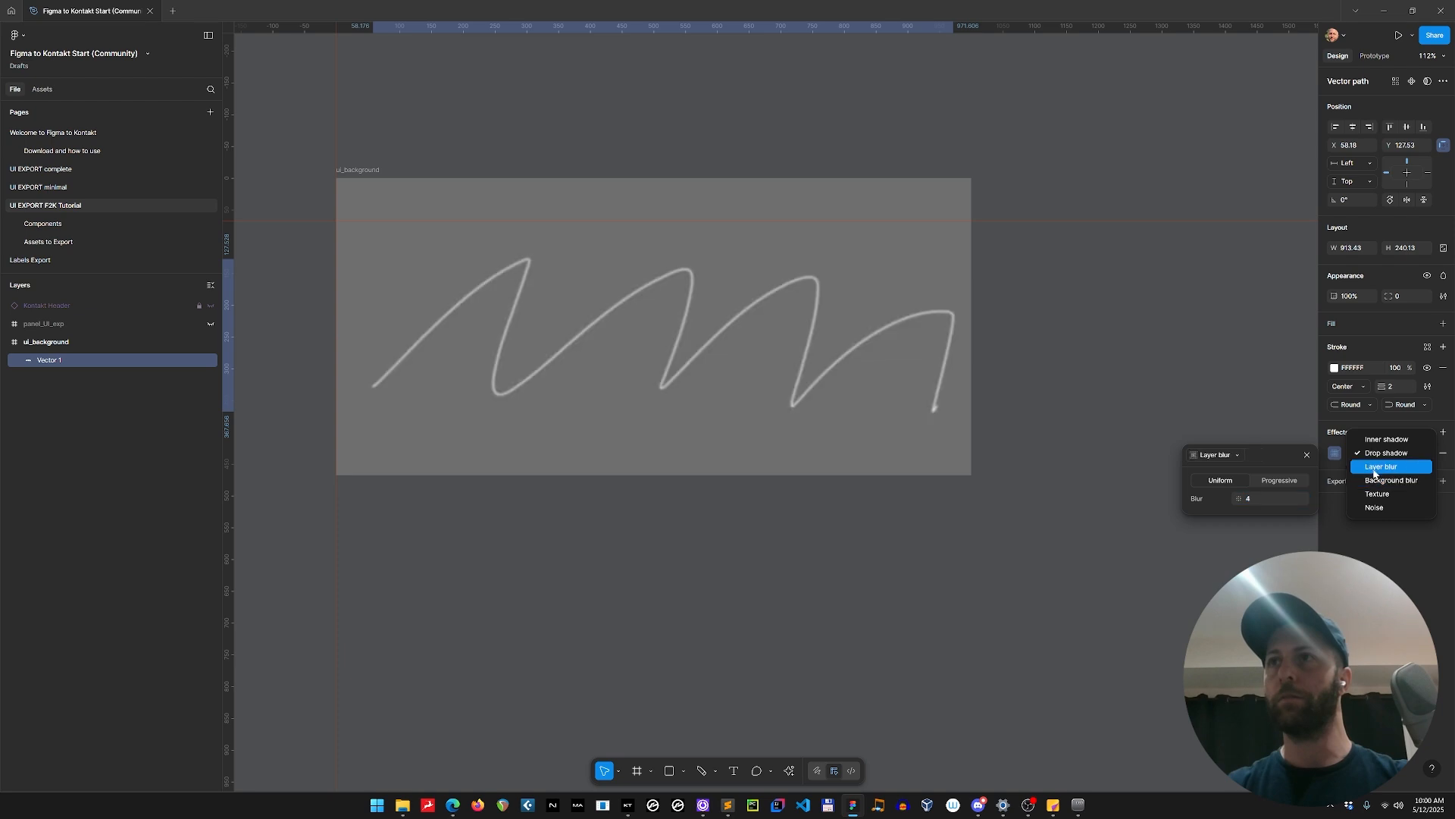
left_click(1375, 466)
left_click(1275, 498)
type("24")
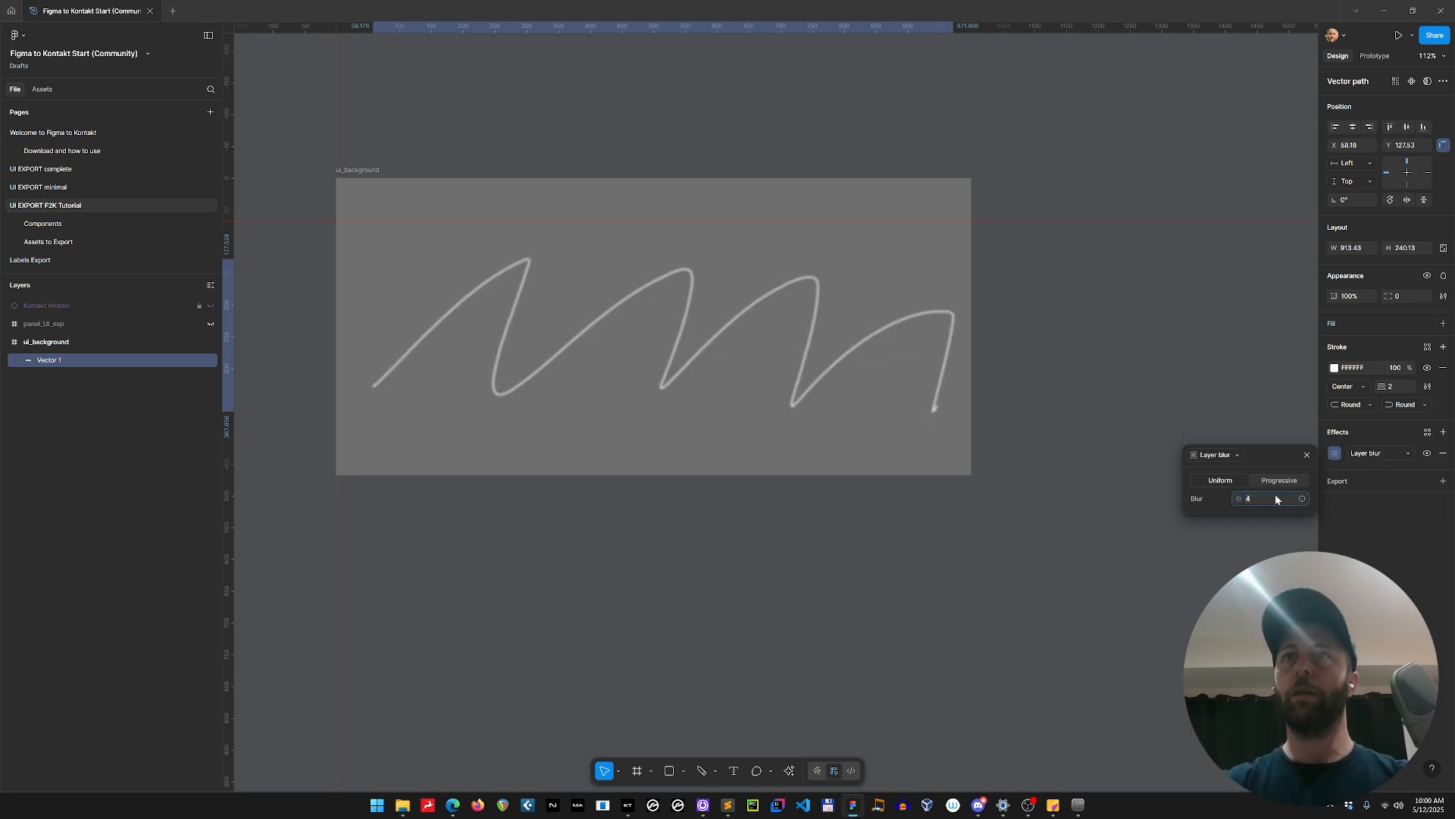
key("Return")
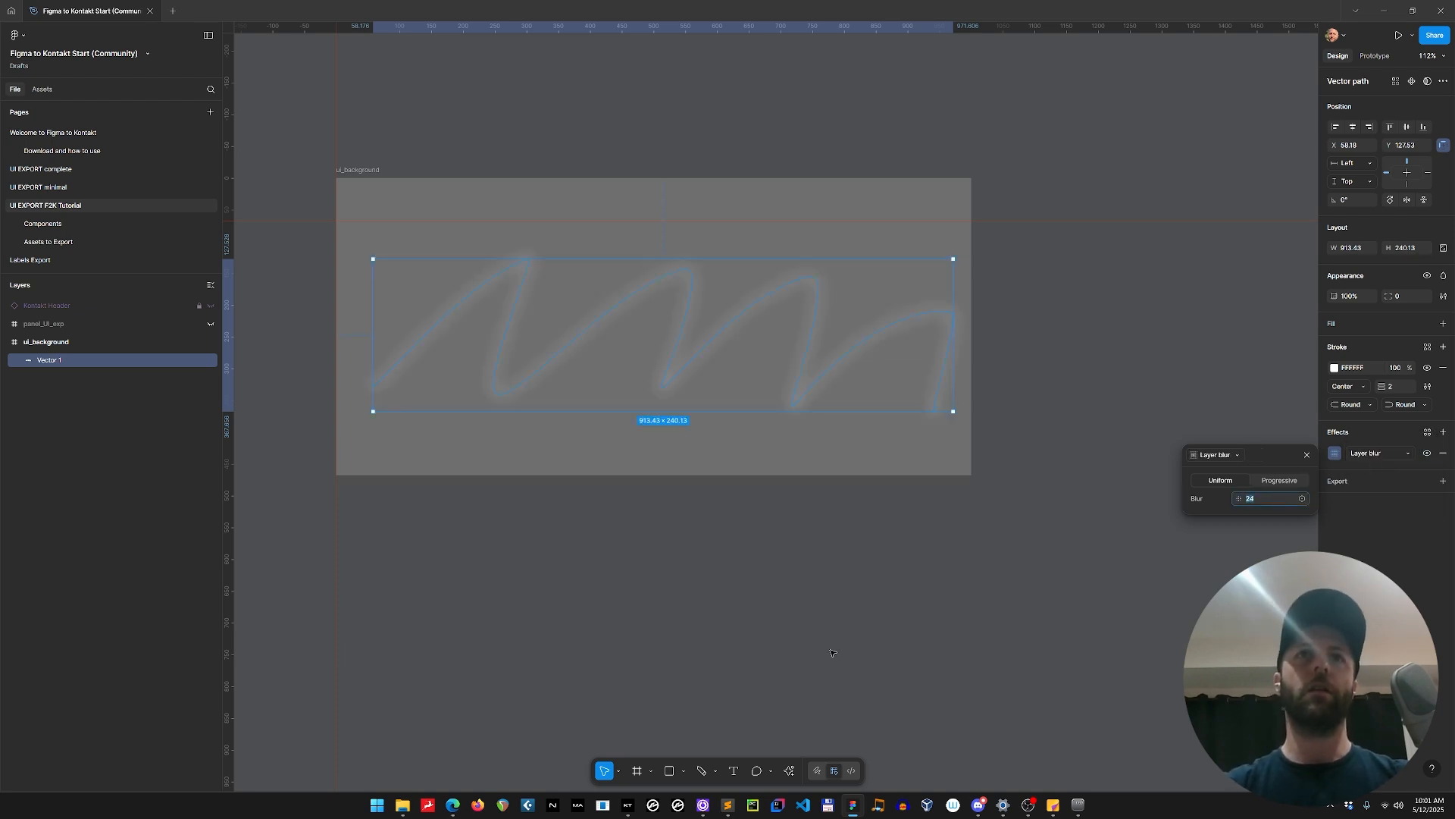
Add a 1x PNG export setting to the ui_background frame.
left_click(338, 428)
left_click(126, 343)
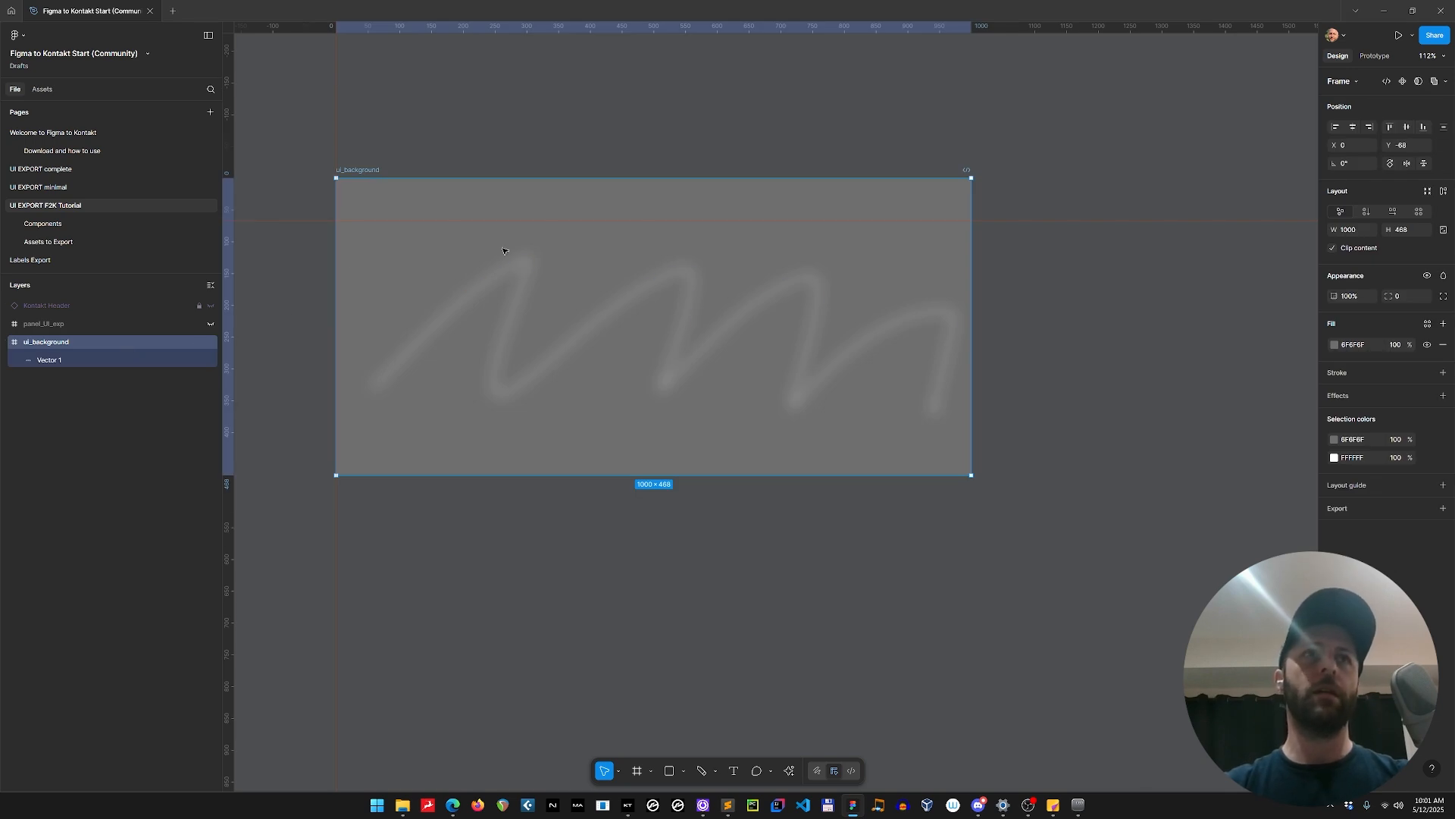
left_click(1443, 509)
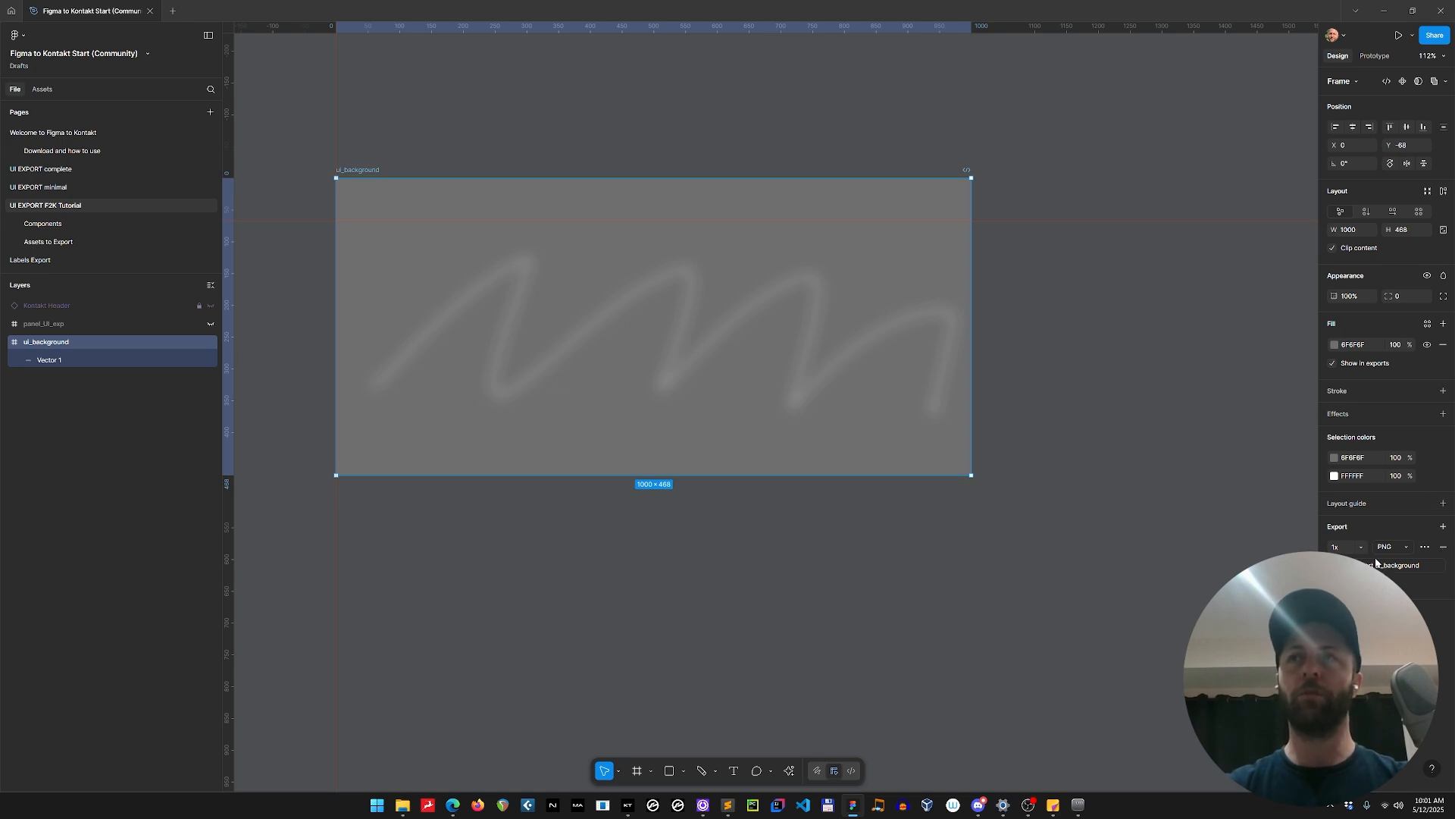
Add an export setting to a trial circle about 143 × 143 drawn below the frame, and delete the circle.
left_click(550, 577)
key("o")
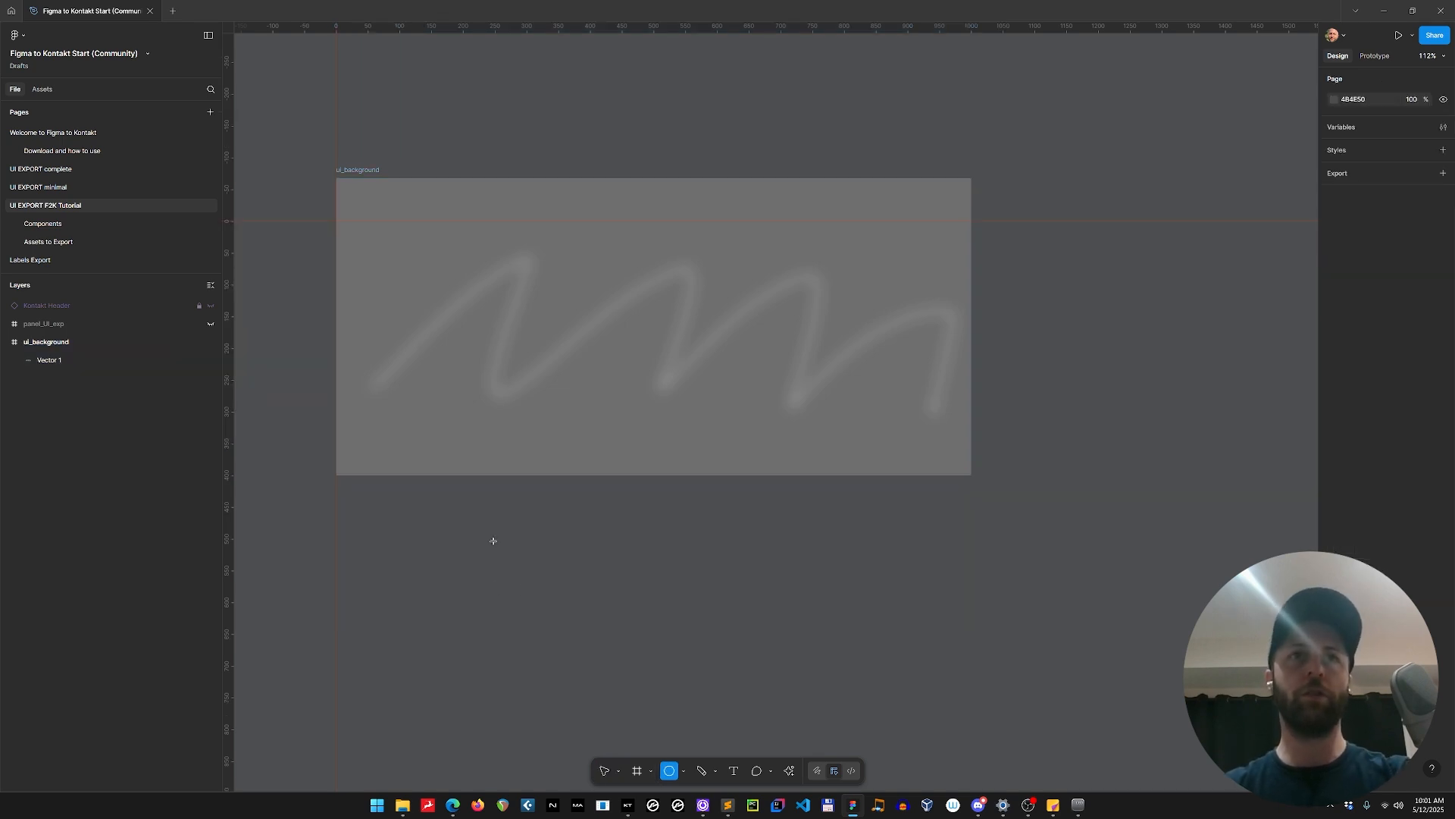
left_click_drag(495, 533, 586, 625)
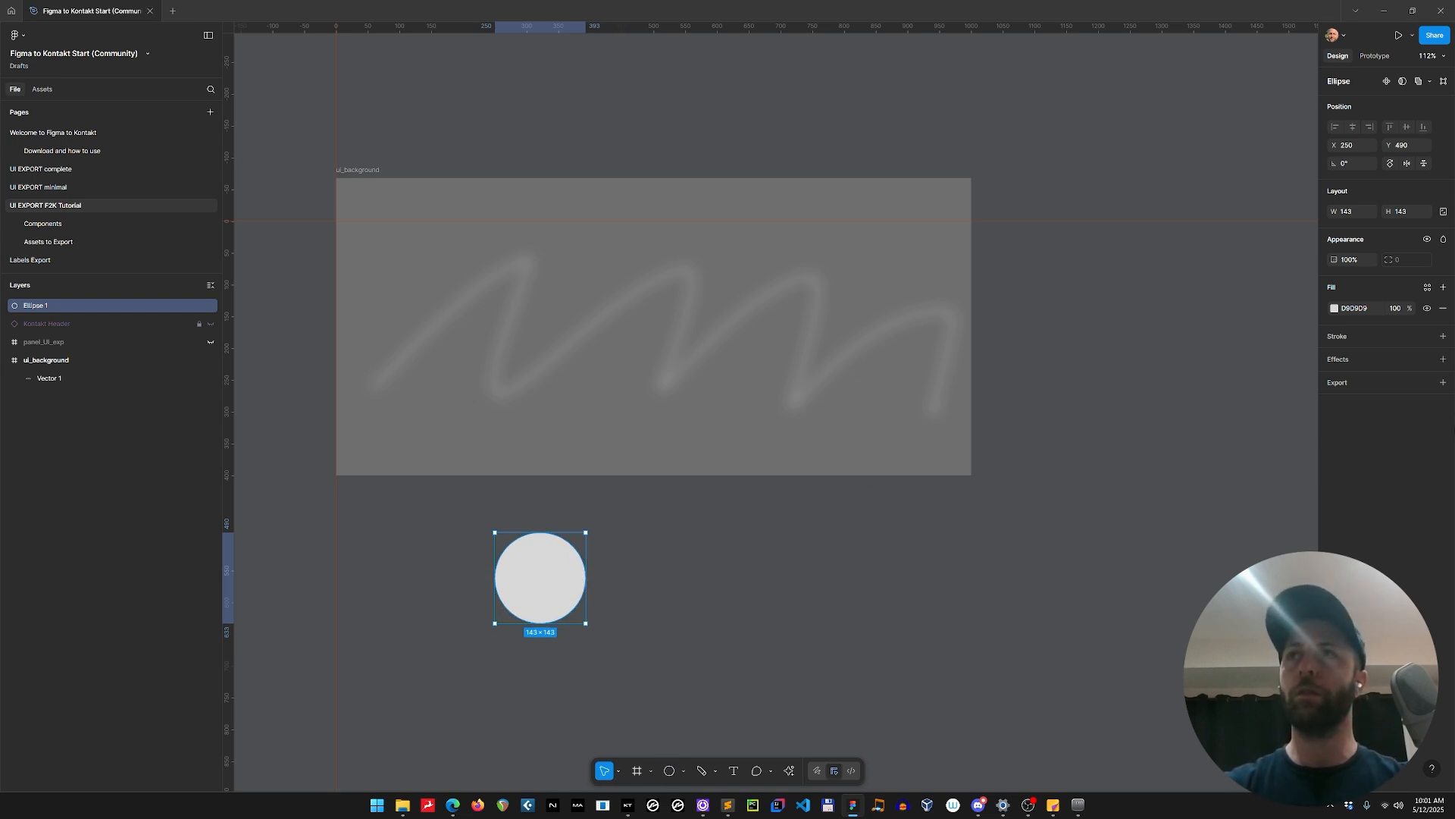
left_click(1442, 382)
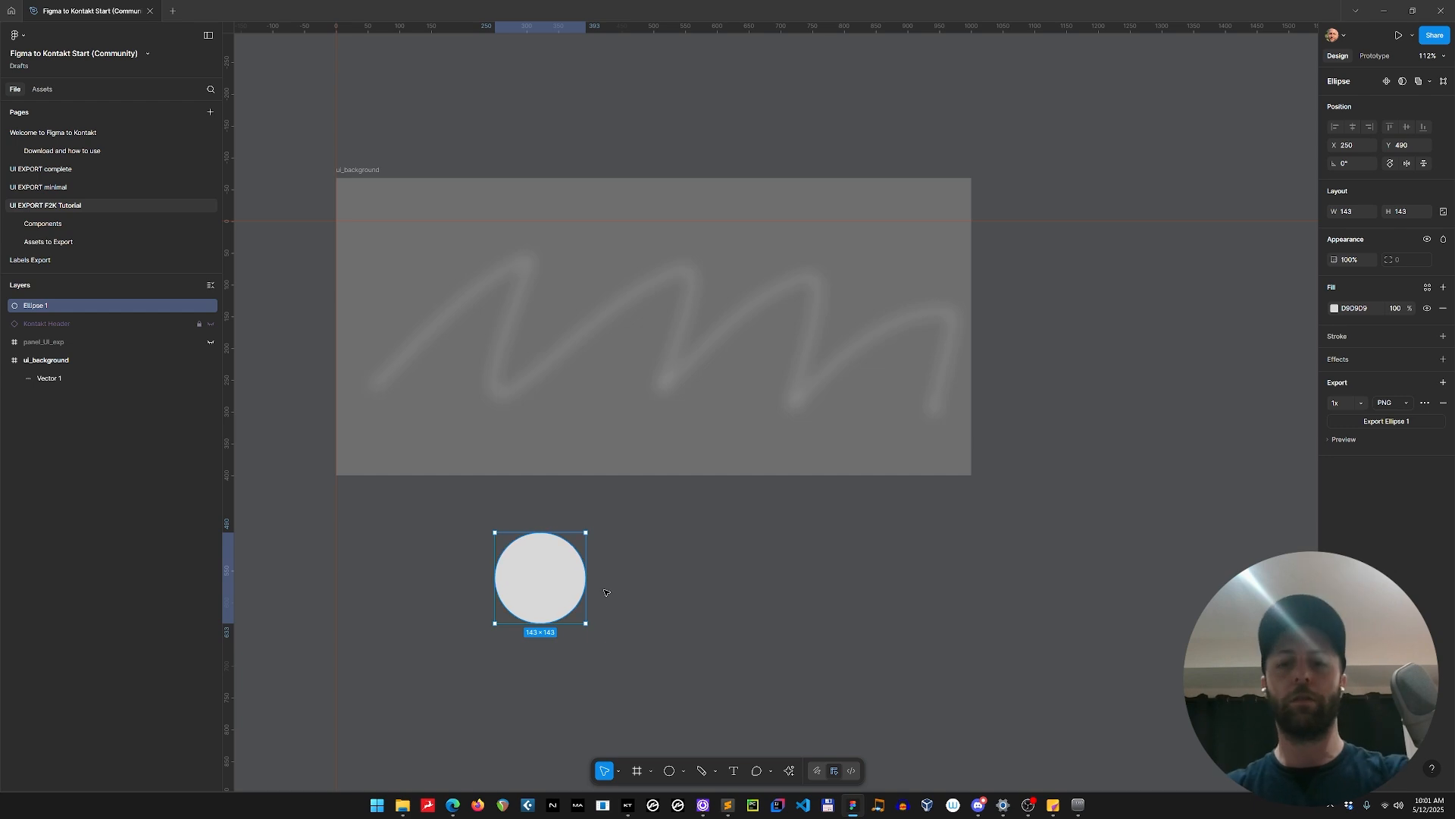
key("Delete")
Switch to File Explorer and open the pictures folder under Desktop > Figma to Kontakt Instrument > Resources.
left_click(103, 342)
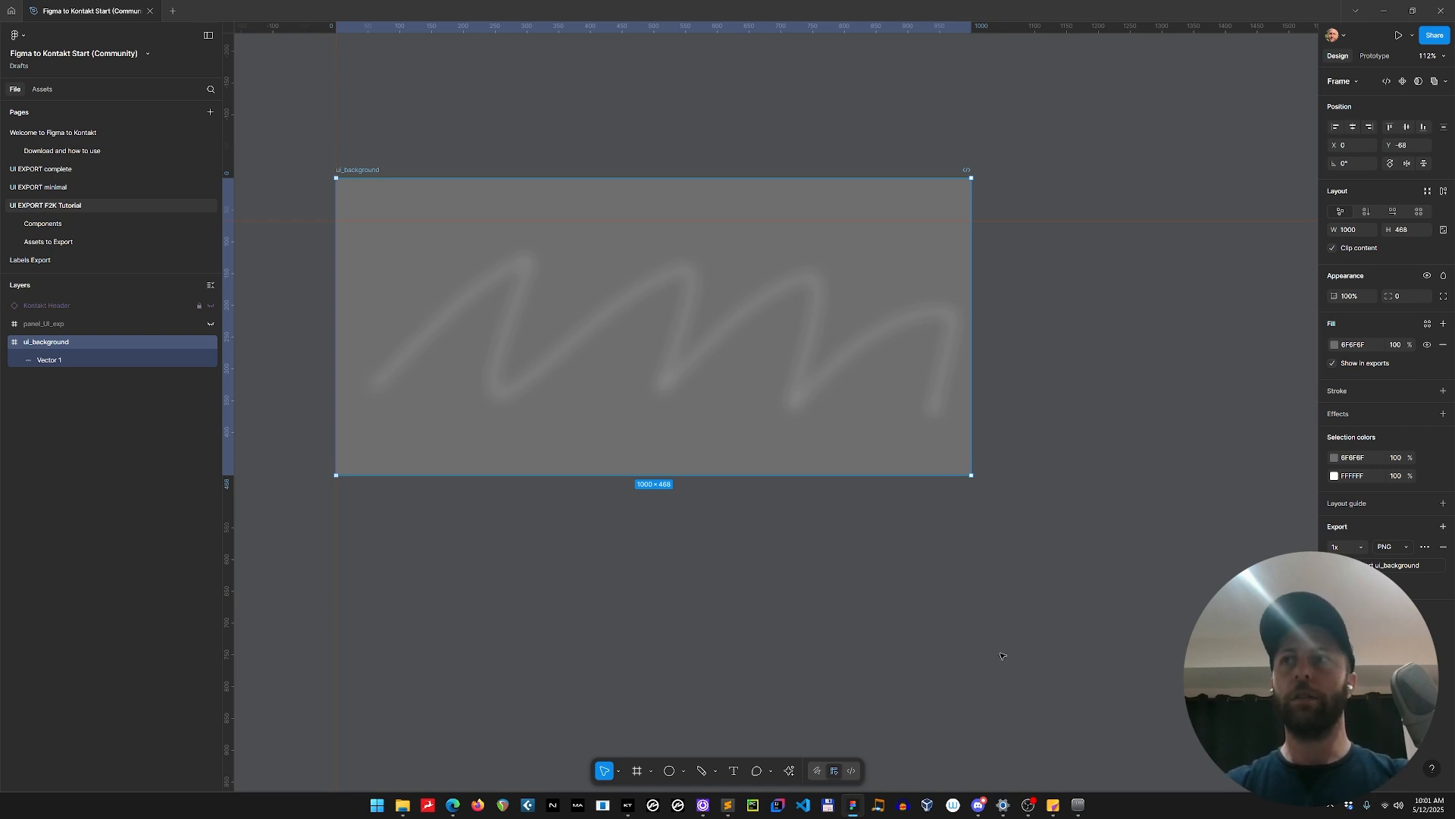
key("super+e")
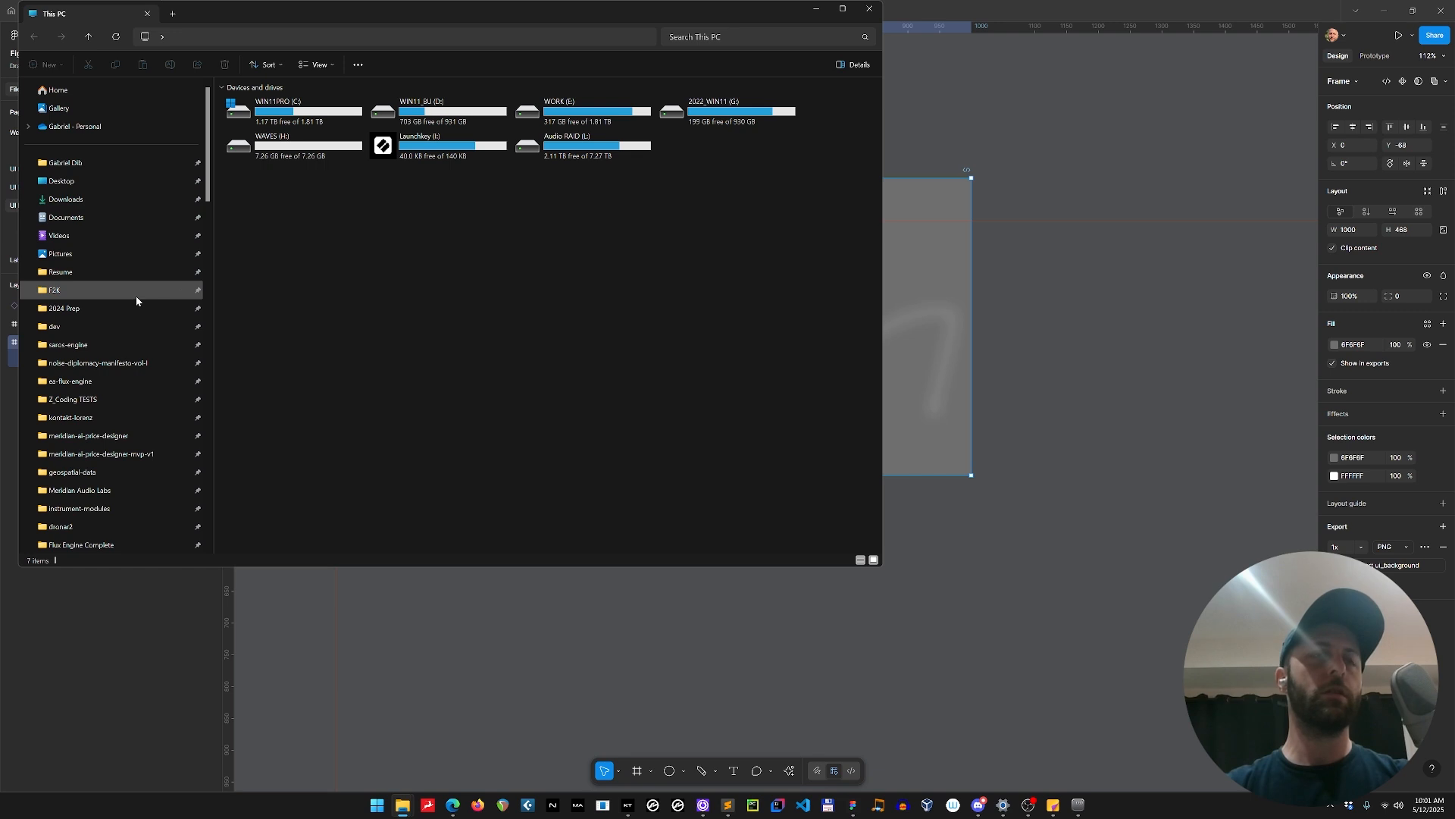
left_click(134, 294)
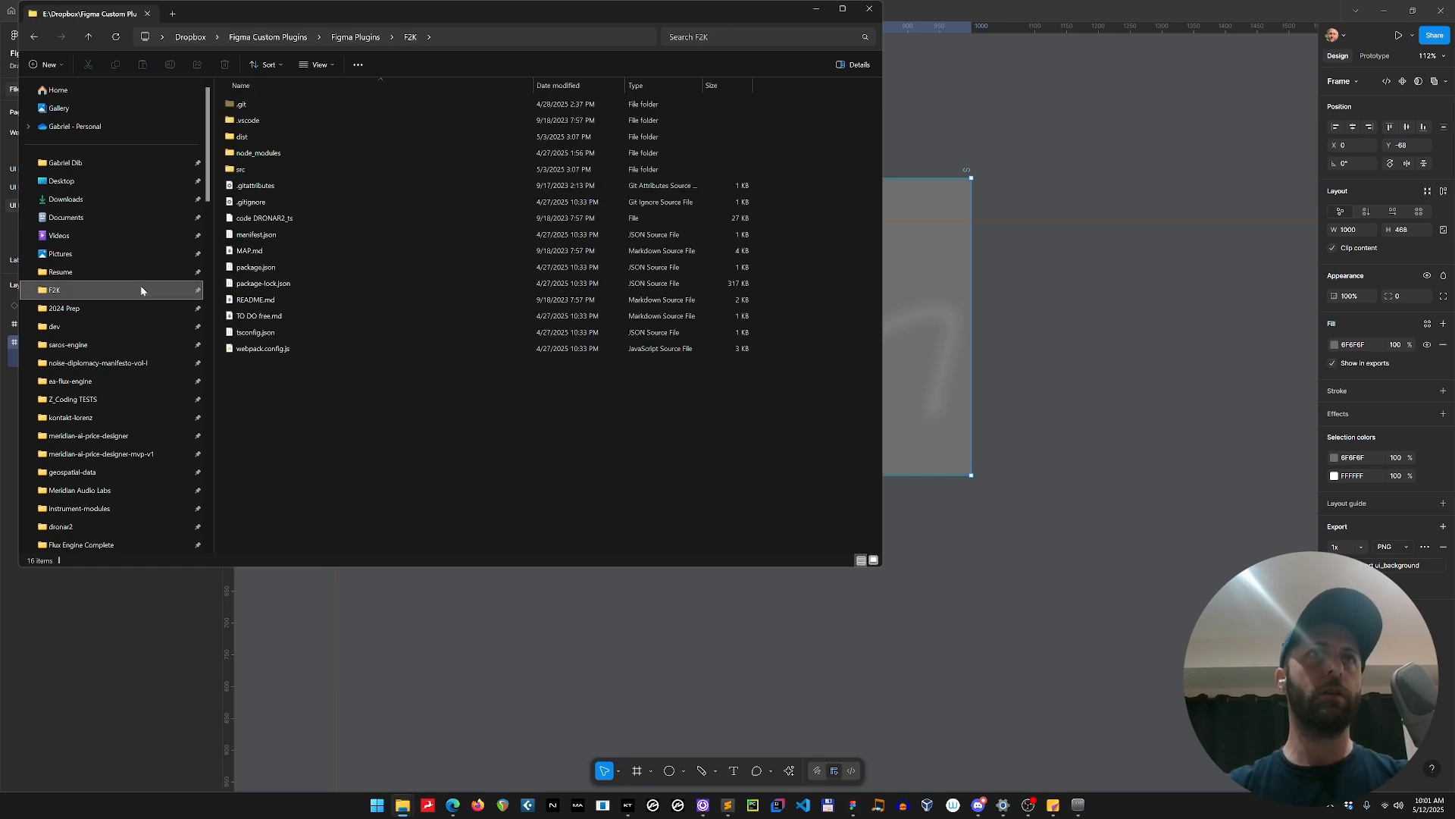
left_click(106, 308)
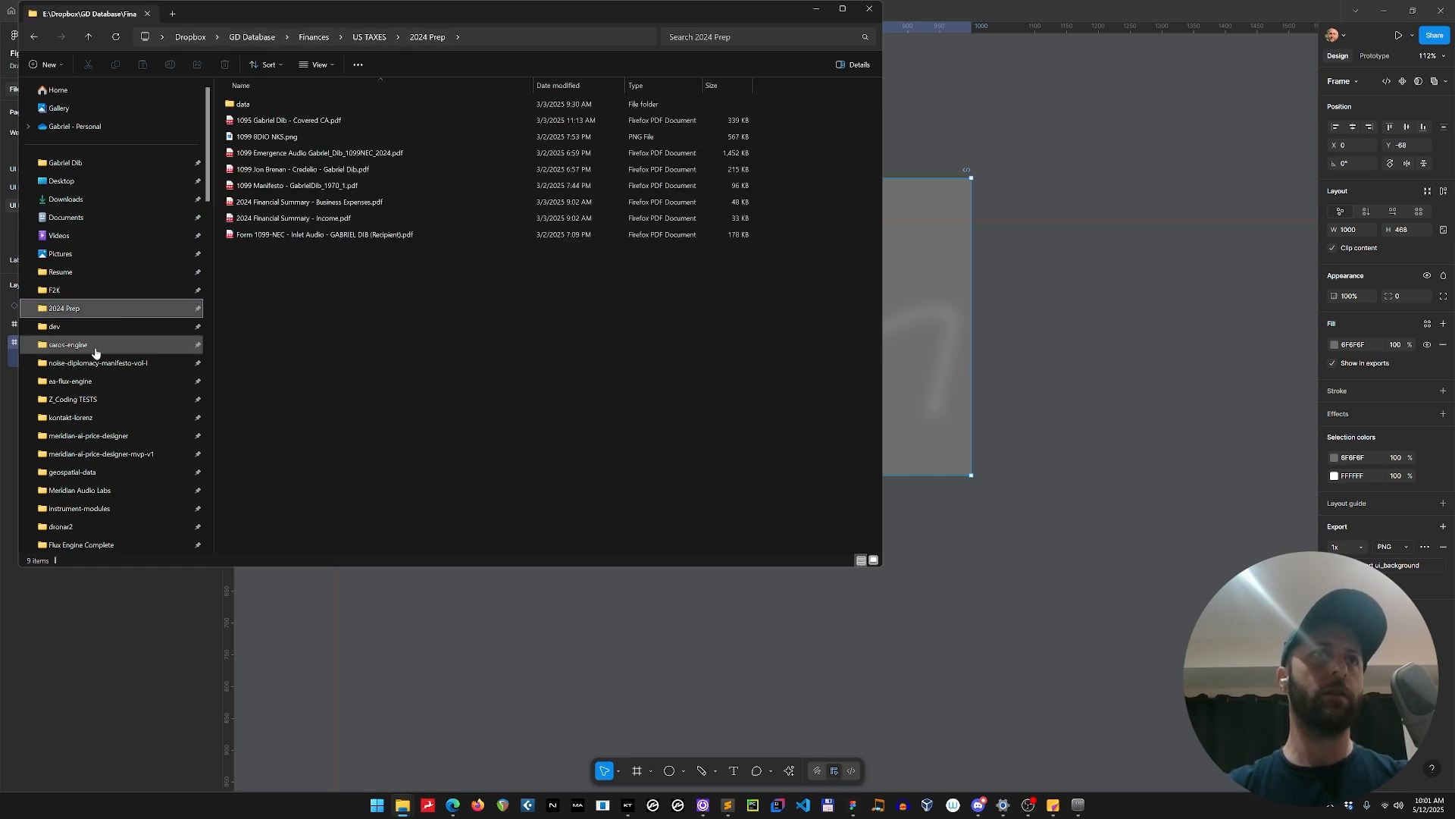
left_click(103, 181)
double_click(327, 153)
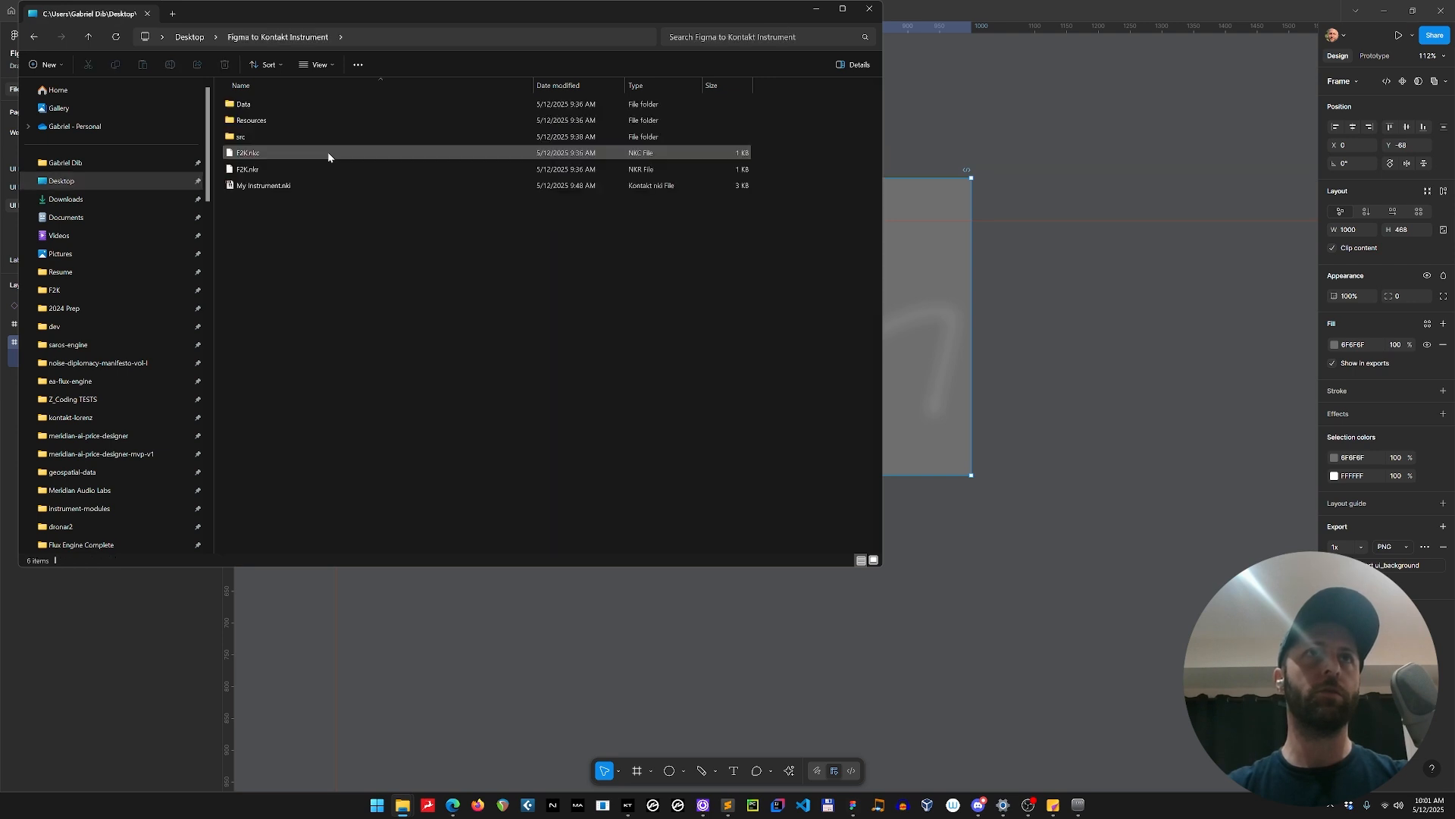
double_click(297, 119)
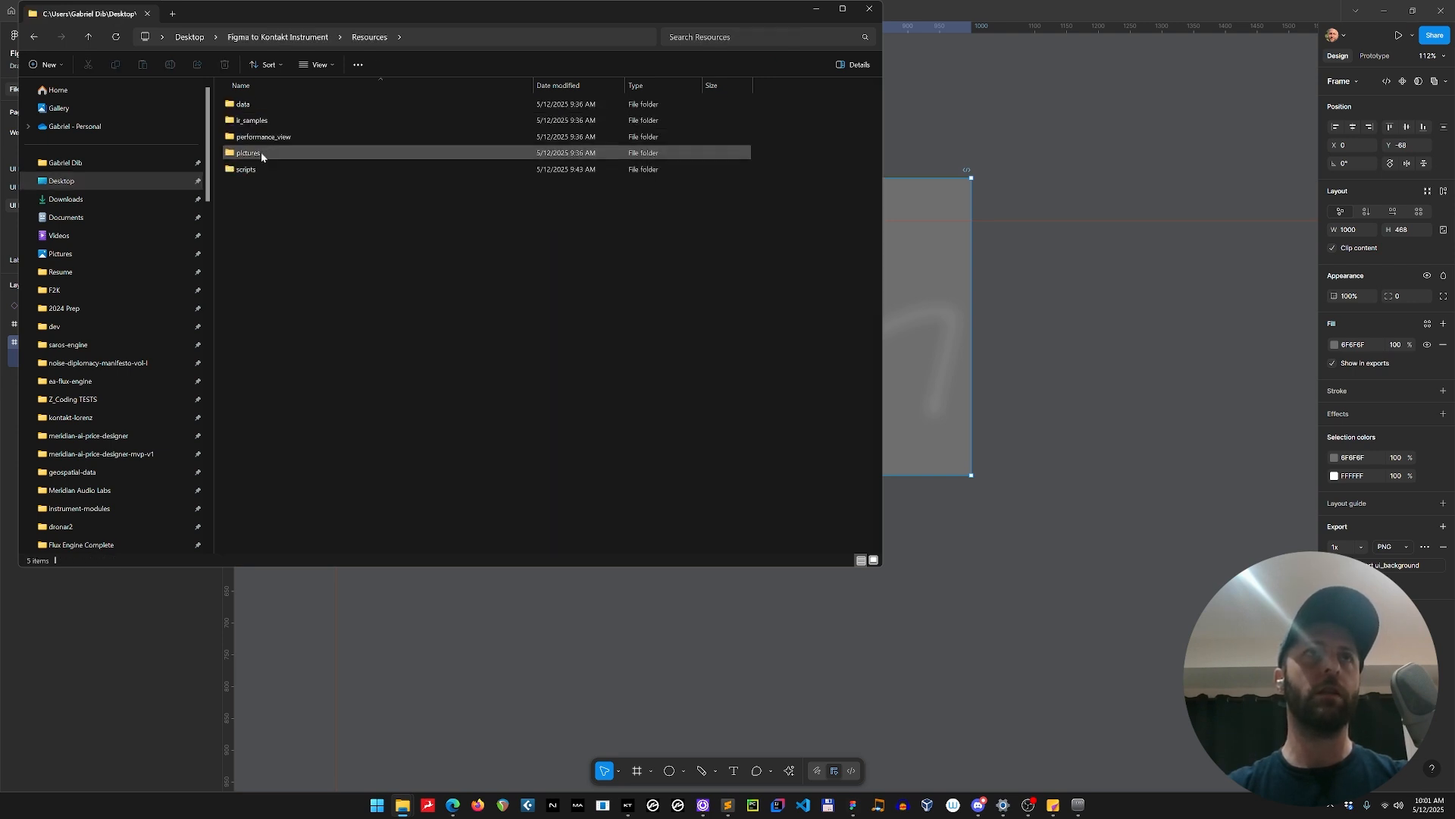
double_click(290, 154)
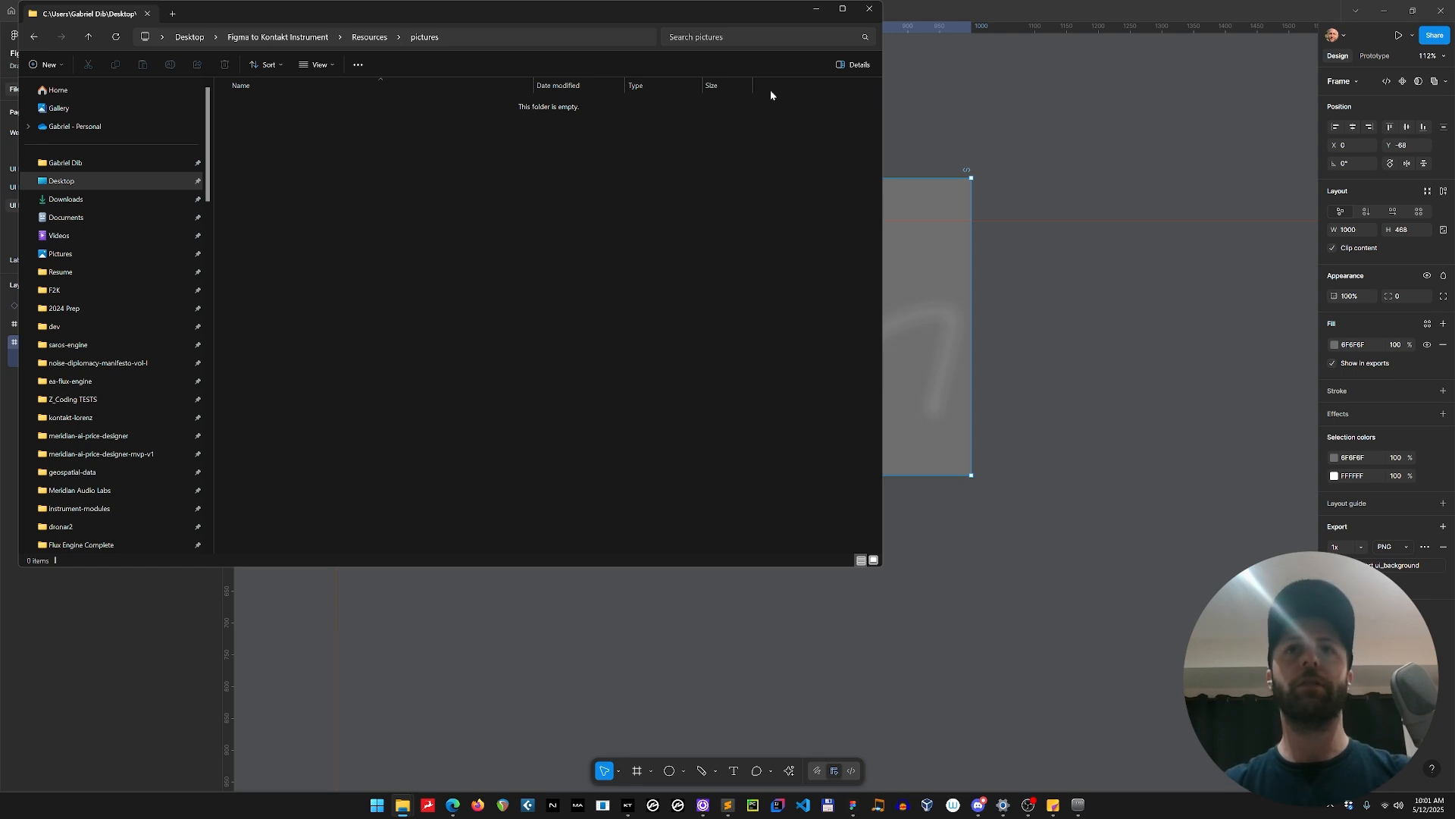
left_click_drag(678, 12, 693, 119)
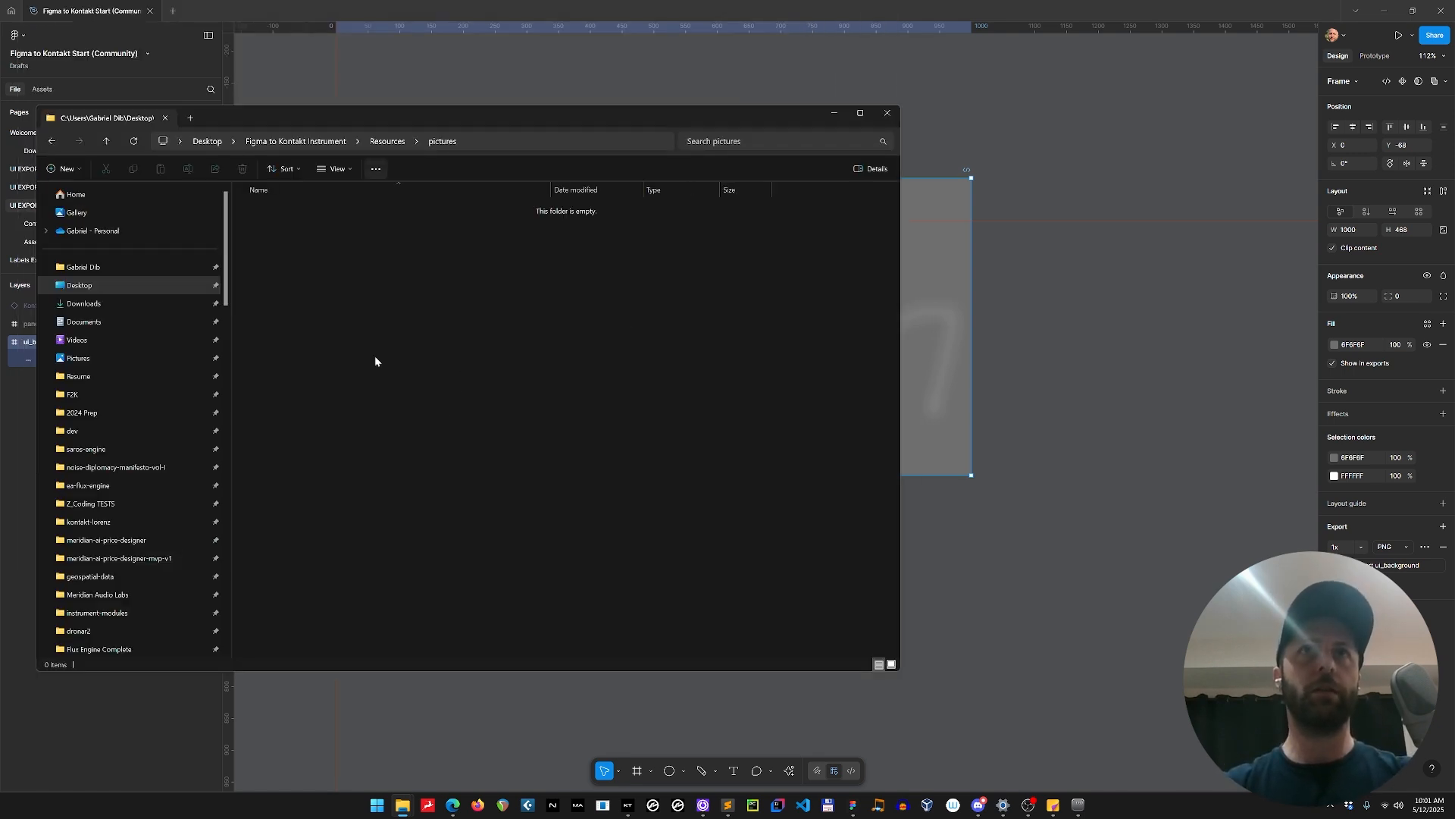
Switch back to Figma and start exporting the ui_background frame as a PNG.
left_click(1324, 534)
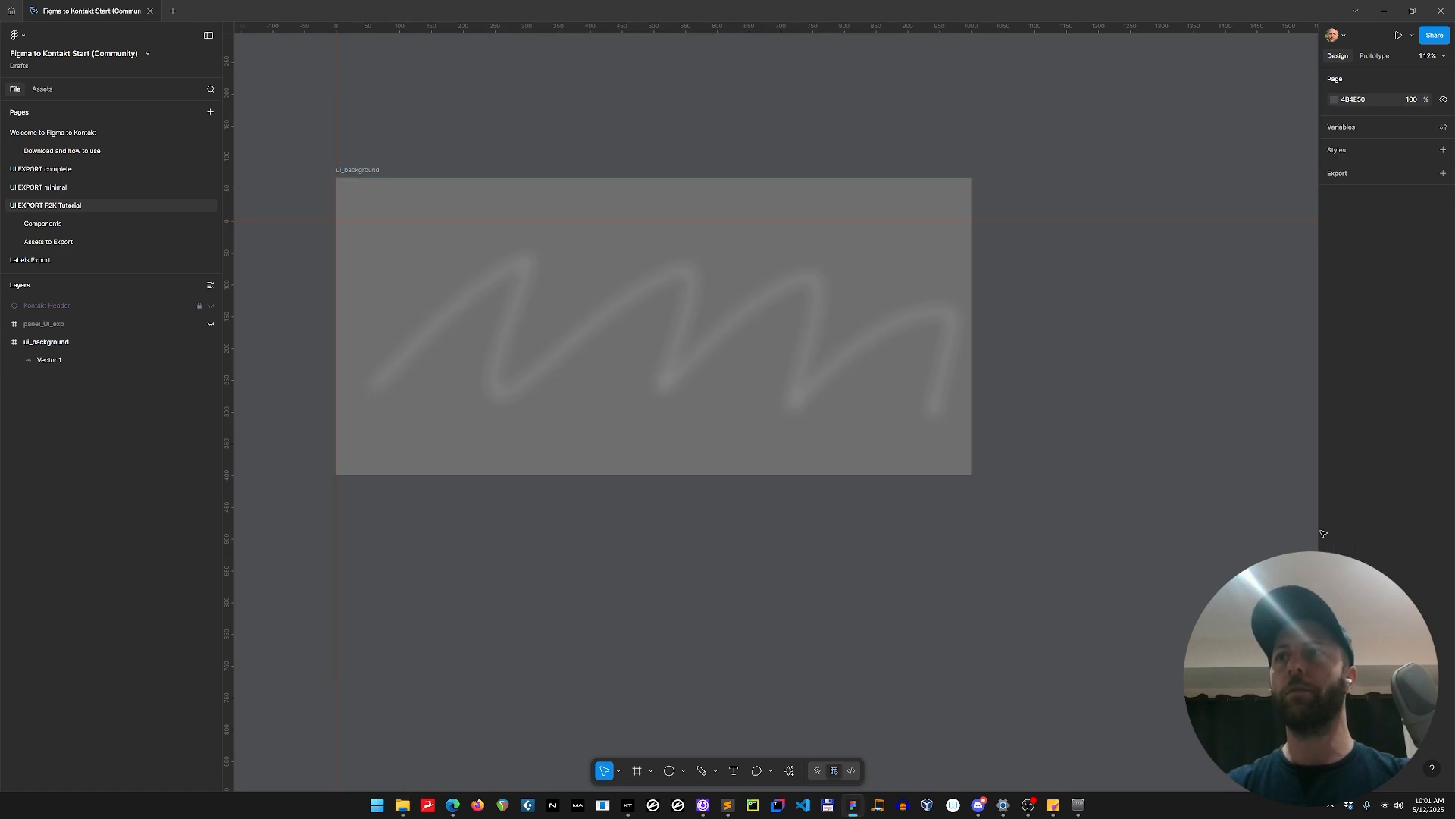
left_click(45, 342)
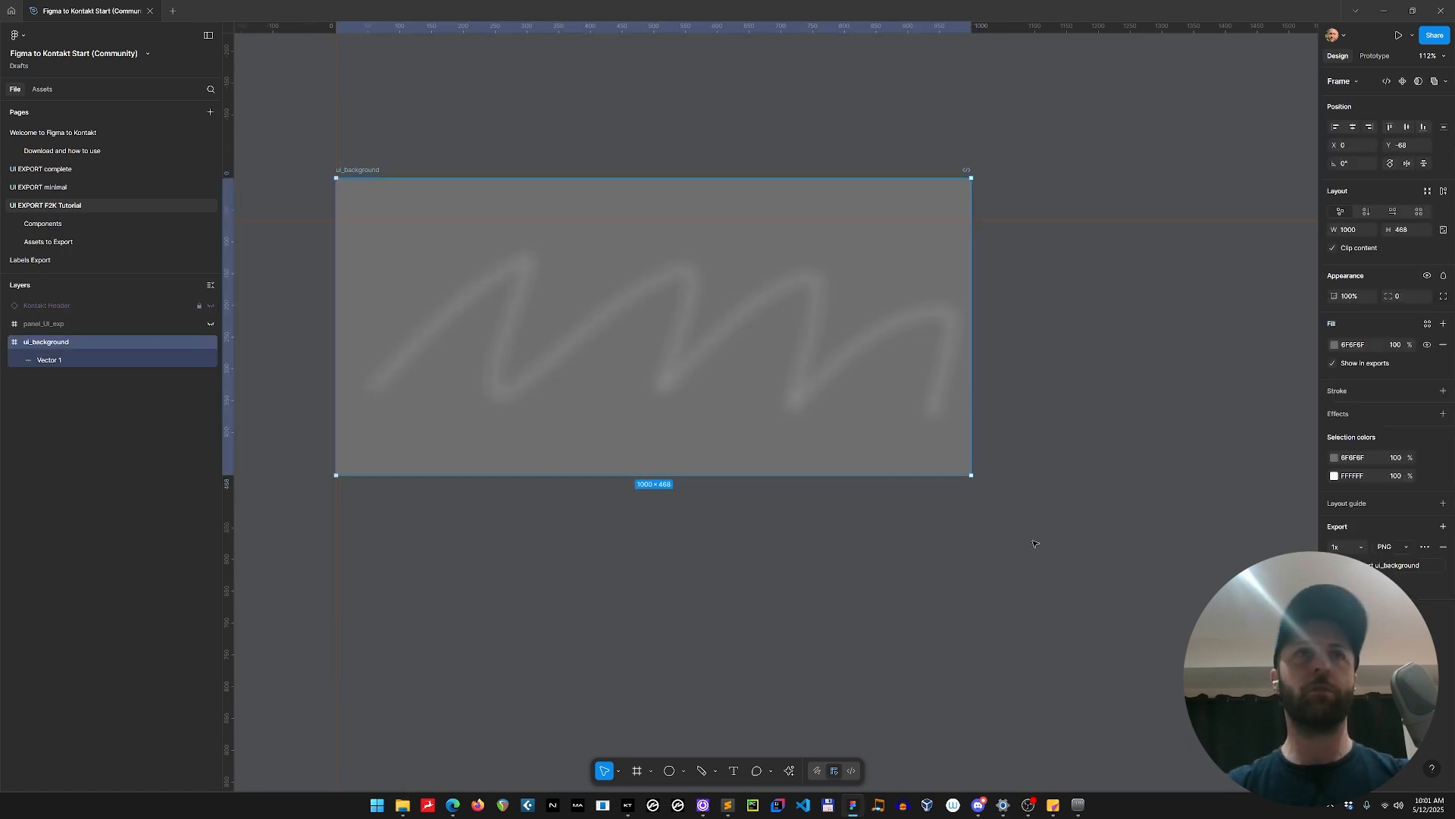
left_click(1379, 567)
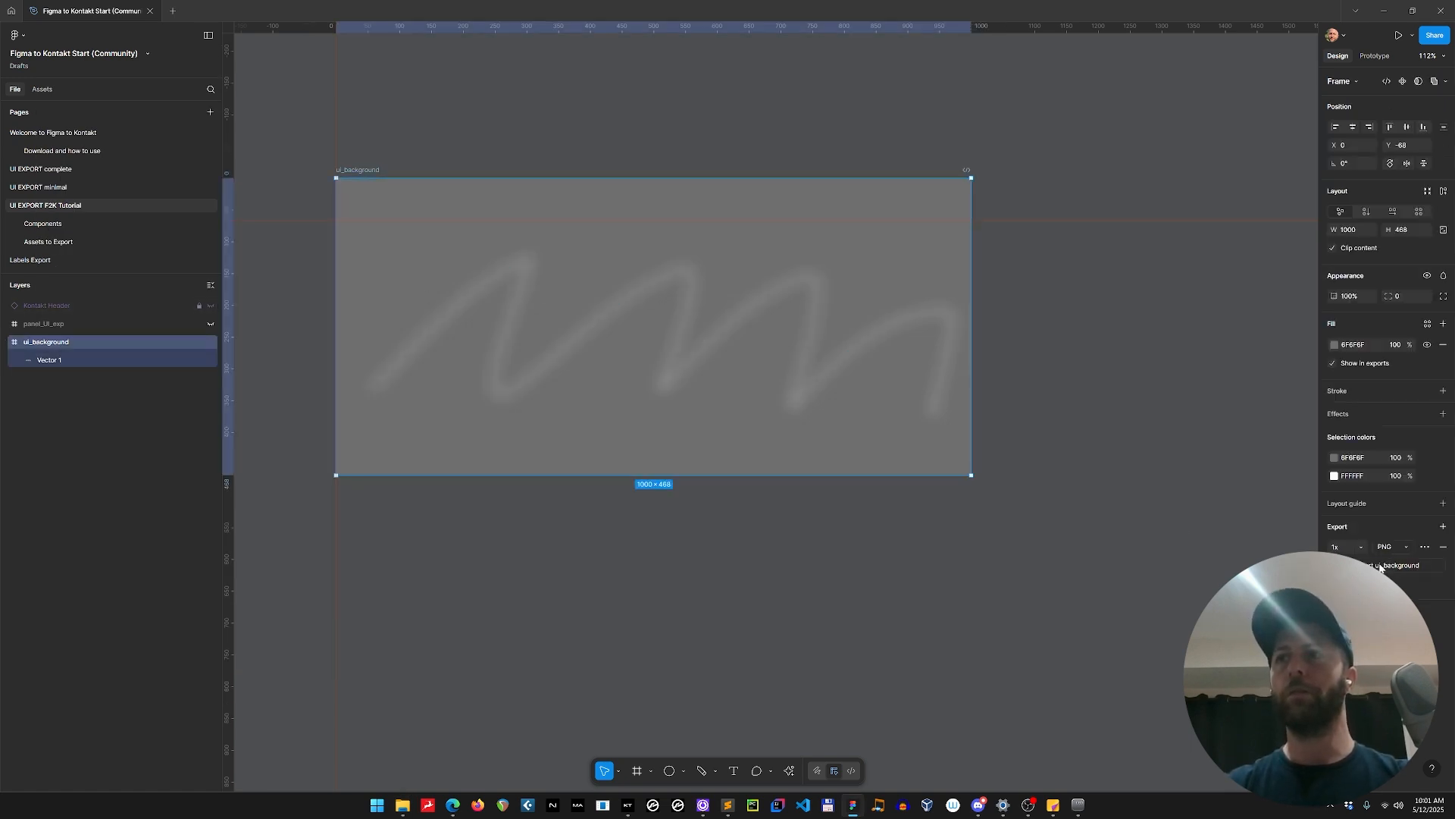
scroll(472, 249, "up", 15)
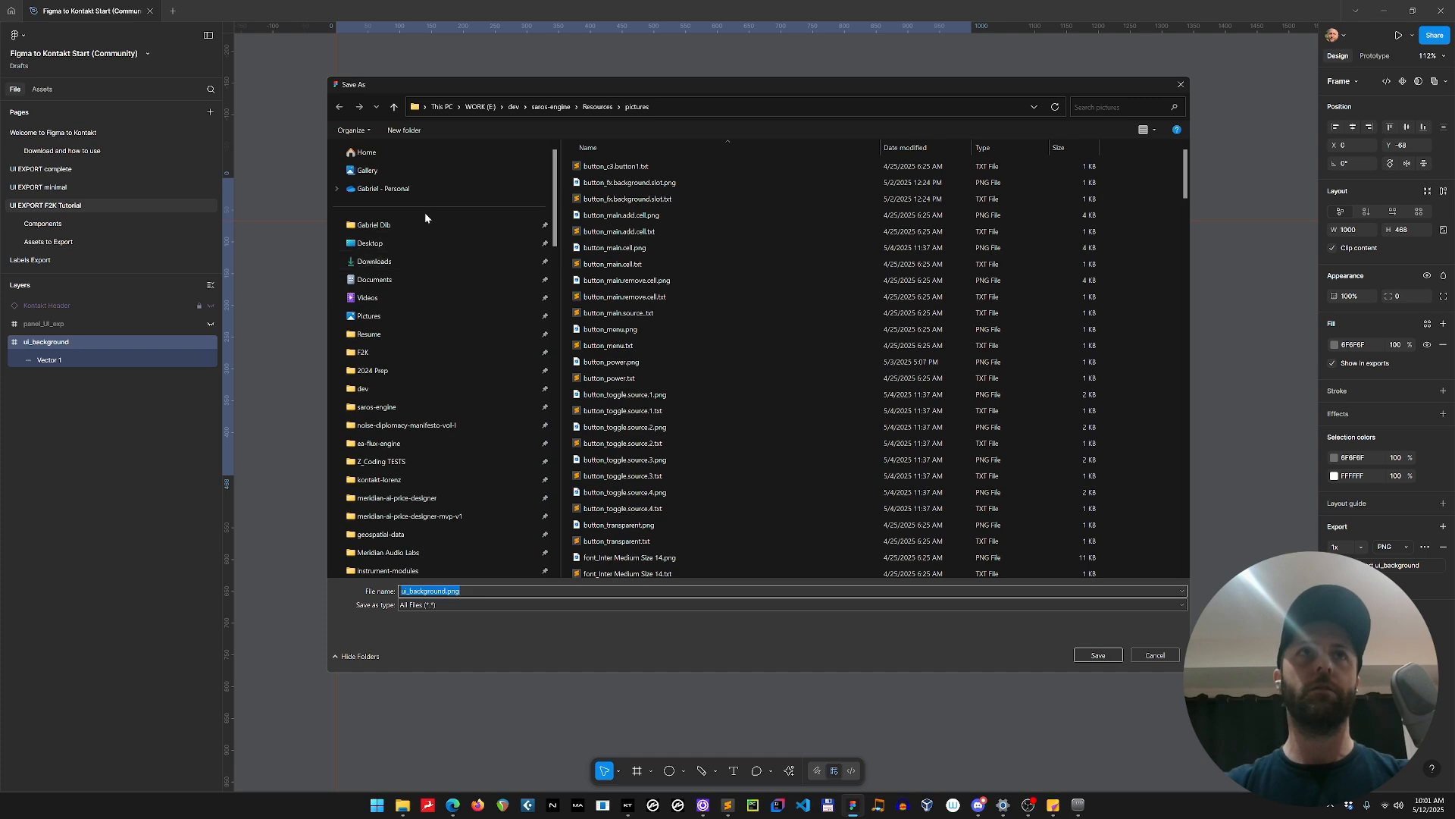
Pin the Desktop's Figma to Kontakt Instrument folder to quick access in the save dialog and open it.
left_click(410, 241)
scroll(666, 341, "down", 15)
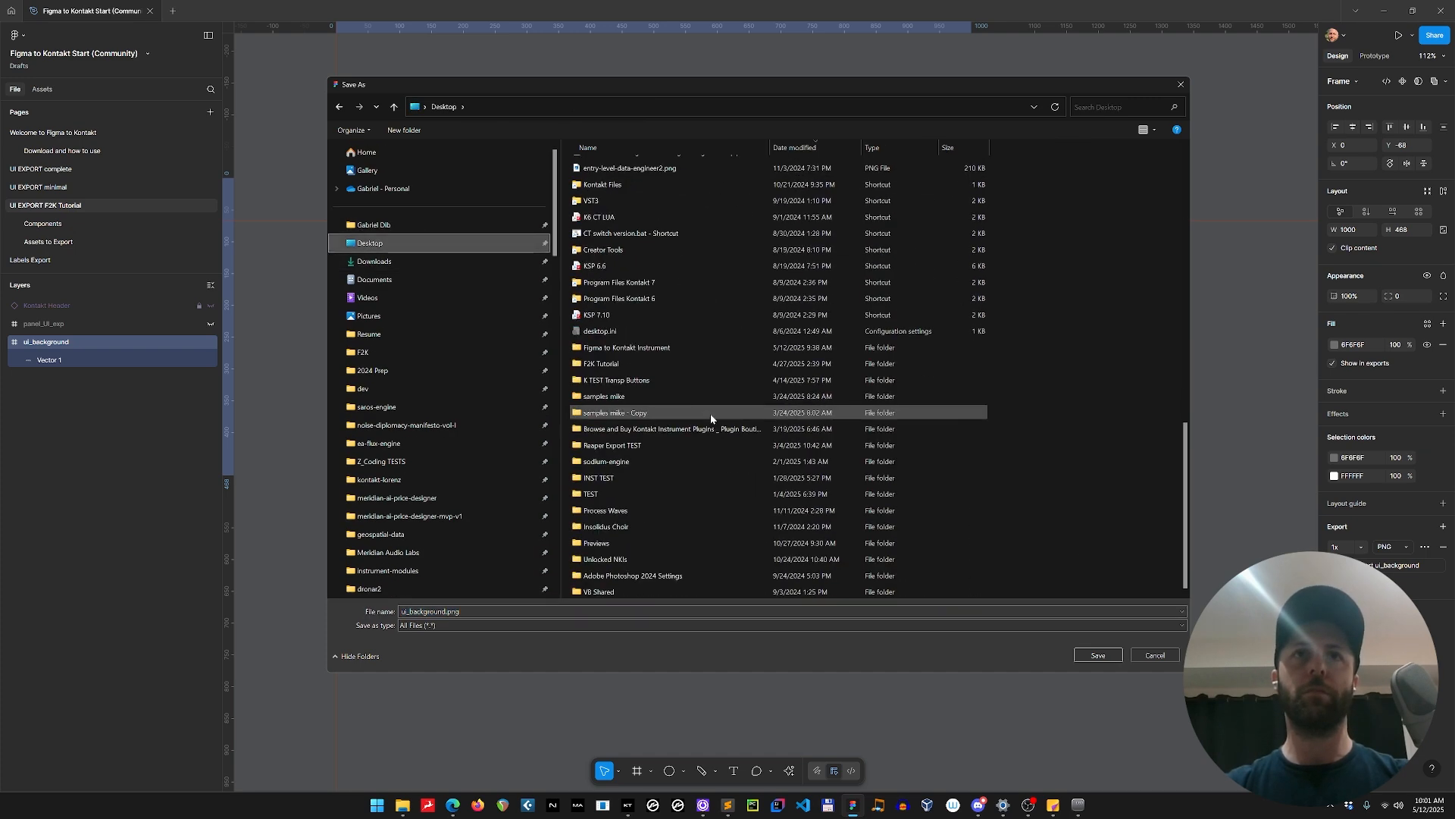
left_click(631, 349)
double_click(631, 349)
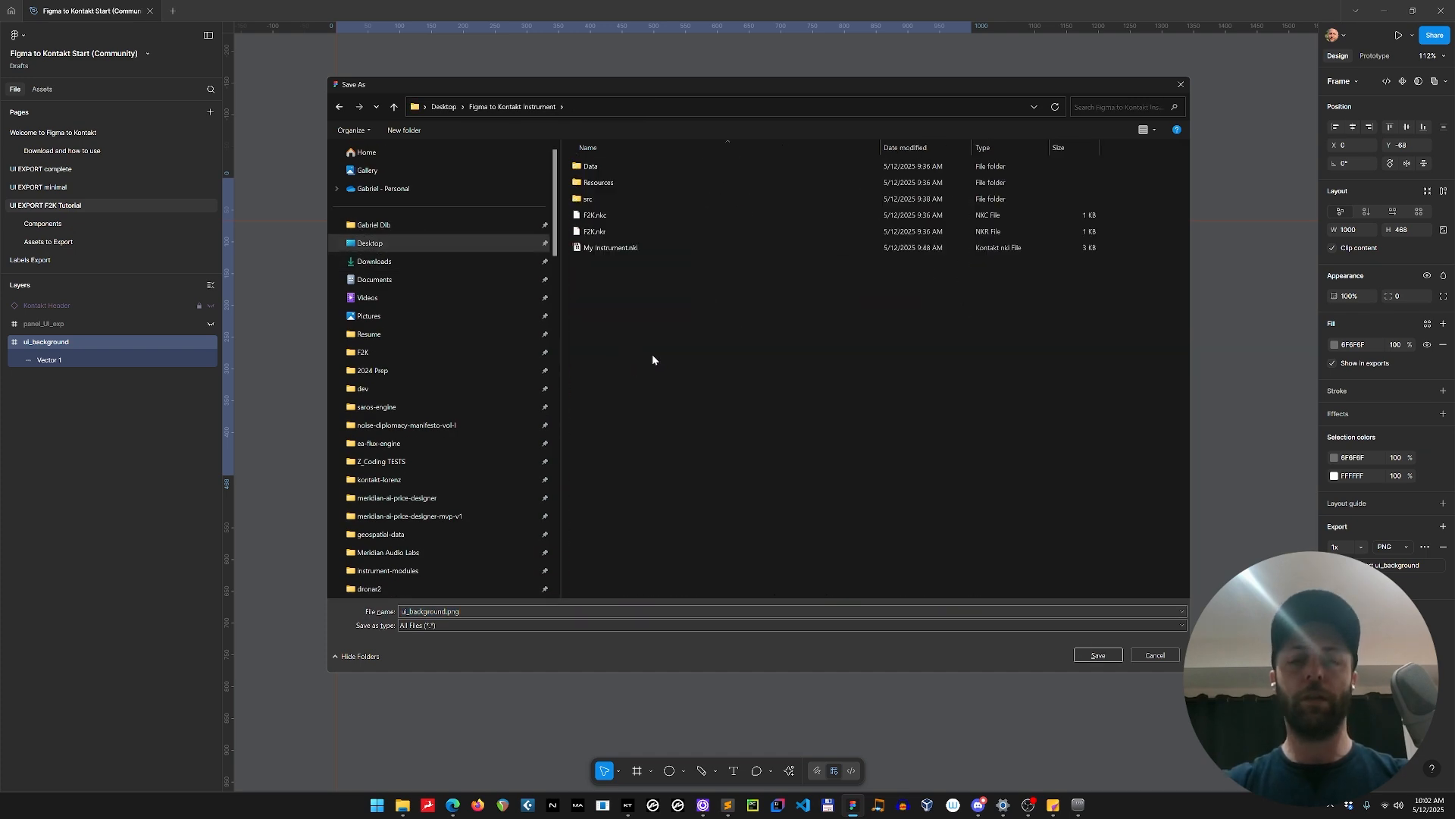
key("alt+Left")
scroll(603, 390, "down", 15)
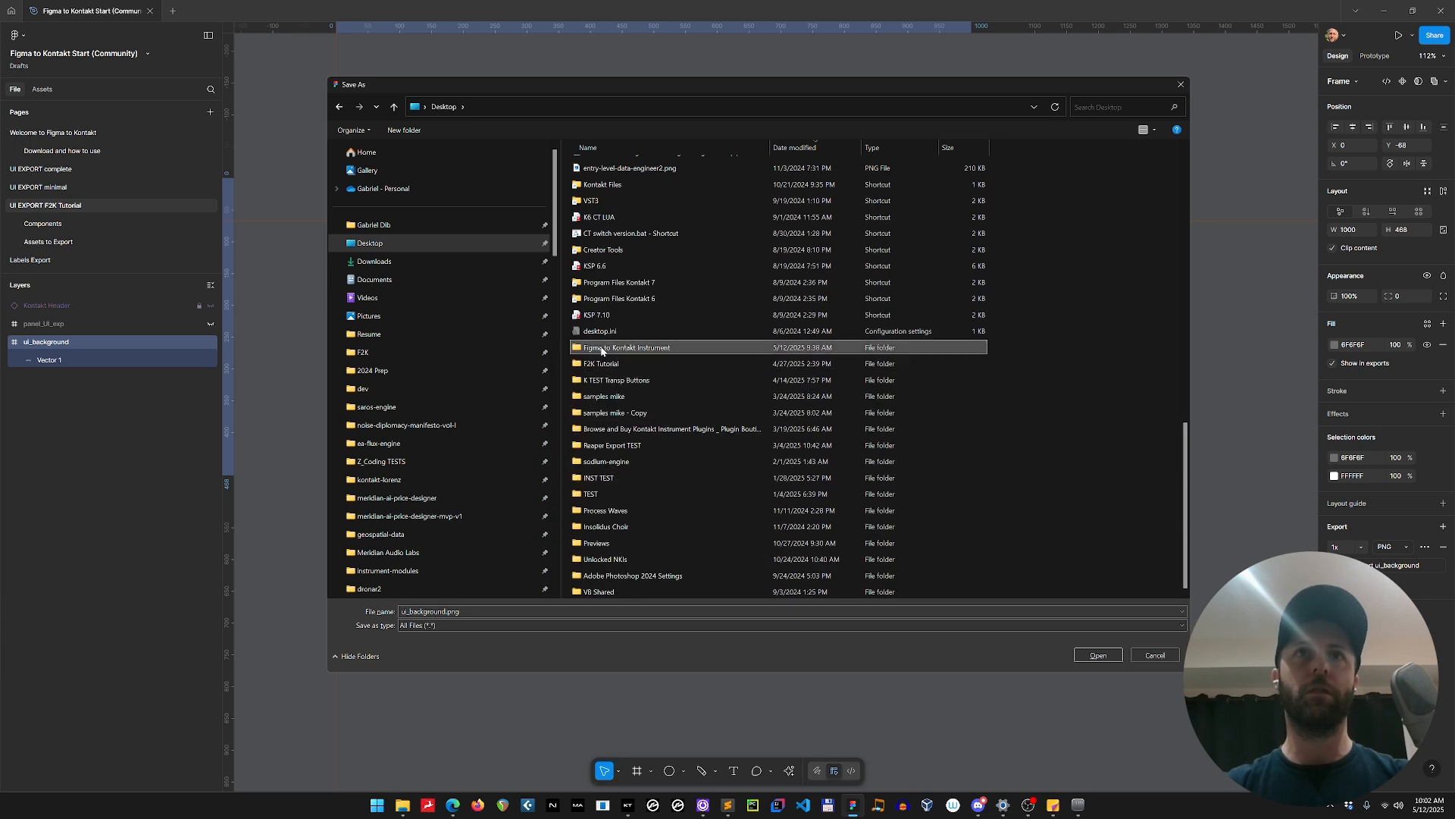
left_click_drag(575, 353, 421, 321)
left_click(403, 335)
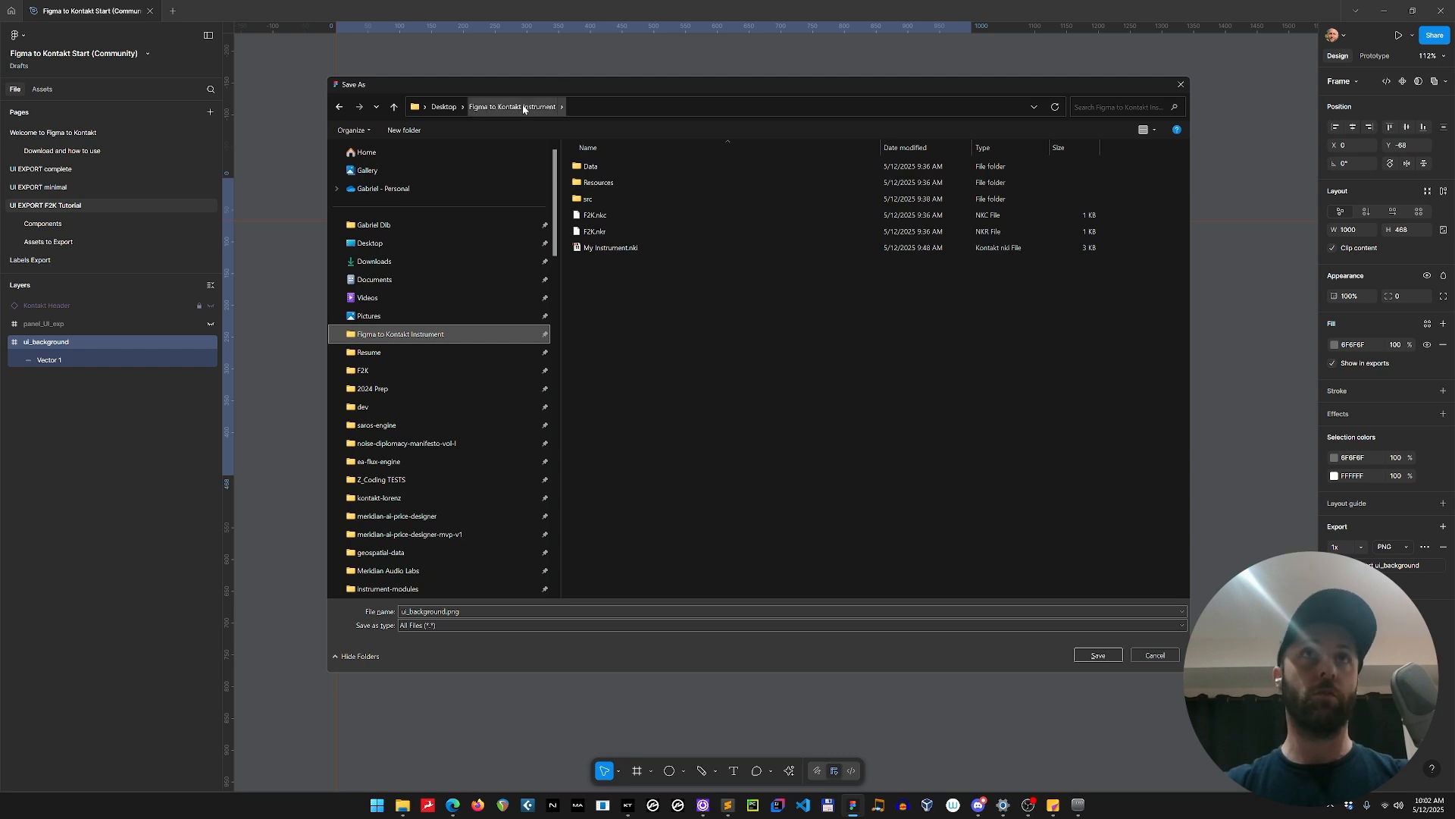
Save ui_background.png in the instrument's Resources > pictures folder.
double_click(614, 183)
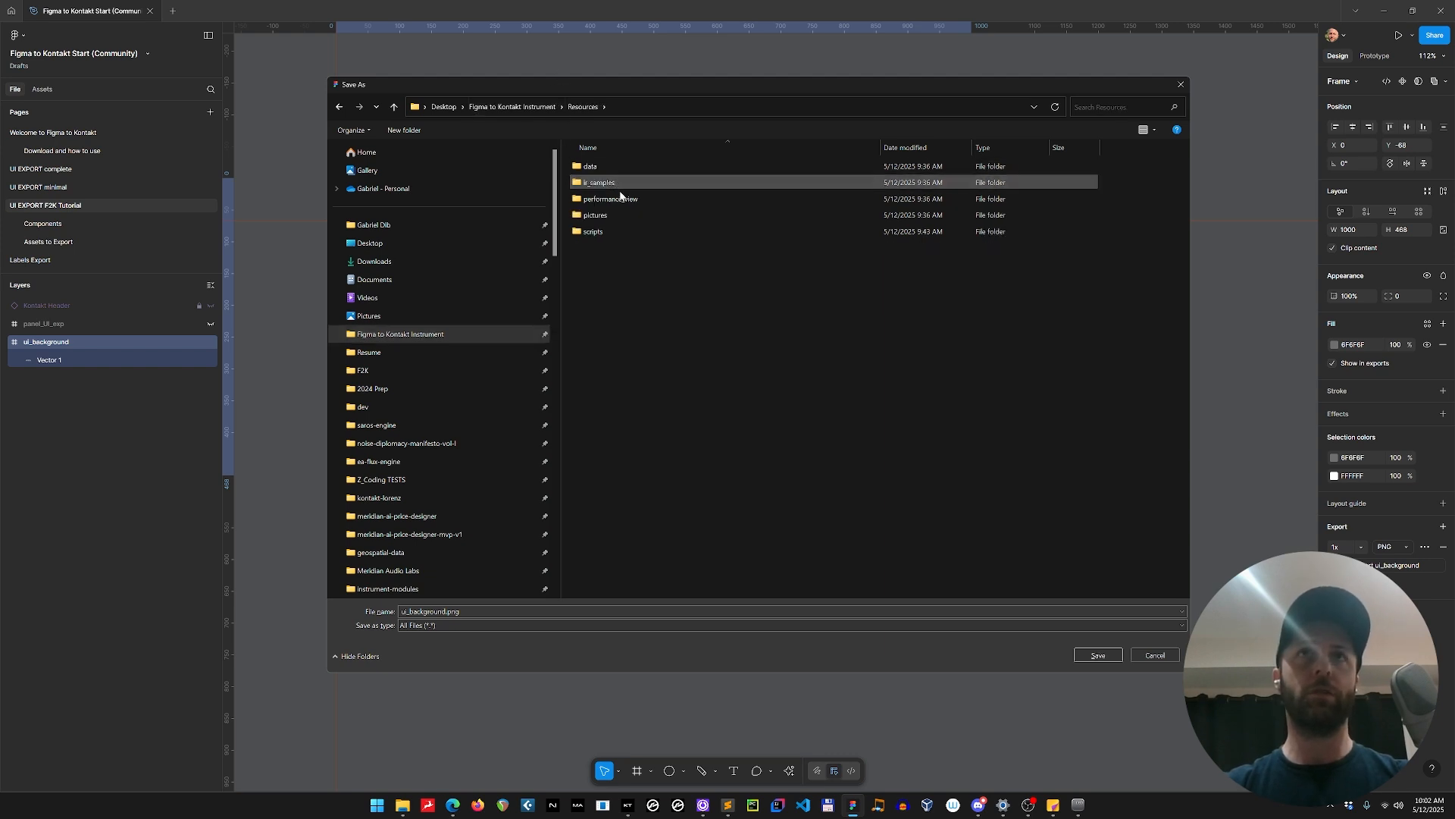
double_click(612, 216)
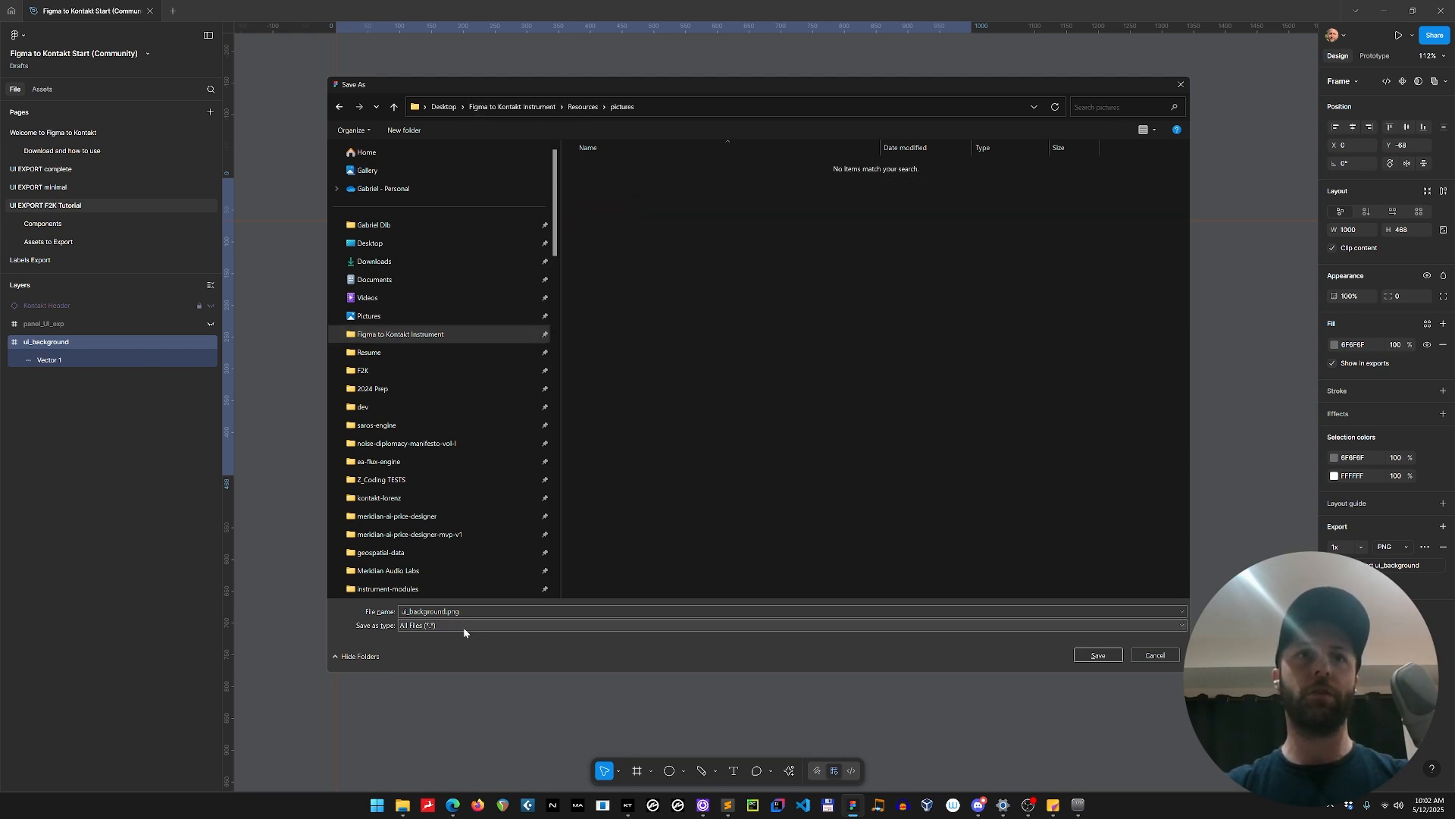
left_click(1097, 656)
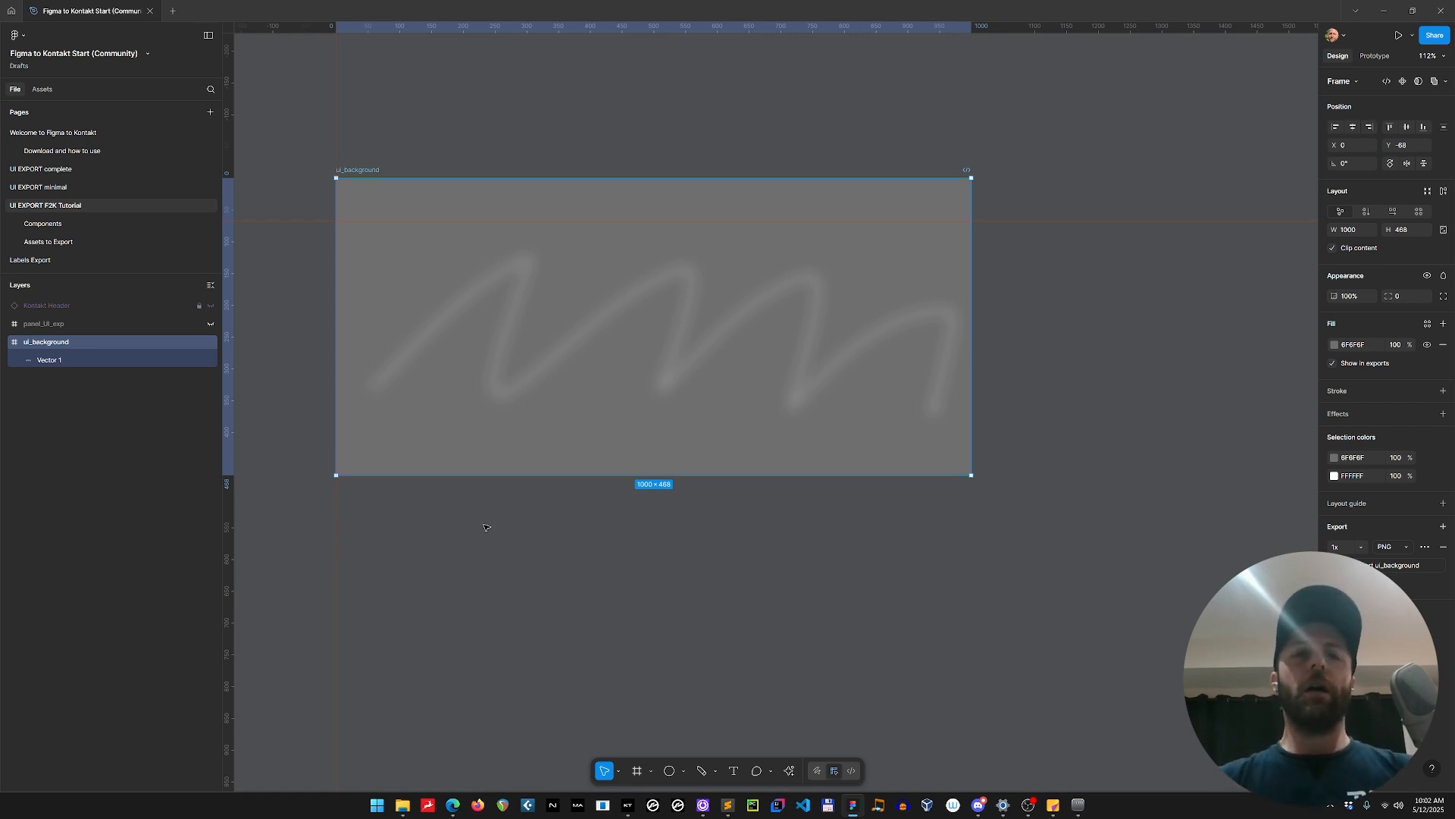
Run the Figma to Kontakt F2K plugin, view its UI Tools section, and close the plugin.
left_click(650, 566)
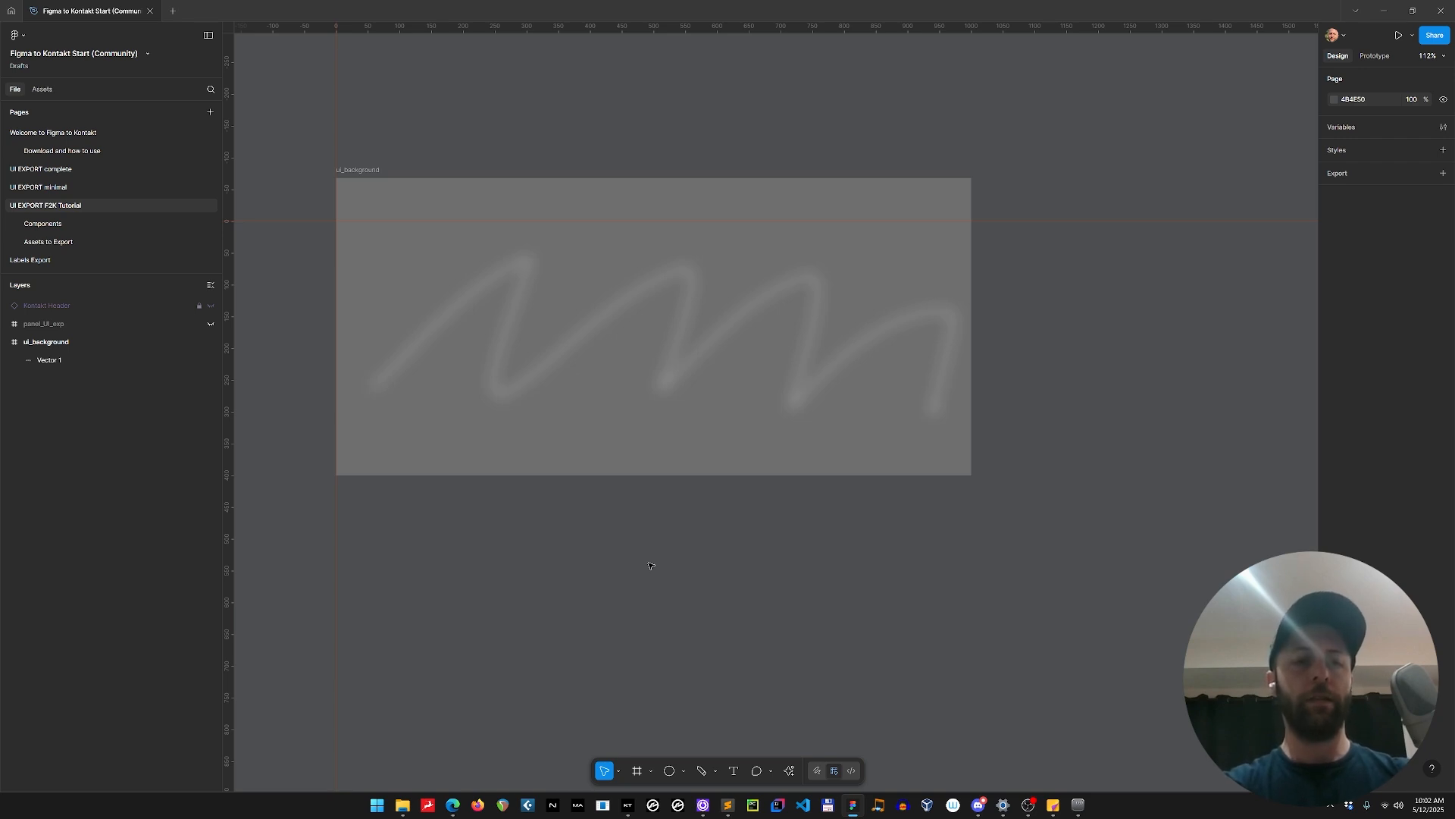
key("ctrl+k")
type("f2k")
key("Return")
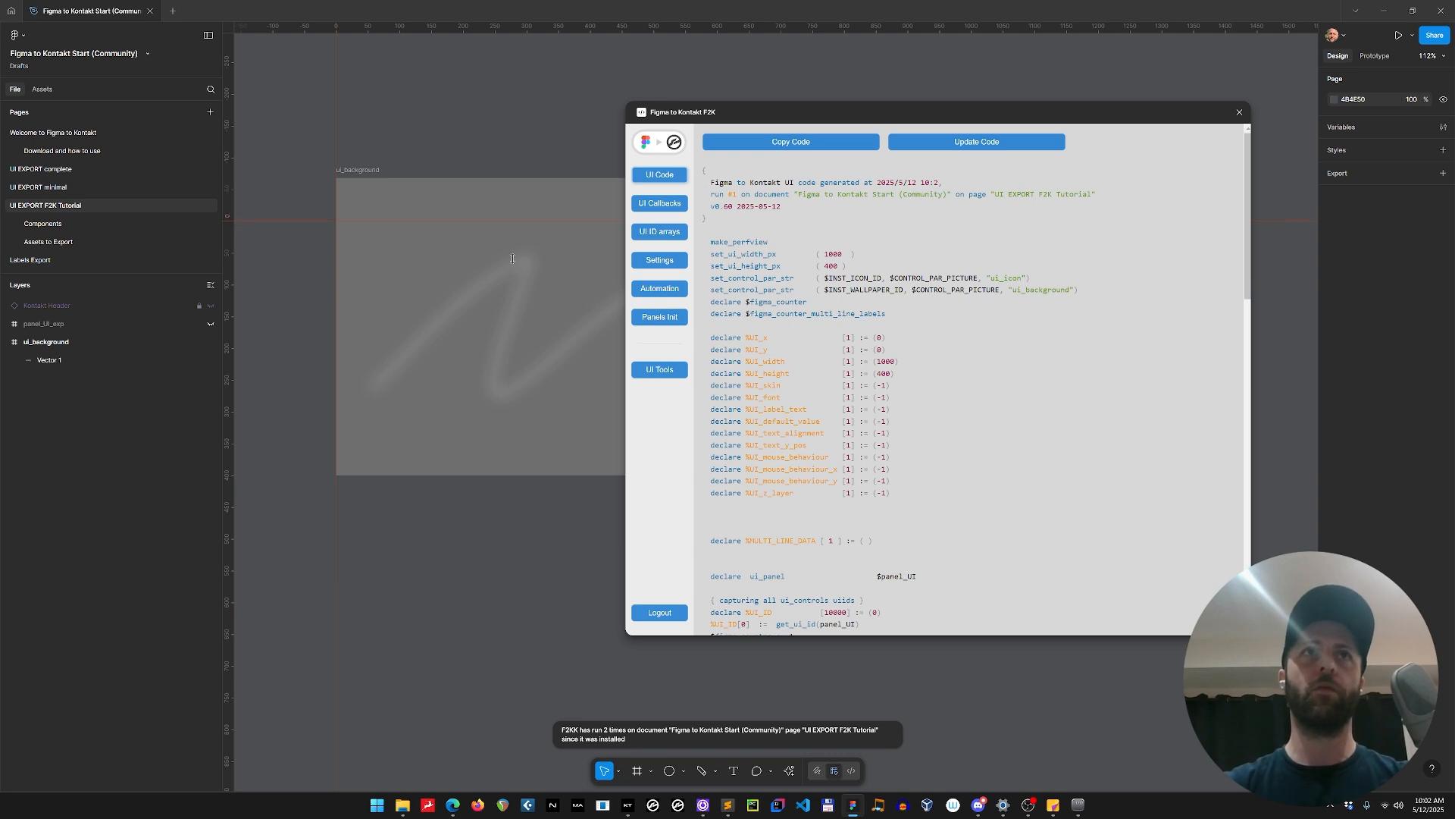
left_click(659, 370)
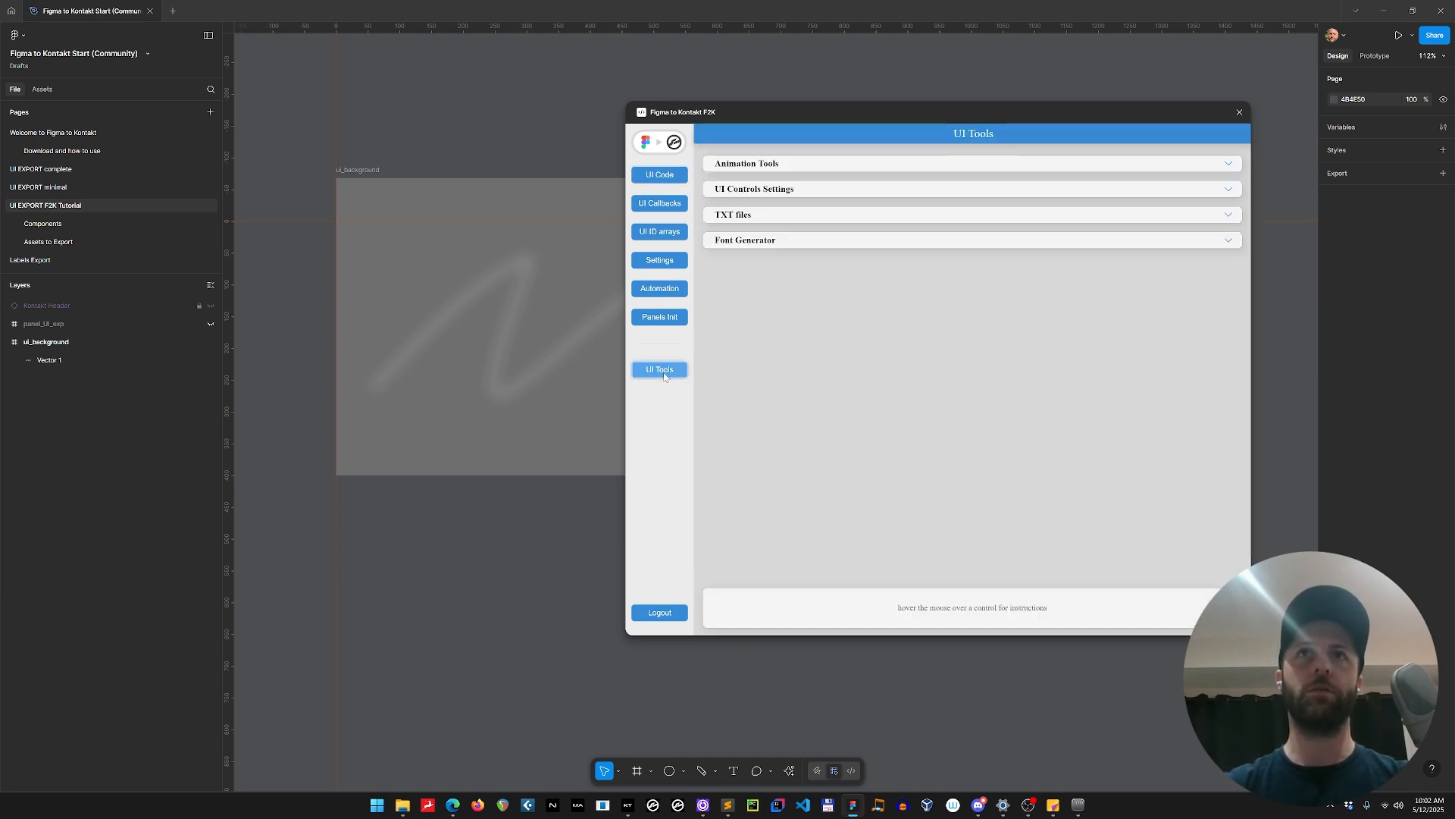
left_click(1243, 113)
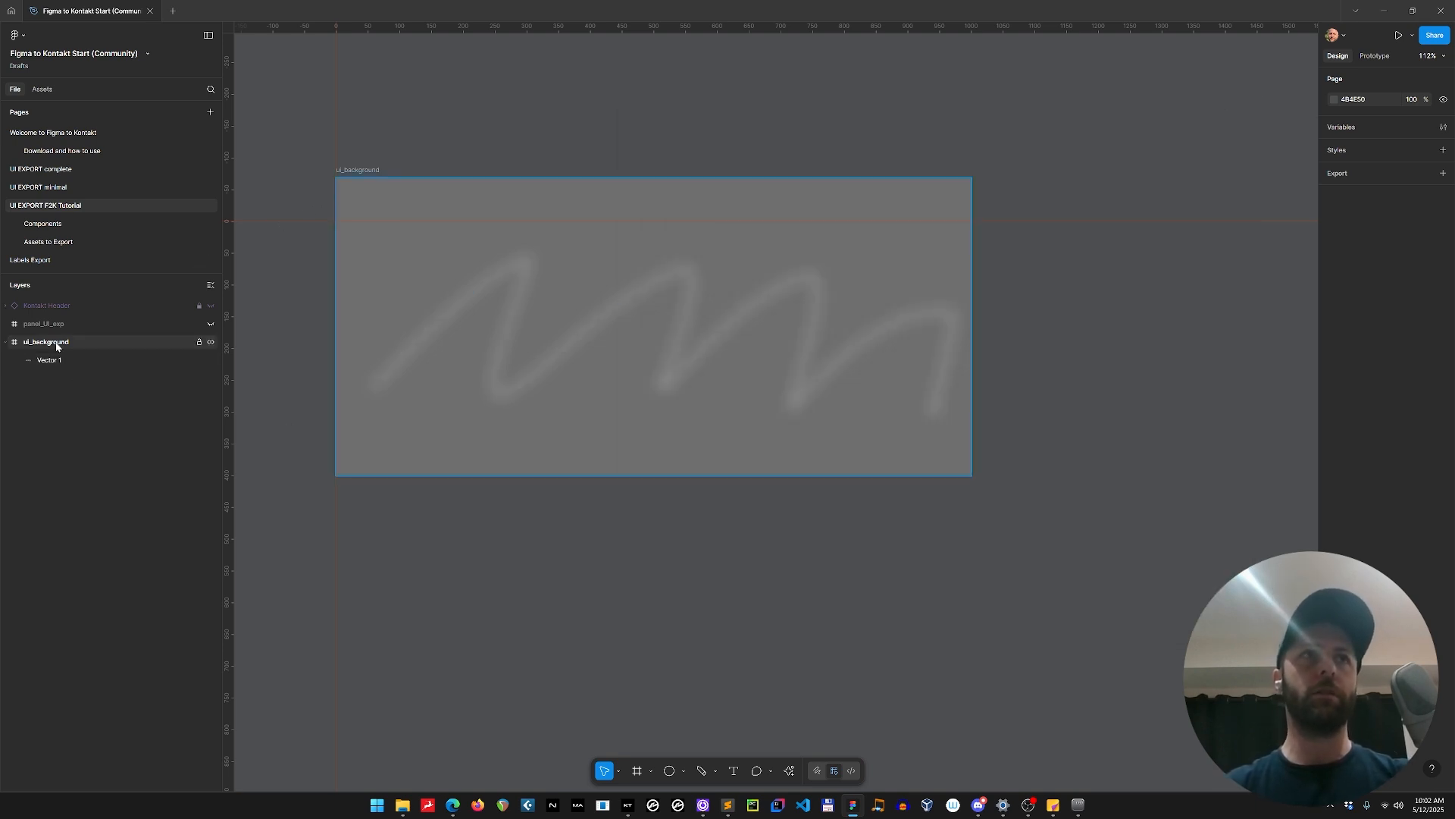
Make the panel_UI_exp frame and the Kontakt Header layer visible again.
left_click(157, 323)
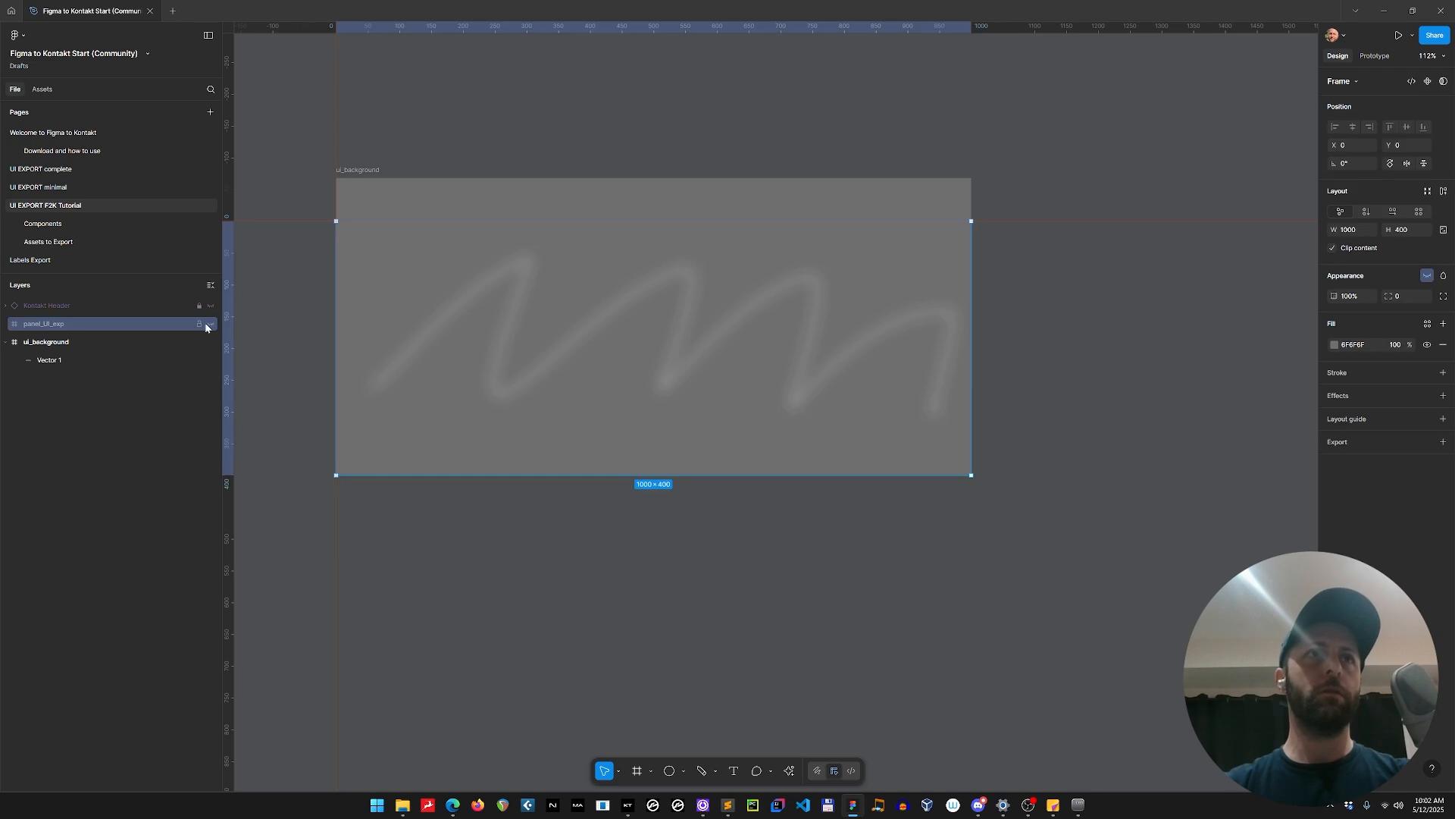
left_click(211, 325)
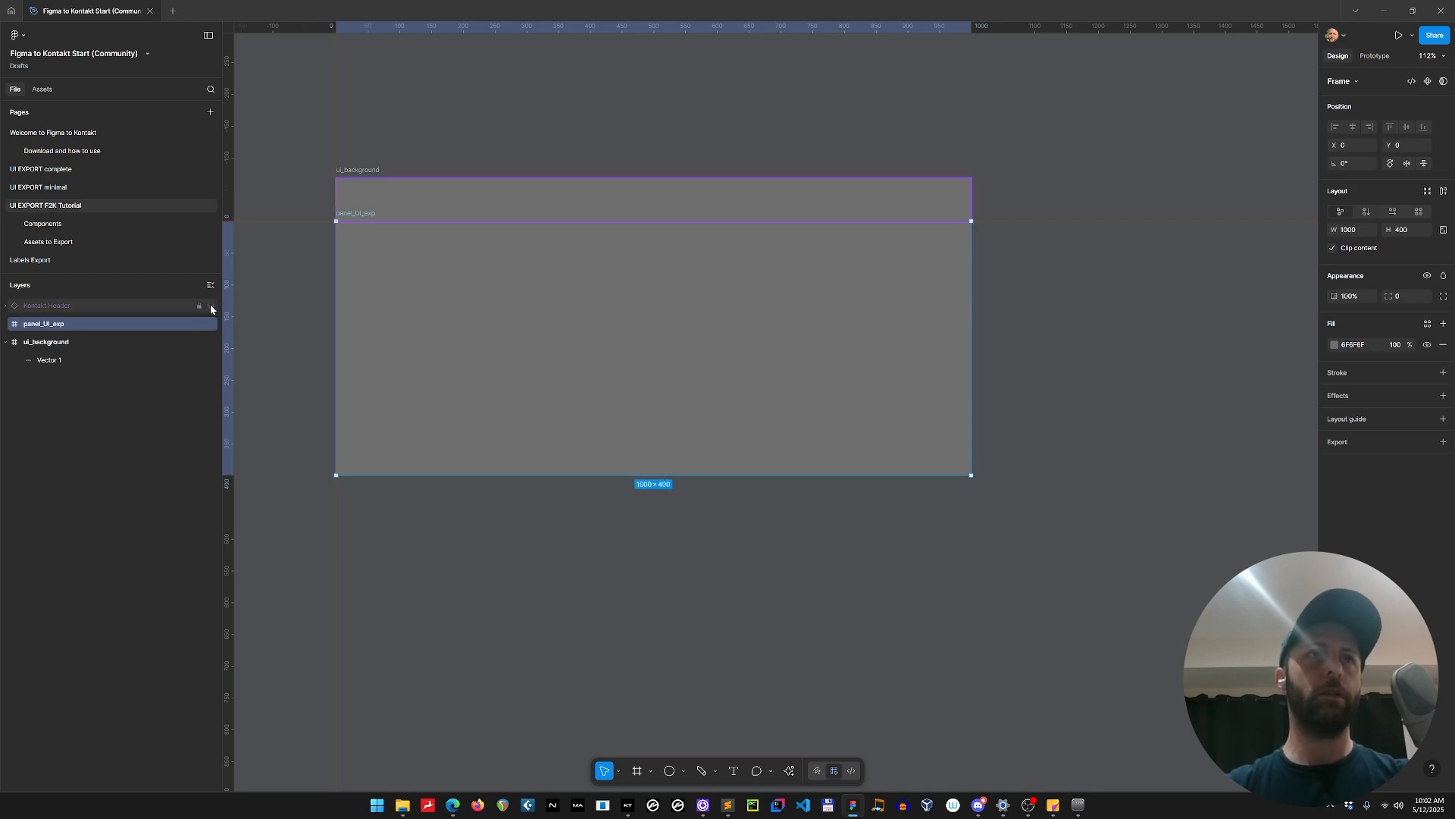
left_click(211, 305)
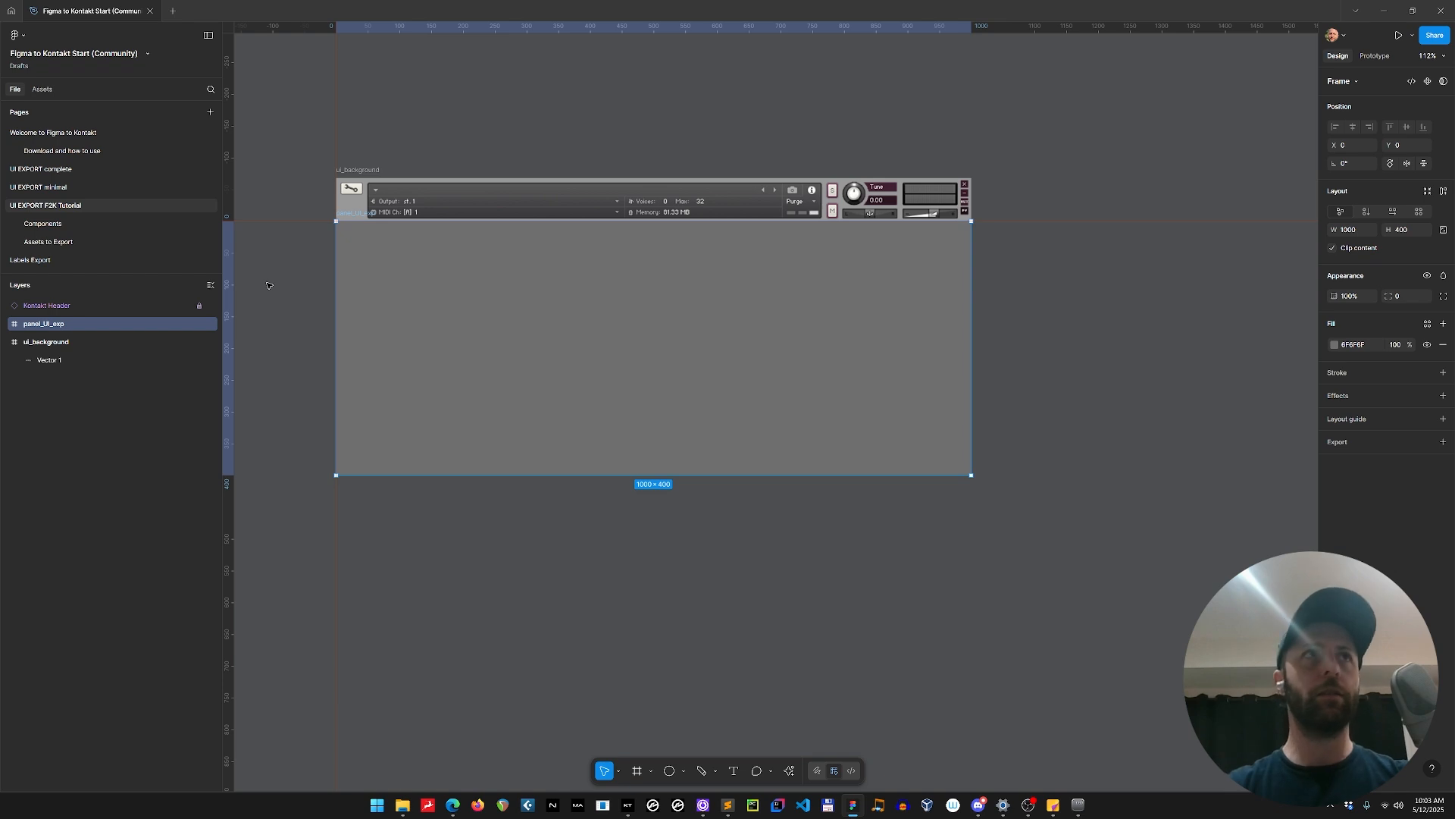
Open the Components page and examine its button sets, sprite-sheet animation elements and components for prototyping.
left_click(120, 229)
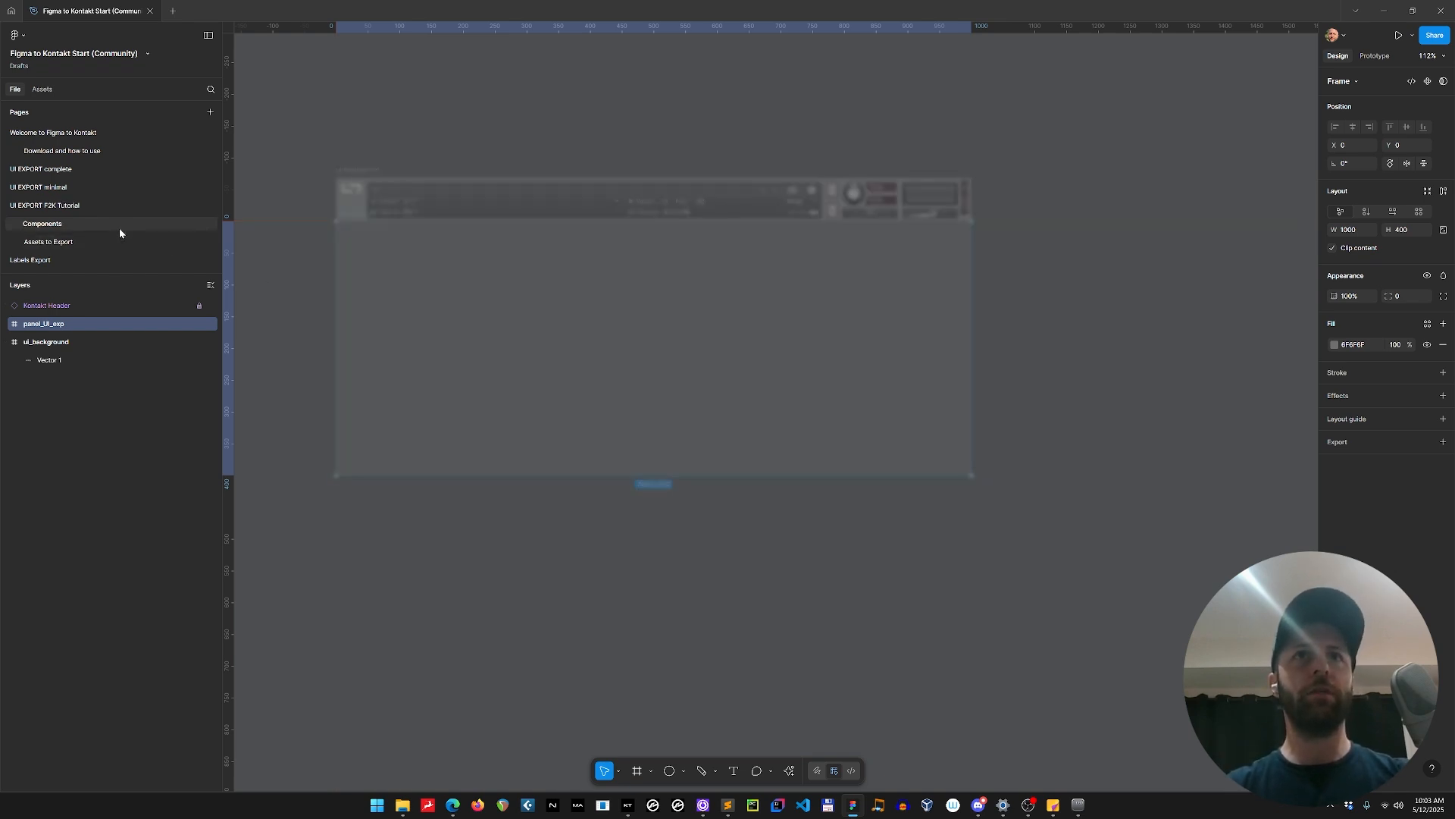
left_click_drag(539, 669, 611, 228)
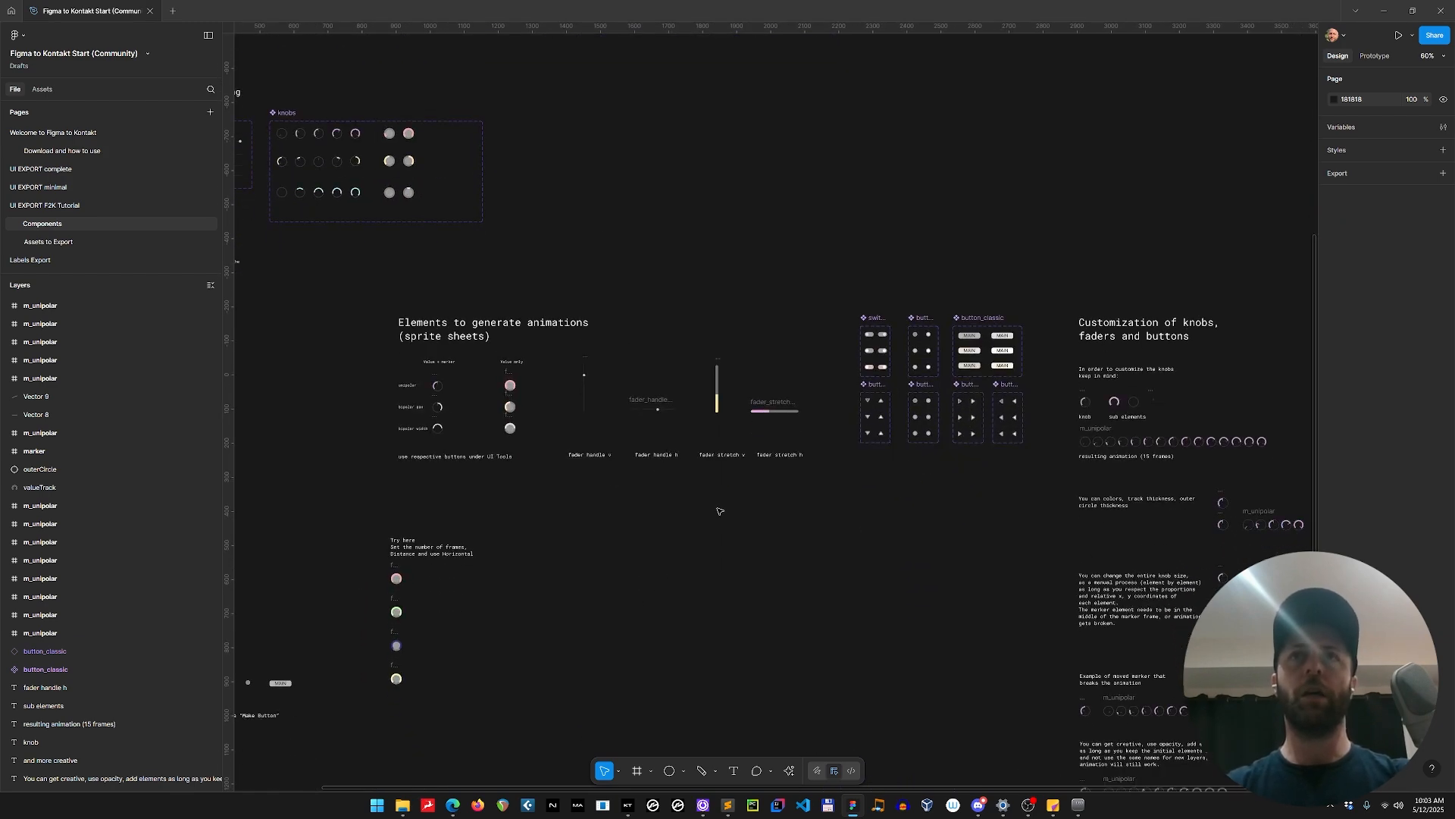
left_click_drag(618, 497, 692, 506)
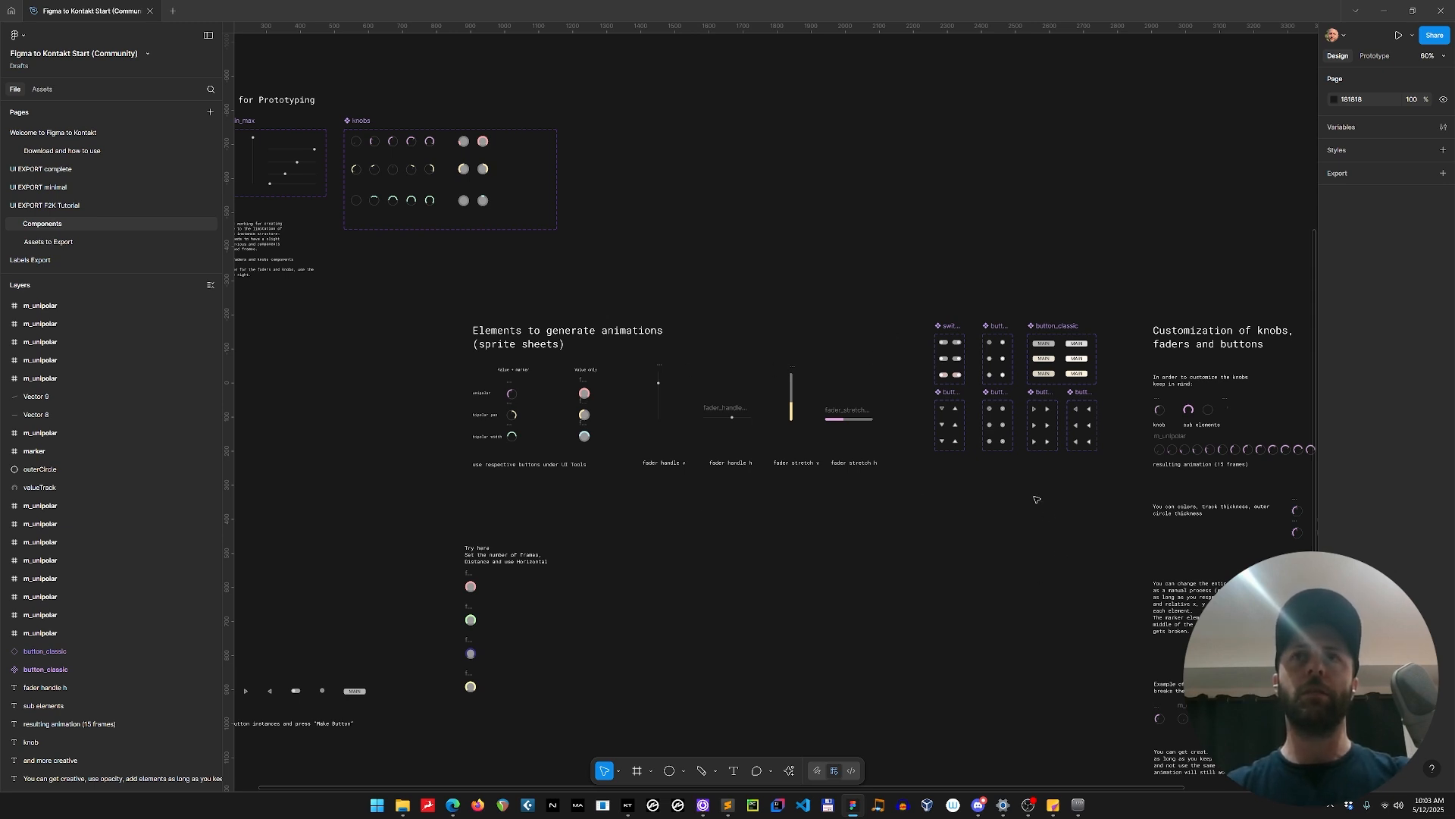
scroll(1036, 499, "up", 10)
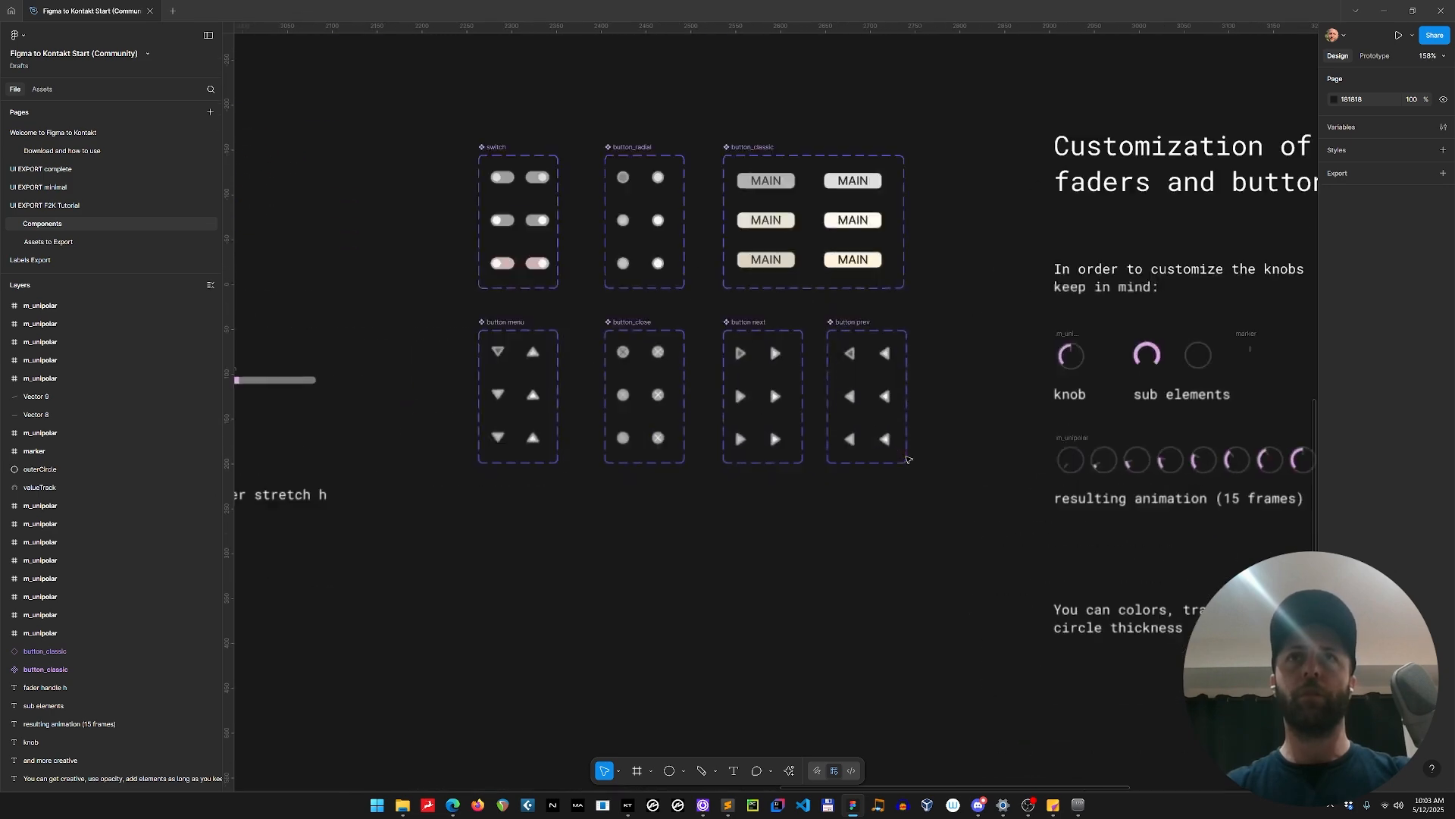
scroll(607, 470, "down", 9)
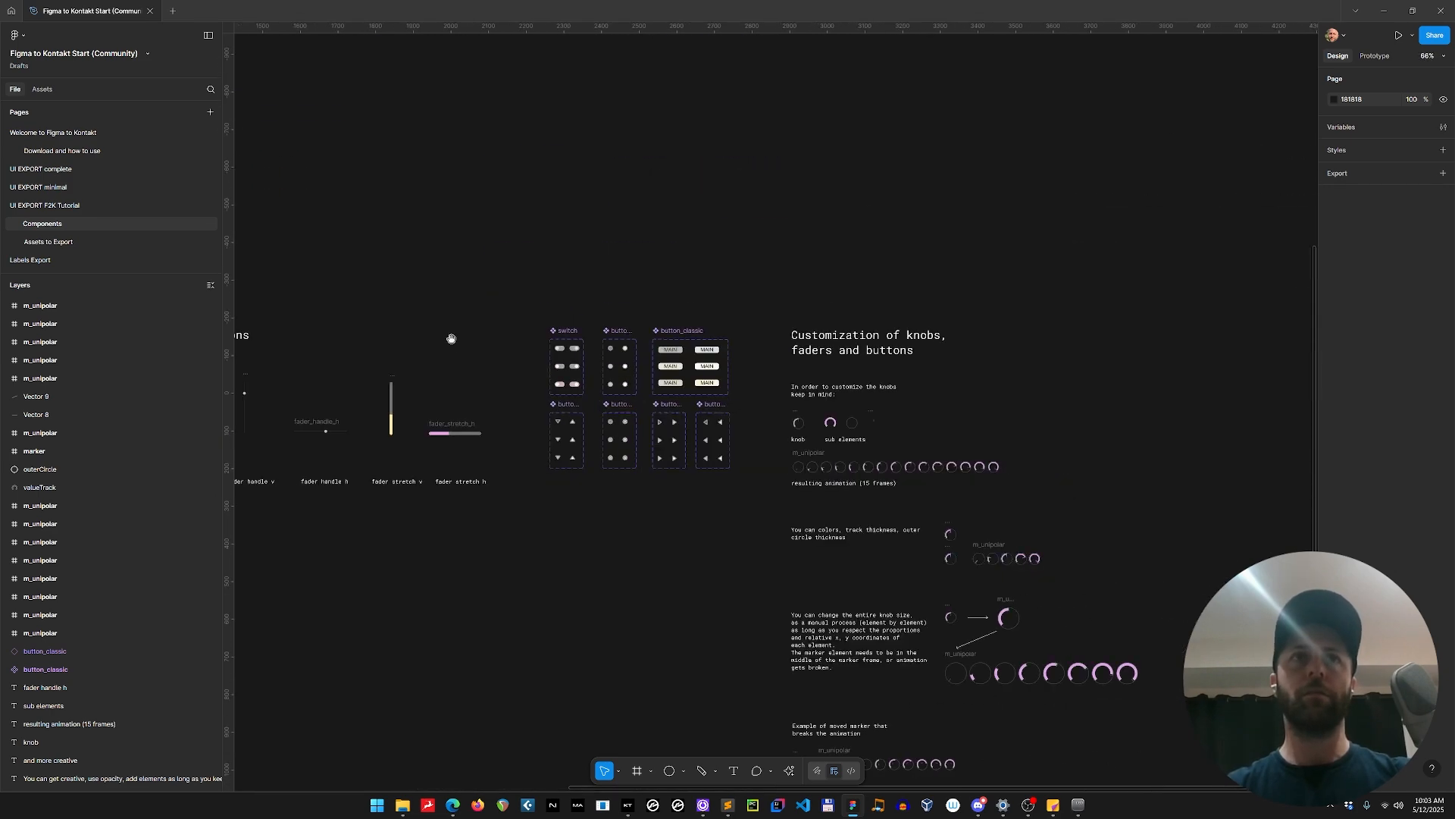
left_click_drag(452, 338, 804, 421)
scroll(831, 391, "down", 3)
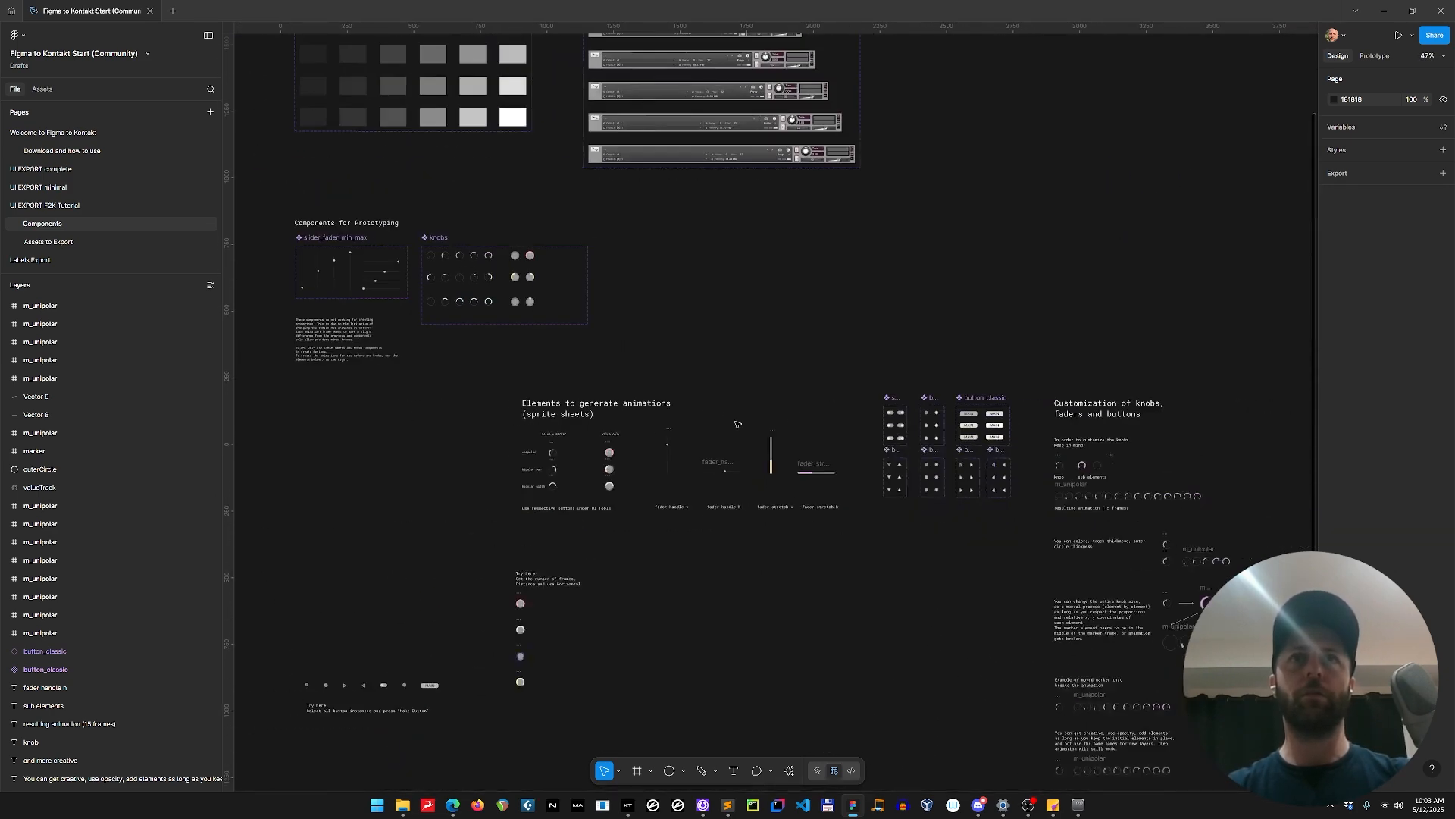
scroll(668, 450, "up", 11)
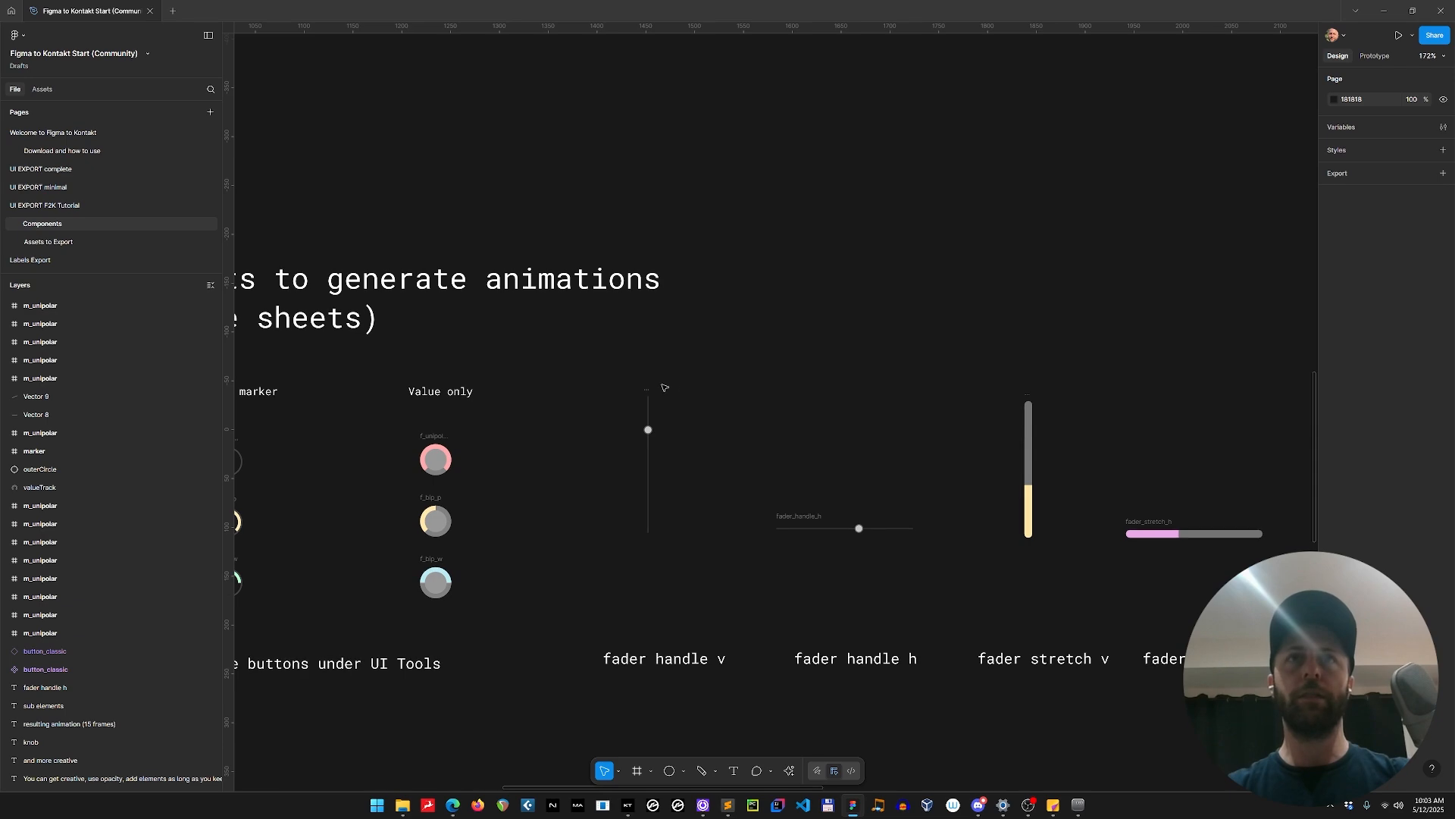
scroll(764, 383, "down", 8)
left_click_drag(277, 246, 671, 356)
scroll(543, 179, "up", 6)
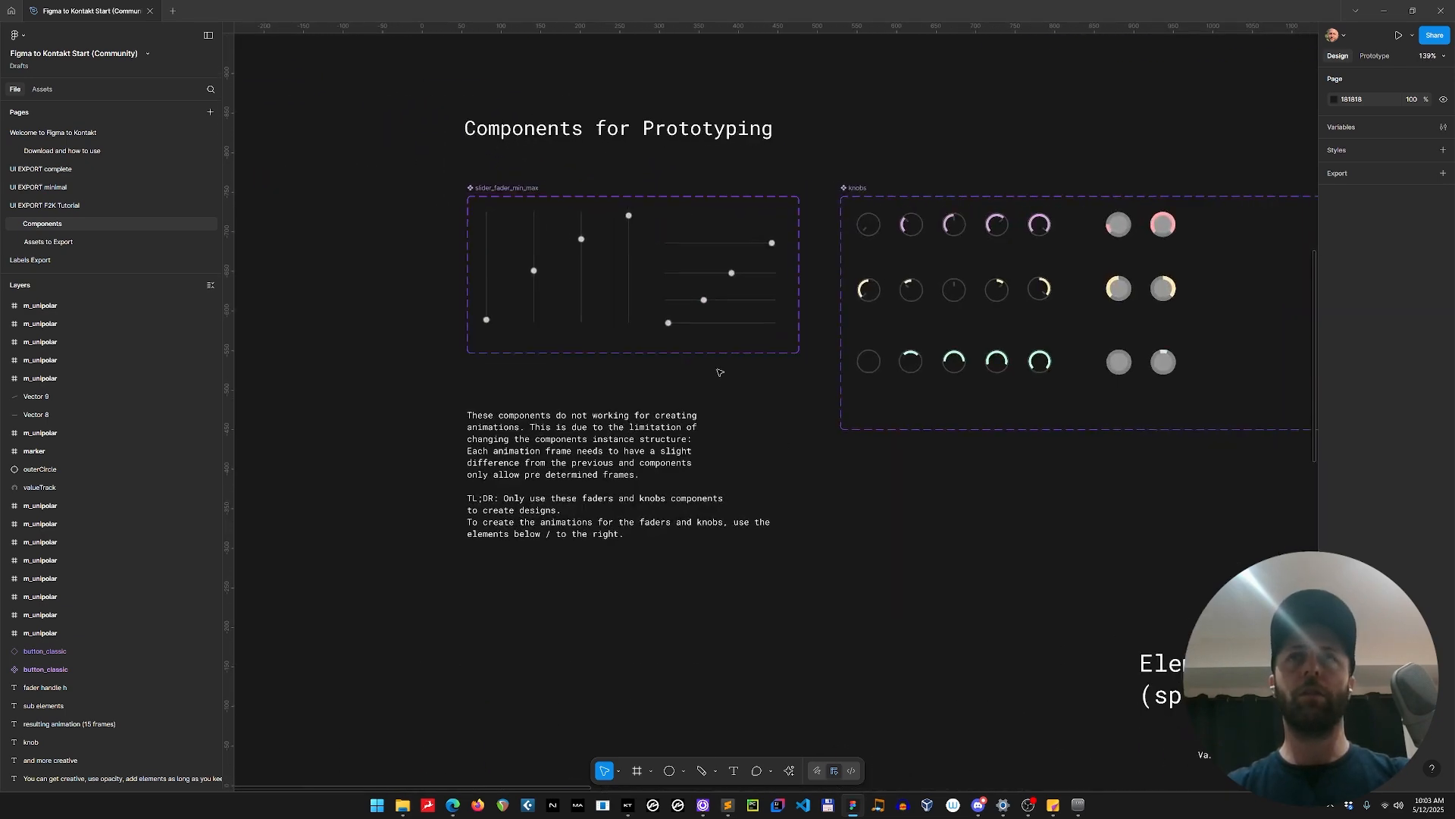
scroll(834, 483, "down", 7)
left_click_drag(884, 620, 566, 458)
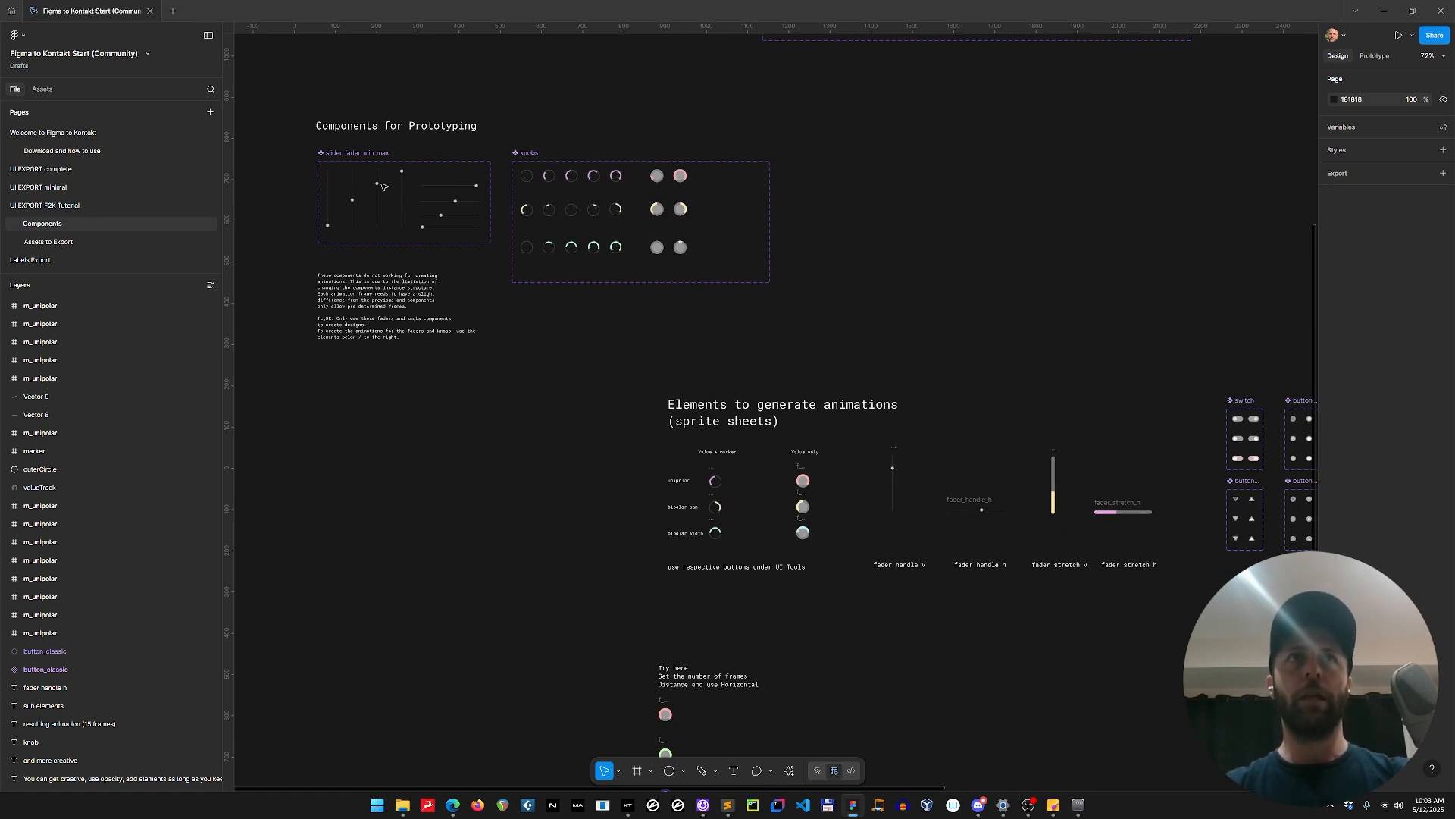
Inspect the slider_fader_min_max and knobs component sets and the m_bip_p, f_unipolar and f_bip_p knob elements.
left_click(356, 153)
left_click(531, 154)
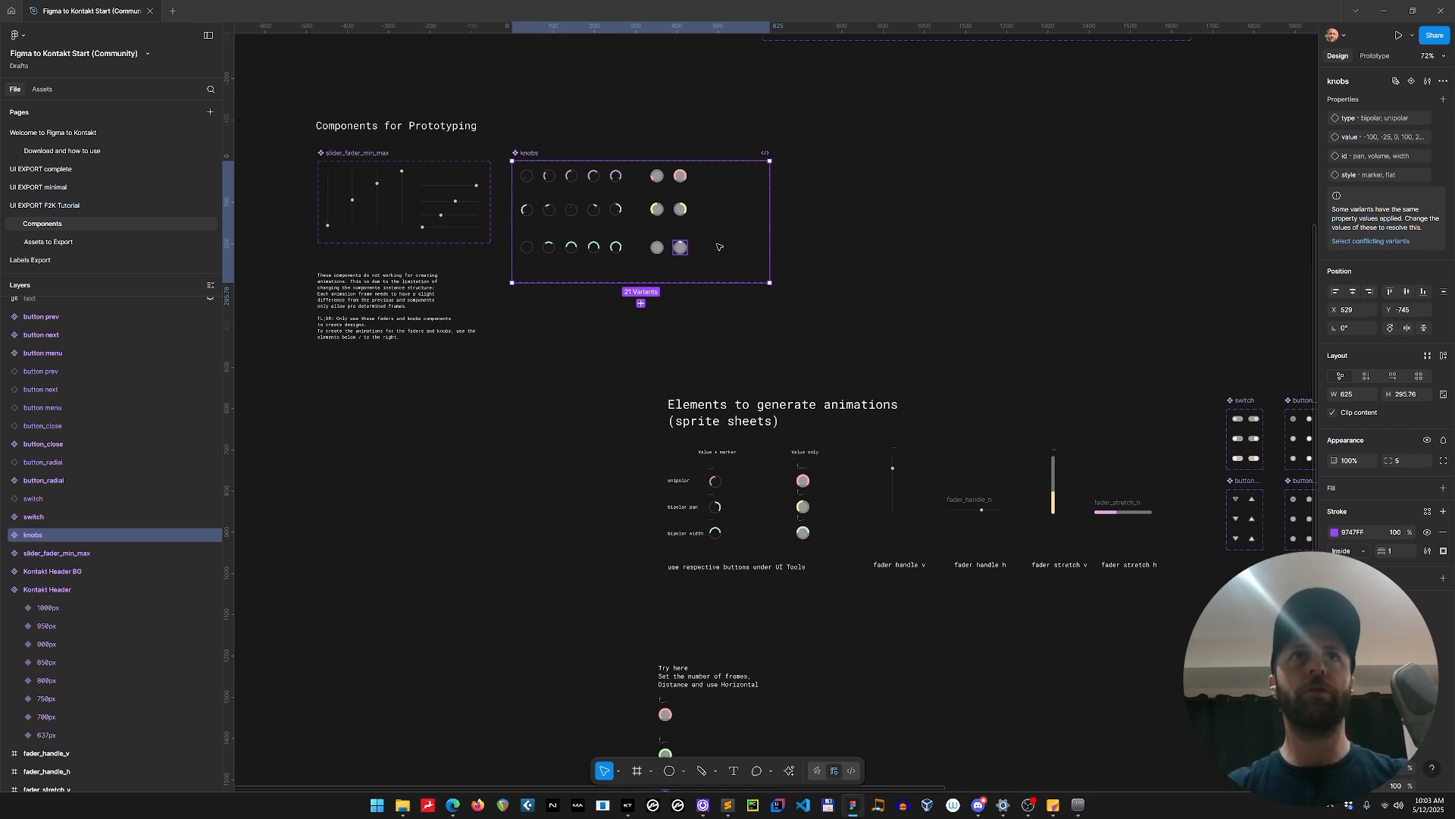
scroll(785, 351, "up", 5)
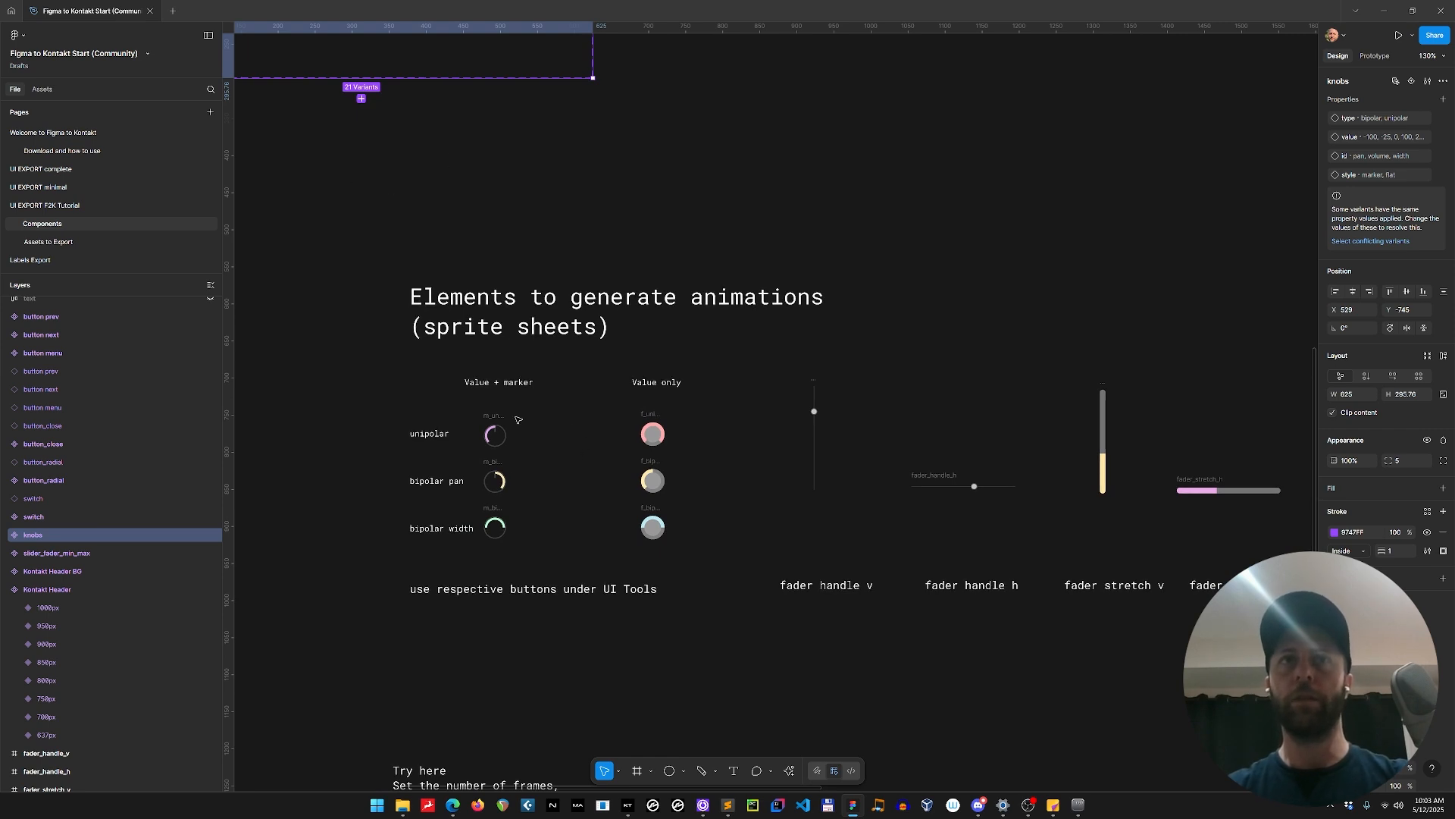
left_click(494, 480)
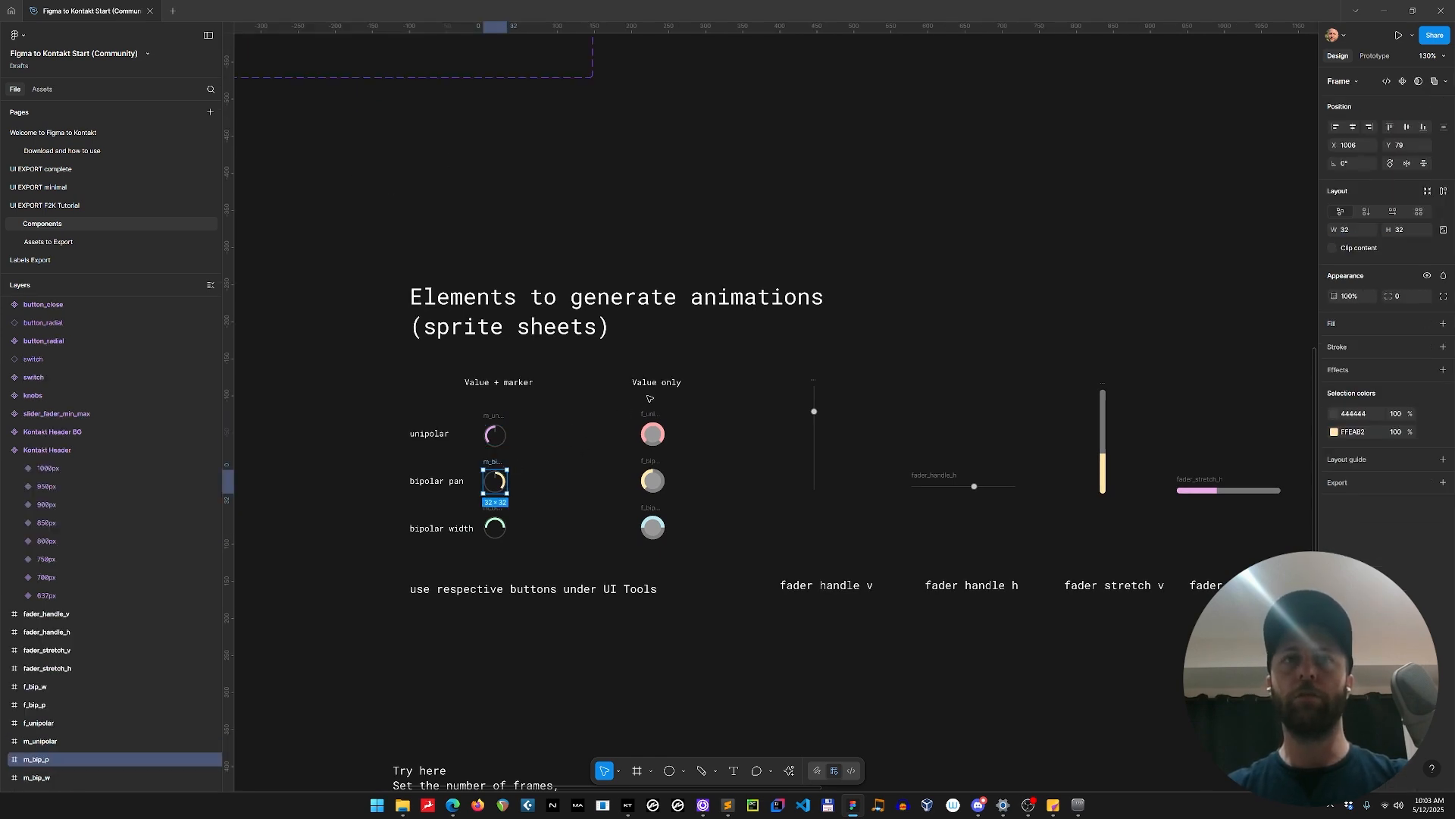
left_click(652, 429)
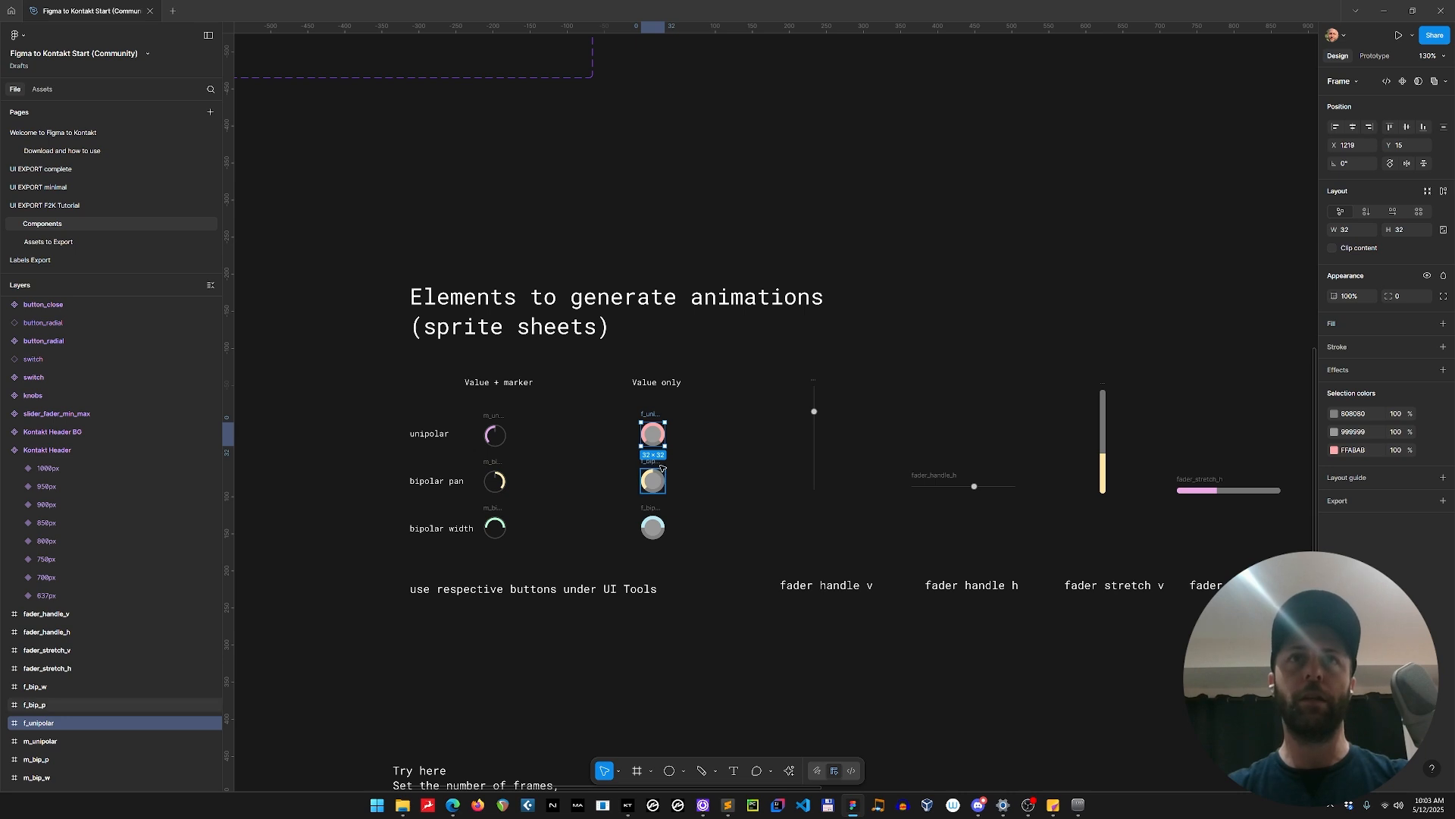
left_click(660, 466)
scroll(660, 466, "down", 5)
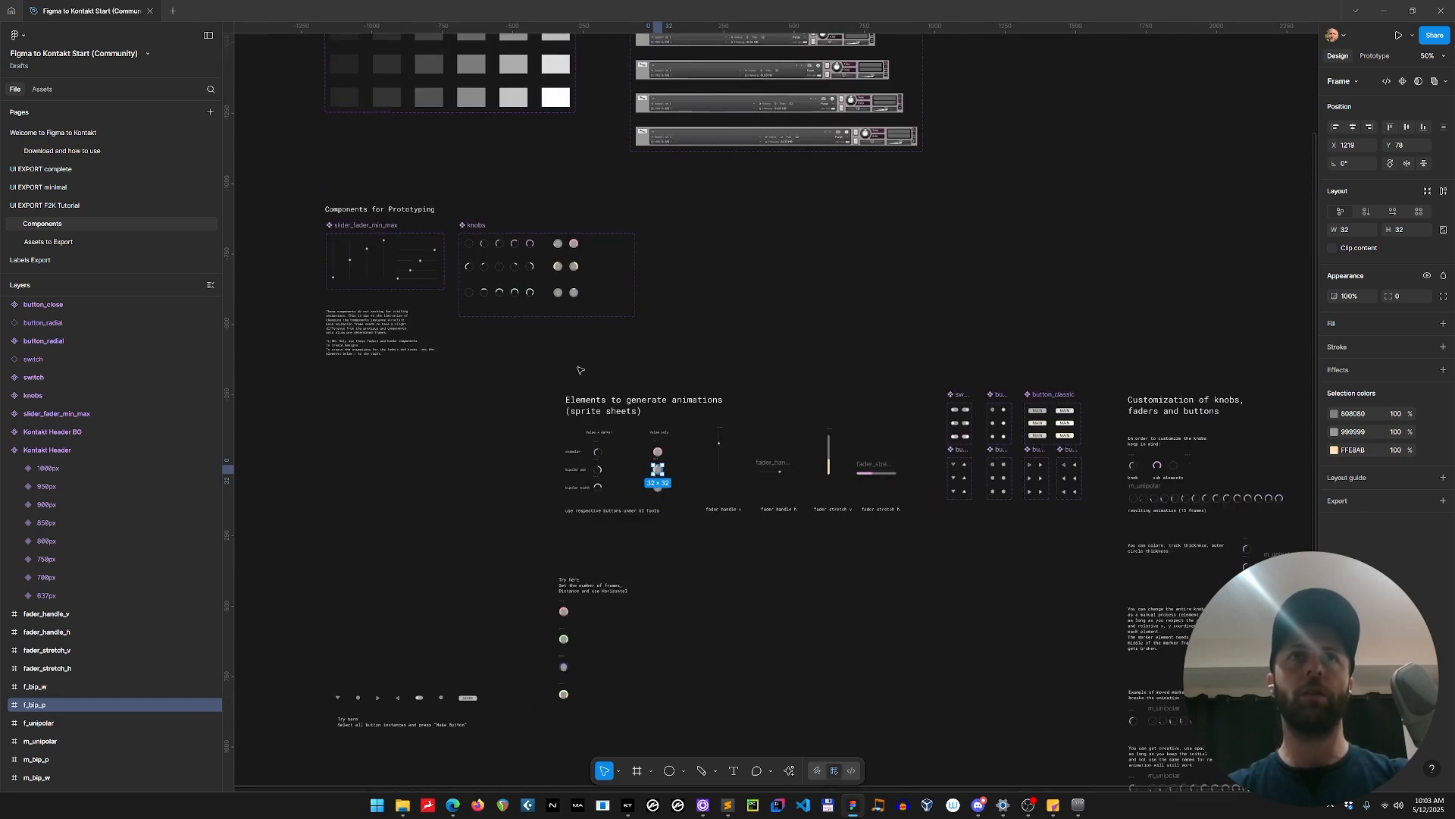
Place a trial instance of the 0, vertical fader variant beside the slider_fader_min_max set, and delete the instance.
scroll(417, 304, "up", 4)
left_click(391, 312)
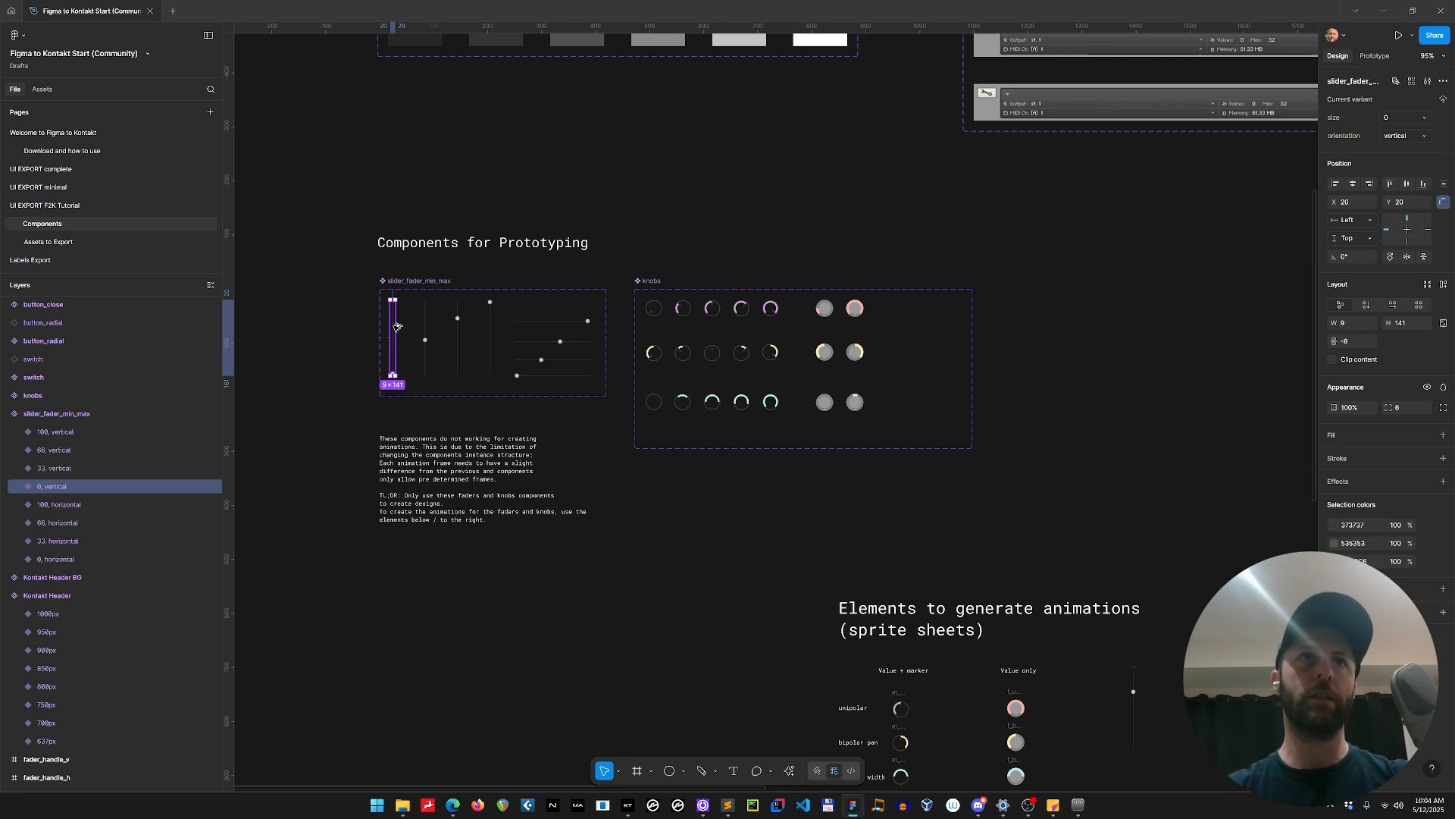
left_click_drag(396, 327, 286, 340)
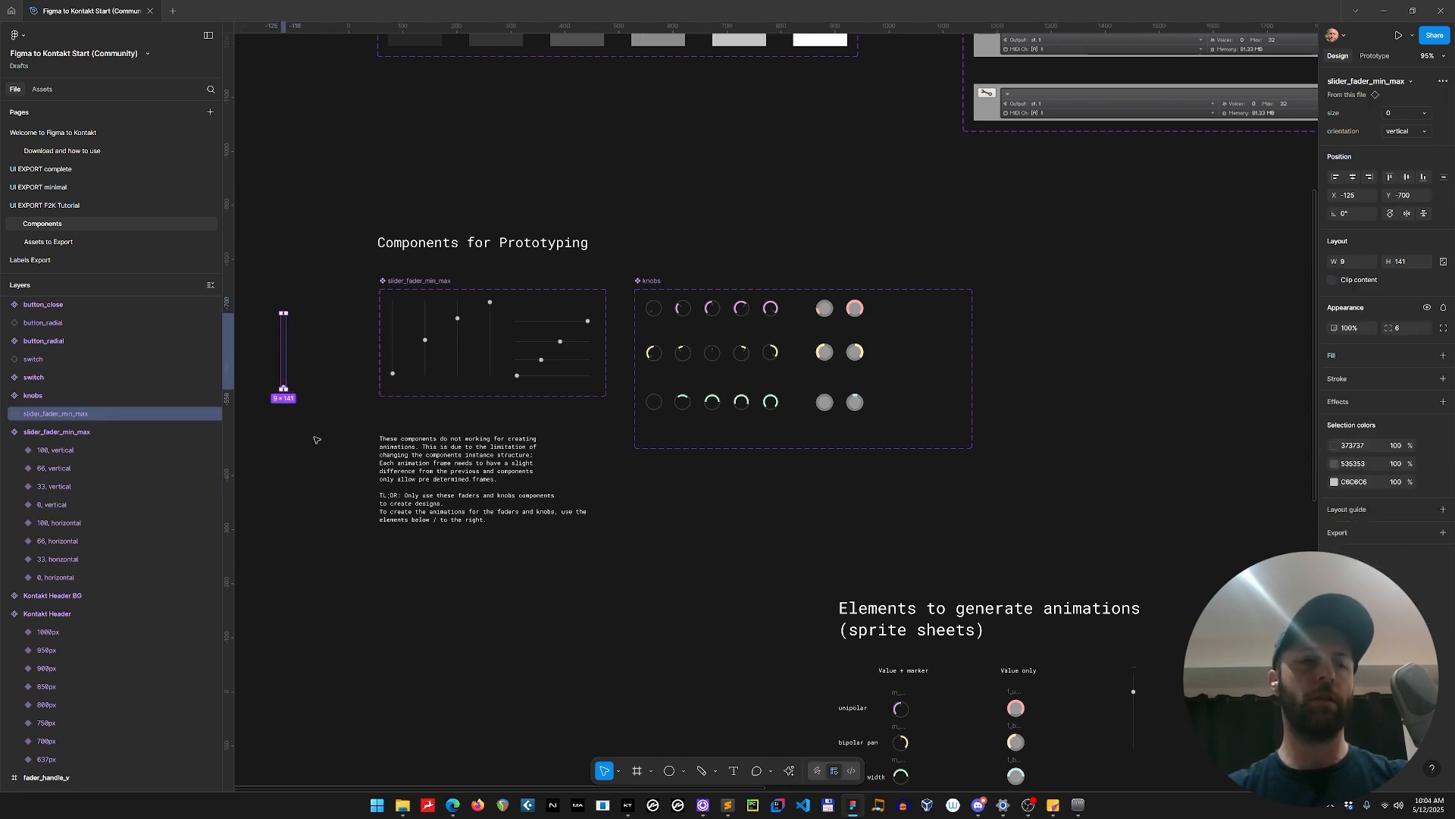
key("Delete")
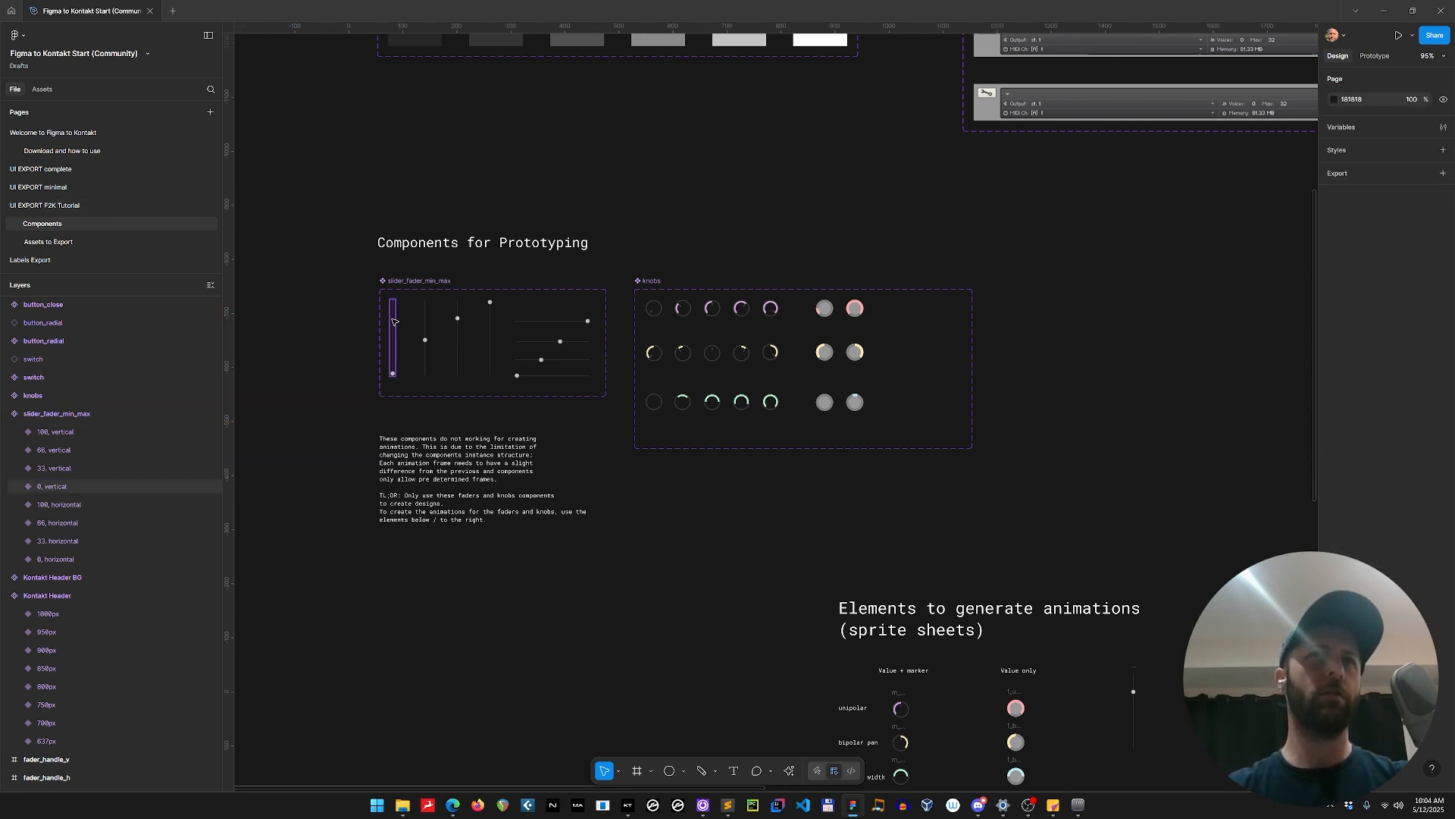
Paste the copied fader into the panel_UI_exp frame on the UI EXPORT F2K Tutorial page, near the frame's upper-left corner at about X 107.
left_click(75, 205)
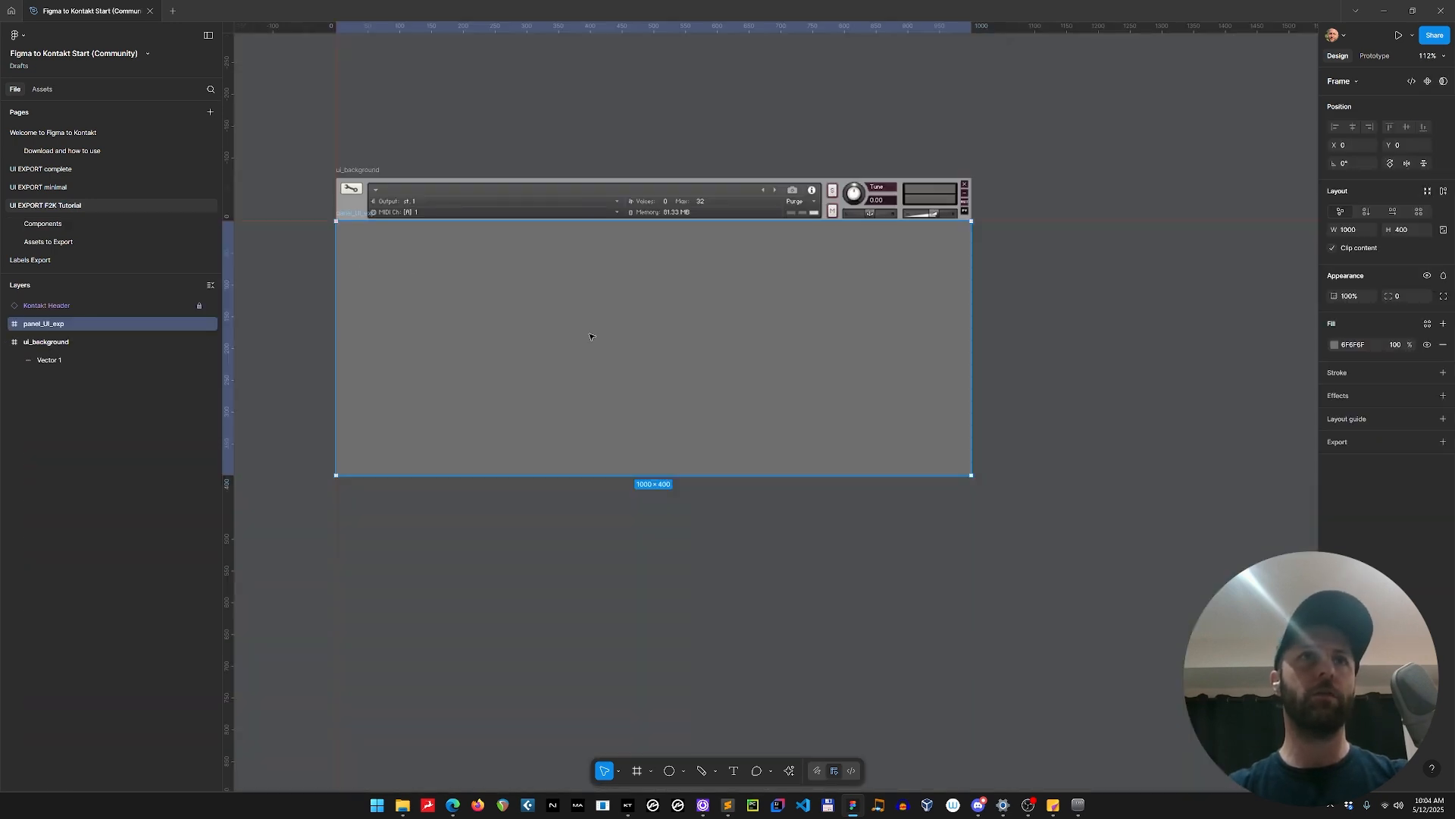
key("ctrl+v")
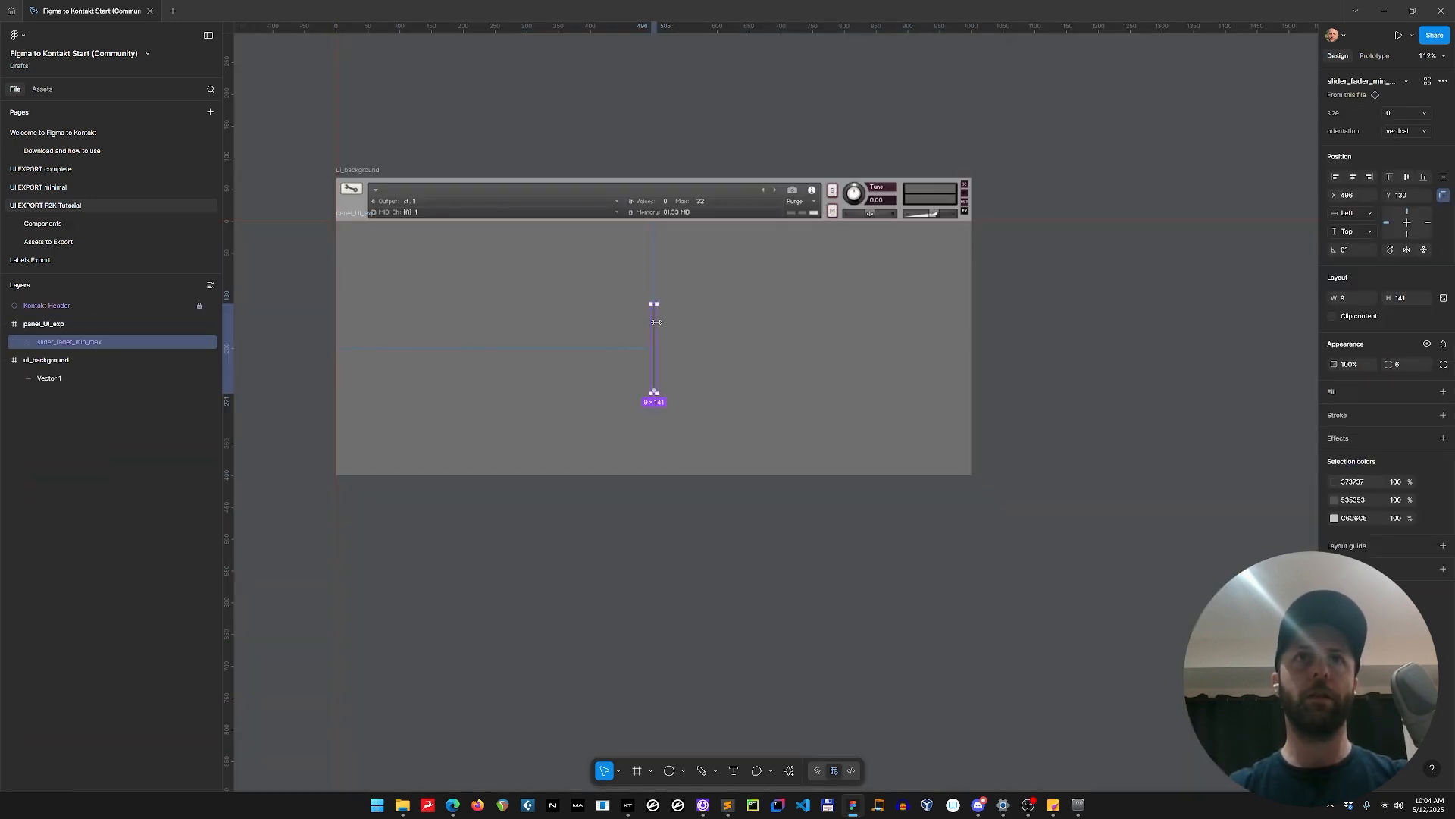
left_click_drag(655, 324, 408, 271)
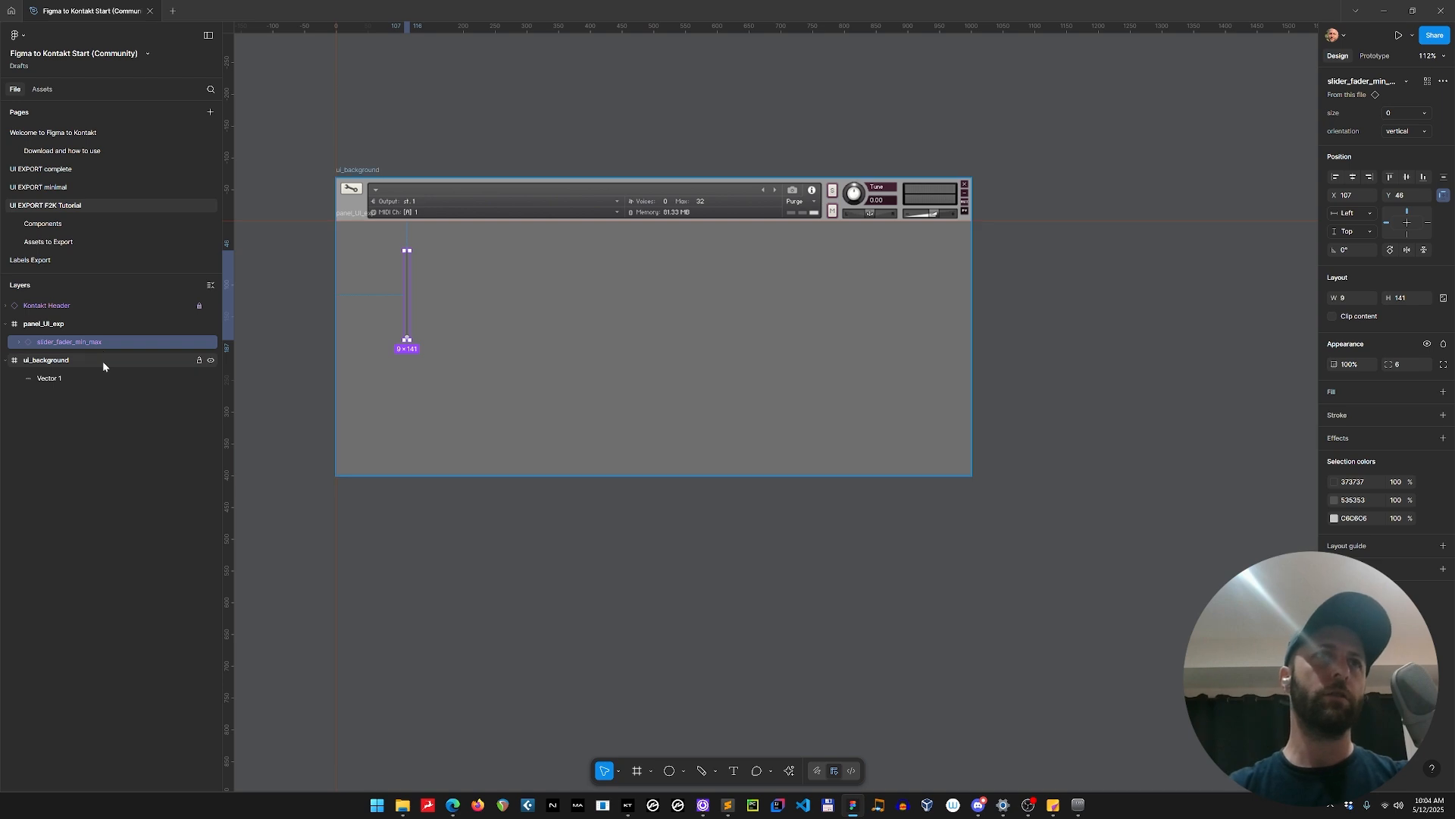
Lock the ui_background frame and remove the fill from the panel_UI_exp frame.
left_click(102, 360)
left_click(199, 360)
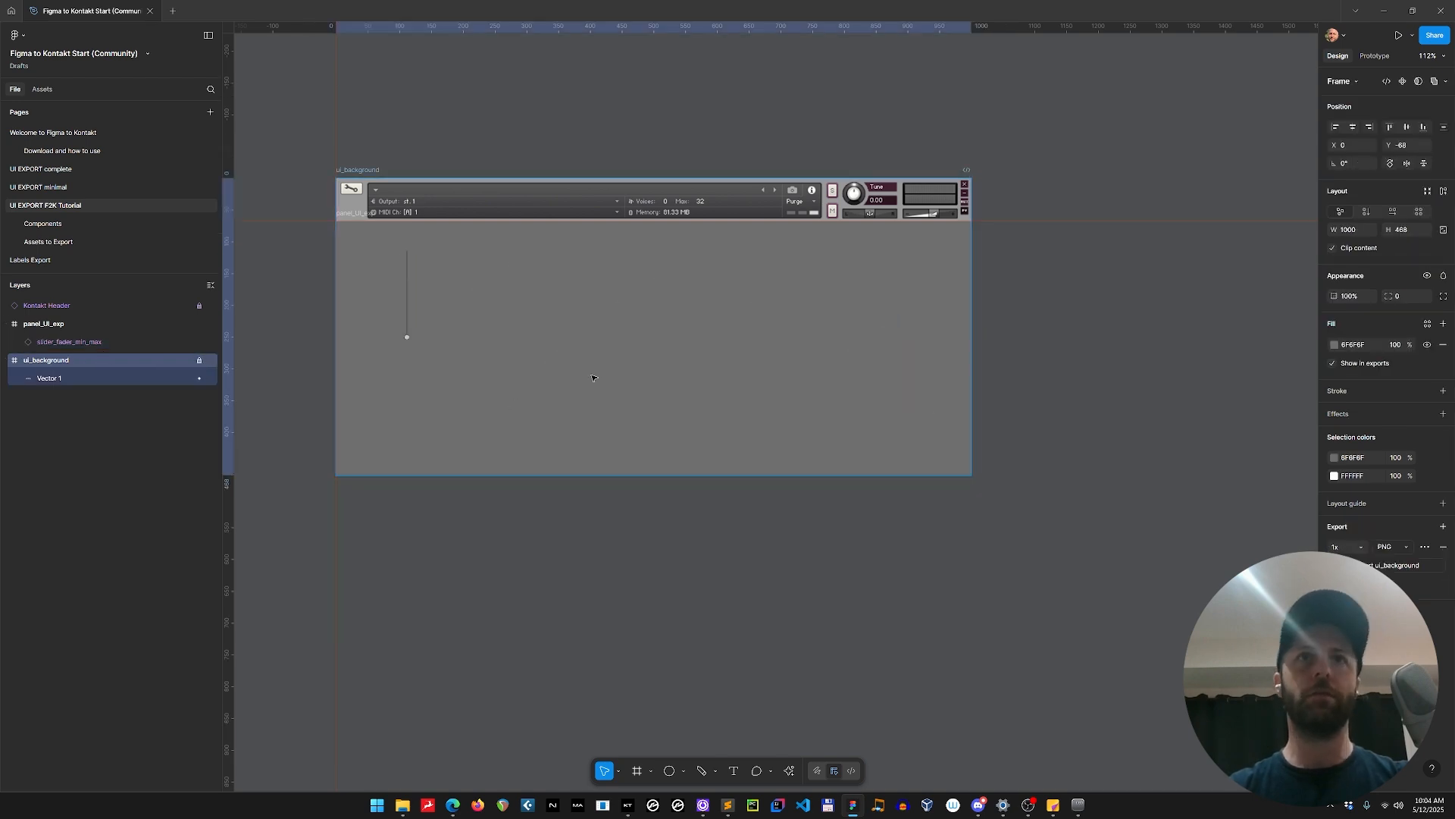
left_click(611, 349)
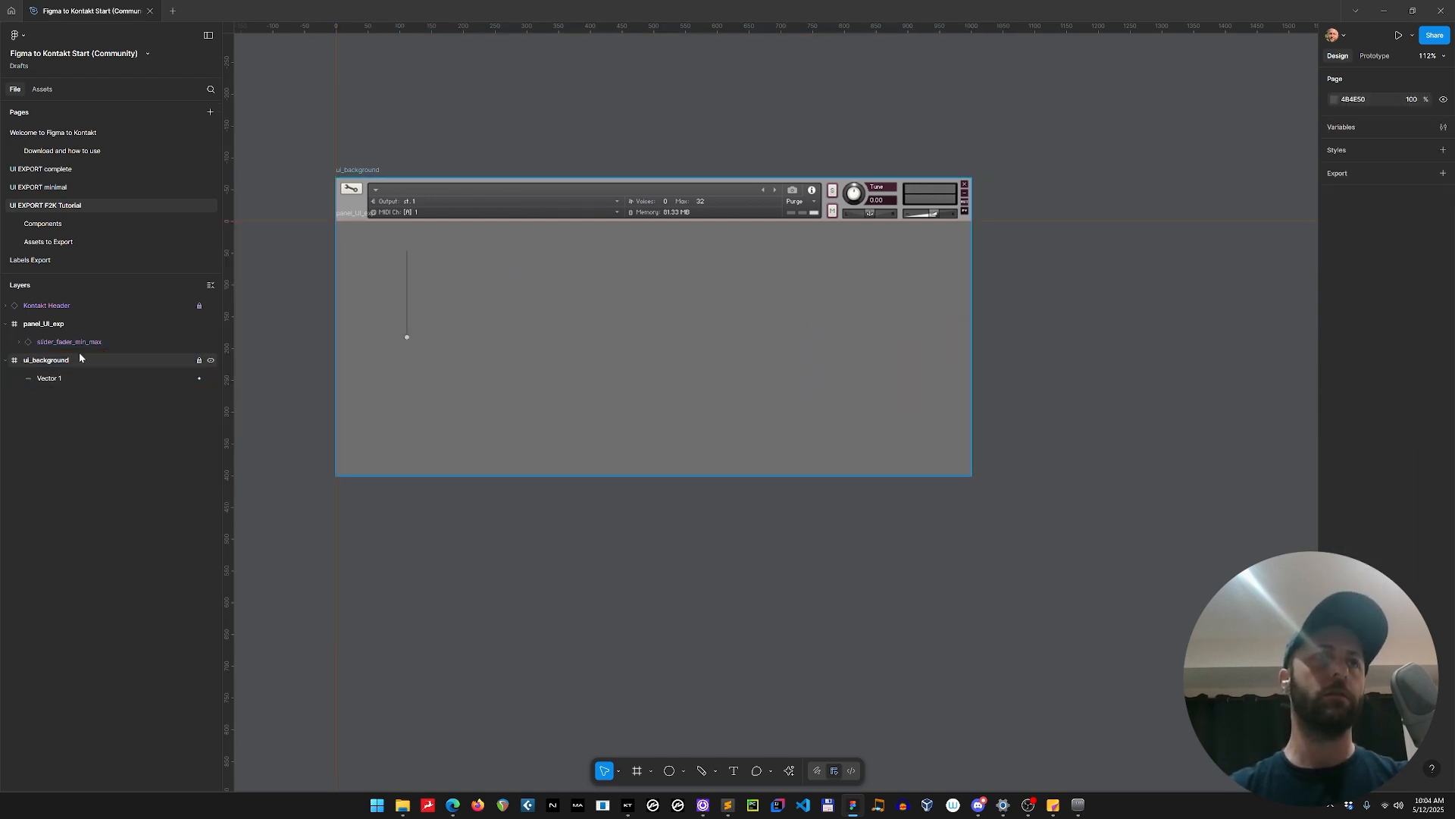
left_click(73, 328)
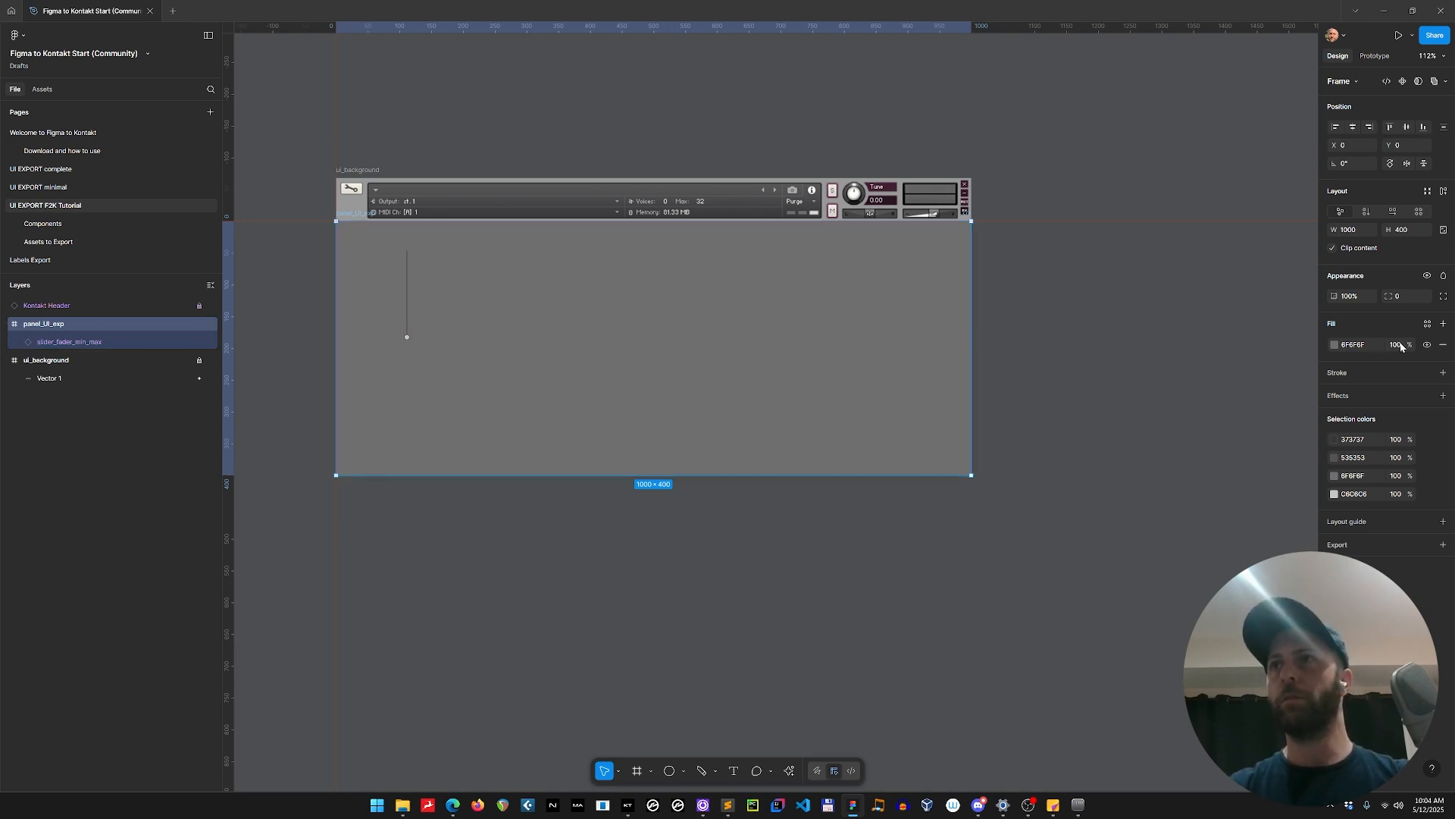
left_click(1443, 346)
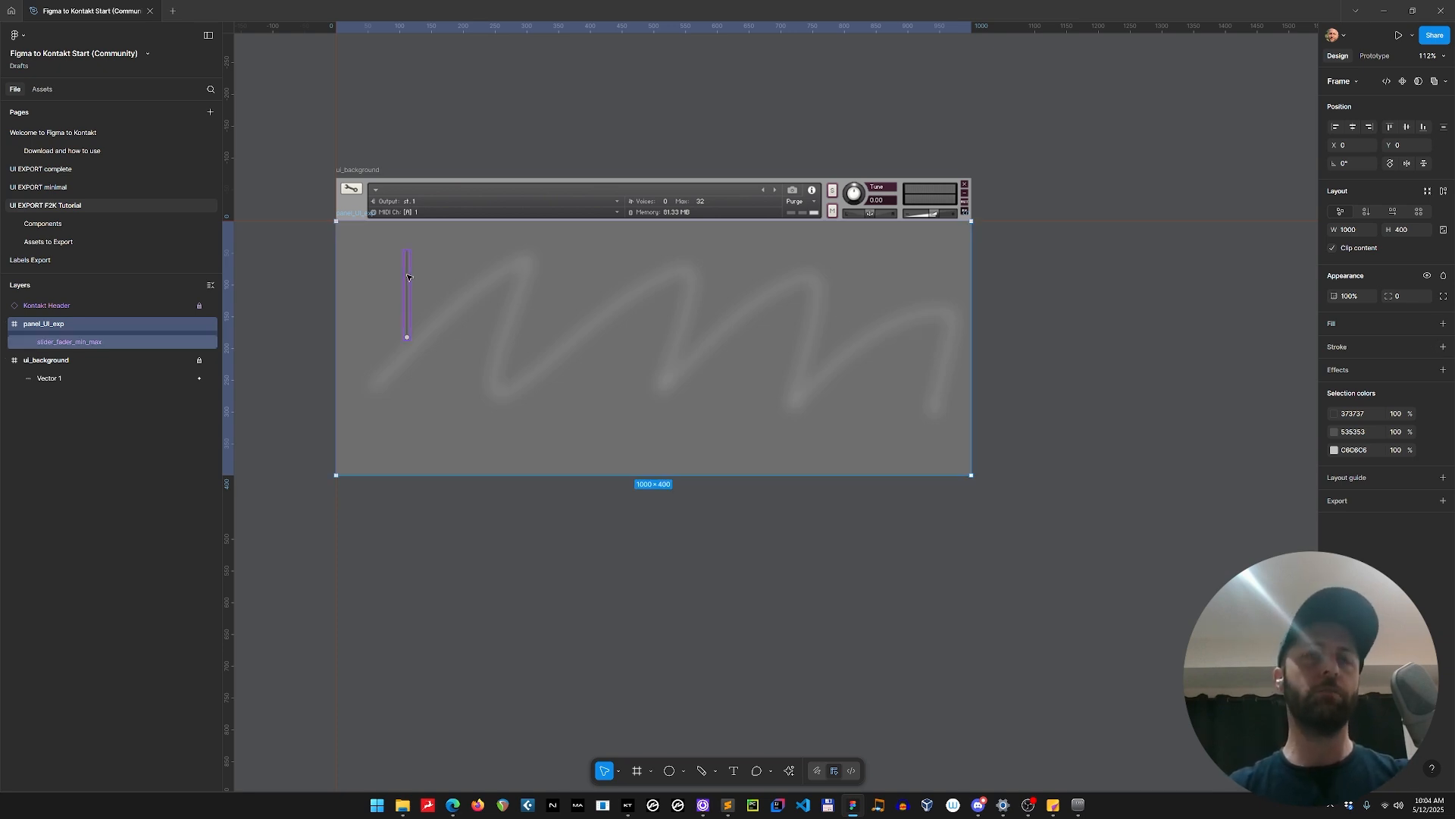
Try moving the panel_UI_exp frame together with its fader off the background, and undo the move.
mouse_move(407, 278)
left_mouse_down()
mouse_move(419, 318)
mouse_move(444, 325)
mouse_move(407, 281)
left_mouse_up()
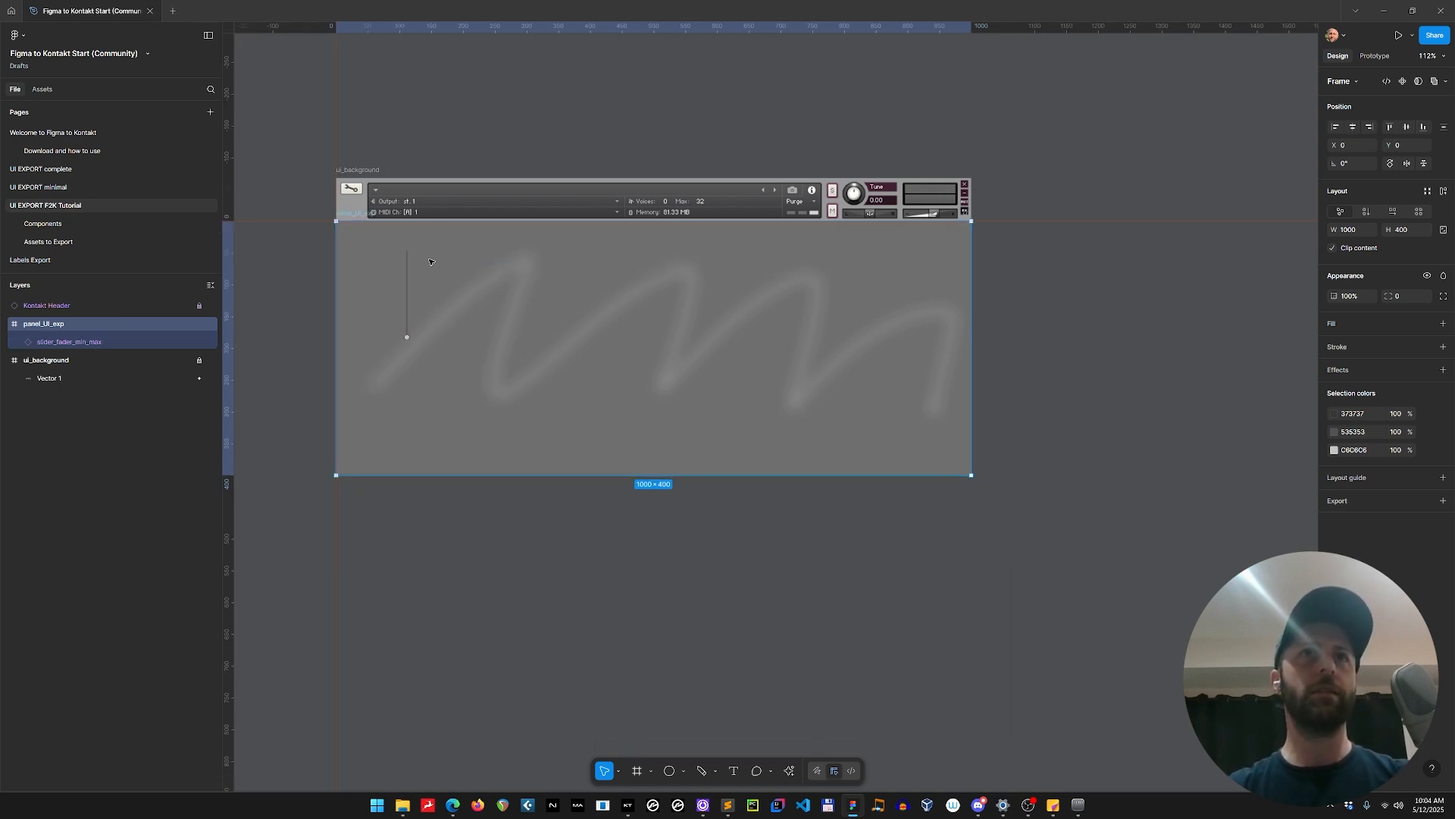
left_click_drag(429, 262, 509, 337)
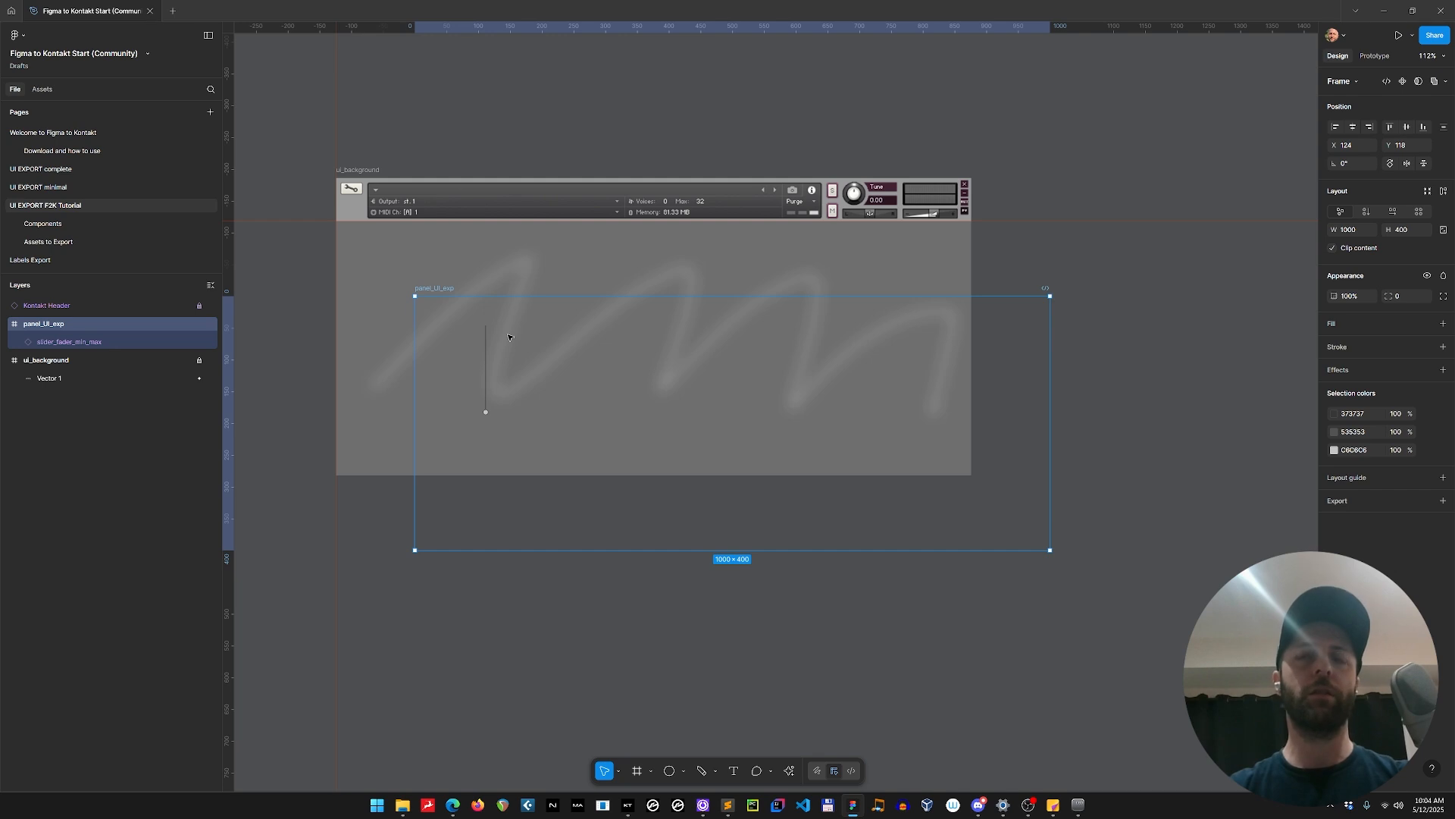
key("ctrl+z")
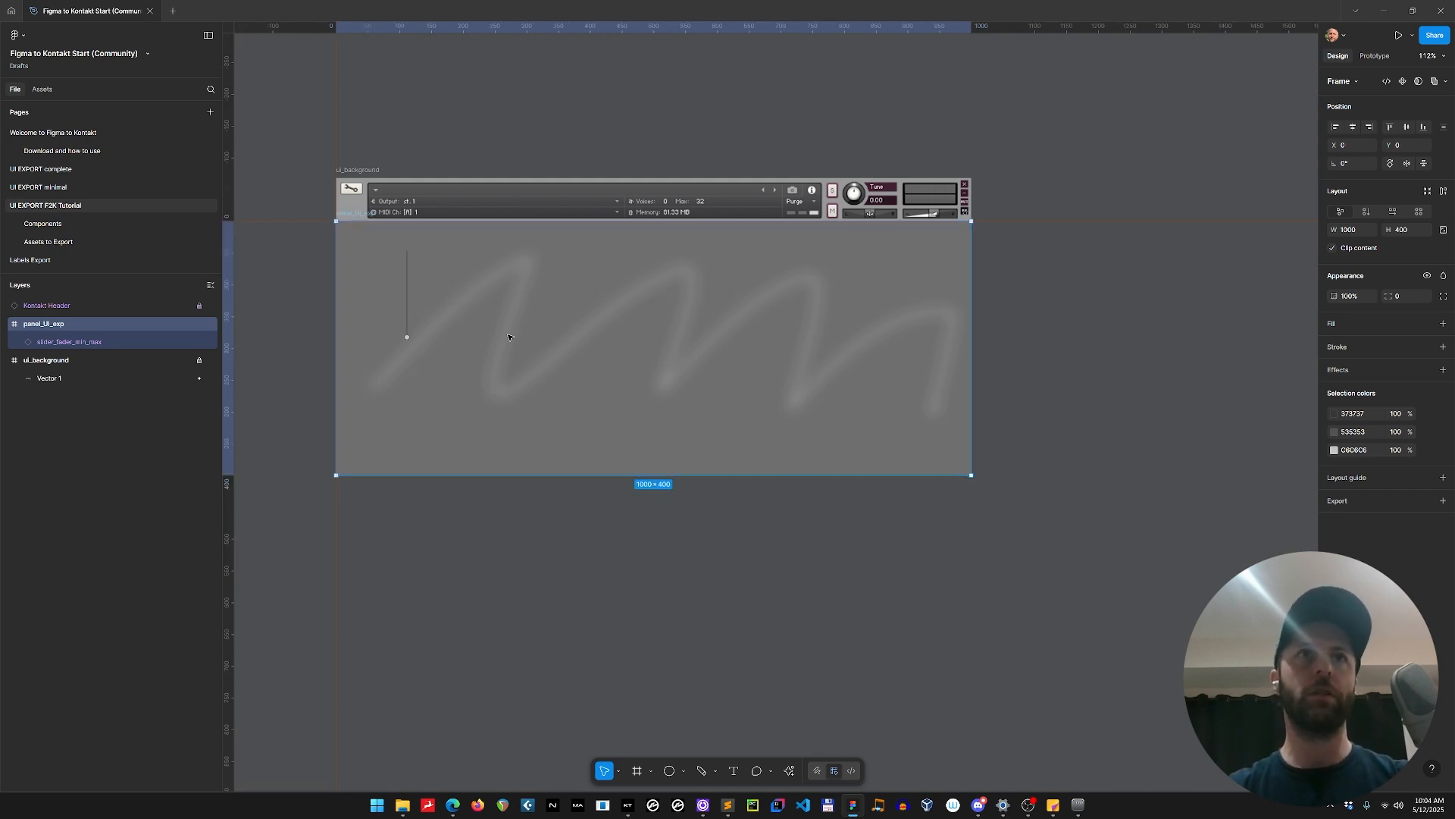
Copy the fader's layer name and place it as a slider_fader_min_max text above the Kontakt header.
left_click(407, 298)
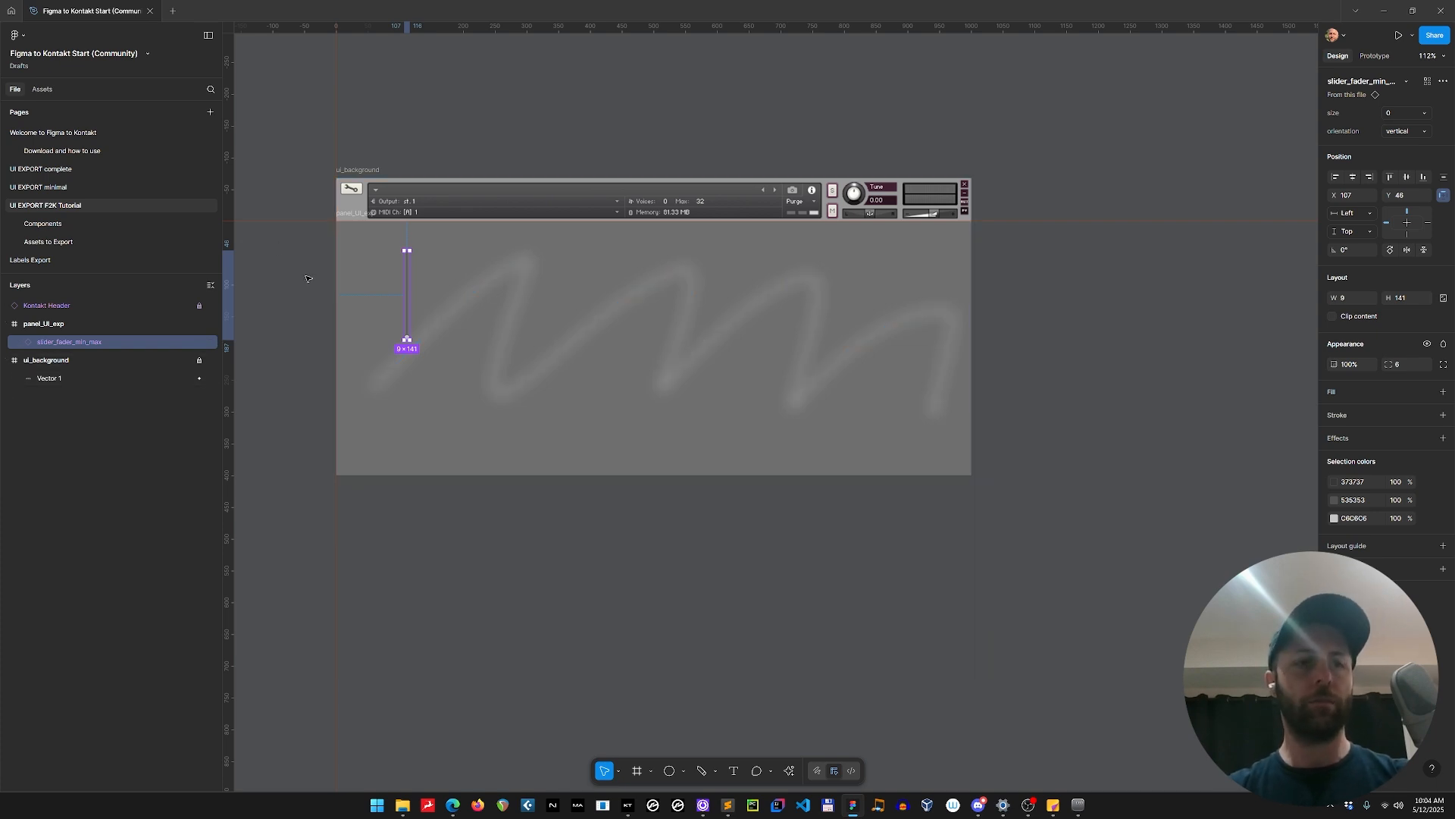
double_click(69, 342)
key("ctrl+c")
left_click(387, 129)
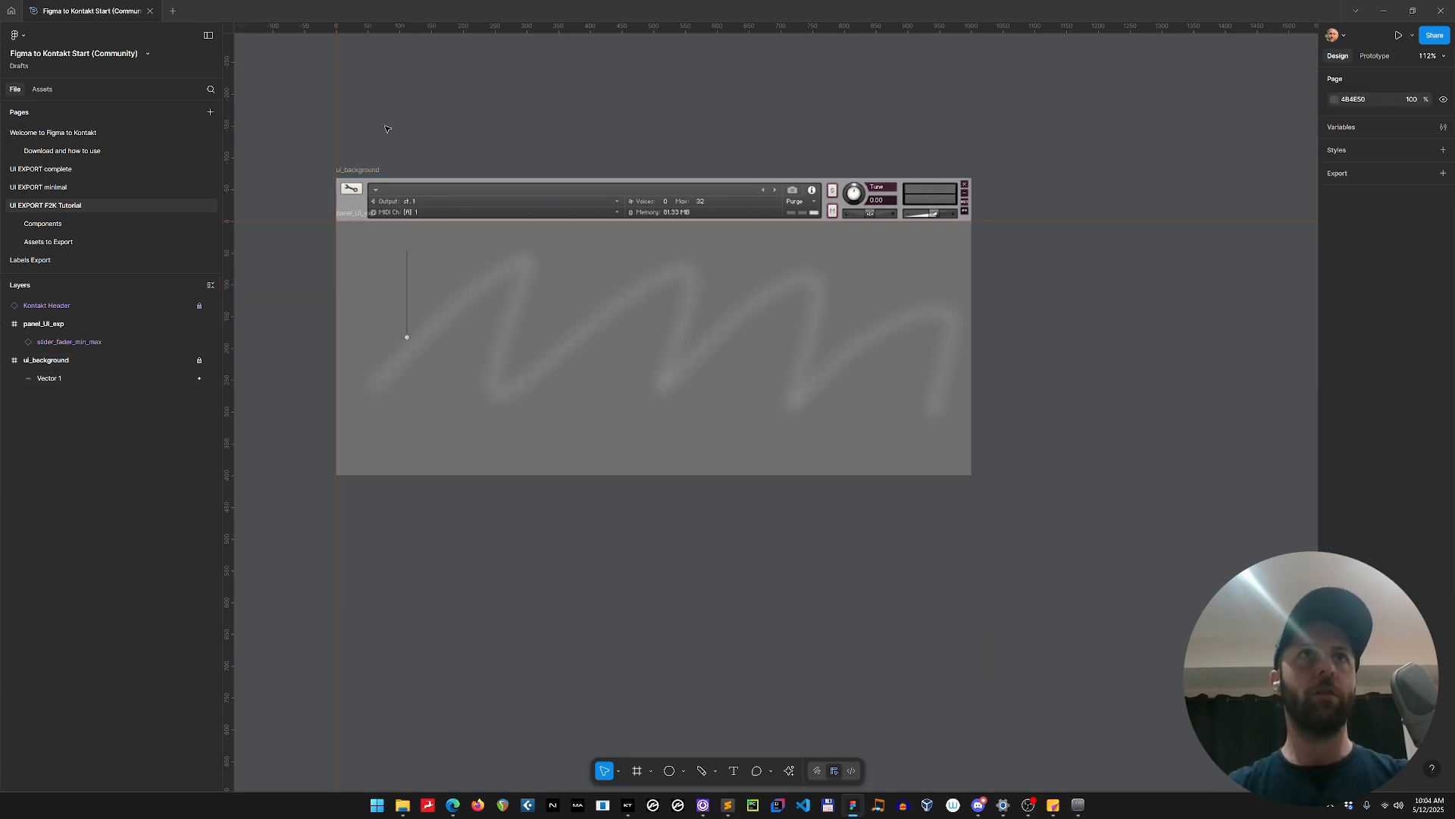
key("t")
left_click(435, 139)
key("ctrl+v")
key("Escape")
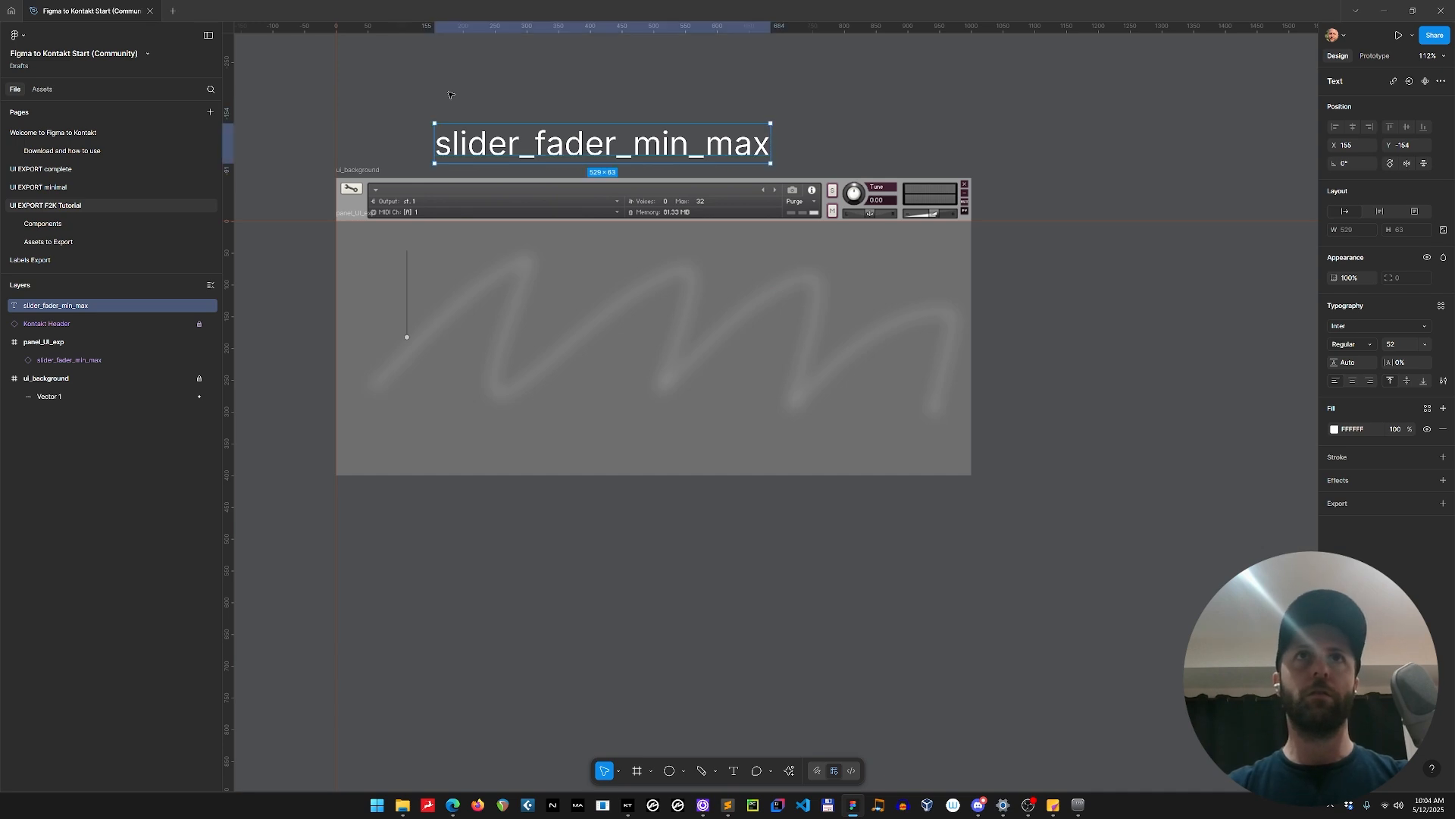
left_click_drag(561, 141, 523, 119)
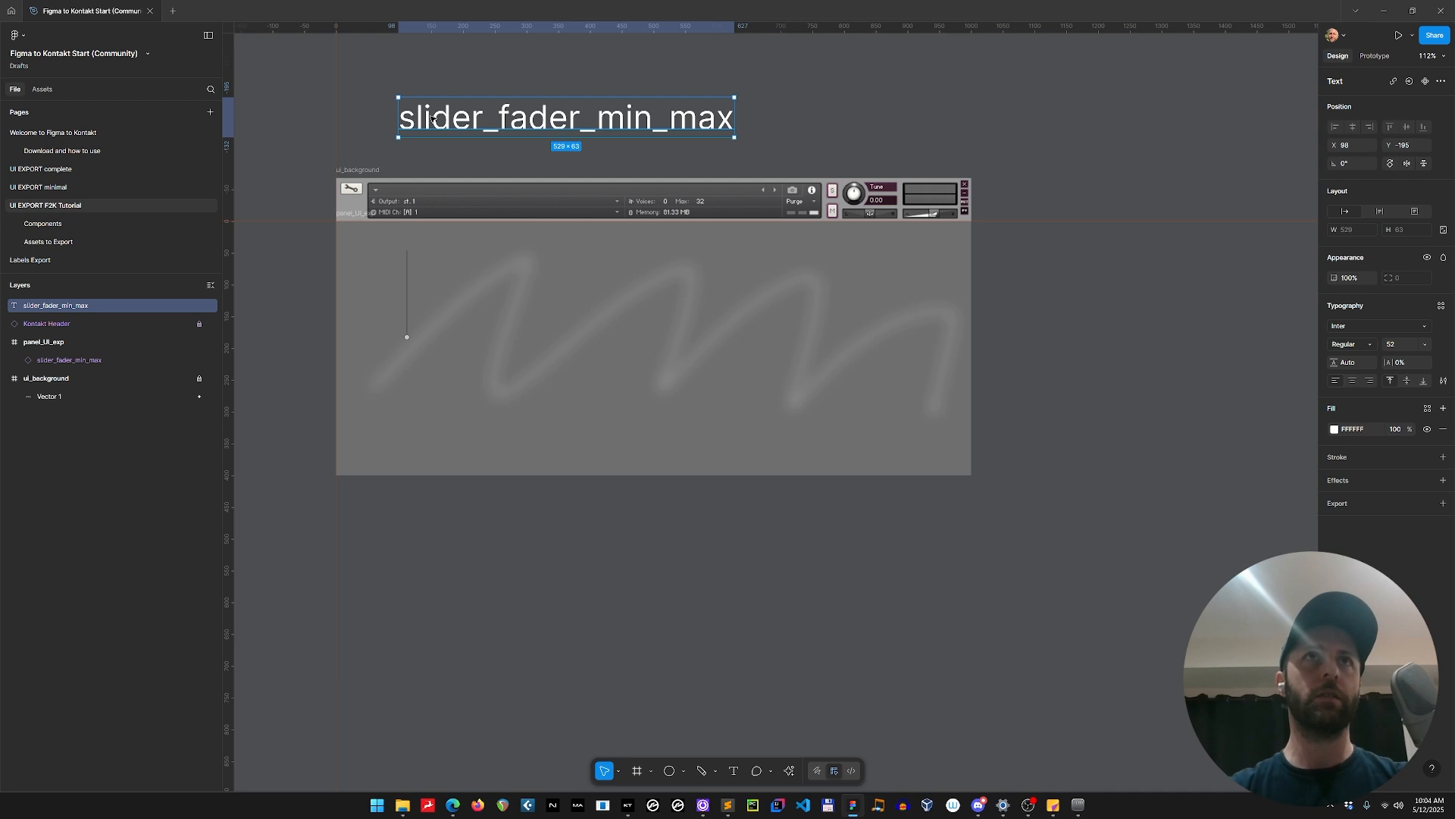
Duplicate the slider_fader_min_max text below the original and change the copy's wording to type_name.
left_click_drag(484, 117, 453, 142)
double_click(453, 142)
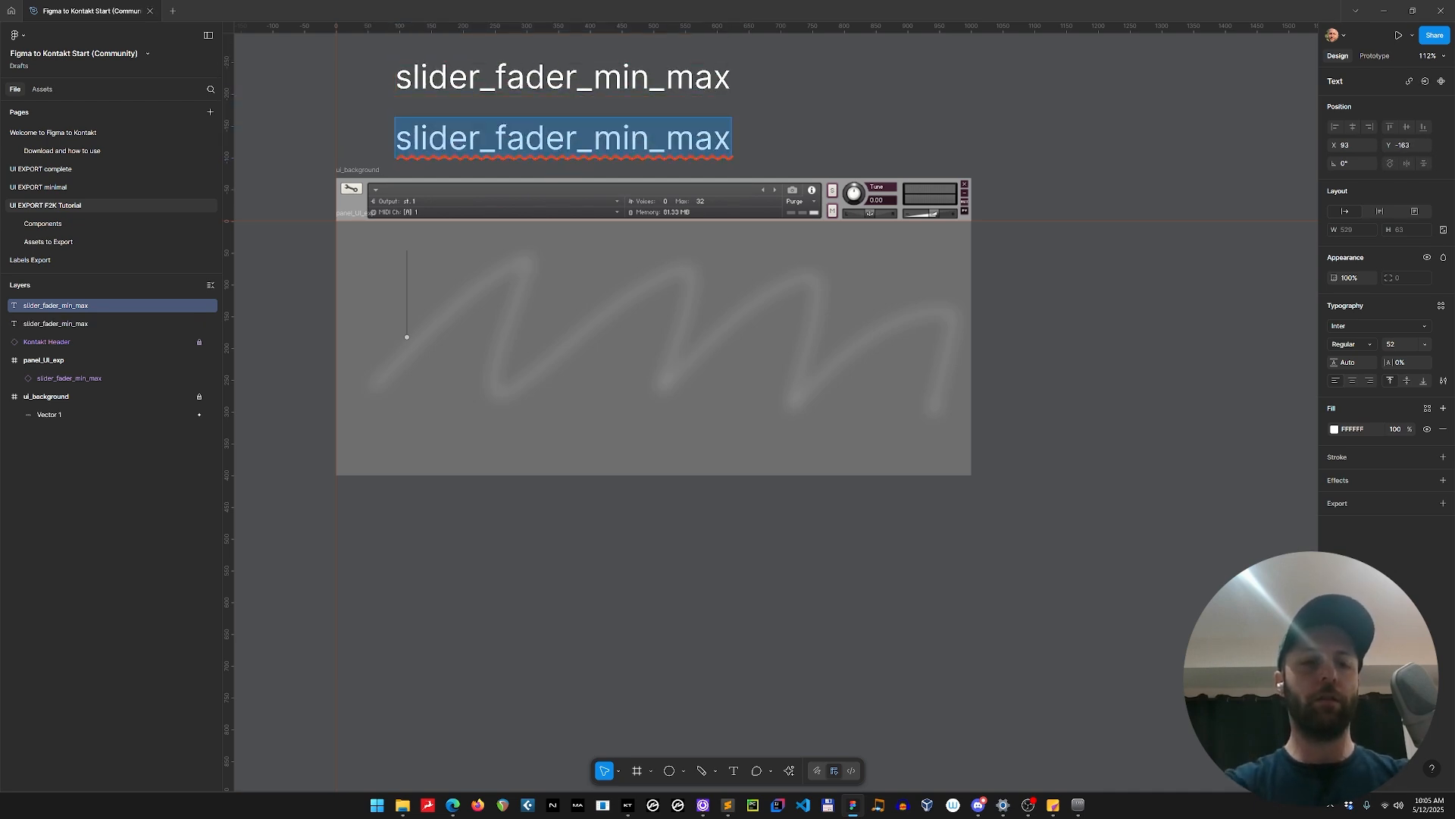
type("type")
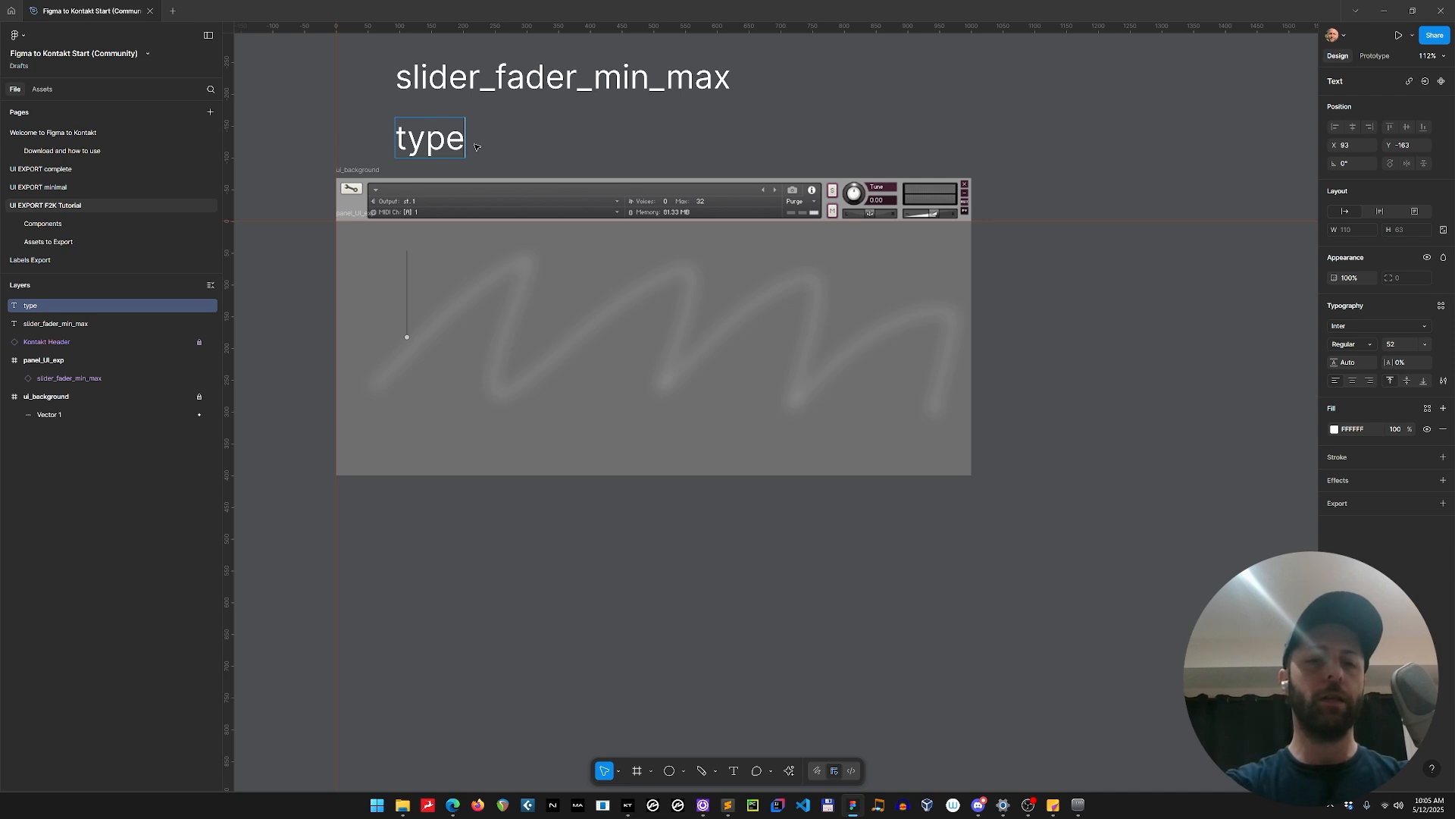
type("_name")
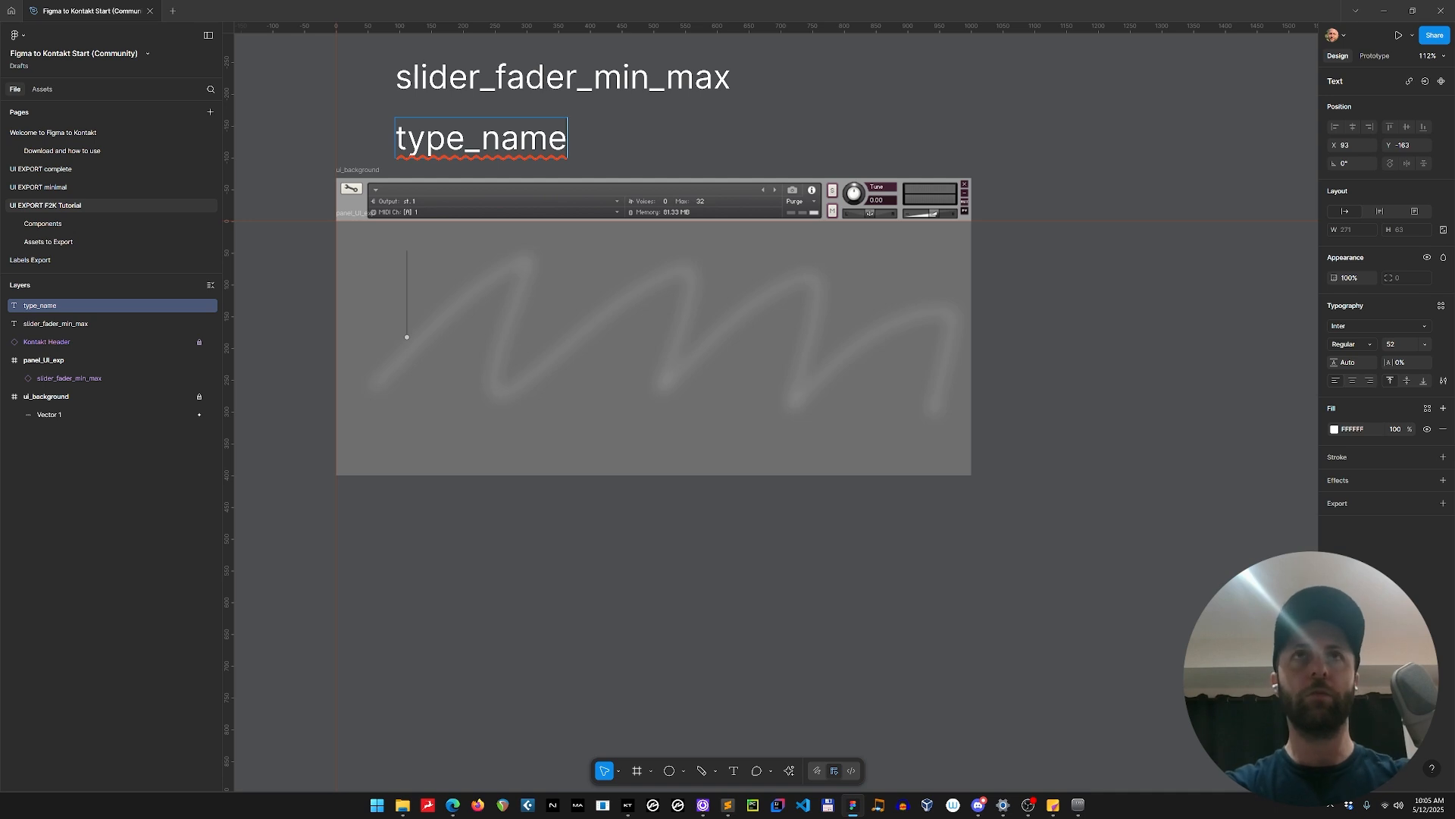
Try adding digits and the symbols $%#$% after type_name, and restore the text to type_name.
type("2345345")
key("BackSpace")
key("BackSpace")
key("BackSpace")
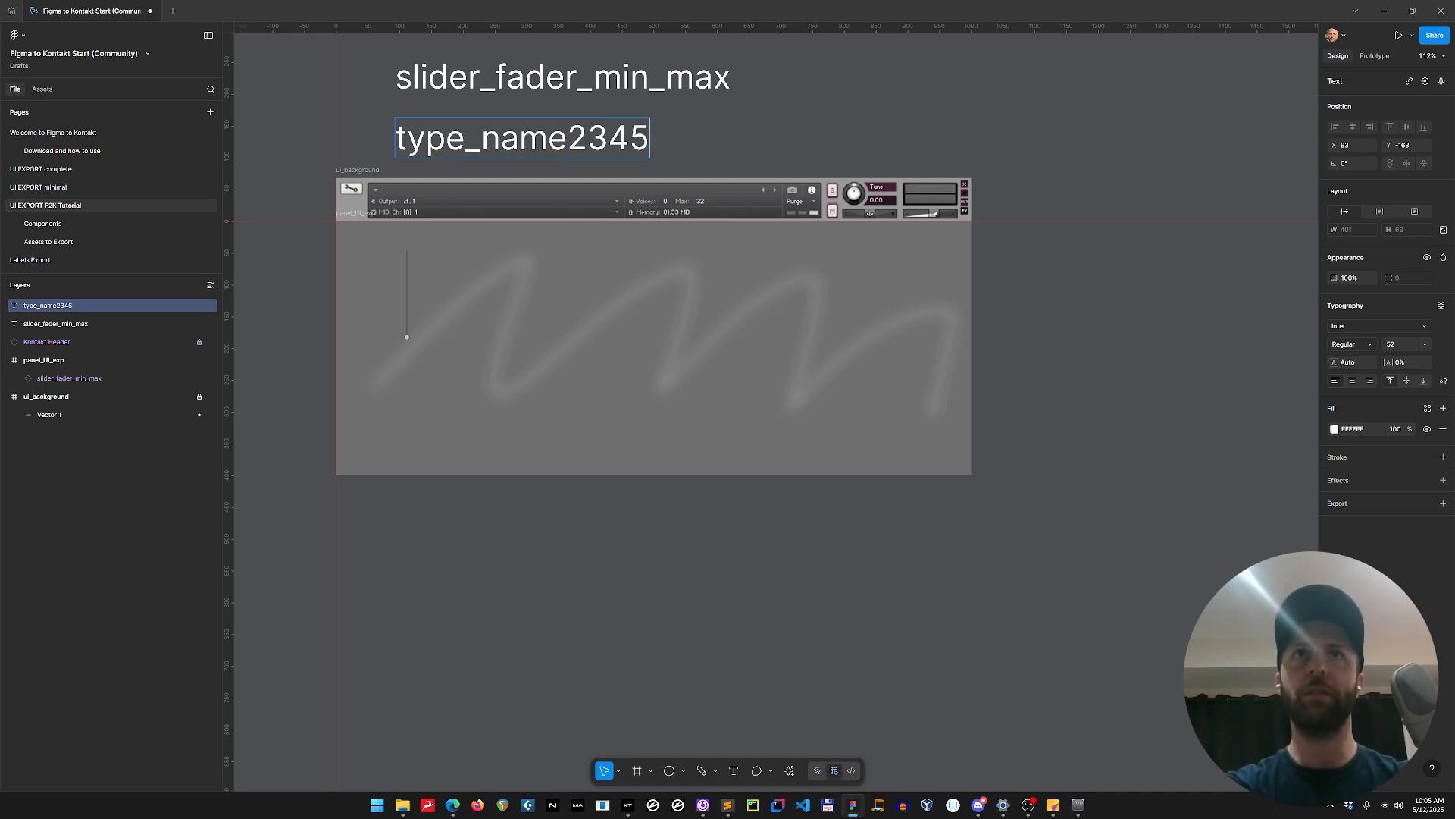
type("$%#$%")
key("BackSpace")
key("BackSpace")
key("BackSpace")
key("BackSpace")
key("BackSpace")
key("BackSpace")
key("BackSpace")
key("BackSpace")
key("BackSpace")
key("BackSpace")
key("BackSpace")
key("BackSpace")
key("BackSpace")
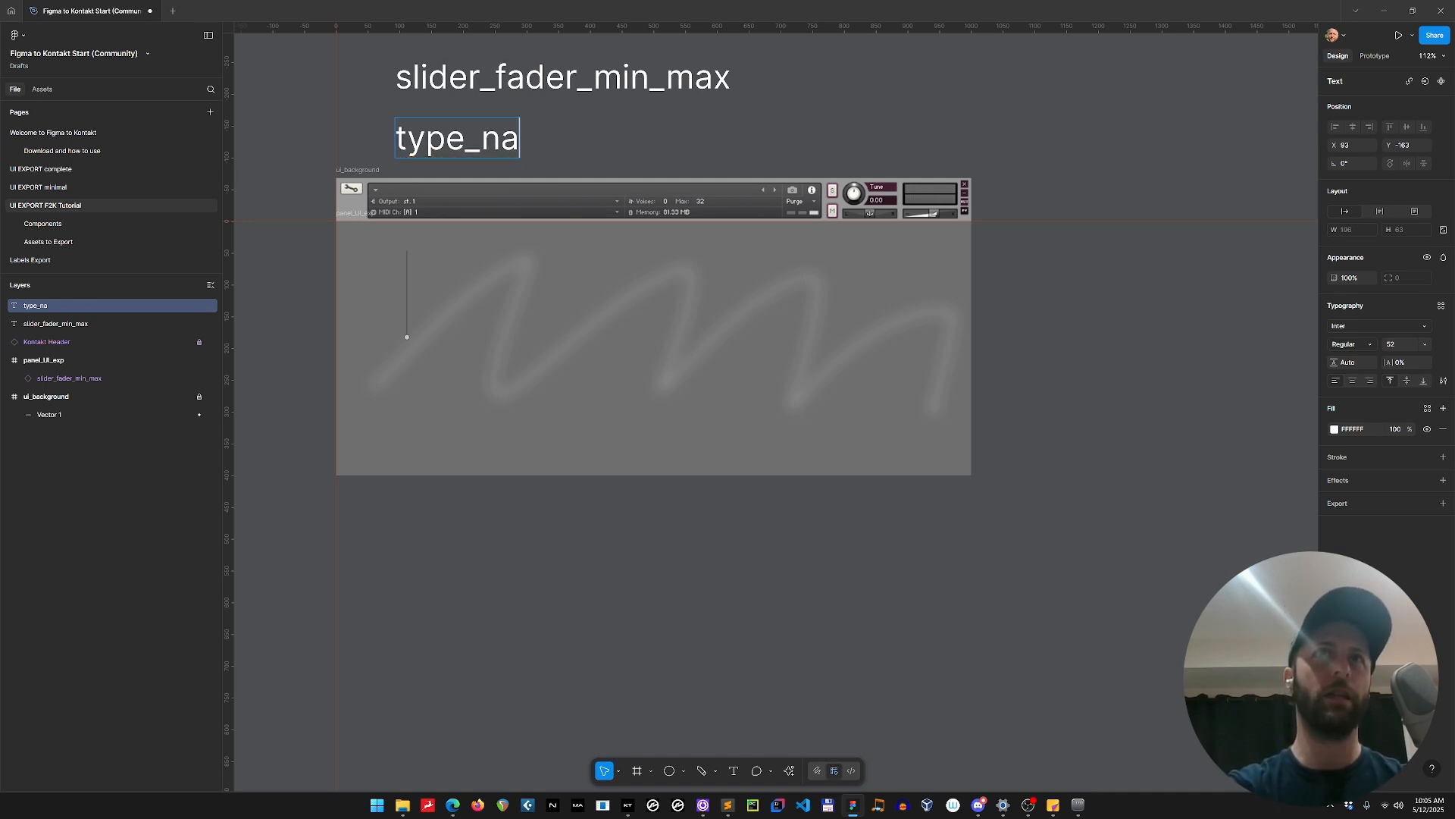
type("name")
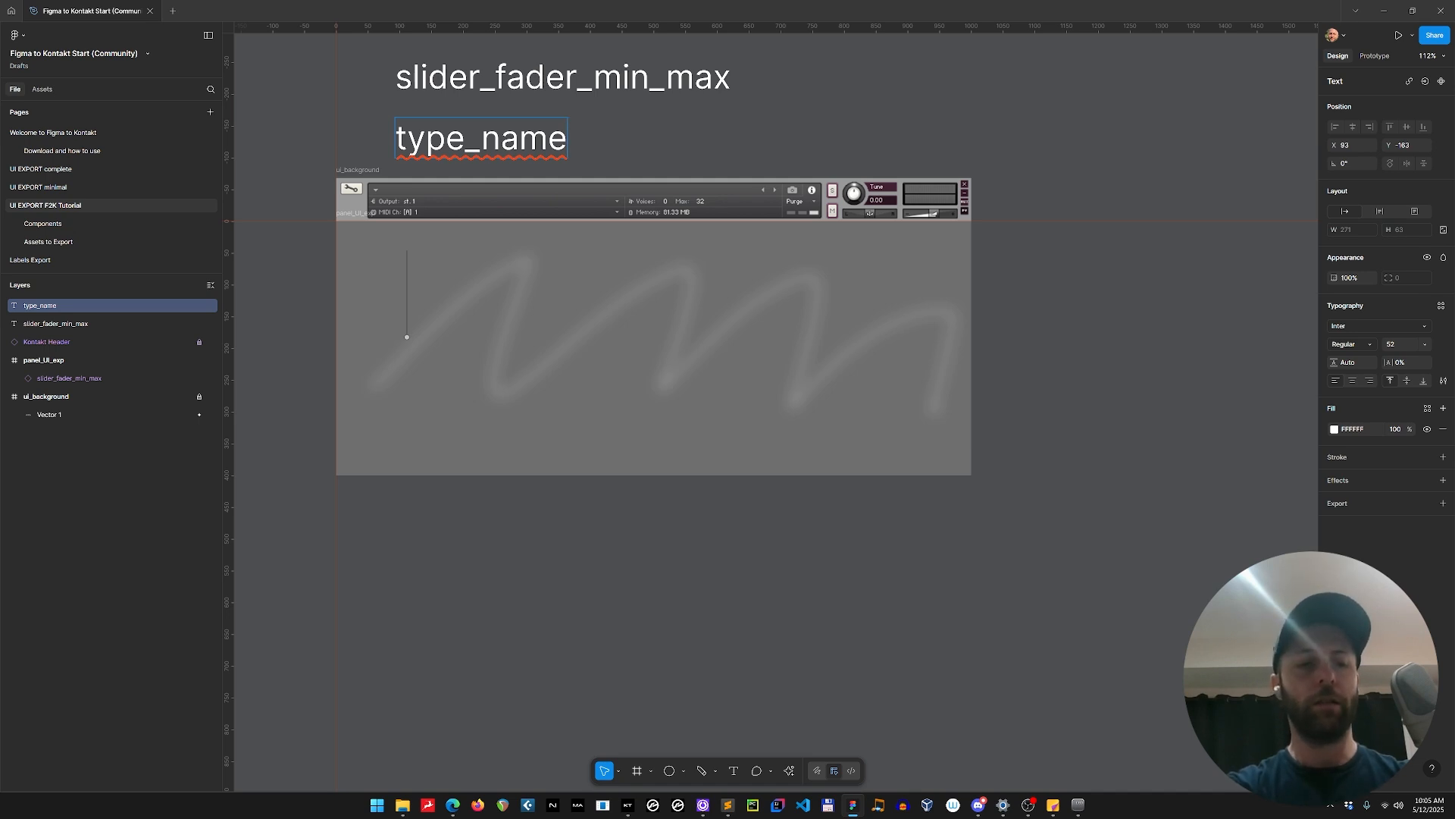
Try the suffix Slider on the type_name text, remove it, and add a period after the name instead.
type("Slider")
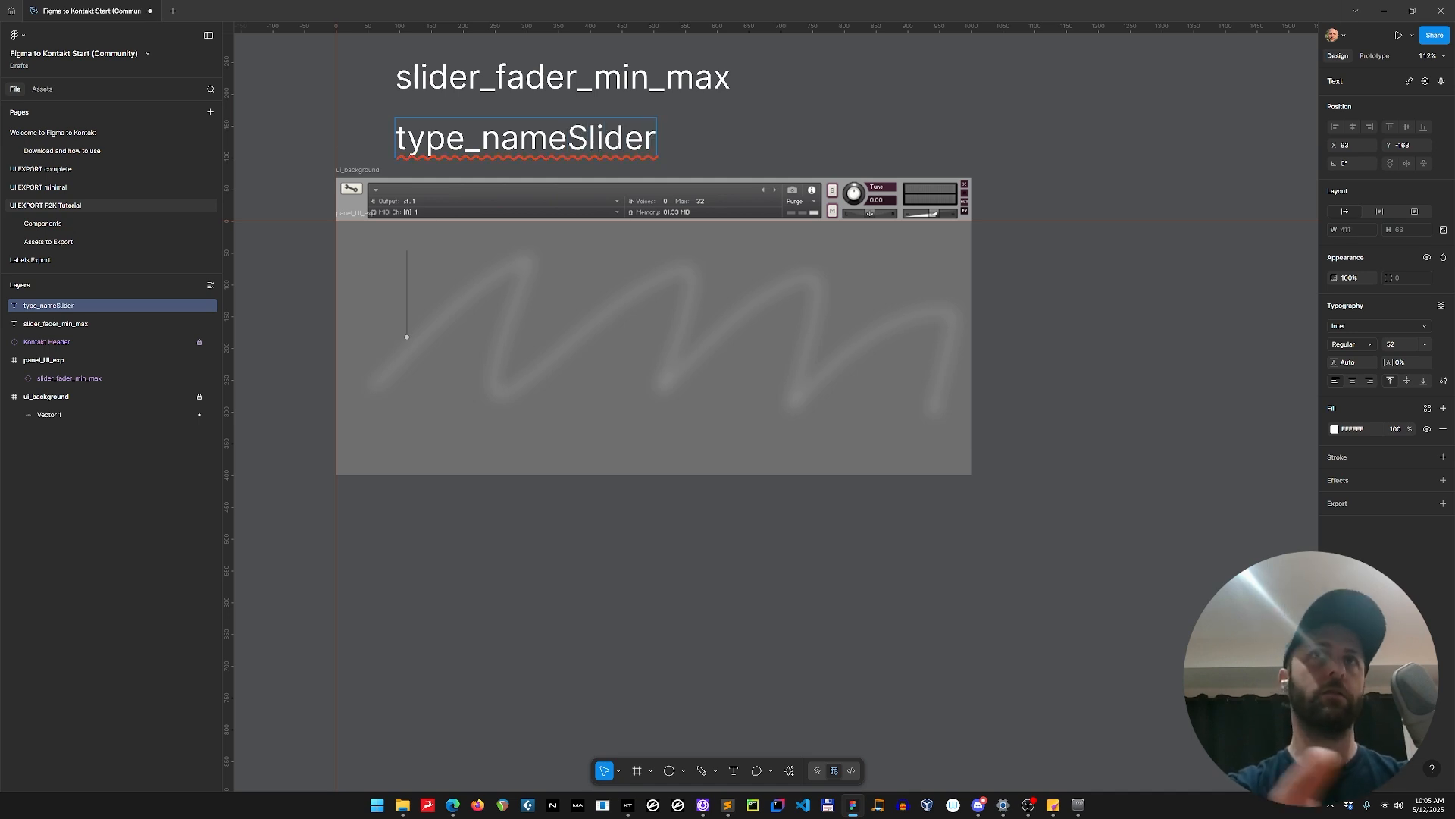
key("BackSpace")
key("BackSpace")
key("BackSpace")
key("BackSpace")
key("BackSpace")
key("BackSpace")
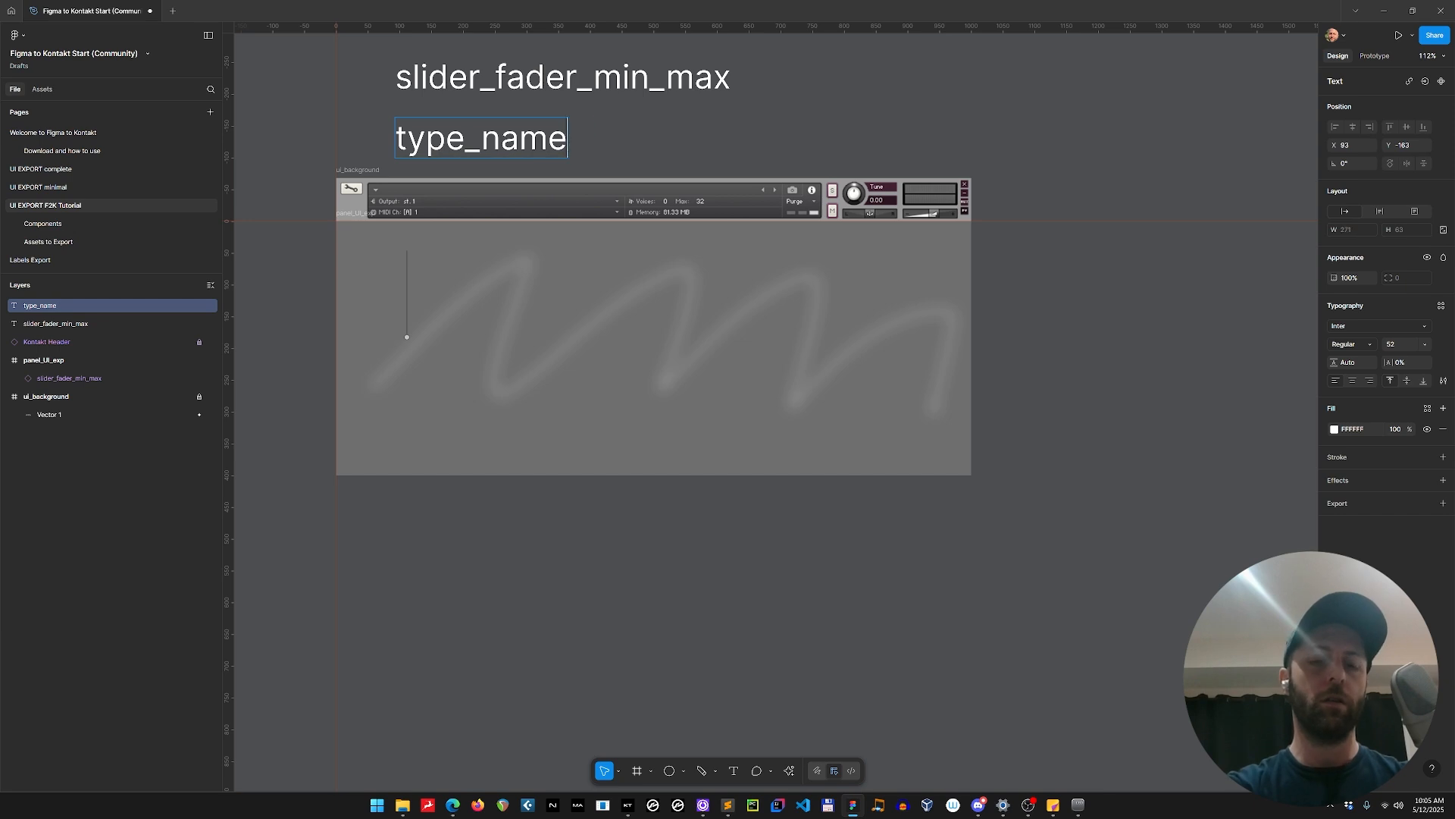
type(".")
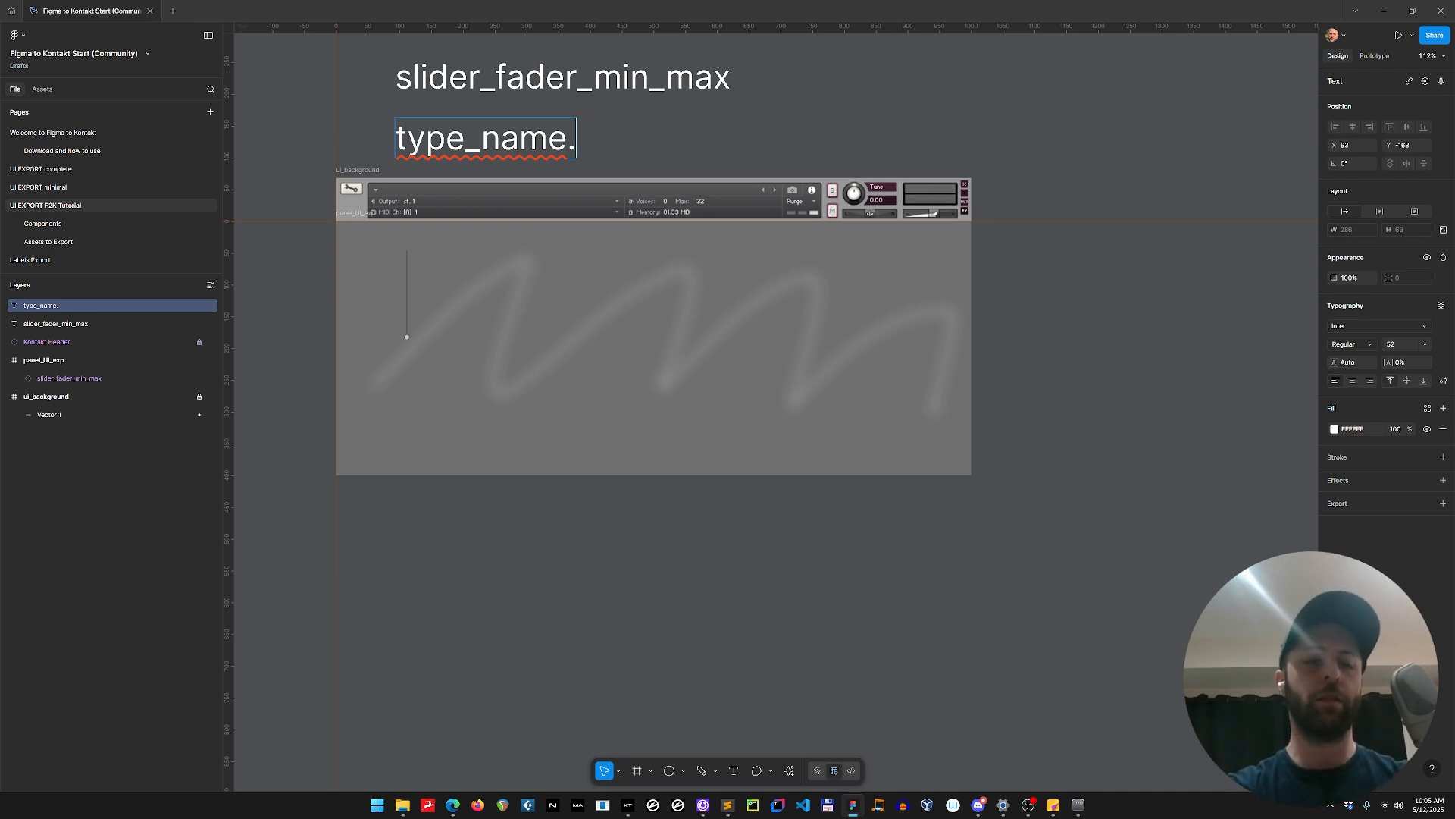
Try replacing the underscore between type and name with a colon, and restore the underscore.
key("Left")
key("Left")
key("Left")
key("Left")
key("Left")
key("Left")
key("Left")
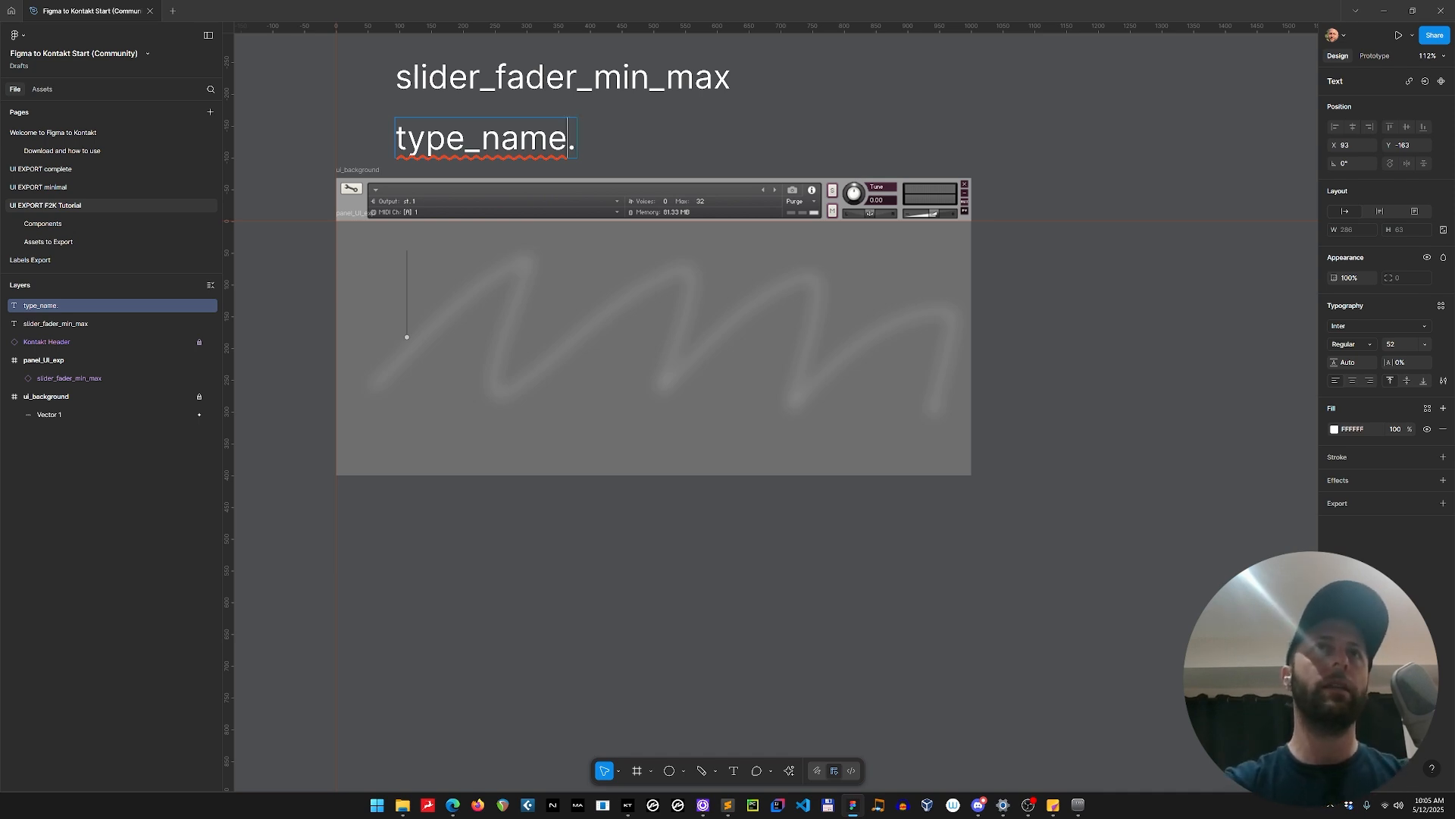
key("Right")
key("shift+Right")
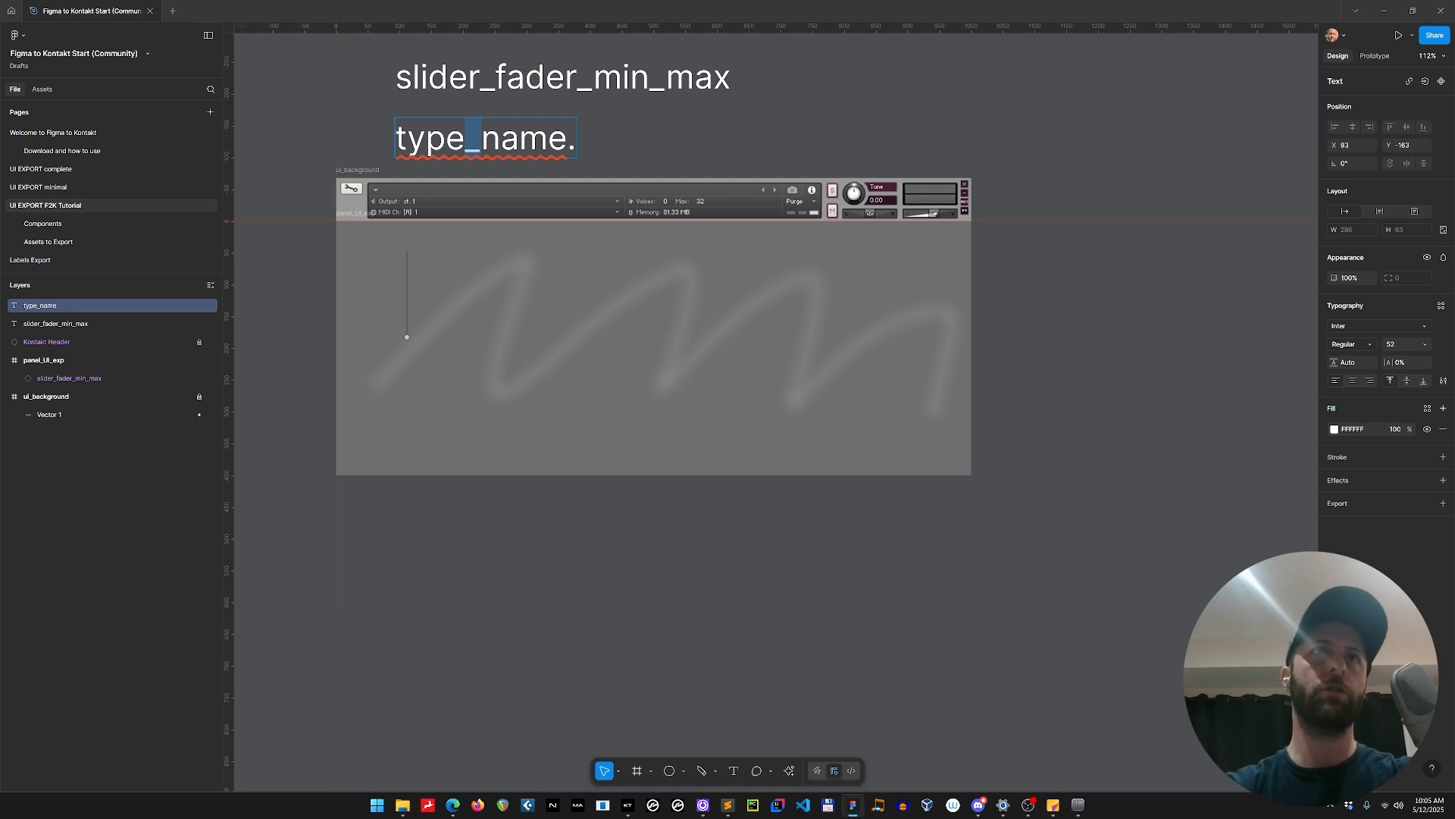
type("::")
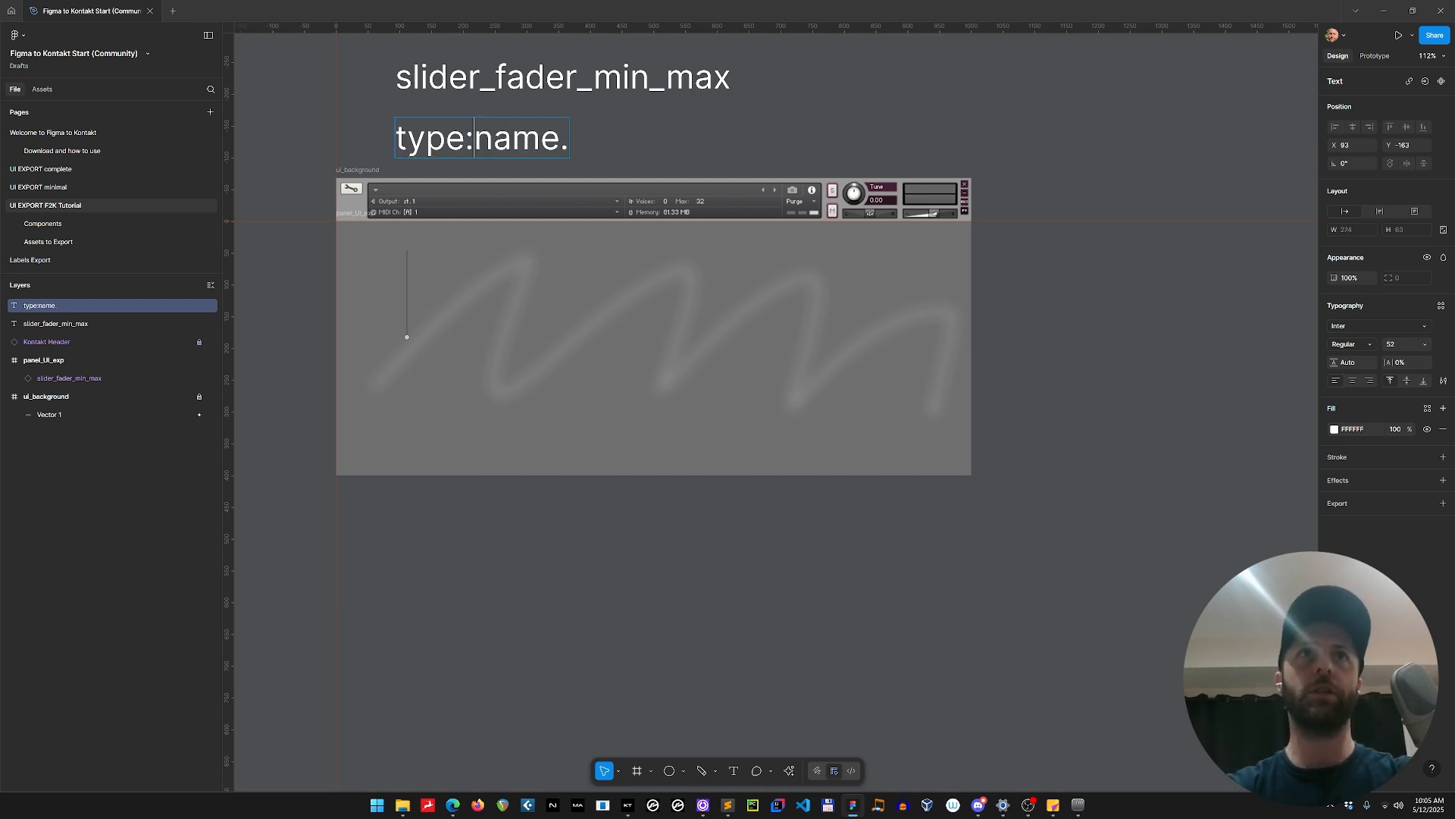
key("BackSpace")
key("BackSpace")
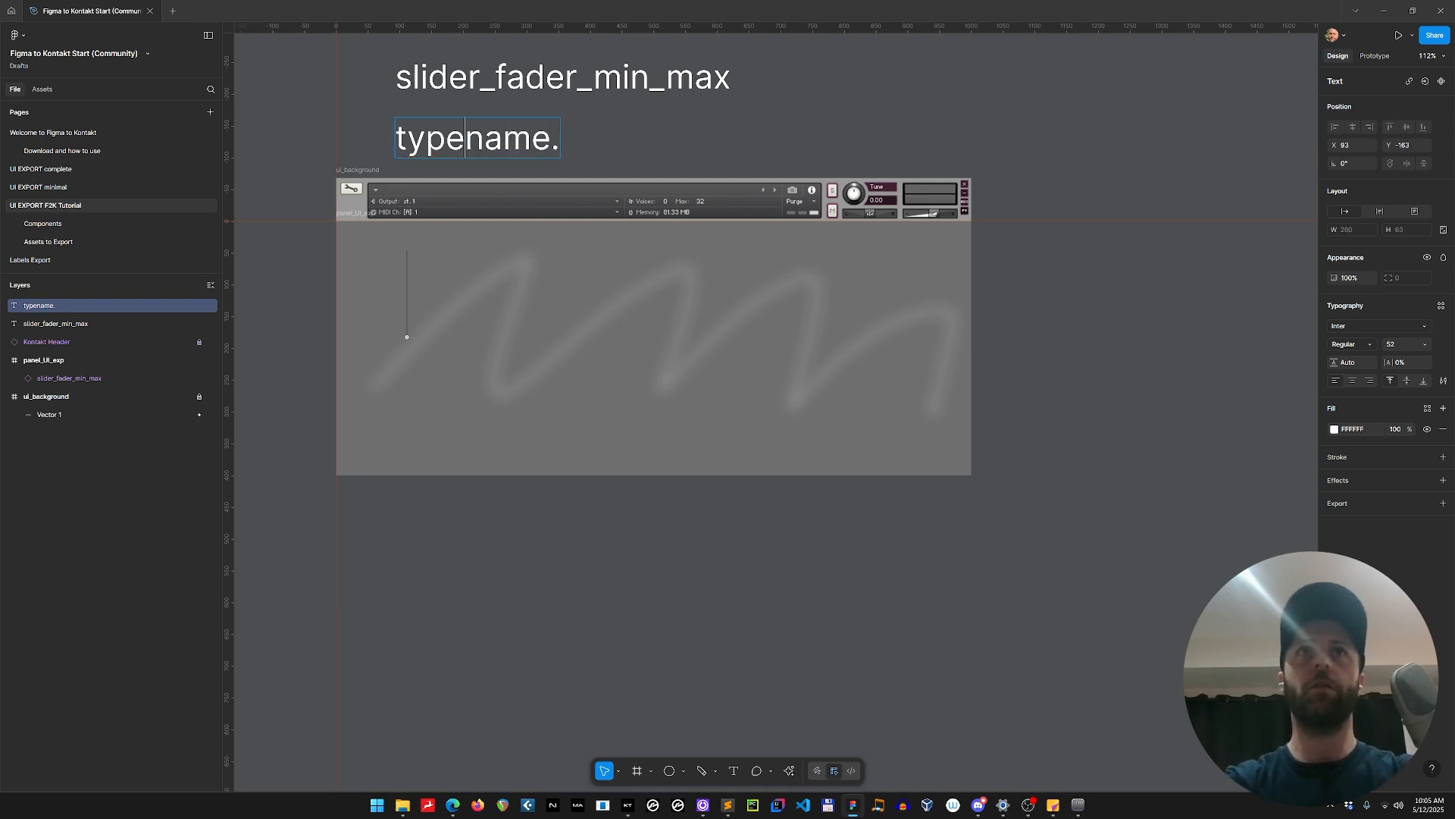
type("_")
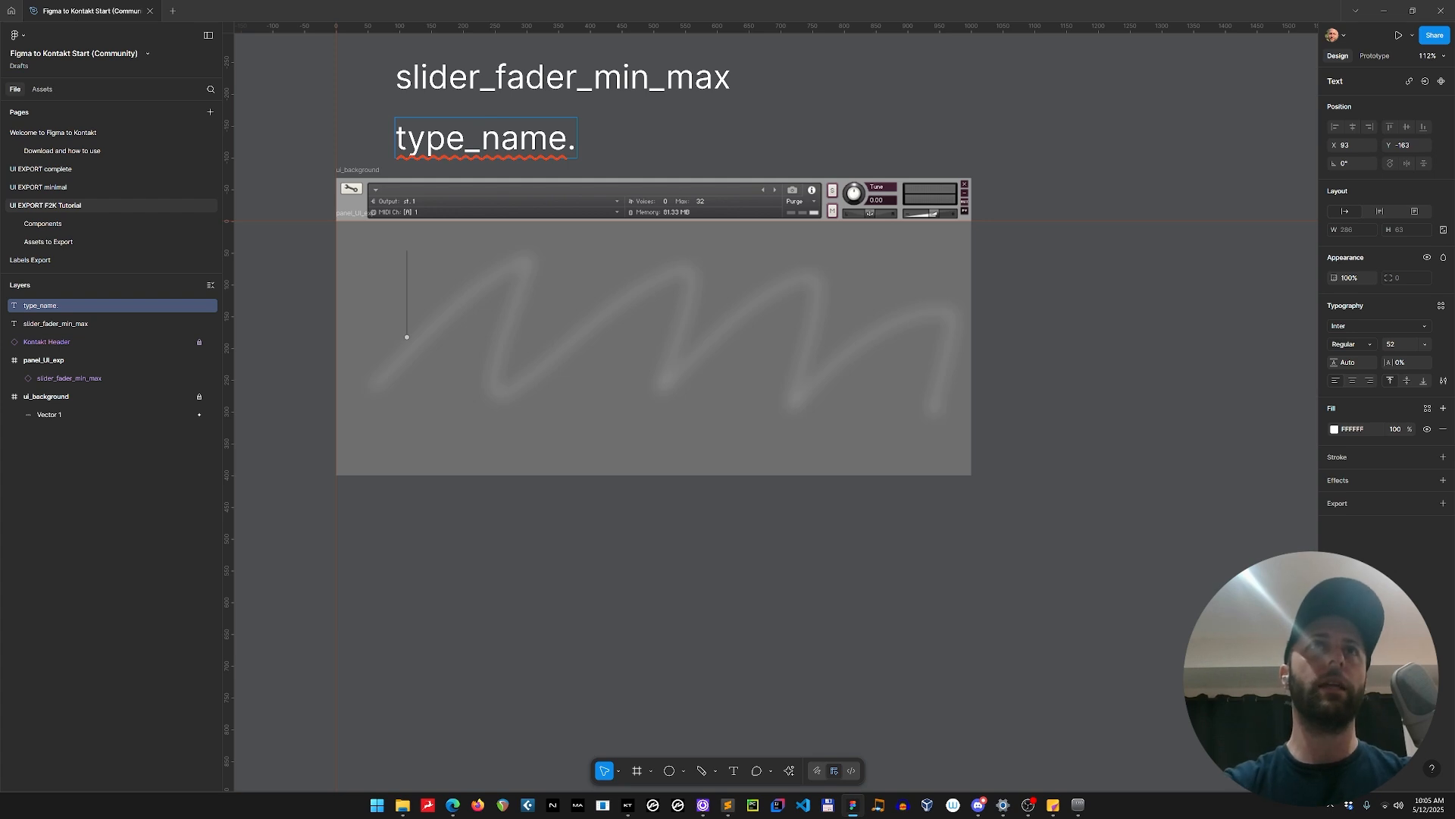
Add the word slider after the period so the text reads type_name.slider.
key("End")
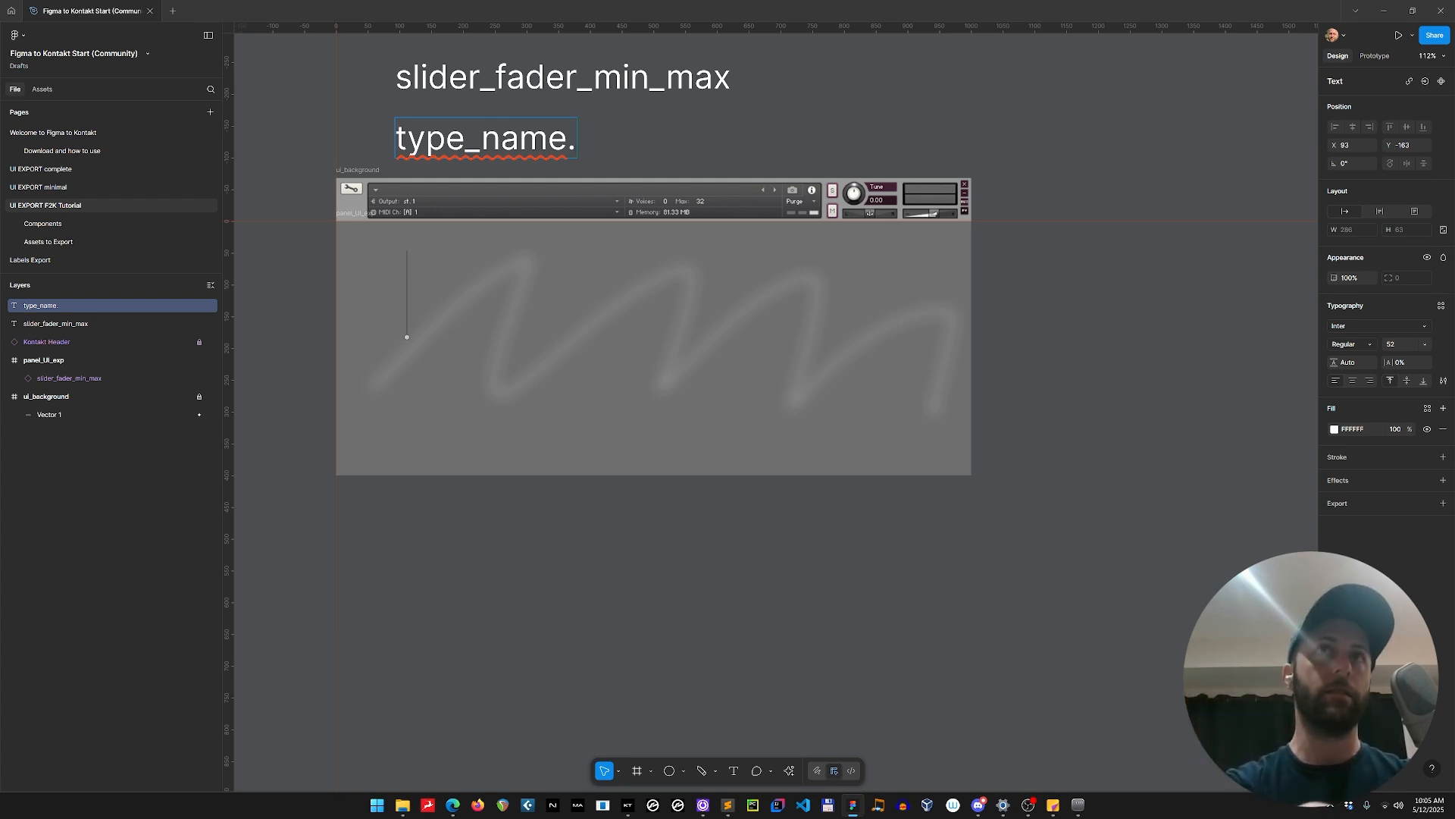
type("slider")
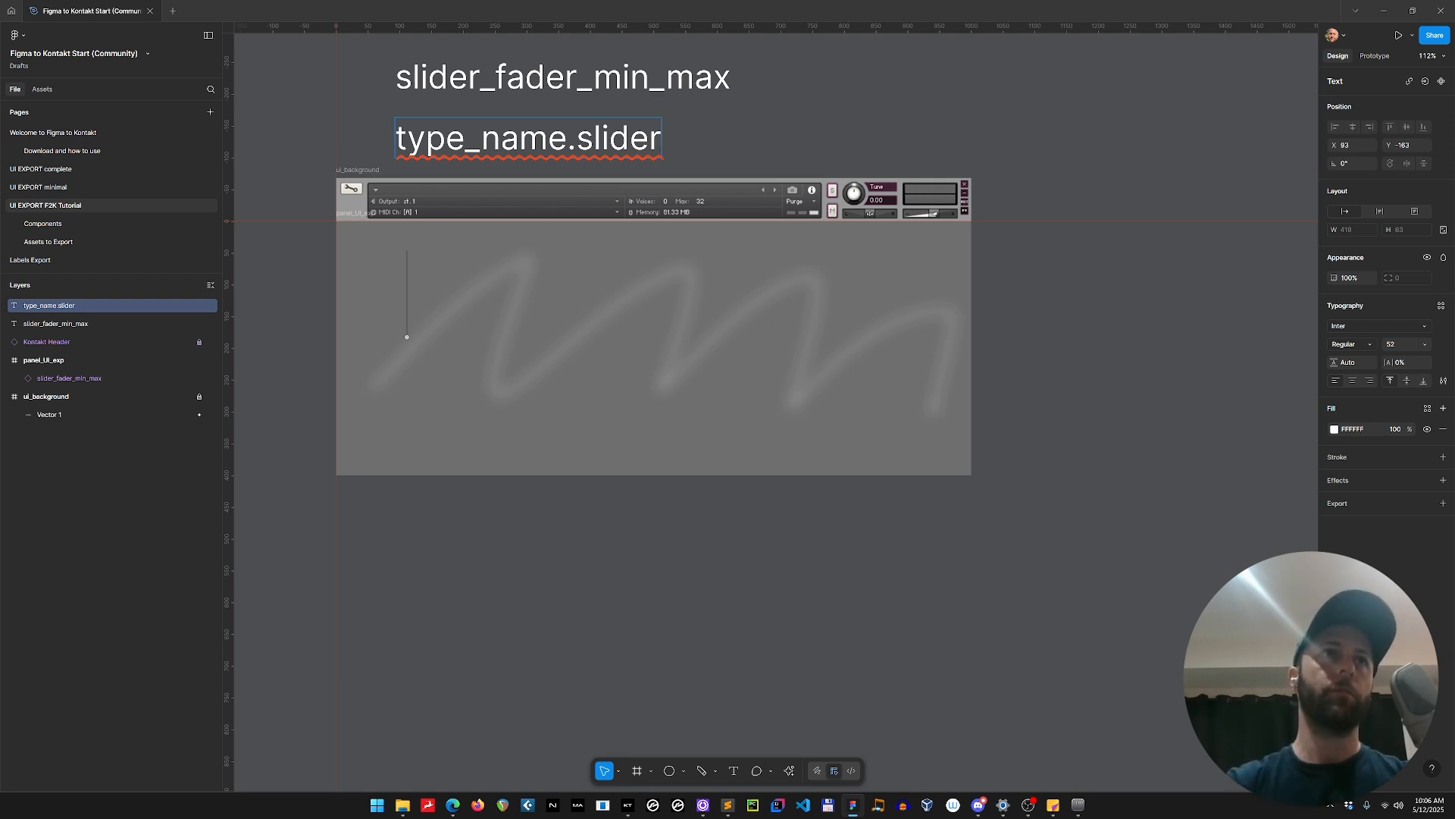
Rename the slider_fader_min_max instance inside panel_UI_exp to slider_fader1.
double_click(97, 377)
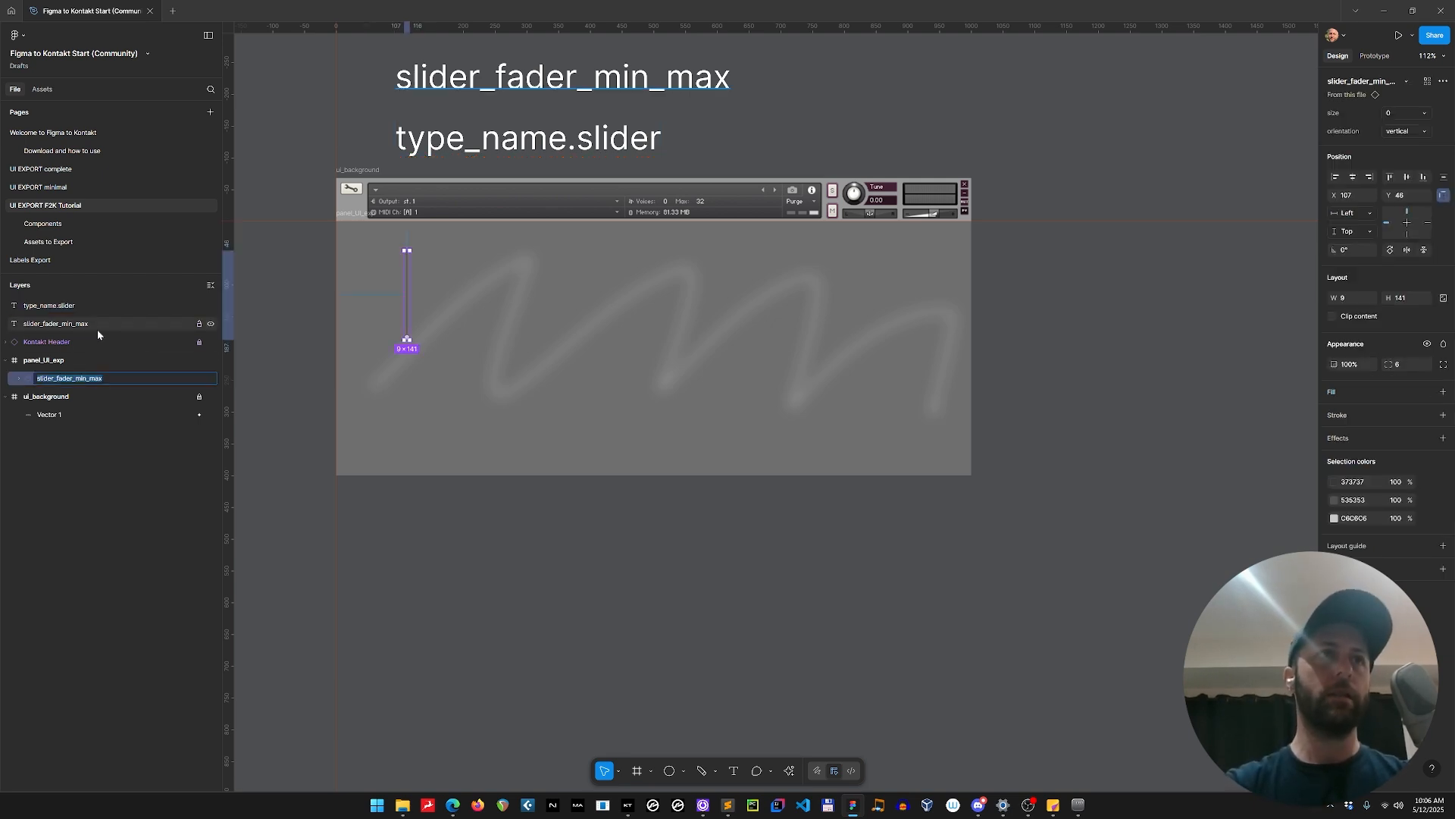
key("Home")
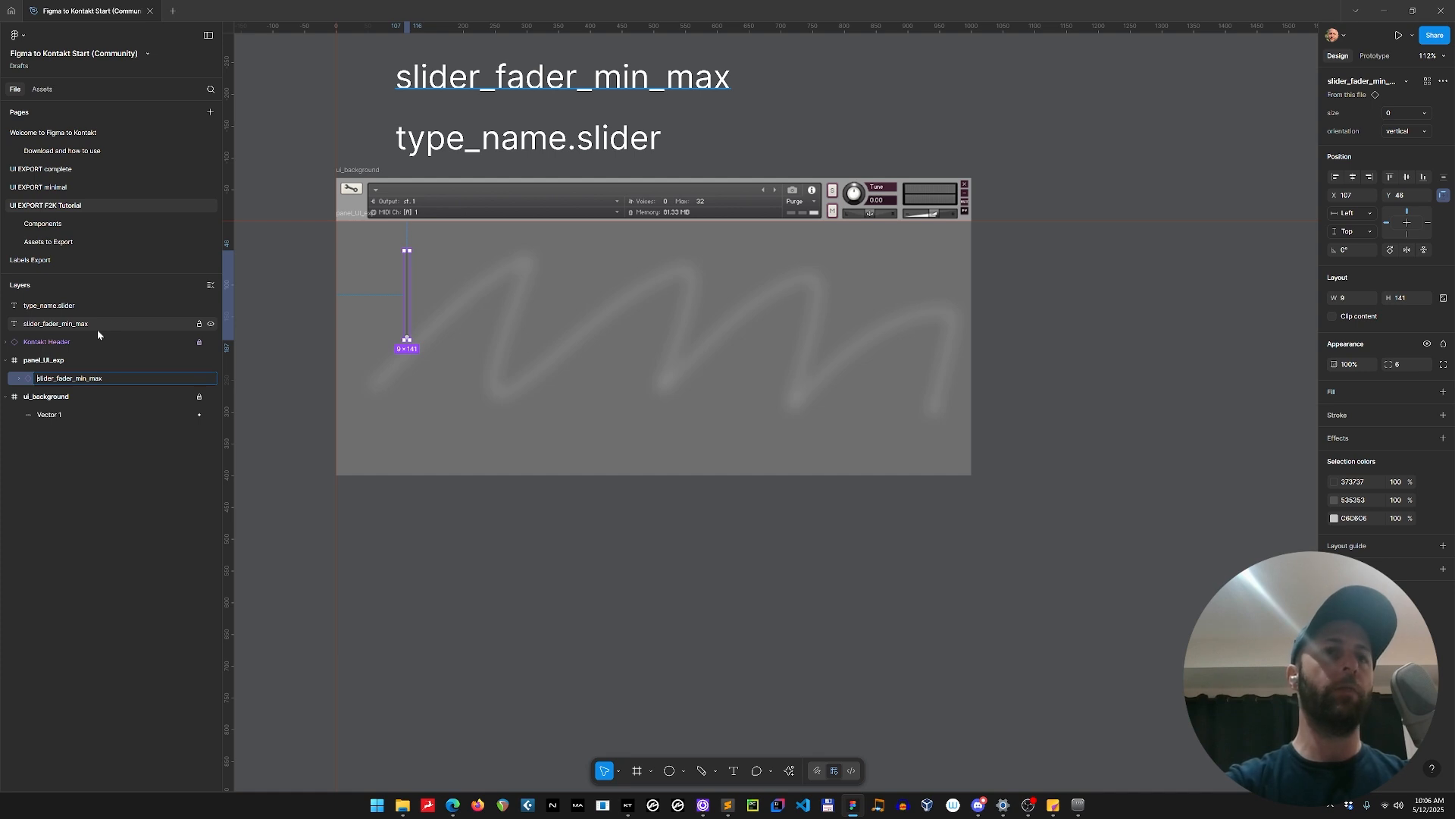
key("BackSpace")
key("BackSpace")
key("BackSpace")
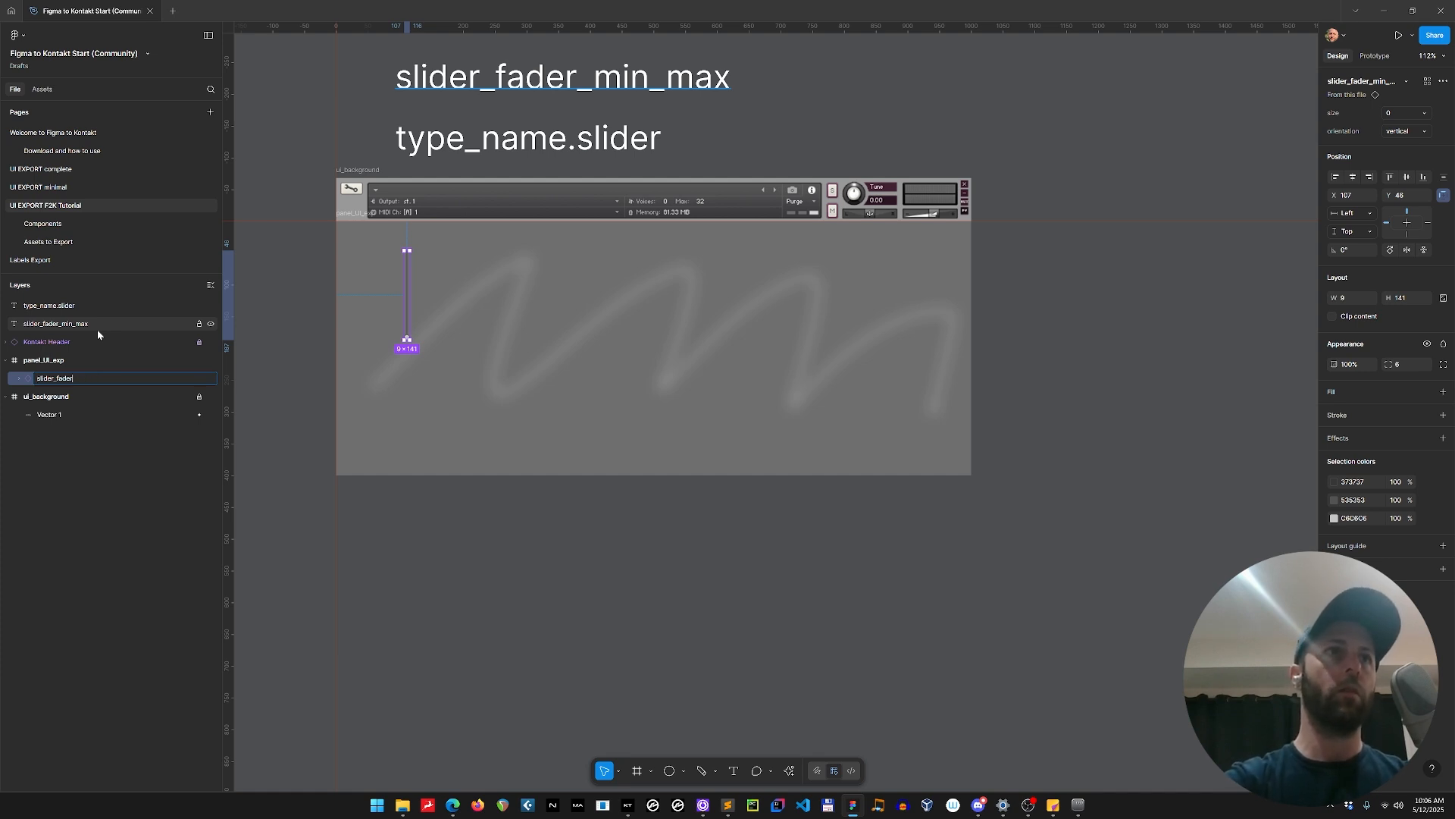
type("1")
key("Return")
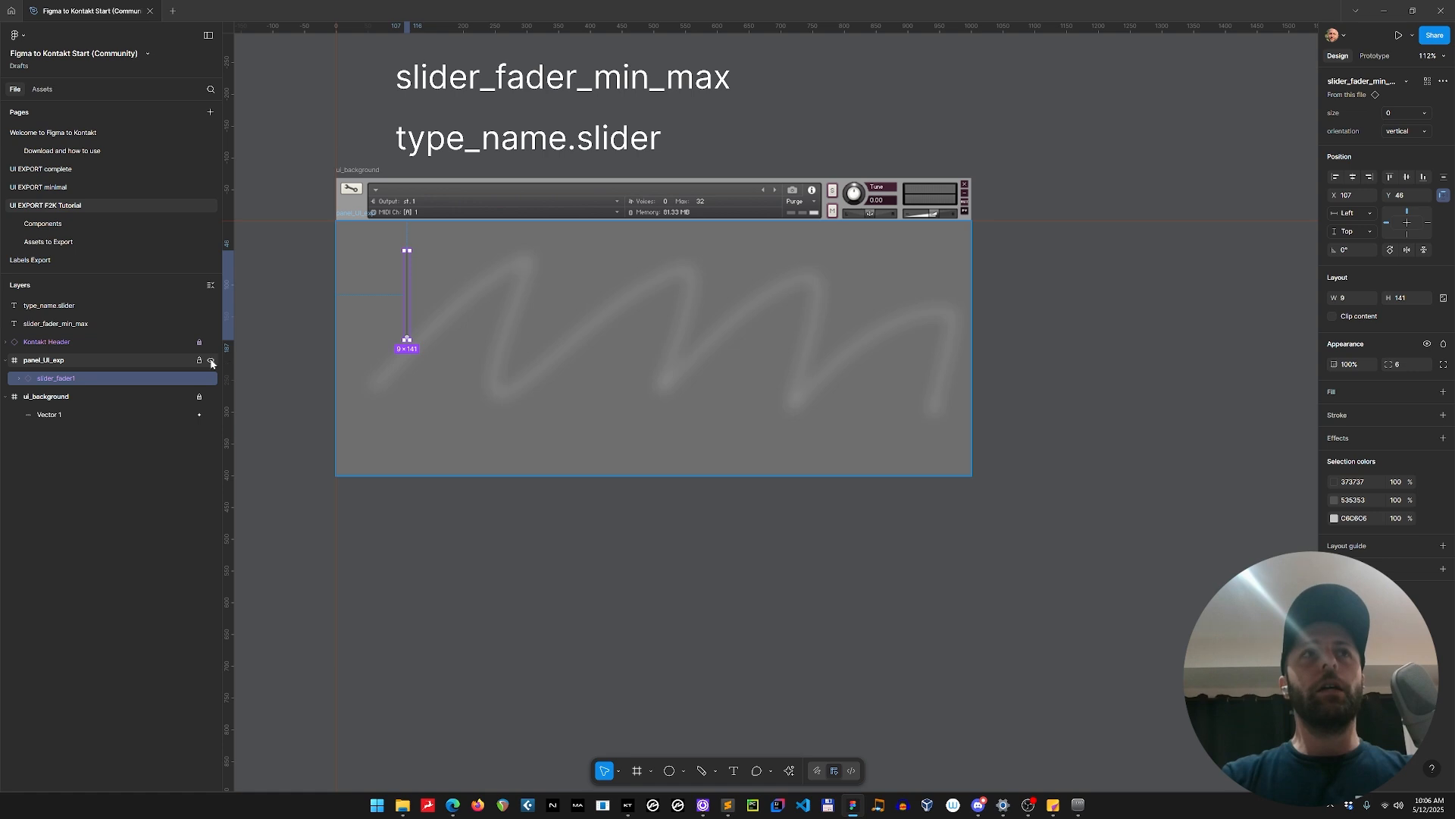
Clear the selection and run the Figma to Kontakt F2K plugin again.
left_click(543, 561)
key("ctrl+alt+p")
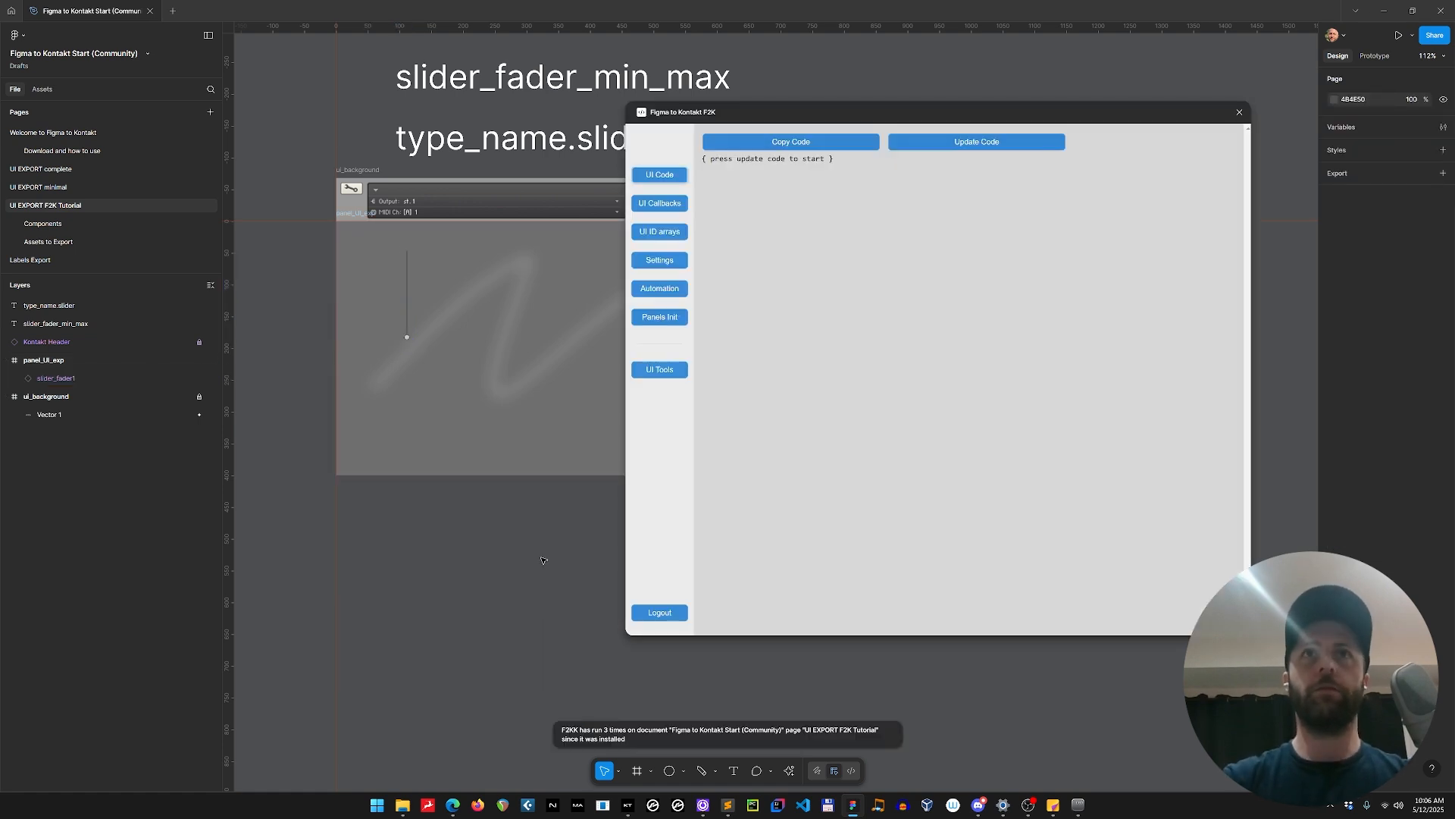
Generate the UI code for the page and highlight the slider_fader1 declaration with its value range.
scroll(941, 387, "down", 5)
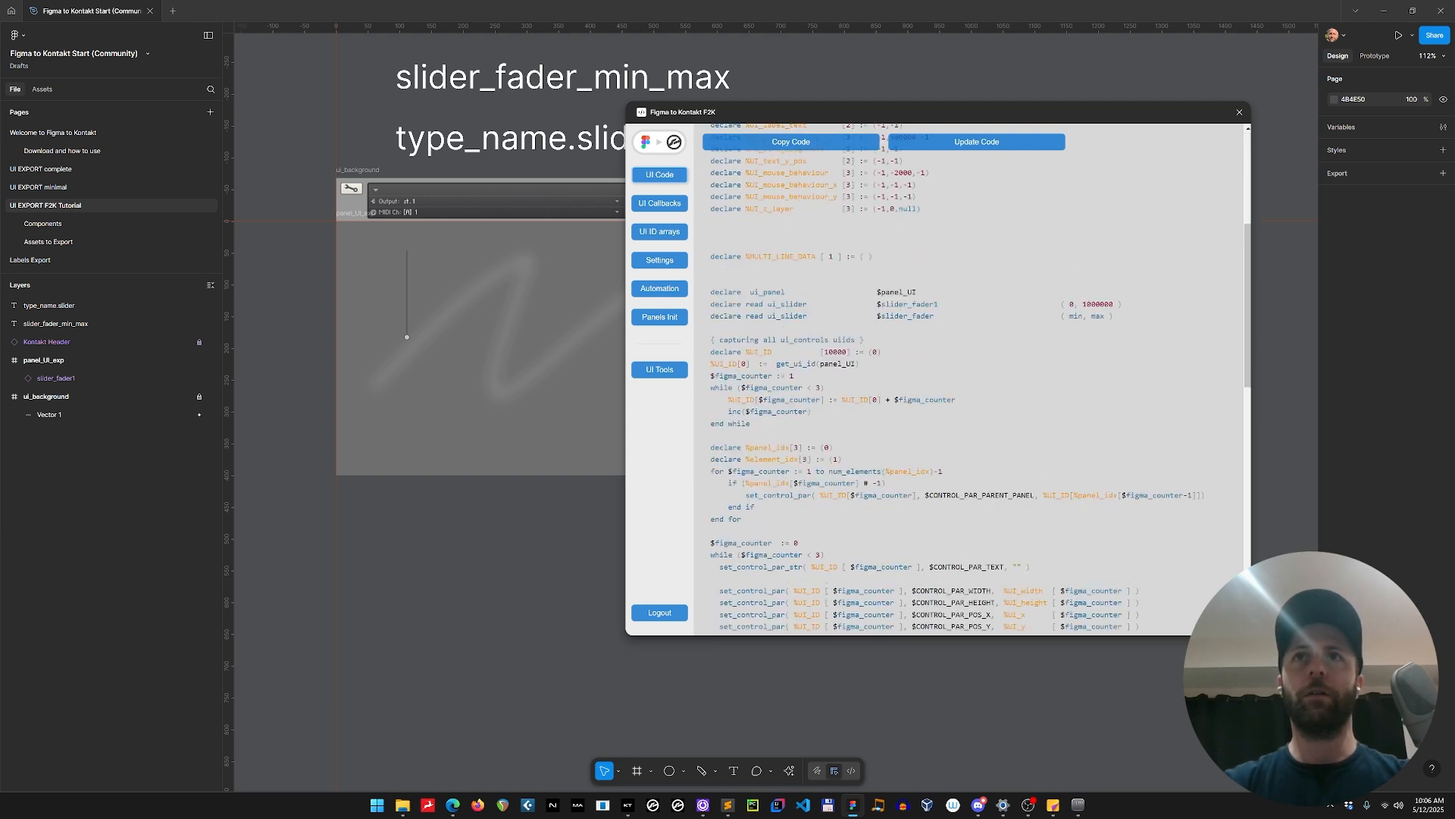
left_click_drag(877, 304, 1060, 304)
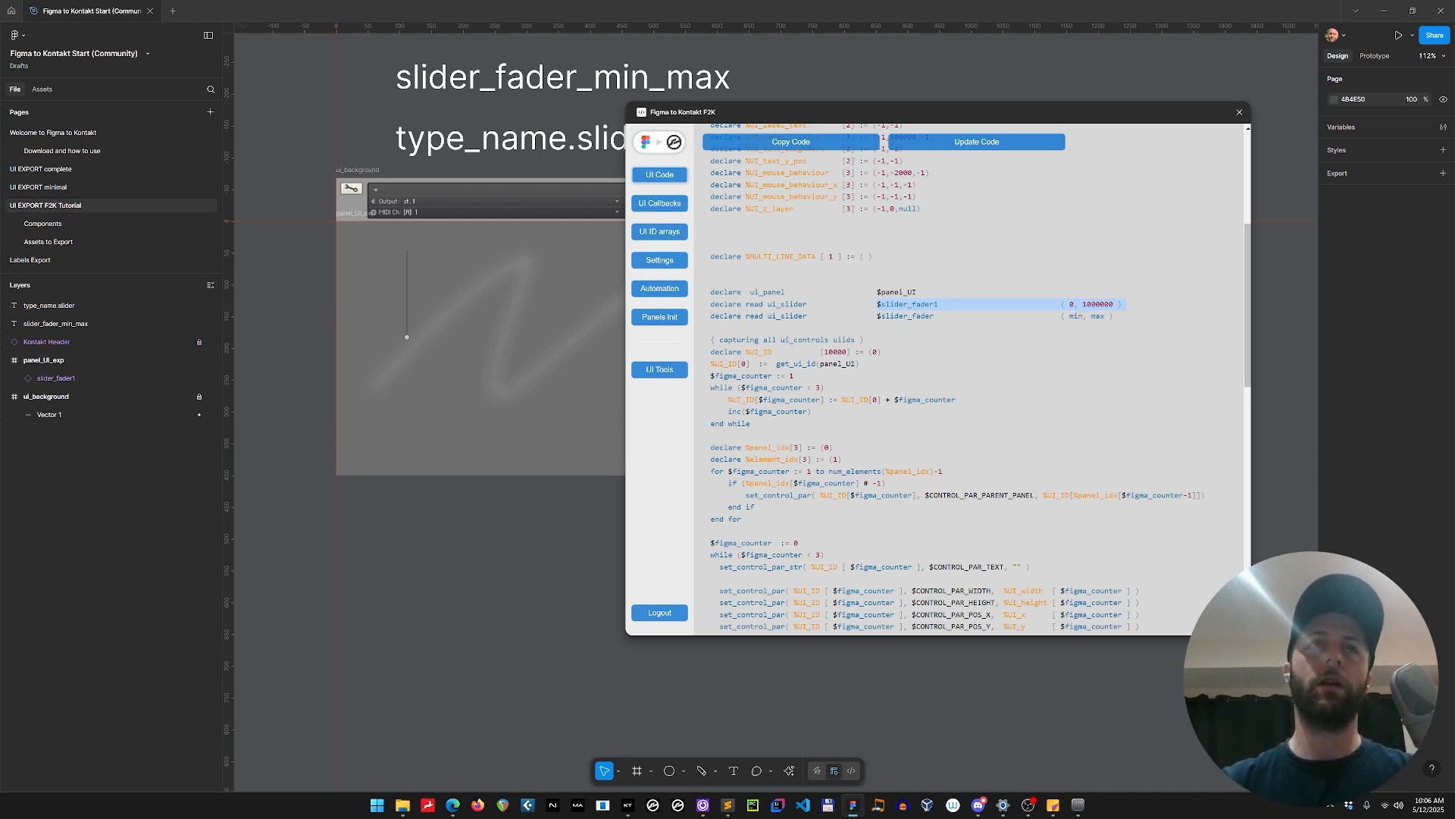
Rename the slider instance inside panel_UI_exp to slider_fader1_1_127.
left_click(409, 272)
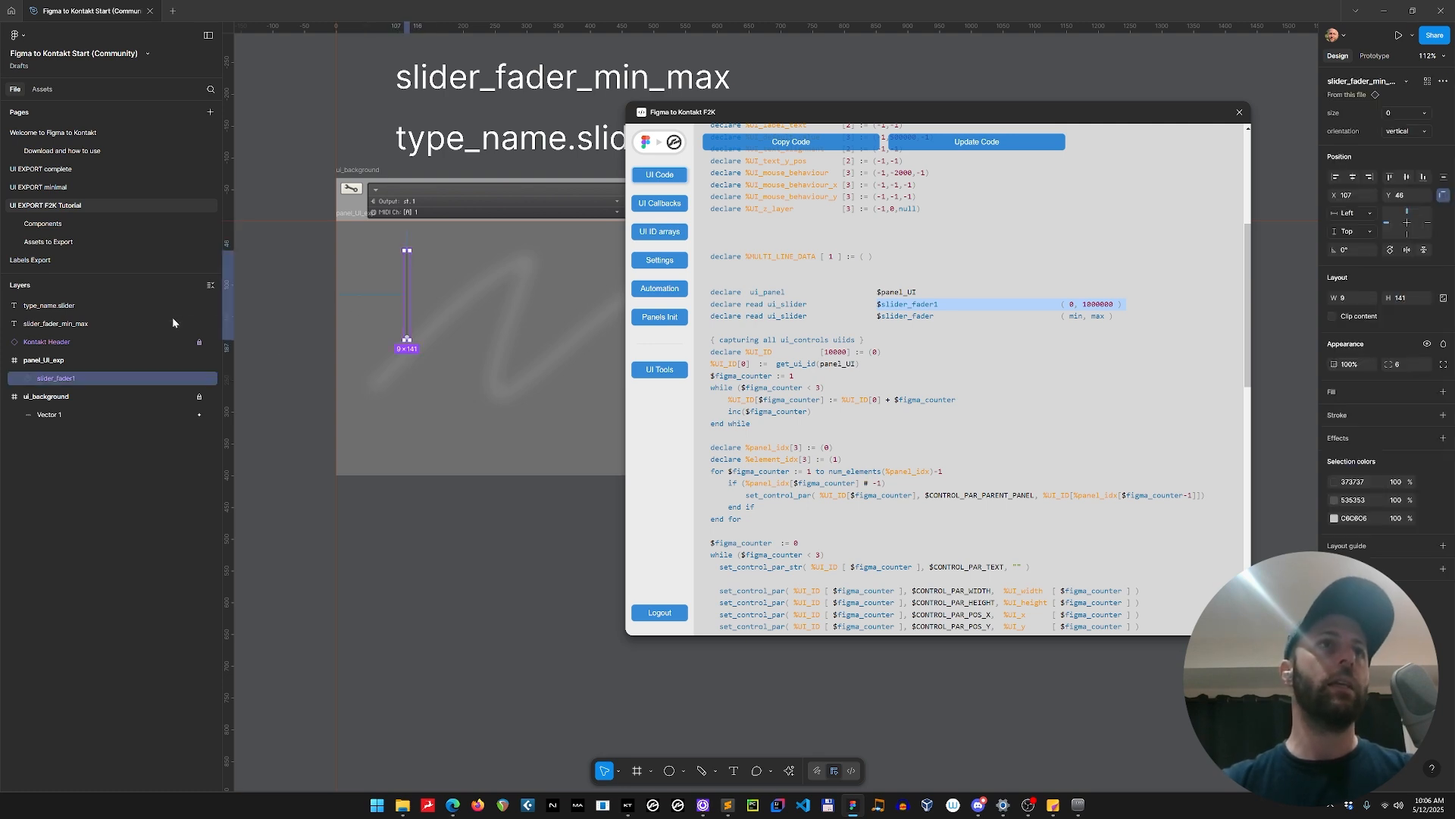
double_click(96, 379)
type("_1")
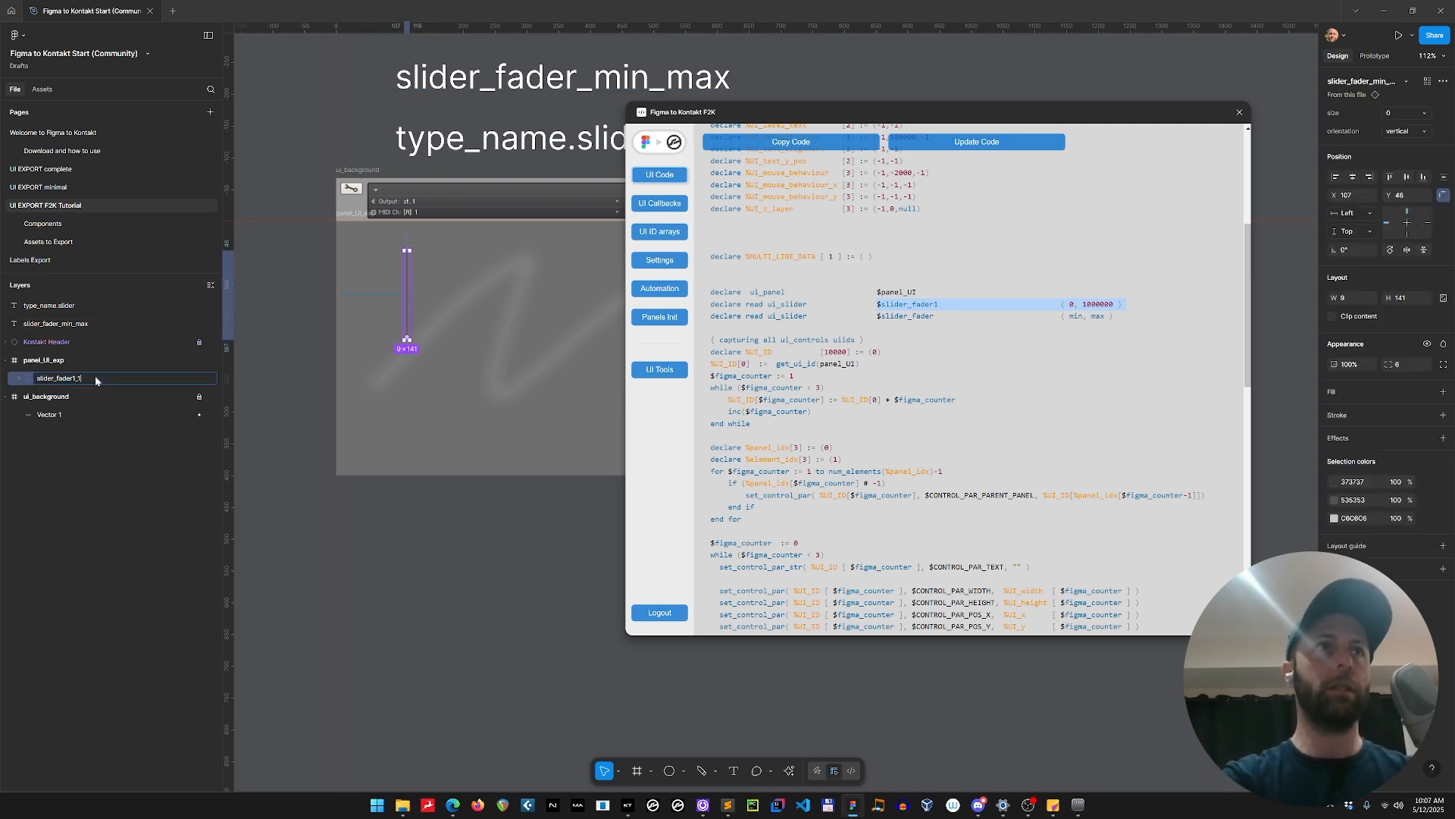
type("_127")
key("Return")
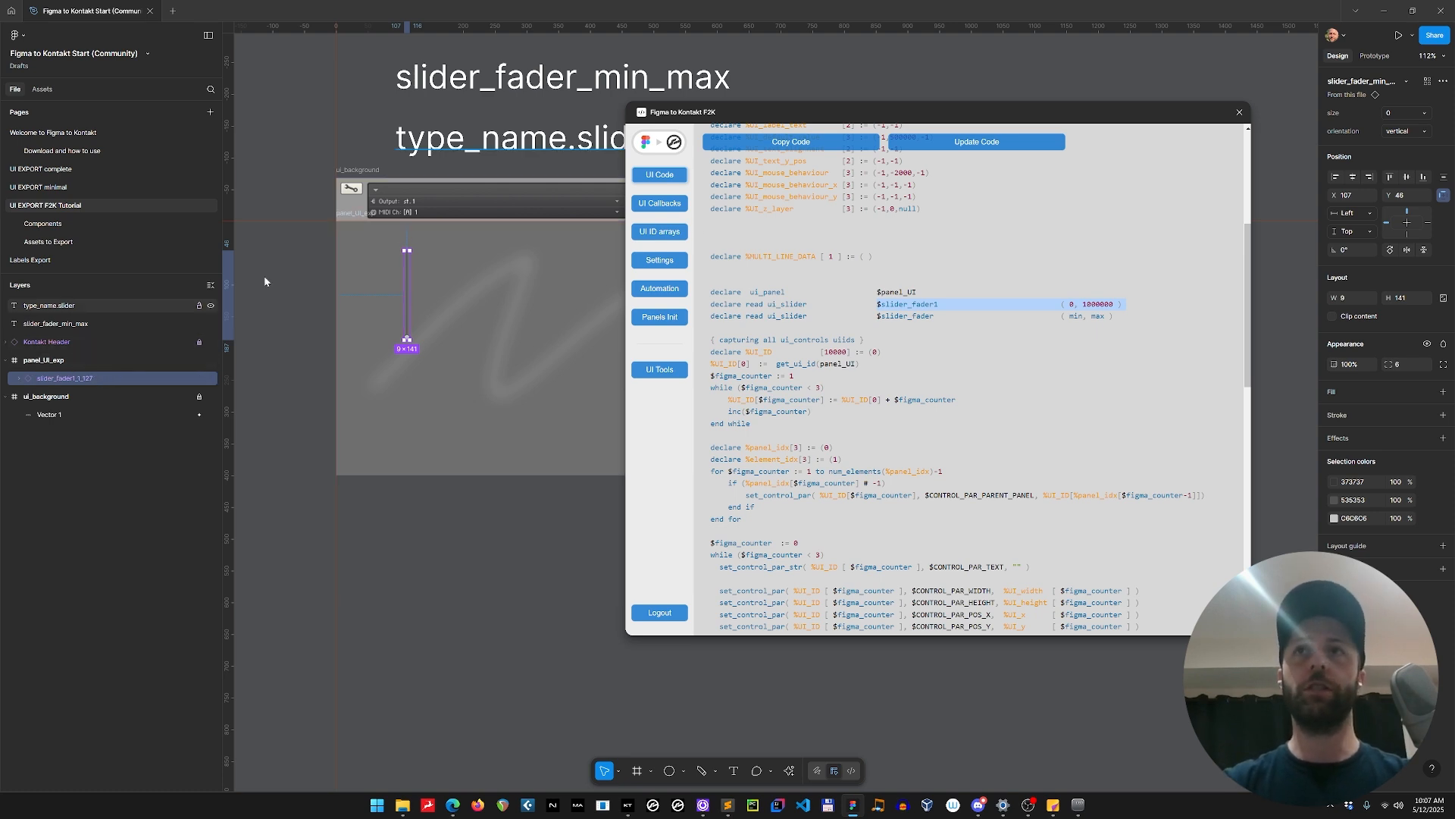
Update the generated UI code, highlight the slider_fader1 declaration, and clear the layer selection.
left_click(965, 147)
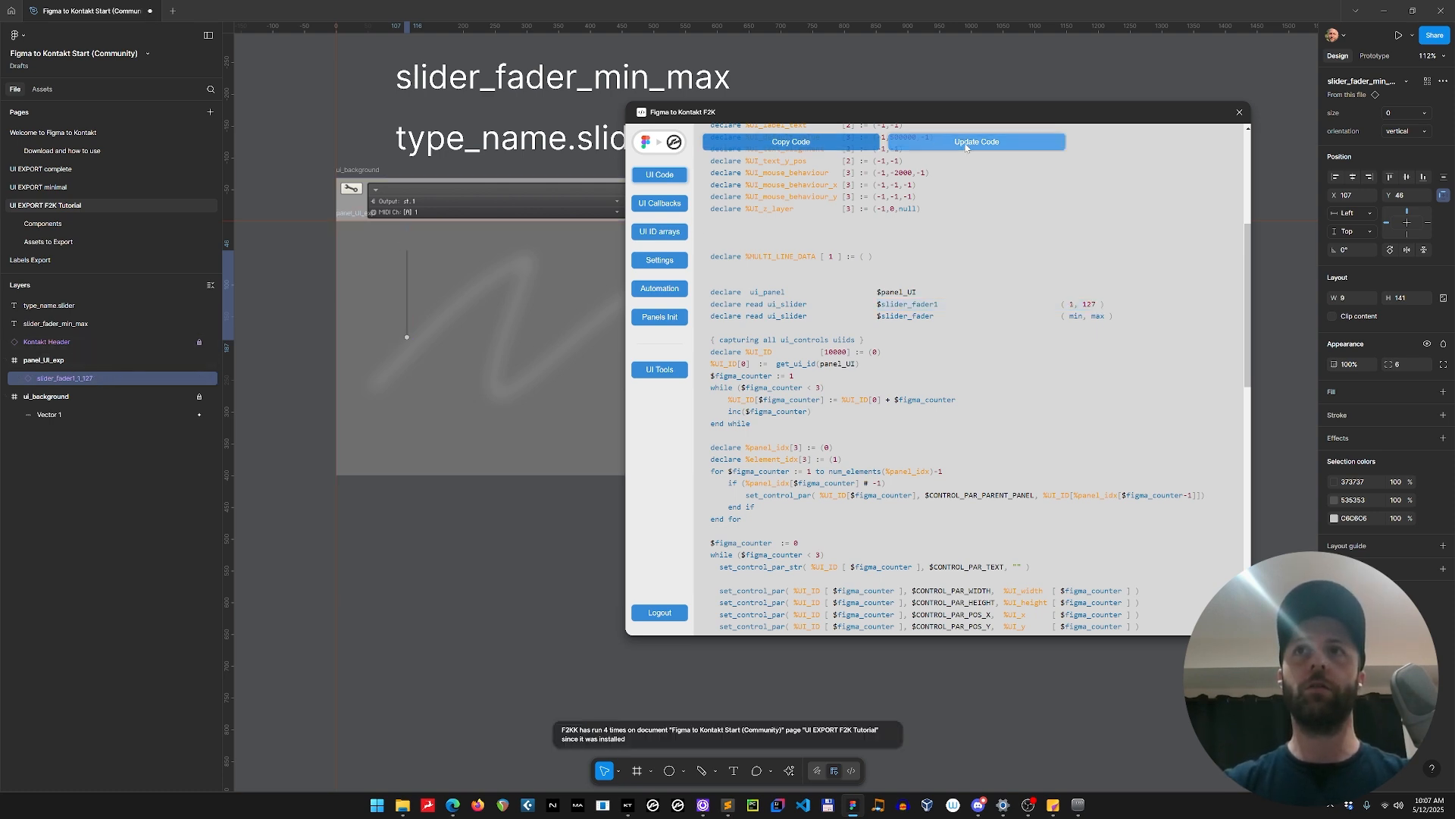
left_click_drag(1074, 306, 882, 310)
left_click(309, 273)
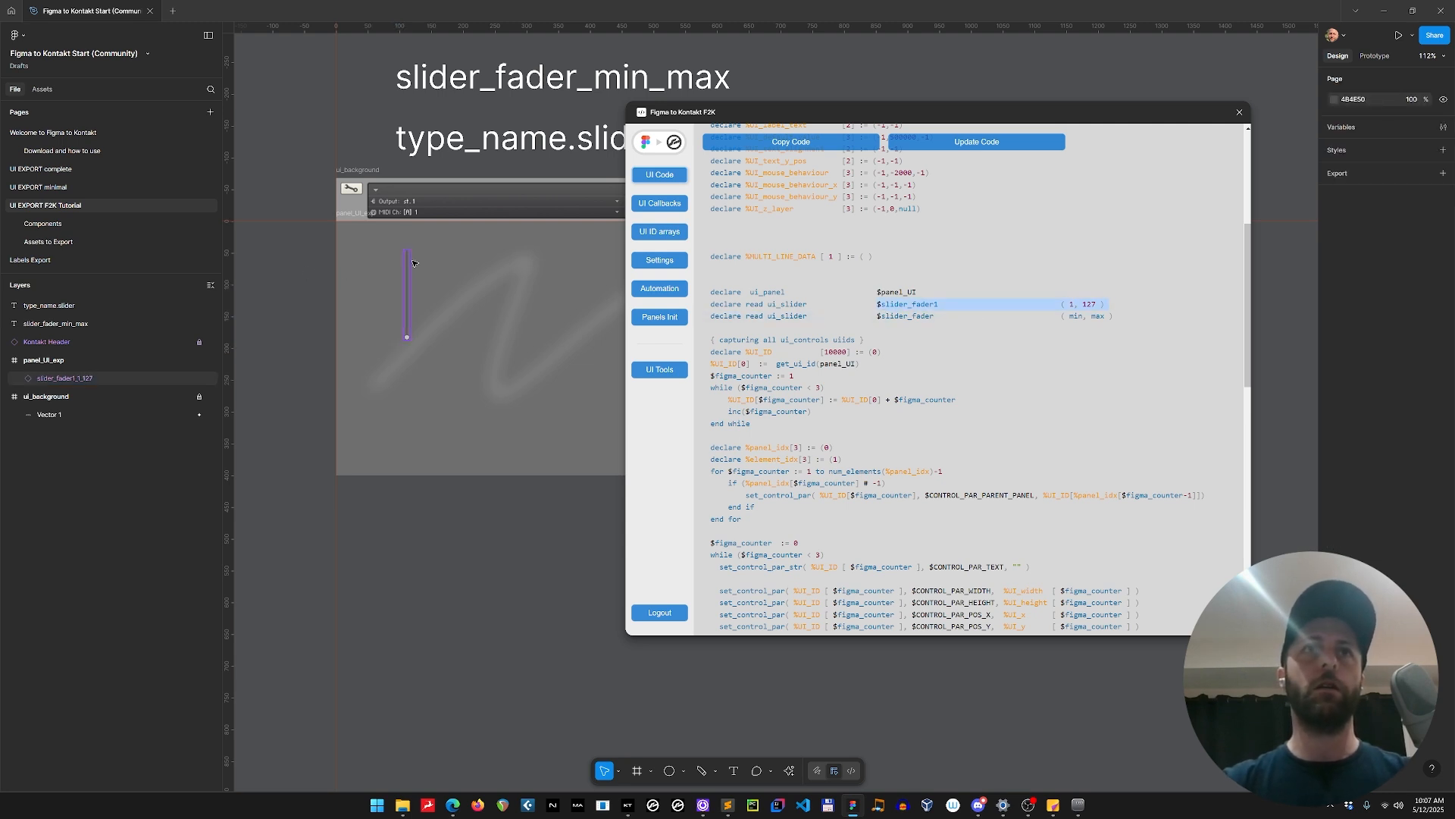
Uncover the two naming-convention text labels above the interface and delete them both.
left_click_drag(765, 115, 830, 90)
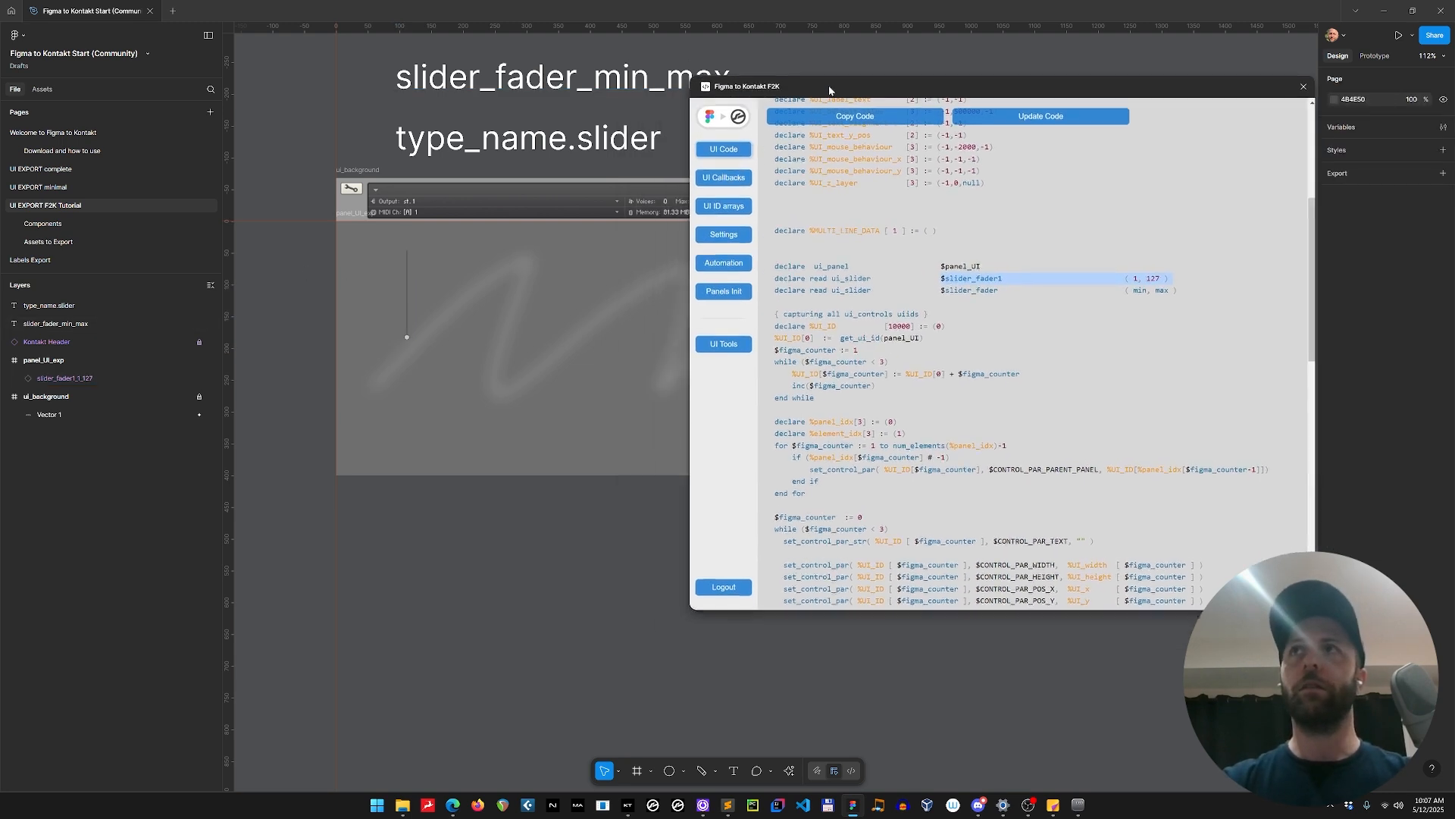
left_click(553, 144)
left_click(569, 78, "shift")
key("Delete")
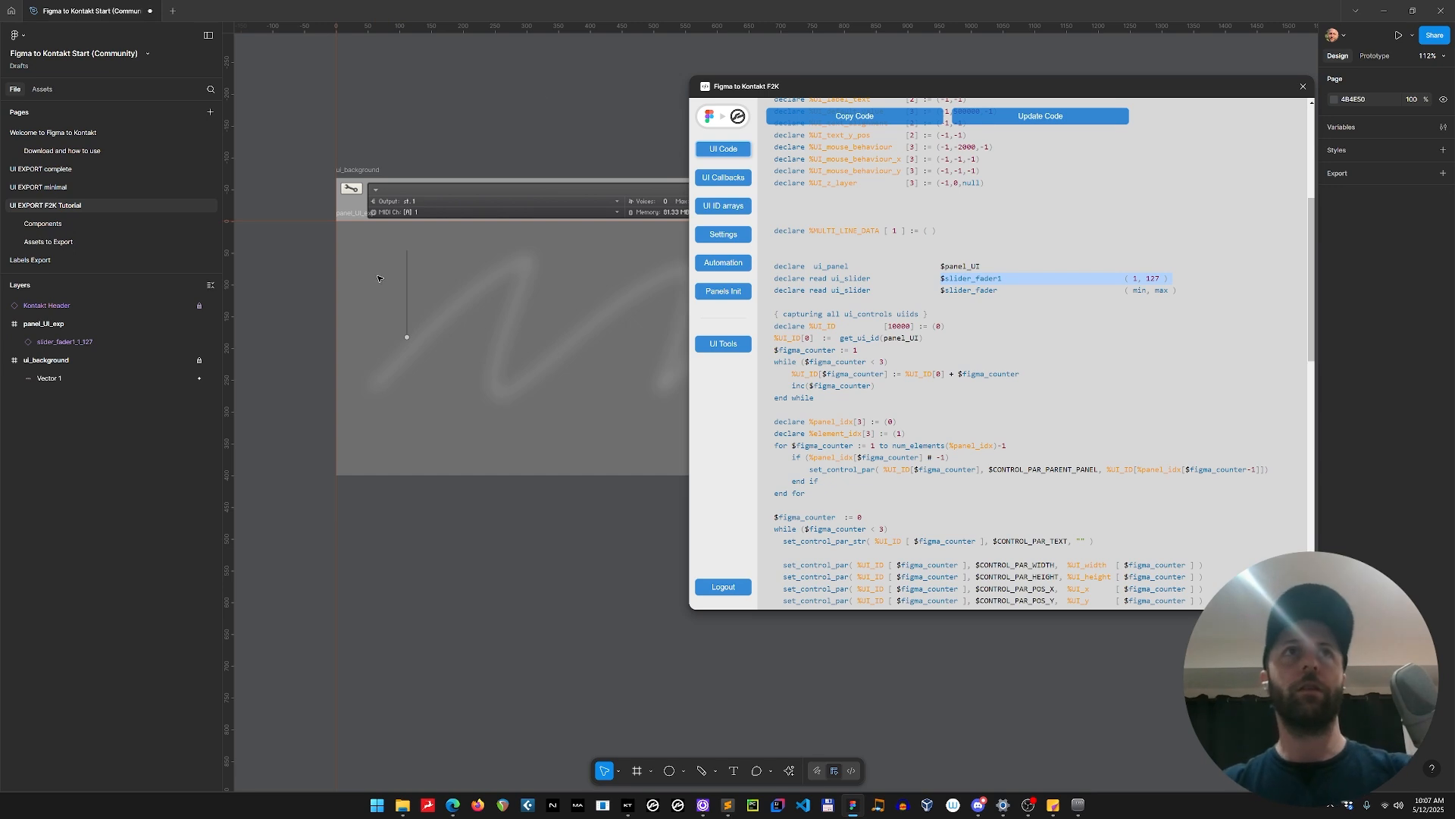
Move the slider_fader1_1_127 instance within panel_UI_exp to about X 77, Y 42 and show its distances to the panel edges.
left_click(407, 281)
left_click_drag(407, 280, 388, 281)
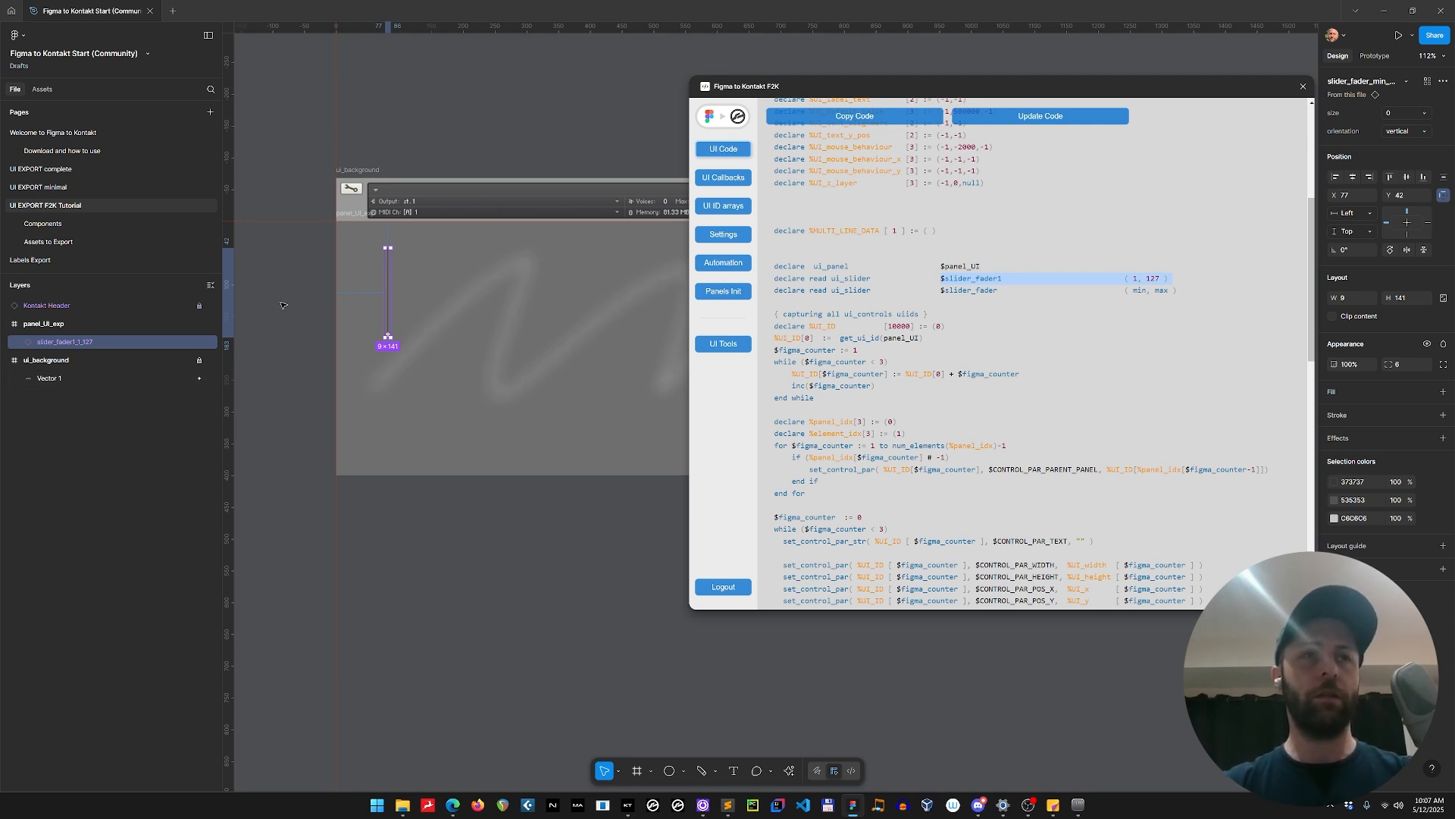
key("alt")
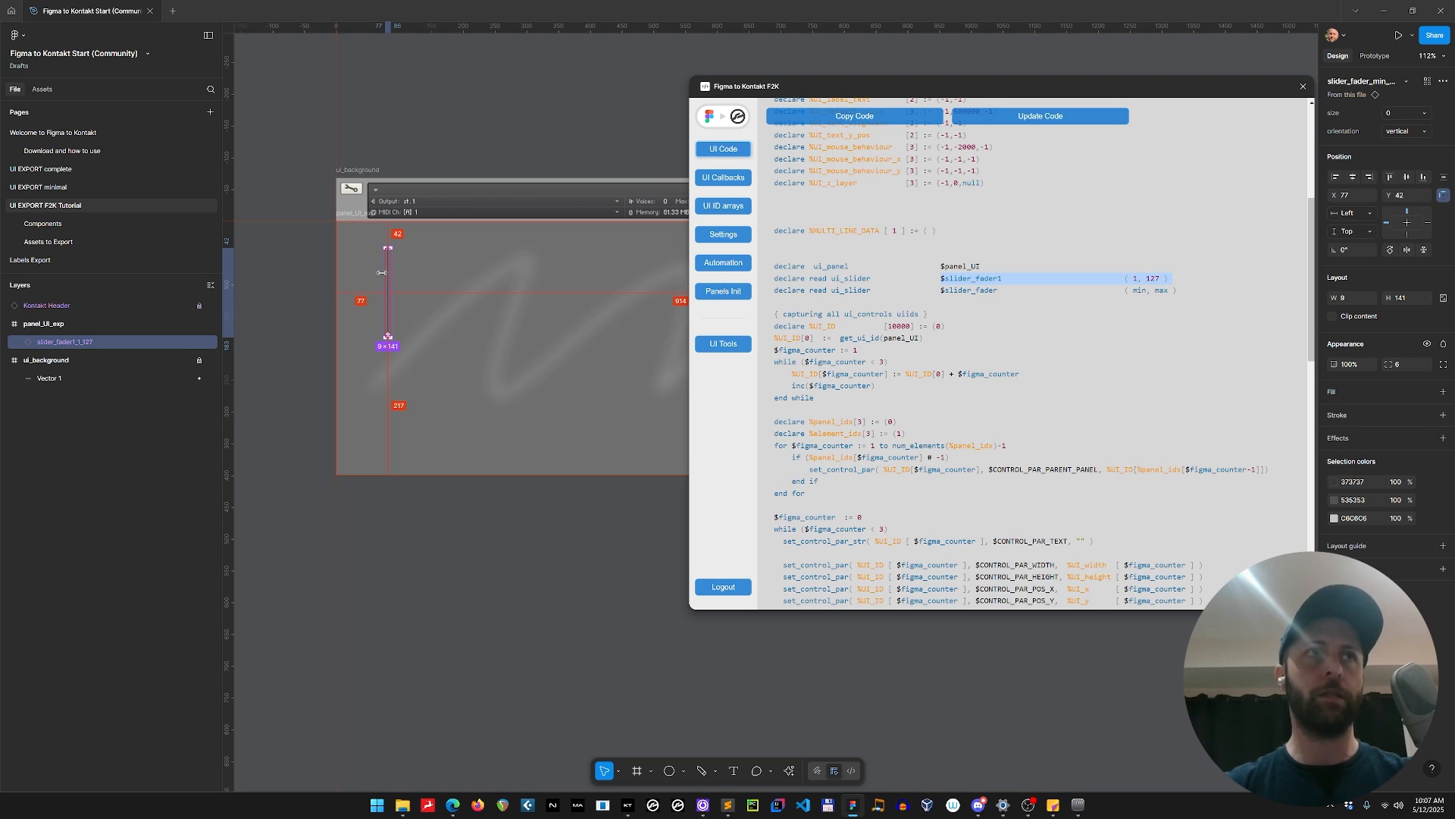
Detach the slider_fader1_1_127 instance from its component and expand its settings frame.
key("ctrl+alt+b")
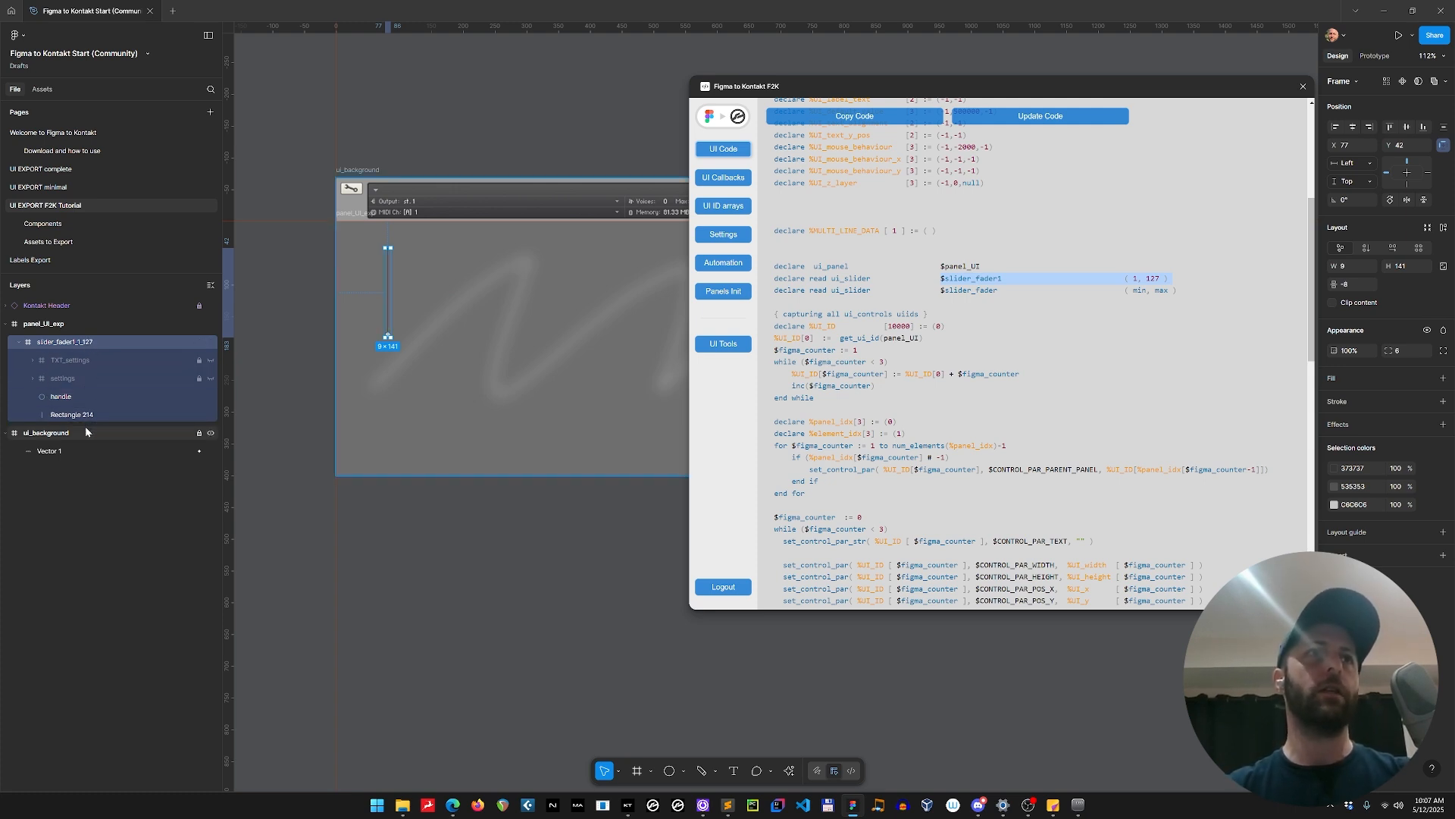
left_click(33, 378)
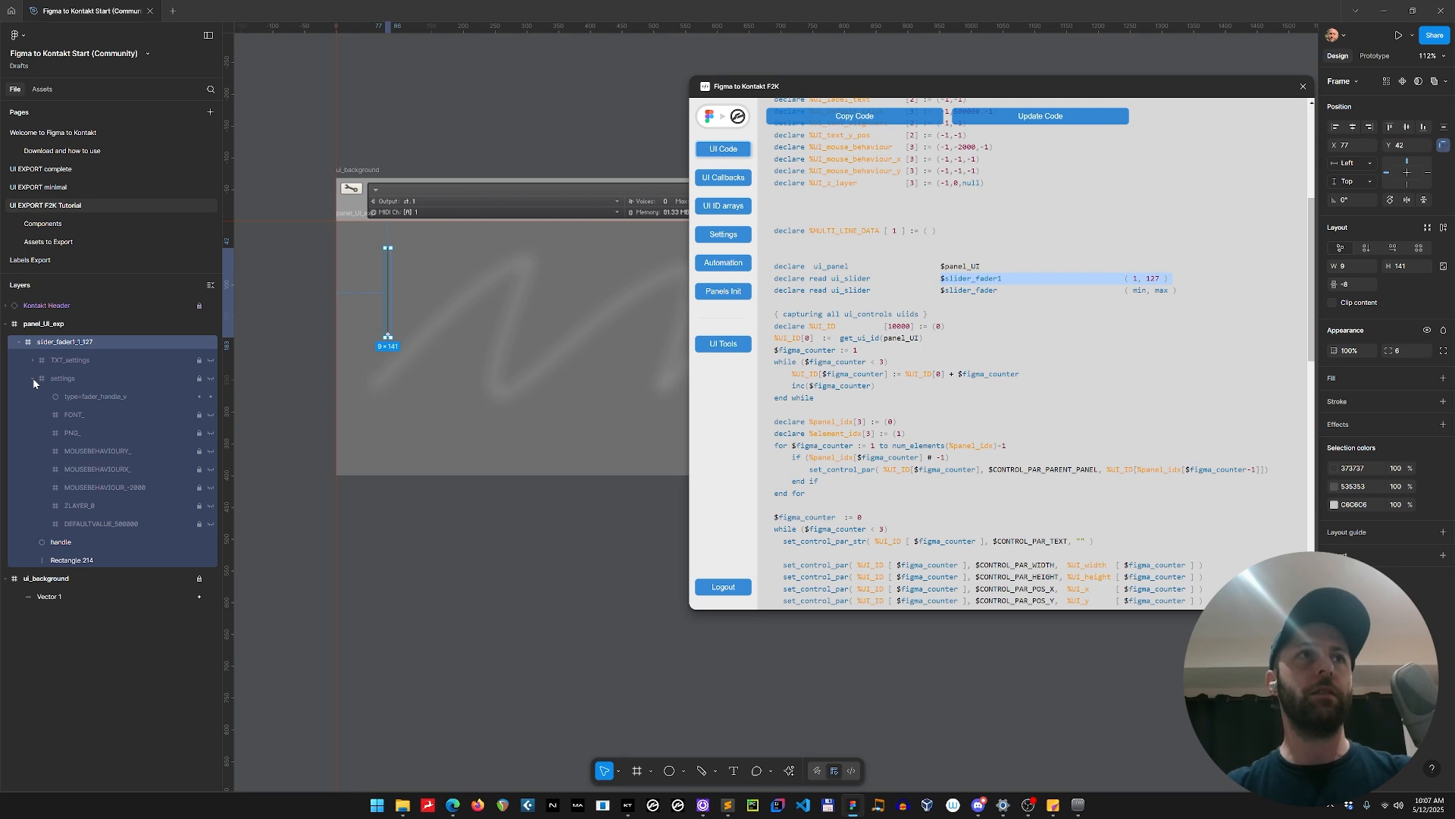
left_click(33, 378)
left_click(32, 378)
left_click(33, 378)
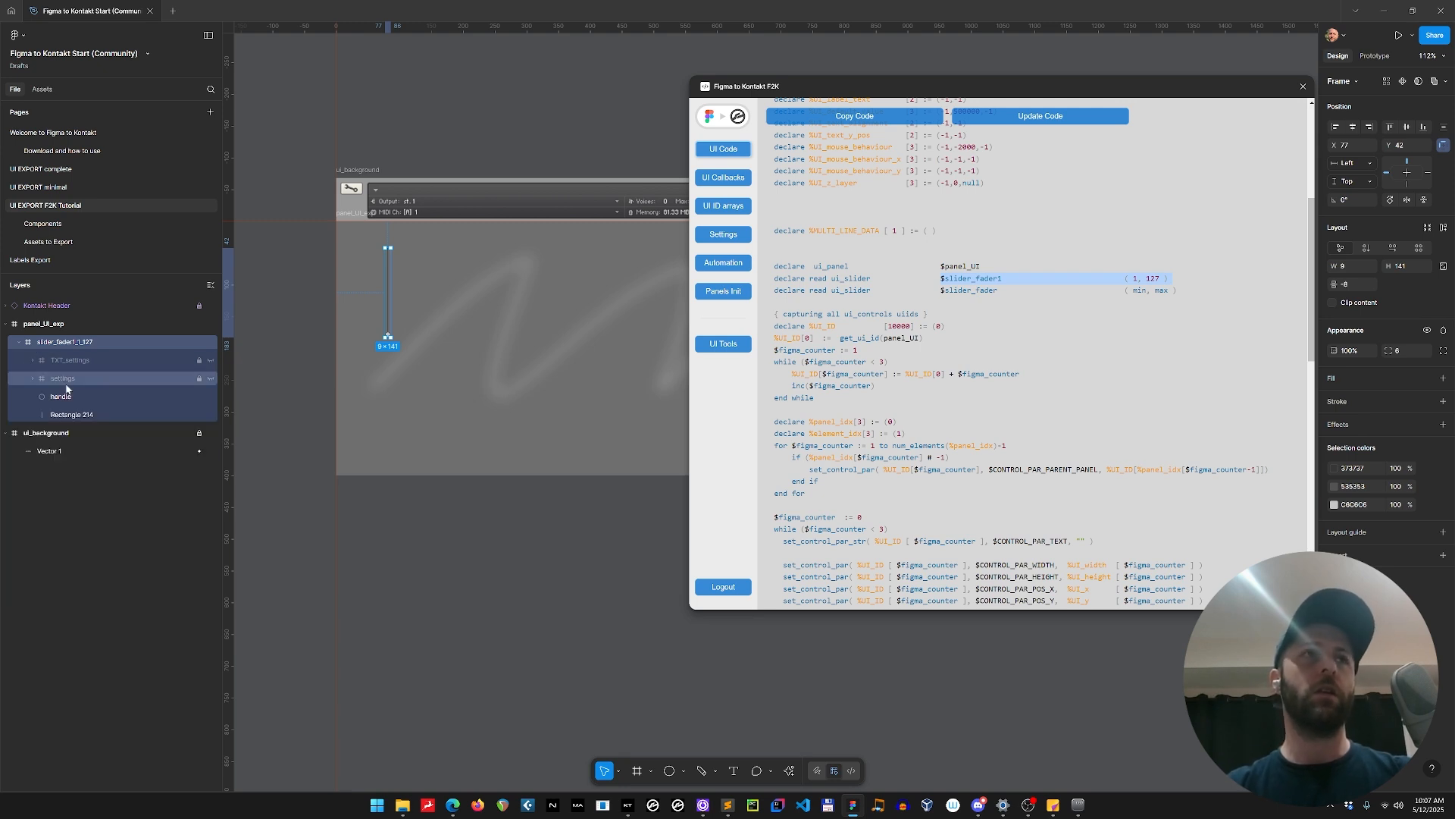
left_click(68, 379)
left_click(33, 379)
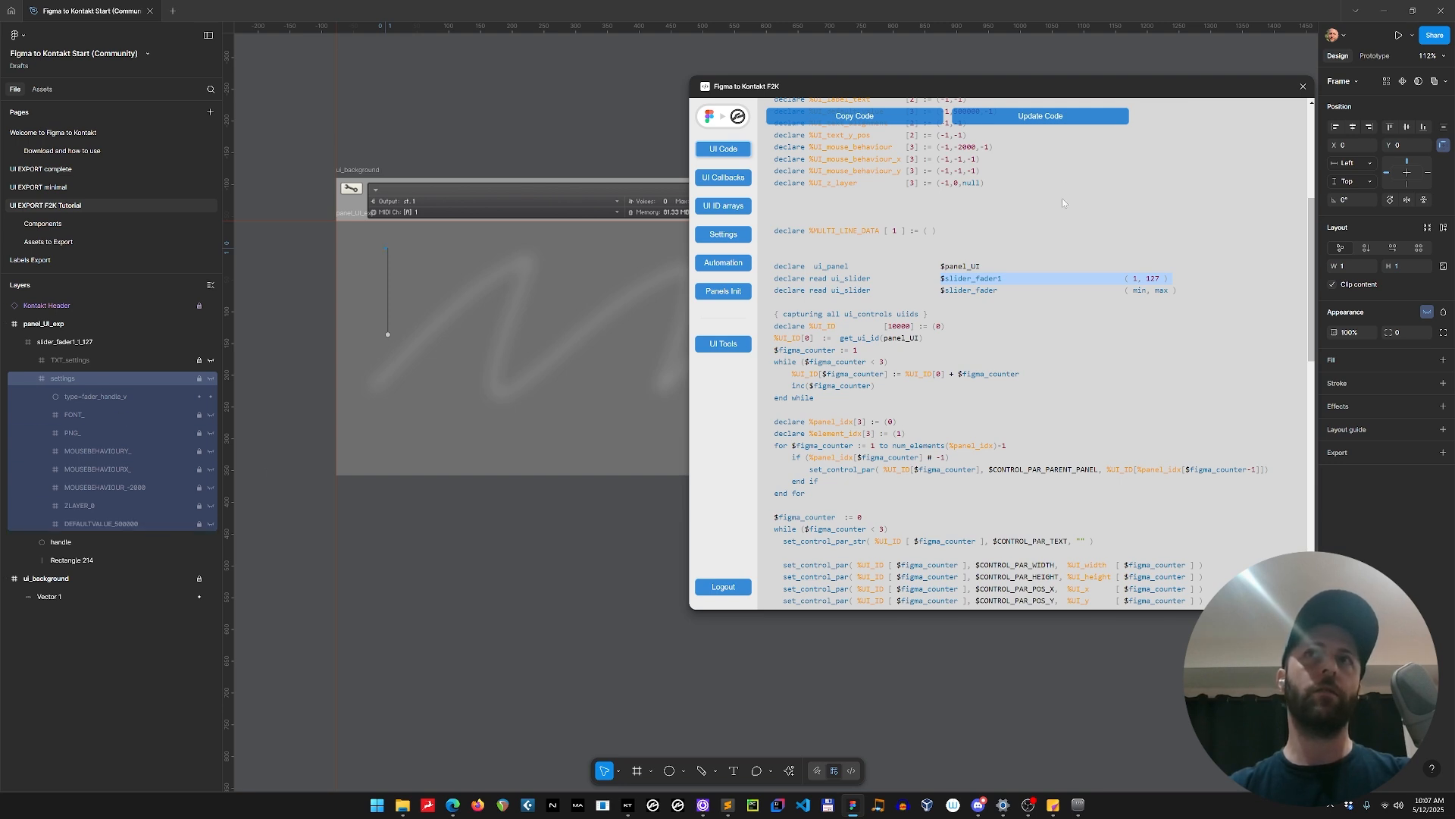
Examine the slider's individual setting layers, such as mouse behaviour, Z layer, default value, font and PNG, alongside the generated declarations.
scroll(995, 374, "up", 5)
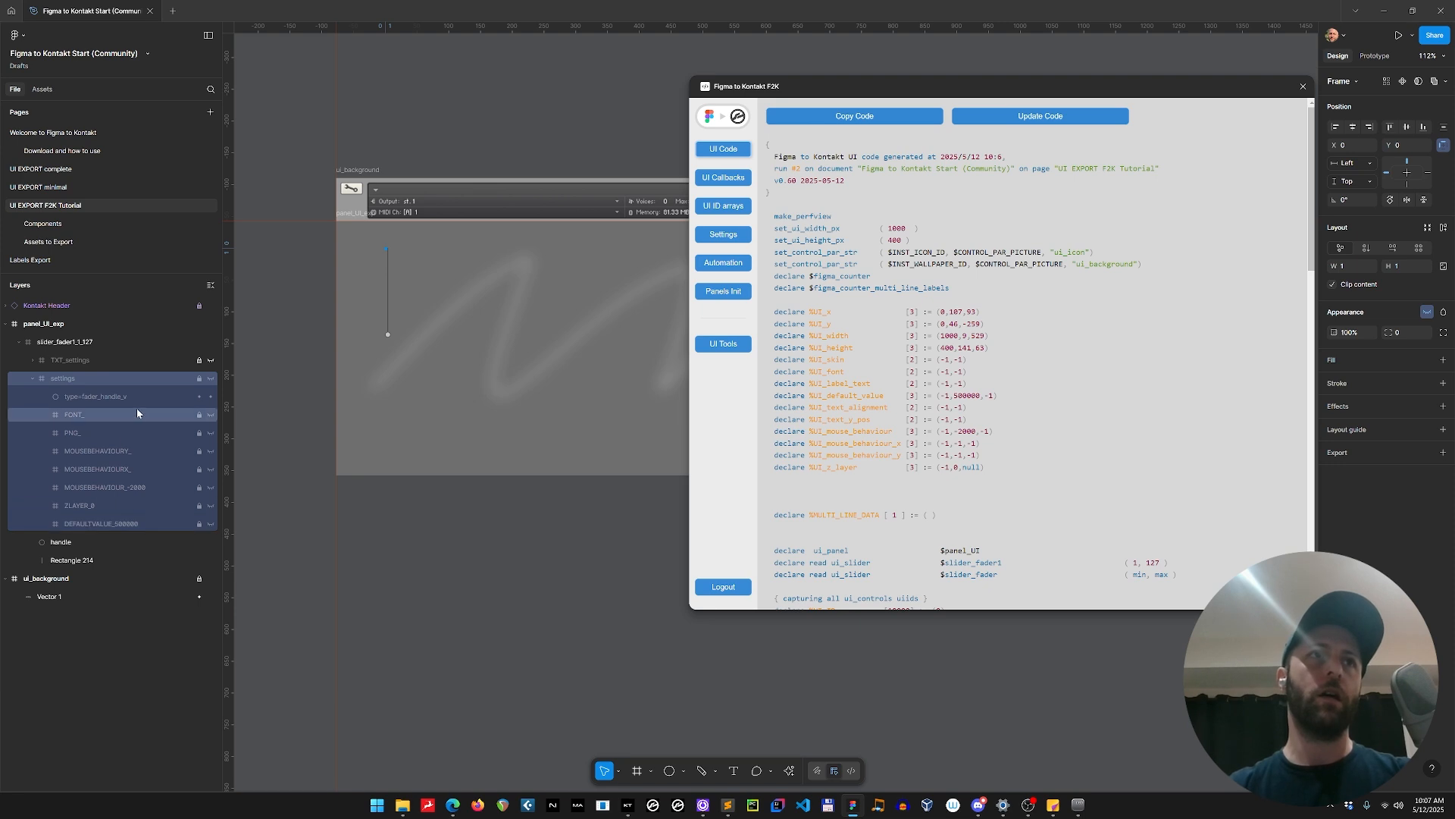
left_click(148, 487)
left_click(143, 506)
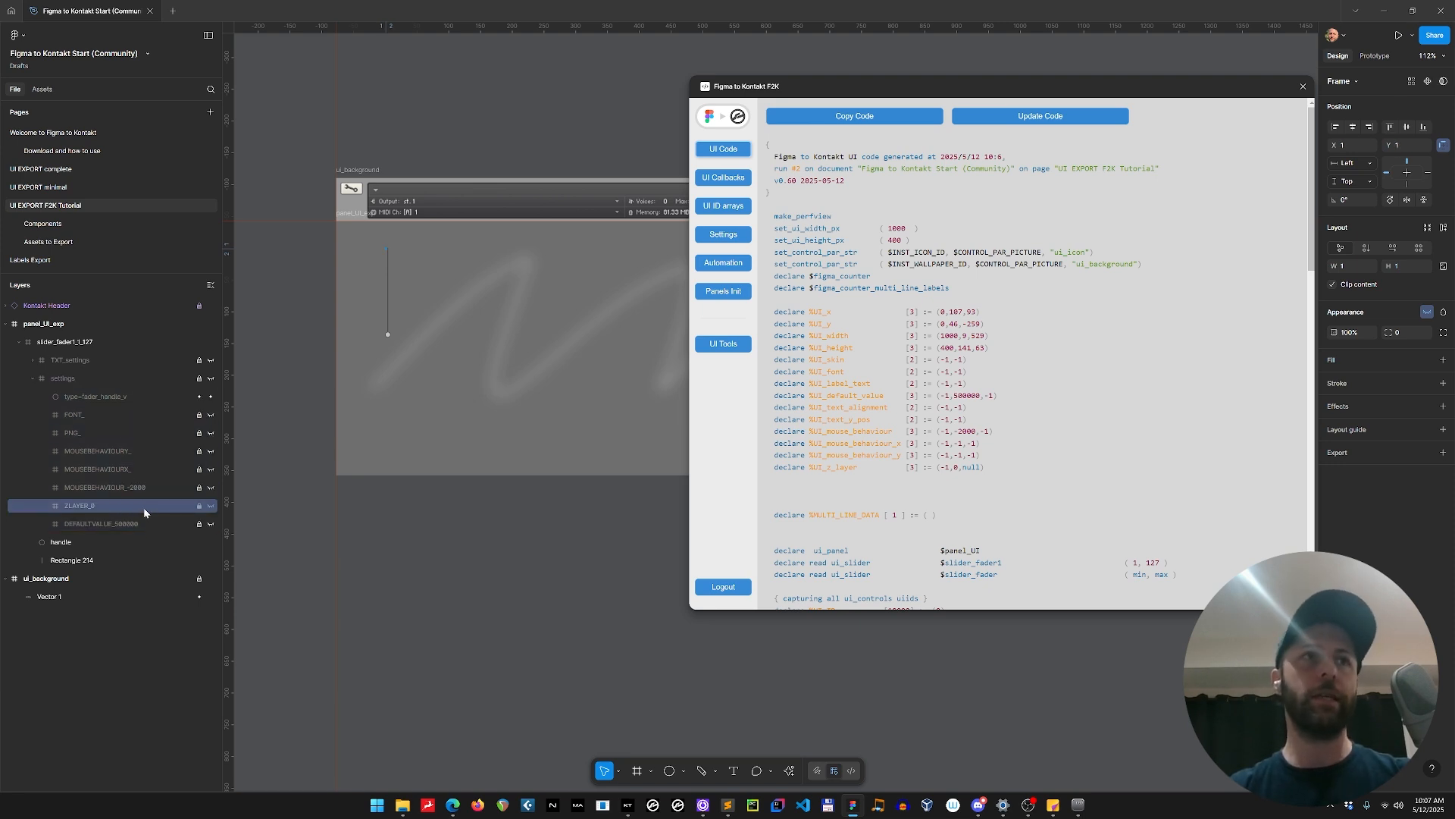
left_click(144, 525)
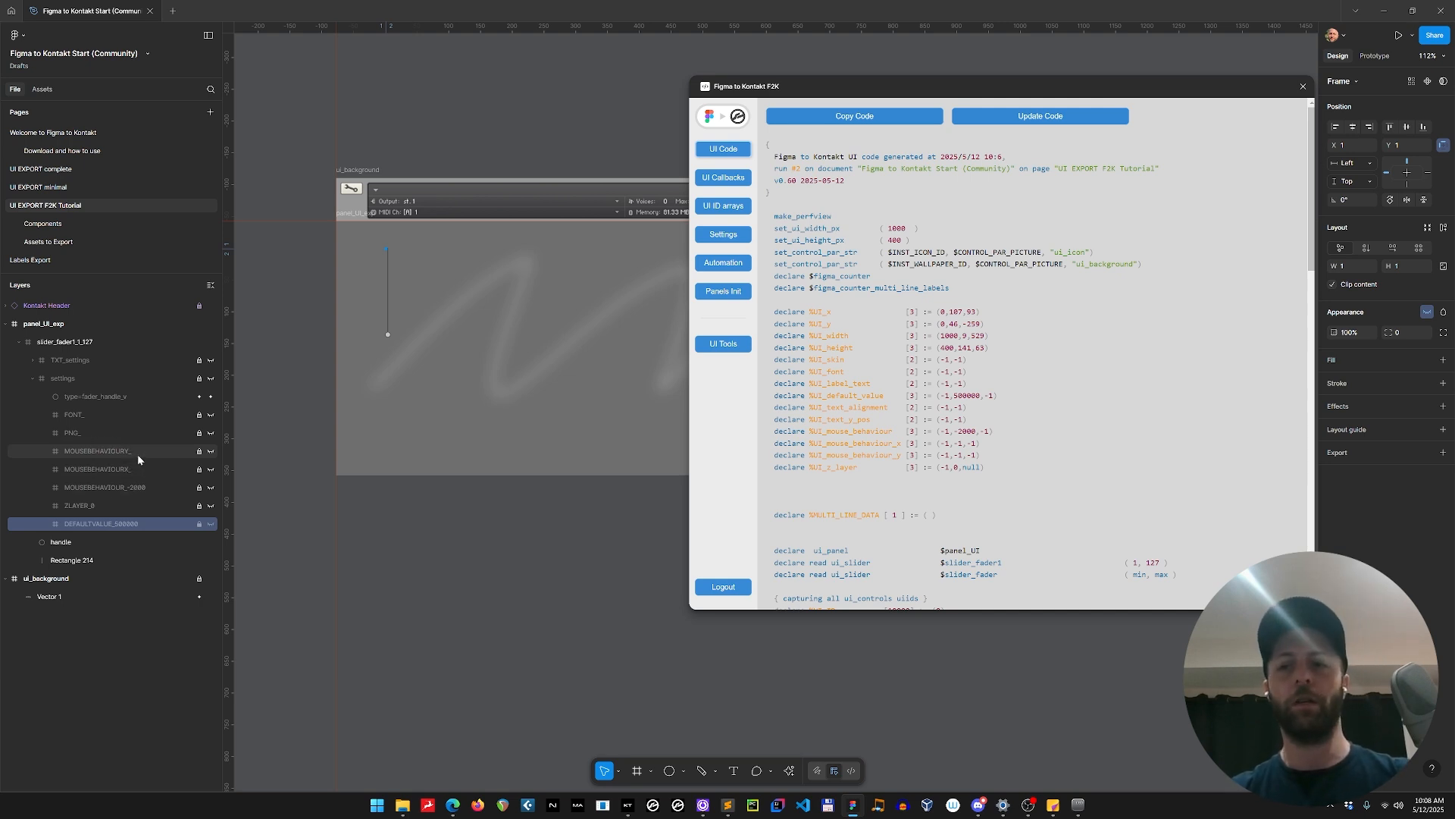
left_click(117, 415)
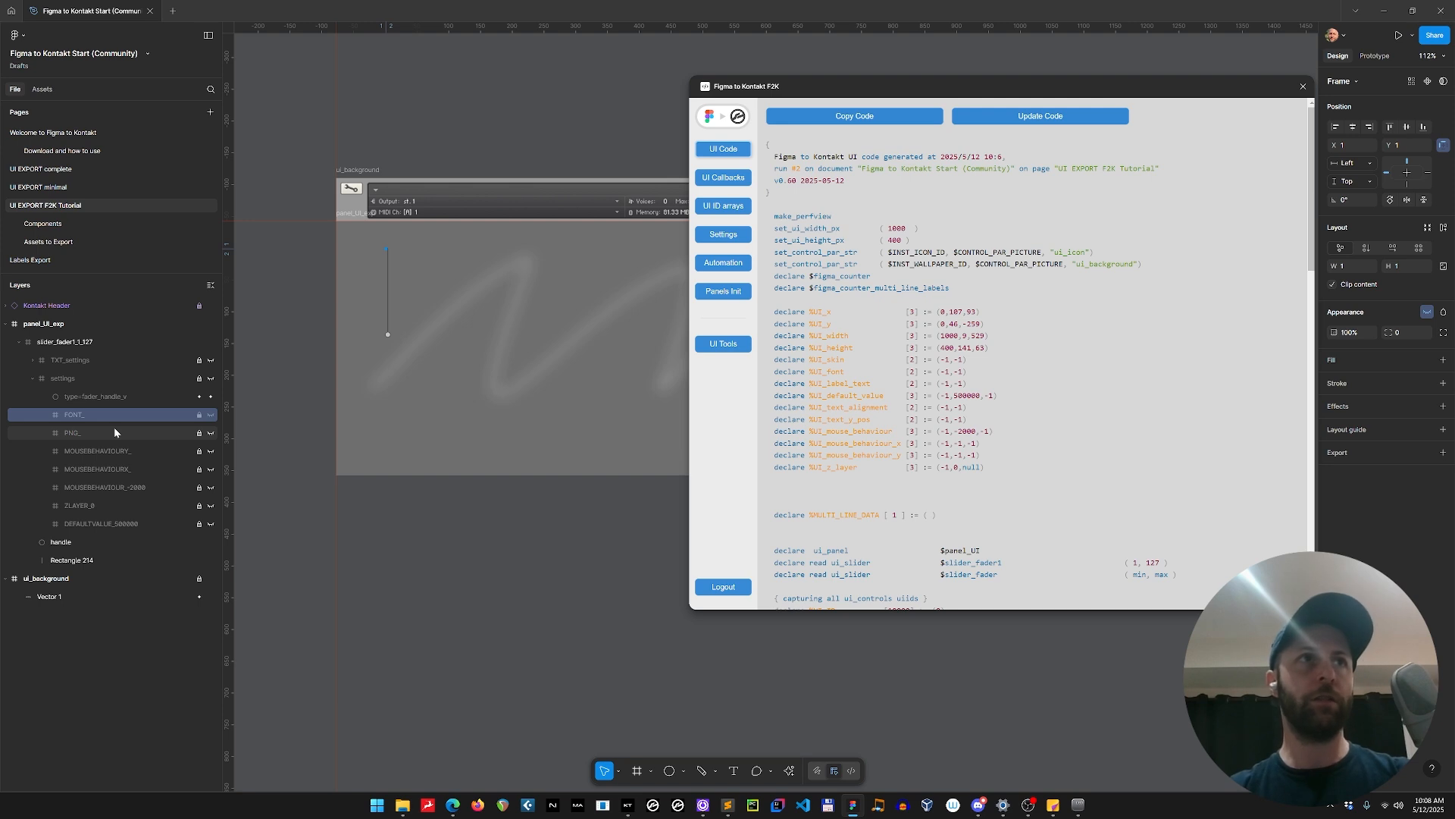
left_click(114, 432)
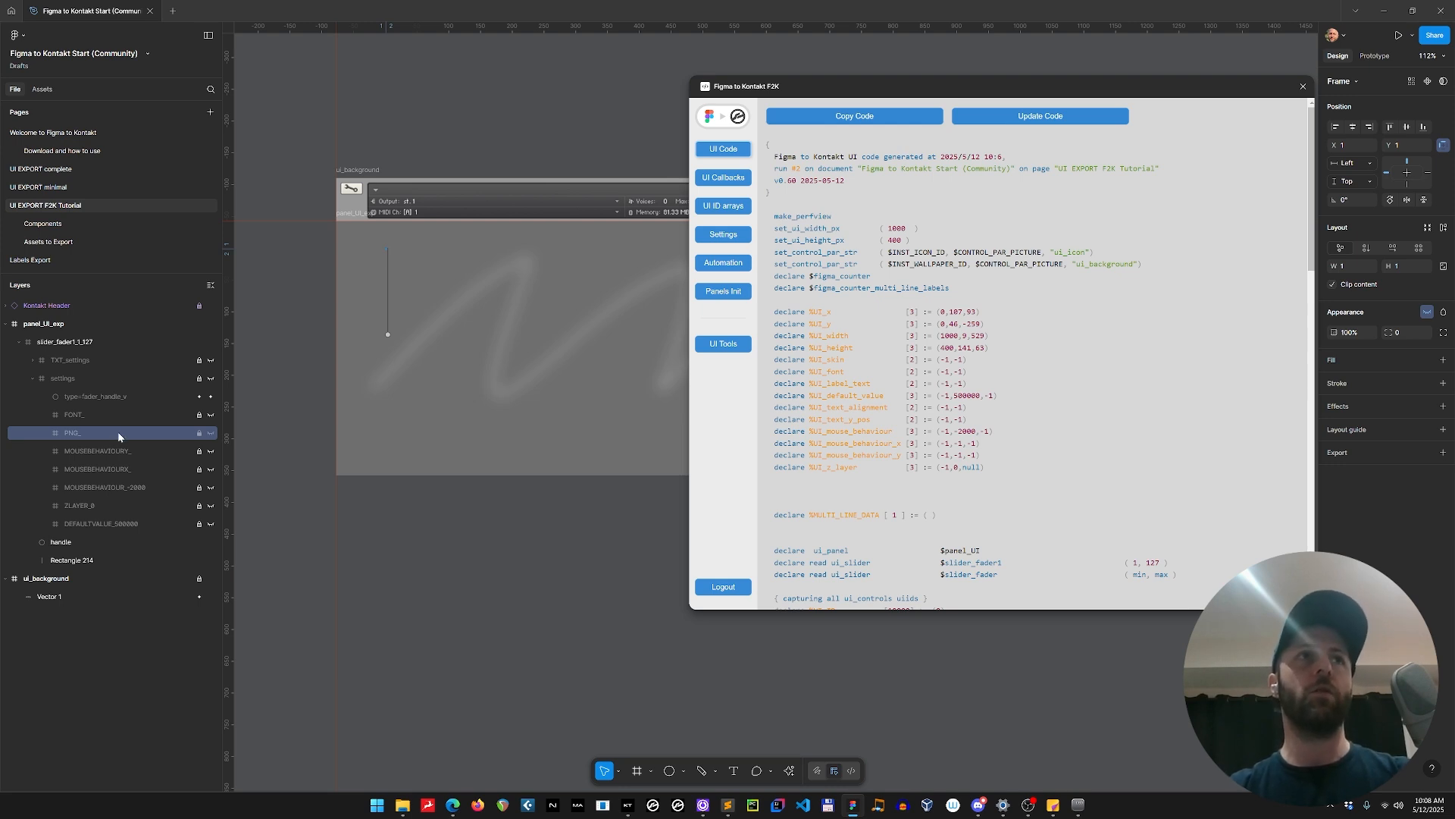
left_click(32, 377)
left_click(61, 378)
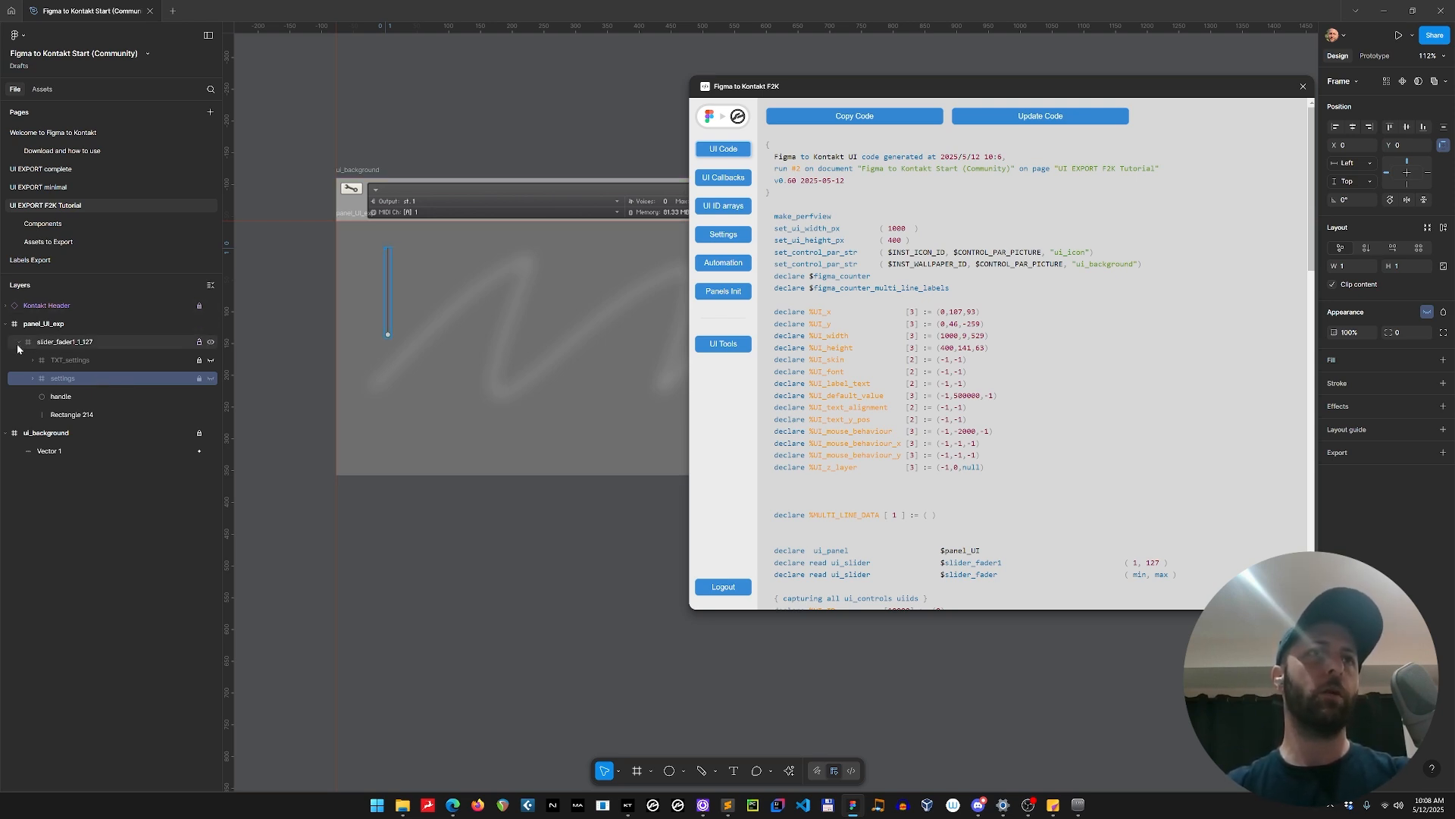
left_click(307, 288)
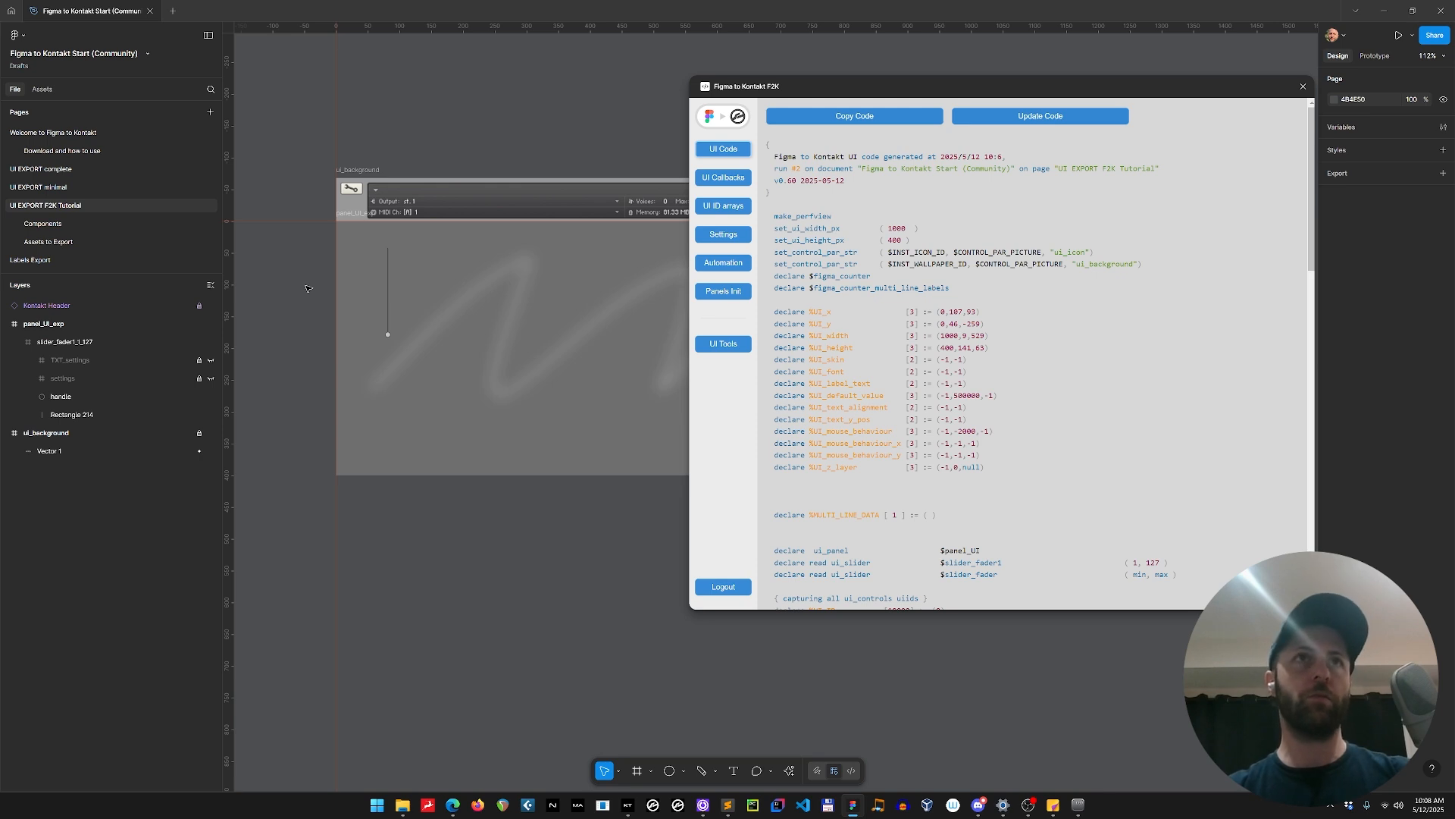
Undo the detachment of the slider_fader1_1_127 instance.
key("ctrl+z")
key("ctrl+z")
key("ctrl+z")
key("ctrl+z")
key("ctrl+z")
key("ctrl+z")
key("ctrl+z")
key("ctrl+z")
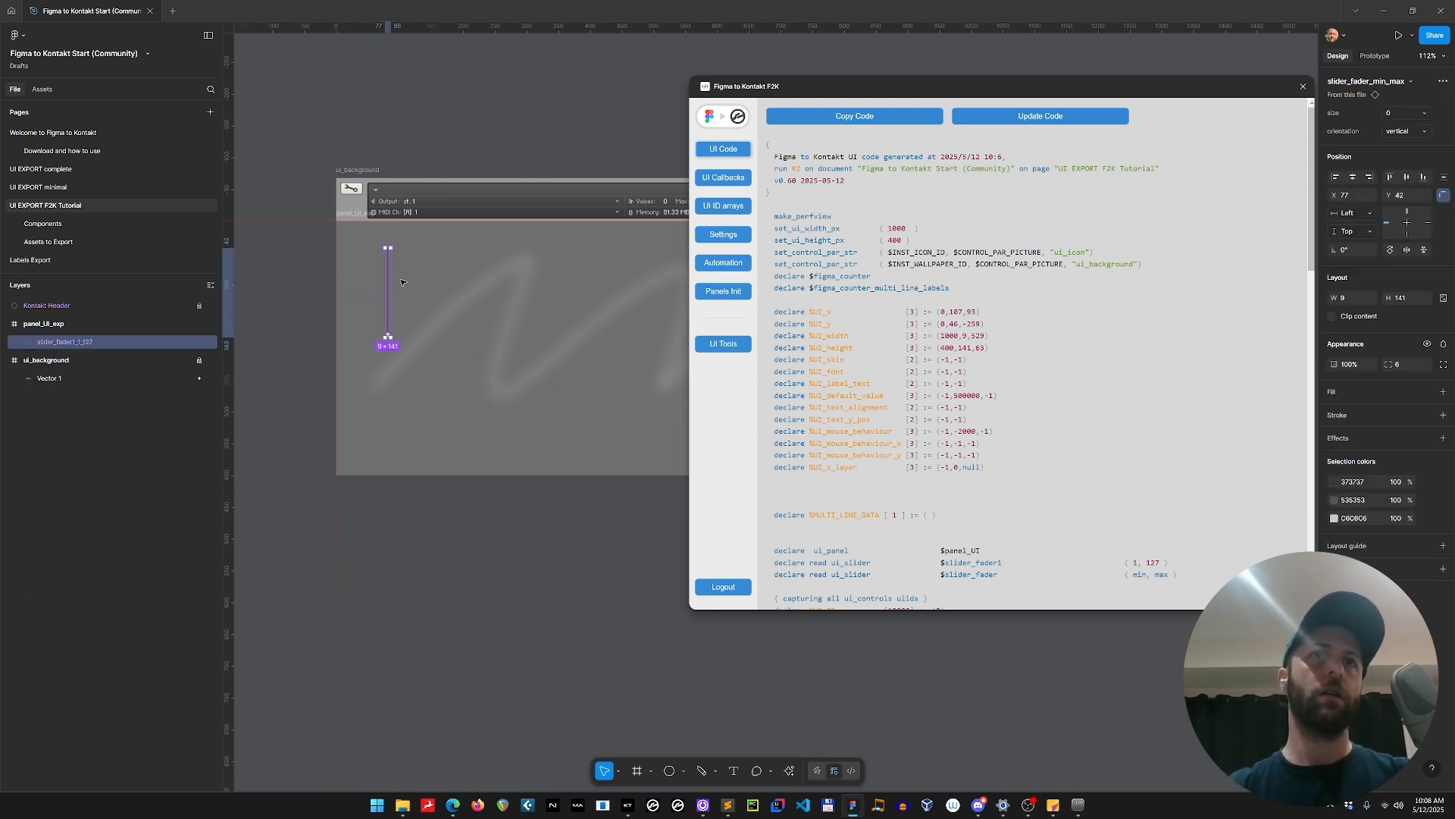
Expand the slider's settings layers and inspect its values under UI Controls Settings in the plugin's UI Tools.
left_click(19, 342)
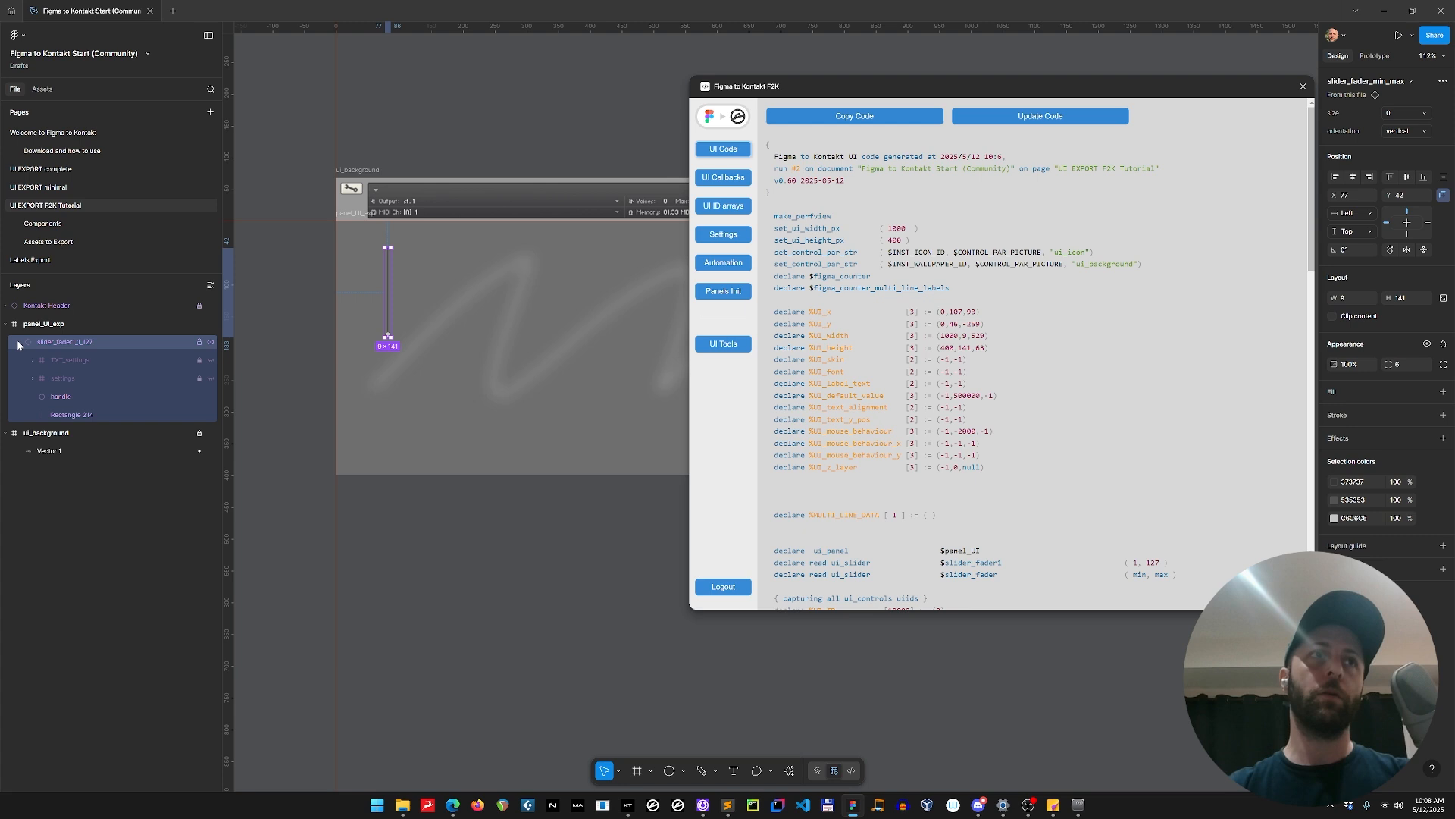
left_click(33, 378)
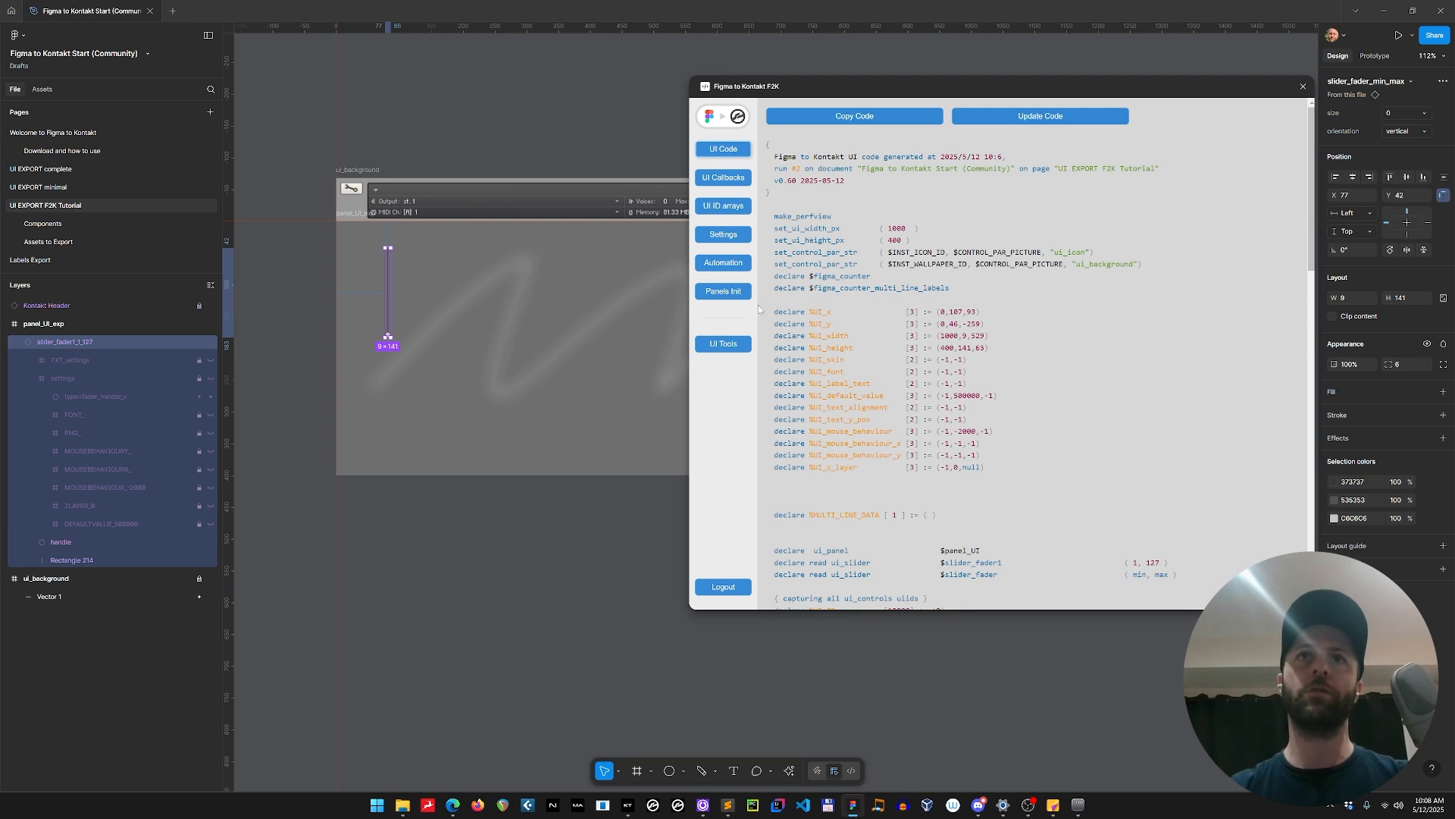
left_click(724, 343)
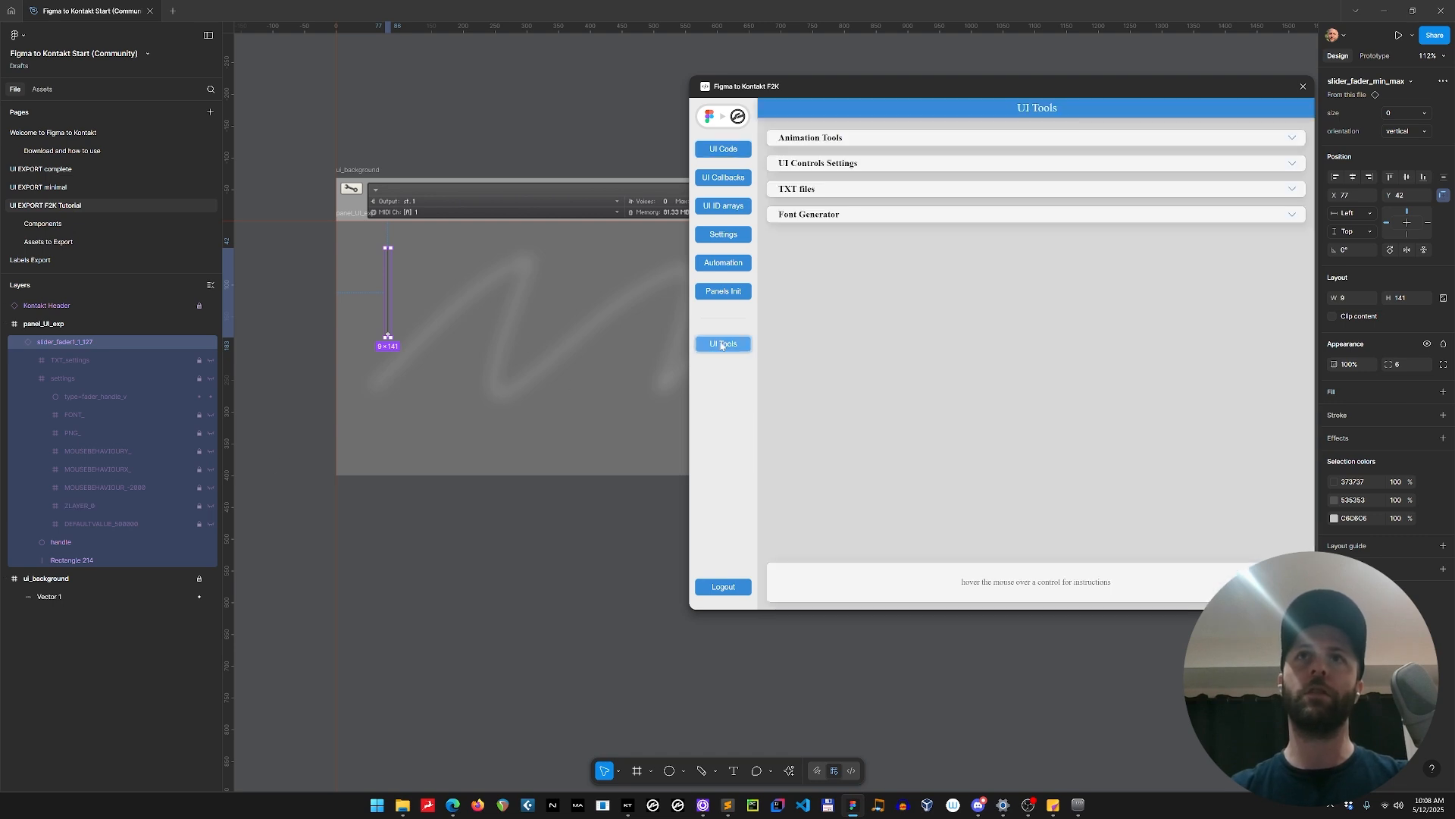
left_click(833, 164)
left_click(360, 297)
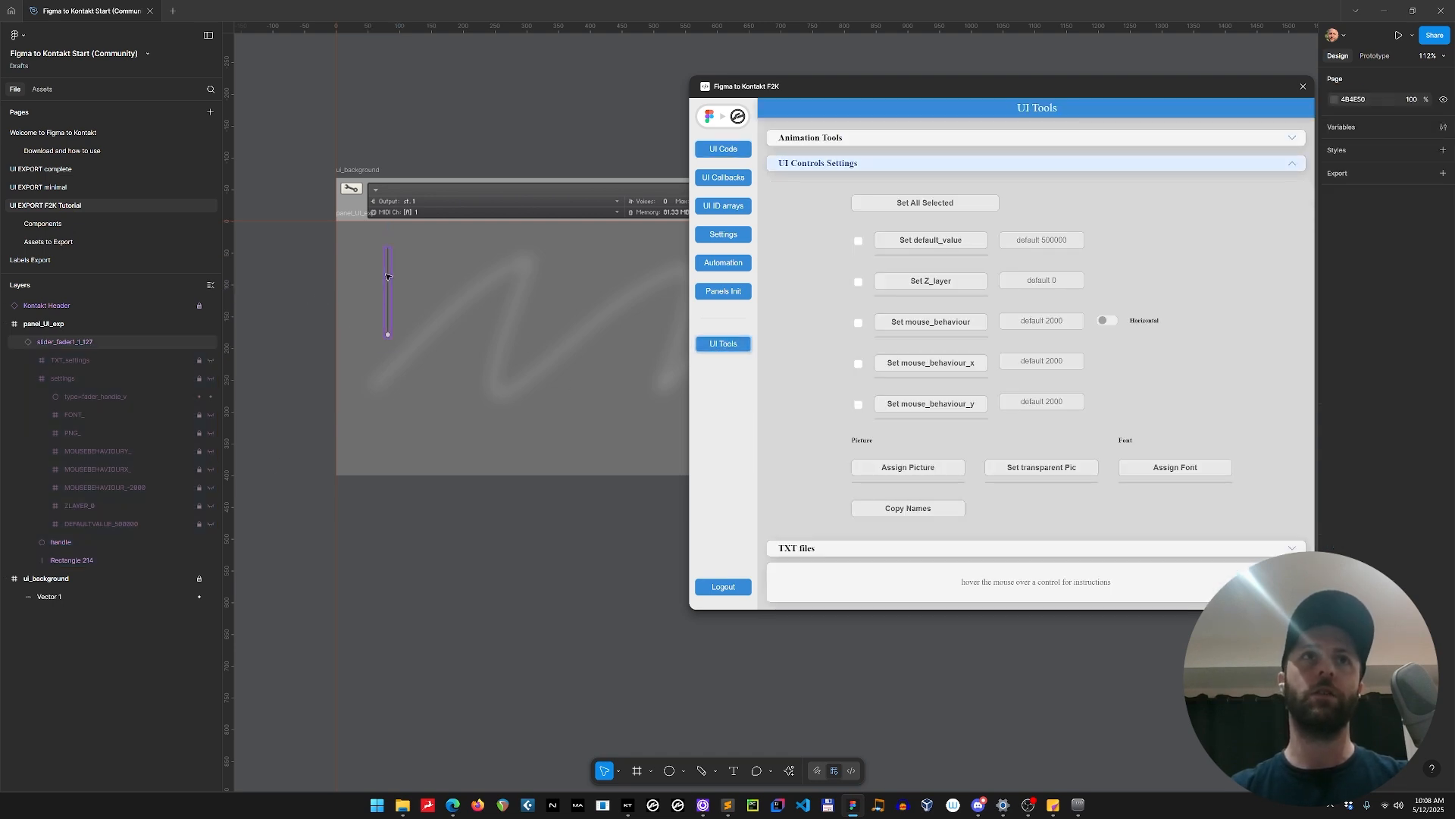
left_click(387, 295)
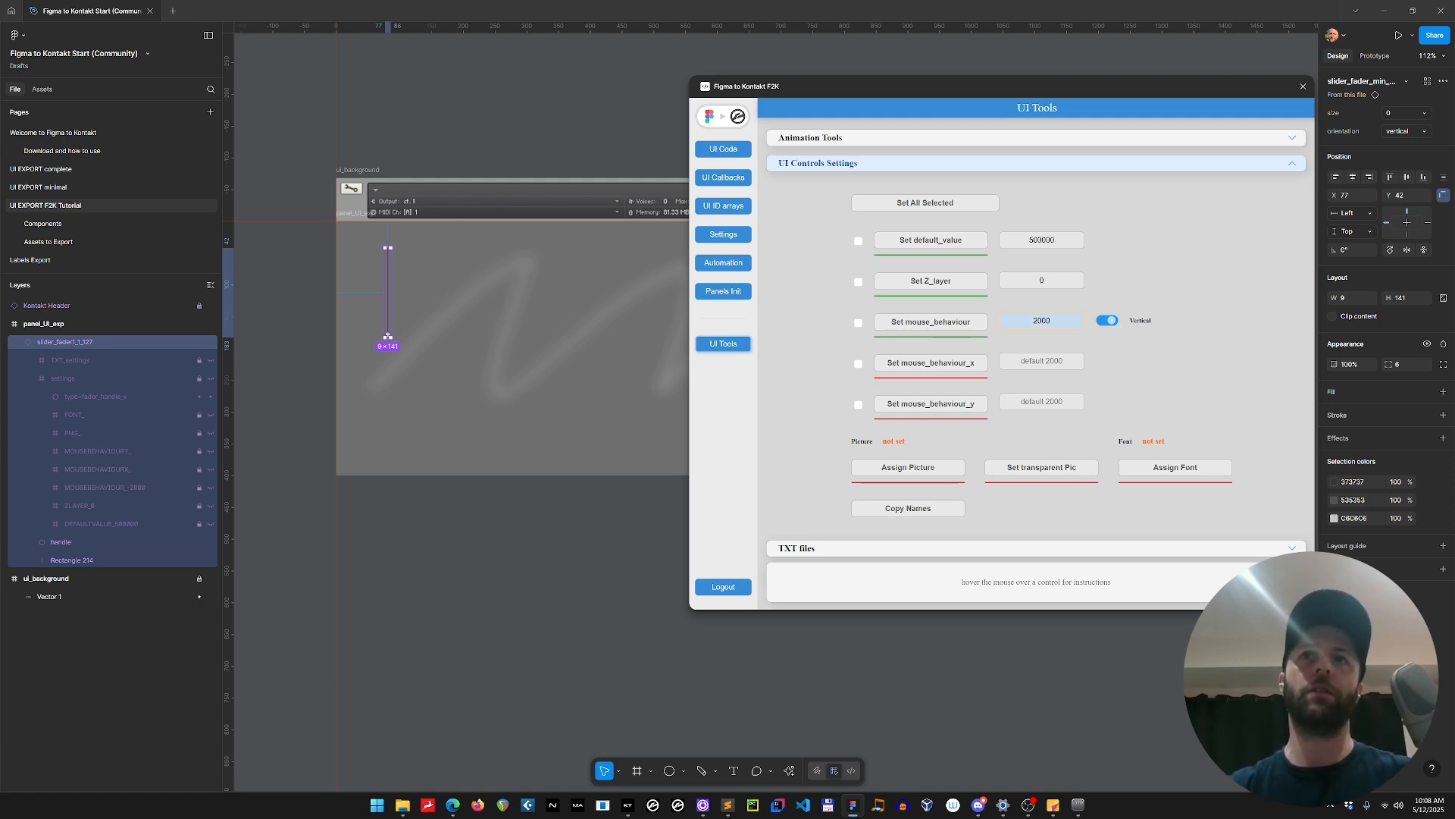
mouse_move(917, 472)
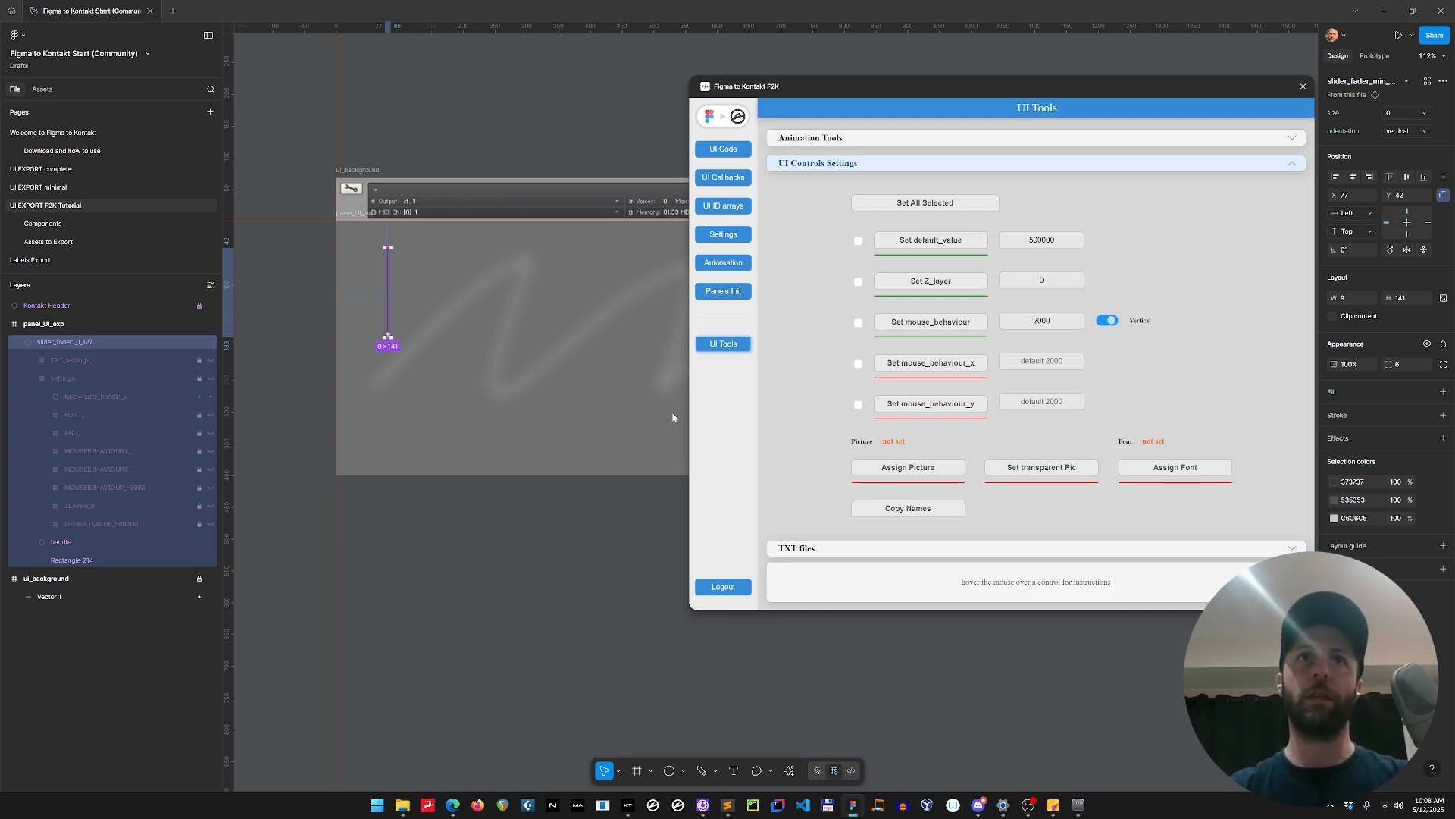
Duplicate the slider four times to form an evenly spaced horizontal row, with the last copy at X 205, Y 42.
left_click_drag(385, 248, 411, 282)
key("ctrl+z")
key("ctrl+d")
key("ctrl+d")
key("ctrl+d")
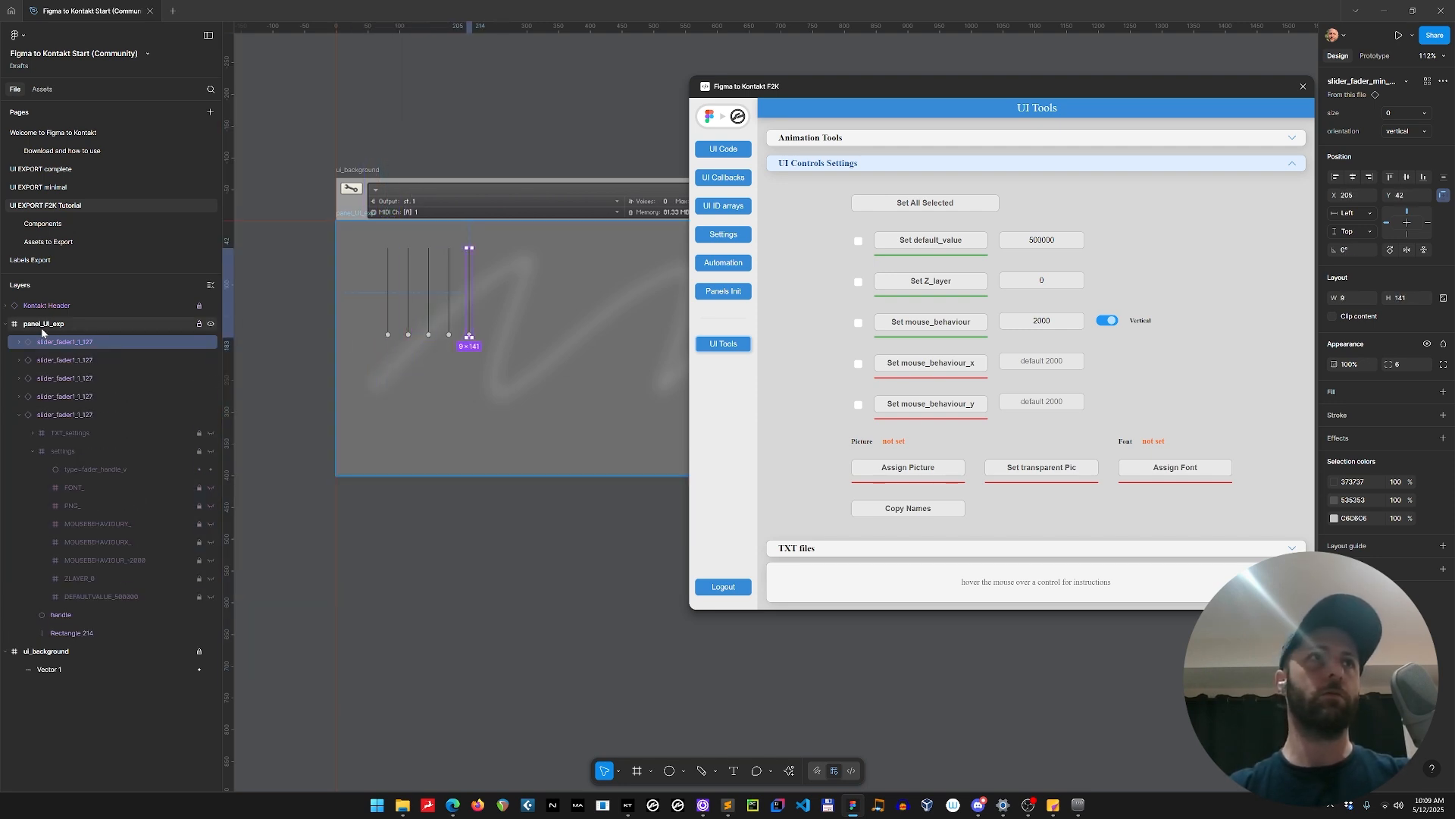
Batch-rename all five slider layers in panel_UI_exp to slider_fader$N_1_127, with the descending numbering stopping at 0.
left_click(17, 416)
left_click(58, 415)
left_click(87, 356, "shift")
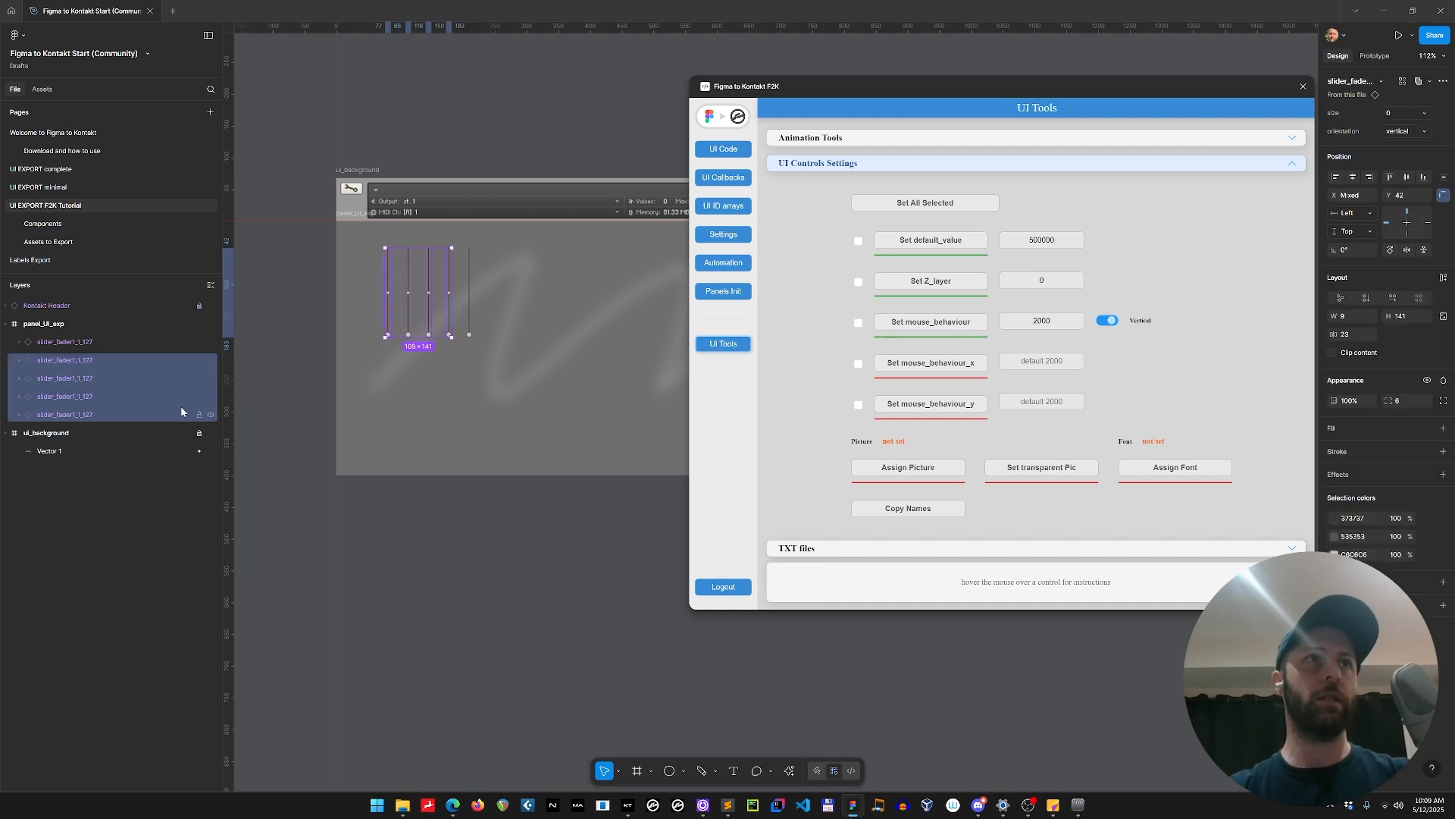
left_click(105, 346, "shift")
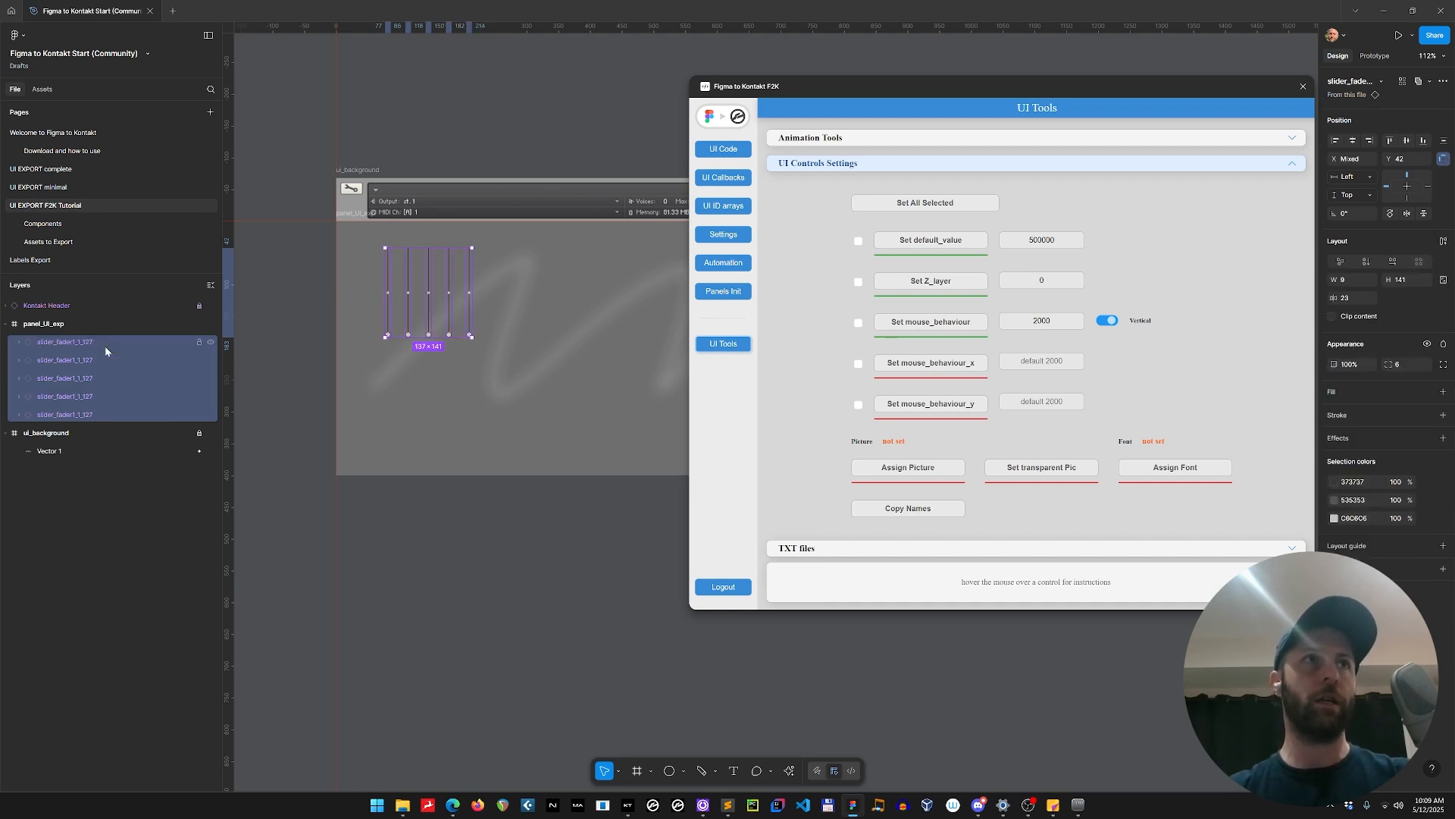
double_click(93, 417)
key("ctrl+c")
left_click(75, 414)
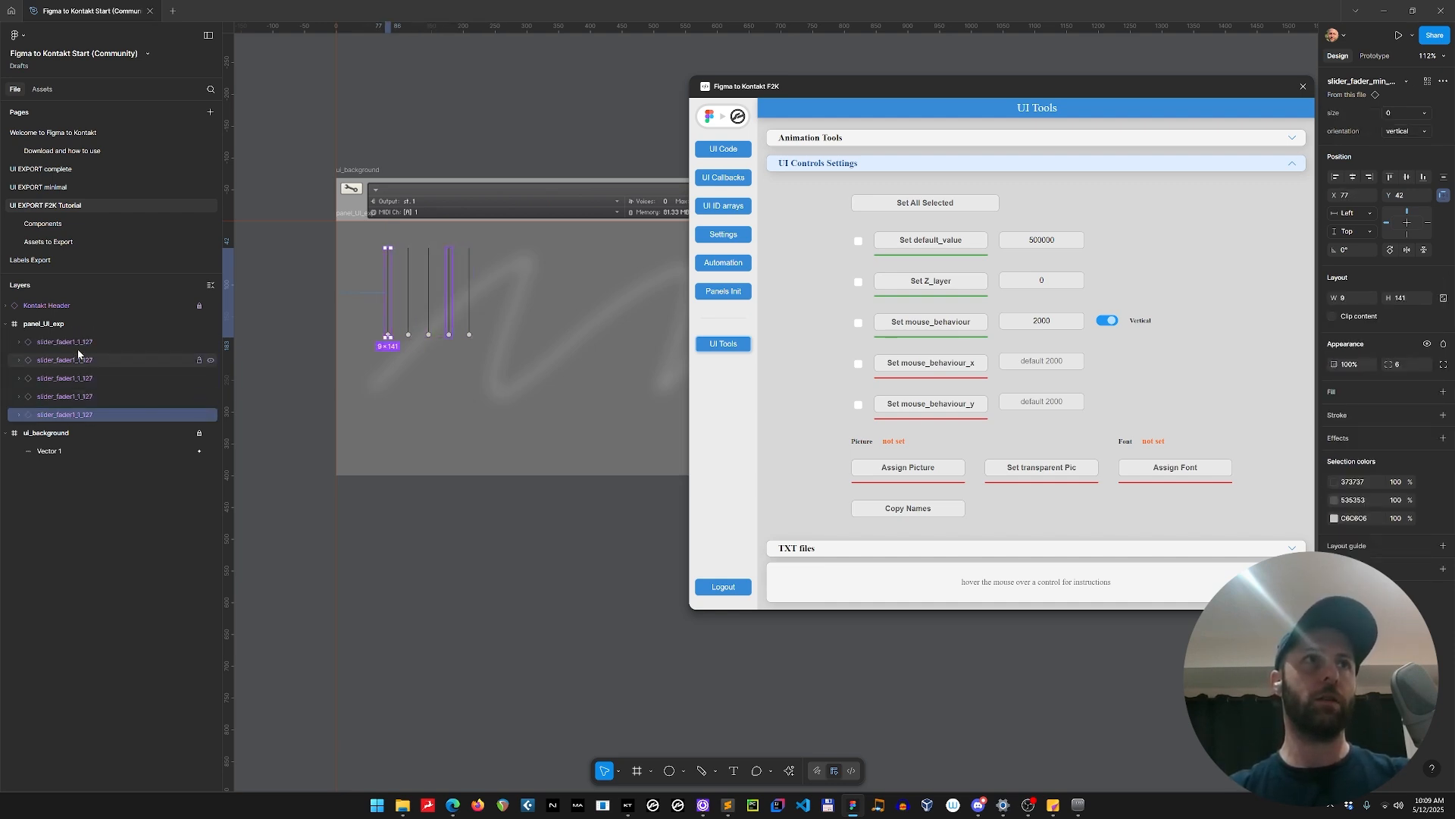
left_click(77, 345, "shift")
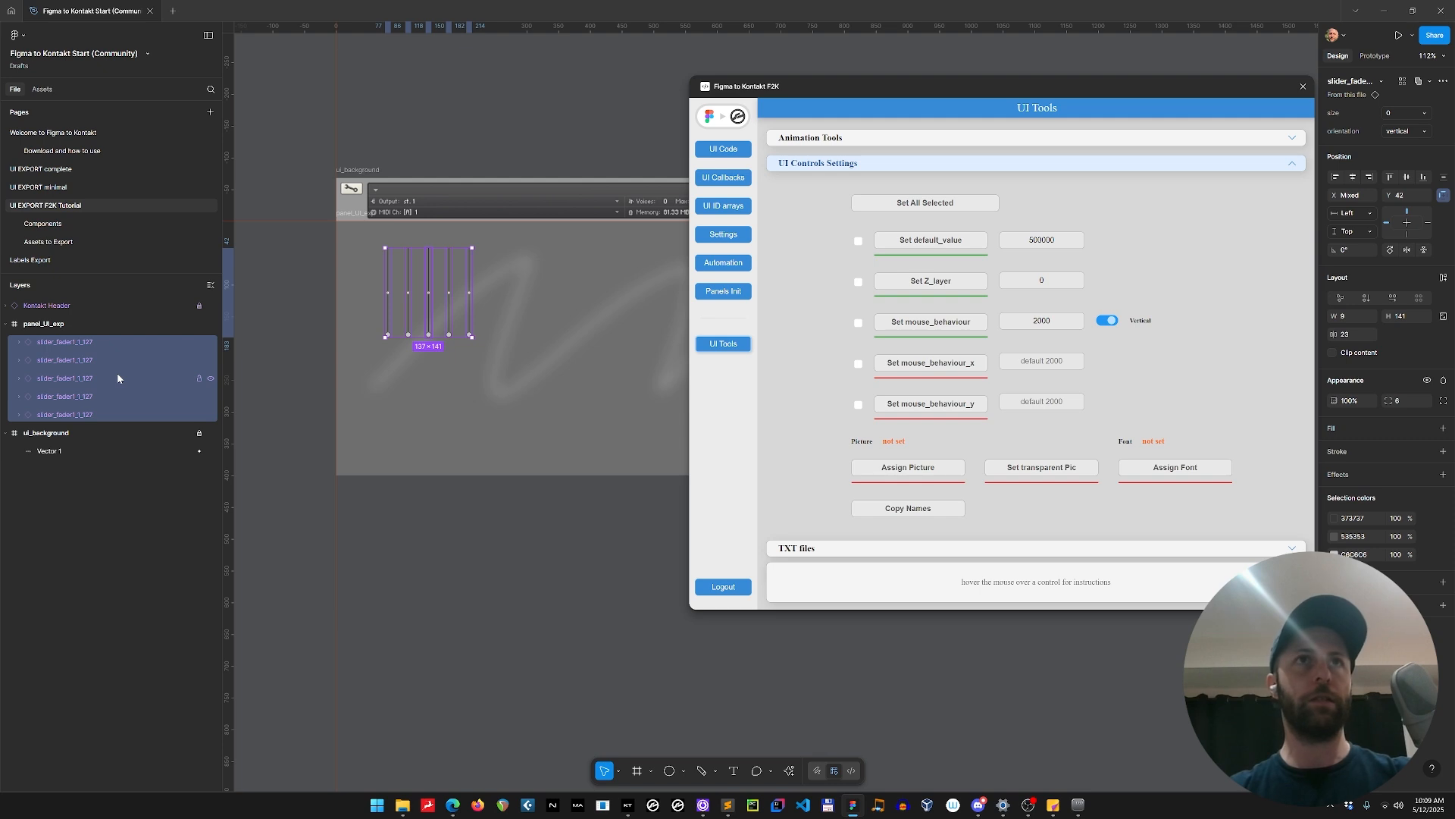
key("ctrl+r")
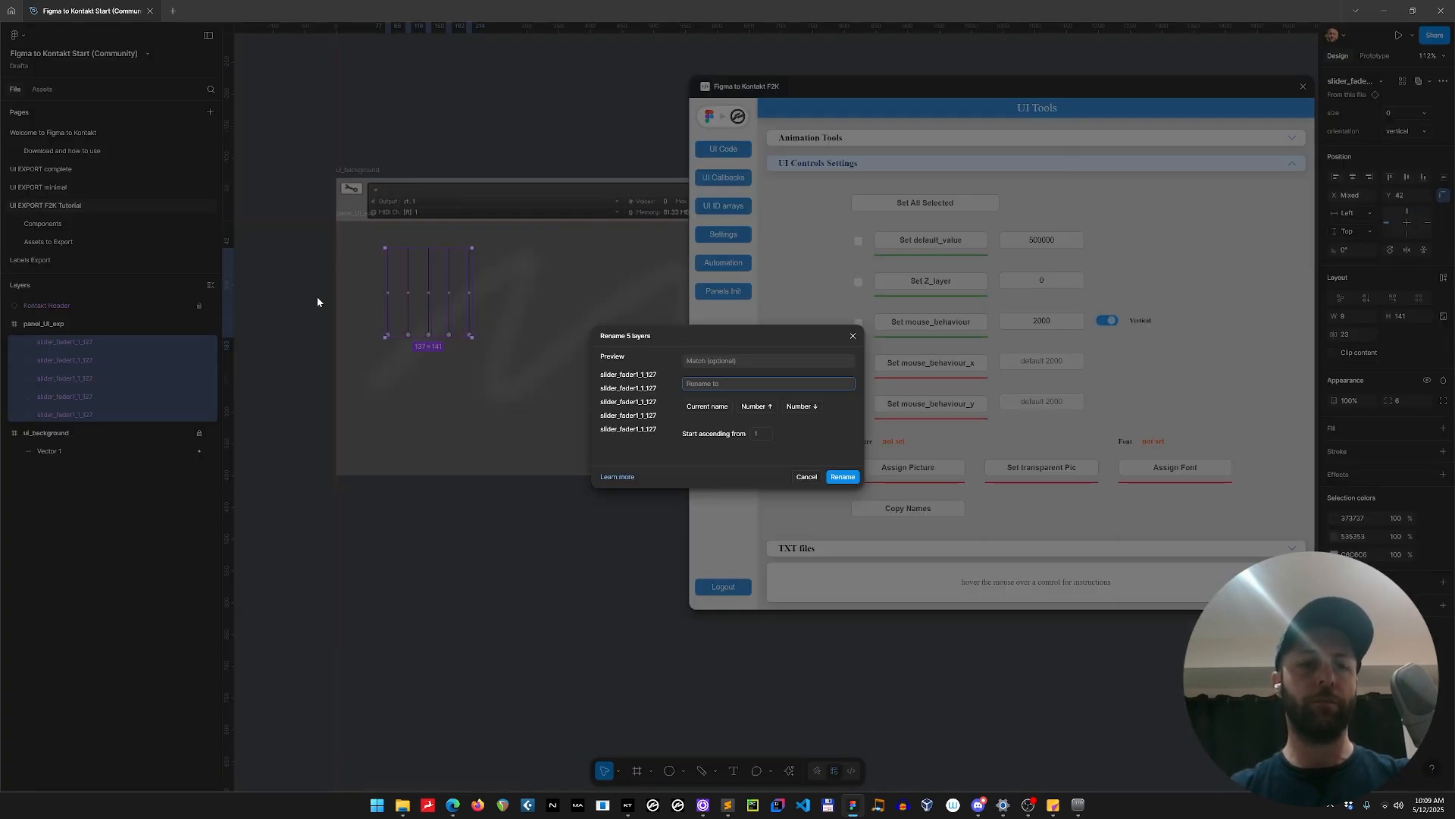
key("ctrl+v")
key("Left")
key("Left")
key("Left")
key("Left")
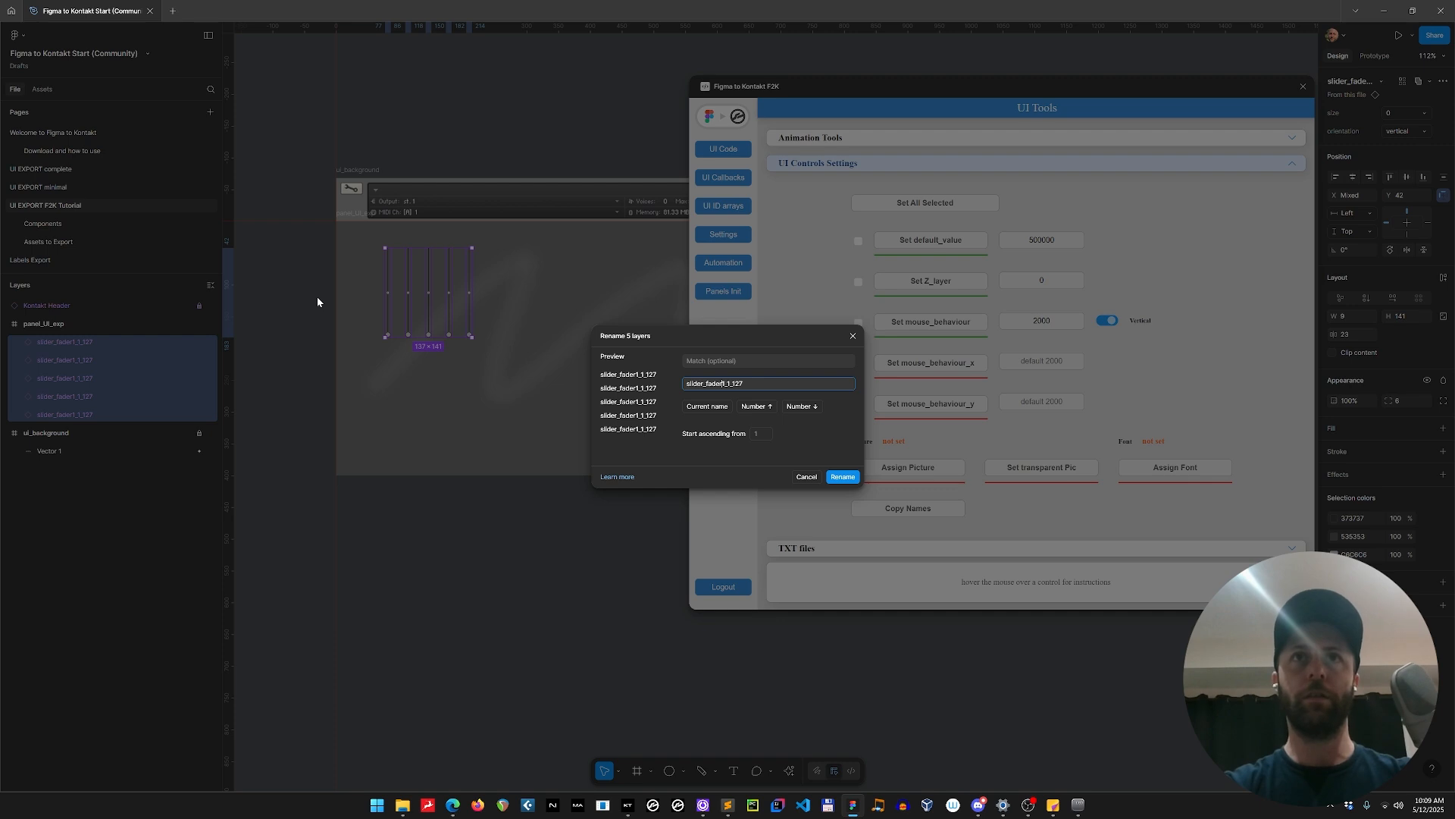
key("BackSpace")
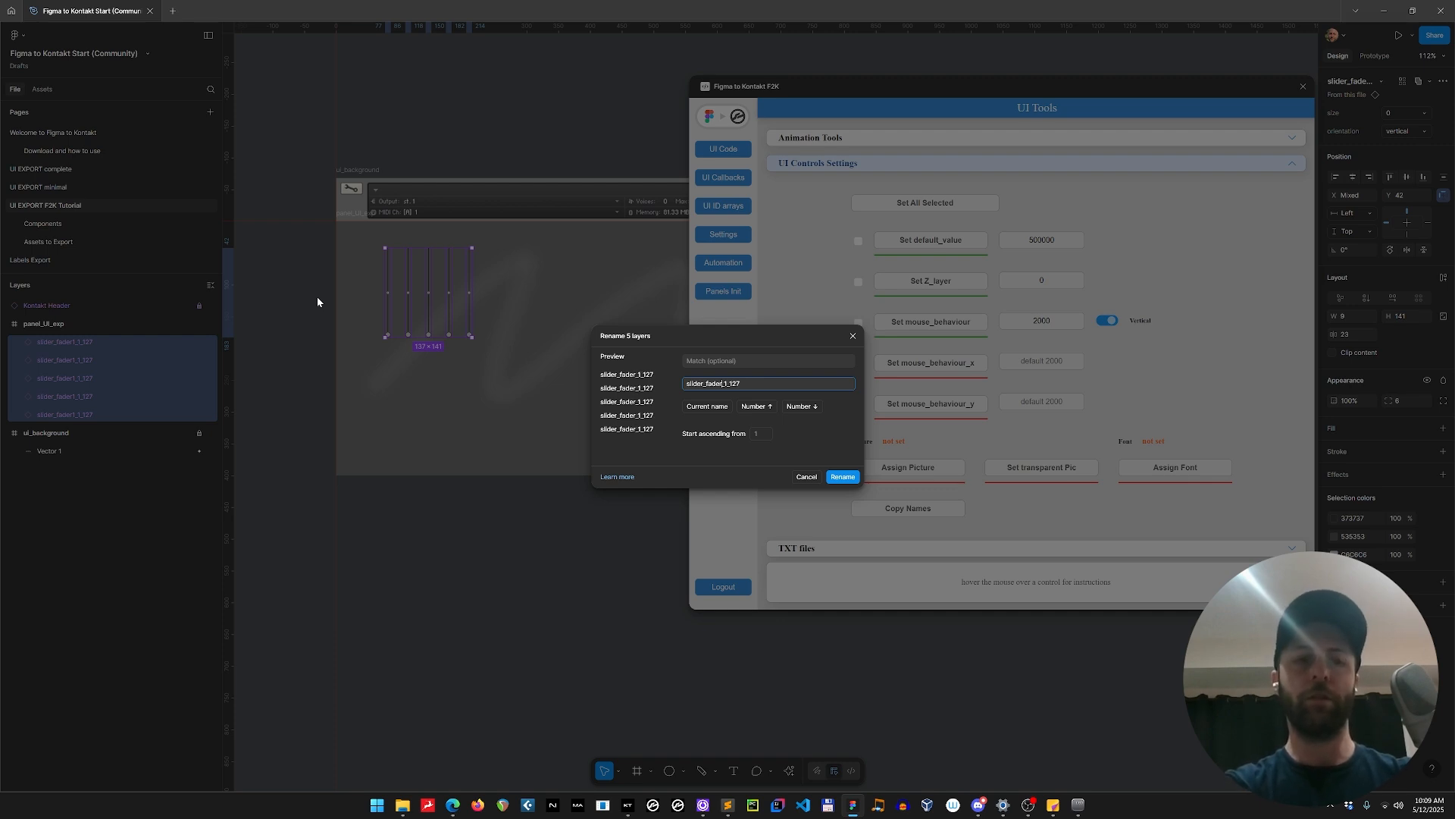
type("$N")
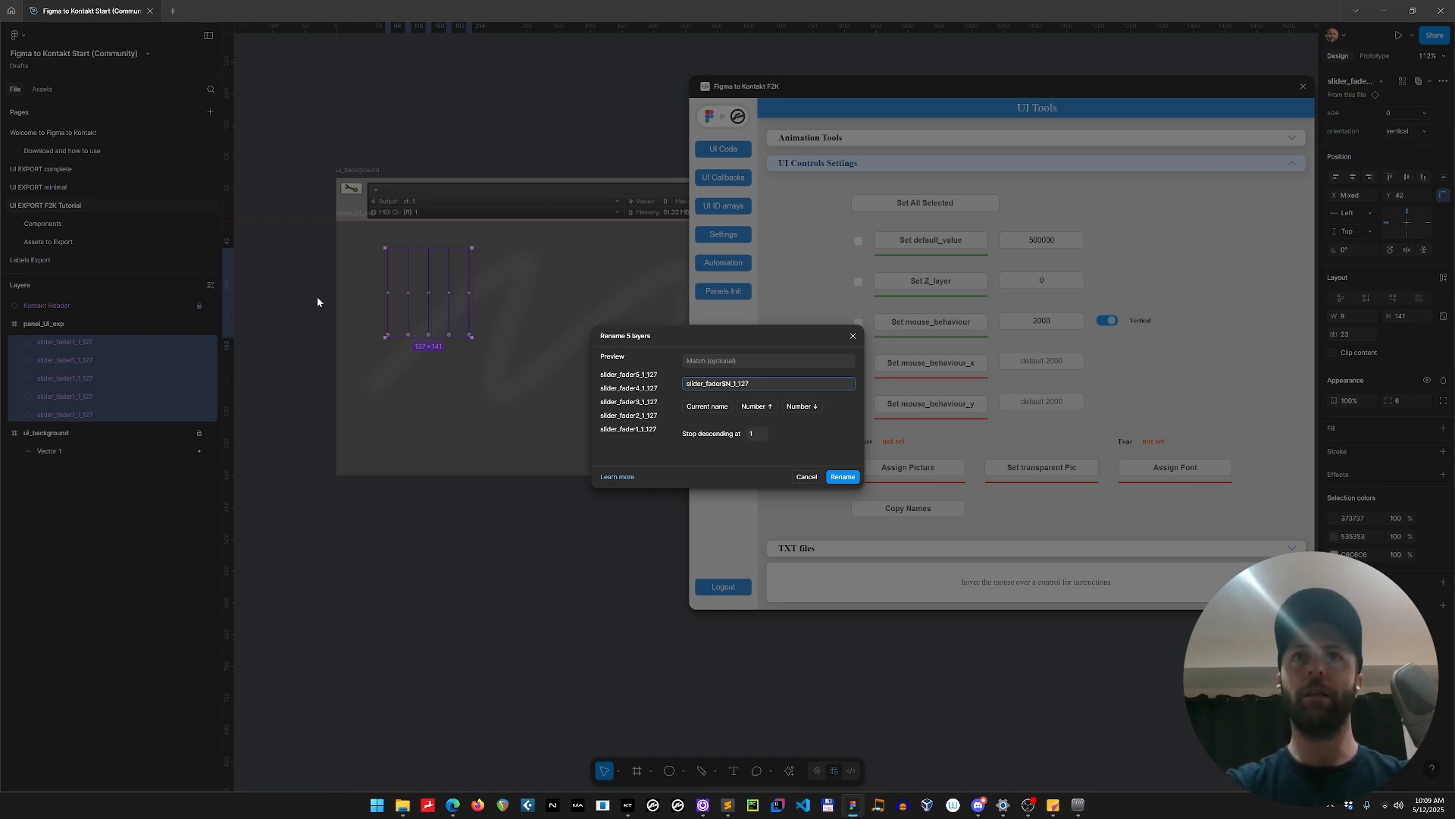
key("Tab")
key("shift+Tab")
type("0")
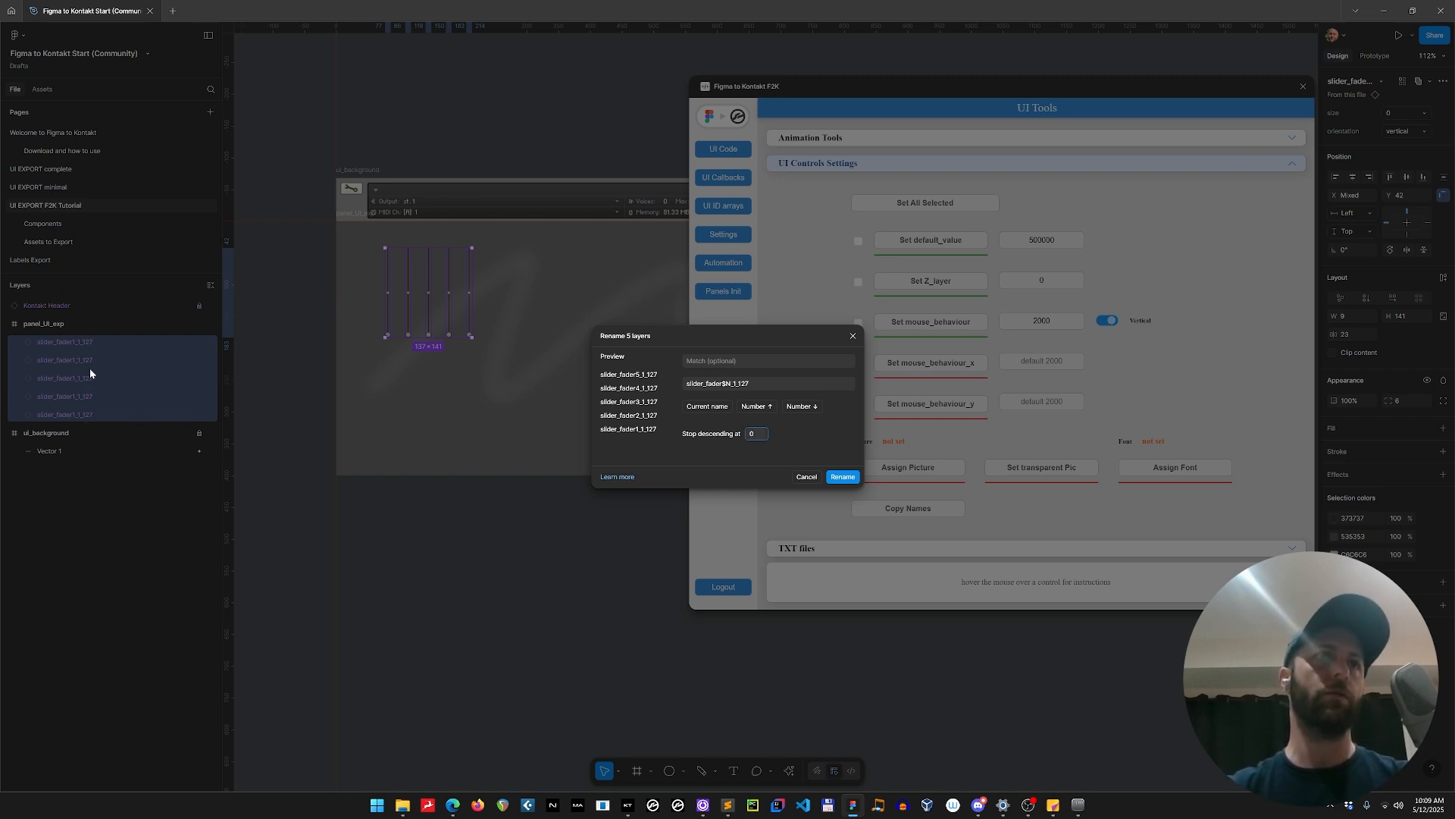
left_click(840, 477)
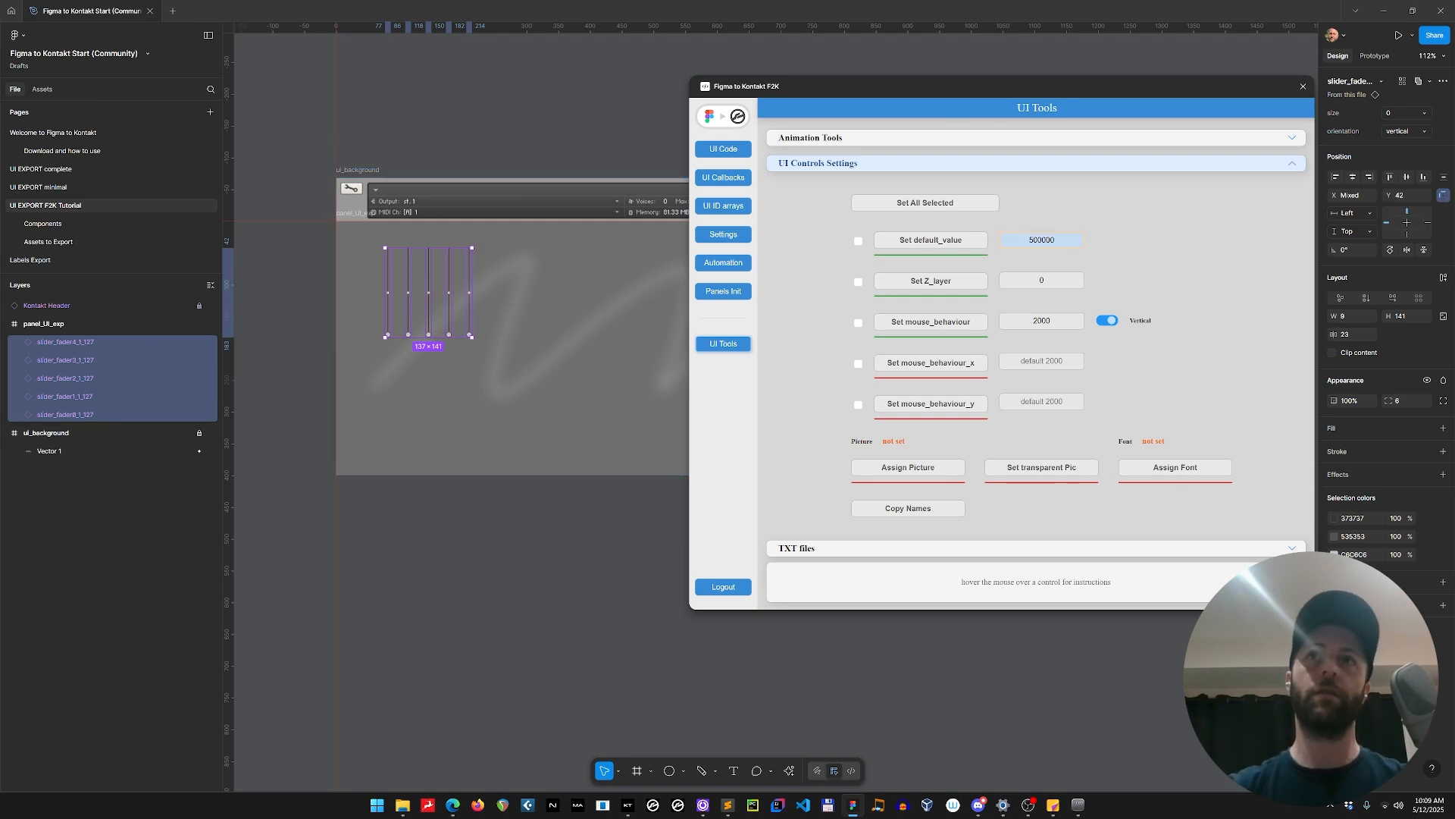
Regenerate the plugin's UI code and inspect the declarations of the five renamed sliders.
left_click(723, 149)
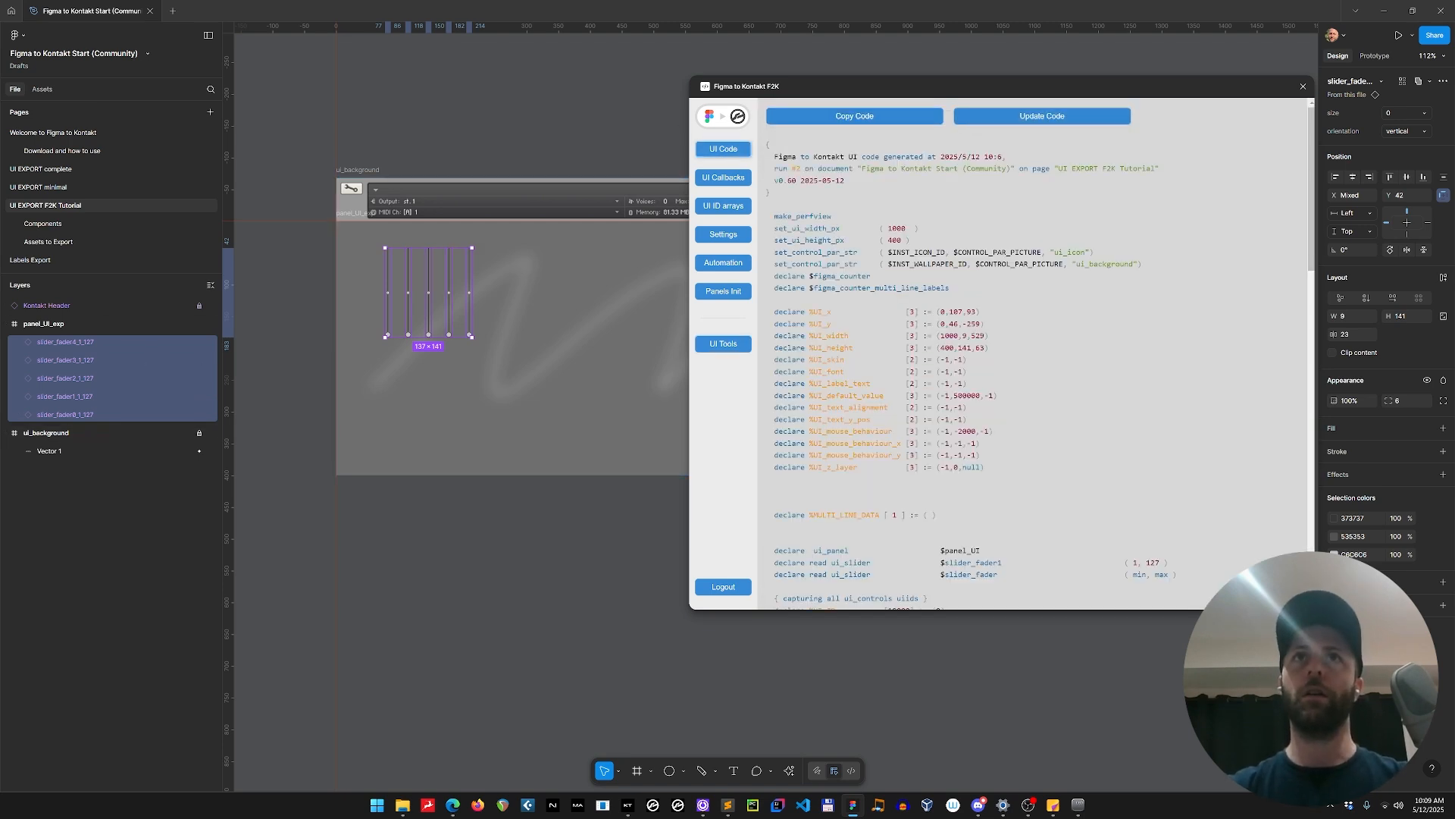
left_click(1020, 118)
scroll(1104, 320, "down", 2)
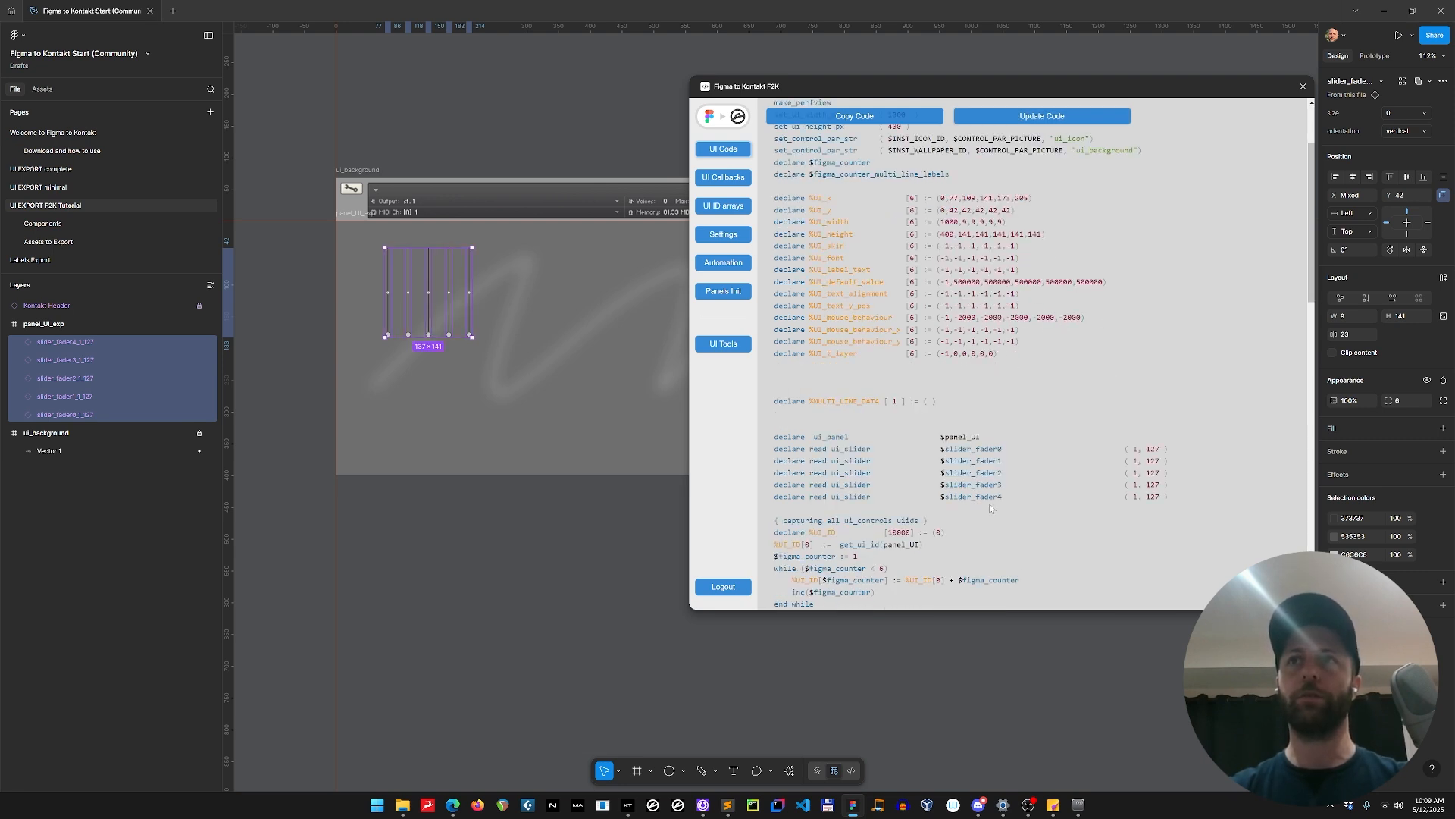
Remove the range suffix from the first slider's layer name, leaving slider_fader0.
double_click(98, 415)
left_click(98, 415)
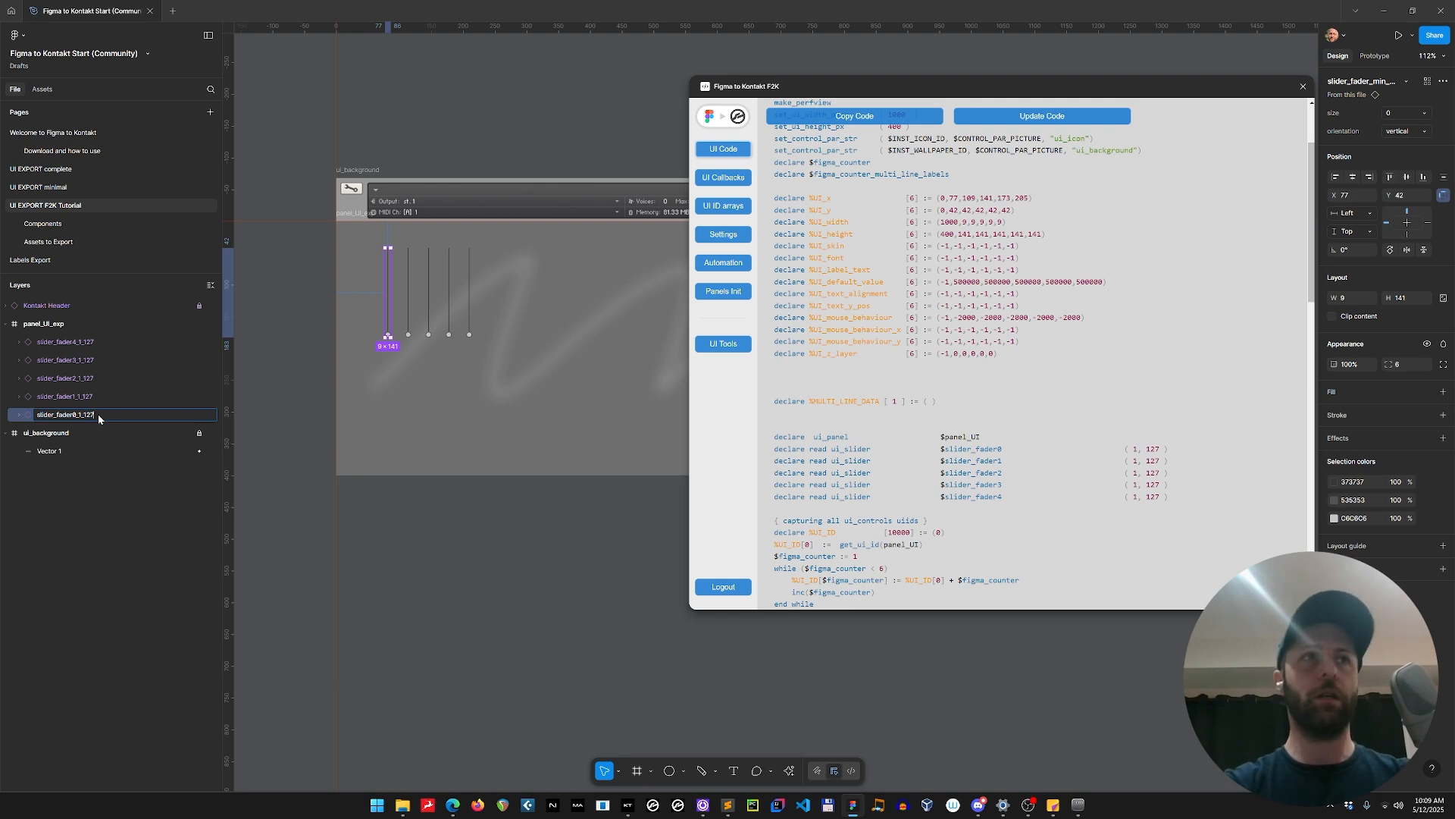
key("BackSpace")
key("BackSpace")
key("BackSpace")
key("Return")
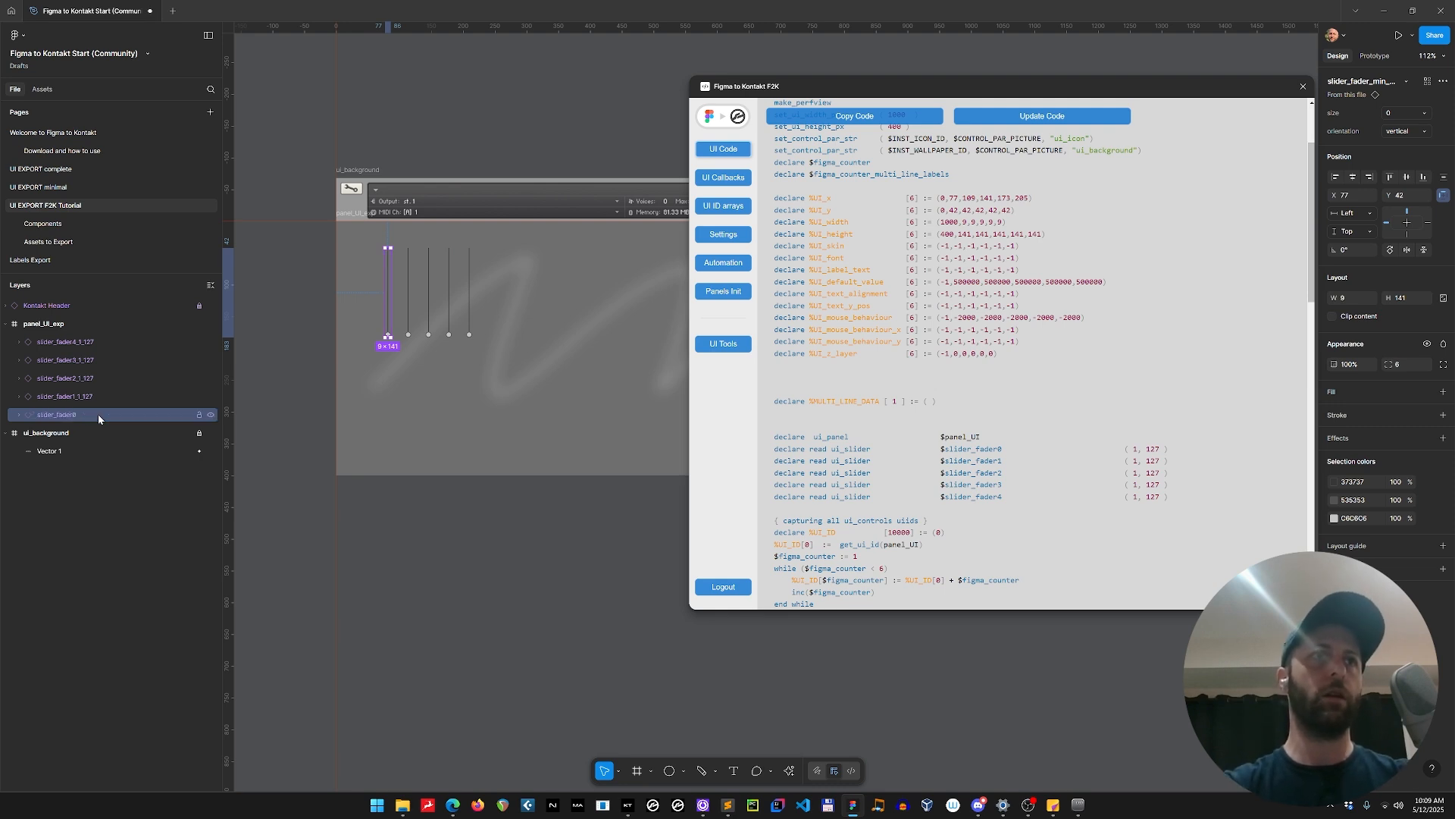
Rename the second slider's layer to slider_fader1_-1000_1000 and update the generated UI code.
key("Tab")
key("ctrl+r")
key("Right")
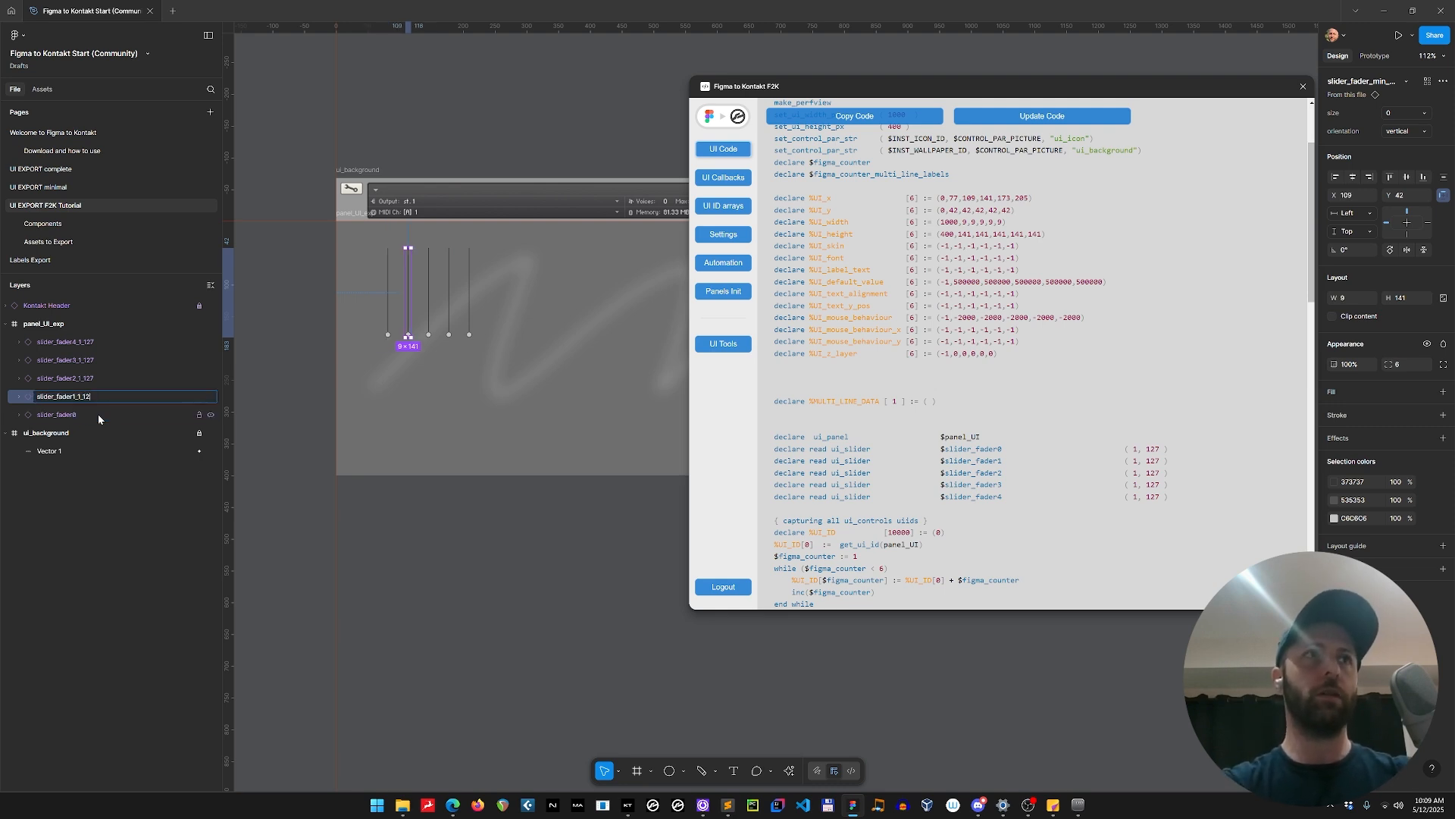
key("BackSpace")
key("BackSpace")
key("BackSpace")
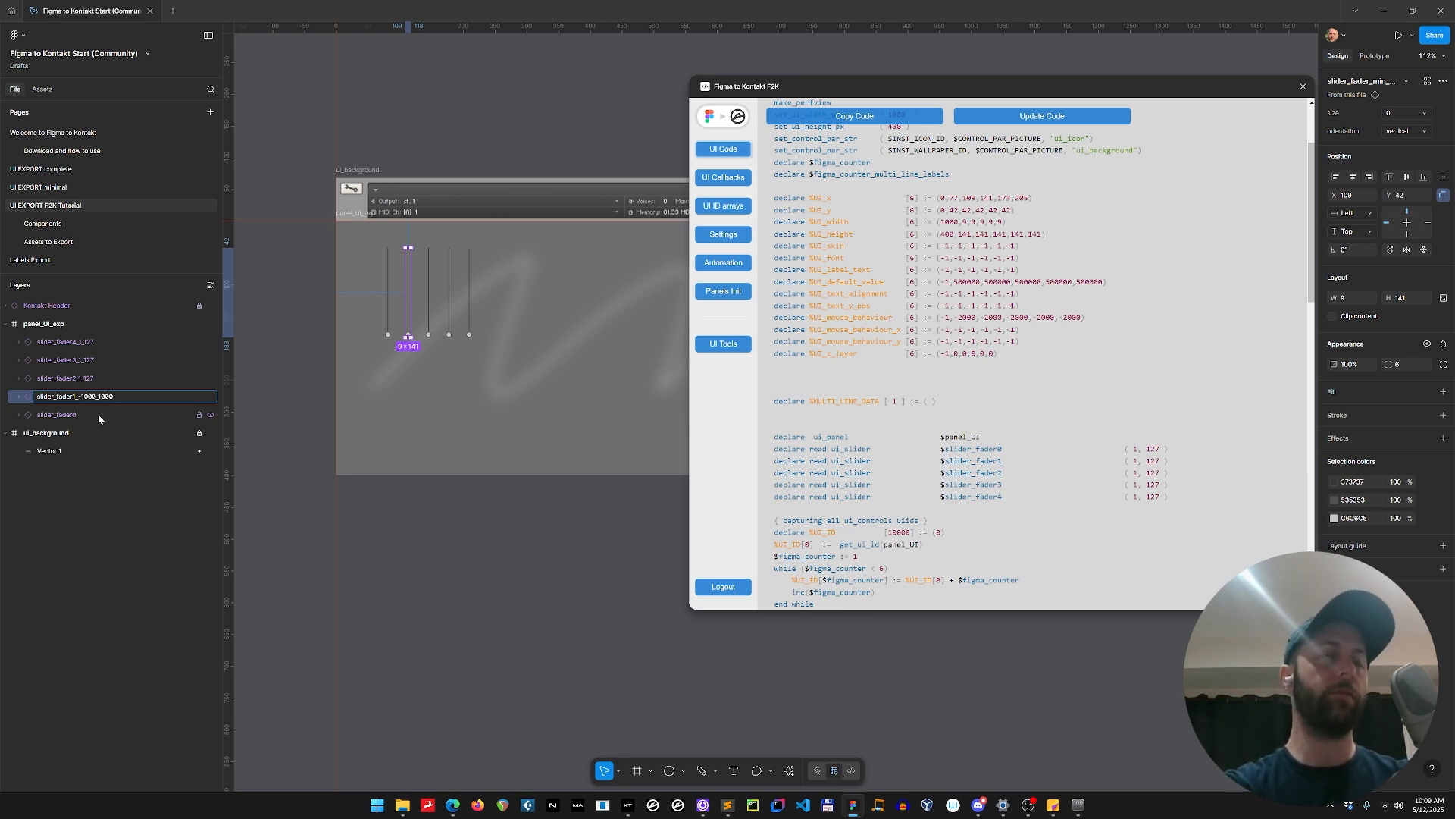
key("Return")
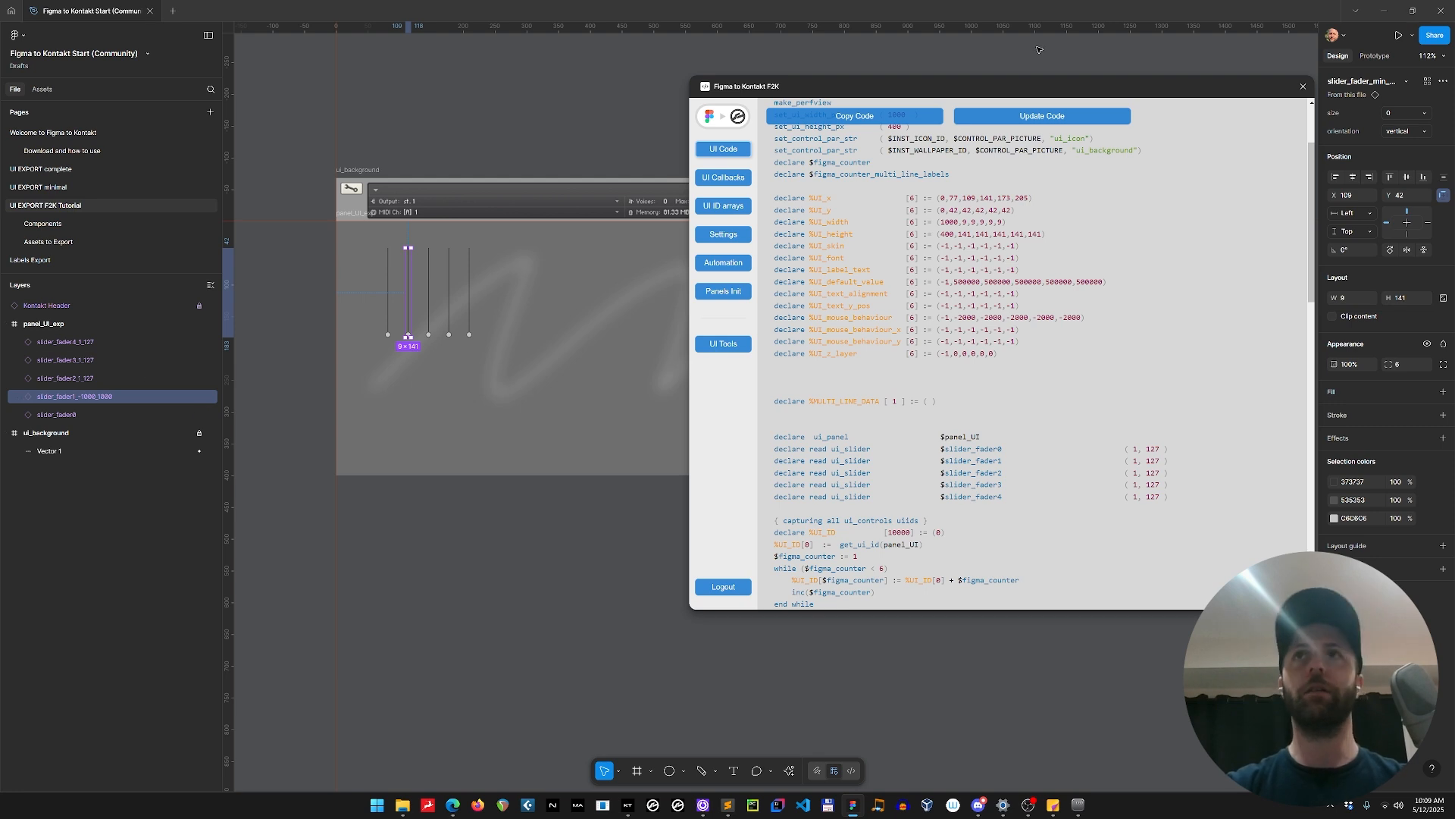
left_click(1046, 121)
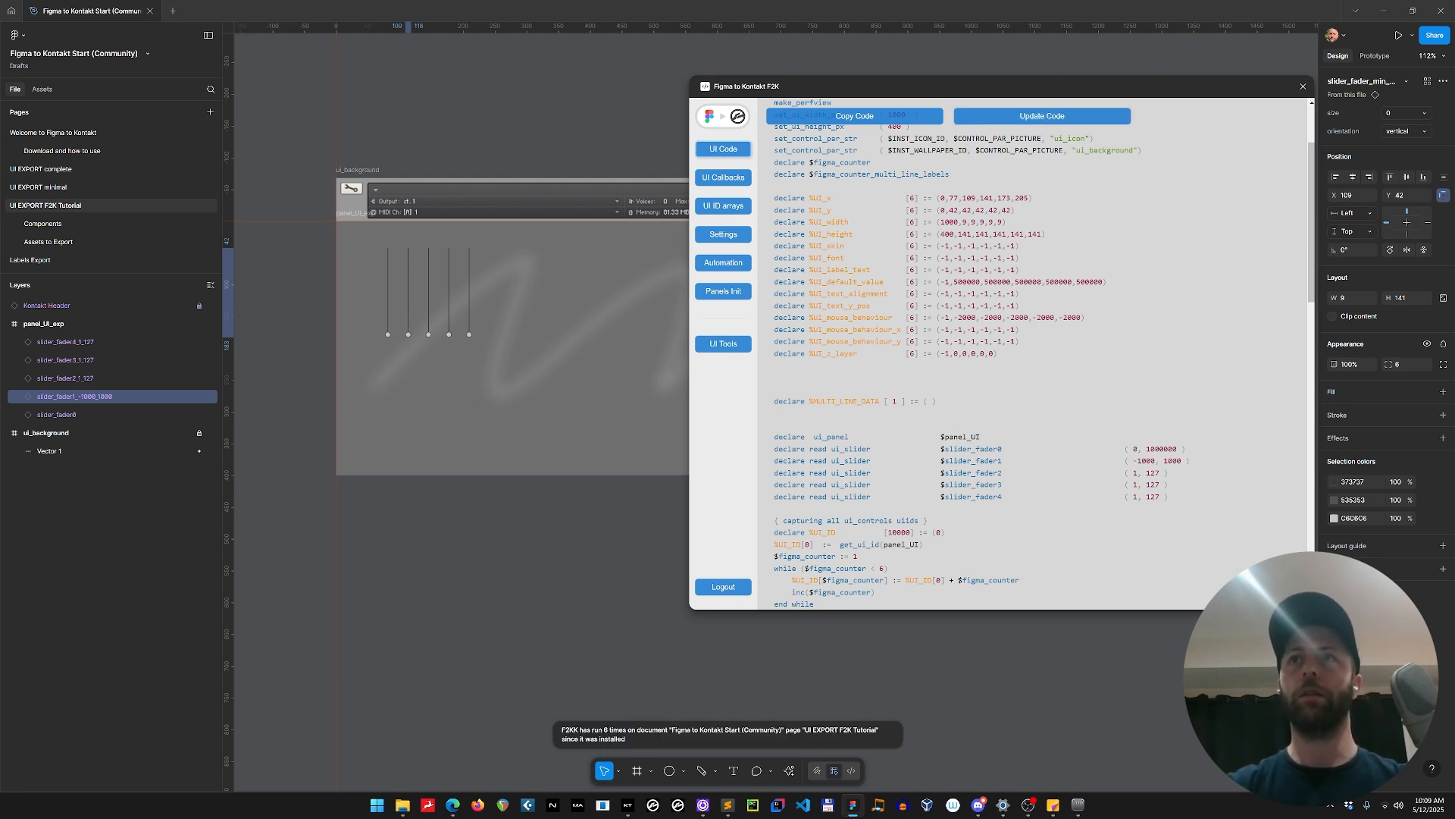
Rename the third slider's layer to slider_fader2_0_1 and update the generated code with its new range.
double_click(99, 379)
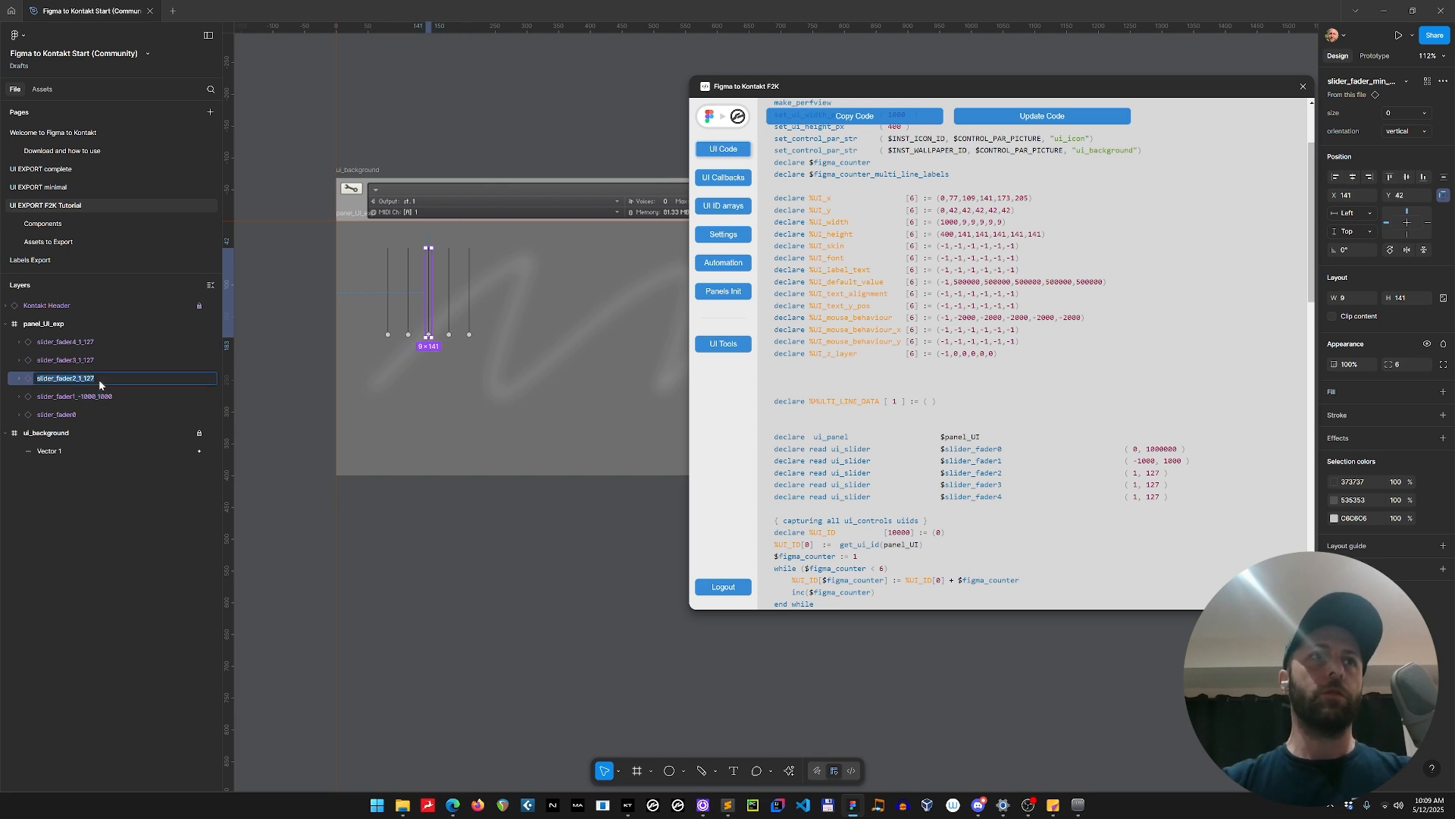
key("BackSpace")
type("0_")
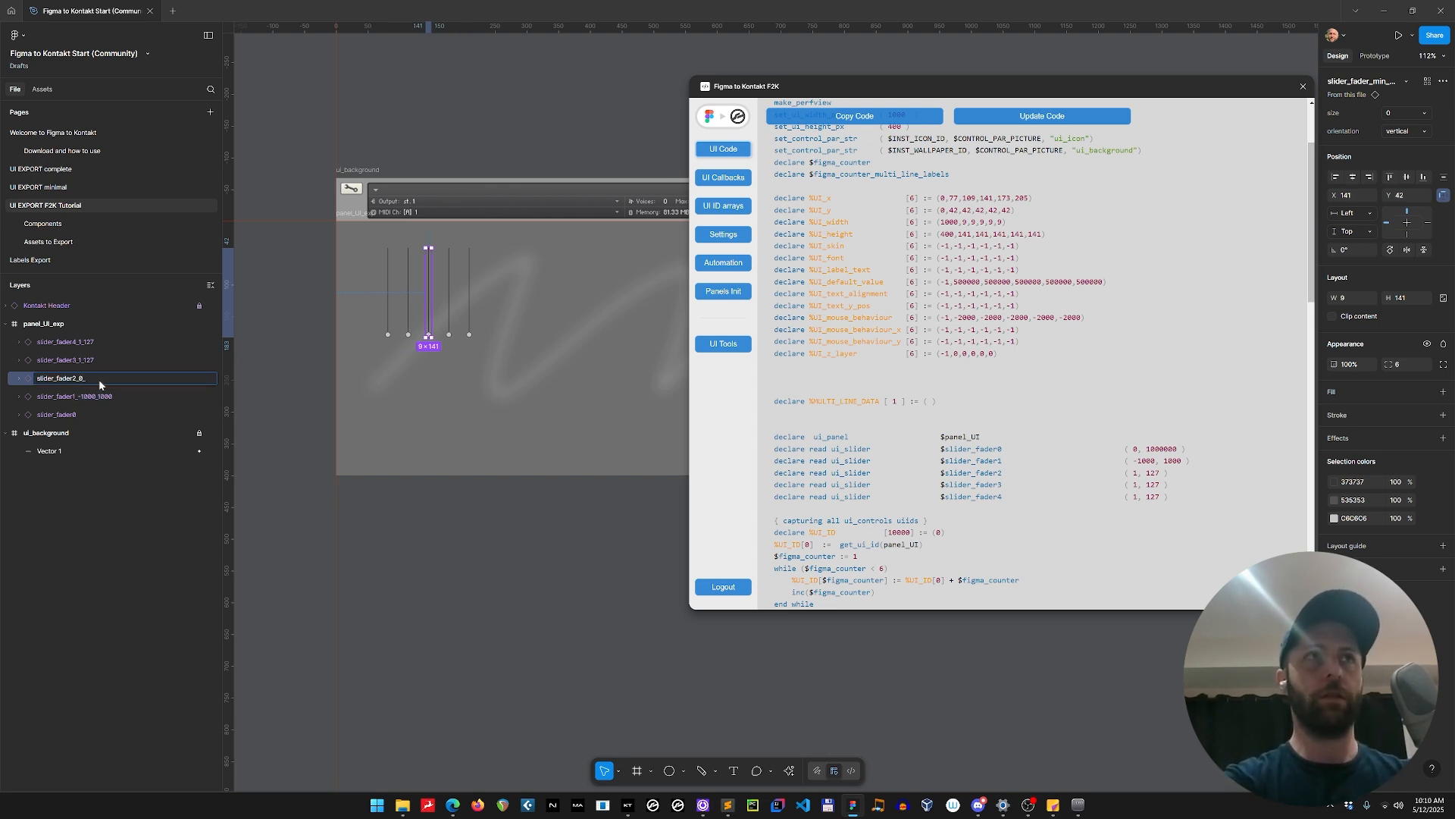
type("1")
key("Return")
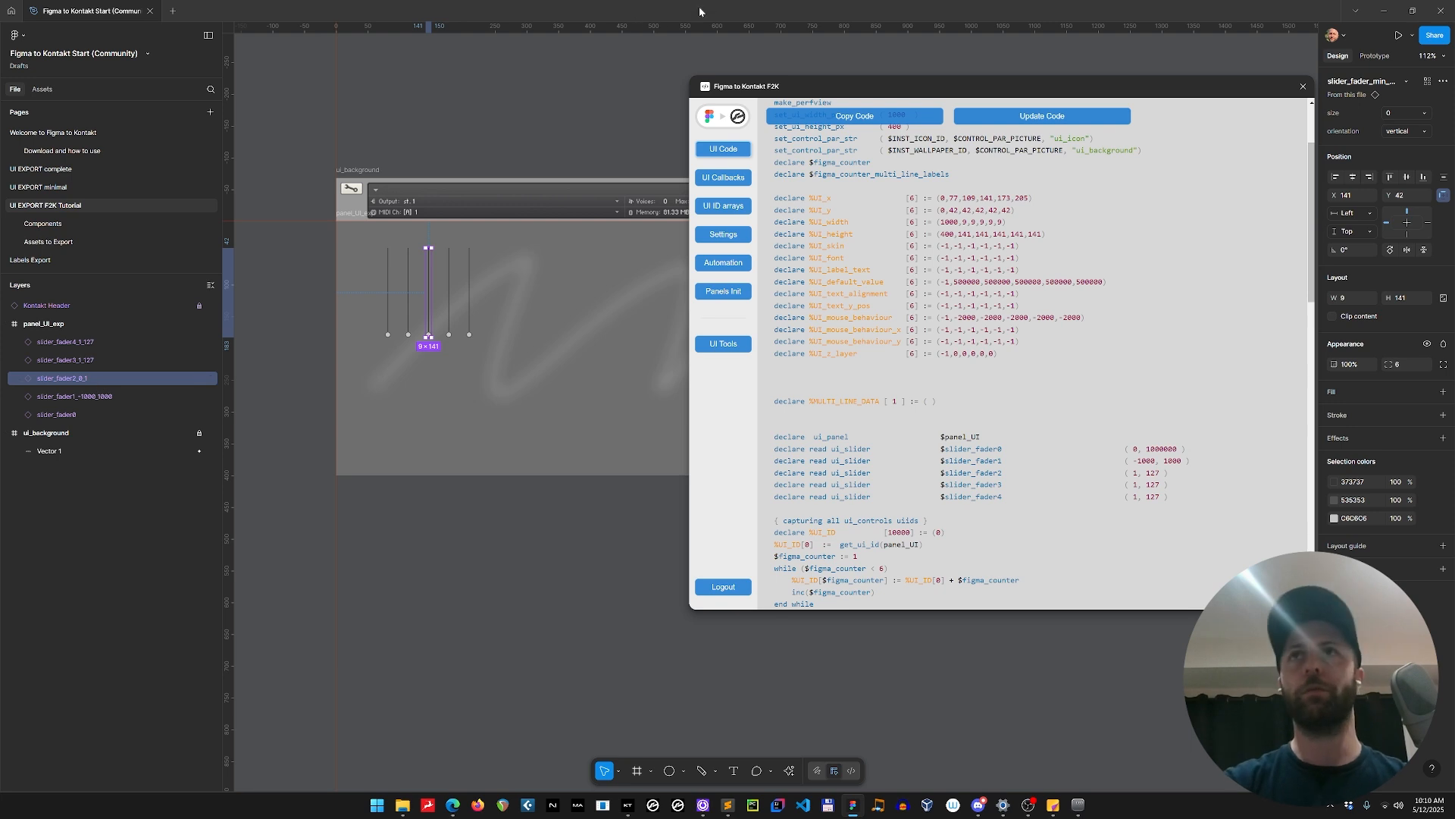
left_click(1025, 115)
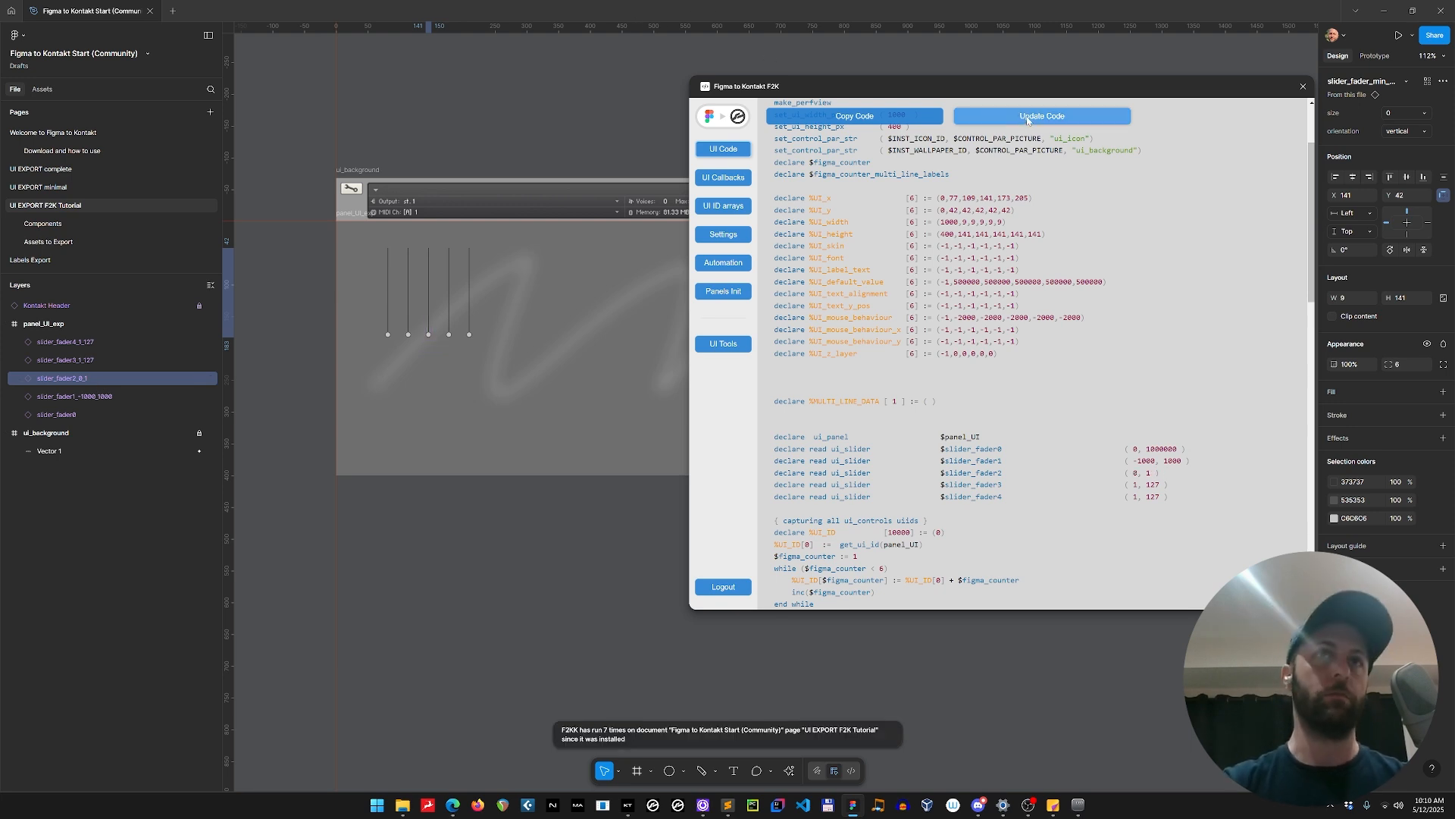
Select the slider_fader0 and slider_fader1 controls in turn on the canvas.
left_click(387, 277)
left_click(408, 271)
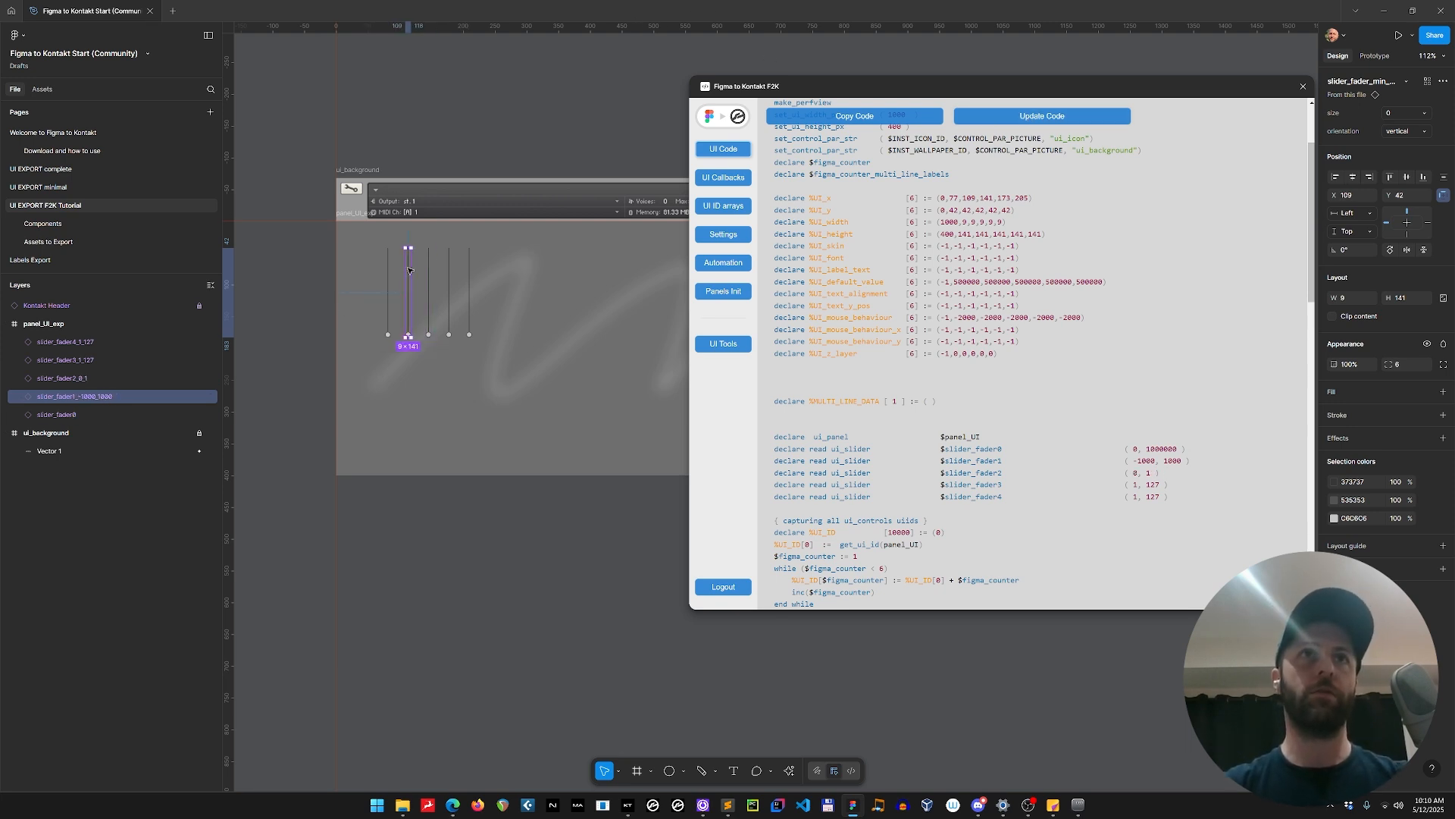
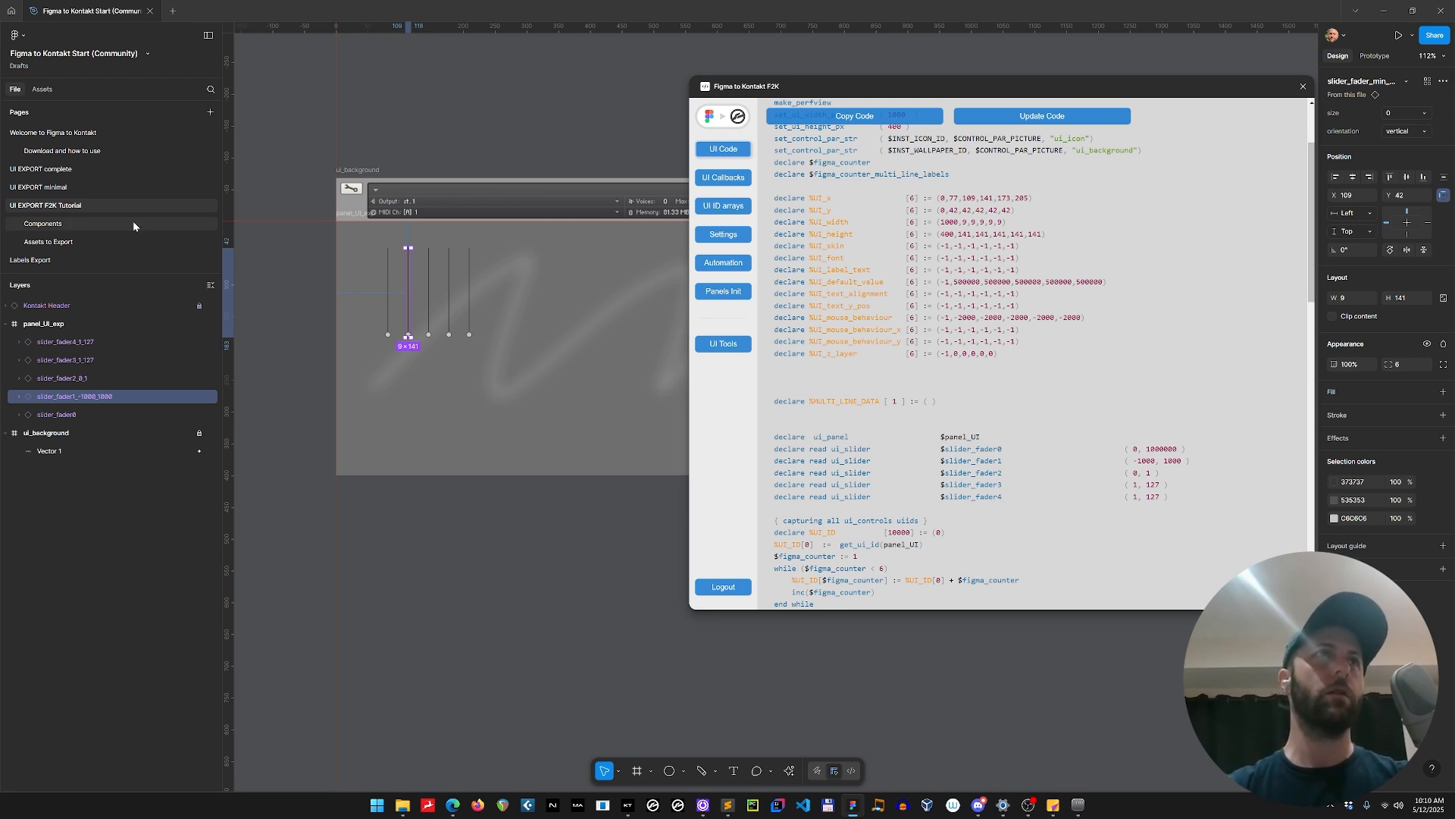
Open the Components page and locate the fader elements for generating sprite-sheet animations.
left_click(132, 224)
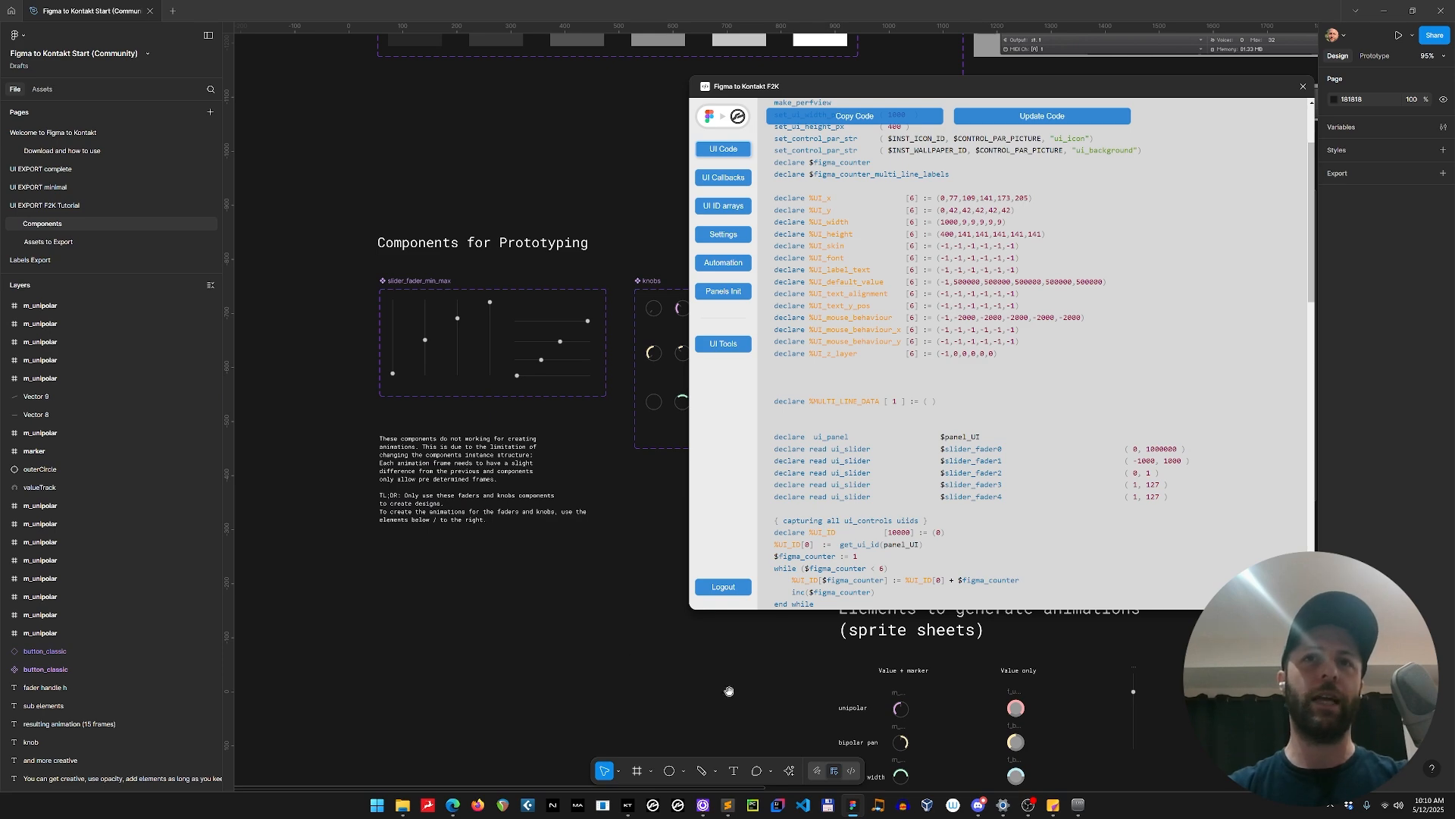
left_click_drag(726, 688, 306, 388)
left_click_drag(546, 595, 325, 516)
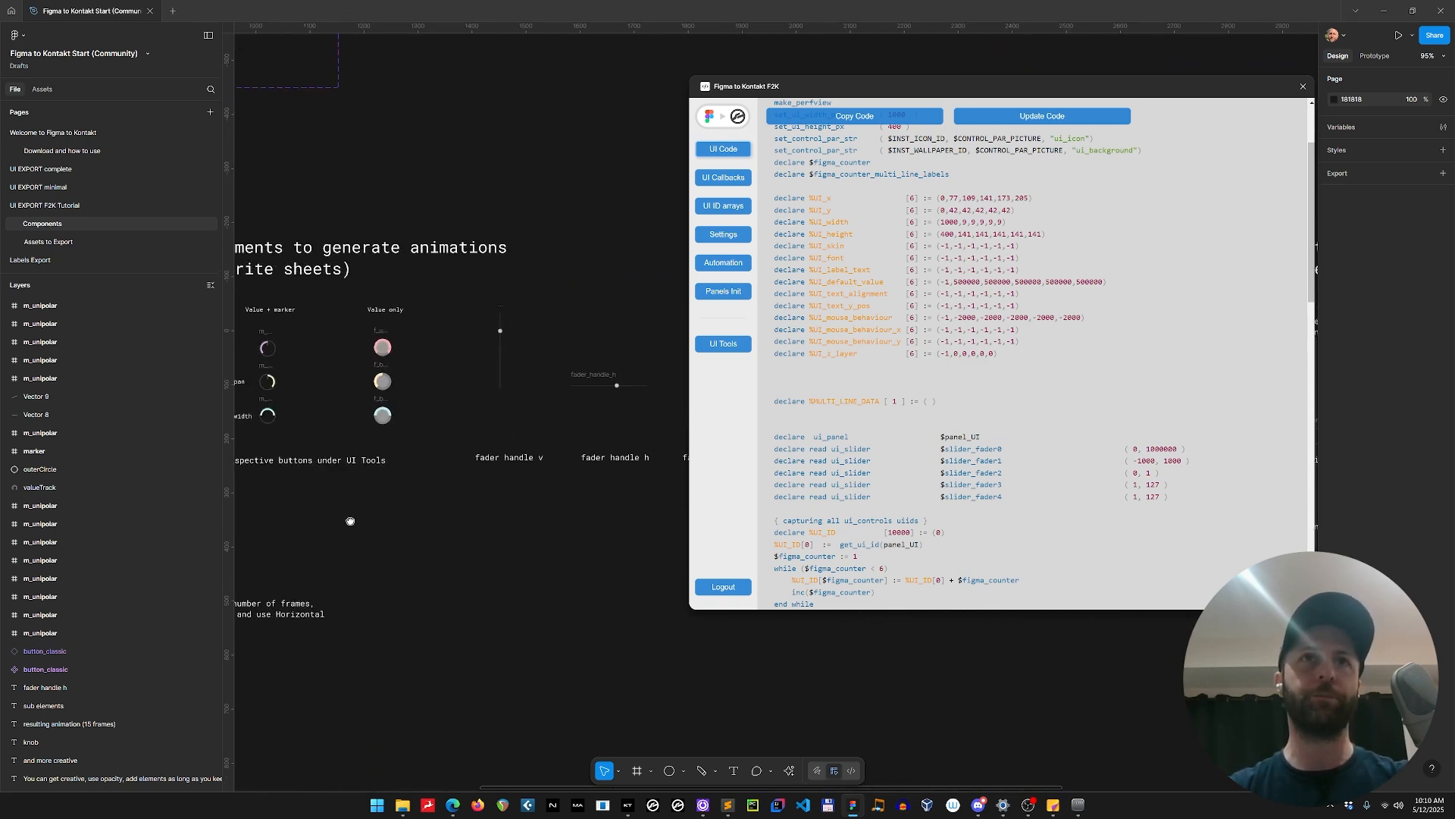
Try DDDDDD as the Components page's background colour and undo the change.
left_click(1353, 103)
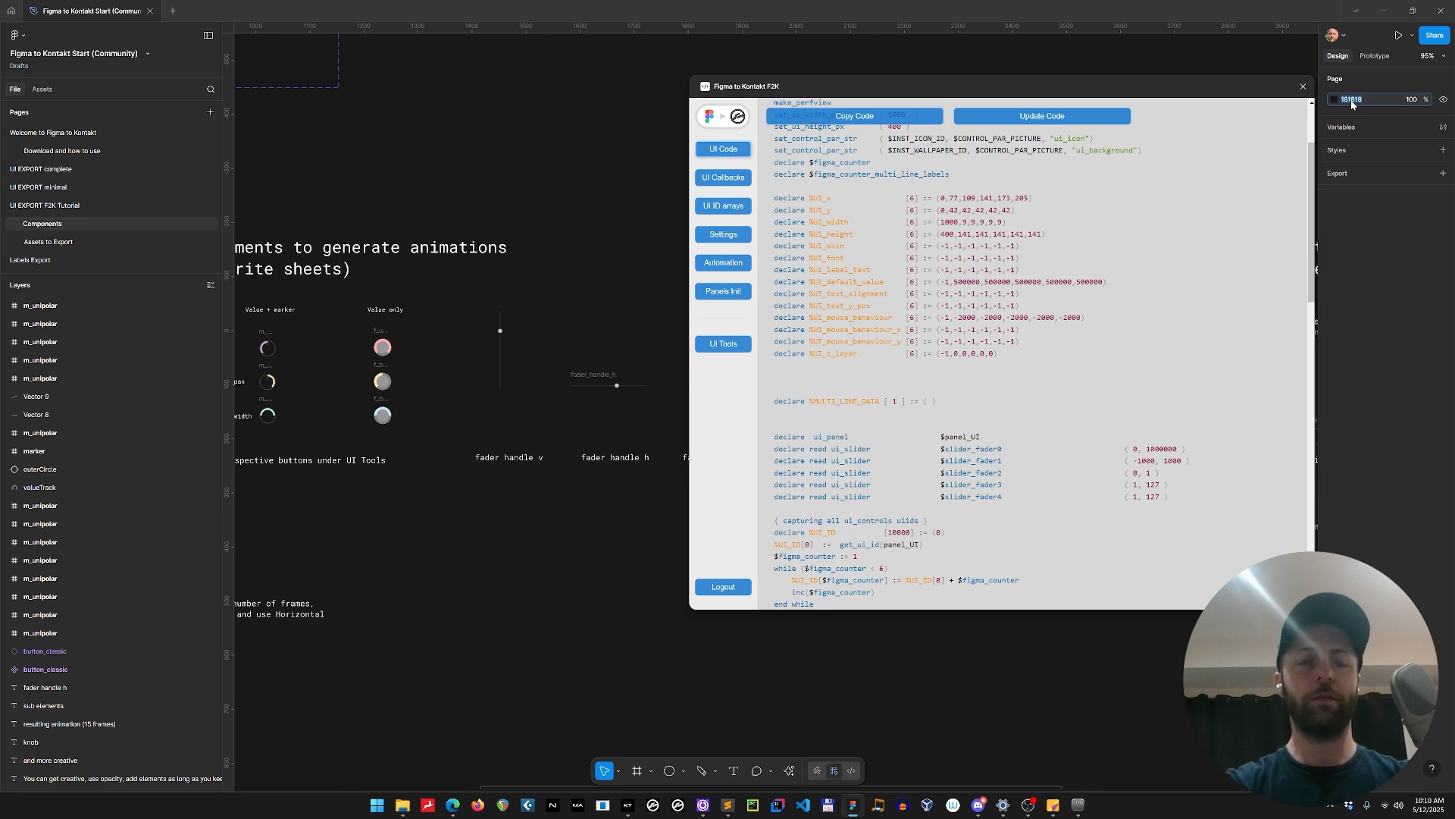
type("DDDDDD")
key("Return")
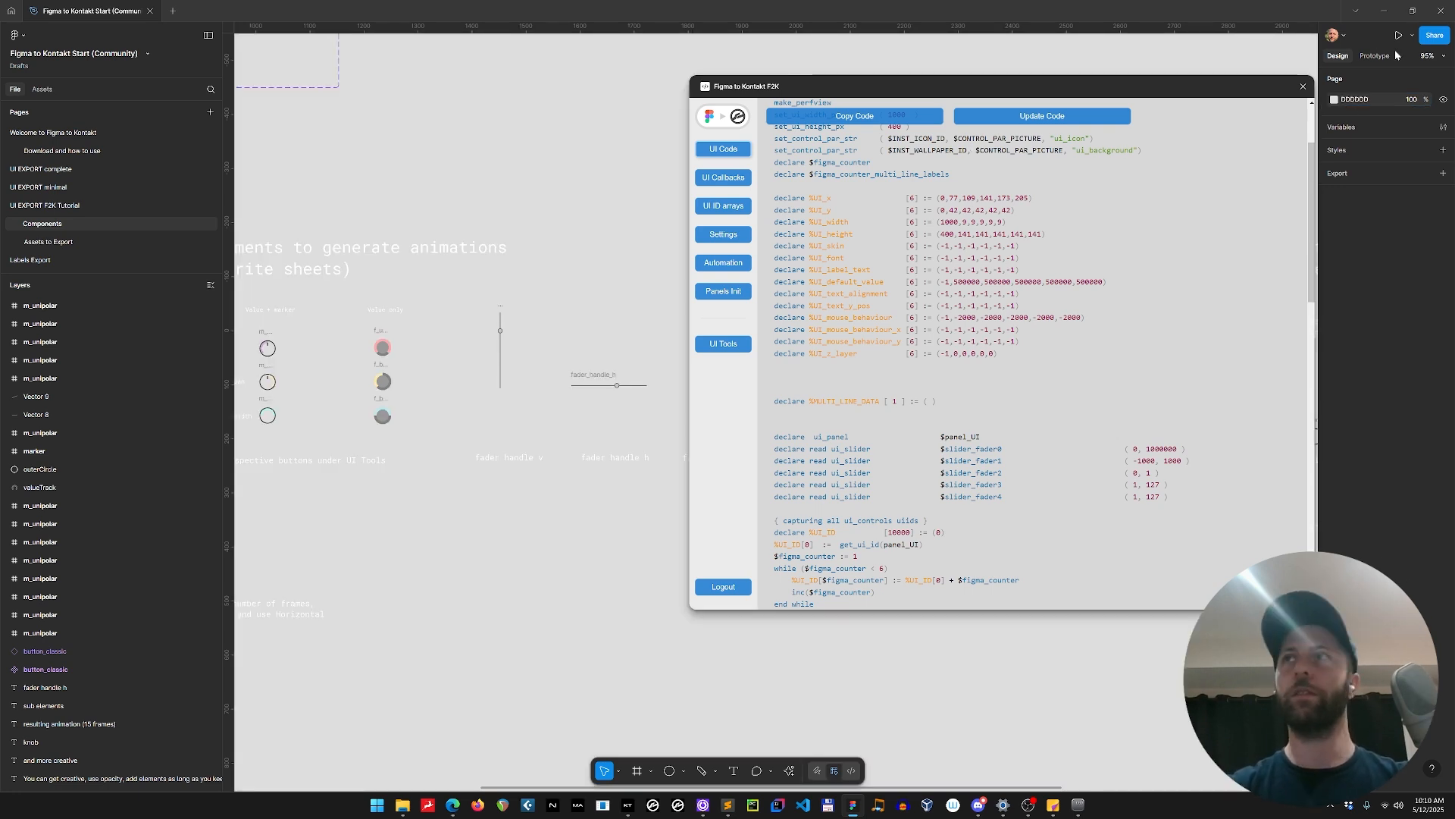
key("ctrl+z")
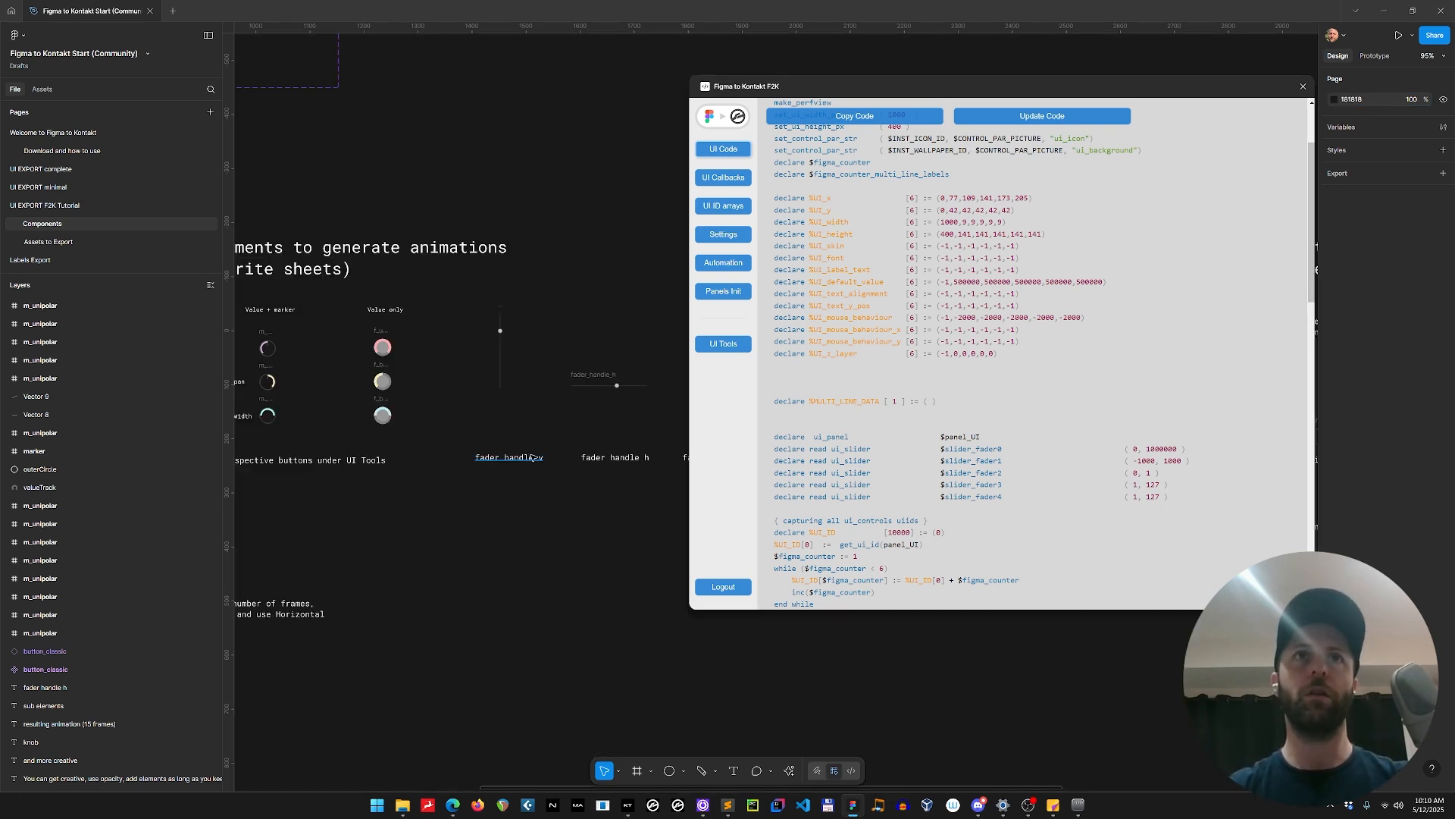
Copy the fader_handle_v element and add a new page named Asses Tutorial, indented beneath Components.
left_click(502, 310)
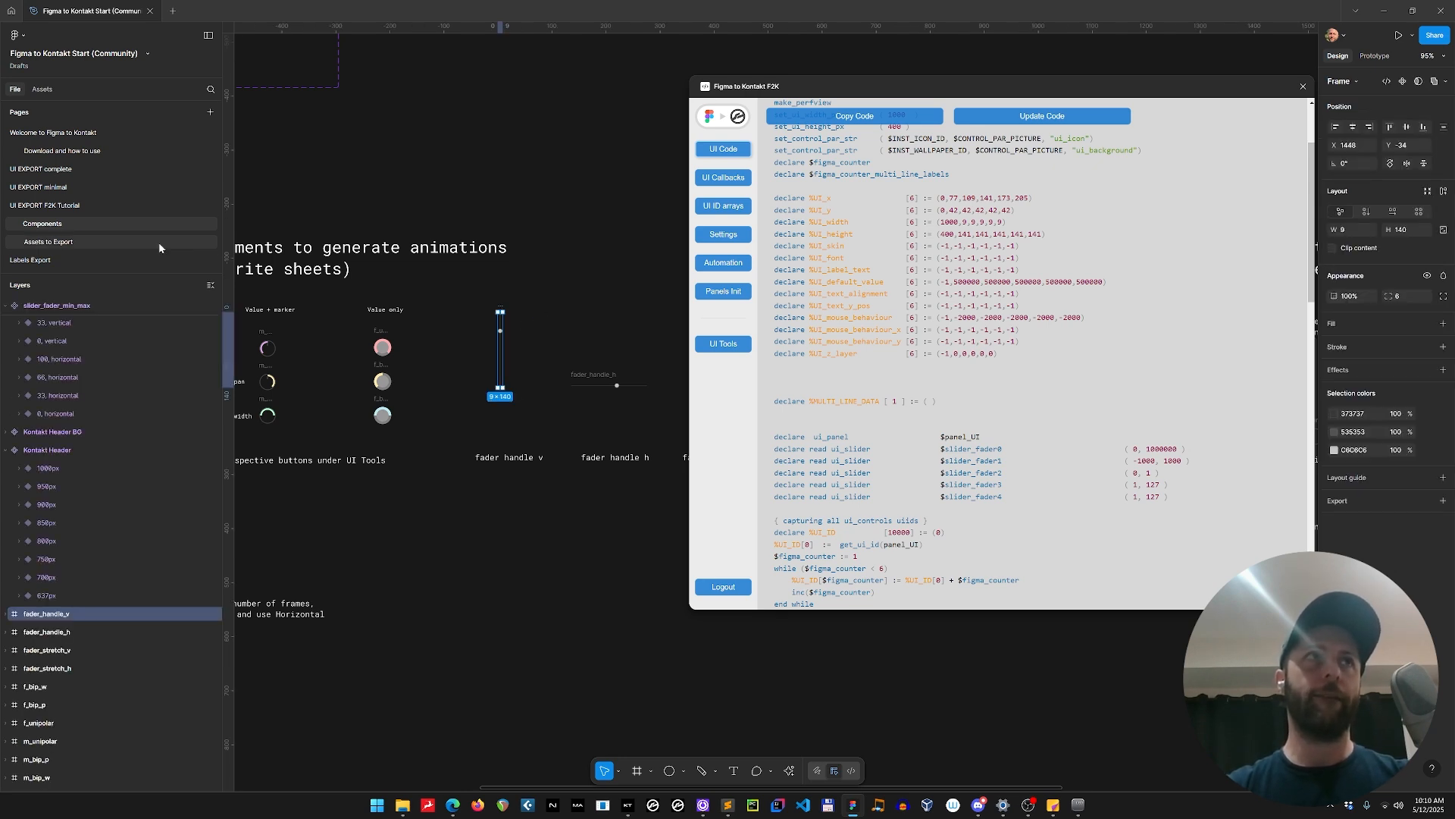
left_click(87, 242)
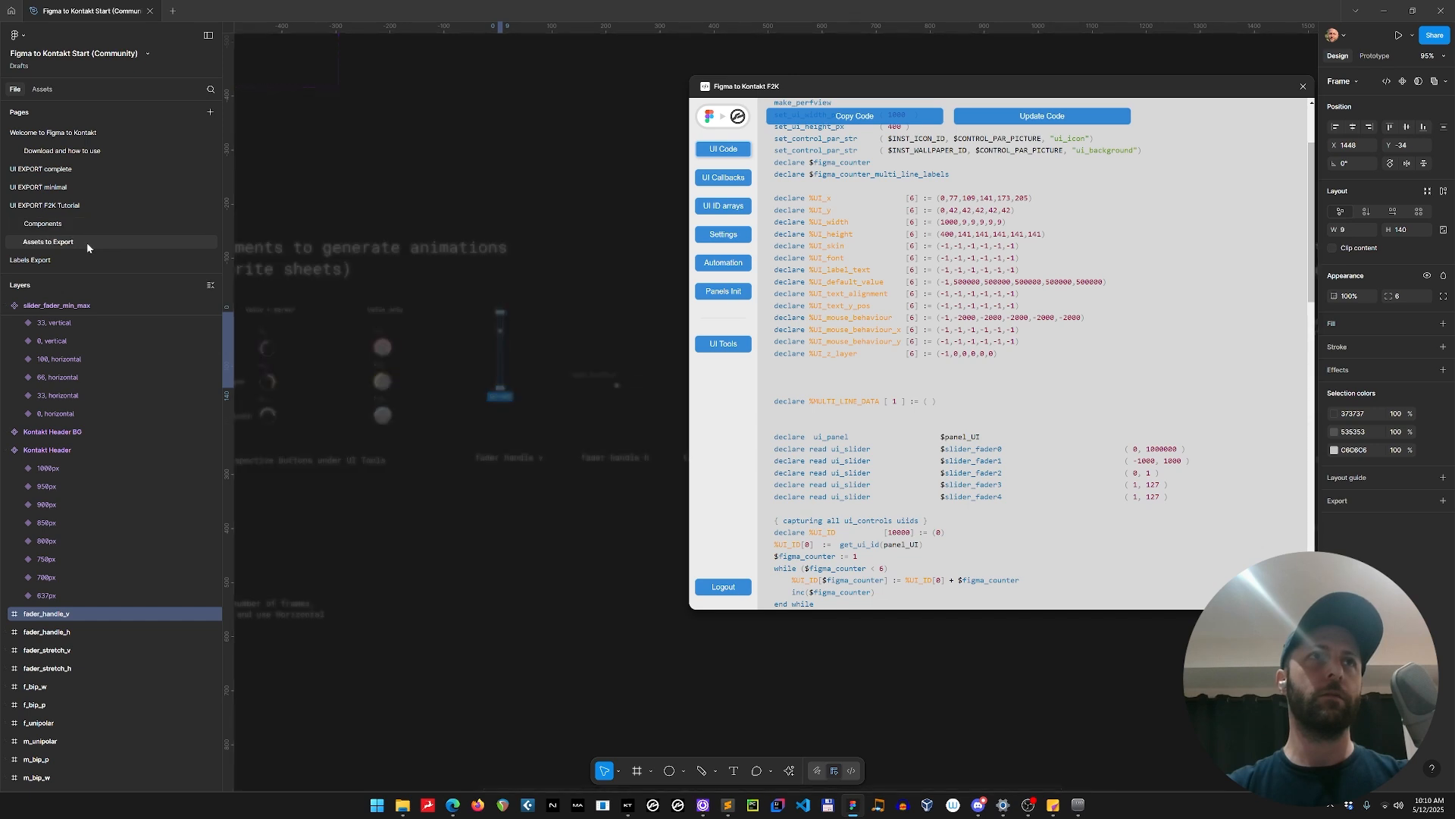
left_click(210, 111)
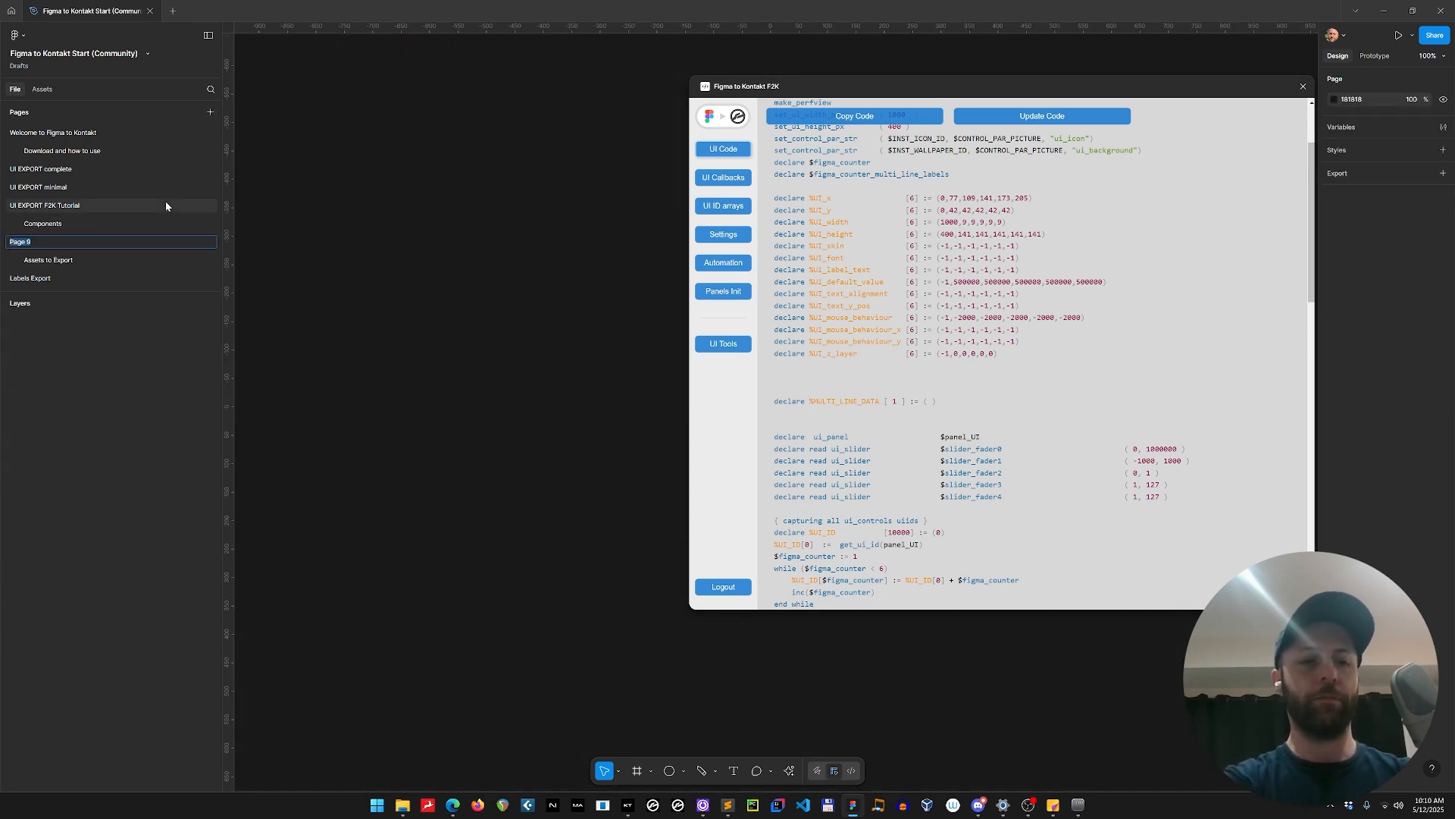
key("BackSpace")
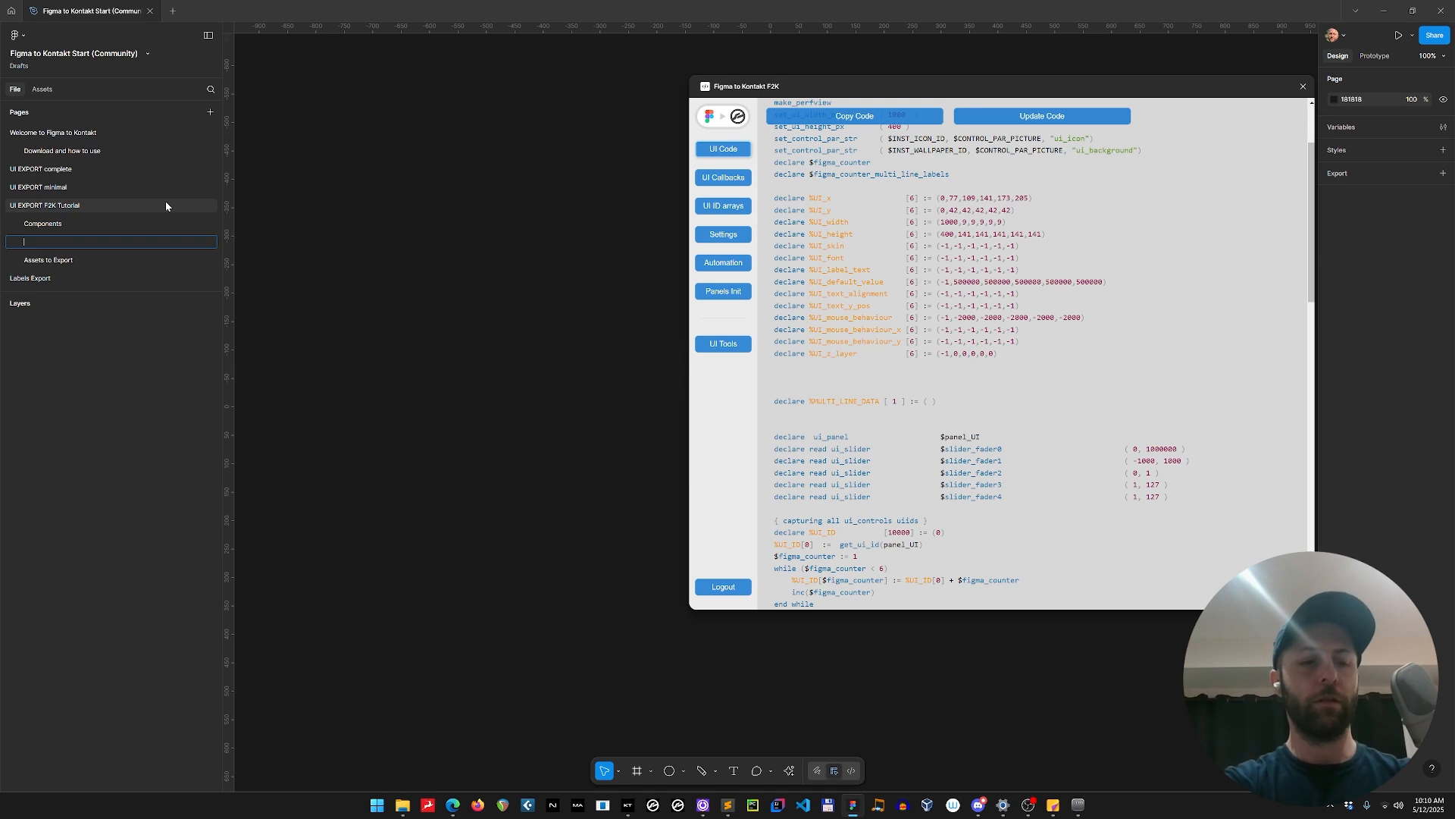
type("Asses Tu")
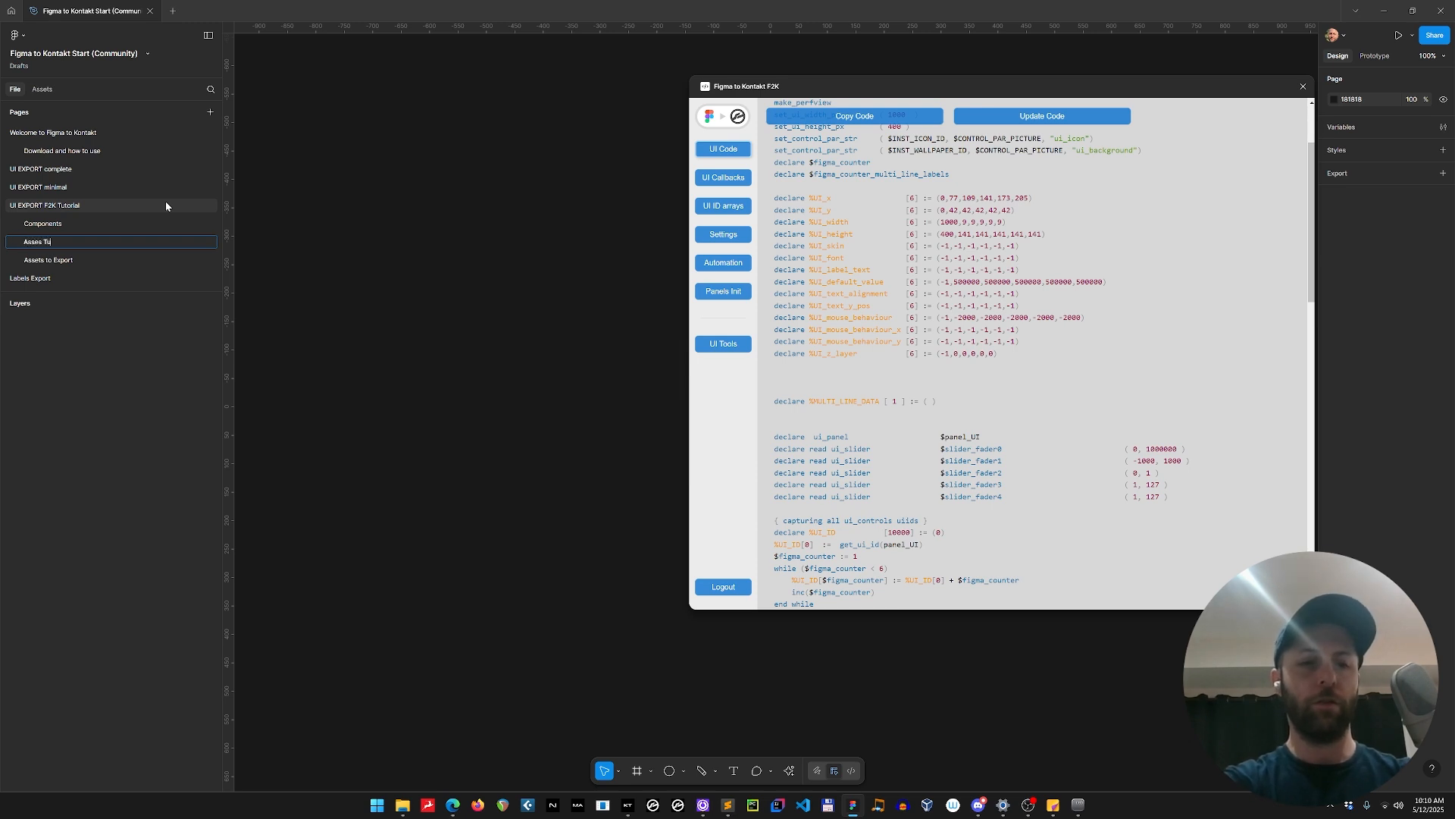
type("torial")
key("Return")
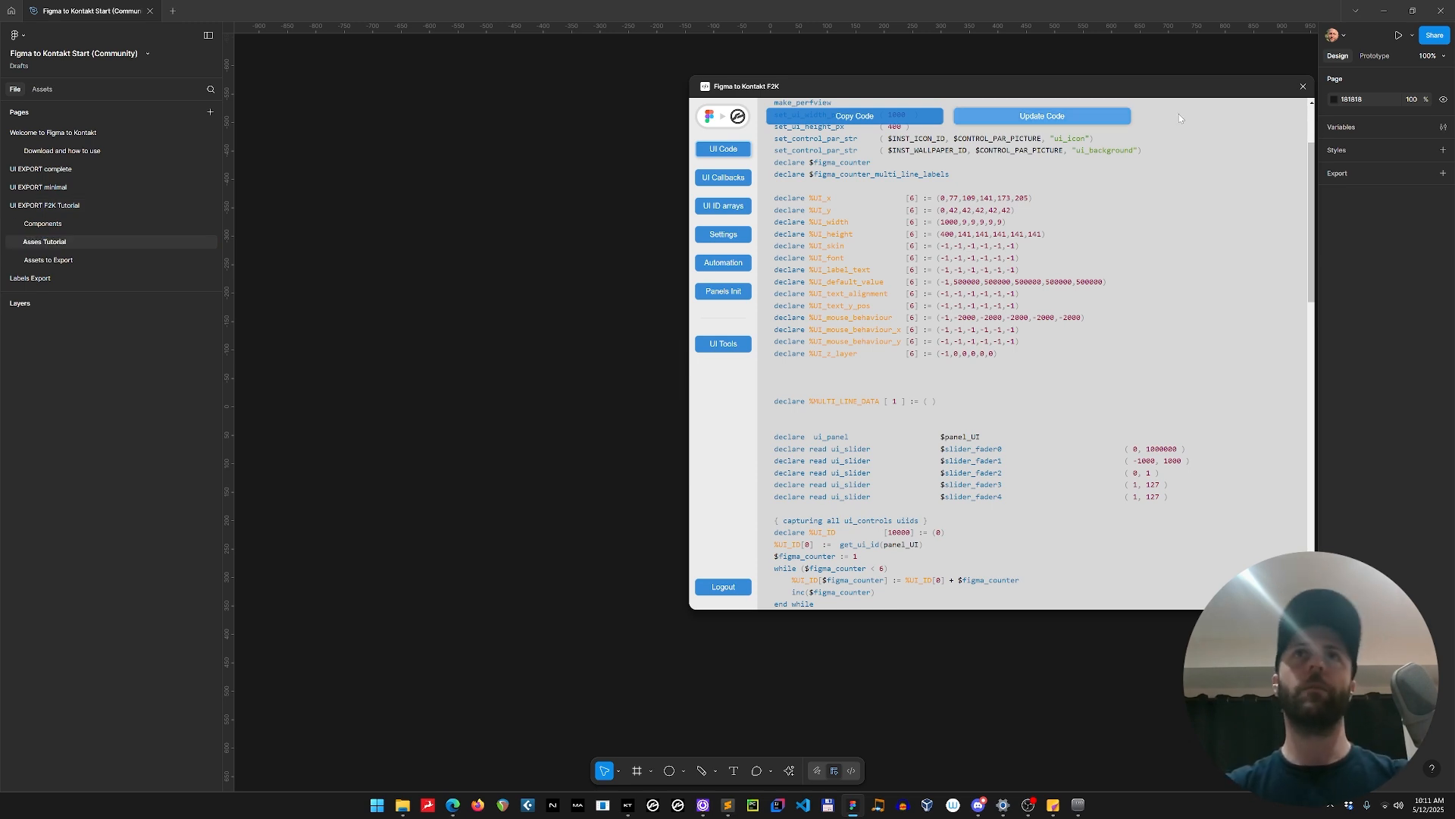
Close the Figma to Kontakt plugin window and paste the copied fader_handle_v frame onto the new page.
left_click(1302, 85)
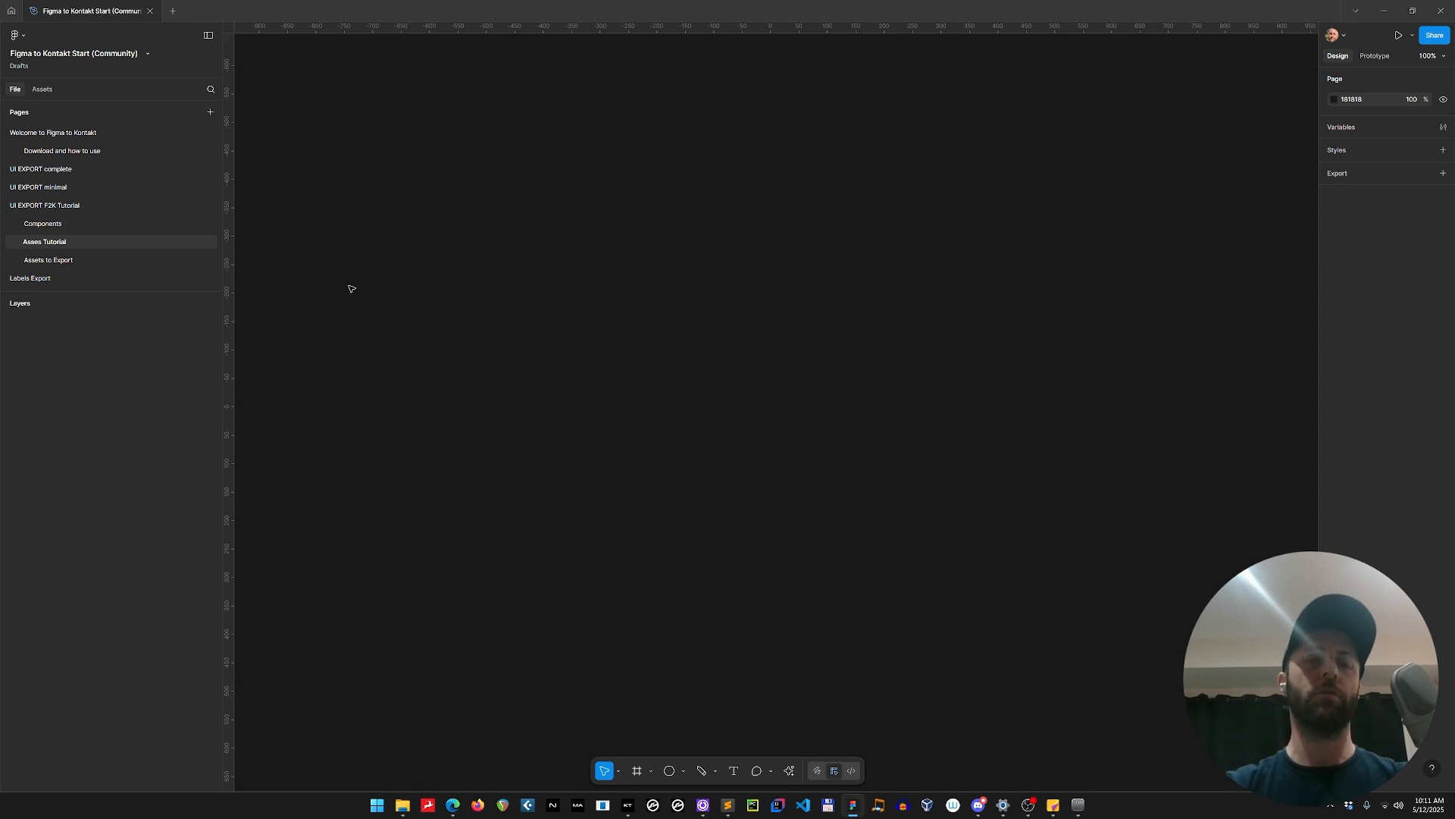
key("ctrl+v")
scroll(563, 238, "down", 3)
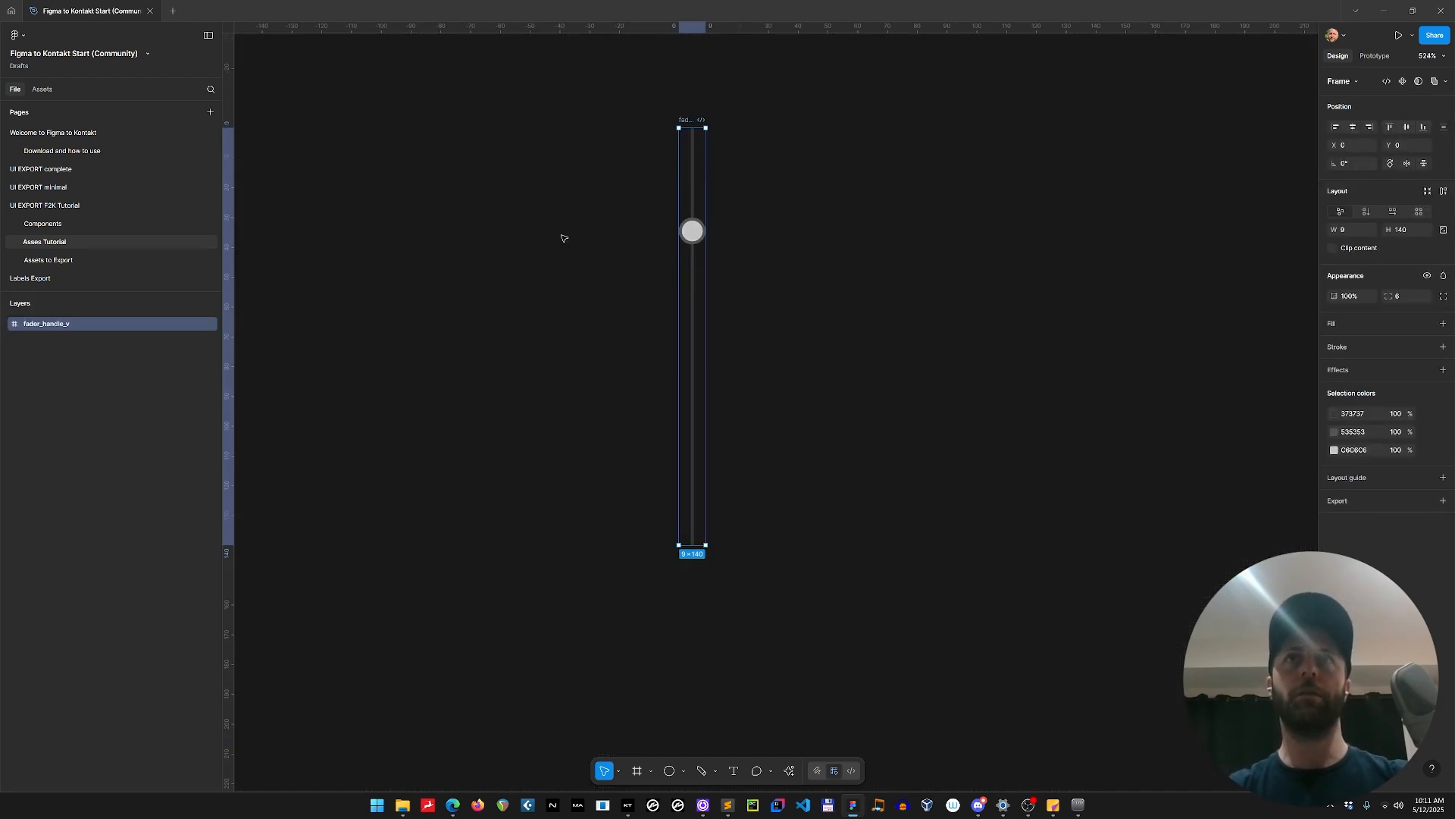
left_click_drag(794, 388, 589, 379)
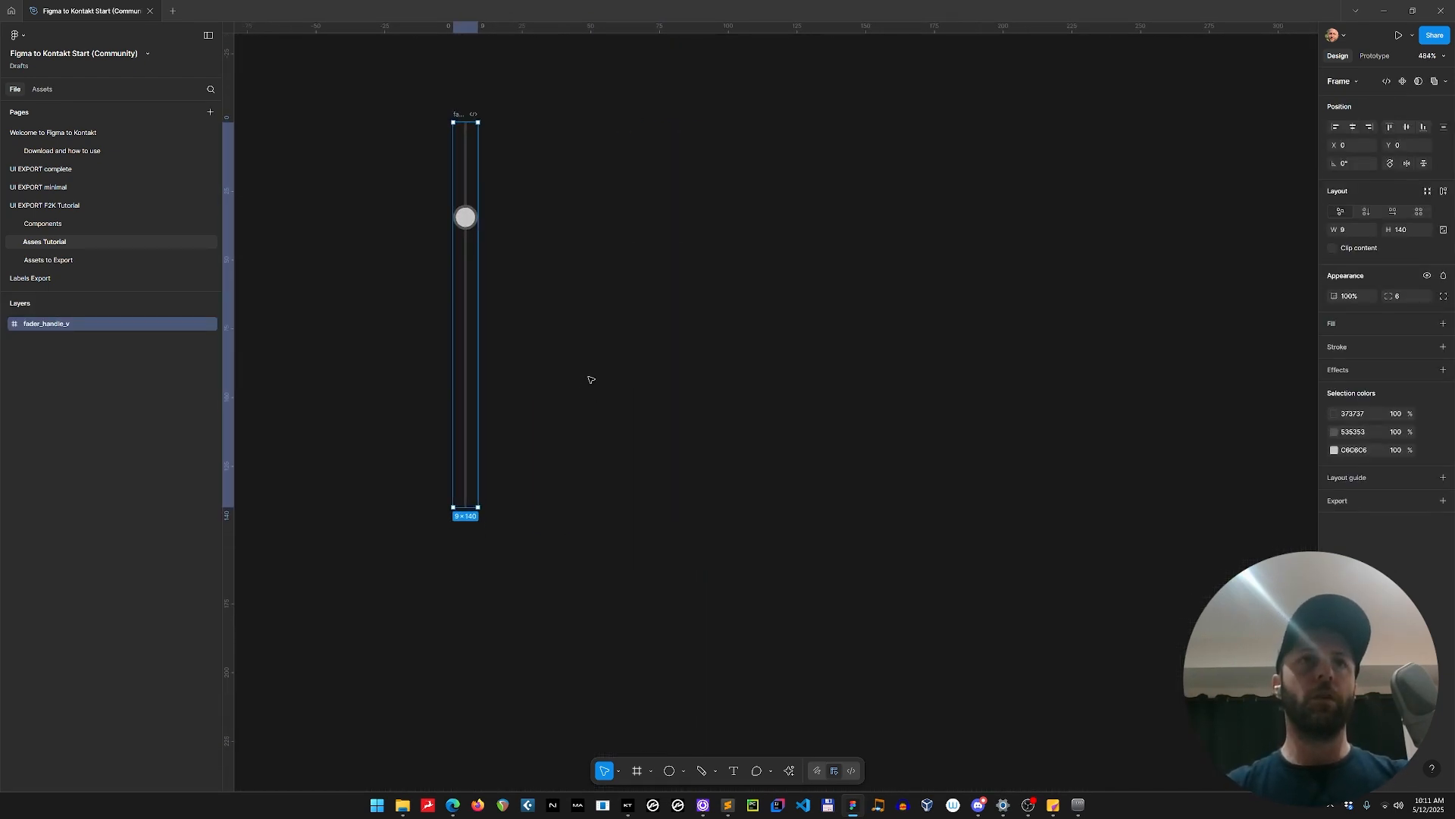
Compare the nested layers of slider_fader1_-1000_1000 on the UI EXPORT F2K Tutorial page with those of the pasted fader_handle_v frame.
left_click(90, 205)
scroll(414, 296, "up", 5)
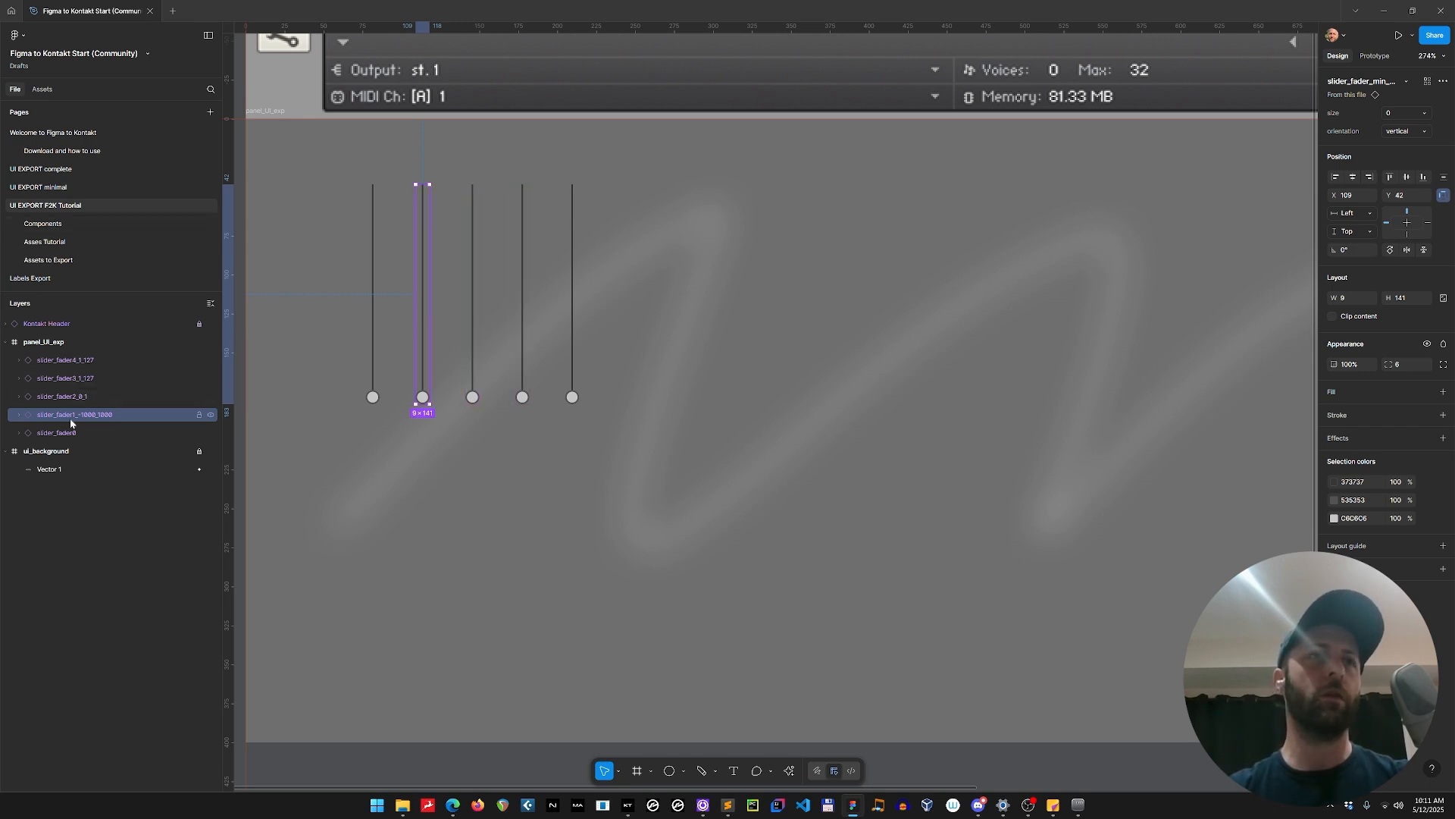
left_click(19, 415)
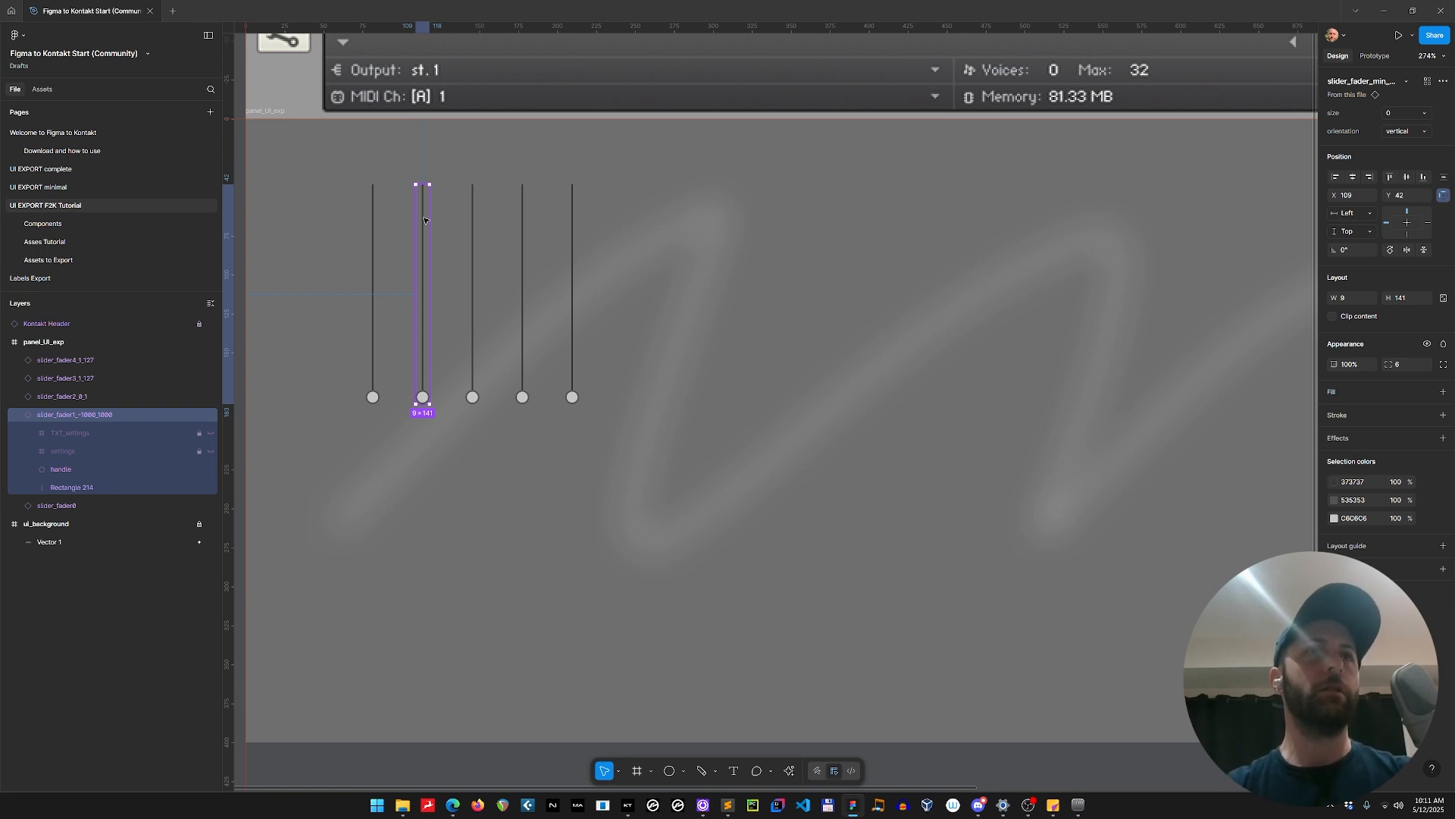
left_click(88, 468)
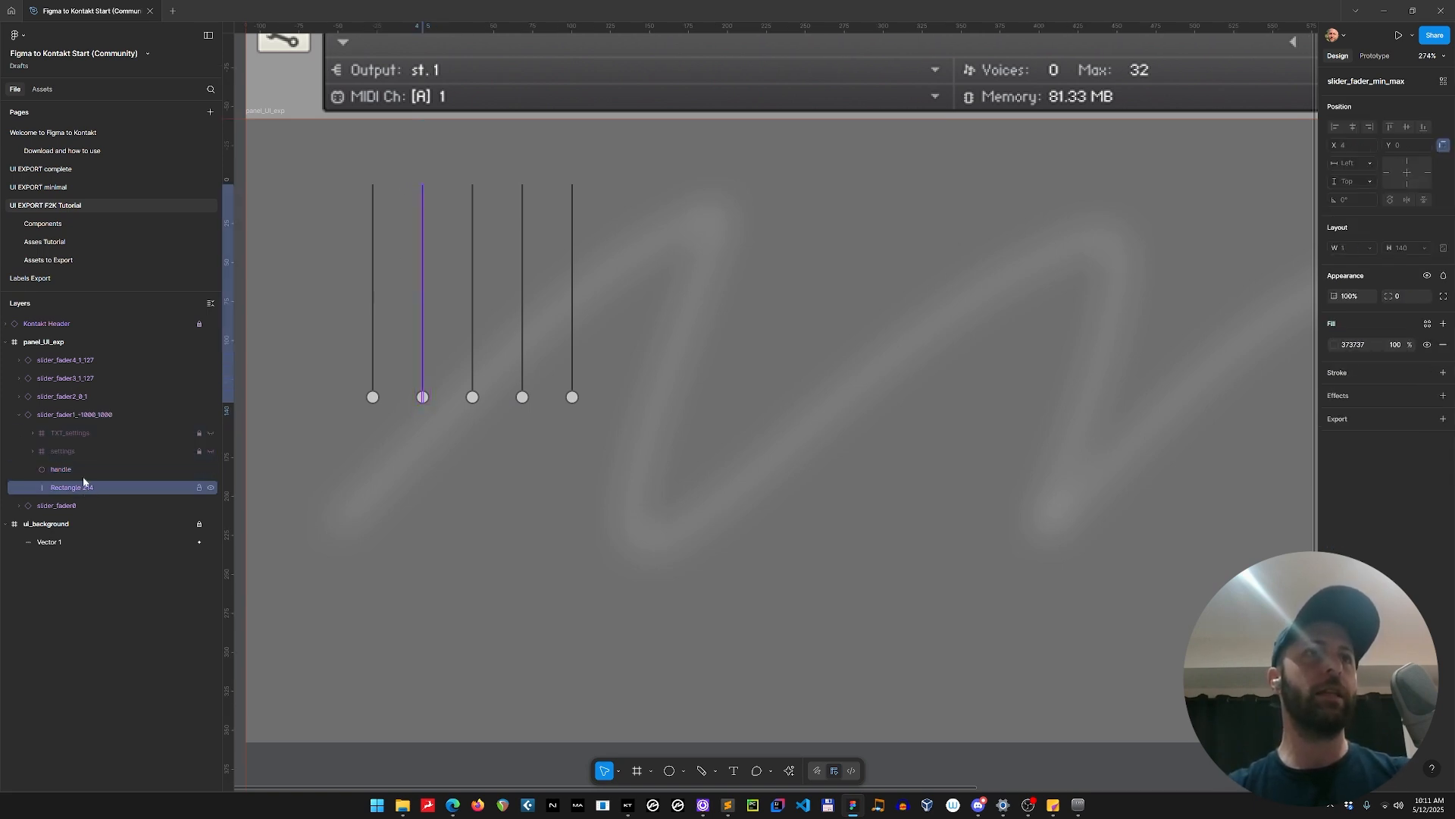
left_click(105, 416)
left_click(19, 415)
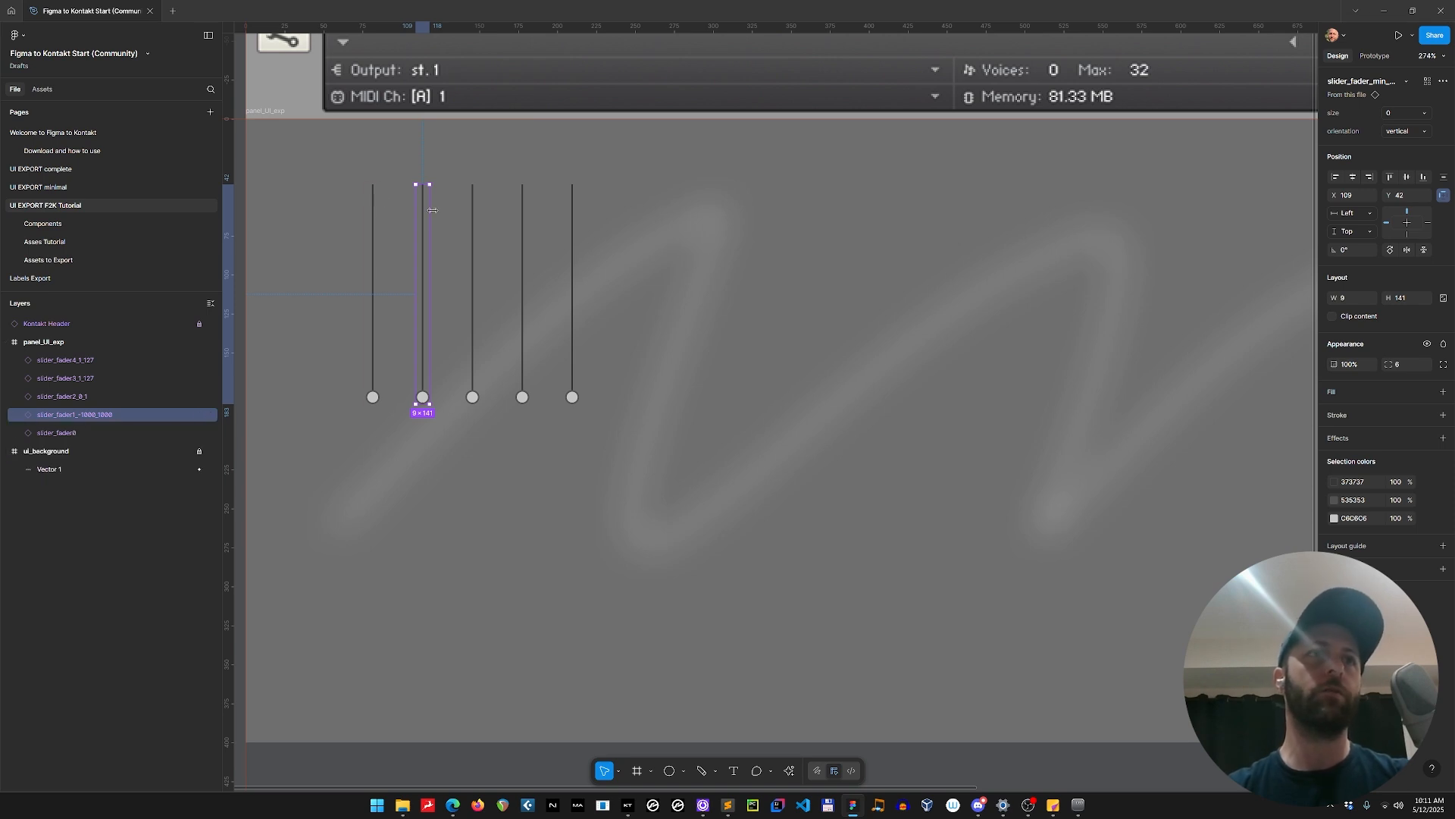
left_click(18, 415)
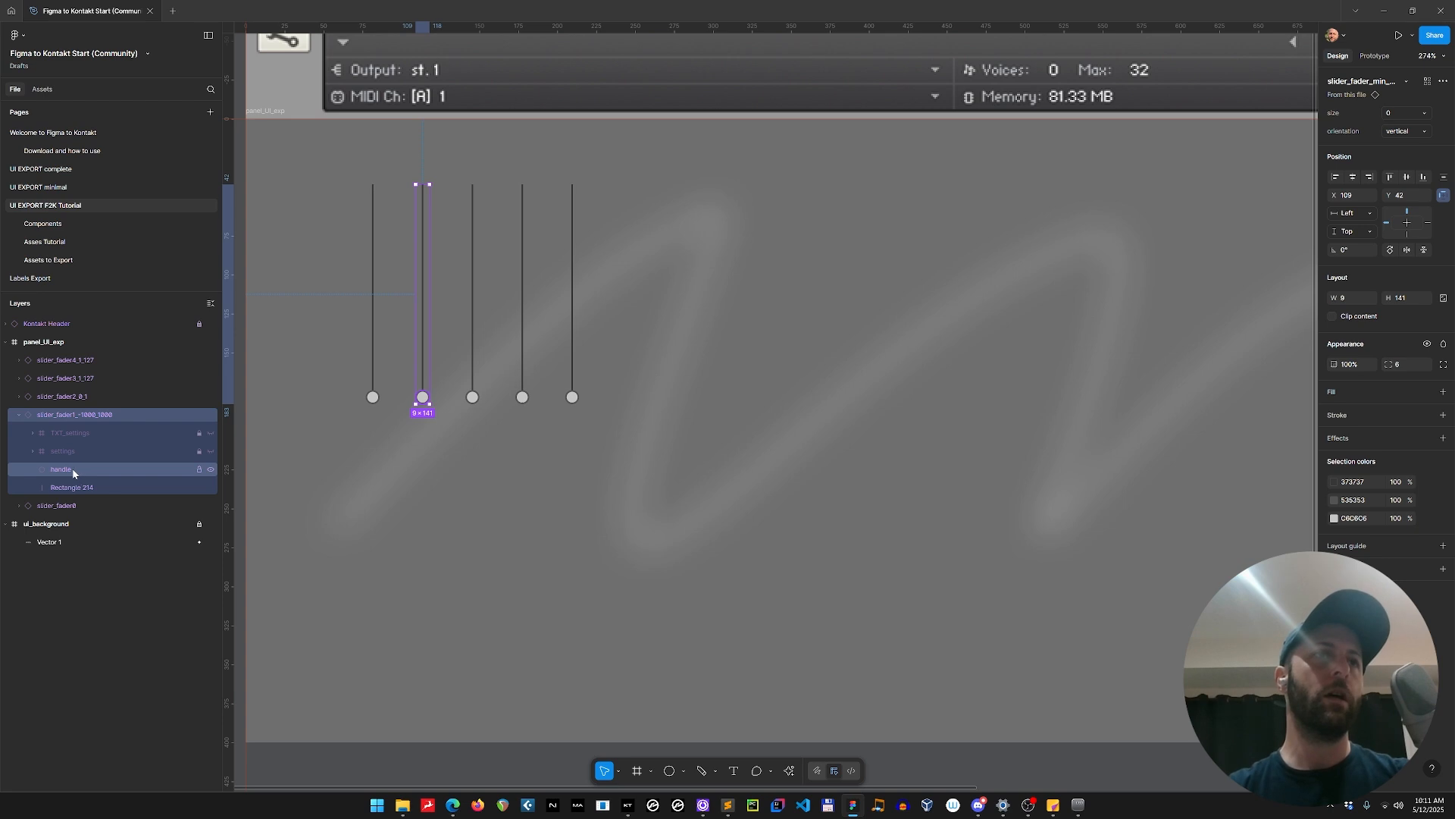
left_click(80, 487)
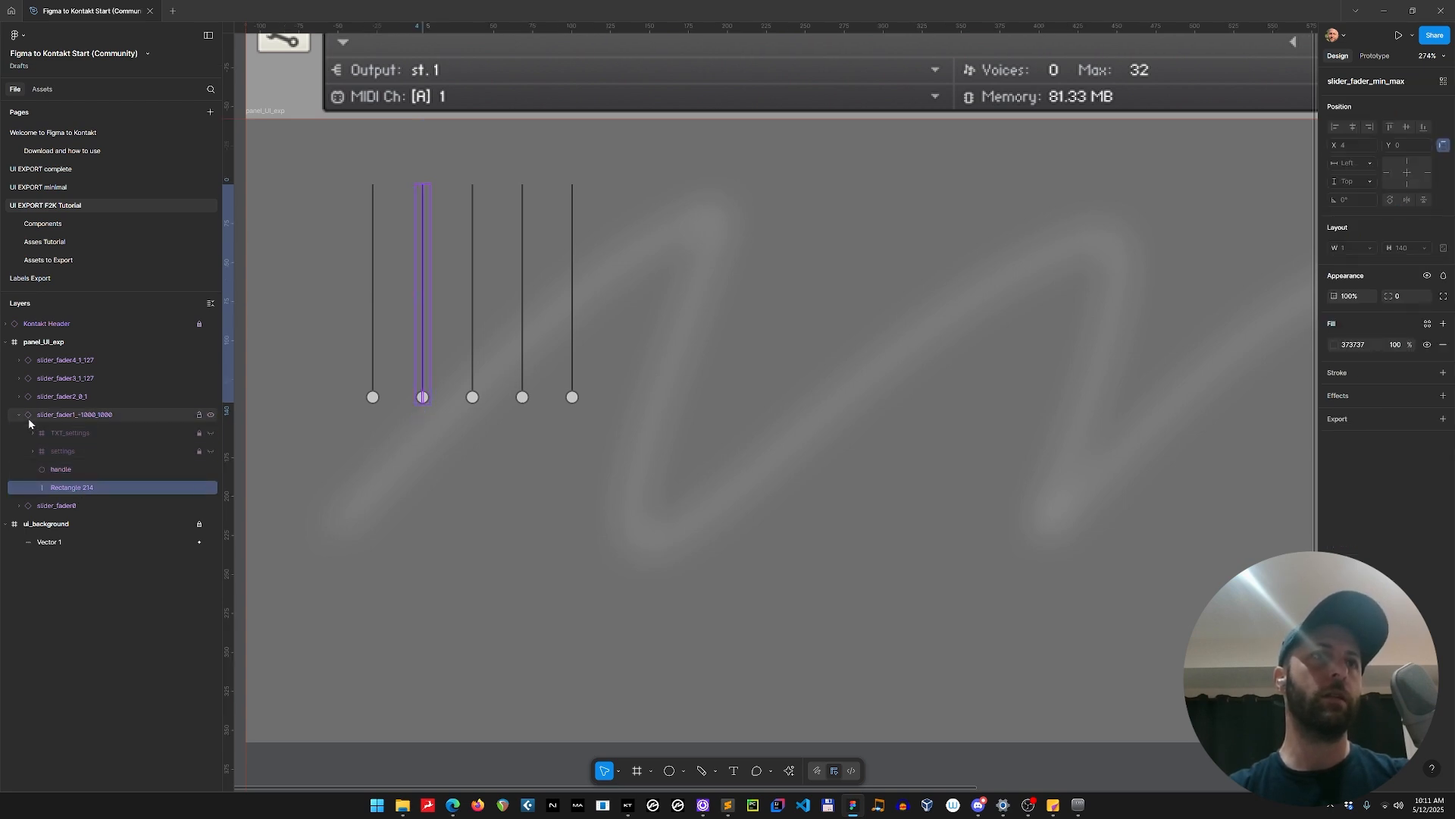
left_click(65, 243)
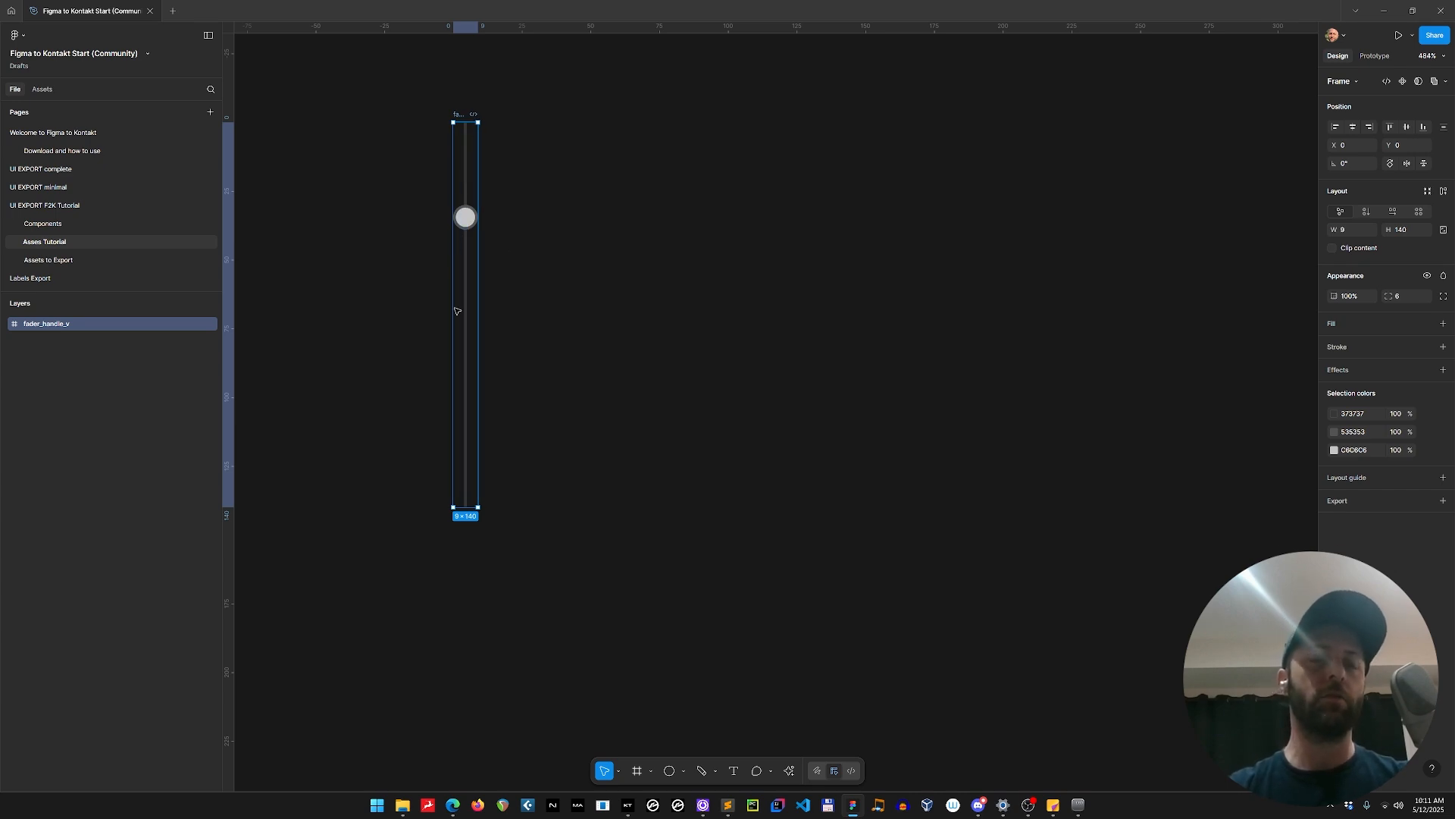
left_click(6, 326)
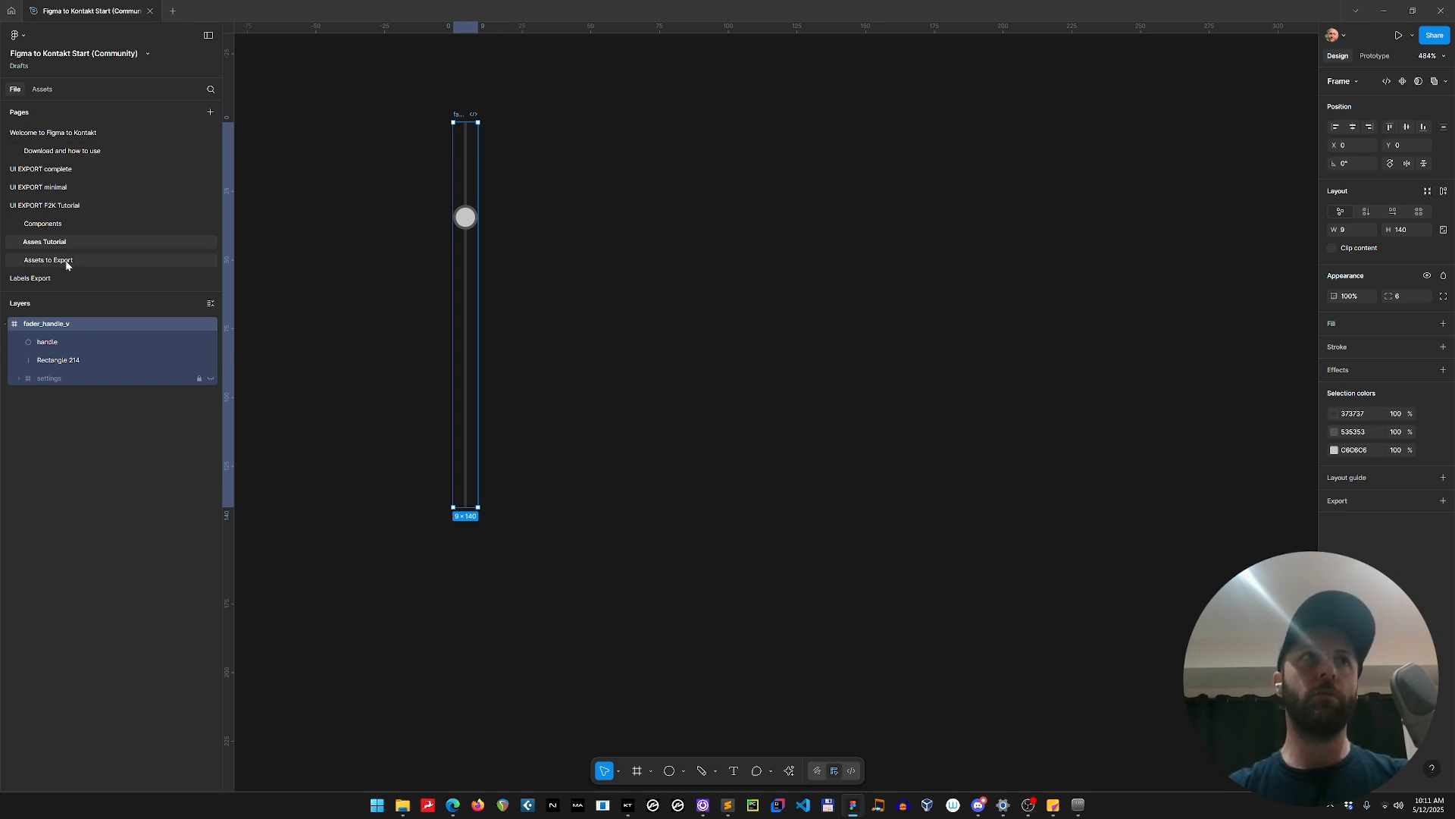
Examine the animation source elements on the Components page and the finished sprite sheets on the Assets to Export page.
left_click(56, 218)
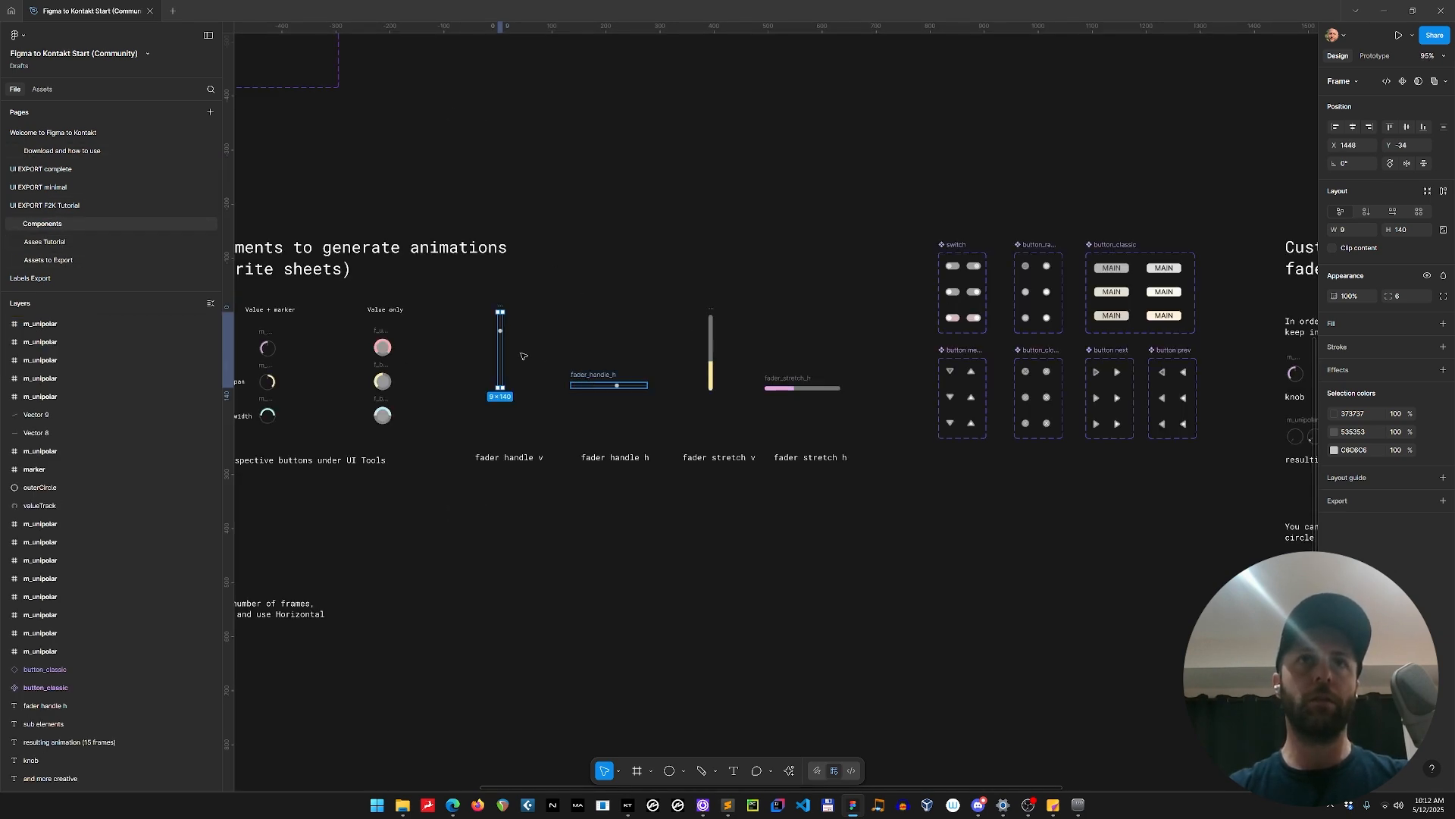
left_click_drag(479, 514, 579, 513)
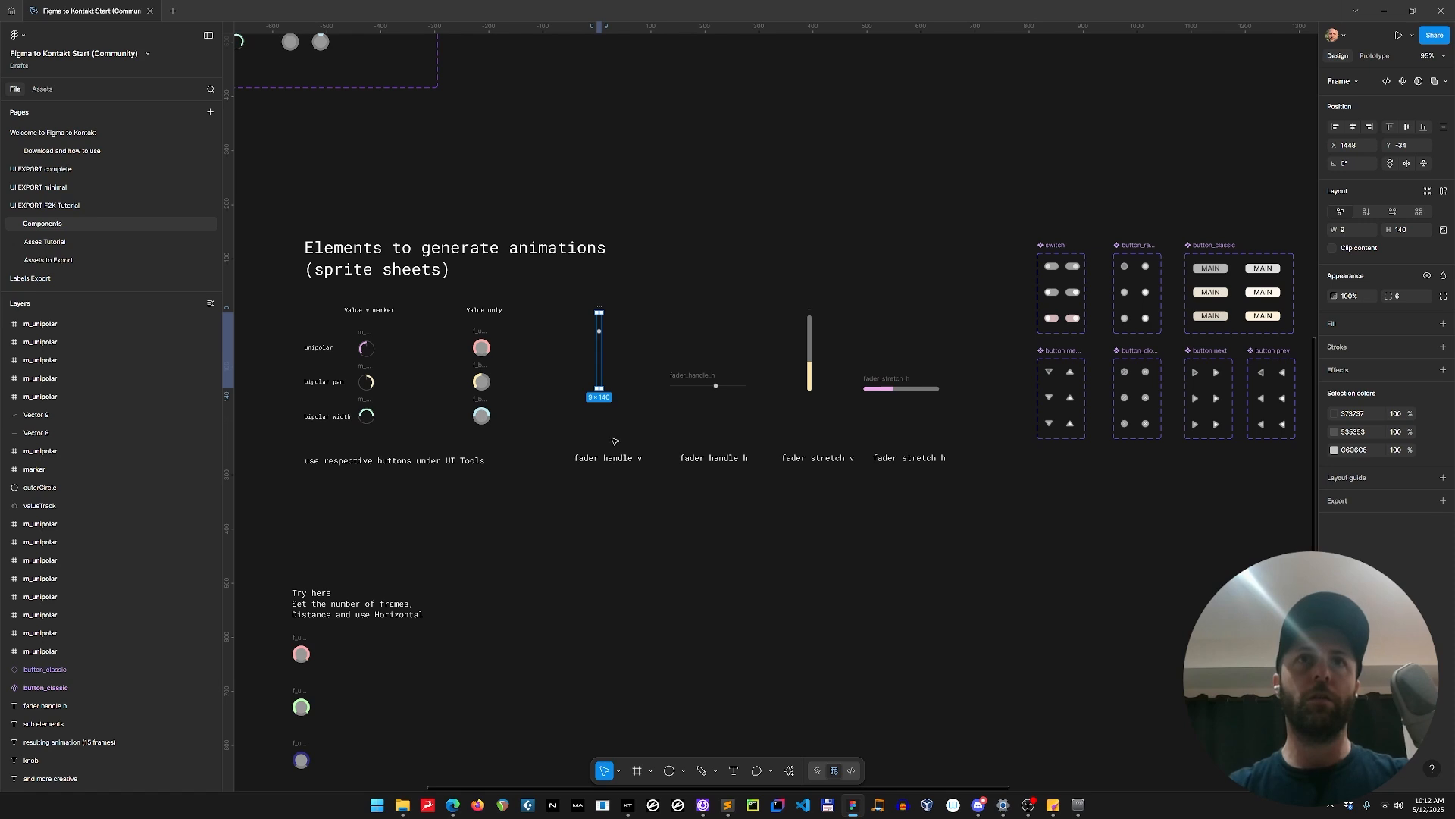
left_click(619, 338)
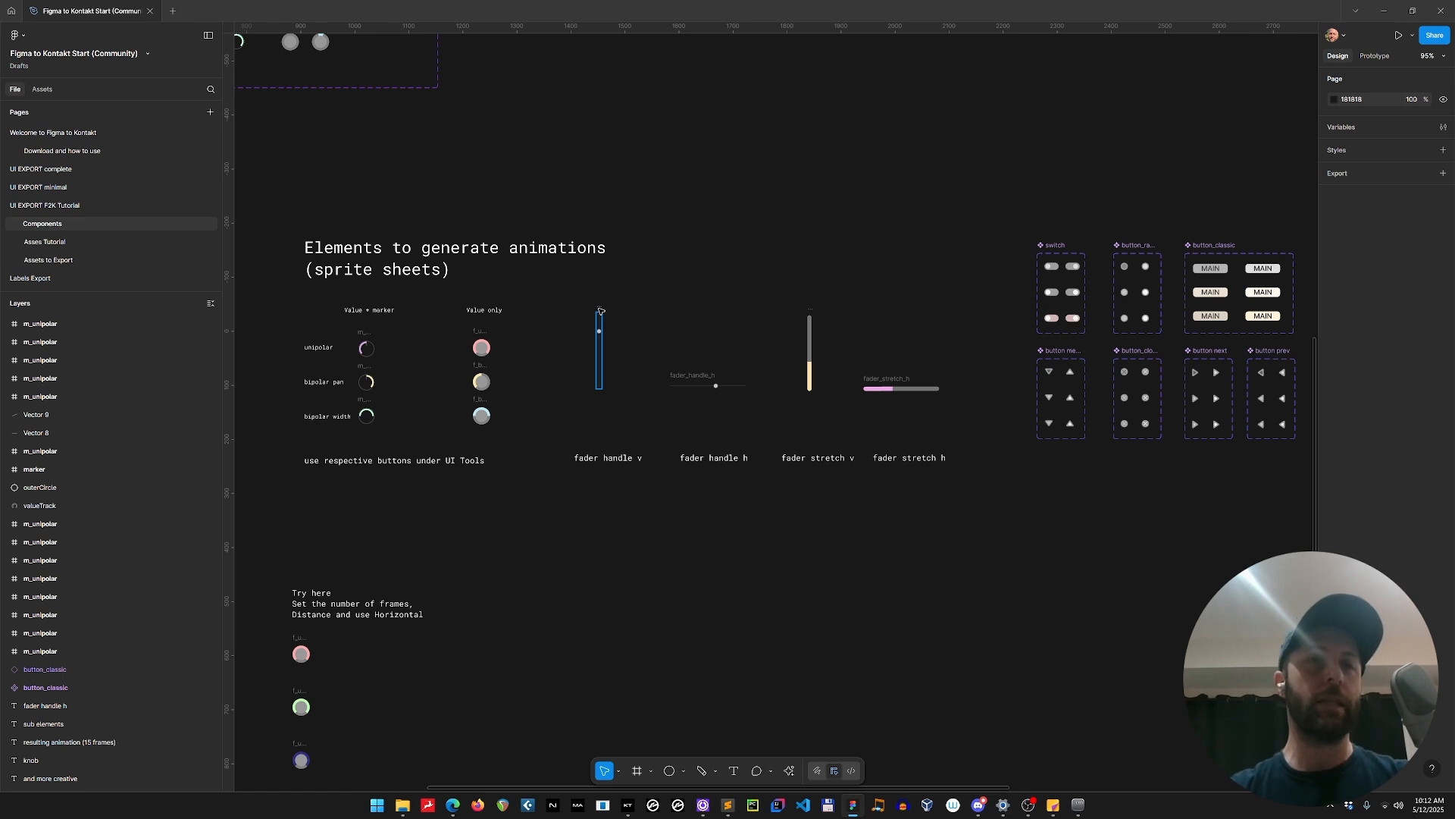
scroll(356, 346, "up", 5)
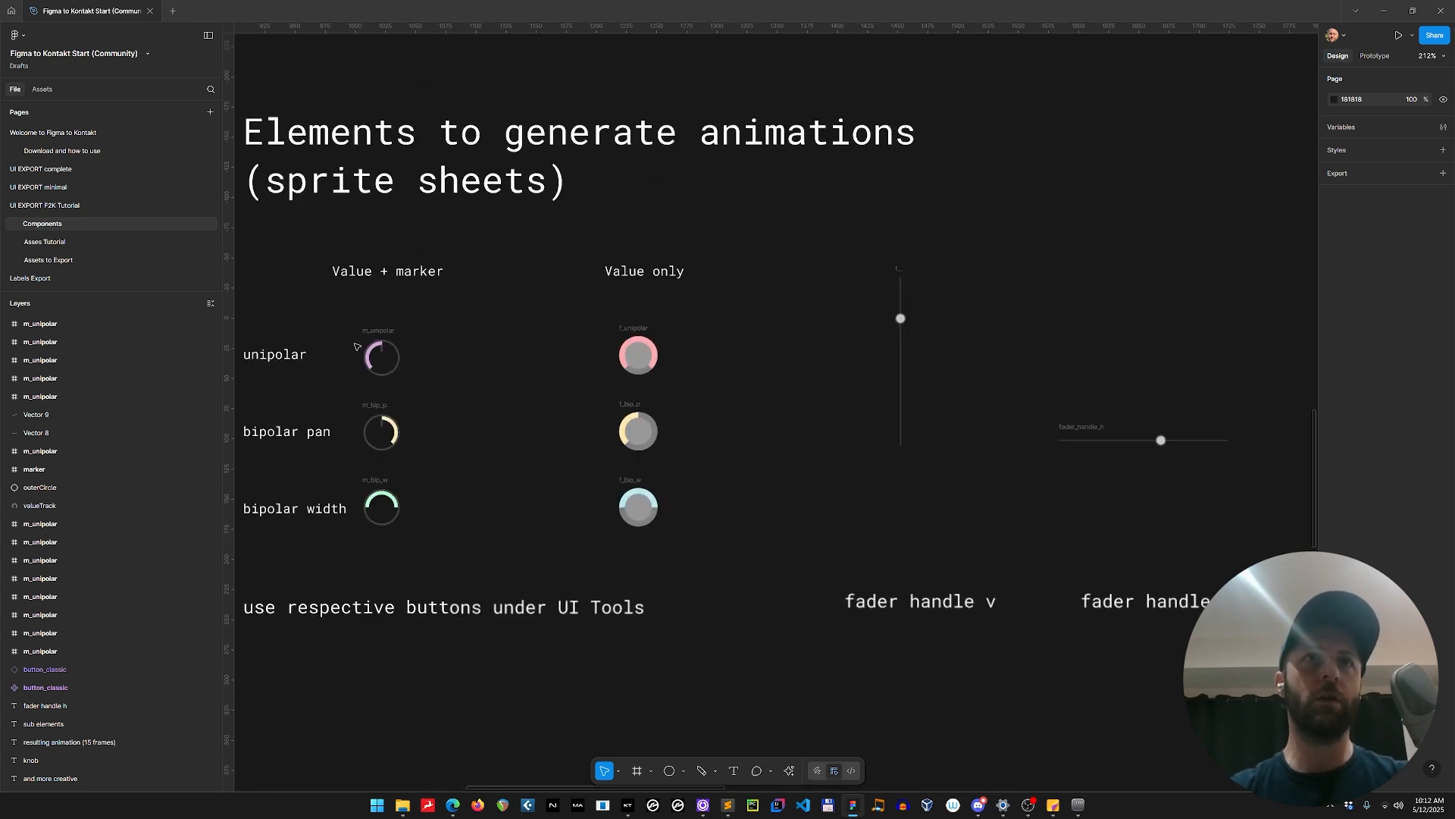
scroll(724, 470, "down", 3)
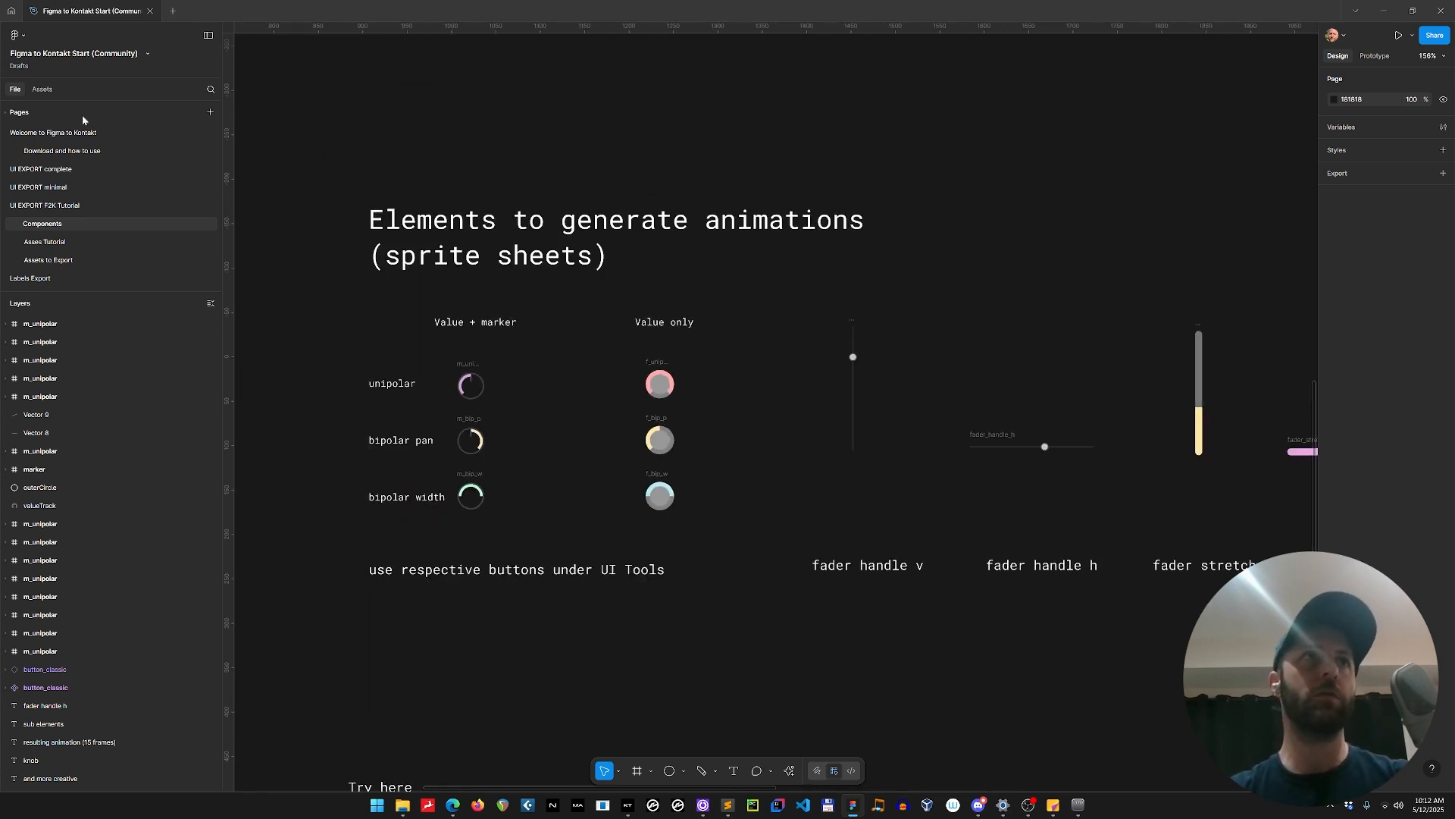
left_click(65, 260)
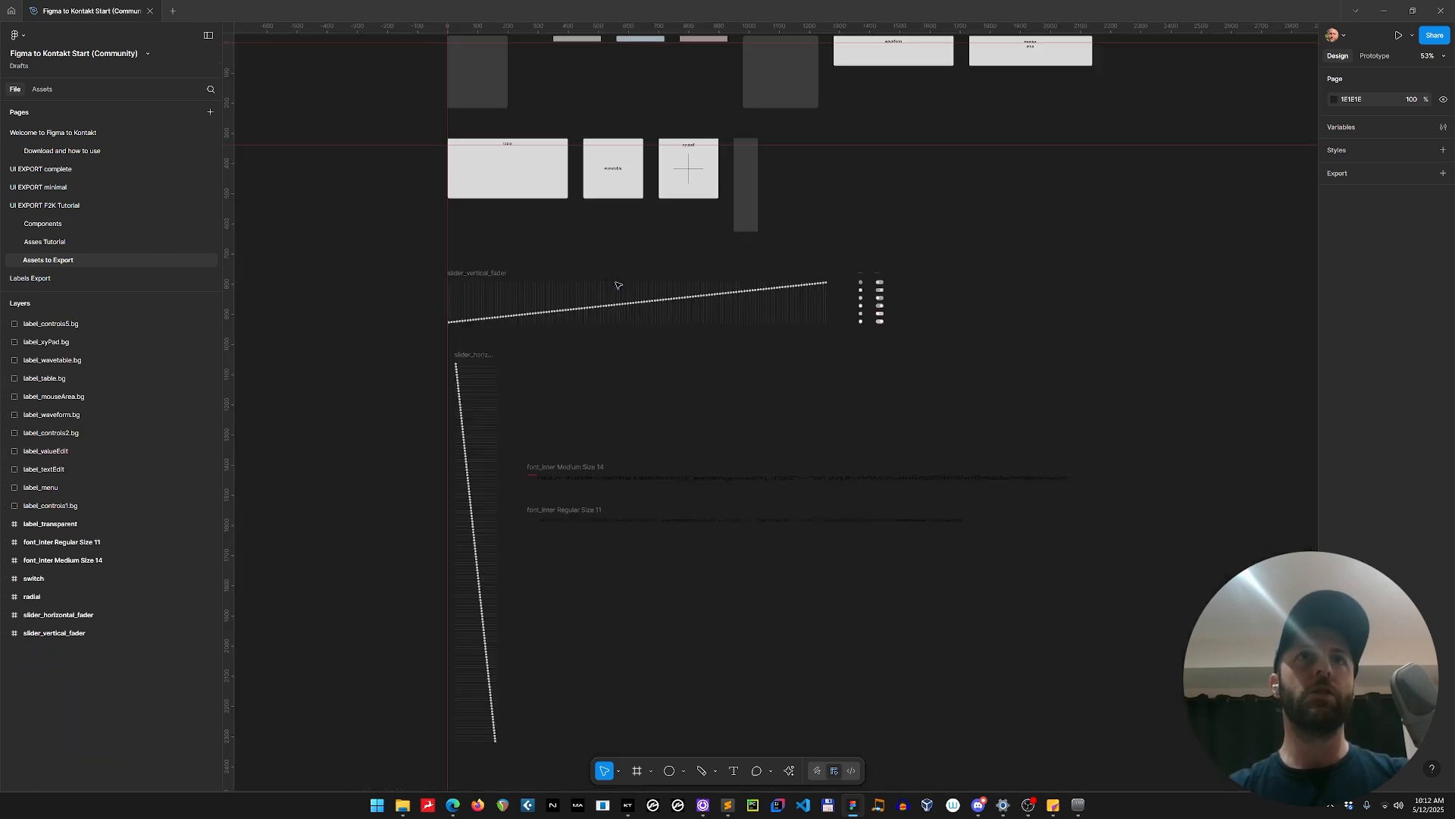
Return to the Asses Tutorial page and inspect the type layer inside fader_handle_v's hidden settings frame.
left_click(91, 242)
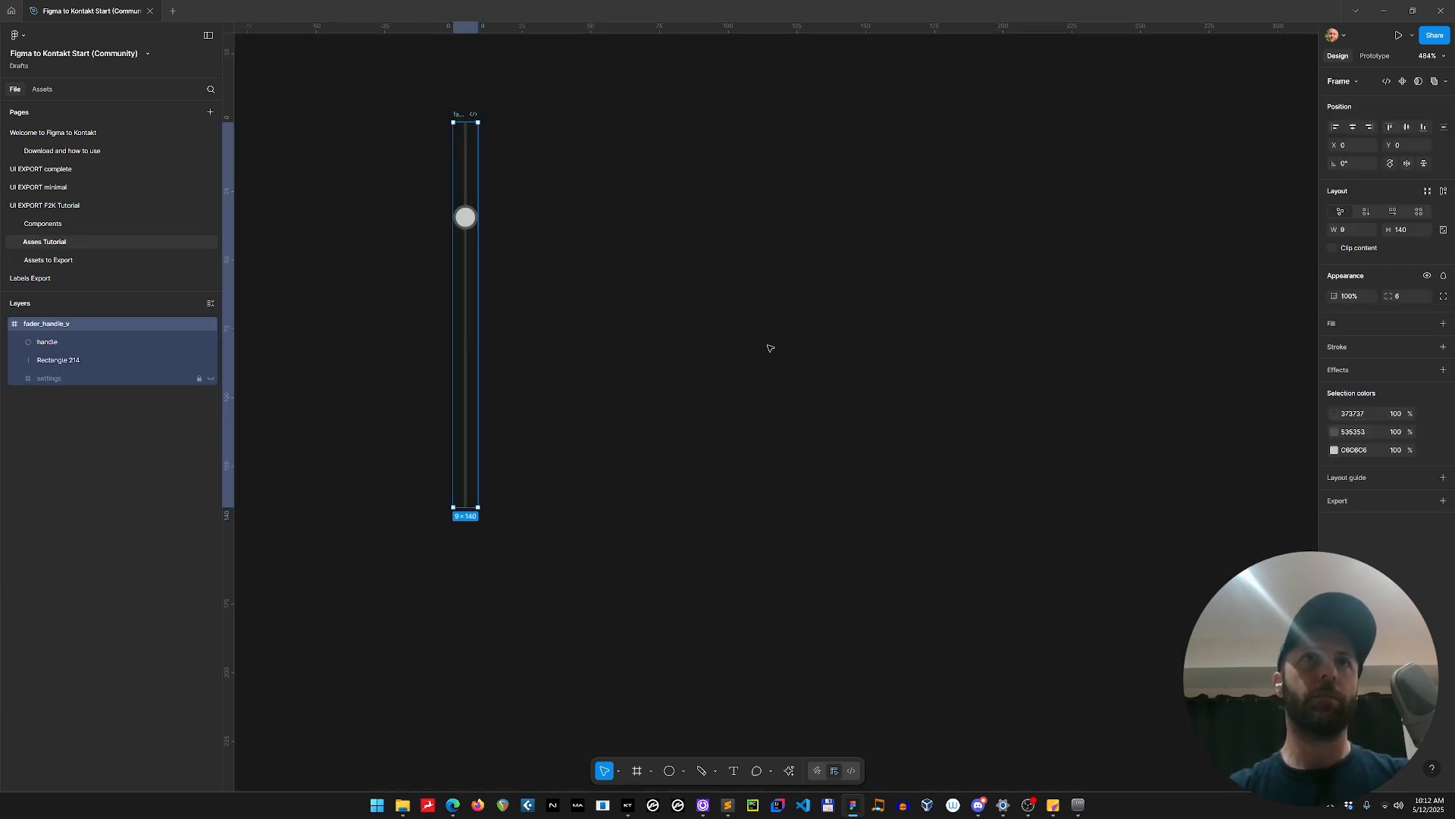
left_click(19, 378)
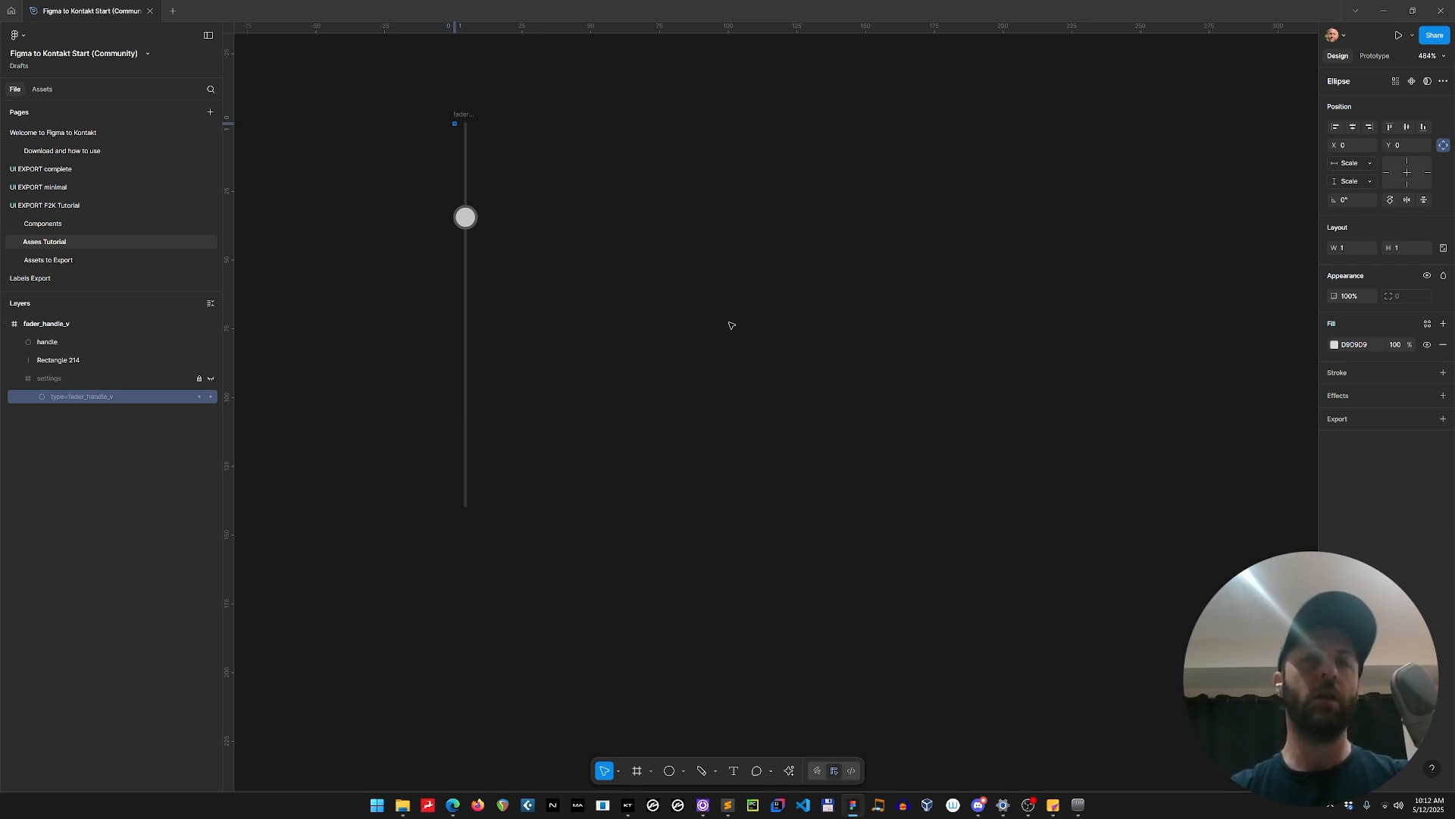
scroll(730, 325, "down", 5)
scroll(621, 416, "right", 3)
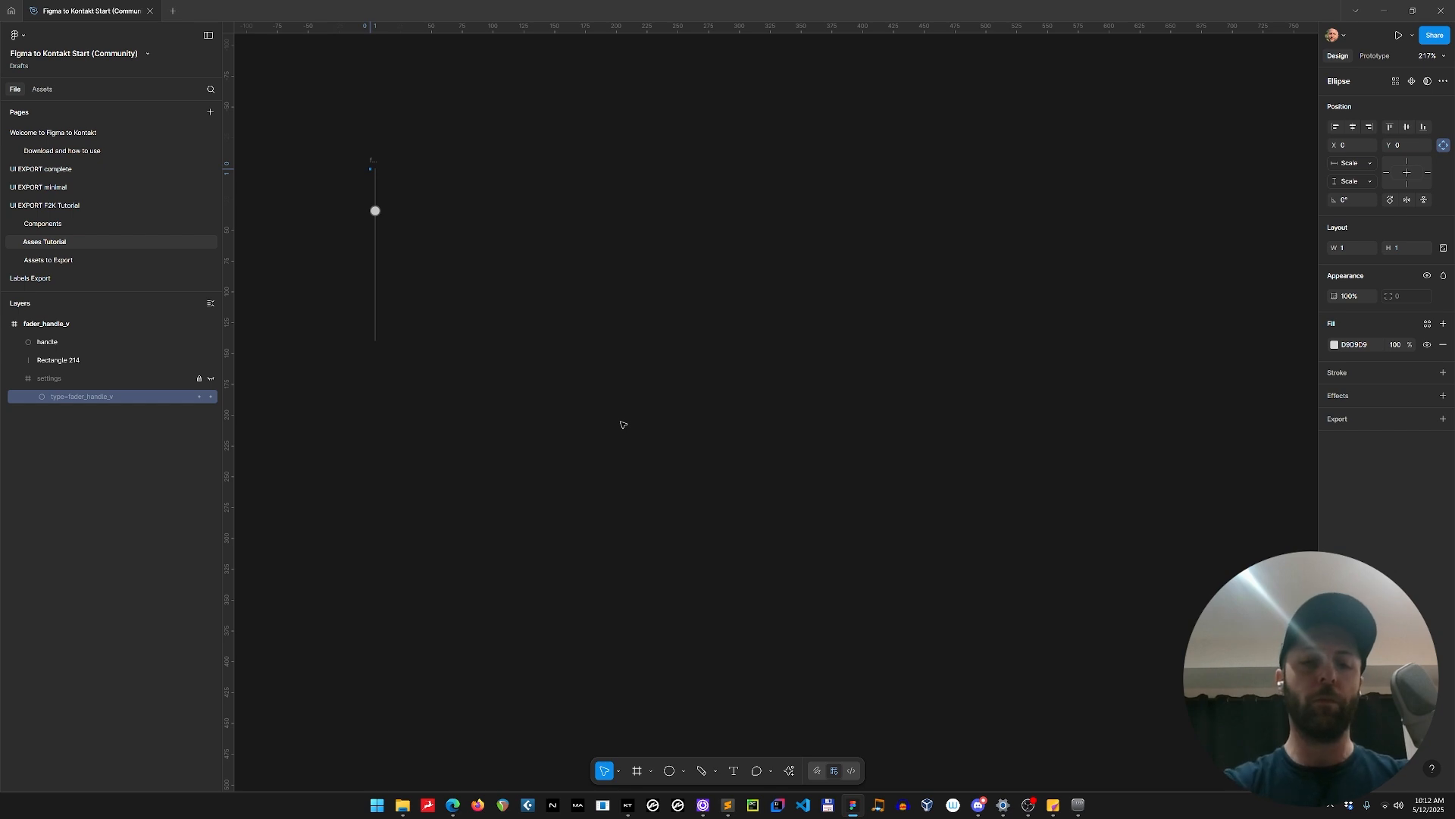
Run the Figma to Kontakt plugin again on the Asses Tutorial page and nudge its window slightly.
key("ctrl+alt+p")
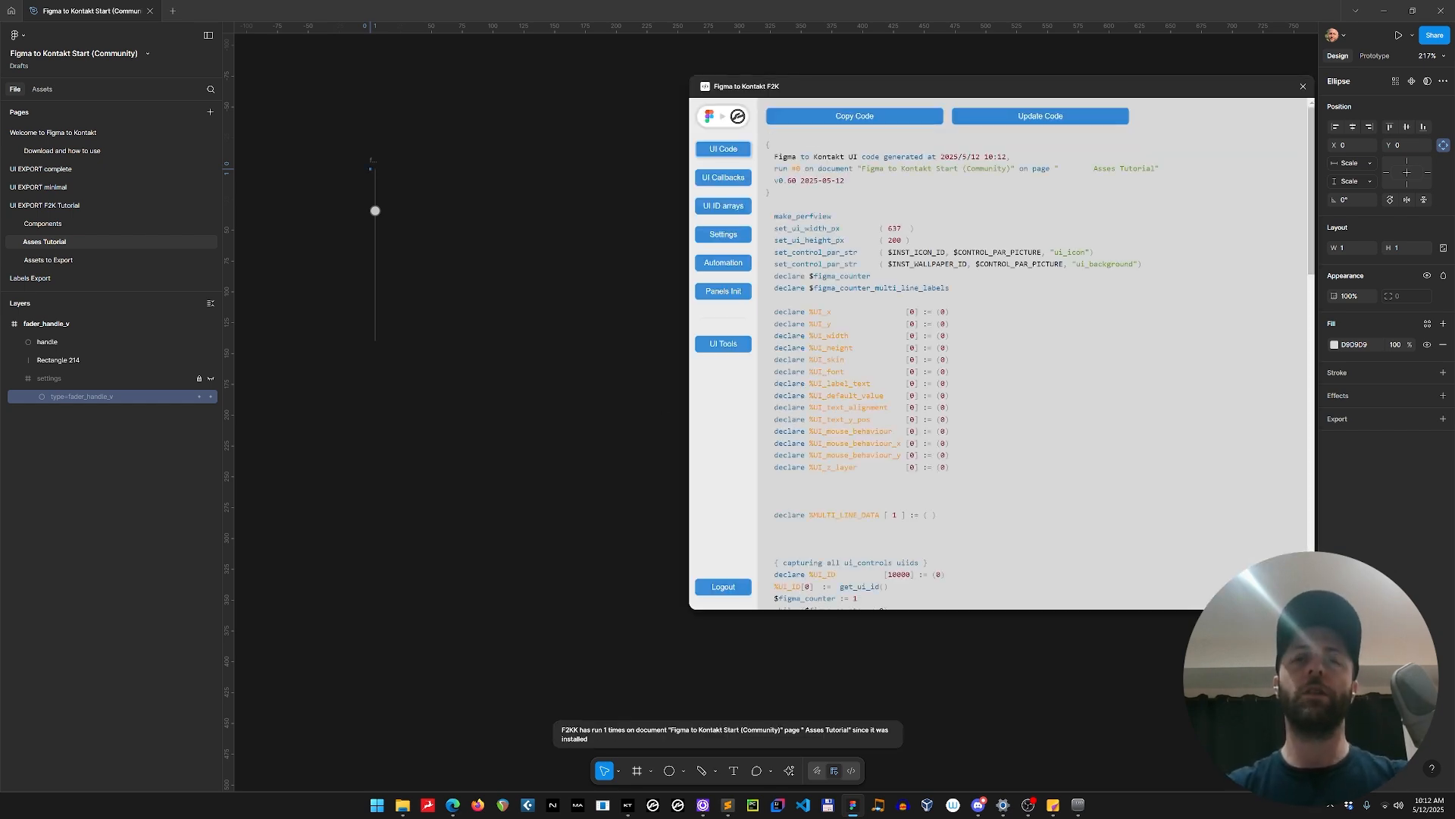
left_click(1028, 805)
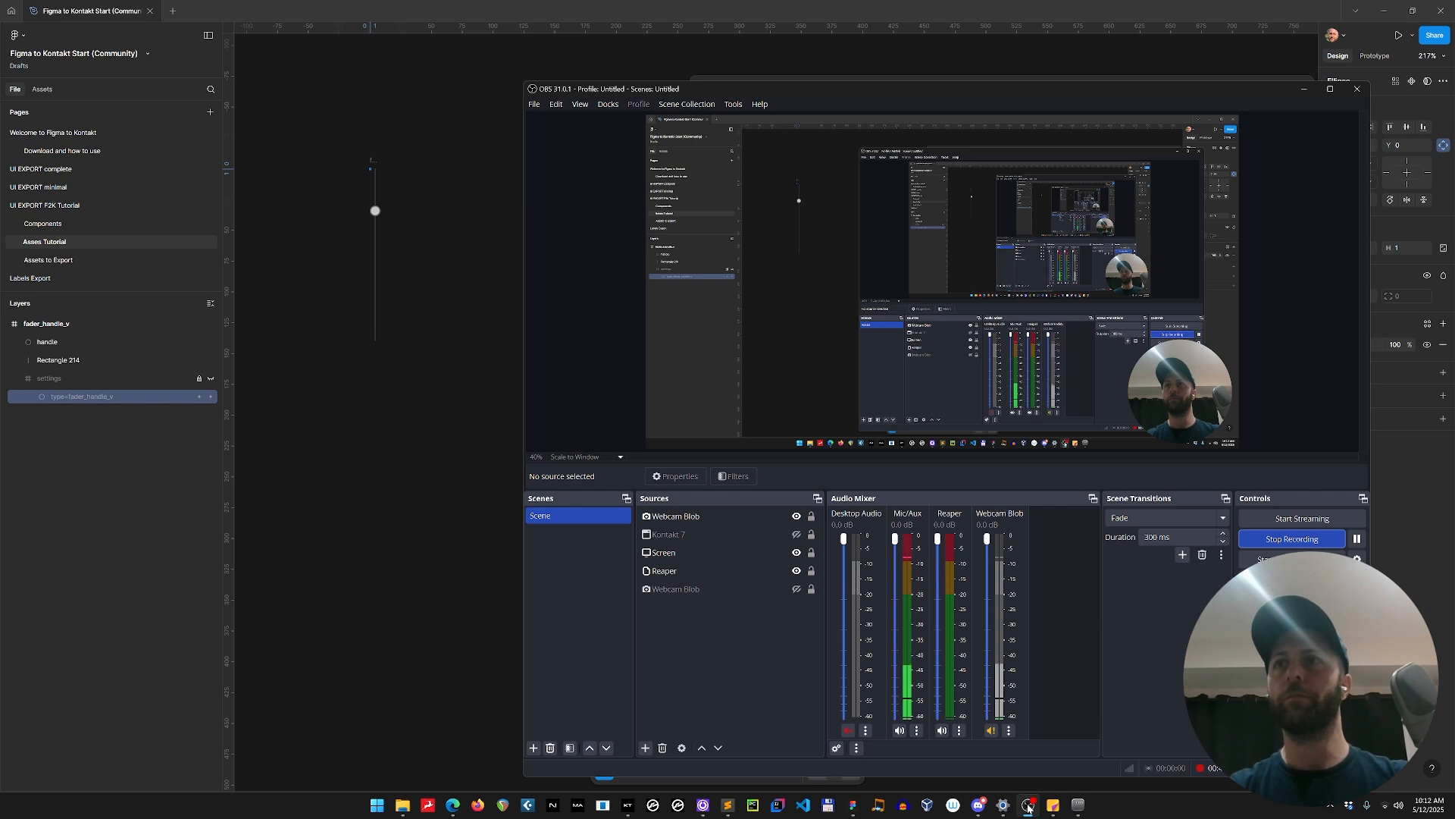
left_click(1028, 805)
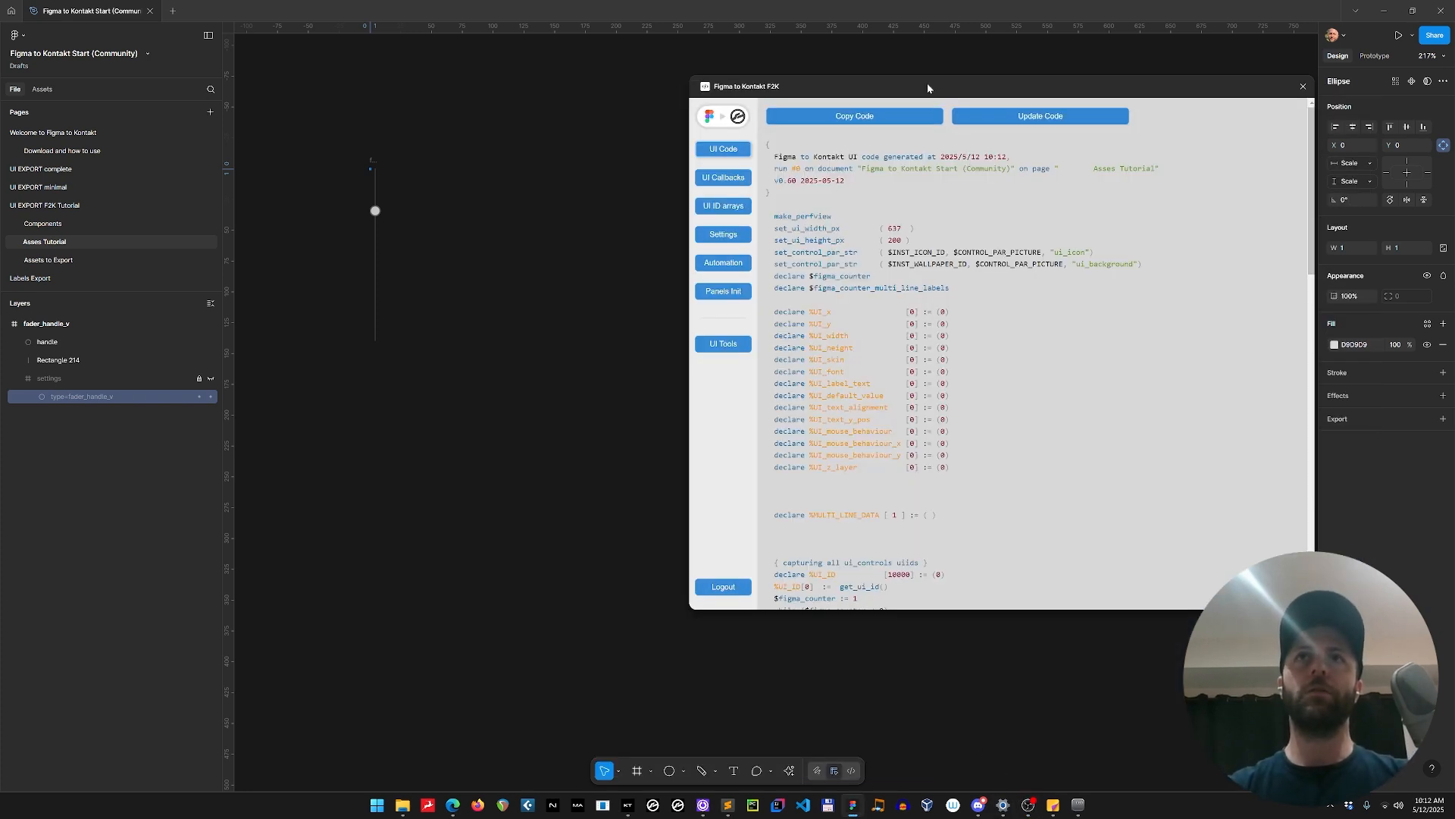
left_click_drag(928, 88, 916, 91)
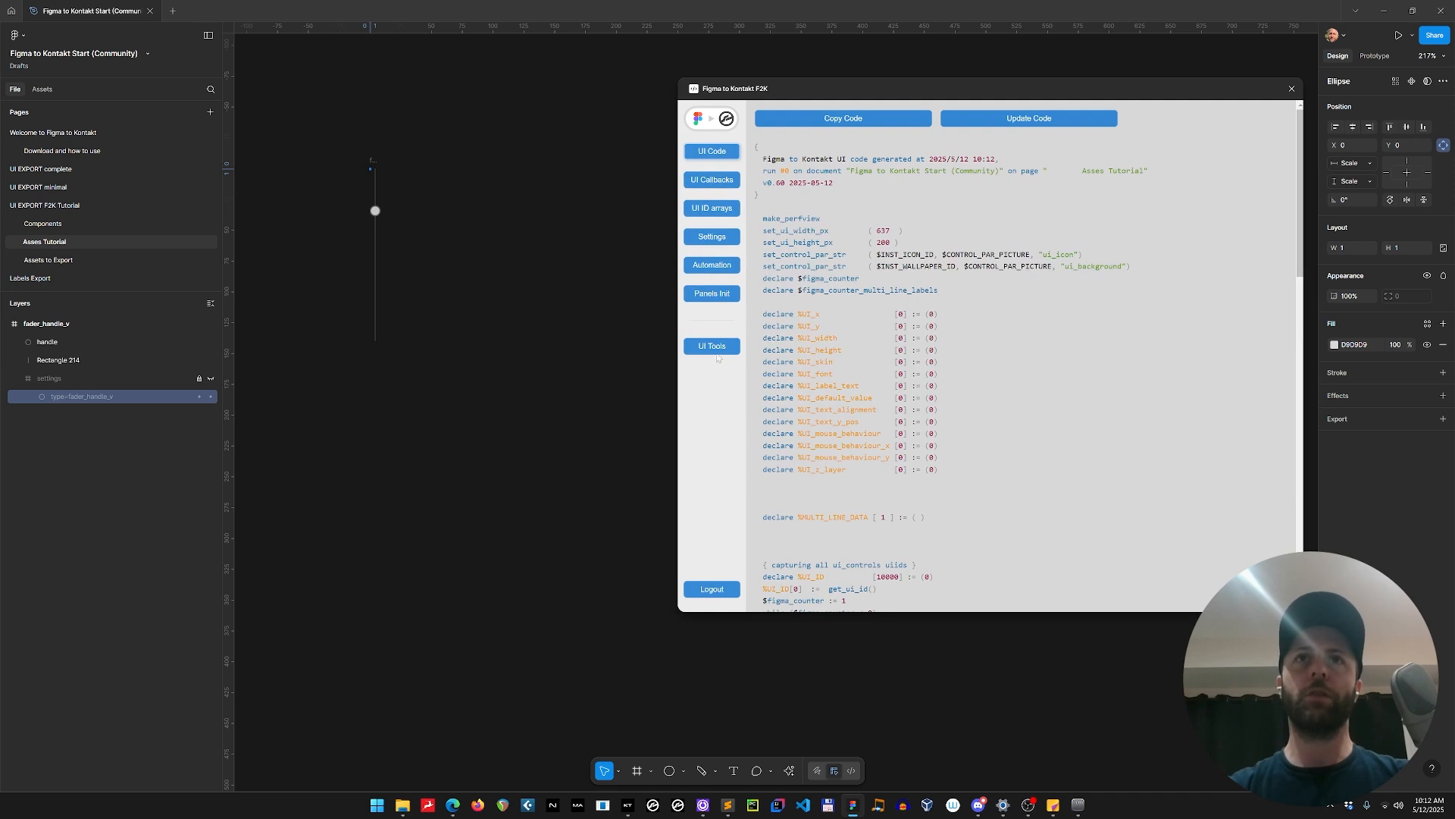
Set the plugin's animation tools to a frames count of 20 and a frames distance of 10.
left_click(712, 347)
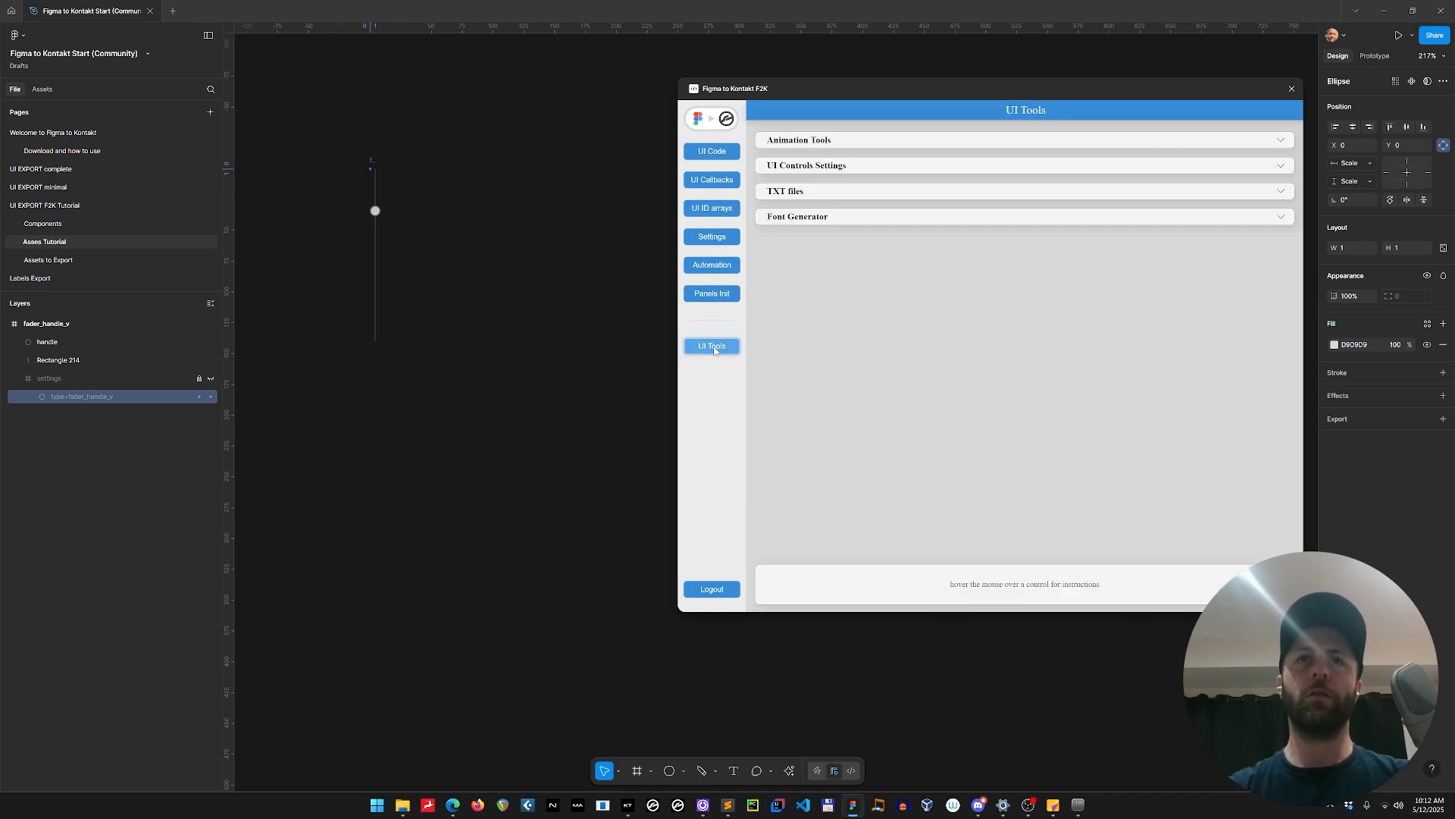
left_click(822, 143)
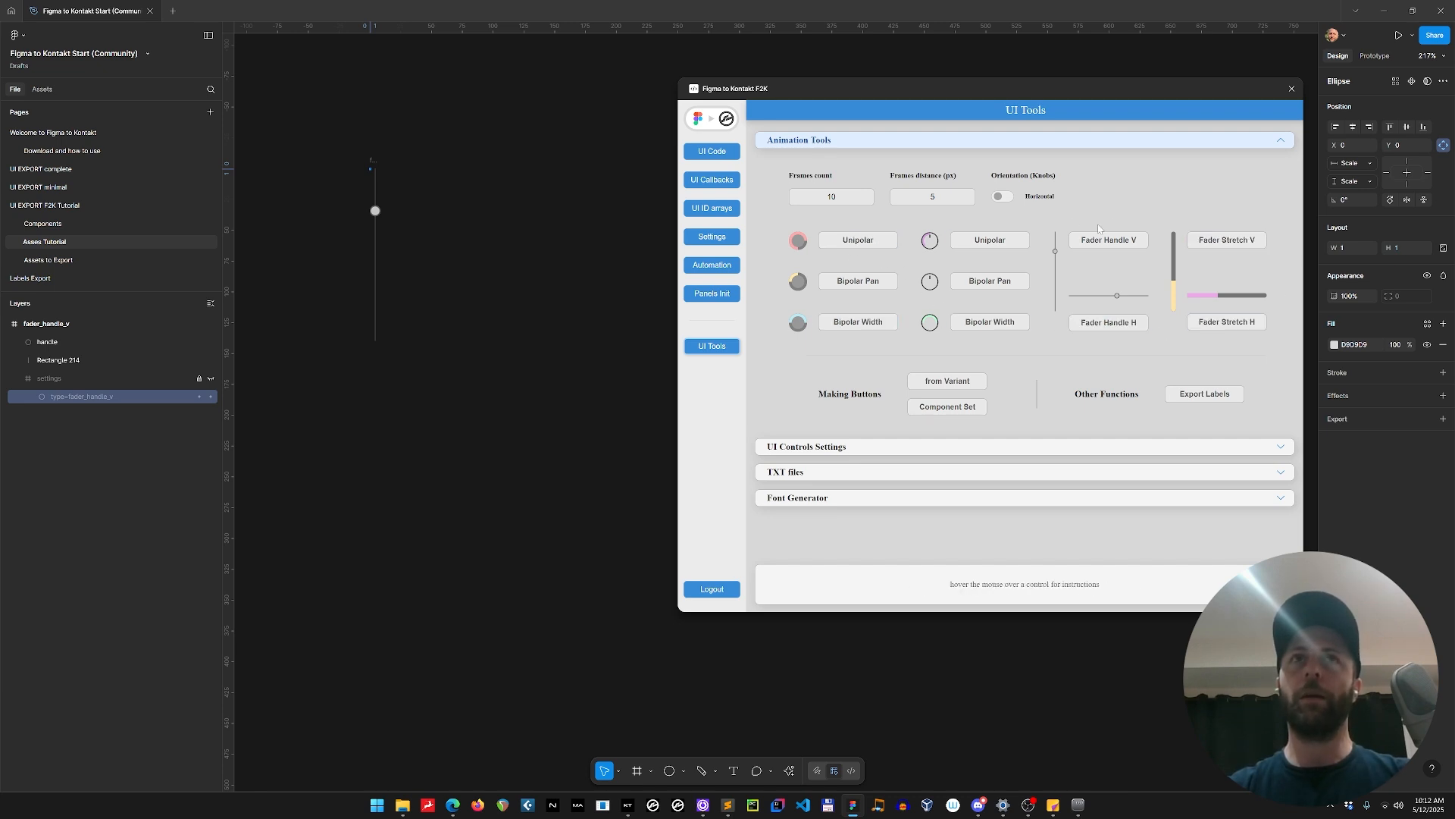
double_click(832, 196)
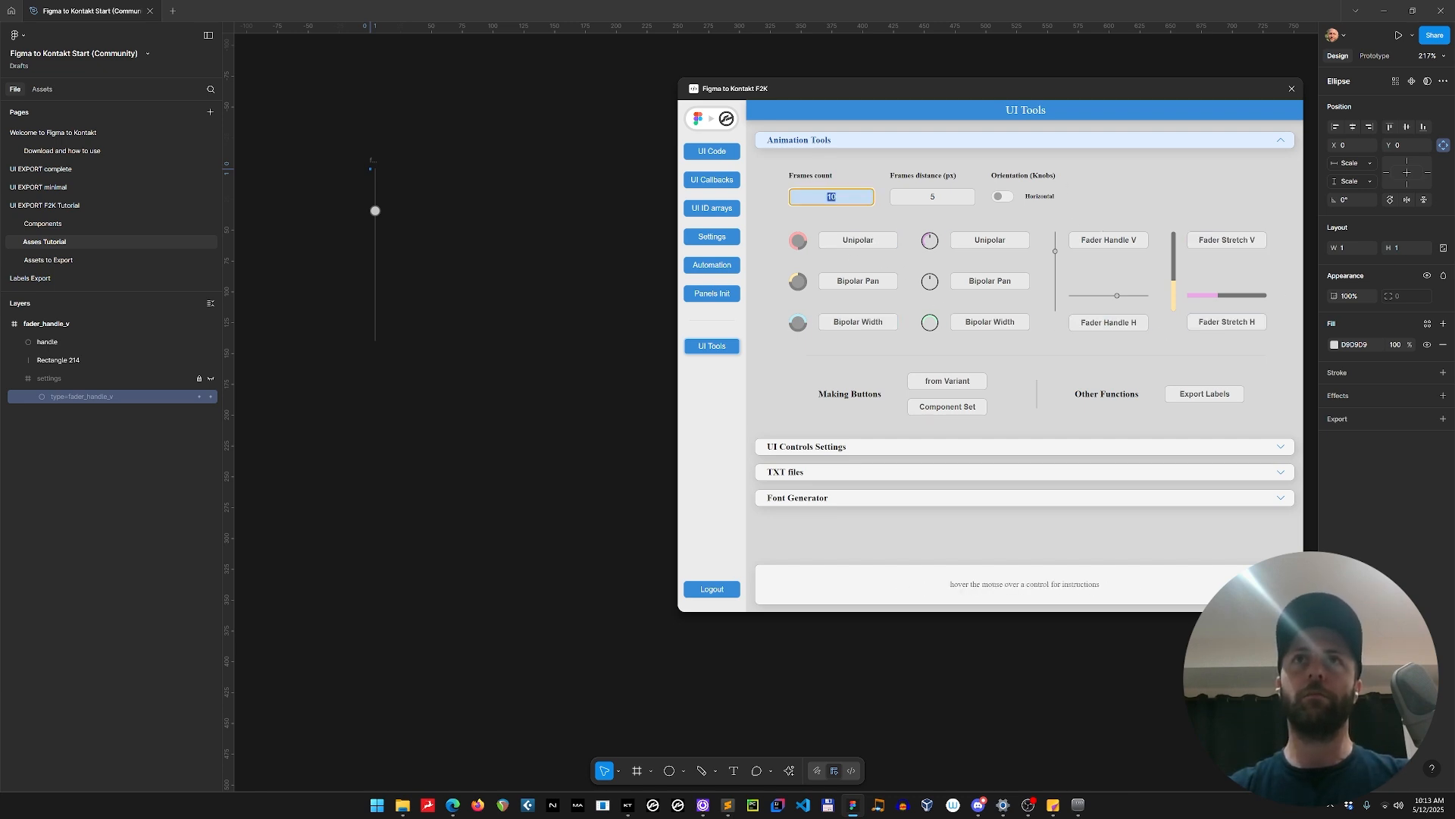
type("20")
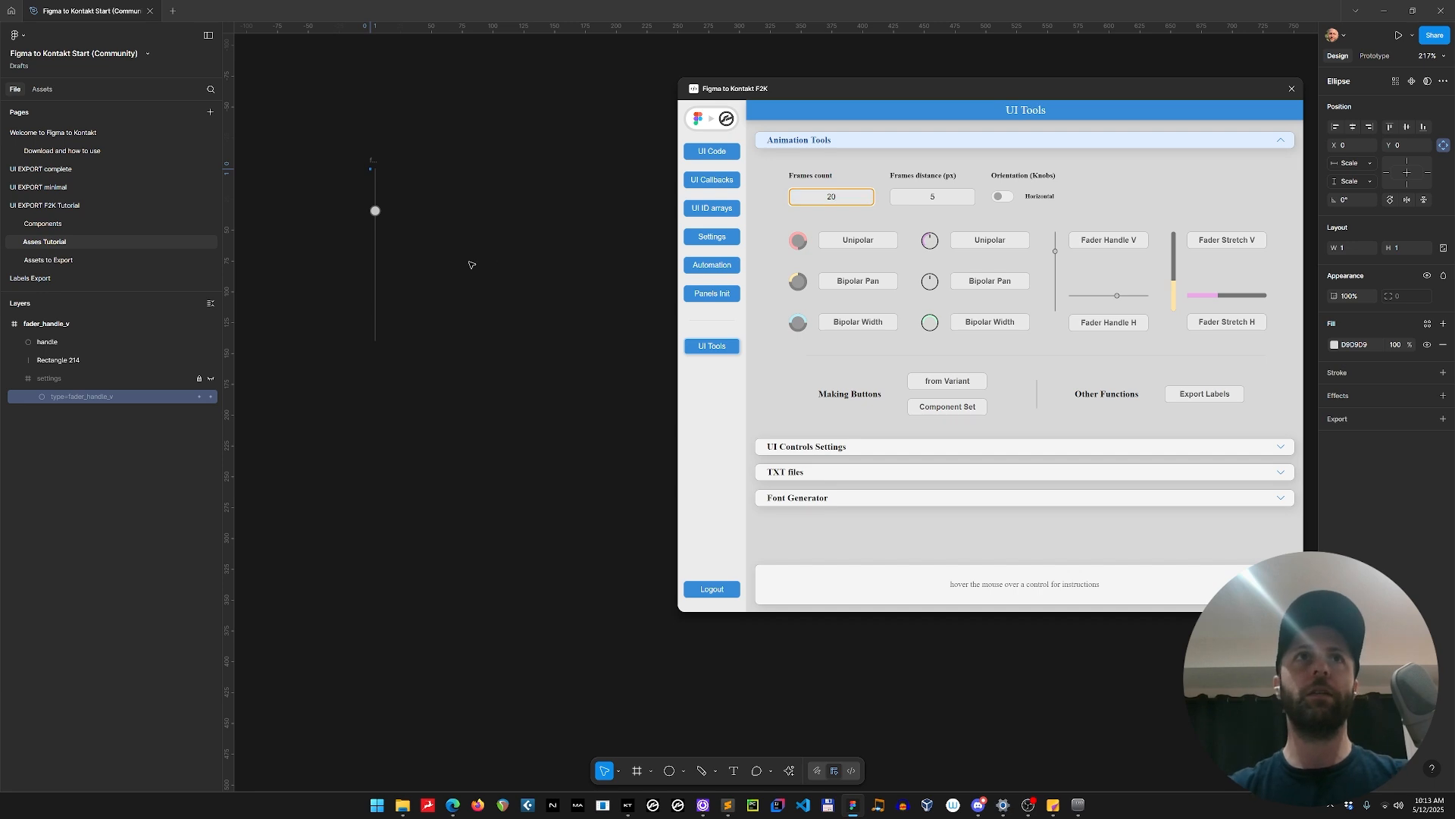
scroll(467, 263, "right", 1)
scroll(467, 263, "right", 2)
key("Tab")
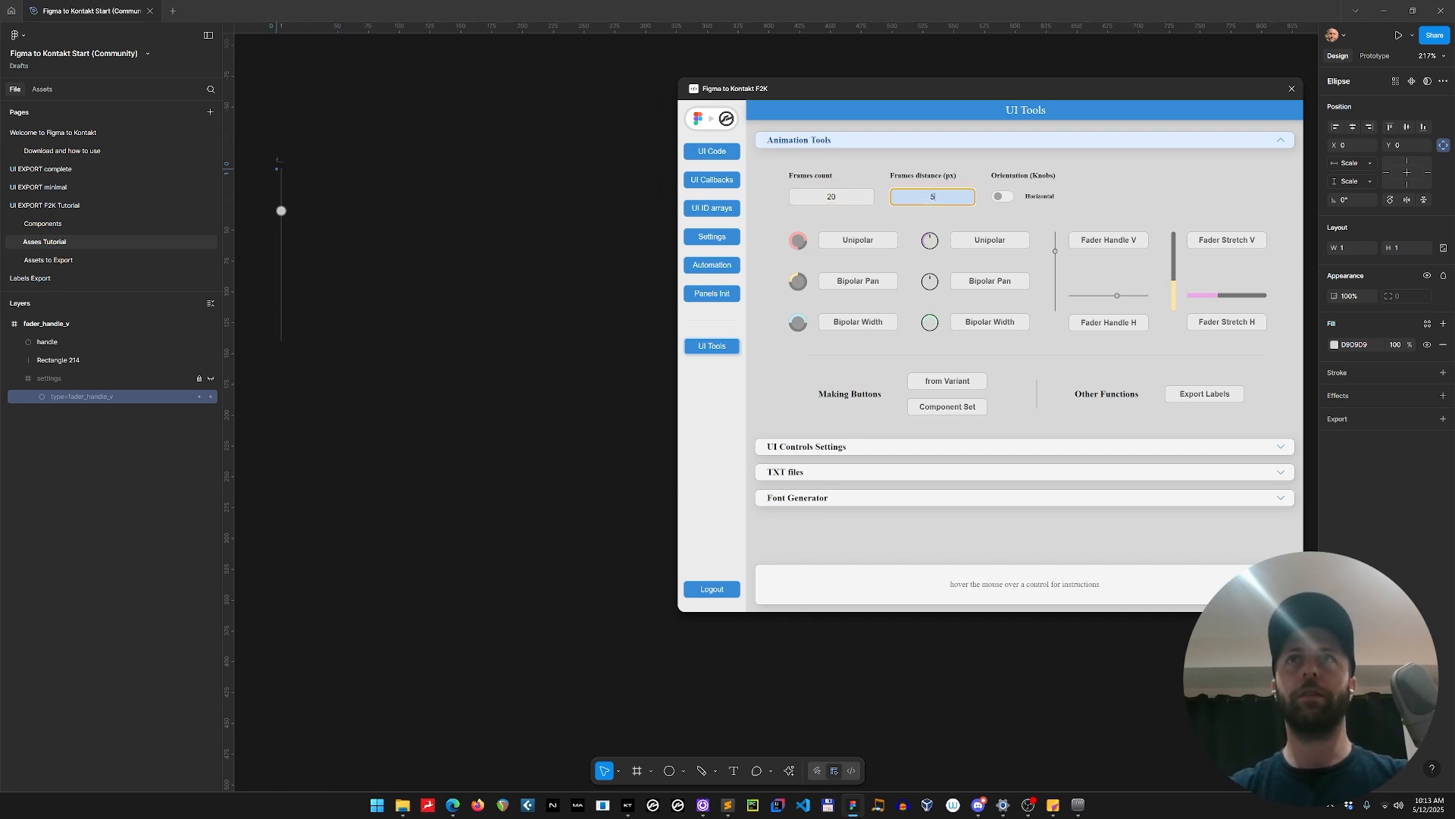
type("10")
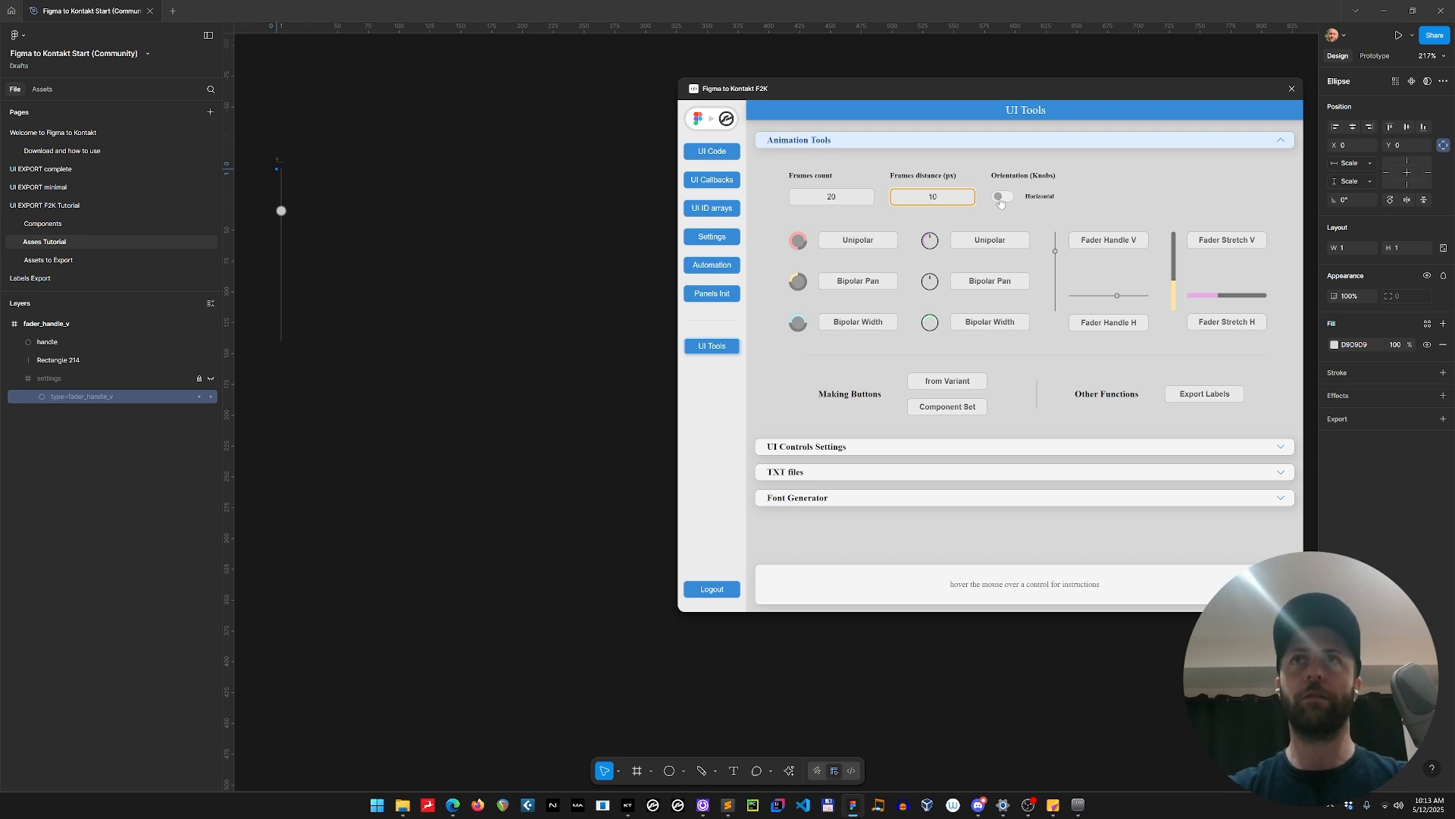
left_click_drag(1007, 95, 1013, 94)
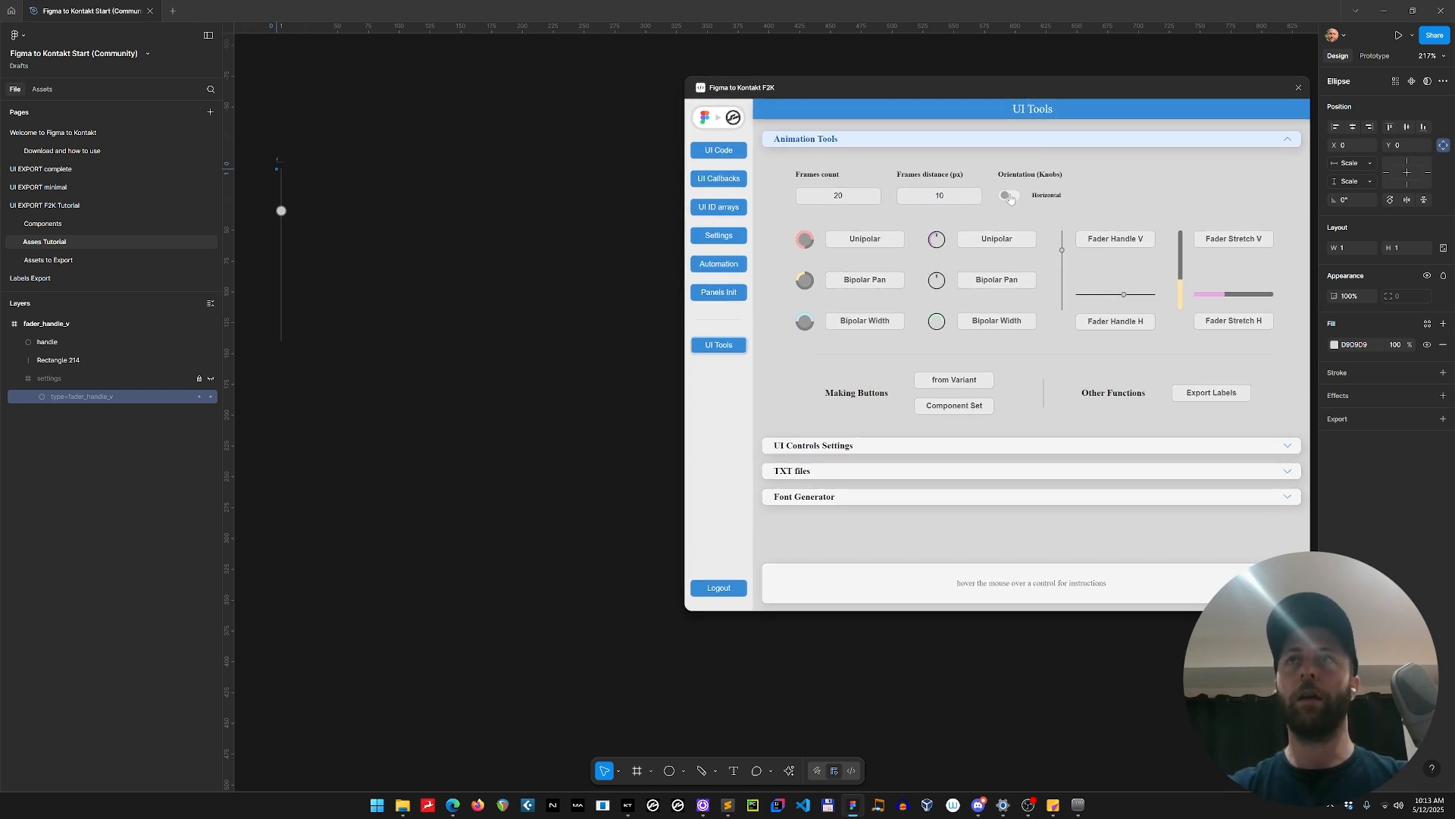
left_click(1009, 195)
left_click(1010, 197)
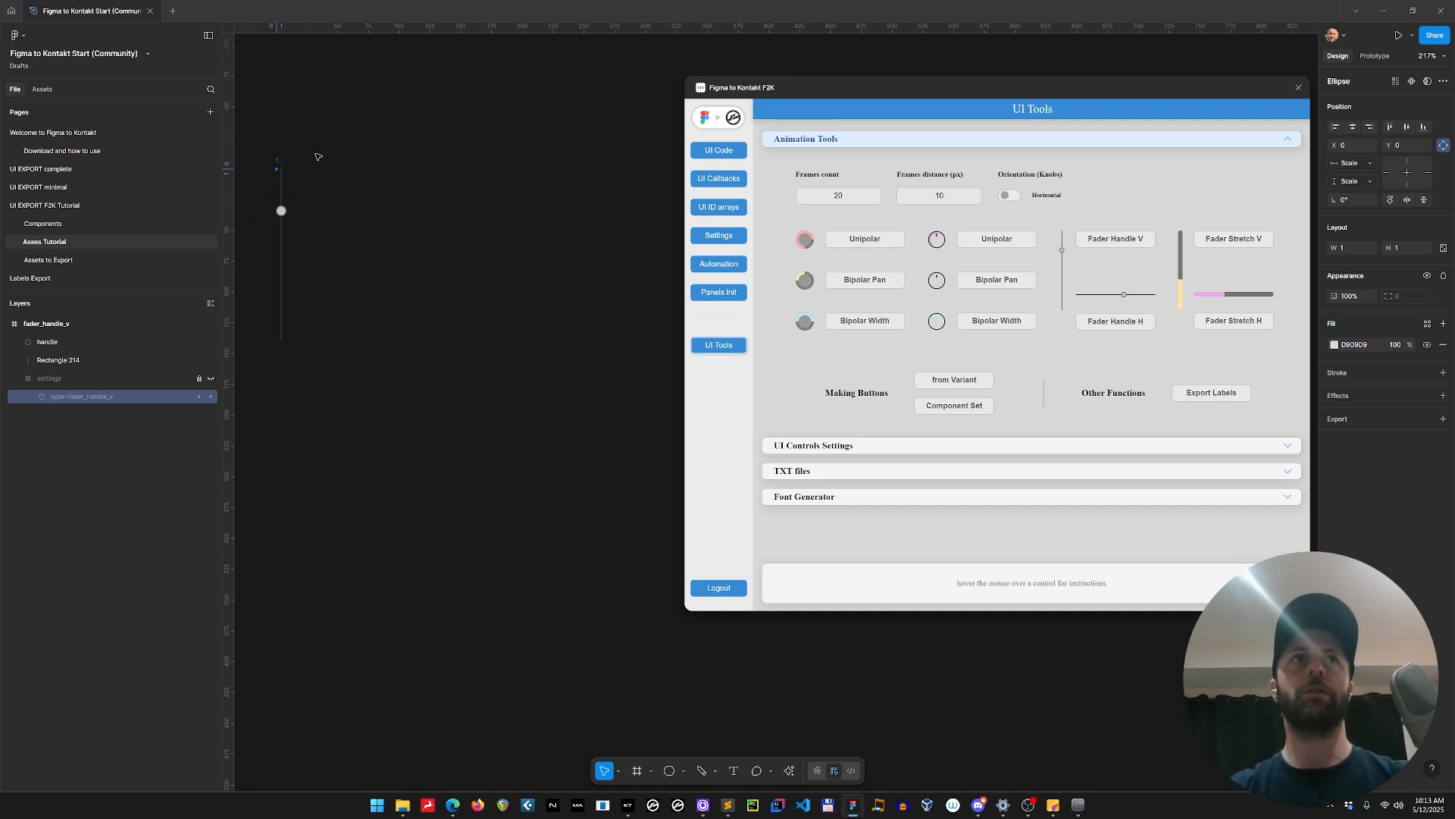
Generate the Fader Handle V animation from the fader_handle_v frame and select the resulting strip of frames.
left_click(279, 161)
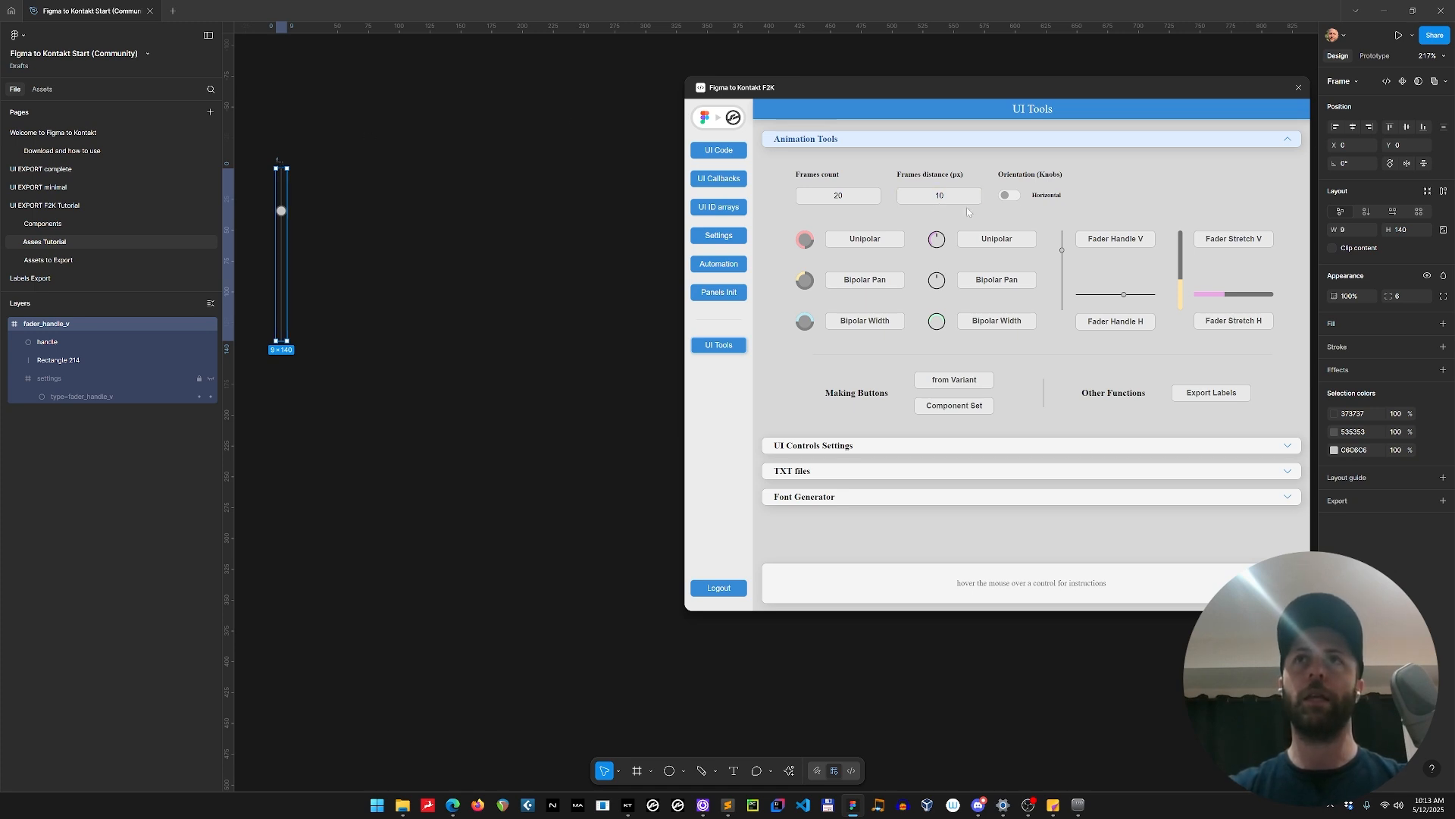
left_click(1120, 244)
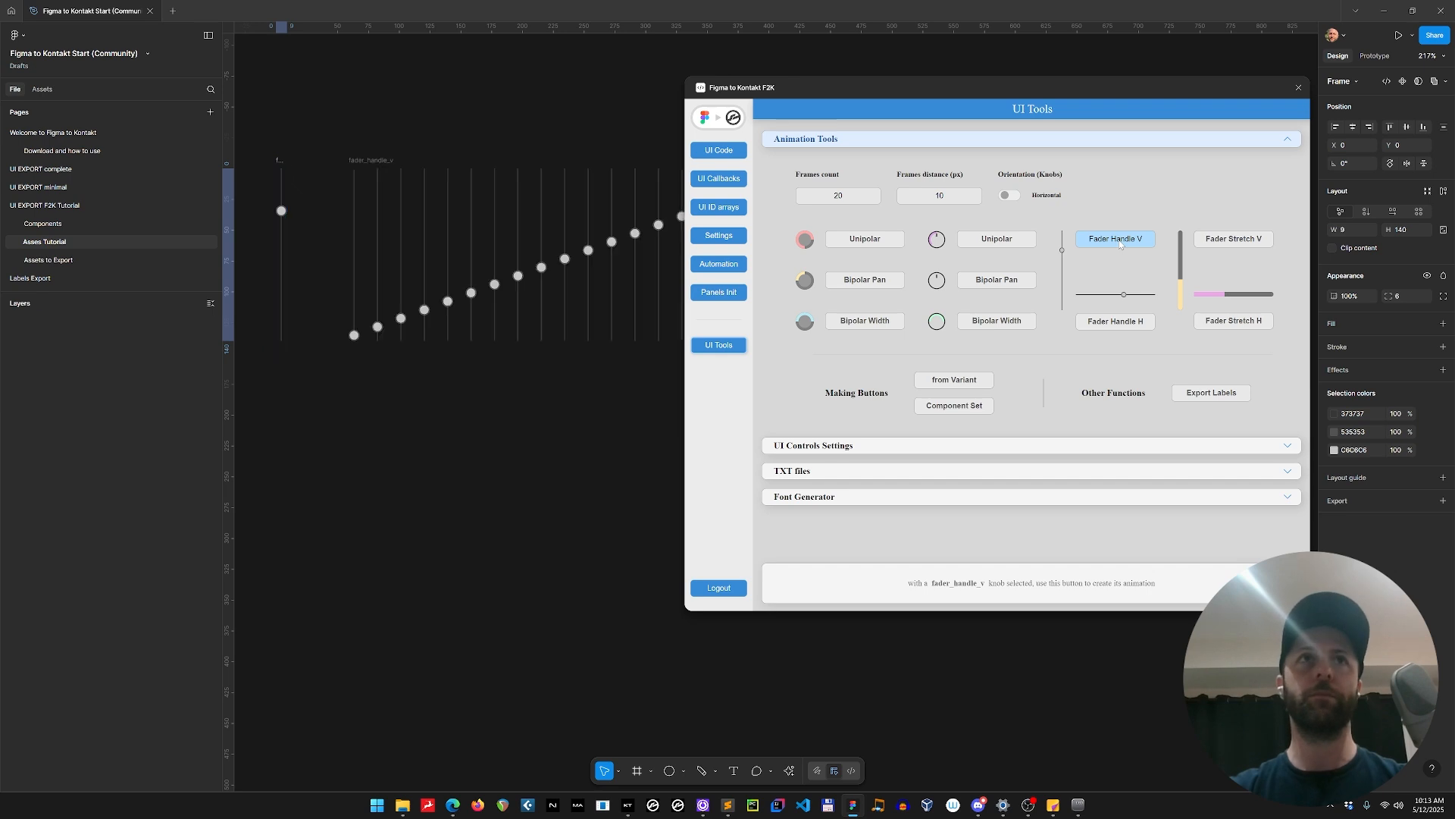
scroll(307, 263, "down", 3, "ctrl")
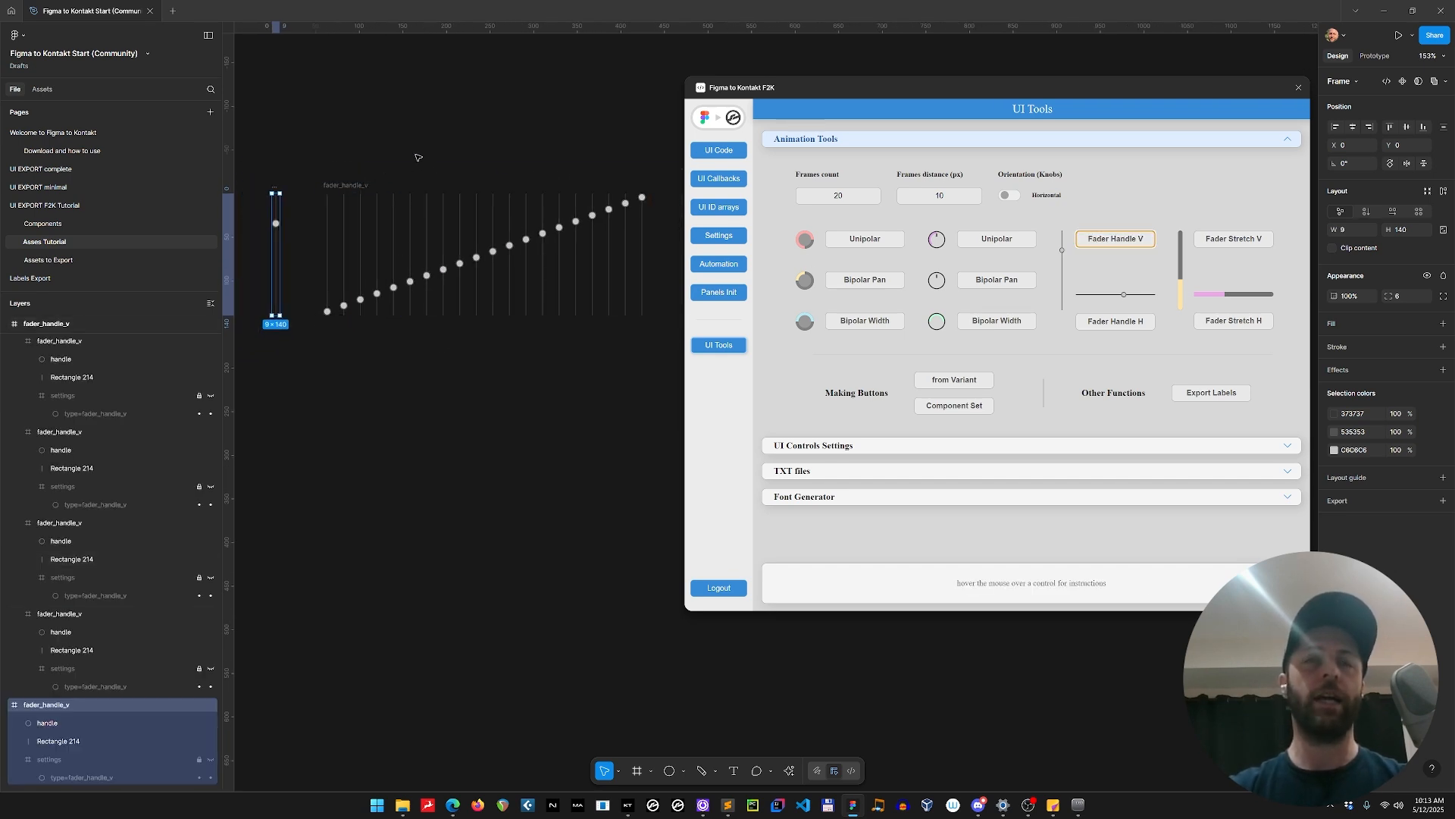
left_click(337, 185)
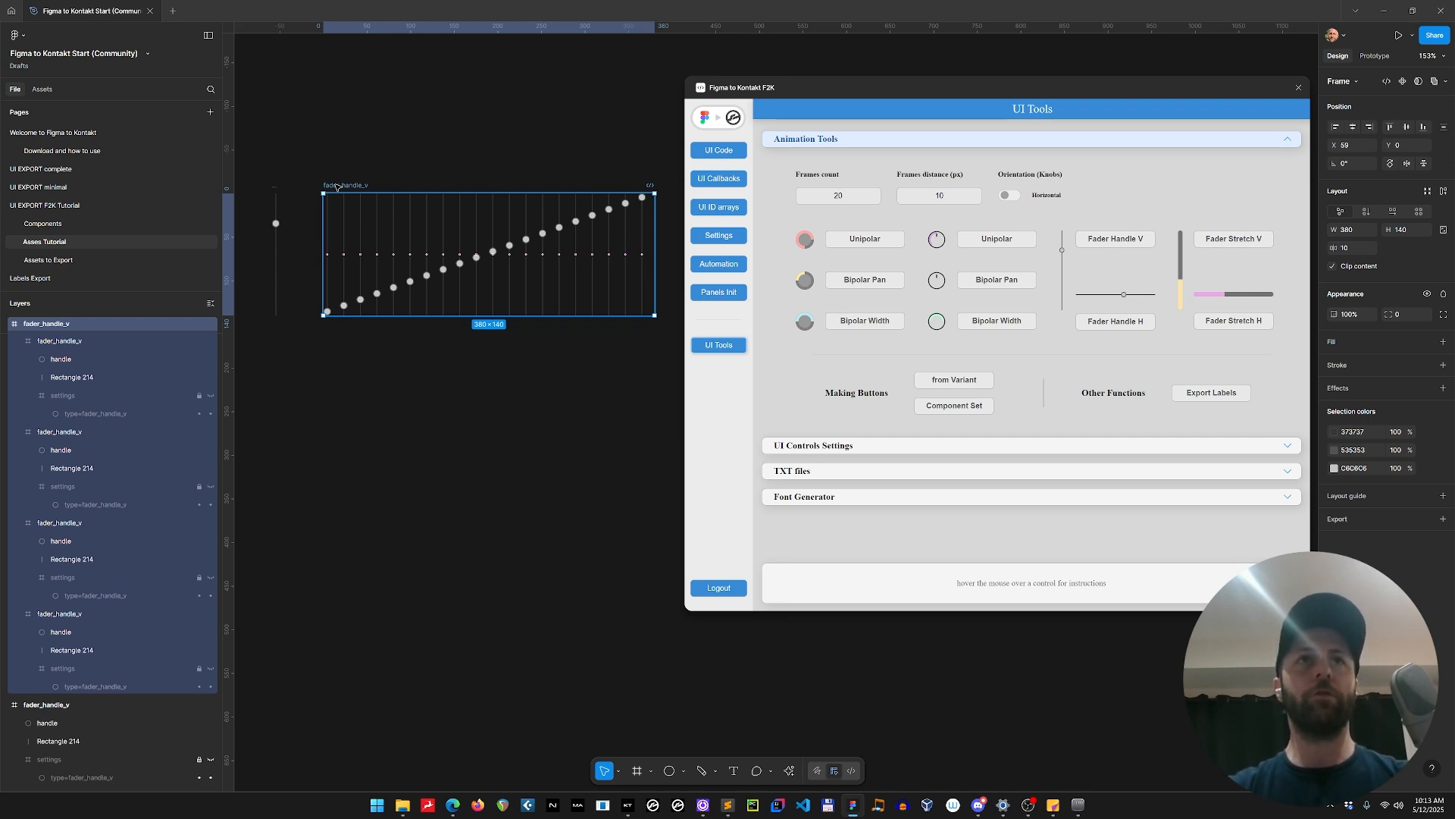
Look over the five faders placed on the UI EXPORT F2K Tutorial page.
left_click(88, 205)
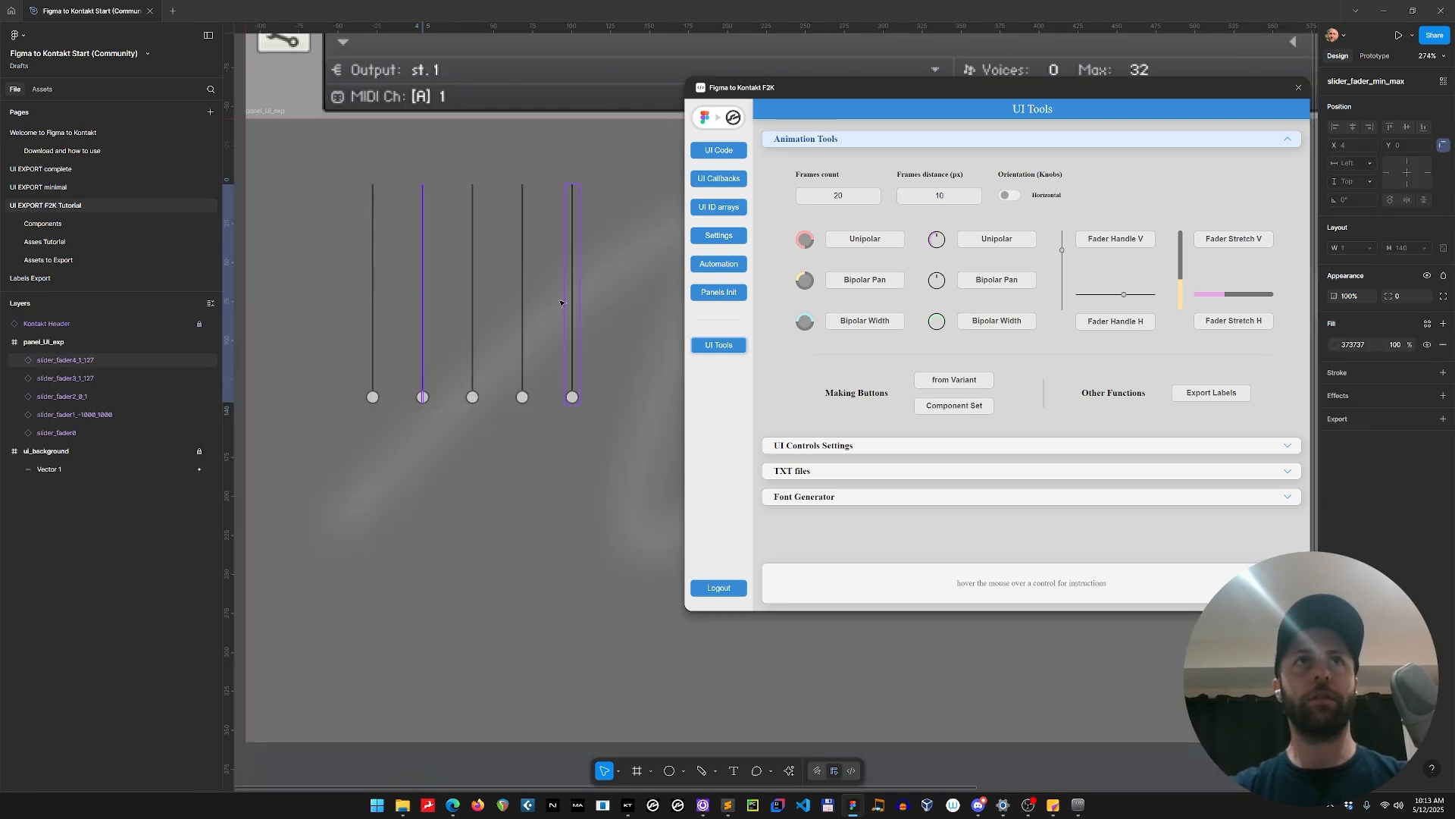
scroll(559, 300, "down", 4)
left_click(546, 615)
left_click_drag(502, 598, 458, 611)
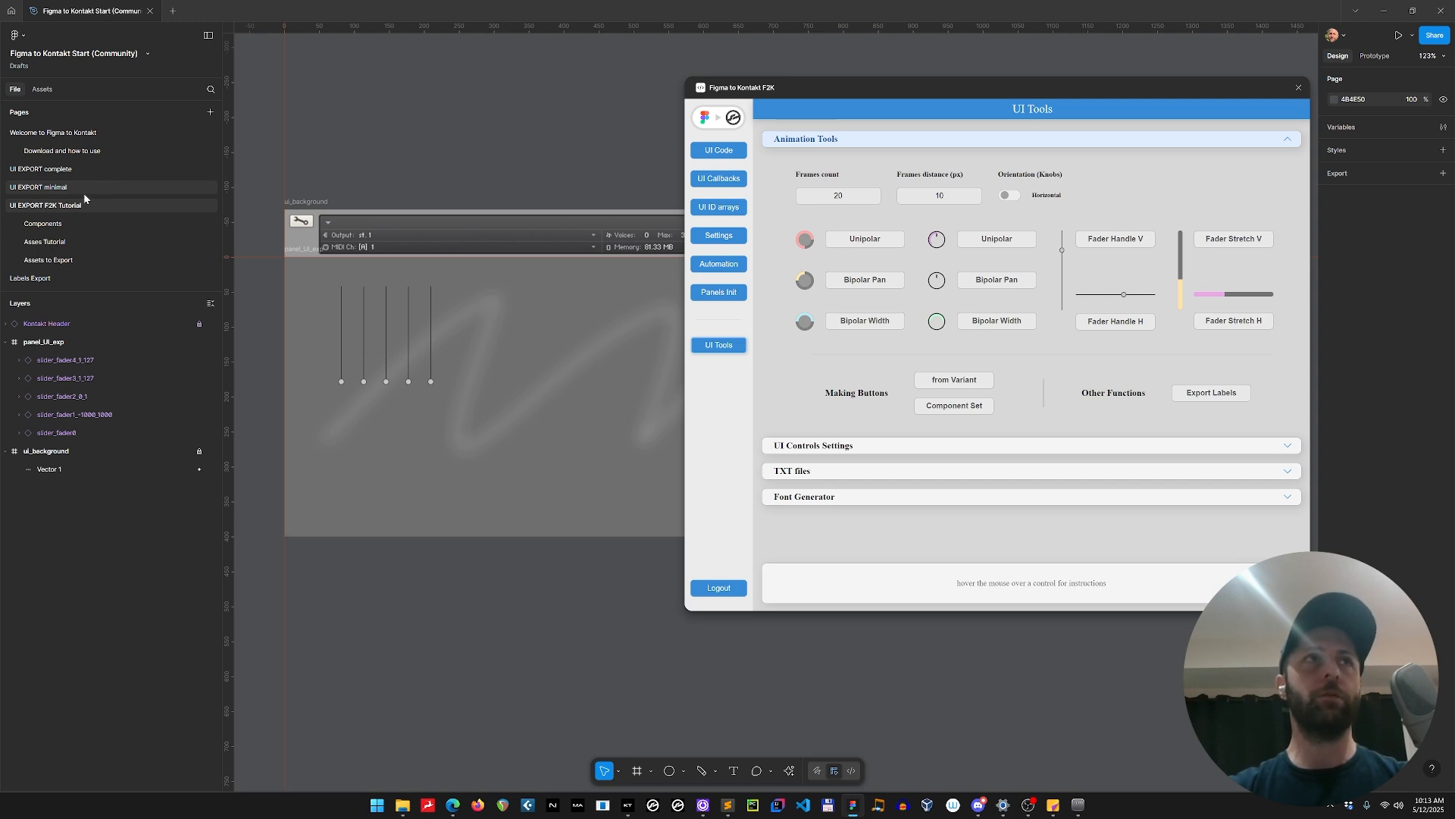
Return to the Asses Tutorial page and correct its name to Assets Tutorial.
left_click(54, 242)
double_click(54, 243)
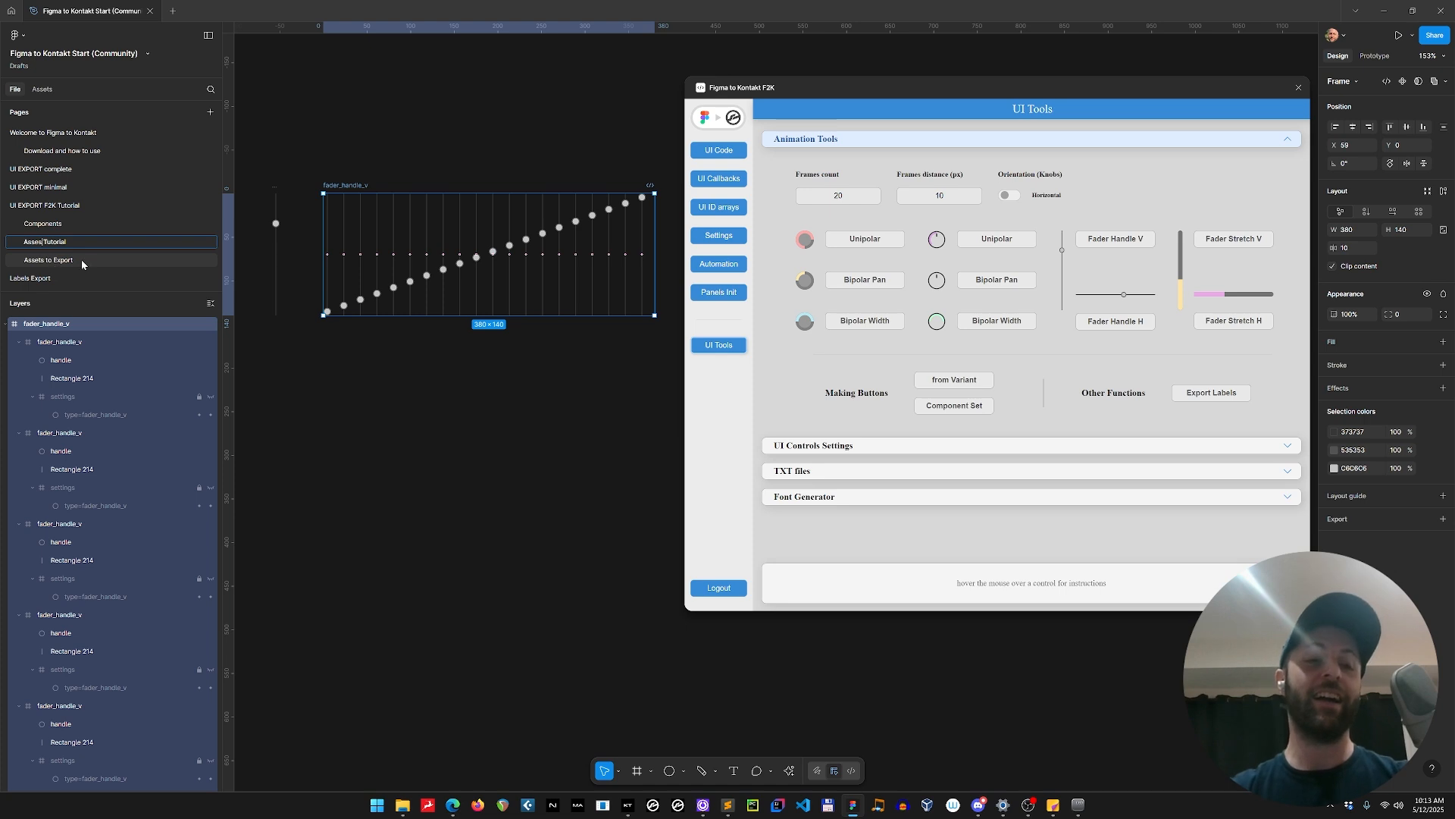
type("t")
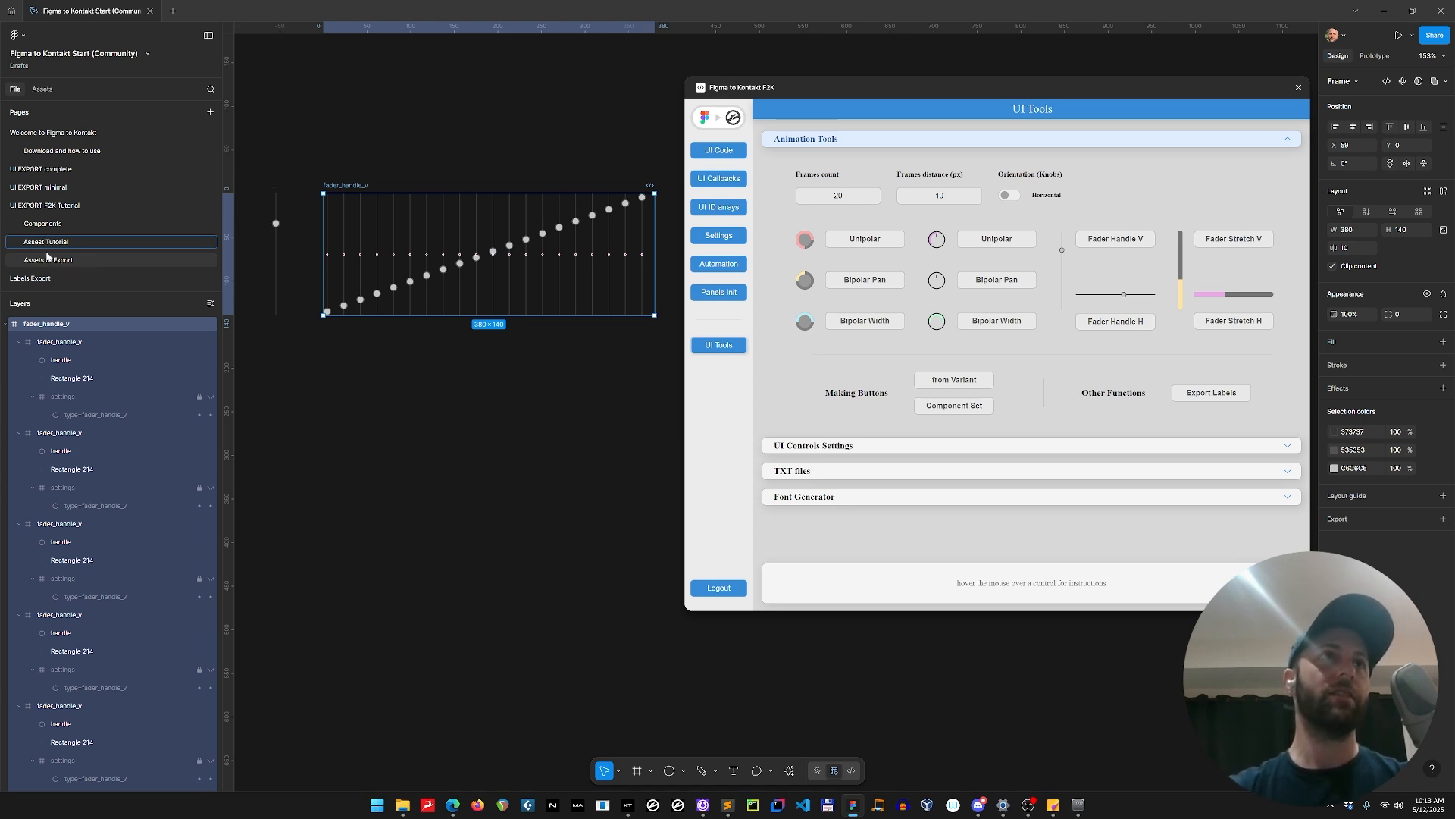
key("BackSpace")
key("BackSpace")
type("ts")
key("Return")
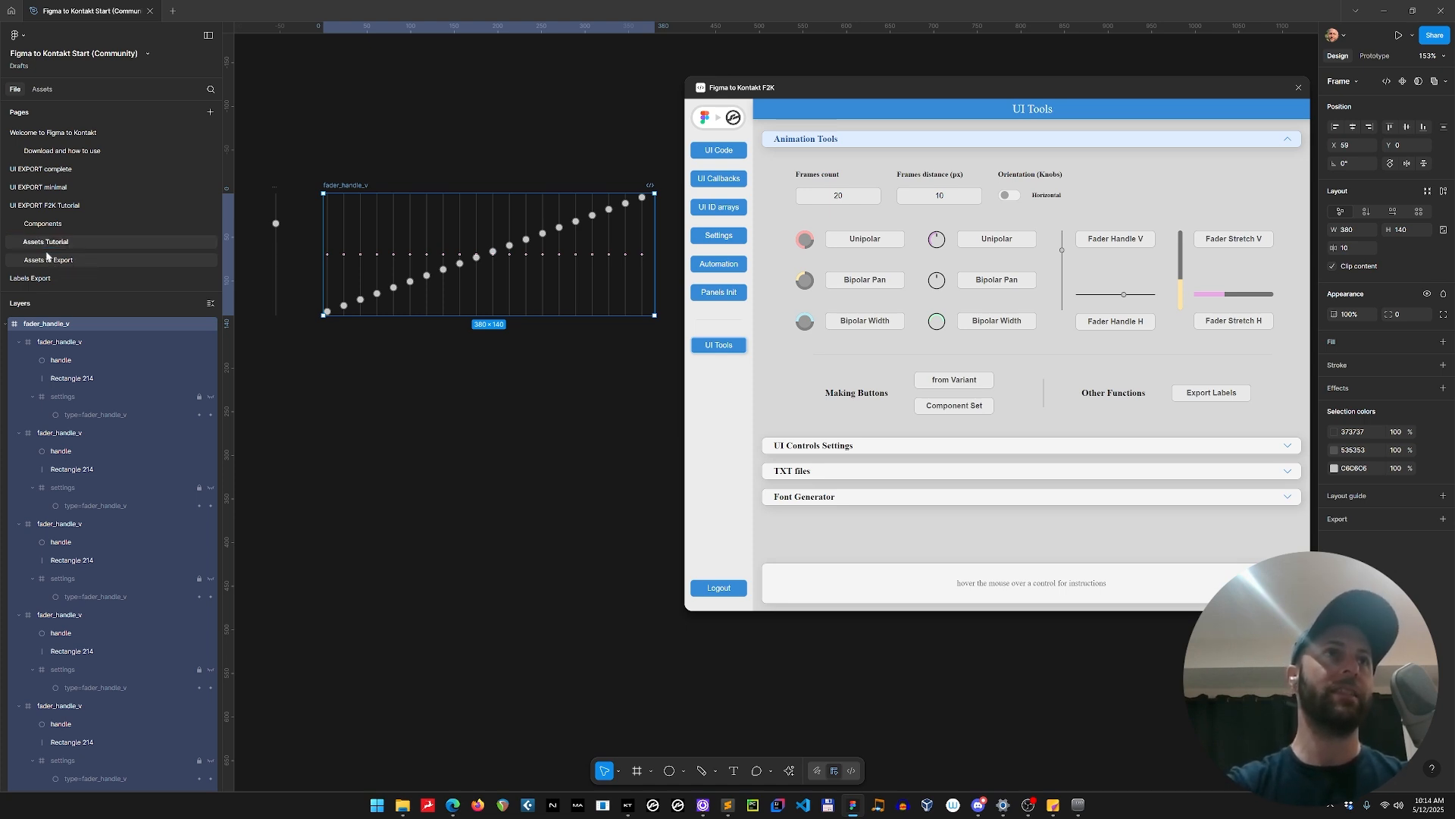
Rename the generated fader animation strip as slider_vertical.
left_click(391, 145)
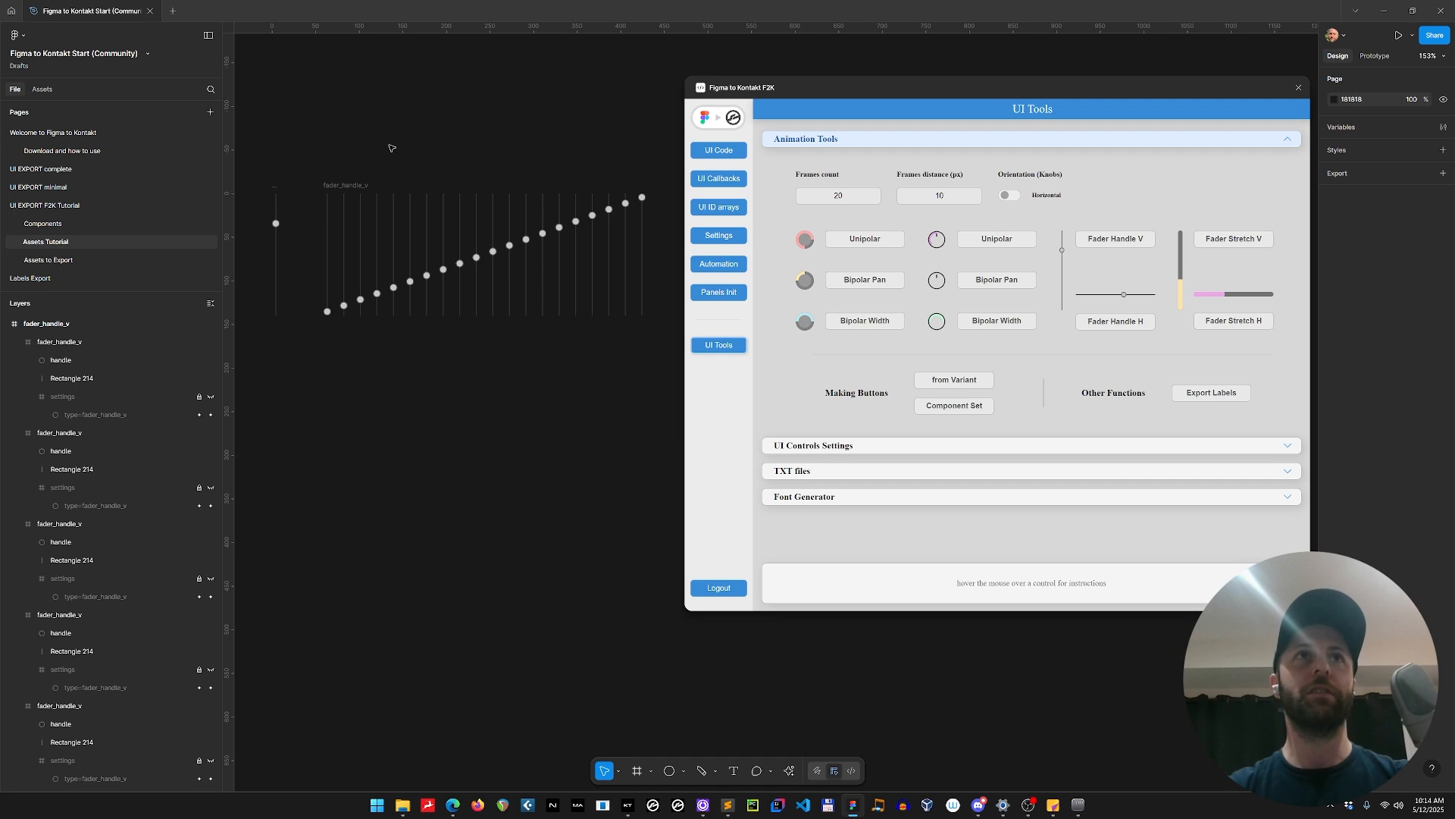
left_click(356, 188)
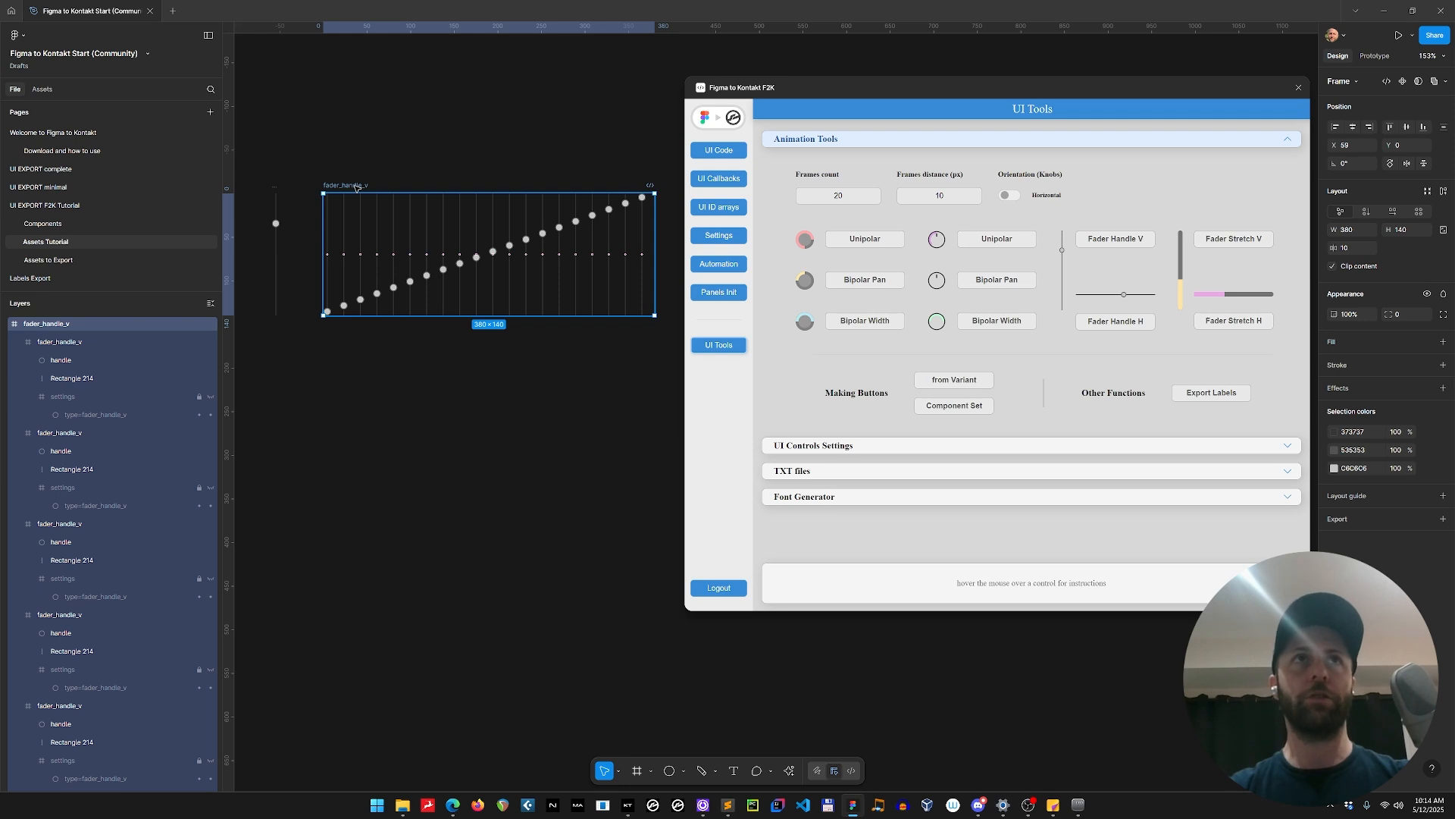
double_click(357, 187)
type("a")
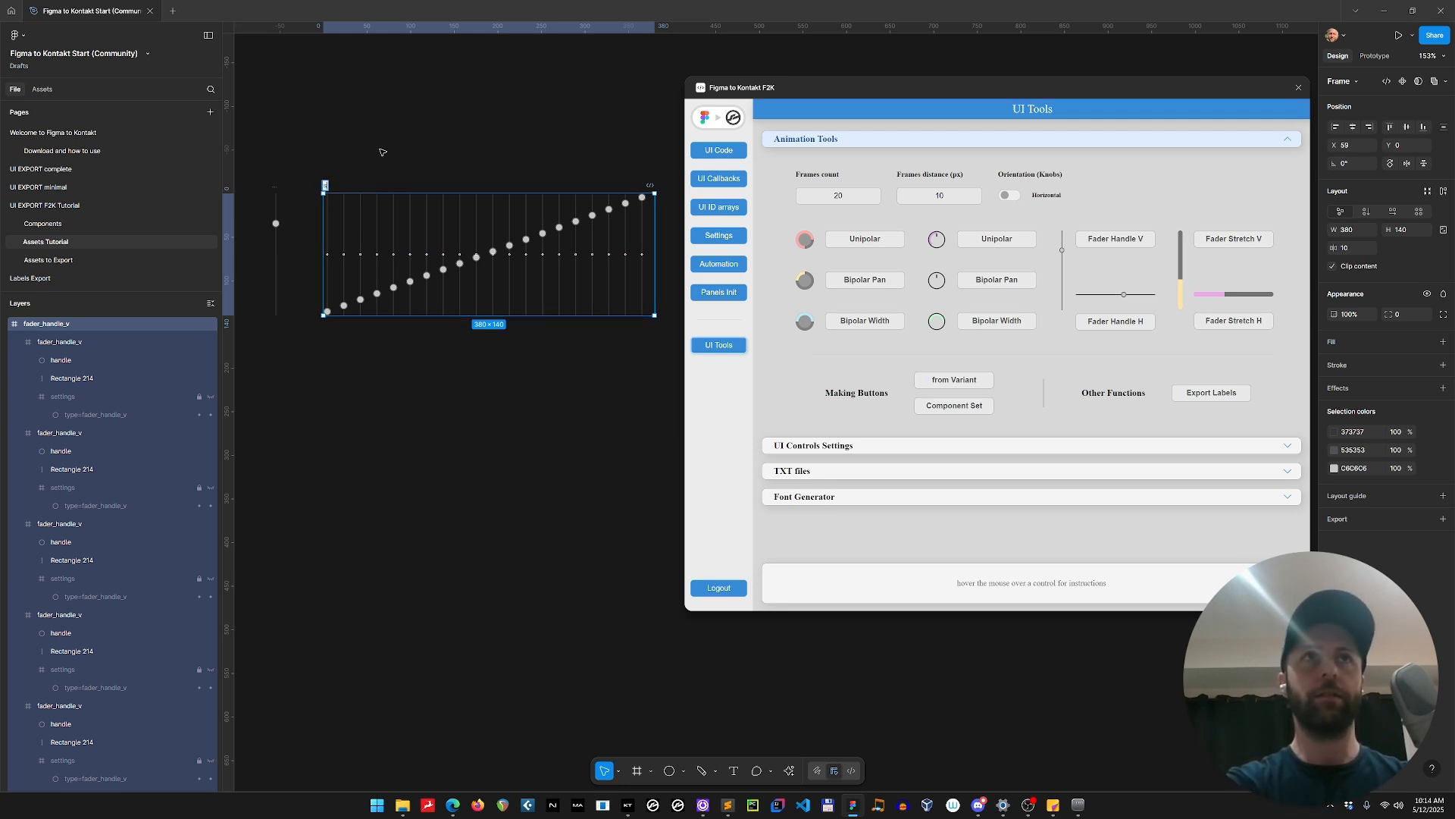
type("lider_vertical")
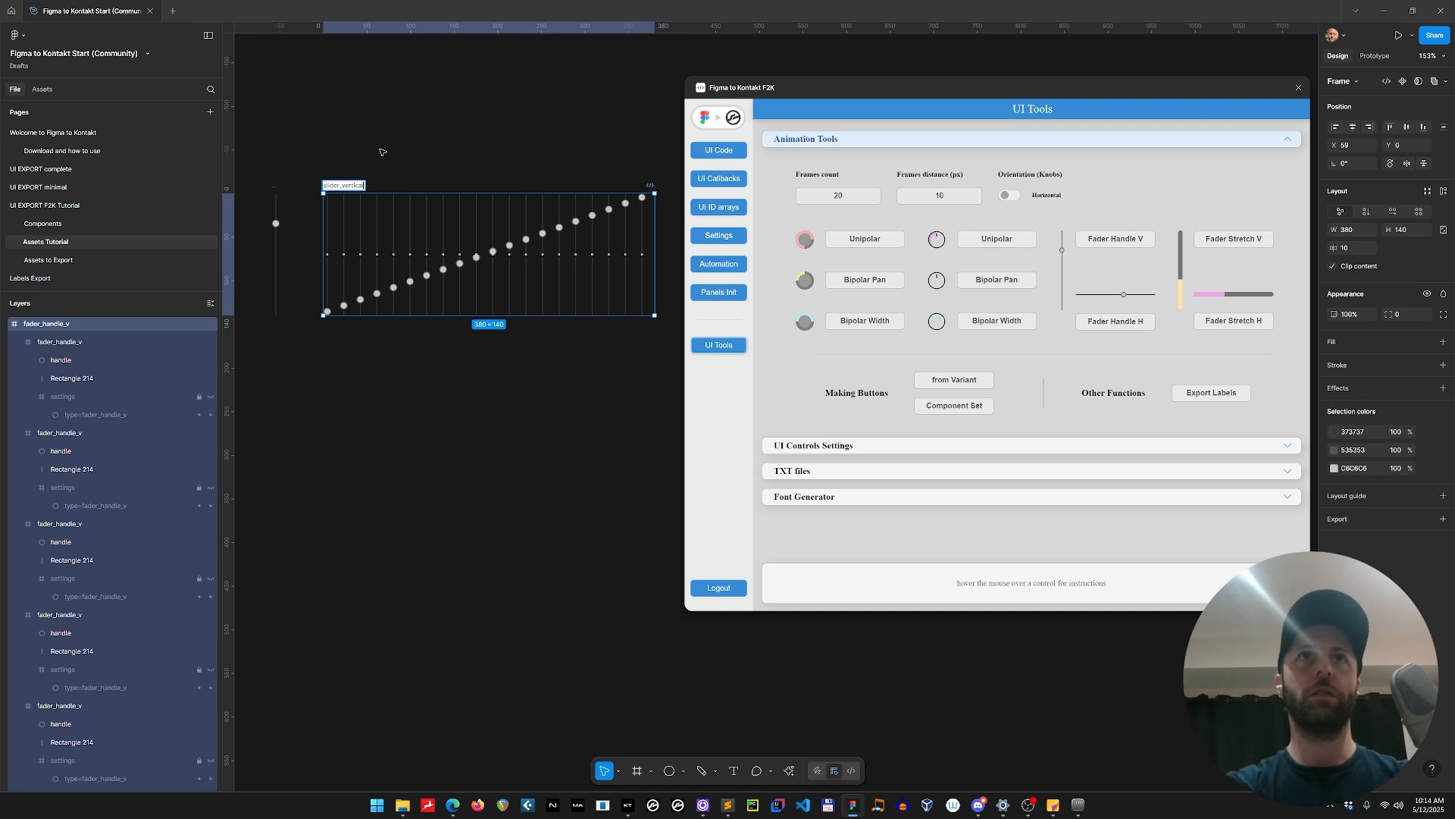
key("Return")
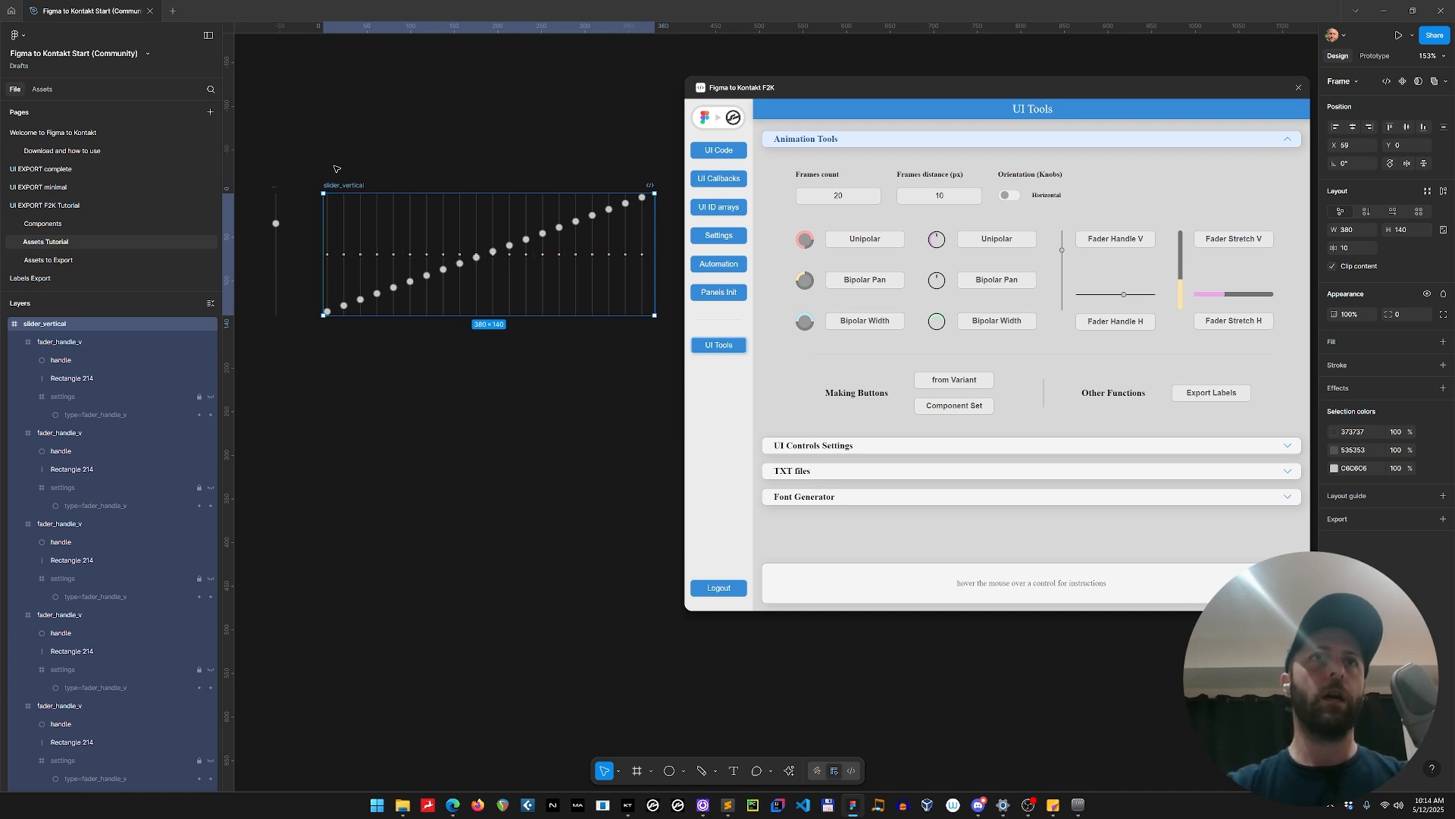
Paste a copy of slider_vertical on the UI EXPORT F2K Tutorial page, below the instrument panel at about X 108, Y 496.
left_click(45, 205)
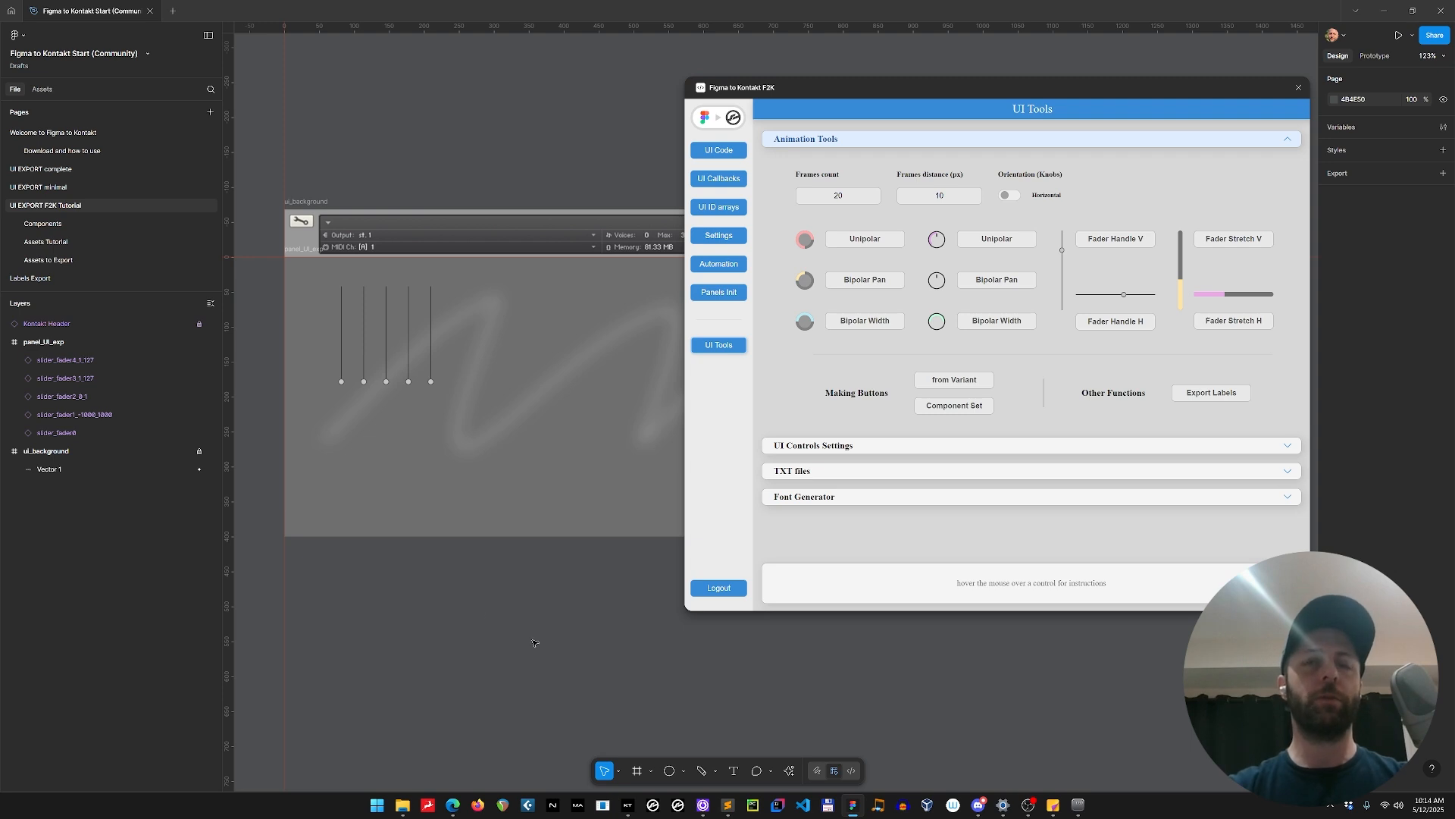
left_click(724, 122)
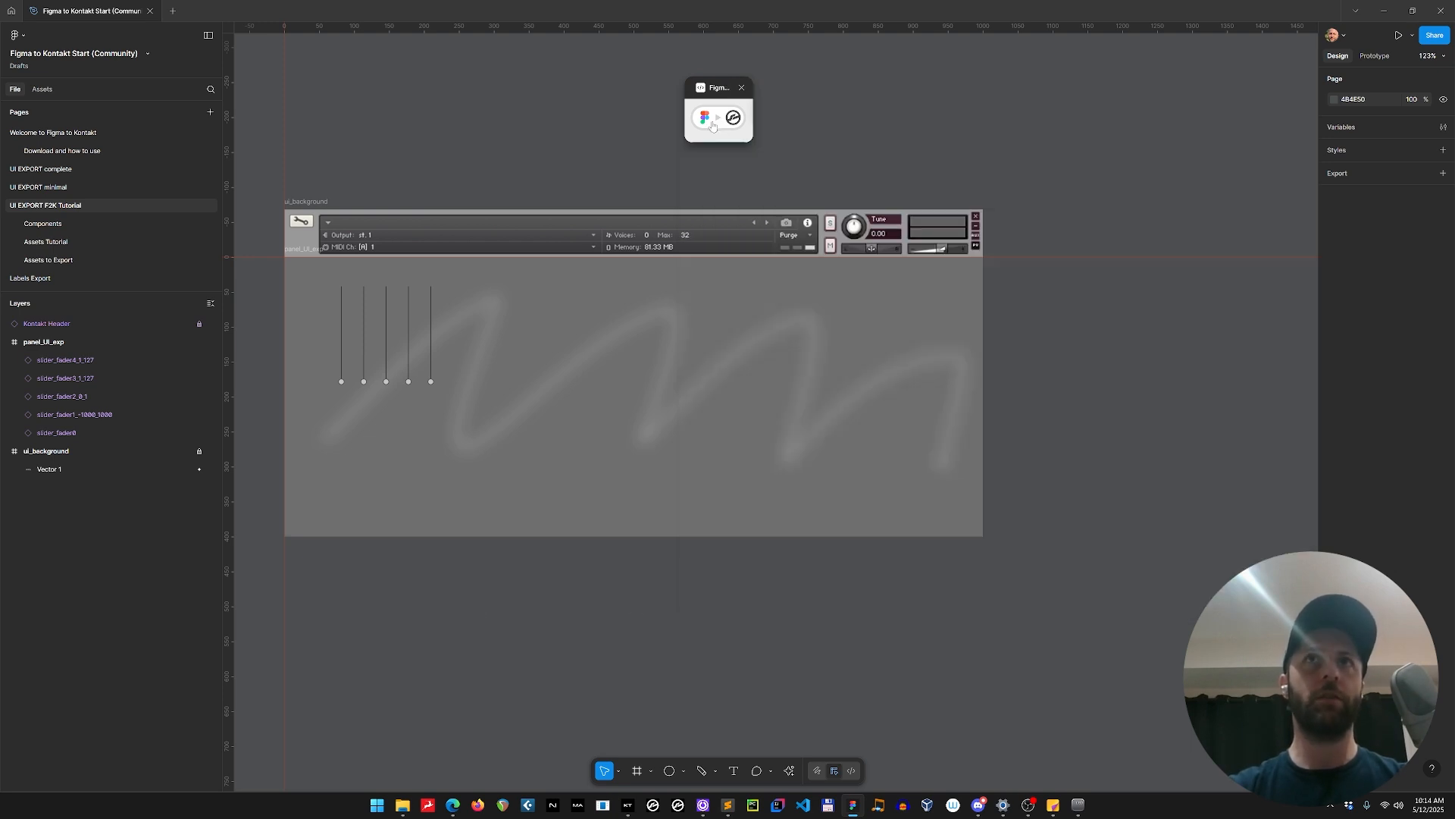
key("ctrl+v")
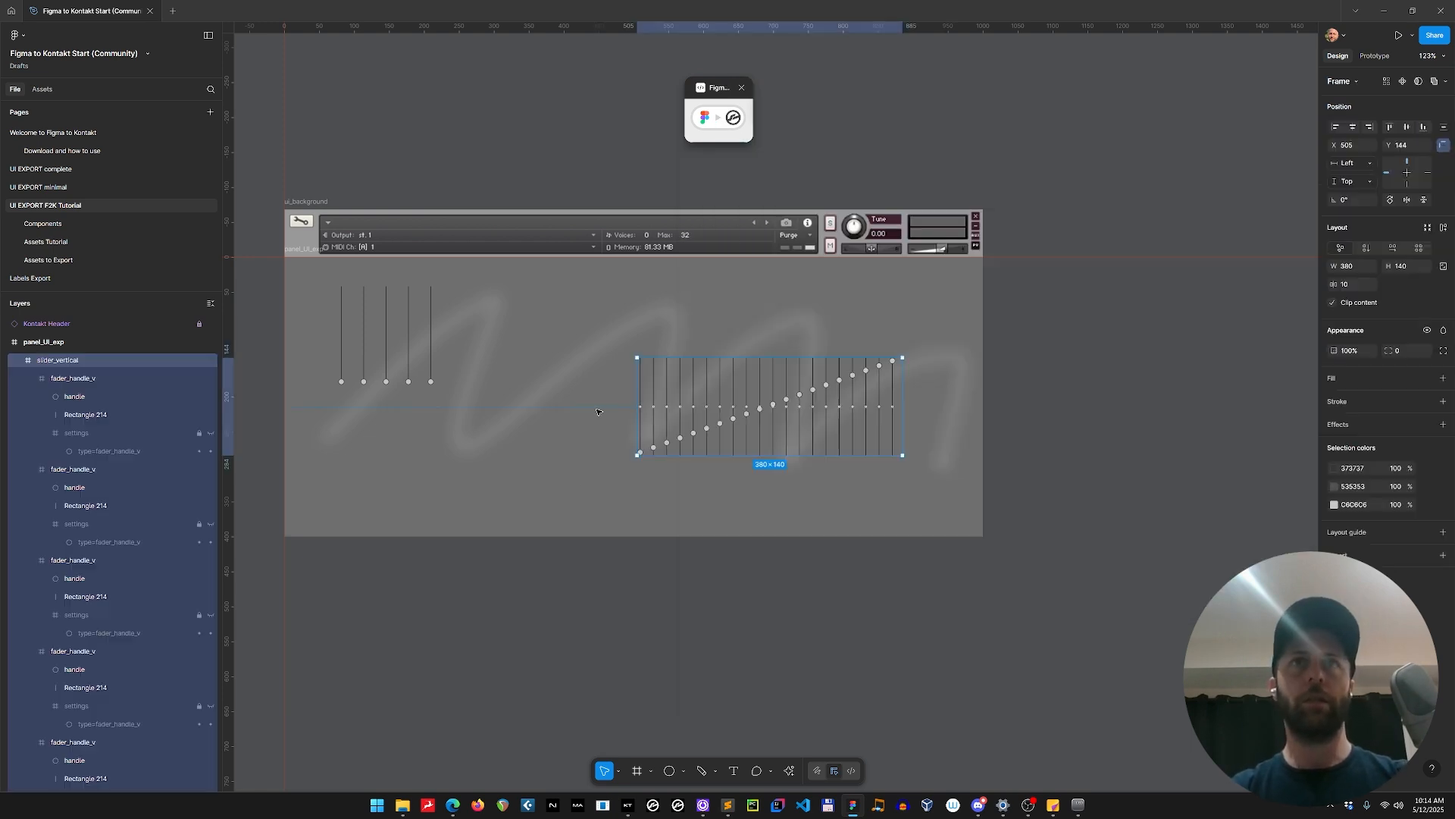
left_click_drag(667, 368, 385, 618)
left_click(719, 118)
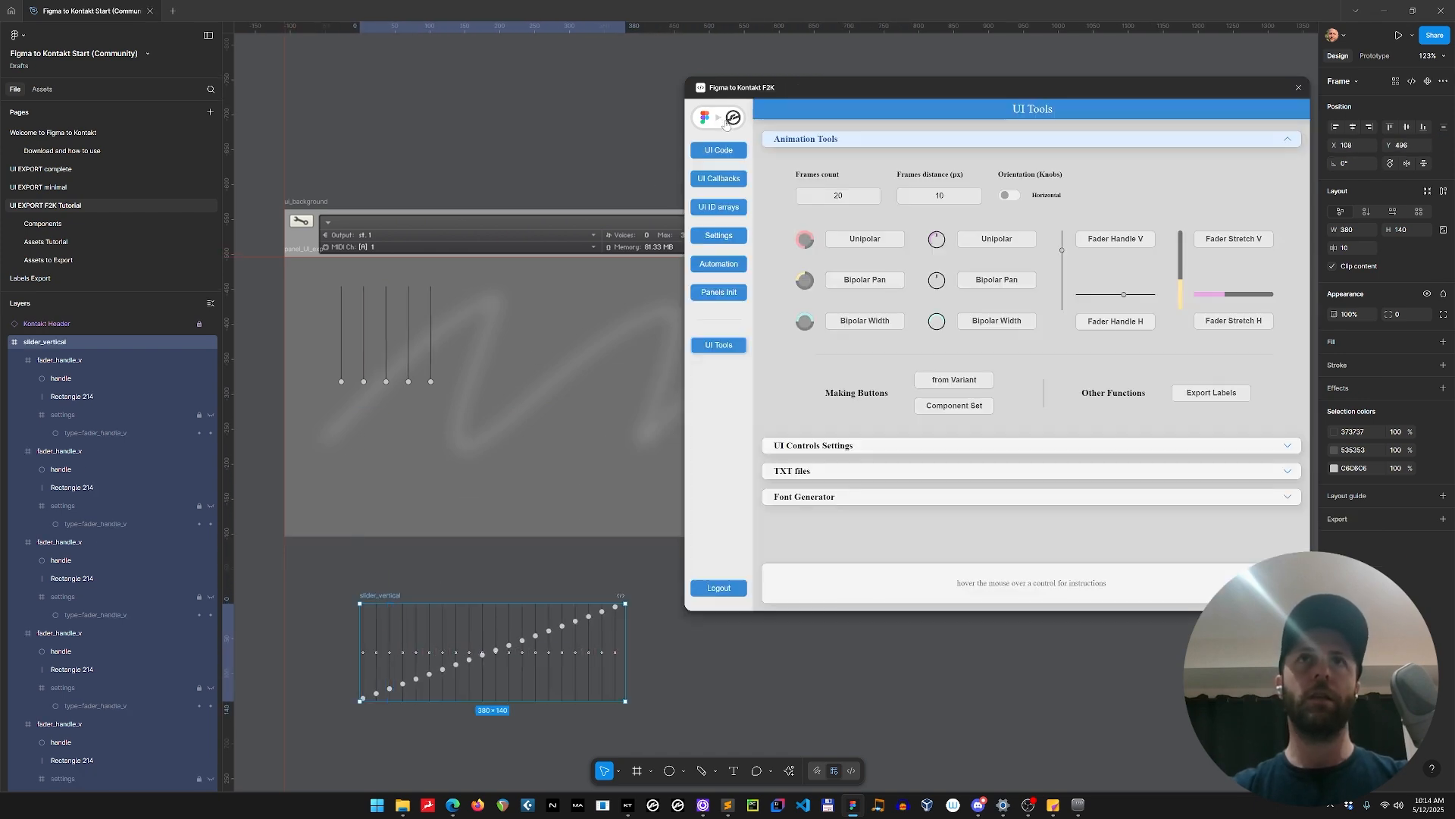
Assign the slider_vertical picture to all five faders in panel_UI_exp using the plugin's UI controls settings, and check the first fader's assignment.
left_click(840, 445)
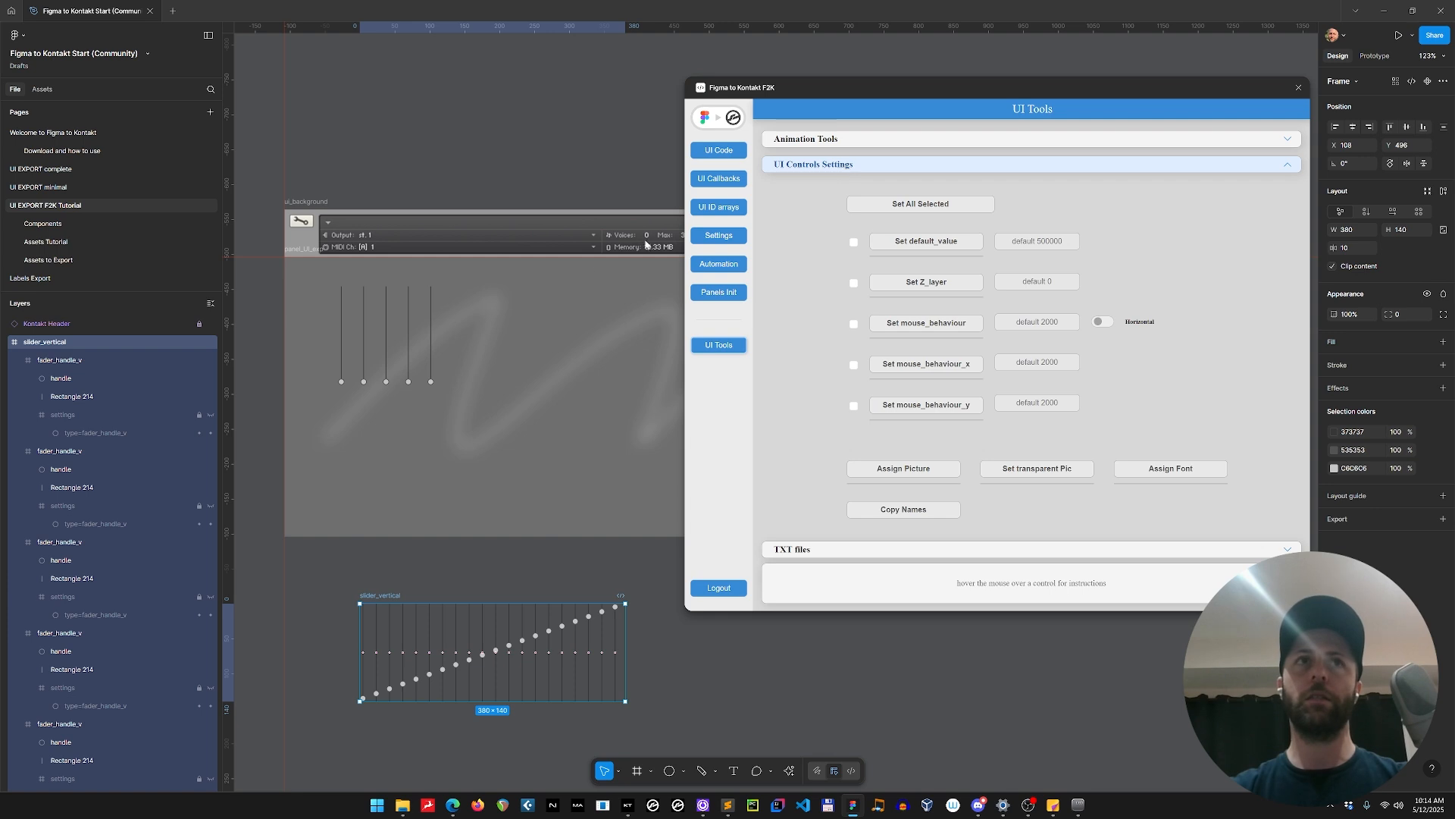
left_click(341, 314)
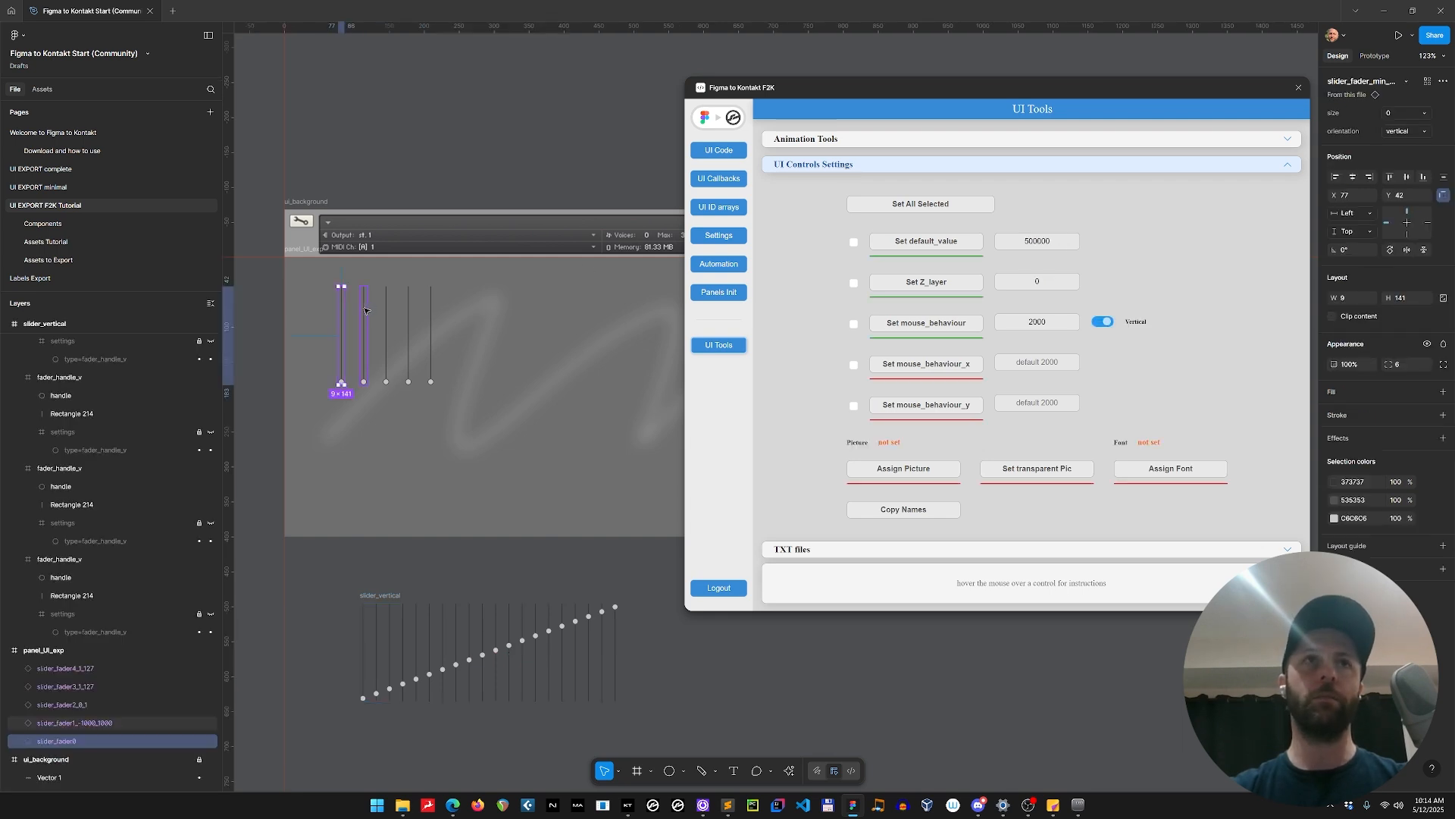
left_click(365, 307, "shift")
left_click(386, 311, "shift")
left_click(409, 311, "shift")
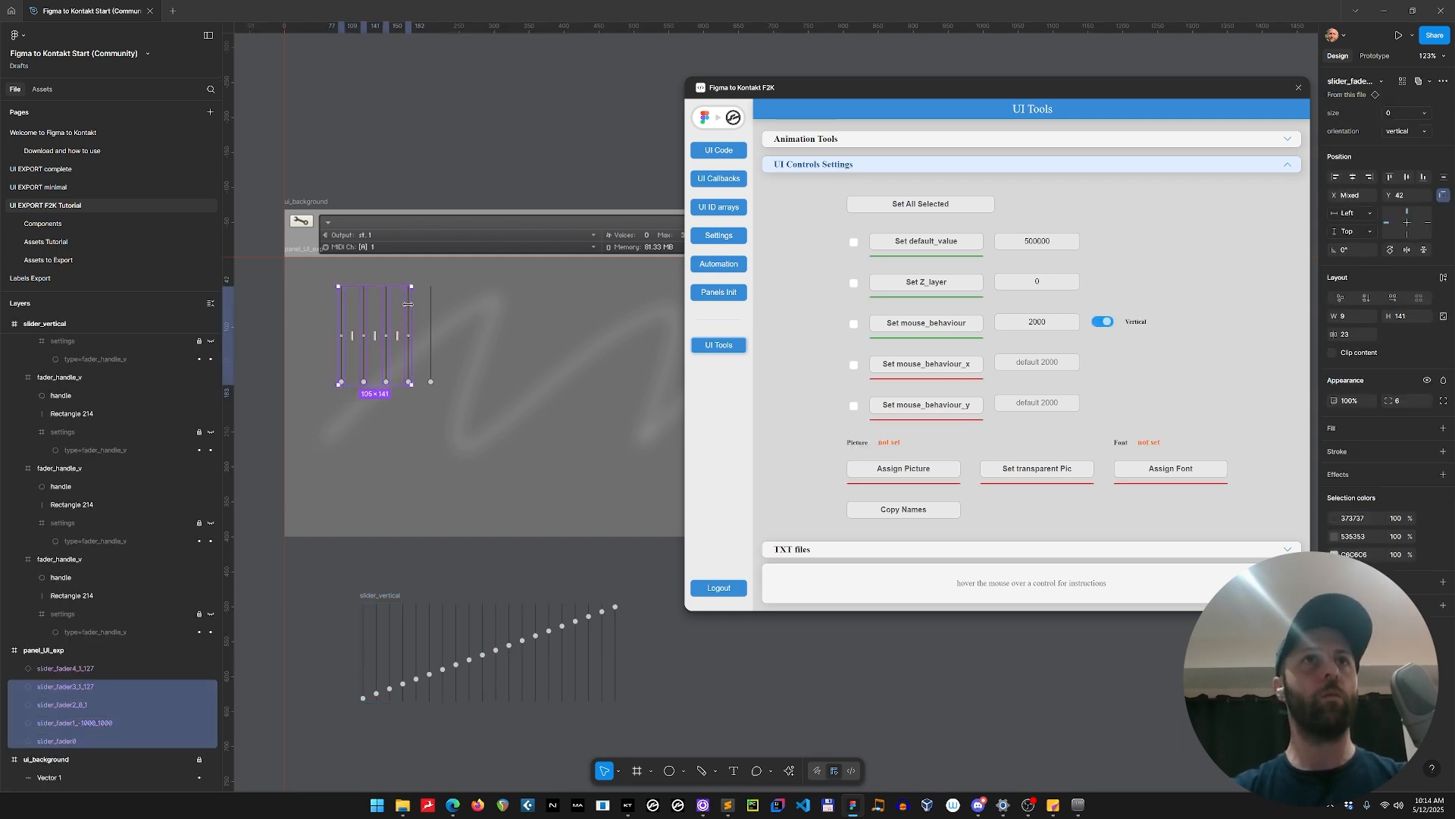
left_click(431, 307, "shift")
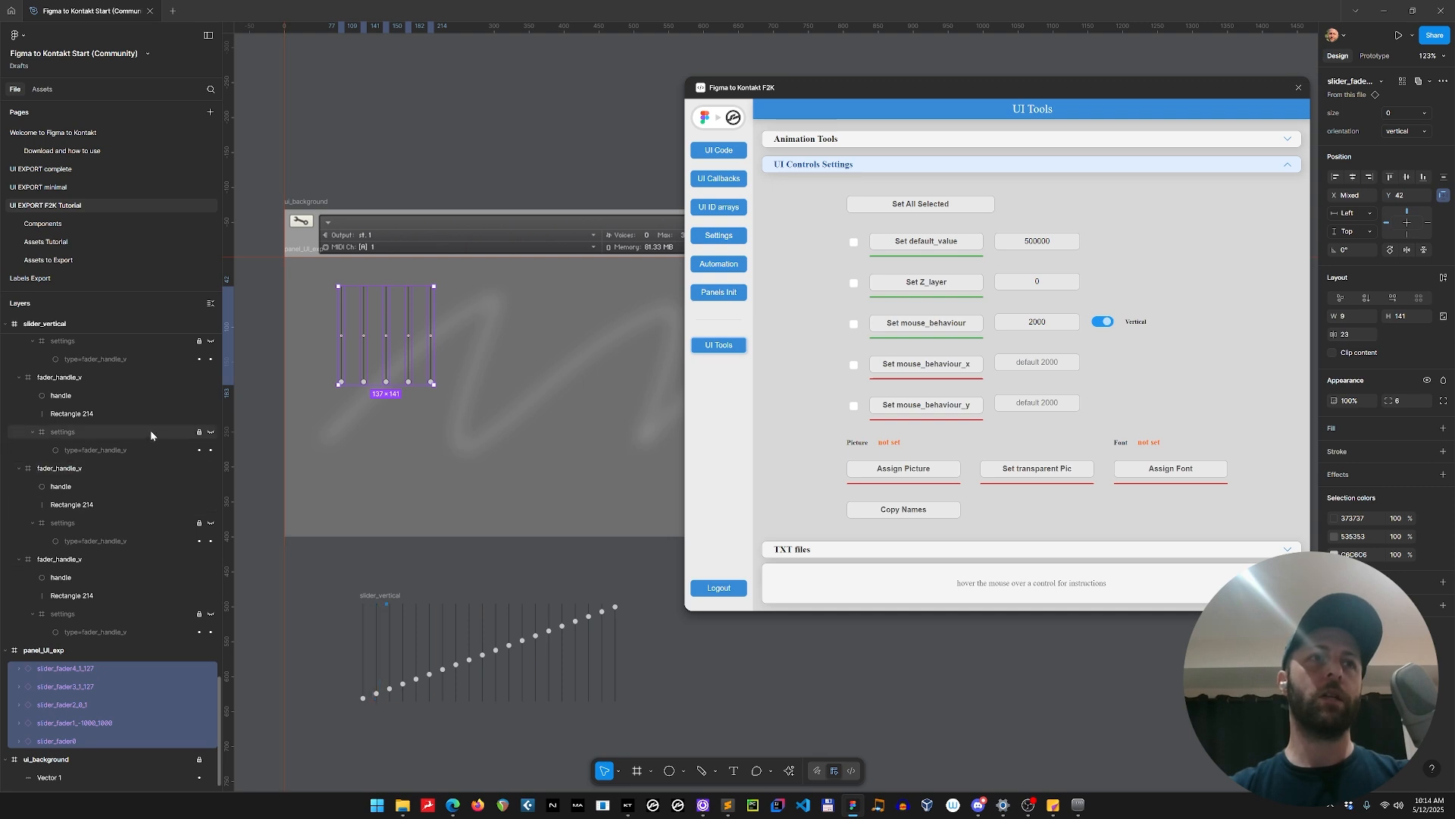
left_click(18, 668)
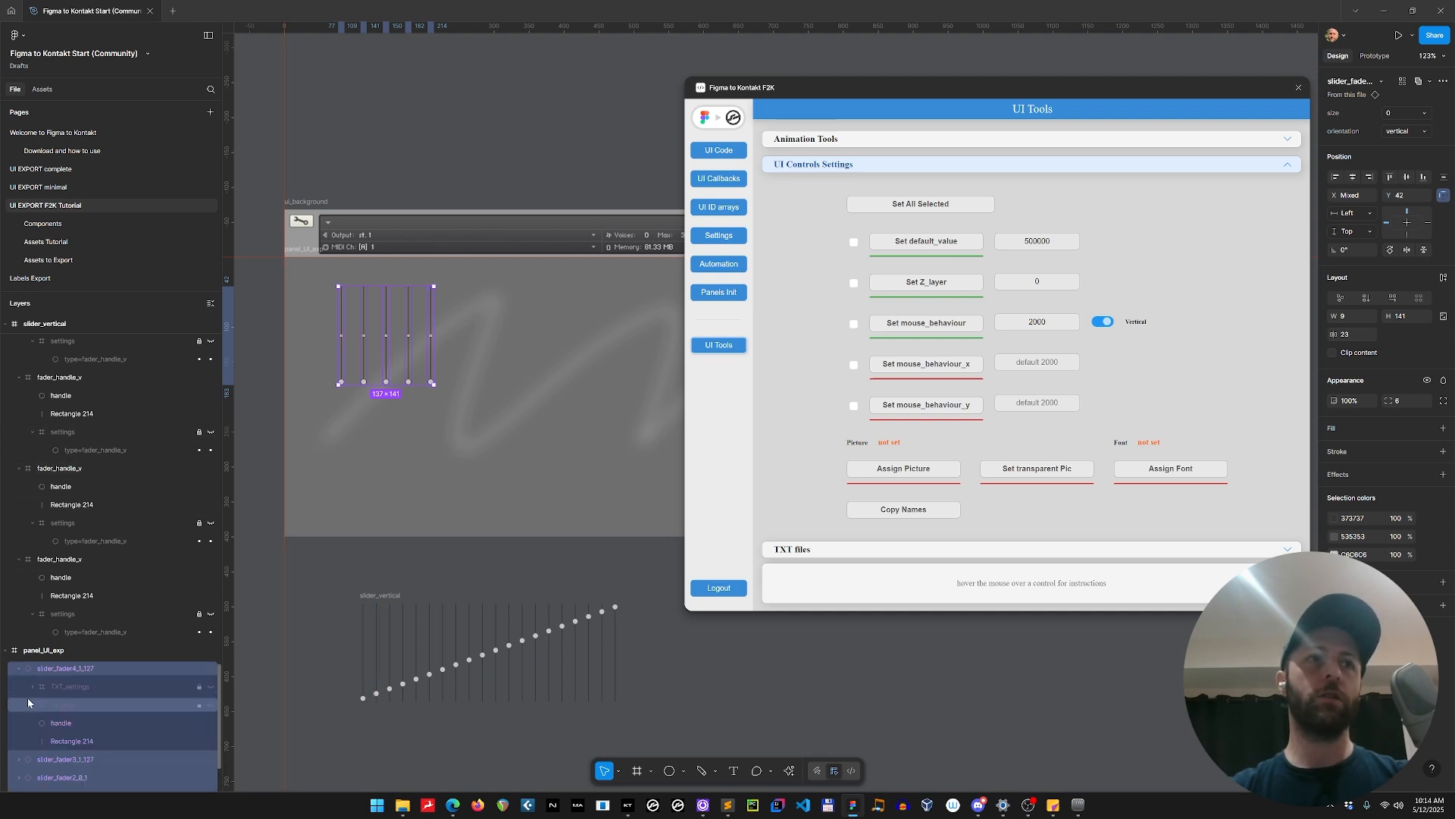
scroll(95, 616, "down", 3)
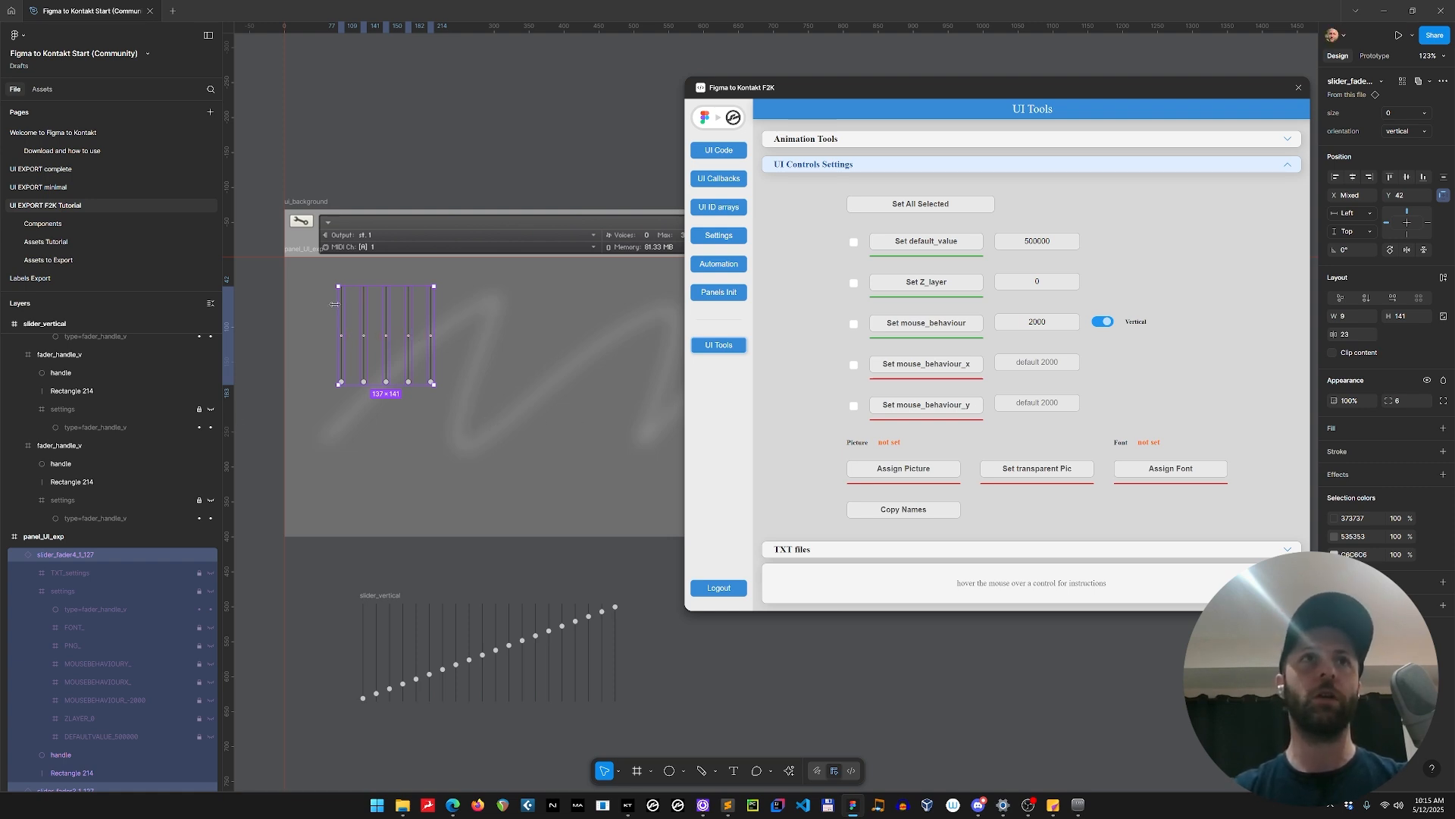
left_click(894, 471)
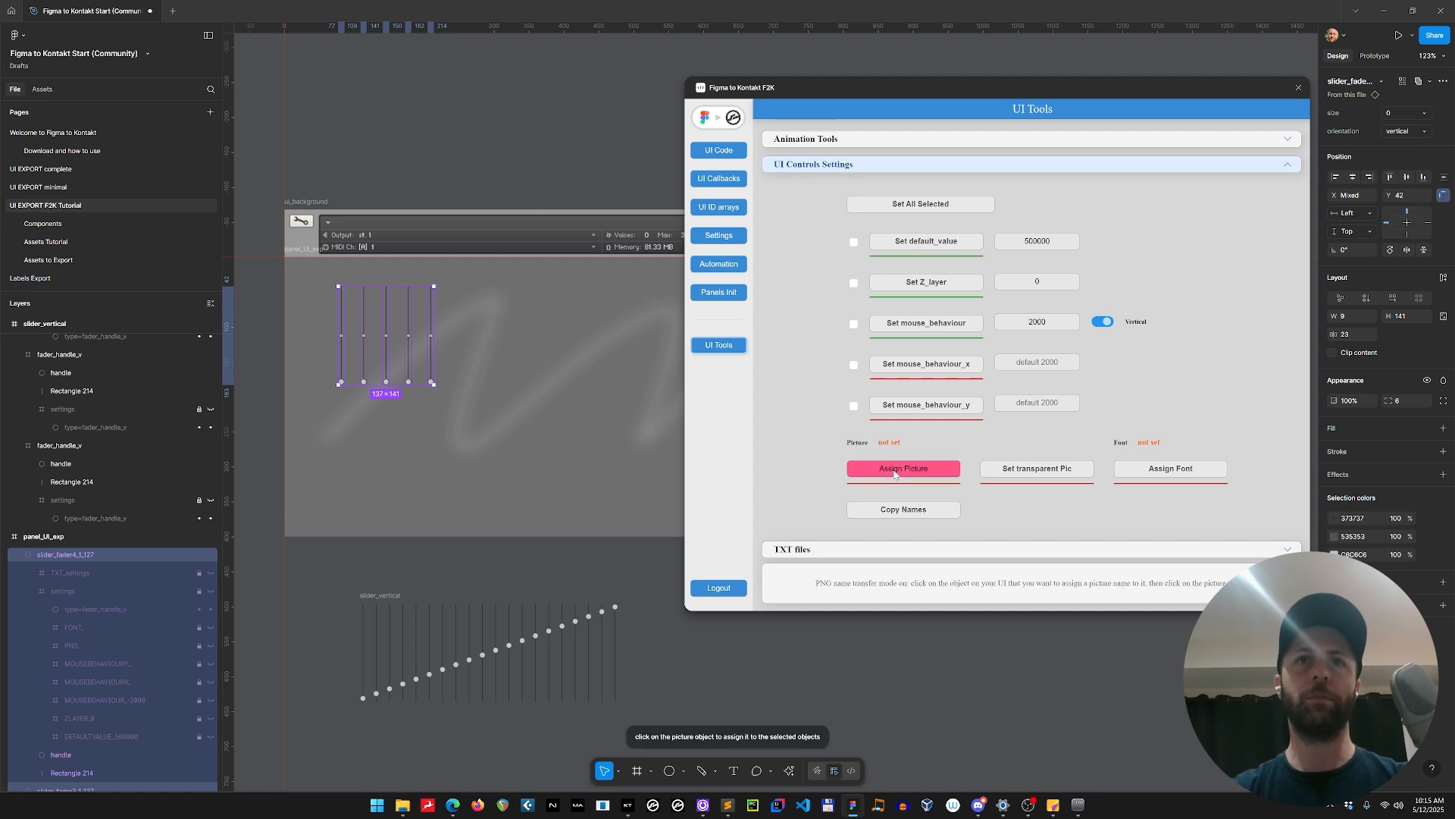
left_click(386, 602)
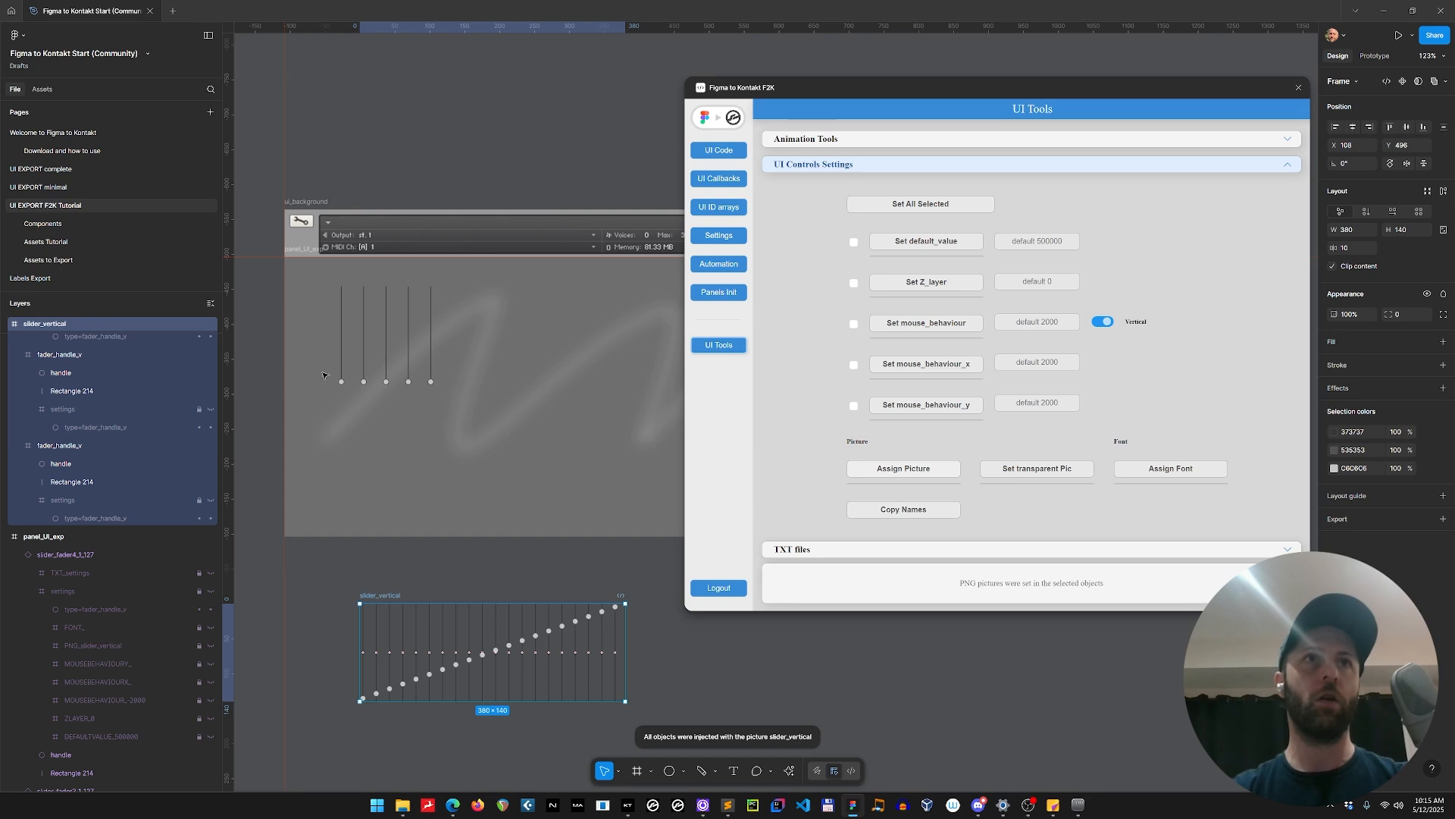
left_click(341, 322)
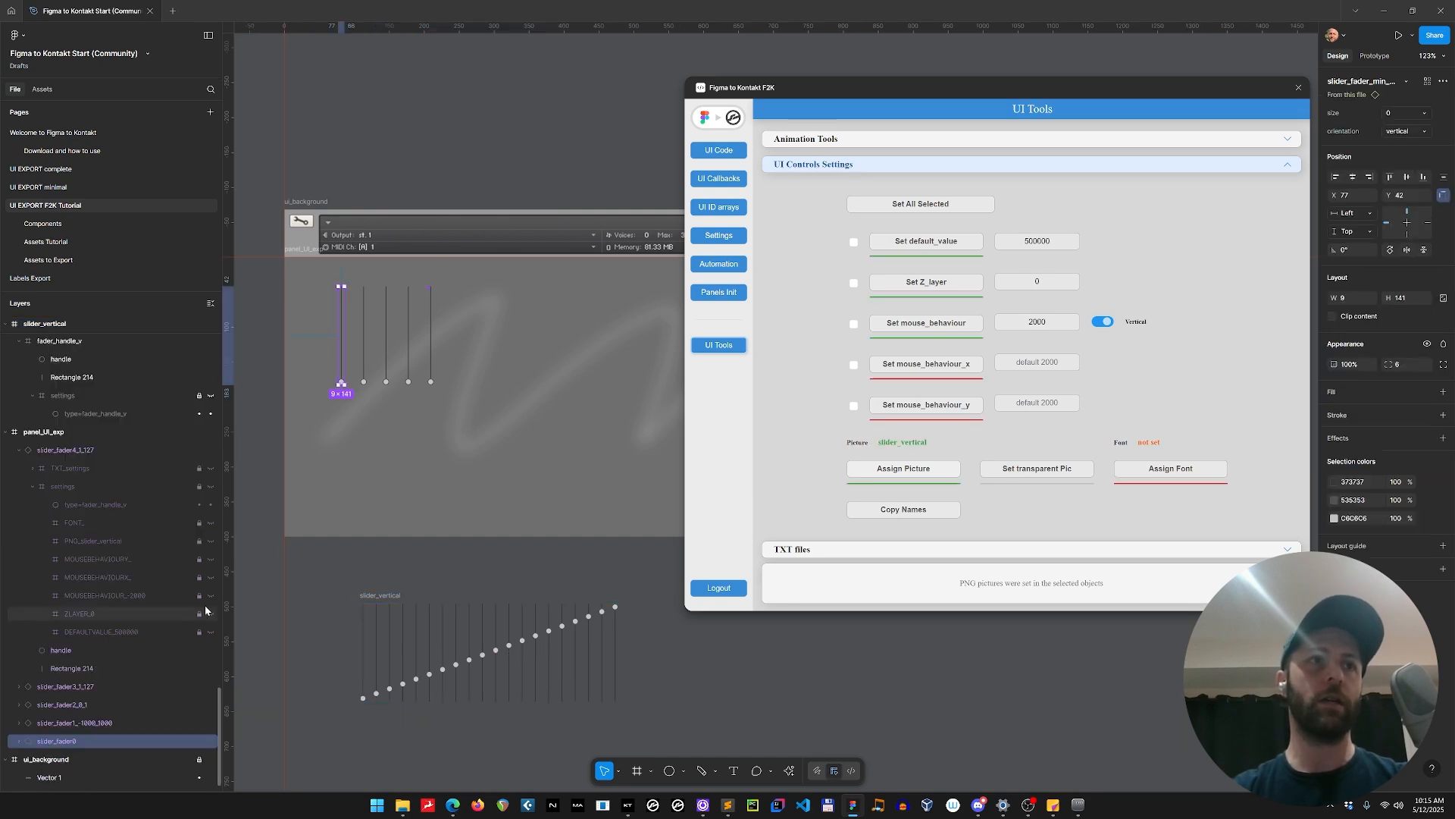
Check the last fader's assigned picture and collapse its expanded layers in panel_UI_exp.
left_click(430, 322)
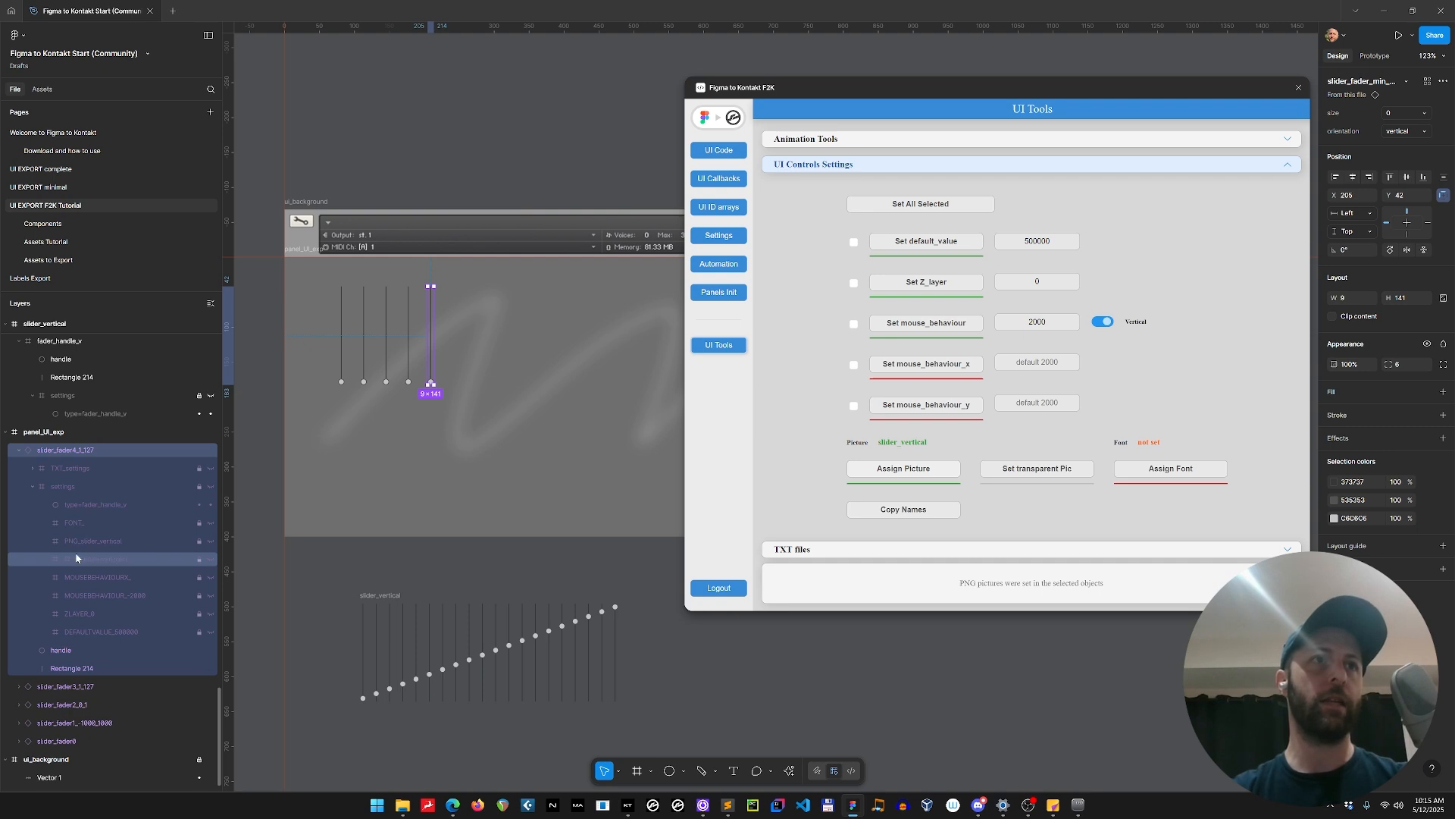
left_click(32, 486)
left_click(19, 450)
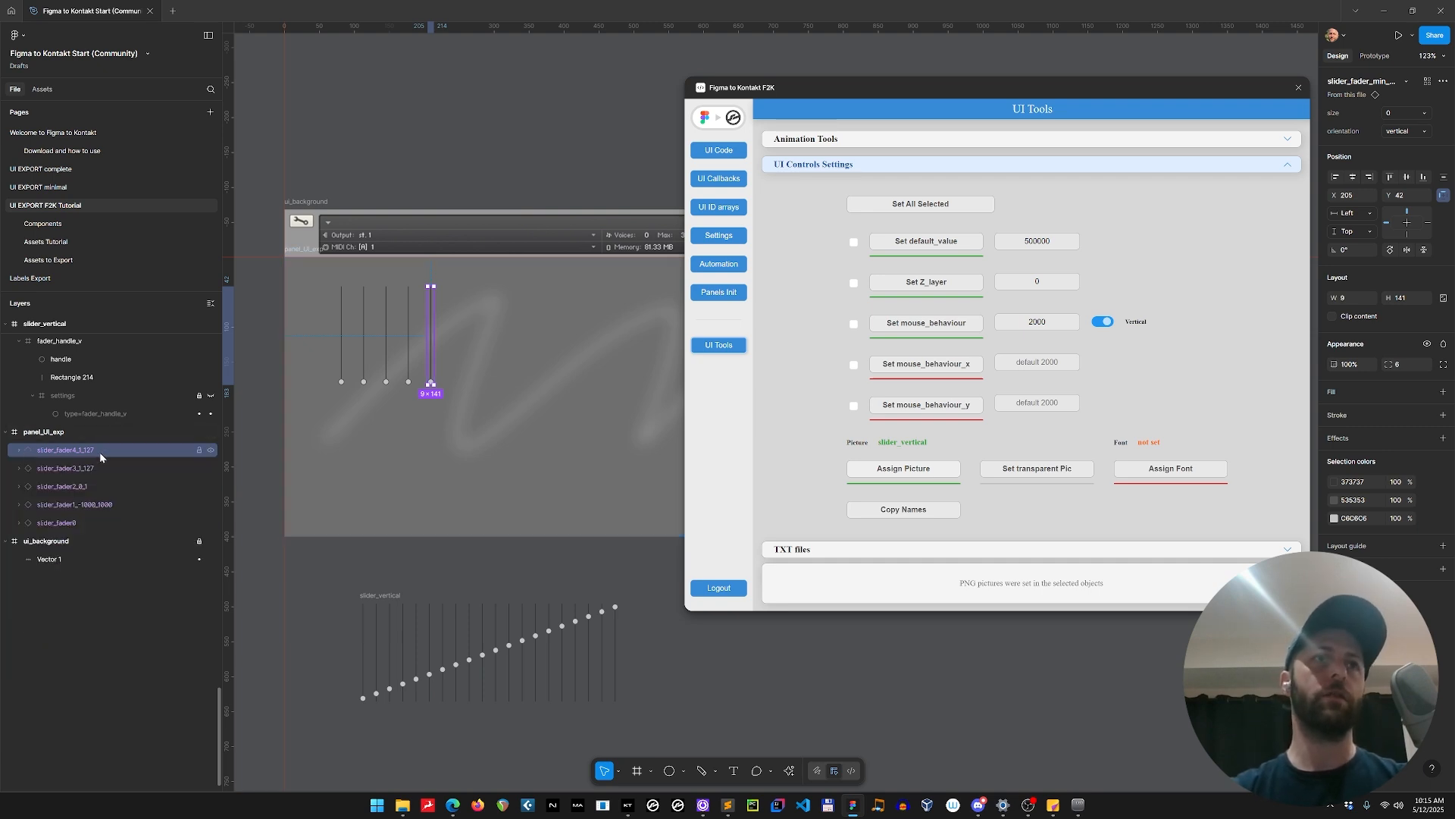
left_click(324, 558)
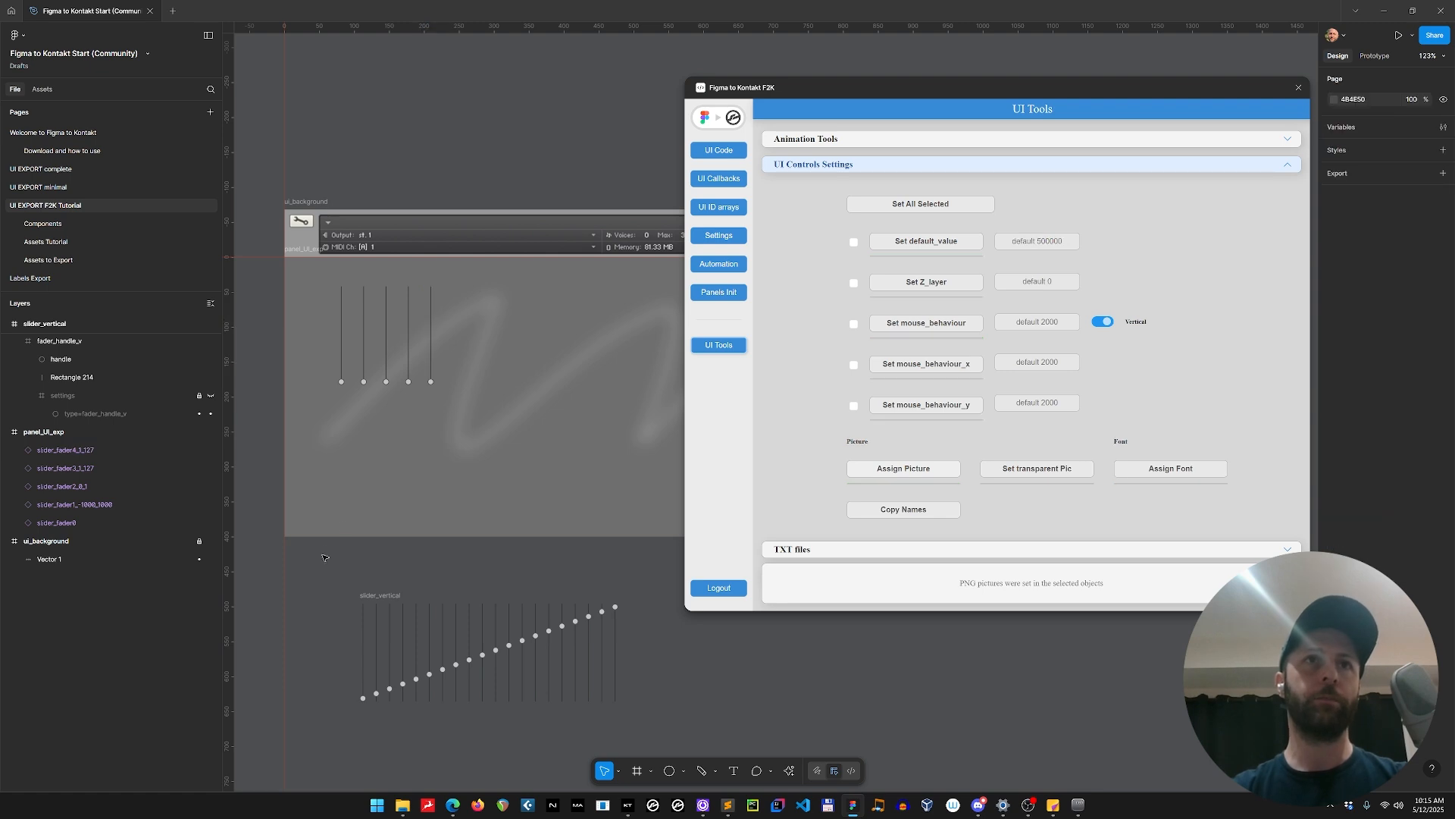
Check the picture assignment of each of the five faders against the name of the slider_vertical frame.
left_click(342, 310)
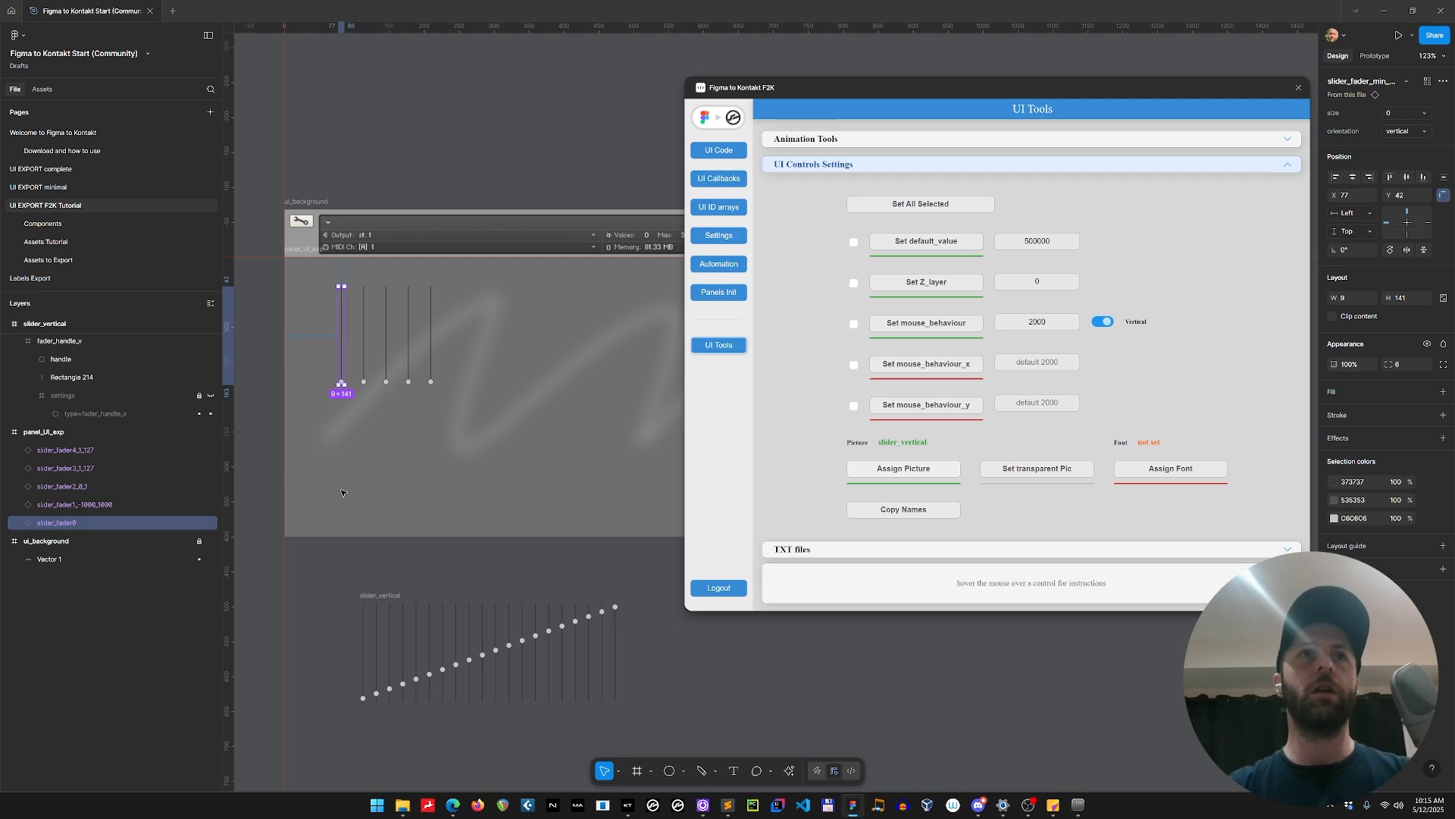
left_click(392, 594)
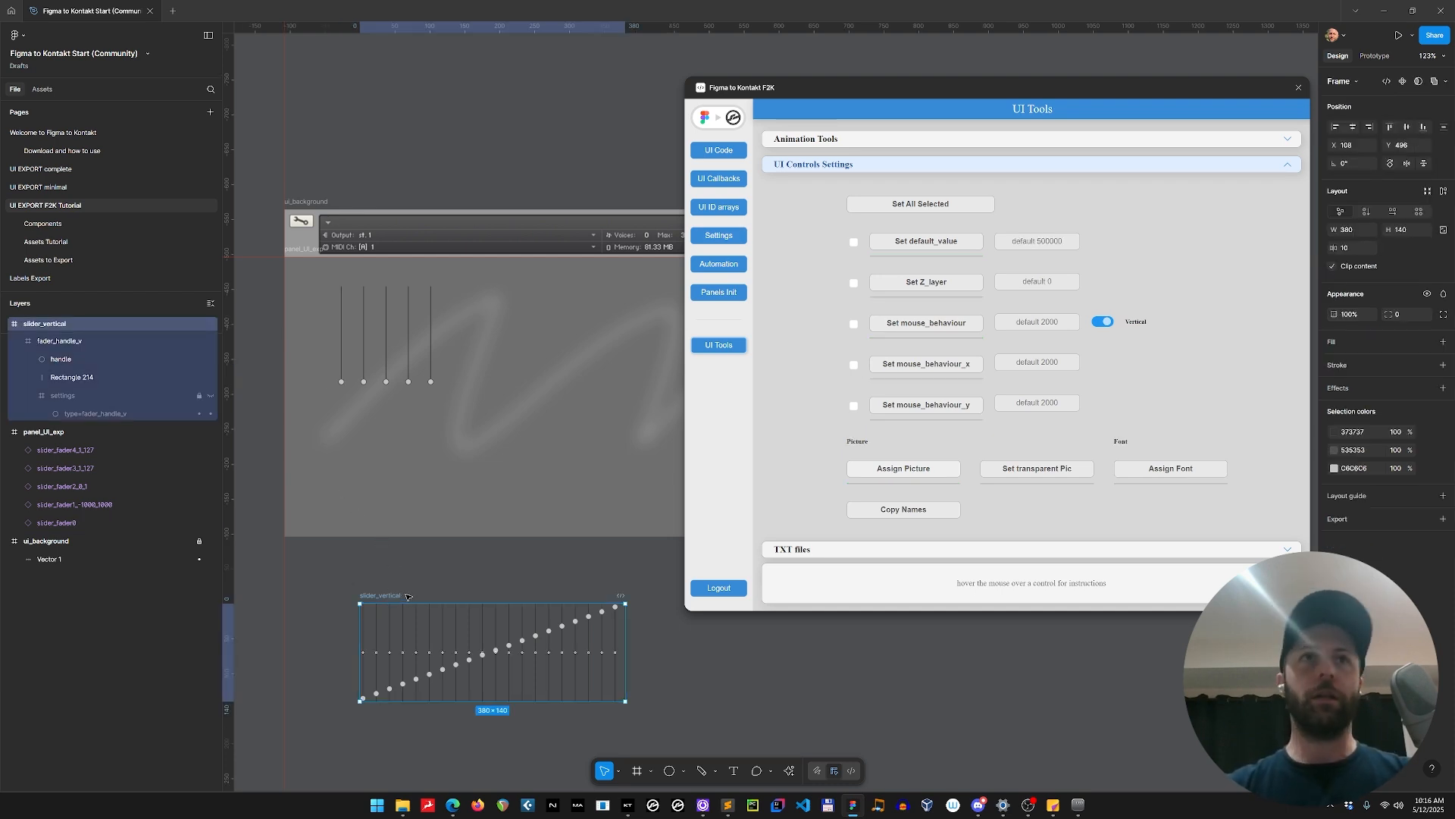
left_click(342, 337)
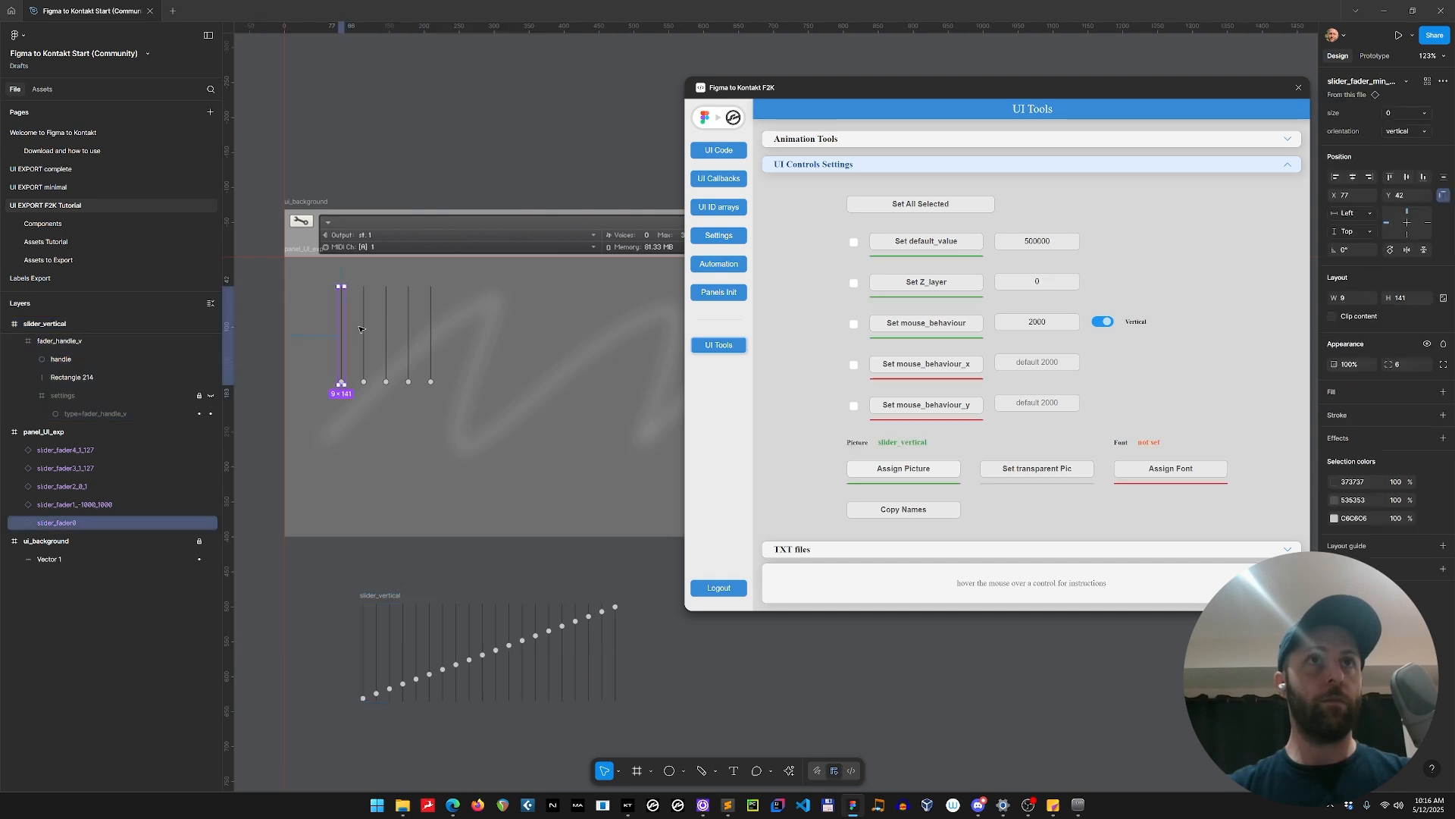
left_click(365, 326)
left_click(386, 320)
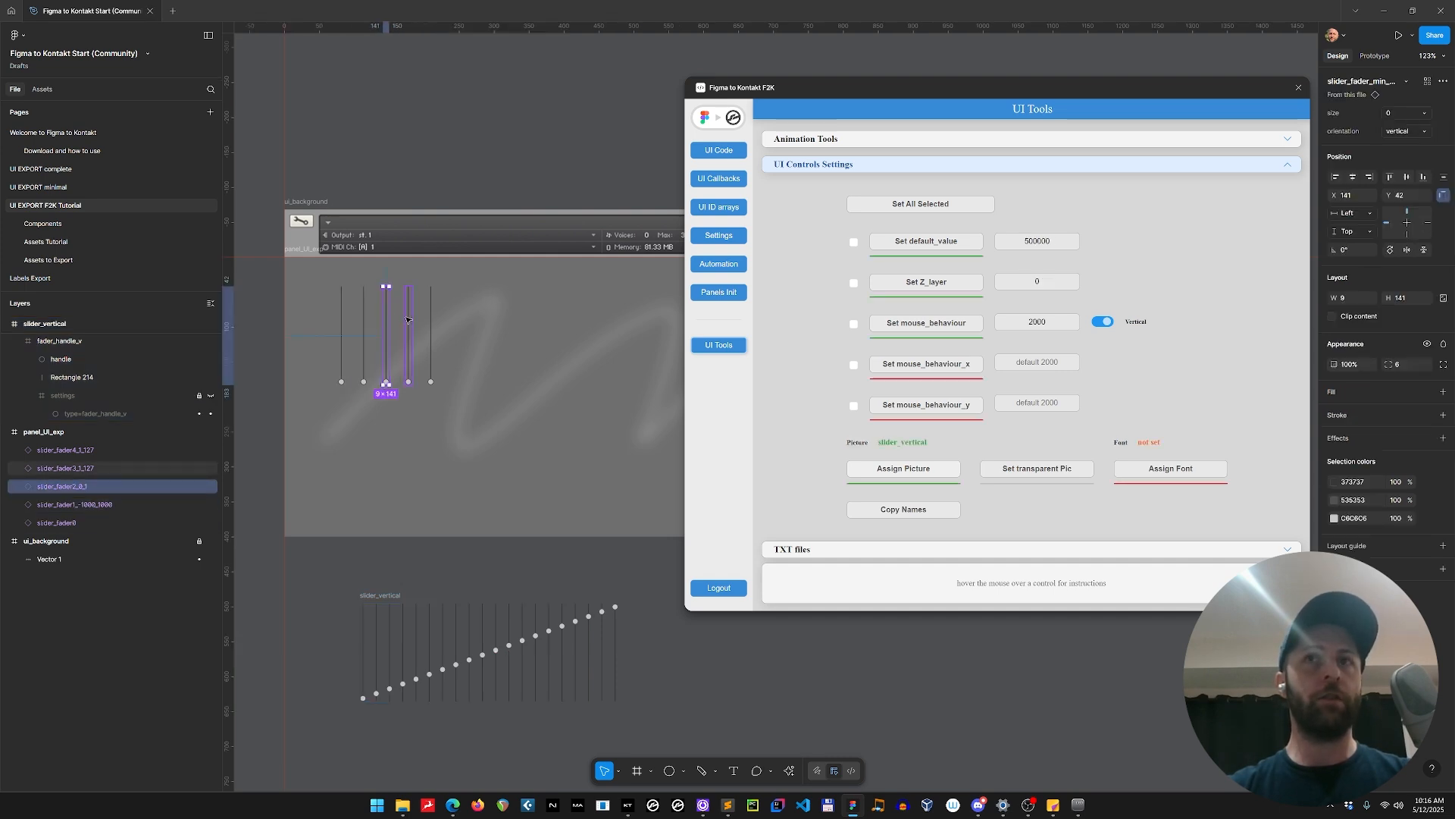
left_click(407, 321)
left_click(432, 320)
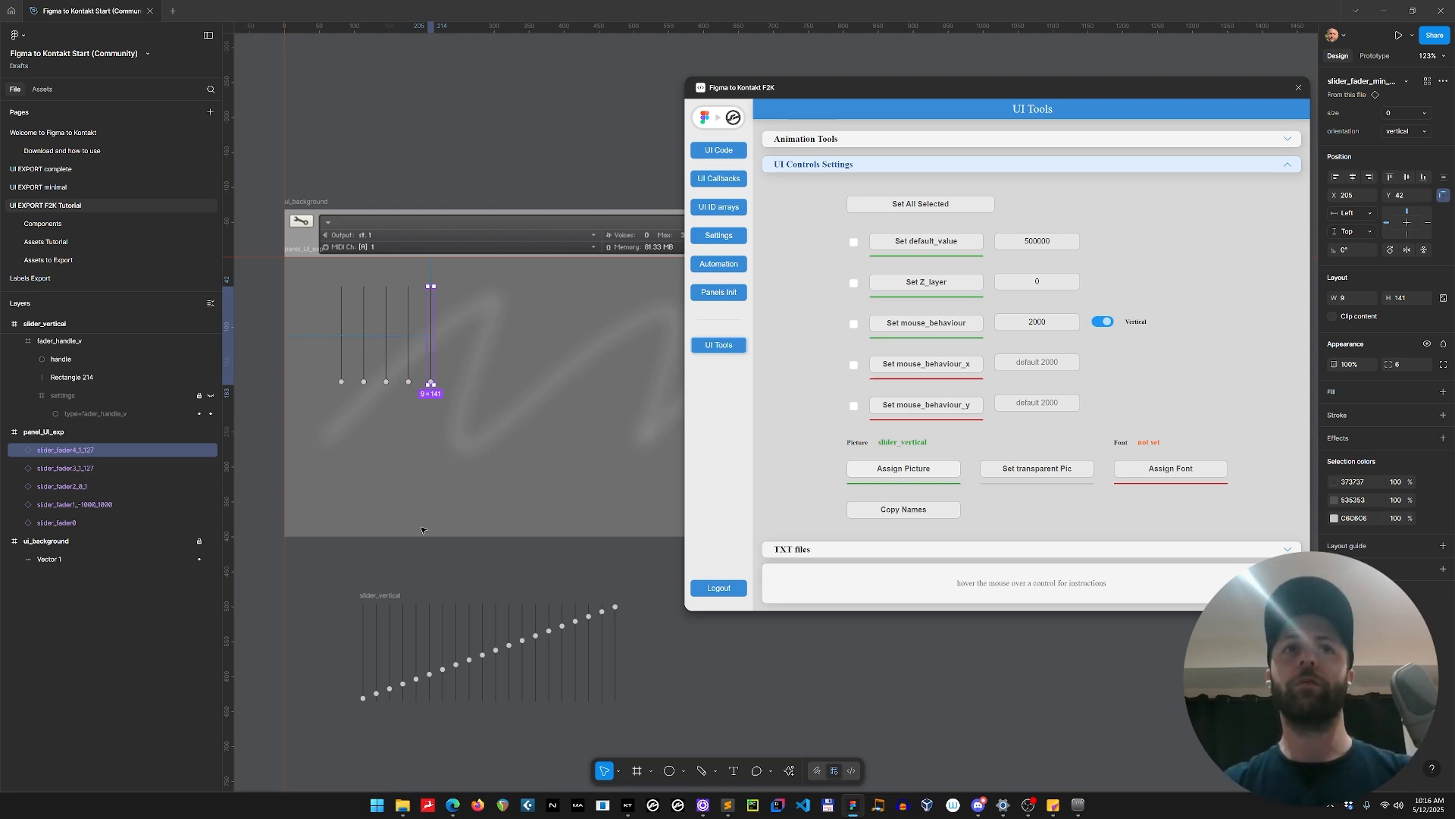
Export the slider_vertical frame as a 1x PNG named slider_vertical.png into the instrument's Resources/pictures folder.
left_click(409, 589)
left_click(390, 601)
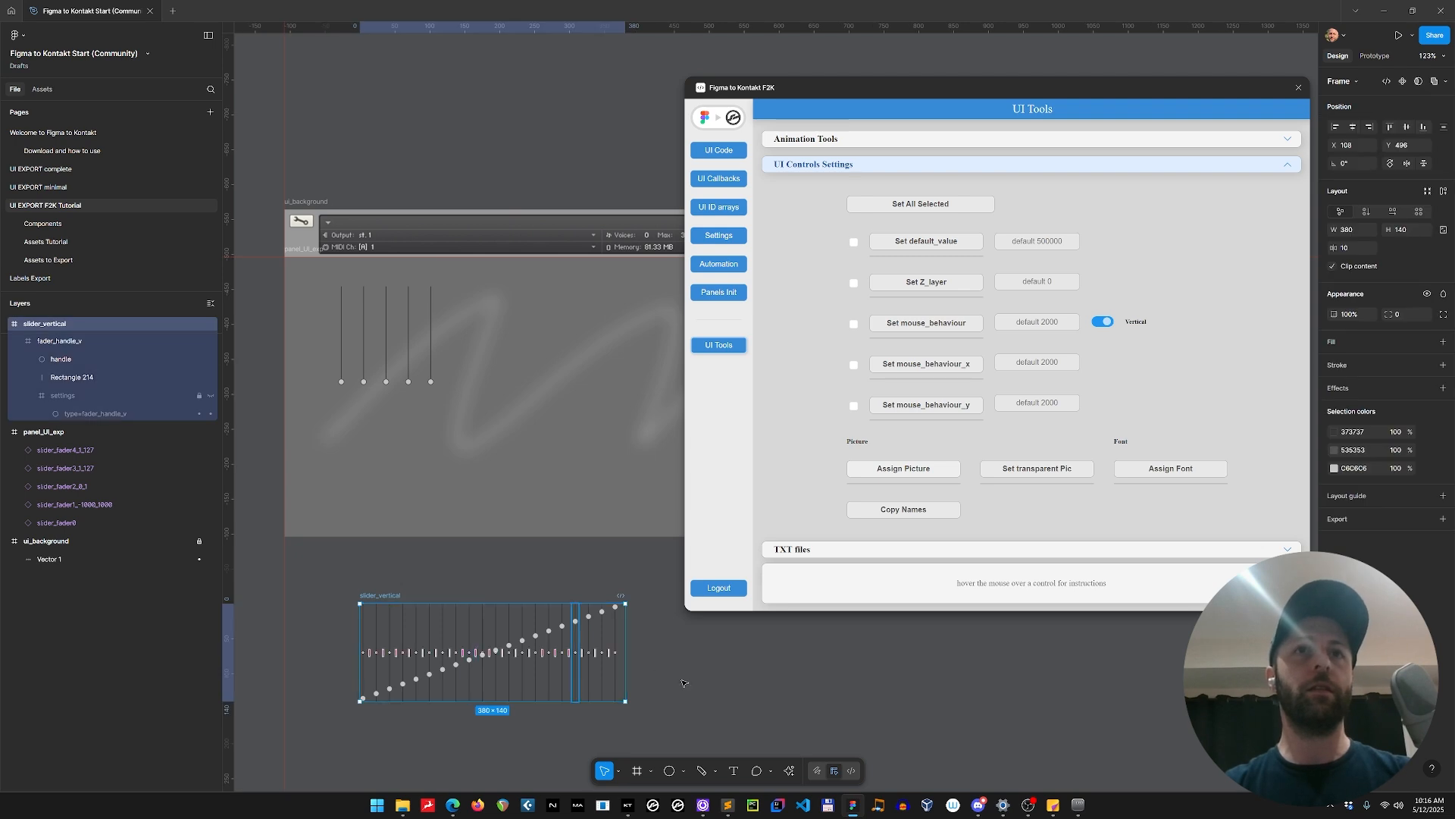
left_click(1443, 518)
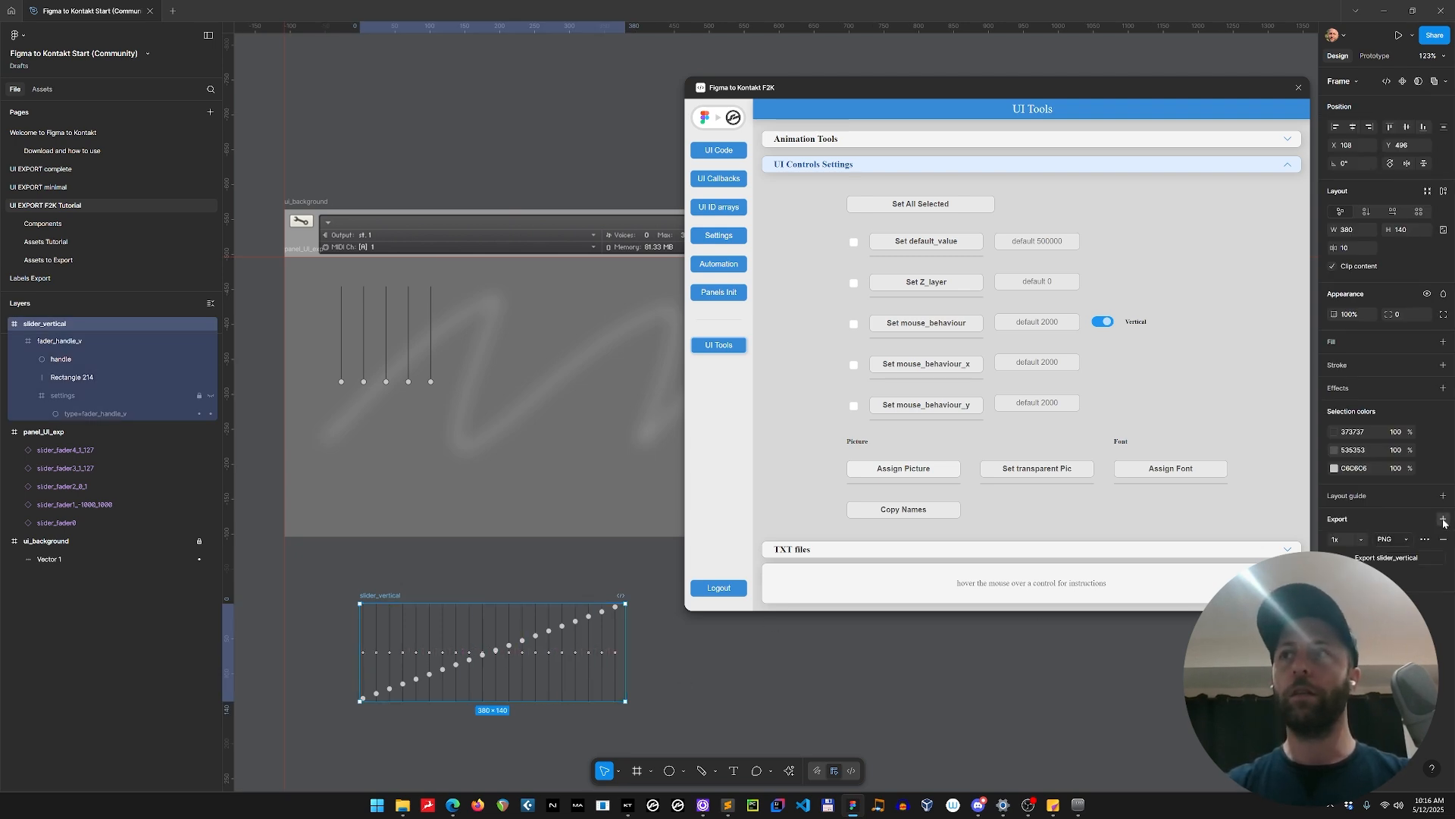
left_click(1414, 558)
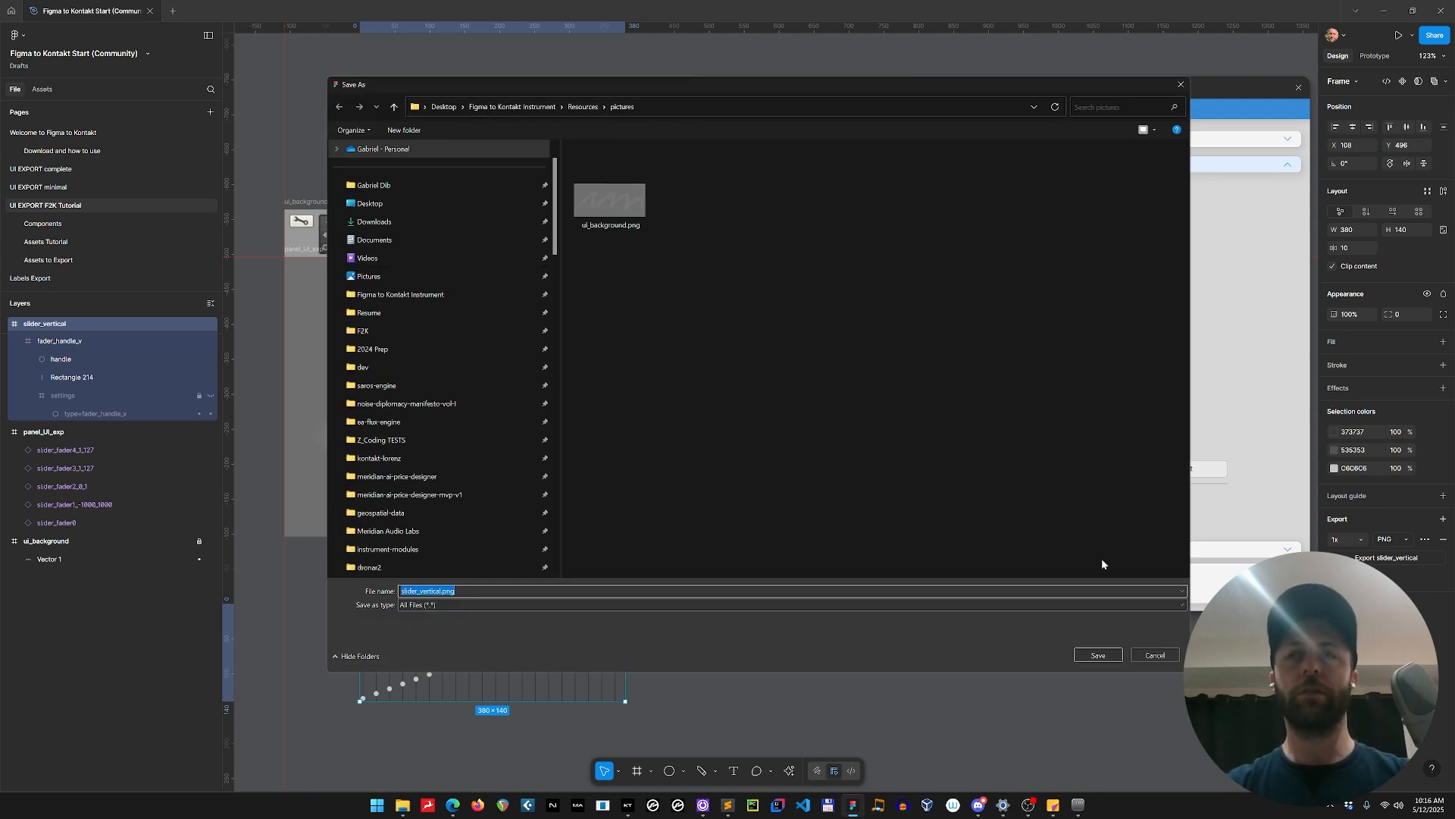
left_click(1104, 654)
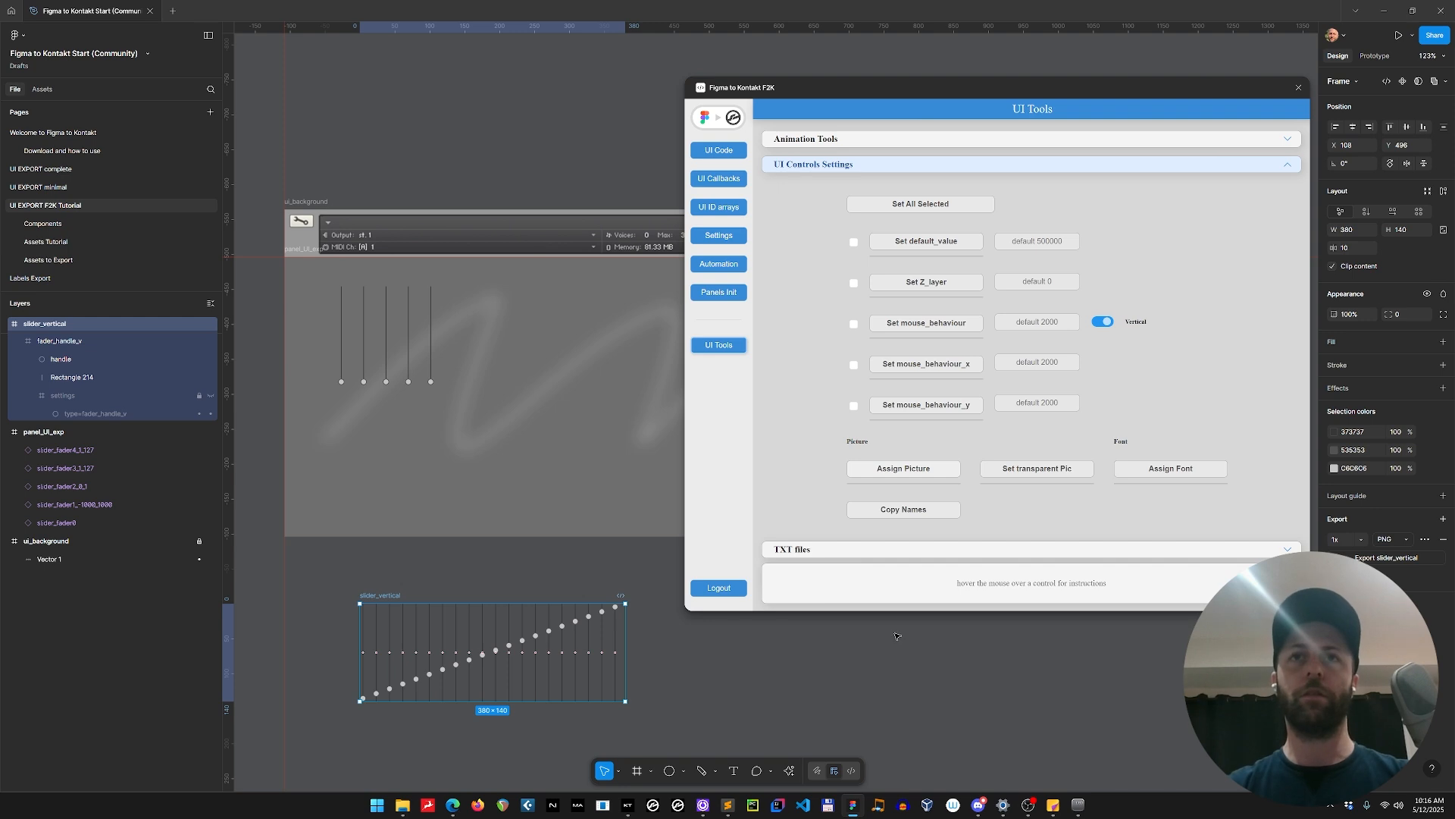
Apply TXT file settings to slider_vertical with a frames count of 20, horizontal orientation and no resizing.
left_click(811, 551)
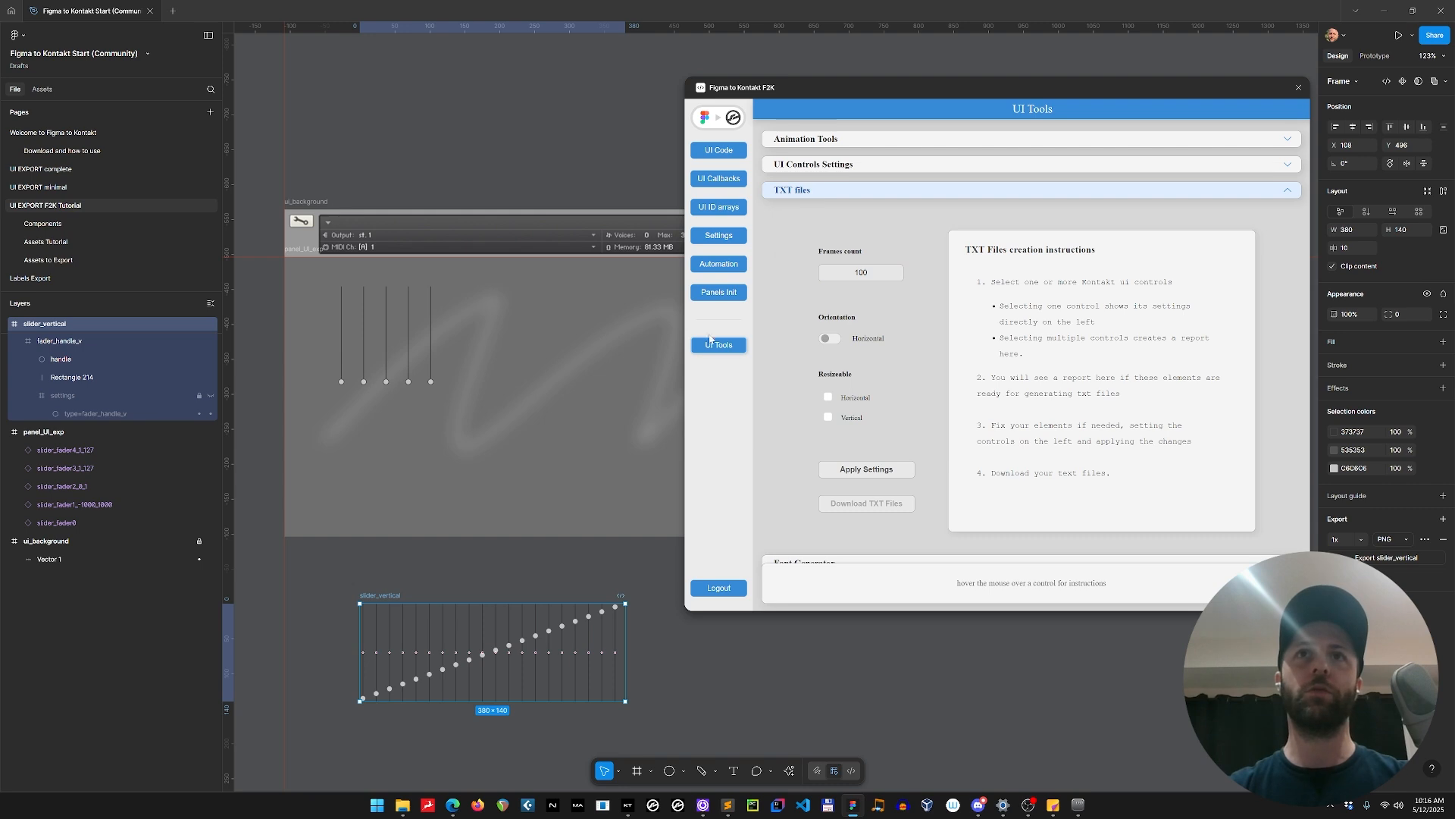
double_click(836, 266)
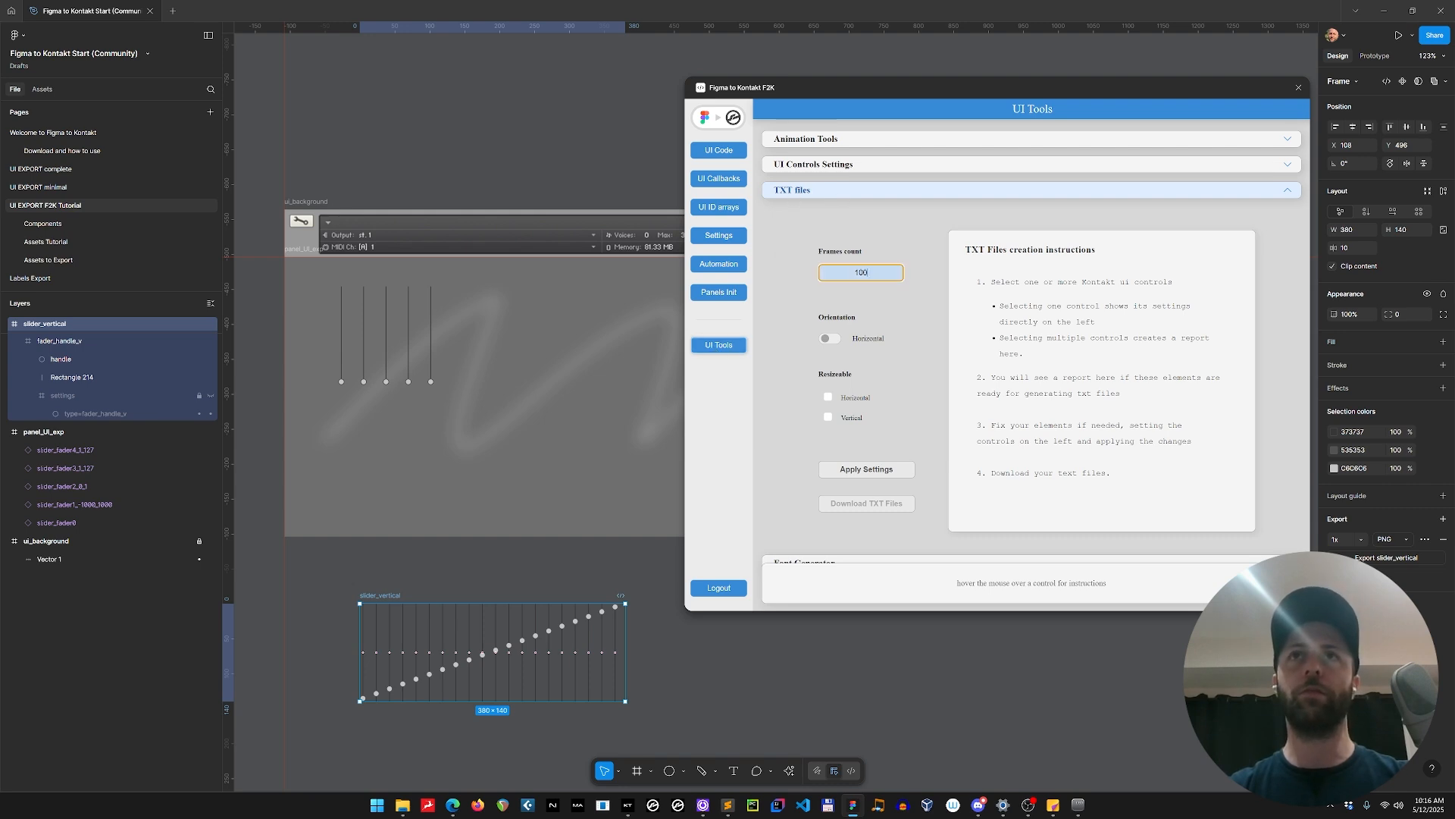
type("20")
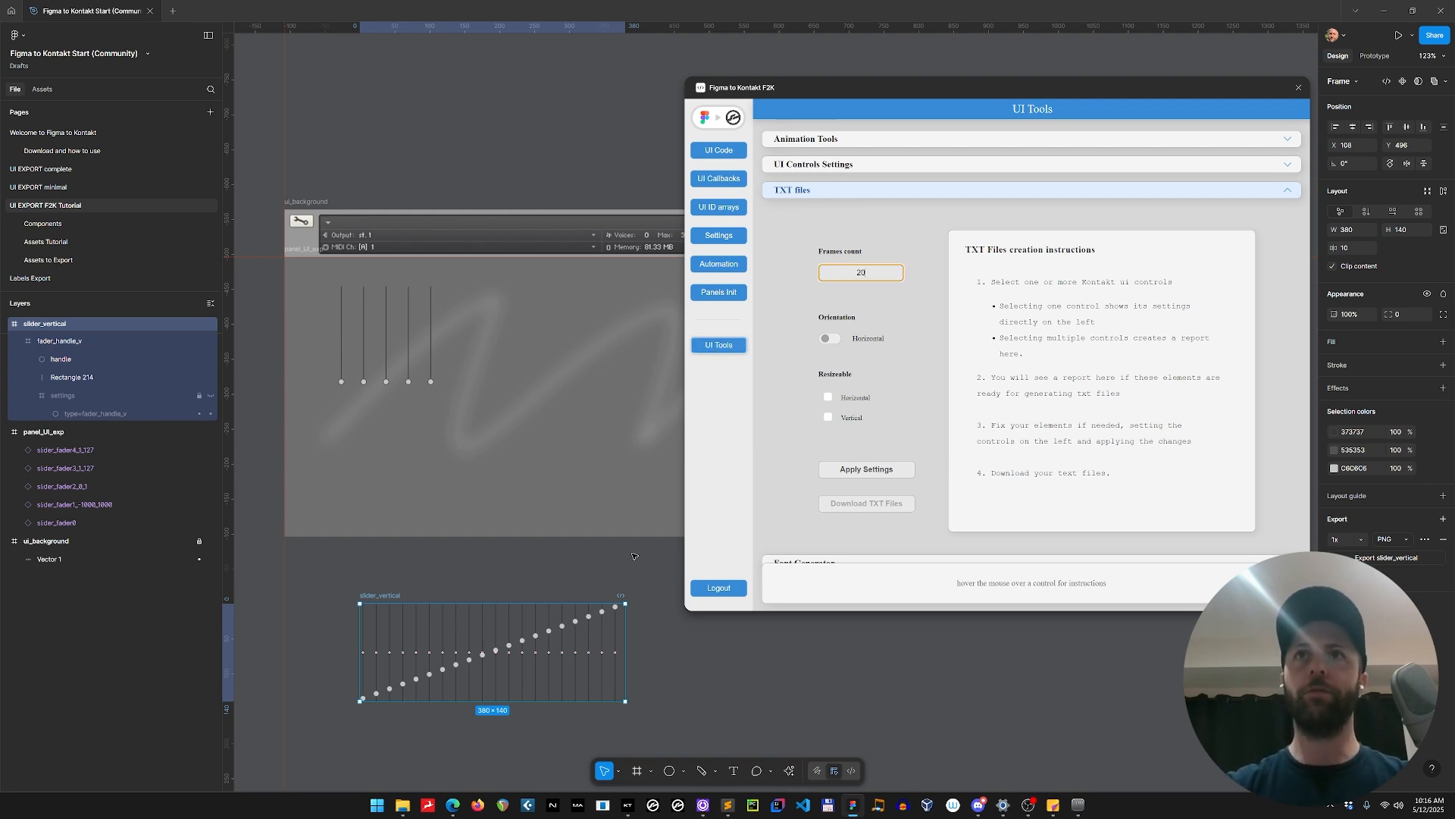
left_click(829, 338)
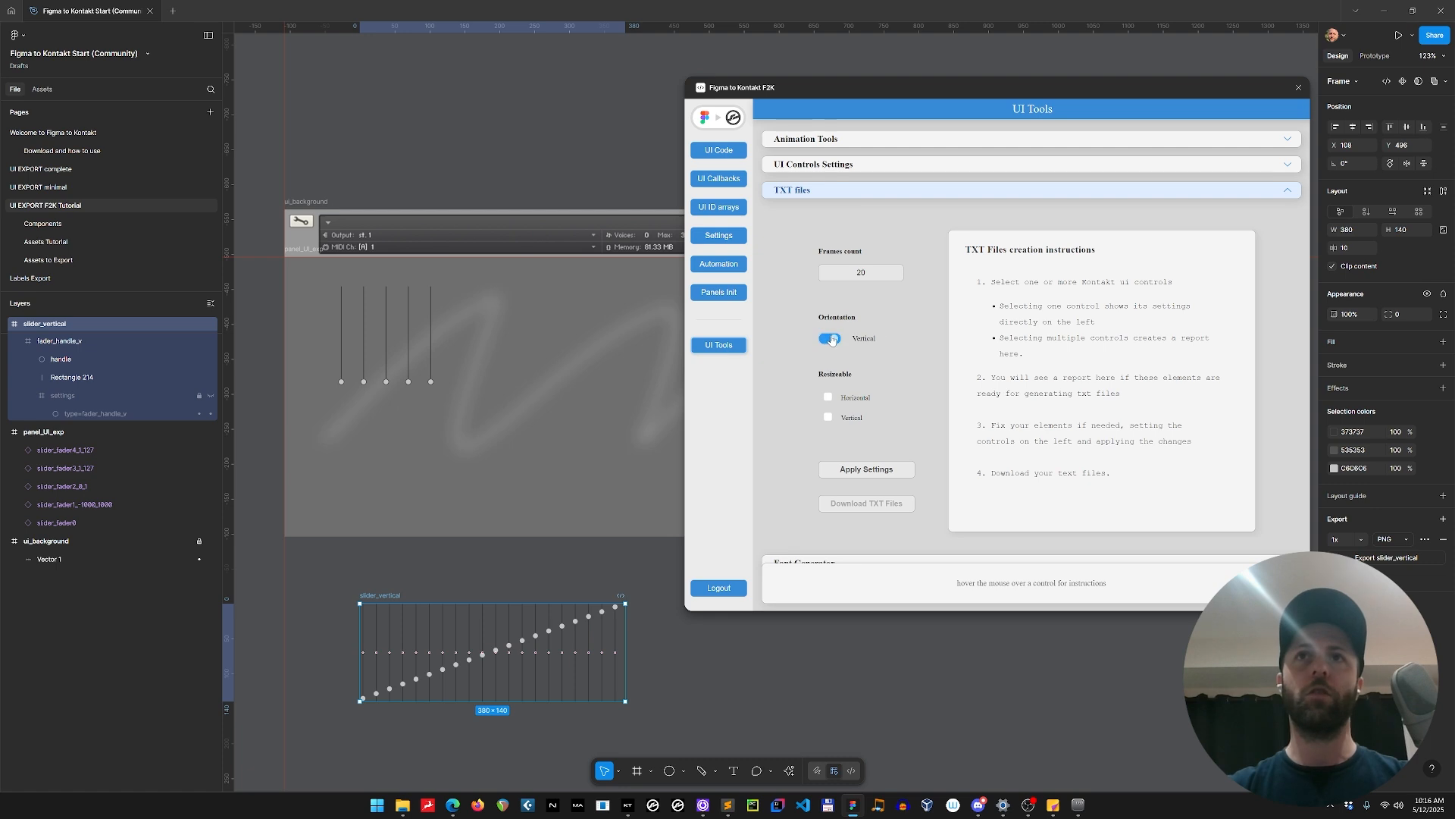
left_click(830, 338)
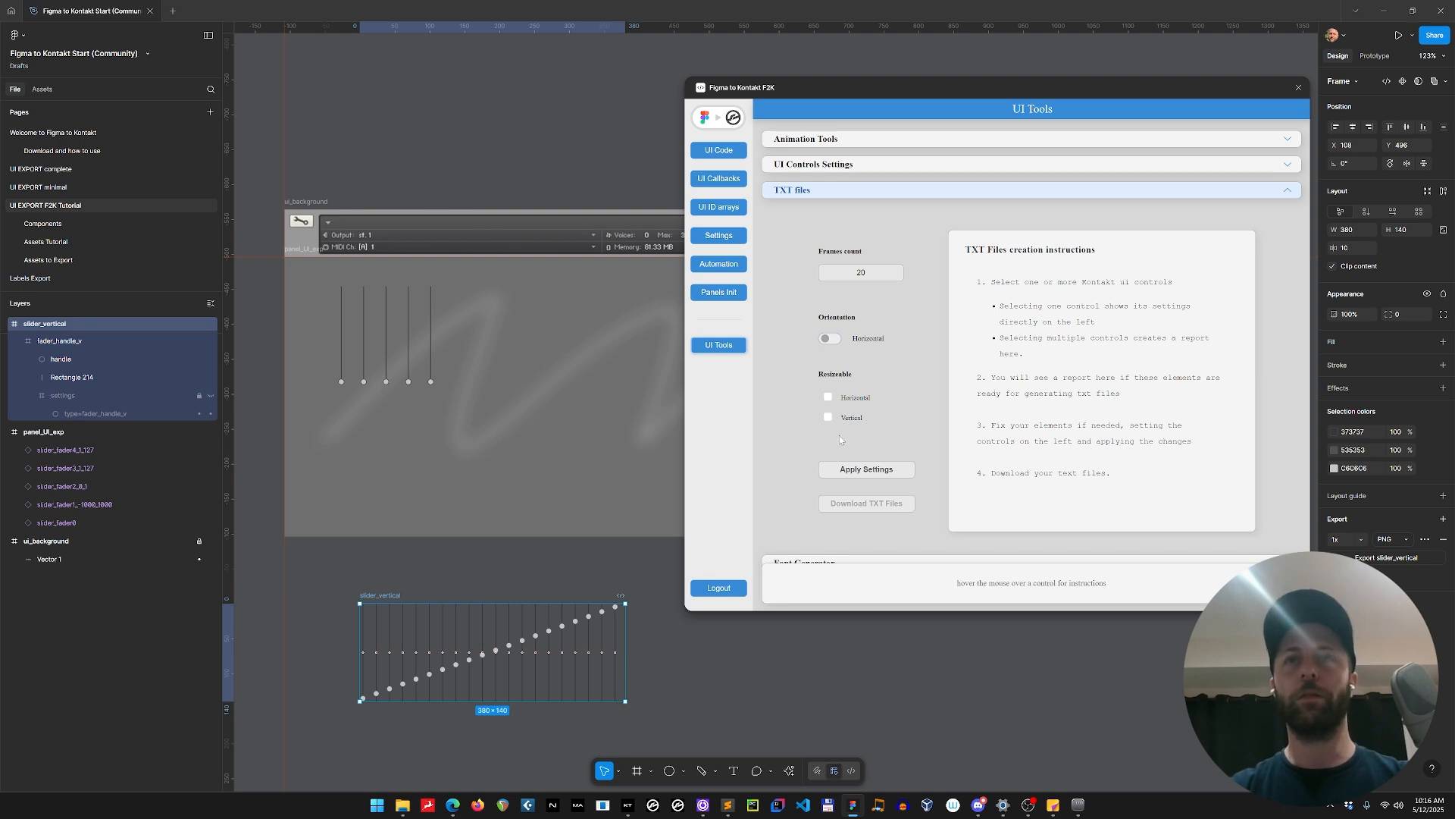
left_click(876, 471)
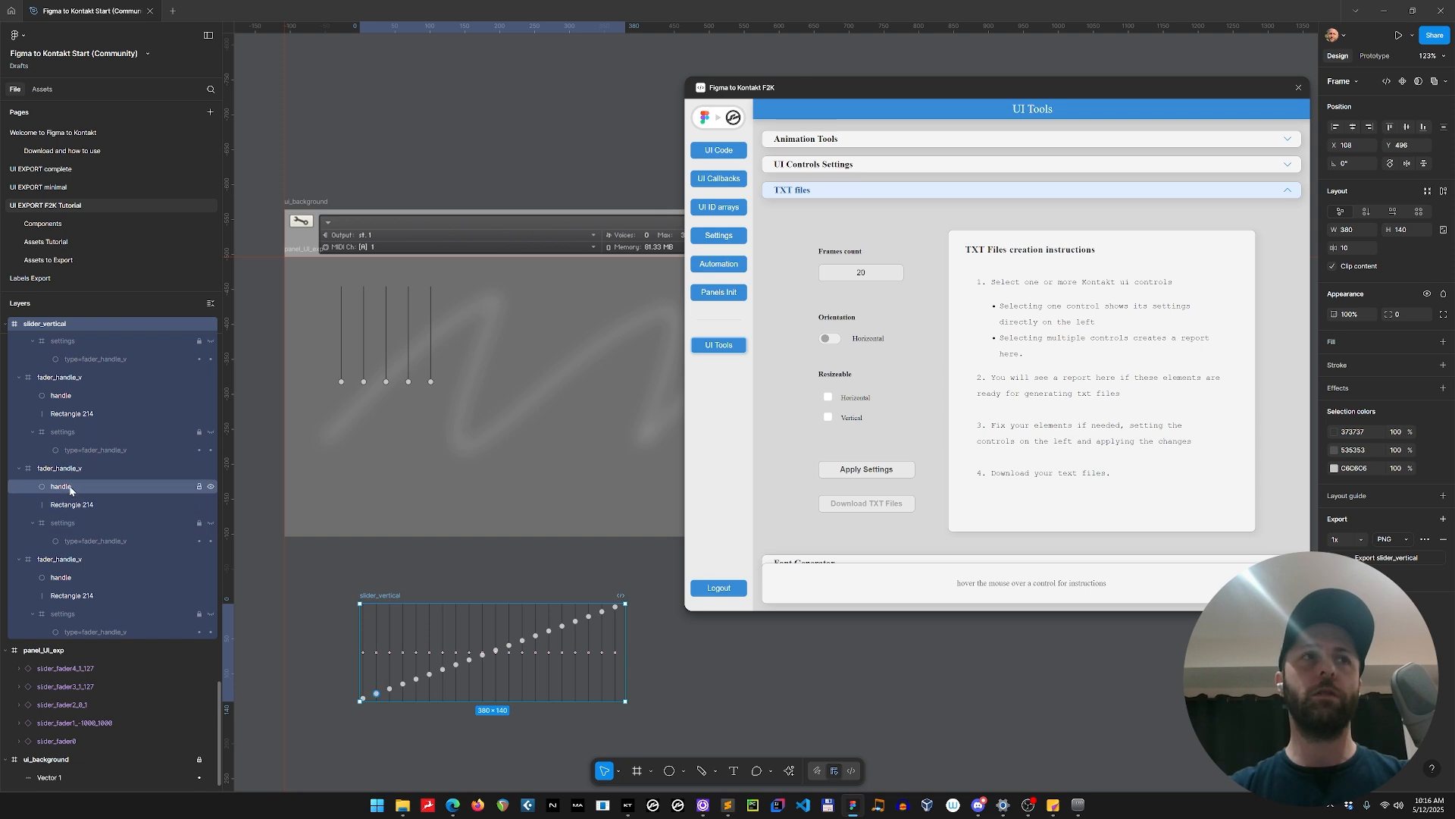
Collapse the fader_handle_v layers in slider_vertical and inspect the contents of its TXT_settings layer.
scroll(70, 491, "up", 5)
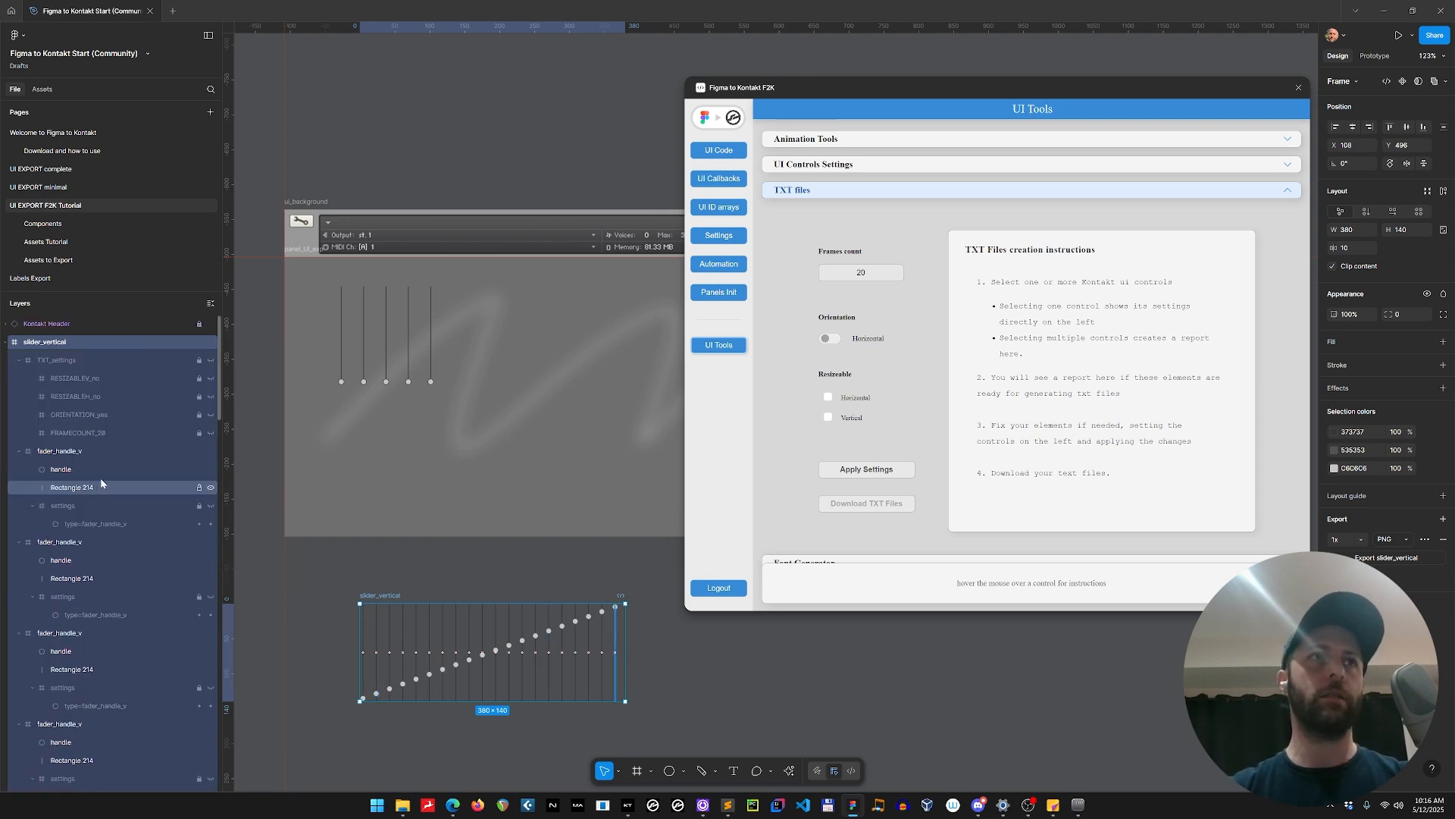
left_click(19, 451, "alt")
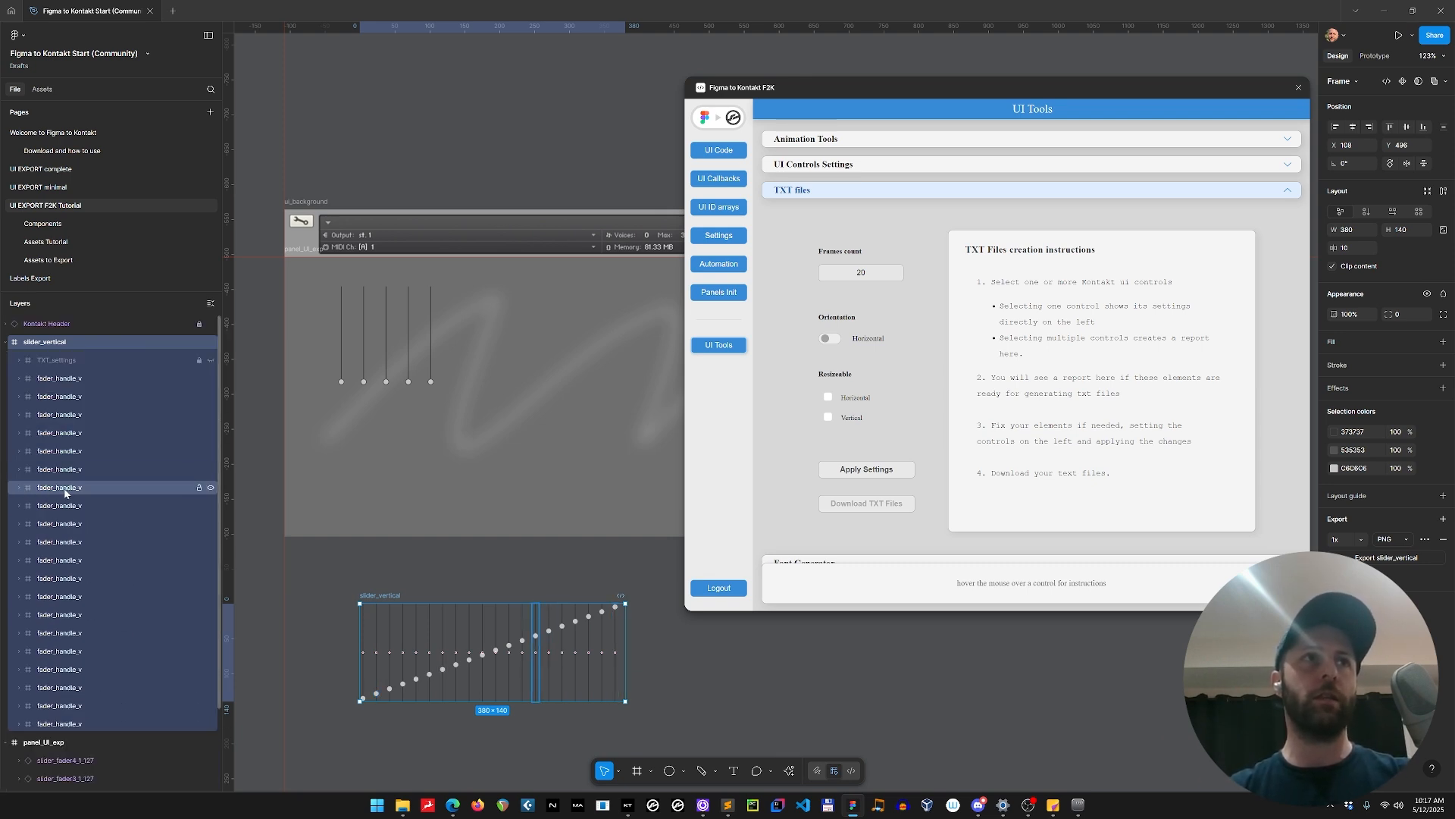
left_click(57, 360)
left_click(382, 597)
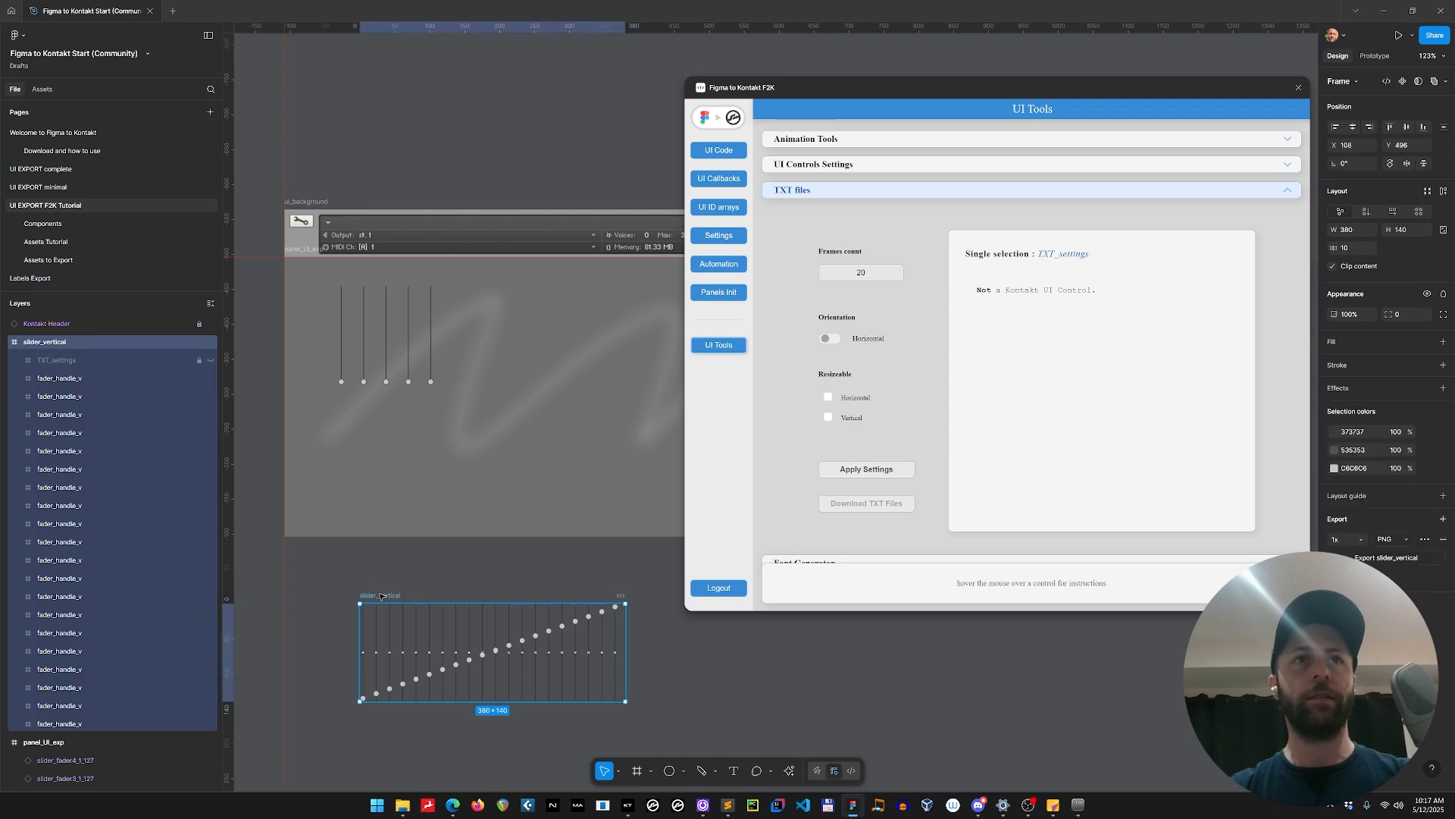
left_click(18, 364)
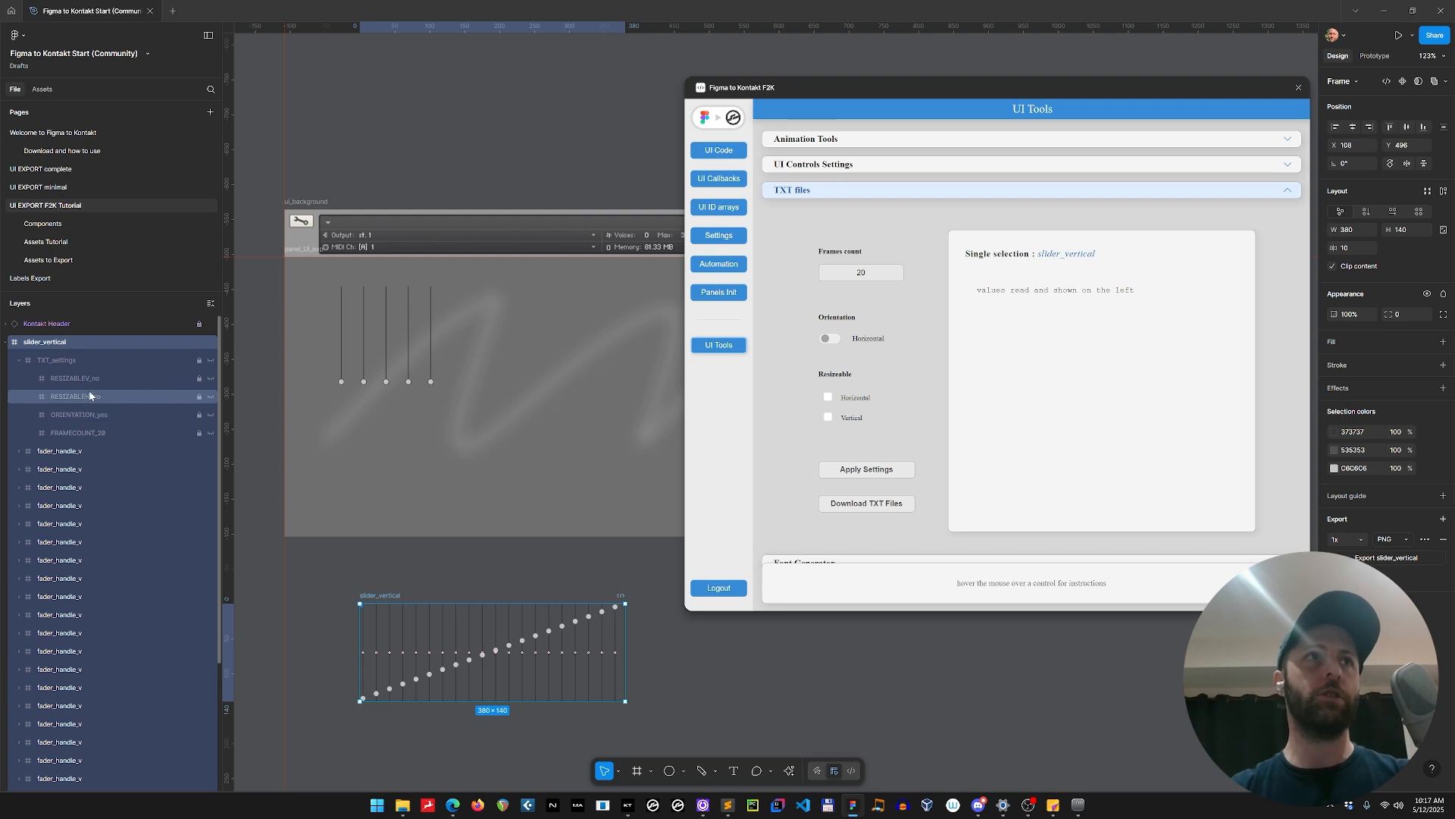
left_click(18, 362)
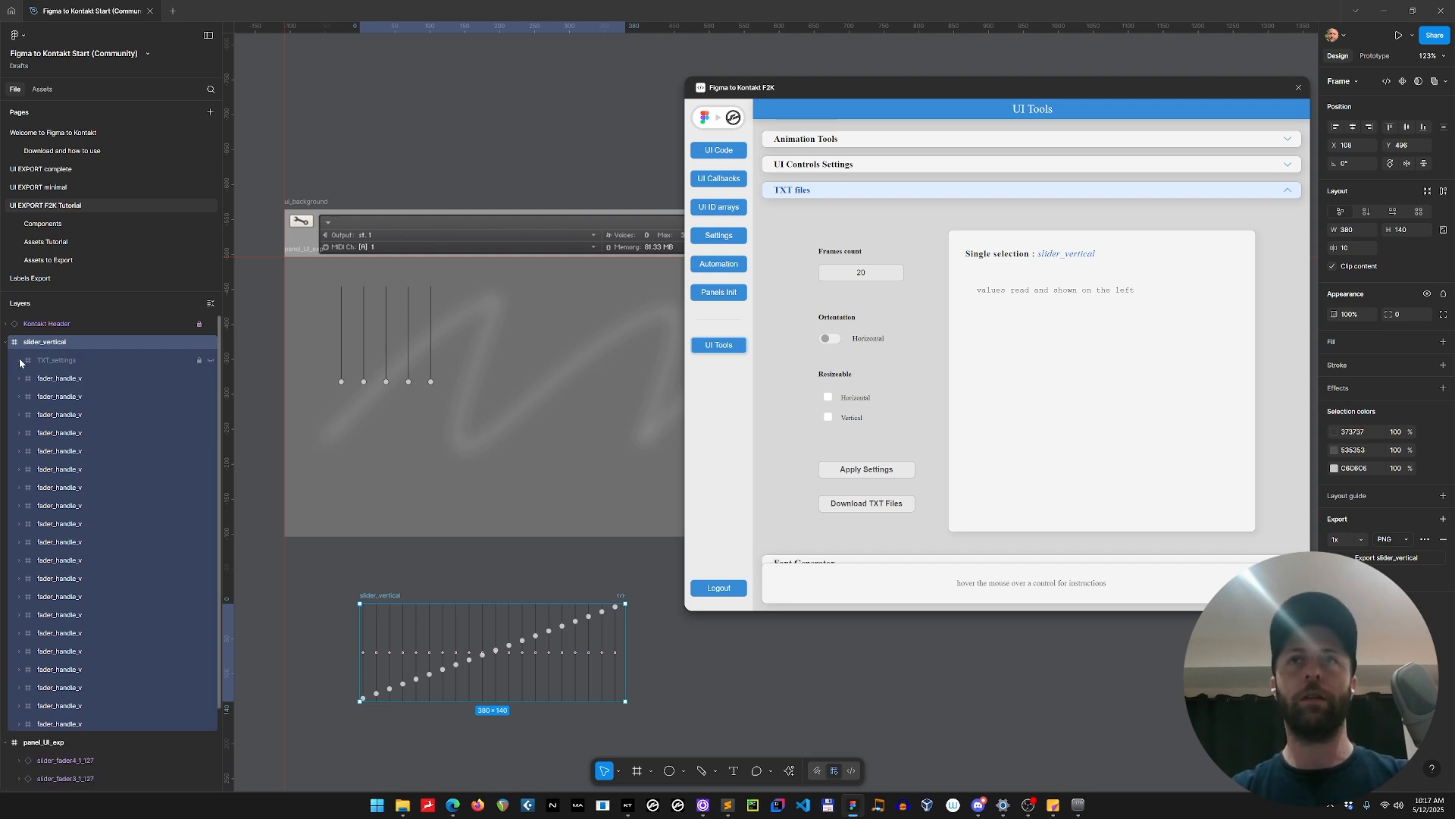
Download the TXT file for slider_vertical as slider_vertical.txt into Figma to Kontakt Instrument/Resources/pictures.
left_click(408, 570)
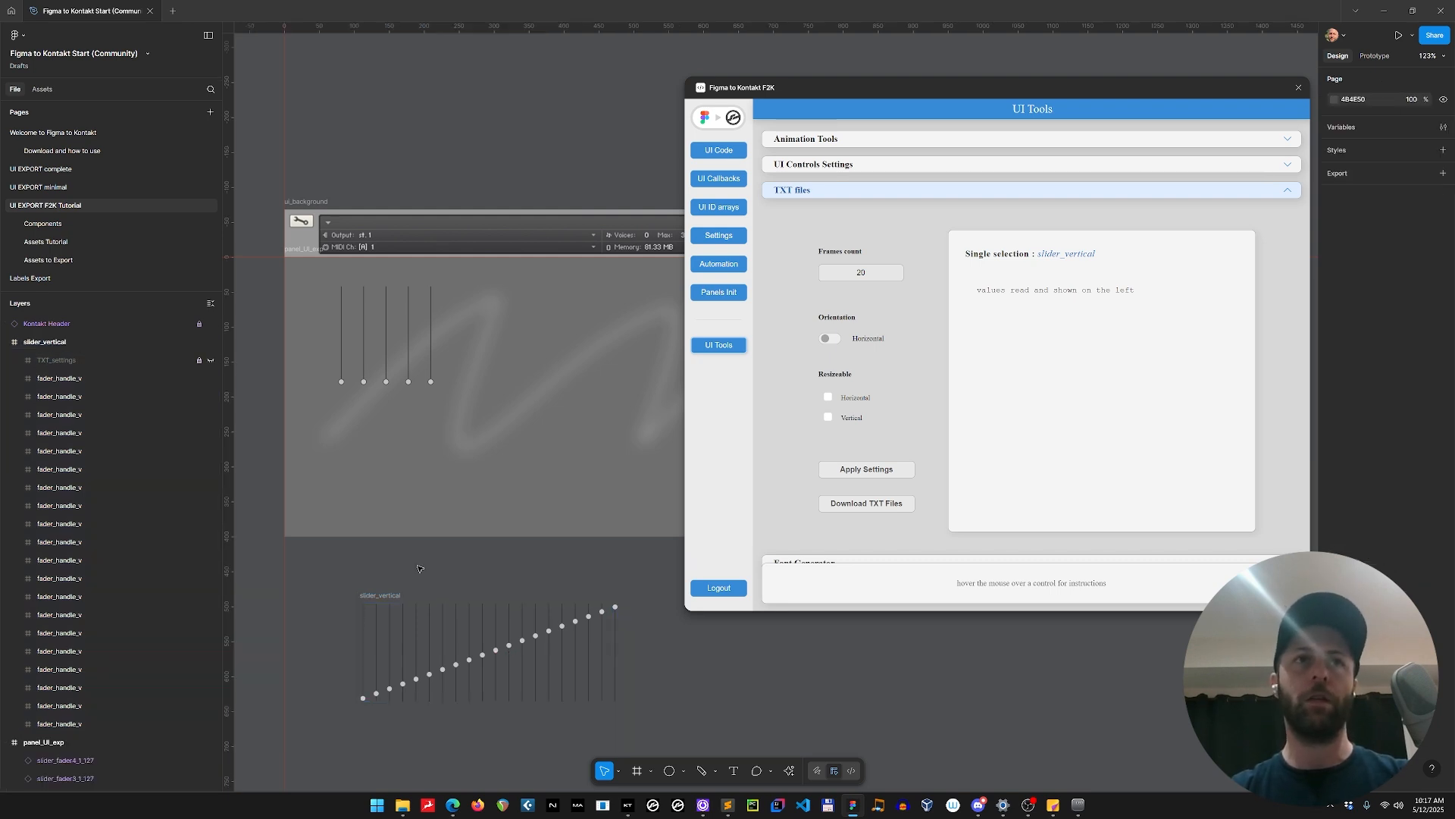
left_click(377, 597)
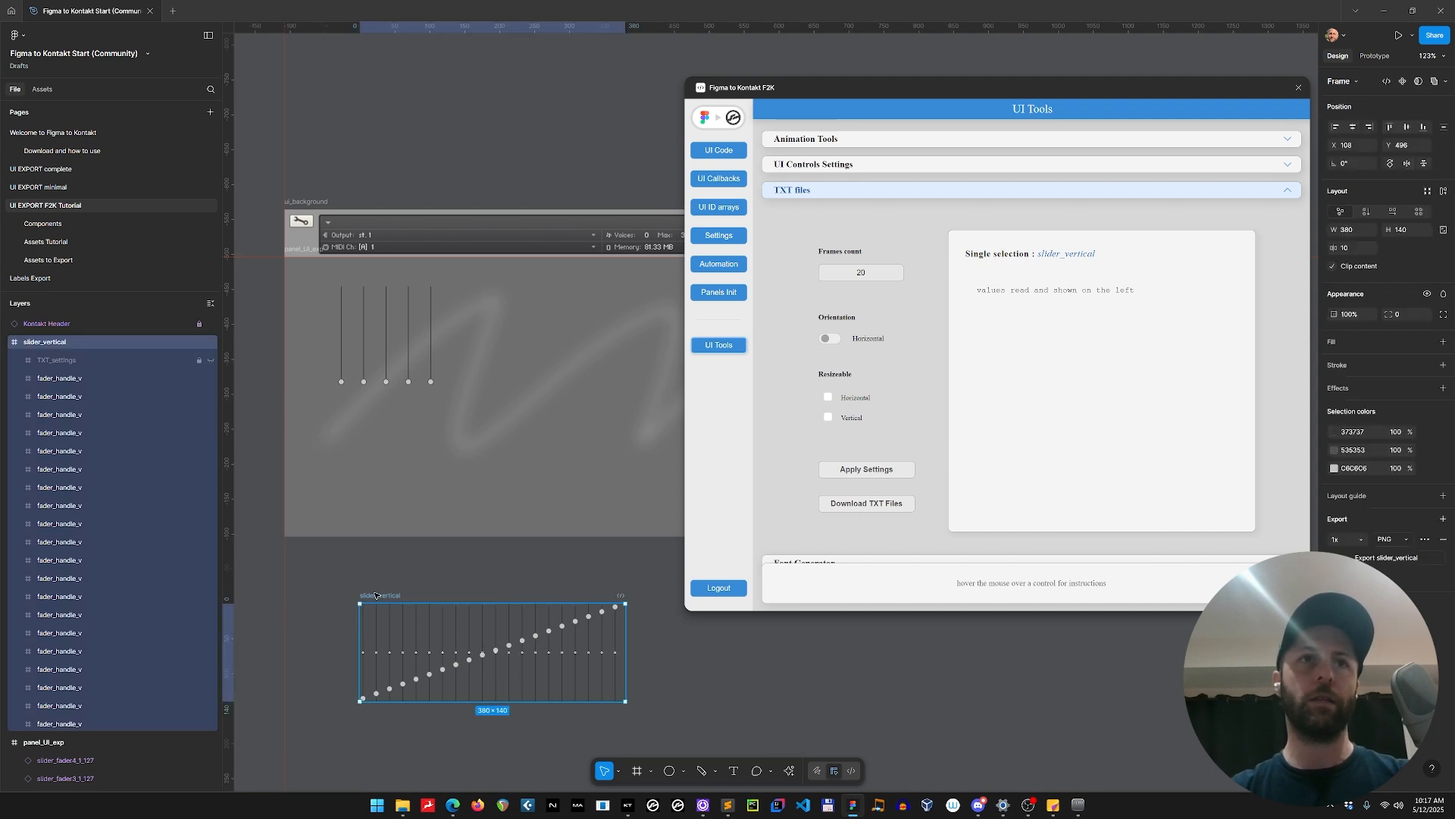
left_click(877, 510)
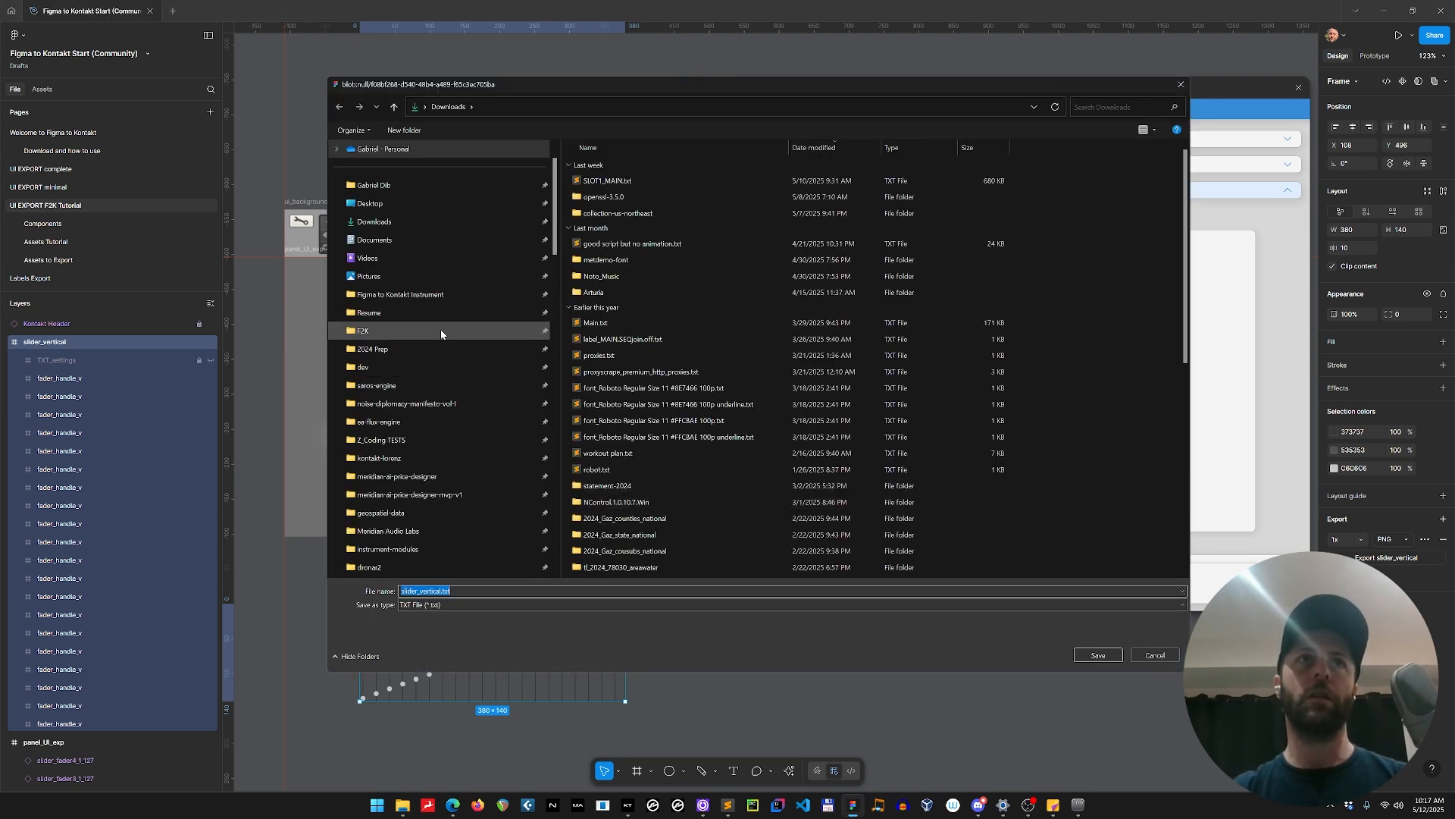
left_click(436, 295)
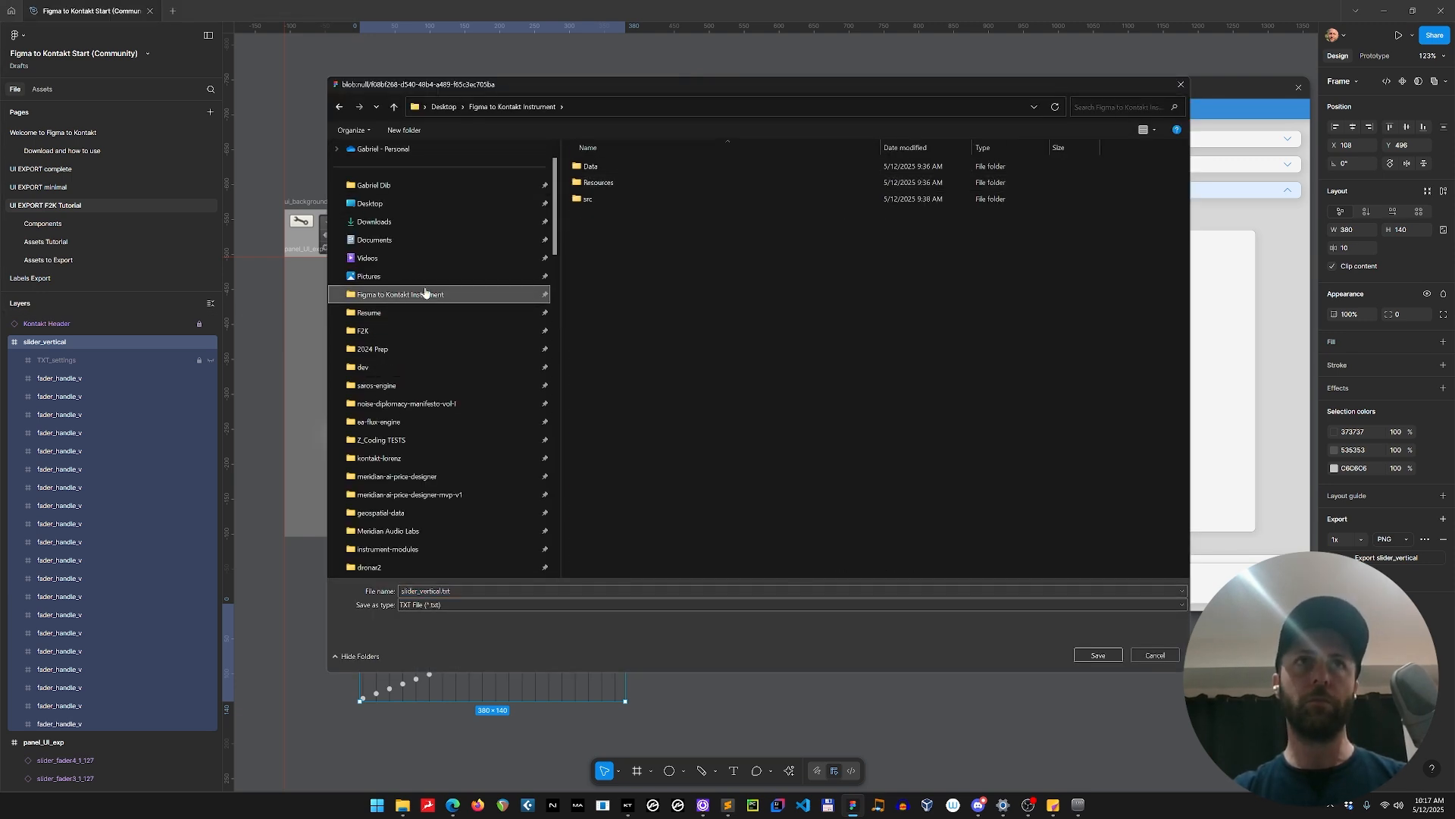
double_click(631, 184)
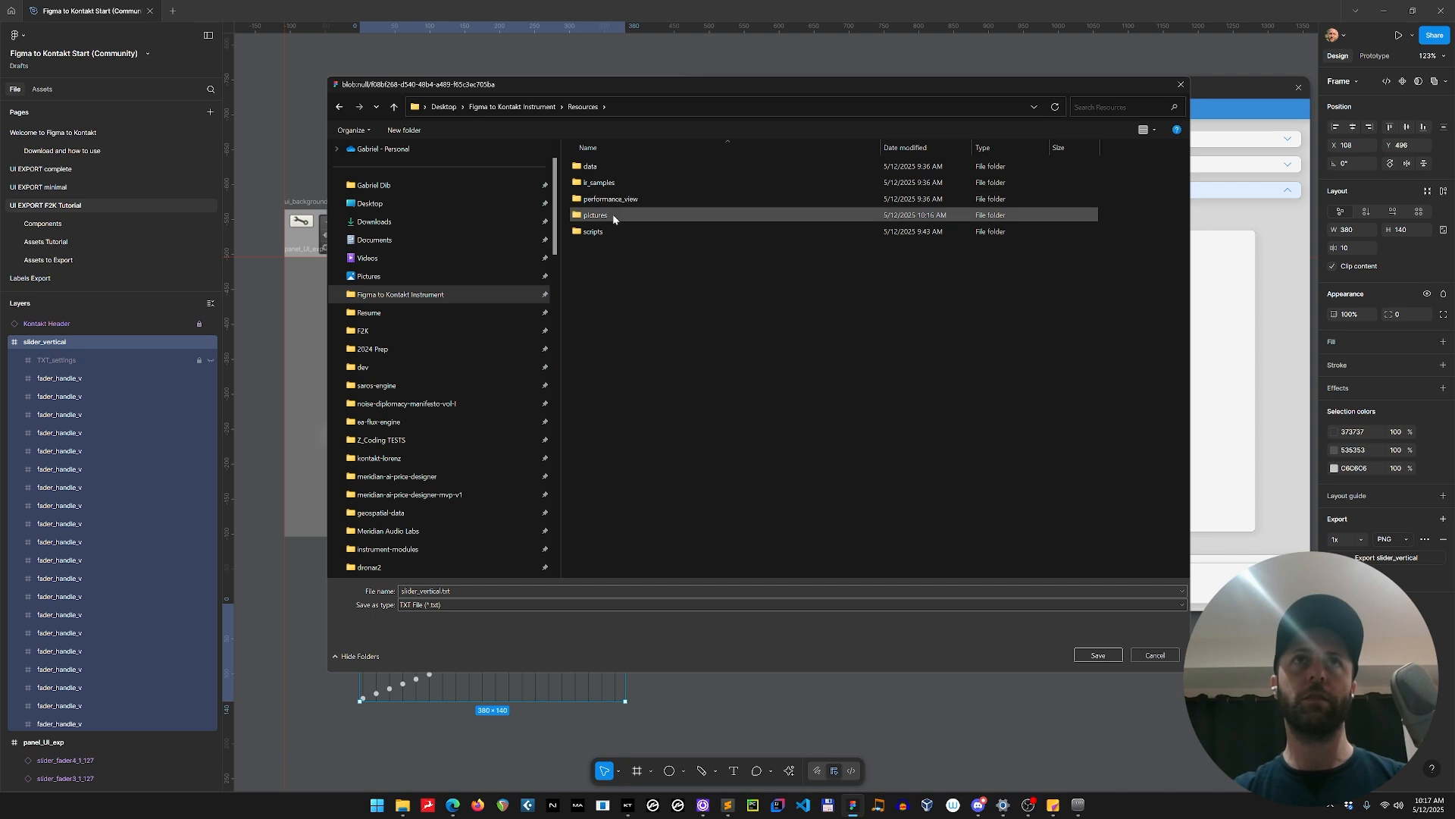
double_click(612, 215)
left_click(1098, 655)
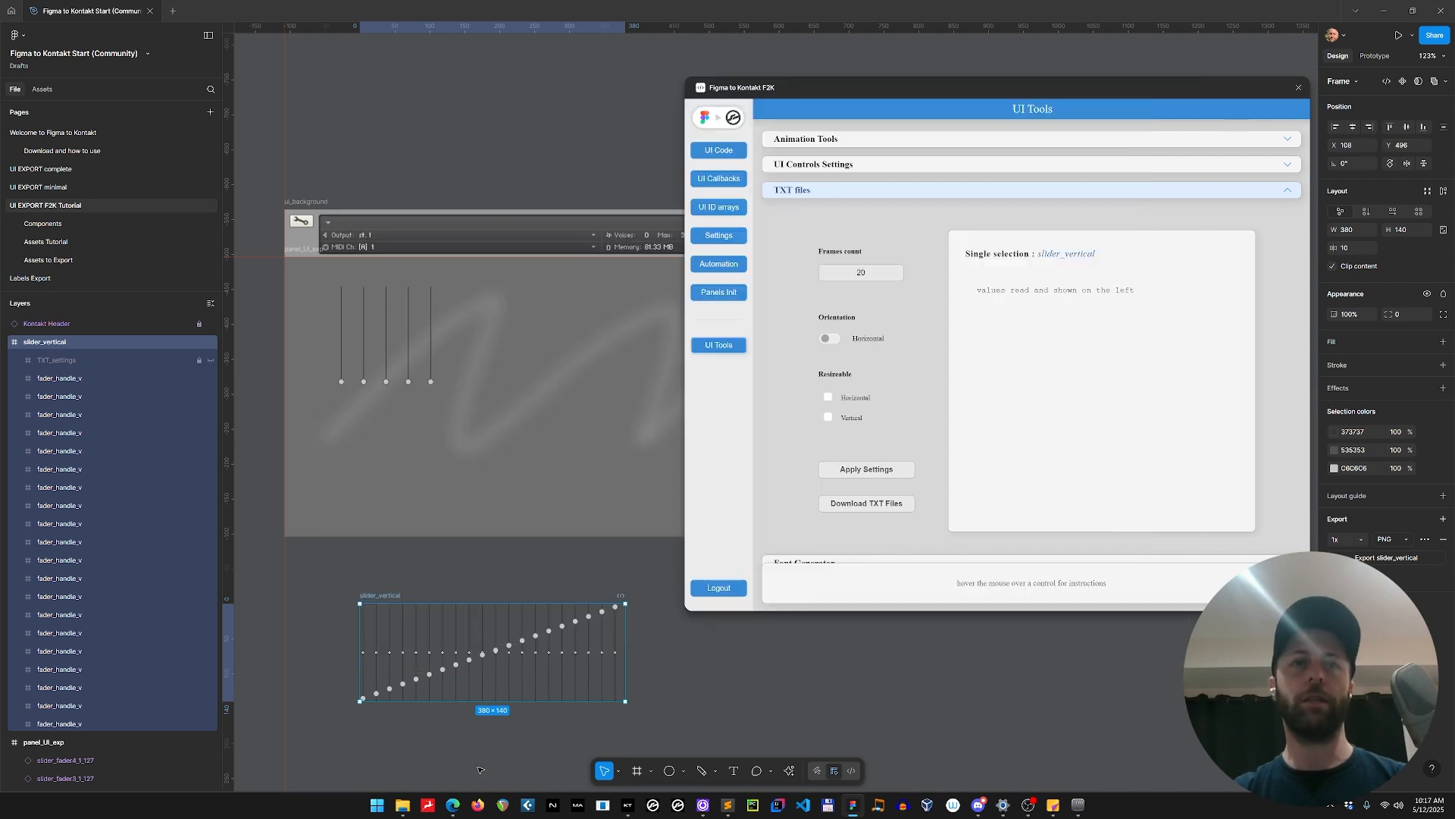
Switch to File Explorer and preview the exported slider_vertical.png and slider_vertical.txt in the pictures folder.
mouse_move(400, 810)
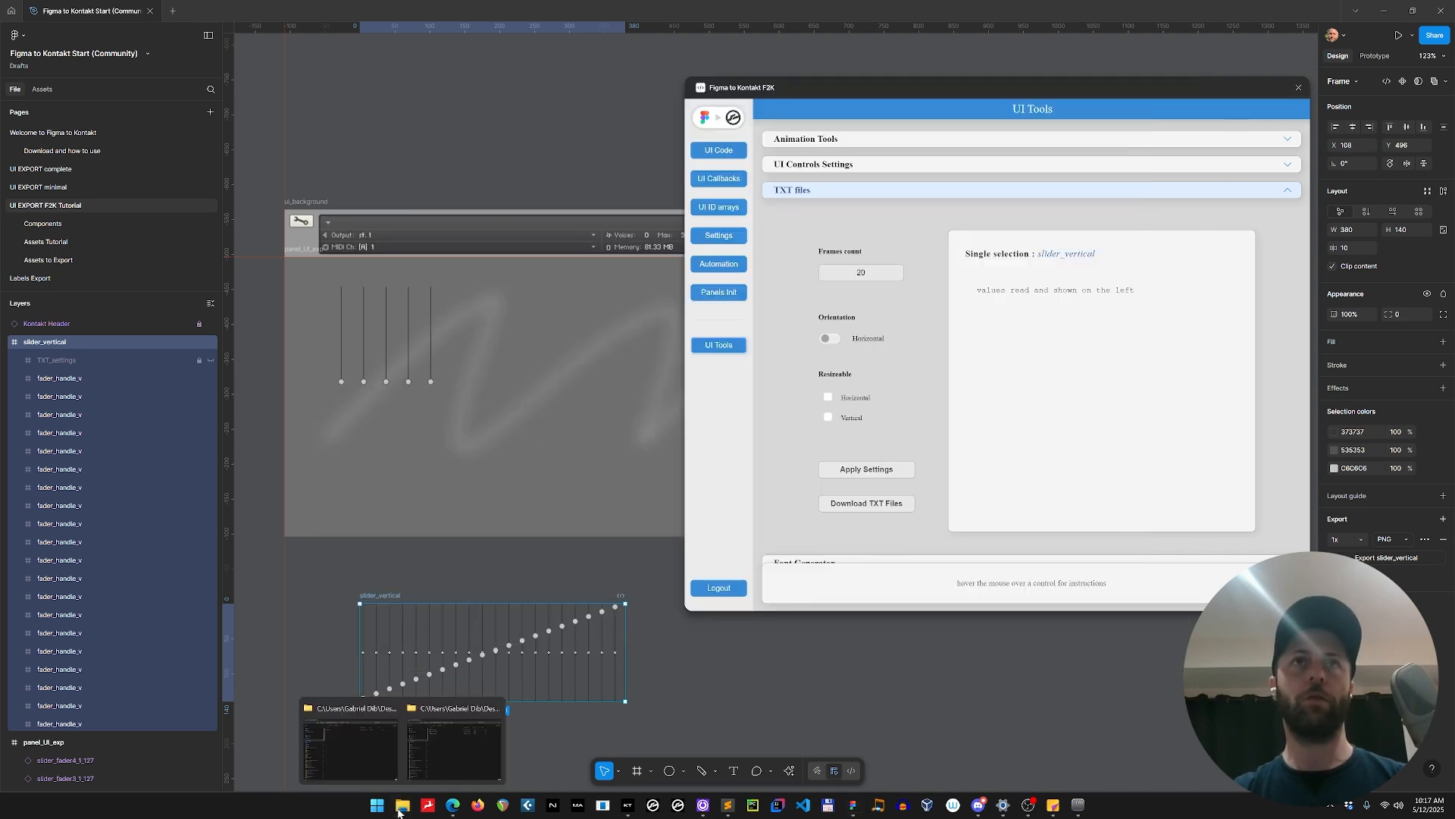
left_click(449, 743)
left_click(299, 208)
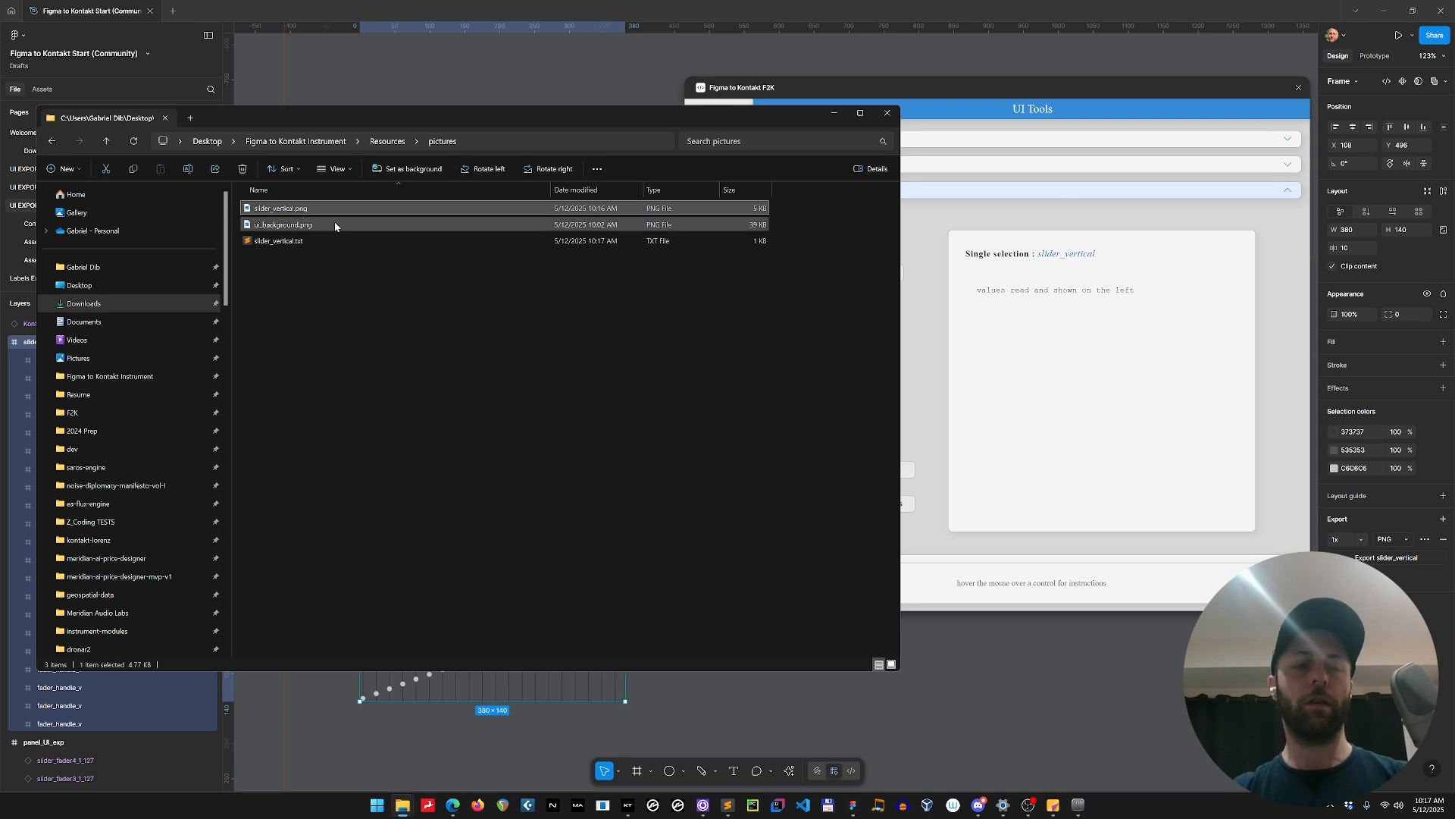
key("space")
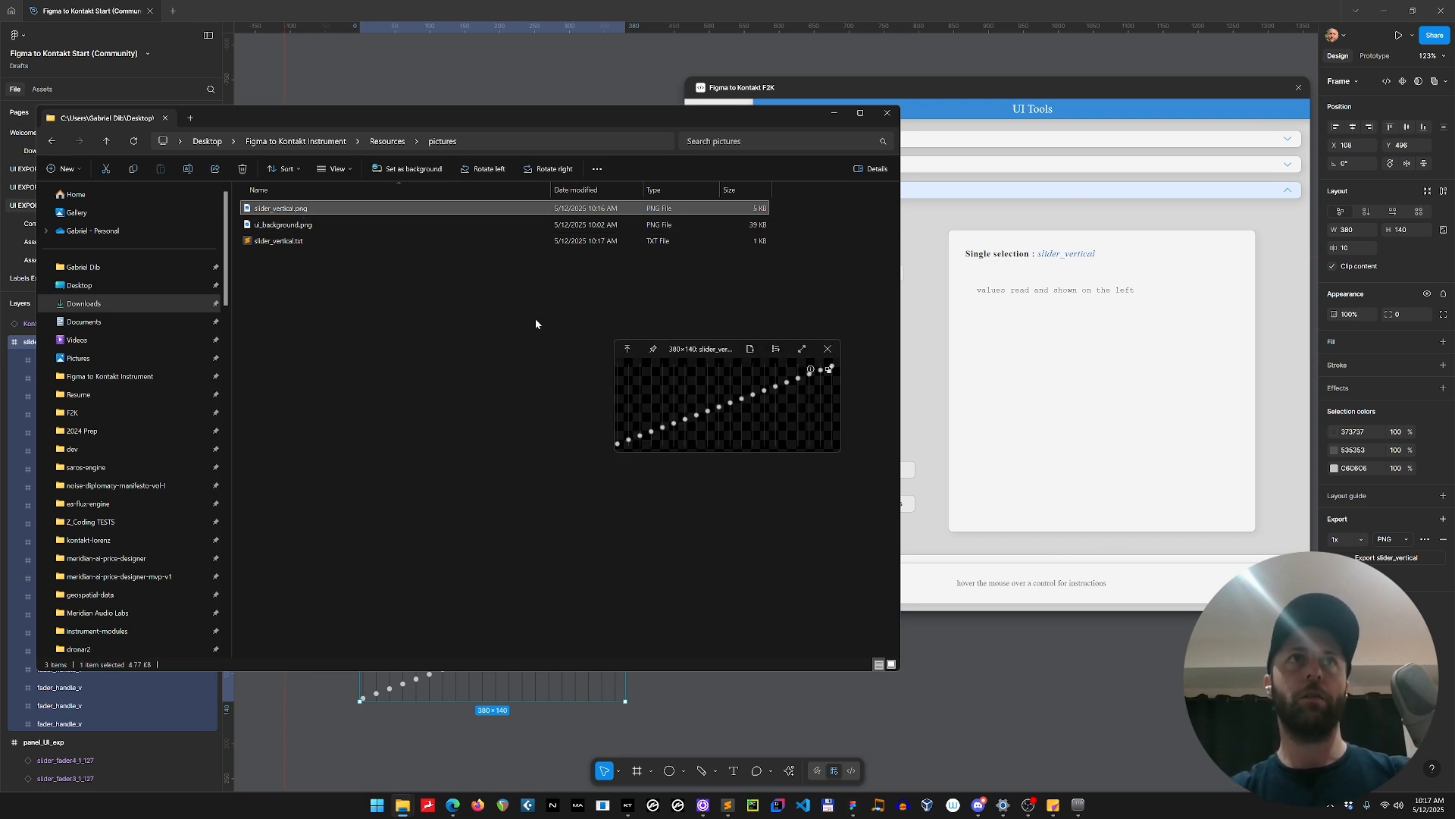
key("Down")
key("Down")
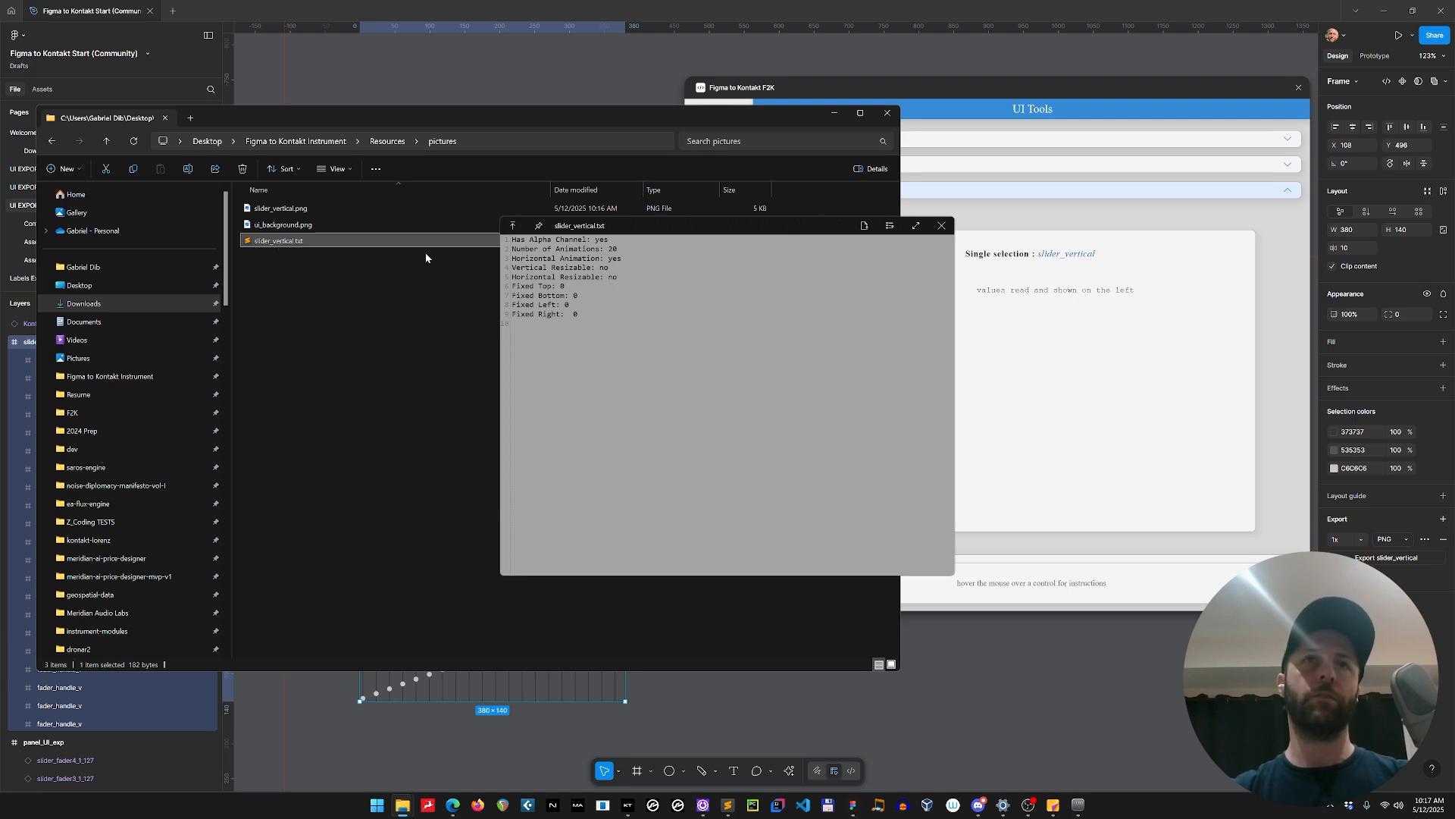
left_click(942, 225)
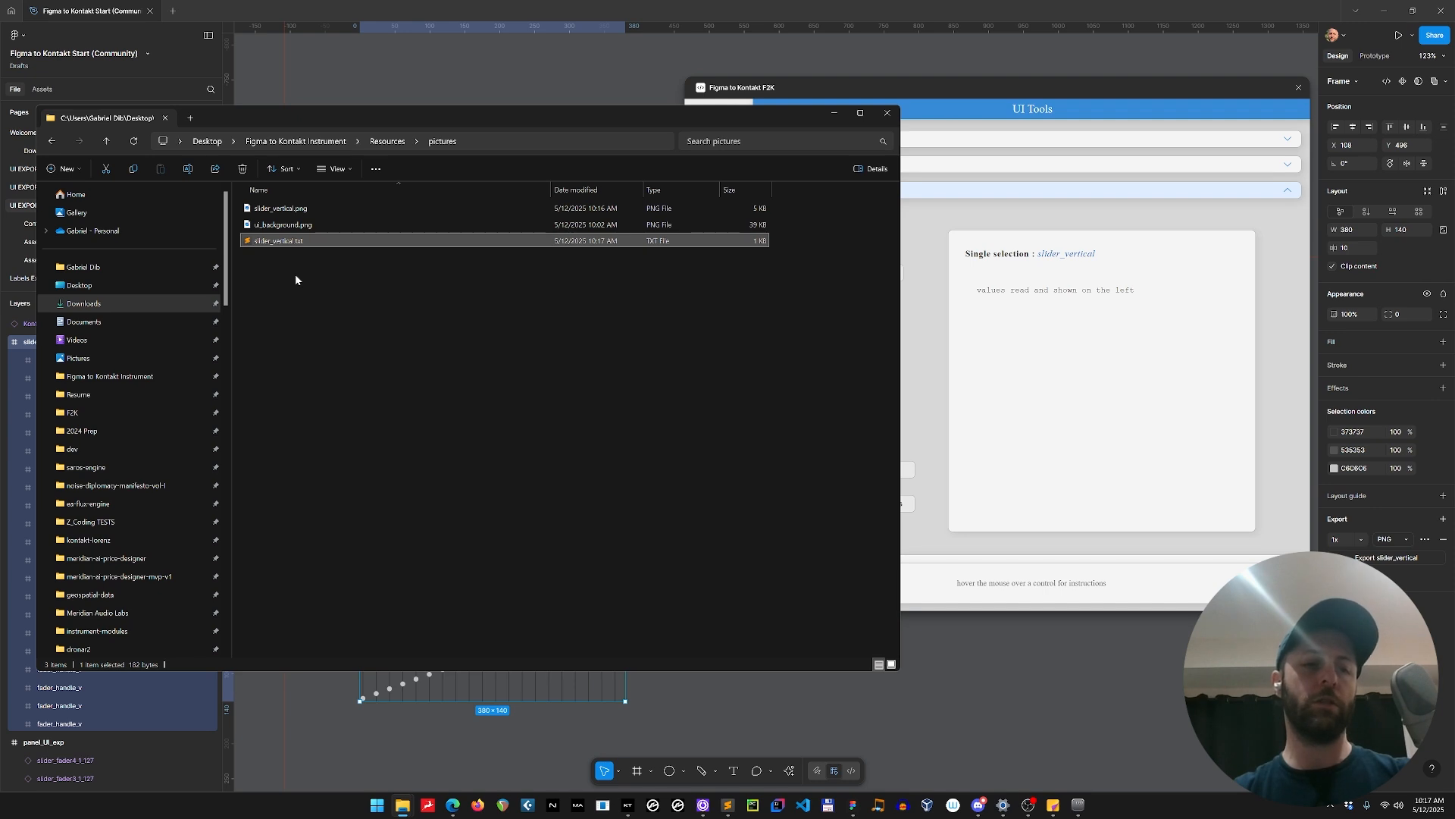
Duplicate slider_vertical.txt in the pictures folder and rename the copy as ui_background.txt.
key("ctrl+c")
key("ctrl+v")
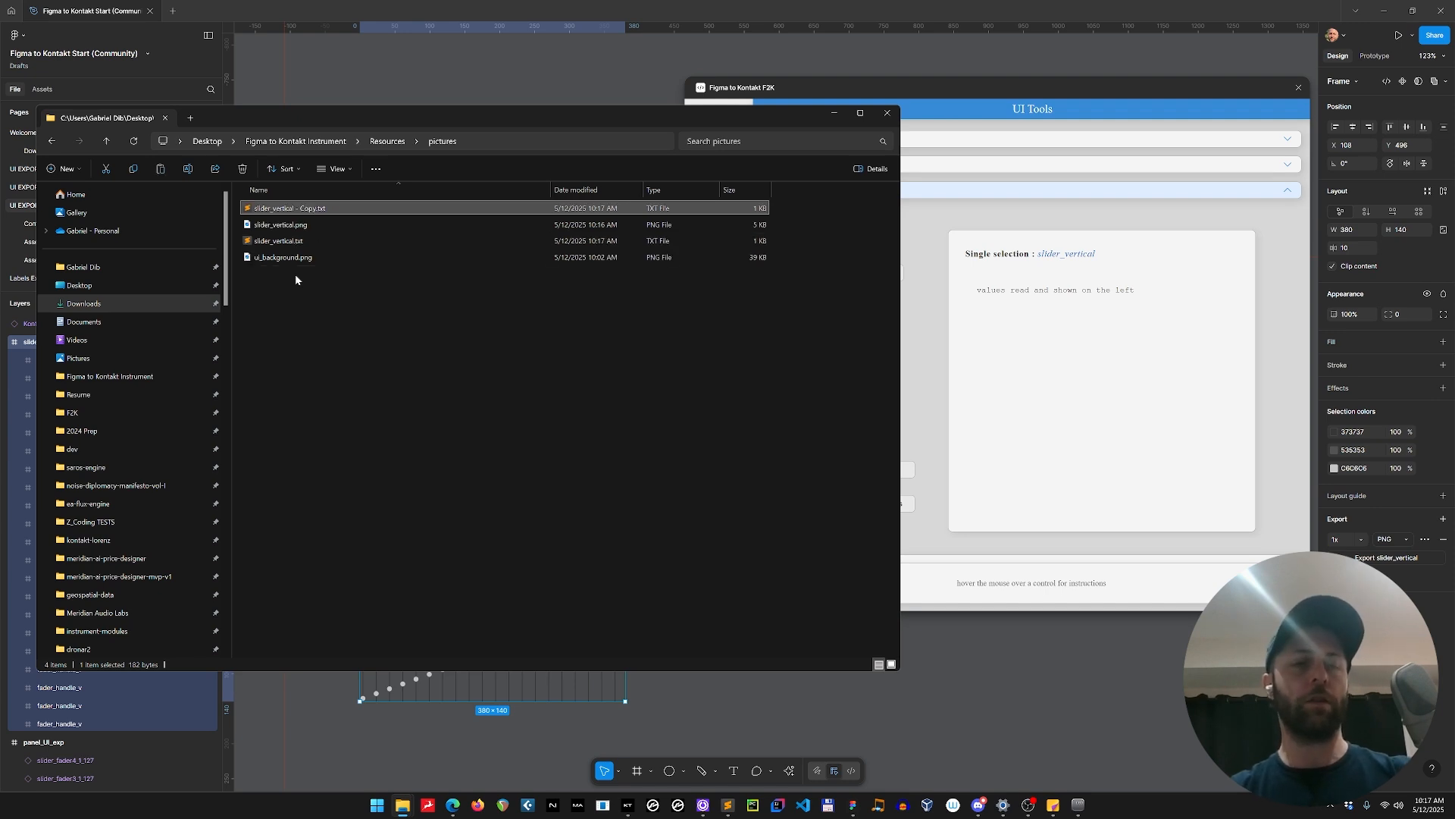
key("F2")
type("ui_back")
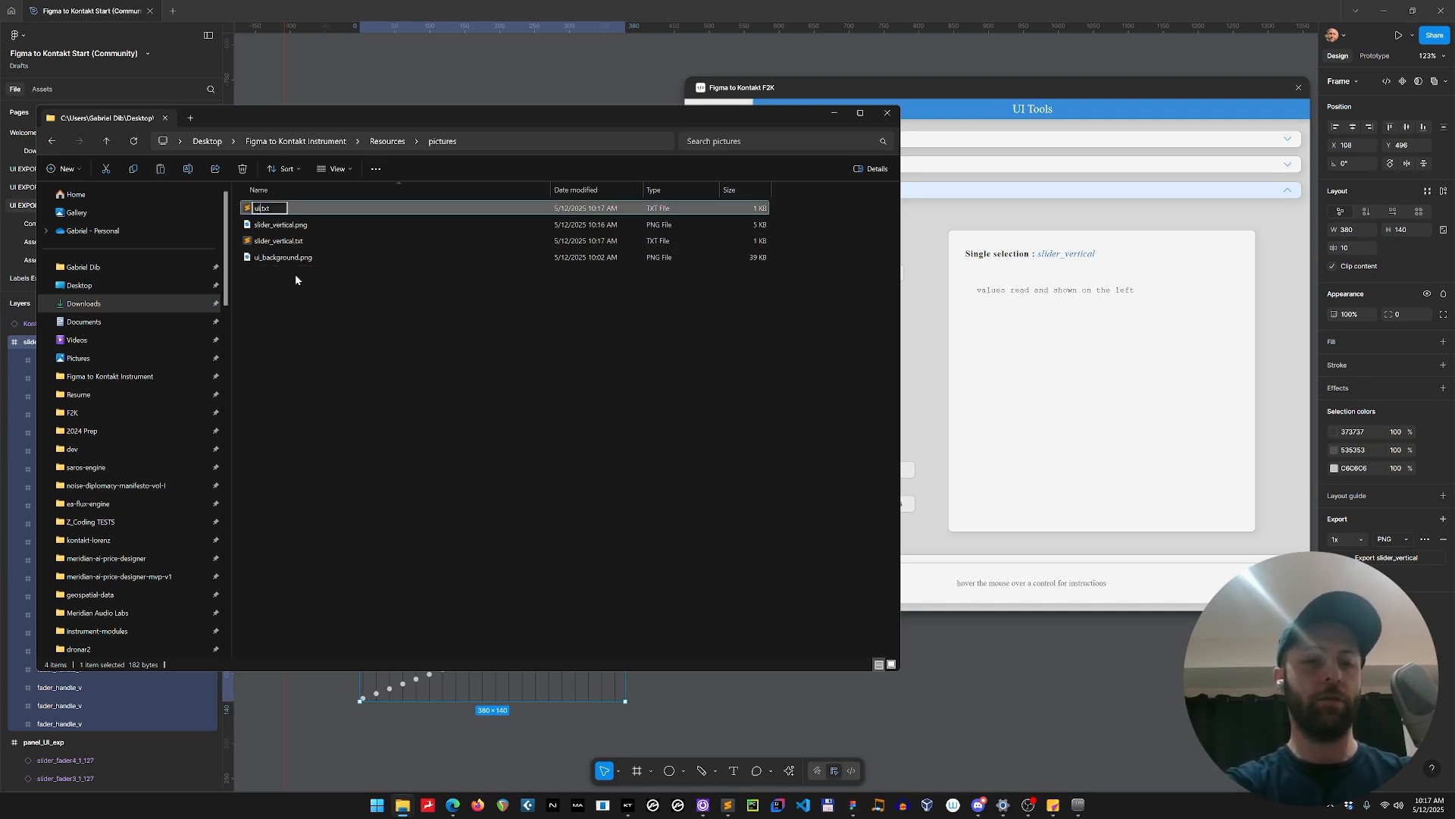
type("ground")
key("Return")
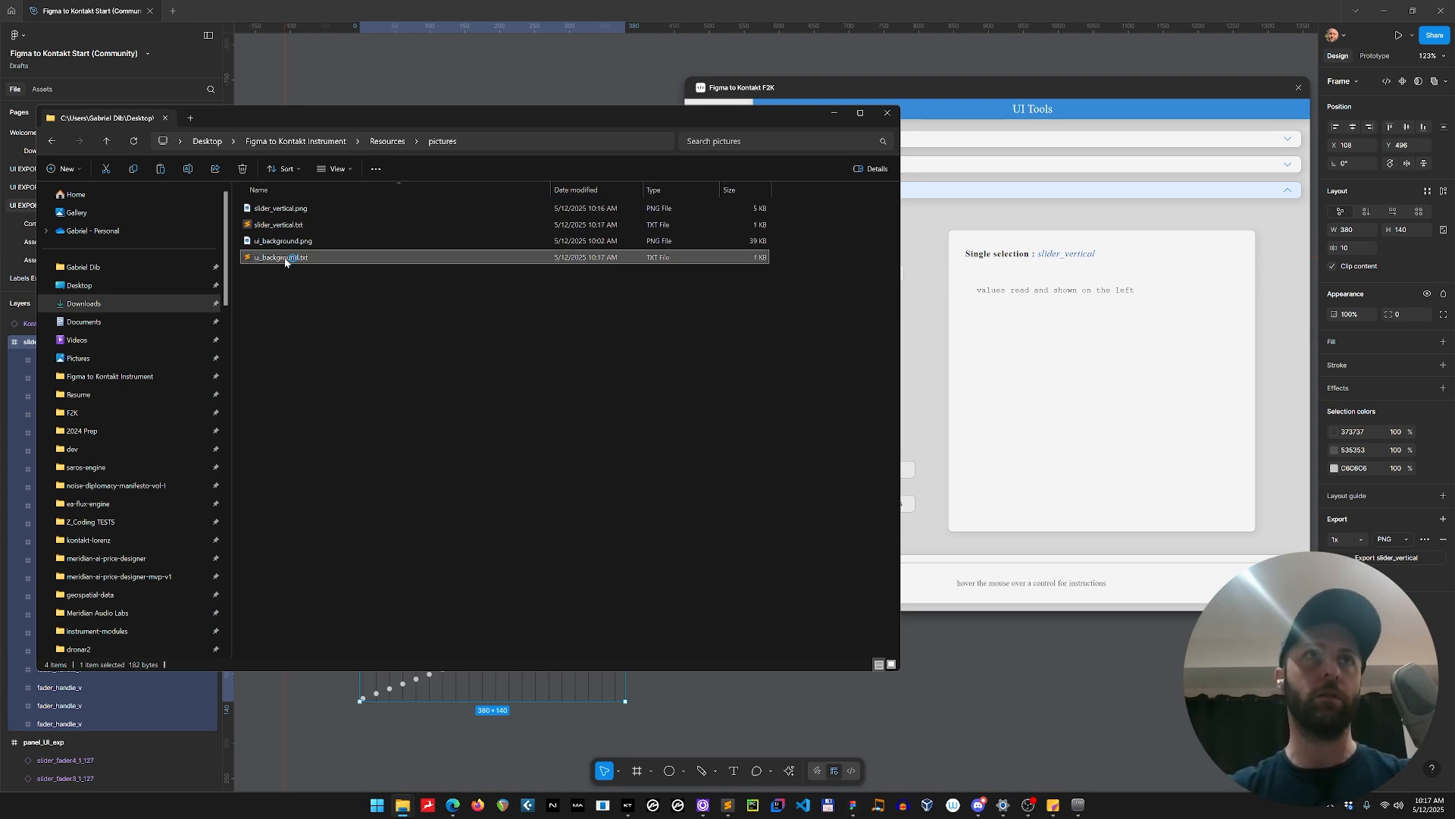
Open ui_background.txt in Sublime Text, set Number of Animations to 1, save the file and close it.
double_click(287, 256)
left_click(141, 69)
key("BackSpace")
key("BackSpace")
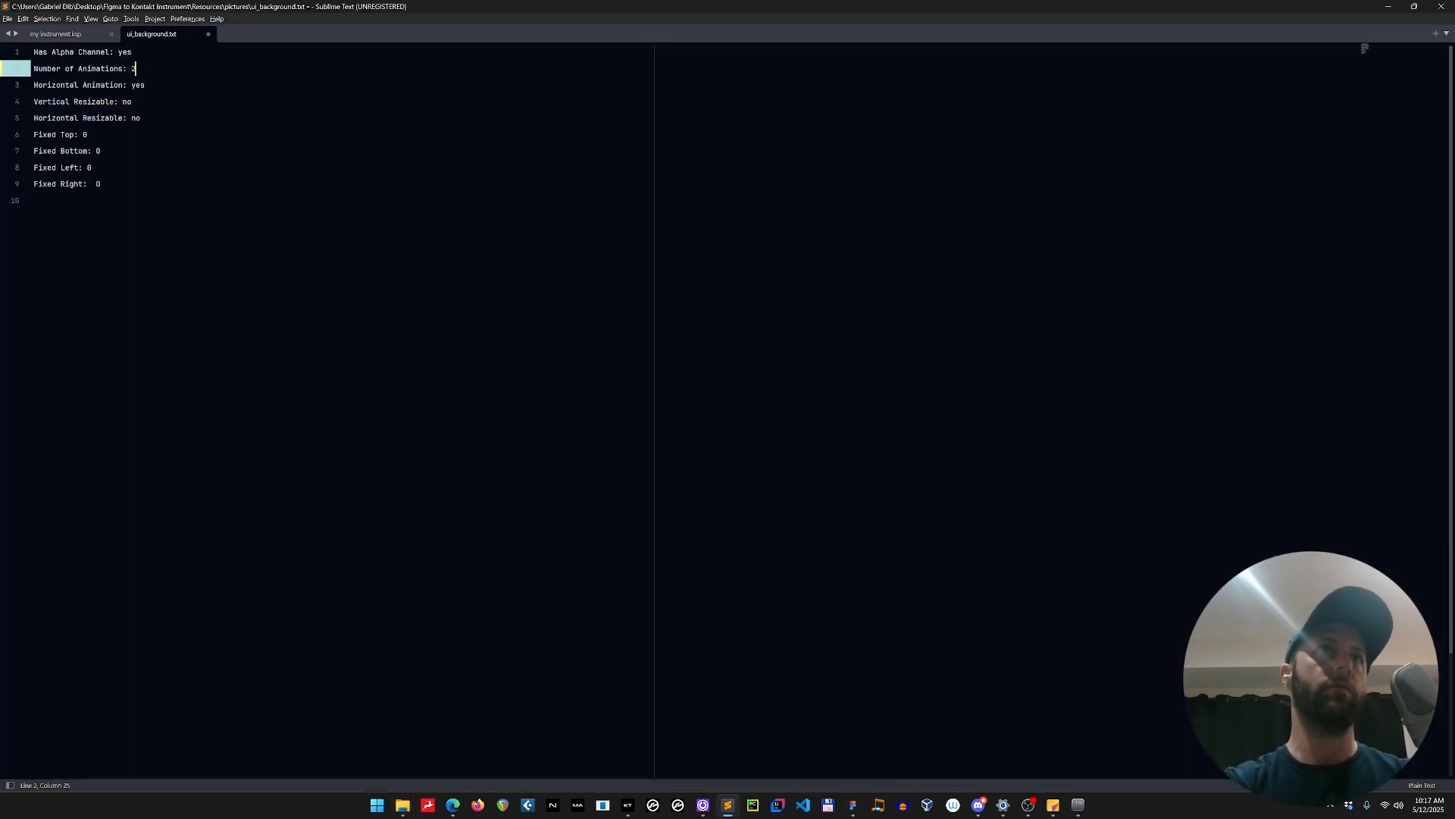
type("1")
key("ctrl+s")
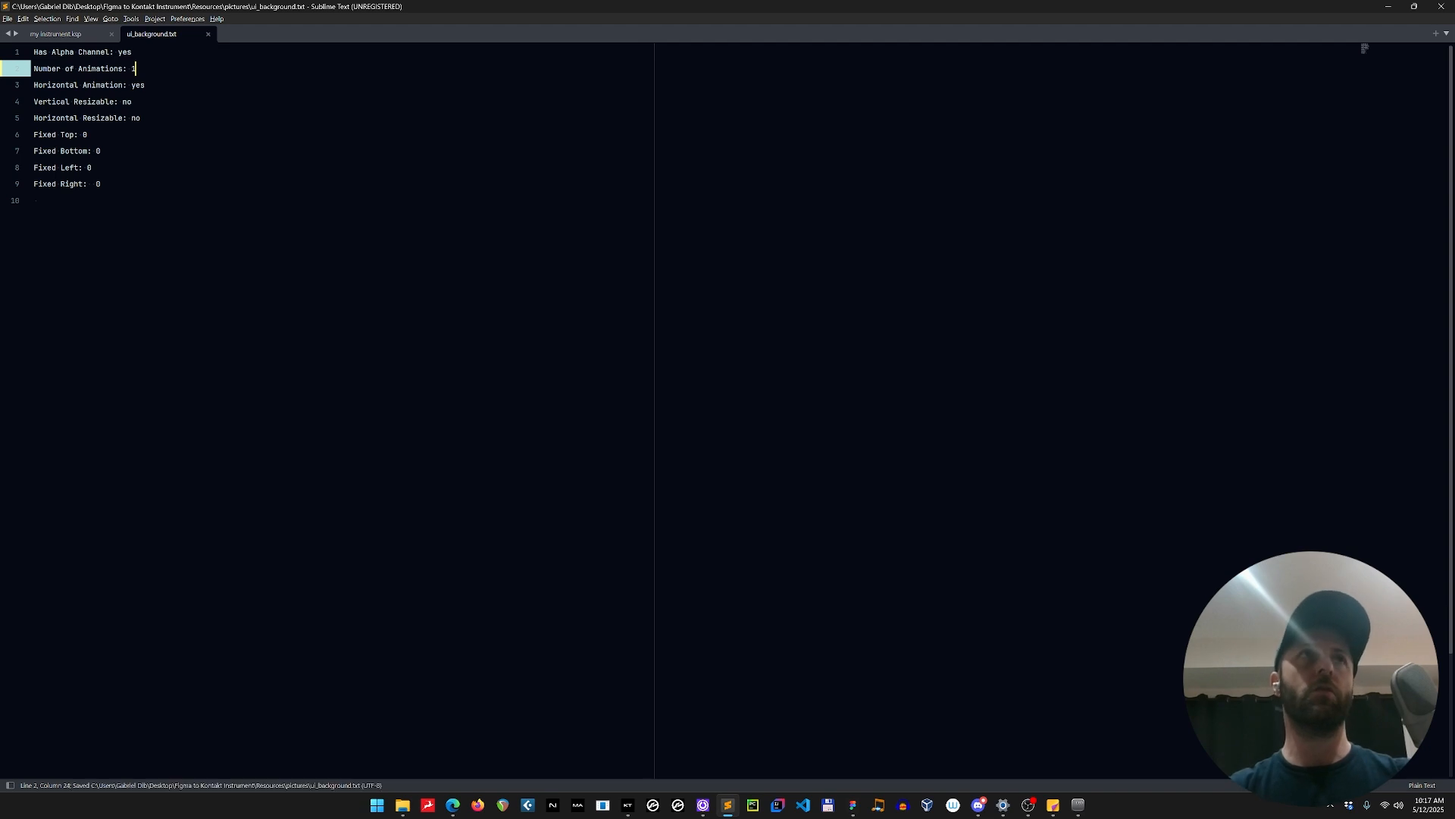
double_click(139, 85)
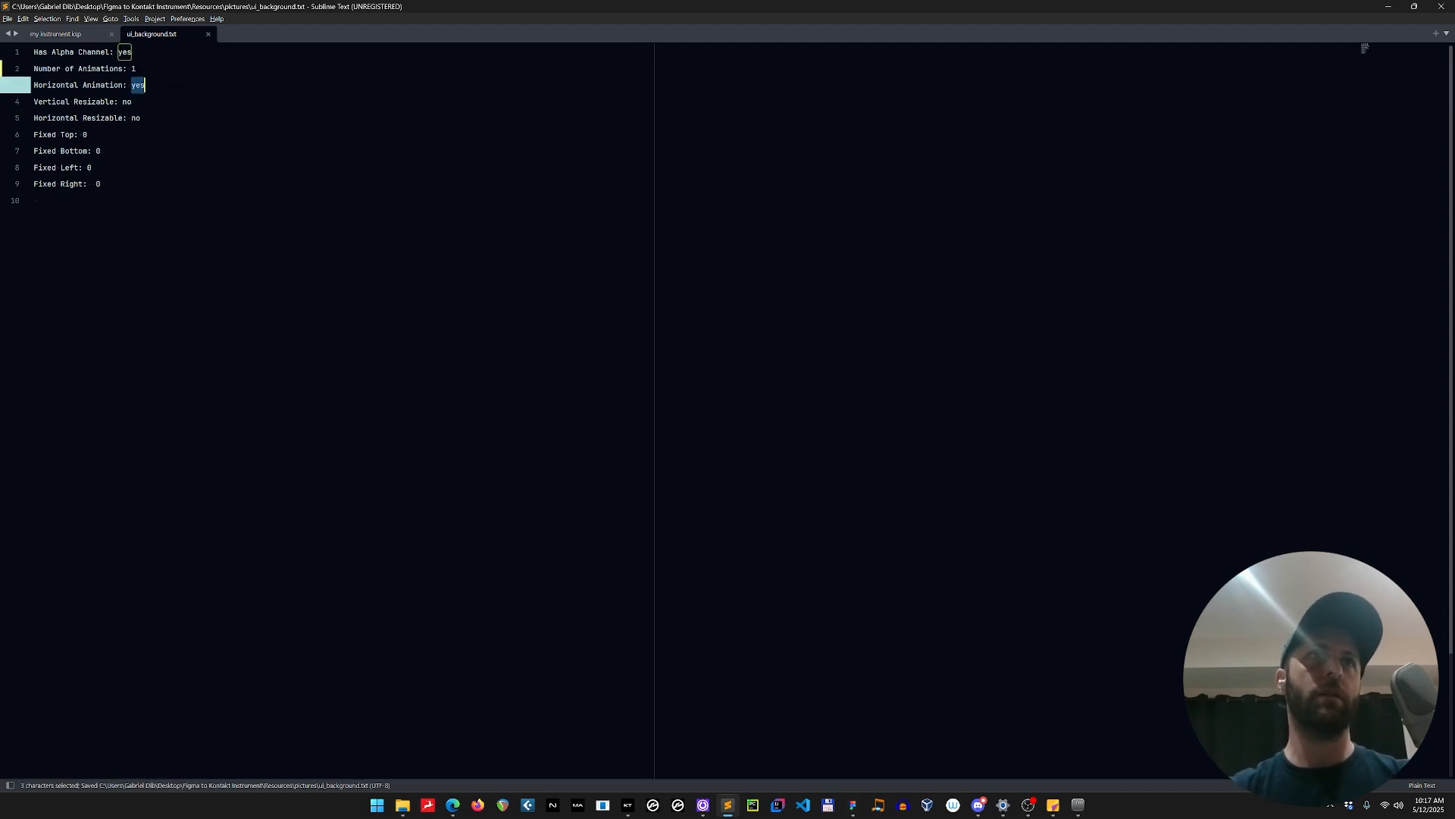
left_click(168, 85)
key("ctrl+w")
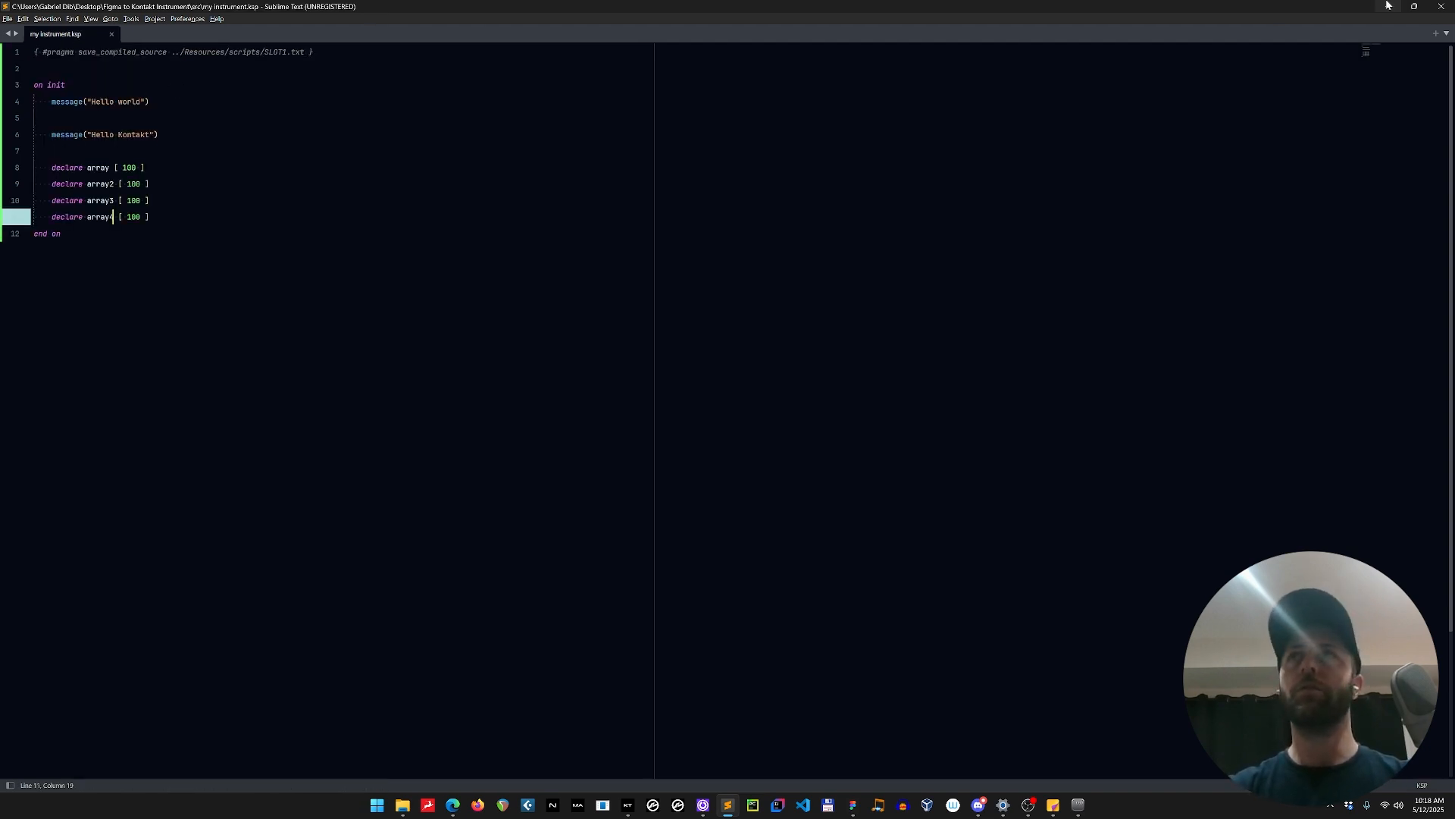
Switch to Figma, update the plugin's UI code with the slider_vertical frame on the page, and review the declared controls.
key("alt+Tab")
key("alt+Tab")
left_click(663, 304)
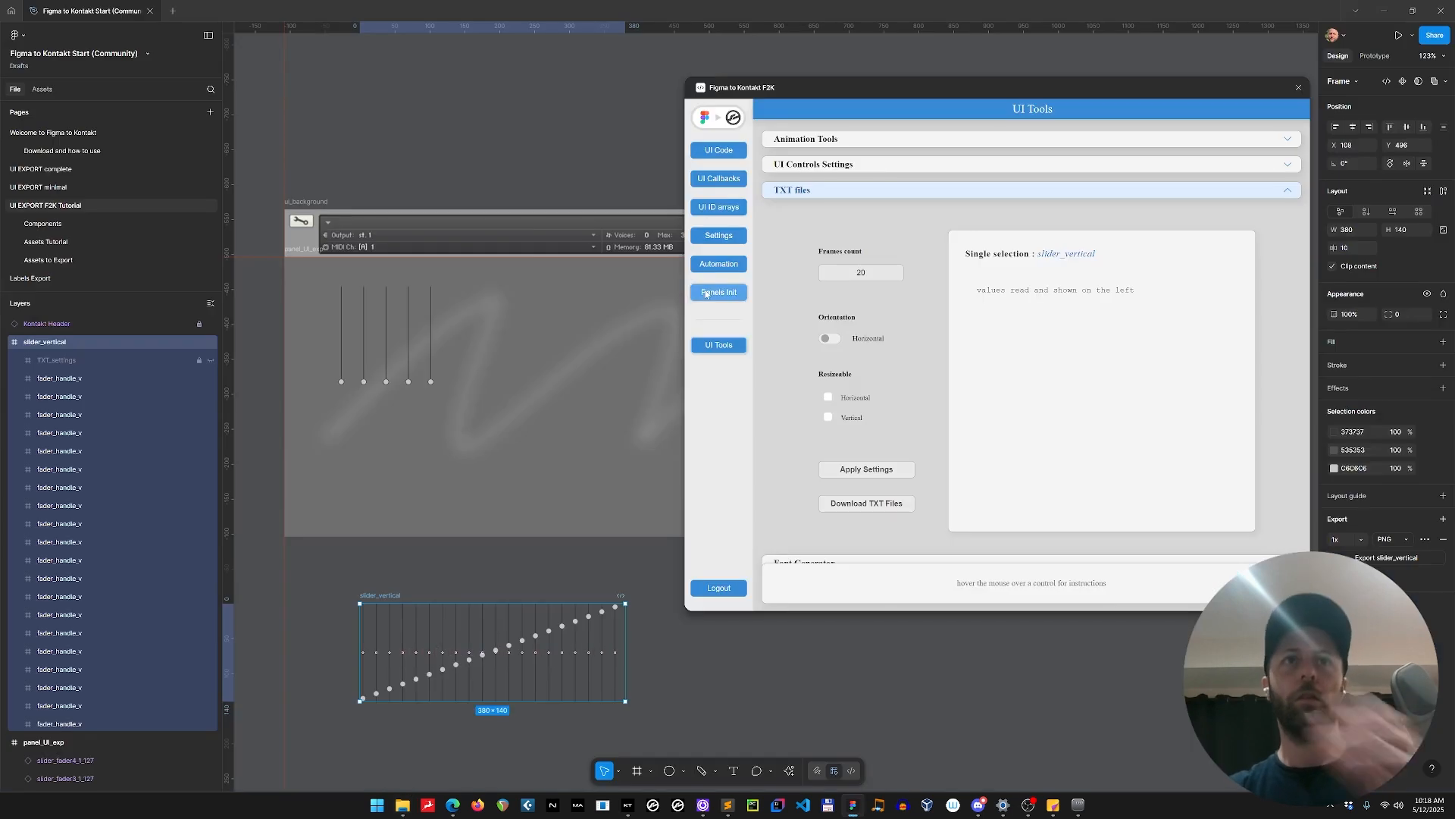
left_click(387, 581)
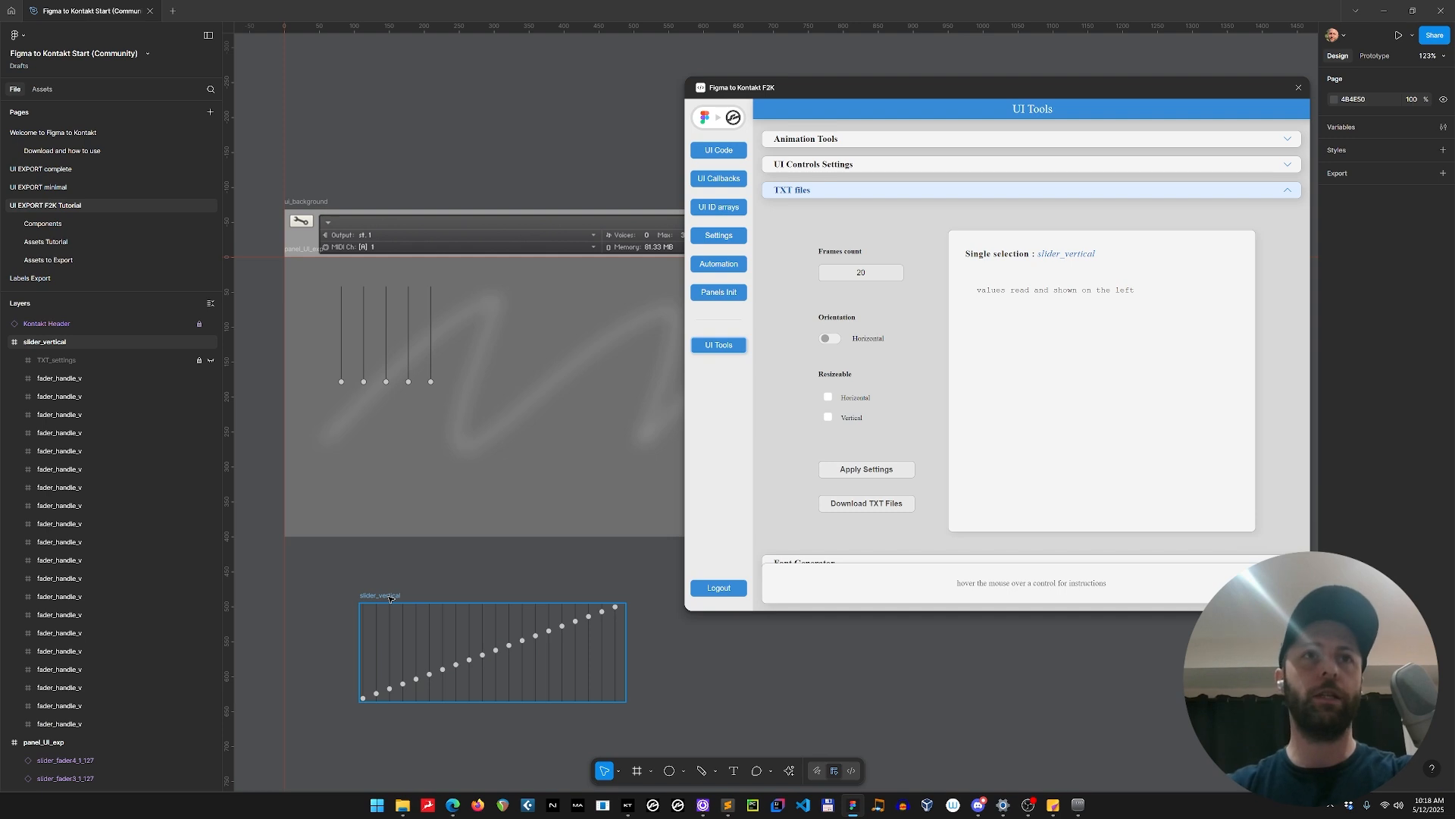
left_click(390, 599)
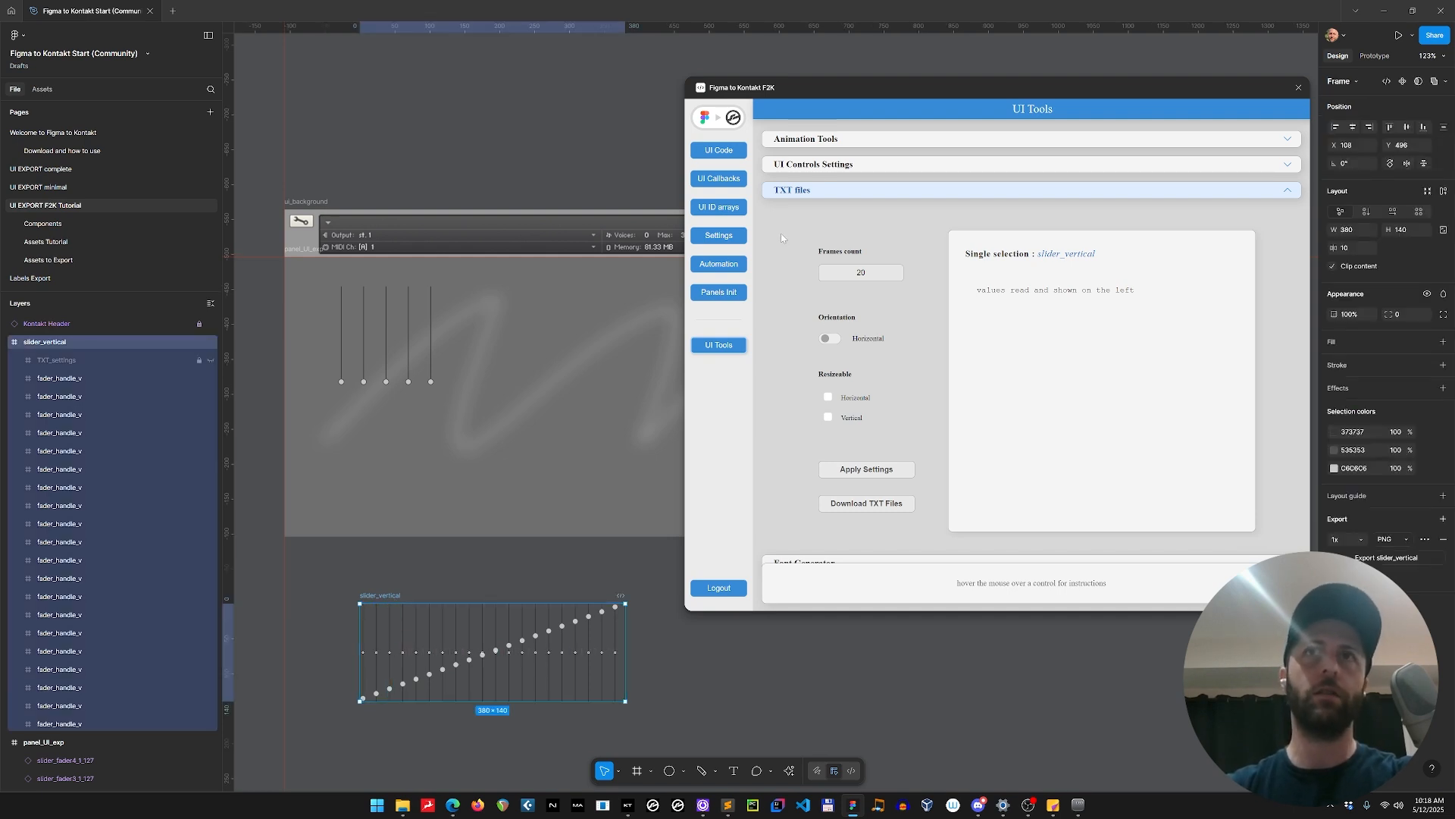
left_click(731, 152)
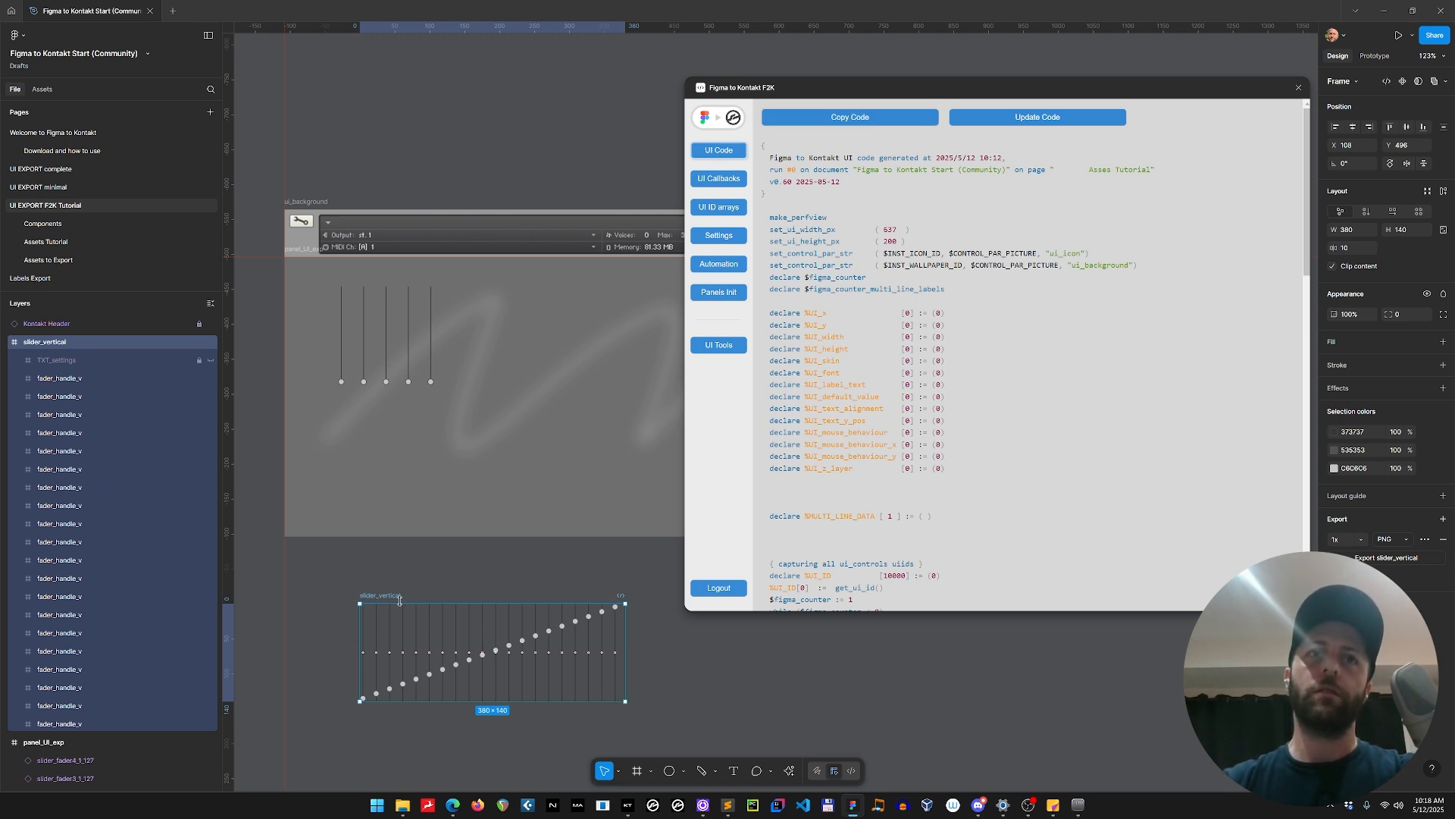
left_click(1038, 117)
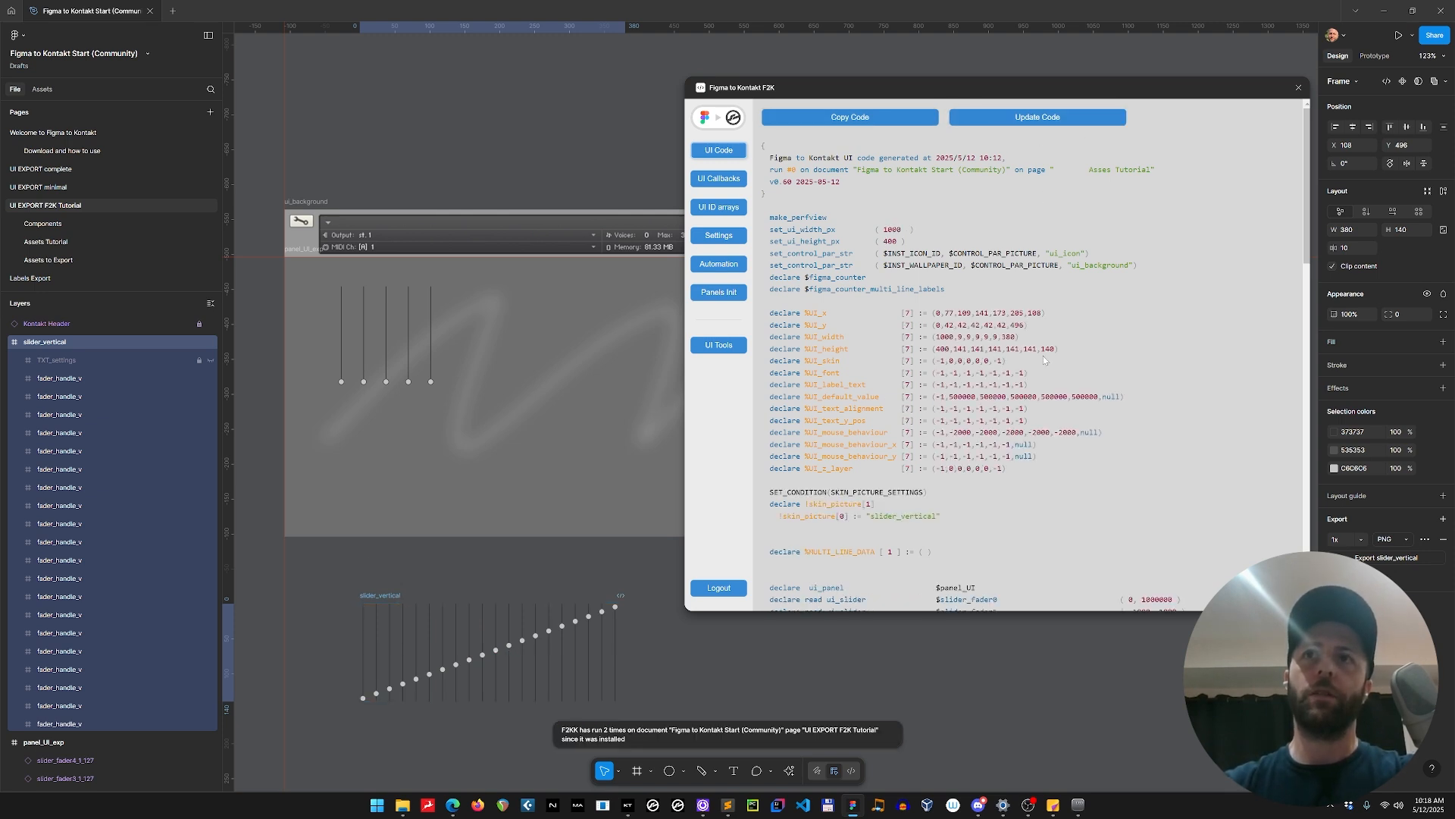
scroll(1042, 356, "down", 3)
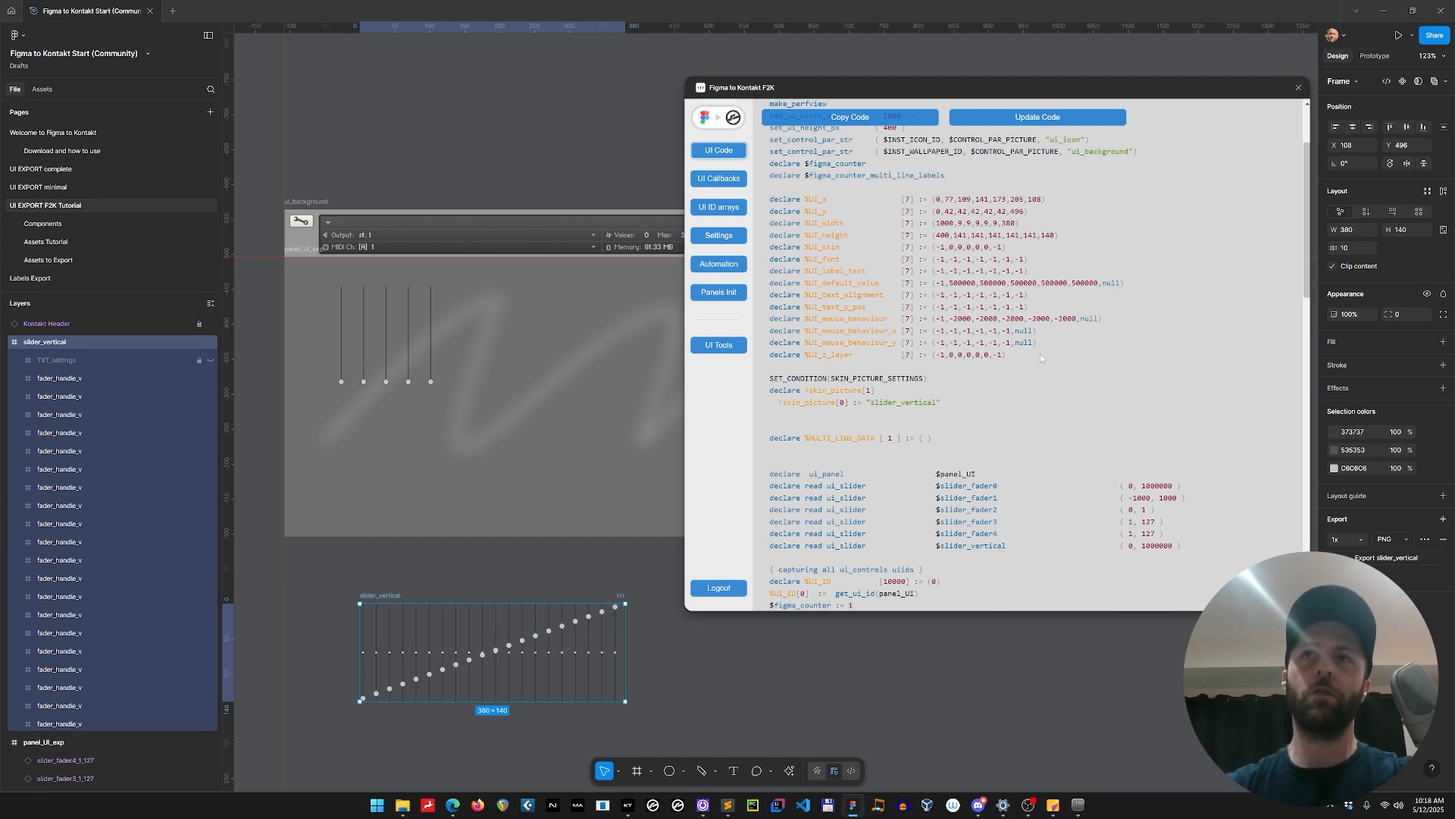
scroll(1045, 349, "down", 4)
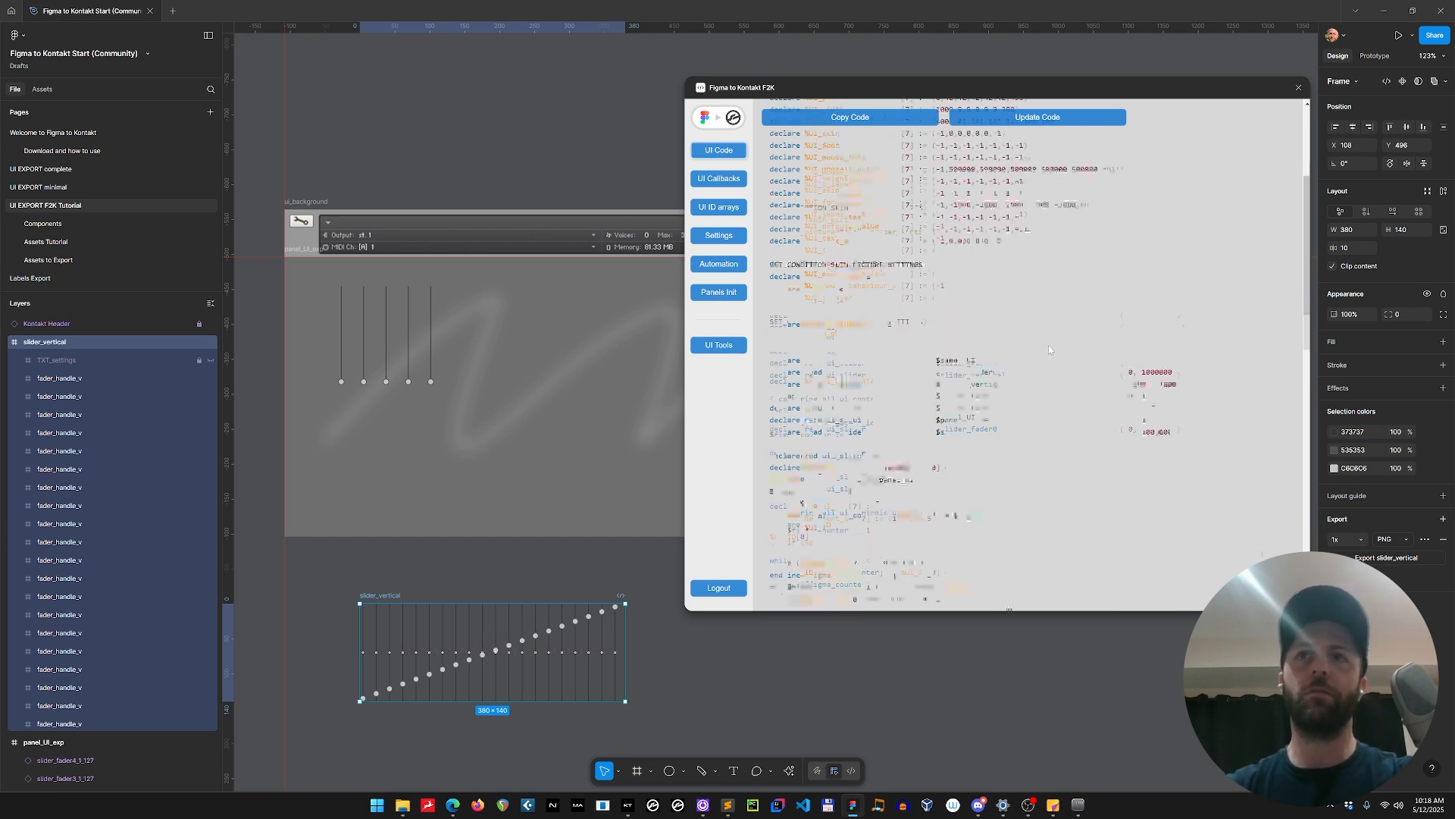
Delete the slider_vertical animation frame below the instrument background.
left_click(391, 563)
left_click(381, 596)
key("Delete")
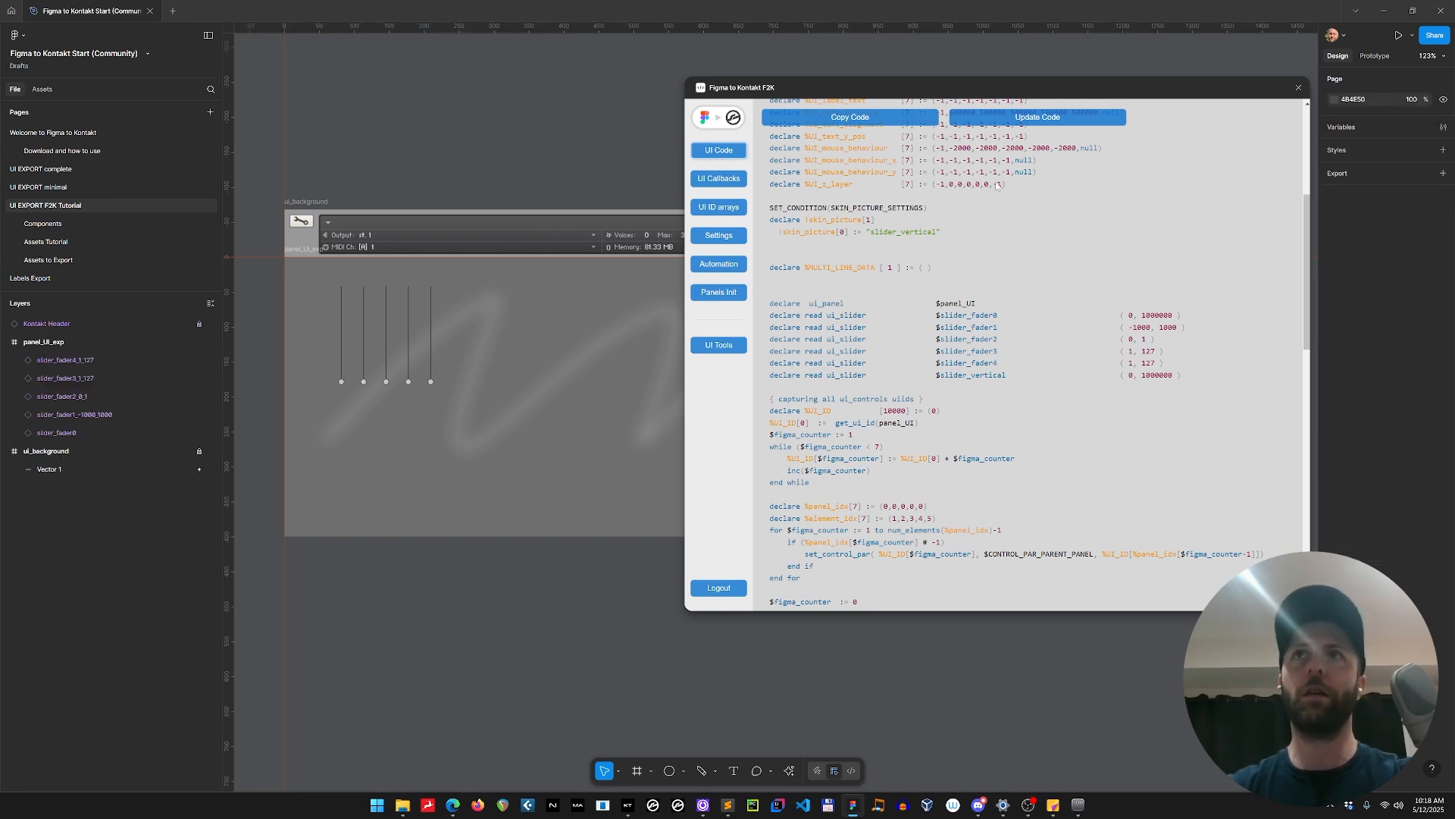
Update the generated UI code, copy it and switch to my instrument.ksp in Sublime Text.
left_click(1025, 122)
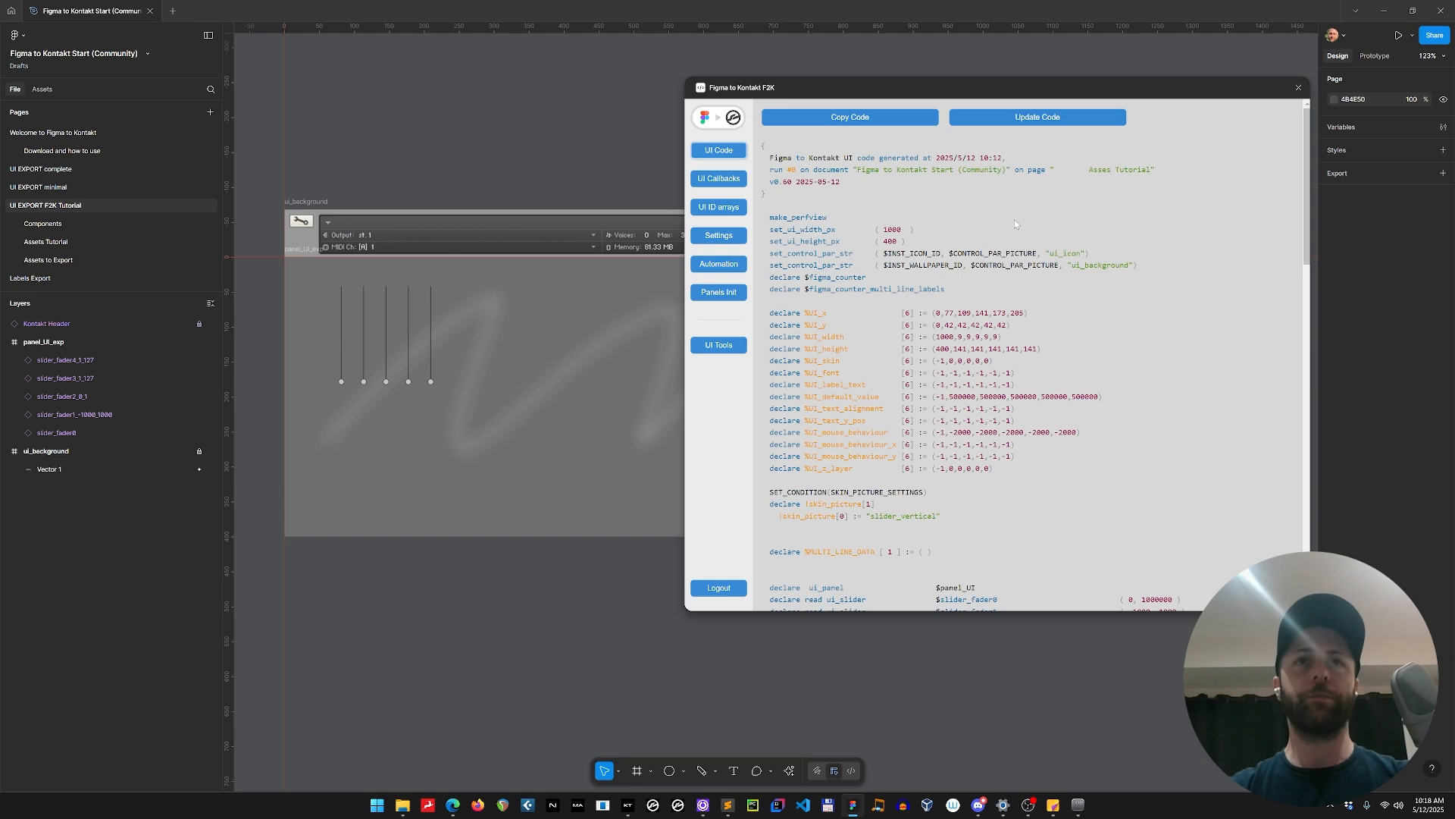
left_click(850, 117)
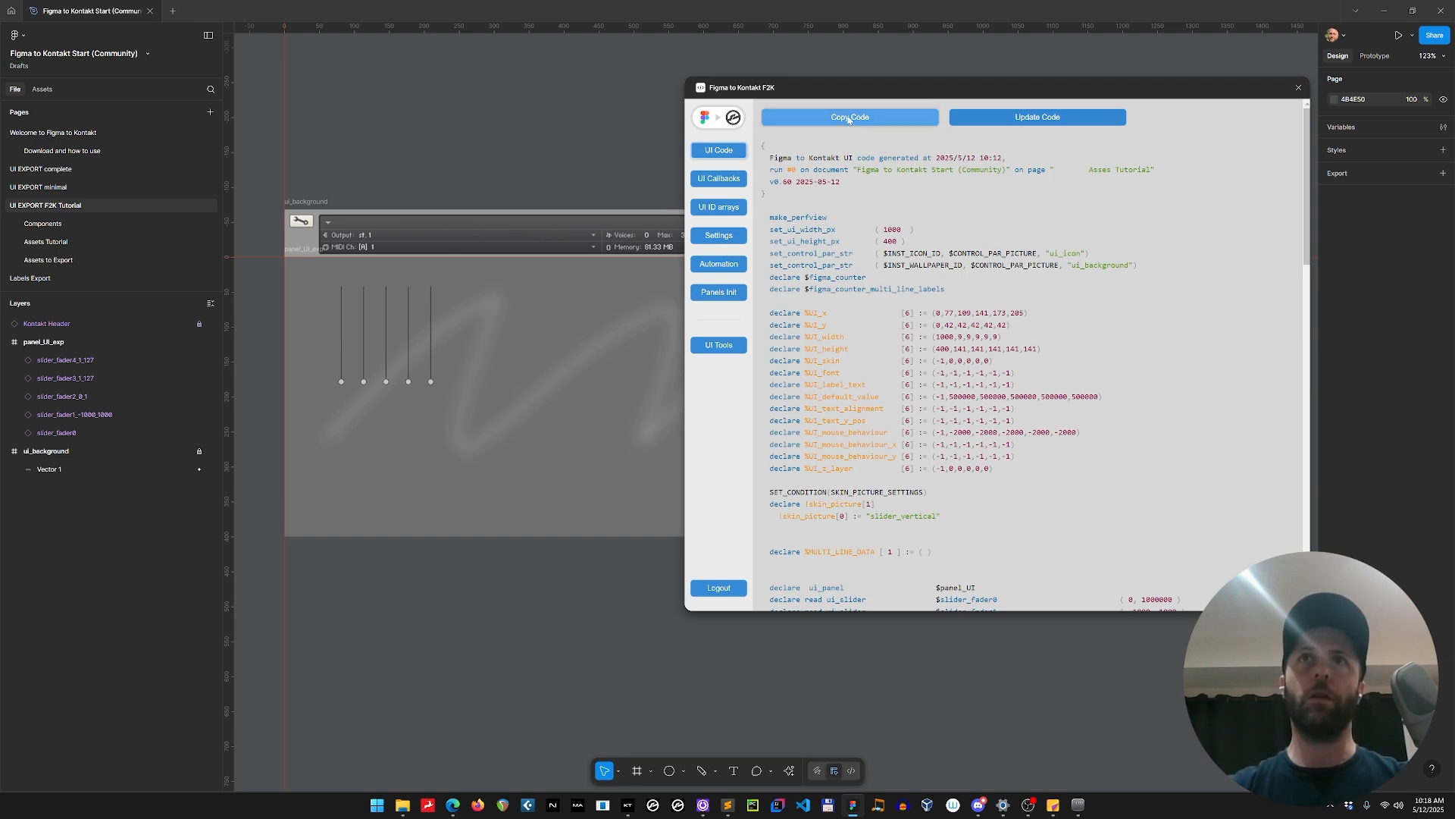
key("alt+Tab")
key("alt+Tab")
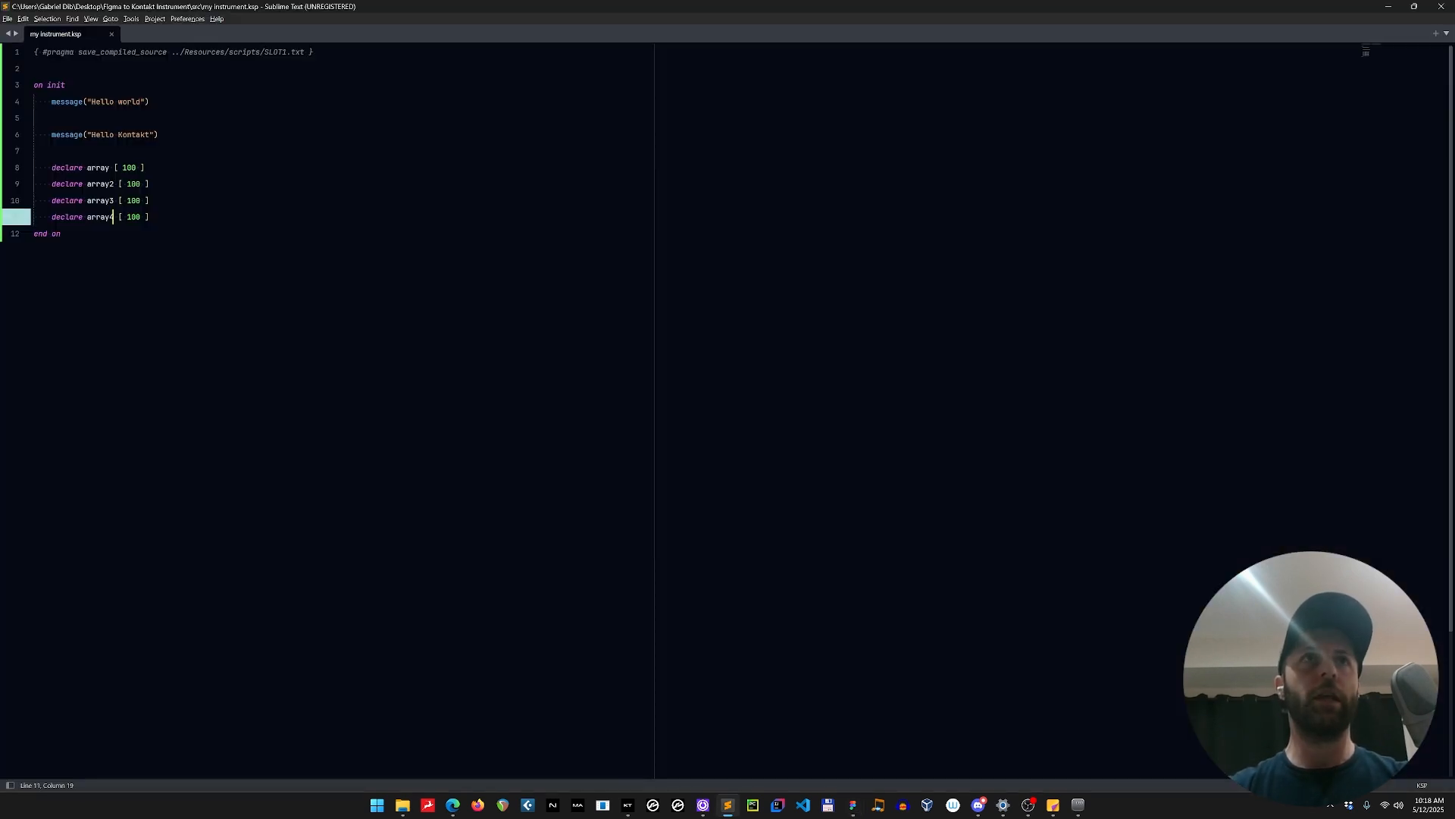
left_click_drag(35, 117, 544, 129)
key("ctrl+v")
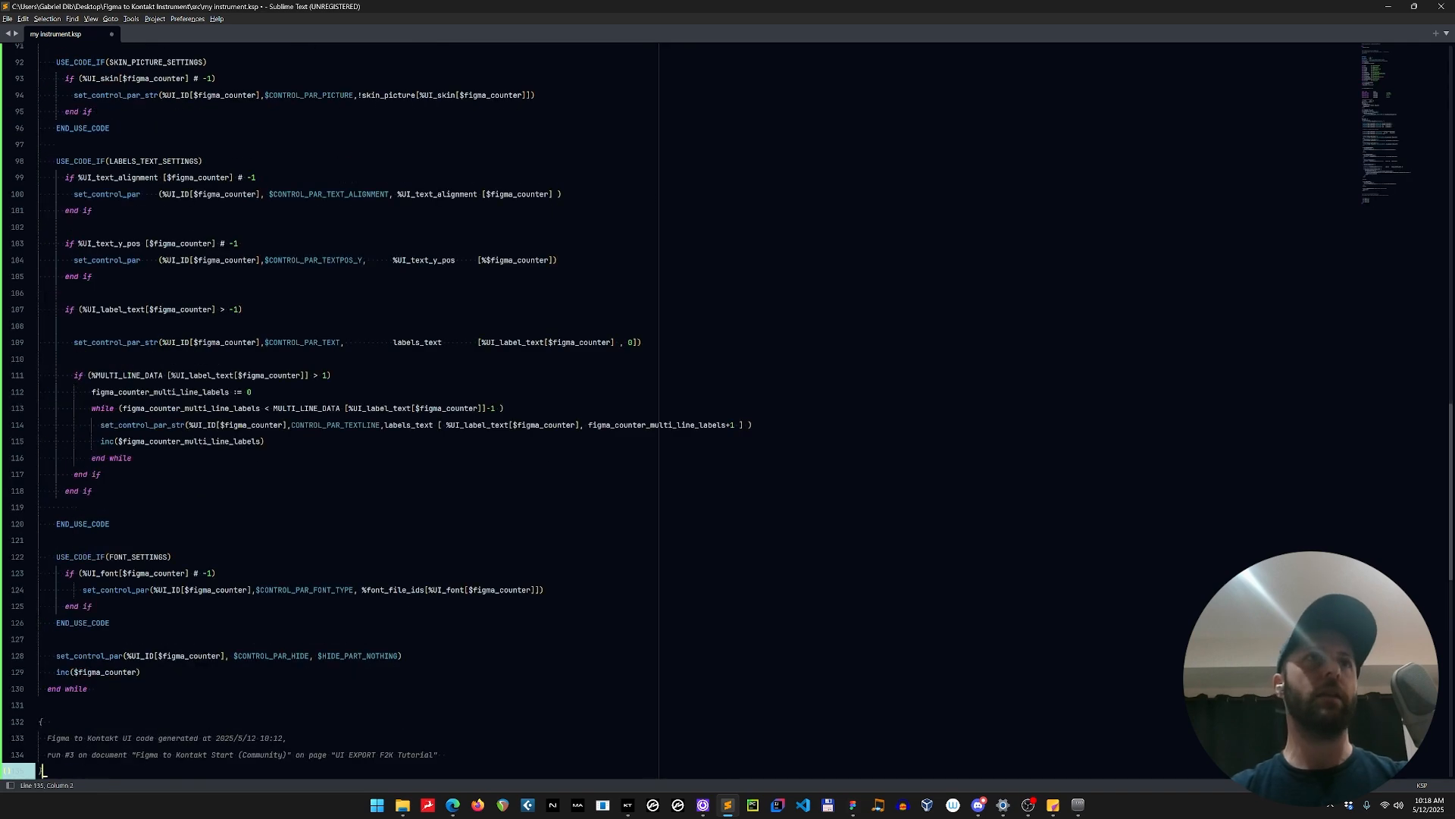
key("ctrl+z")
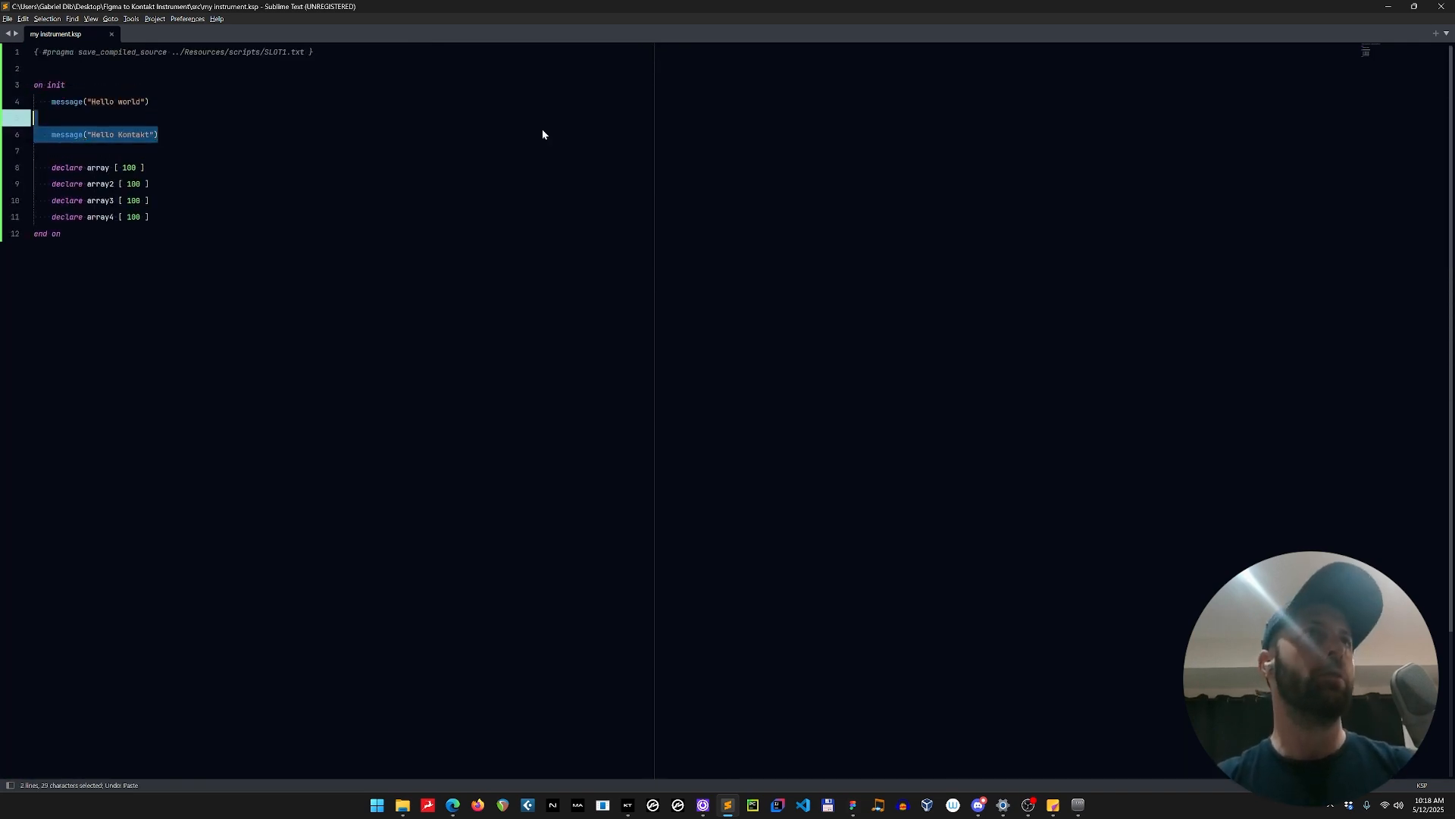
key("Down")
key("Down")
key("Down")
key("Down")
key("Down")
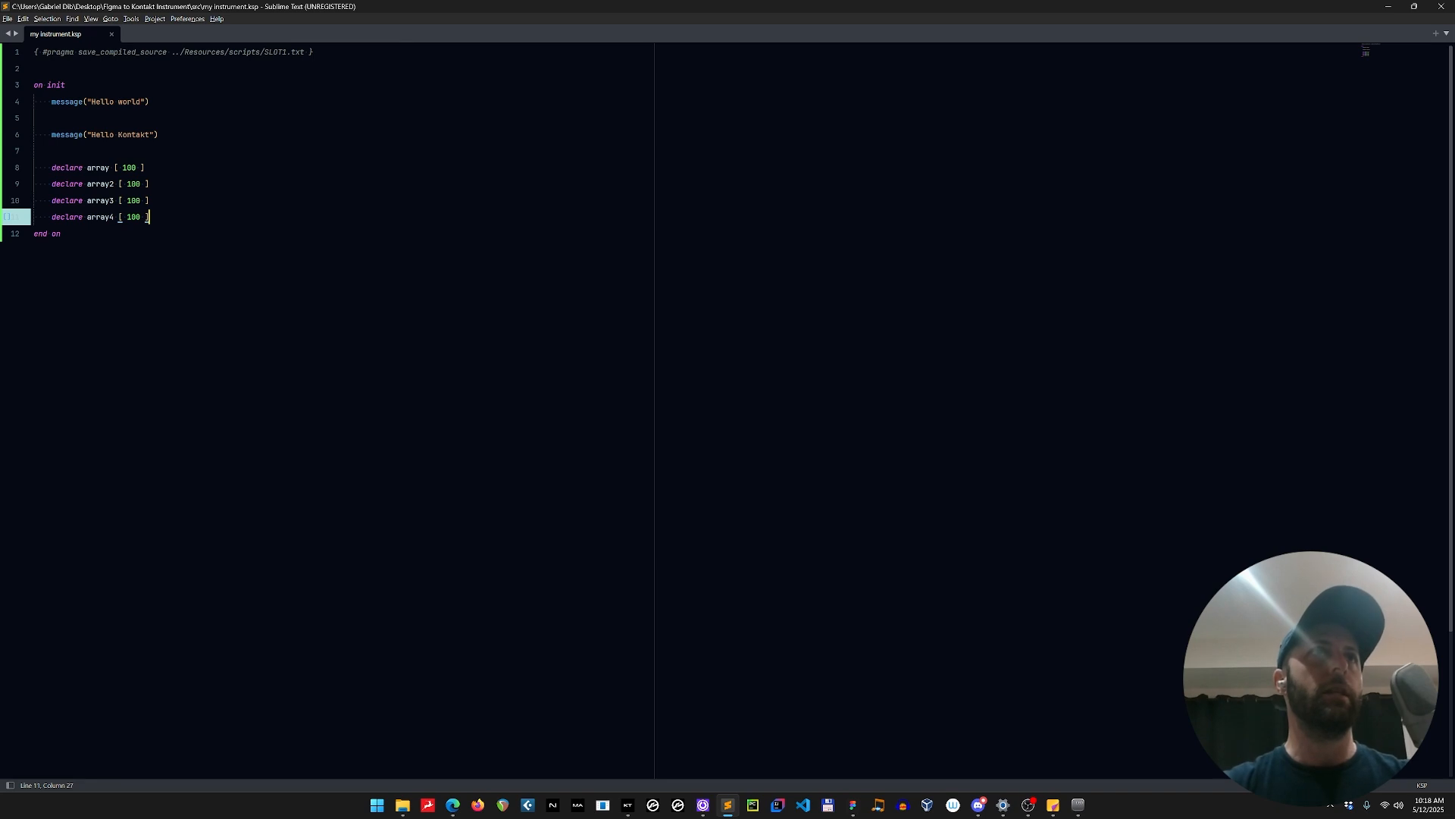
Replace all the message and array lines inside the on init callback with the copied UI code and save the script.
left_click_drag(51, 101, 182, 220)
key("BackSpace")
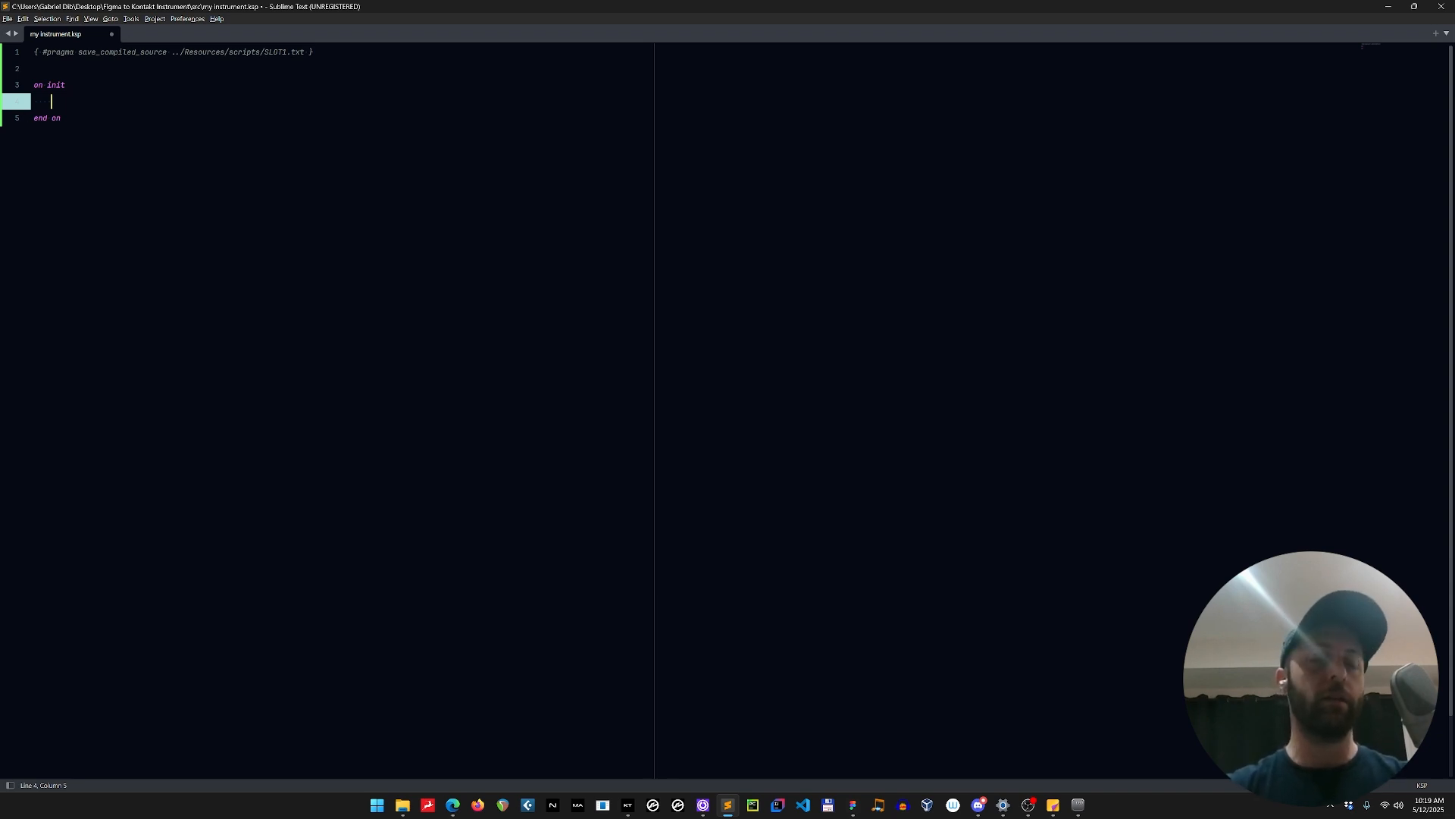
key("ctrl+v")
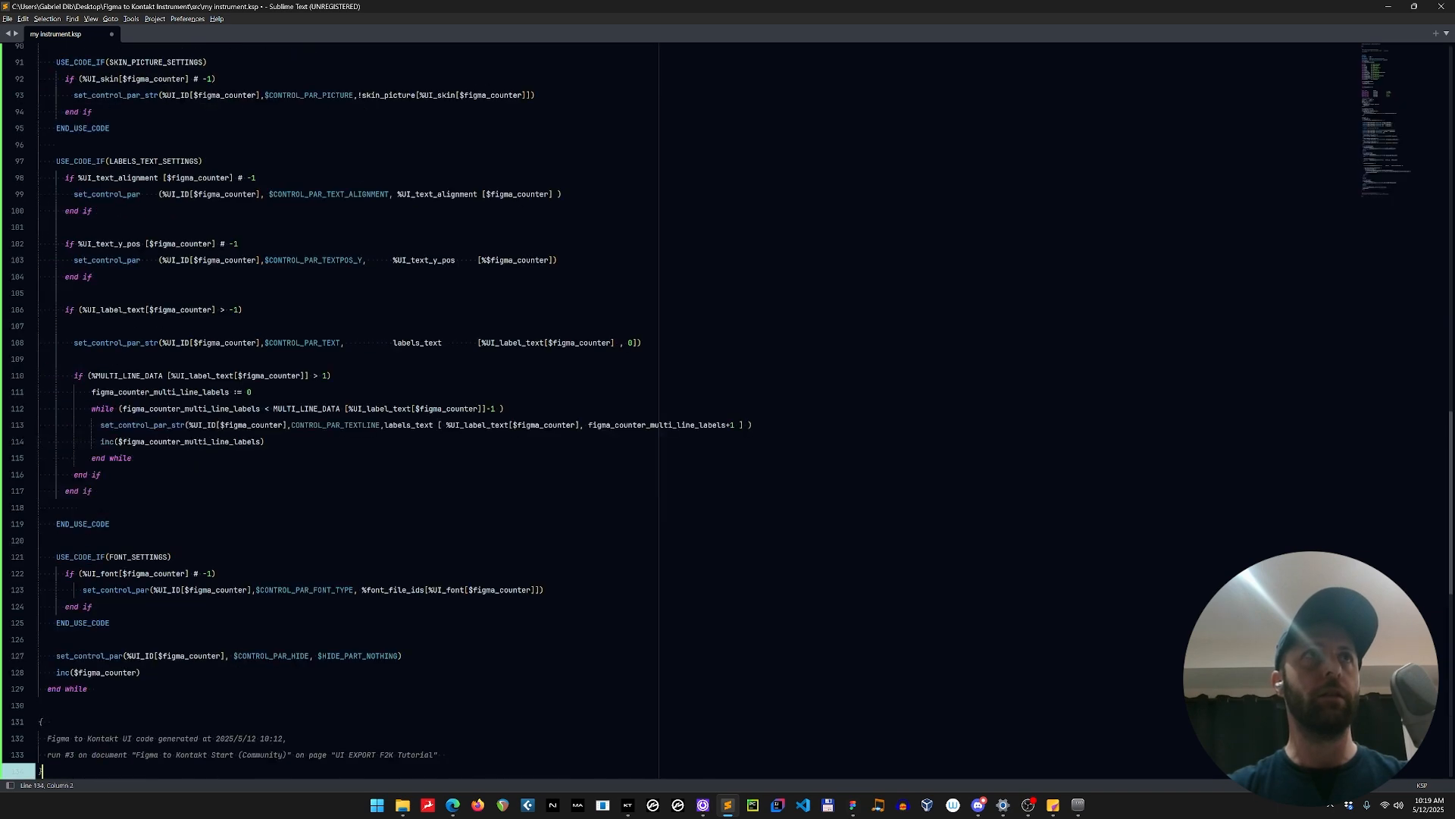
key("ctrl+s")
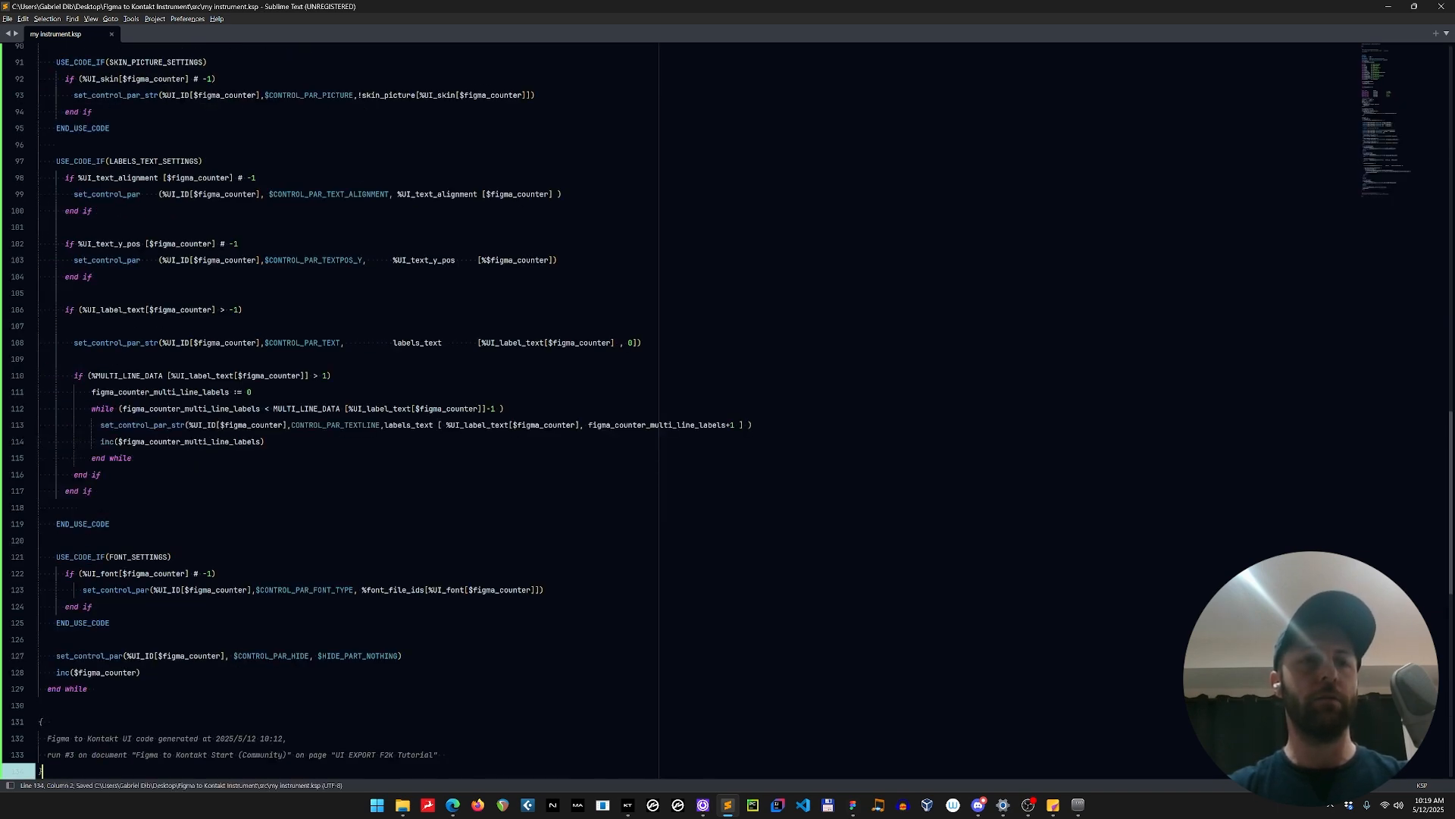
Switch to Kontakt, leave edit mode of My Instrument and test the vertical faders at different positions.
left_click(629, 804)
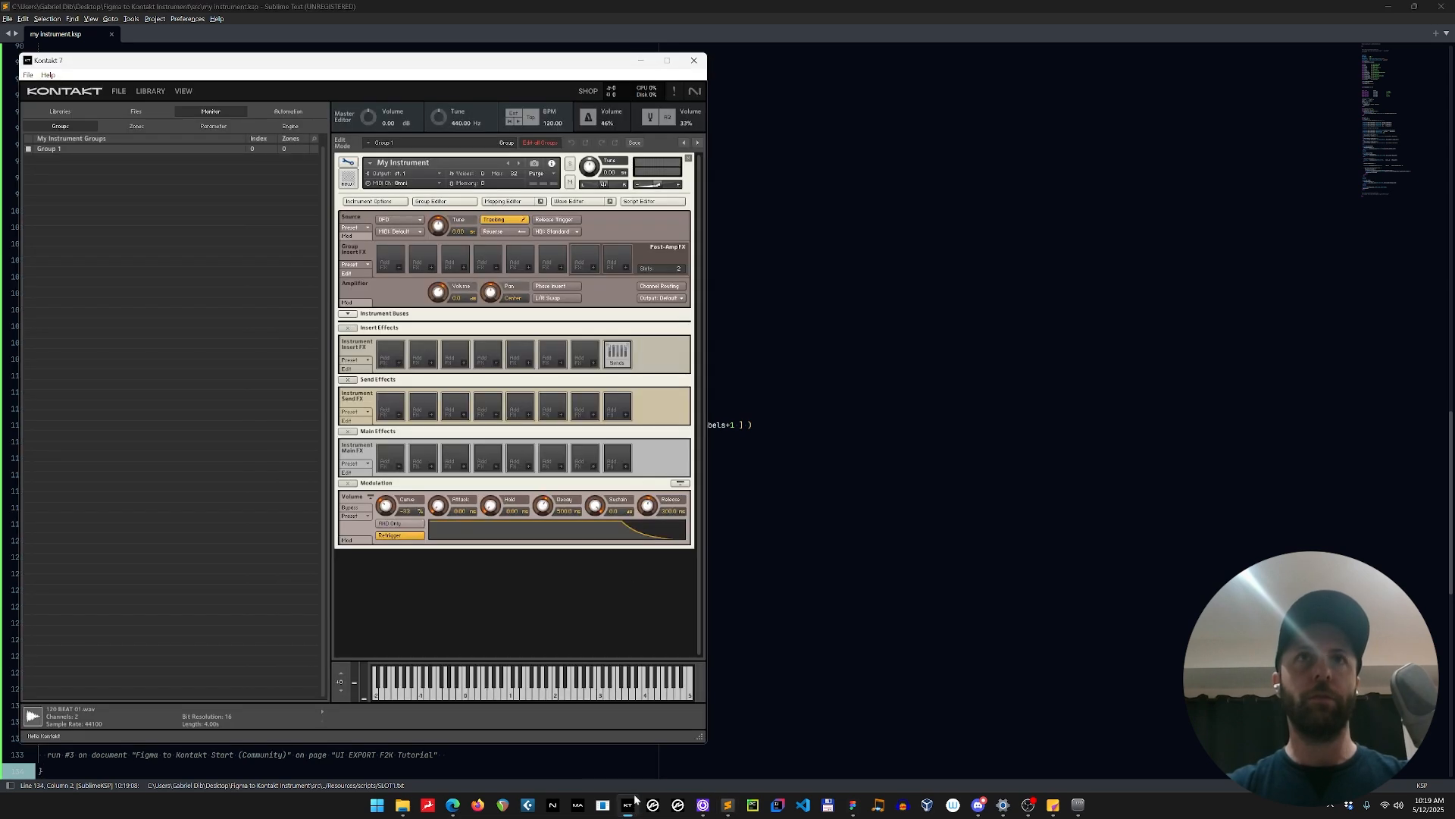
left_click(348, 163)
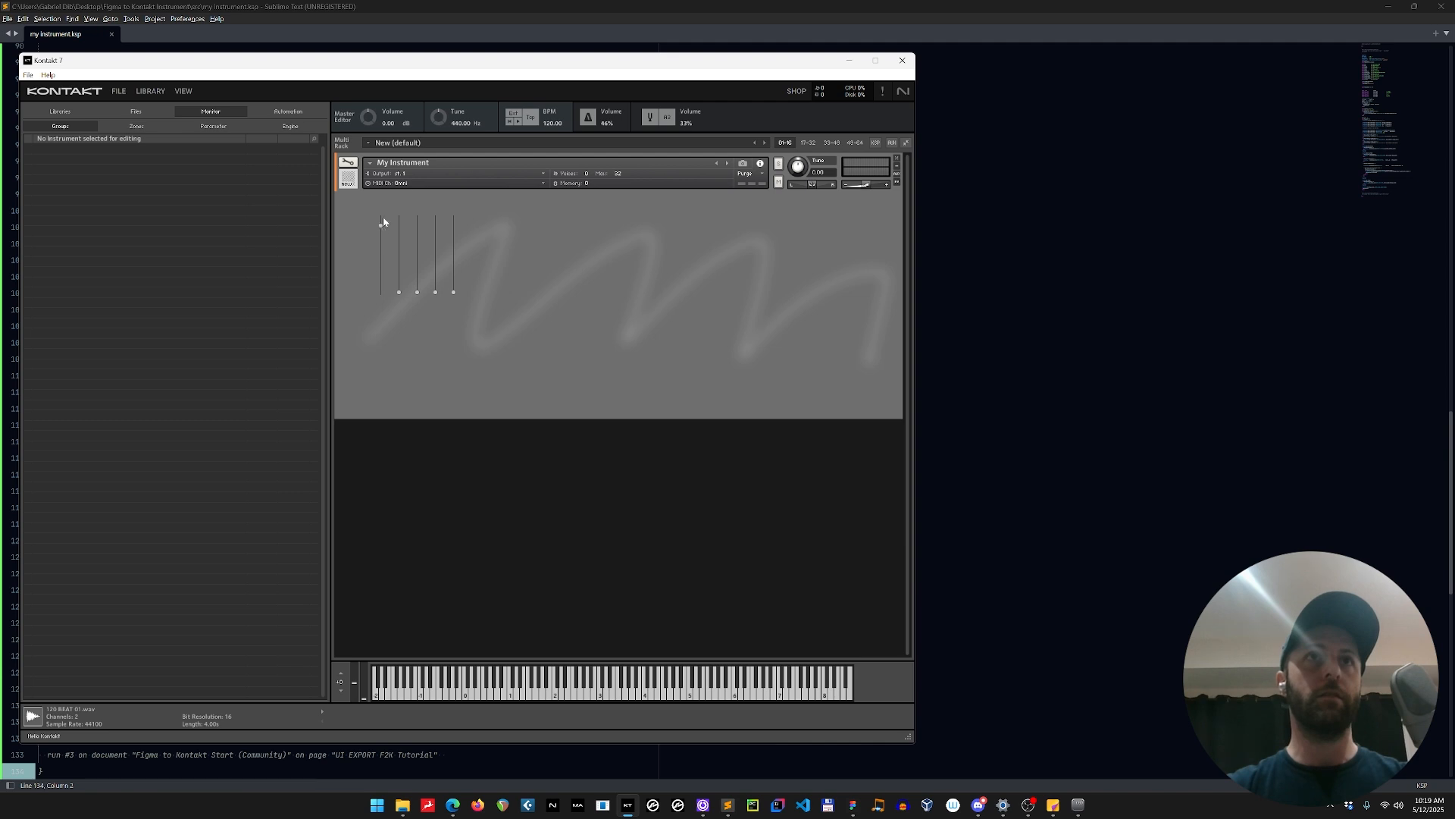
left_click_drag(384, 222, 395, 271)
mouse_move(438, 242)
left_mouse_down()
mouse_move(432, 263)
mouse_move(423, 253)
left_mouse_up()
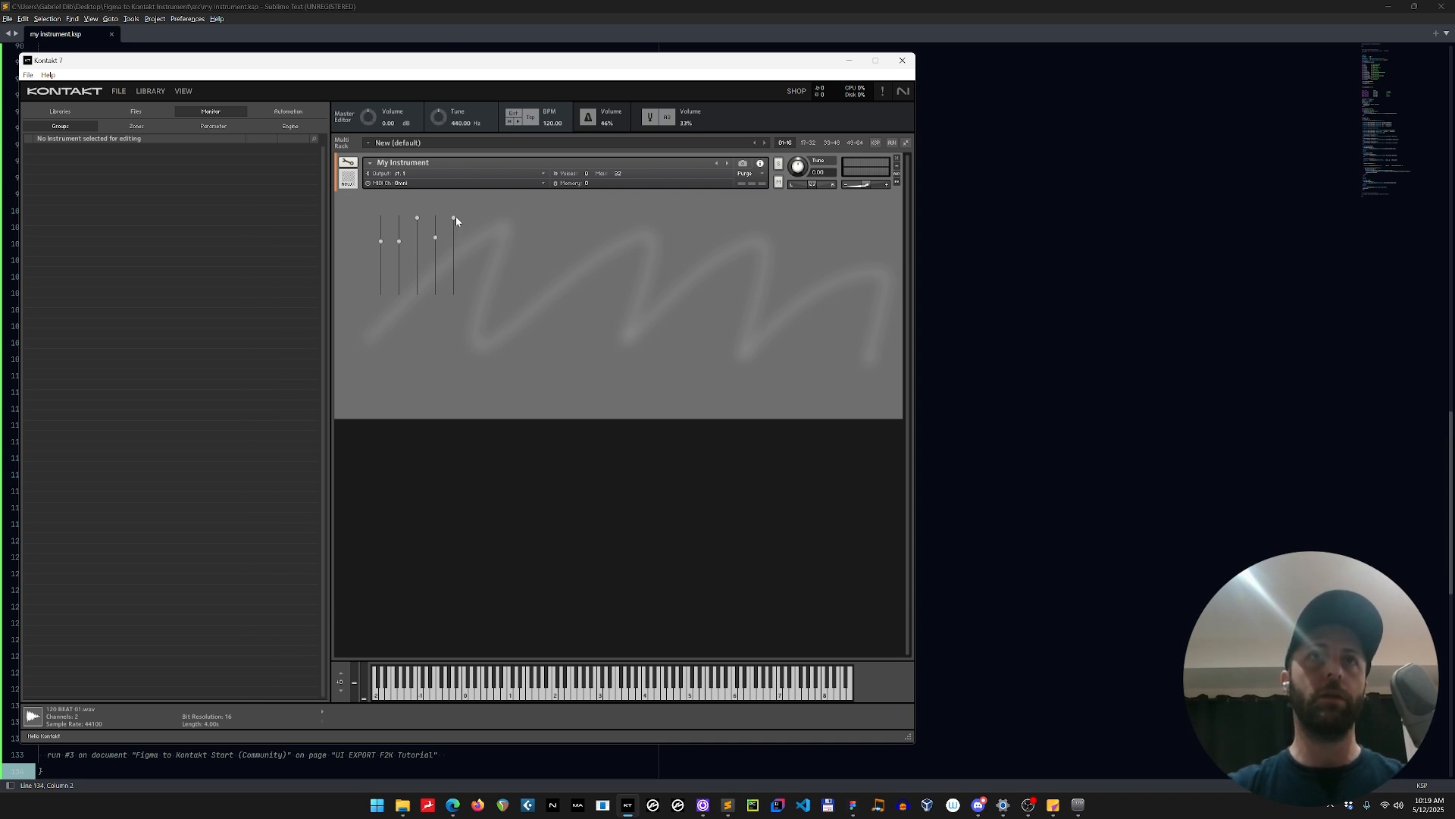
mouse_move(464, 281)
left_mouse_down()
mouse_move(465, 293)
mouse_move(467, 275)
left_mouse_up()
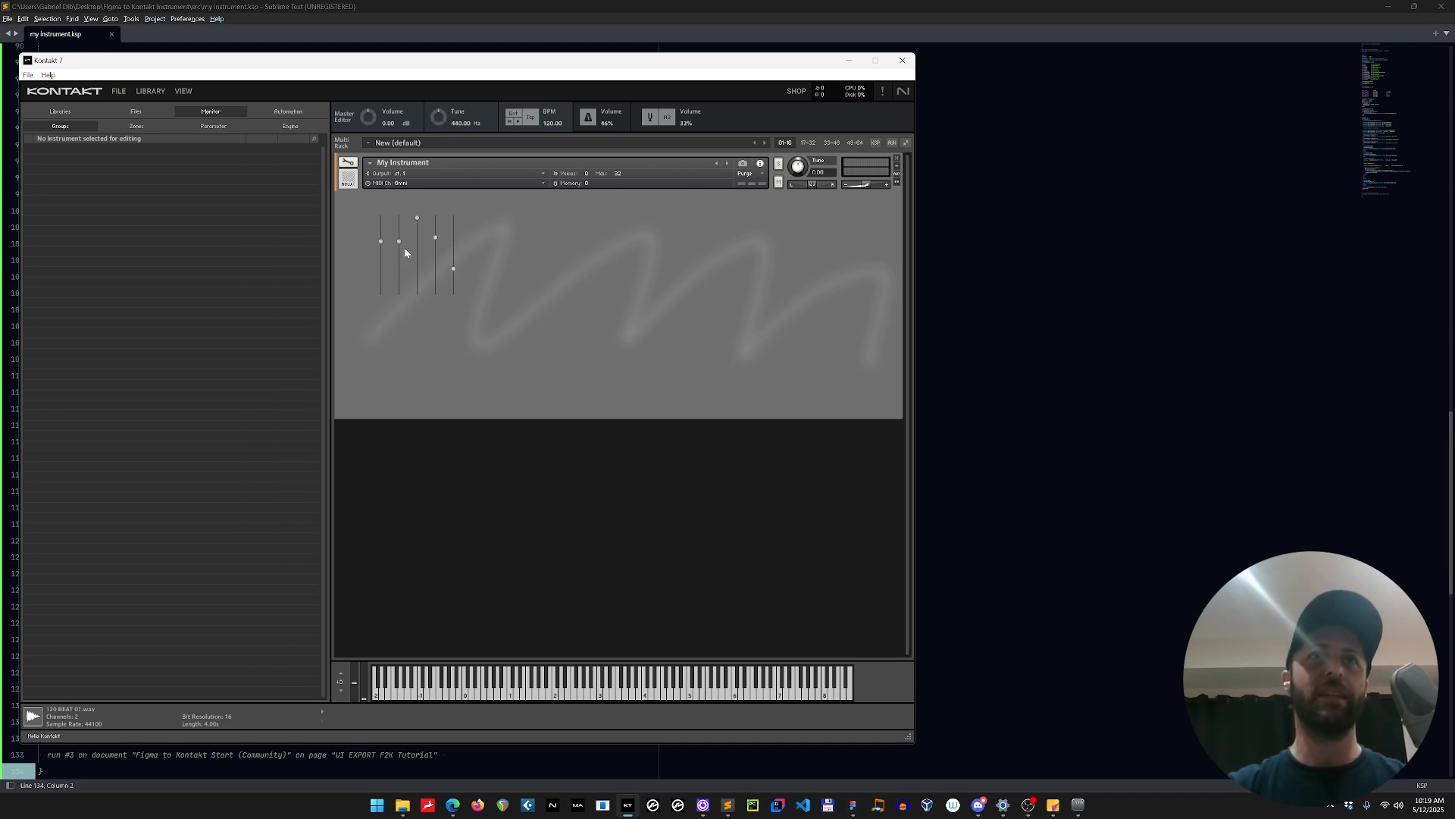
left_click_drag(434, 245, 437, 250)
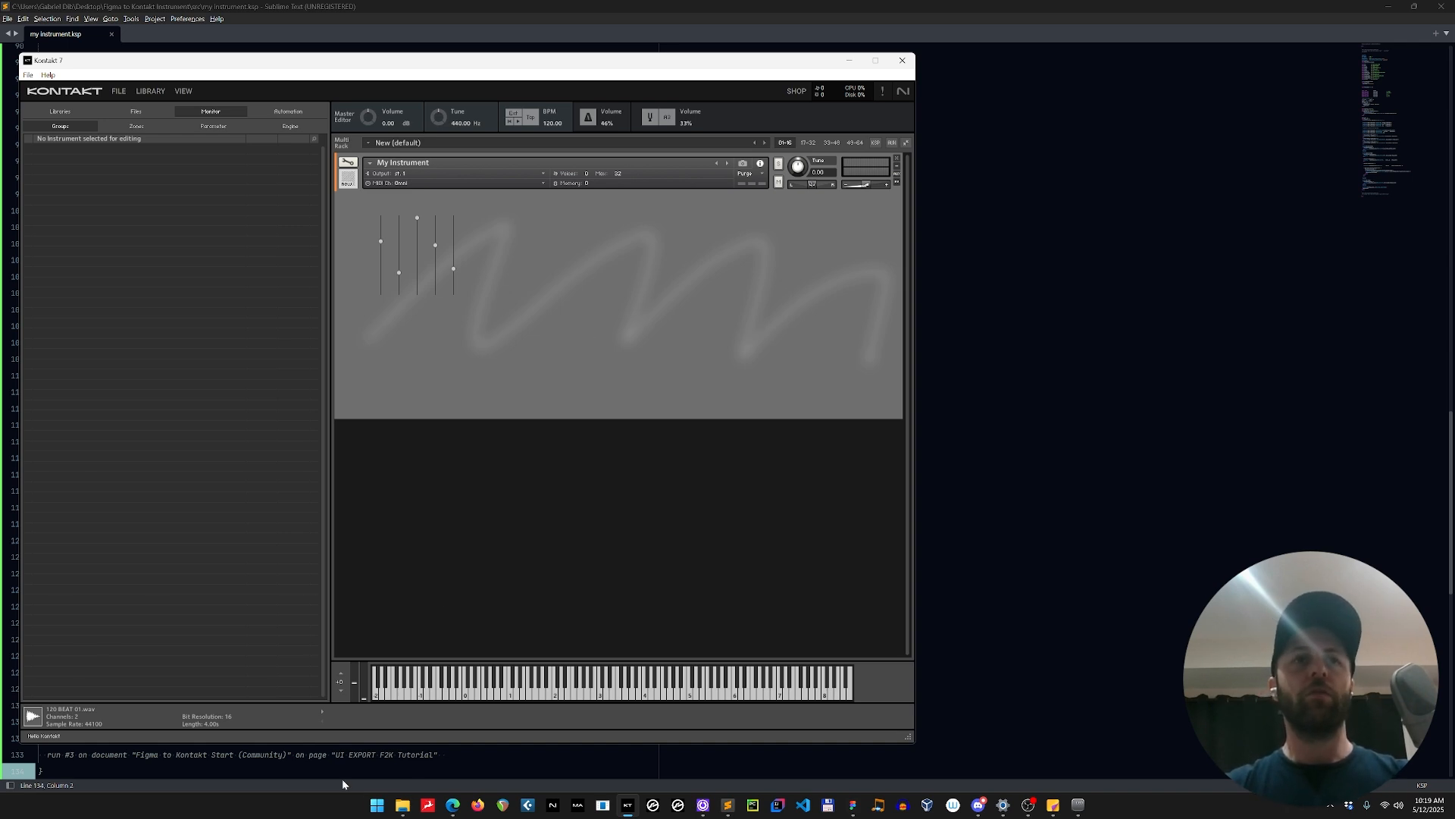
Move the pictures folder window away from the Kontakt faders and switch back to Figma.
mouse_move(405, 795)
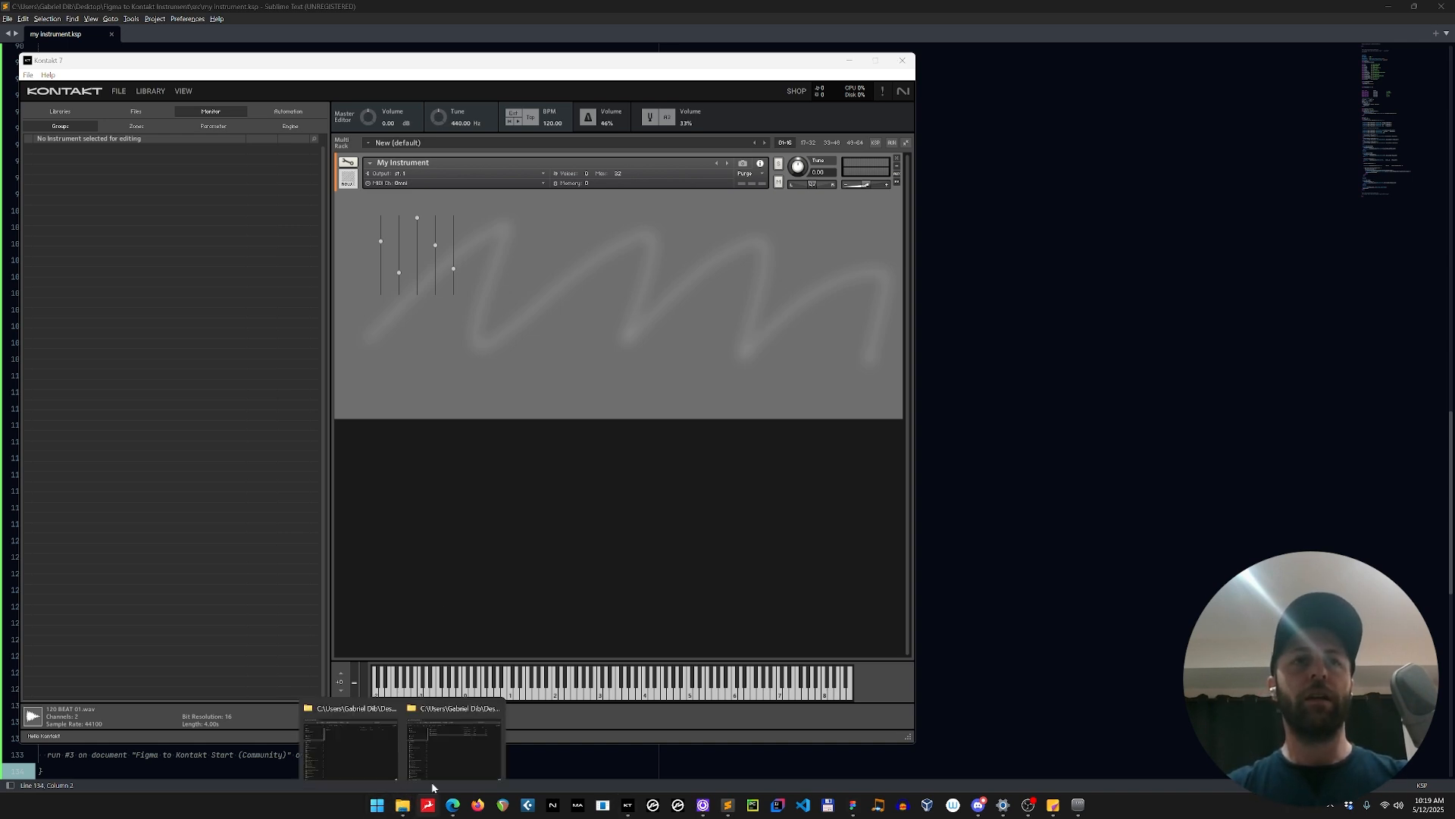
left_click(439, 735)
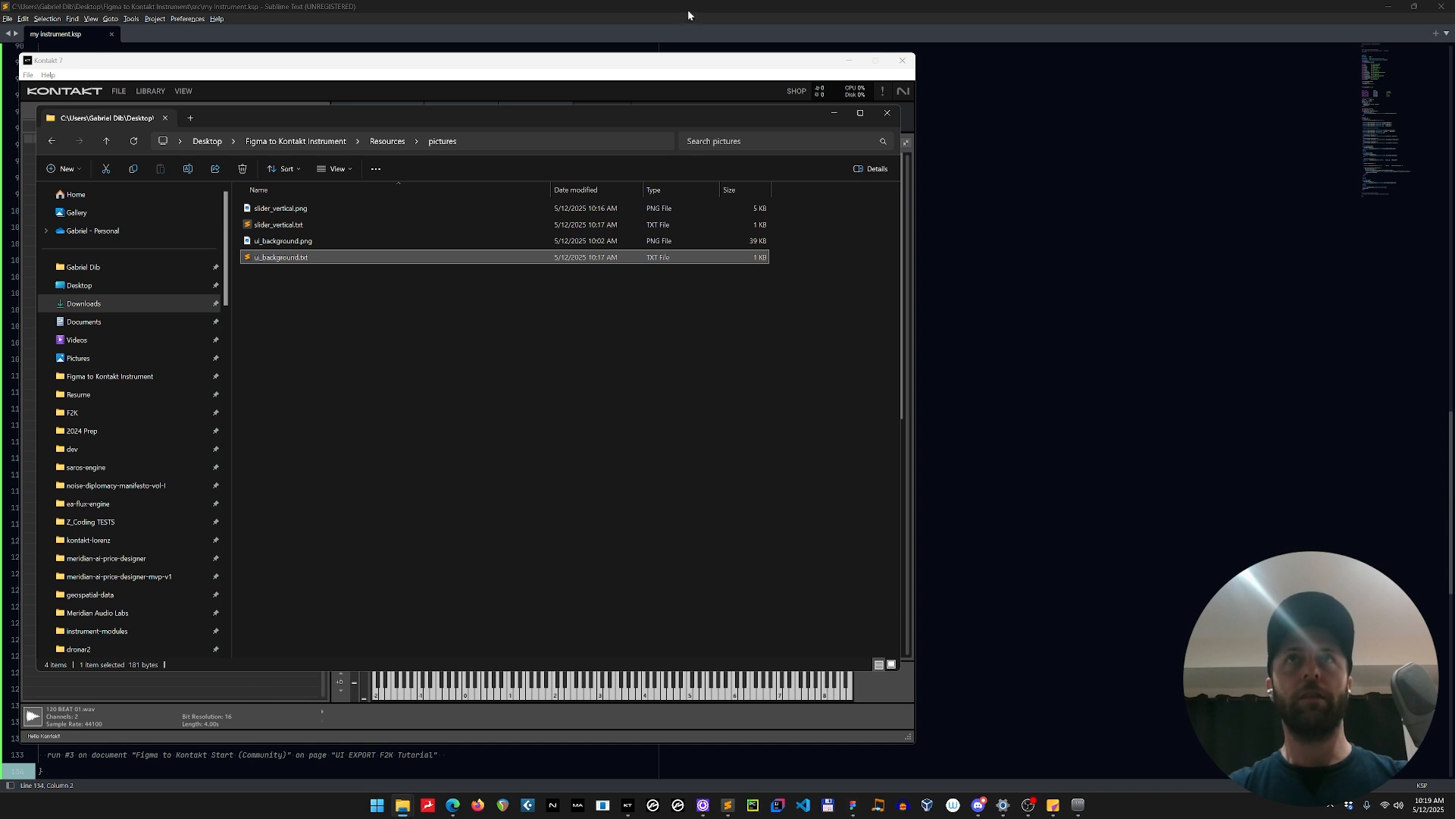
left_click_drag(311, 122, 763, 165)
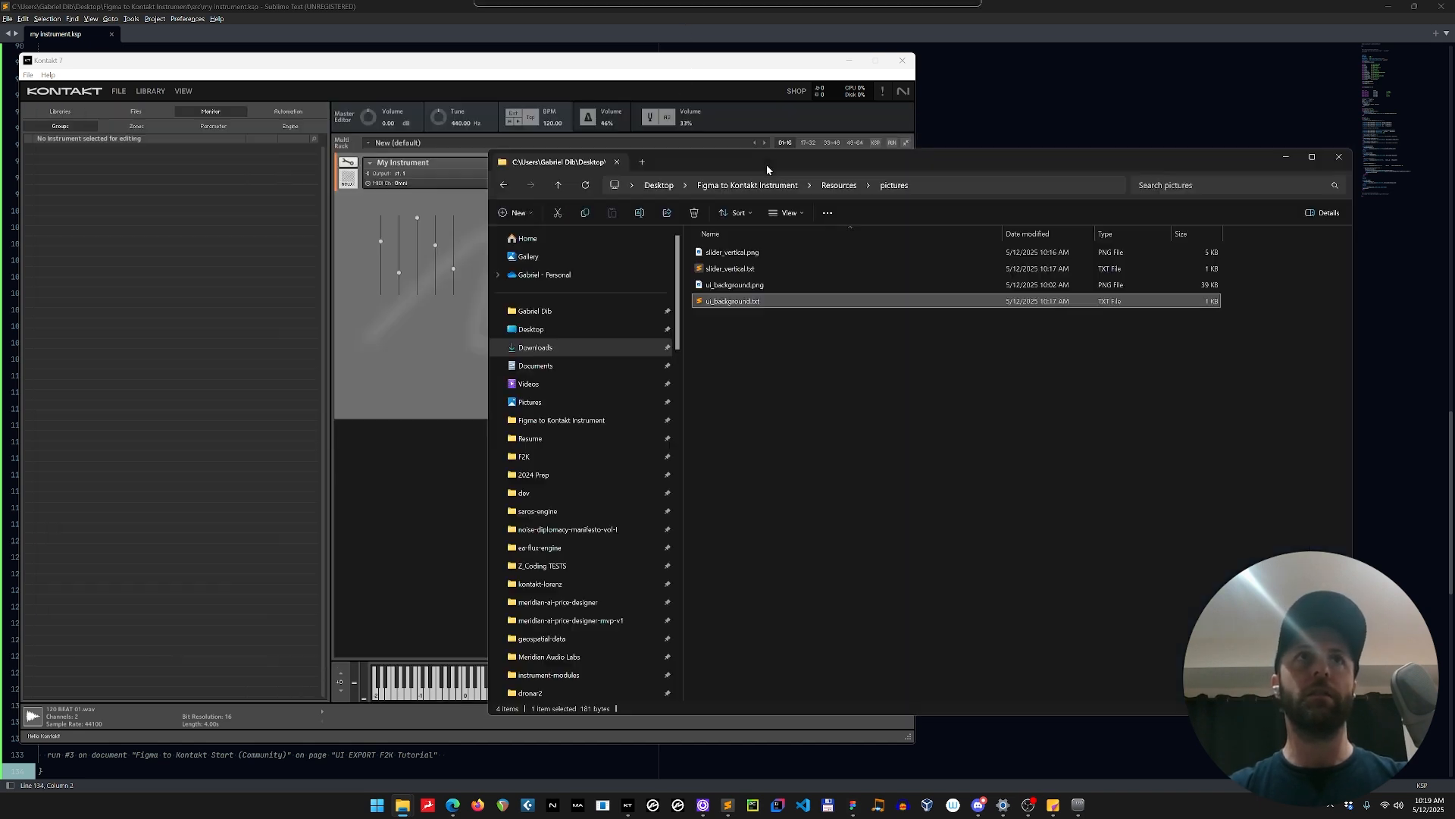
left_click(476, 483)
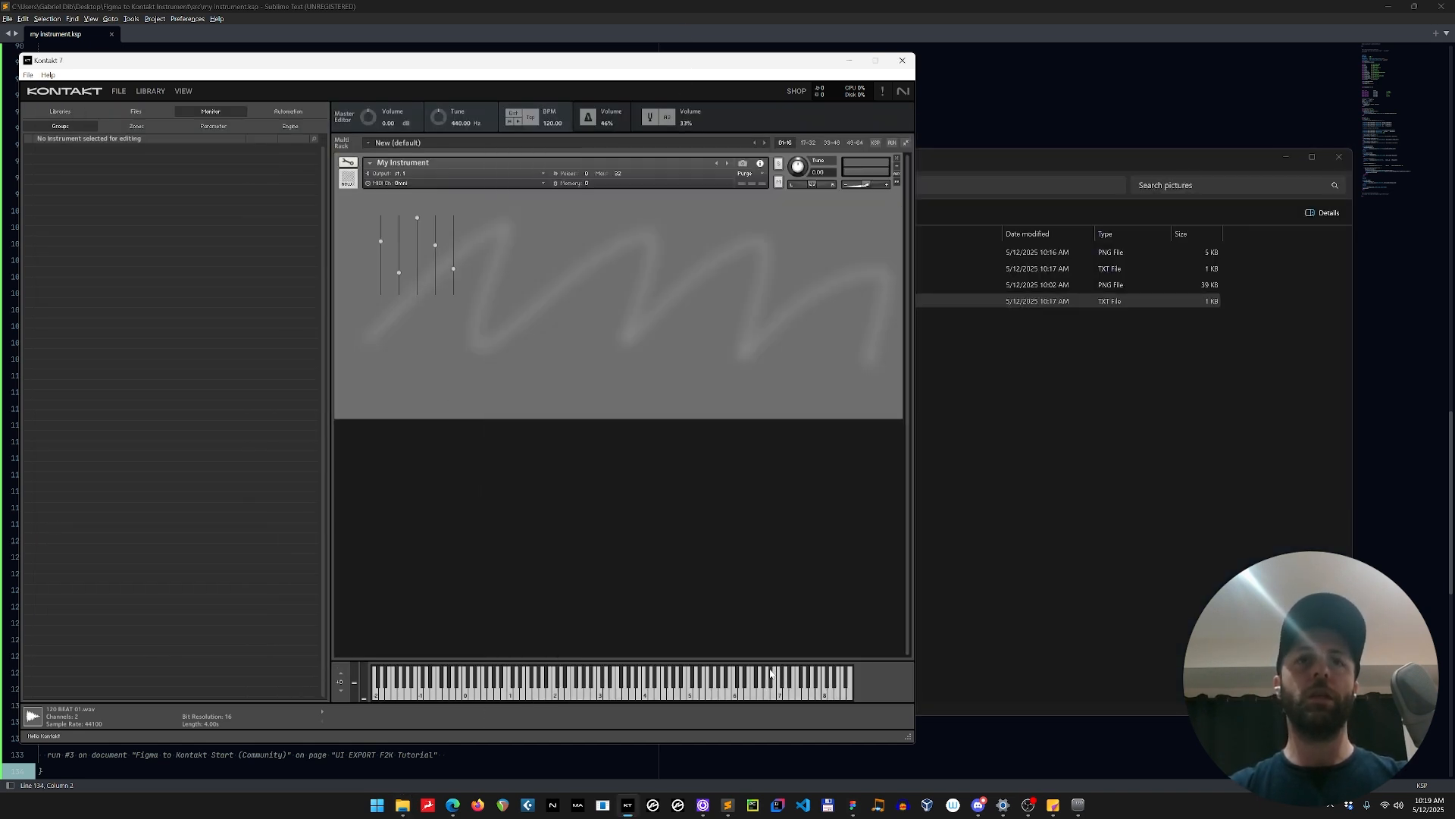
key("alt+Tab")
key("alt+Tab")
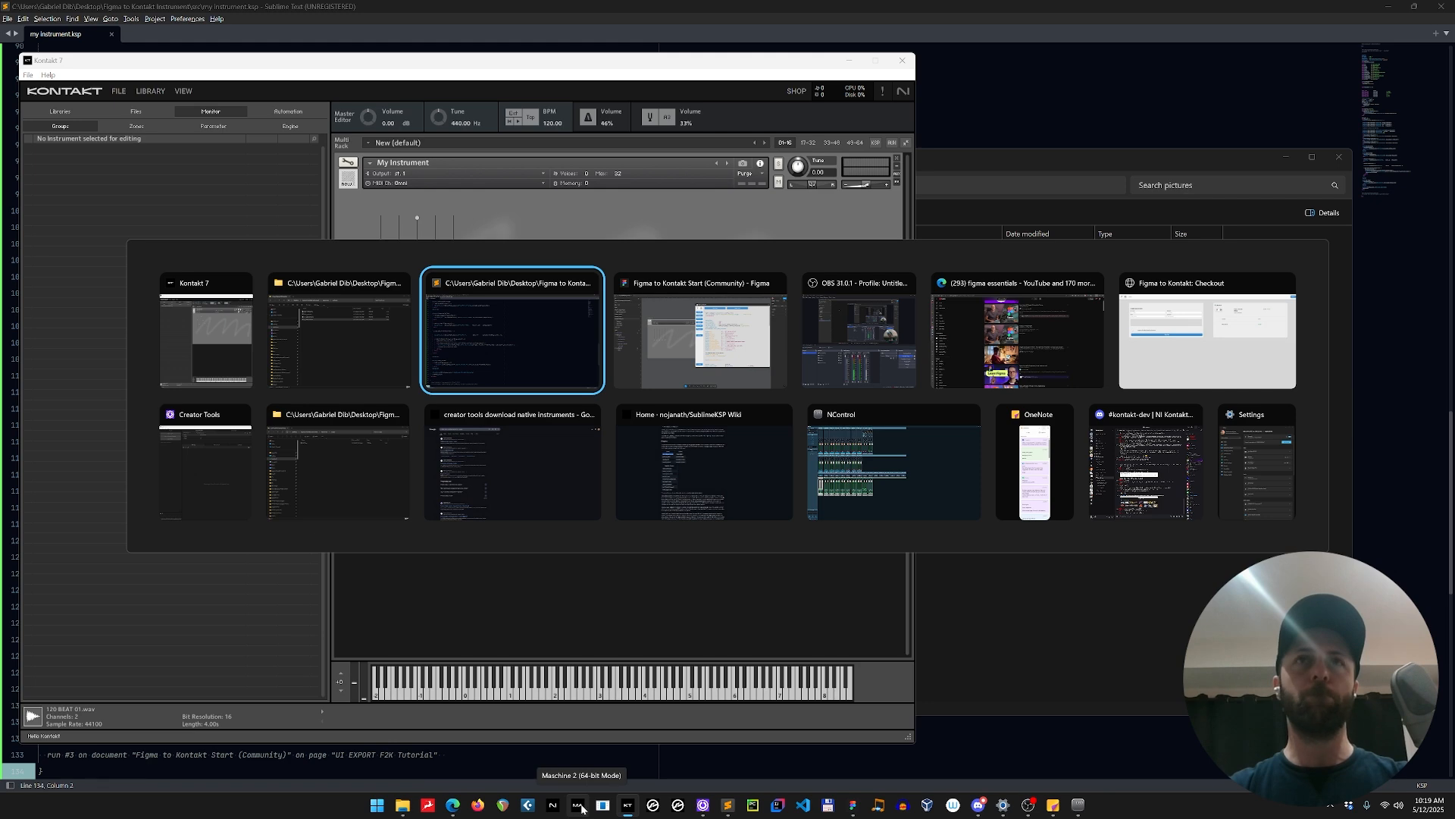
key("alt+Tab")
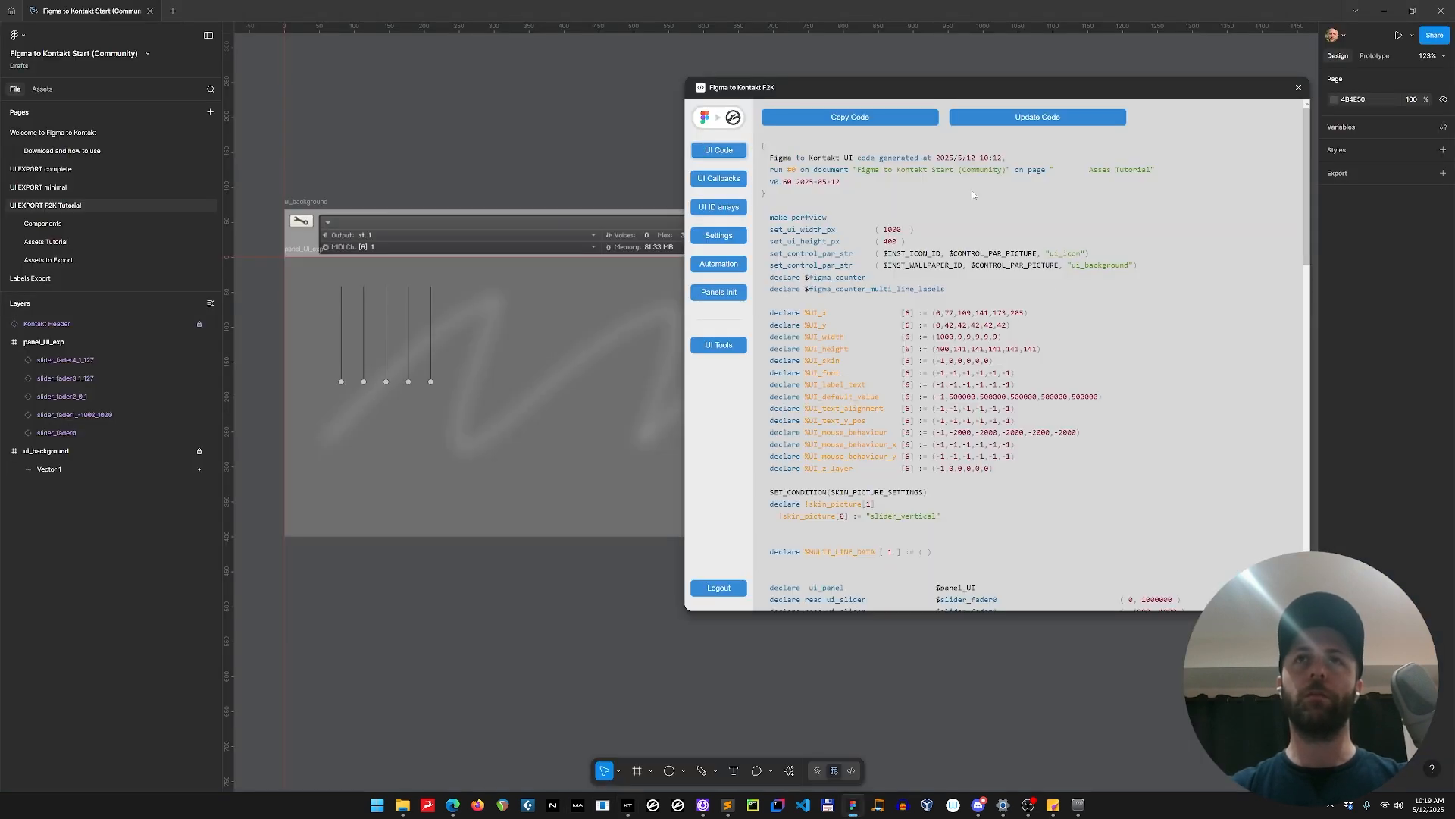
Switch to Sublime Text, undo the pasting of the UI code inside the on init callback and save my instrument.ksp.
key("alt+Tab")
key("alt+Tab")
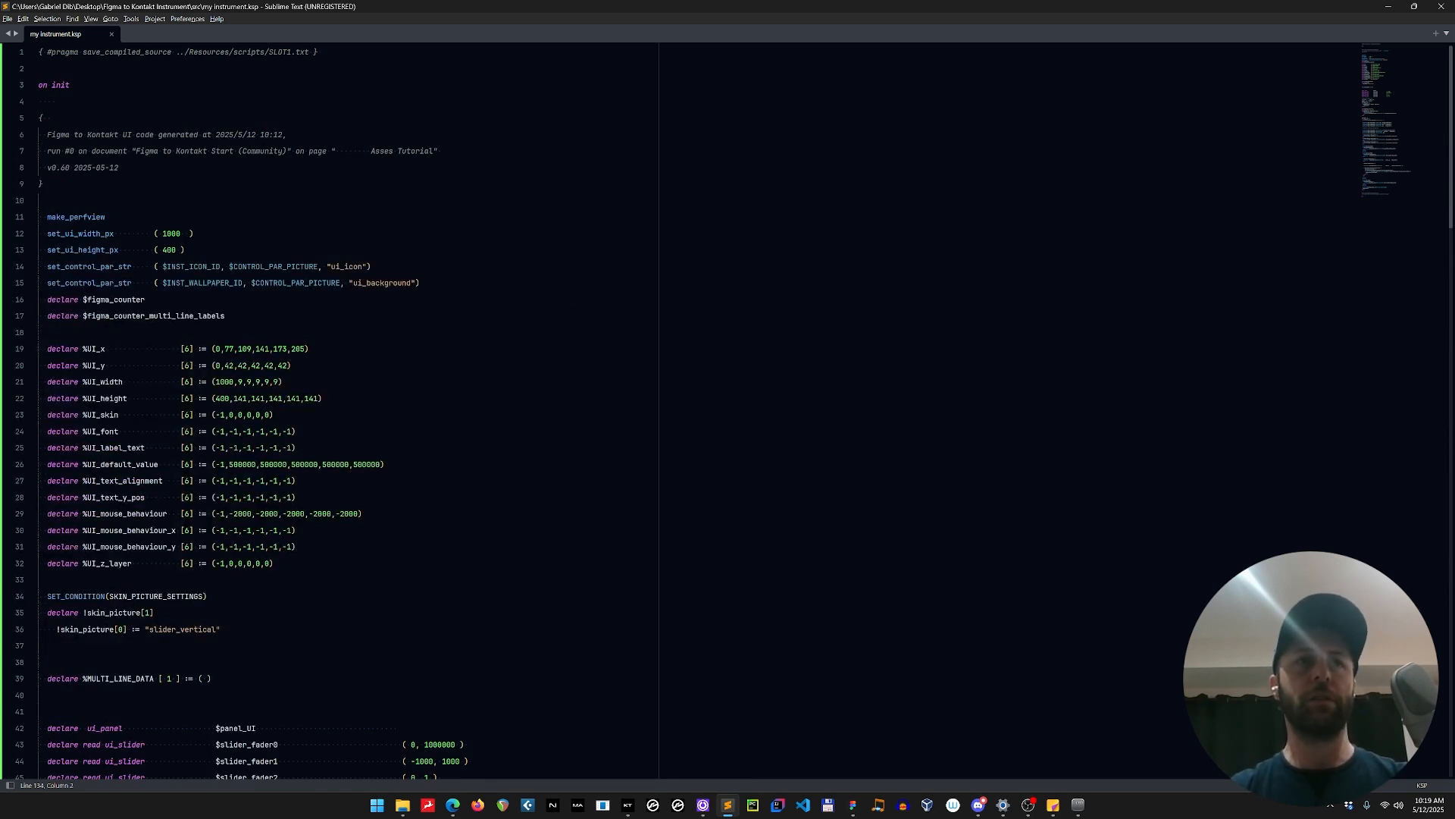
left_click(225, 316)
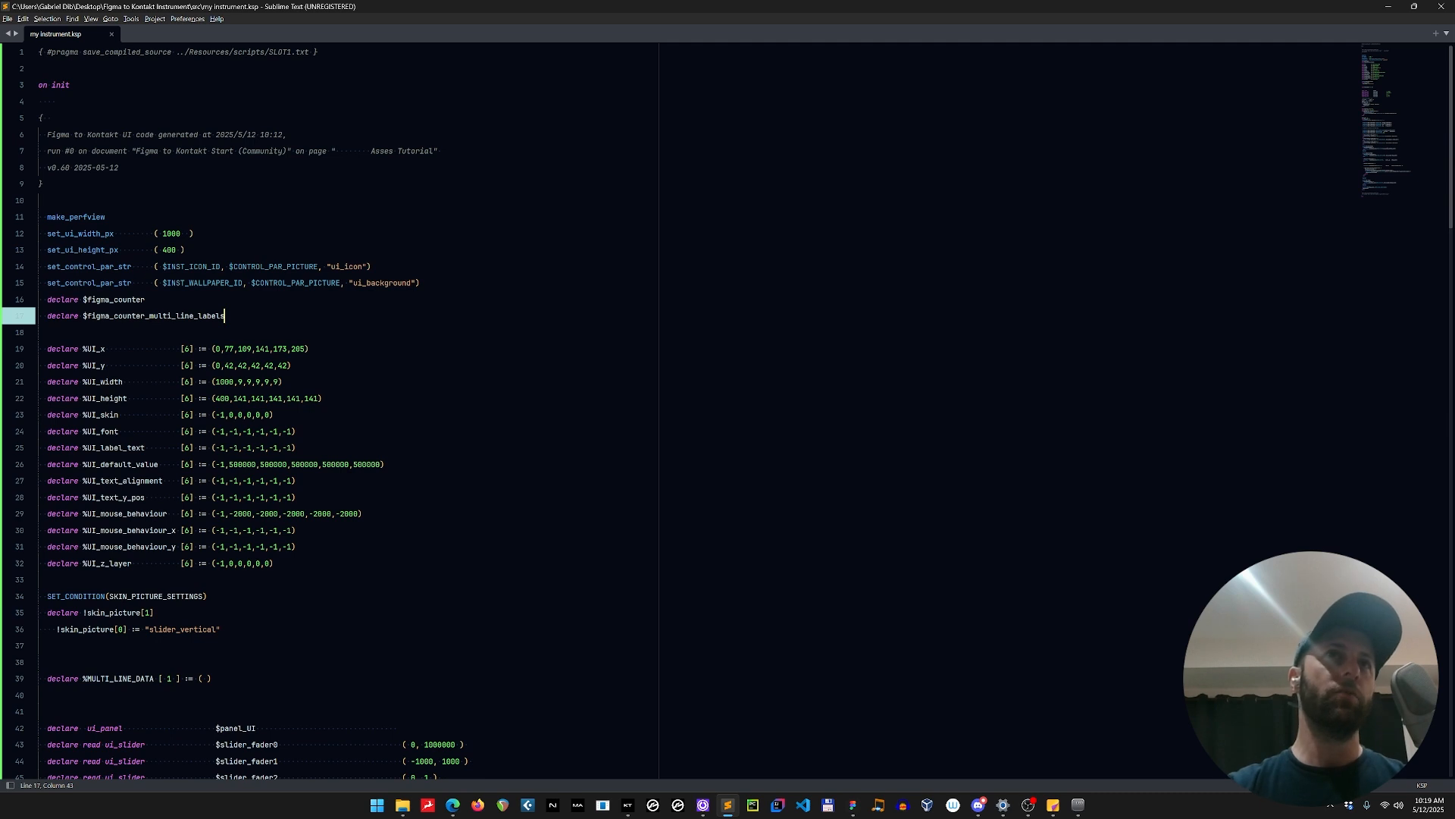
left_click(106, 217)
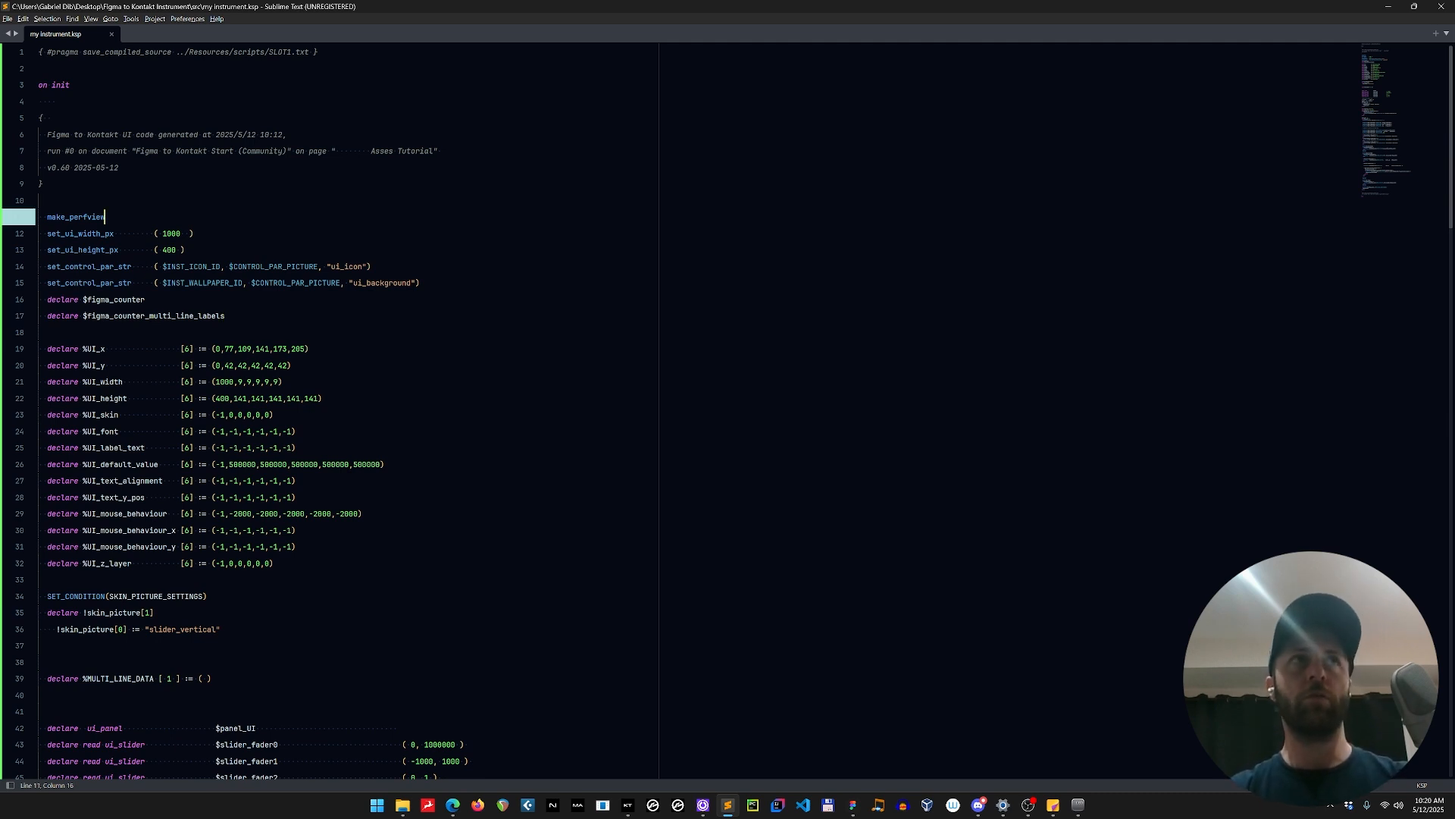
key("ctrl+z")
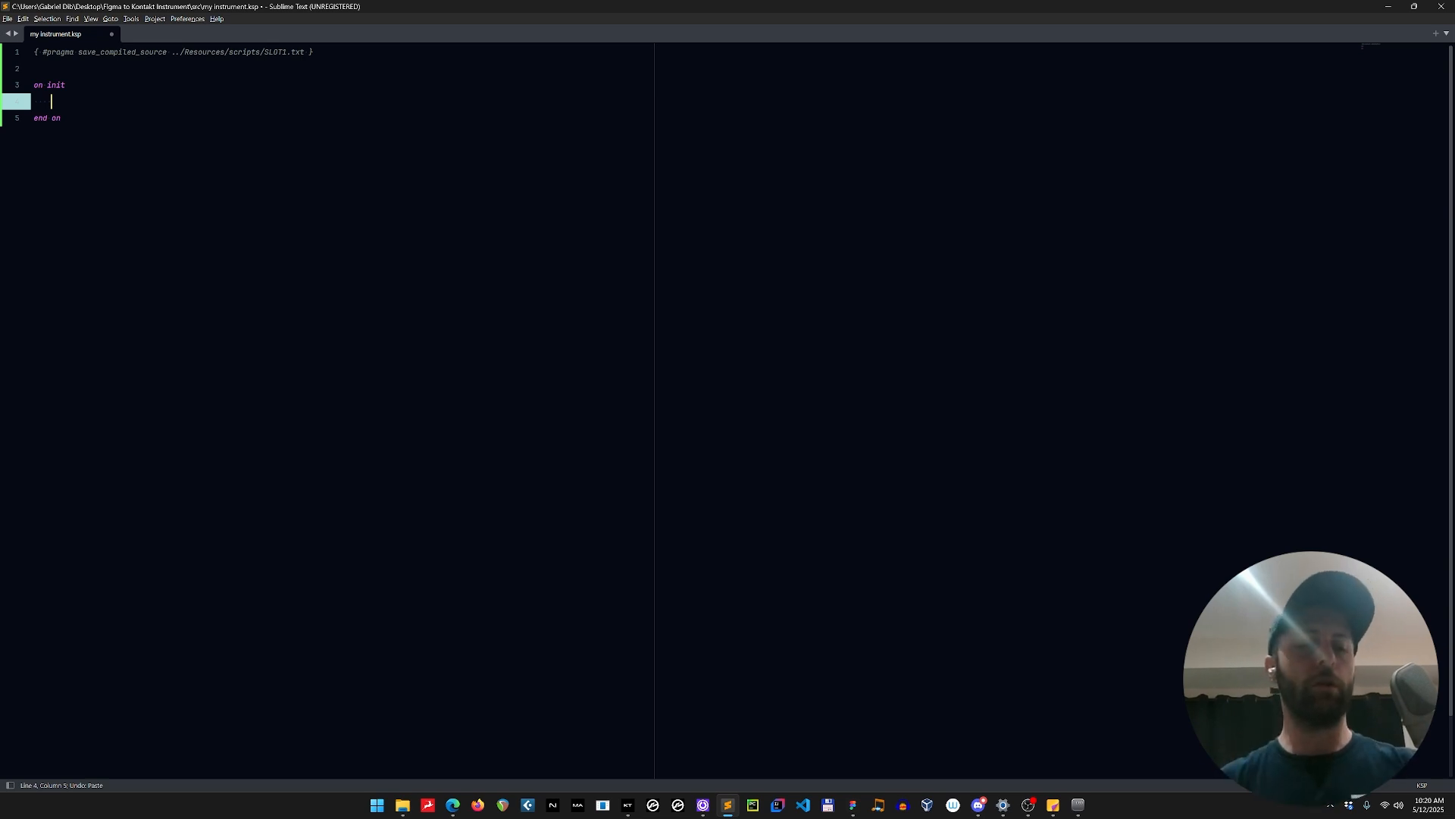
key("ctrl+s")
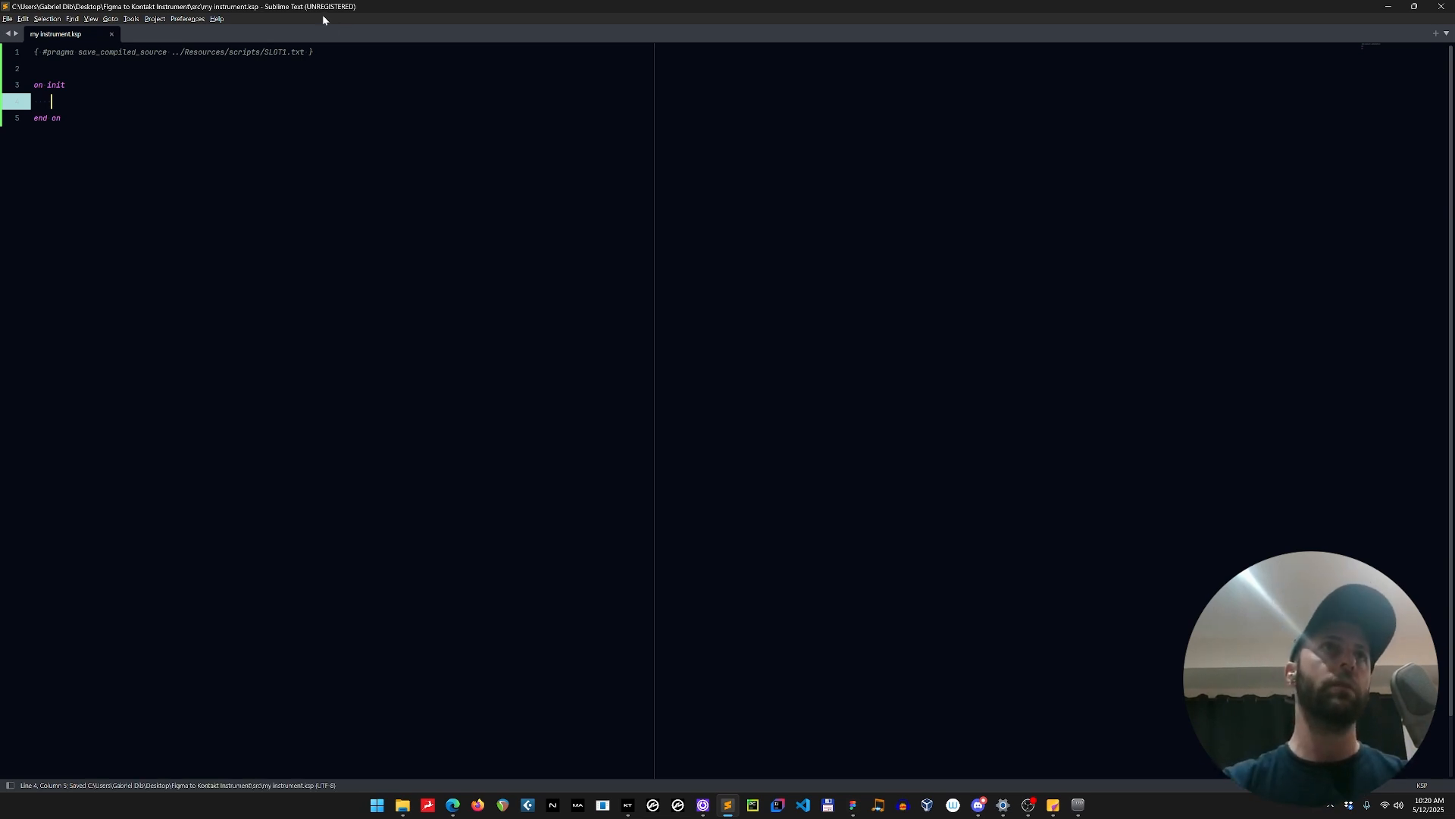
left_click(91, 19)
mouse_move(99, 31)
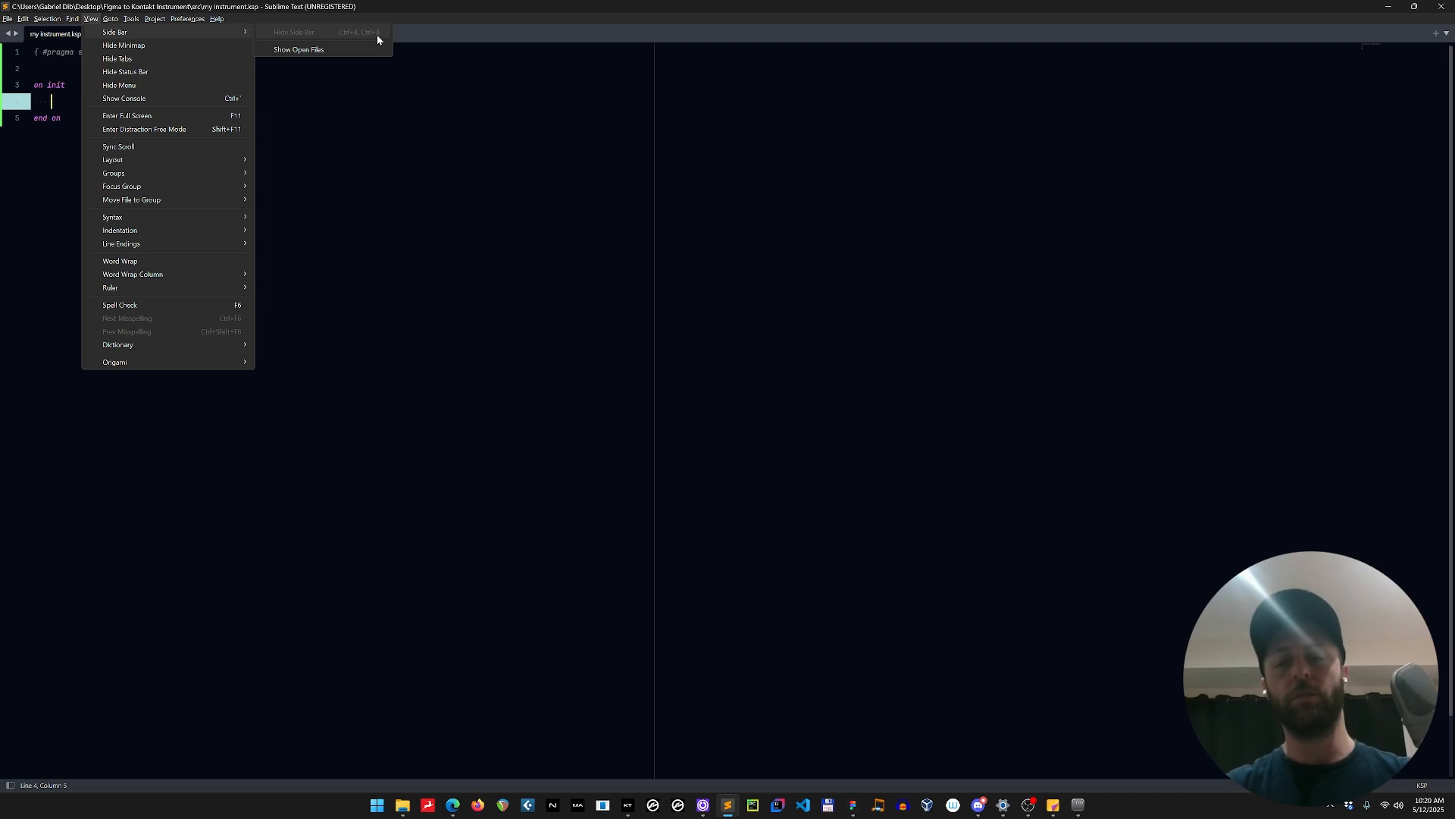
left_click(387, 125)
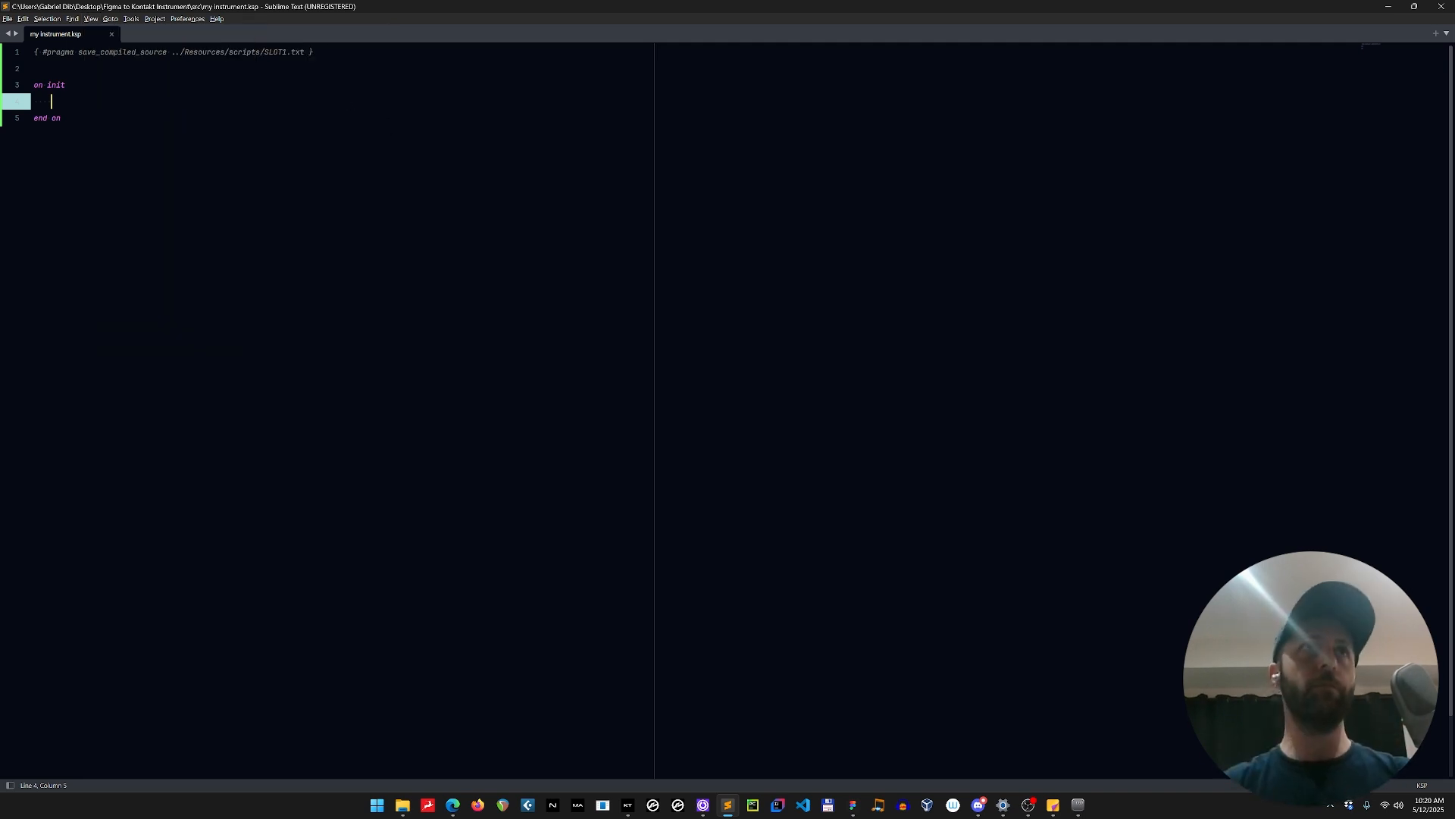
left_click(61, 118)
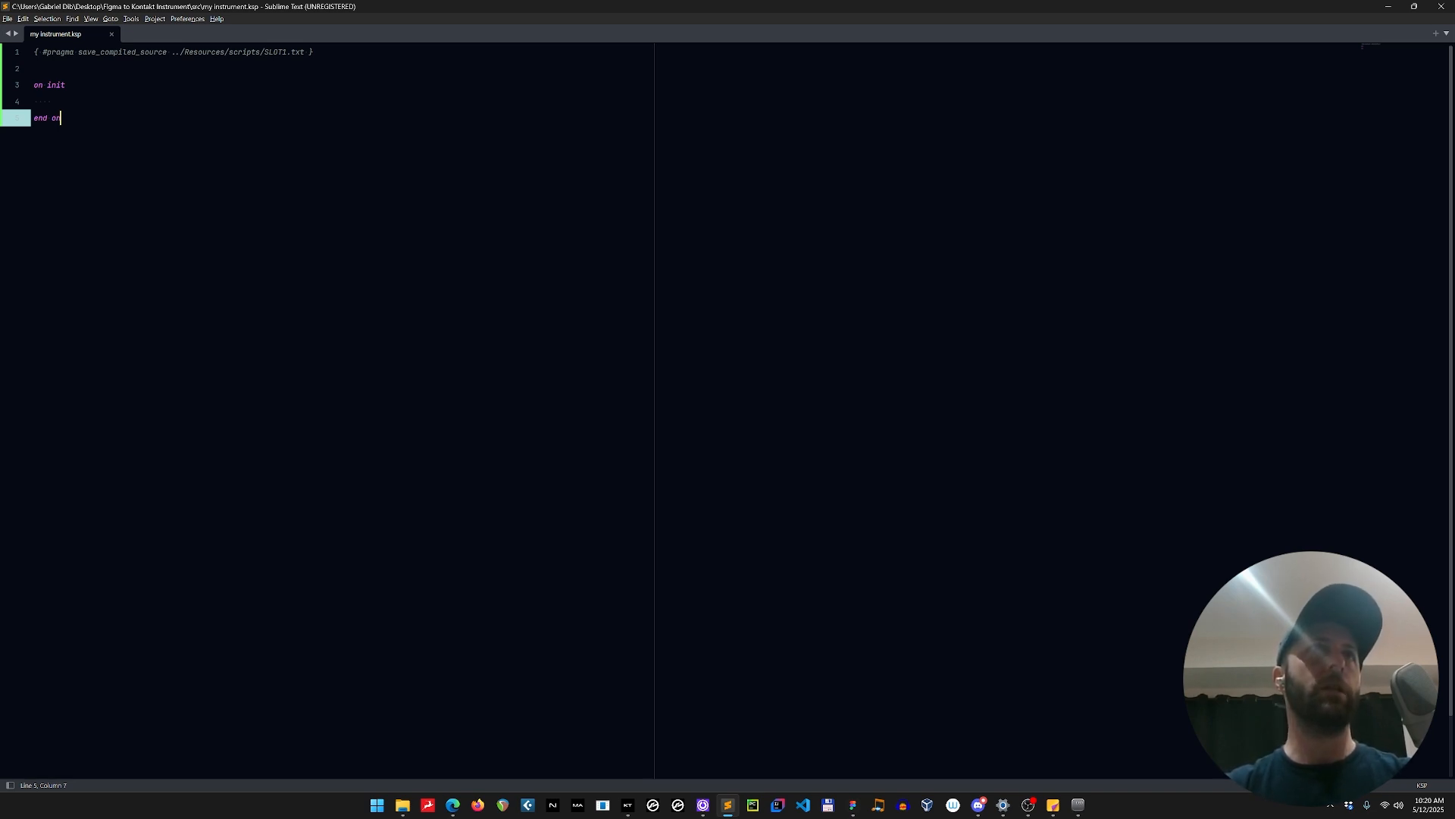
Open the Figma to Kontakt Instrument folder from the Desktop as a project folder.
left_click(7, 19)
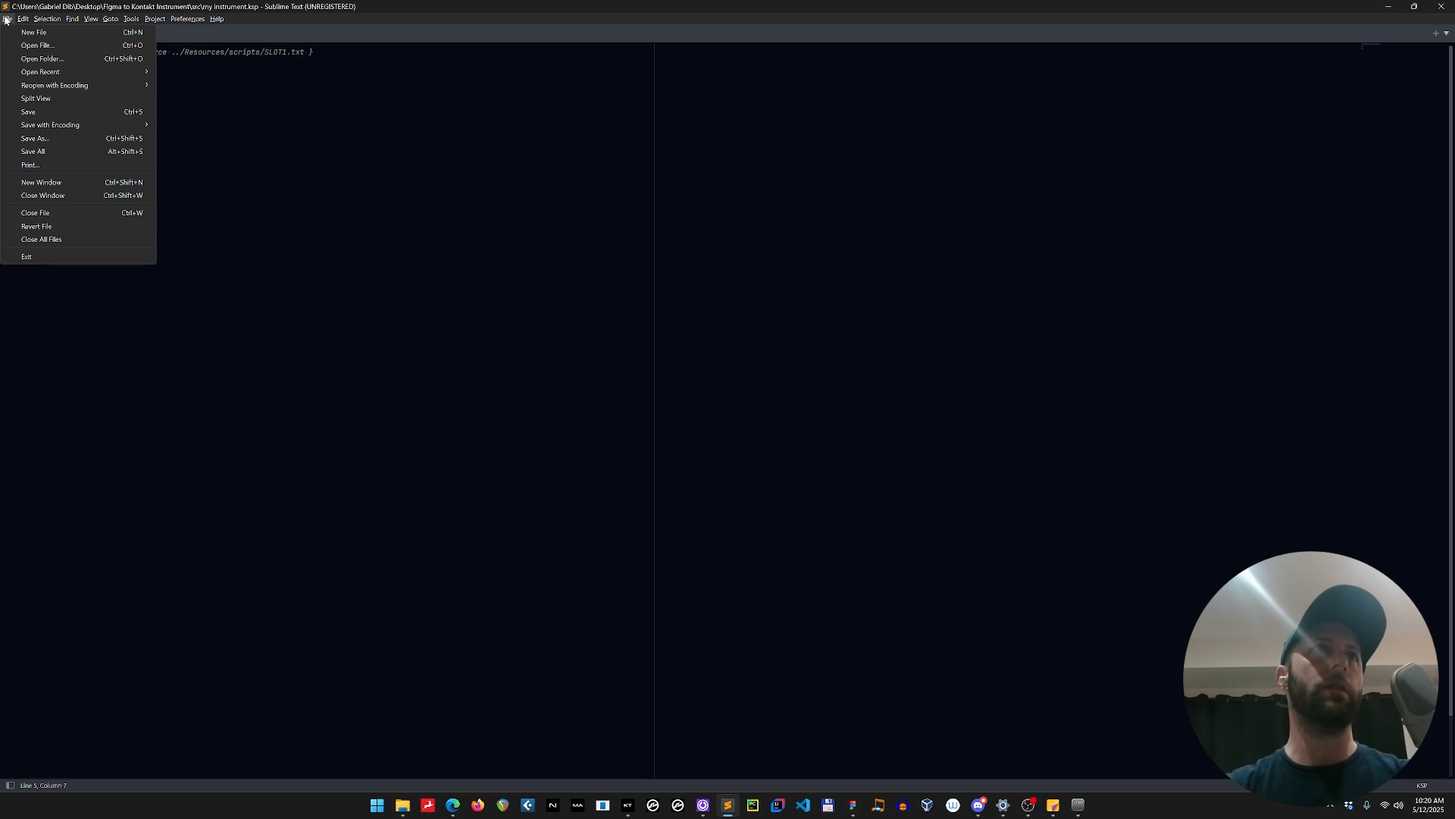
left_click(55, 59)
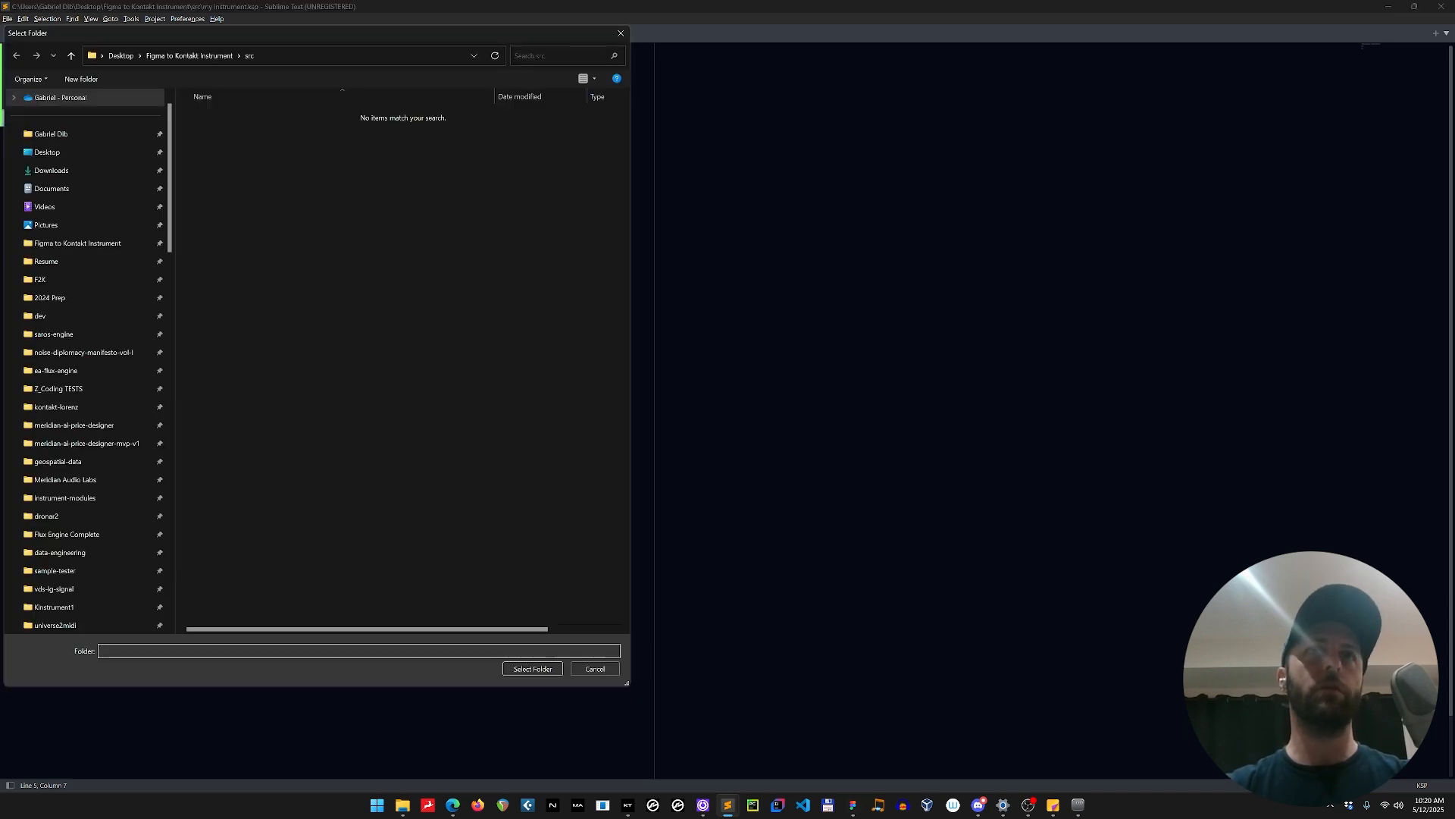
left_click_drag(418, 28, 849, 64)
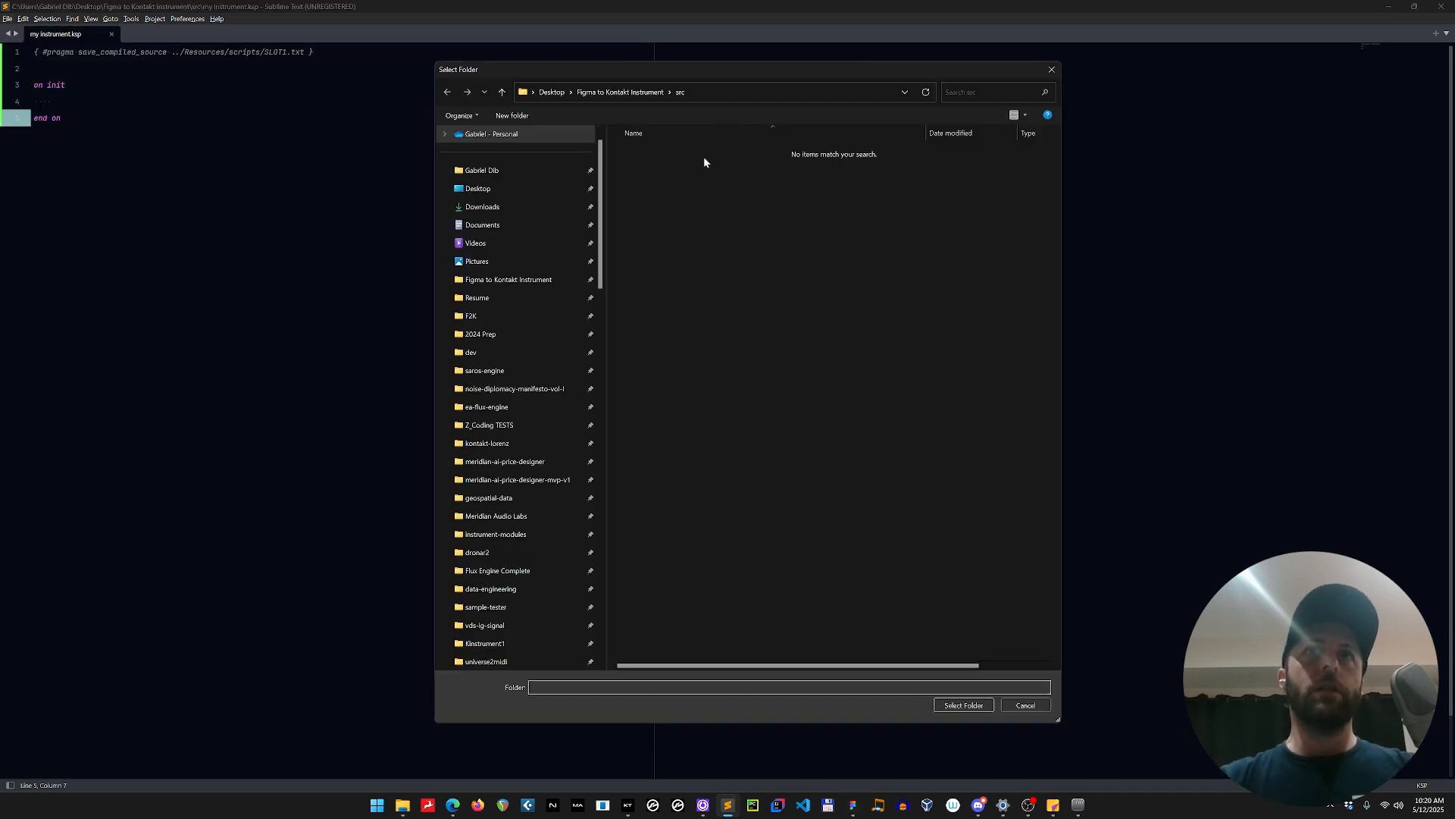
left_click(629, 93)
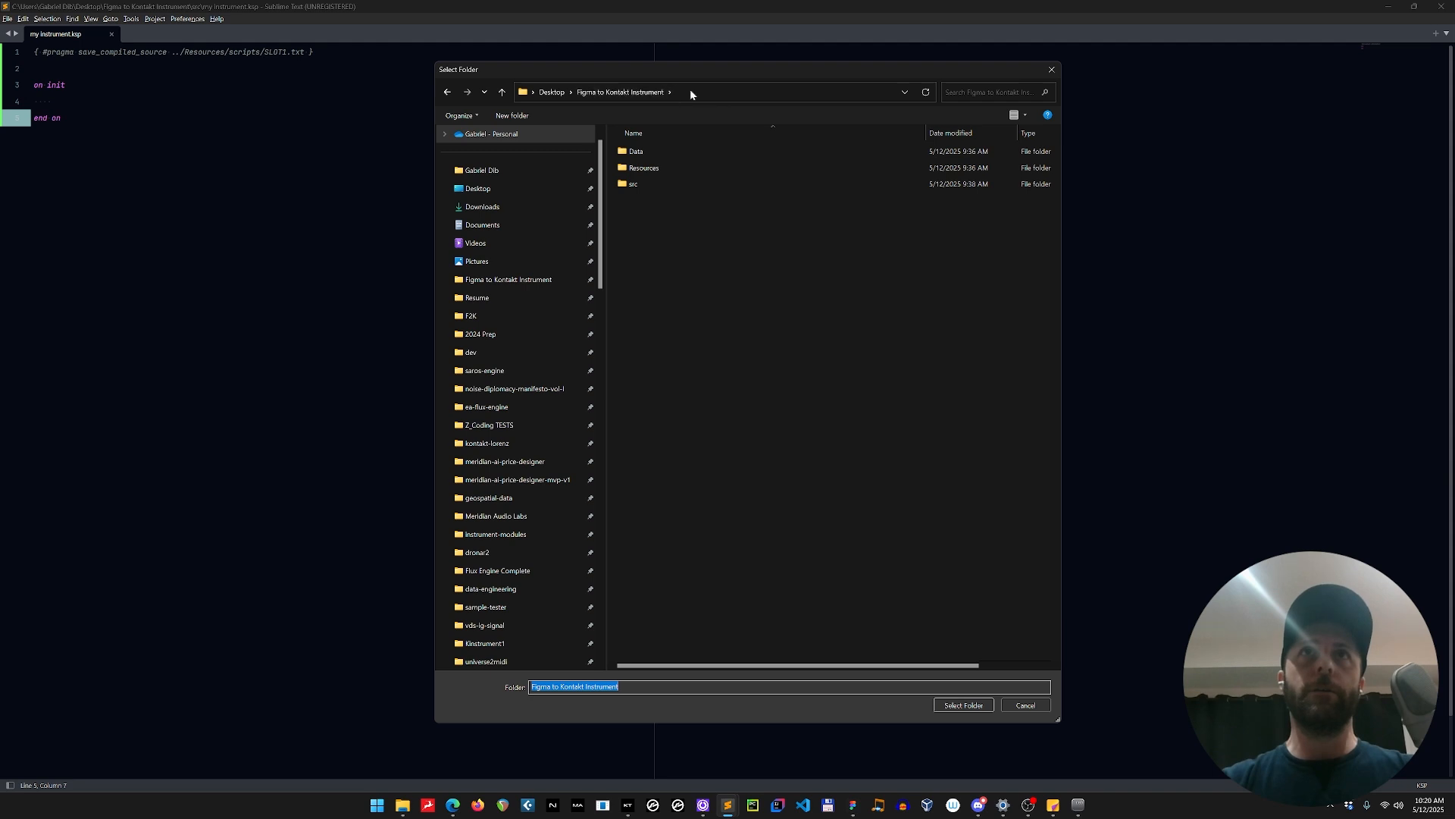
left_click(966, 706)
Close the old window behind the new project window, maximize the project window and narrow its folder side bar.
left_click_drag(399, 4, 445, 214)
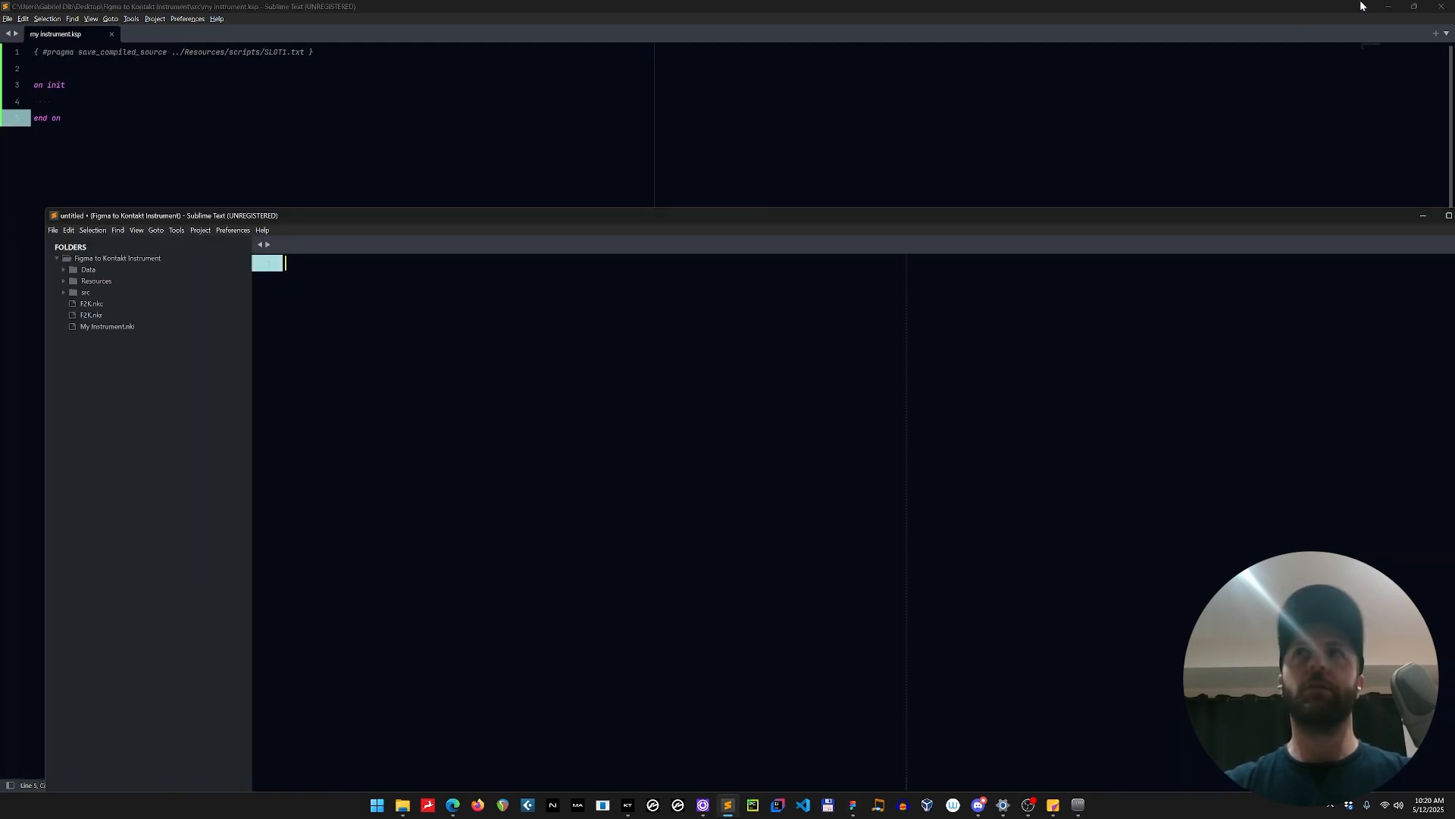
left_click(1440, 5)
double_click(397, 219)
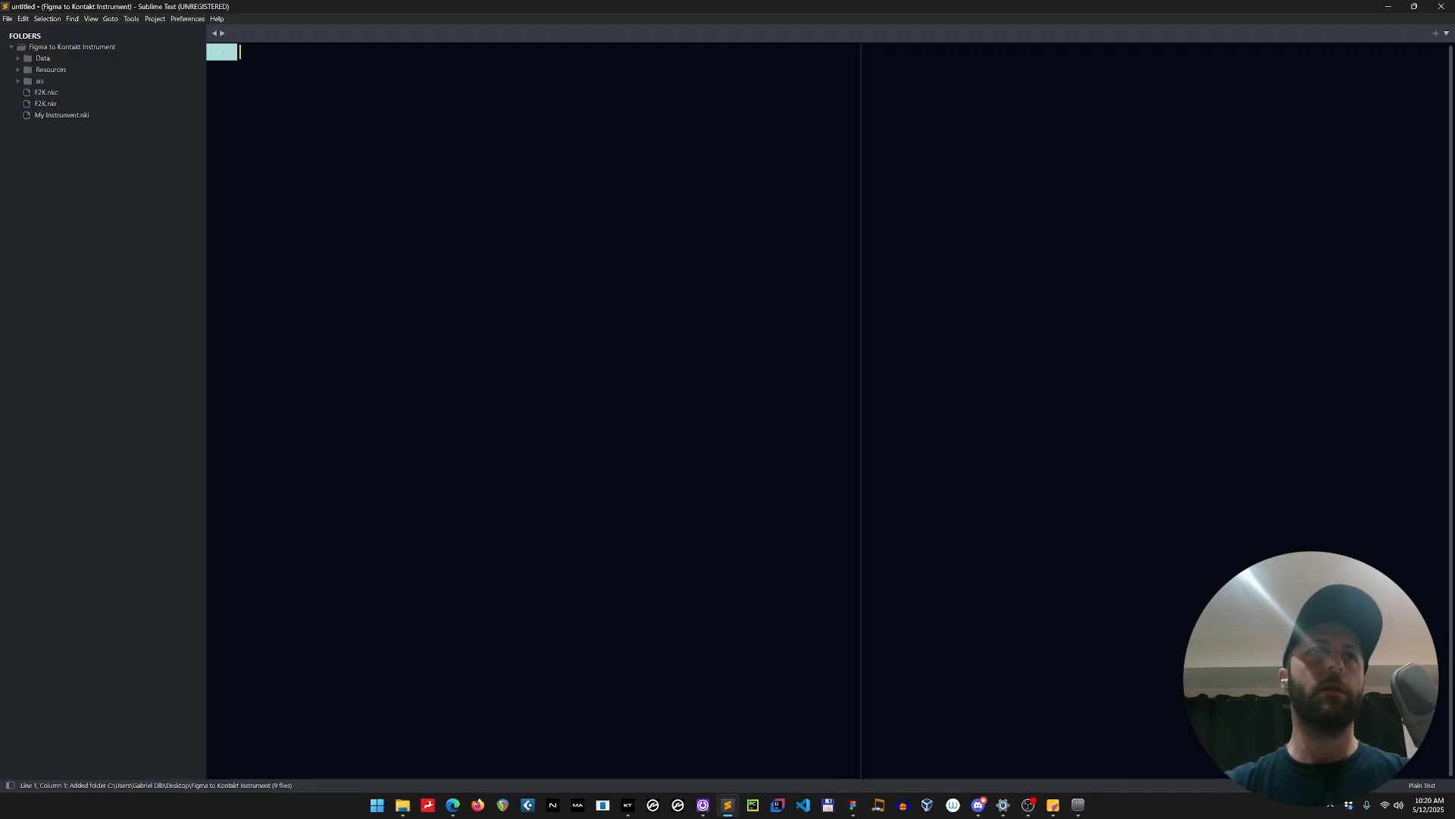
left_click_drag(204, 125, 152, 126)
Hide the folder side bar and show it again.
left_click(133, 19)
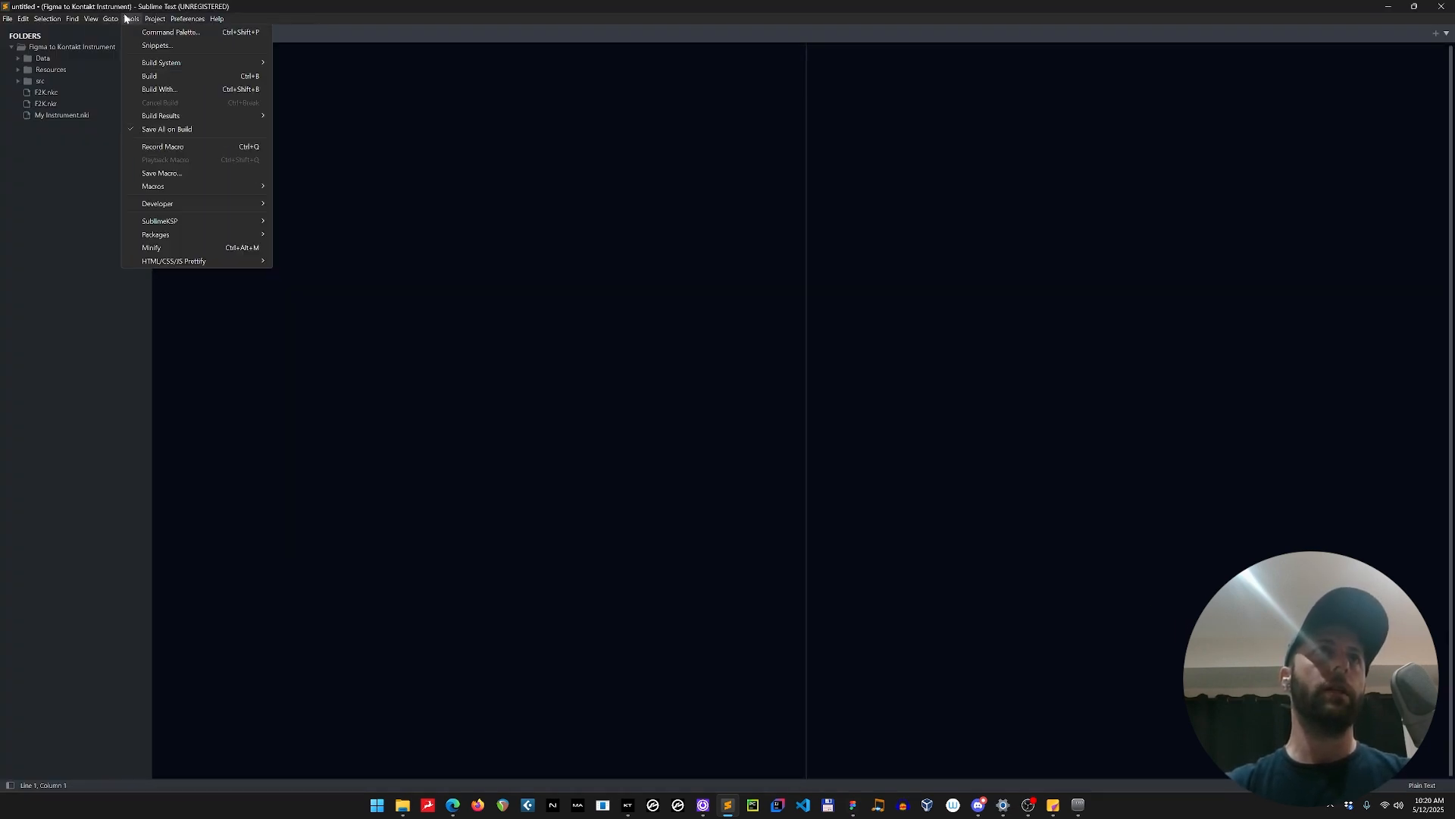
mouse_move(93, 21)
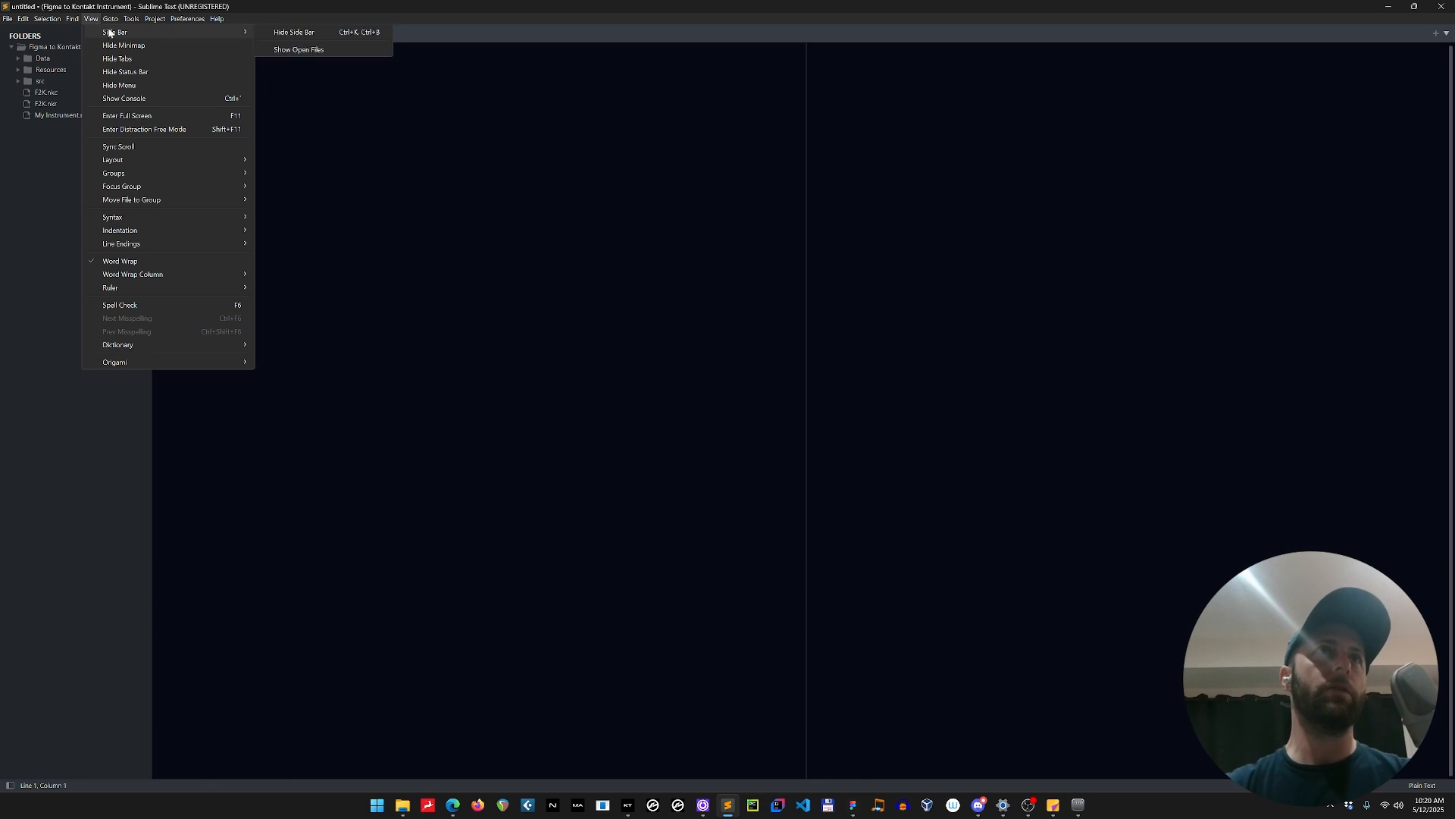
left_click(304, 33)
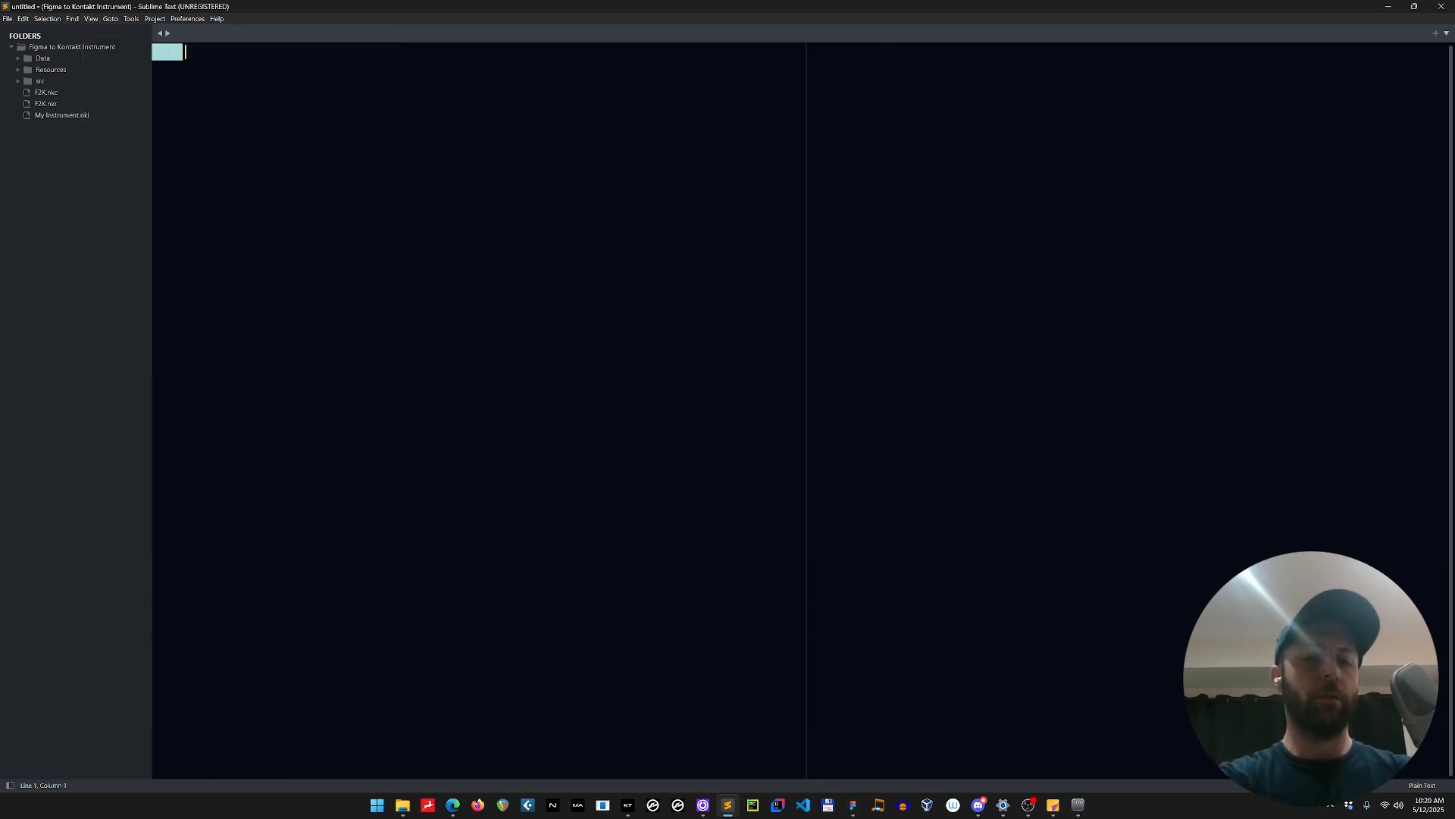
key("ctrl+k")
key("ctrl+b")
key("ctrl+k")
key("ctrl+b")
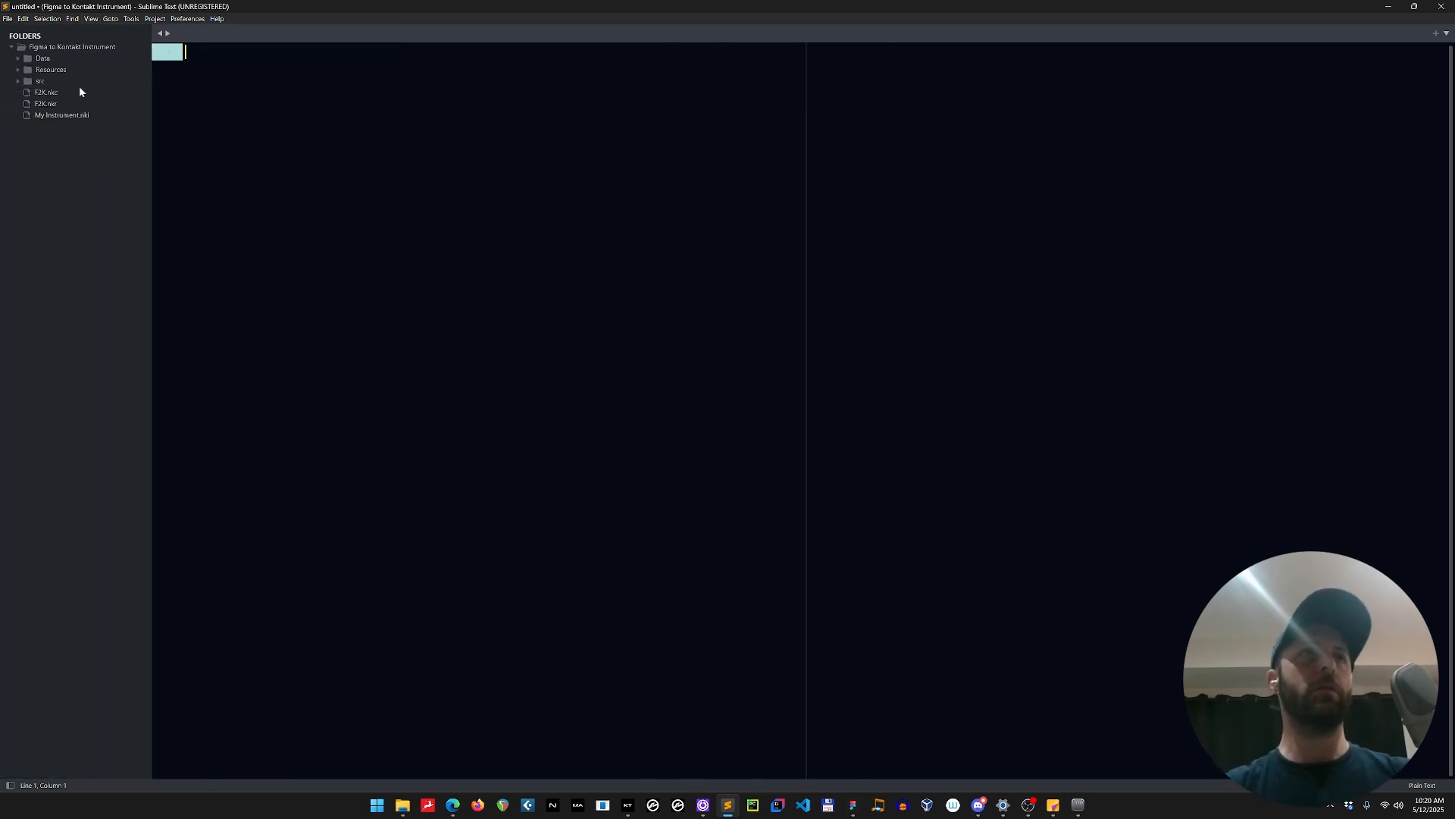
Open my instrument.ksp from the src folder, paste the copied UI code inside on init and undo the paste.
left_click(40, 81)
left_click(61, 92)
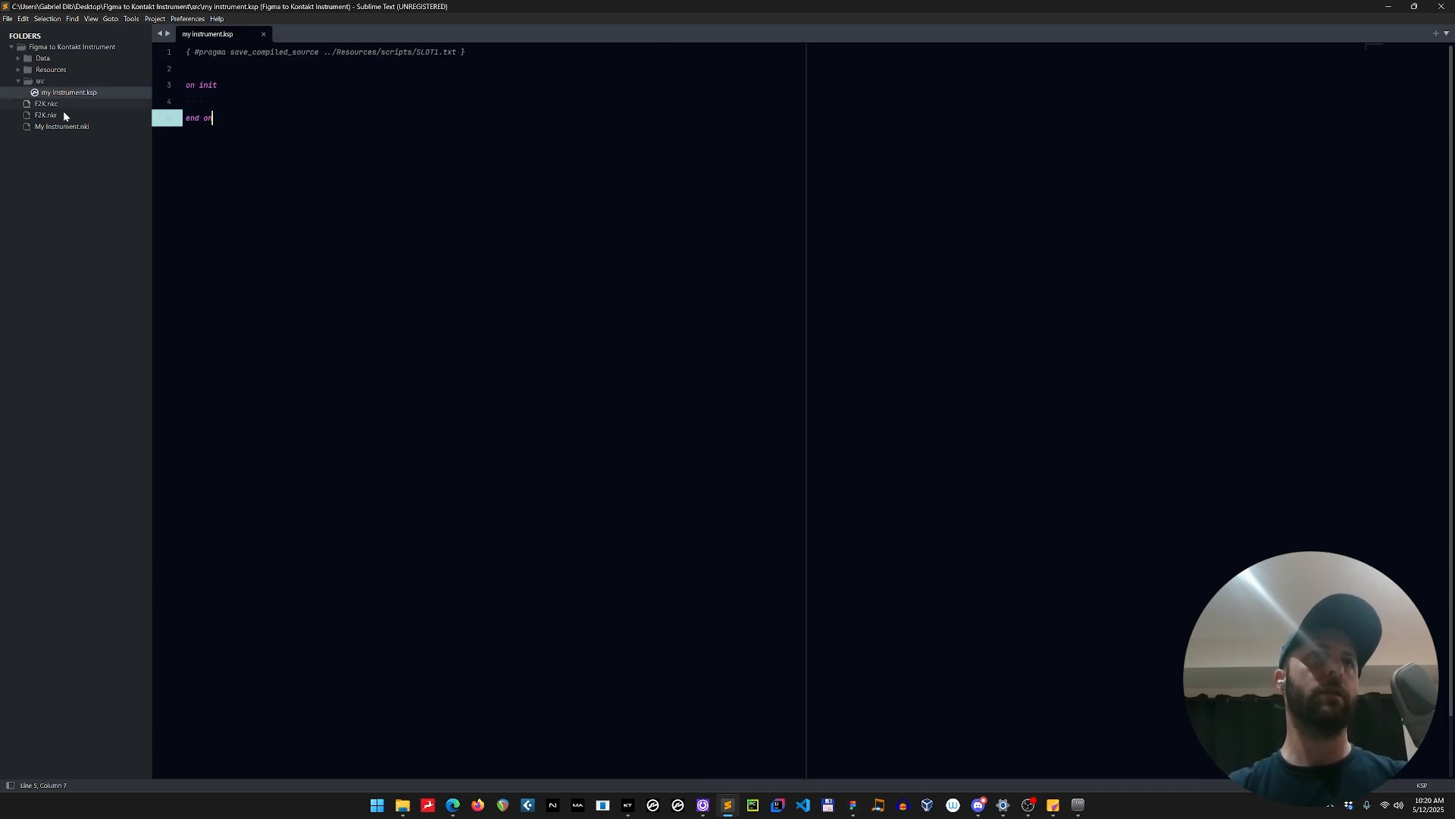
left_click(203, 102)
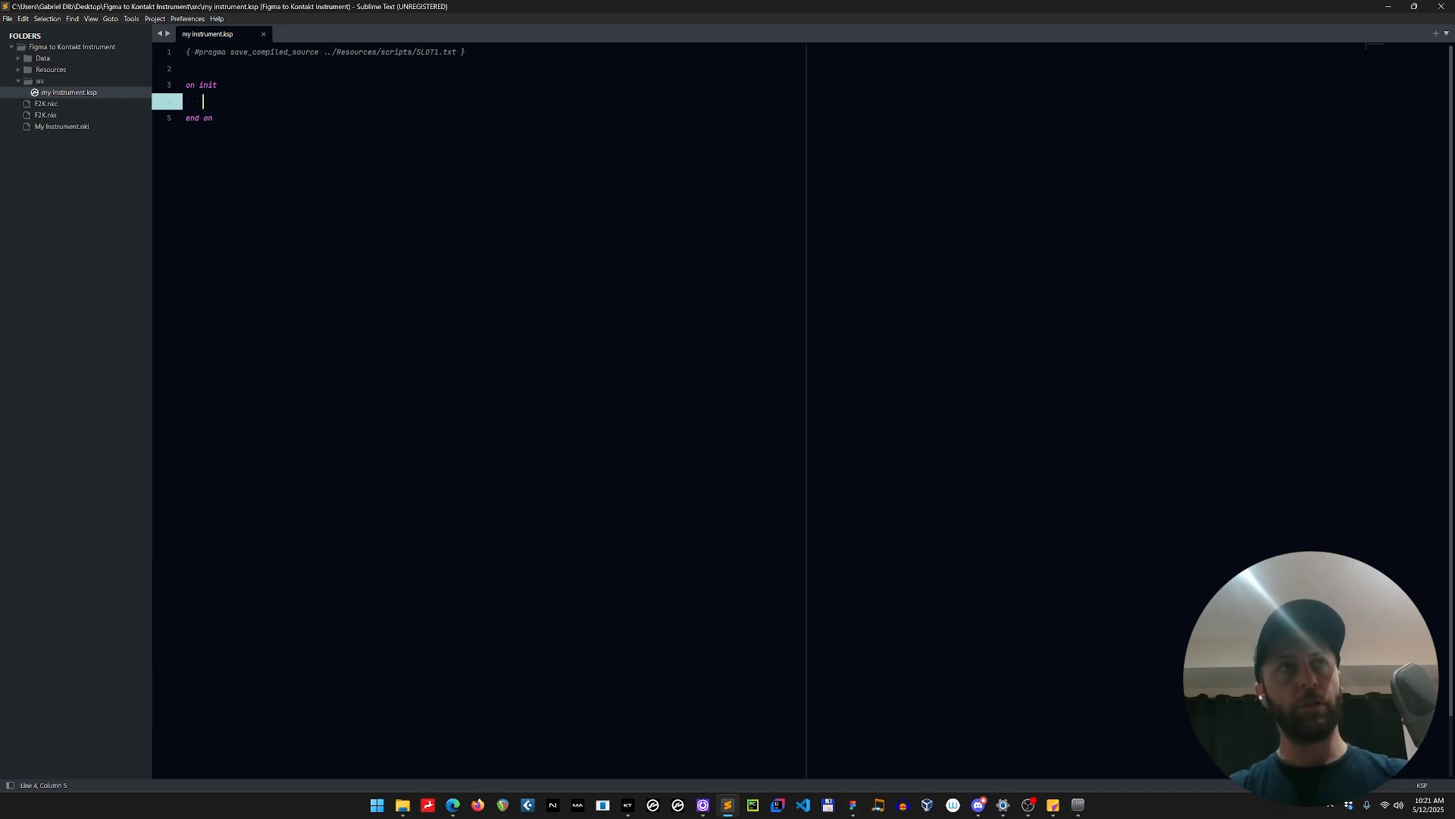
key("ctrl+v")
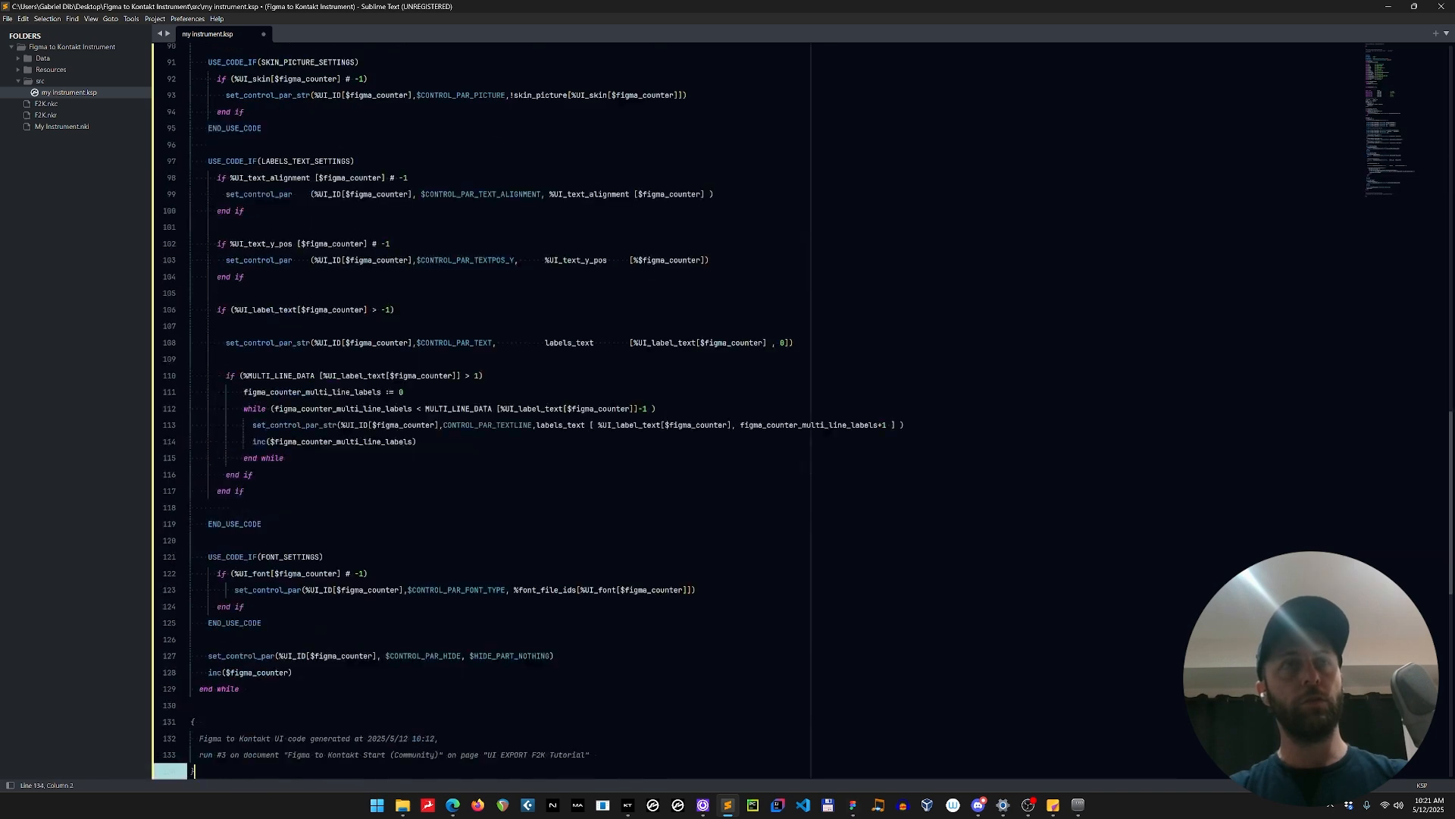
key("ctrl+z")
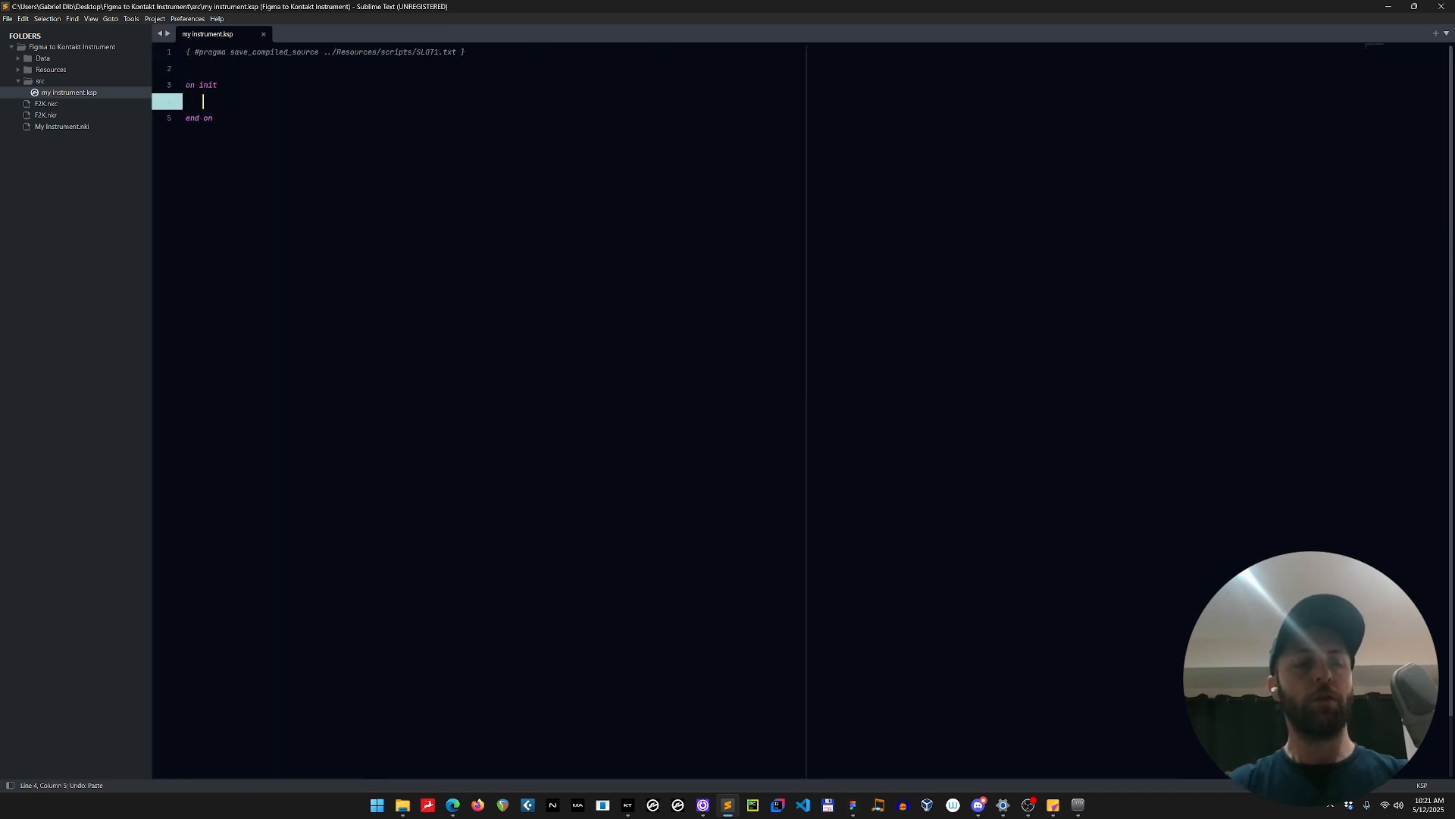
Write the line import "Figma UI.ksp" inside the on init callback and save the script.
type("import ")
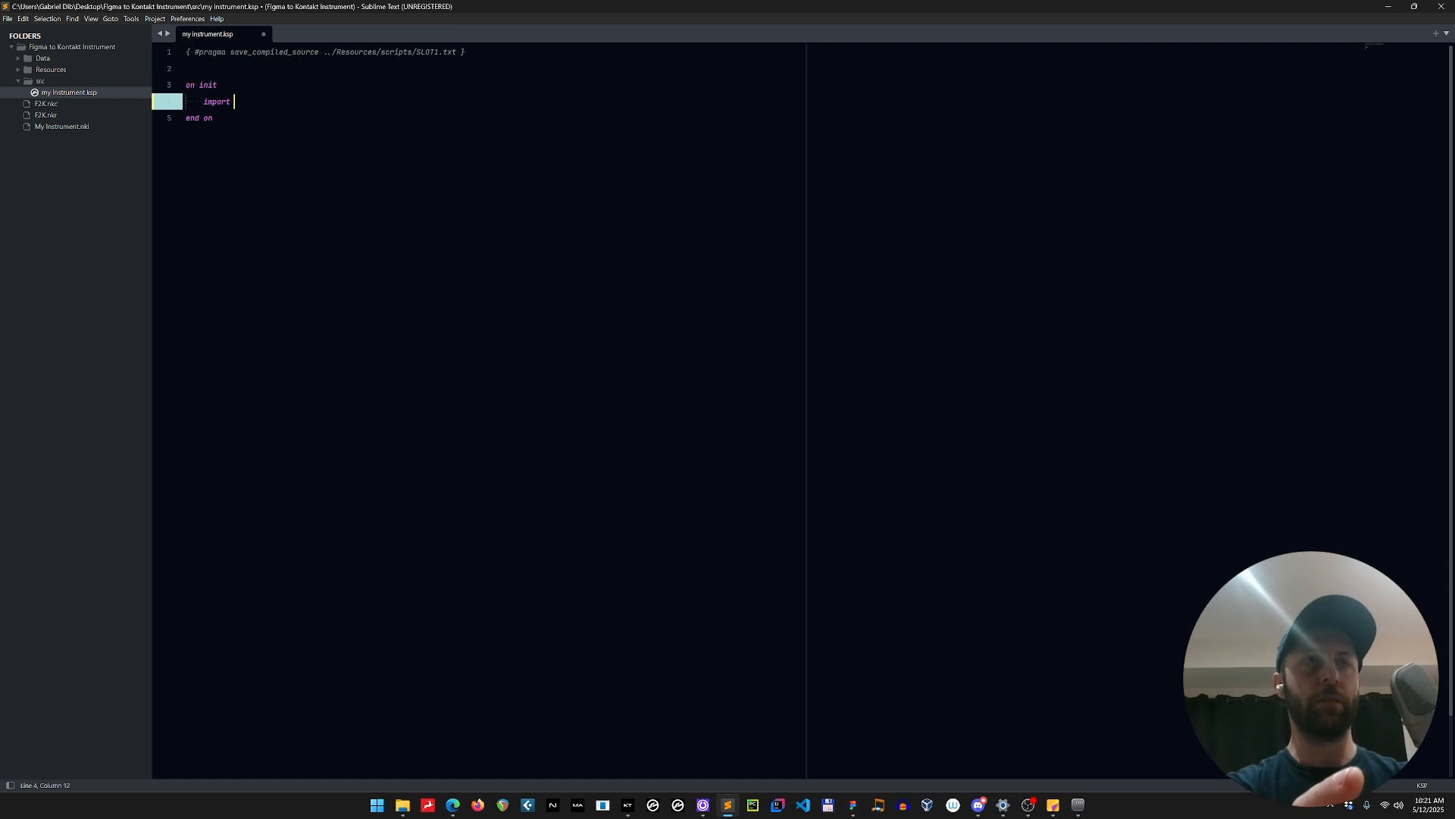
type("\"\"")
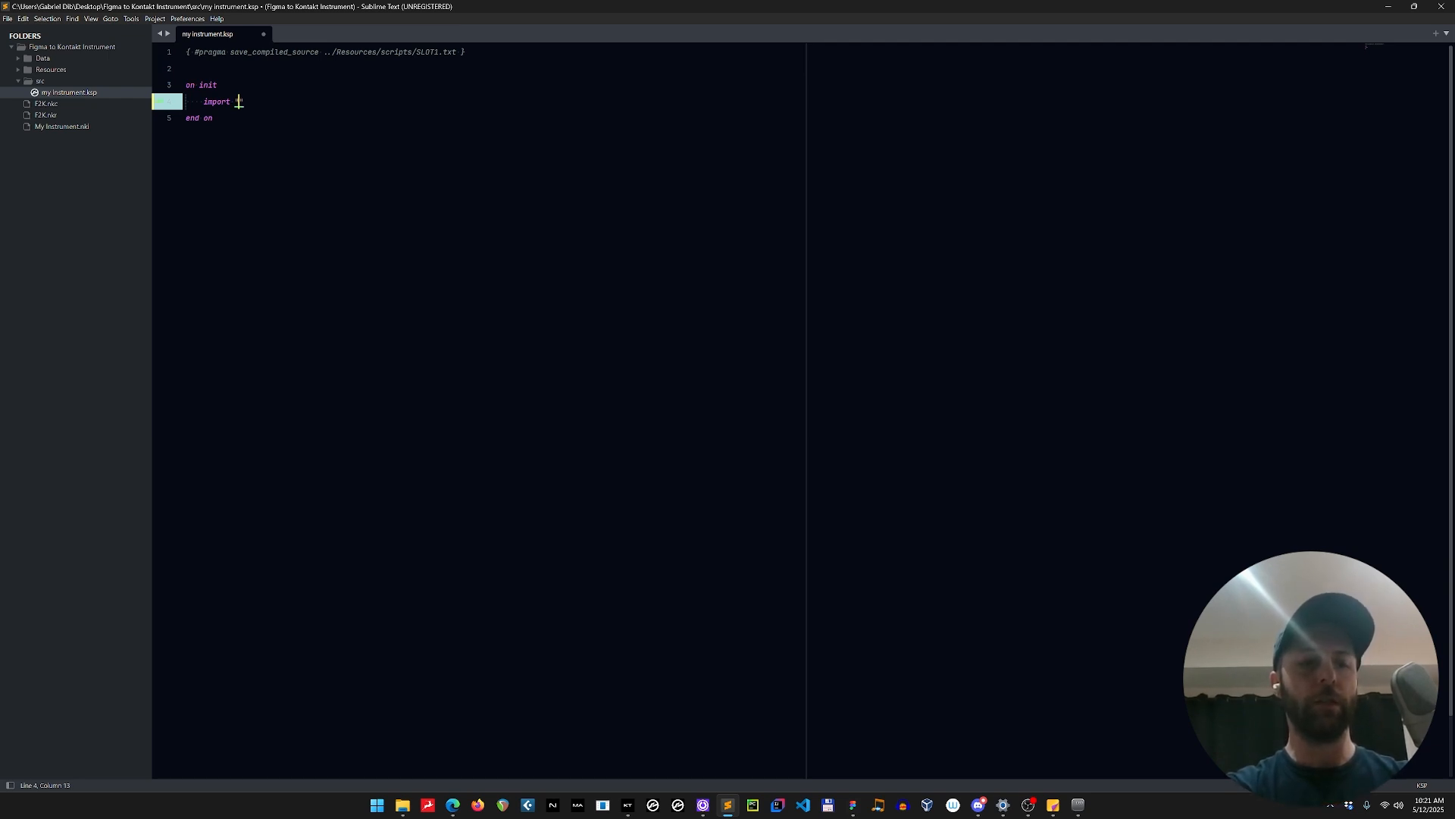
type("F2K")
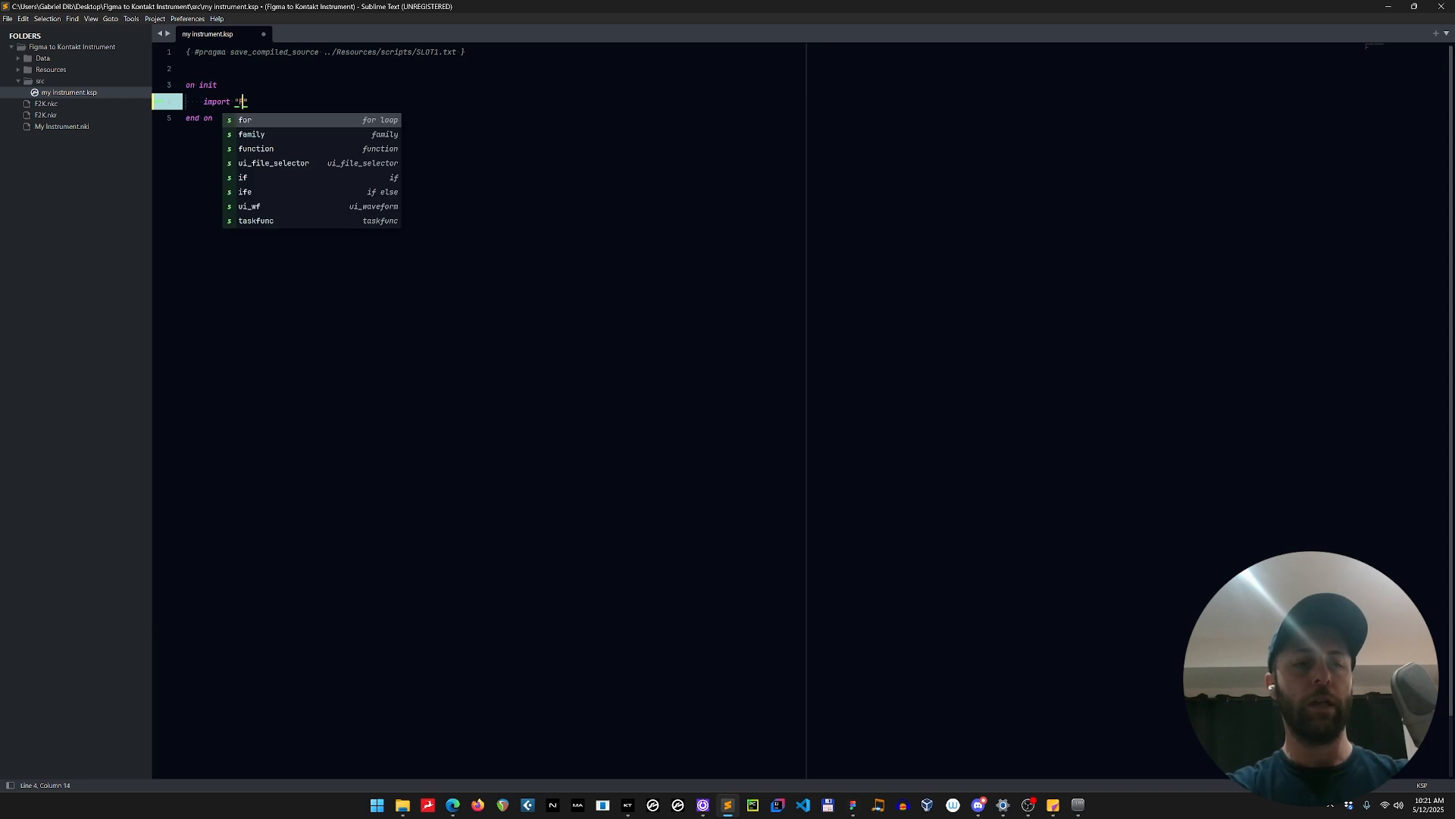
type(" UI")
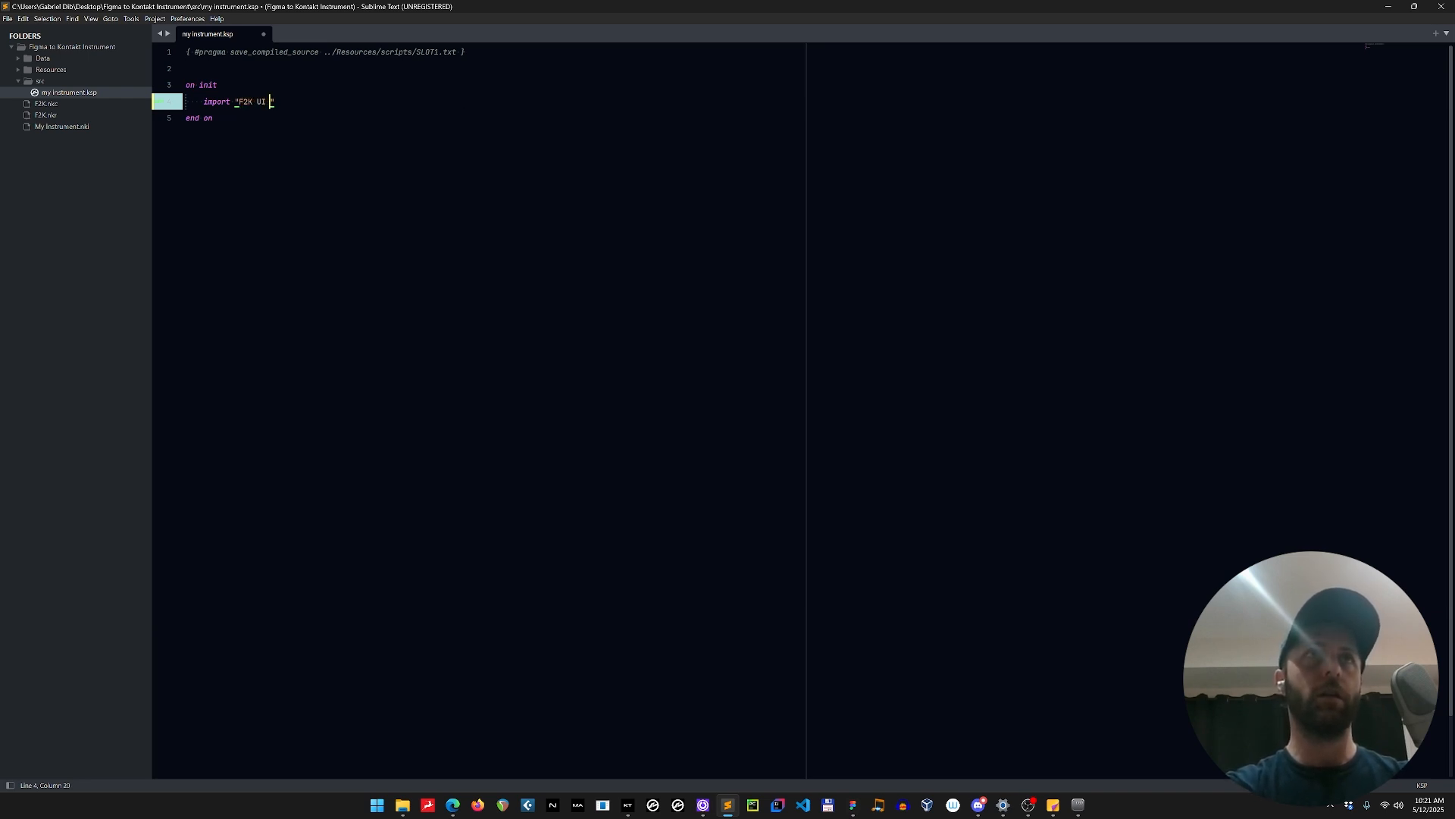
key("BackSpace")
key("BackSpace")
key("BackSpace")
key("BackSpace")
key("BackSpace")
key("BackSpace")
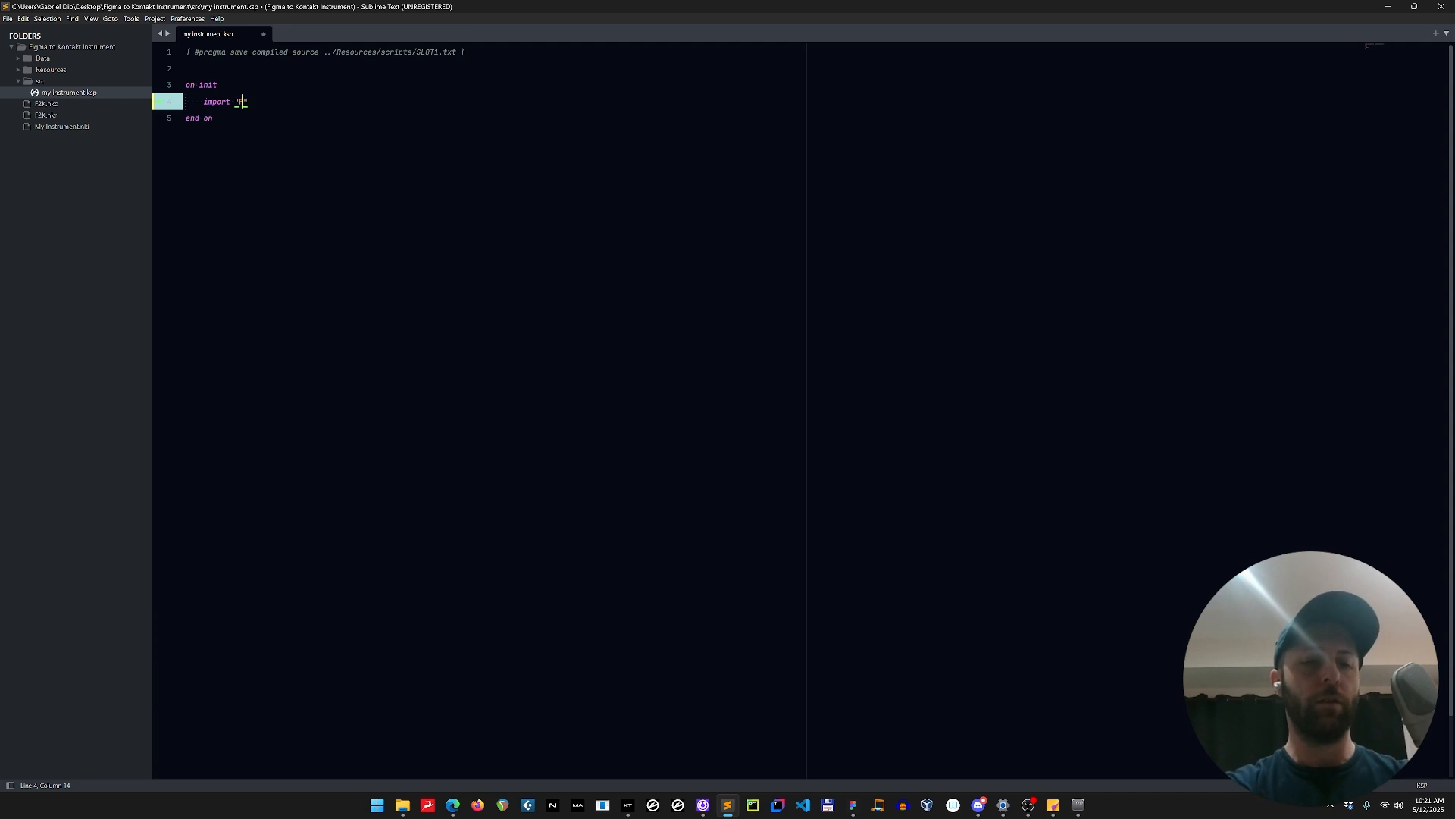
type("igma")
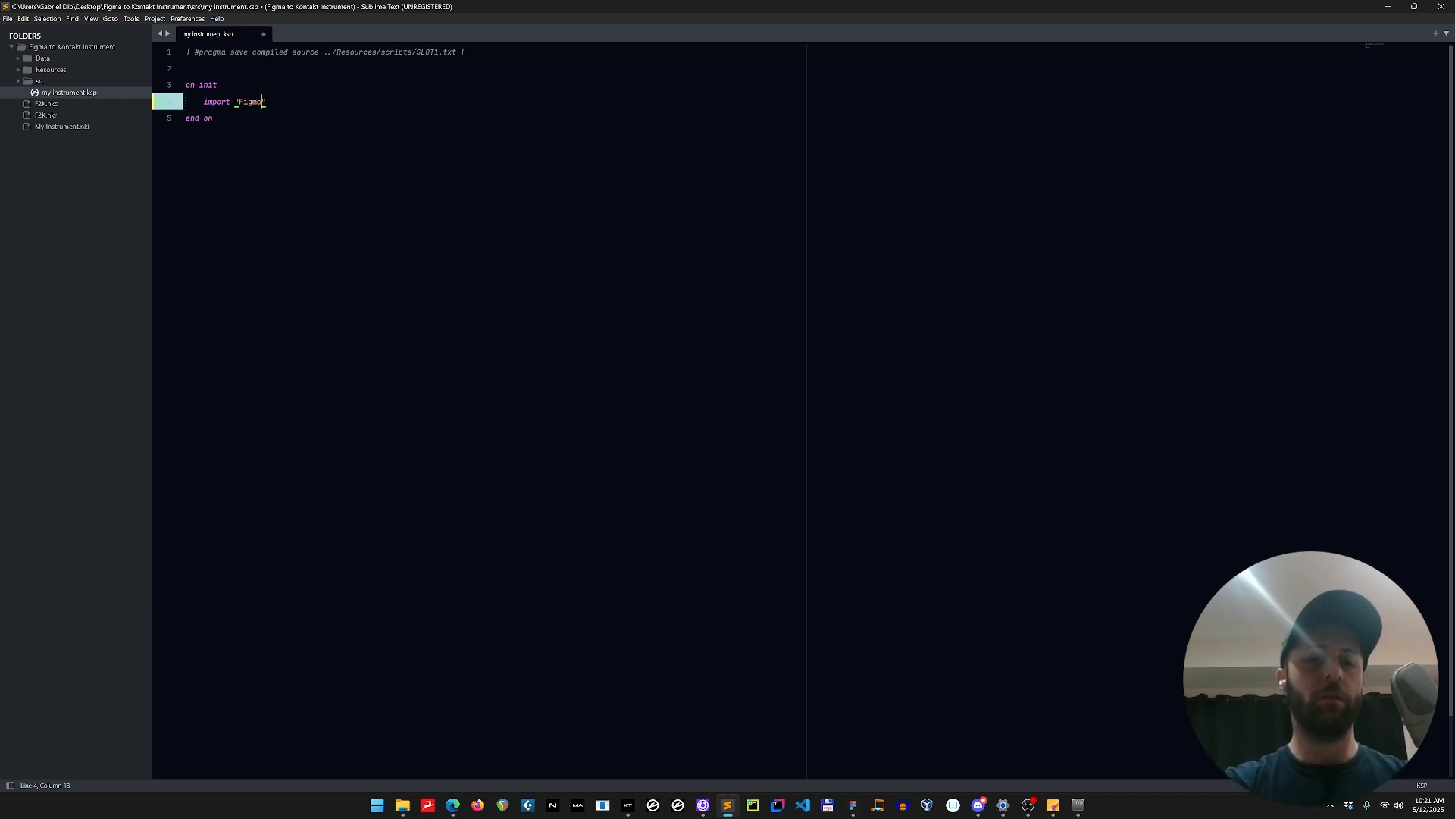
type(" UI.ksp")
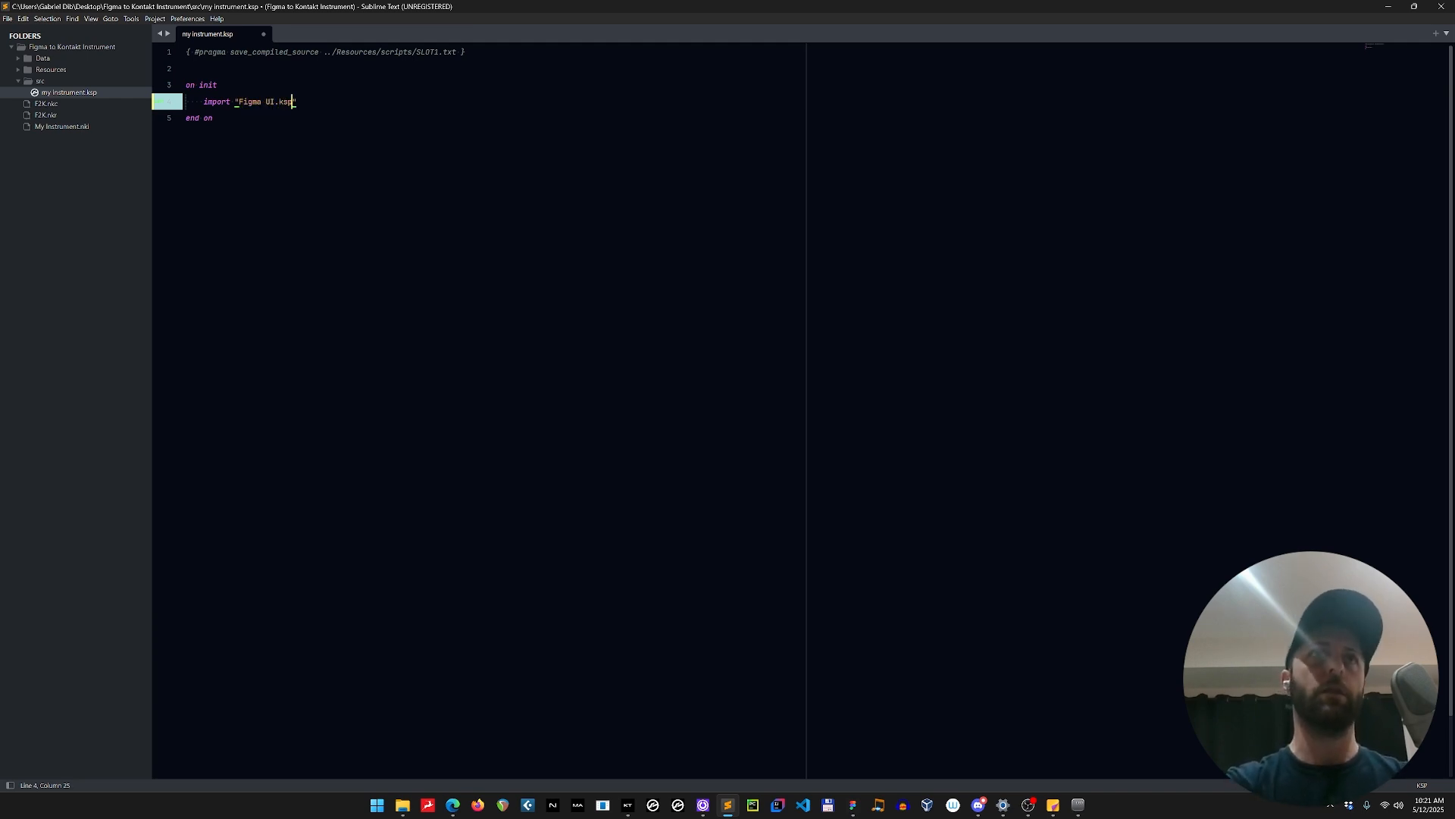
key("ctrl+s")
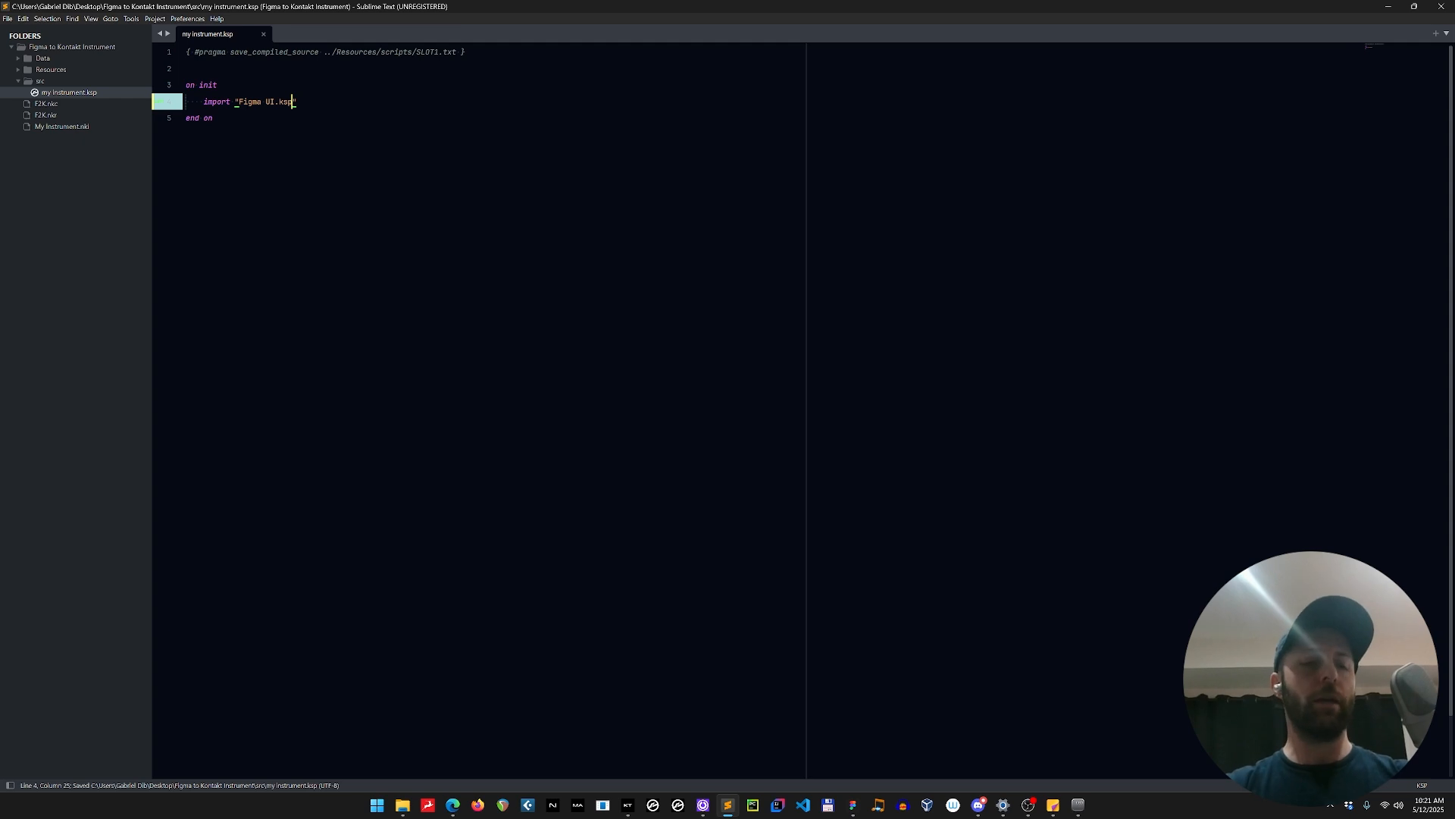
Create a new file in a wider second pane beside my instrument.ksp and paste the copied UI code into it.
key("ctrl+n")
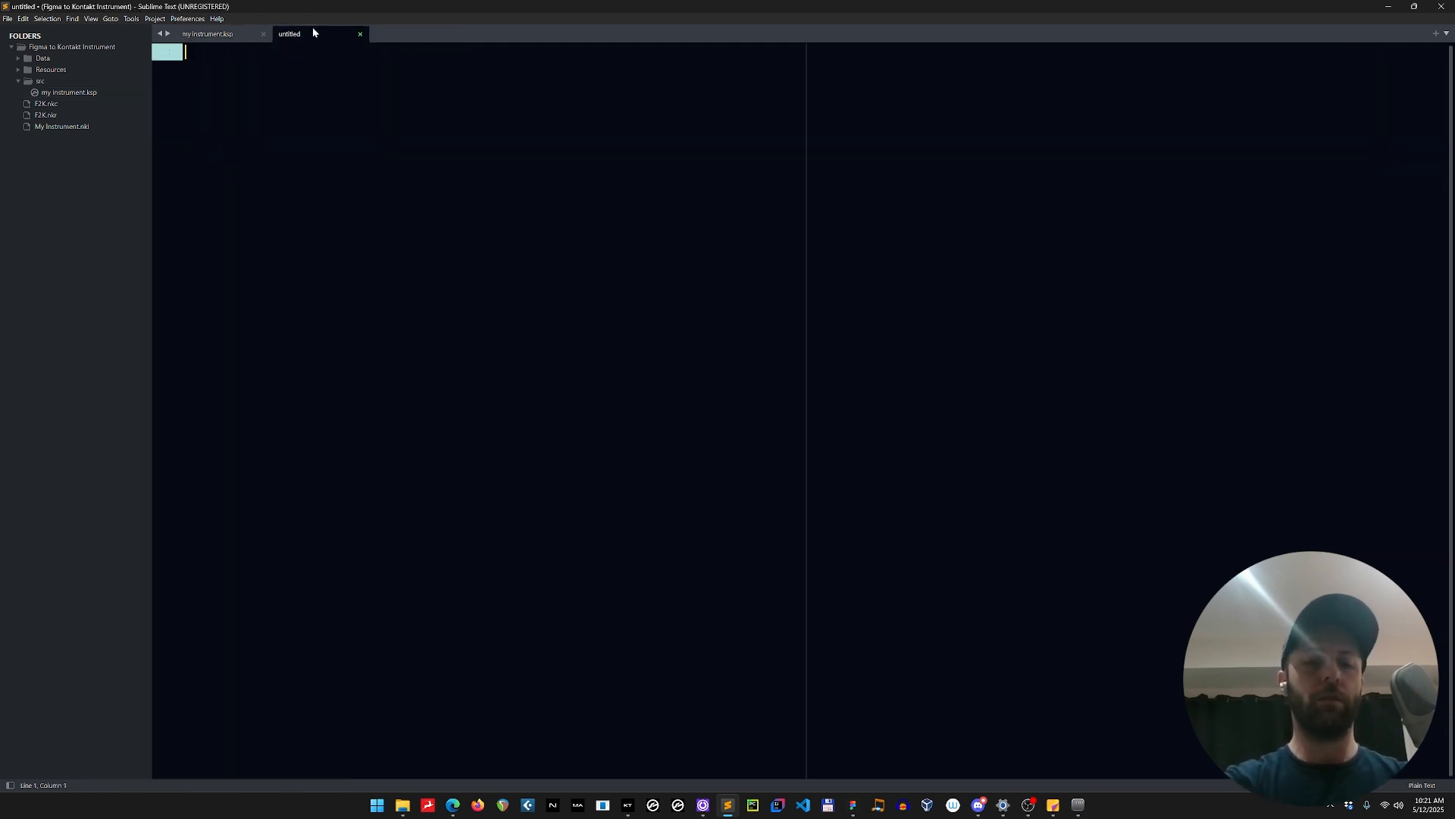
key("ctrl+k")
key("ctrl+Up")
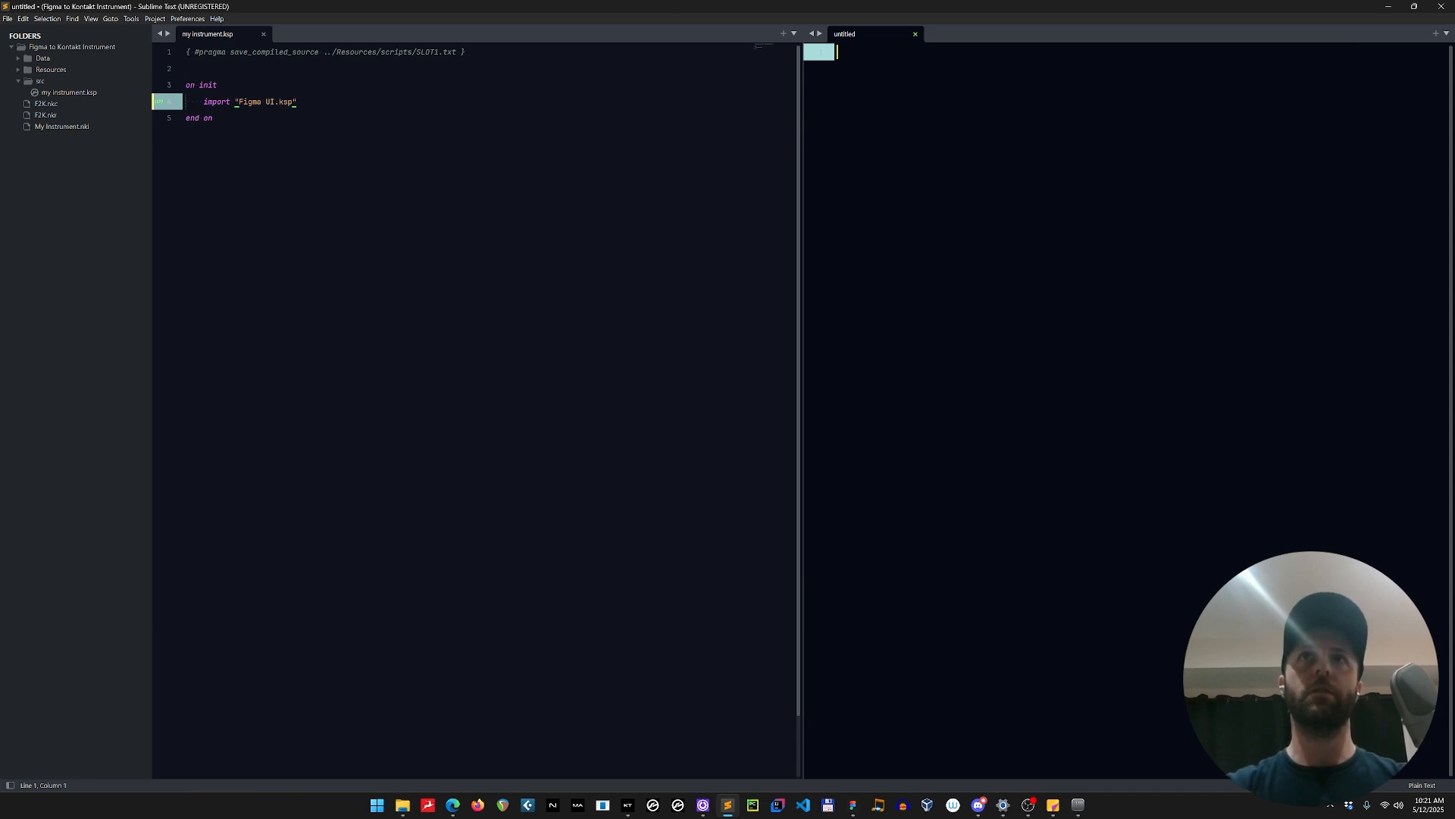
left_click_drag(802, 154, 632, 191)
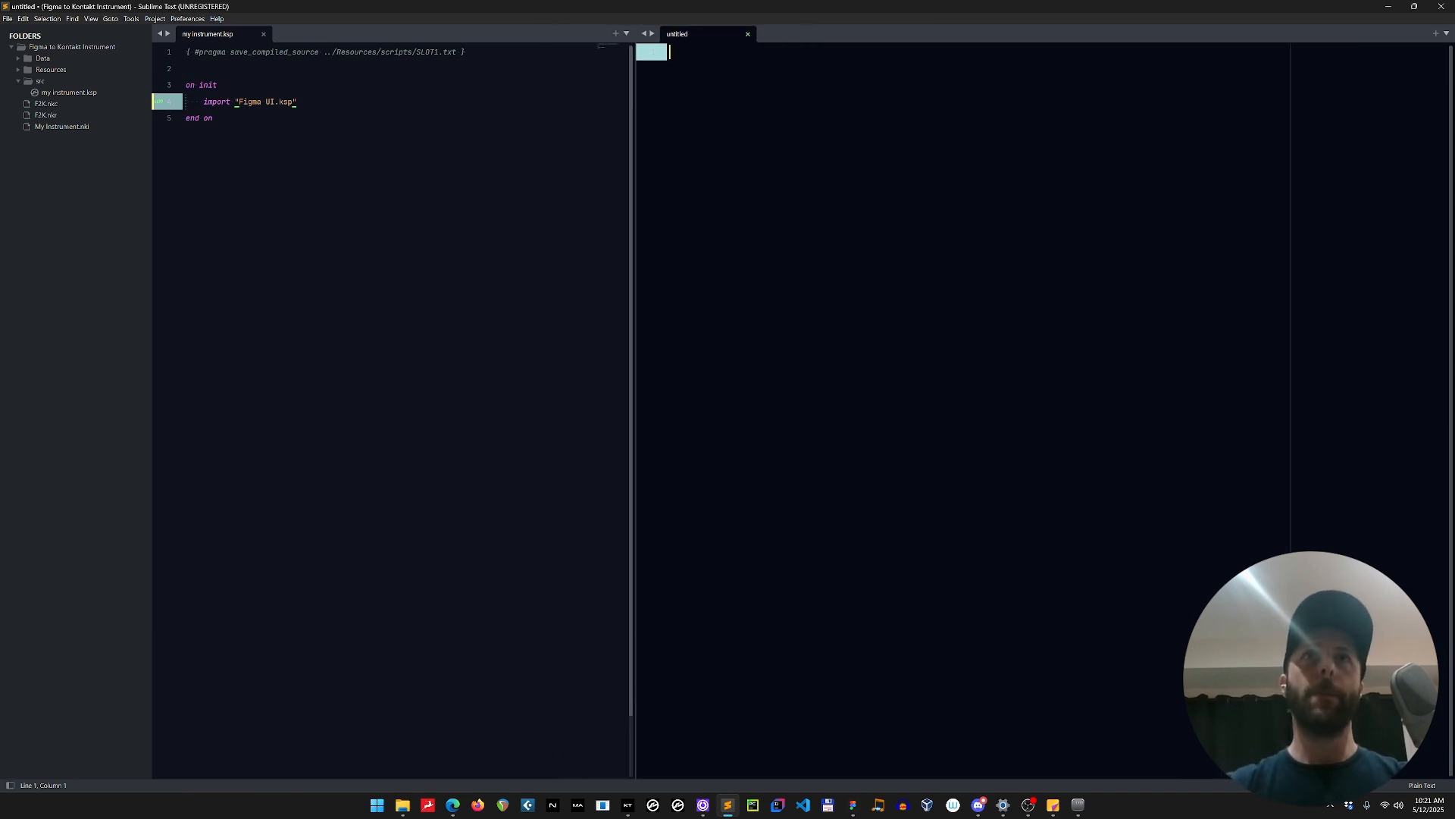
key("ctrl+v")
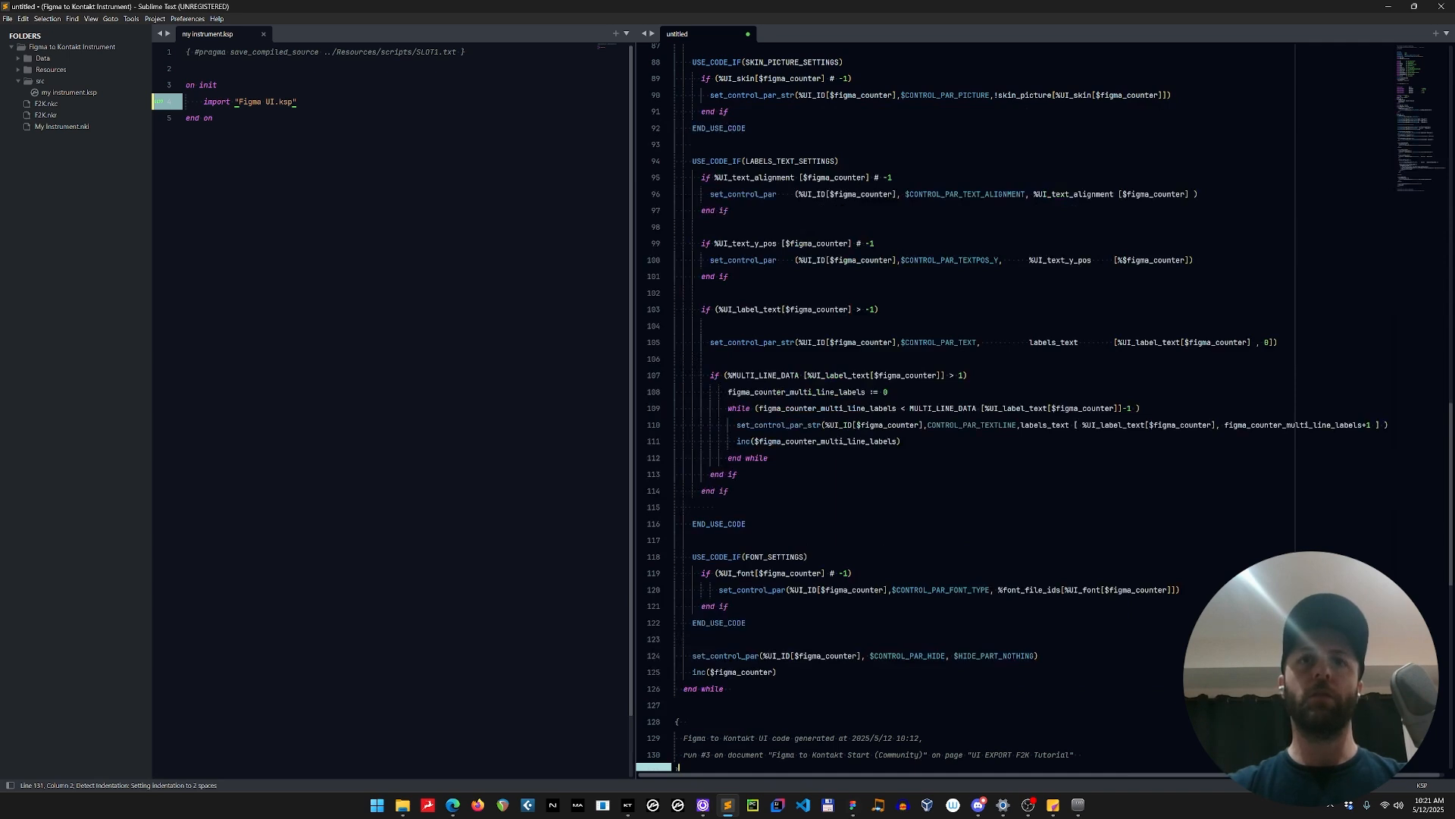
scroll(1015, 409, "up", 20)
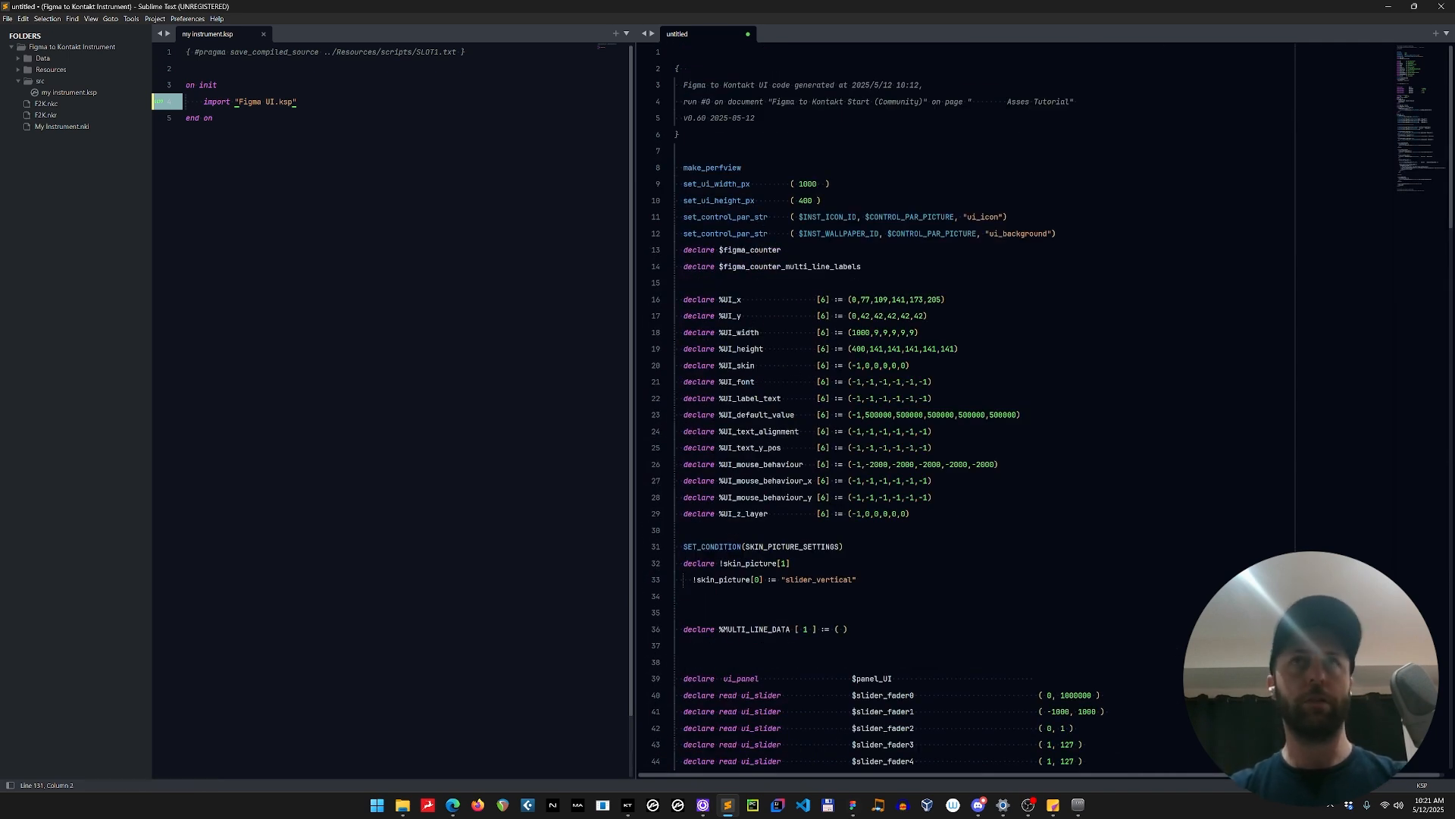
Save the new file holding the generated UI code in the src folder as Figma UI.ksp.
key("ctrl+s")
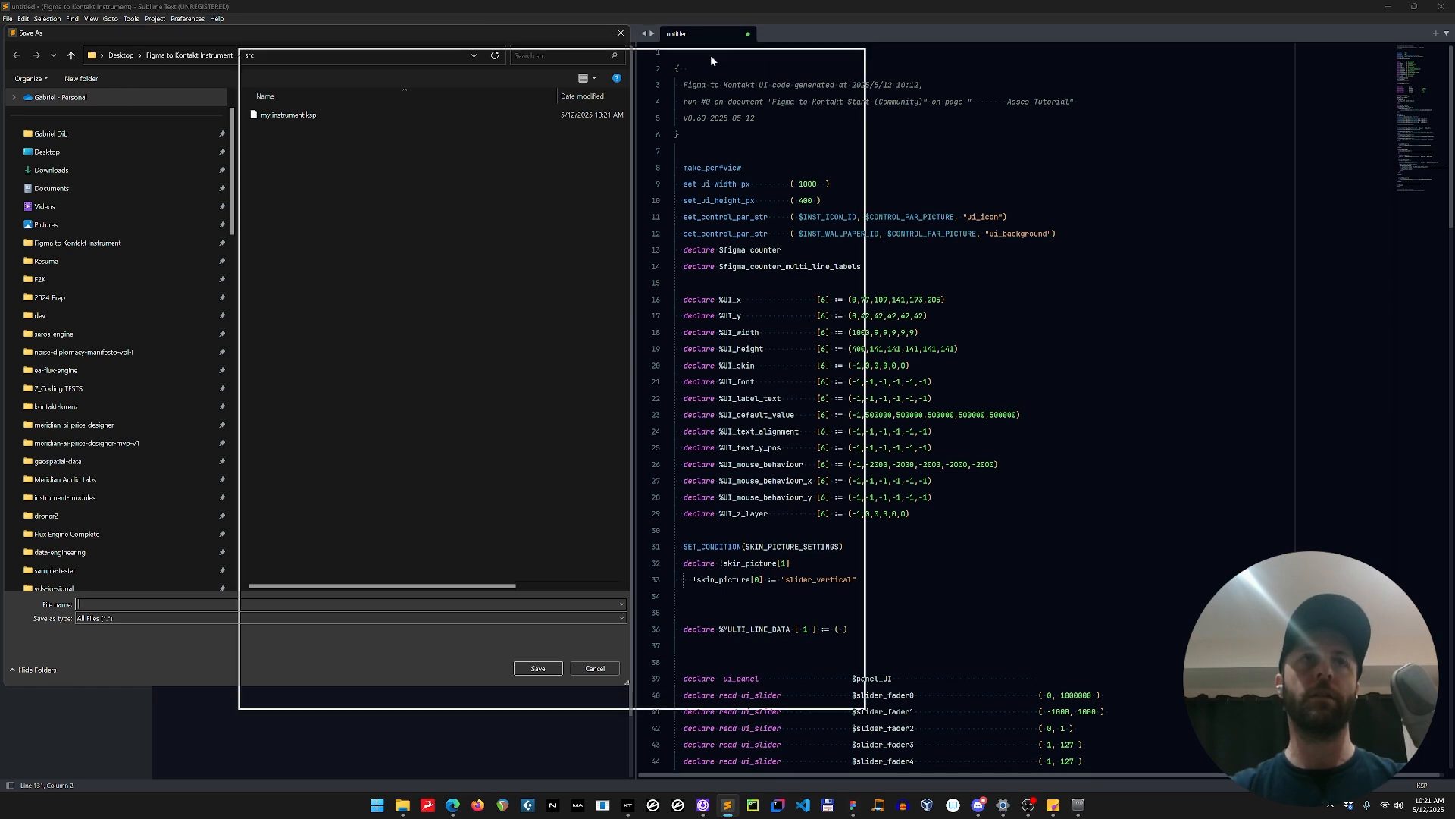
left_click_drag(711, 55, 836, 55)
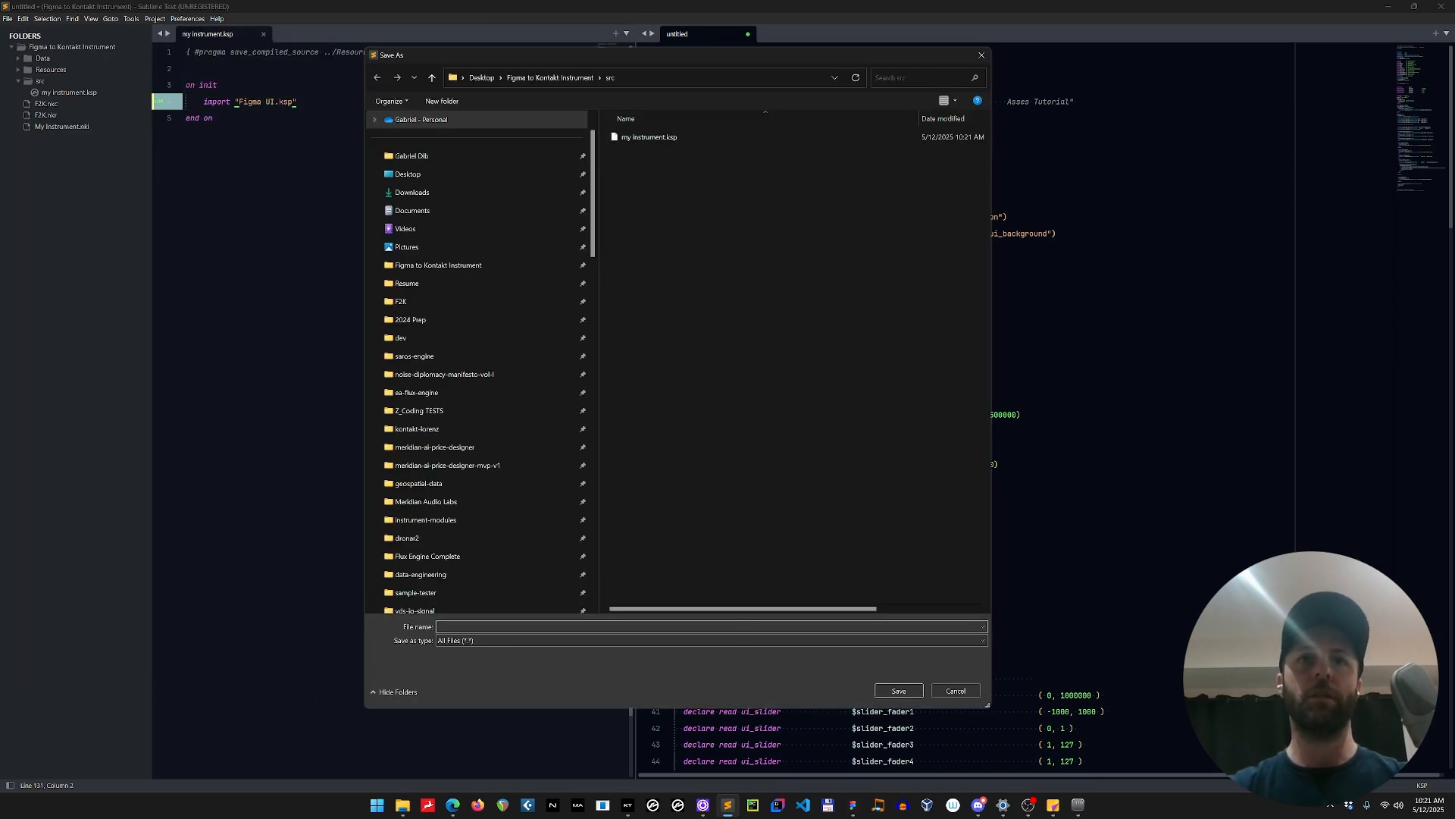
type("Figma")
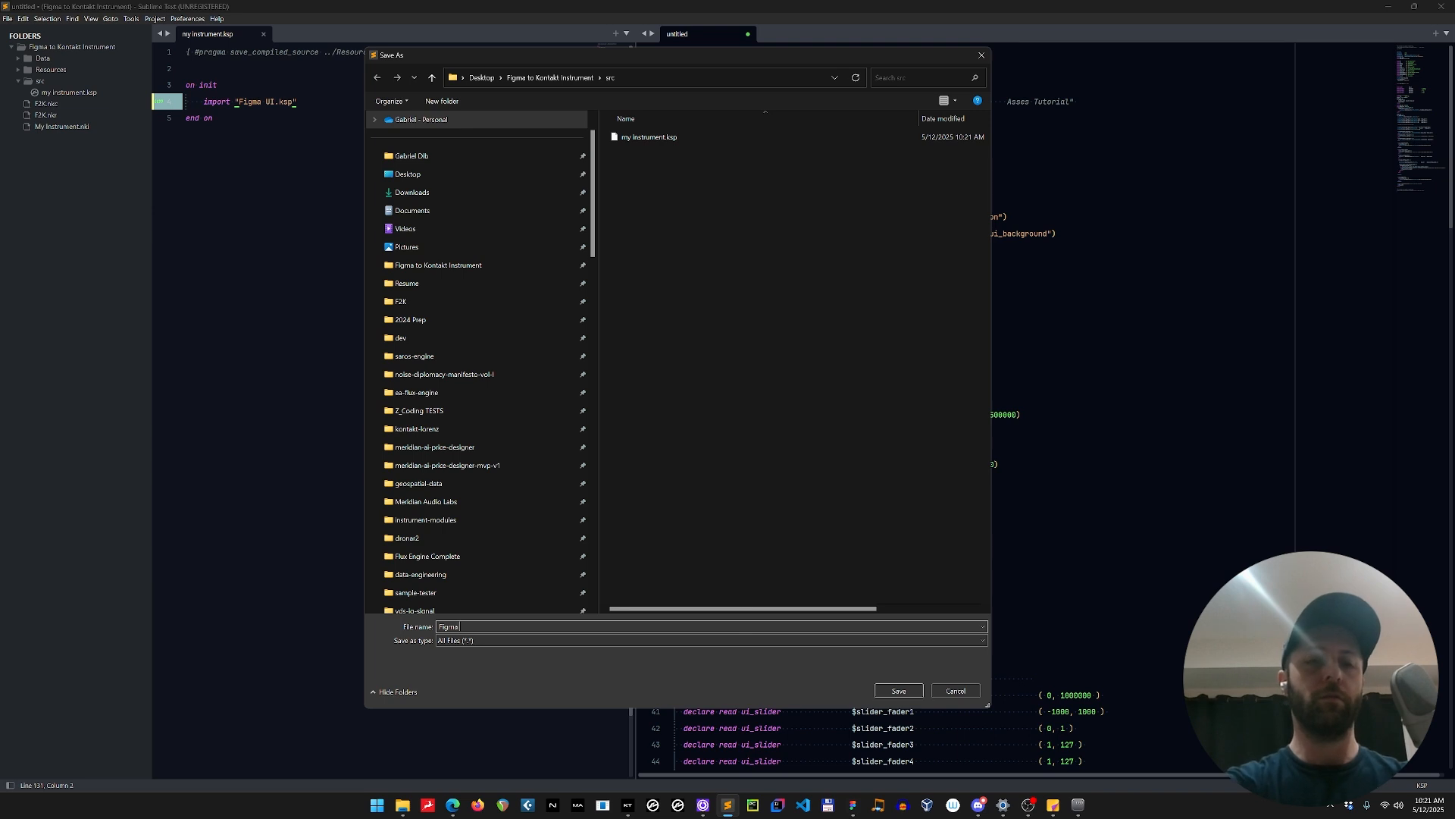
type(" UI.ksp")
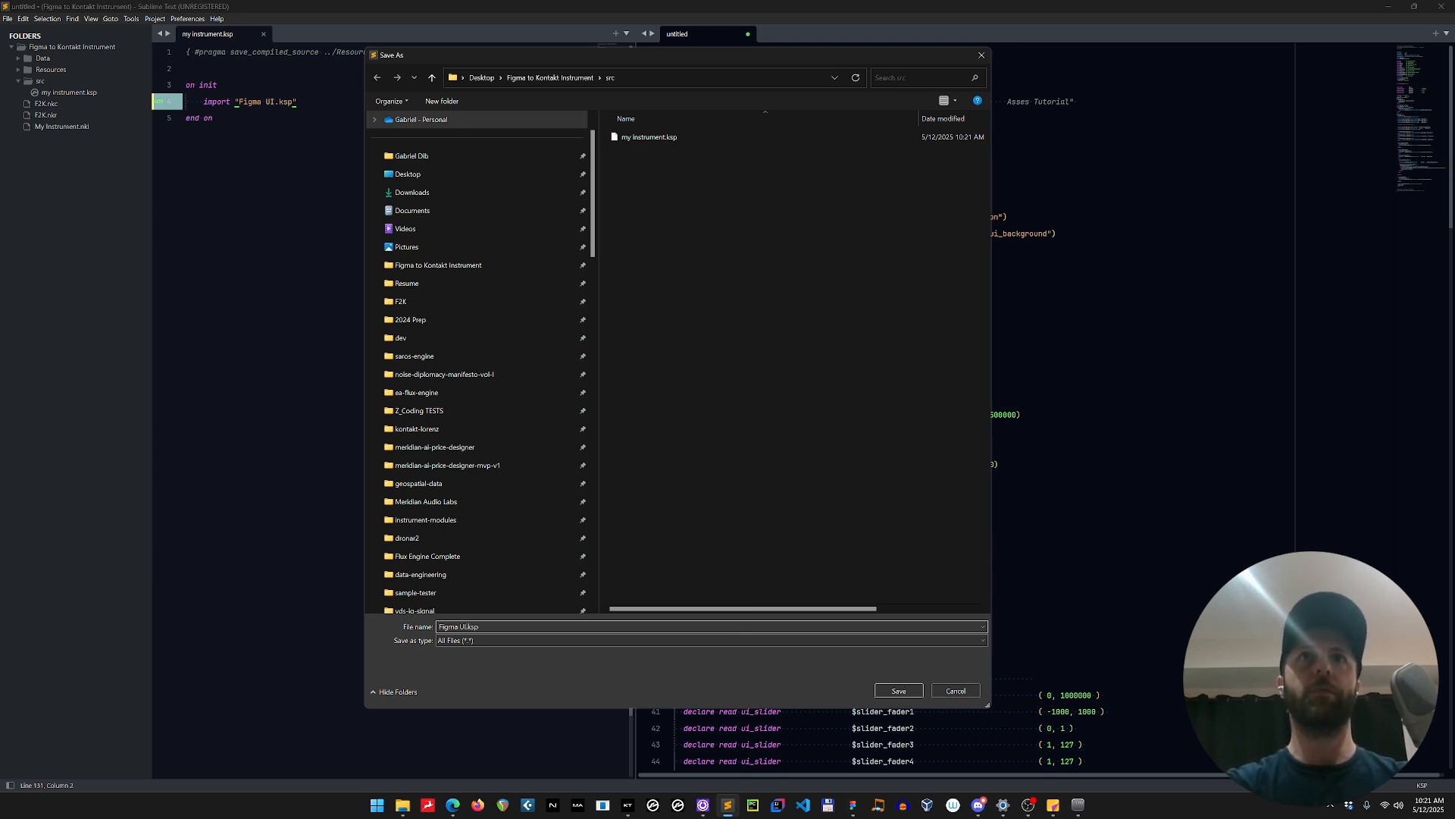
key("Return")
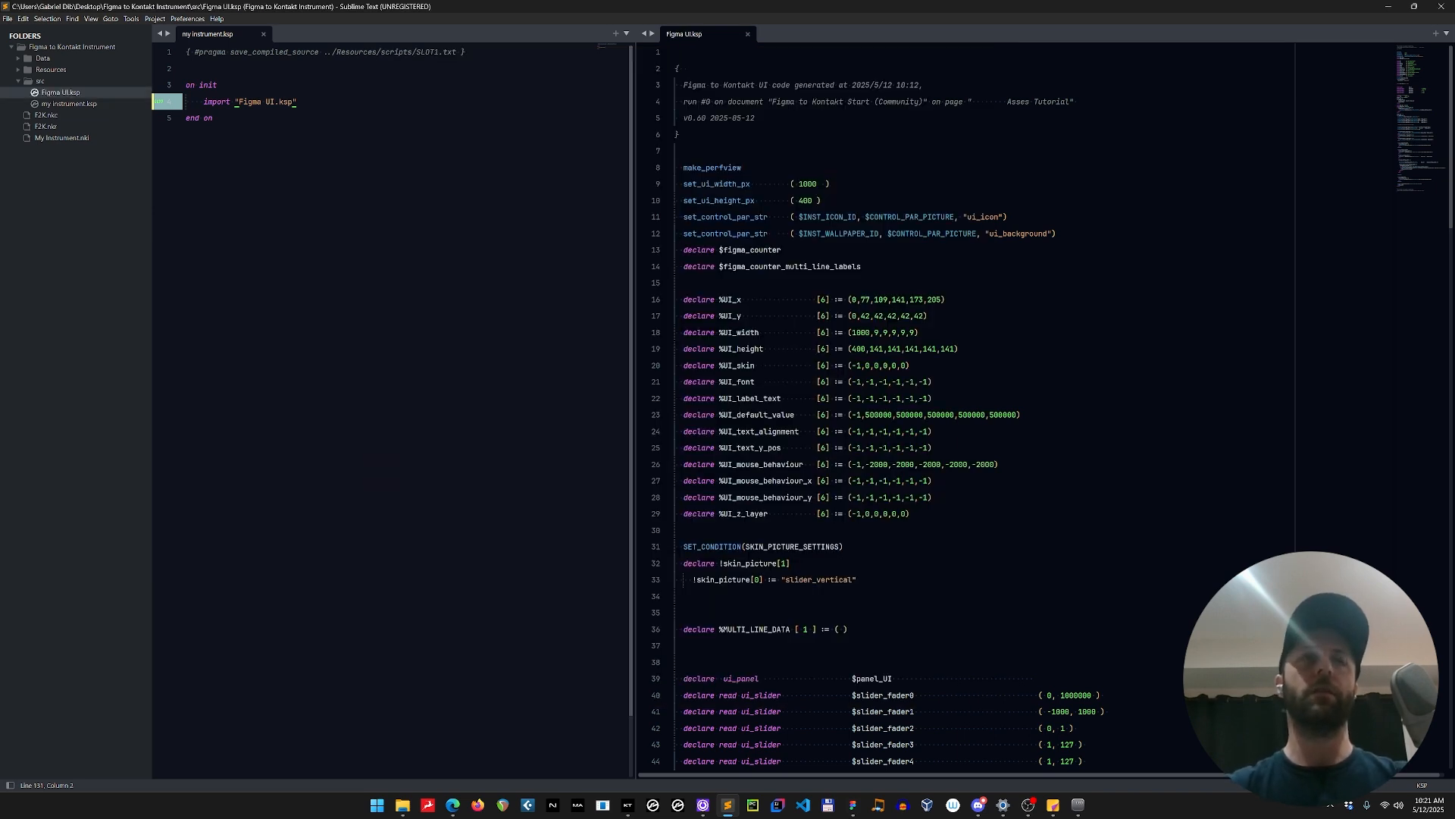
Compile my instrument.ksp and switch to Kontakt to check the instrument's interface.
left_click(384, 471)
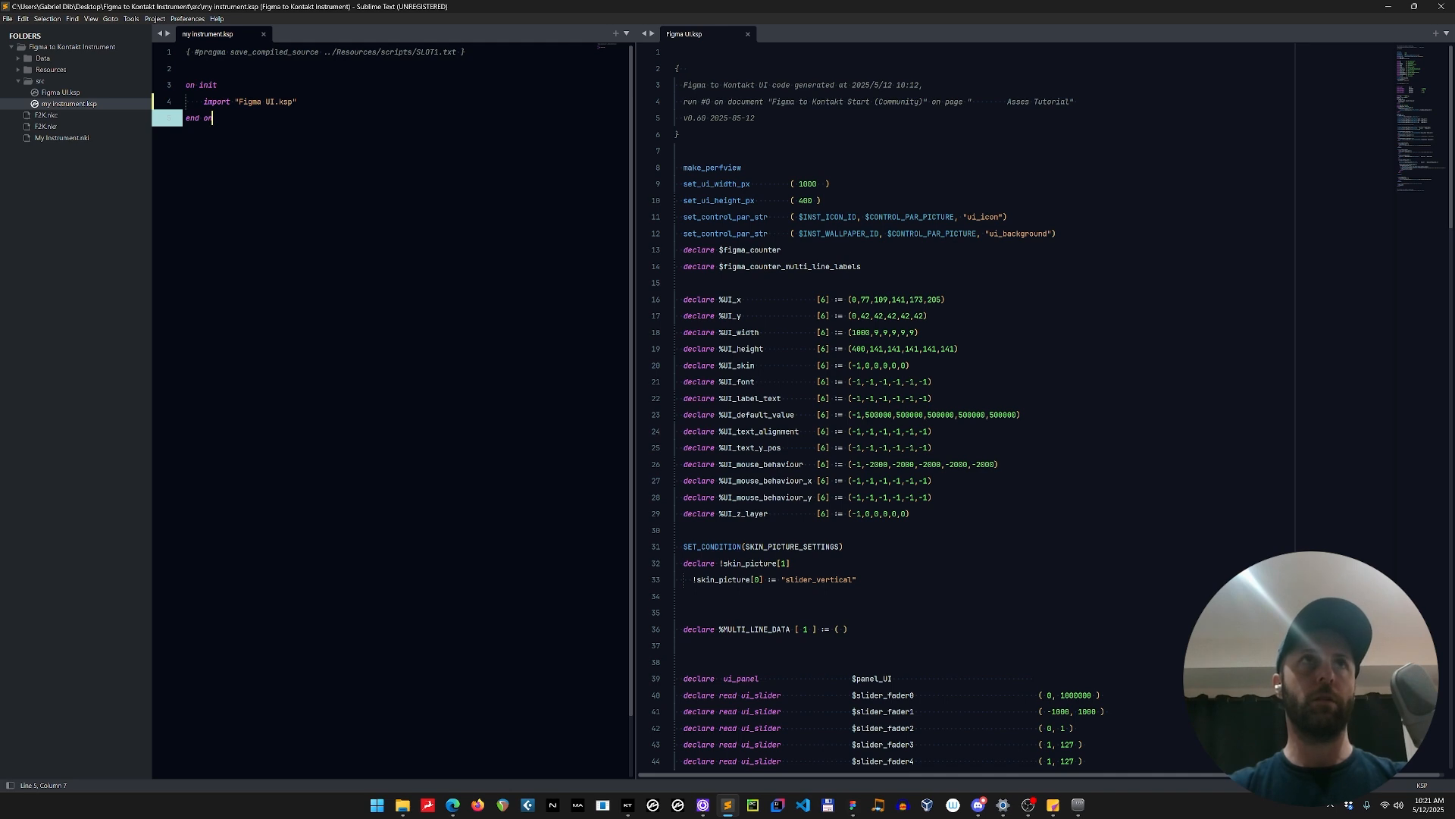
key("F5")
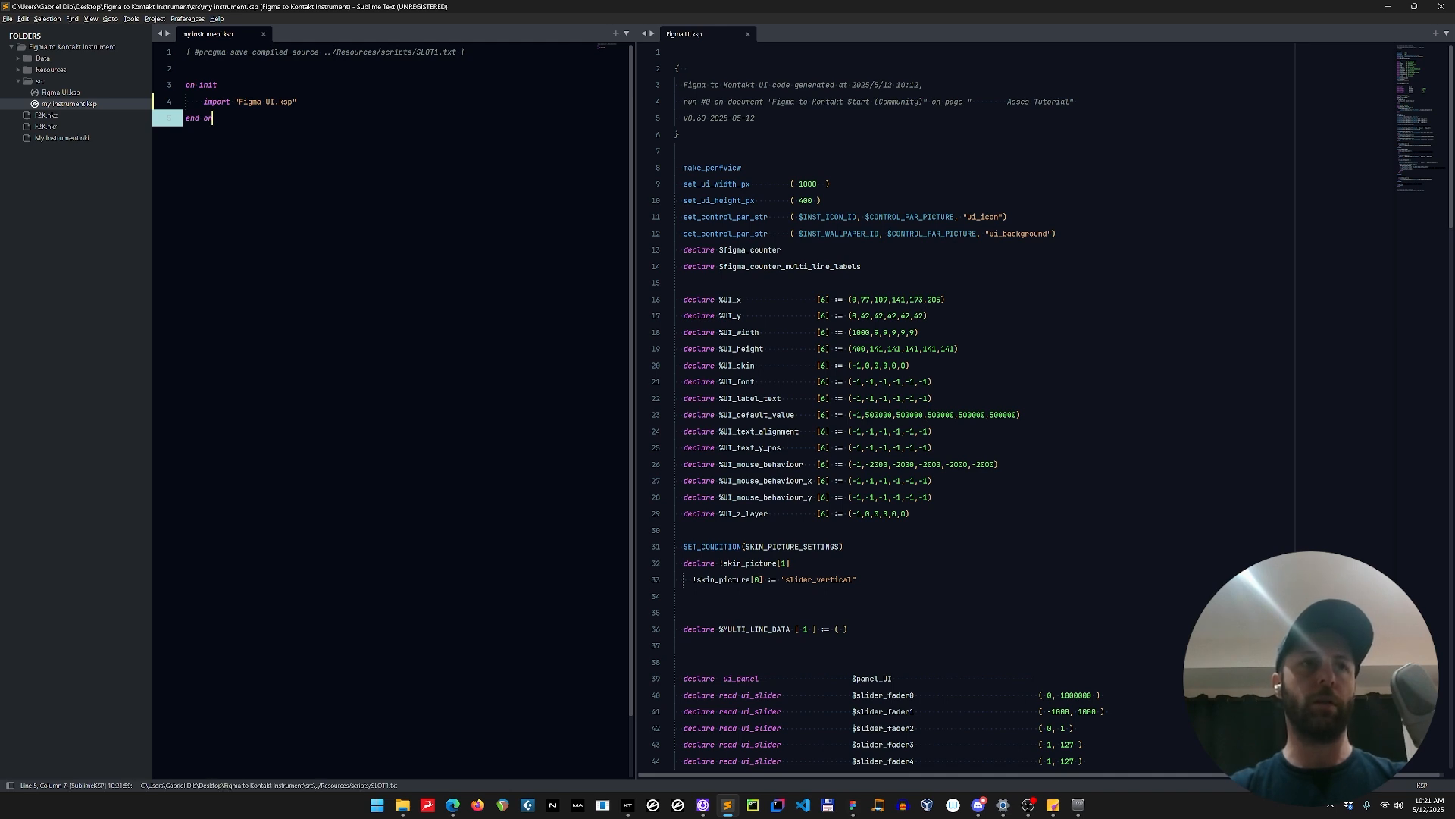
left_click(628, 805)
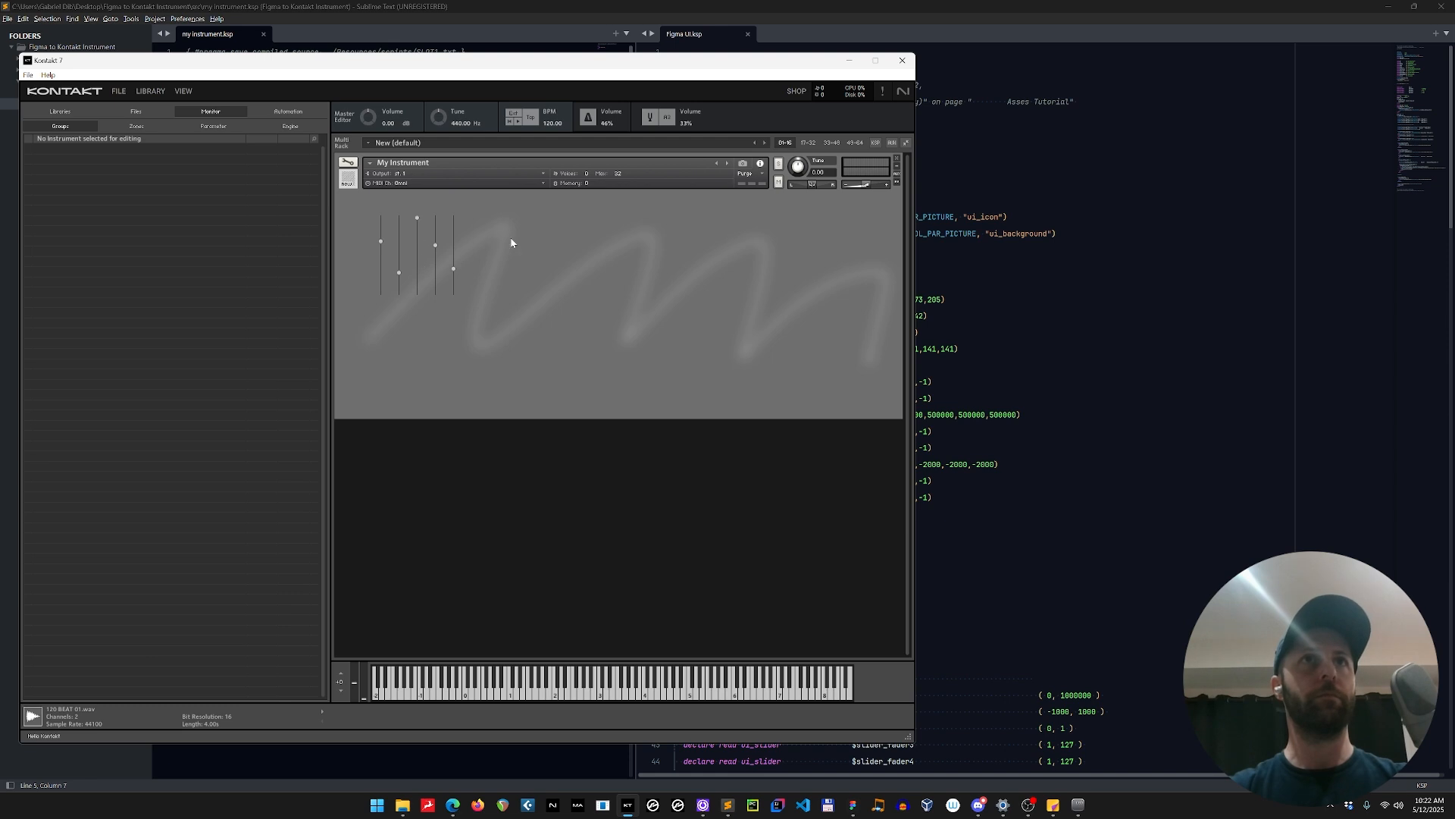
Comment out the ui_background wallpaper line in Figma UI.ksp, recompile my instrument.ksp and switch to Kontakt.
left_click(1061, 233)
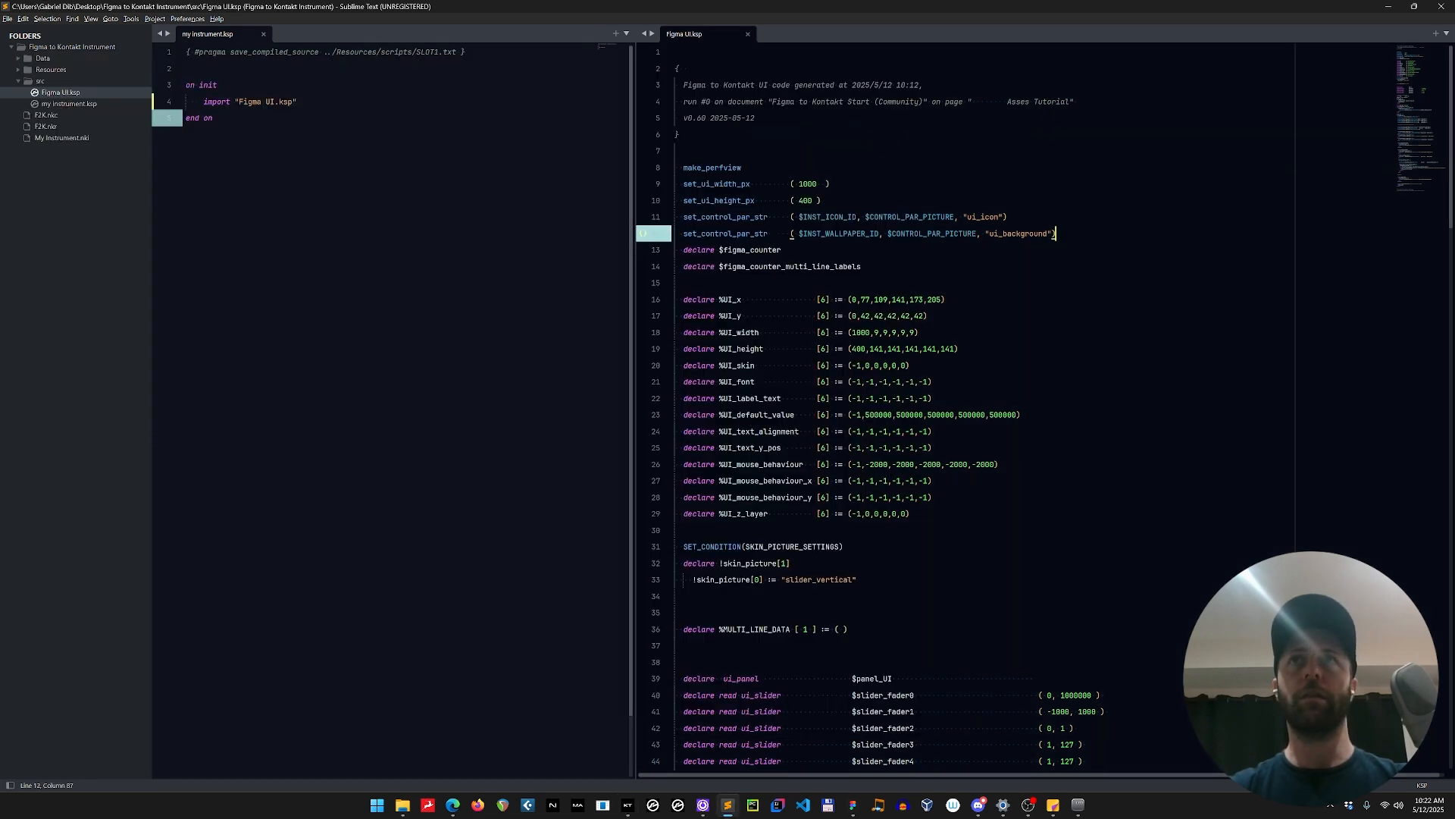
key("ctrl+slash")
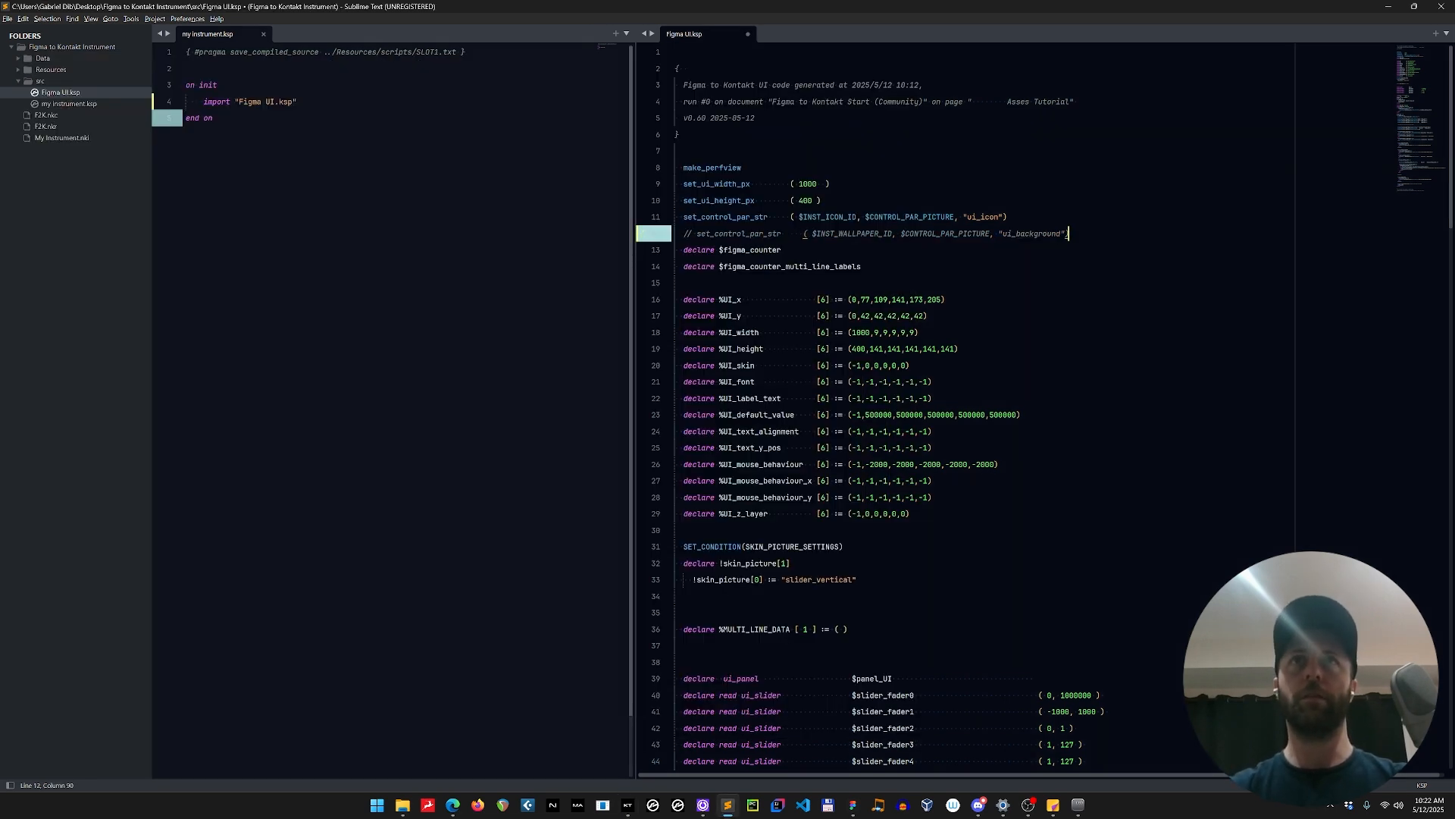
left_click(213, 118)
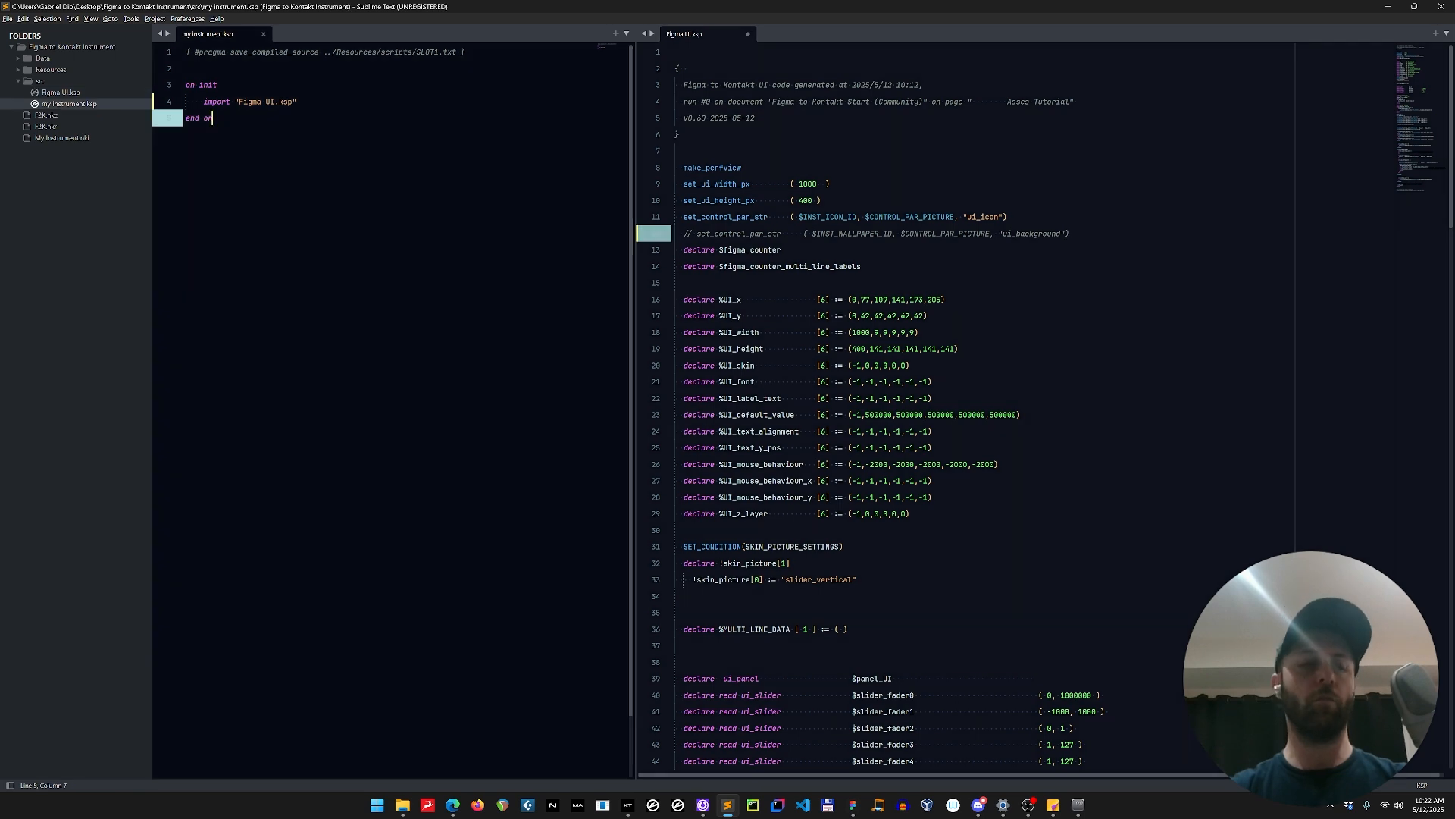
key("F5")
key("alt+Tab")
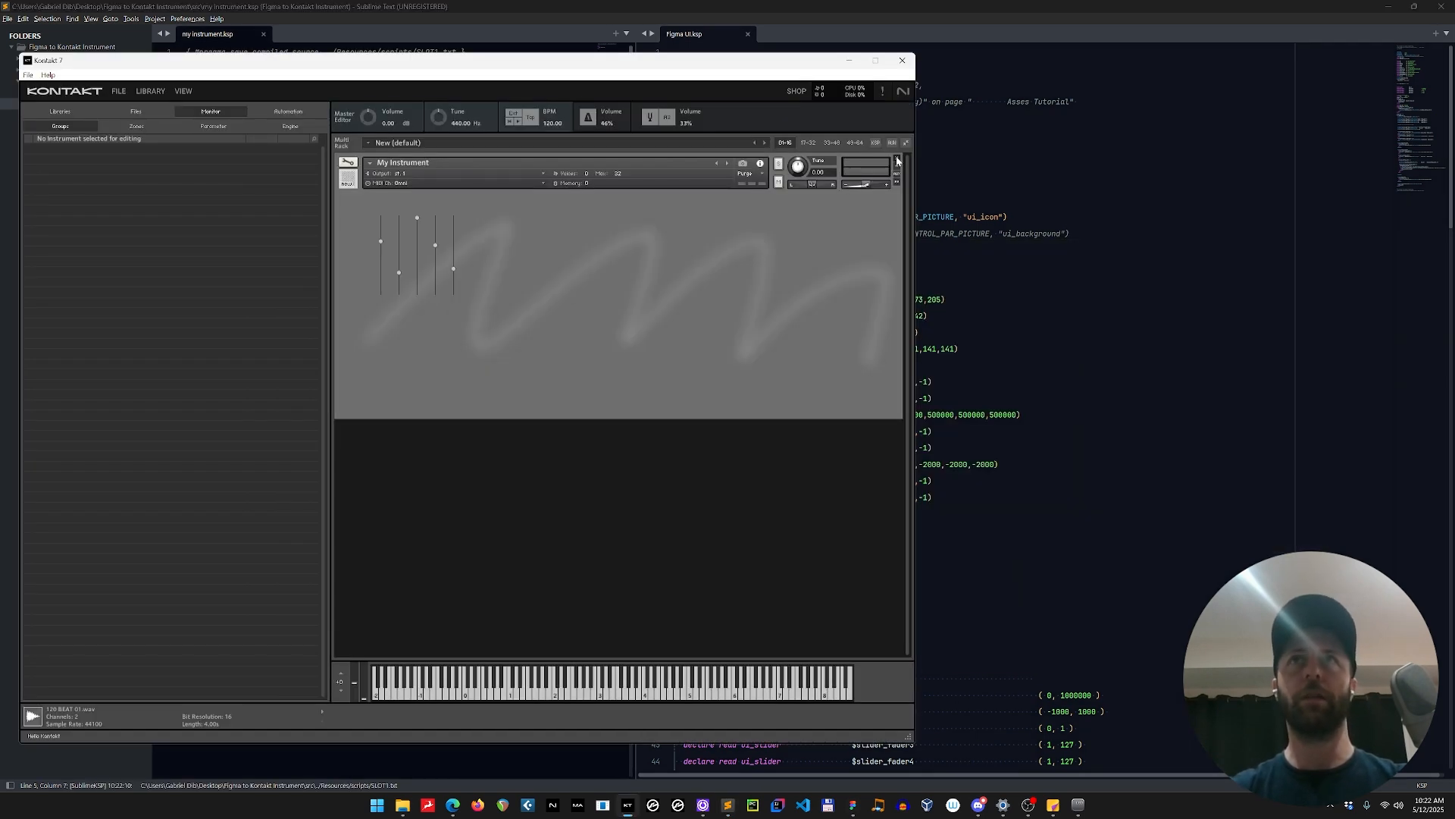
Close My Instrument with its changes saved and reload My Instrument.nki from the recent files.
left_click(897, 159)
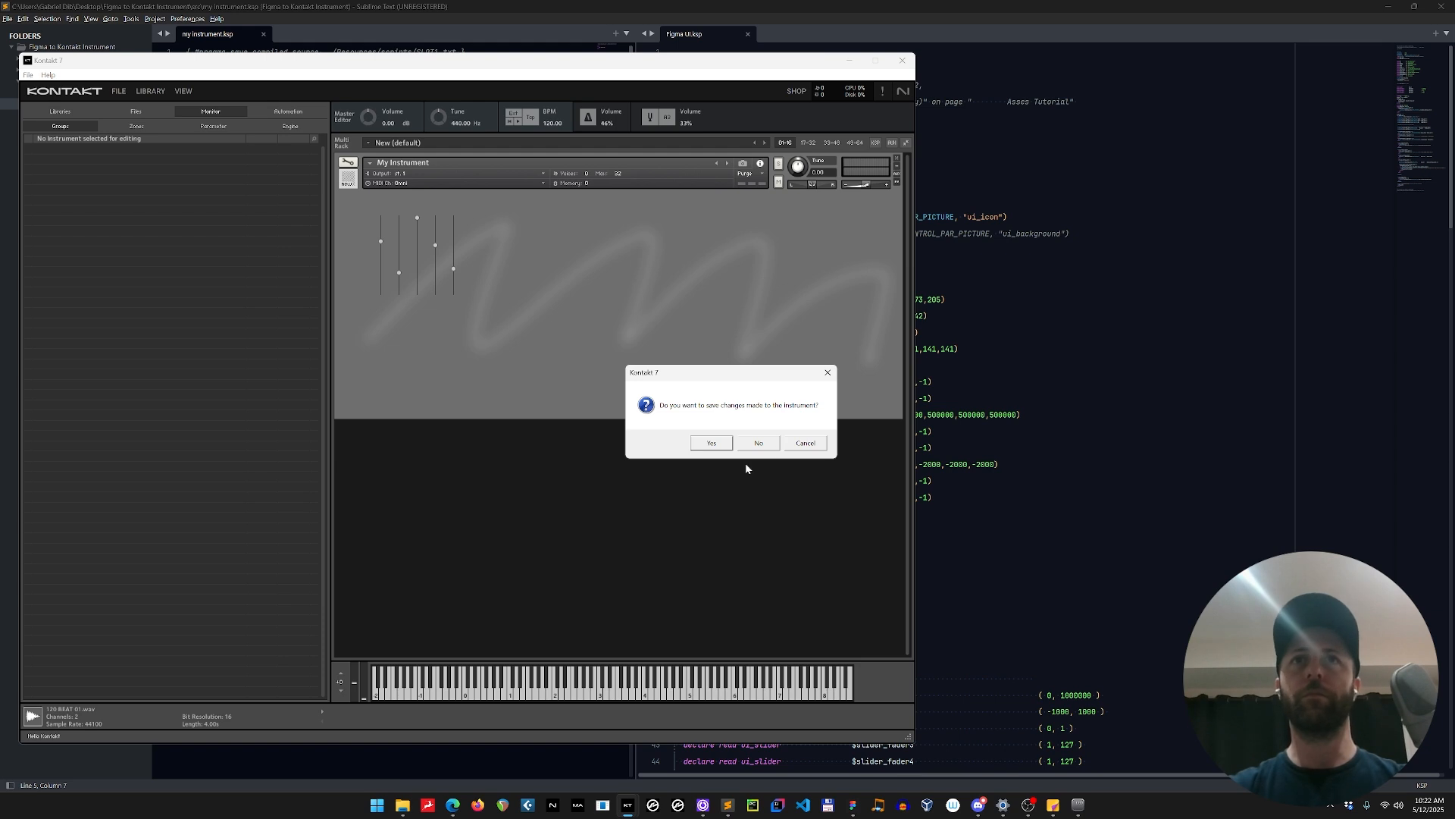
left_click(713, 444)
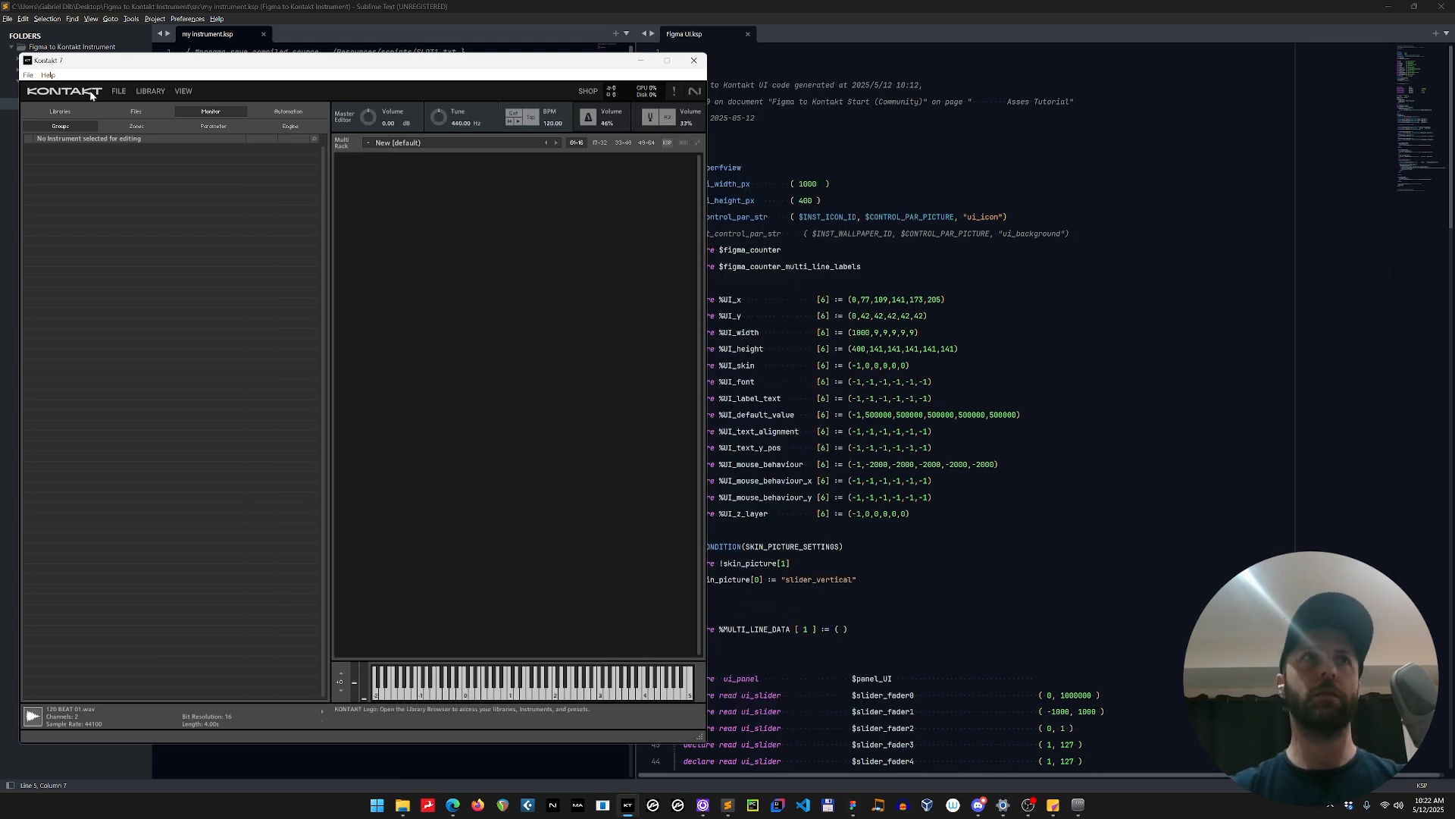
left_click(119, 91)
mouse_move(161, 146)
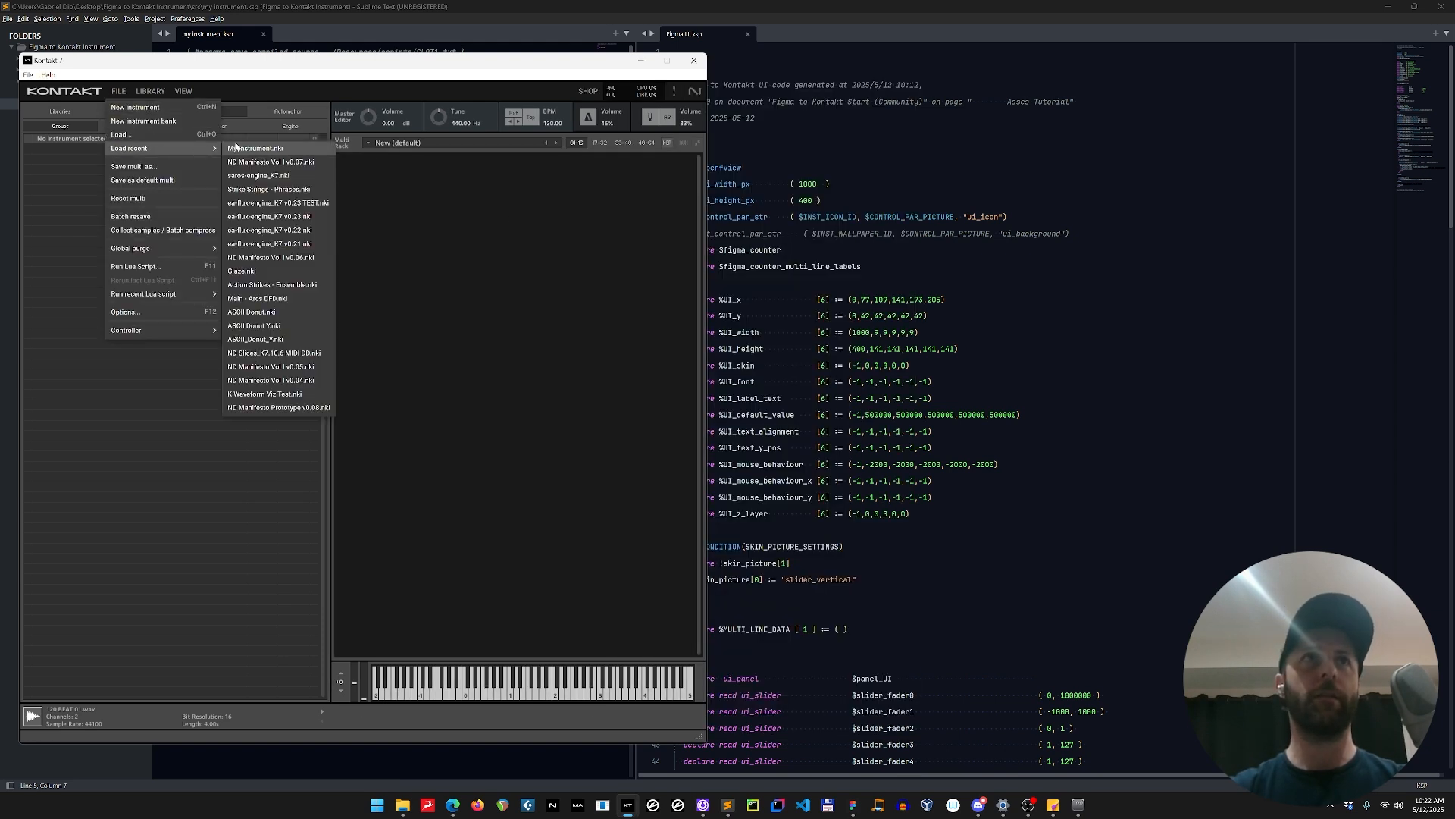
left_click(241, 148)
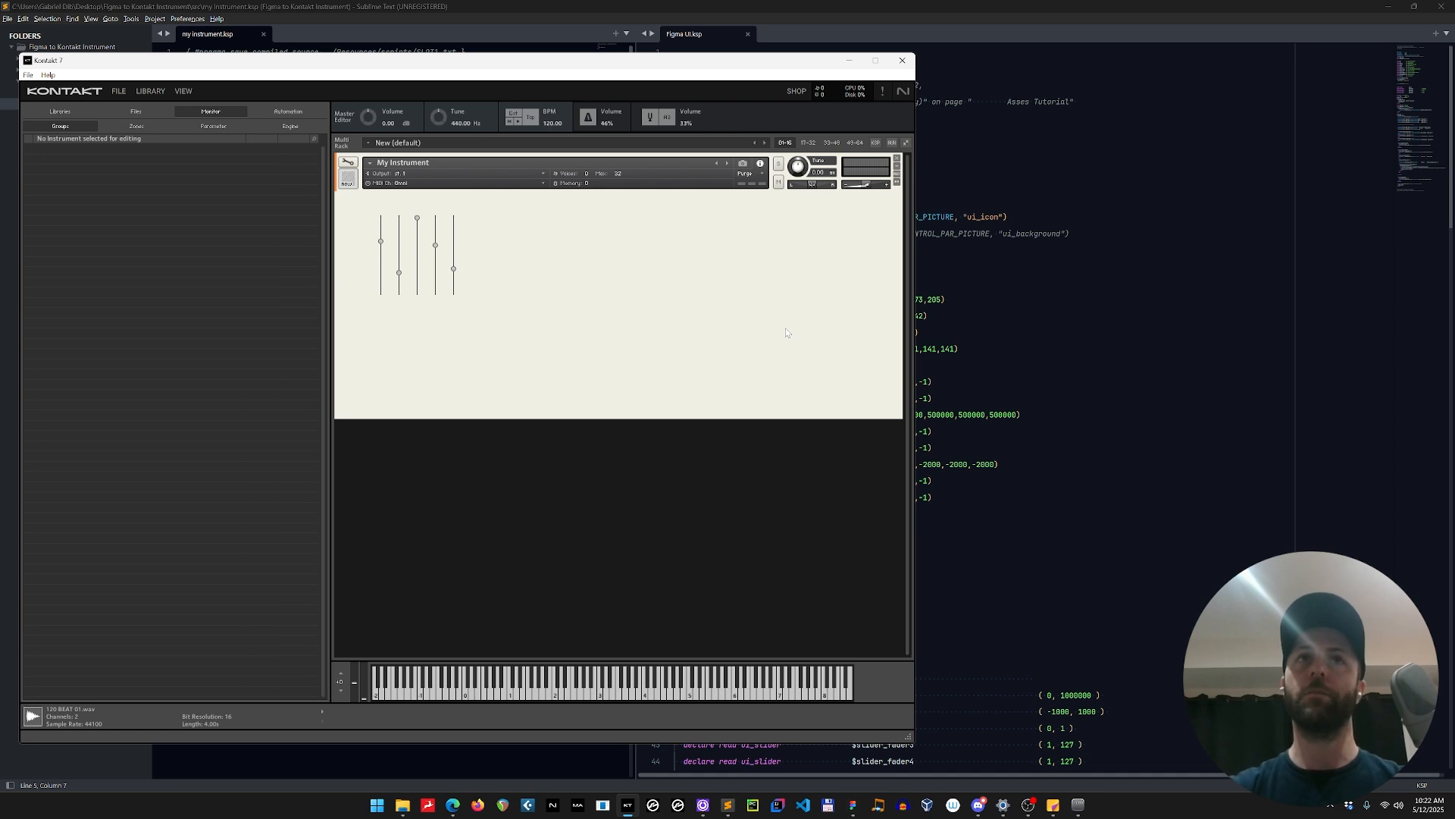
Uncomment the ui_background wallpaper line in Figma UI.ksp, recompile my instrument.ksp and check the interface in Kontakt.
left_click(1016, 233)
key("ctrl+slash")
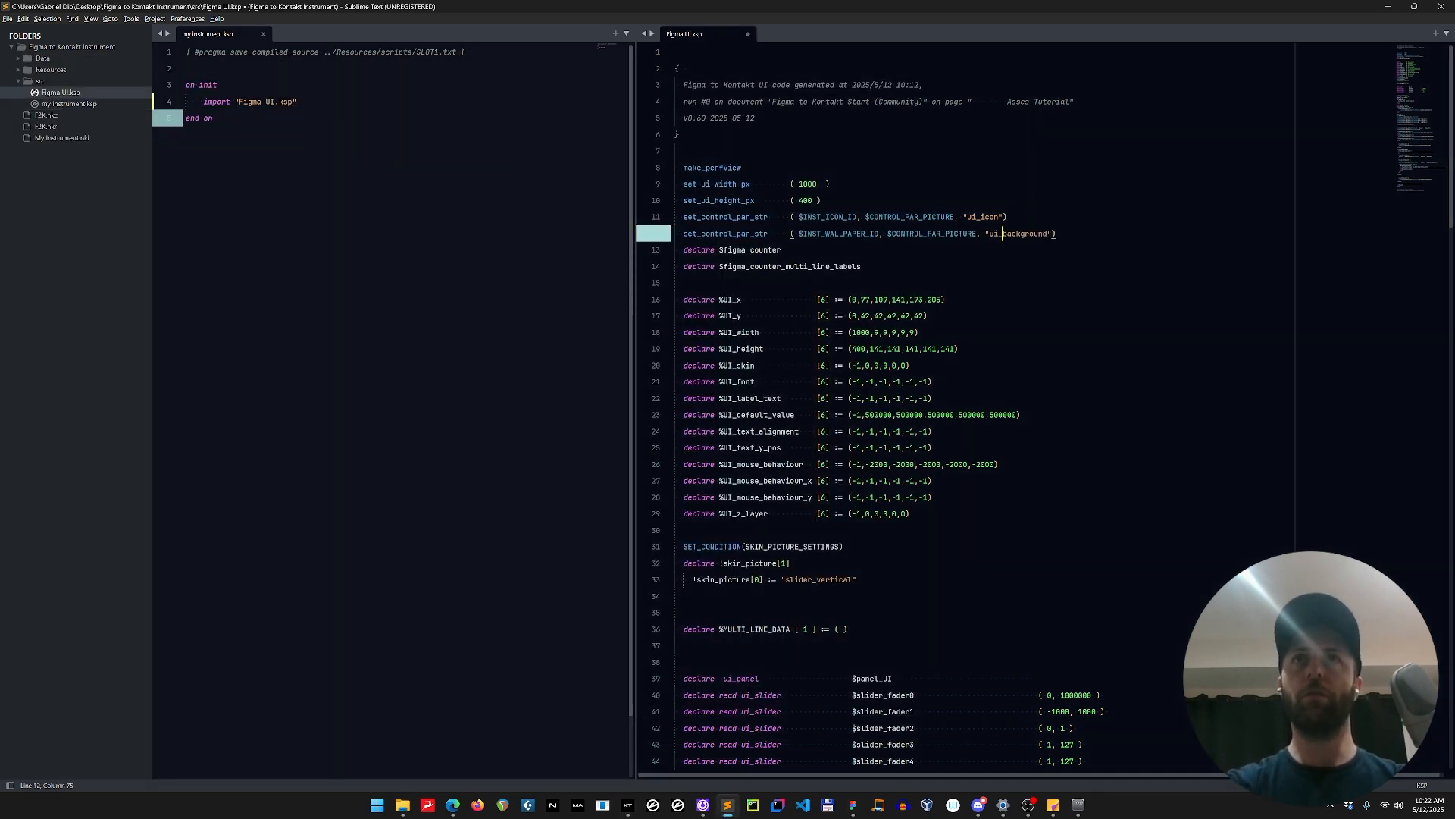
key("ctrl+1")
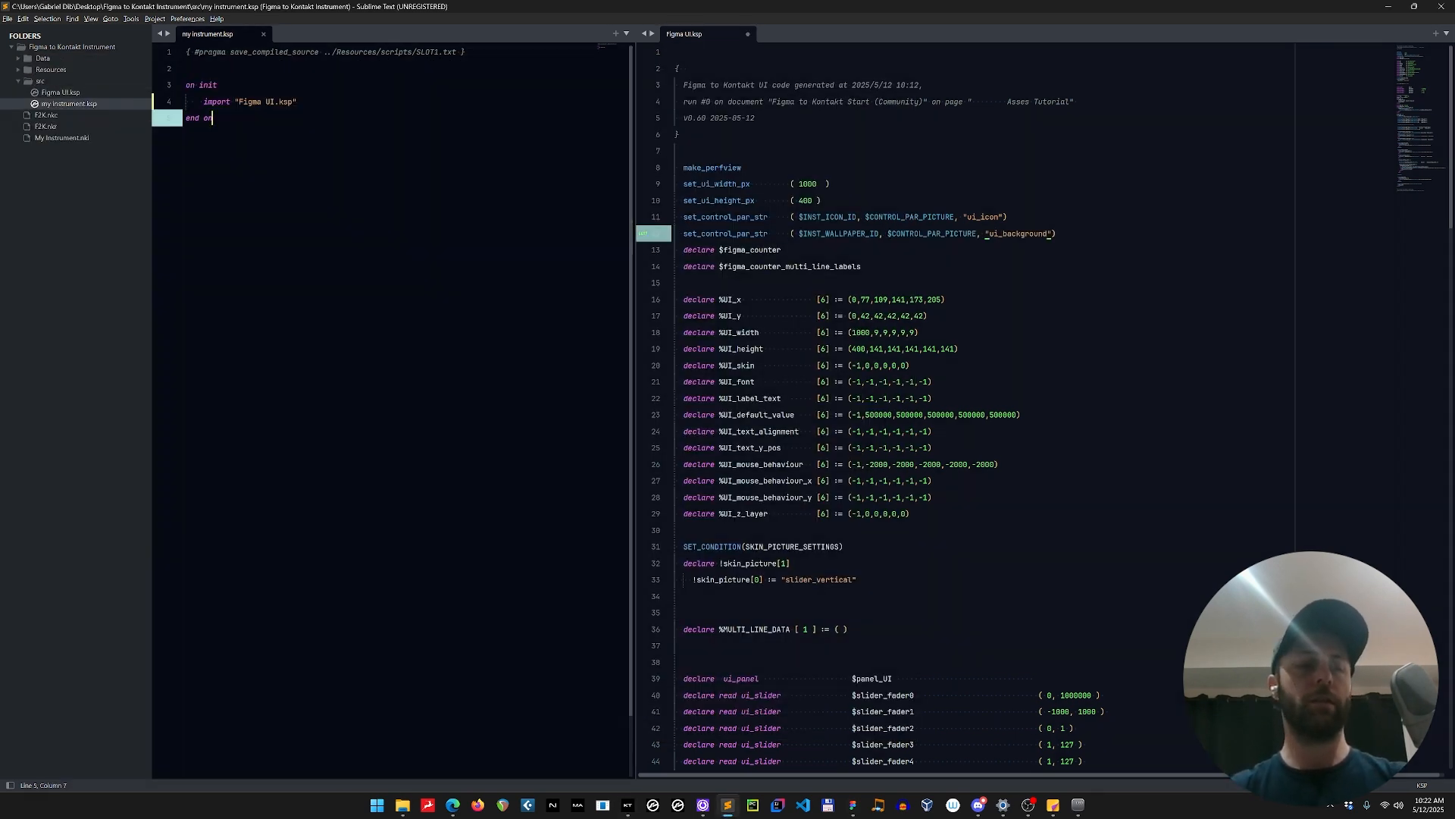
key("F5")
key("alt+Tab")
left_click(365, 390)
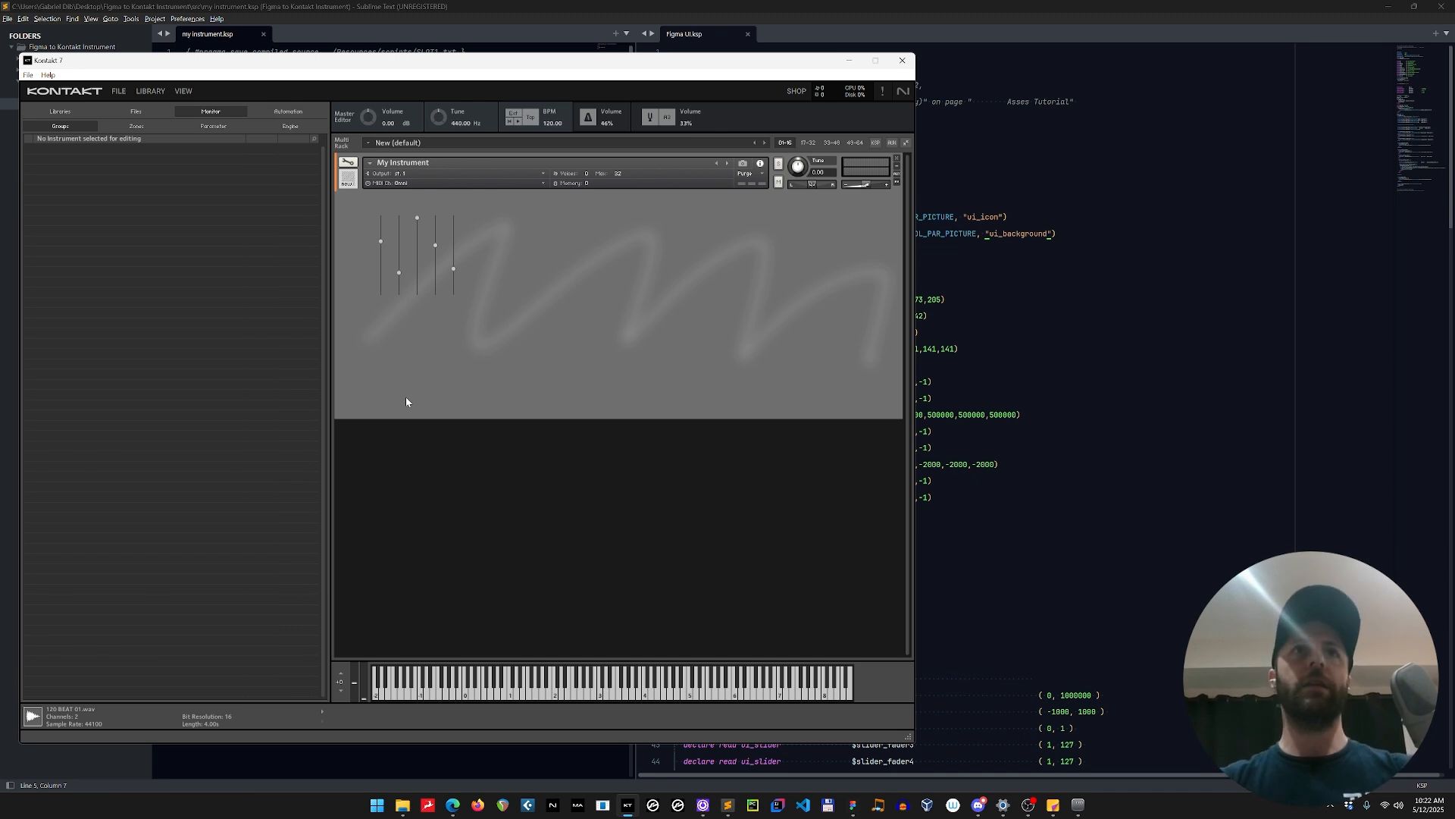
Switch to Figma, select all five sliders in panel_UI_exp and set their horizontal spacing to 50.
key("alt+Tab")
key("alt+Tab")
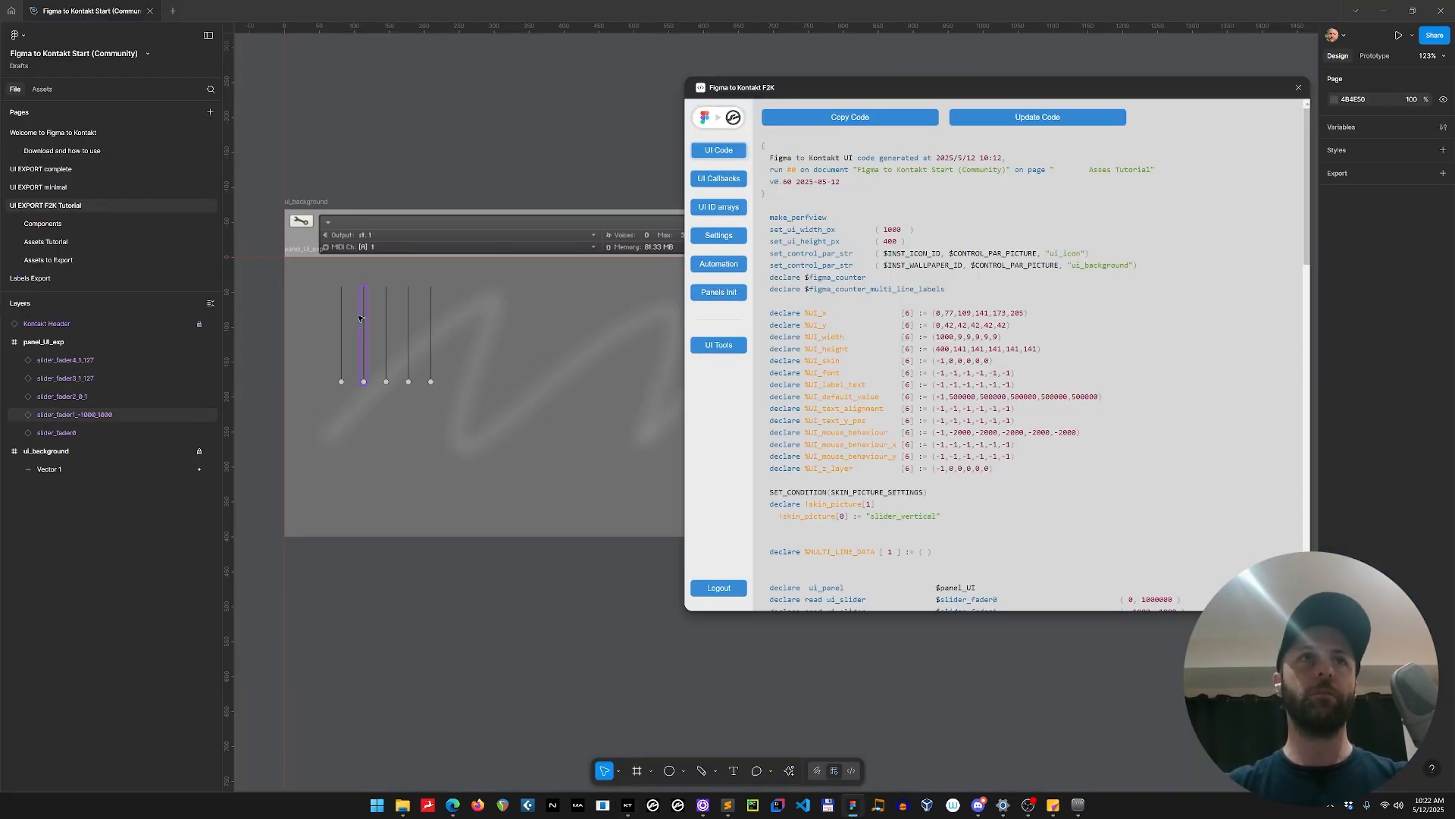
left_click(342, 313, "shift")
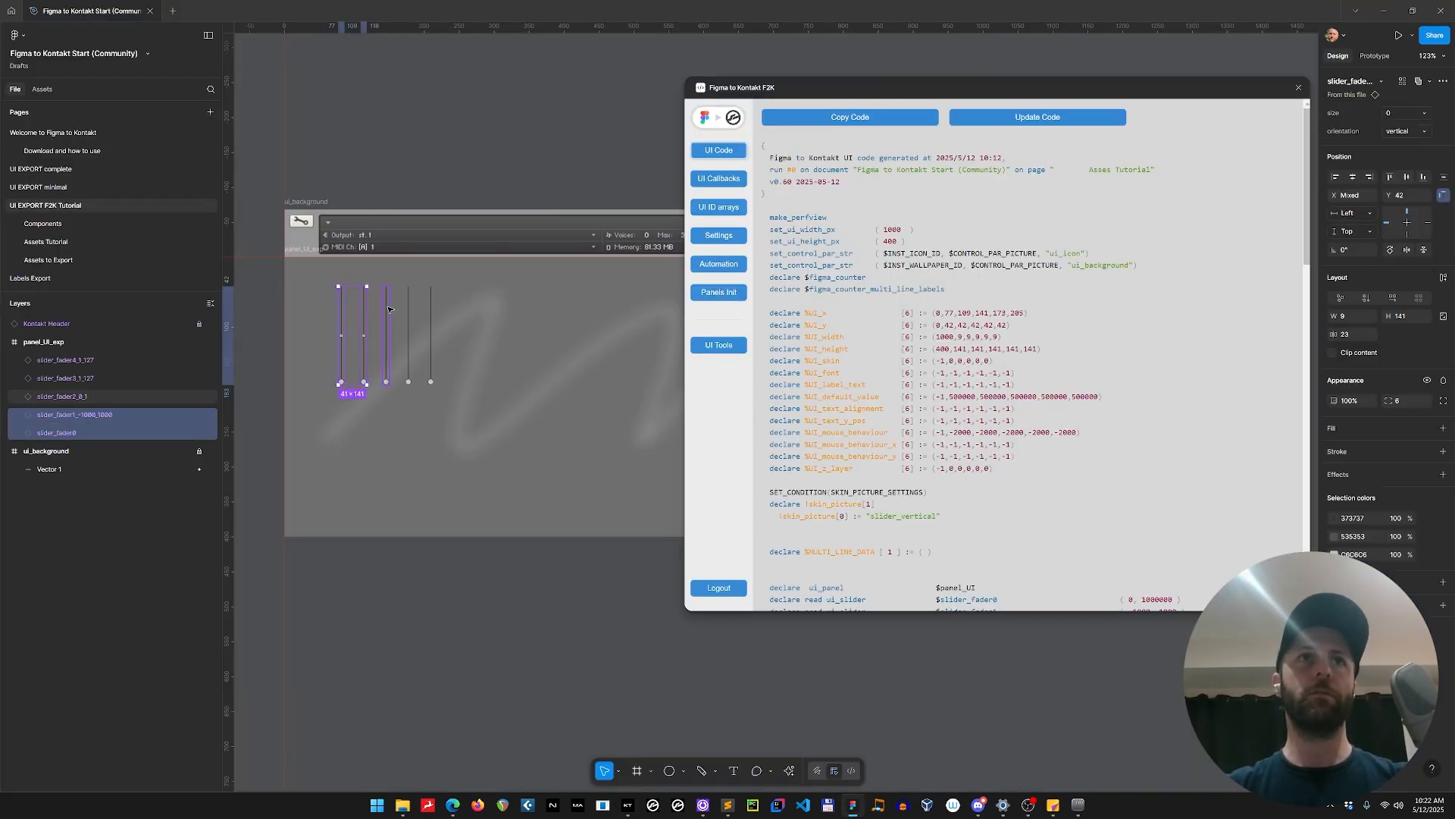
left_click(386, 309, "shift")
left_click(408, 310, "shift")
left_click(431, 307, "shift")
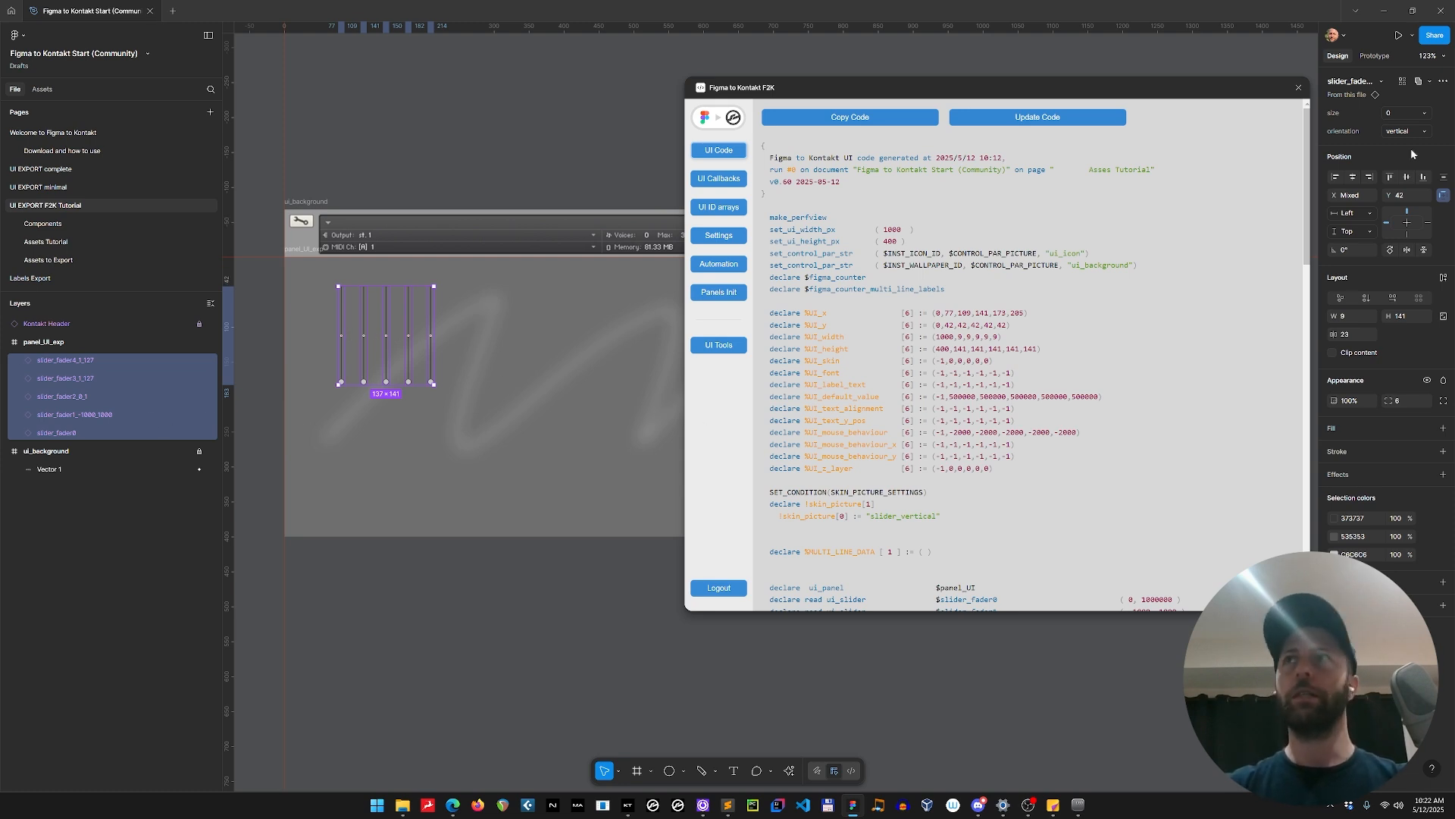
left_click(1359, 336)
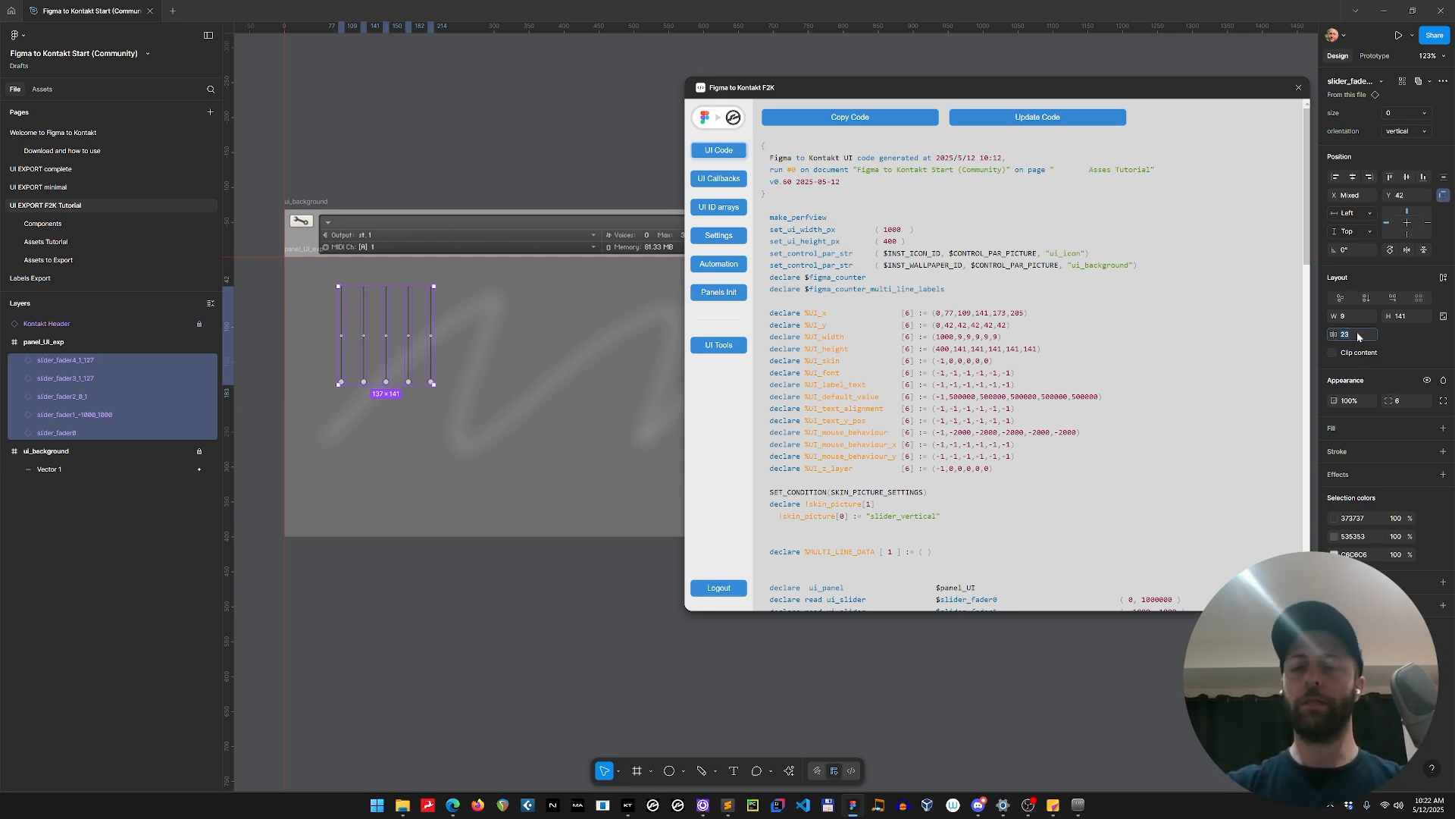
type("50")
key("Return")
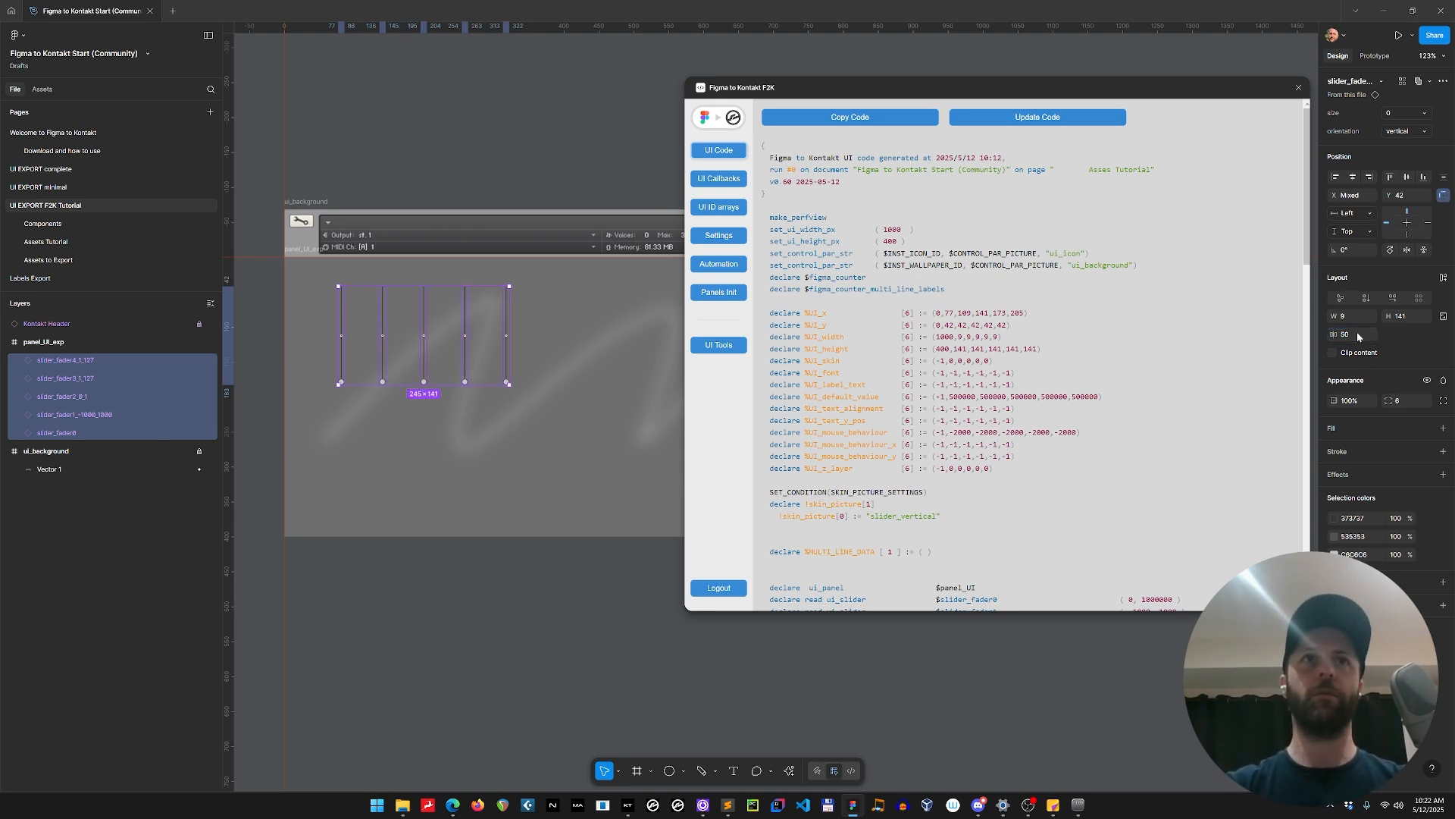
left_click(400, 428)
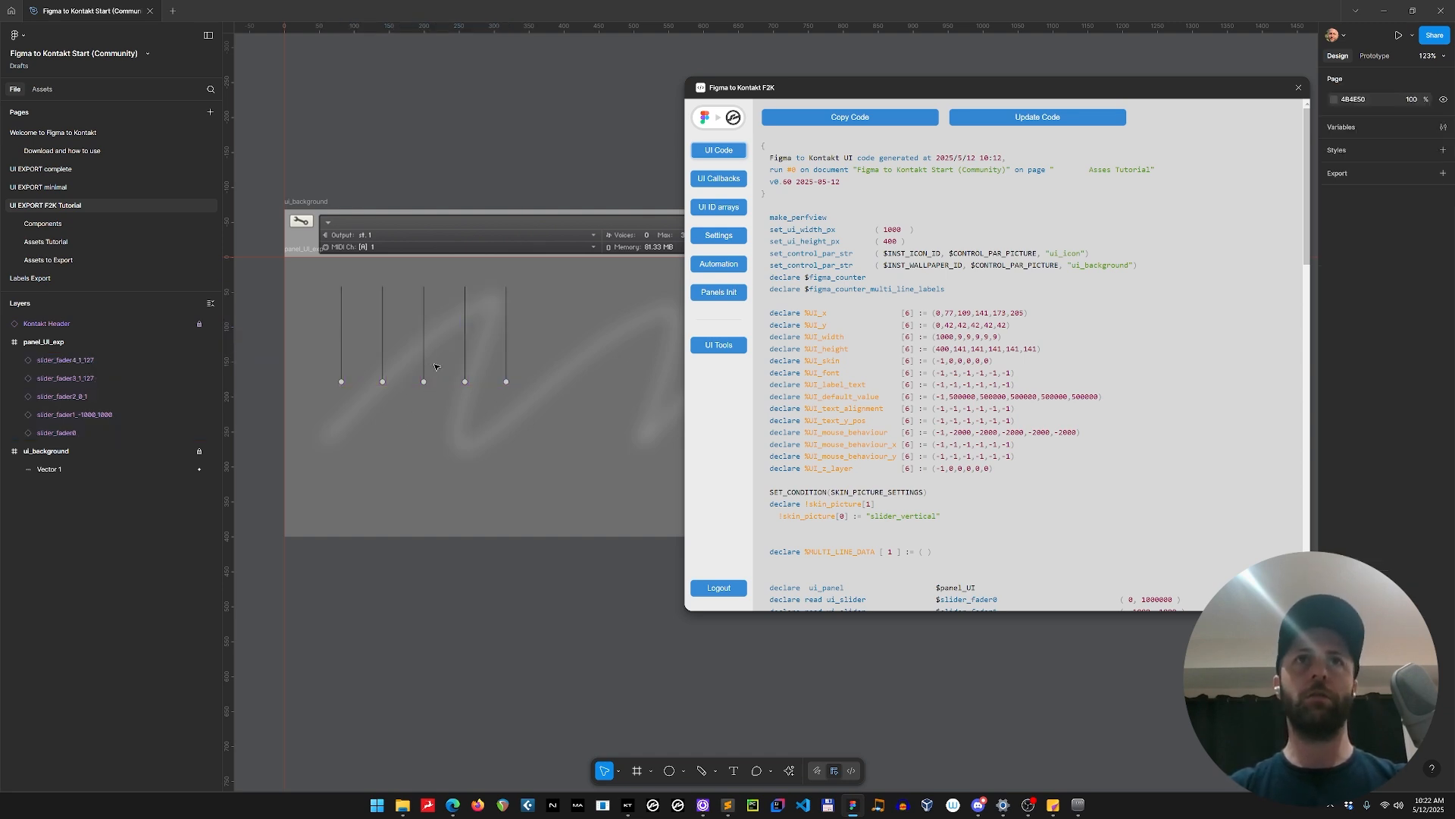
Update the UI code in the Figma to Kontakt plugin, rerun the plugin and copy the new code.
left_click(1043, 120)
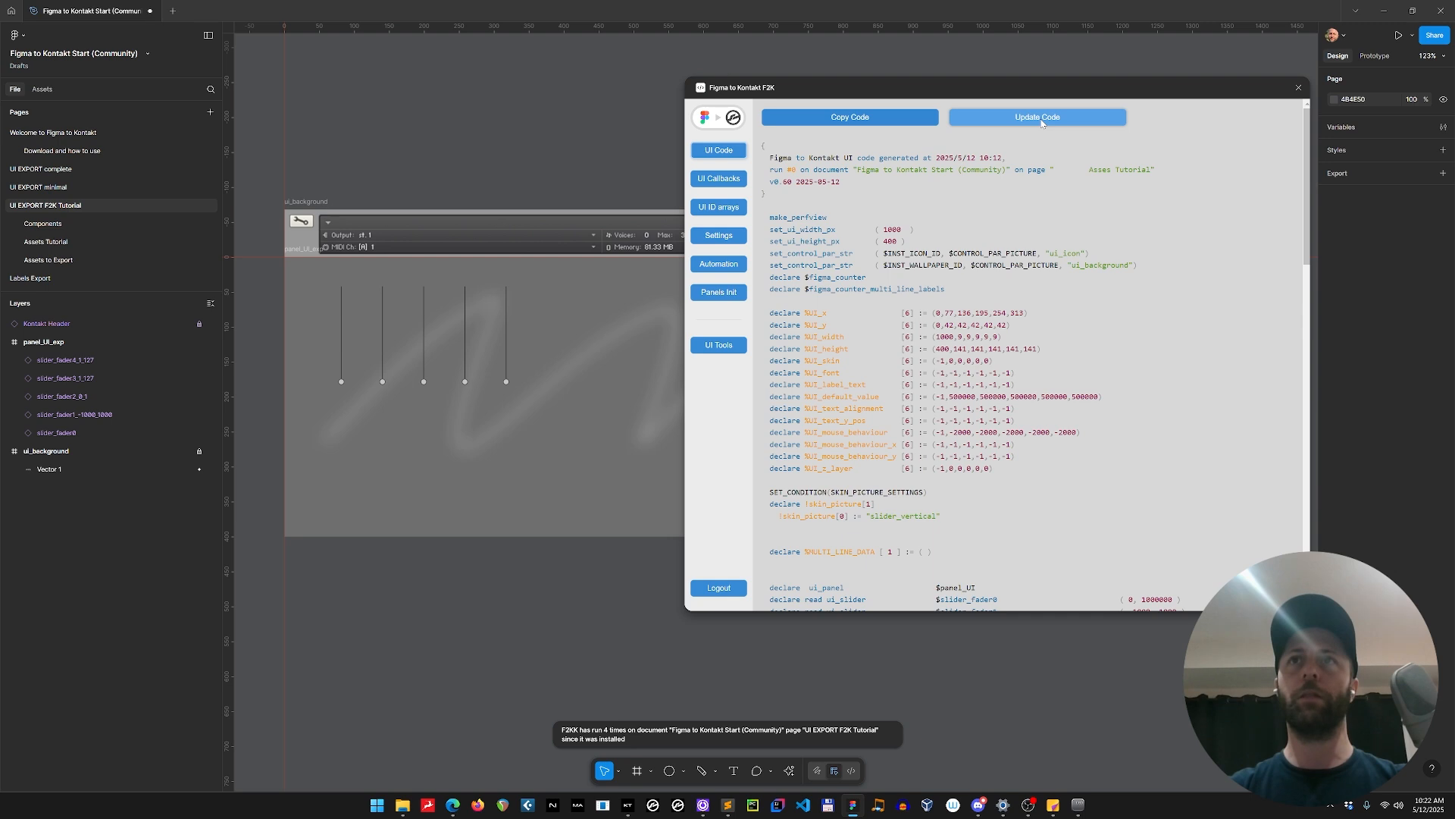
left_click(1298, 88)
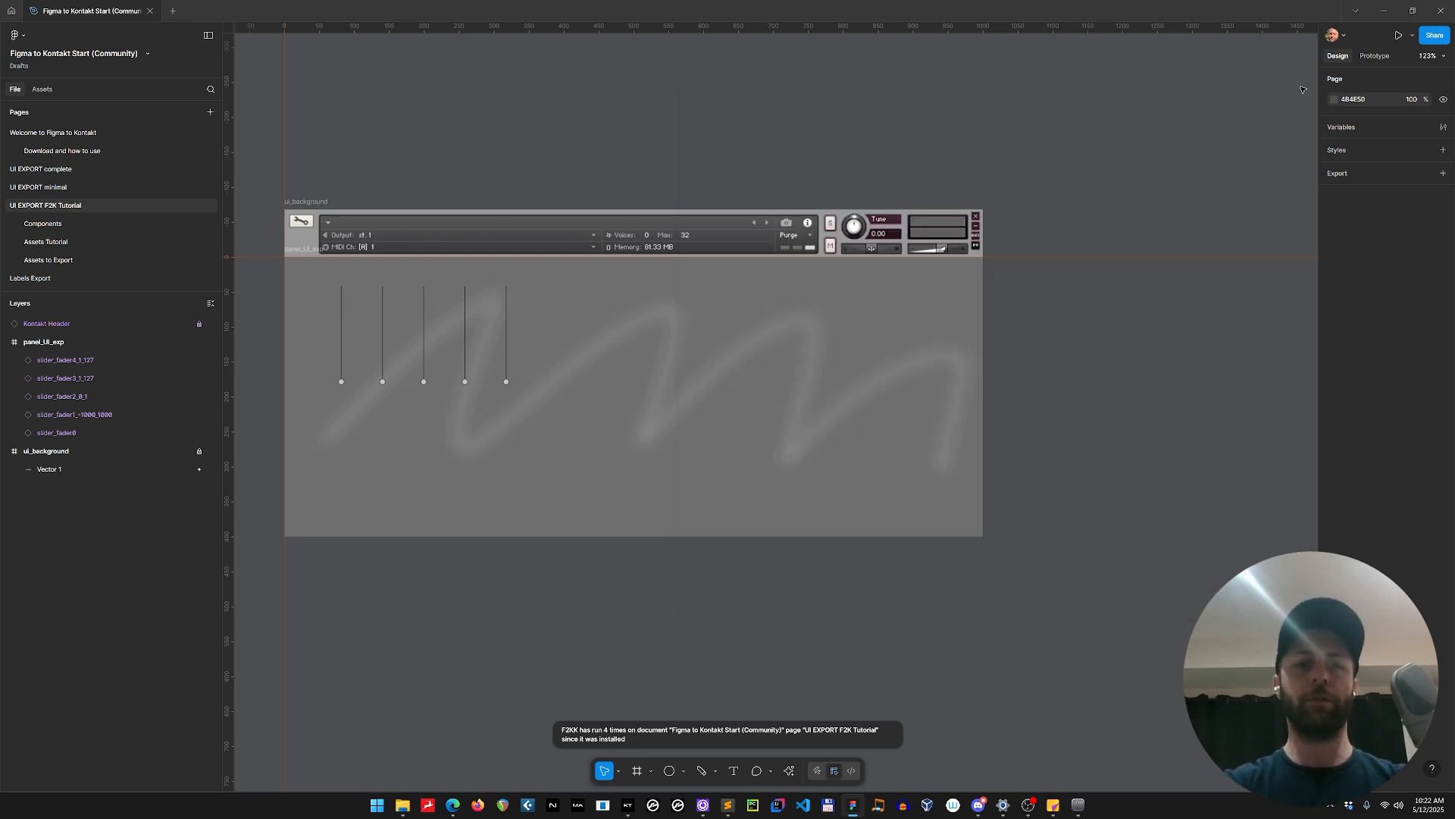
key("ctrl+alt+p")
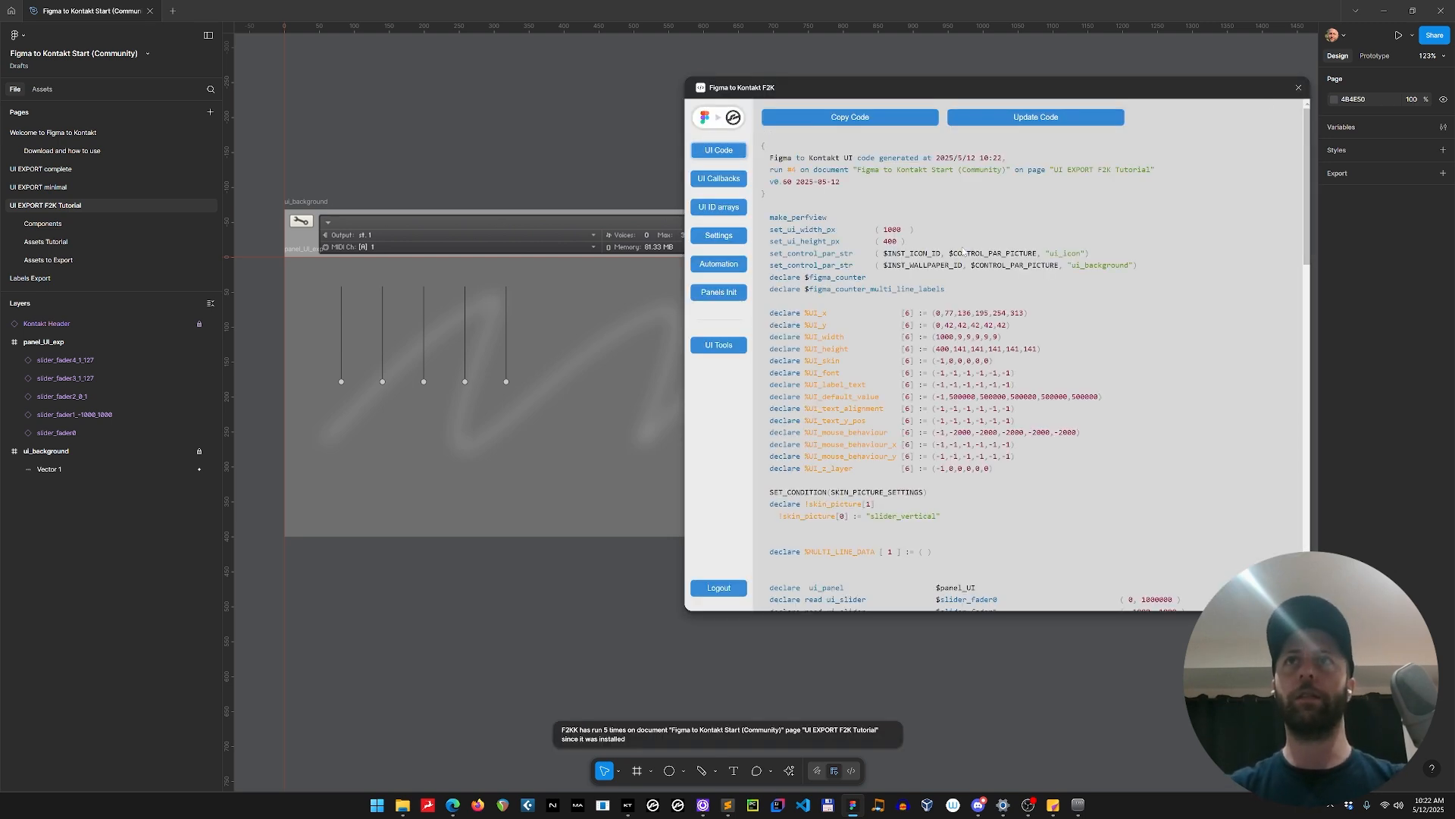
left_click(866, 122)
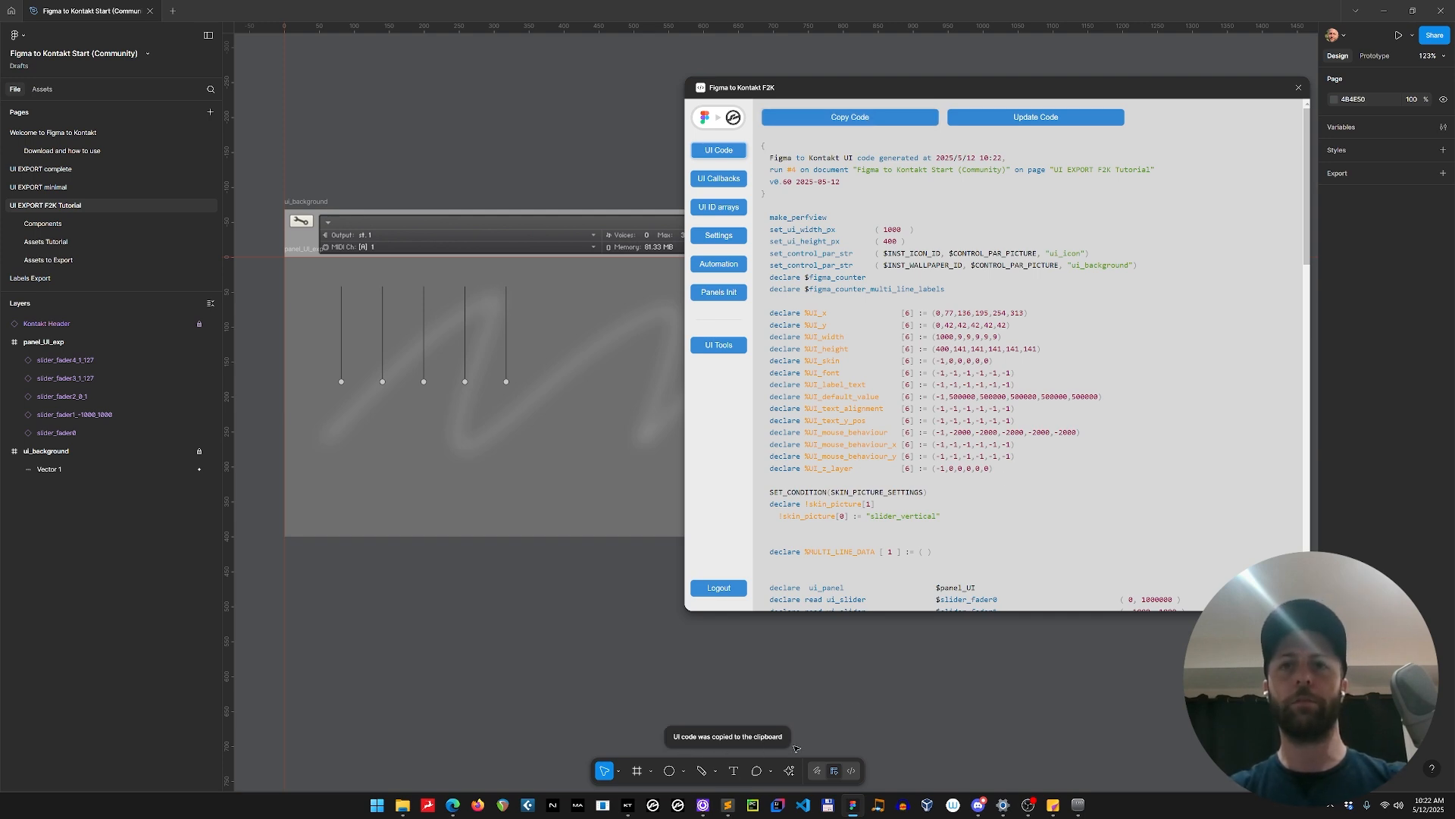
Switch to Sublime Text and replace the entire contents of Figma UI.ksp with the newly copied UI code.
key("alt+Tab")
key("alt+Tab")
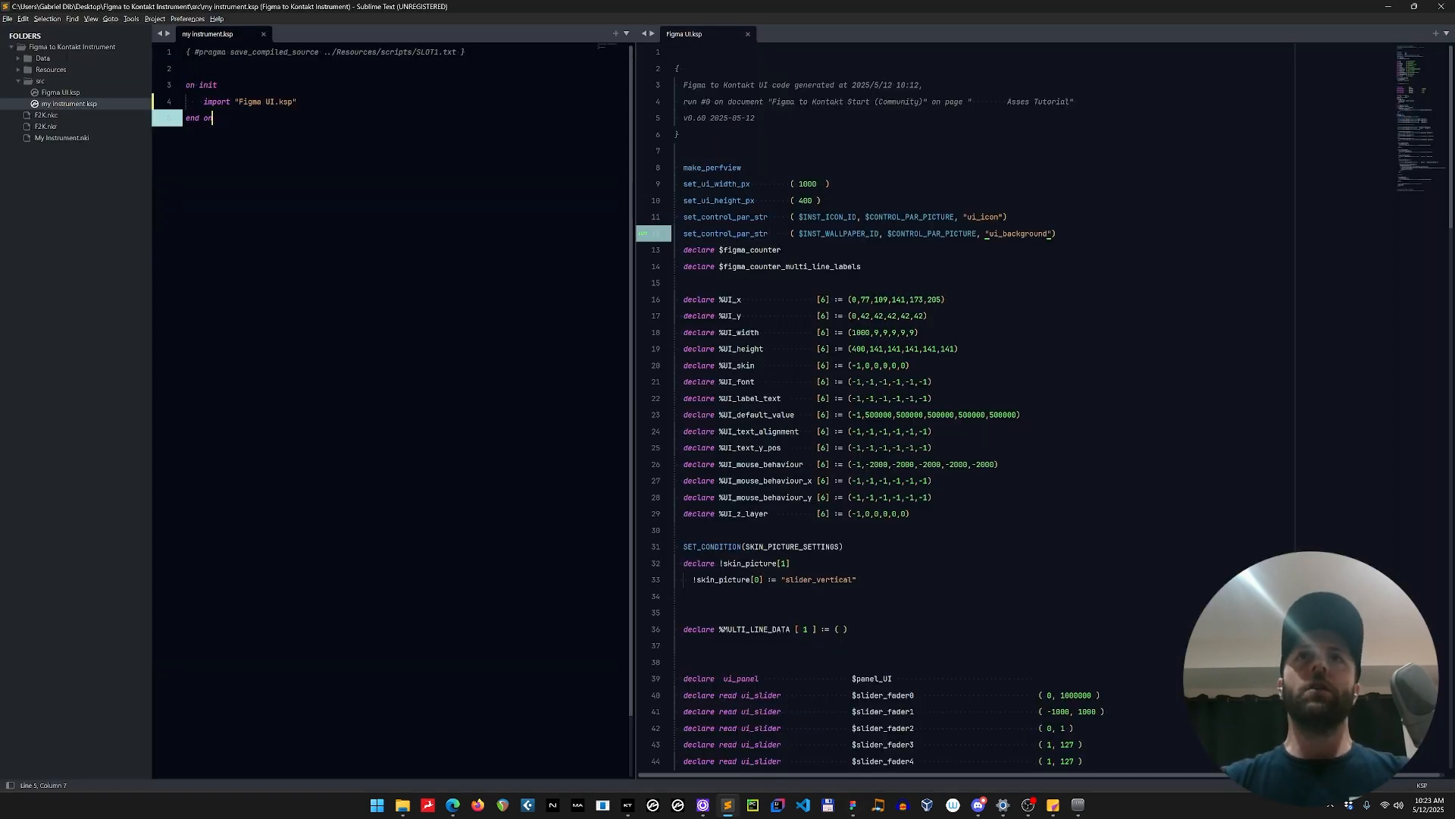
left_click(897, 382)
key("ctrl+a")
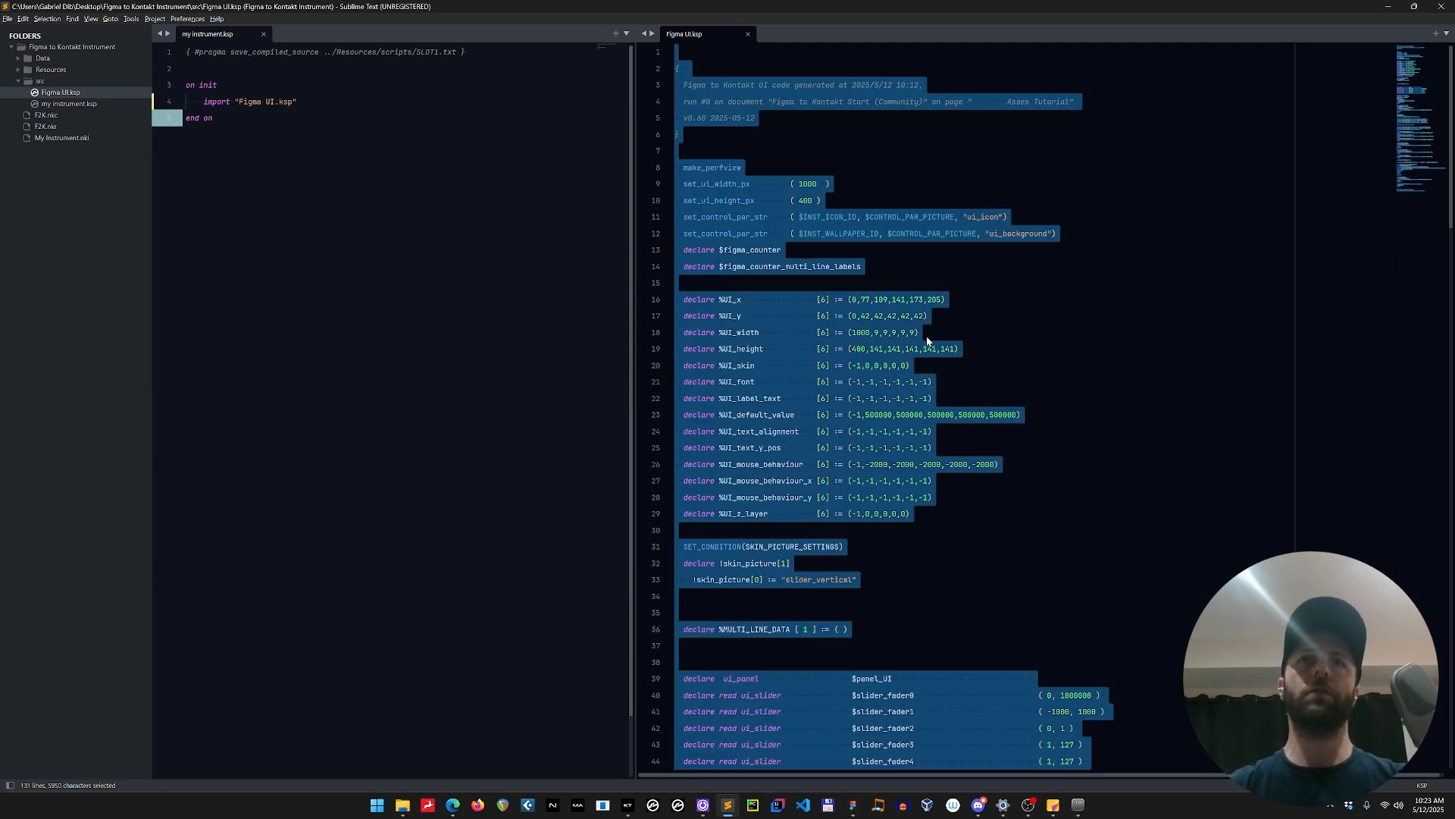
key("ctrl+v")
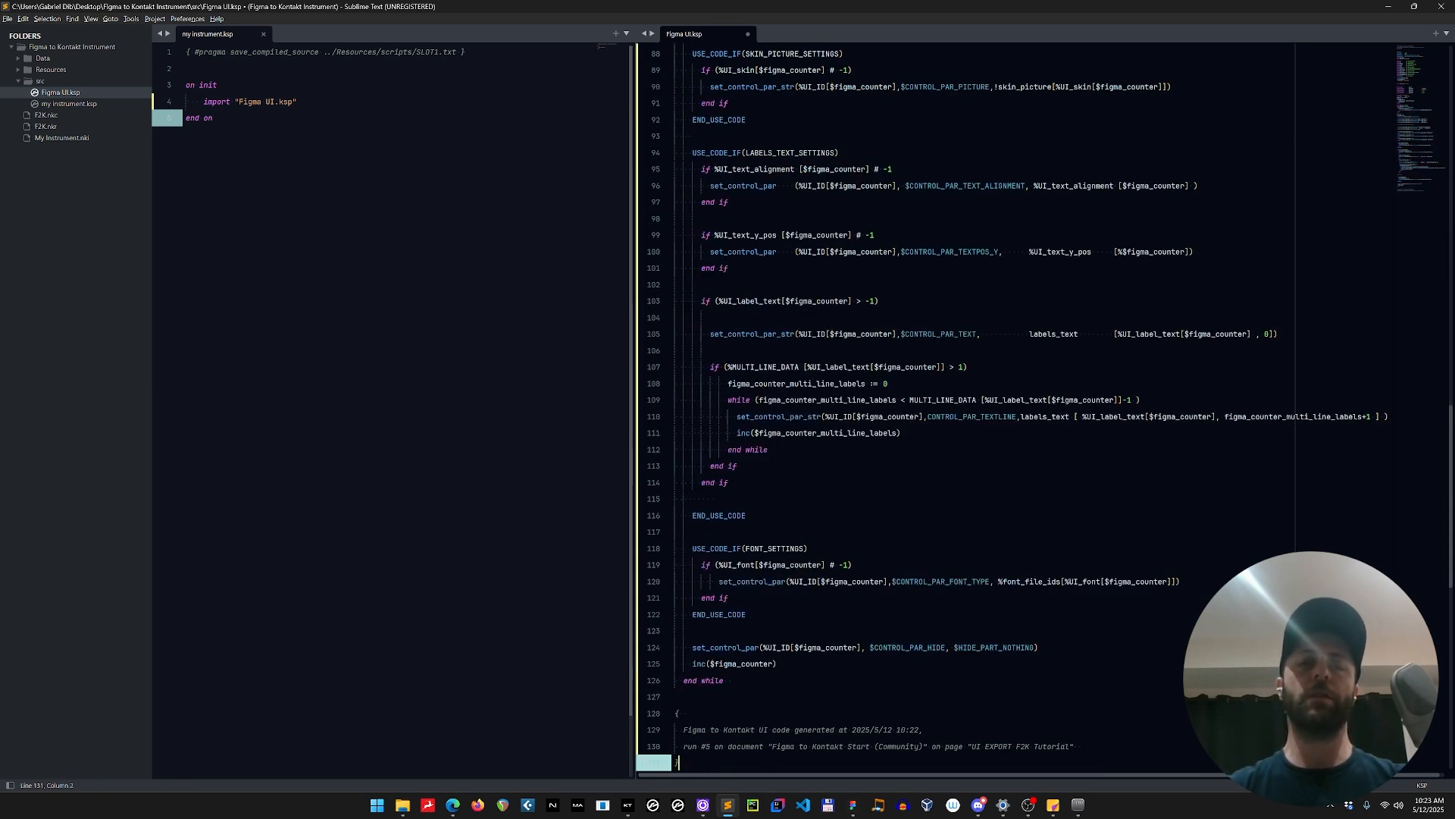
Recompile my instrument.ksp, check the updated slider layout in Kontakt against the Figma design, and return to Figma.
left_click(213, 117)
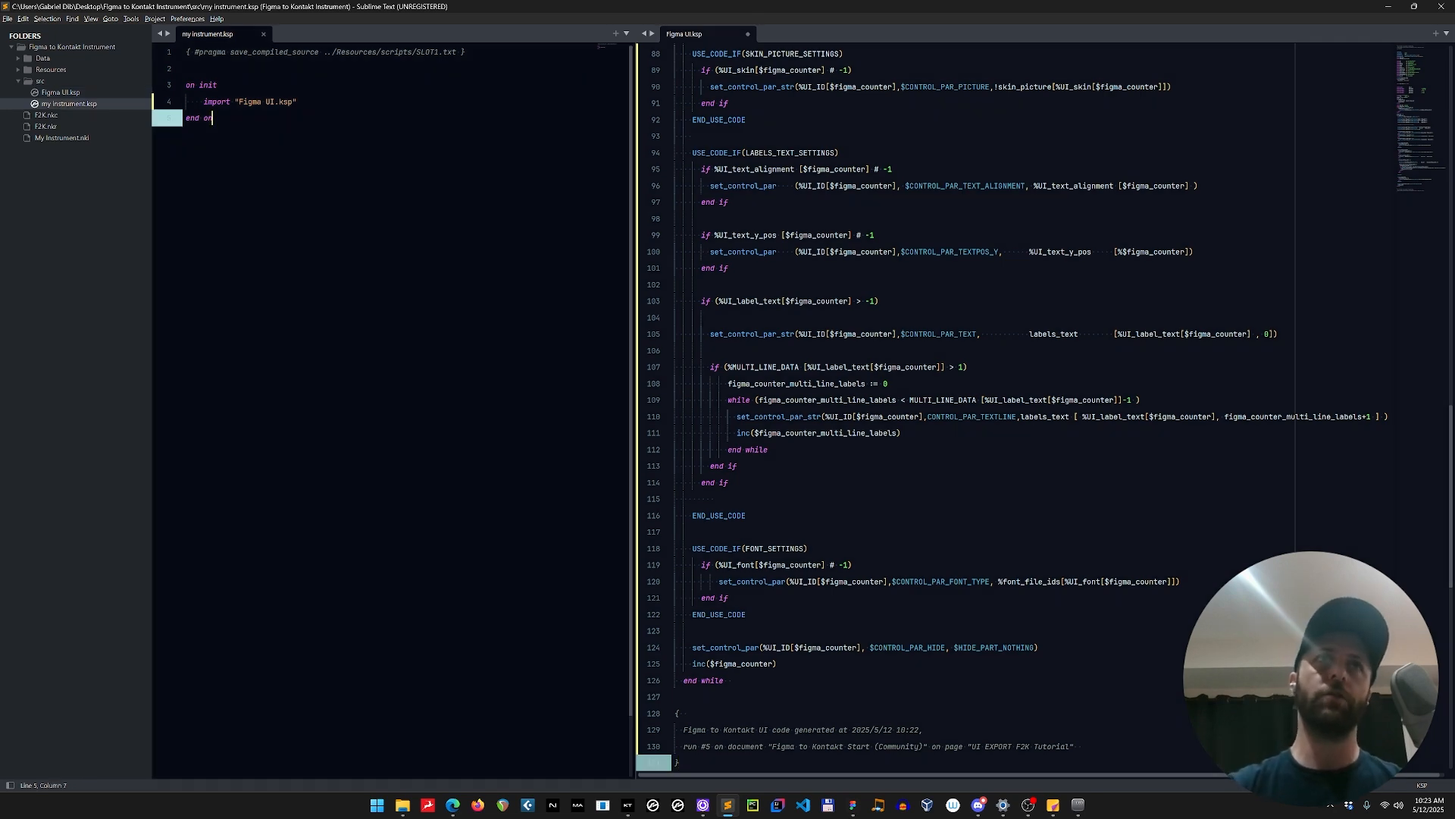
key("ctrl+a")
left_click(344, 312)
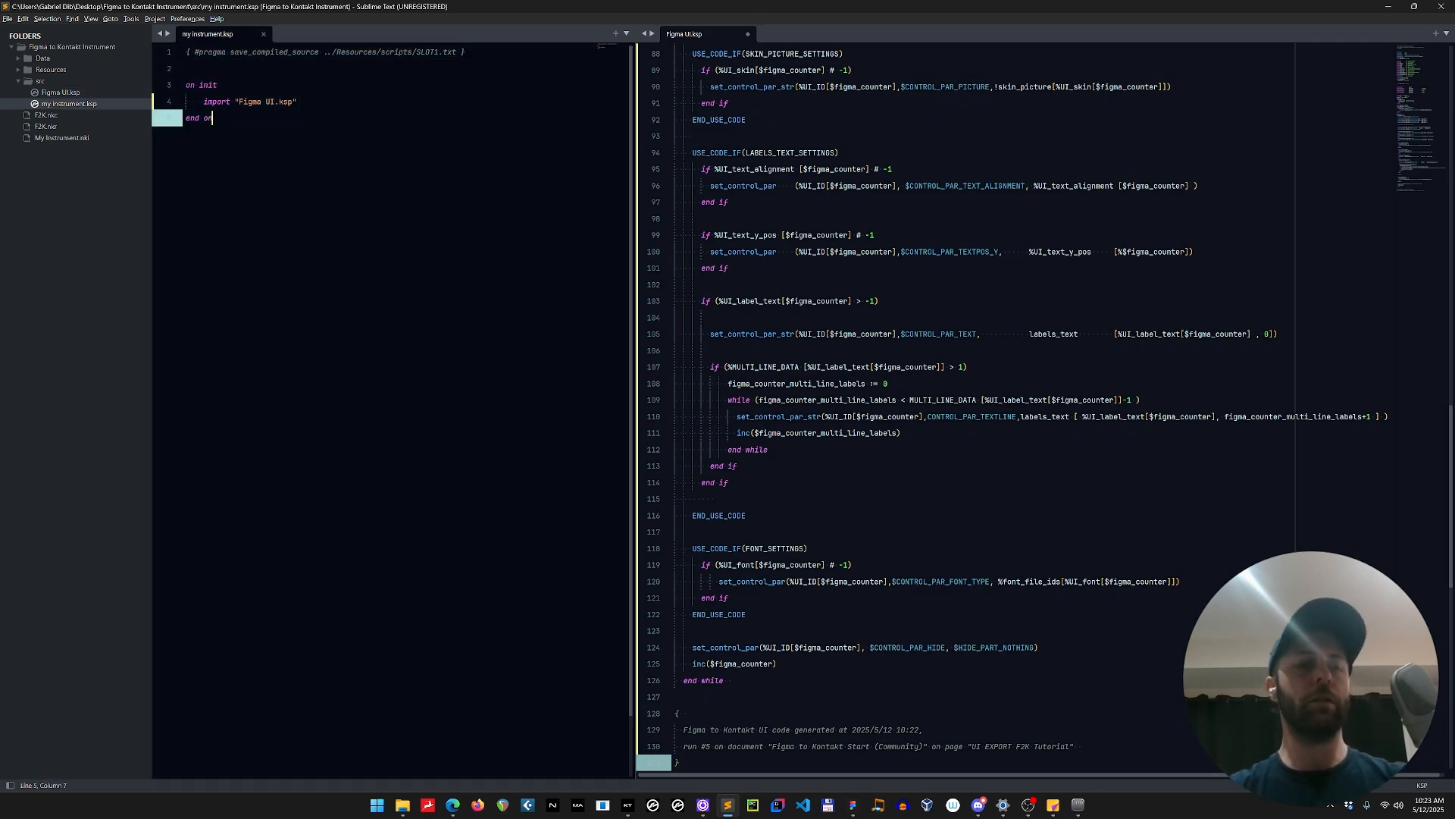
key("F5")
key("alt+Tab")
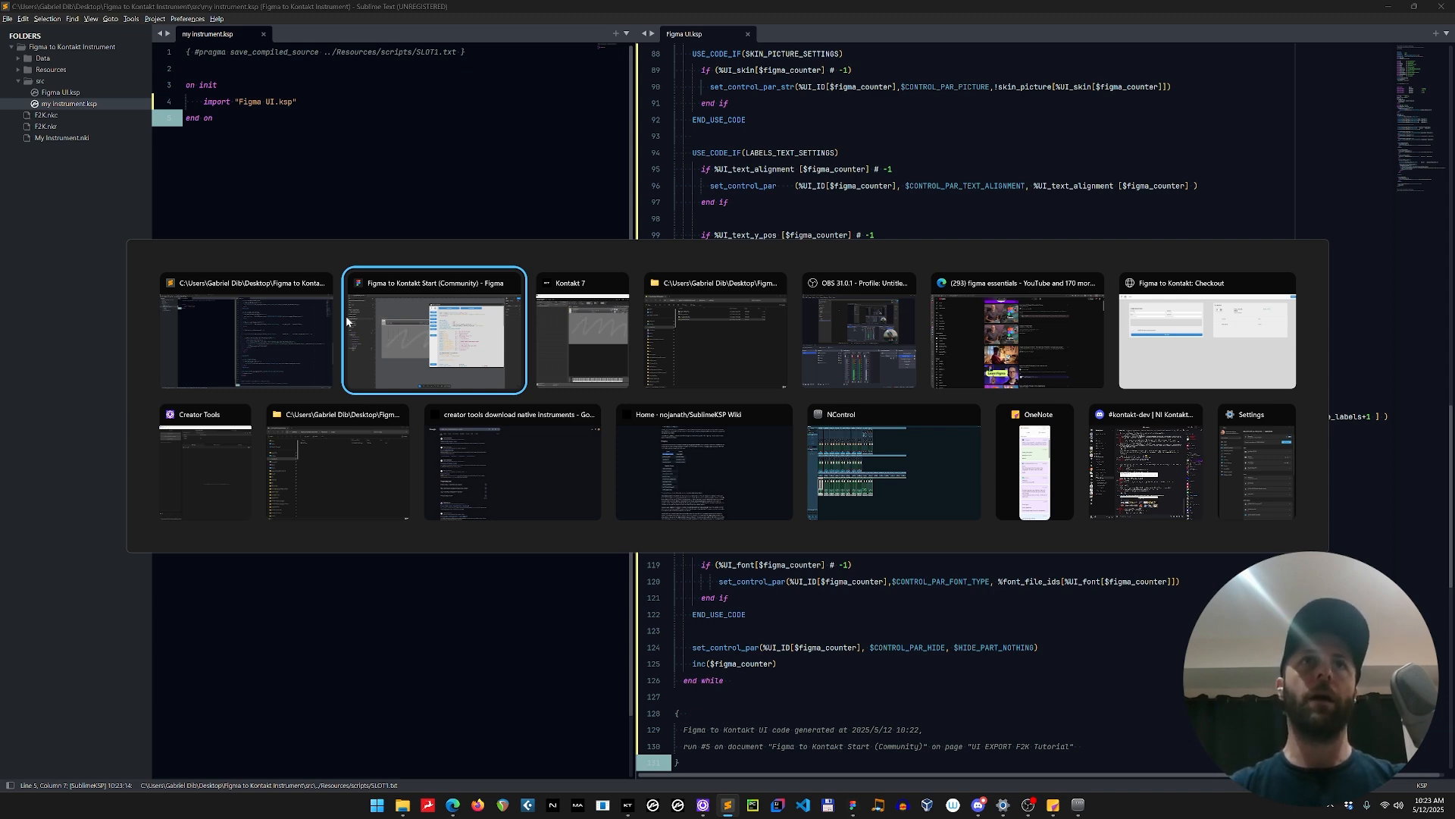
left_click(348, 321)
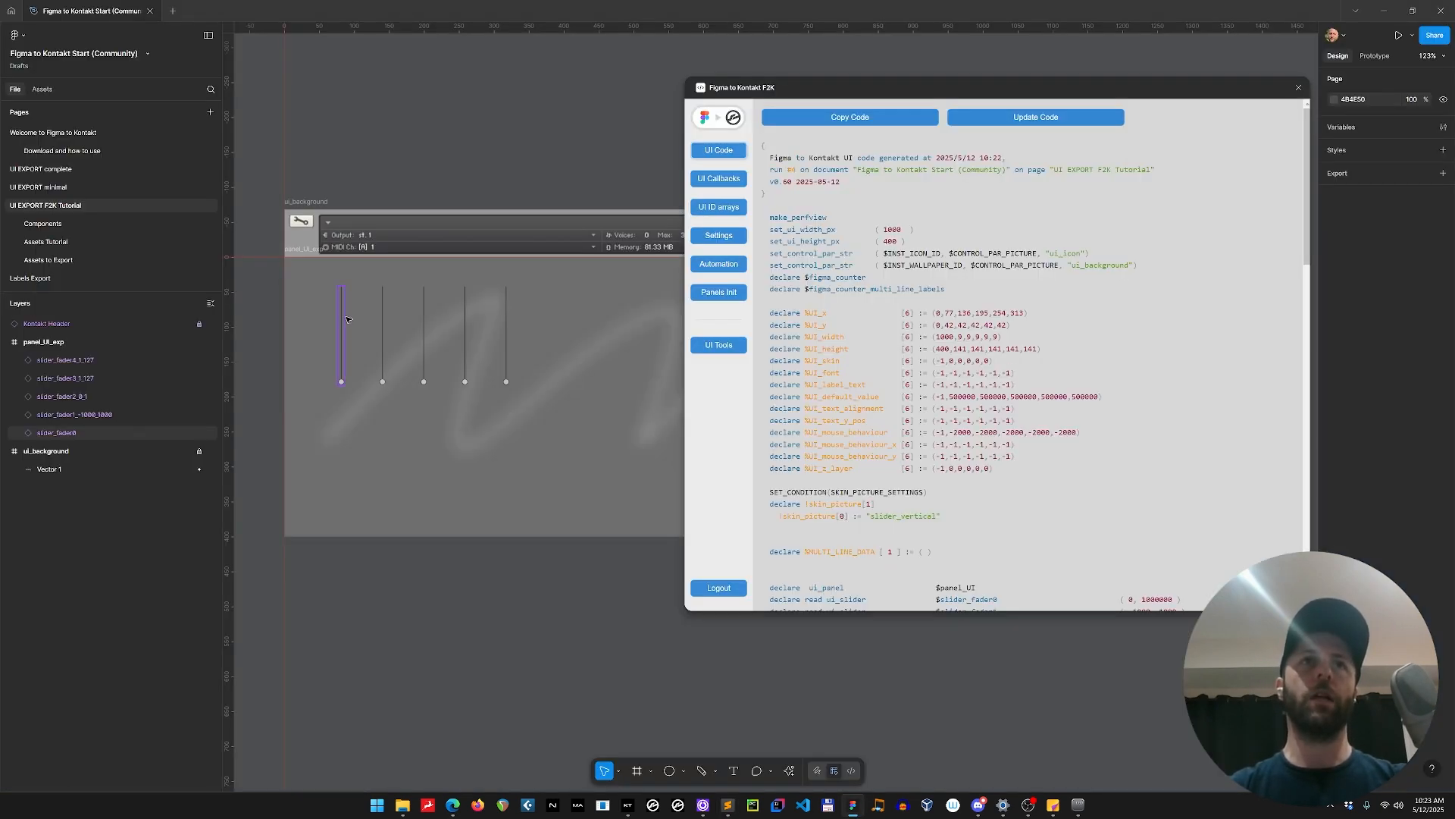
key("alt+Tab")
key("alt+Tab")
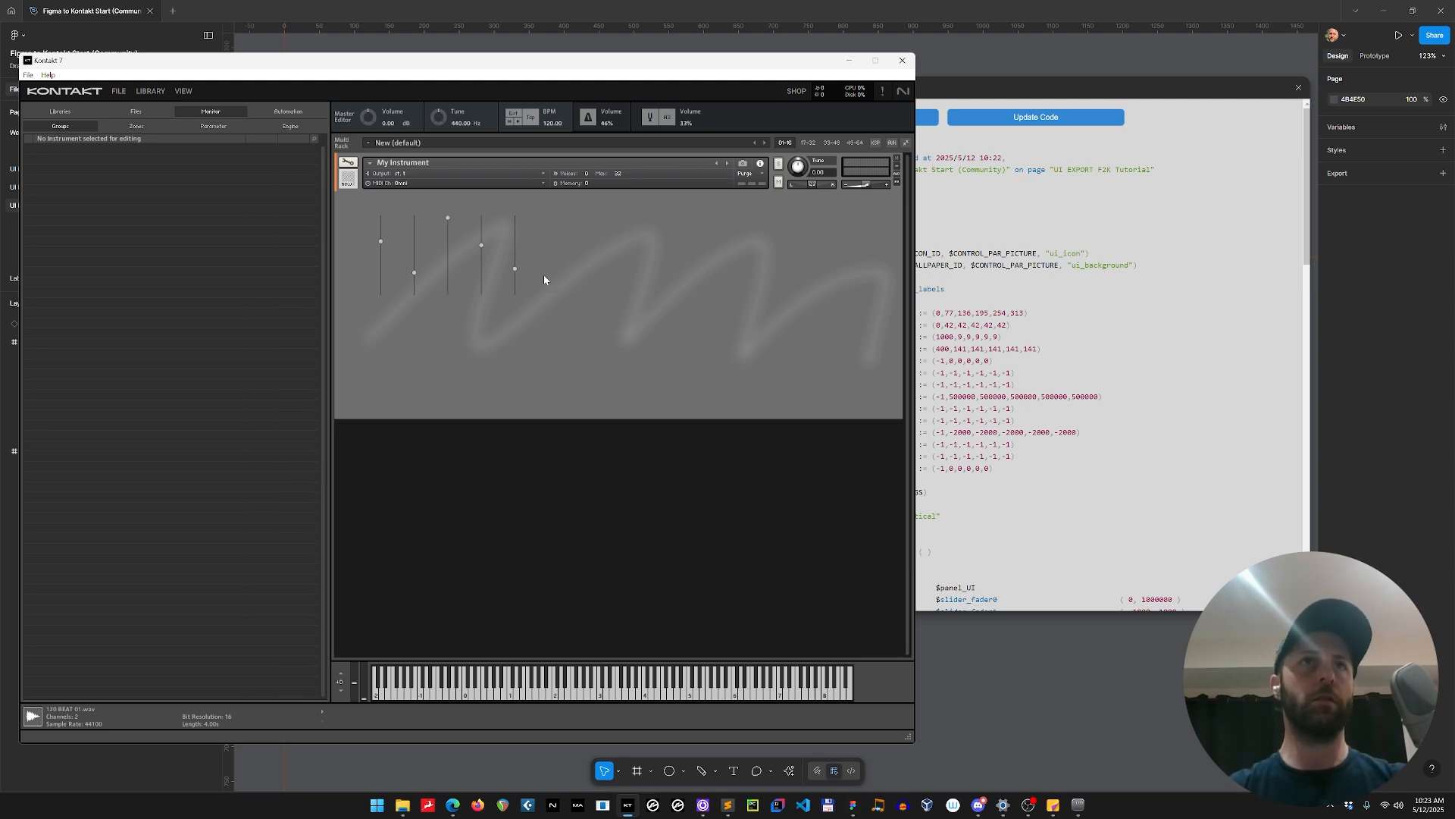
key("alt+Tab")
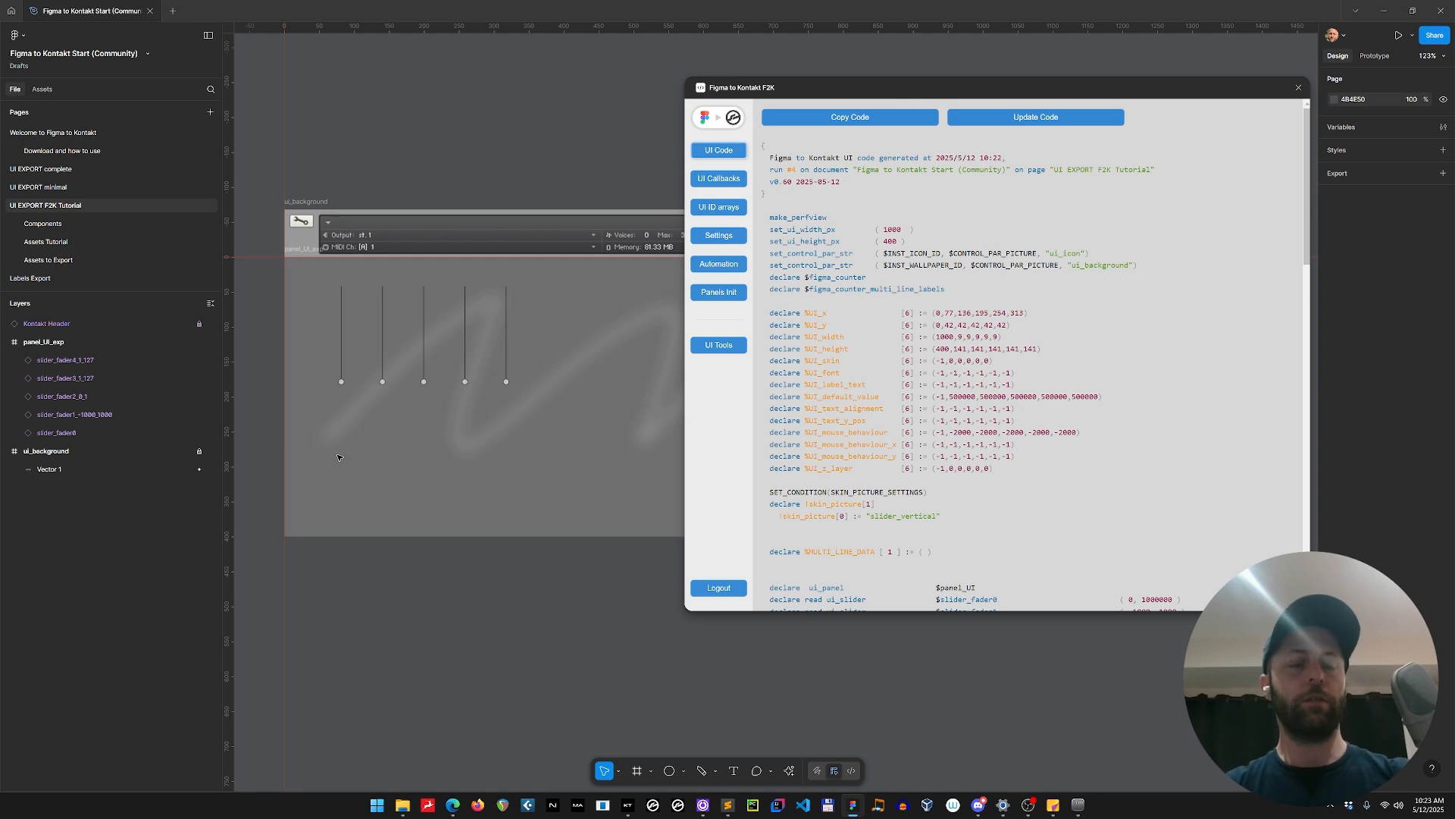
Draw a frame about 50 × 18 just below the first slider in panel_UI_exp.
key("f")
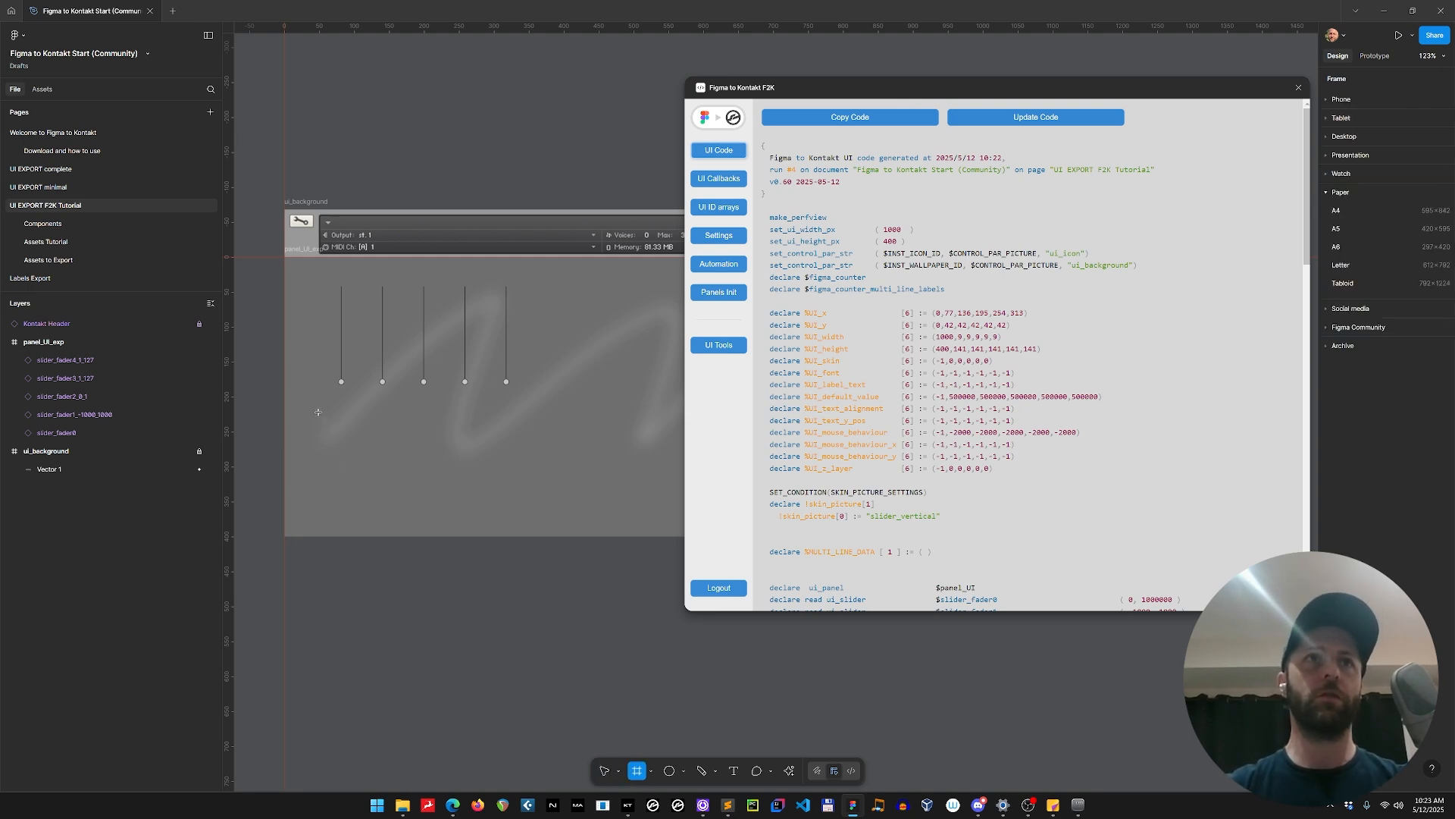
left_click_drag(323, 396, 358, 409)
scroll(404, 426, "up", 4)
left_click_drag(332, 489, 424, 495)
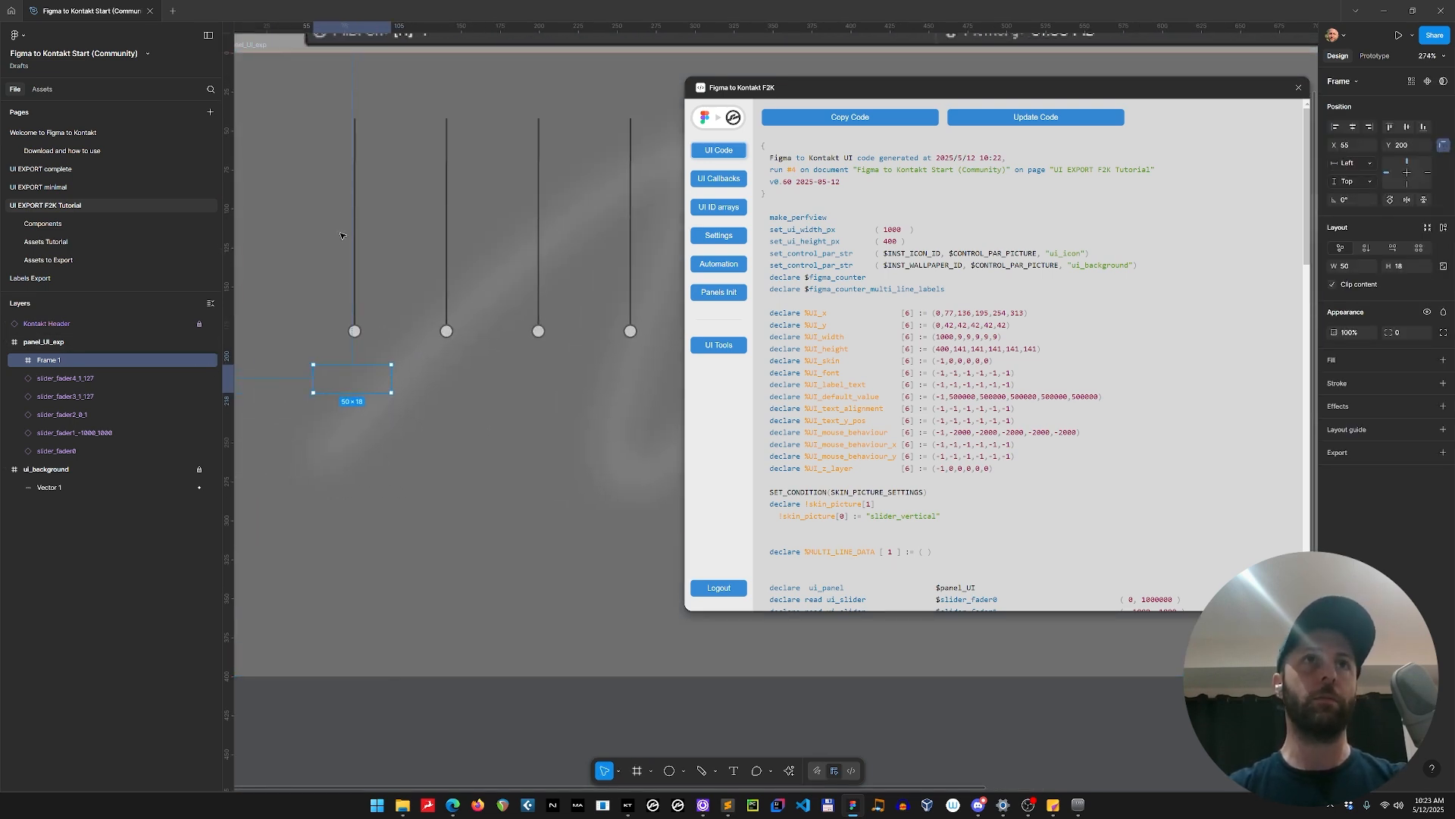
Centre the new frame under the first slider by moving it to X 56 and setting its width to 51.
key("alt")
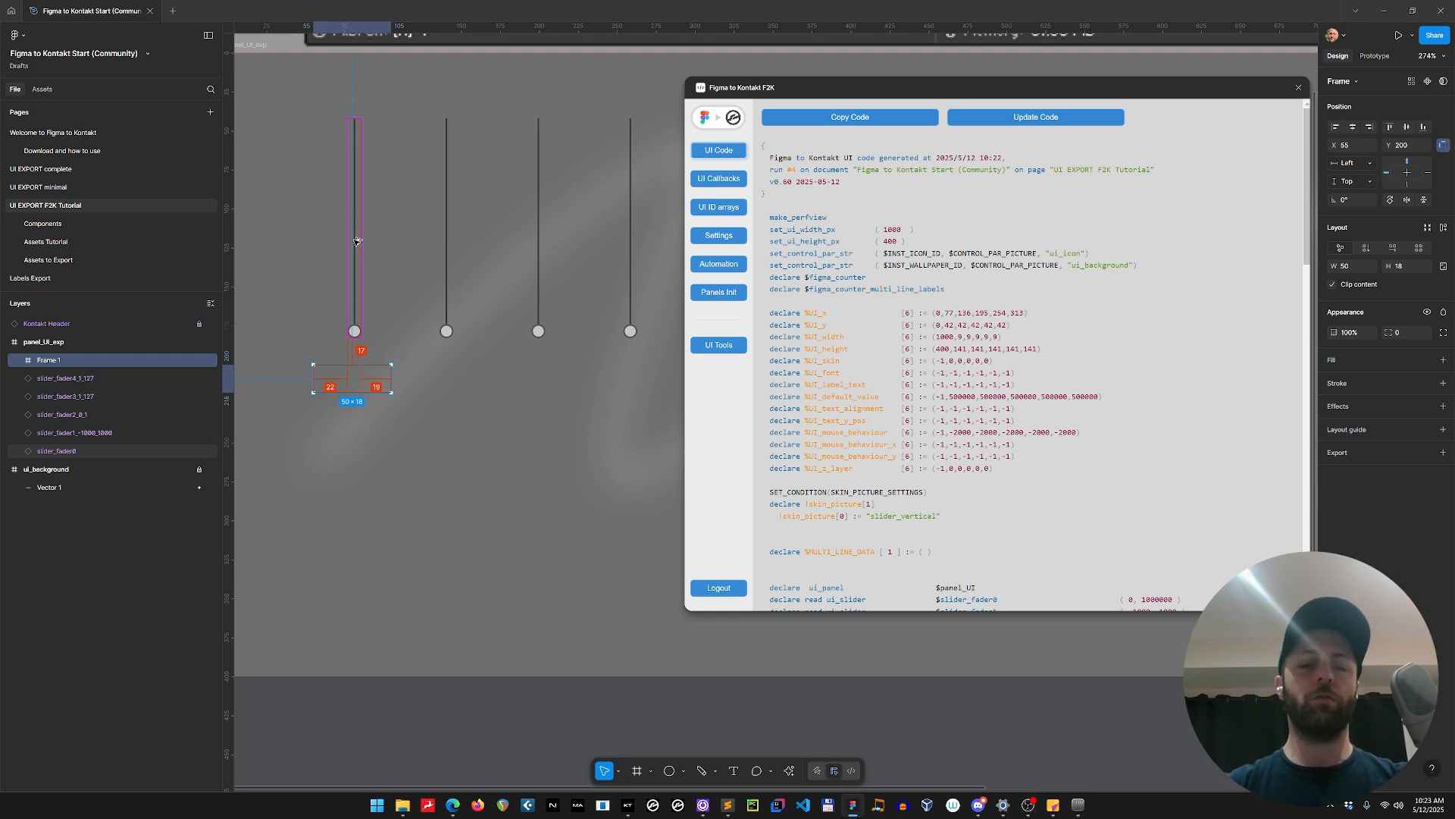
key("Right")
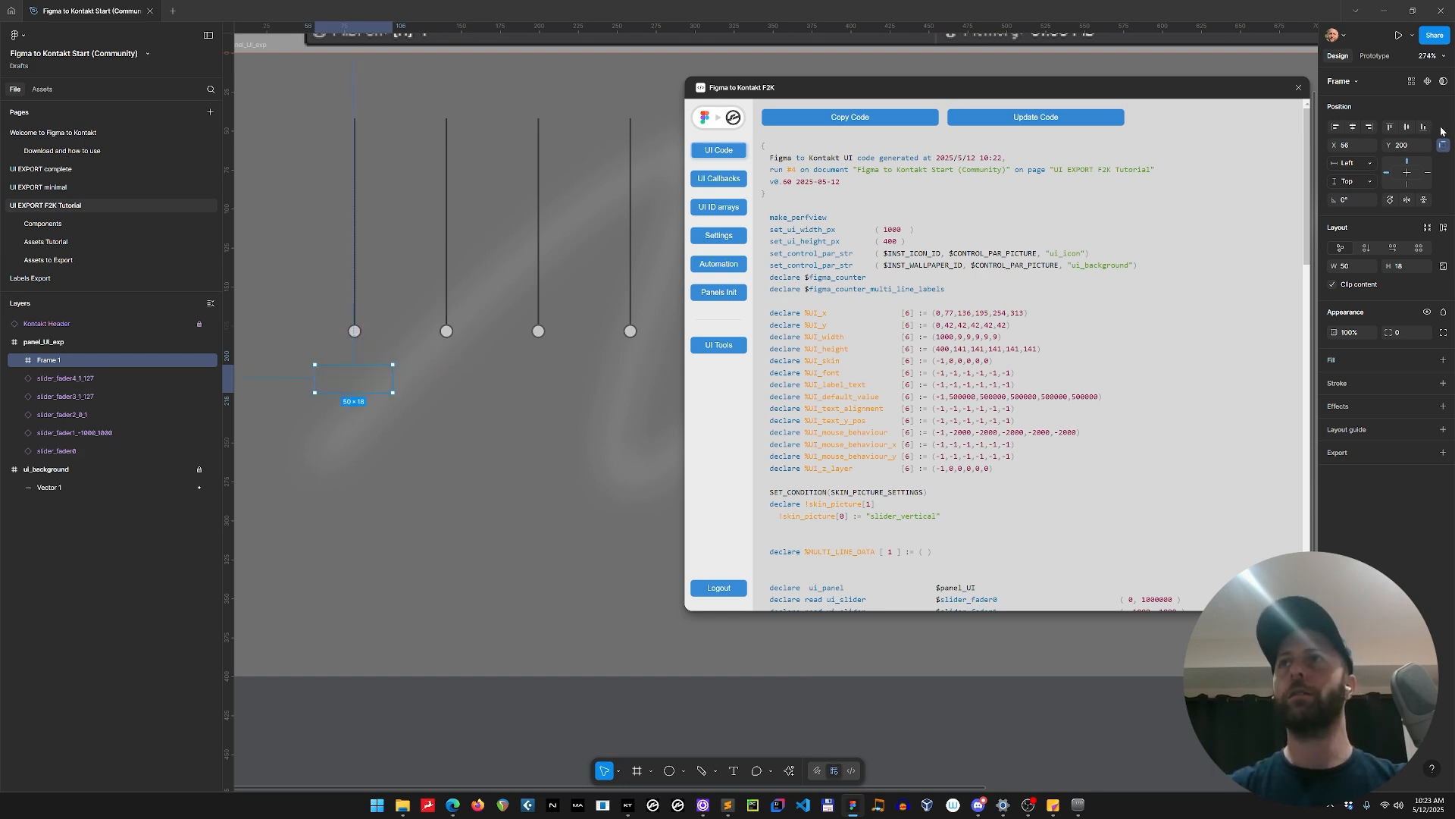
type("51")
key("Return")
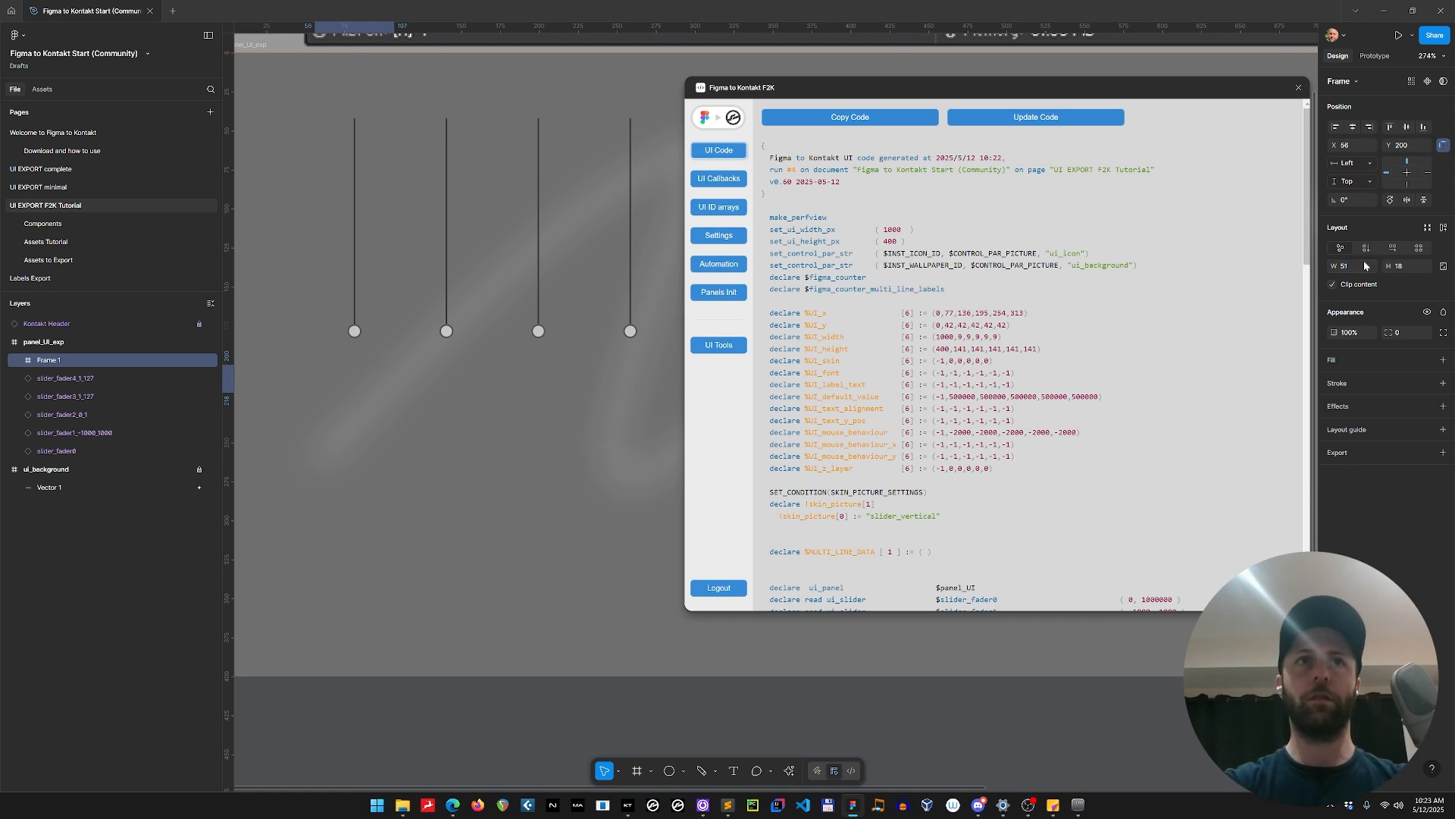
key("alt")
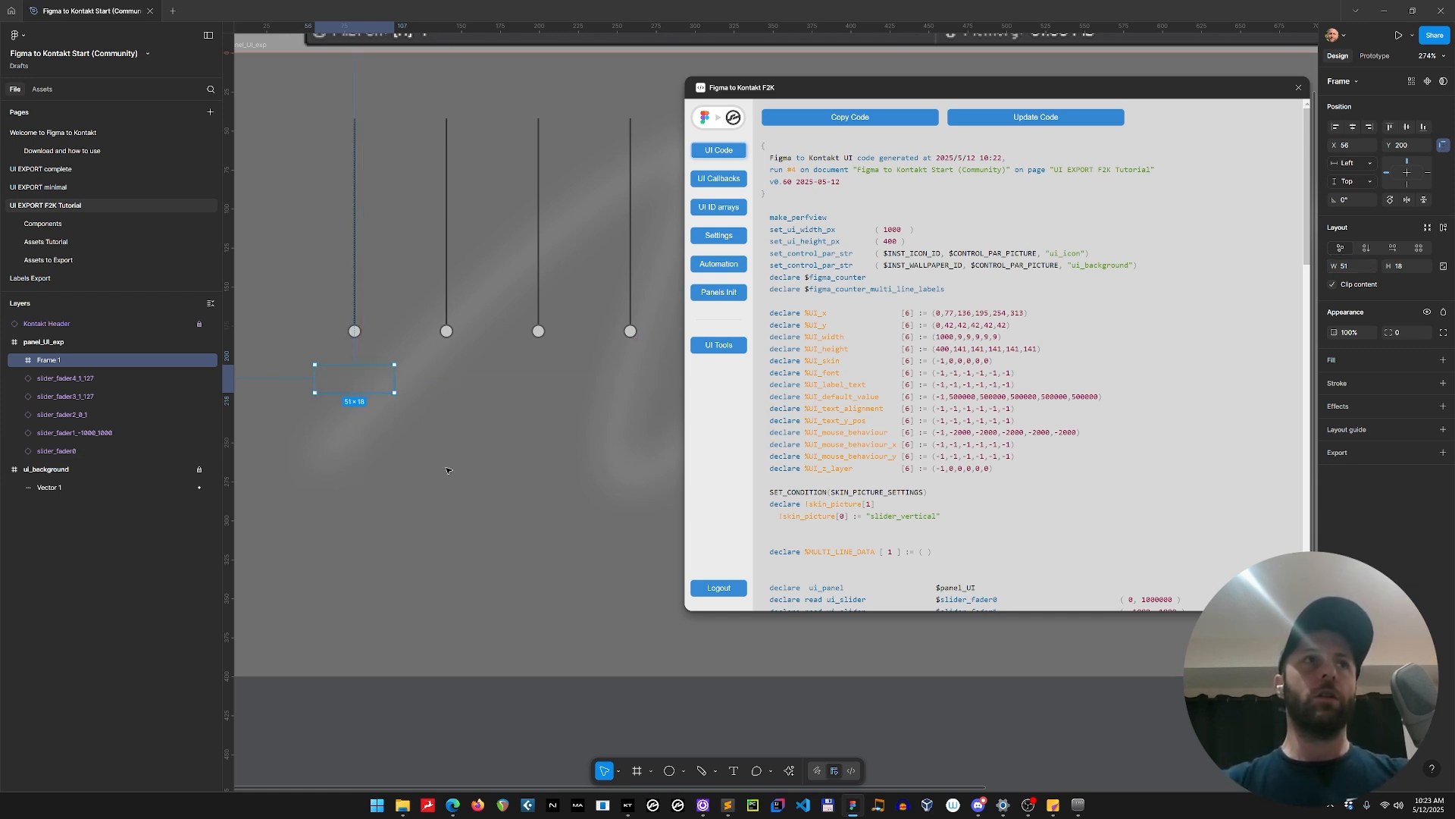
Rename the new frame as label_fader.0, matching the slider_fader0 layer it belongs to.
double_click(46, 361)
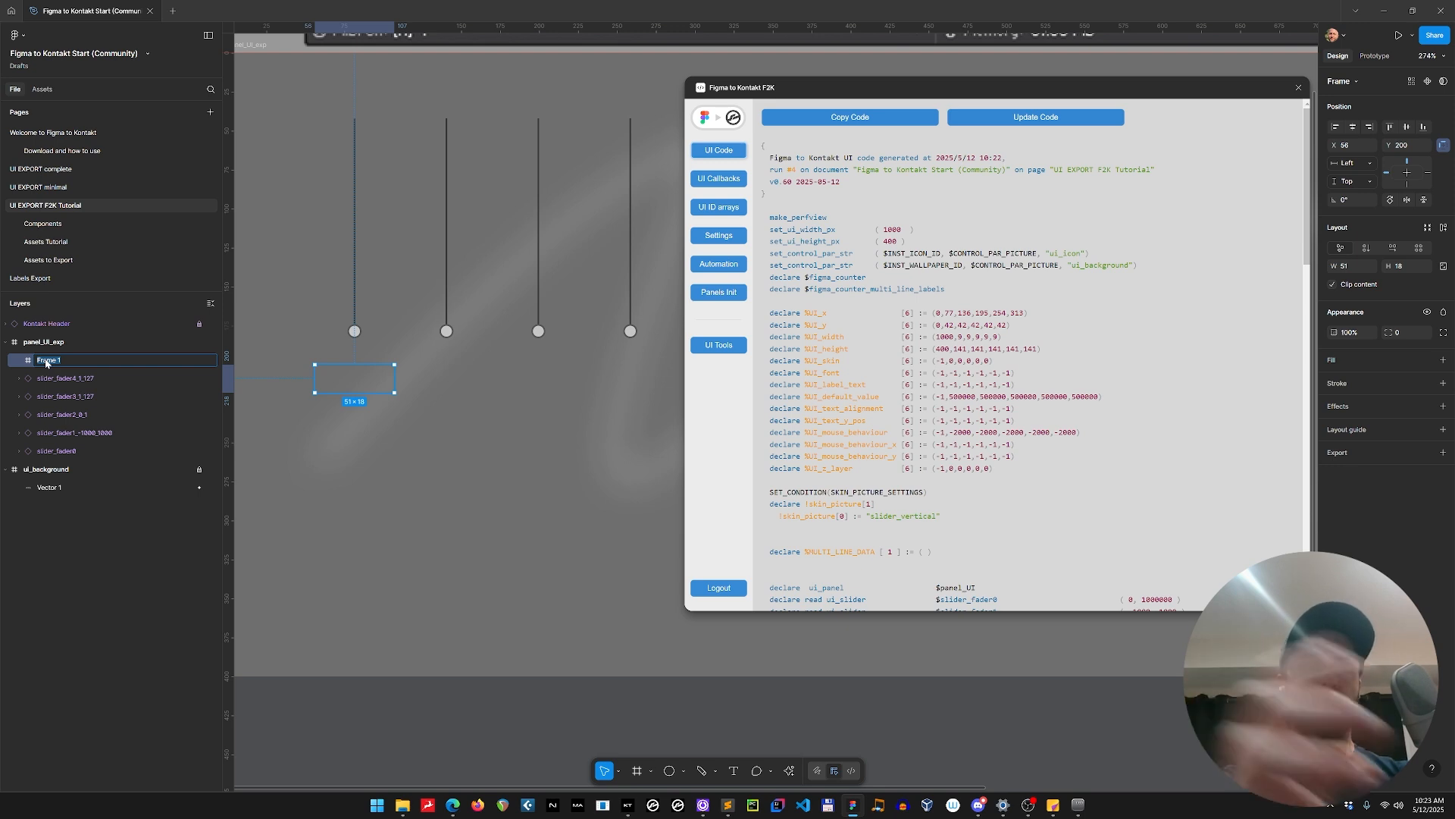
type("label_")
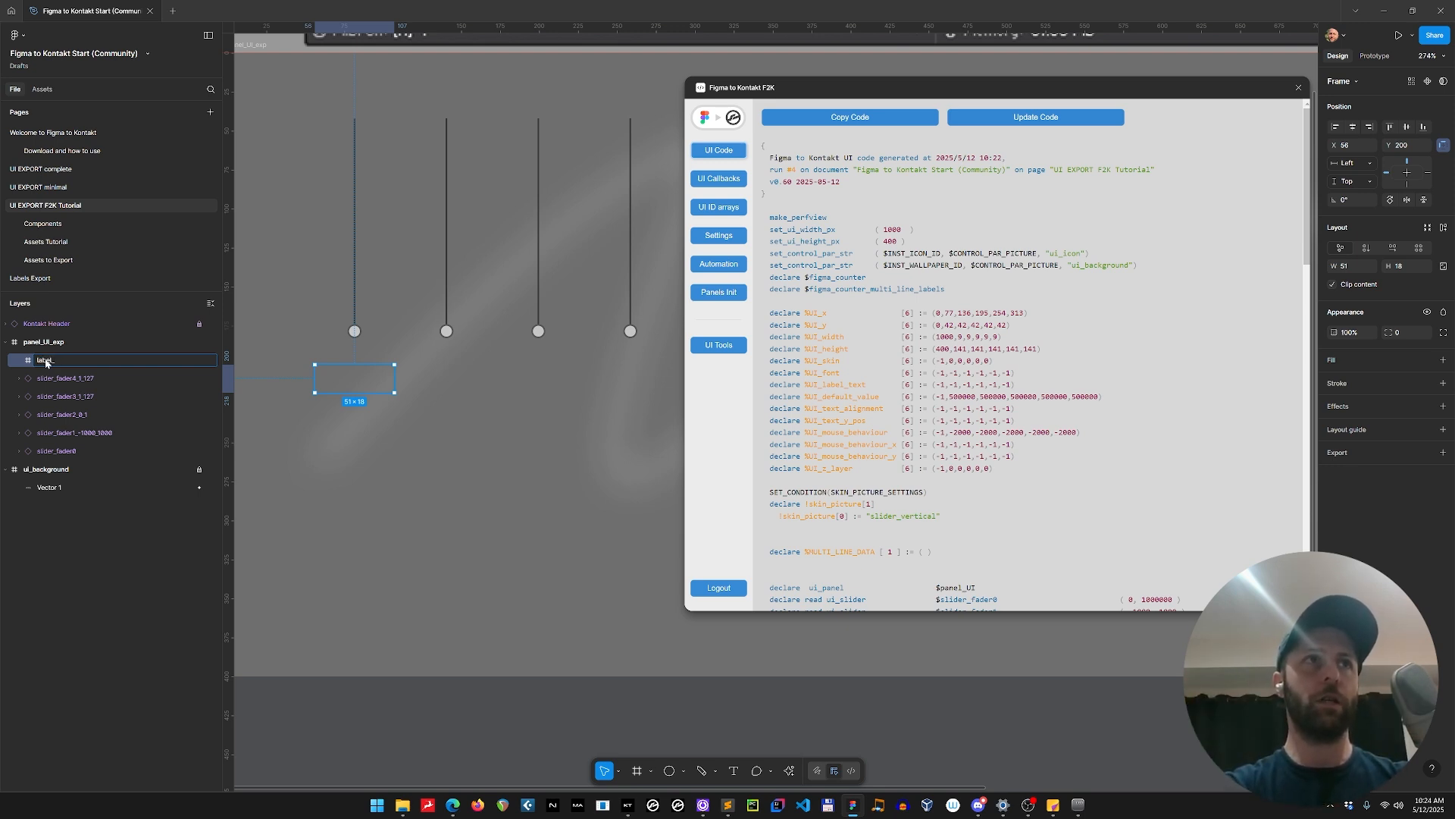
type("fader0")
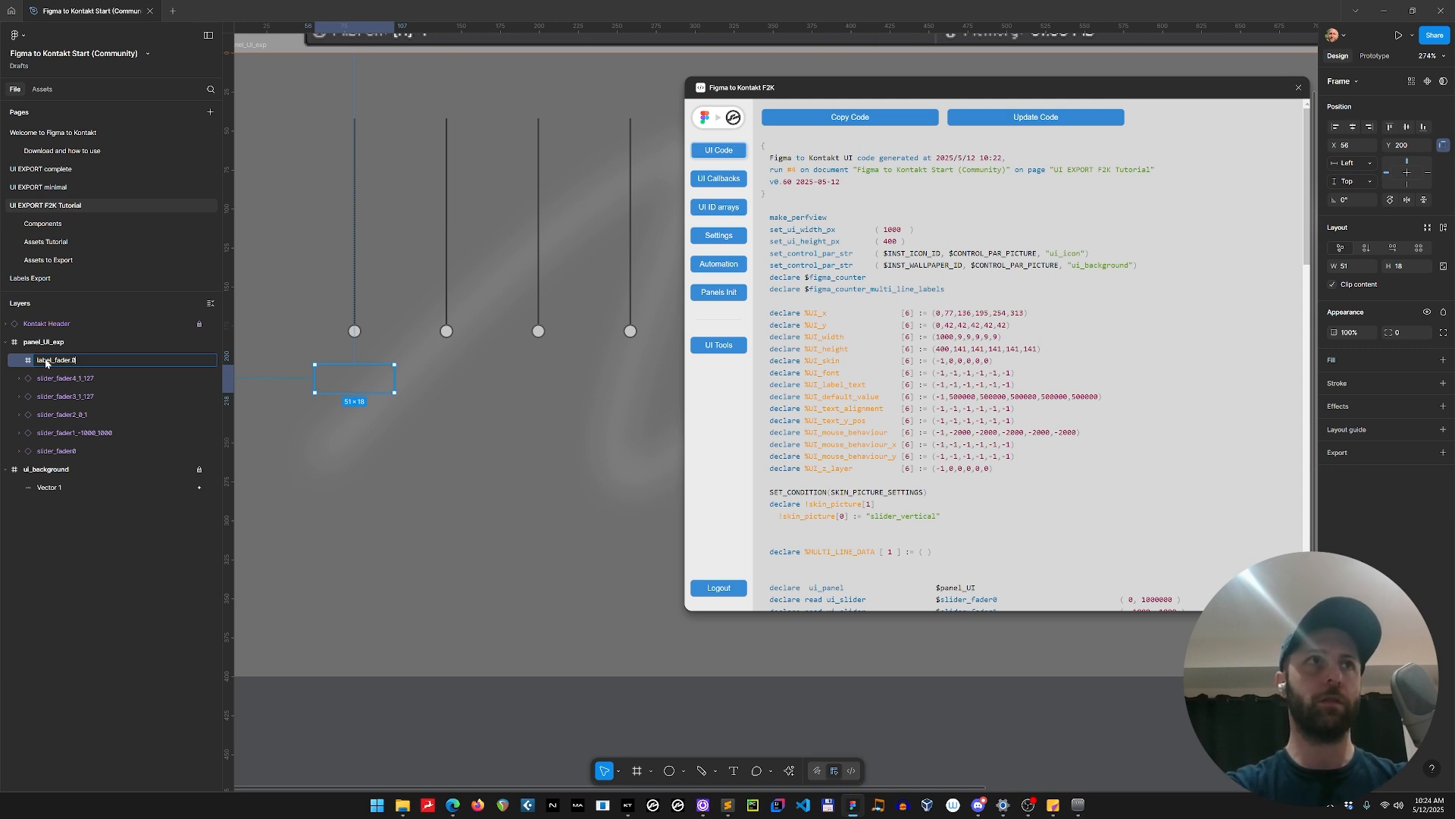
key("Return")
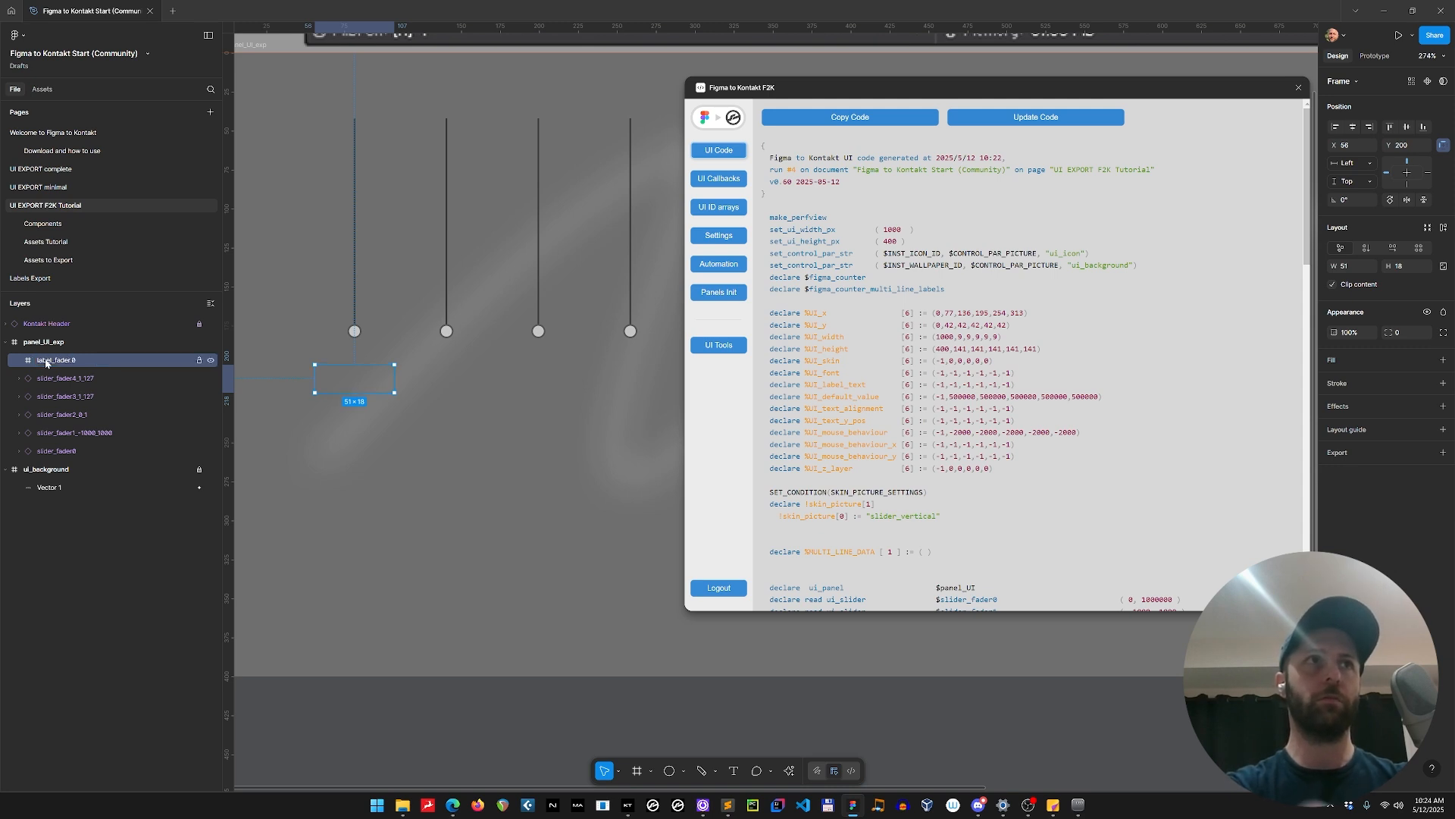
left_click(83, 448)
left_click(78, 359)
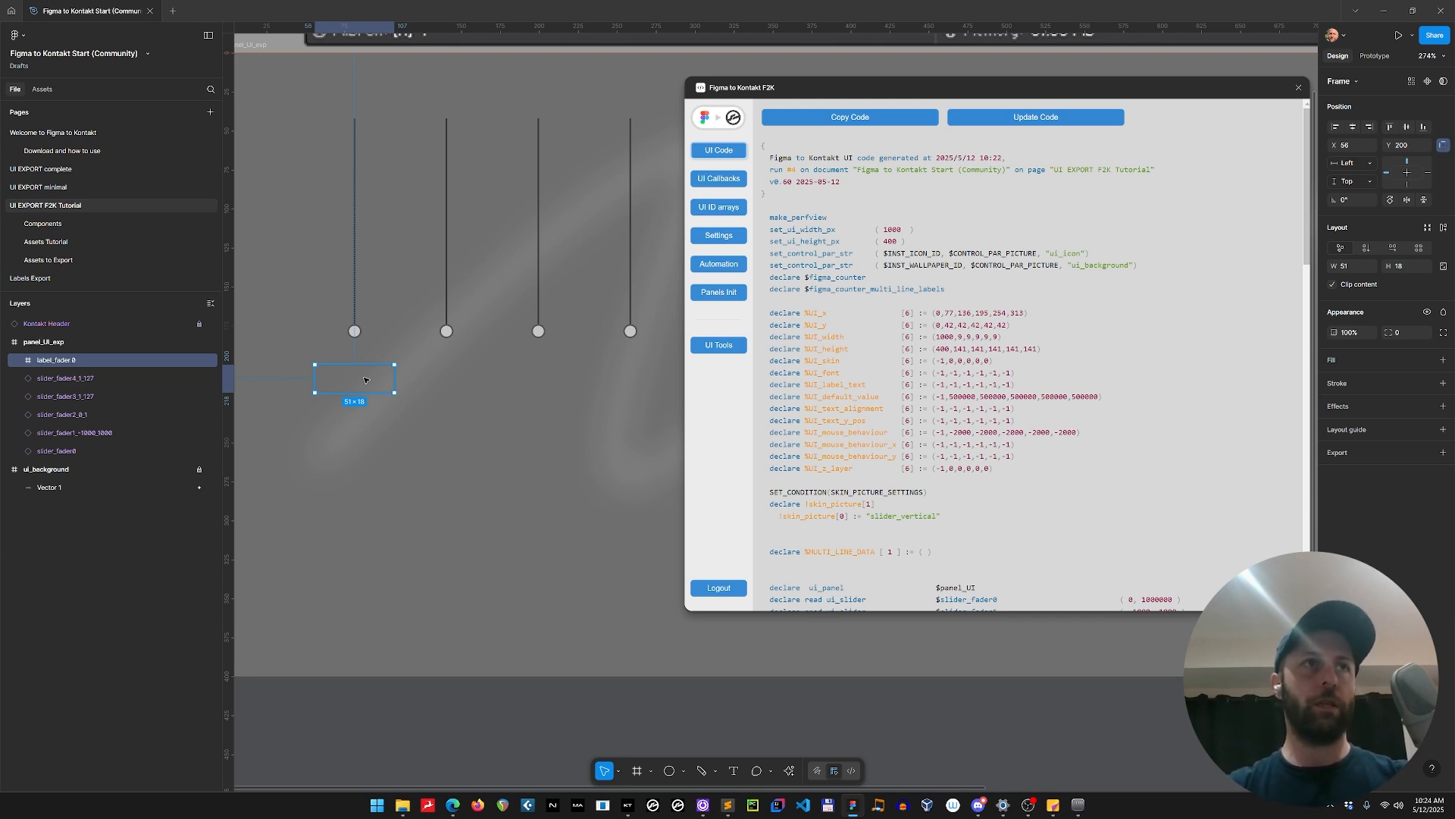
Add a text layer reading "Close" inside the label_fader.0 frame with a font size of 13.
key("t")
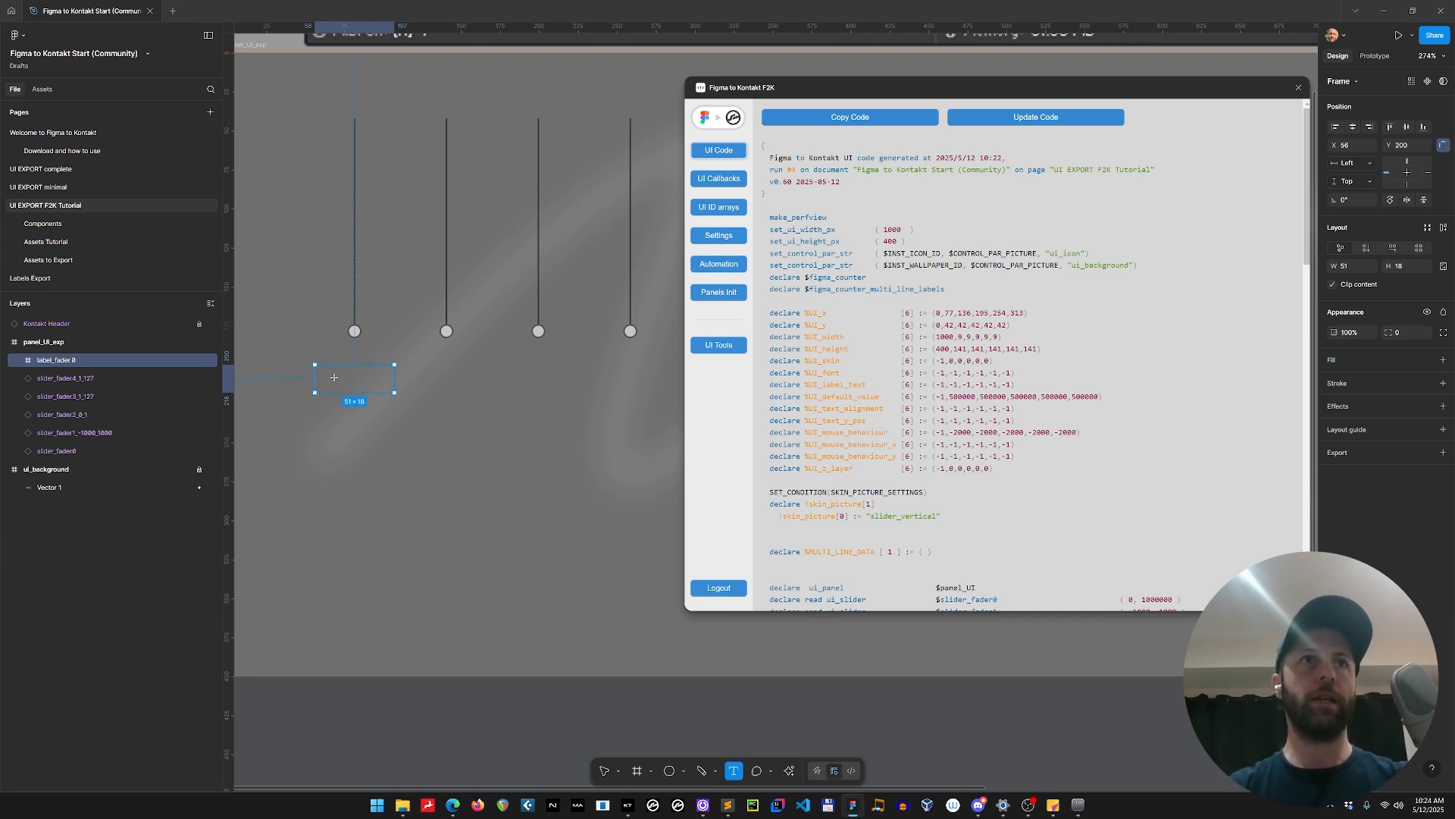
left_click(335, 378)
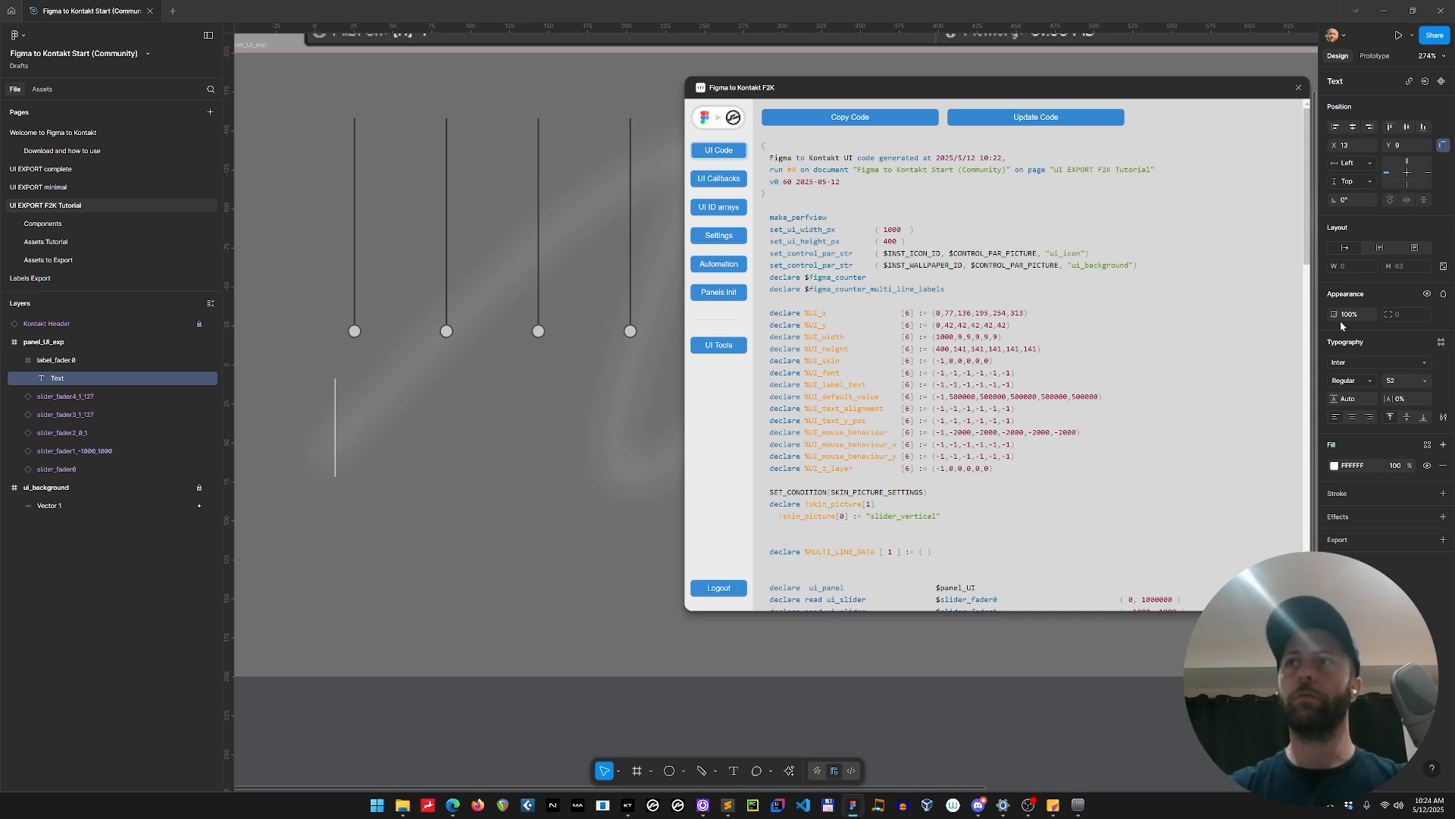
left_click(1395, 380)
type("13")
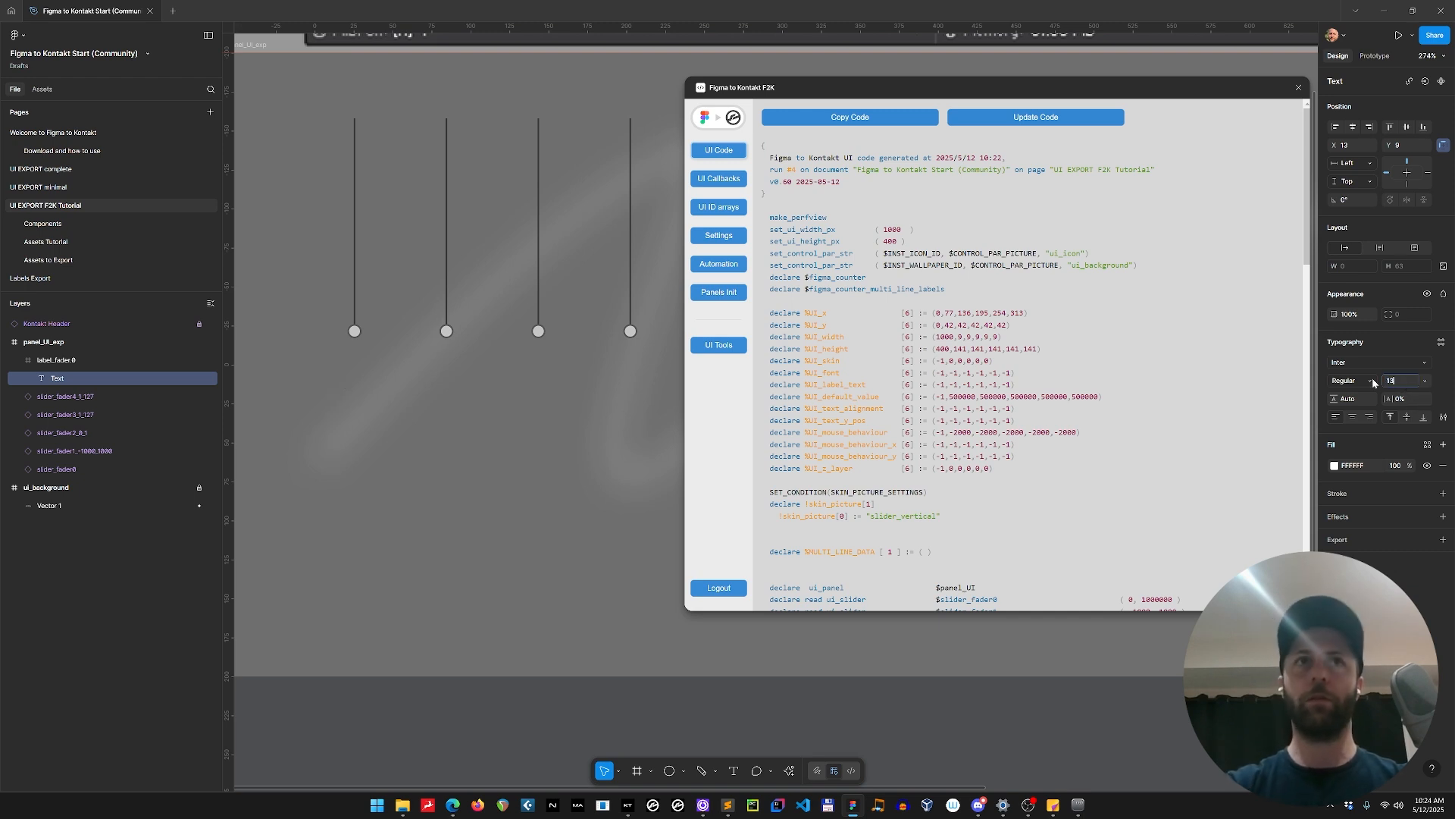
key("Return")
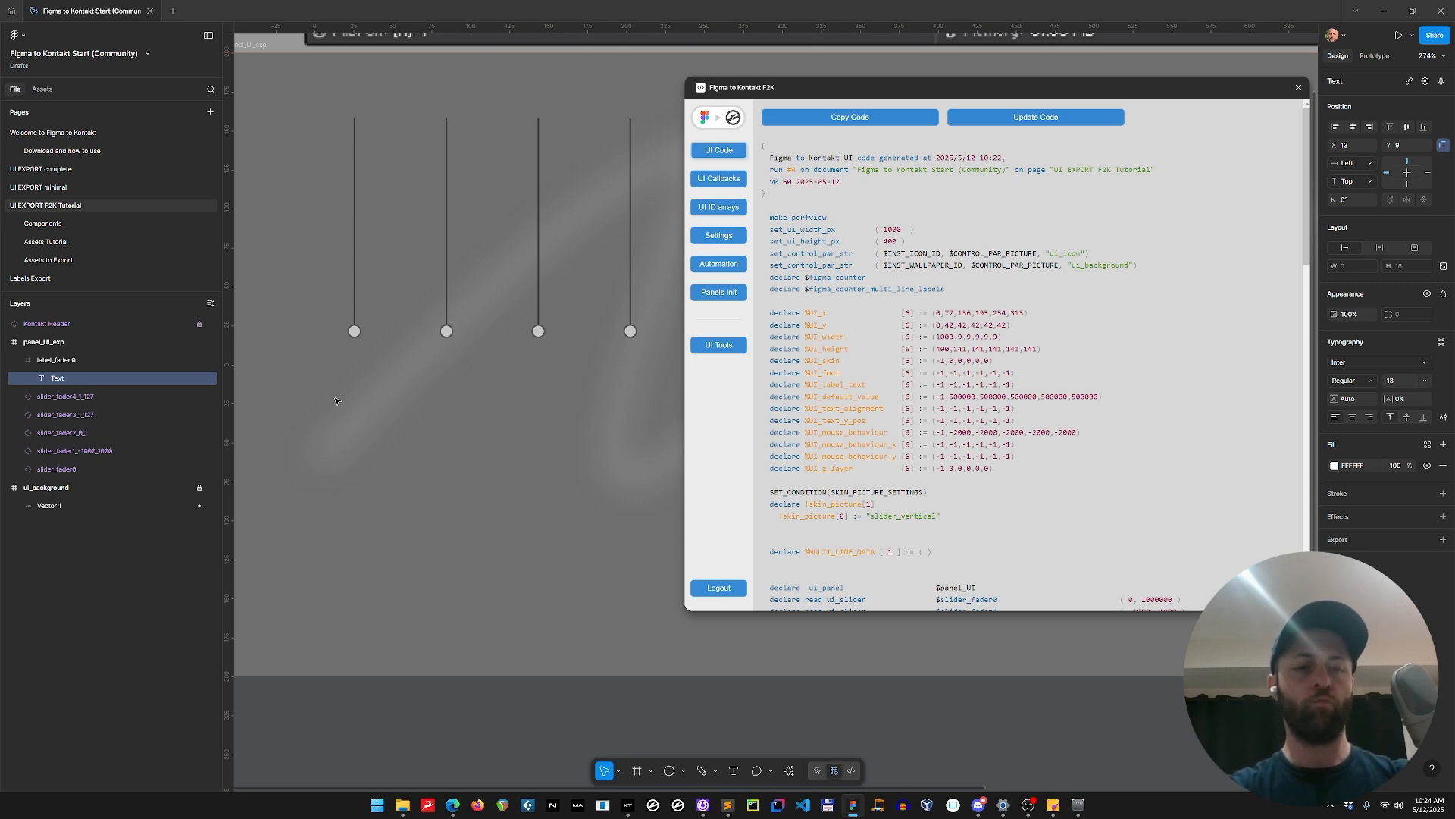
type("Close")
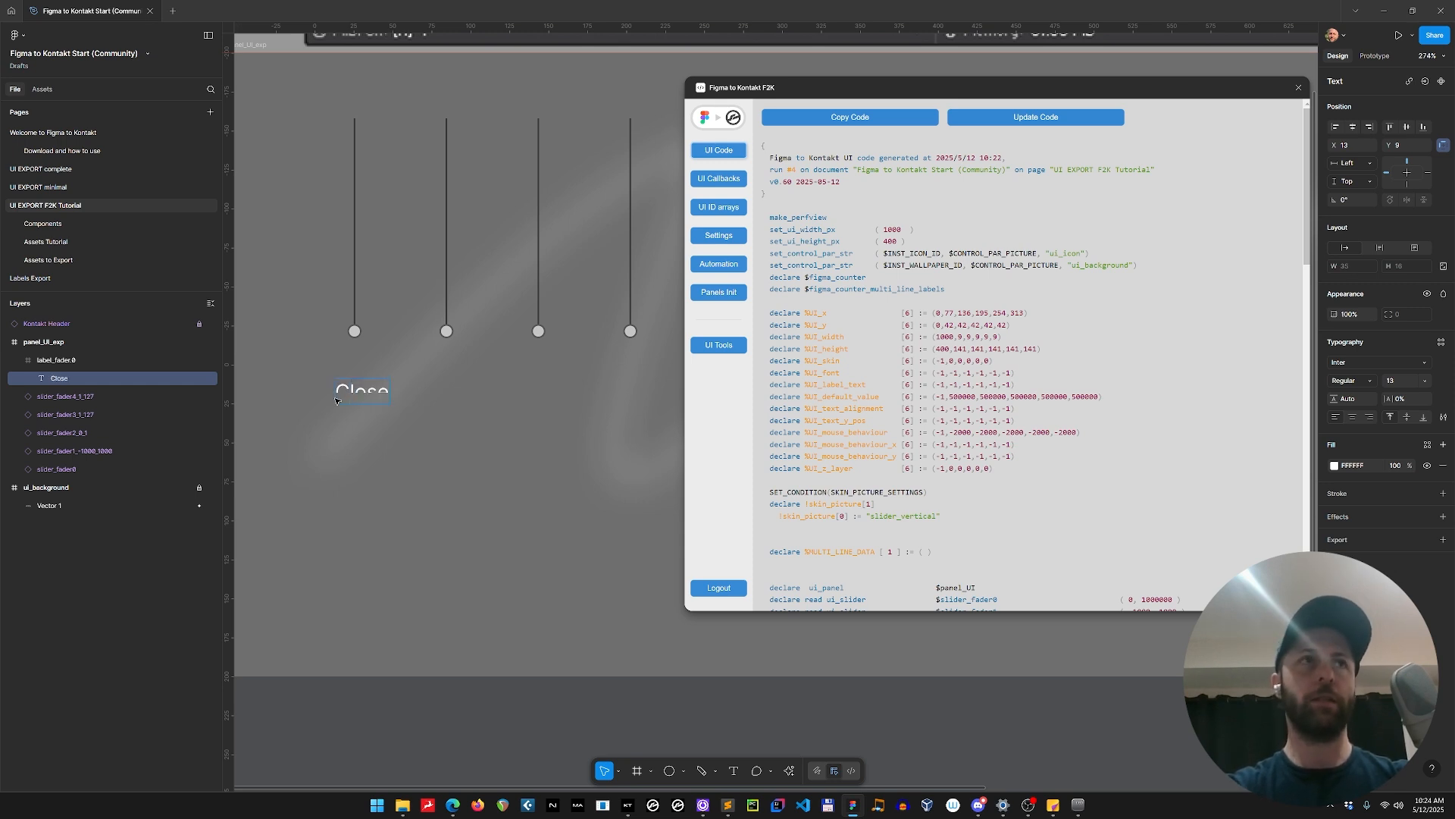
key("Escape")
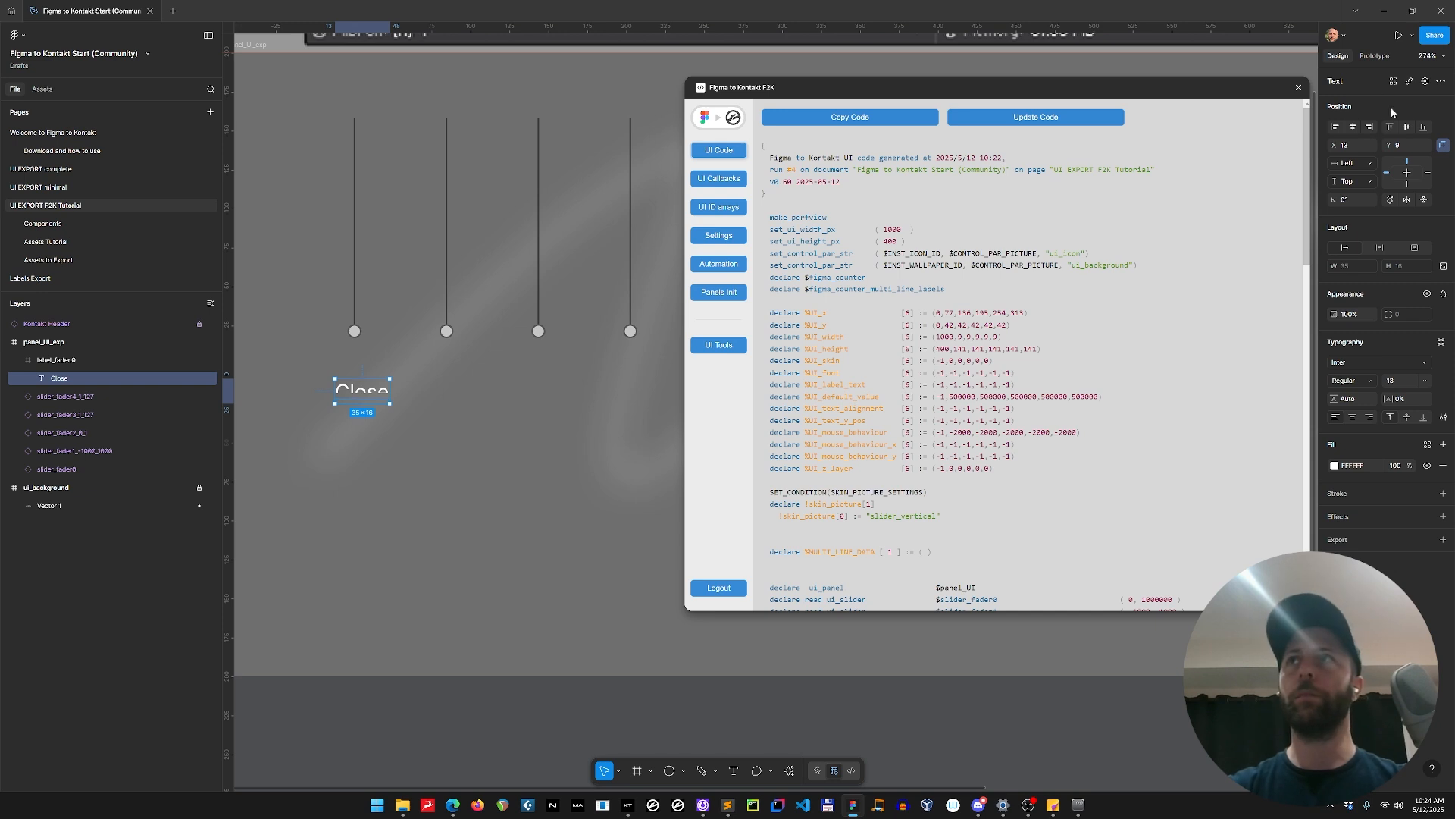
Place the Close text at X 0, Y 0 in its frame, widen it to 51 and centre-align it horizontally.
left_click(1352, 144)
type("0")
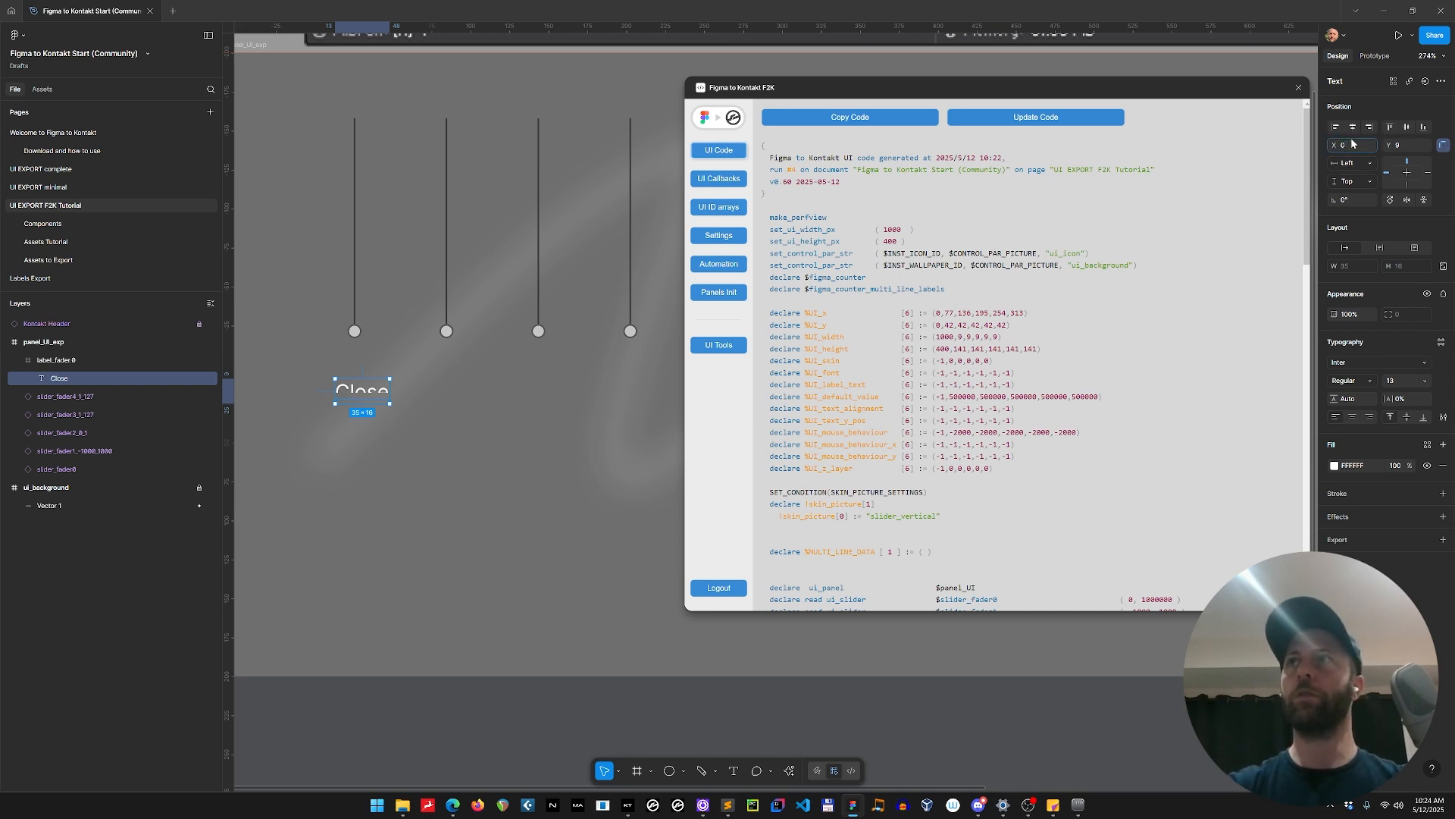
left_click(1400, 145)
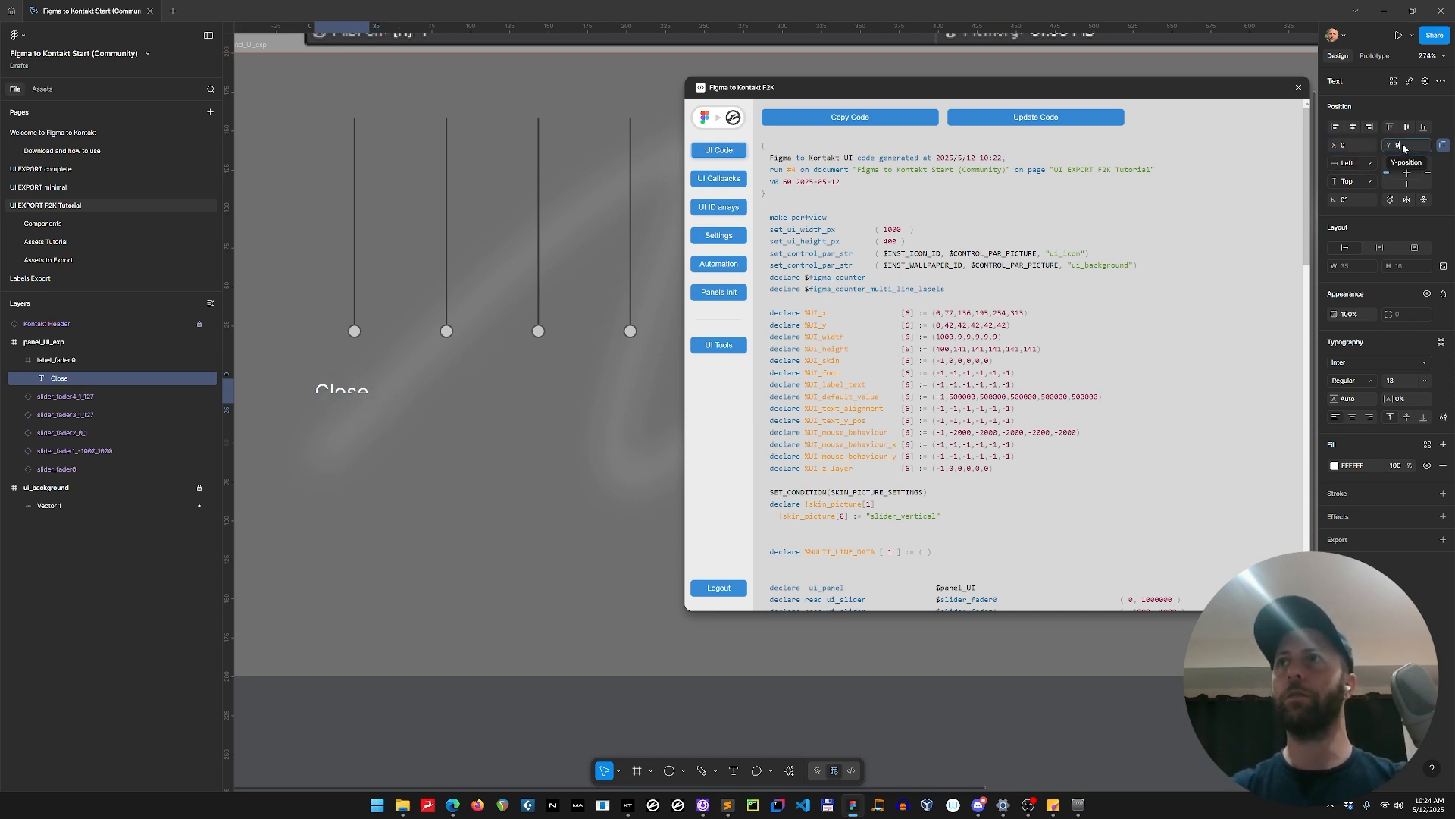
type("0")
key("Return")
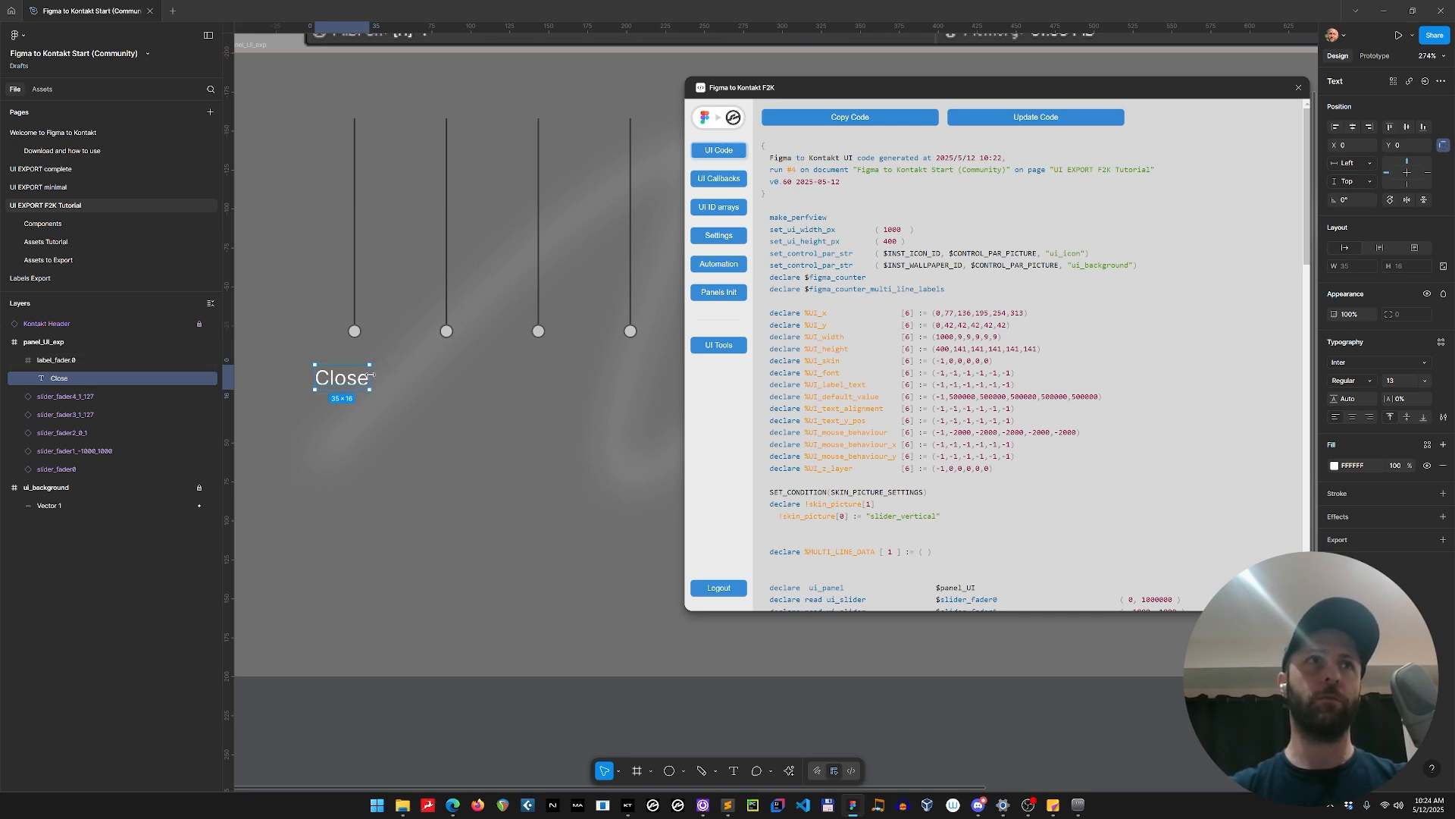
left_click_drag(370, 375, 393, 375)
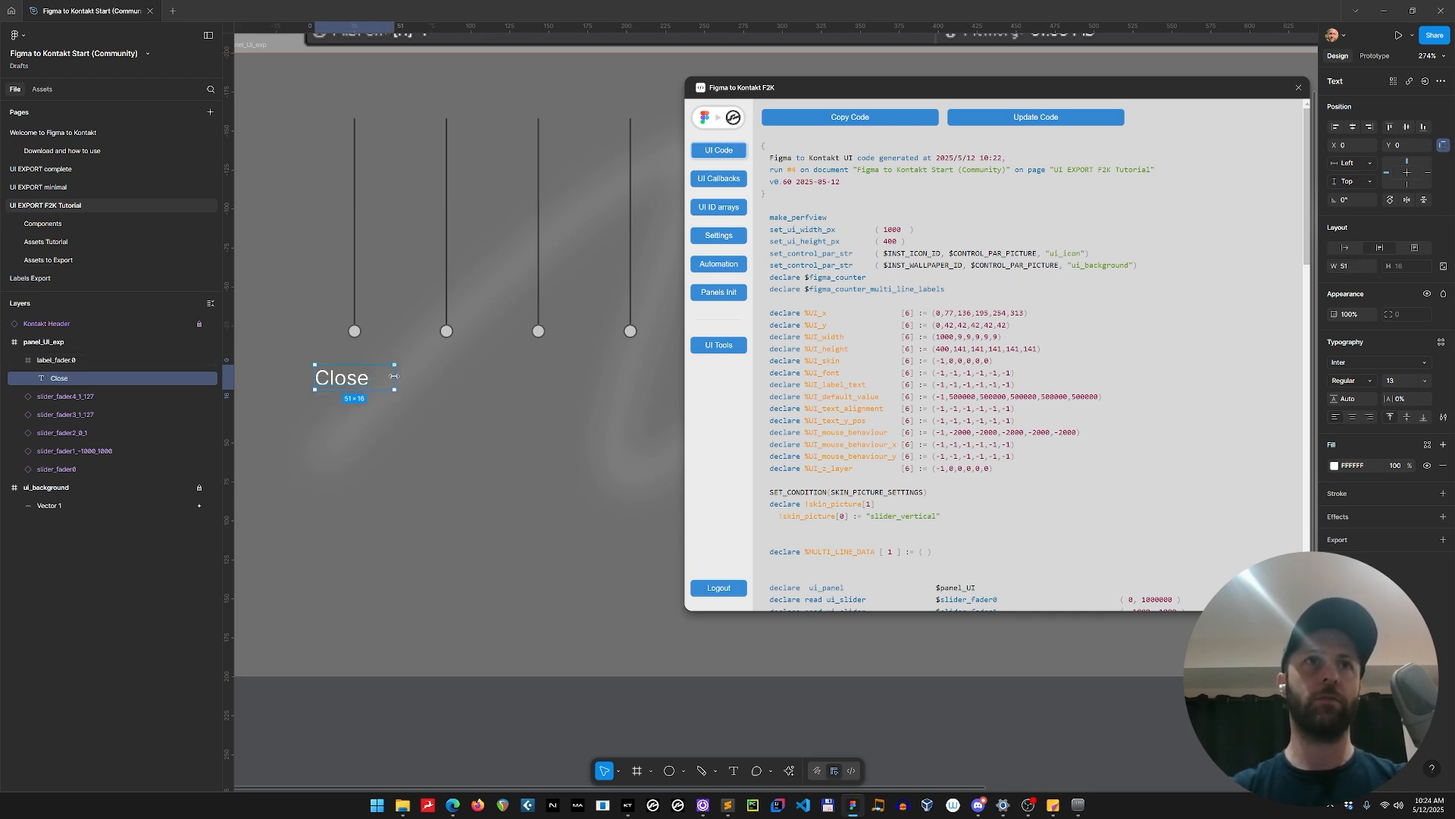
left_click(1353, 417)
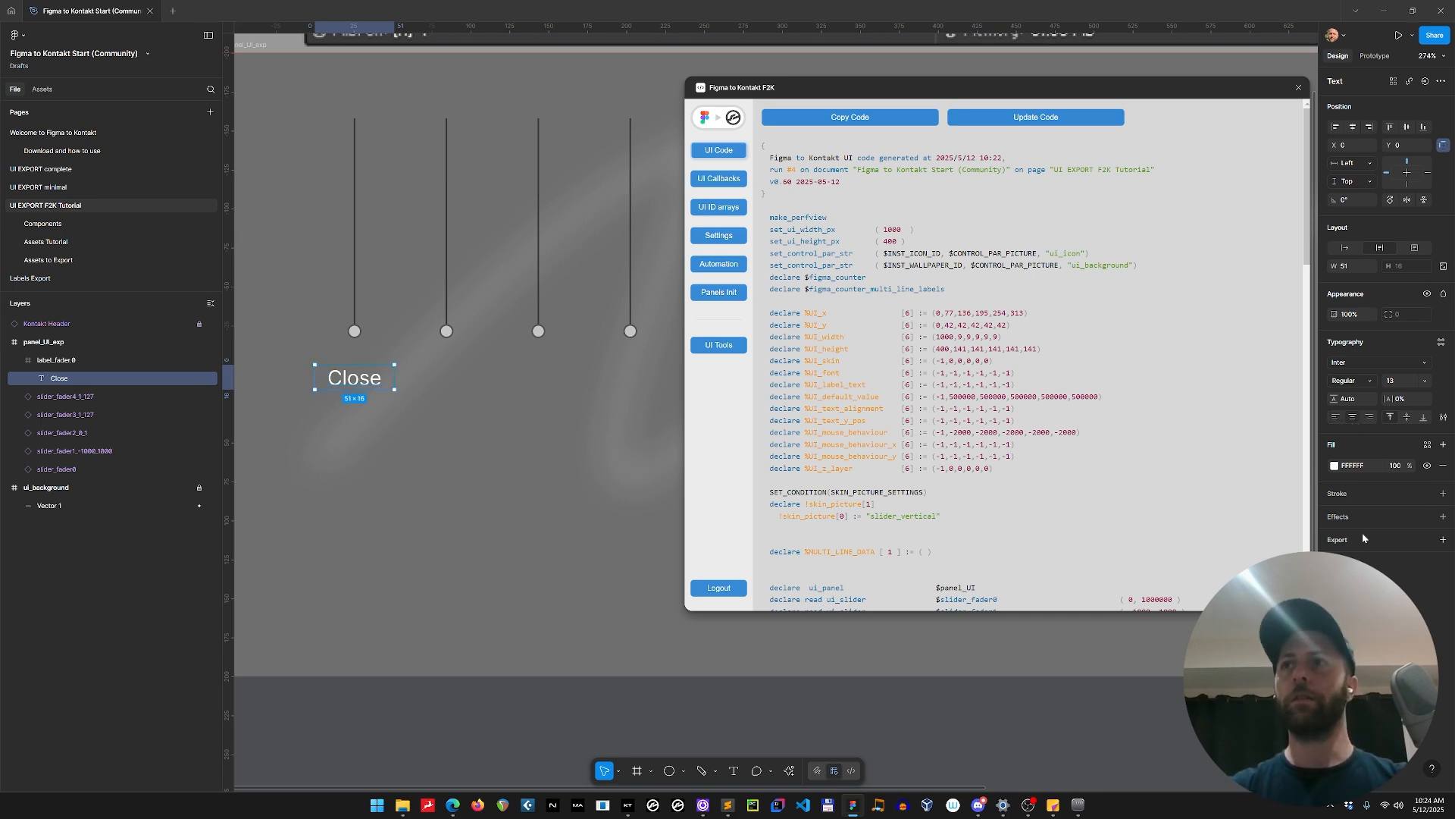
Collapse the plugin window and change the Close text's fill to a very dark blue, about 171D39.
left_click(719, 119)
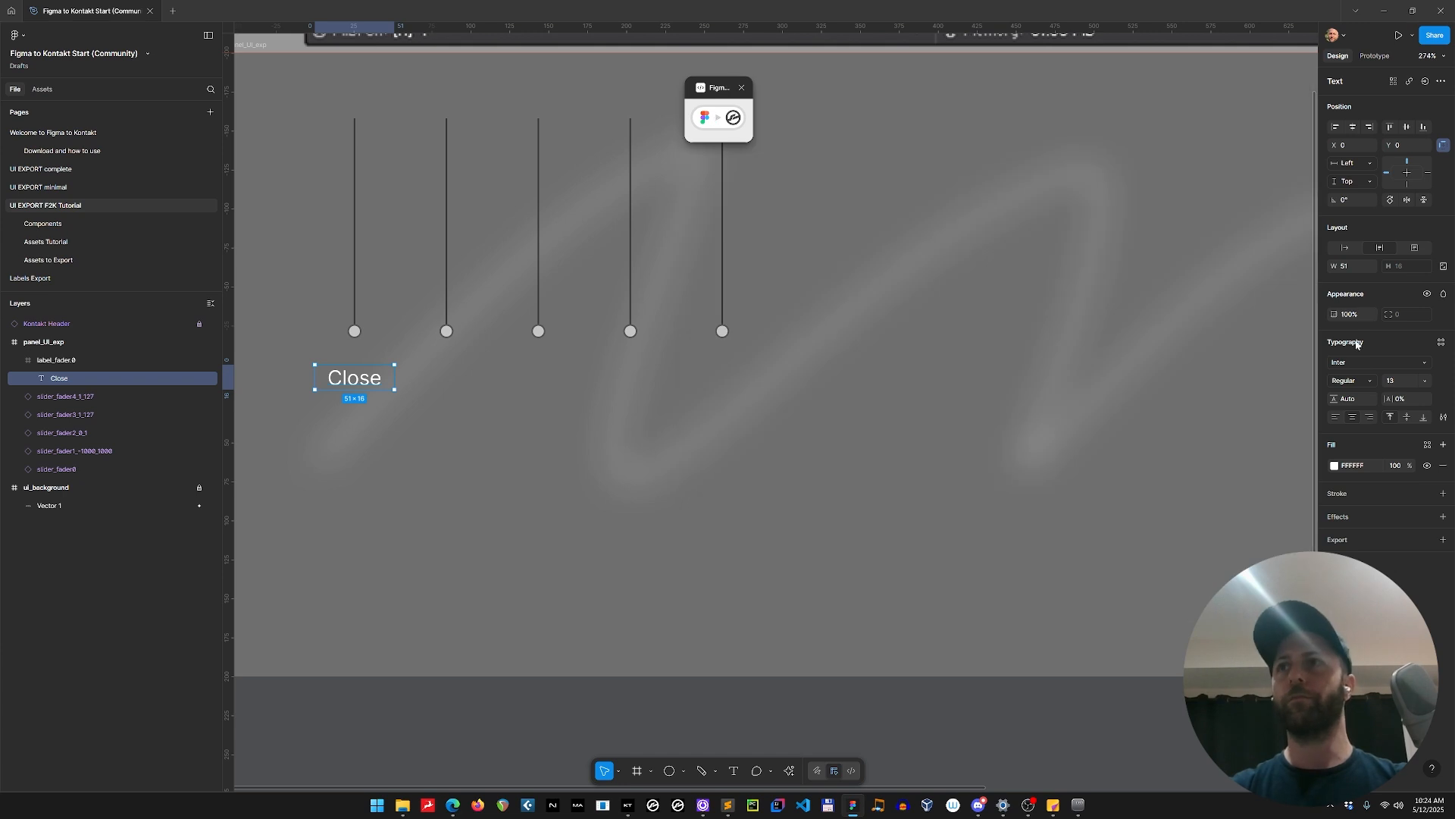
left_click(1334, 465)
left_click(1242, 534)
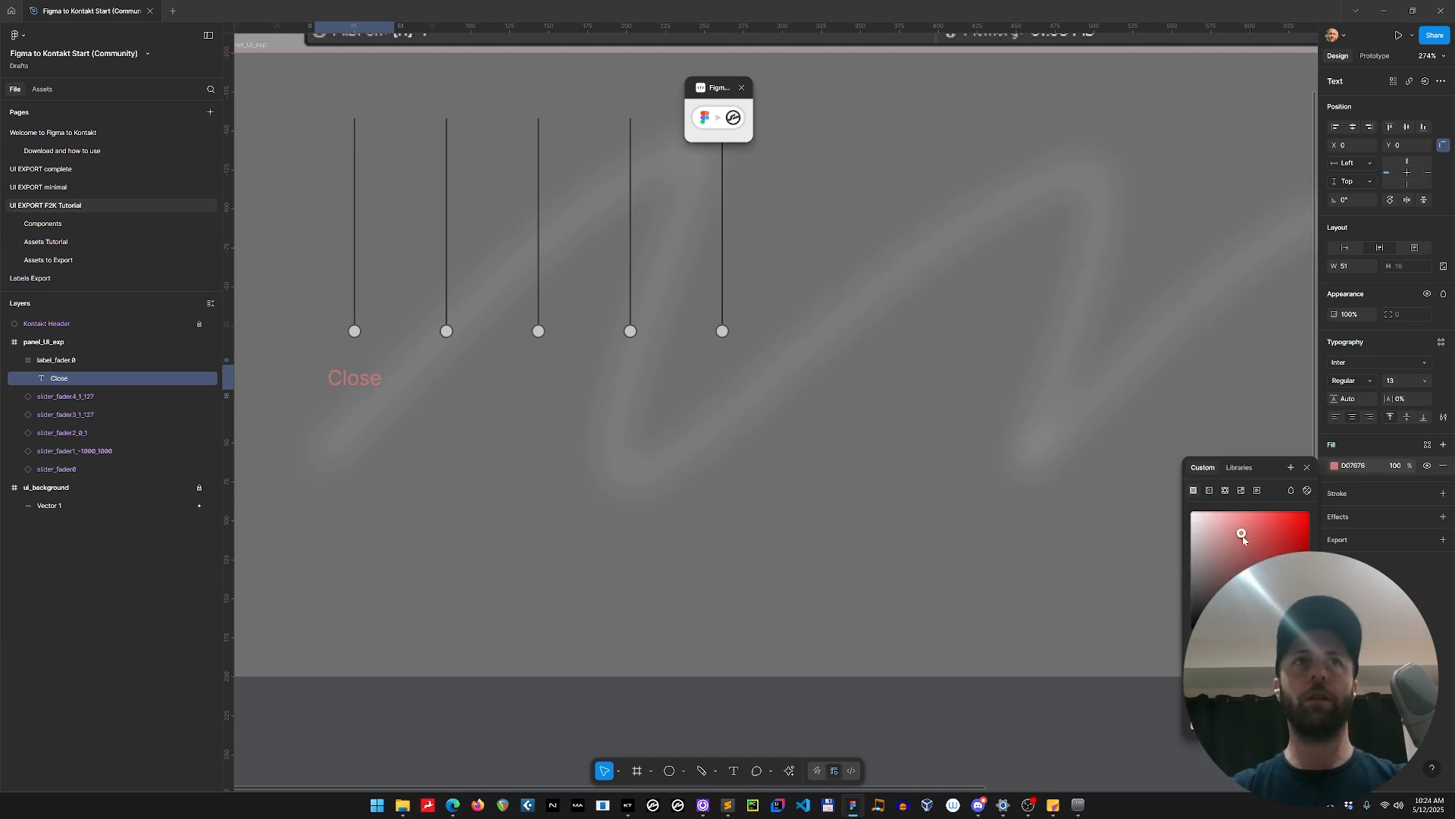
left_click_drag(1243, 538, 1246, 591)
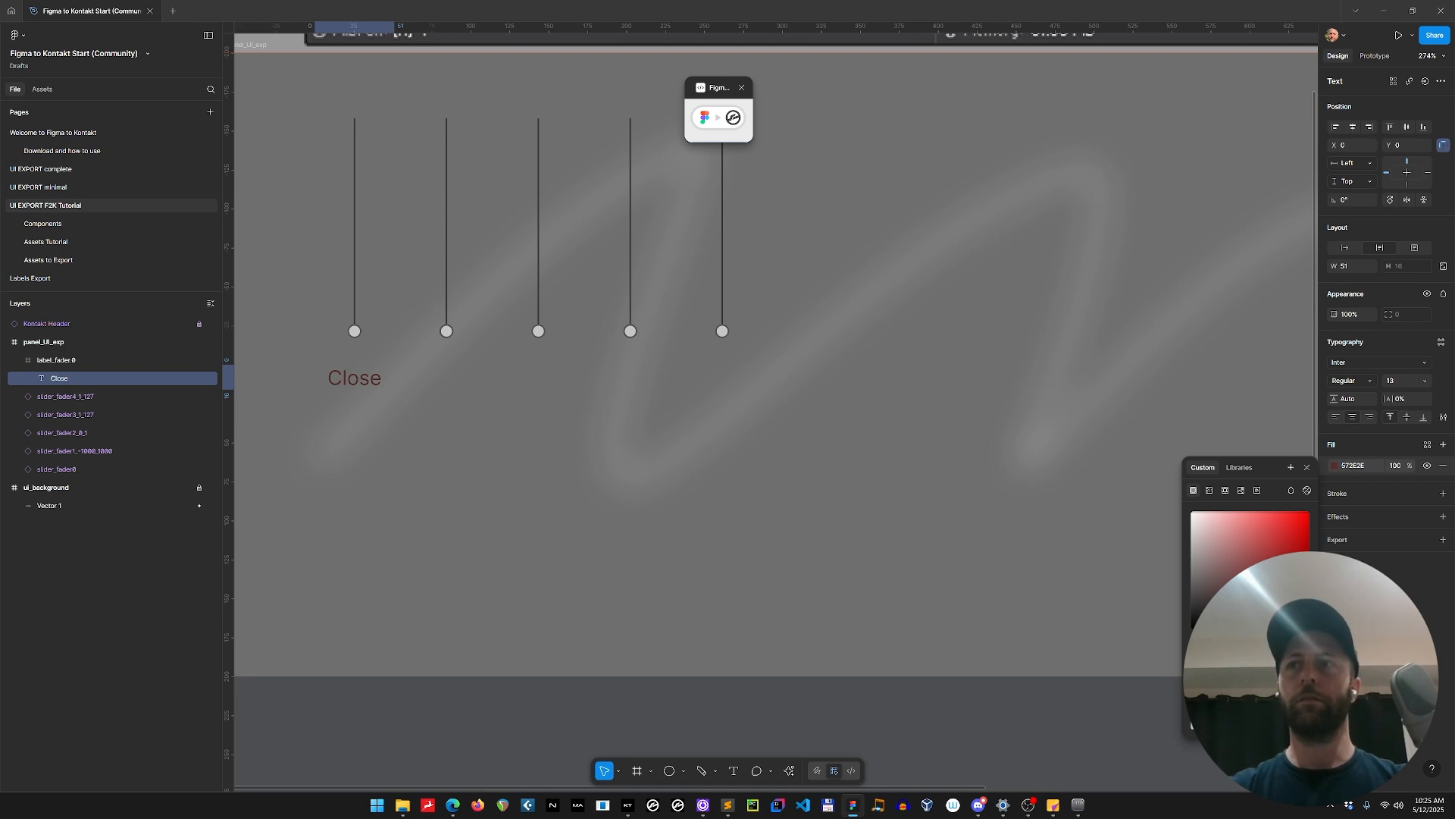
mouse_move(1269, 644)
left_mouse_down()
mouse_move(1290, 643)
mouse_move(1275, 644)
left_mouse_up()
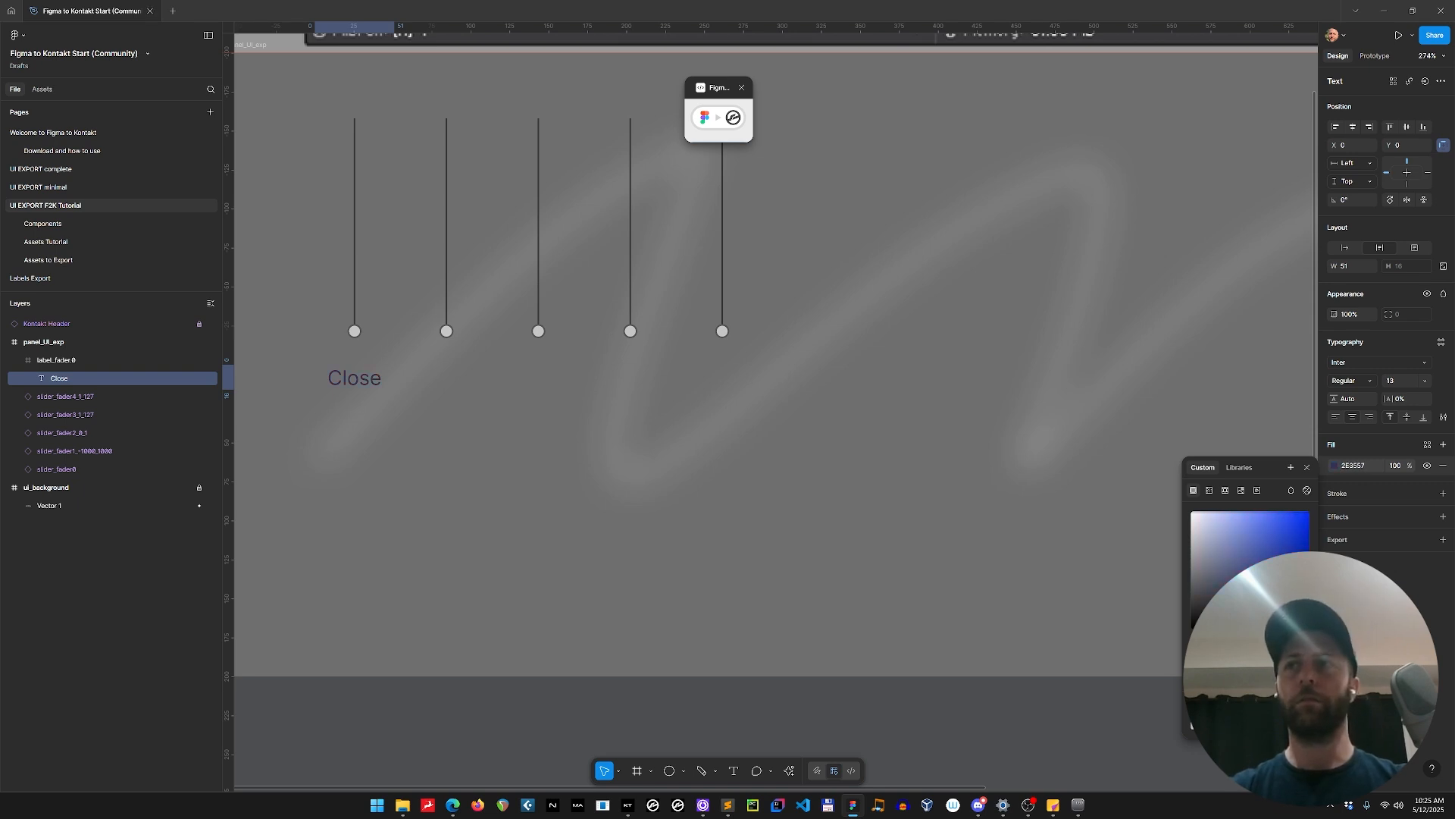
left_click_drag(1249, 589, 1261, 603)
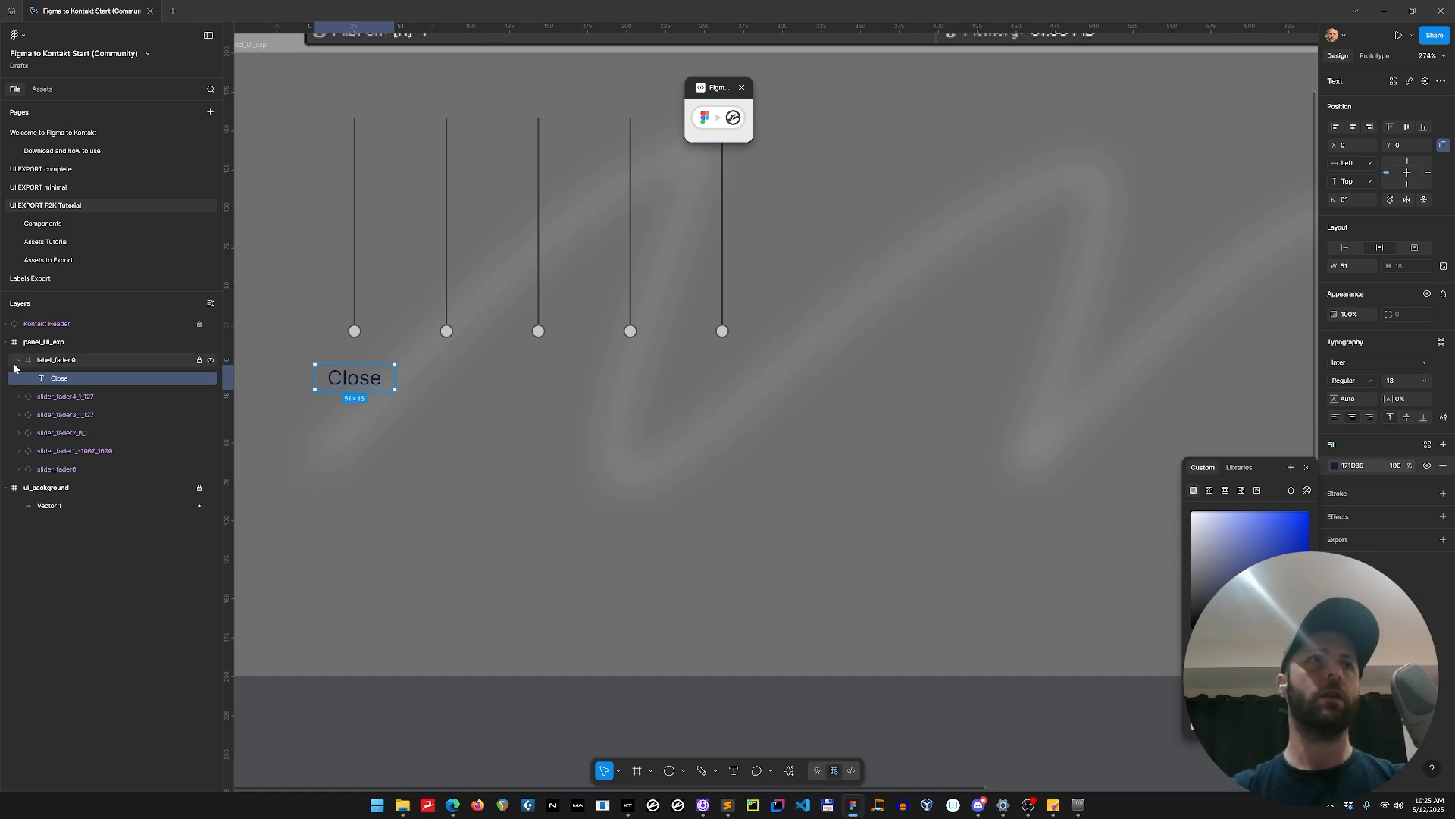
Select the label_fader.0 frame and set its Z_layer to 0 in the plugin's UI Controls Settings.
left_click(60, 361)
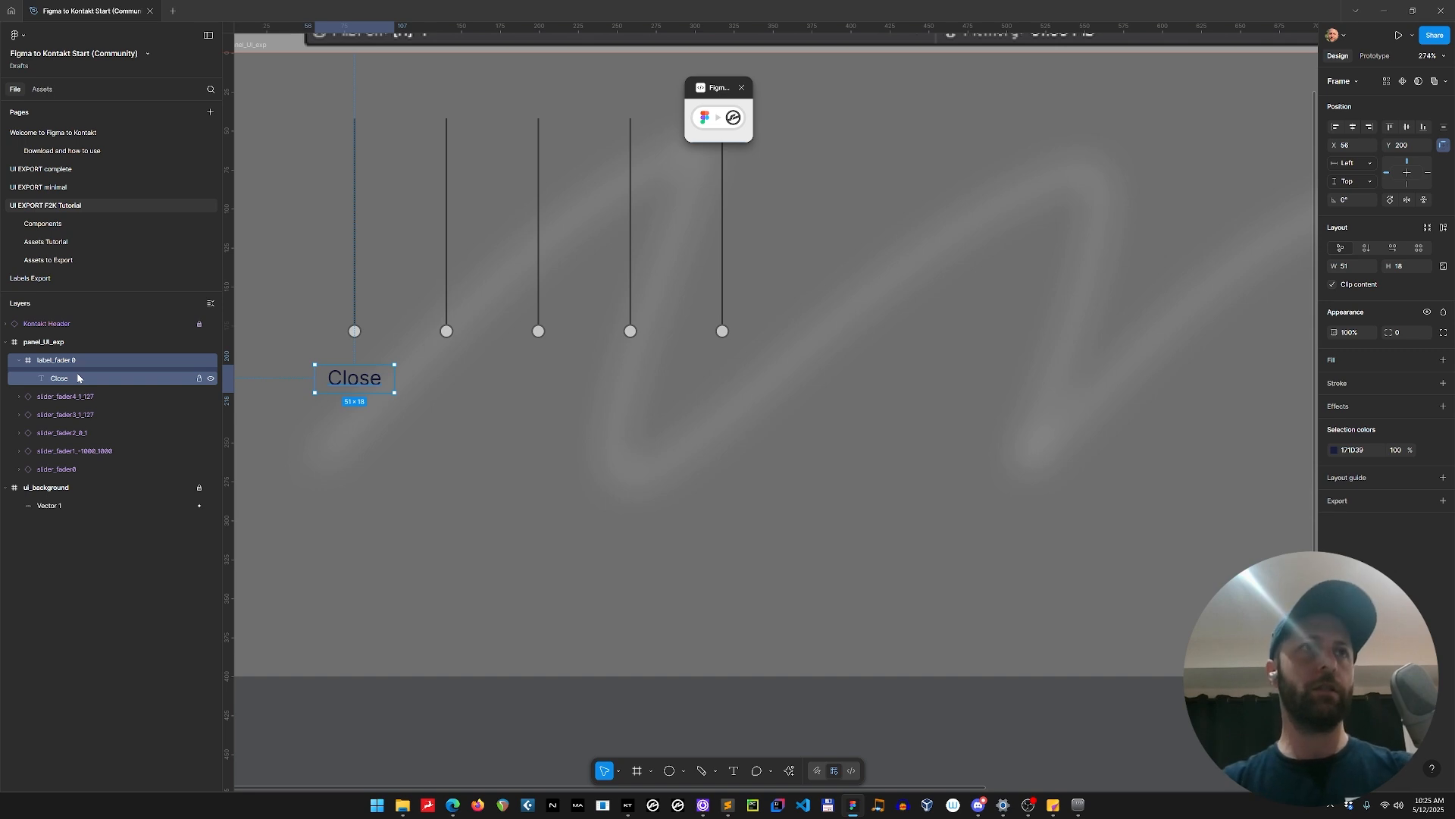
left_click(715, 126)
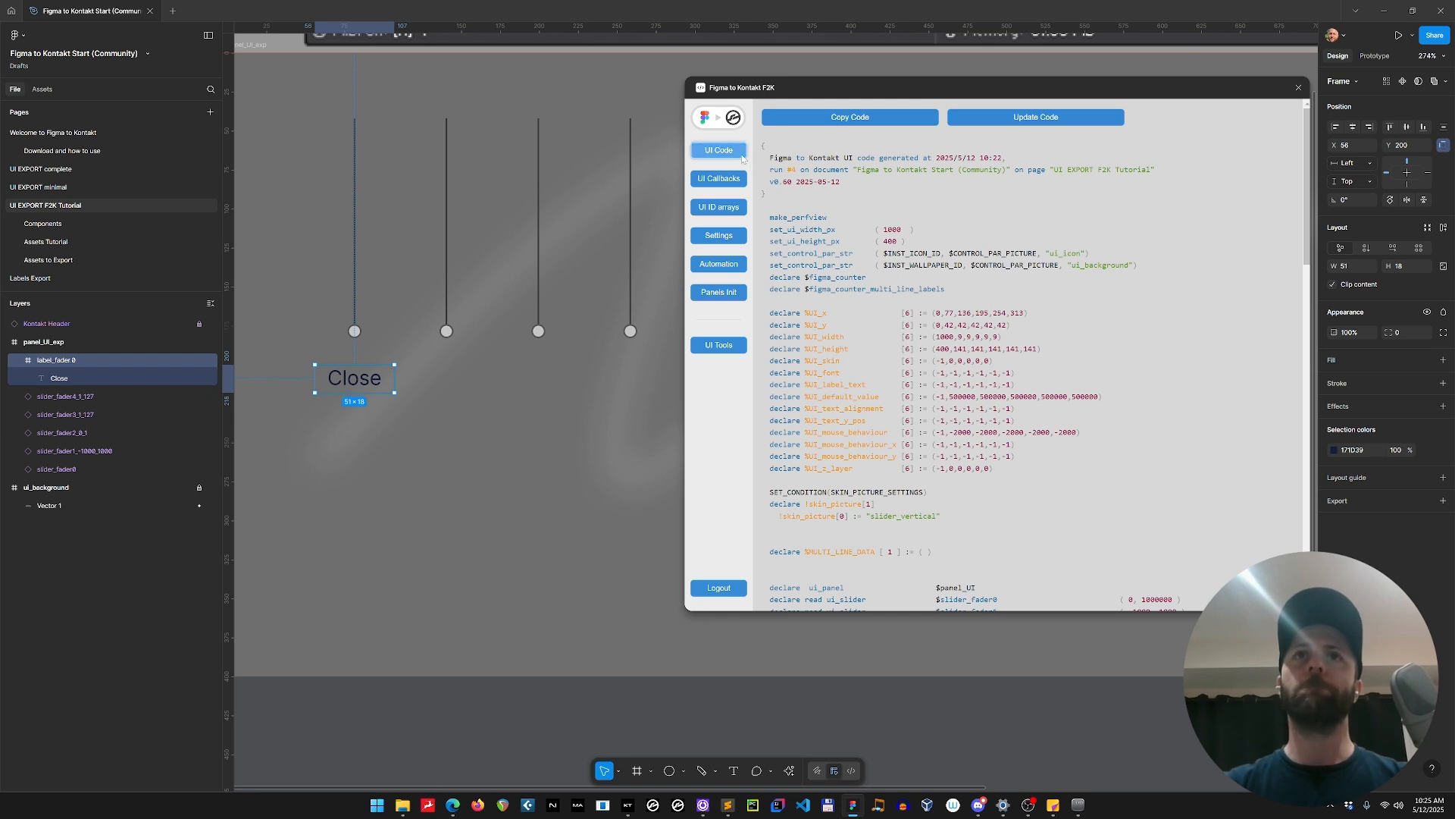
left_click(717, 347)
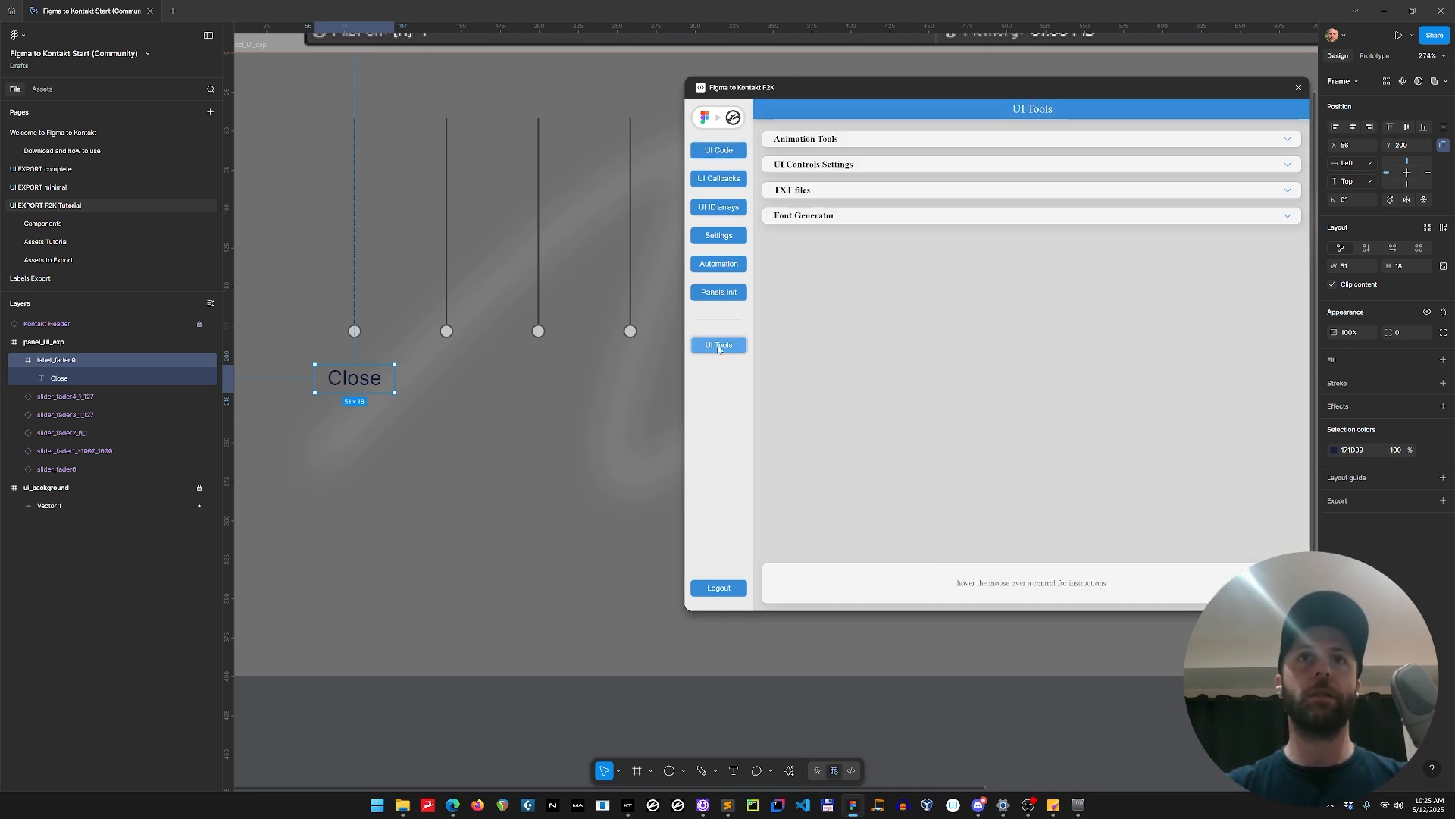
left_click(853, 166)
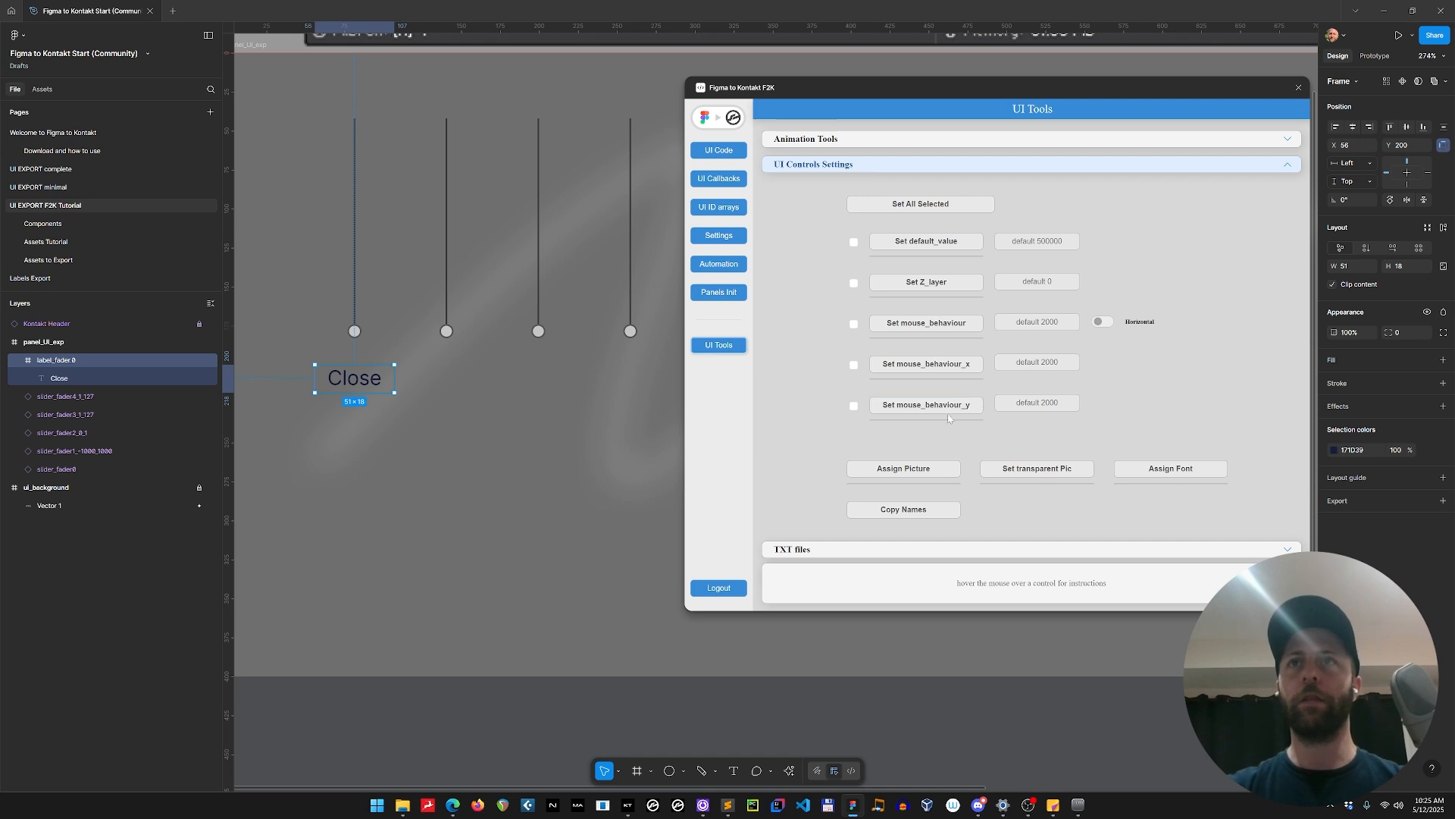
left_click(960, 283)
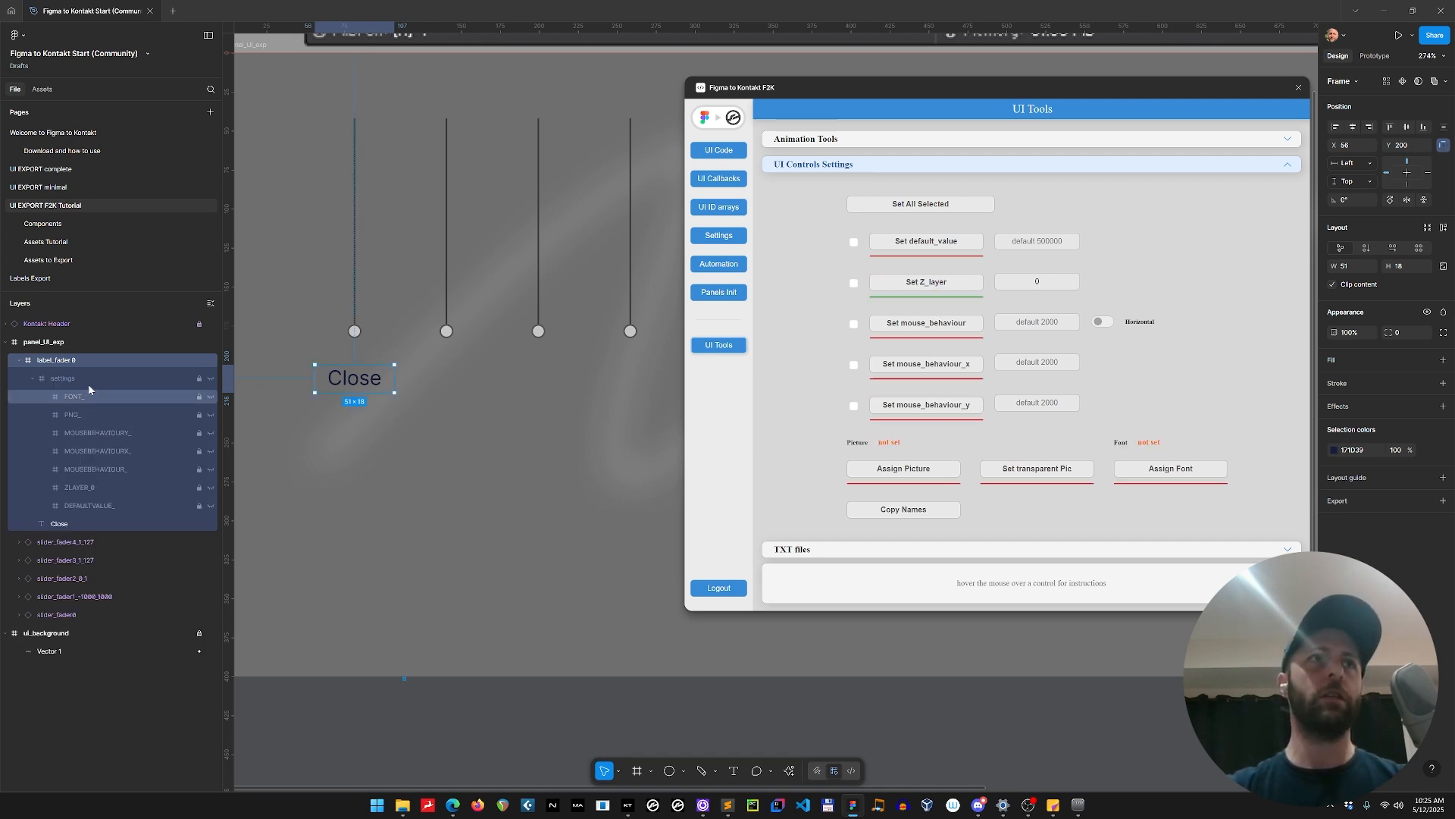
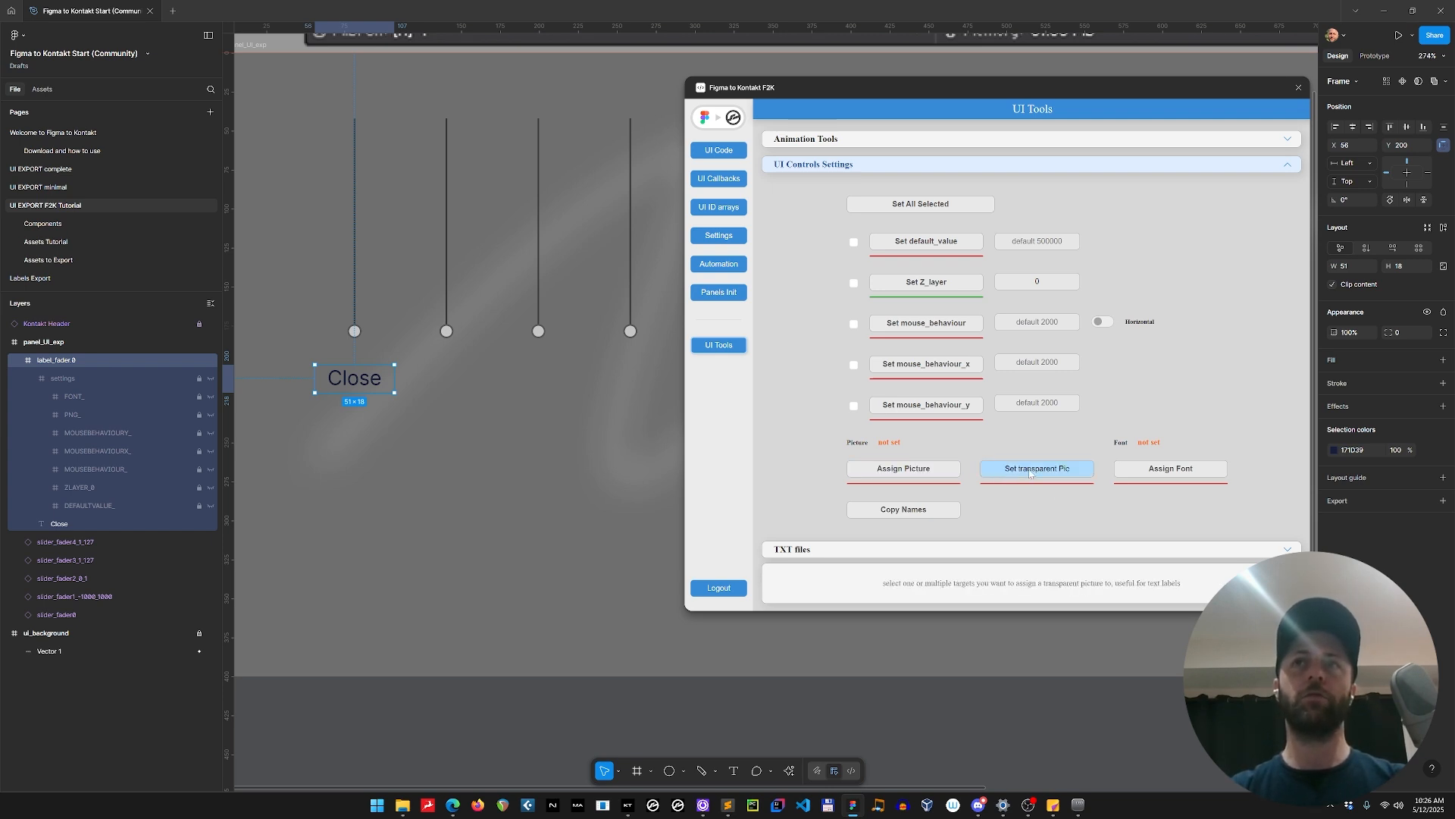
Assign the transparent picture to the label_fader.0 frame and clear the selection.
left_click(1029, 470)
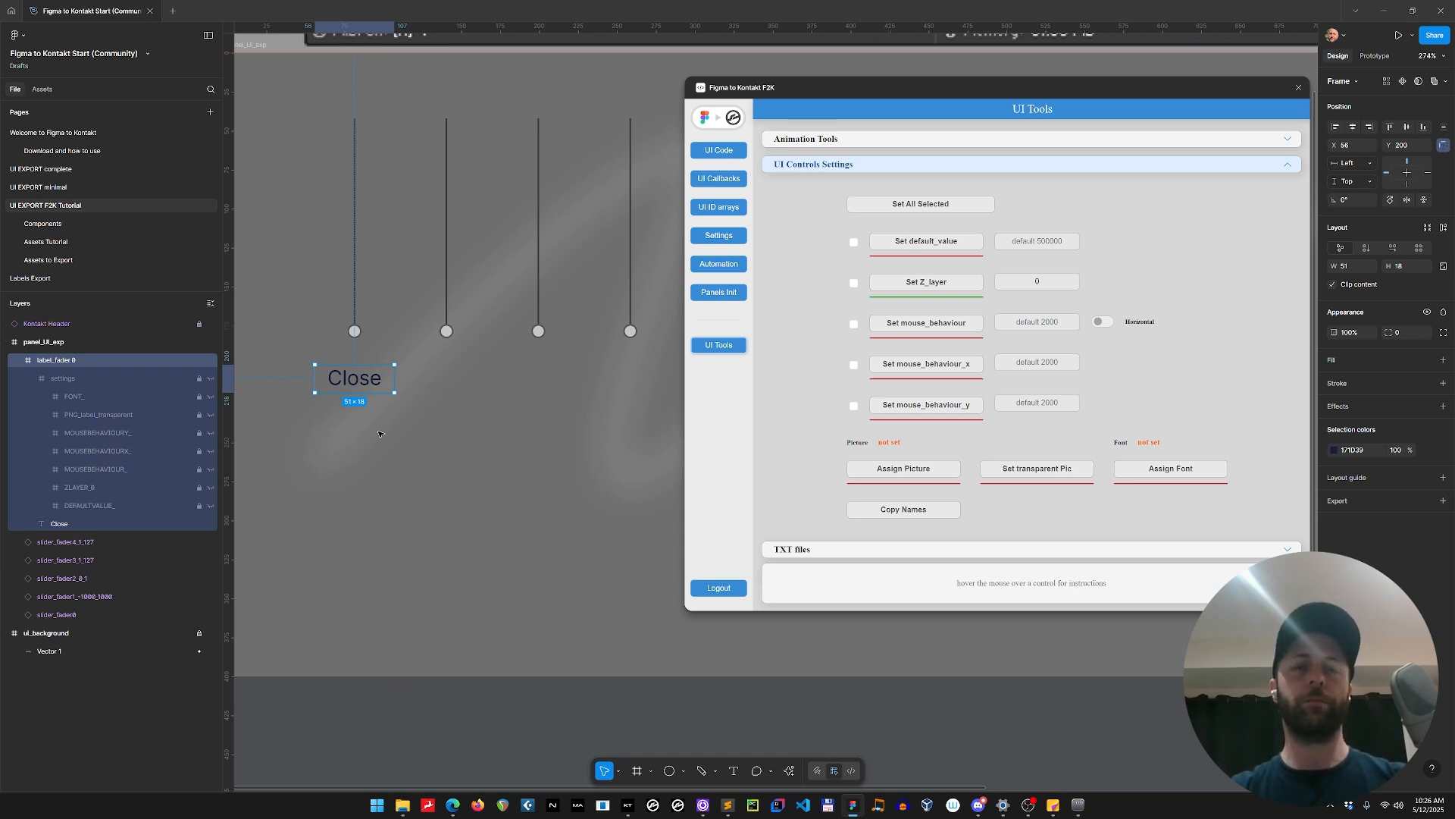
scroll(388, 418, "down", 3, "ctrl")
left_click(331, 539)
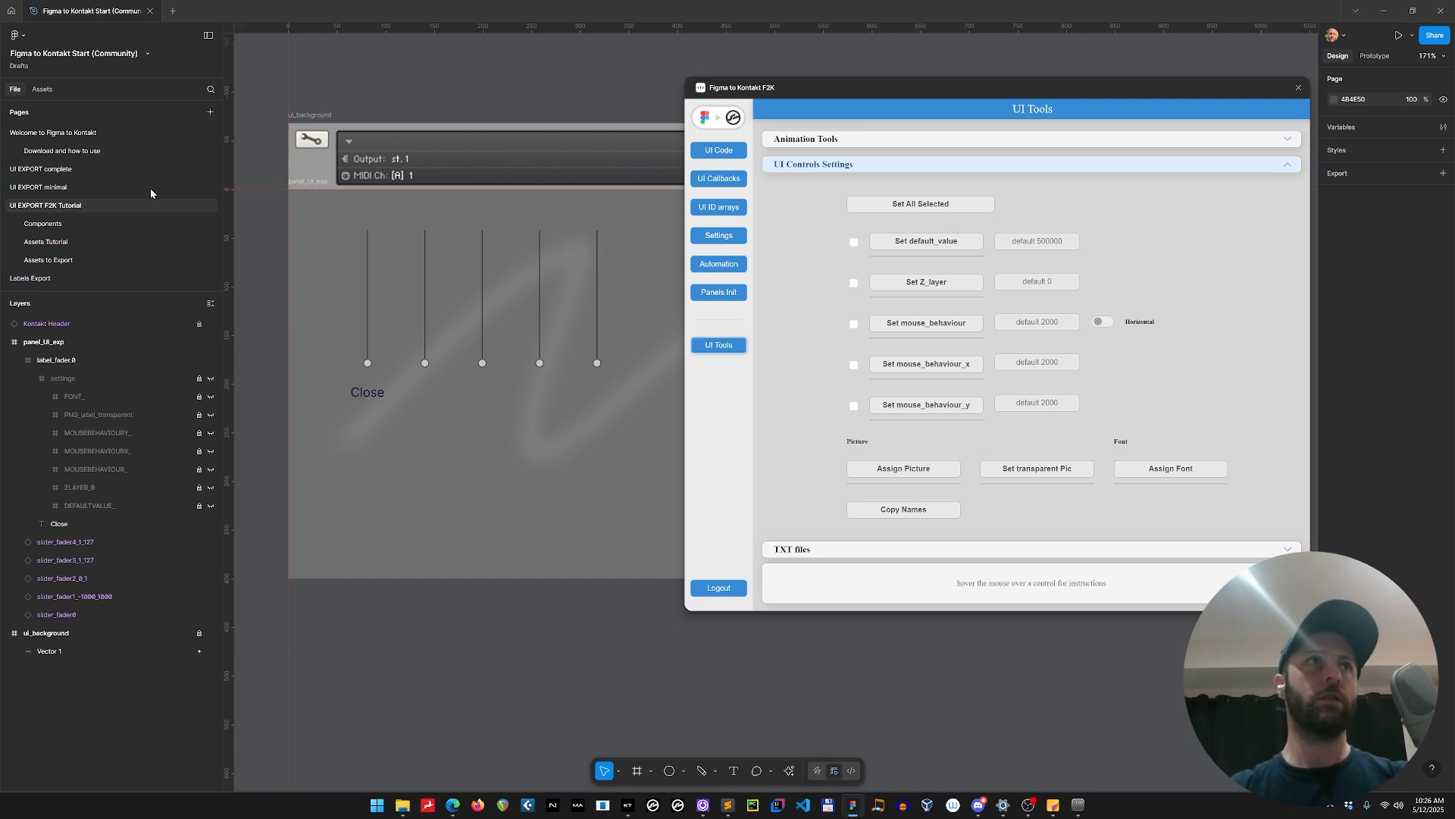
On the Assets Tutorial page, draw a new frame below slider_vertical, size it 100 by 100 and hide its fill.
left_click(82, 243)
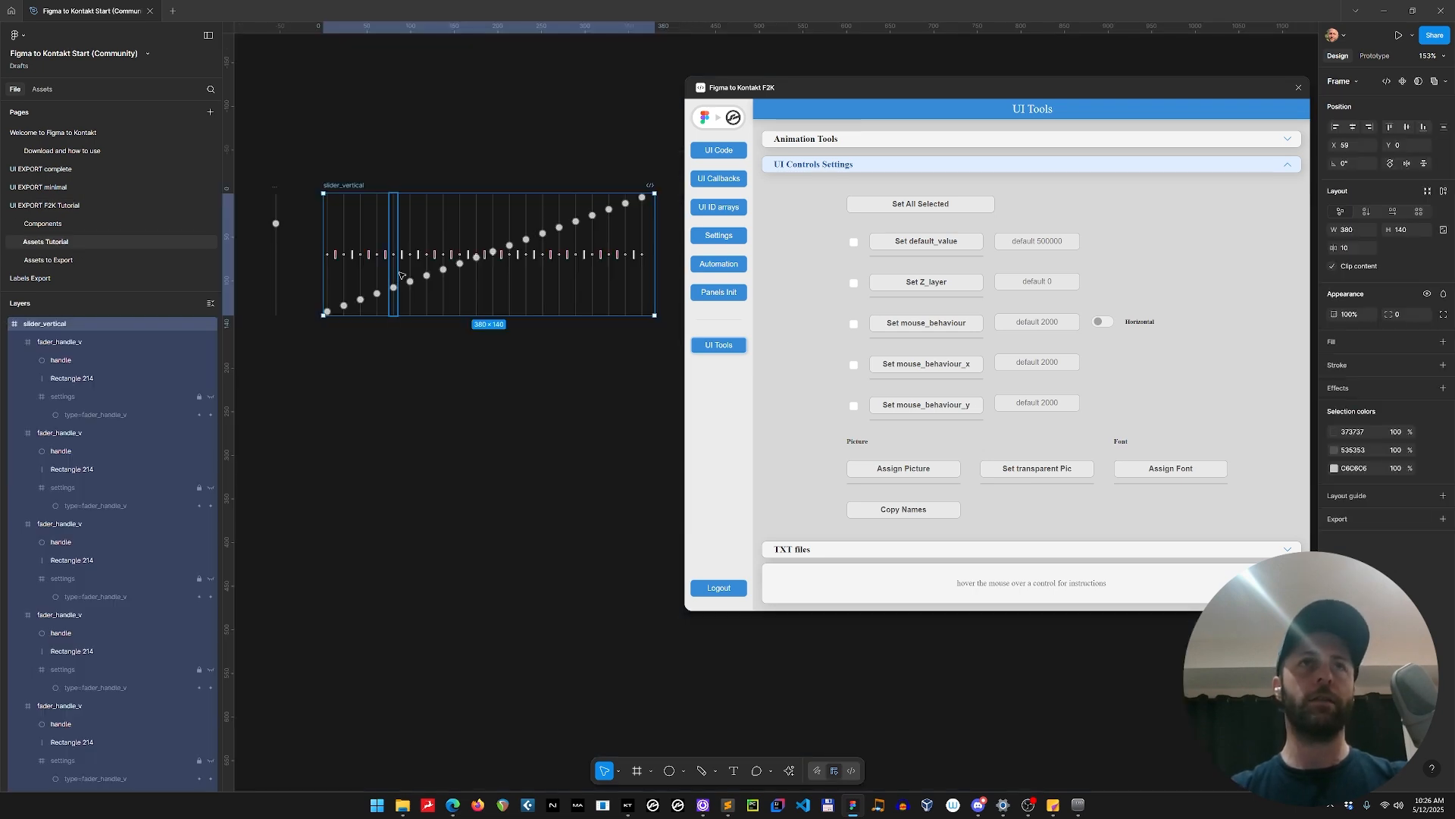
left_click(390, 363)
key("f")
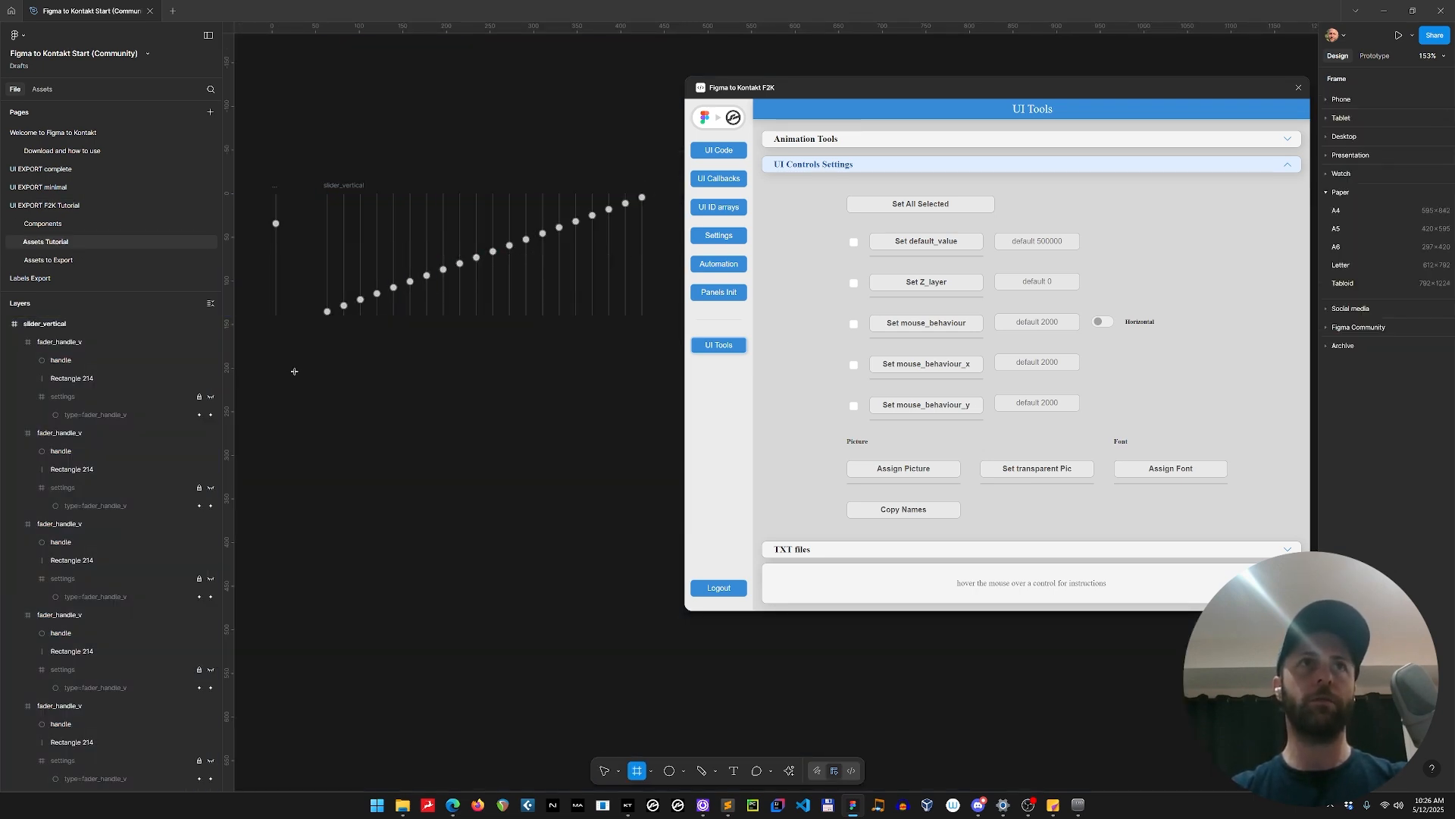
key("ctrl+v")
left_click_drag(338, 410, 452, 448)
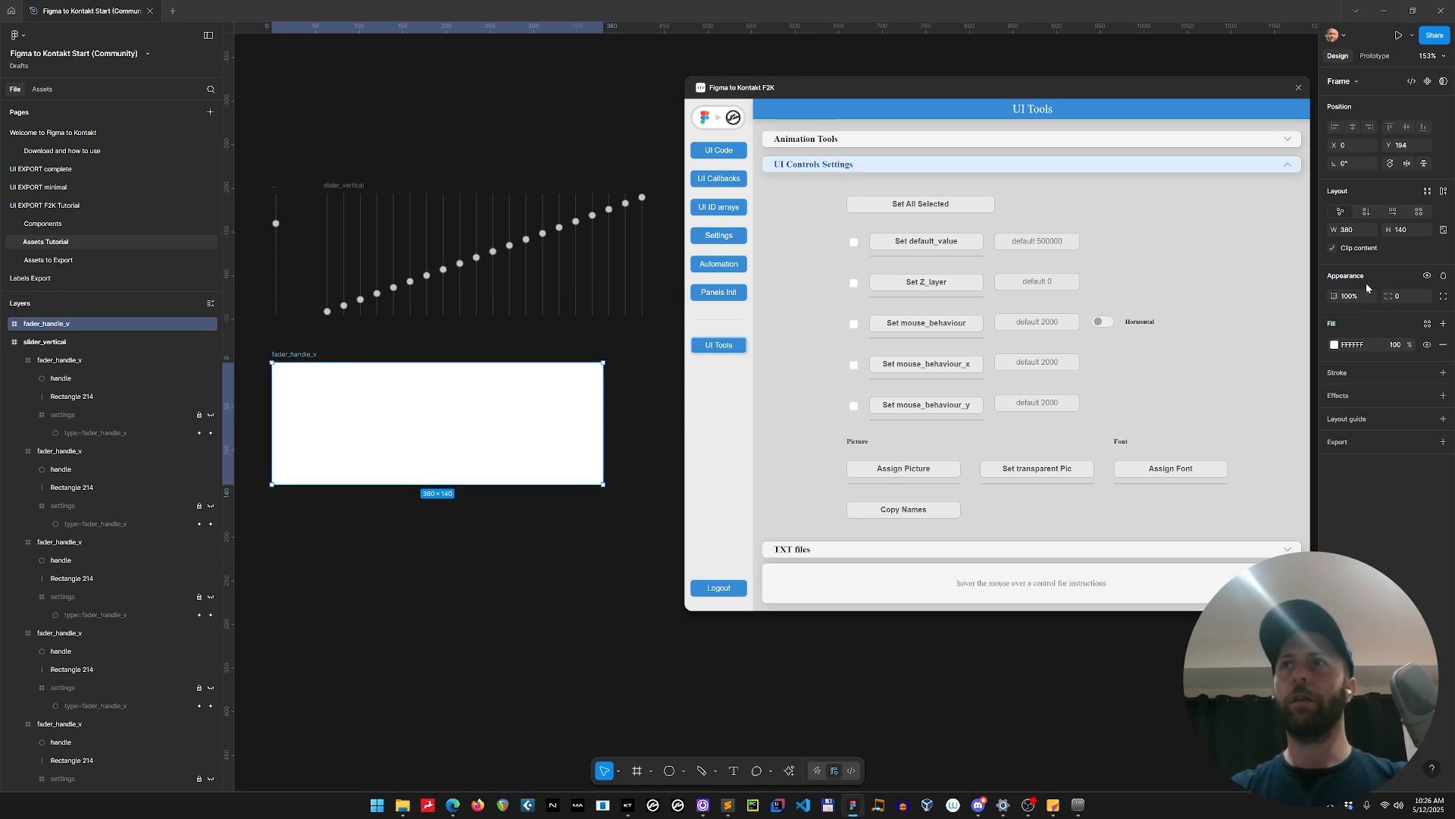
left_click(1355, 231)
type("10")
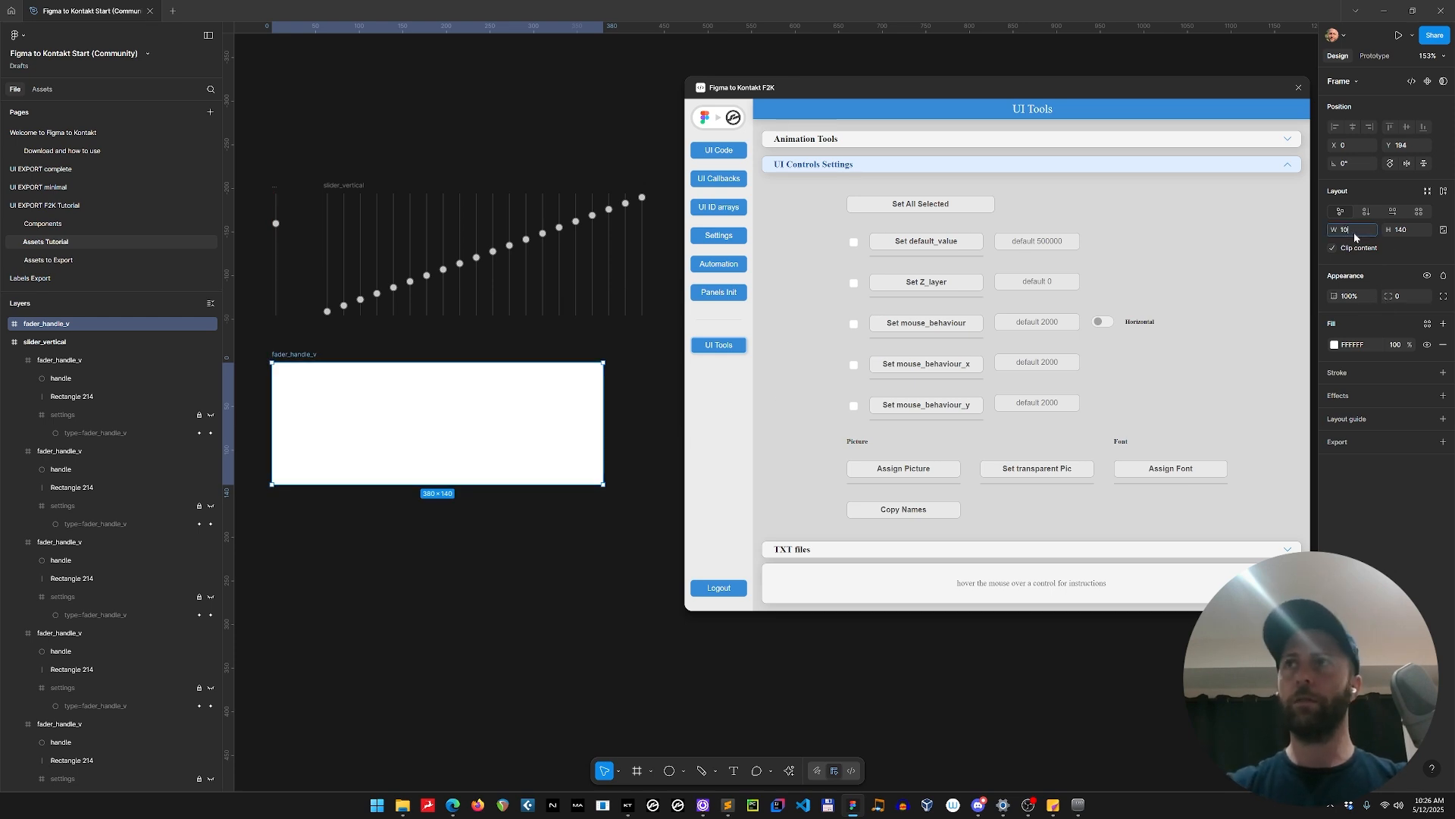
type("0")
key("Tab")
type("100")
key("Return")
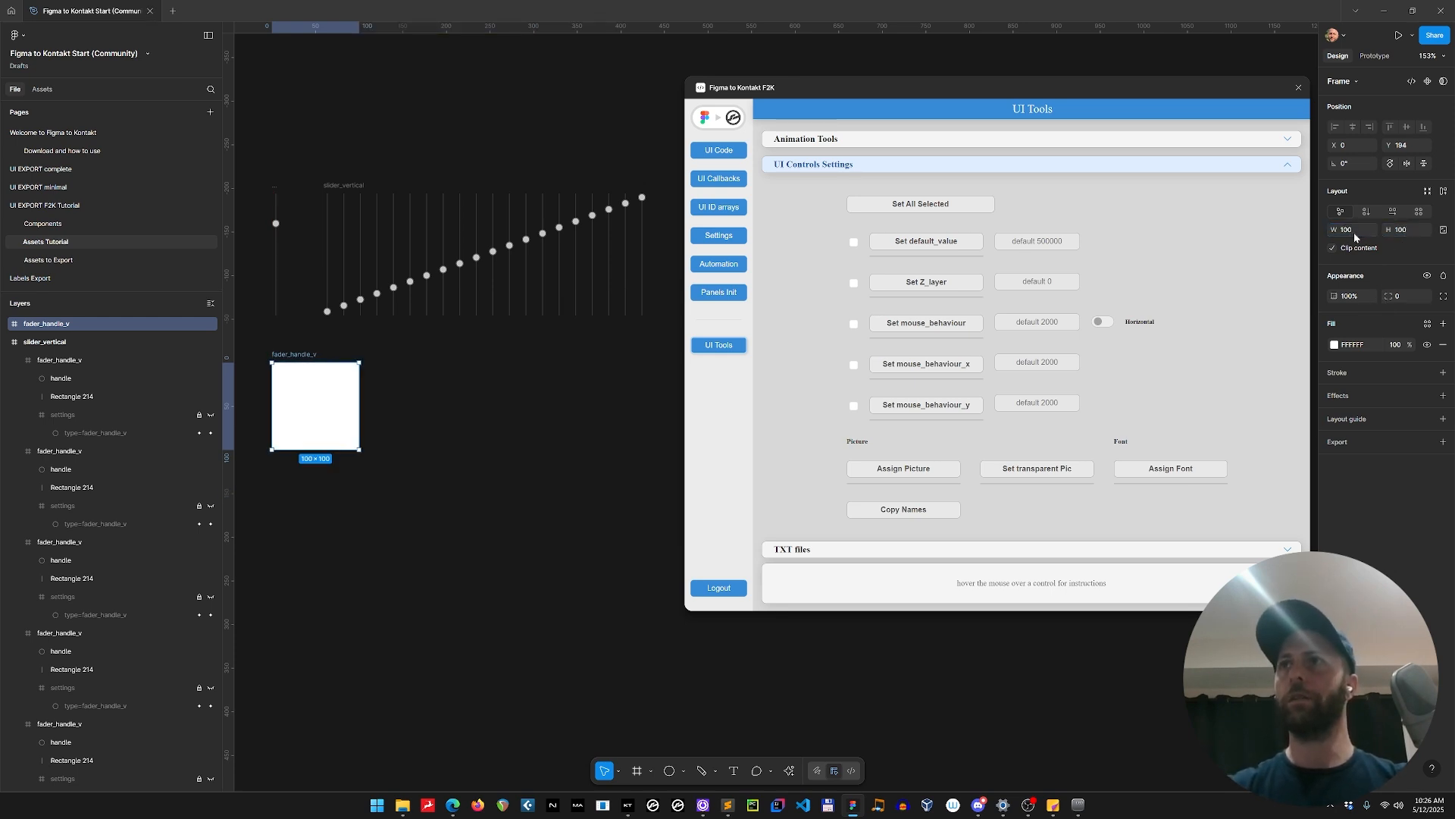
left_click(1427, 345)
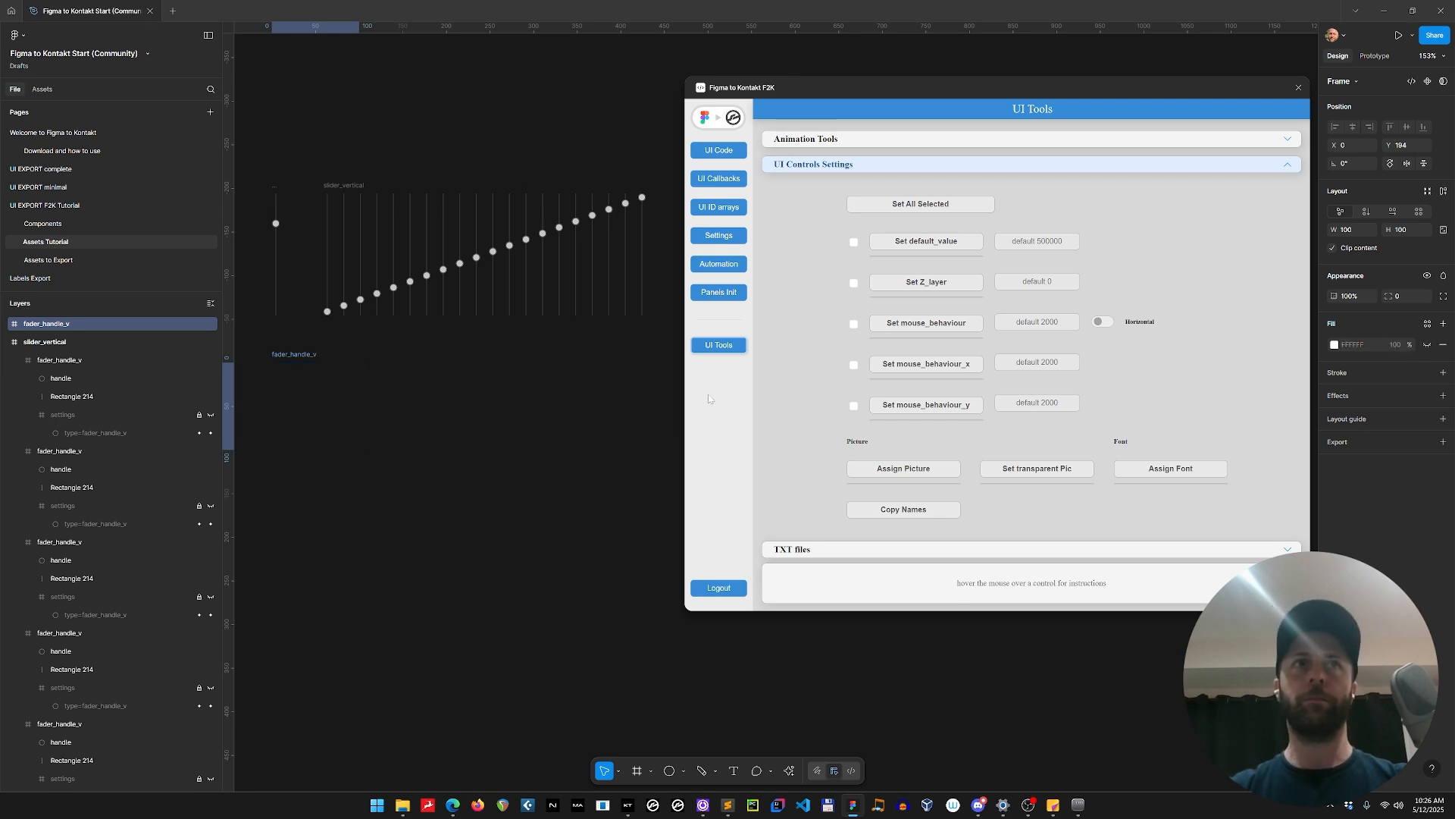
Rename the new frame label_trasparent and export it as a 1x PNG into the instrument's Resources pictures folder.
double_click(296, 354)
type("lab")
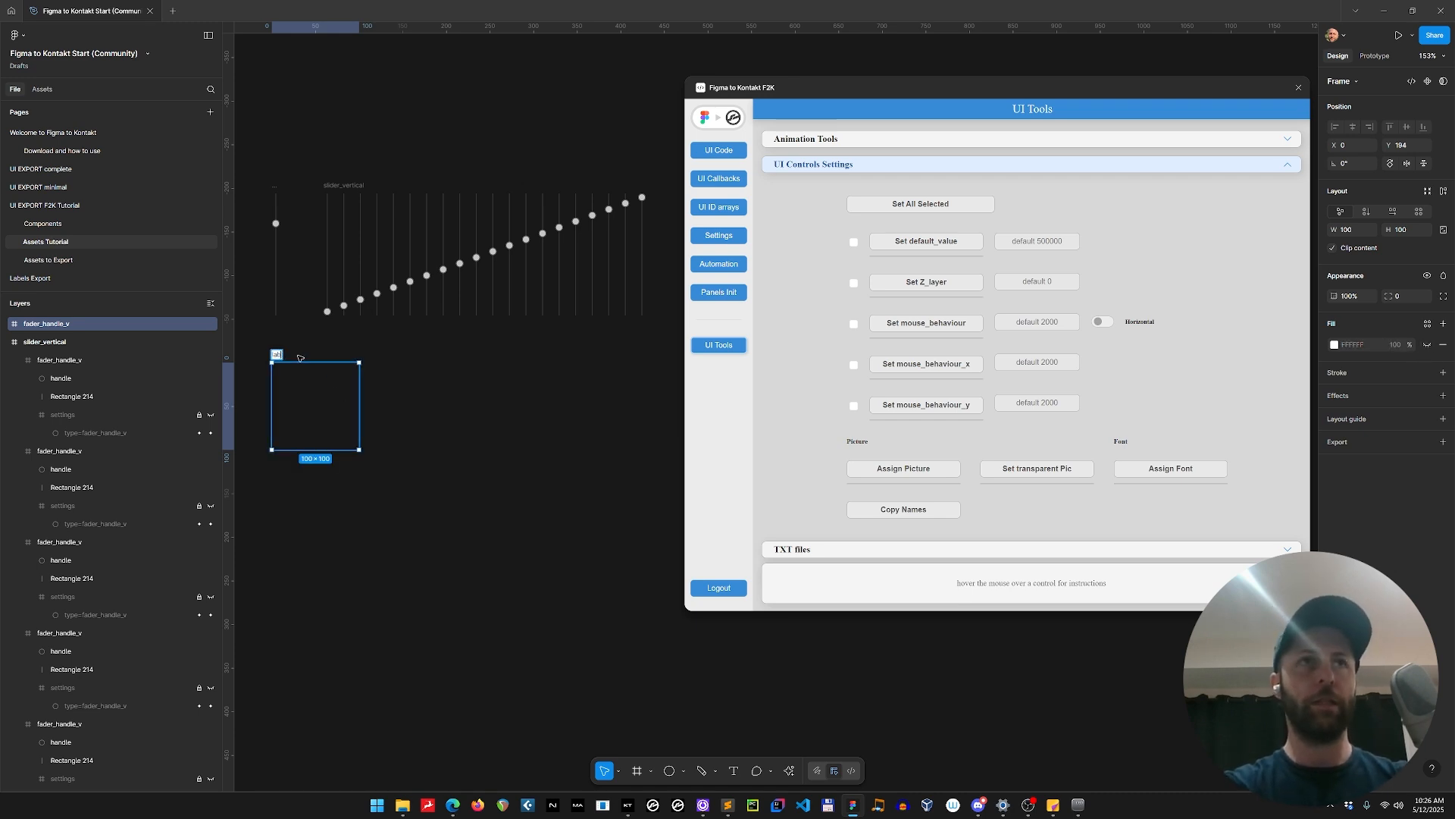
type("el_tra")
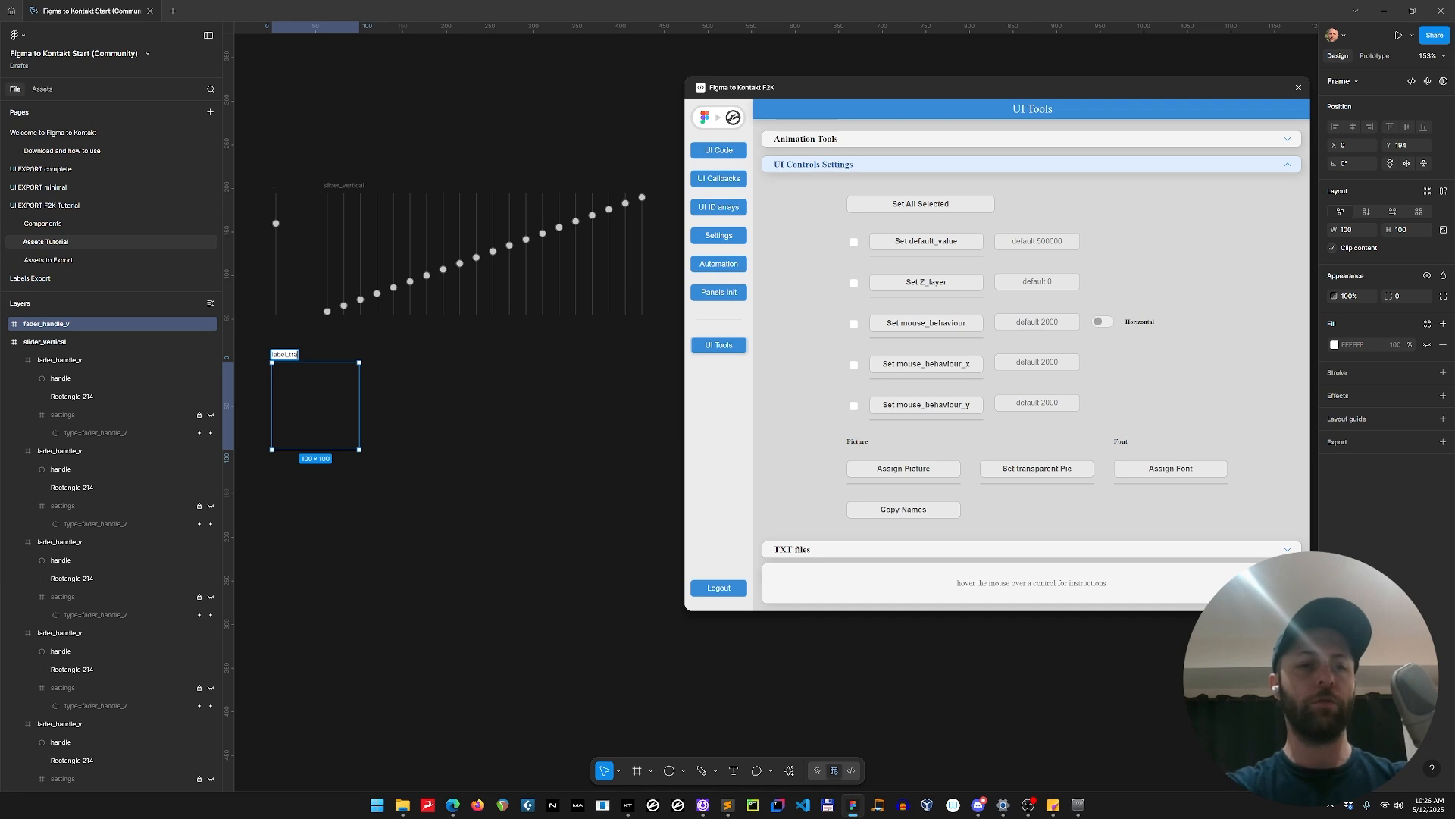
type("c")
type("parent")
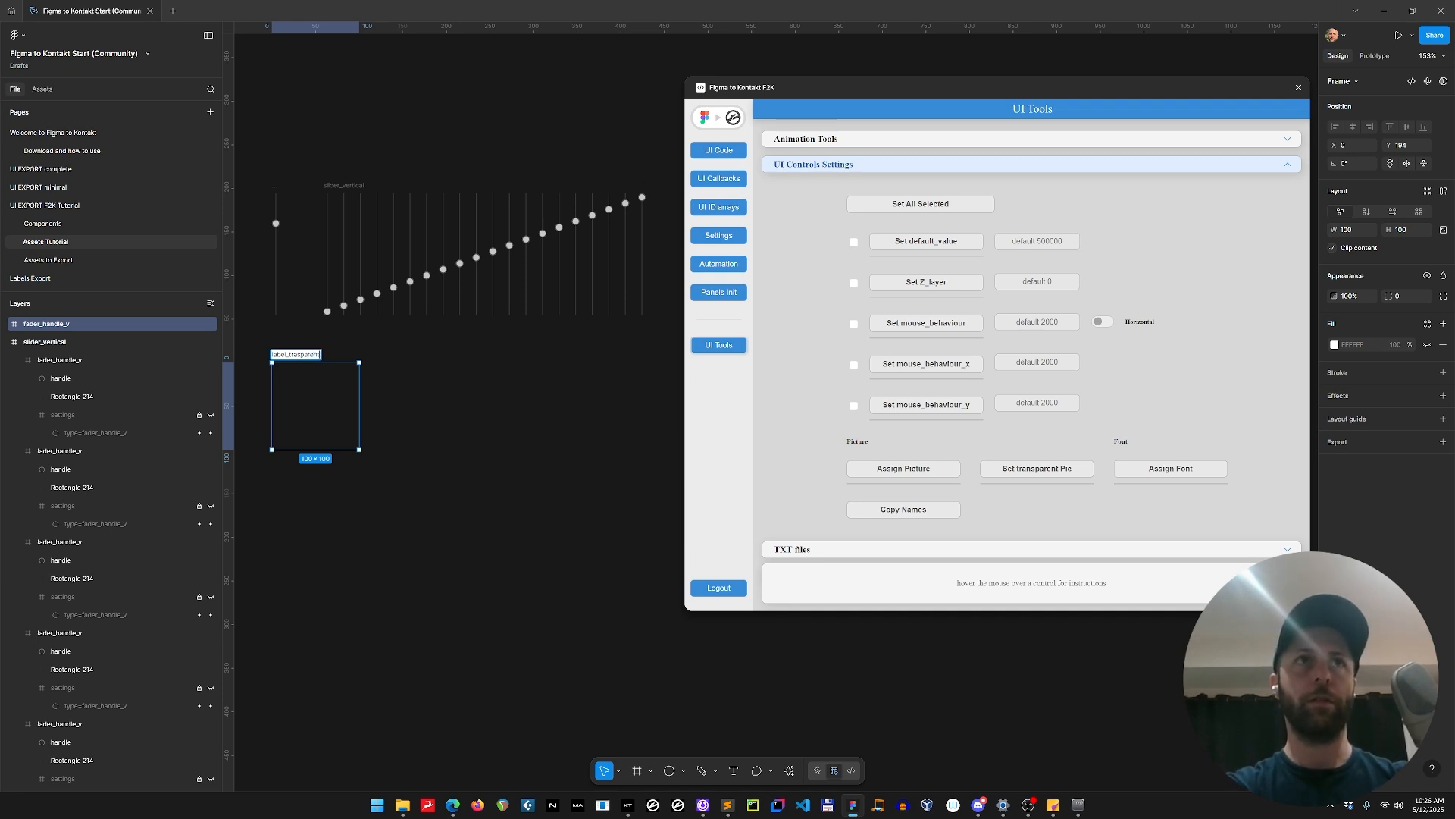
key("Return")
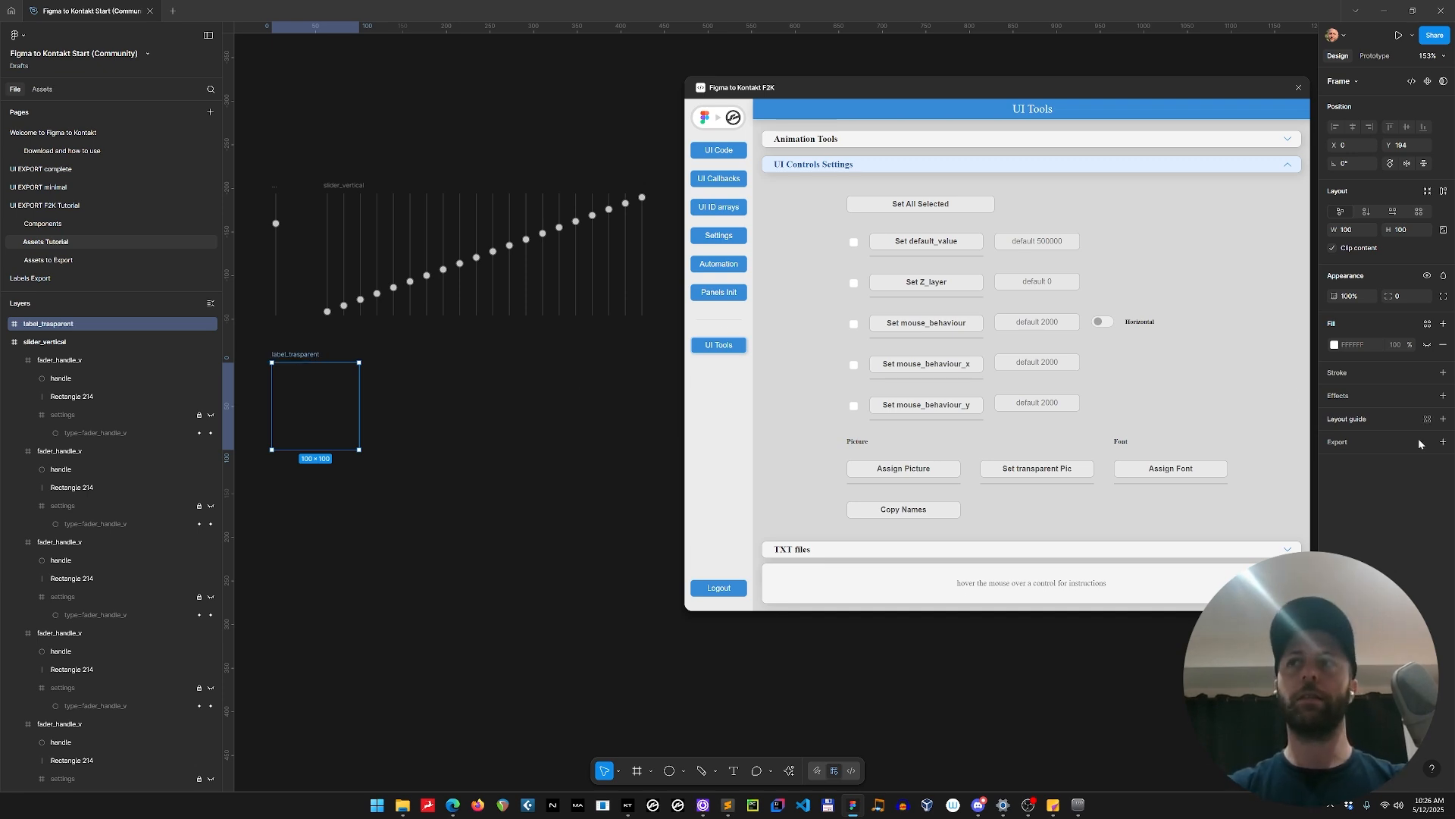
left_click(1442, 442)
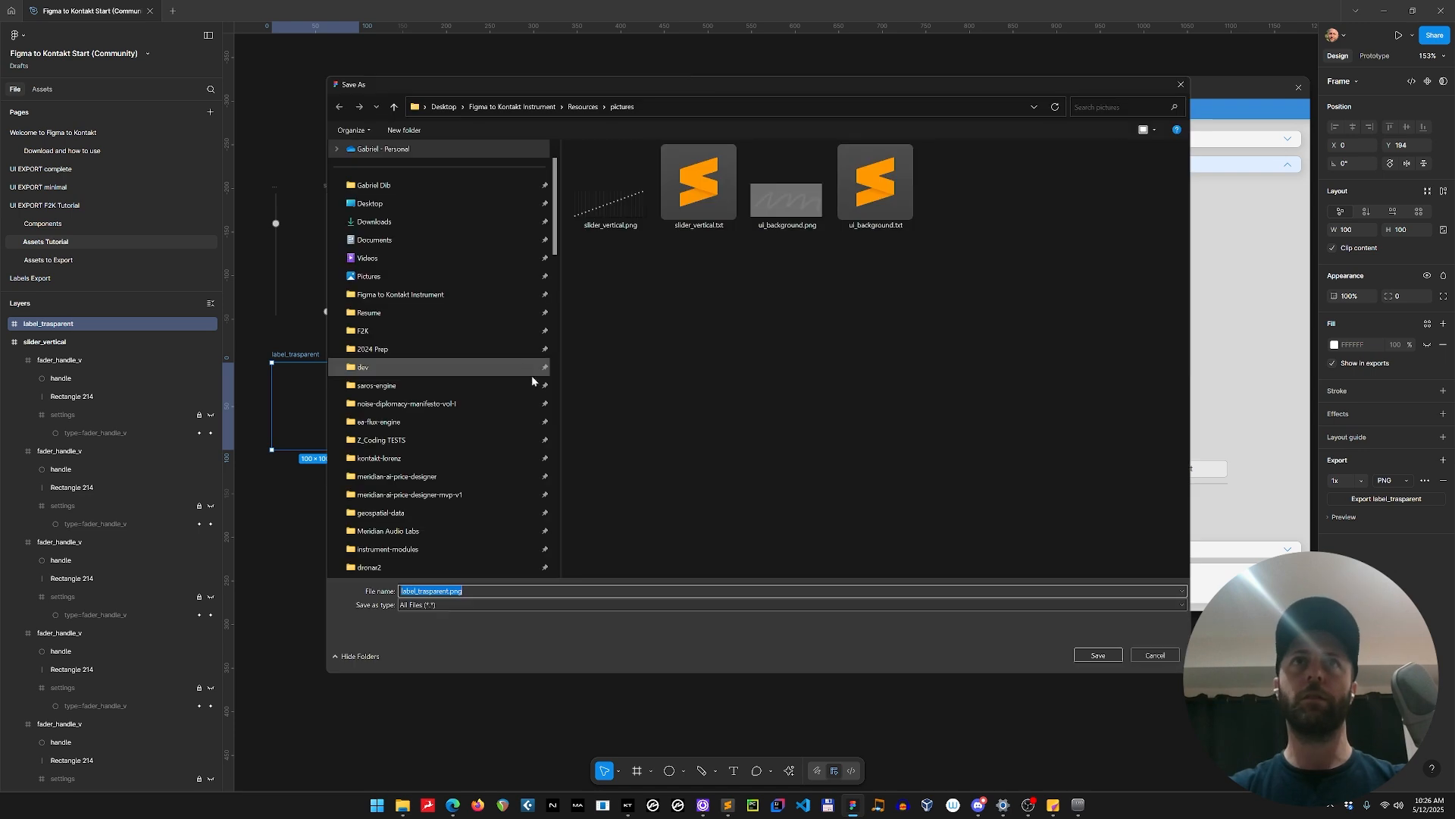
left_click(1106, 657)
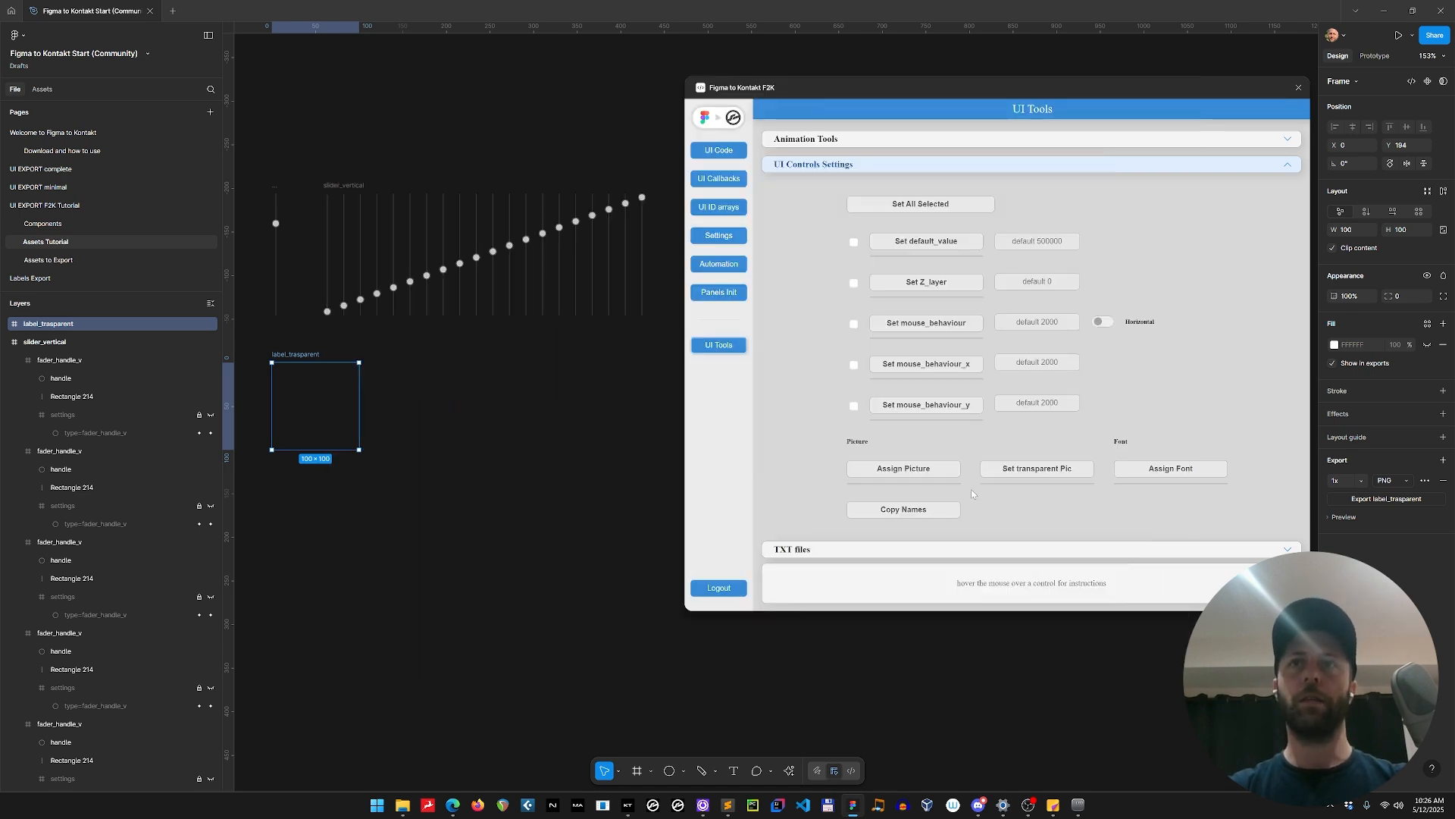
Apply TXT settings of 1 frame with horizontal and vertical resizing to label_trasparent, and save its TXT file in the pictures folder.
left_click(852, 551)
type("1")
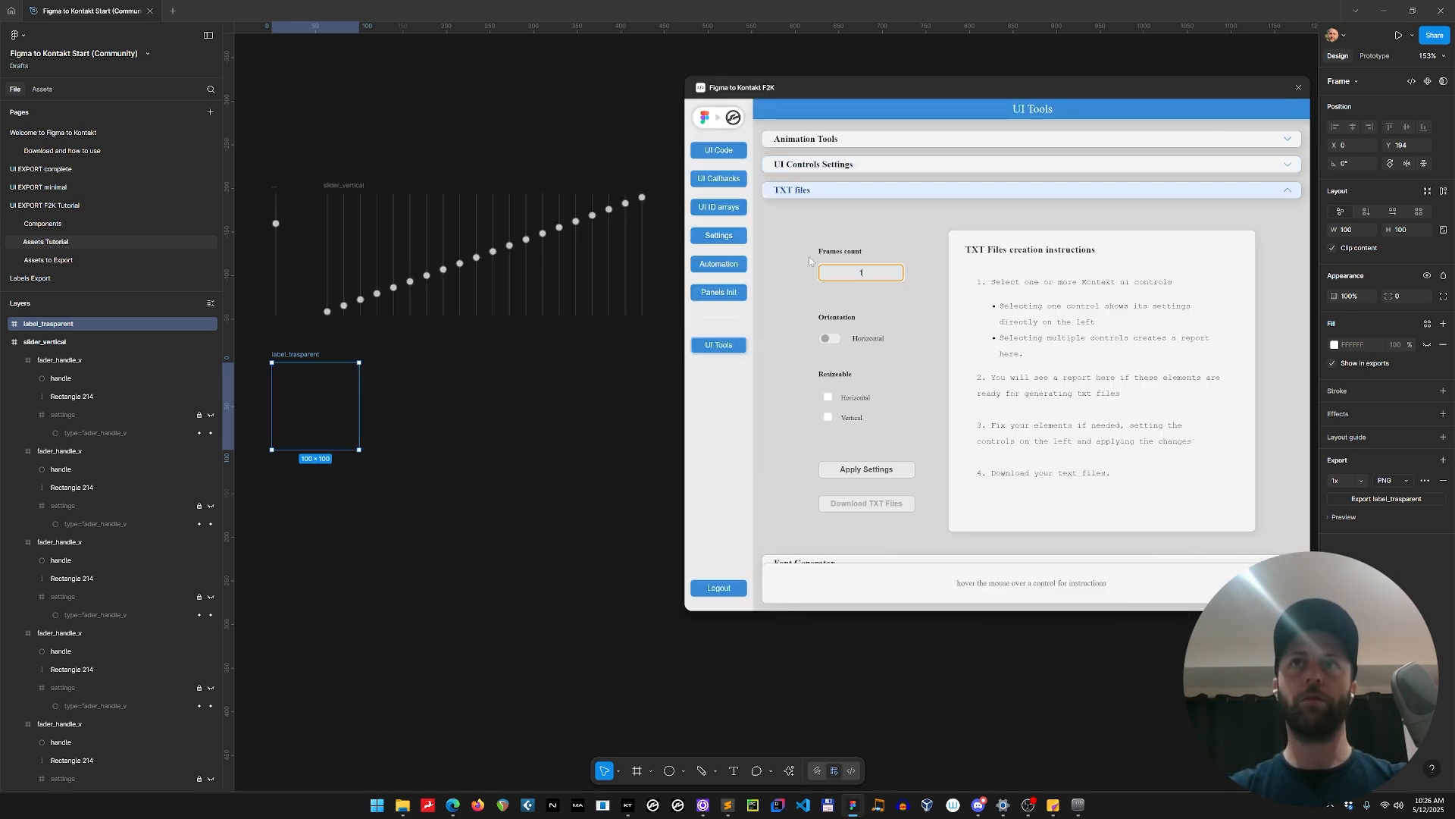
left_click(828, 398)
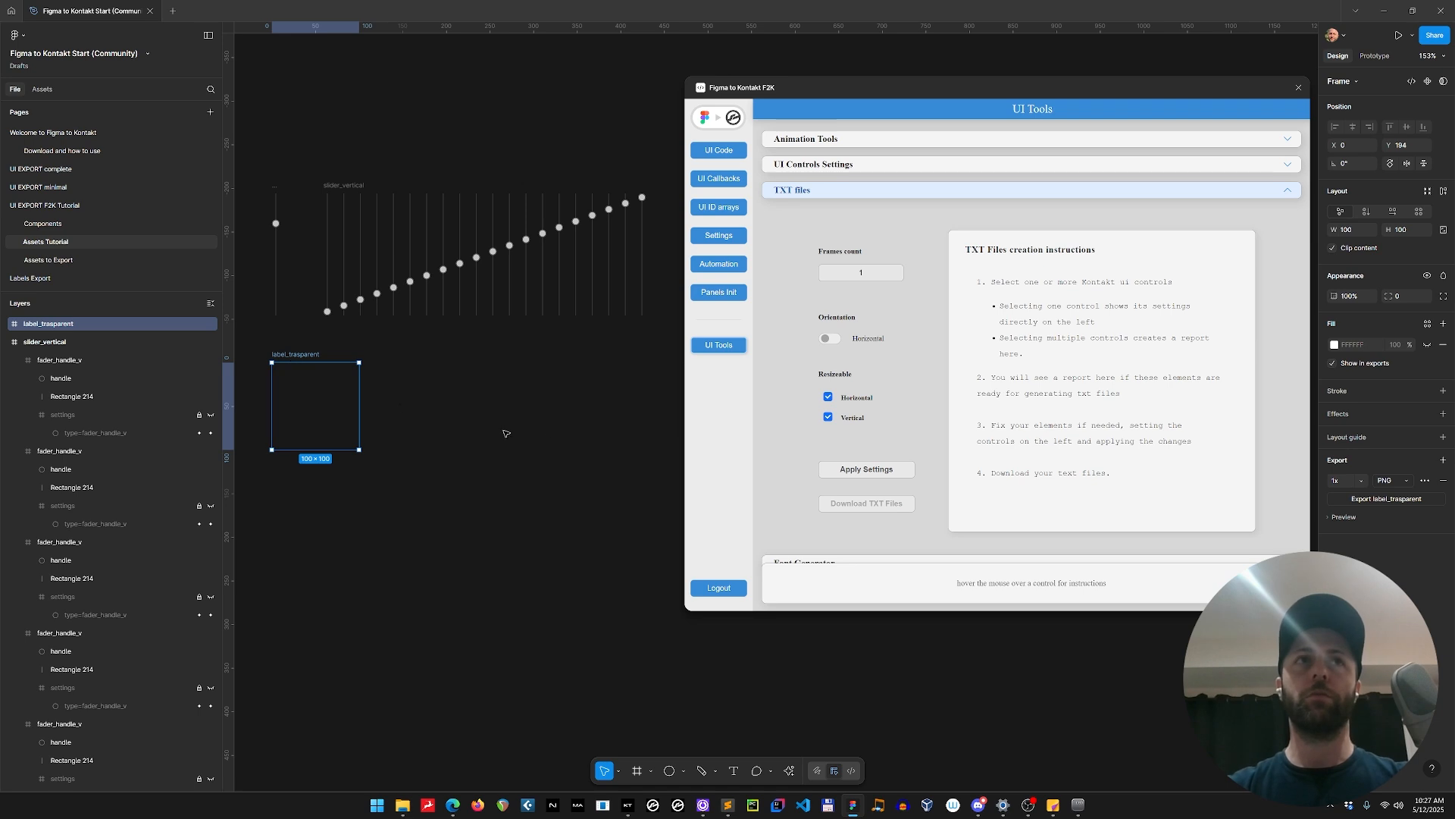
left_click(857, 471)
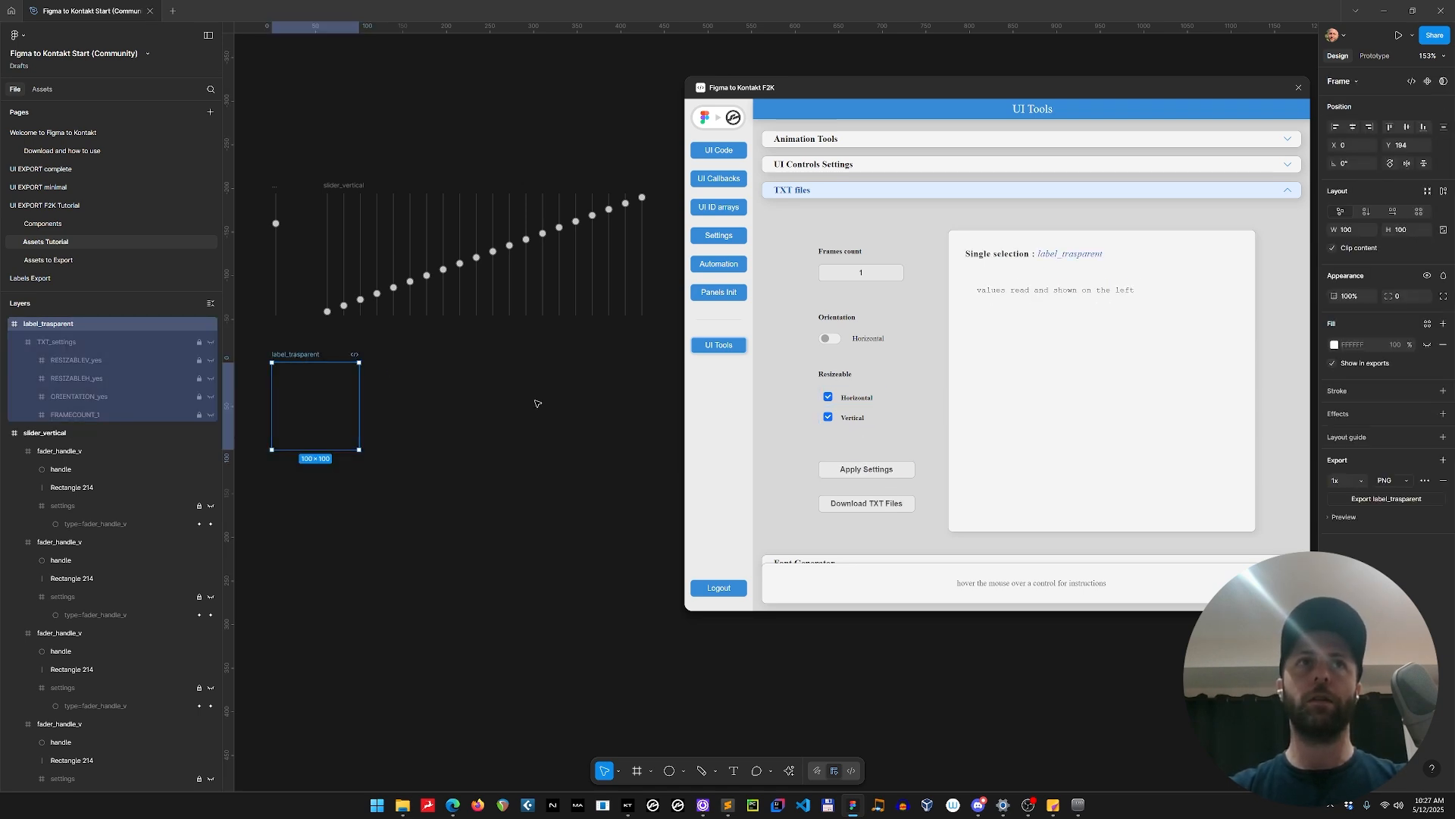
left_click(851, 504)
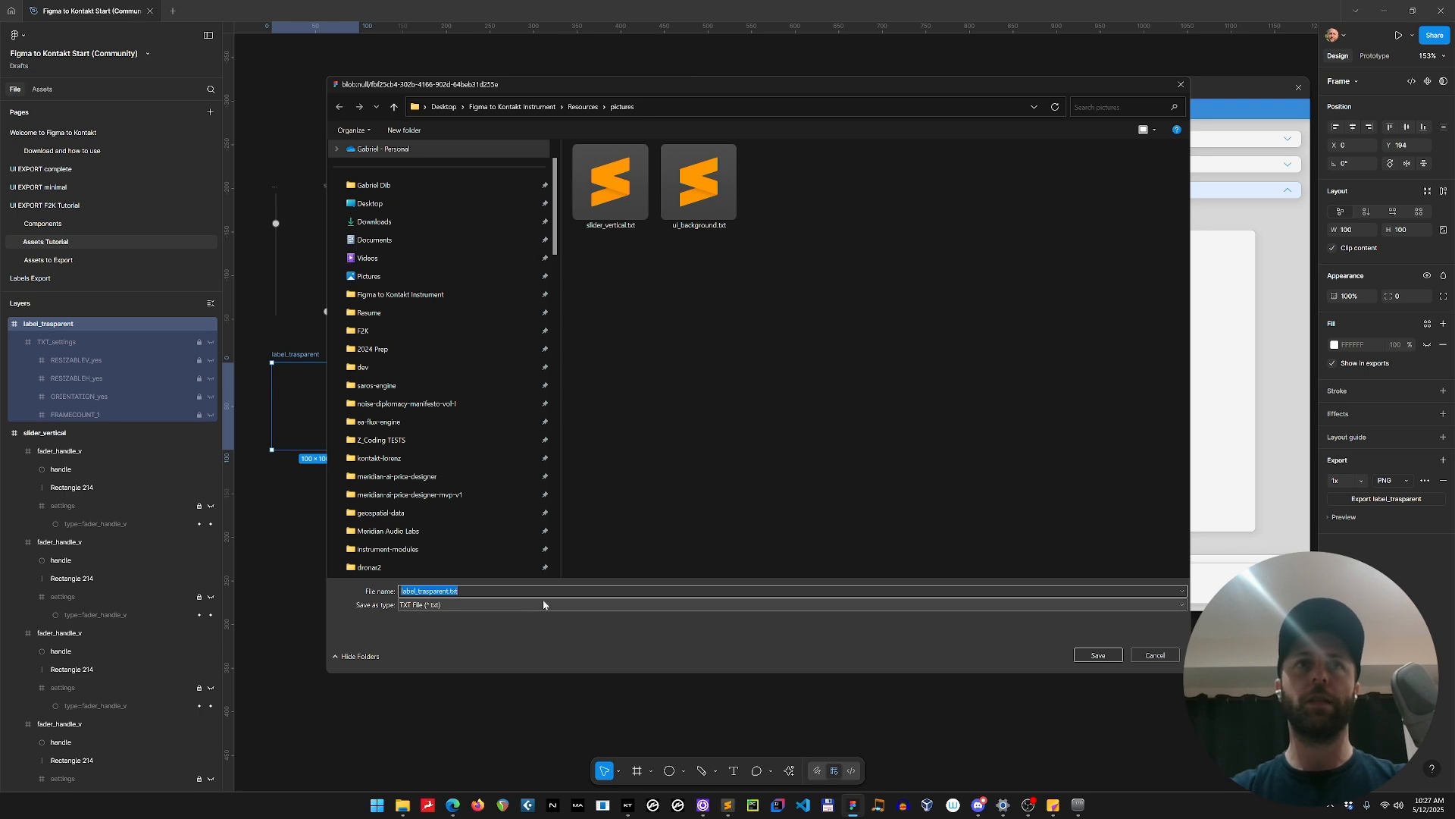
left_click(1098, 655)
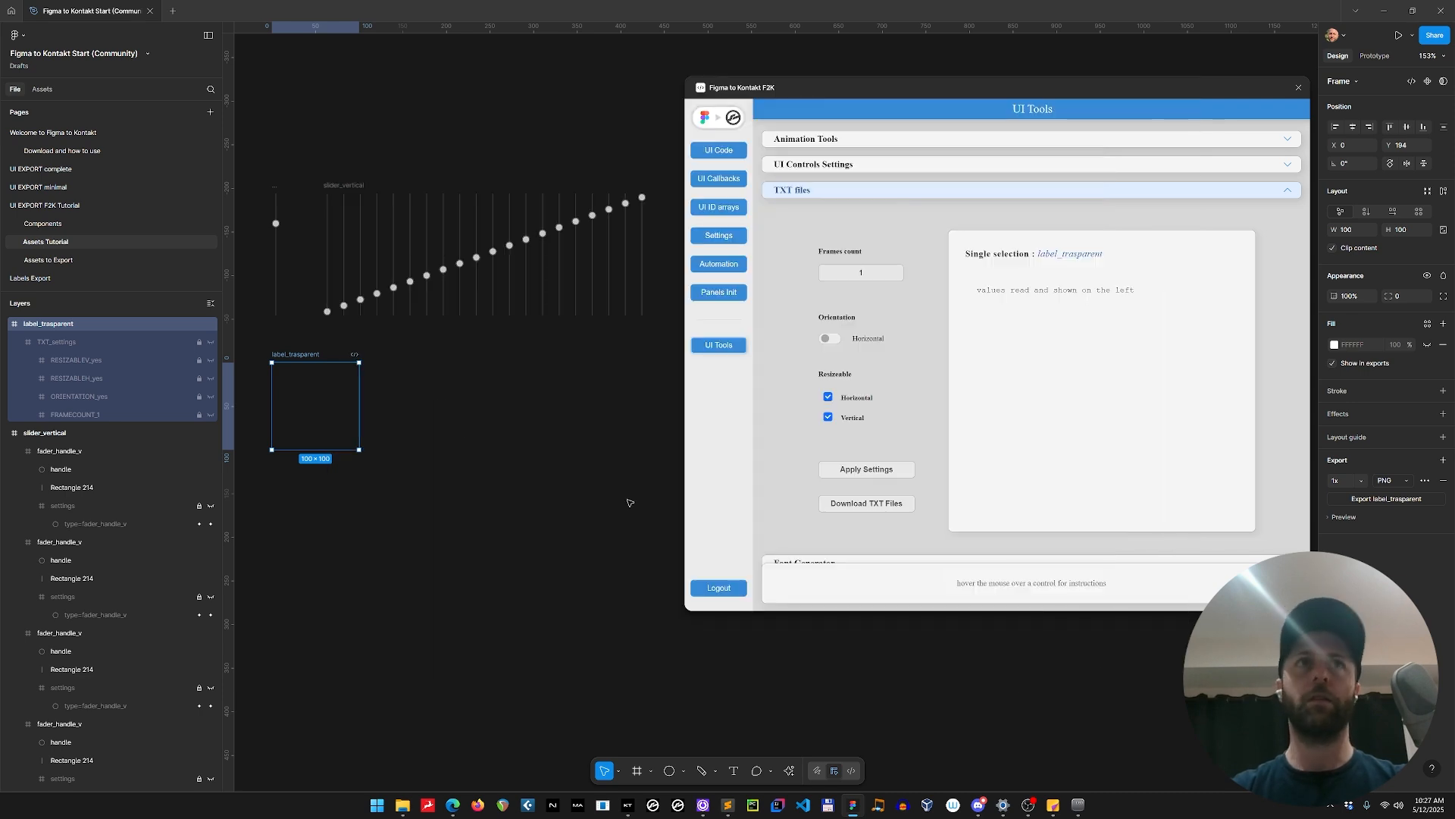
Return to the UI EXPORT F2K Tutorial page, select label_fader.0, collapse its settings group and regenerate the UI code for review.
left_click(83, 205)
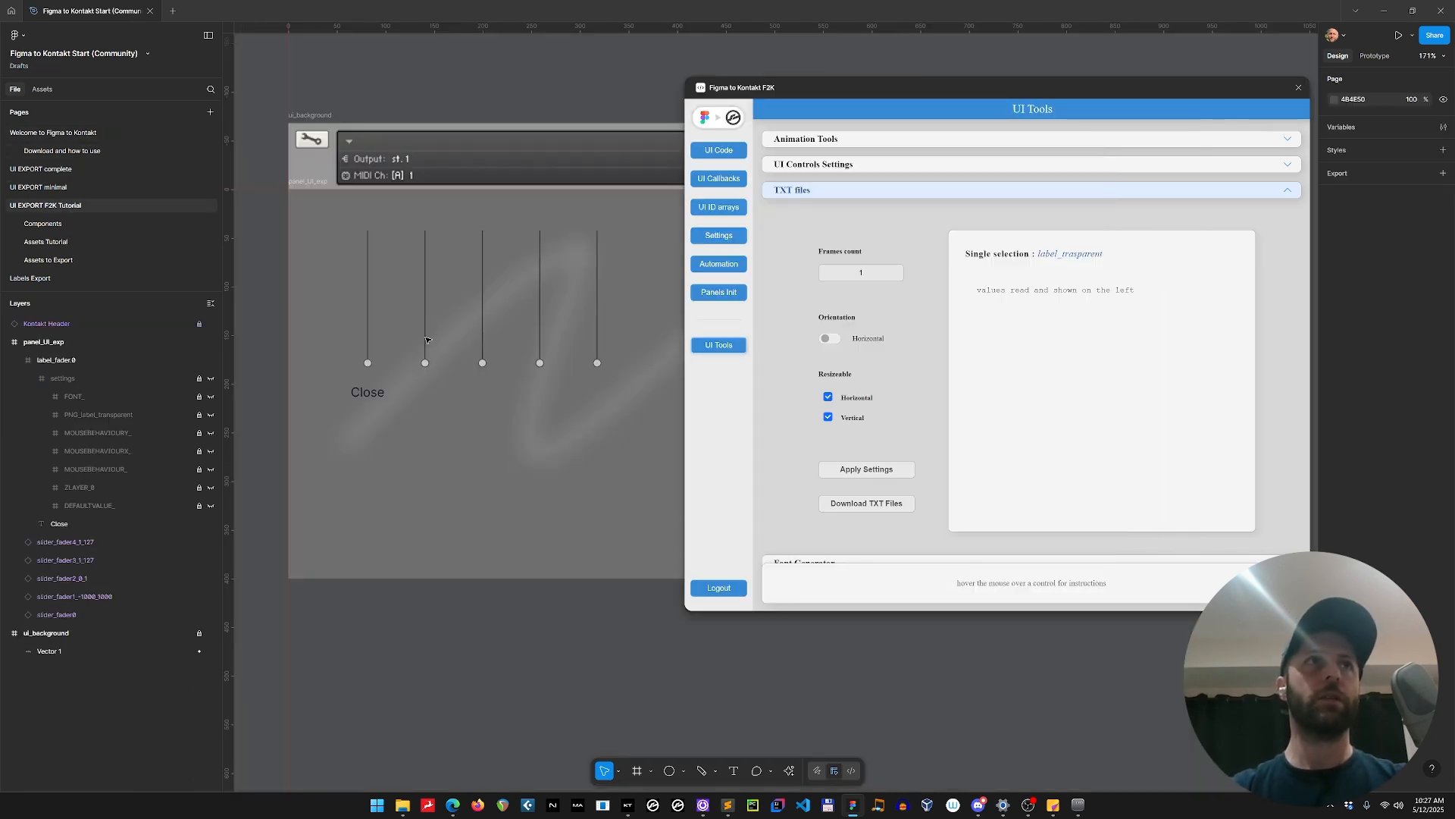
left_click(370, 394)
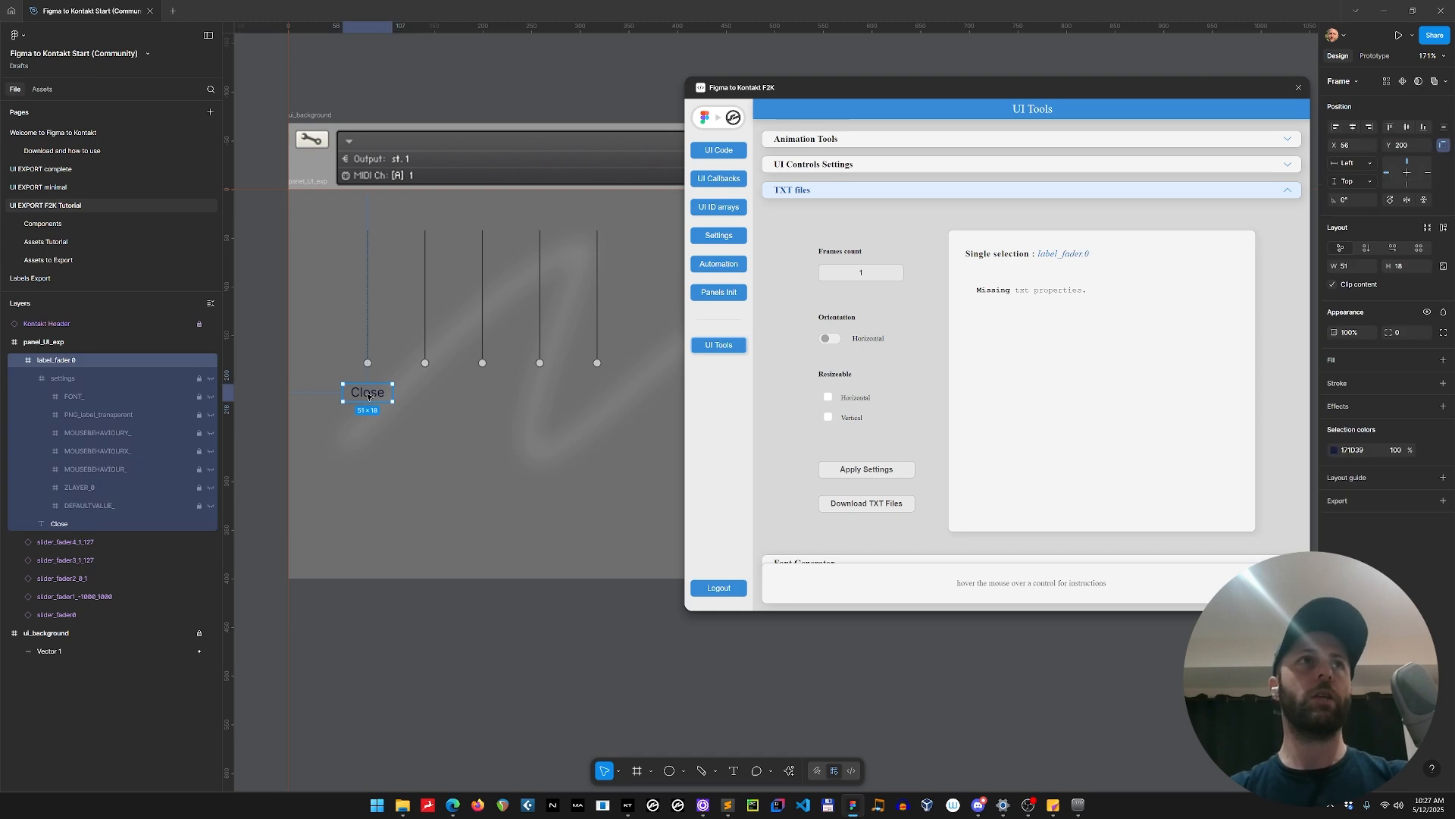
left_click(31, 377)
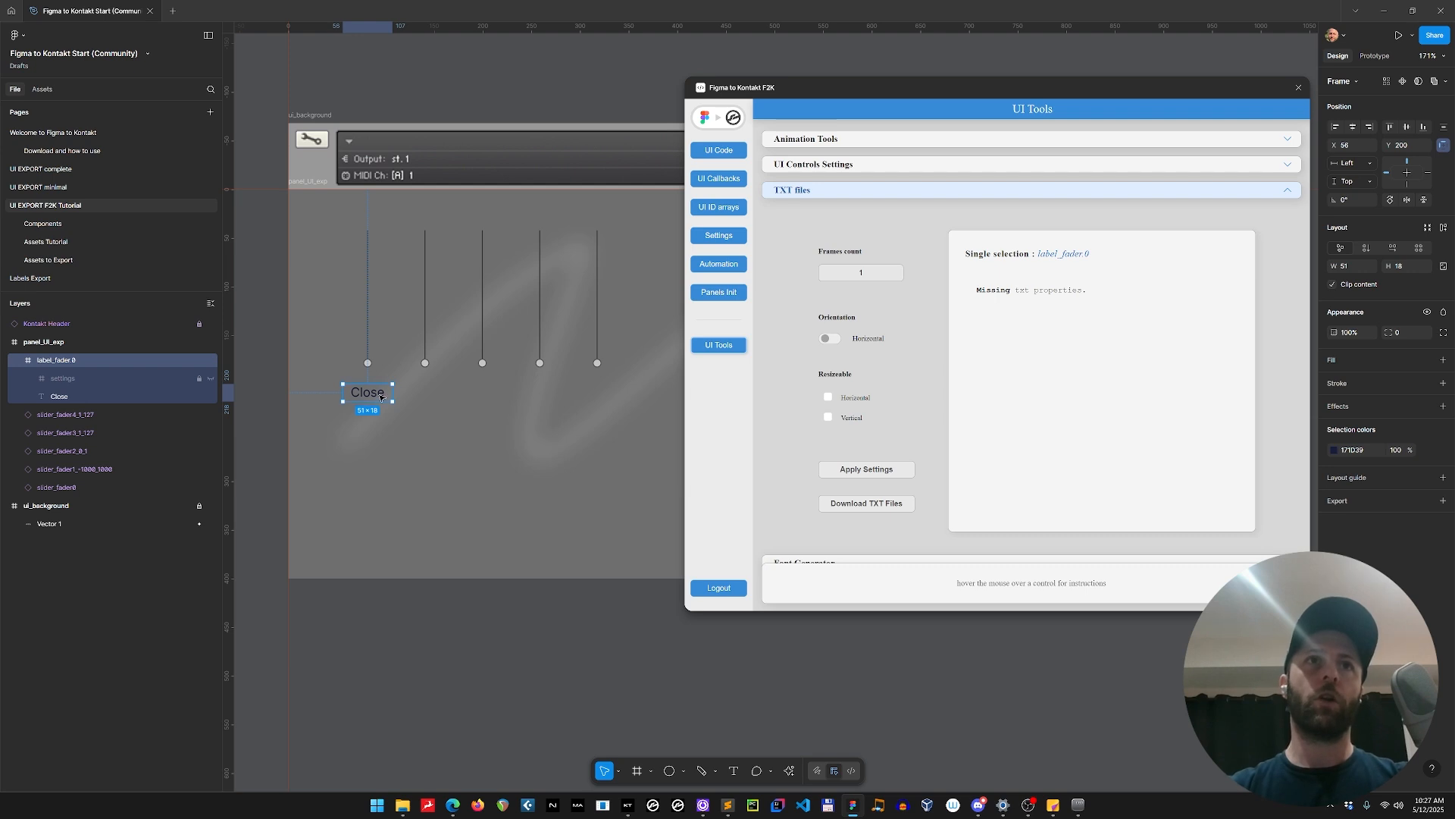
left_click(718, 149)
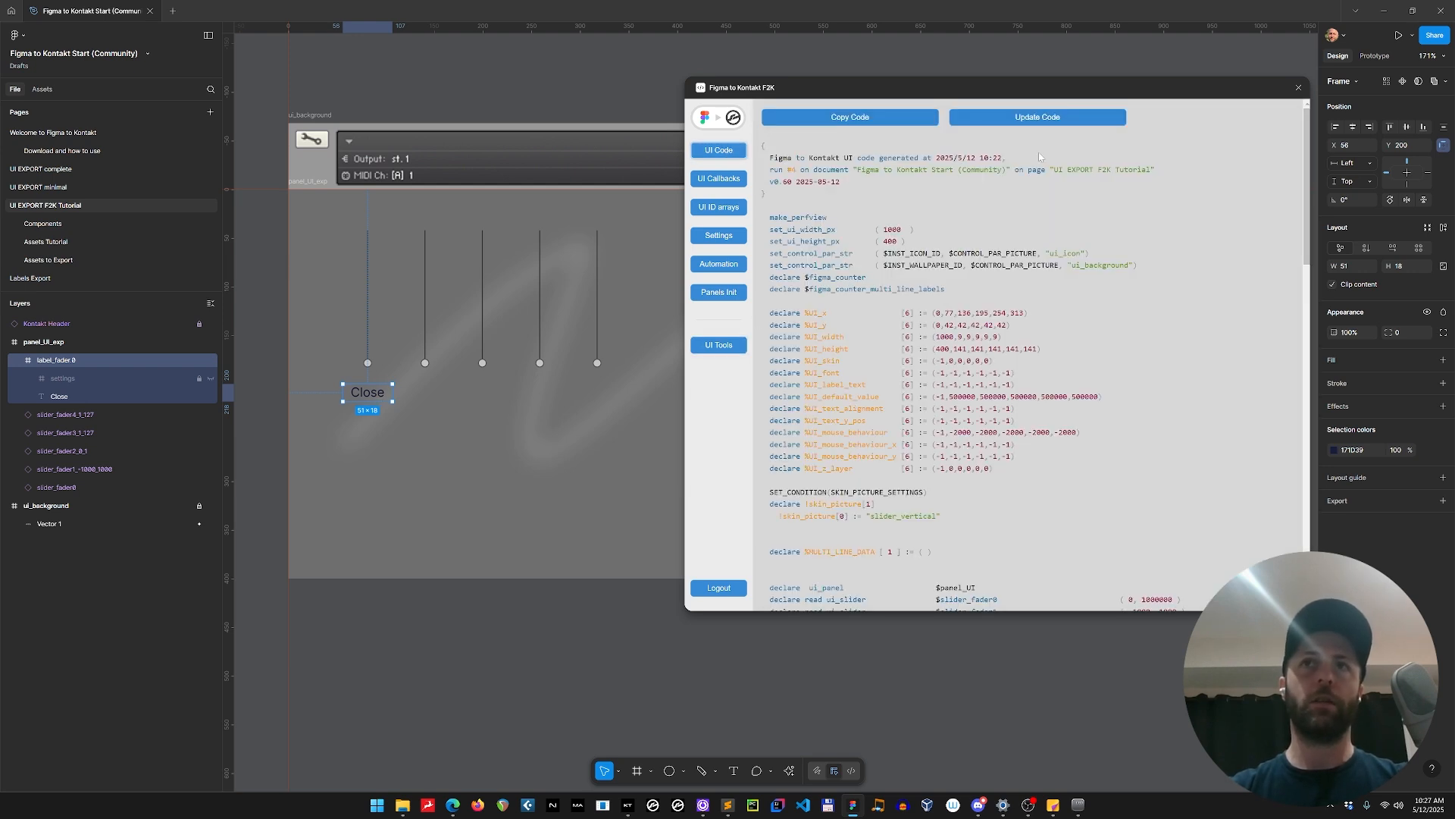
left_click(1029, 117)
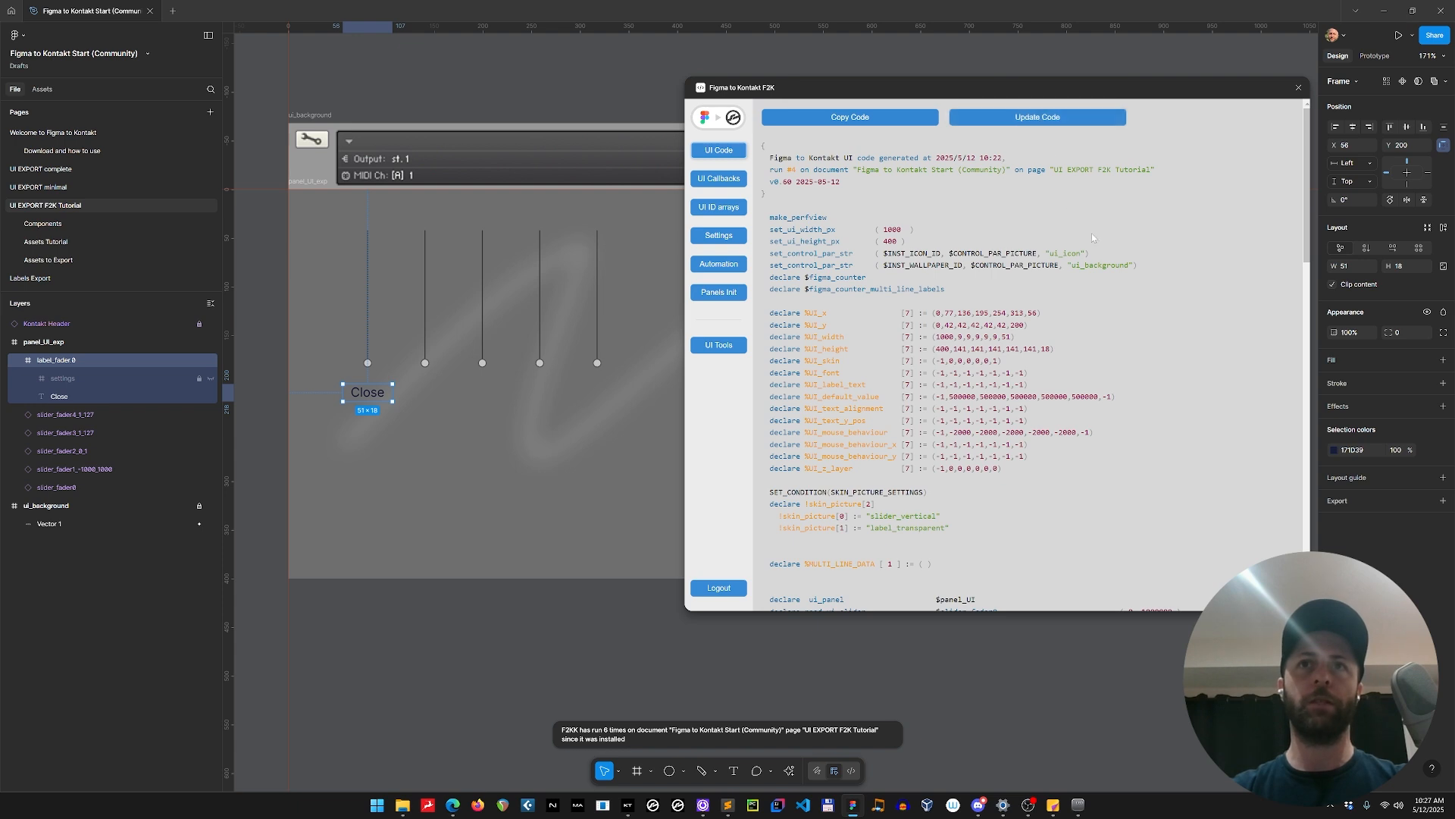
scroll(1091, 234, "down", 1)
scroll(1093, 233, "down", 1)
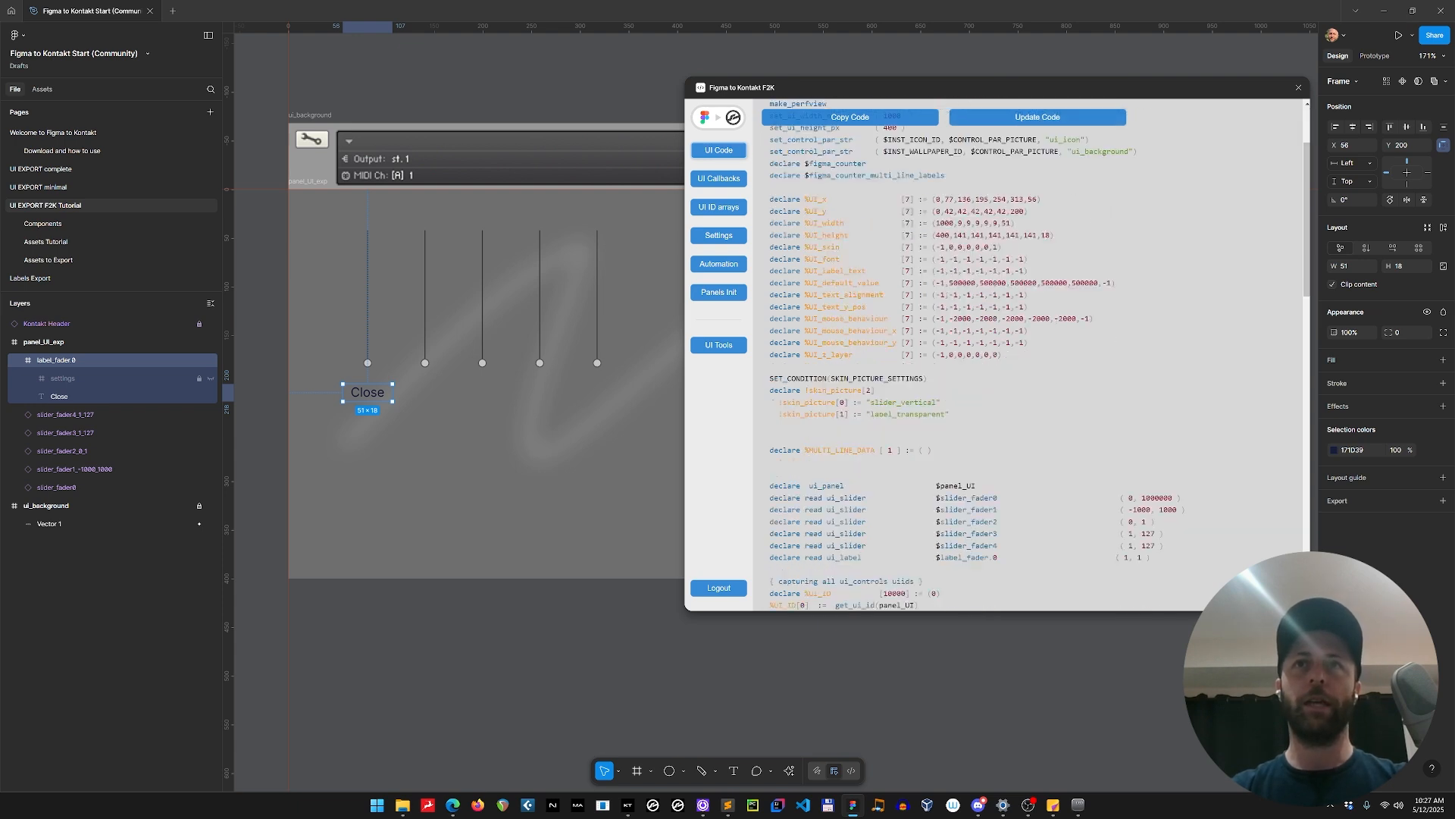
scroll(1039, 518, "down", 1)
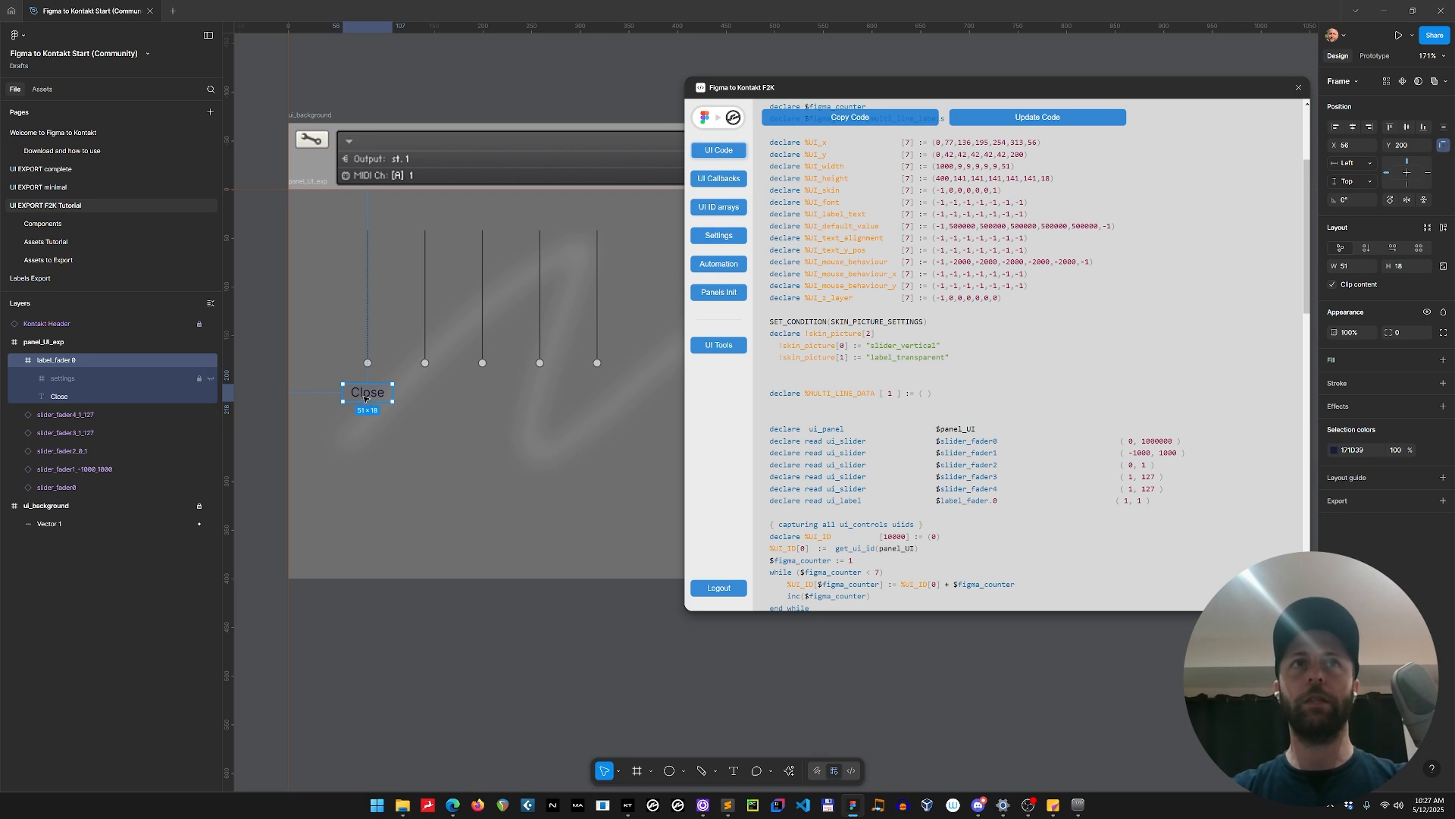
Rename the Close layer inside label_fader.0 to "text" and regenerate the UI code.
left_click(61, 398)
double_click(61, 400)
type("text")
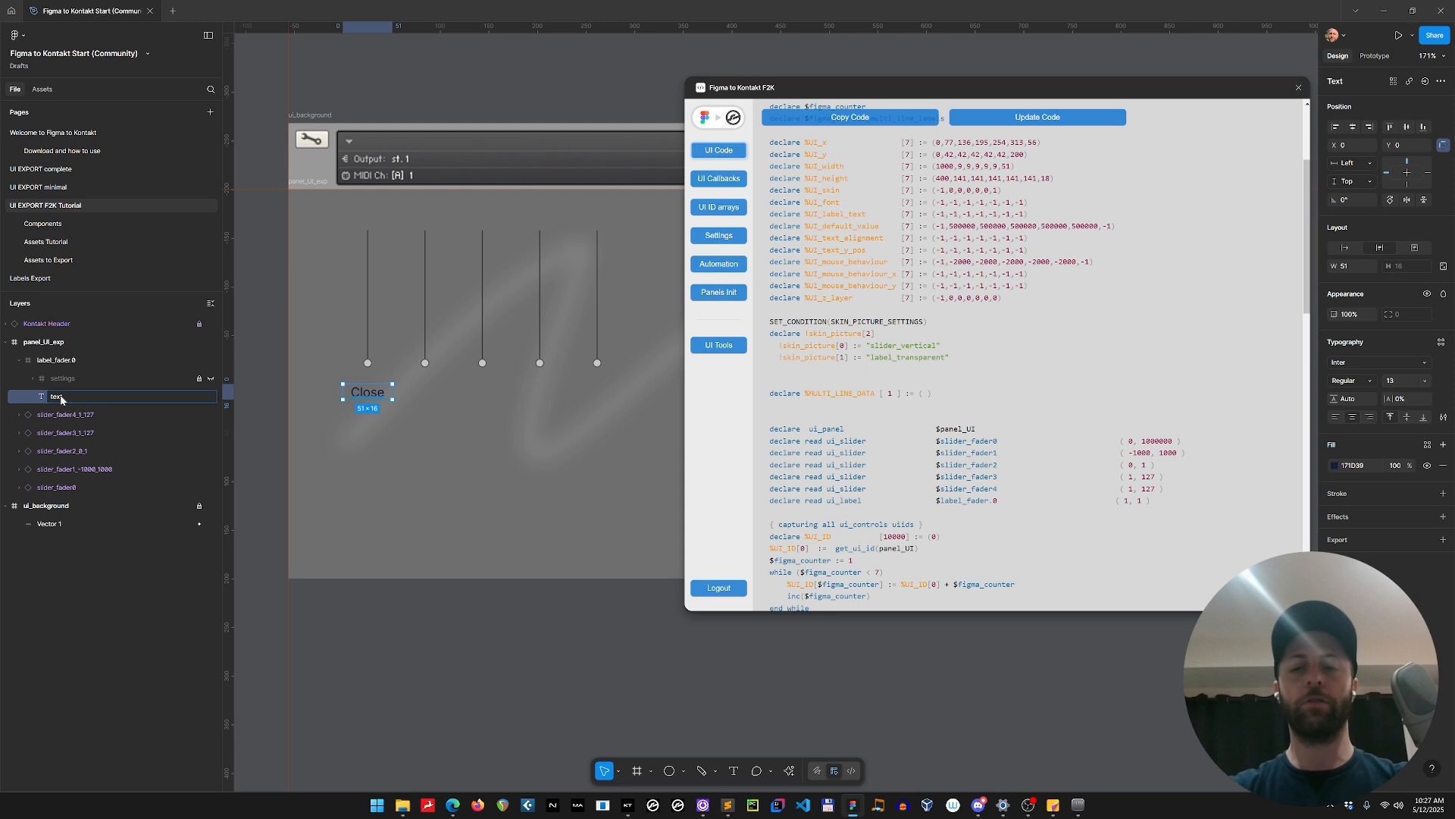
key("Return")
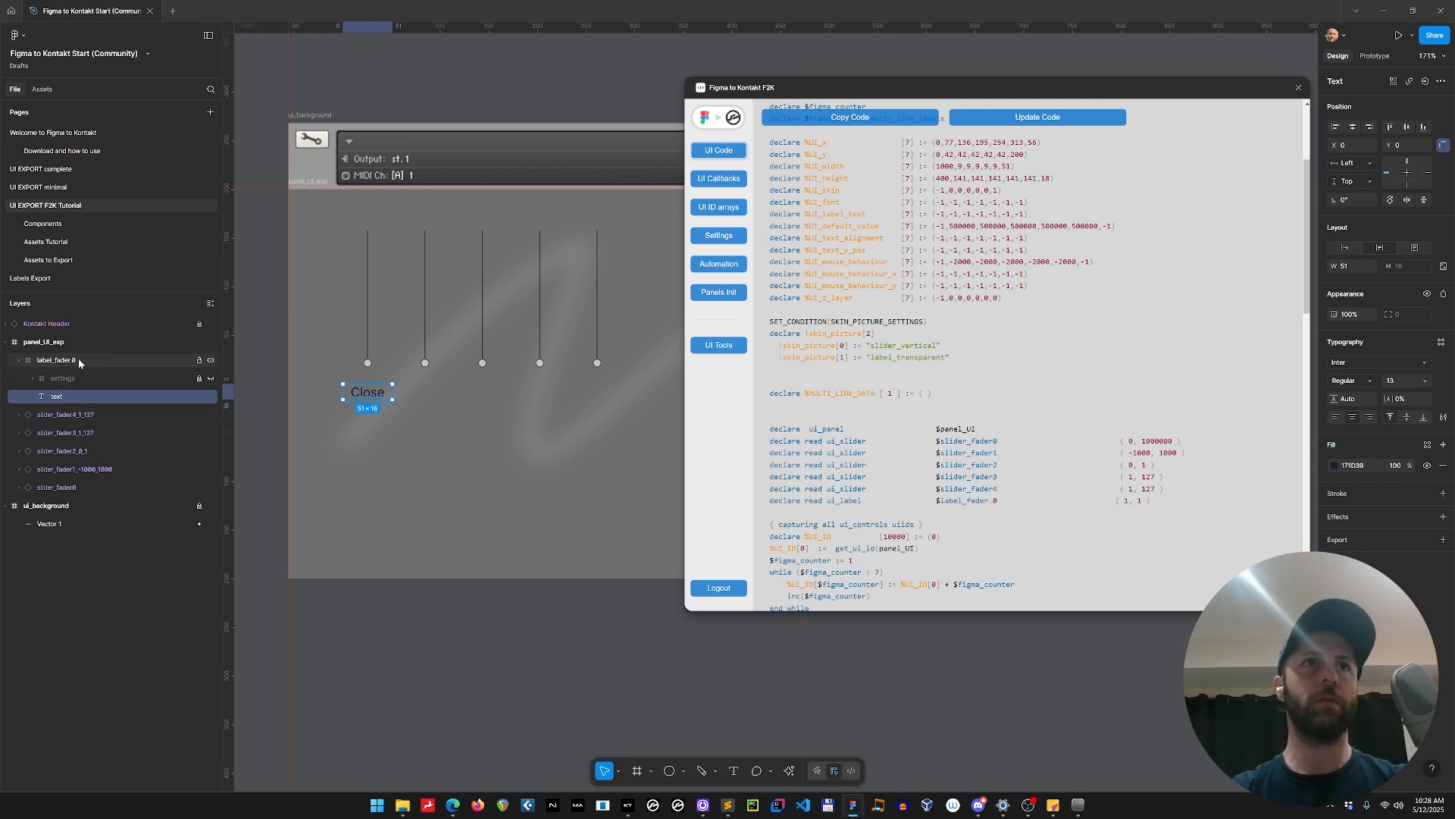
left_click(1046, 122)
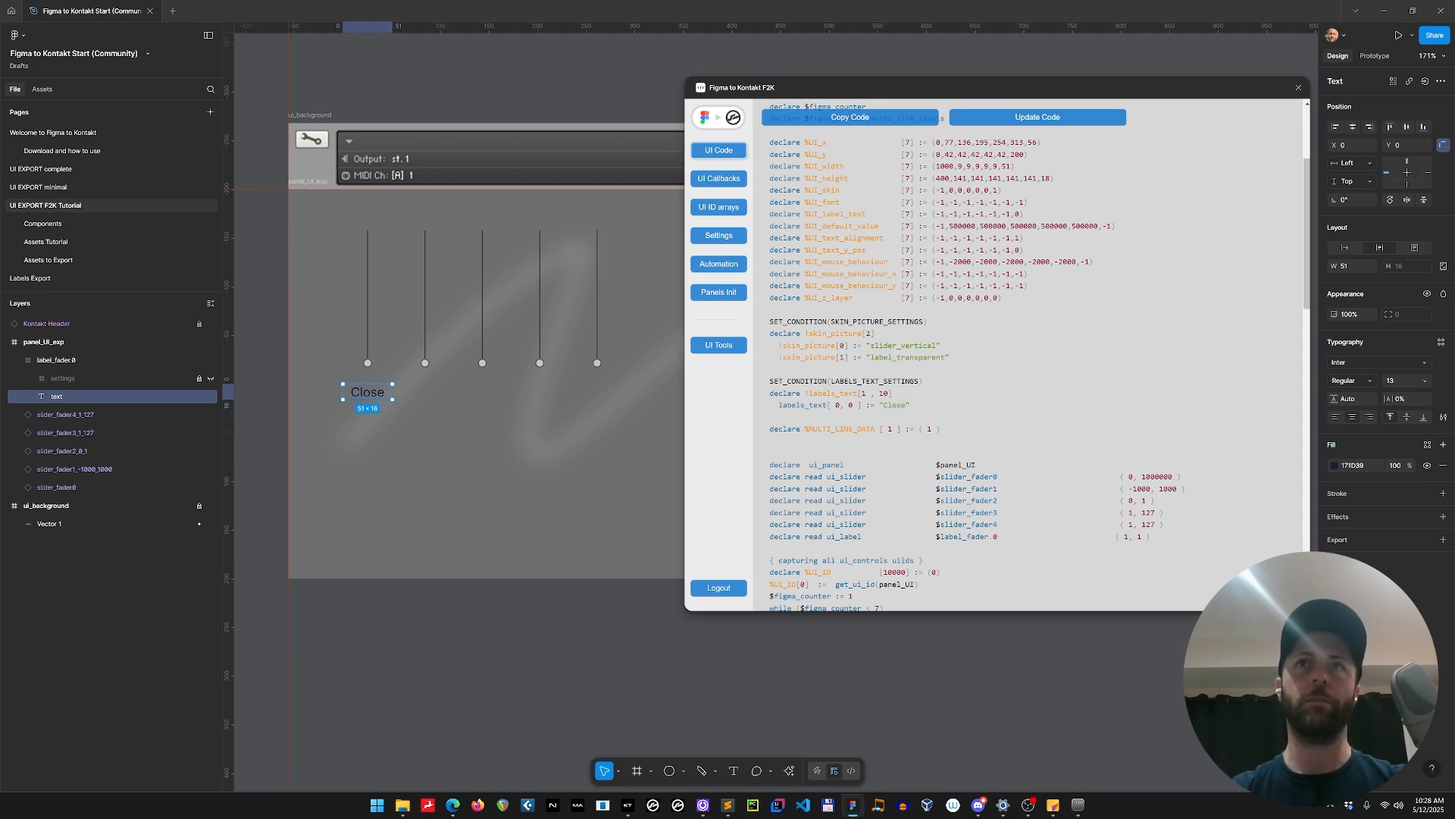
Duplicate the label_fader.0 frame four times at equal spacing, centring one copy under each of the remaining sliders.
left_click(76, 360)
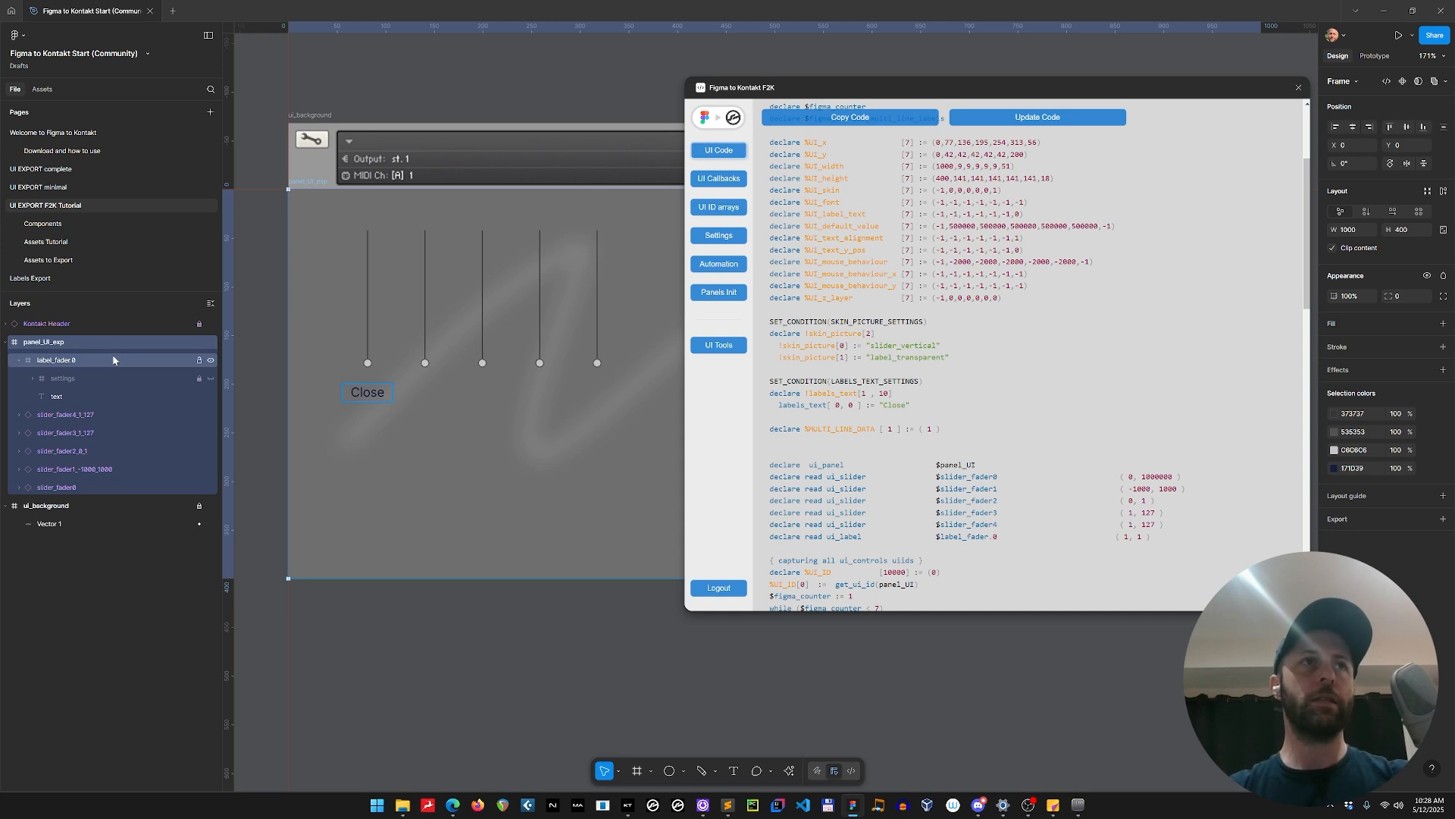
left_click_drag(378, 400, 432, 398)
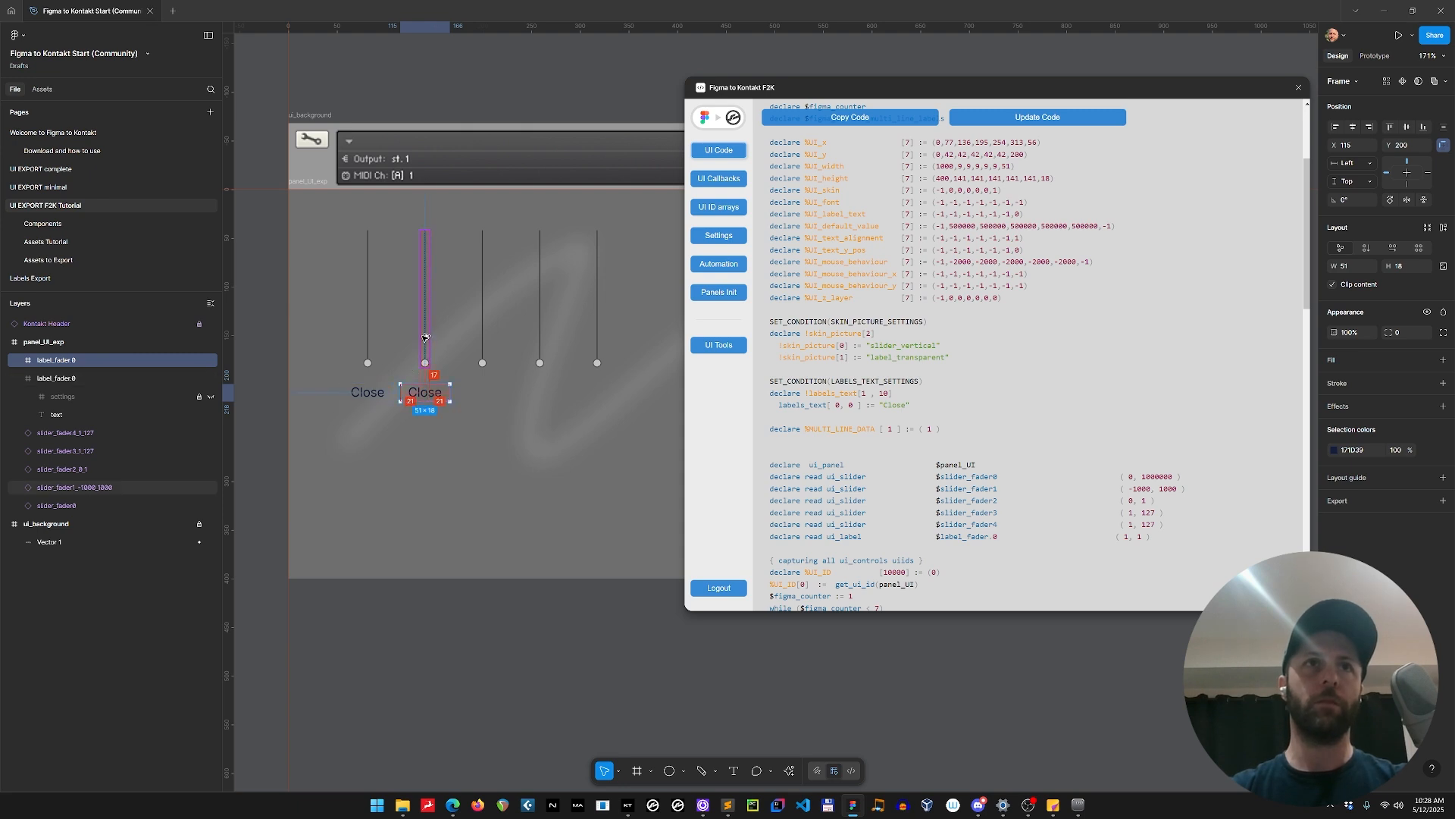
key("ctrl+d")
key("ctrl+d")
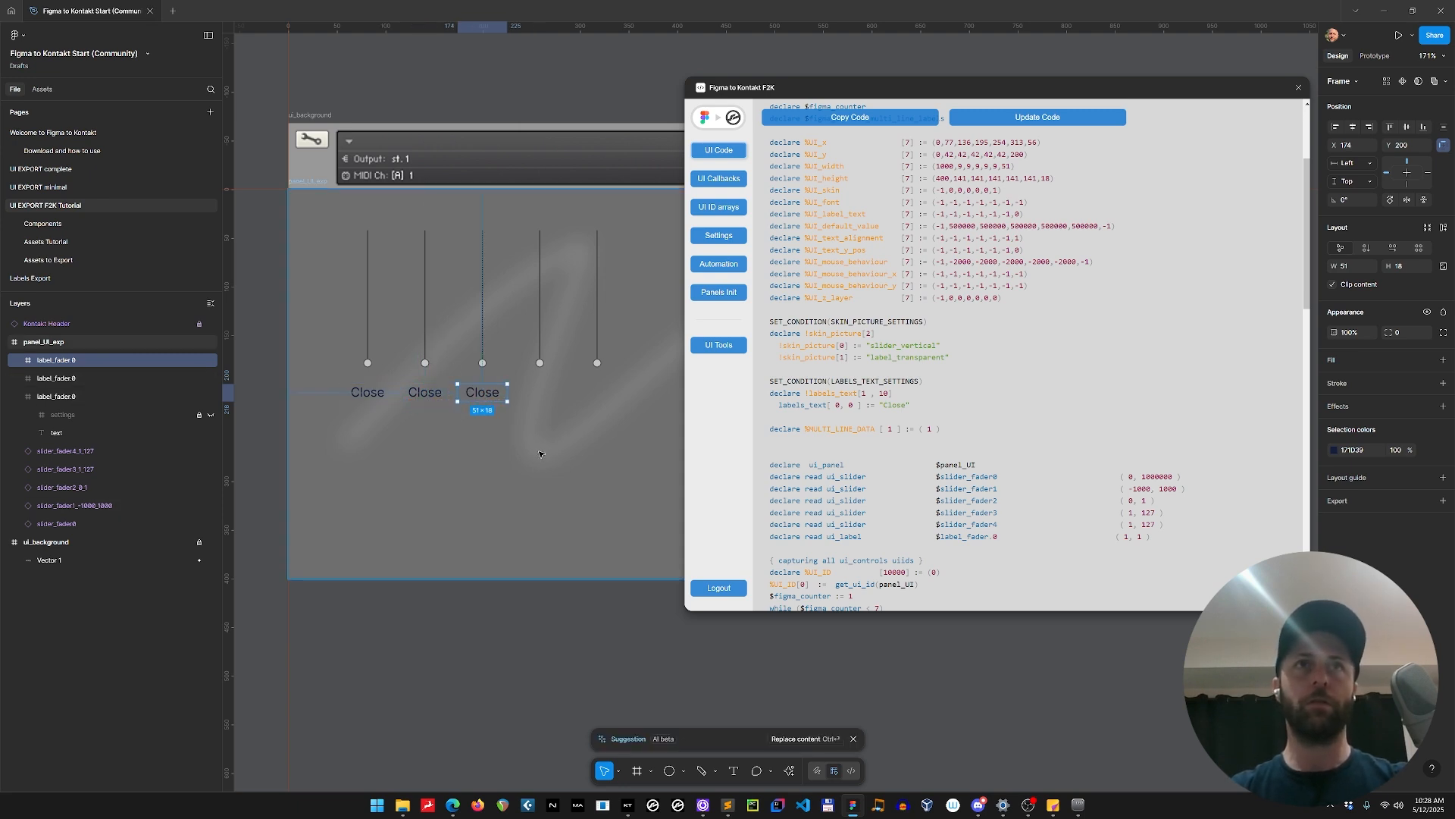
key("ctrl+d")
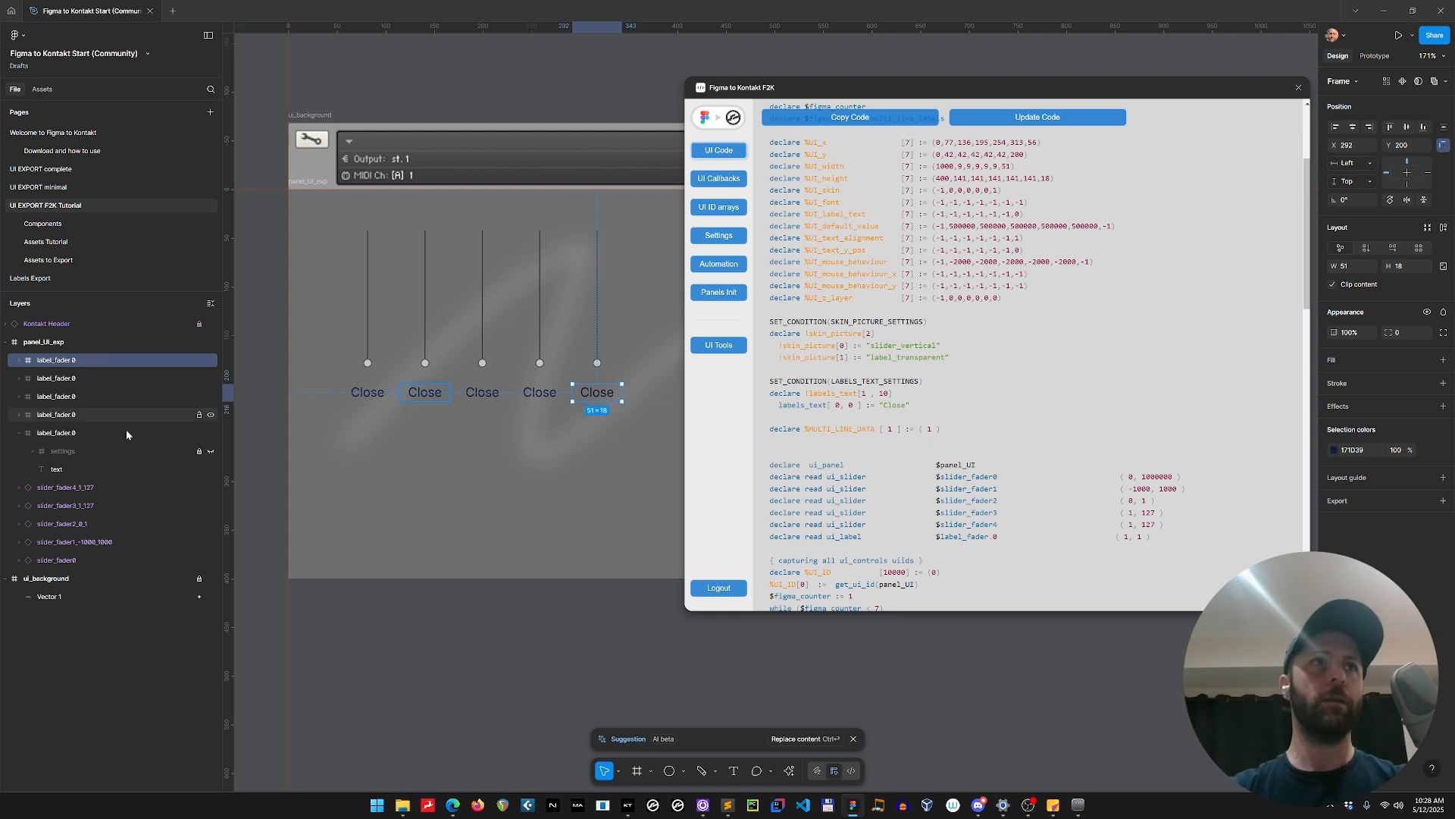
Batch rename the five label_fader.0 frames to label_fader.$N with descending numbers that stop at 0.
left_click(92, 432)
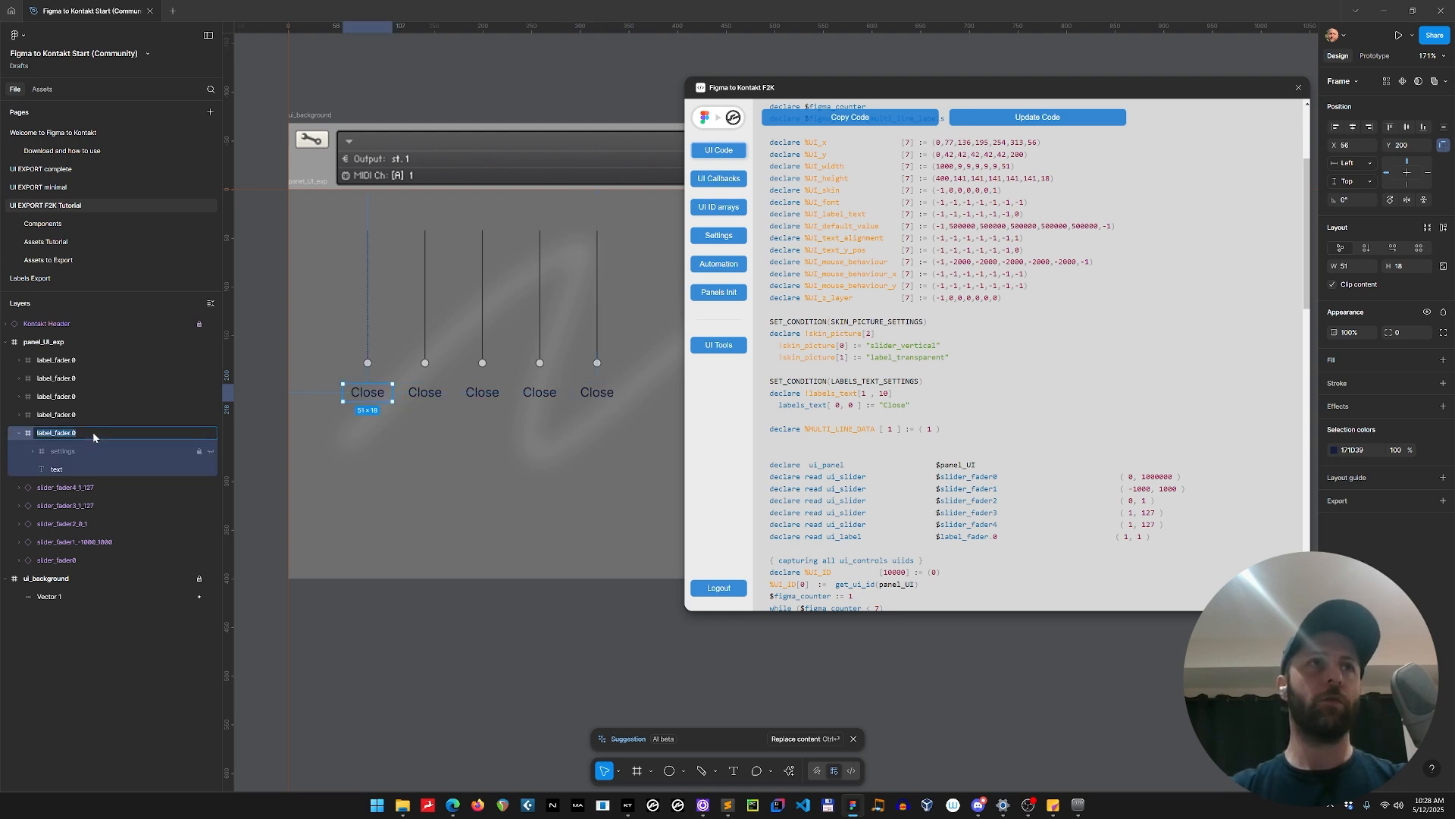
left_click(98, 362, "shift")
key("ctrl+r")
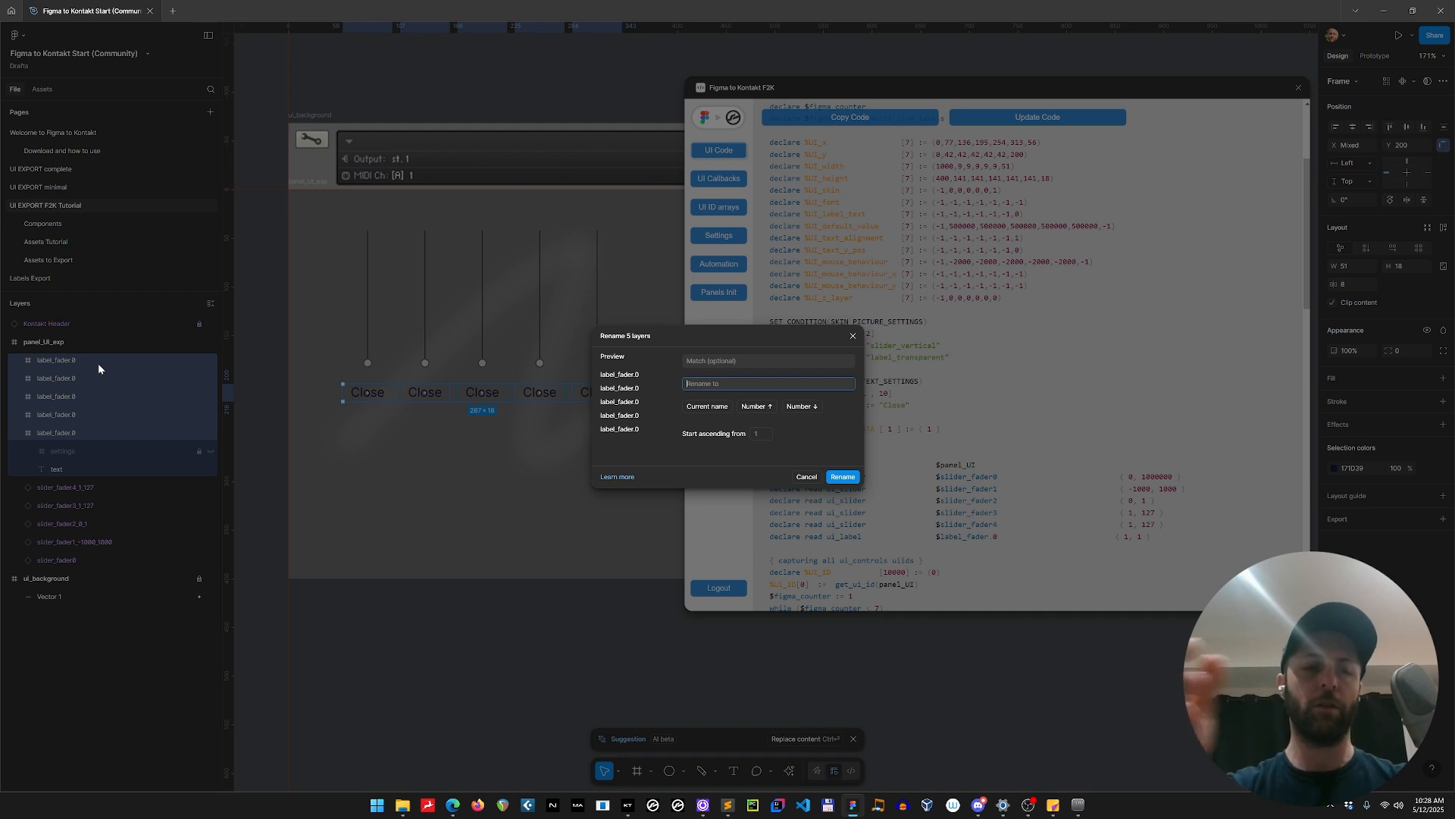
type("label_fader.0")
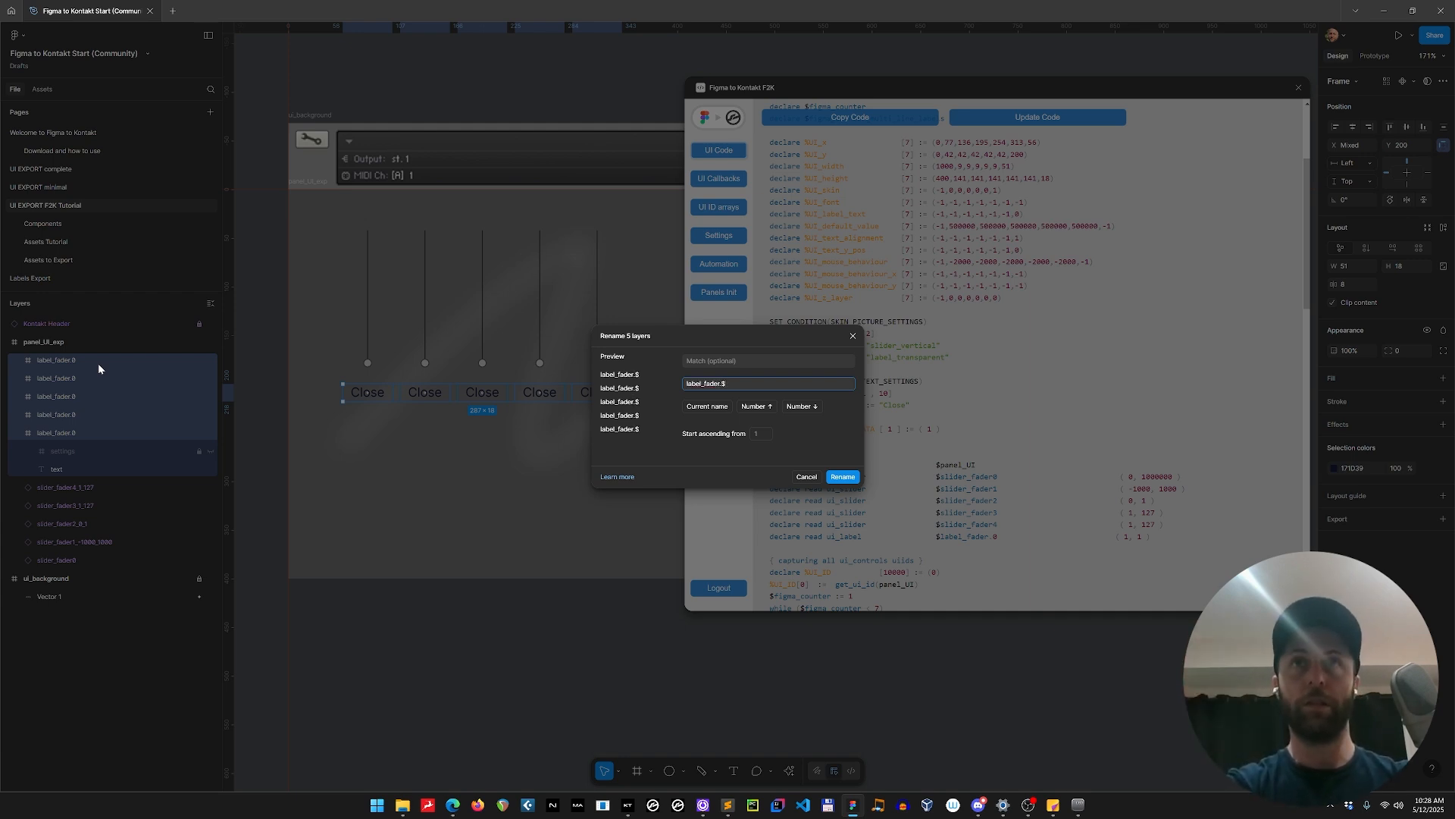
type("N")
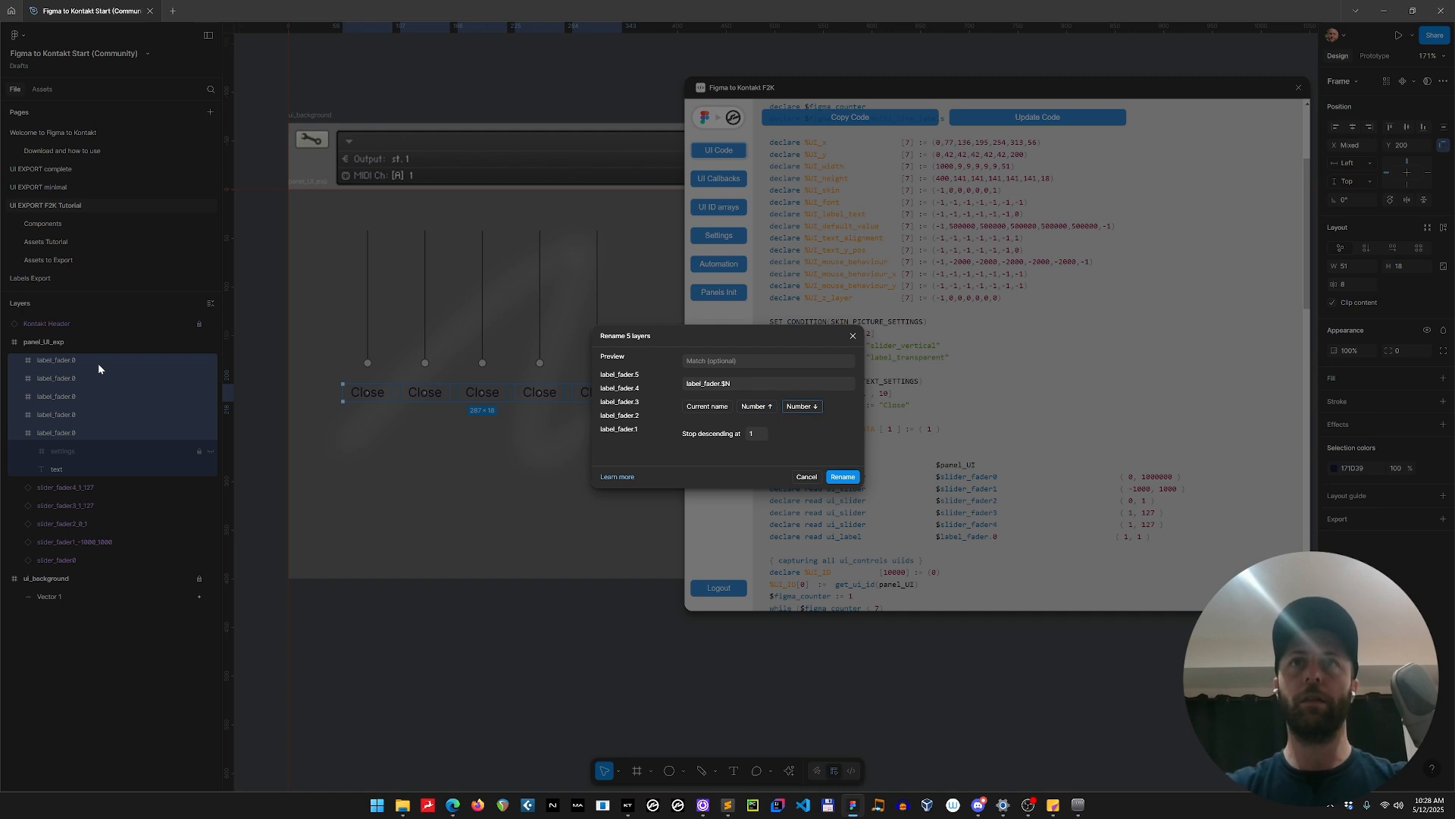
type("0")
left_click(843, 476)
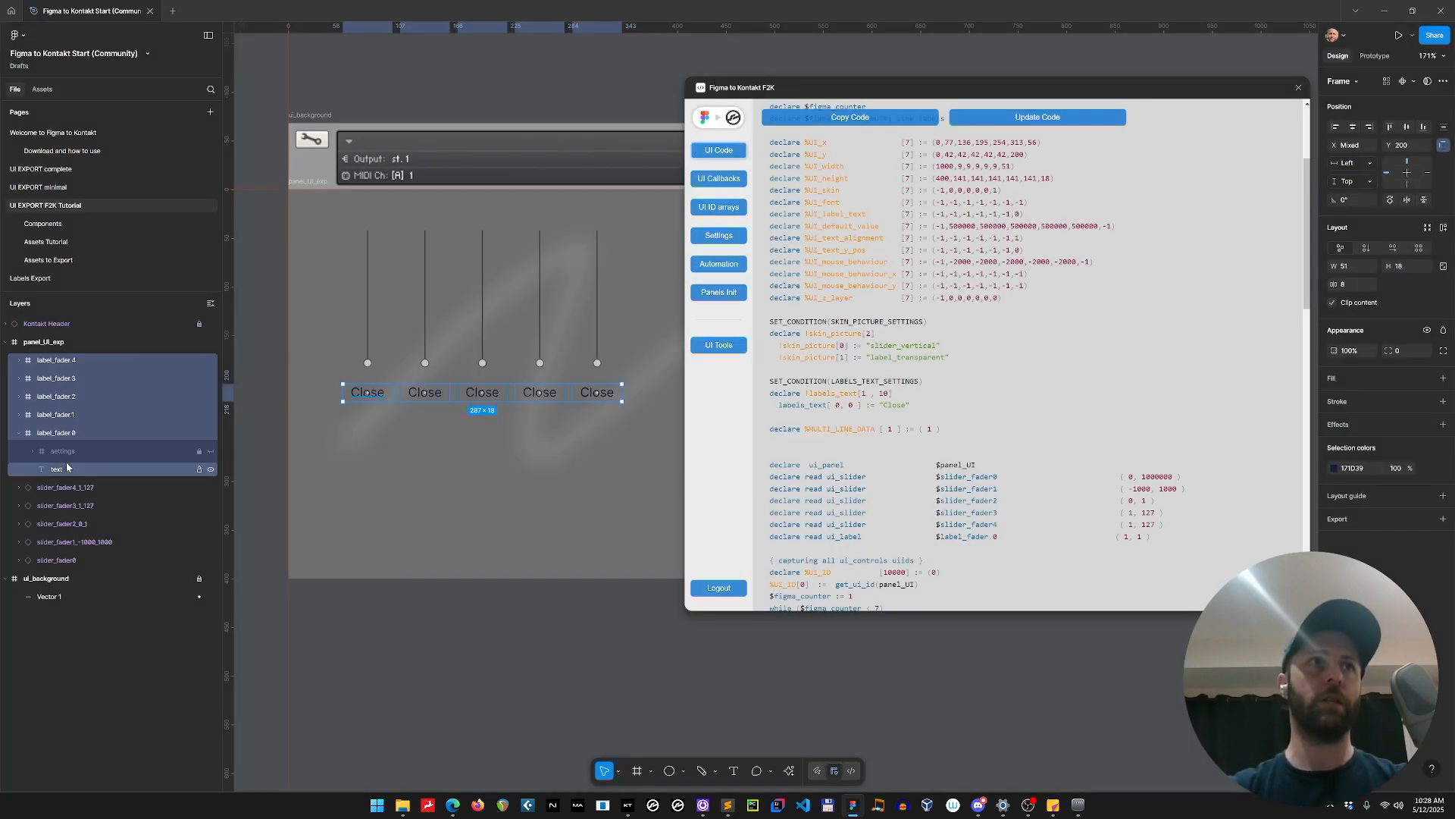
Change the text of the label under the second slider to "Room" and under the third slider to "XY".
left_click(21, 433)
double_click(434, 392)
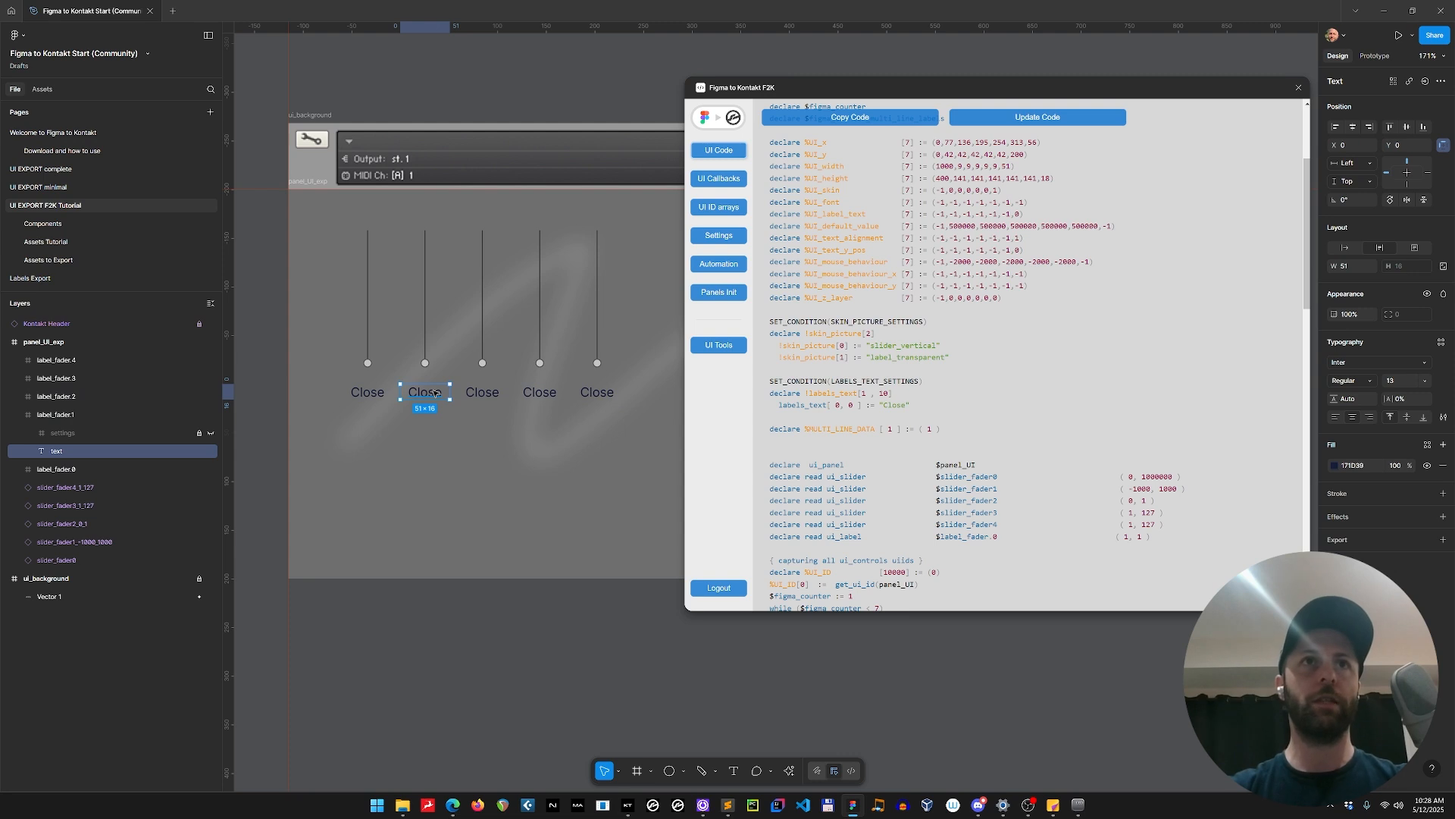
double_click(435, 392)
type("Room")
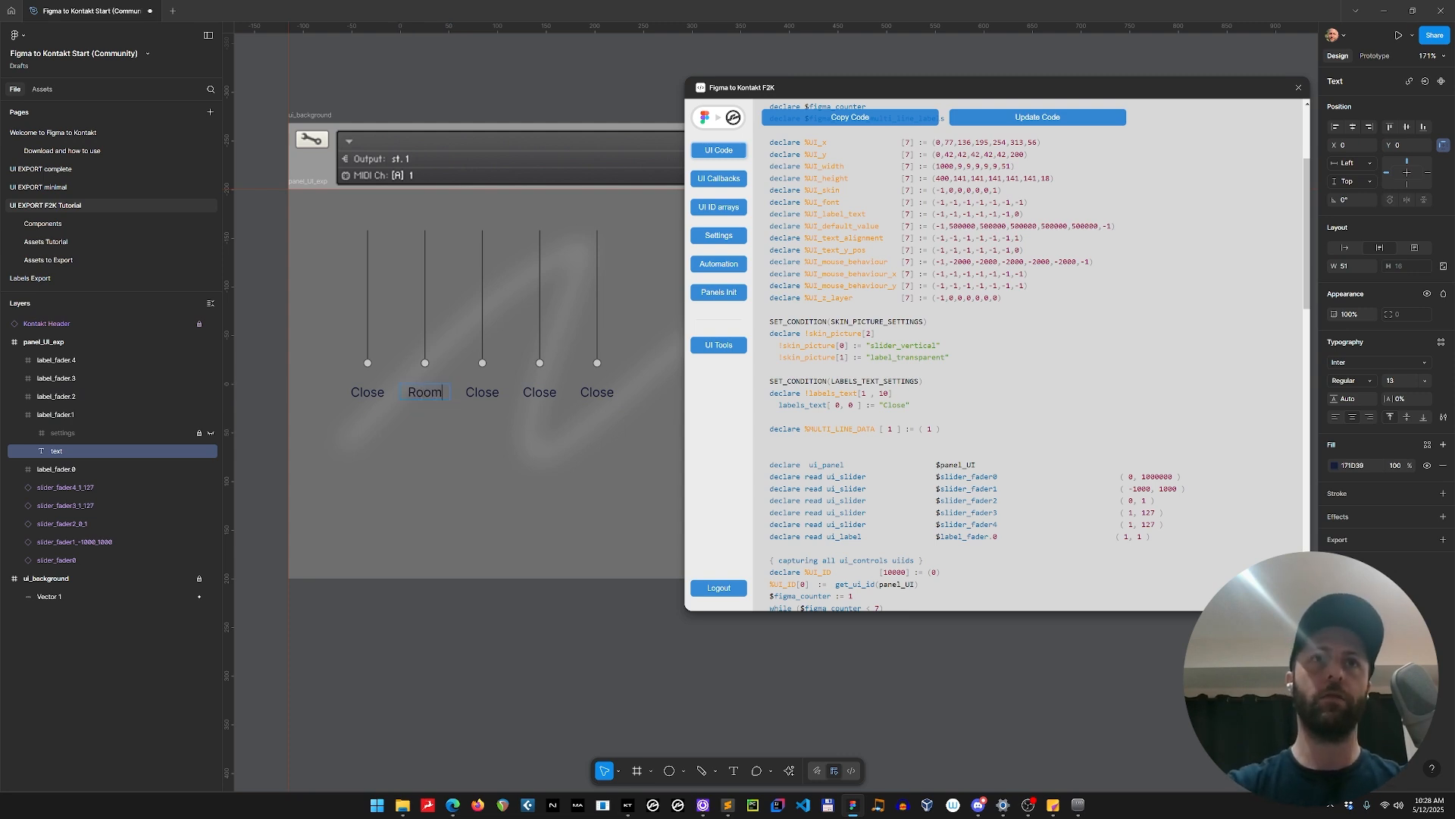
key("Tab")
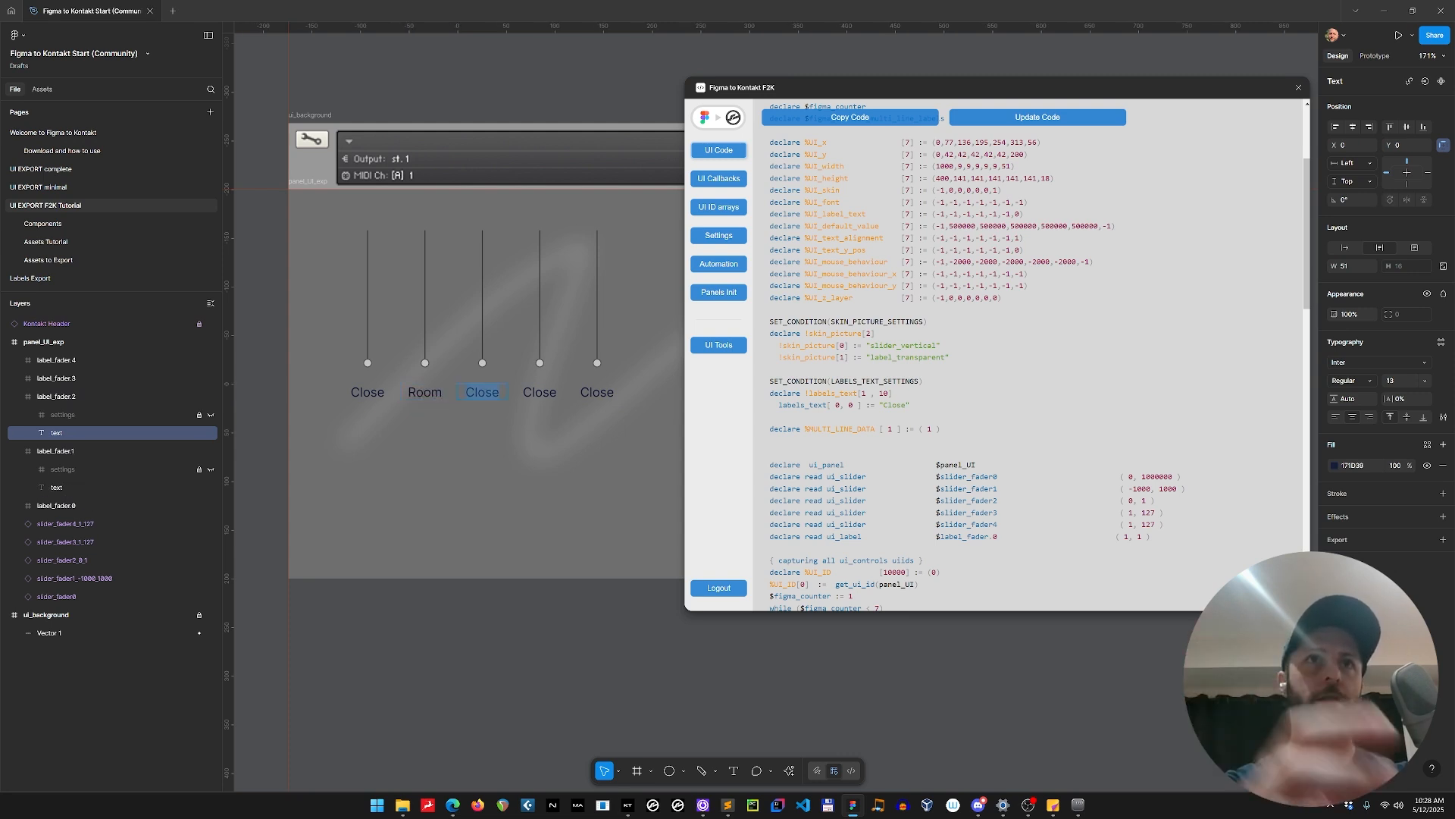
type("XY")
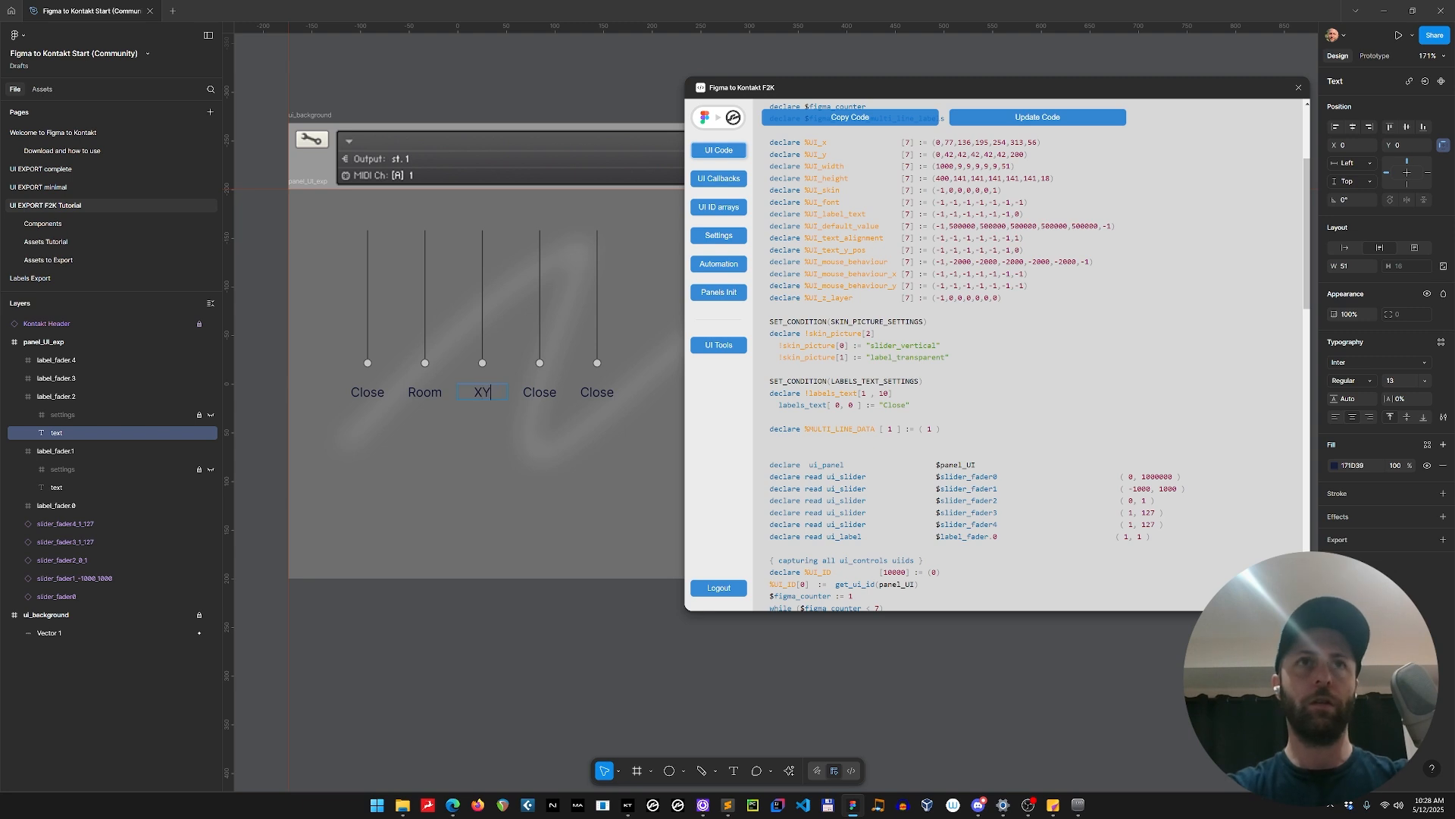
Set the text of the fourth slider's label to "Decca" and the fifth slider's label to "Tree".
key("Tab")
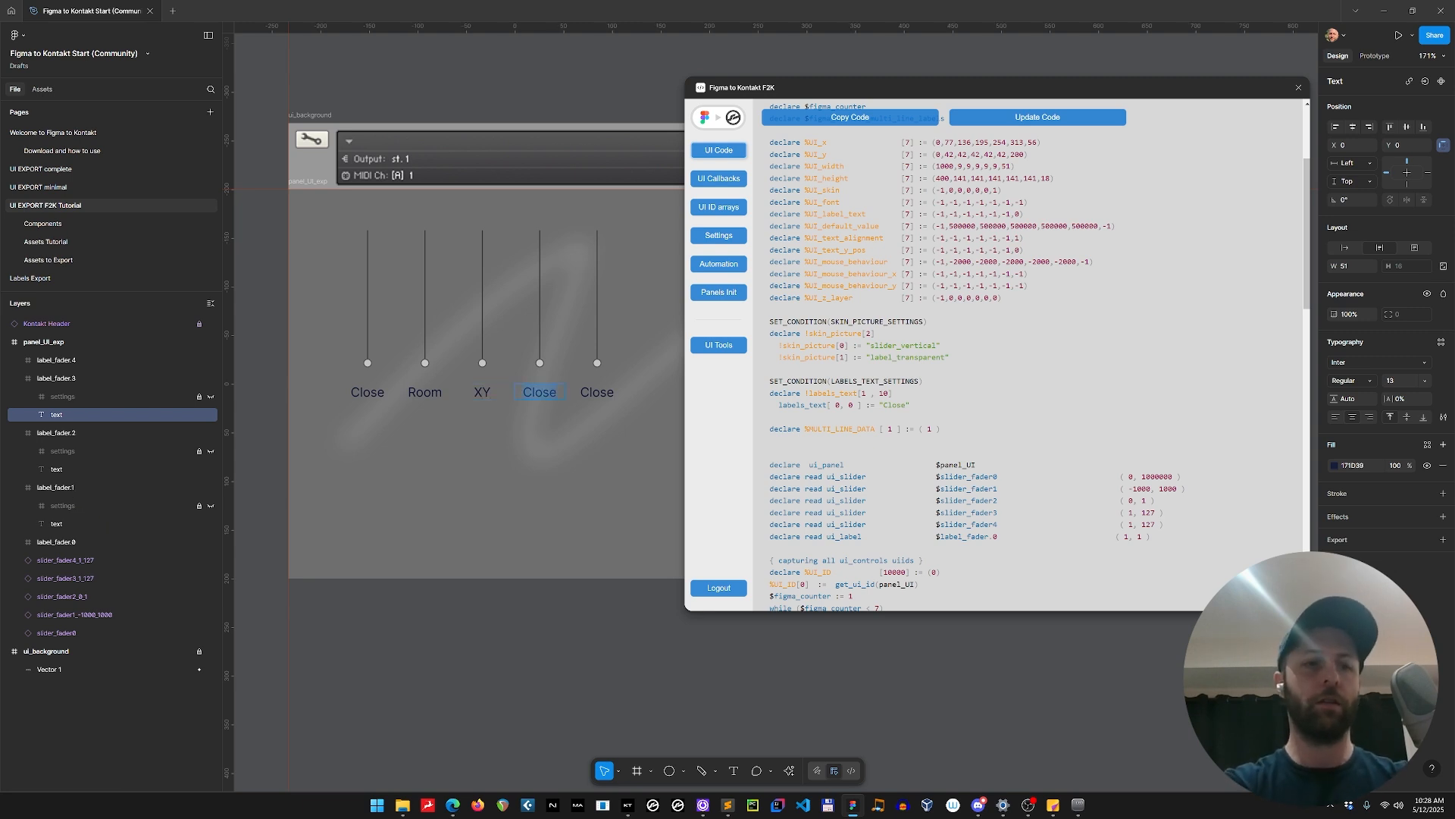
type("Decca")
key("Tab")
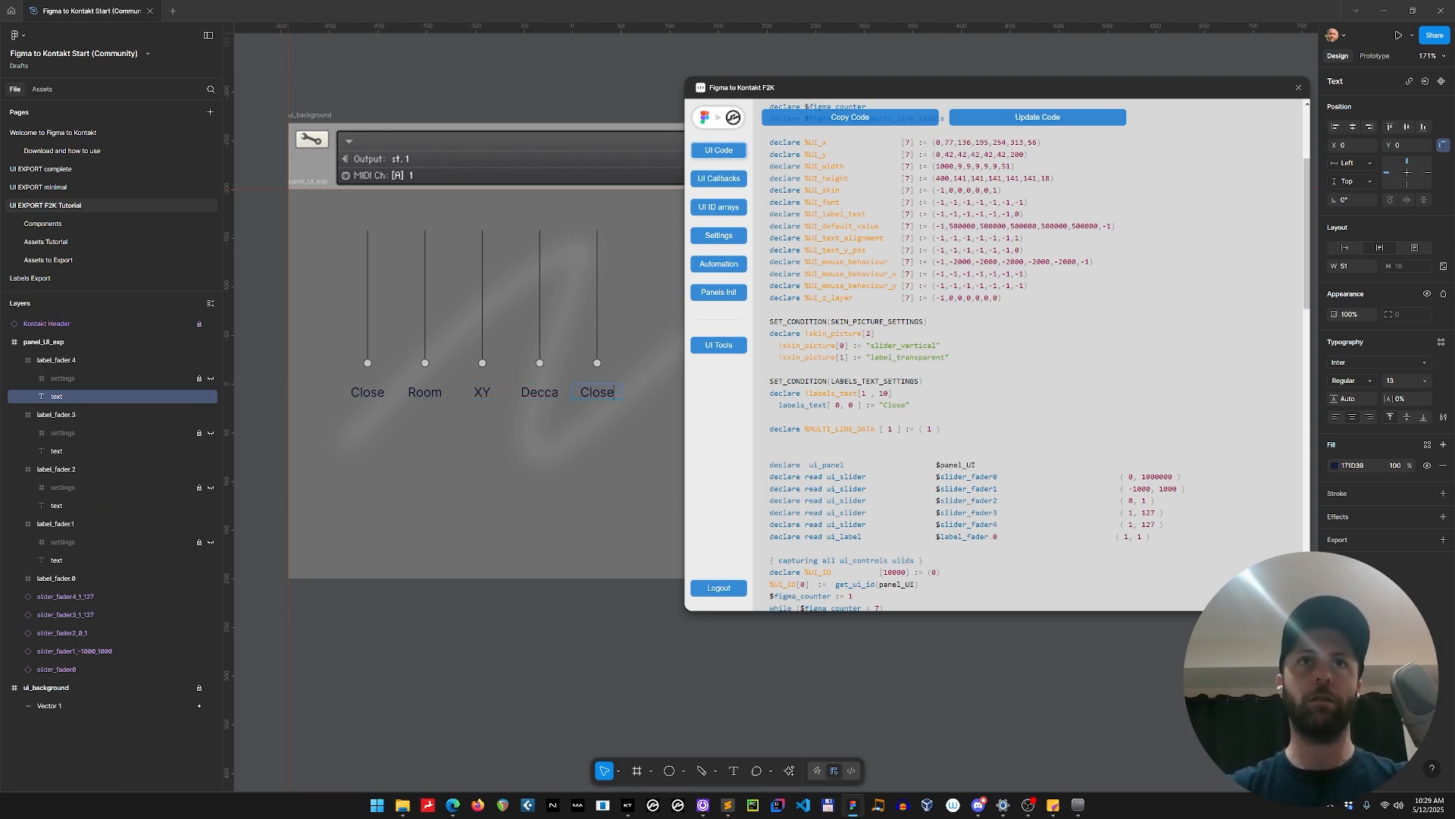
type("Tree")
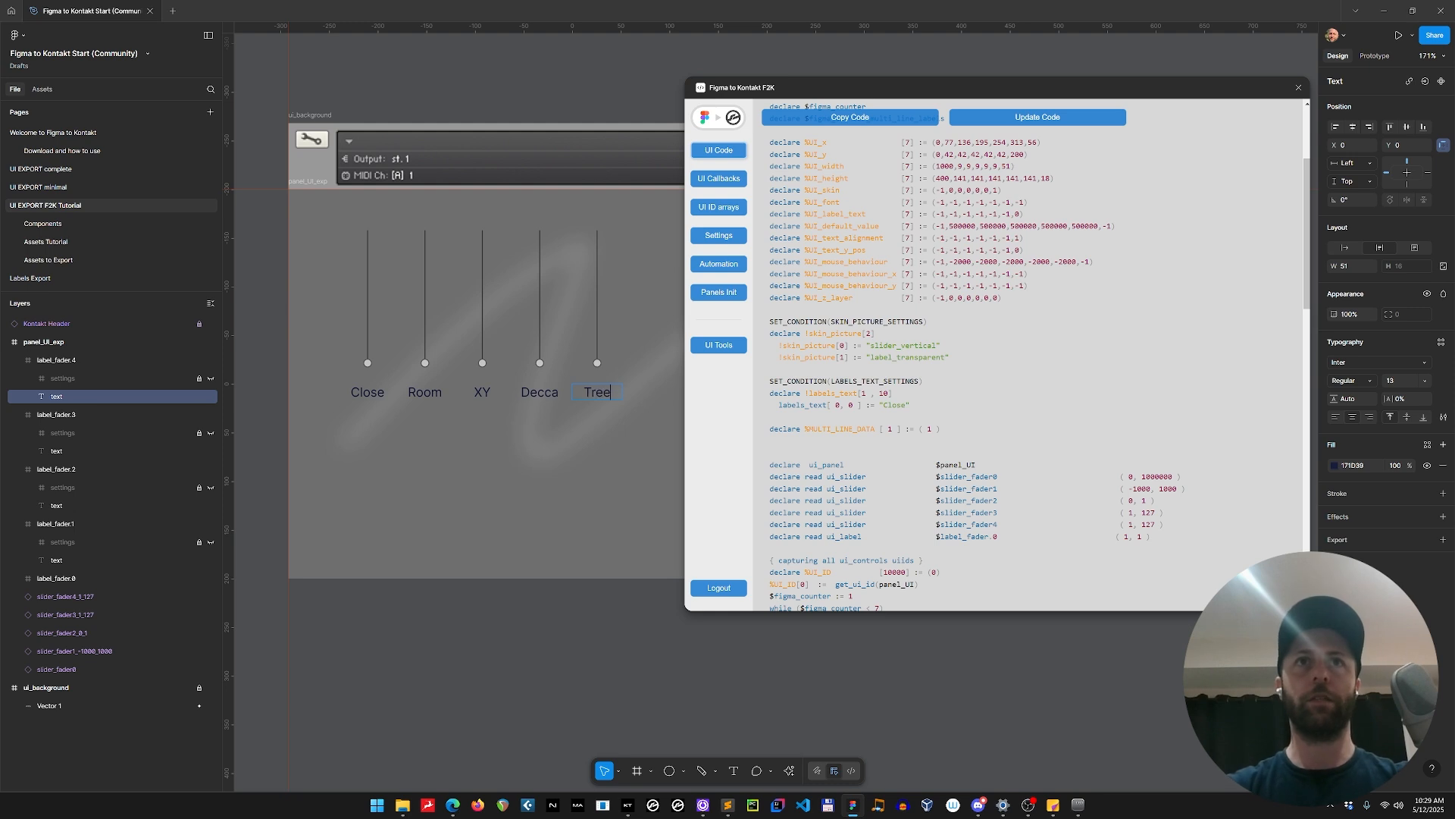
left_click(653, 352)
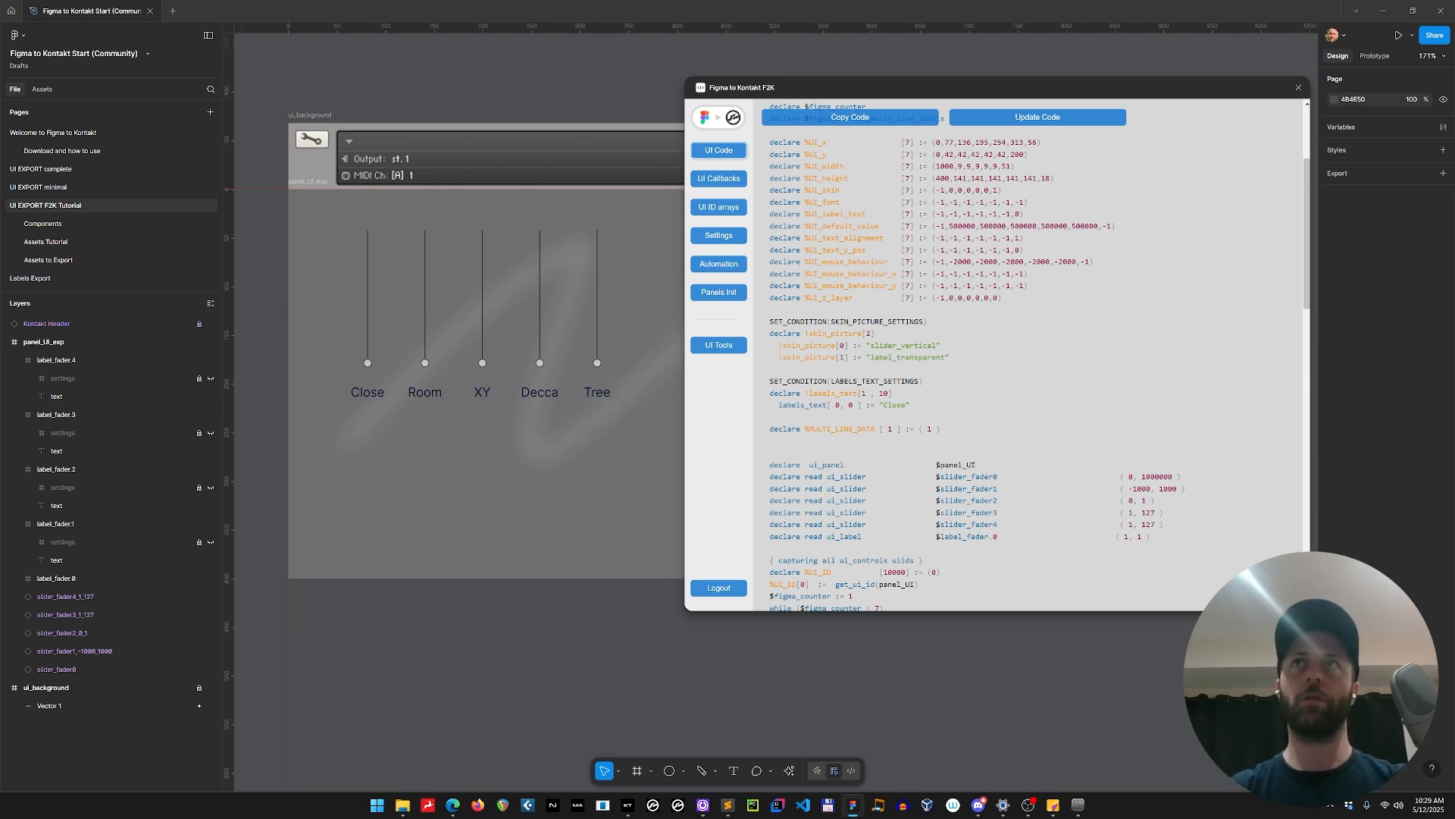
Regenerate and copy the UI code, then replace the entire contents of Figma UI.ksp with it in Sublime Text.
left_click(1021, 118)
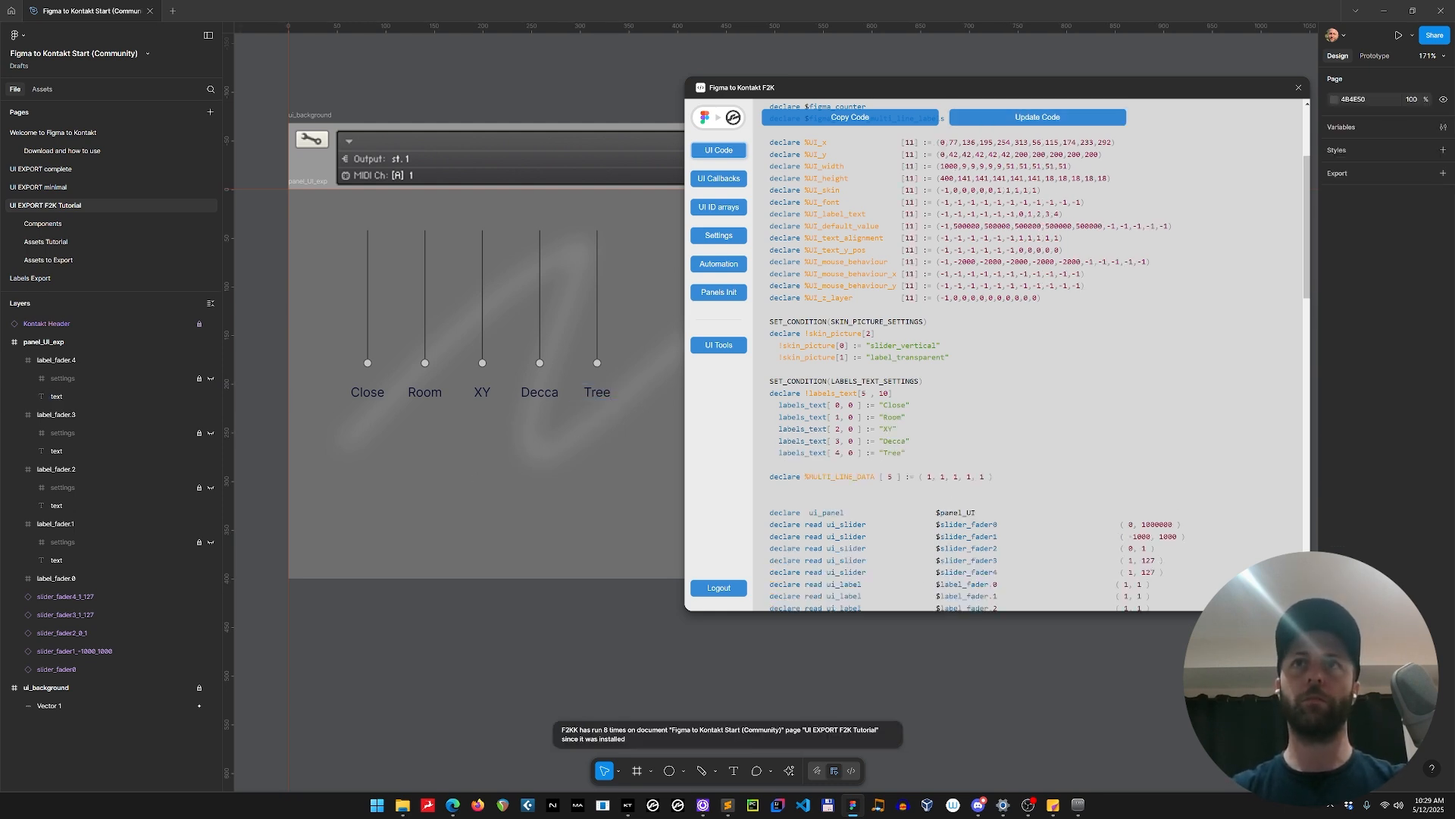
left_click(883, 119)
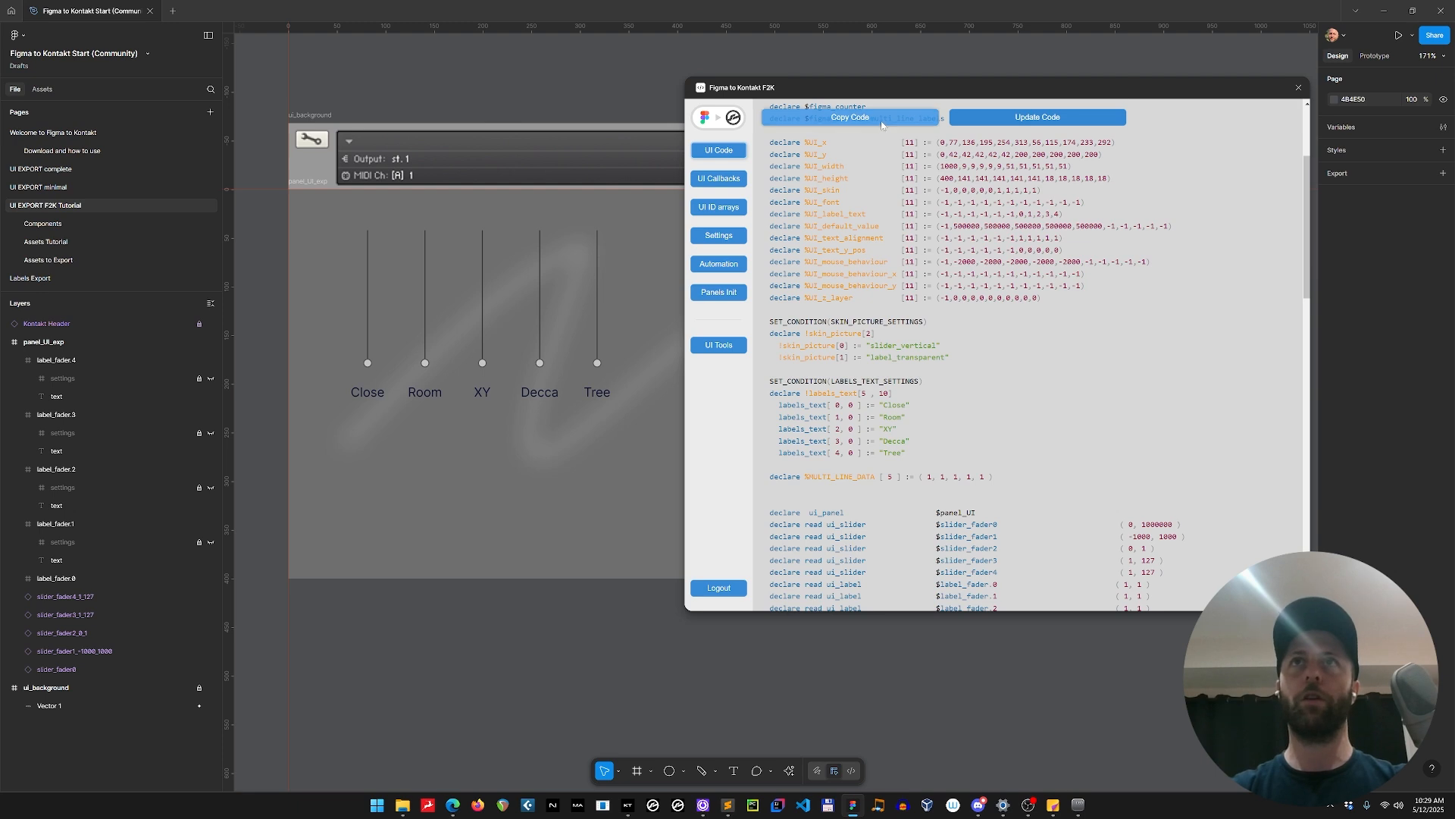
key("alt+Tab")
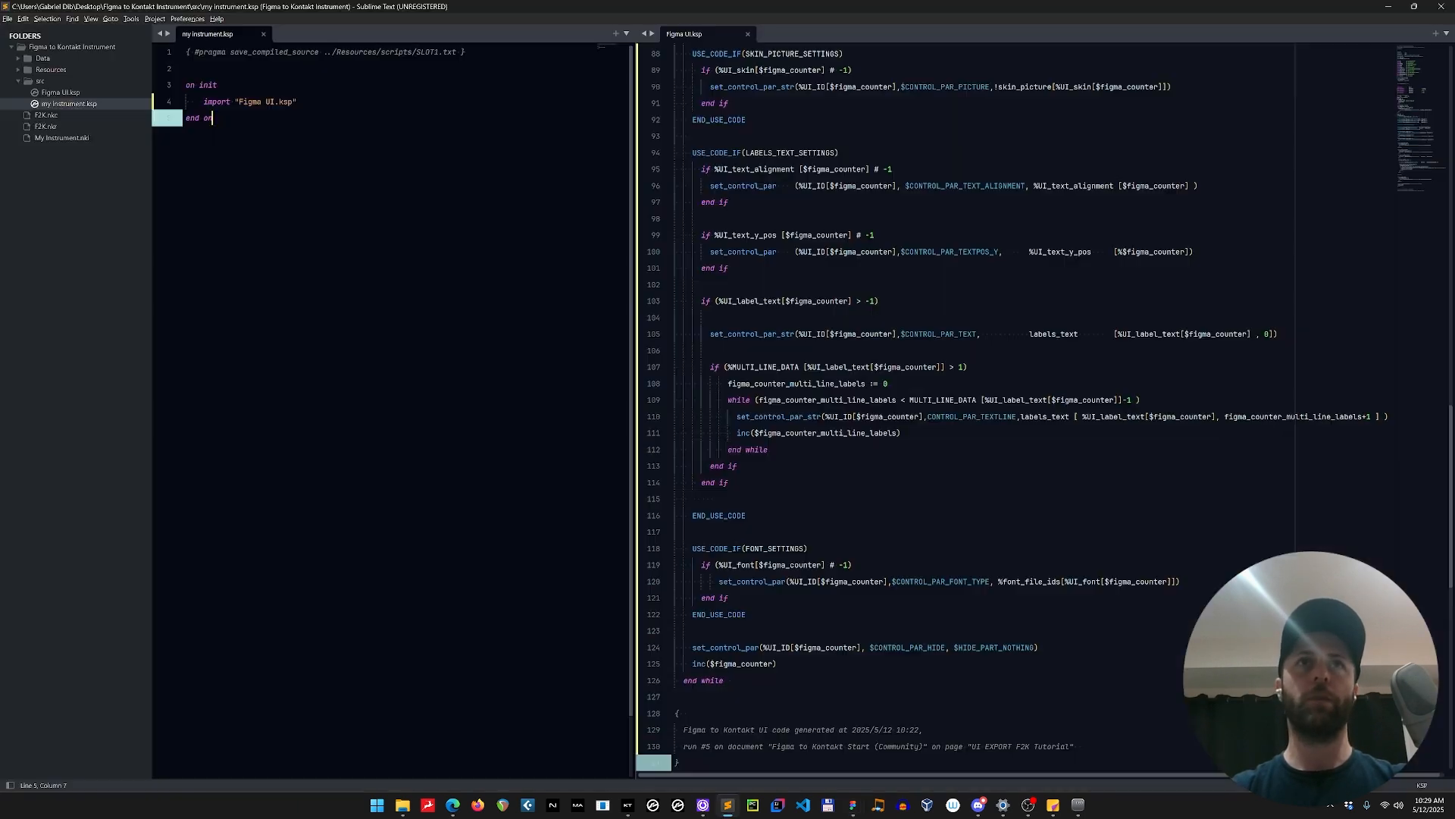
left_click(839, 152)
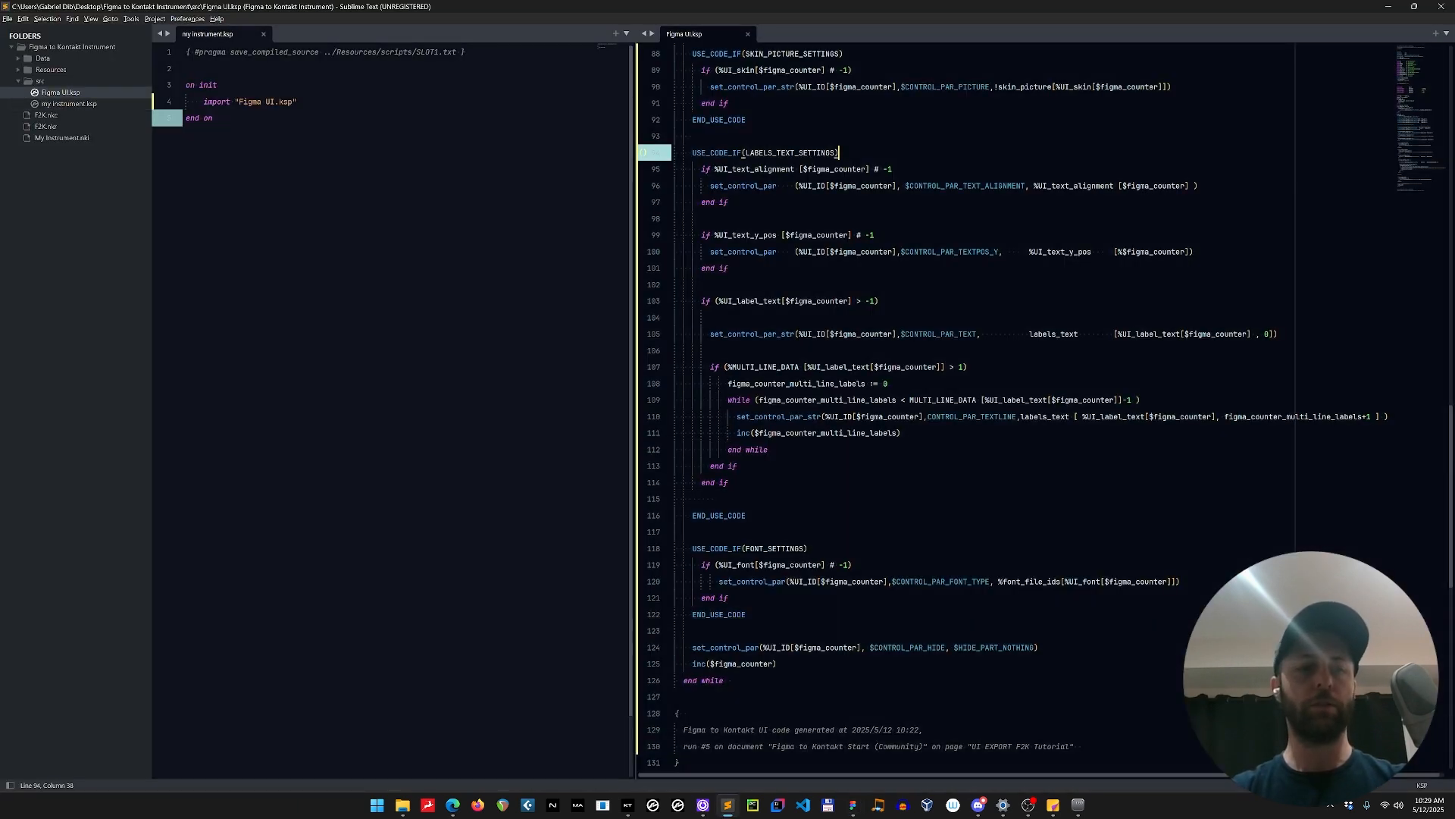
scroll(839, 152, "up", 20)
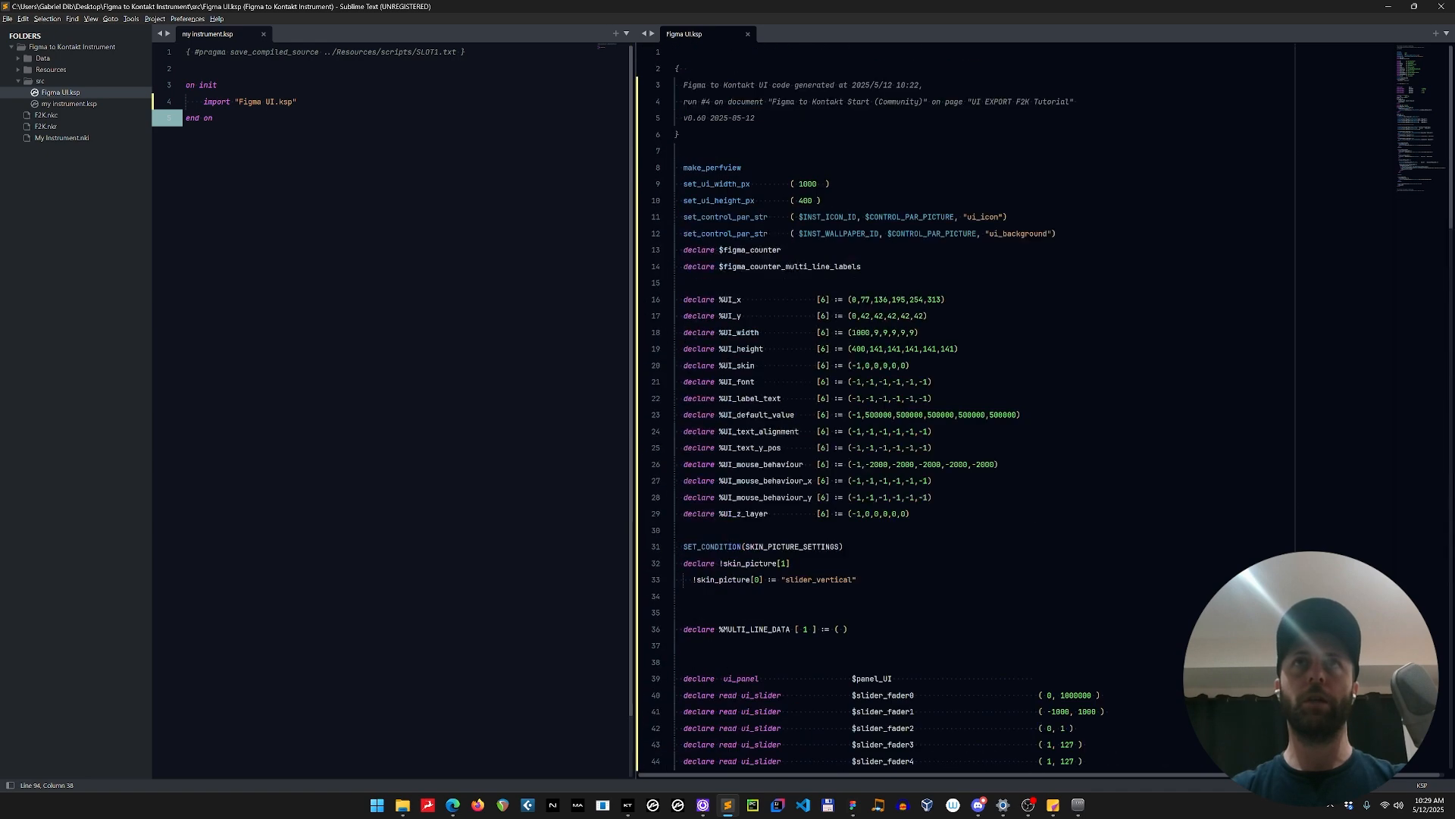
left_click(840, 152)
key("ctrl+a")
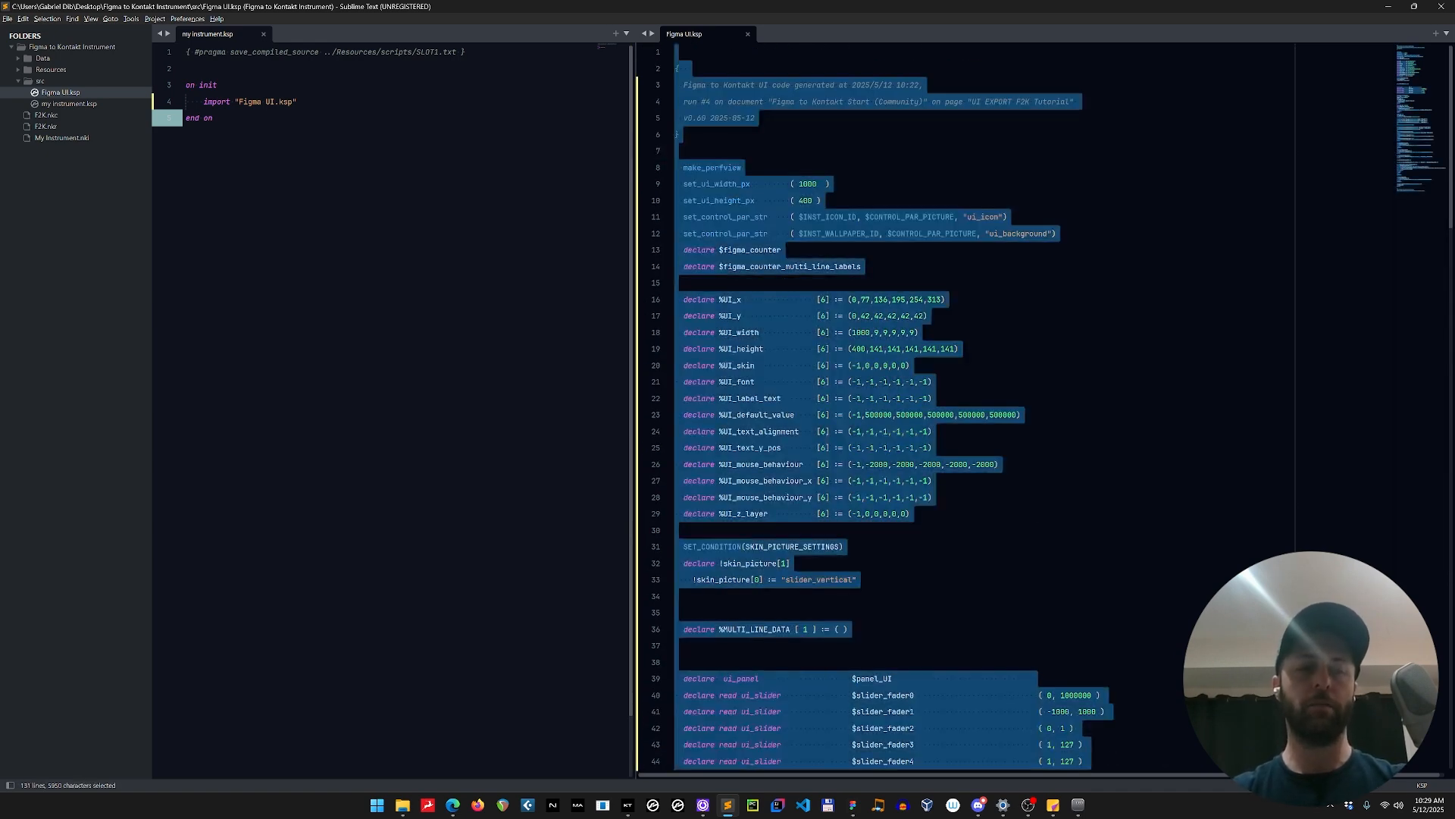
key("ctrl+v")
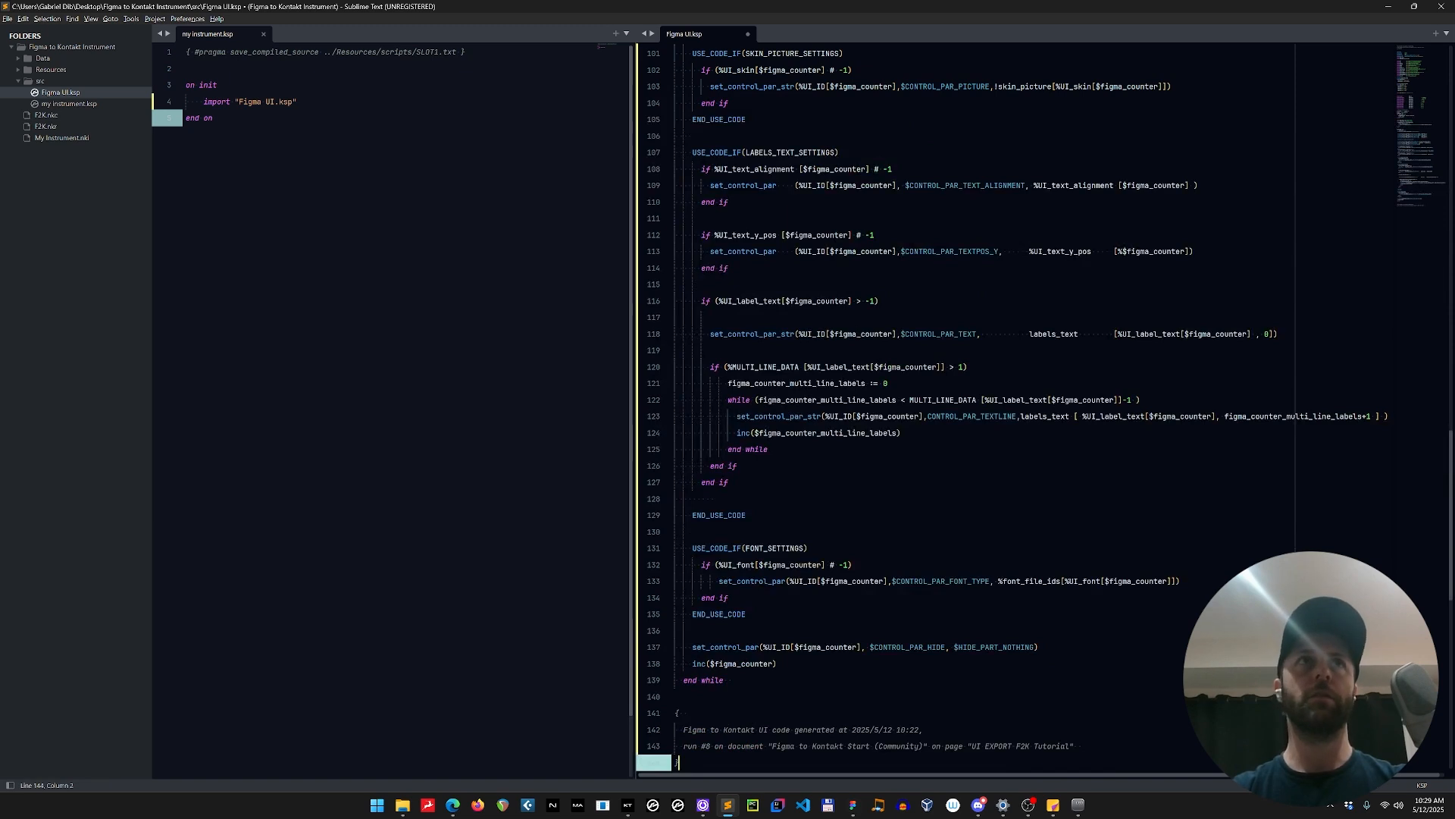
Save the updated Figma UI.ksp and compile my instrument.ksp.
left_click(213, 118)
key("F5")
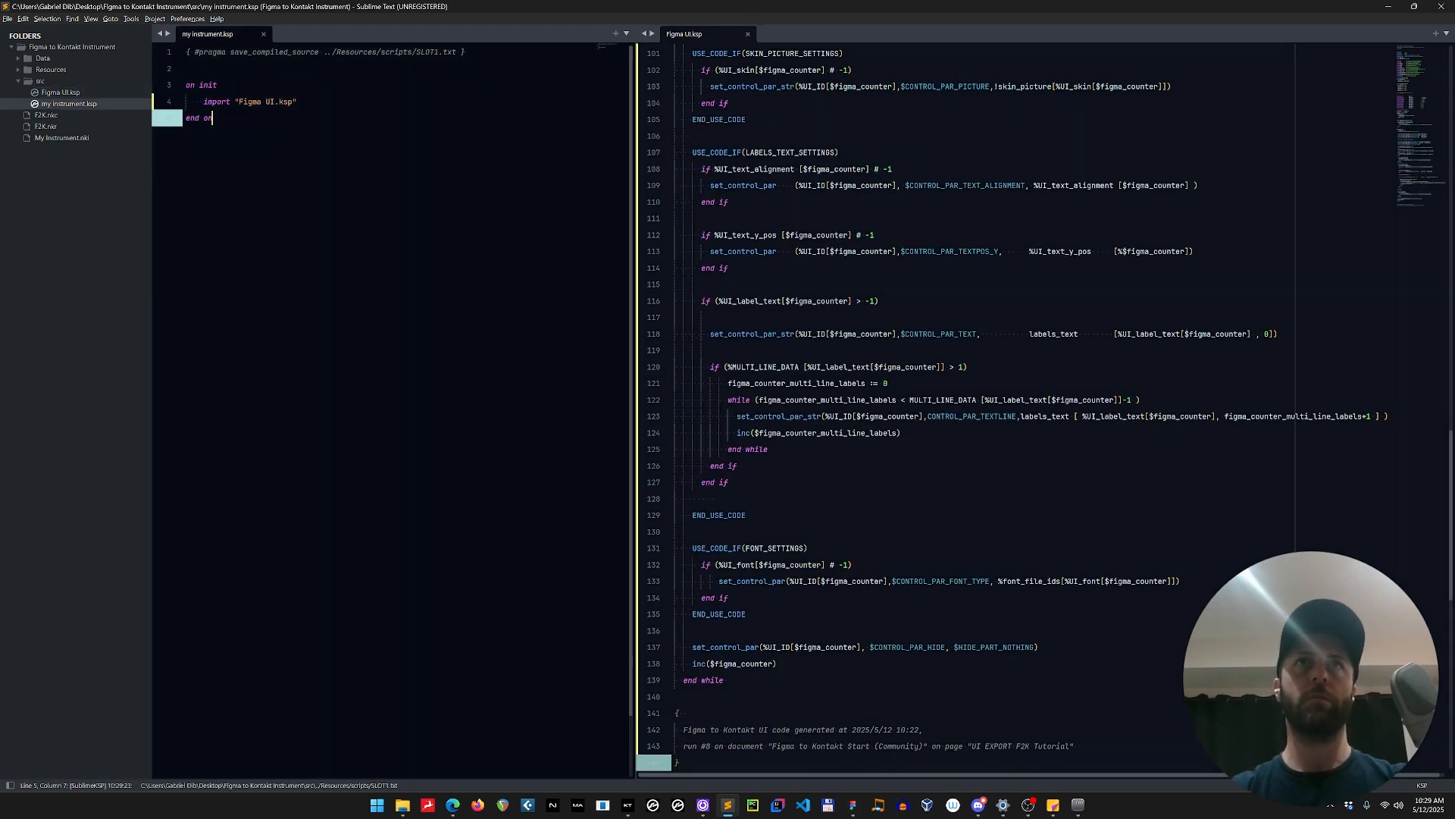
left_click(8, 19)
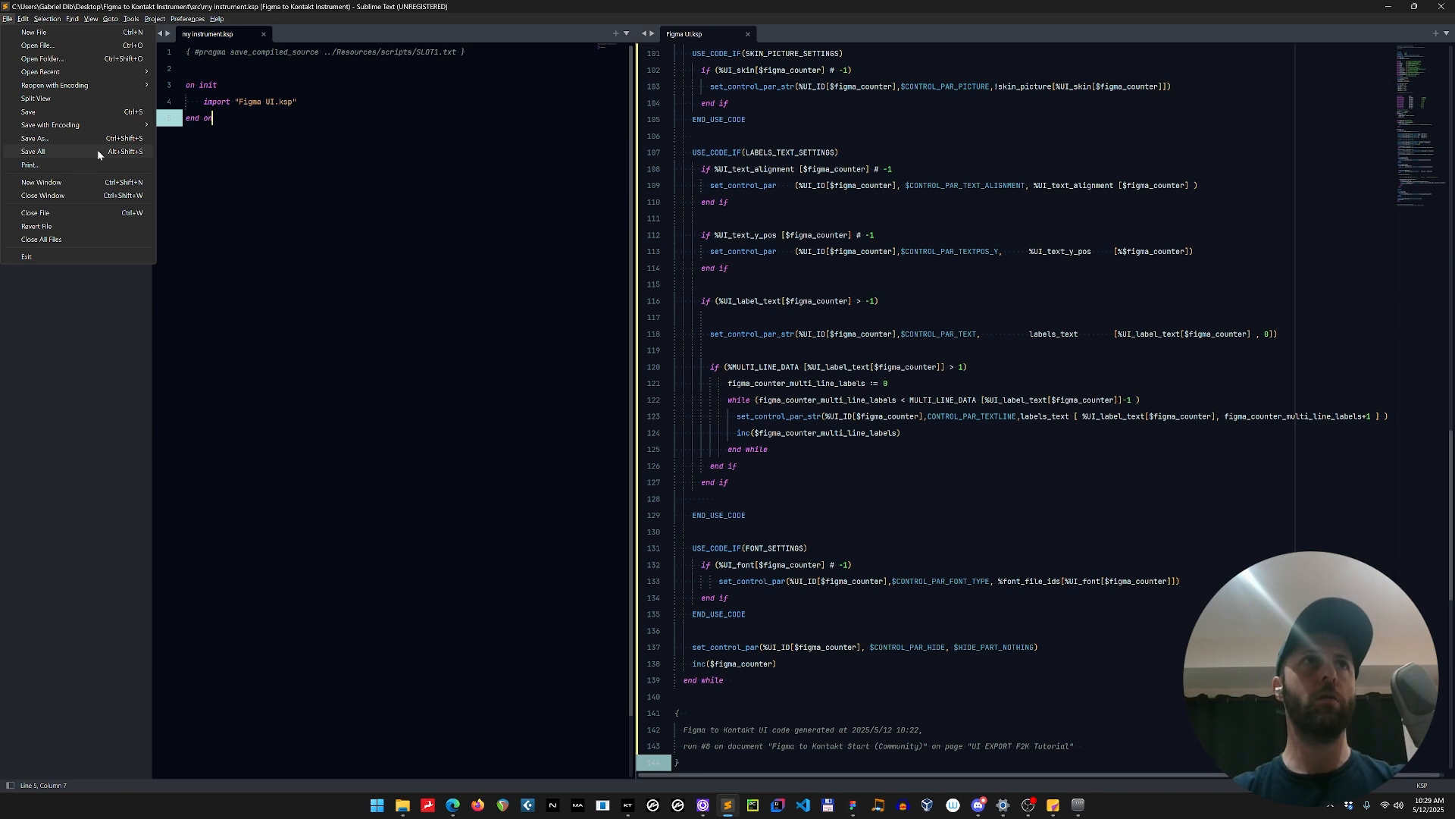
left_click(439, 237)
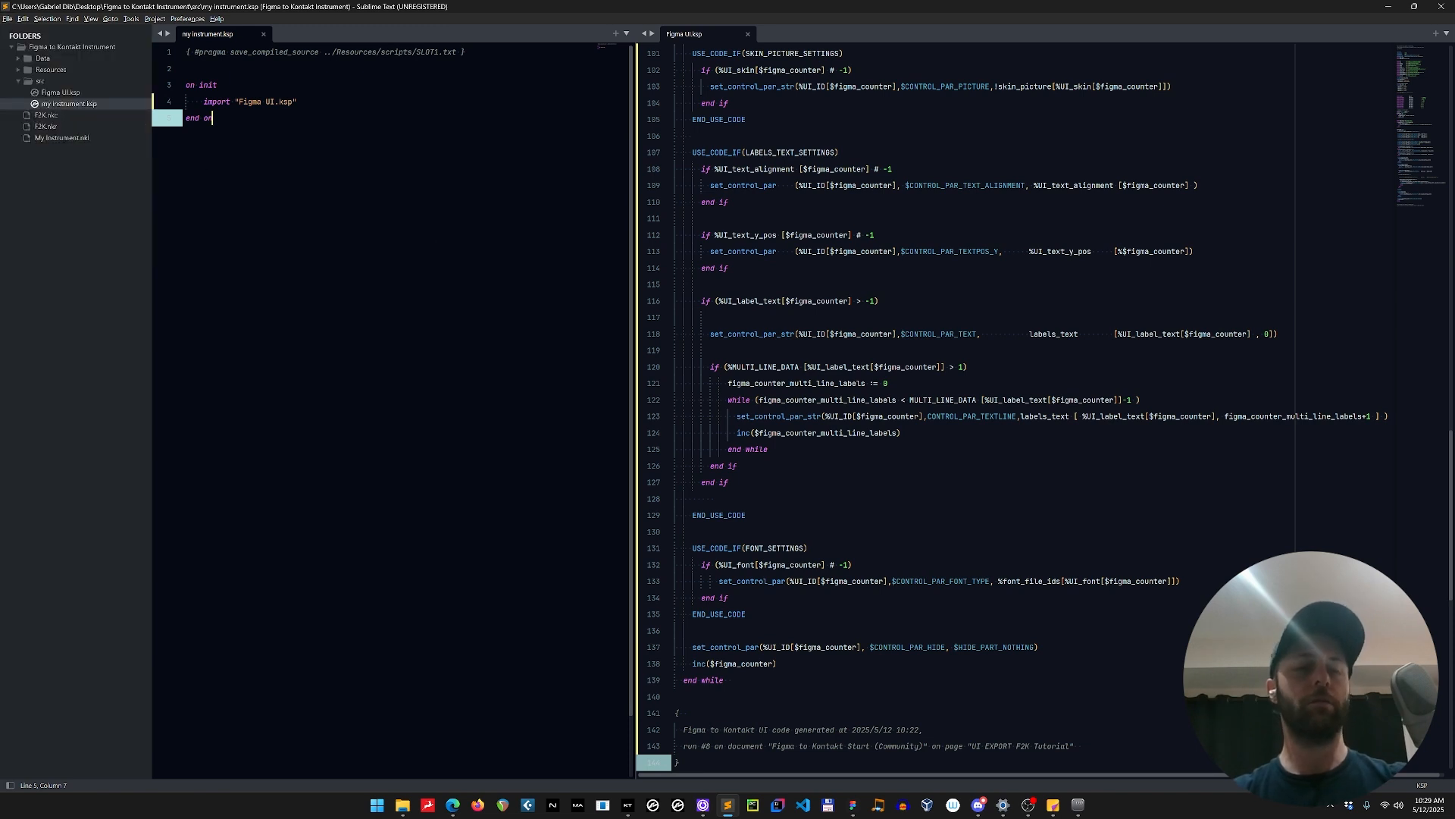
key("ctrl+k")
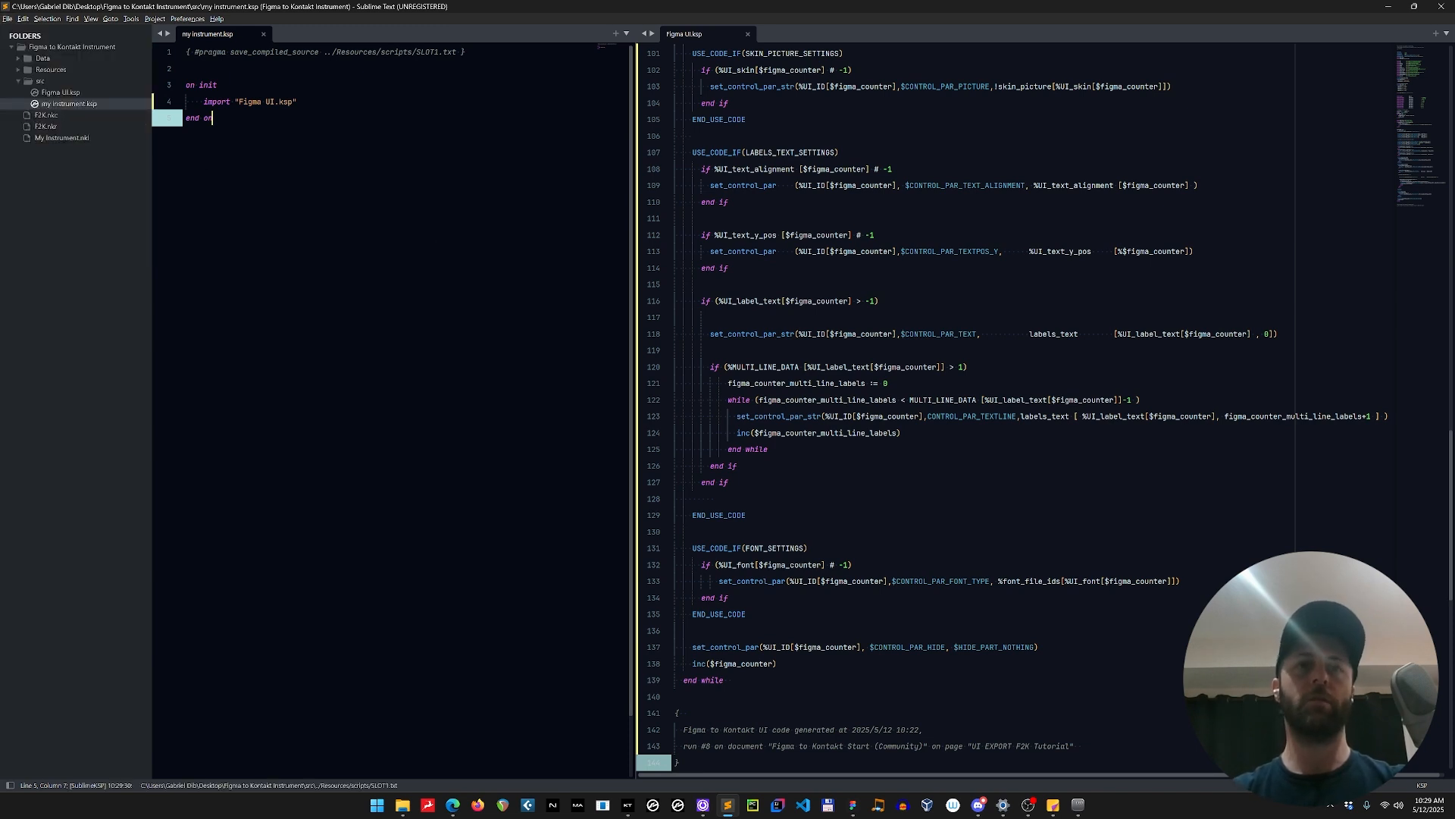
Switch to Kontakt, apply the compiled script in My Instrument's script editor and return to the performance view.
left_click(629, 808)
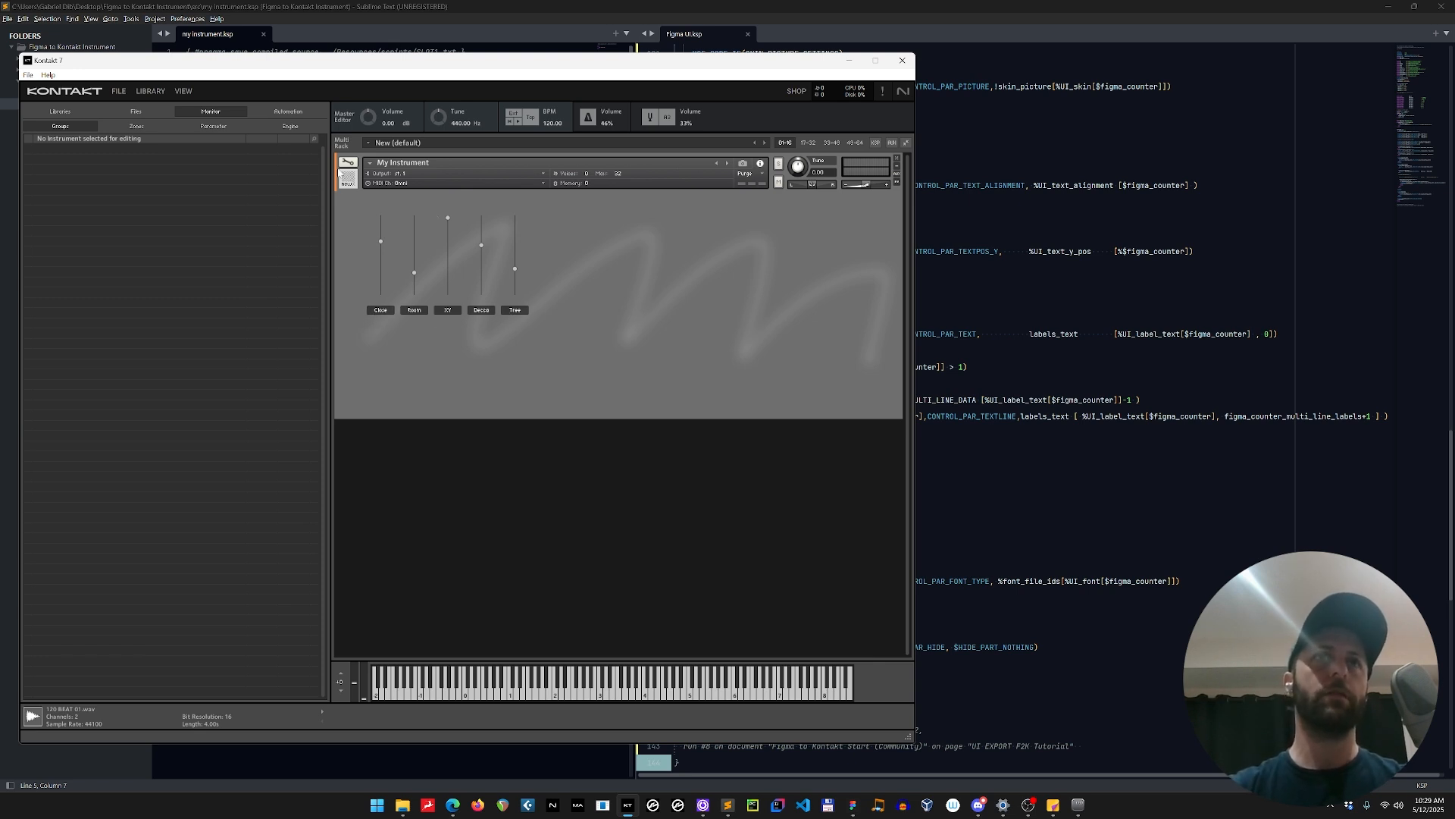
left_click(348, 164)
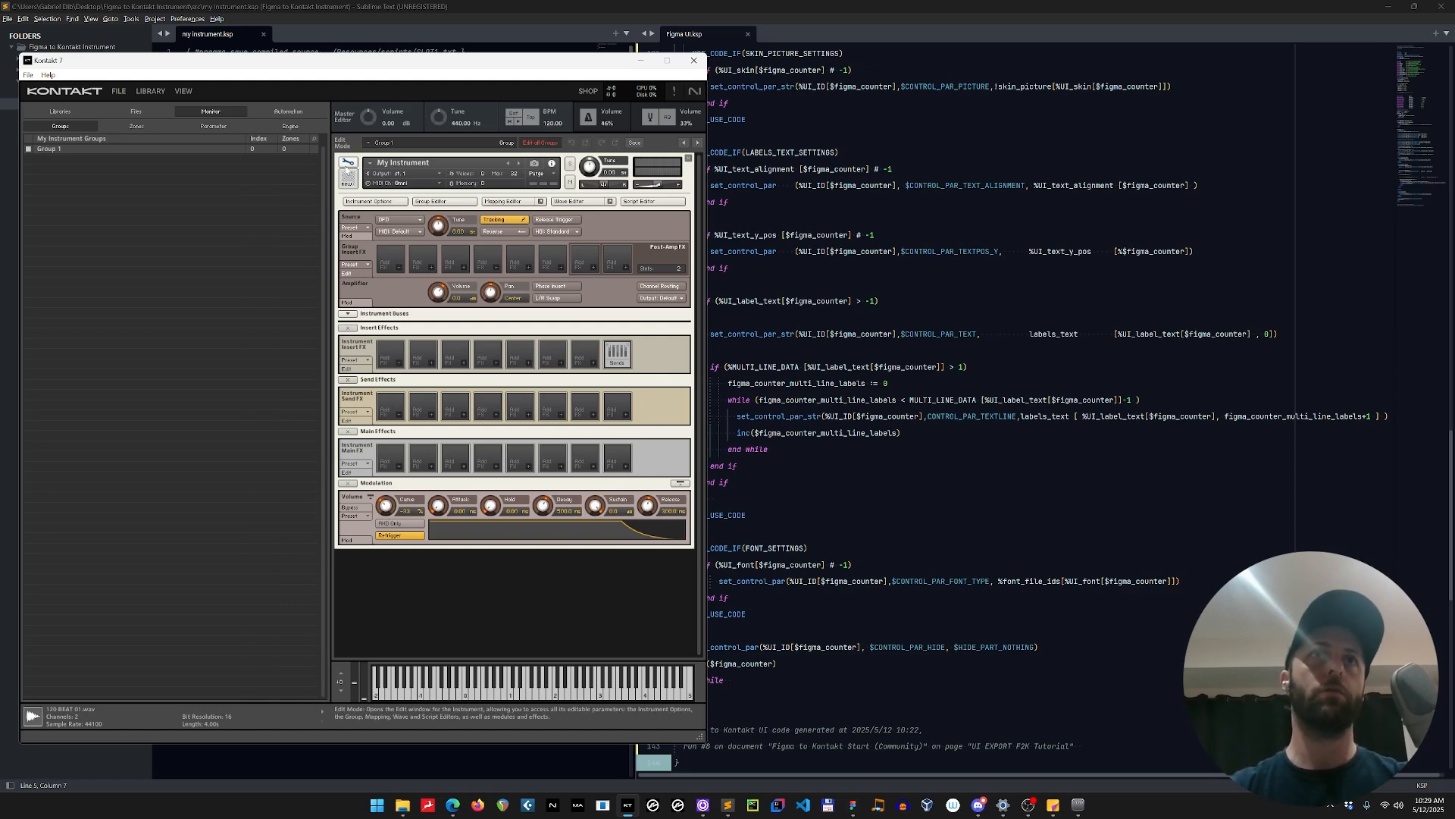
left_click(653, 200)
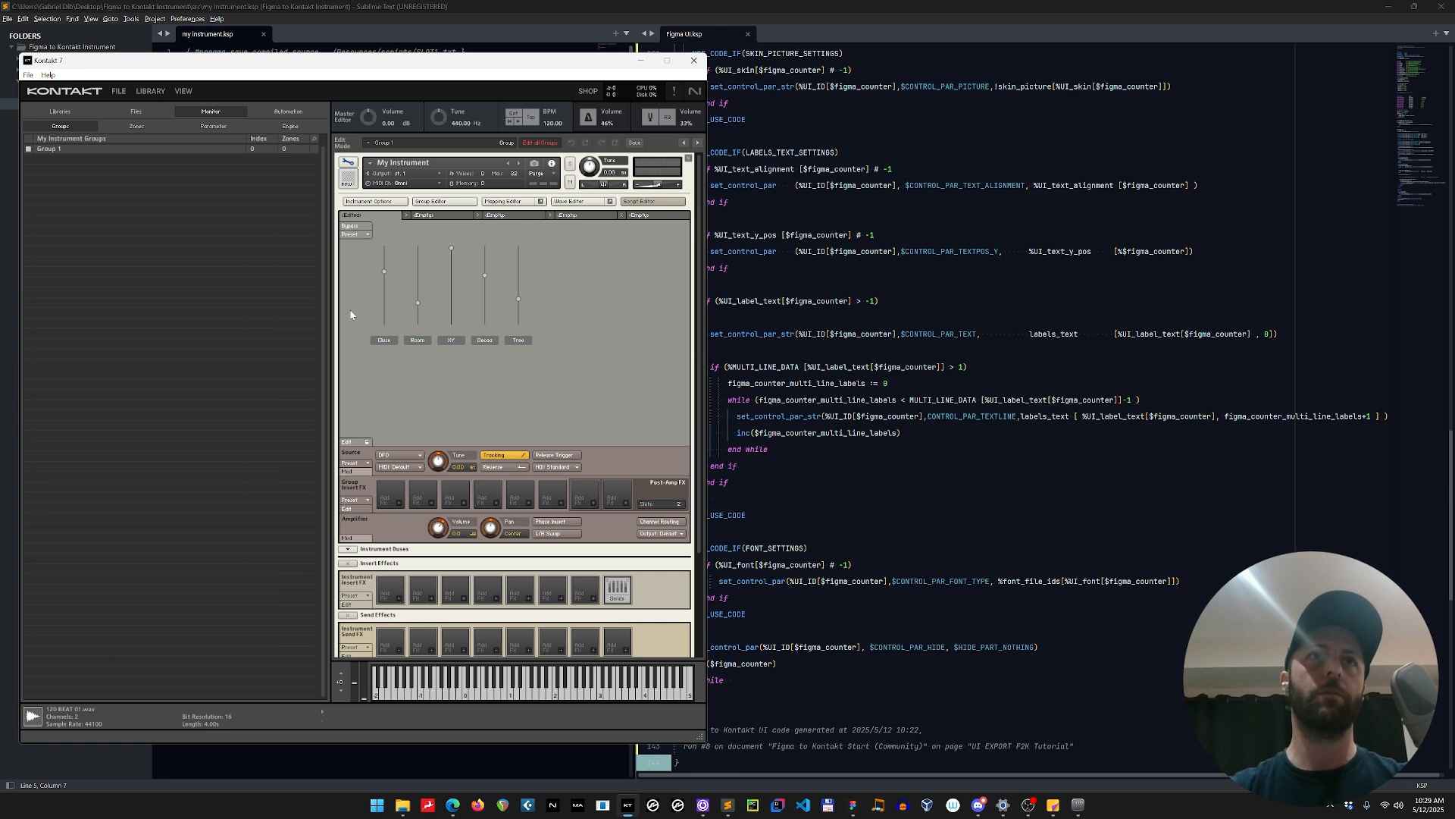
left_click(353, 443)
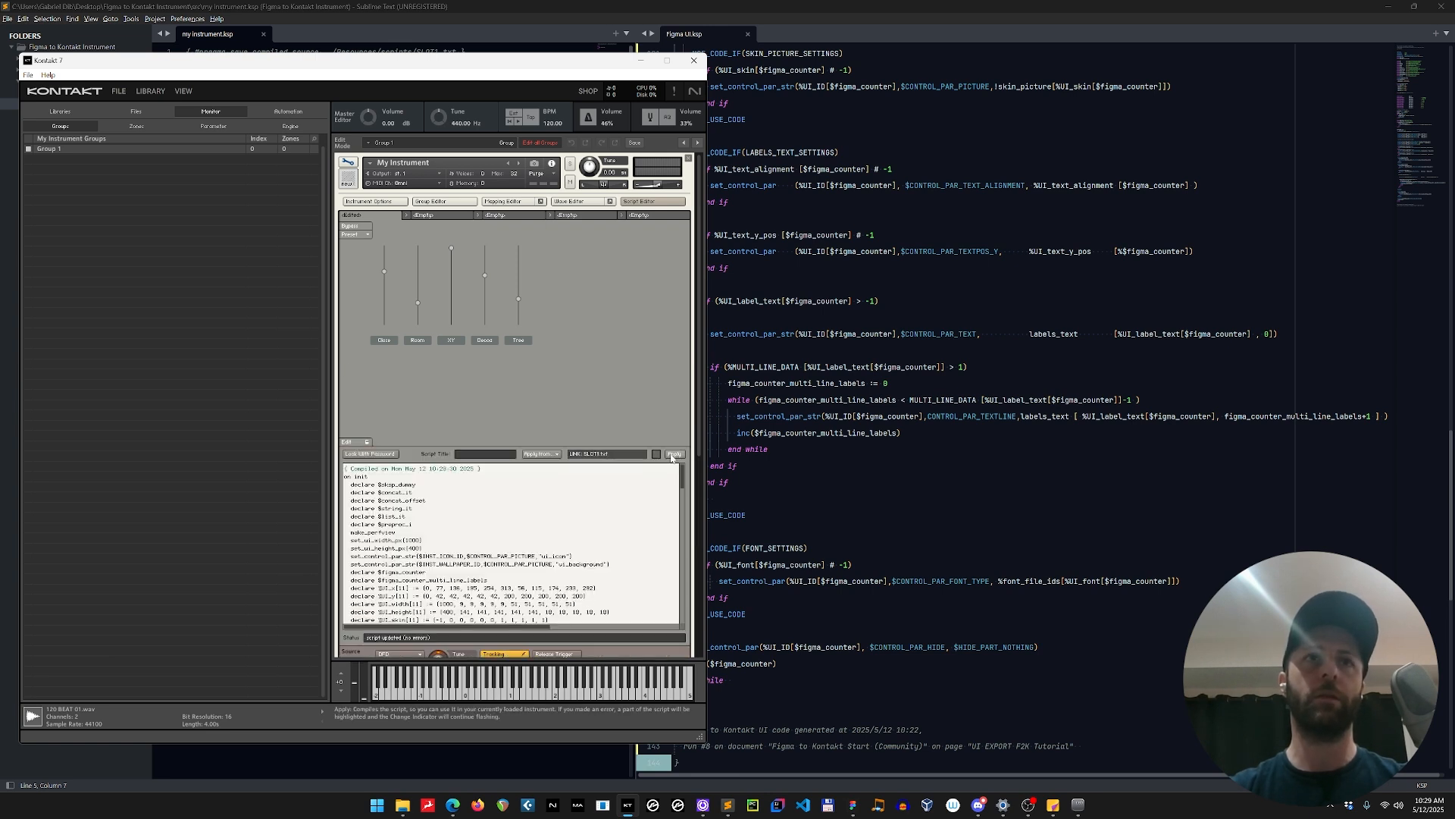
left_click(672, 454)
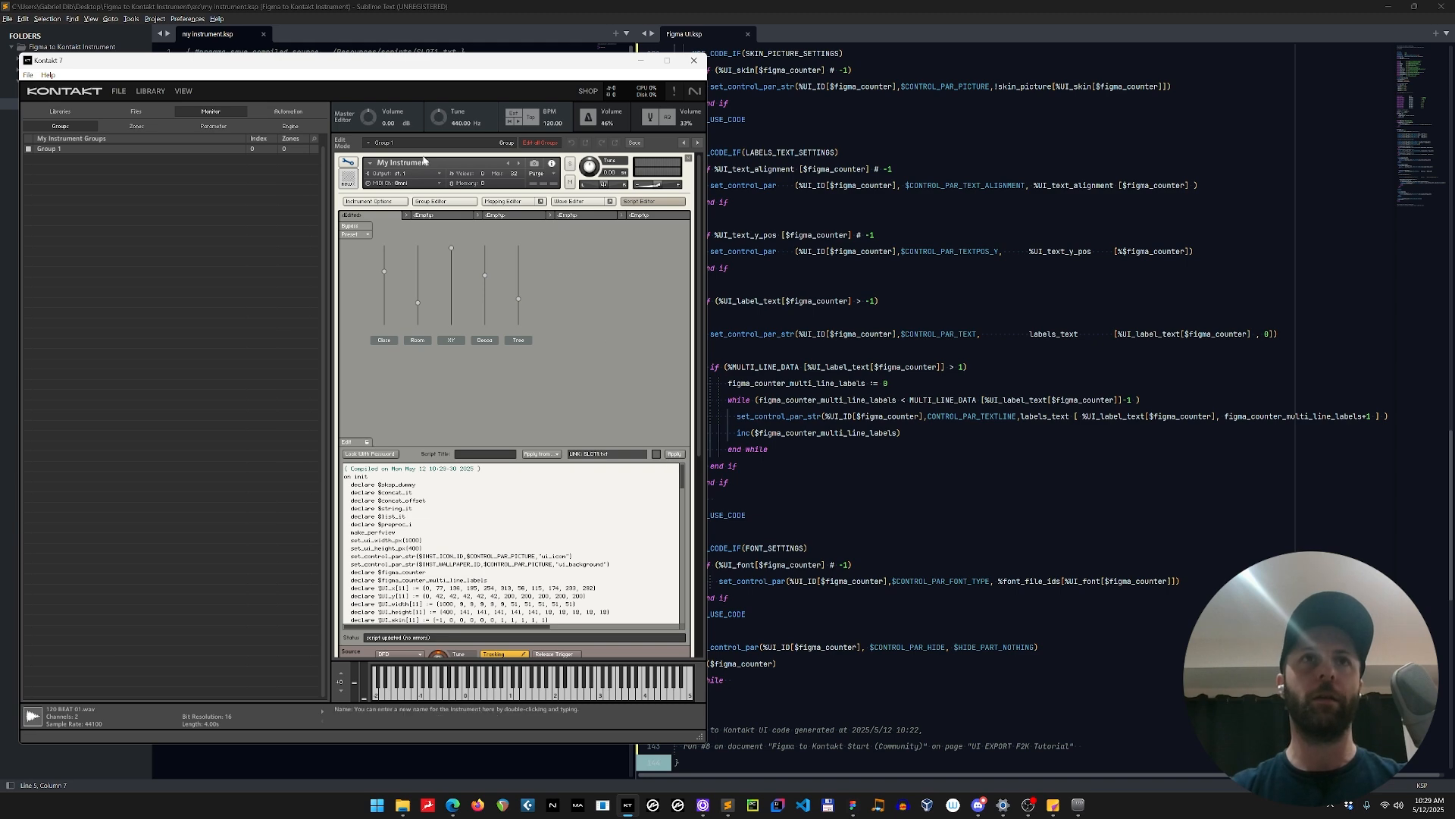
left_click(348, 163)
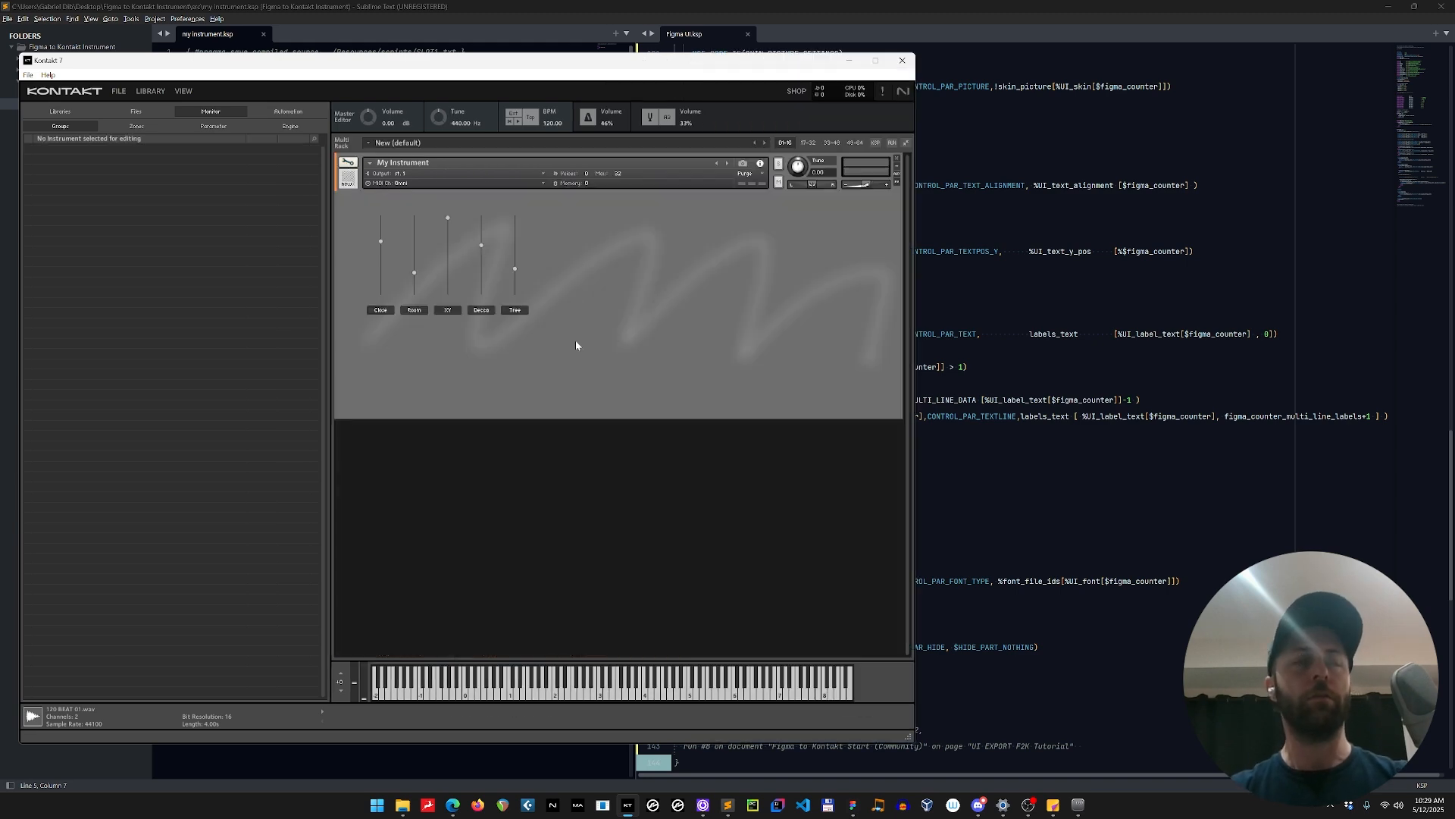
Return to Figma, open the UI Controls Settings tools and expand label_fader.0's settings group to examine its assigned properties.
key("alt+Tab")
key("Tab")
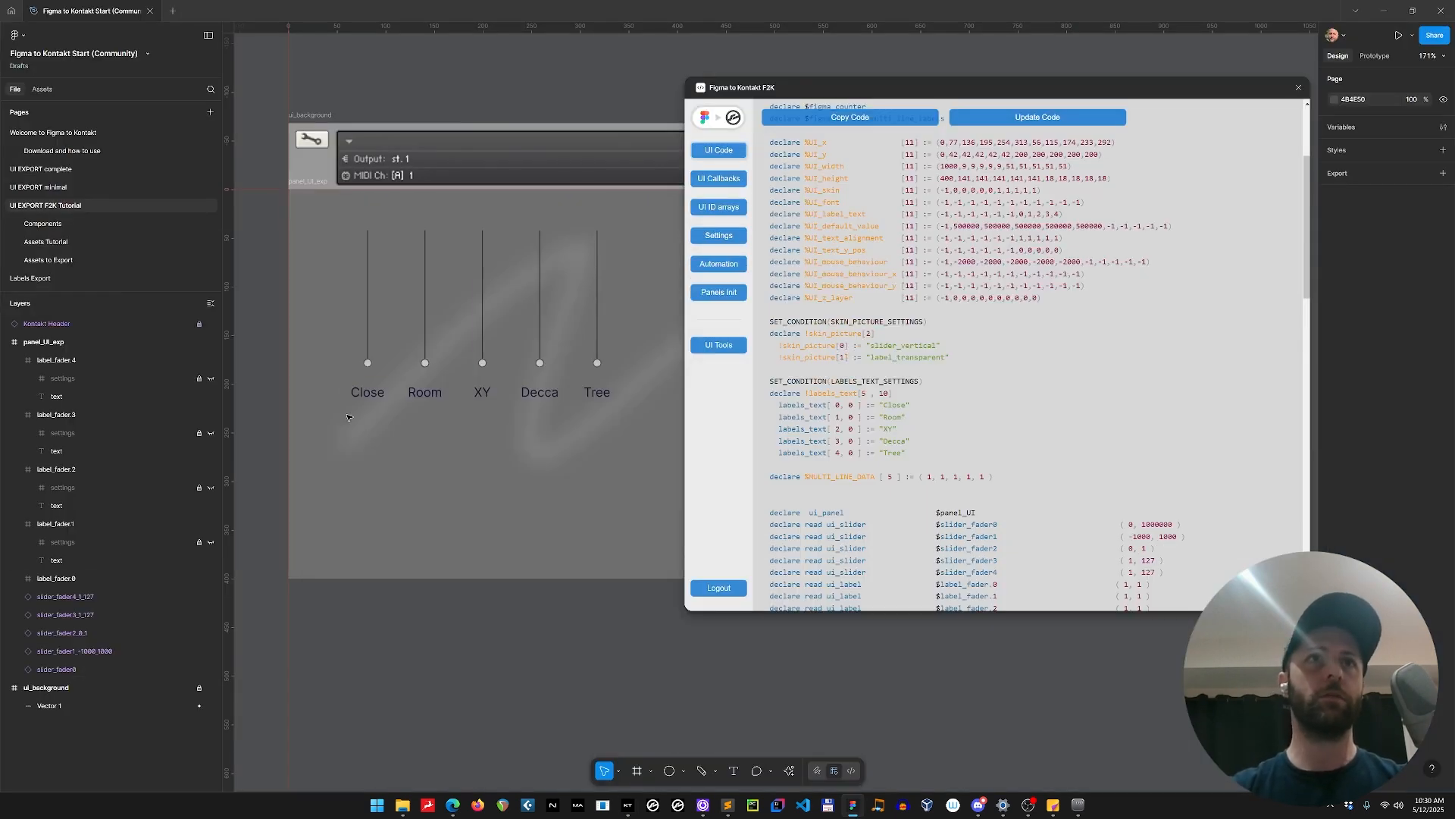
left_click(739, 348)
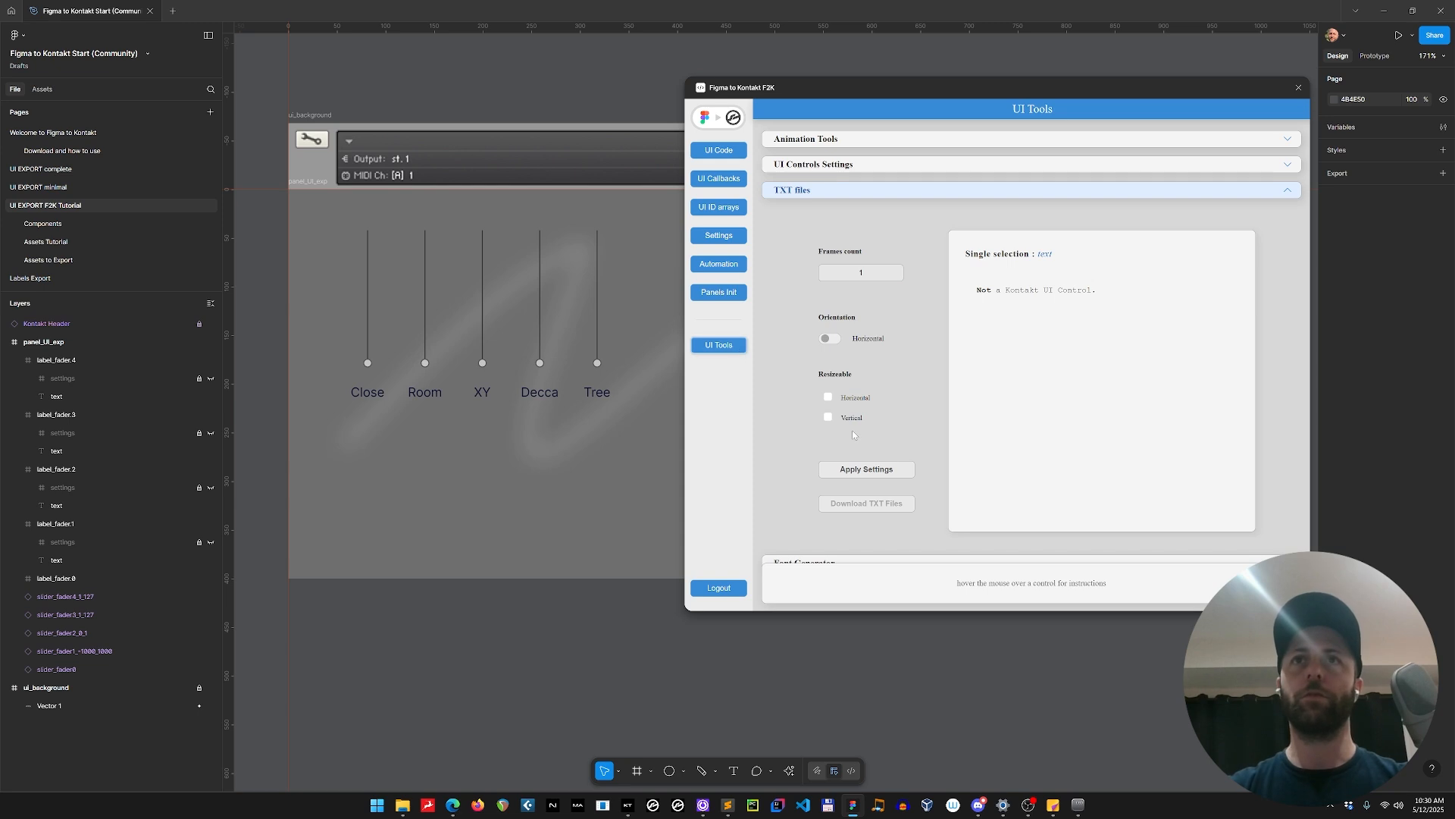
left_click(869, 162)
left_click(368, 396)
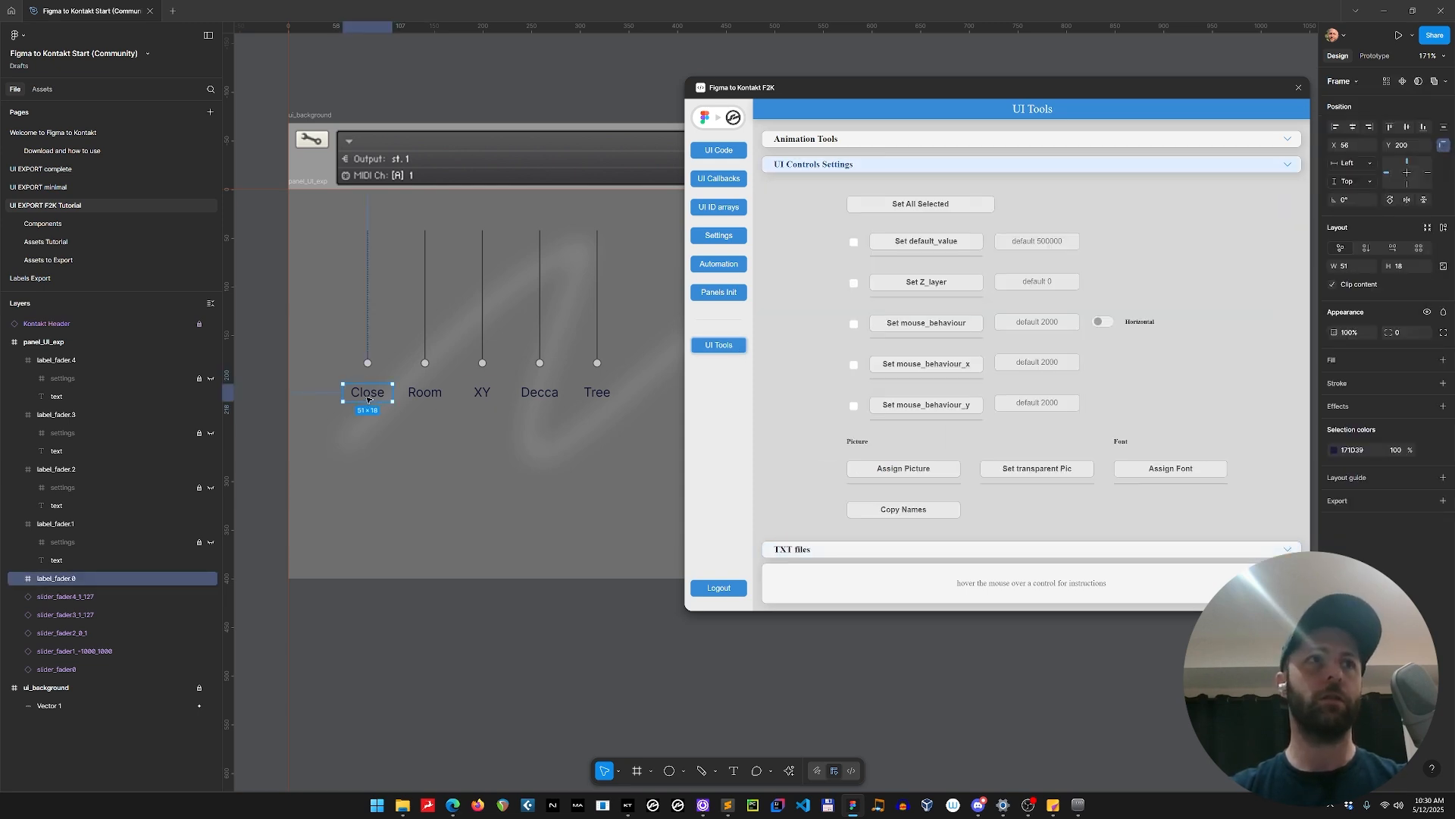
left_click(19, 578)
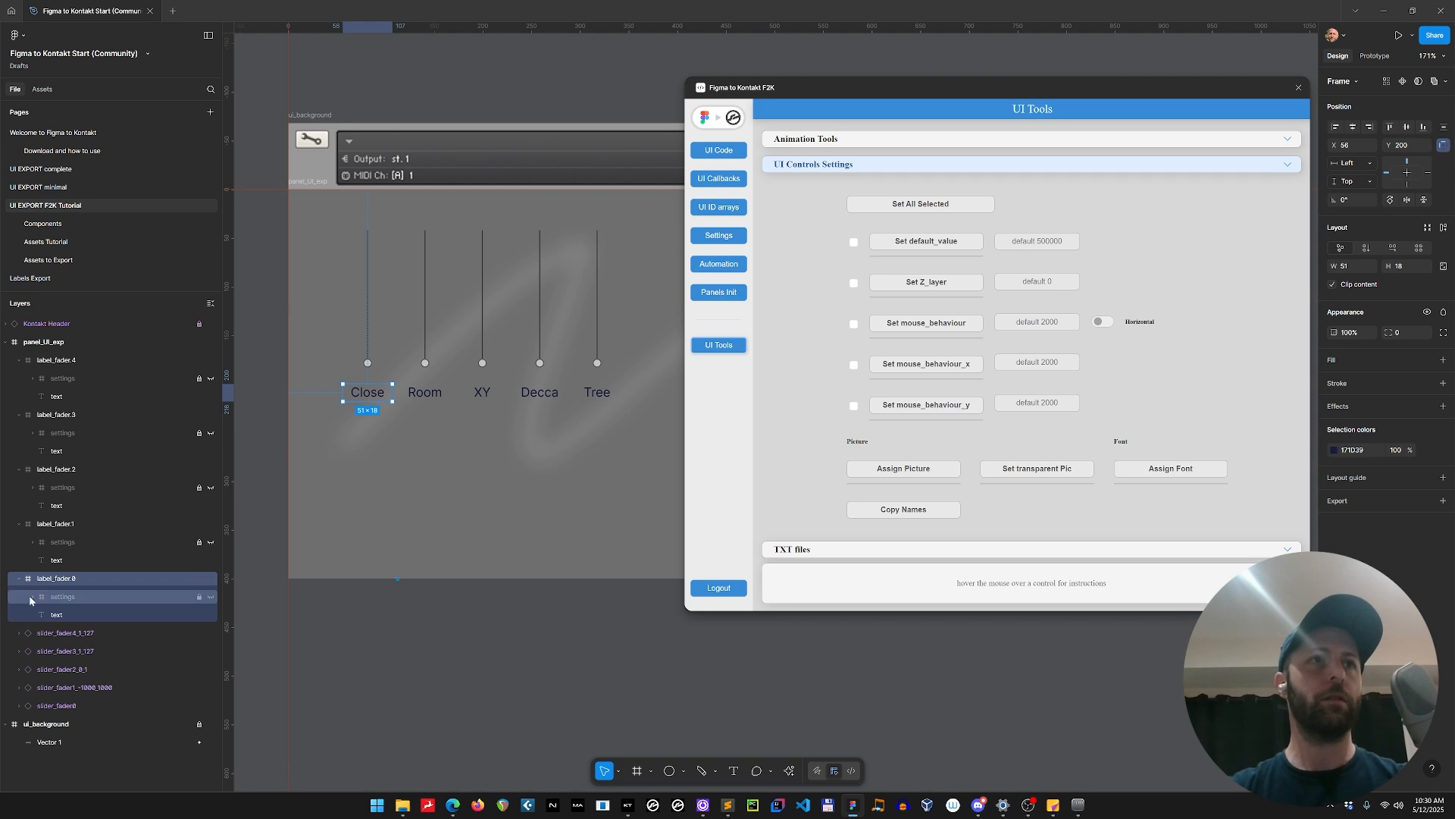
left_click(32, 598)
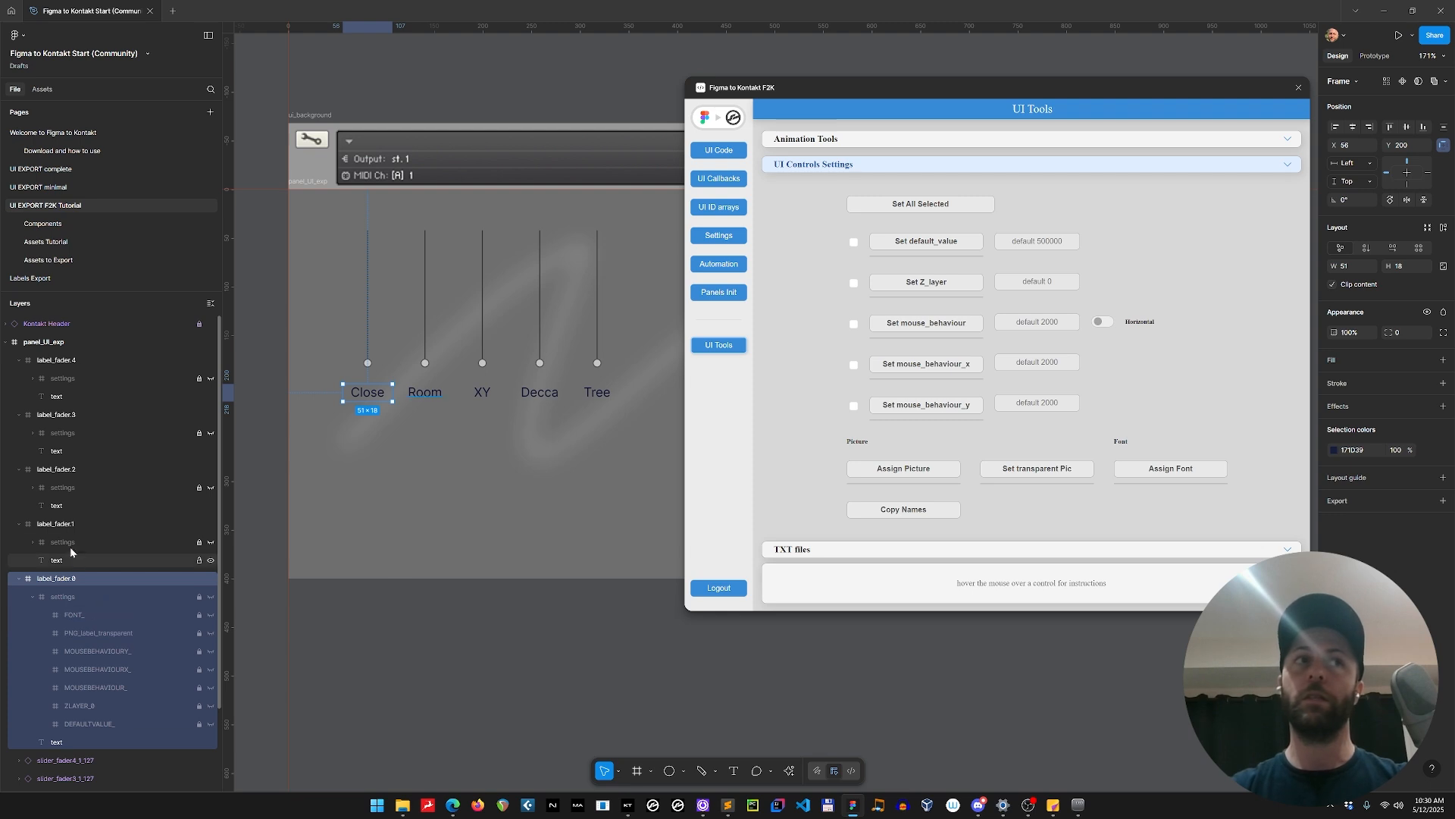
Select label_fader.1 and label_fader.2 in turn and examine their picture and font assignments in the UI control settings.
left_click(67, 524)
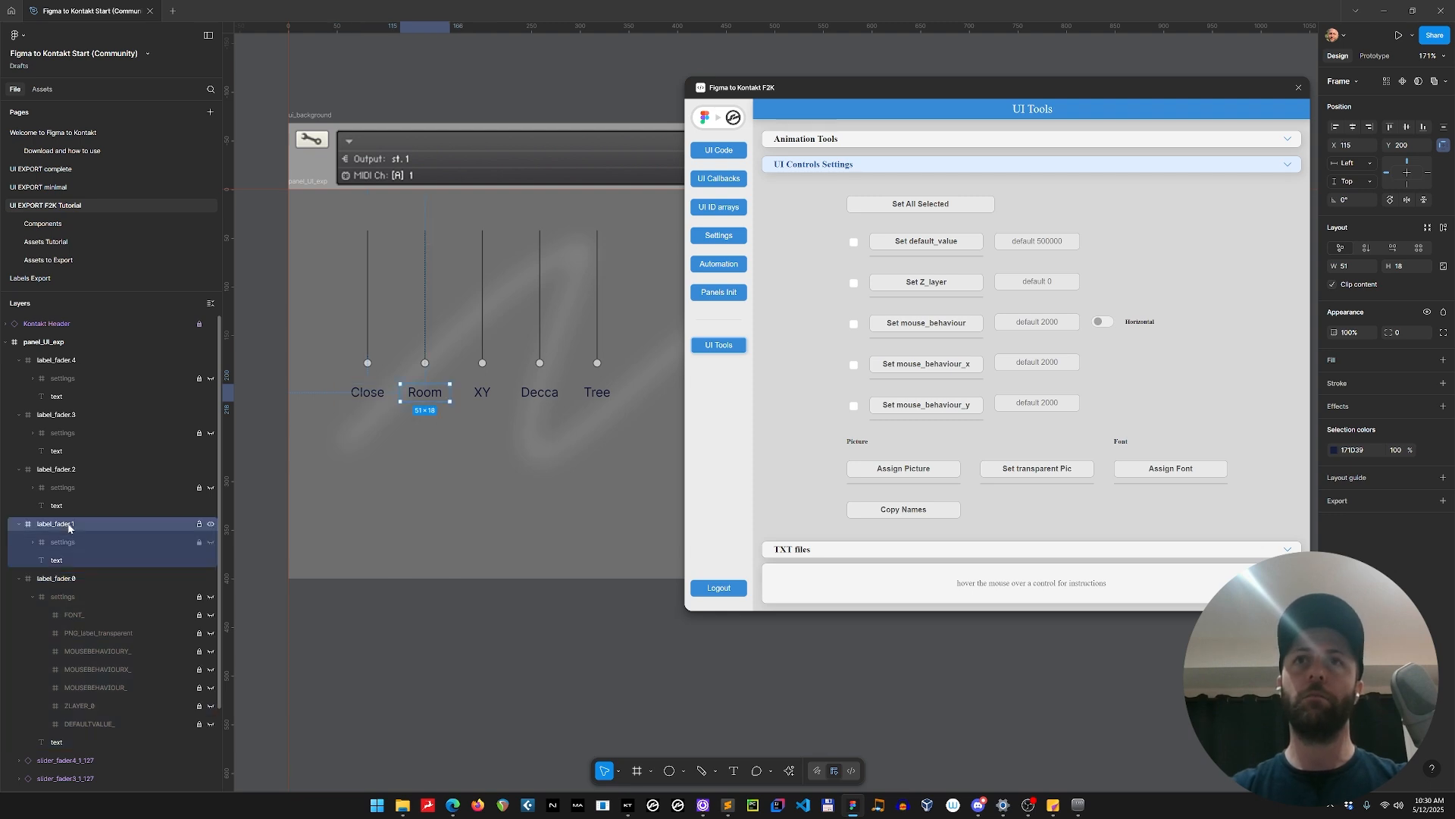
left_click(915, 144)
left_click(833, 447)
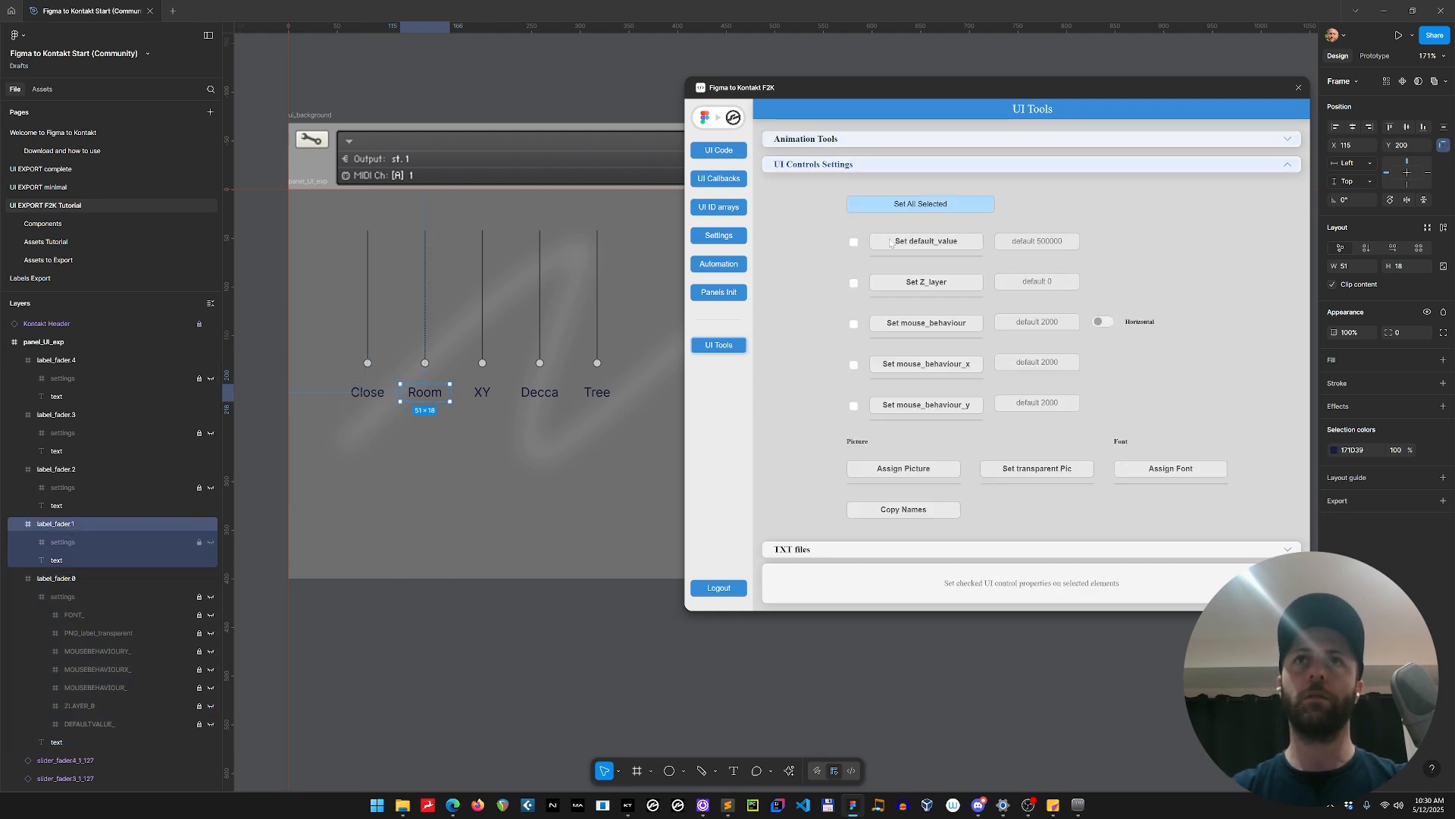
left_click(98, 470)
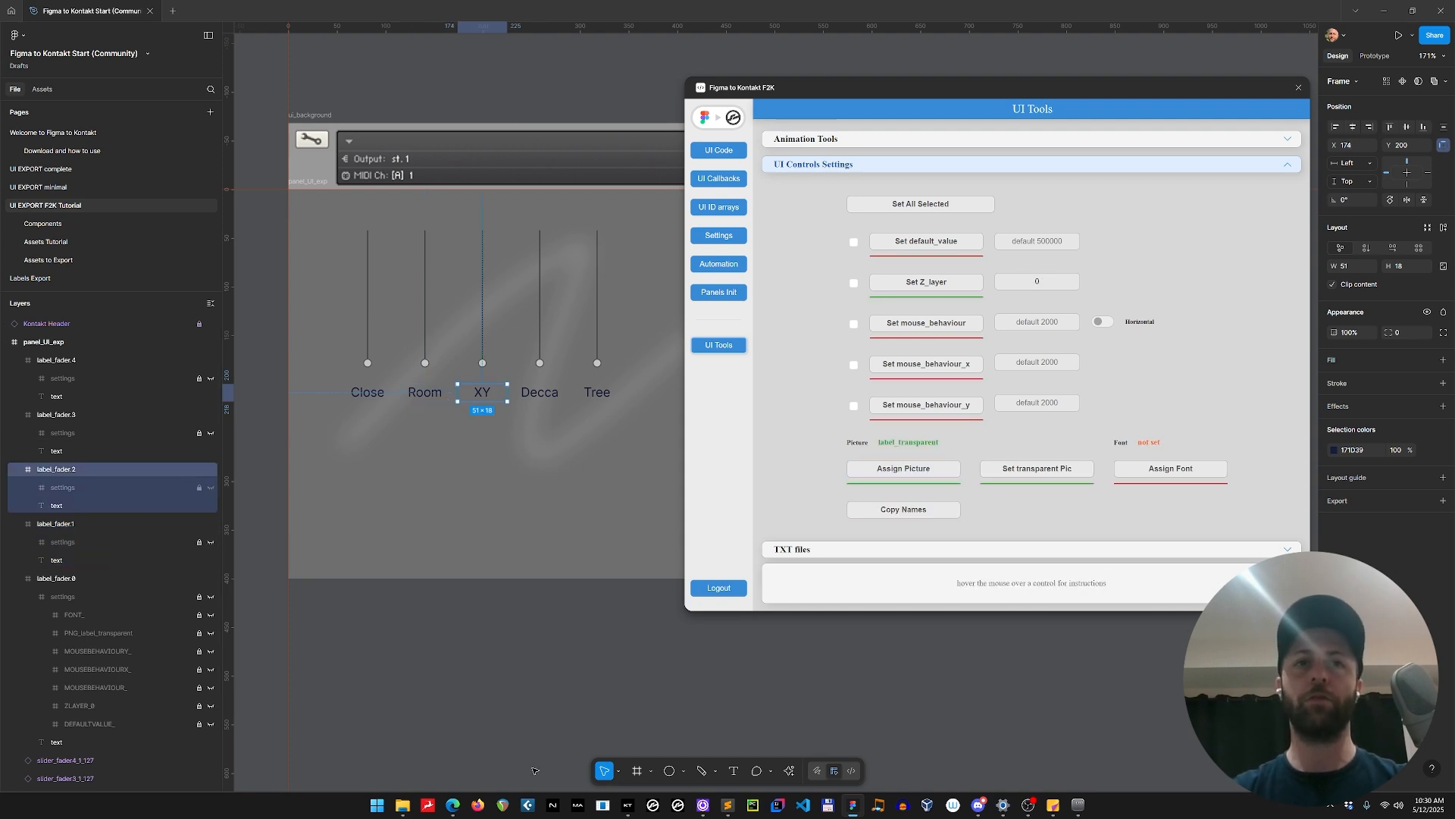
Switch to the Resources/pictures folder in File Explorer and rename label_trasparent.png as label_transparent.png.
mouse_move(402, 803)
left_click(450, 761)
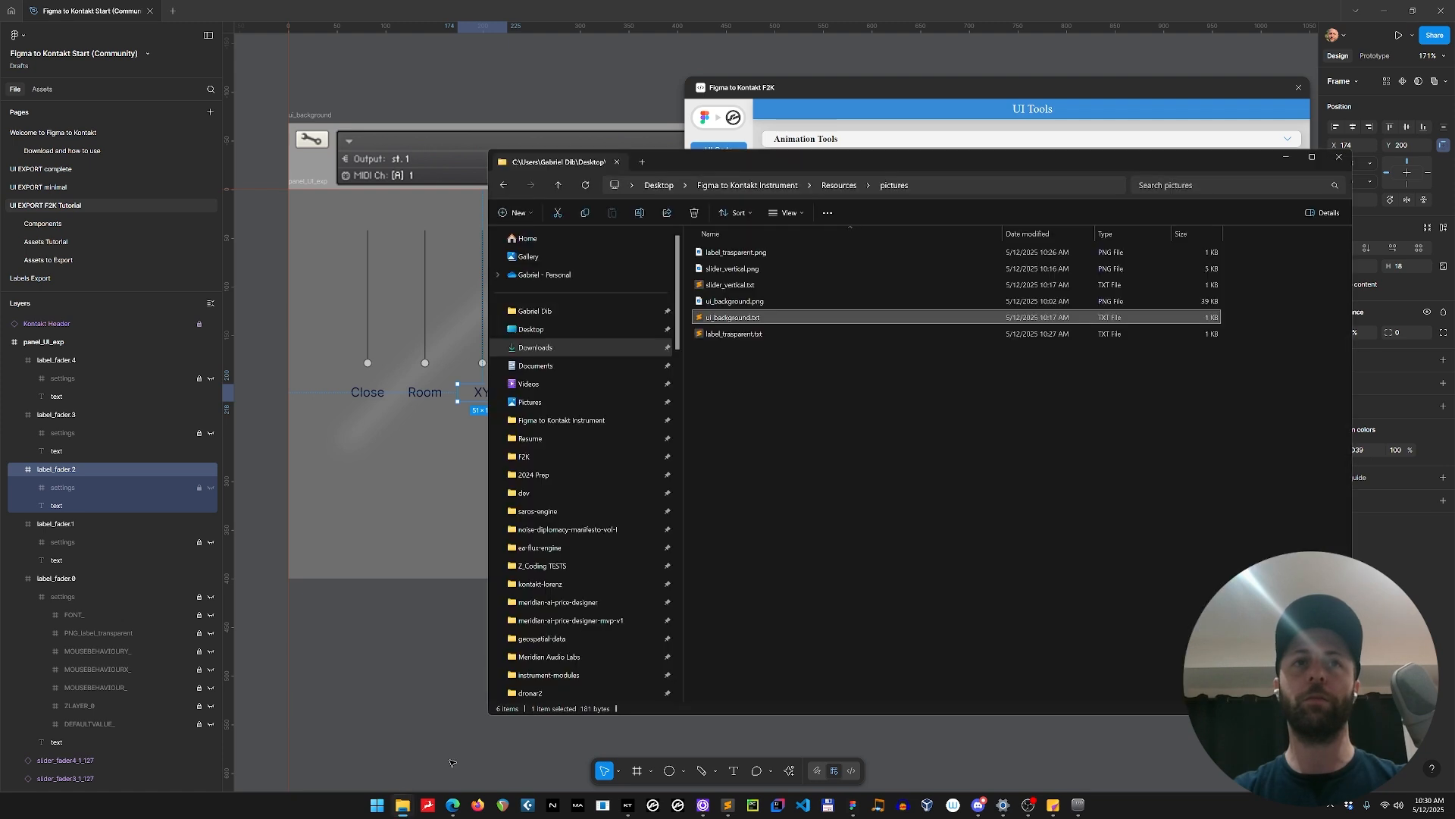
left_click(756, 251)
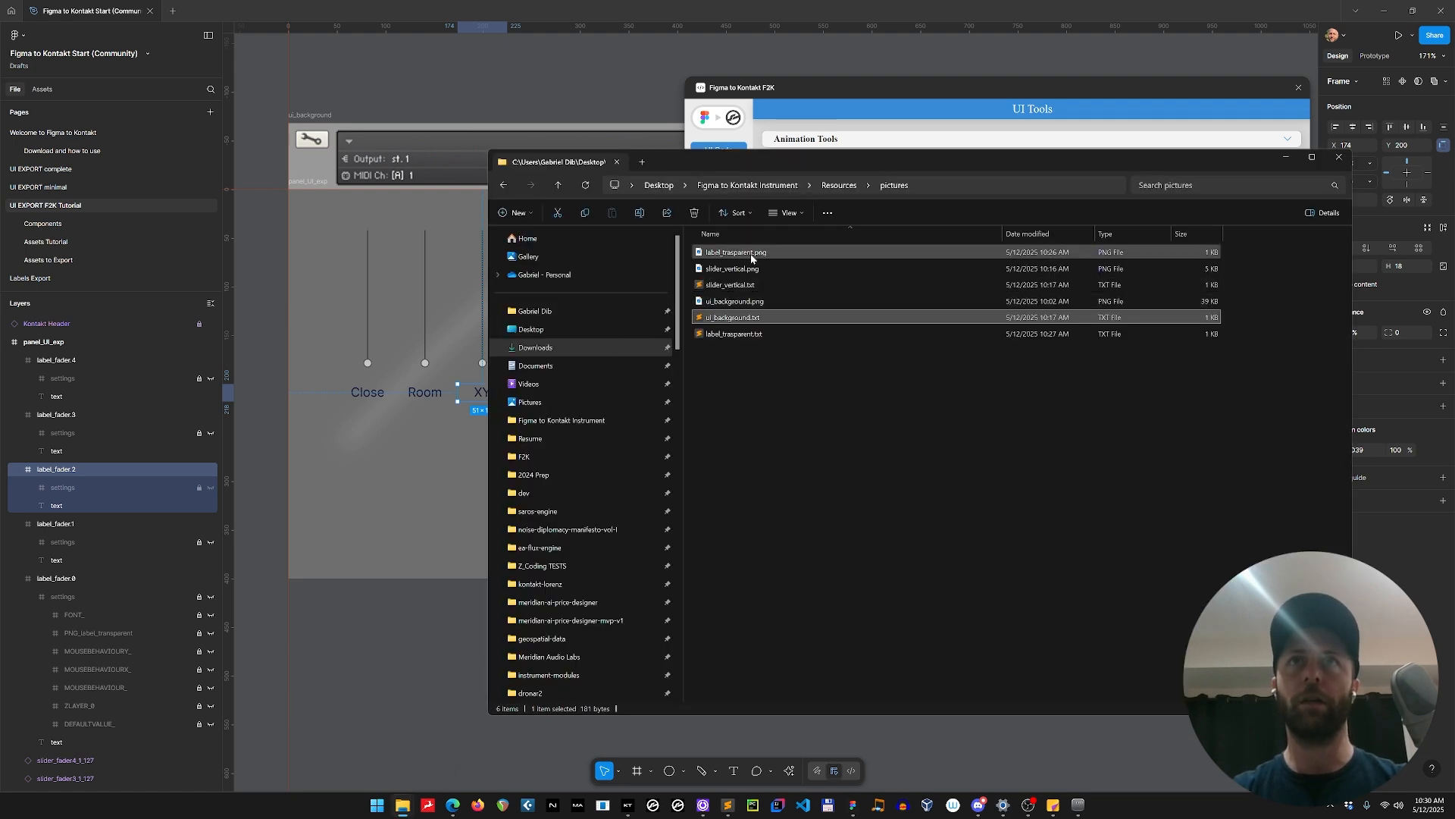
key("F2")
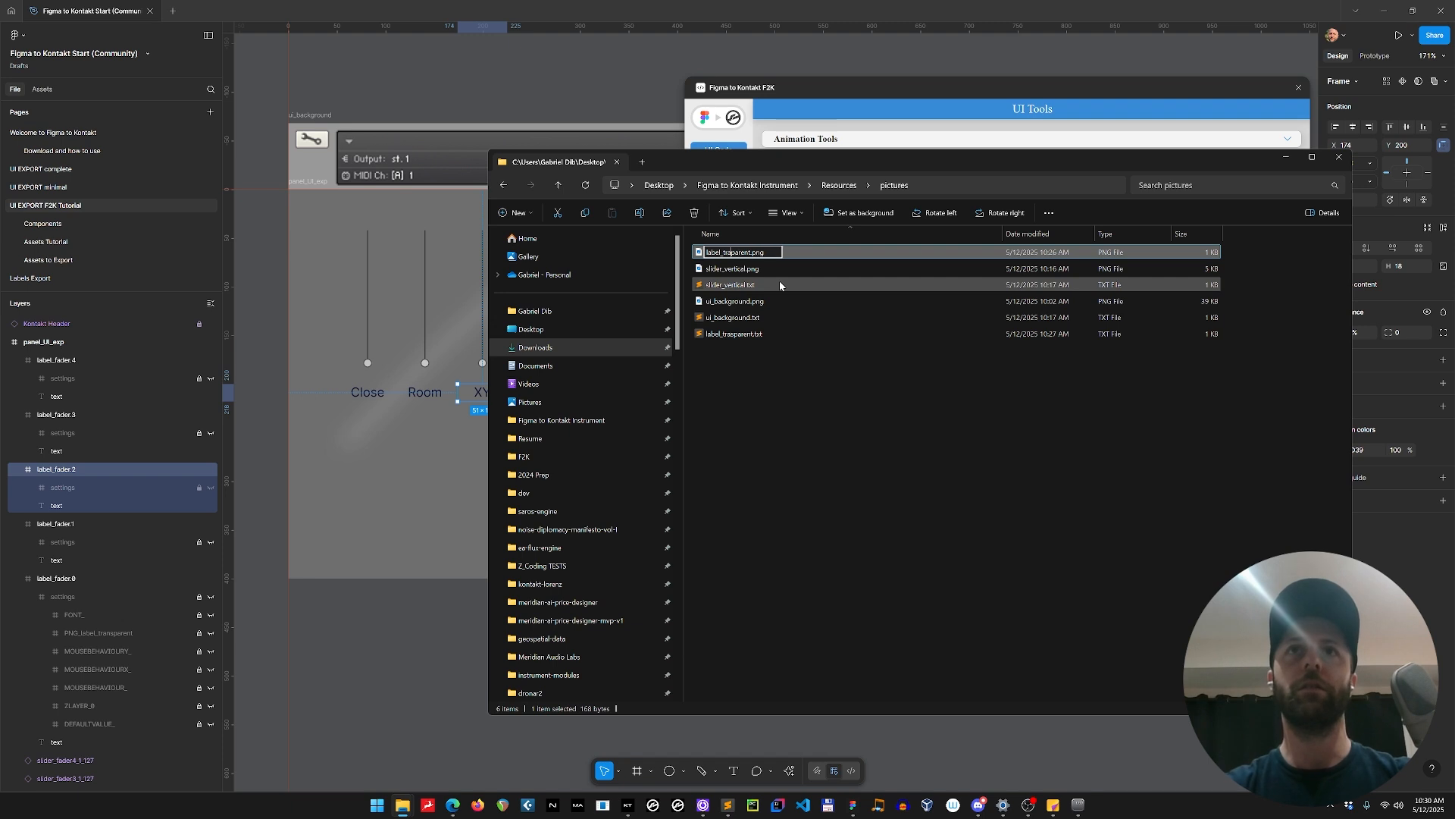
type("ns")
key("Return")
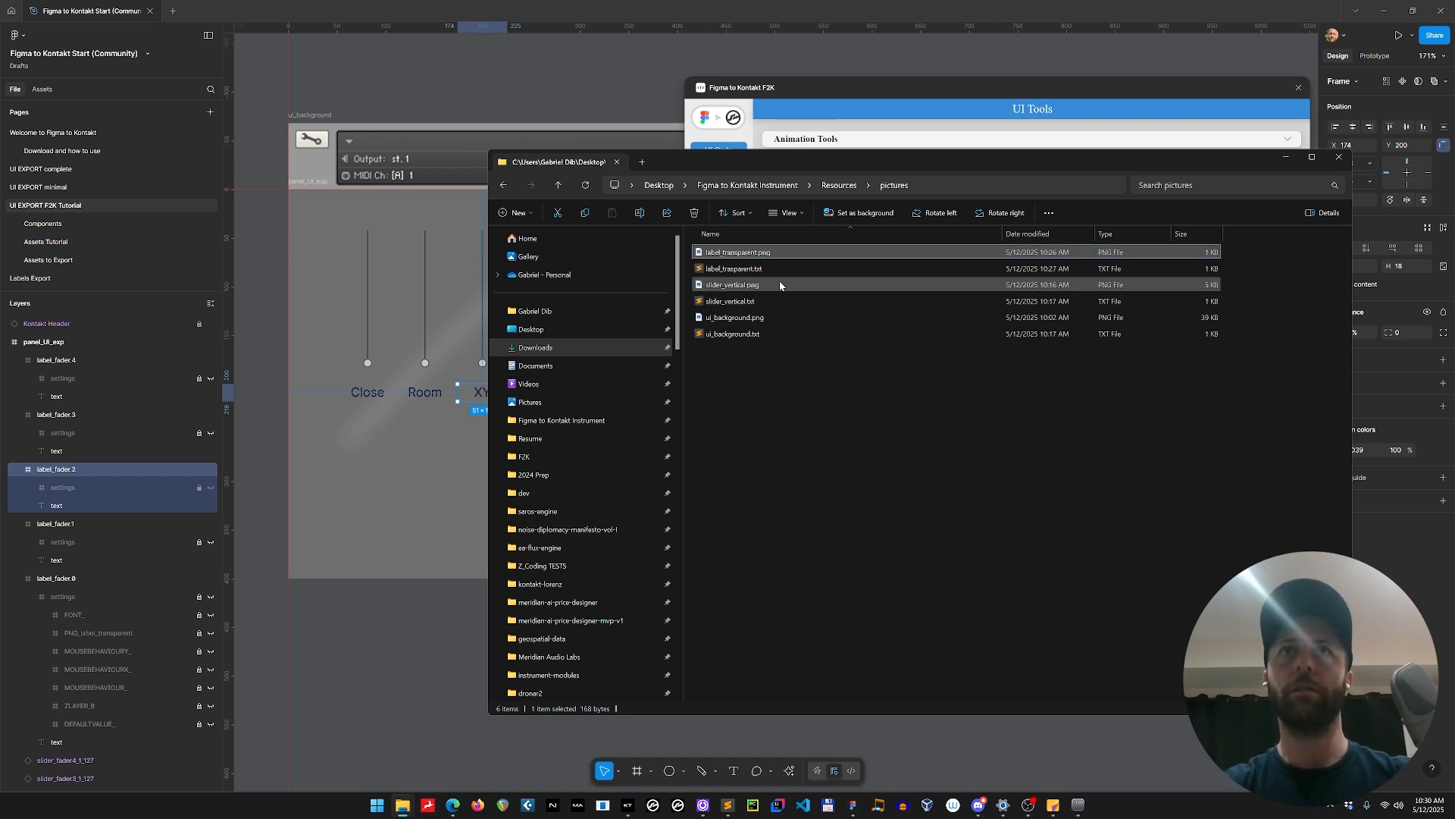
Rename the matching text file label_trasparent.txt as label_transparent.txt.
key("Down")
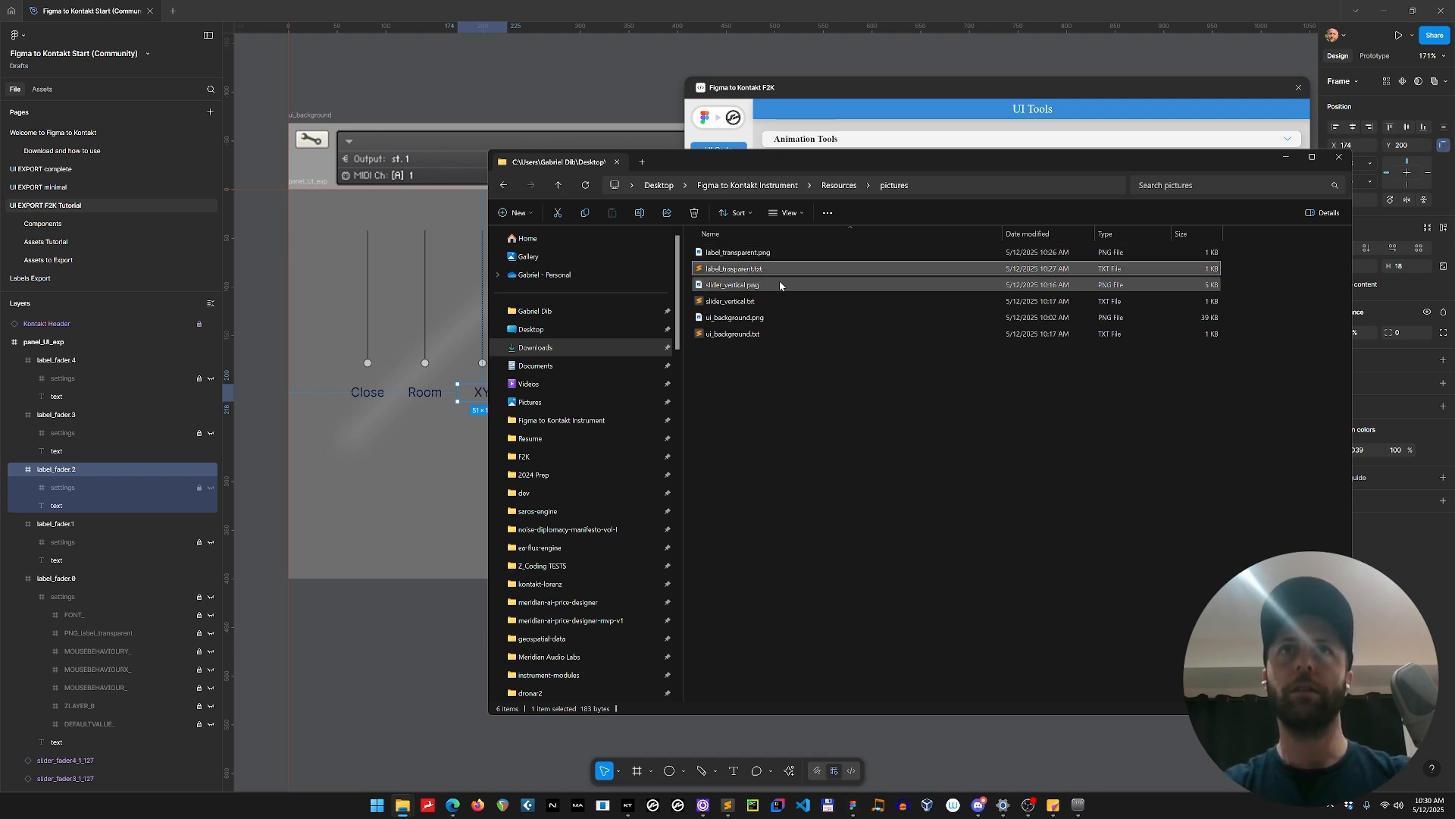
key("F2")
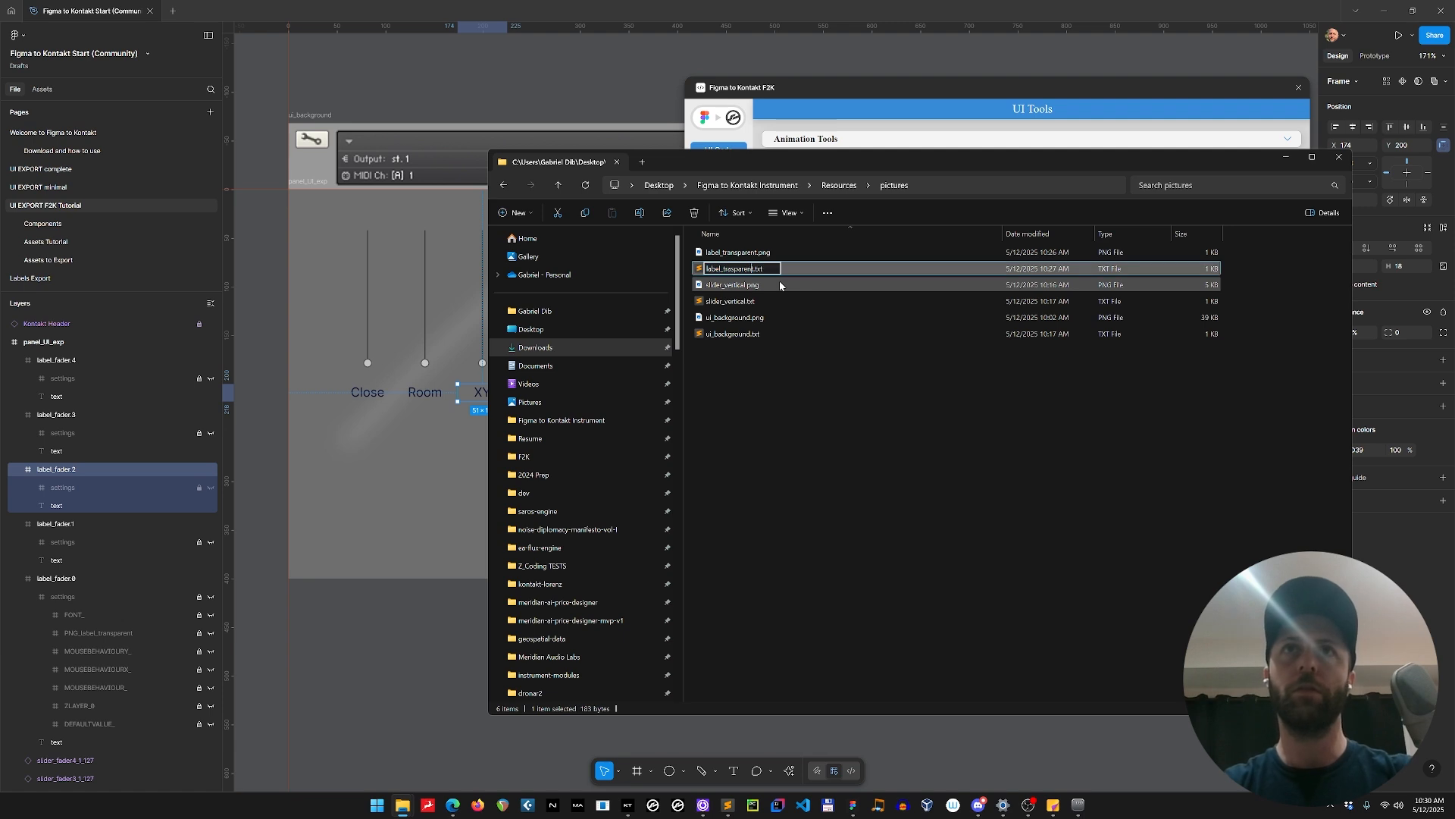
key("Return")
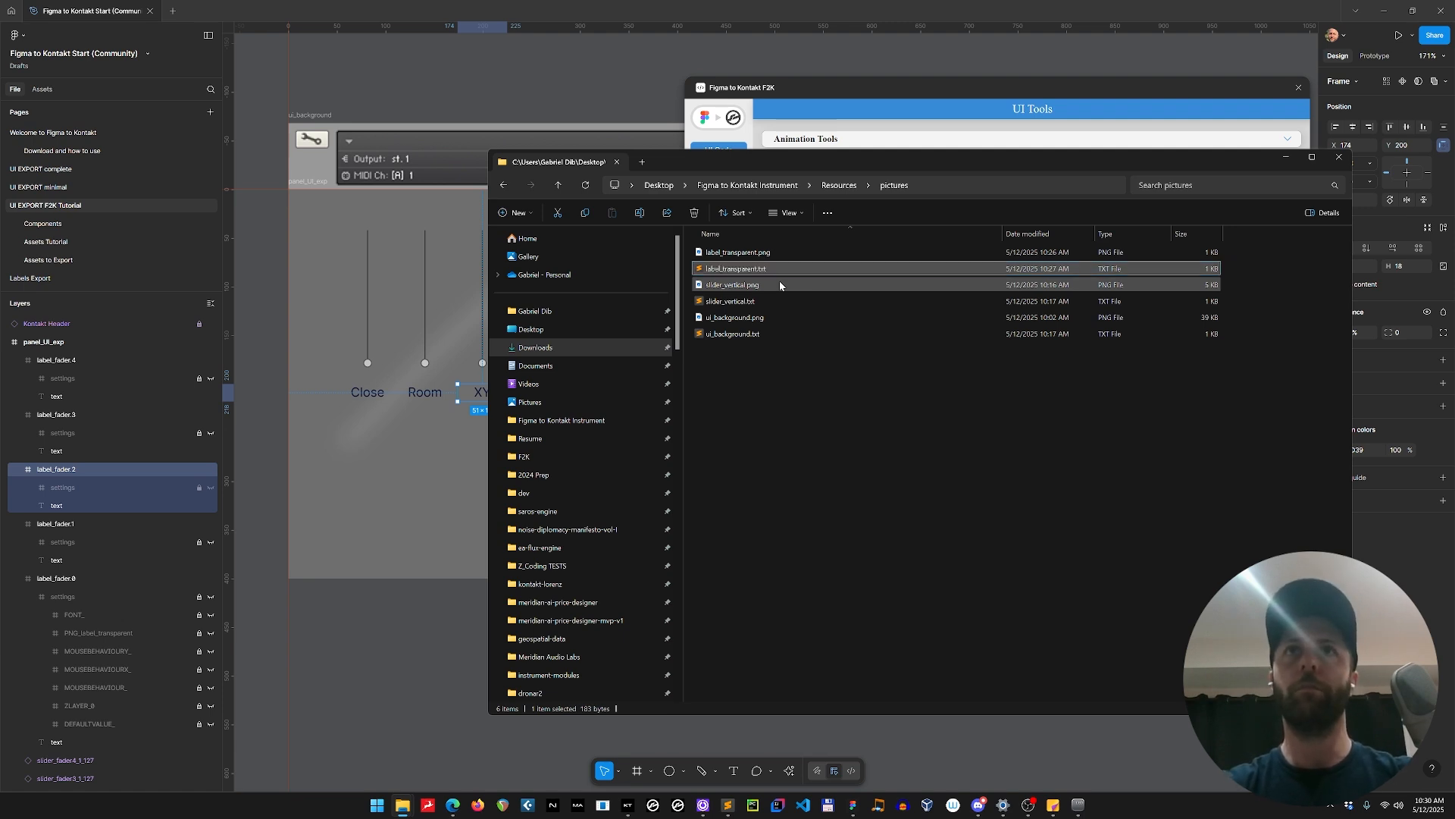
Switch to Kontakt and open and close My Instrument's edit mode to refresh the label pictures.
left_click(766, 252)
key("alt+Tab")
key("Tab")
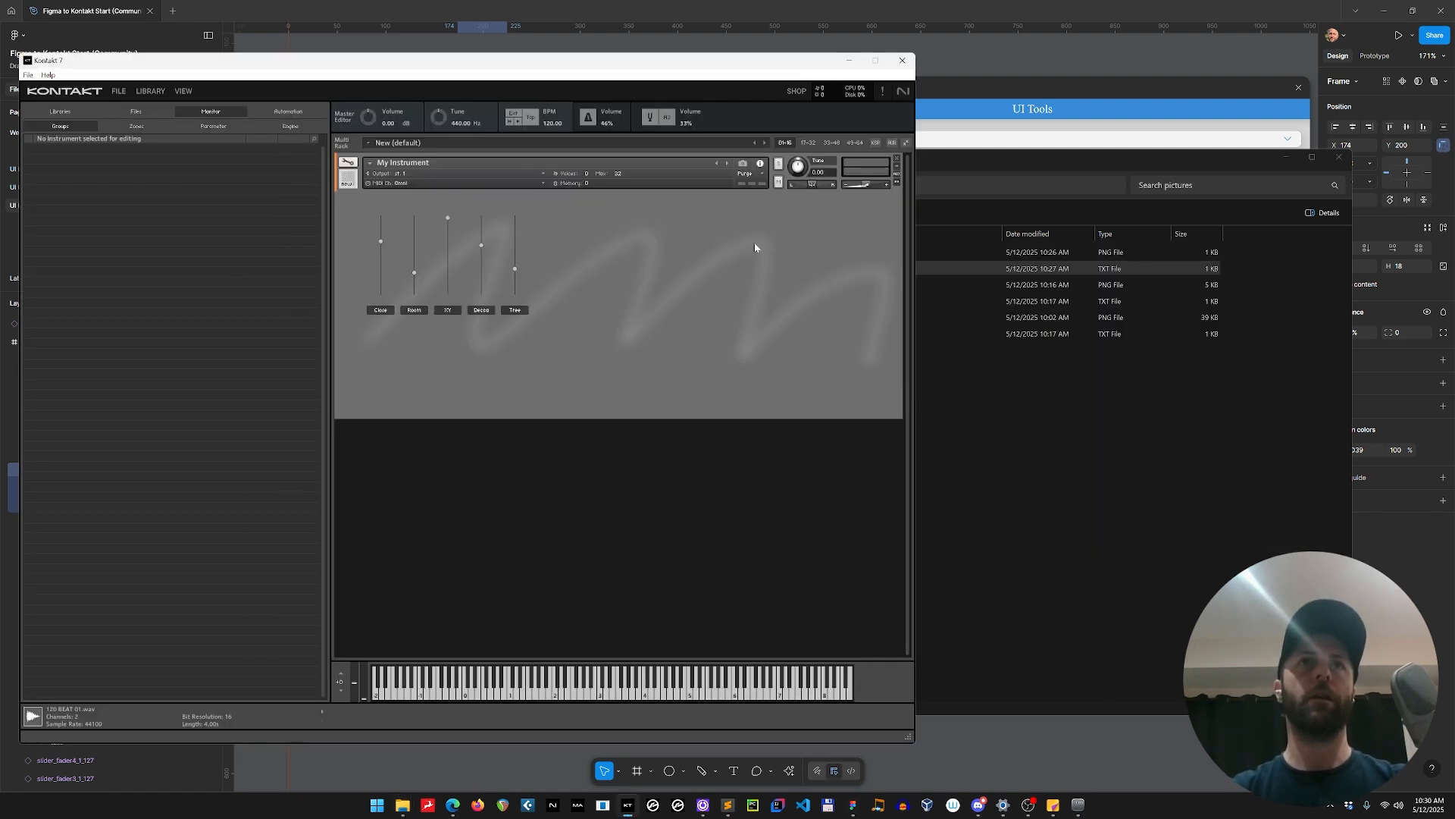
left_click(348, 162)
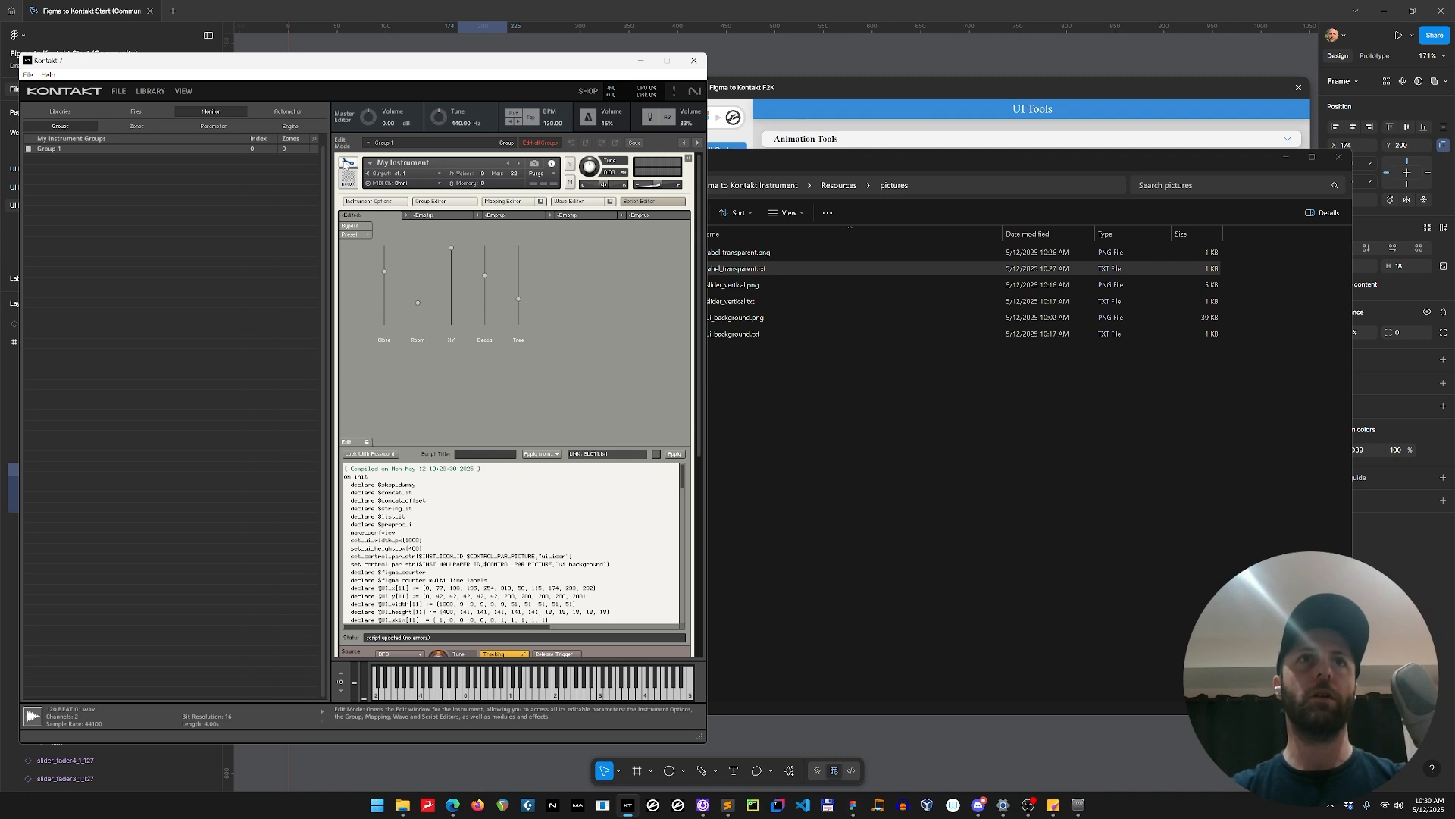
left_click(348, 162)
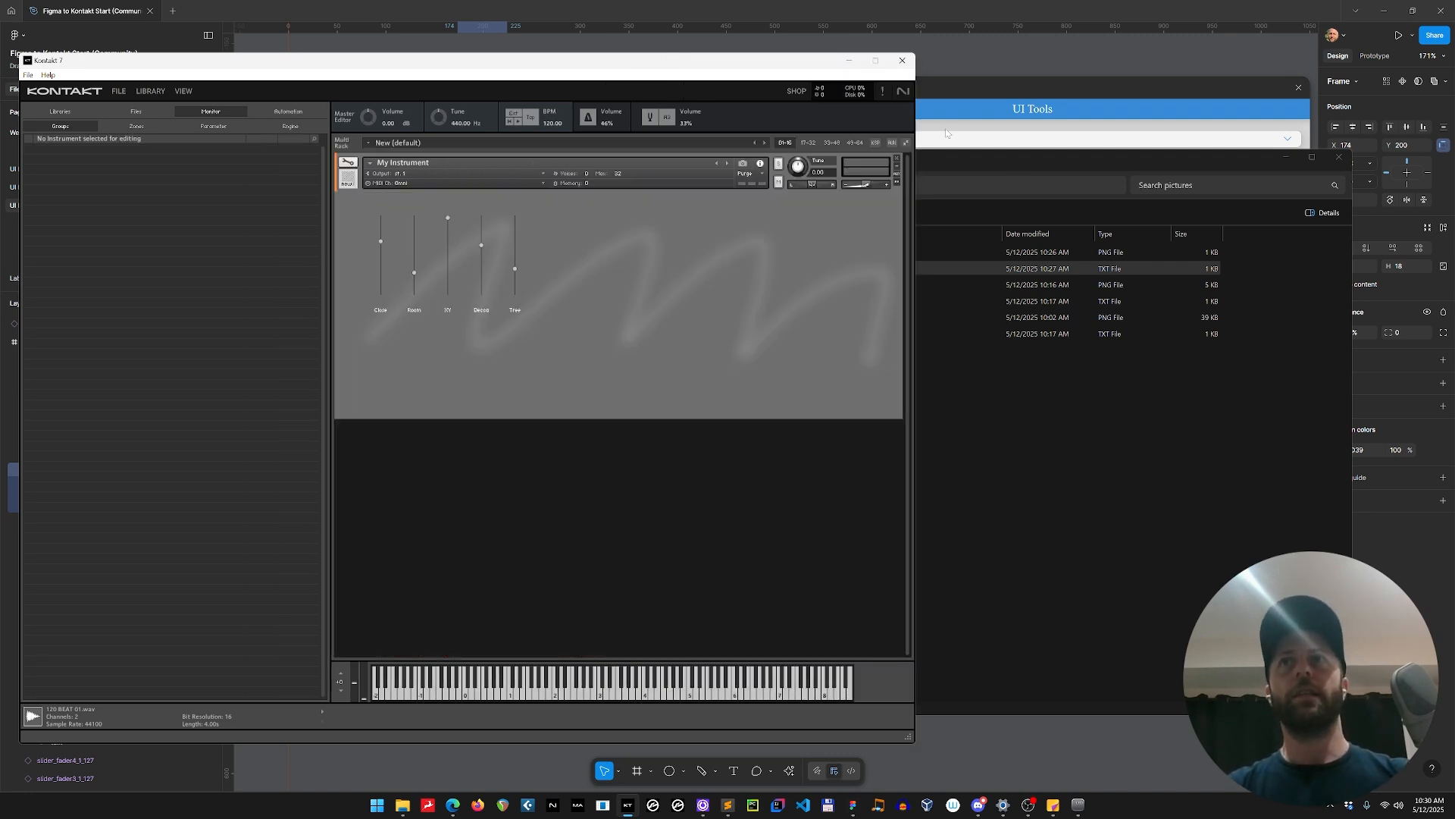
Return to Figma, duplicate the Close label frame below the panel and ungroup the copy.
left_click(1020, 5)
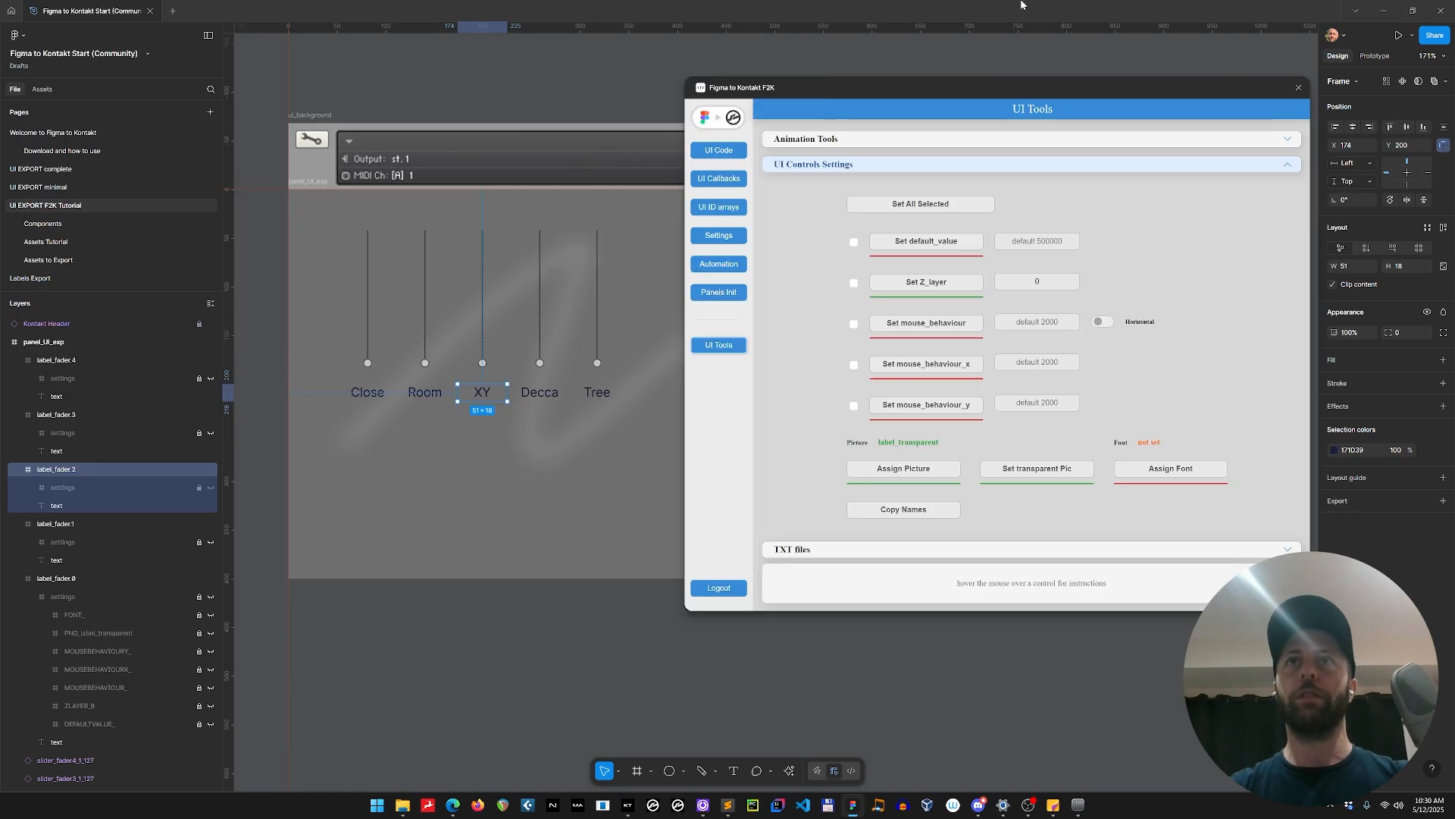
left_click(365, 392)
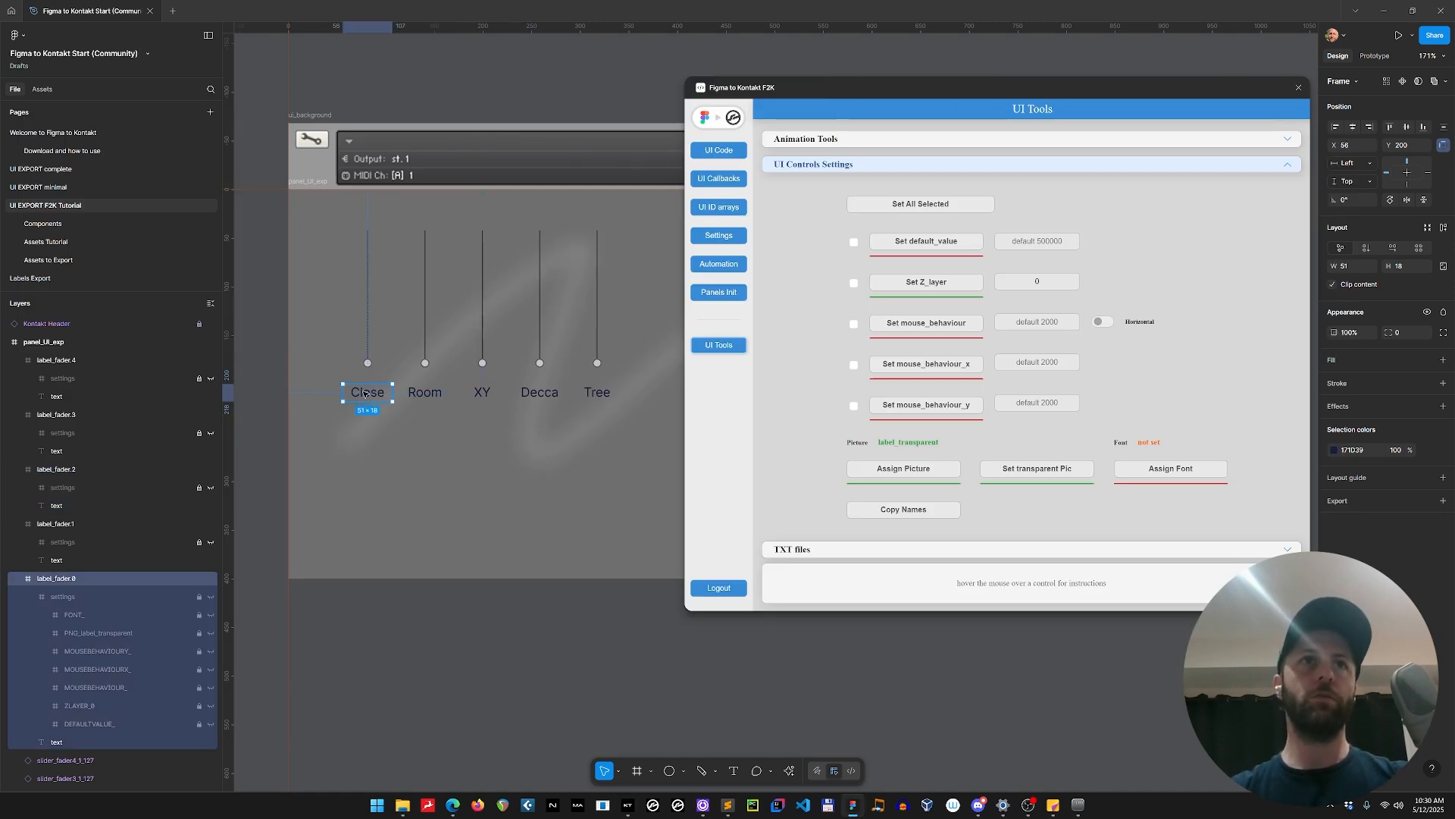
left_click(807, 169)
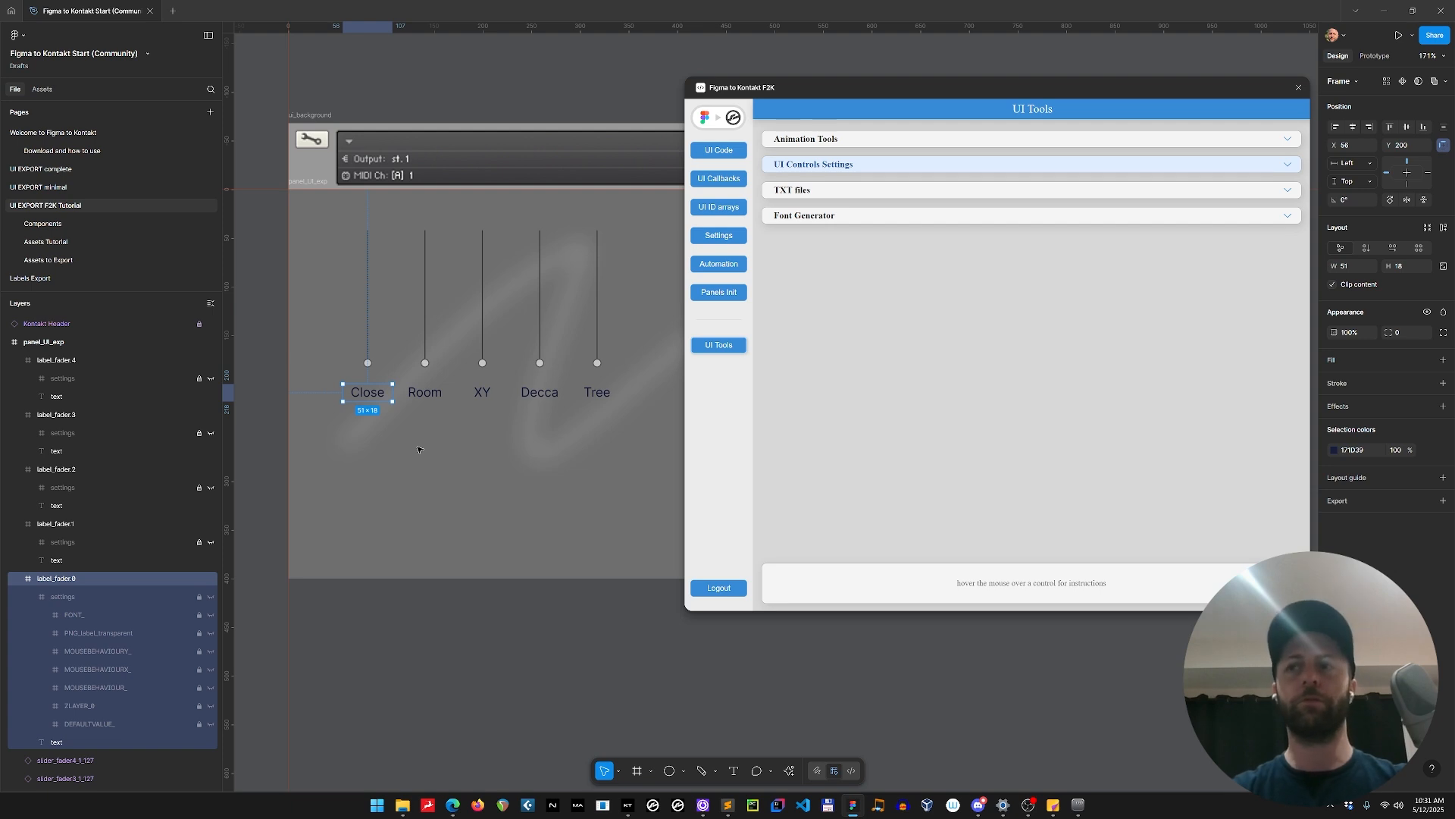
left_click_drag(369, 398, 373, 644)
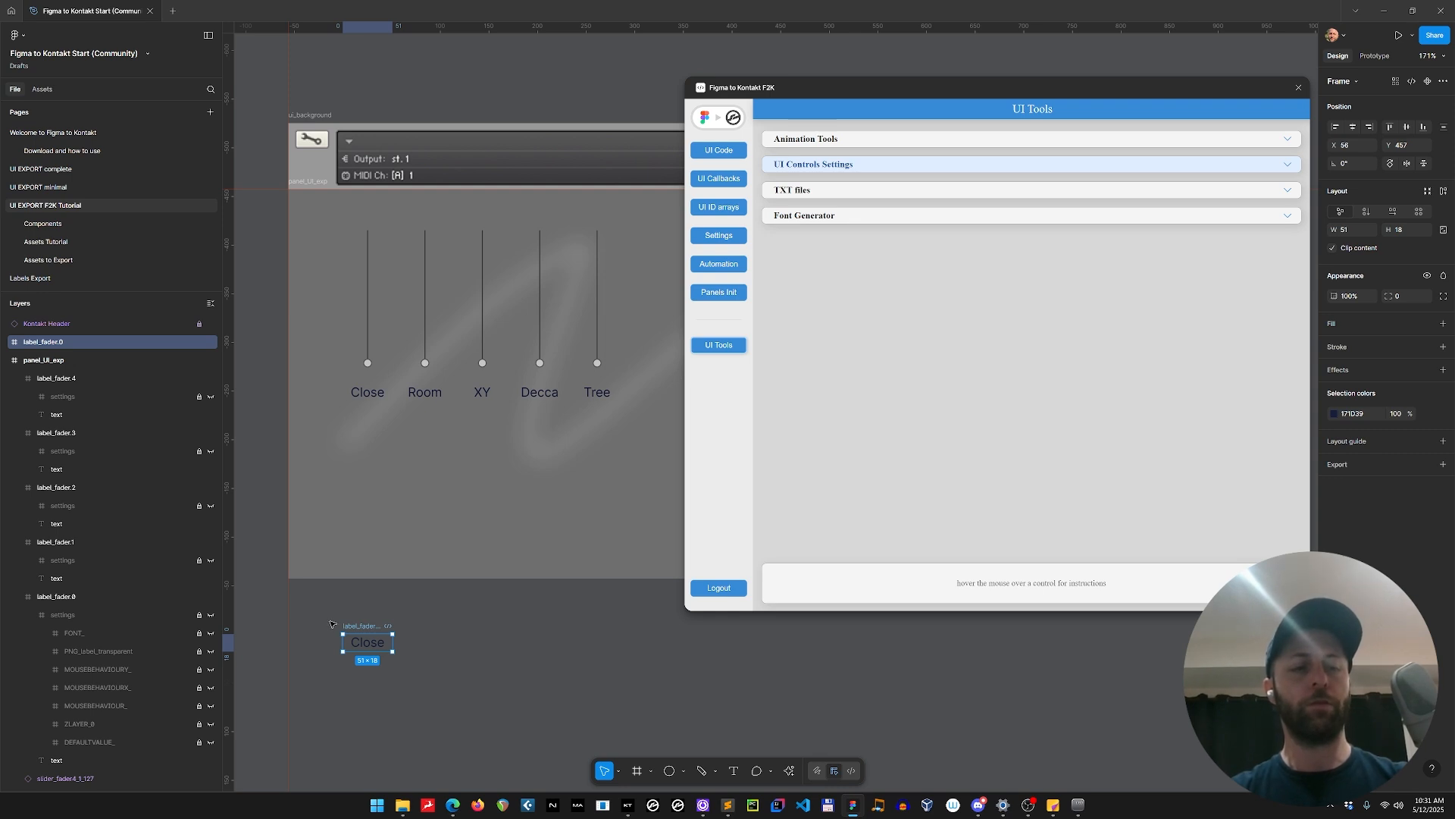
key("ctrl+shift+g")
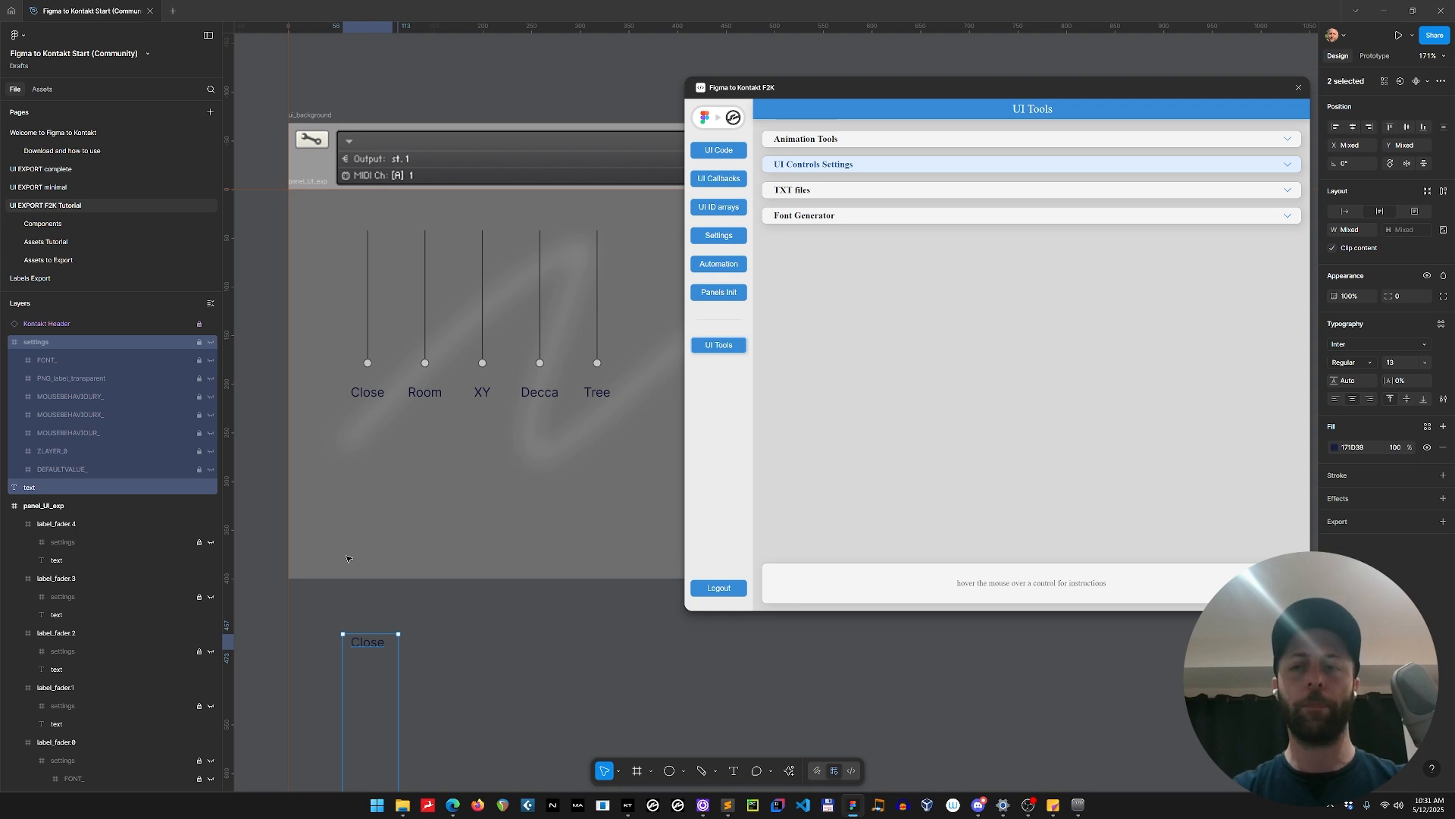
Delete the settings frame from the ungrouped copy, keeping its text, and collapse panel_UI_exp in the layer list.
left_click(49, 345)
left_click(6, 342)
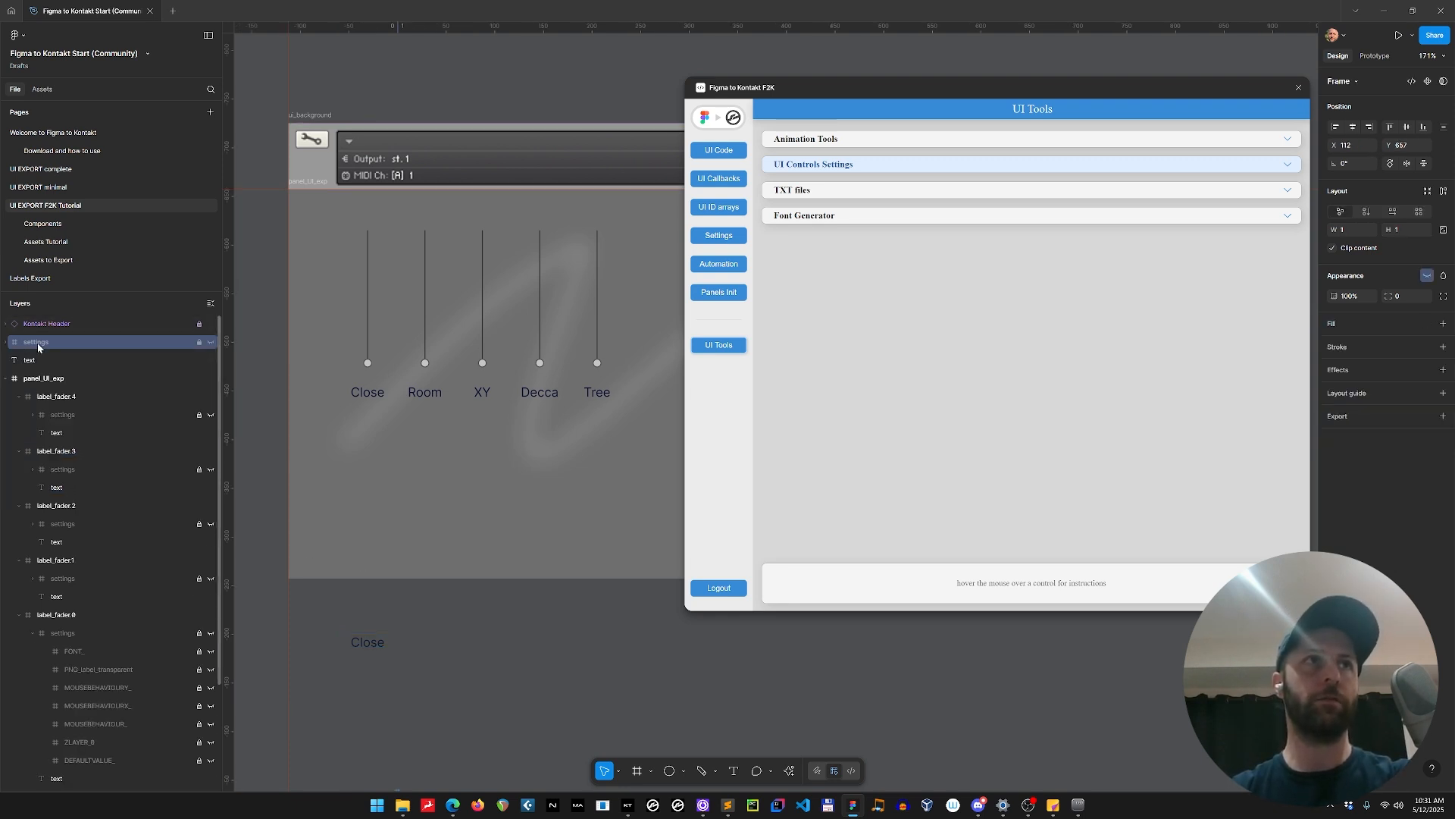
key("Delete")
left_click(7, 360)
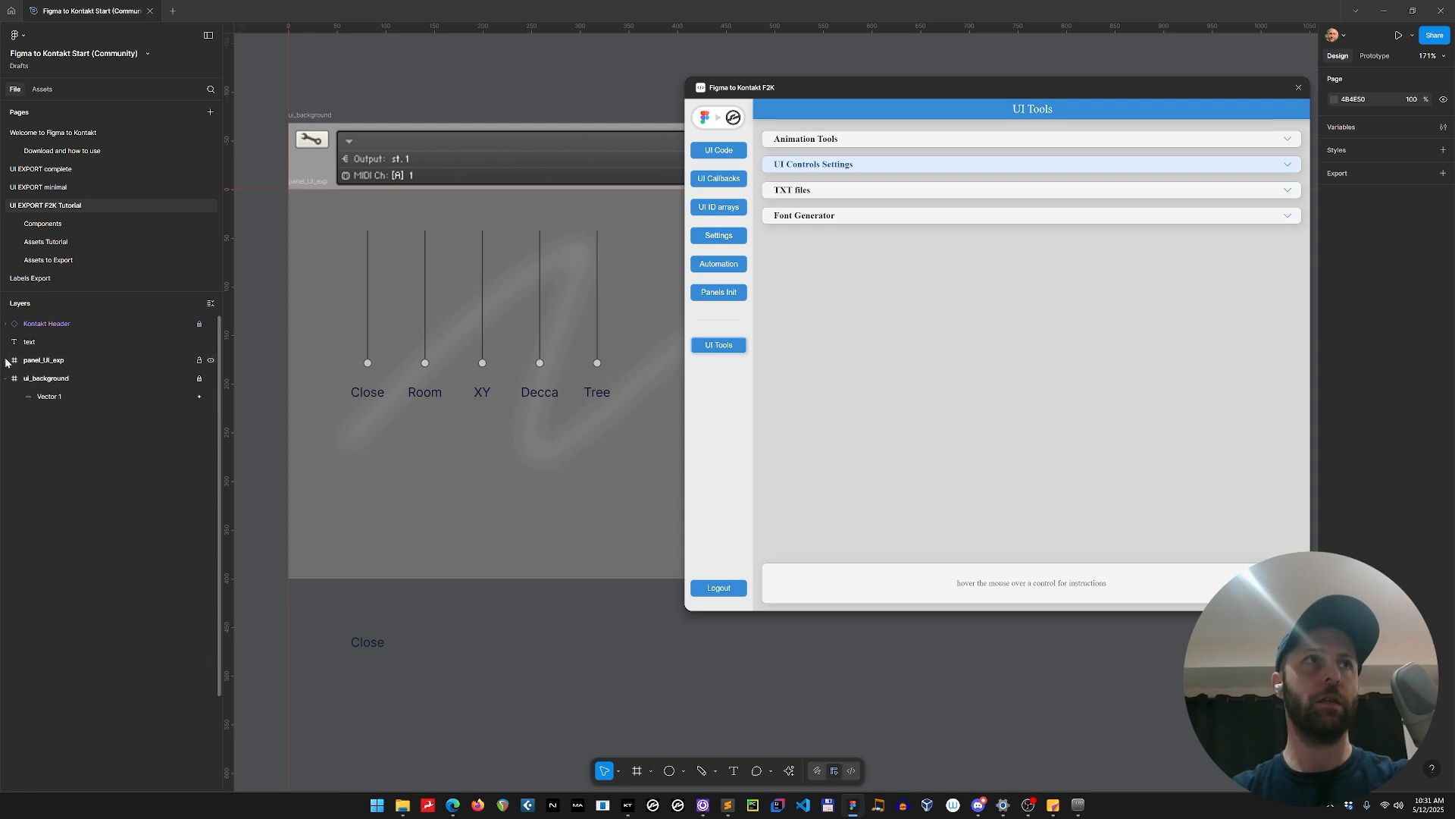
Generate a font from the loose Close text with horizontal spacing 1 and vertical offset 3, then delete that text.
left_click(34, 342)
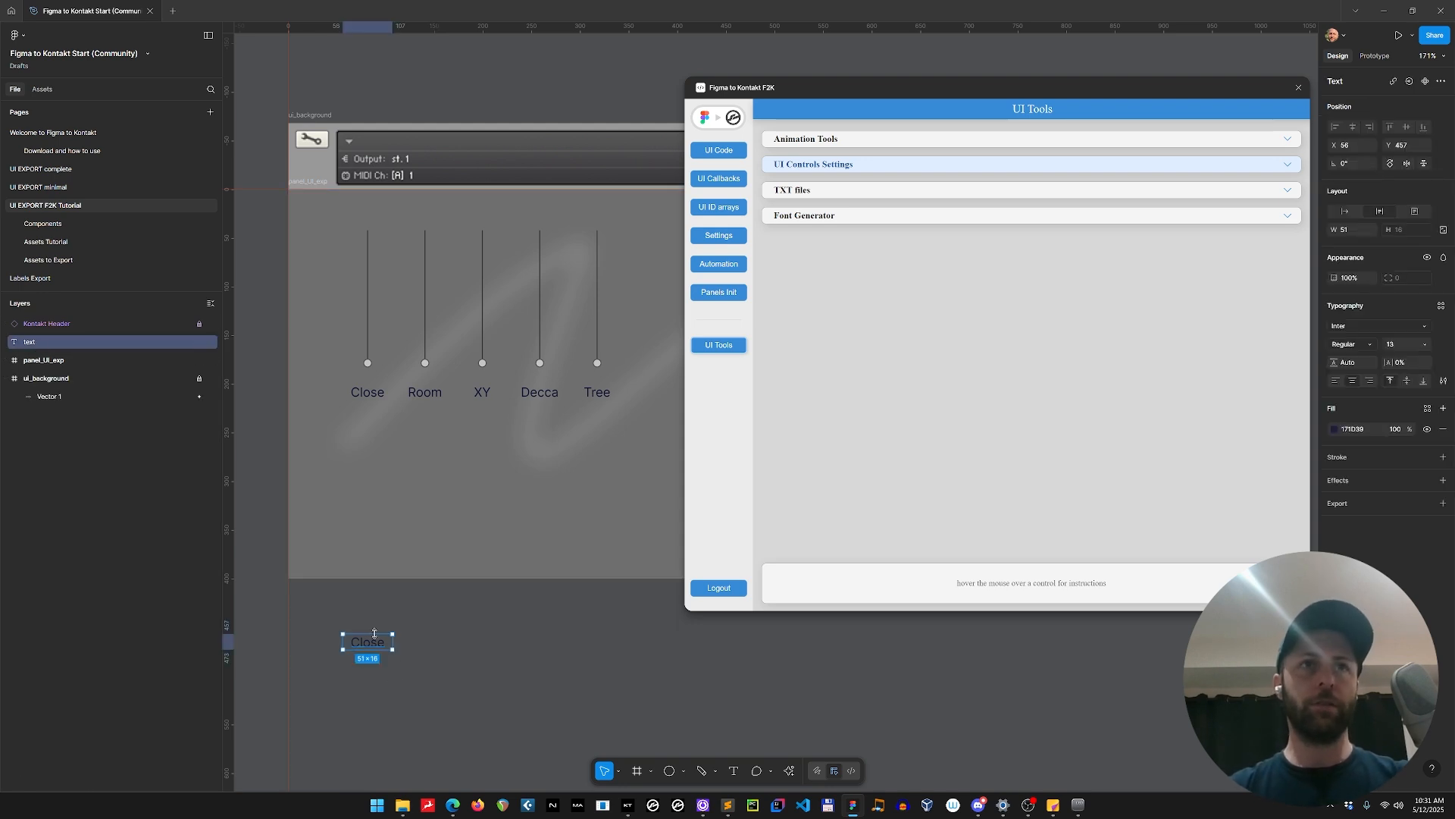
left_click(879, 217)
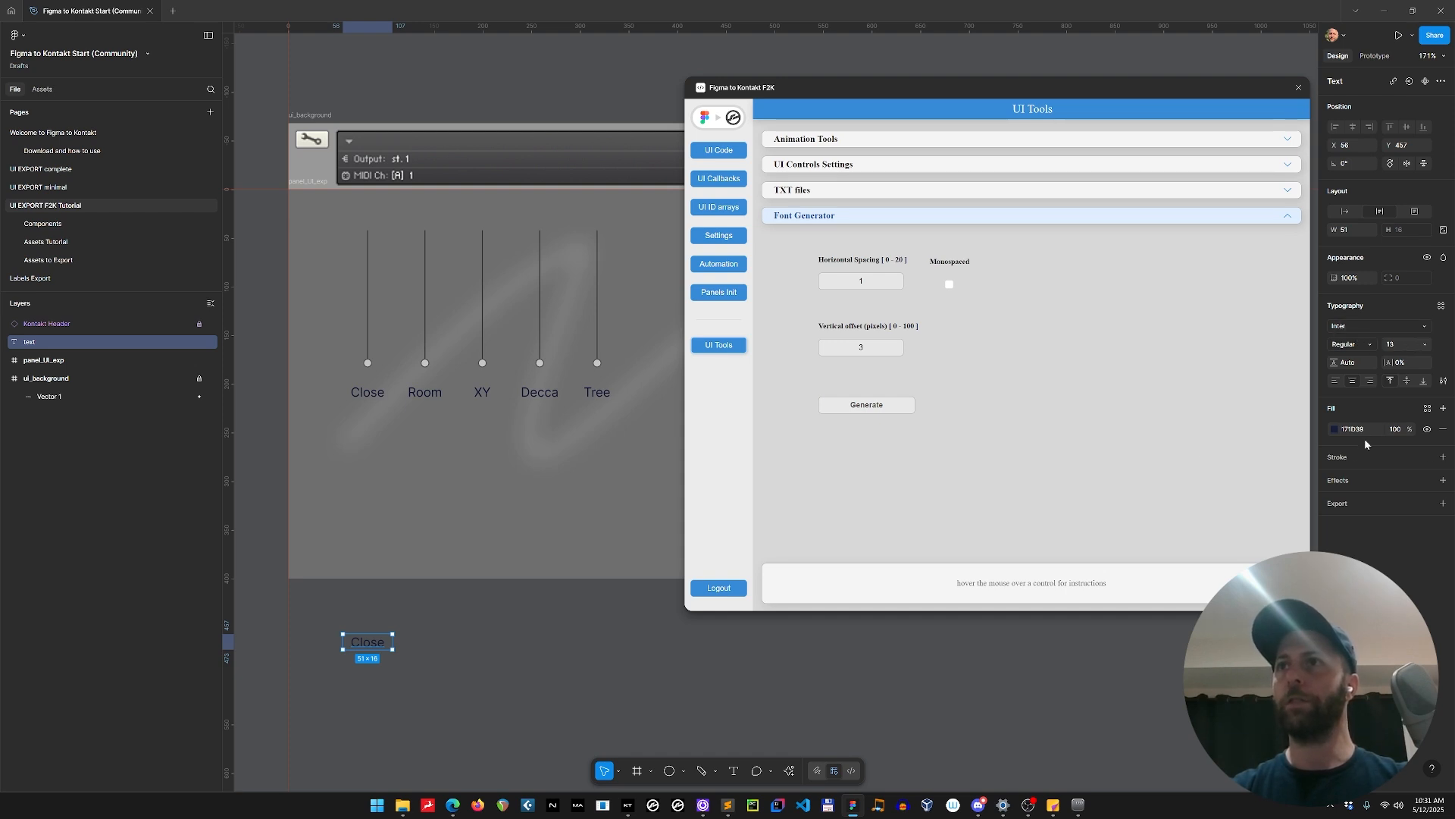
left_click(861, 406)
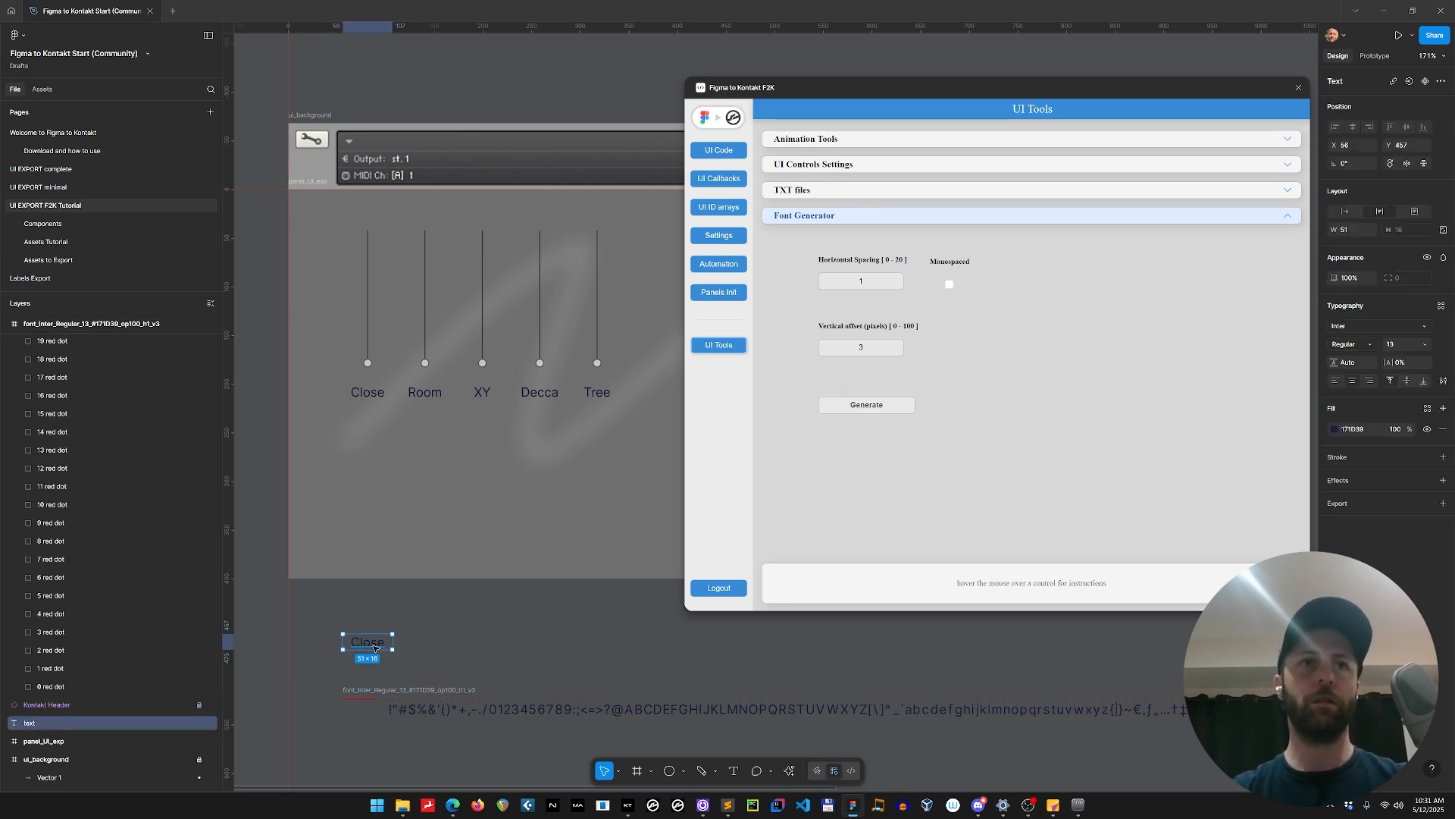
key("Delete")
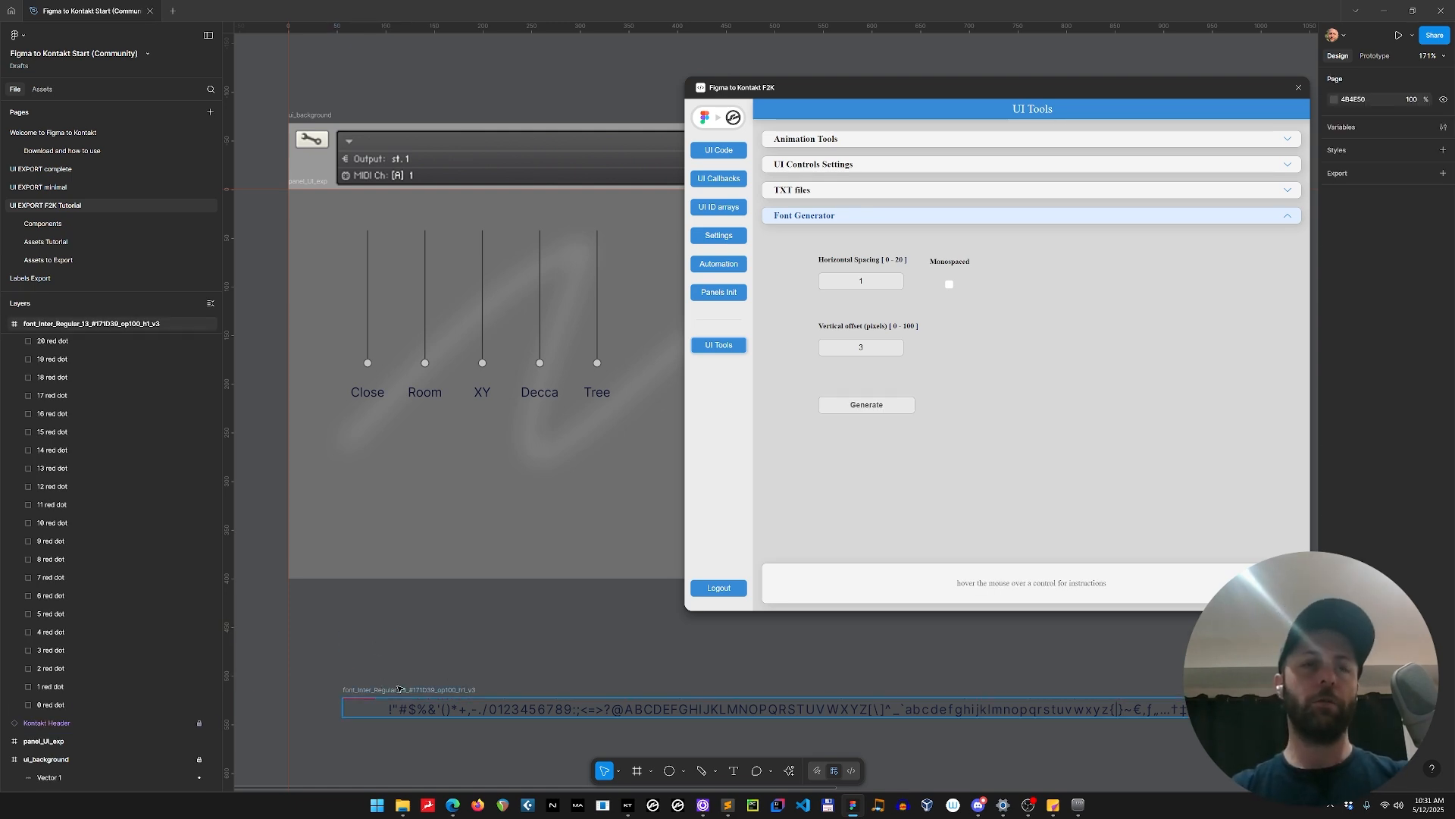
Assign font_Inter_Regular_13_#171D39_op100_h1_v3 to the Close, Room, XY, Decca and Tree labels and check the Close label's assignment.
left_click(440, 690)
scroll(470, 624, "down", 1)
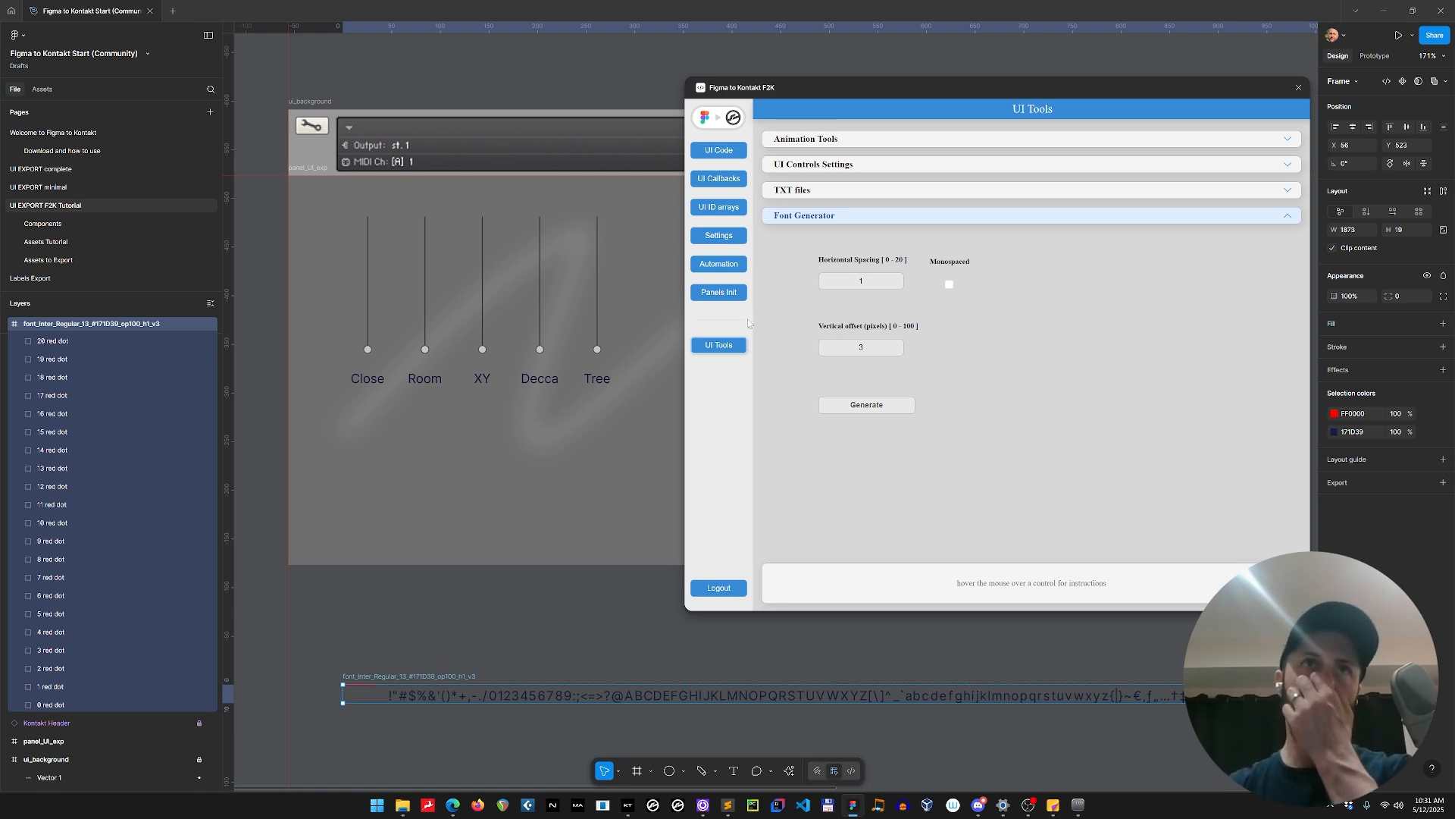
left_click(373, 381)
left_click(426, 381, "shift")
left_click(488, 384, "shift")
left_click(541, 383, "shift")
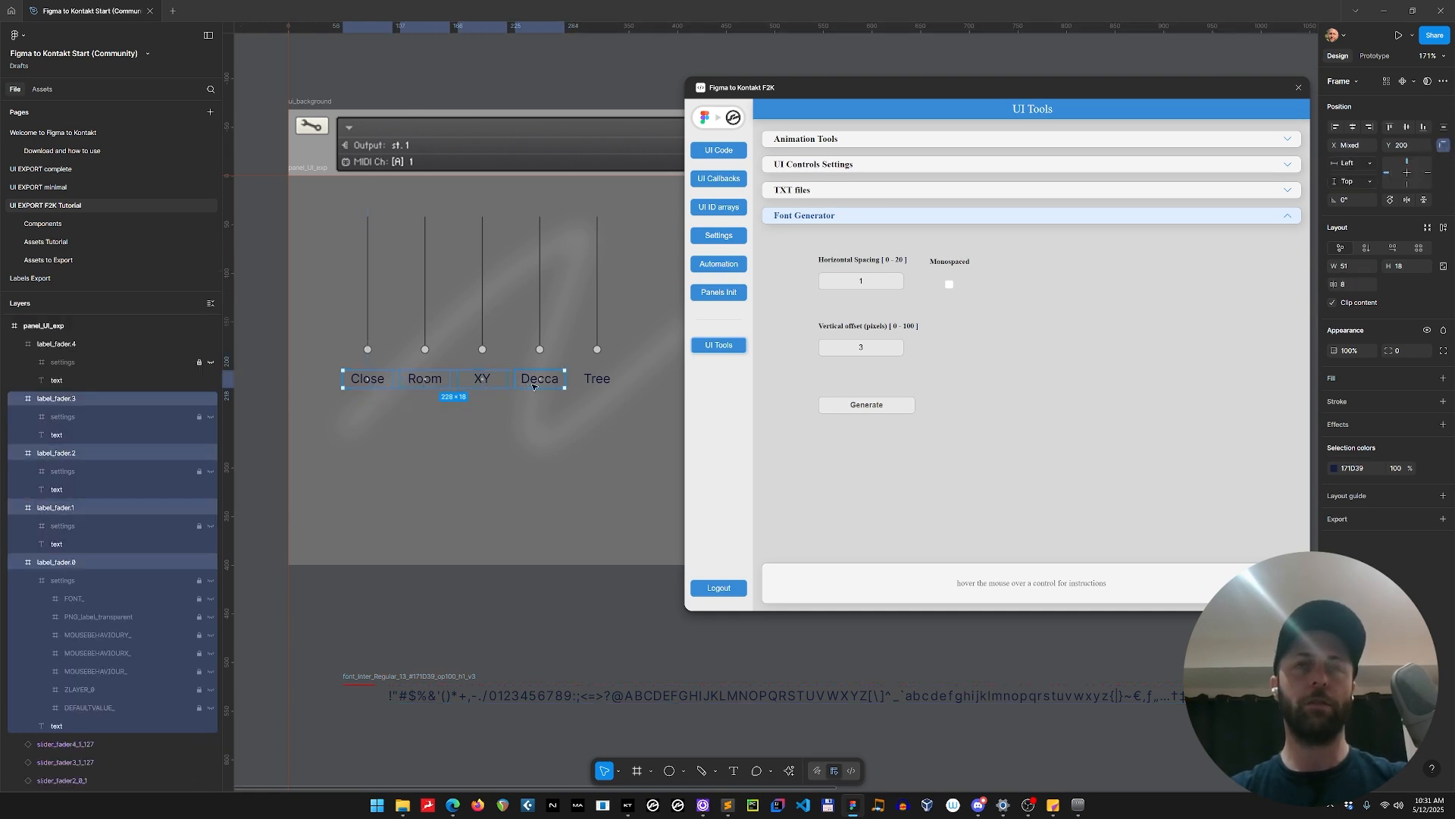
left_click(598, 385, "shift")
left_click(907, 161)
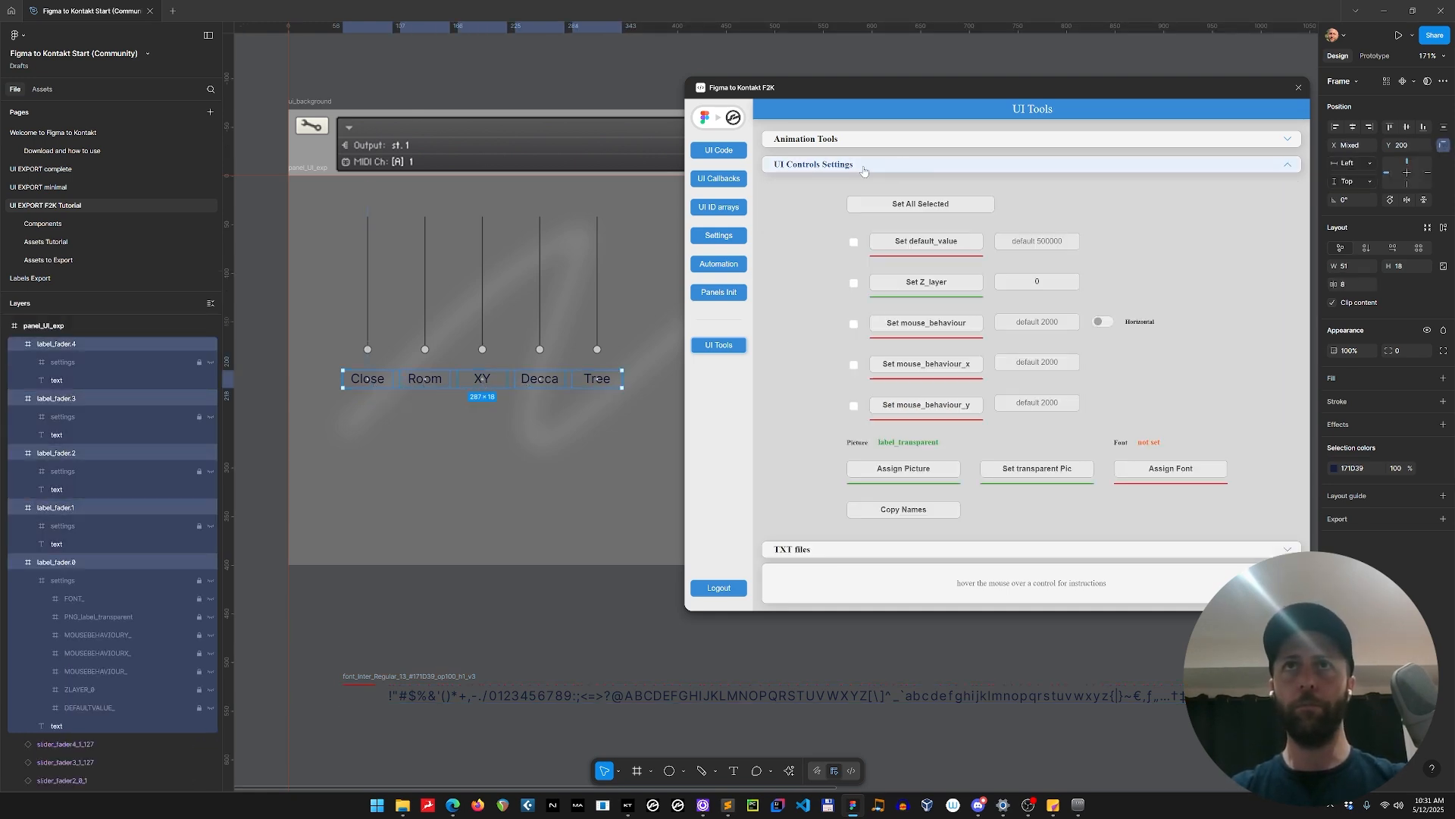
left_click(1160, 466)
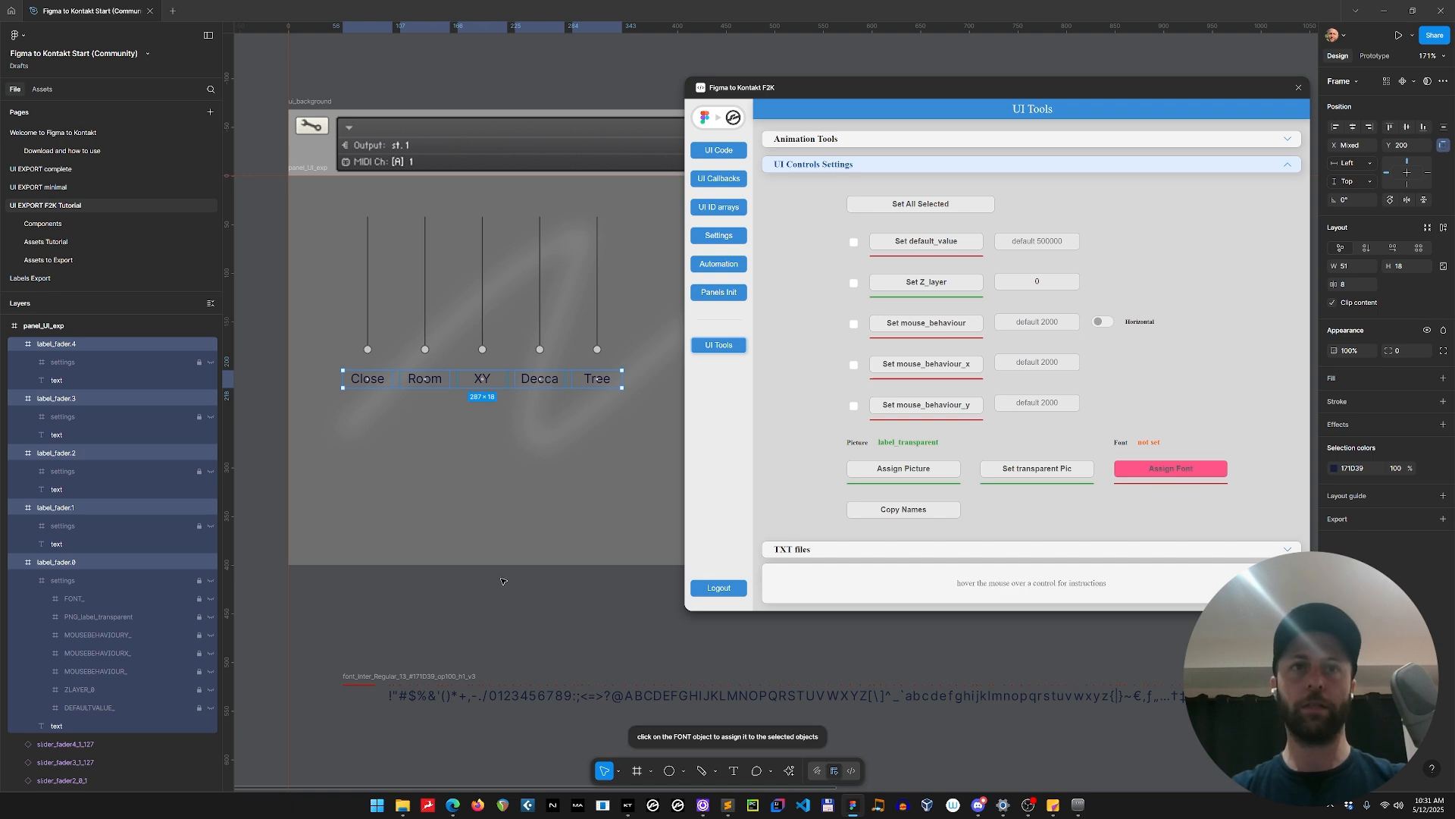
left_click(448, 679)
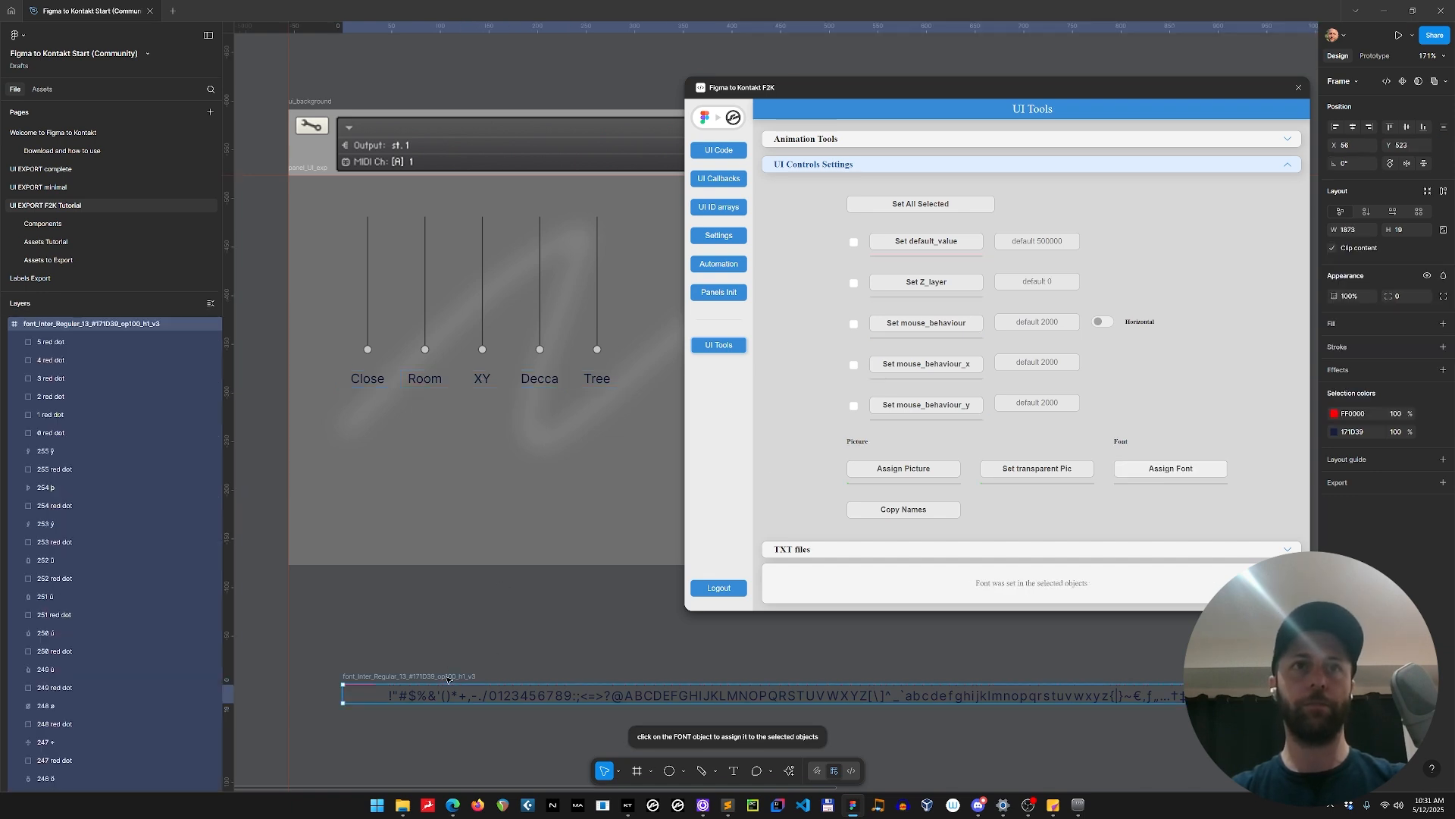
left_click(376, 381)
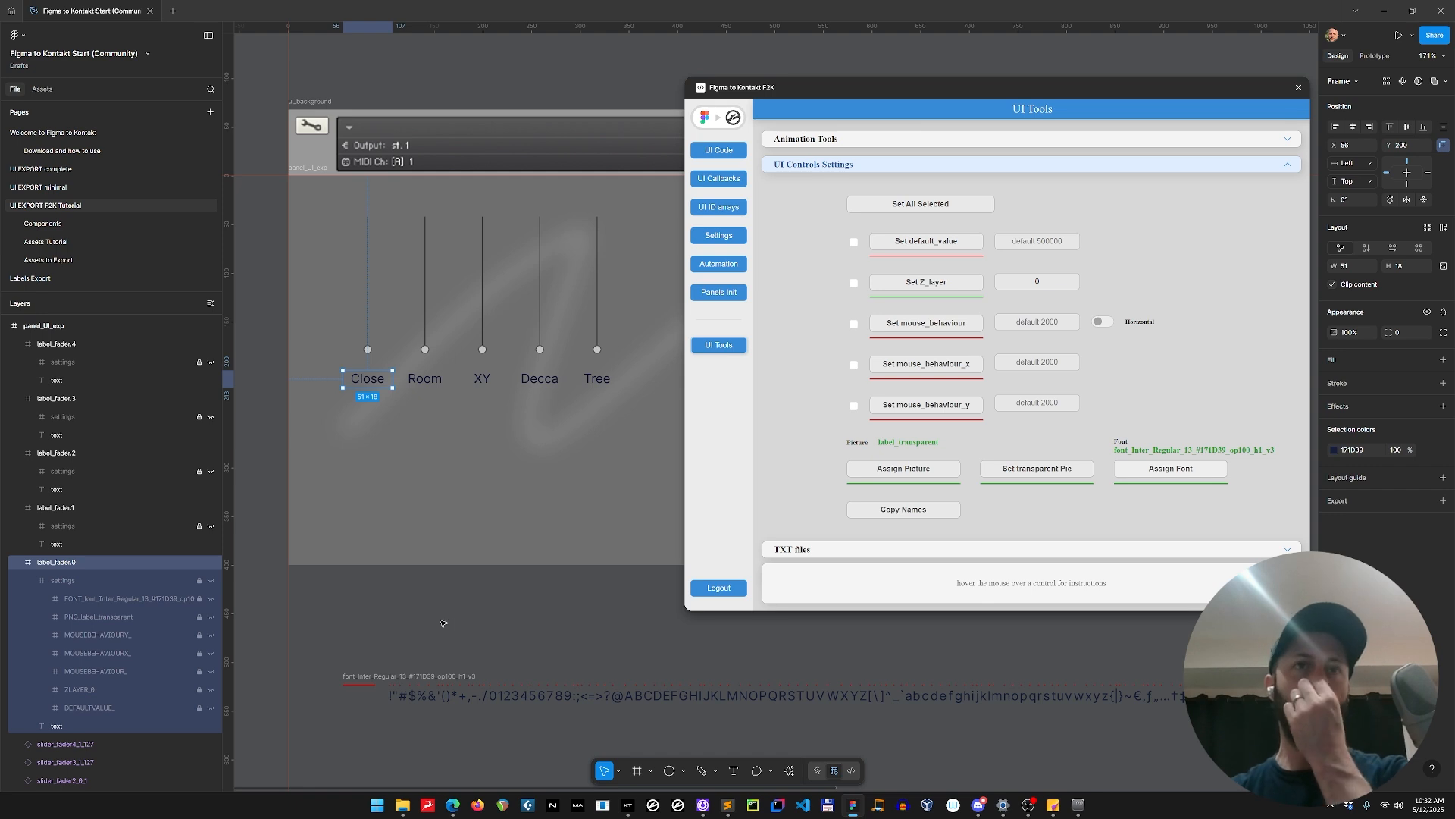
Move the generated font frame slightly and export it as a 1x PNG into the Resources/pictures folder.
left_click_drag(448, 677, 423, 667)
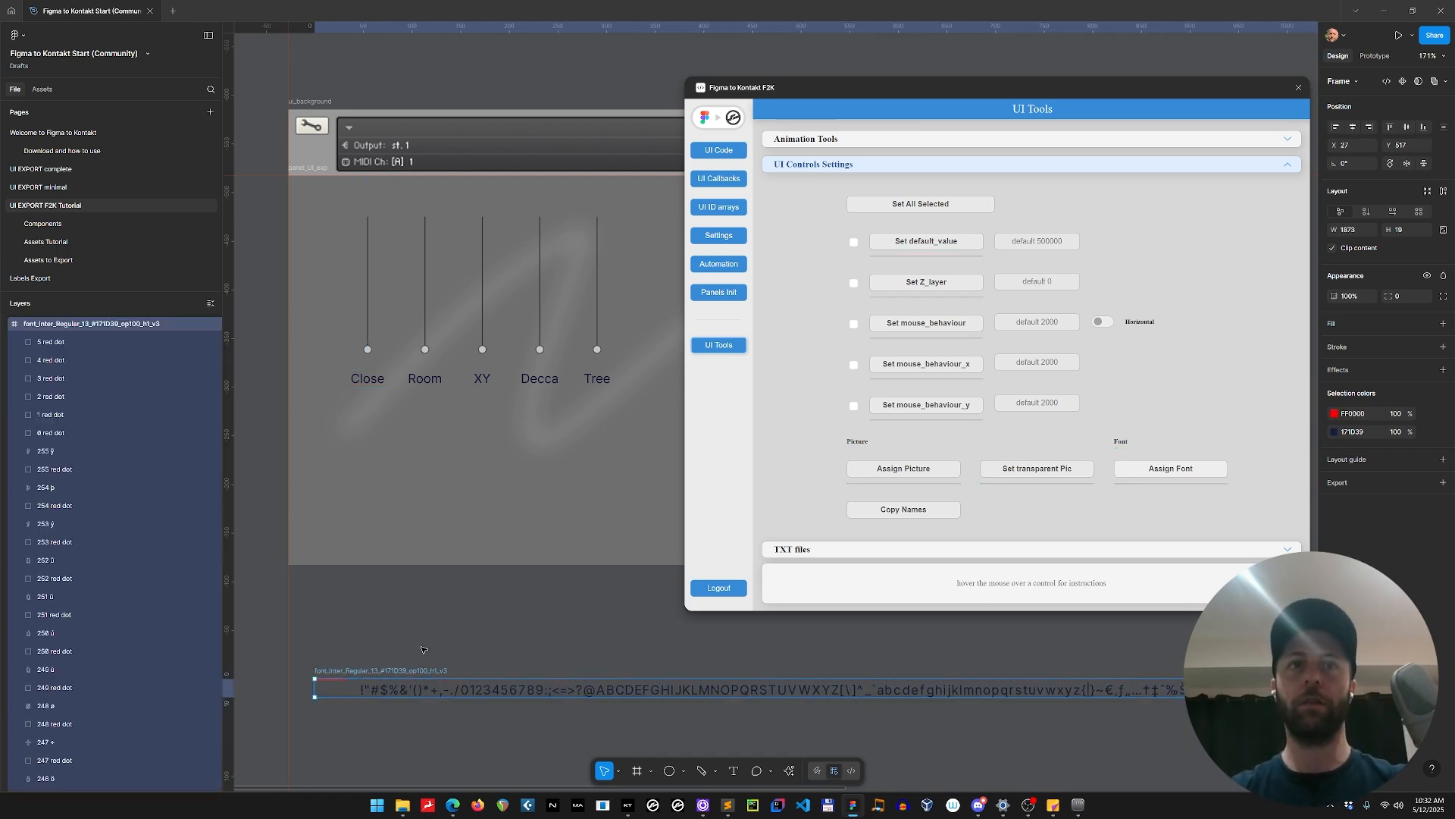
left_click(1442, 483)
left_click(1408, 521)
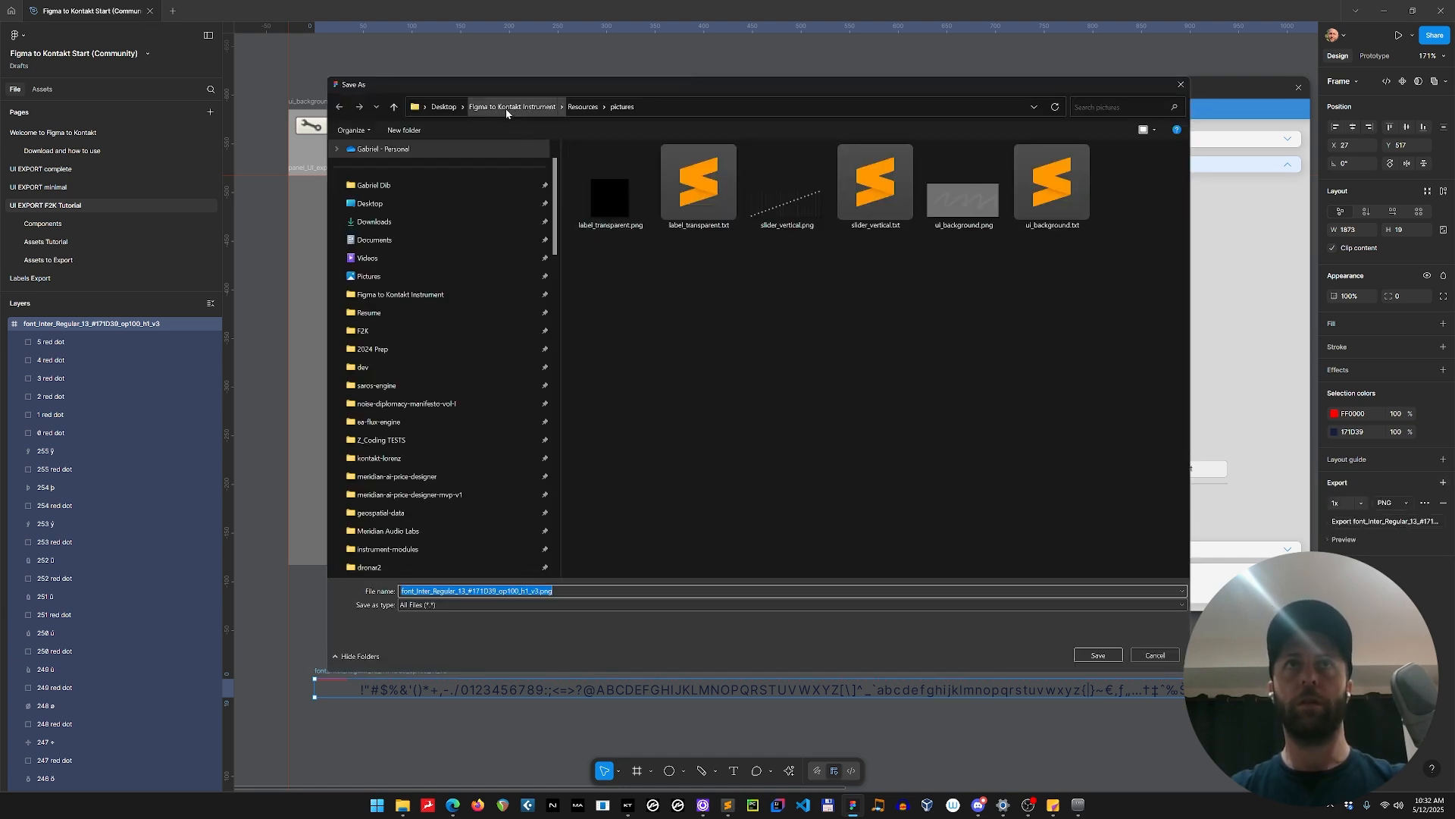
left_click(1112, 655)
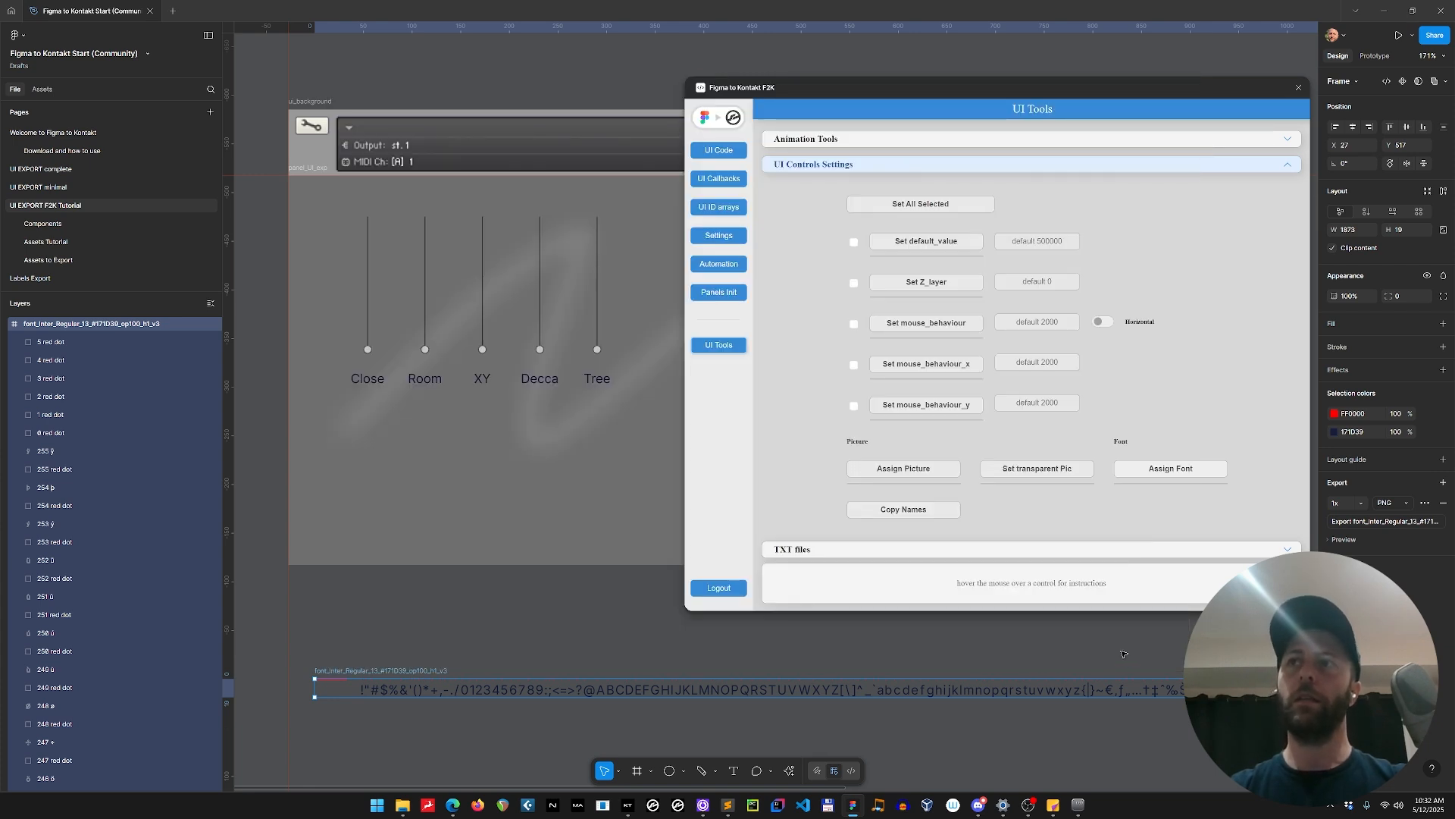
Apply TXT settings with a frame count of 1 to the generated font frame and check its added settings layer.
left_click(788, 552)
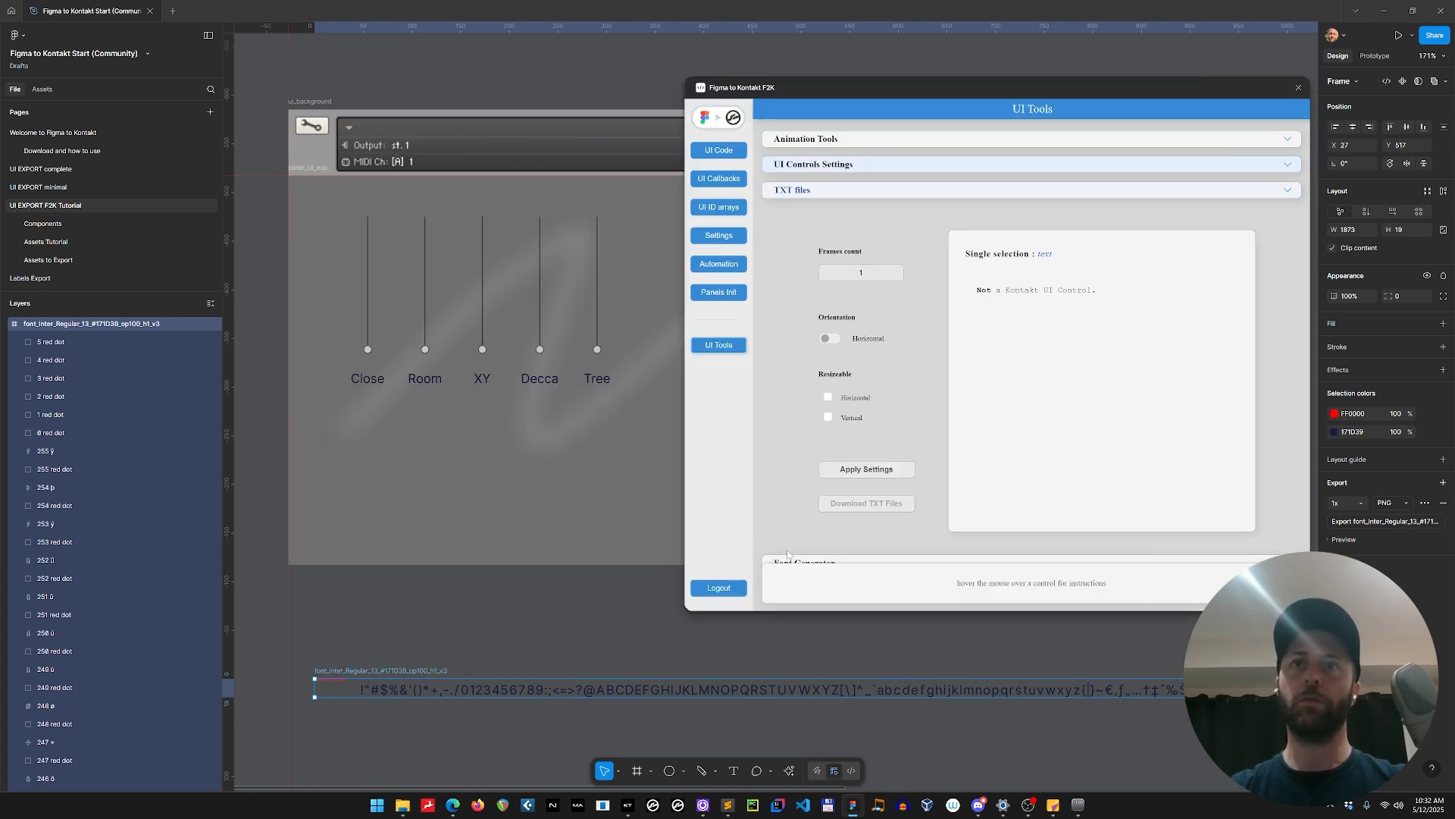
left_click(861, 272)
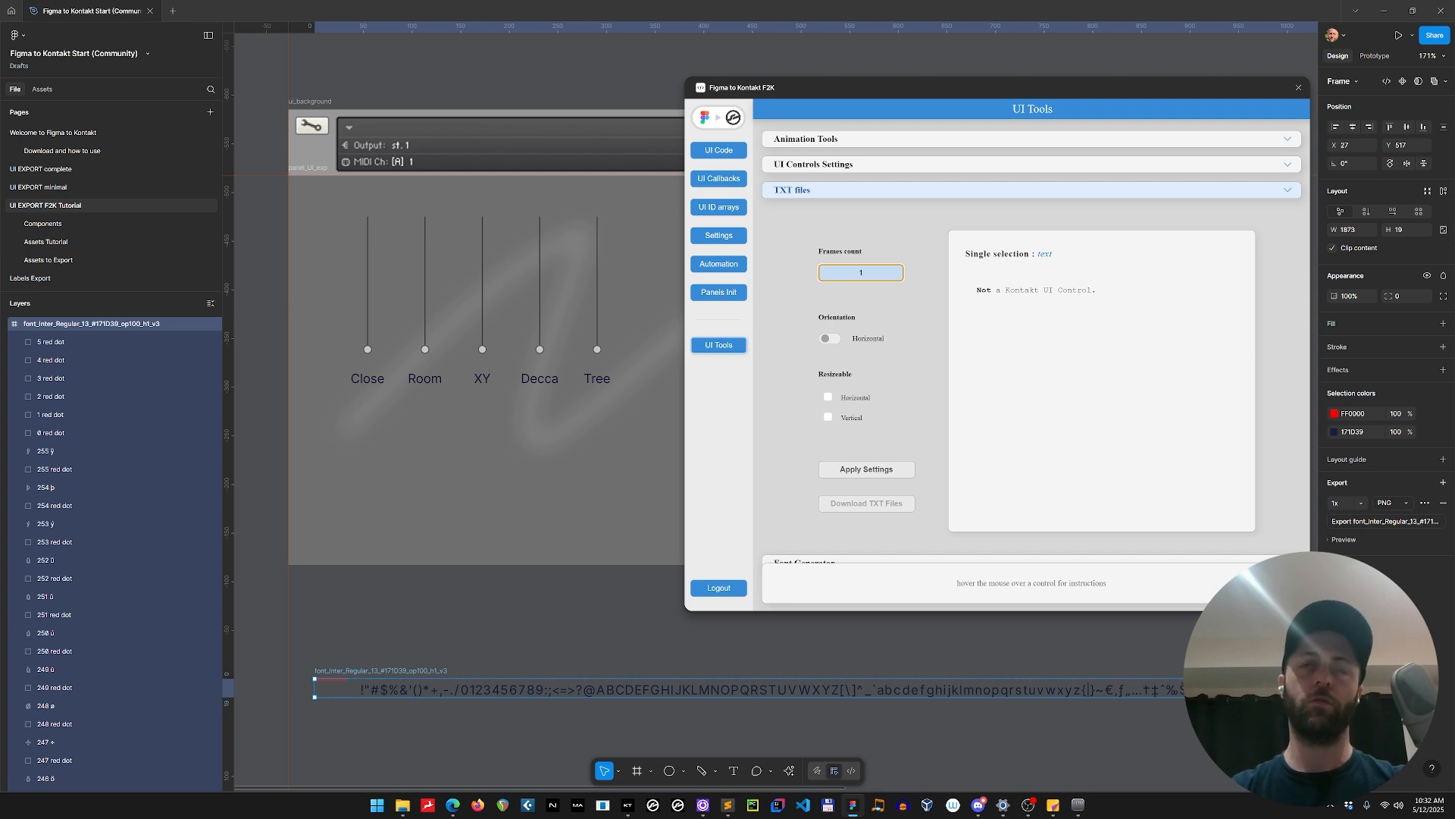
left_click(859, 470)
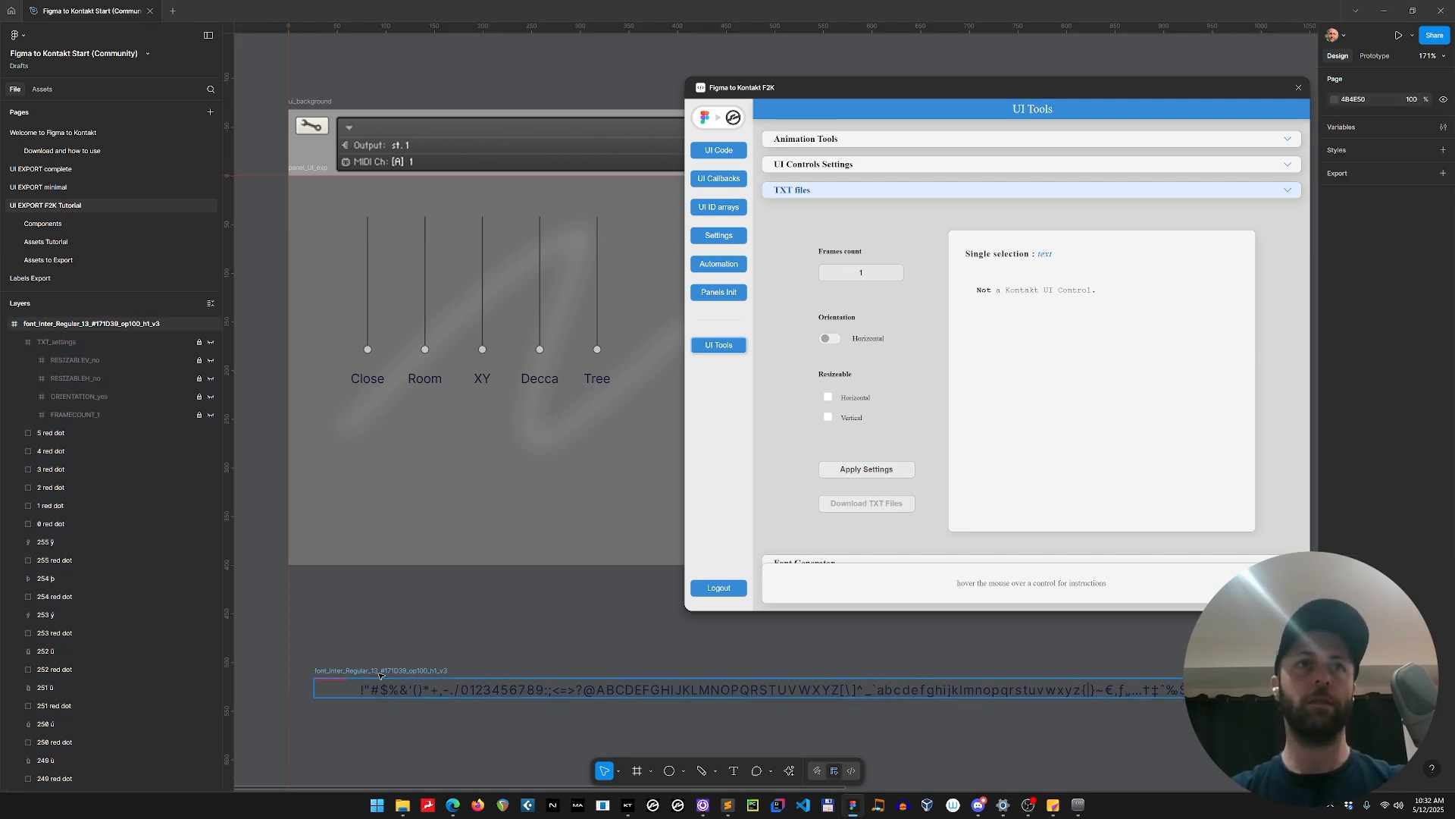
left_click(381, 675)
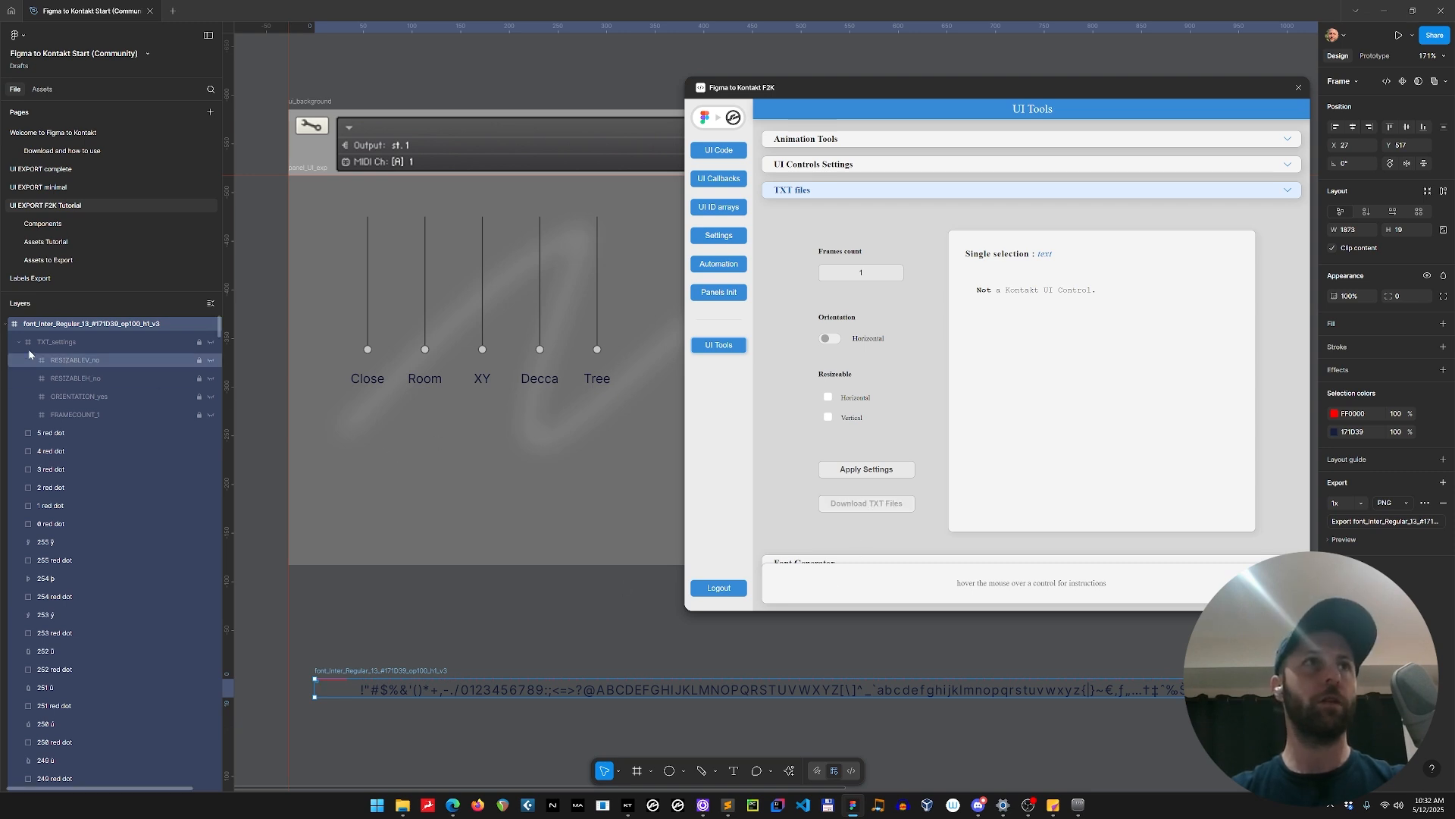
left_click(435, 621)
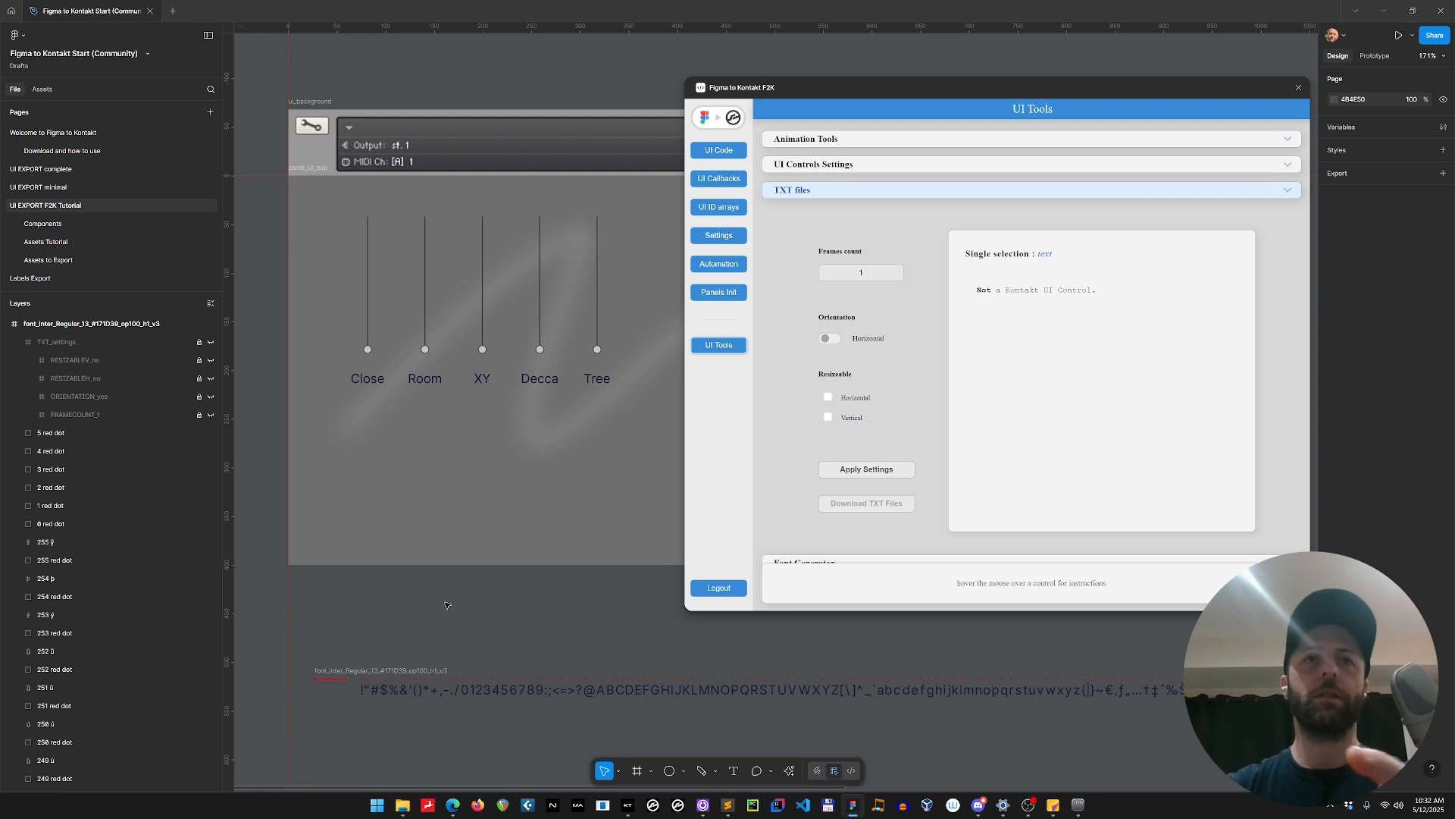
Download the generated font frame's TXT file into the Resources/pictures folder under its proposed name.
left_click(859, 165)
left_click(845, 543)
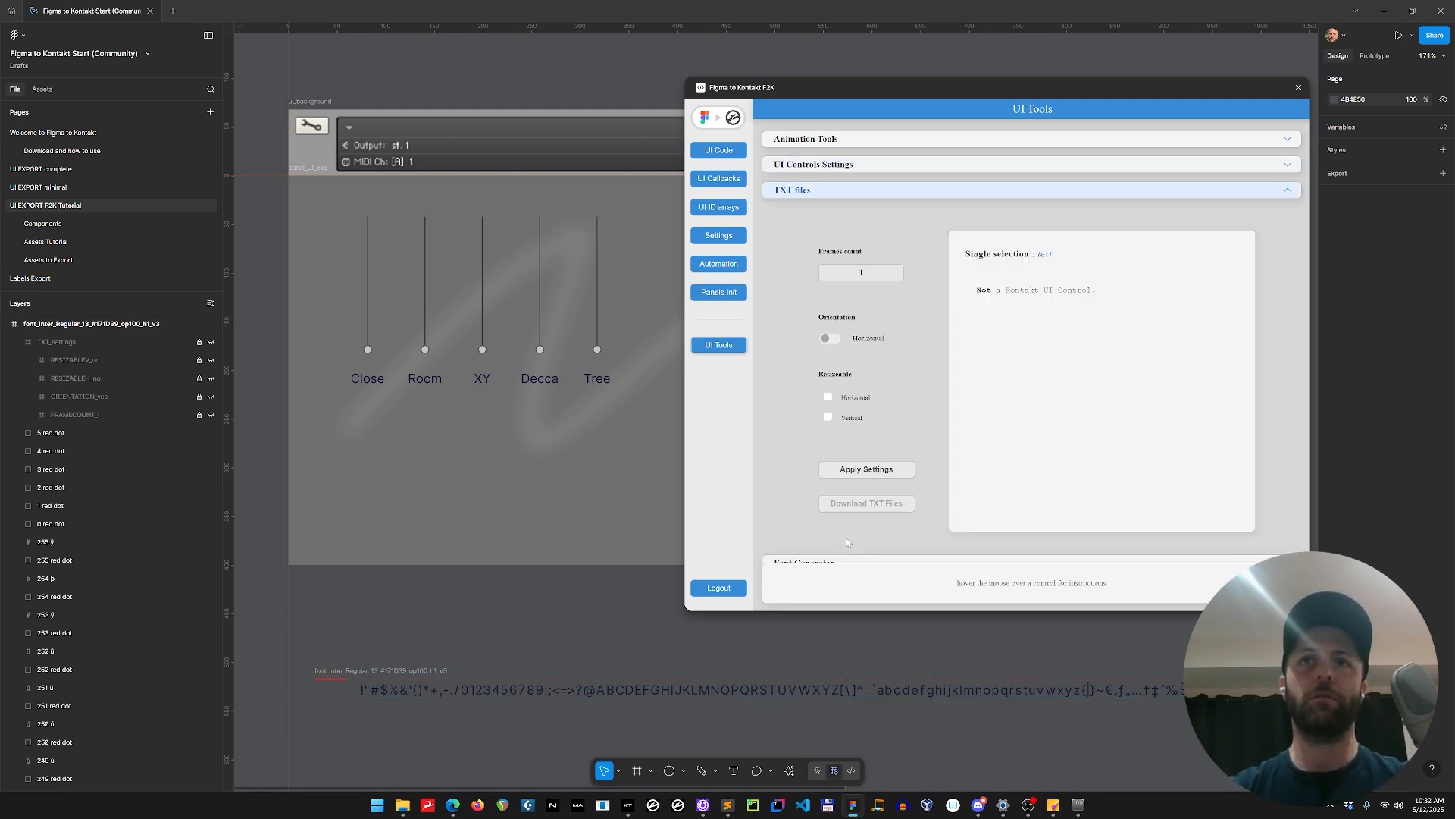
left_click(436, 672)
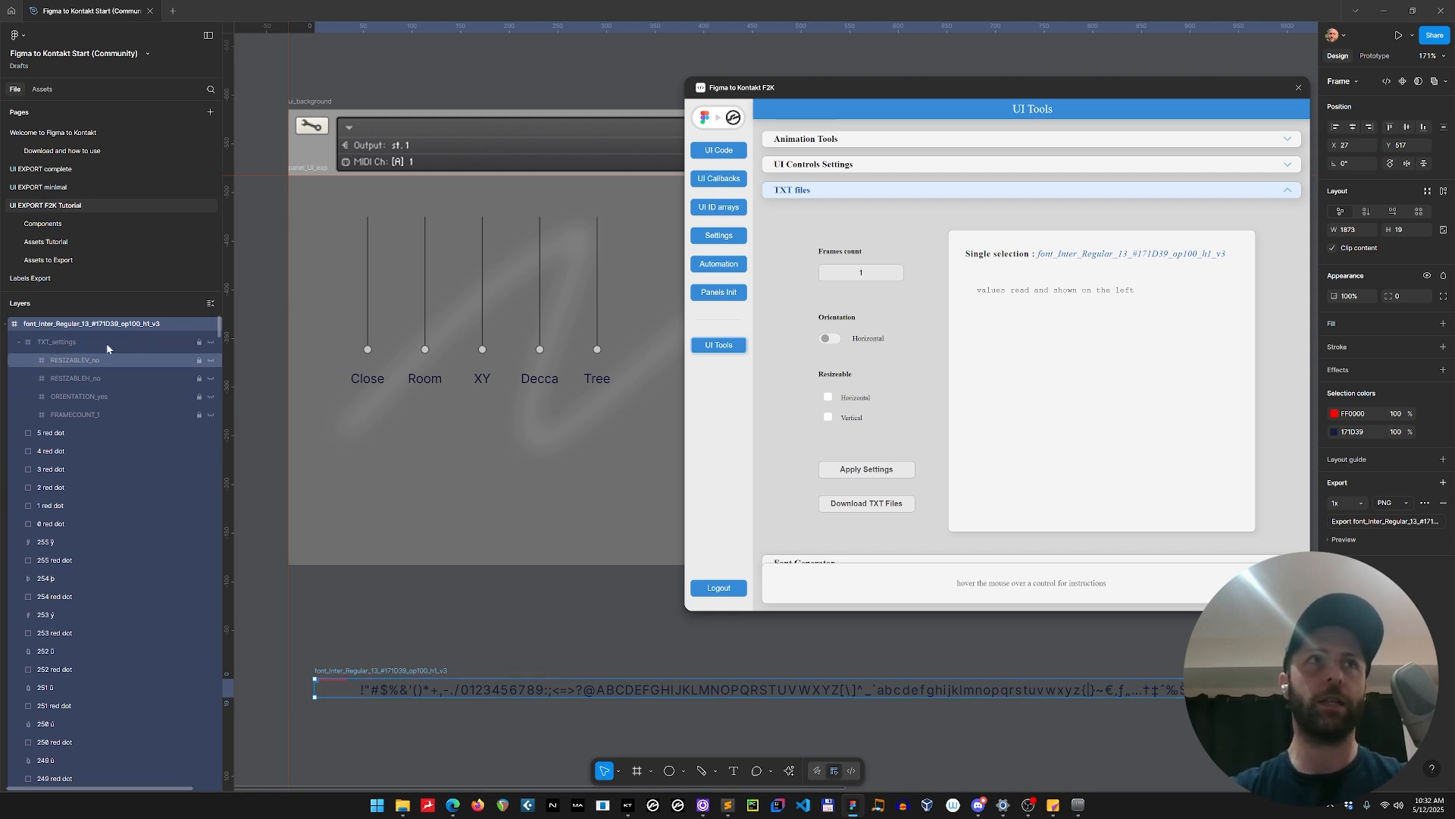
left_click(882, 505)
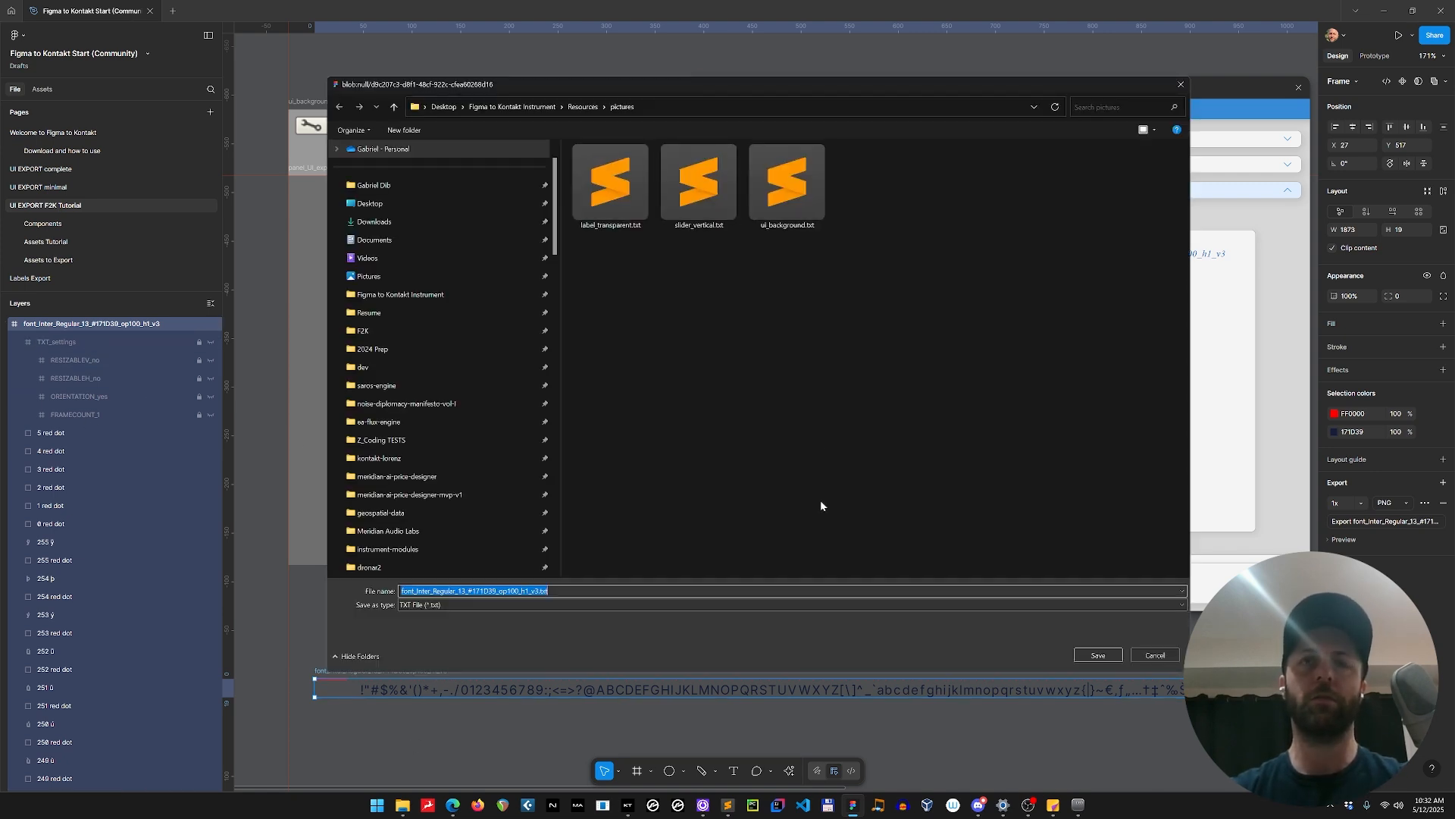
left_click(1098, 656)
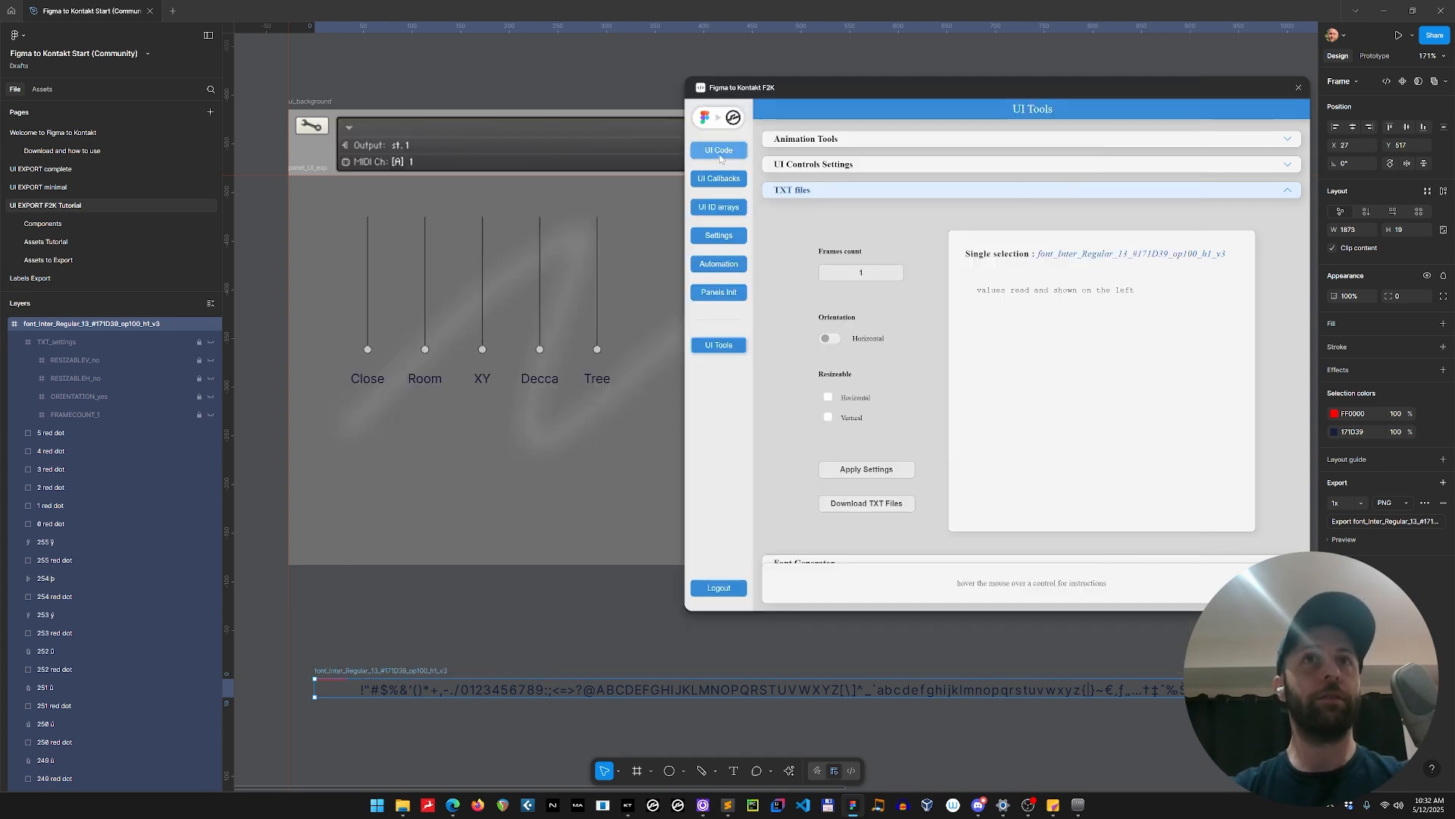
Update the generated UI code to include the font settings and copy it.
left_click(720, 152)
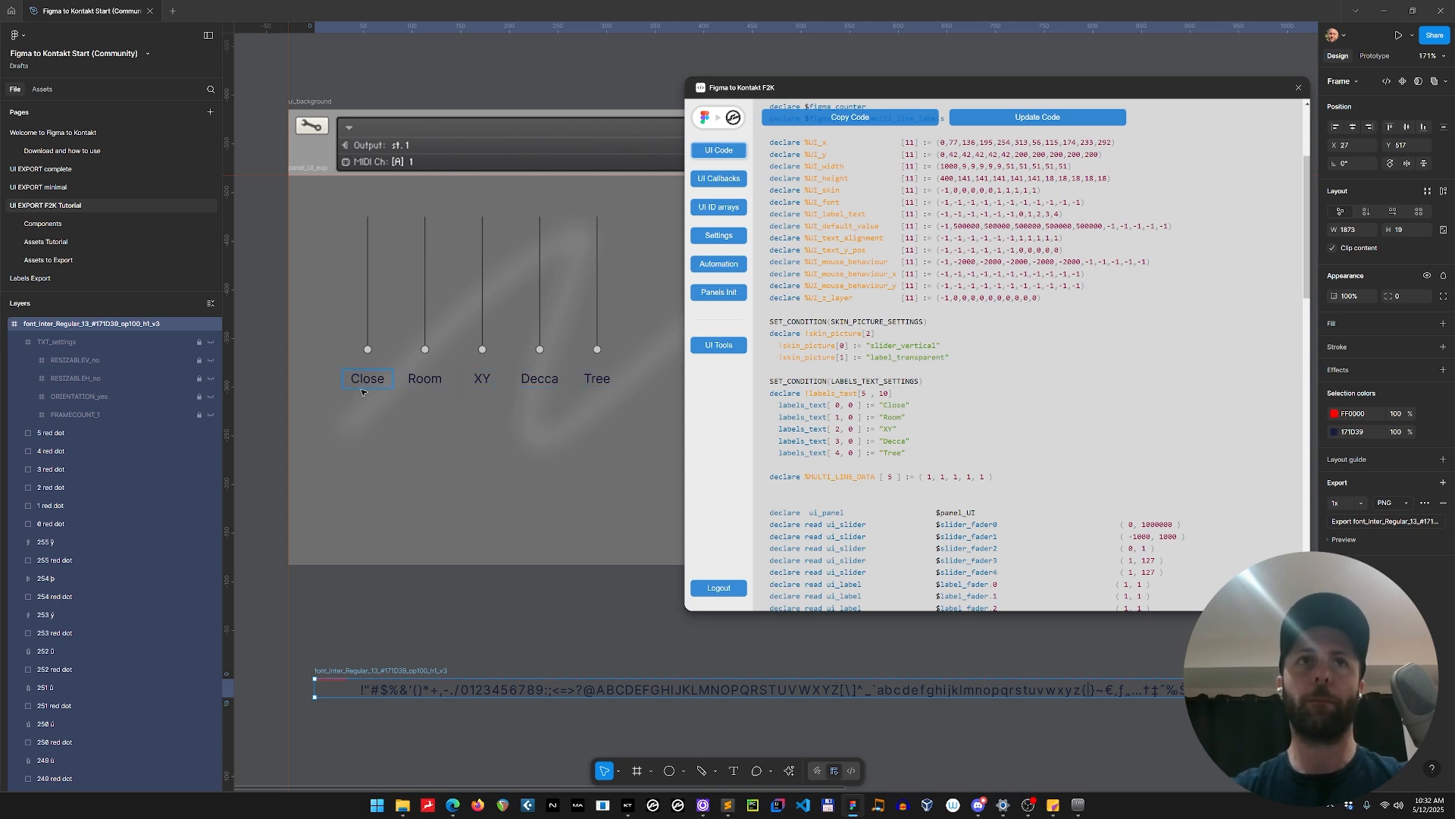
left_click(1049, 119)
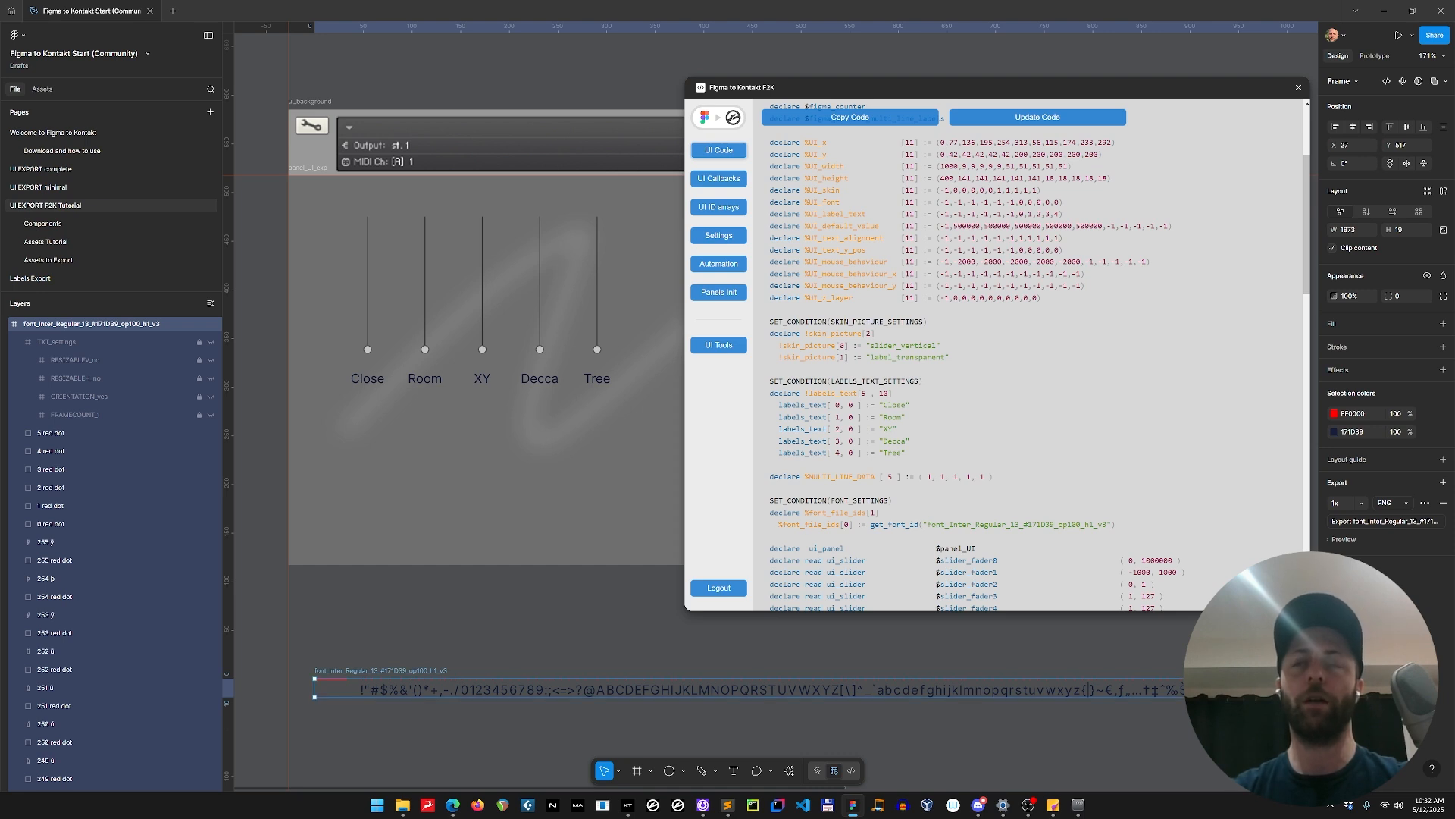
left_click(895, 125)
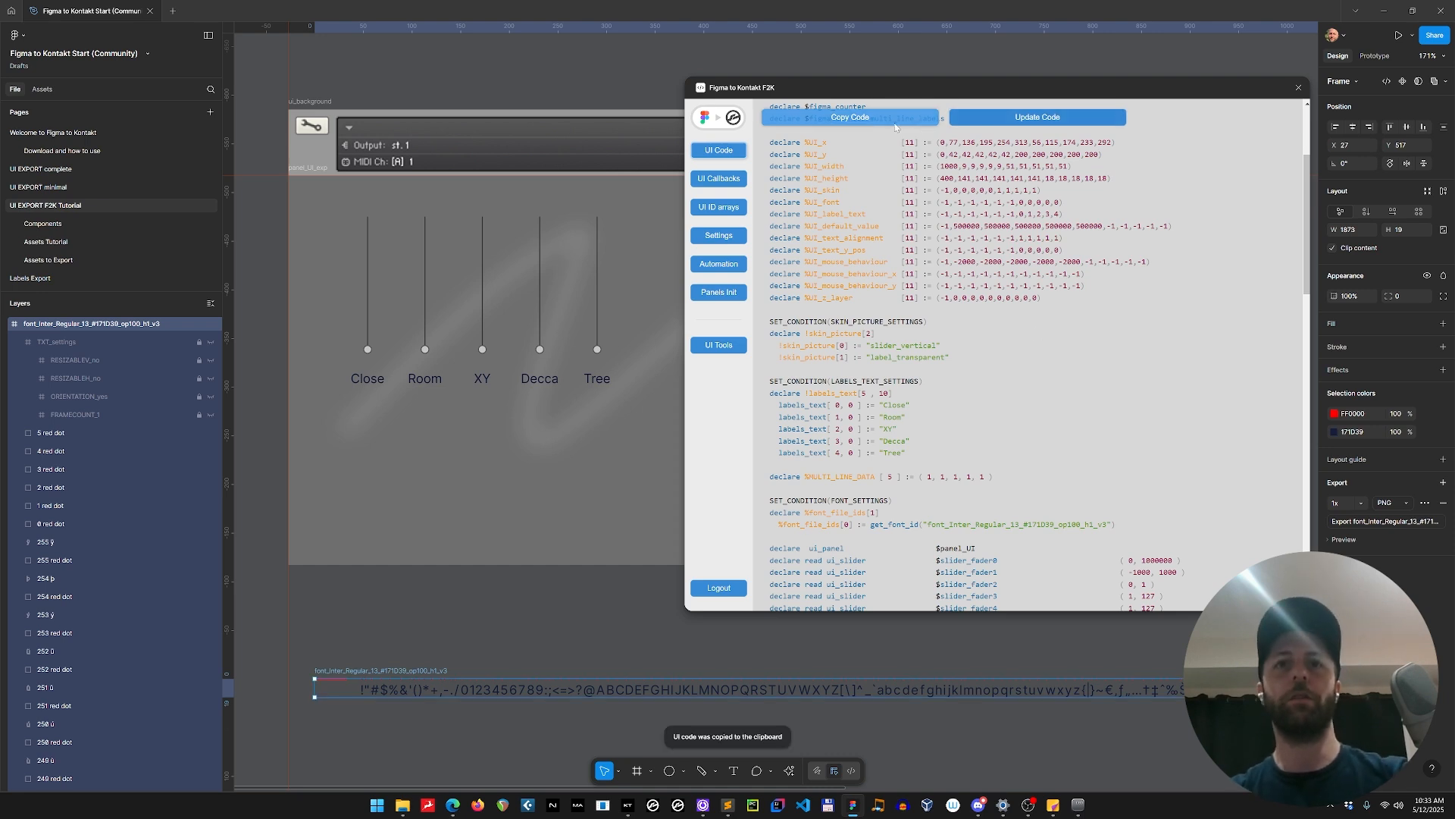
Switch to Sublime Text, replace all code in Figma UI.ksp with the copied code, save it, and compile my instrument.ksp.
key("alt+Tab")
key("alt+Tab")
key("alt+Tab")
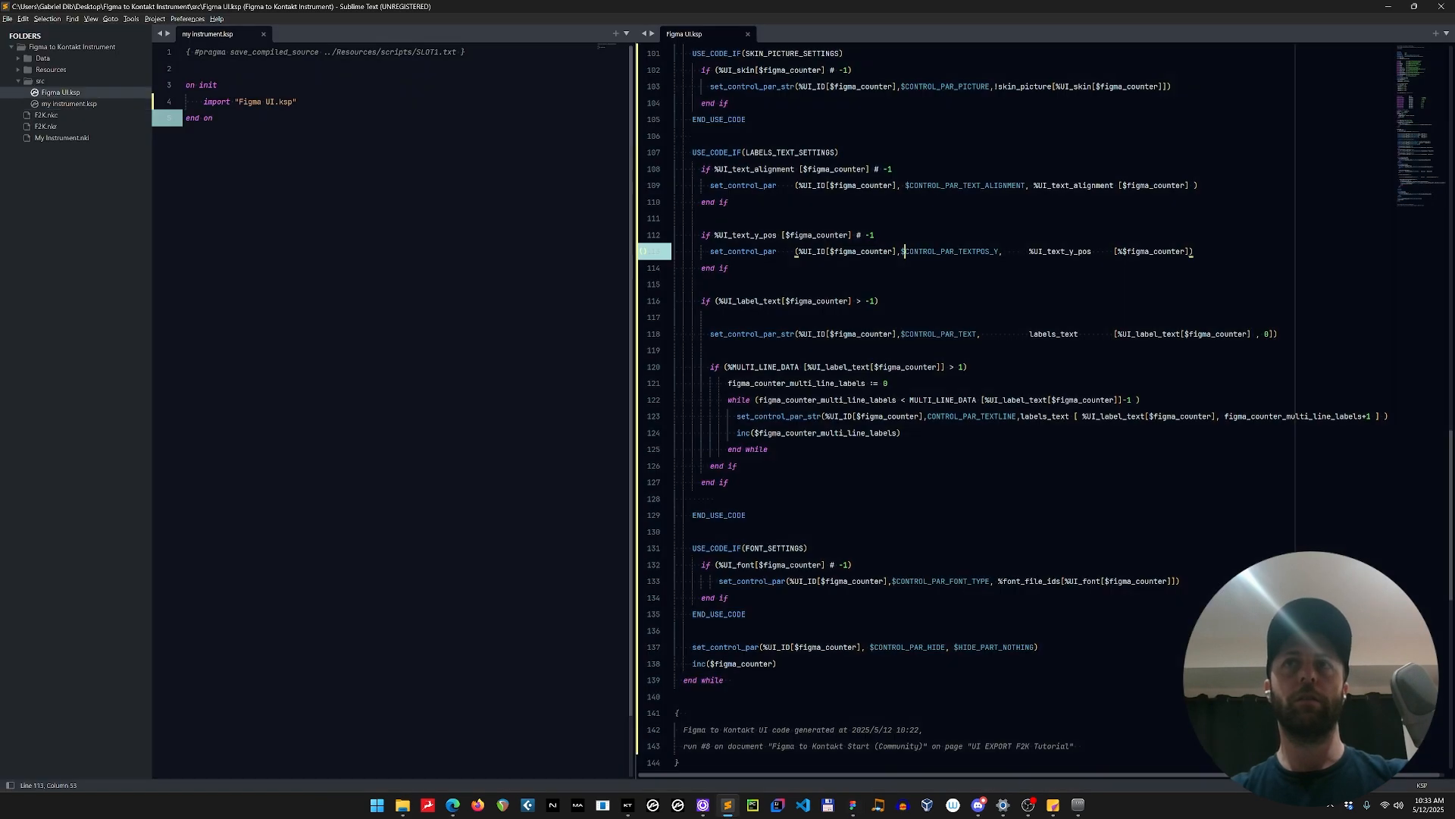
key("ctrl+a")
key("ctrl+v")
key("ctrl+s")
left_click(213, 119)
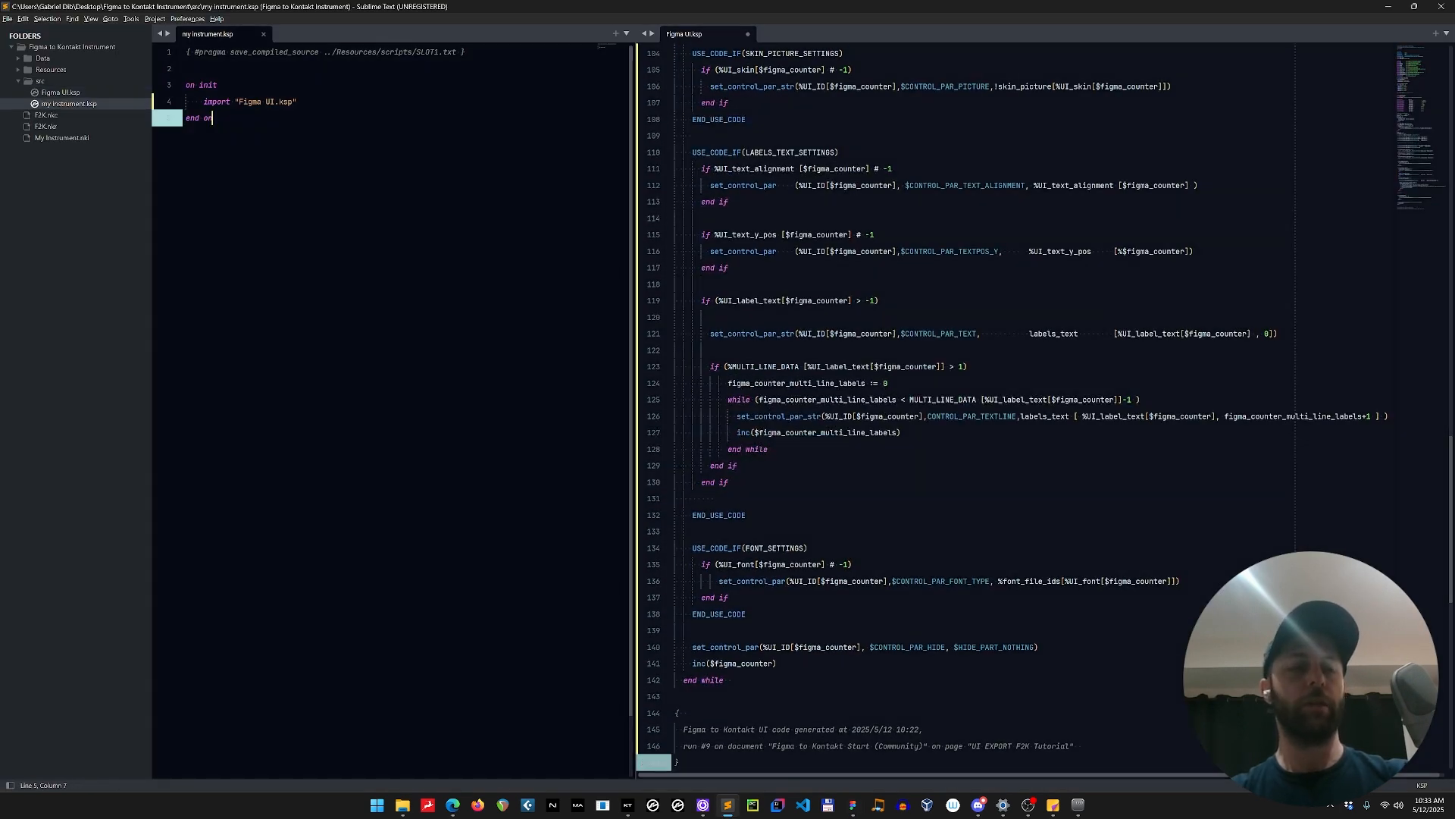
key("F5")
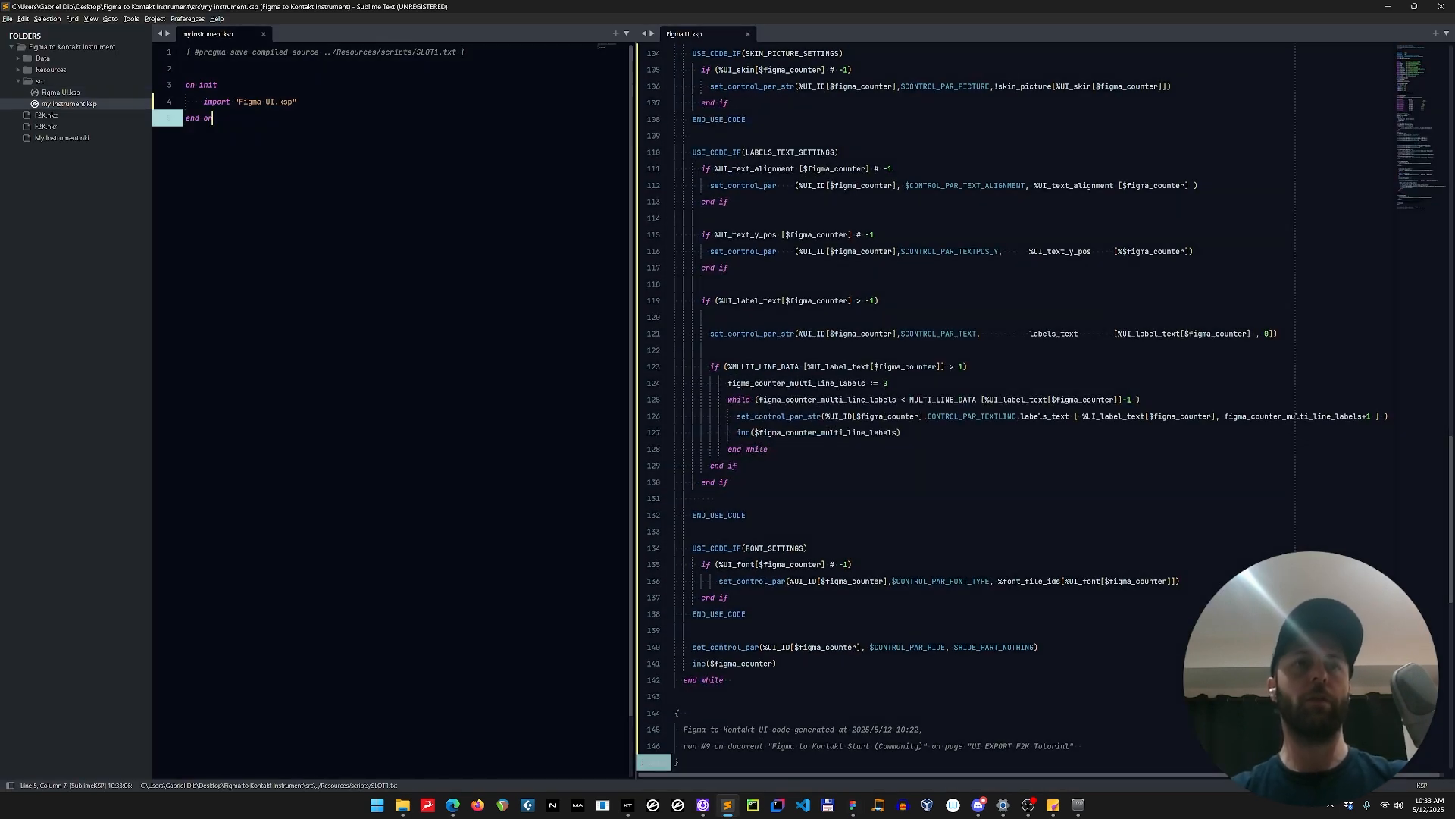
Switch to Kontakt and check the slider labels' font both inside and outside the instrument's edit mode.
key("alt+Tab")
left_click(446, 423)
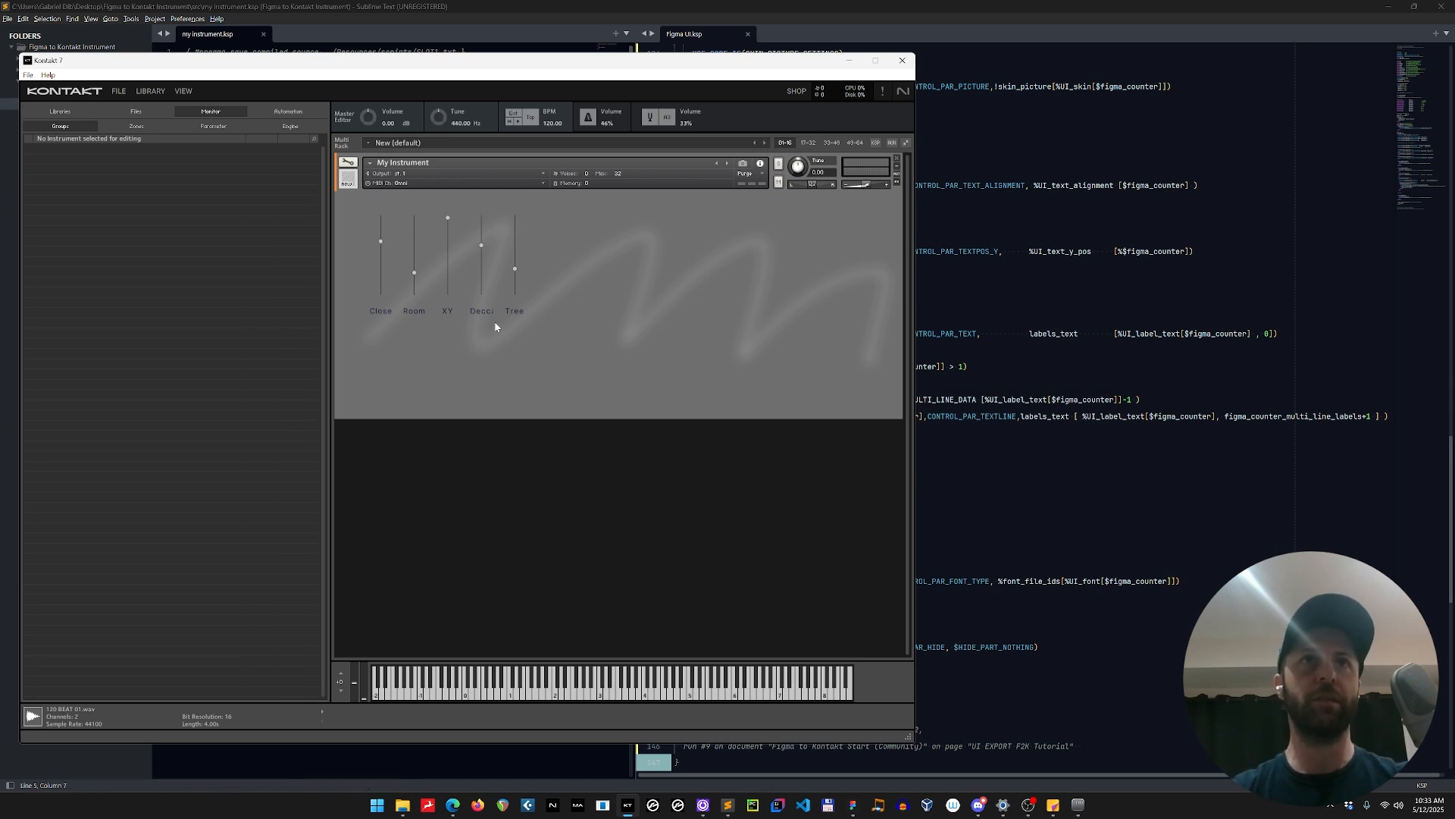
left_click(348, 162)
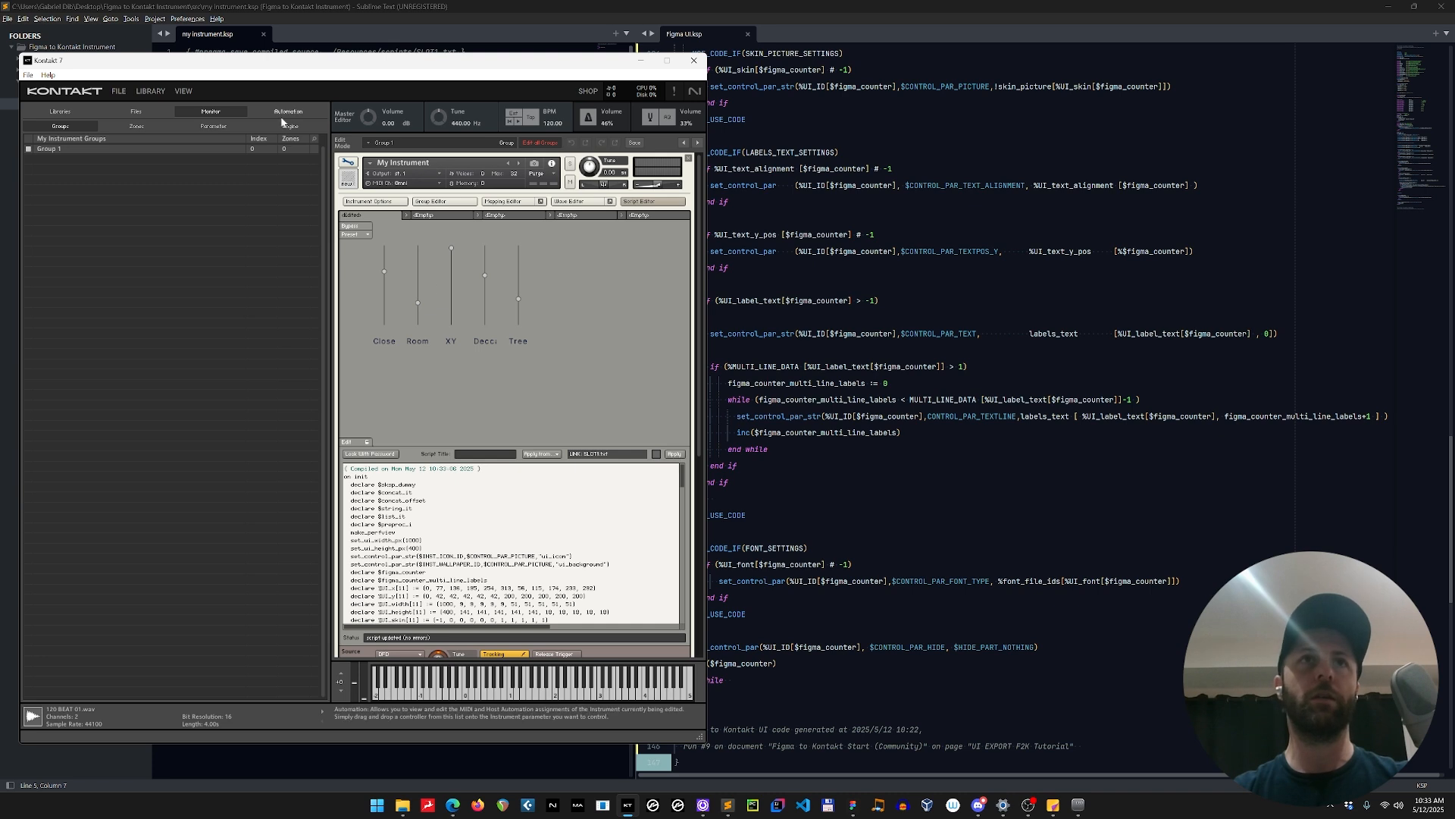
left_click(347, 163)
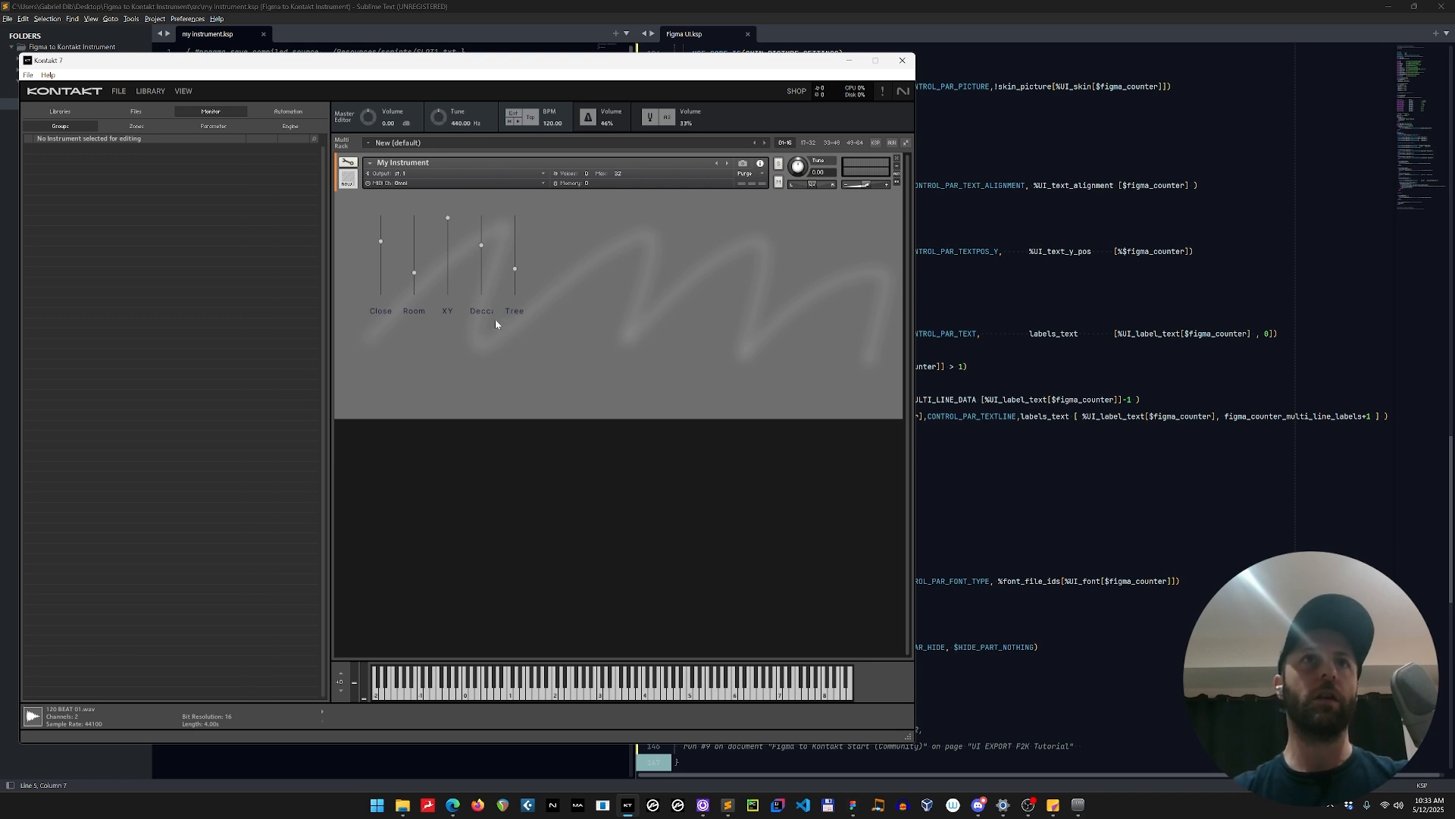
Switch to Figma and set the width of the Close, Room, XY, Decca and Tree label frames to 59.
key("alt+Tab")
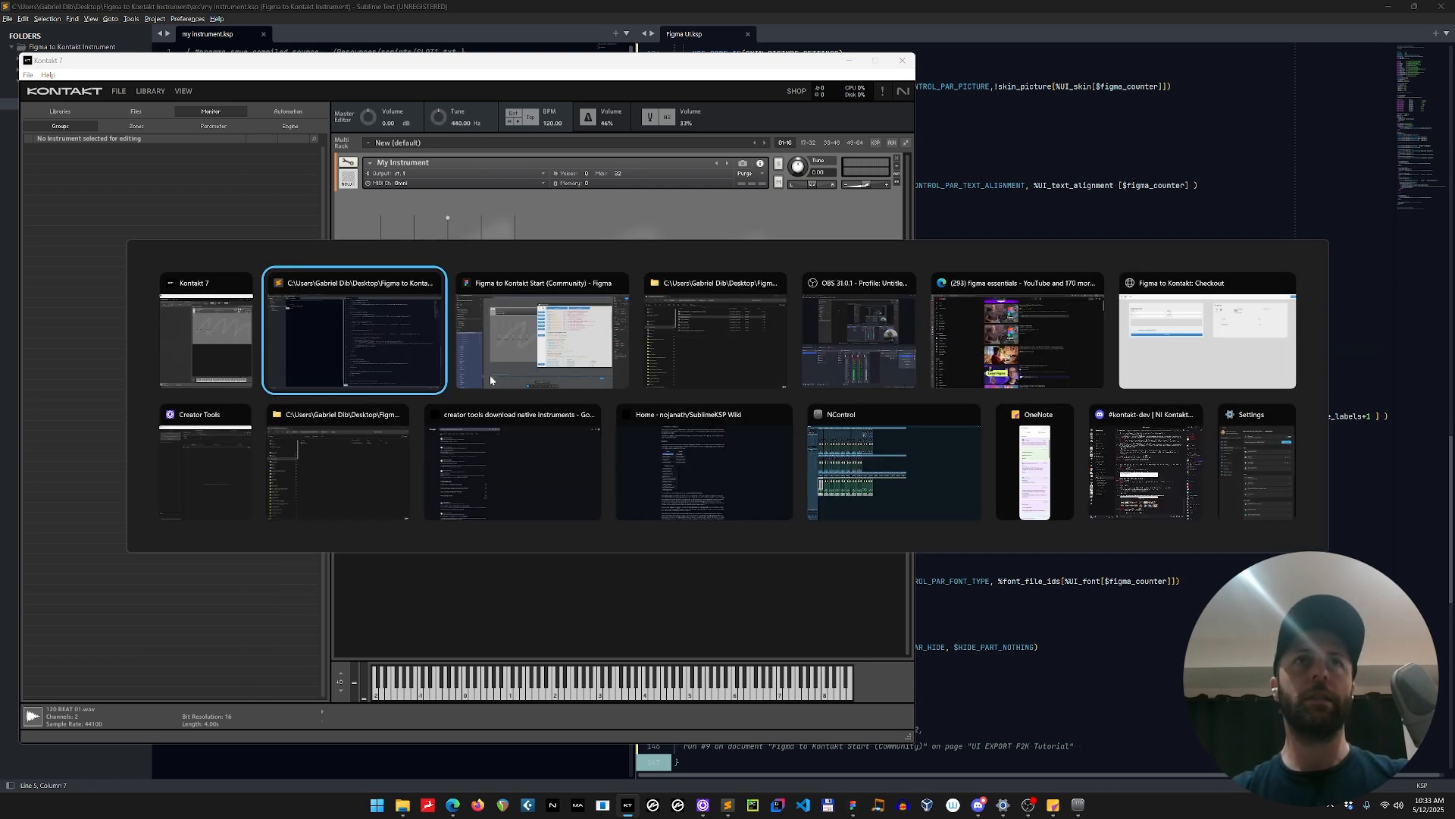
left_click(491, 379)
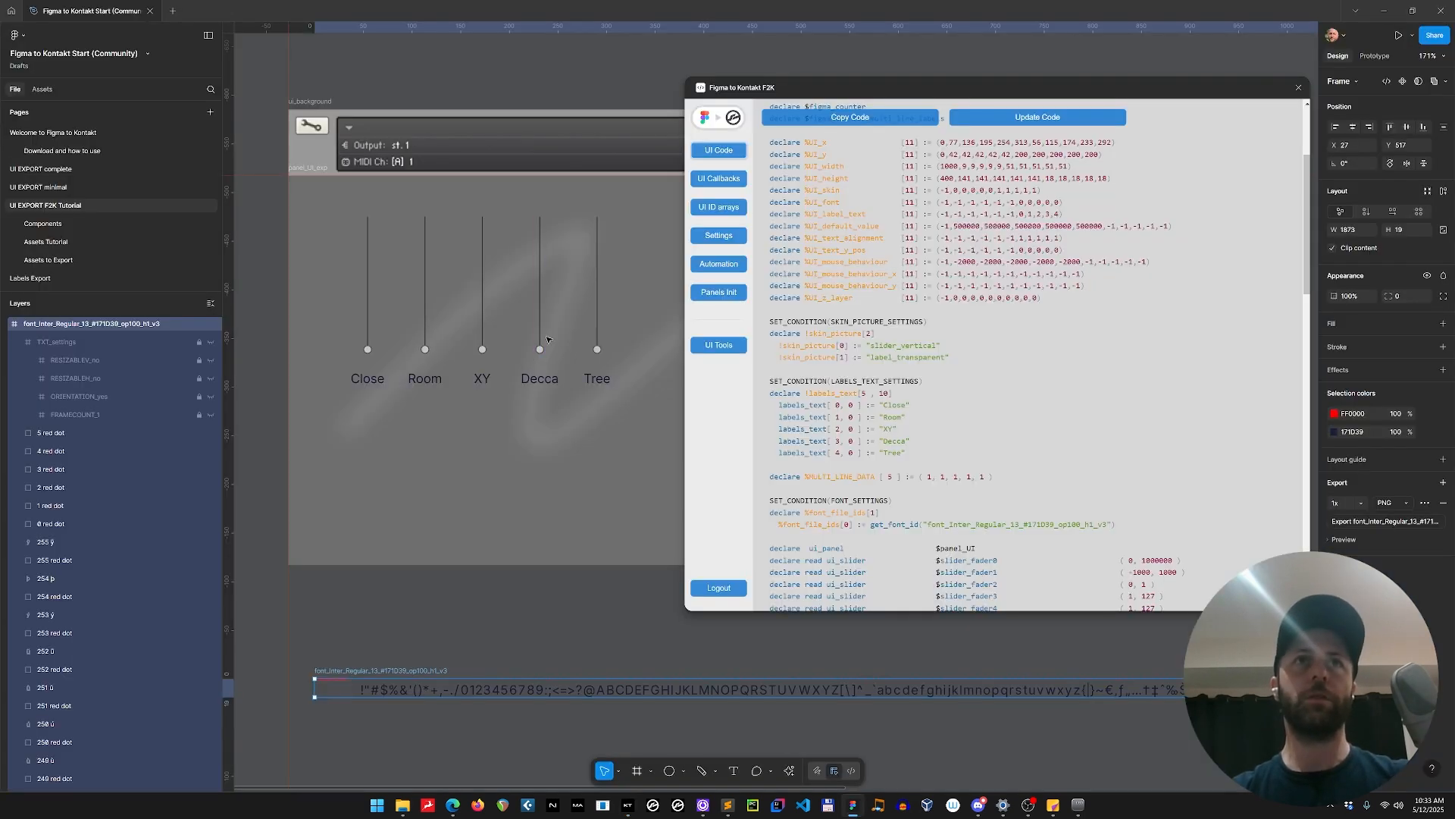
left_click(379, 379)
left_click(429, 380, "shift")
left_click(485, 380, "shift")
left_click(542, 382, "shift")
left_click(606, 381, "shift")
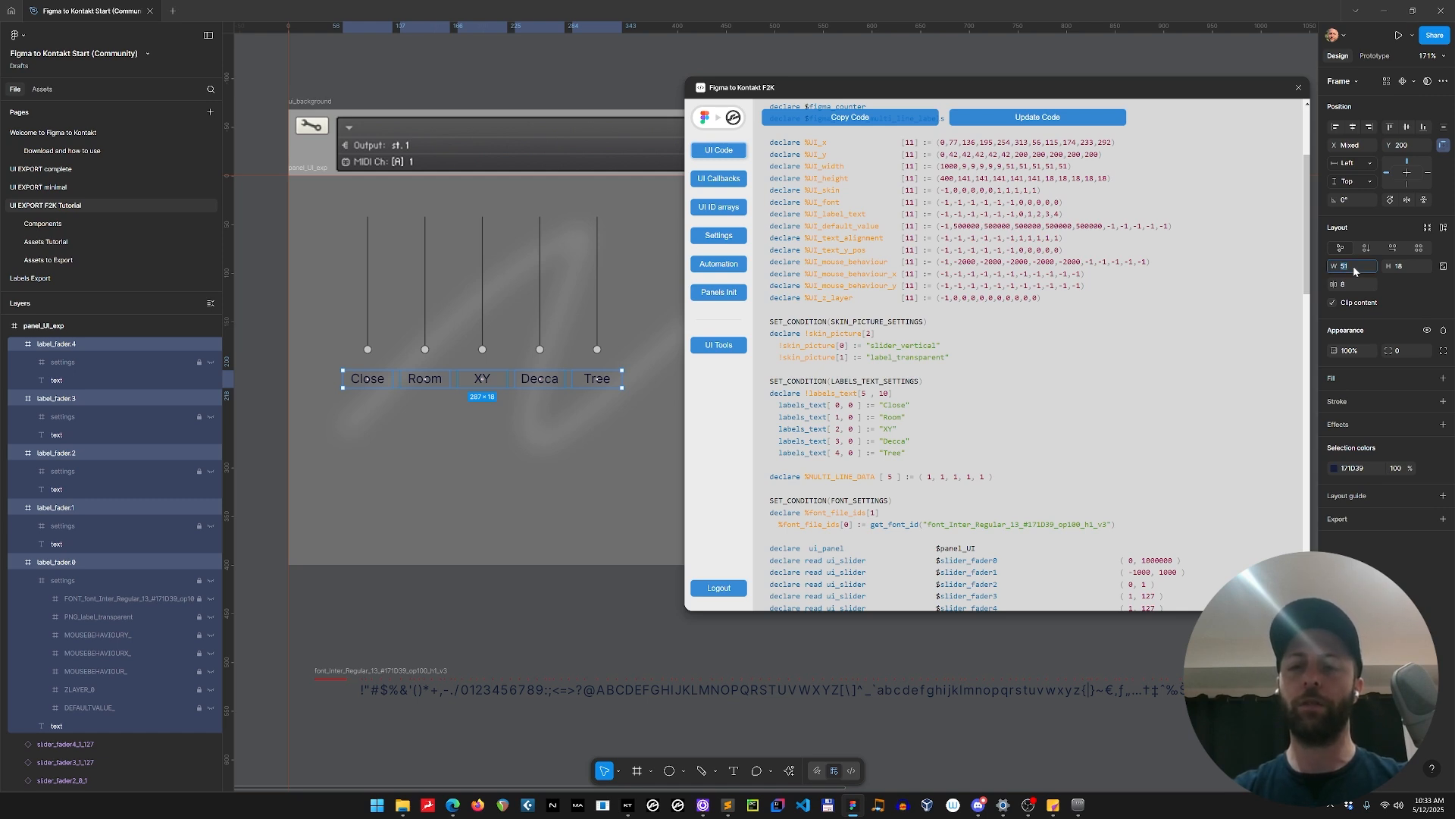
key("Return")
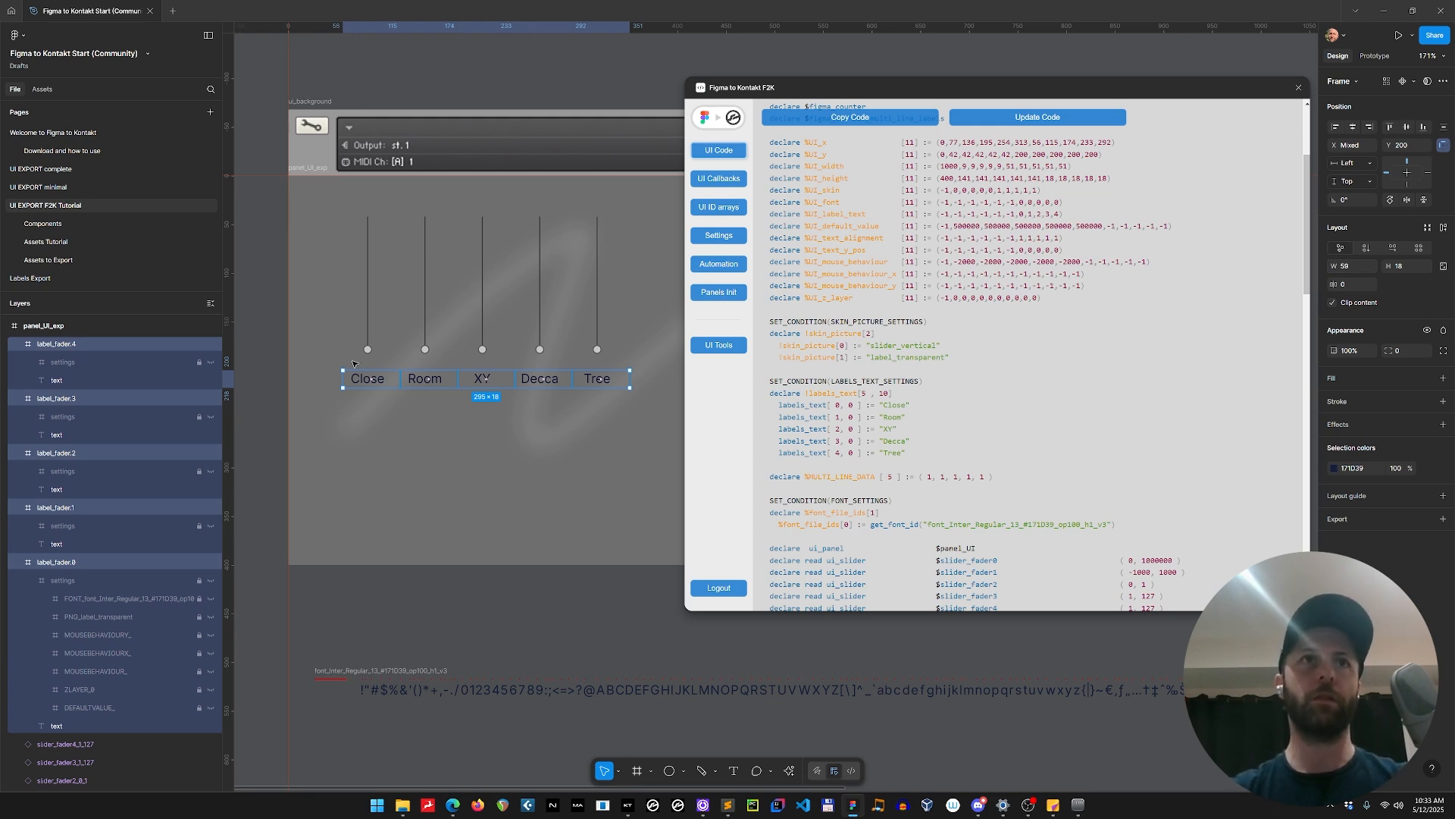
Reselect all five label frames and nudge them left so the Close label sits at X 52.
left_click(392, 380)
left_click(429, 381, "shift")
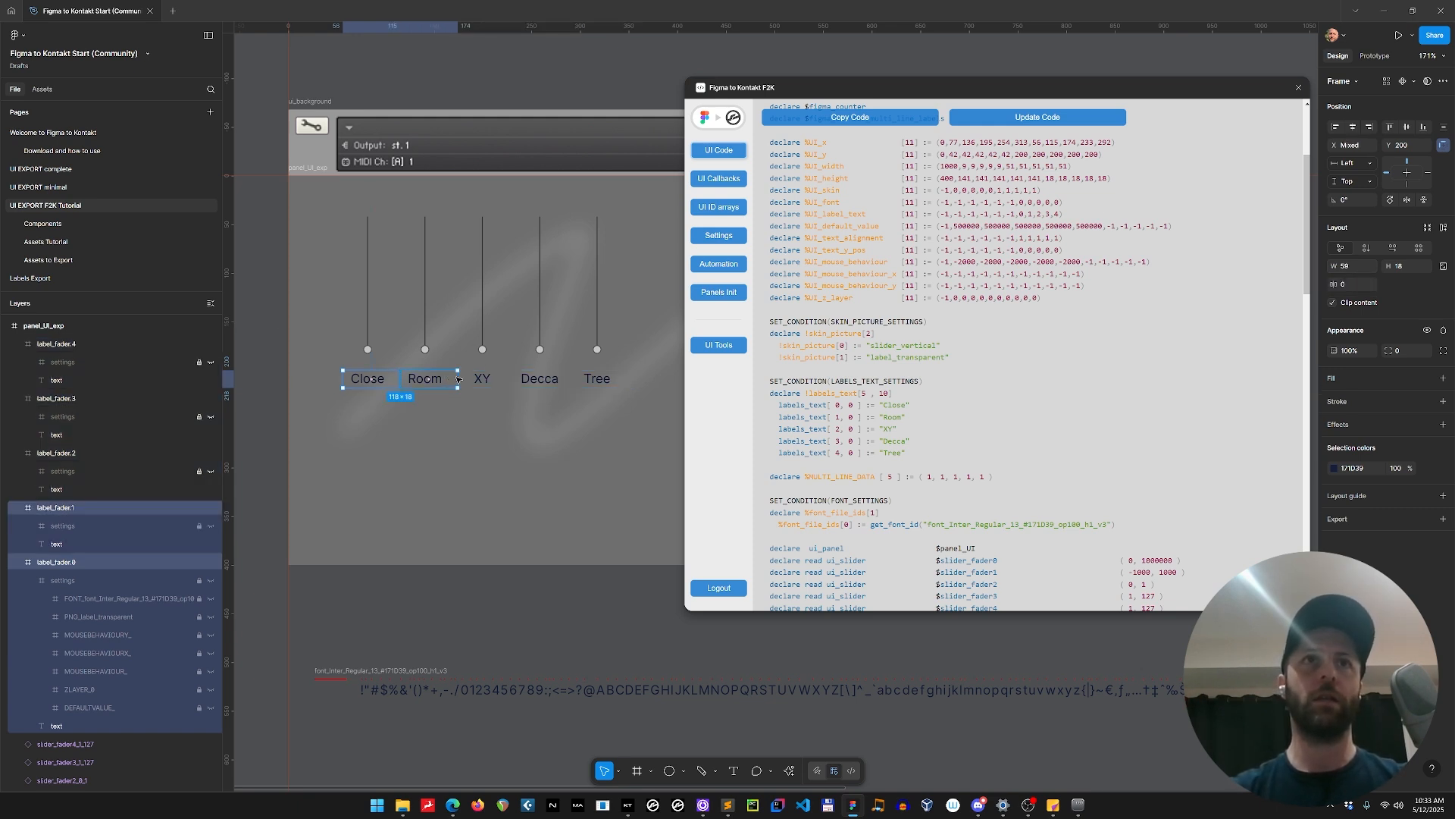
left_click(484, 382, "shift")
left_click(538, 381, "shift")
left_click(590, 382, "shift")
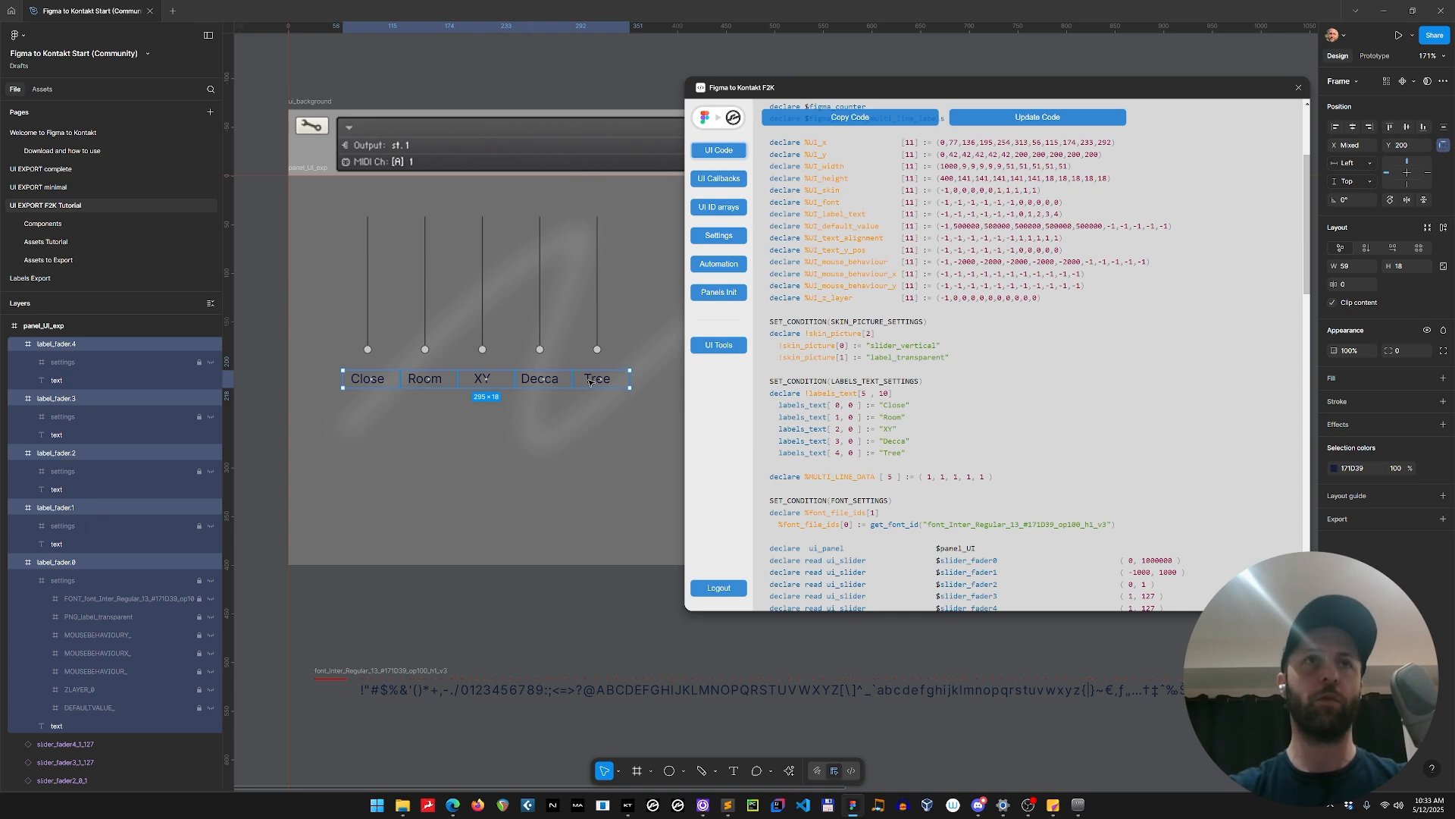
key("Left")
key("Left")
key("Left")
key("Left")
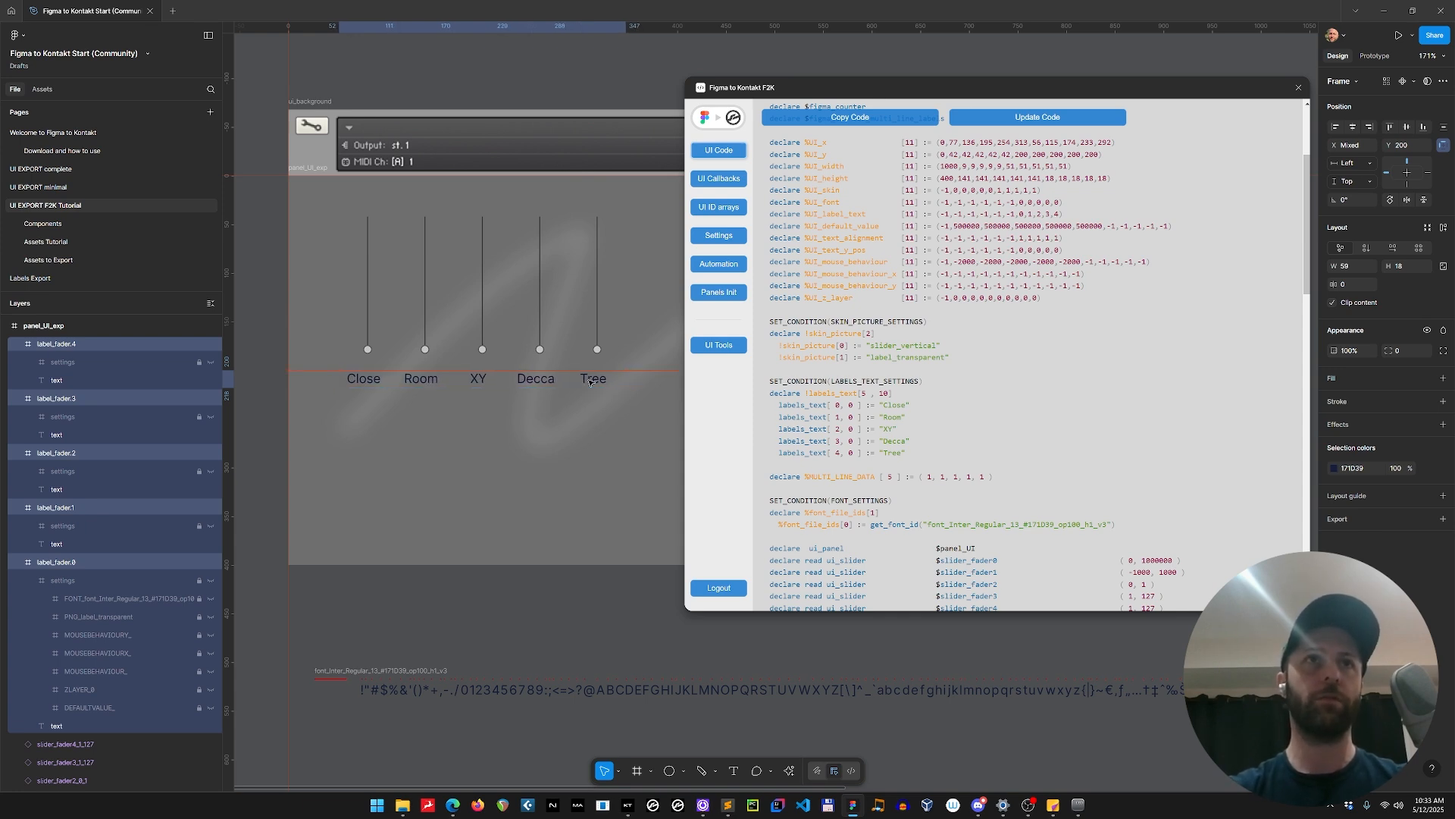
Select only the text layers inside the five label frames and set their width to 59.
key("Return")
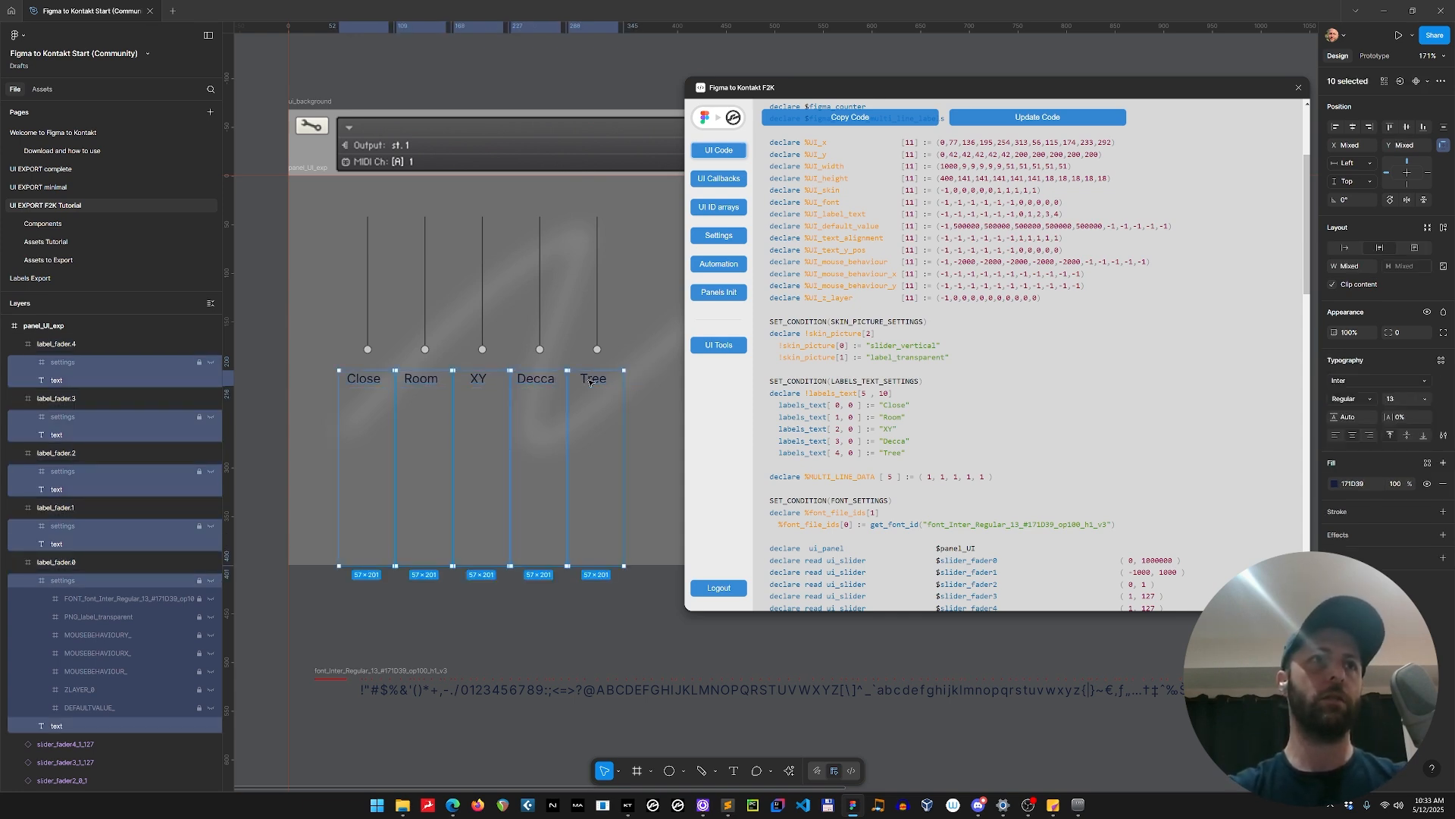
key("Tab")
key("Tab")
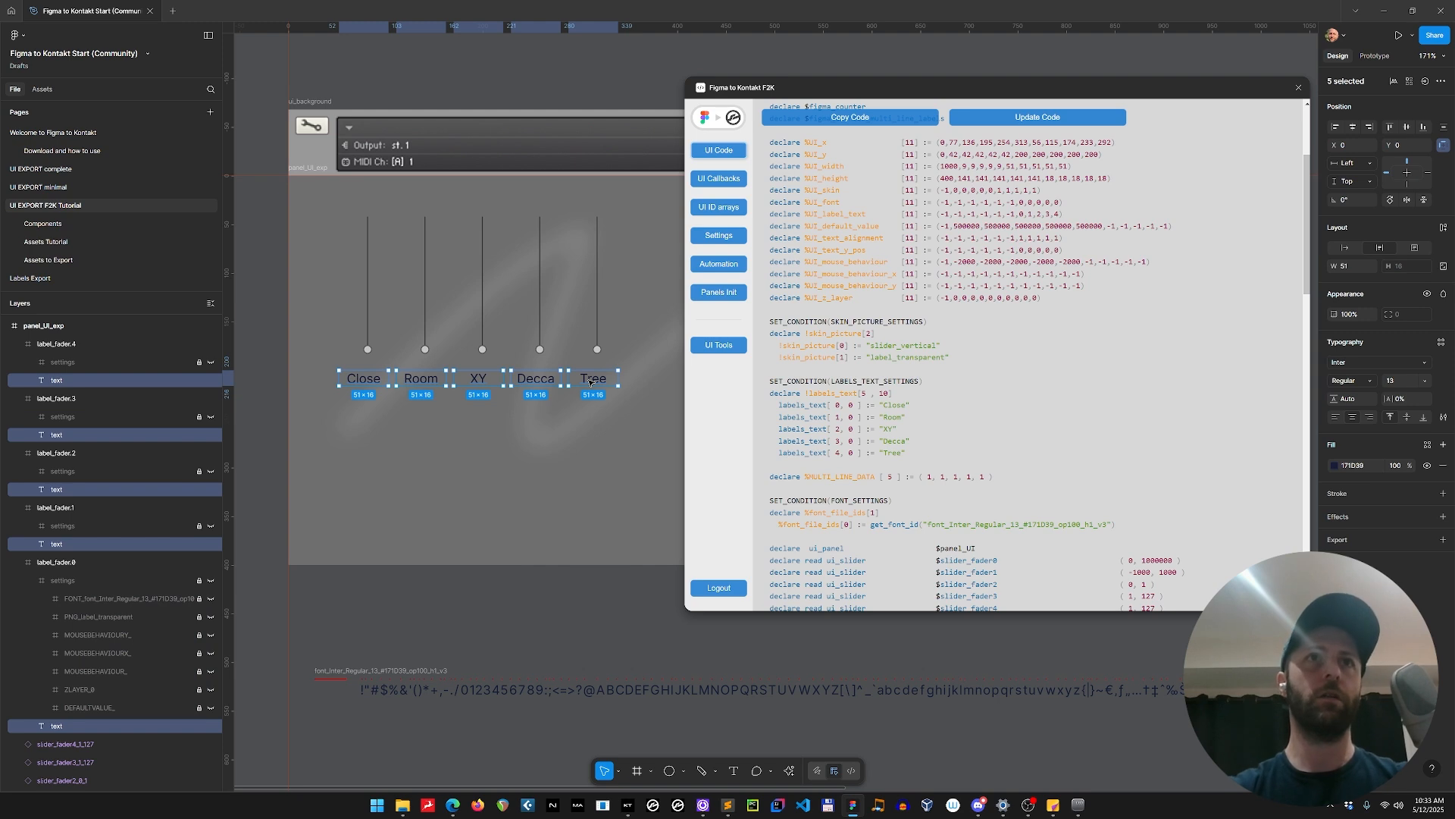
left_click(1355, 266)
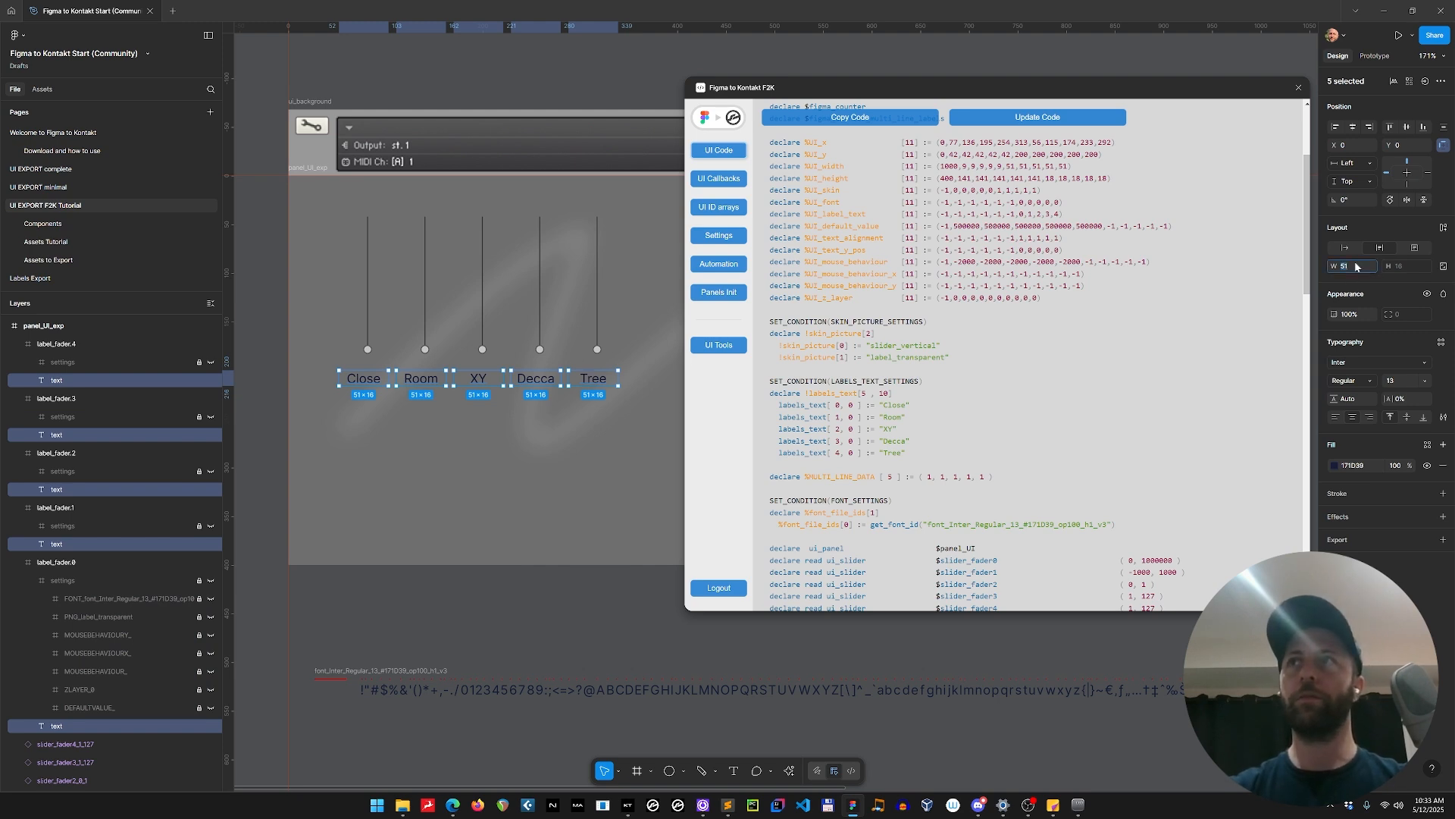
type("59")
key("Return")
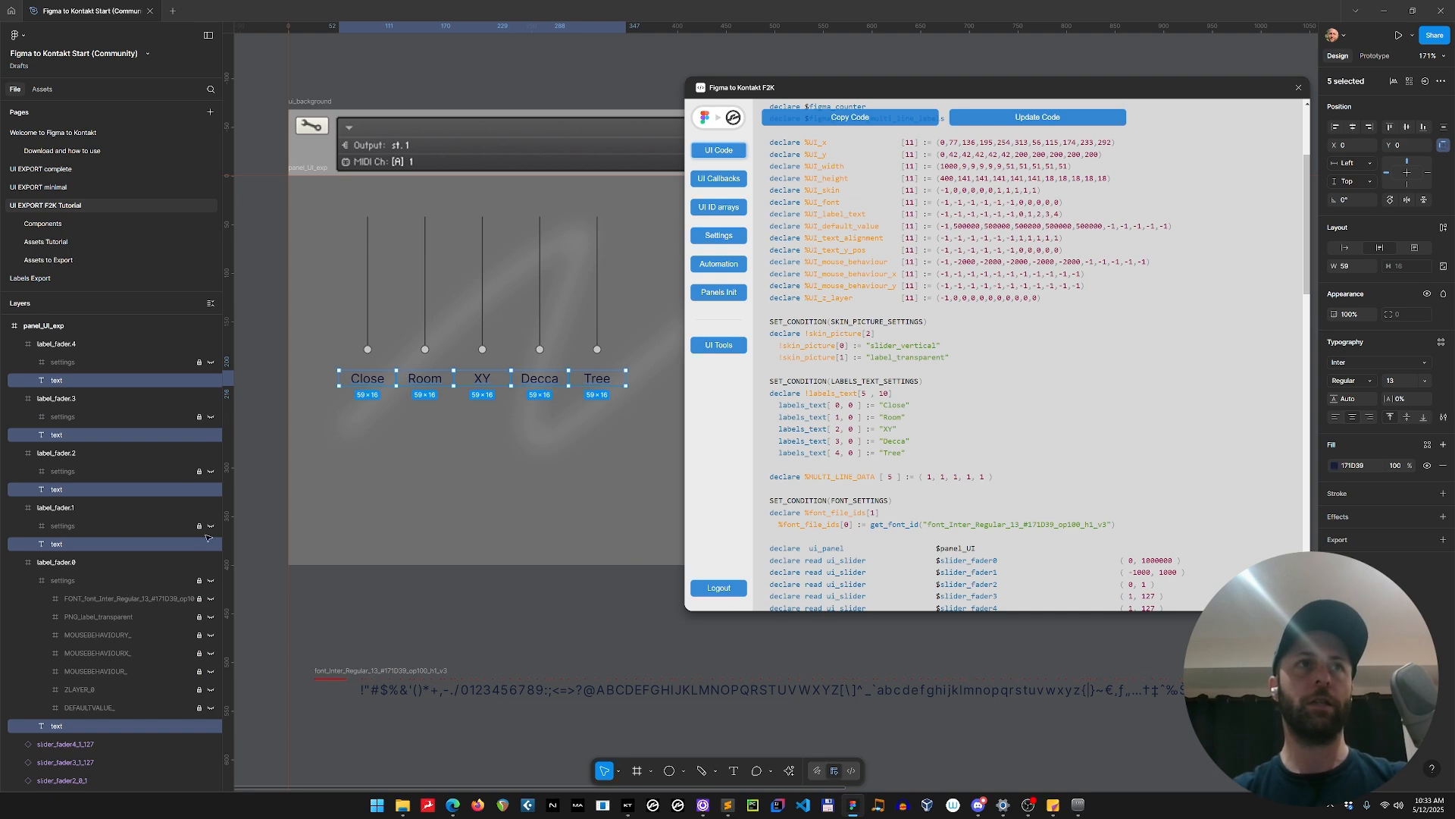
Collapse the label_fader.0 settings and all label entries under panel_UI_exp in the layer list.
left_click(32, 580)
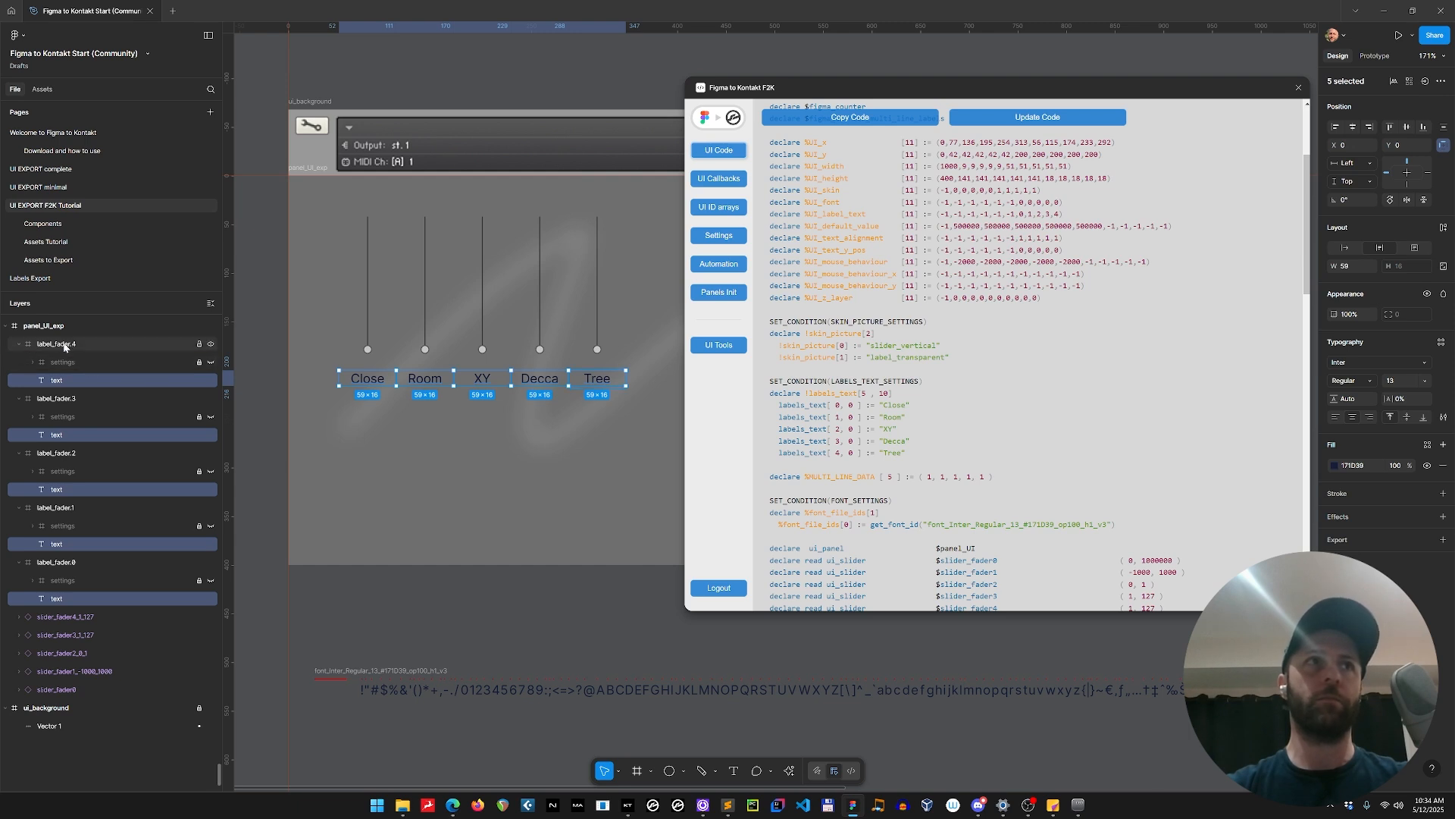
left_click(13, 349)
key("ctrl+a")
left_click(18, 344, "alt")
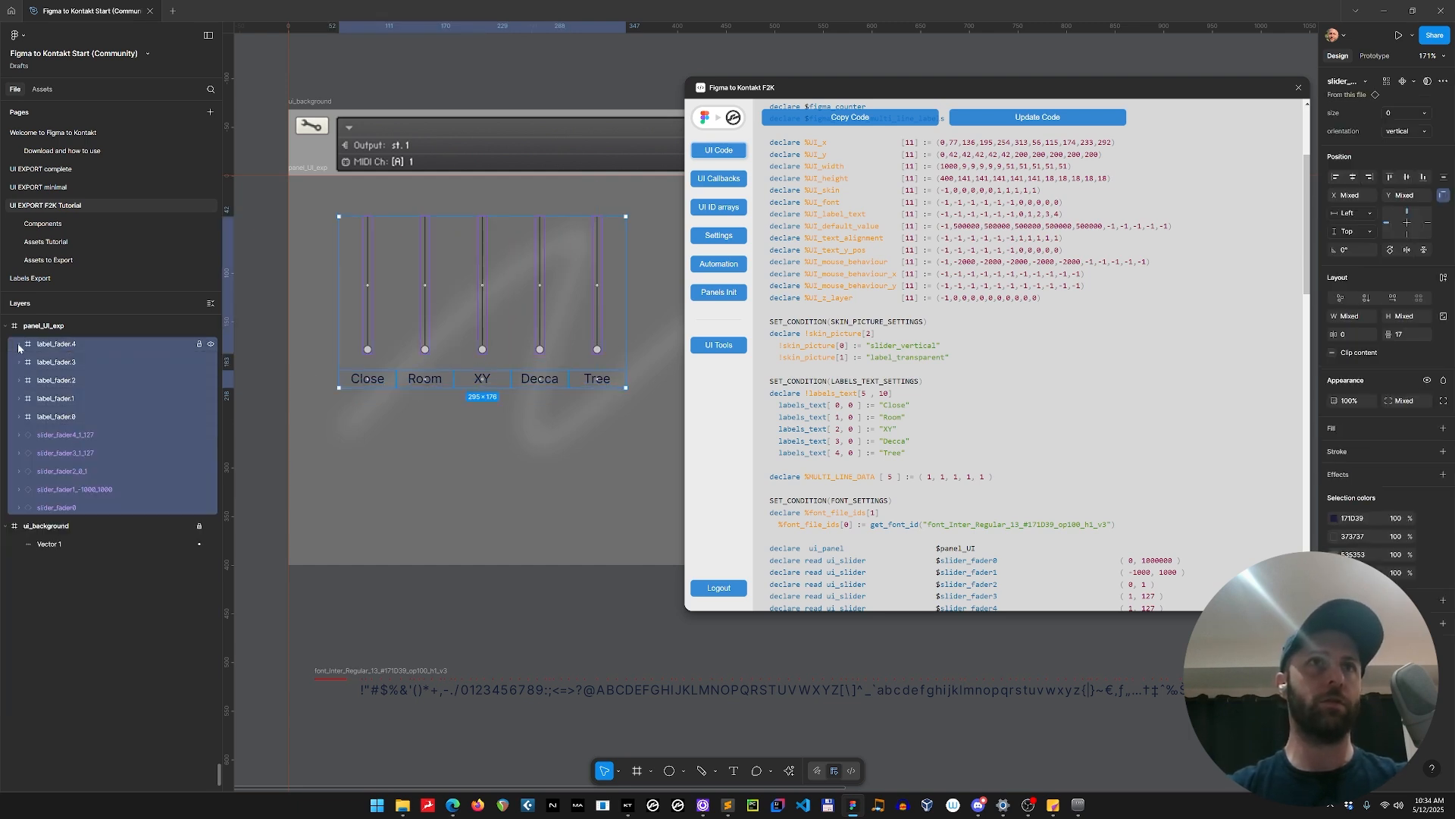
Check the Close and Decca label frames, update the generated UI code with the new label geometry, and copy it.
left_click(374, 384)
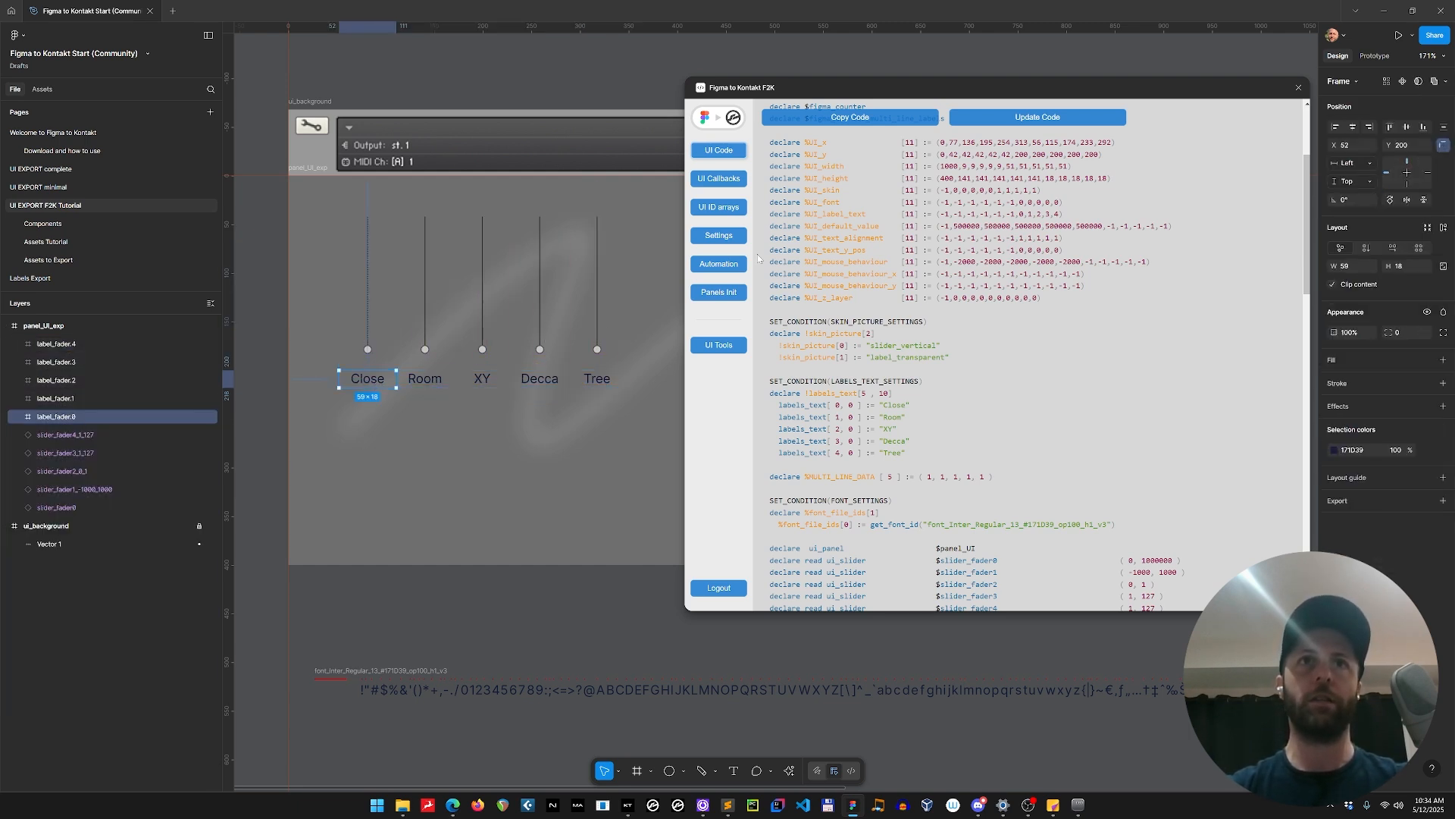
left_click(549, 386)
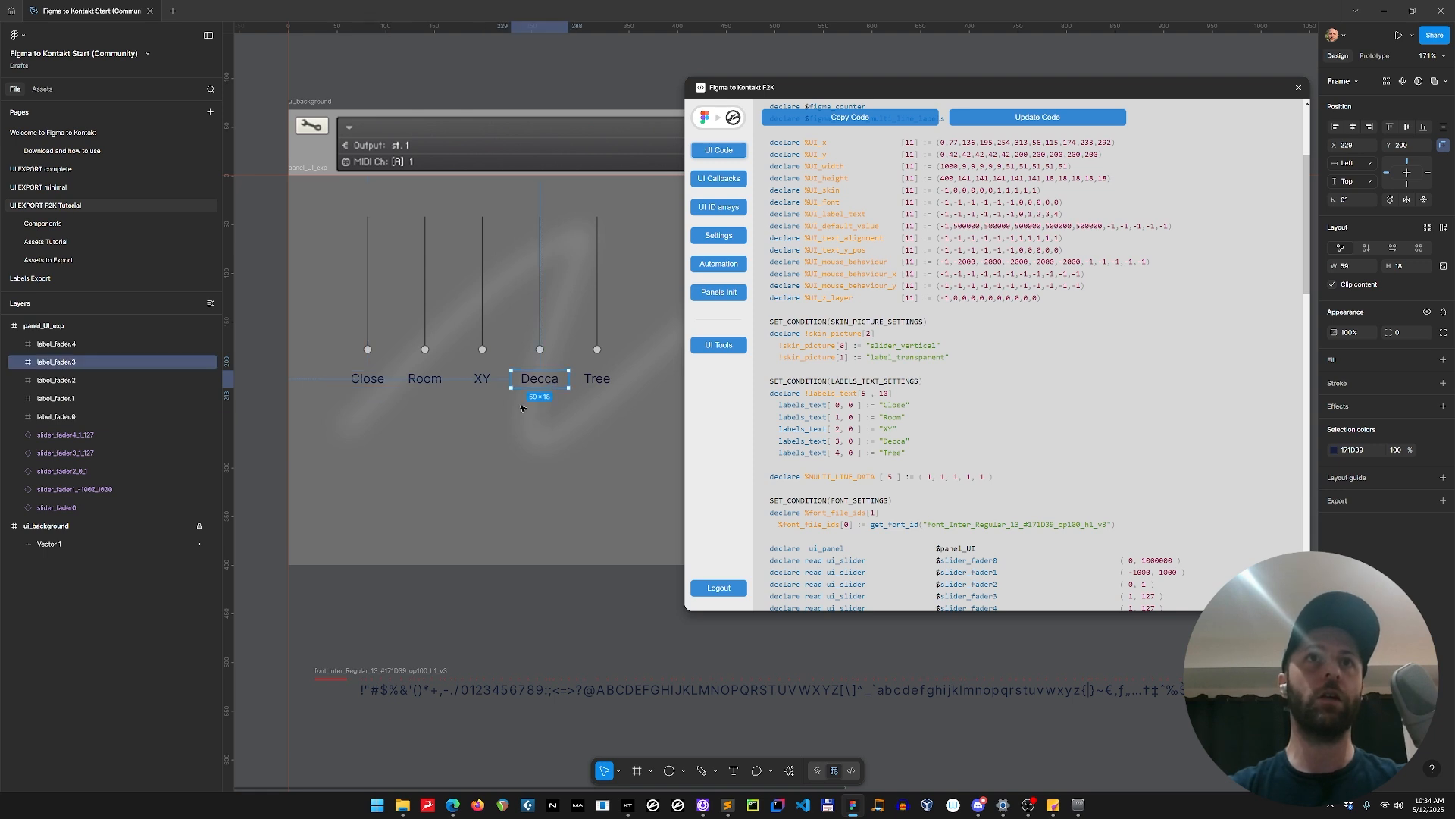
left_click(1027, 119)
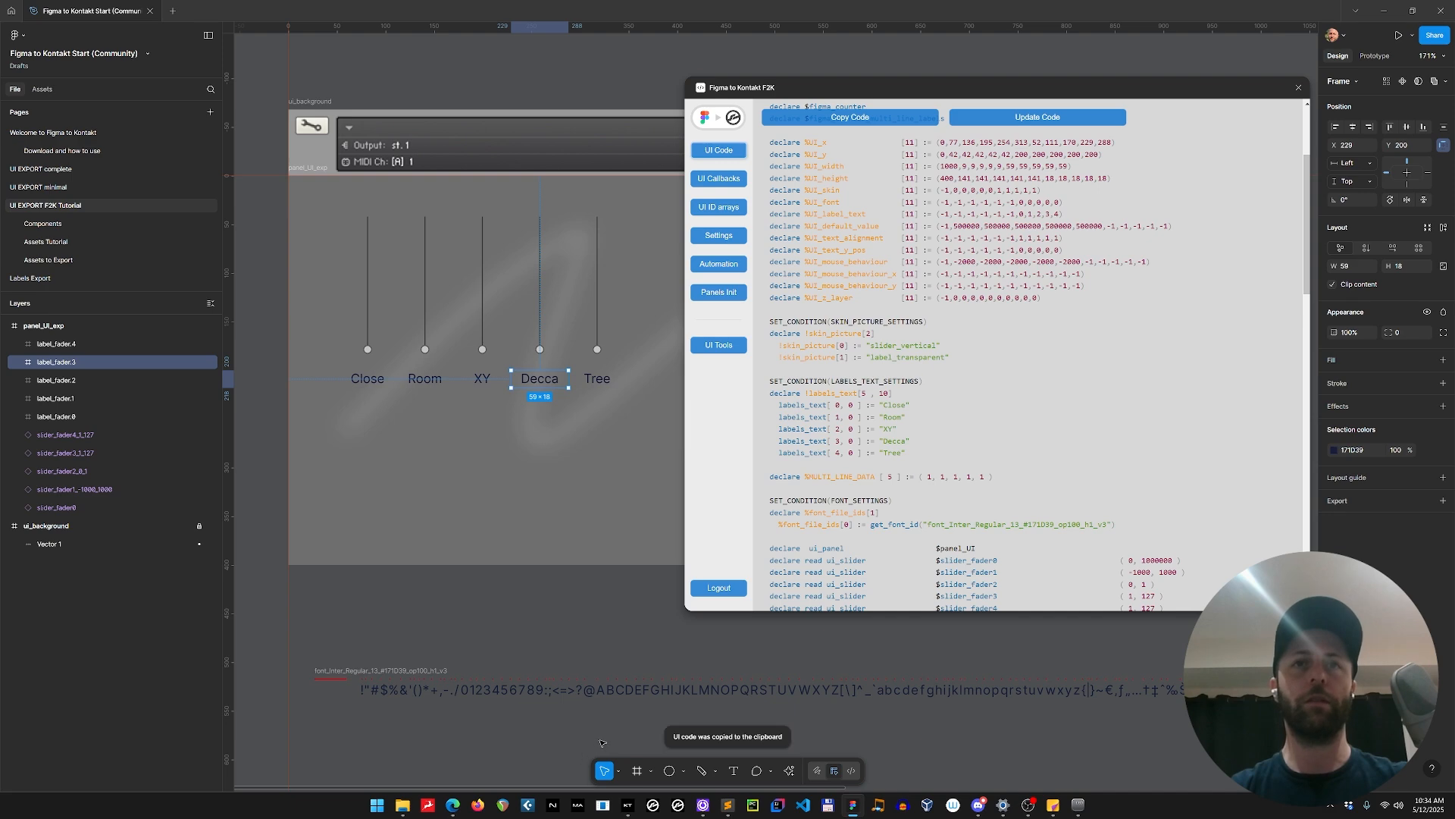
Switch to Sublime Text, replace all of Figma UI.ksp with the copied UI code, and compile my instrument.ksp.
key("alt+Tab")
left_click(1070, 494)
key("ctrl+a")
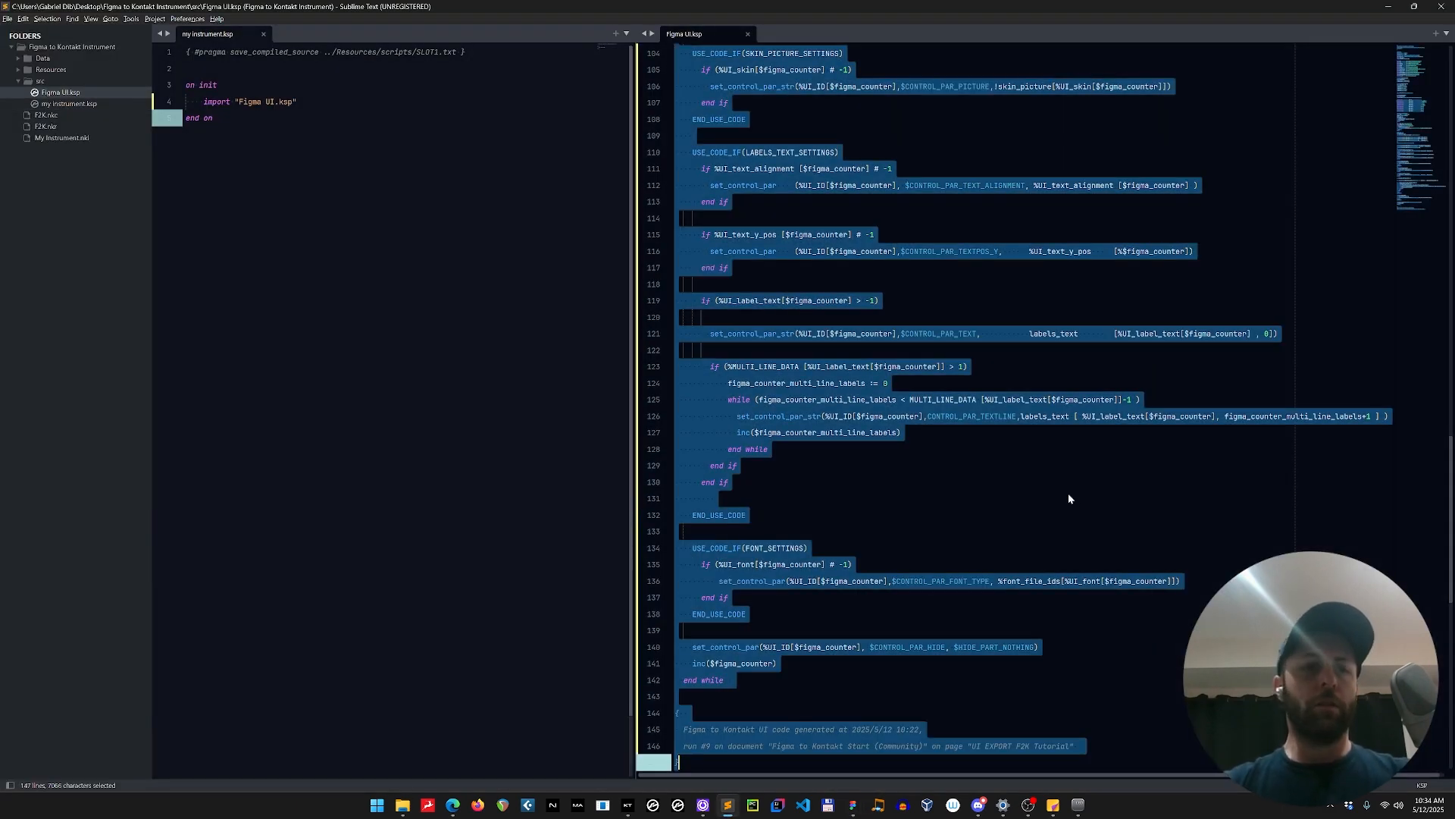
key("ctrl+v")
left_click(213, 118)
key("F5")
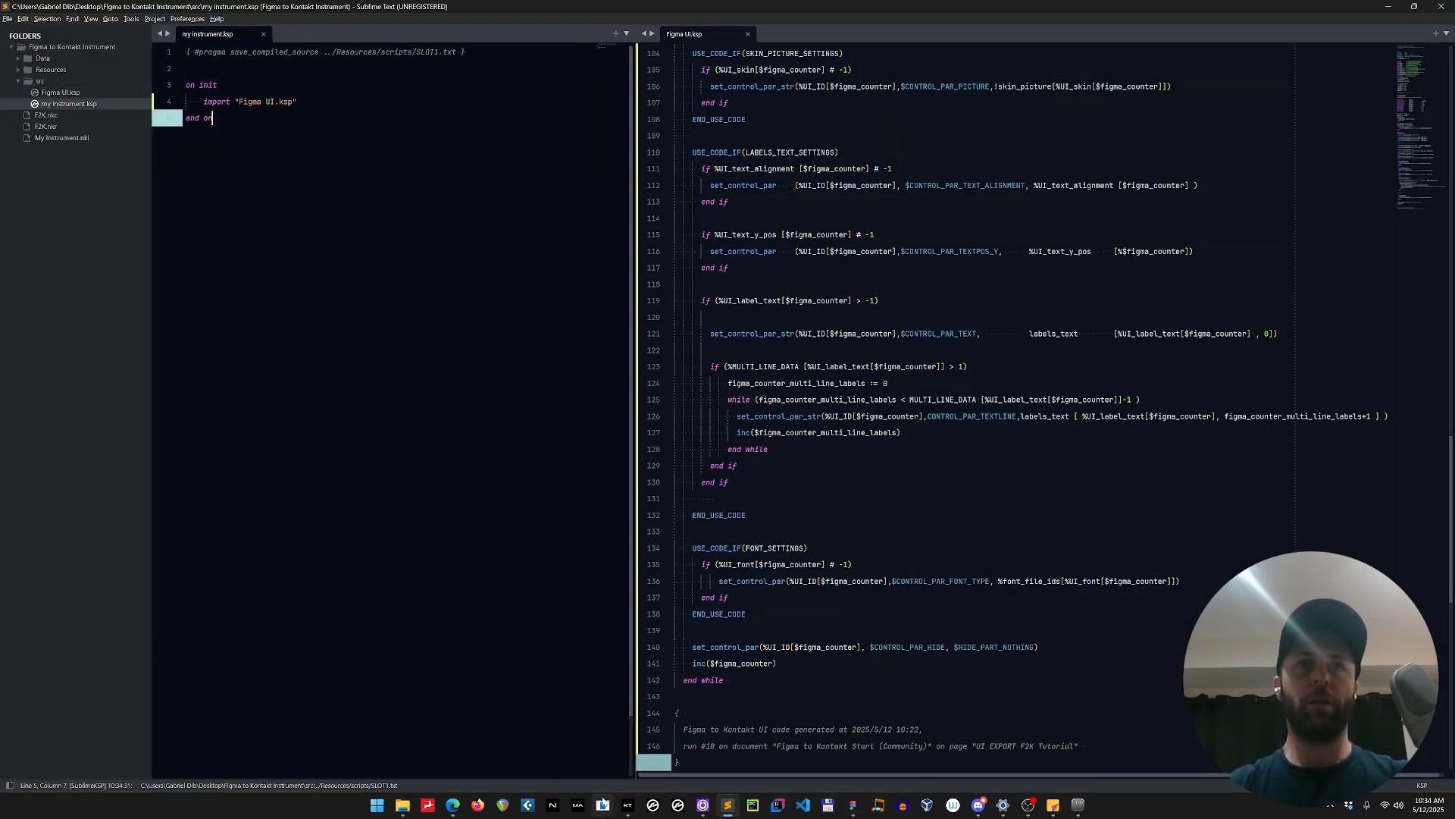
Bring up Kontakt and test the Close, Room, XY, Decca and Tree sliders by moving their handles.
left_click(627, 806)
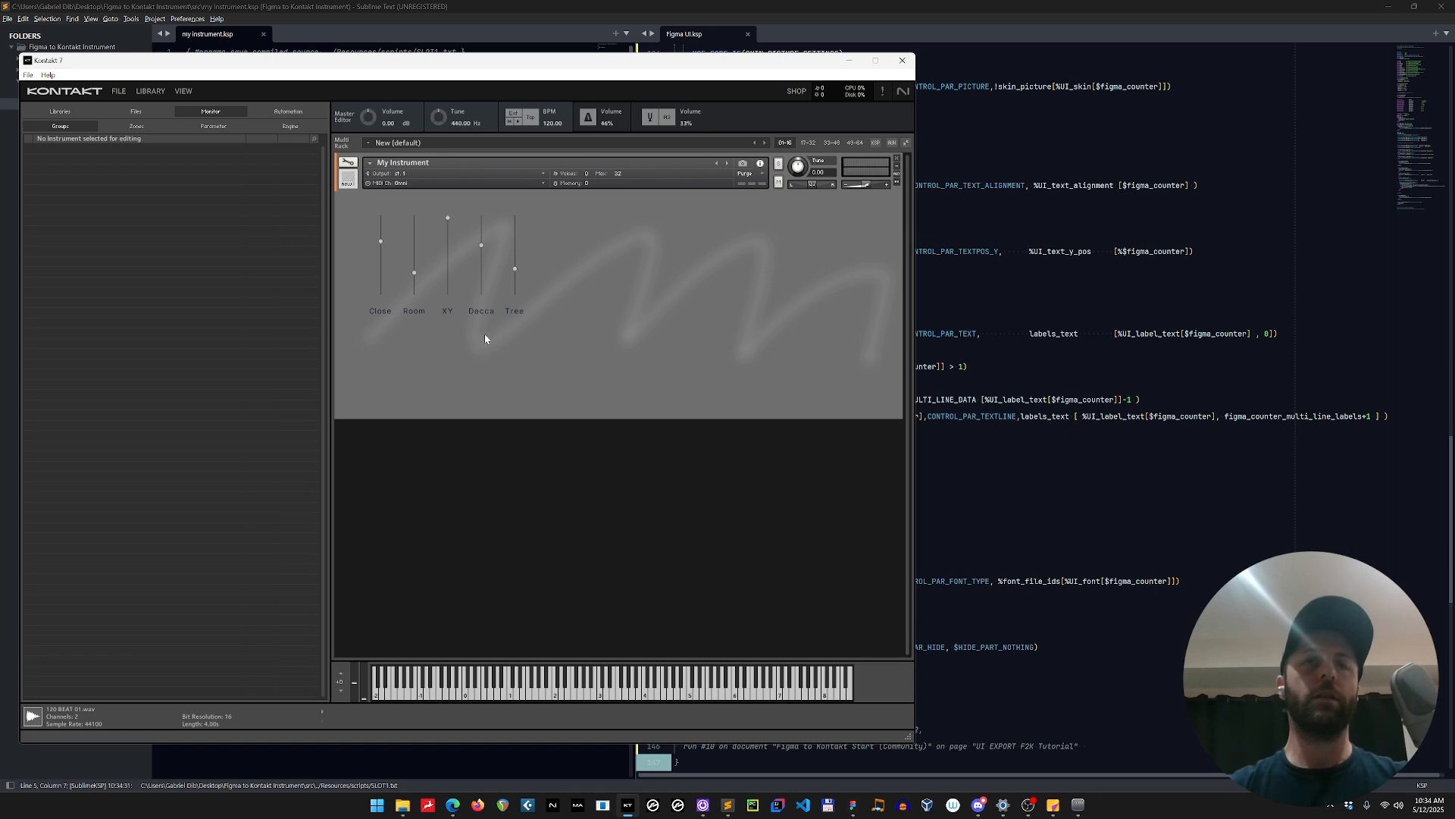
left_click_drag(381, 240, 386, 305)
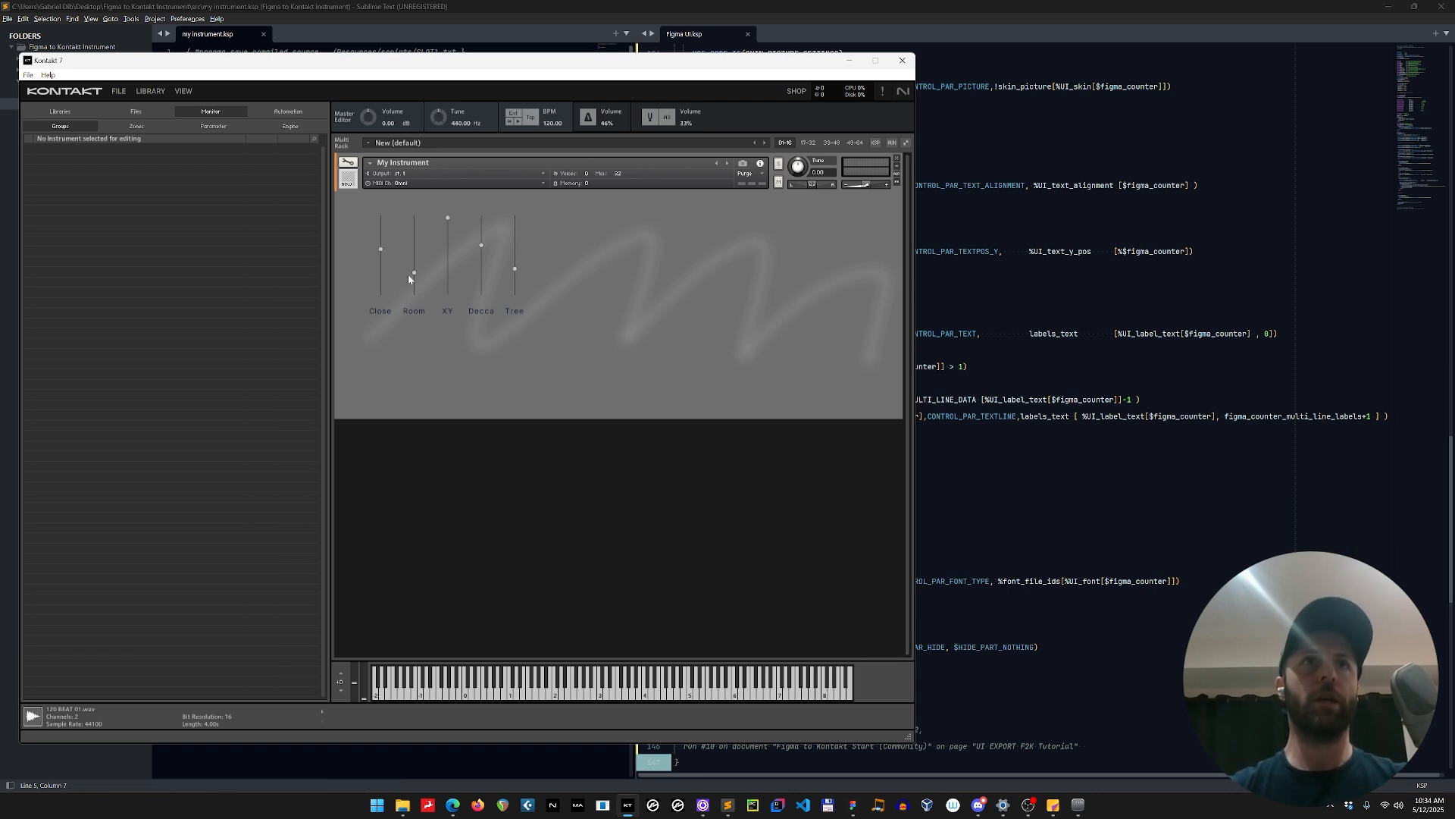
left_click_drag(450, 221, 464, 301)
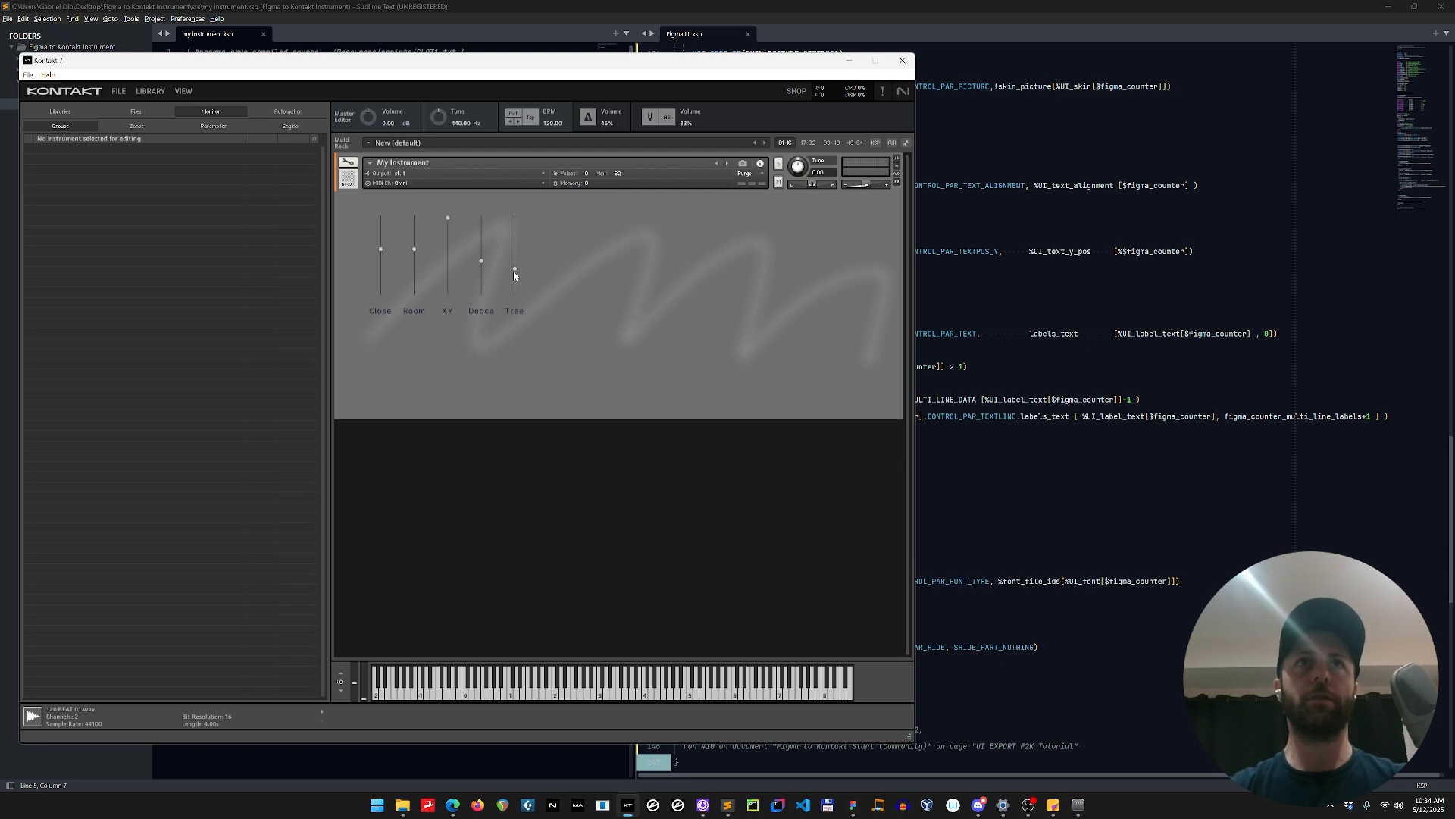
left_click_drag(513, 271, 450, 263)
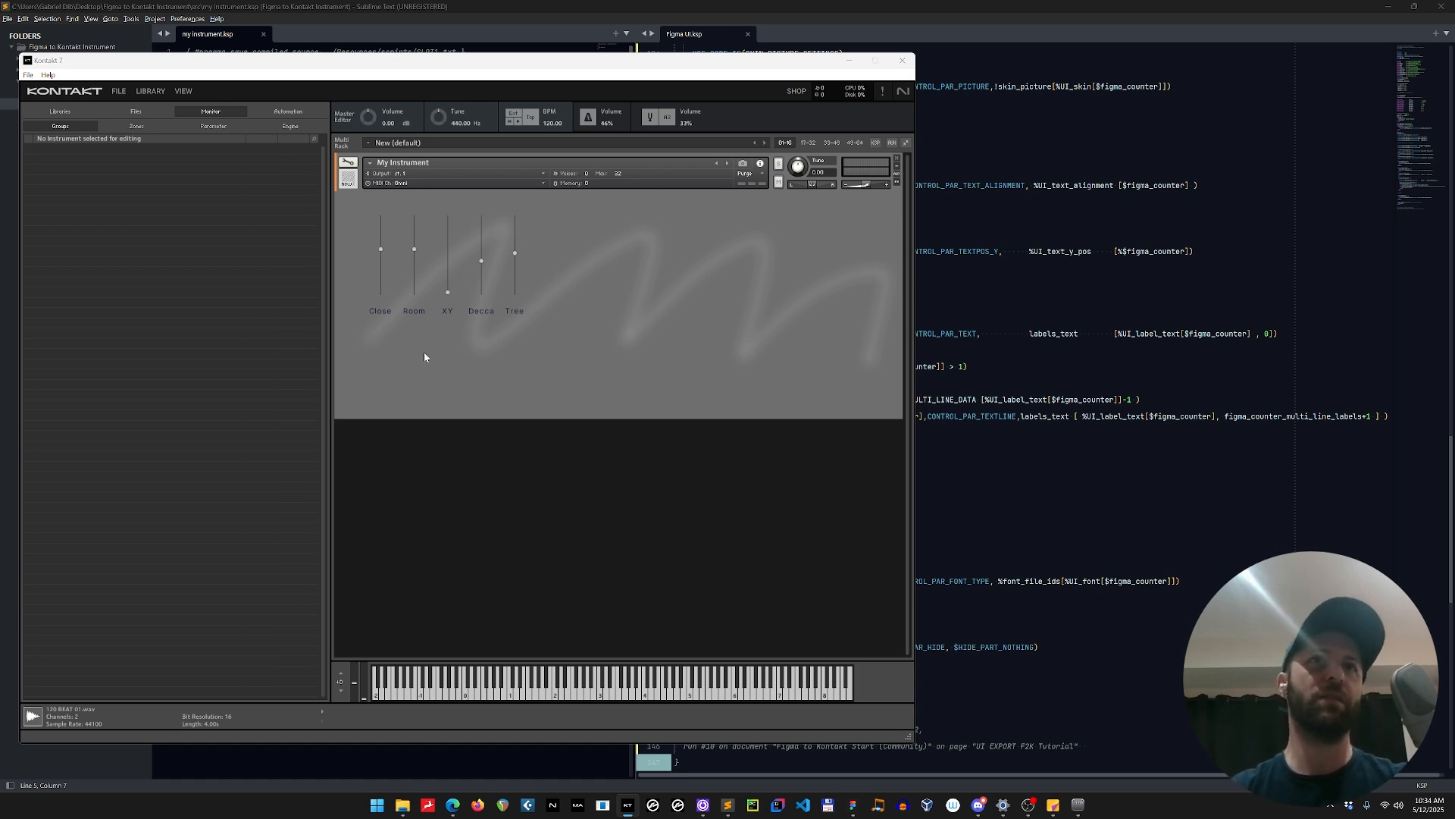
Check the XY slider's layer in Figma, then return to Kontakt and retest the XY, Decca, Tree and Room sliders.
key("alt+Tab")
key("alt+Tab")
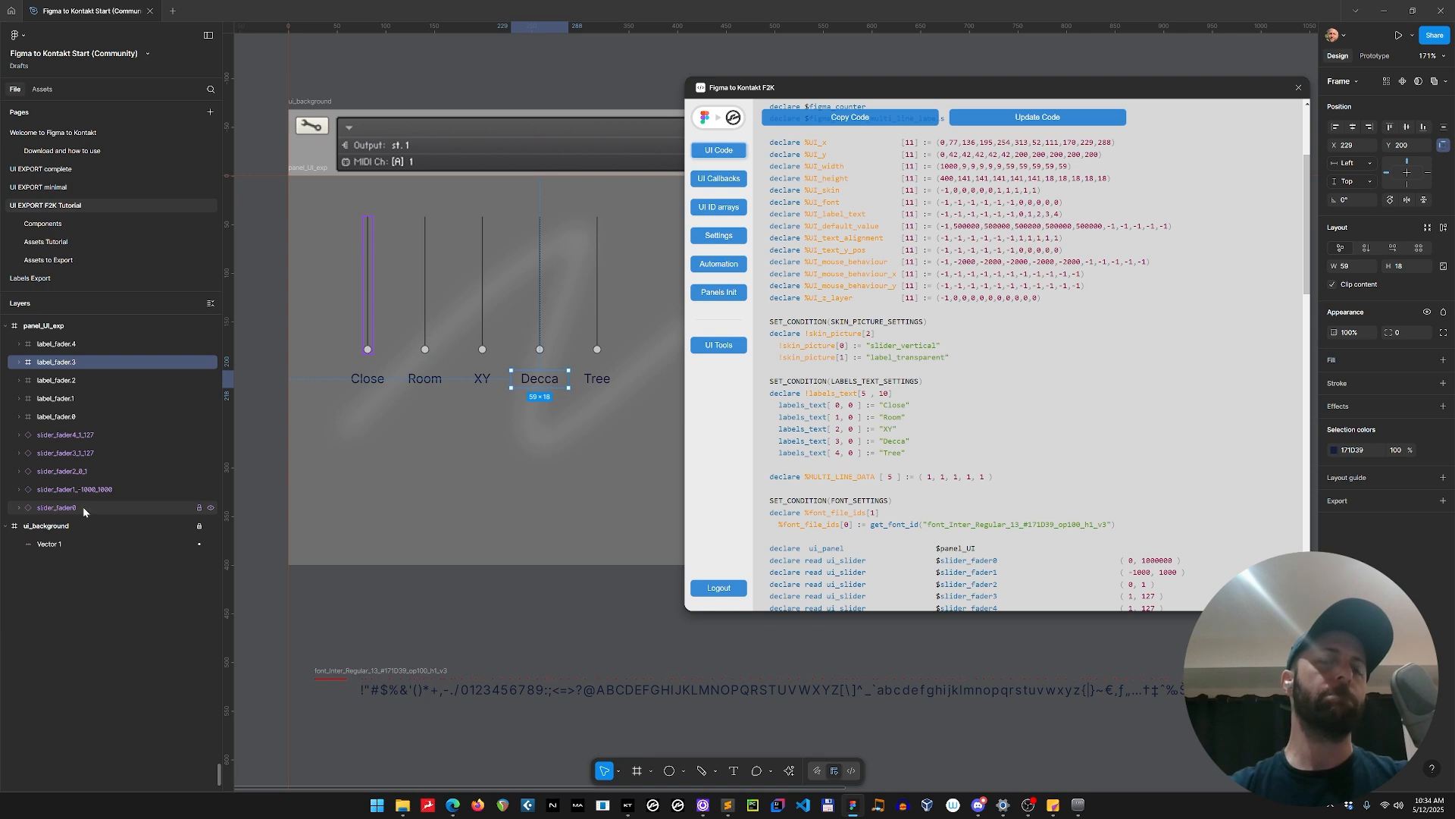
left_click(80, 471)
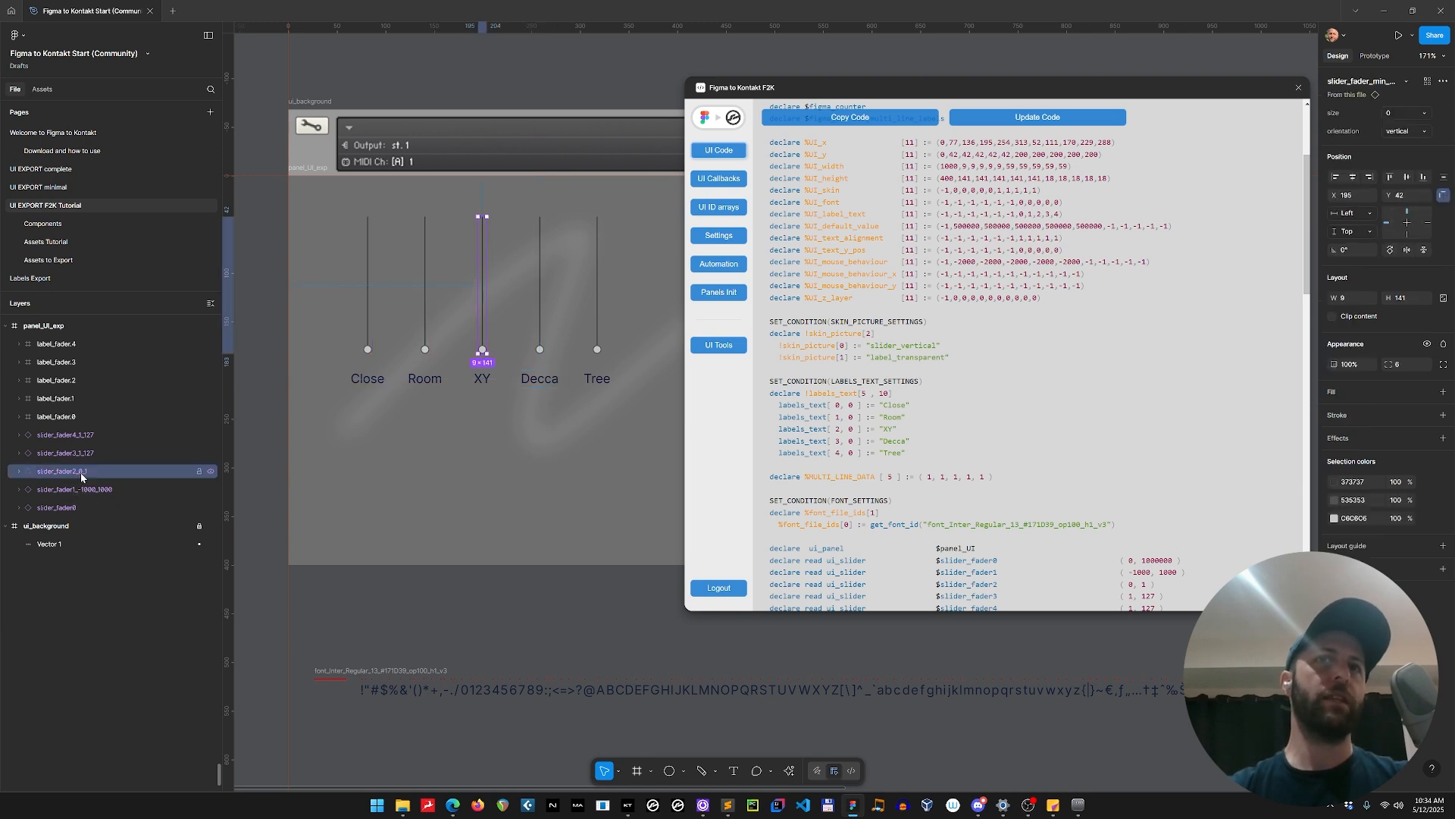
key("alt+Tab")
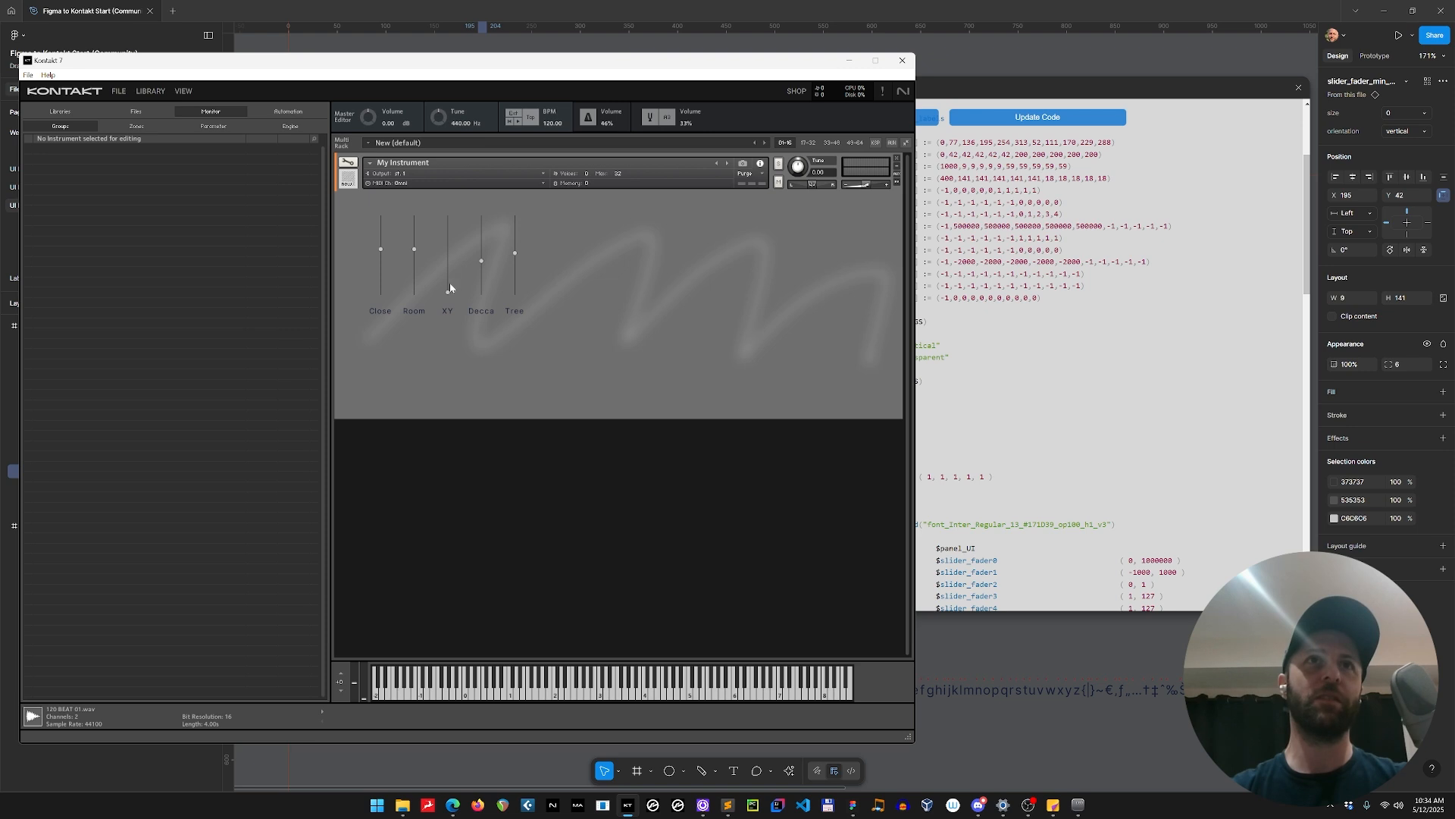
left_click_drag(450, 288, 515, 251)
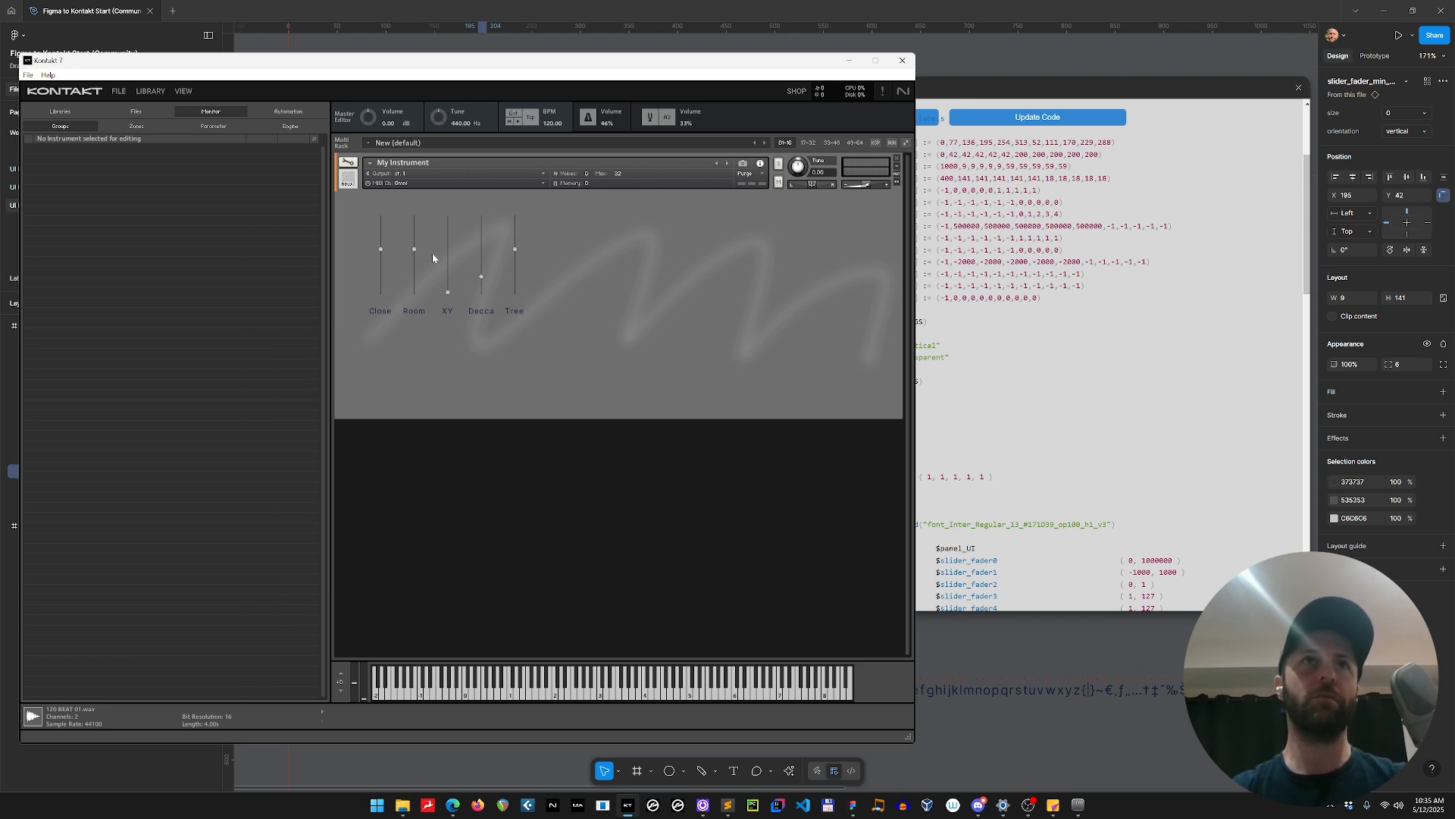
left_click_drag(414, 251, 415, 265)
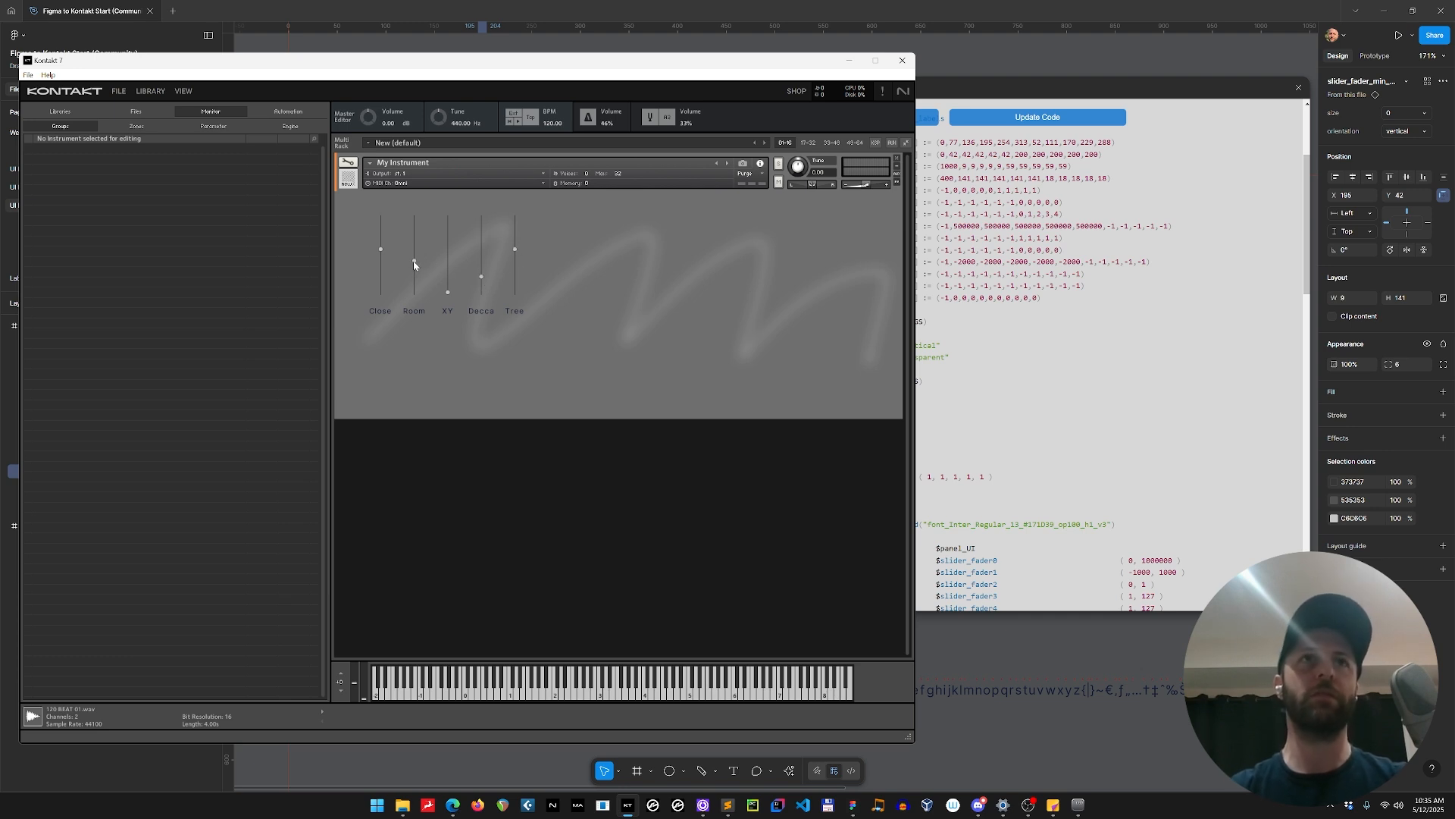
Return to Figma, collapse the plugin window and move it aside, and check the Close slider and its label frame.
left_click(1114, 458)
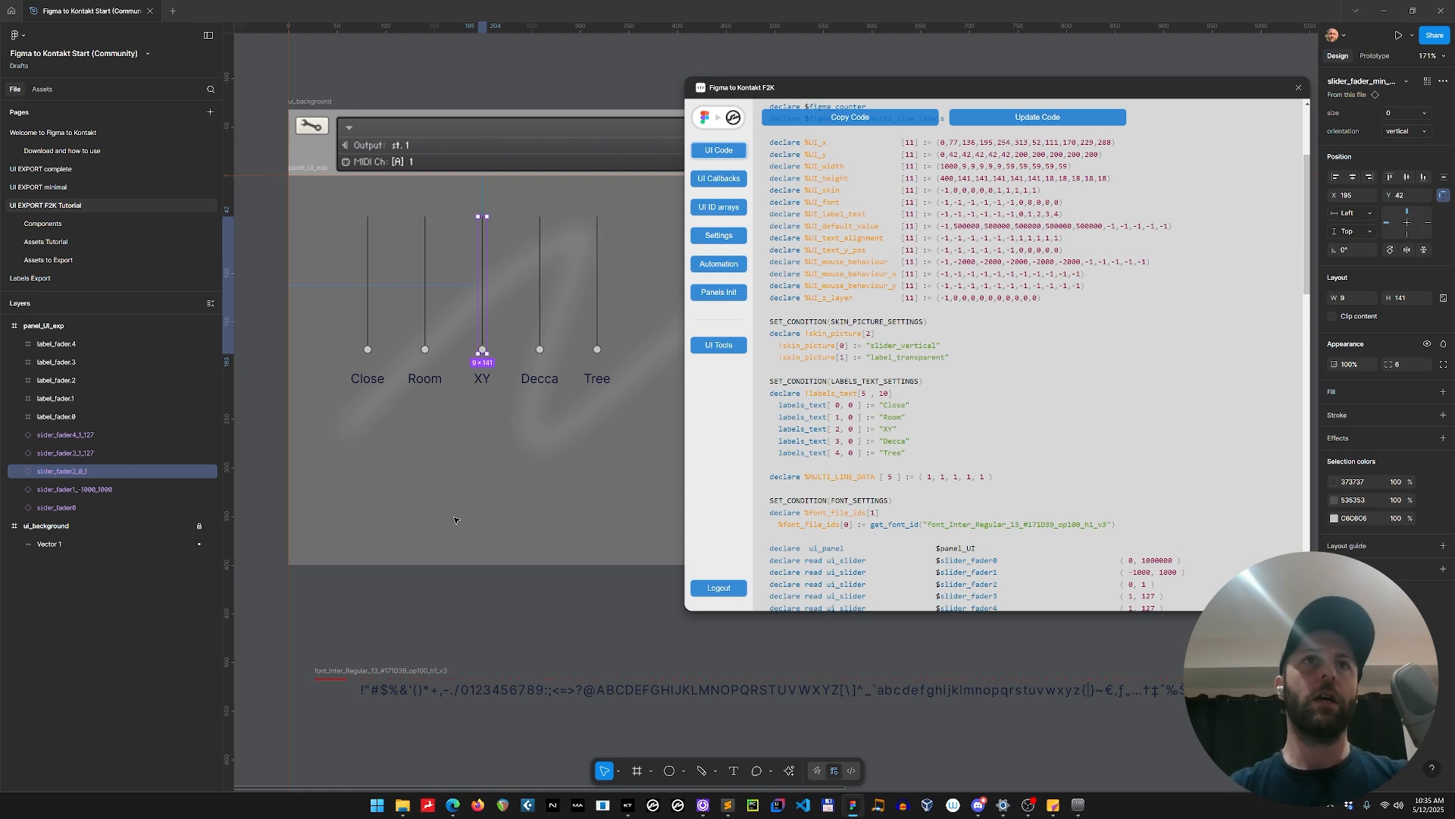
left_click(464, 575)
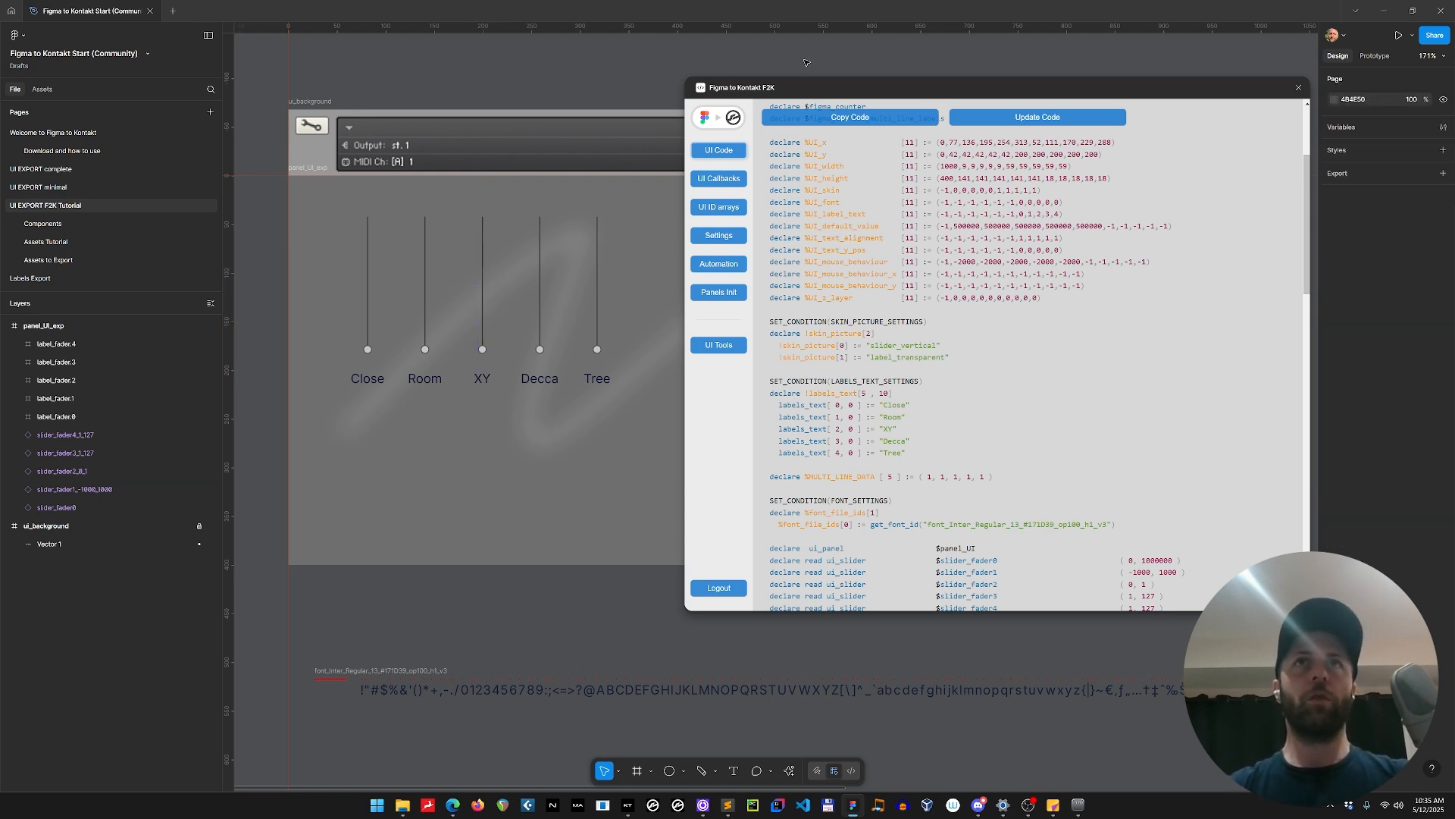
left_click(714, 121)
left_click_drag(710, 91, 940, 60)
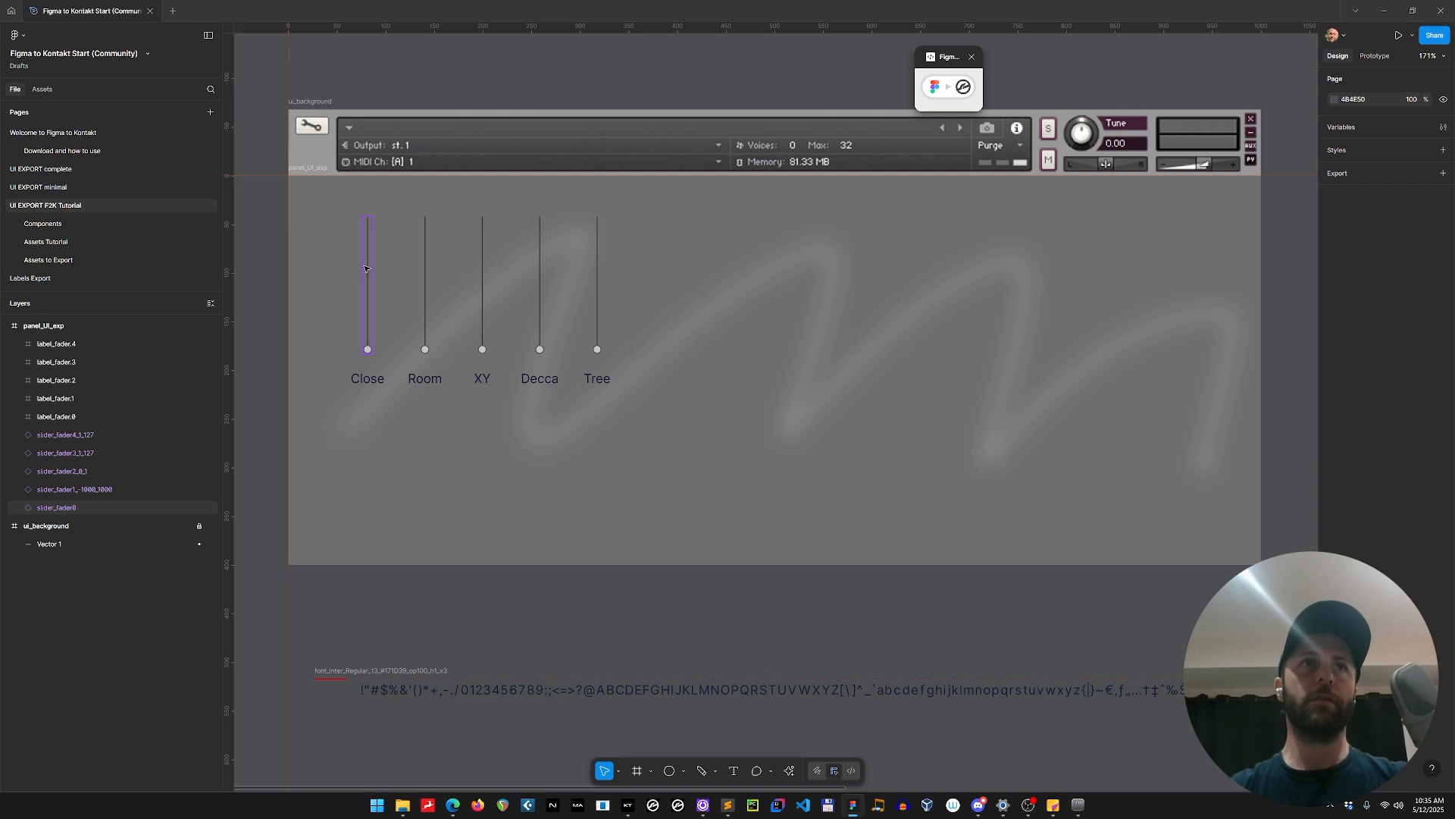
left_click(365, 292)
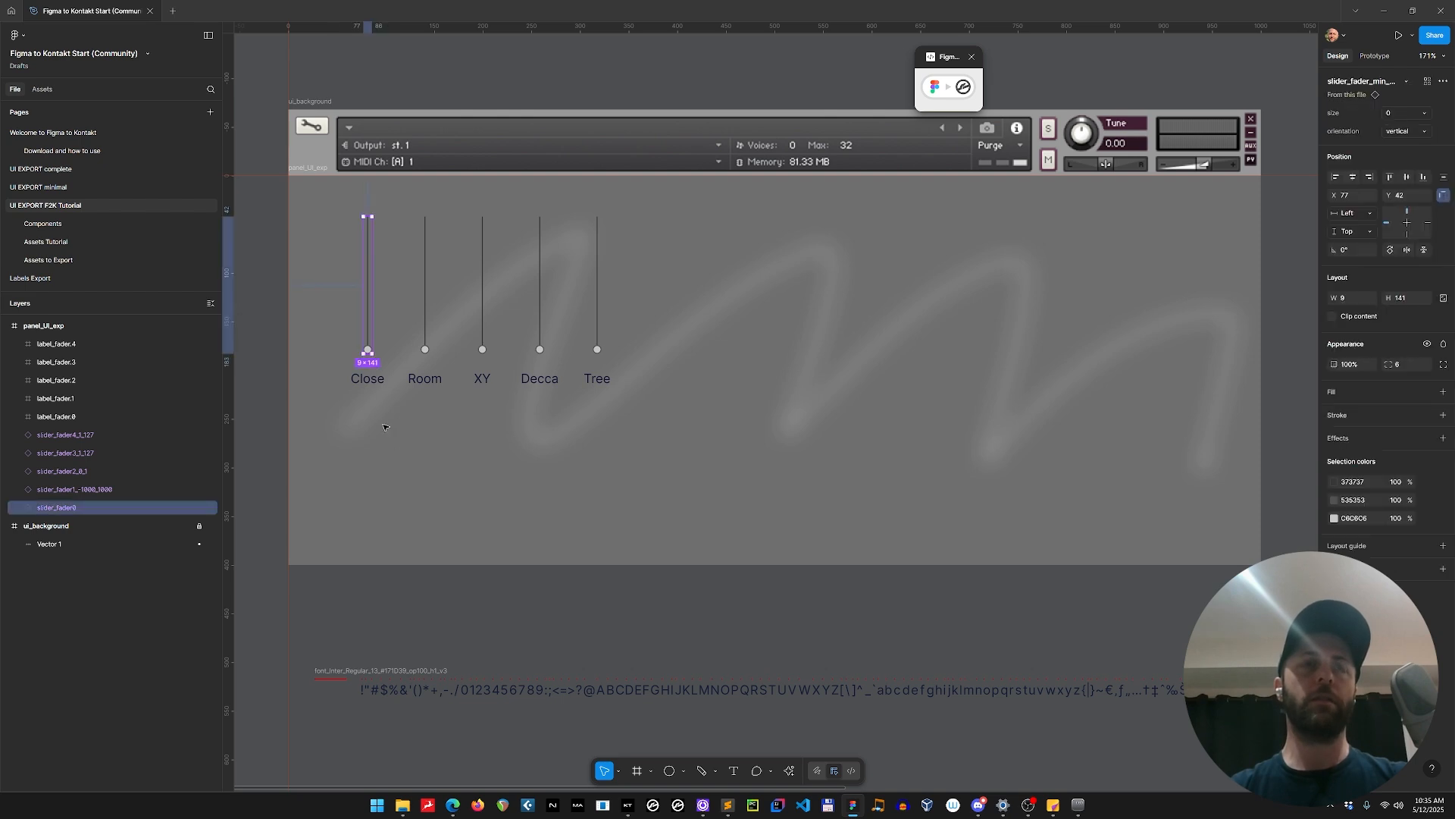
left_click(368, 386)
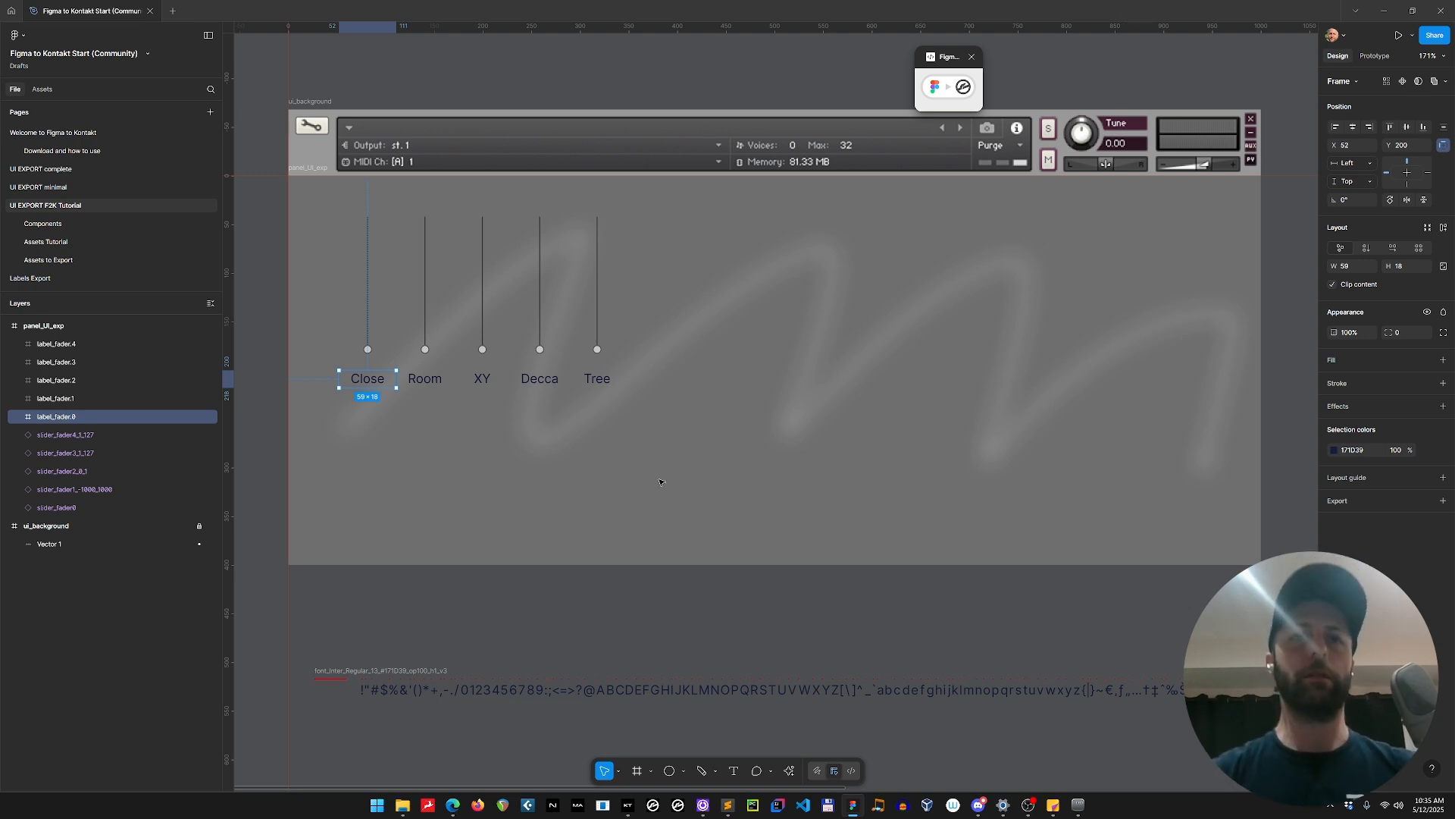
Open the Components page and find the switch and button component sets.
left_click(696, 609)
left_click_drag(701, 611, 732, 610)
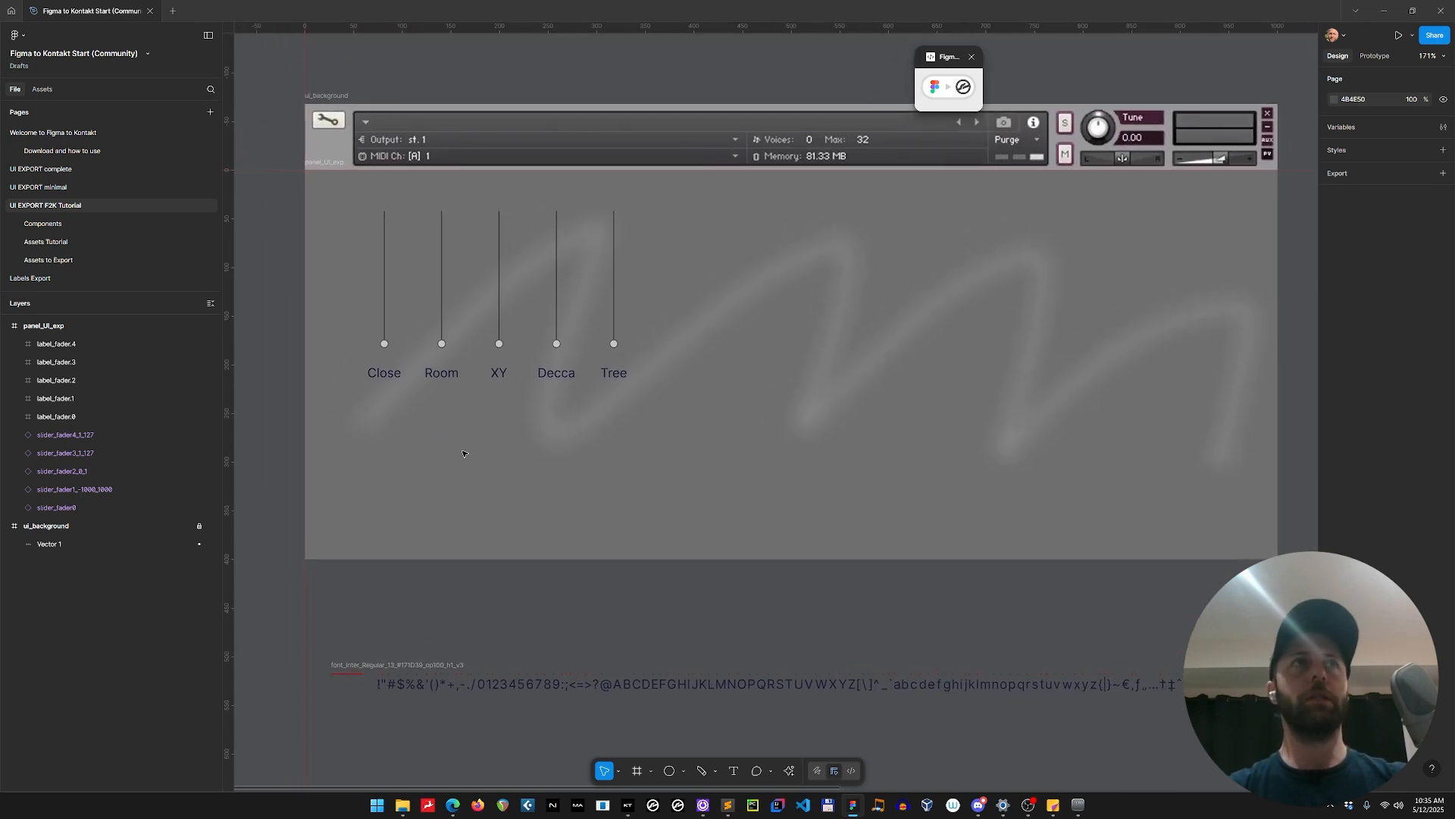
left_click(62, 226)
scroll(1014, 415, "down", 2)
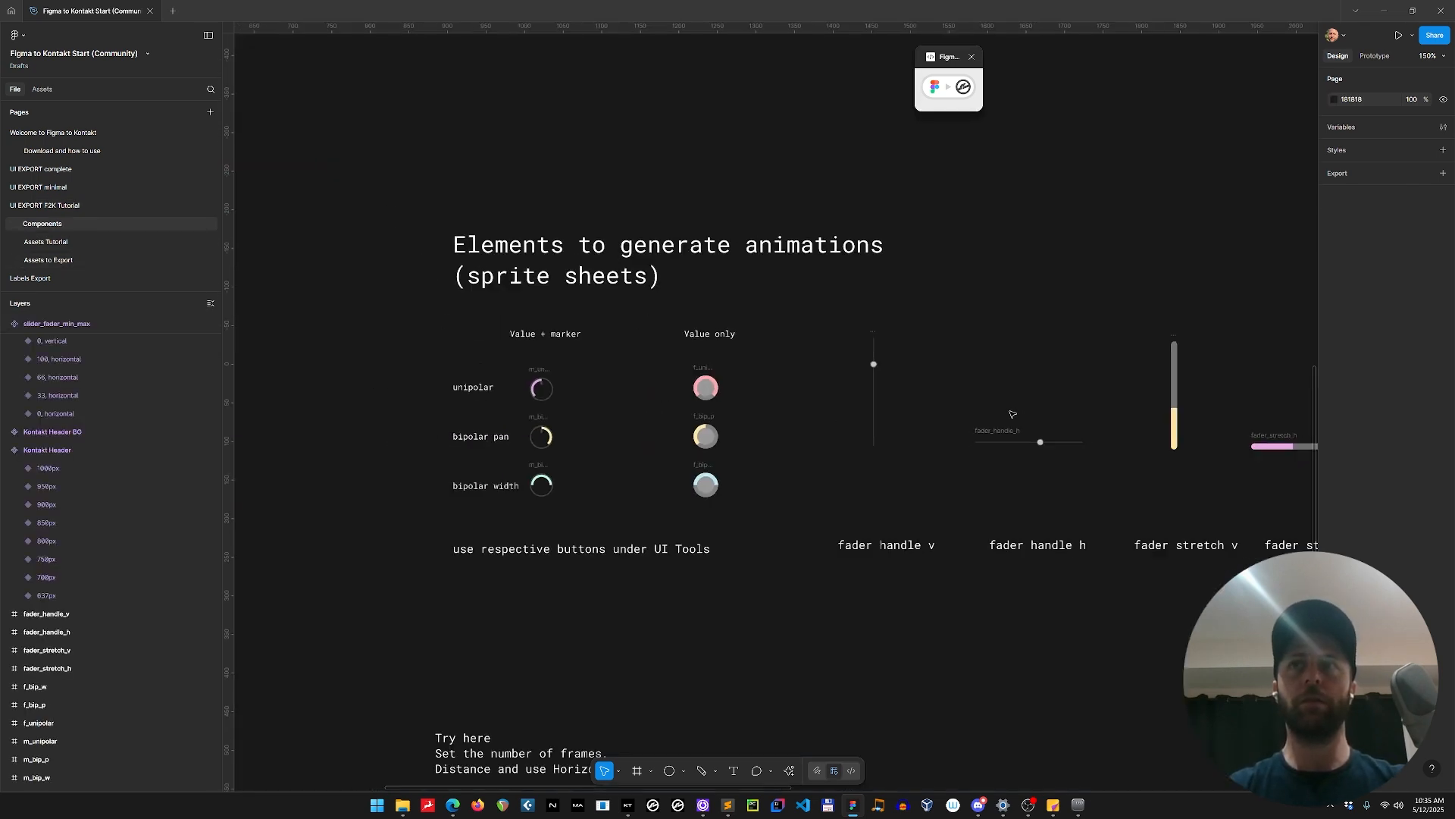
left_click_drag(1205, 259, 627, 318)
left_click_drag(809, 304, 415, 223)
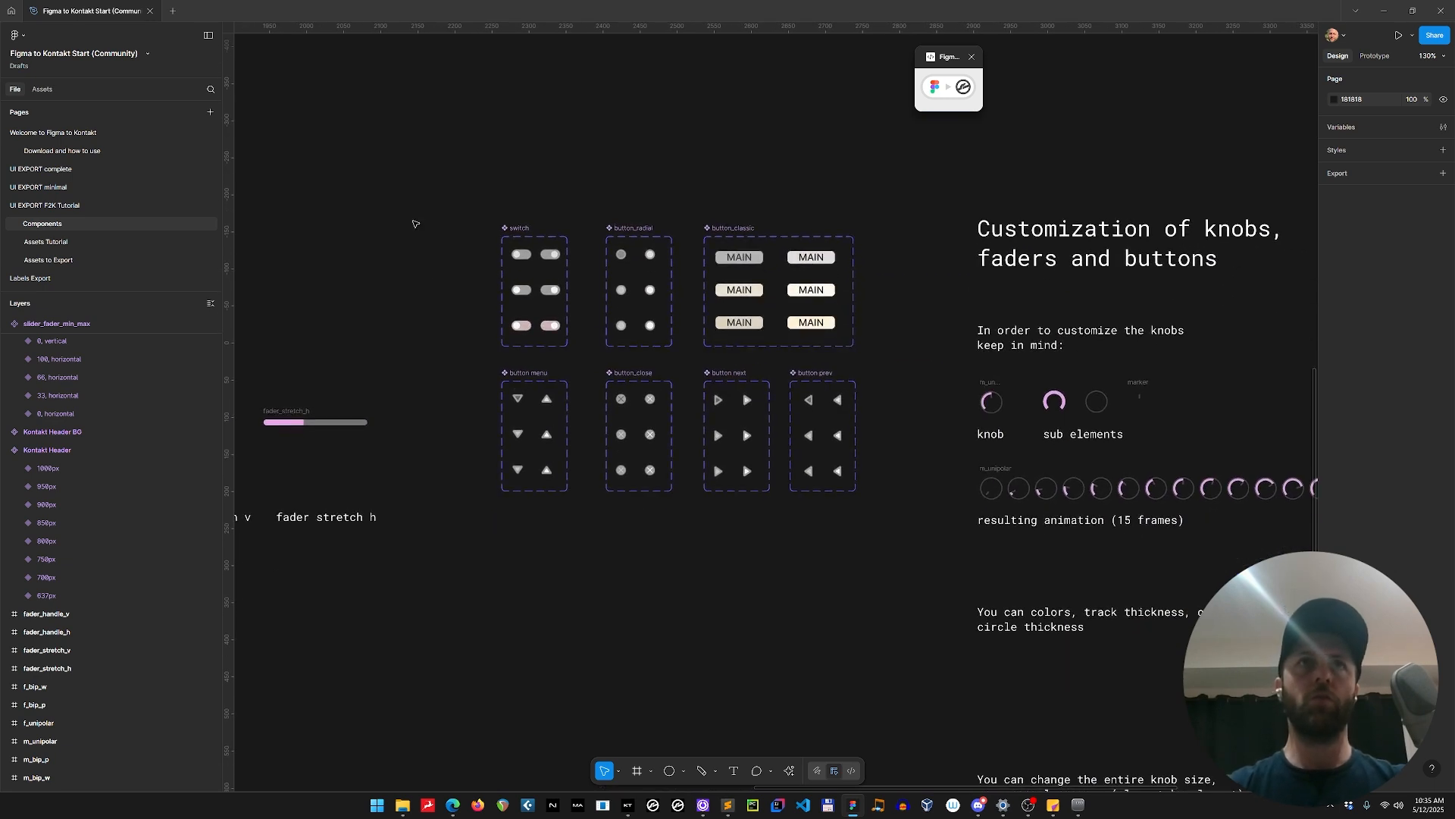
left_click_drag(405, 273, 552, 433)
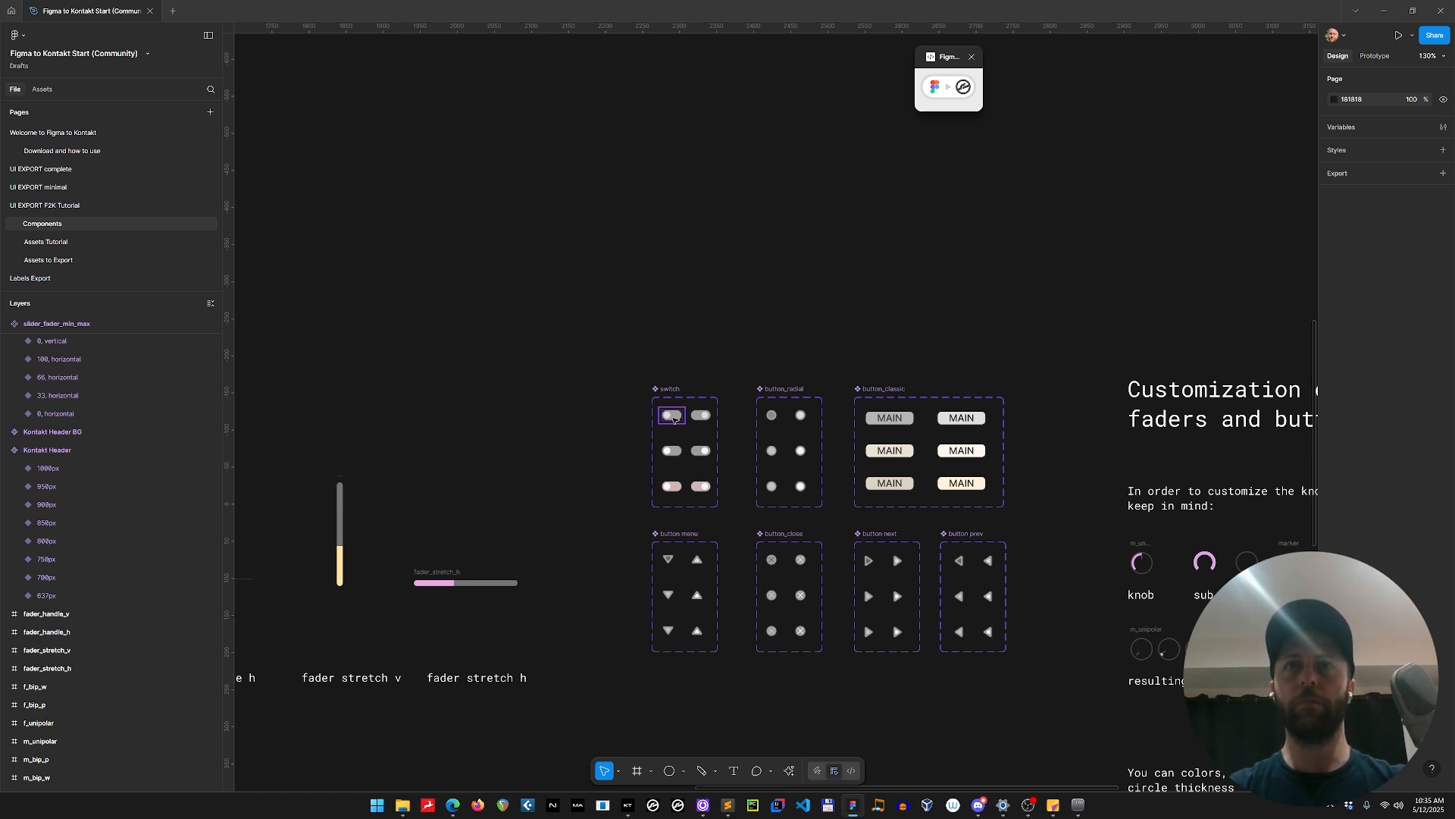
Pull a switch instance and a button_radial instance out of their component sets and cut both from the Components page.
left_click_drag(674, 416, 592, 297)
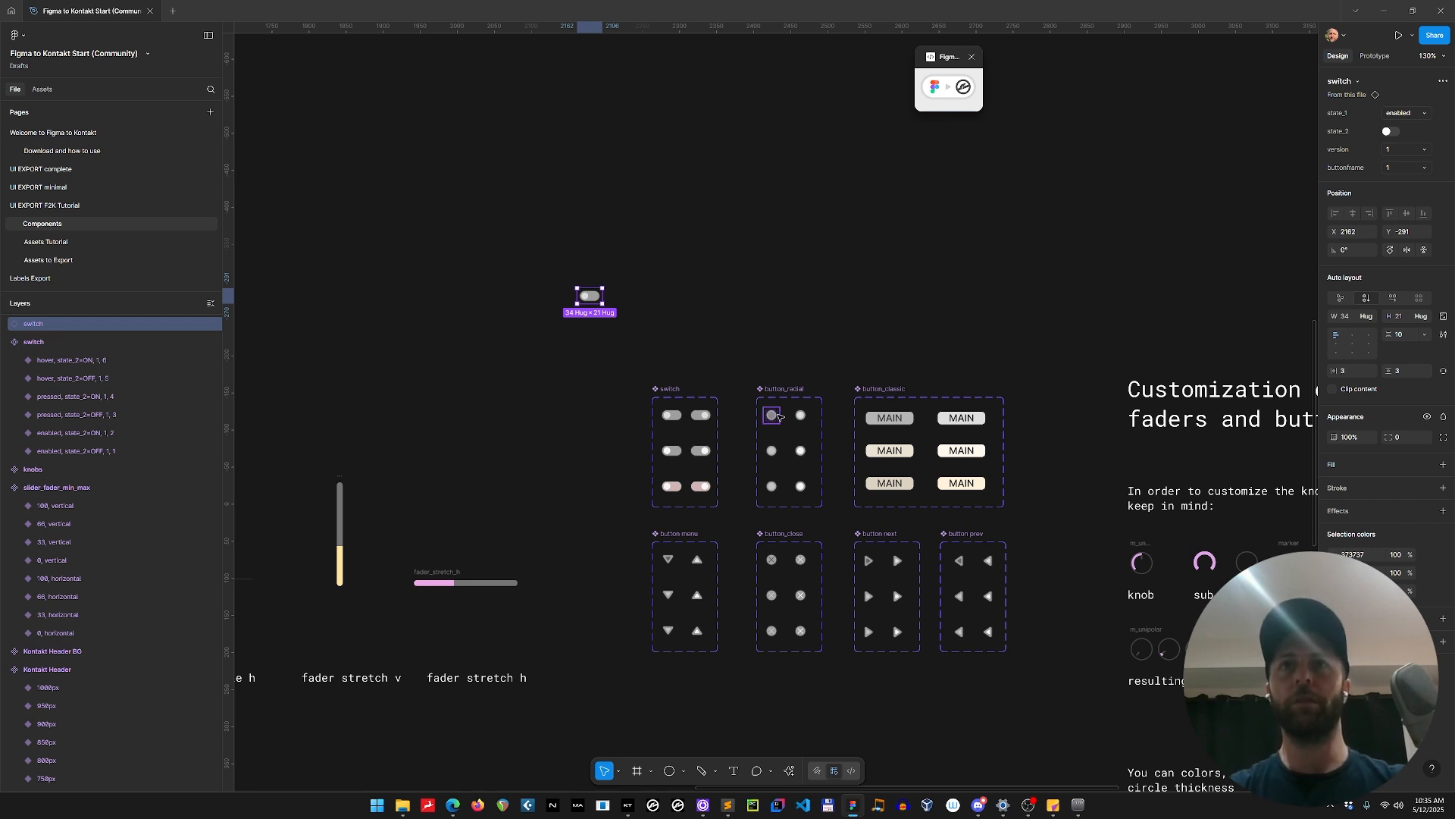
left_click_drag(779, 415, 737, 322)
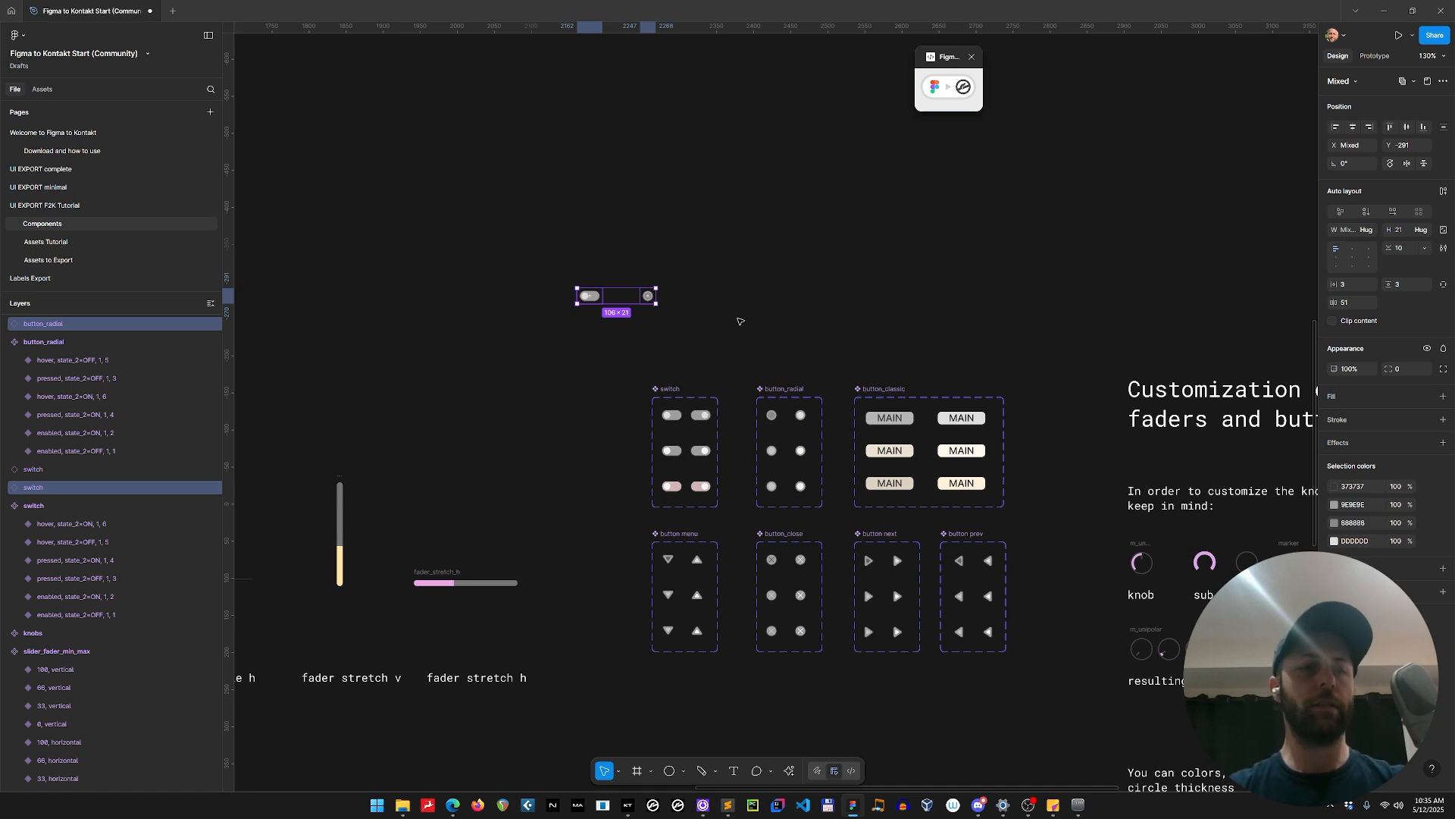
key("Delete")
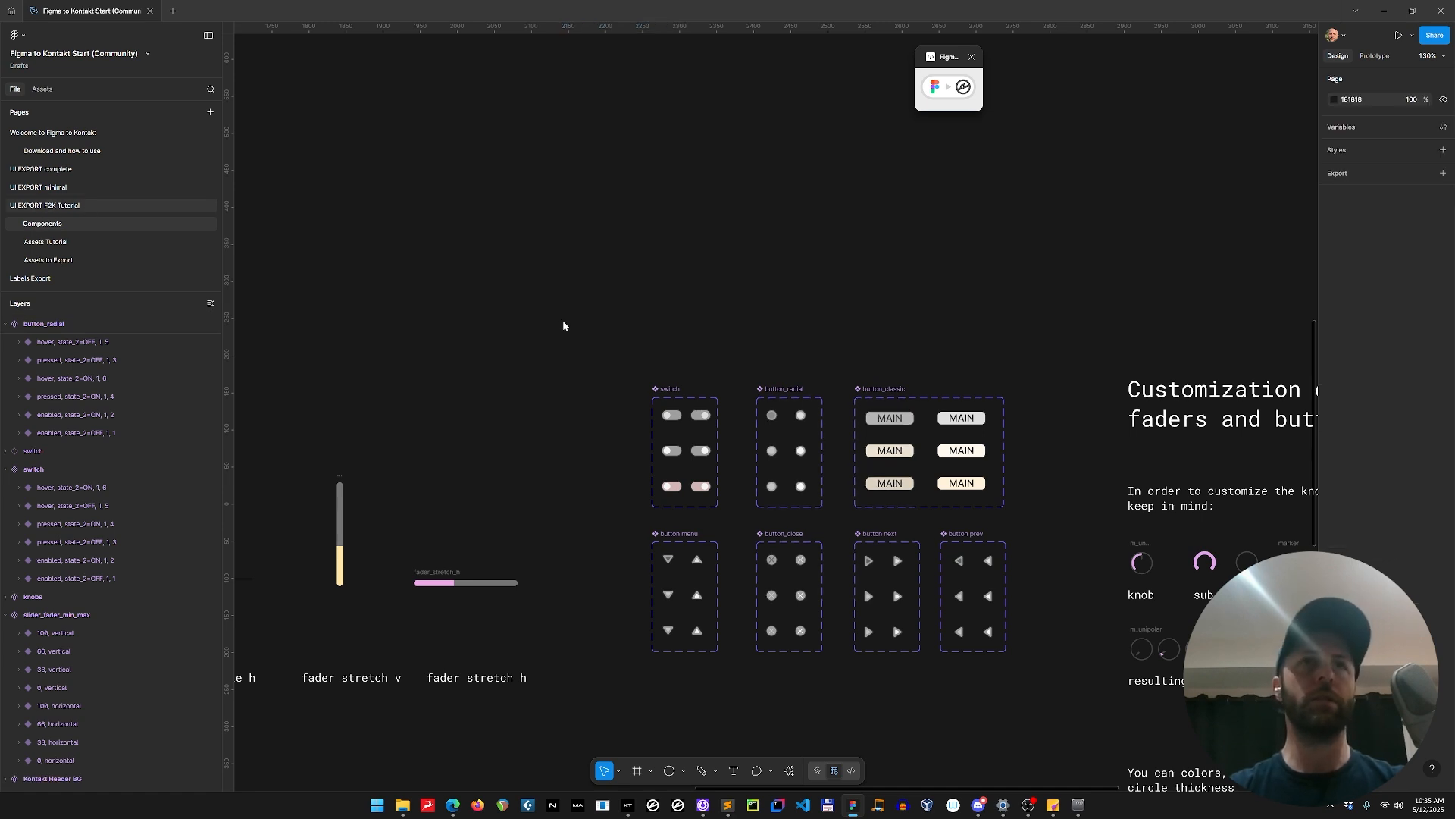
Paste the switch and radial button into panel_UI_exp on the UI EXPORT F2K Tutorial page and collapse the font frame's layers.
scroll(747, 365, "right", 1)
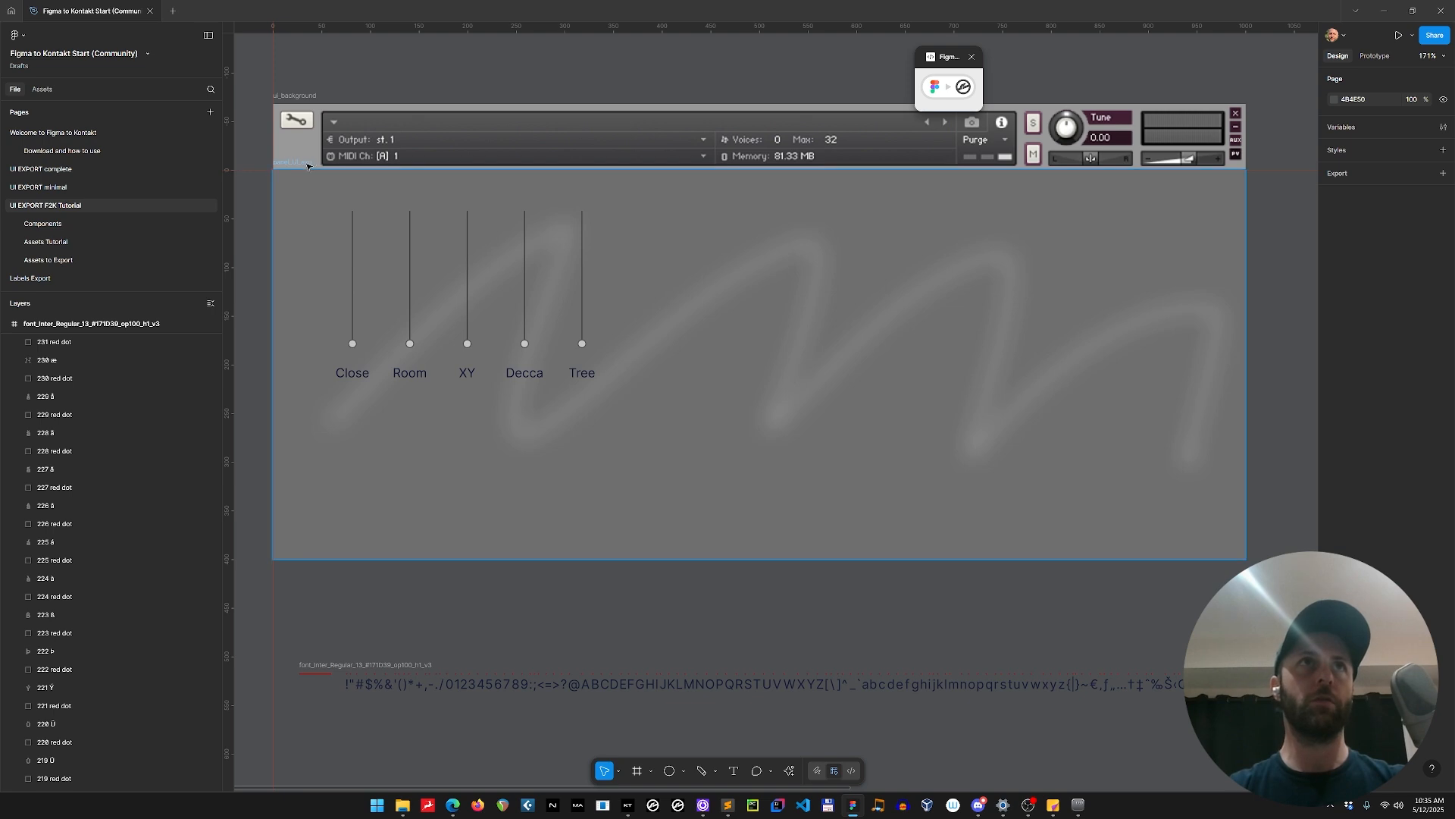
left_click(664, 399)
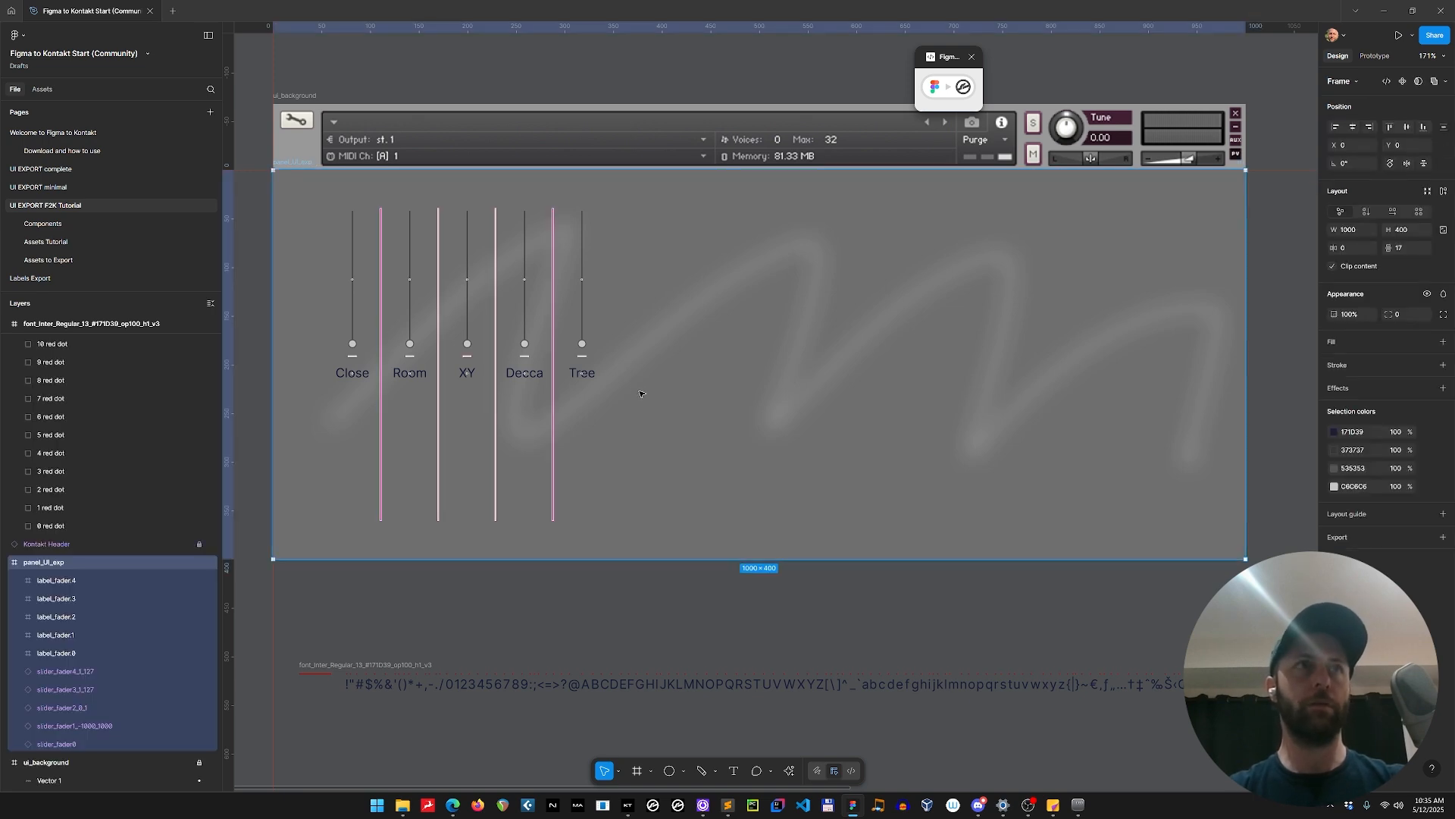
key("ctrl+v")
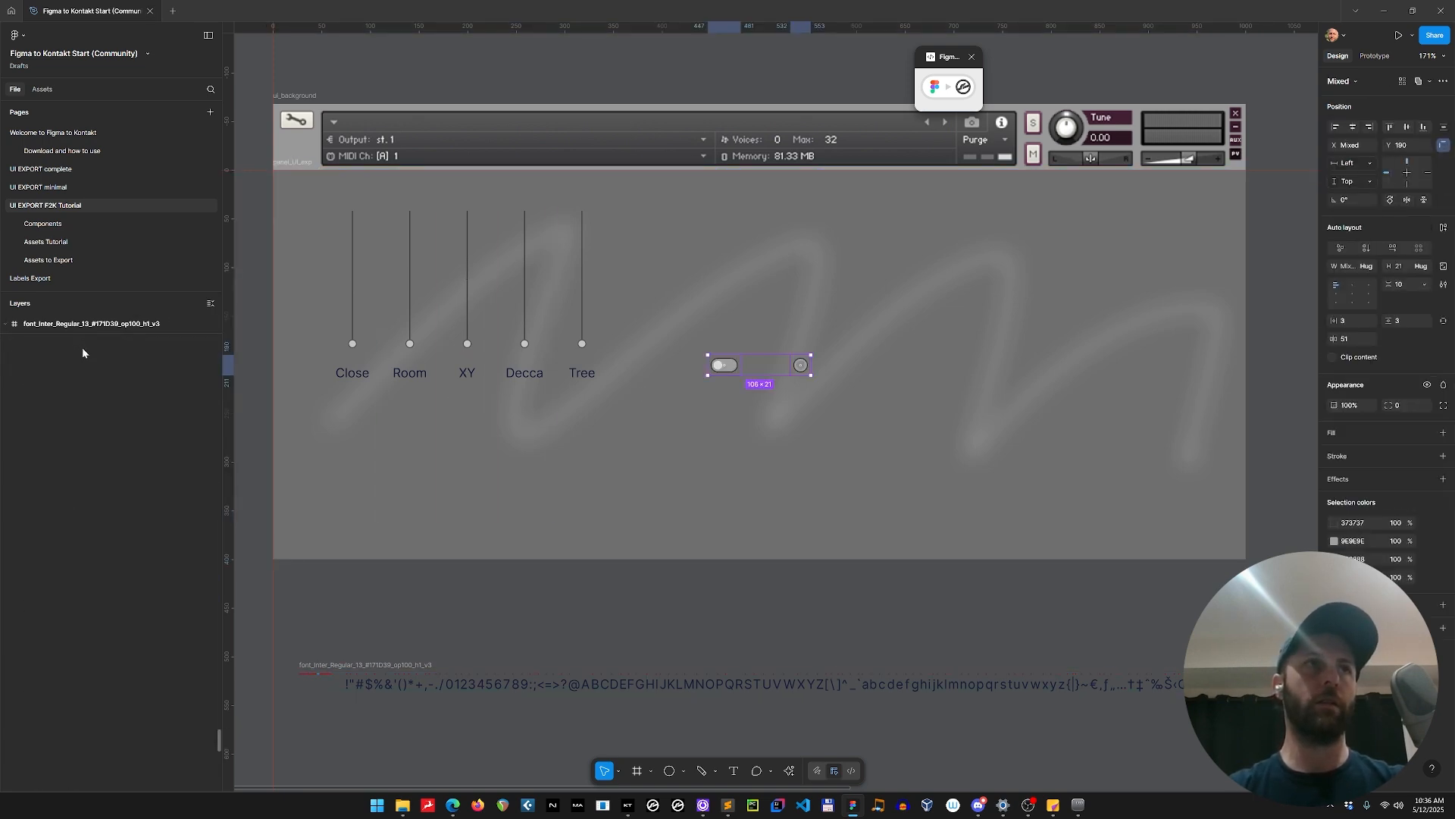
scroll(104, 367, "up", 15)
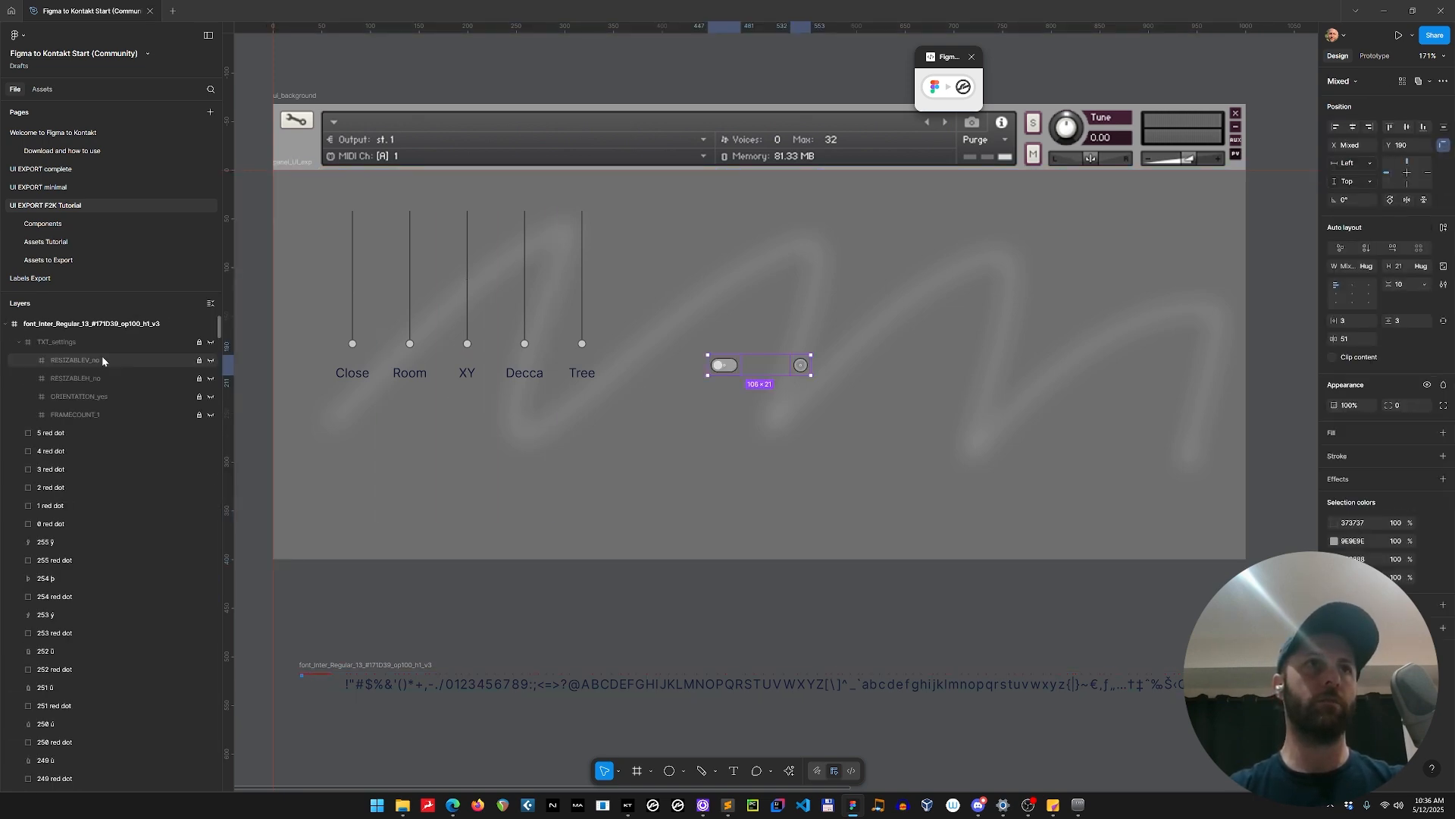
left_click(6, 324)
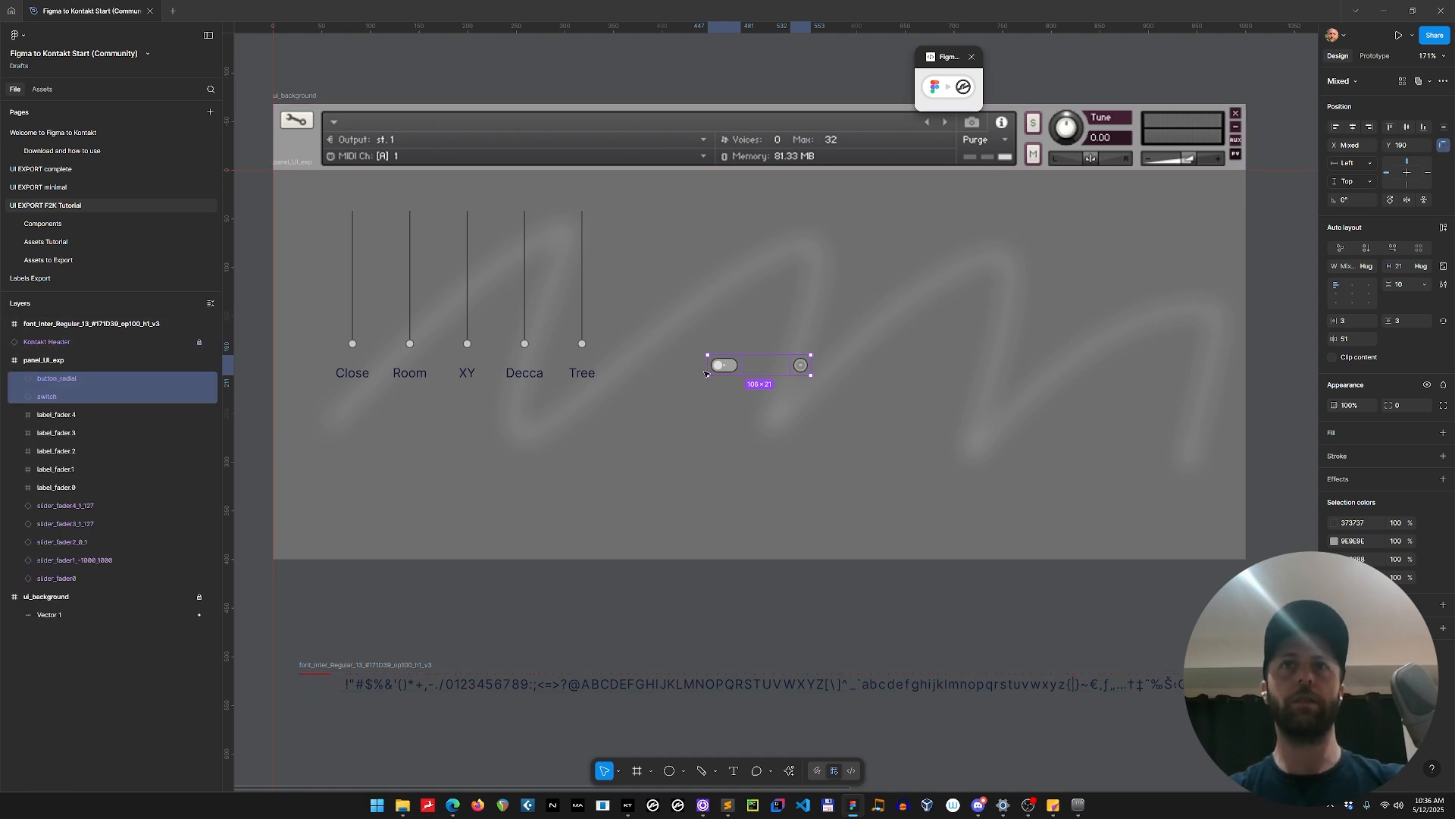
Duplicate the pasted switch twice upward into an evenly spaced column at X 447, with the topmost at Y 116.
left_click(735, 365)
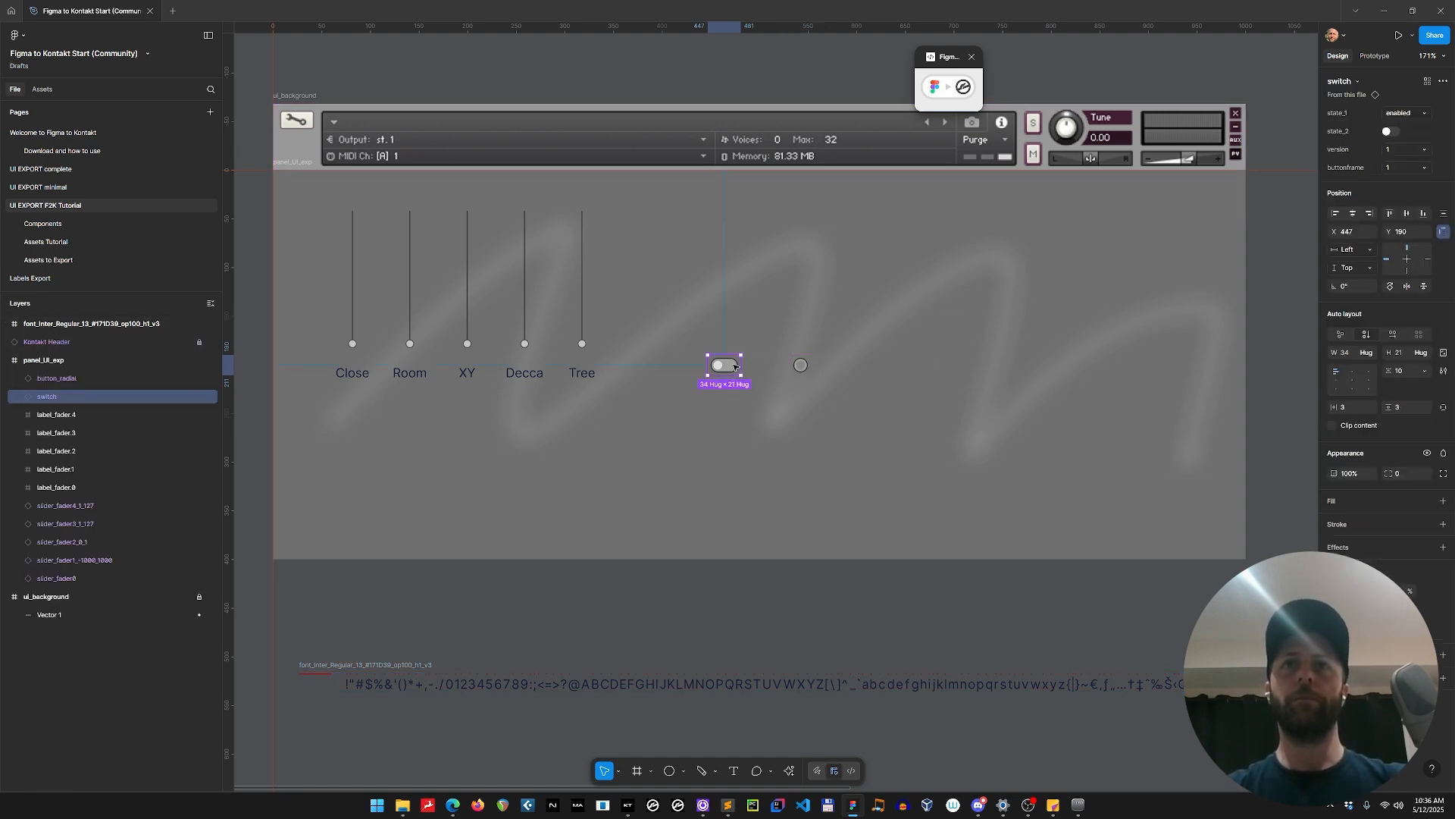
left_click_drag(734, 366, 732, 332)
key("ctrl+d")
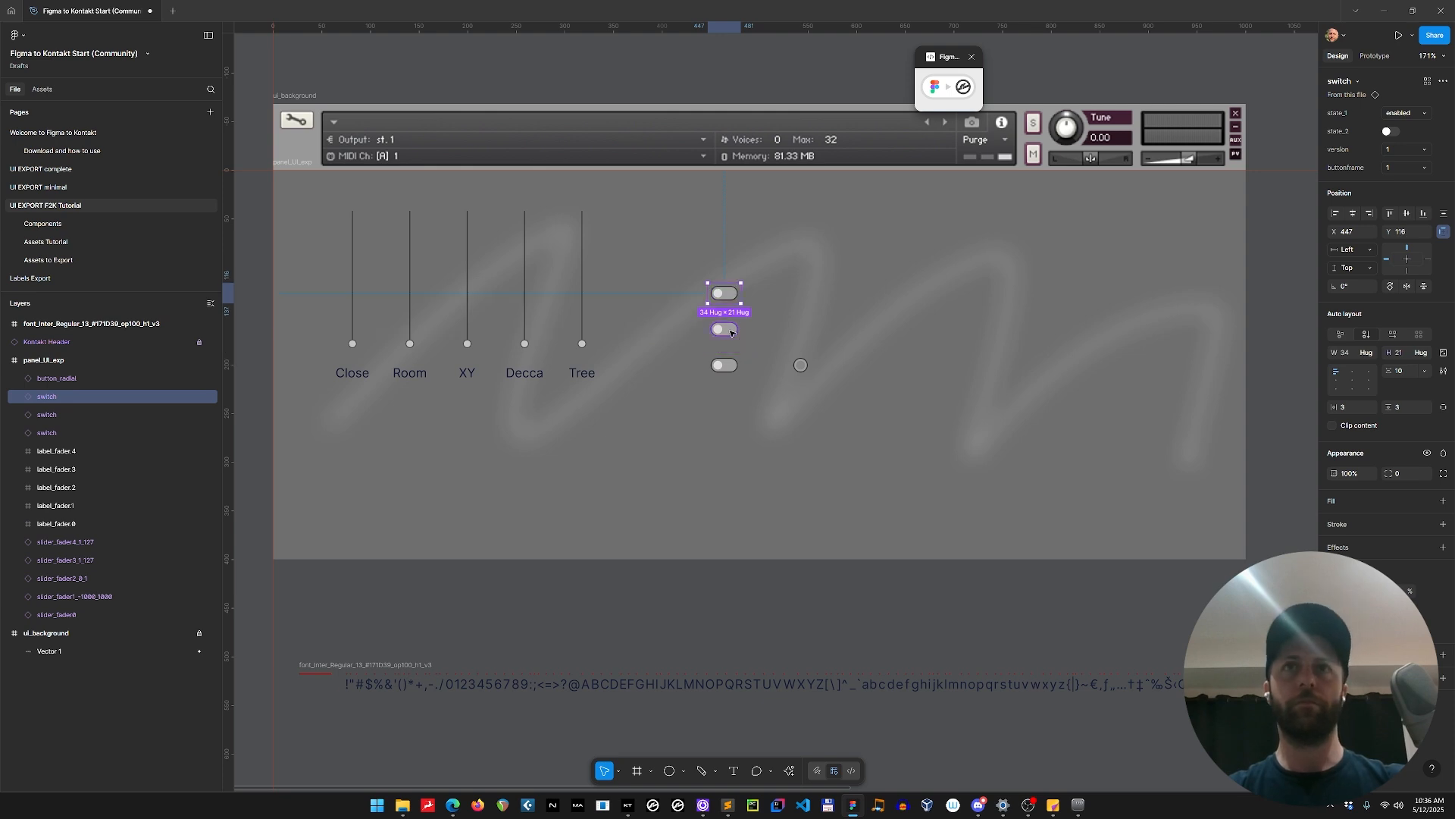
Rename the three switch layers as switch_switch.$N with descending numbers that stop at 0.
left_click(75, 424)
left_click(68, 396, "shift")
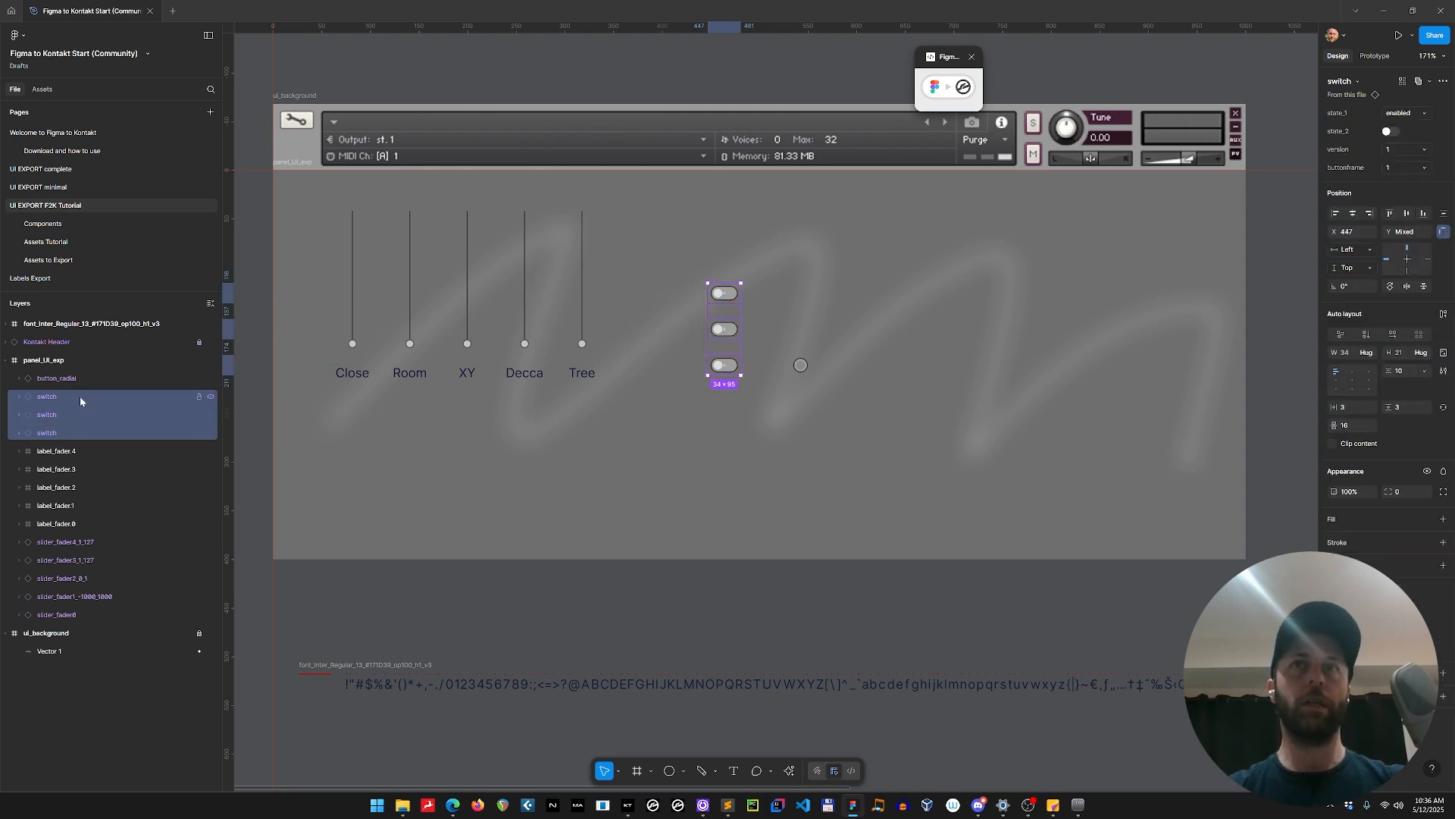
key("ctrl+r")
type("switch_")
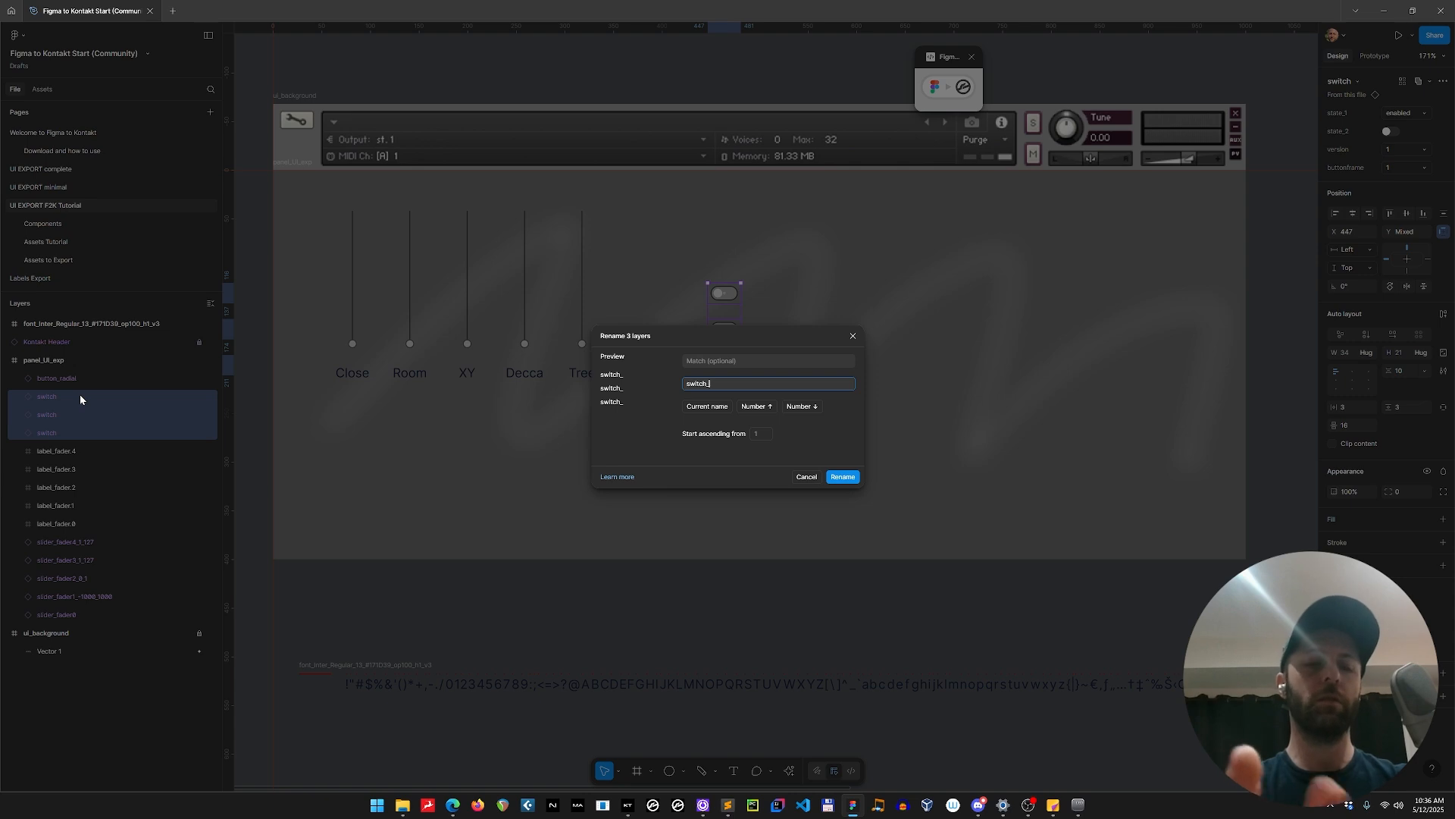
type("sw")
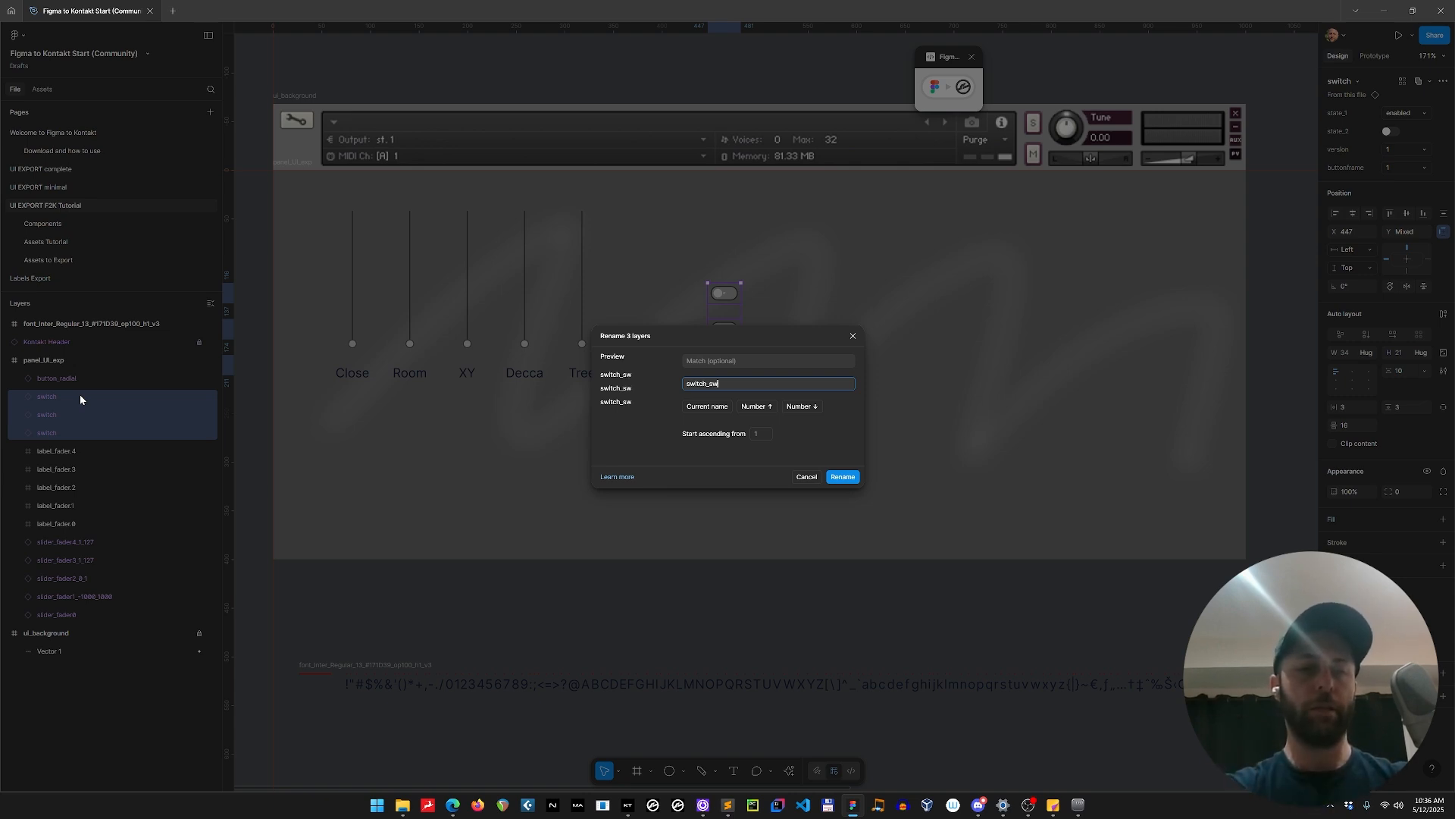
type("itch")
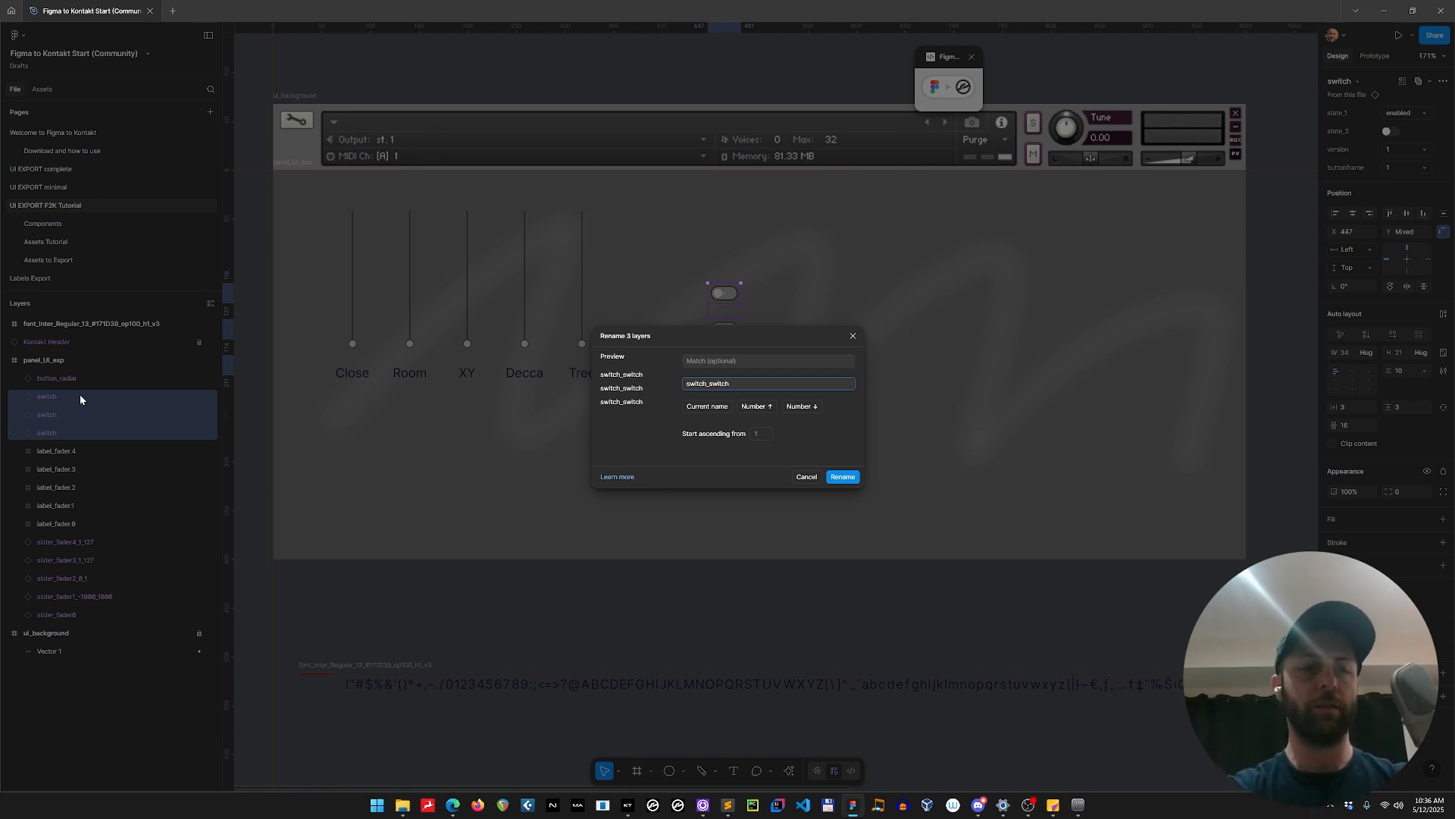
type(".$N")
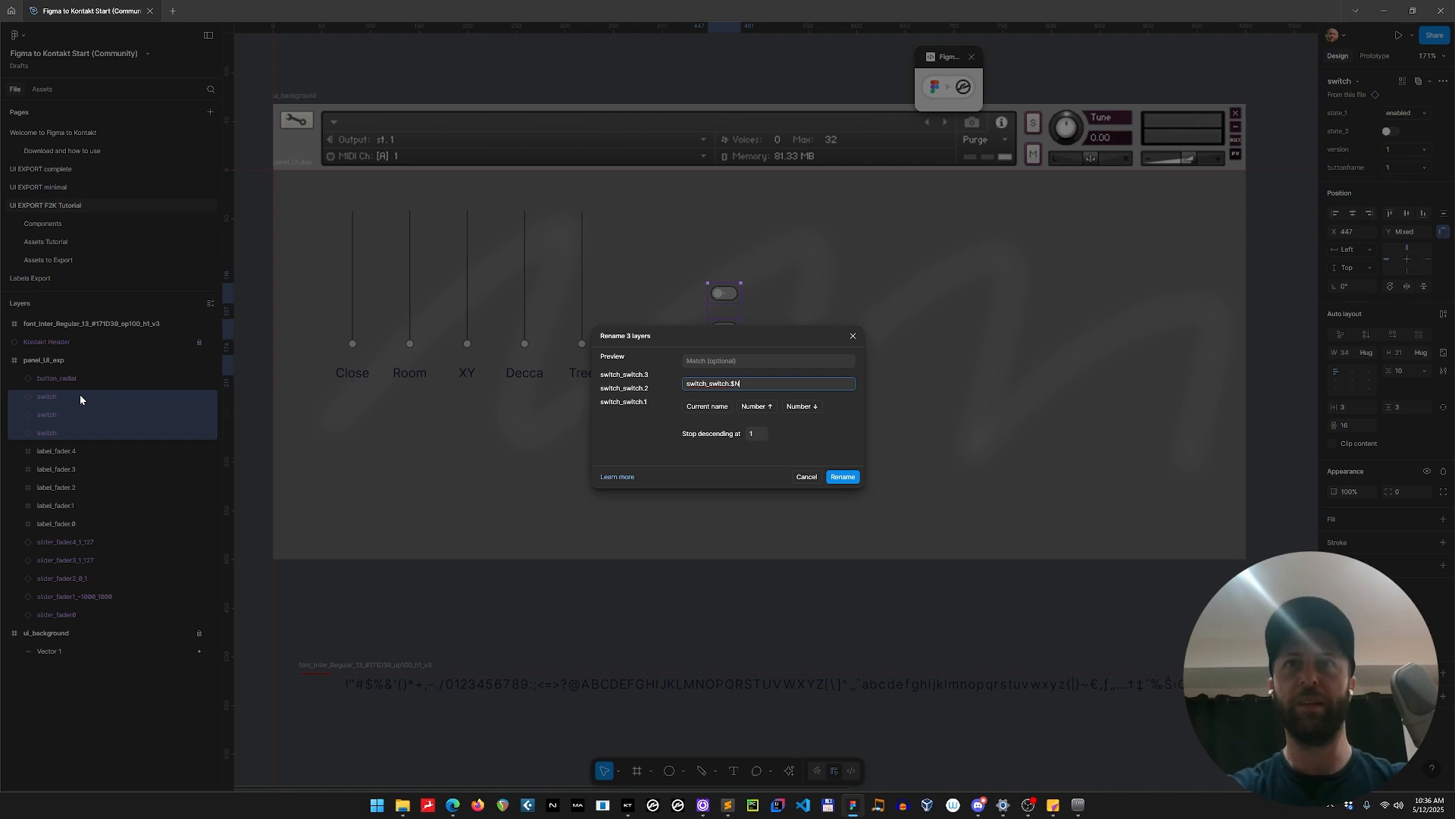
type("0")
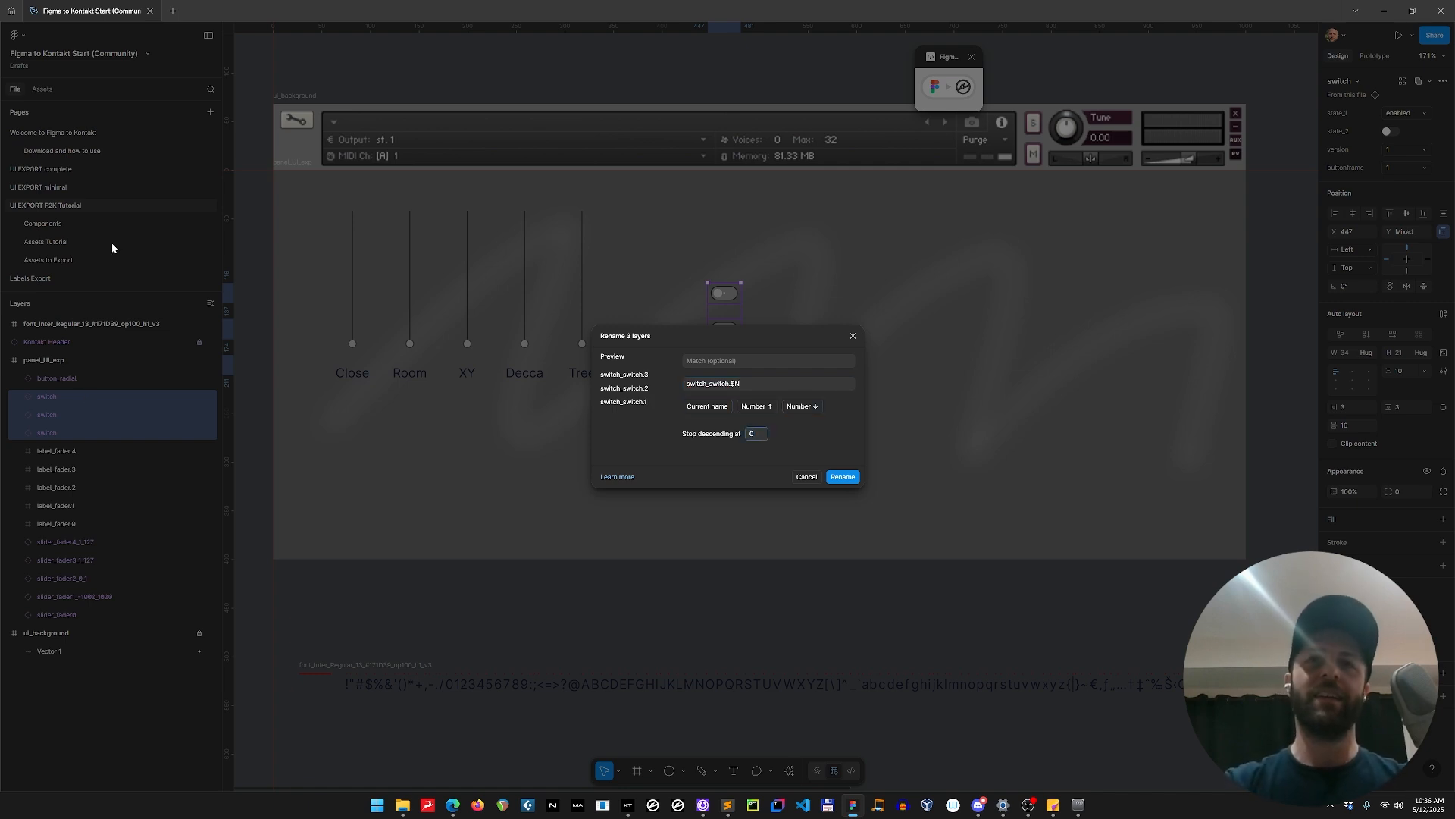
left_click(843, 476)
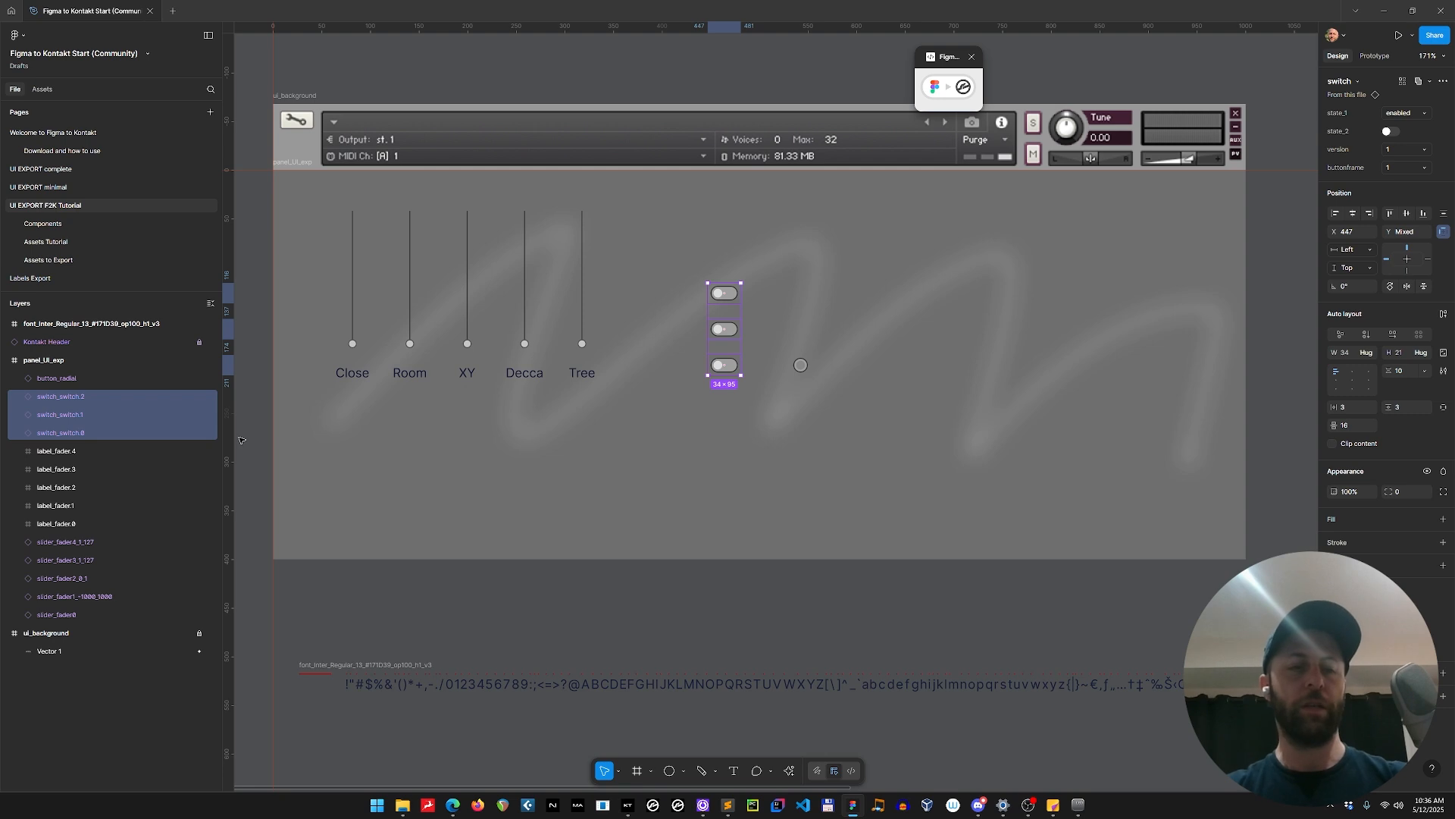
Duplicate the radial button twice upward at X 532 so the copies line up with the rows of switches.
left_click(86, 379)
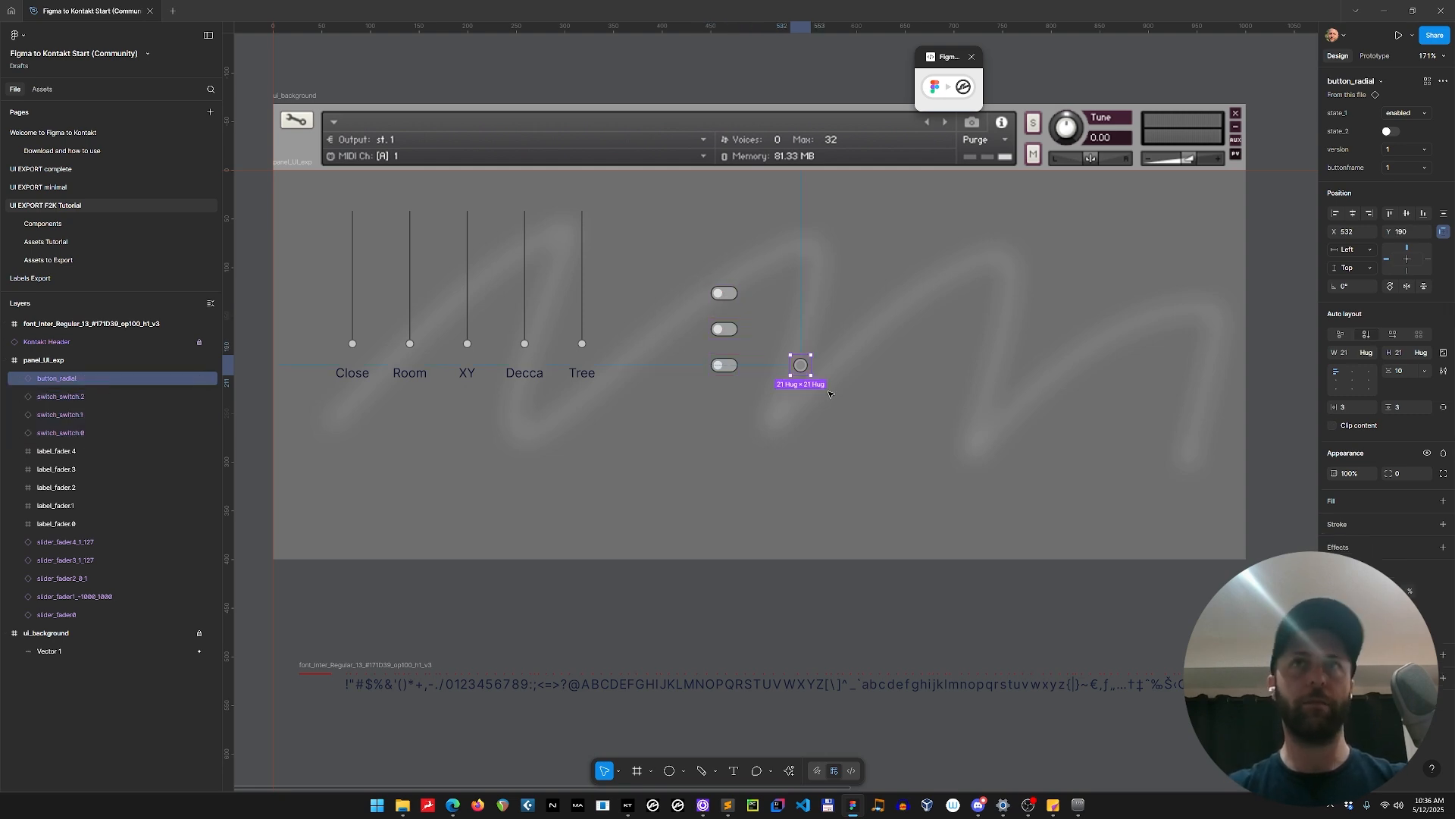
left_click_drag(808, 366, 802, 328)
key("ctrl+d")
Rename the three radial button layers as button_radial.$N with descending numbers that stop at 0.
left_click(801, 365)
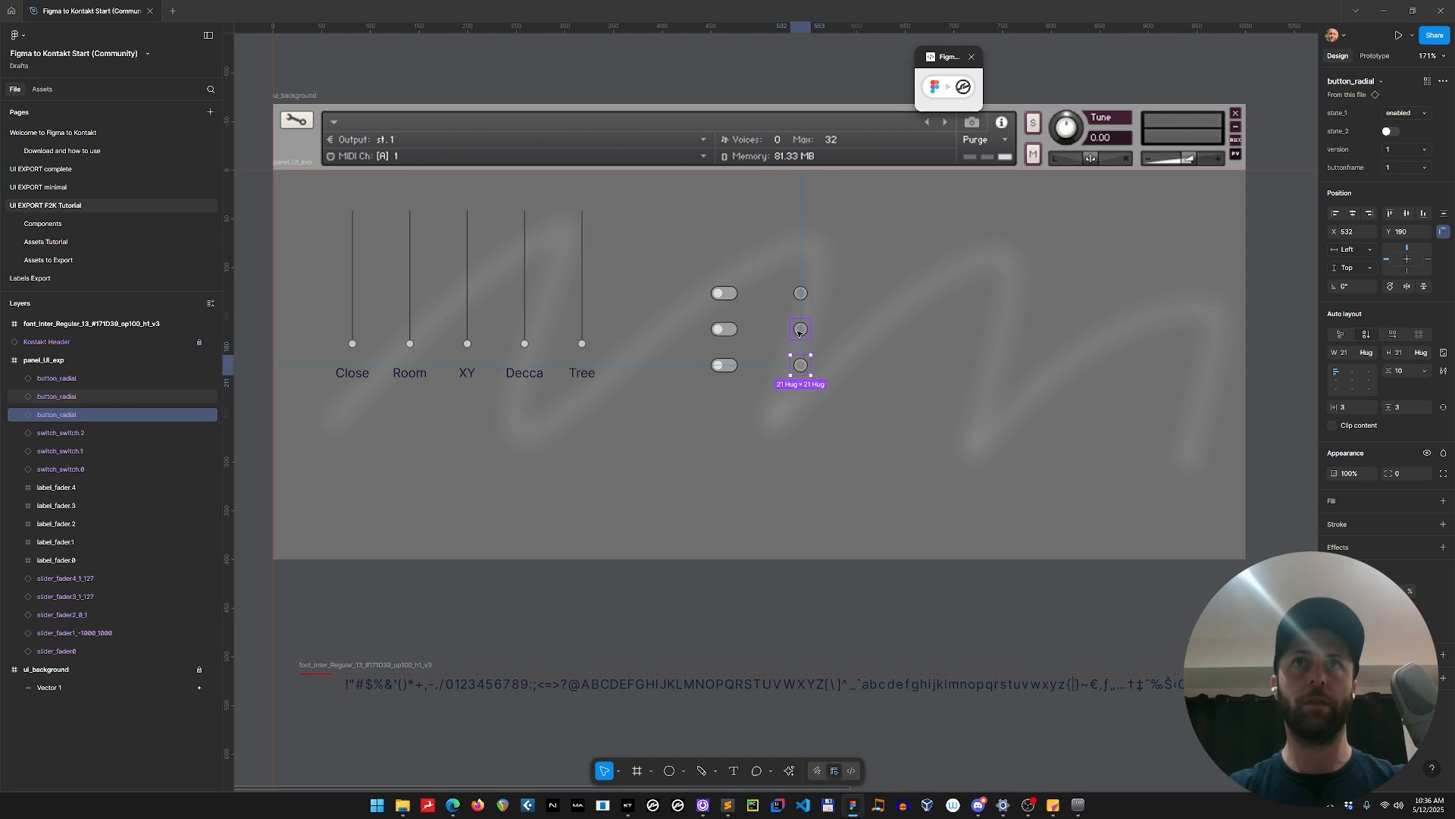
left_click(801, 331, "shift")
left_click(800, 301, "shift")
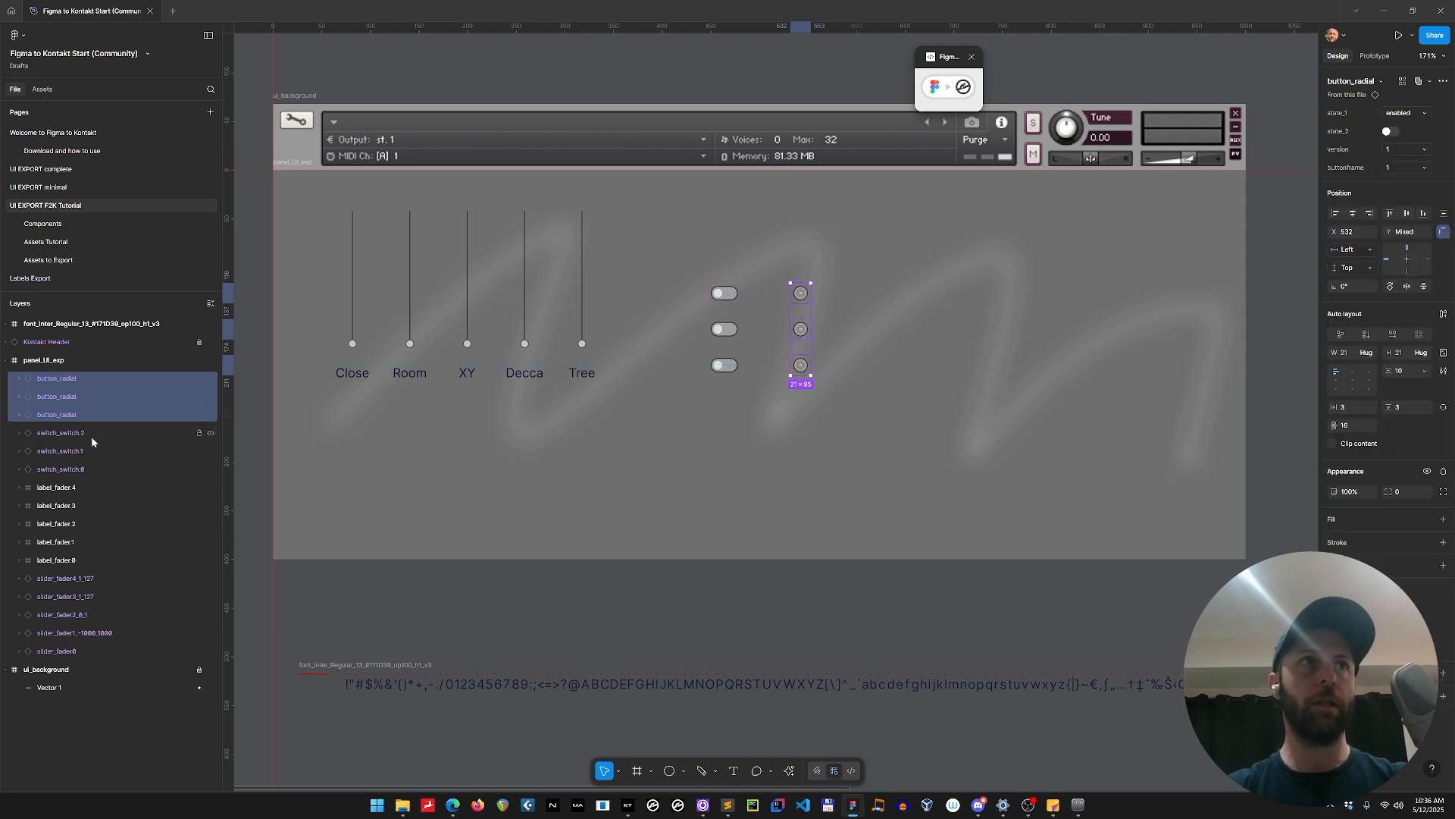
key("ctrl+r")
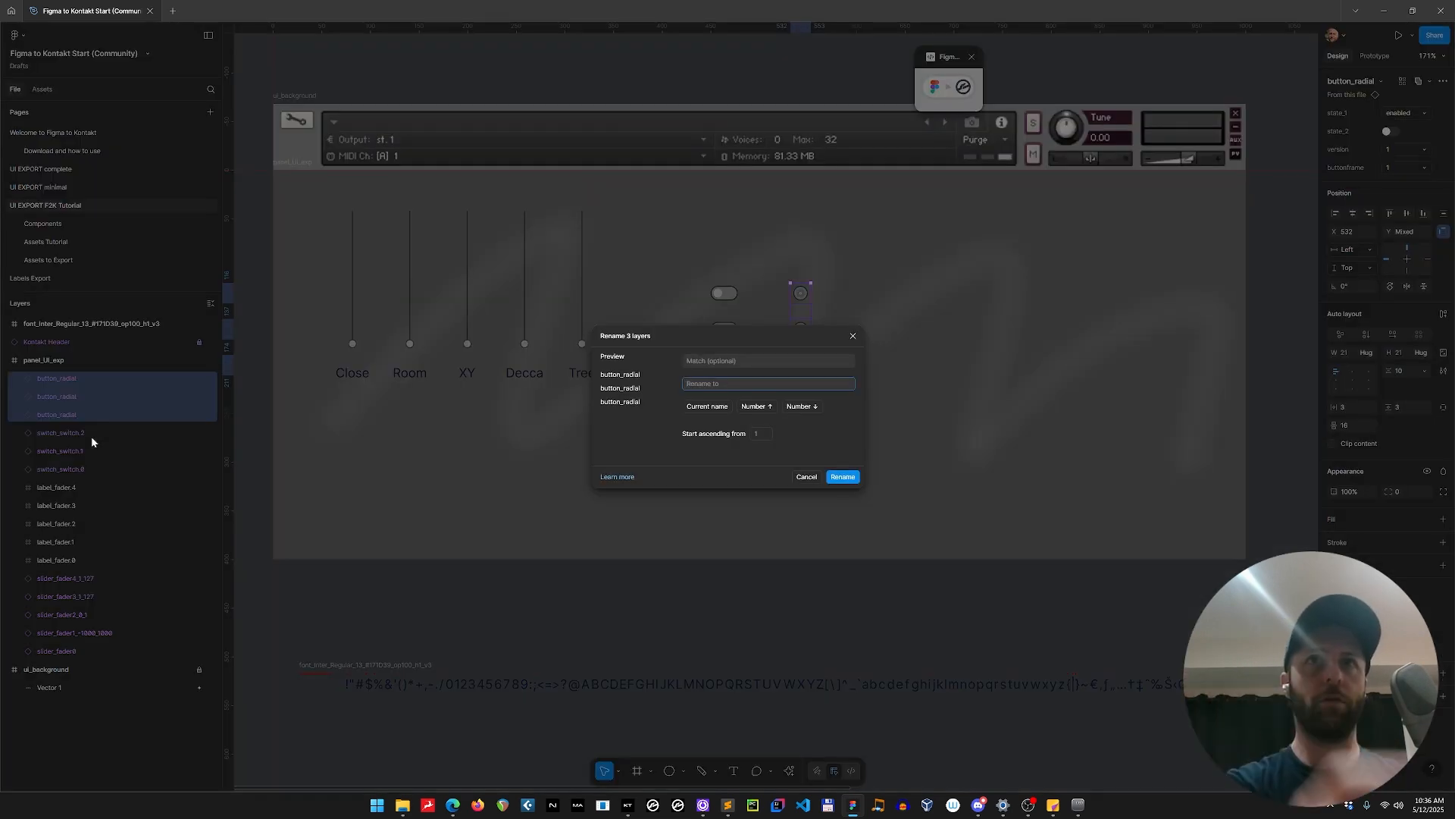
type("button_")
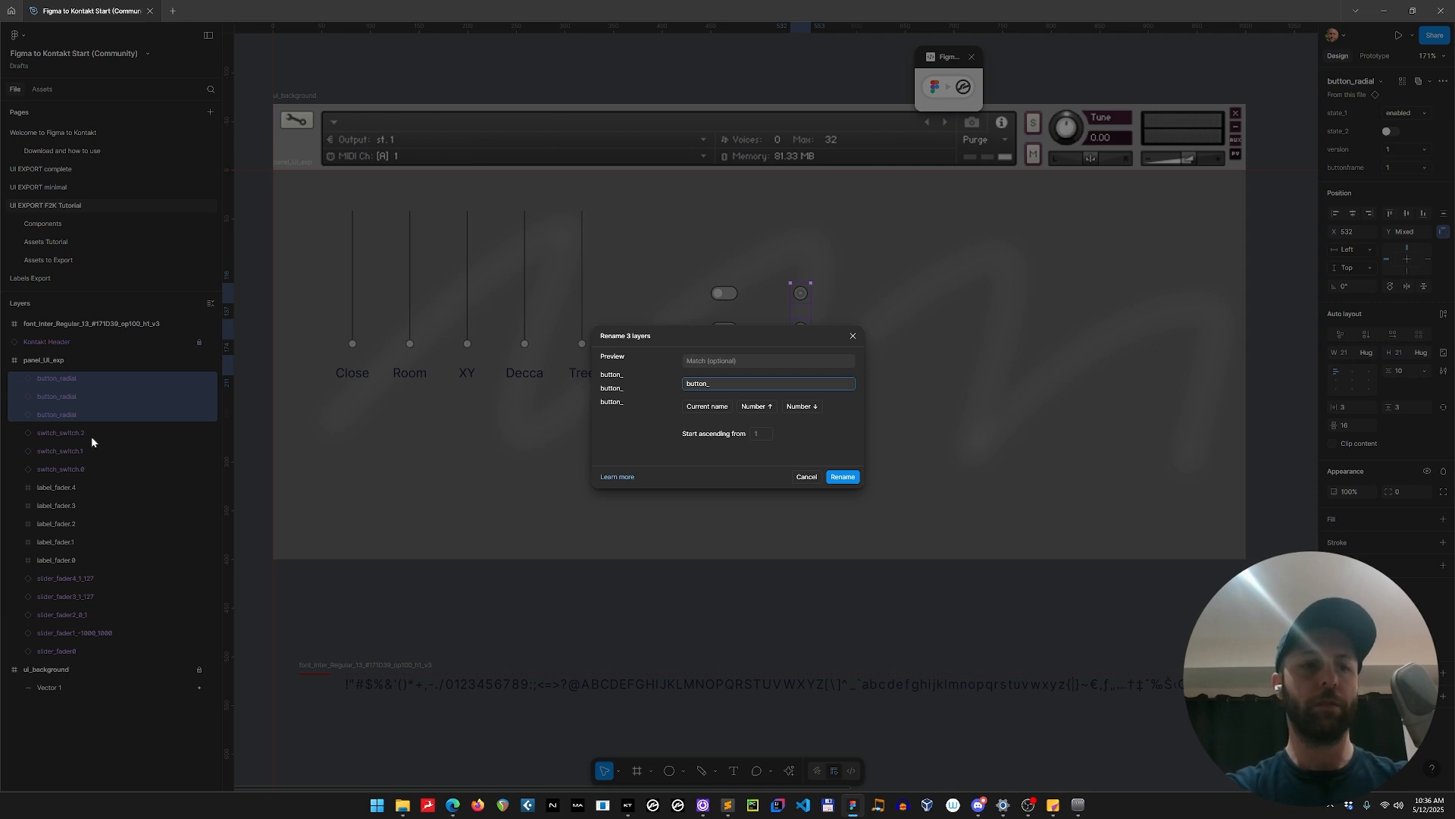
type("radial")
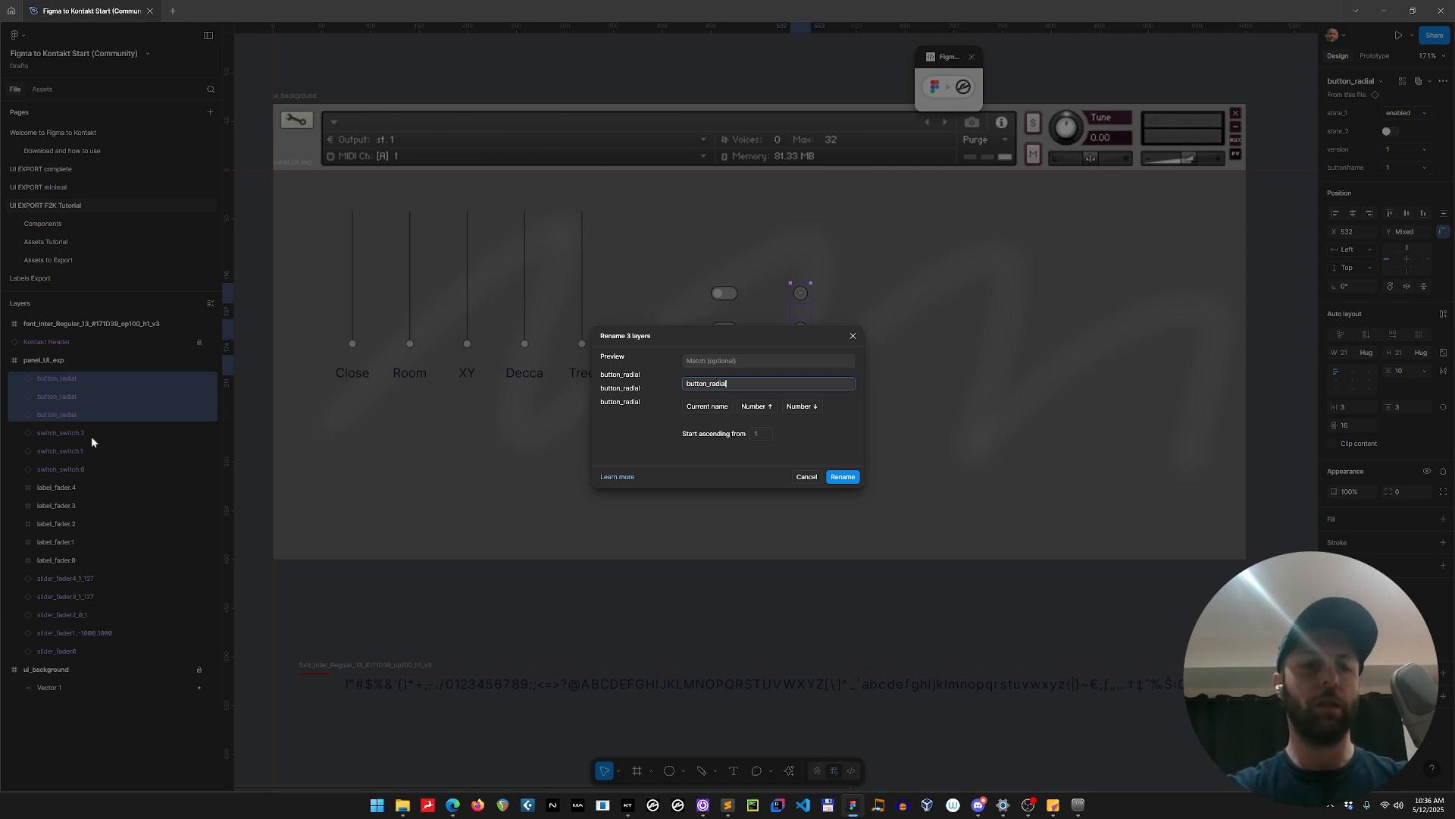
type(".$N")
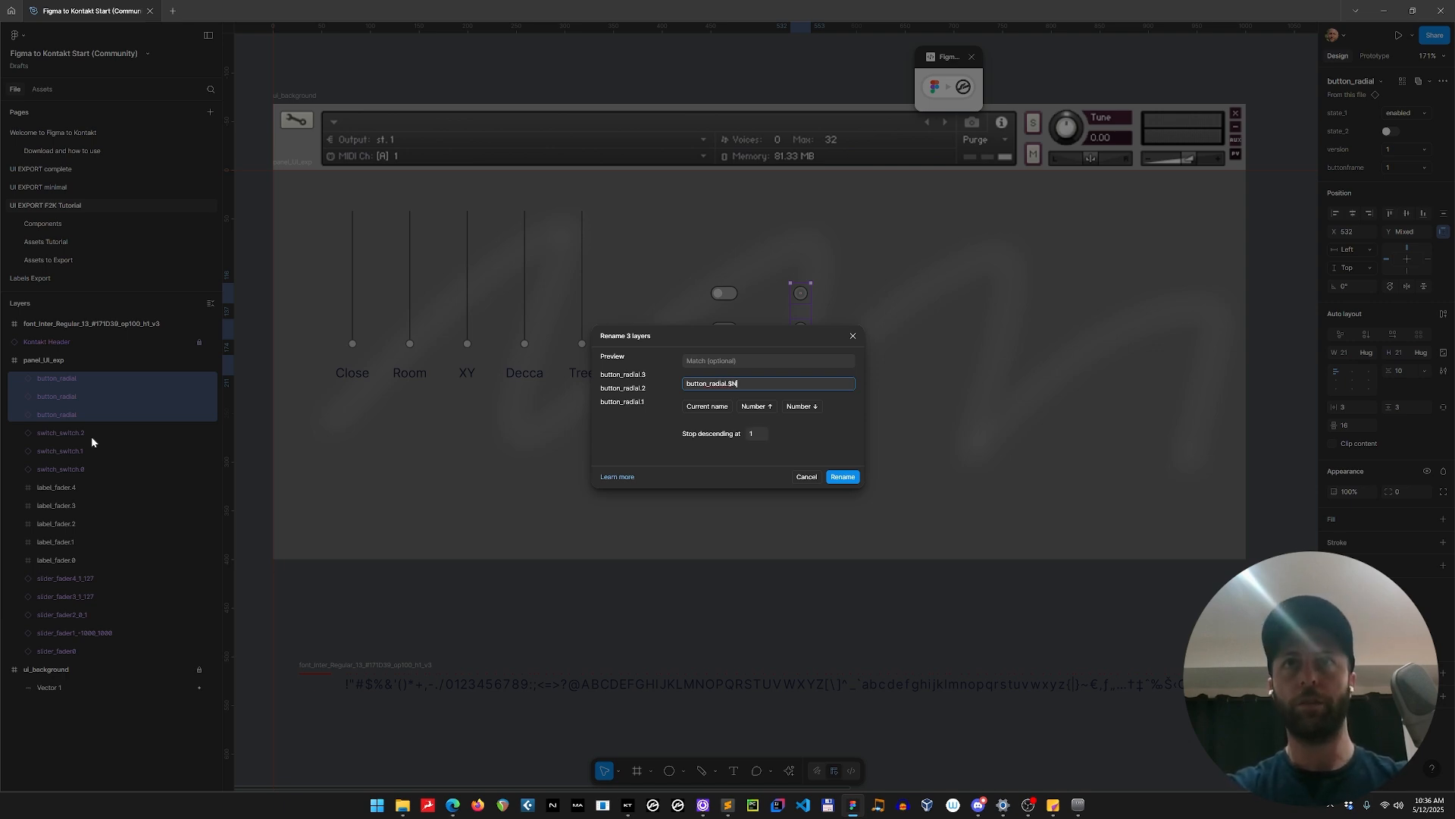
type("0")
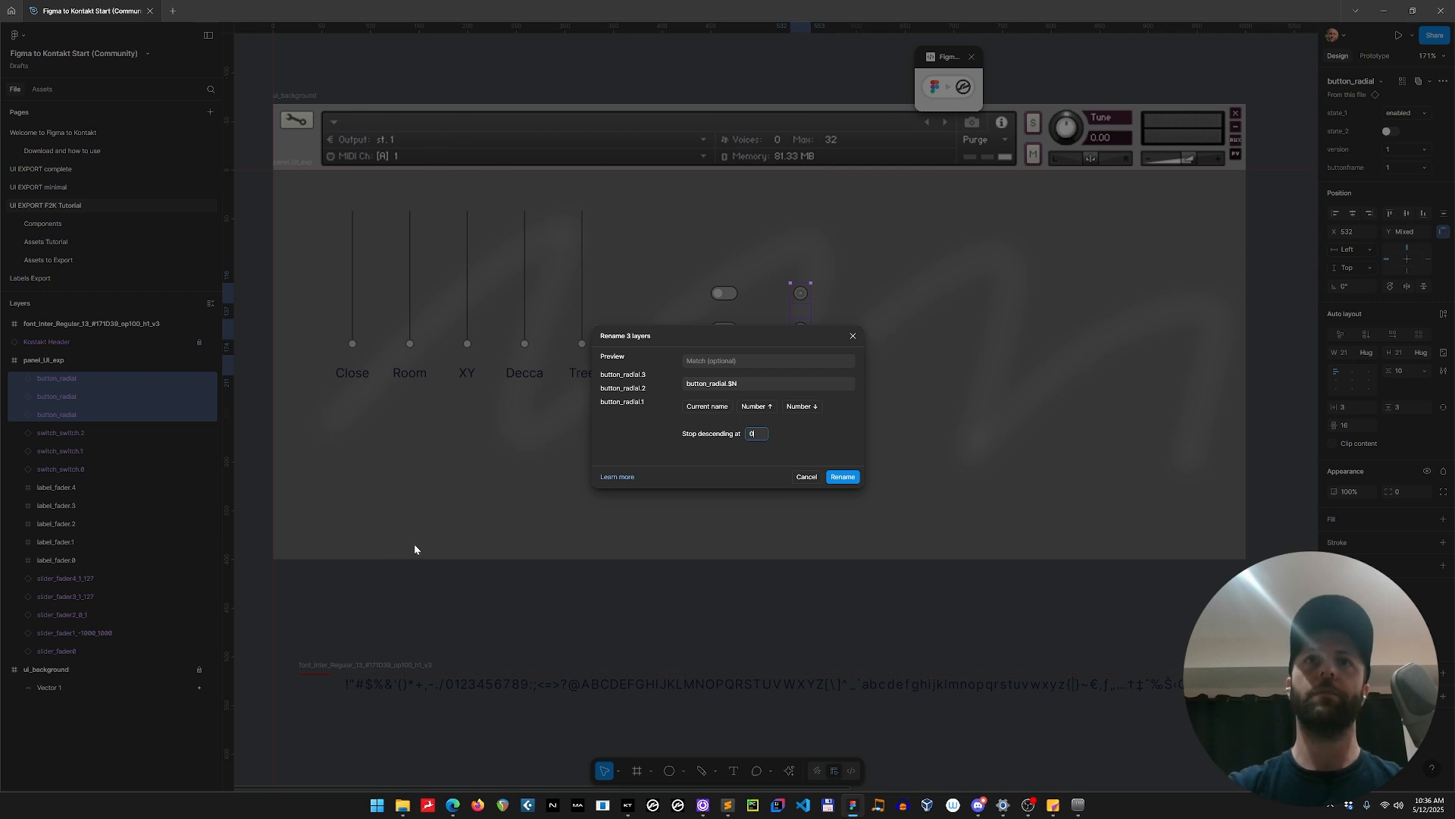
left_click(841, 476)
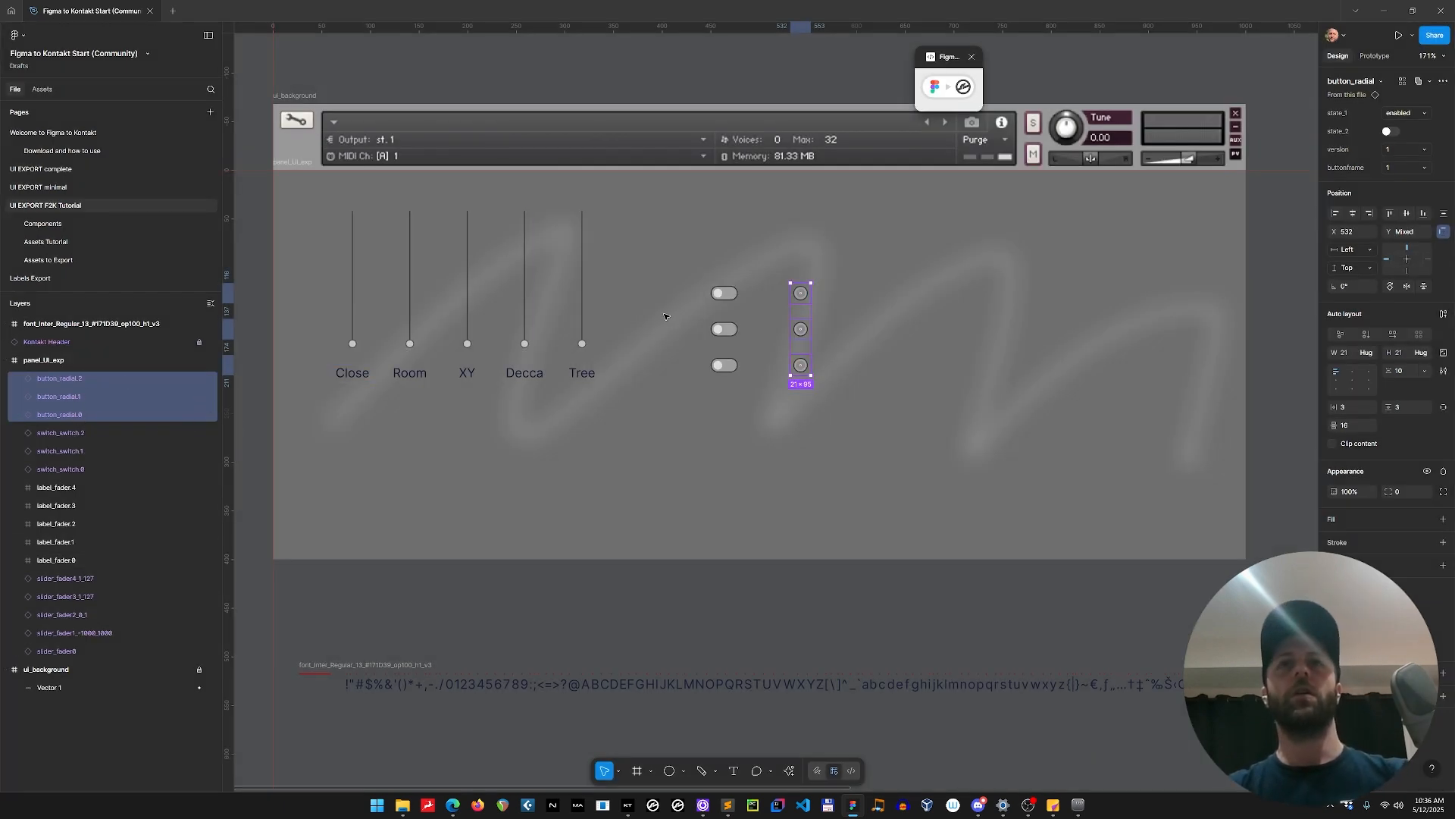
Expand the Figma to Kontakt plugin and regenerate the UI code with the switches and radial buttons included.
left_click(935, 86)
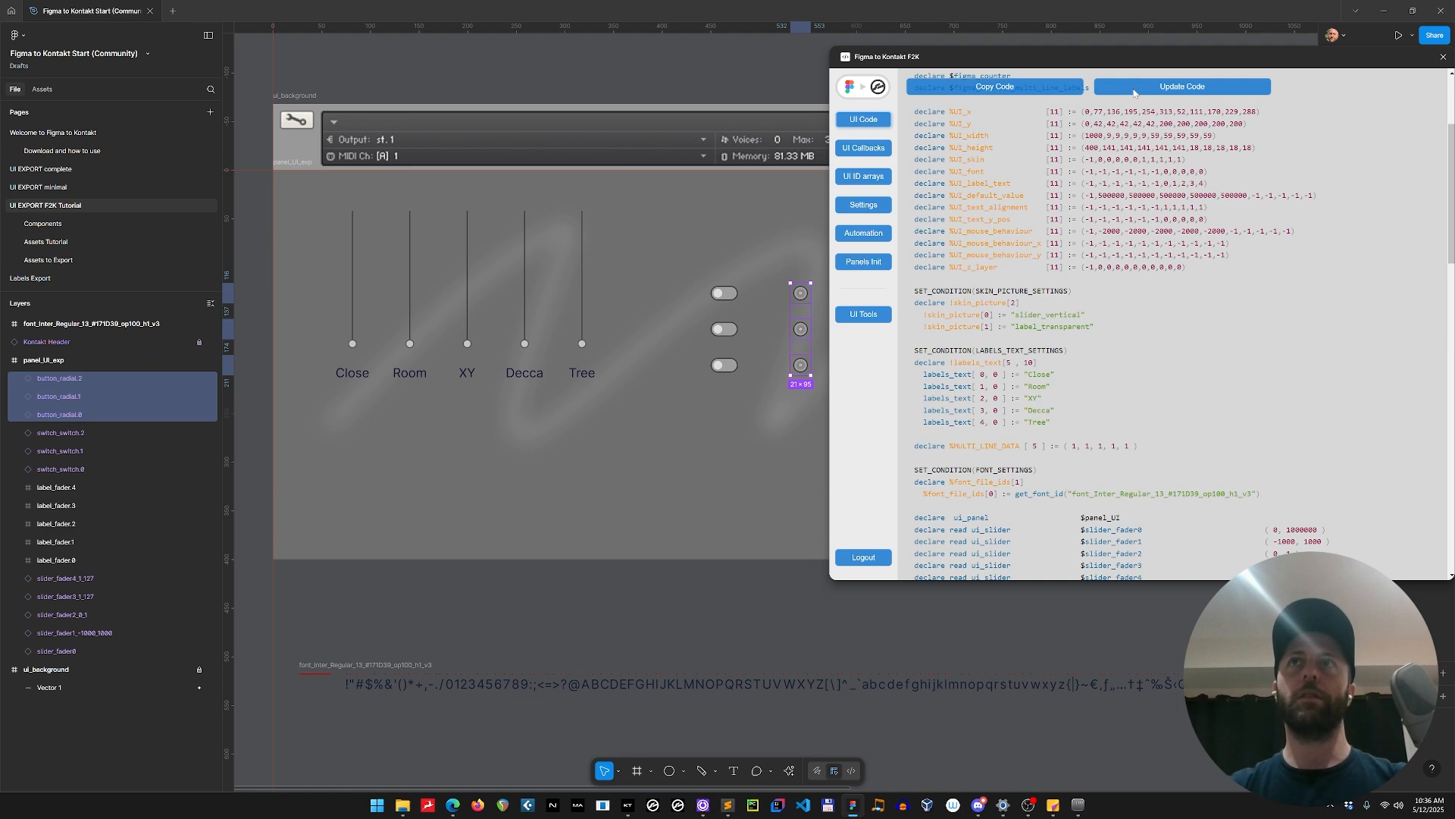
left_click(1205, 85)
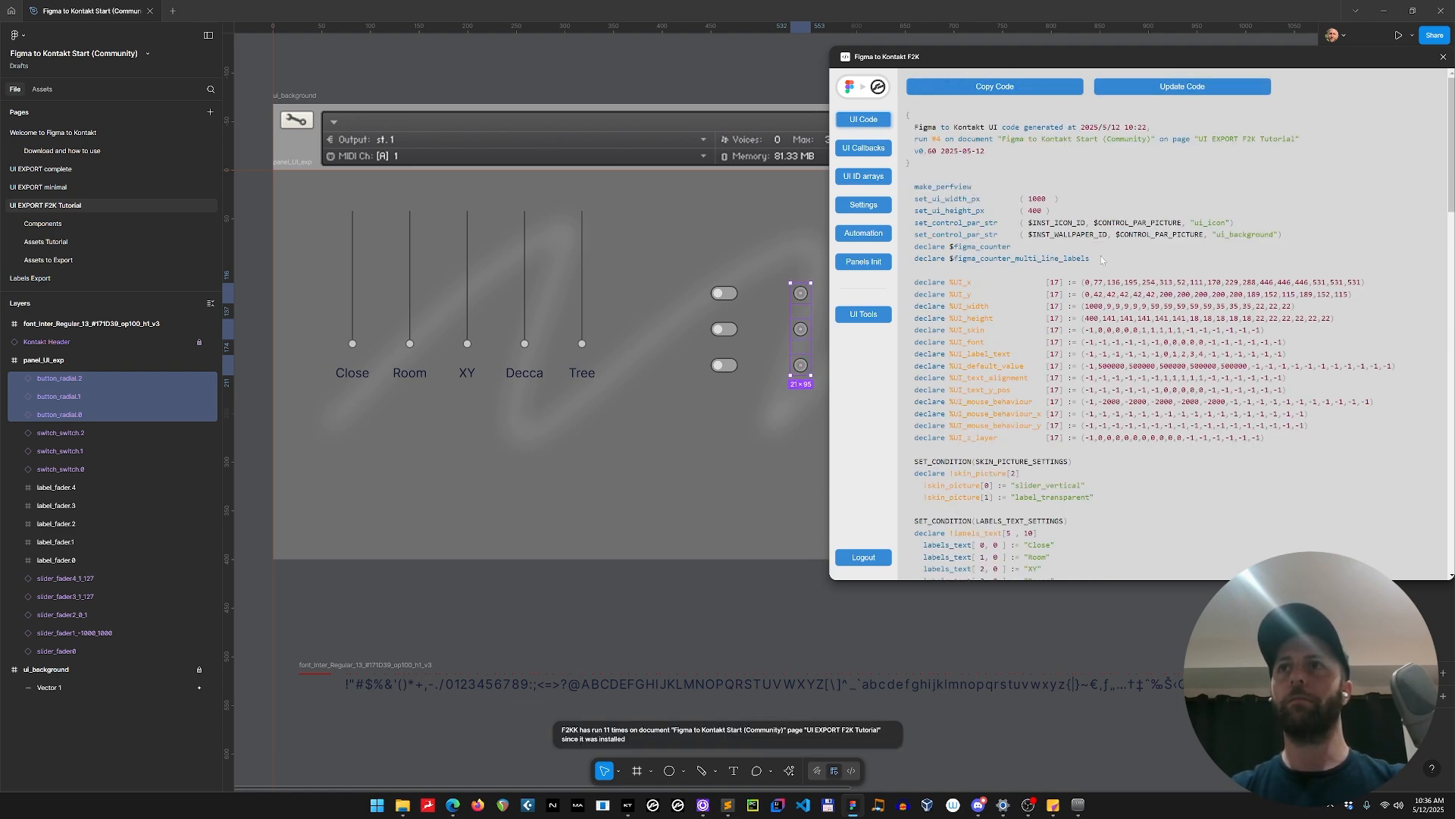
scroll(1216, 316, "down", 5)
Switch to Sublime Text, try to update and compile the instrument script, and check the panel in Kontakt.
key("alt+Tab")
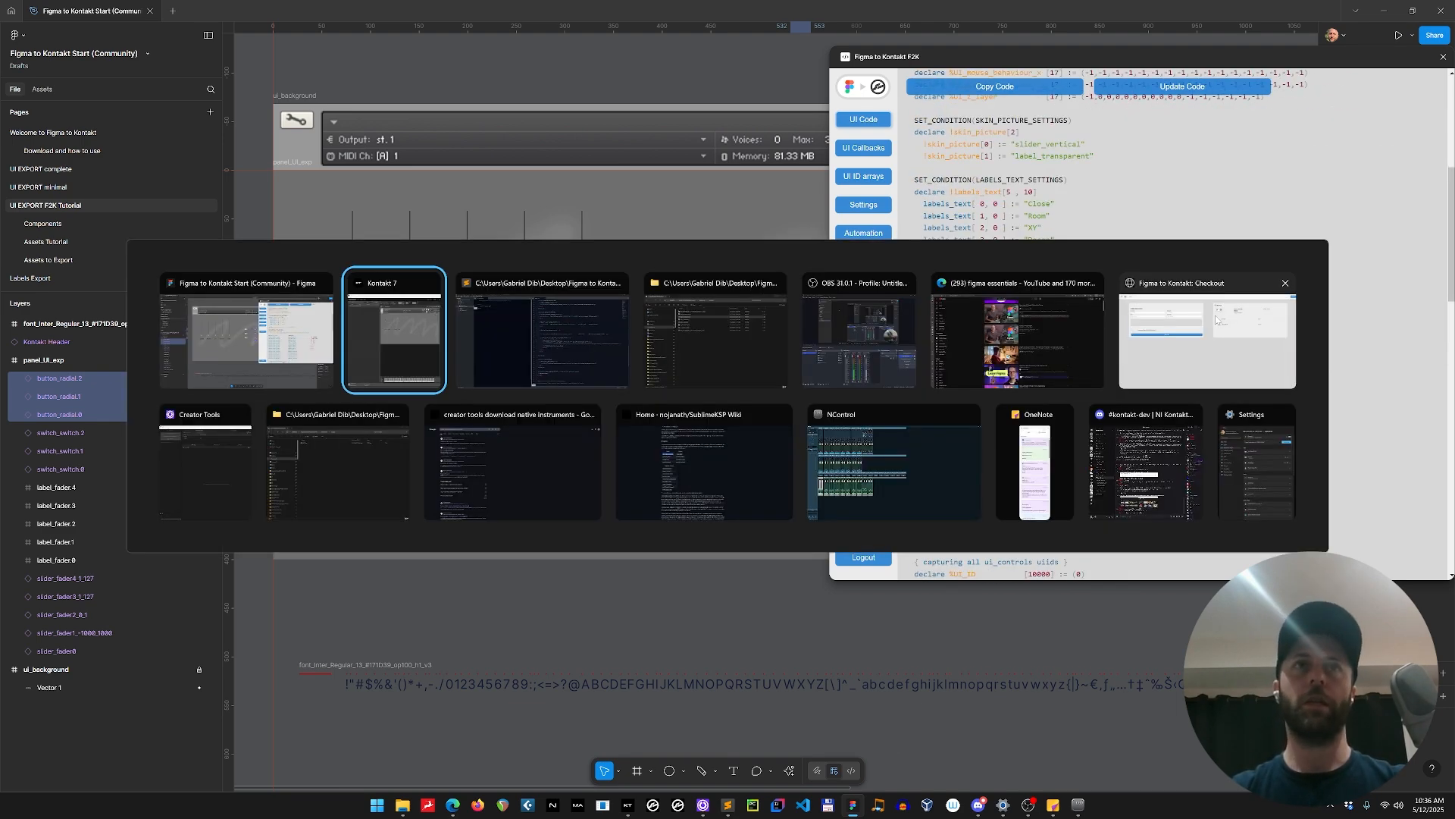
key("alt+Tab")
key("ctrl+a")
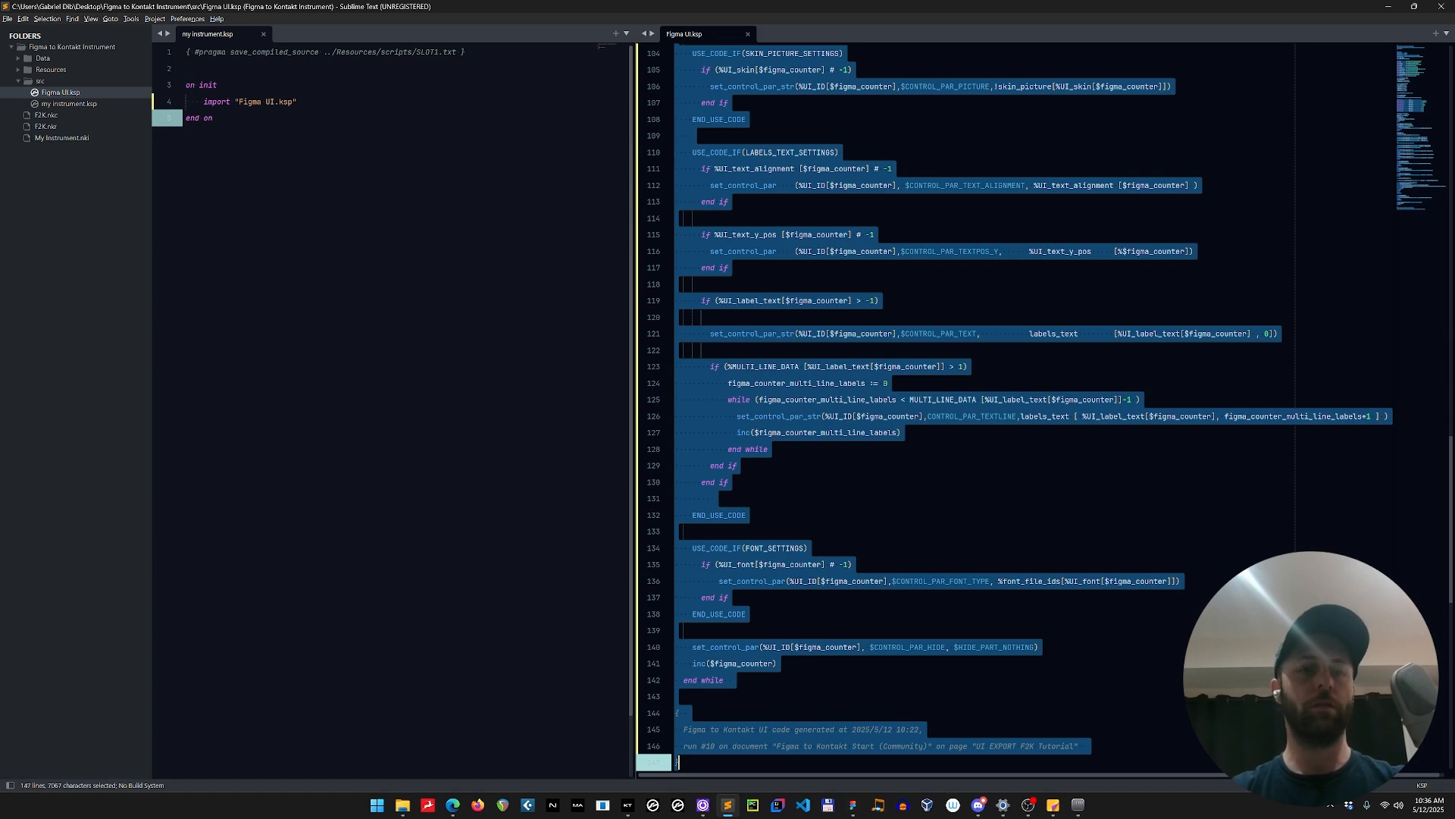
left_click(213, 118)
key("F5")
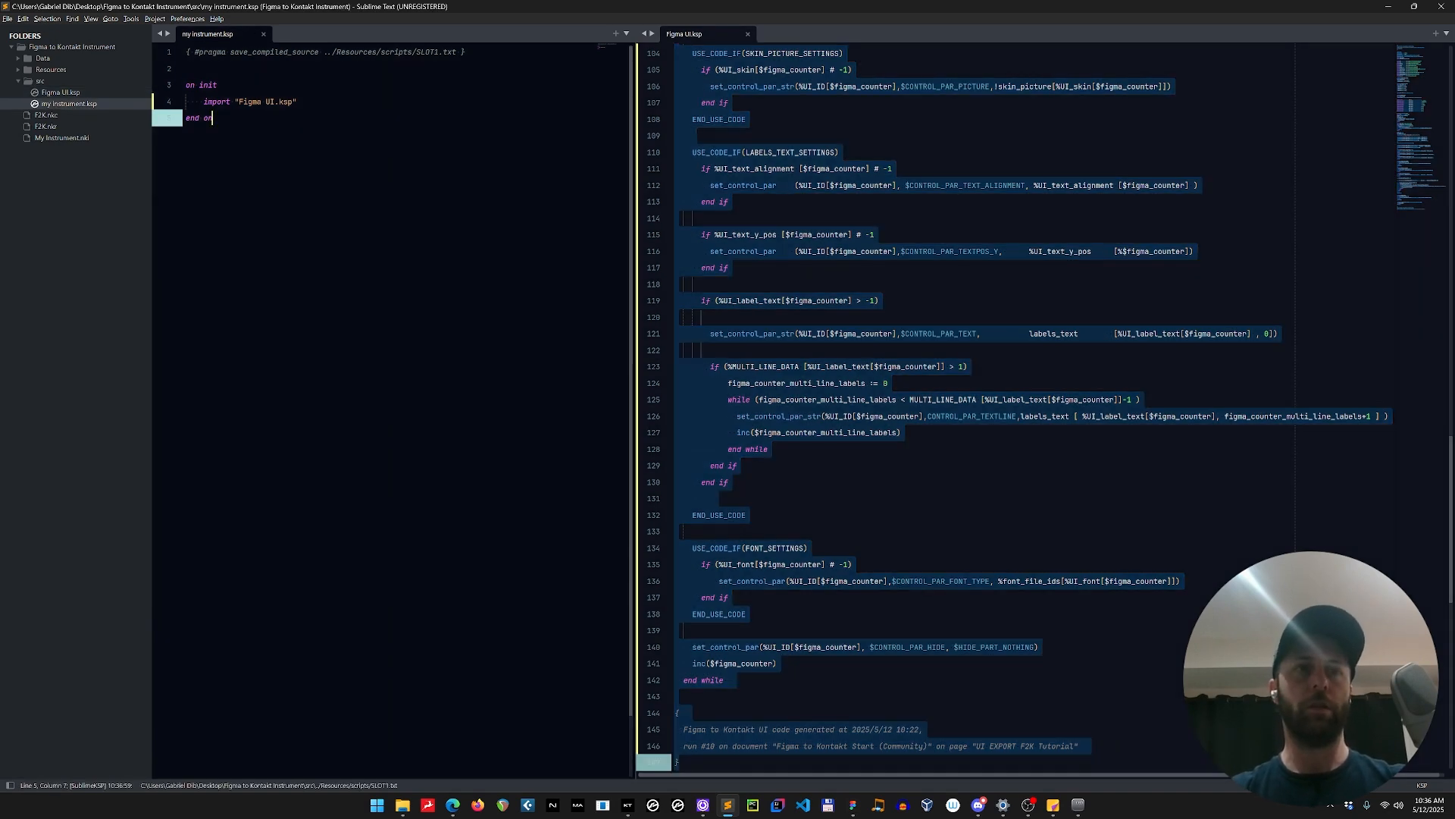
left_click(627, 806)
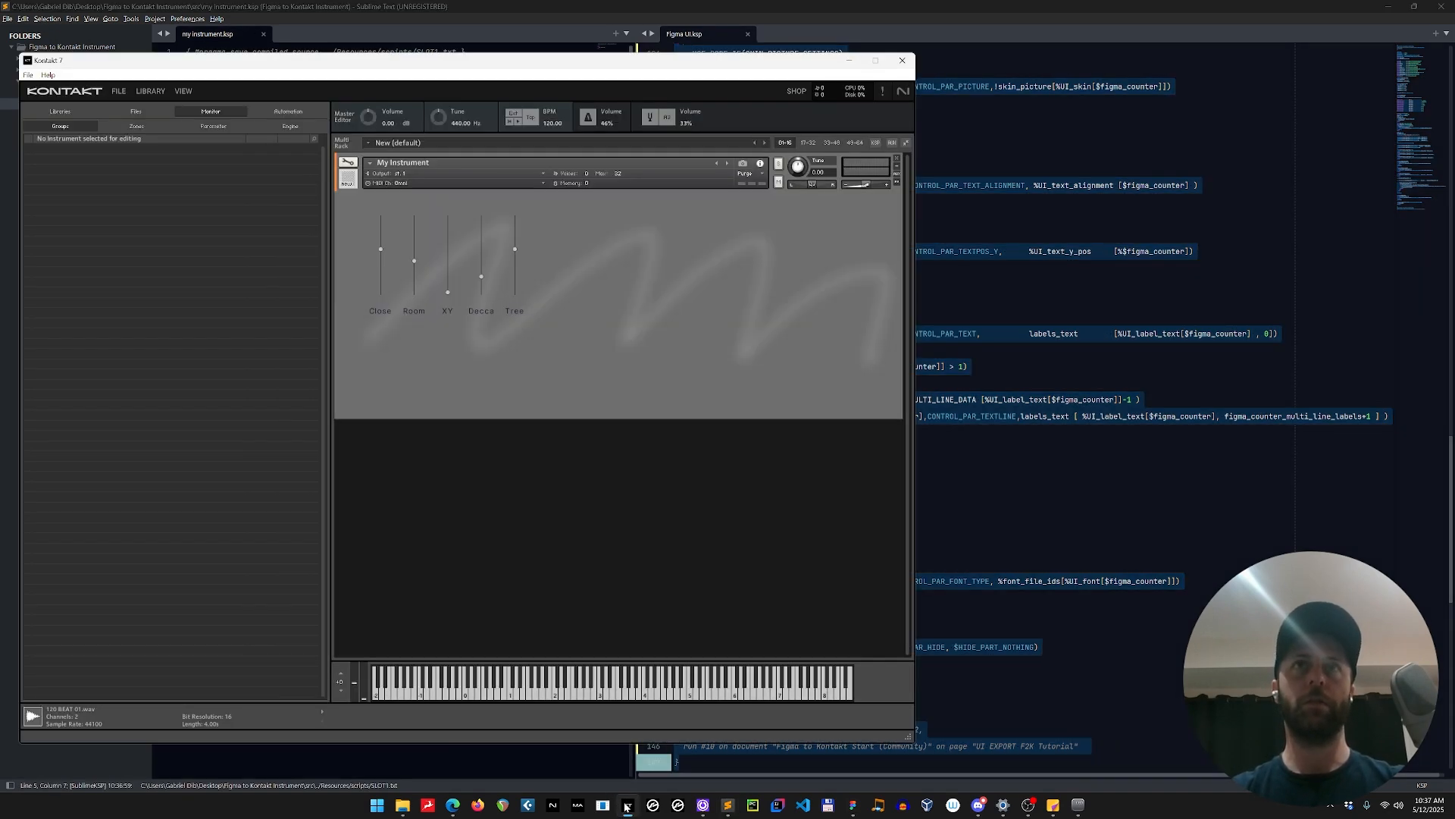
Return to Figma, regenerate the UI code in the Figma to Kontakt plugin and copy it.
key("alt+Tab")
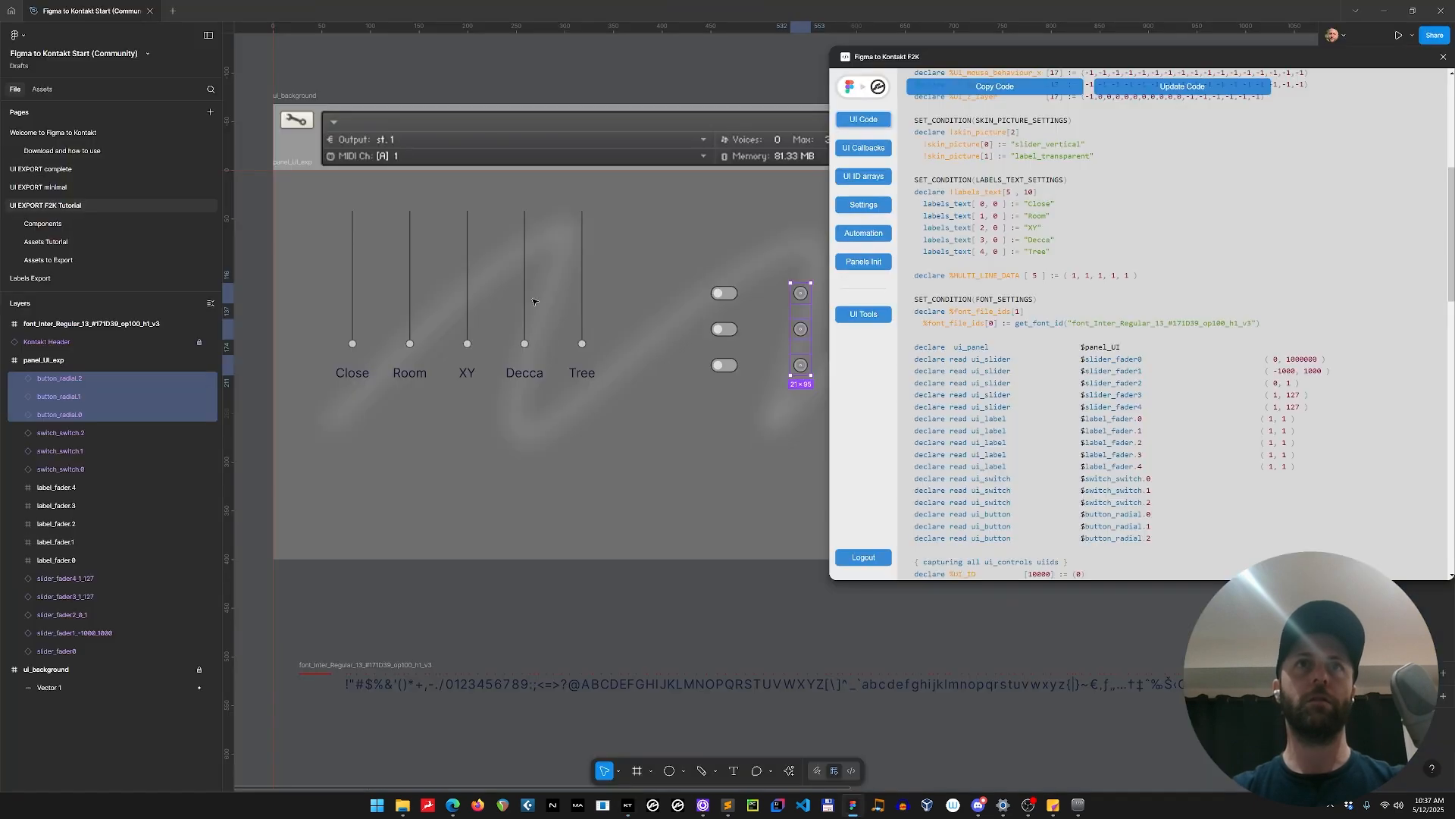
left_click(778, 620)
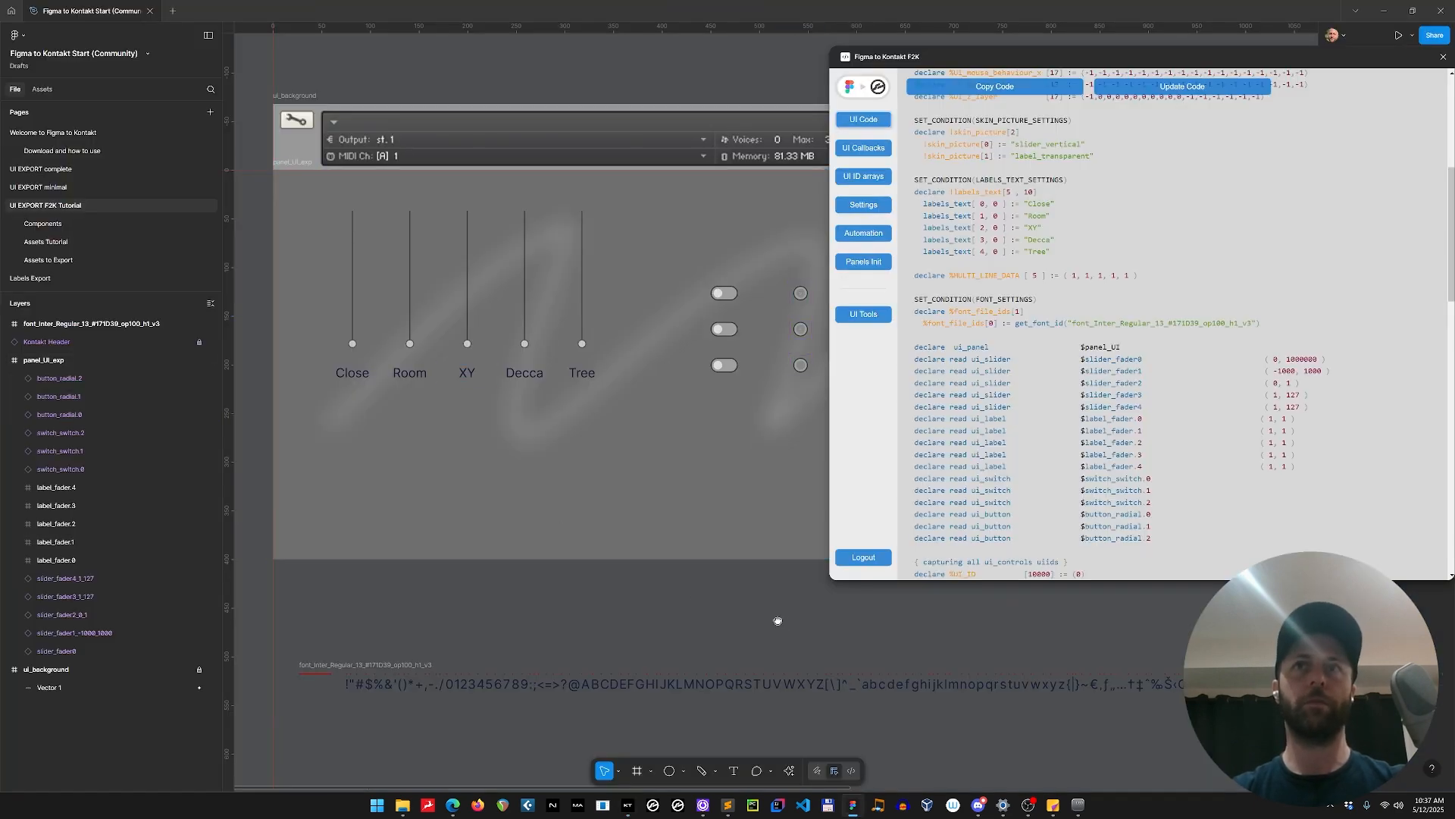
left_click_drag(779, 620, 575, 626)
left_click(523, 374)
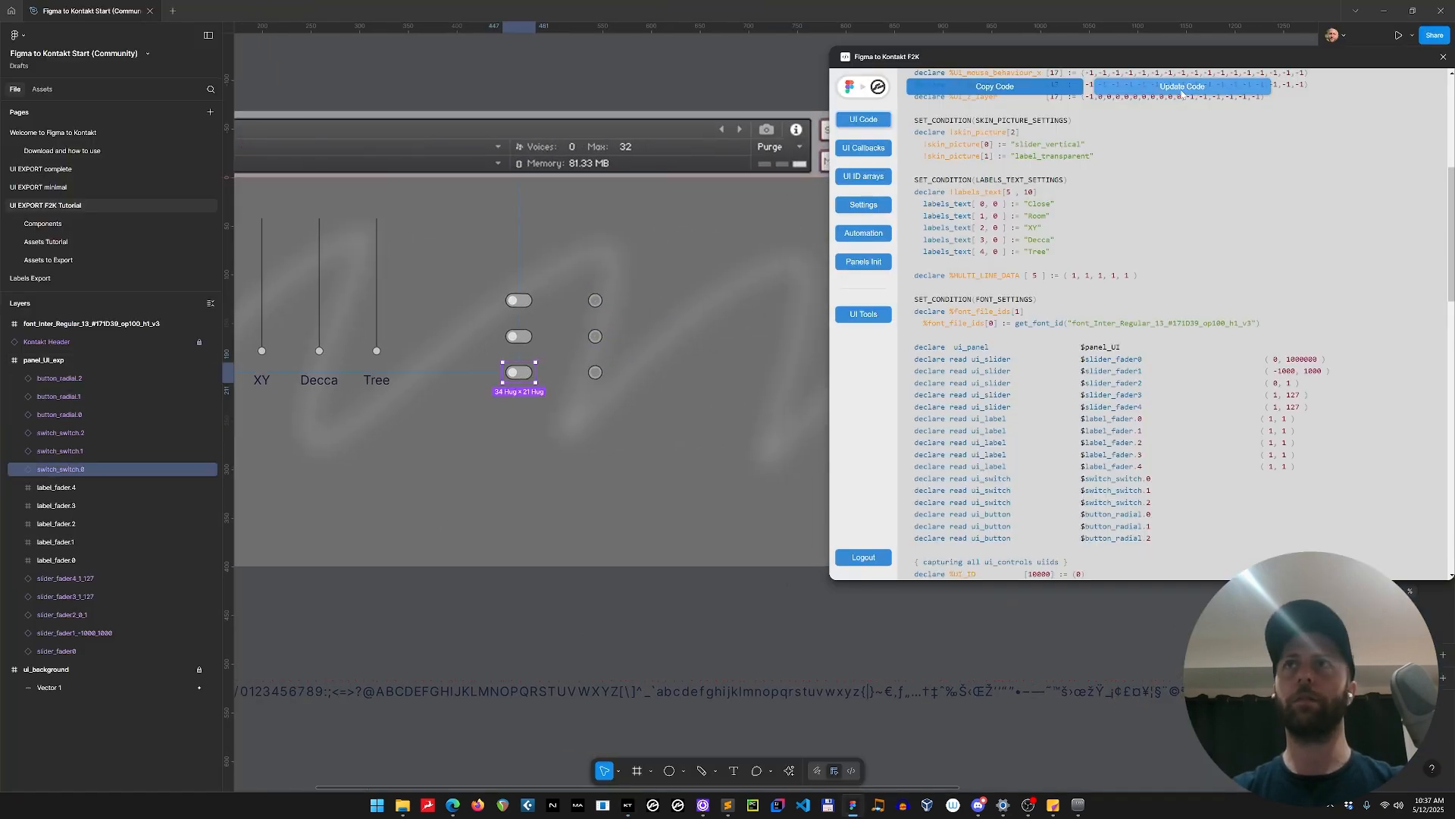
left_click(1216, 90)
left_click_drag(1184, 54, 1040, 45)
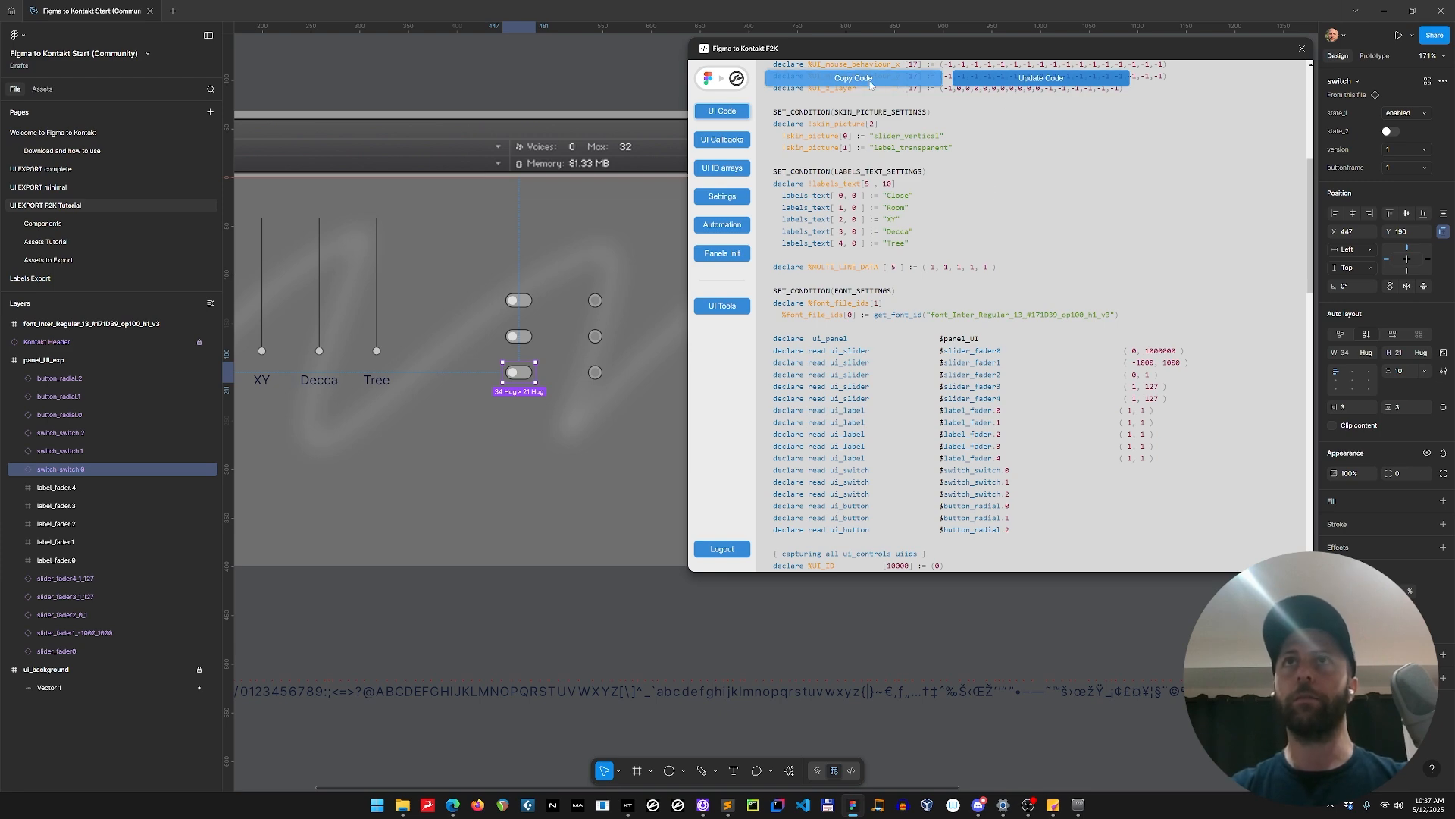
Switch to Sublime Text and replace the entire contents of Figma UI.ksp with the copied UI code.
key("alt+Tab")
key("alt+Tab")
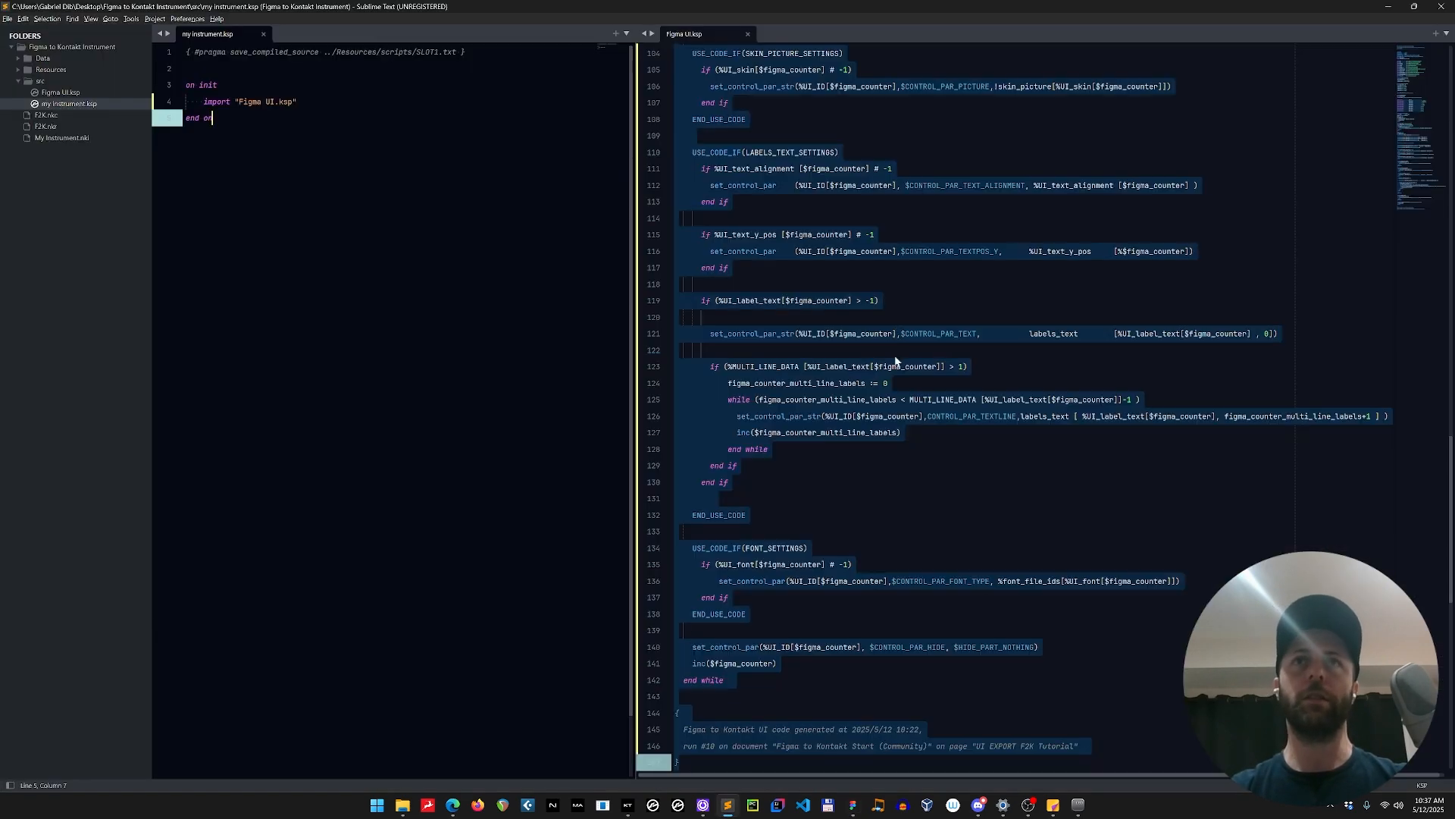
key("ctrl+a")
key("BackSpace")
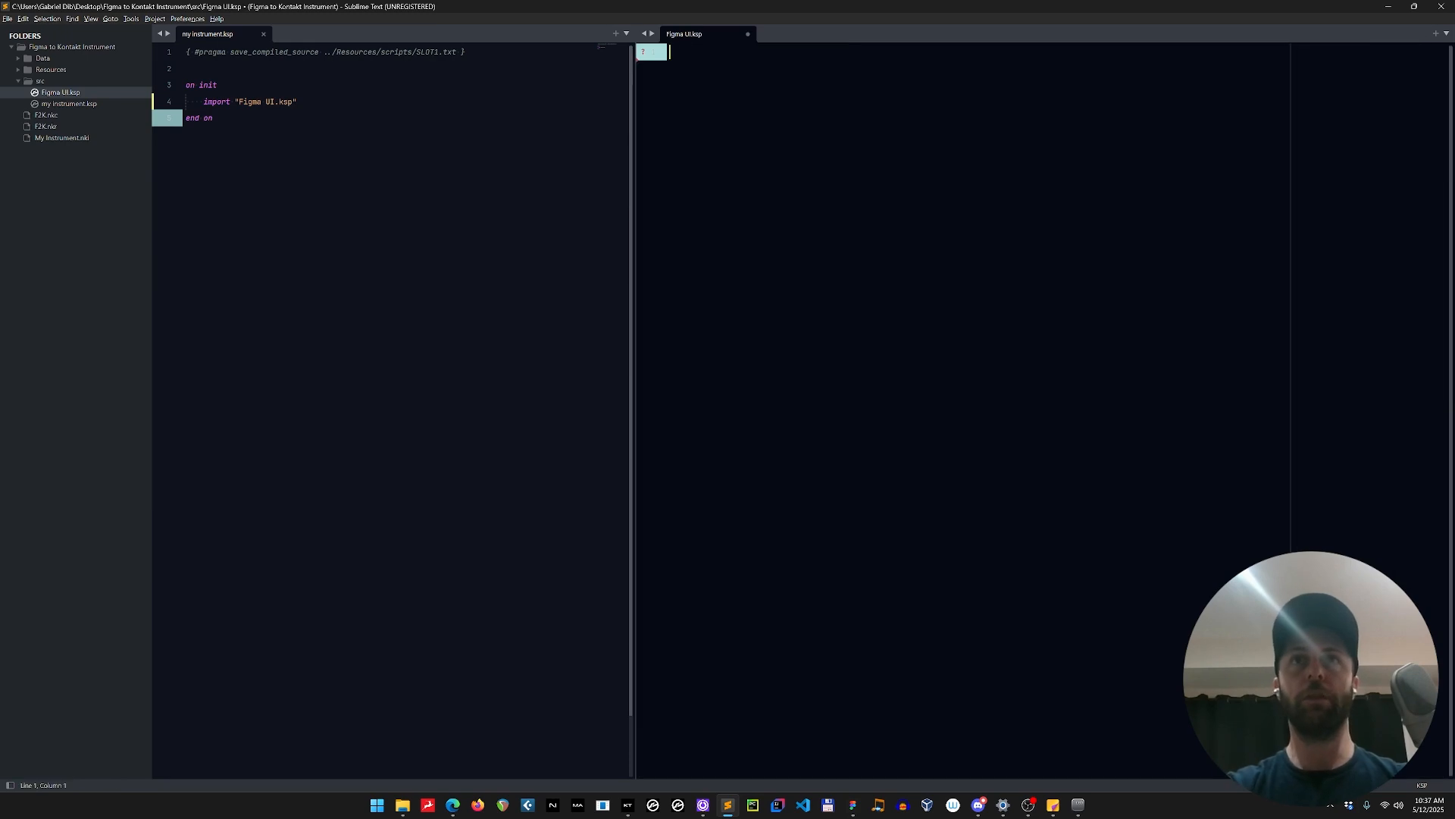
key("ctrl+v")
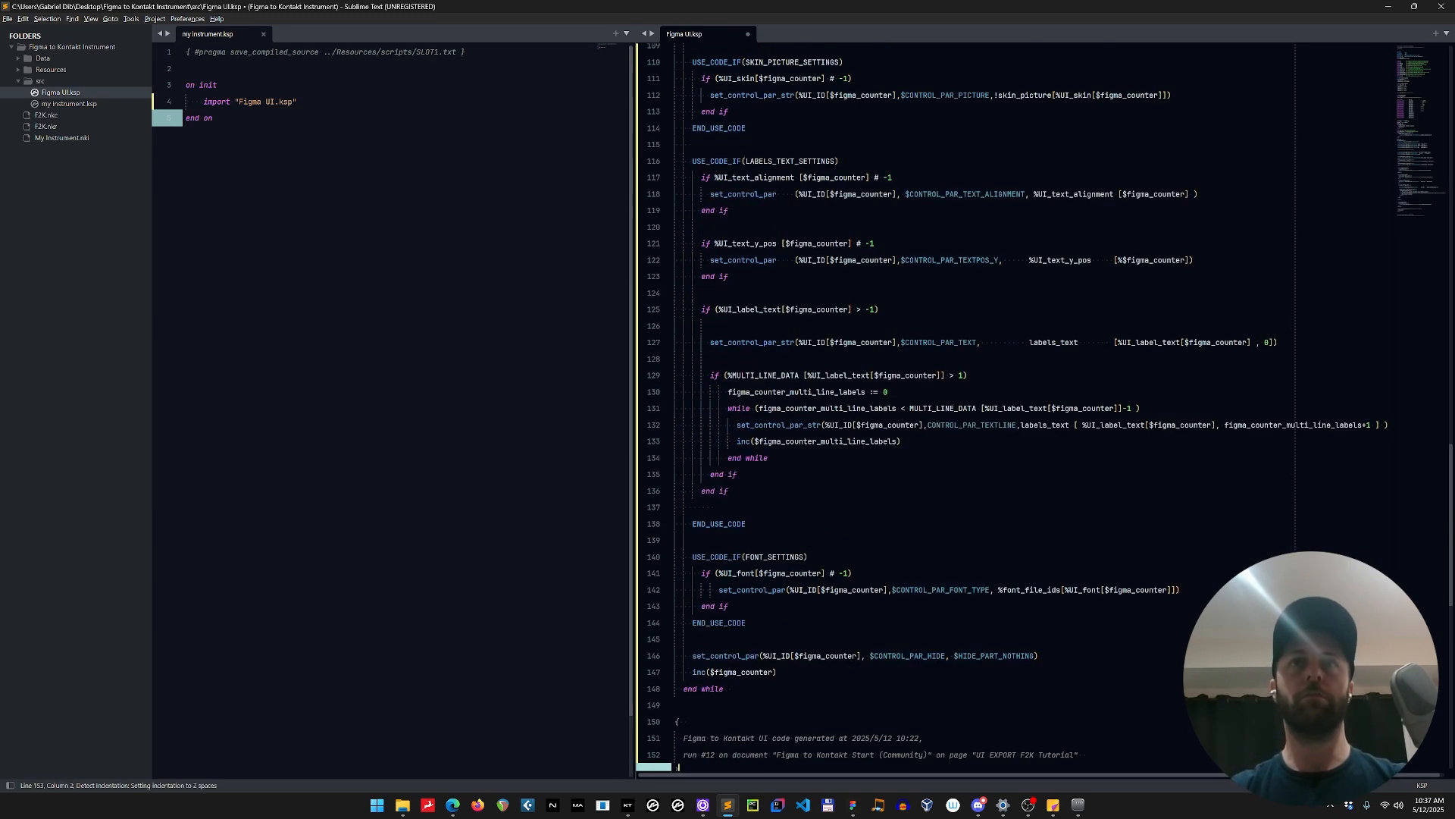
Compile my instrument.ksp and view the new switches and buttons on the instrument panel in Kontakt.
left_click(213, 117)
key("F5")
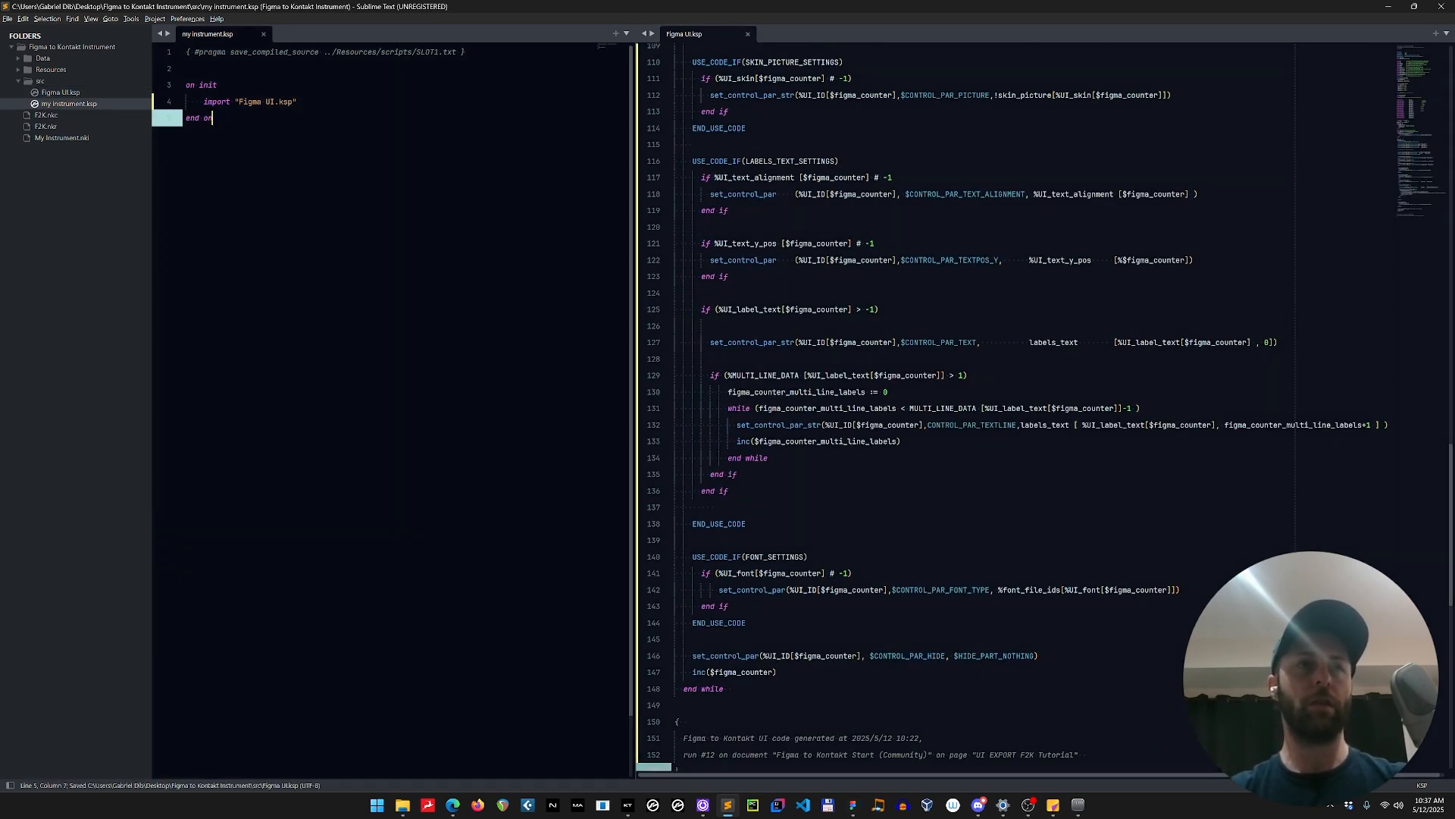
key("alt+Tab")
key("alt+Tab")
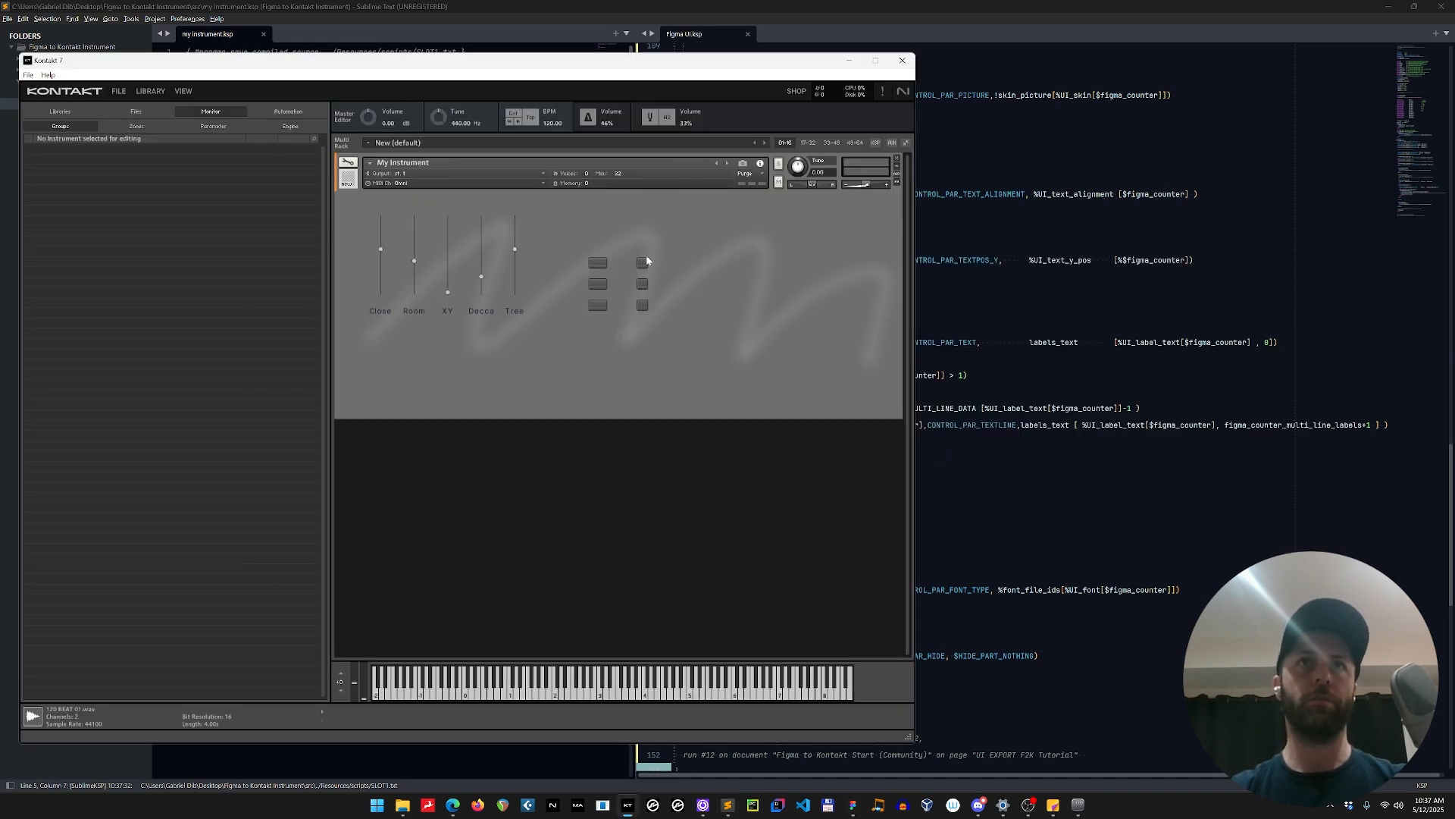
Return to Figma and duplicate the panel's lowest switch and radial button onto the empty canvas beside the panel.
key("alt+Tab")
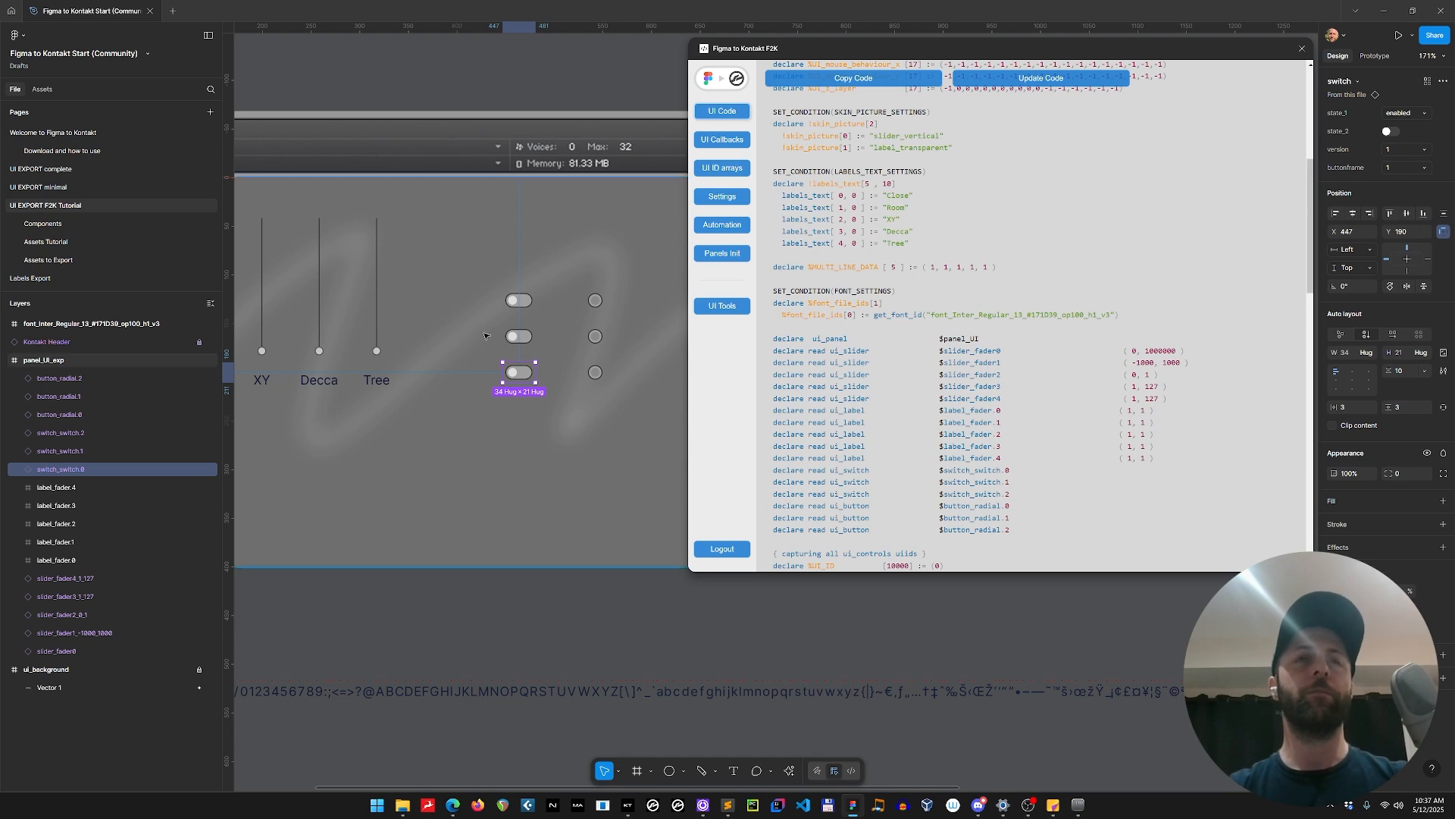
scroll(485, 330, "down", 5)
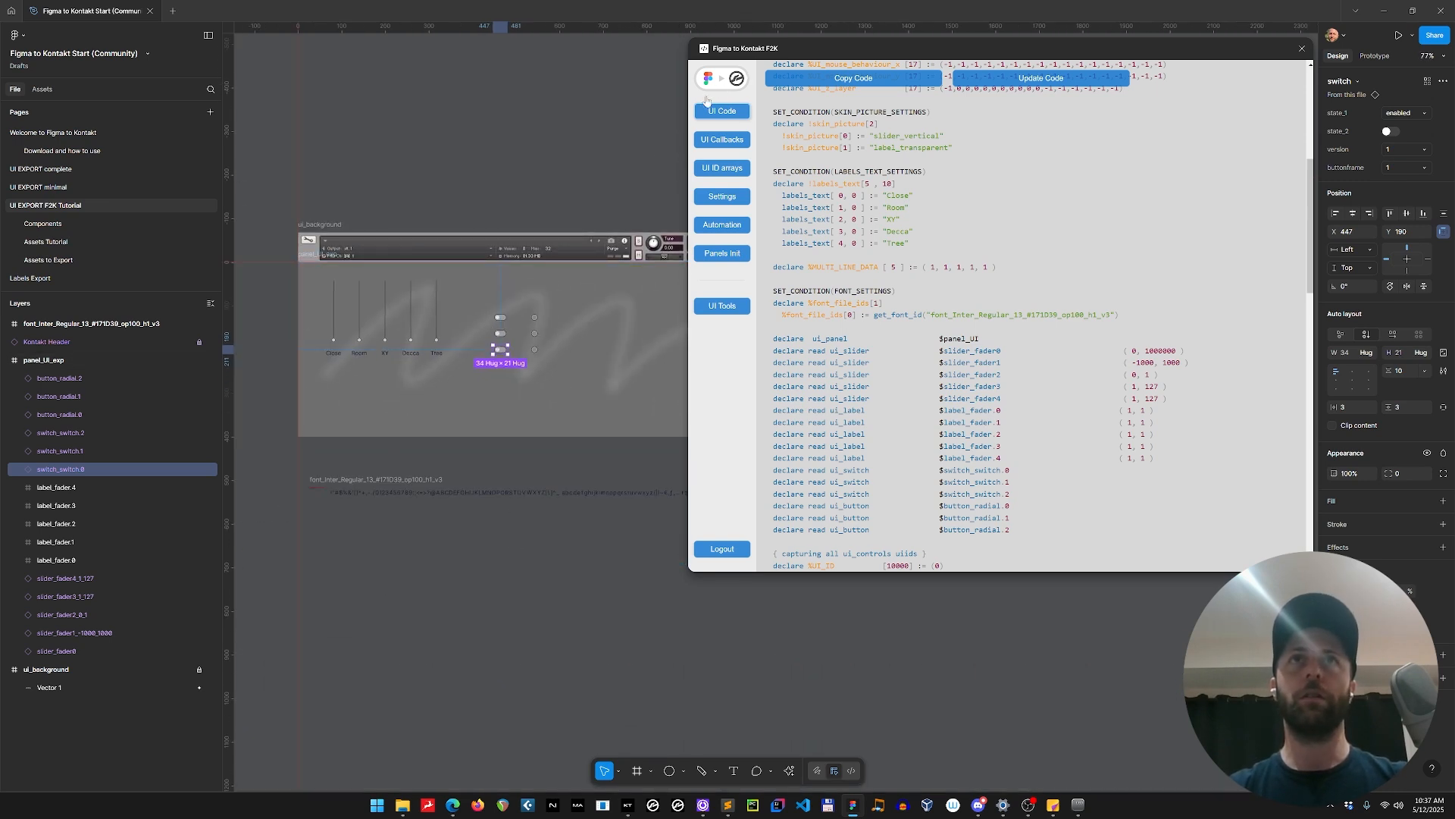
left_click_drag(505, 133, 412, 135)
scroll(432, 169, "right", 6)
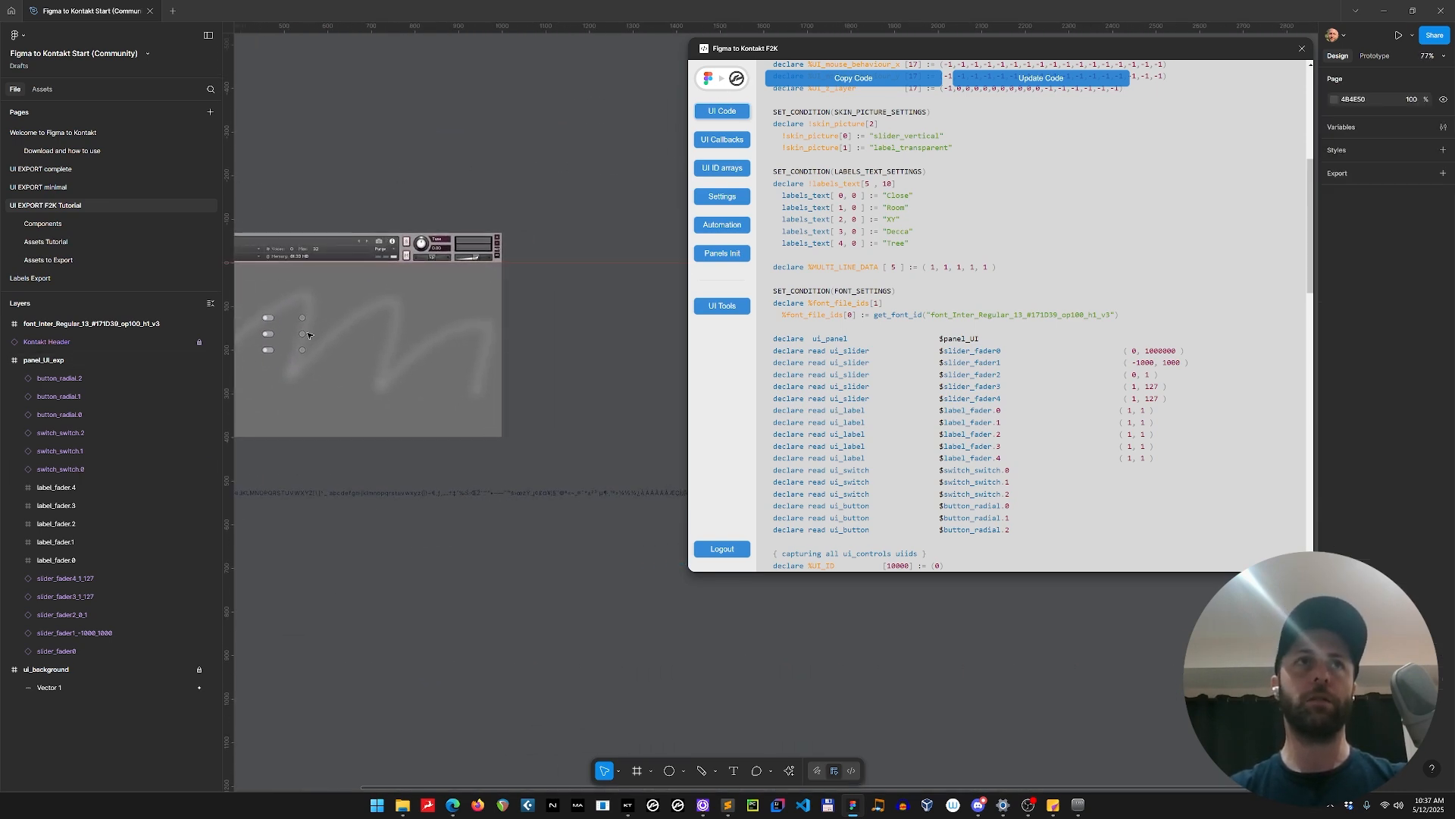
left_click(269, 351)
left_click(303, 350, "shift")
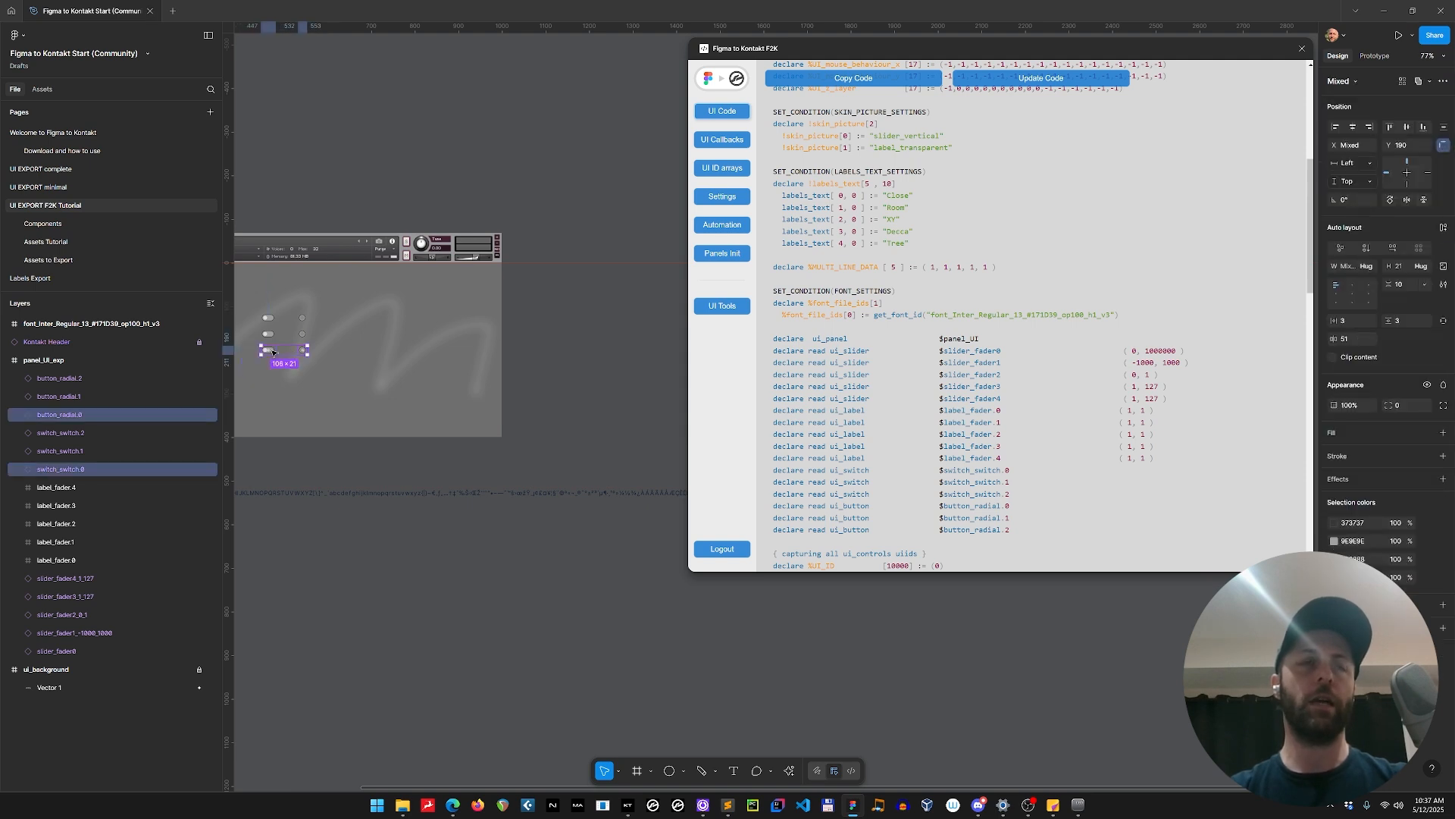
left_click_drag(273, 351, 579, 362)
scroll(607, 391, "up", 5)
scroll(606, 392, "up", 4)
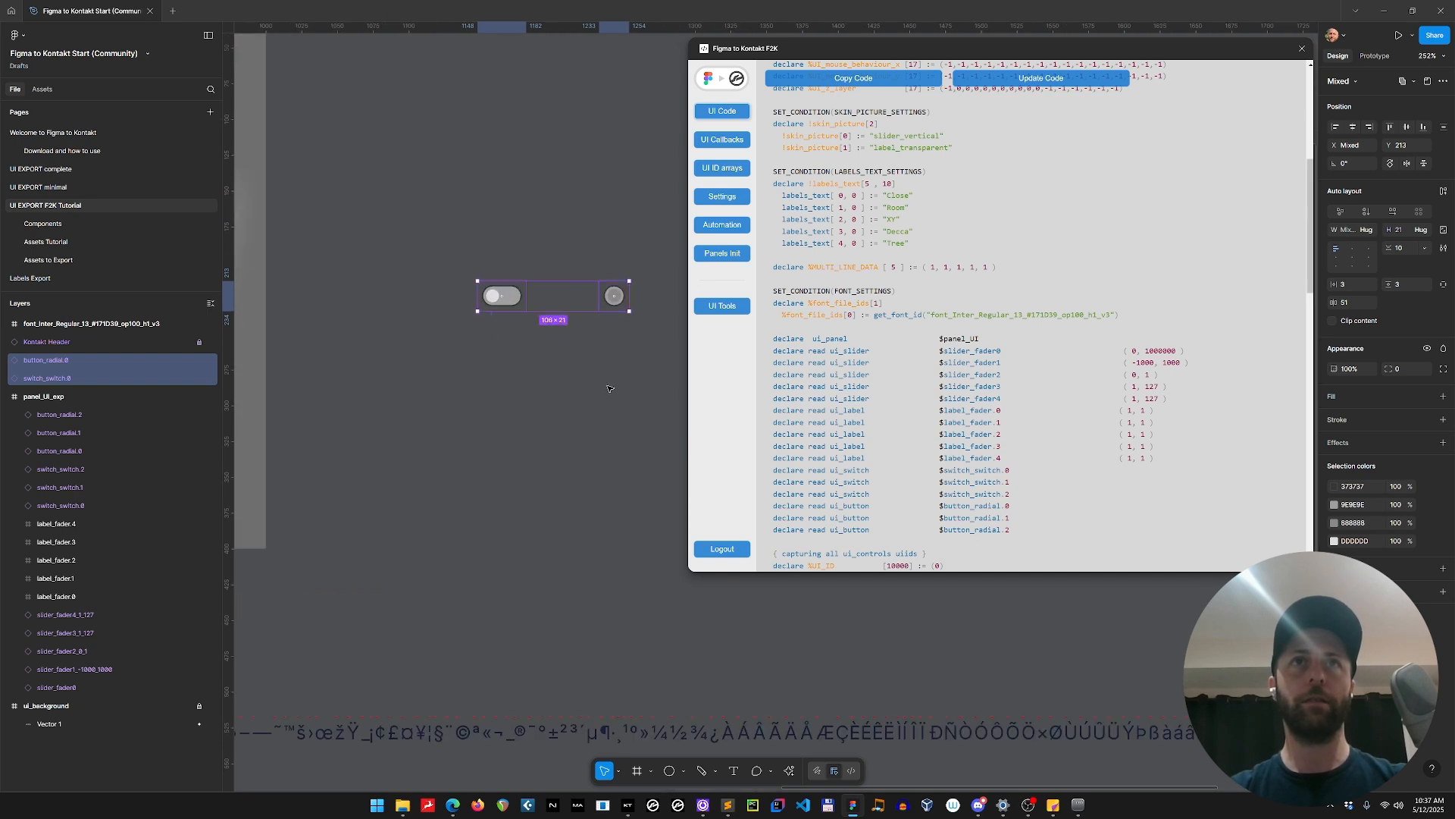
left_click_drag(442, 366, 434, 463)
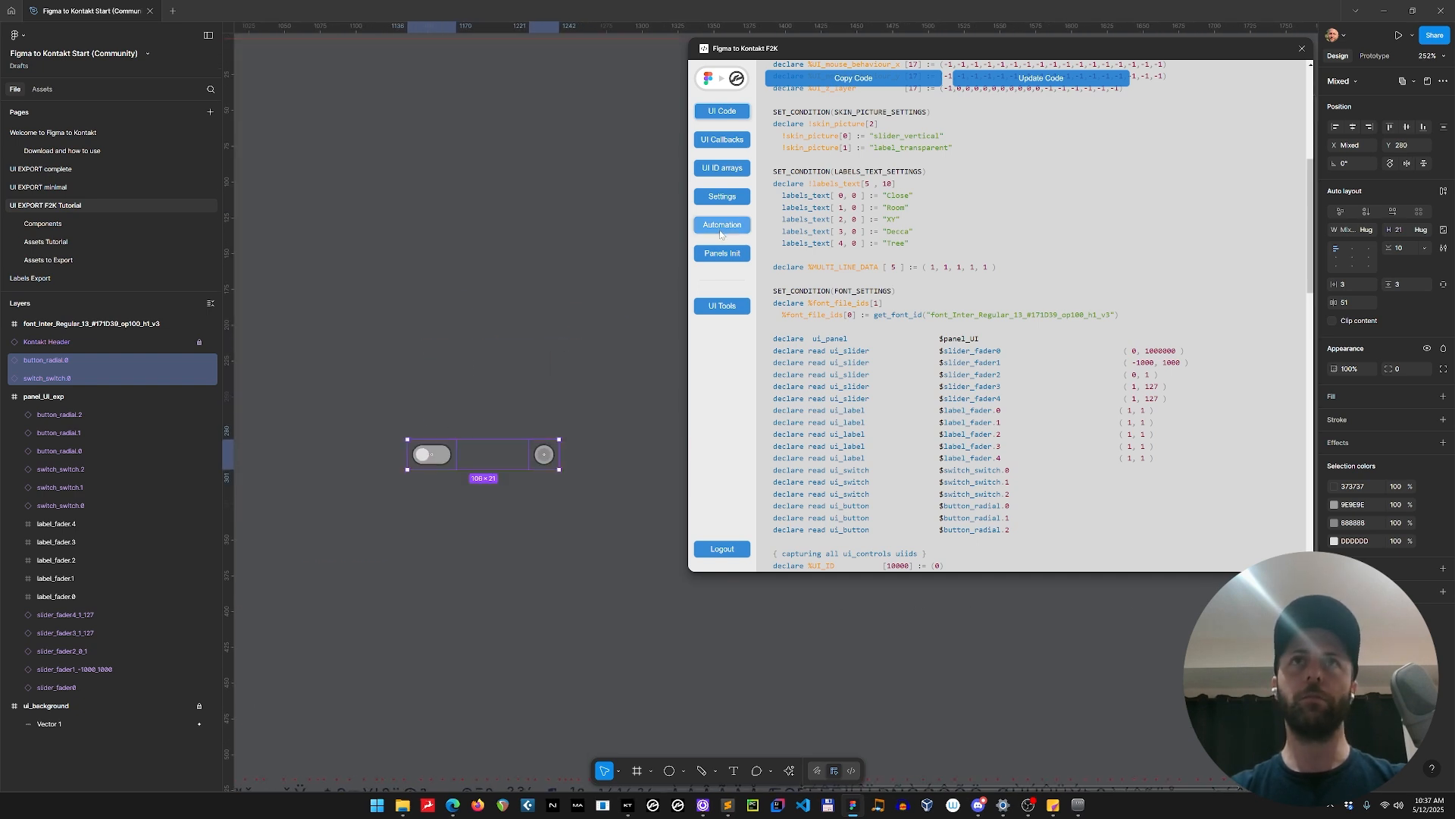
Generate the six-state button frames from variants for the duplicated switch and radial button with the plugin's Animation Tools.
left_click(723, 306)
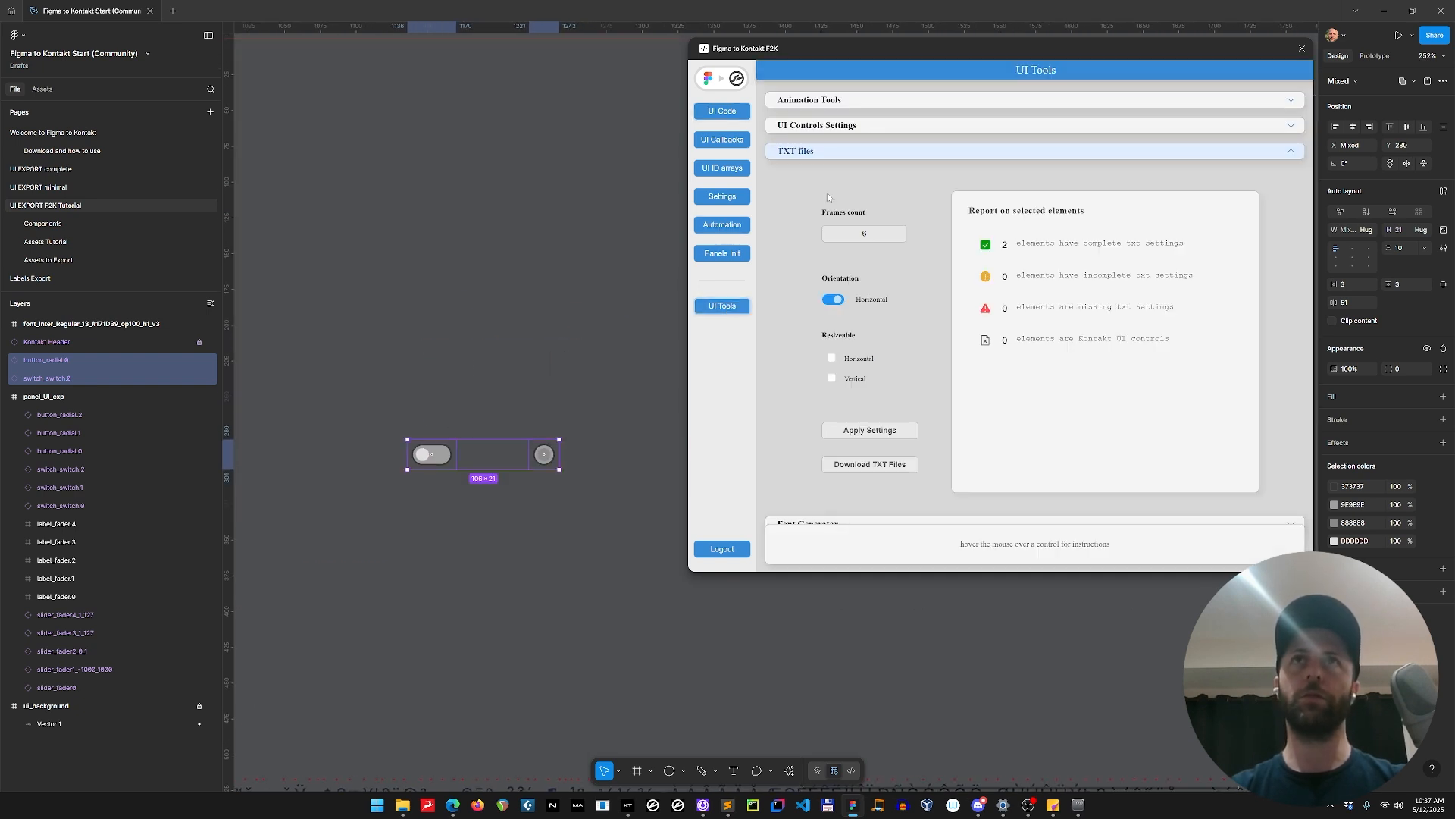
left_click(856, 126)
left_click(860, 104)
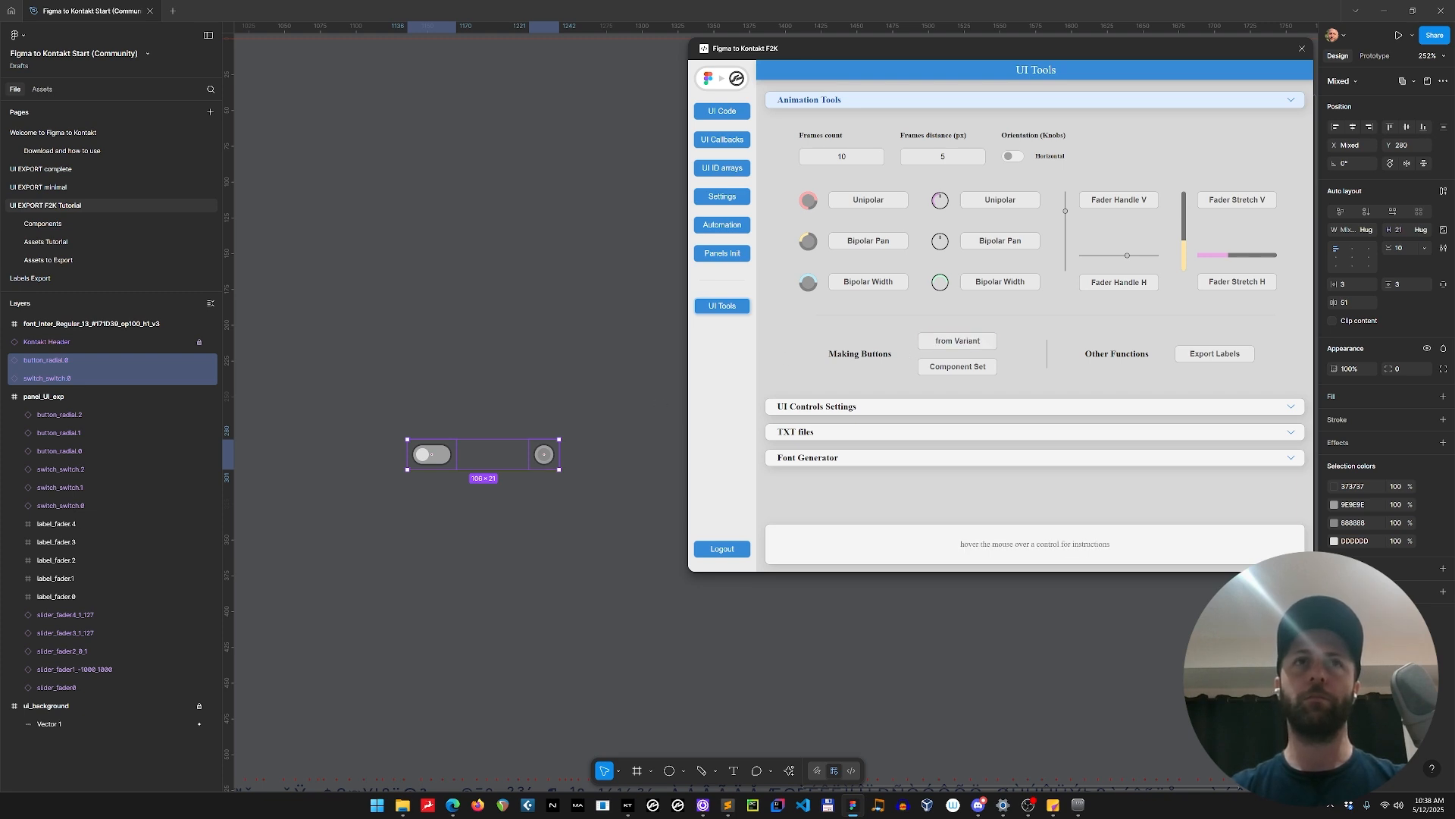
left_click(947, 347)
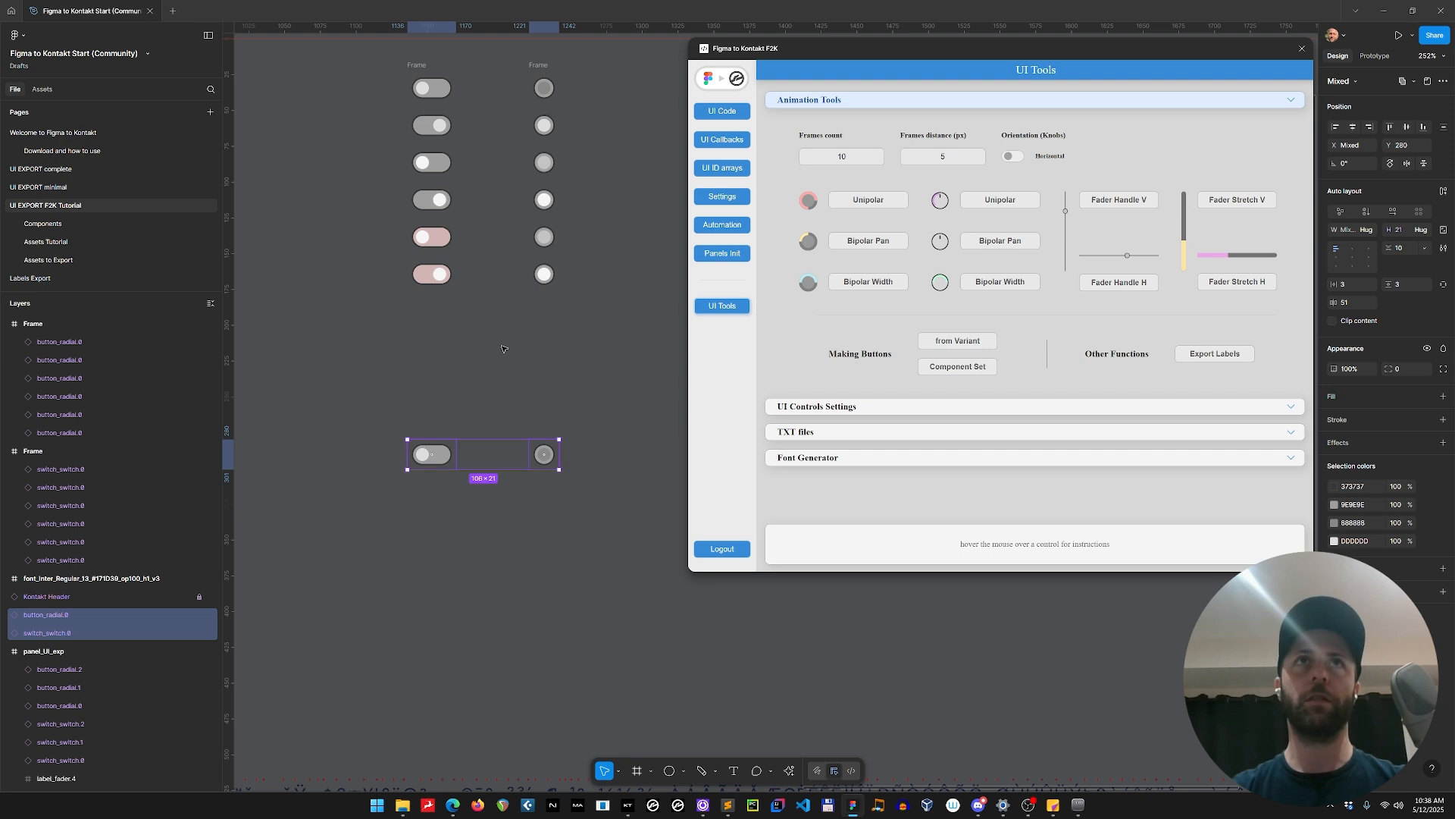
Rename the generated frame of switch states as switch_switch.
scroll(440, 167, "up", 2)
left_click(441, 167)
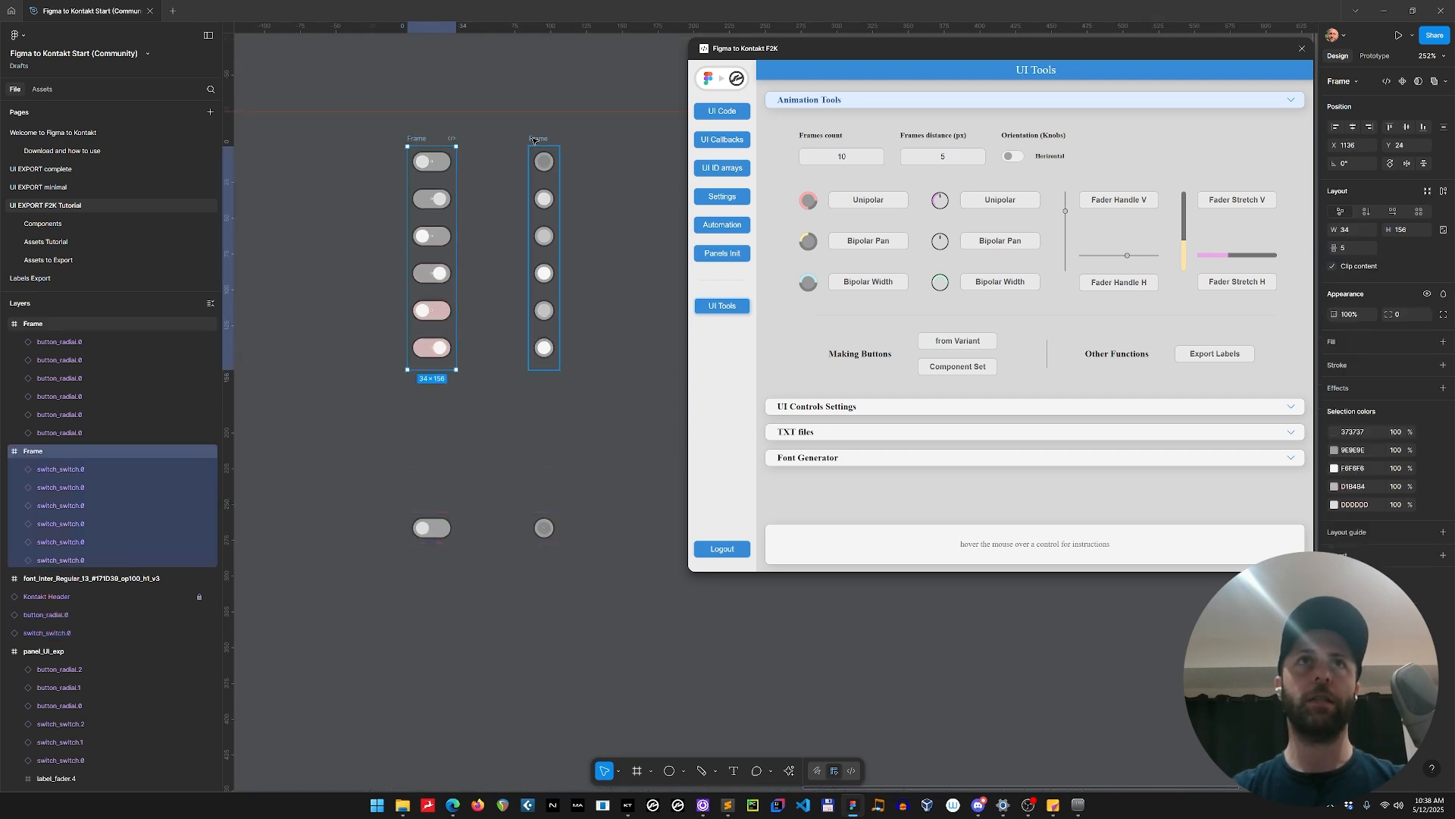
scroll(522, 197, "down", 2)
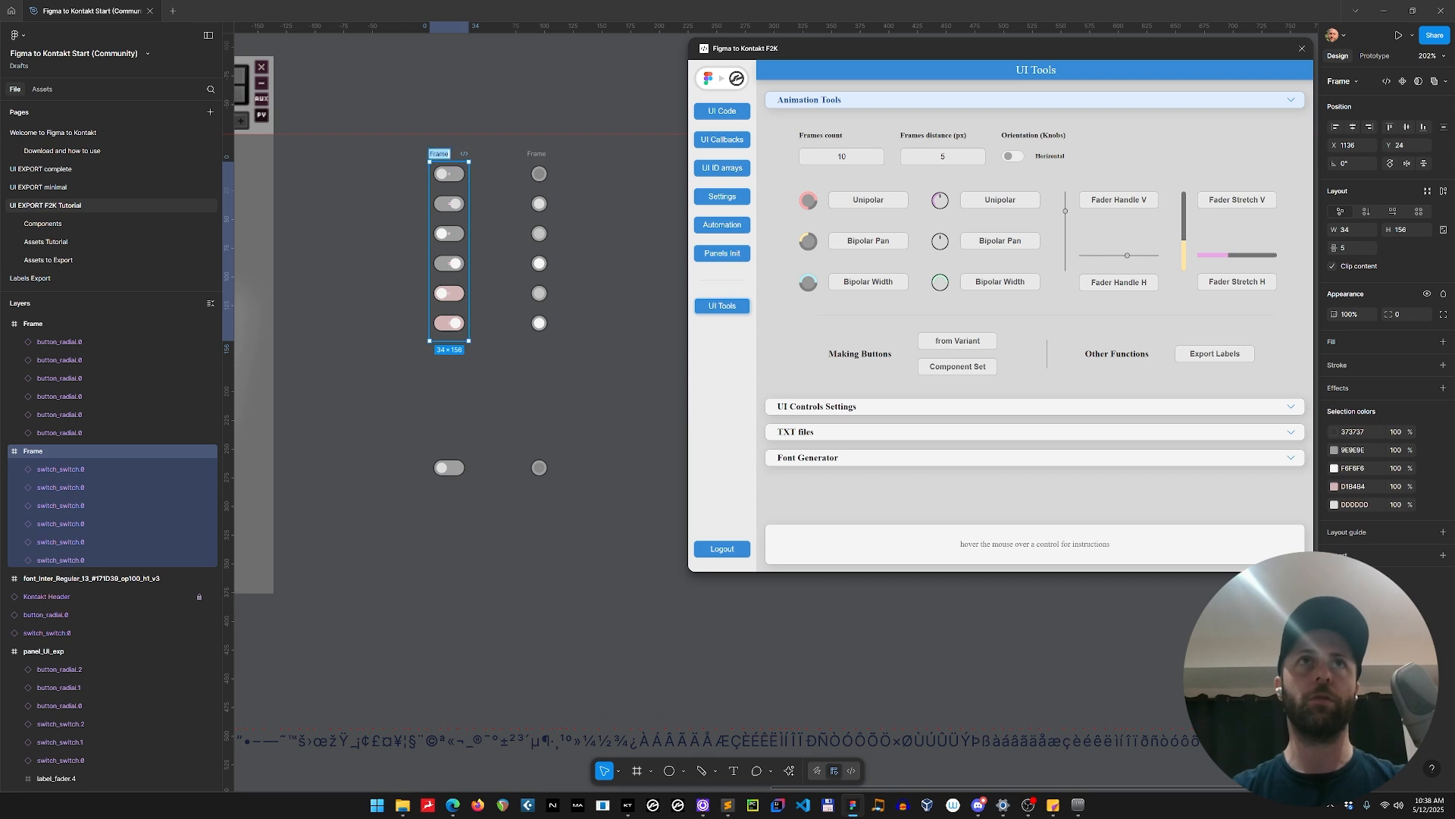
type("swit")
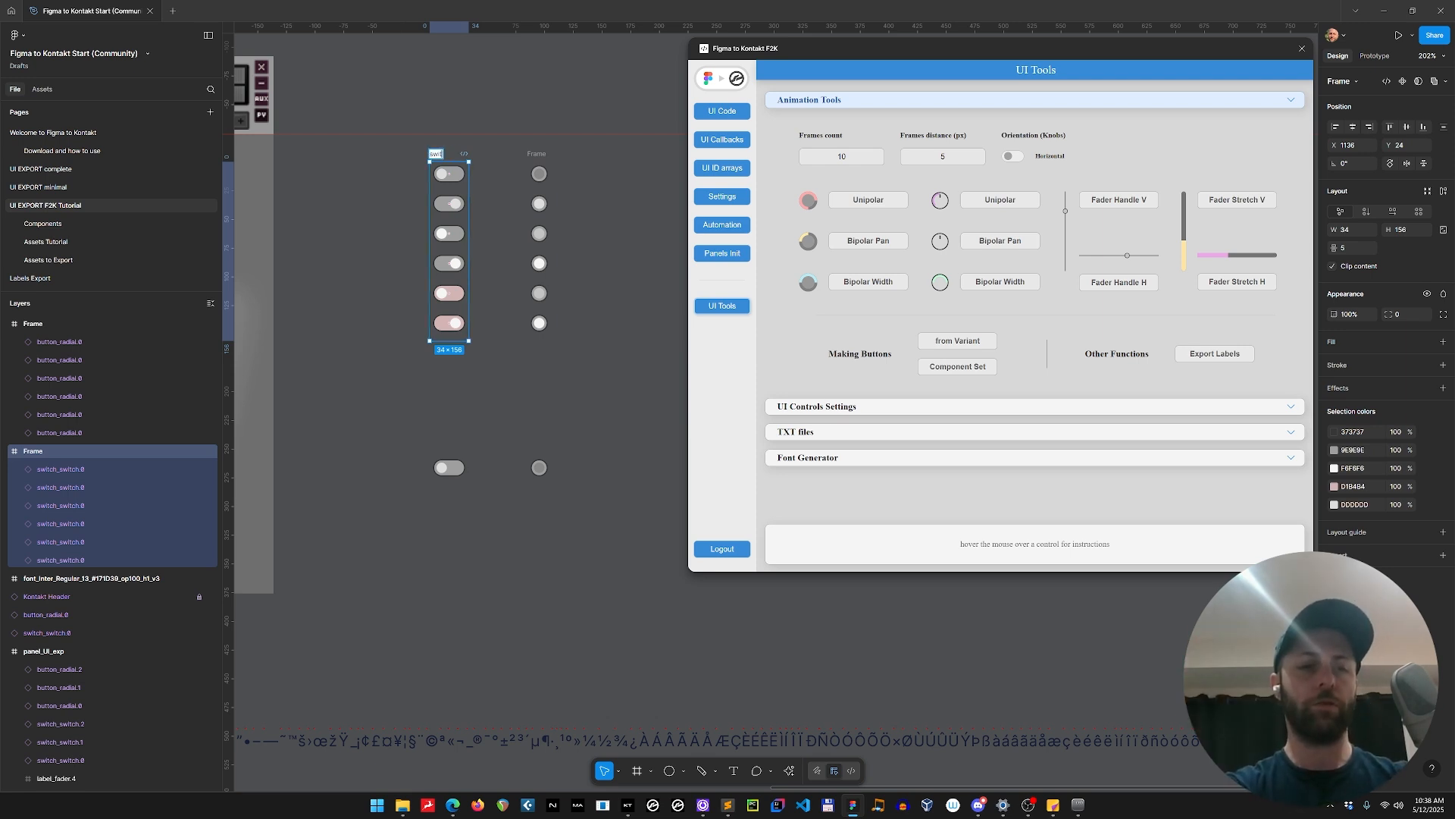
type("ch_switch")
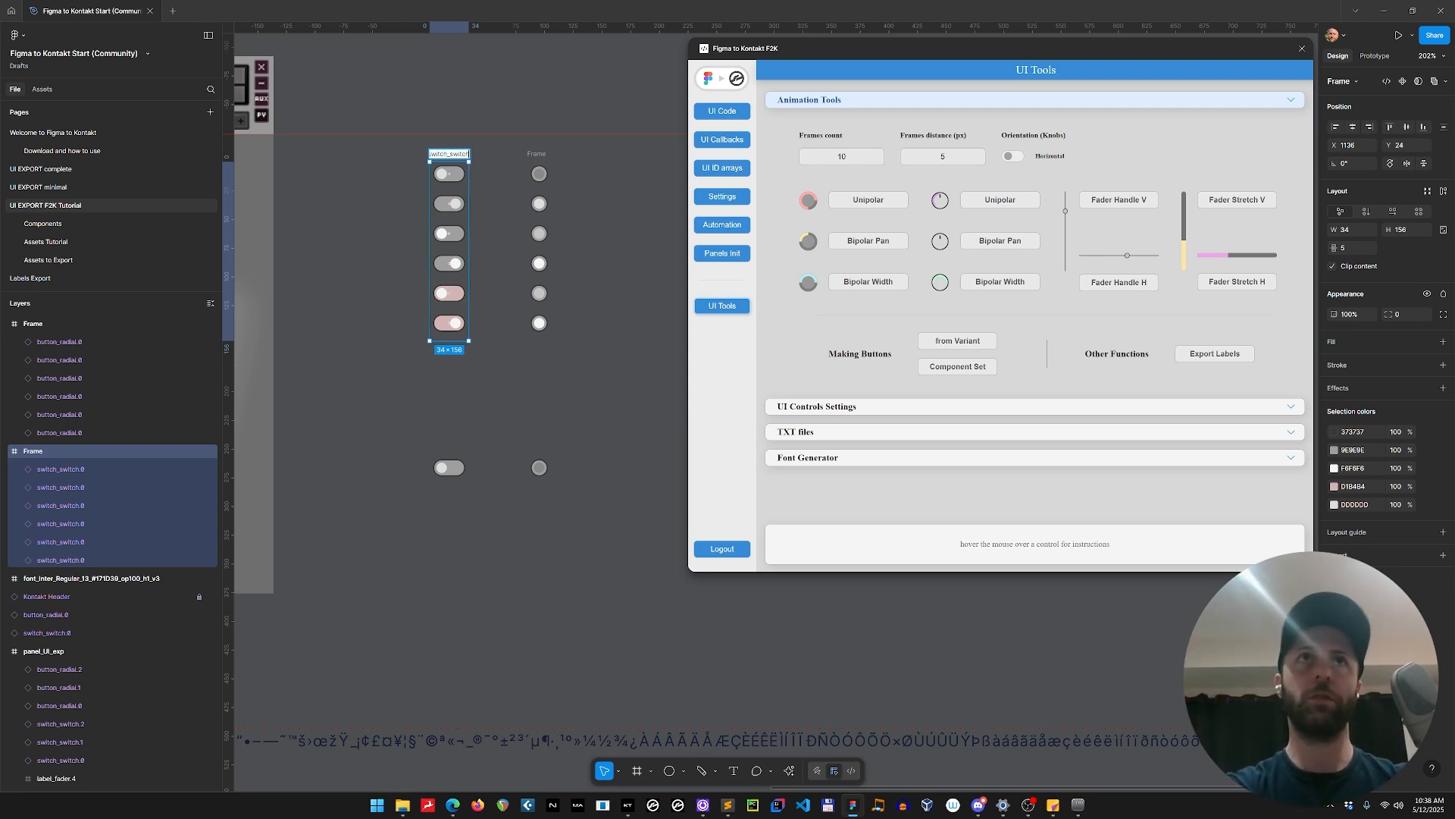
key("Return")
Rename the generated frame of radial button states as button_radial and delete the two loose duplicates below the frames.
double_click(537, 154)
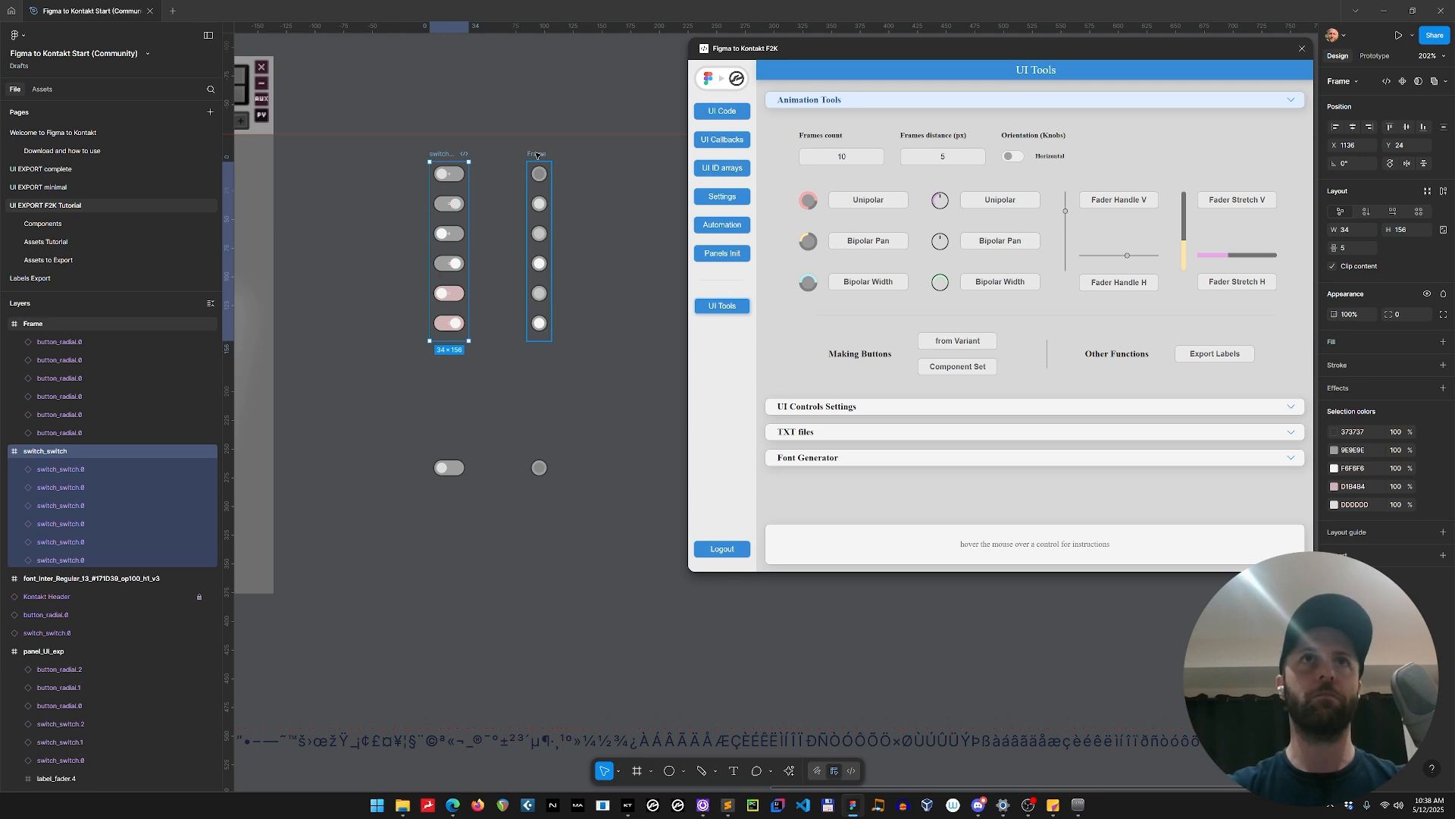
type("button_")
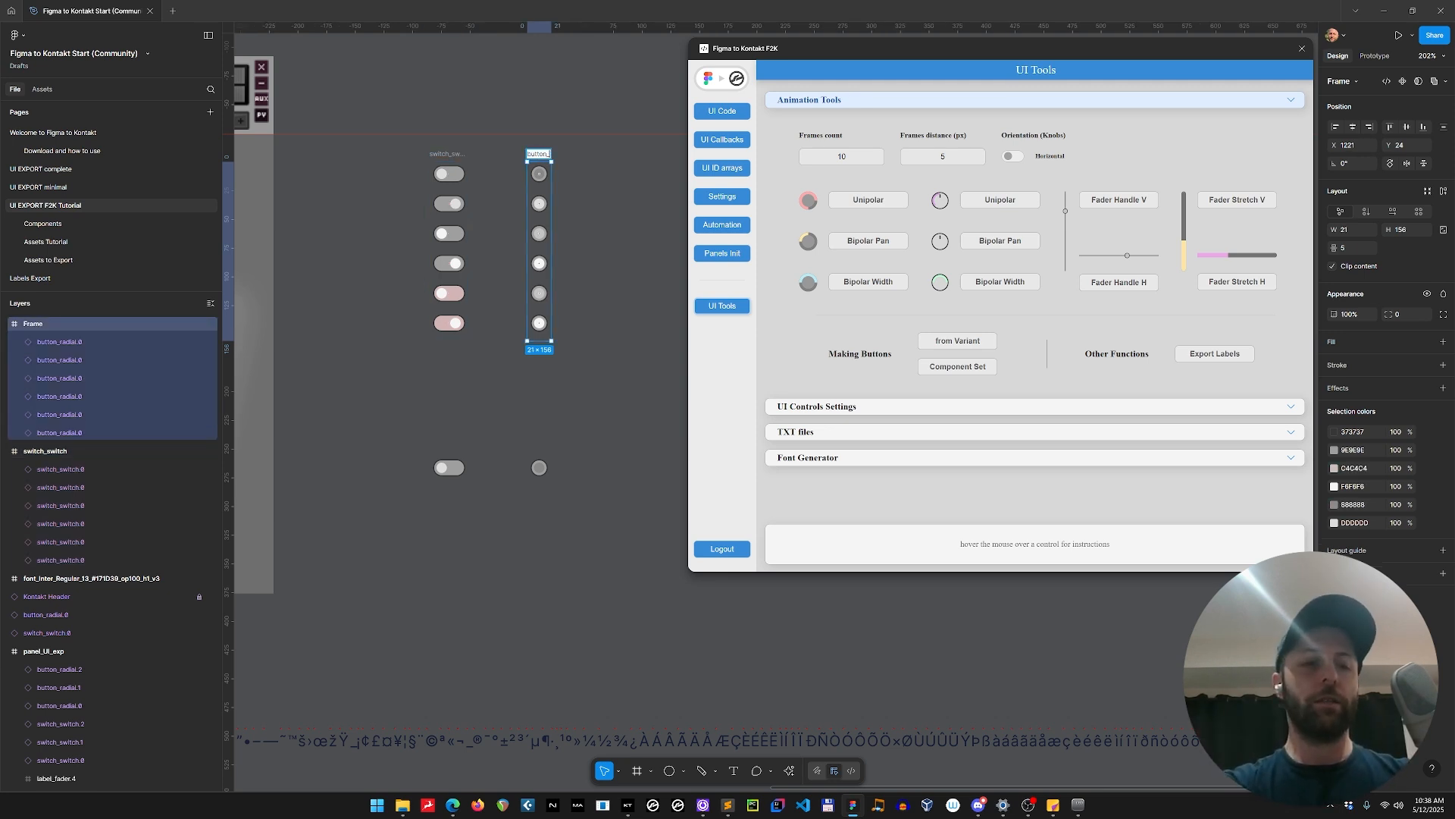
type("radial")
key("Return")
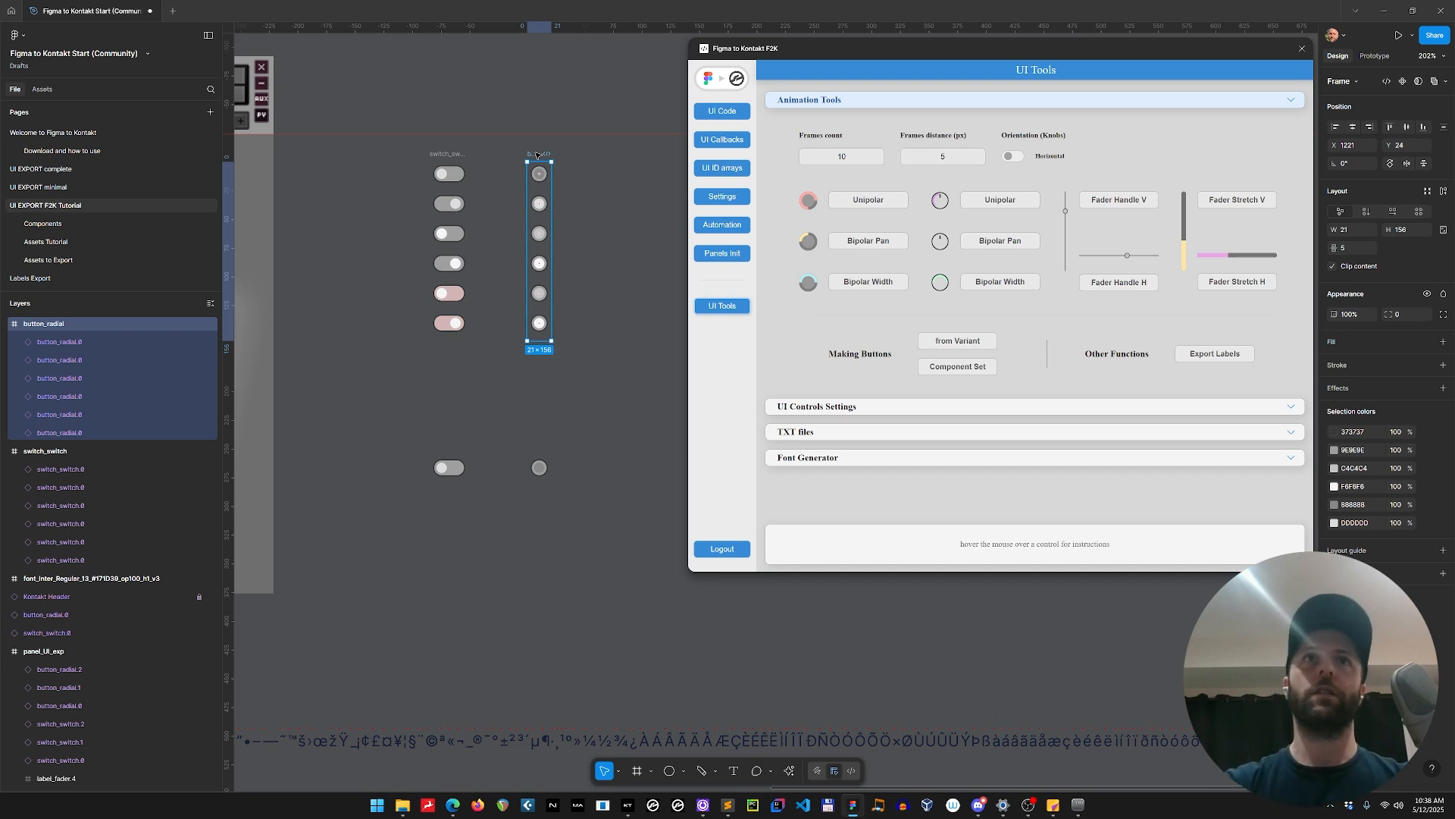
scroll(535, 351, "down", 6)
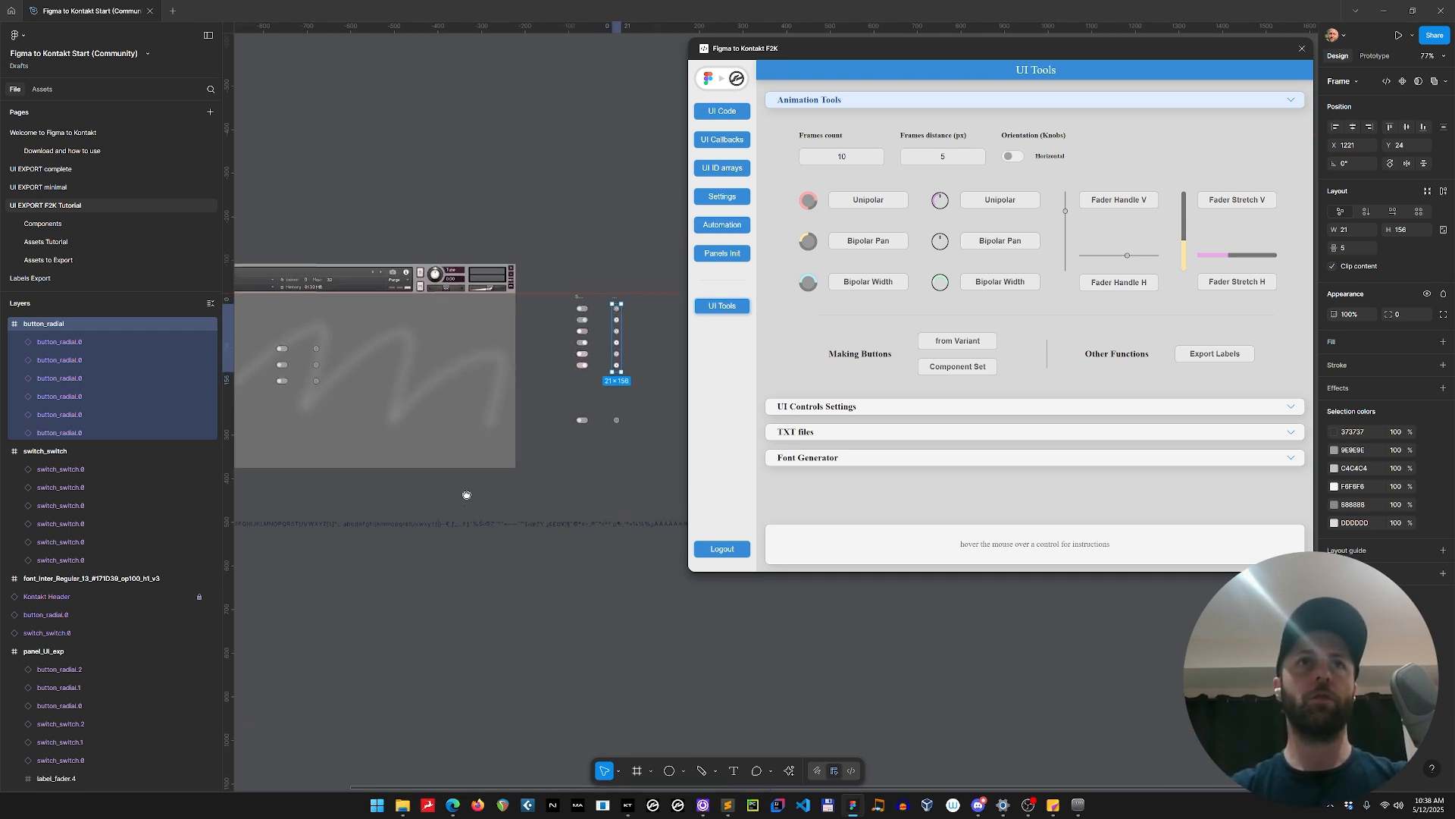
left_click(561, 419)
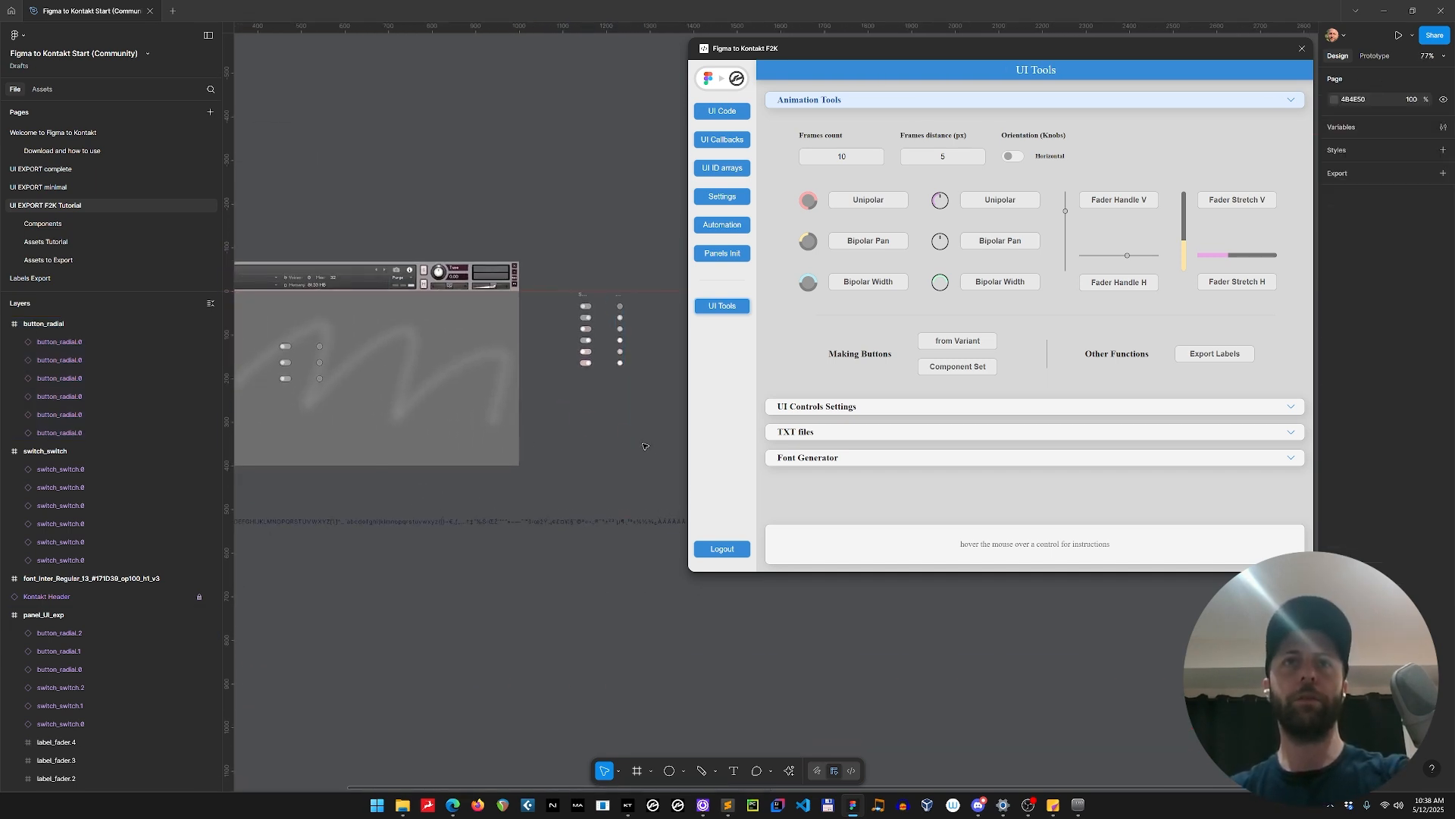
Assign the switch_switch frame as the picture of all three switches on the panel.
left_click(286, 347)
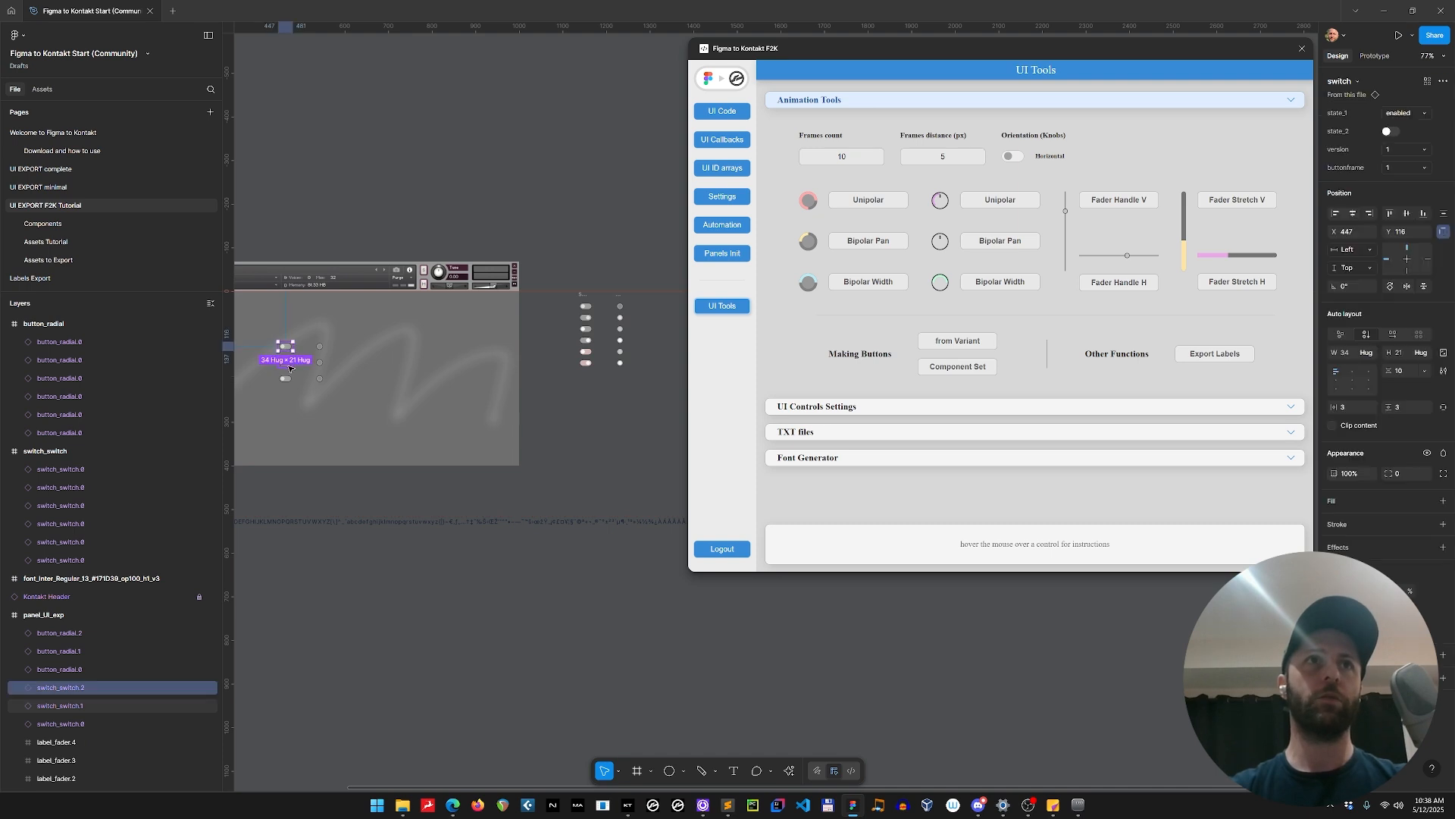
left_click(286, 363, "shift")
left_click(291, 381, "shift")
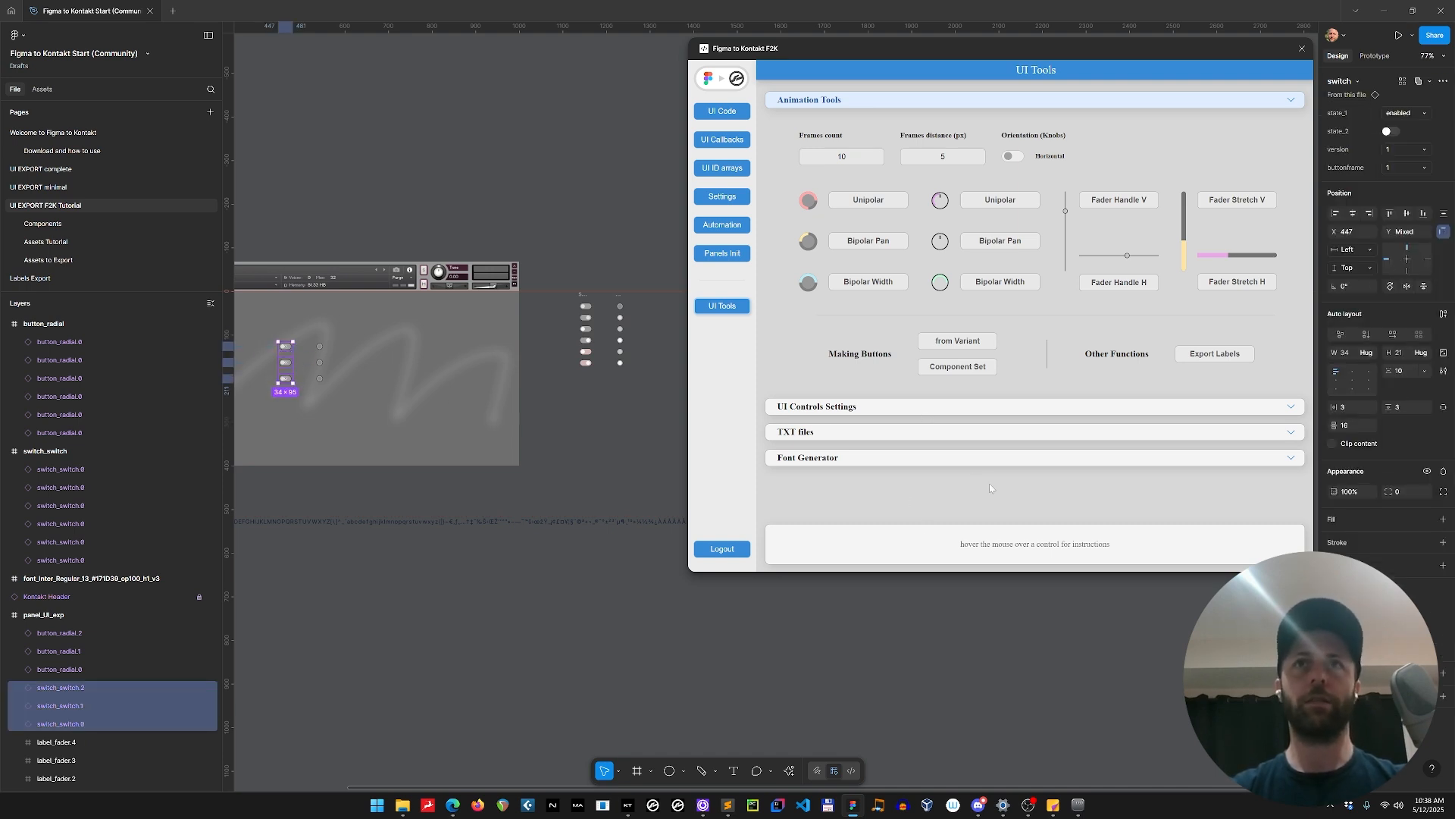
left_click(861, 408)
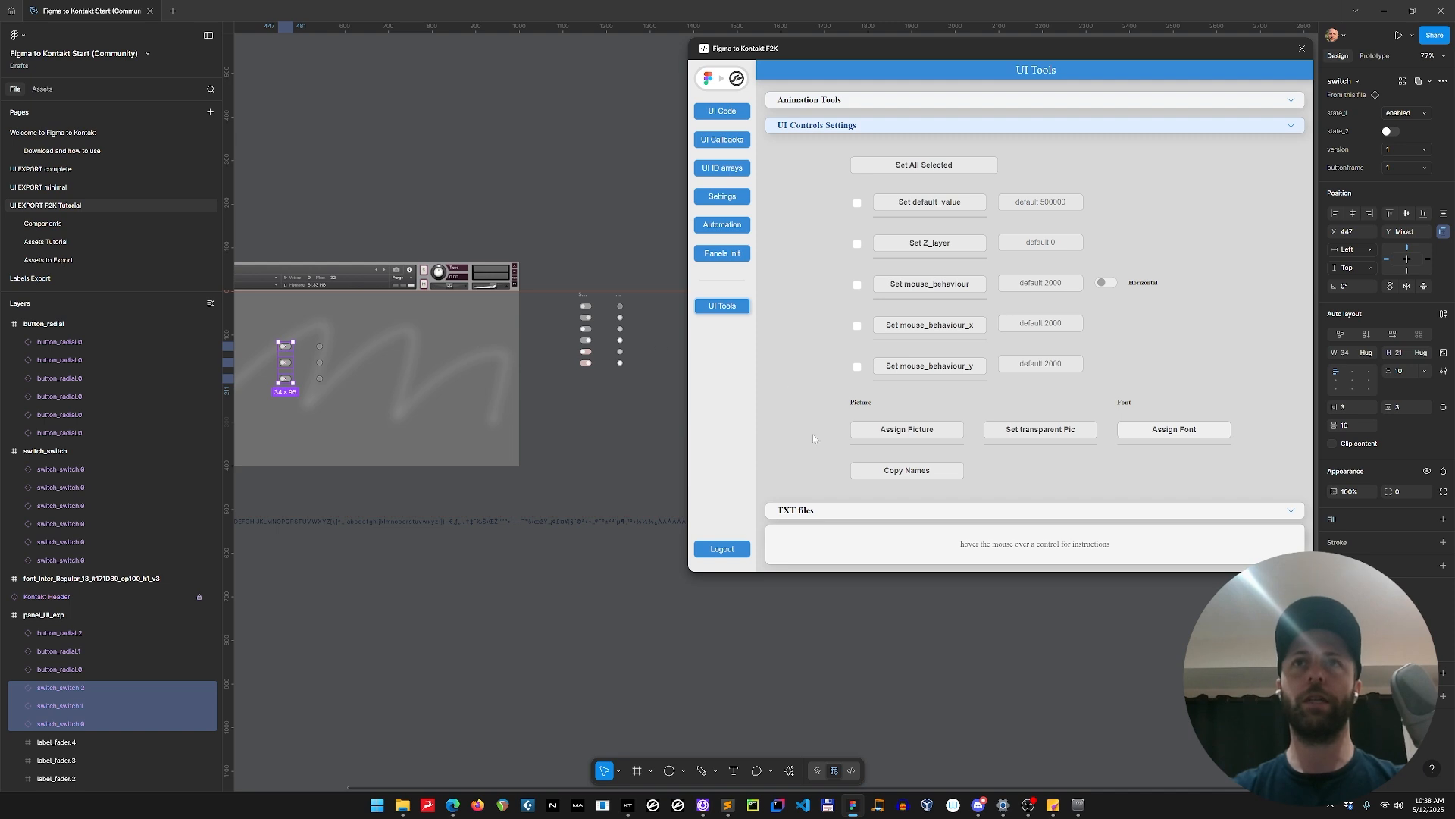
left_click(879, 430)
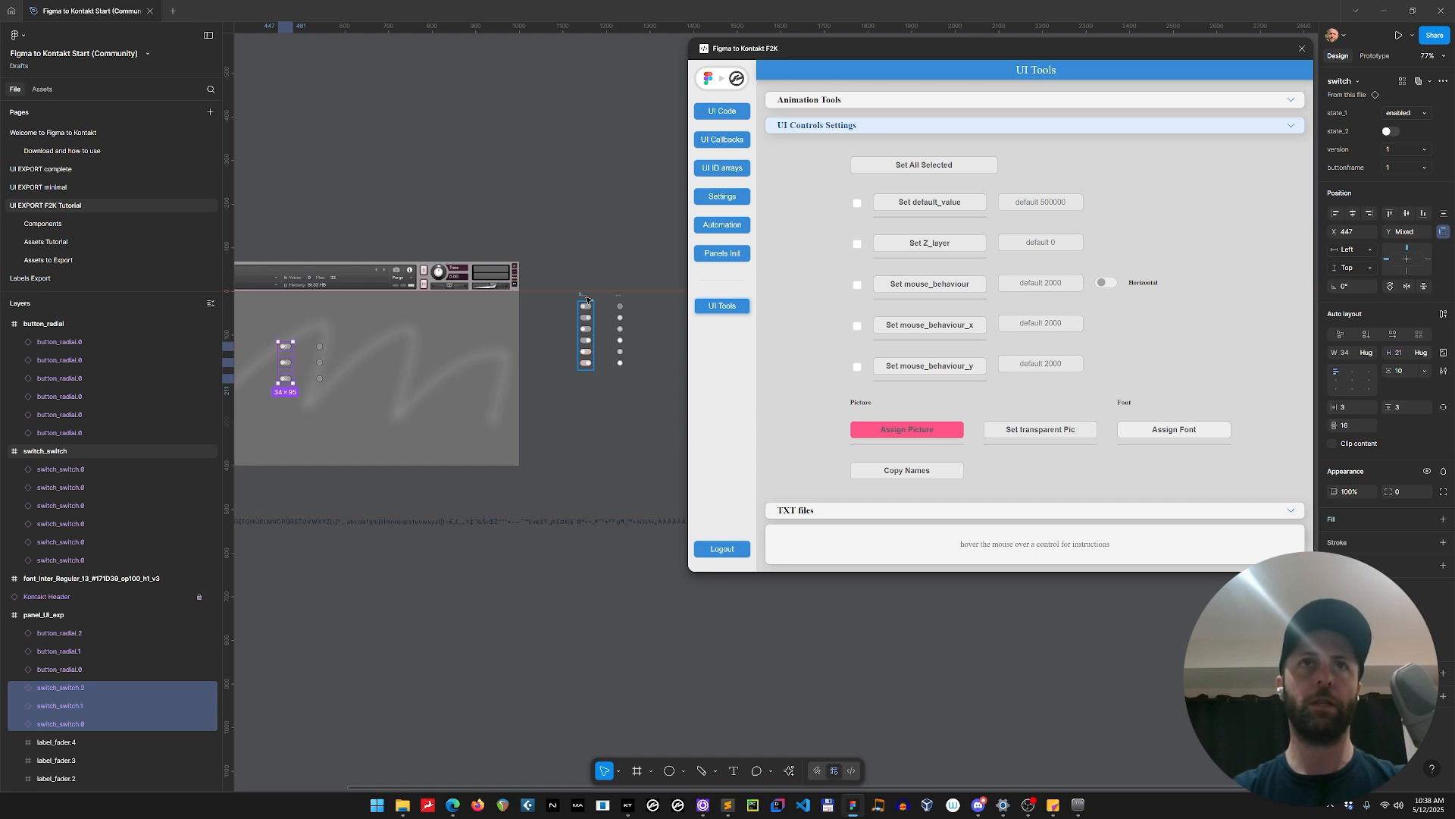
left_click(587, 299)
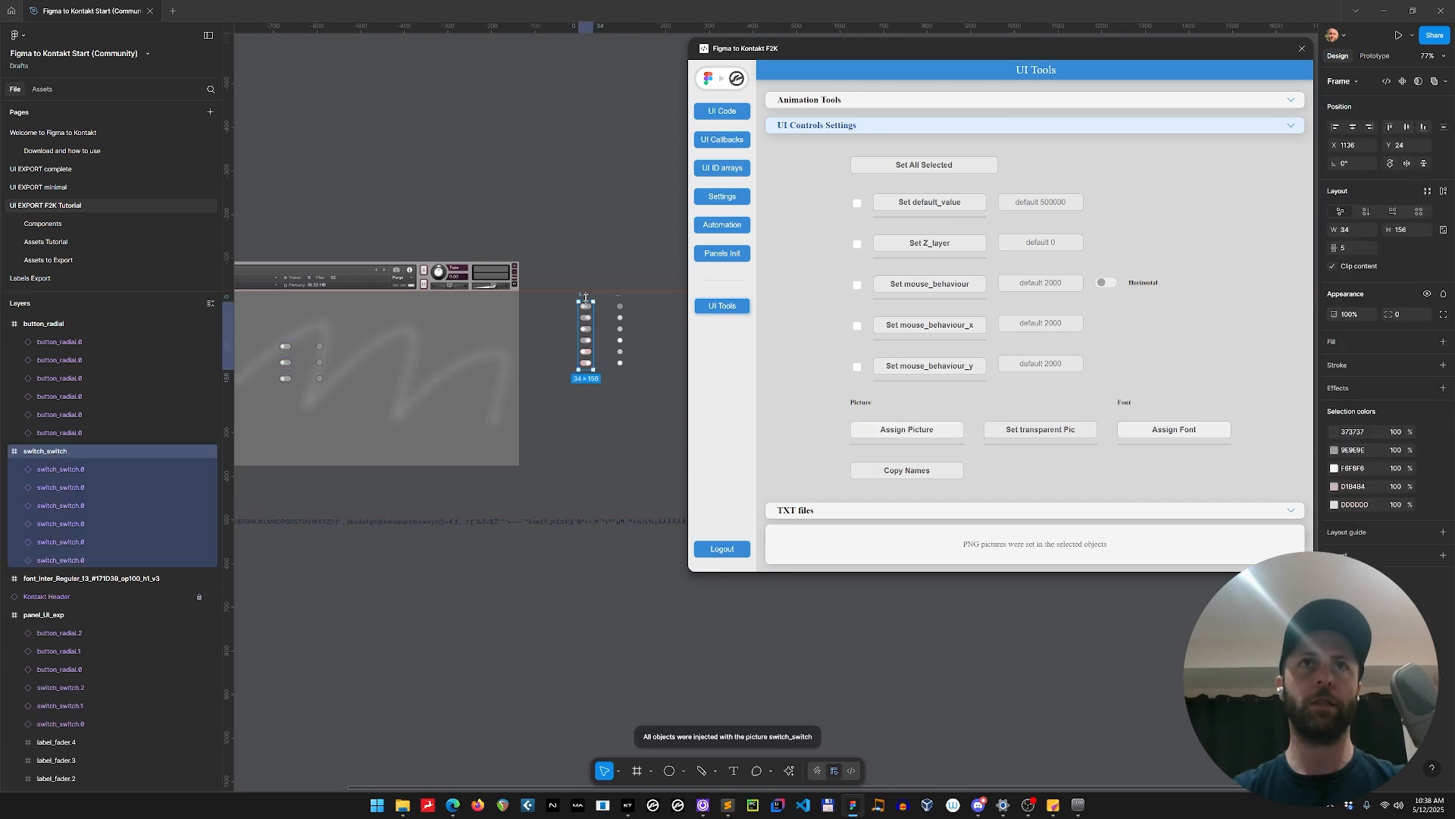
Check the picture assignment of the panel's switches in the plugin's UI Controls Settings.
left_click(284, 349)
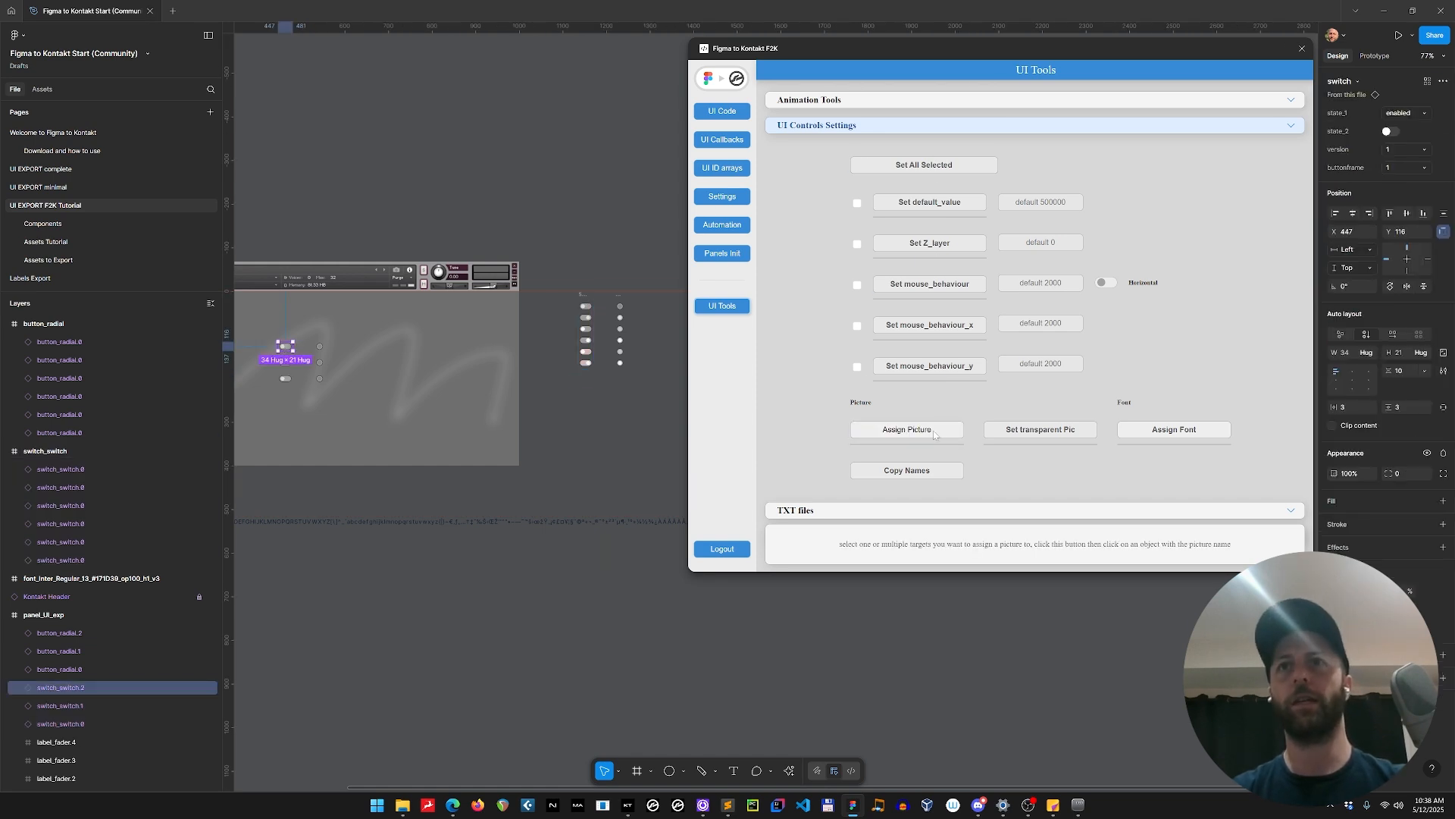
left_click(919, 100)
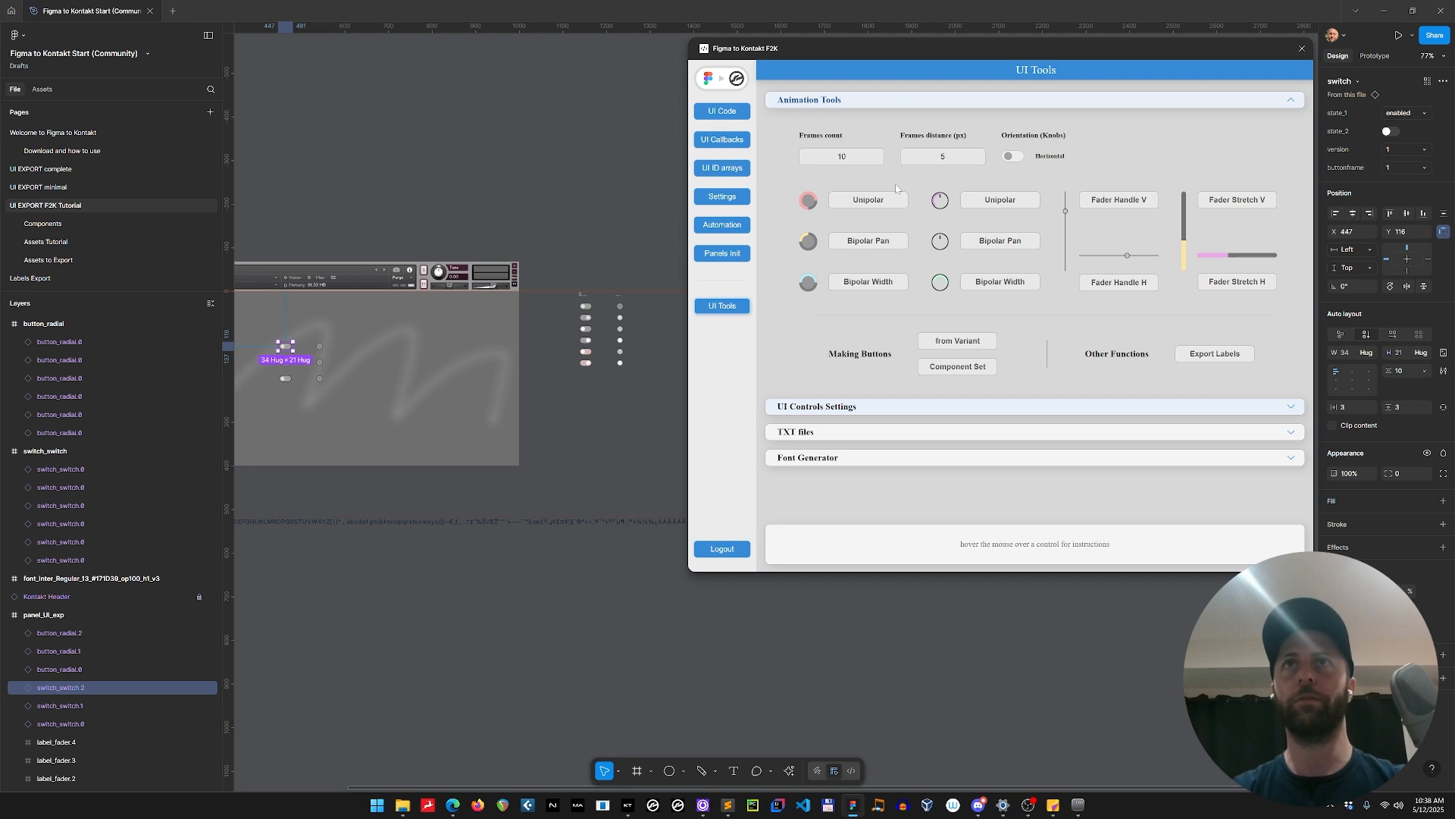
left_click(882, 408)
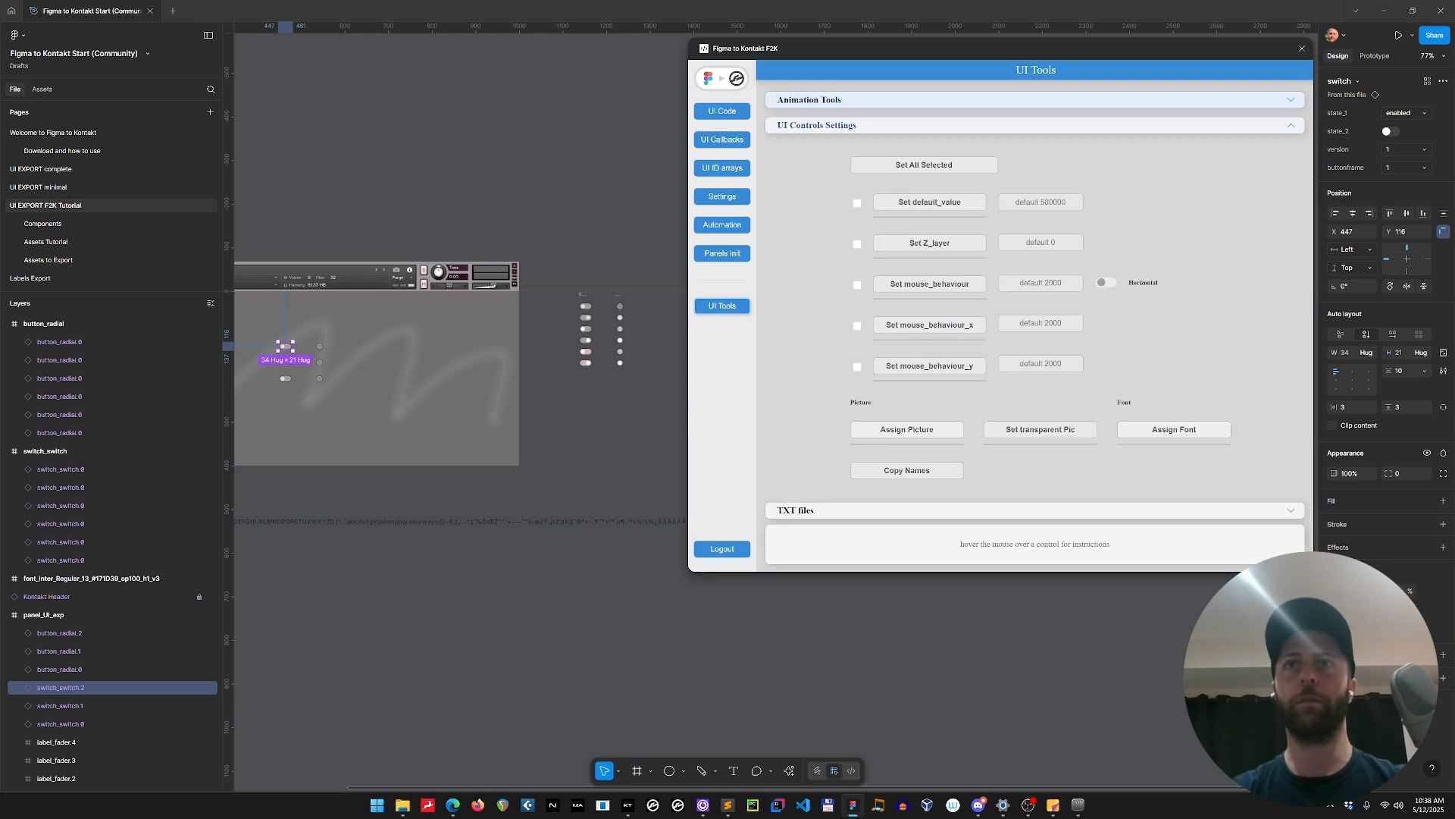
left_click(286, 380)
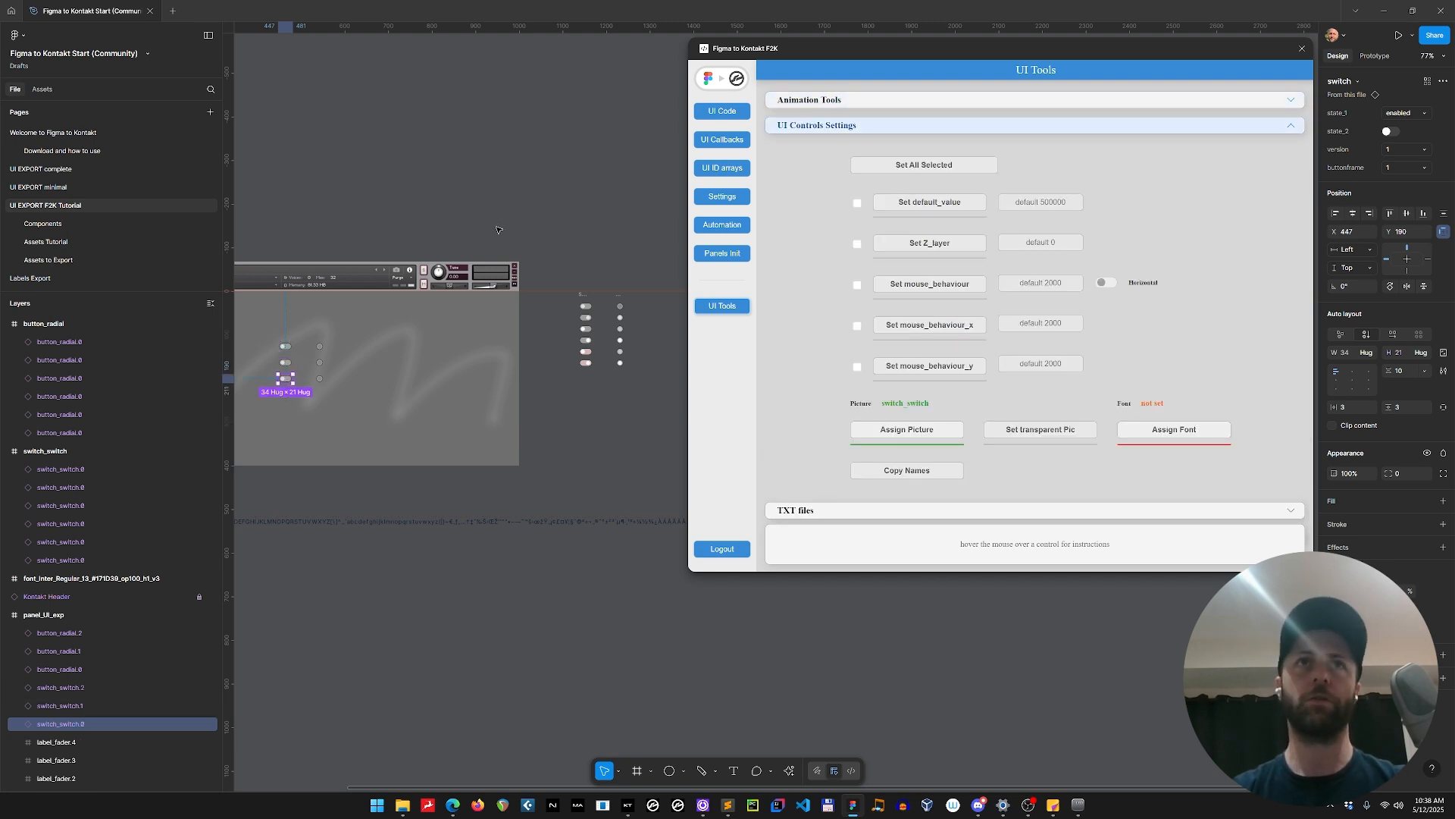
Assign the button_radial frame as the picture of all three radial buttons and check the assignment on one of them.
left_click(320, 346)
left_click(319, 363, "shift")
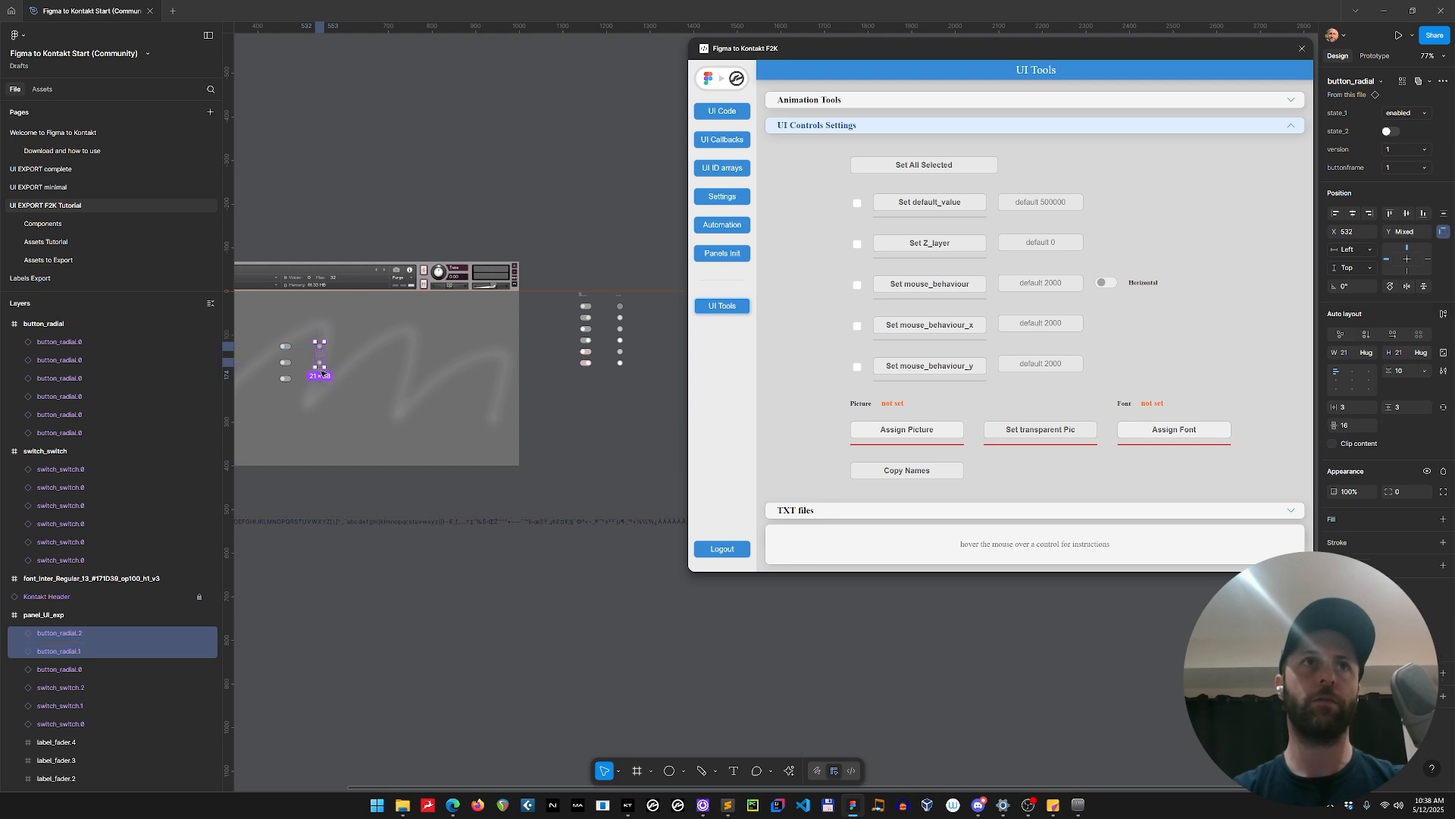
left_click(321, 379, "shift")
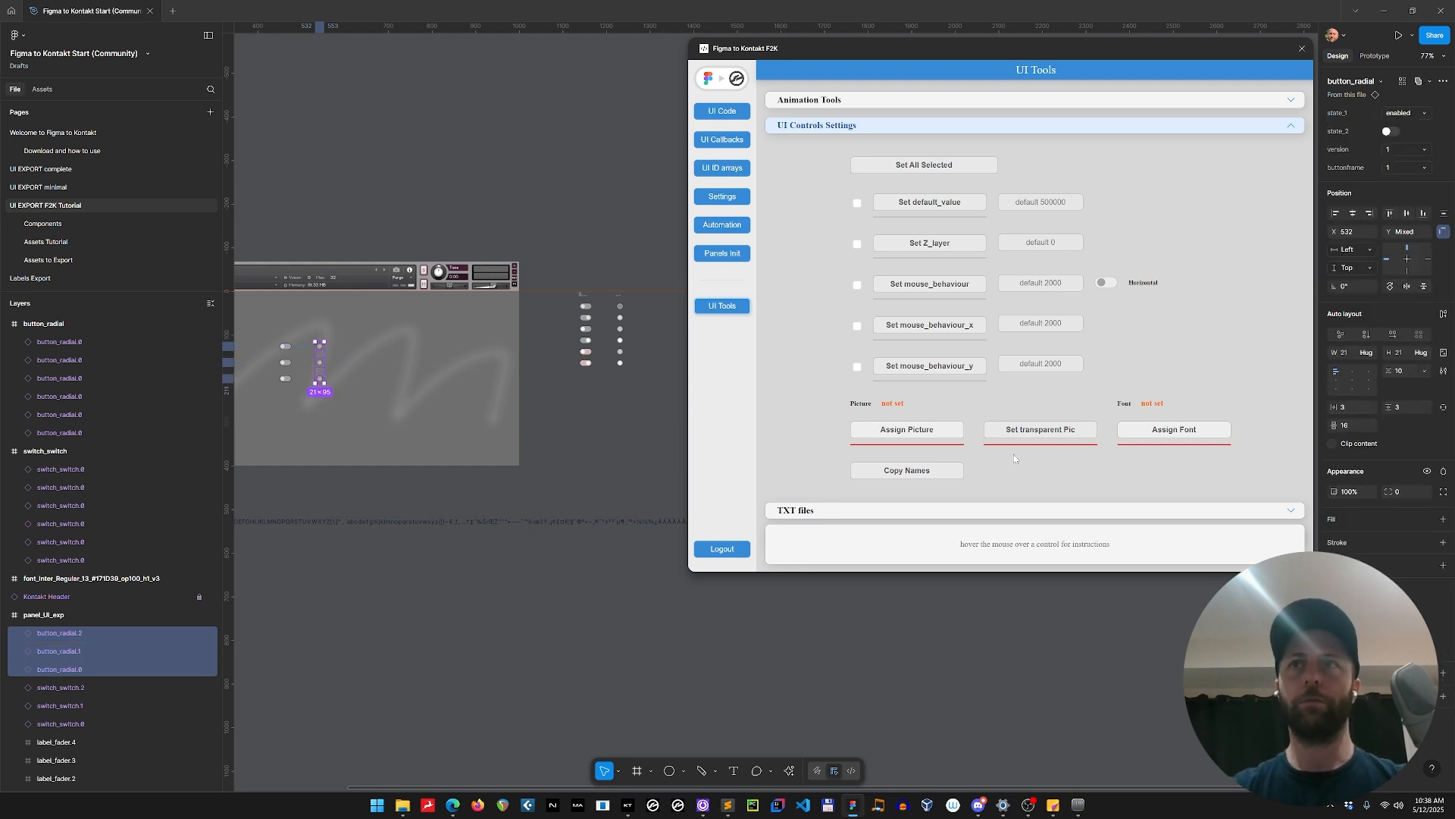
left_click(949, 436)
left_click(615, 302)
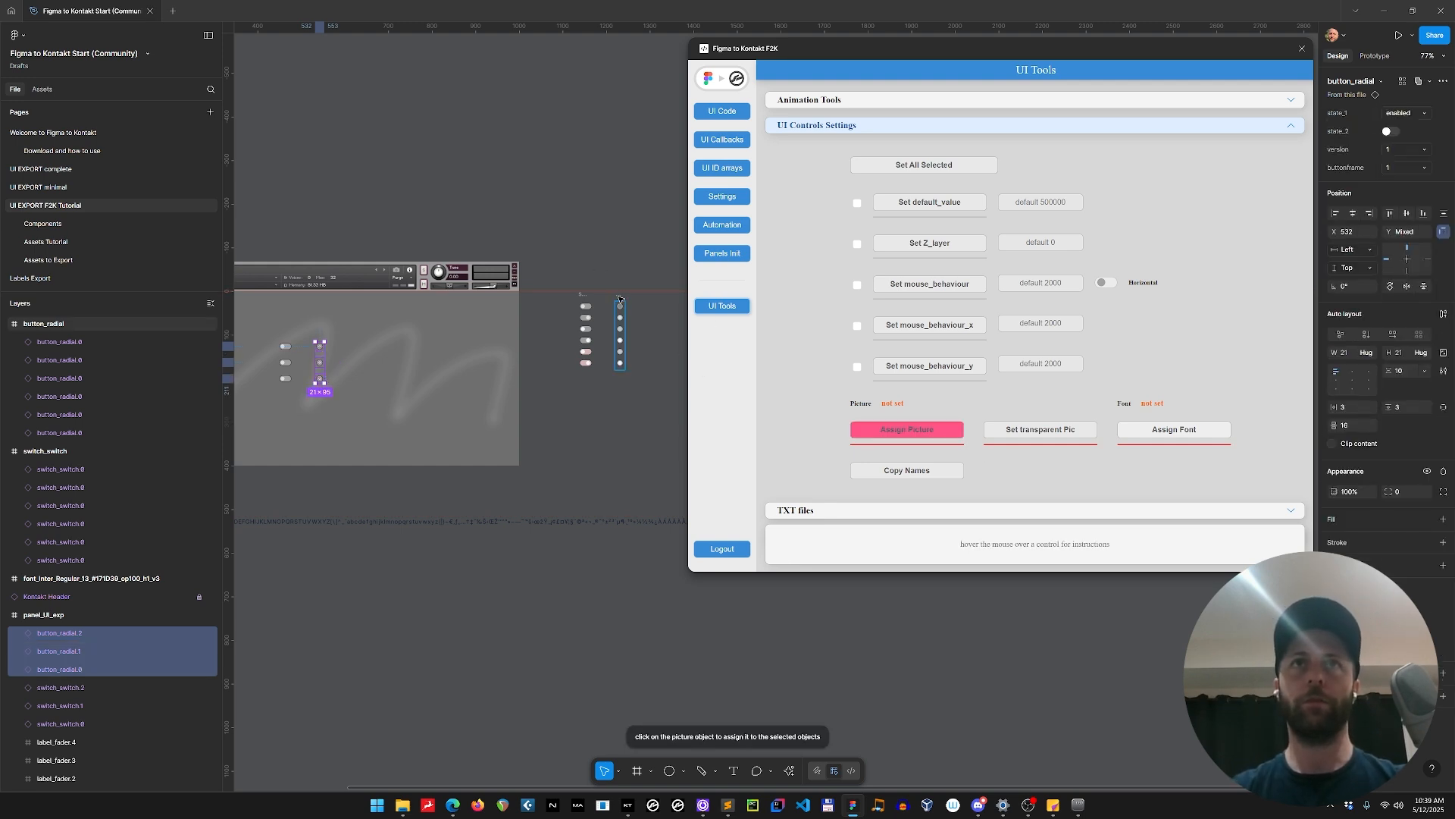
left_click(320, 347)
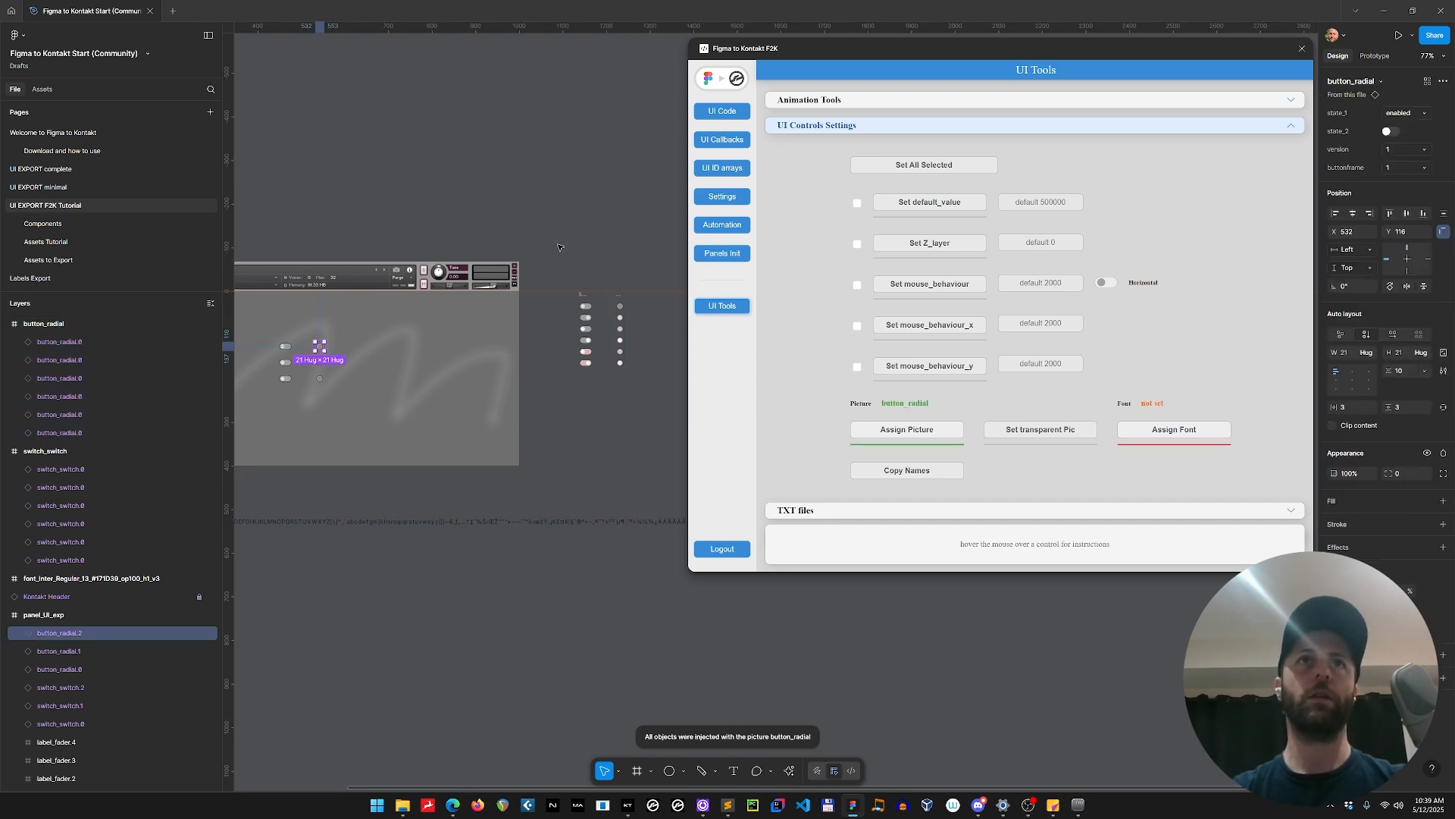
Export the switch_switch and button_radial frames into the instrument's Resources/pictures folder.
left_click_drag(557, 247, 652, 430)
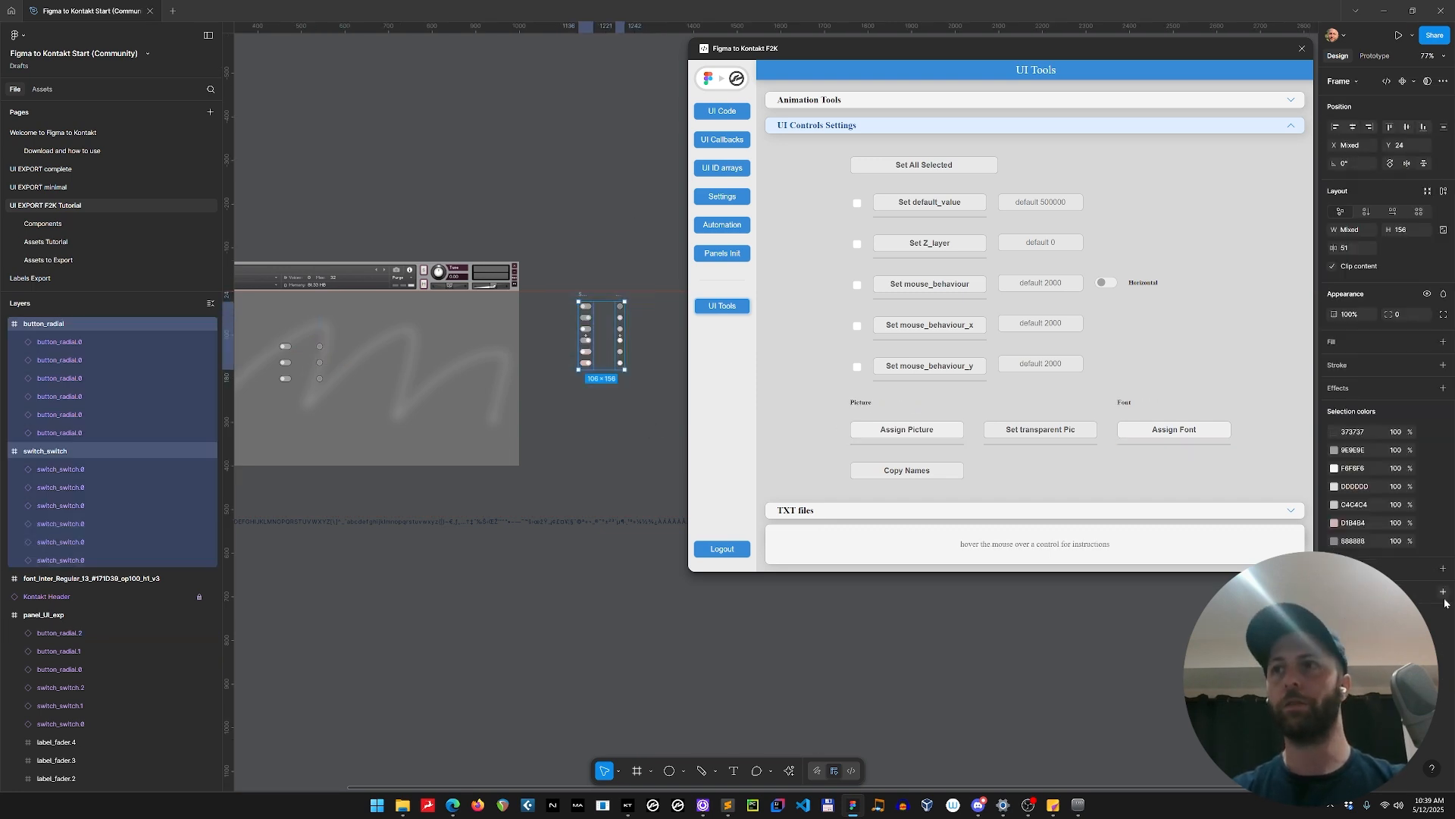
left_click(1379, 630)
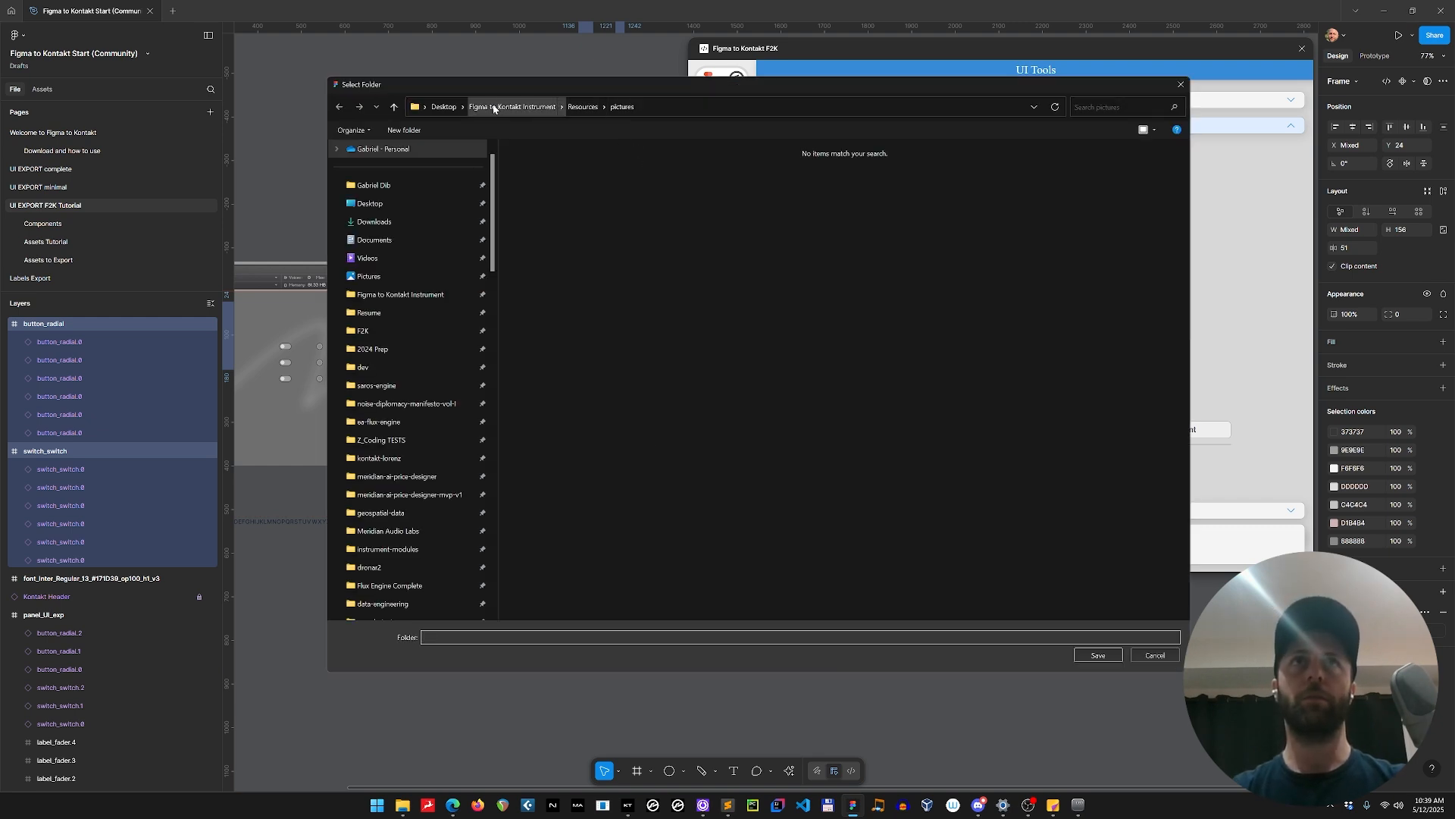
left_click(1097, 656)
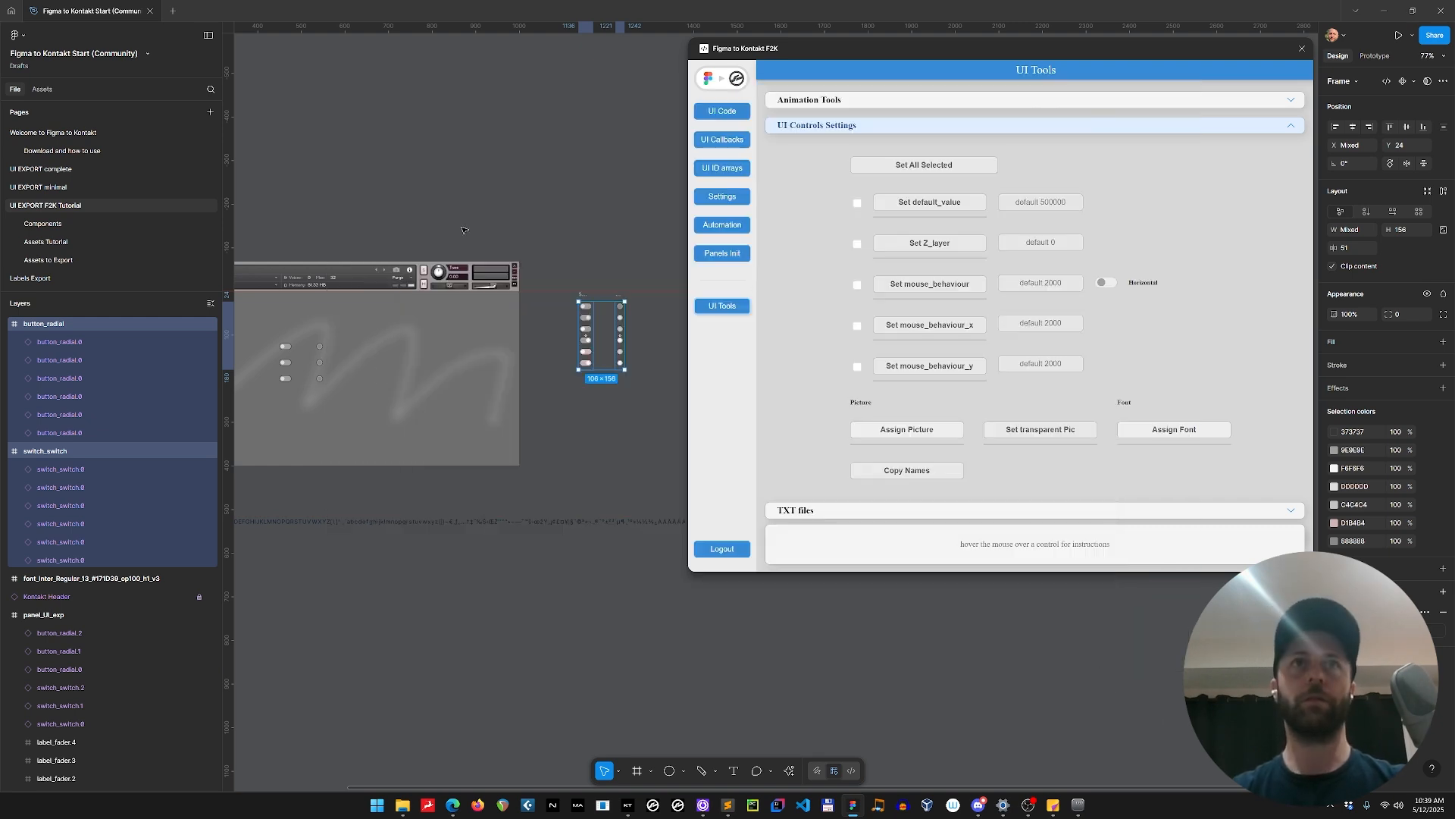
Apply TXT settings with a frame count of 6 and vertical orientation to the switch_switch and button_radial frames.
left_click(802, 512)
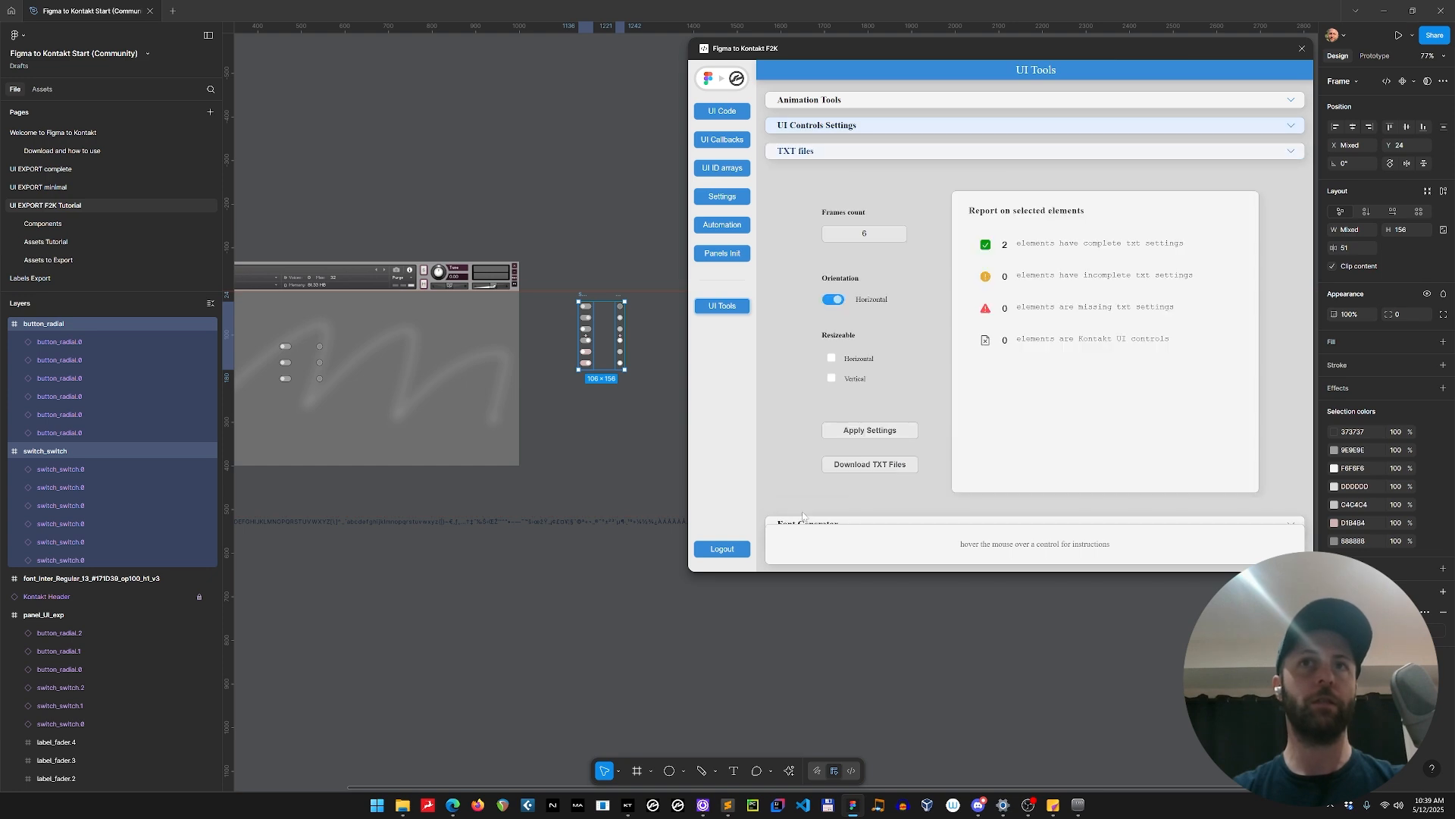
left_click(864, 235)
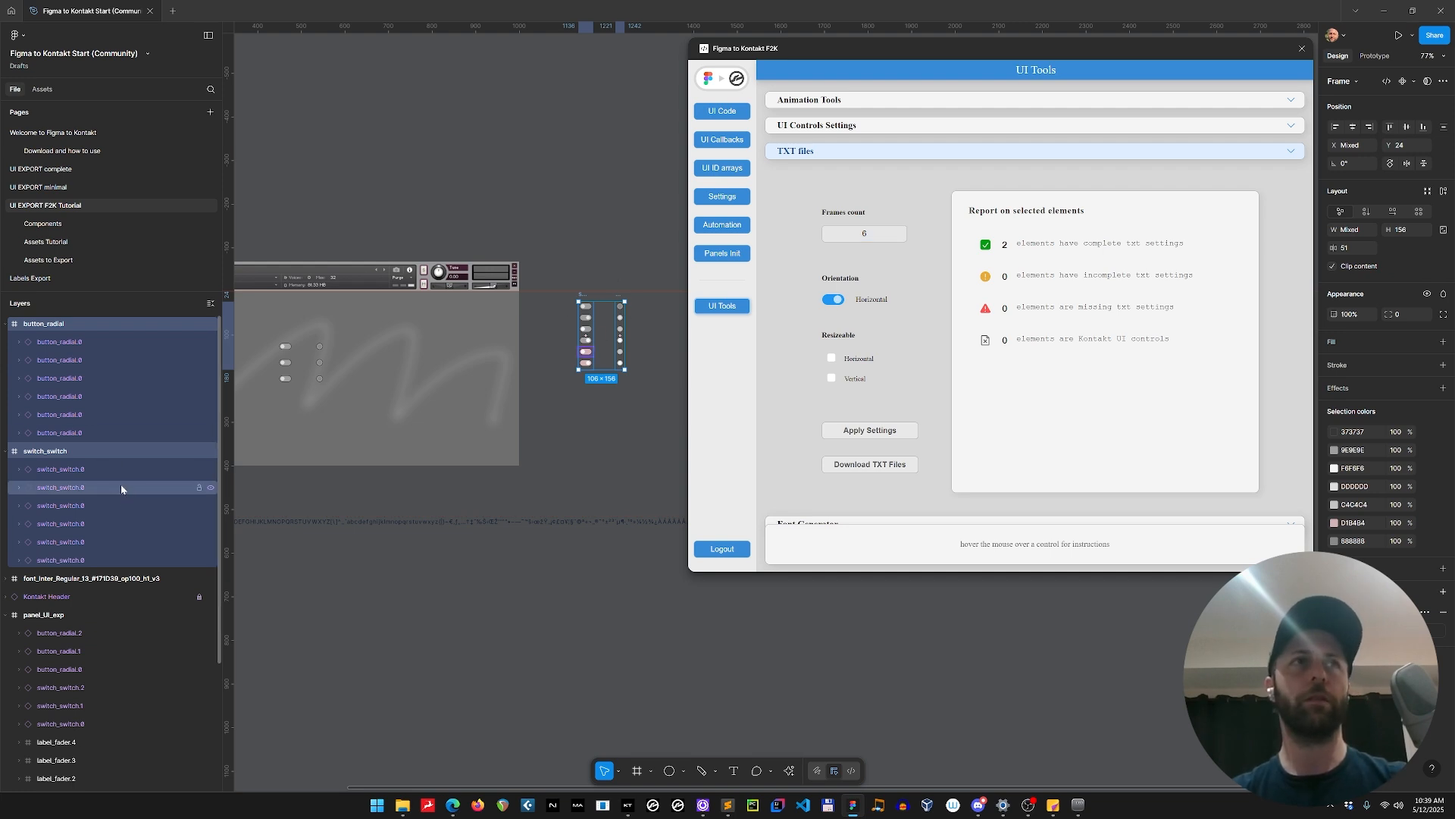
left_click(55, 451)
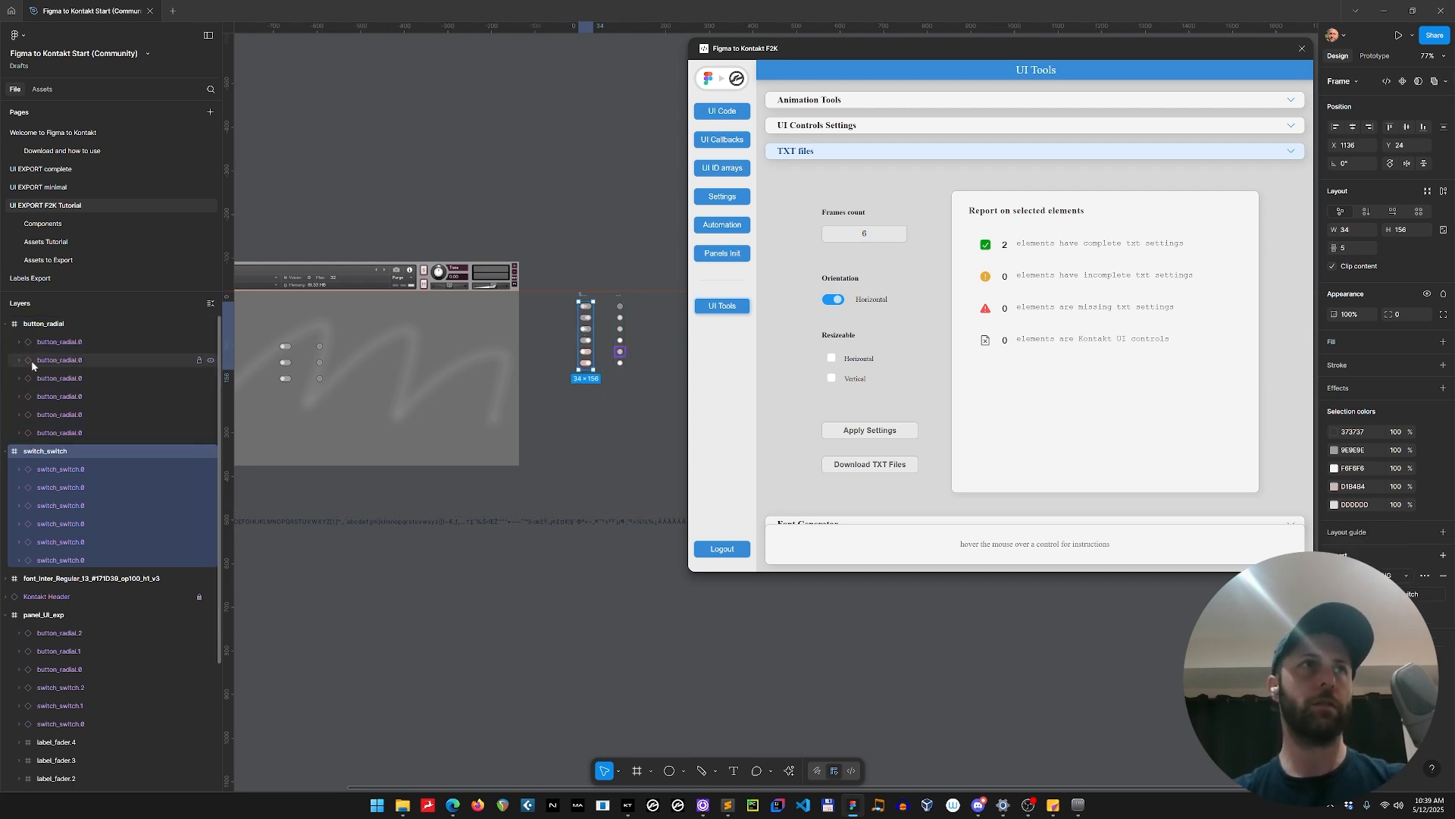
left_click(629, 261)
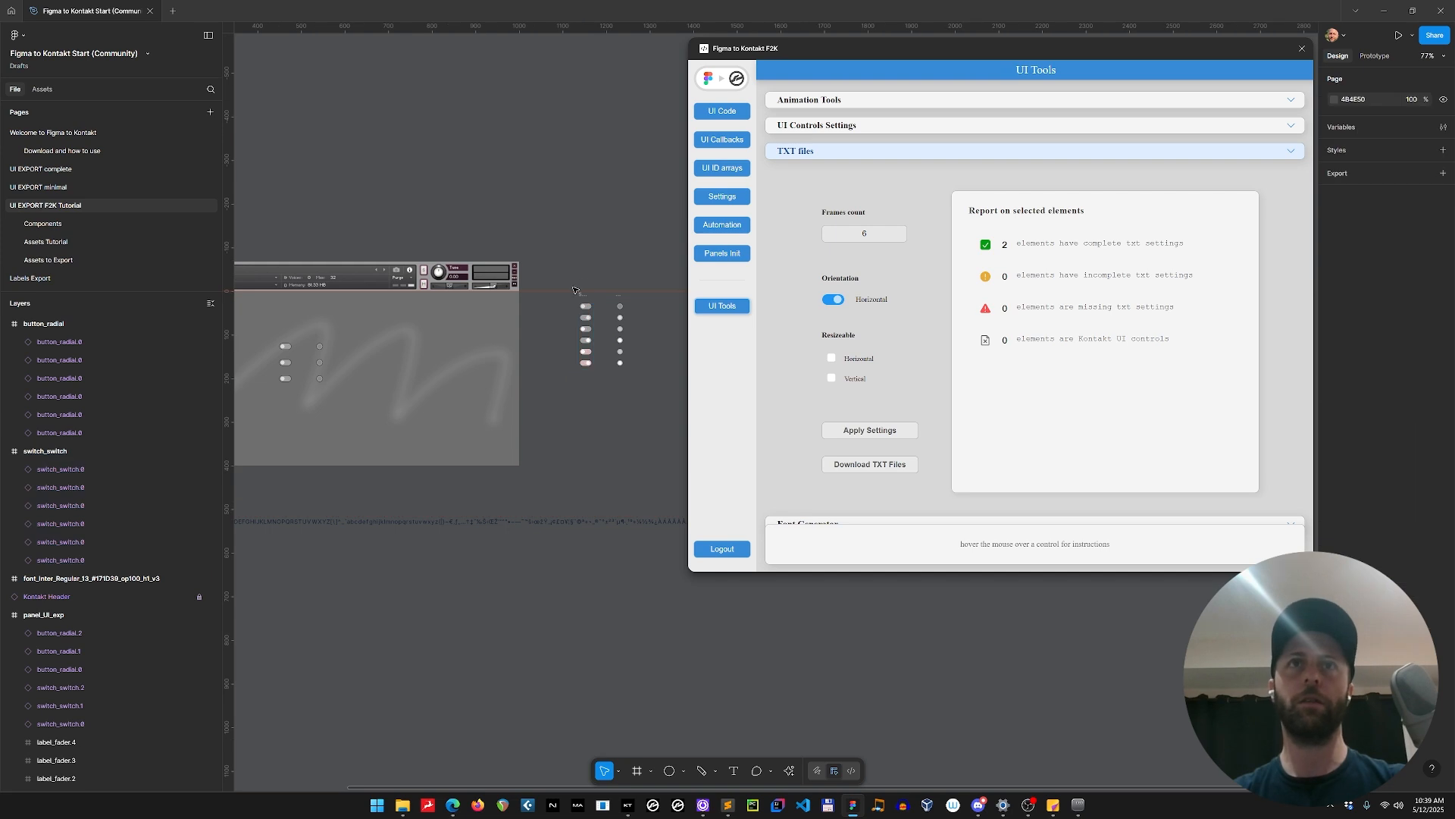
left_click(583, 297)
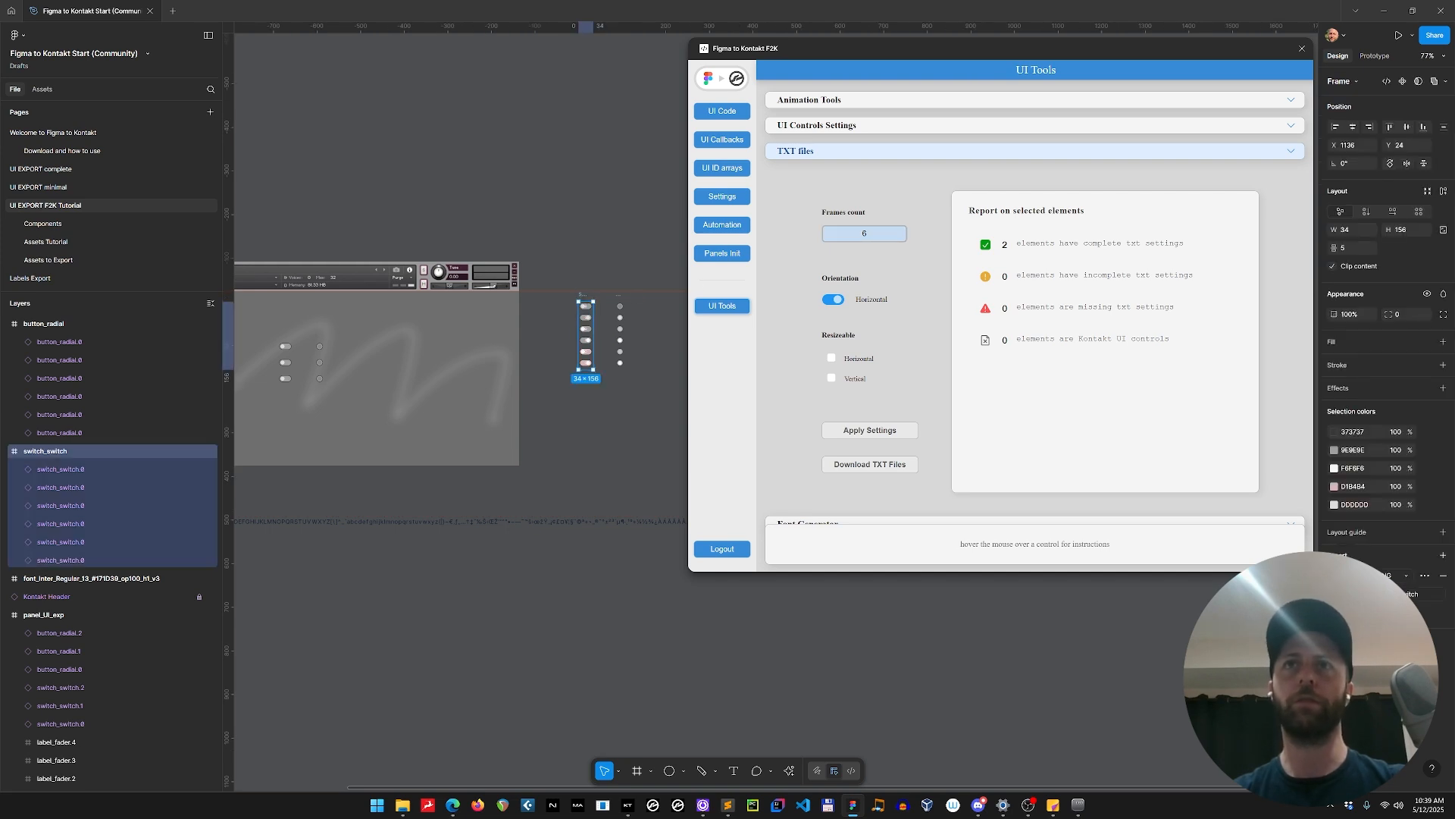
left_click(618, 294, "shift")
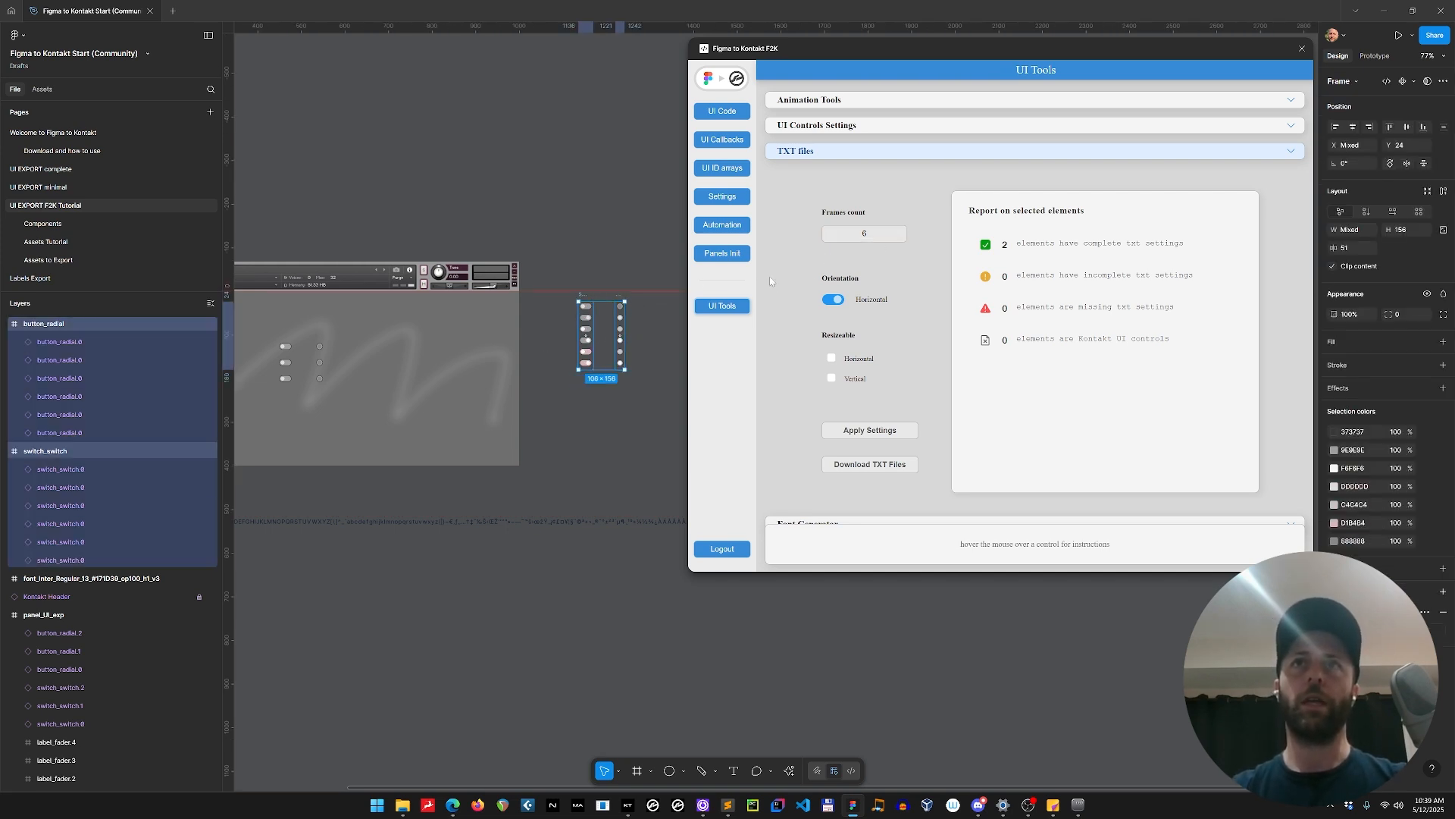
left_click(835, 301)
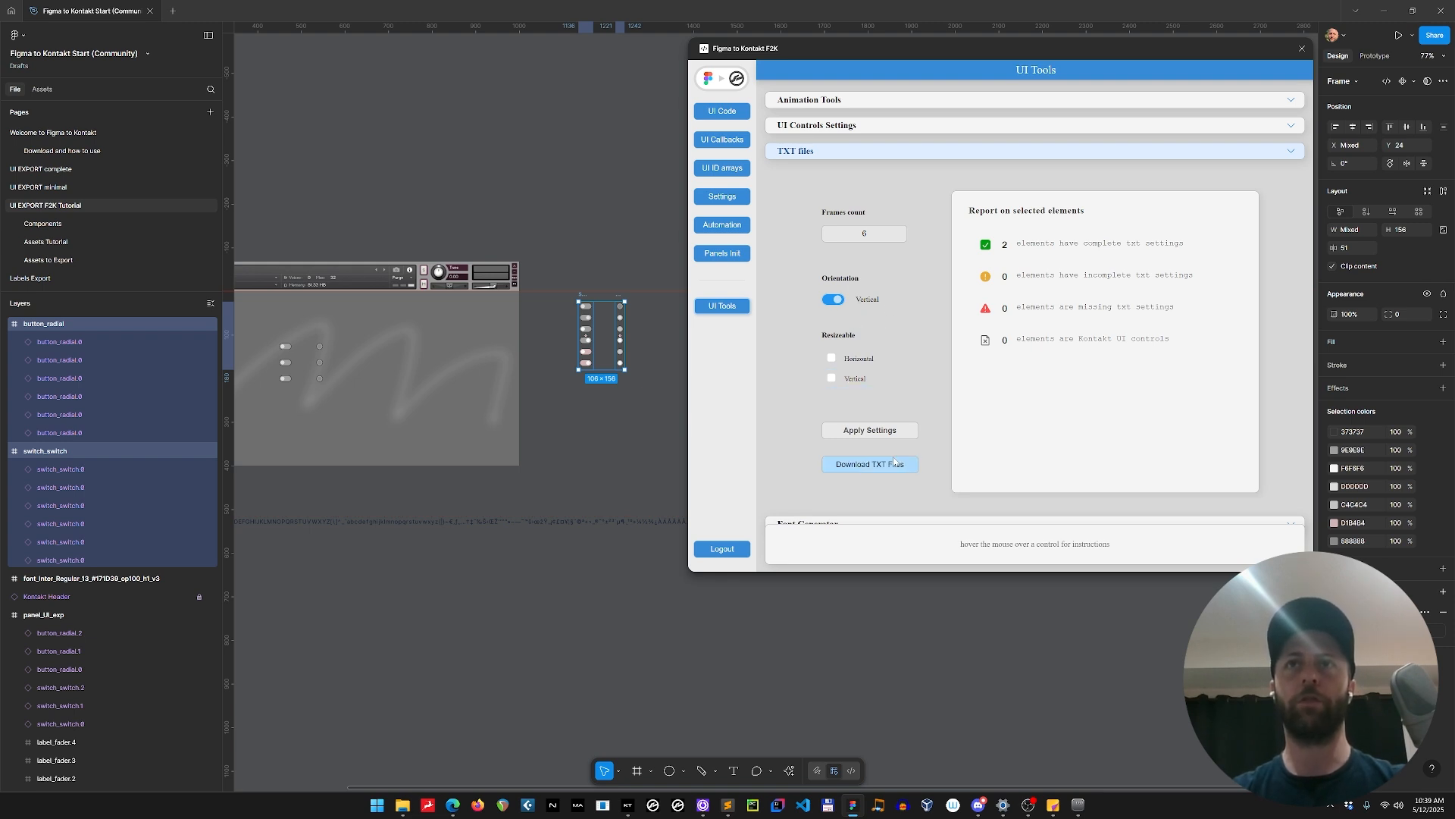
Try to download the TXT files of the switch_switch and button_radial frames together.
left_click(569, 254)
left_click(583, 295)
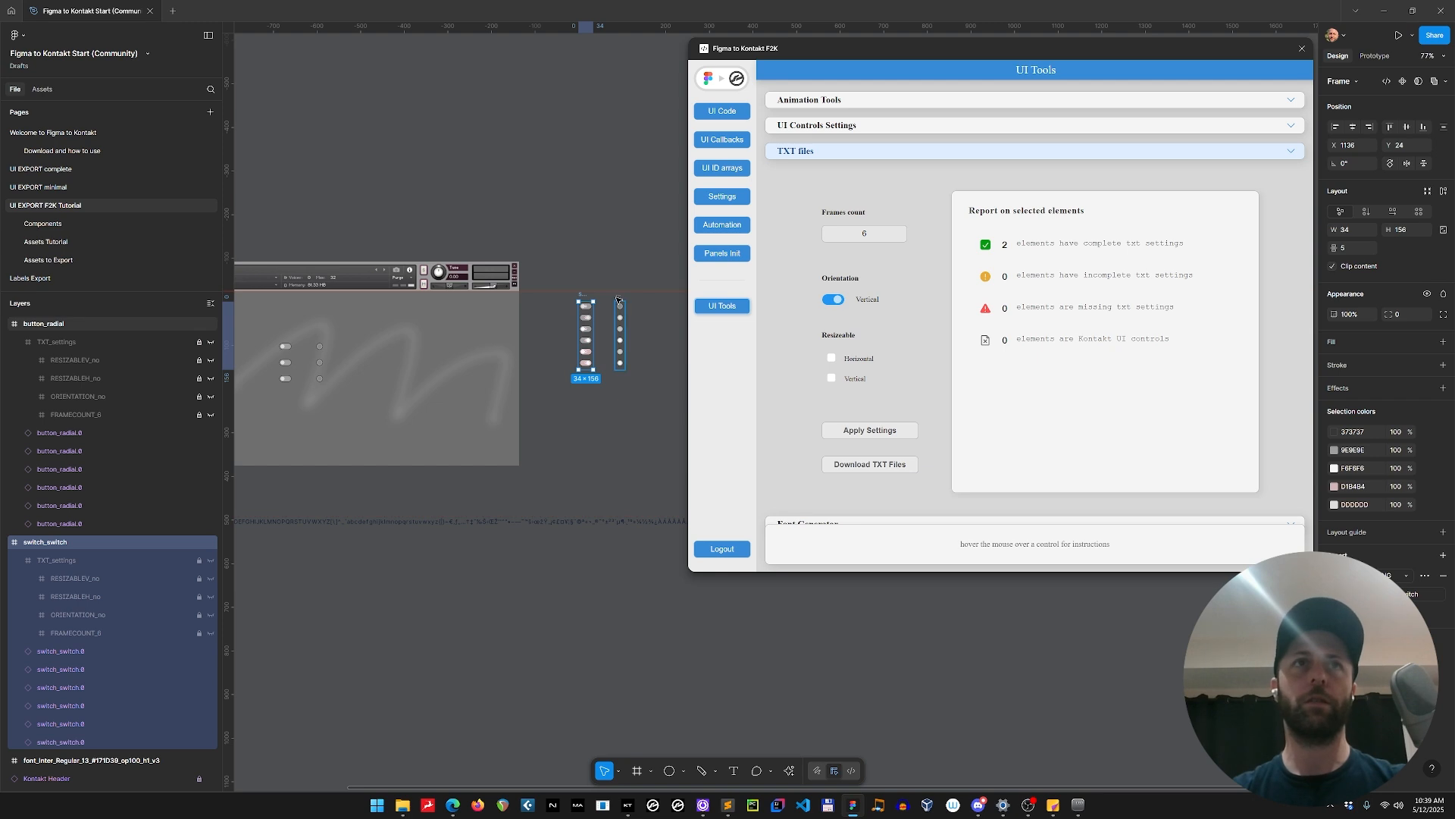
left_click(618, 299, "shift")
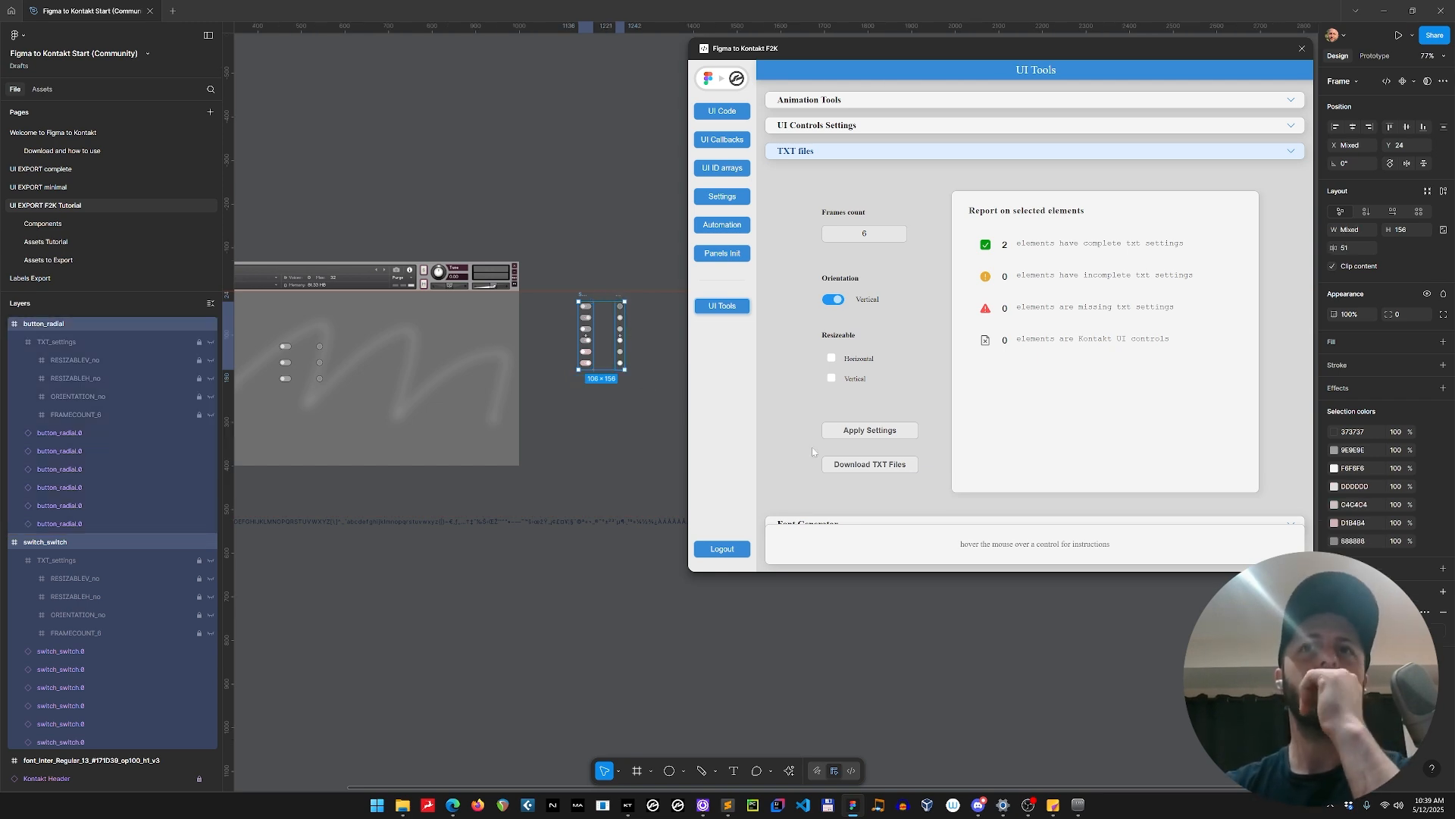
left_click(870, 468)
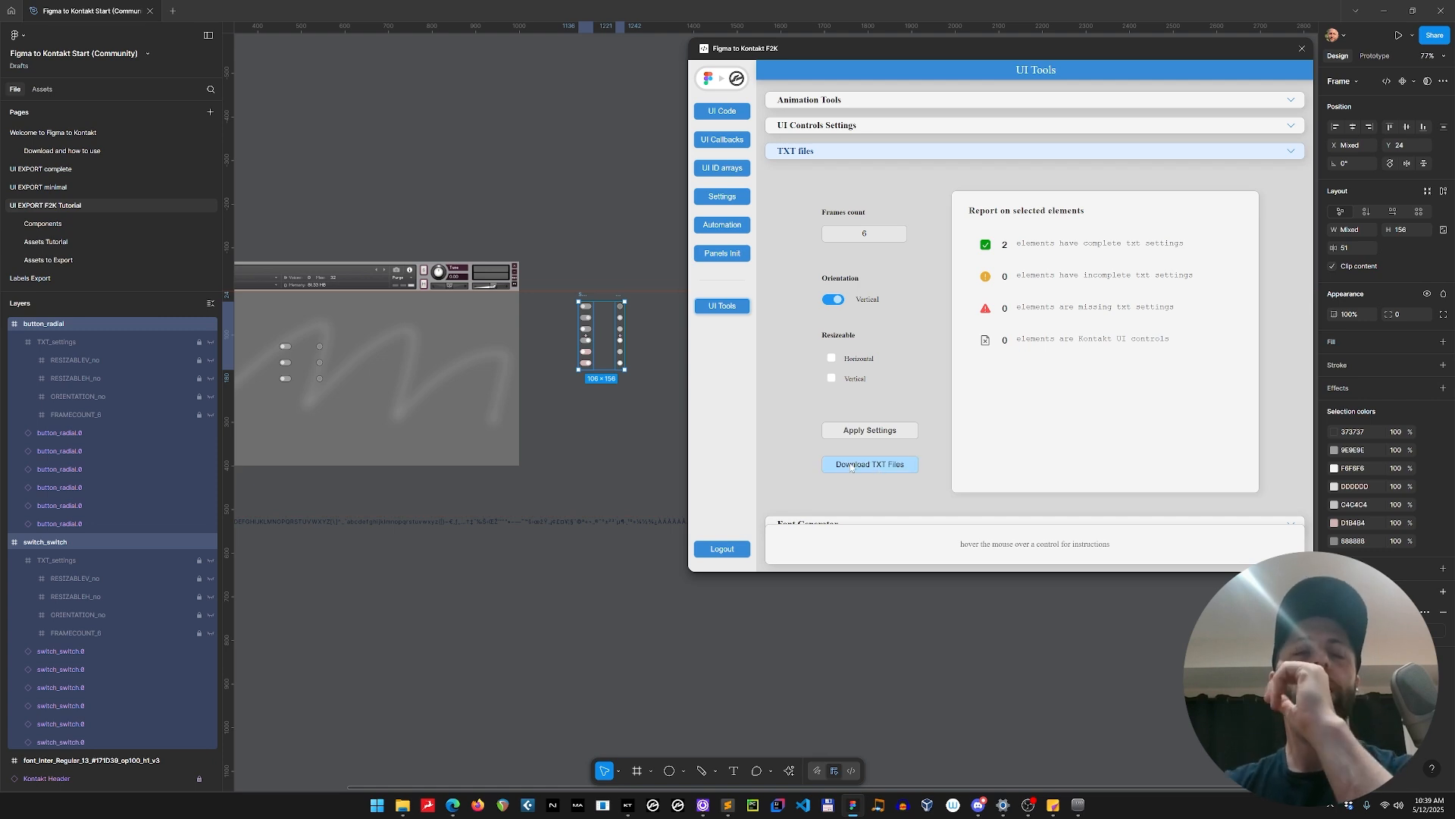
Hide the rulers and restart the Figma to Kontakt plugin, returning to its TXT files settings.
left_click(595, 271)
key("shift+r")
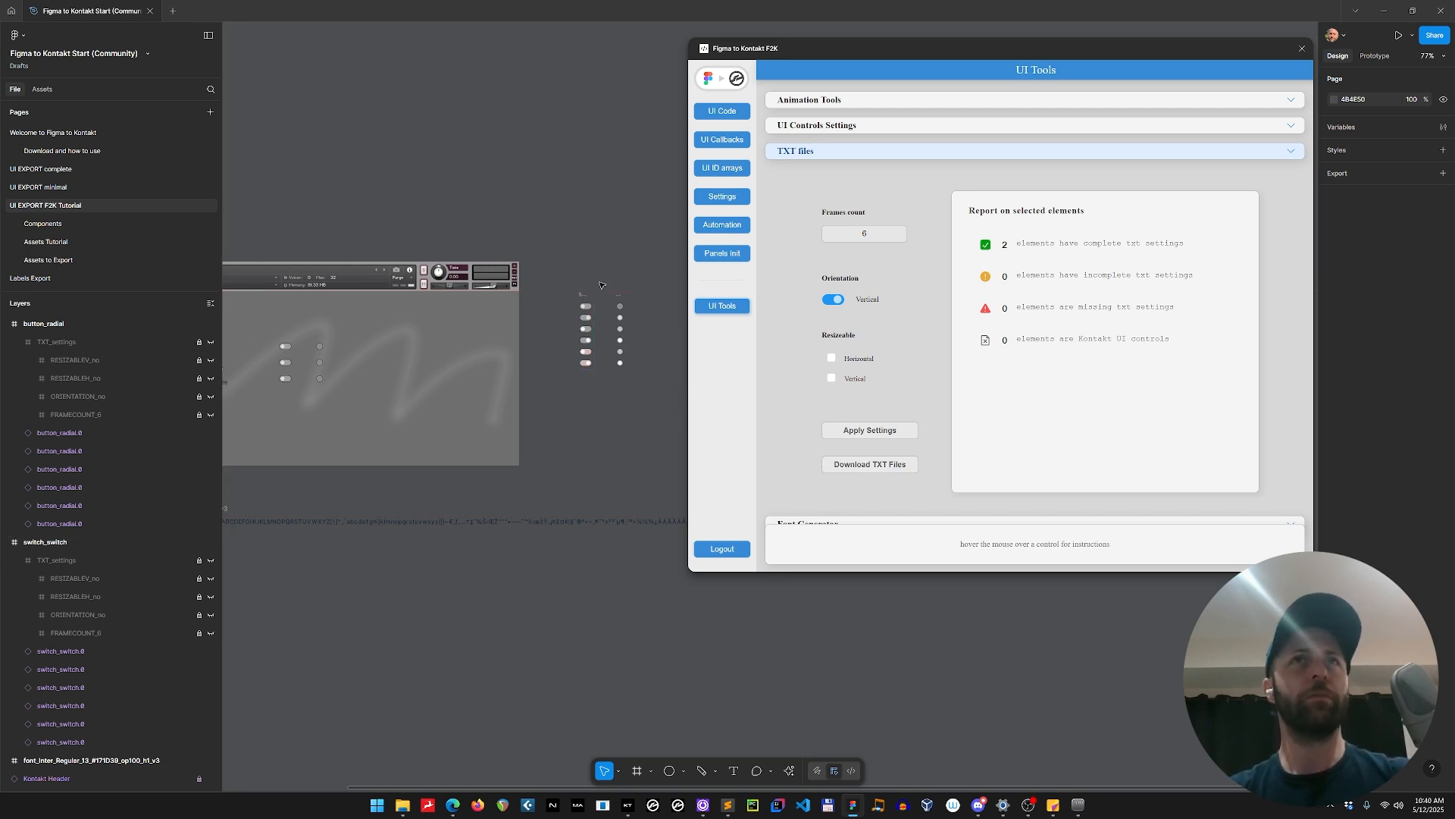
left_click(582, 294)
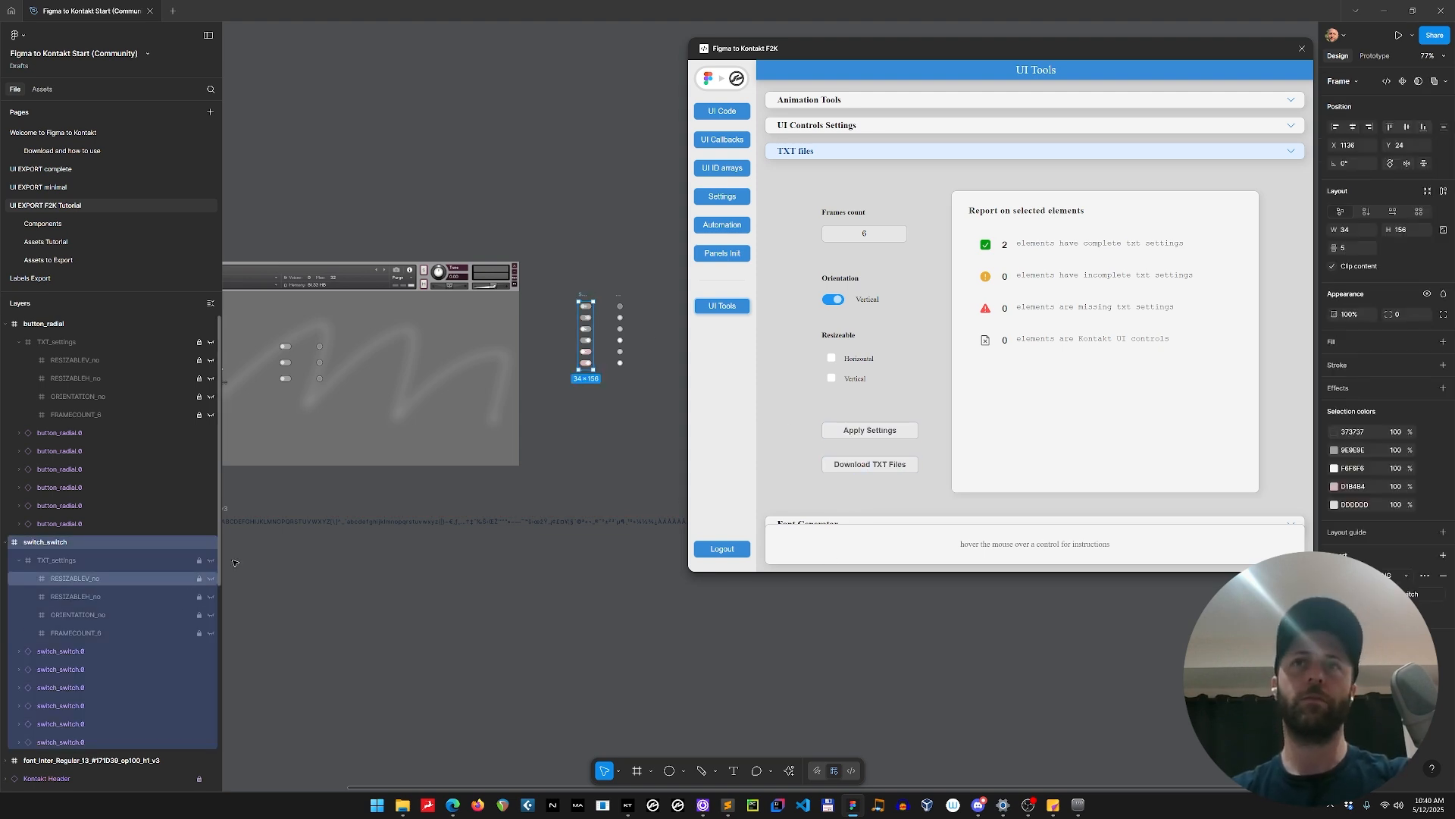
left_click(1302, 49)
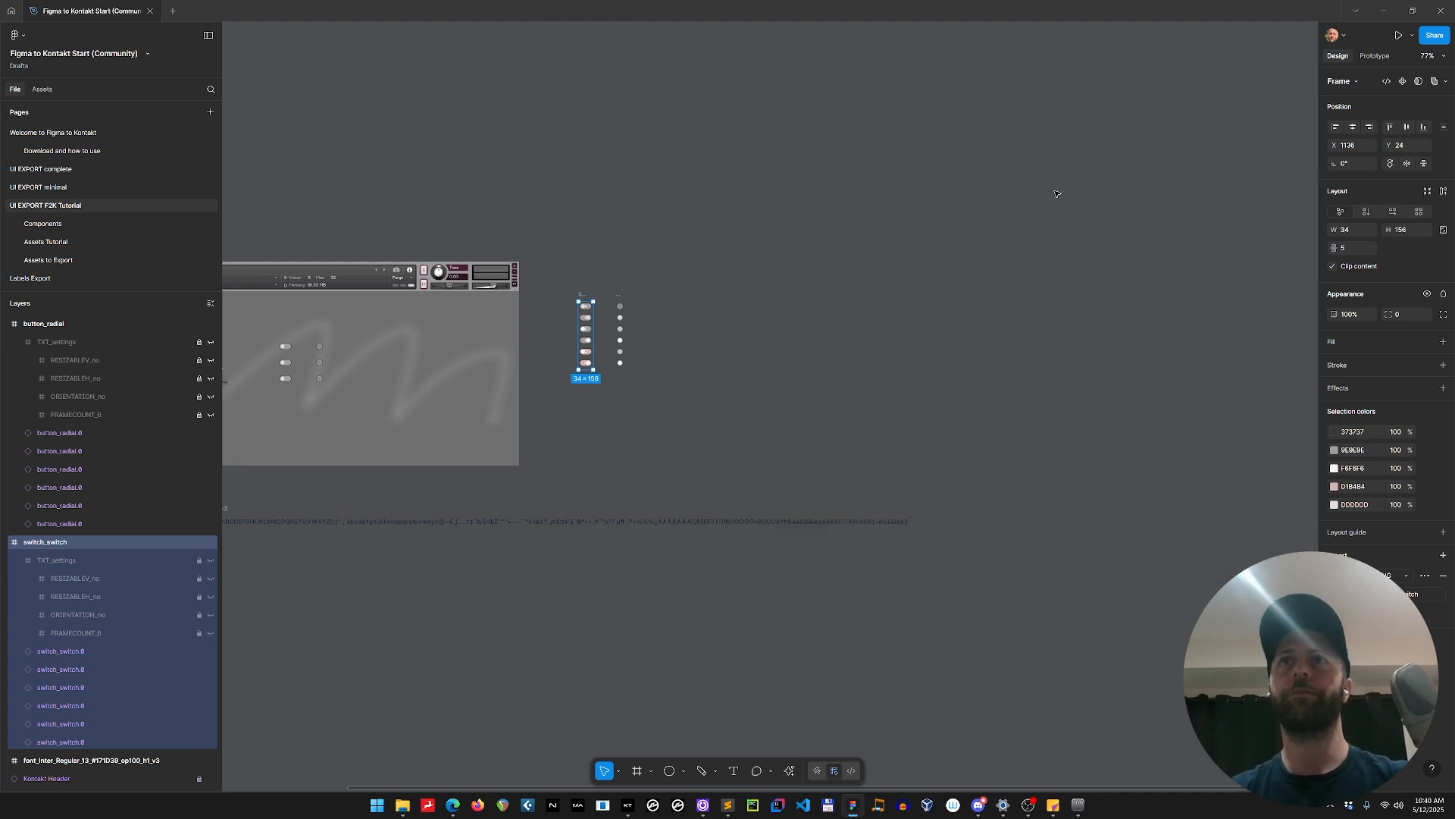
key("ctrl+alt+p")
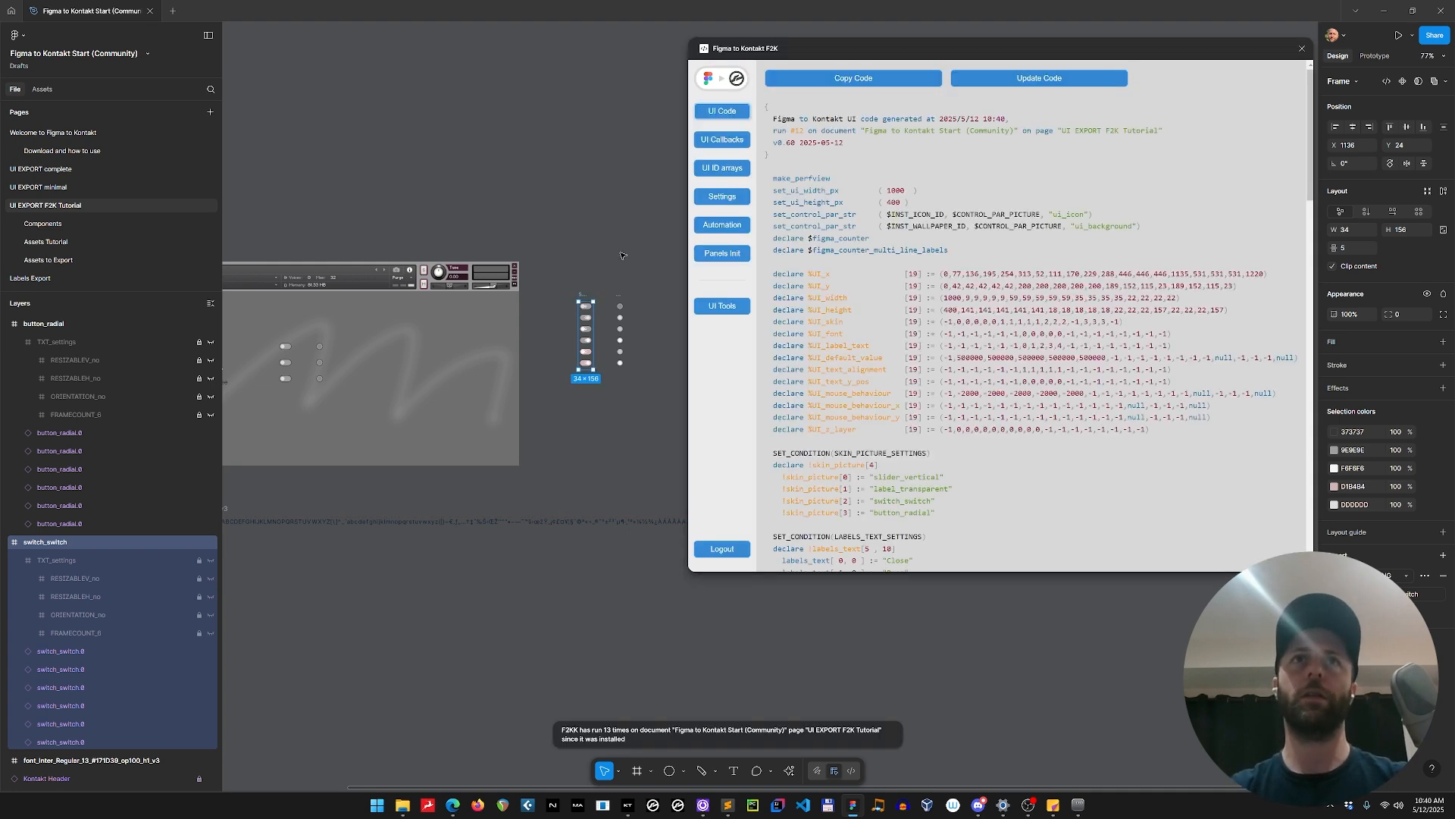
left_click(622, 257)
left_click(722, 307)
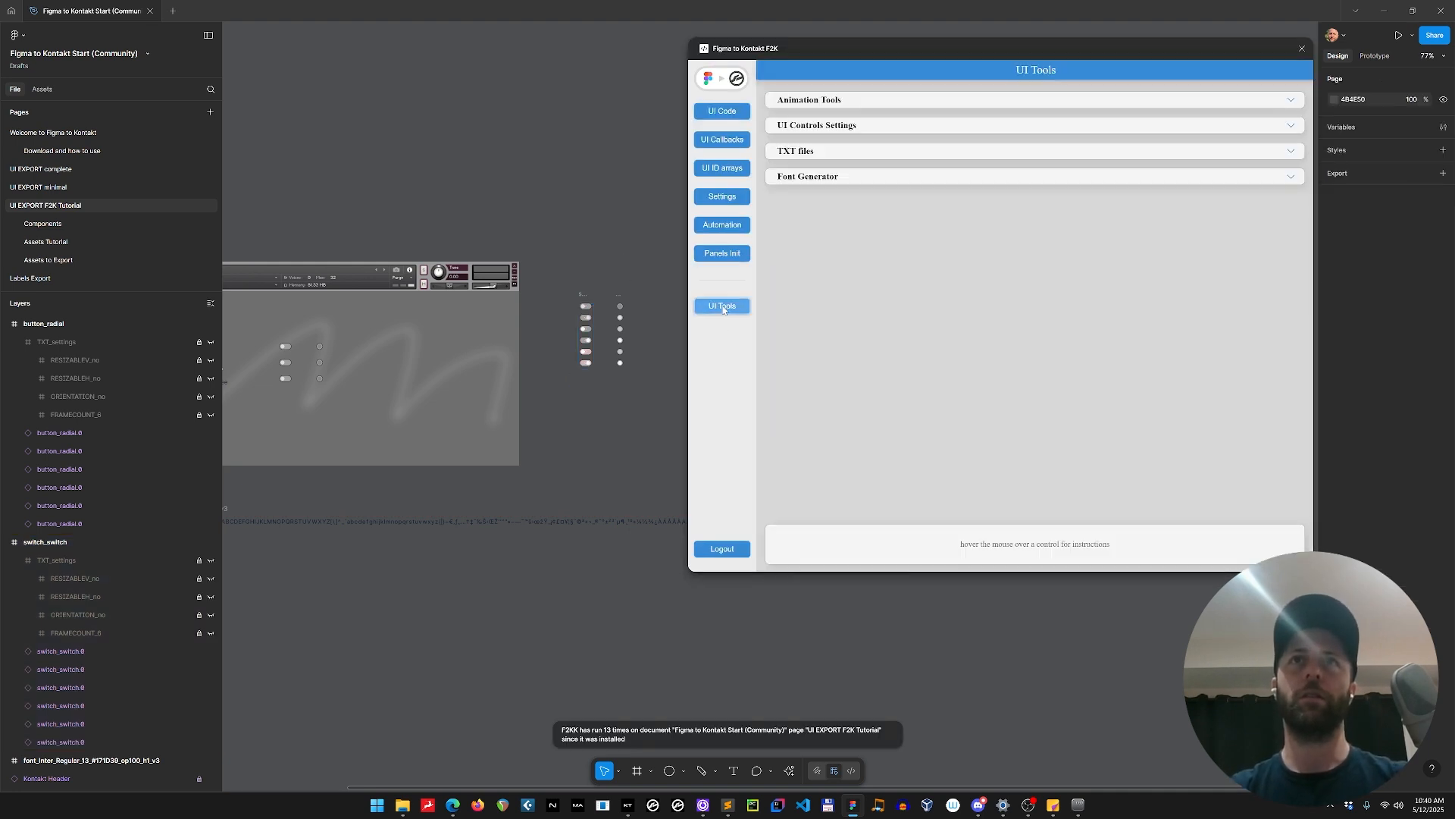
left_click(849, 151)
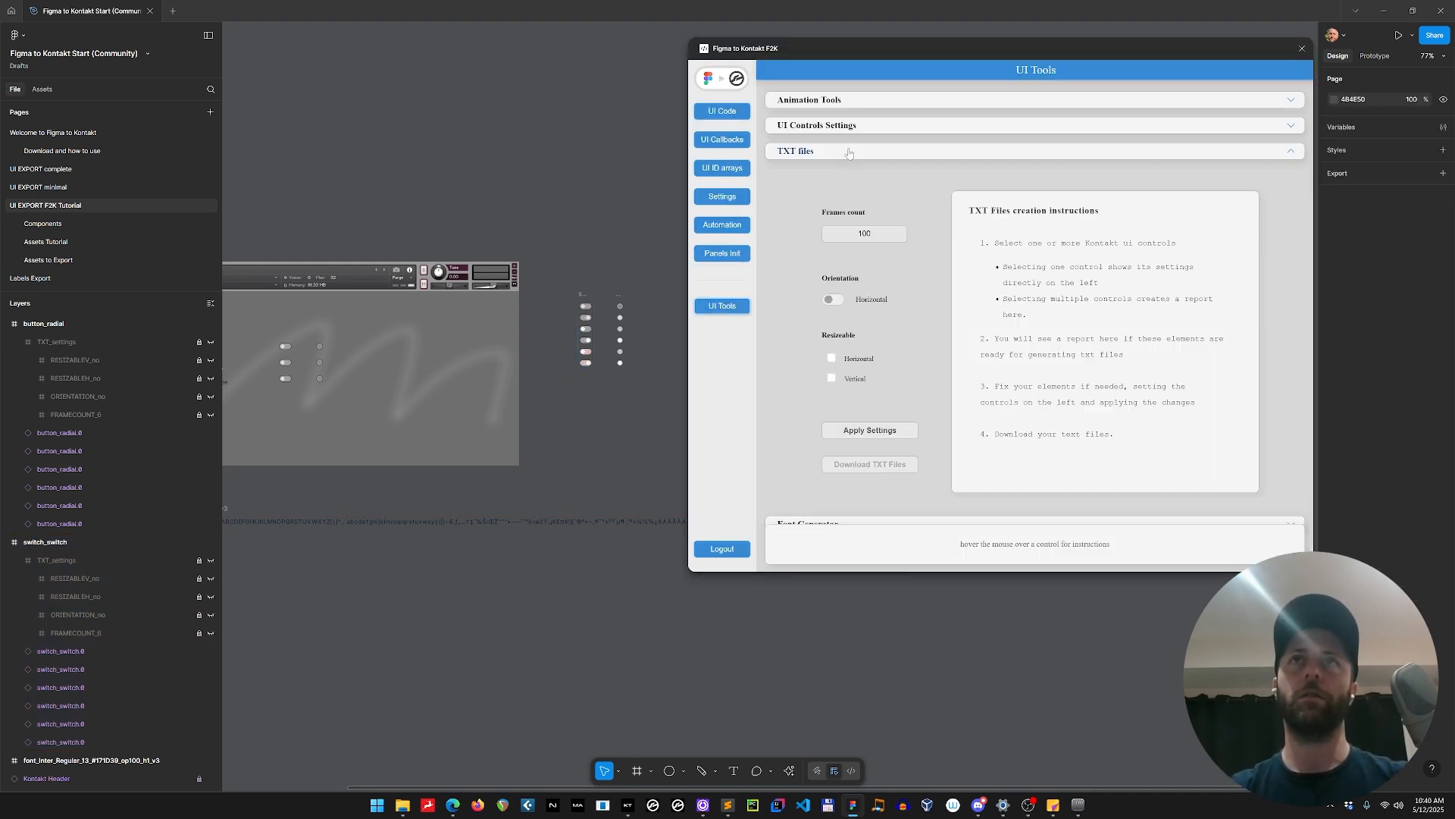
Download the TXT files of the switch_switch and button_radial frames one at a time into the instrument's Resources/pictures folder.
left_click(585, 295)
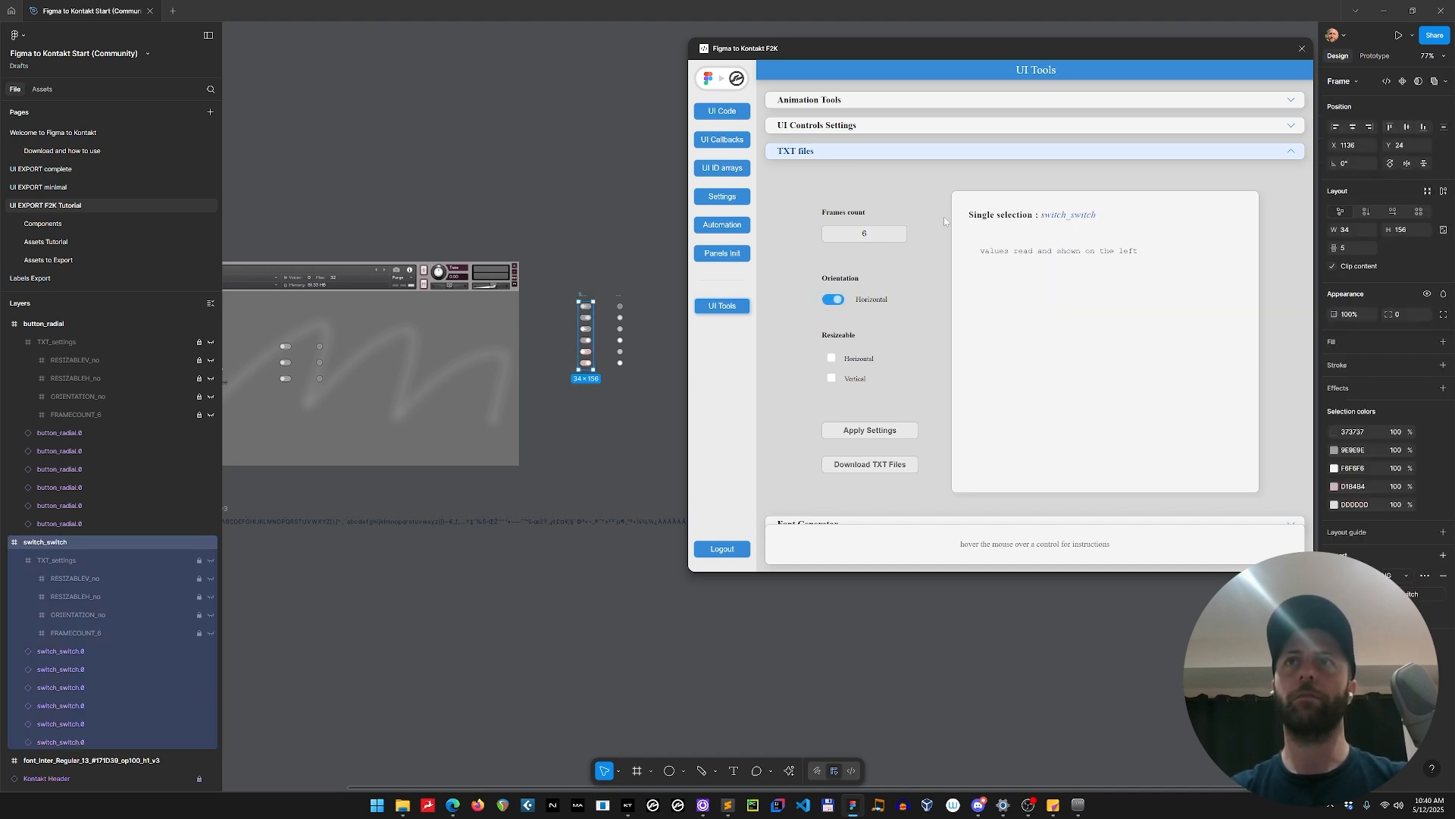
left_click(906, 463)
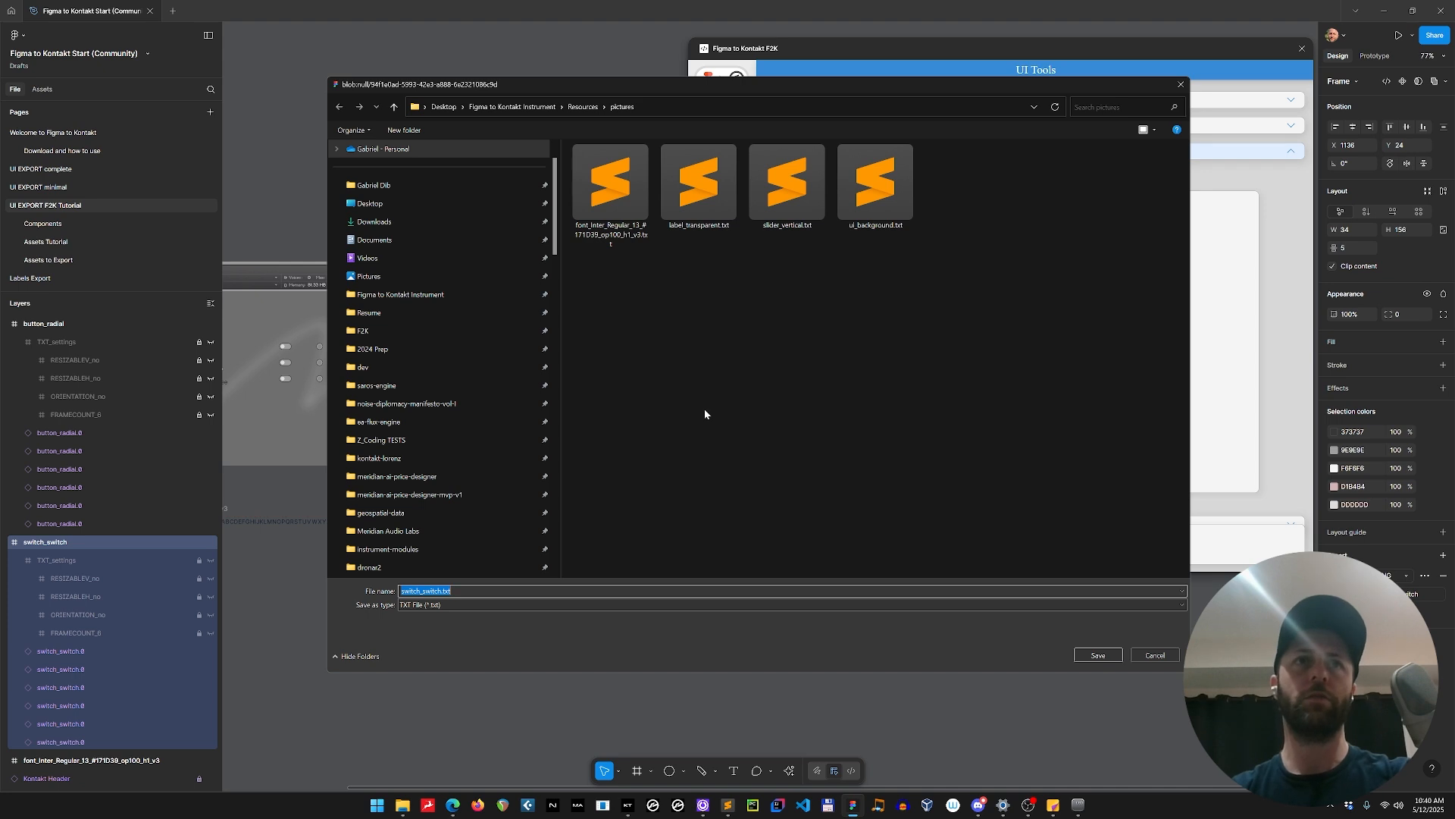
key("Return")
left_click(620, 296)
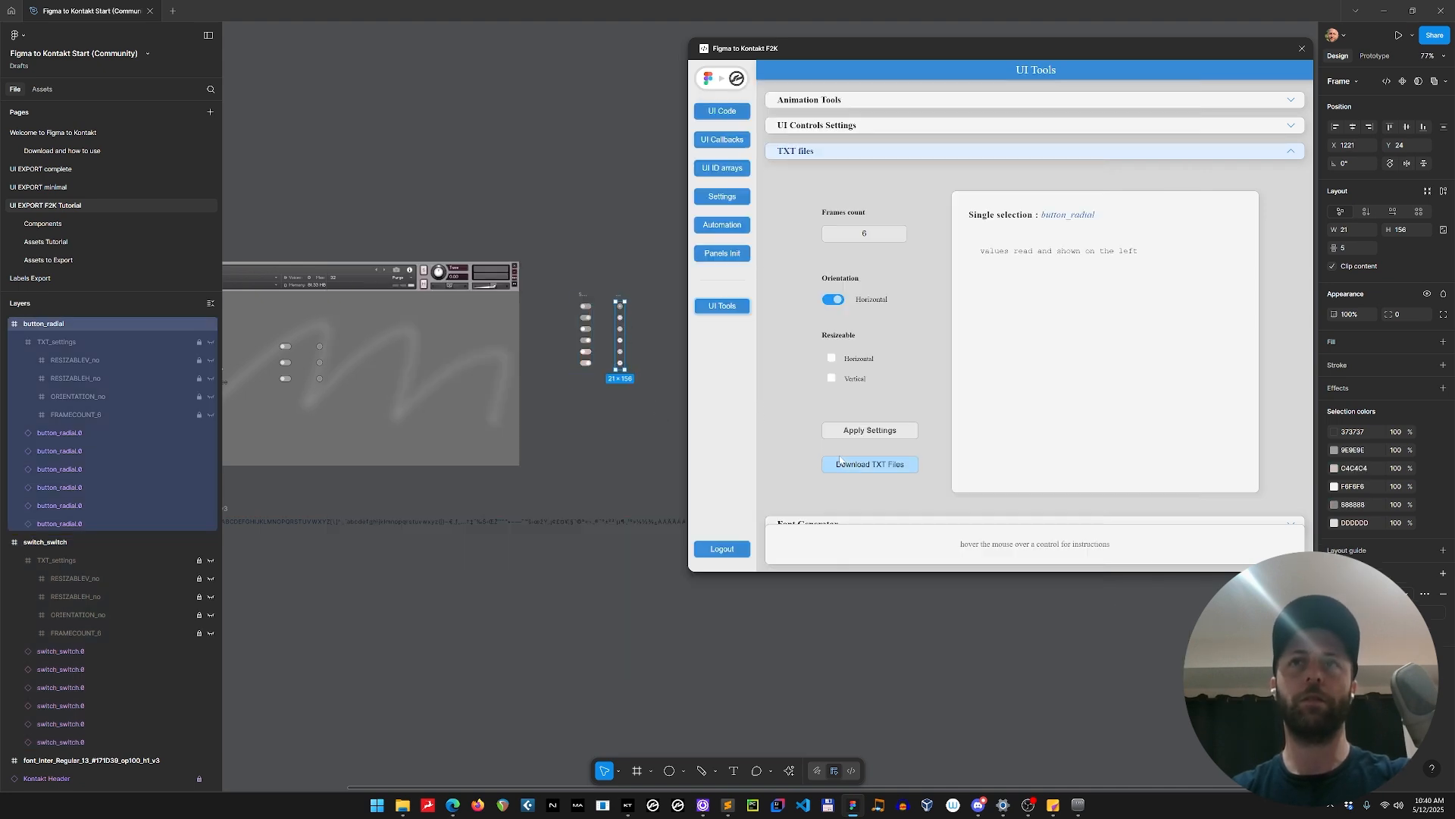
left_click(872, 464)
key("Return")
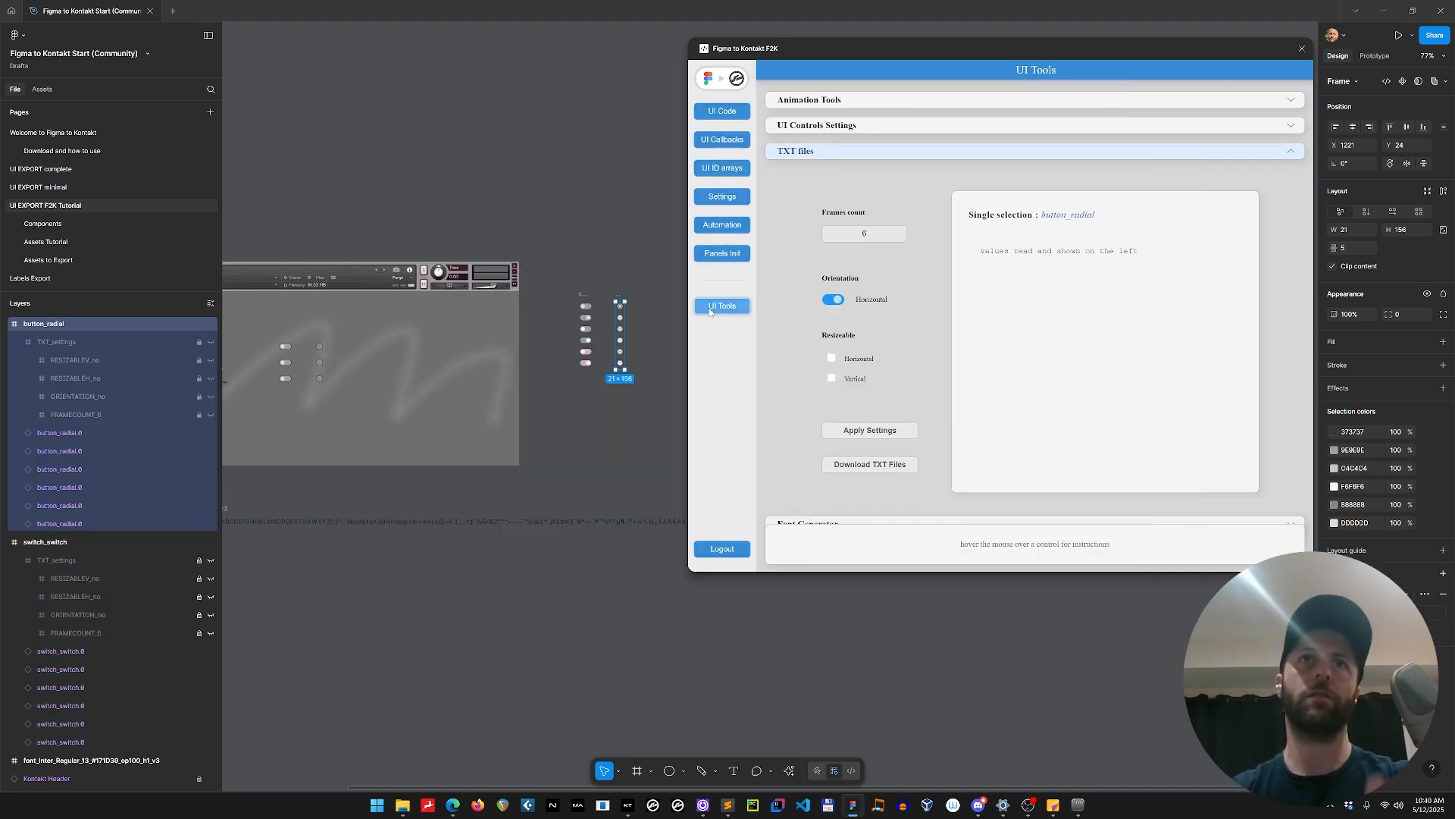
Move the switch_switch and button_radial frames to the Assets Tutorial page, placing them below the slider_vertical strip.
left_click_drag(555, 268, 637, 386)
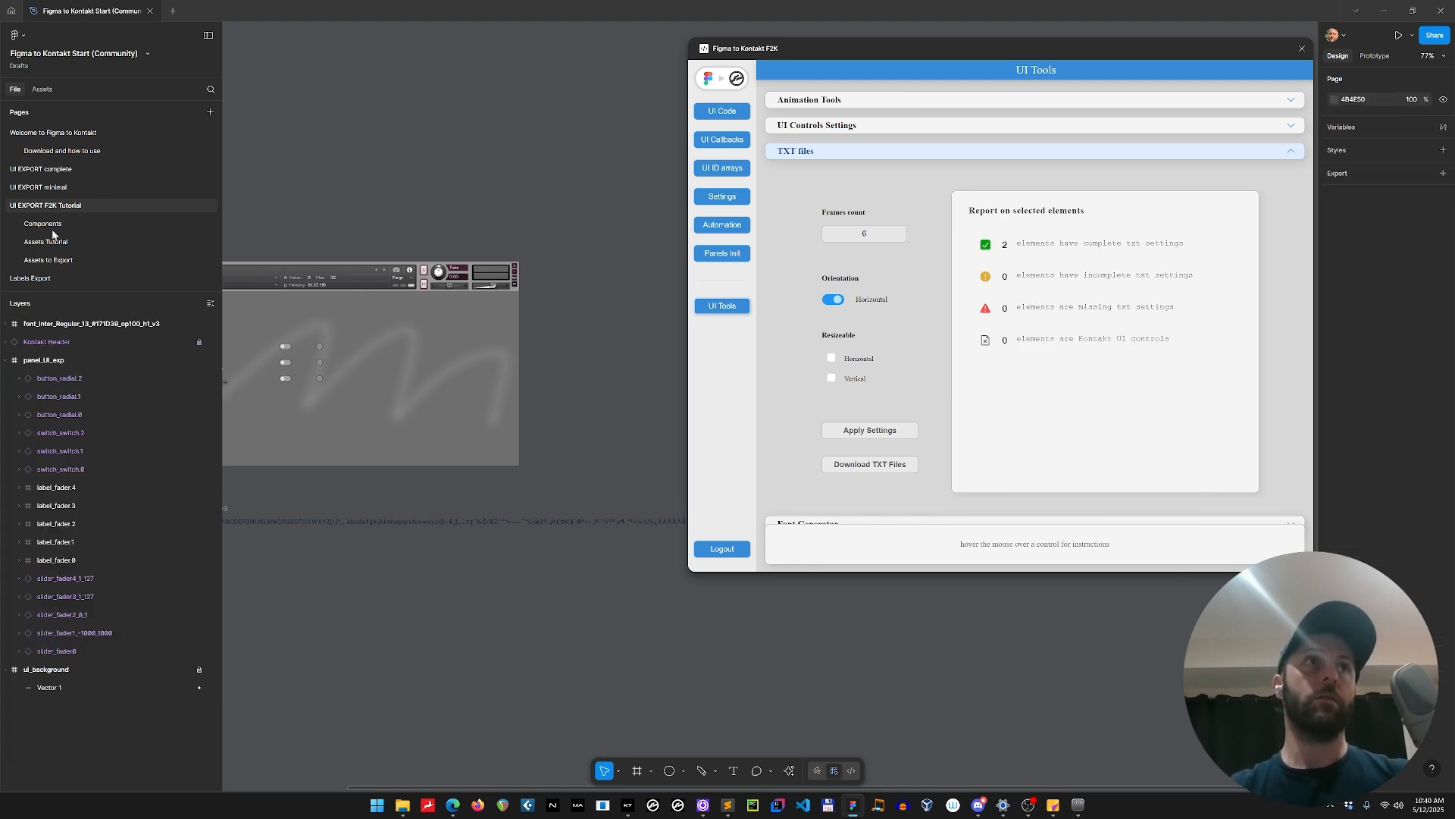
left_click(176, 236)
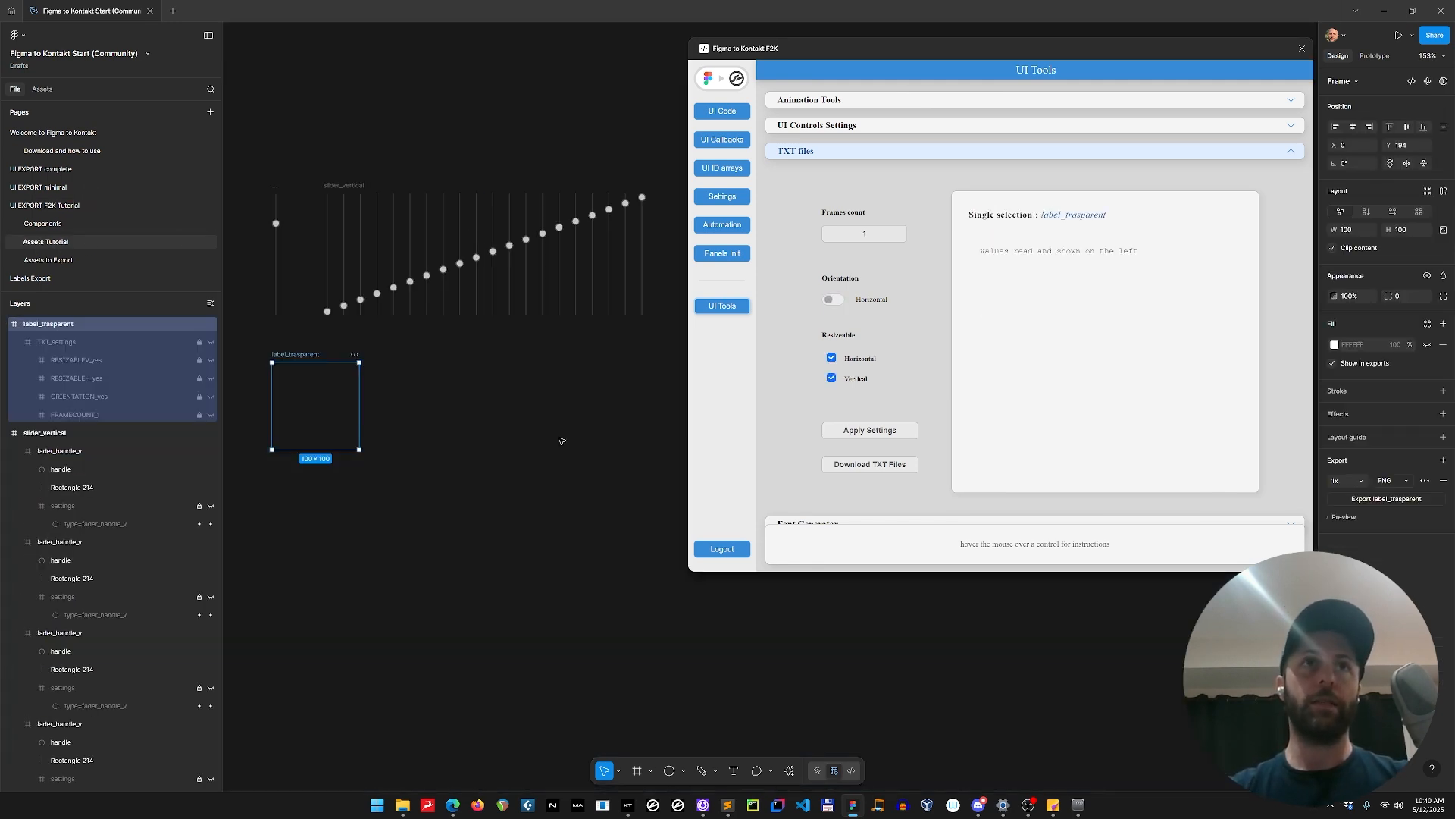
left_click(561, 441)
key("ctrl+v")
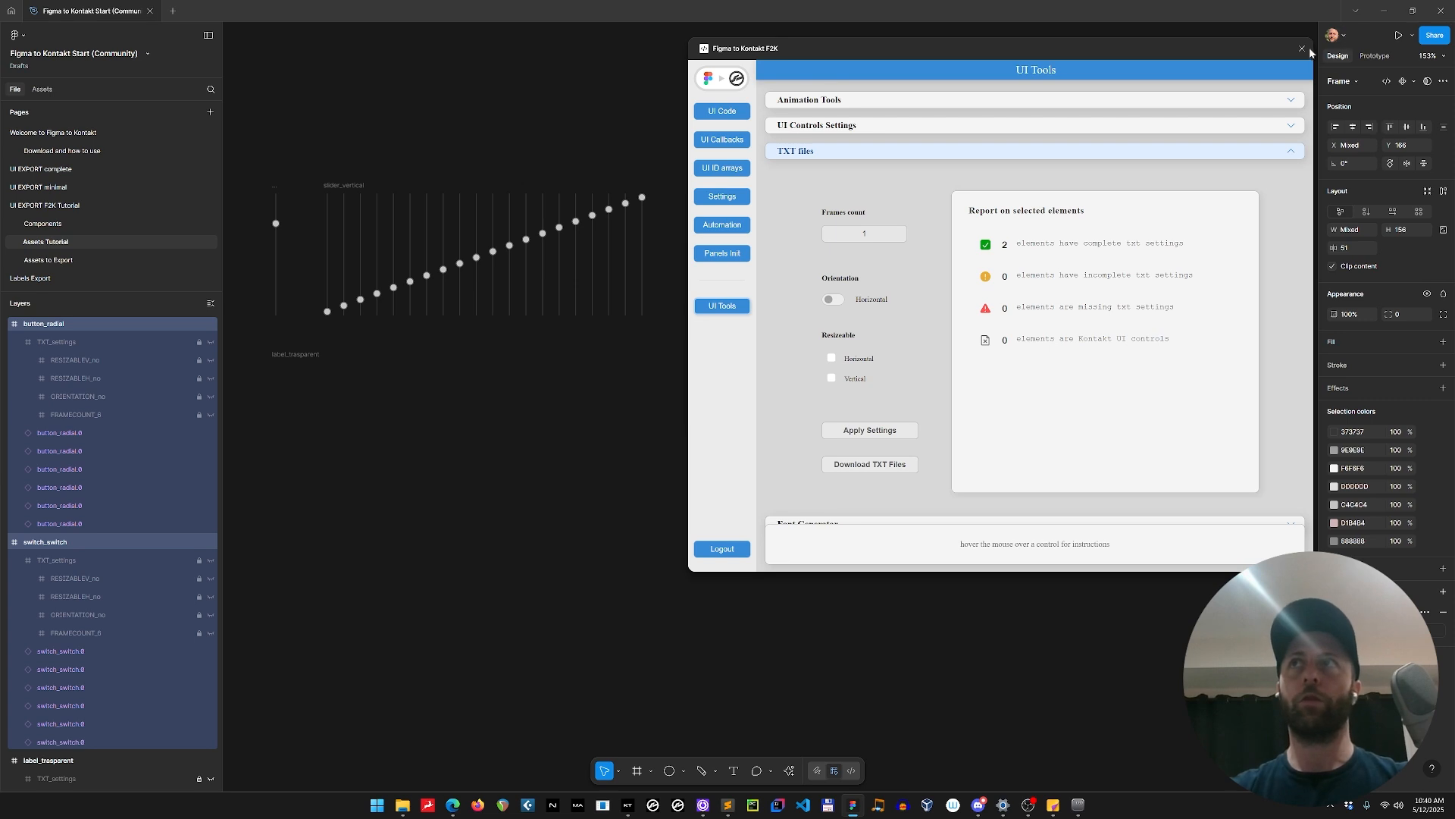
left_click(1302, 48)
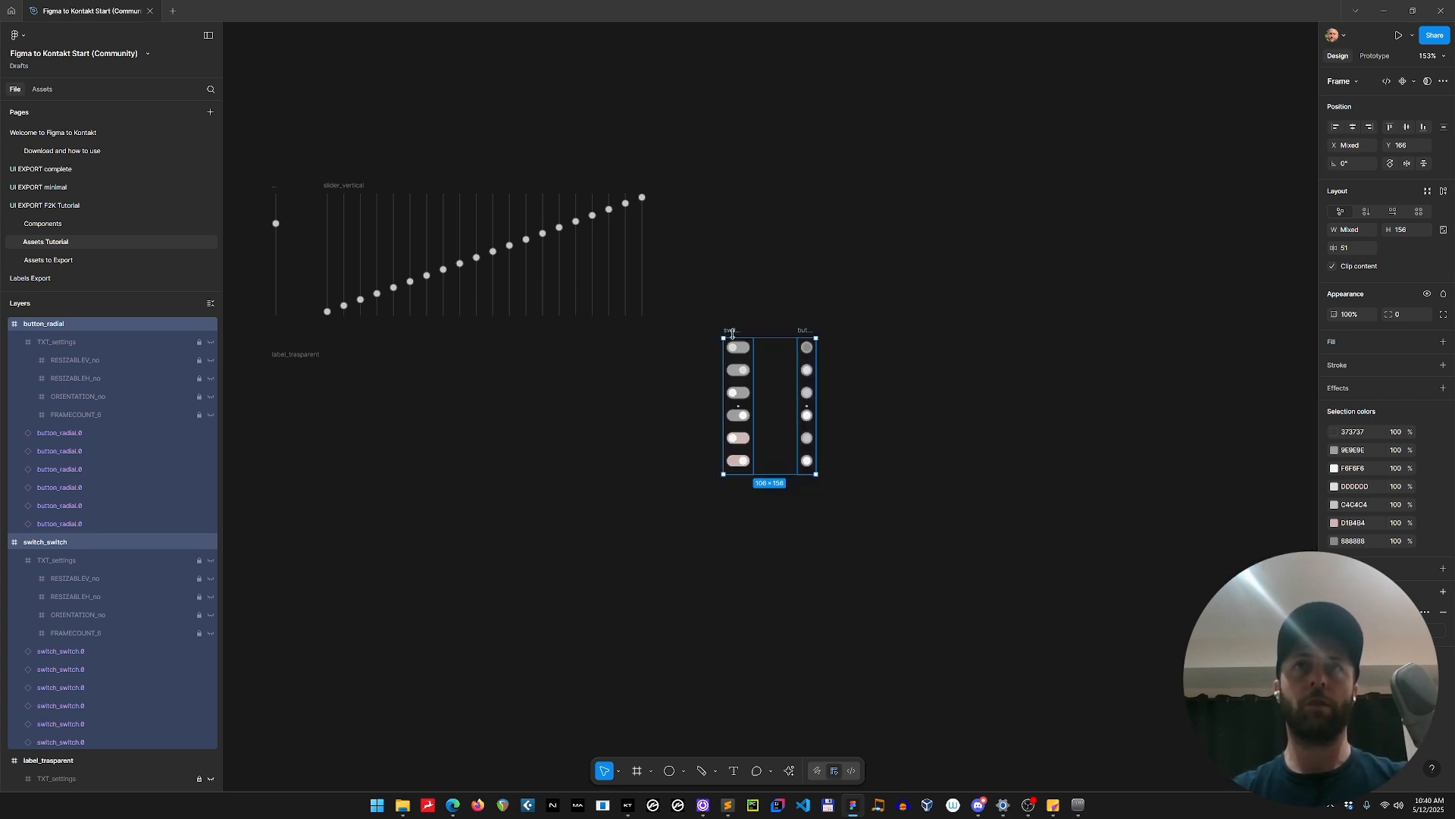
left_click_drag(732, 333, 404, 359)
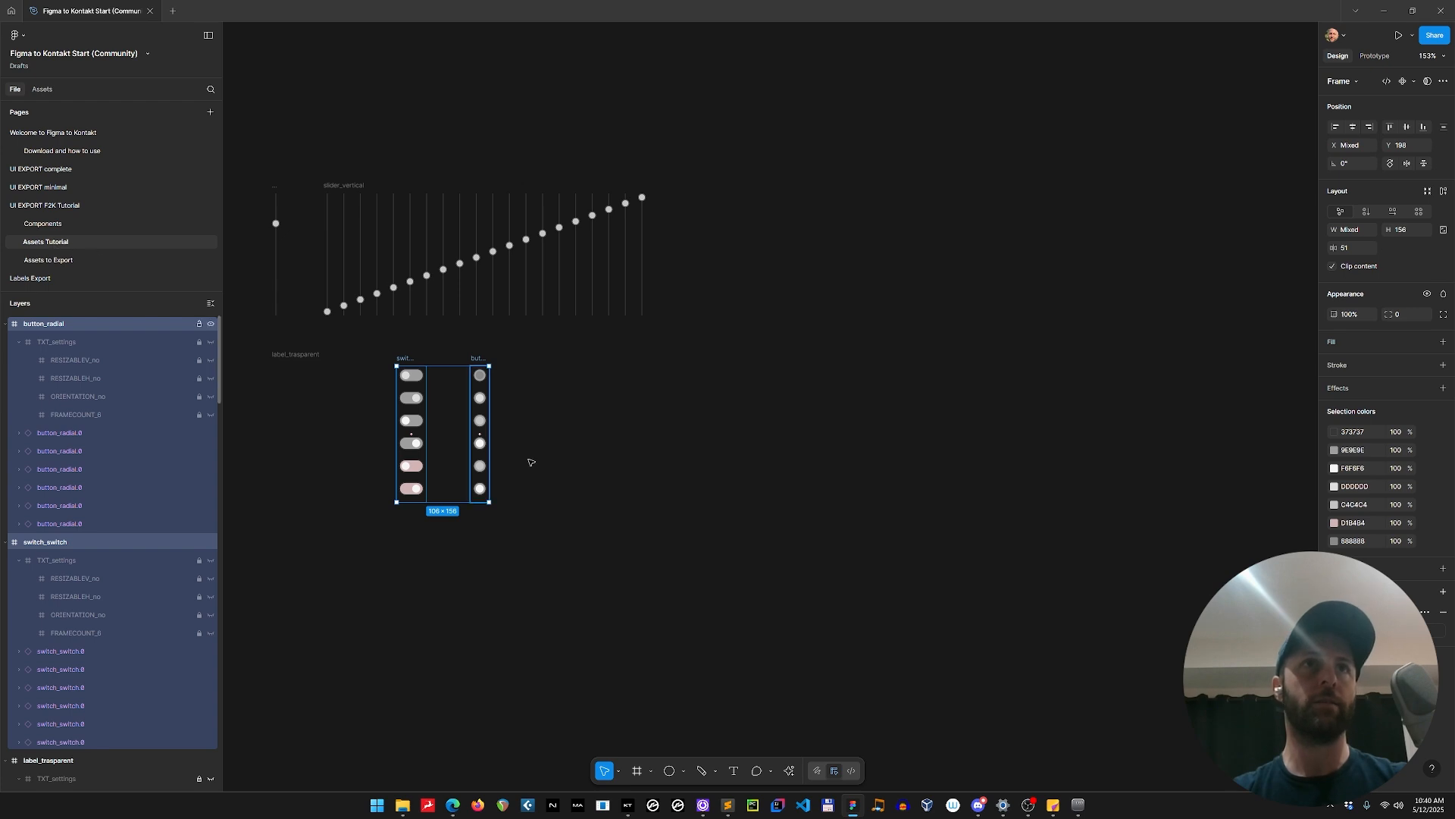
left_click(662, 425)
Return to the UI EXPORT F2K Tutorial page and check the instrument's current panel in Kontakt.
scroll(662, 422, "down", 3)
left_click_drag(806, 536, 710, 390)
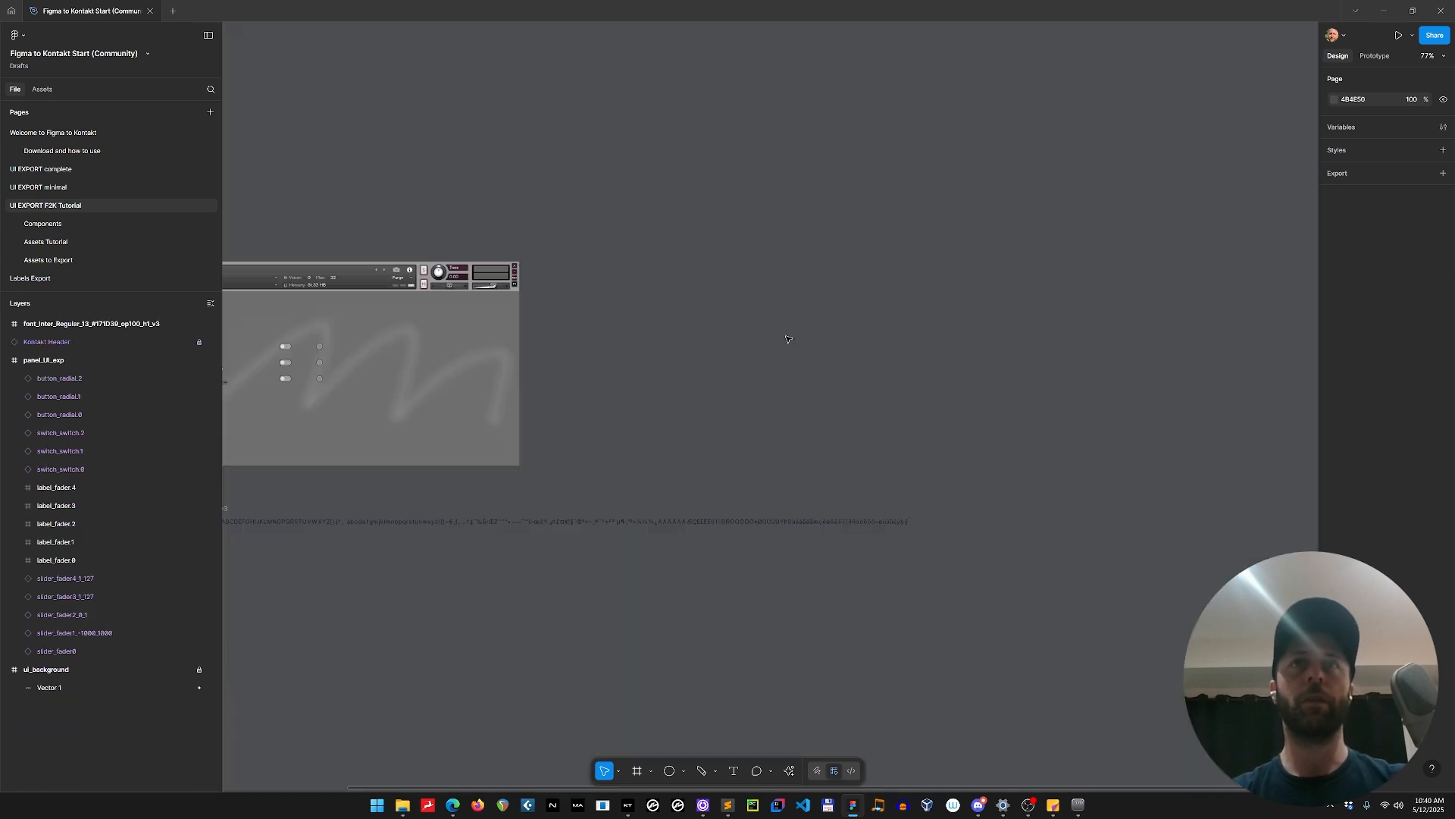
left_click_drag(658, 441, 949, 415)
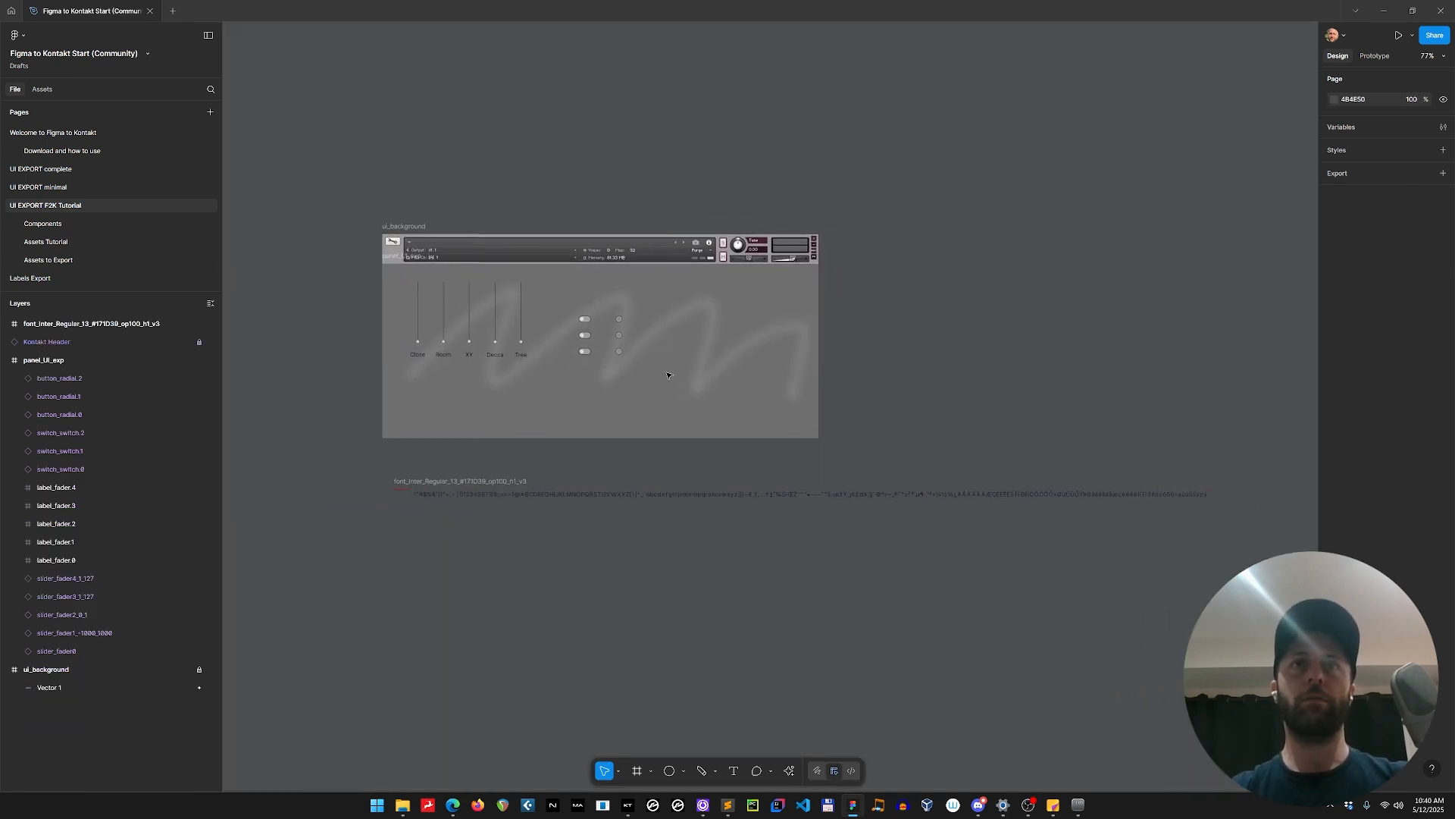
key("alt+Tab")
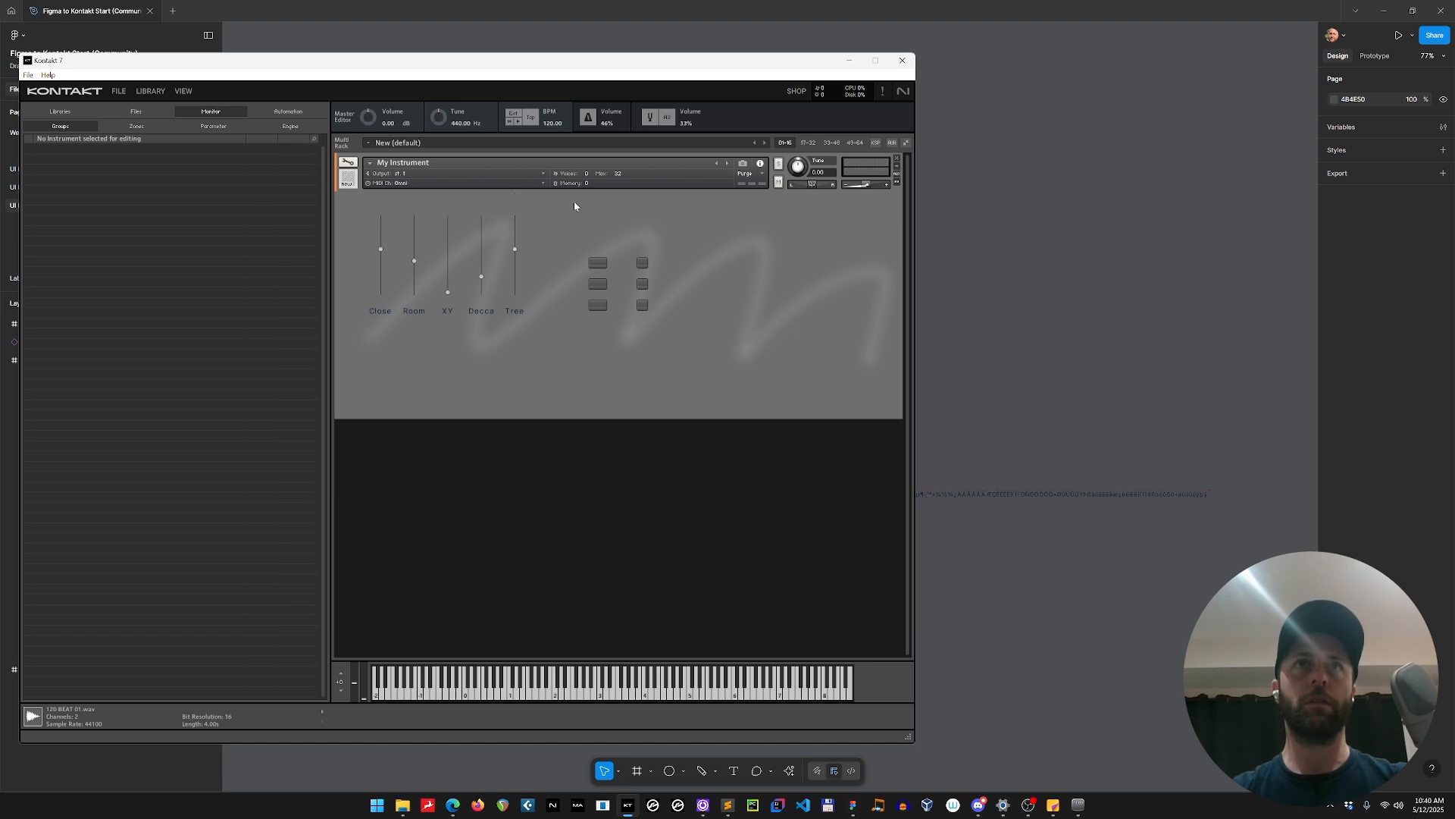
key("alt+Tab")
key("alt+Tab")
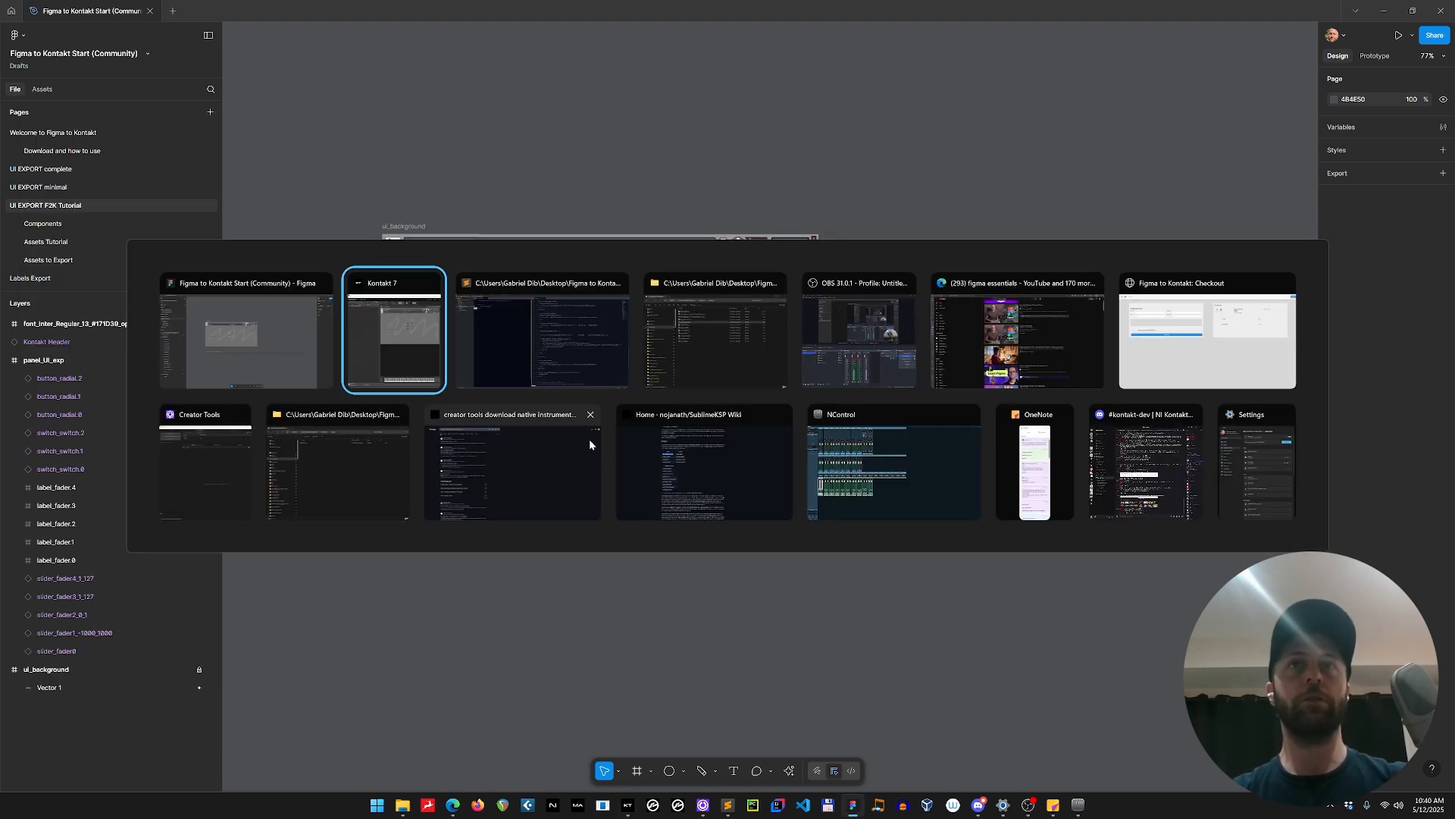
key("Escape")
Run the Figma to Kontakt plugin on the UI EXPORT F2K Tutorial page, update the UI code and copy it.
key("ctrl+alt+p")
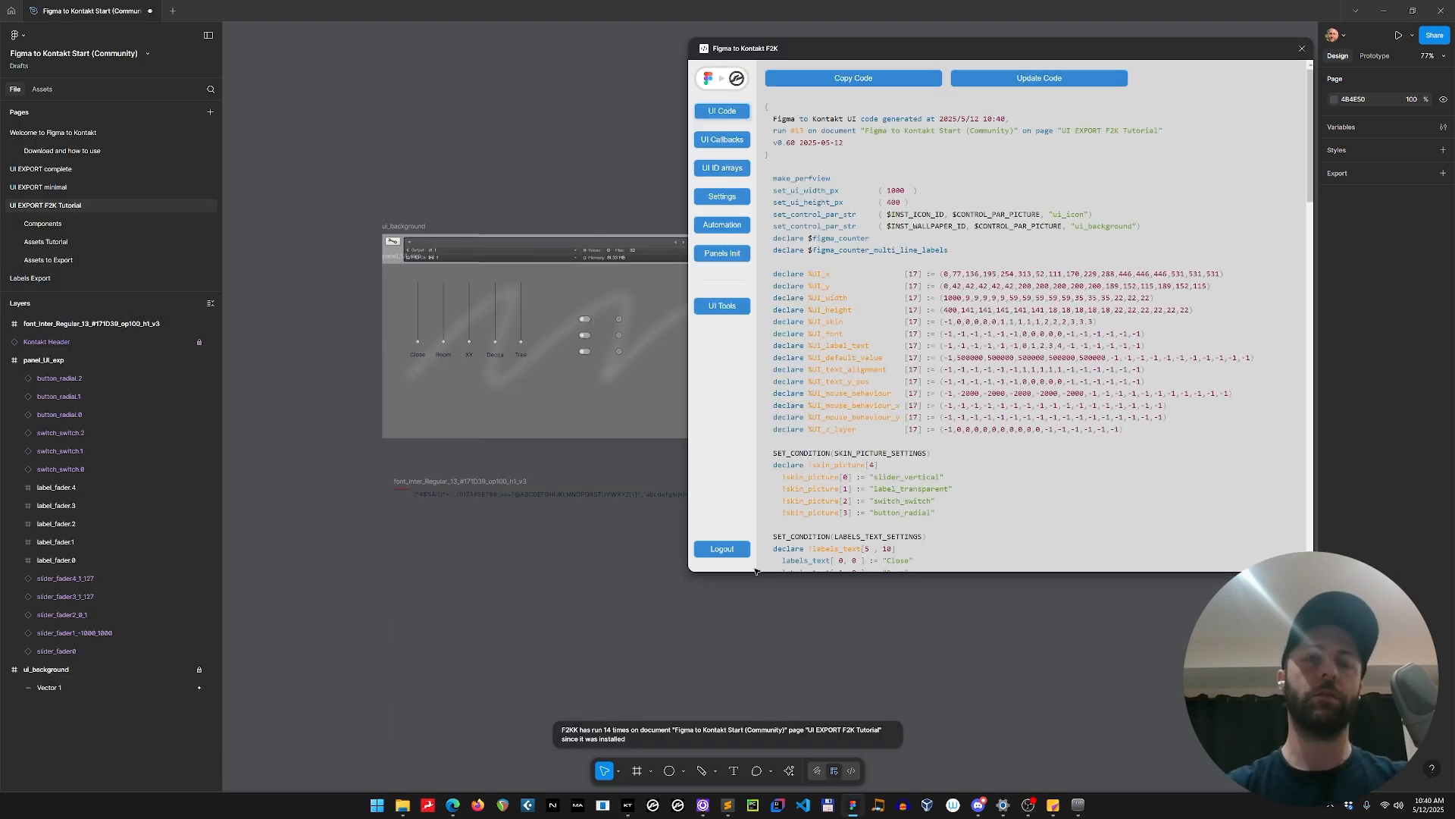
left_click_drag(637, 537, 540, 530)
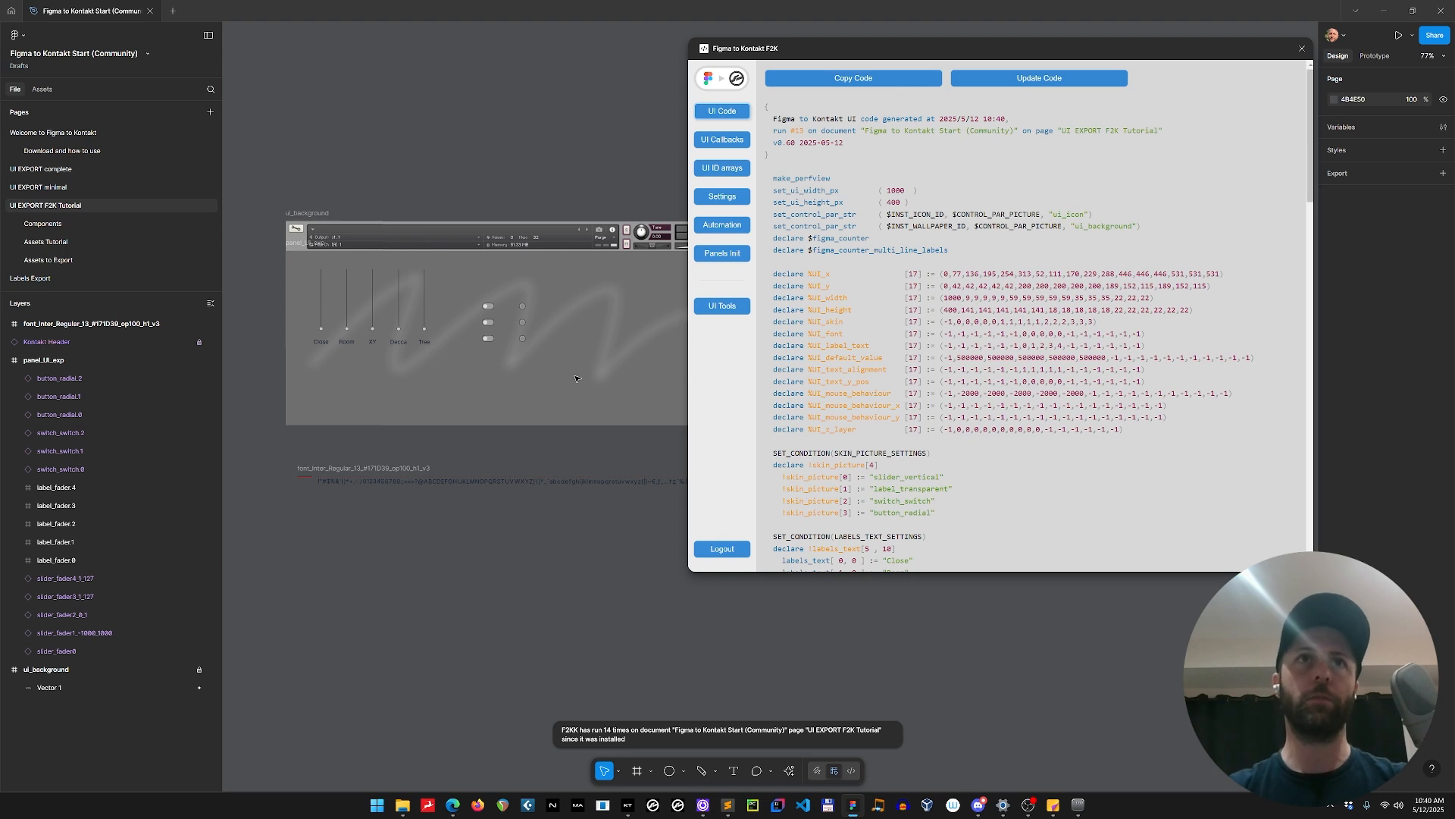
left_click(1012, 83)
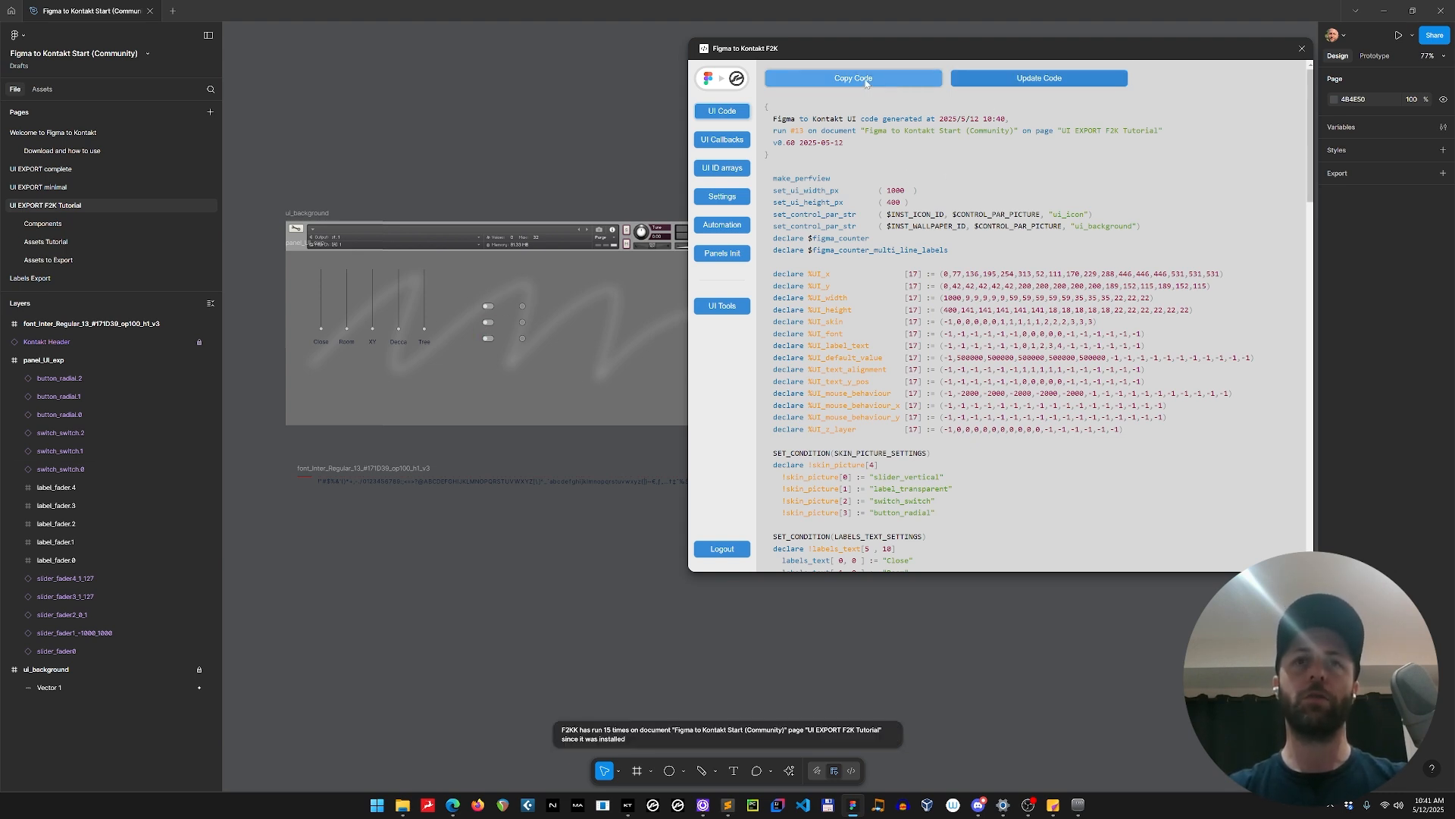
left_click(865, 82)
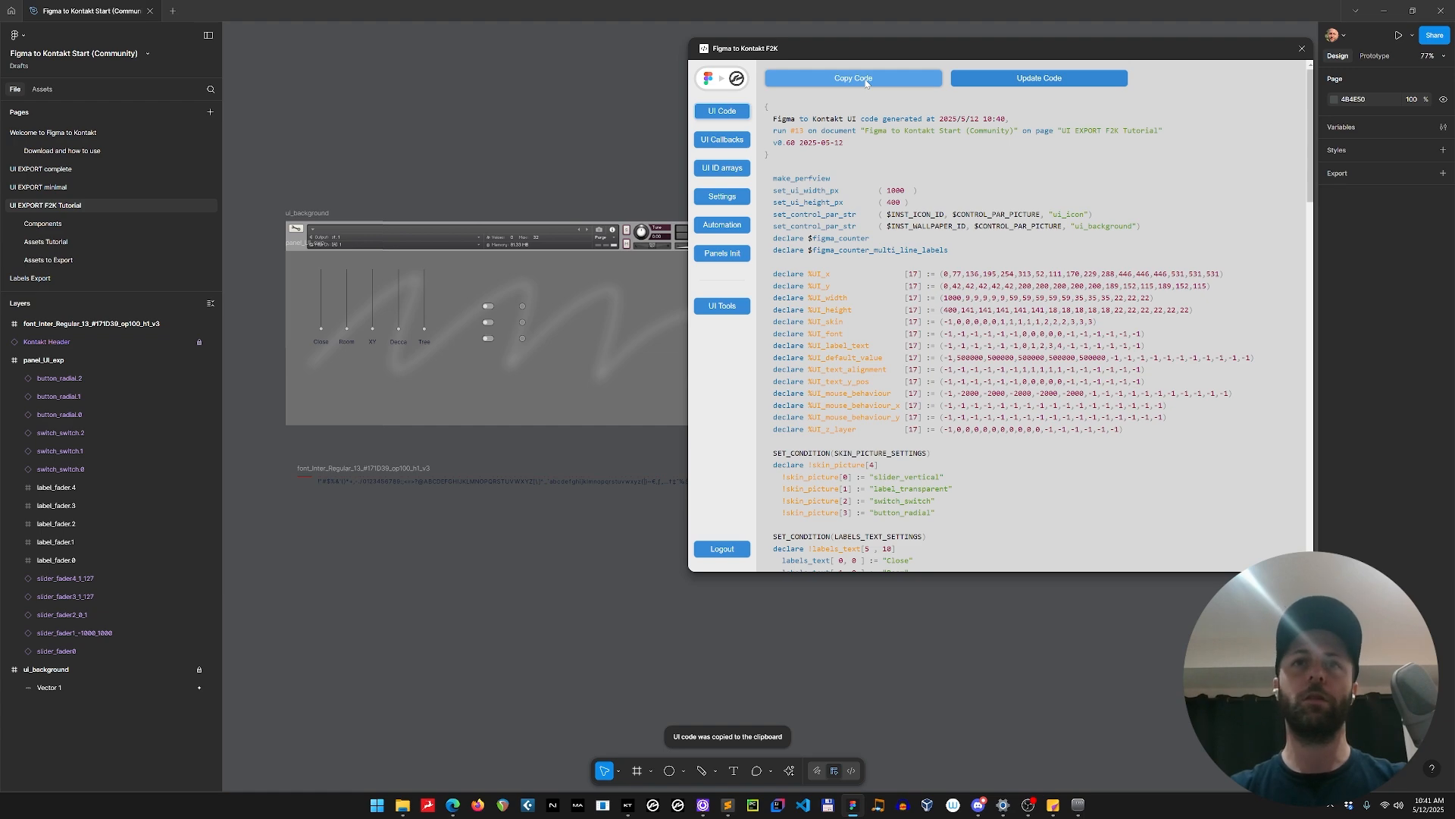
In Sublime Text, replace and save the contents of Figma UI.ksp with the copied UI code, and compile my instrument.ksp.
key("alt+Tab")
key("alt+Tab")
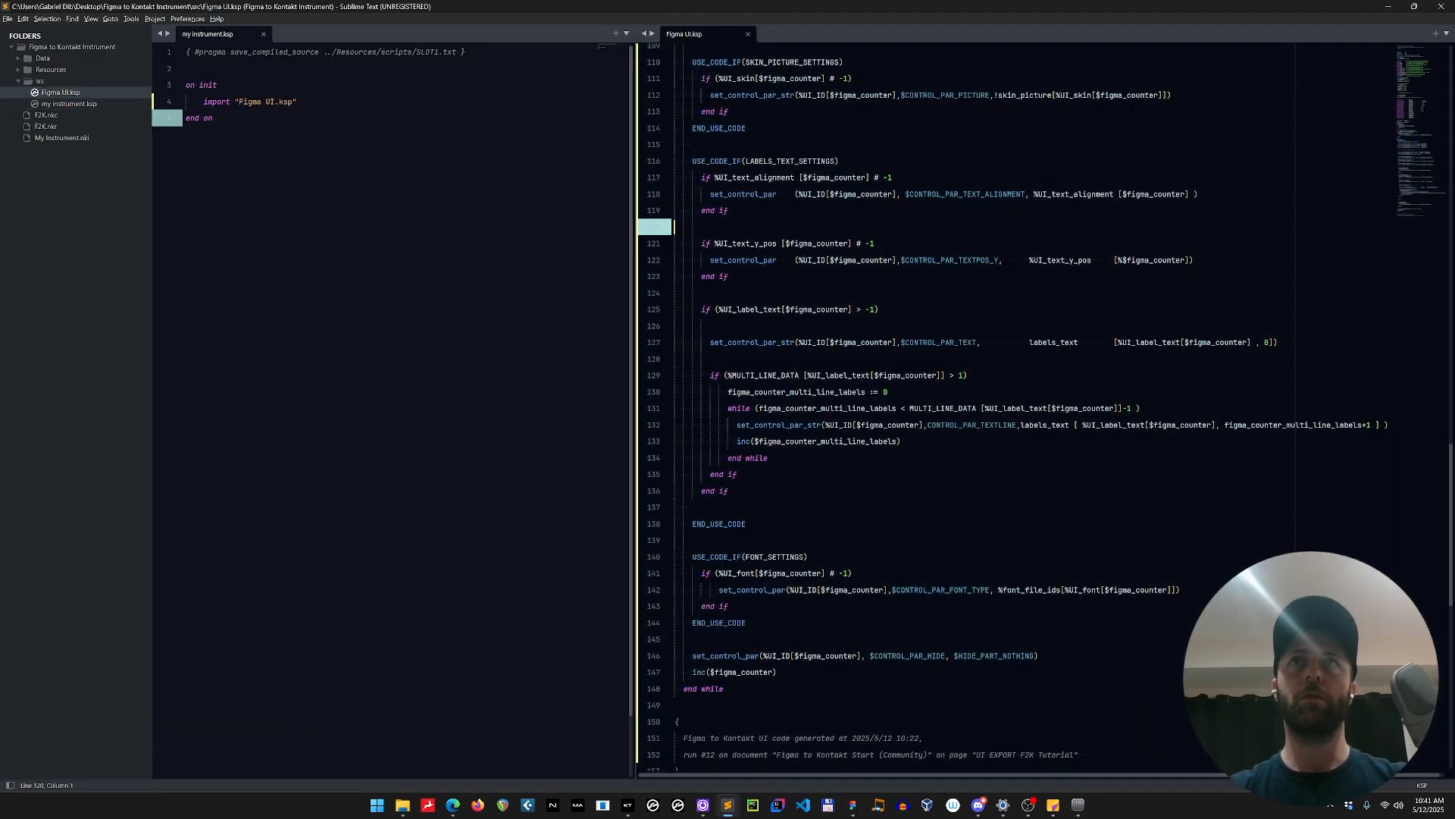
key("ctrl+a")
key("ctrl+v")
key("ctrl+s")
left_click(489, 382)
key("ctrl+k")
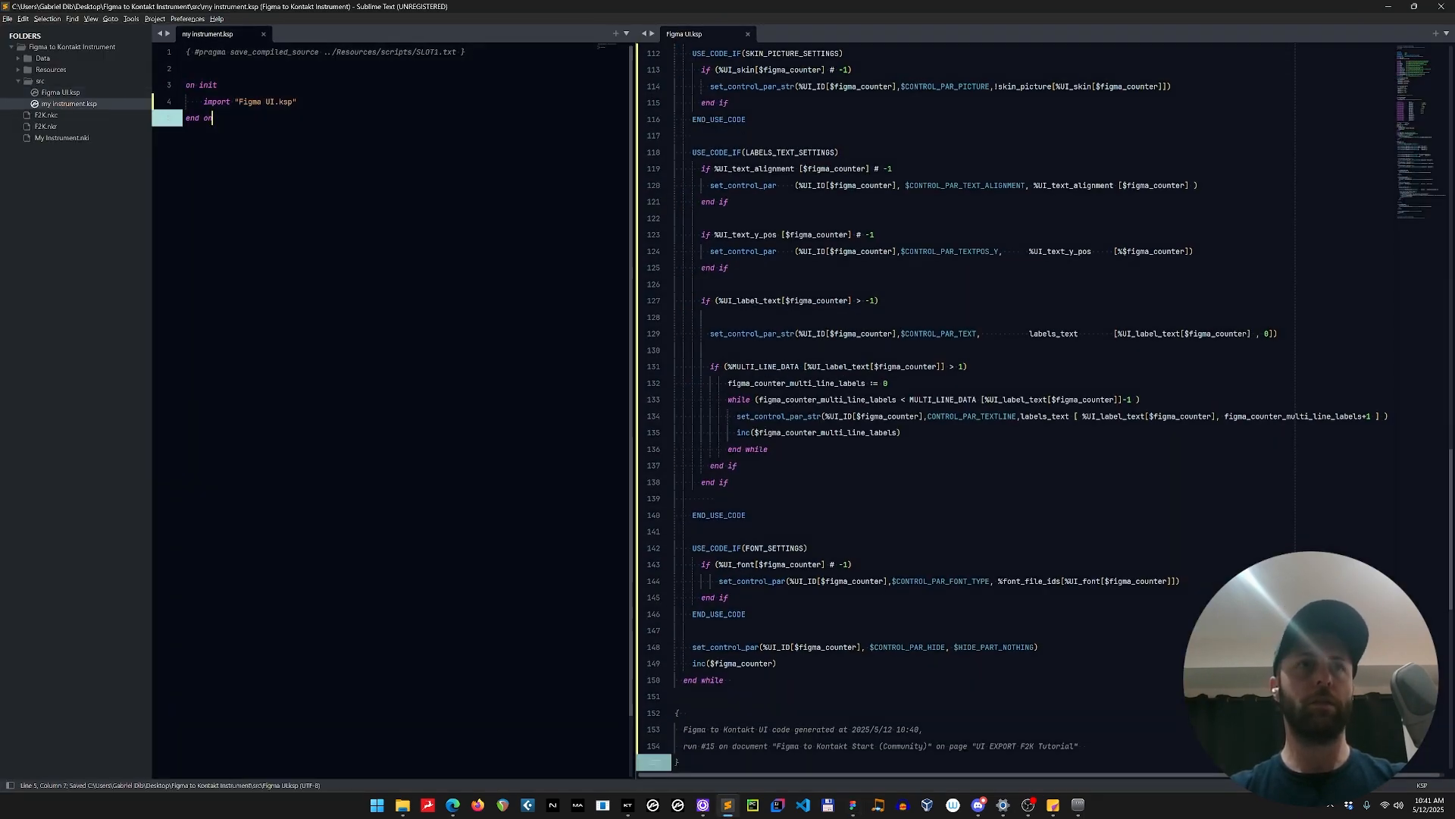
Switch to Kontakt to examine the recompiled instrument panel, and return to the Figma file.
key("alt+Tab")
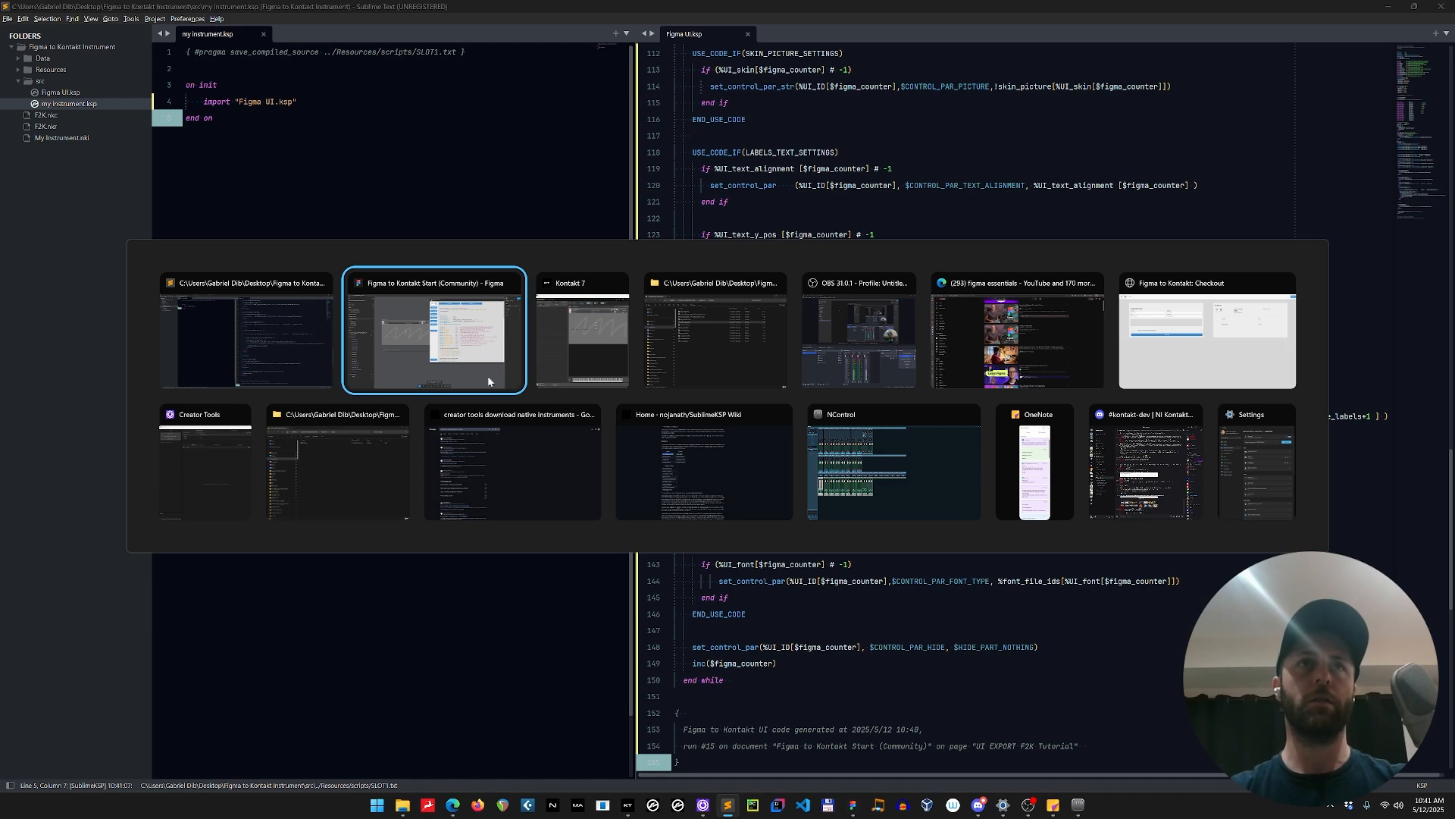
key("alt+Tab")
key("Tab")
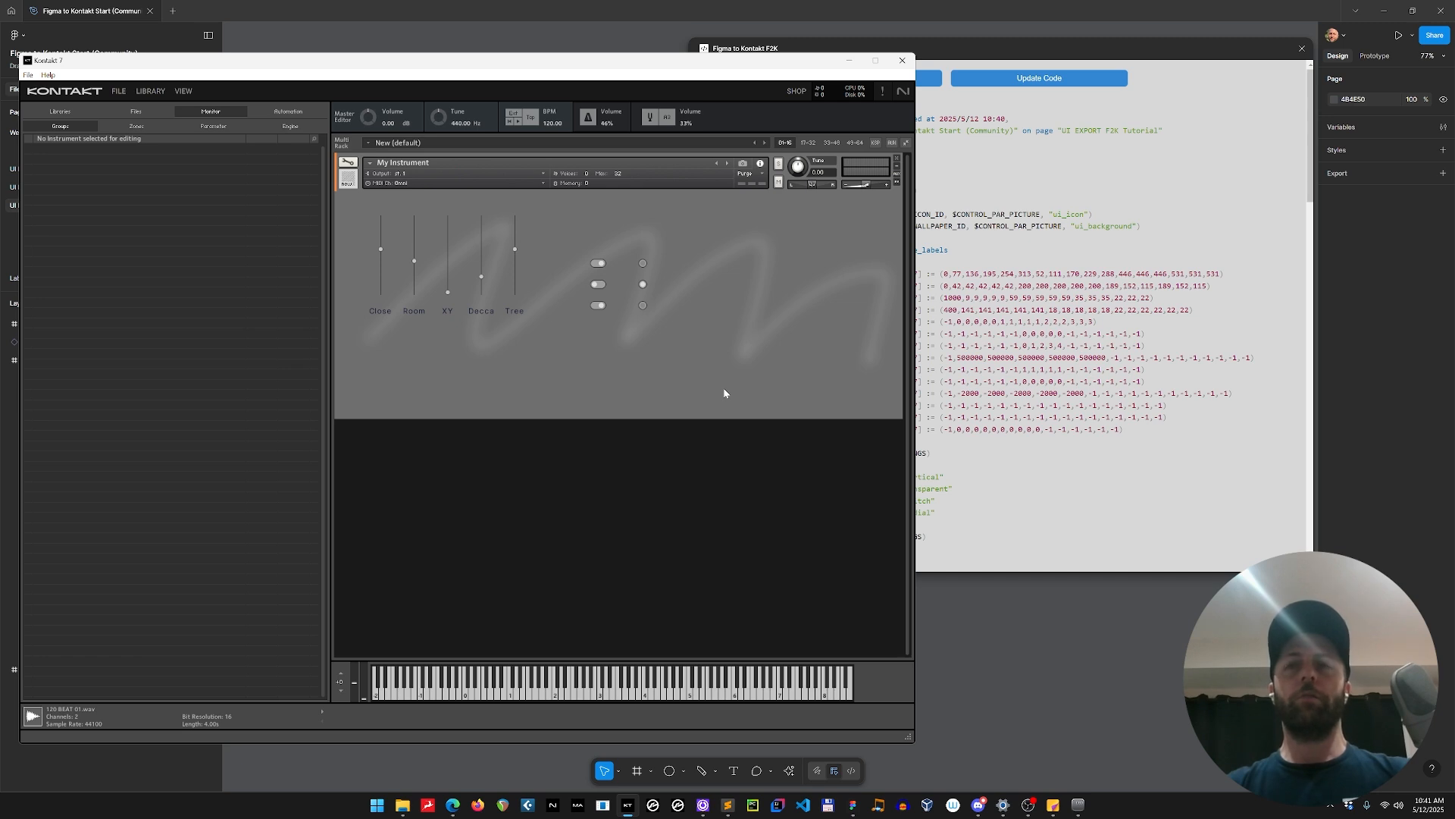
left_click(1059, 614)
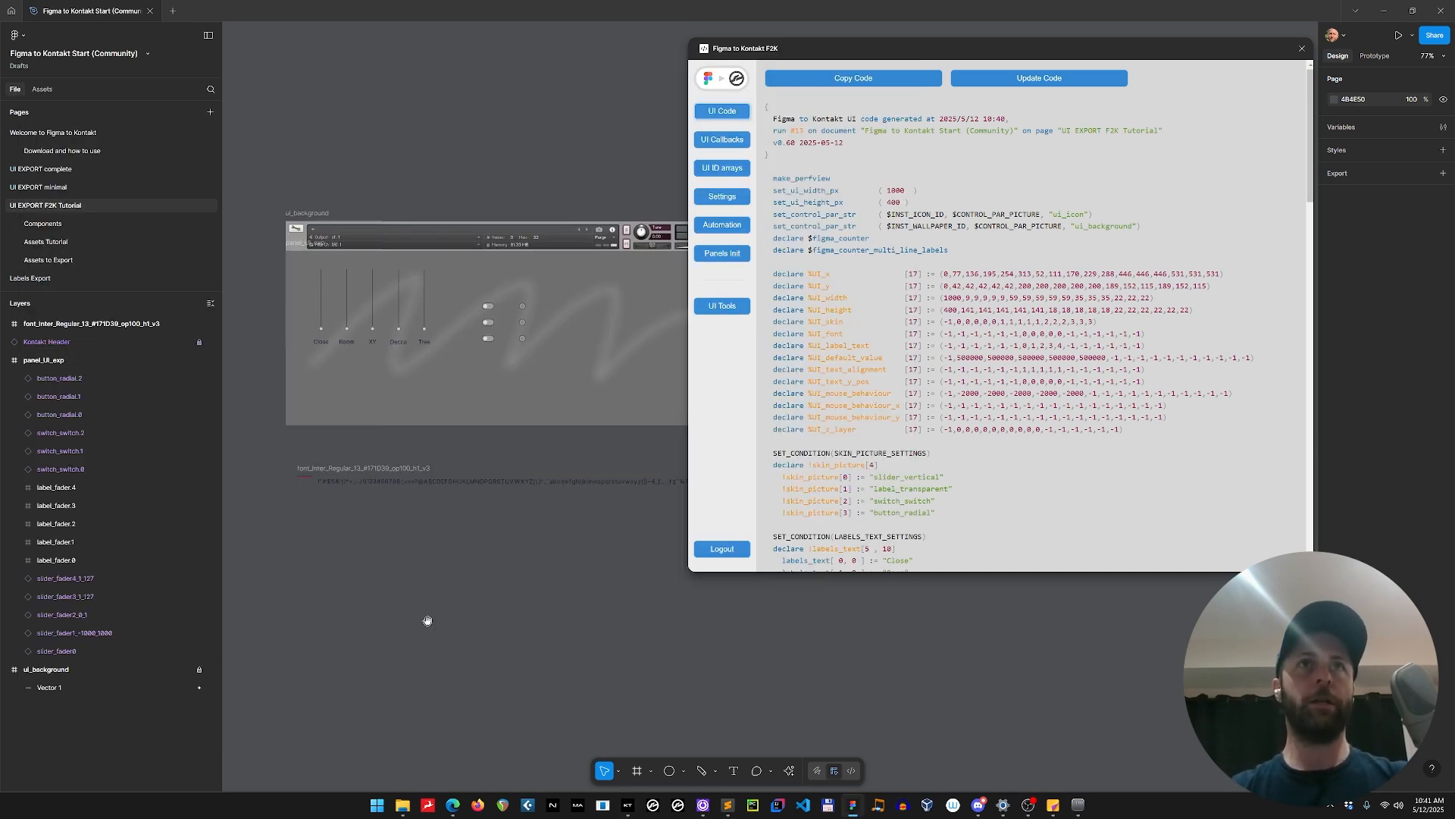
Add an OFF text label on the empty canvas below the font_Inter_Regular frame.
scroll(429, 610, "down", 3)
scroll(436, 489, "up", 3)
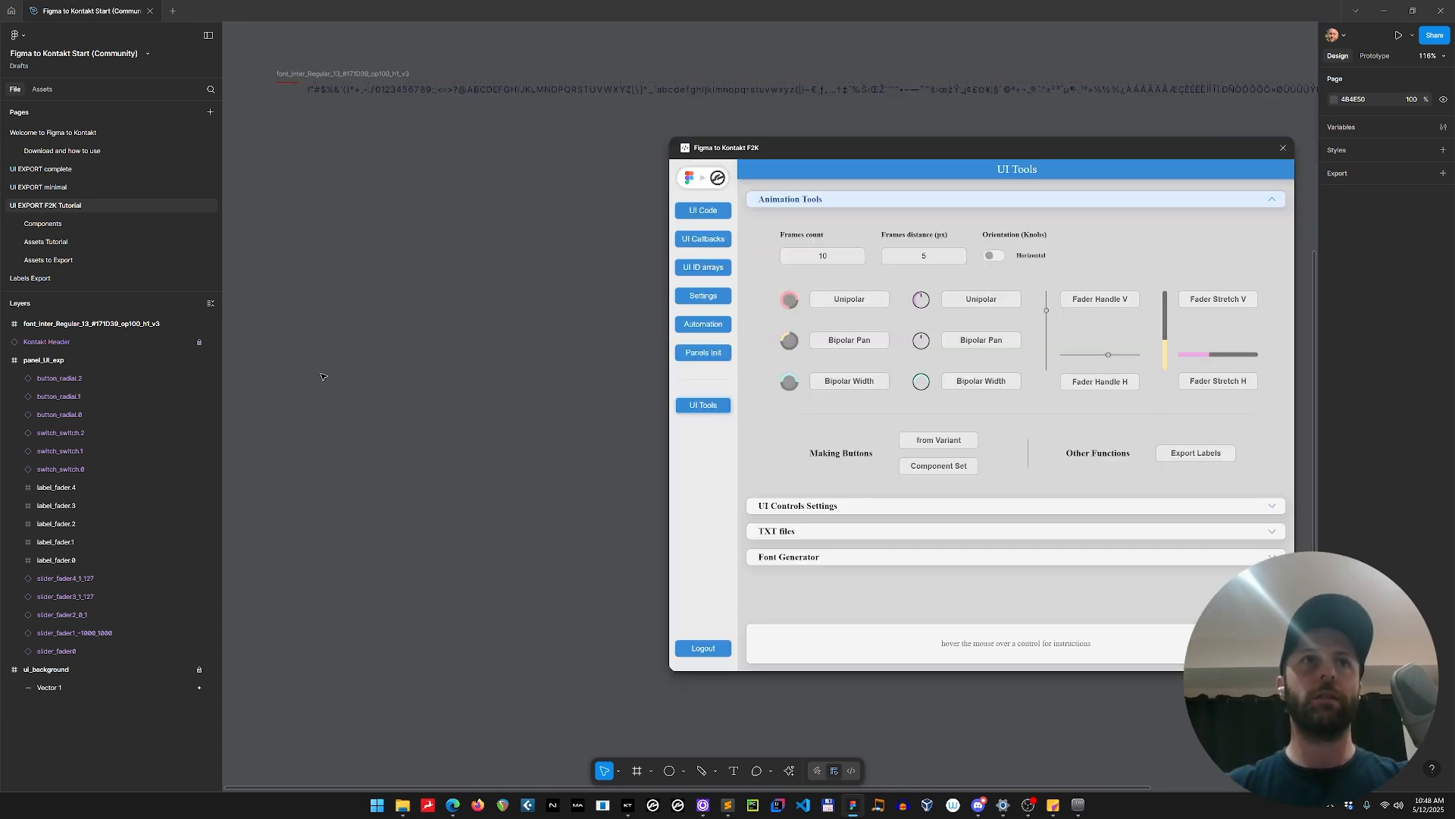
left_click_drag(323, 376, 408, 379)
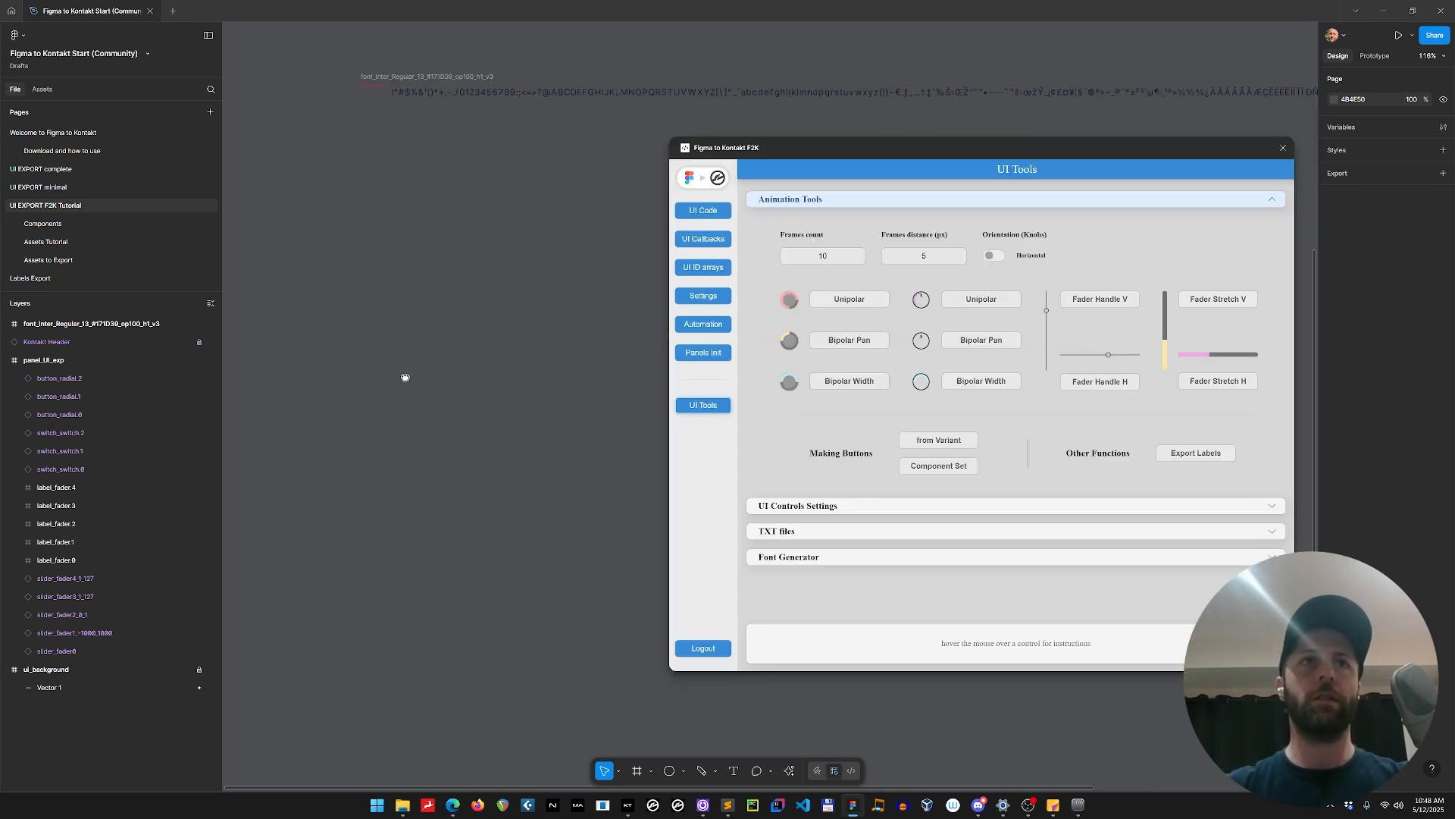
key("t")
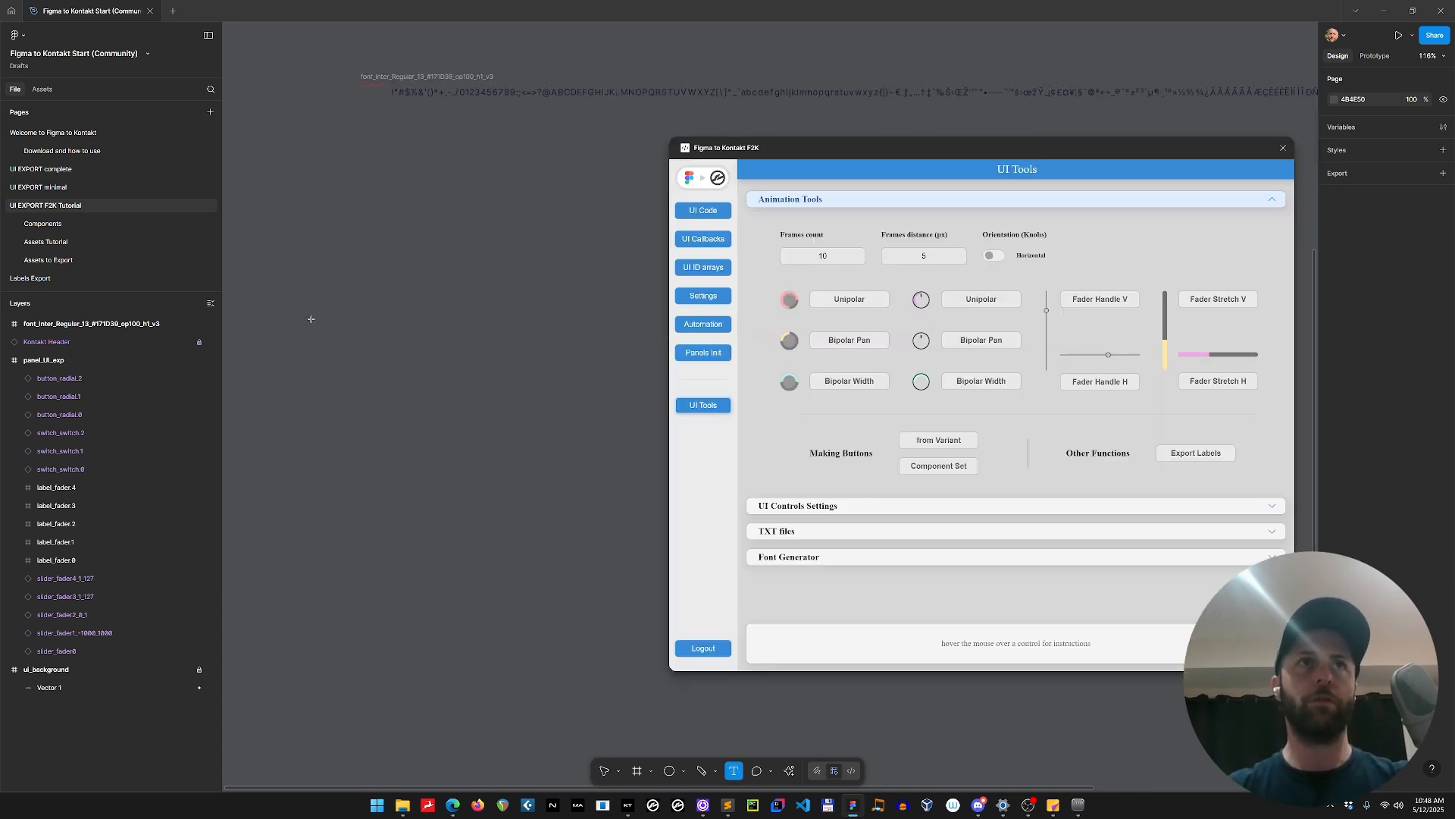
left_click(287, 313)
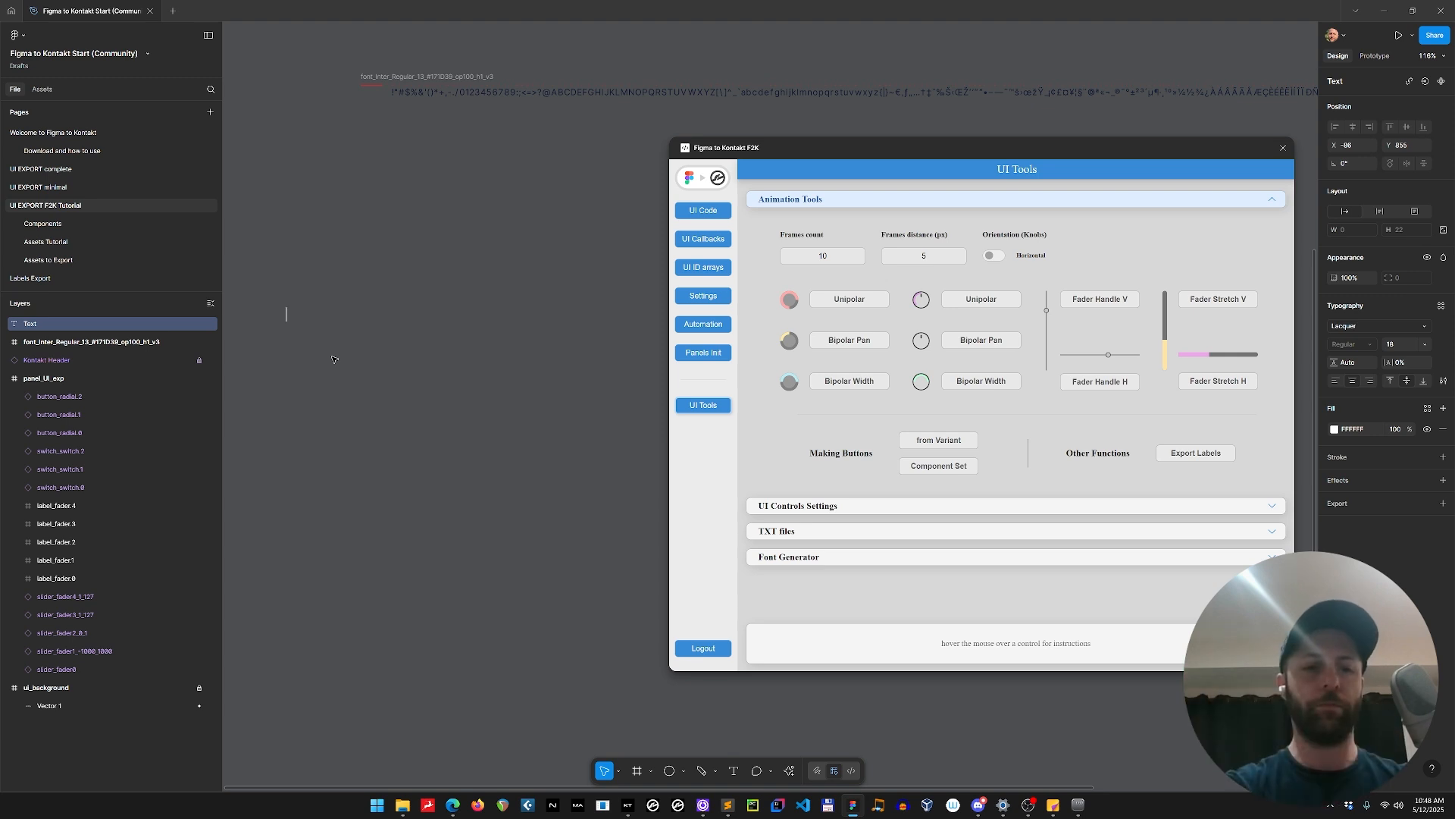
type("OFF")
key("Escape")
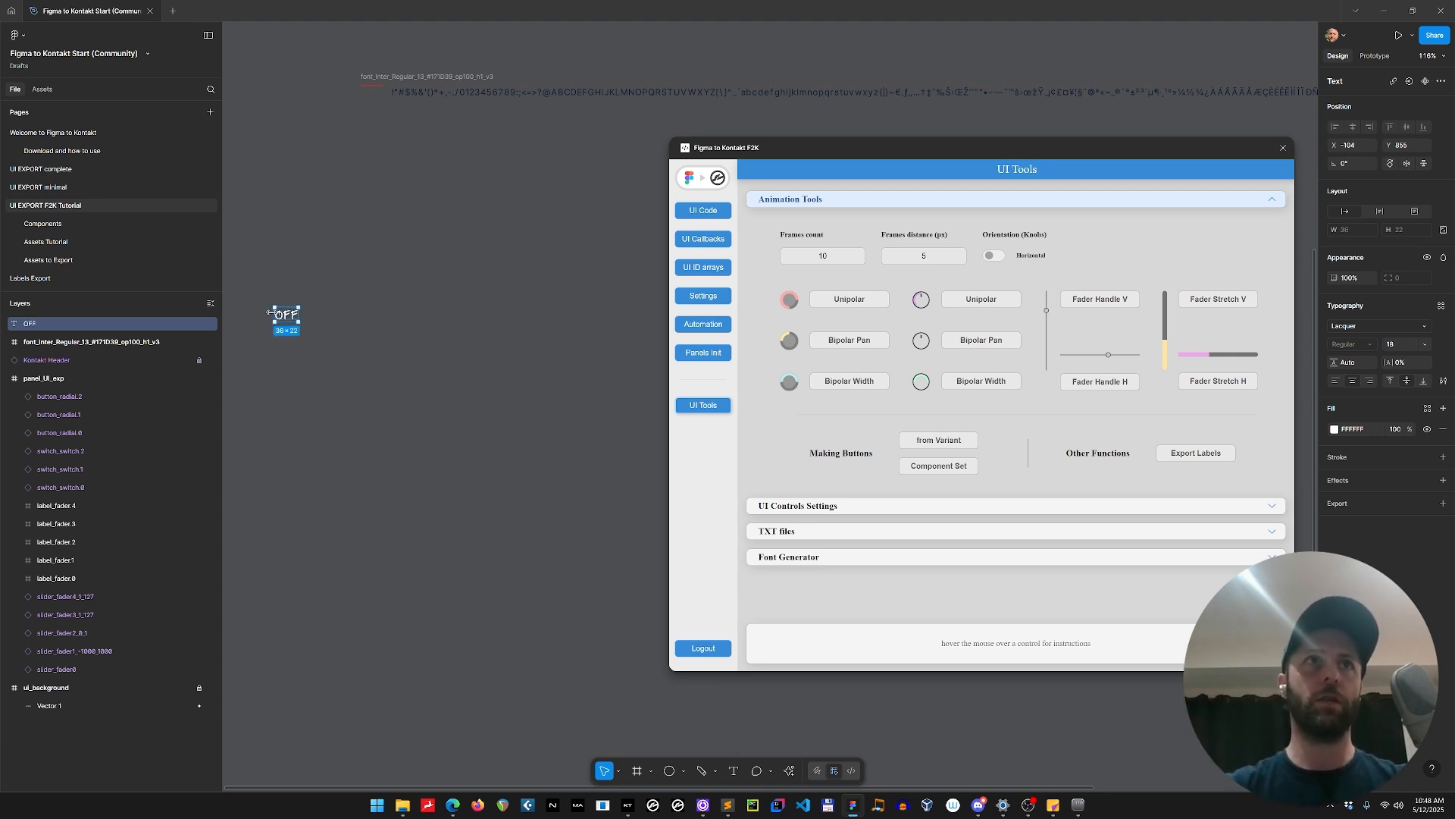
Duplicate the OFF label downward into an evenly spaced column of six labels.
left_click_drag(287, 315, 294, 364)
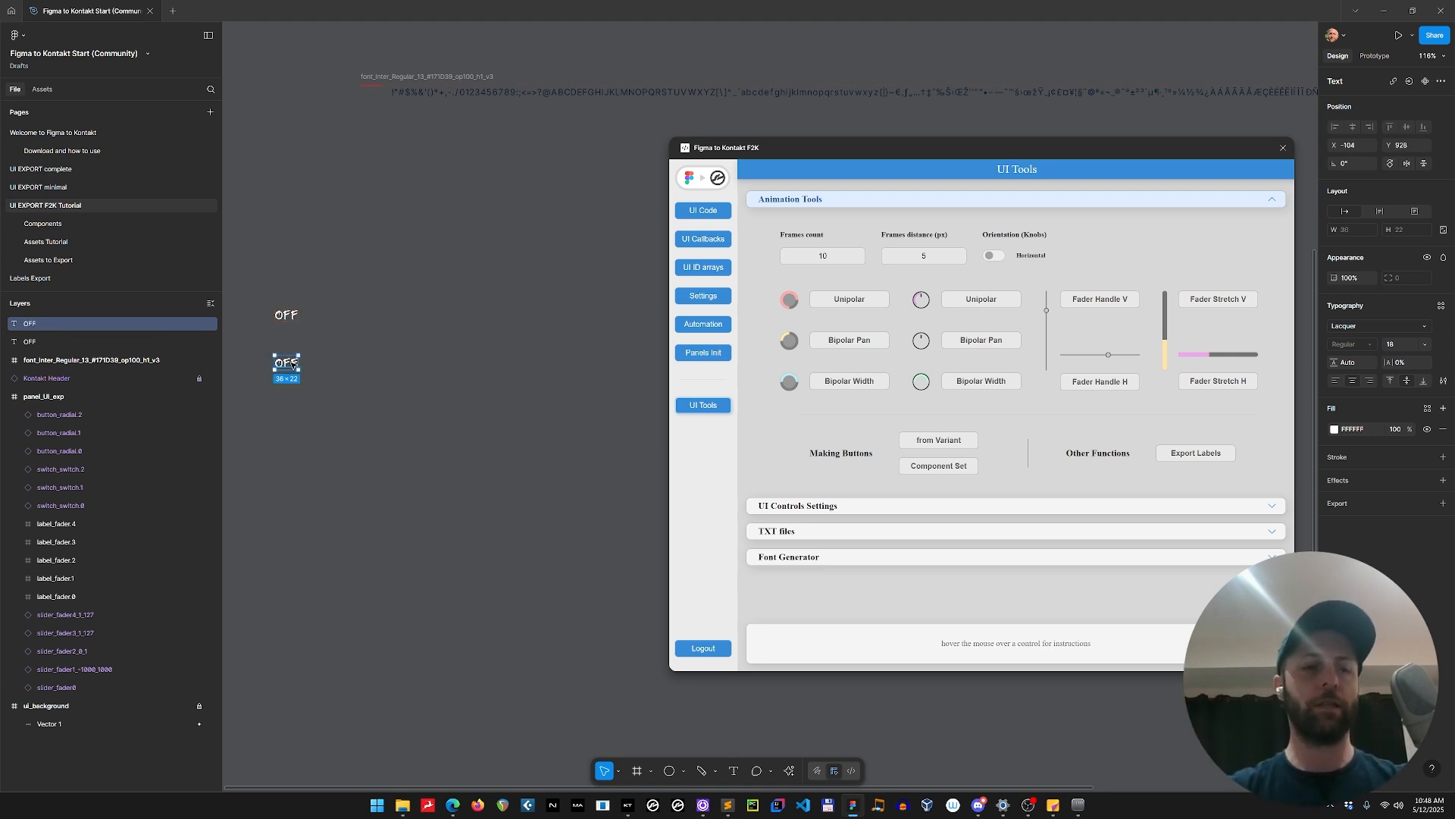
key("ctrl+d")
key("ctrl+d")
key("ctrl+d")
key("ctrl+d")
Change the second label in the column to ON and the third to OFF Pressed.
scroll(295, 366, "left", 1)
double_click(306, 363)
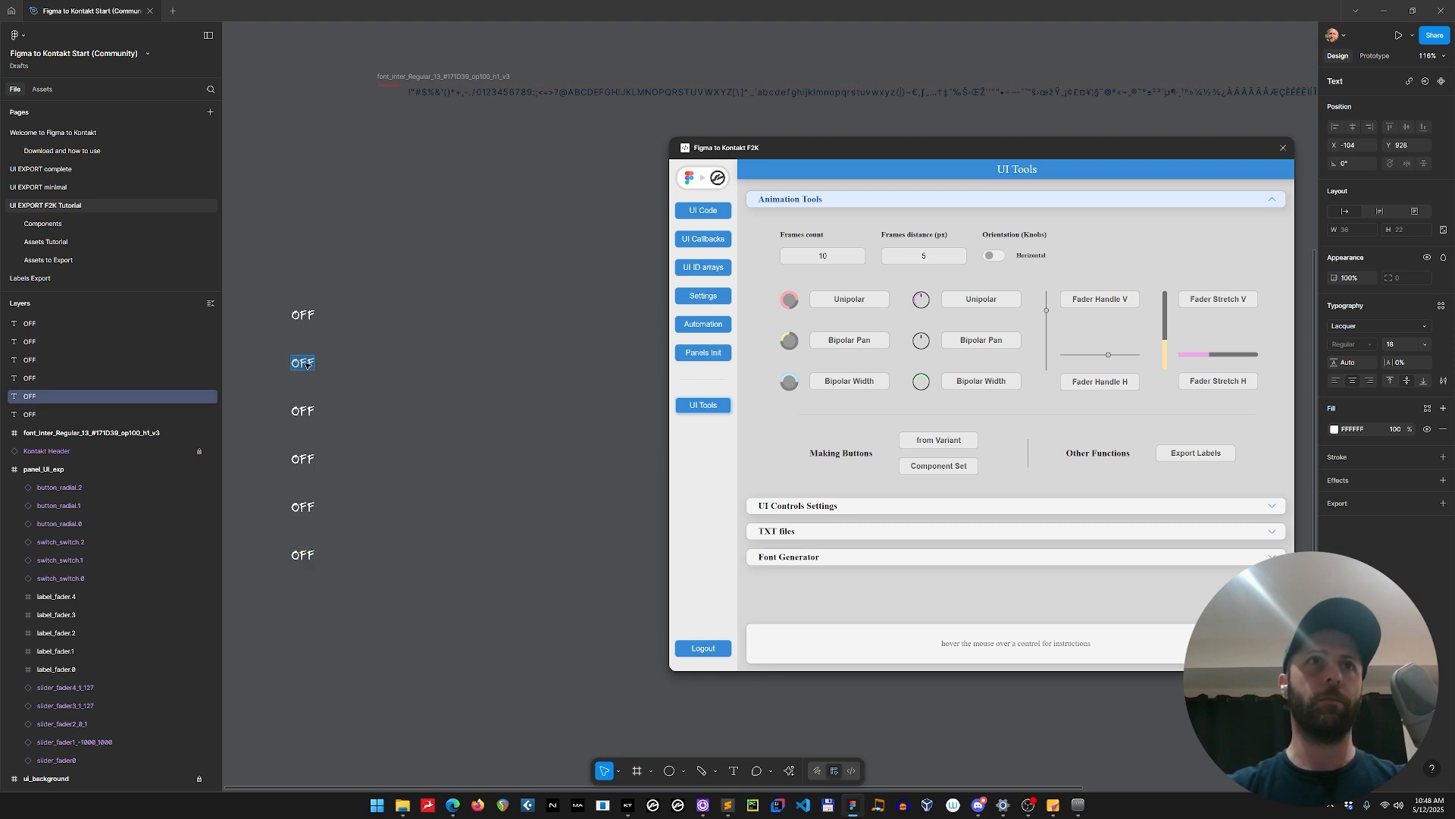
type("ON")
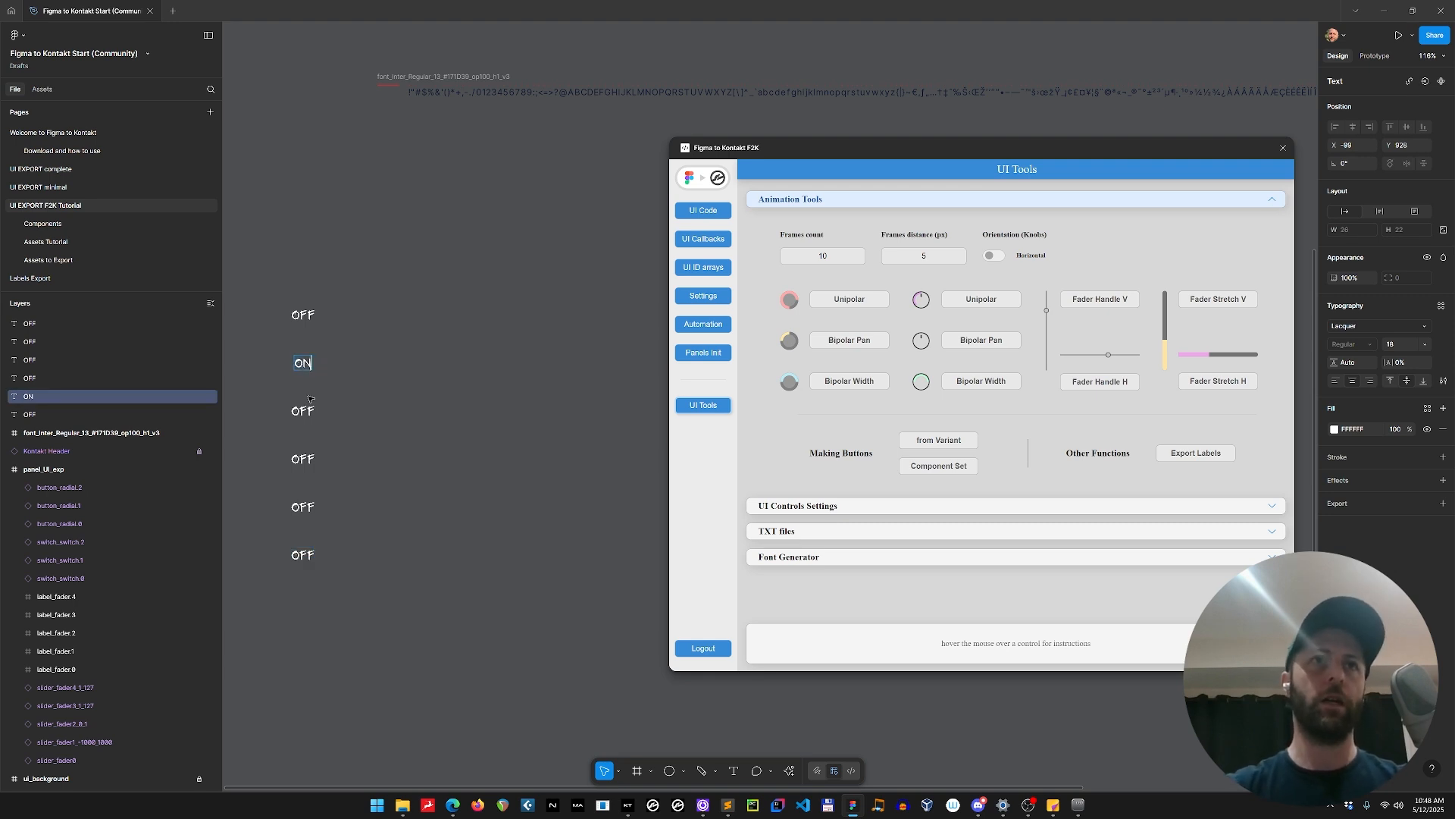
double_click(303, 410)
type("OFF PRESSED")
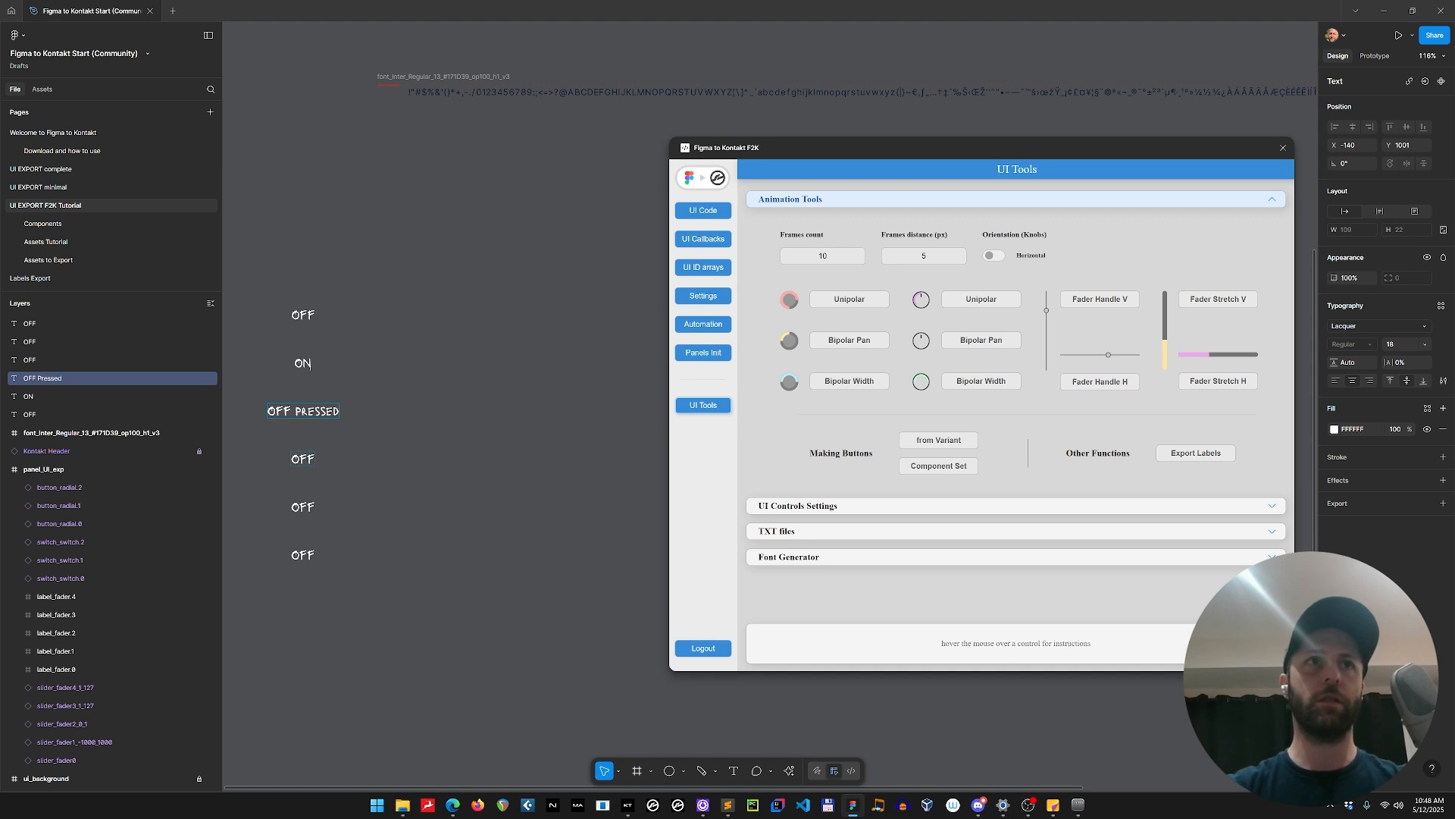
Change the fourth label in the column to ON Pressed.
double_click(303, 458)
type("OFn")
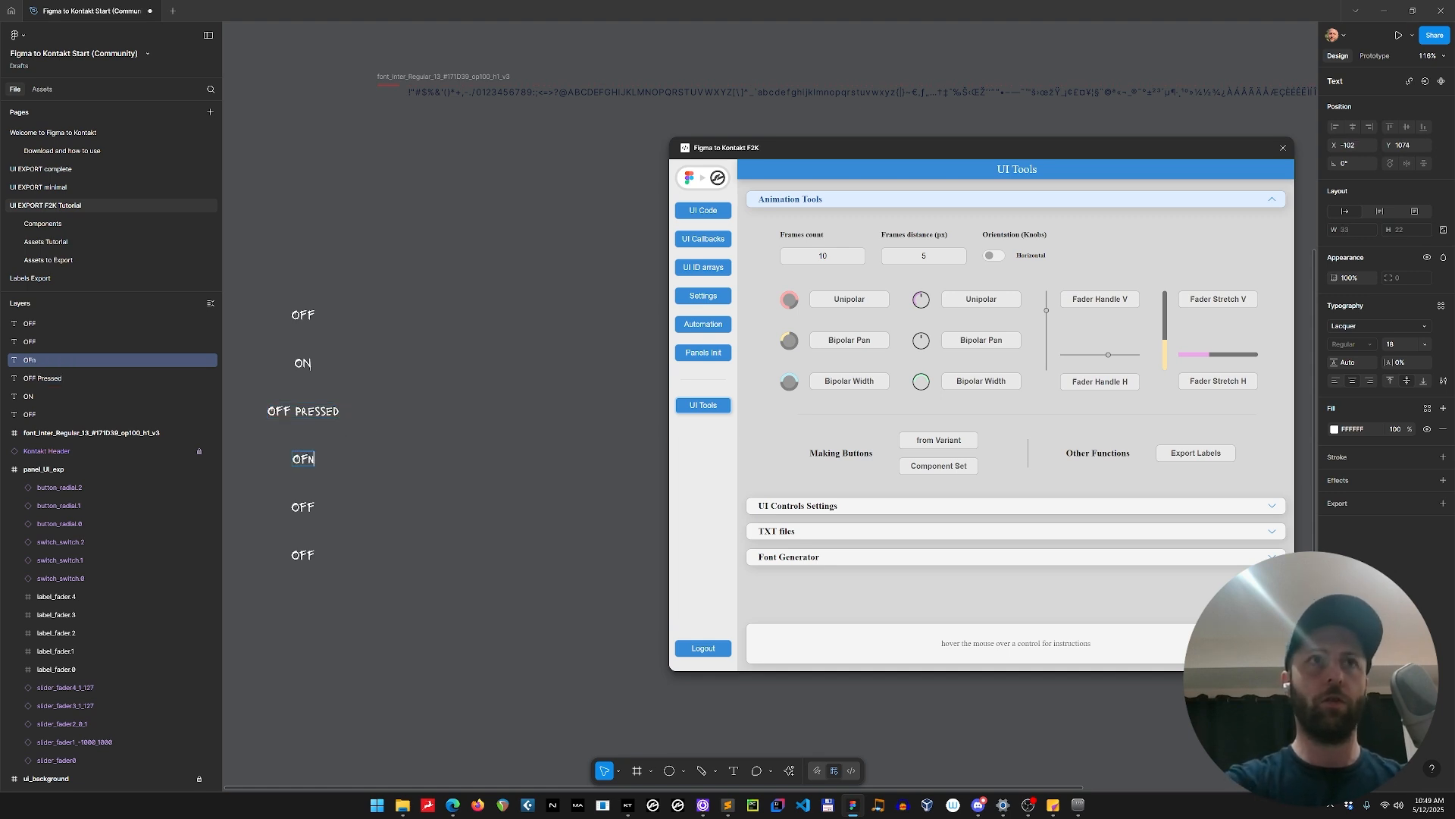
key("BackSpace")
key("BackSpace")
type("N Pres")
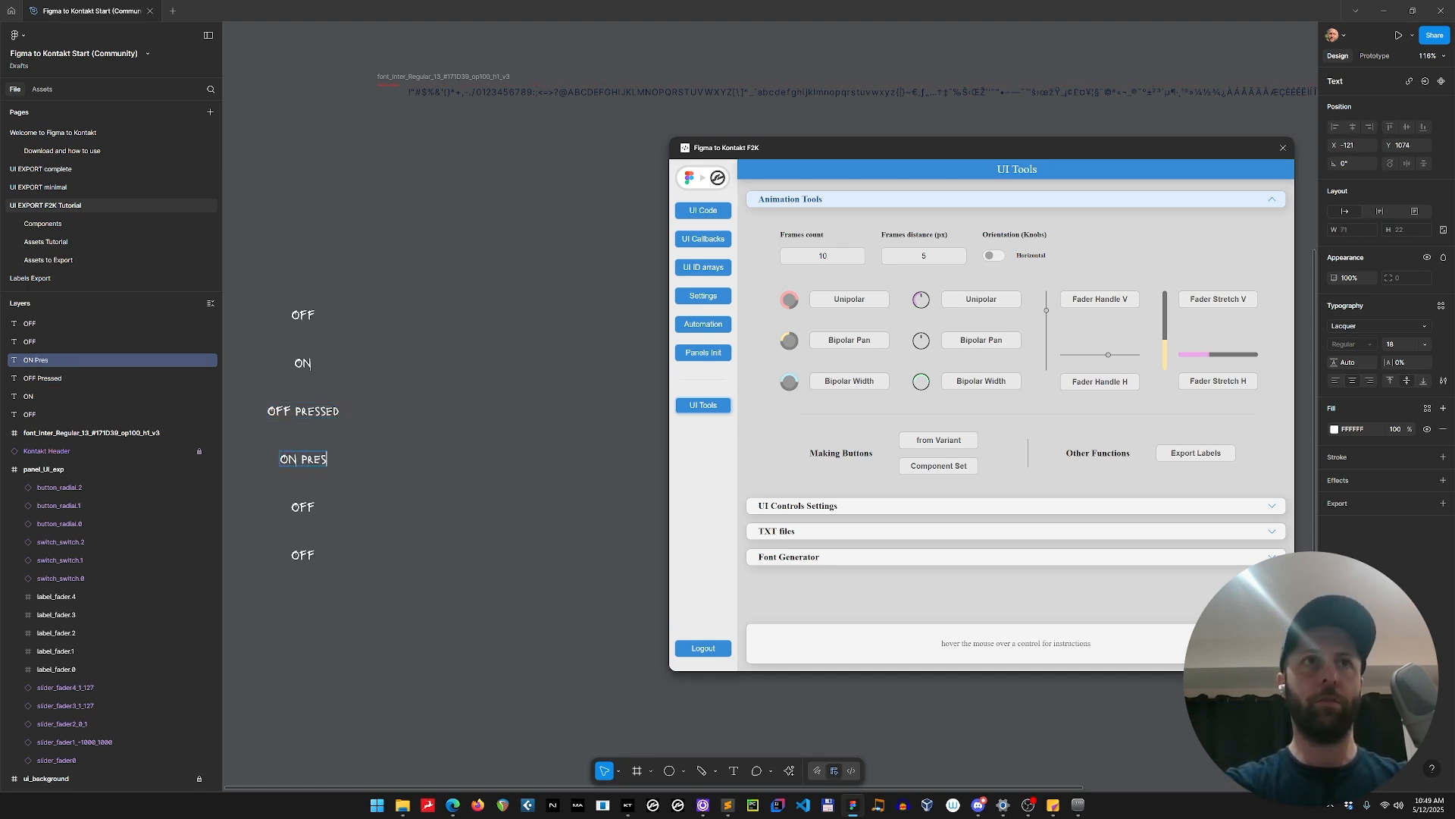
type("sed")
Change the fifth label in the column to OFF hover and the sixth to ON hover.
left_click(306, 506)
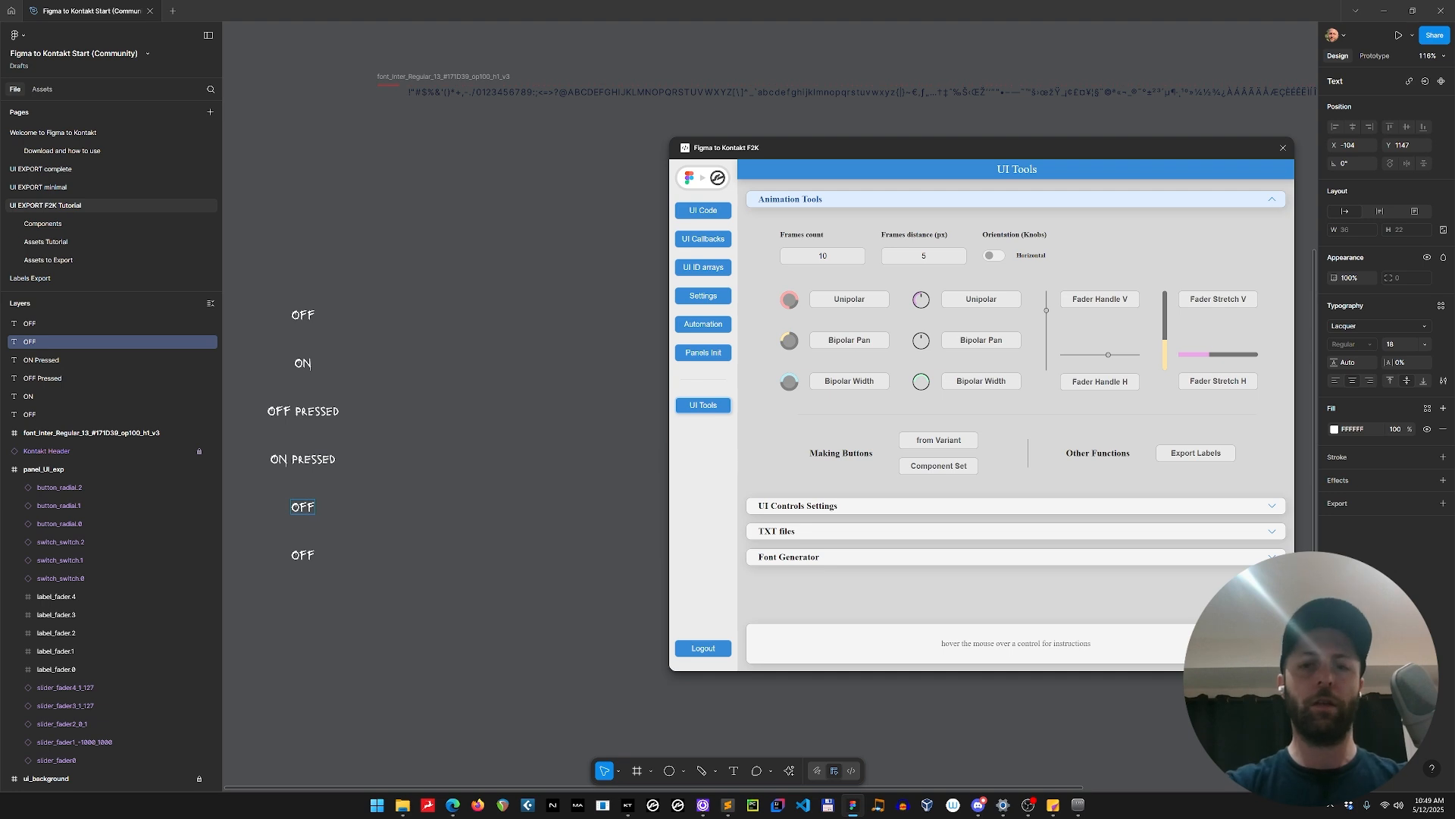
type("hover")
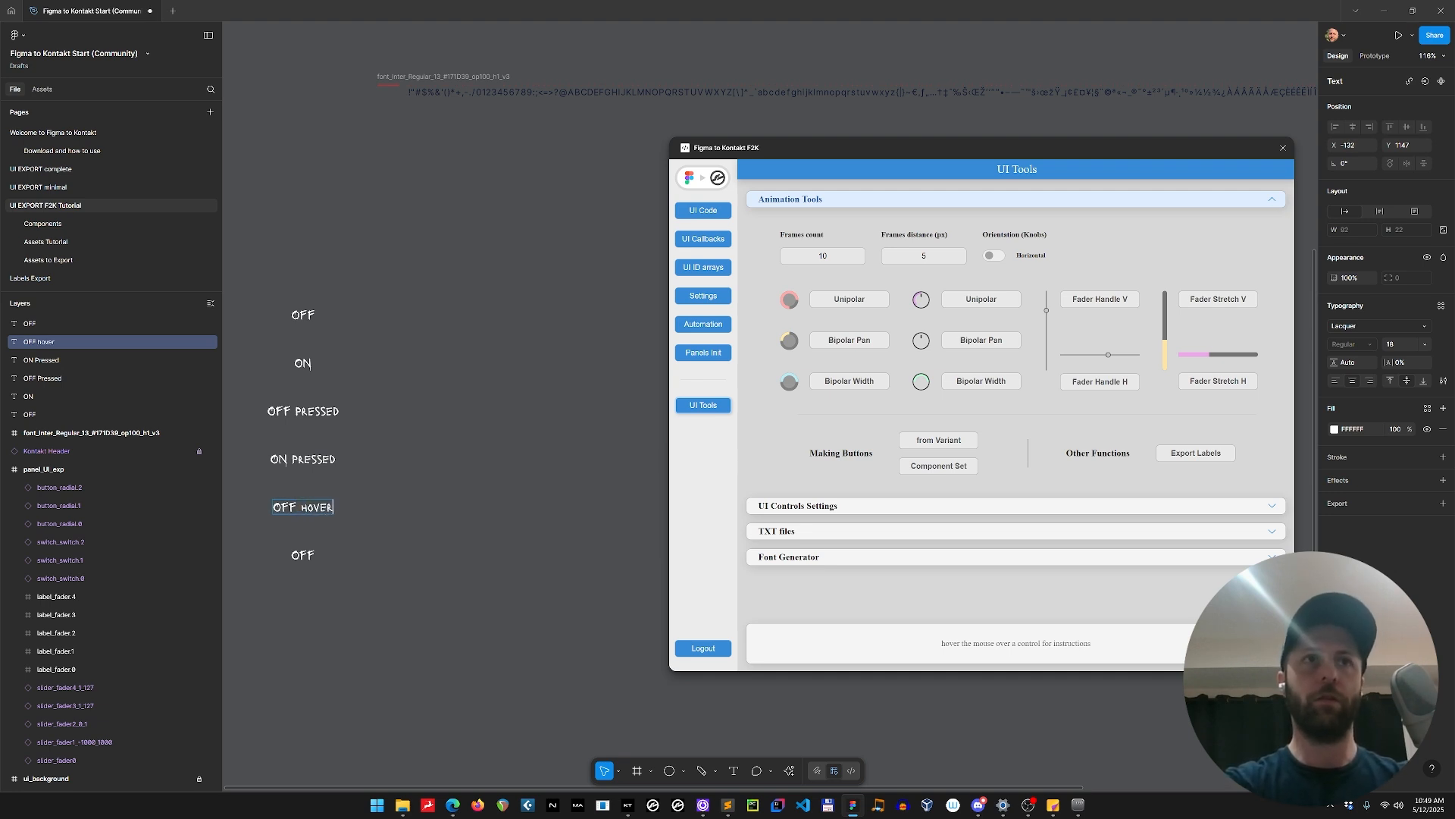
left_click(312, 555)
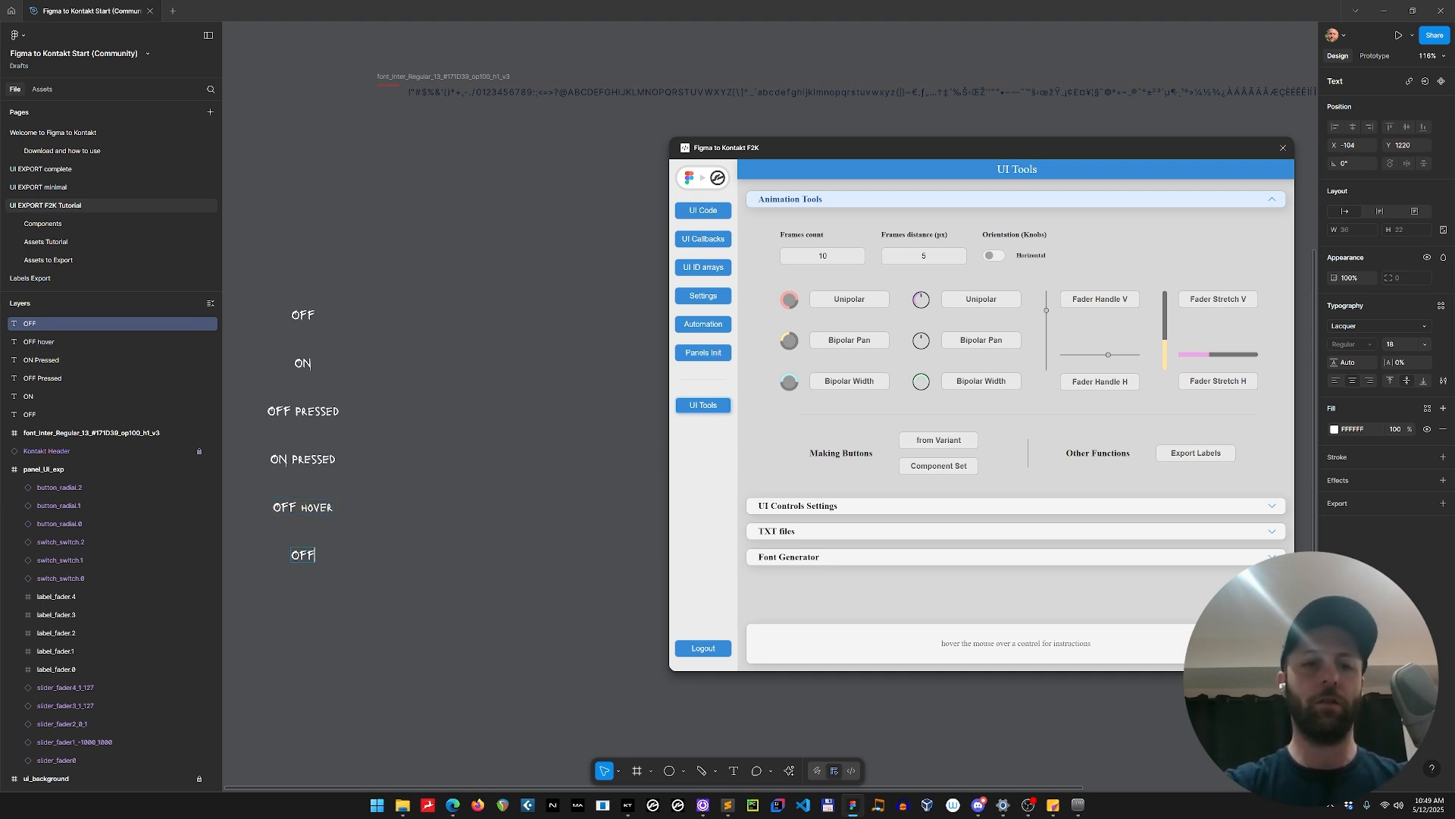
type("ON hover")
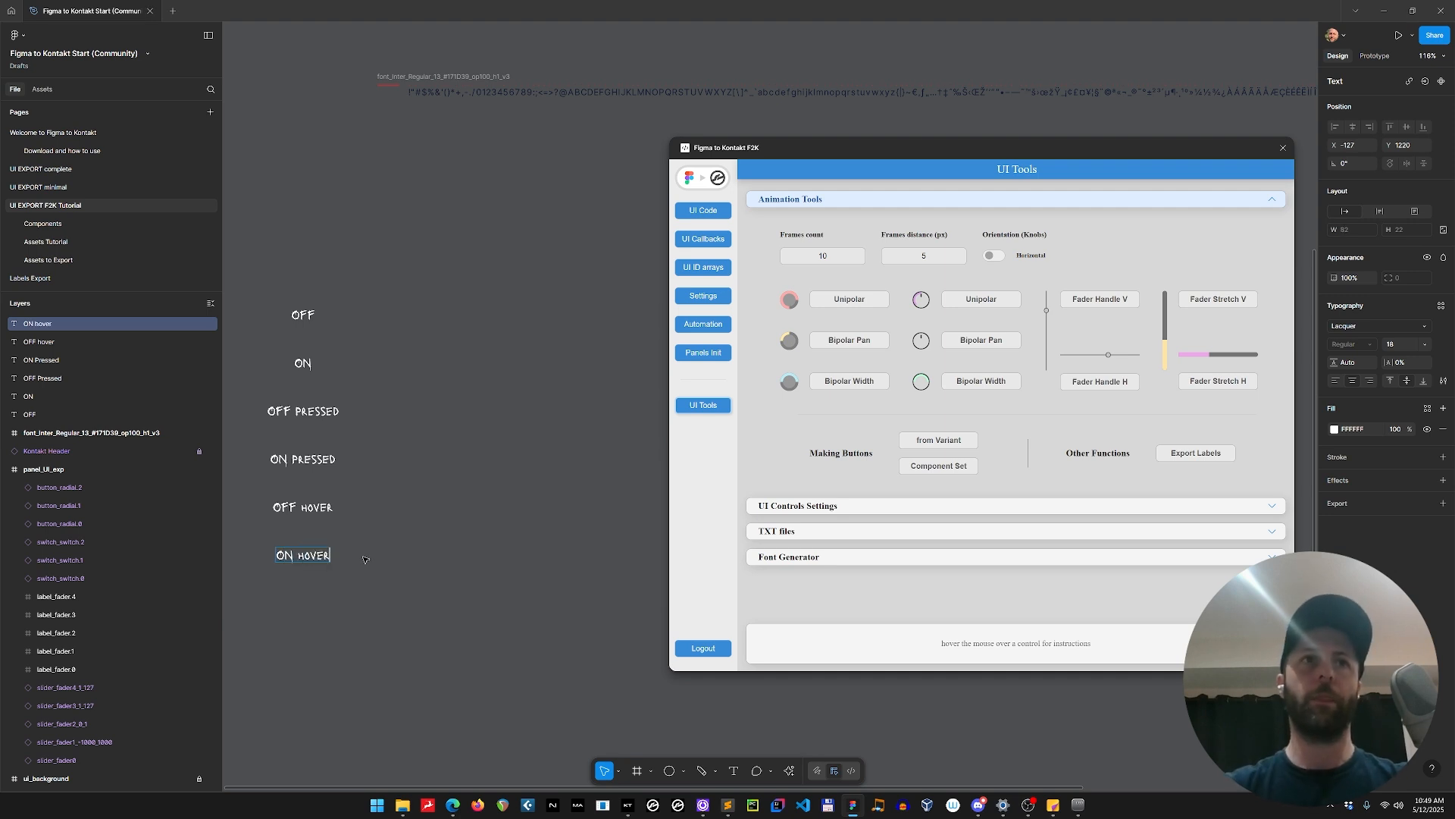
key("Escape")
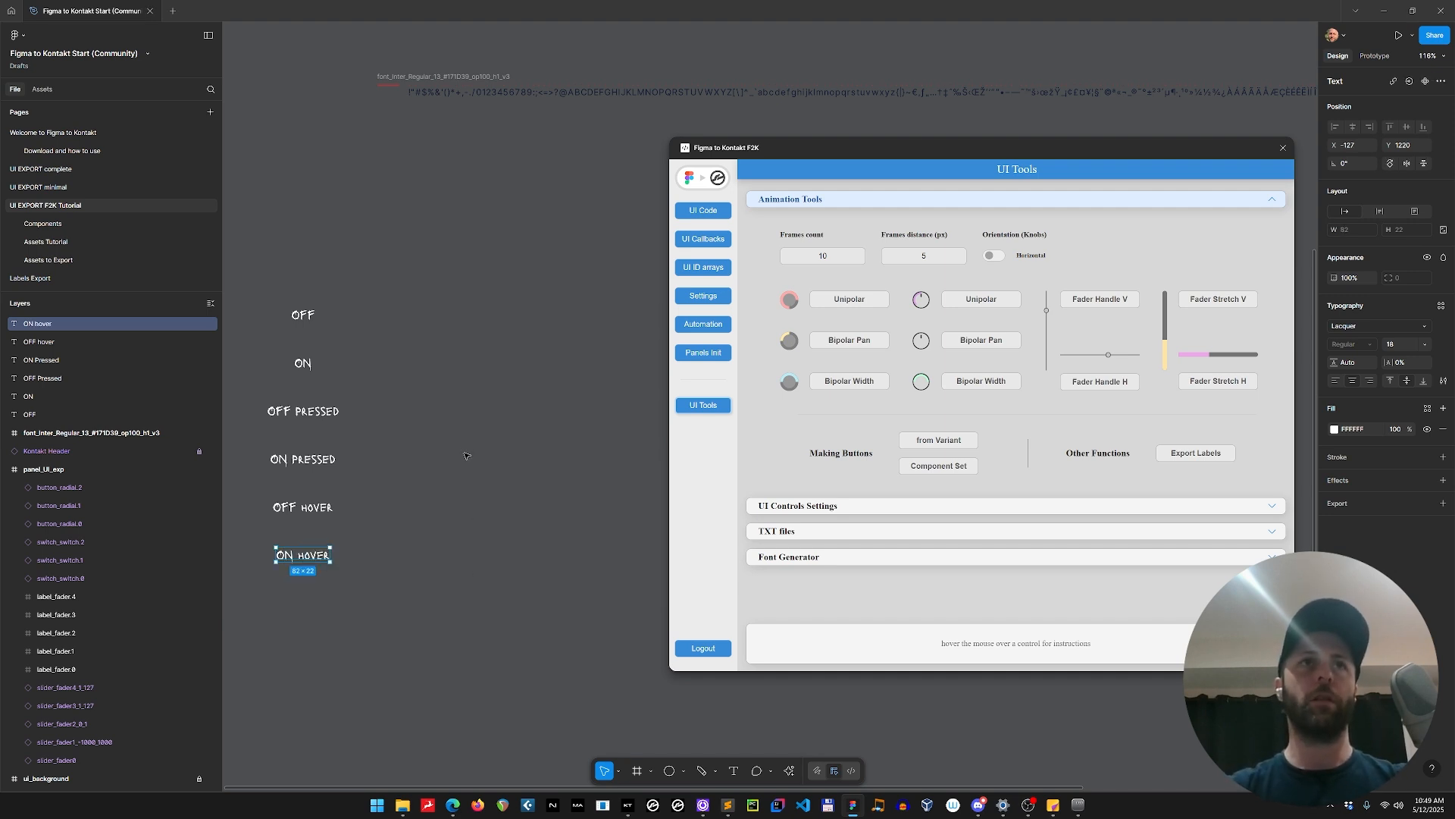
key("Escape")
Draw a frame about 196 × 47 beside the OFF label and duplicate it downward so each of the six labels has one.
scroll(515, 476, "right", 1)
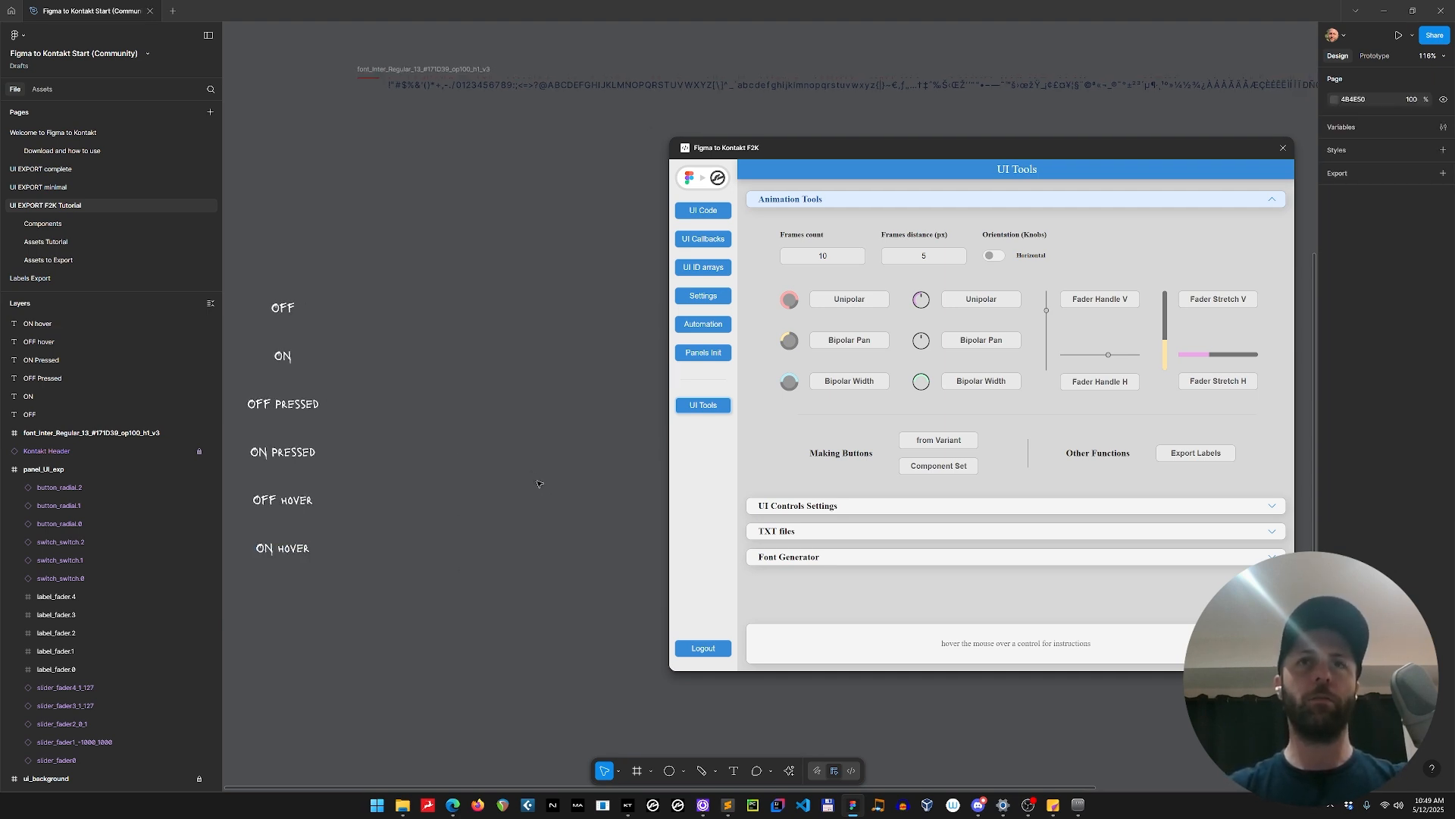
key("f")
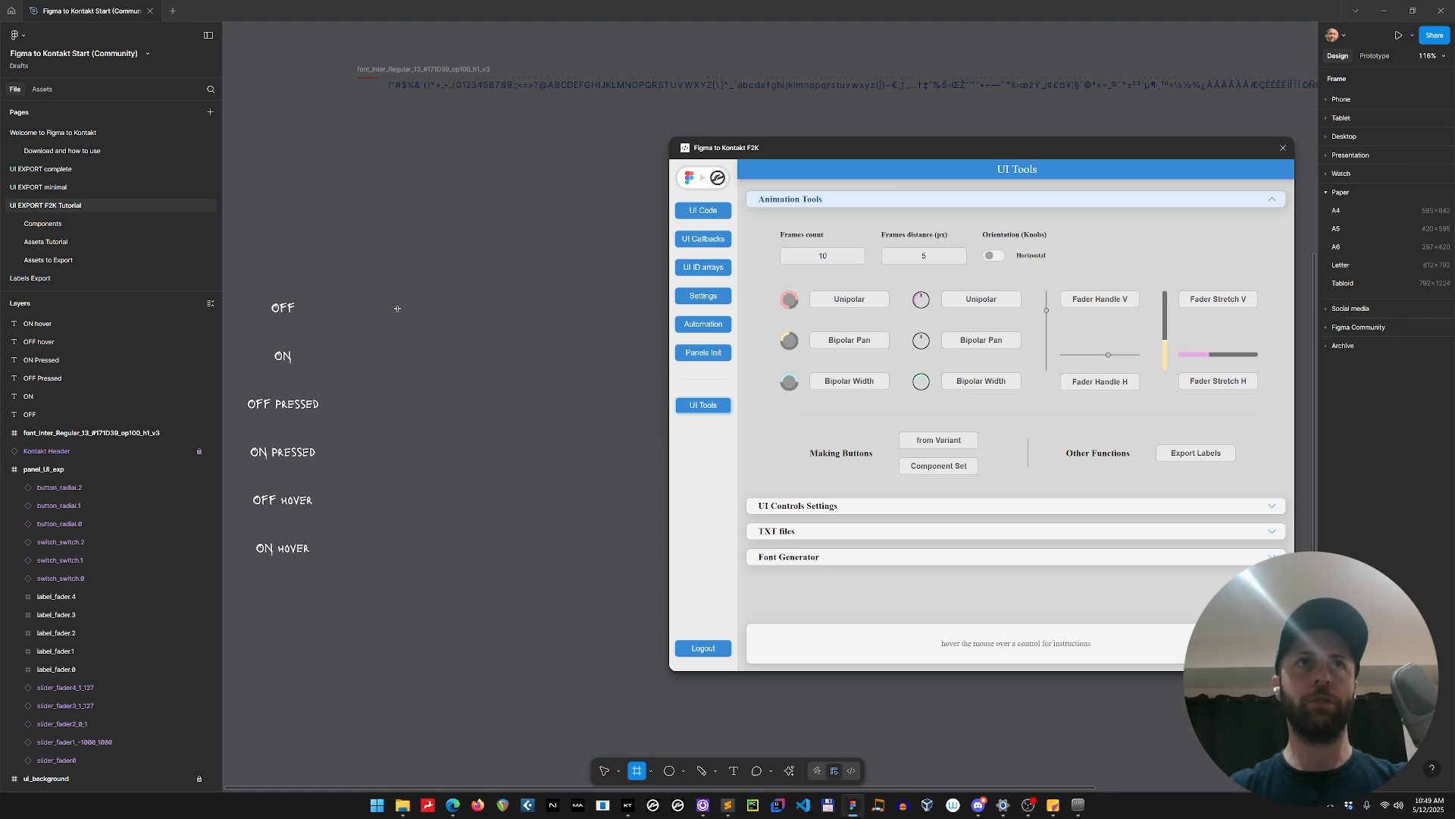
left_click_drag(389, 300, 518, 330)
left_click_drag(422, 320, 423, 369)
key("ctrl+d")
key("ctrl+d")
key("ctrl+d")
key("ctrl+d")
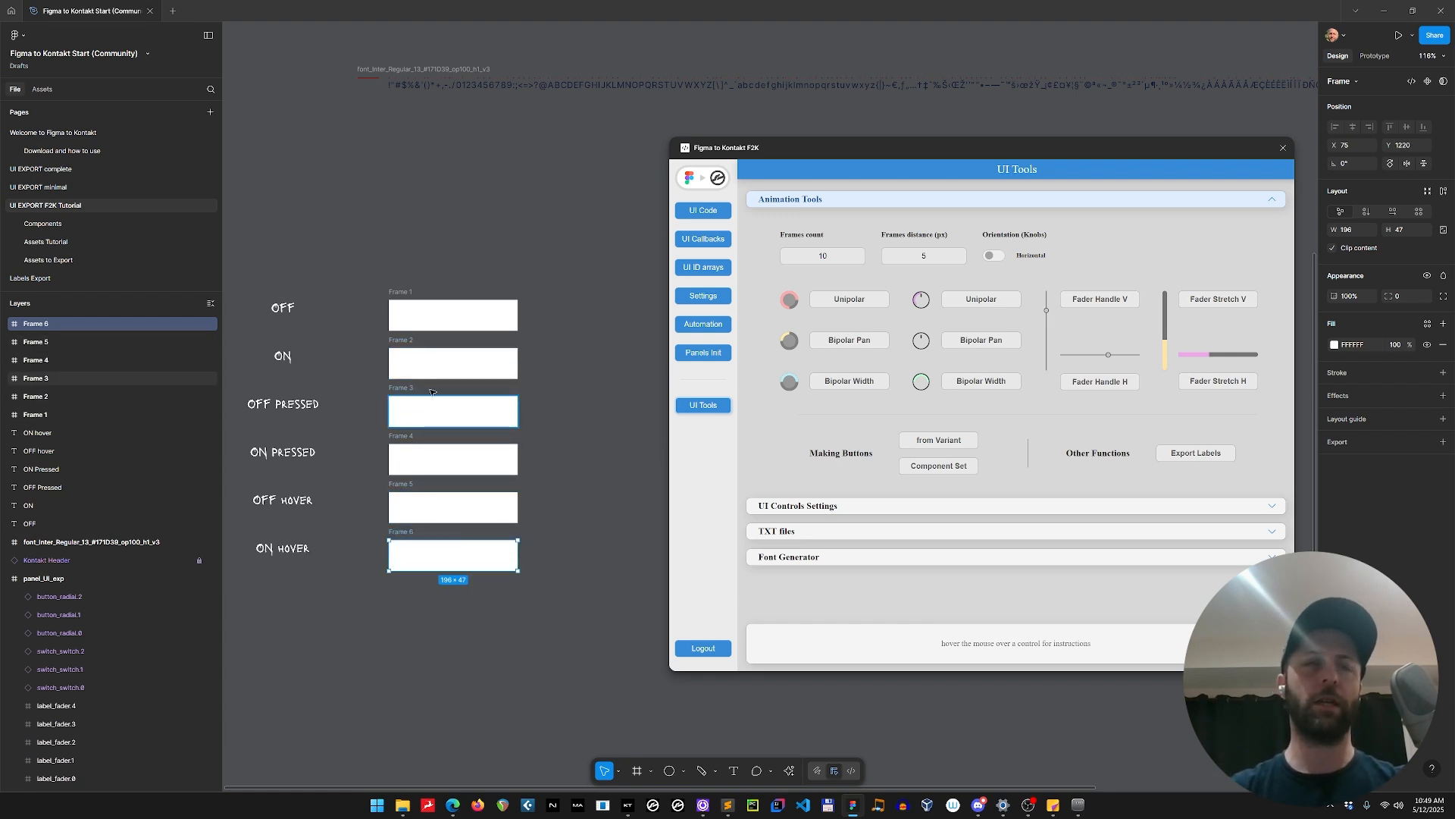
Batch-rename the six frames with the descending number pattern $N, so they run from 1 at the OFF label to 6 at ON hover.
left_click_drag(379, 269, 570, 604)
key("ctrl+r")
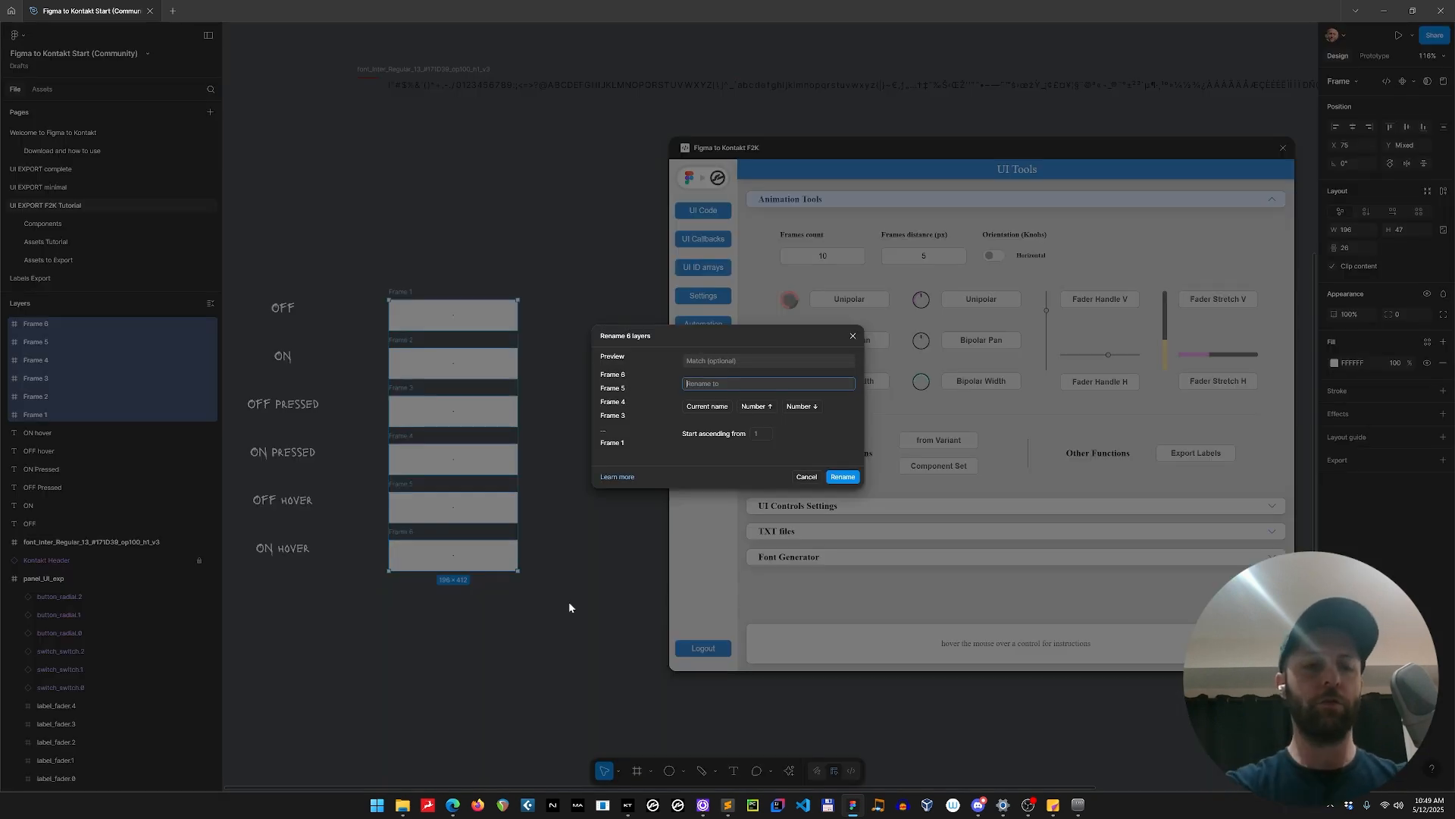
type("$n")
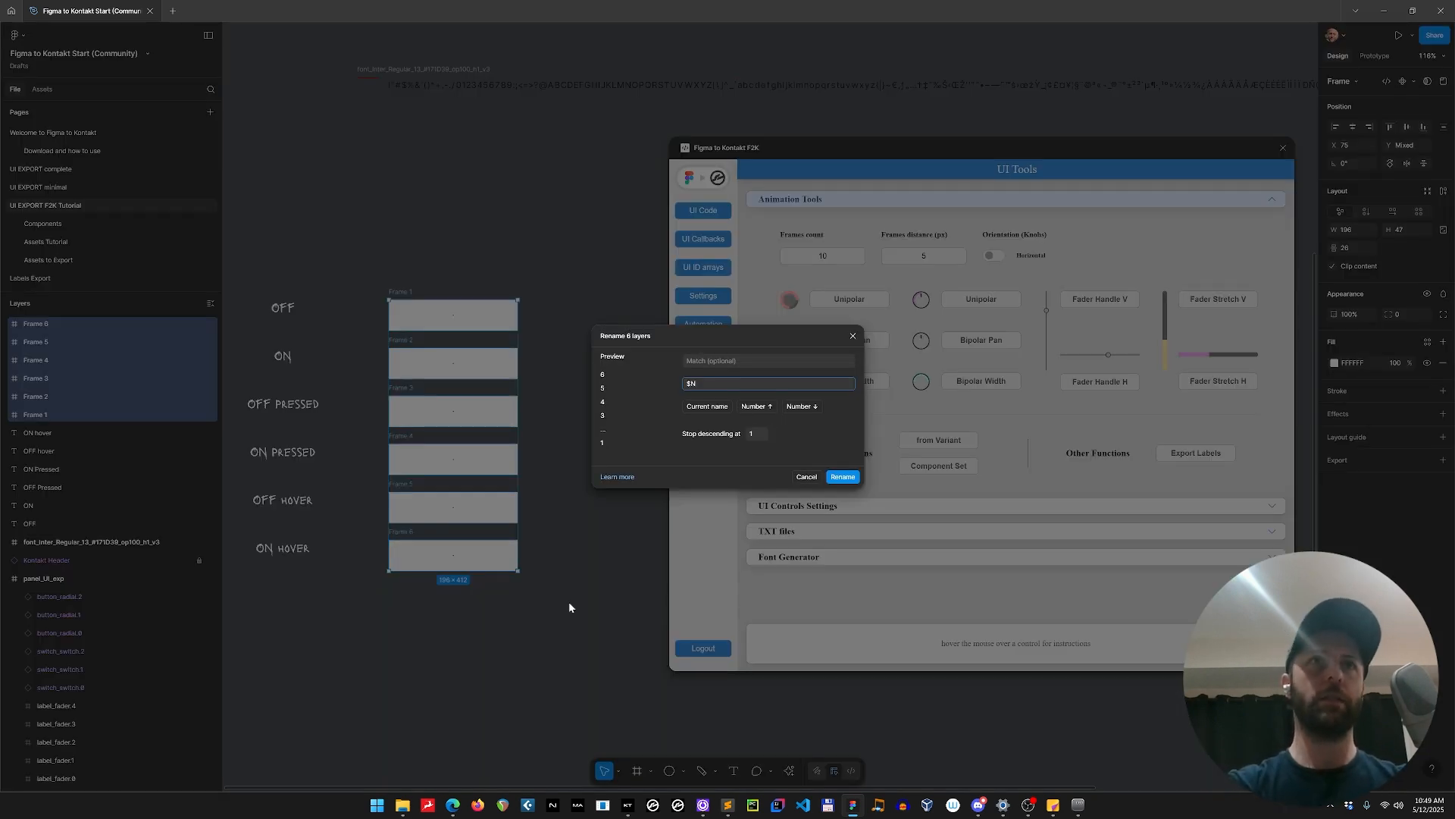
key("Return")
left_click(421, 193)
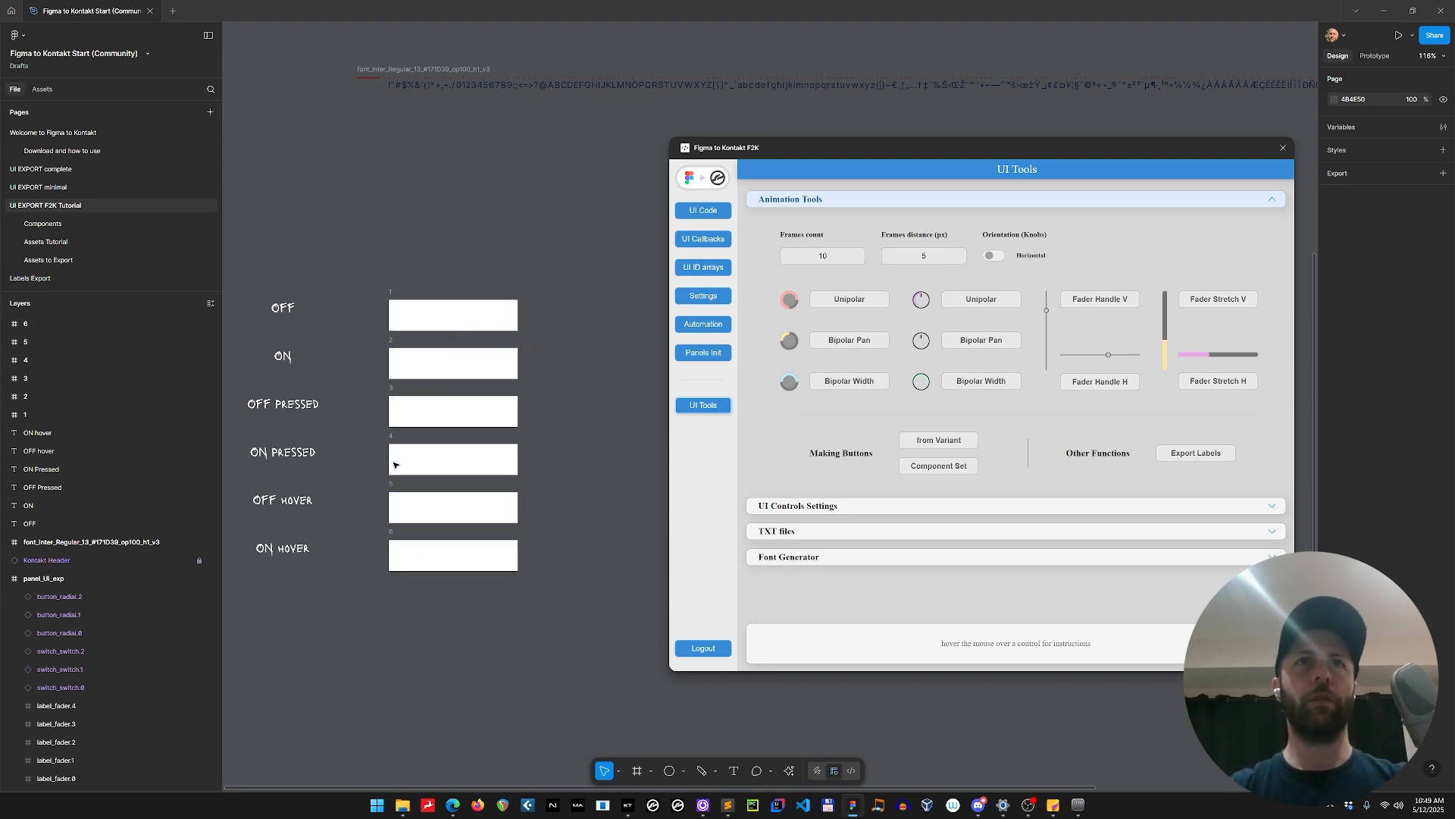
Select all six numbered frames beside the button state labels.
left_click_drag(557, 510, 526, 510)
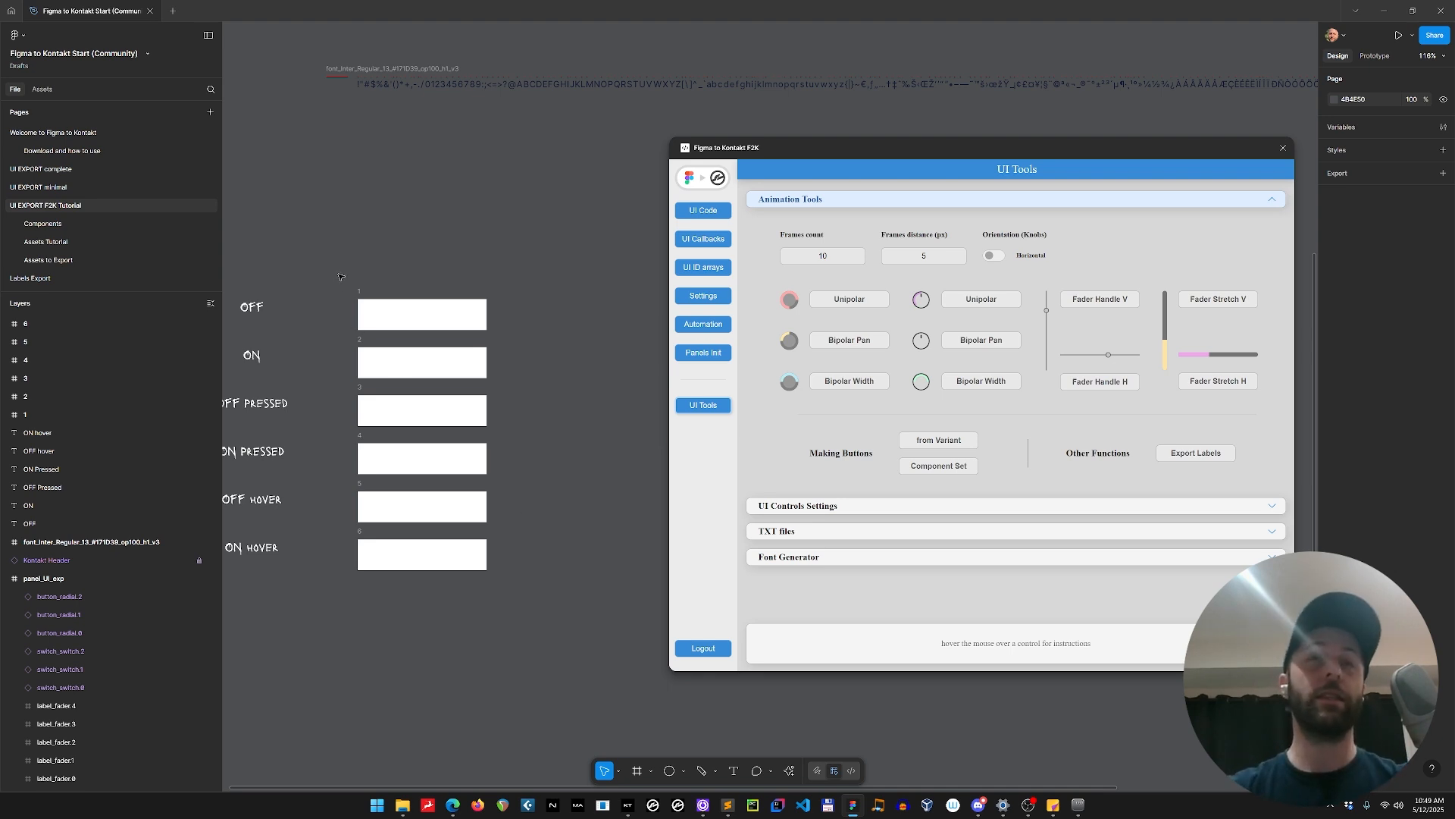
left_click_drag(340, 271, 548, 618)
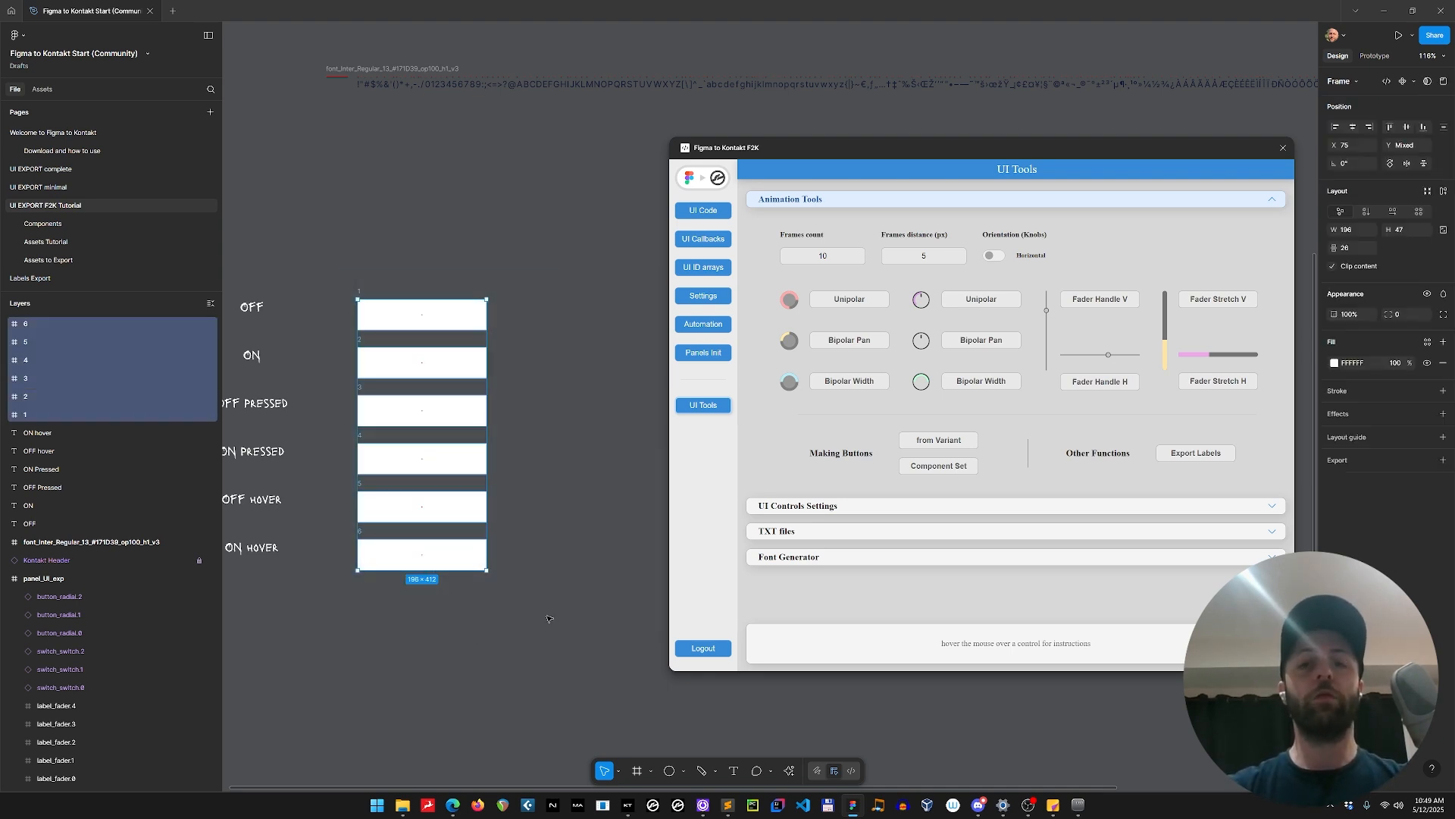
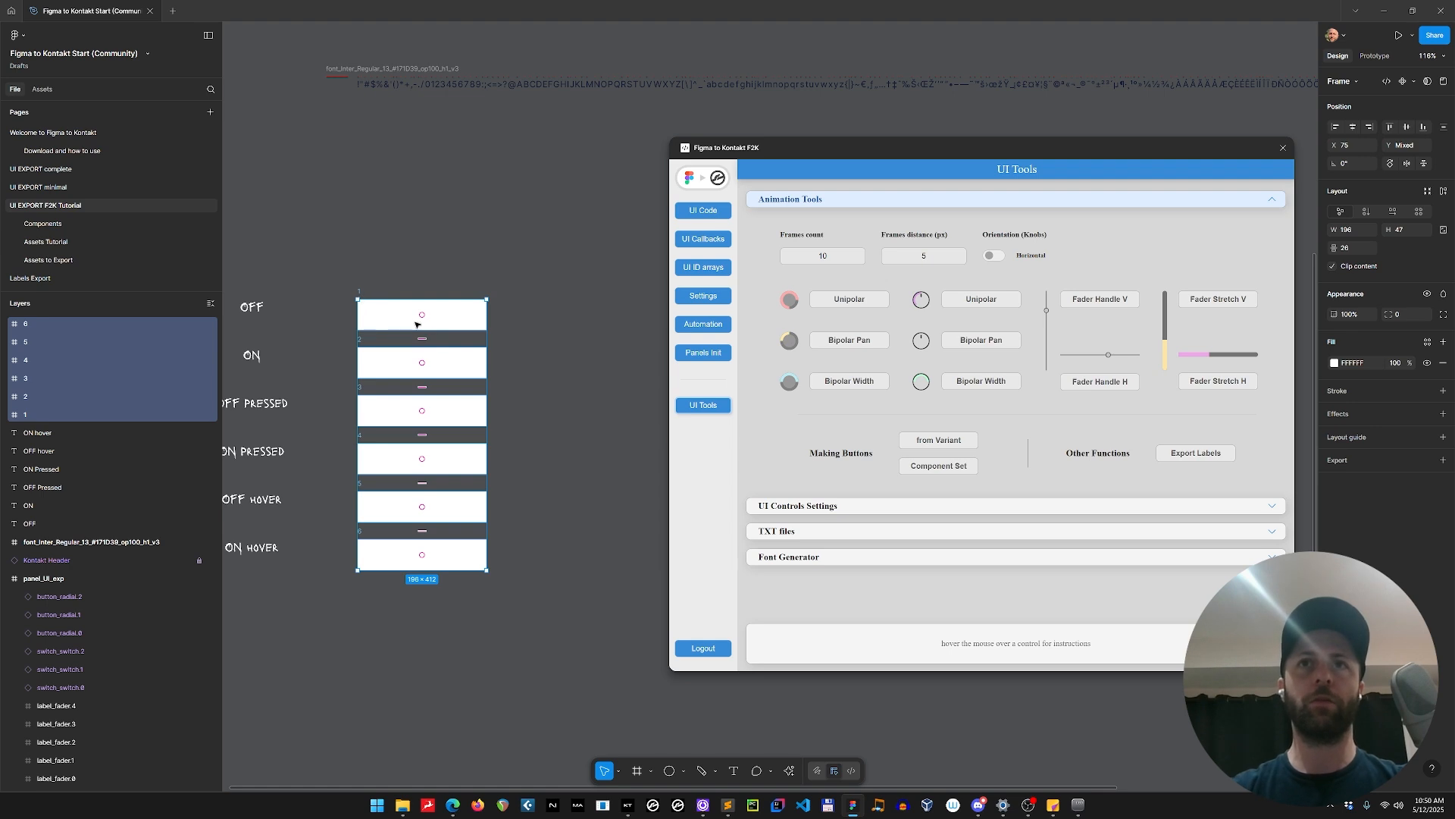
Convert the six numbered frames into a button component set and check the state assigned to its variants.
left_click(934, 470)
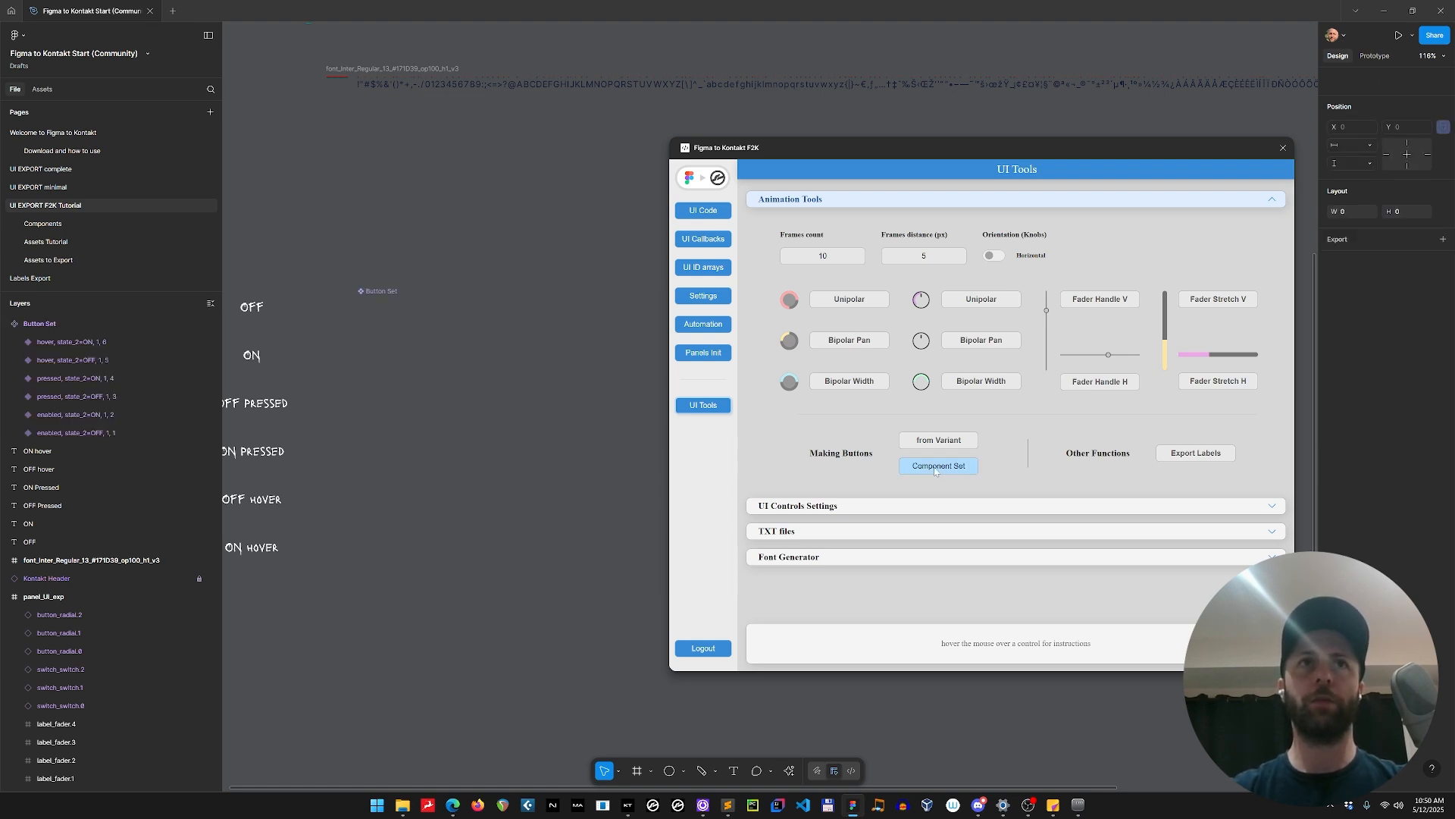
left_click(413, 334)
left_click(415, 335)
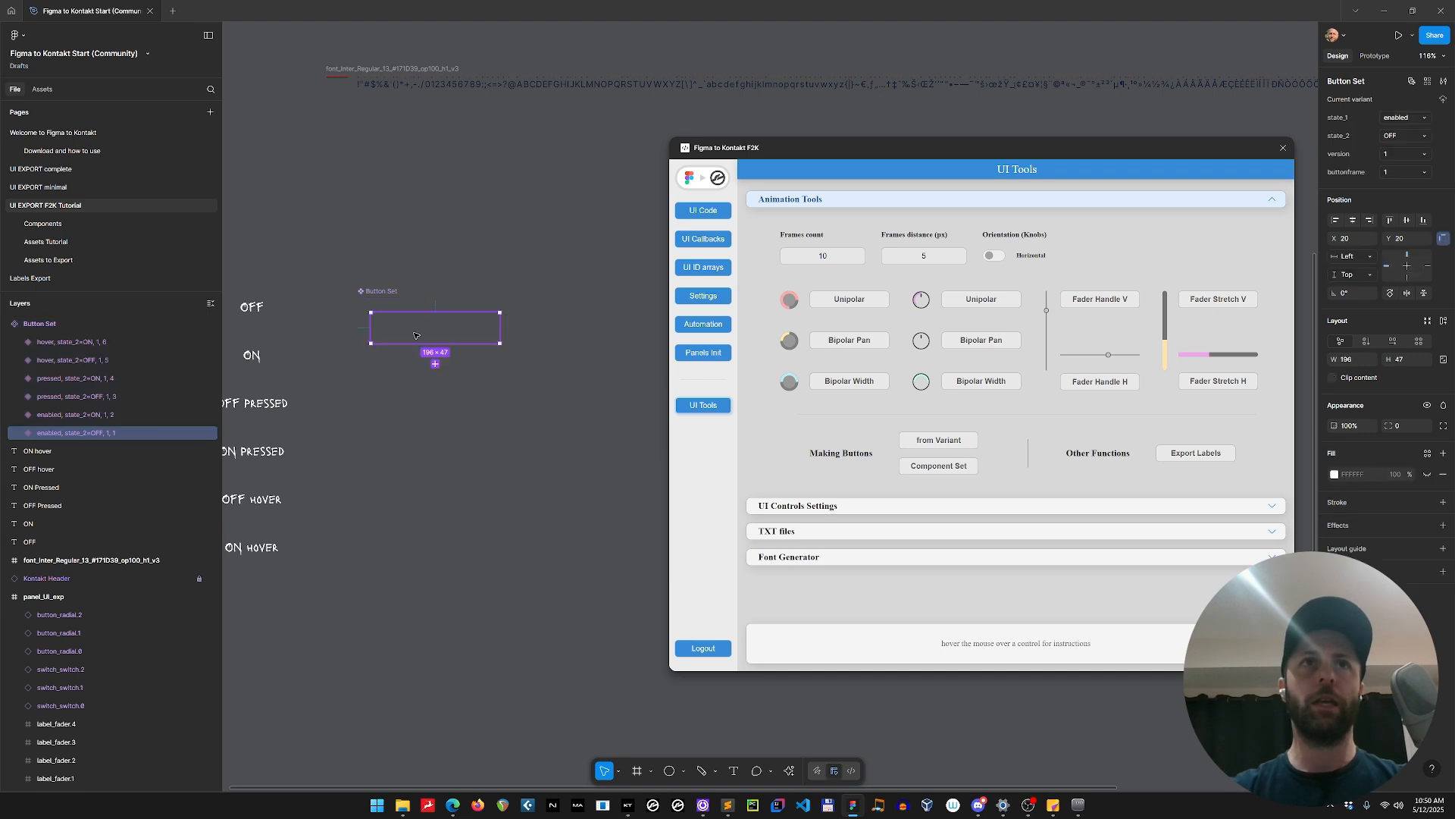
left_click(415, 372)
left_click(414, 416)
left_click(578, 327)
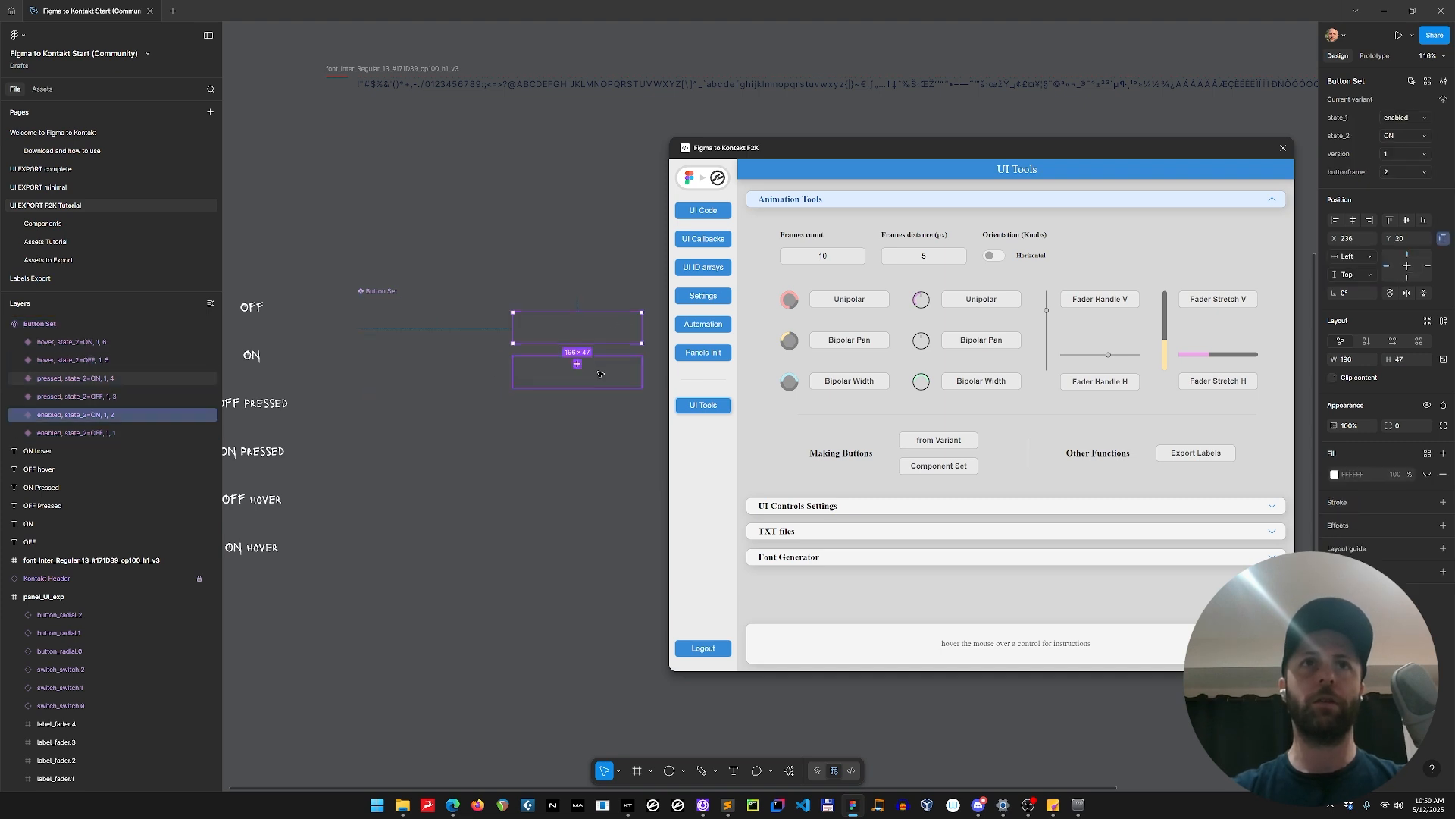
left_click(599, 373)
left_click(584, 416)
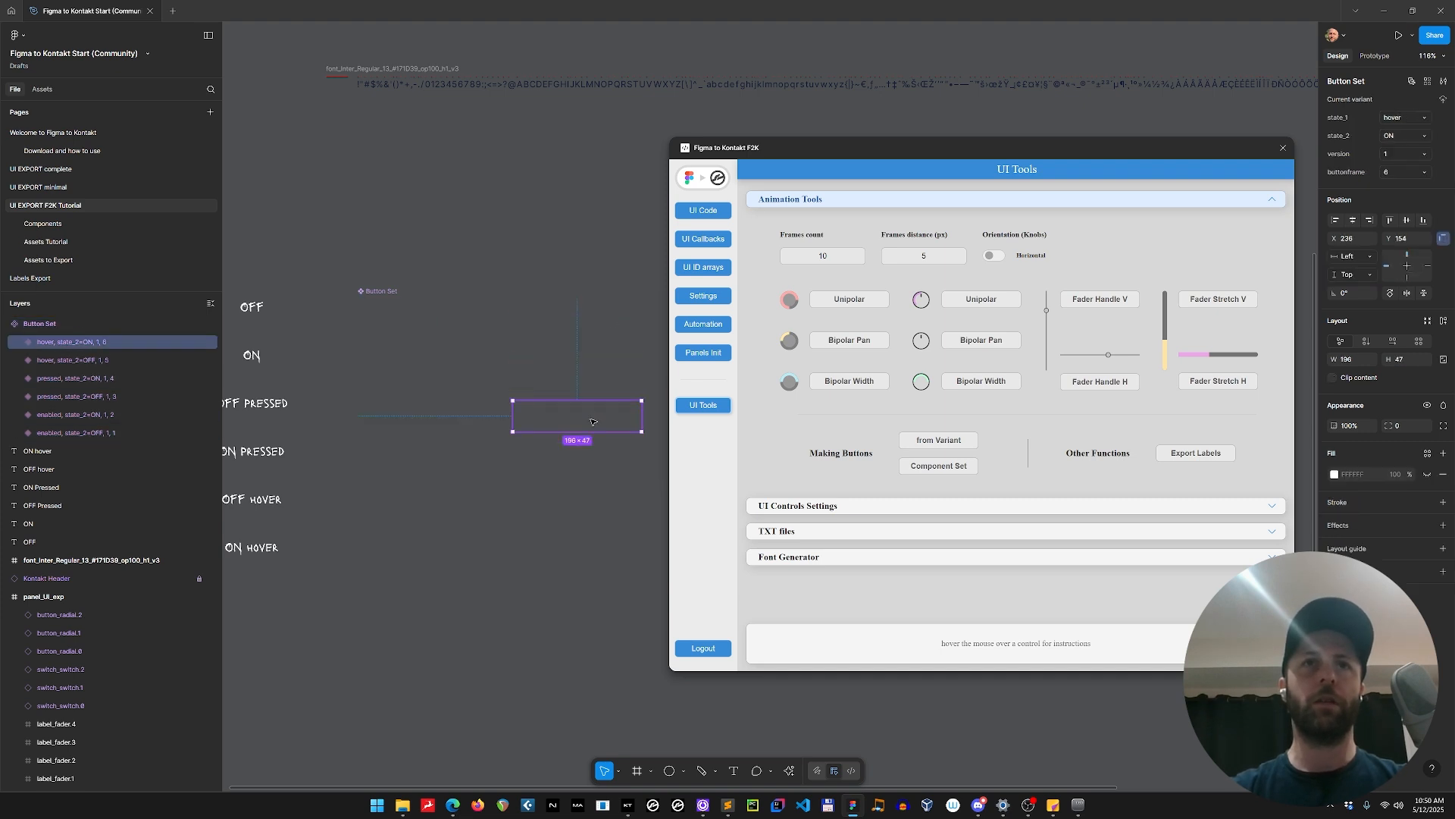
Draw a rectangle about 41 × 30 inside the enabled OFF variant.
left_click(410, 337)
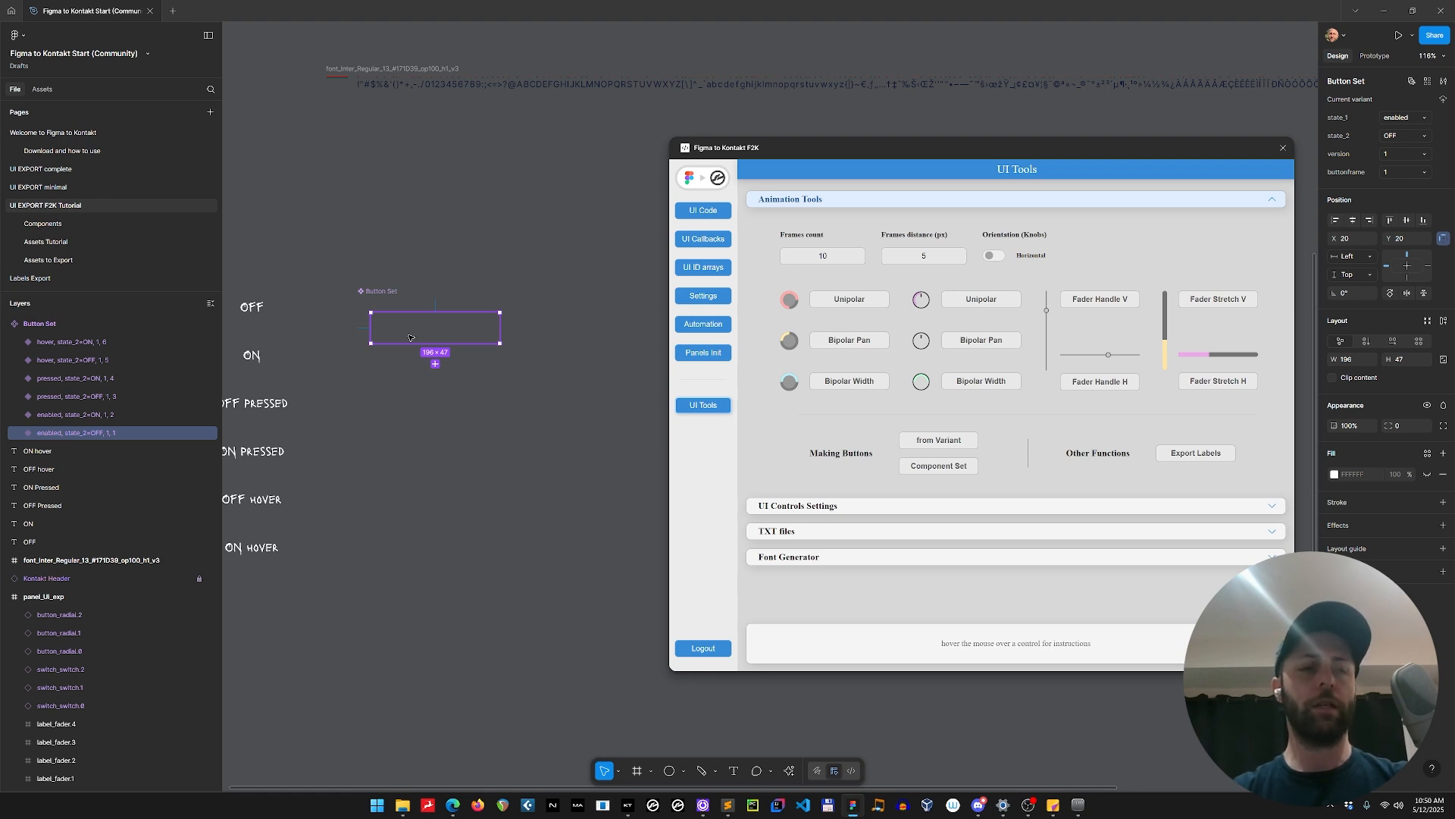
key("r")
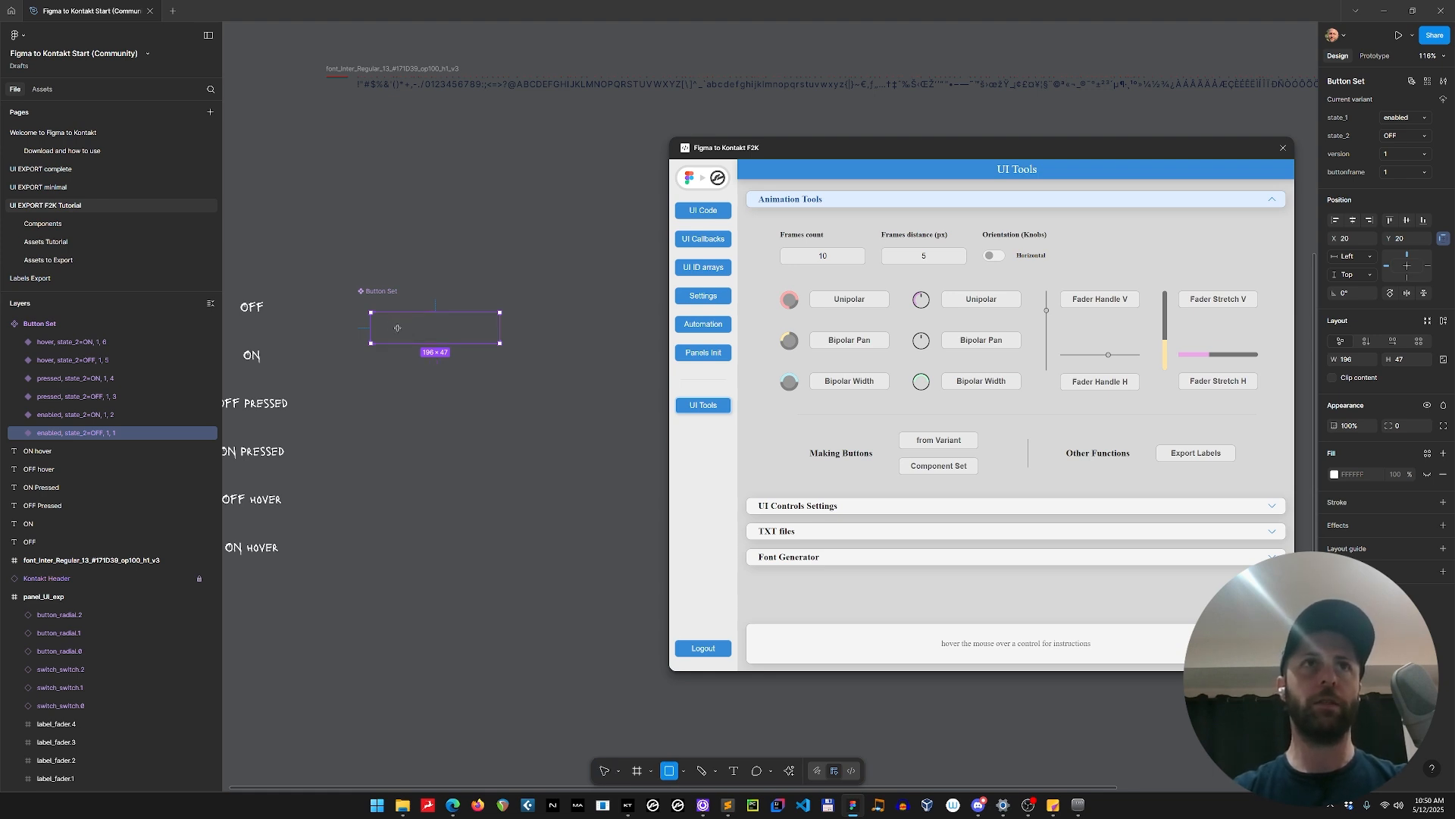
left_click_drag(390, 319, 417, 341)
left_click(455, 334)
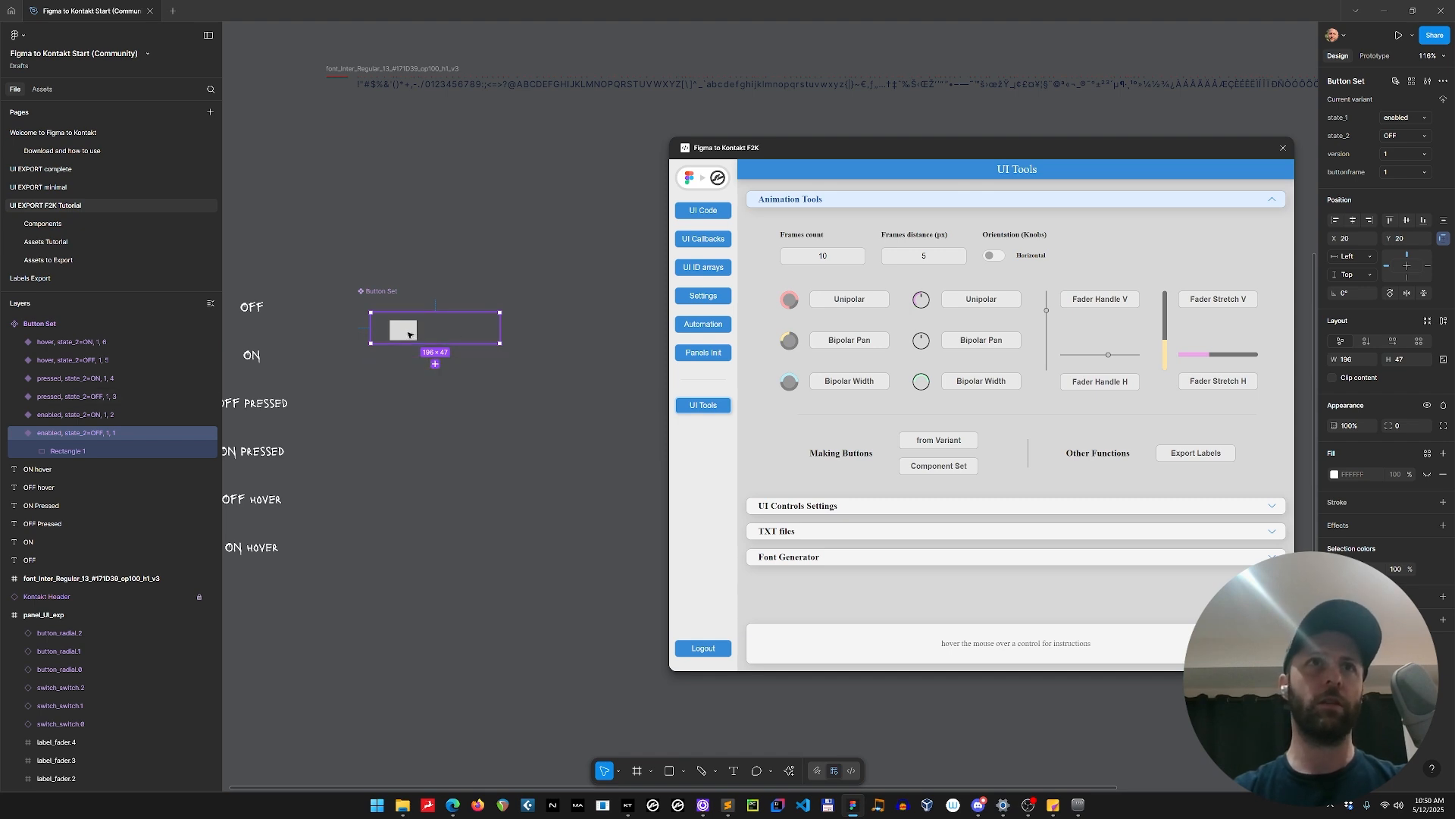
Position the new rectangle at X 0, Y 0 and resize it to 196 × 47.
left_click(409, 333)
left_click(1368, 144)
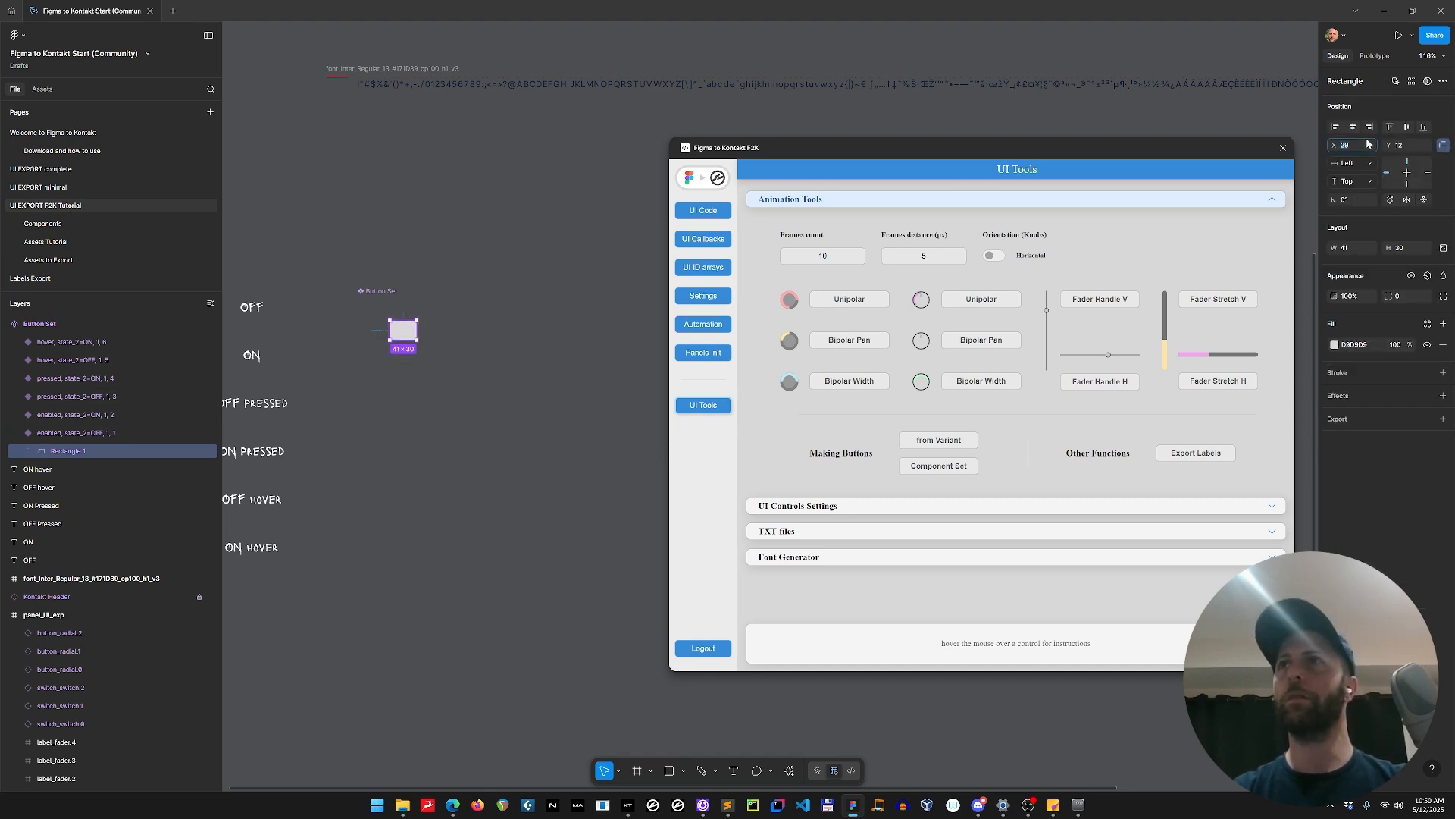
type("0")
key("Tab")
type("0")
key("Return")
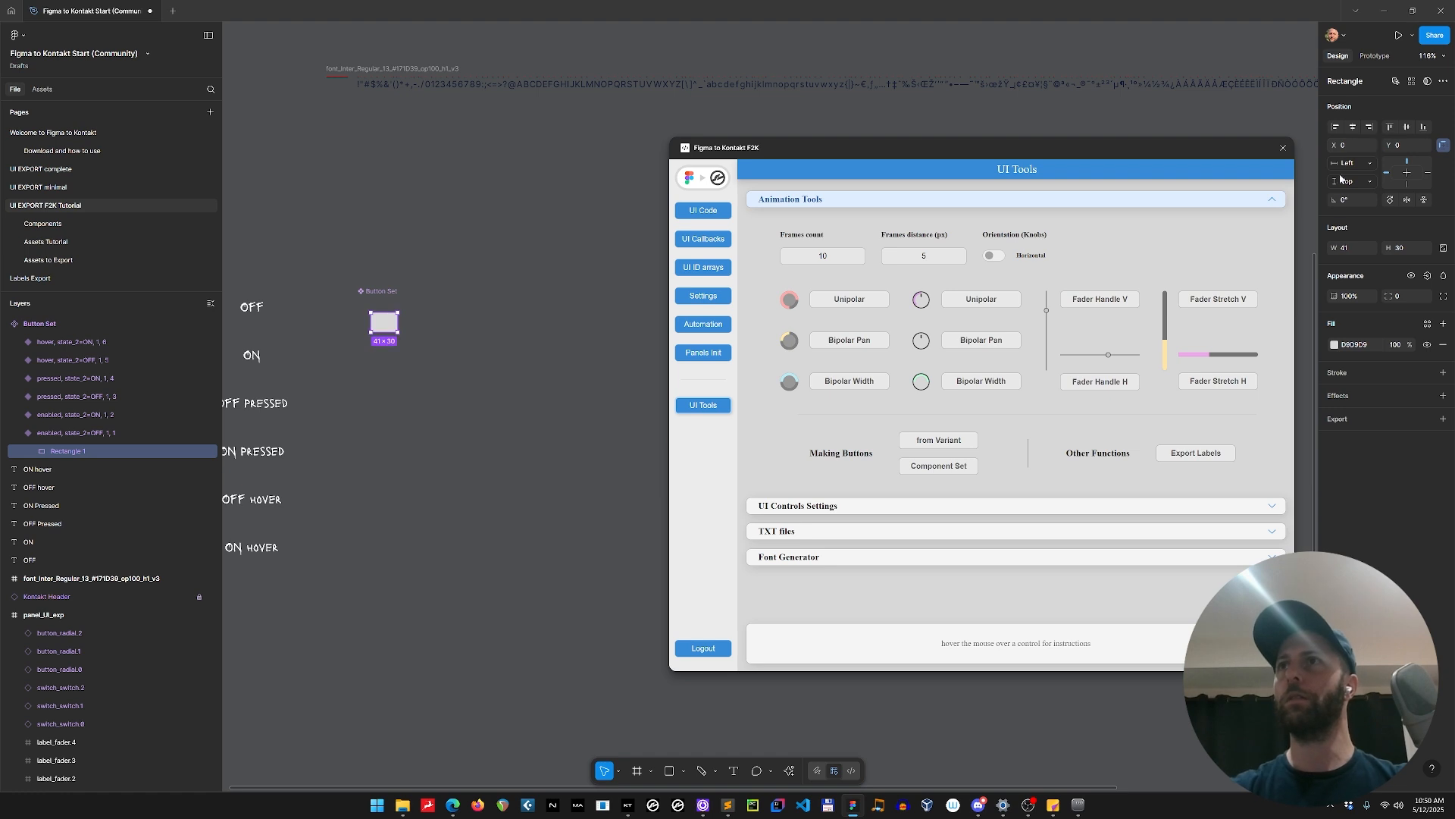
left_click(1358, 249)
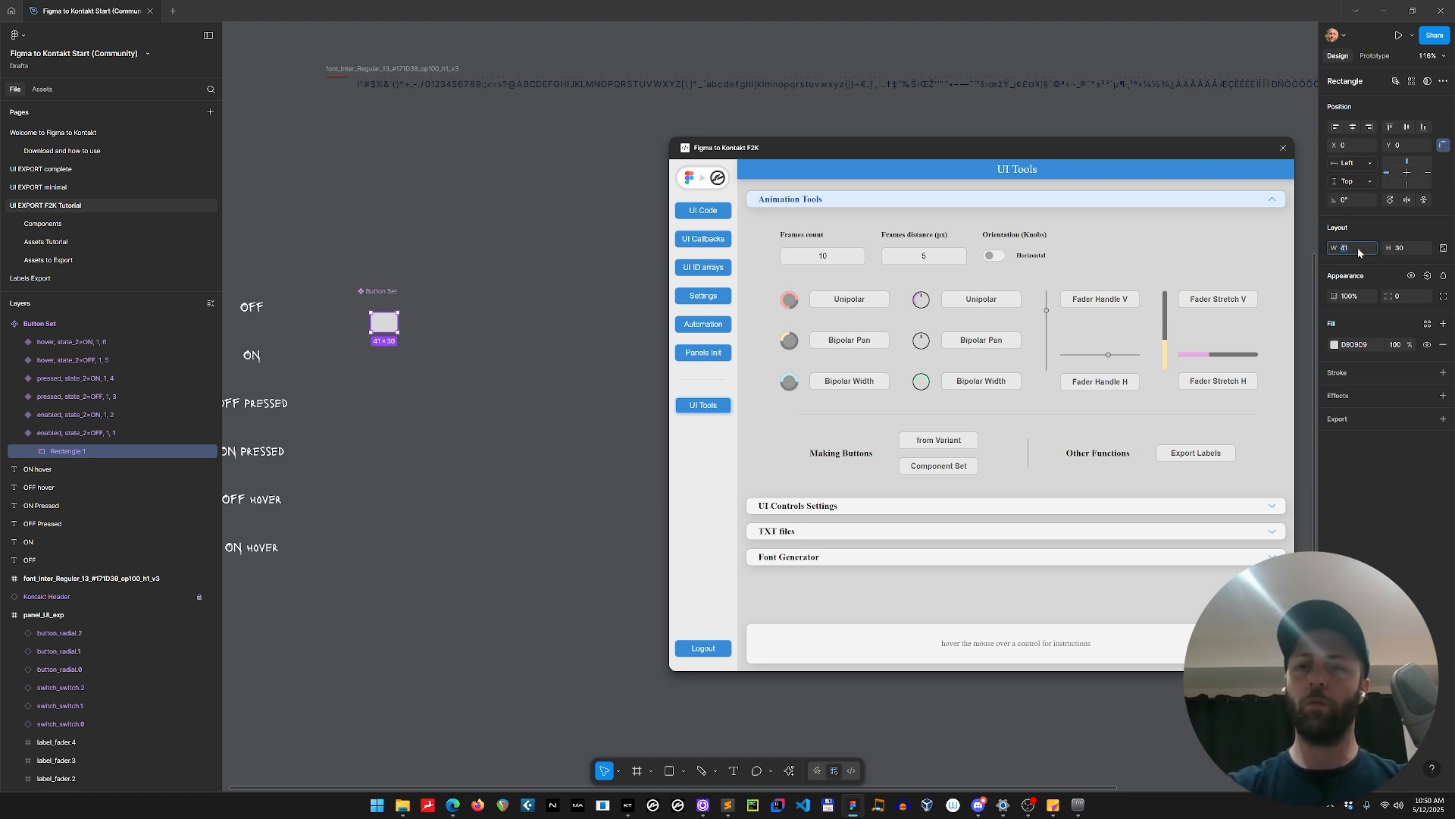
type("196")
key("Tab")
type("47")
key("Return")
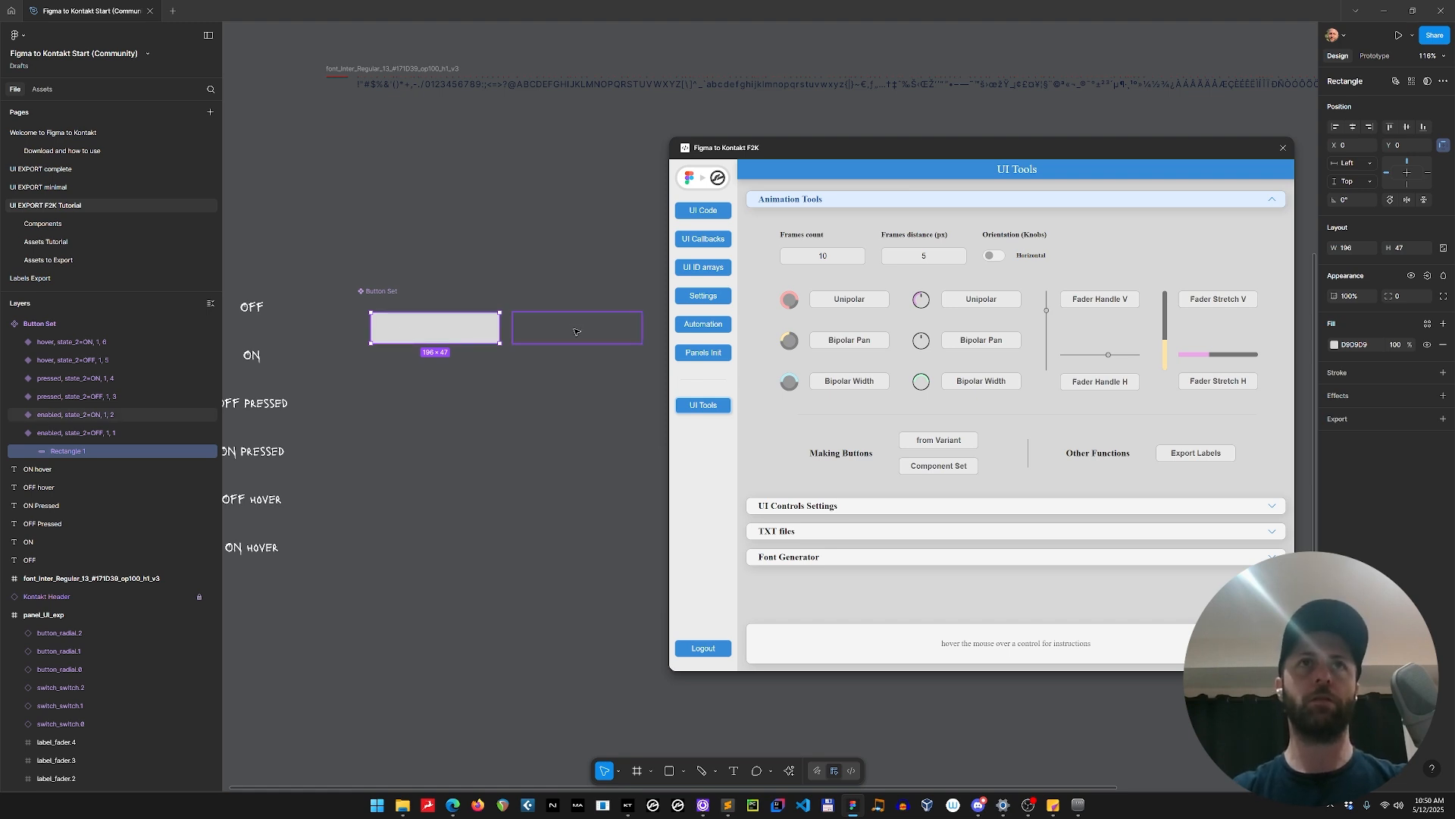
Paste the rectangle into the other five variants of the button set and select the pasted copies.
left_click(575, 326)
left_click(478, 372, "shift")
left_click(576, 372, "shift")
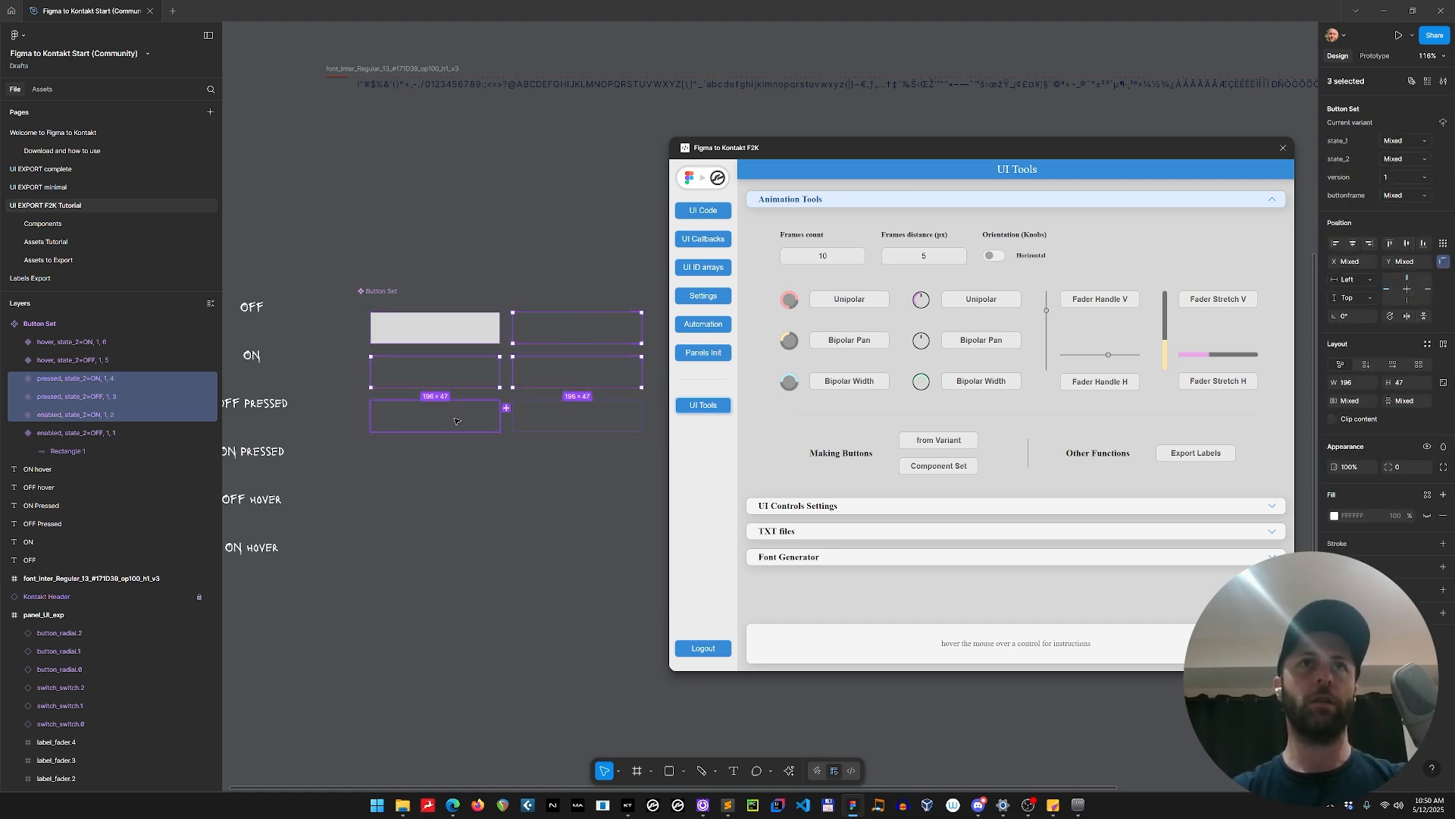
left_click(470, 414, "shift")
left_click(590, 408, "shift")
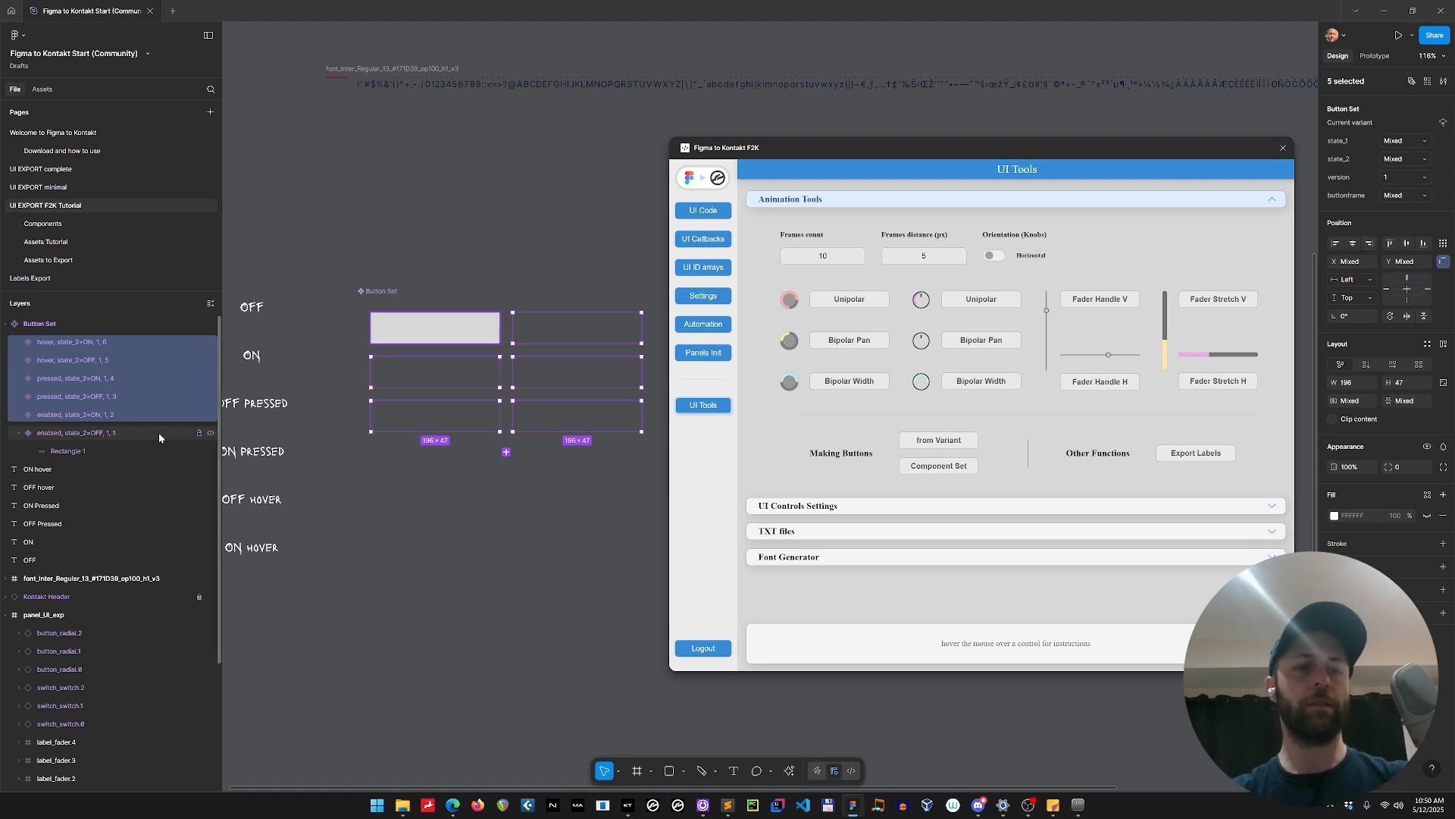
key("Return")
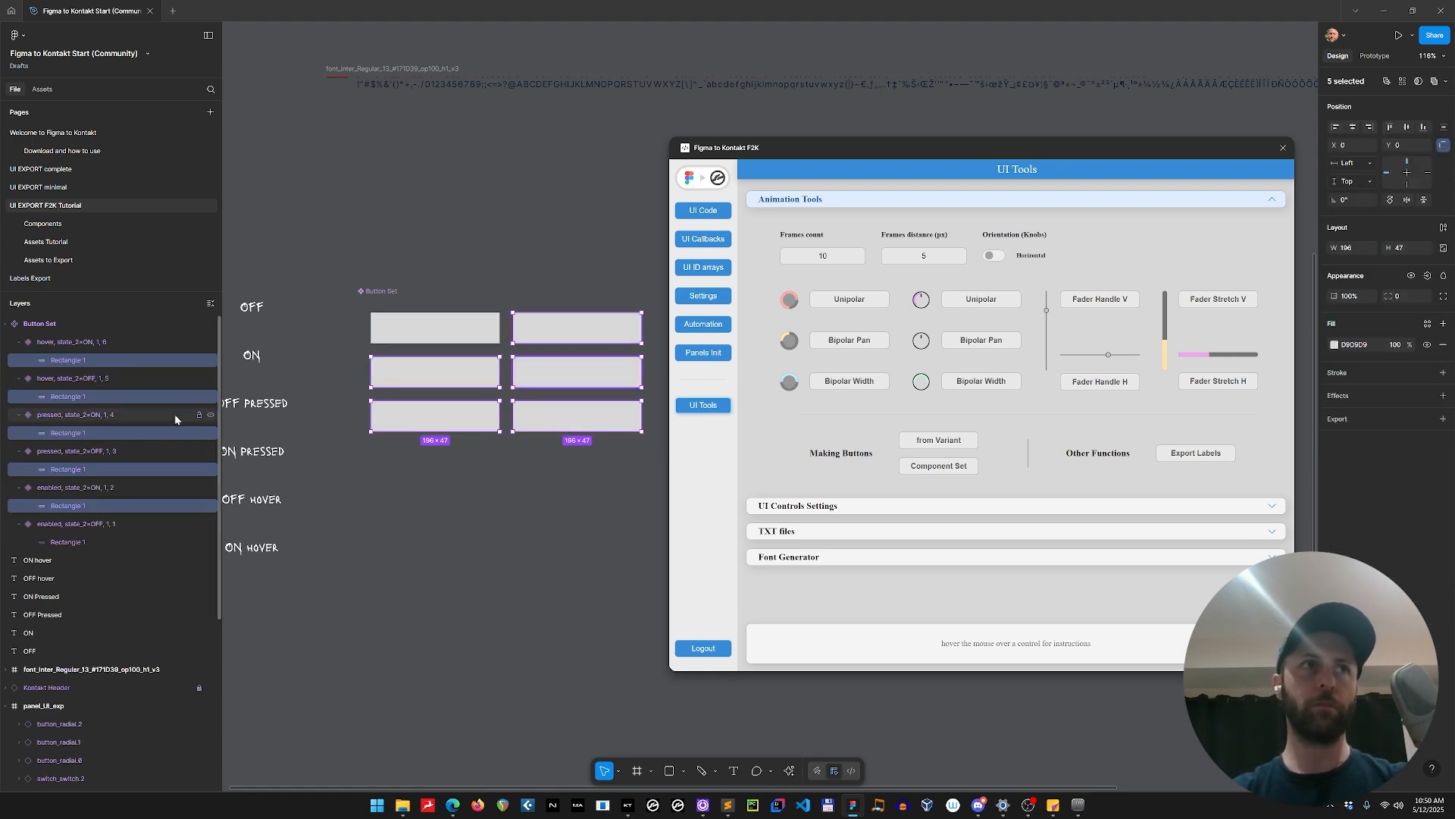
Examine the state_1, state_2 and buttonframe properties of each variant in the button set.
left_click(455, 333)
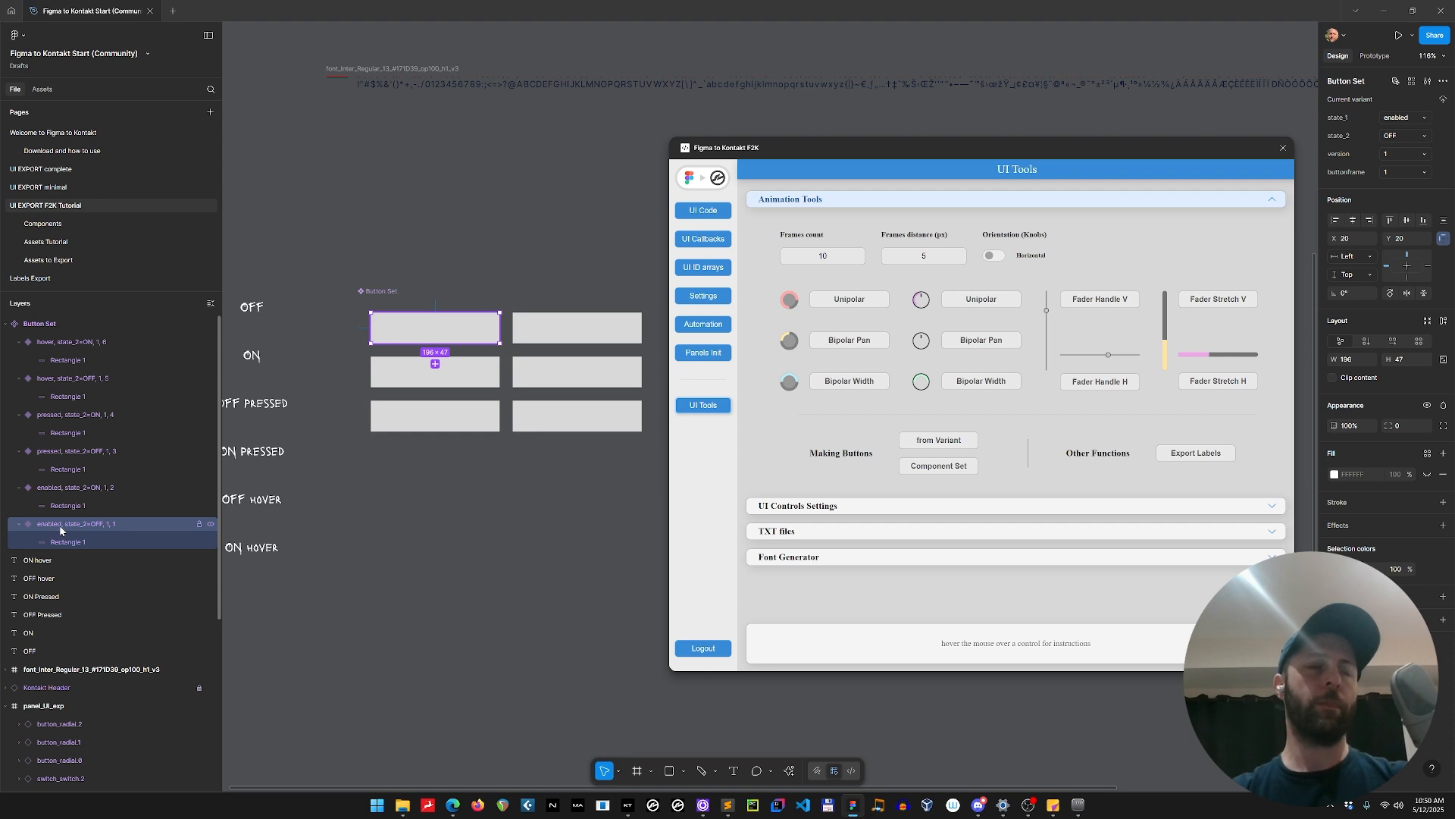
left_click(1410, 119)
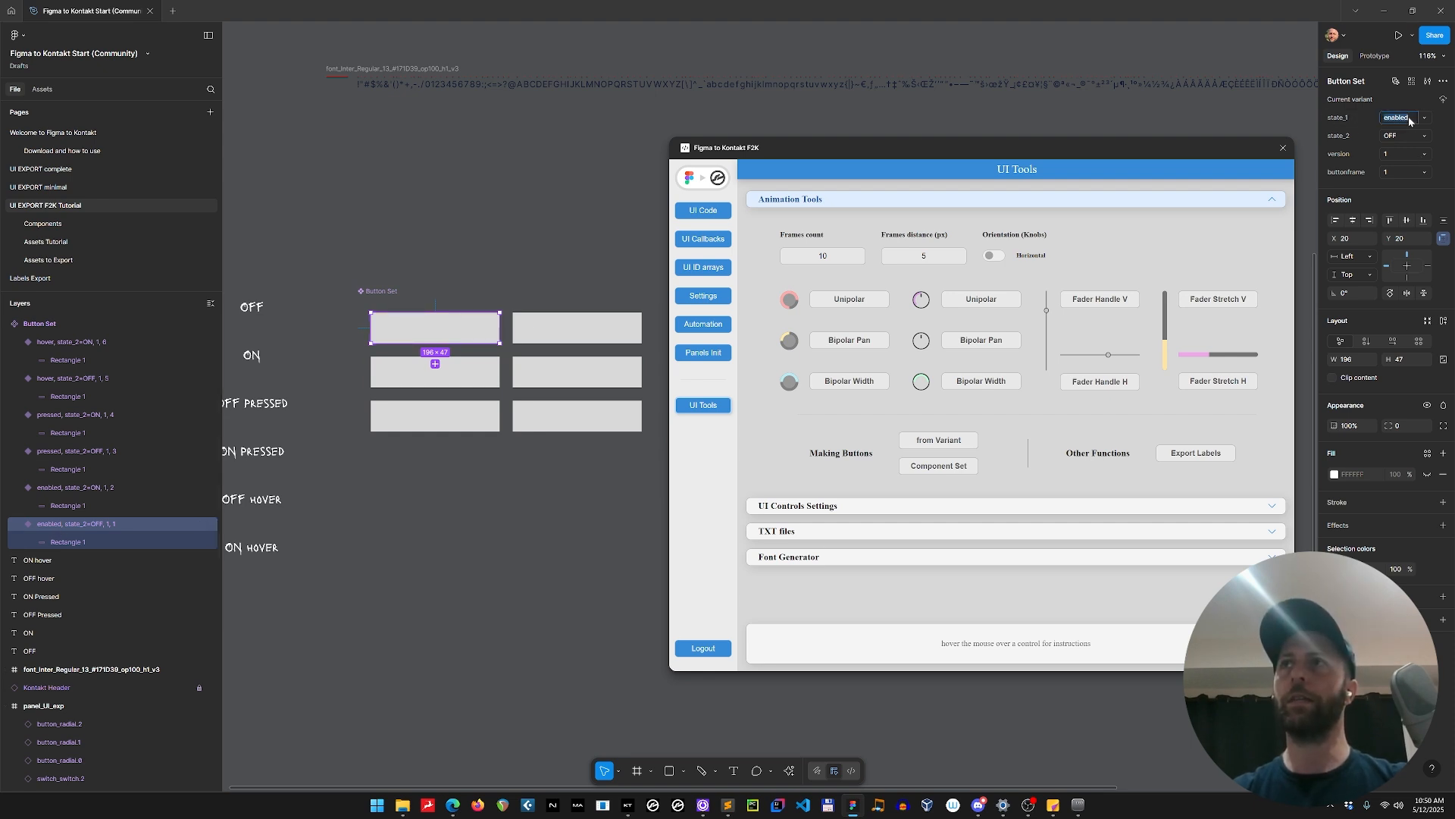
left_click(1432, 118)
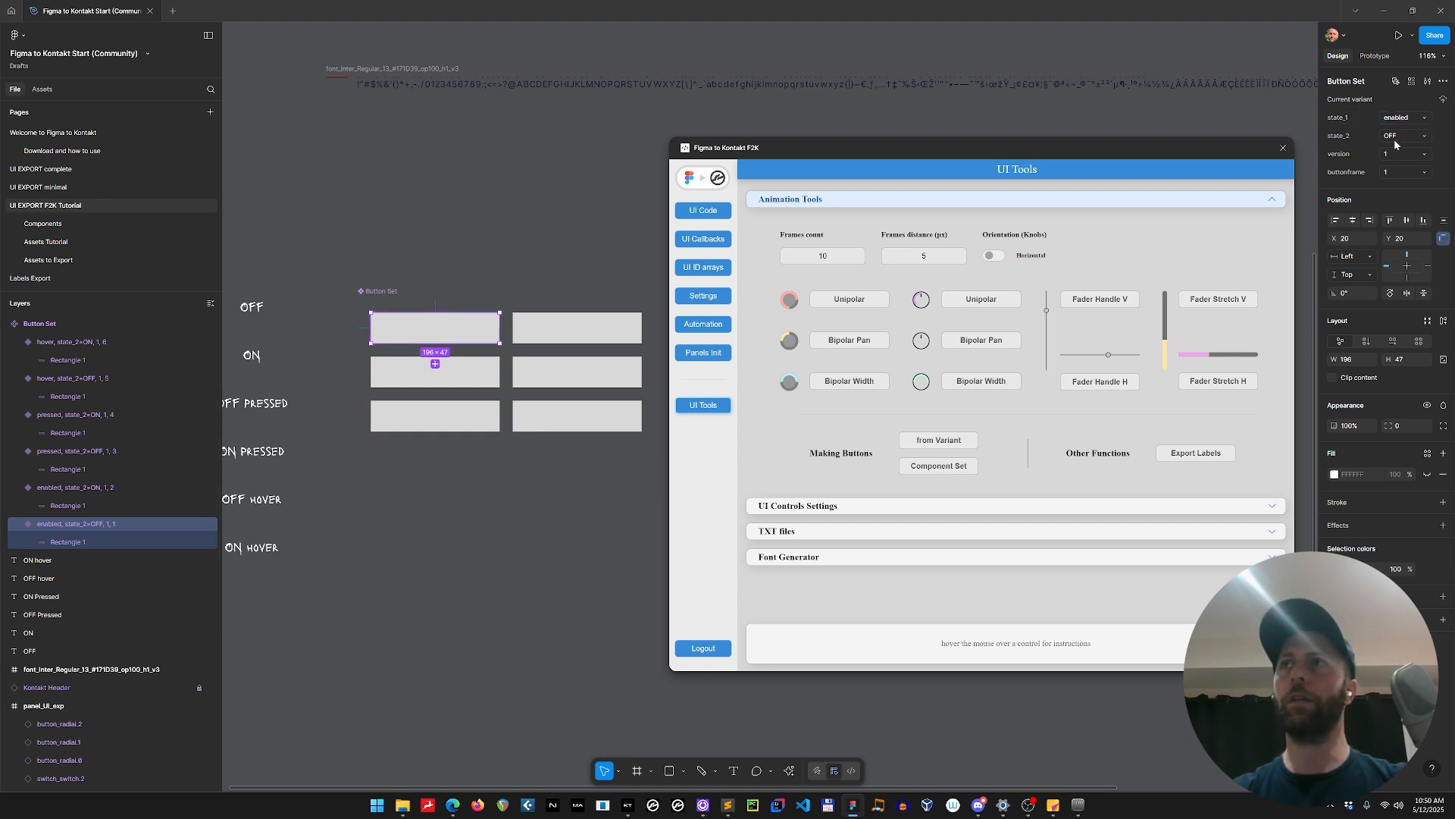
left_click(598, 336)
left_click(452, 372)
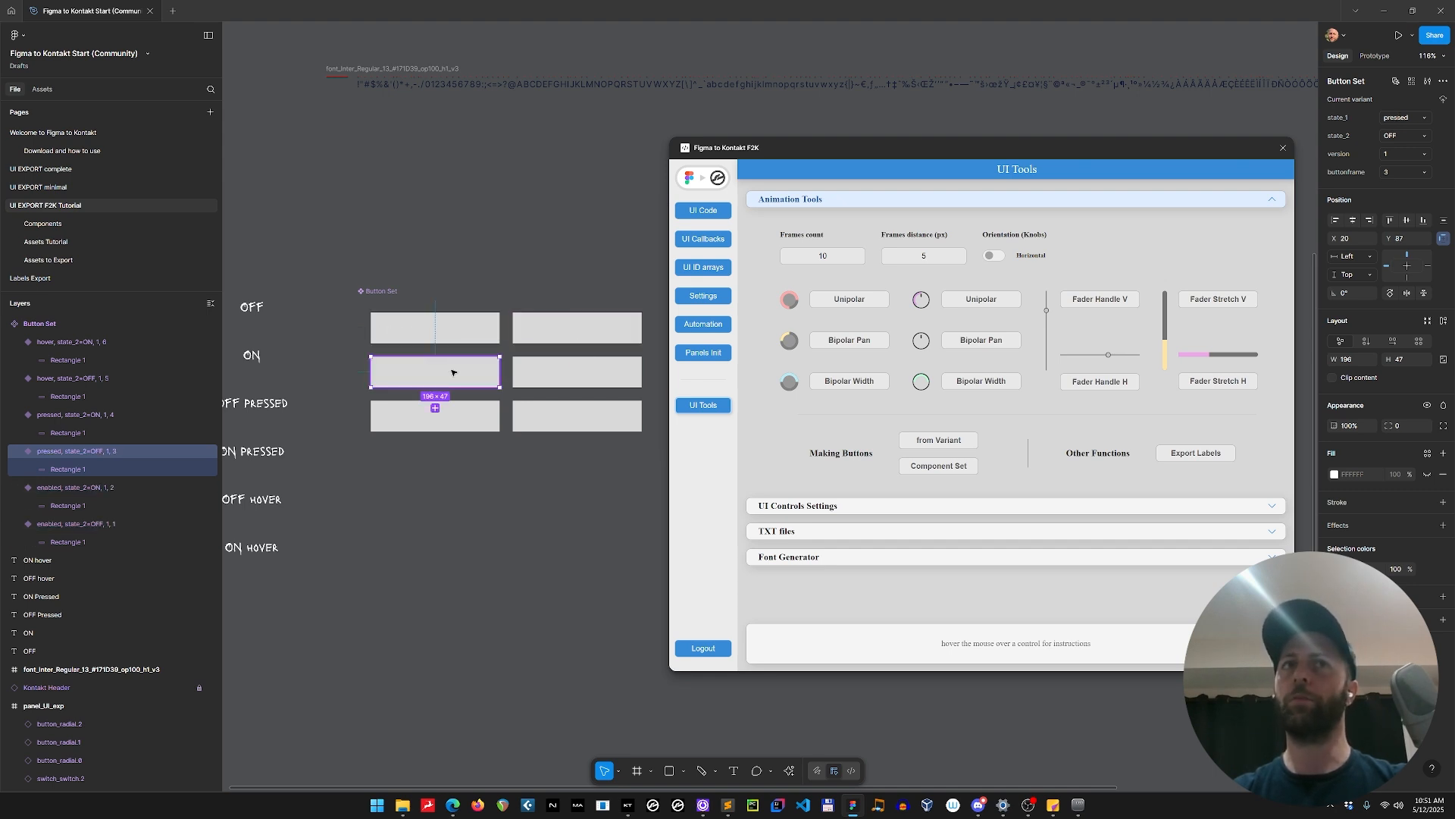
left_click(578, 371)
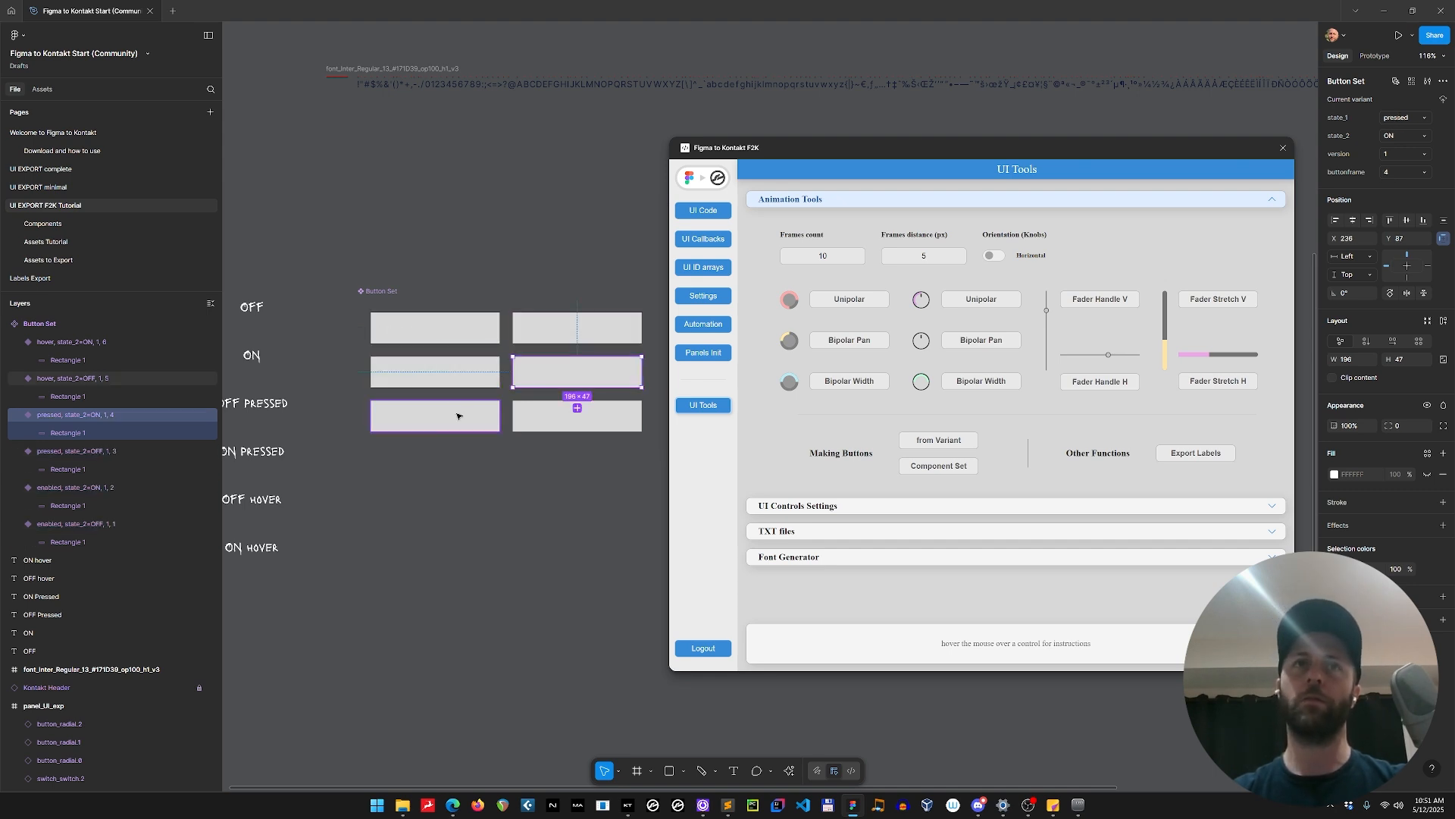
left_click(457, 417)
left_click(568, 416)
left_click(468, 338)
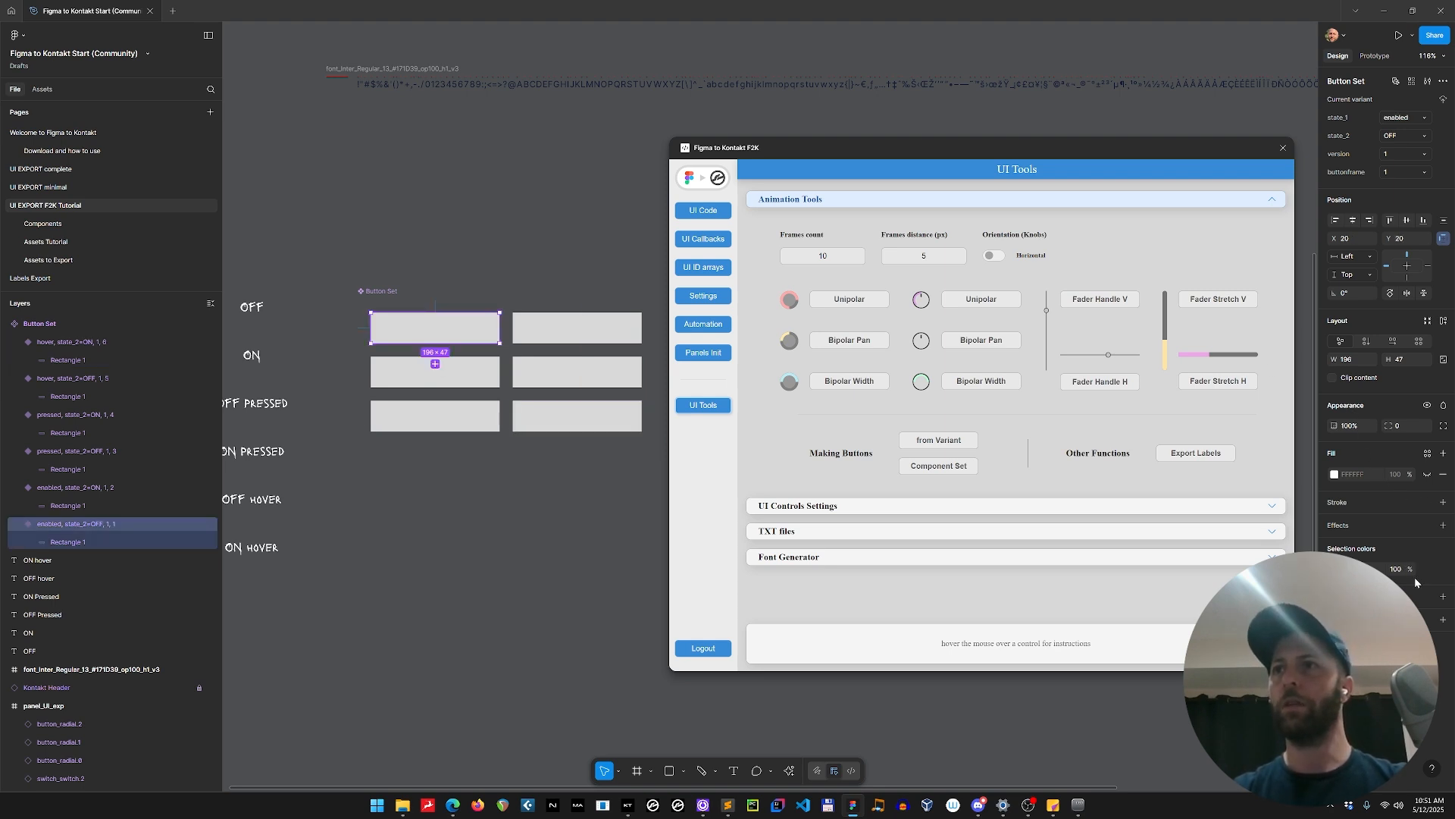
left_click(559, 329, "shift")
Select the rectangles in all six variants and set their fill colour to FFFFFF.
left_click(555, 379)
key("ctrl+a")
key("Return")
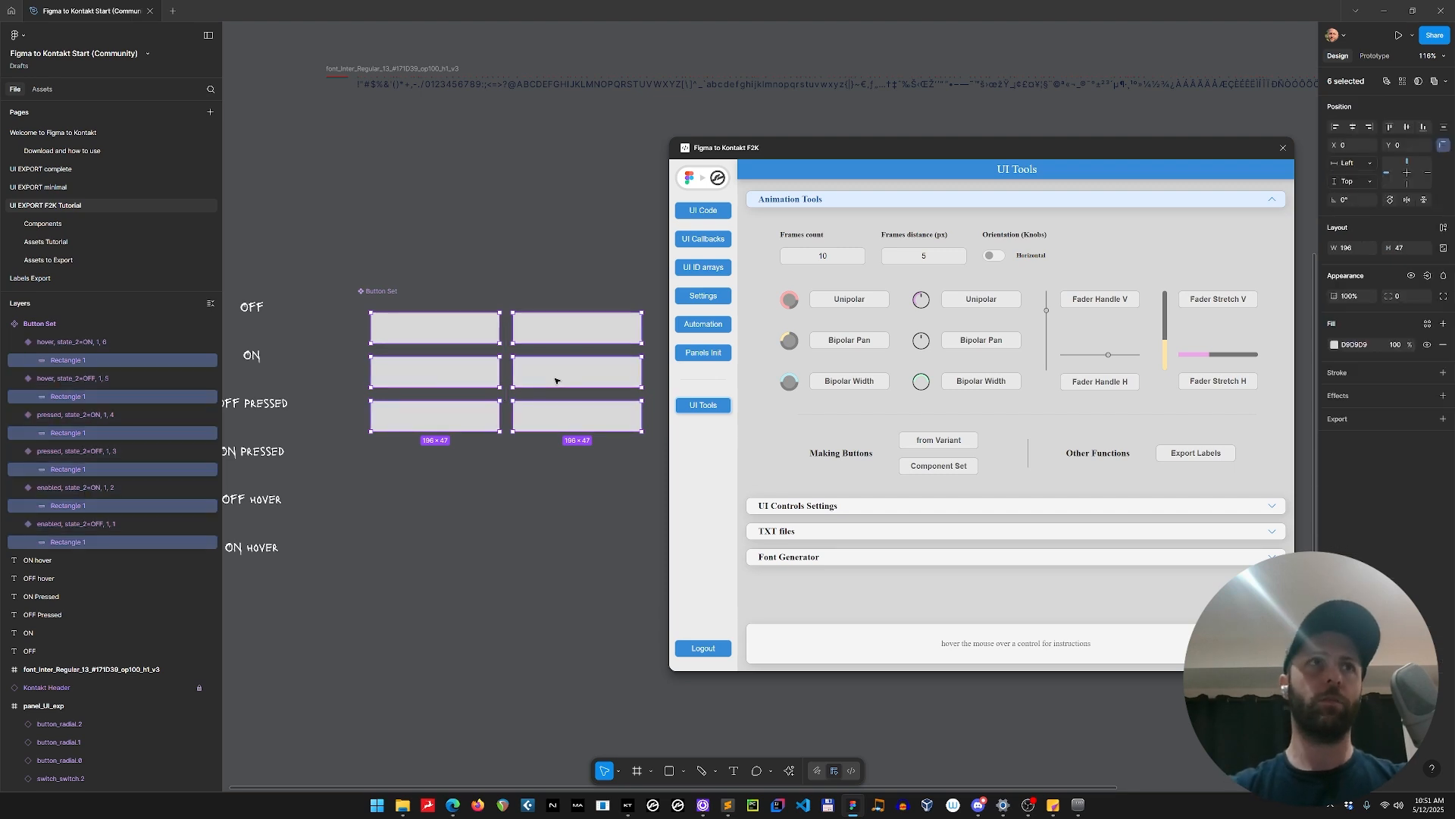
left_click(1355, 346)
type("ffffff")
key("Return")
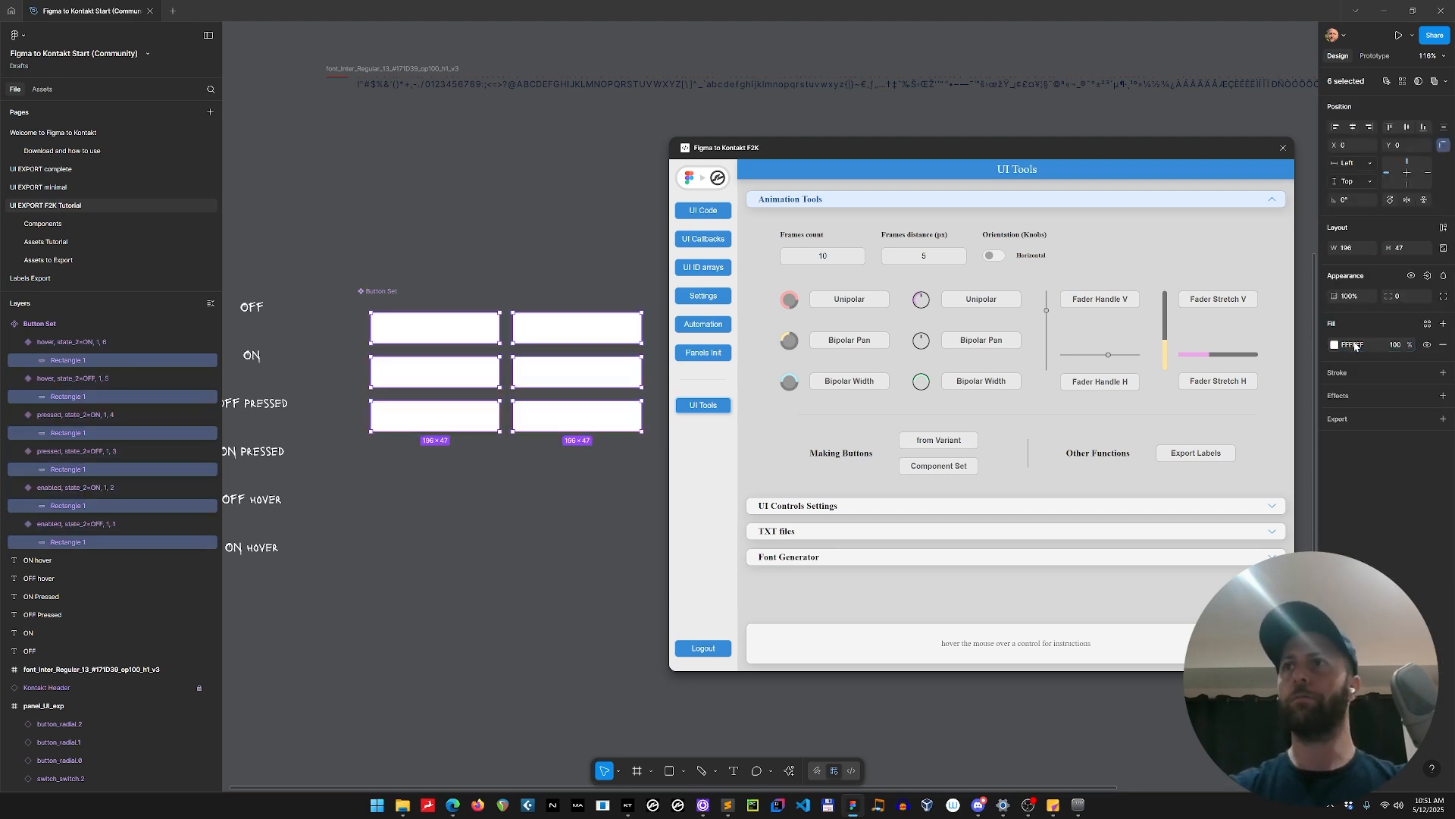
Set the rectangle's fill opacity to 20% in the enabled OFF variant and 75% in the enabled ON variant.
left_click(460, 331)
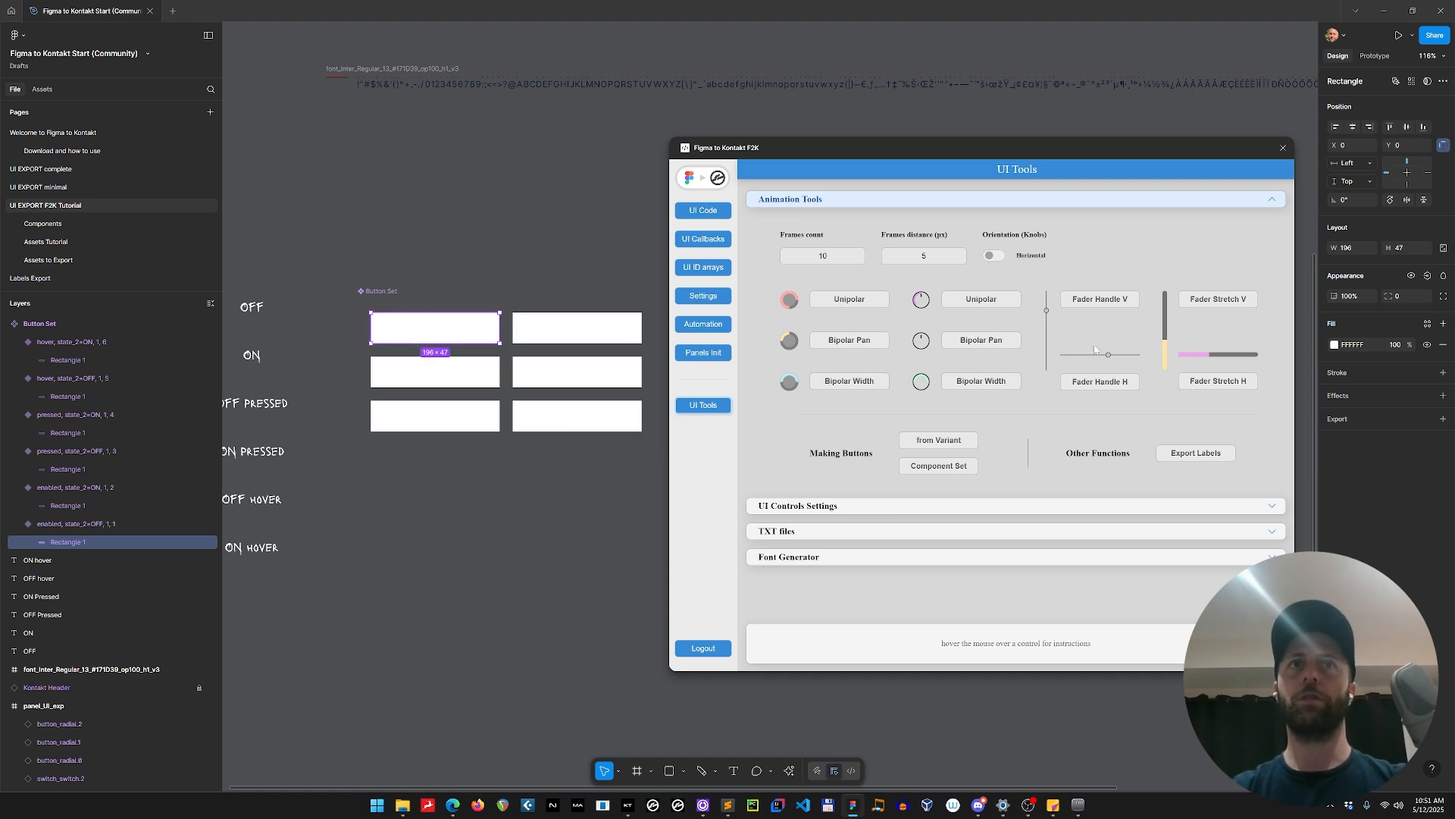
type("20")
key("Return")
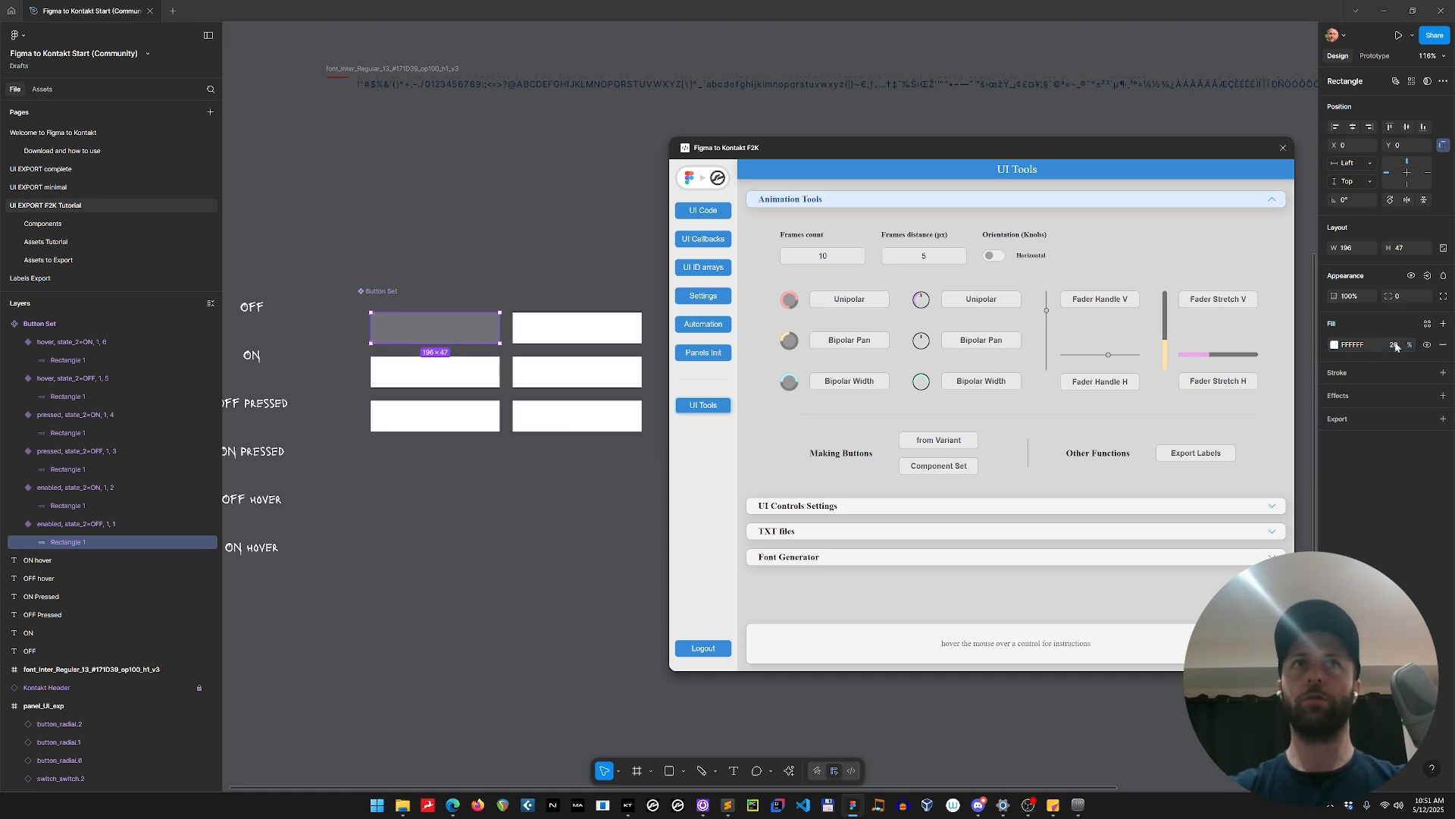
left_click(565, 334)
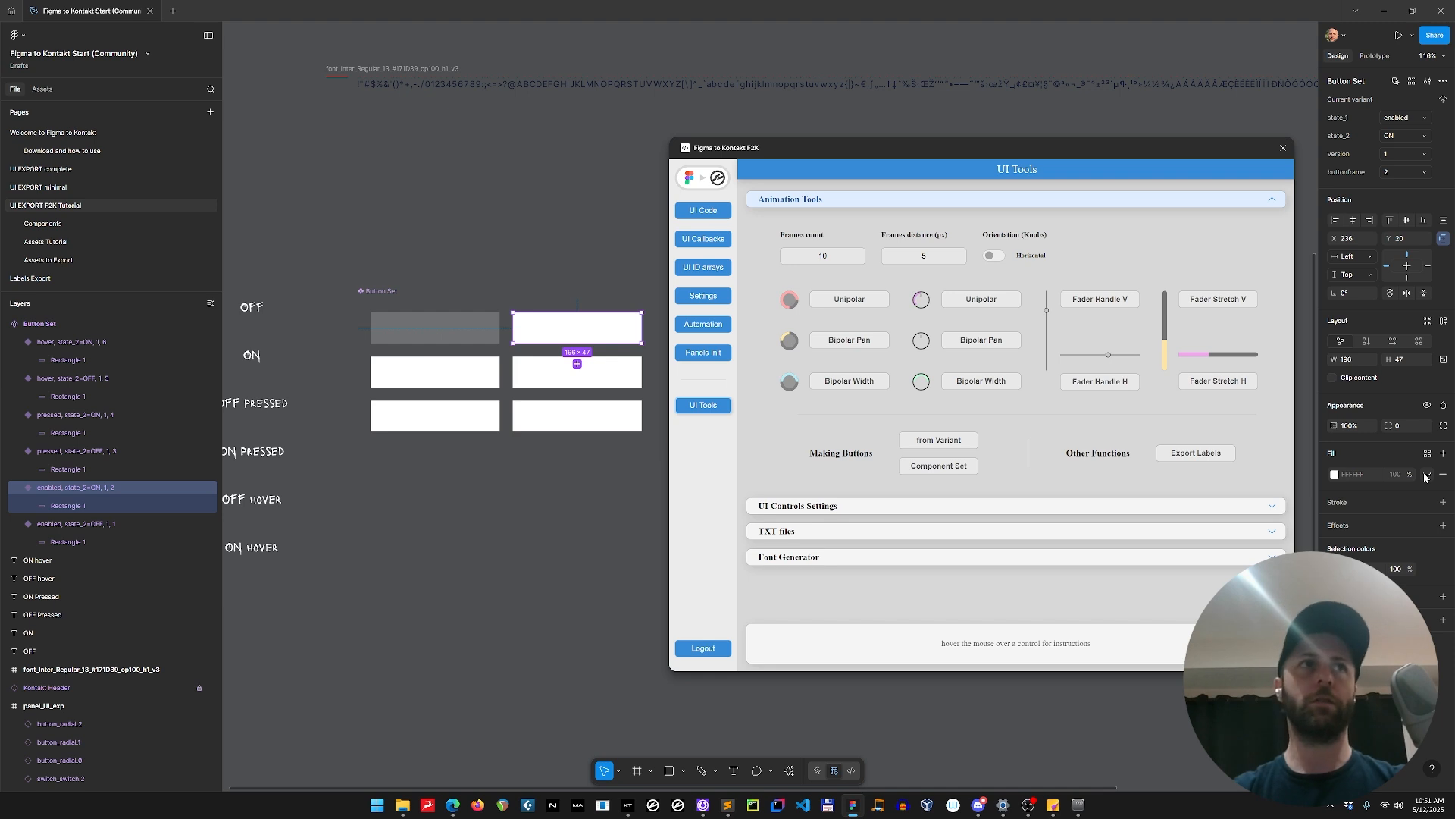
left_click(64, 505)
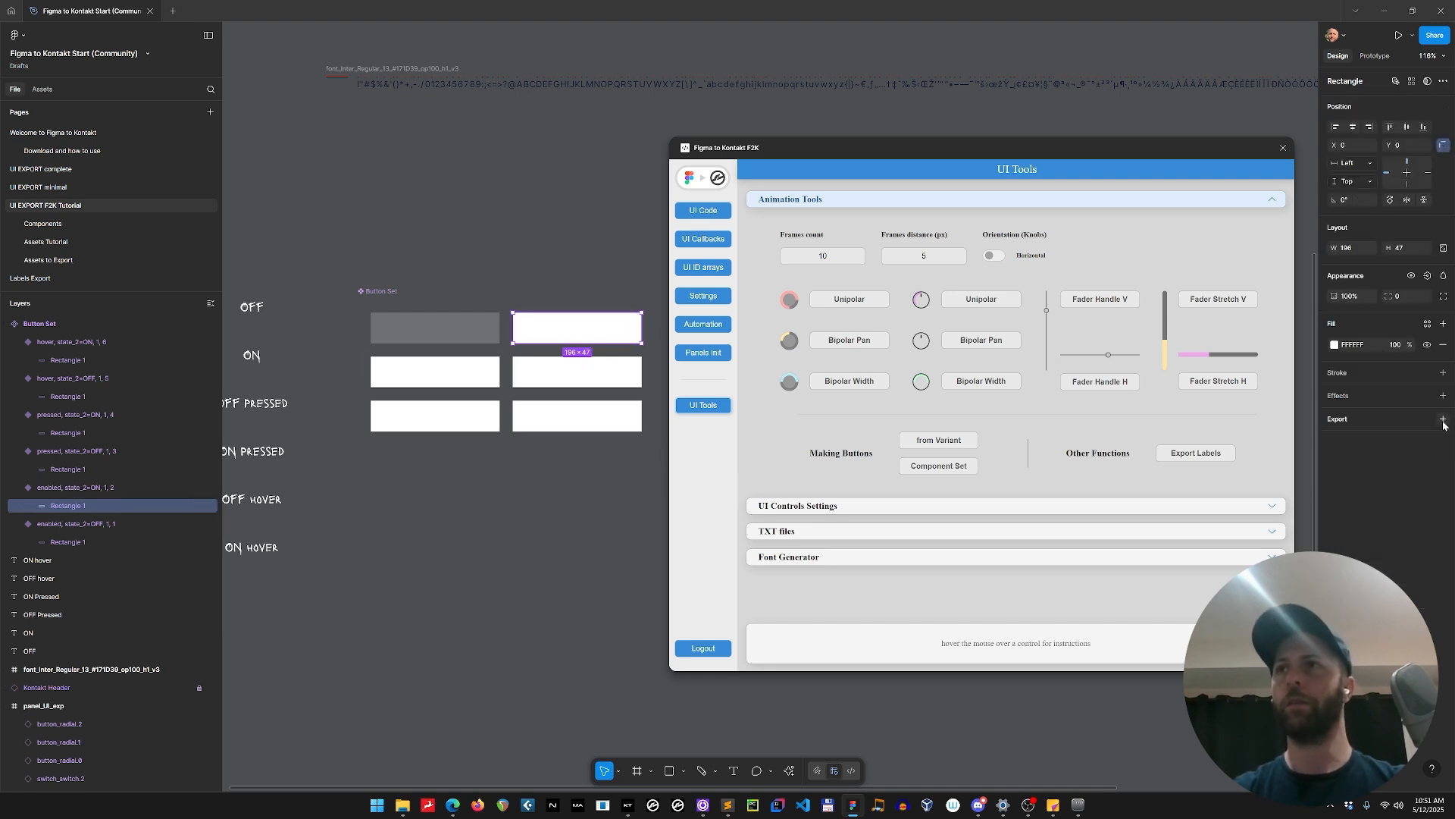
left_click(1394, 345)
type("75")
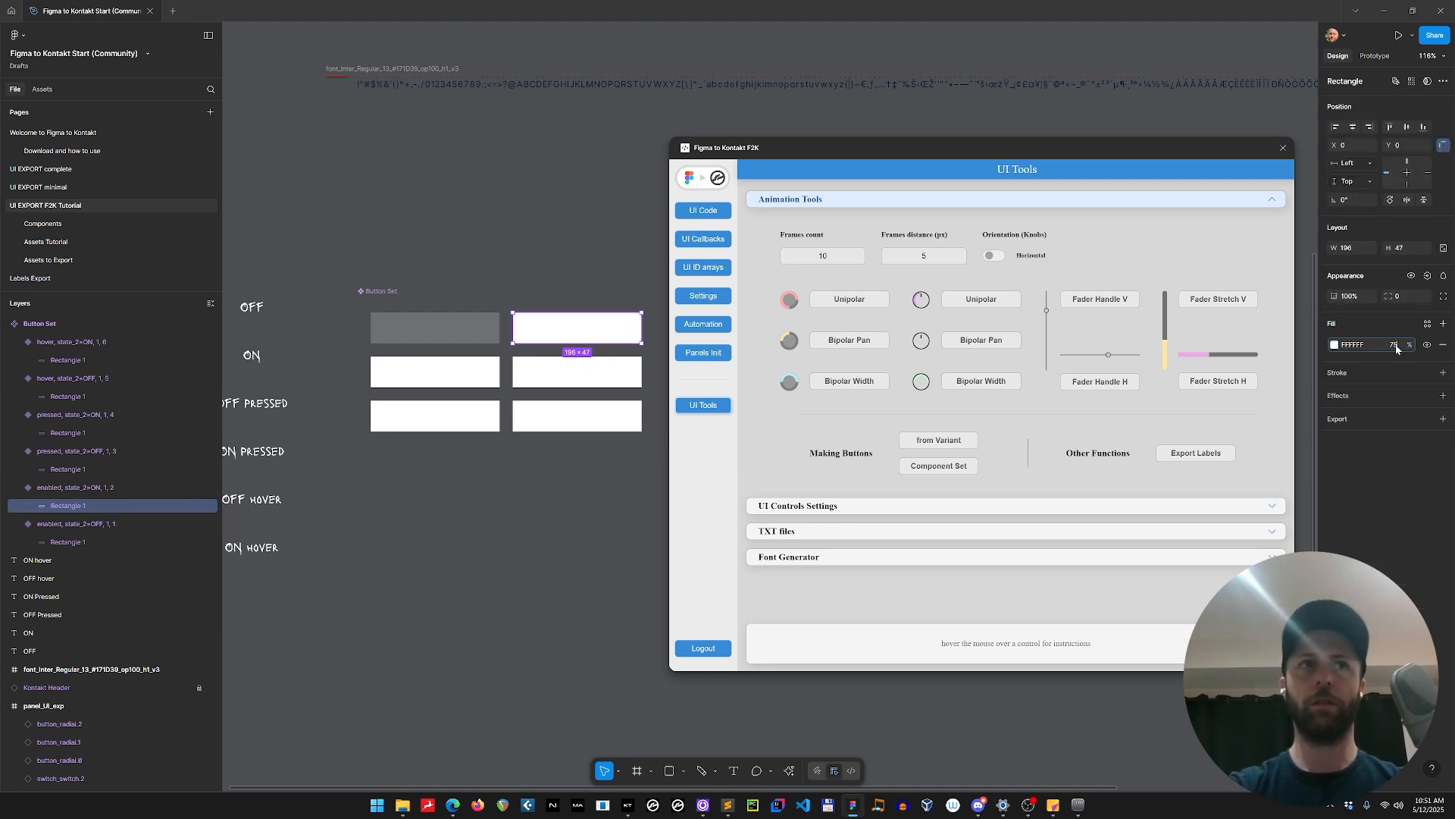
left_click(464, 372)
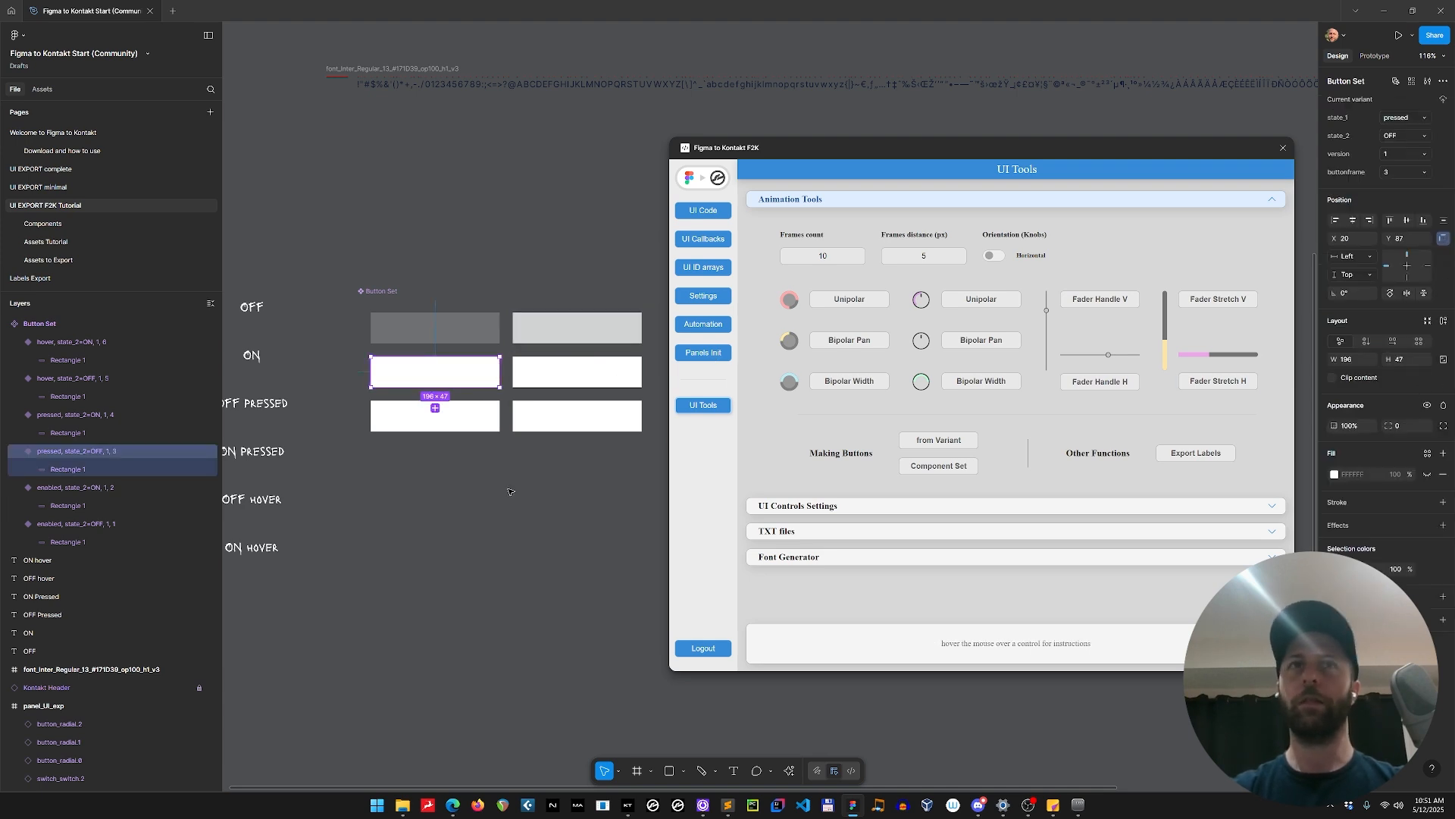
Set the rectangle's fill opacity to 40% in the hover OFF variant and 88% in the hover ON variant.
left_click(462, 417)
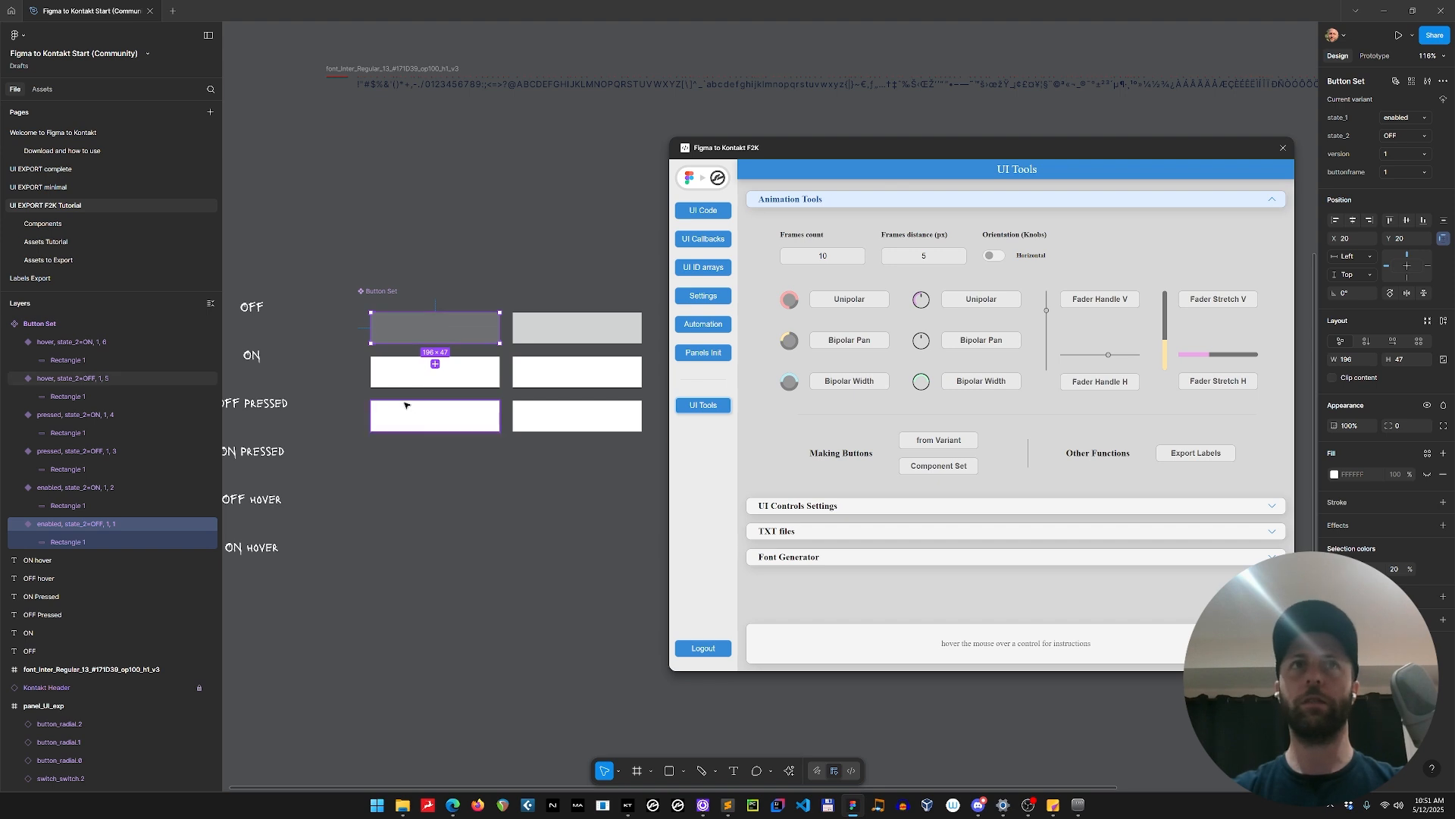
double_click(438, 417)
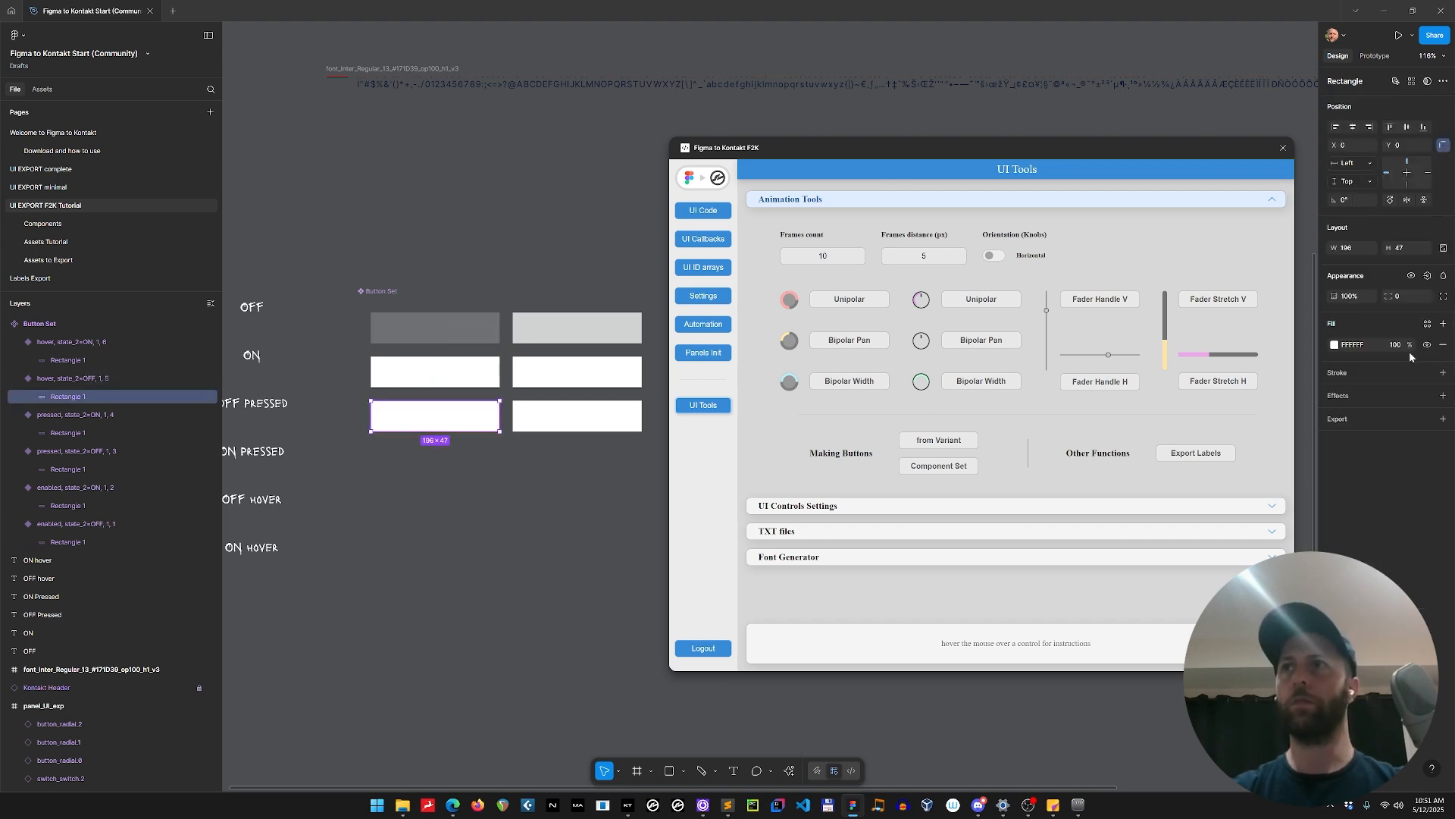
type("40")
key("Return")
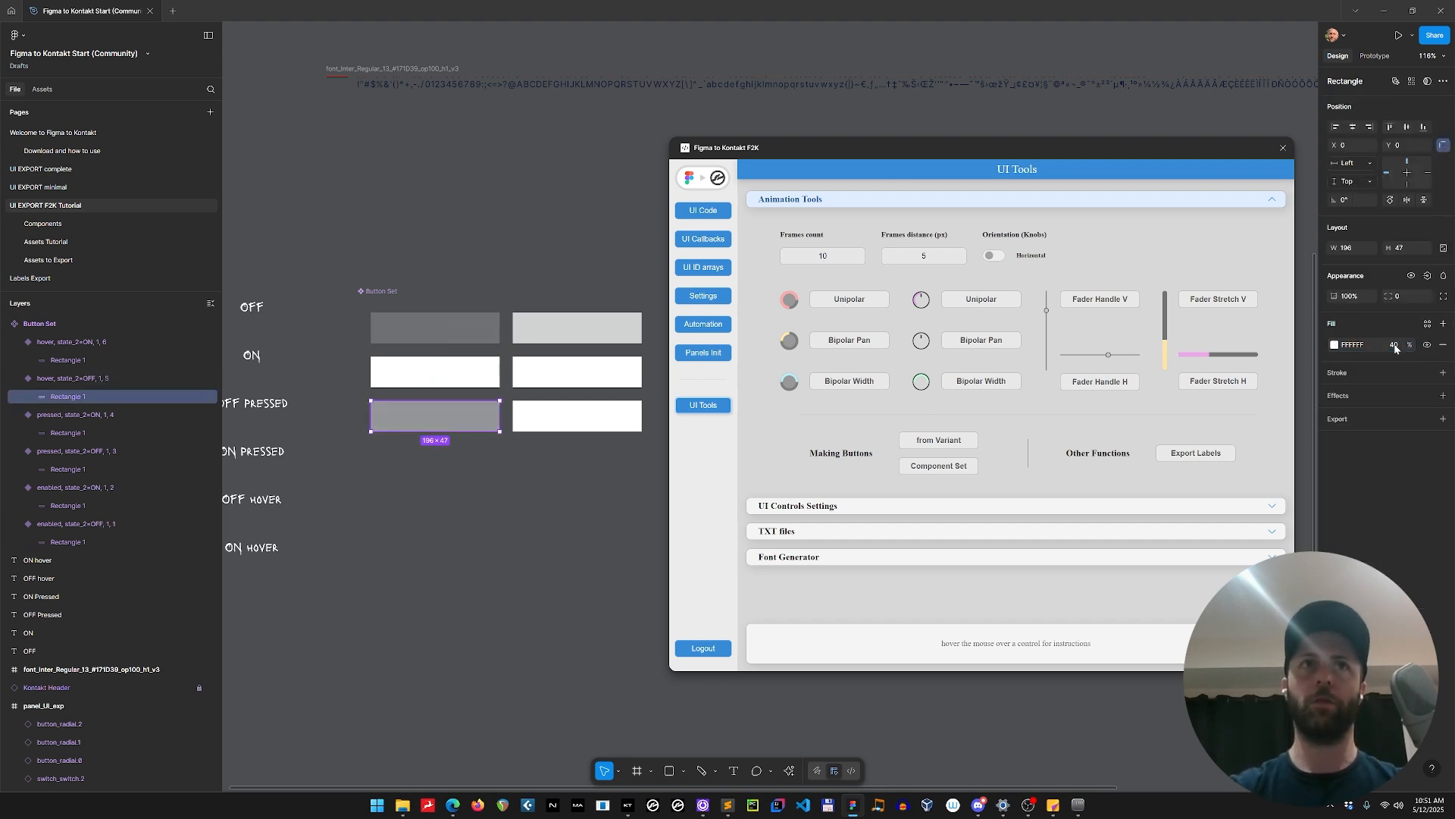
left_click(586, 425)
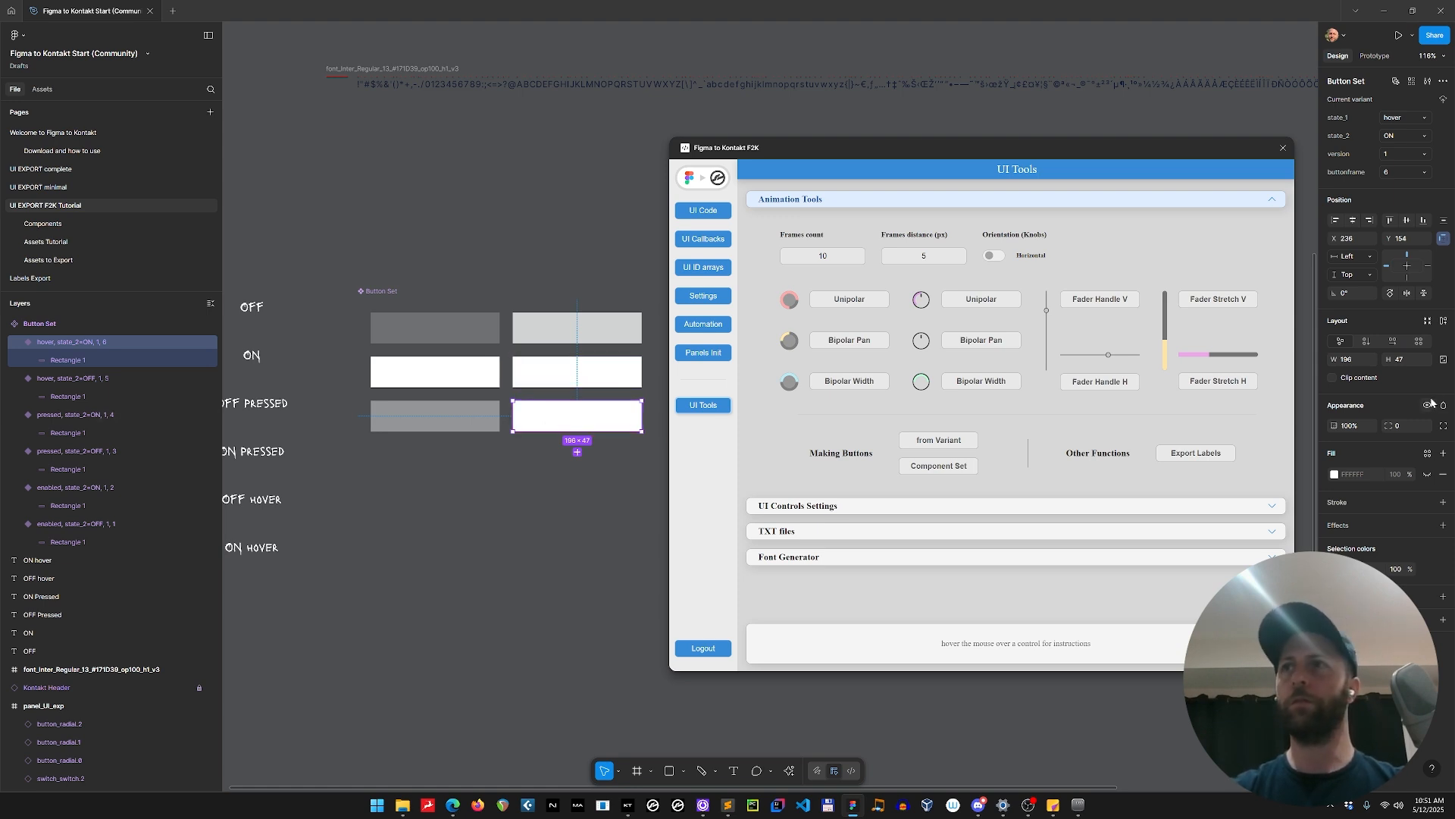
key("Return")
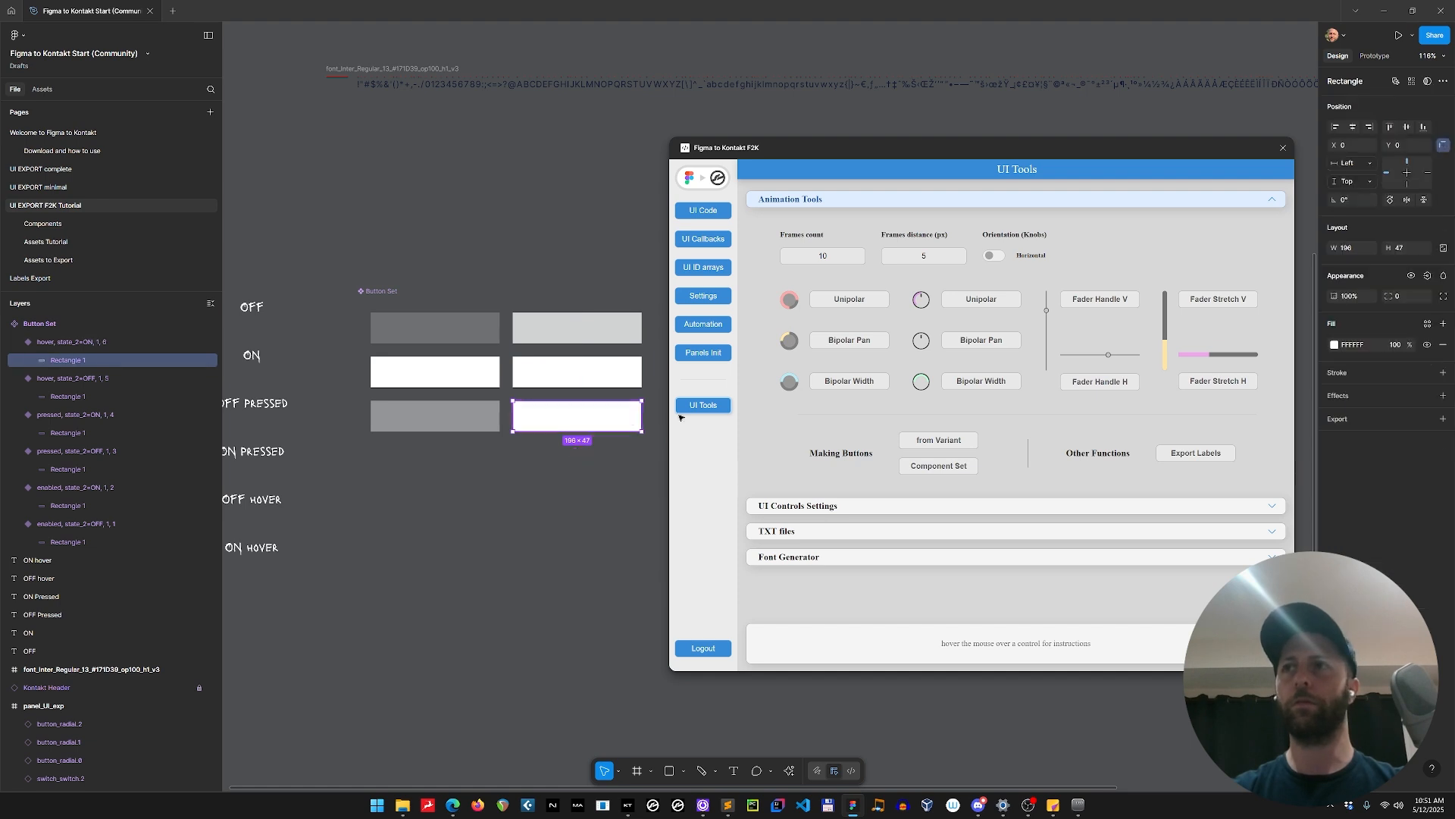
left_click(1401, 345)
type("88")
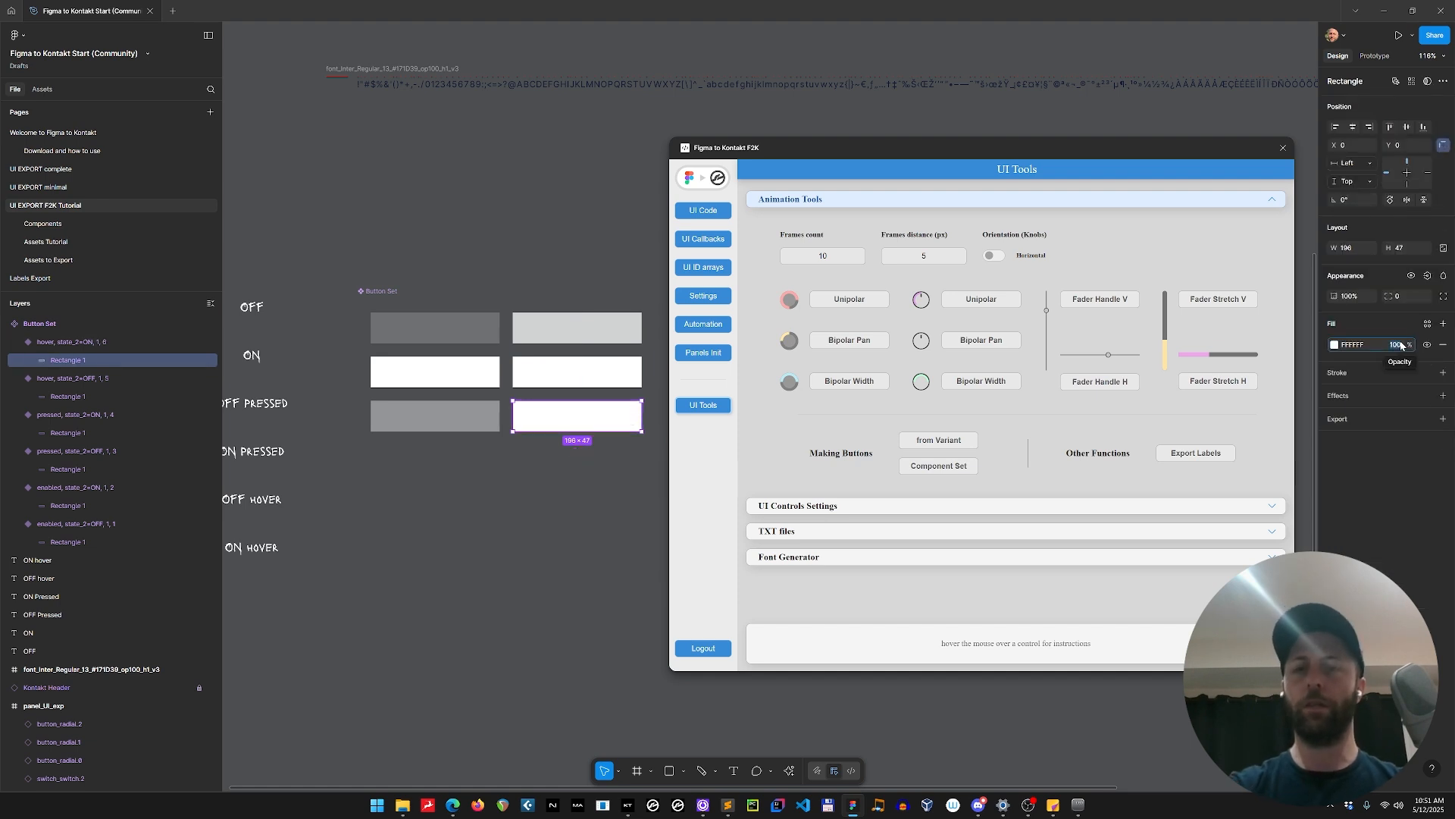
key("Return")
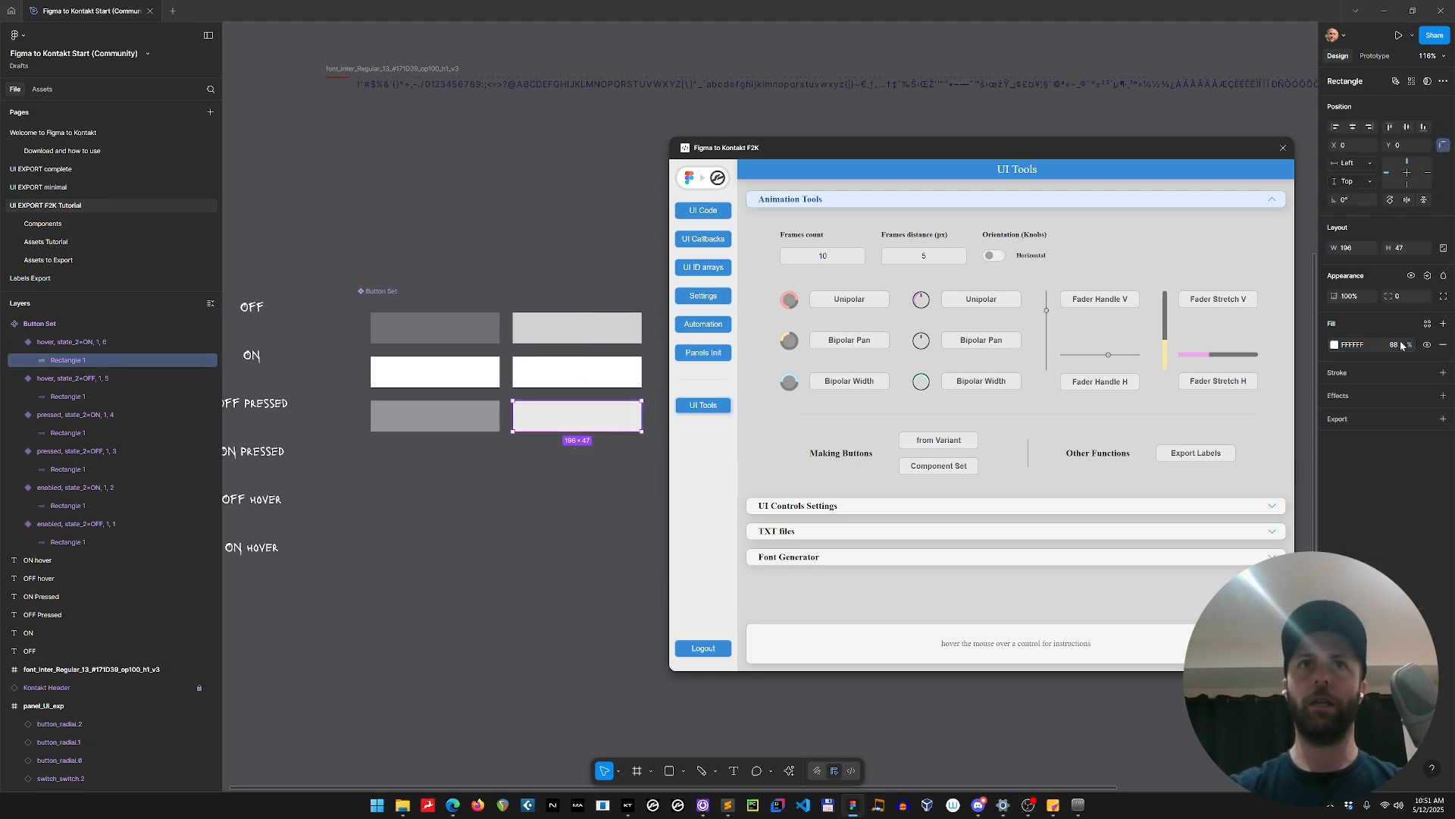
Set the rectangle's fill opacity to 55% in the pressed OFF variant.
left_click(572, 377)
key("Return")
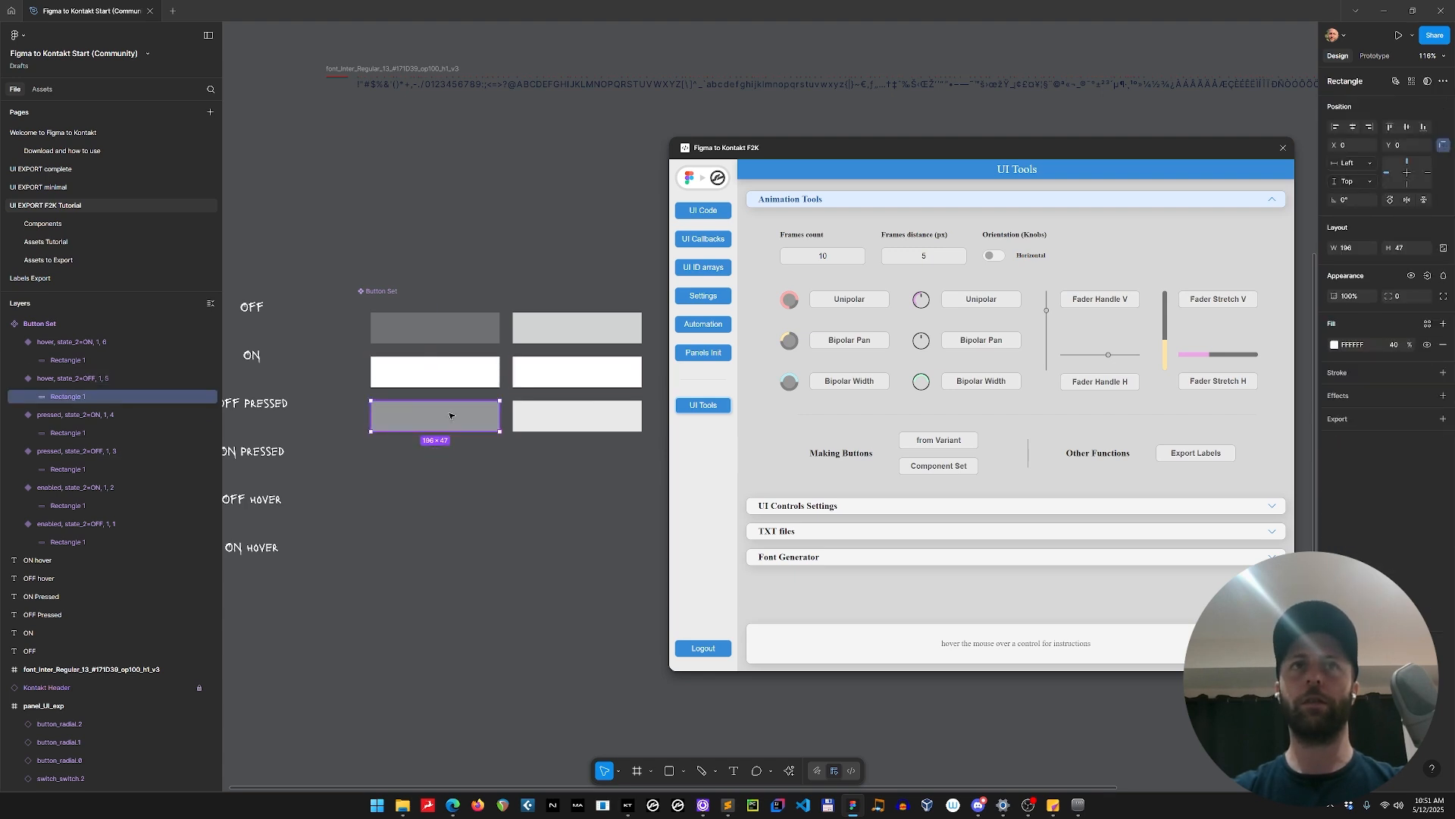
left_click(452, 375)
key("Return")
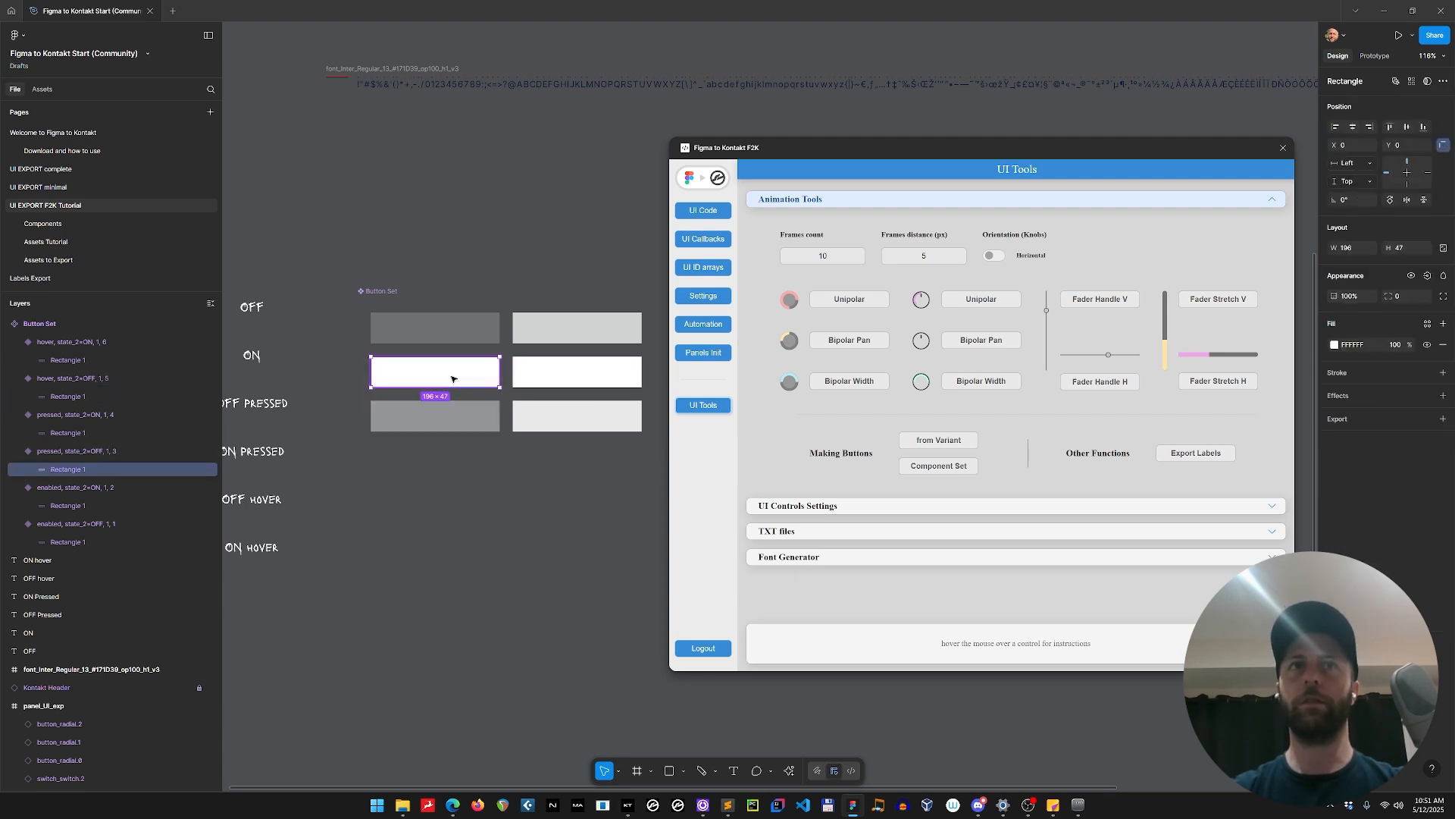
left_click(1397, 347)
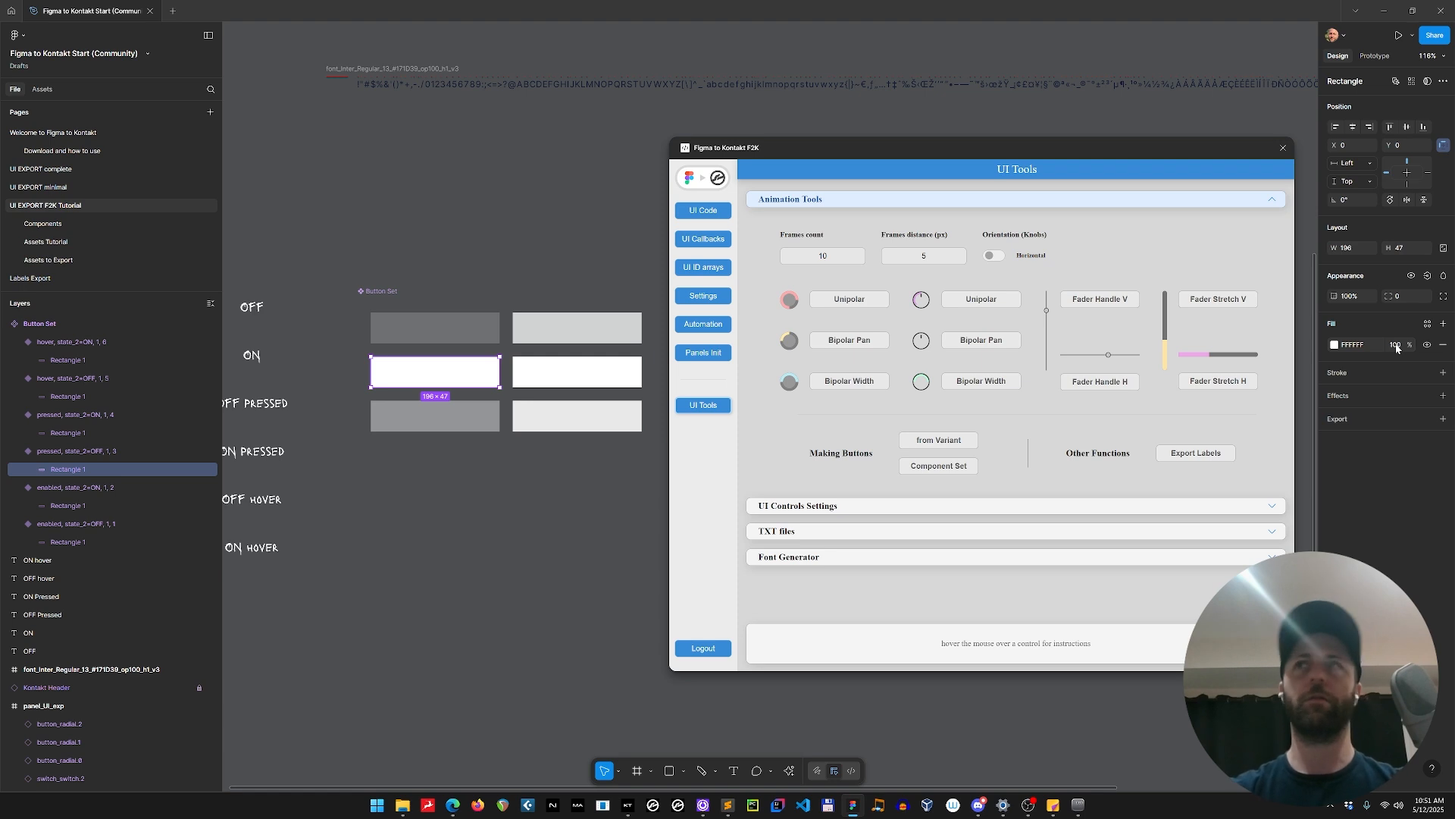
type("55")
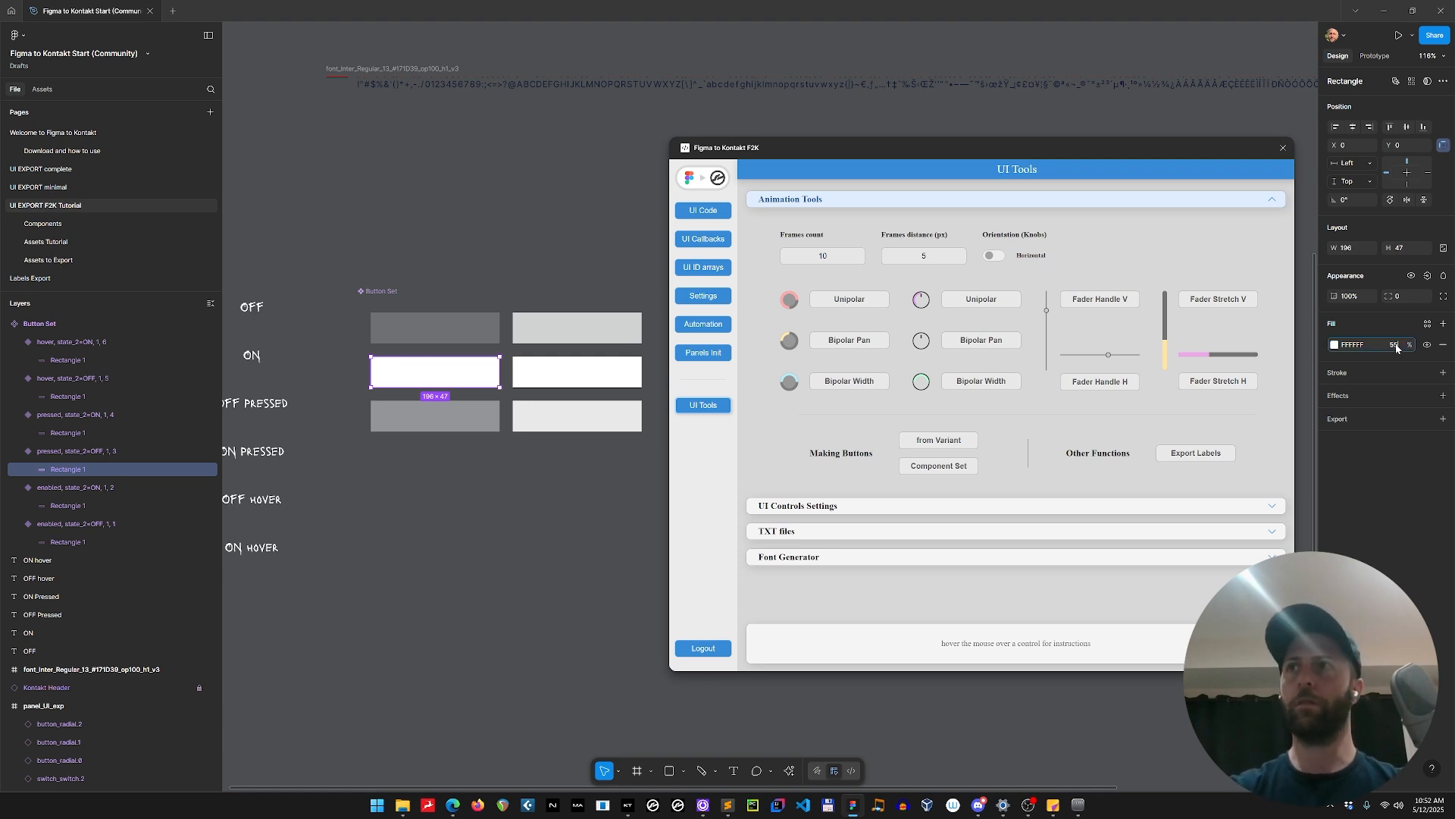
key("Return")
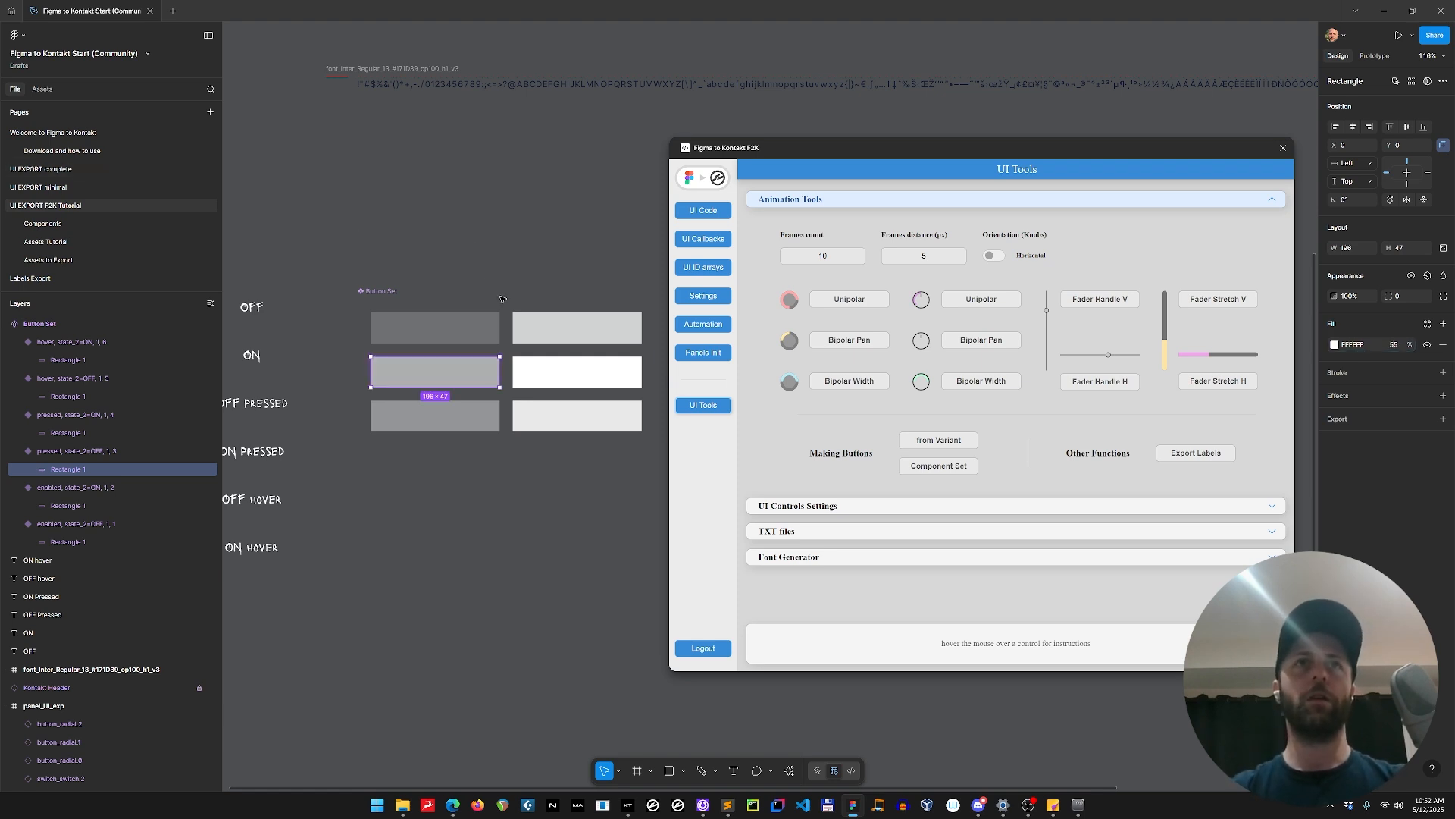
Add a text layer reading "text" inside the enabled OFF variant.
key("t")
left_click(434, 334)
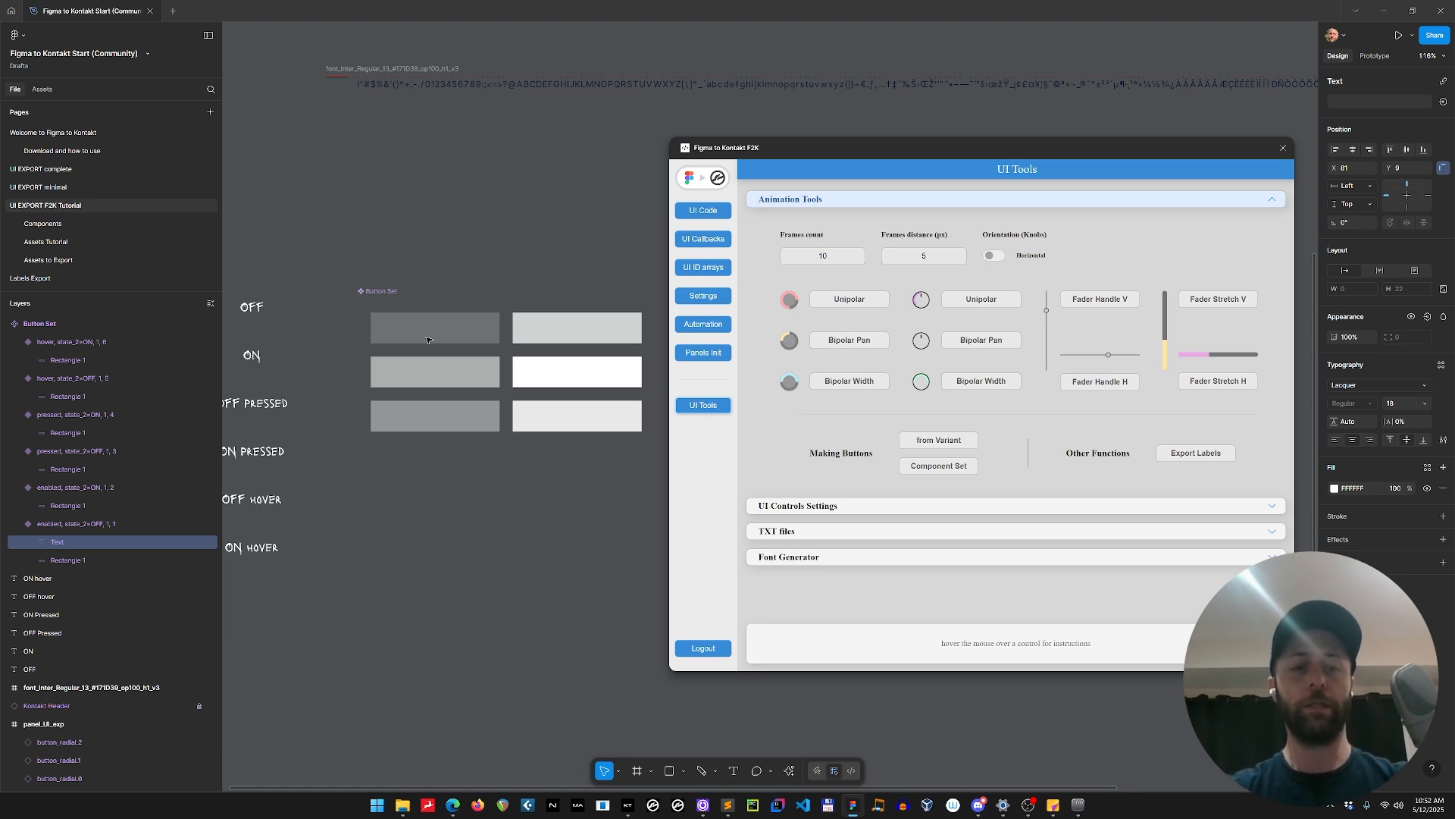
type("text")
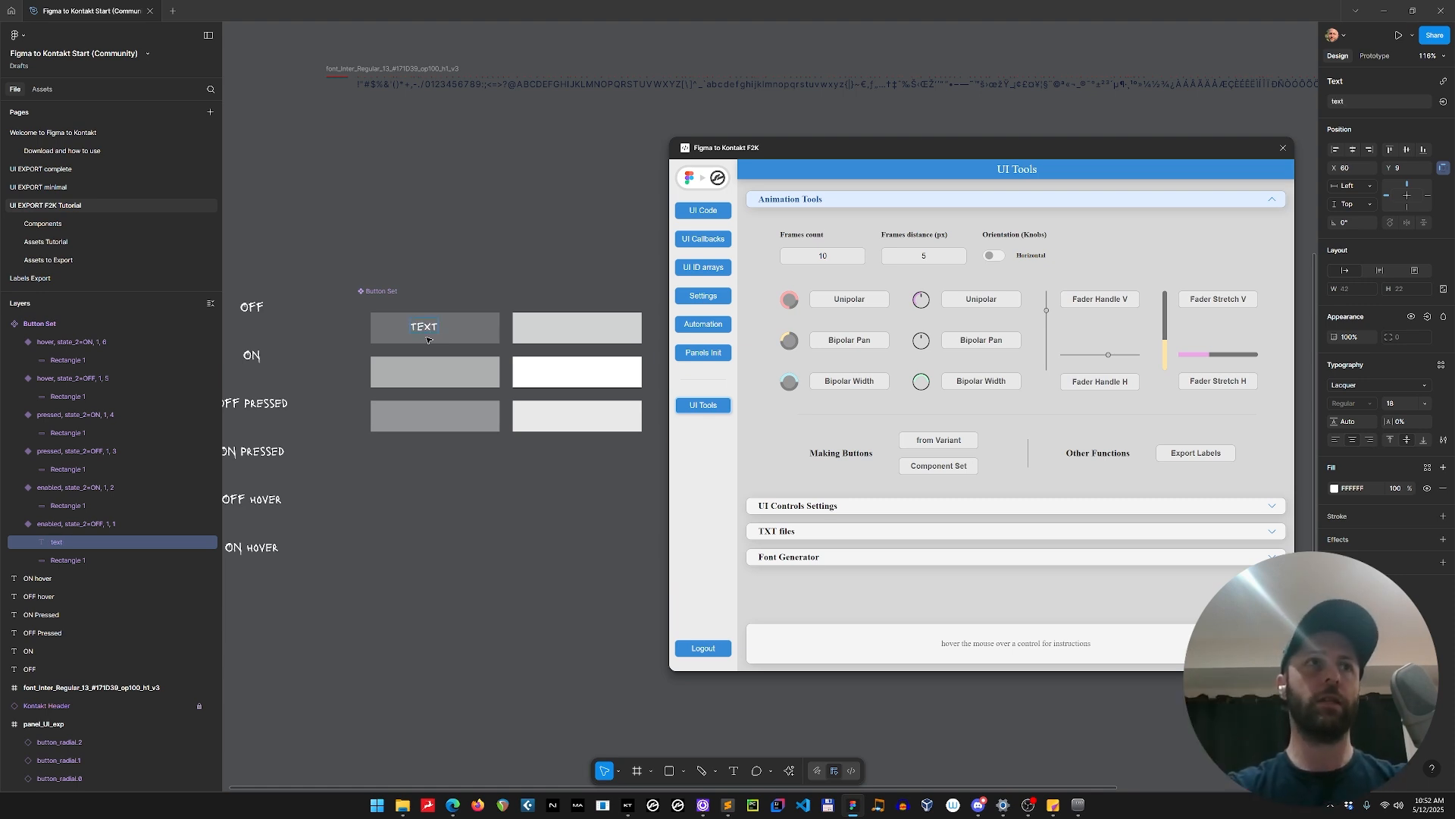
key("Return")
key("BackSpace")
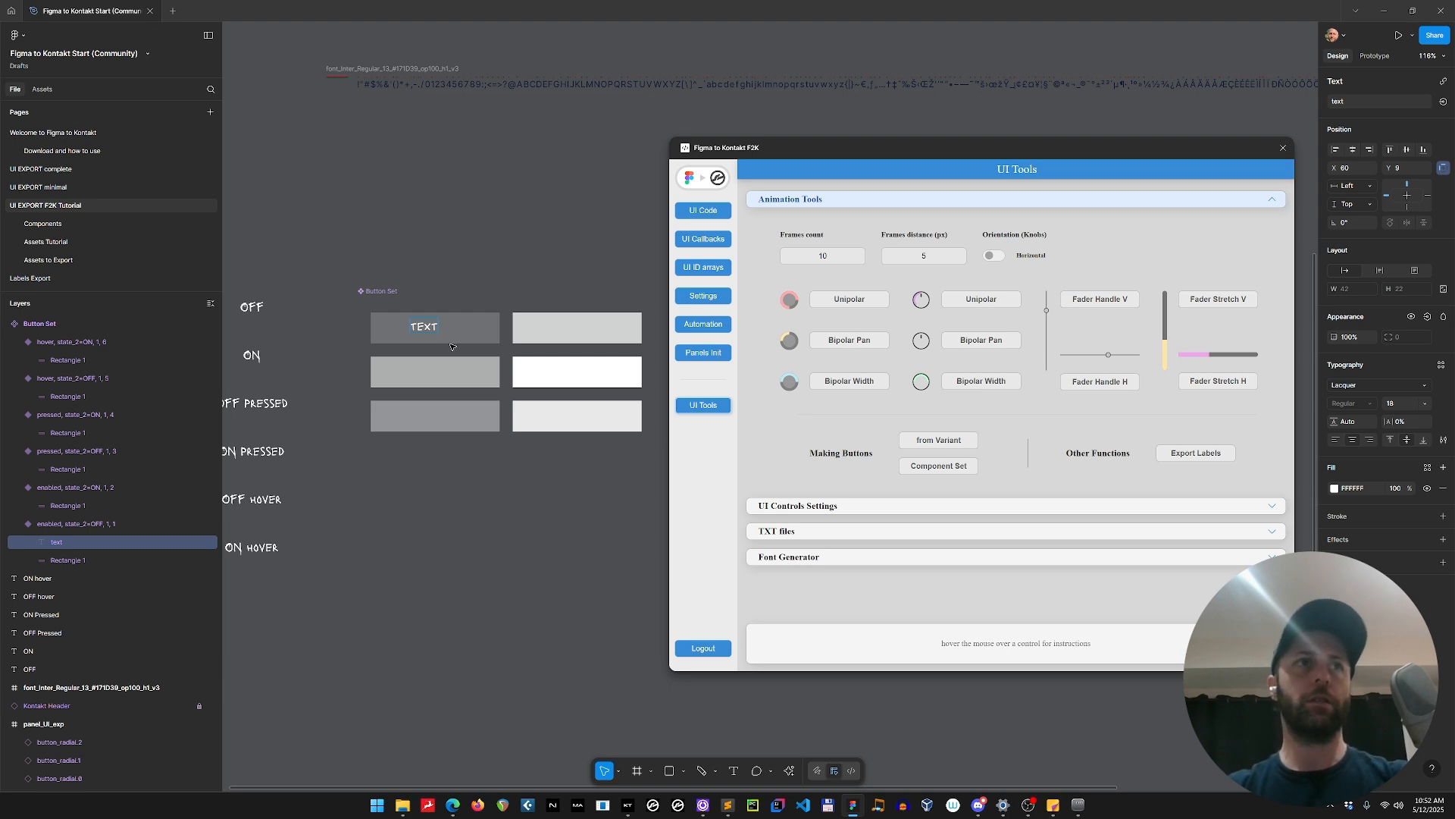
Fit the text layer as a centred box to the full 196 × 47 button and hide its fill.
left_click(55, 543)
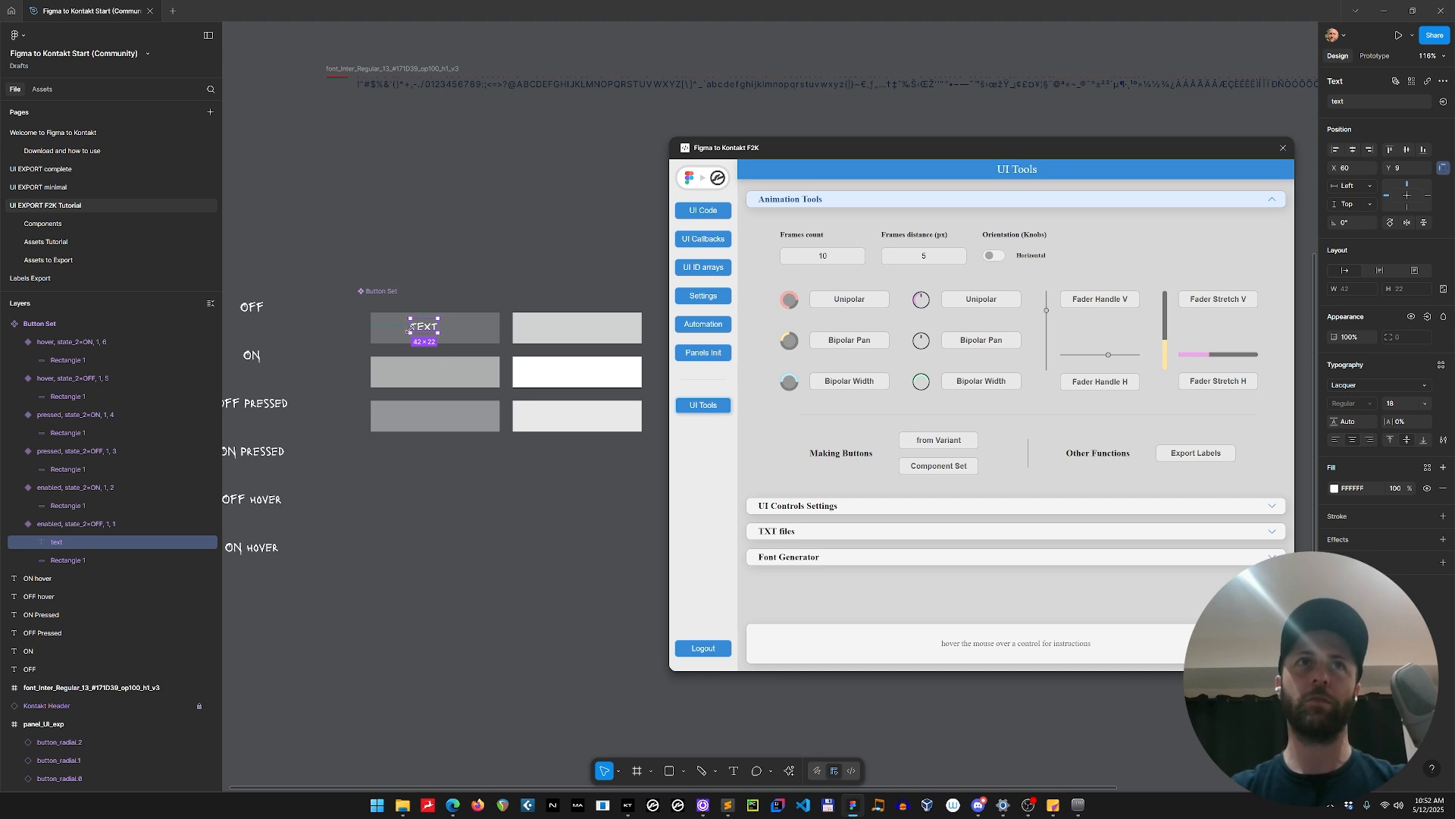
left_click_drag(426, 328, 499, 343)
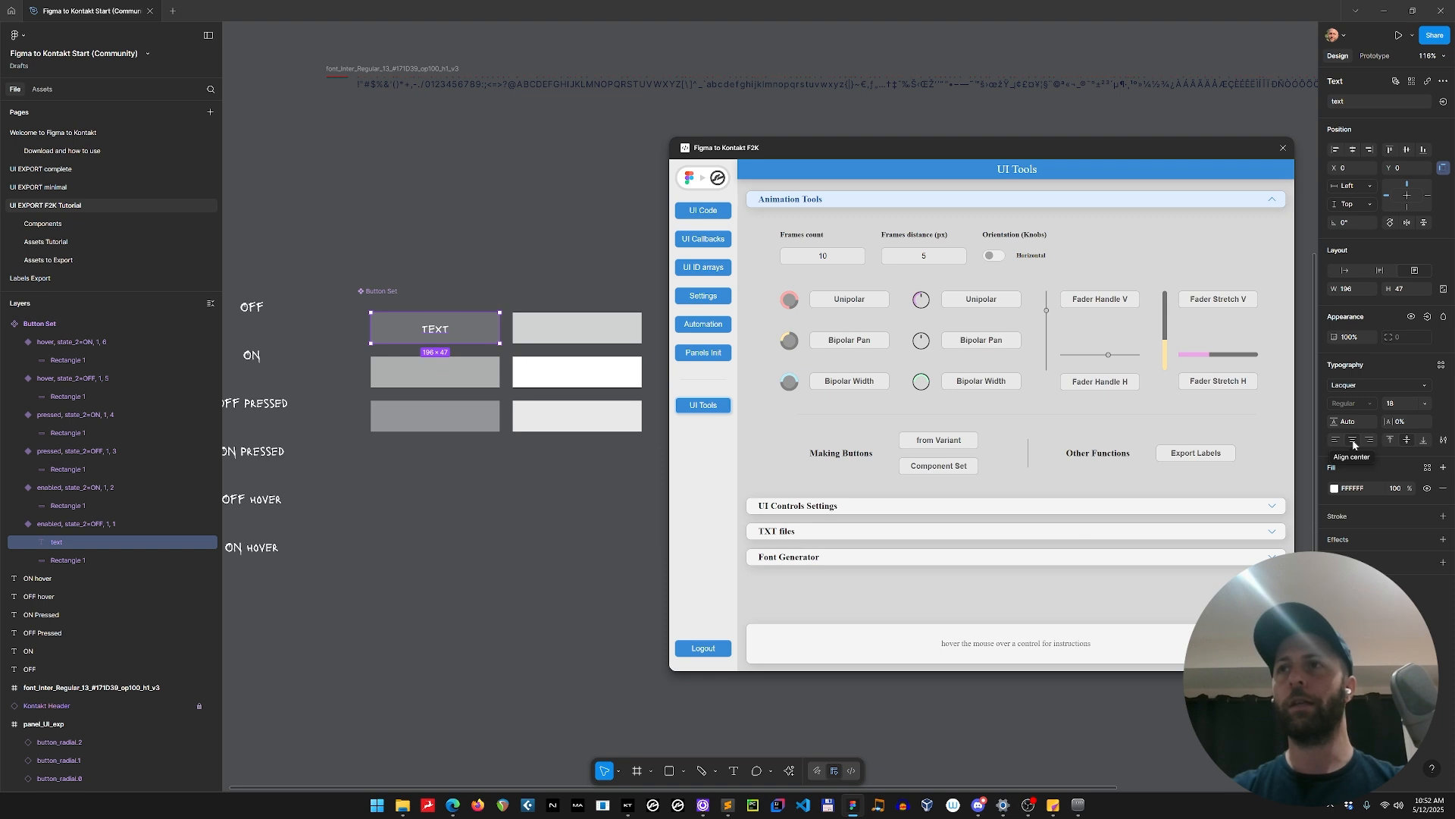
left_click(1396, 489)
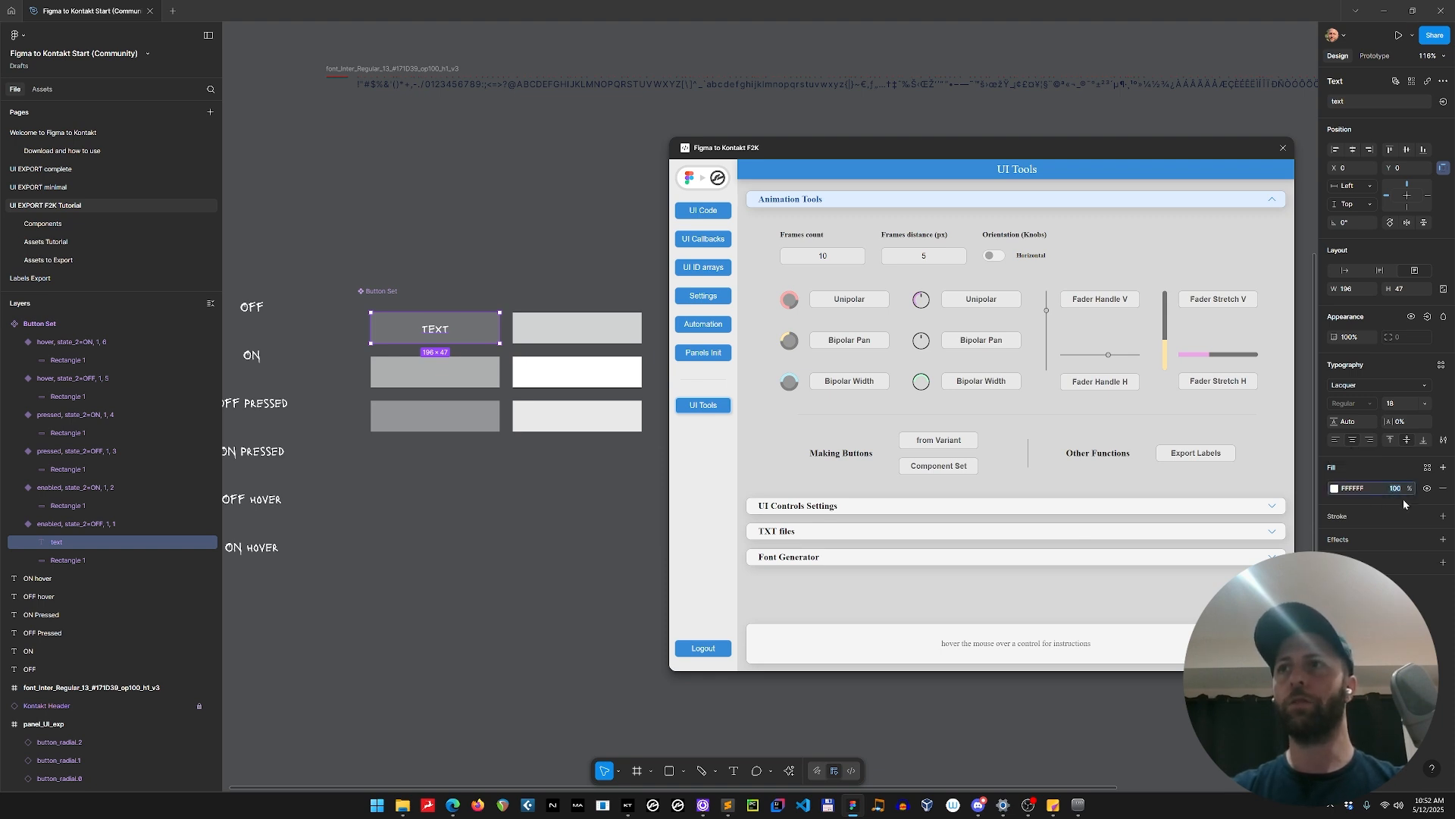
left_click(1428, 489)
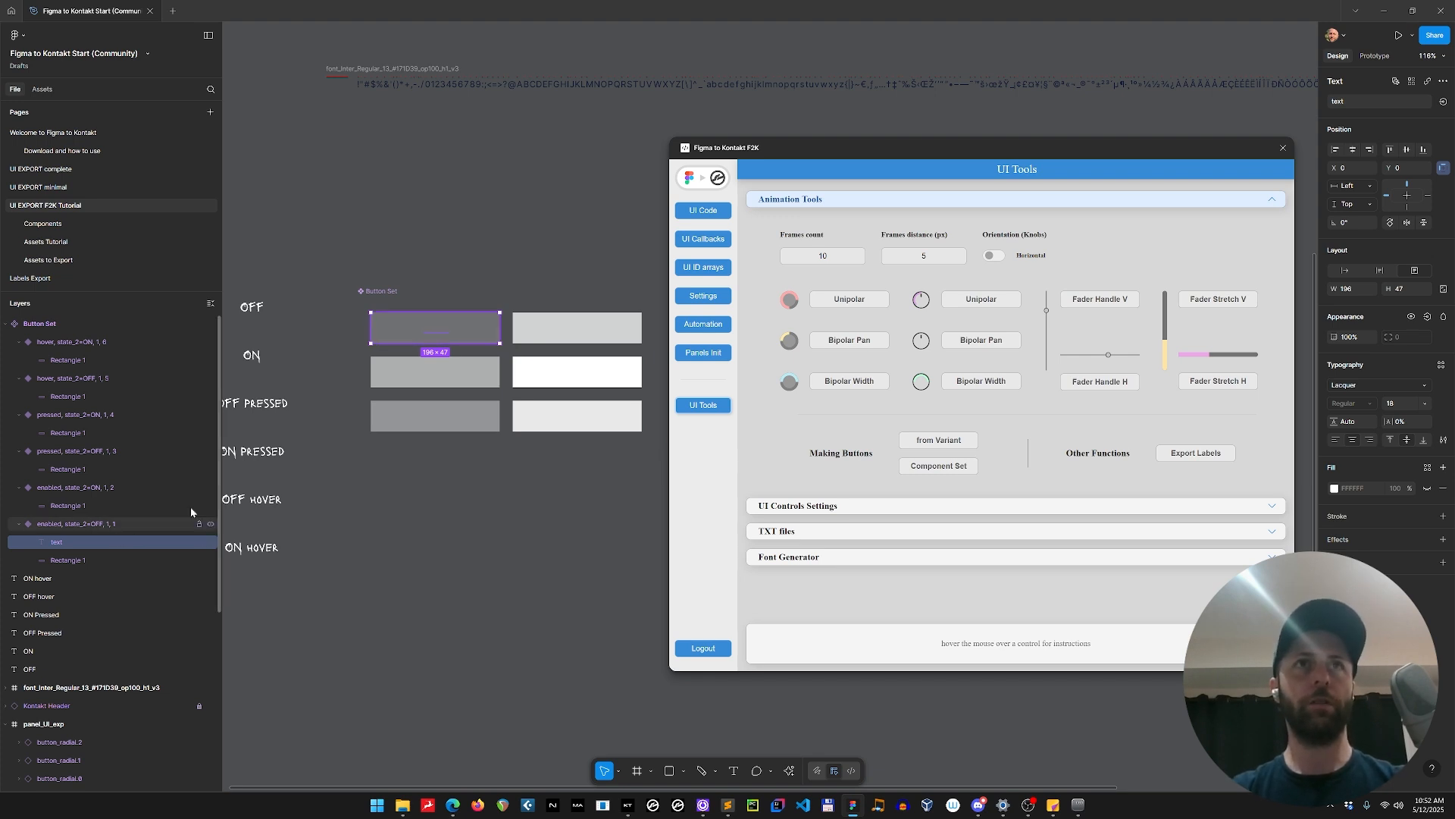
Paste the hidden text layer into the other five variants of the button set.
left_click(553, 326)
left_click(458, 386, "shift")
left_click(535, 376, "shift")
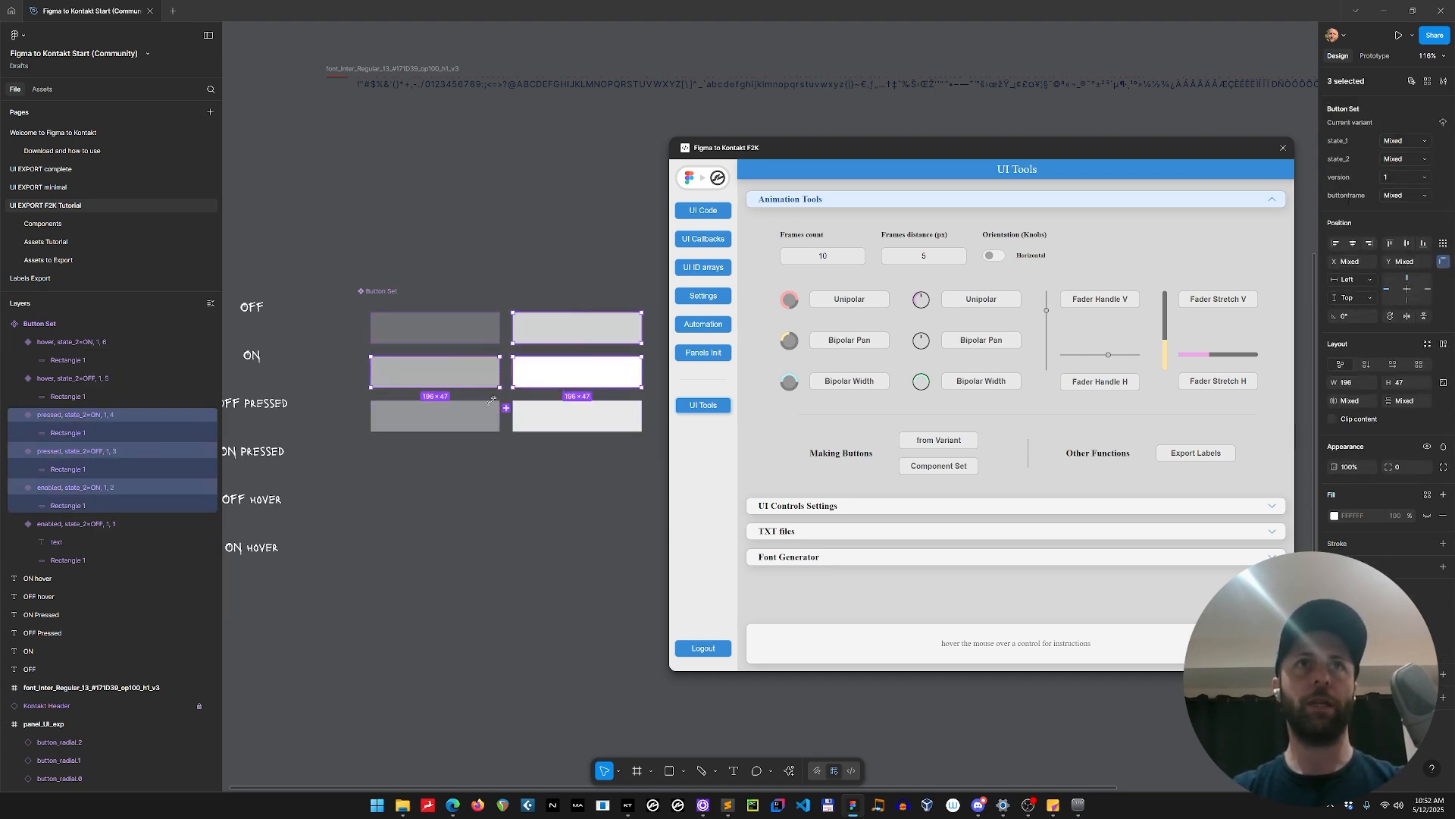
left_click(476, 416, "shift")
left_click(546, 419, "shift")
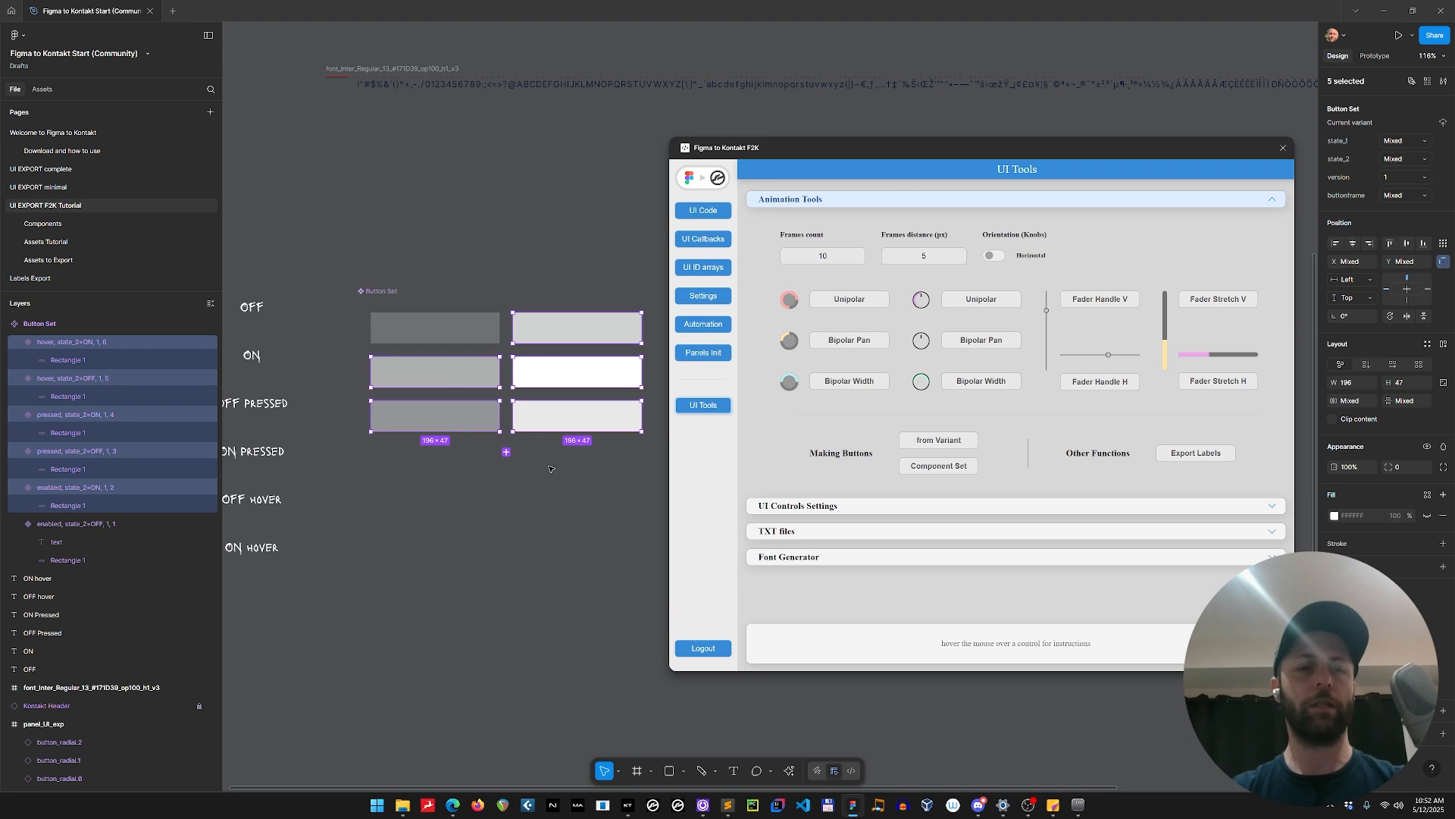
key("ctrl+v")
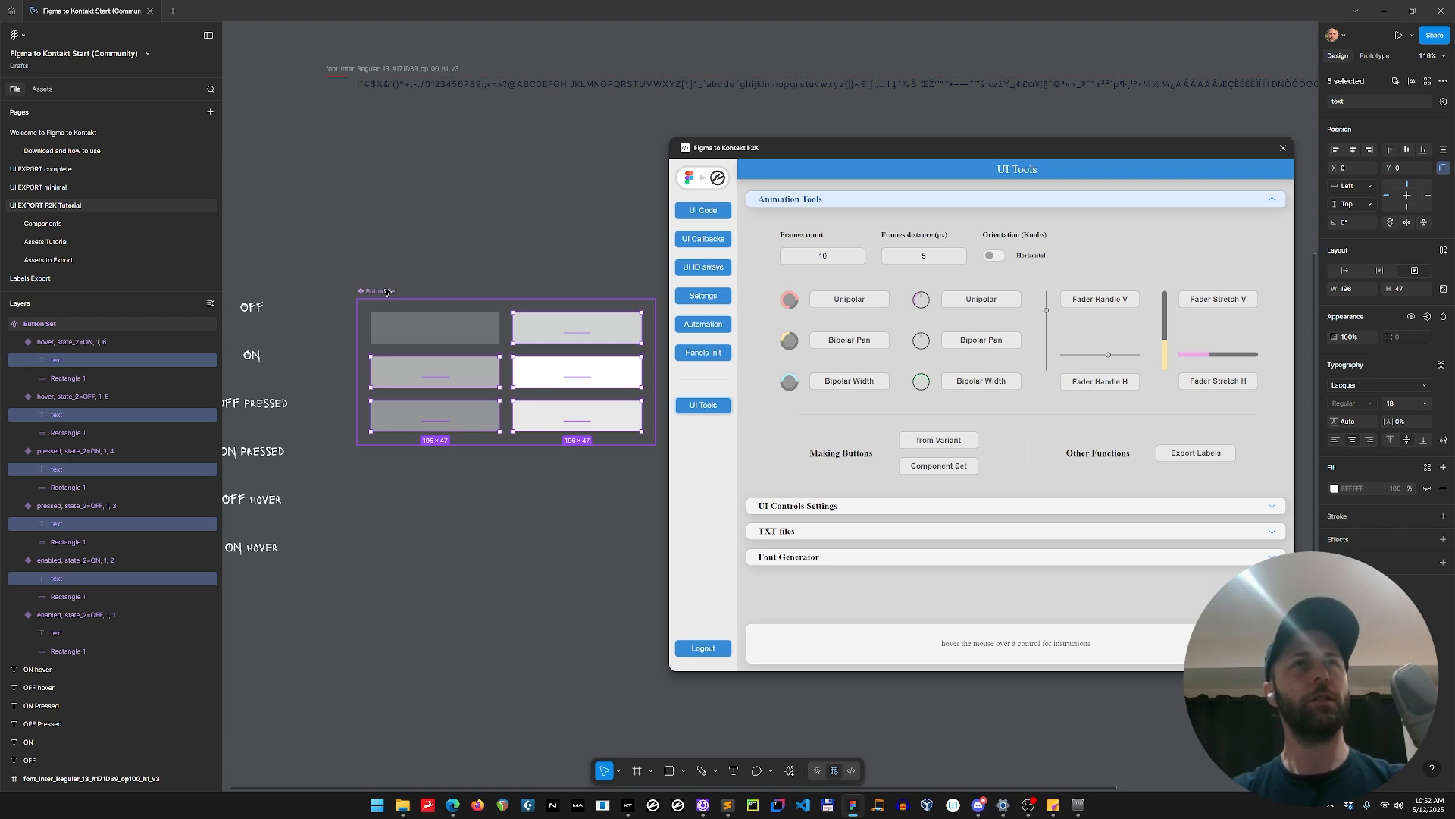
scroll(386, 293, "down", 3)
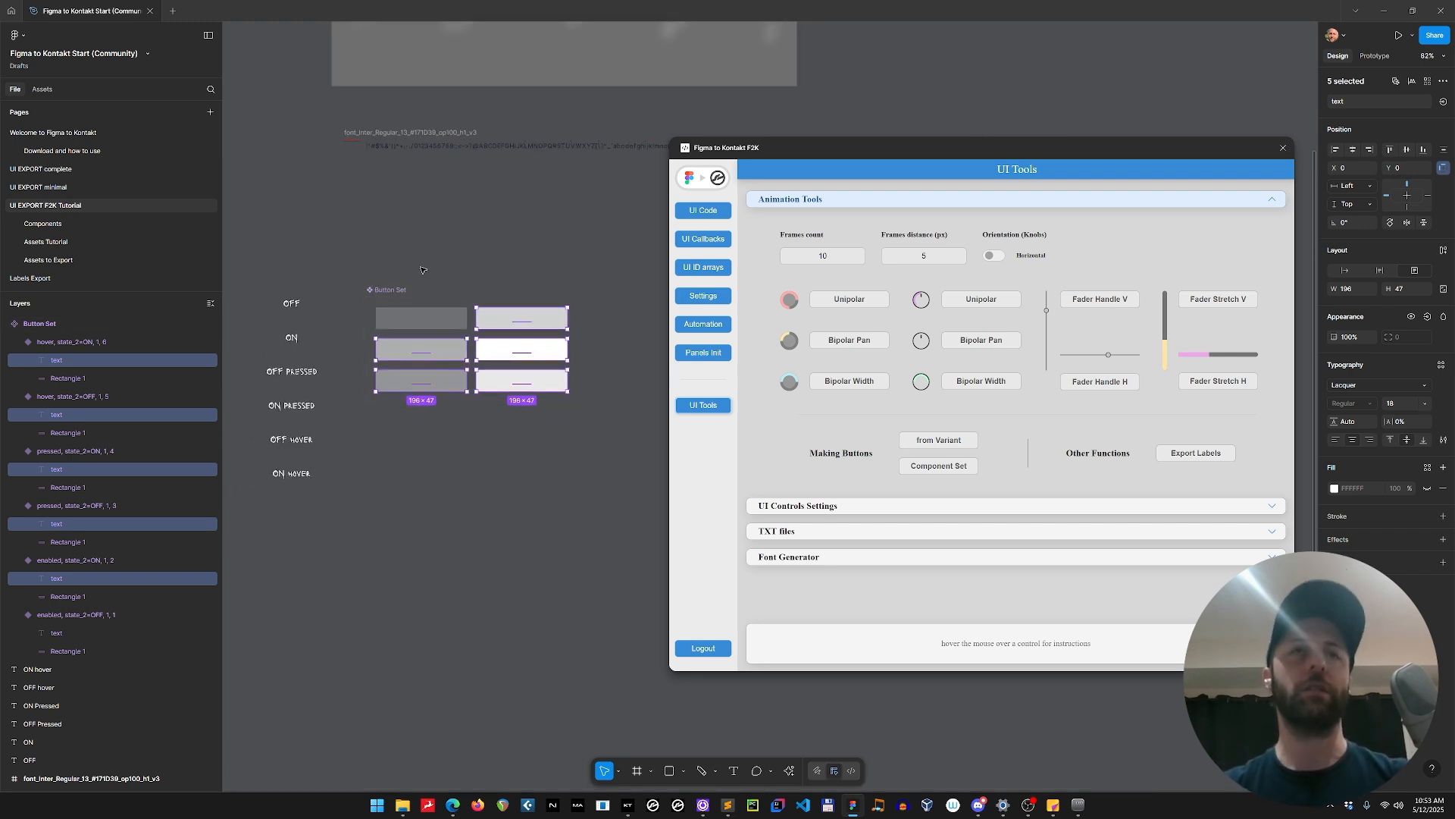
left_click(422, 270)
Place an instance of the enabled OFF variant beside the button set and generate its six state frames from the variant.
scroll(549, 254, "right", 3)
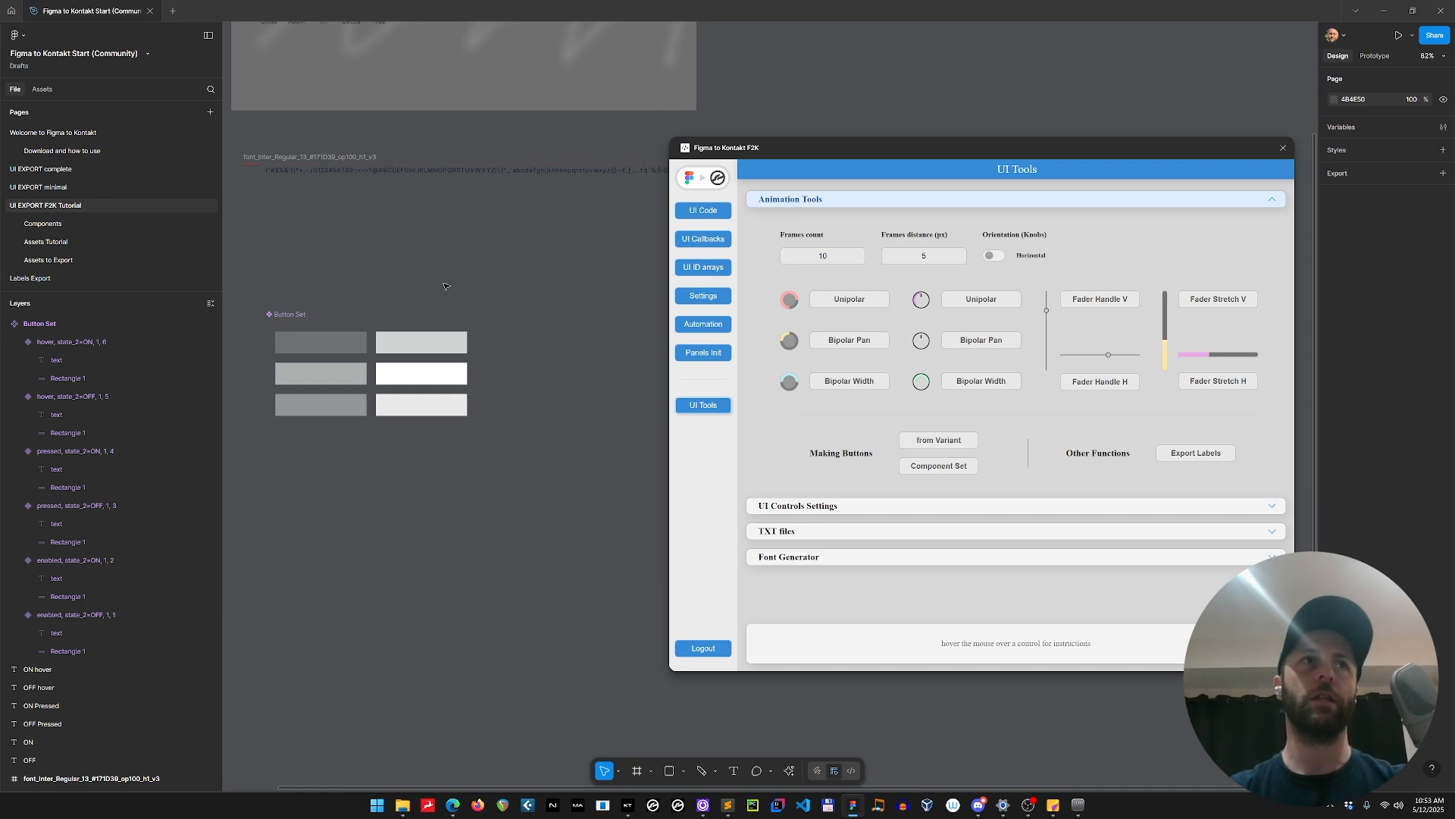
left_click(343, 342)
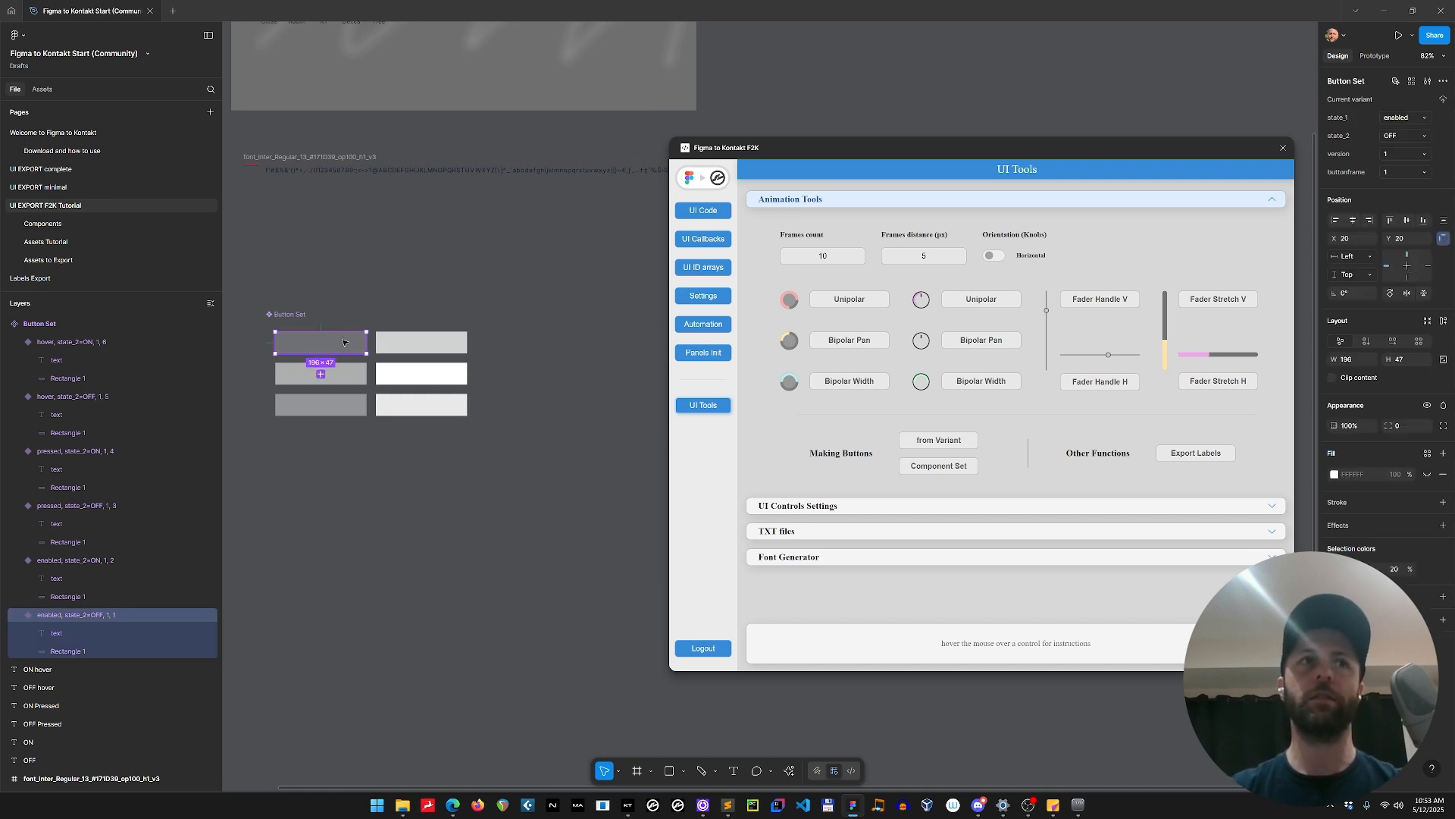
scroll(410, 485, "down", 3)
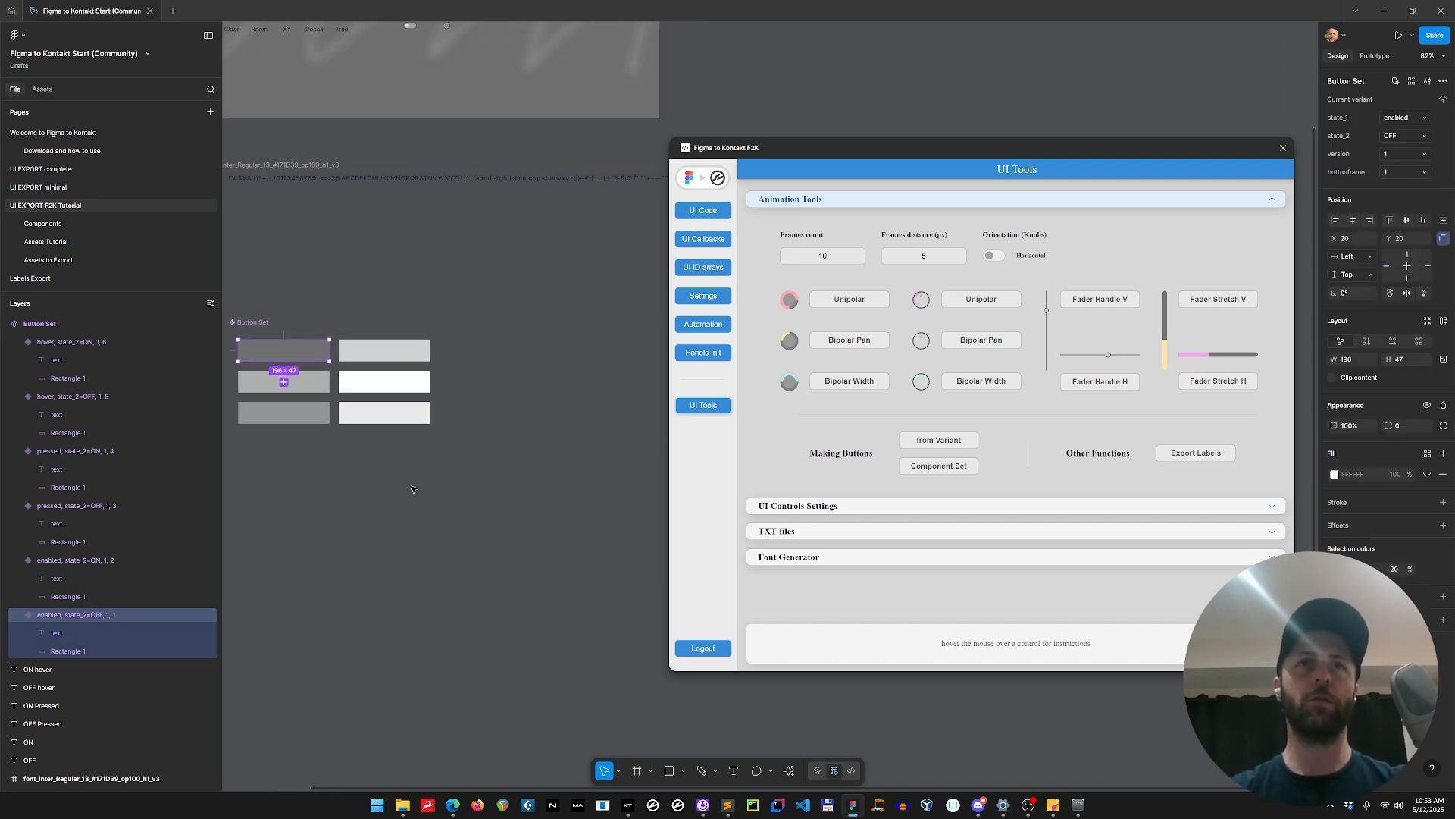
scroll(421, 472, "down", 1)
left_click_drag(468, 590, 446, 588)
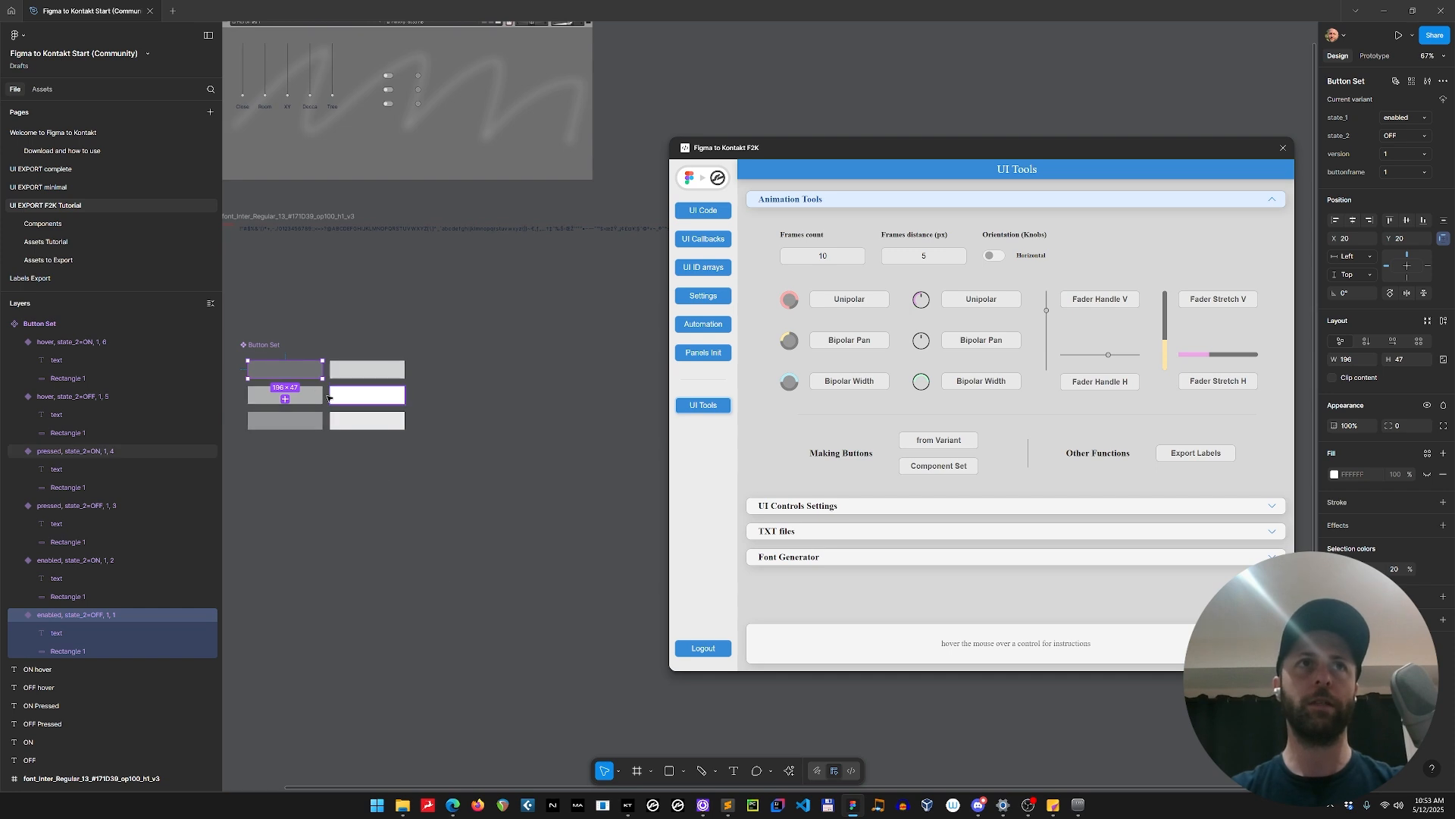
left_click_drag(293, 375, 570, 495)
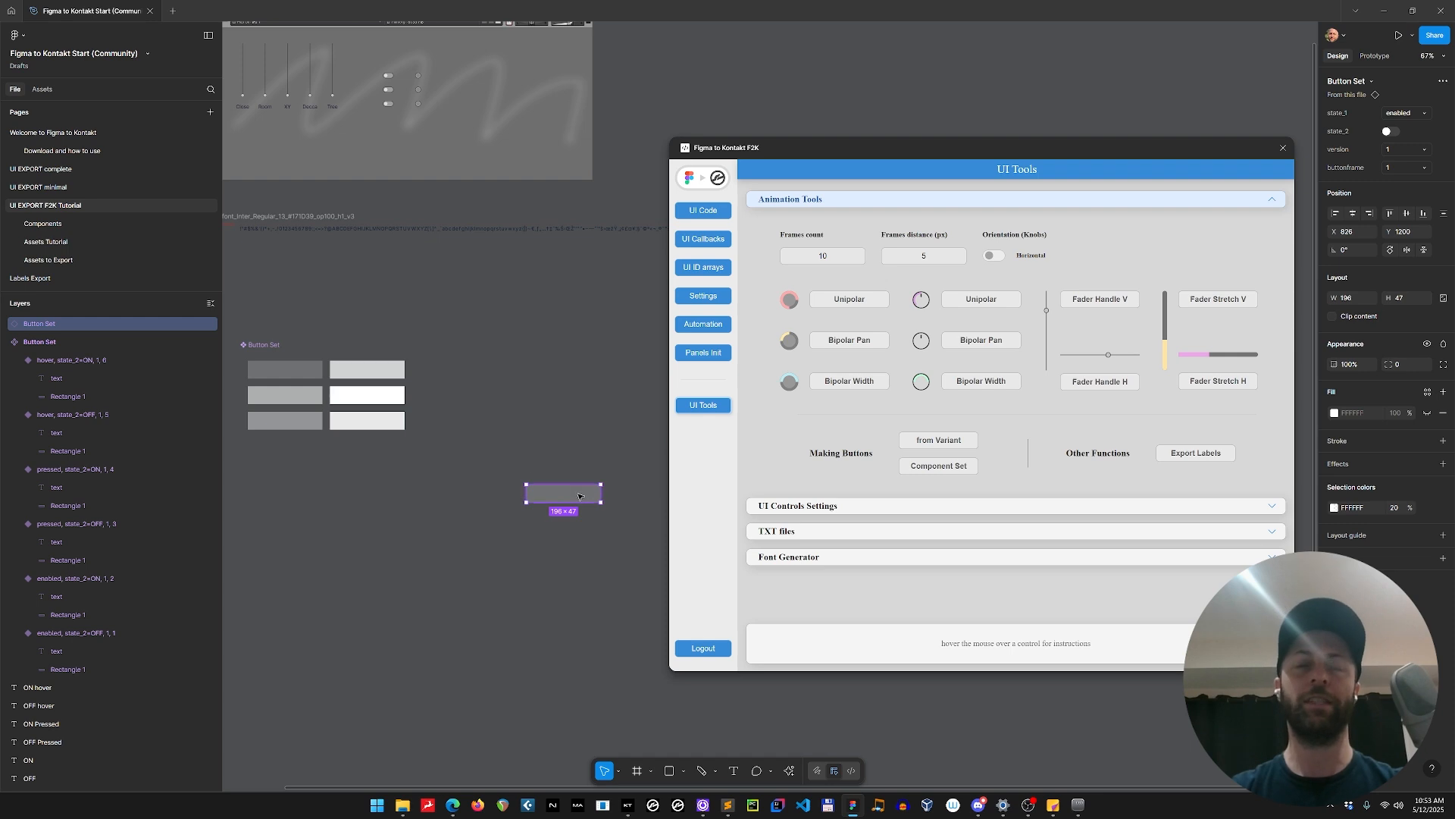
left_click(959, 441)
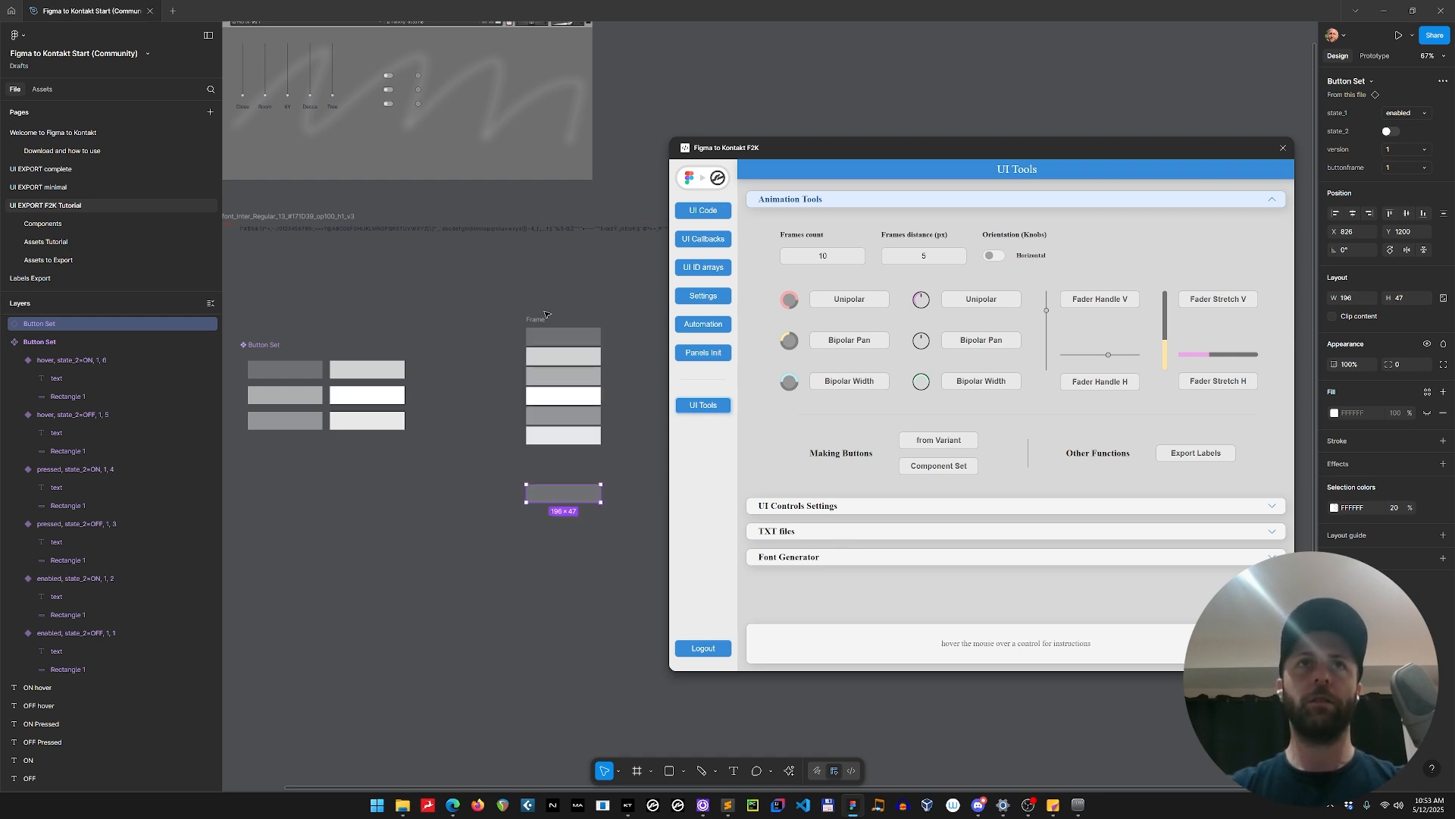
Rename the generated frame with the six button states as button_text.
left_click(541, 319)
type("button_tex")
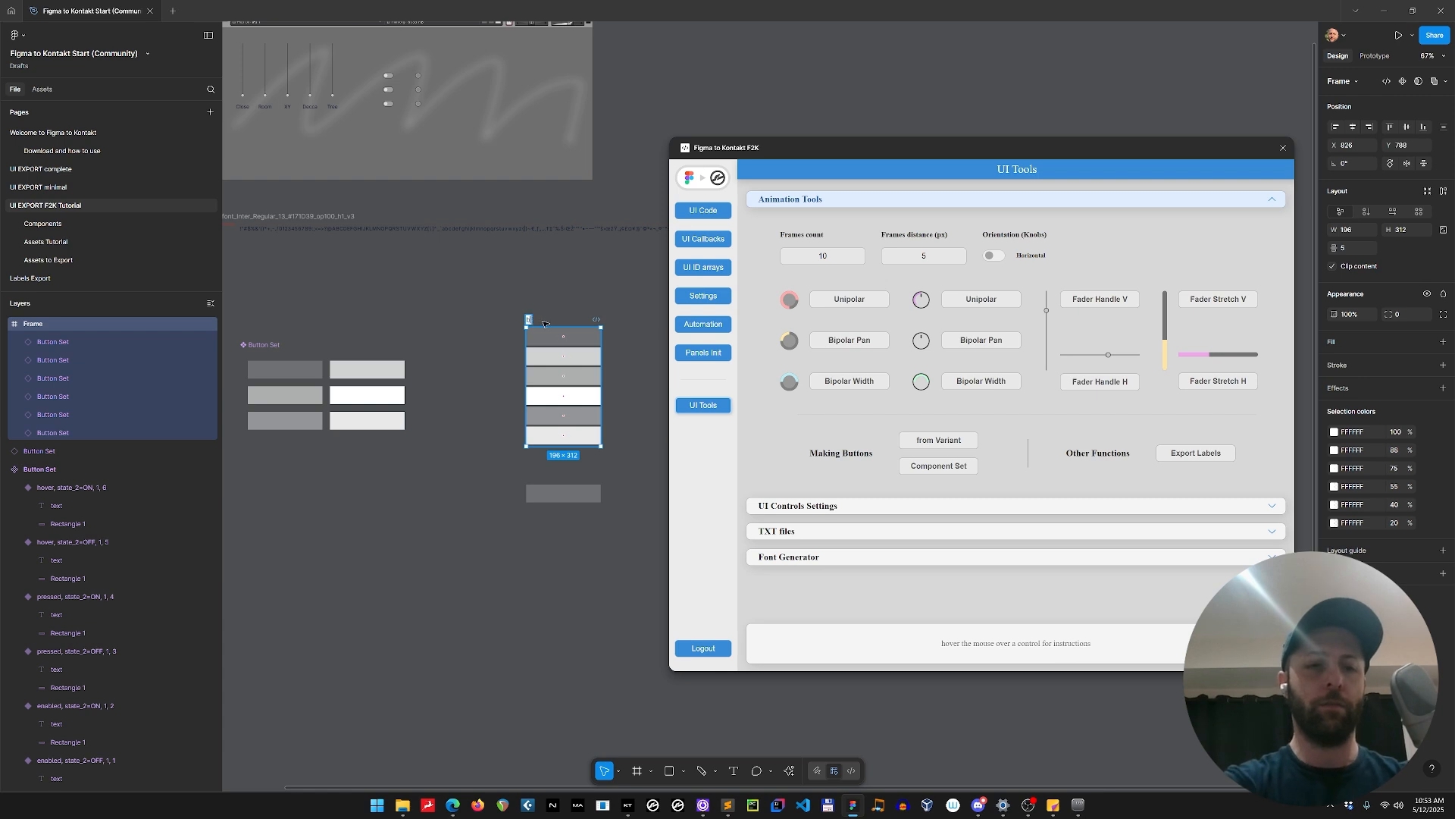
type("t")
key("Return")
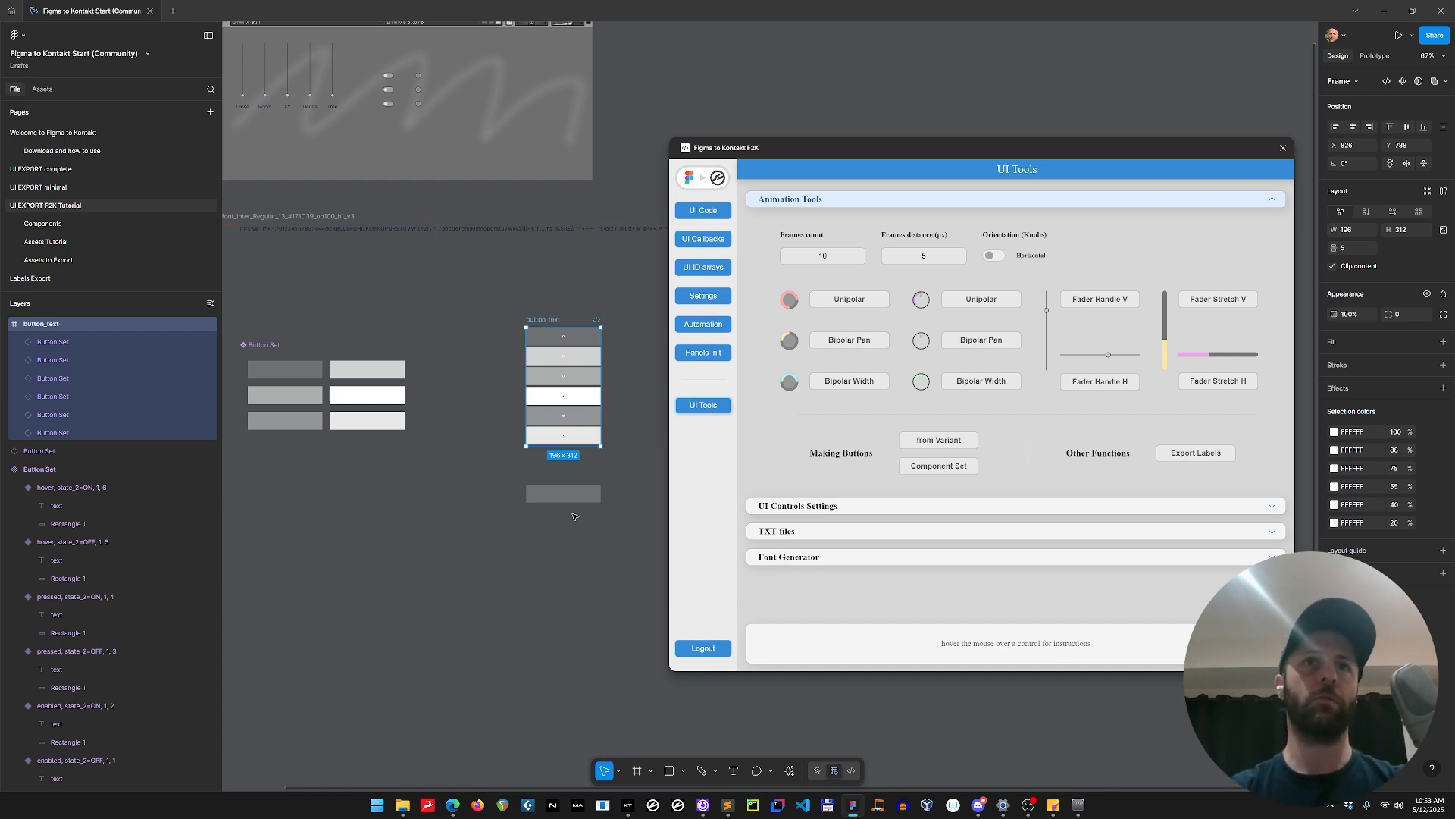
Delete the leftover button instance below the button_text frame and add an export setting to the frame.
left_click_drag(576, 500, 593, 336)
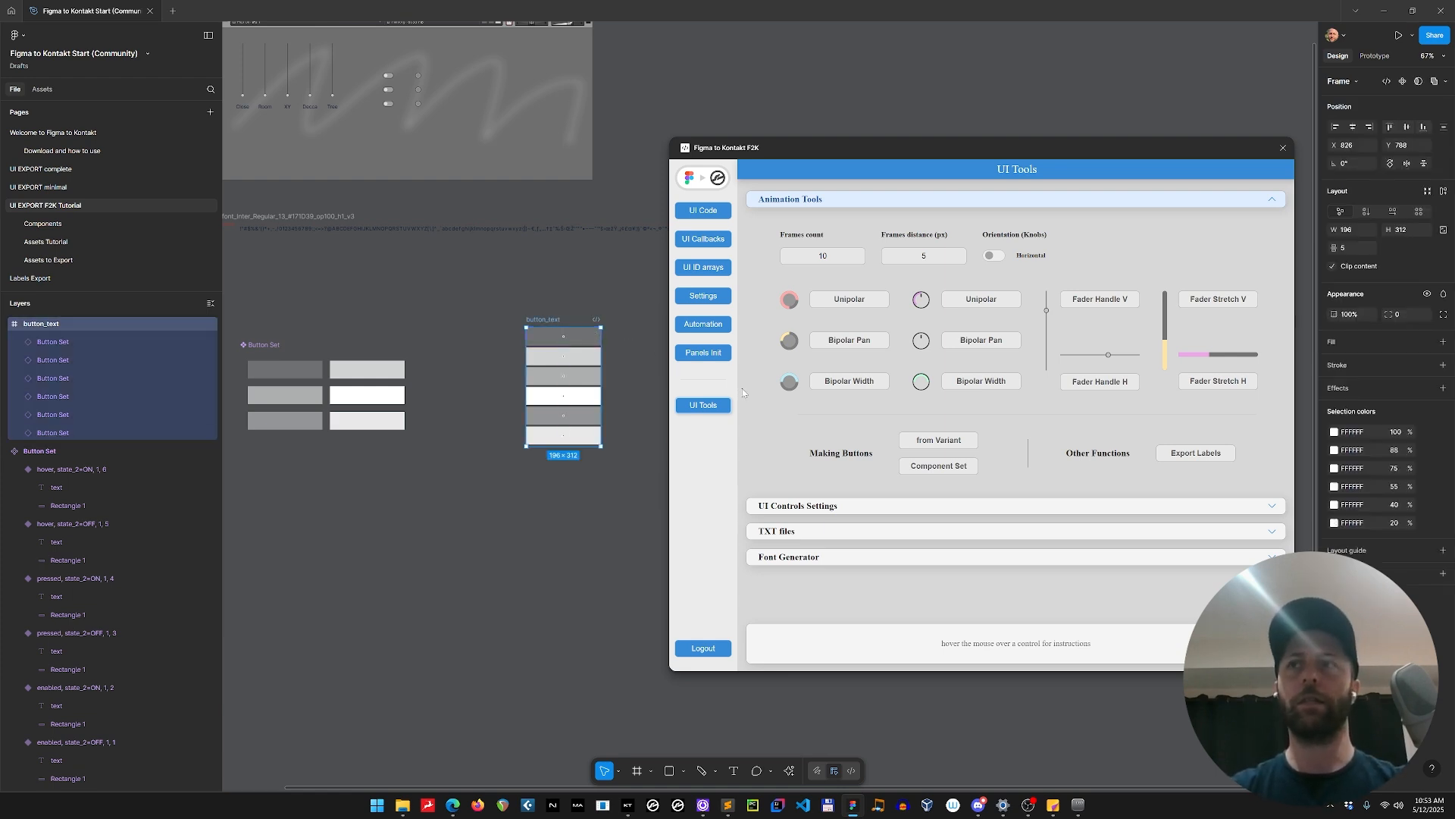
left_click(1443, 573)
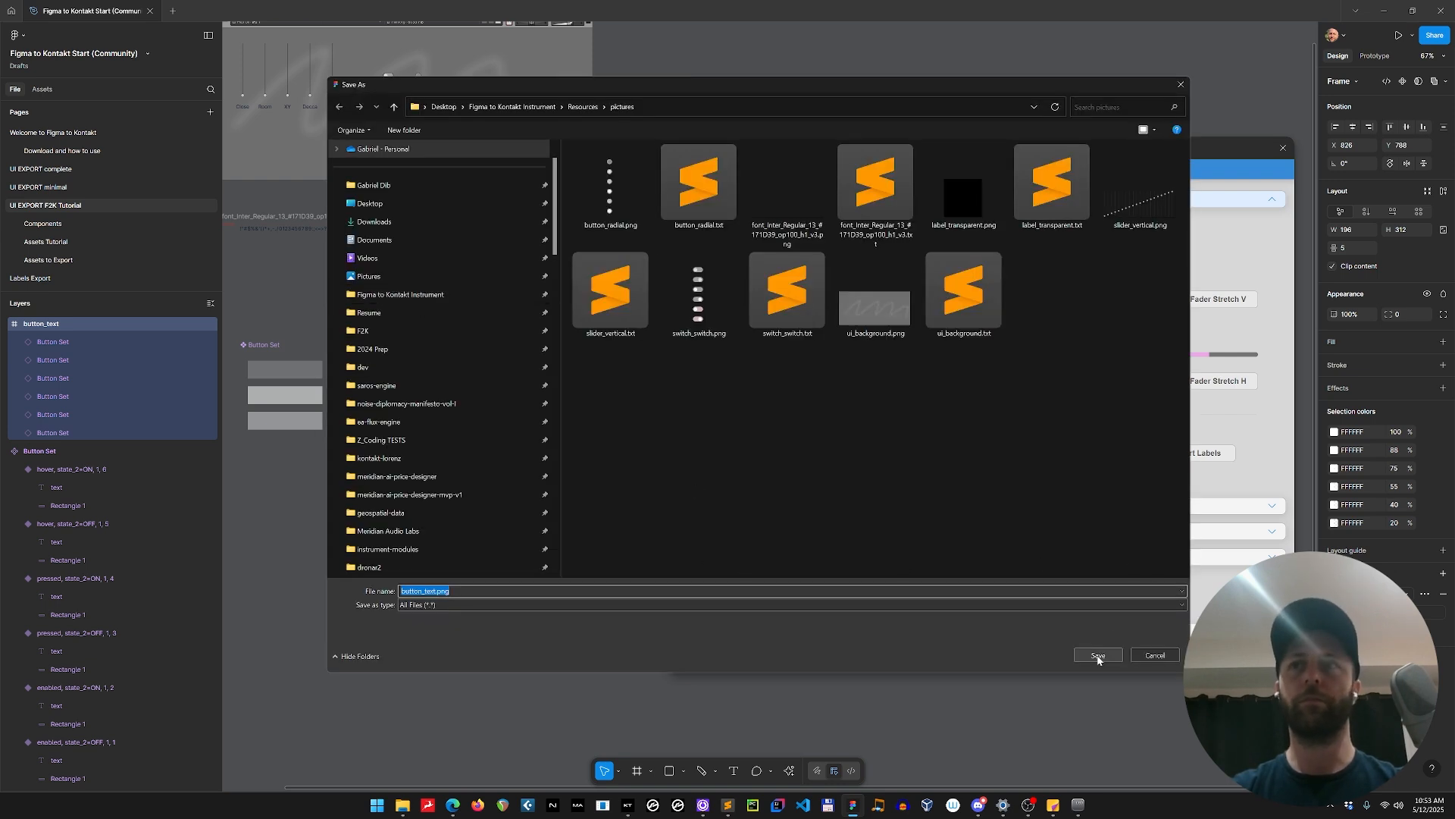
left_click(1099, 655)
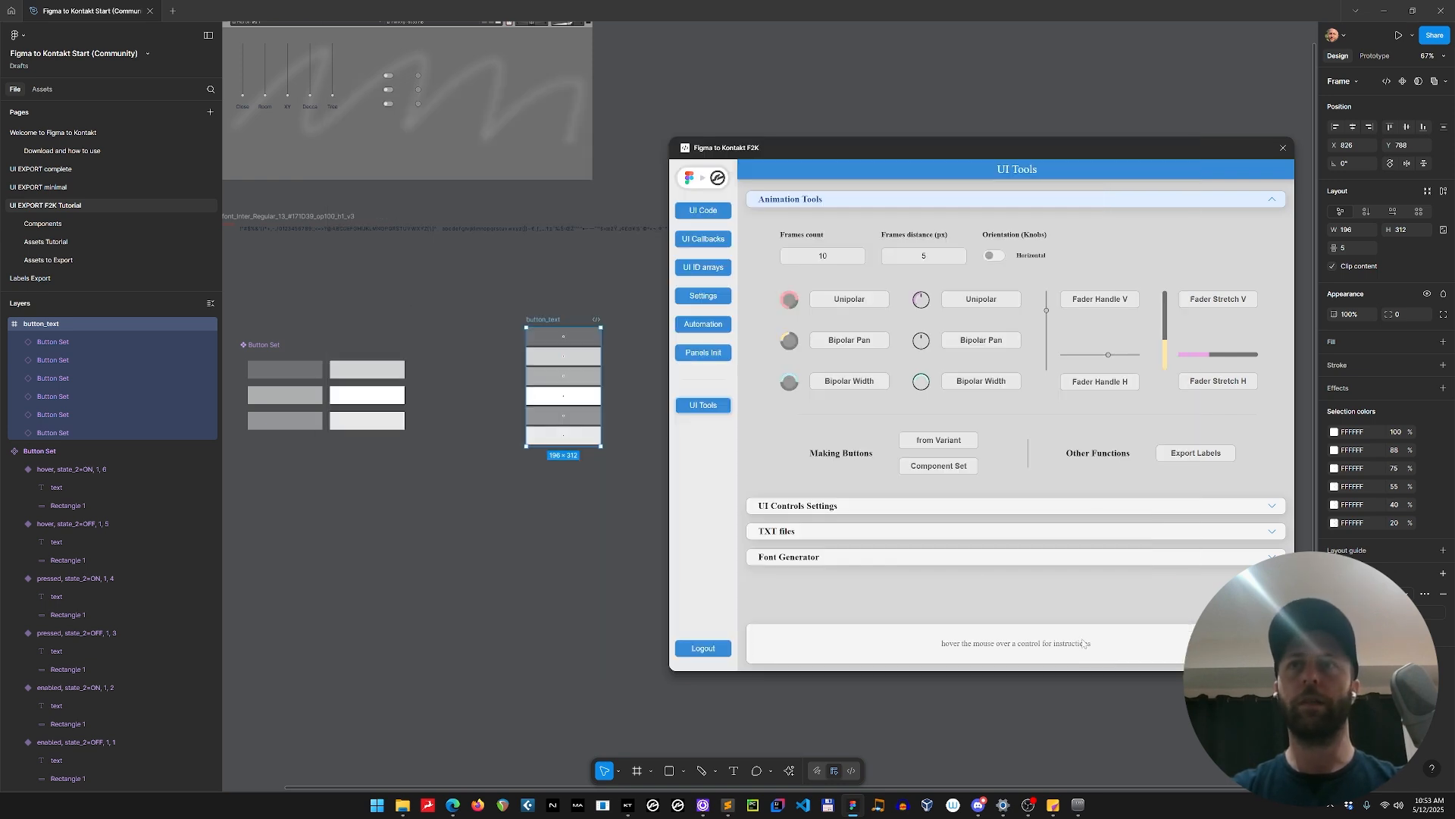
Apply TXT file settings to the button_text frame with a frames count of 6 and vertical orientation.
left_click(801, 535)
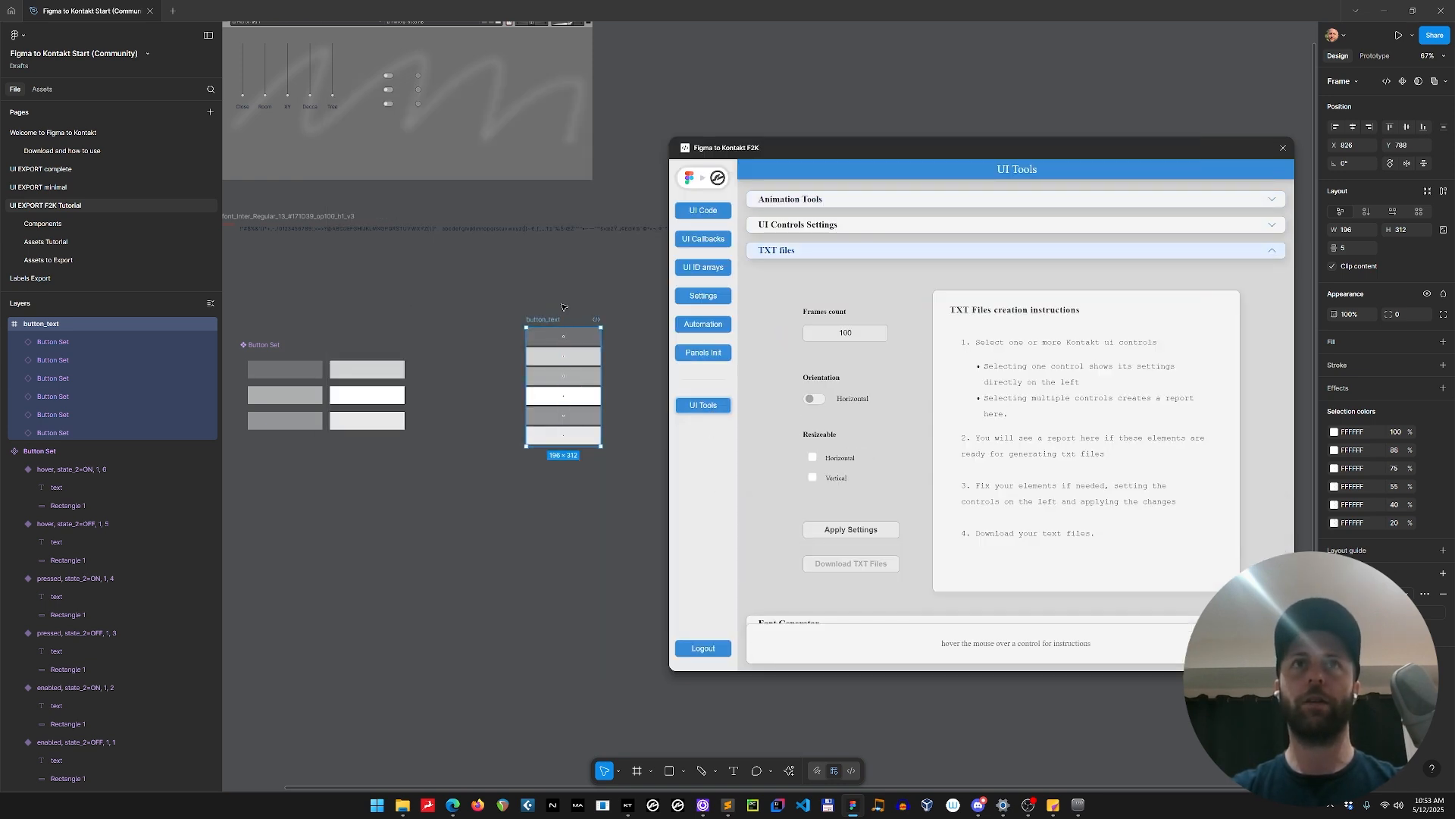
left_click(564, 307)
left_click(555, 321)
left_click_drag(862, 334, 796, 330)
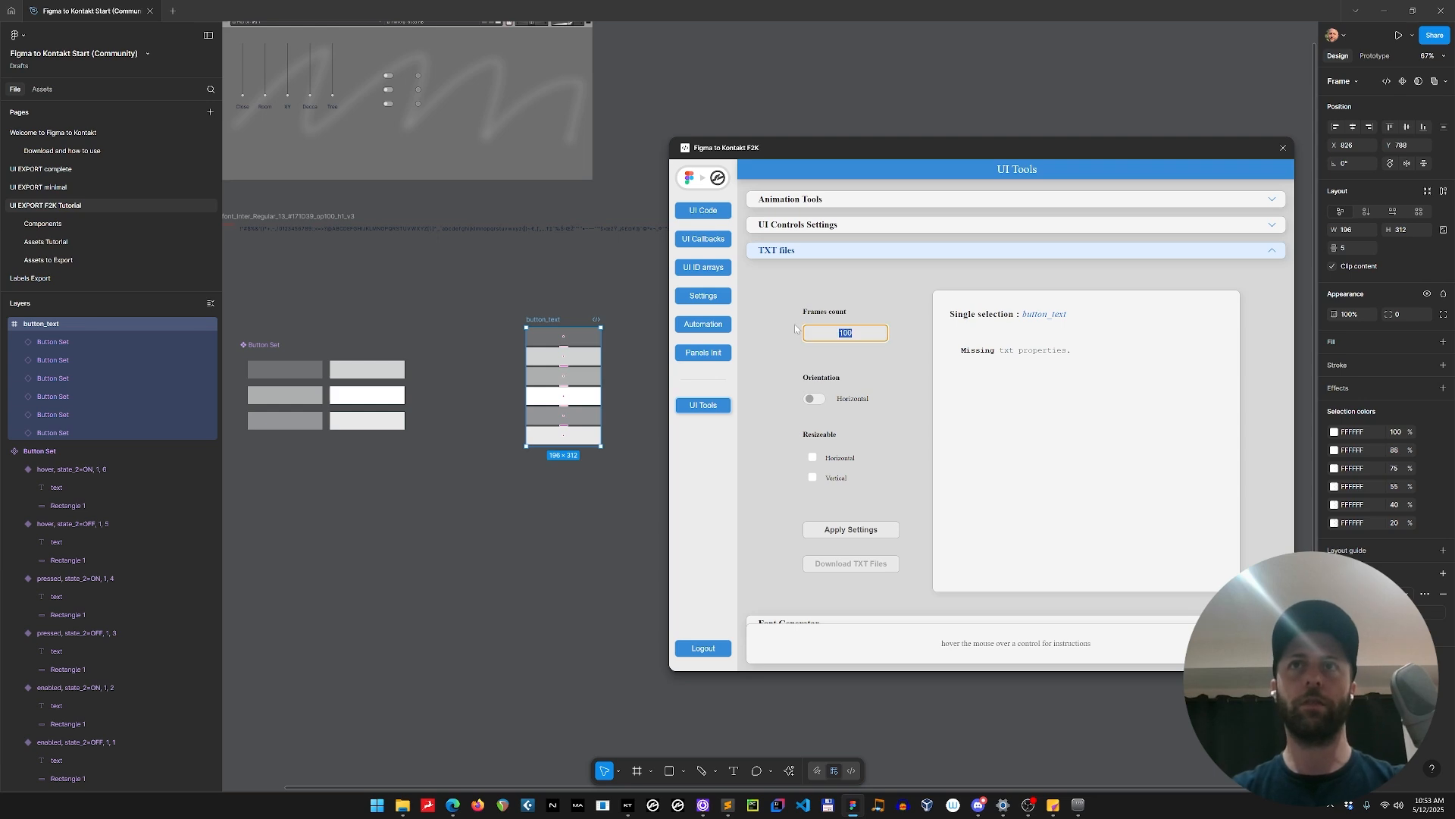
type("6")
left_click(814, 399)
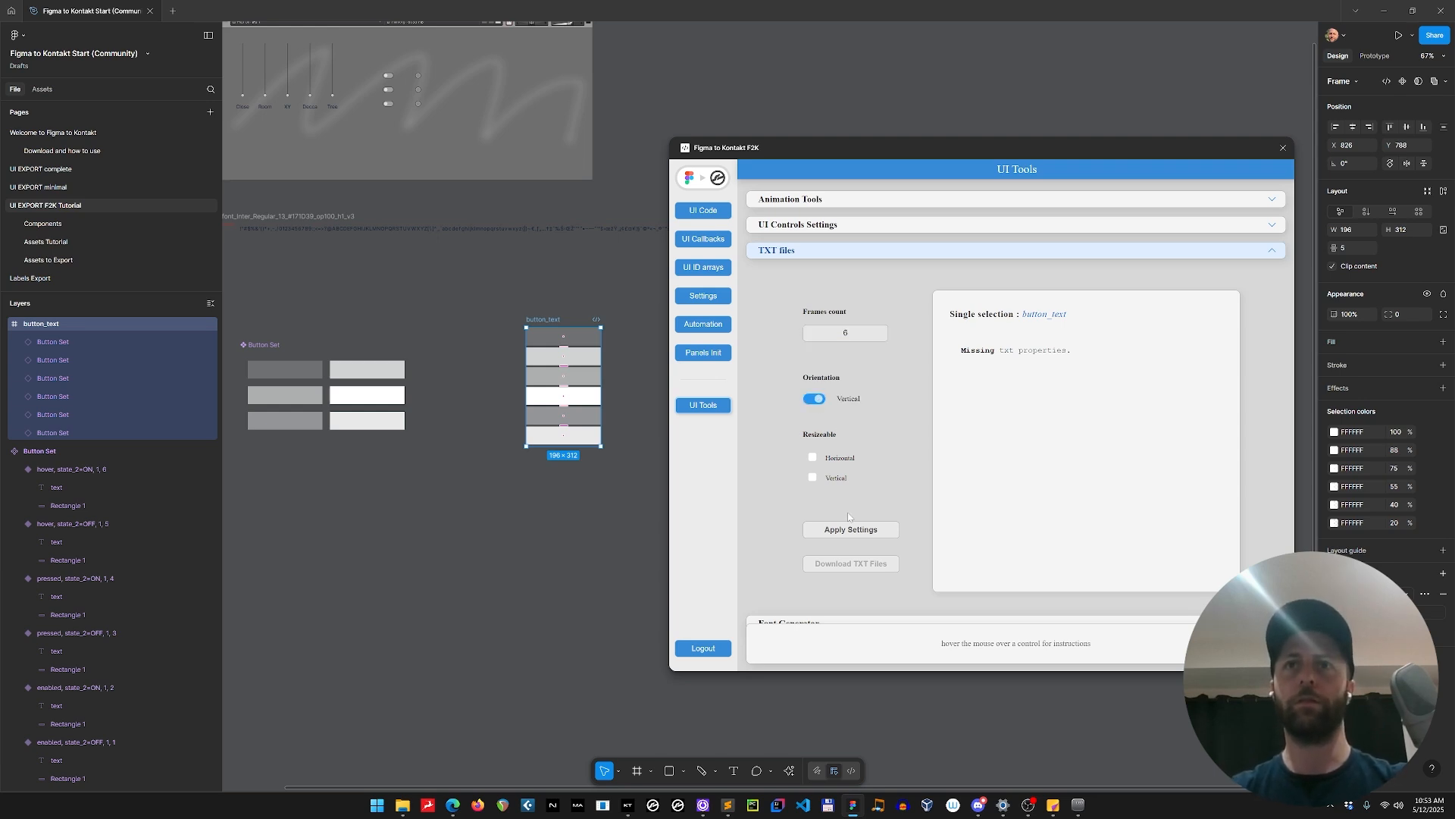
left_click(851, 530)
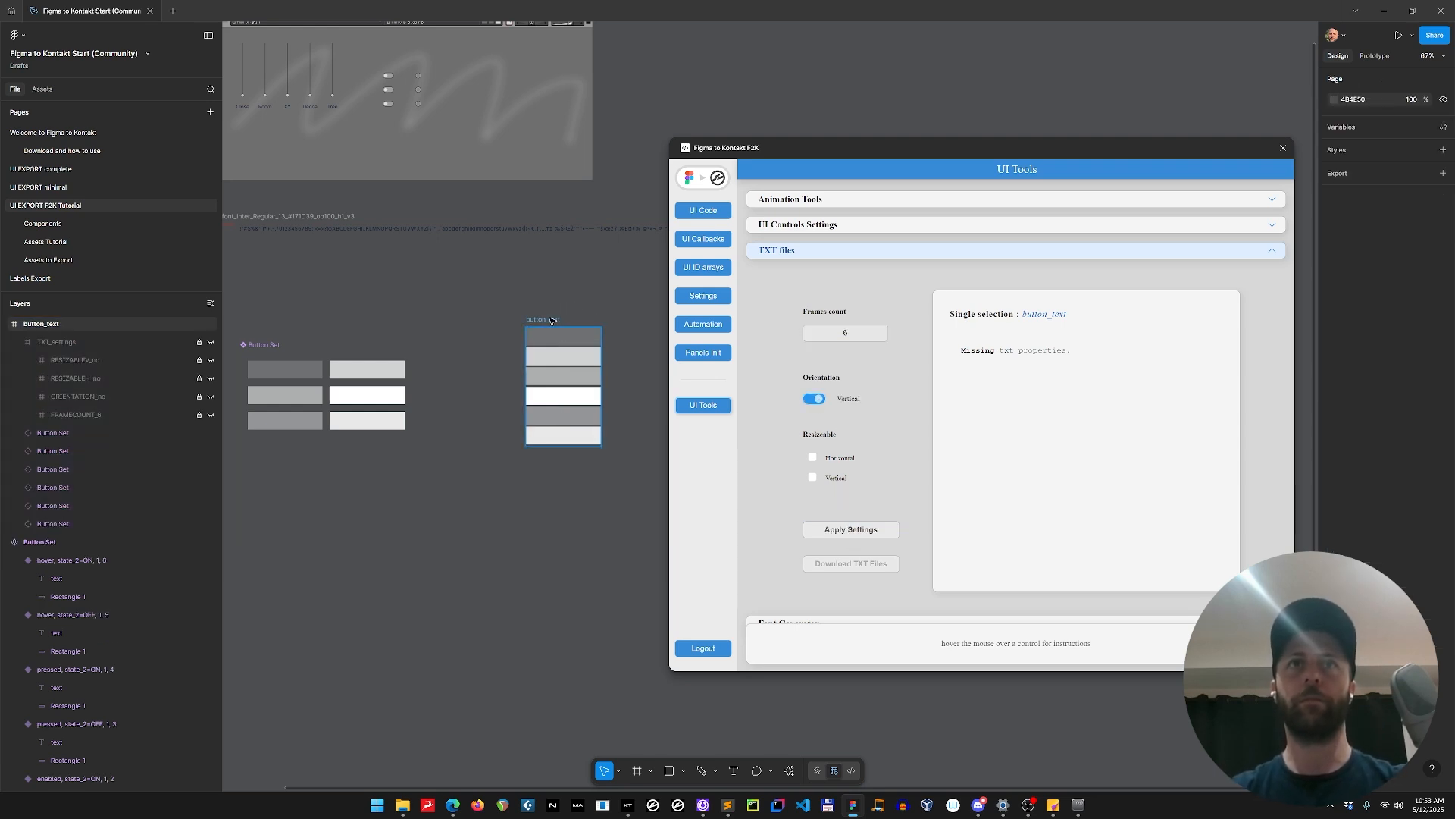
Reselect the button_text frame and download its TXT file.
left_click(579, 280)
left_click(569, 330)
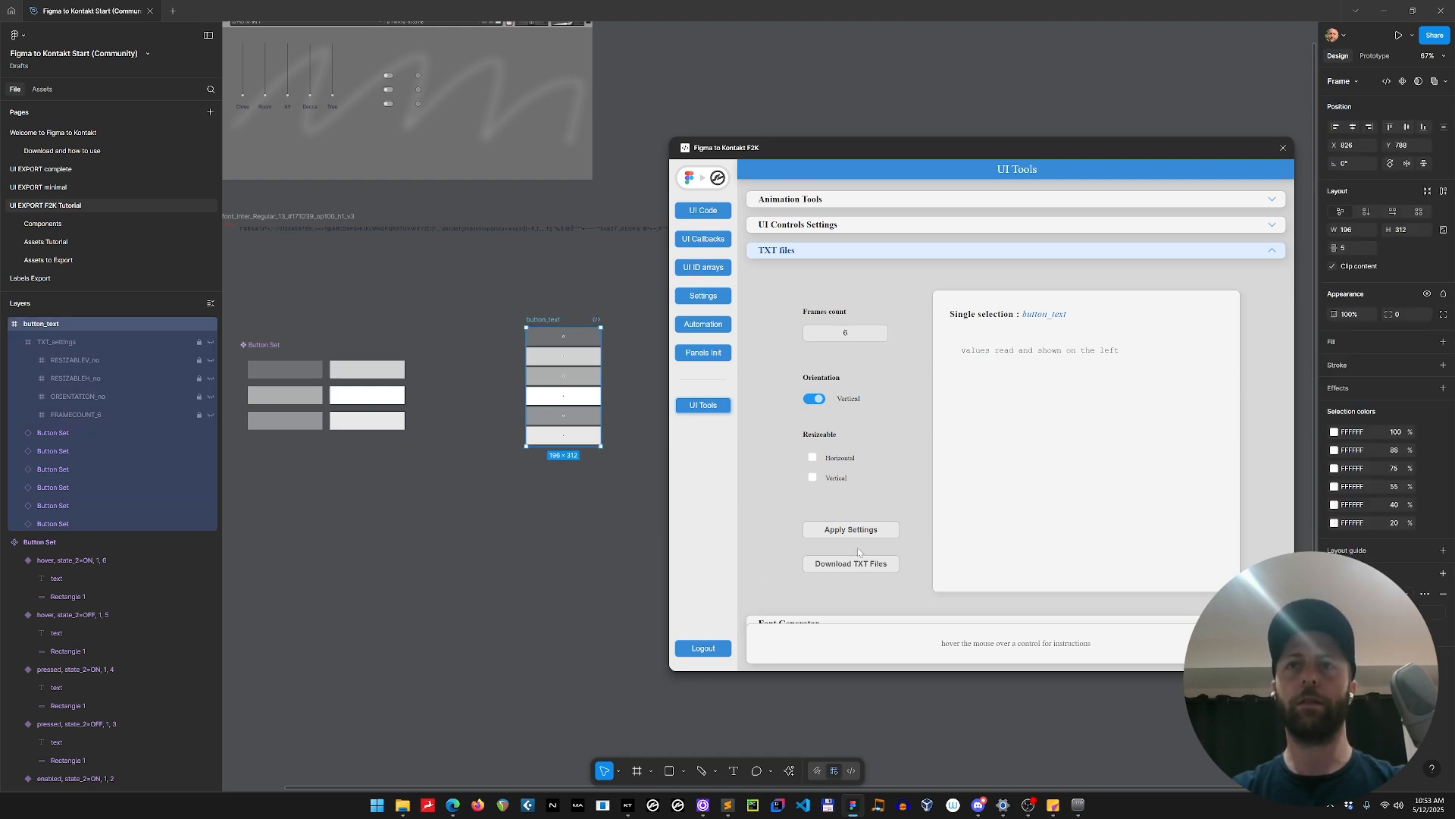
left_click(870, 562)
key("Return")
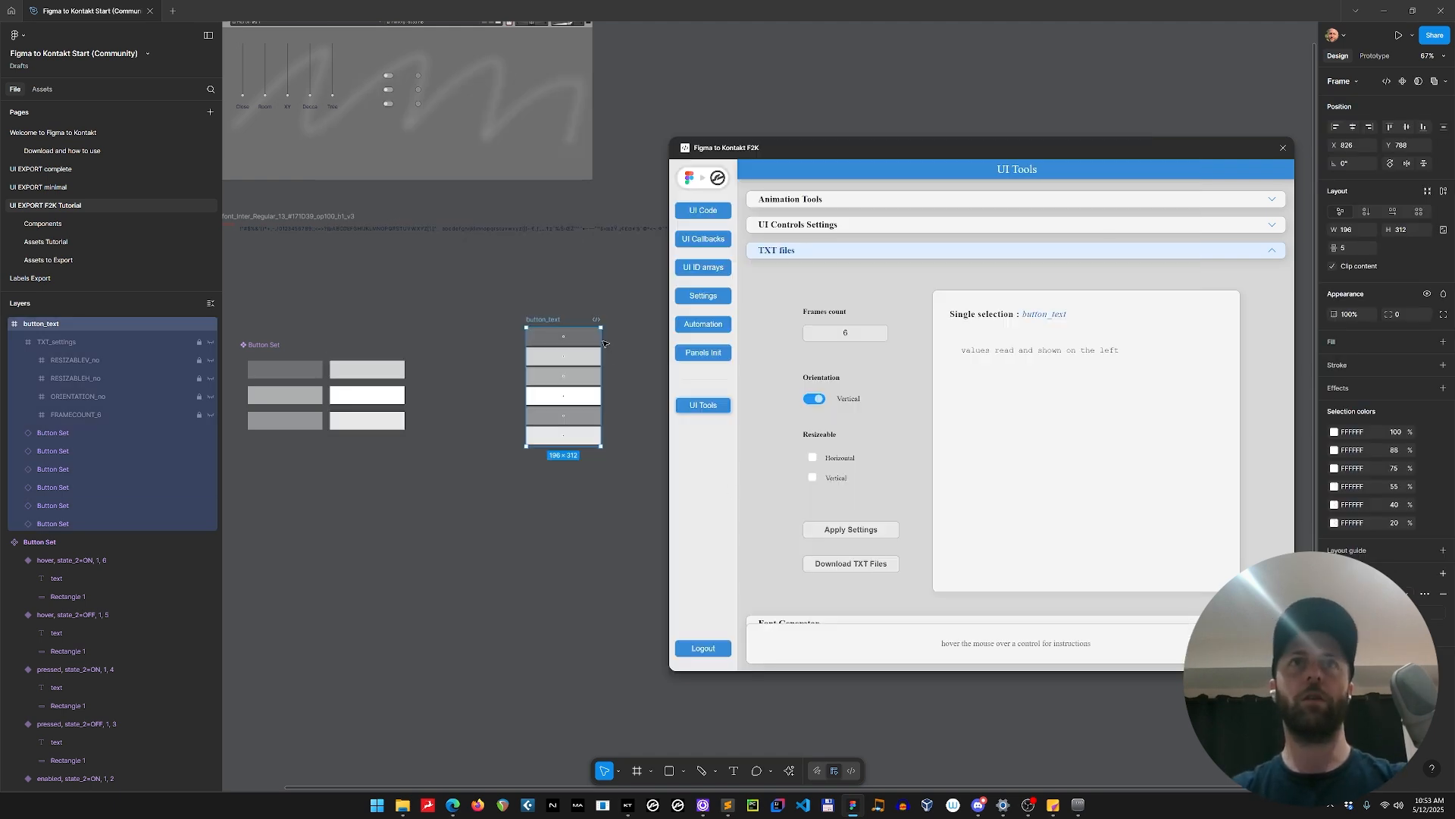
Place an instance of the enabled ON variant above the button set.
left_click(328, 288)
left_click_drag(329, 288, 442, 305)
scroll(459, 280, "down", 2)
left_click_drag(263, 281, 615, 490)
key("Escape")
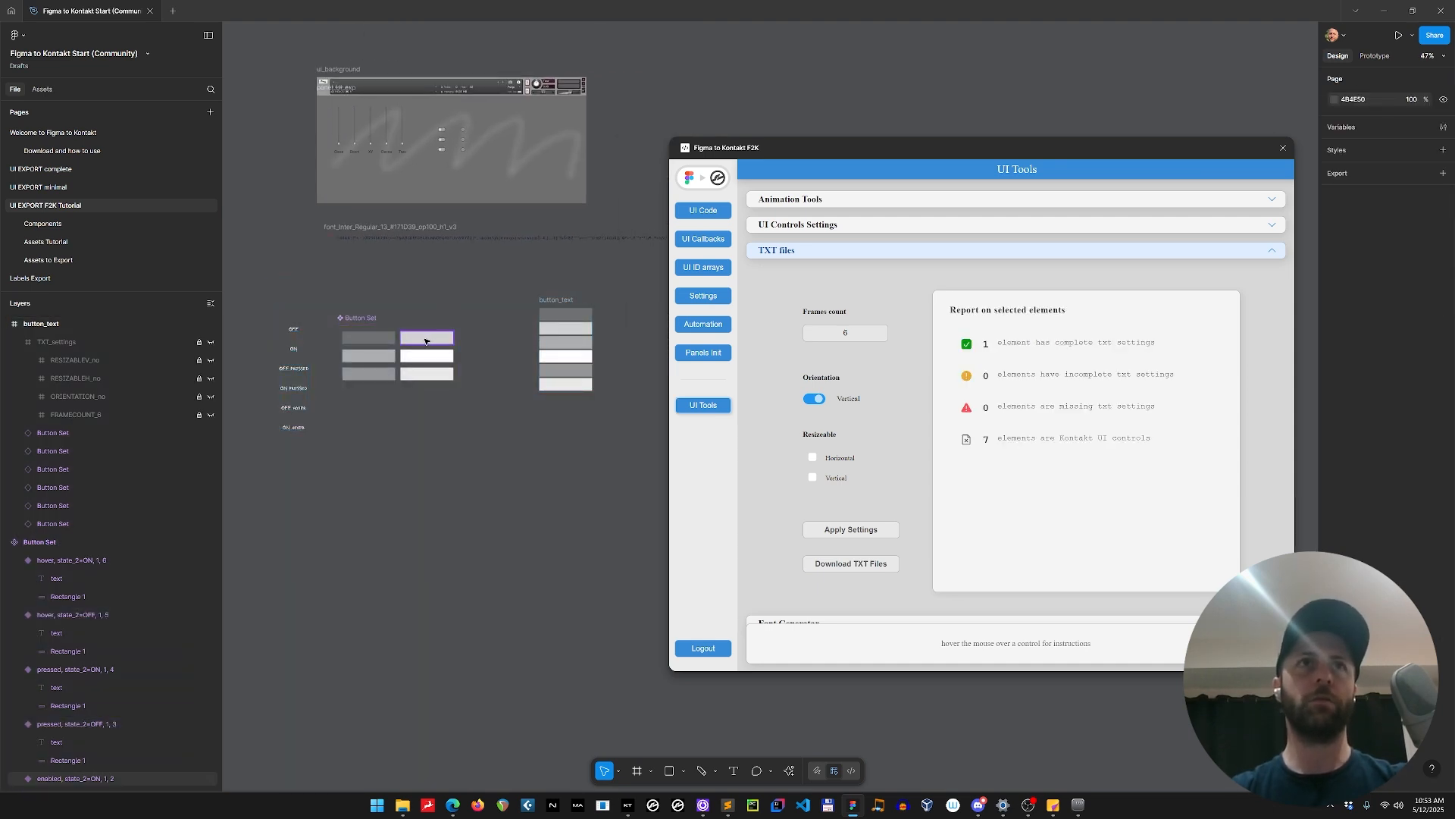
left_click_drag(425, 341, 428, 267)
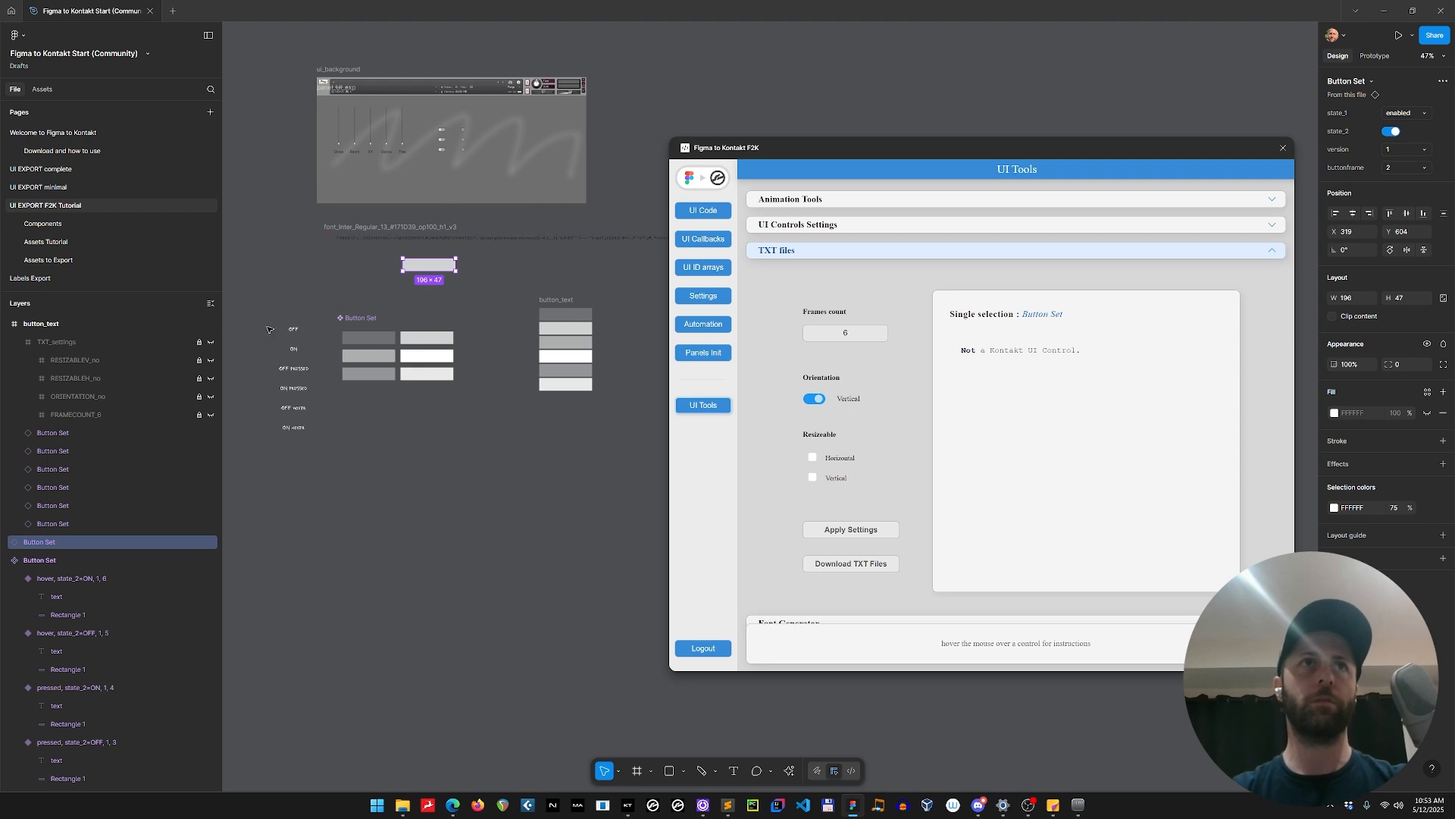
Move the state labels, Button Set and button_text frame to the Assets Tutorial page, placing them beside the existing control assets.
left_click_drag(263, 297, 629, 508)
key("Escape")
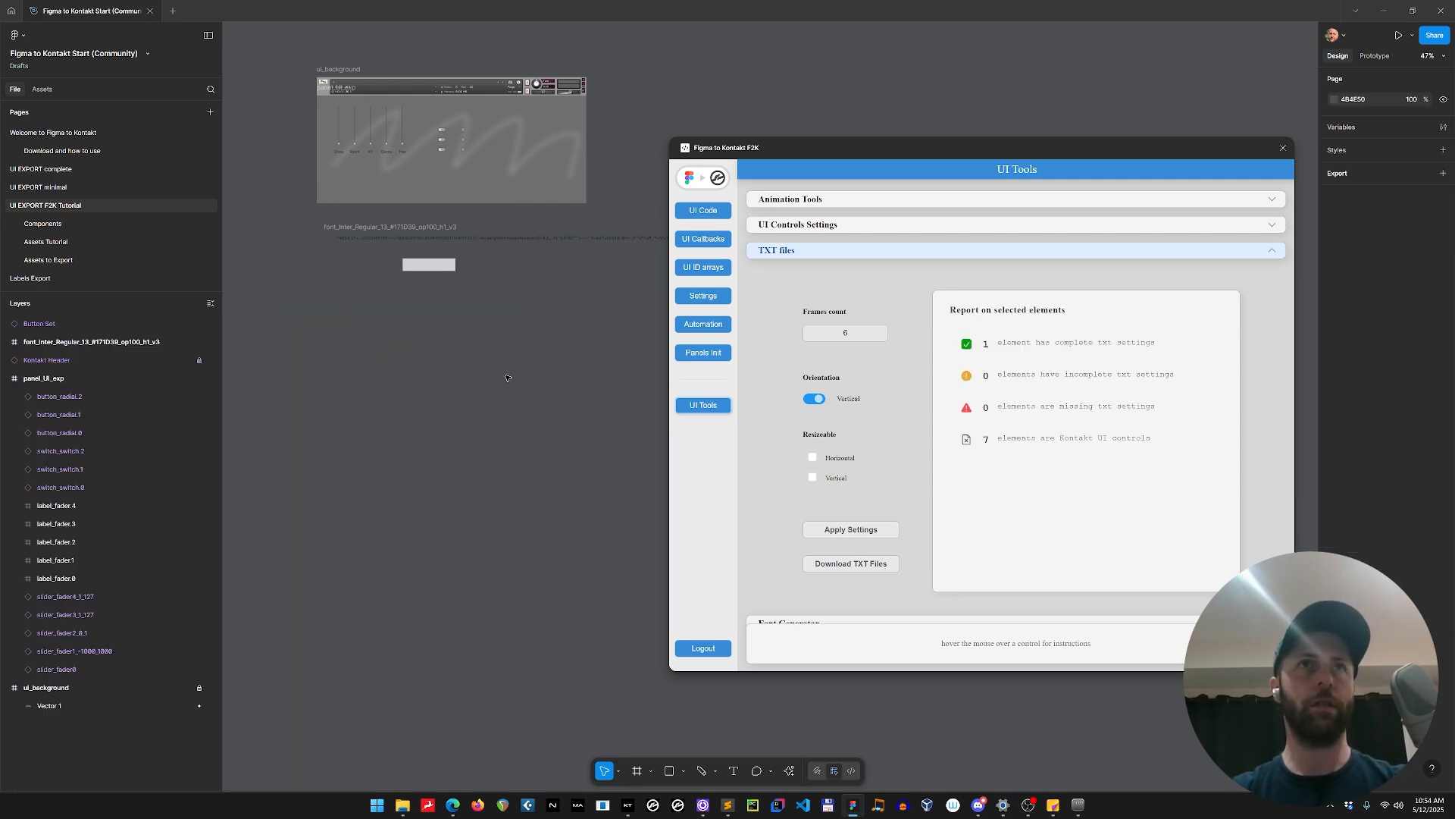
left_click(75, 242)
left_click(709, 191)
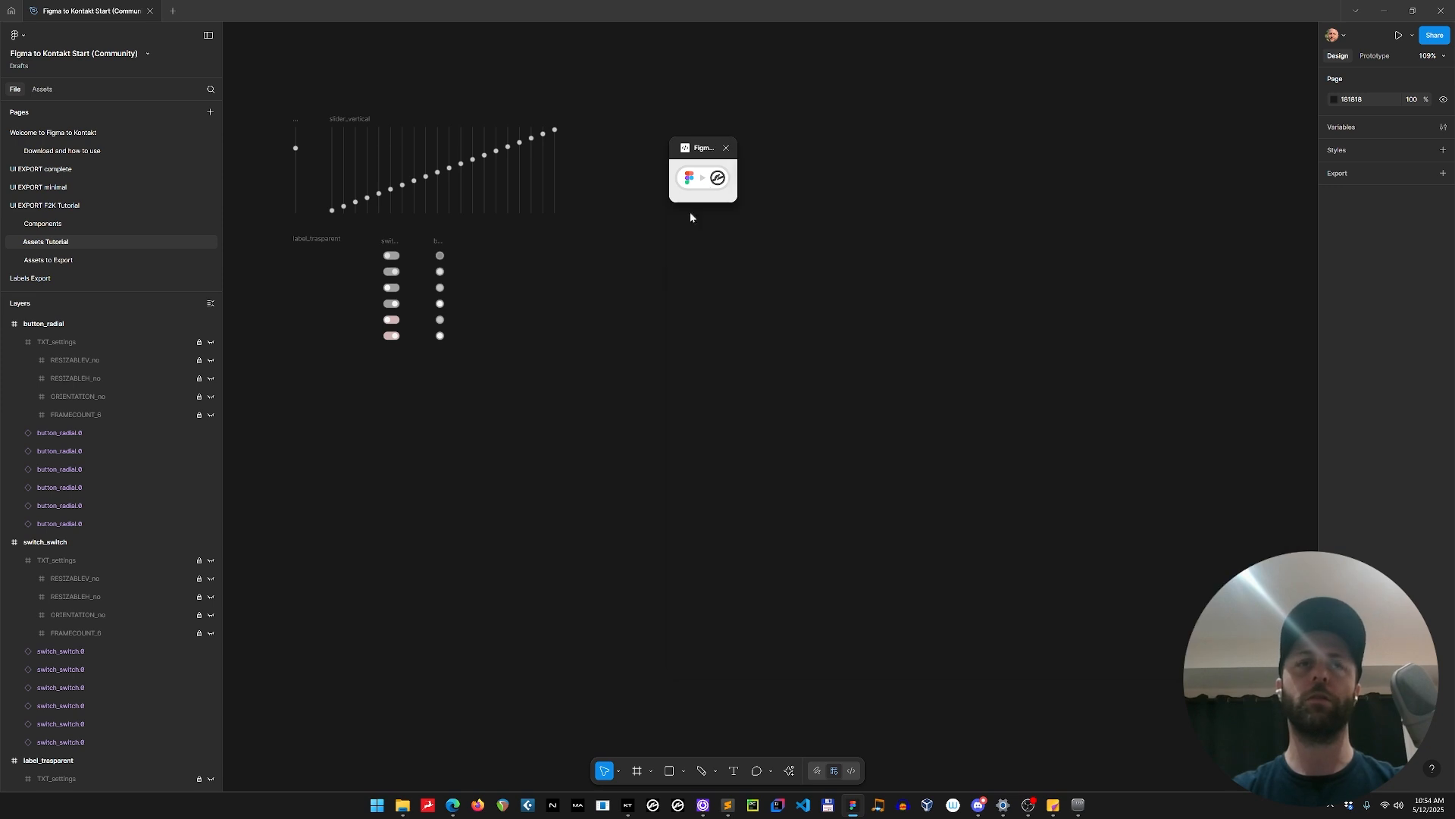
key("ctrl+v")
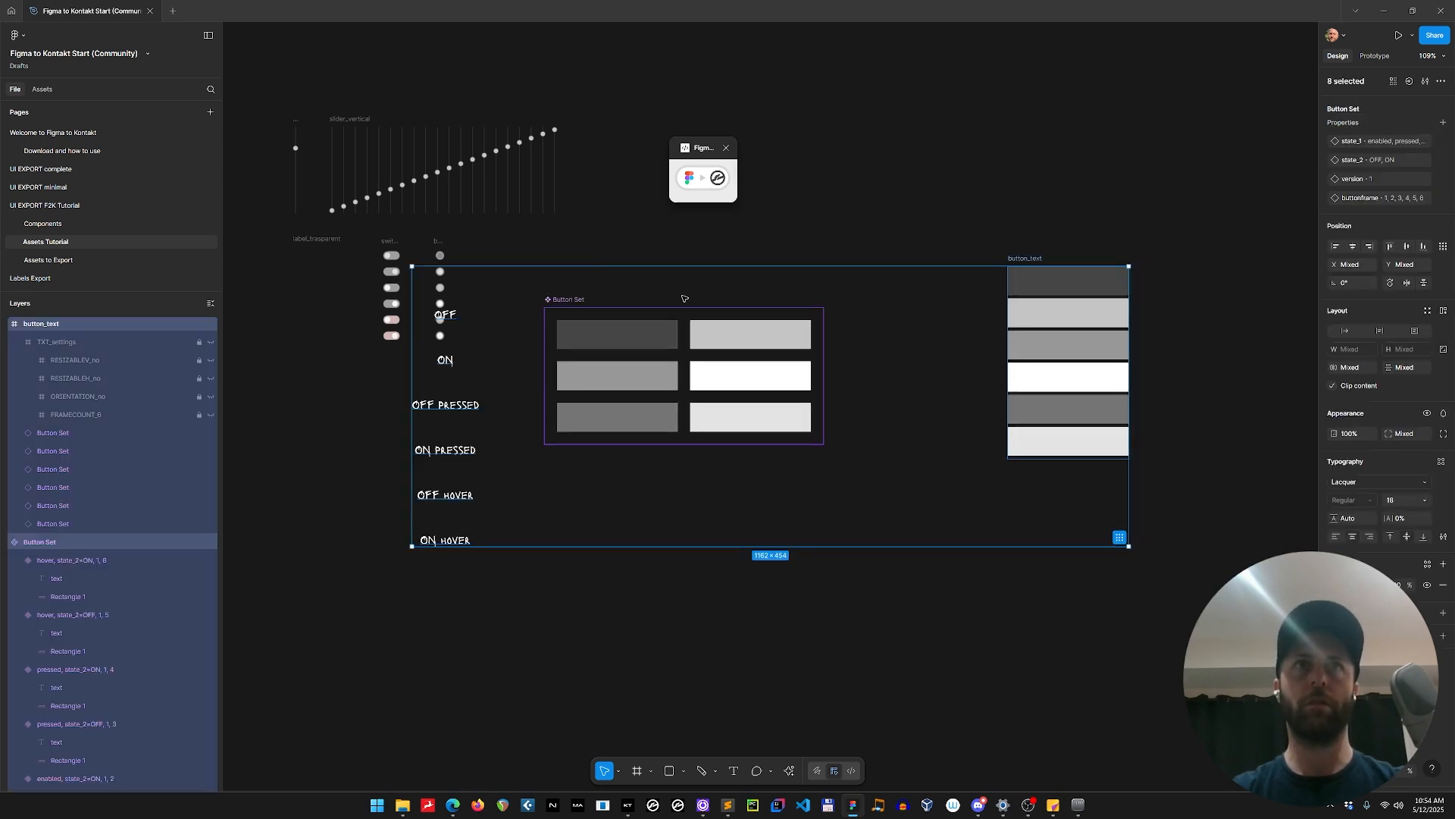
left_click_drag(684, 299, 789, 319)
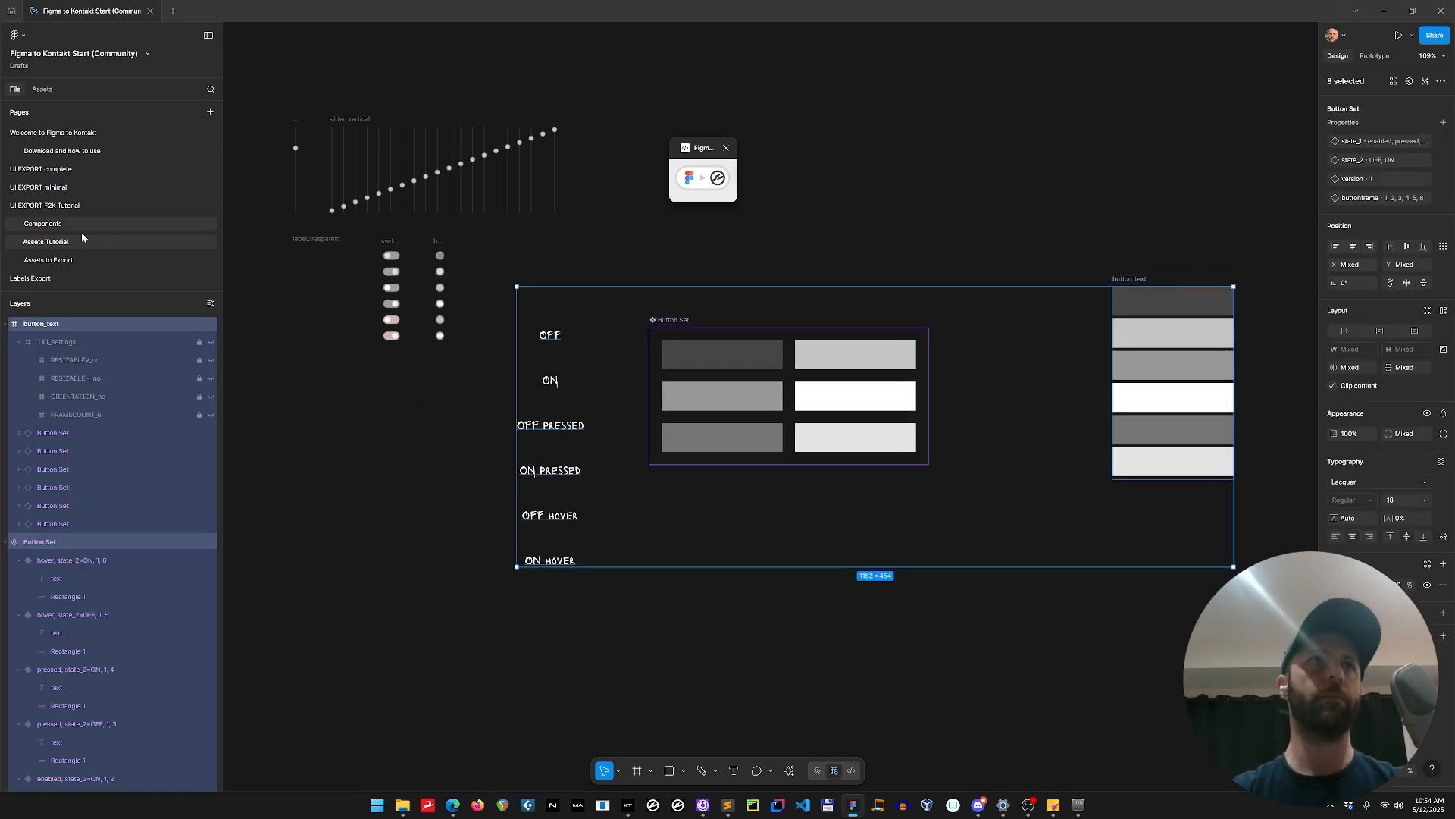
Return to the UI EXPORT F2K Tutorial page and place the button instance in panel_UI_exp below the faders, at X 72, Y 277.
left_click(84, 206)
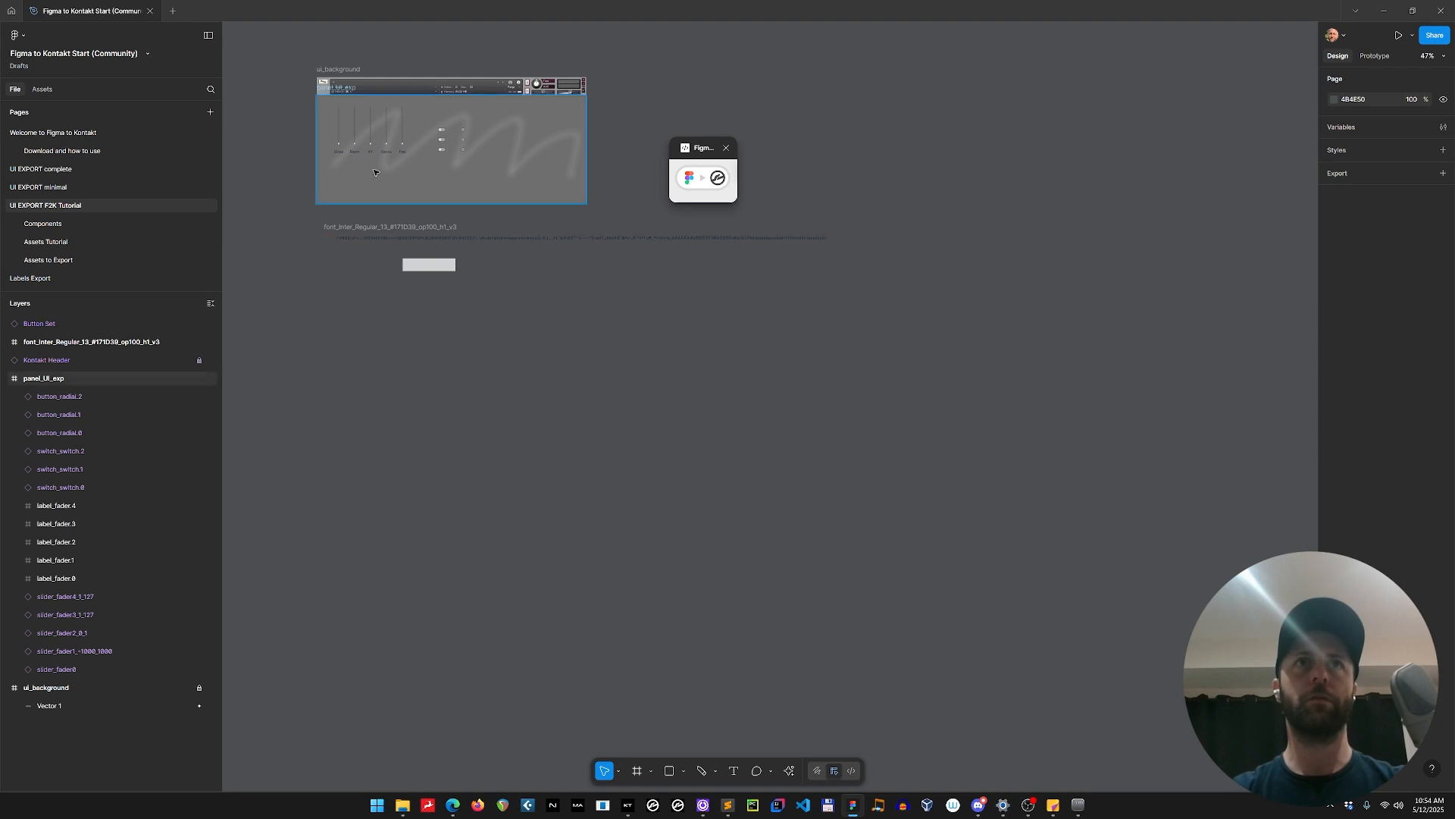
scroll(375, 174, "up", 5)
left_click_drag(440, 321, 573, 519)
left_click_drag(658, 652, 448, 375)
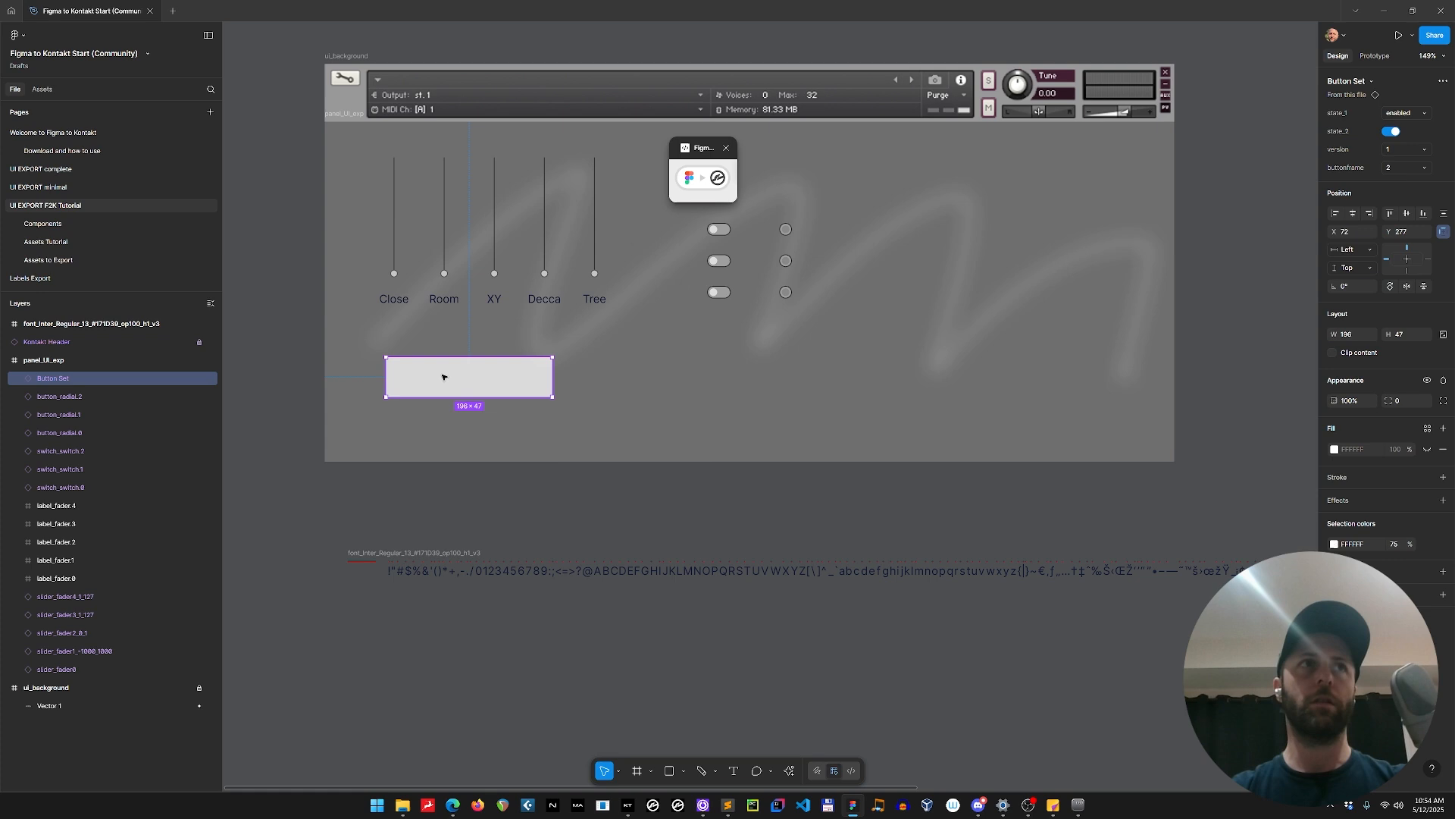
Rename the placed Button Set instance as button_overdrive.
double_click(73, 381)
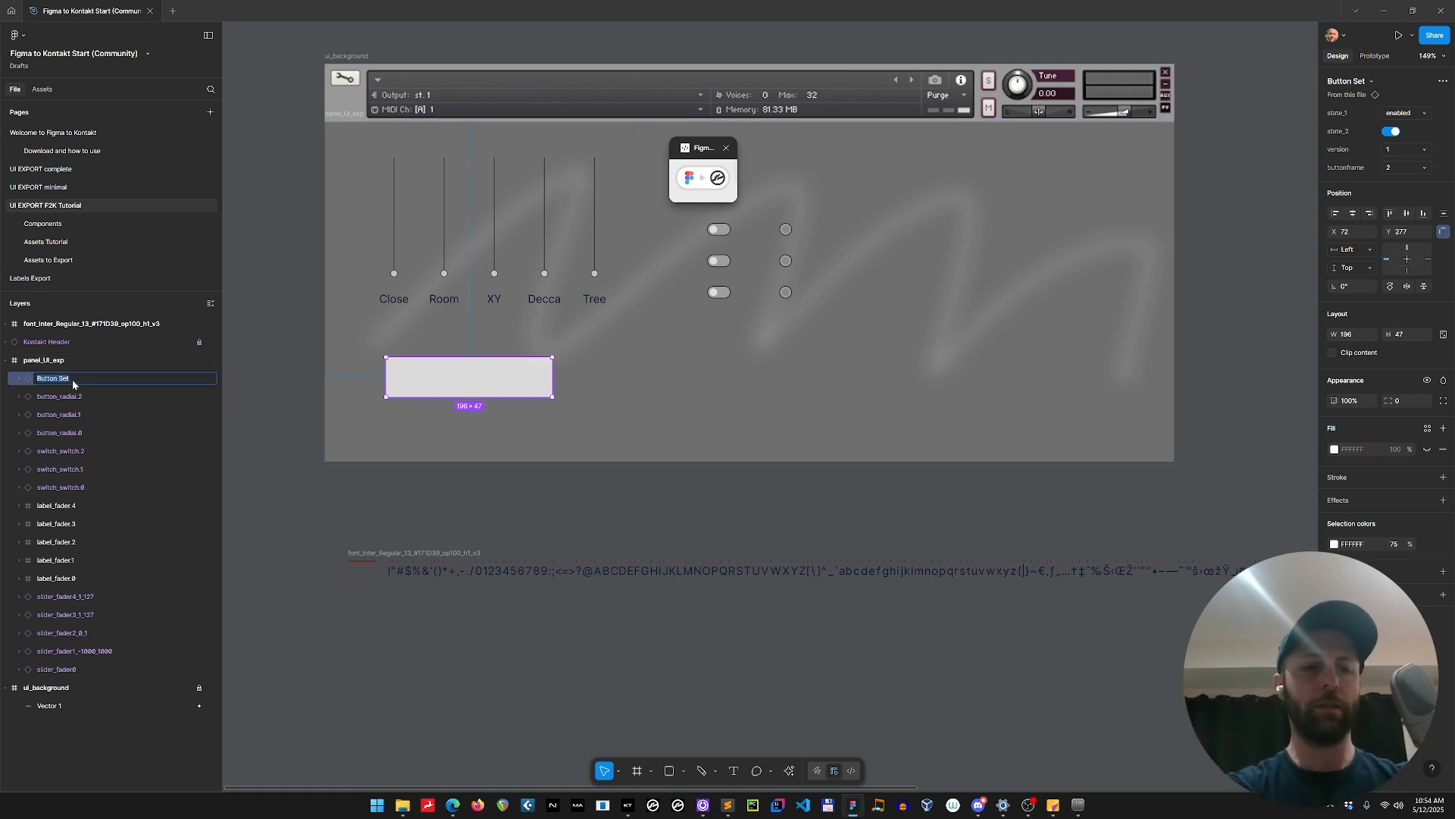
type("button_")
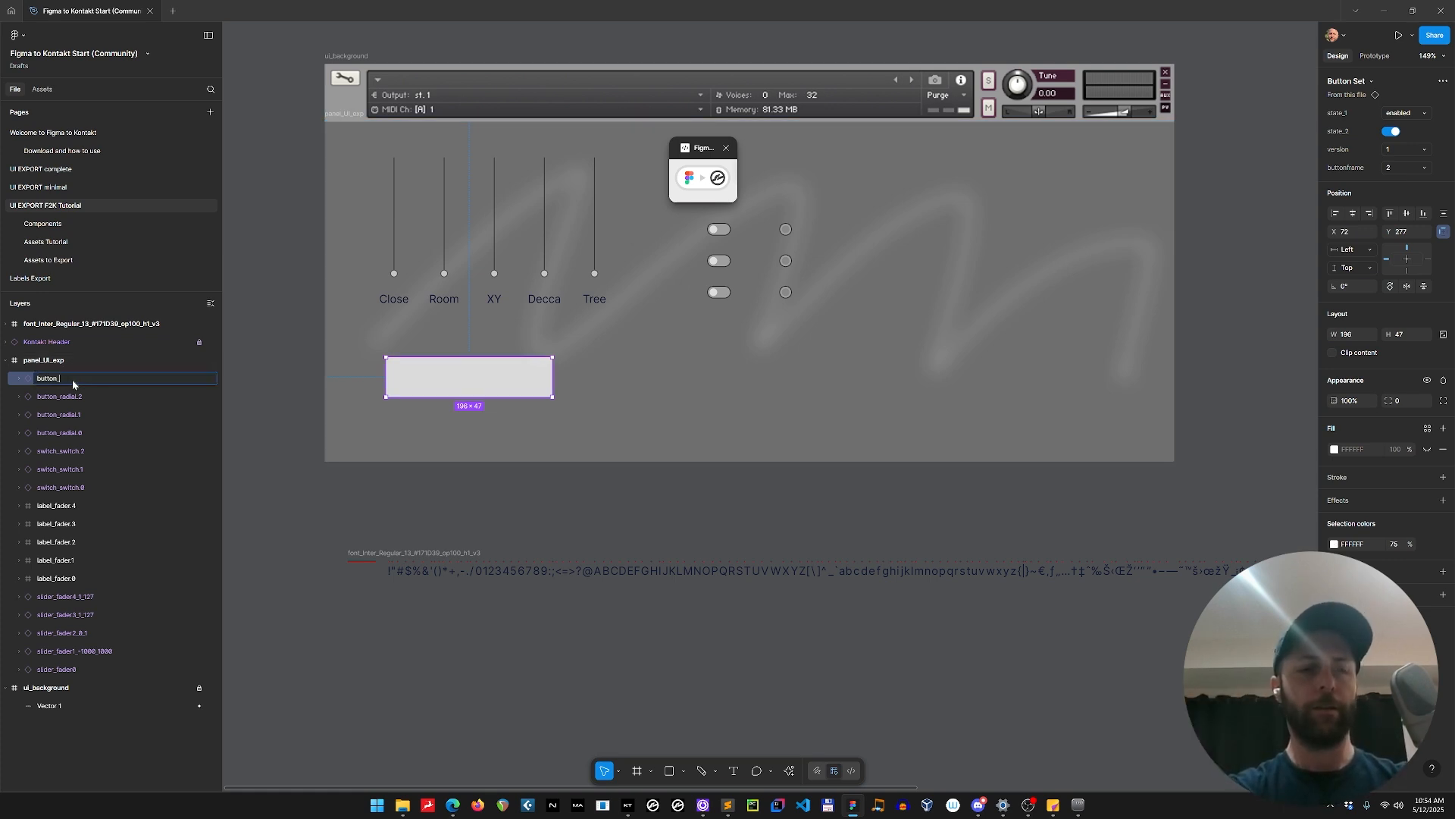
type("overdrive")
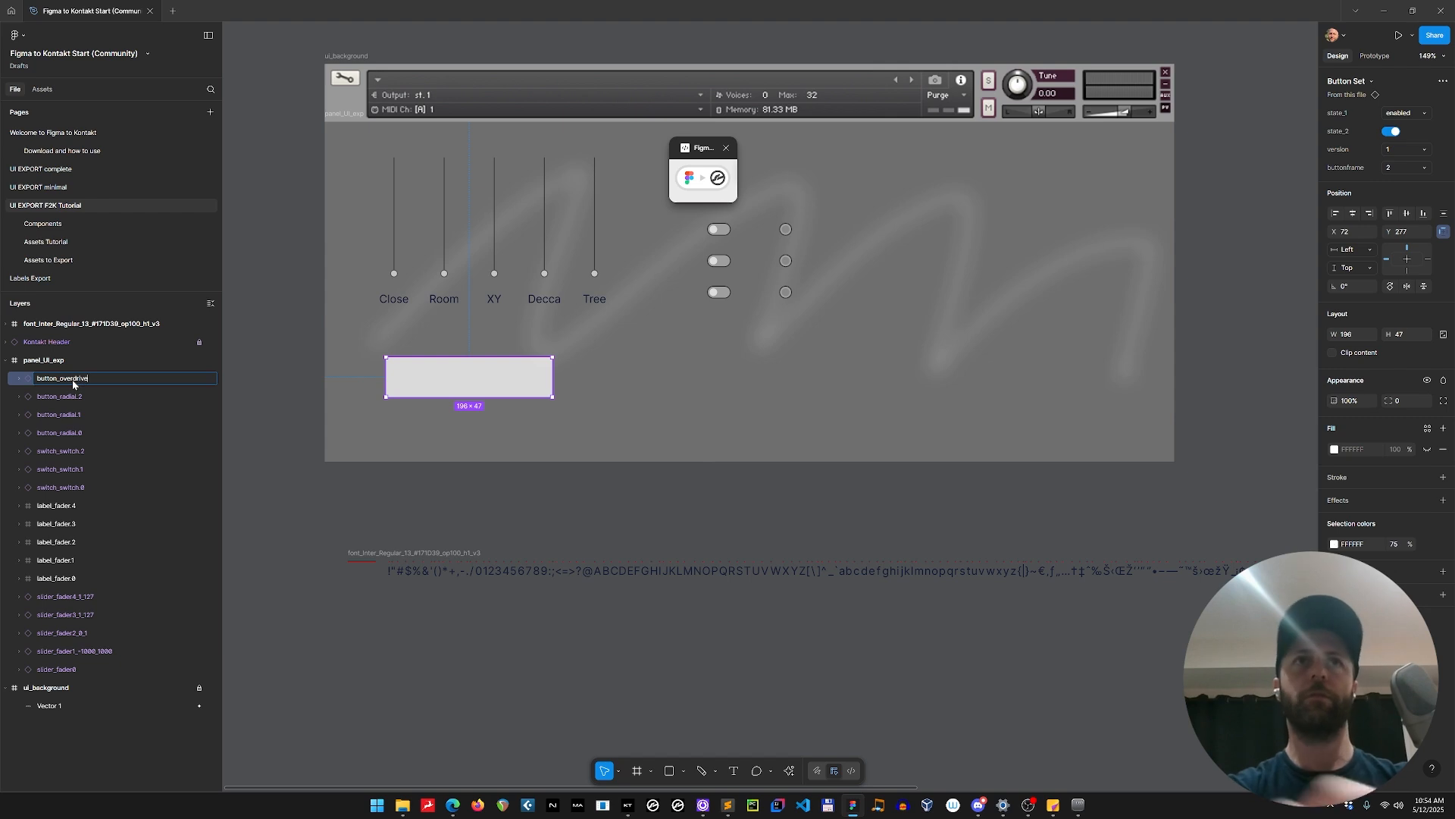
key("Return")
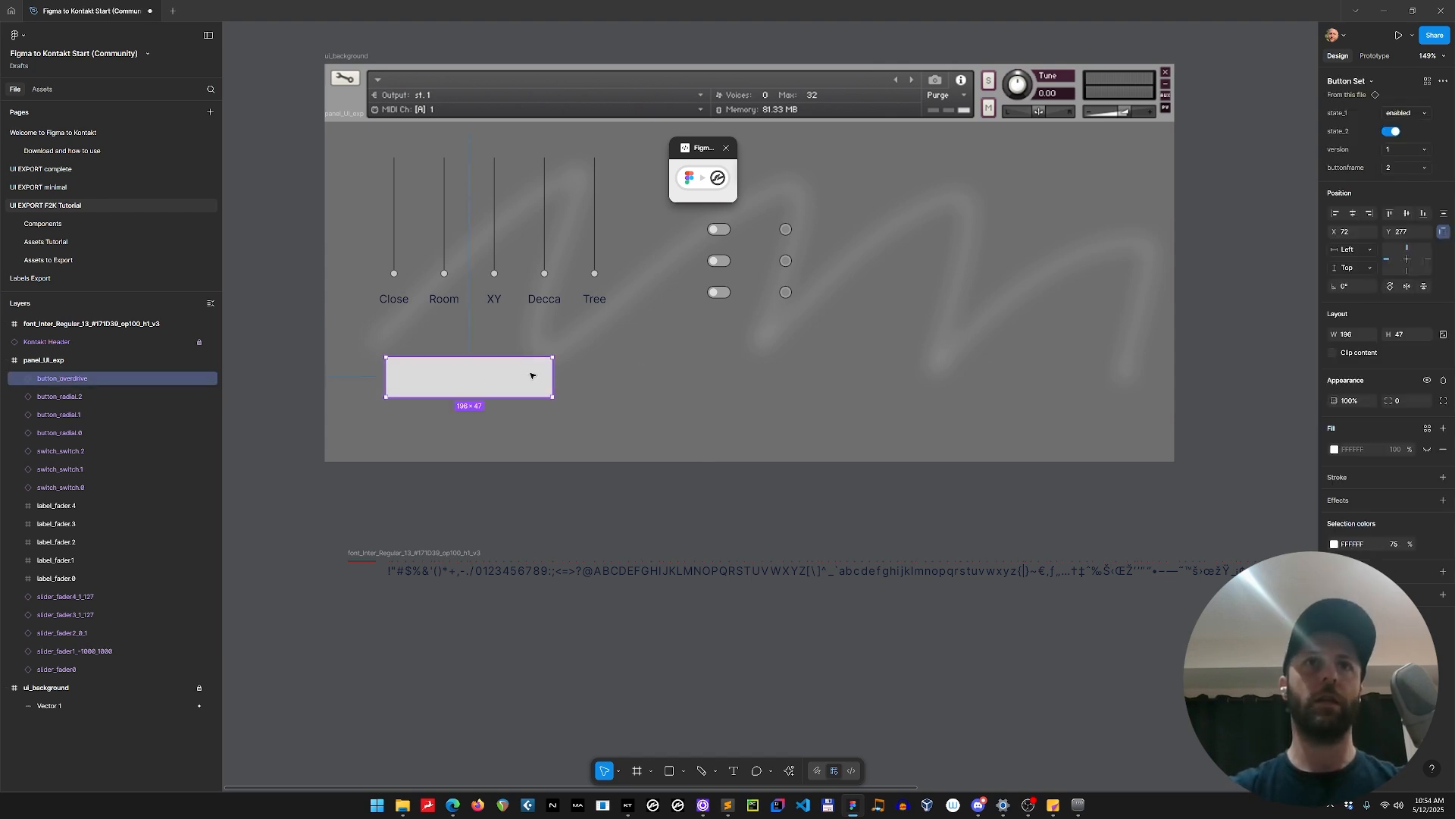
Duplicate the overdrive button to its right at X 318 in the same row and rename the copy as button_mono.
left_click_drag(495, 376, 704, 377)
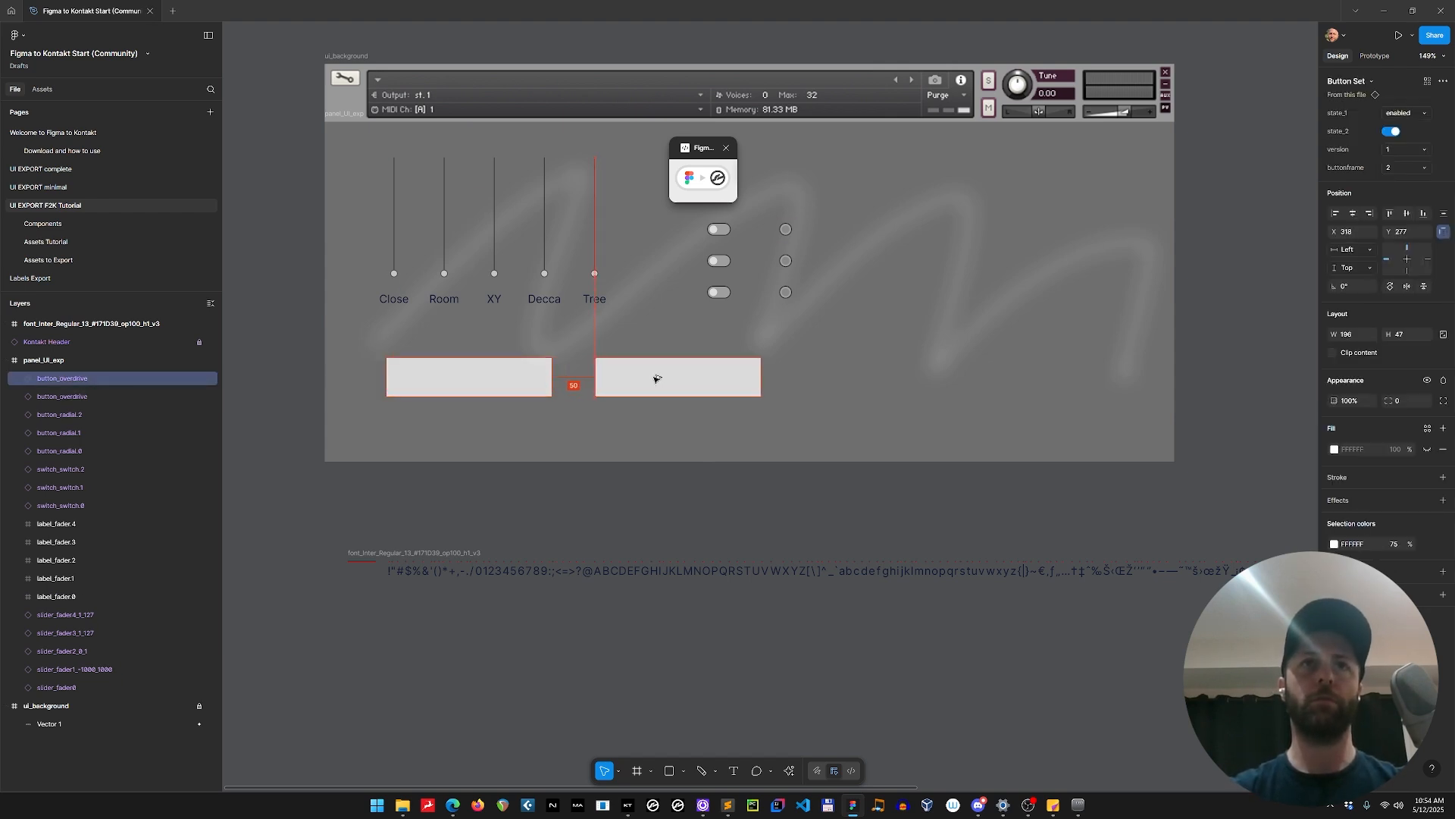
double_click(72, 378)
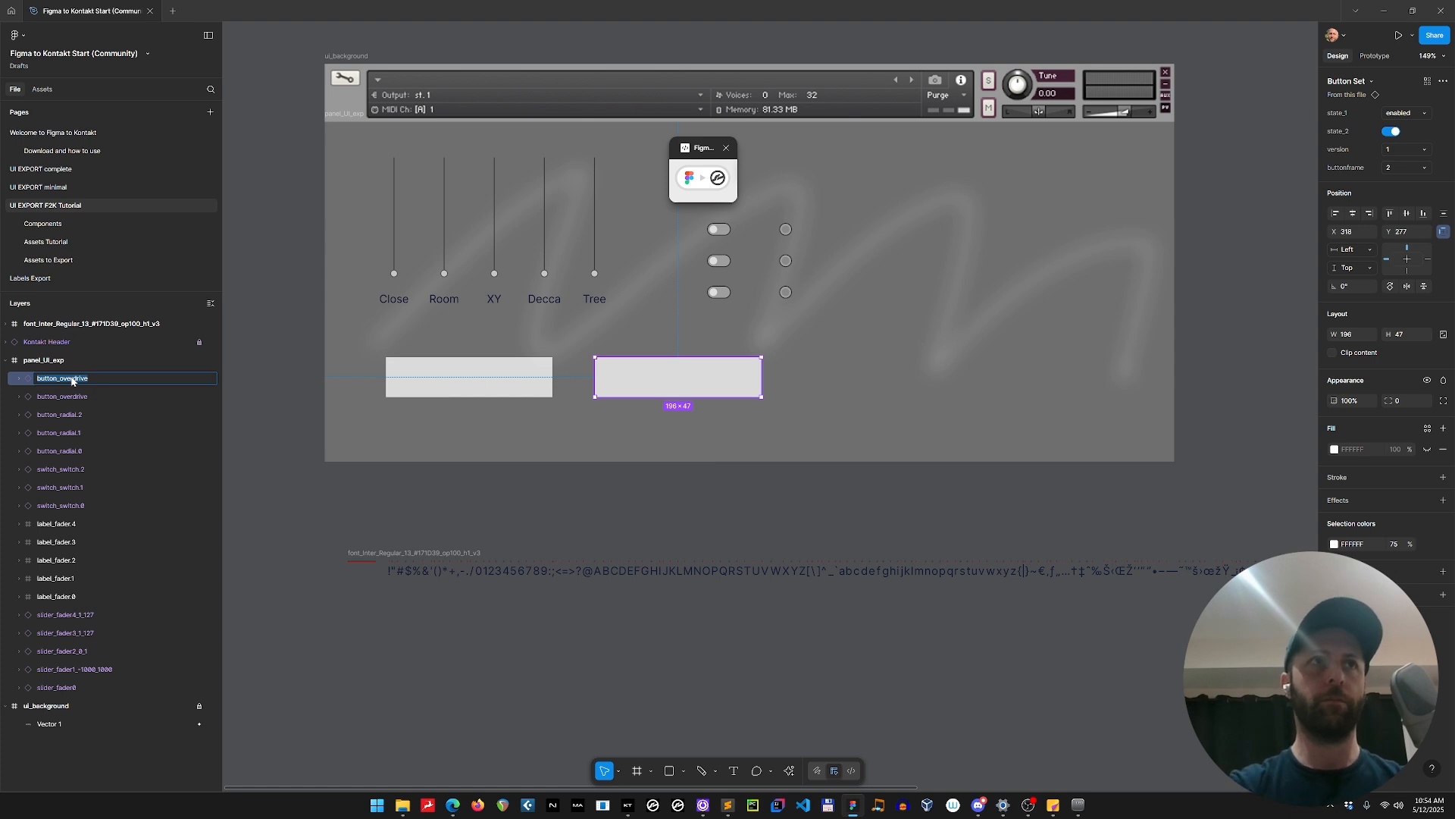
key("Right")
key("shift+Left")
key("shift+Left")
key("shift+Left")
key("shift+Left")
key("shift+Left")
key("shift+Left")
key("shift+Left")
key("shift+Left")
key("shift+Left")
type("mono")
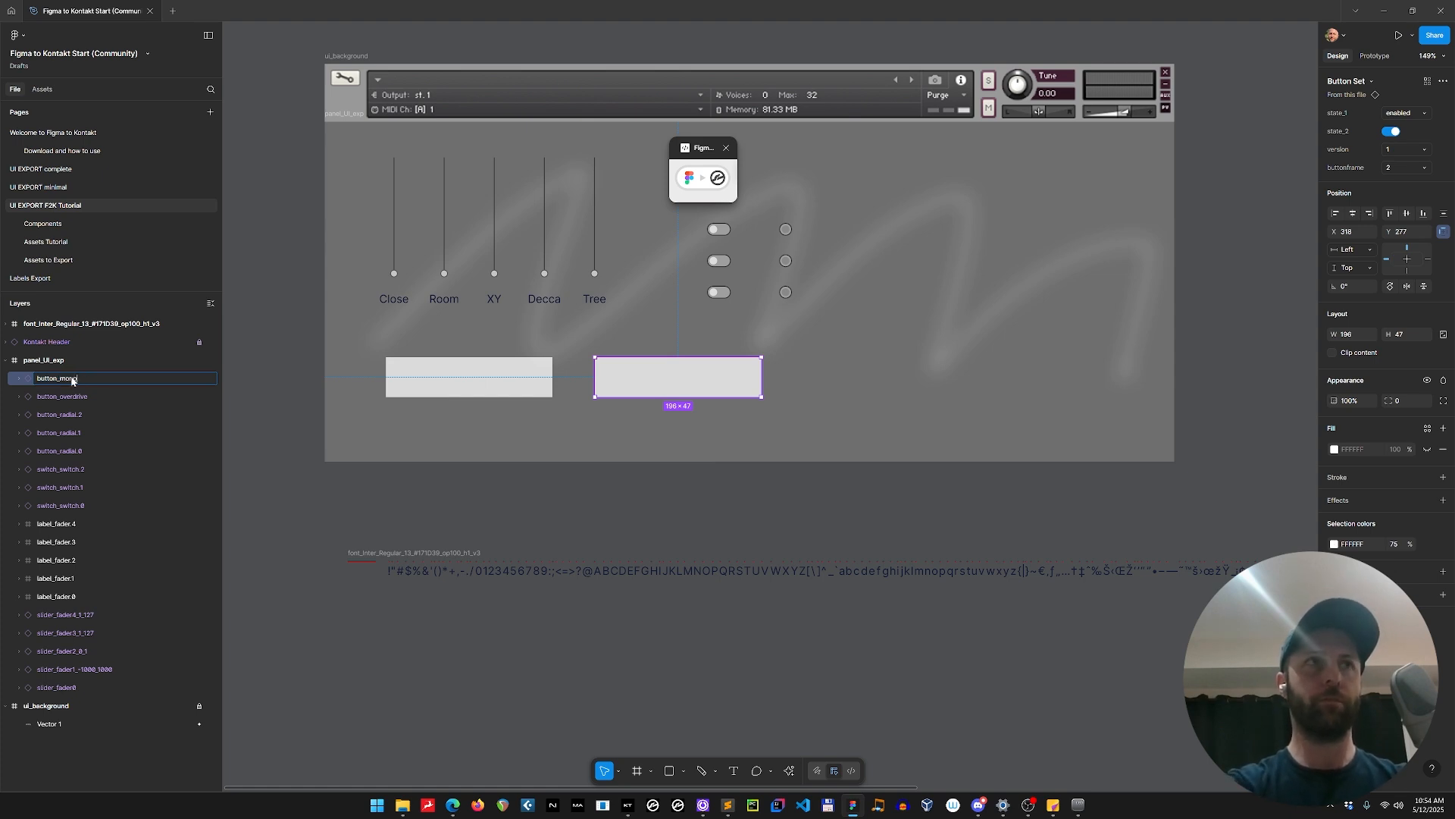
key("Return")
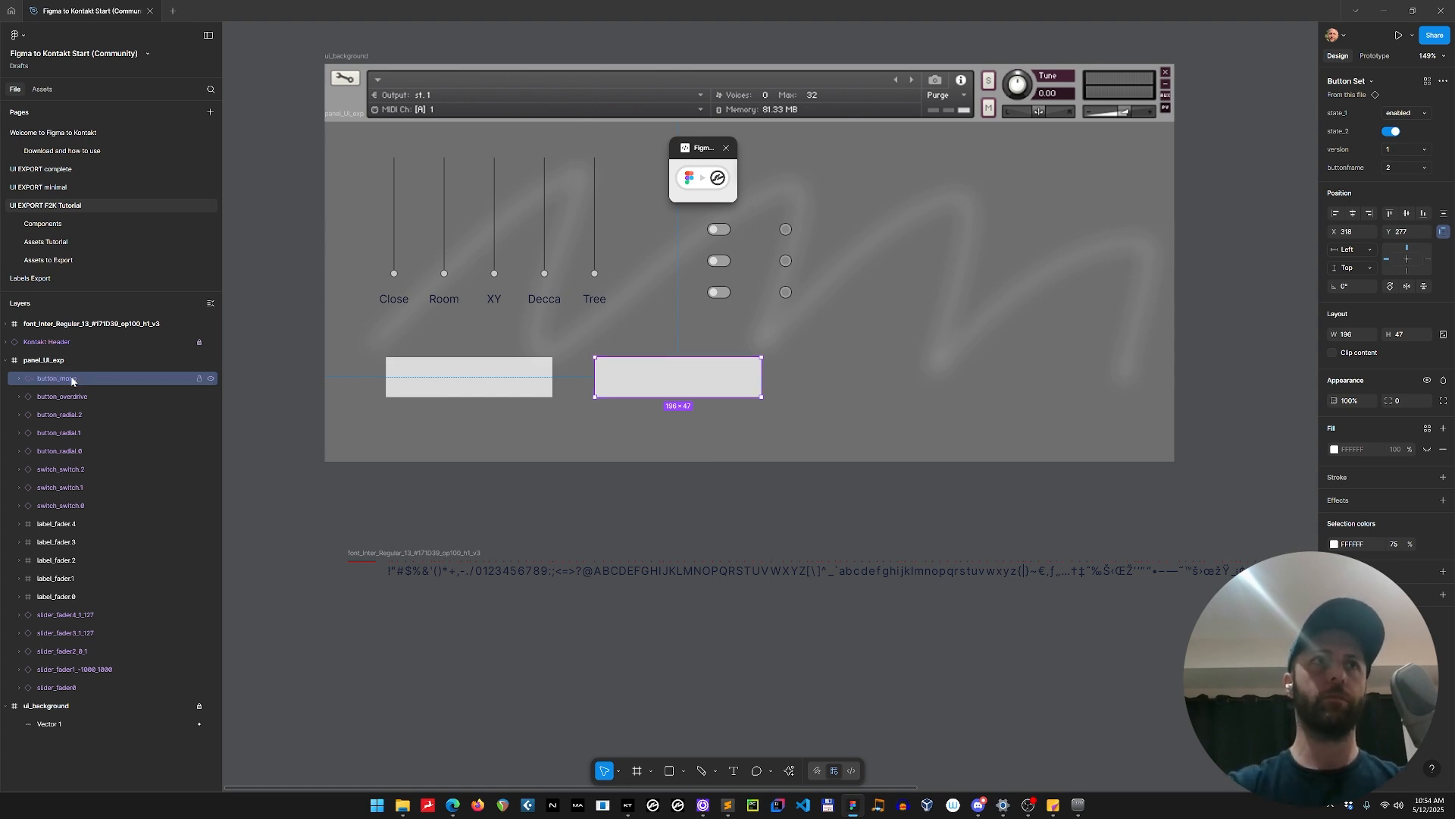
Make the fill of the text layers in button_mono and button_overdrive visible.
left_click(469, 381)
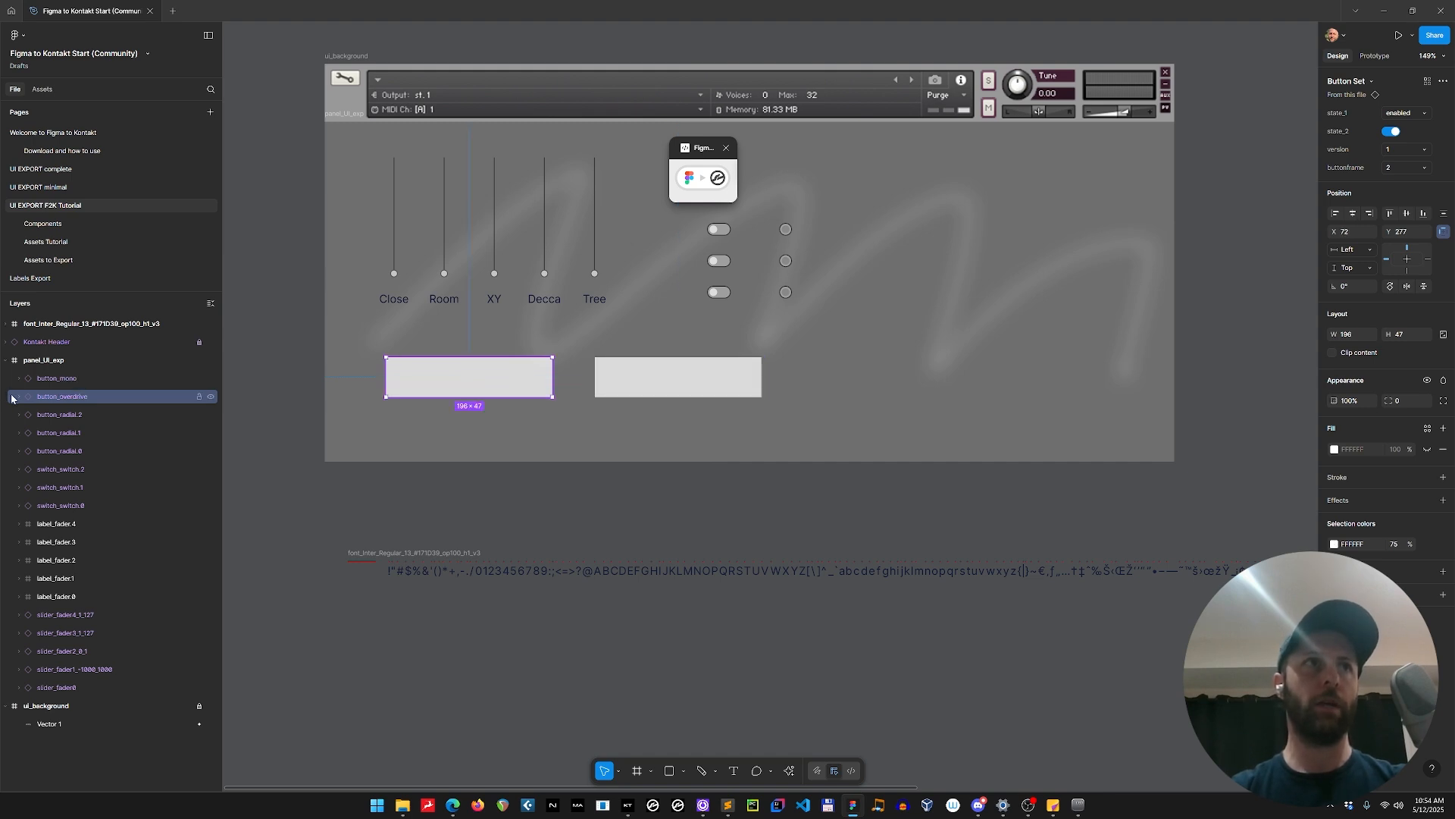
left_click(18, 396)
left_click(18, 379)
left_click(77, 399)
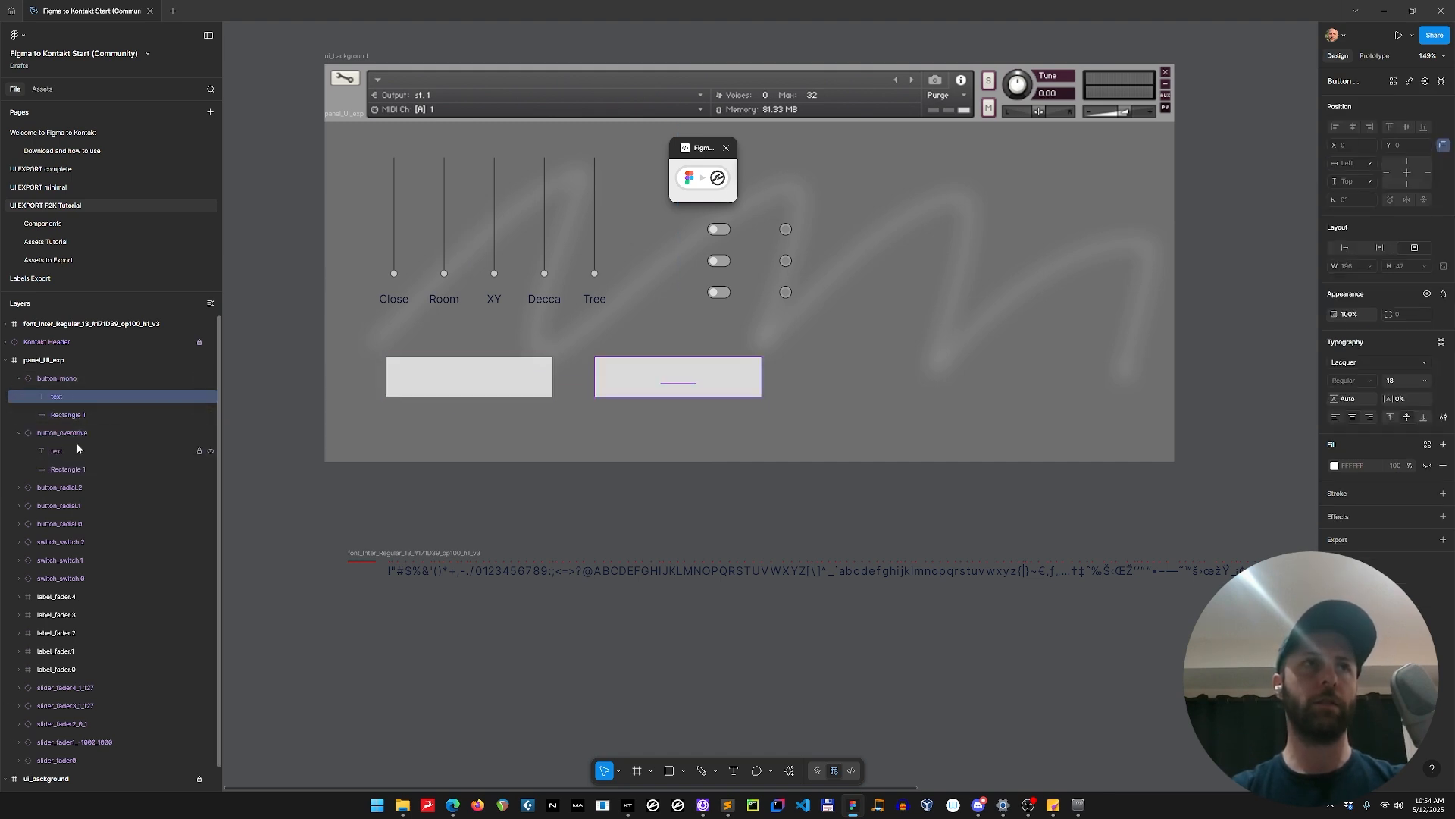
left_click(77, 450, "shift")
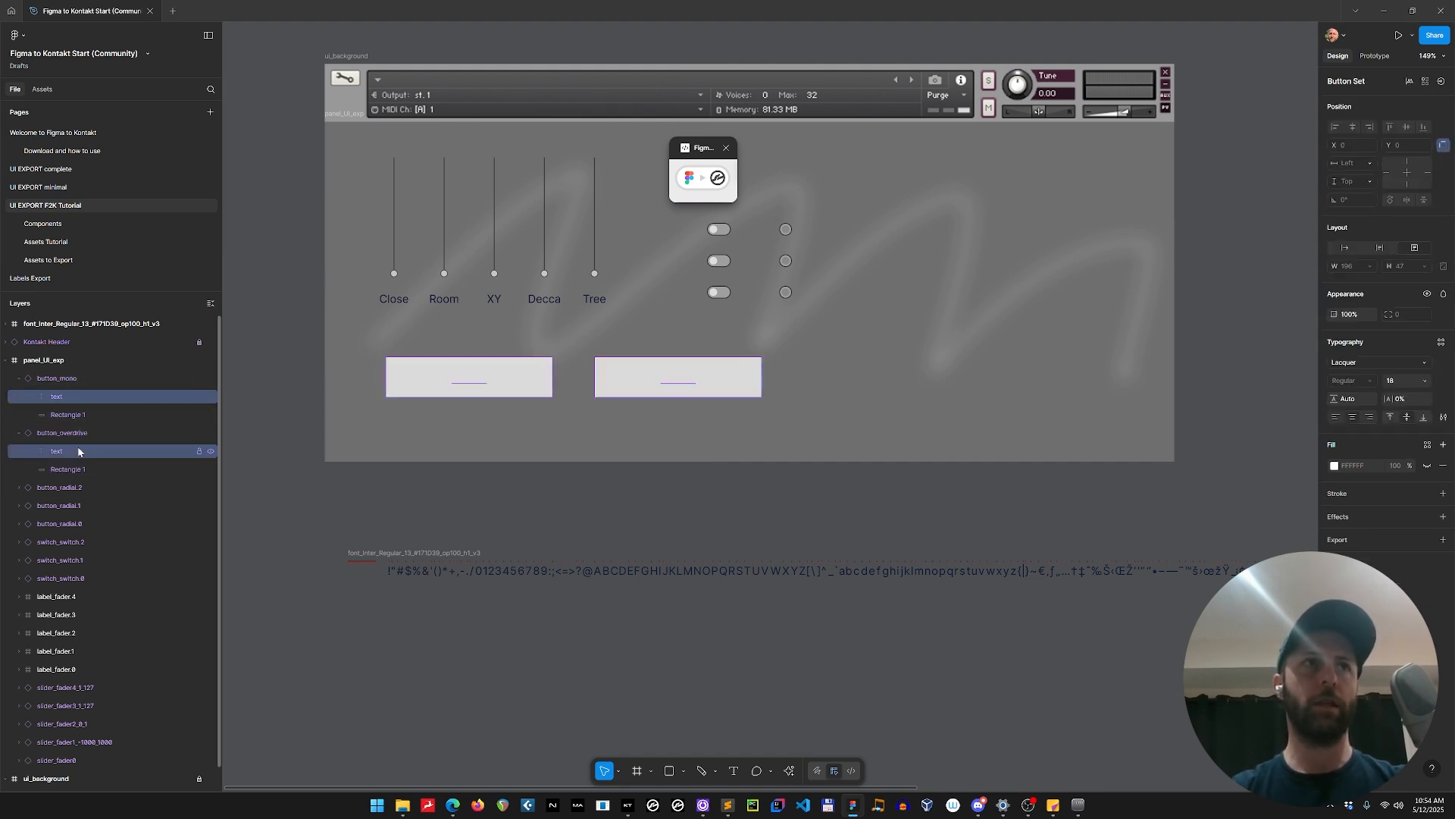
left_click(1427, 466)
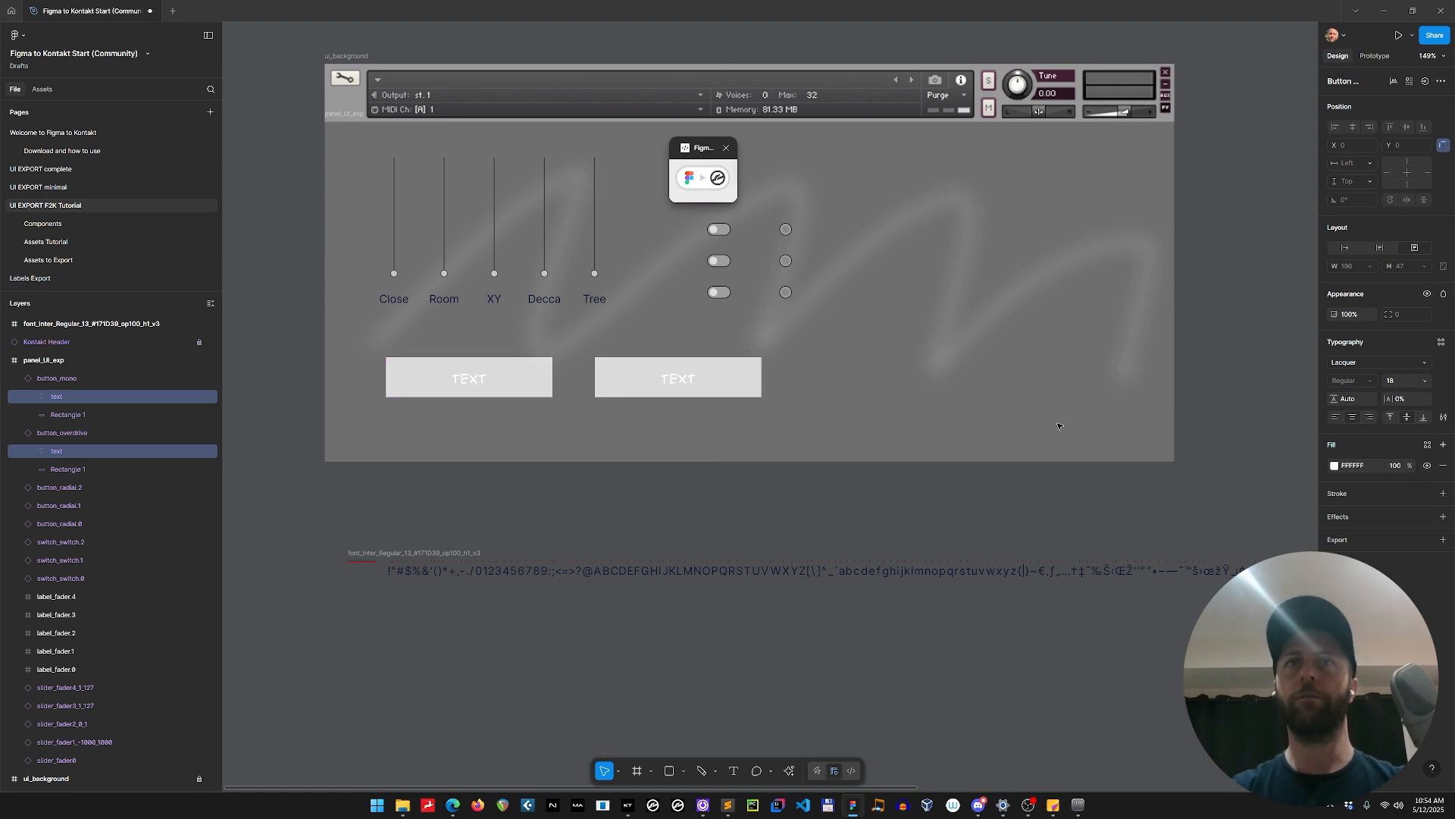
Set the fill colour of both buttons' text layers to 000000.
double_click(476, 387)
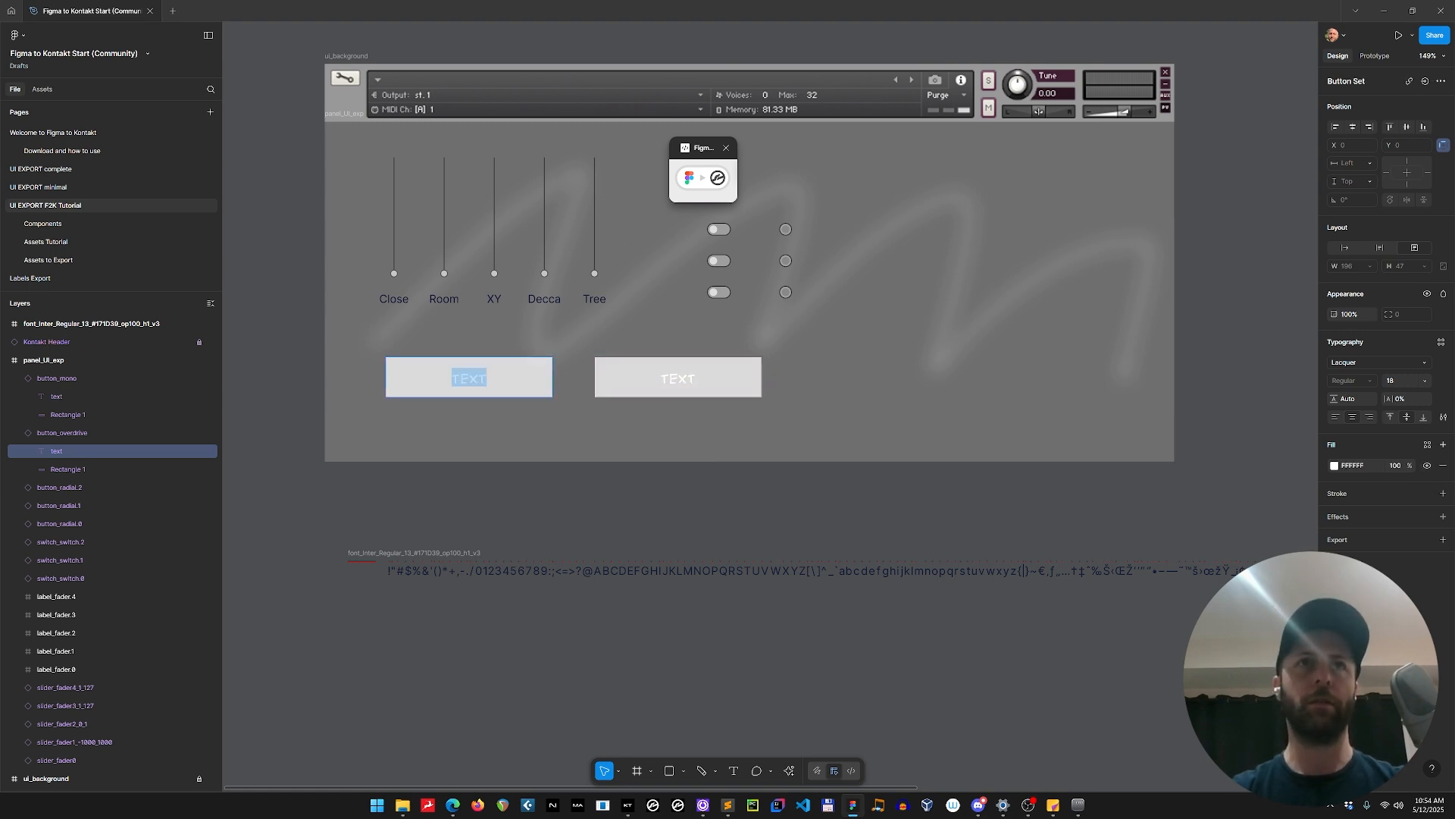
left_click(562, 486)
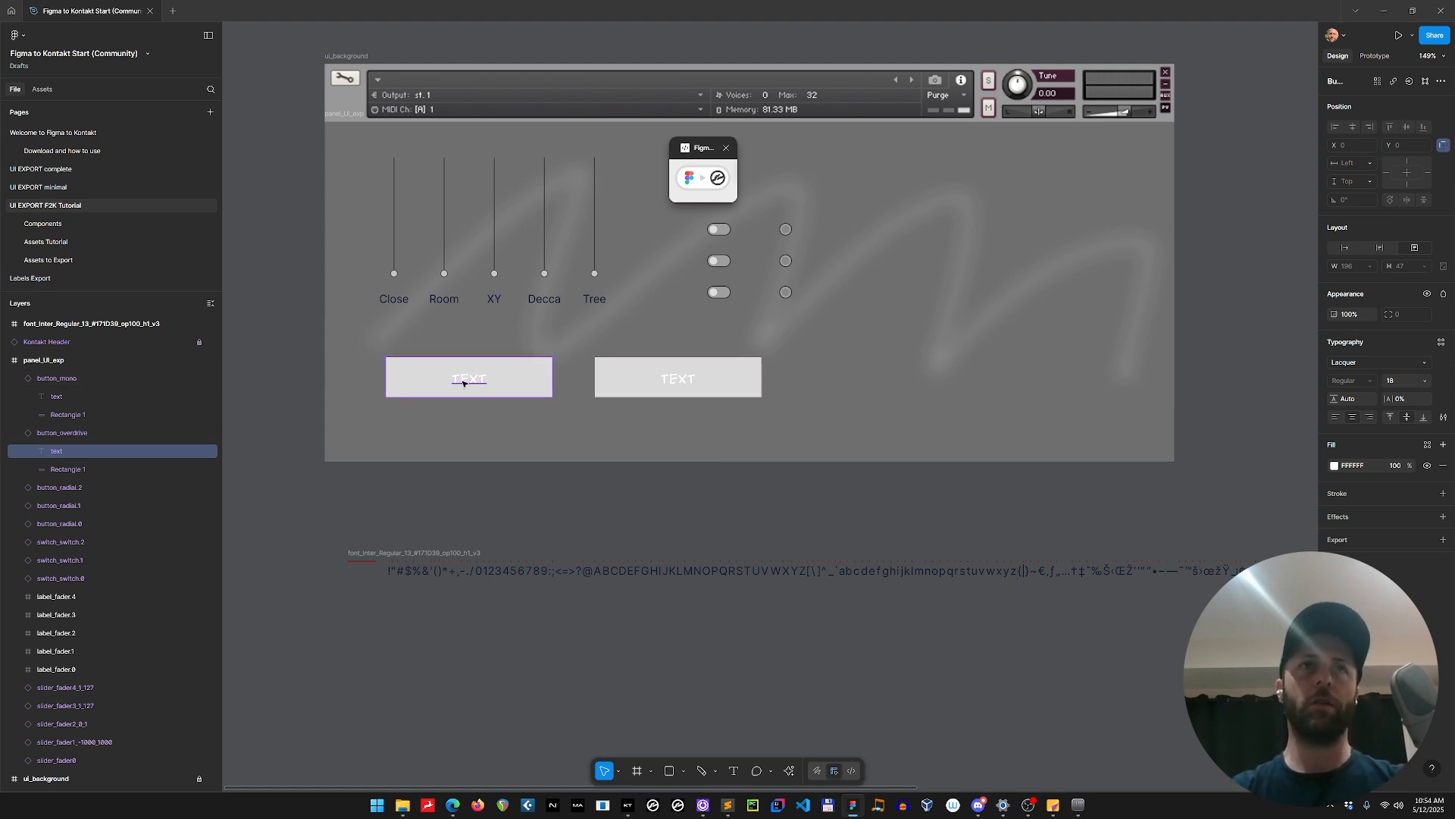
left_click(677, 382, "shift")
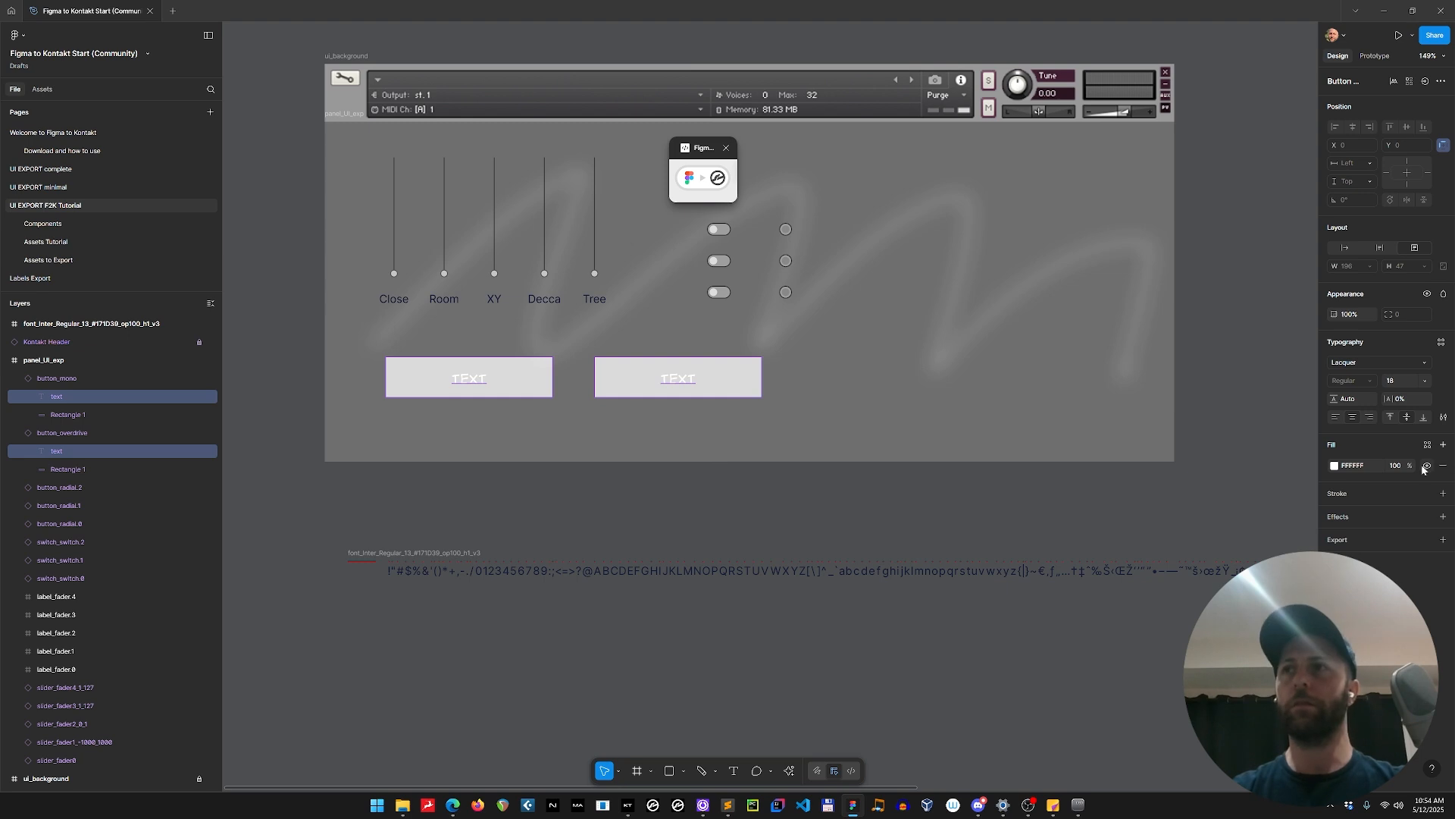
left_click(1351, 467)
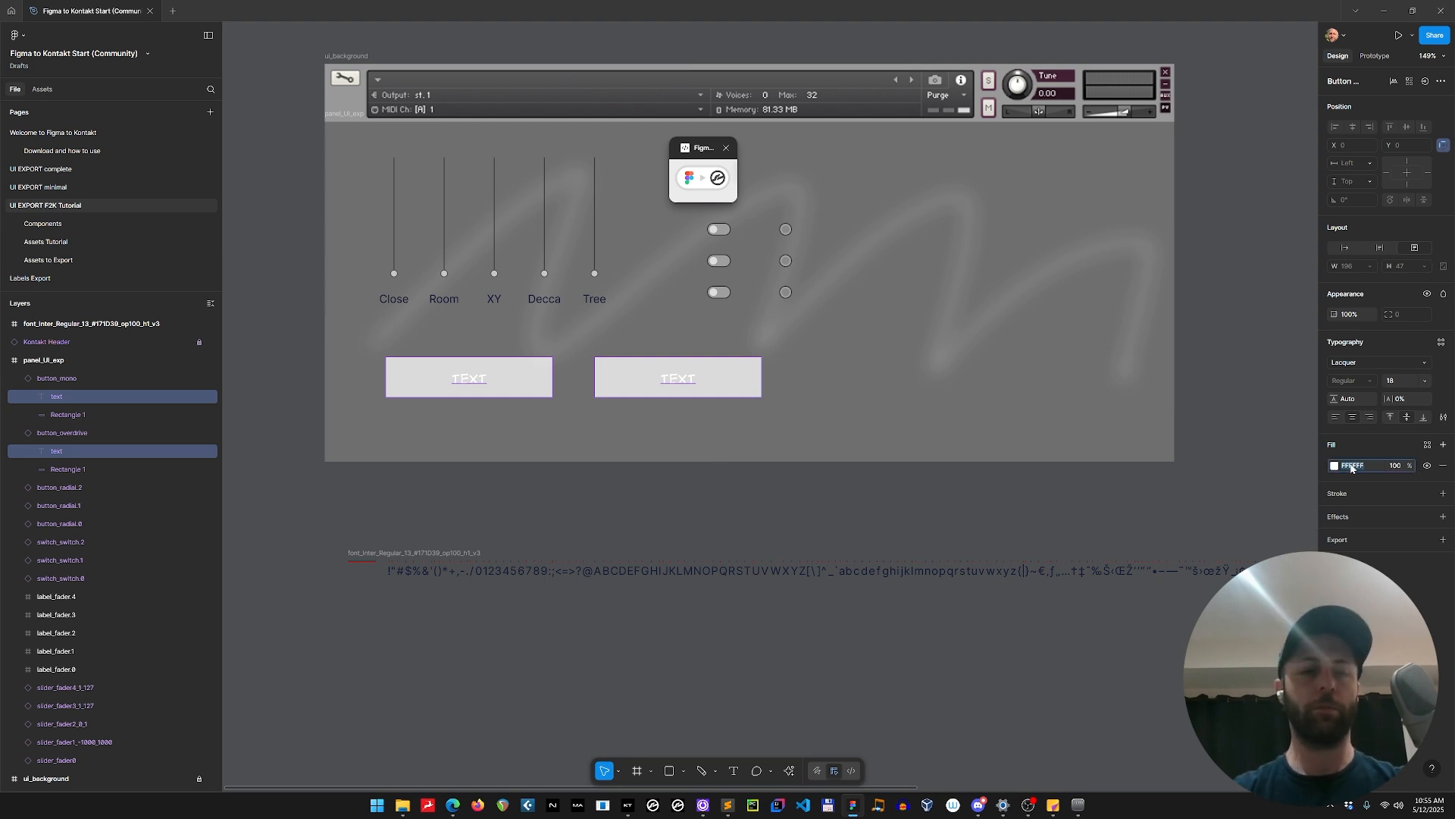
type("000000")
key("Return")
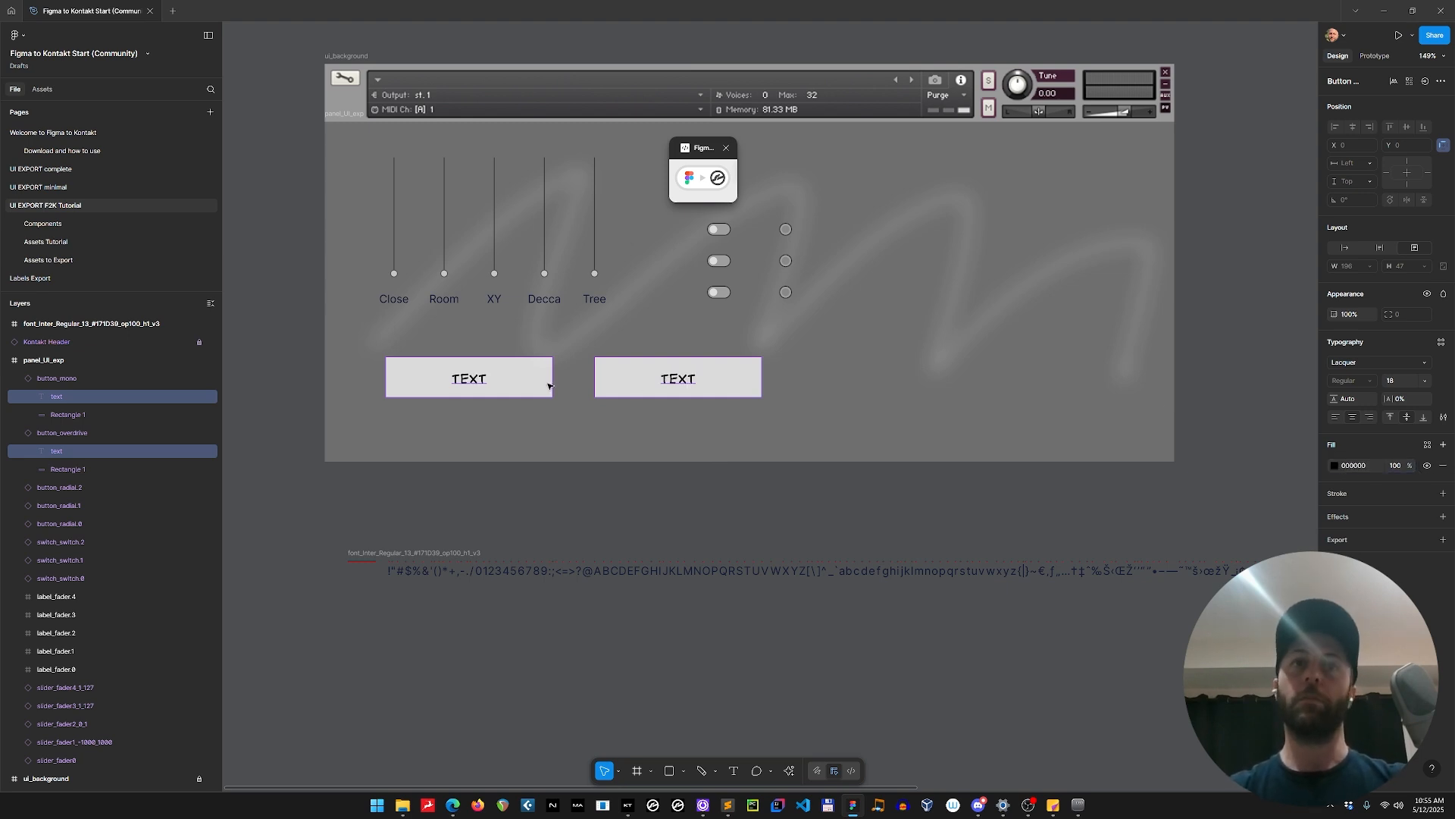
Change the first button's text to OVERDRIVE and the second button's text to MONO.
double_click(475, 383)
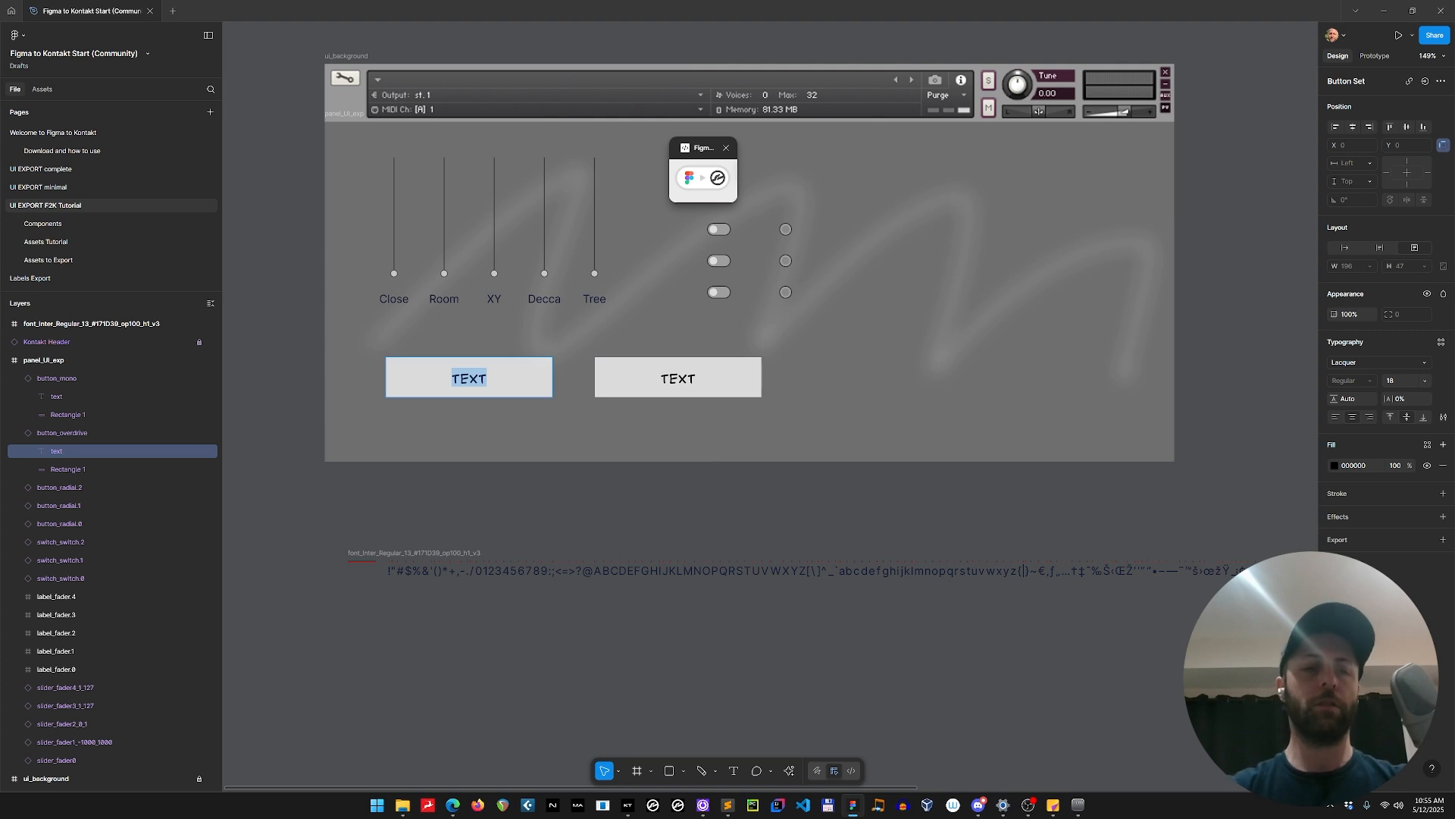
type("OVERDRIVE")
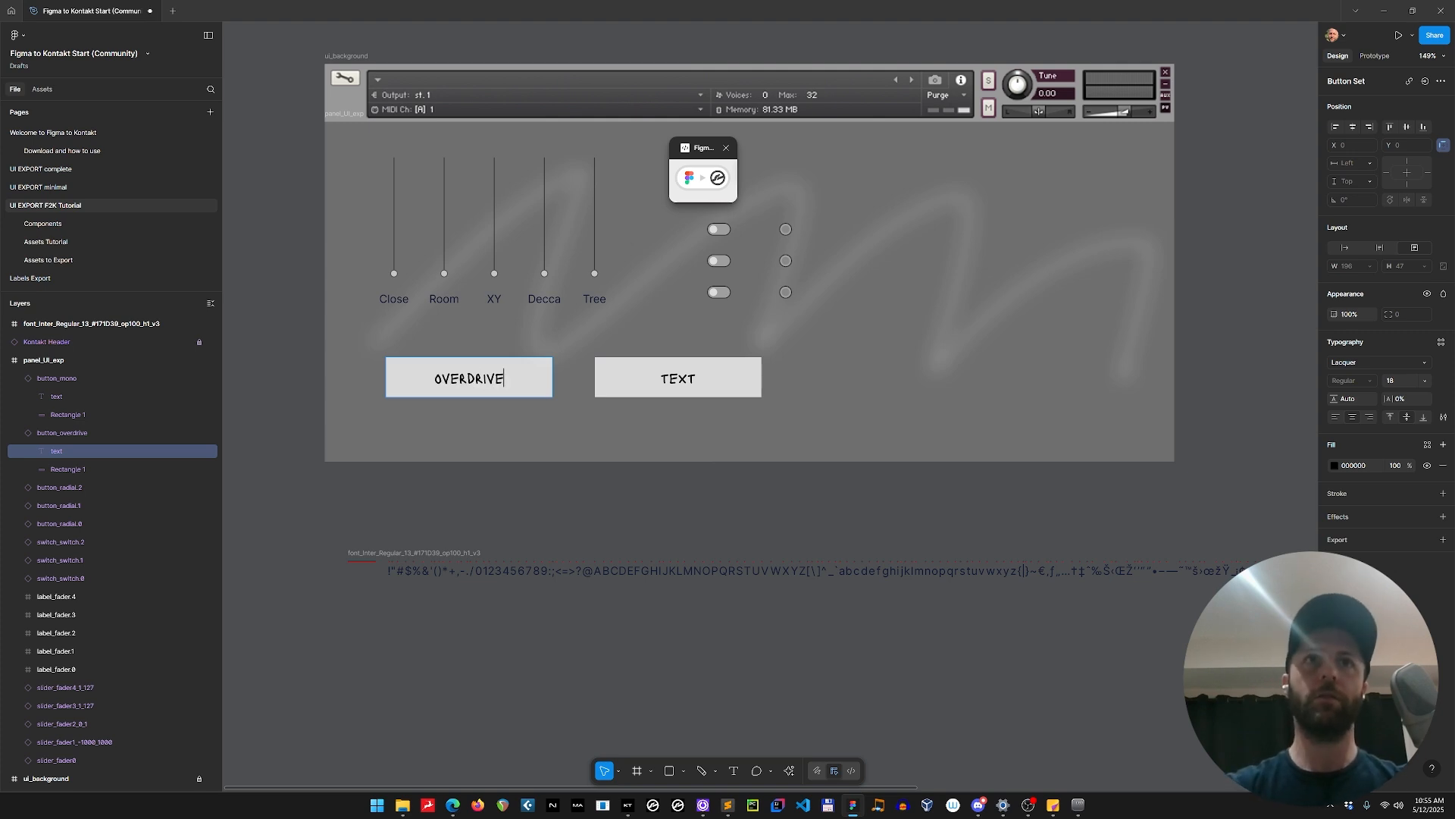
double_click(679, 378)
type("MONO")
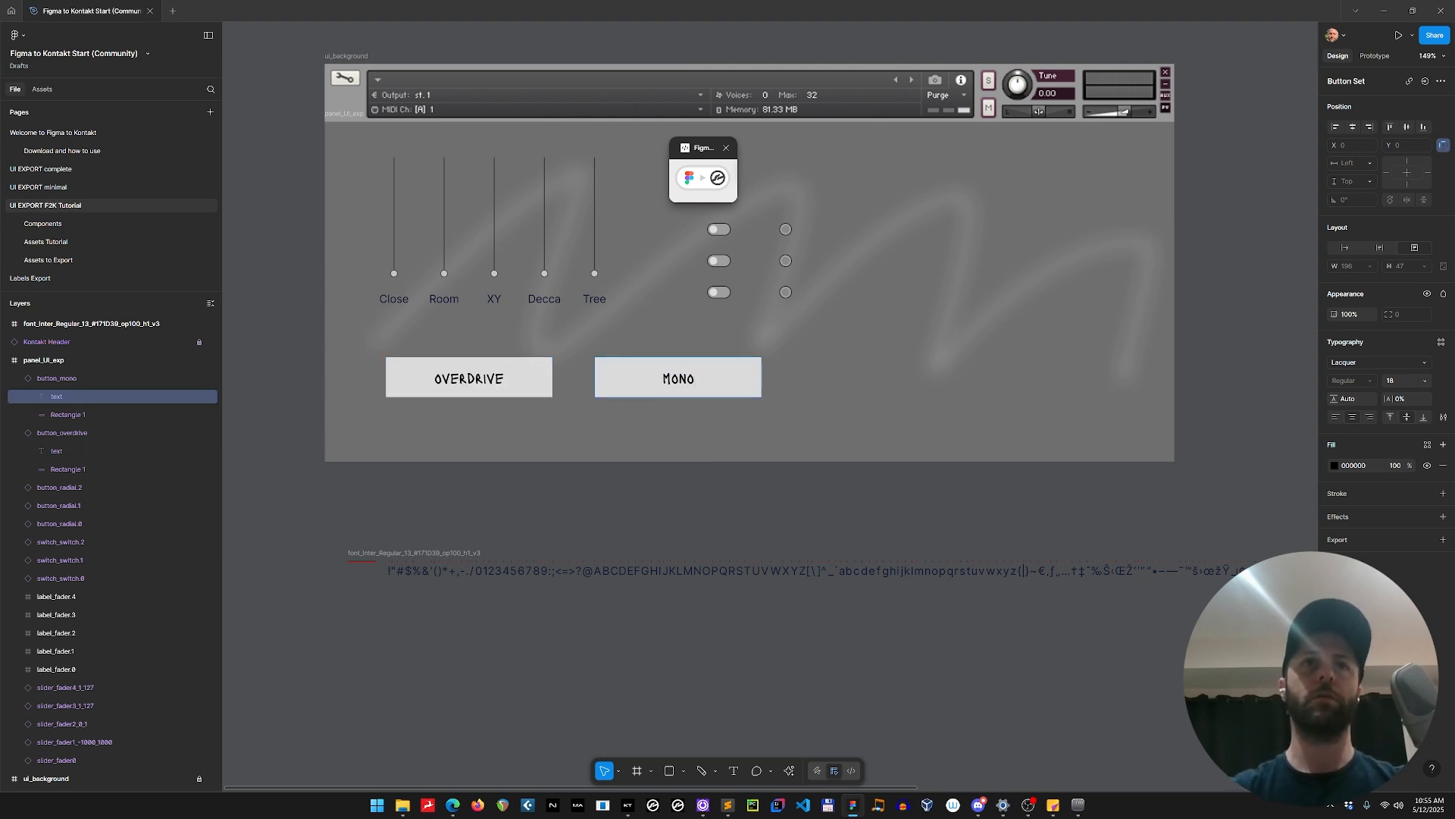
key("Escape")
left_click(541, 383)
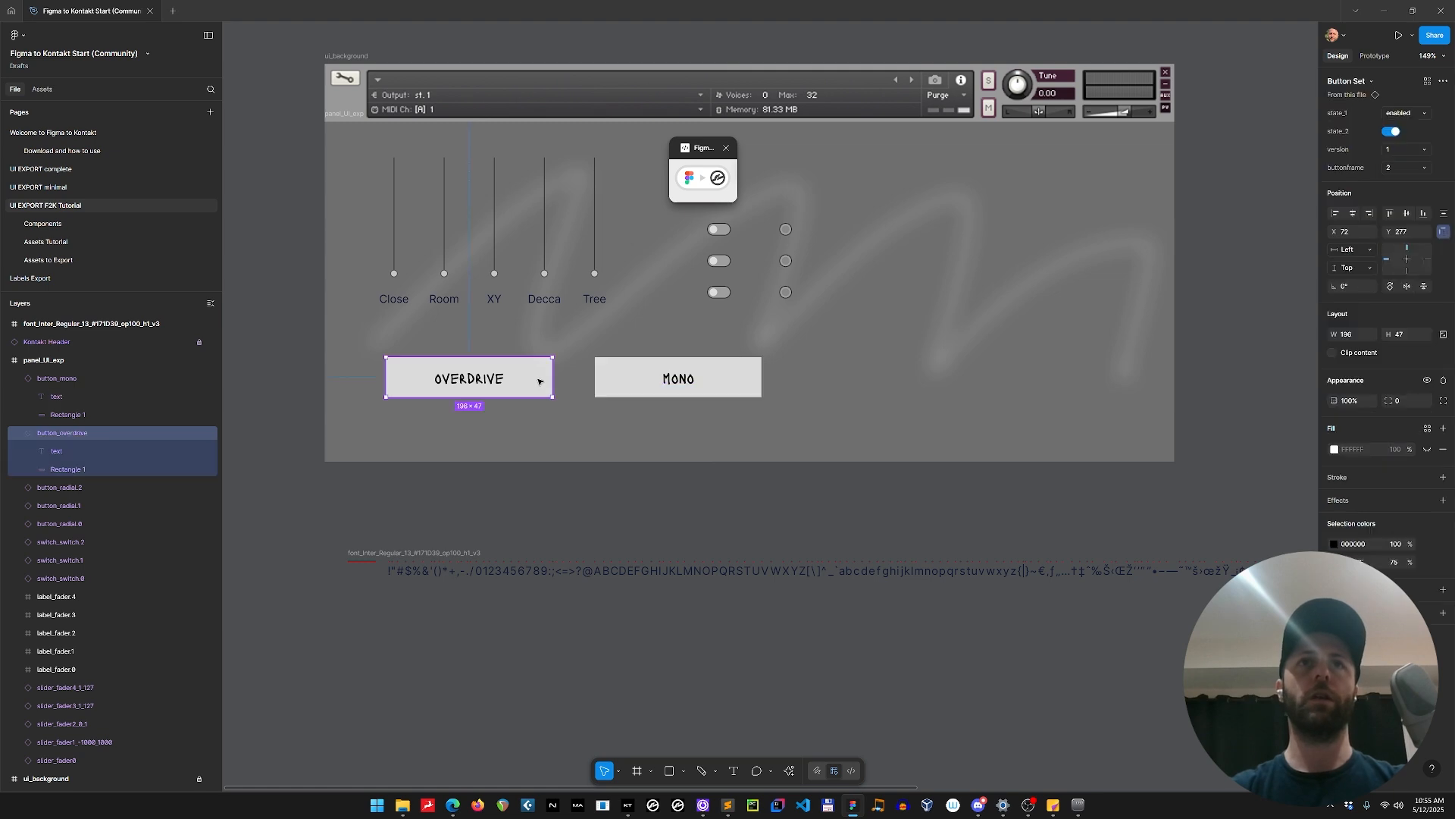
Reopen the Figma to Kontakt plugin at its UI code and update the generated code to include the new buttons.
scroll(739, 470, "right", 5)
scroll(739, 470, "down", 1)
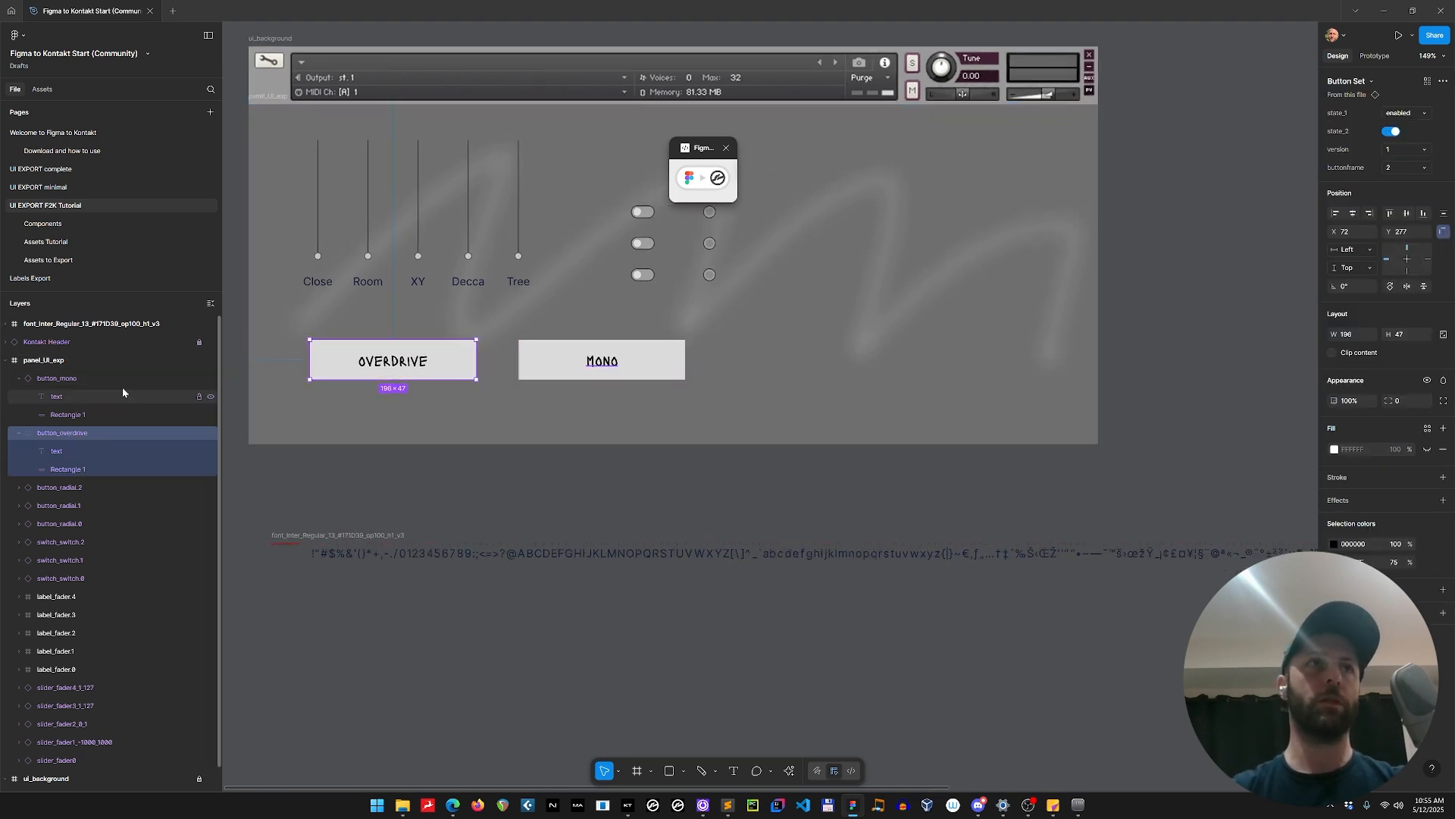
left_click(74, 395)
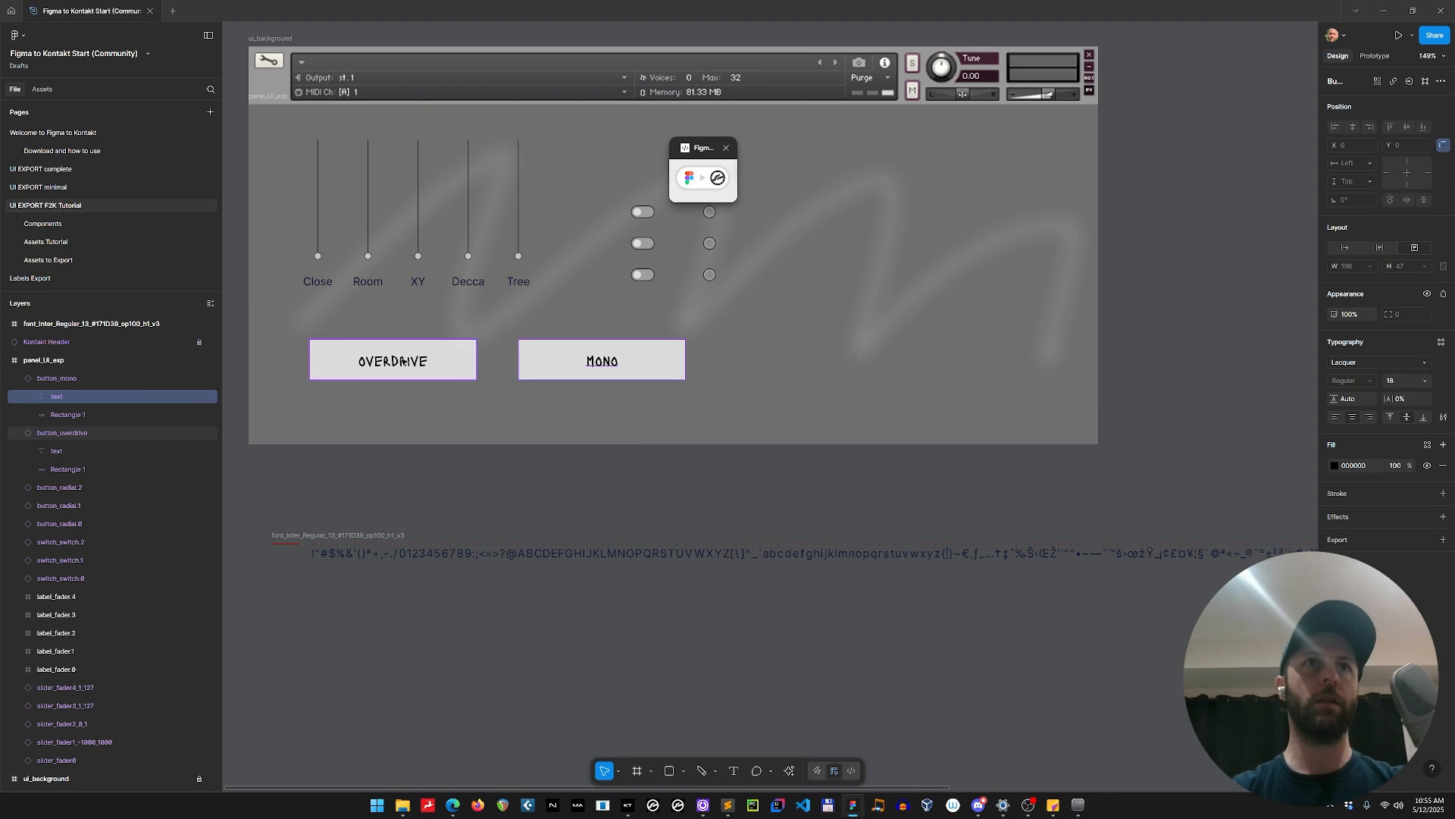
left_click(703, 180)
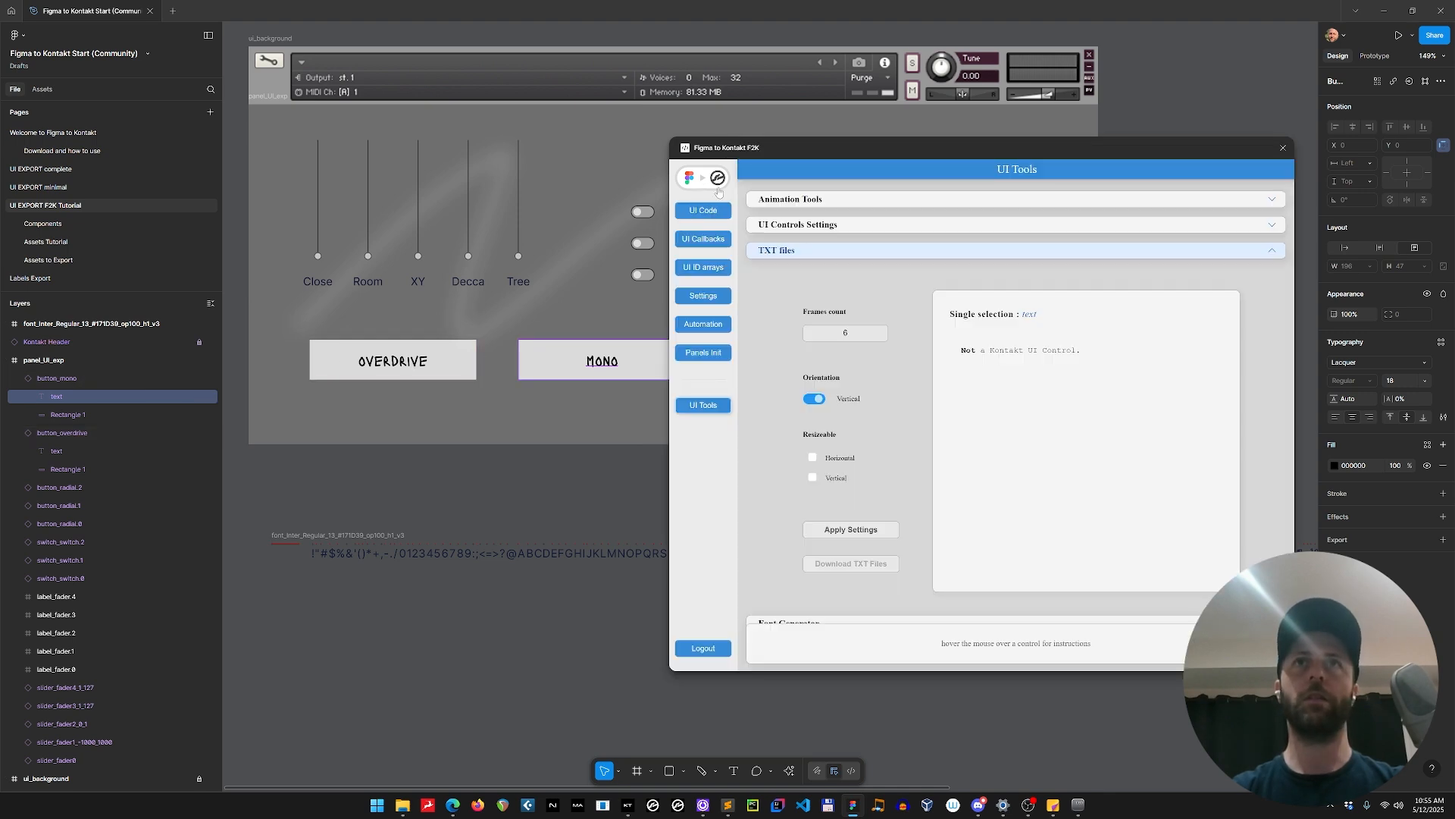
left_click(719, 212)
left_click(1016, 180)
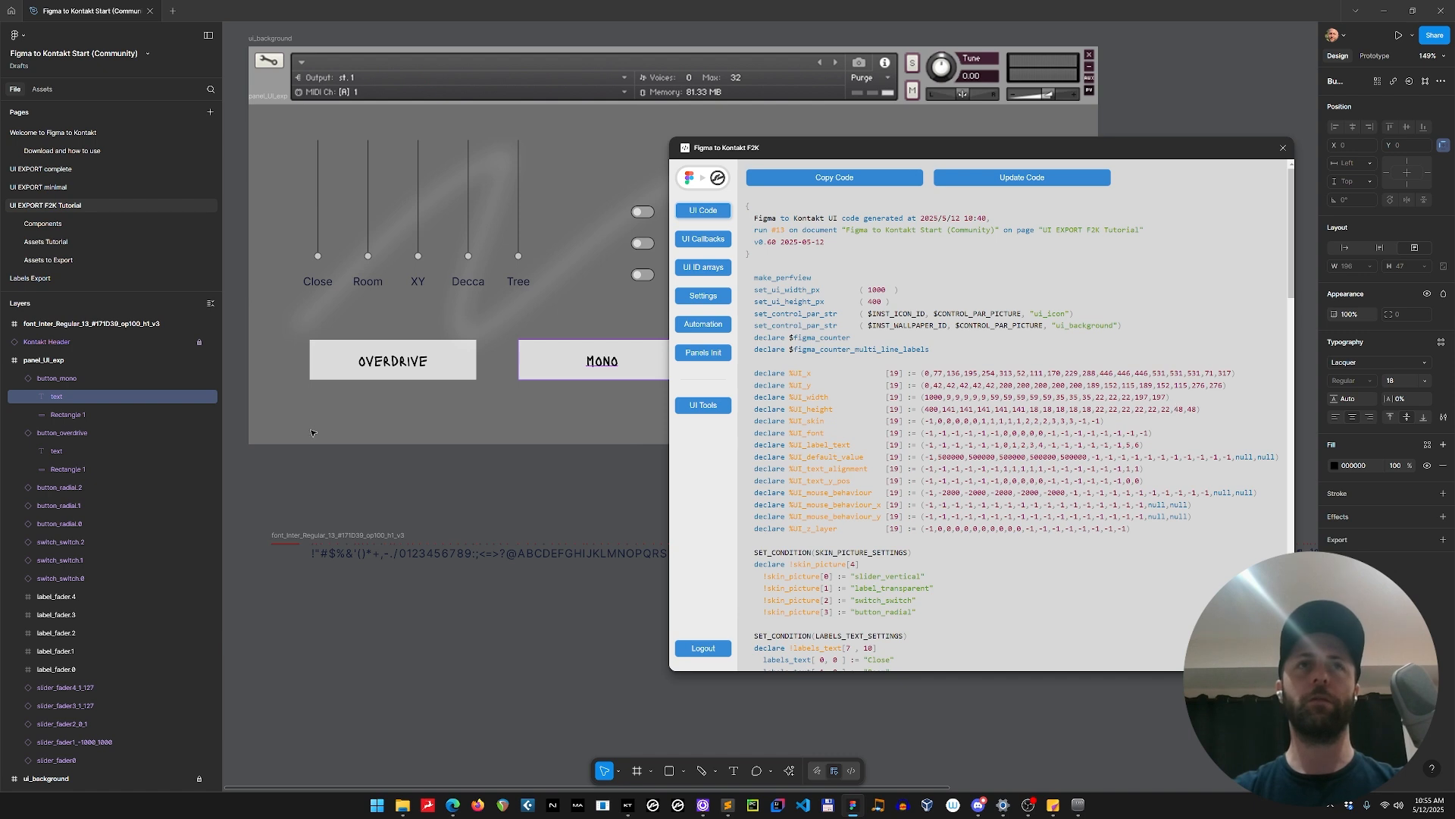
left_click(376, 359)
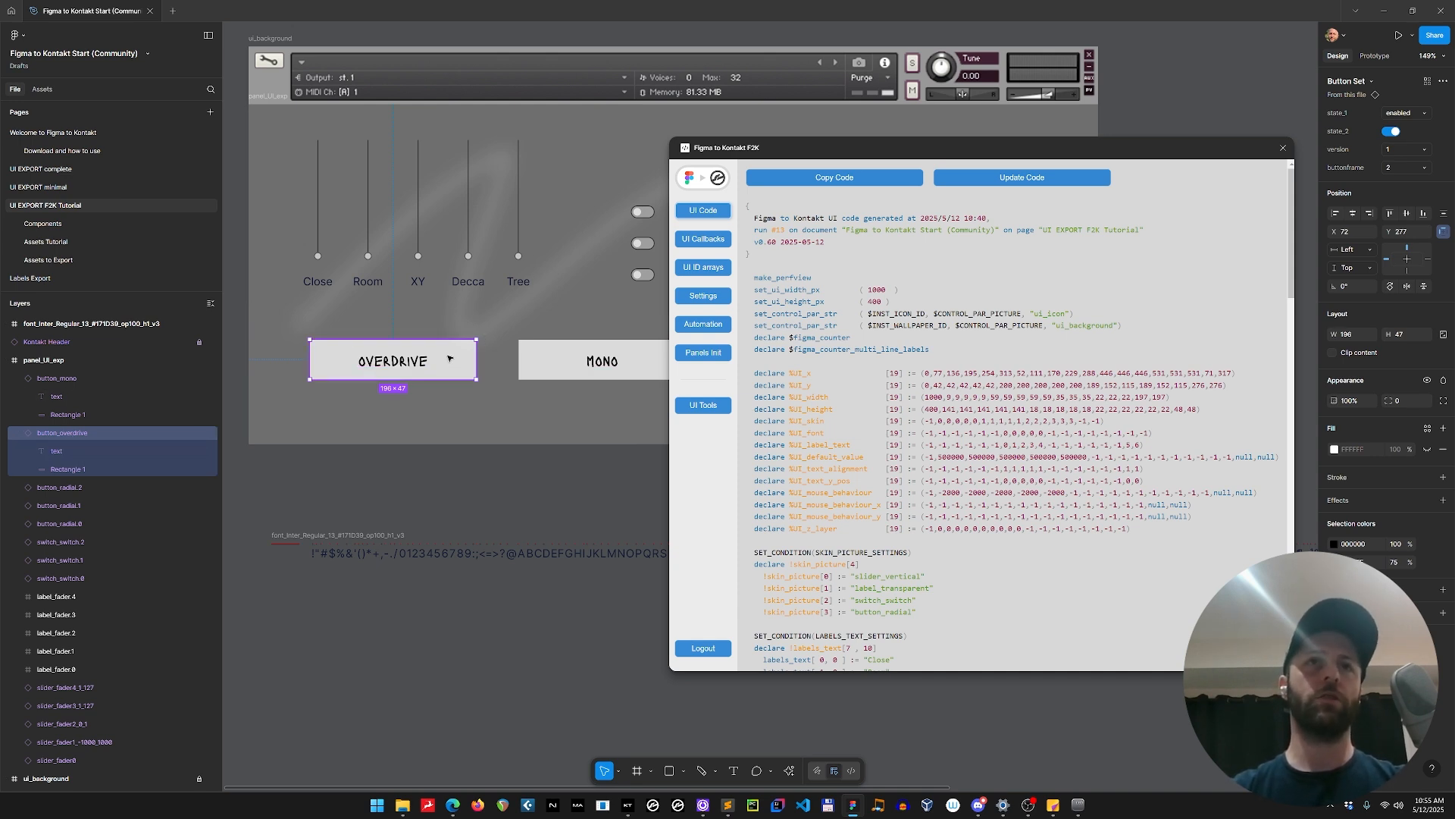
left_click(551, 360)
left_click(448, 359)
left_click(551, 360)
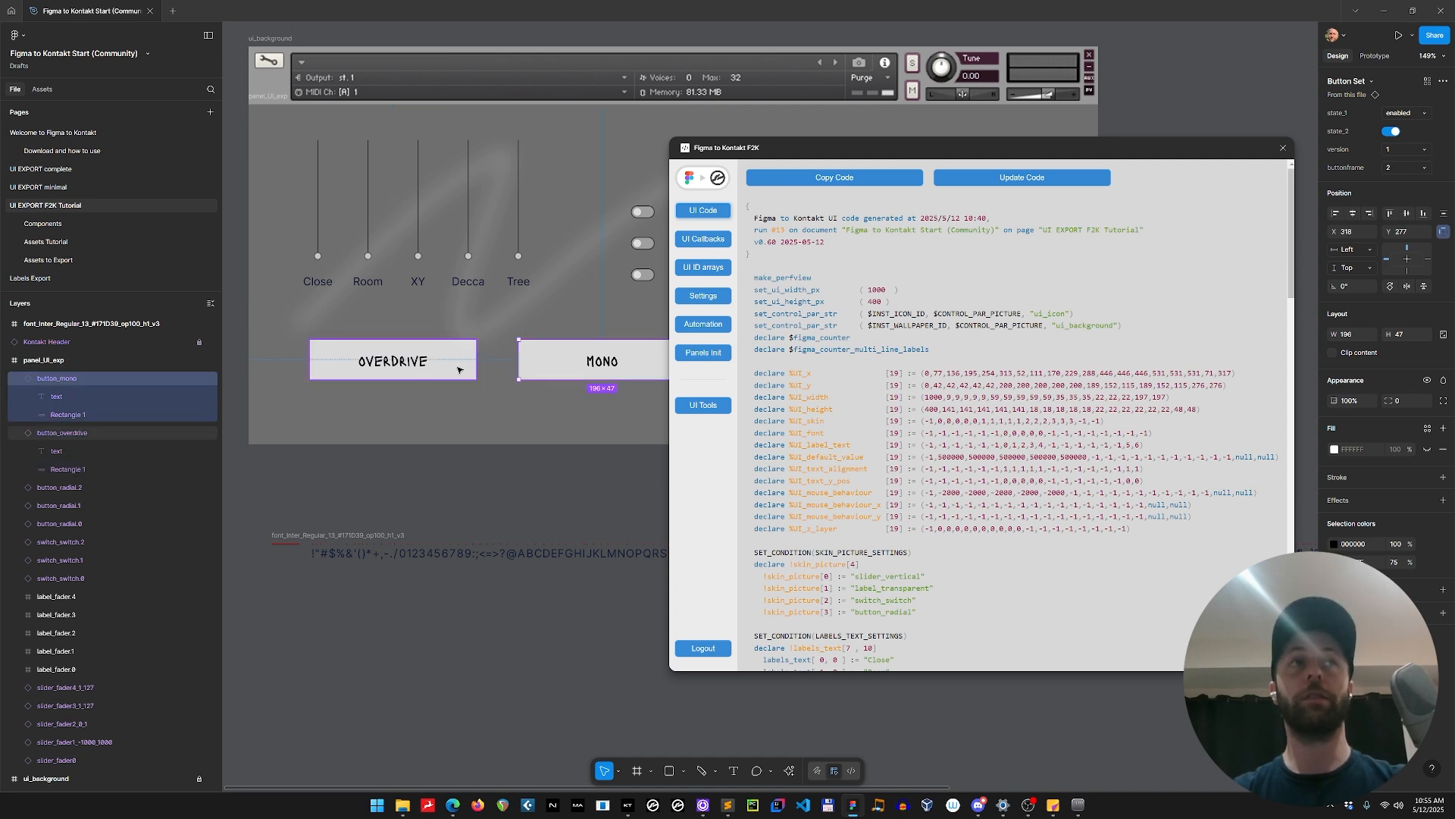
On the Assets Tutorial page, assign the button_text picture to all six variants of the Button Set component.
left_click(93, 241)
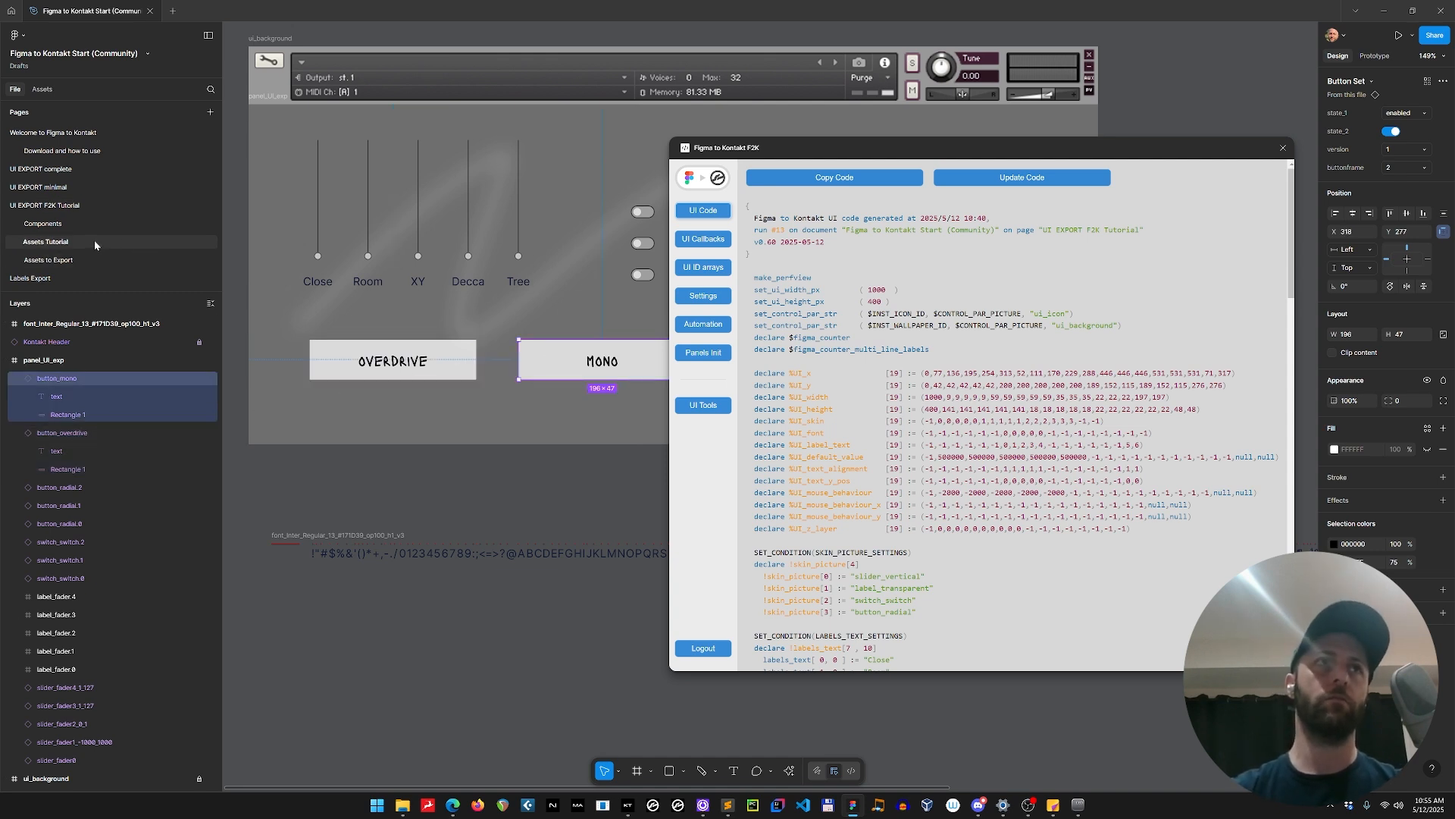
left_click_drag(578, 628, 247, 640)
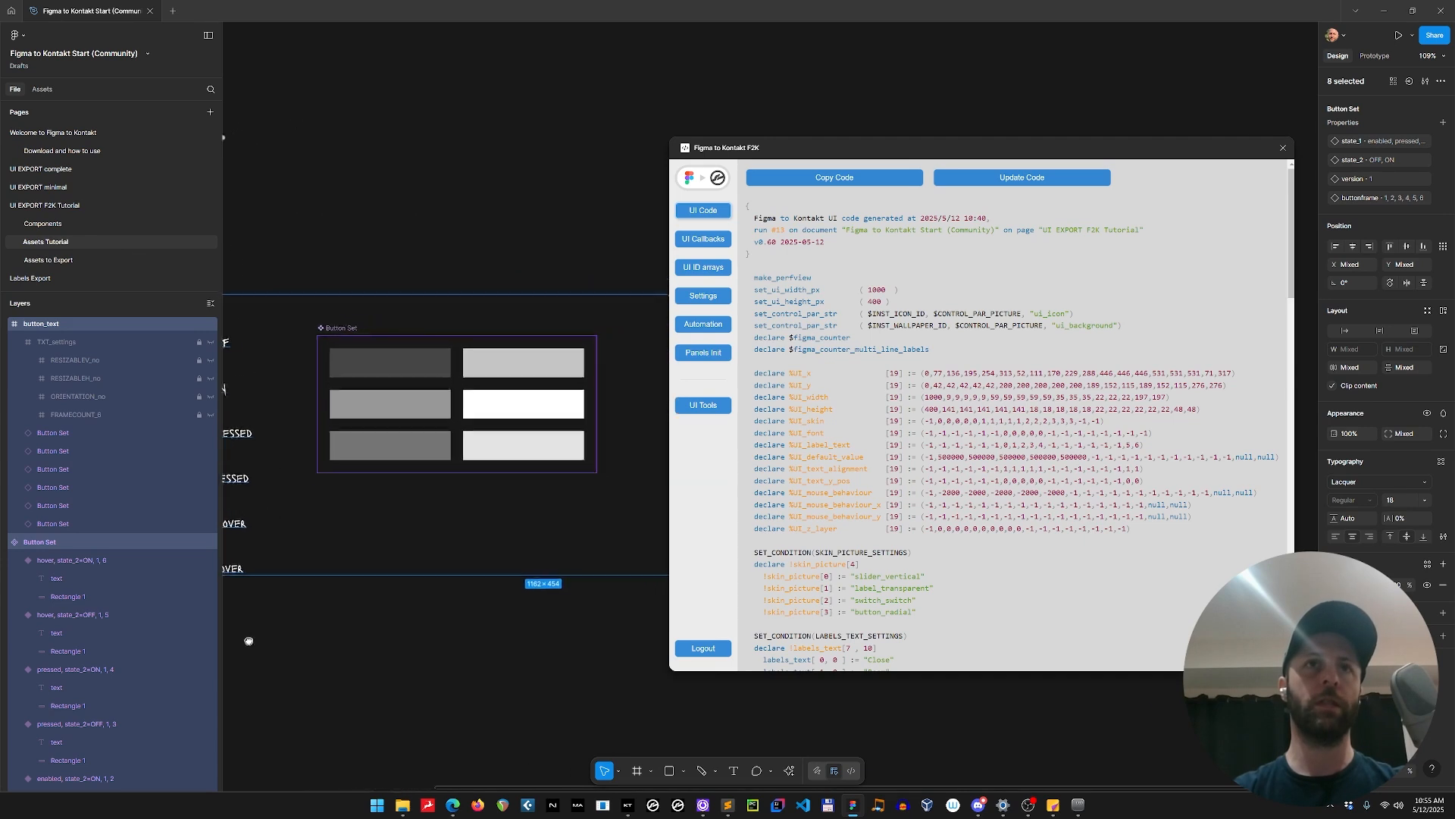
scroll(372, 615, "down", 5)
left_click_drag(468, 642, 399, 617)
left_click(325, 640)
scroll(384, 581, "up", 1)
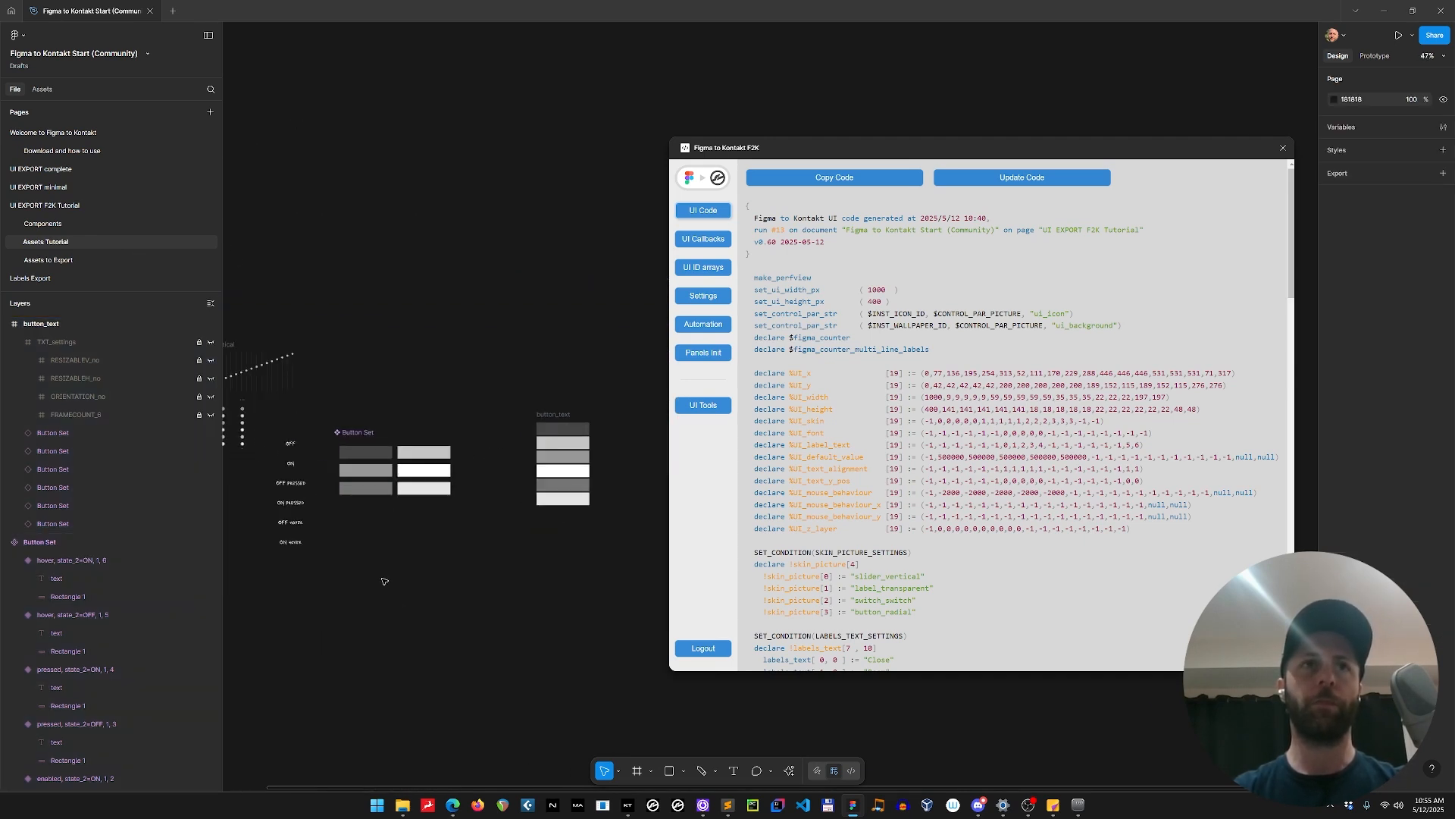
left_click(382, 458)
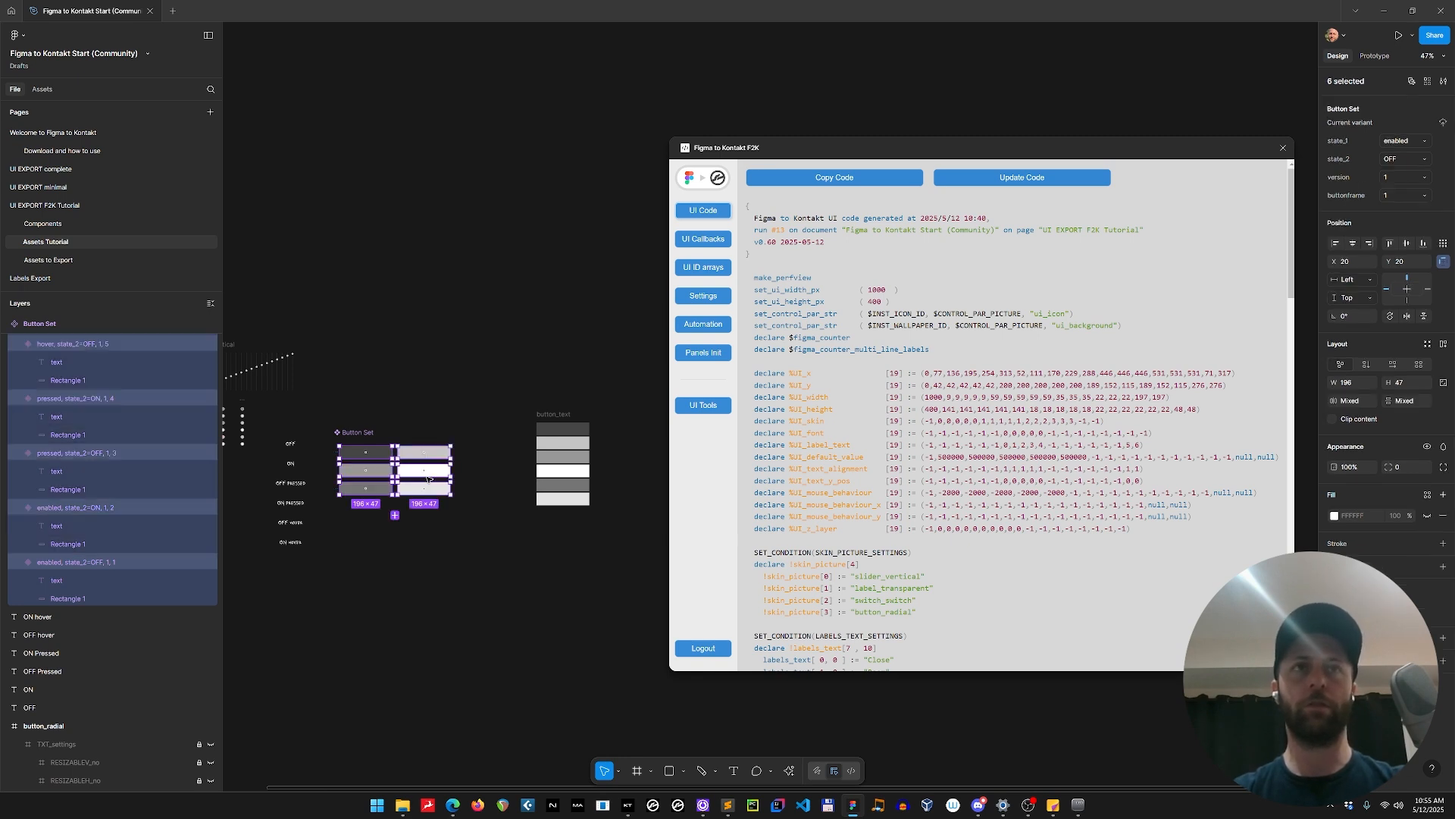
key("ctrl+a")
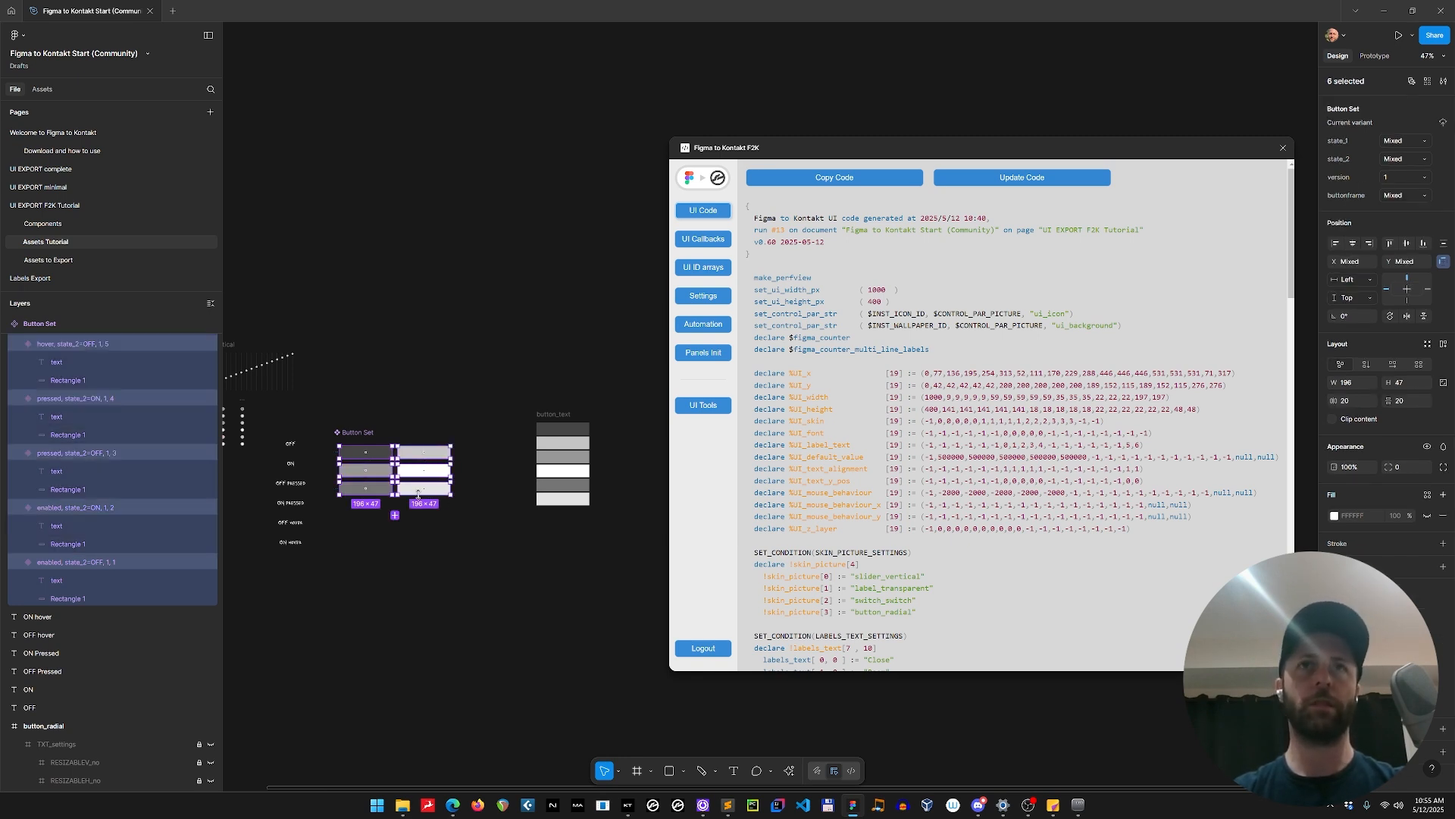
left_click(704, 404)
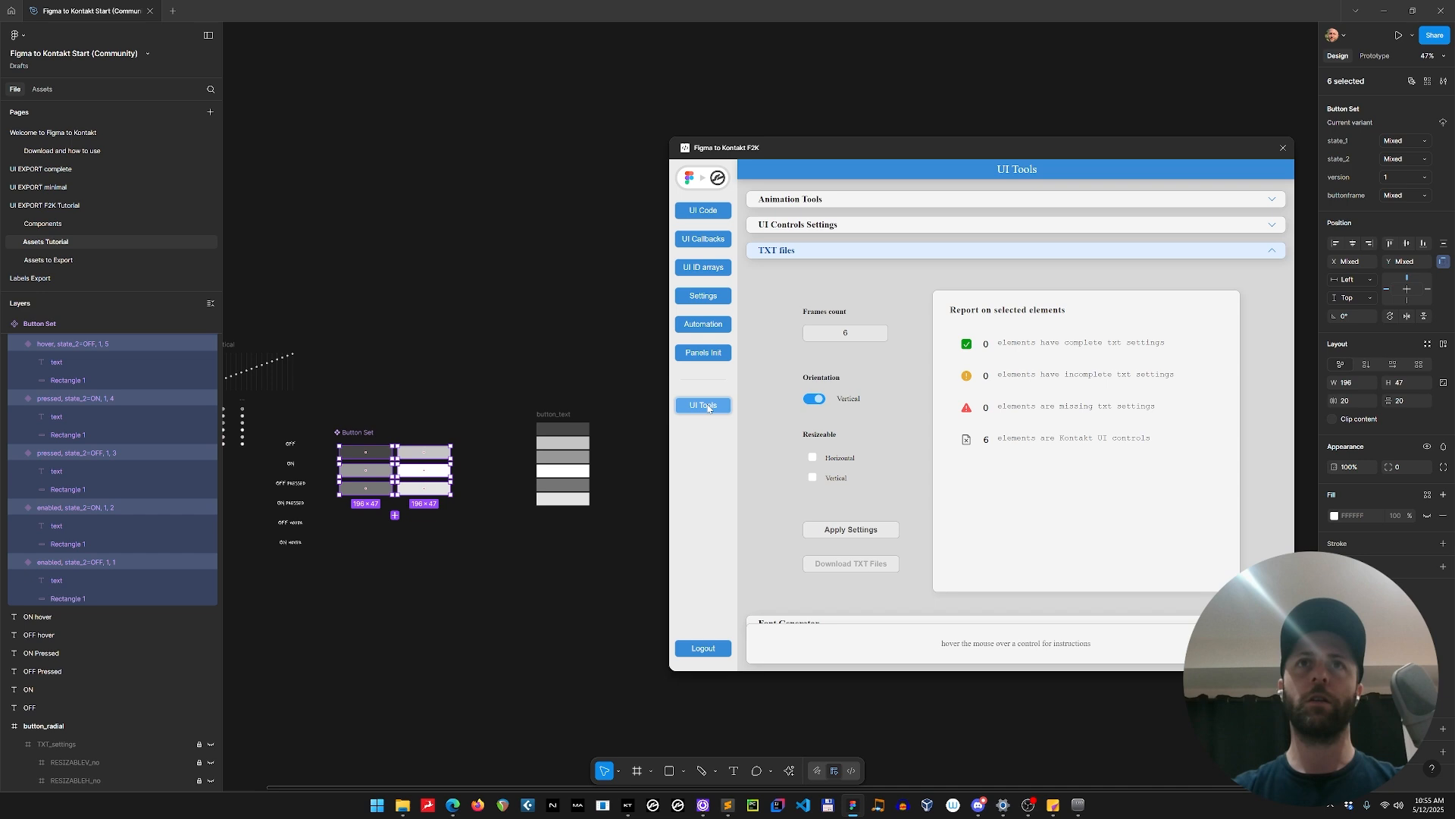
left_click(852, 226)
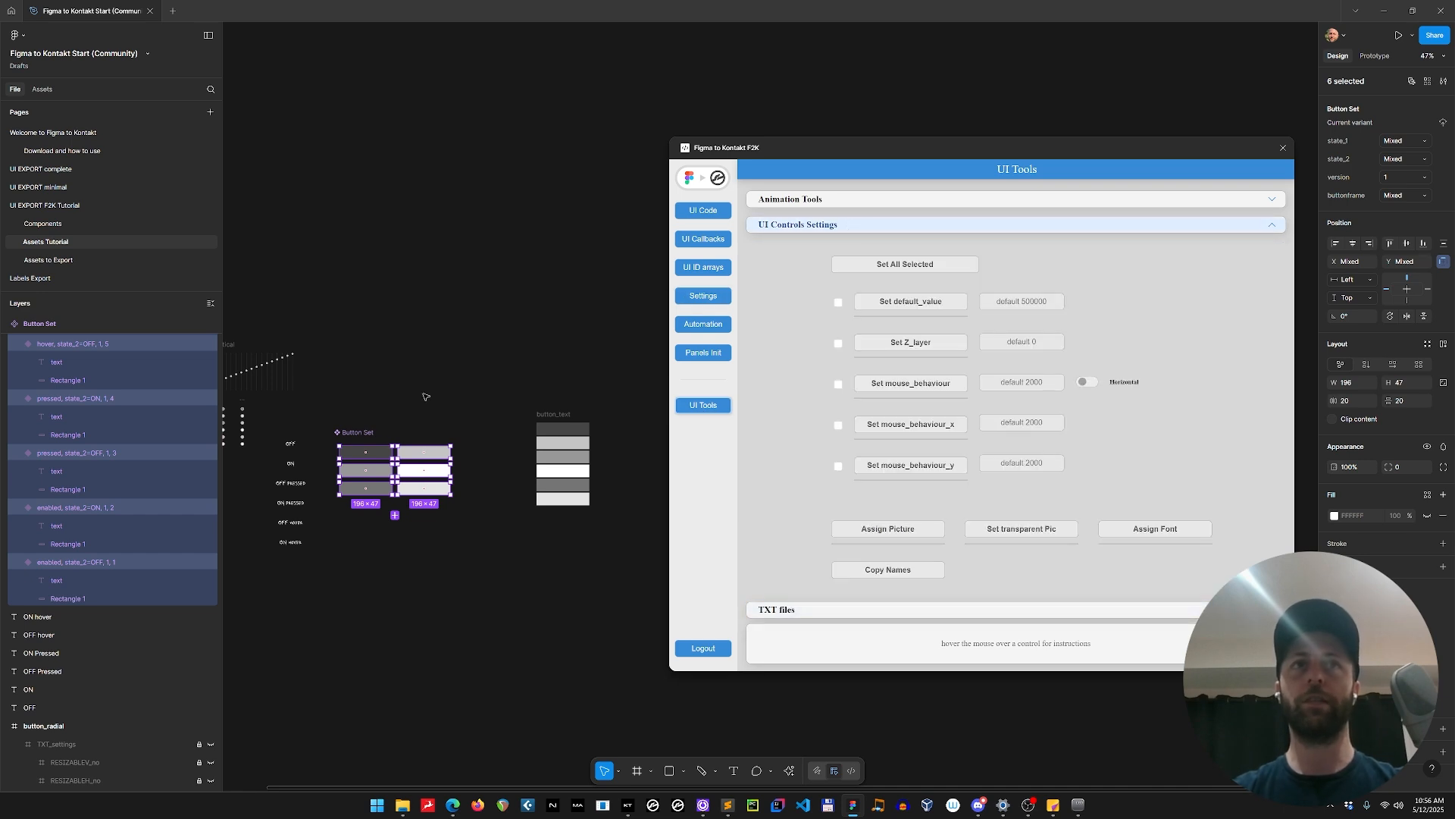
left_click(903, 534)
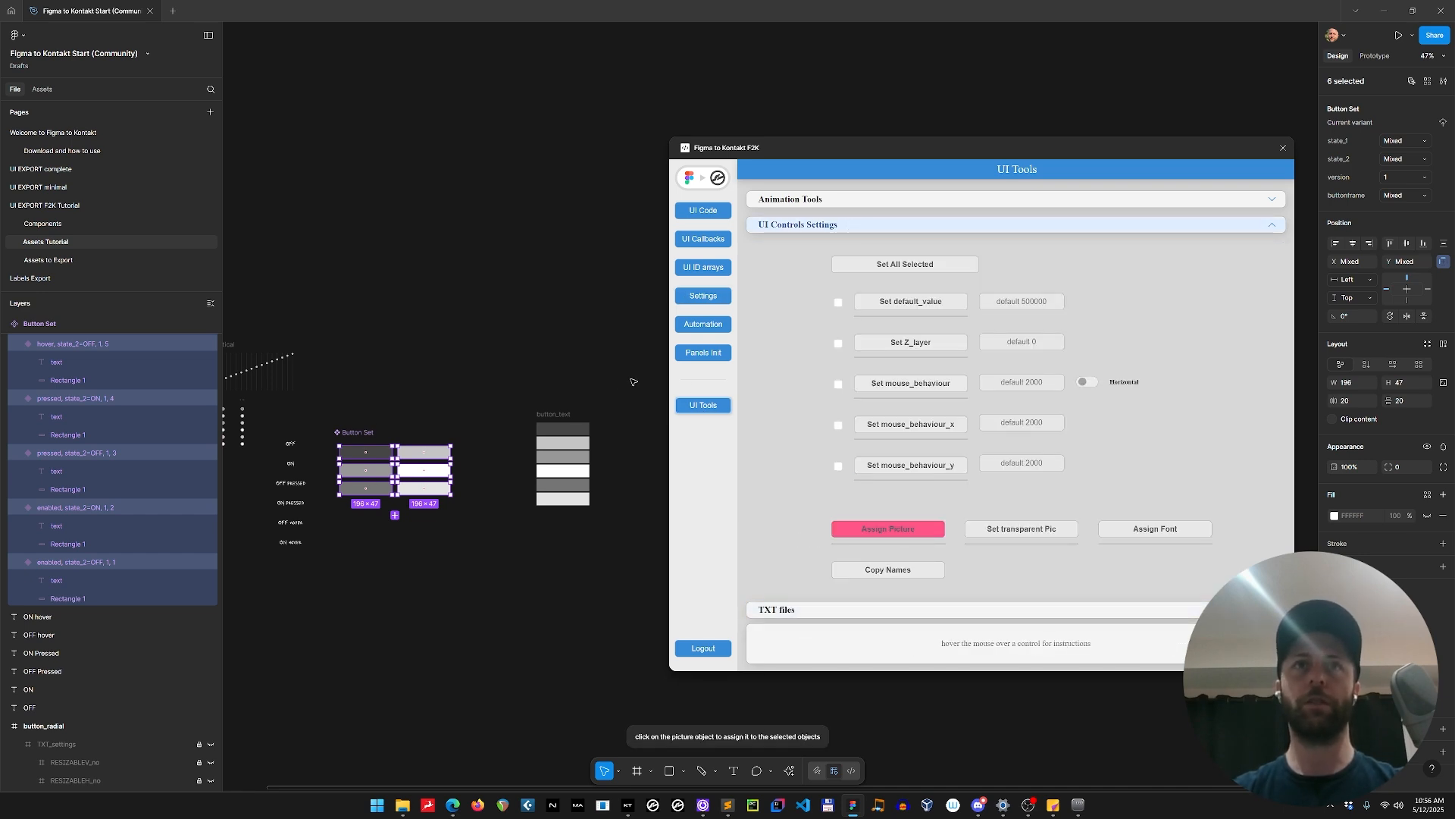
left_click(553, 417)
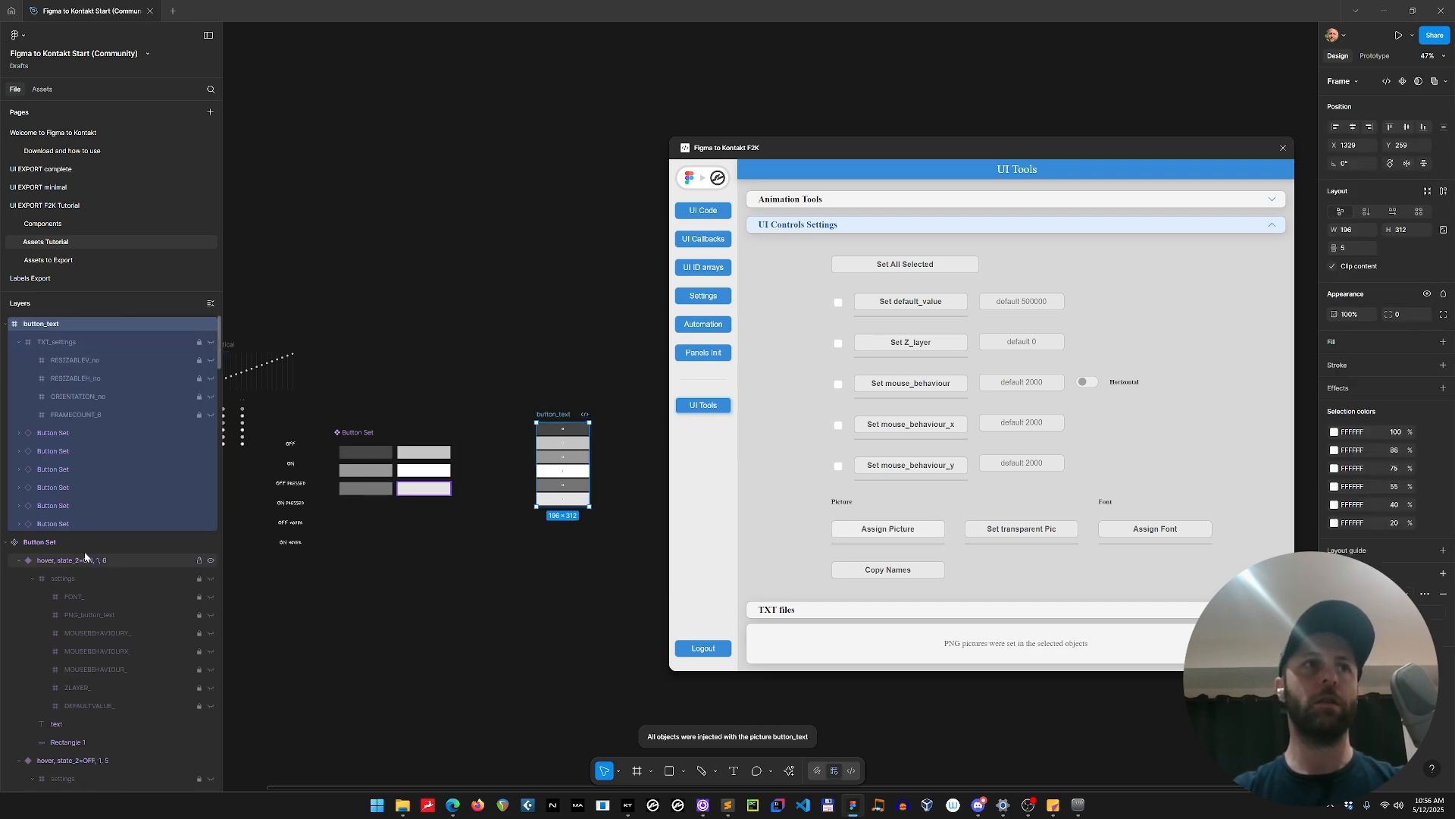
Return to the UI EXPORT F2K Tutorial page and inspect the settings nested inside button_mono.
left_click(386, 453)
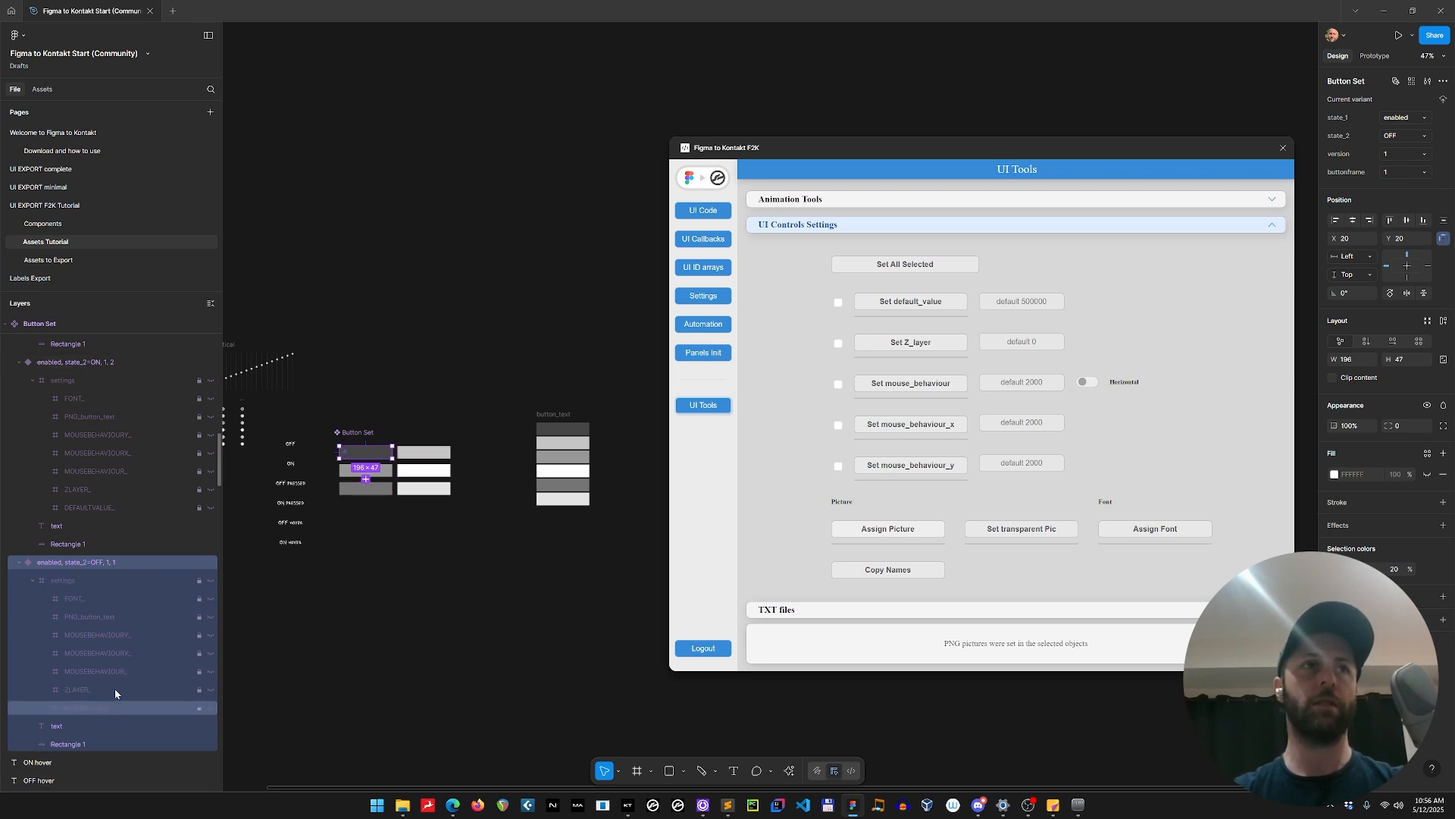
left_click(65, 209)
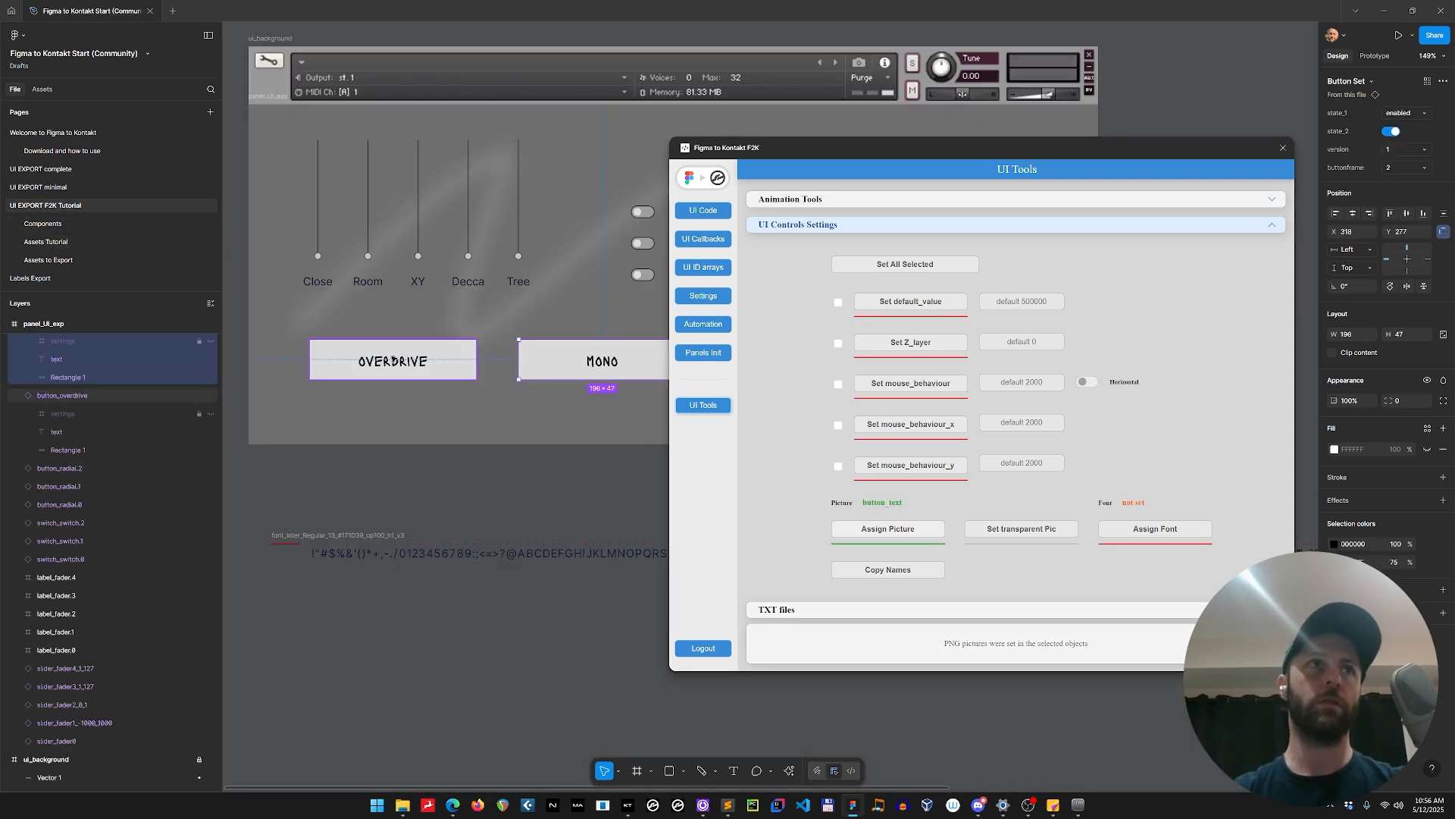
left_click(393, 361)
scroll(104, 436, "up", 2)
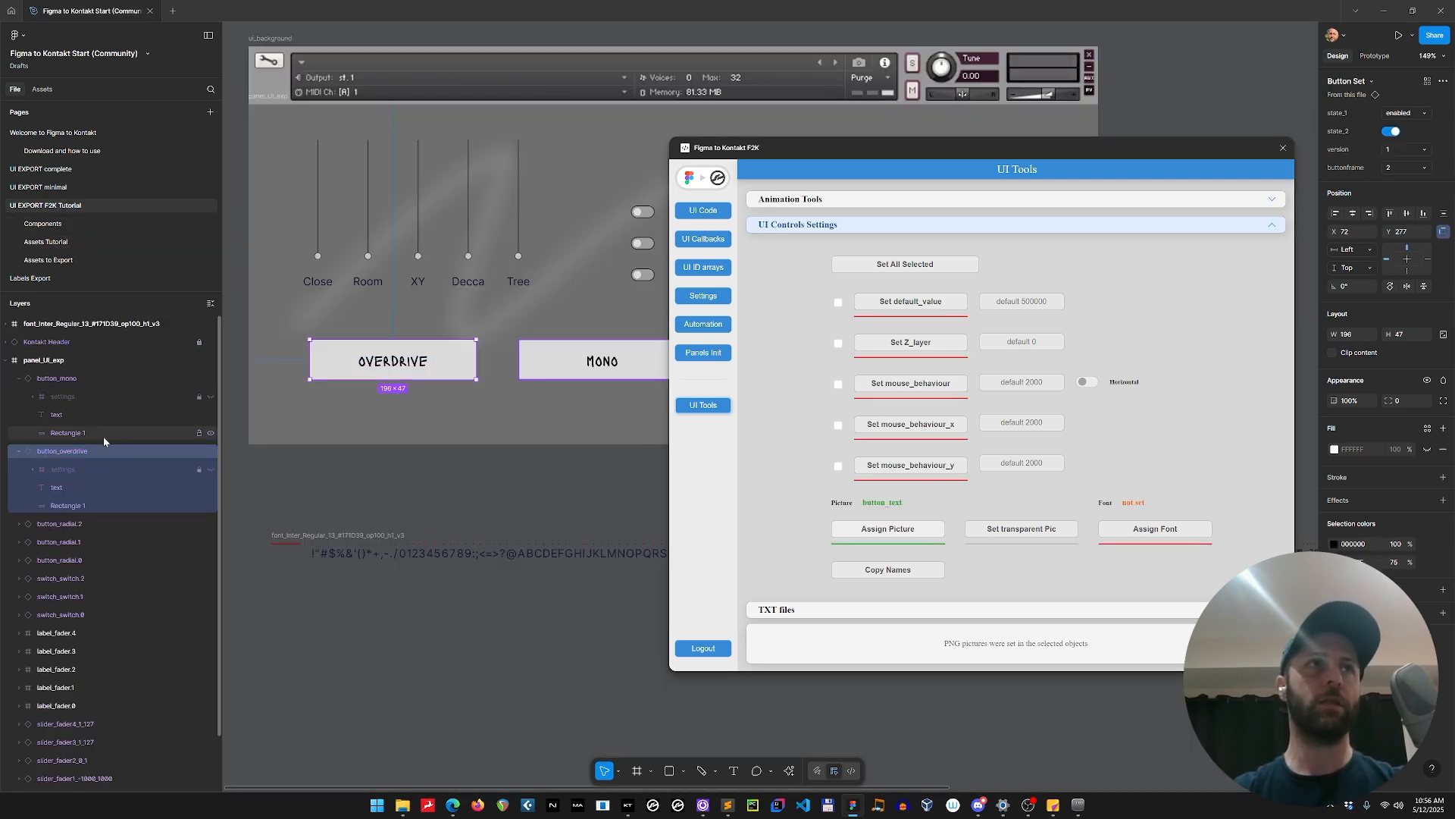
left_click(32, 396)
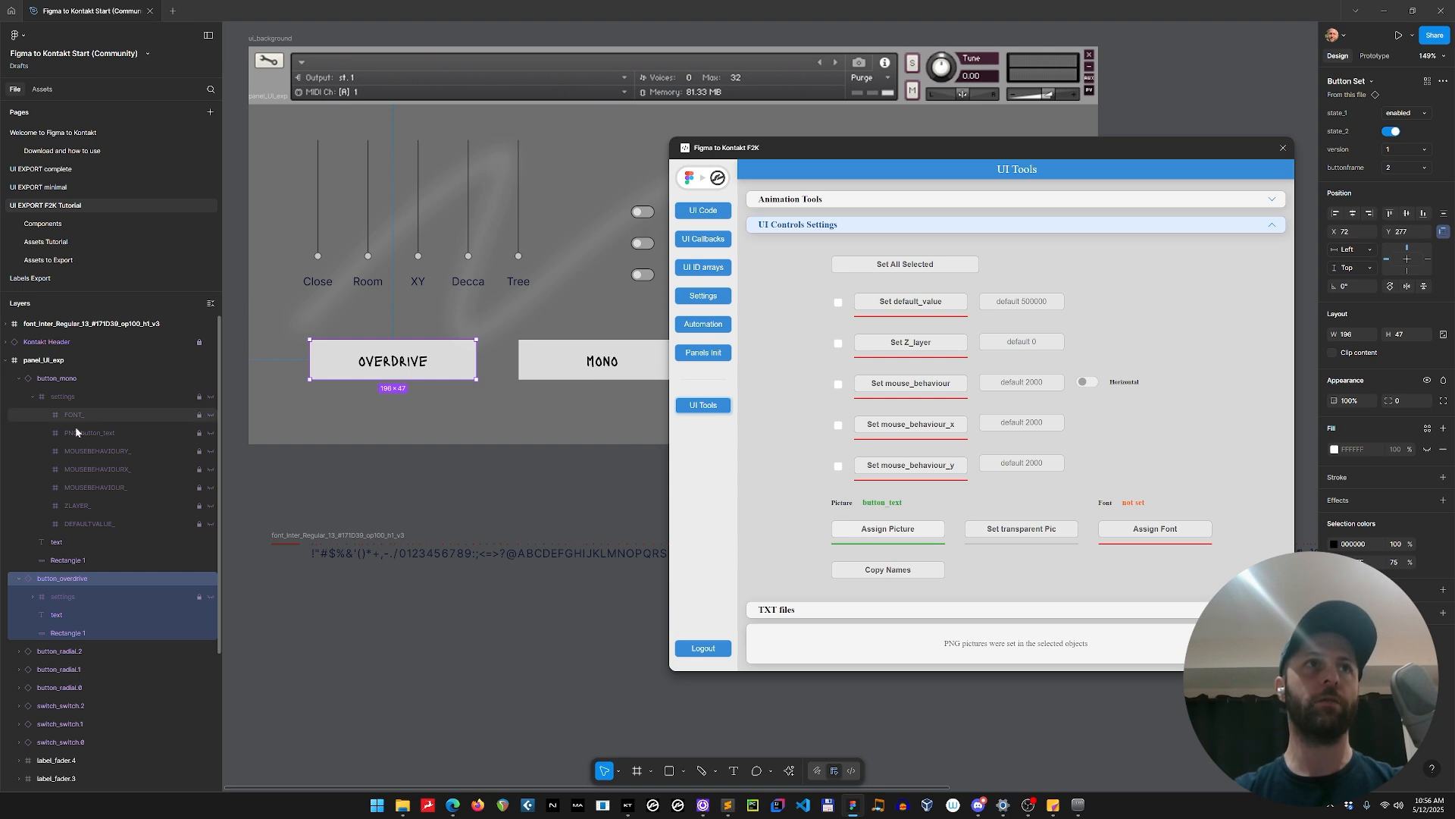
left_click(33, 396)
Update the plugin's generated UI code for the page and copy it.
left_click(704, 210)
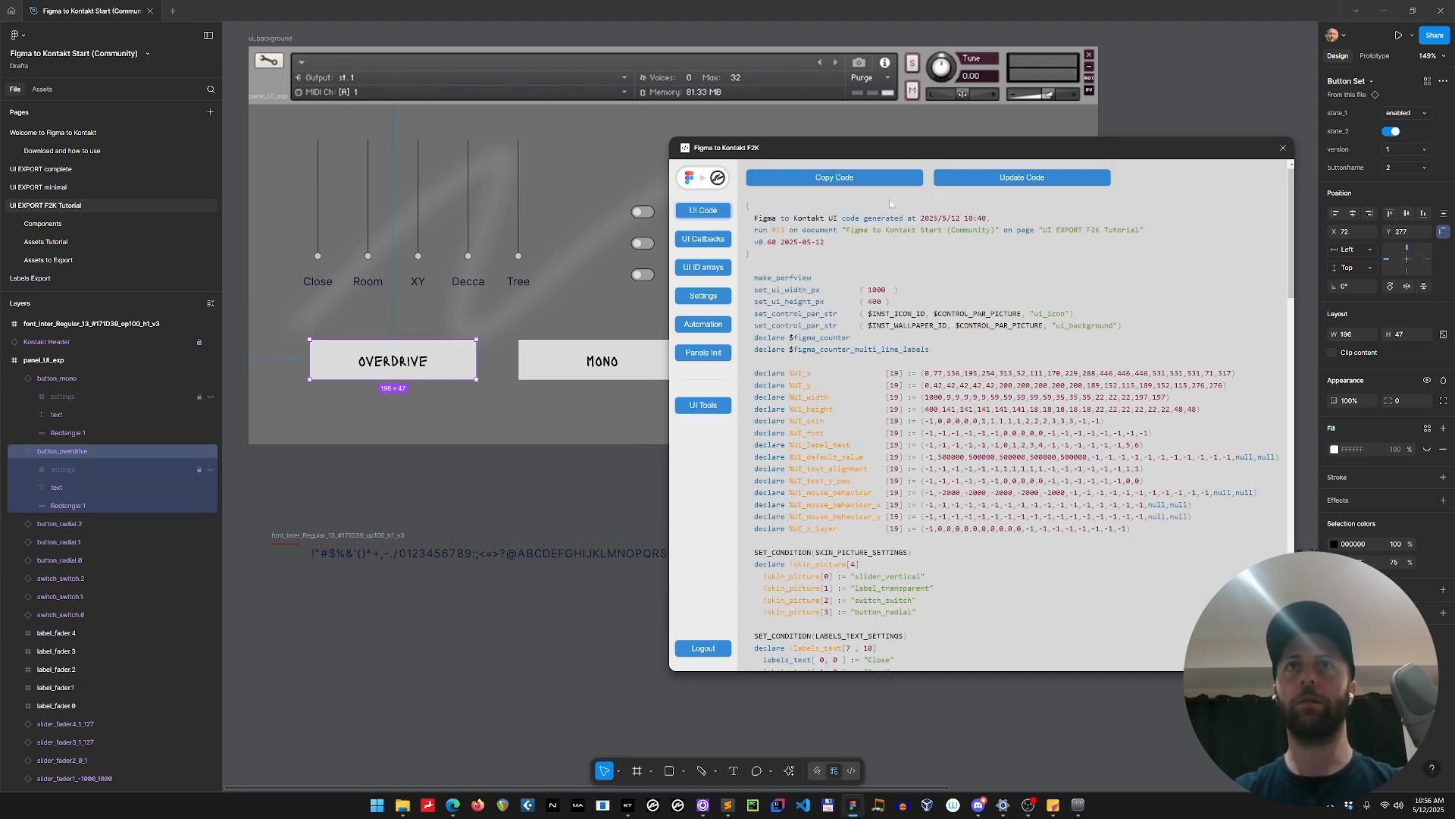
left_click(964, 184)
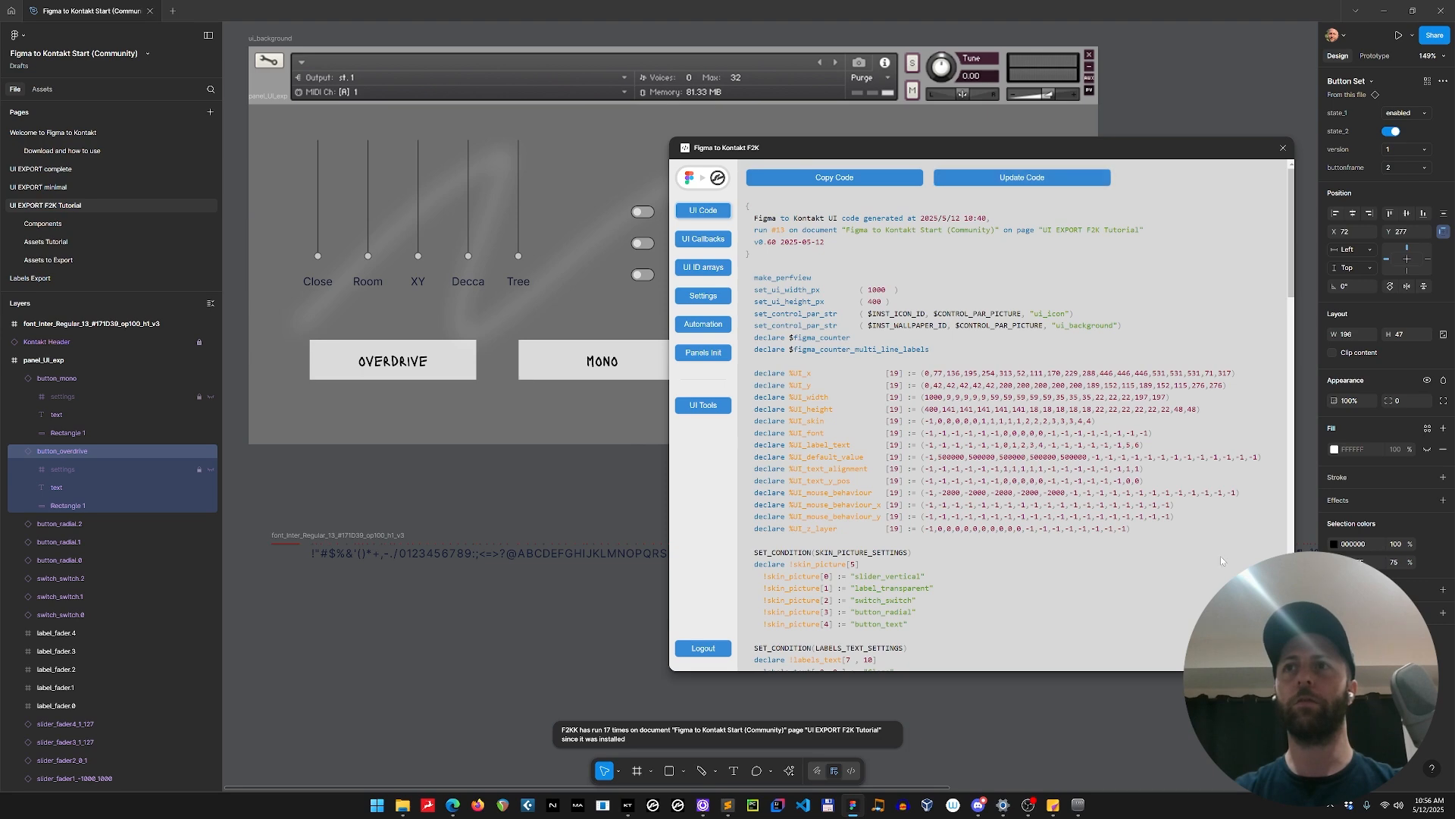
left_click(835, 178)
Switch to Sublime Text, replace everything in Figma UI.ksp with the copied UI code, and compile my instrument.ksp.
key("alt+Tab")
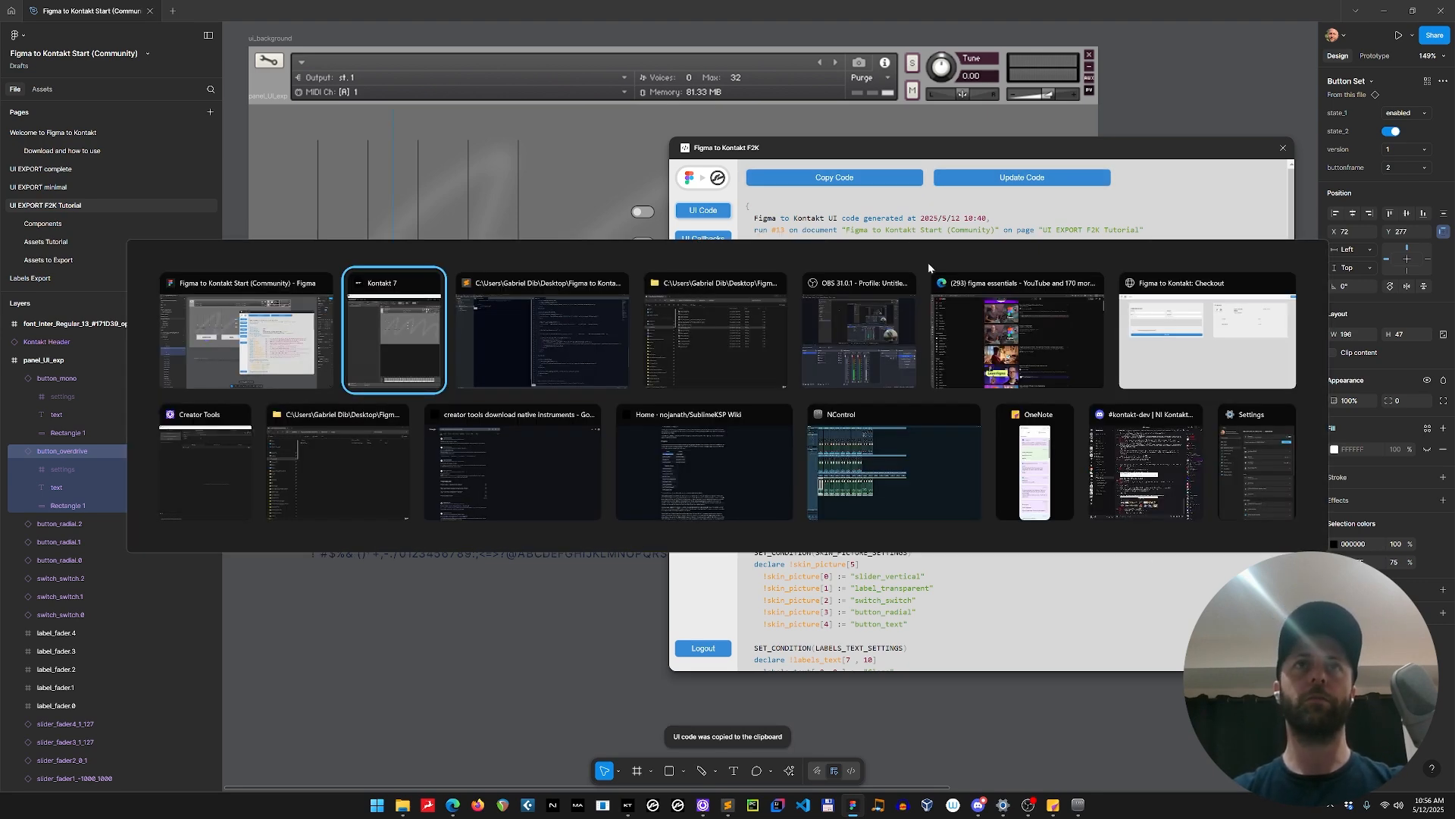
key("Tab")
key("ctrl+a")
key("ctrl+v")
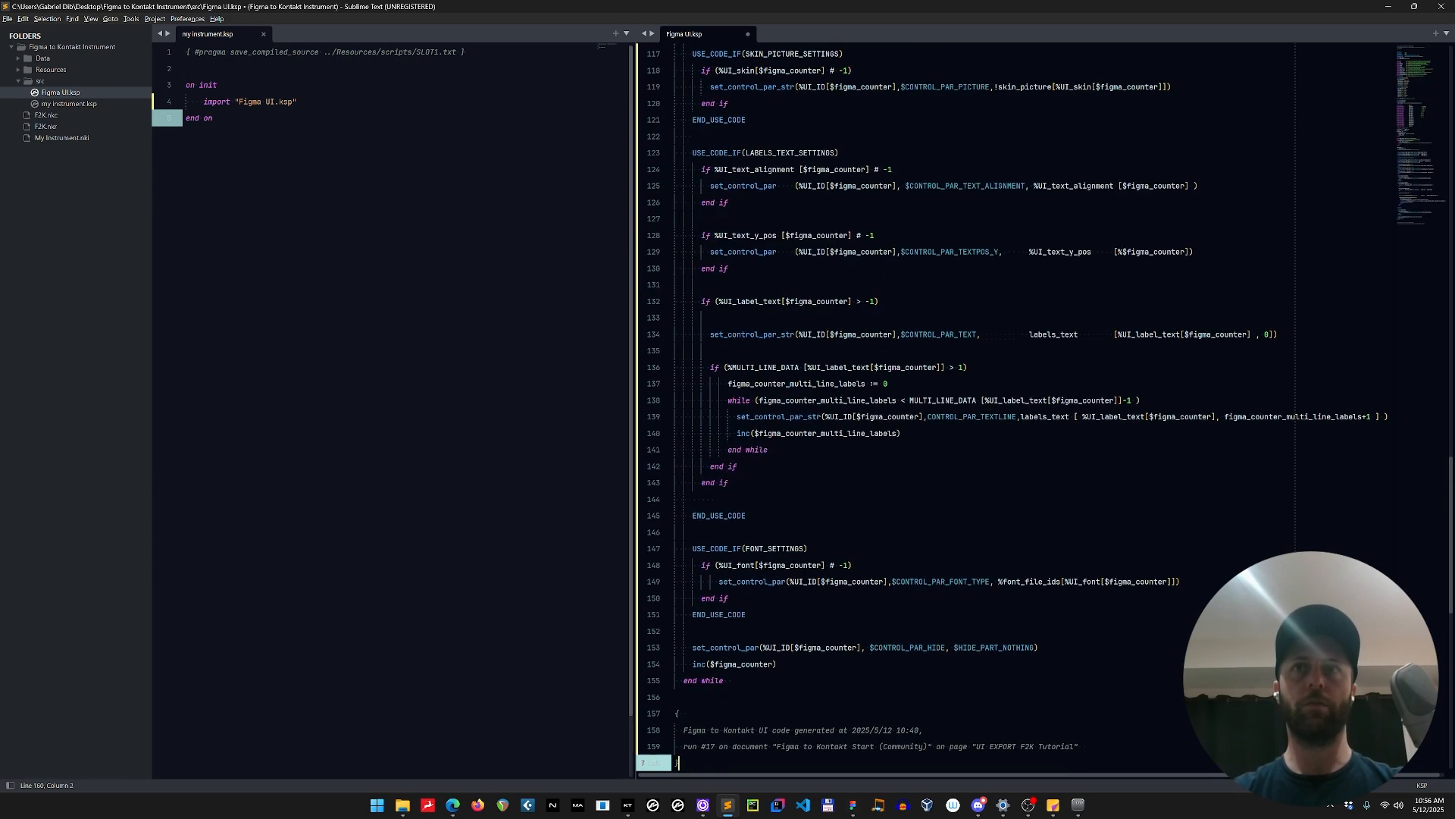
left_click(213, 118)
key("F5")
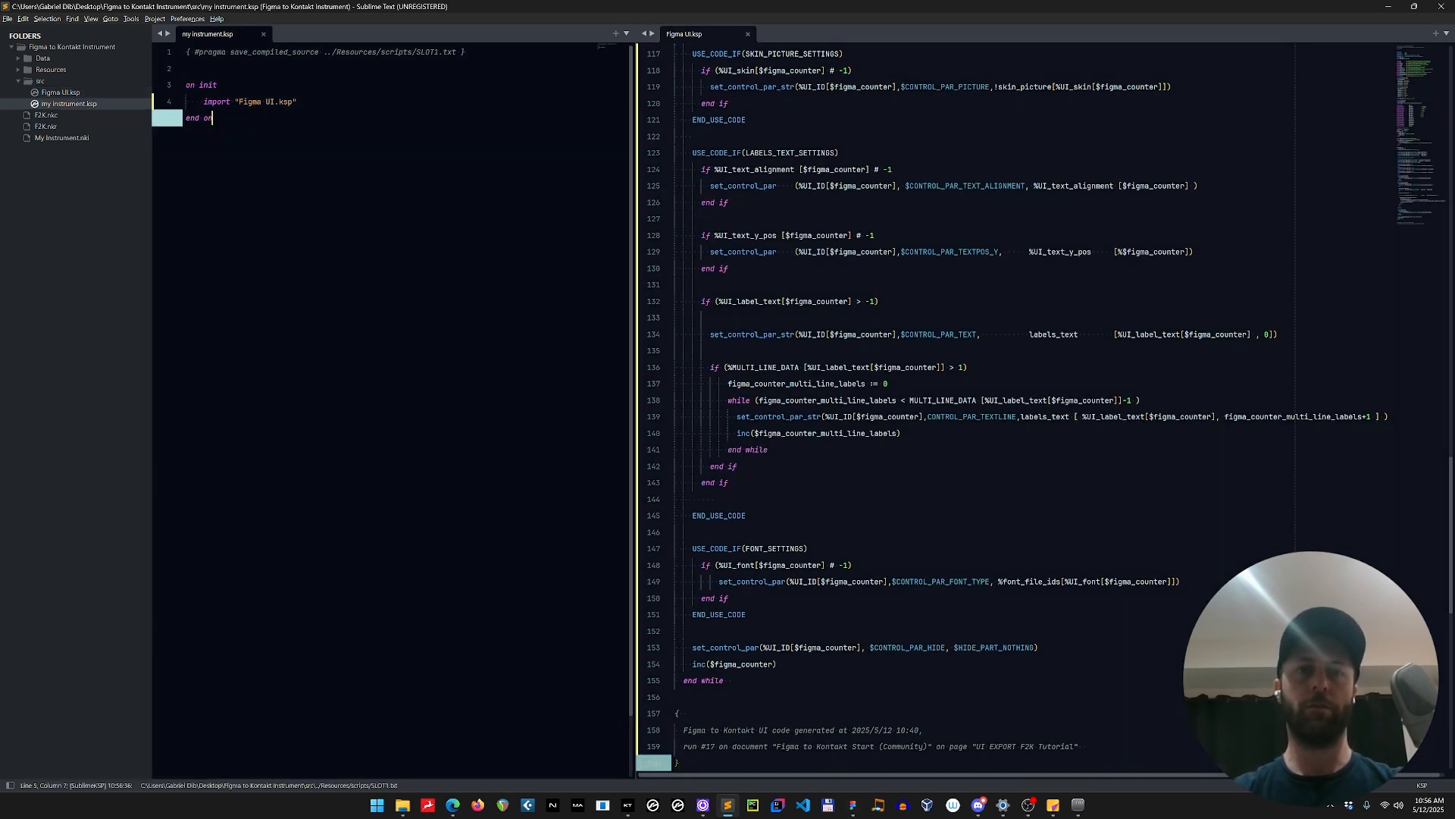
Switch to Kontakt and test the overdrive button by toggling it on and off repeatedly.
left_click(628, 805)
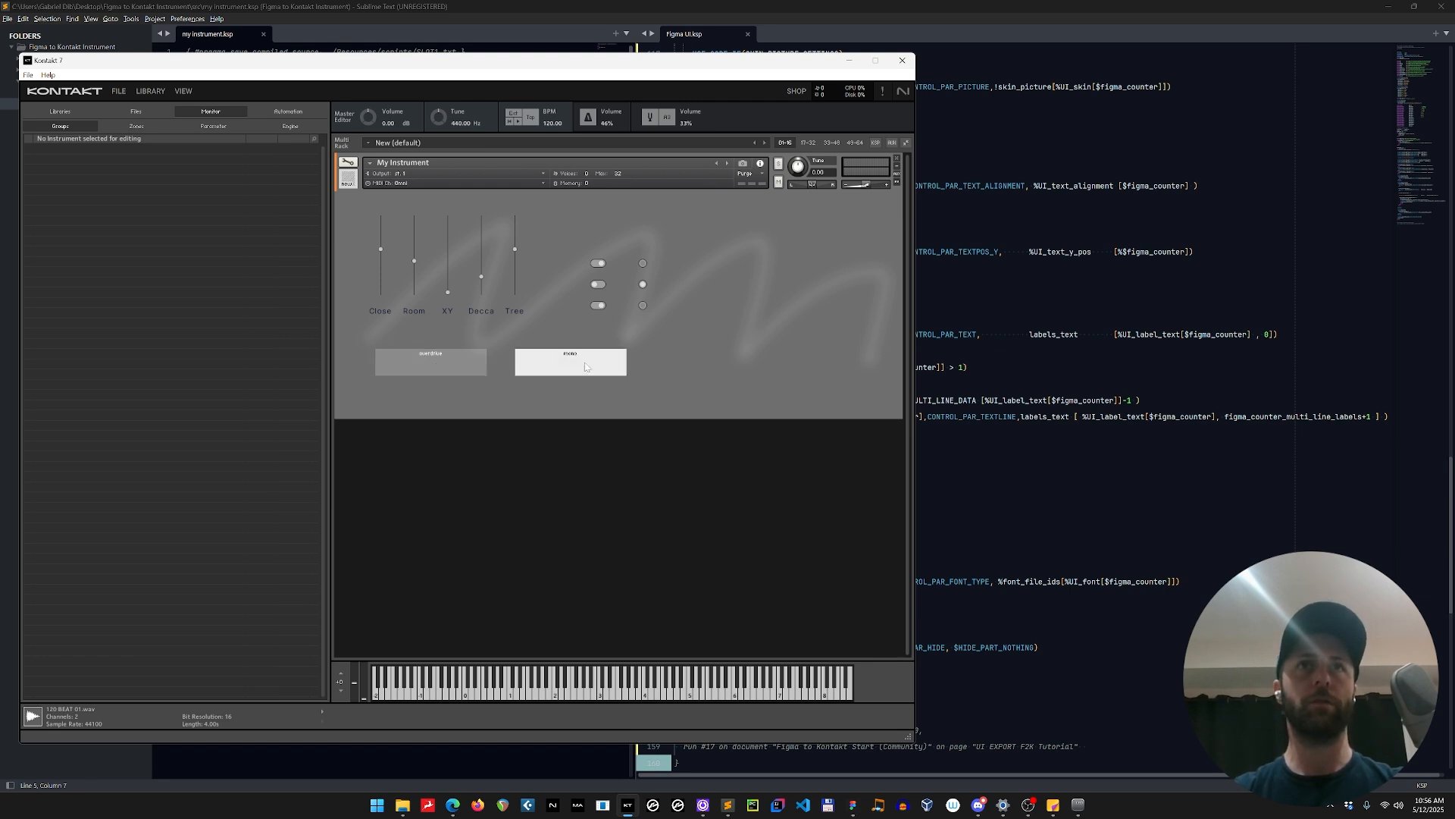
left_click(439, 369)
left_click(459, 368)
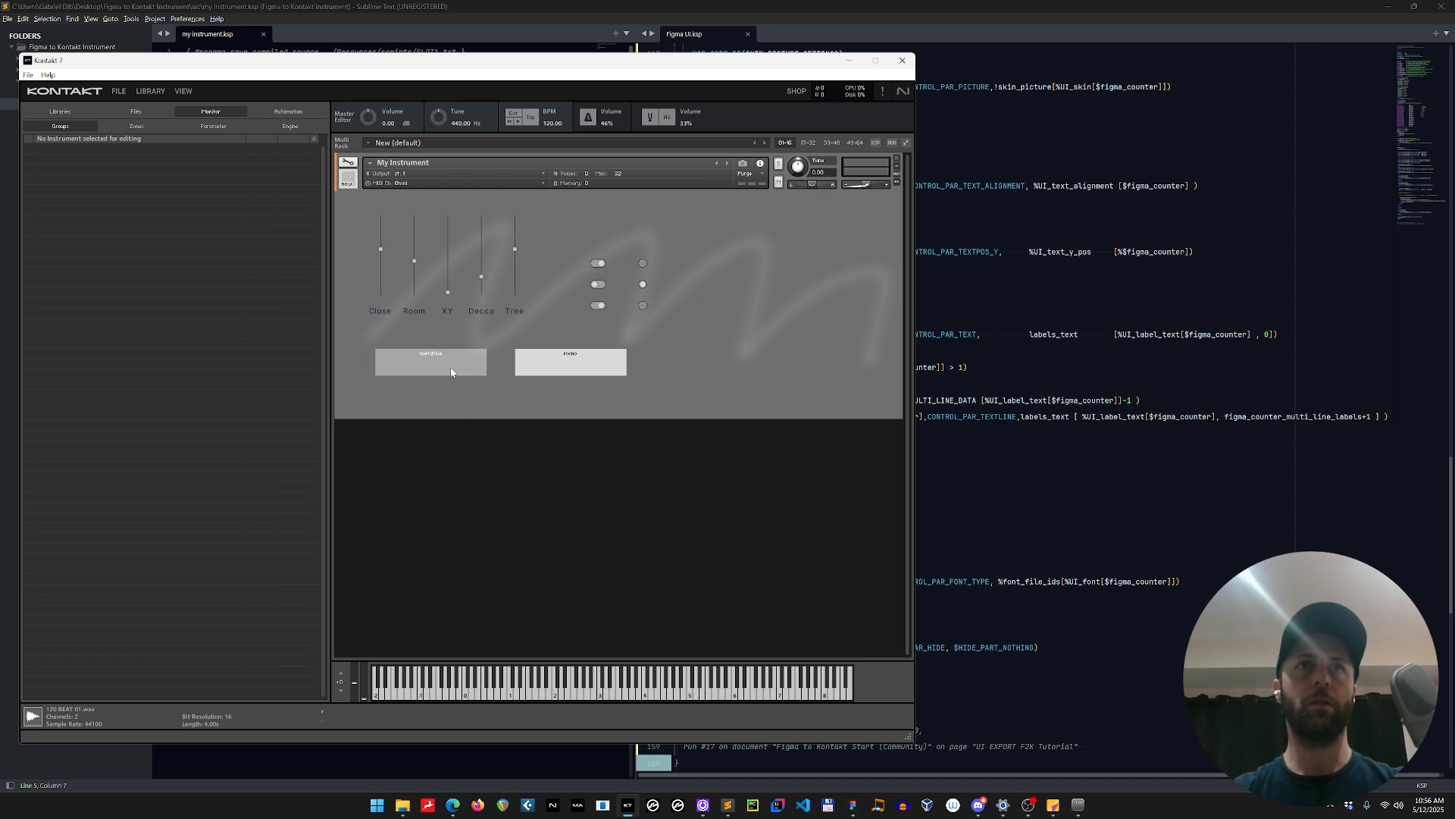
left_click(466, 370)
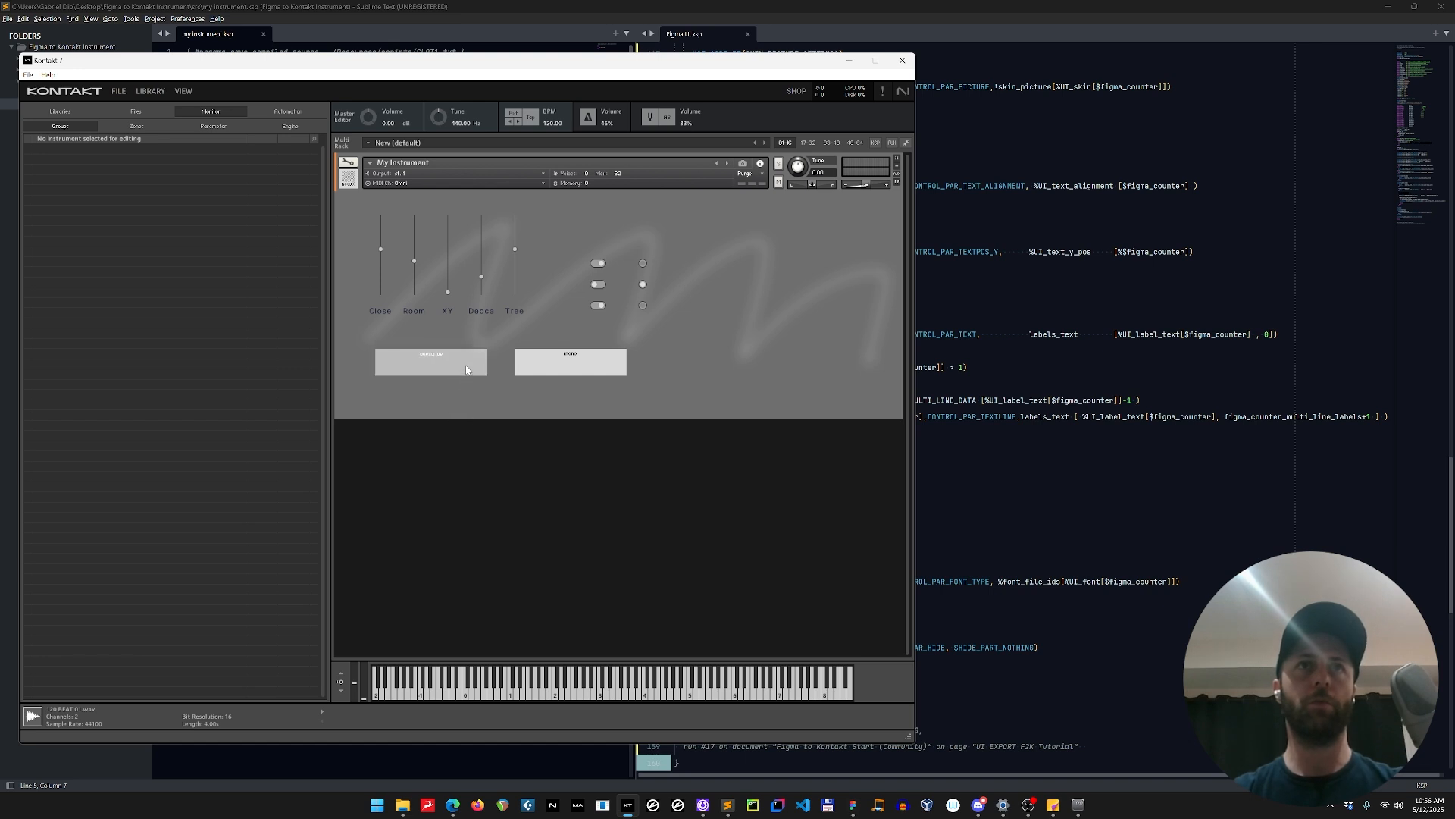
left_click(466, 370)
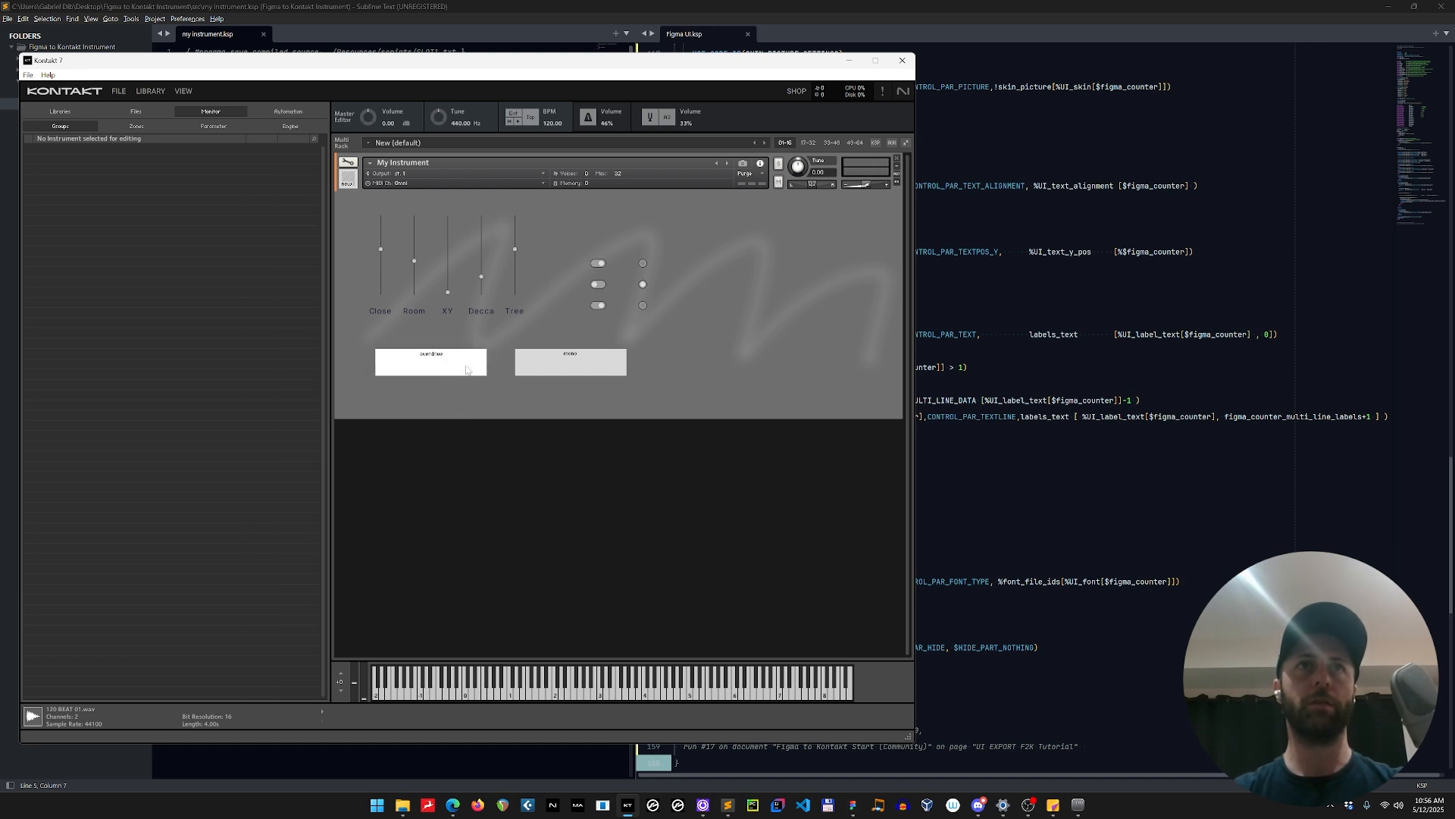
left_click(466, 369)
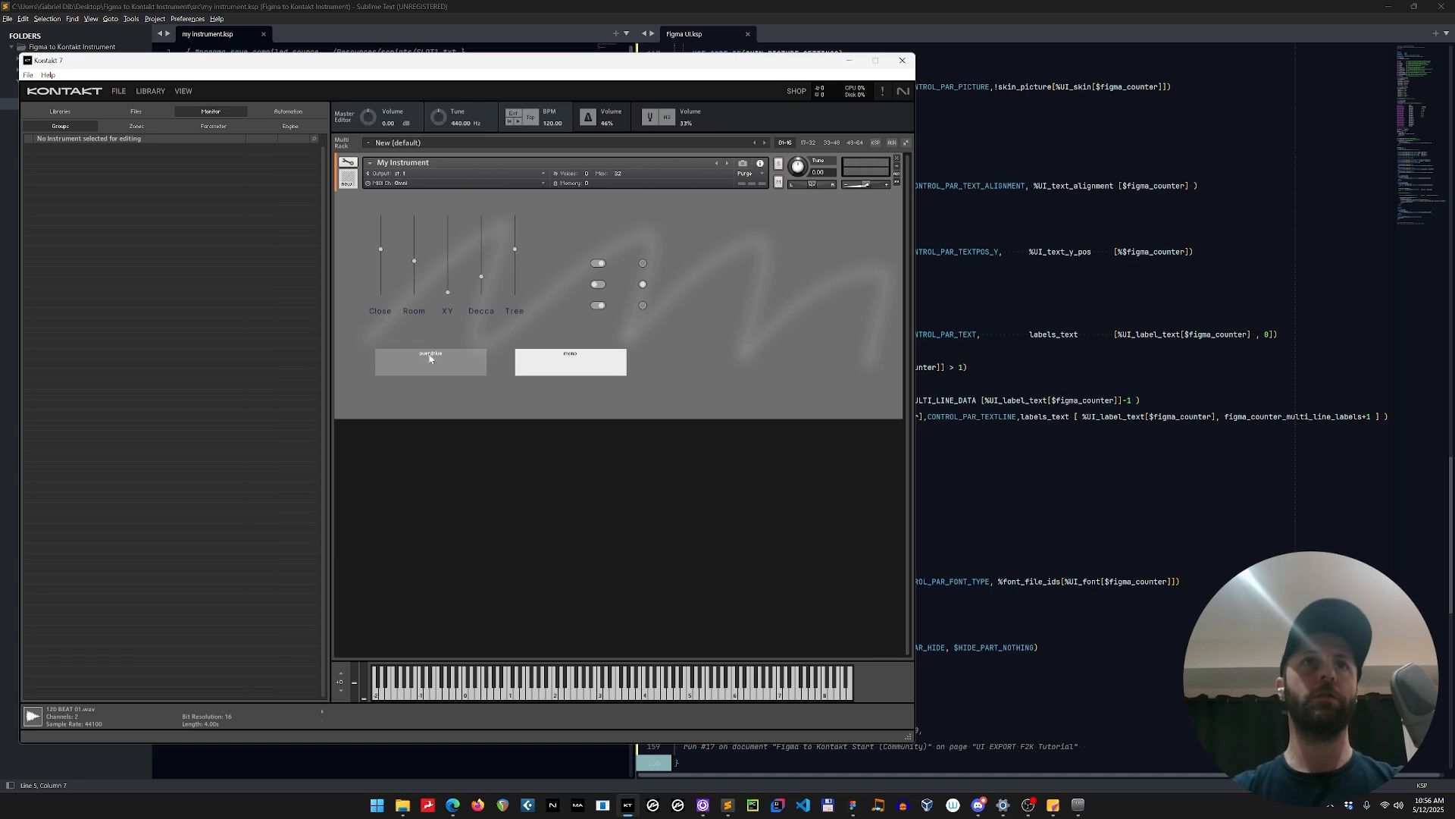
Switch back to Figma, inspect the OVERDRIVE button's text layer, clear the selection and dismiss the plugin error notice.
key("alt+Tab")
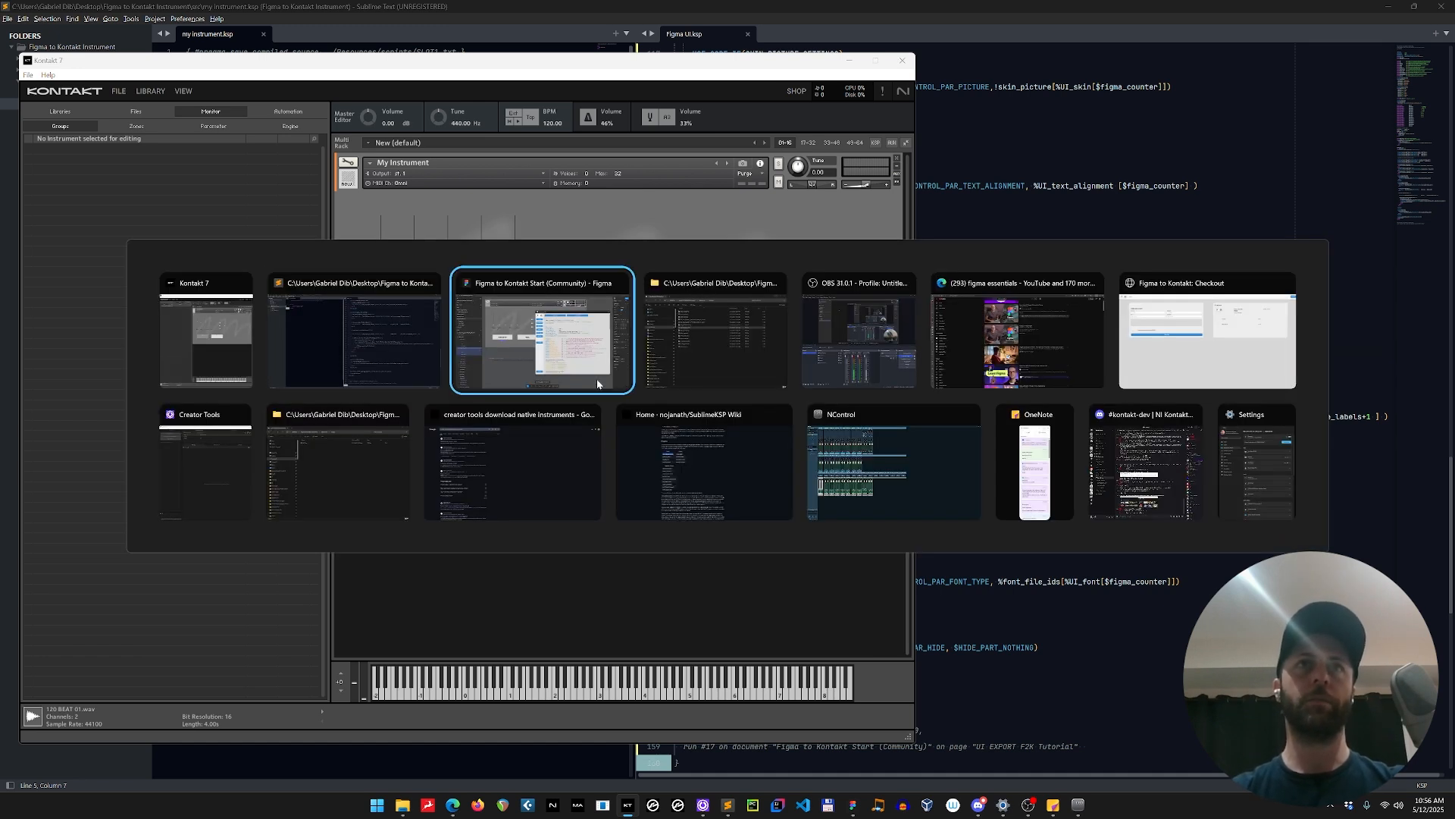
left_click(597, 384)
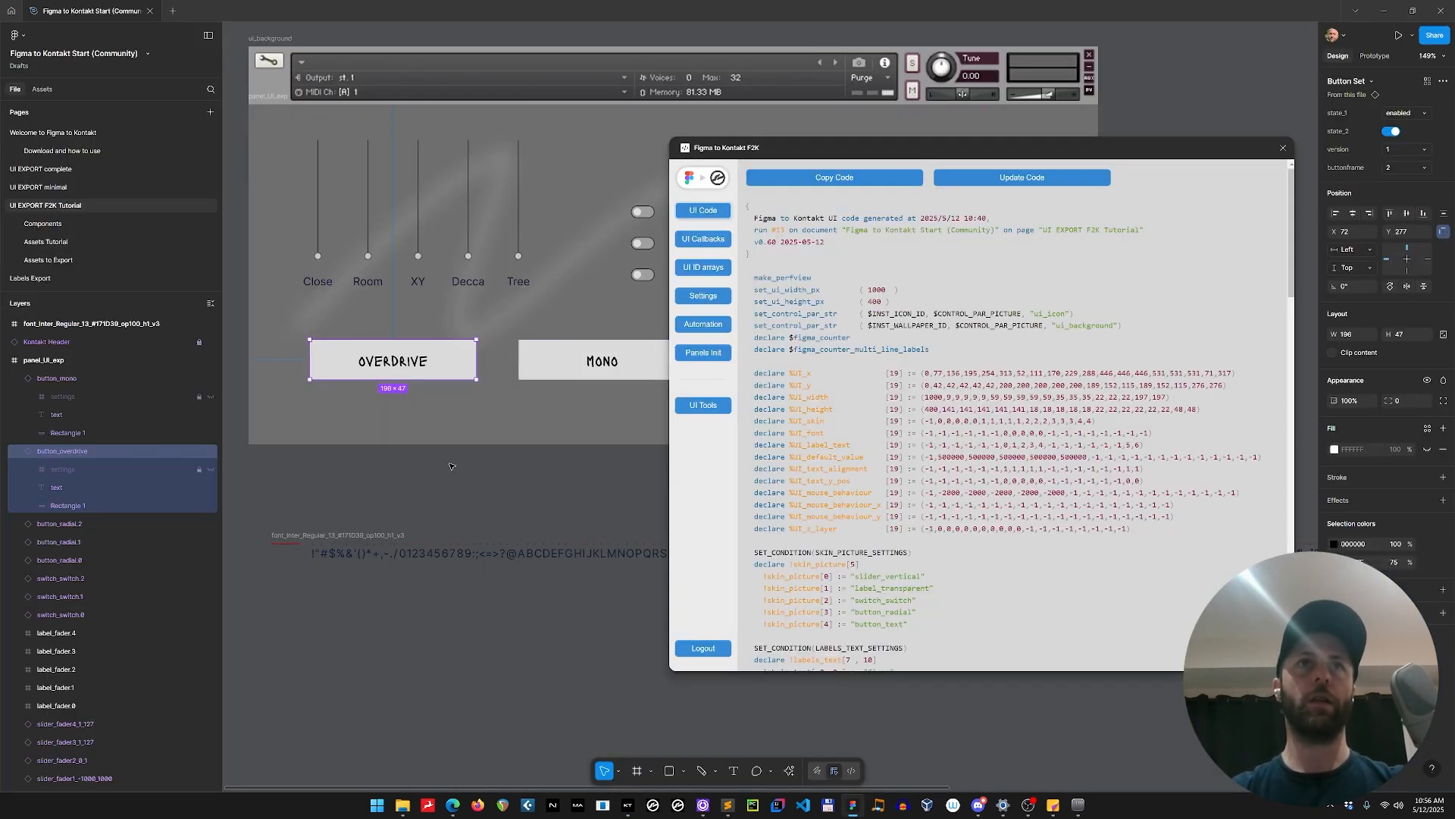
double_click(404, 368)
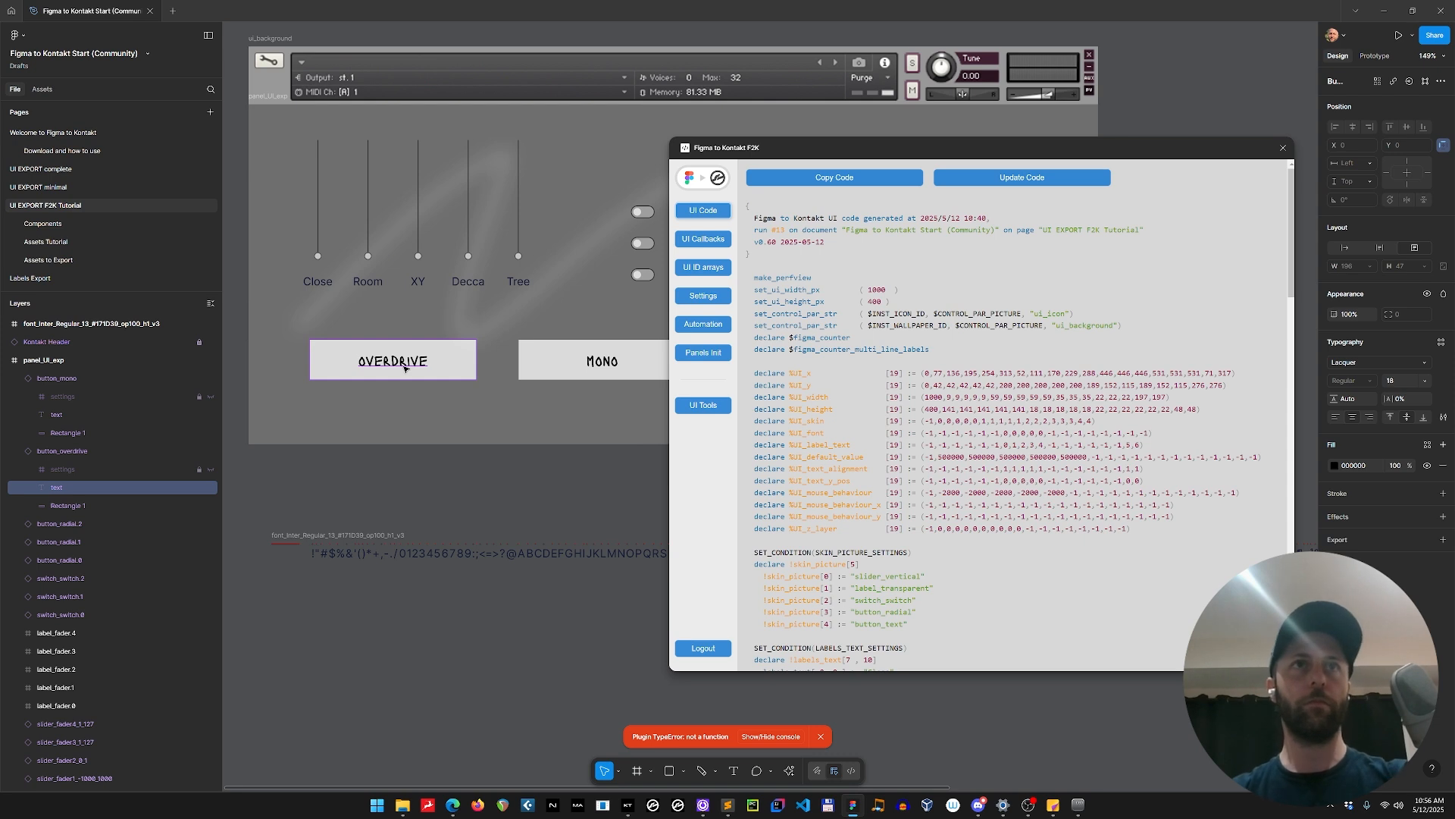
key("Escape")
key("Escape")
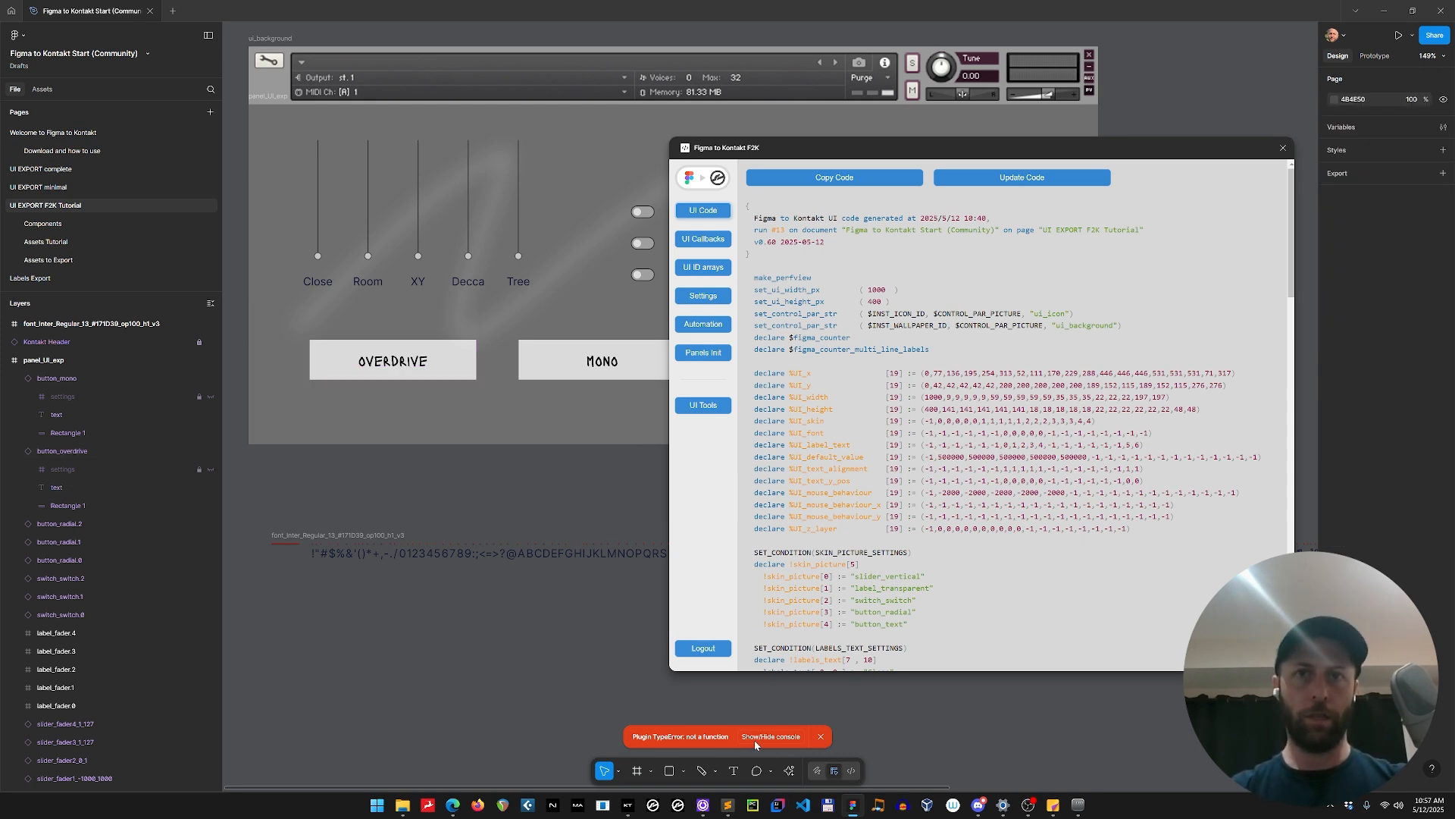
left_click(820, 737)
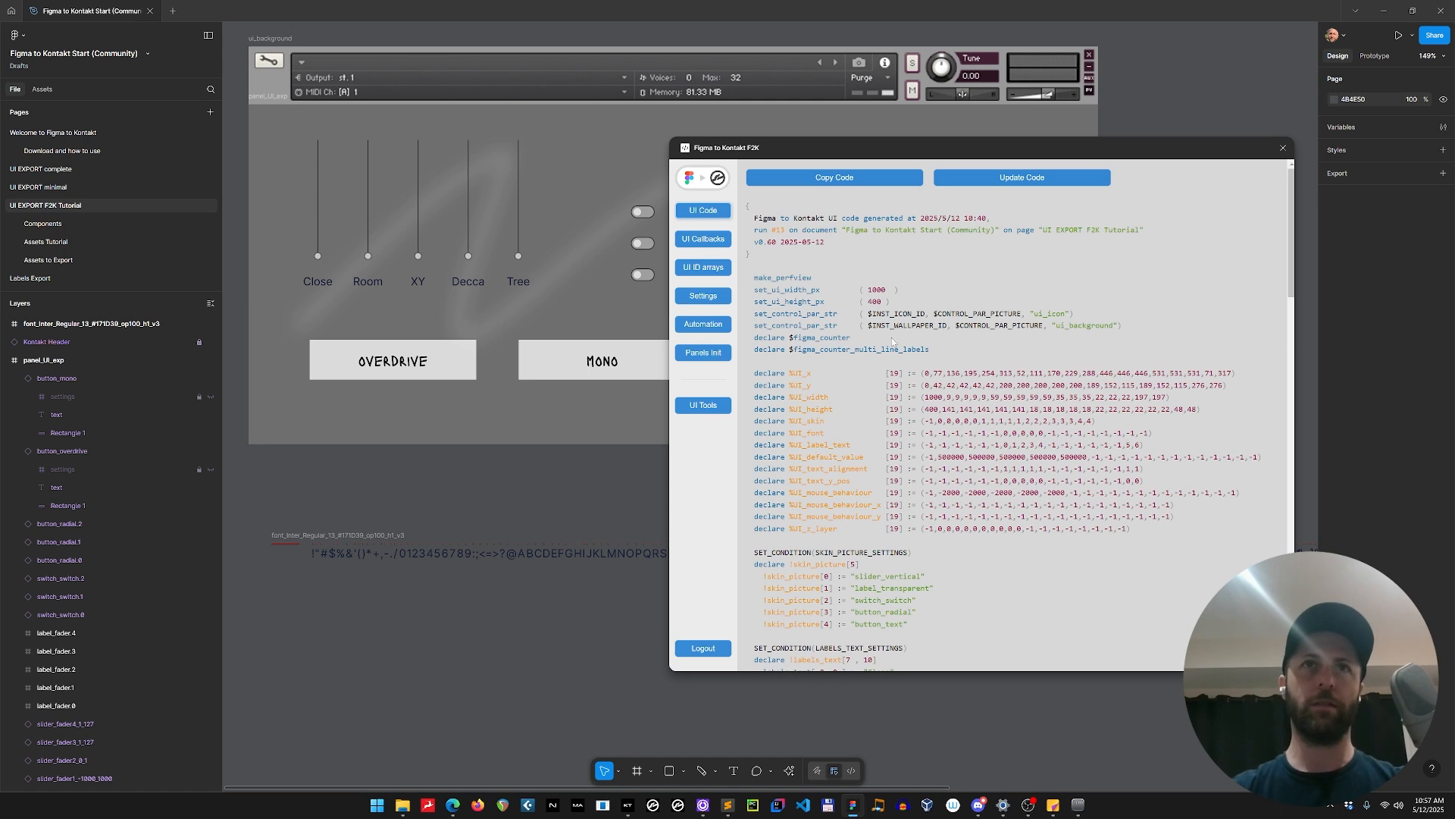
Duplicate the OVERDRIVE button onto the empty canvas below the font frame.
left_click(414, 374)
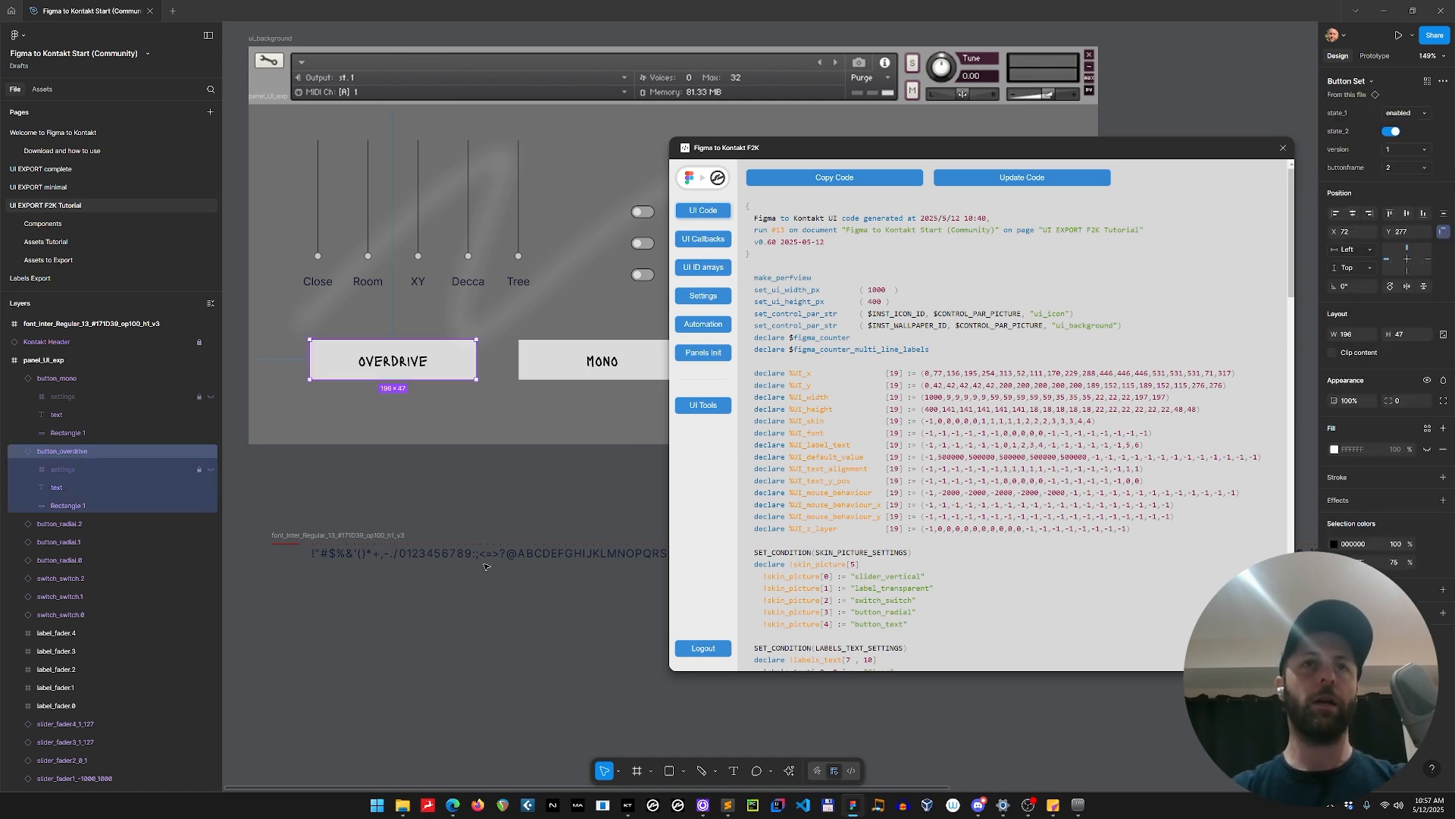
scroll(500, 580, "down", 4)
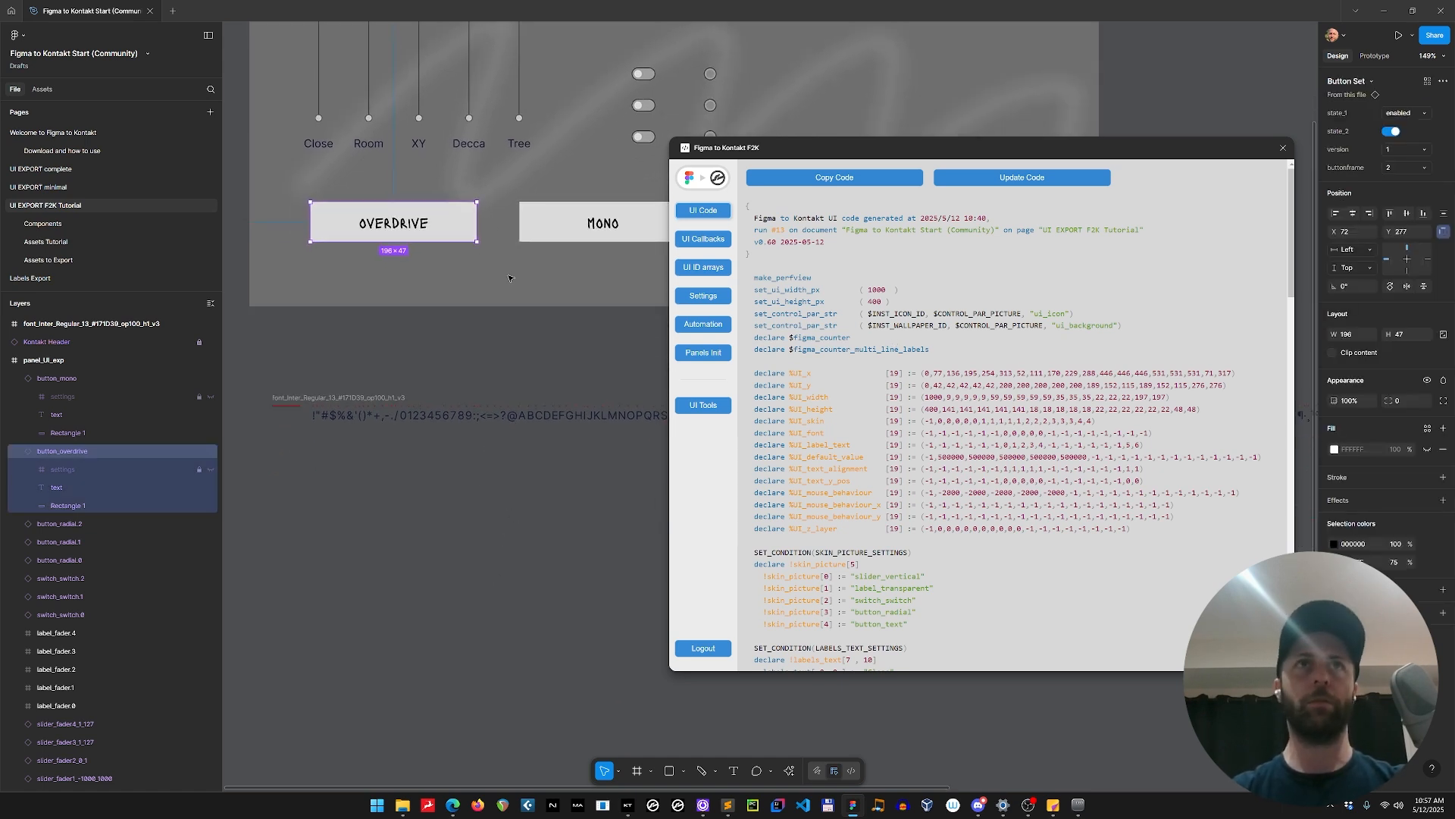
left_click_drag(413, 236, 434, 593)
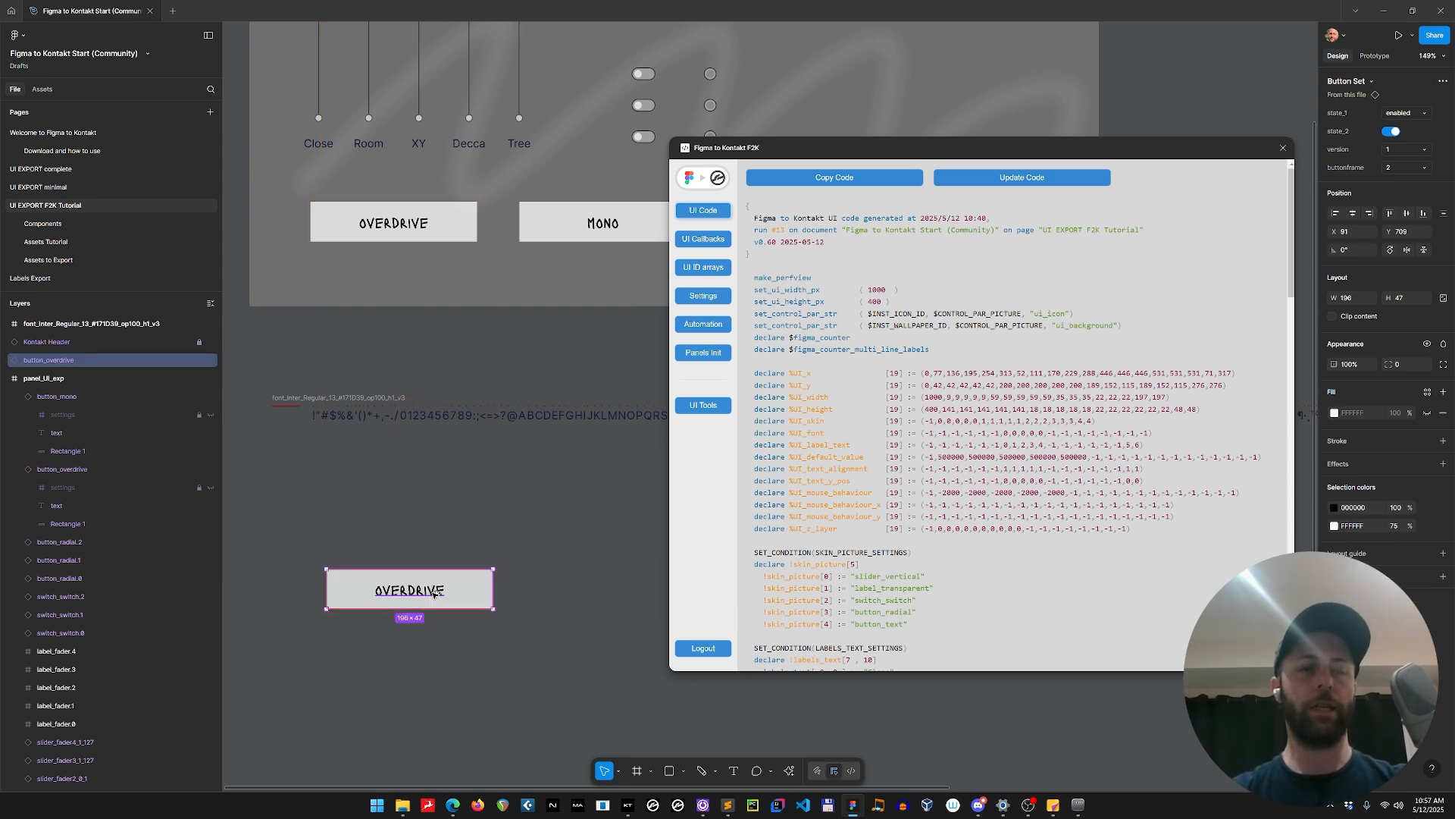
Detach the duplicated OVERDRIVE button from its component, ungroup its contents and select its Rectangle 1 layer.
key("ctrl+alt+b")
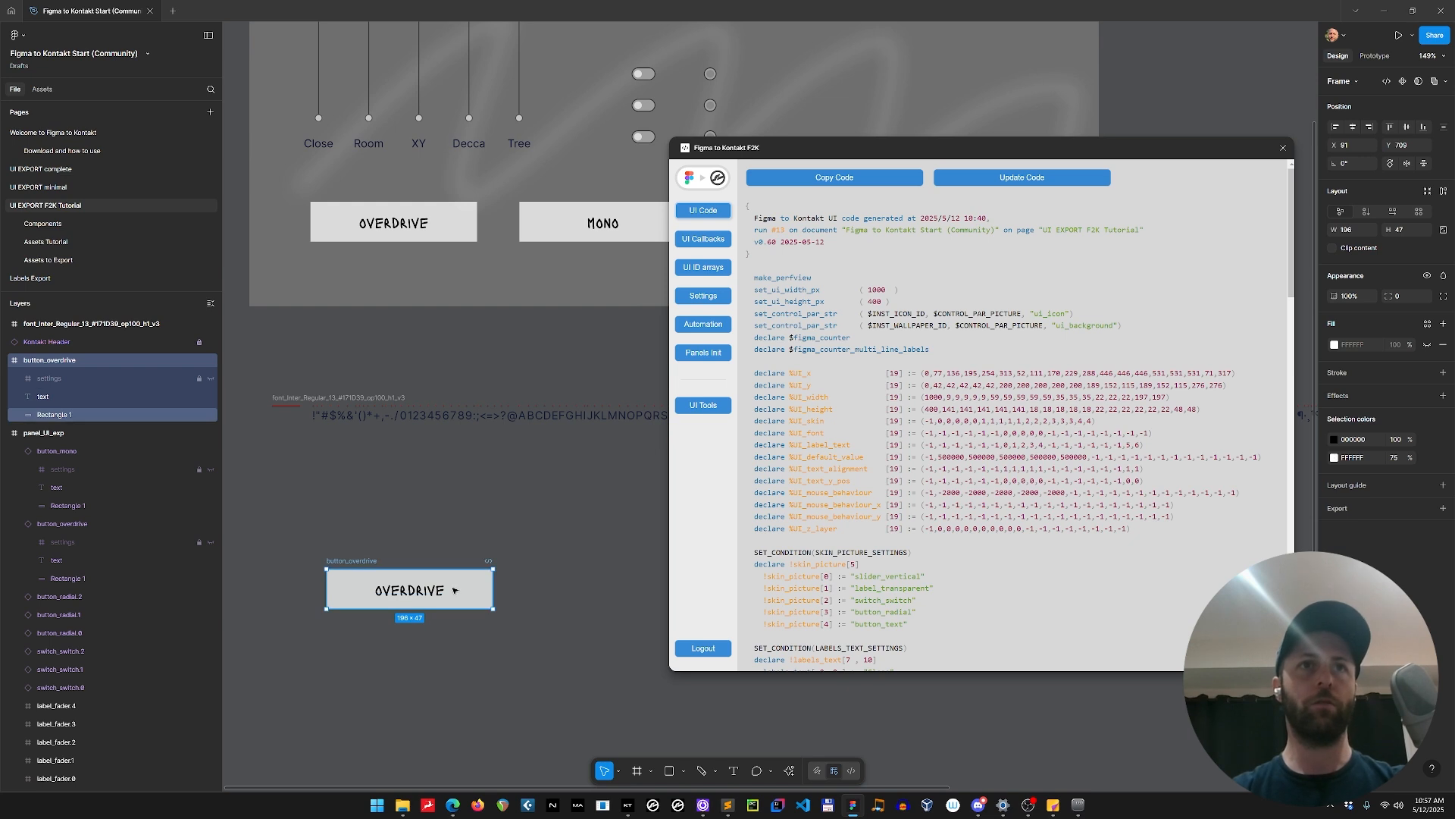
key("ctrl+z")
right_click(457, 590)
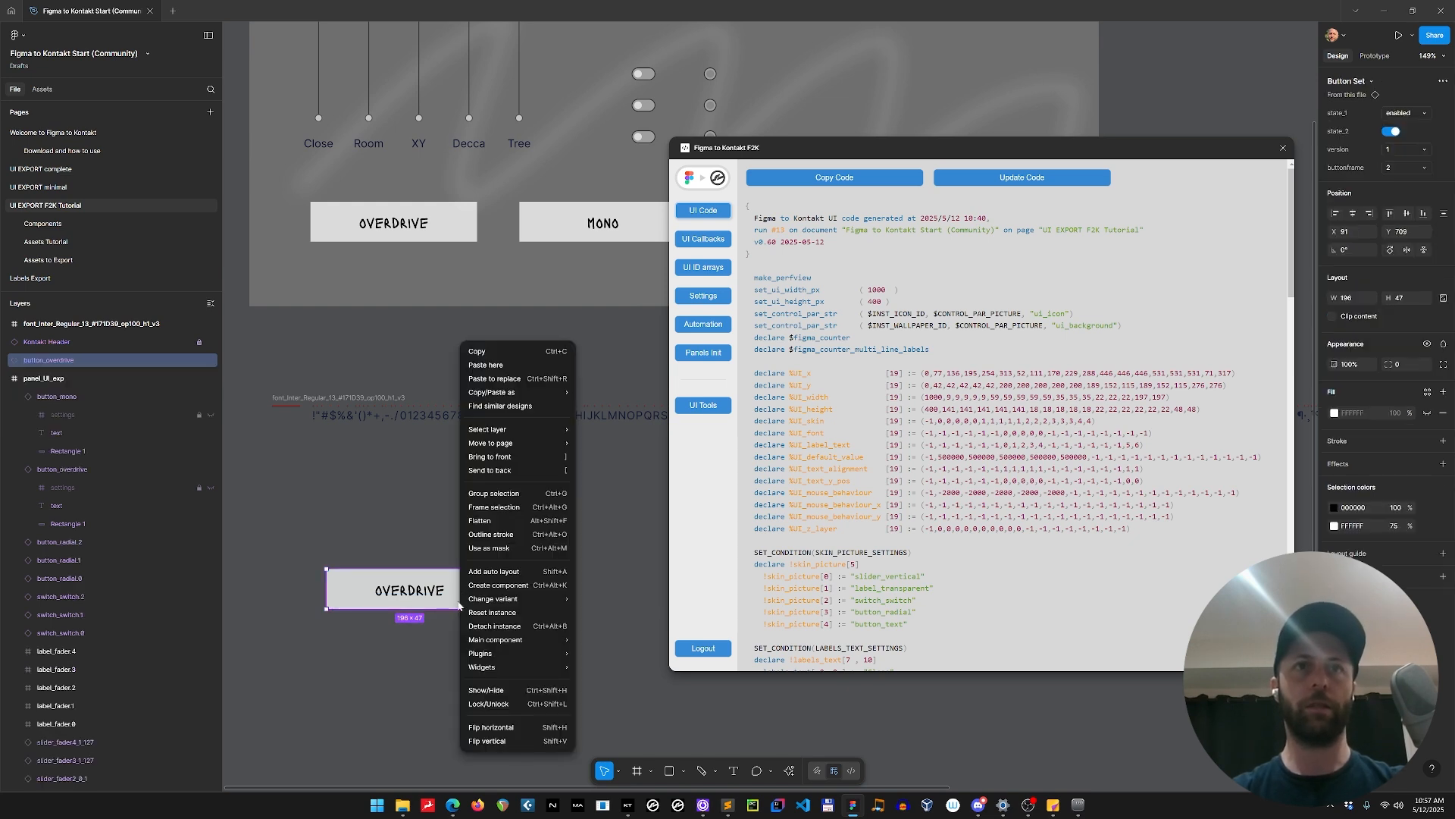
left_click(499, 626)
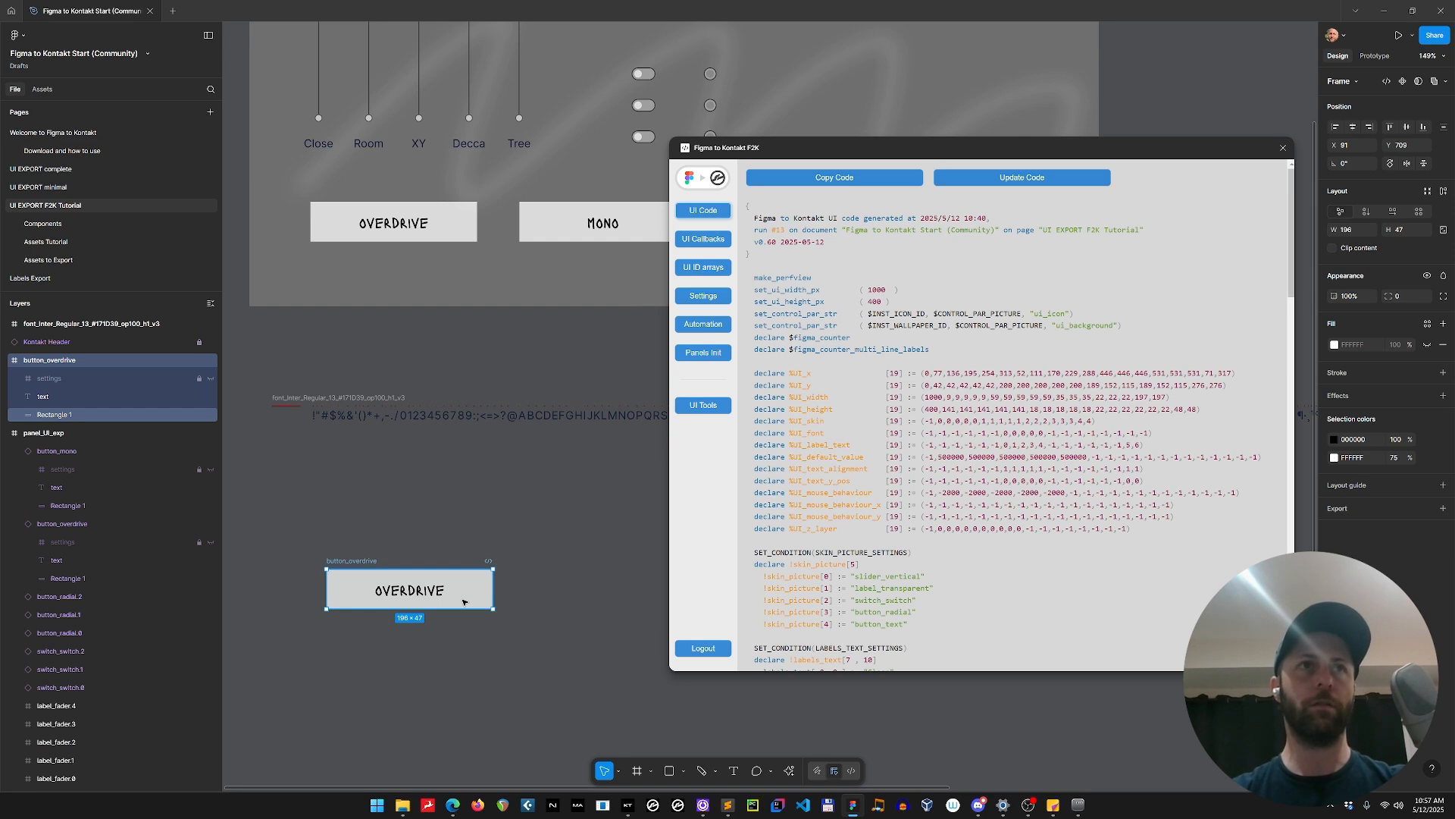
key("ctrl+shift+g")
left_click(82, 397)
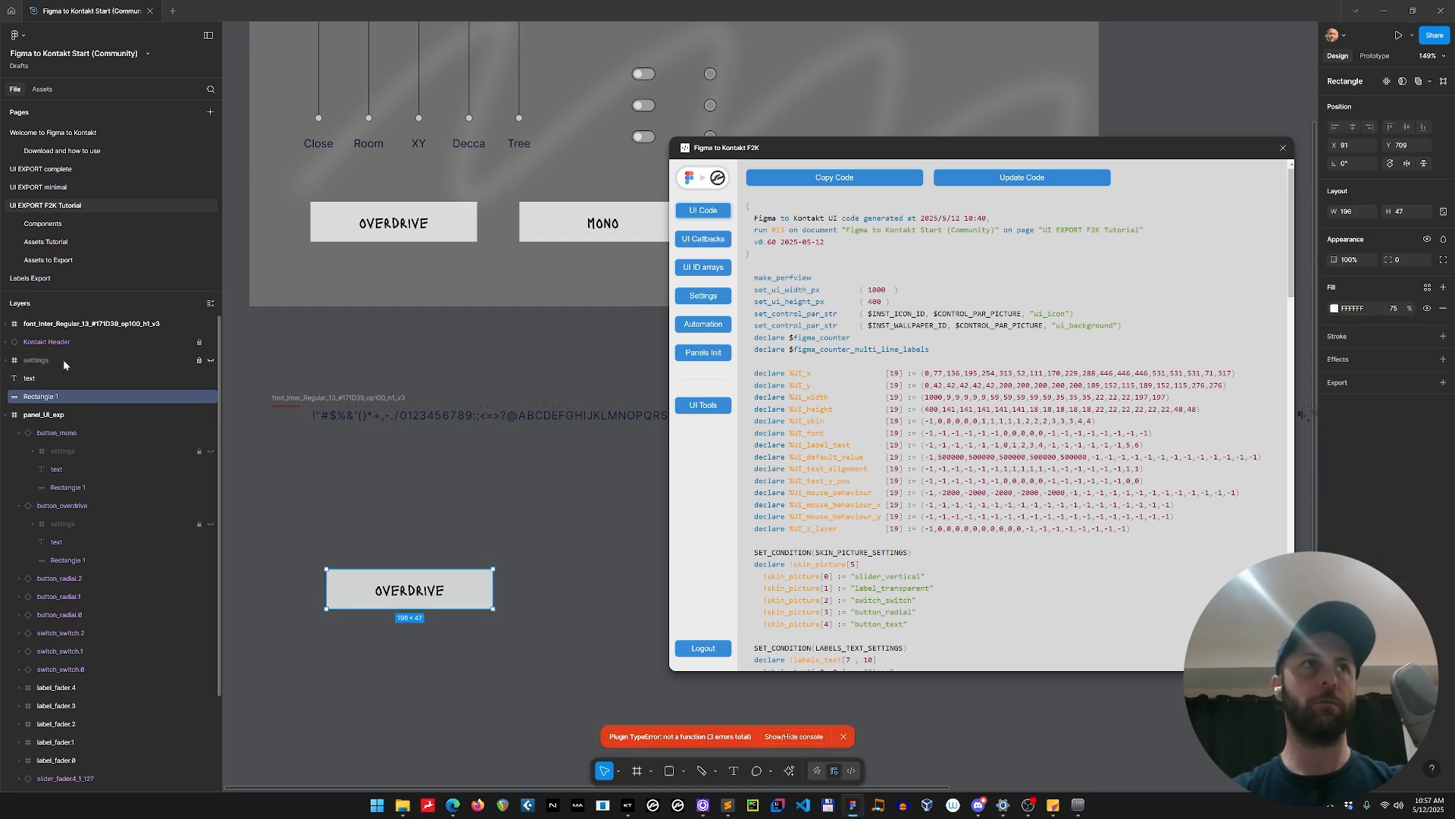
Delete the duplicate's settings and Rectangle 1 layers, leaving only its OVERDRIVE text, and move that text up closer to the font frame.
left_click(63, 362, "shift")
key("Delete")
left_click(43, 359)
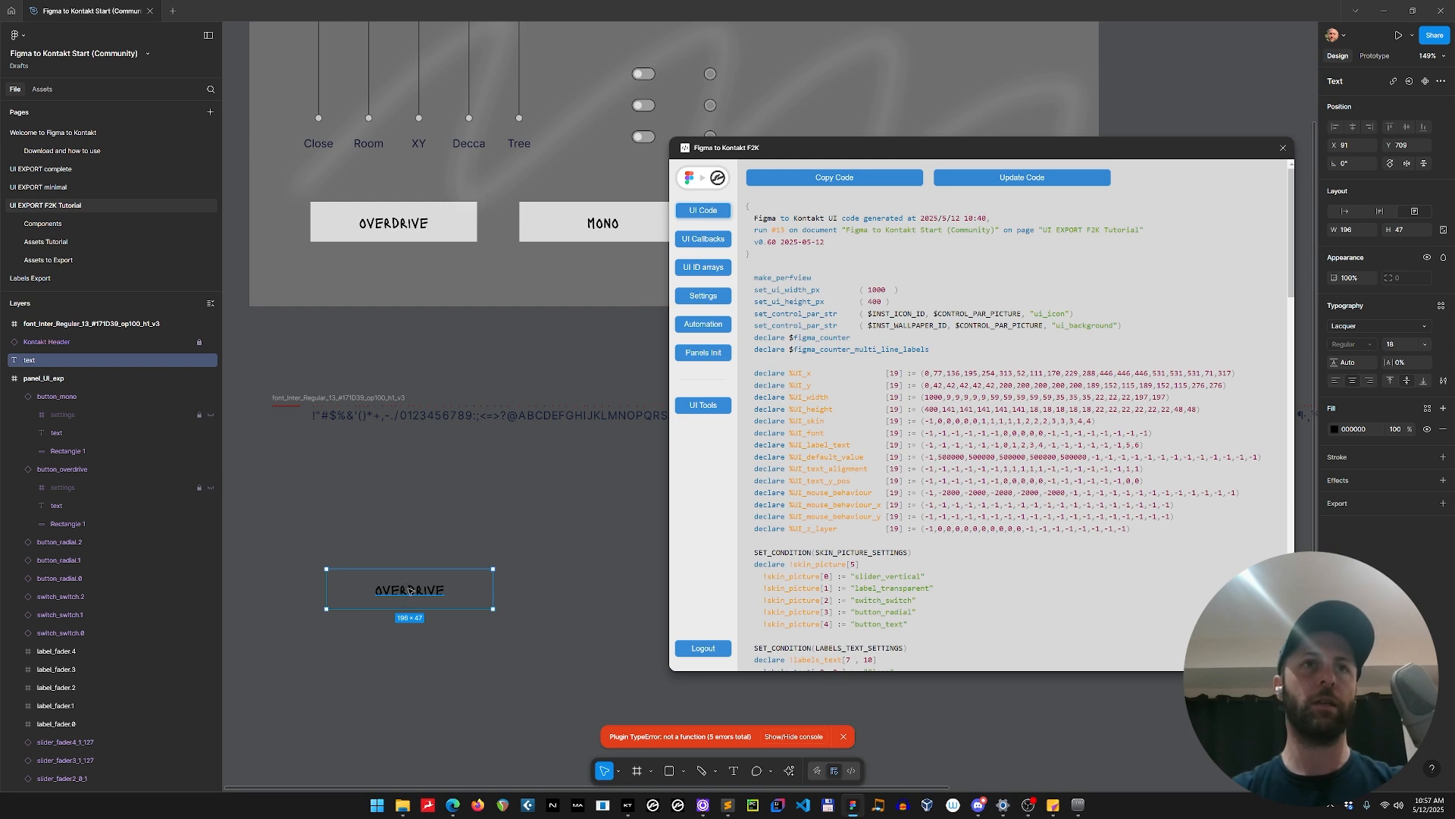
left_click_drag(410, 589, 375, 513)
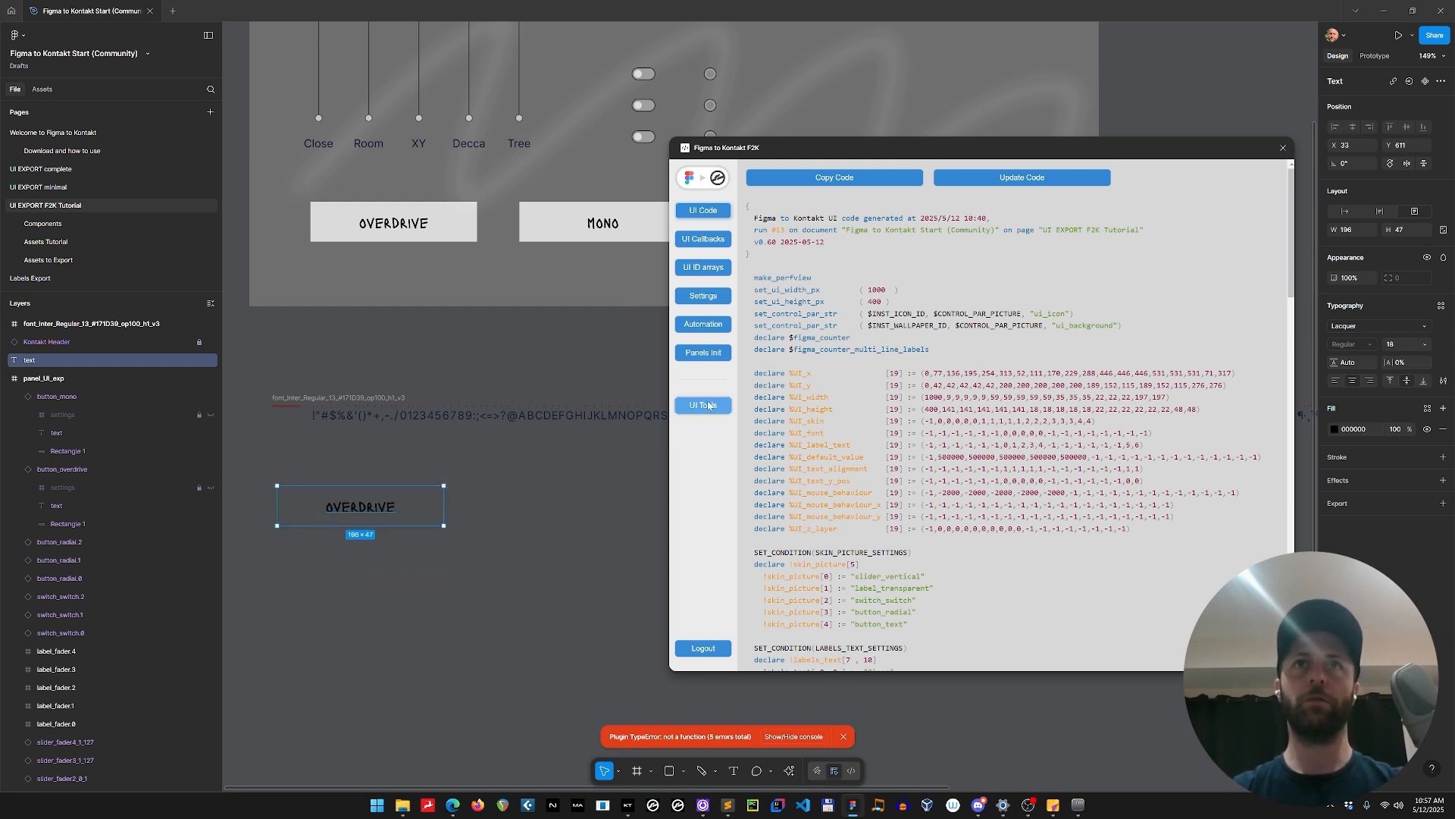
Generate a Kontakt font frame from the selected OVERDRIVE text with horizontal spacing 1 and vertical offset 3, without monospacing.
left_click(703, 405)
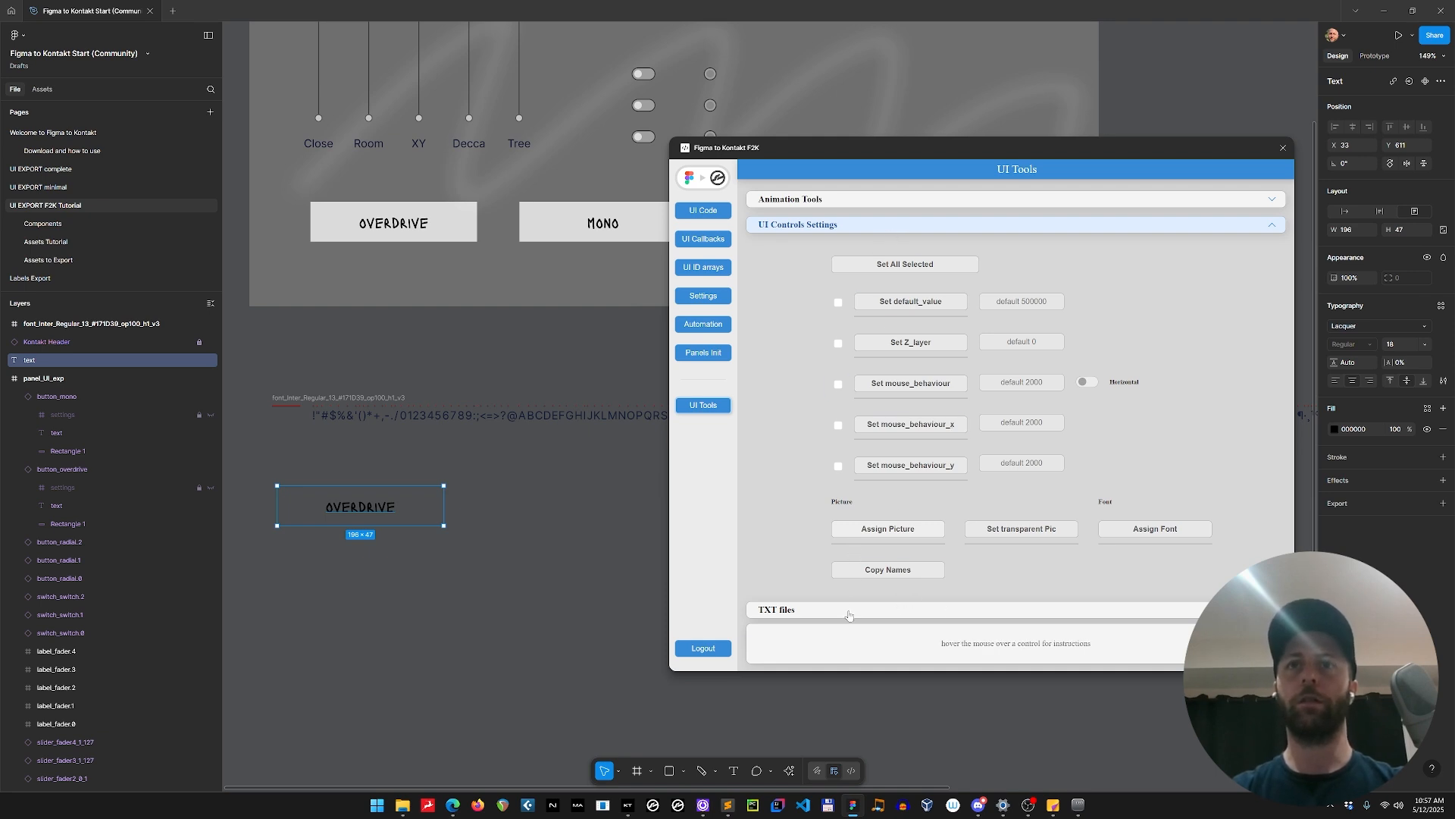
left_click(821, 228)
left_click(802, 276)
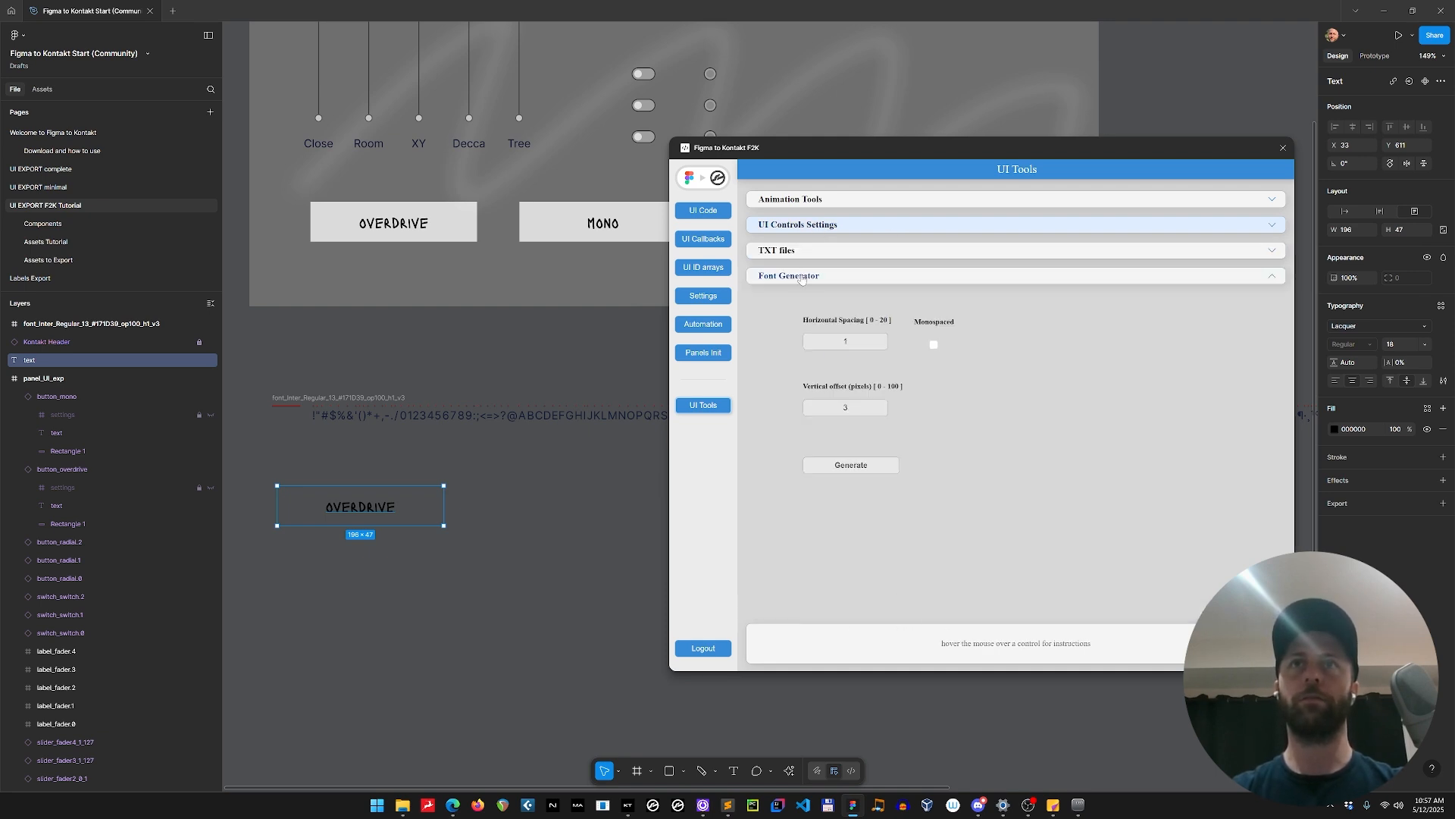
left_click(858, 467)
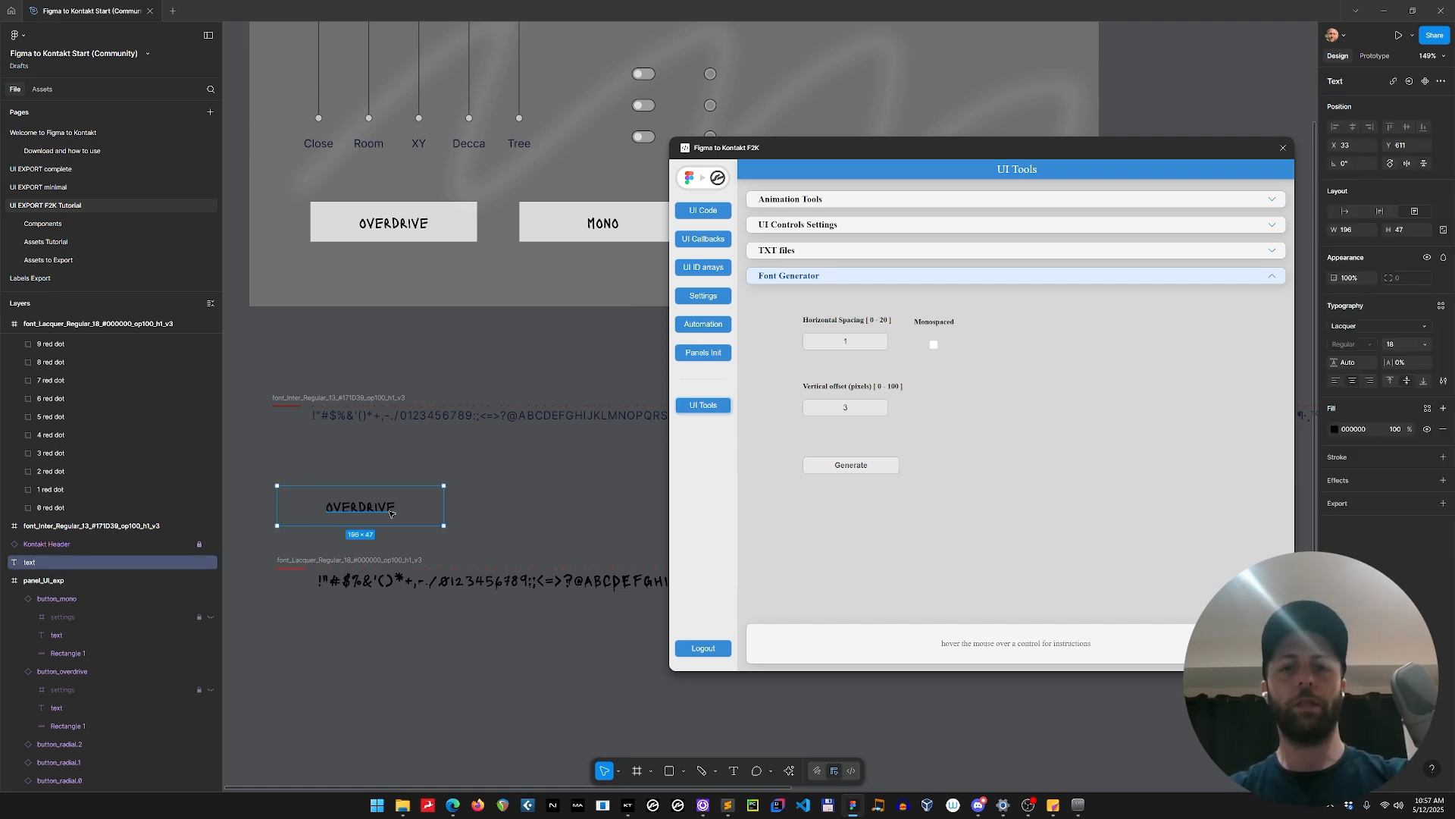
Delete the leftover OVERDRIVE text and move the Lacquer font frame up beneath the Inter font frame.
key("Delete")
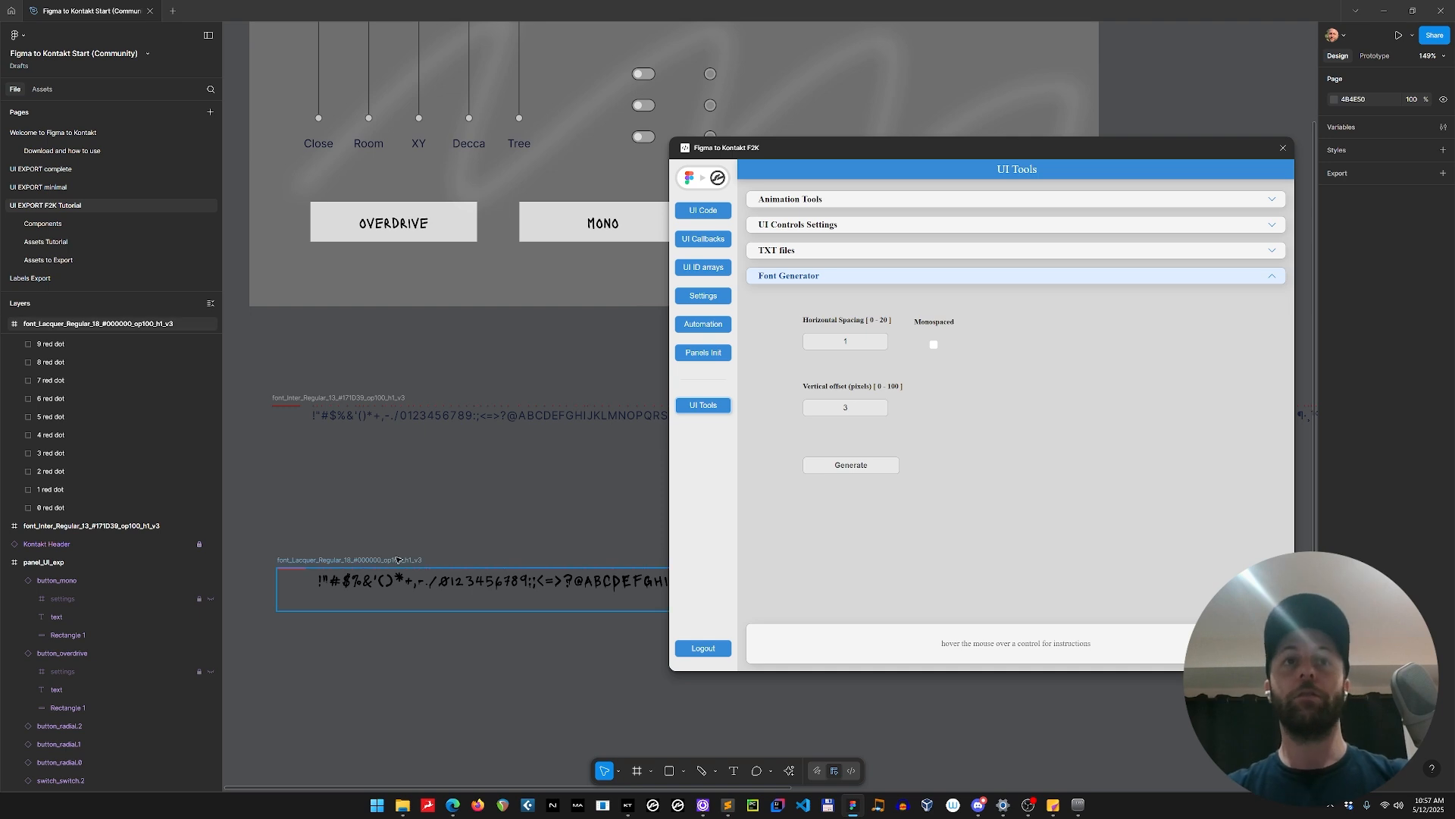
left_click_drag(395, 559, 393, 488)
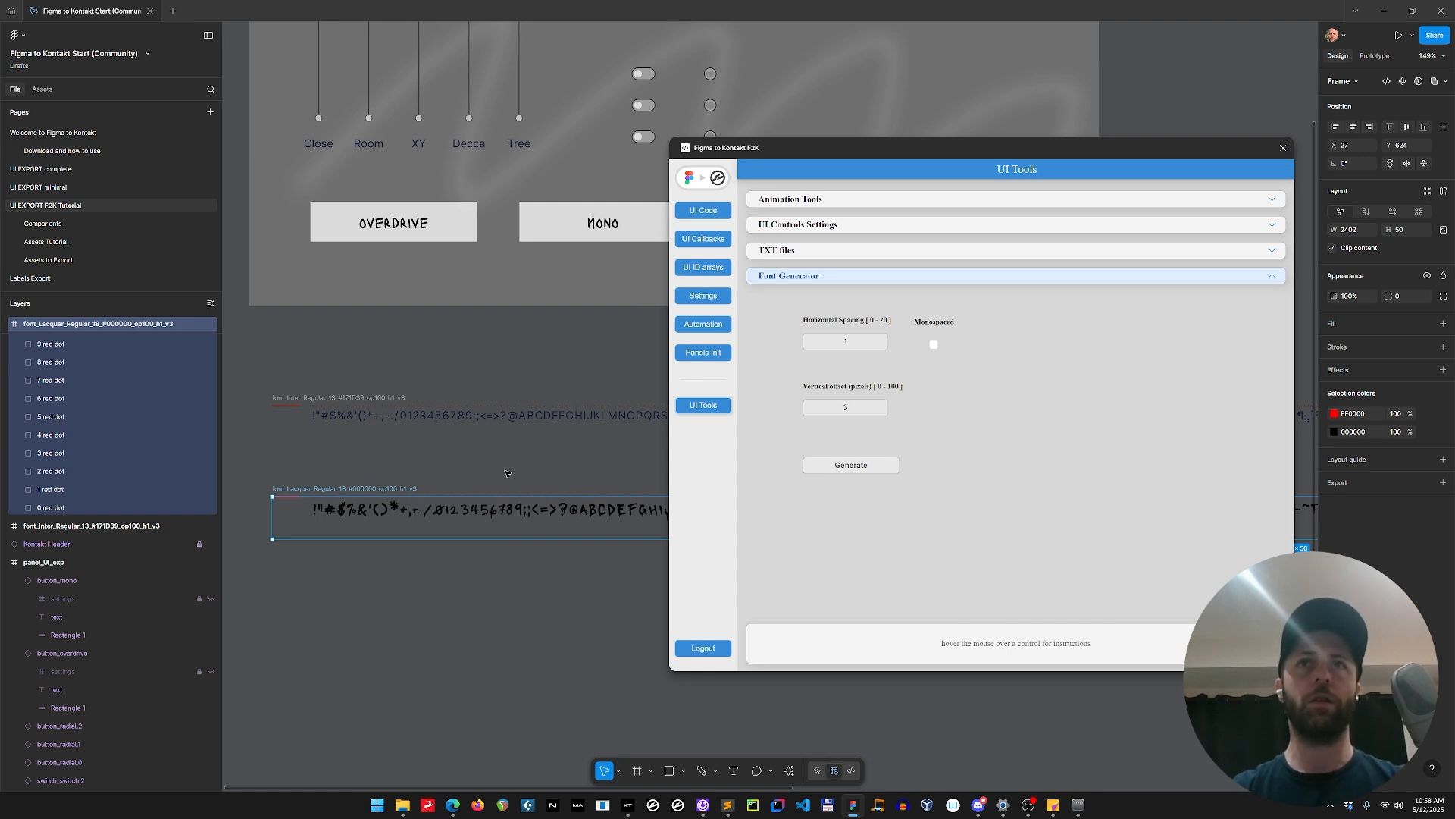
Assign the font_Lacquer_Regular_18_#000000_op100_h1_v3 font to both the OVERDRIVE and MONO buttons and check the assignment on OVERDRIVE.
left_click(832, 227)
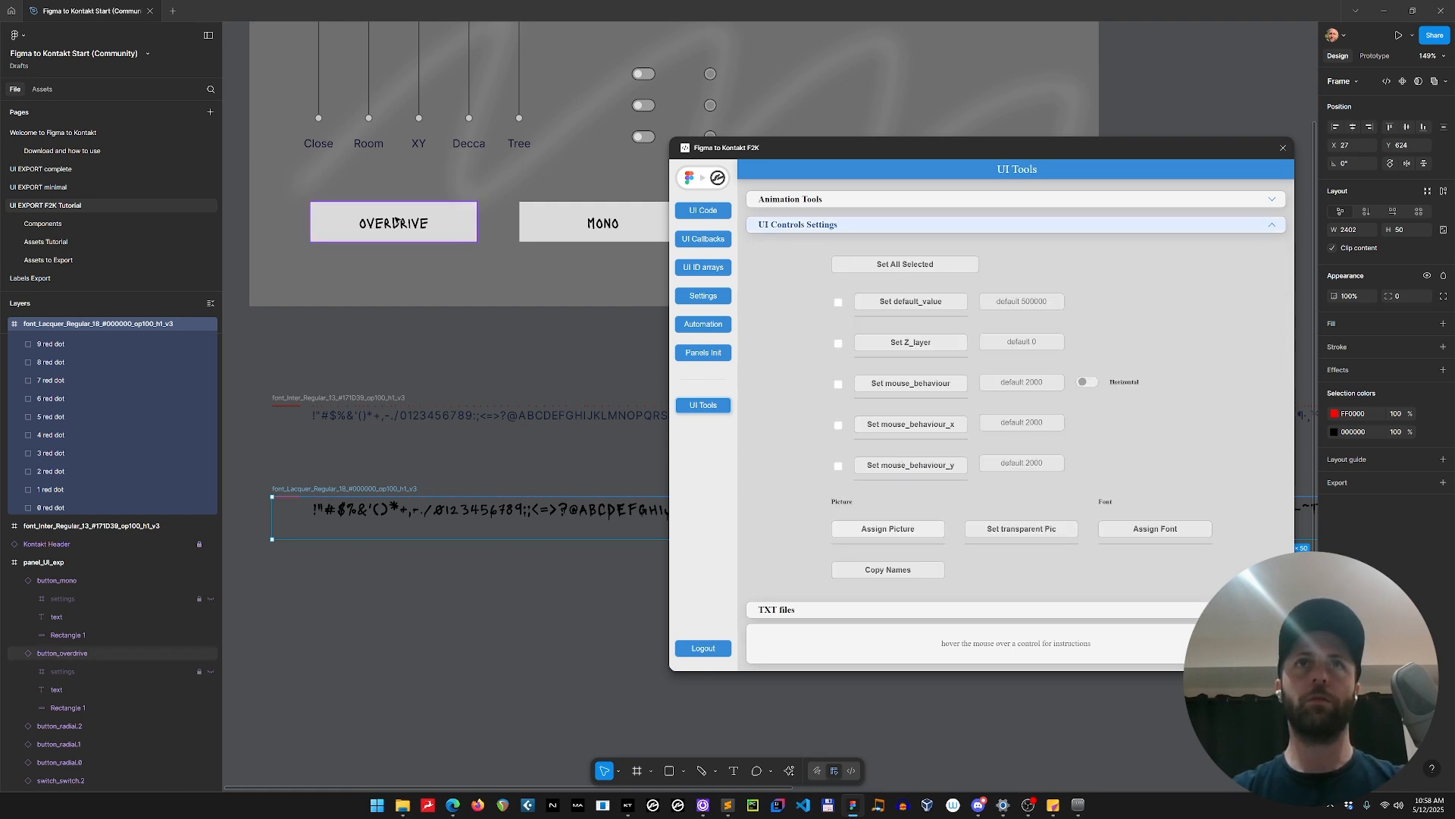
left_click(435, 222)
left_click(559, 223, "shift")
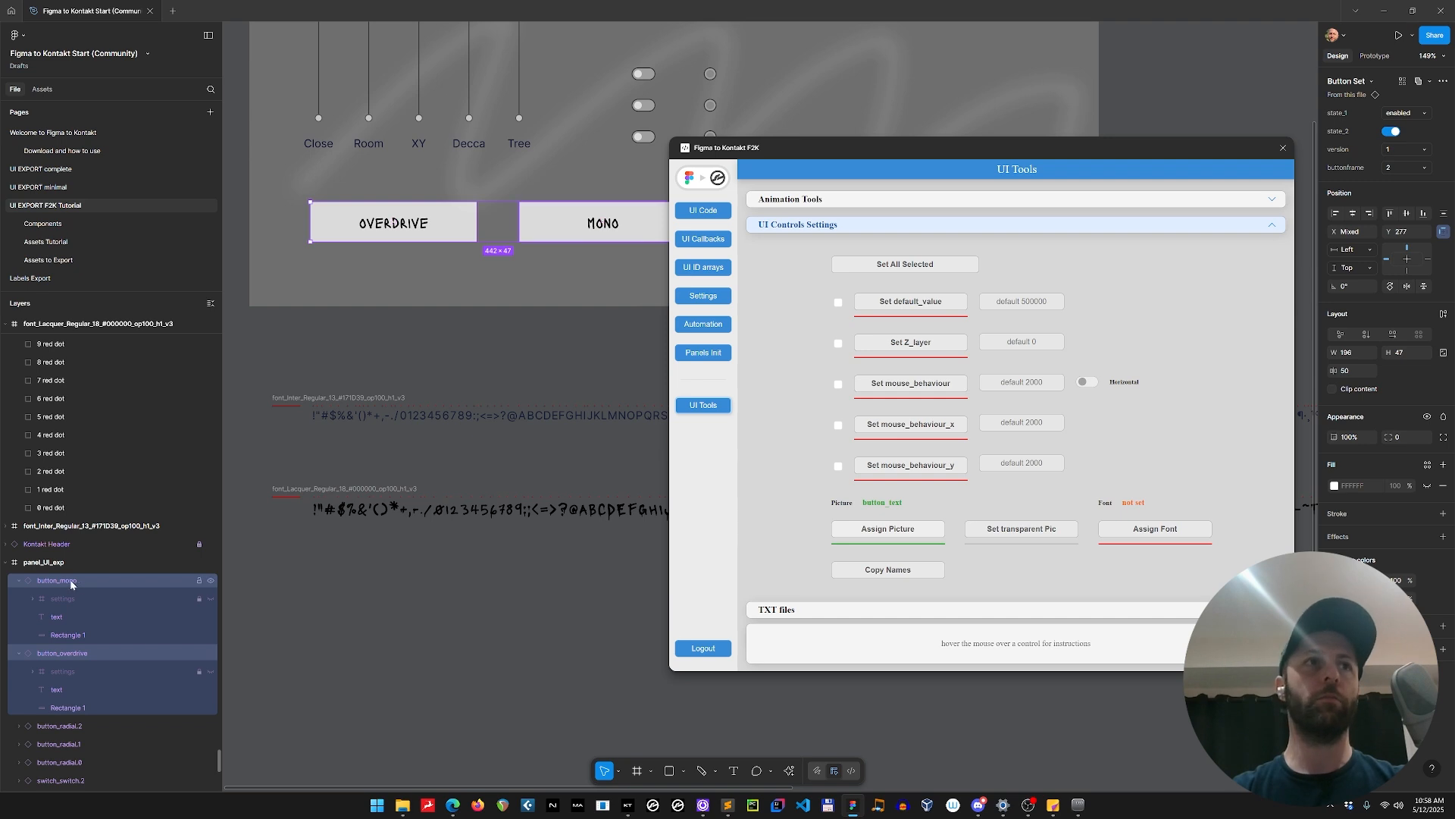
left_click(33, 600)
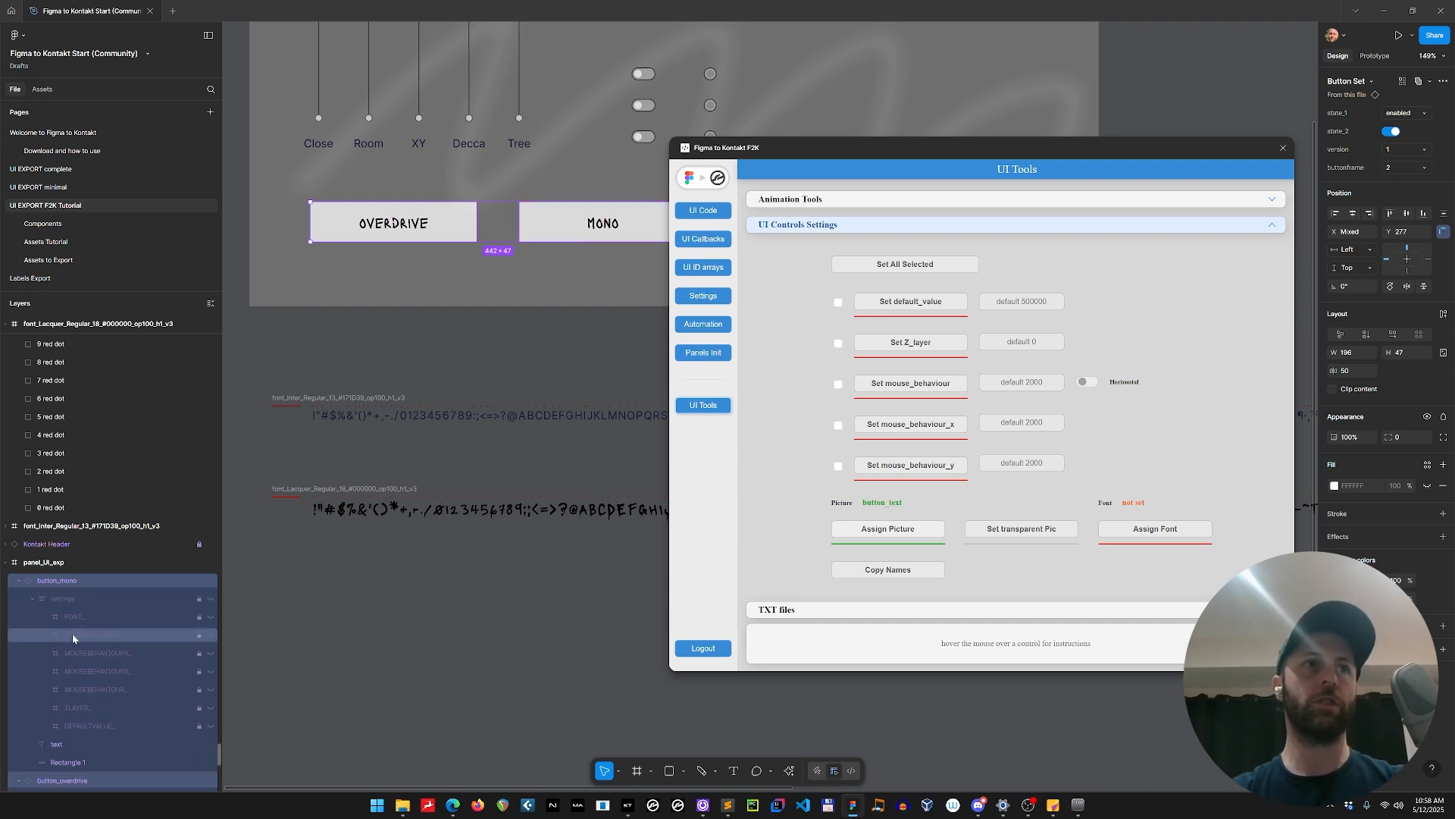
left_click(32, 600)
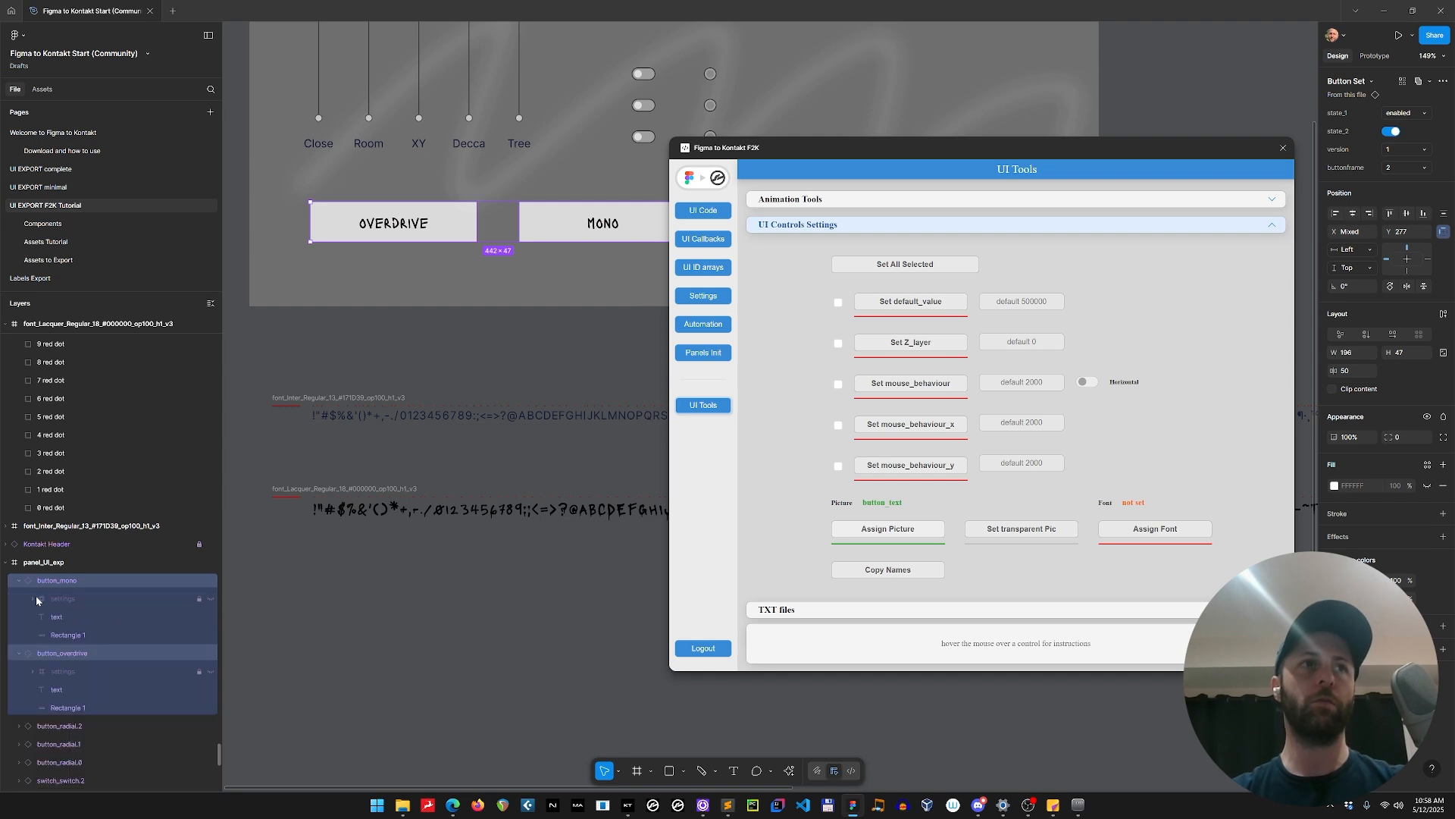
left_click(18, 582)
left_click(18, 599)
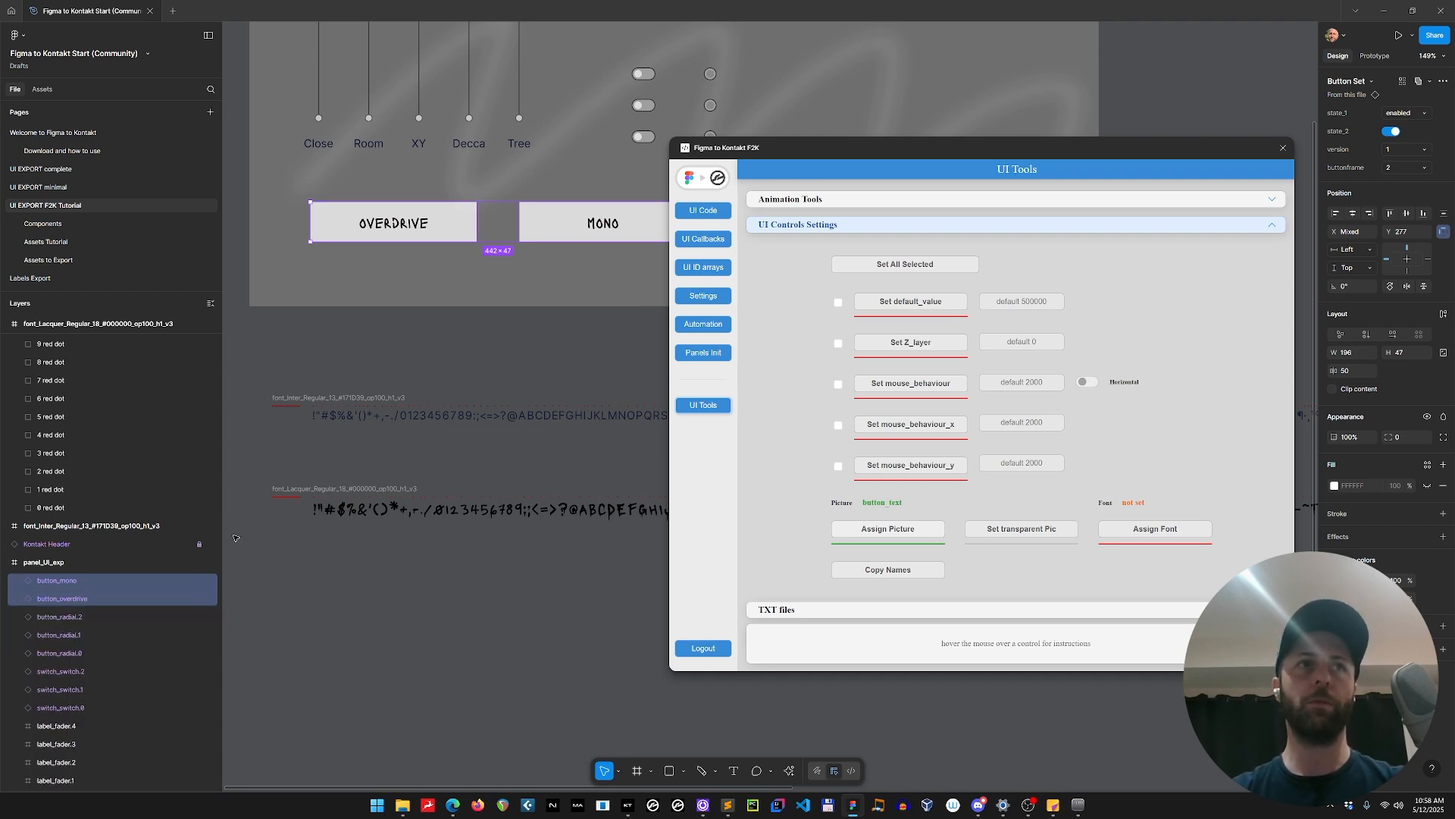
left_click(1200, 523)
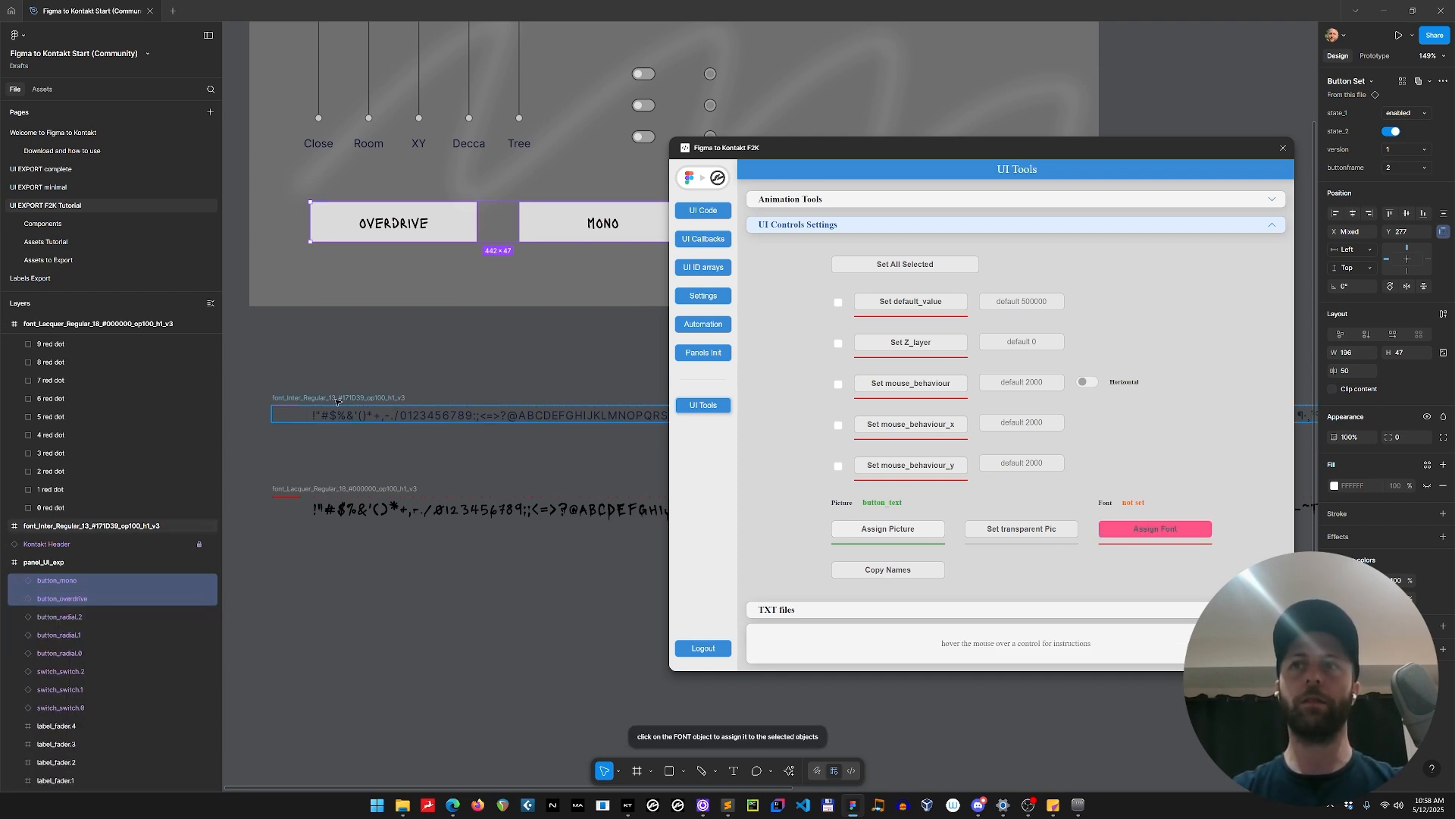
left_click(298, 494)
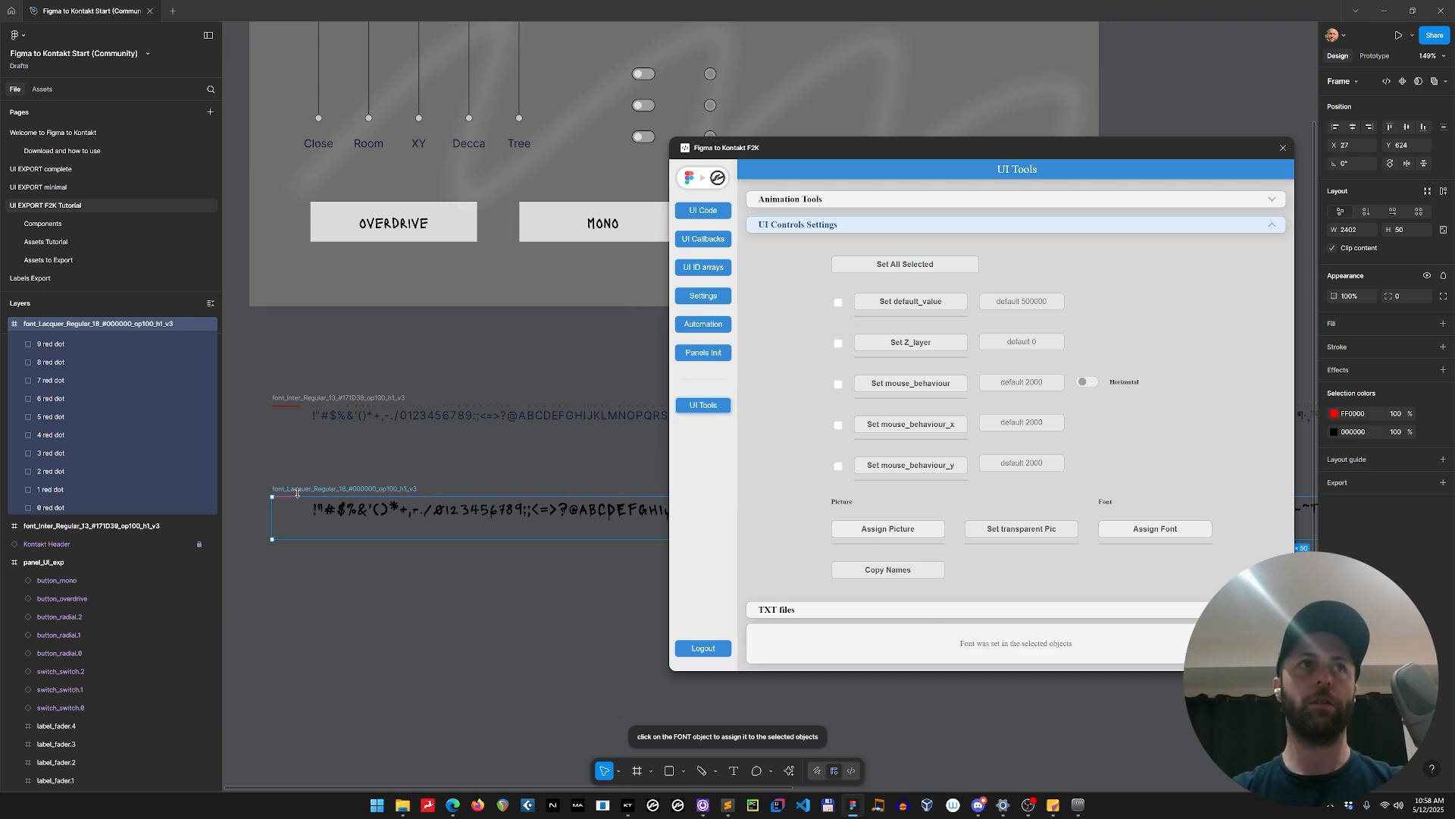
left_click(427, 223)
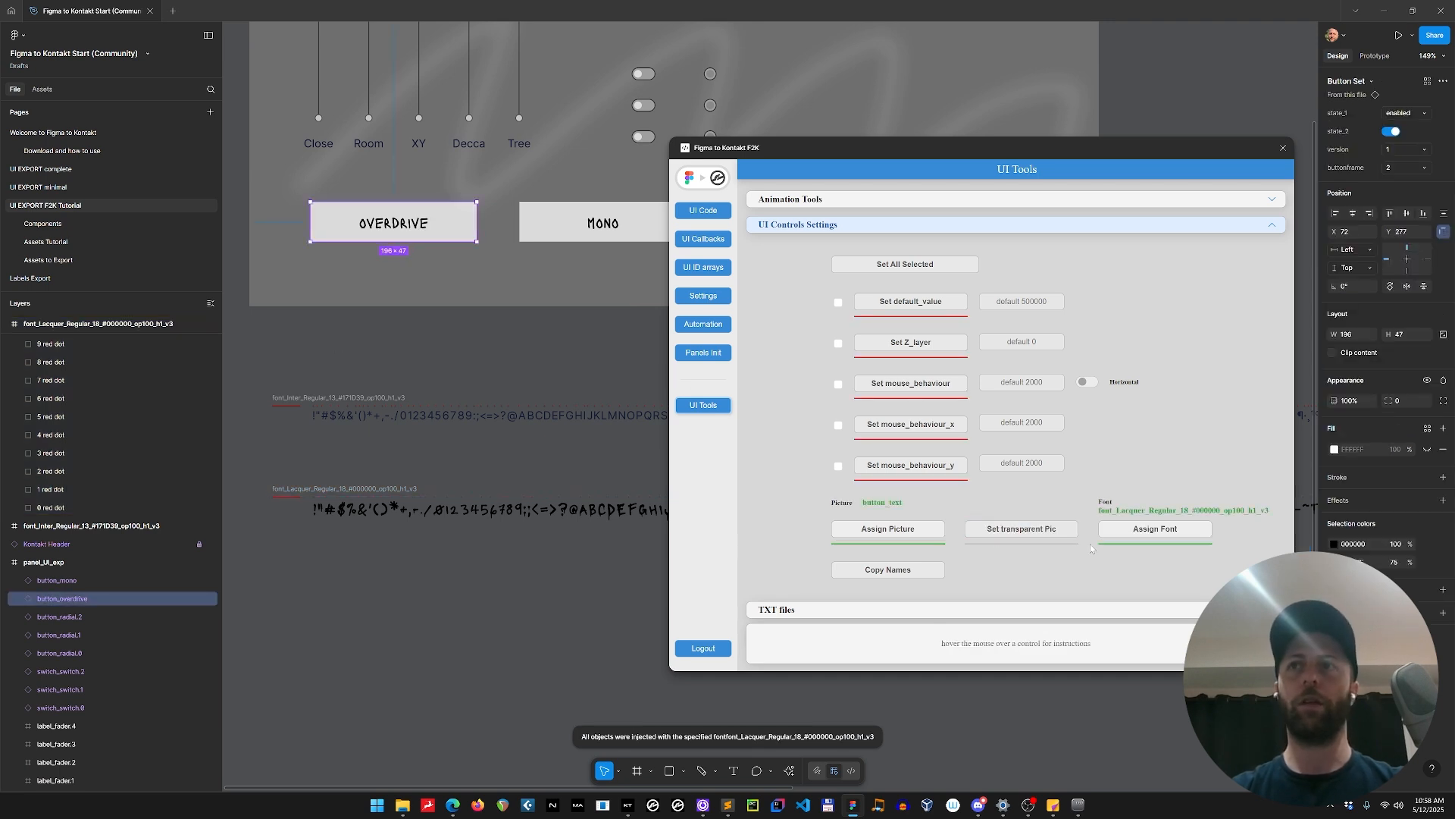
Export the Lacquer font frame as a 1x PNG into the instrument's Resources/pictures folder under its frame name.
left_click(346, 488)
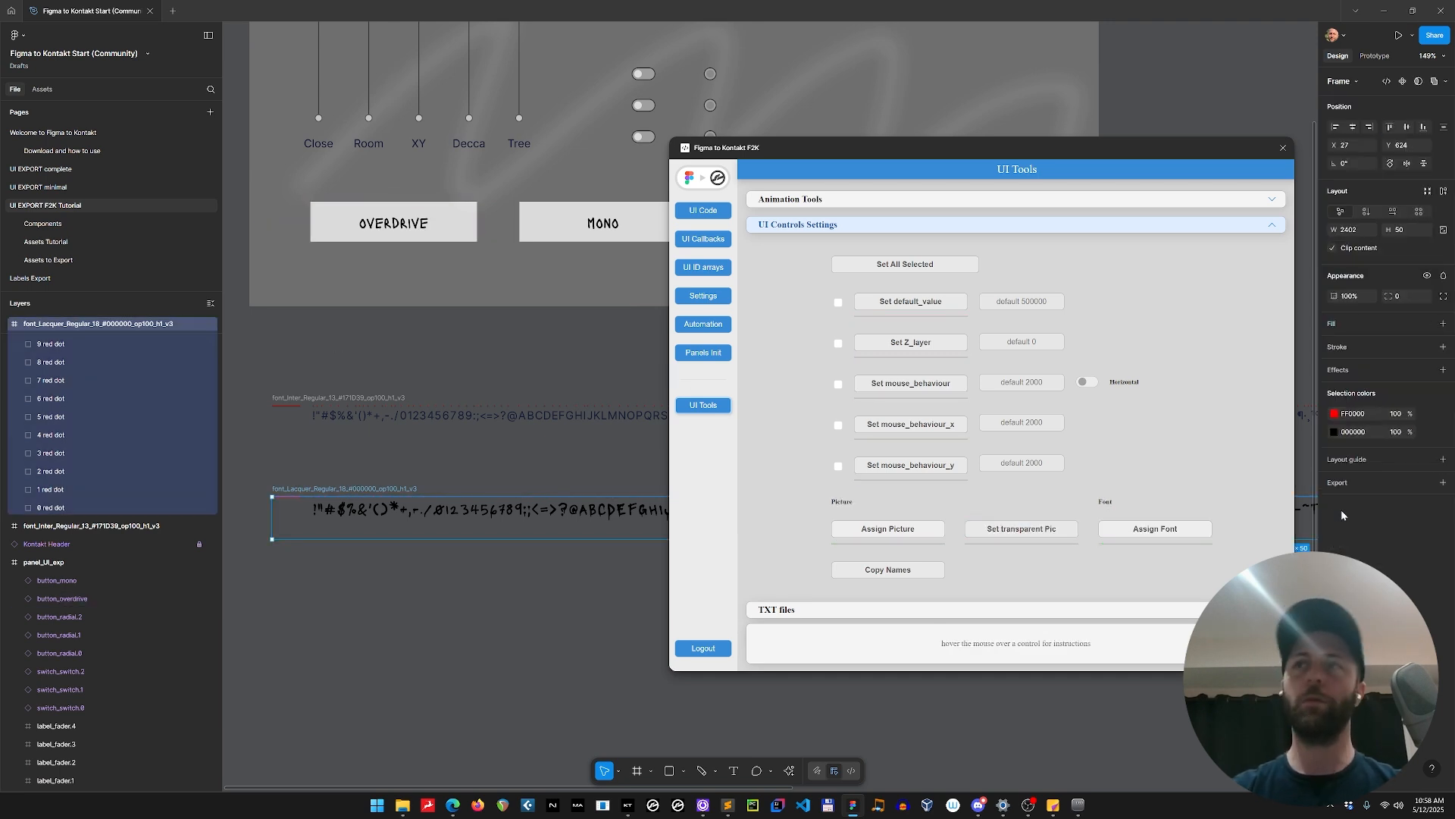
left_click(1444, 483)
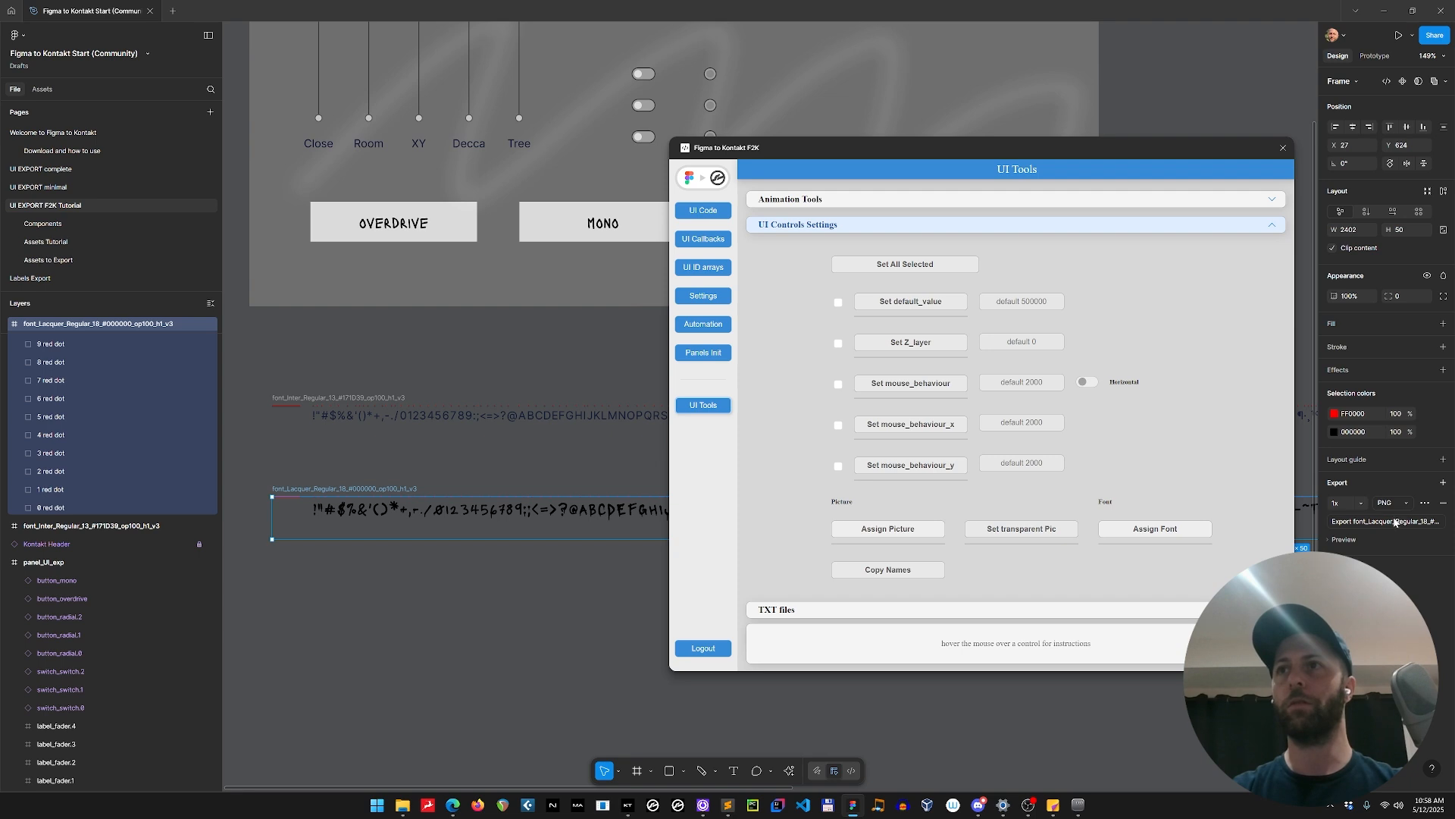
left_click(1386, 521)
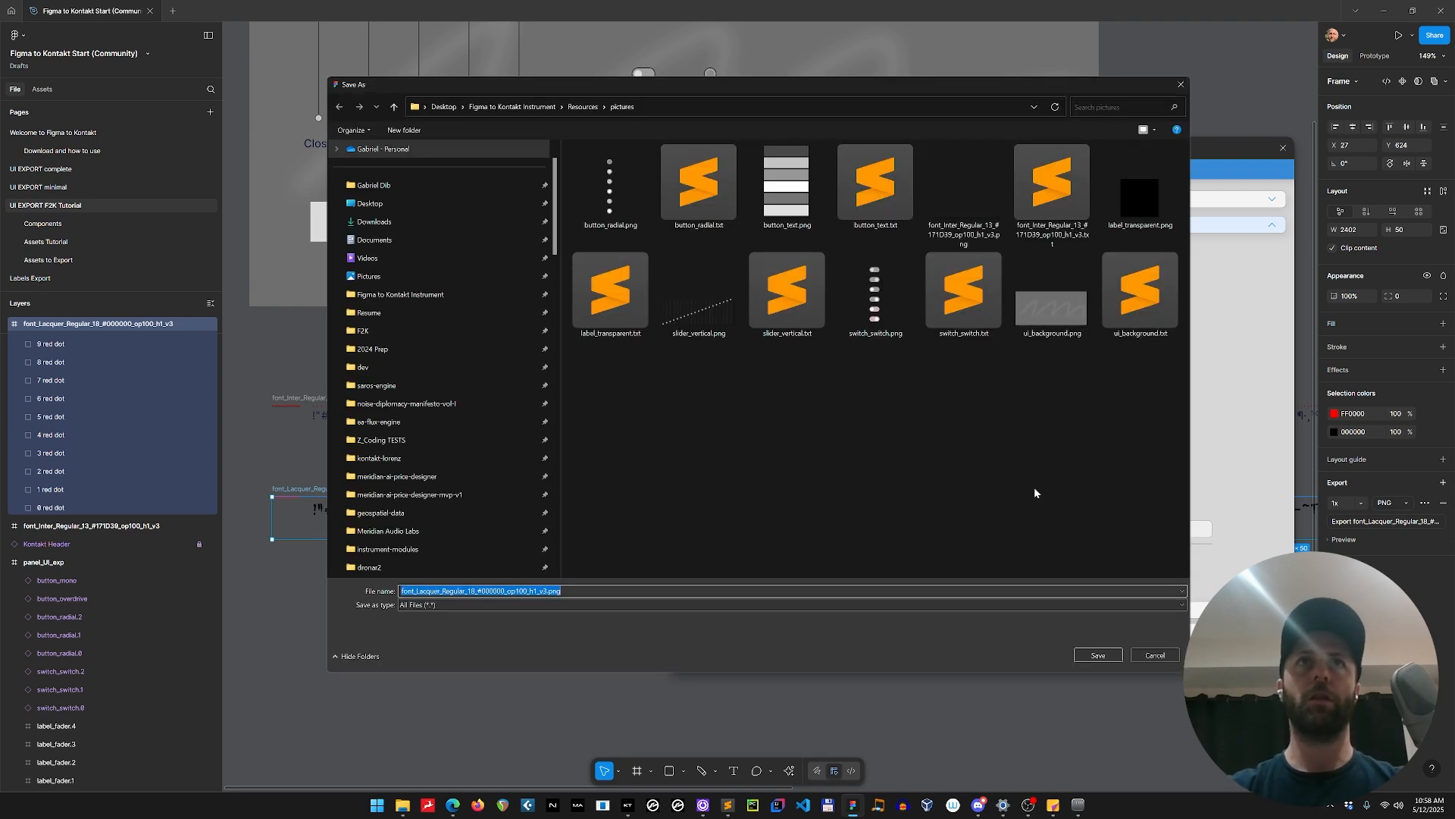
key("Return")
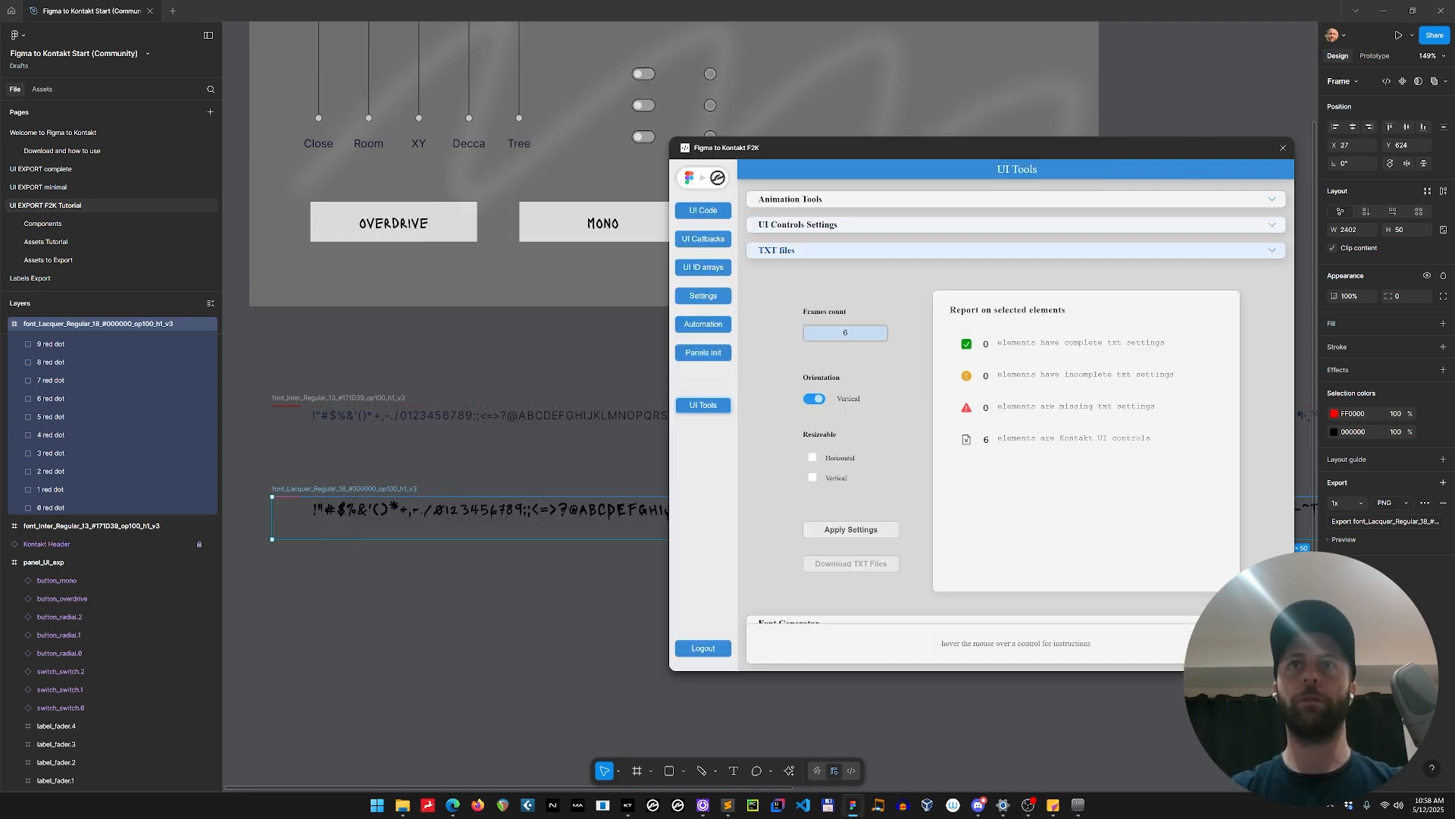
Apply TXT settings of 1 frame and horizontal orientation to the Lacquer font frame and reselect the frame.
left_click(811, 399)
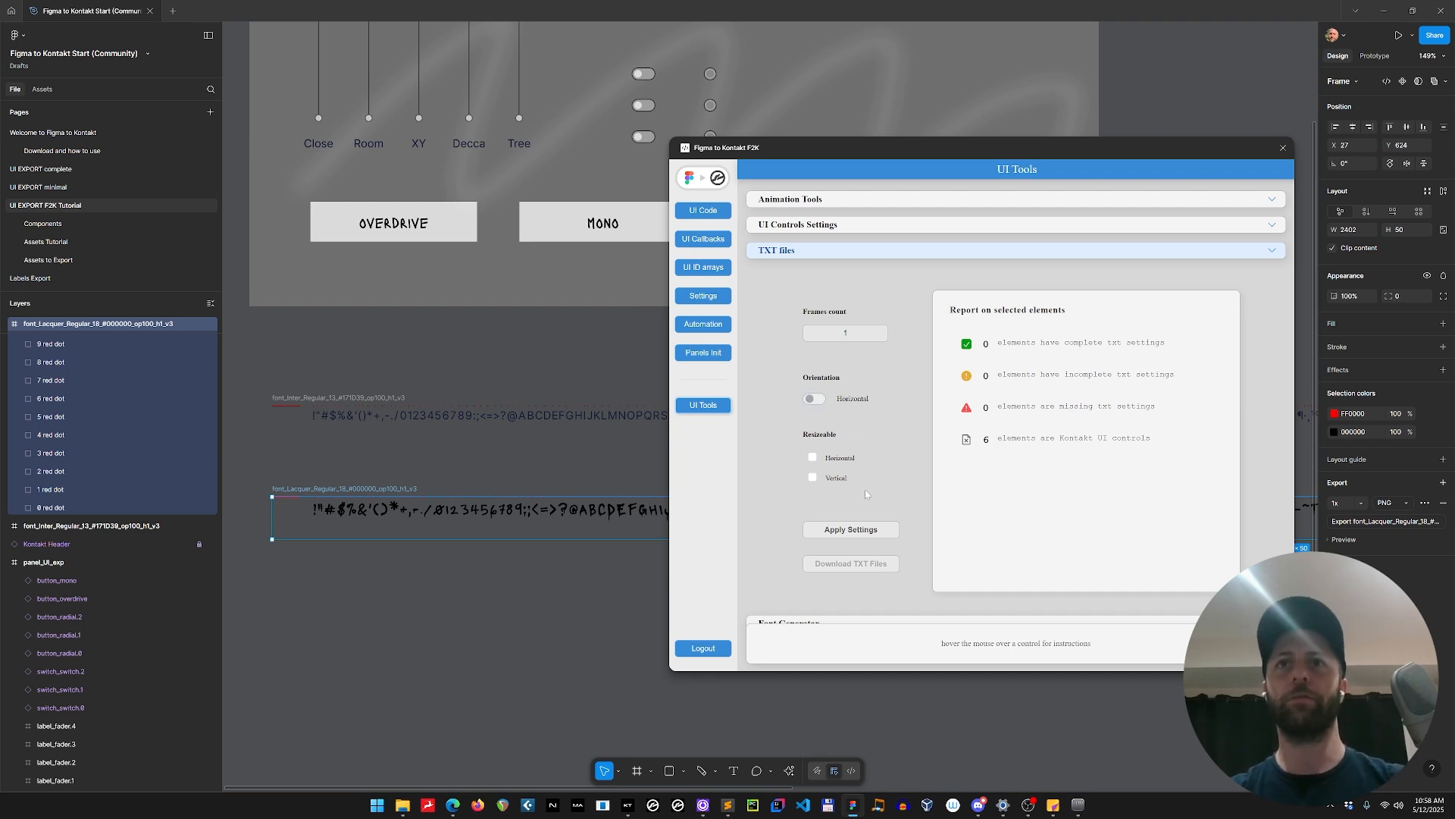
left_click(858, 531)
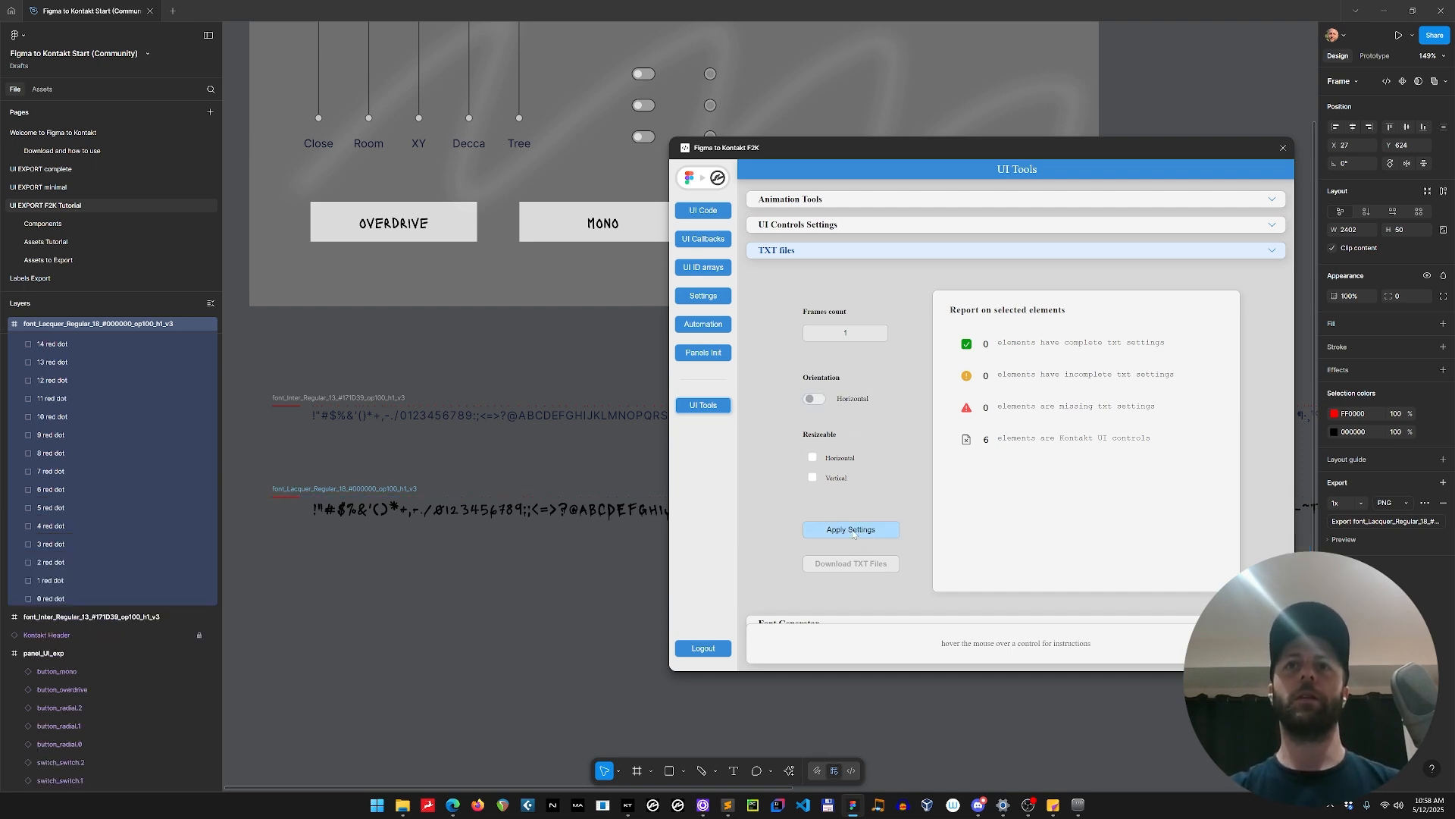
left_click(396, 488)
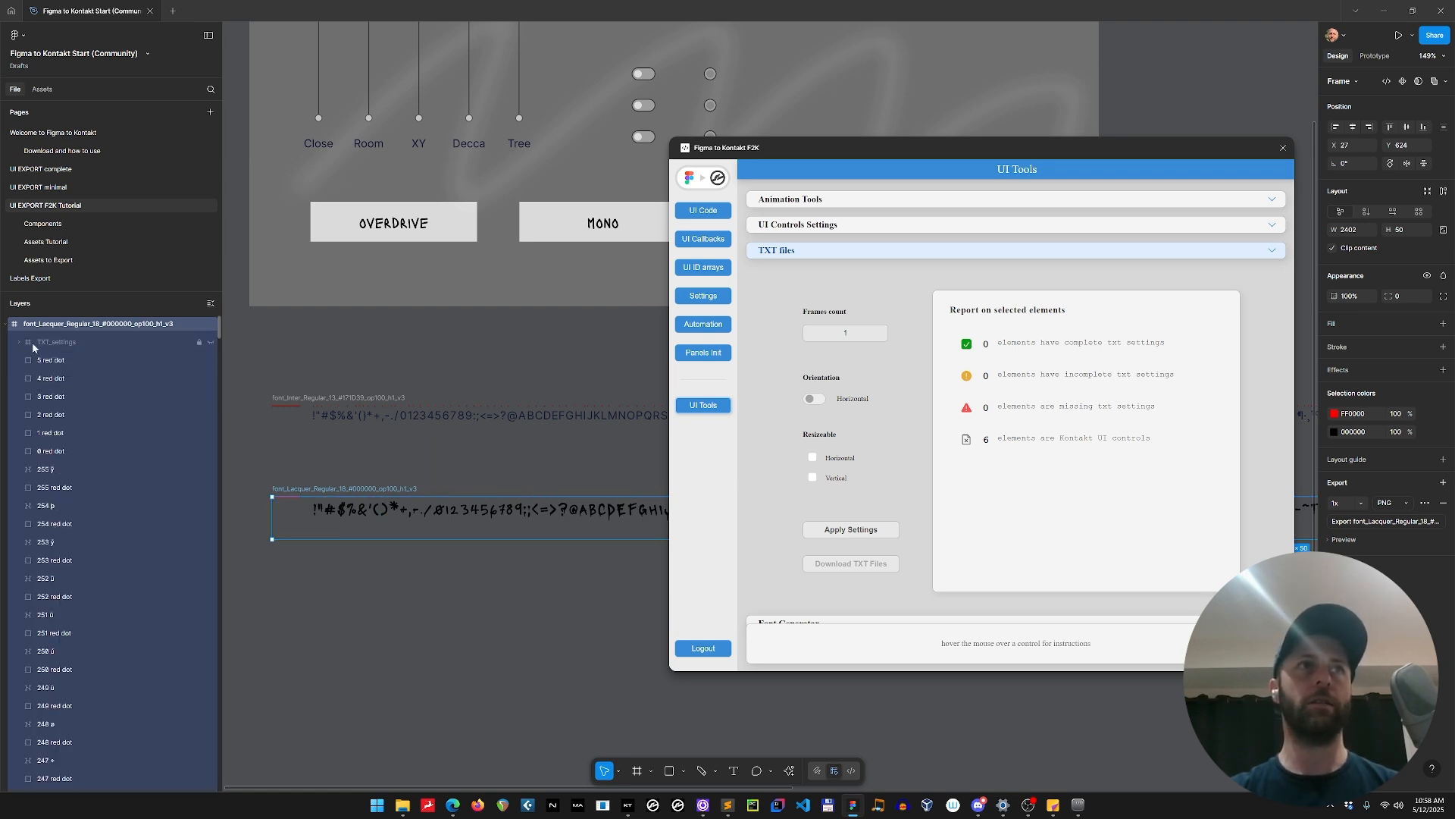
left_click(400, 483)
left_click(400, 483)
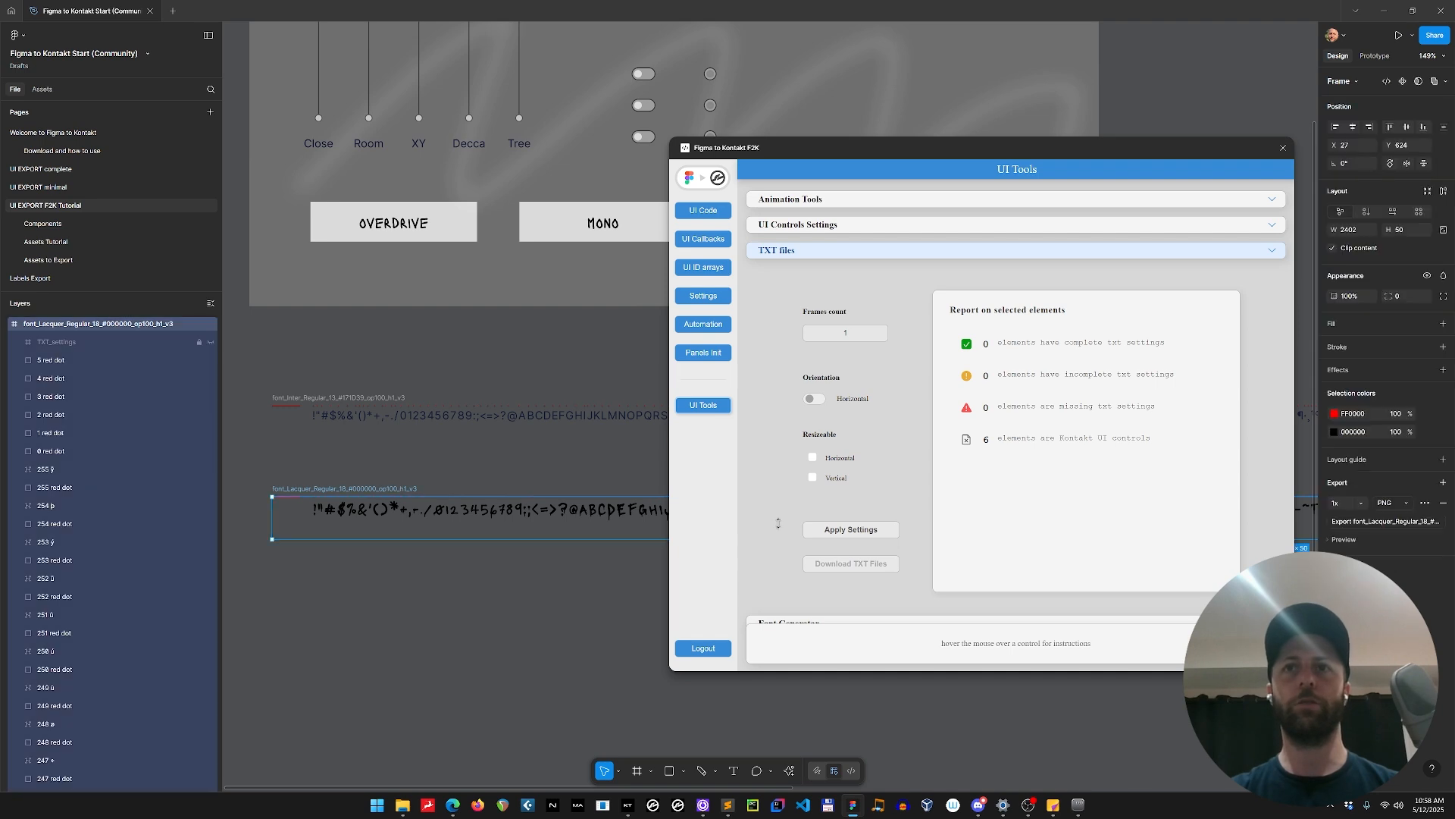
Reload the Lacquer font frame's TXT settings and download its TXT file into the pictures folder.
left_click(832, 224)
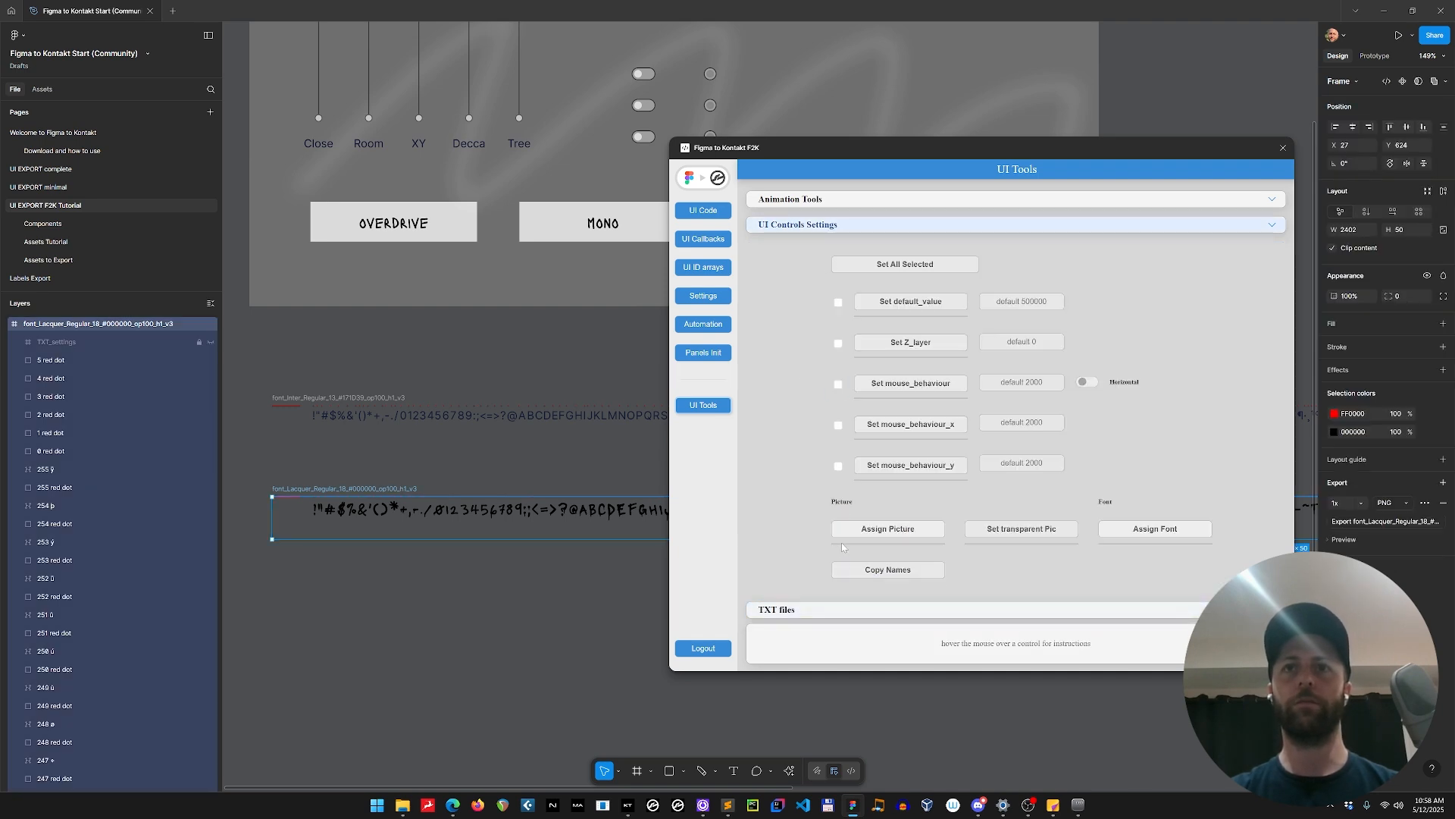
left_click(851, 606)
left_click(454, 478)
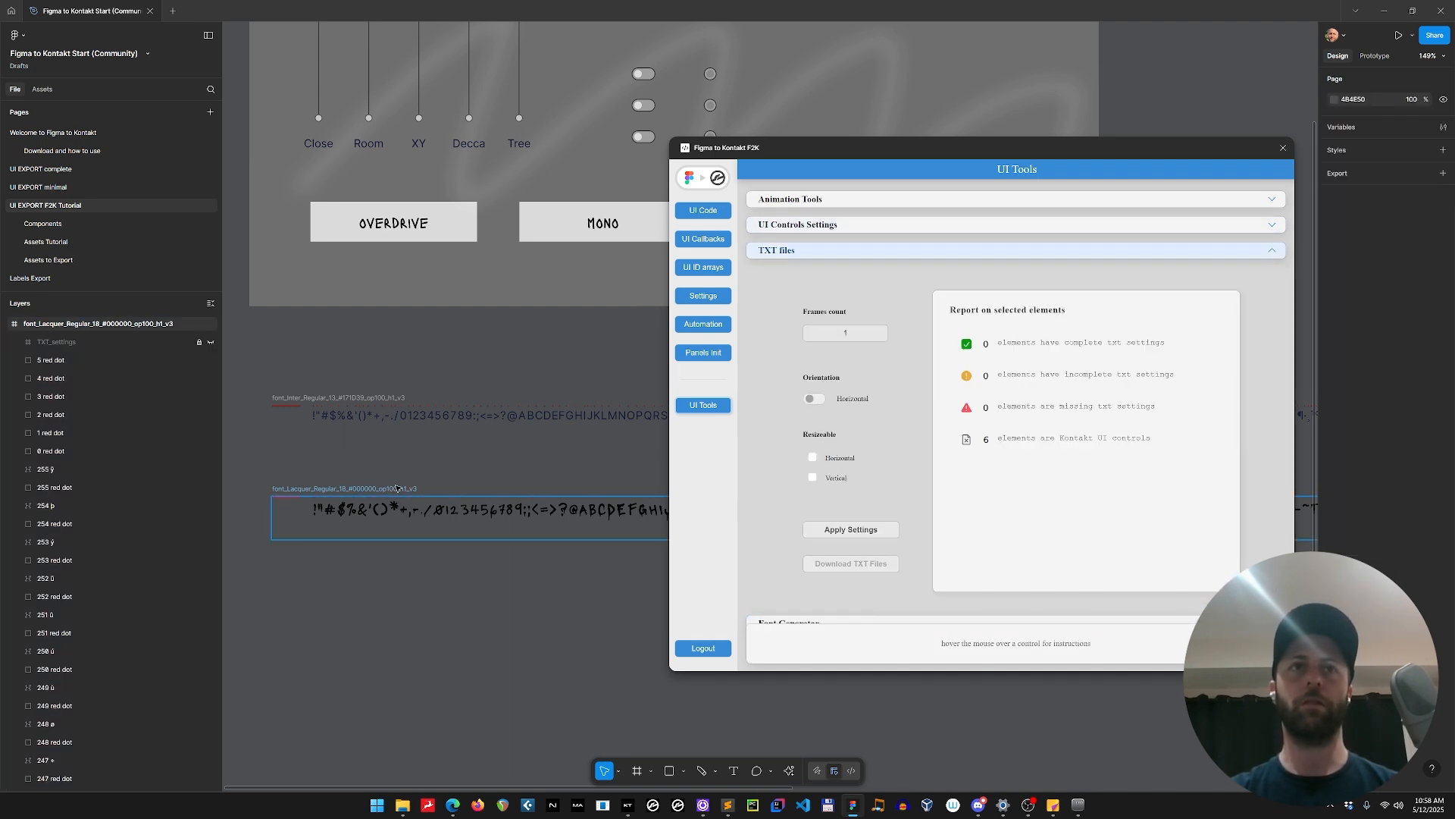
left_click(396, 490)
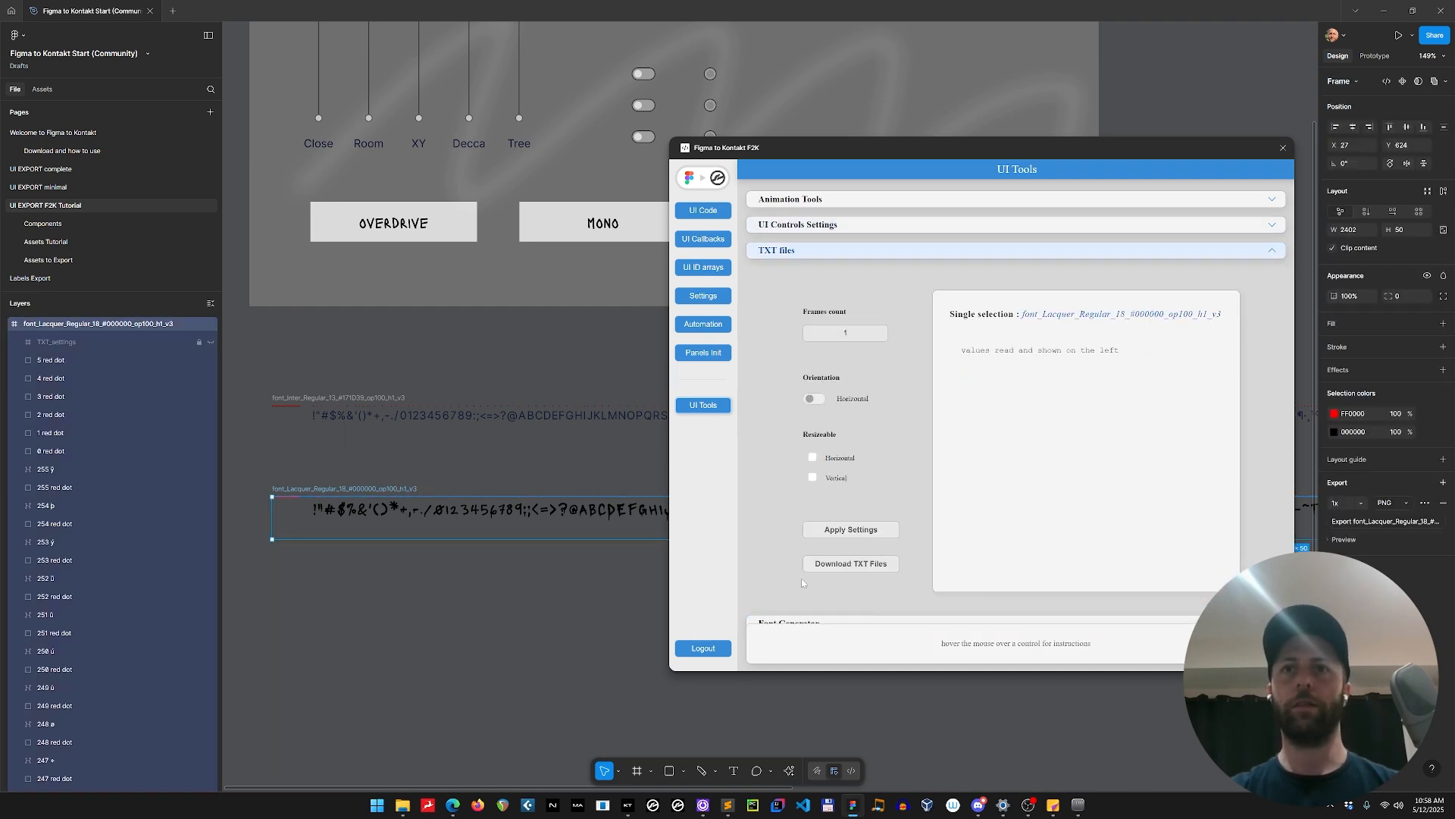
left_click(840, 570)
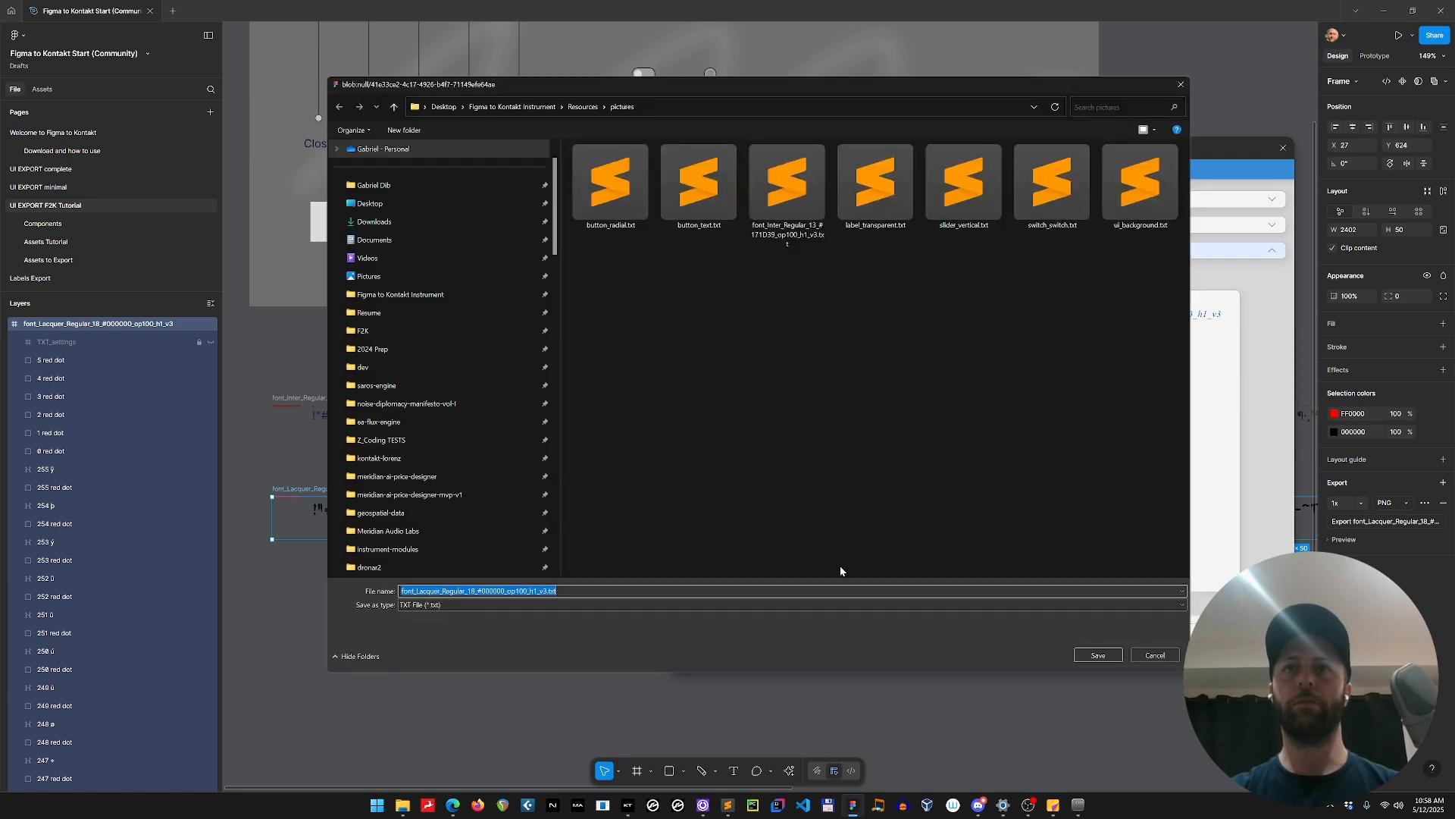
left_click(1097, 655)
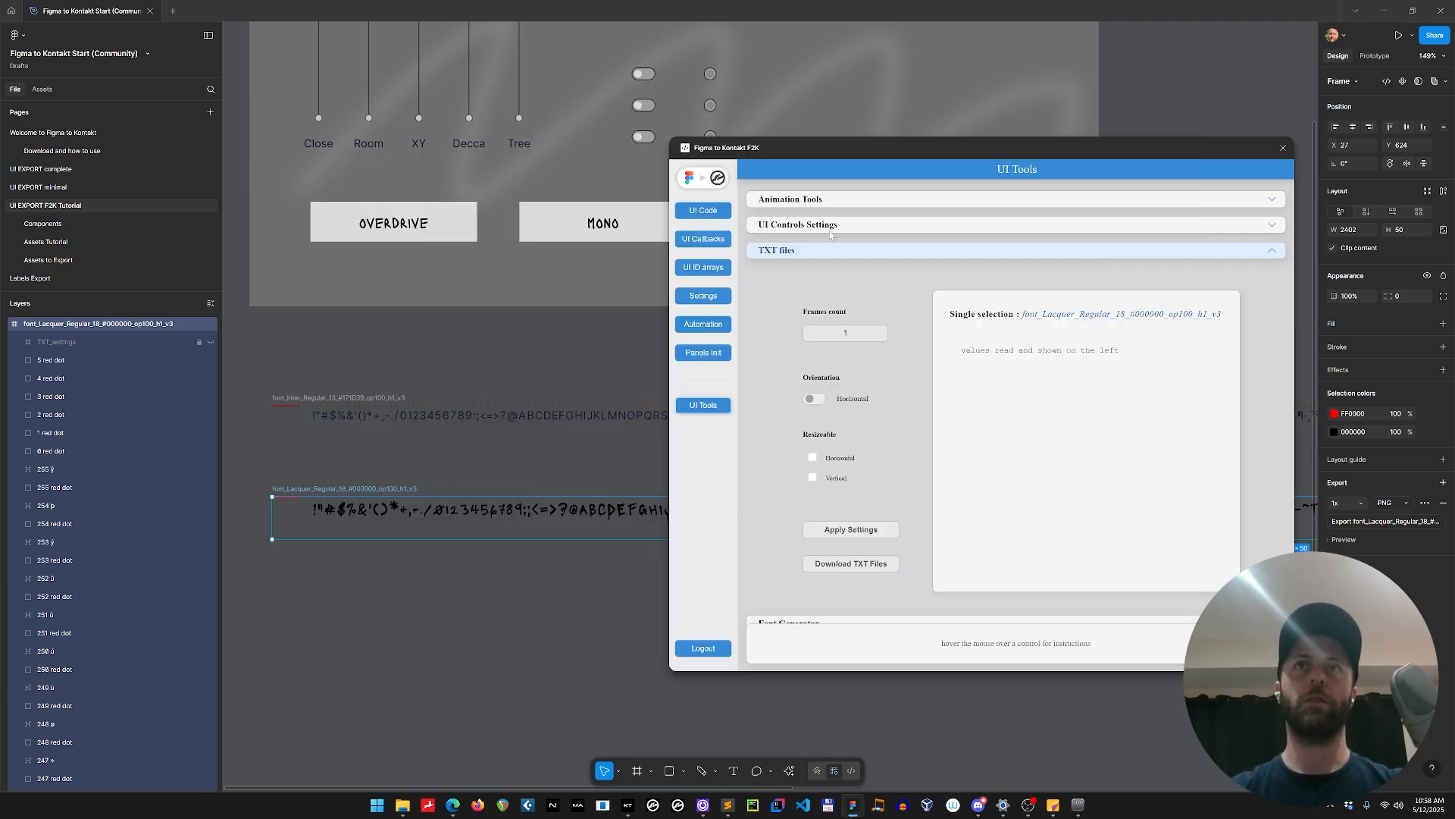
Update the generated UI code in the plugin and copy it.
left_click(722, 215)
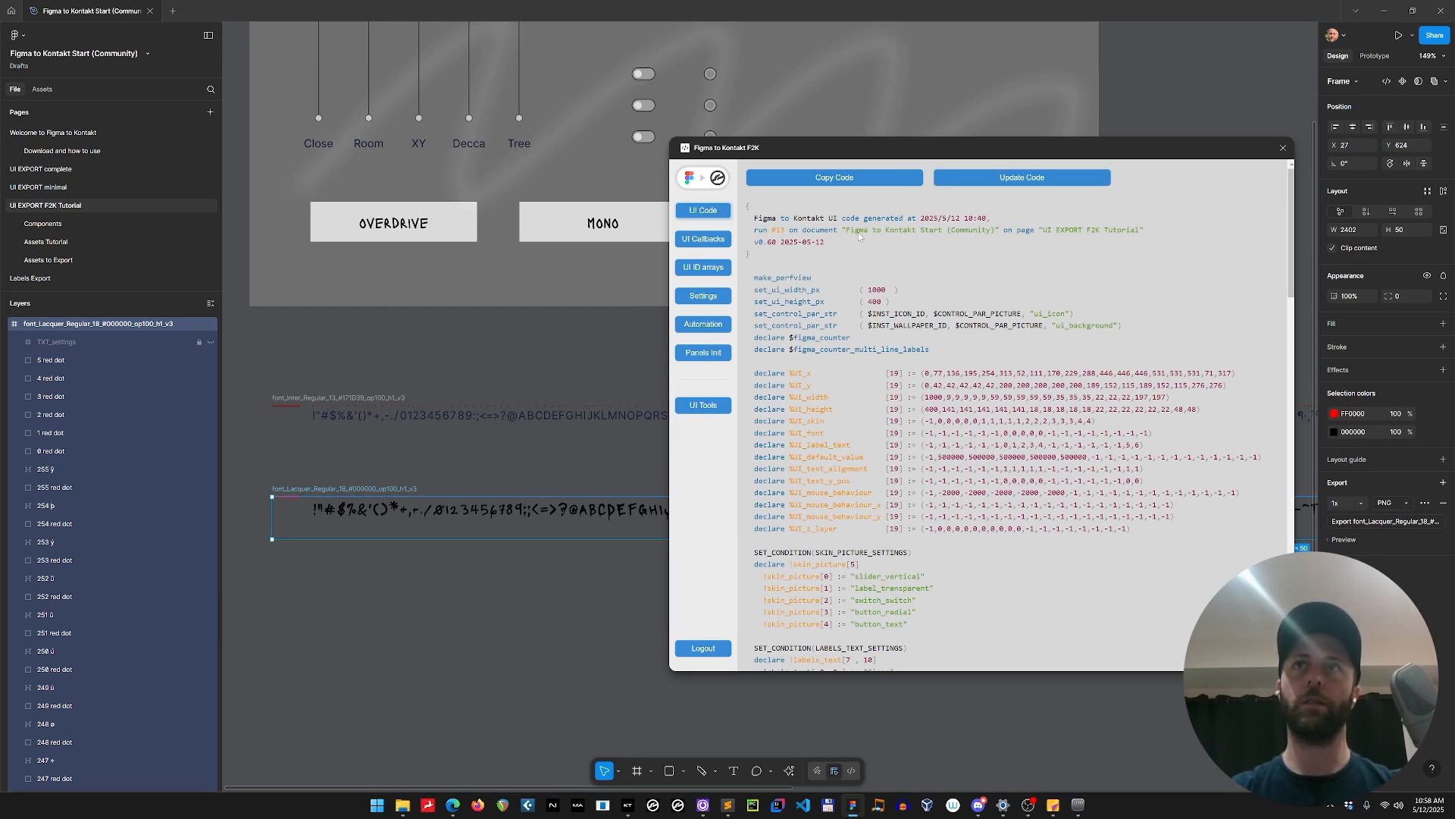
left_click(1054, 182)
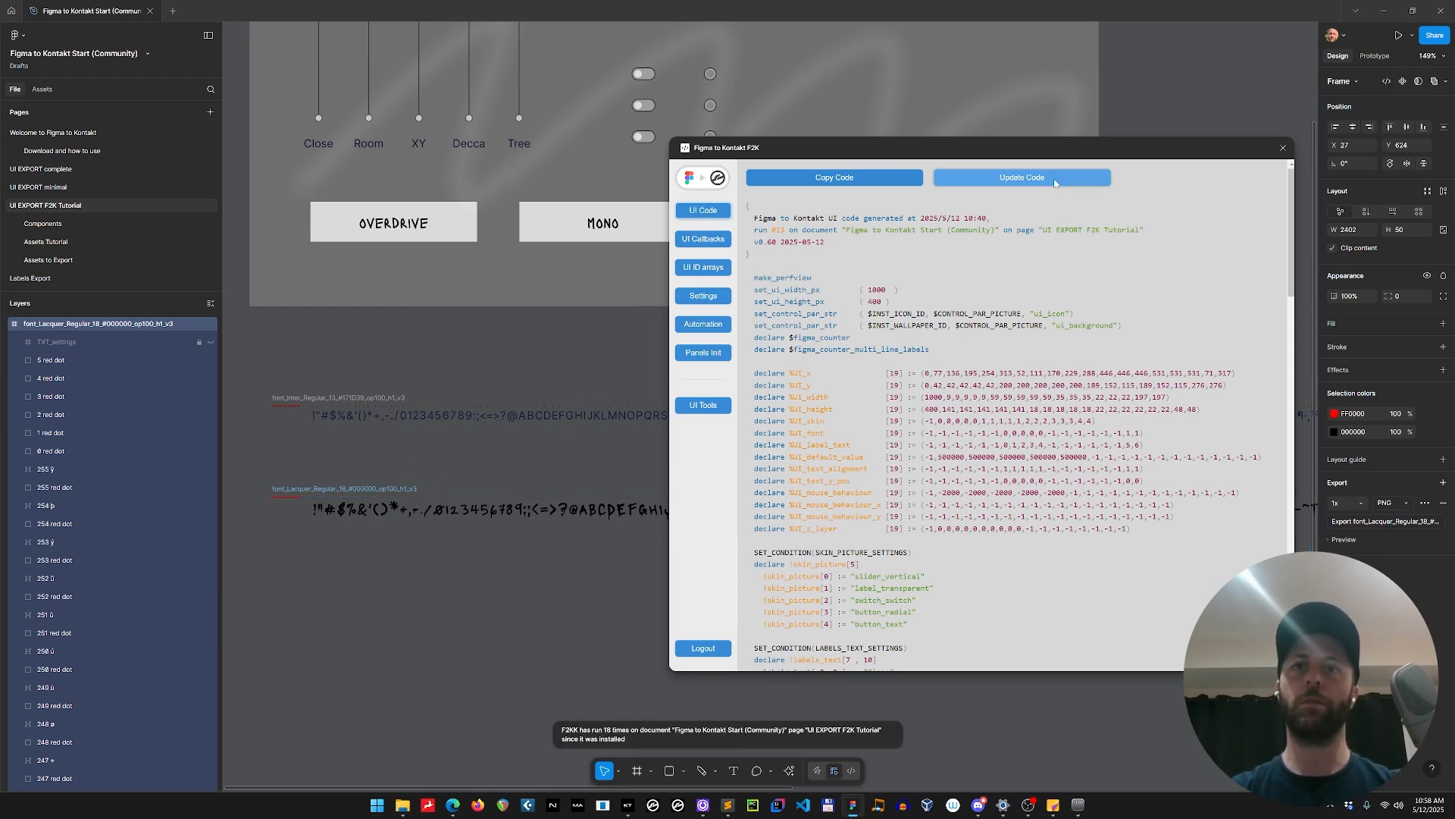
left_click(873, 183)
Switch to Sublime Text, replace all the code in Figma UI.ksp with the copied code, and compile my instrument.ksp.
key("alt+Tab")
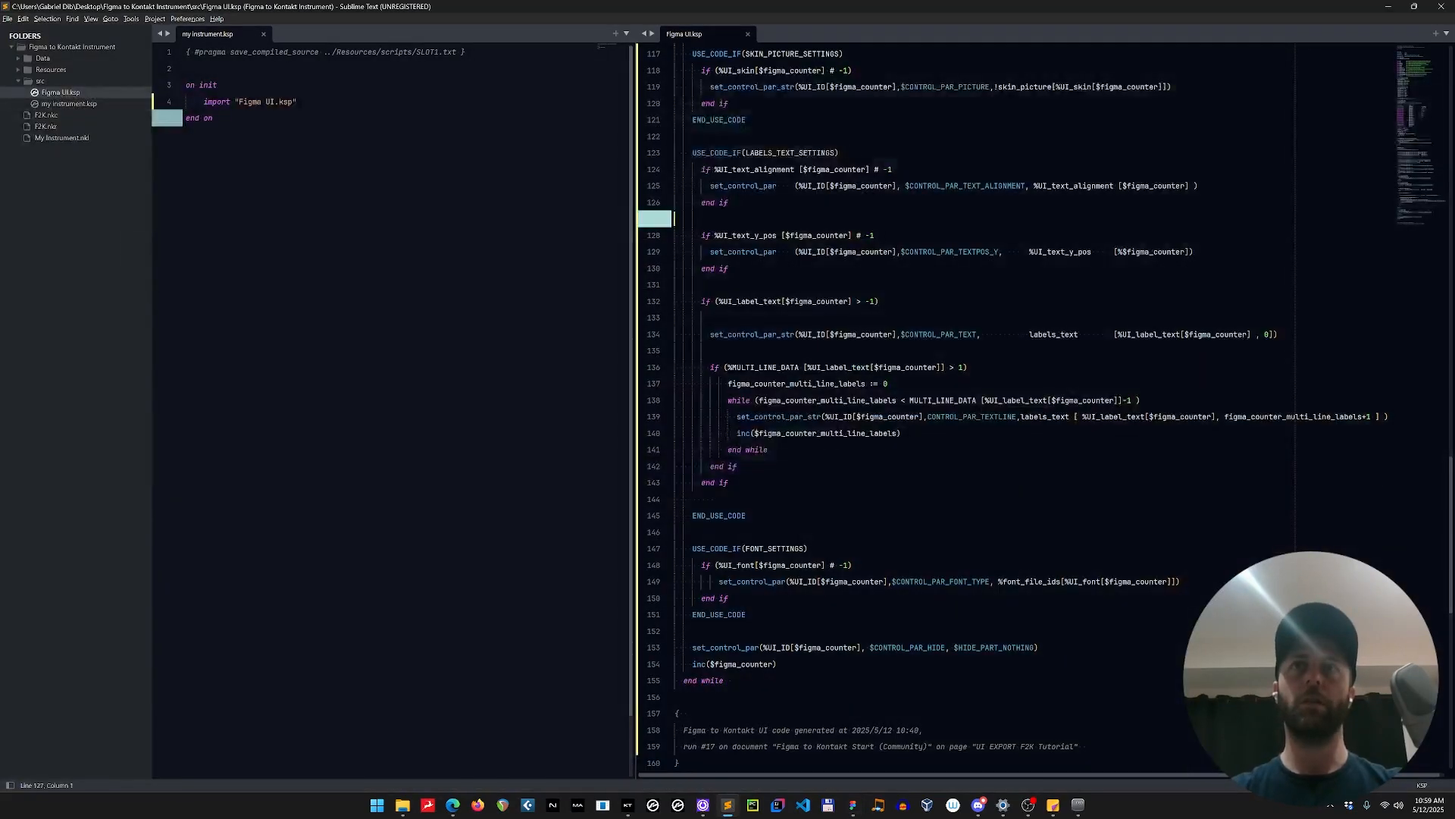
key("ctrl+a")
key("ctrl+v")
left_click(425, 258)
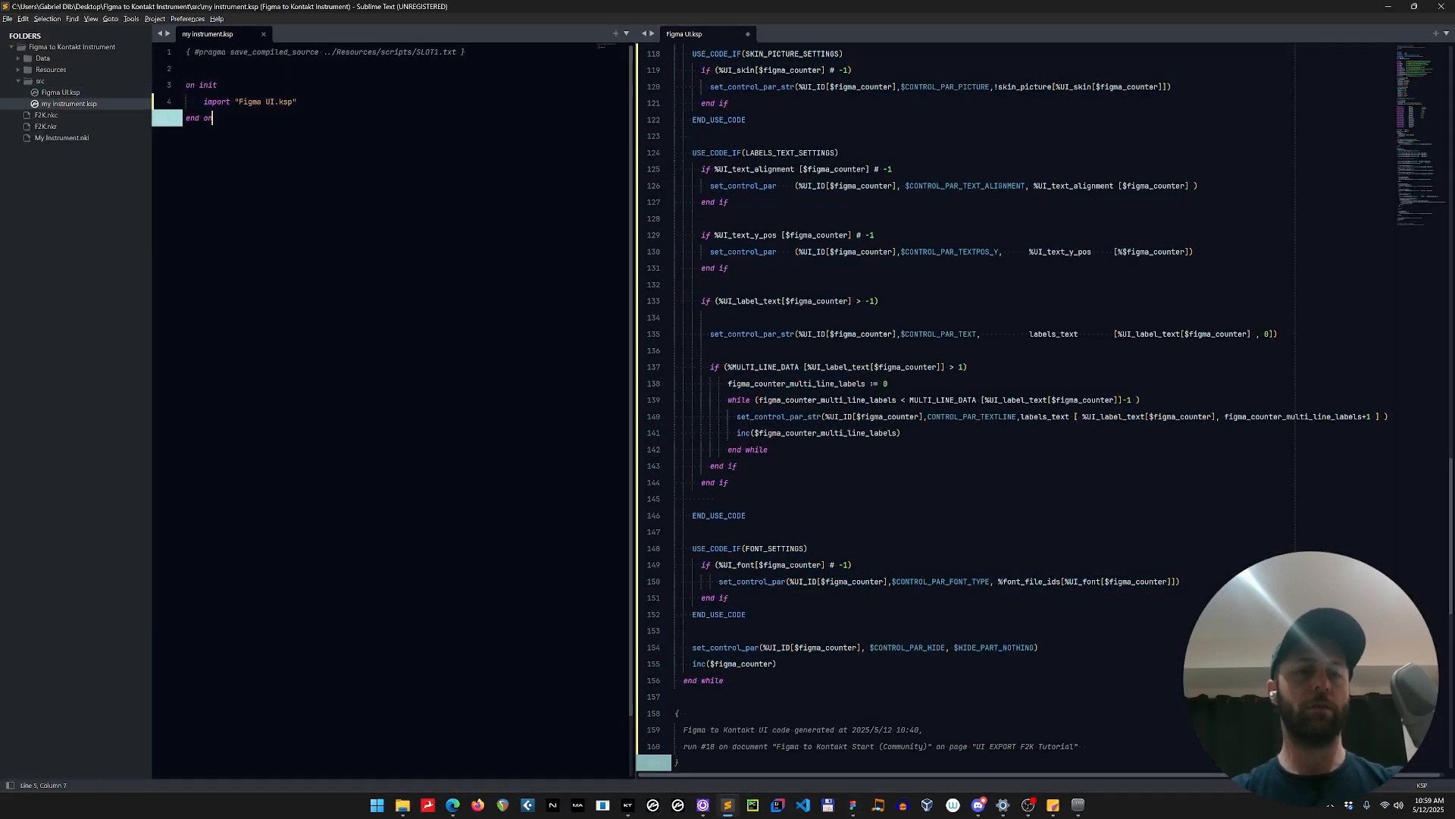
key("F5")
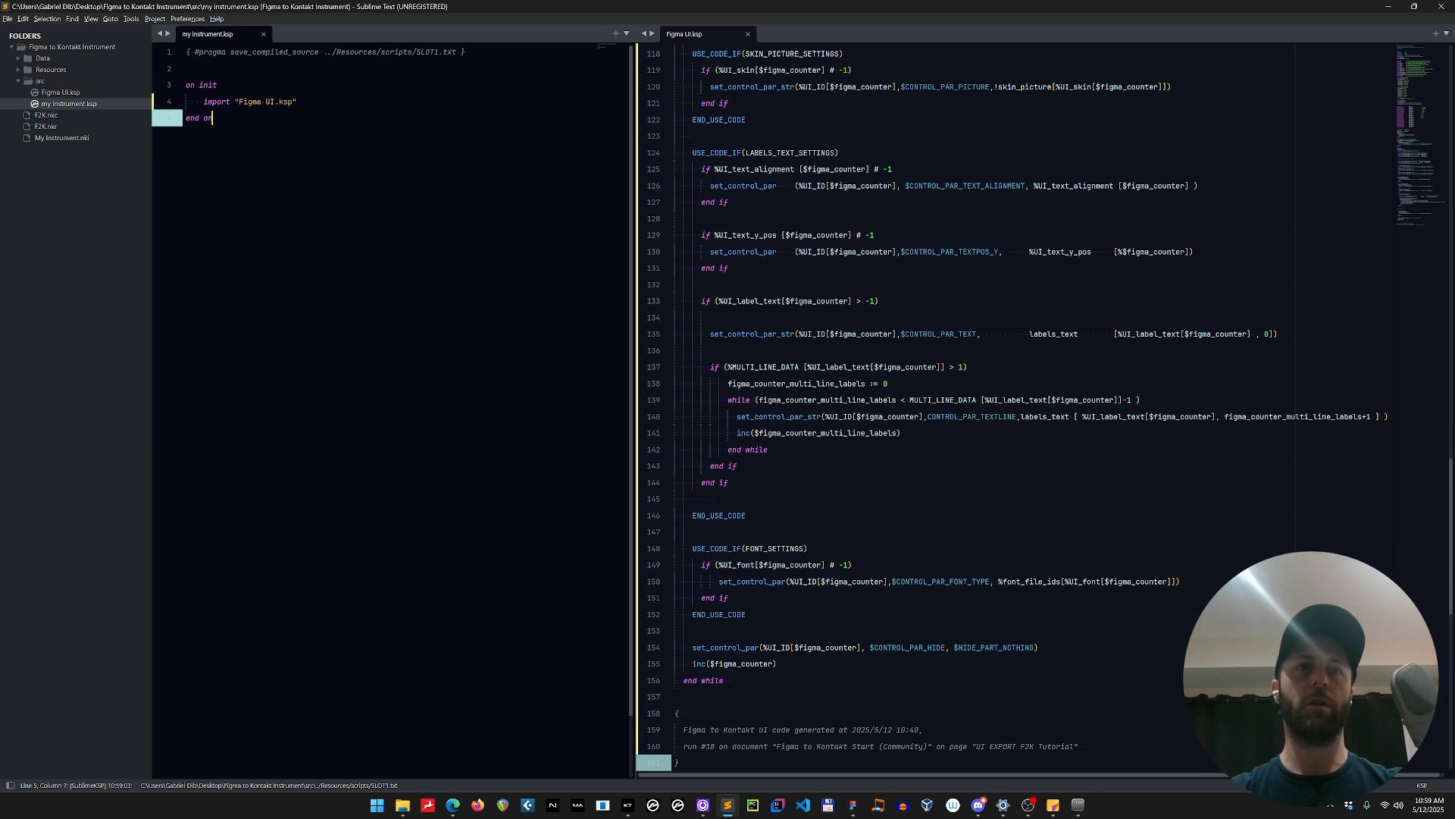
Switch to Kontakt, check the text labels on the OVERDRIVE and MONO buttons, and bring up the window switcher.
left_click(630, 808)
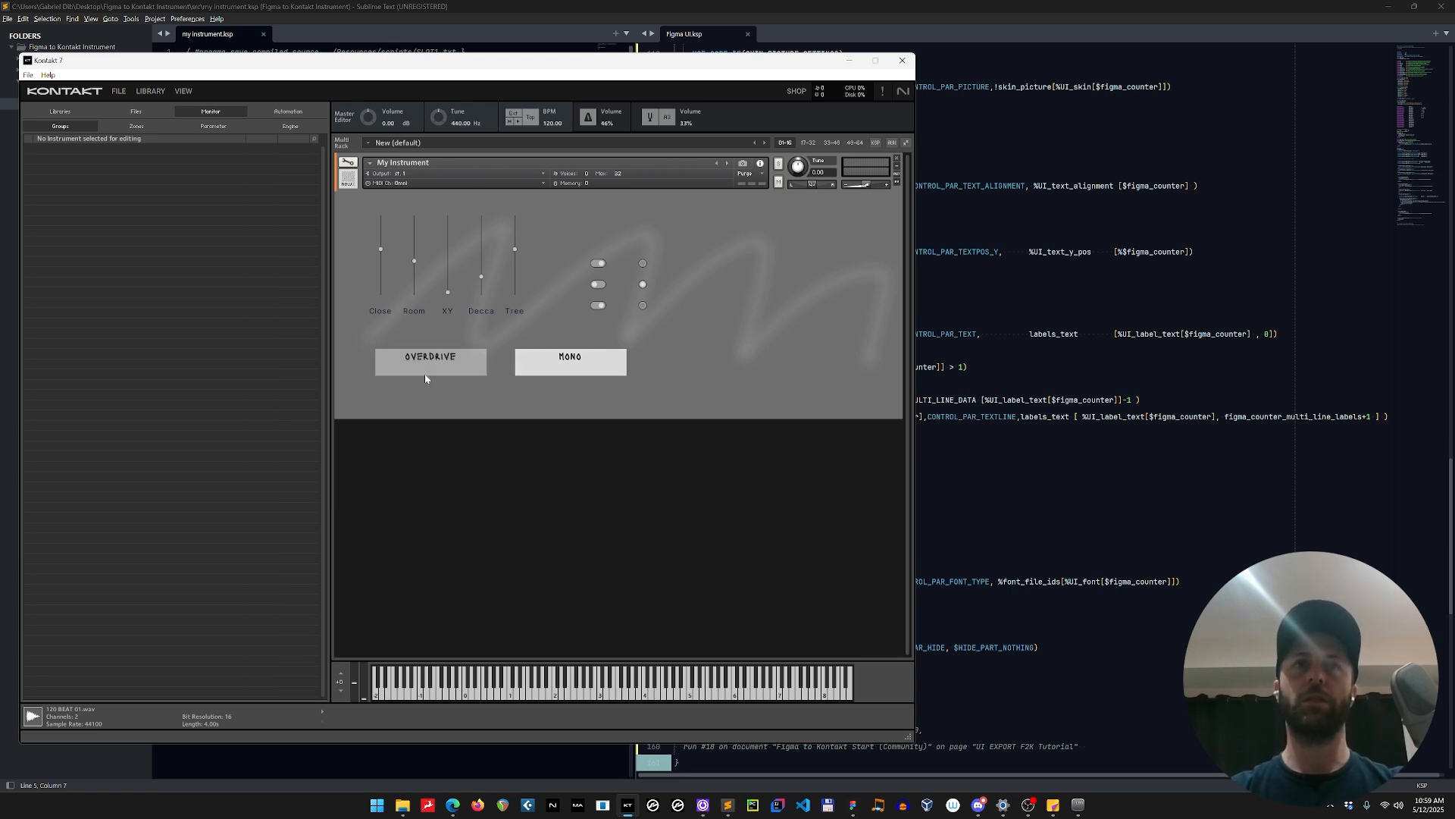
key("alt+Tab")
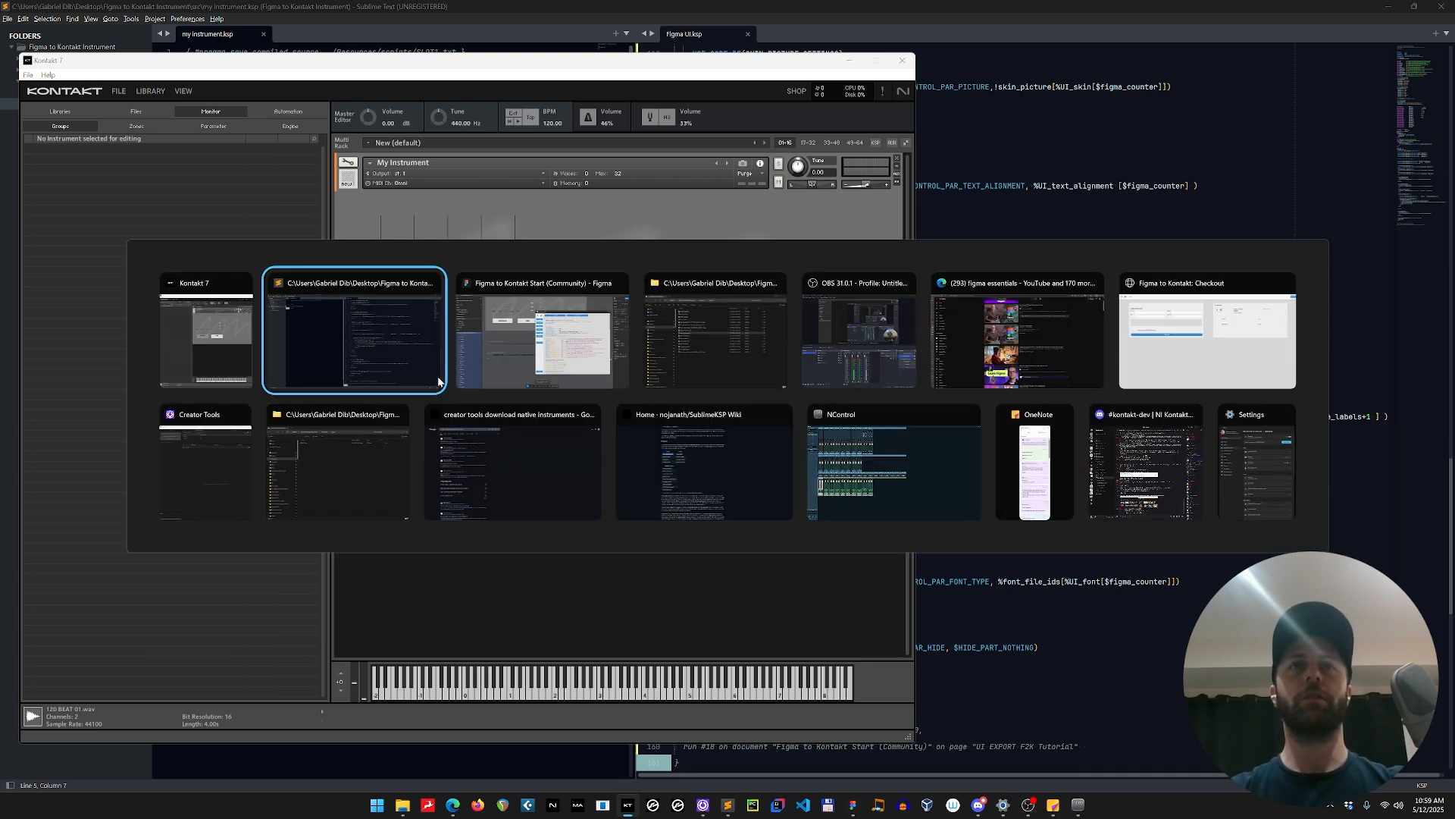
Switch to Figma and open the plugin's Font Generator settings at the vertical offset value.
key("alt+Tab")
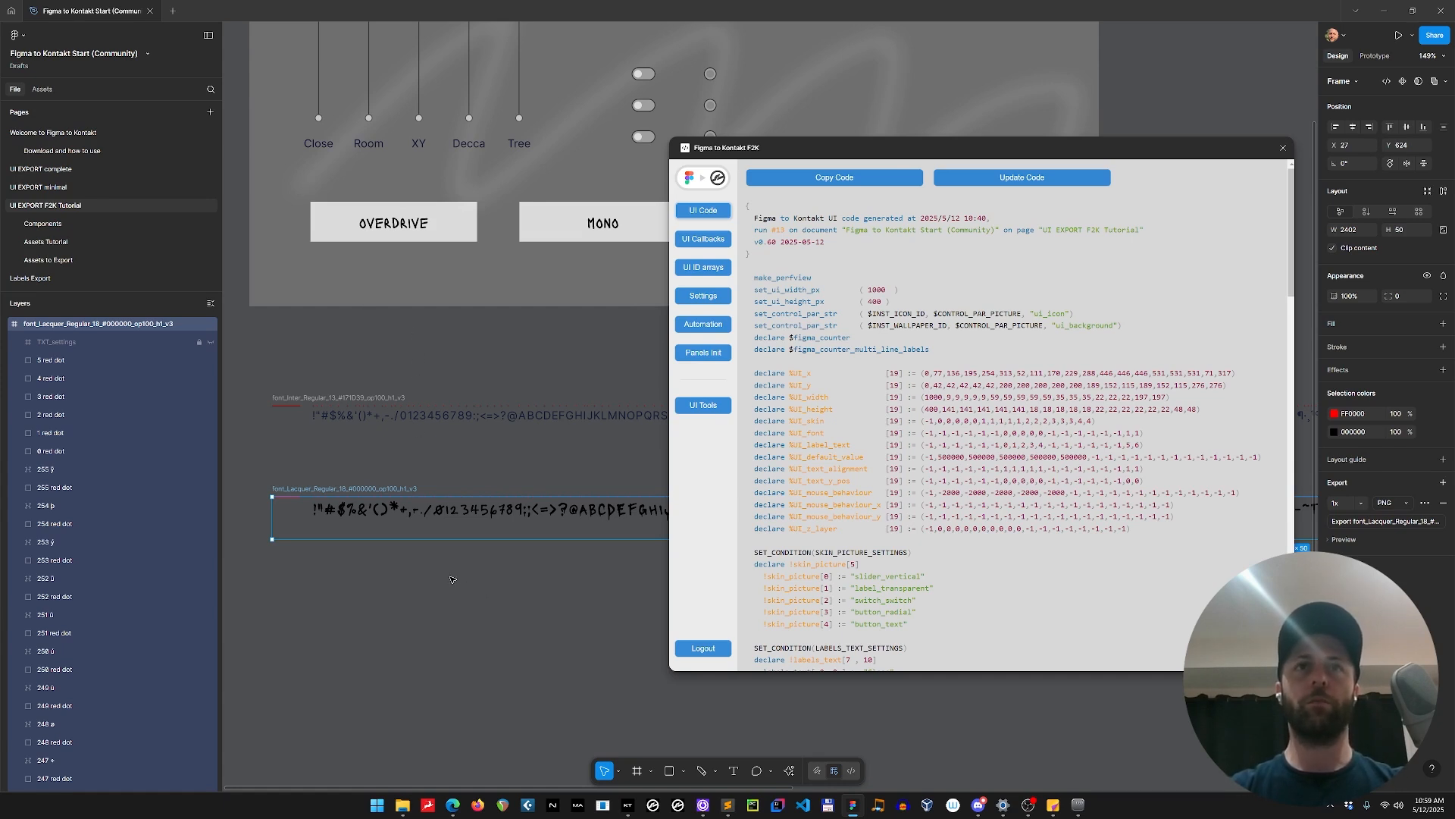
scroll(440, 510, "up", 5)
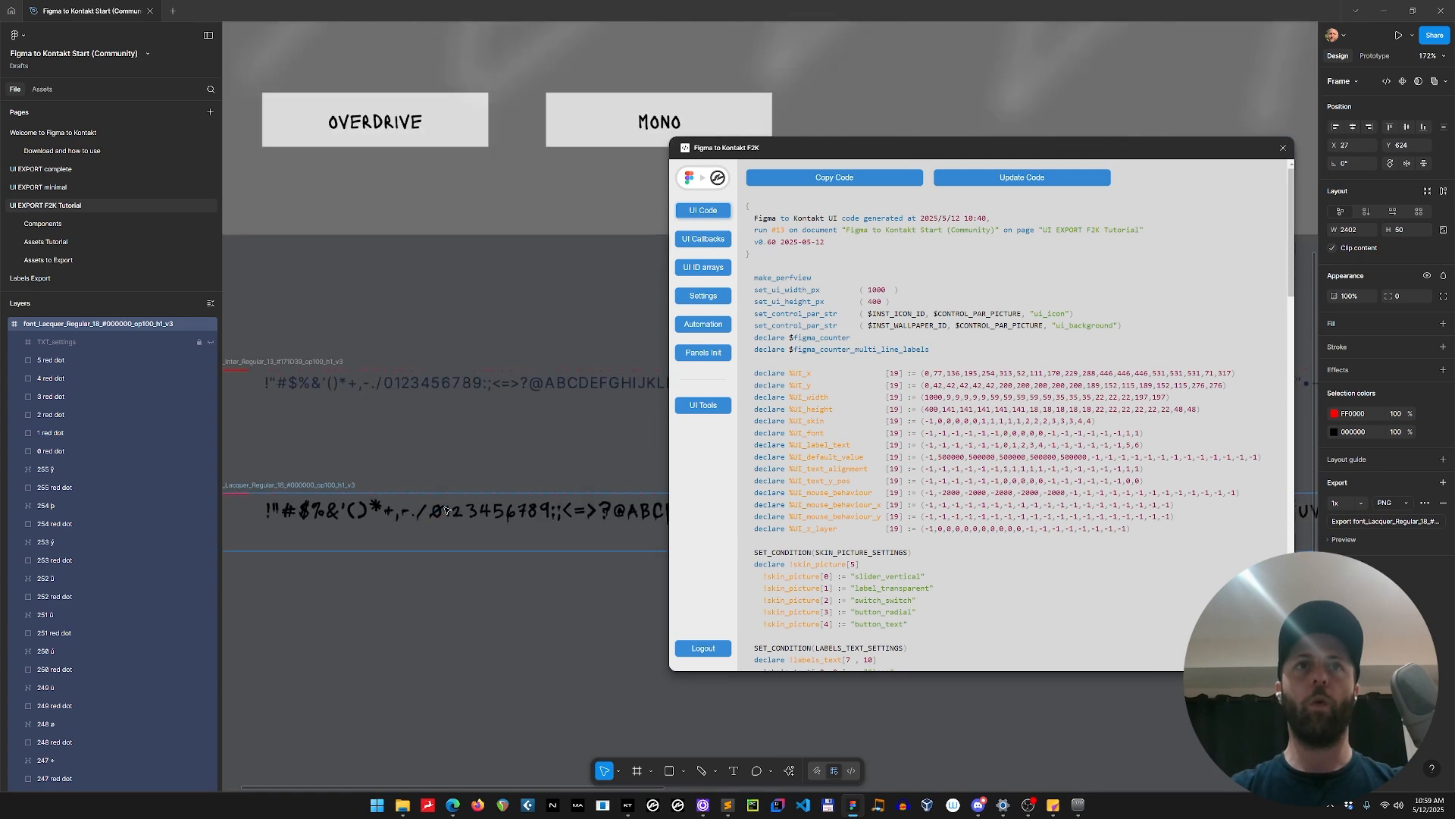
scroll(510, 518, "up", 4)
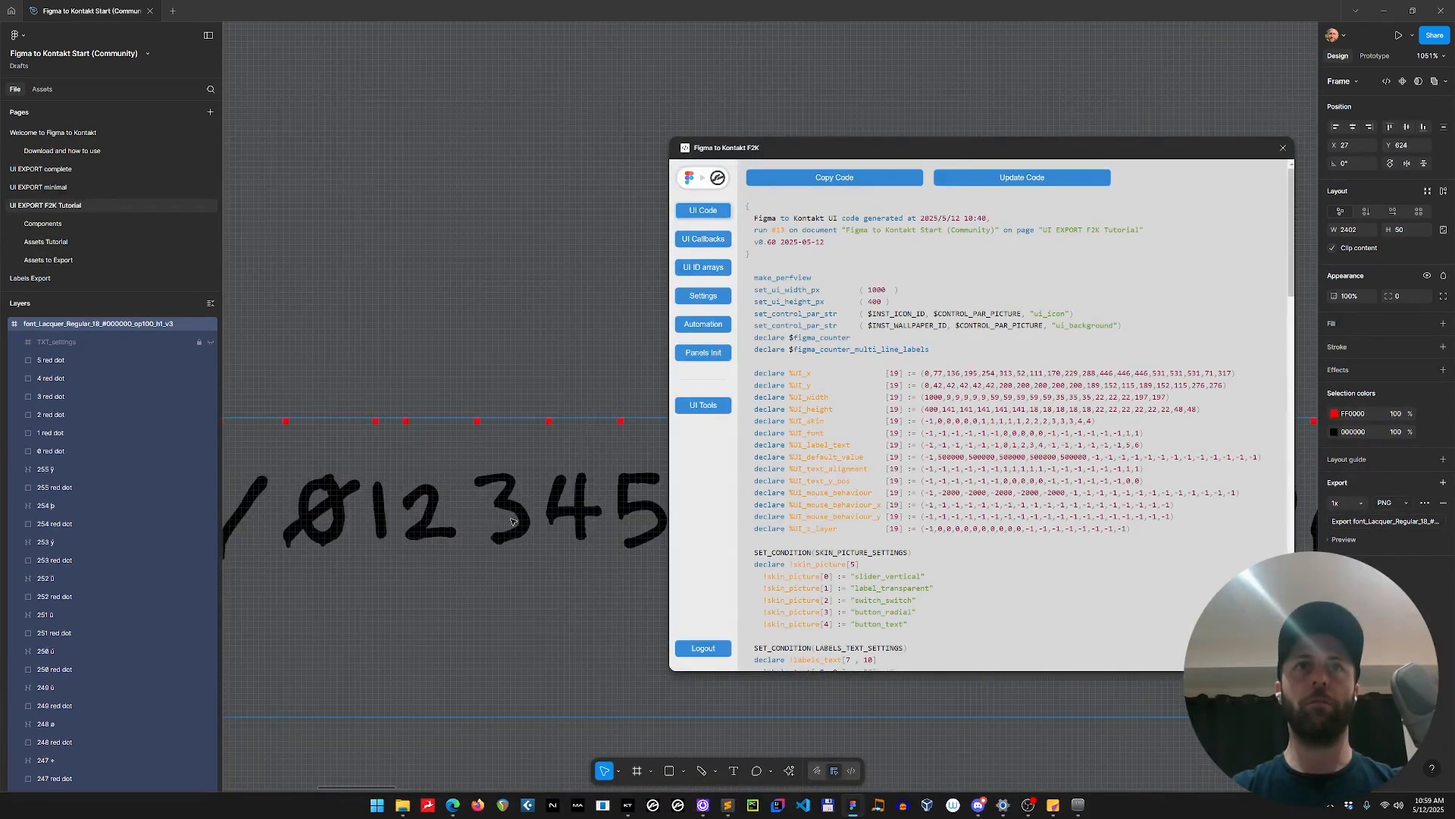
left_click(703, 405)
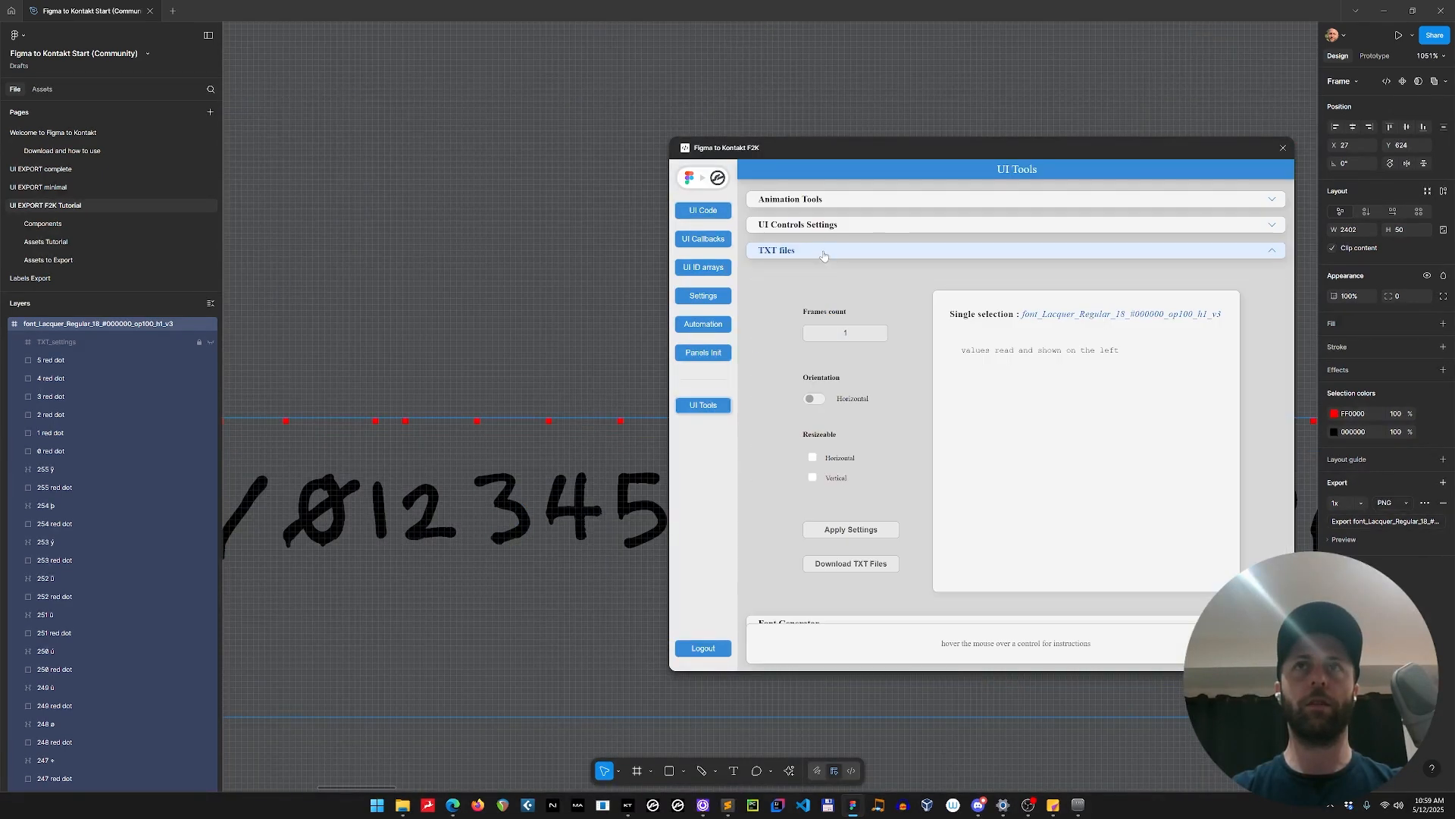
left_click(824, 252)
left_click(820, 276)
left_click(845, 407)
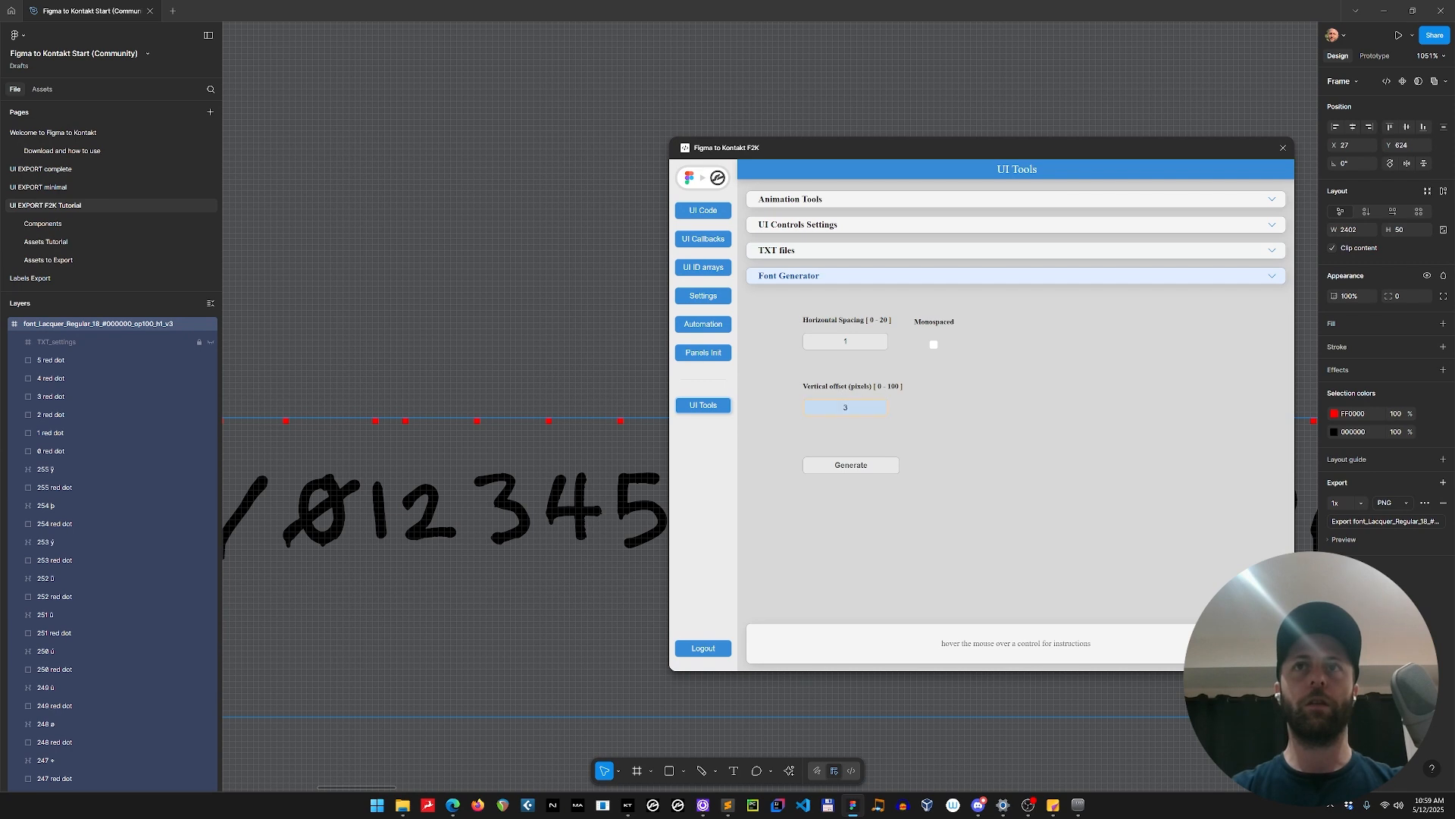
Select the OVERDRIVE button's text layer and examine its lettering up close.
scroll(391, 406, "down", 10)
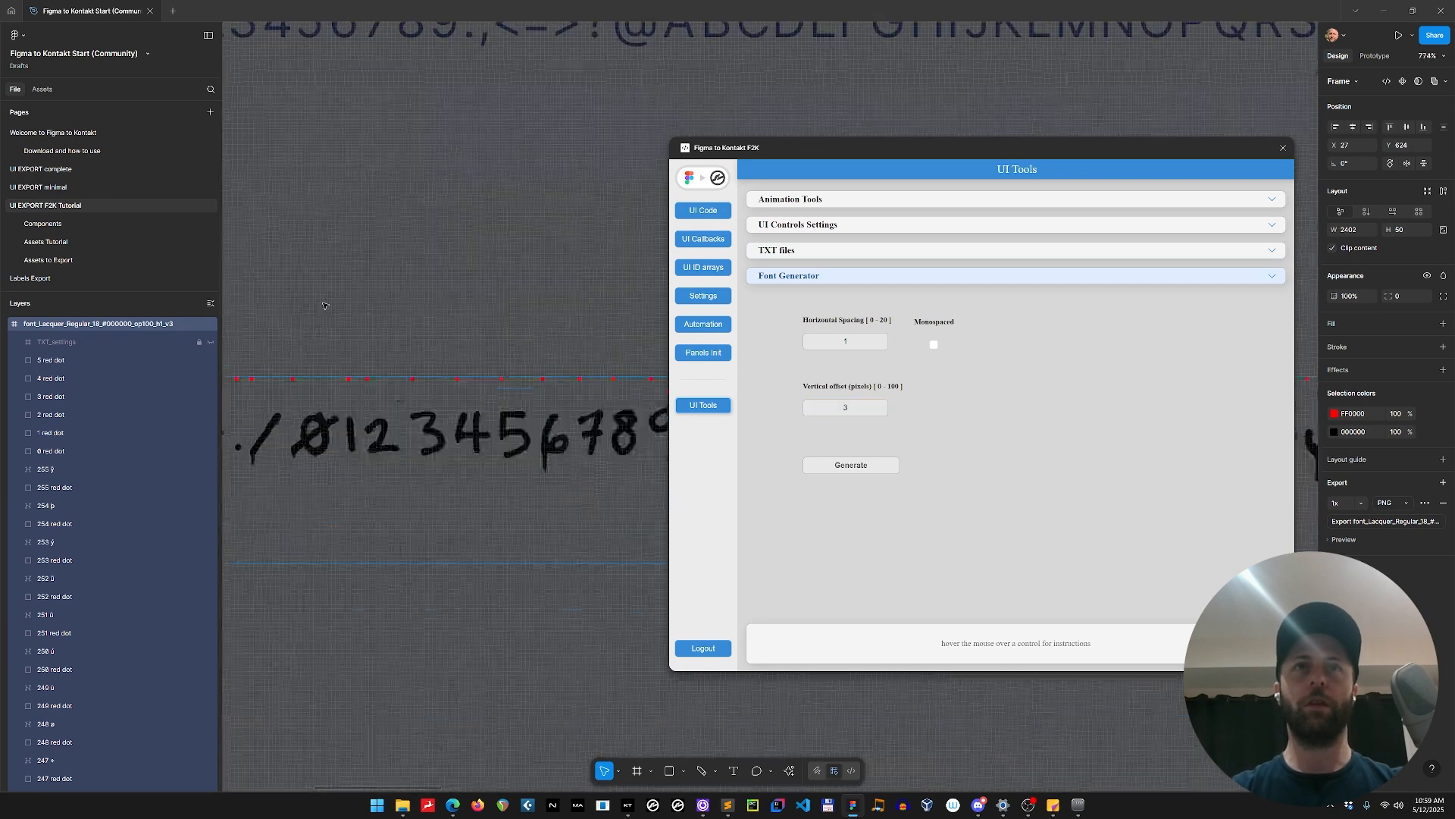
left_click_drag(399, 402, 555, 526)
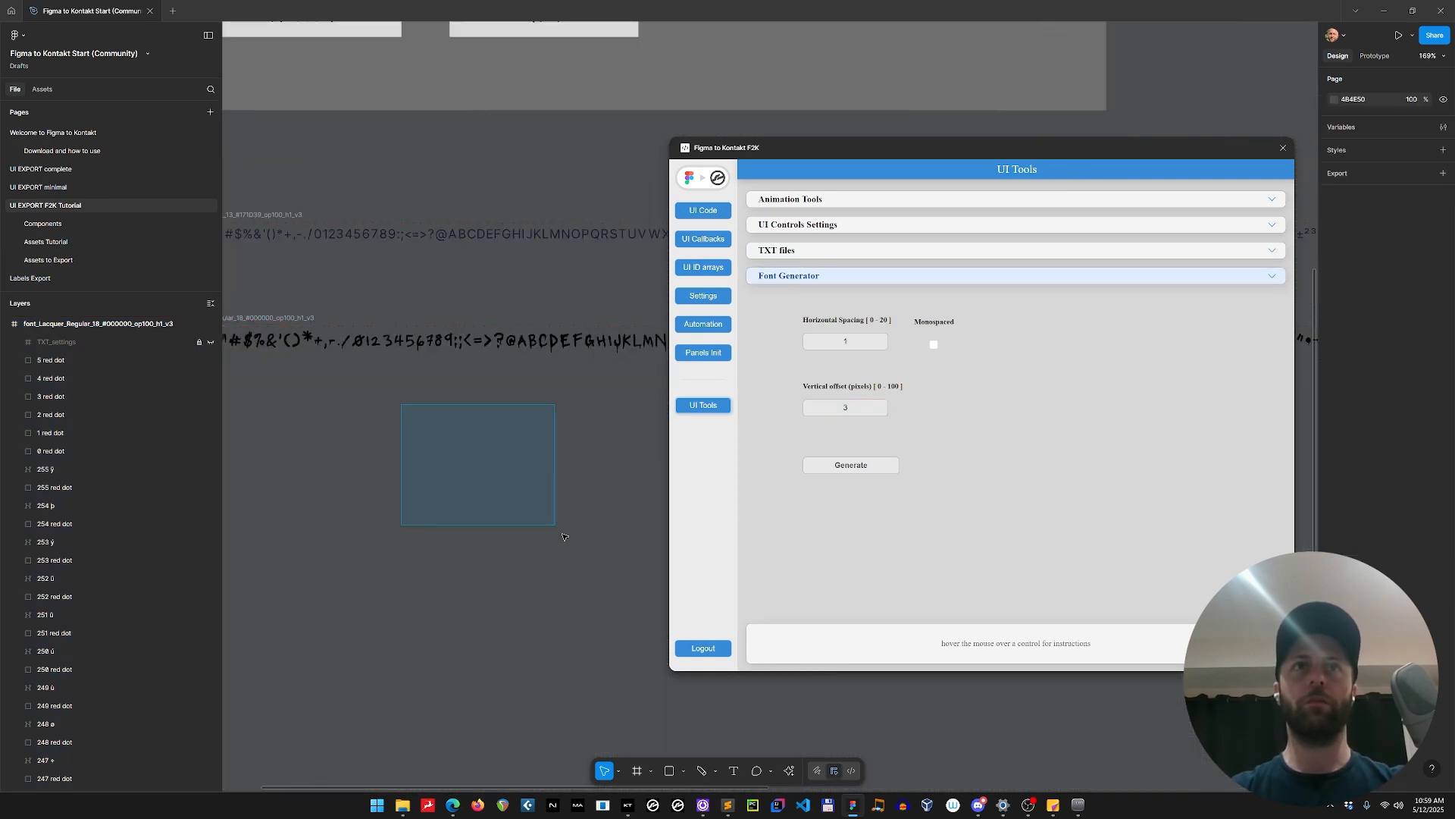
left_click_drag(399, 425, 578, 580)
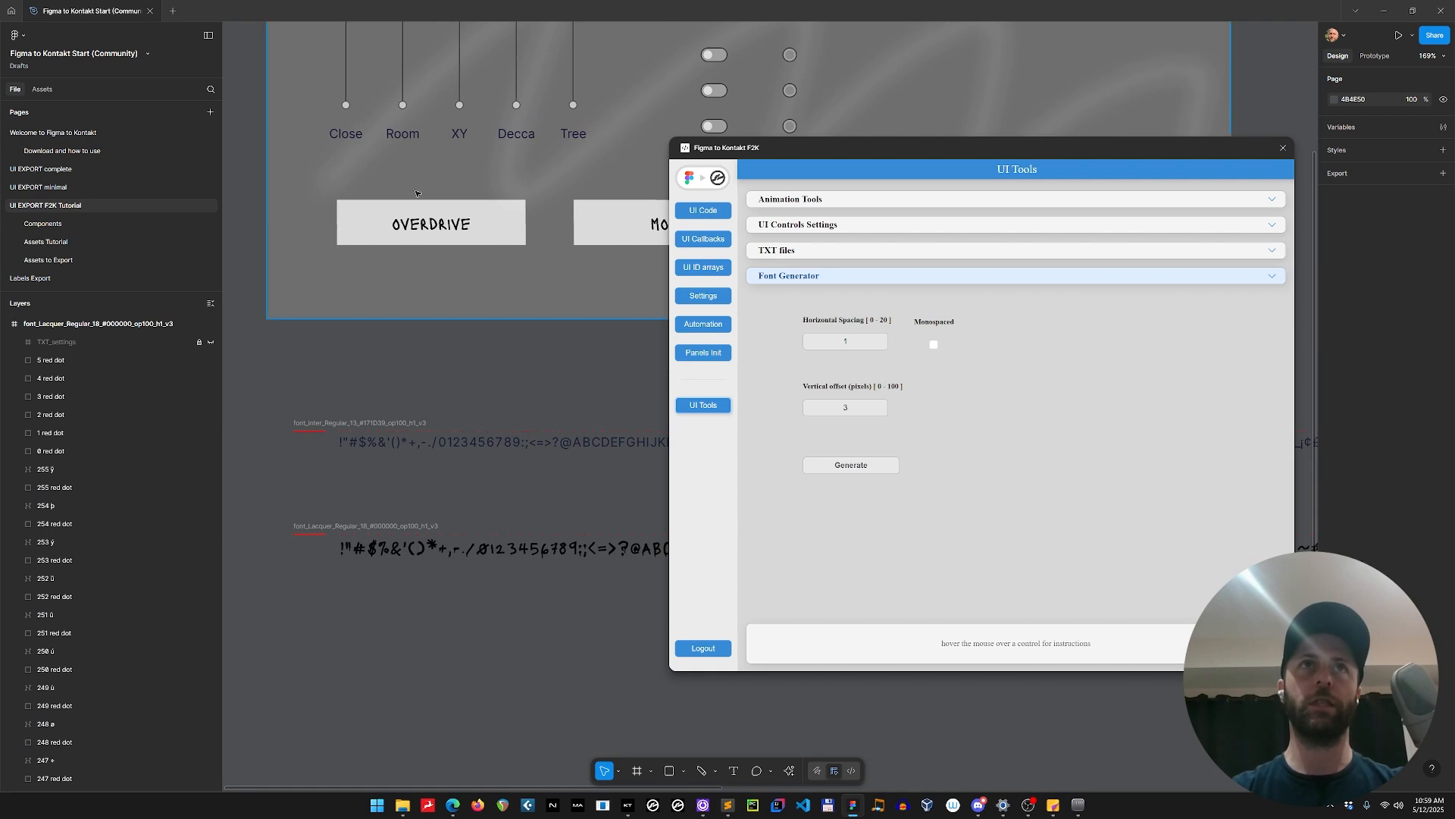
scroll(436, 214, "up", 10)
scroll(436, 215, "up", 1)
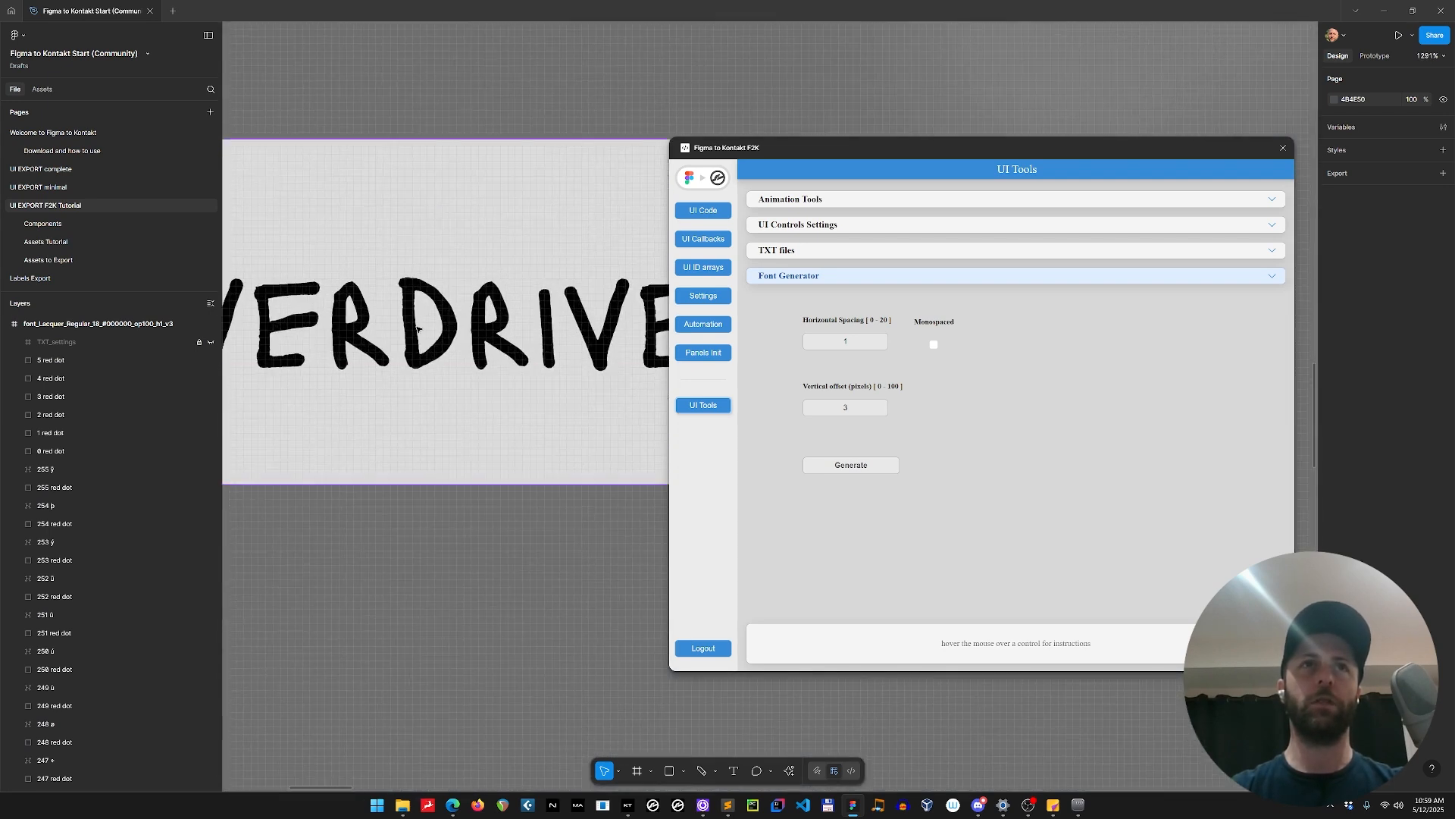
double_click(423, 294)
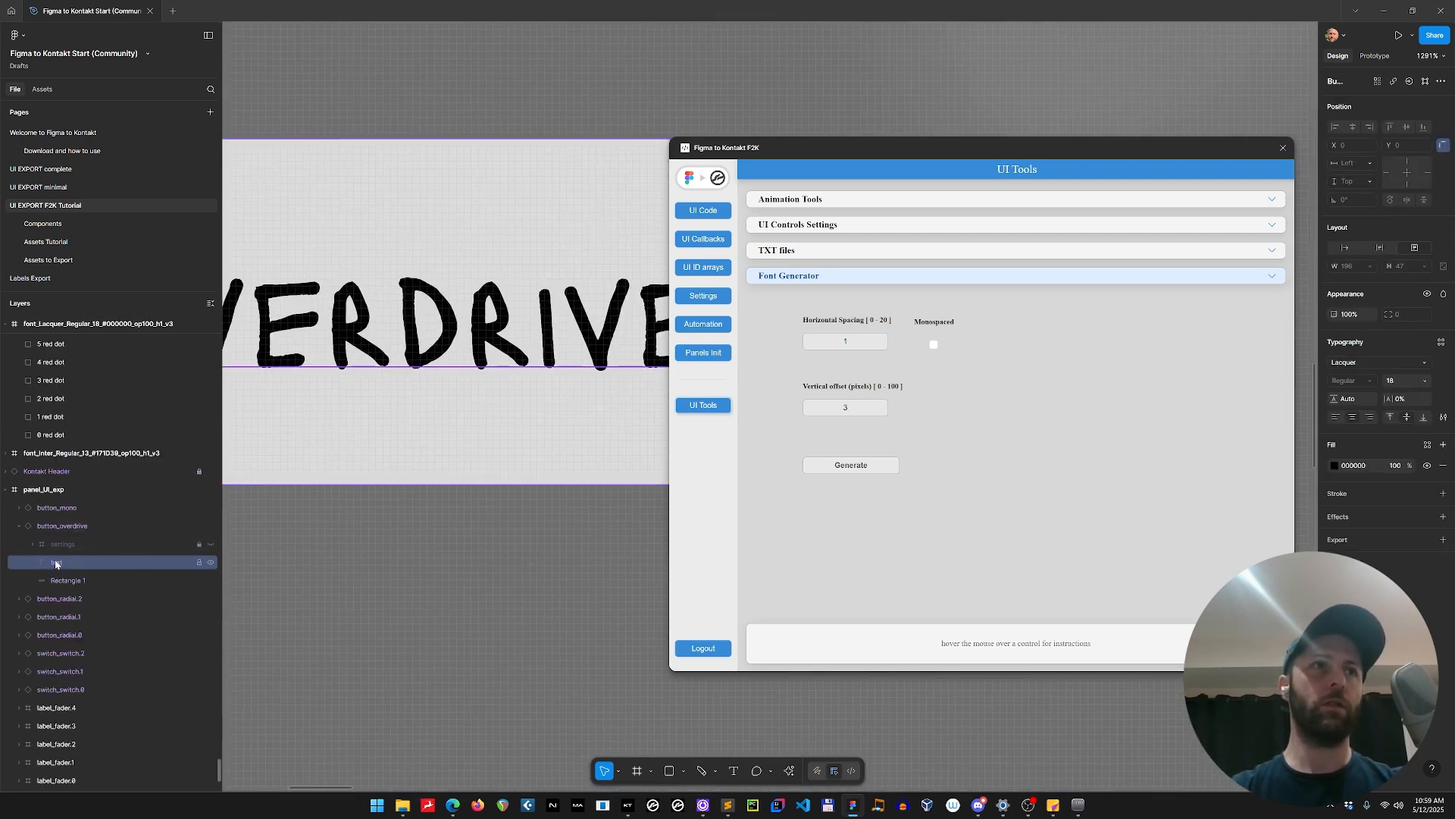
scroll(447, 251, "down", 8)
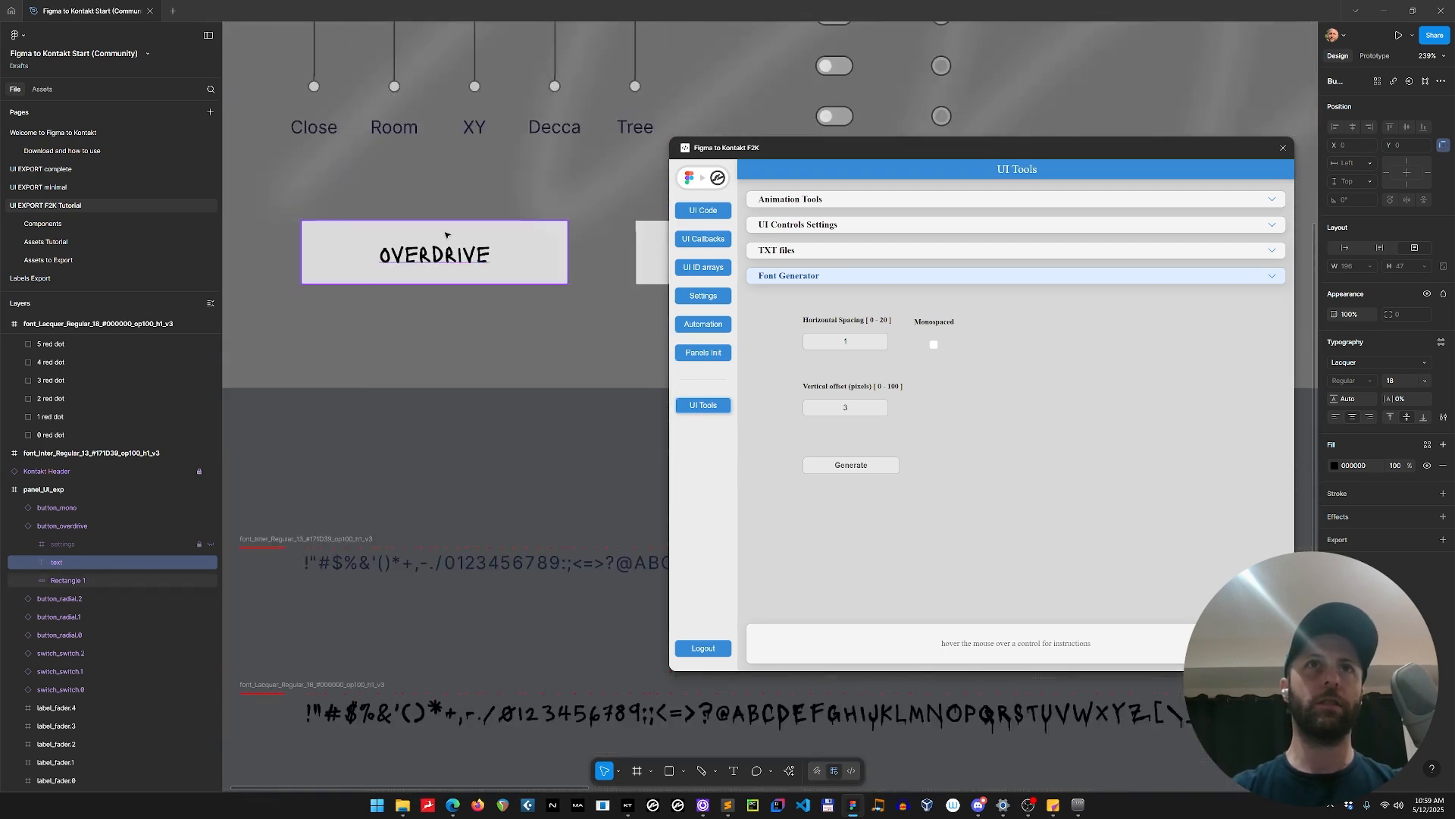
scroll(426, 223, "up", 10)
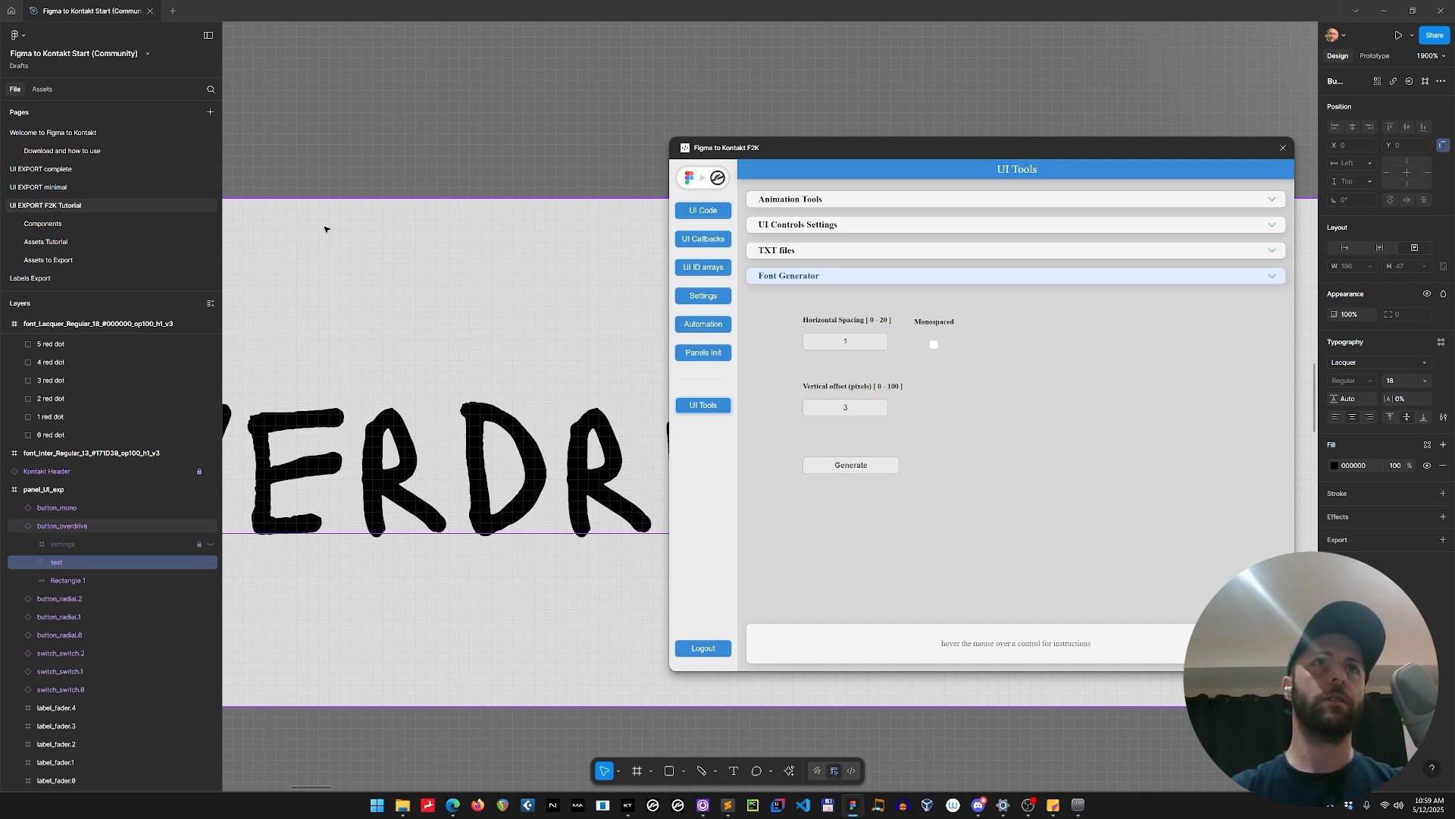
scroll(500, 266, "down", 10)
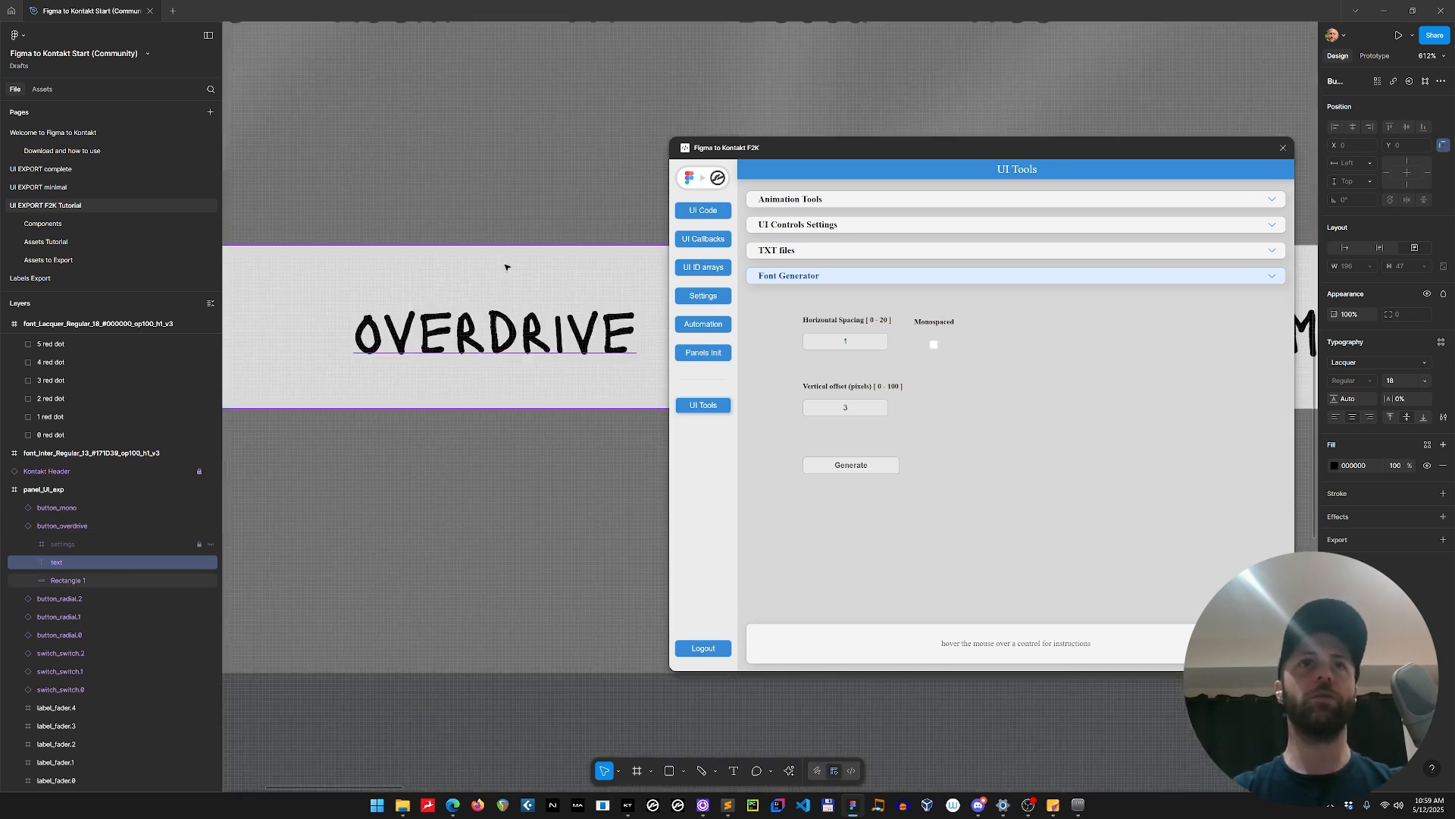
Compare the lettering on the OVERDRIVE and MONO buttons with the uppercase glyphs in the generated Lacquer font strip.
left_click_drag(493, 617, 359, 356)
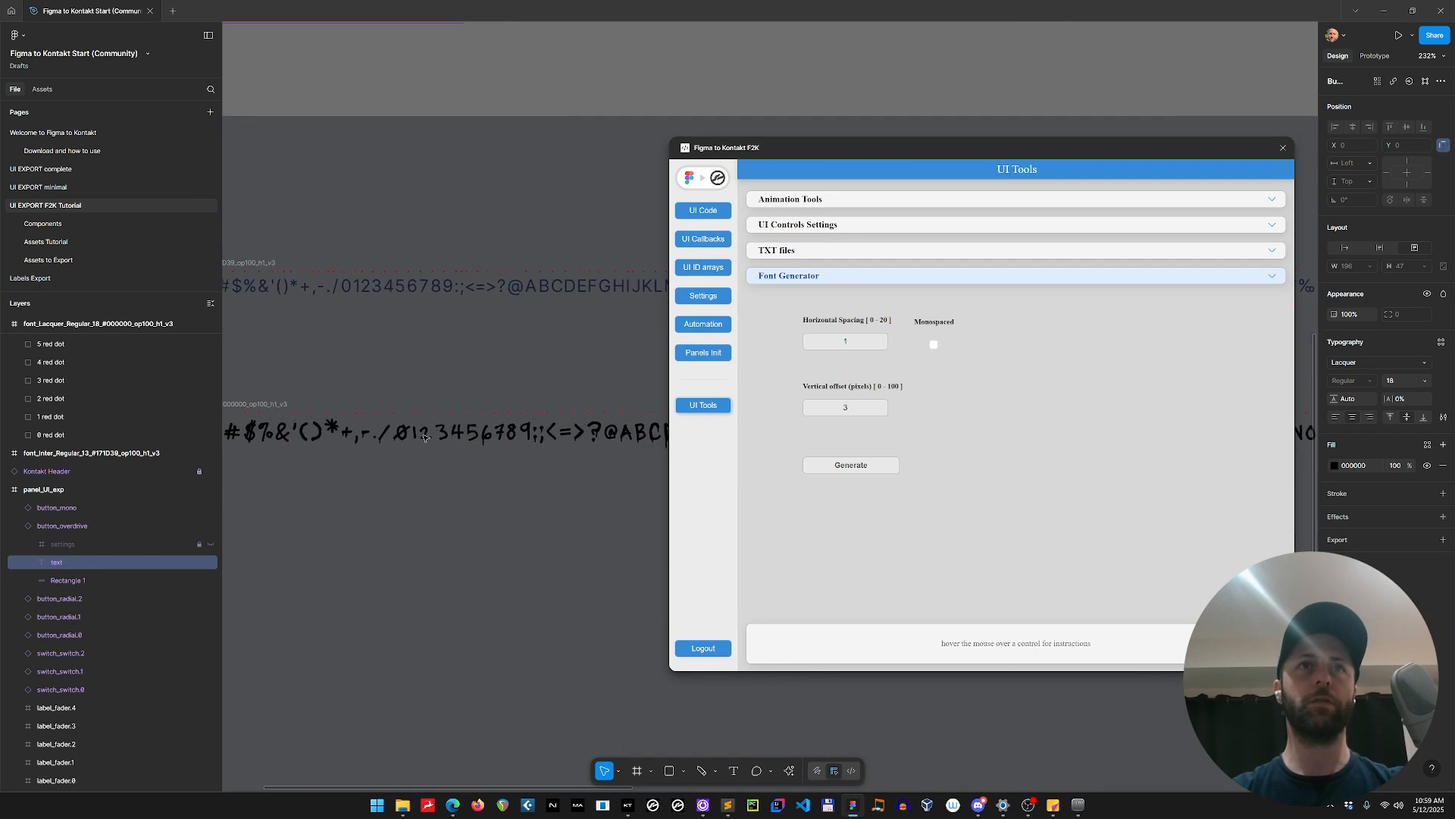
scroll(493, 436, "up", 5)
scroll(508, 435, "down", 5)
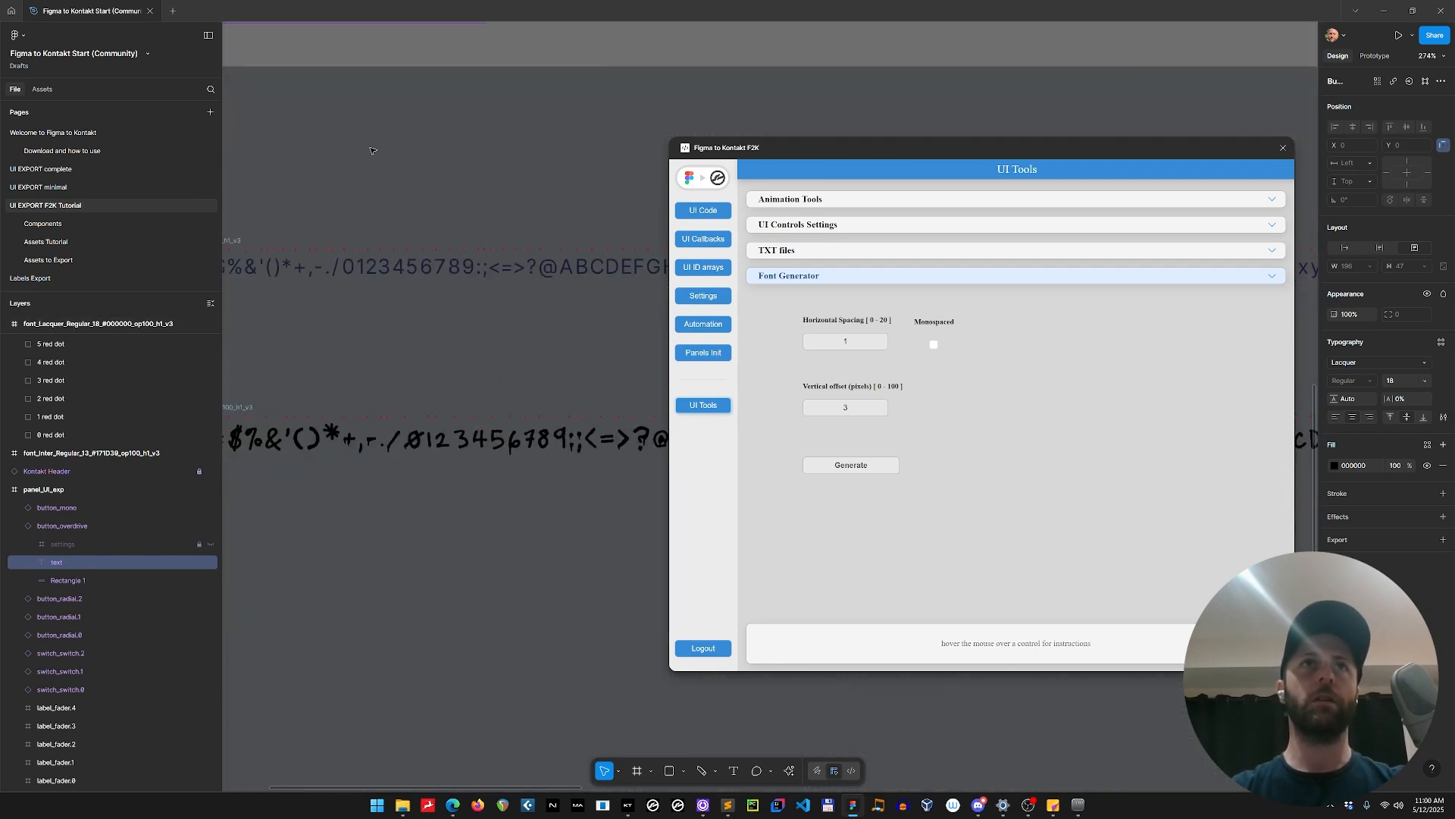
scroll(529, 494, "up", 2)
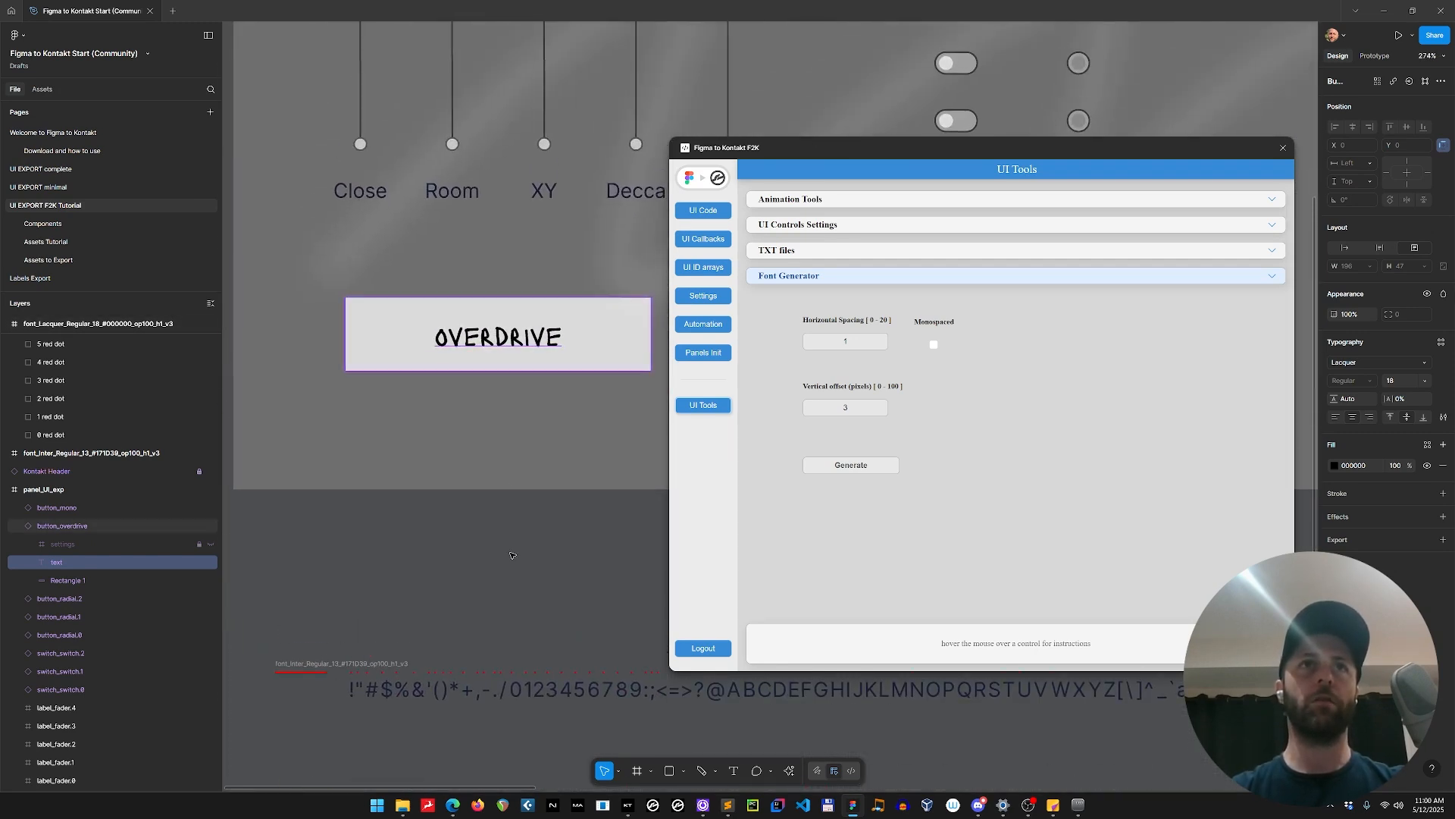
left_click_drag(571, 610, 268, 280)
left_click_drag(570, 456, 420, 448)
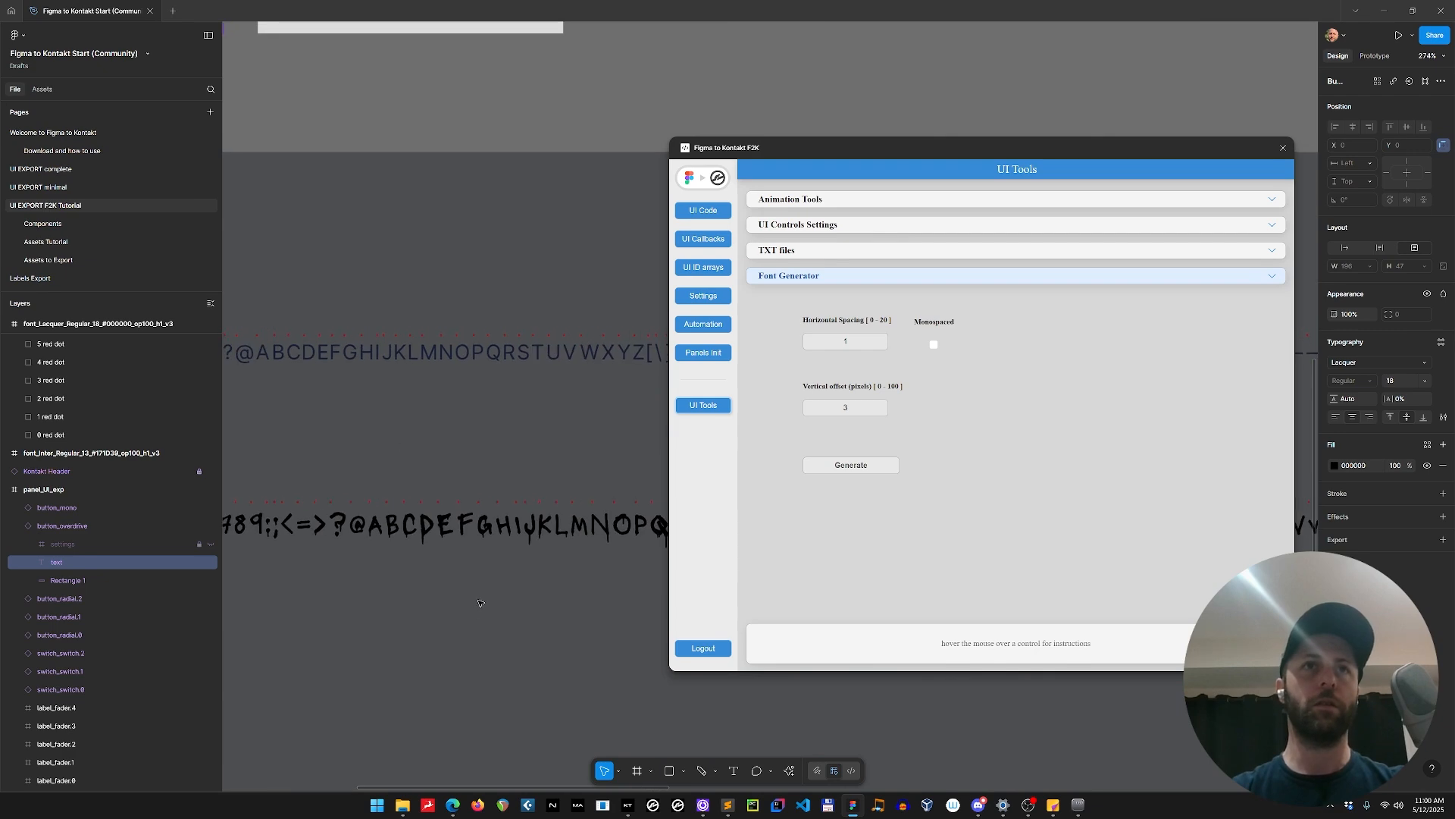
scroll(356, 448, "up", 7)
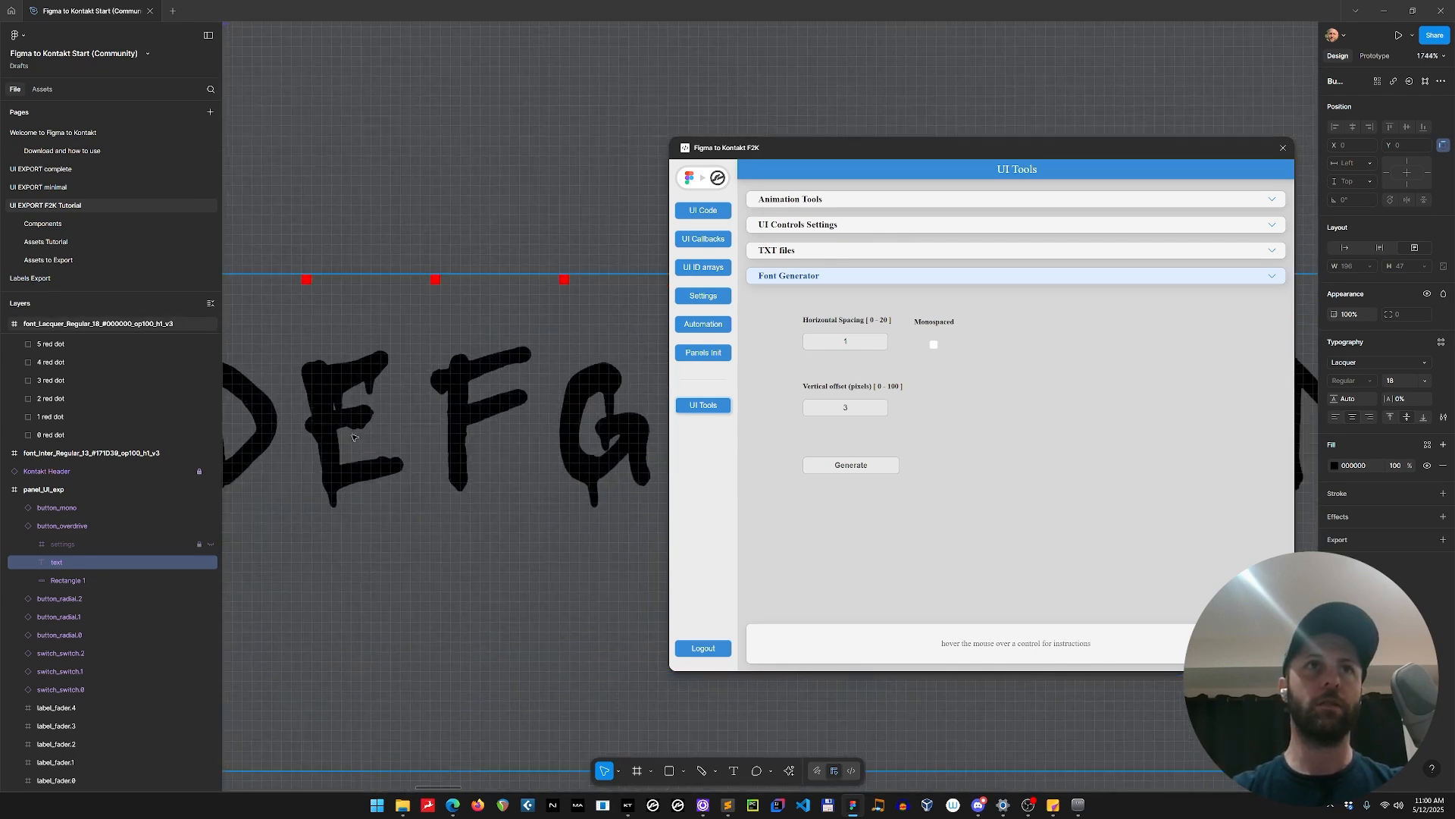
scroll(338, 298, "down", 2)
left_click_drag(341, 288, 632, 713)
left_click_drag(368, 194, 567, 716)
left_click_drag(403, 274, 512, 724)
left_click_drag(460, 285, 291, 587)
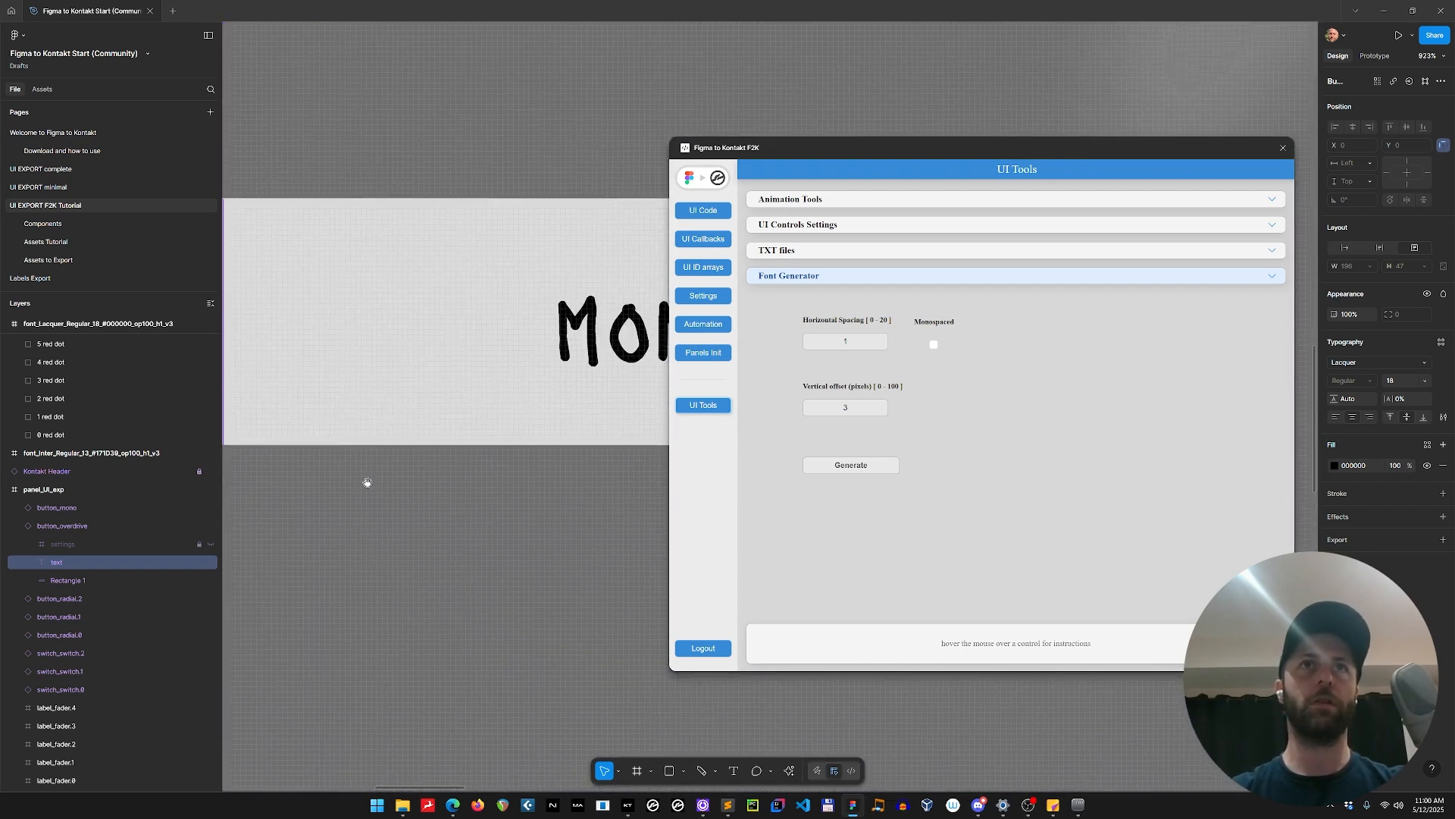
left_click_drag(369, 480, 639, 468)
left_click_drag(390, 618, 649, 548)
left_click_drag(409, 468, 568, 656)
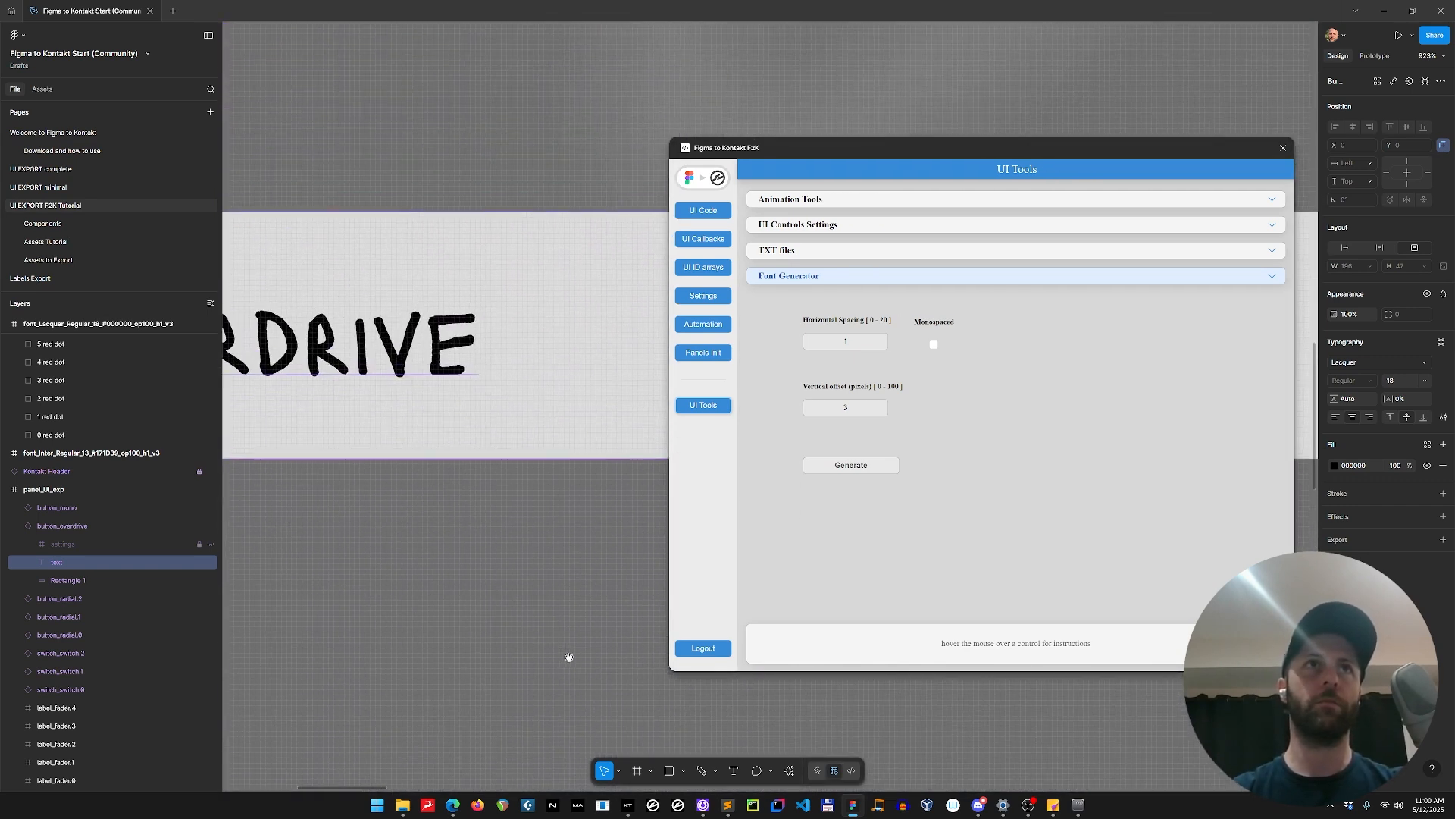
scroll(500, 307, "up", 2)
scroll(499, 307, "up", 2)
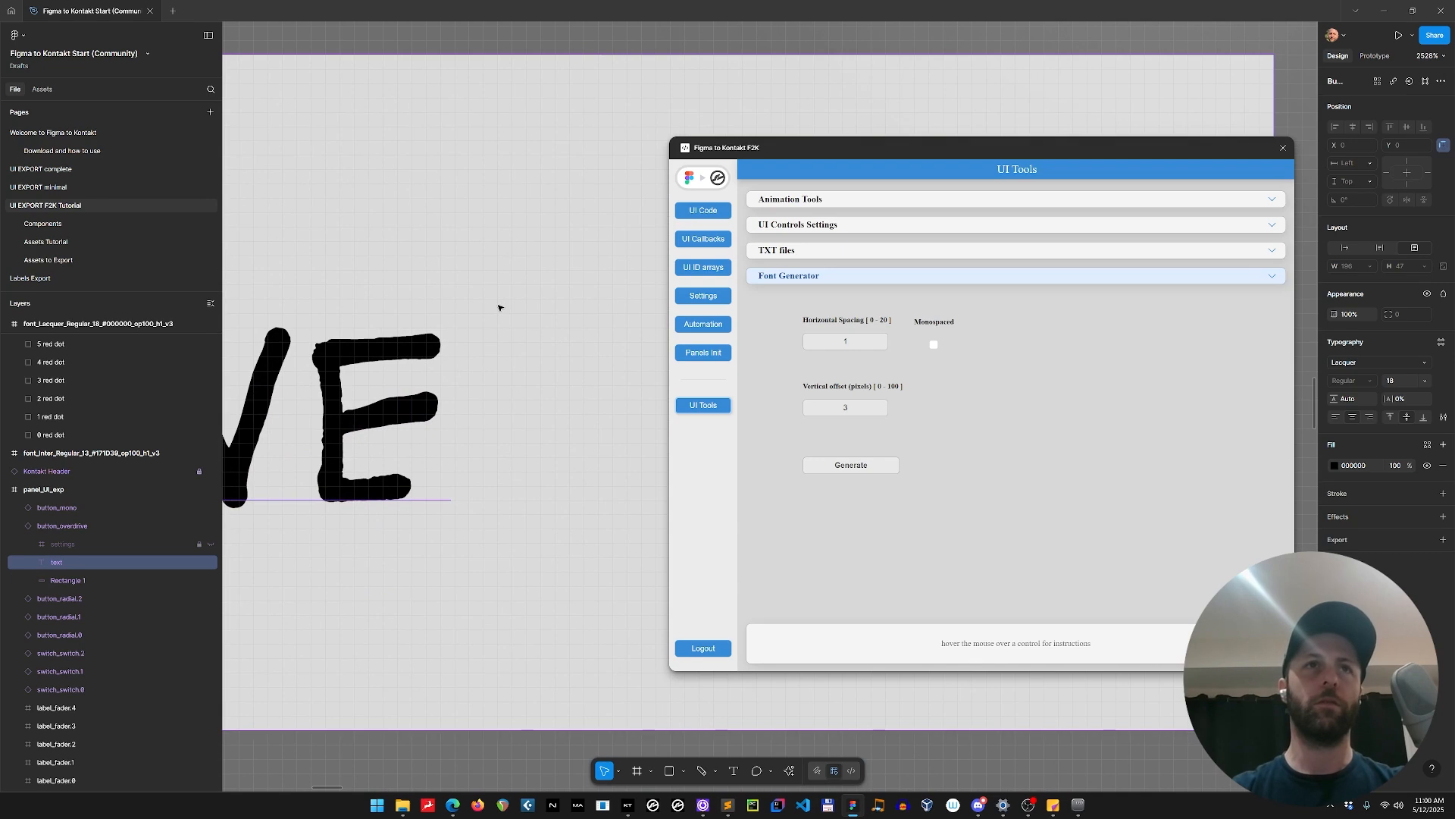
scroll(494, 319, "down", 5)
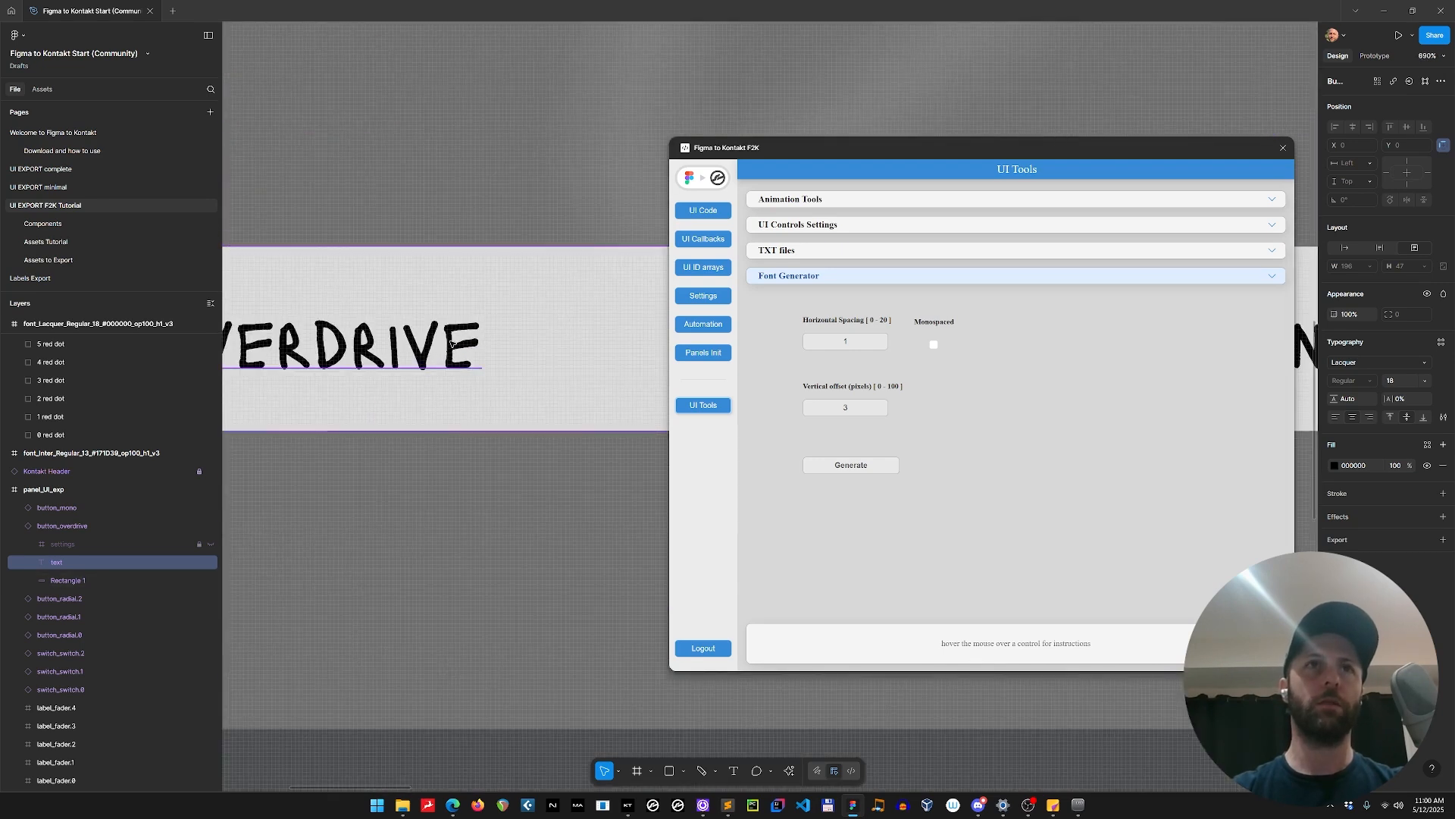
Try replacing the last letter of the OVERDRIVE button text with a capital E.
double_click(471, 339)
left_click_drag(485, 341, 457, 342)
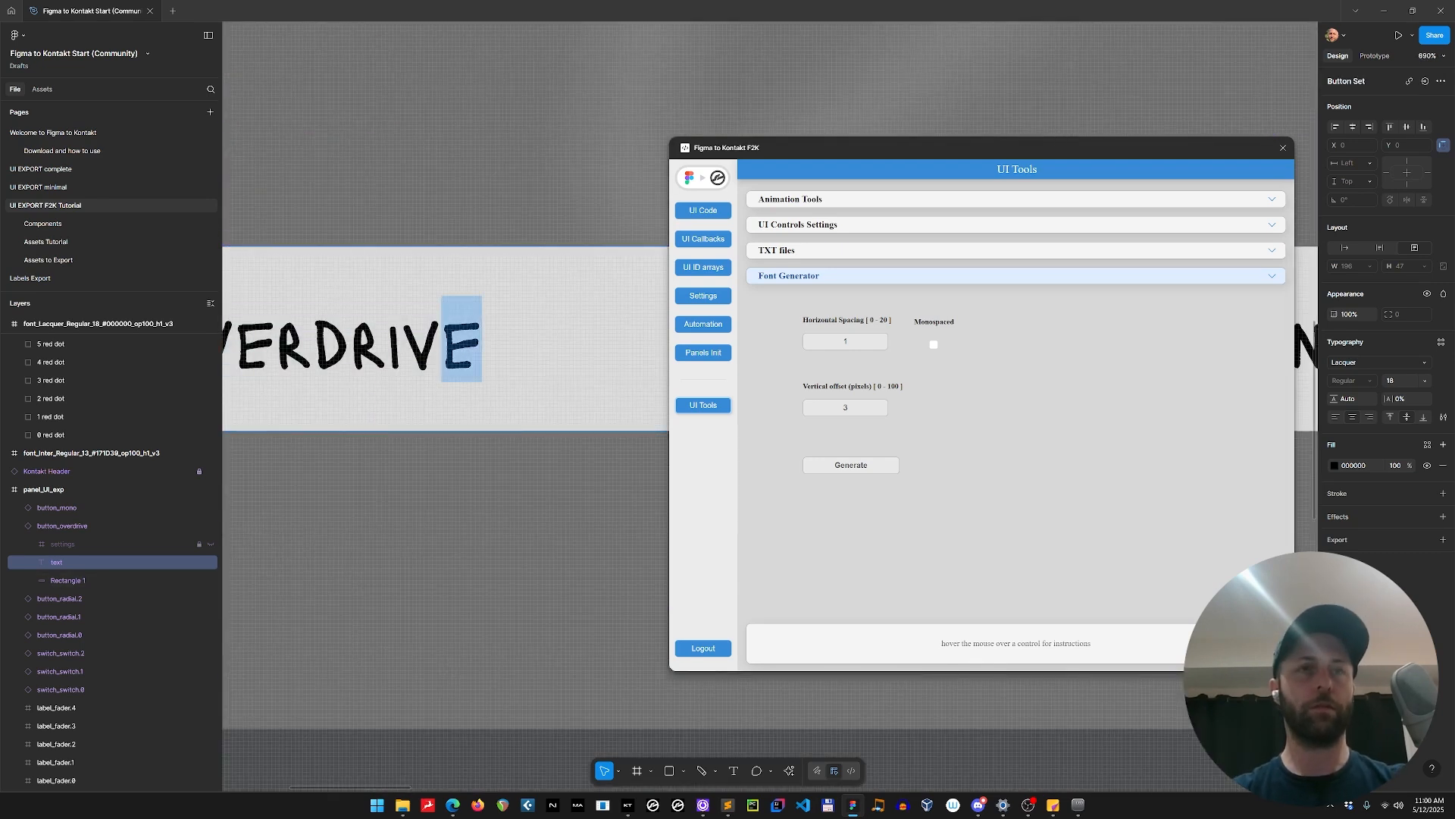
key("Right")
key("BackSpace")
type("E")
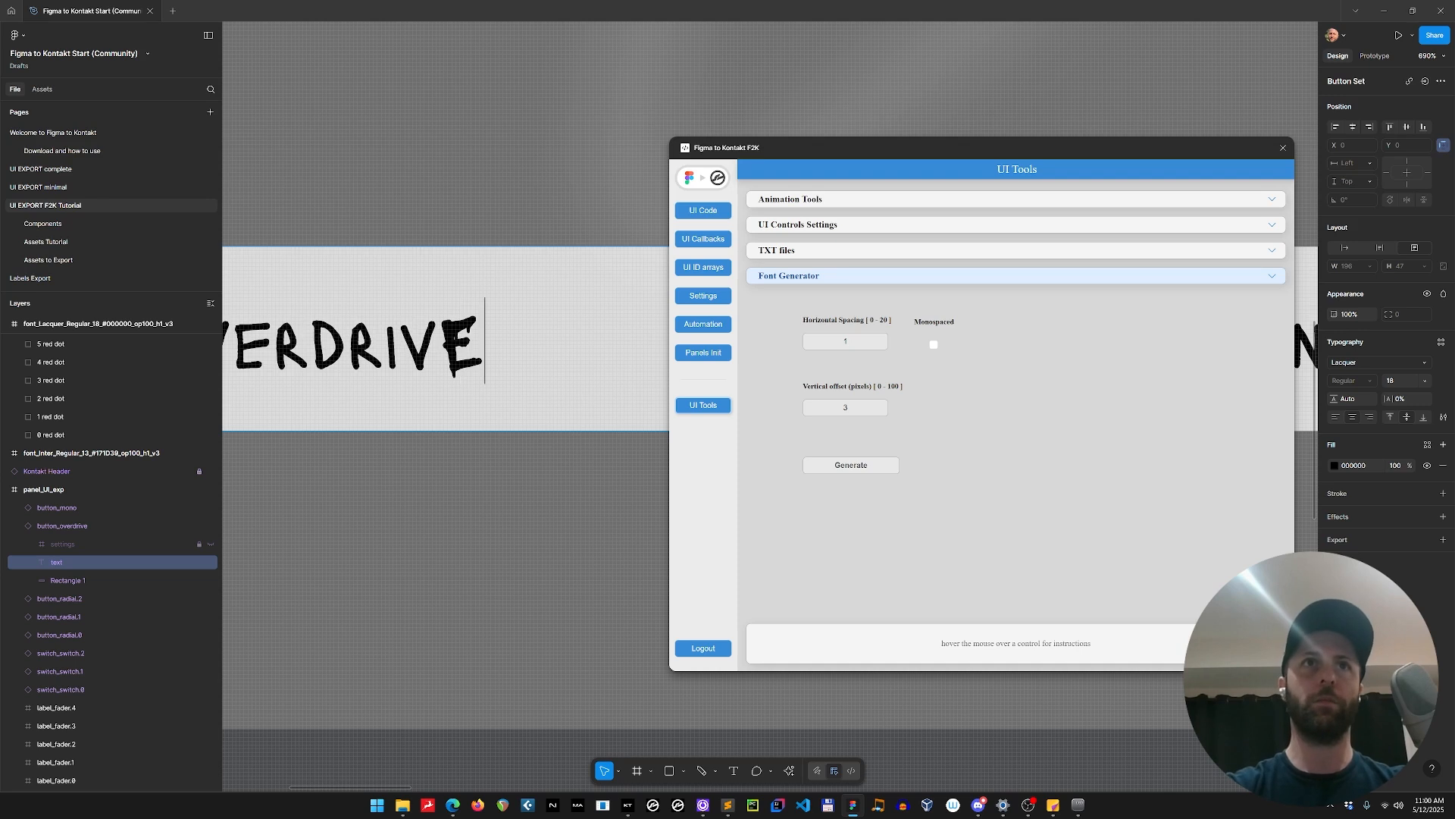
key("Escape")
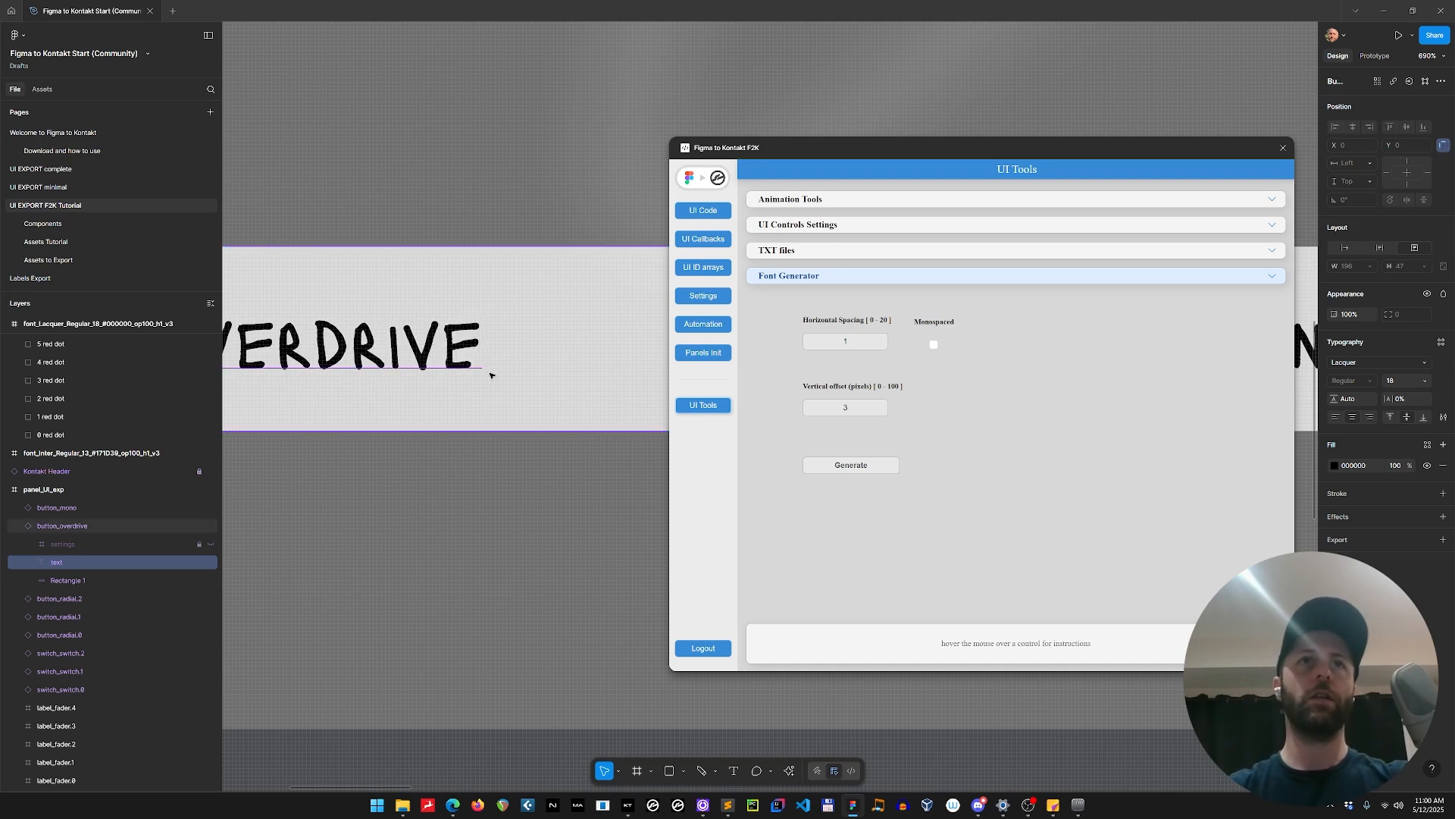
Examine the lowercase glyphs of the Lacquer font strip and the red dots above them.
scroll(530, 530, "down", 5)
left_click_drag(574, 686, 301, 394)
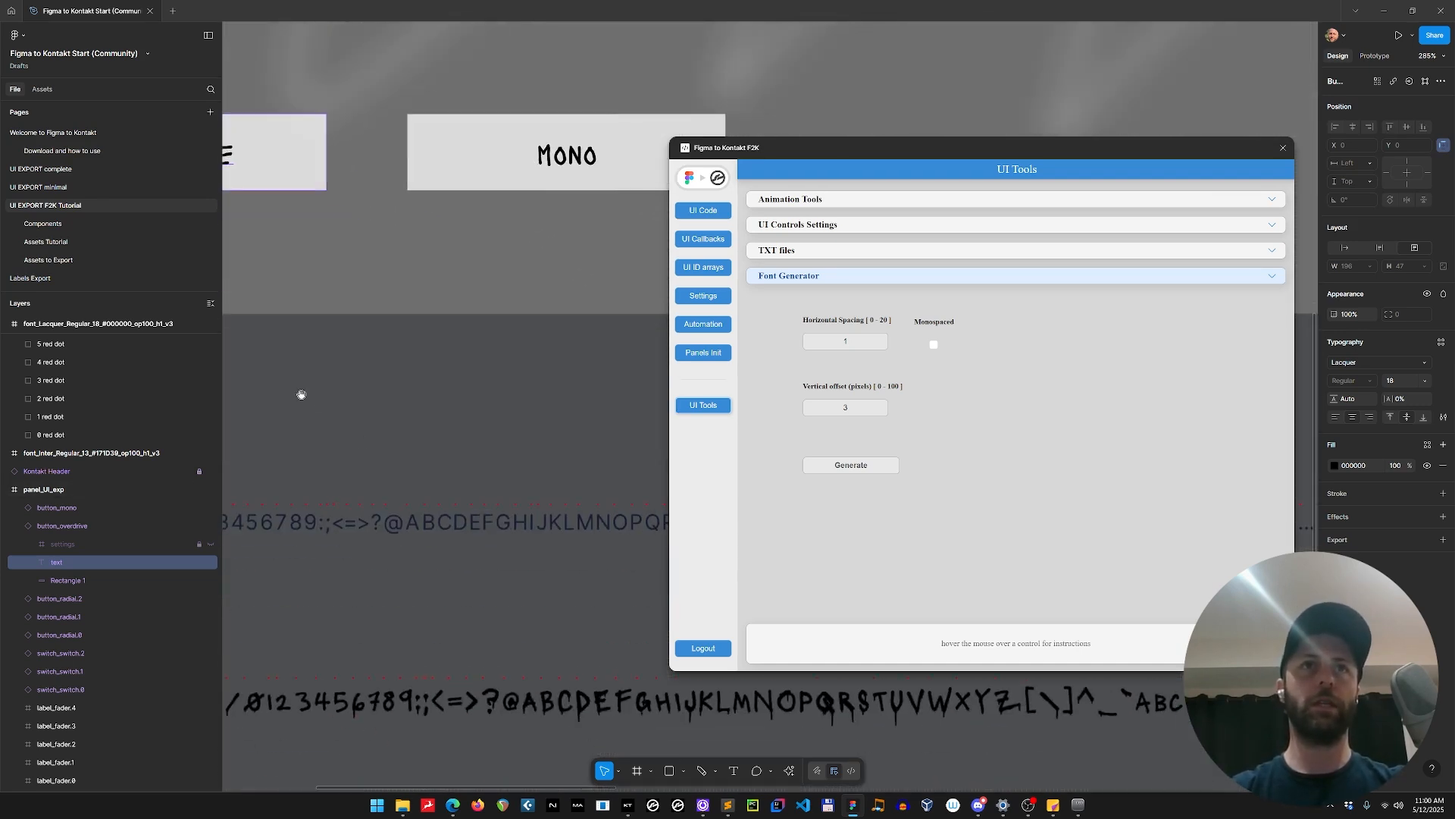
scroll(301, 394, "down", 3)
scroll(281, 470, "right", 8)
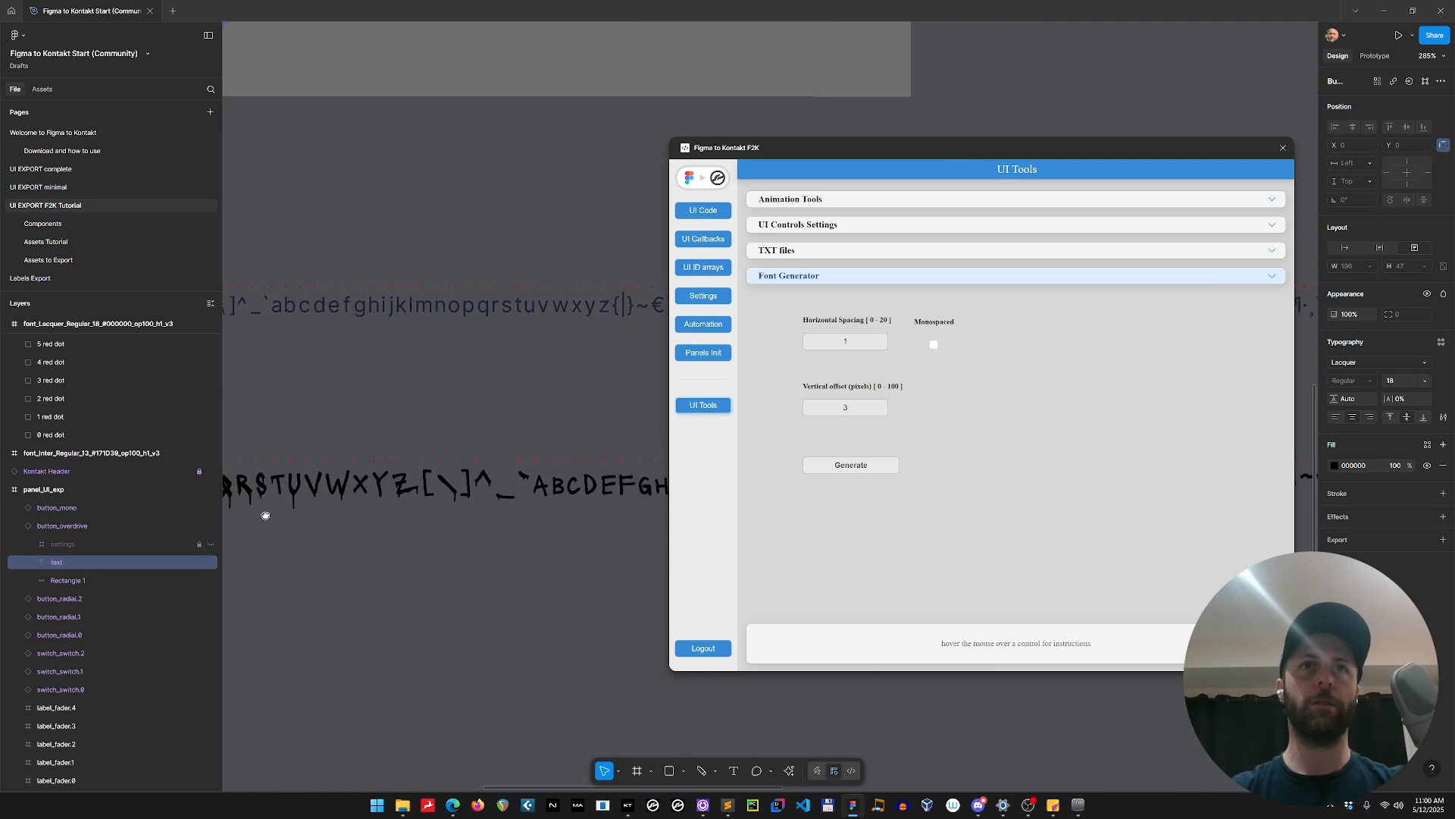
scroll(421, 489, "right", 4)
scroll(426, 485, "up", 10)
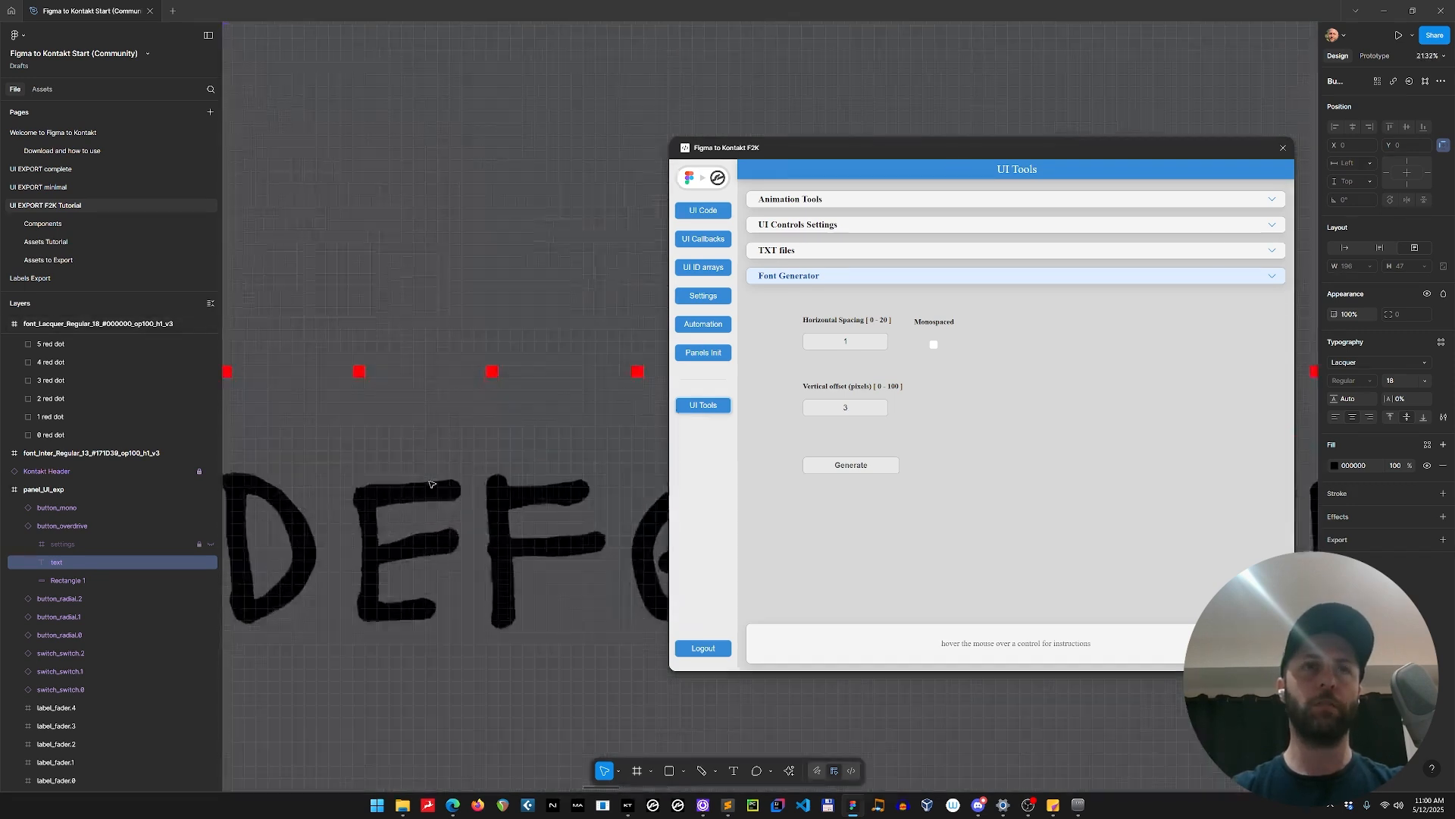
scroll(429, 483, "up", 2)
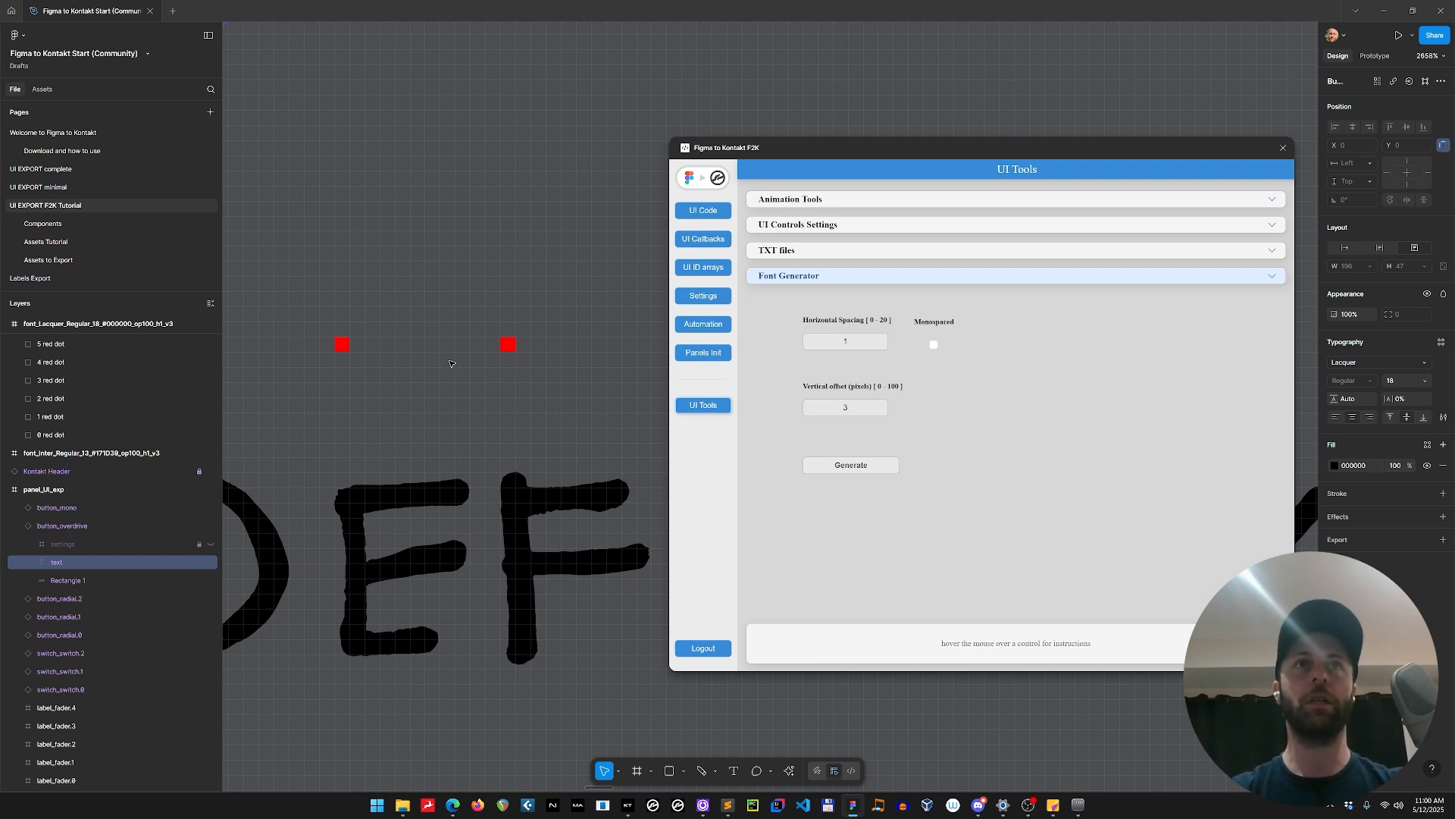
scroll(450, 372, "down", 20)
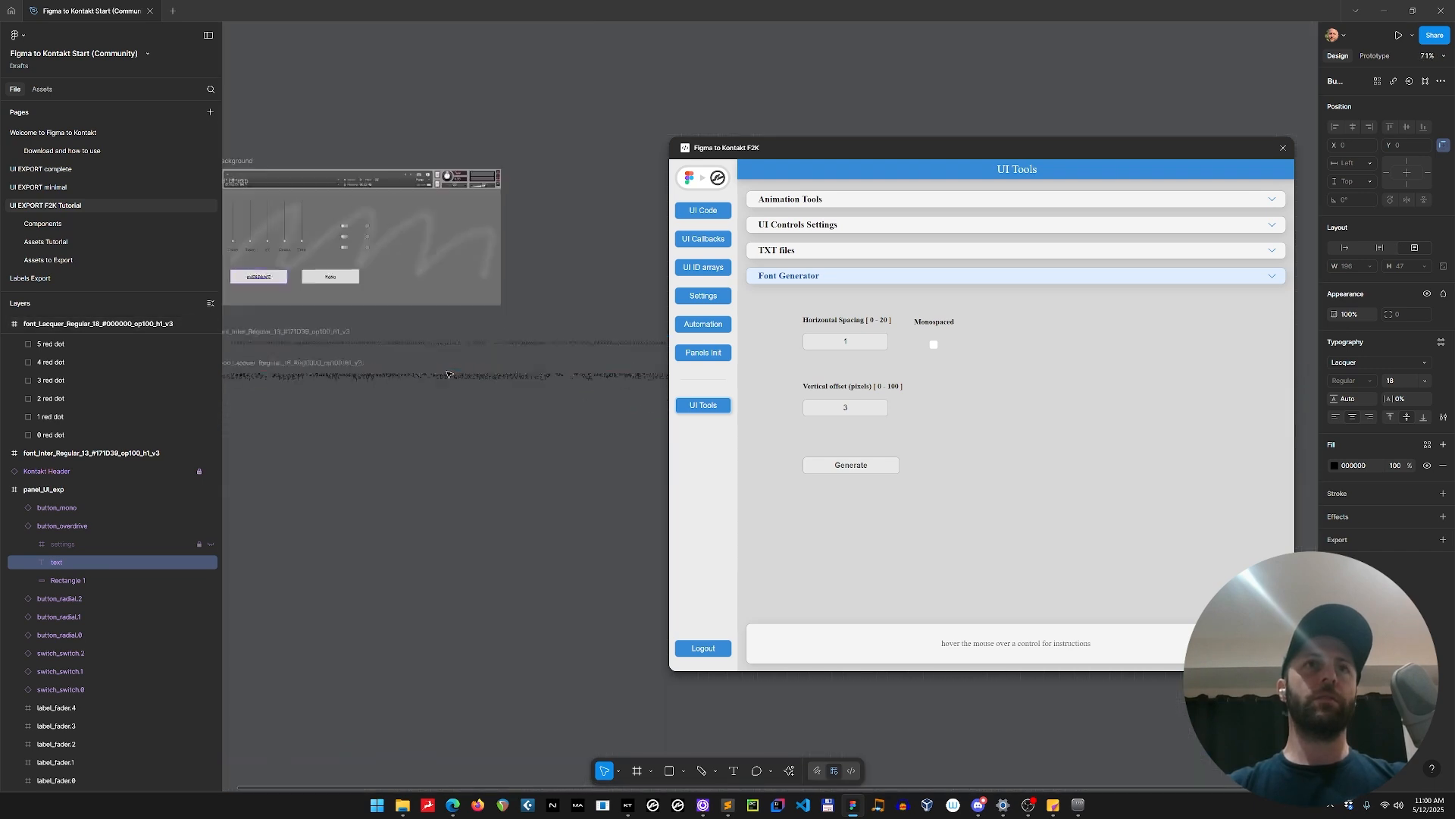
Move the plugin window clear of the OVERDRIVE button and select the button_overdrive instance.
scroll(450, 372, "up", 1)
left_click_drag(319, 420, 494, 507)
scroll(413, 363, "up", 4)
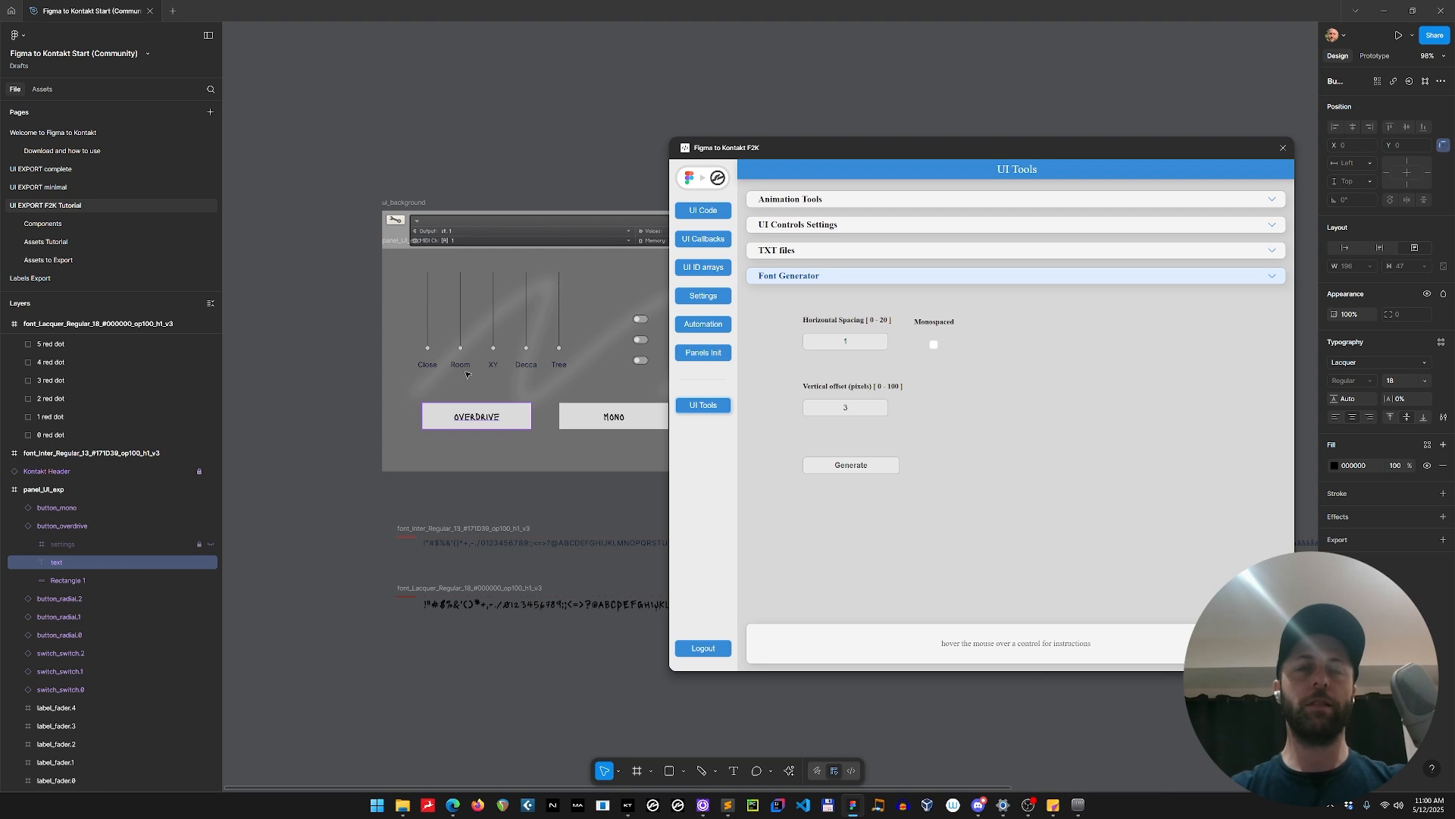
scroll(466, 373, "up", 5)
scroll(488, 399, "up", 3)
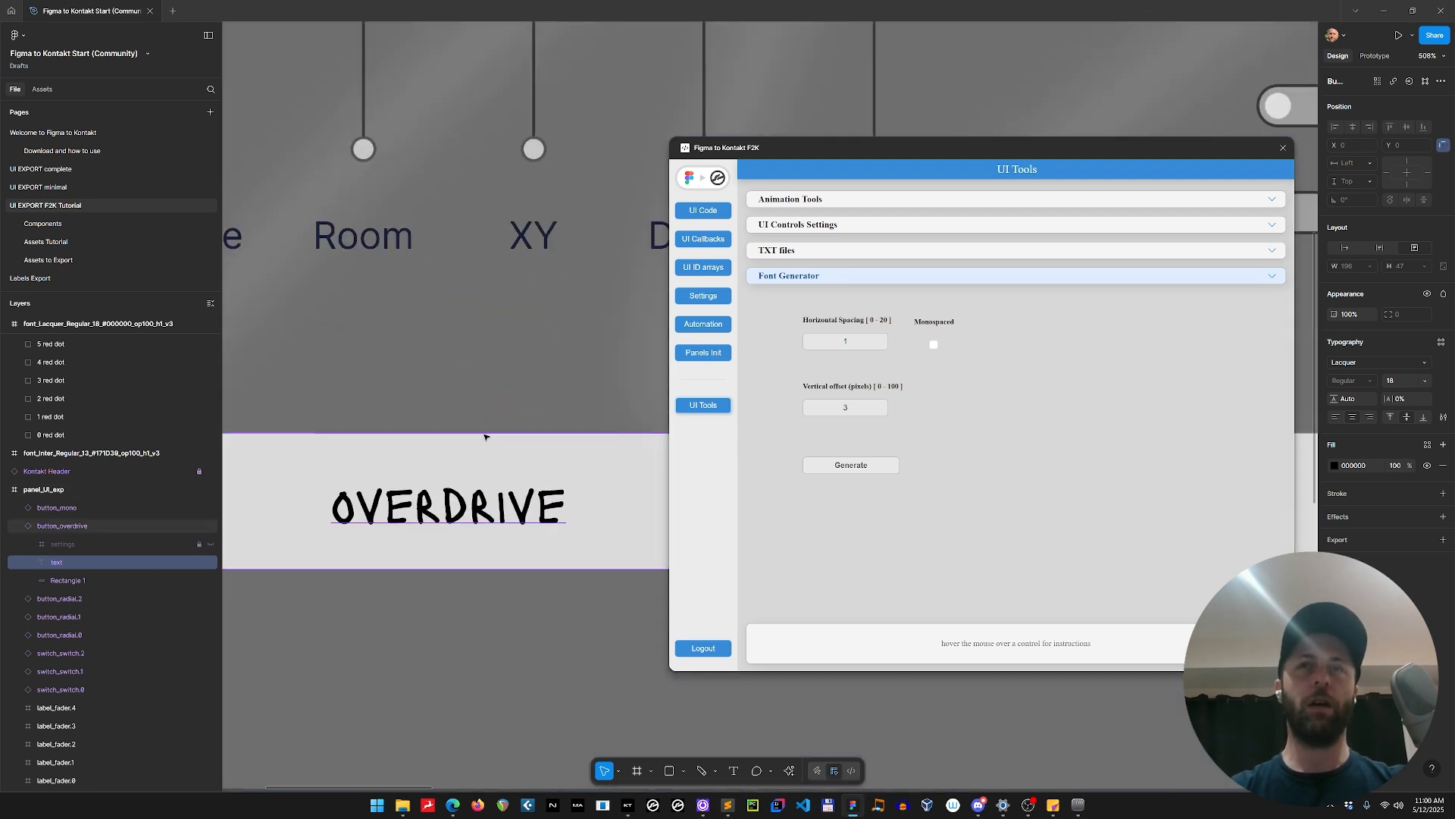
left_click_drag(813, 153, 831, 48)
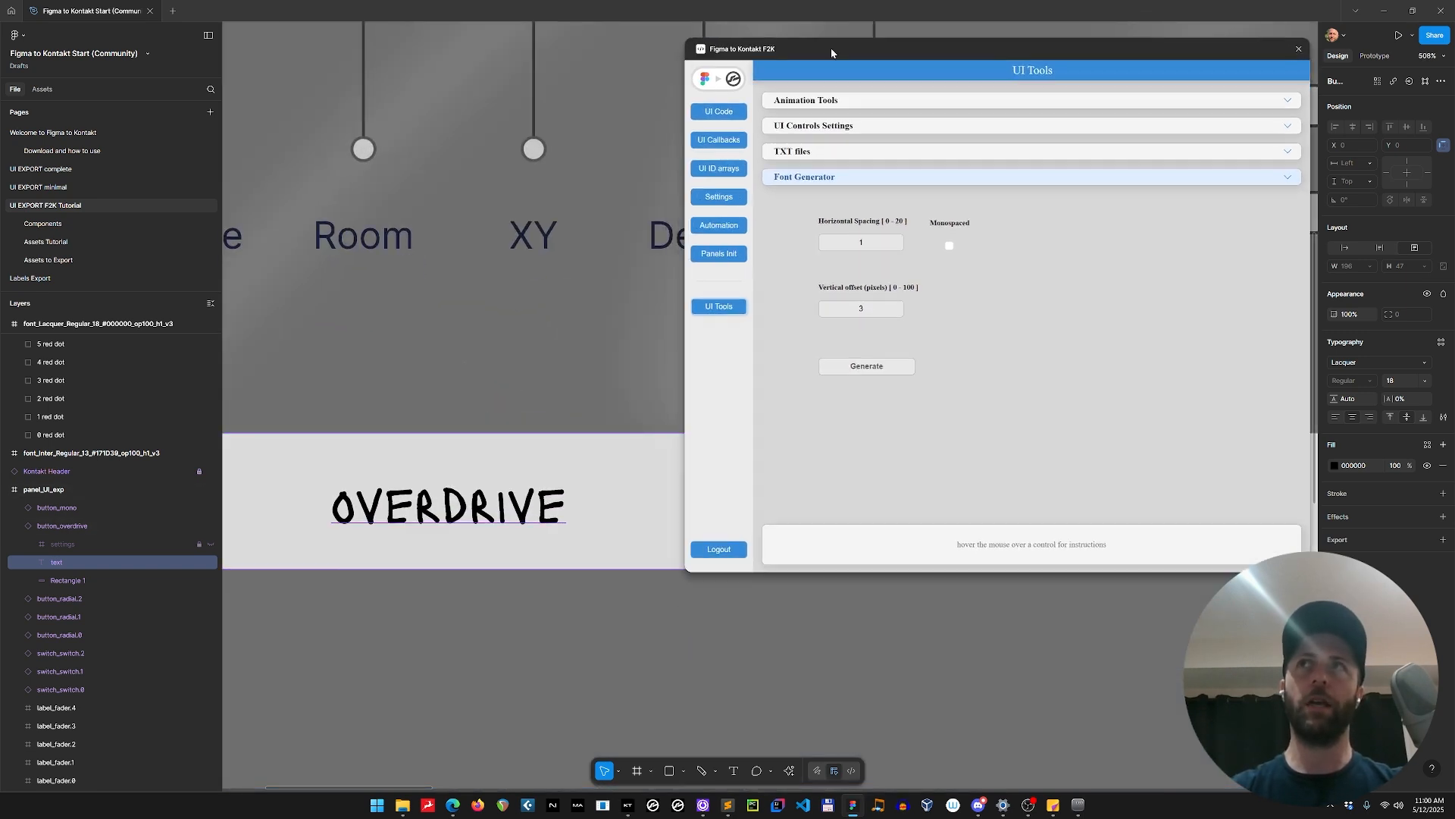
scroll(423, 464, "down", 3)
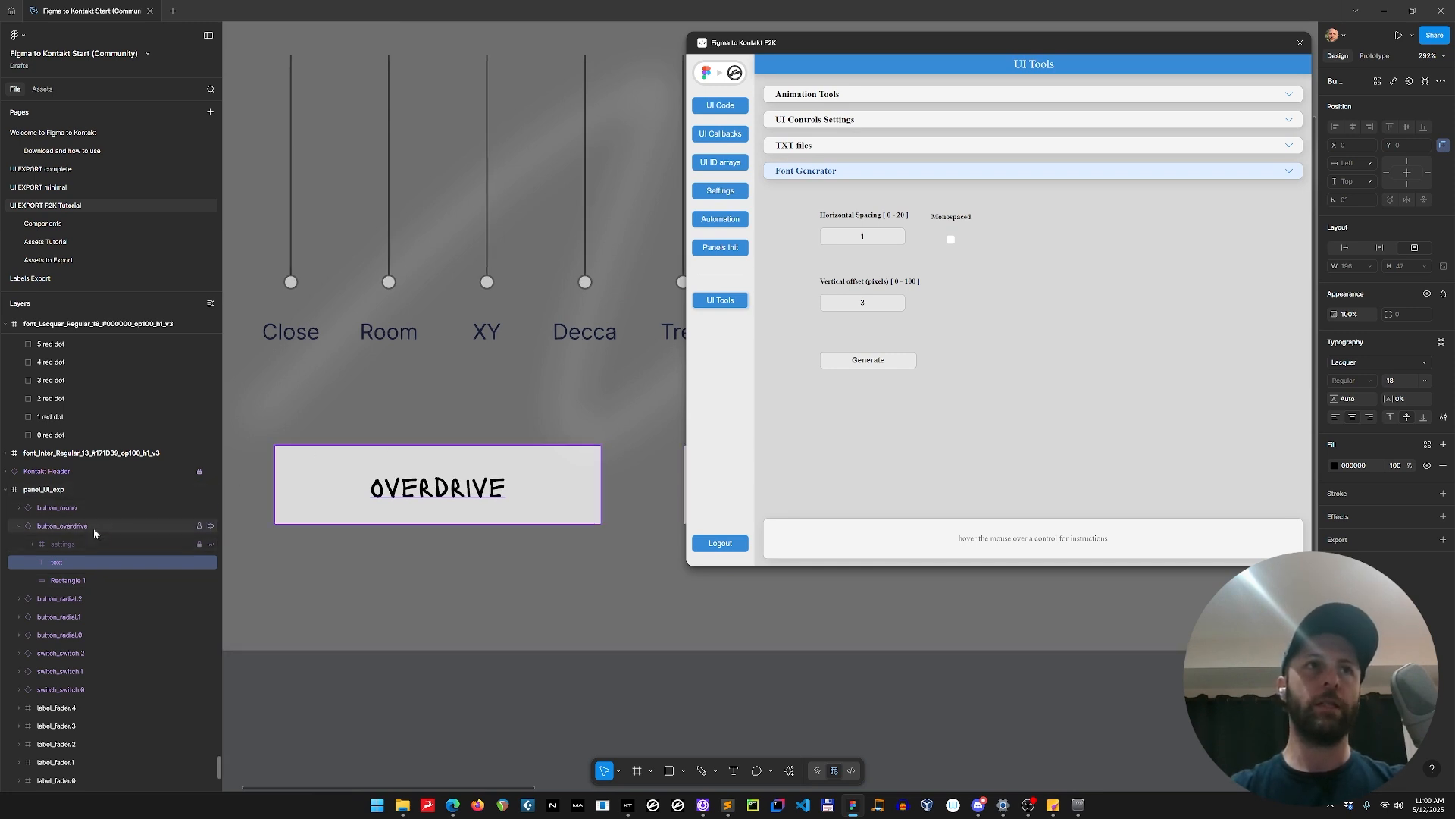
left_click(438, 518)
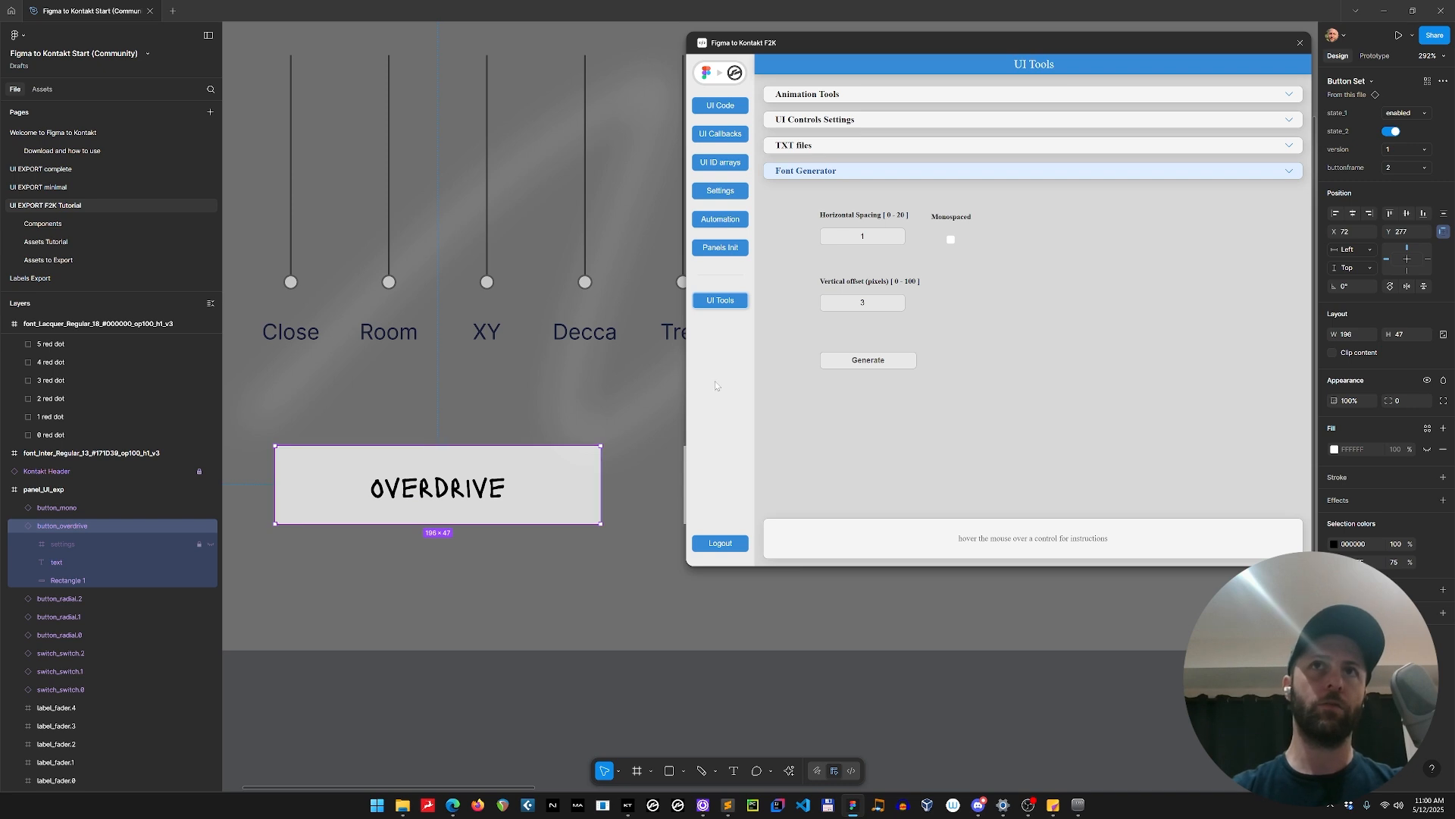
Go to the main component of the OVERDRIVE button and collapse the plugin window so the Button Set is unobstructed.
right_click(416, 485)
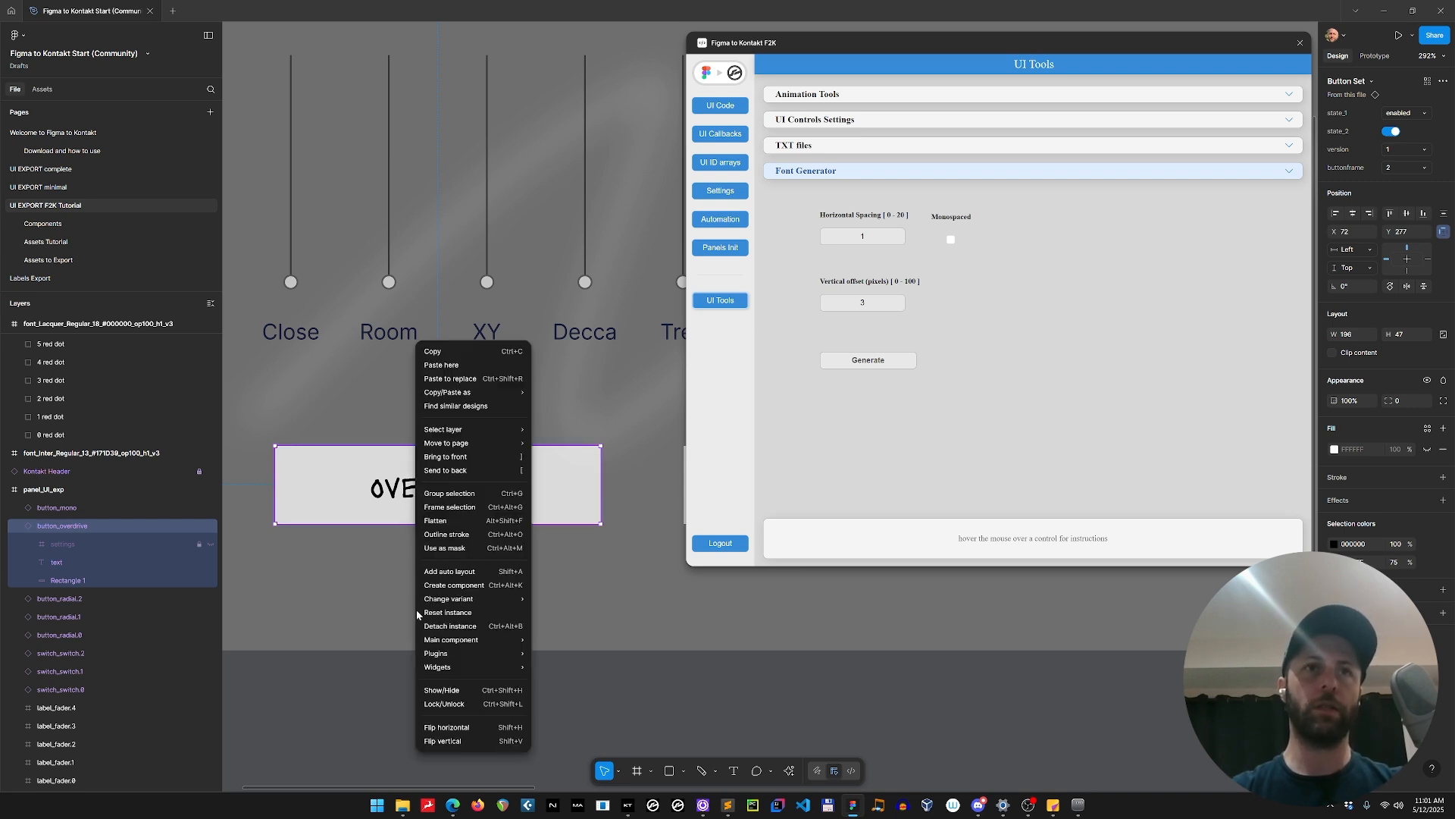
mouse_move(474, 639)
left_click(557, 640)
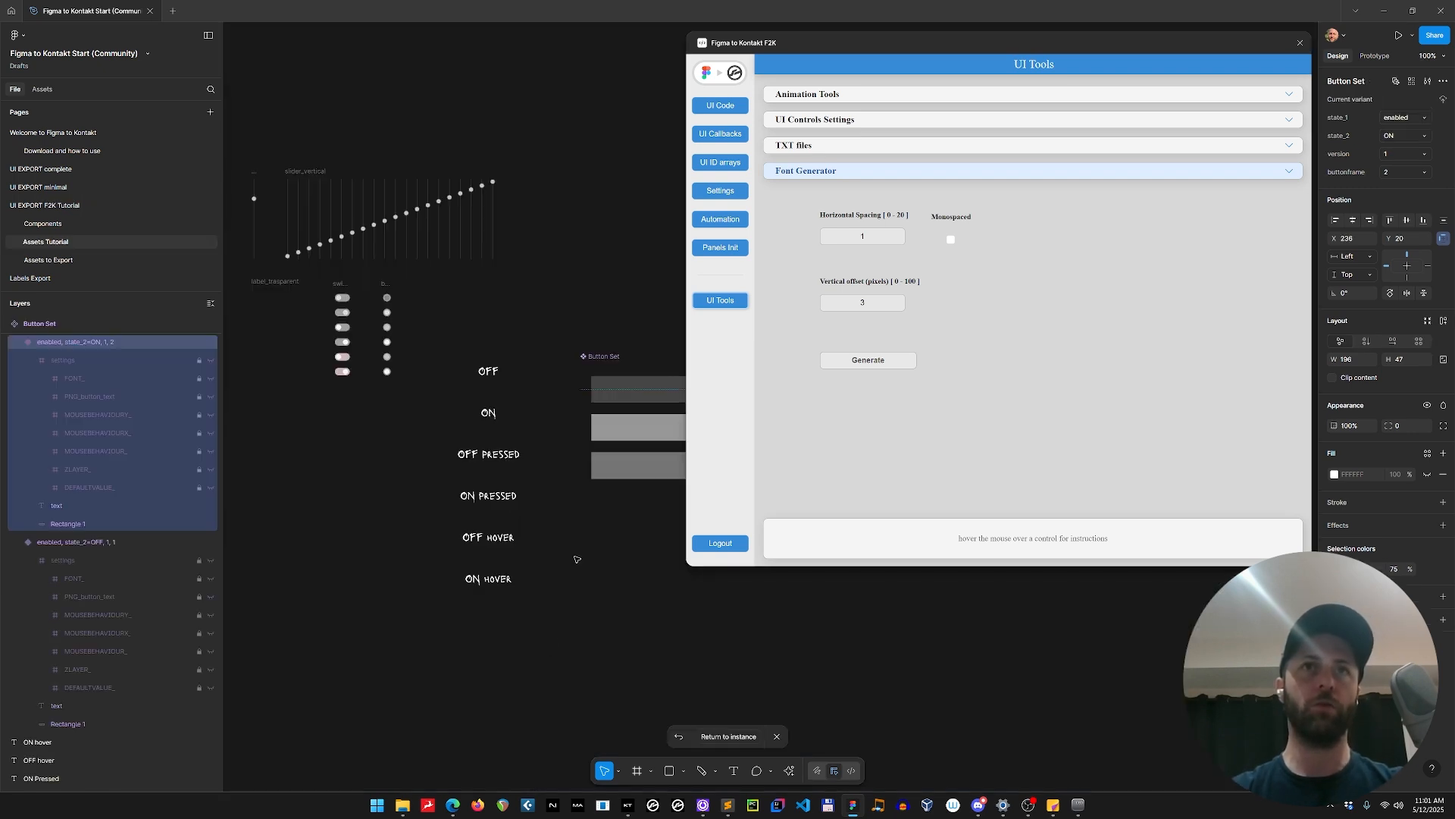
left_click(706, 77)
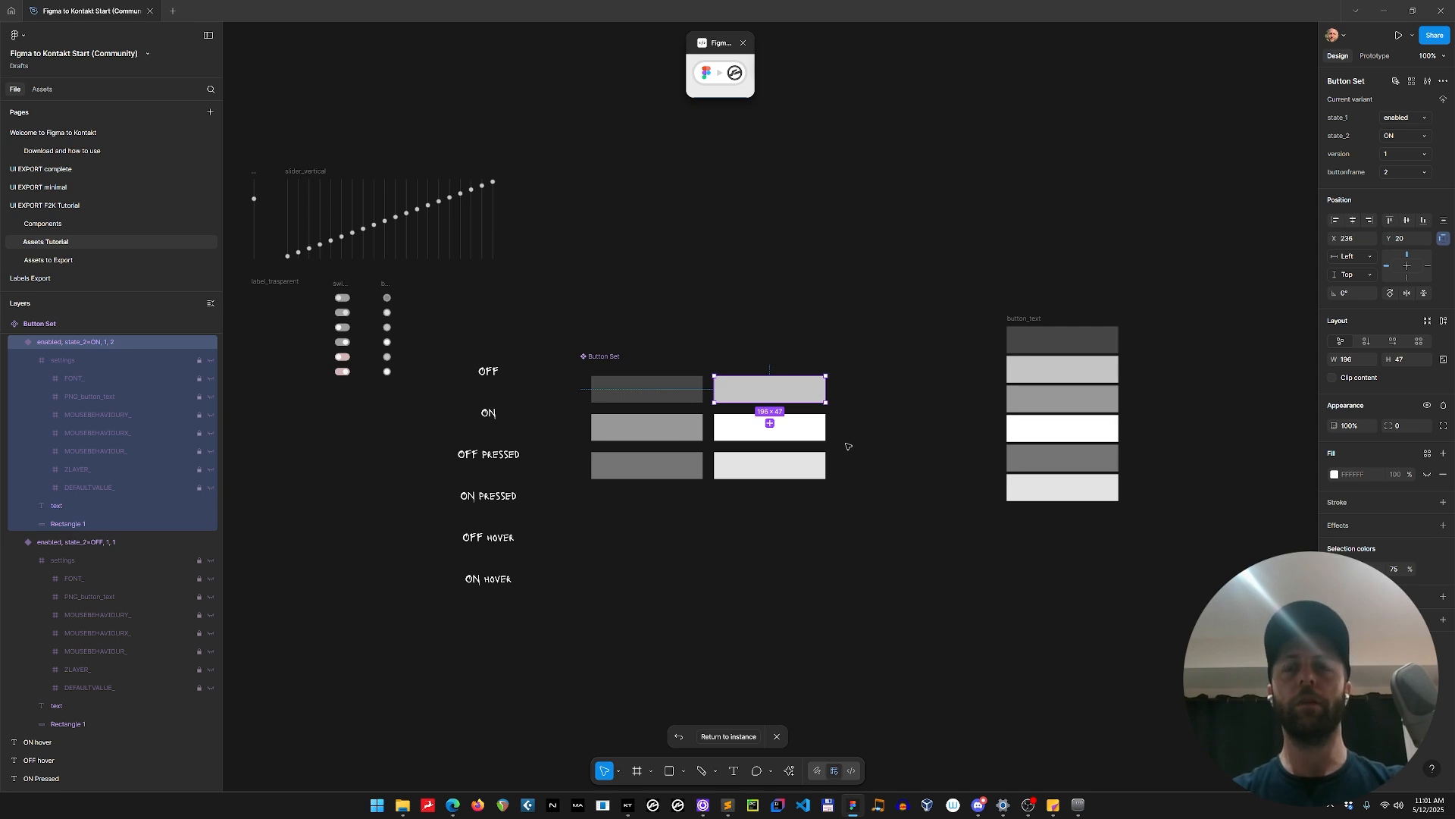
Inspect the text layer inside the enabled OFF variant of the Button Set.
scroll(848, 447, "up", 5, "ctrl")
left_click(362, 343)
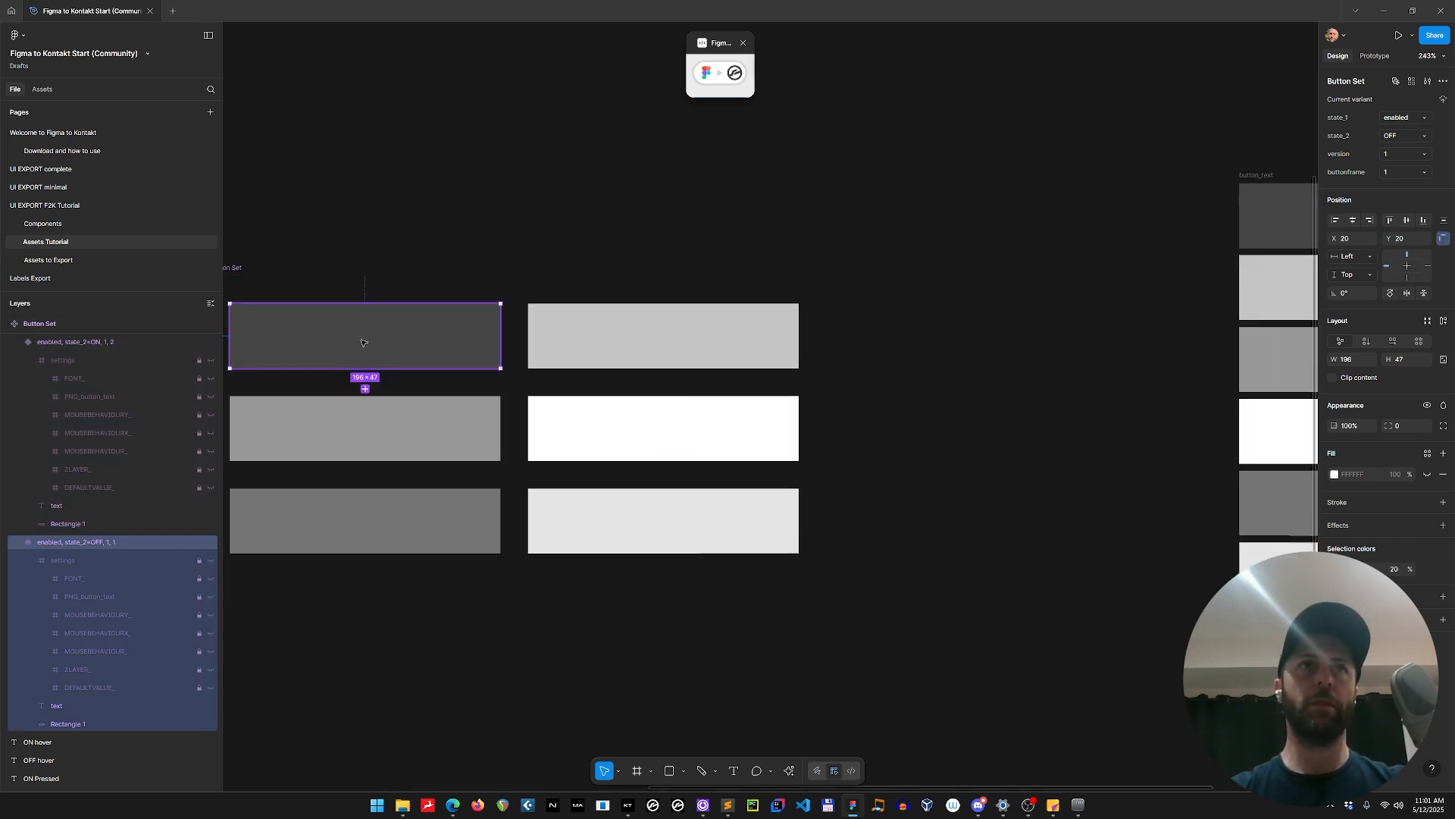
double_click(362, 342)
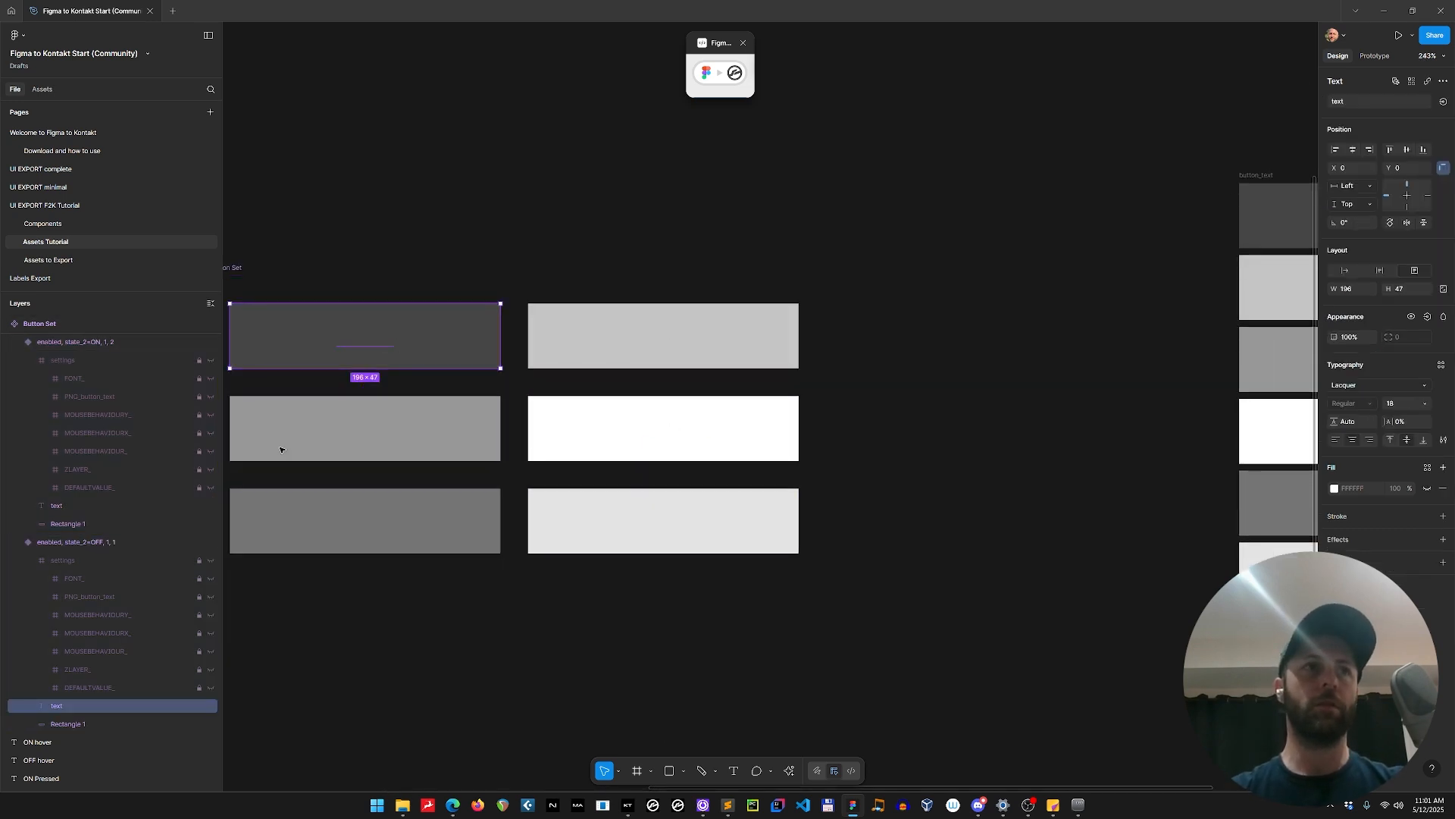
key("Escape")
Make the text fill visible in all six Button Set variants and set its colour to 000000.
left_click(617, 341)
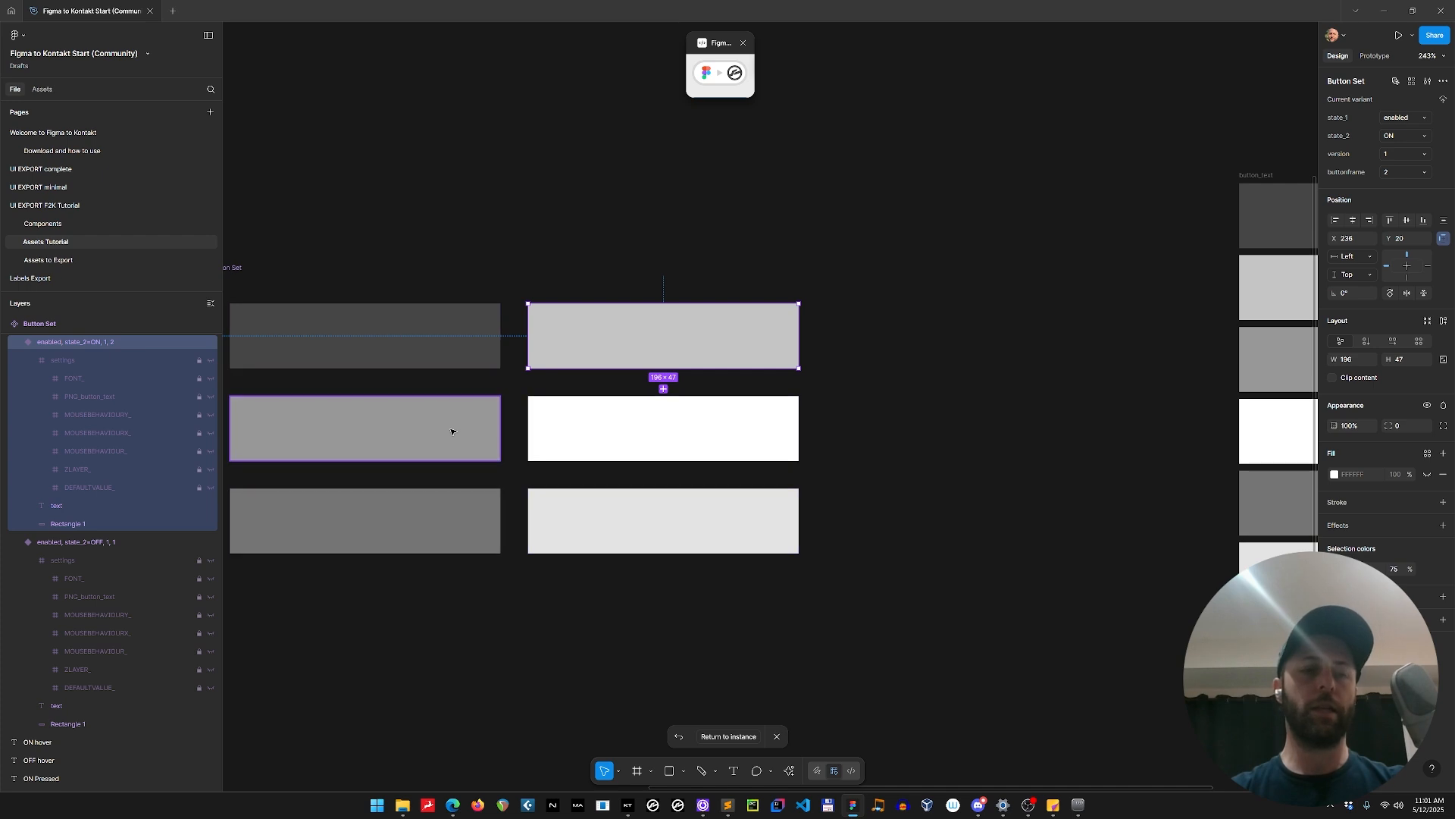
key("ctrl+a")
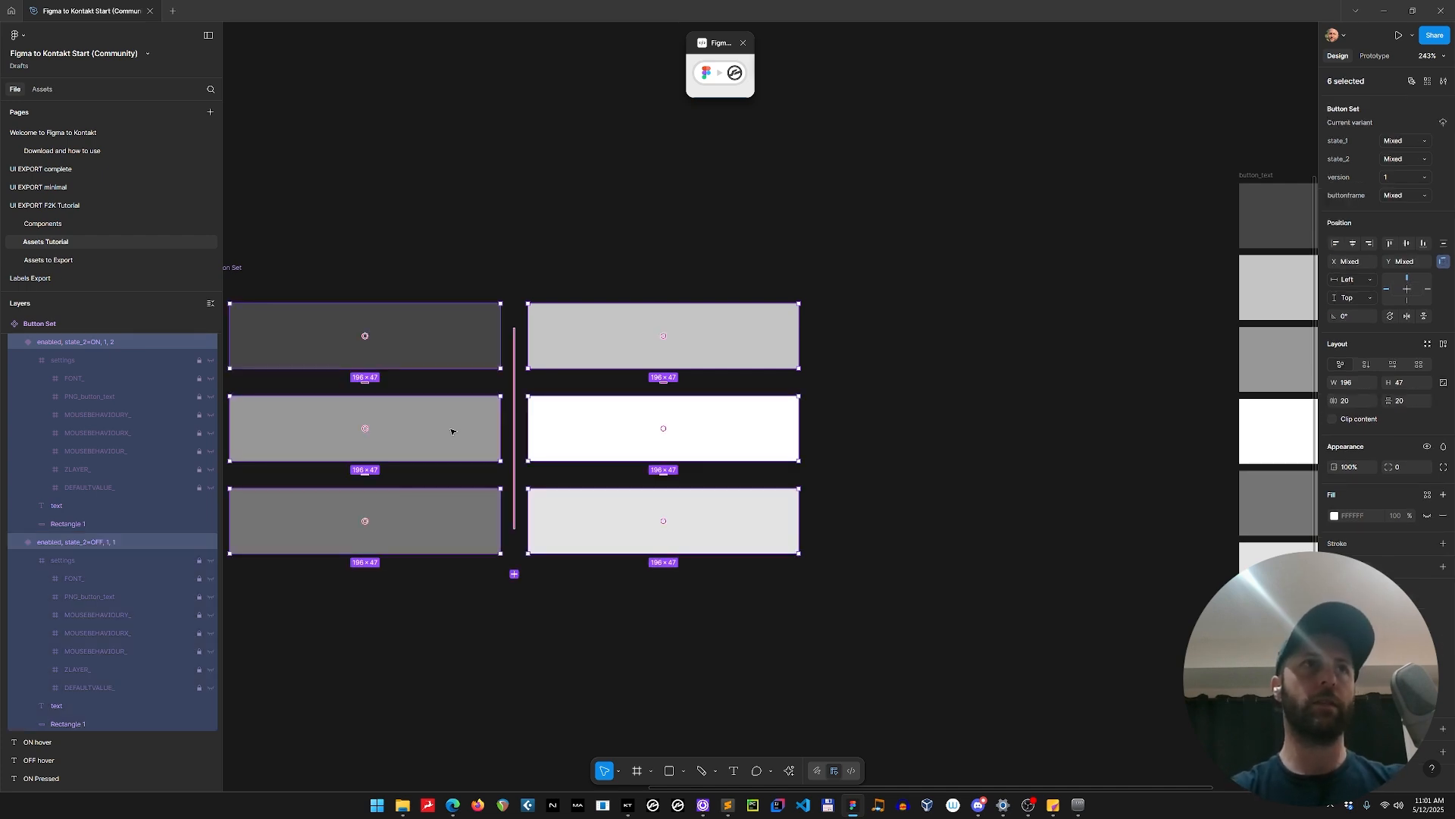
key("Return")
key("Tab")
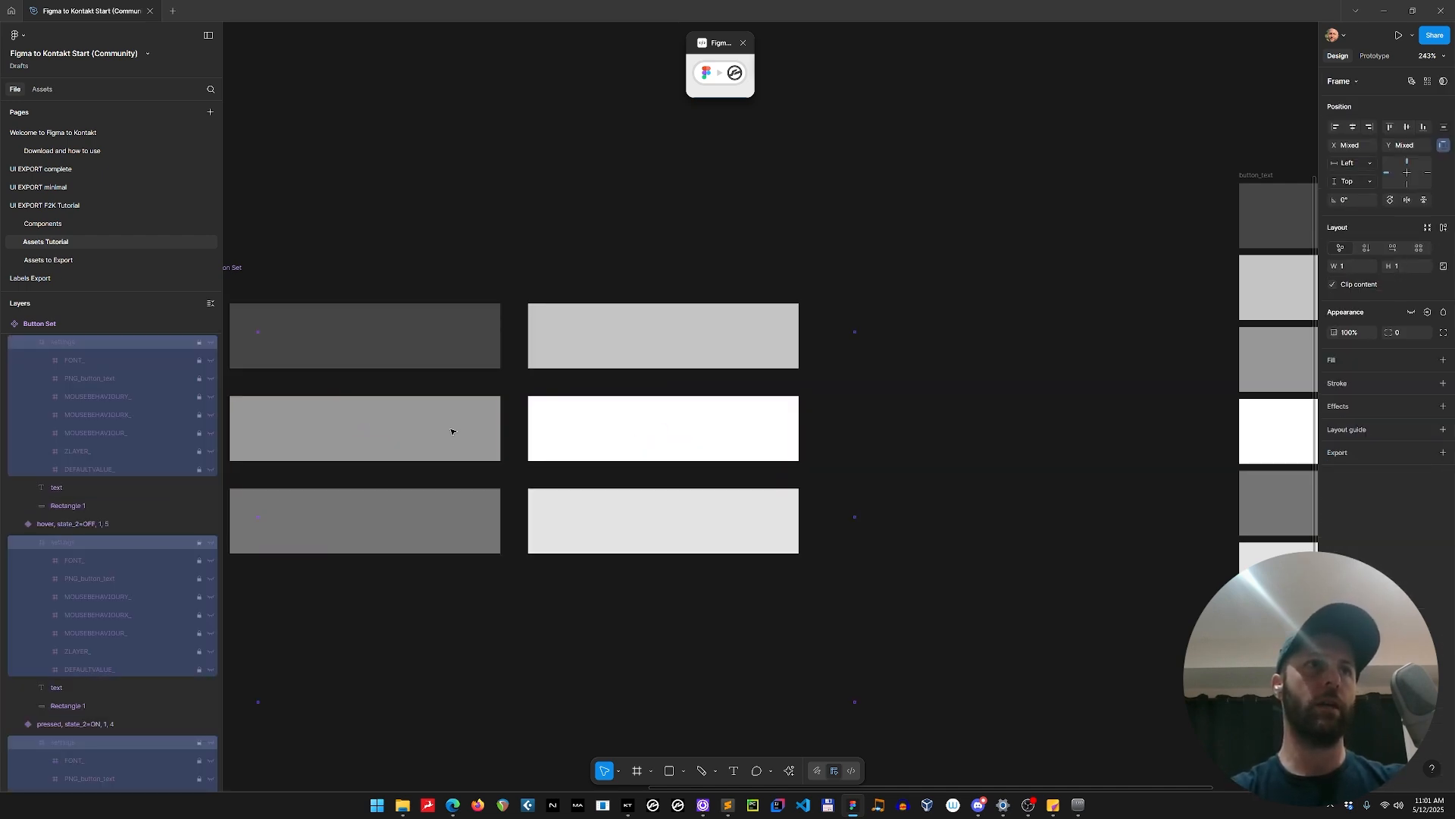
key("Tab")
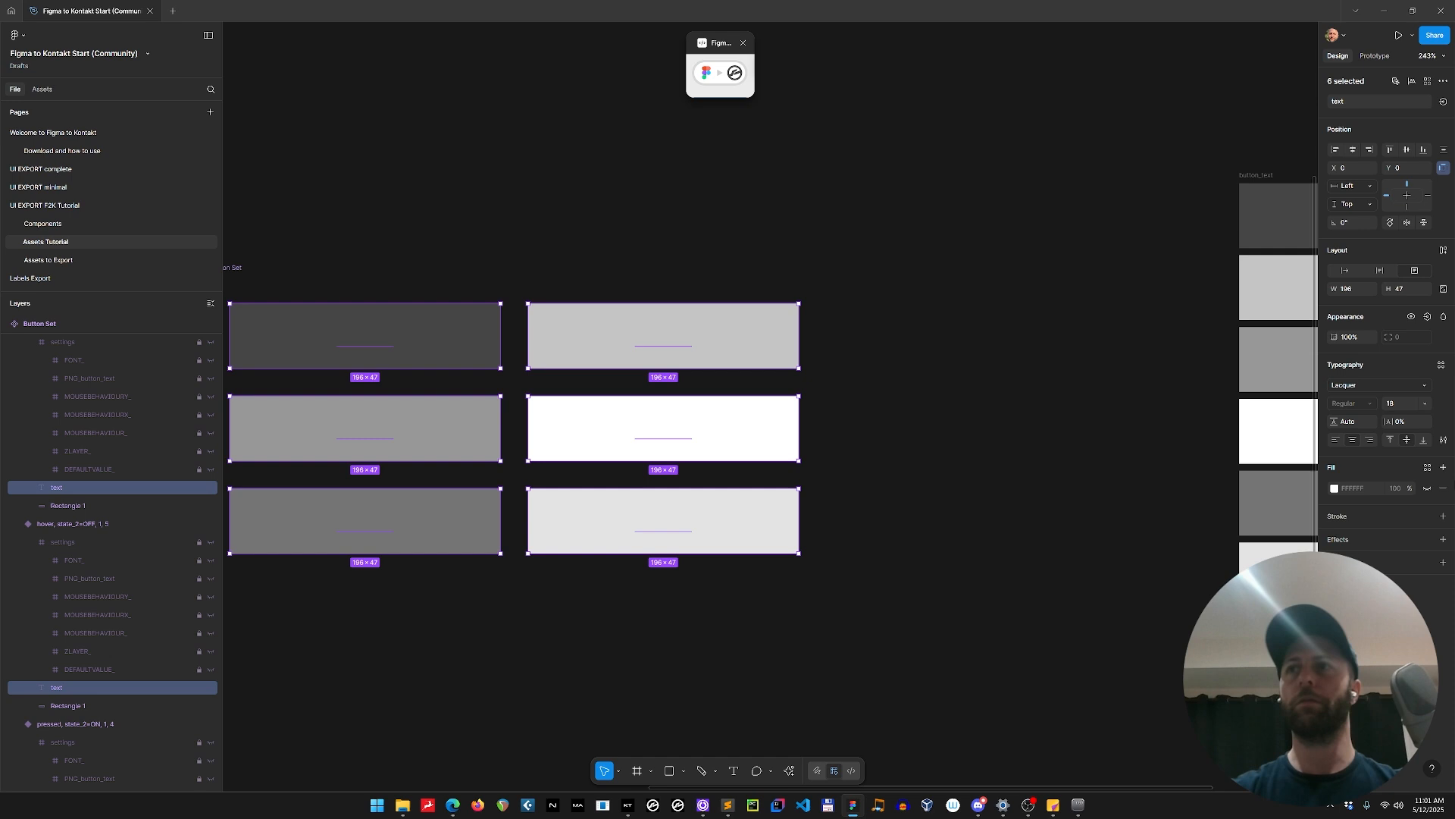
left_click(1427, 488)
left_click(1356, 488)
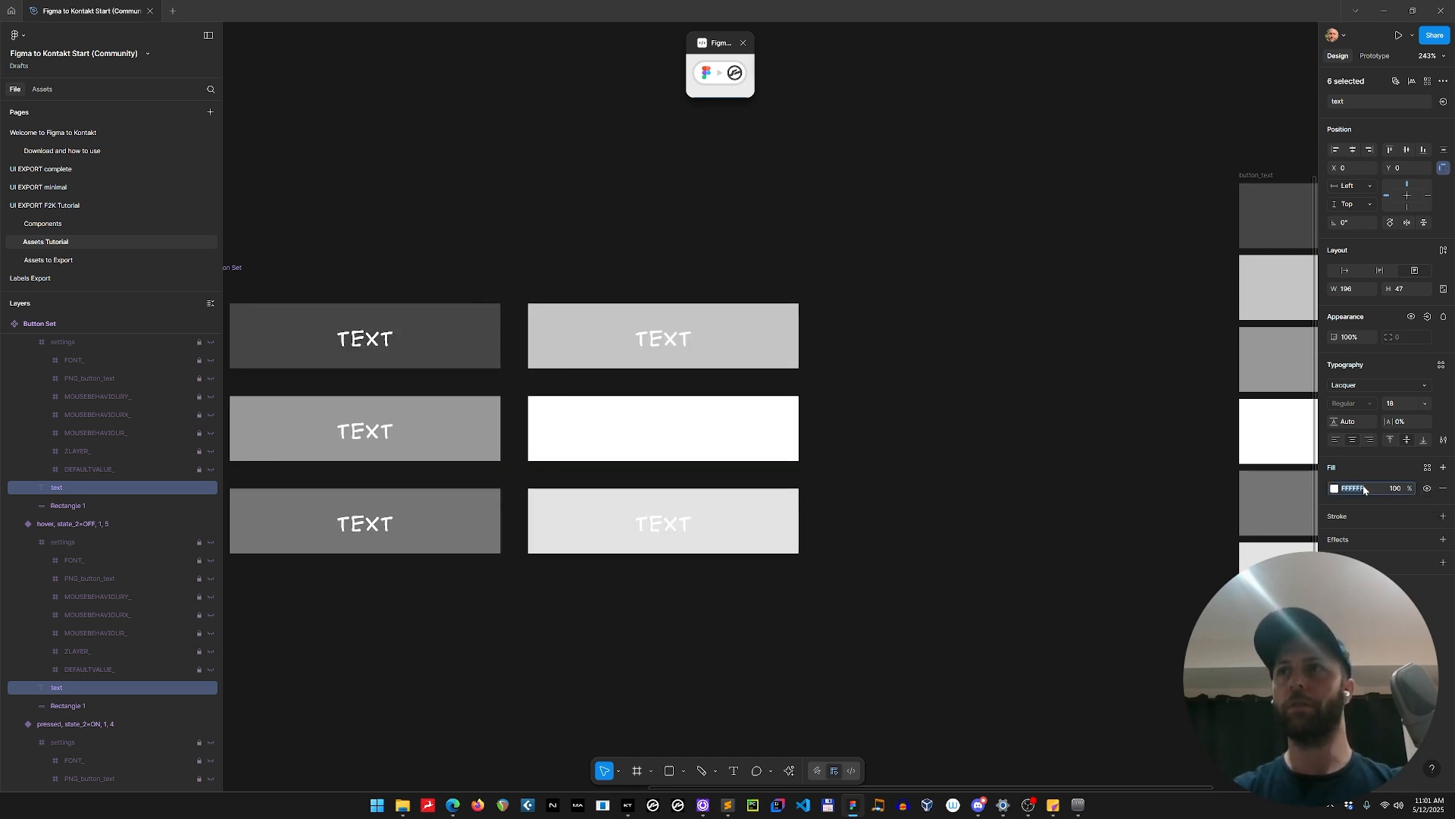
type("000000")
key("Return")
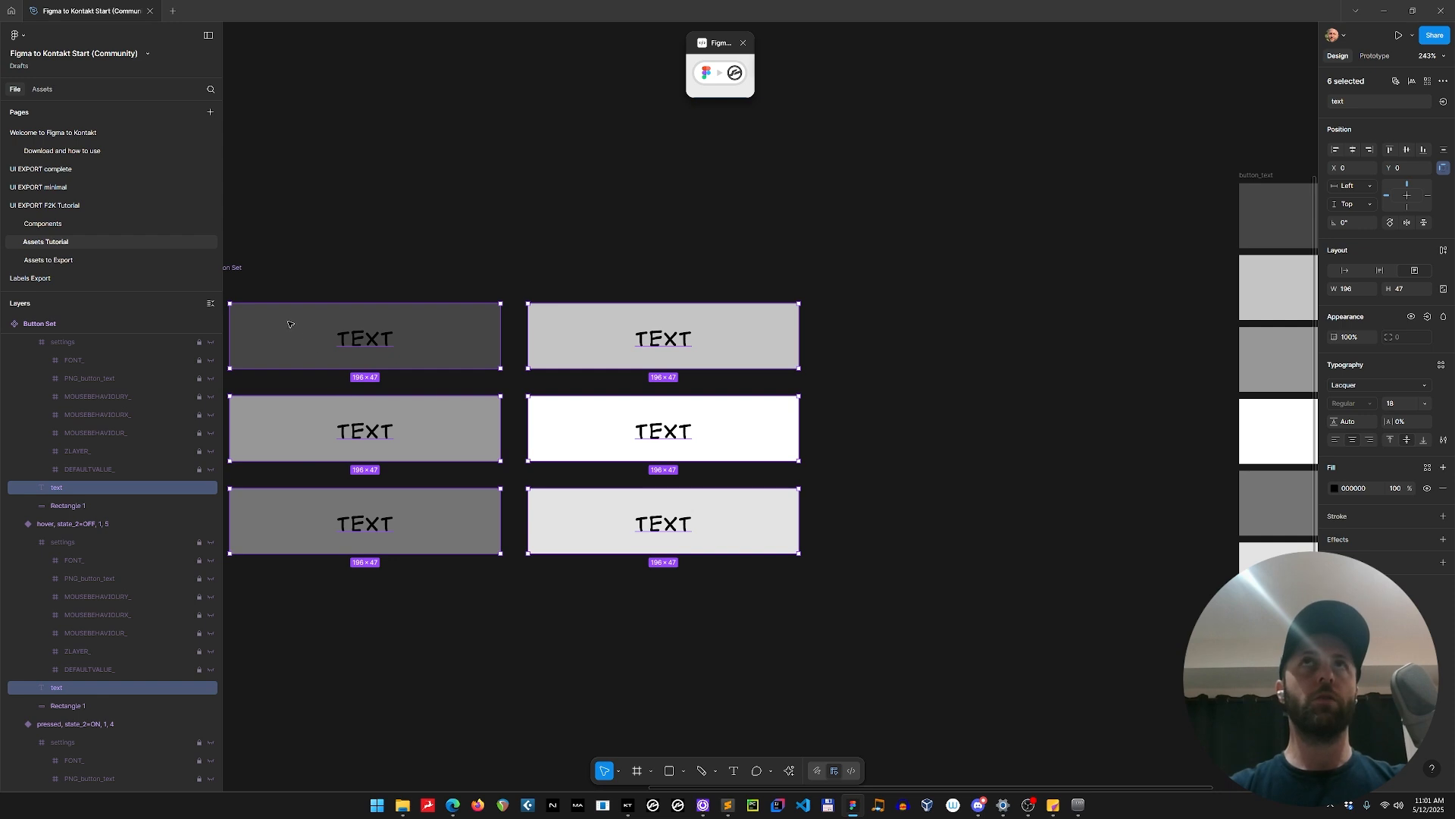
Shrink the text boxes in all six variants to 25 px high, keeping them vertically centred at Y 11.
scroll(288, 325, "up", 5)
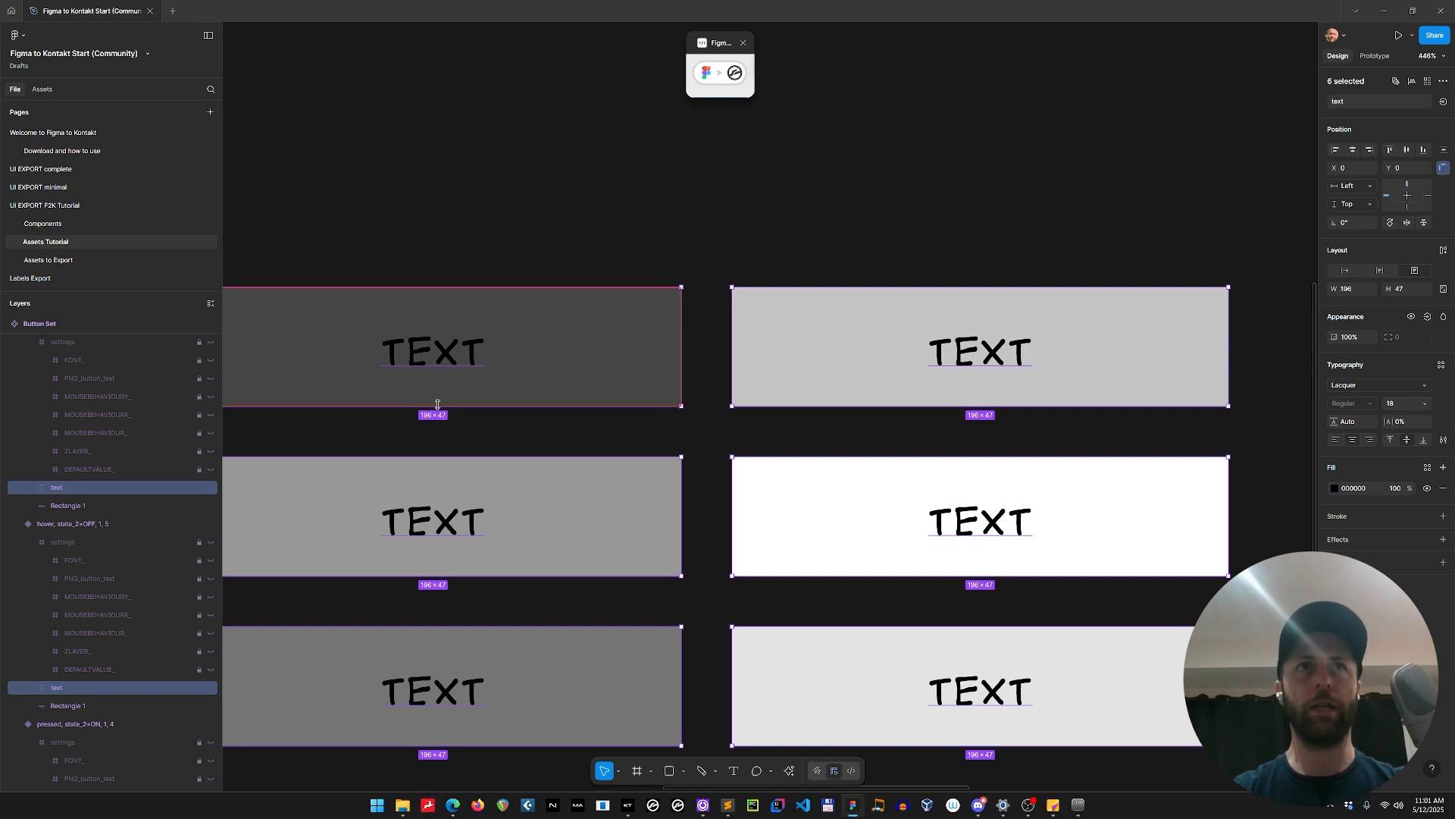
left_click_drag(437, 406, 440, 377)
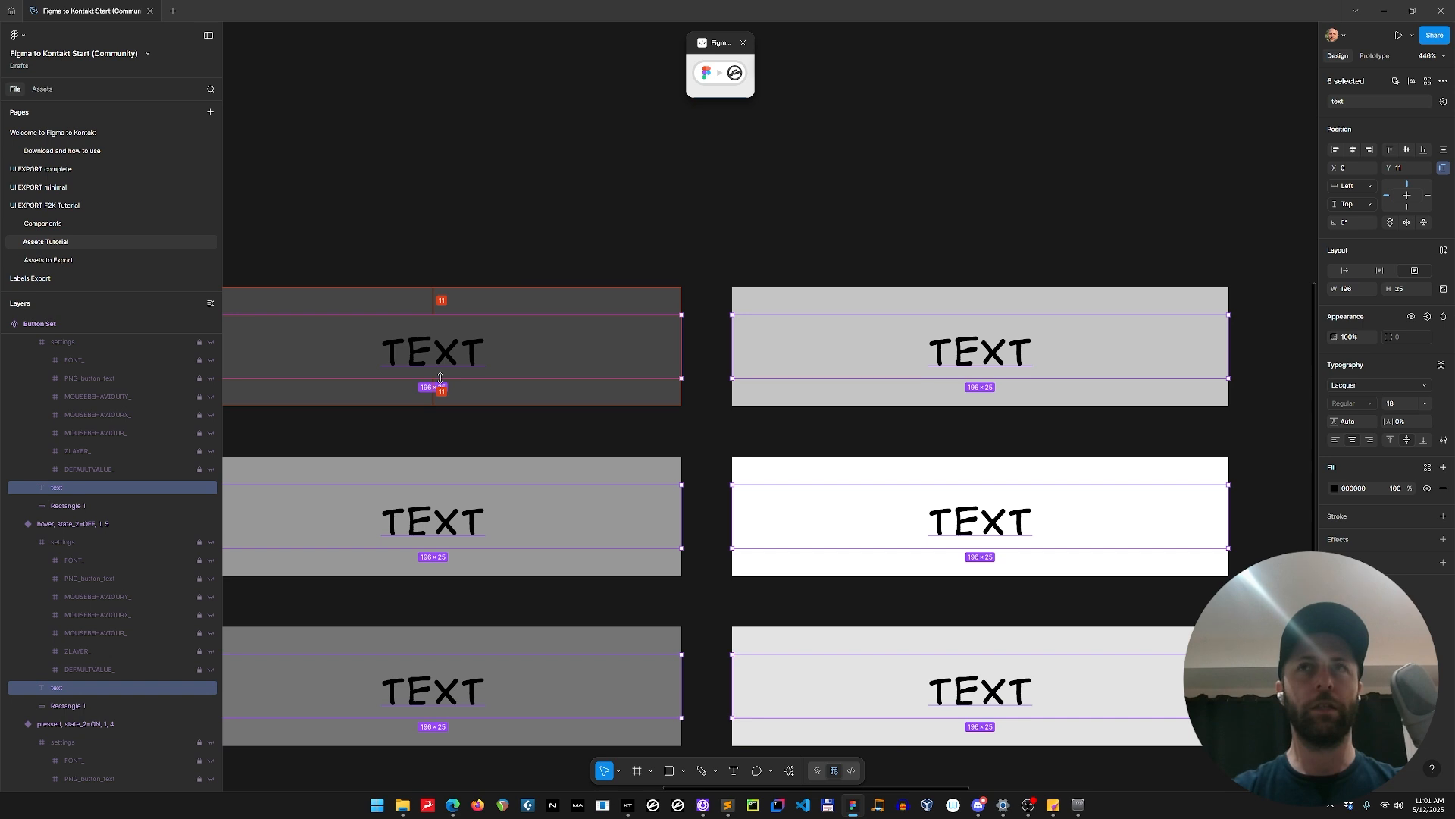
mouse_move(441, 378)
left_mouse_down()
mouse_move(441, 406)
mouse_move(441, 377)
left_mouse_up()
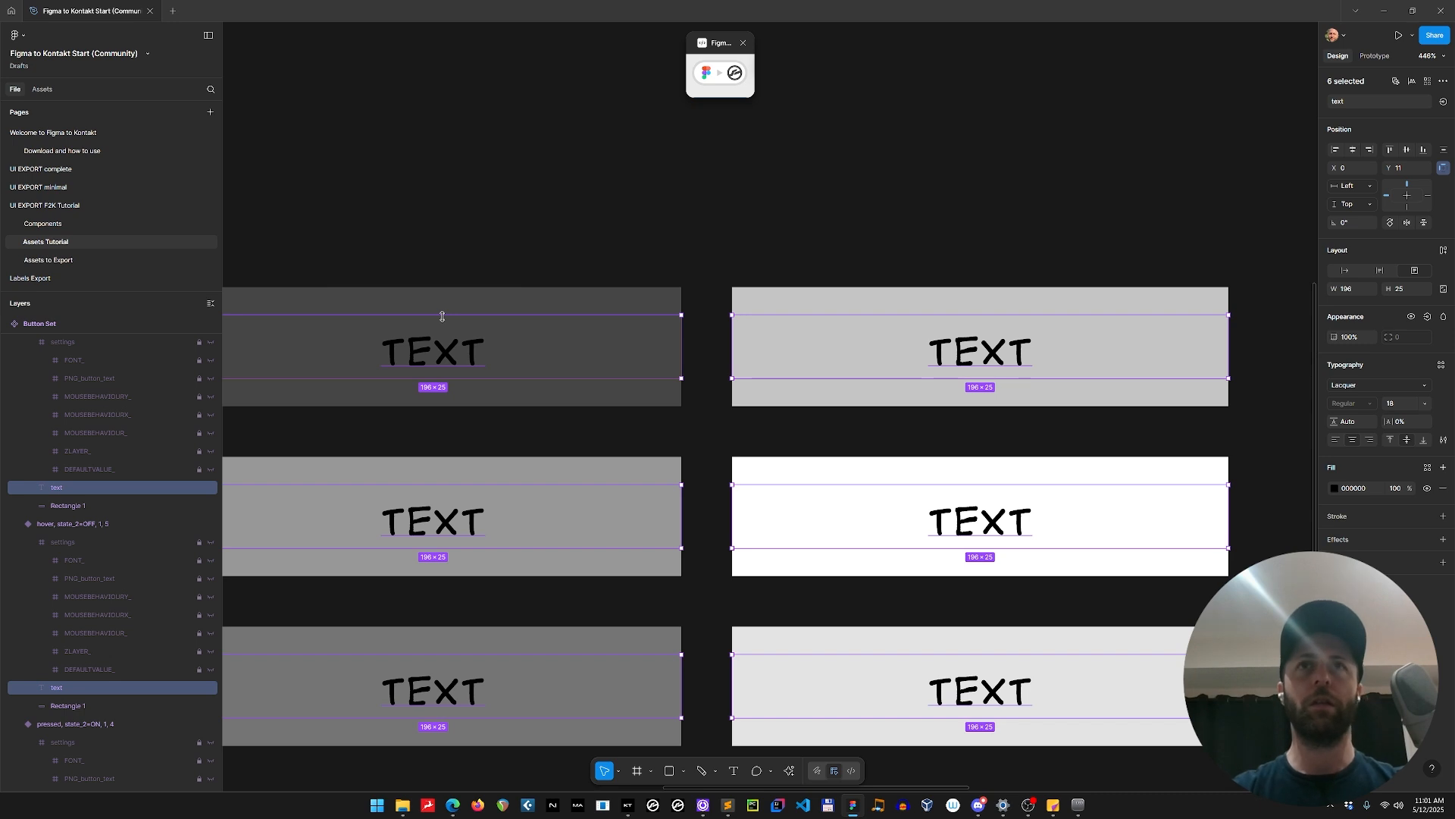
Return to the UI EXPORT F2K Tutorial page and select the text layer inside the OVERDRIVE button.
scroll(525, 315, "down", 3)
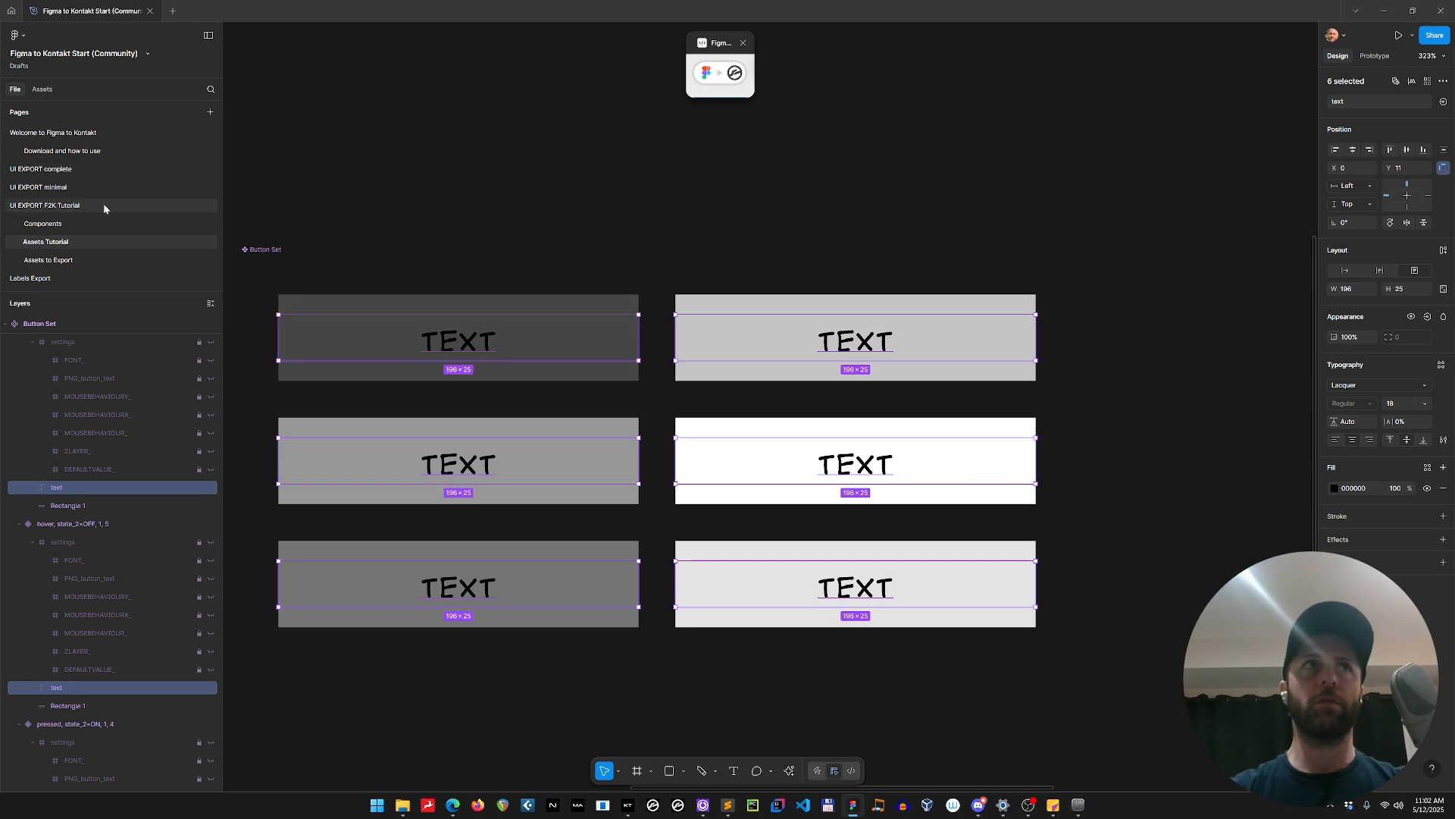
left_click(64, 207)
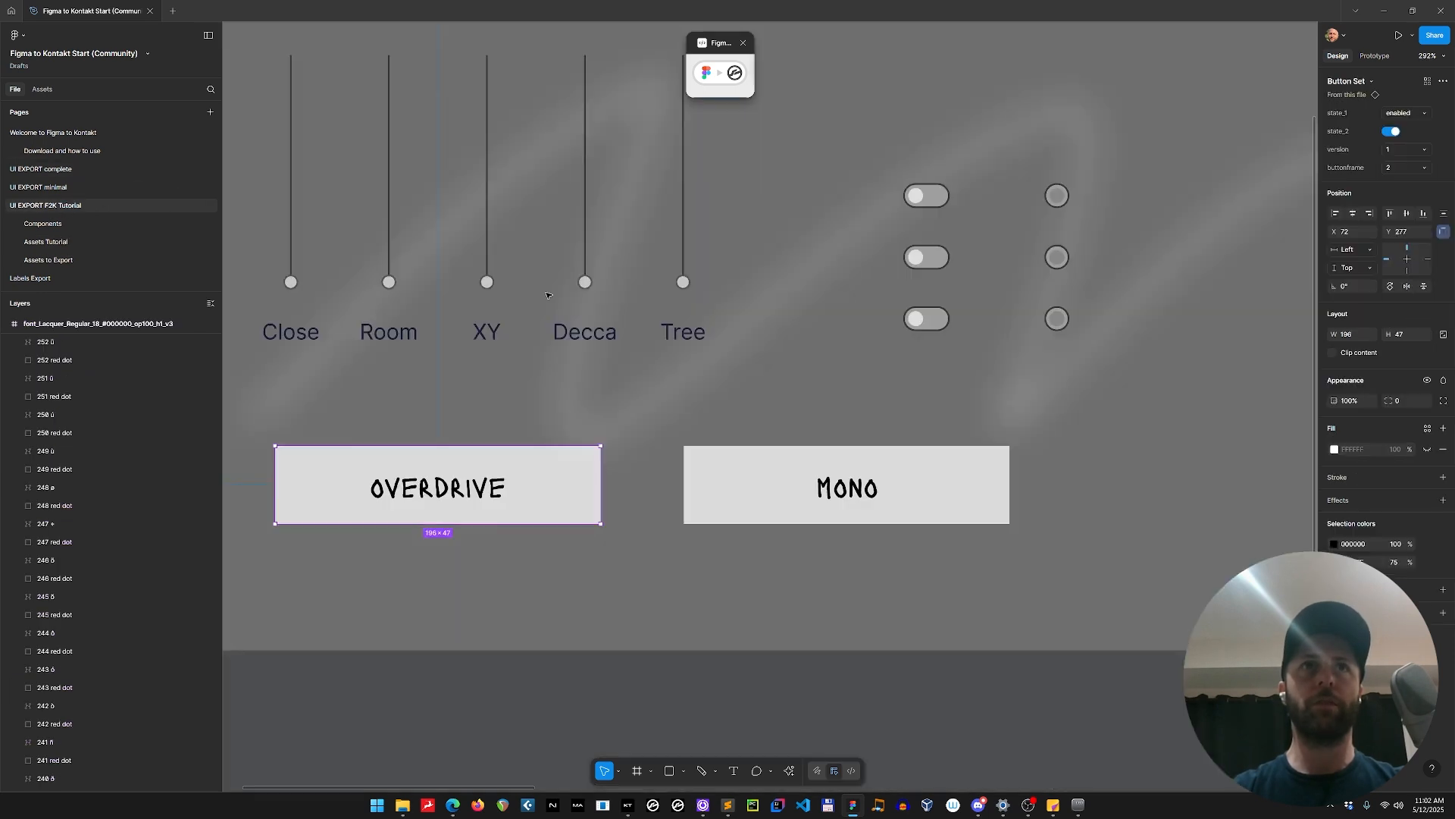
double_click(441, 489)
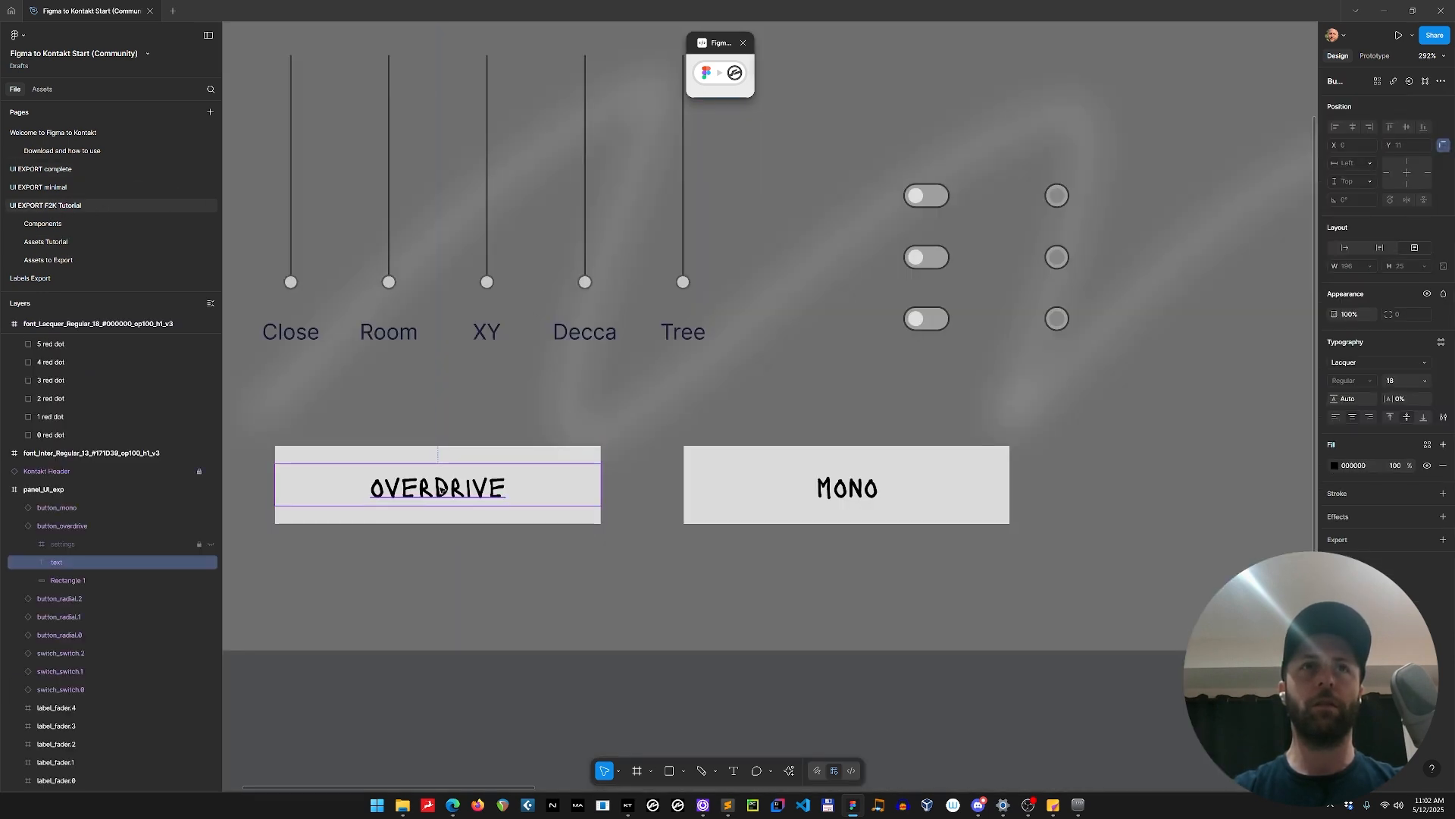
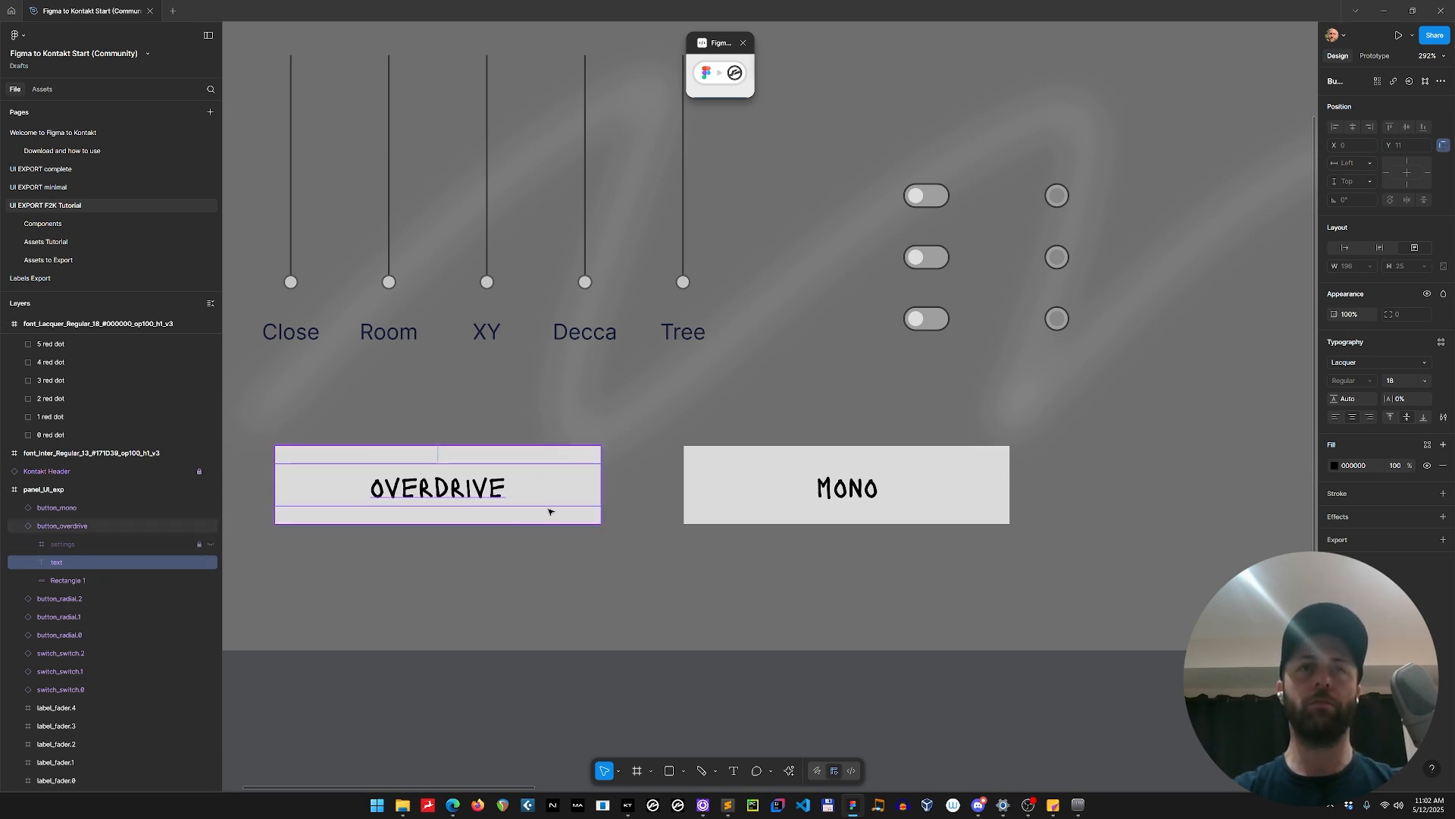
Expand the Figma to Kontakt plugin, update the generated UI code, and copy it.
key("Escape")
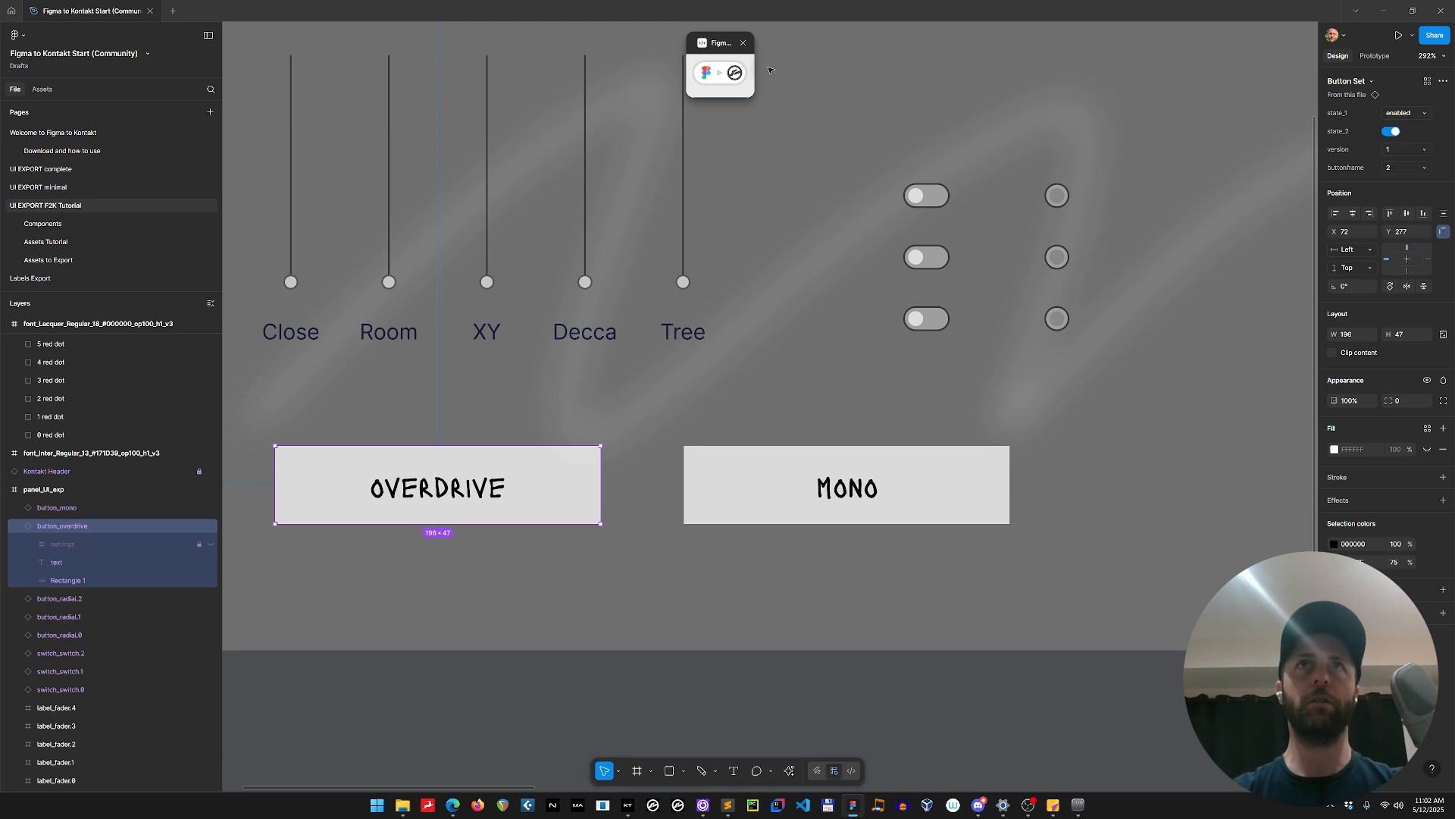
left_click(726, 74)
left_click(740, 107)
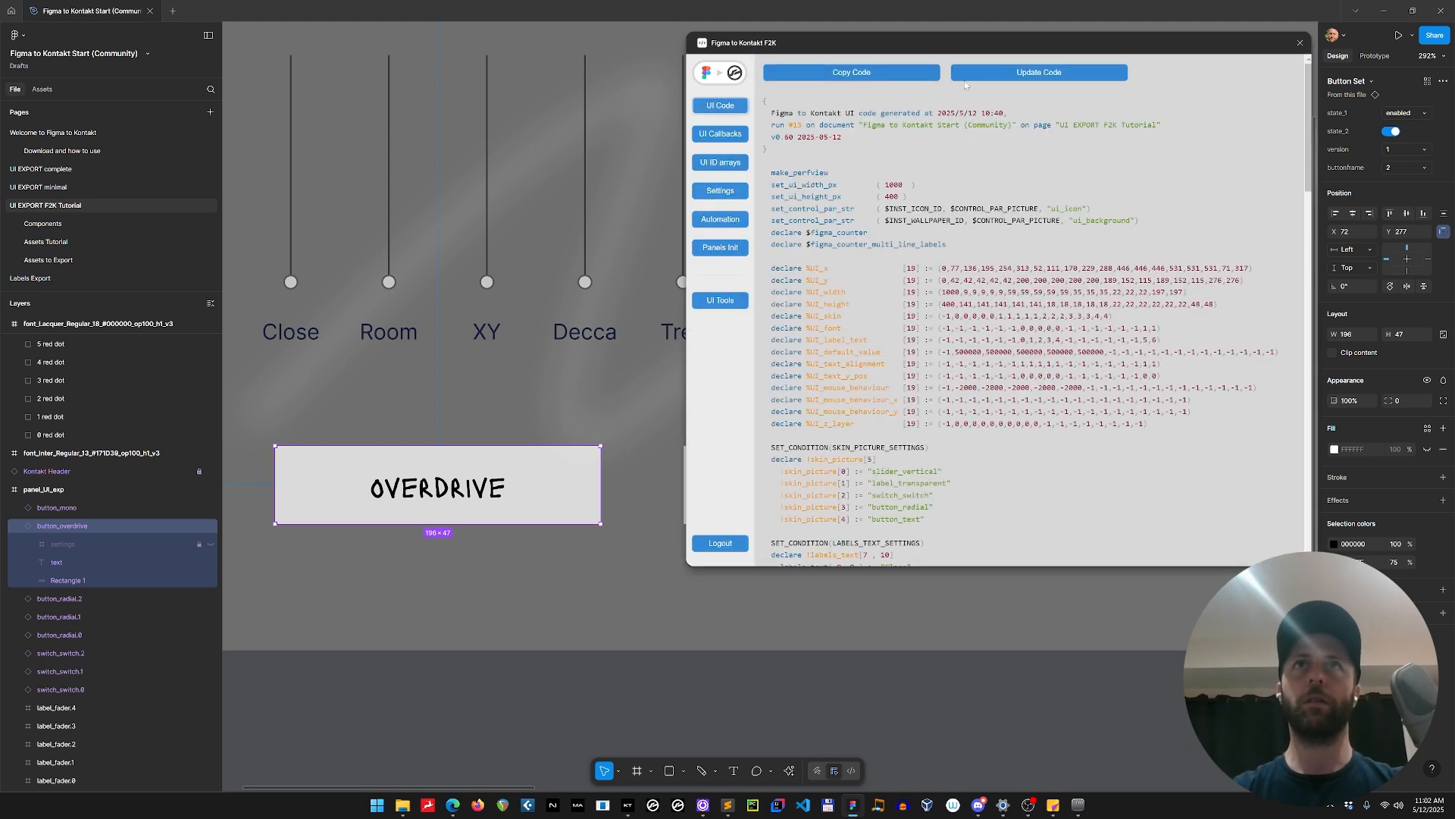
left_click(1036, 79)
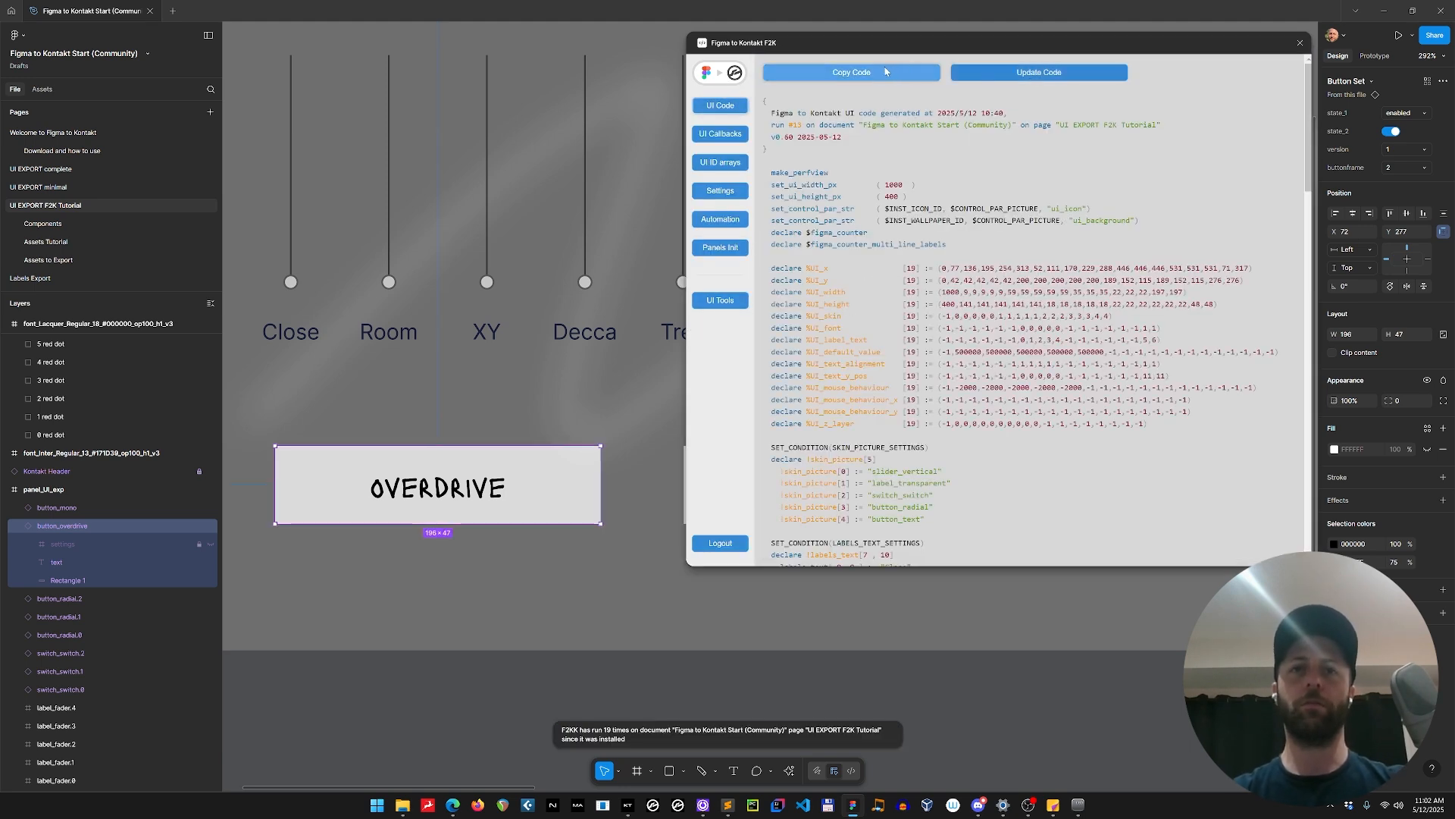
left_click(885, 71)
Switch to Sublime Text, replace all of Figma UI.ksp with the copied code, and compile my instrument.ksp.
key("alt+Tab")
key("alt+Tab")
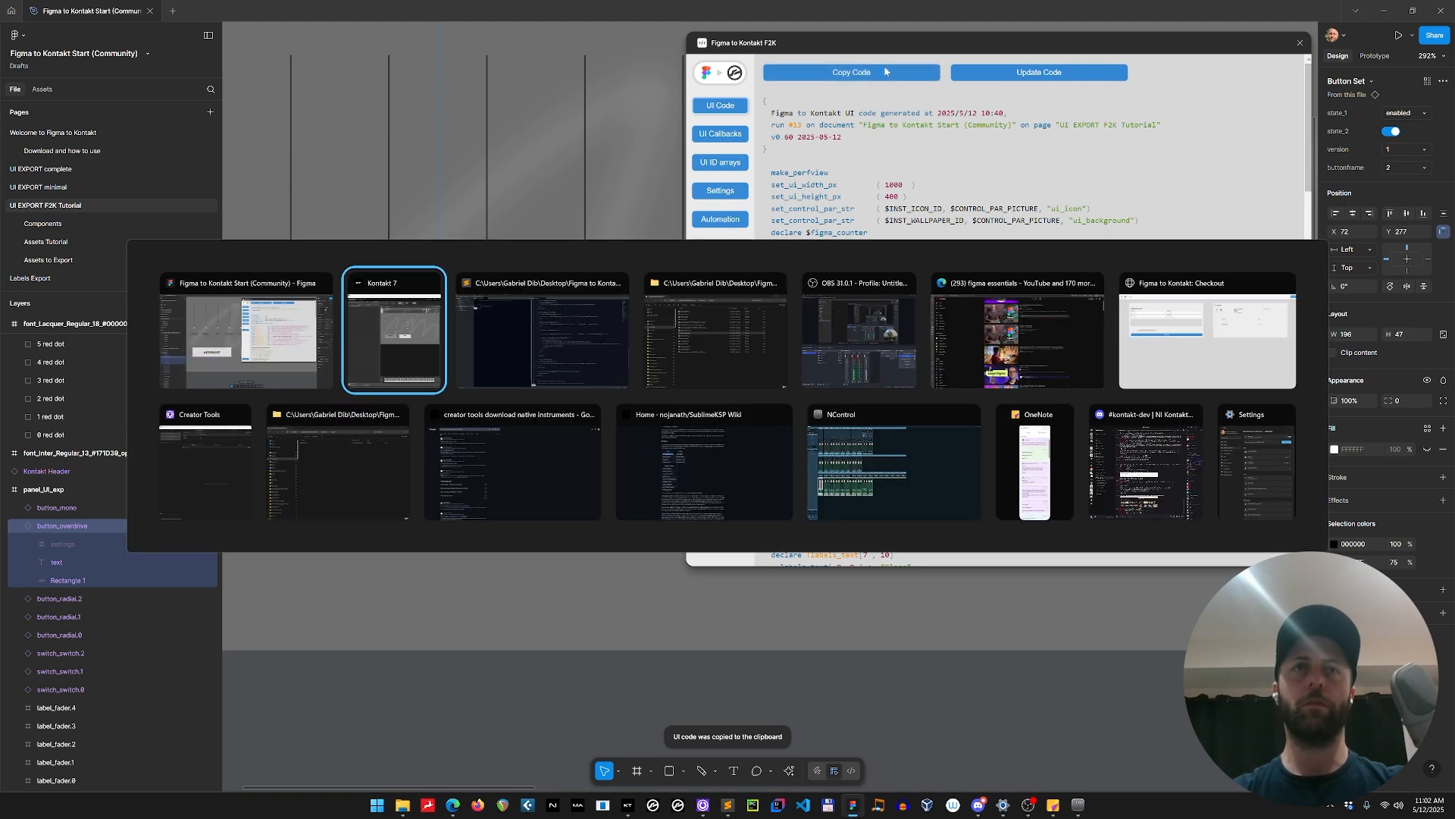
key("ctrl+a")
key("ctrl+v")
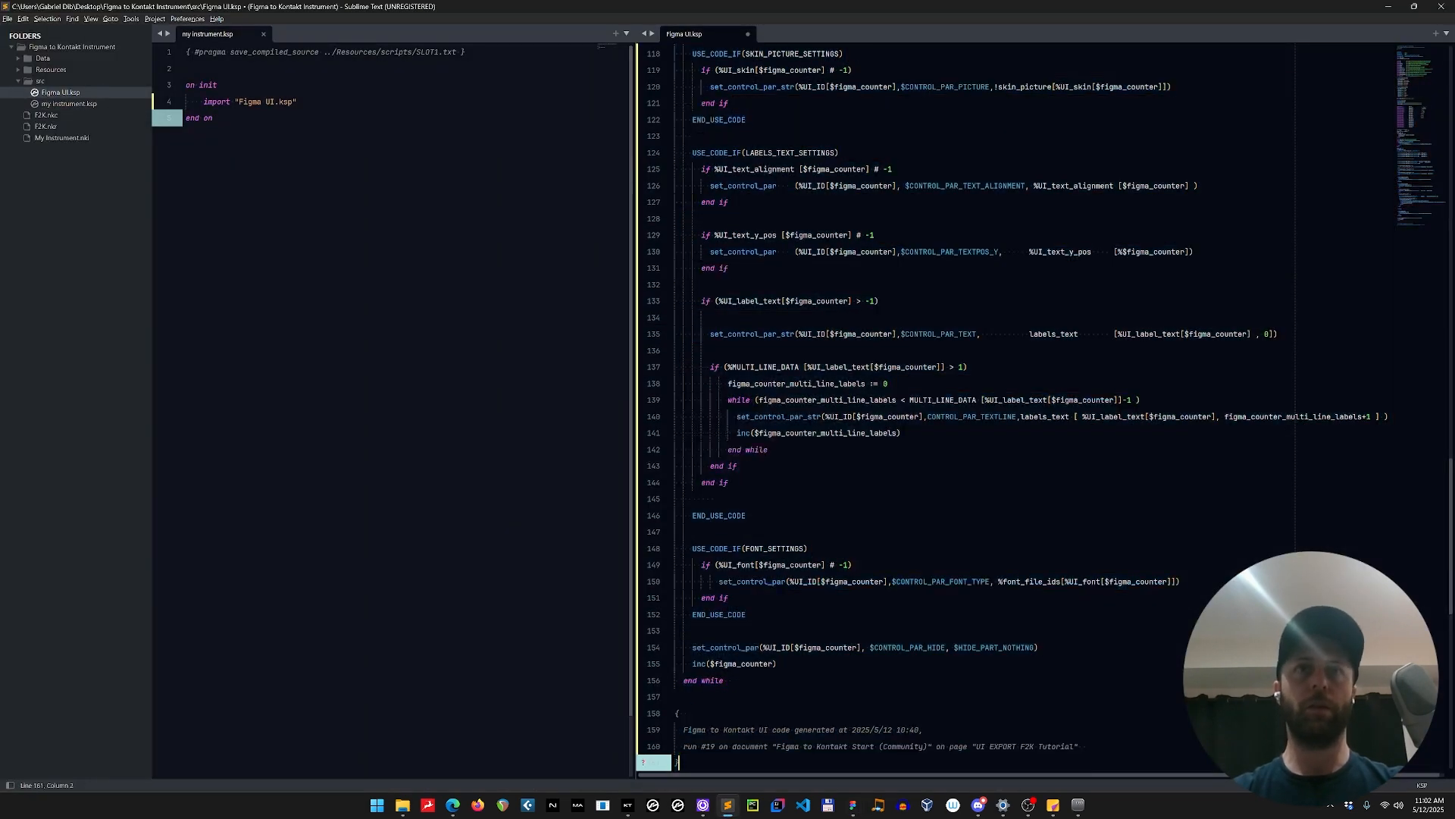
left_click(213, 119)
key("F5")
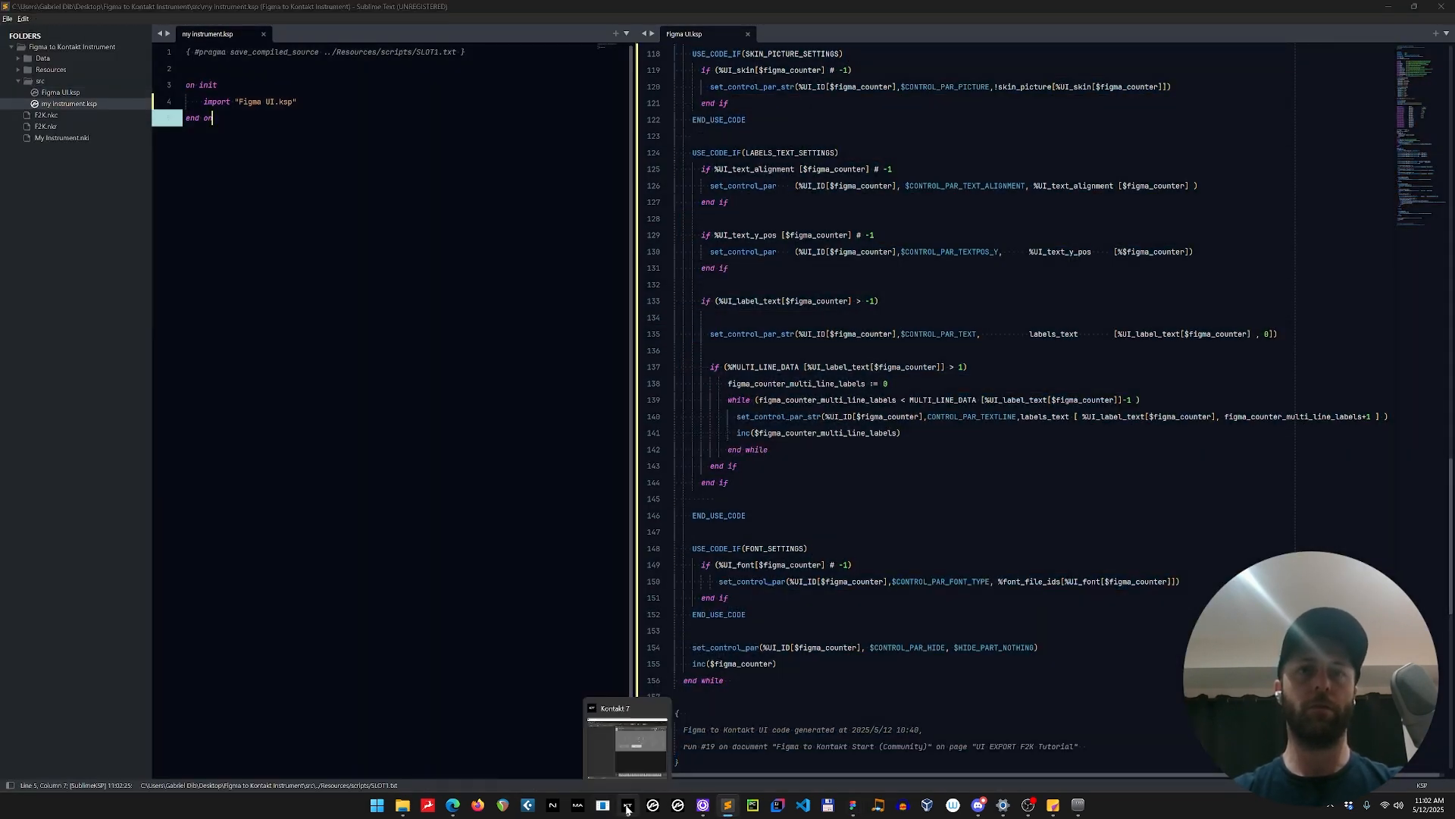
Switch to Kontakt 7 and toggle the OVERDRIVE and MONO buttons on the instrument to test them.
left_click(627, 804)
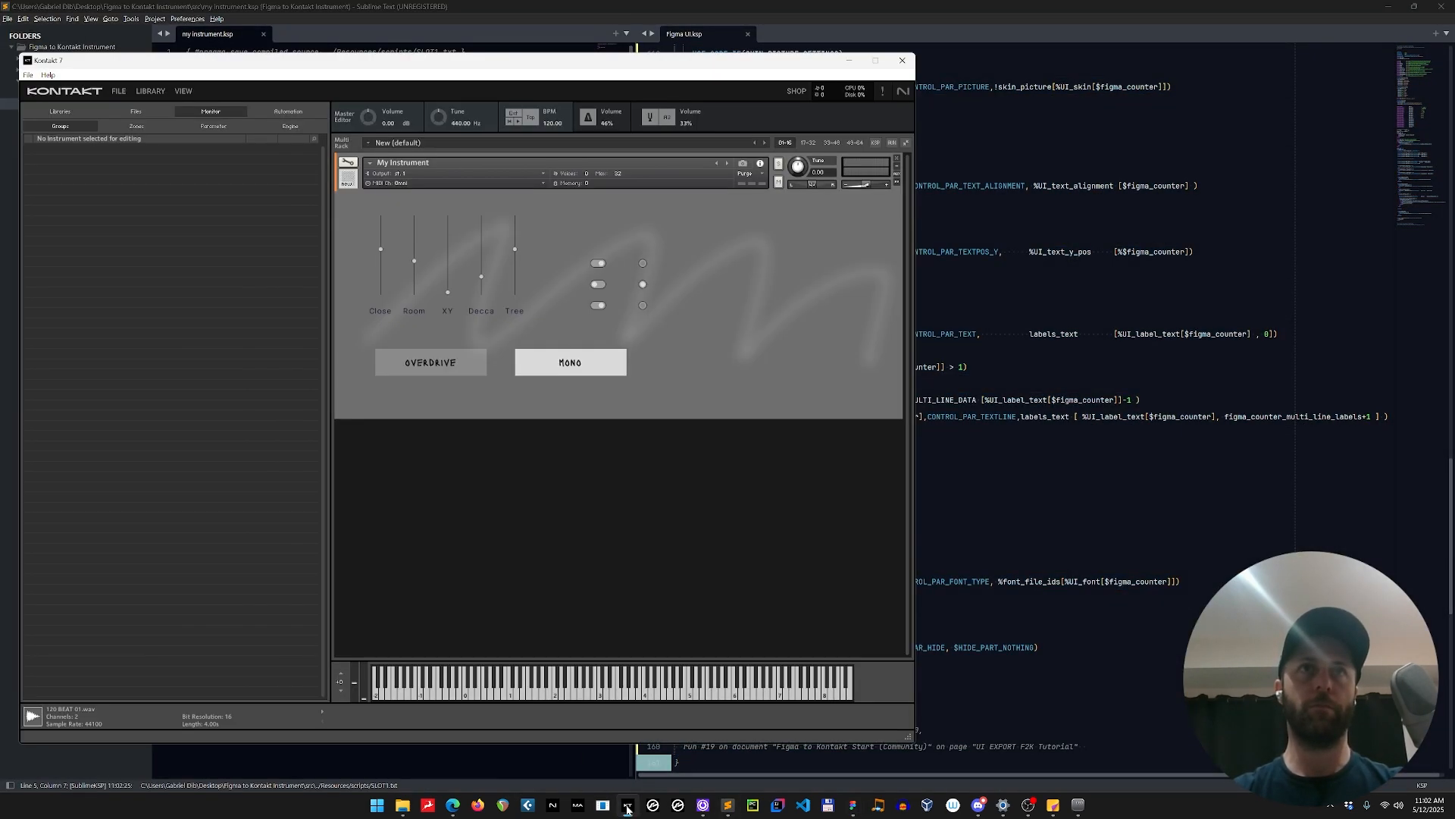
left_click(472, 362)
left_click(532, 365)
left_click(469, 365)
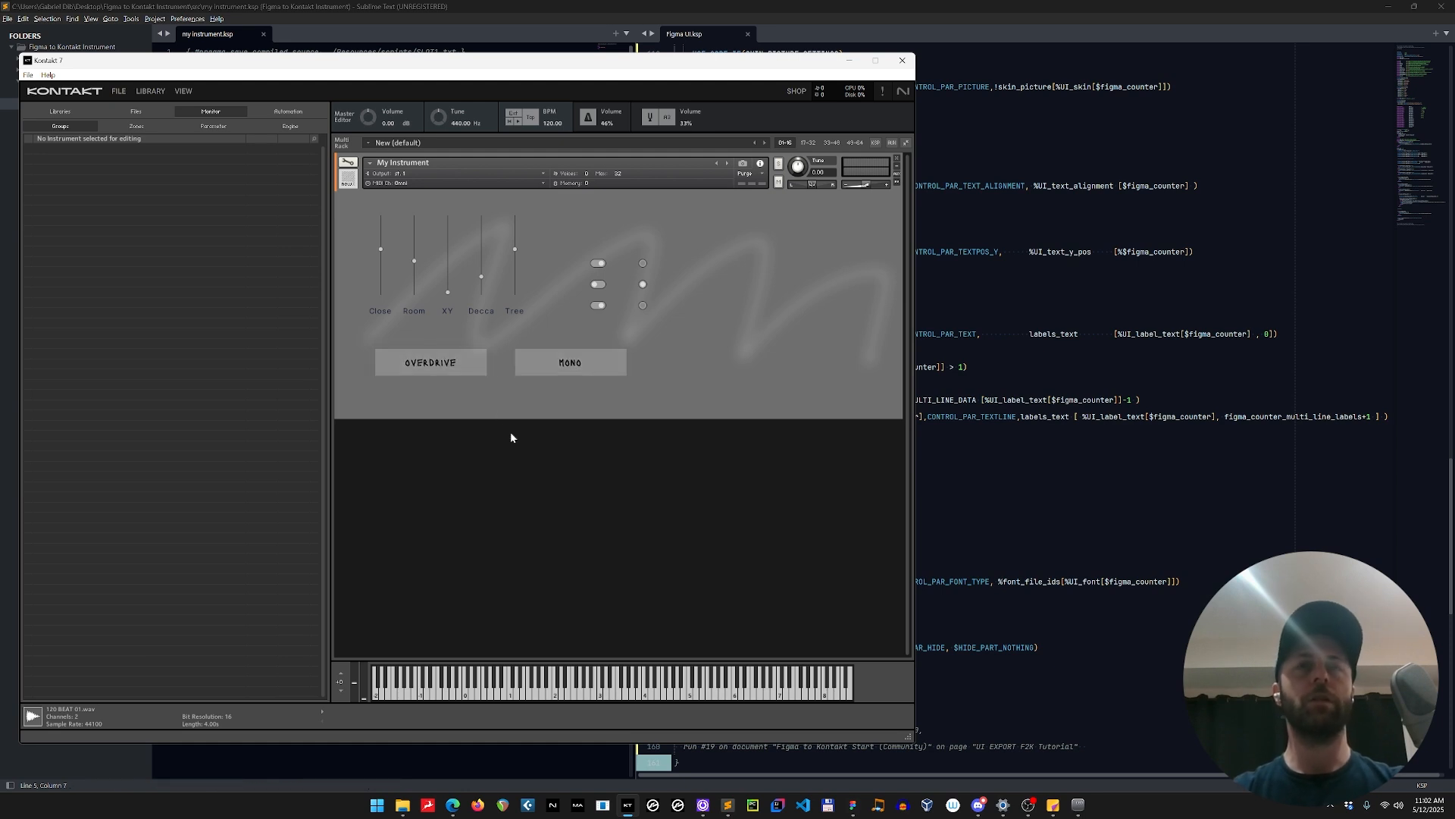
left_click(562, 365)
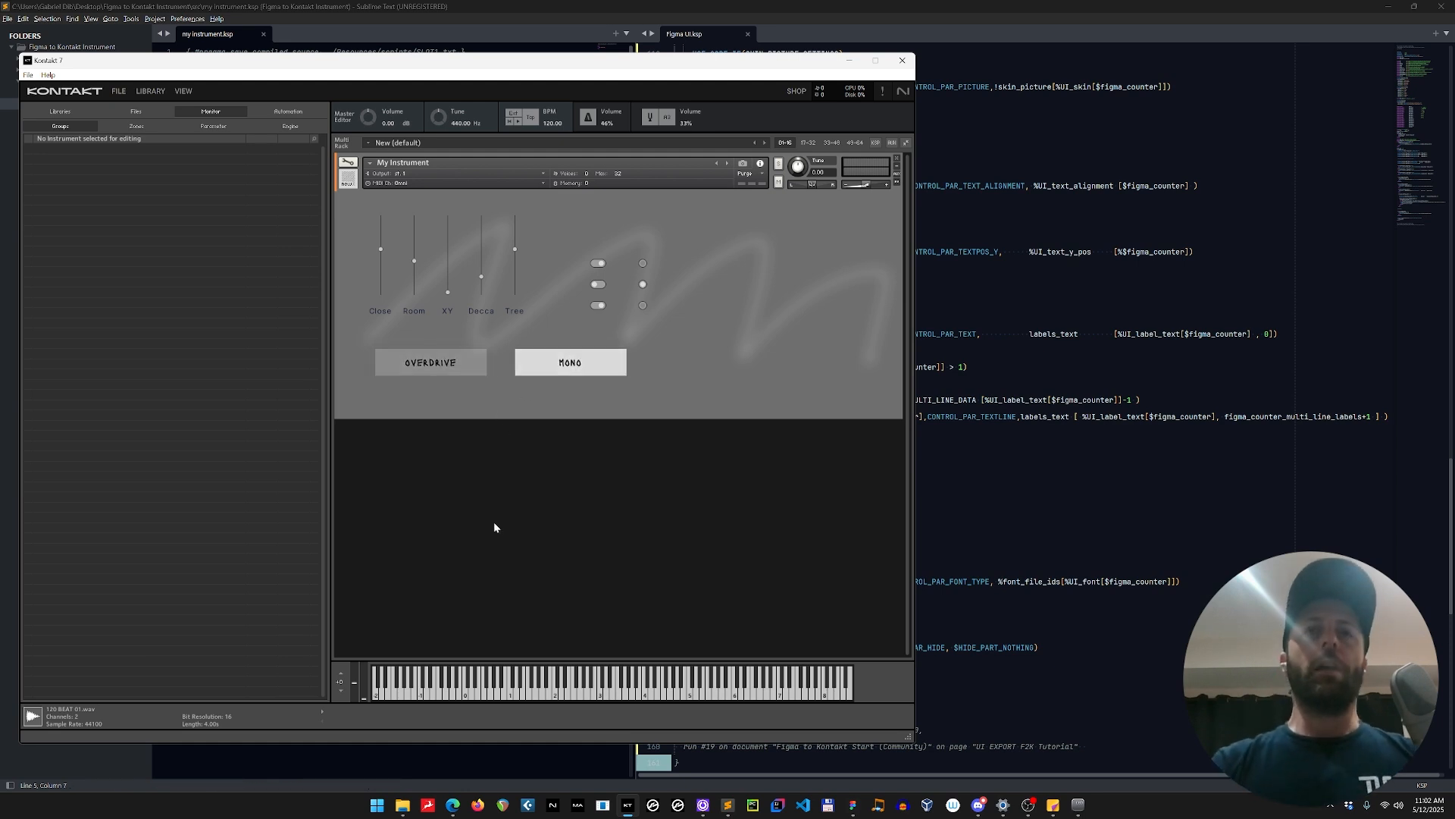
Switch back to Figma and try to set the OVERDRIVE button's Z_layer to 1 in the plugin's UI Controls Settings.
key("alt+Tab")
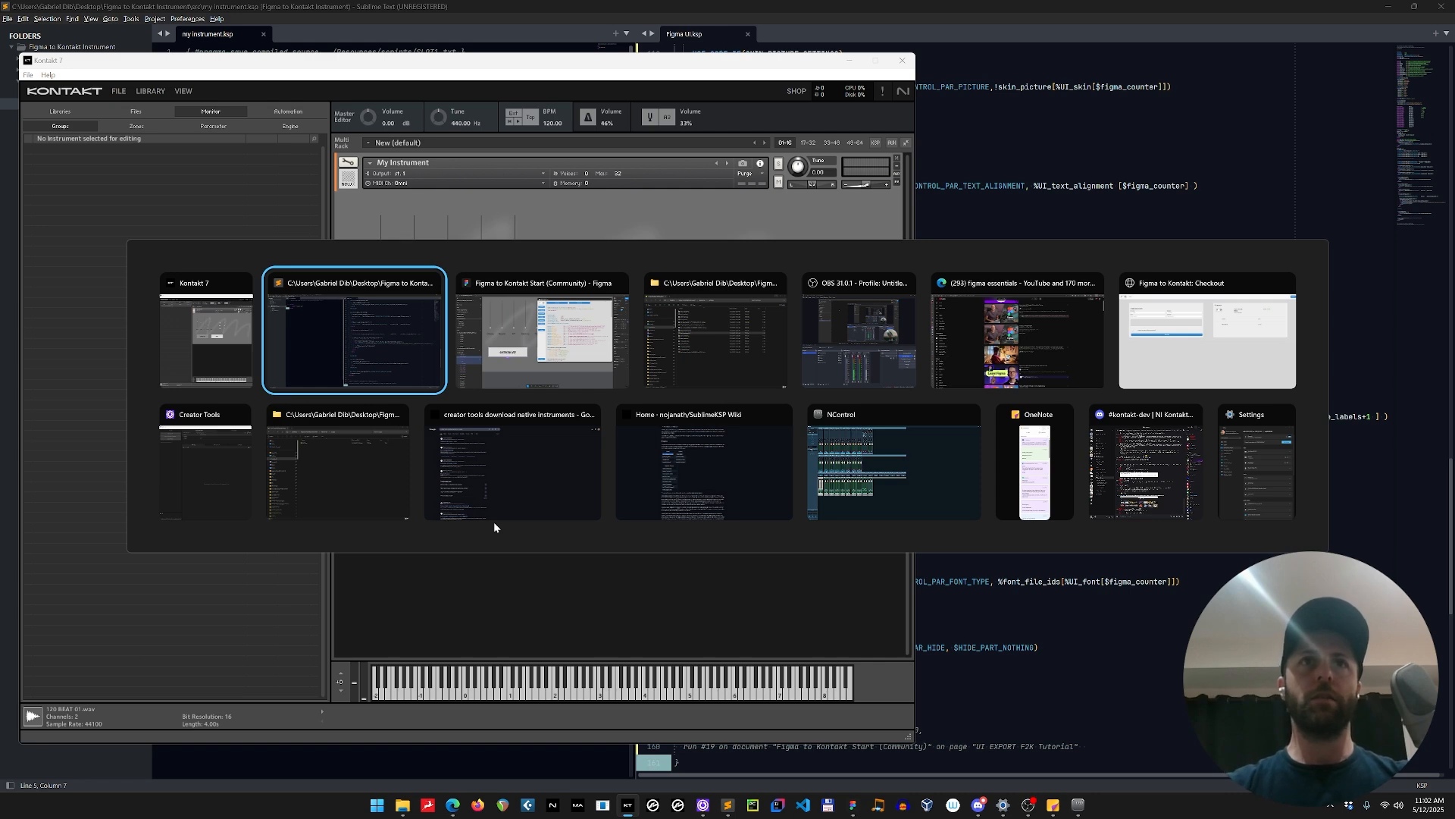
key("alt+Tab")
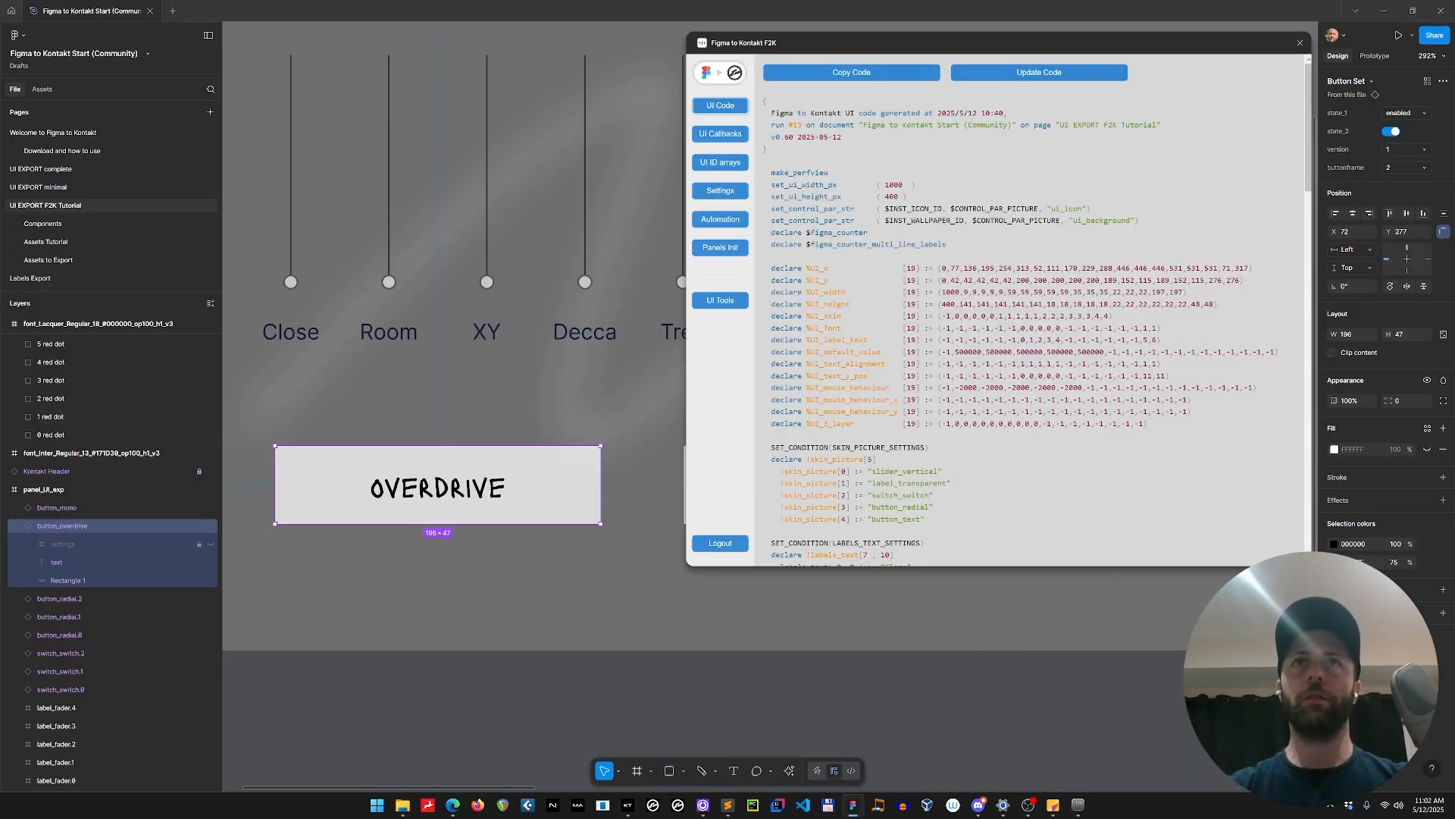
left_click(739, 303)
left_click(858, 122)
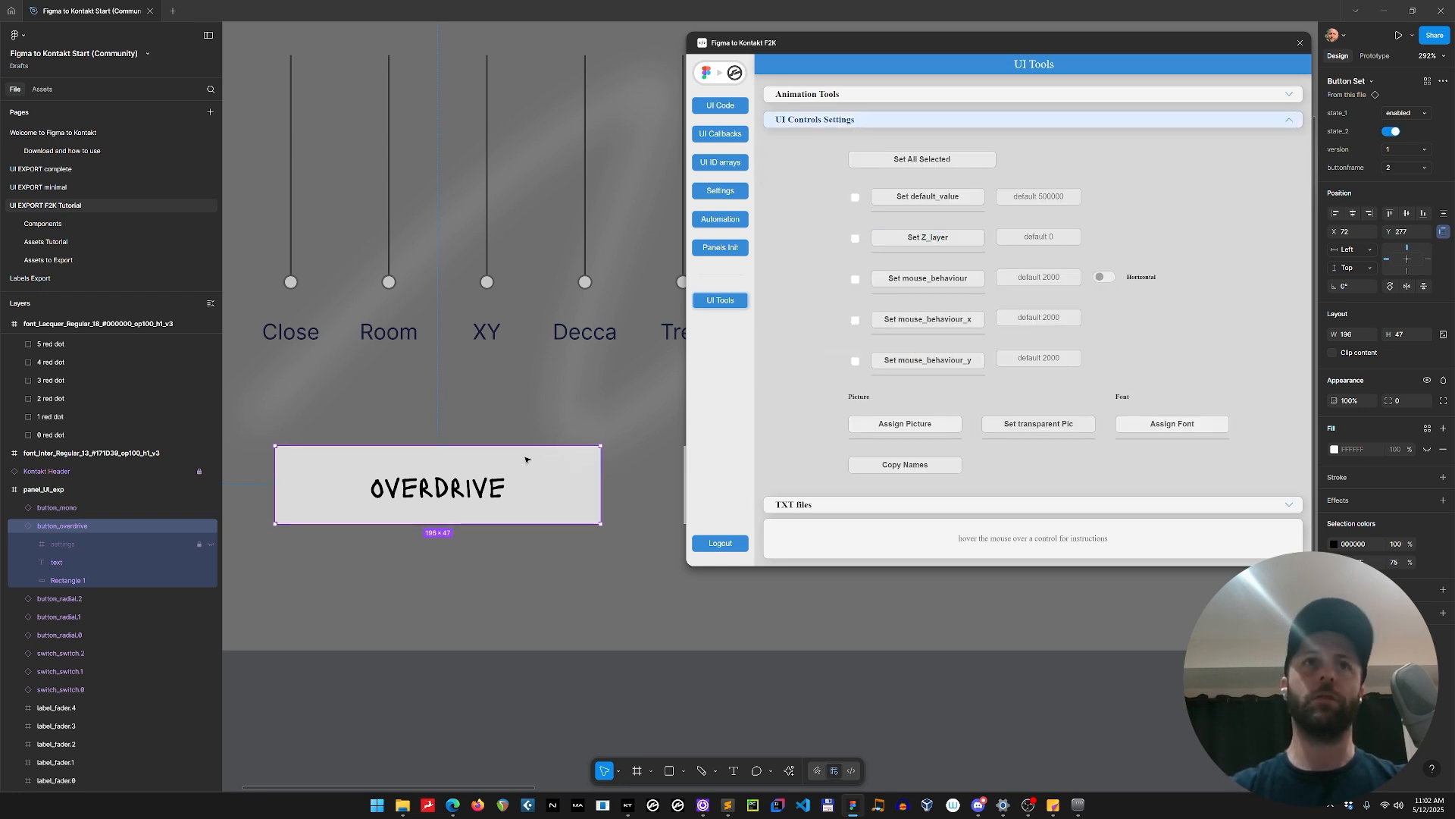
left_click(1038, 236)
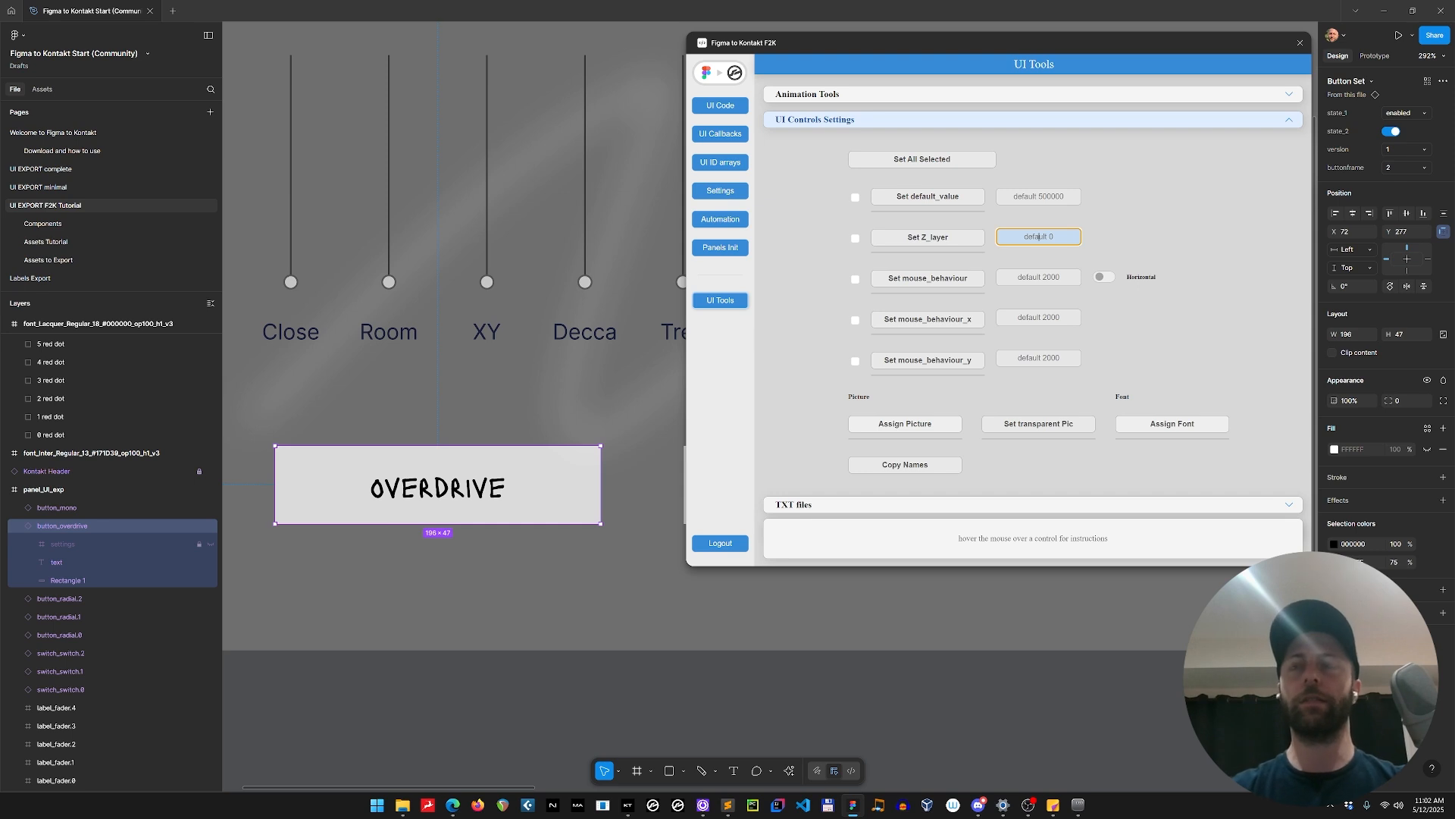
type("1")
left_click(928, 237)
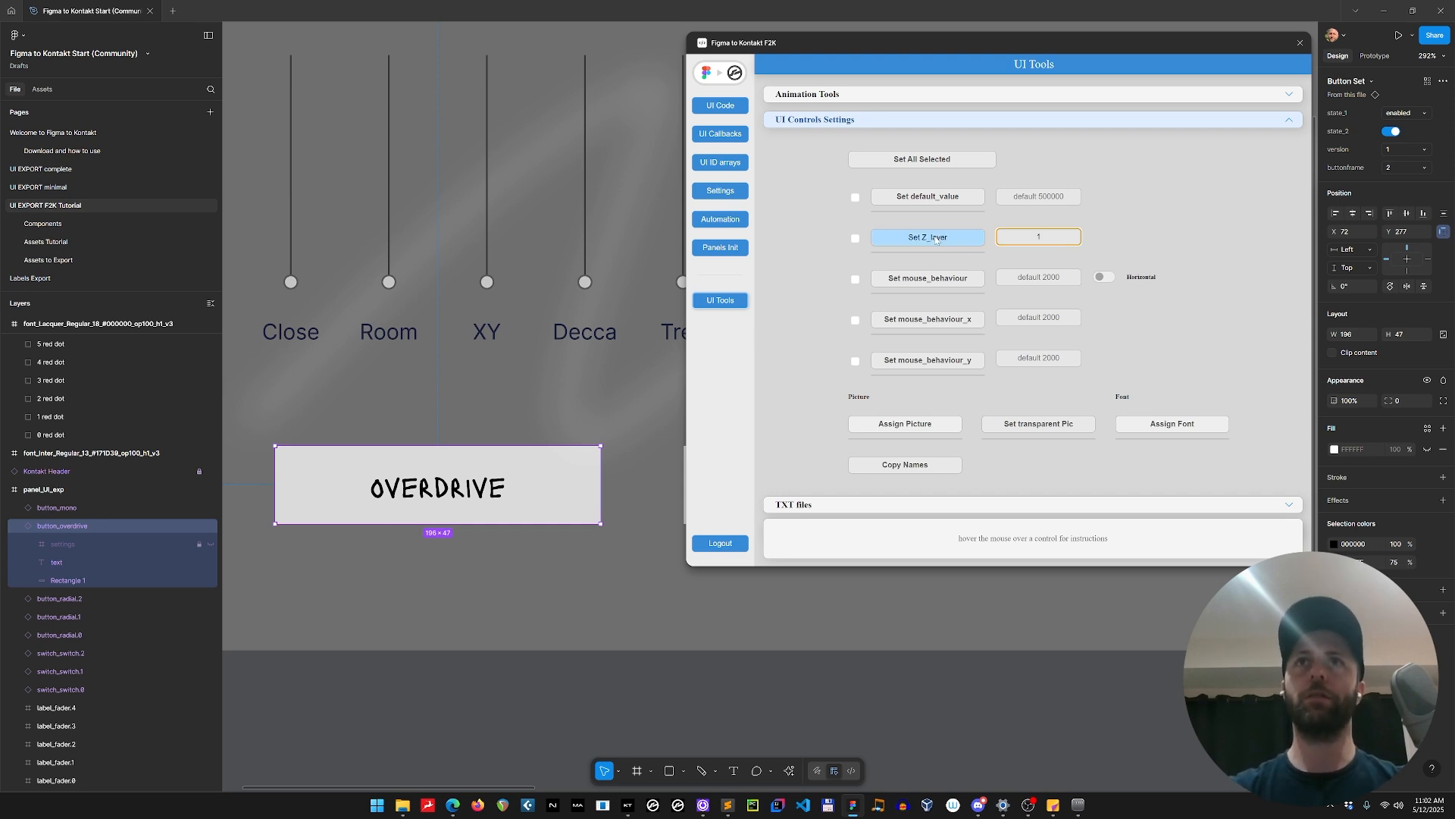
Expand the settings of button_overdrive in the layer tree and examine its ZLAYER and DEFAULTVALUE entries.
left_click(31, 544)
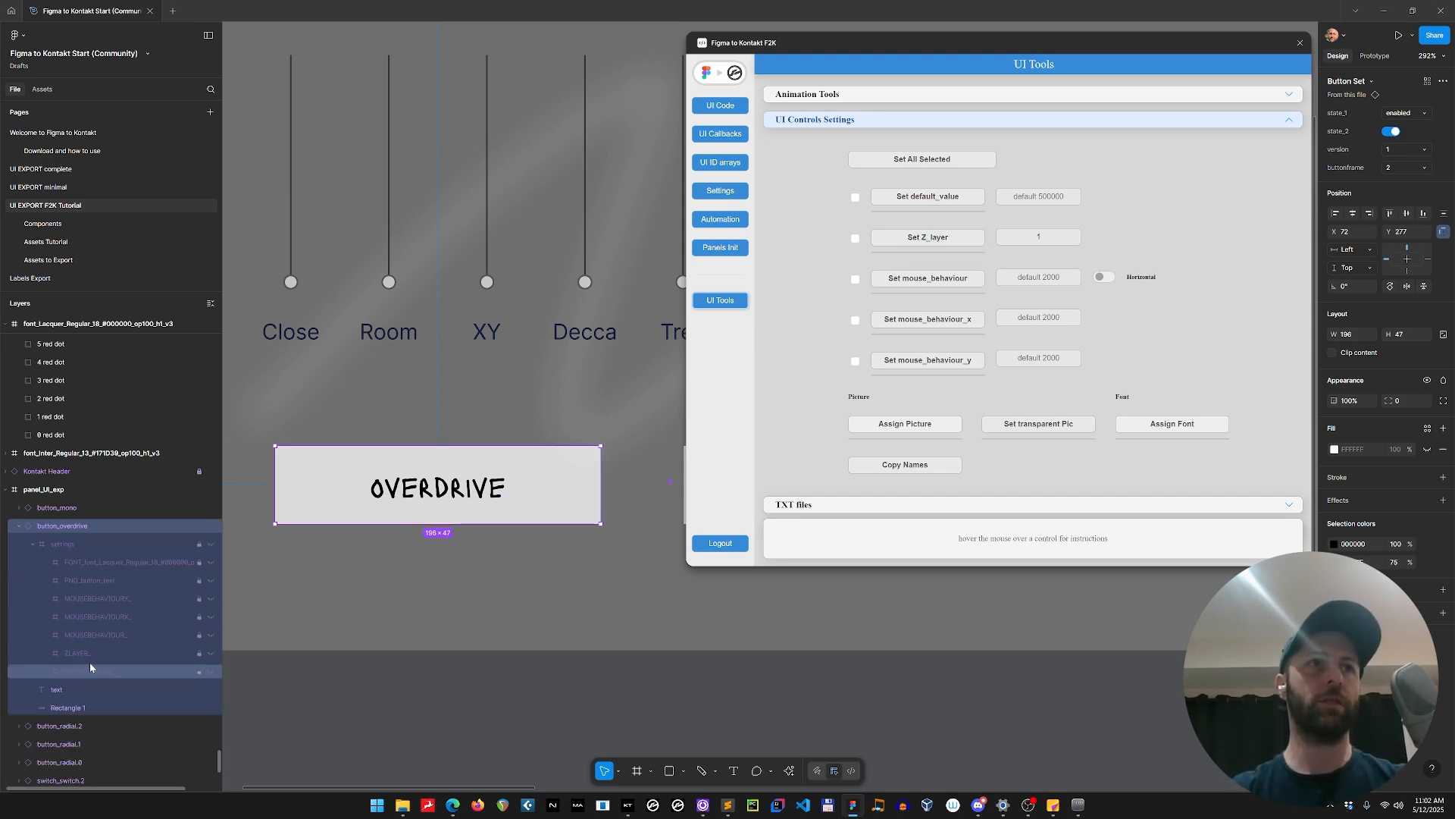
left_click(112, 676)
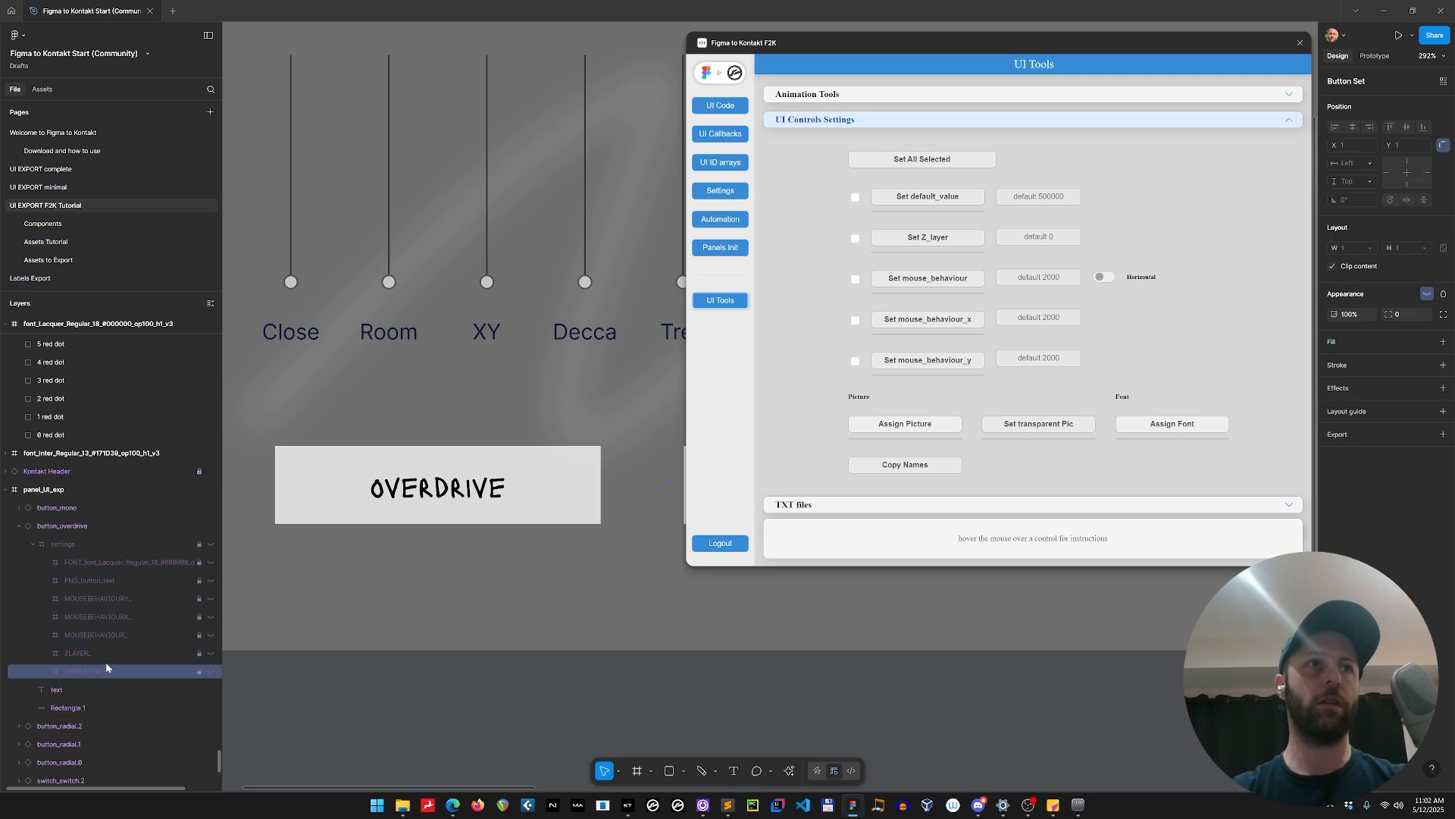
left_click(84, 525)
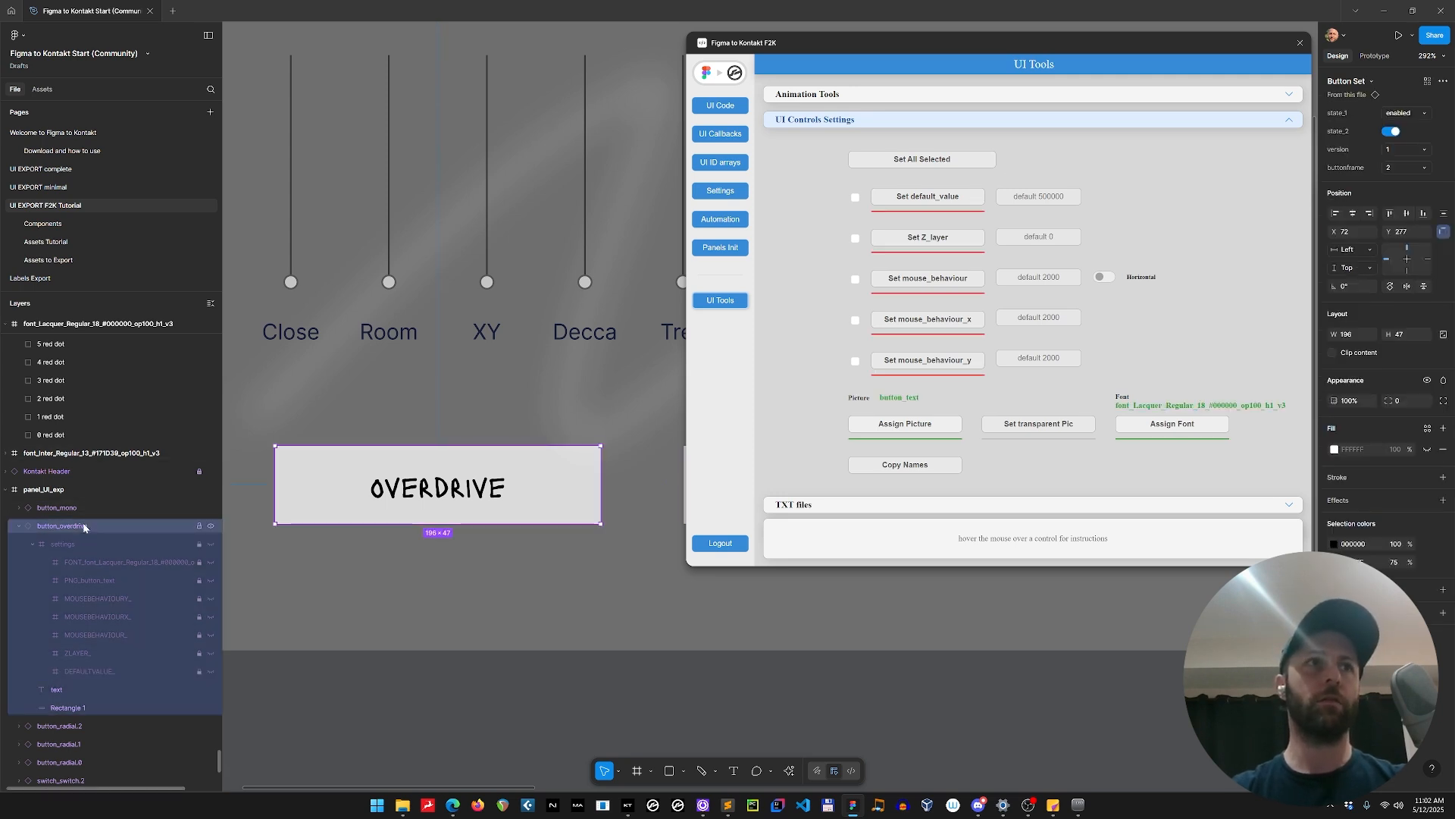
left_click(328, 421)
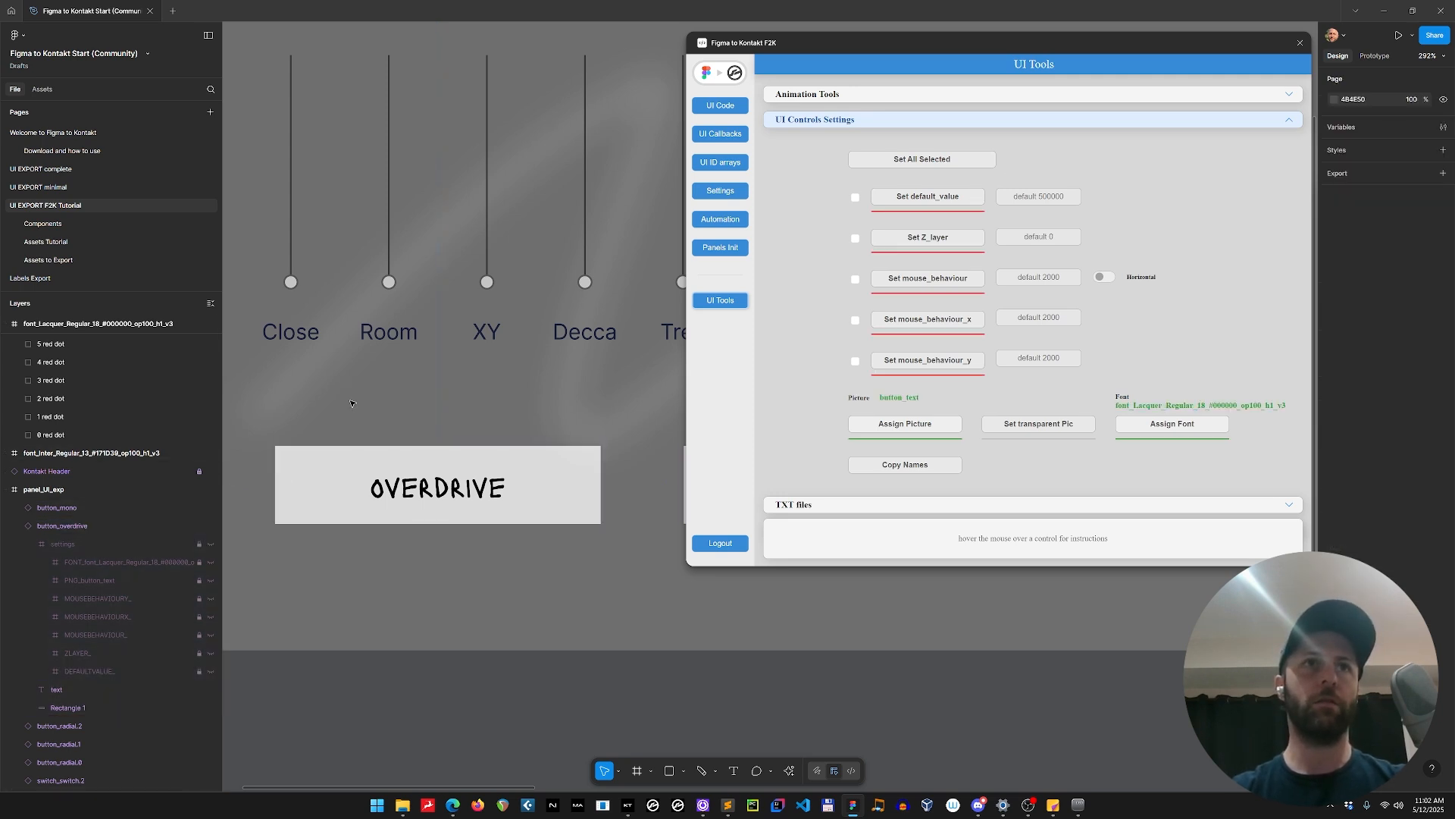
Select the OVERDRIVE button on the canvas and set its Z_layer to 1.
left_click(347, 471)
left_click(1038, 237)
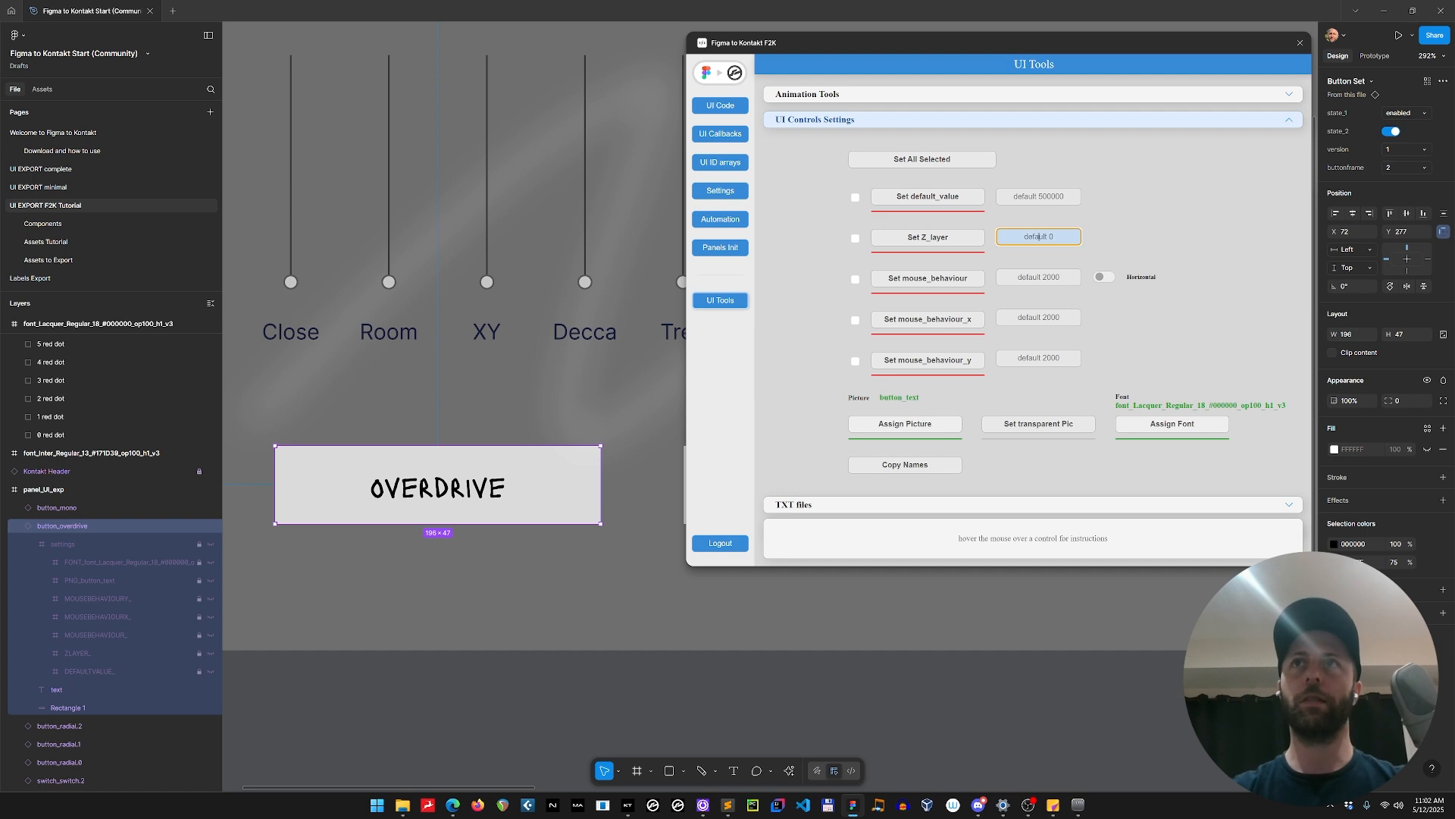
type("1")
left_click(928, 237)
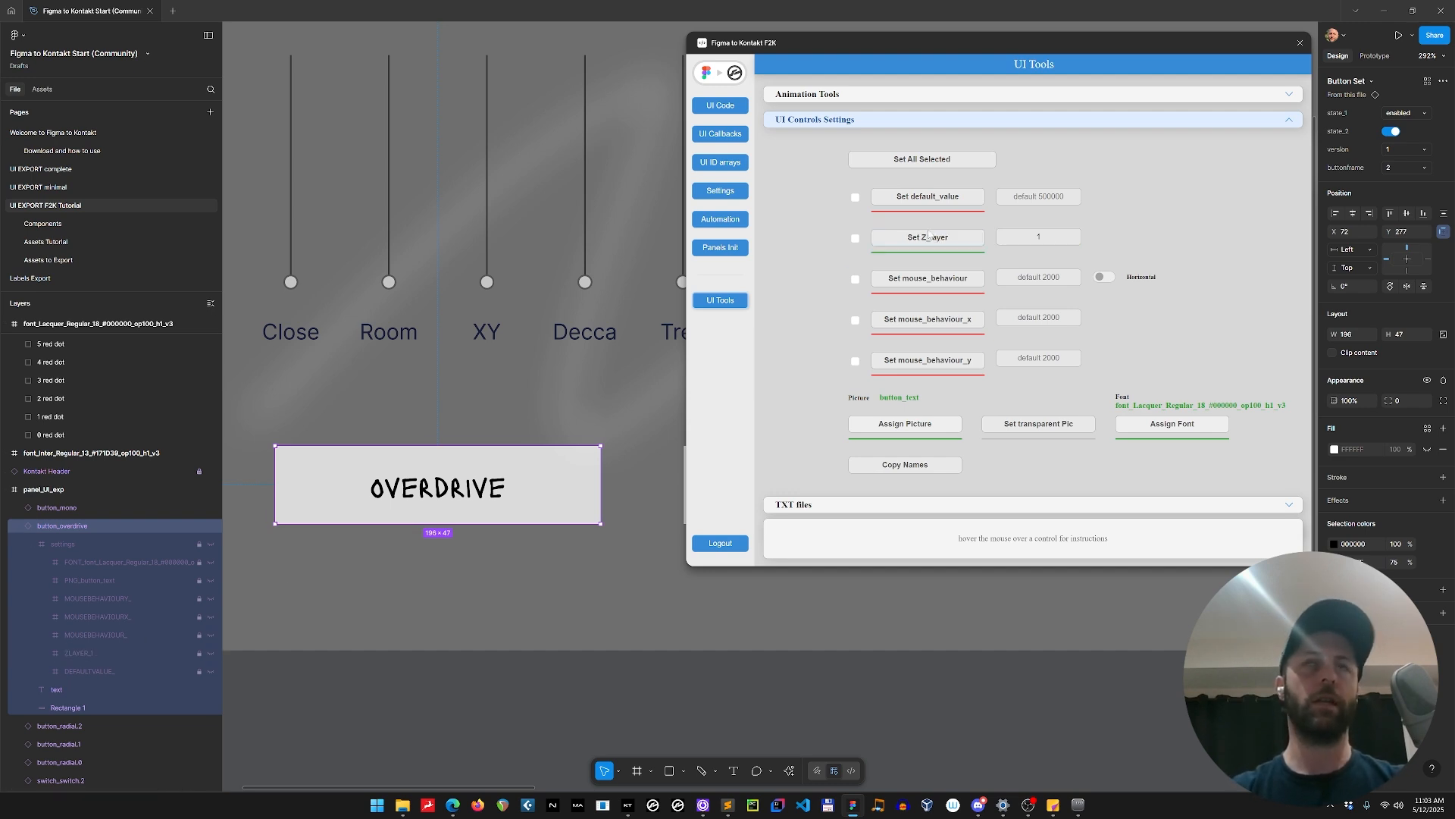
Examine the control array declarations in the plugin's generated UI code, from UI_x to UI_z_layer.
left_click(734, 105)
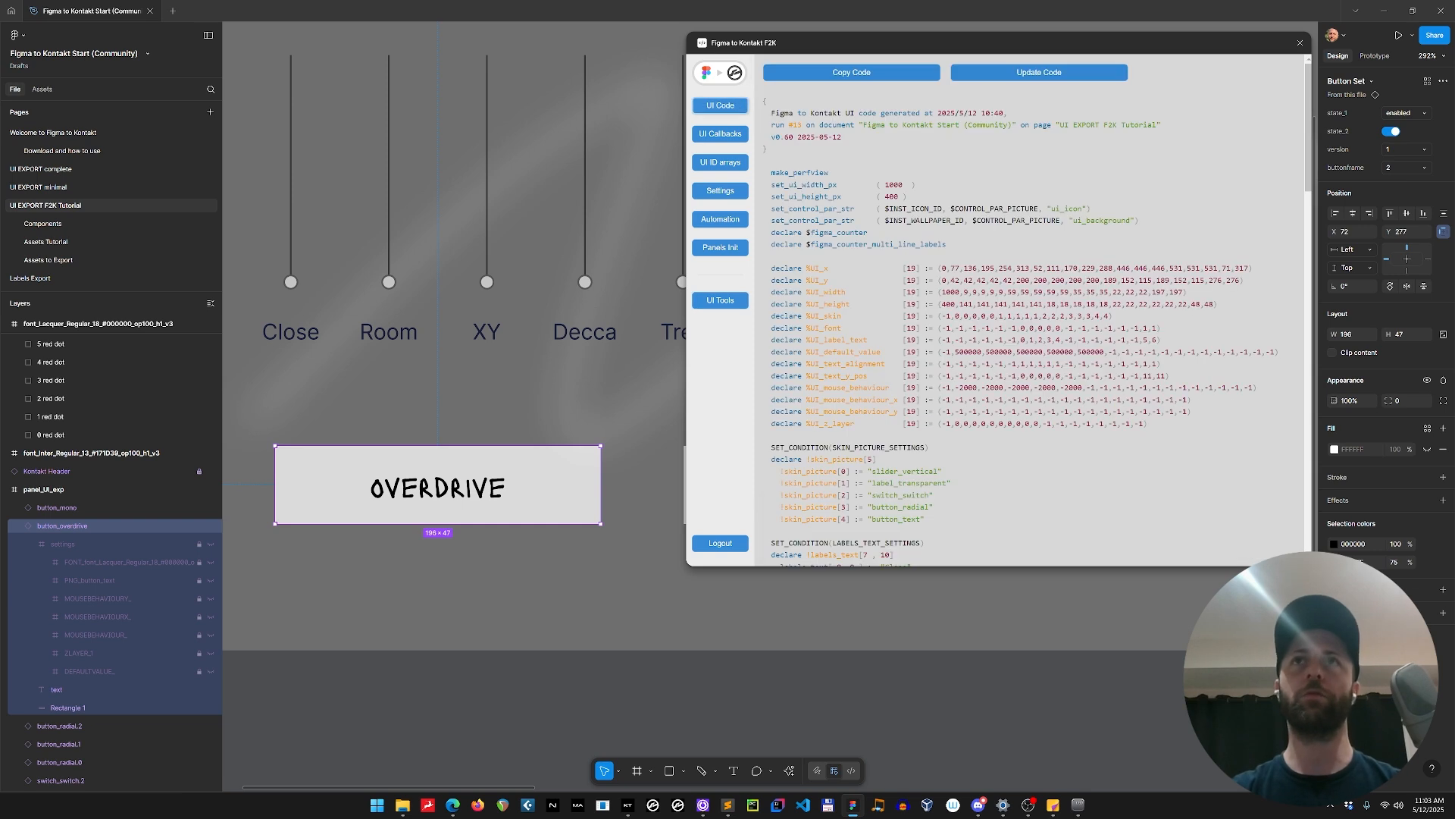
left_click_drag(764, 265, 1181, 426)
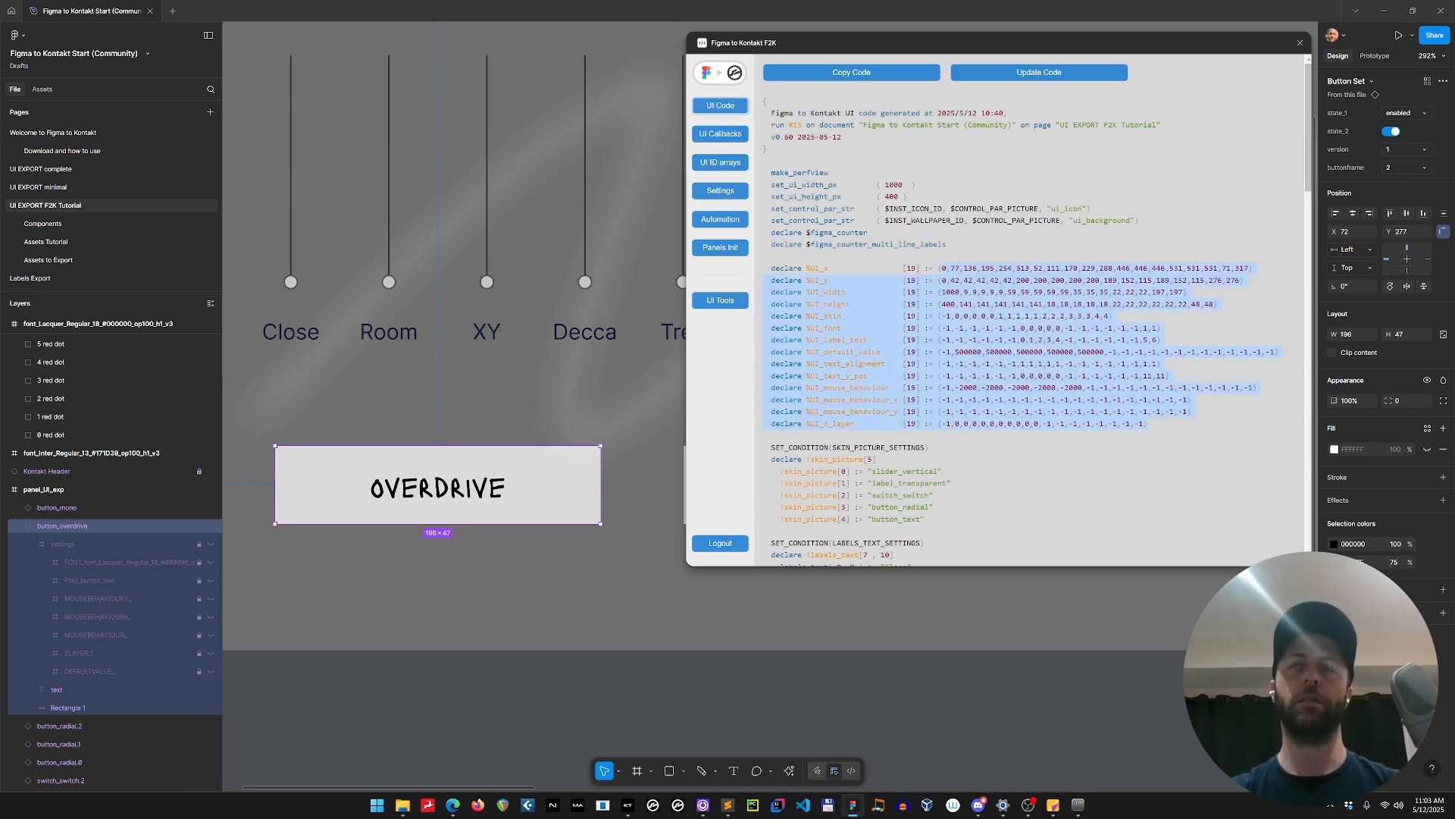
left_click(934, 334)
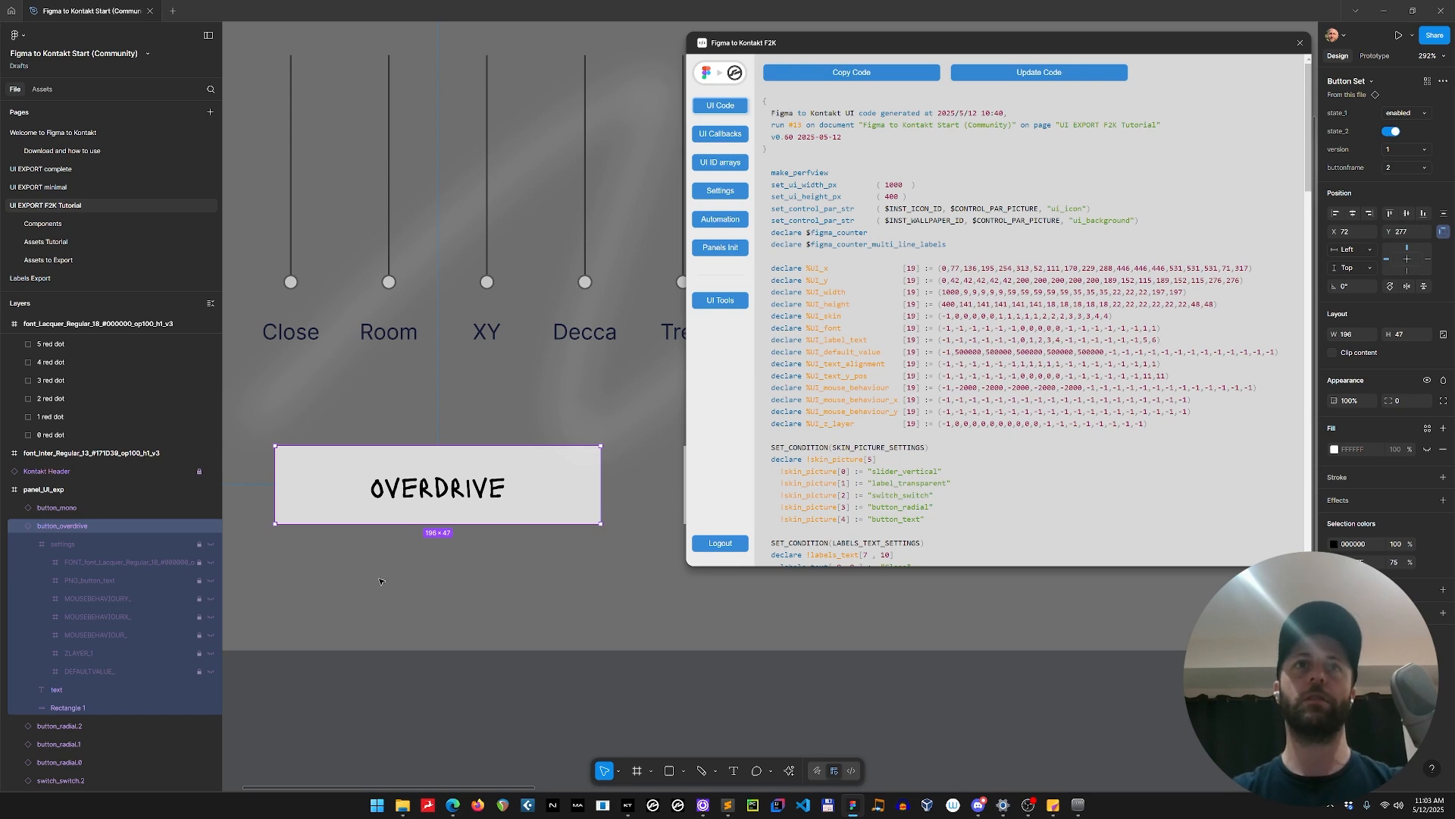
scroll(485, 443, "down", 5)
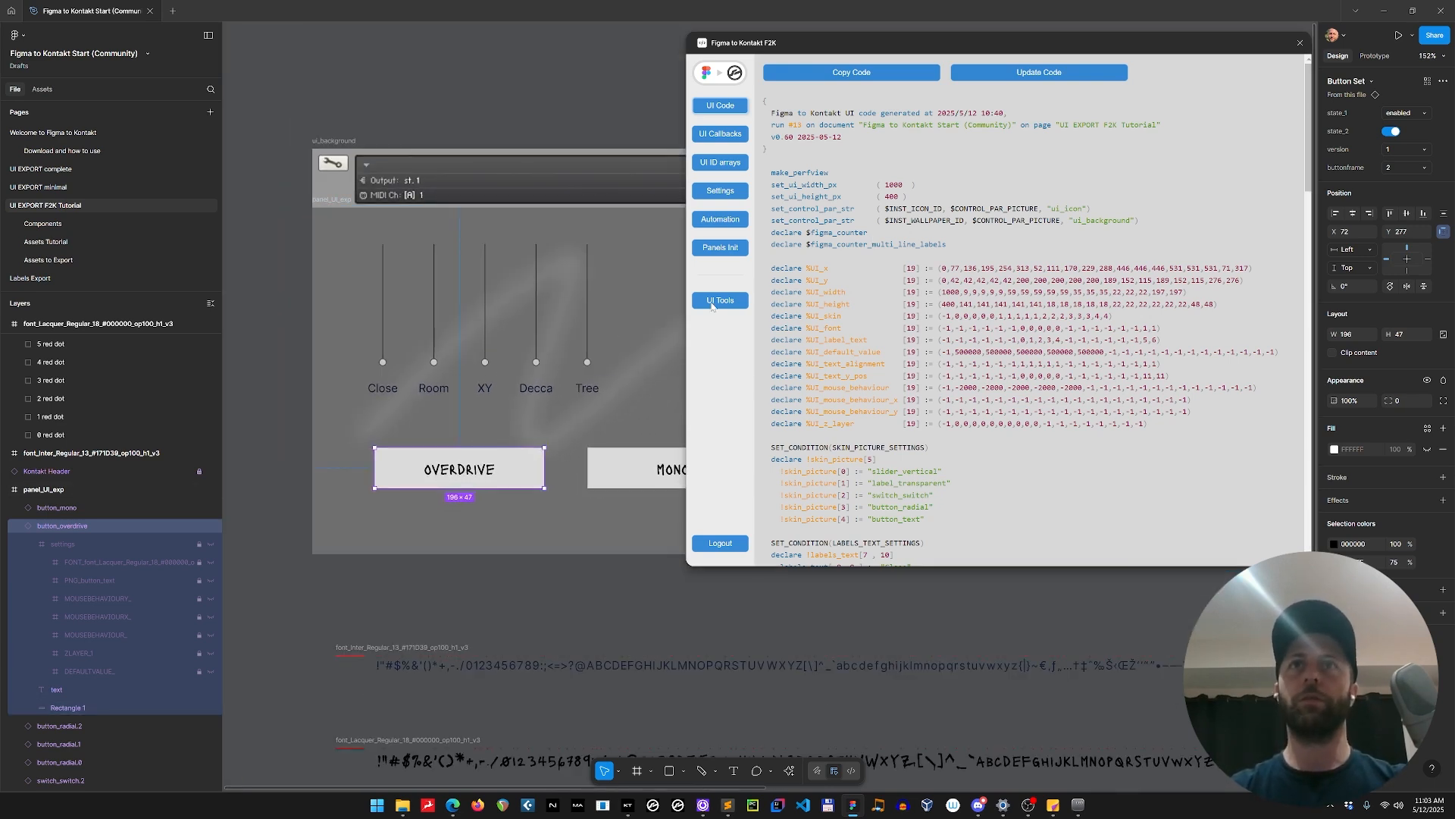
Look through the plugin's UI Tools, checking the Font Generator and TXT files sections.
left_click(712, 303)
left_click(835, 120)
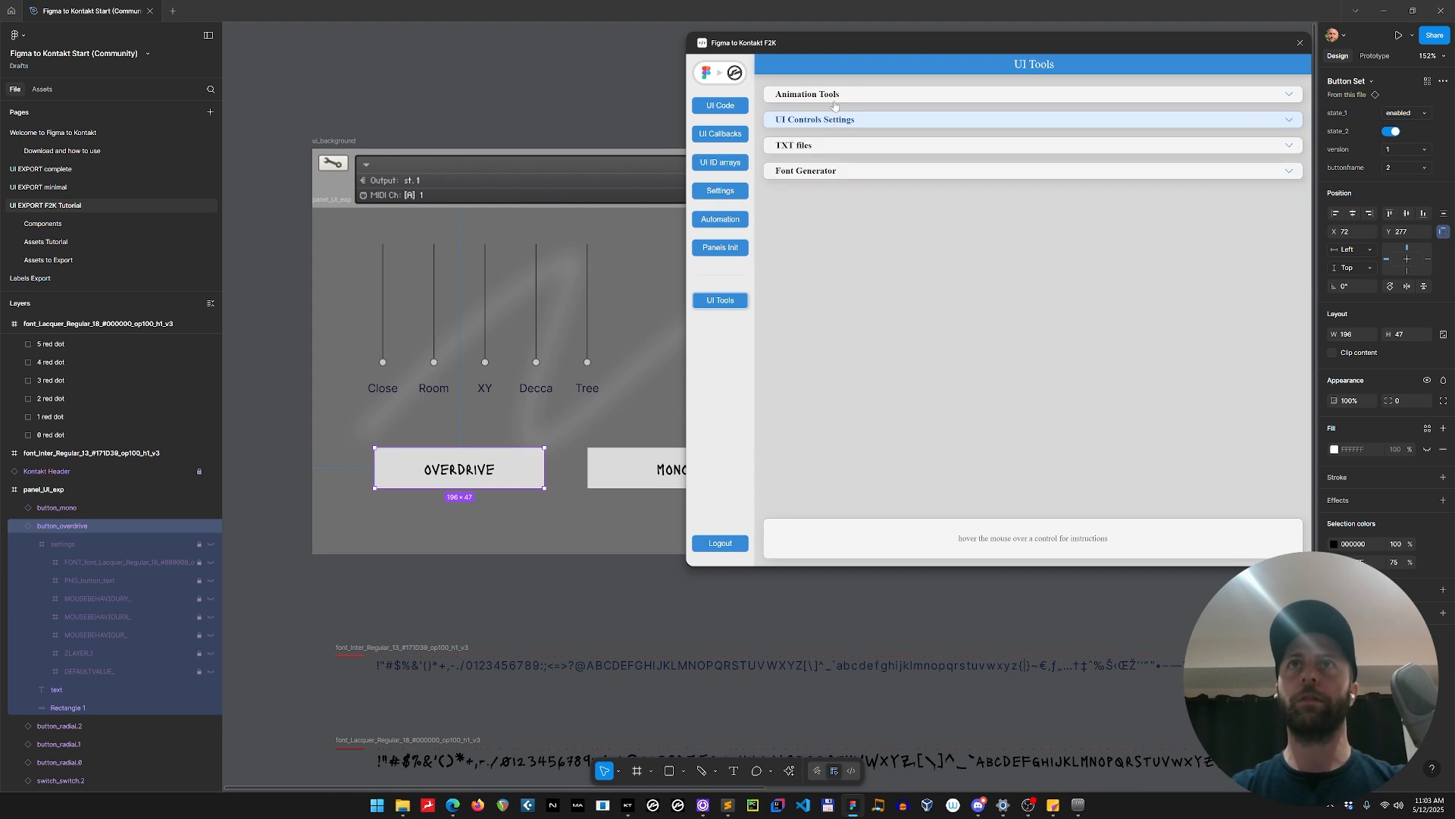
left_click(830, 173)
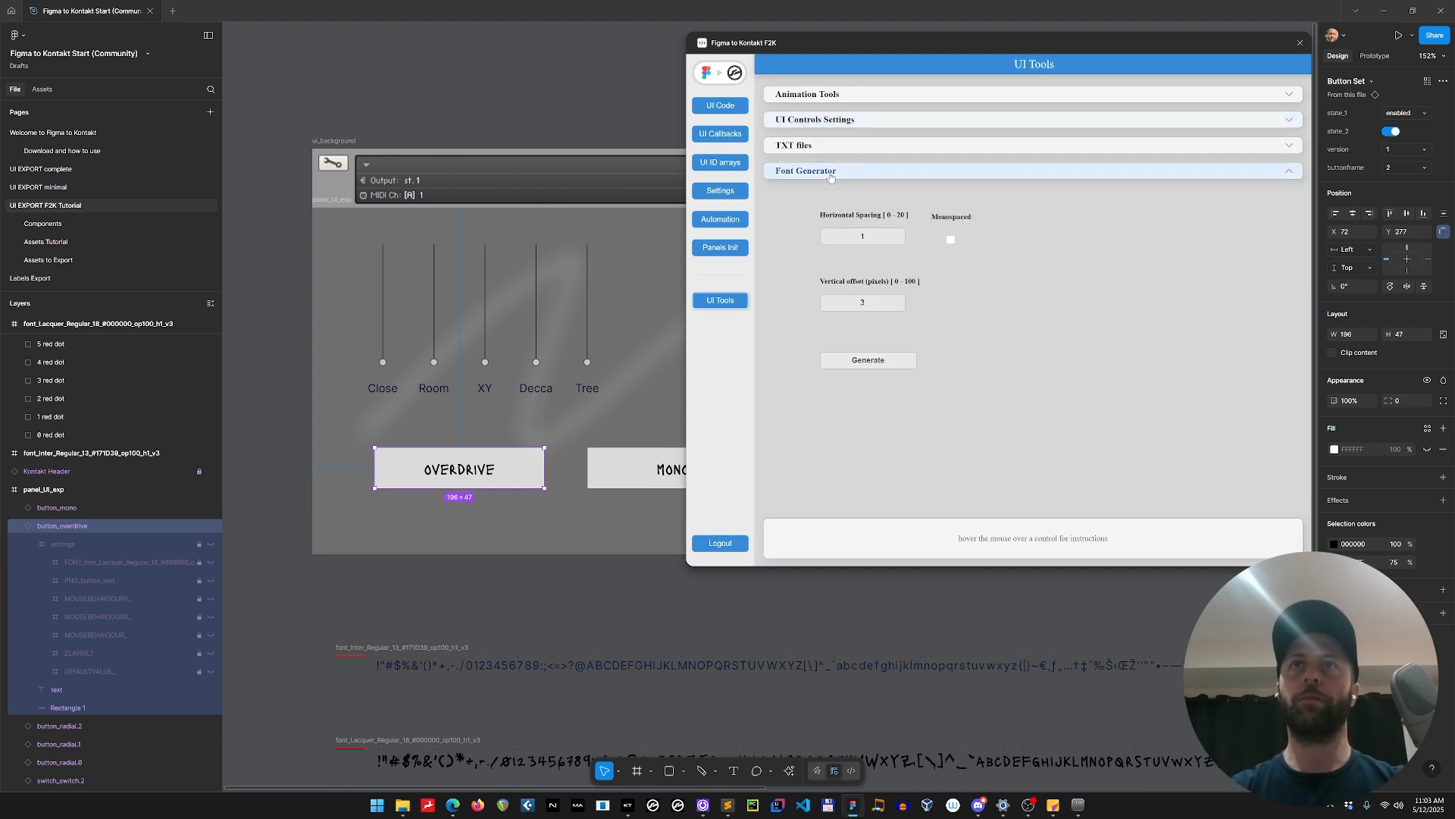
left_click(831, 173)
left_click(826, 146)
left_click(827, 146)
Copy the names of the five vertical sliders with Copy Names and paste them below the init callback in my instrument.ksp.
left_click(825, 125)
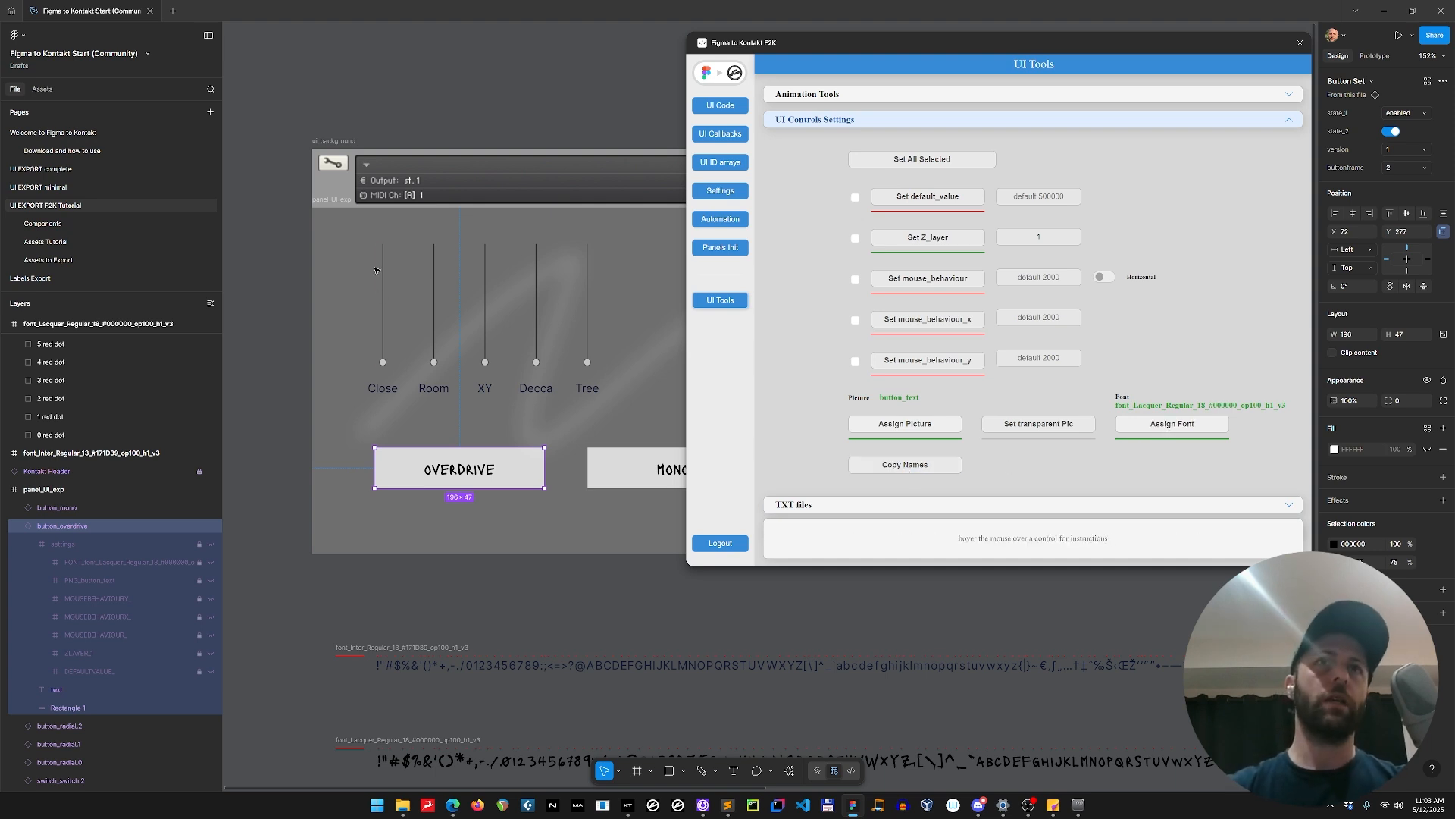
left_click_drag(374, 270, 599, 254)
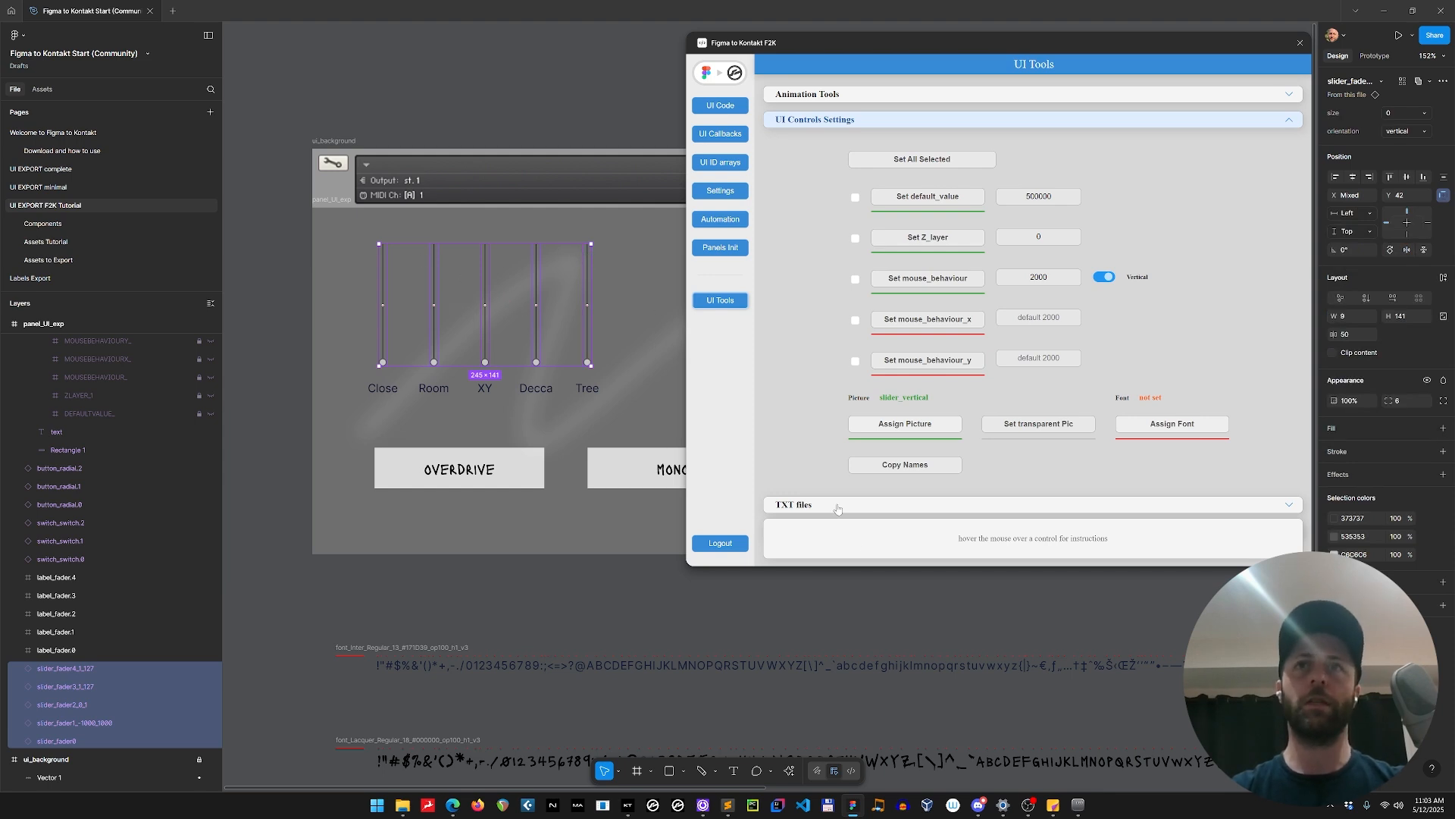
mouse_move(730, 812)
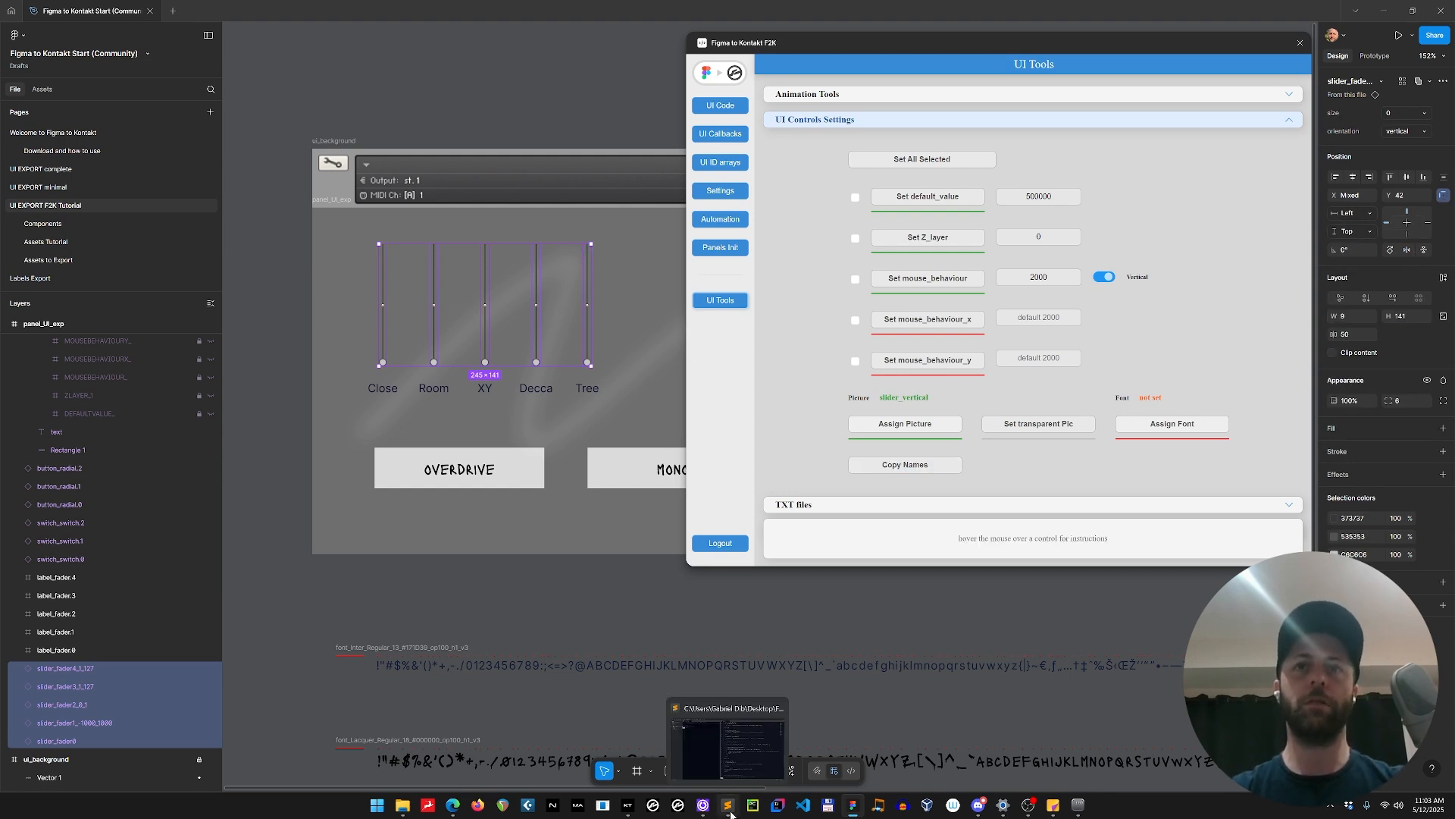
left_click(728, 809)
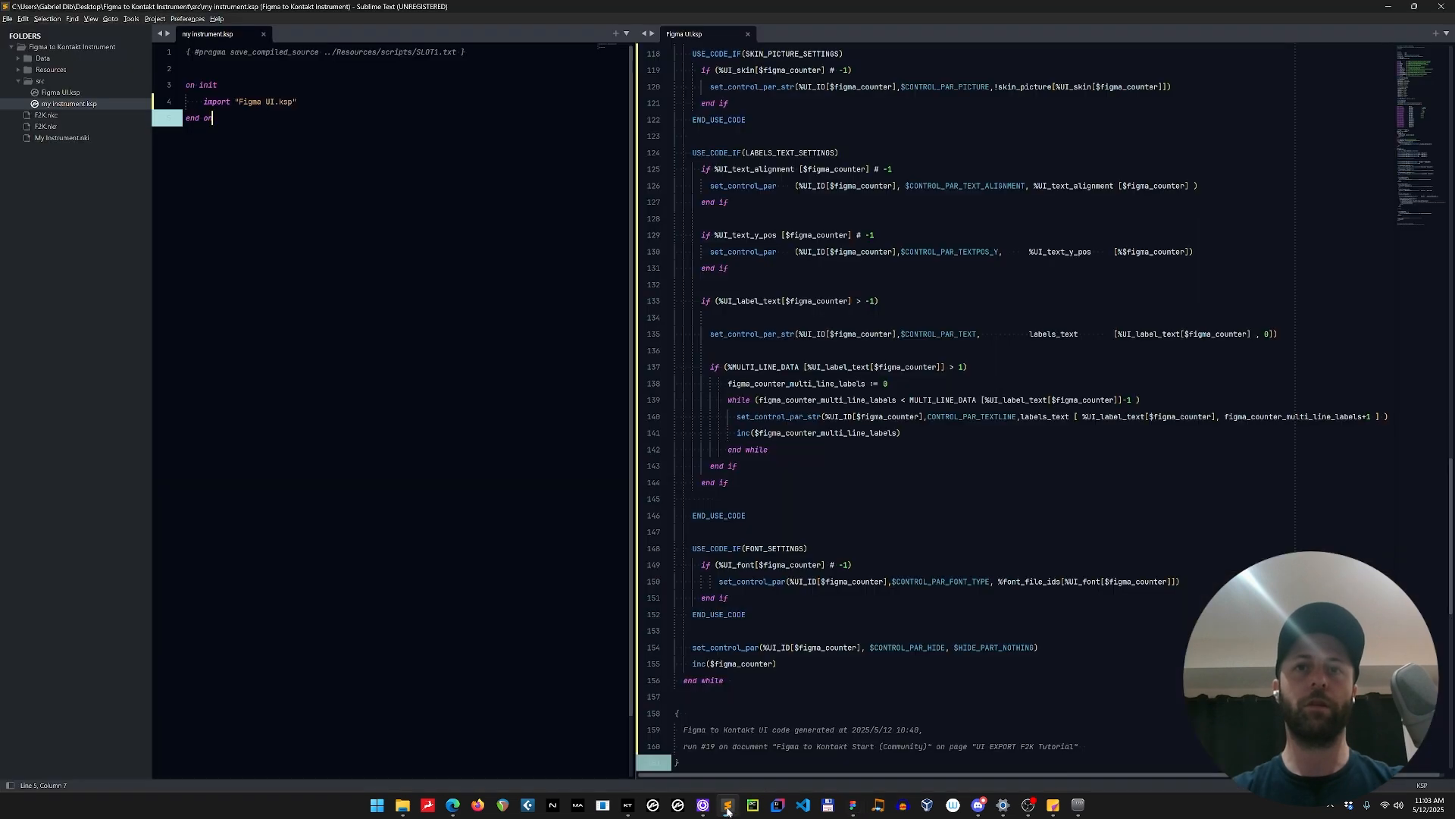
key("Return")
key("Return")
type("slider_fader0 slider_fader1_-1000_1000 slider_fader2_0_1 slider_fader3_1_127 slider_fader4_1_127")
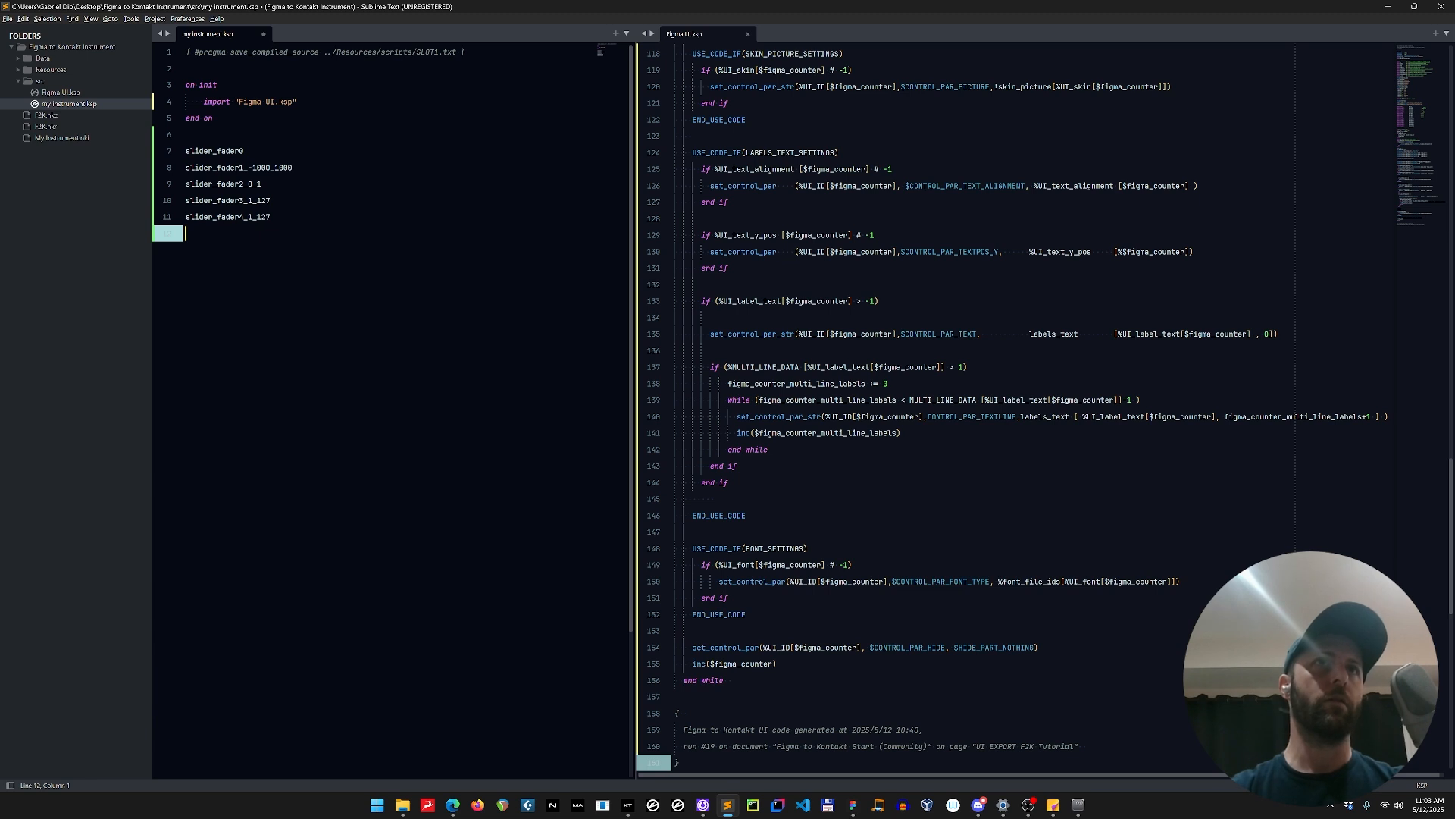
Try removing the range suffixes from the slider_fader1 to slider_fader4 names, and undo the deletion.
left_click_drag(244, 167, 295, 217)
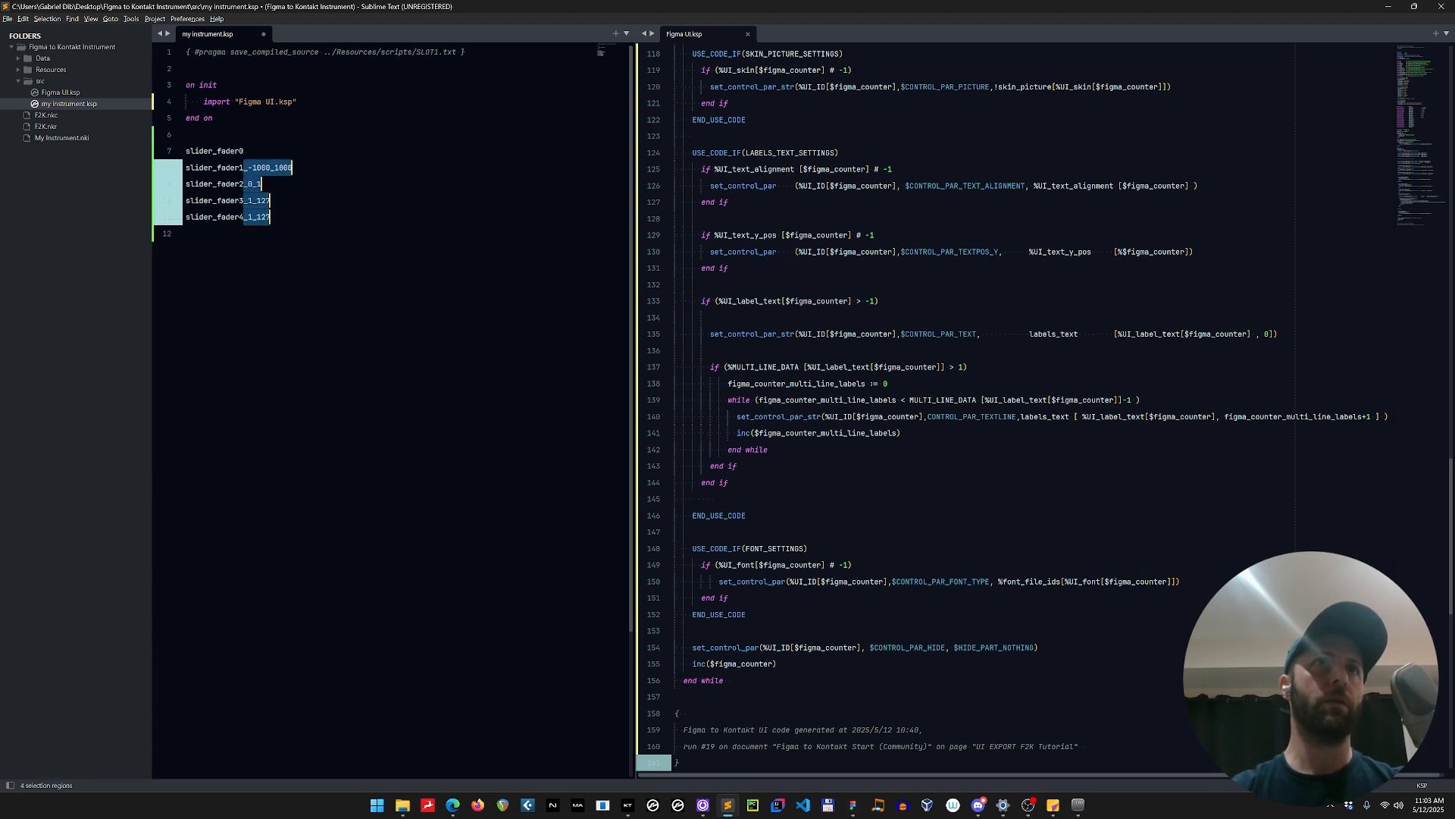
key("Delete")
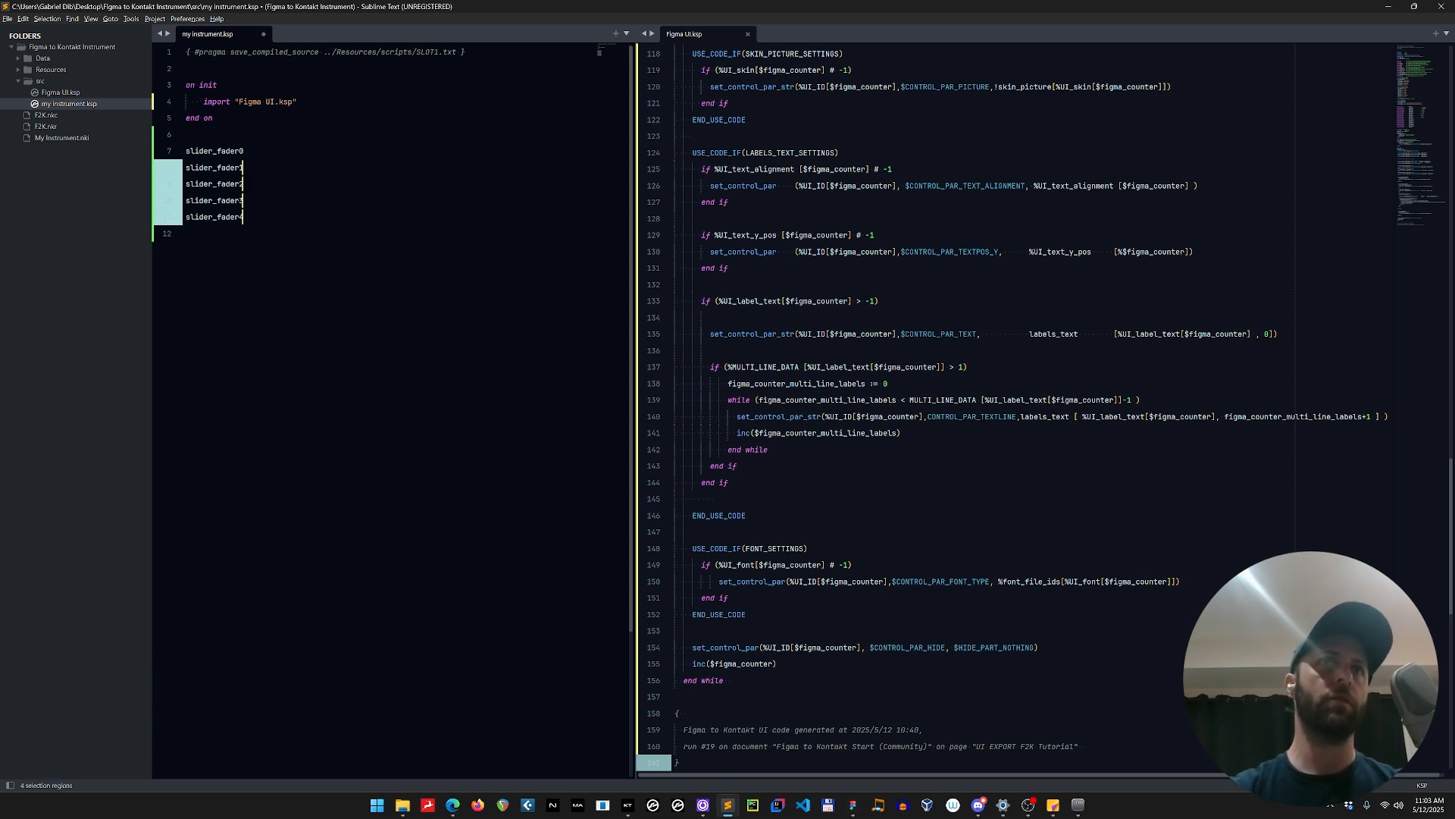
left_click(187, 233)
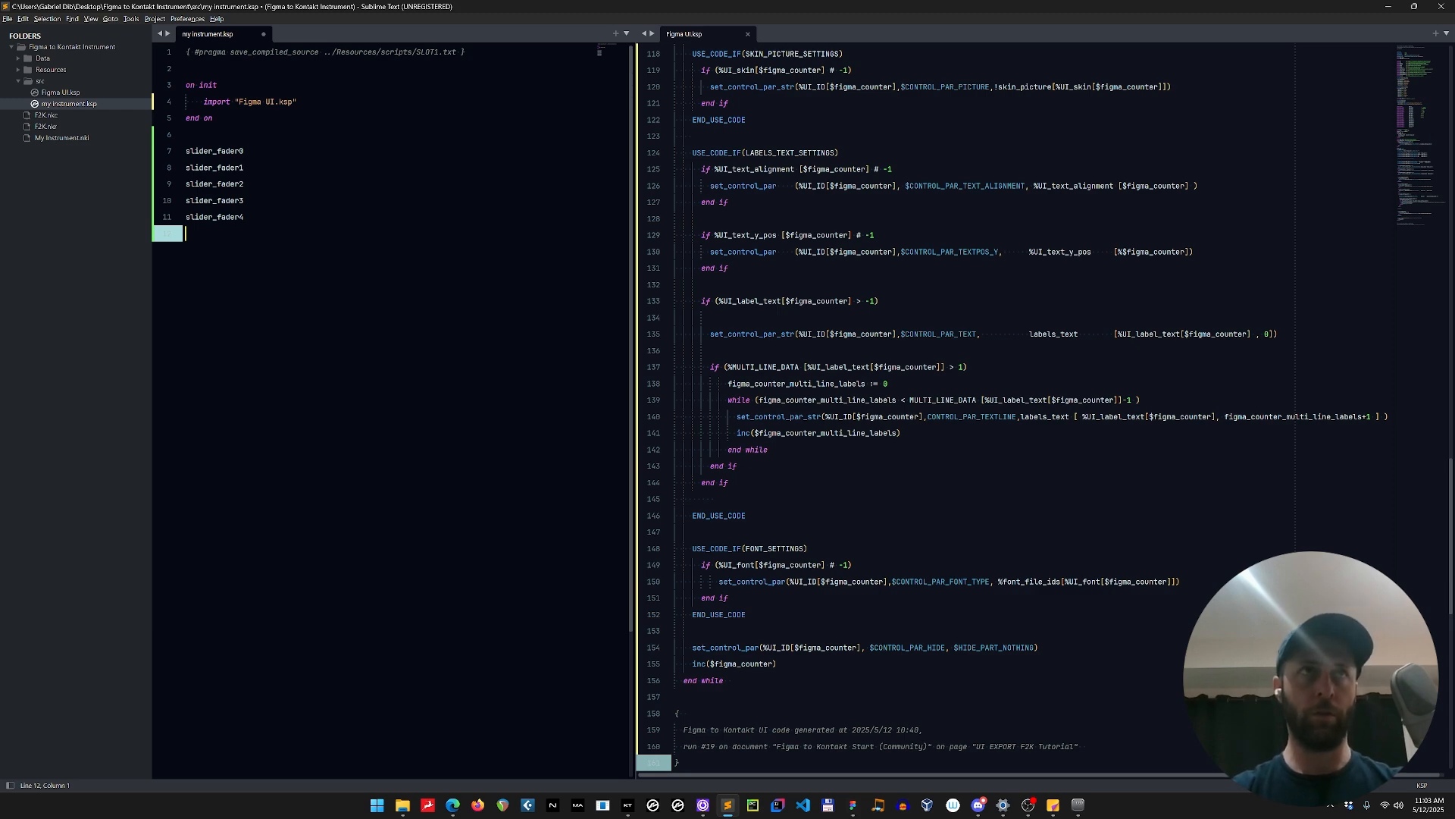
key("ctrl+z")
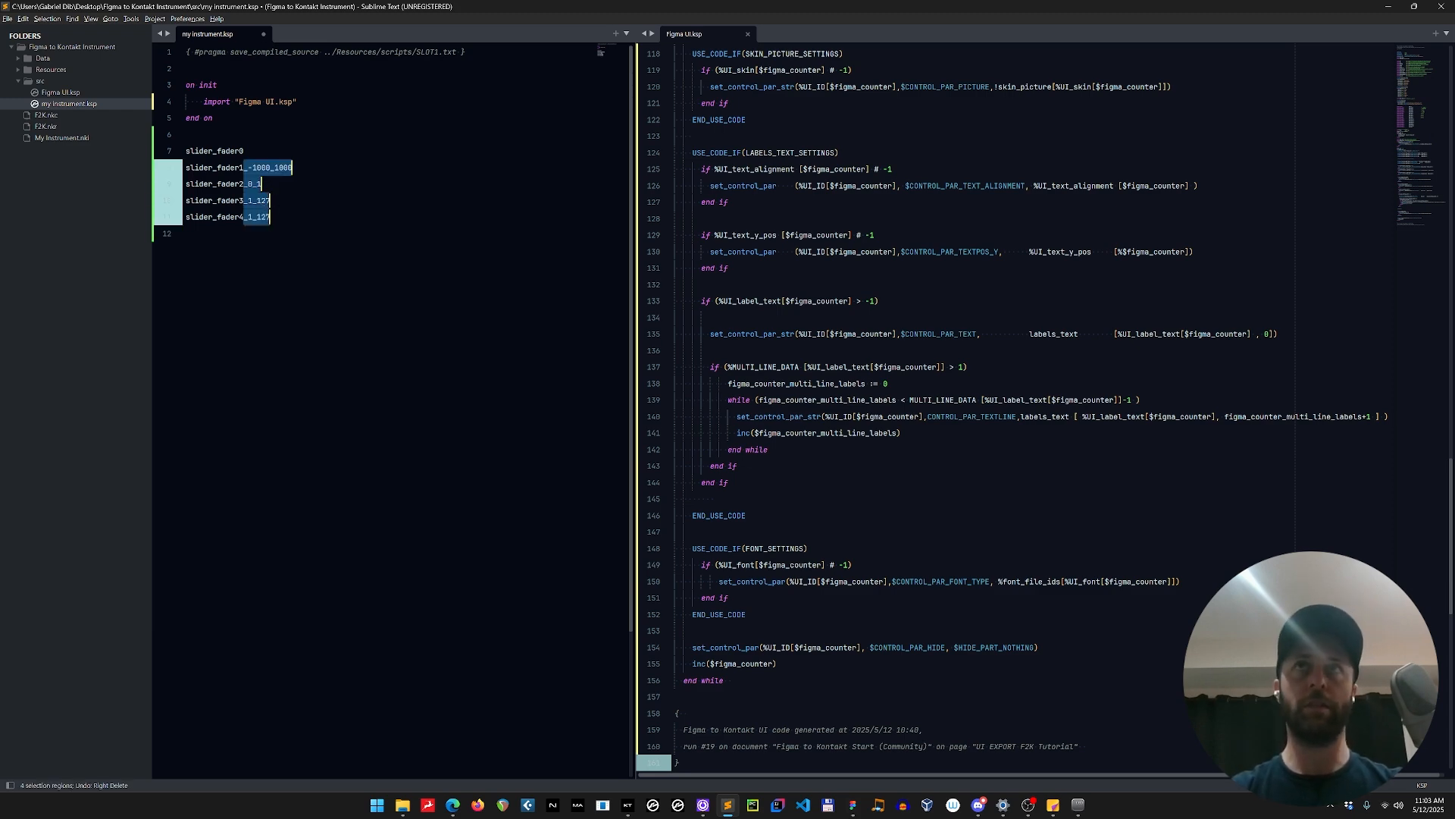
Compare the pasted slider names with the slider_fader0 to slider_fader4 declarations and their ranges in Figma UI.ksp.
scroll(1038, 409, "up", 18)
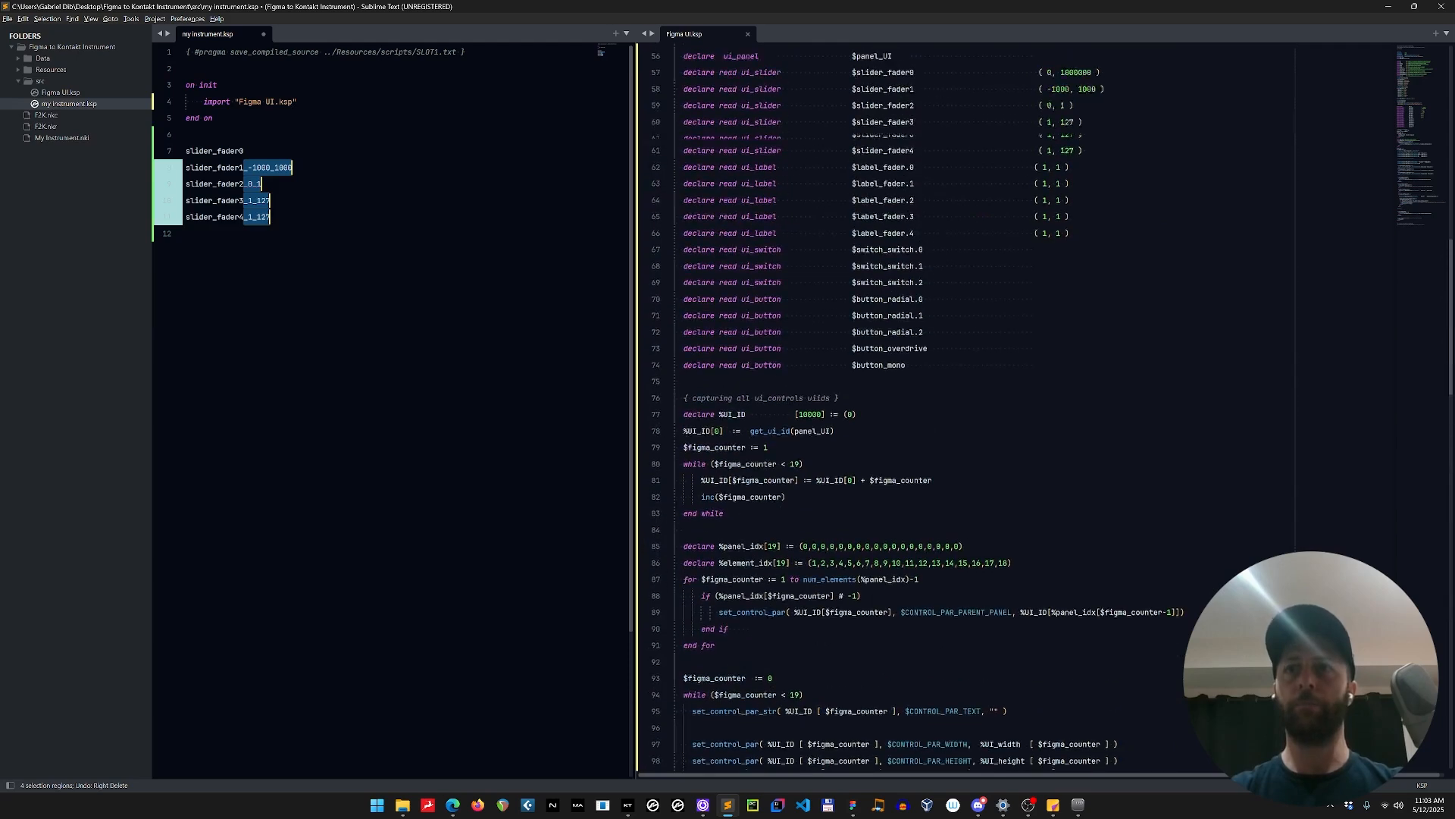
scroll(1039, 409, "up", 7)
left_click_drag(854, 284, 932, 352)
left_click_drag(851, 283, 923, 351)
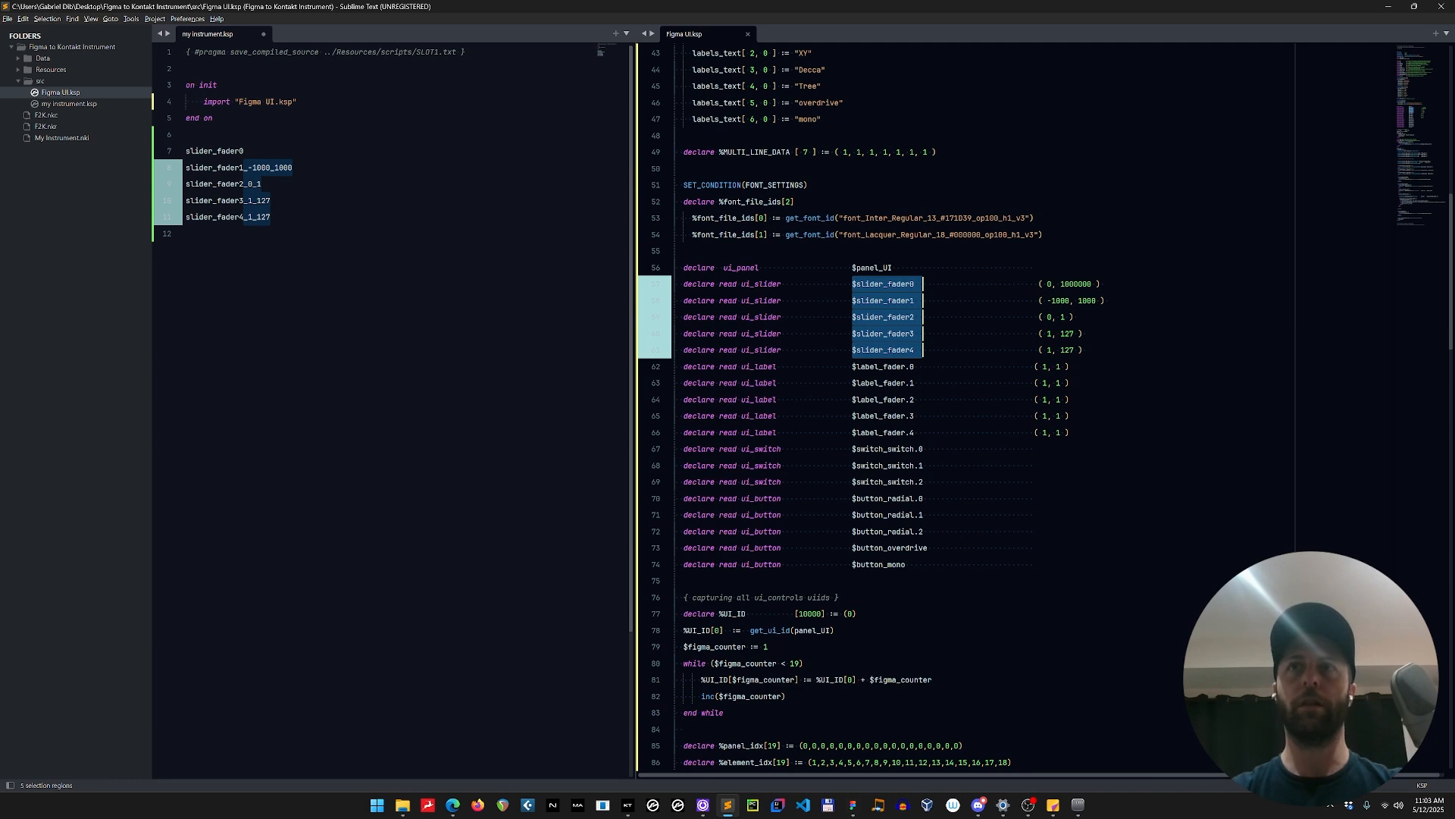
left_click(186, 234)
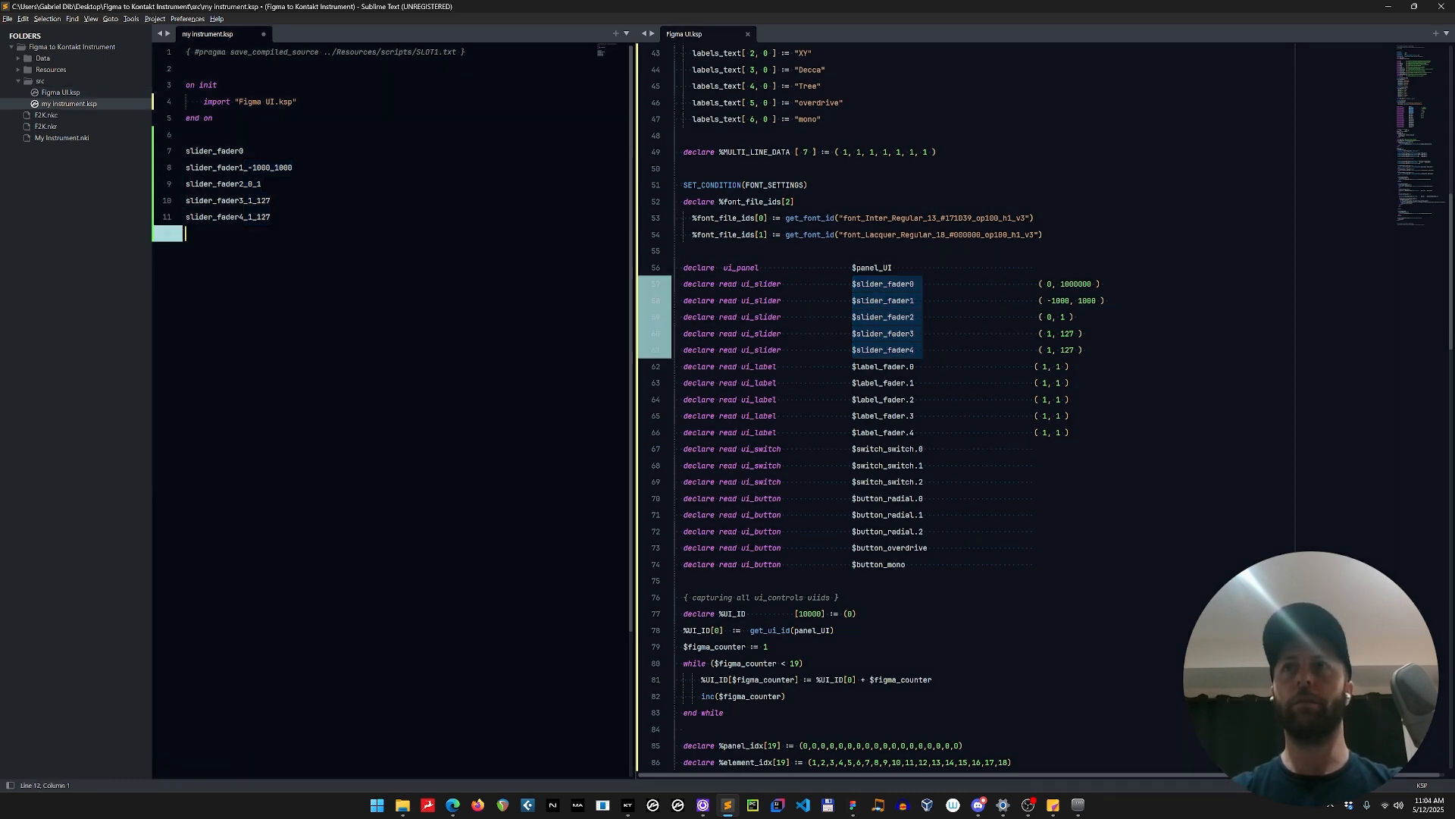
left_click_drag(1035, 283, 1108, 350)
Delete the pasted slider names from my instrument.ksp and switch to Figma.
left_click_drag(186, 233, 185, 135)
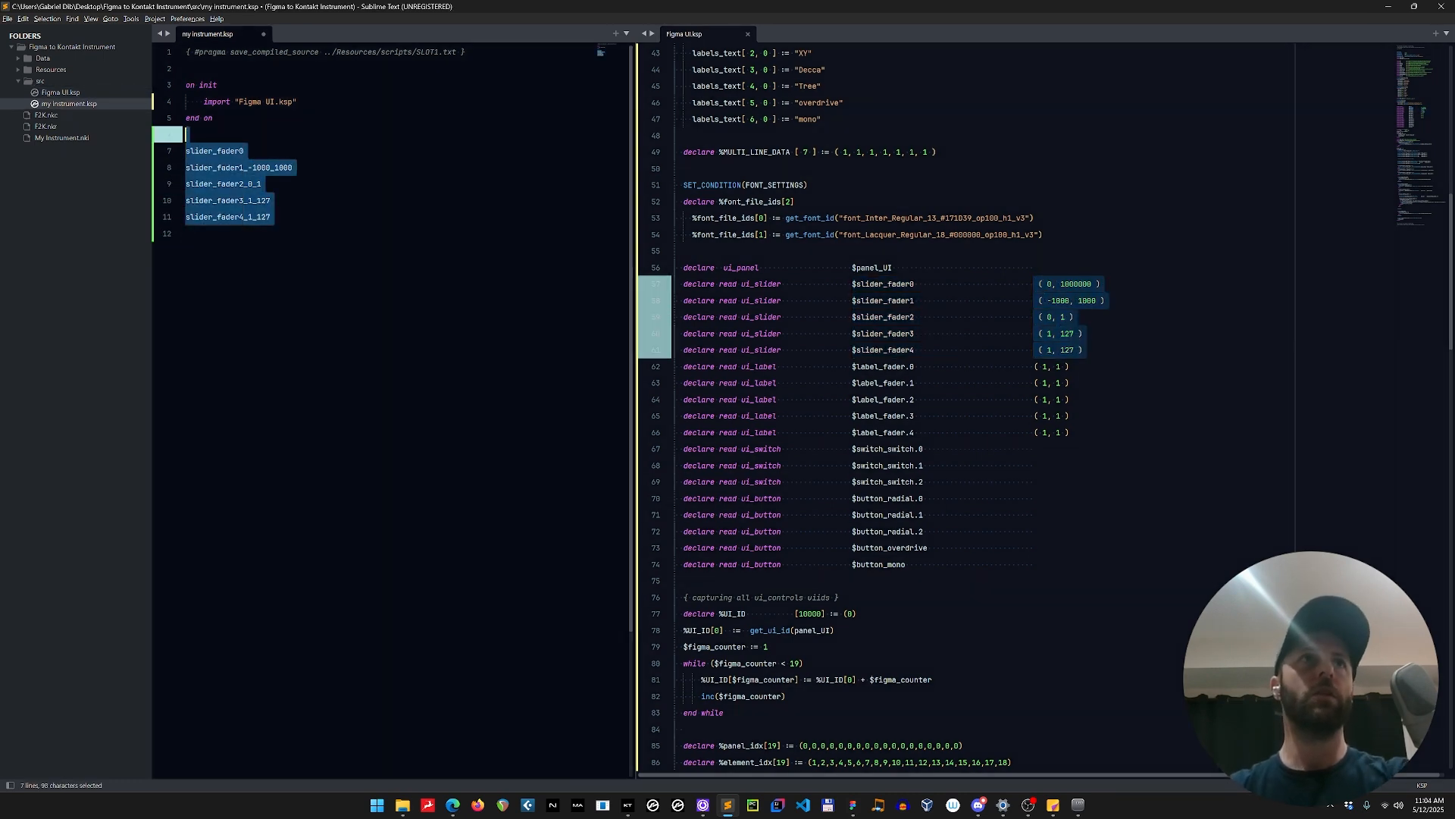
key("BackSpace")
key("alt+Tab")
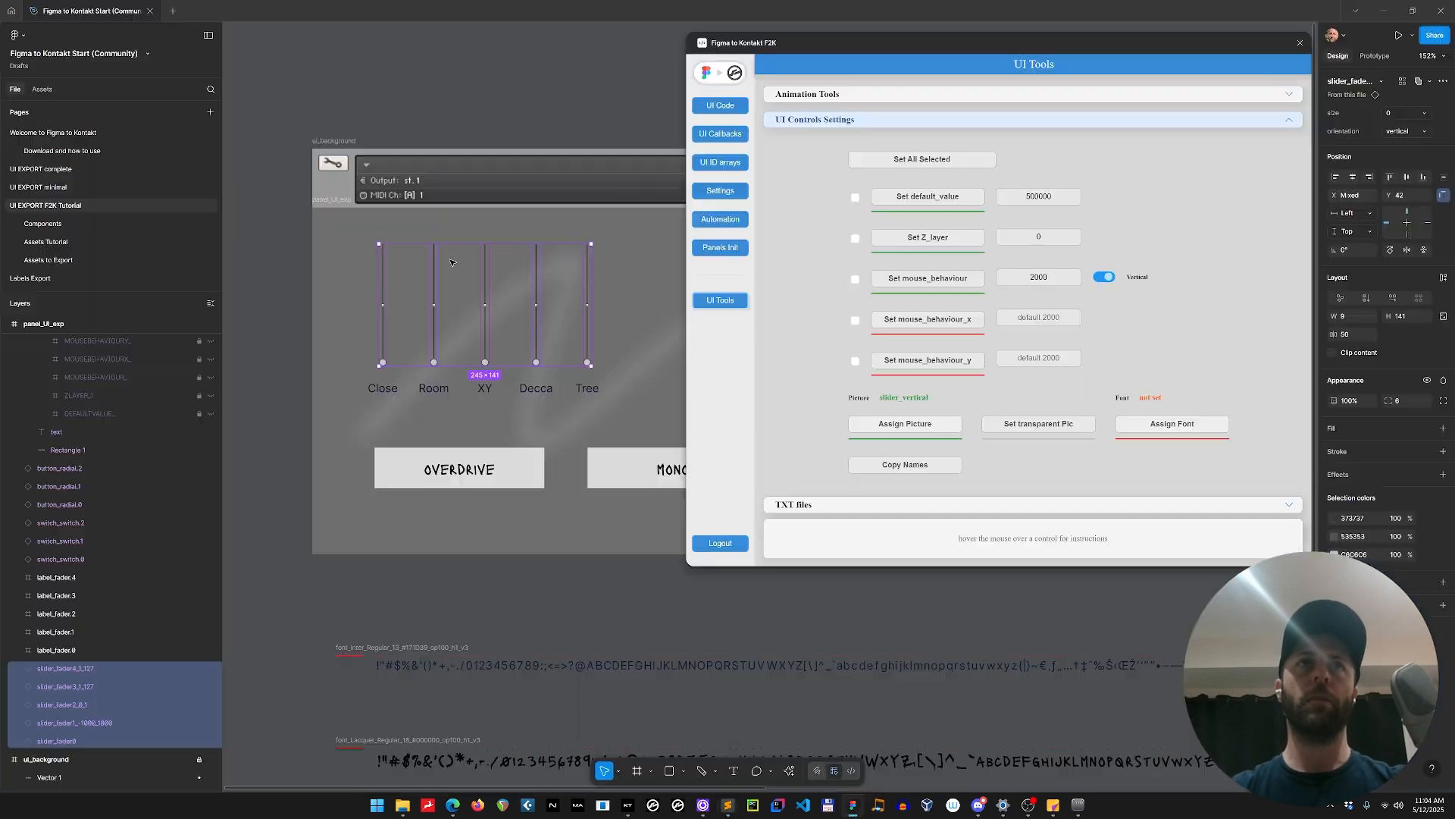
Reopen the plugin's UI Tools to view the Animation Tools options for knobs and faders.
scroll(478, 291, "down", 2)
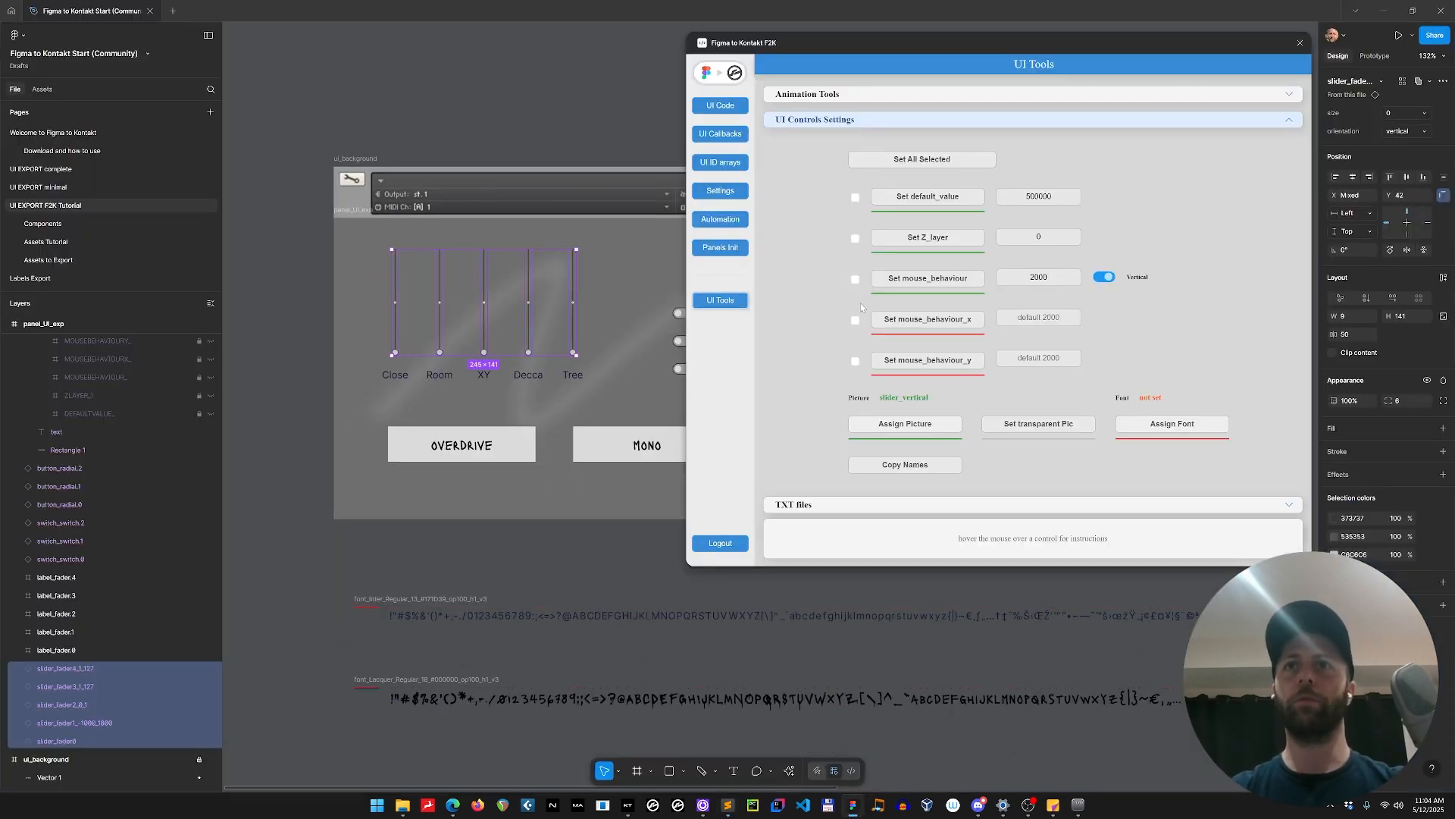
left_click(722, 105)
left_click(720, 300)
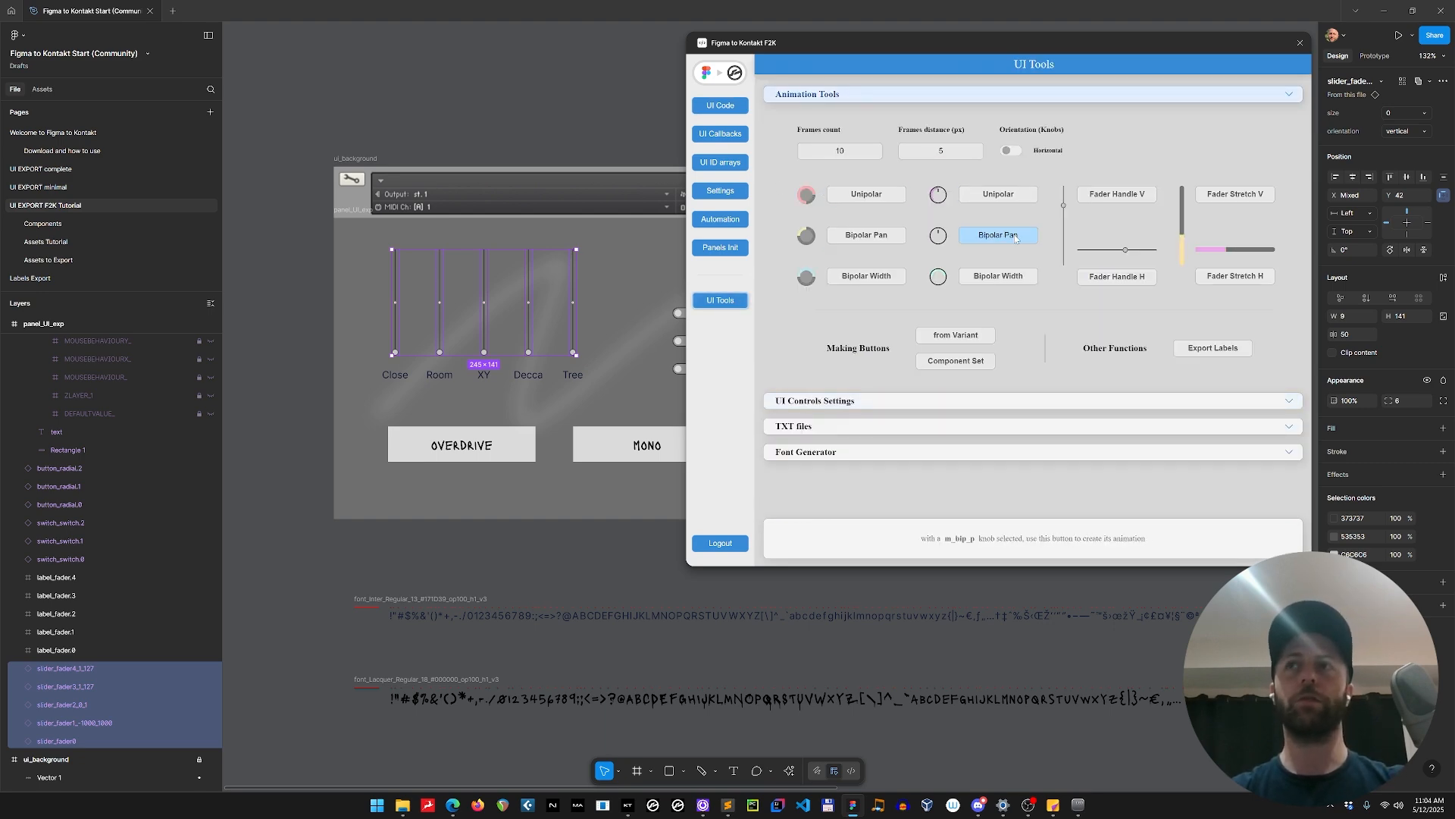
key("alt+Tab")
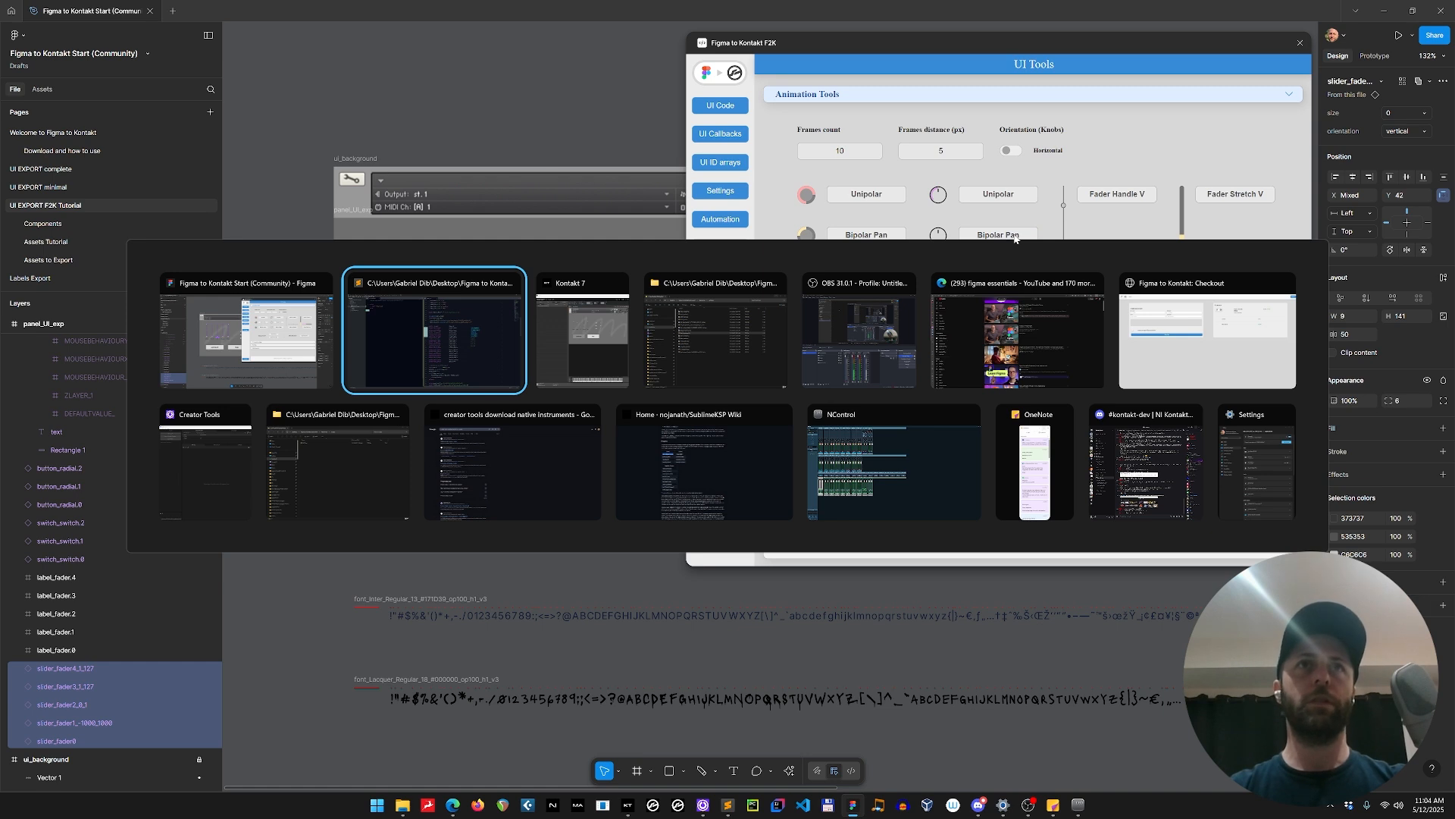
left_click(290, 331)
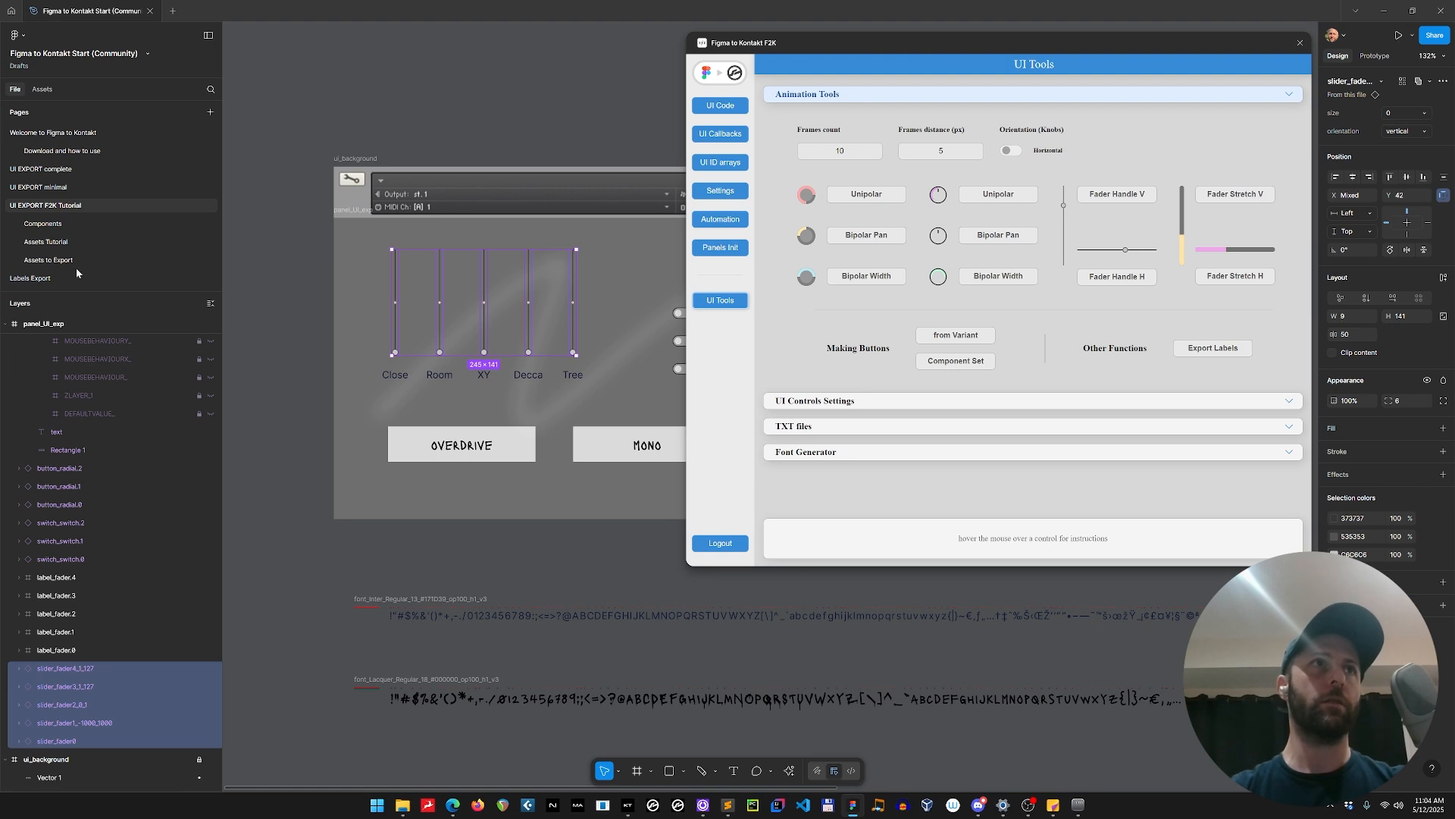
Open the Components page, collapse the plugin window and find the knobs component set.
left_click(44, 224)
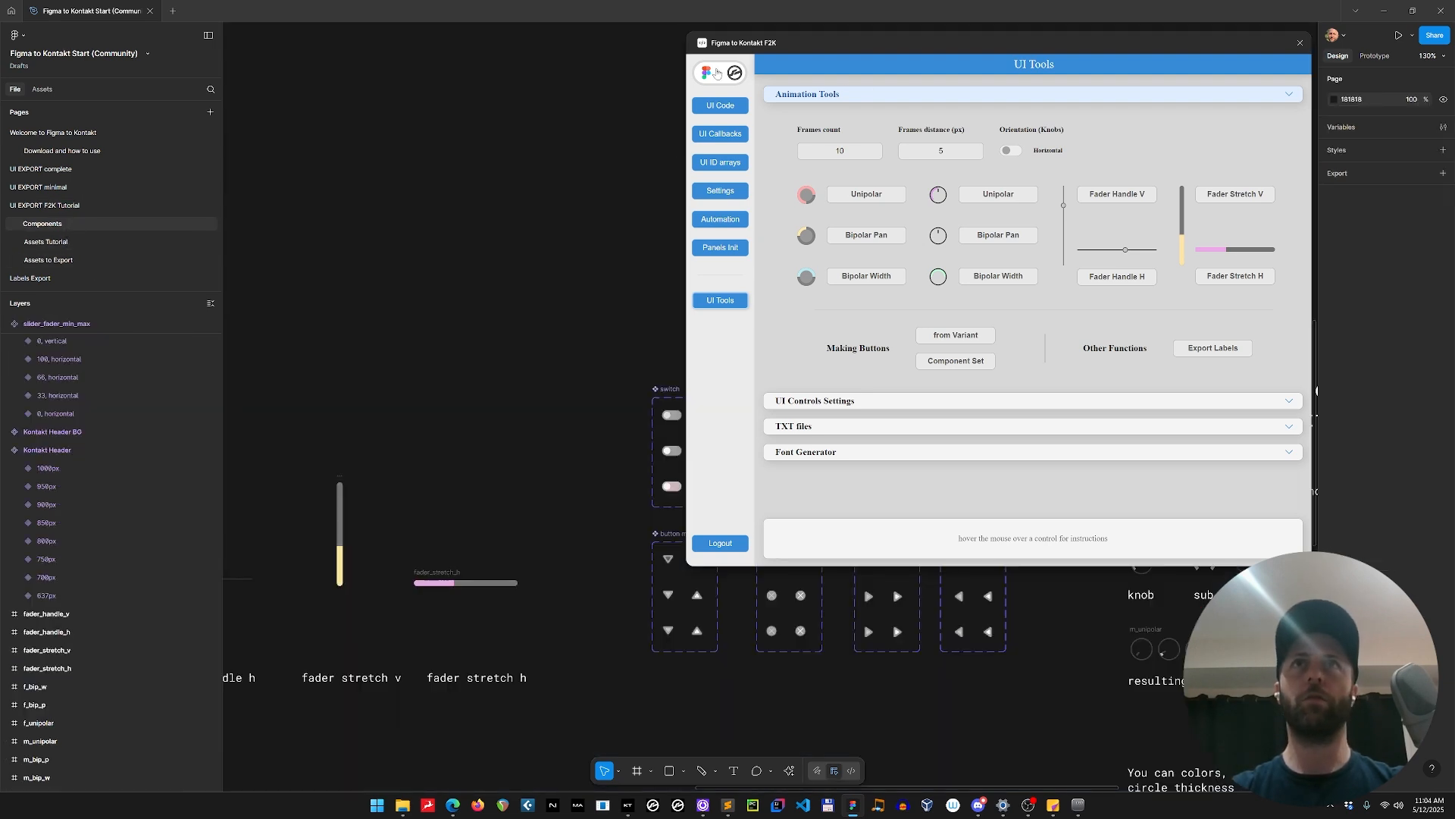
left_click(717, 72)
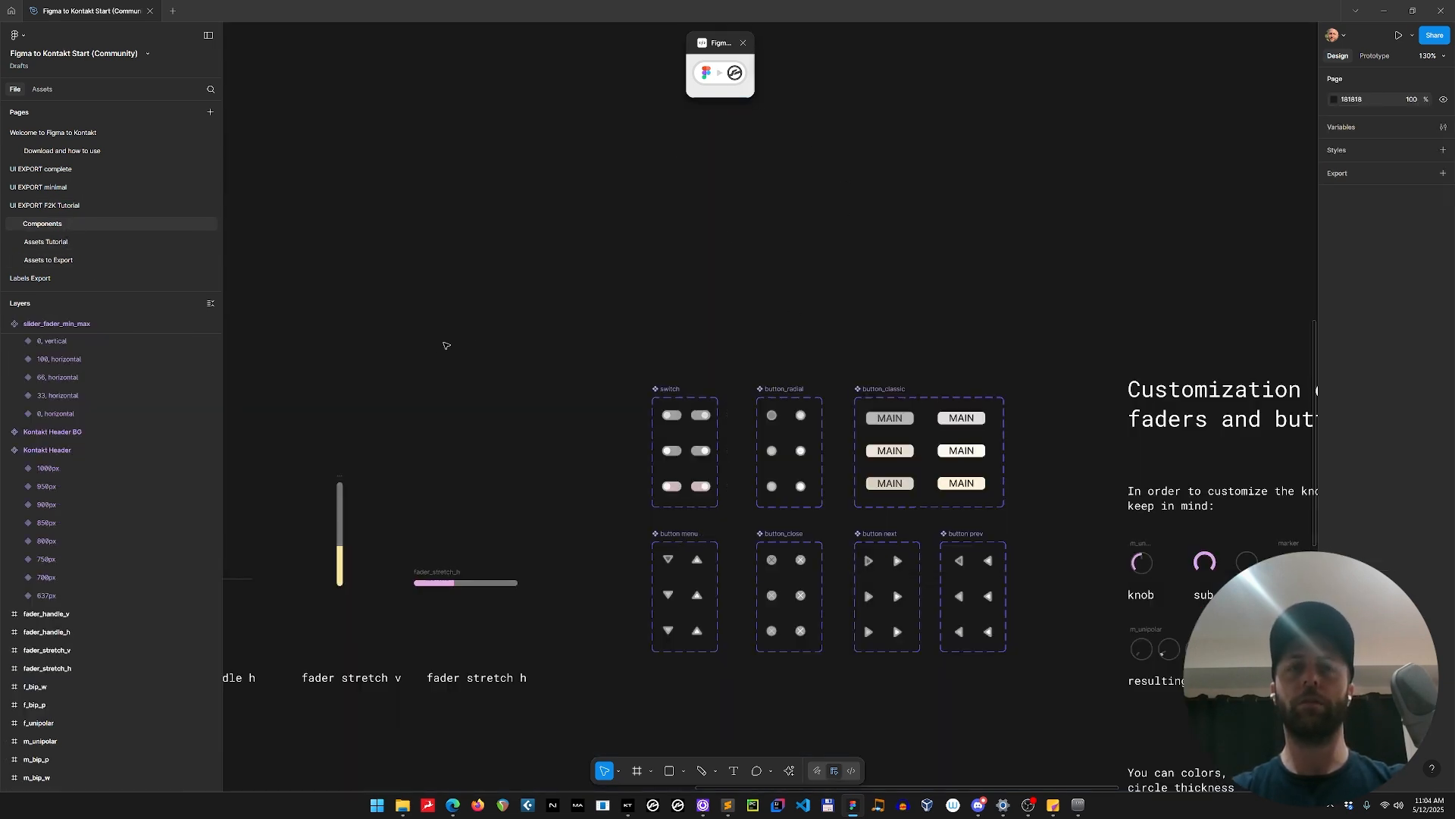
scroll(377, 216, "down", 5)
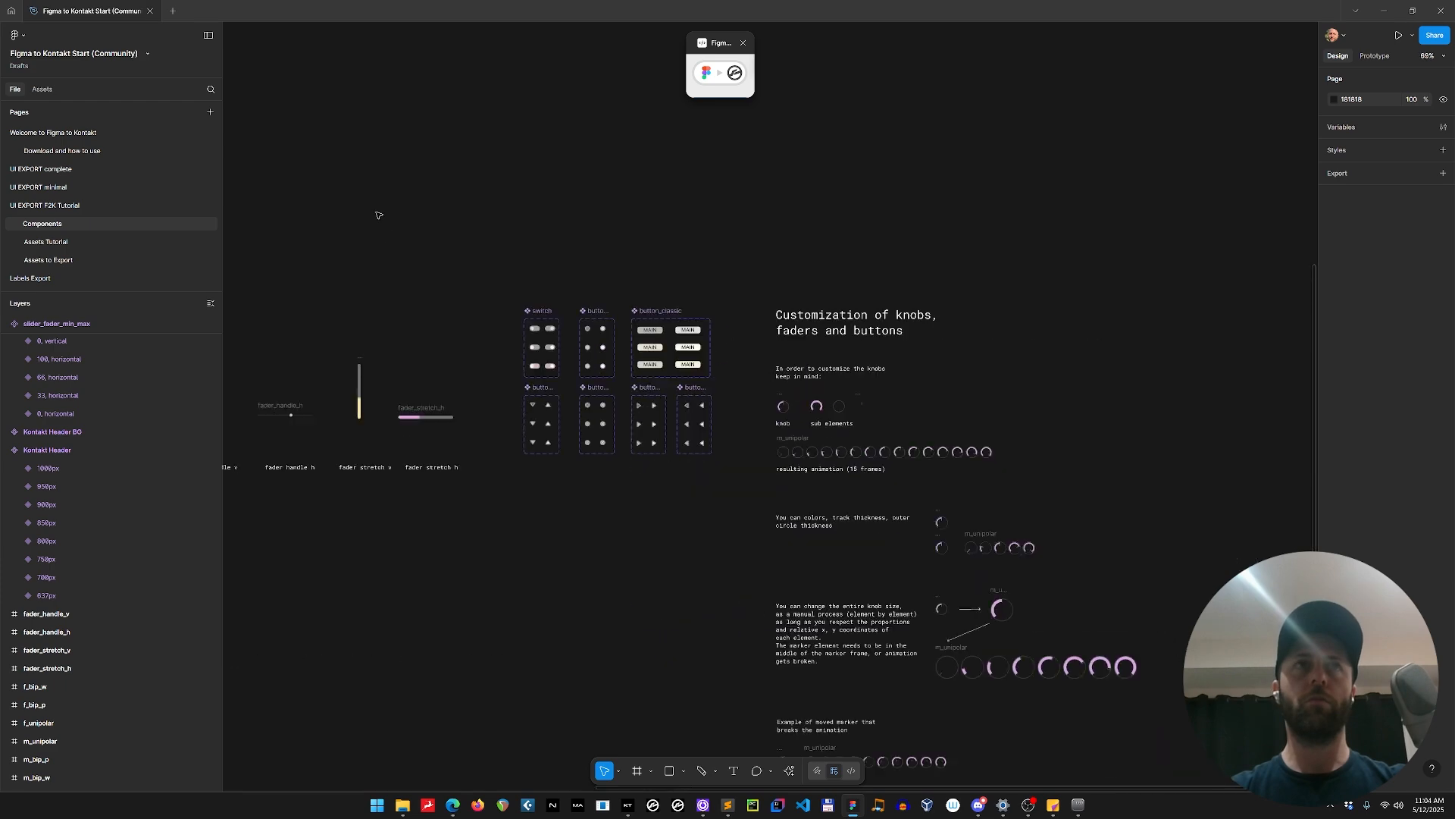
left_click_drag(369, 208, 1170, 425)
scroll(737, 334, "up", 7)
left_click_drag(844, 541, 588, 484)
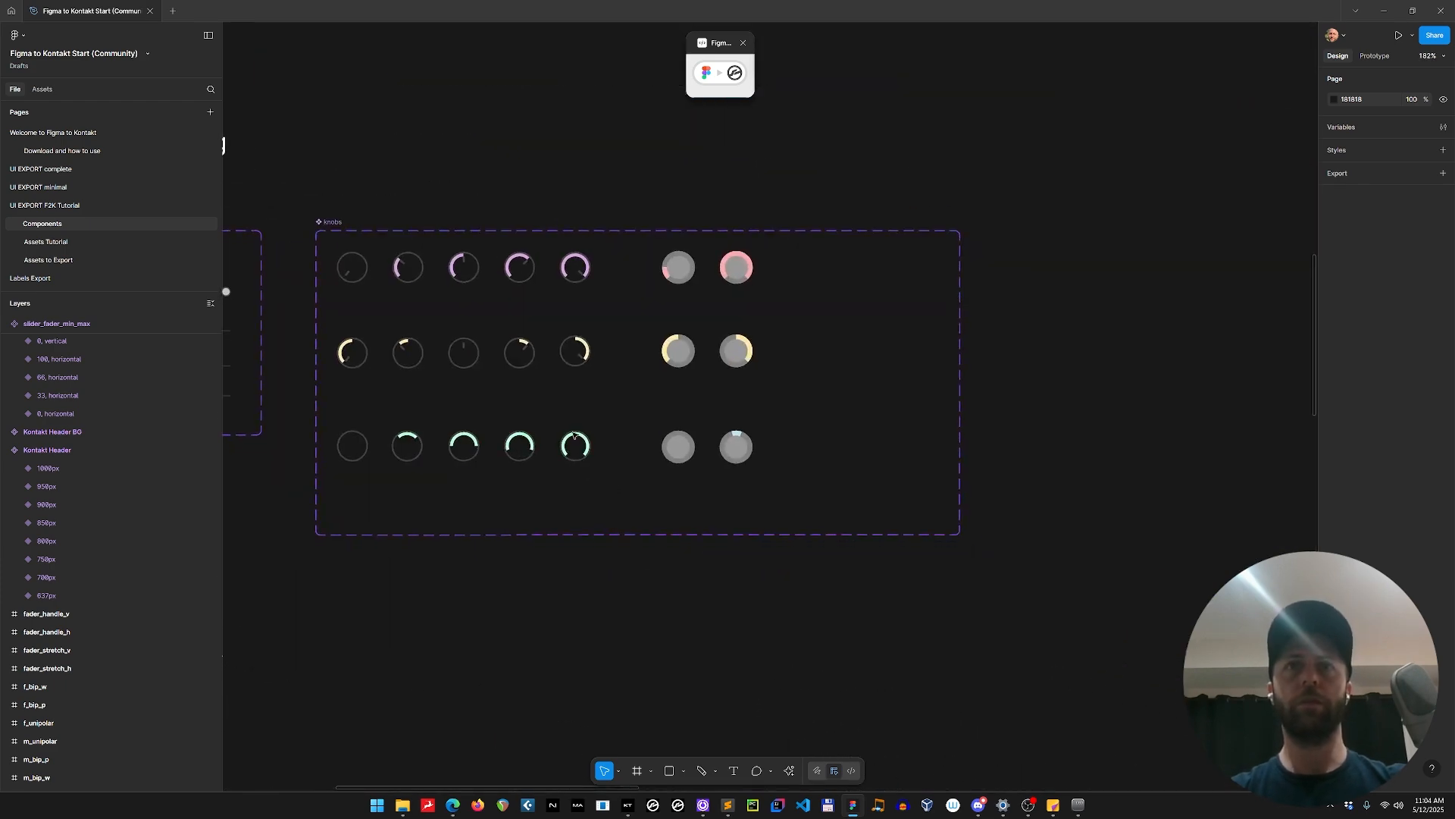
Select four knob variants: the flat unipolar 0 volume, and the marker-style unipolar 100 volume, bipolar 100 width and bipolar 100 pan.
left_click(678, 267)
left_click(736, 267, "shift")
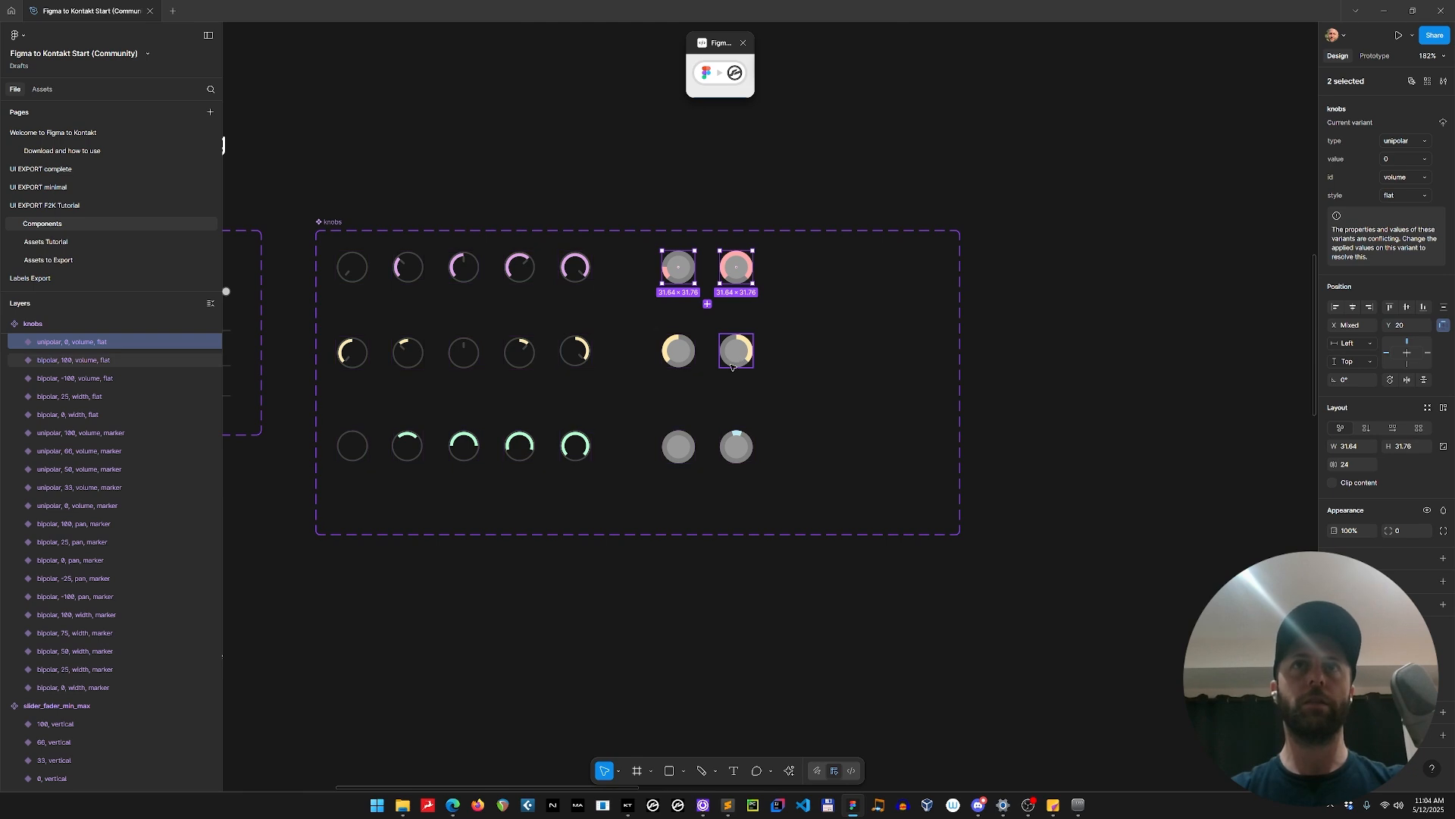
left_click(678, 274)
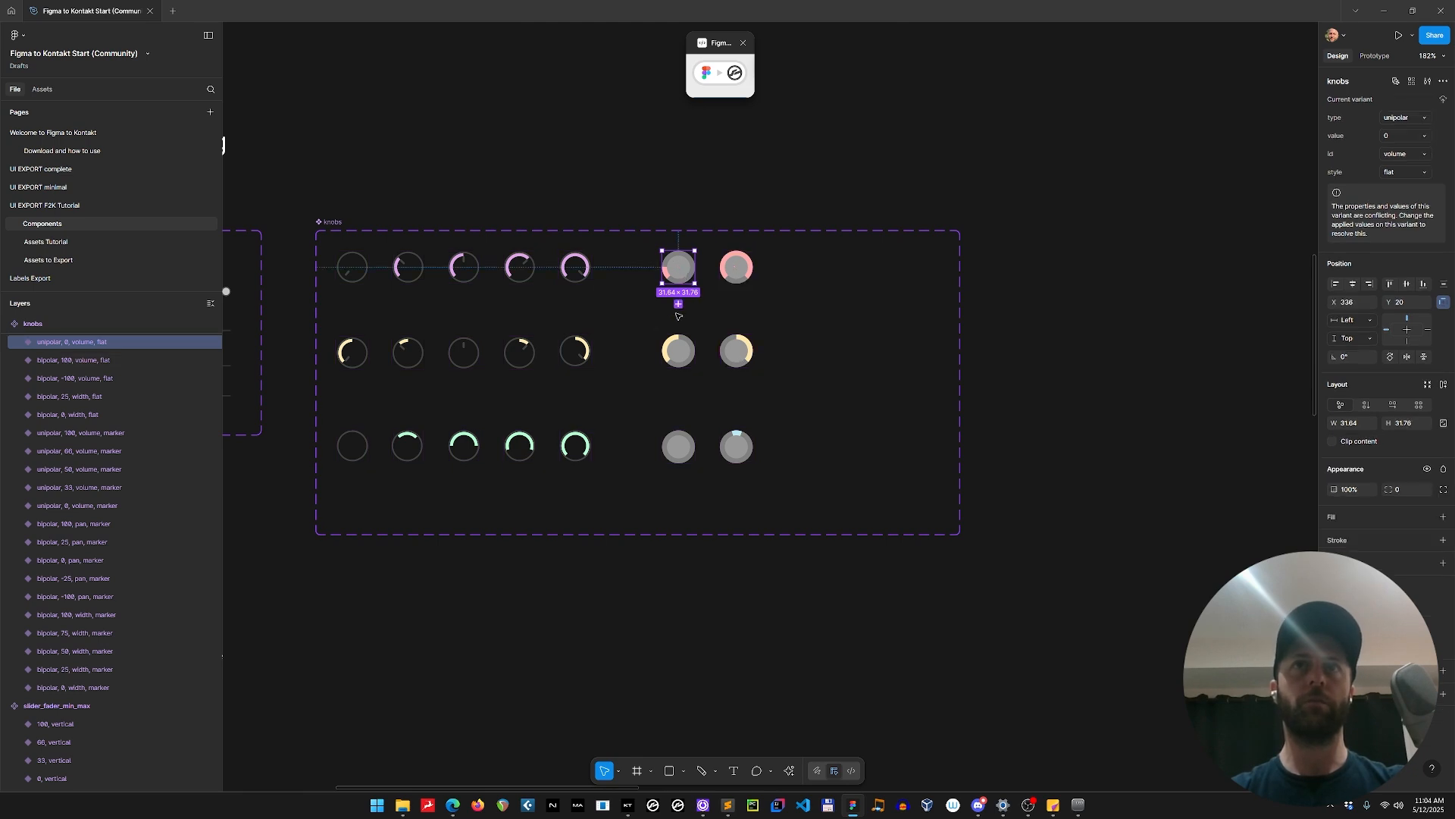
left_click(576, 274, "shift")
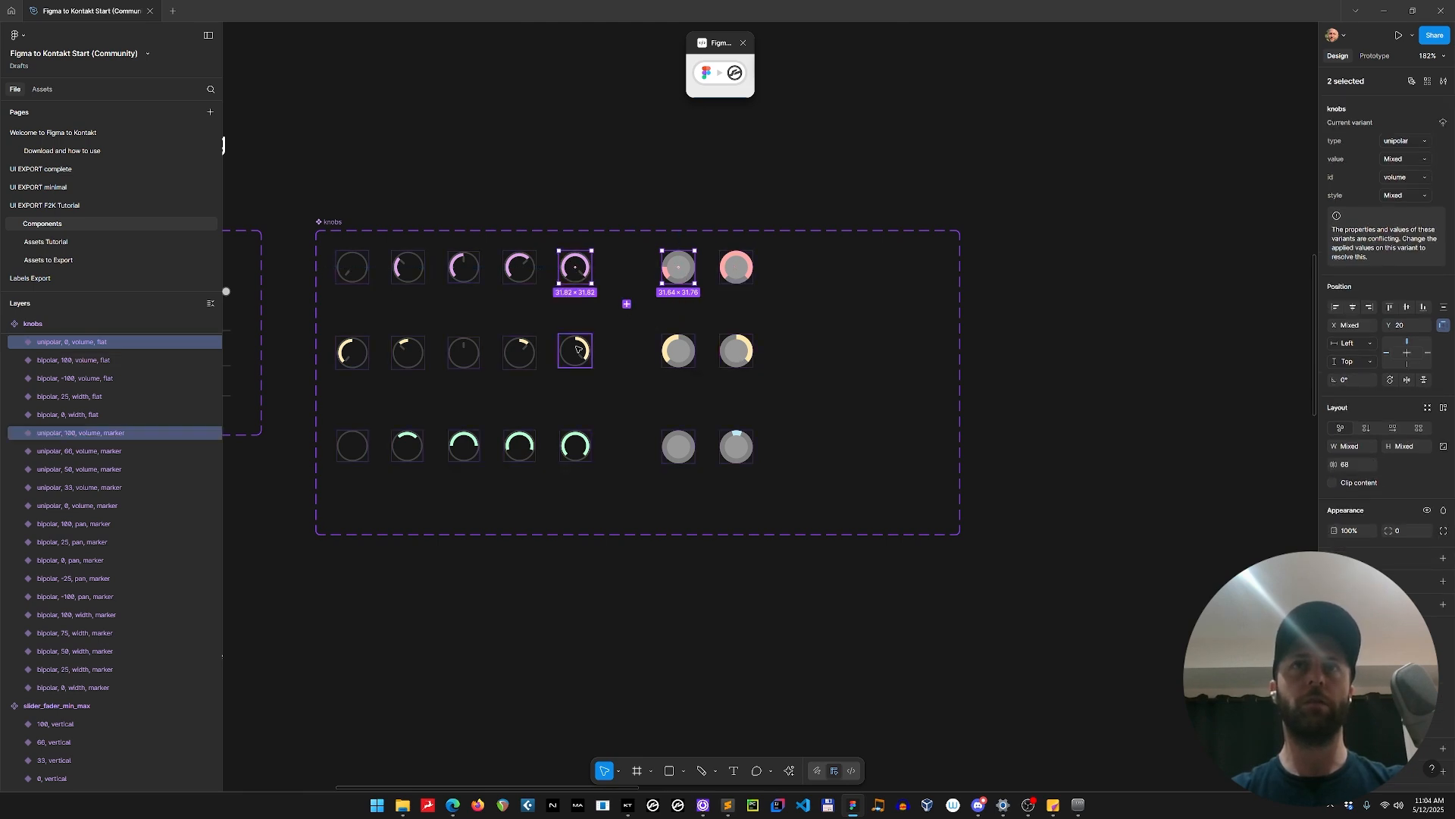
left_click(580, 448, "shift")
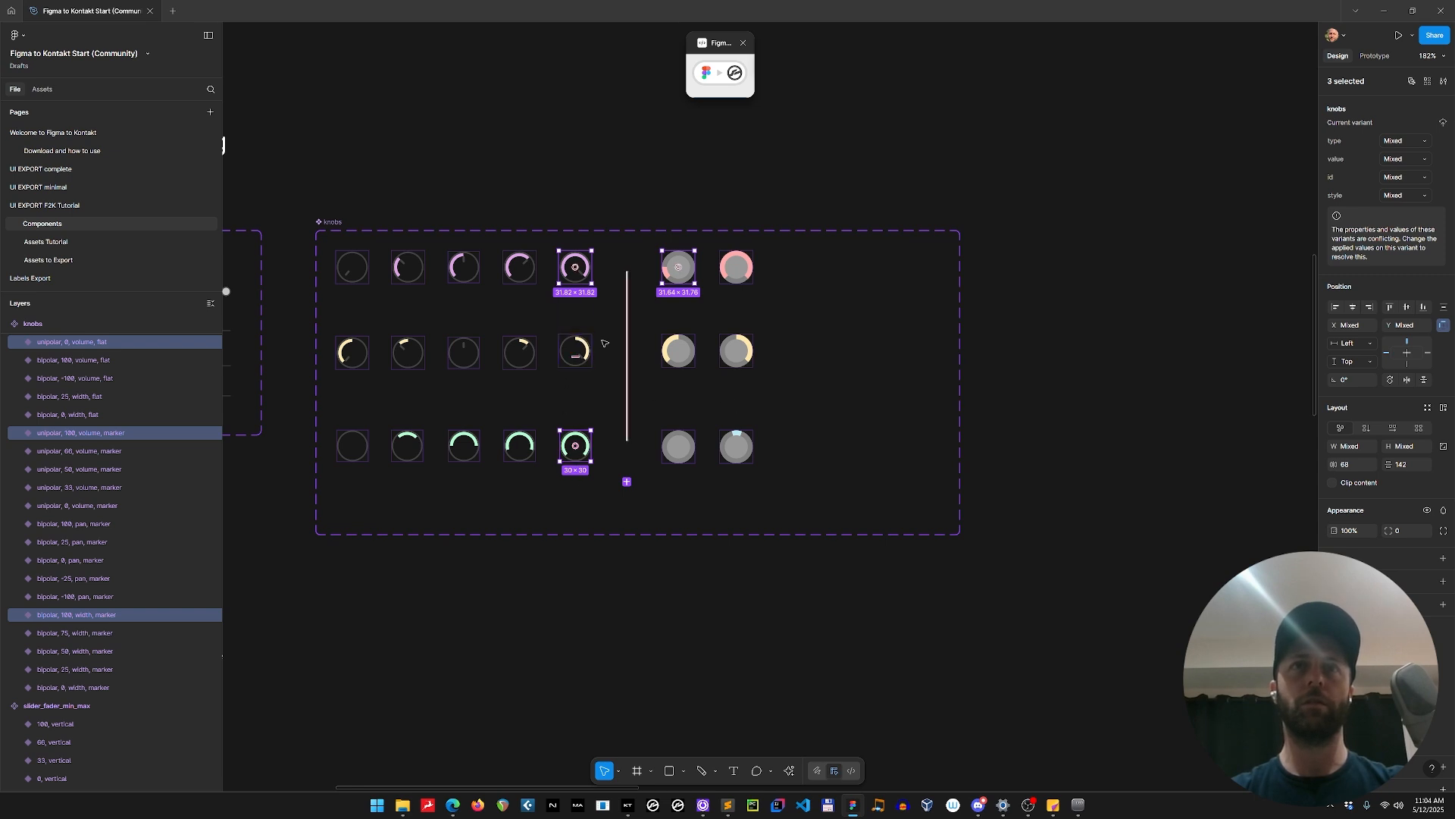
left_click(575, 356, "shift")
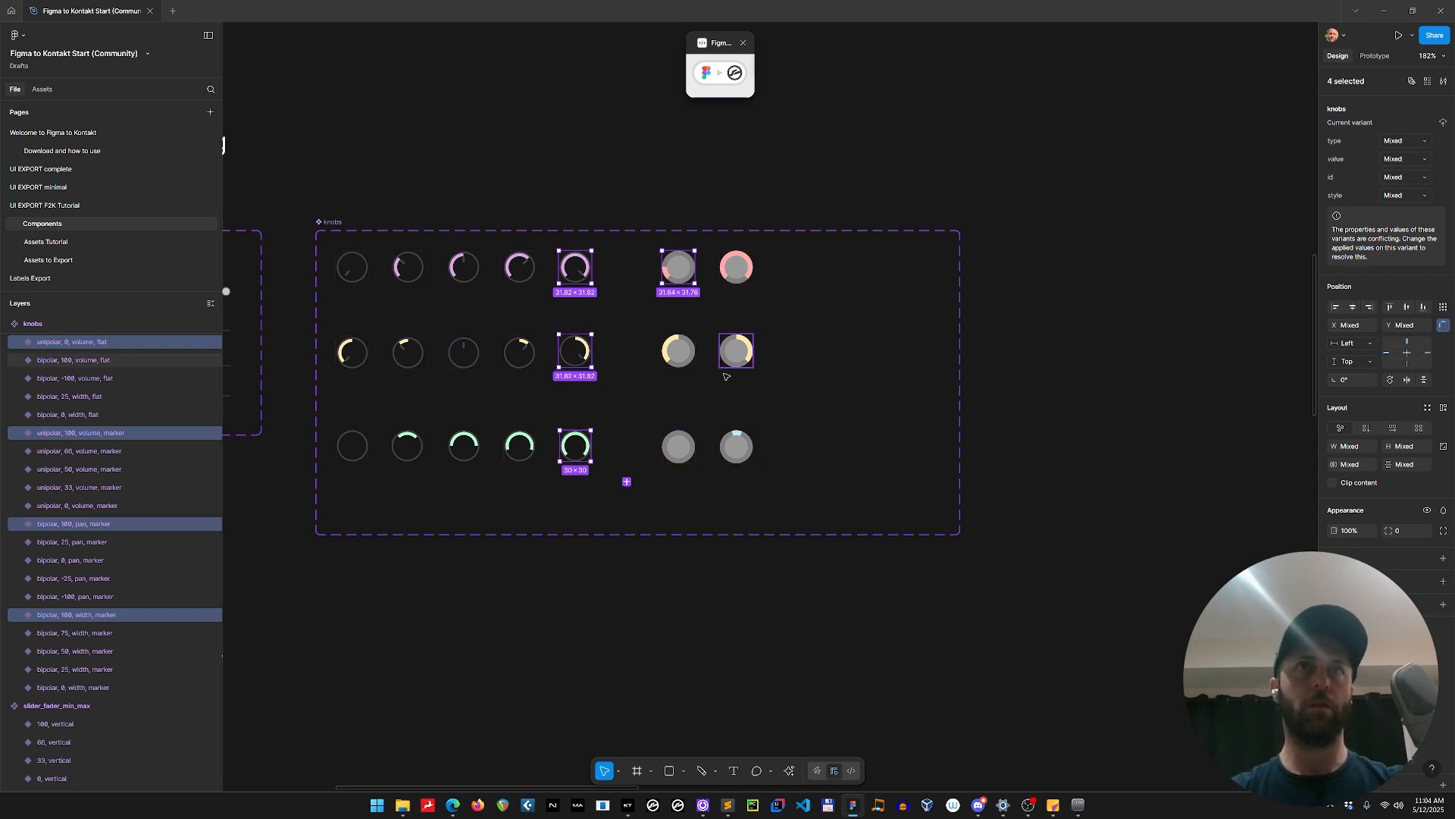
Paste the four knobs into panel_UI_exp on the UI EXPORT F2K Tutorial page and place them beside the radial buttons.
left_click(64, 205)
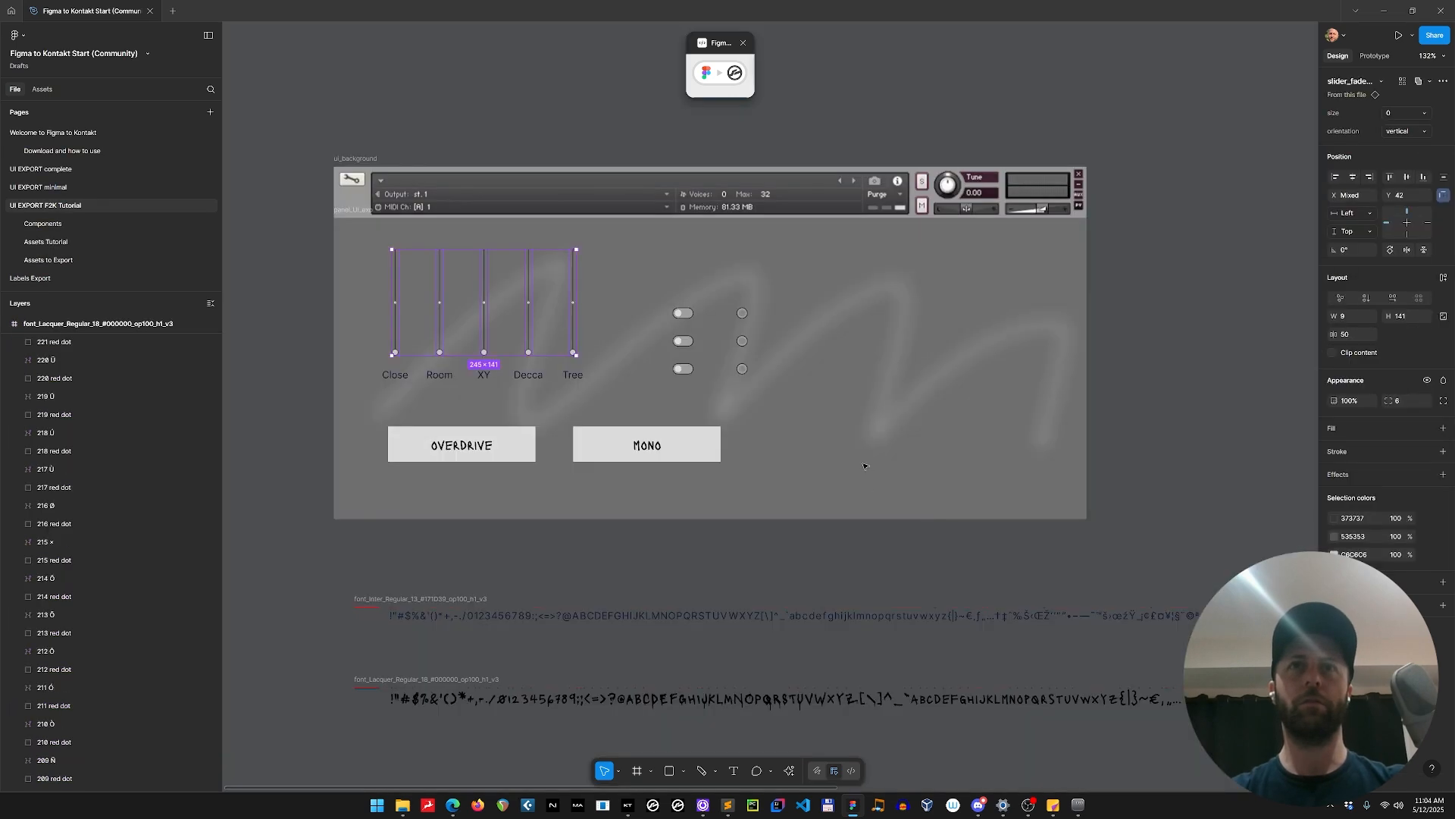
scroll(864, 463, "down", 5)
left_click_drag(1200, 382, 361, 458)
left_click(743, 394)
key("ctrl+v")
left_click_drag(587, 448, 883, 420)
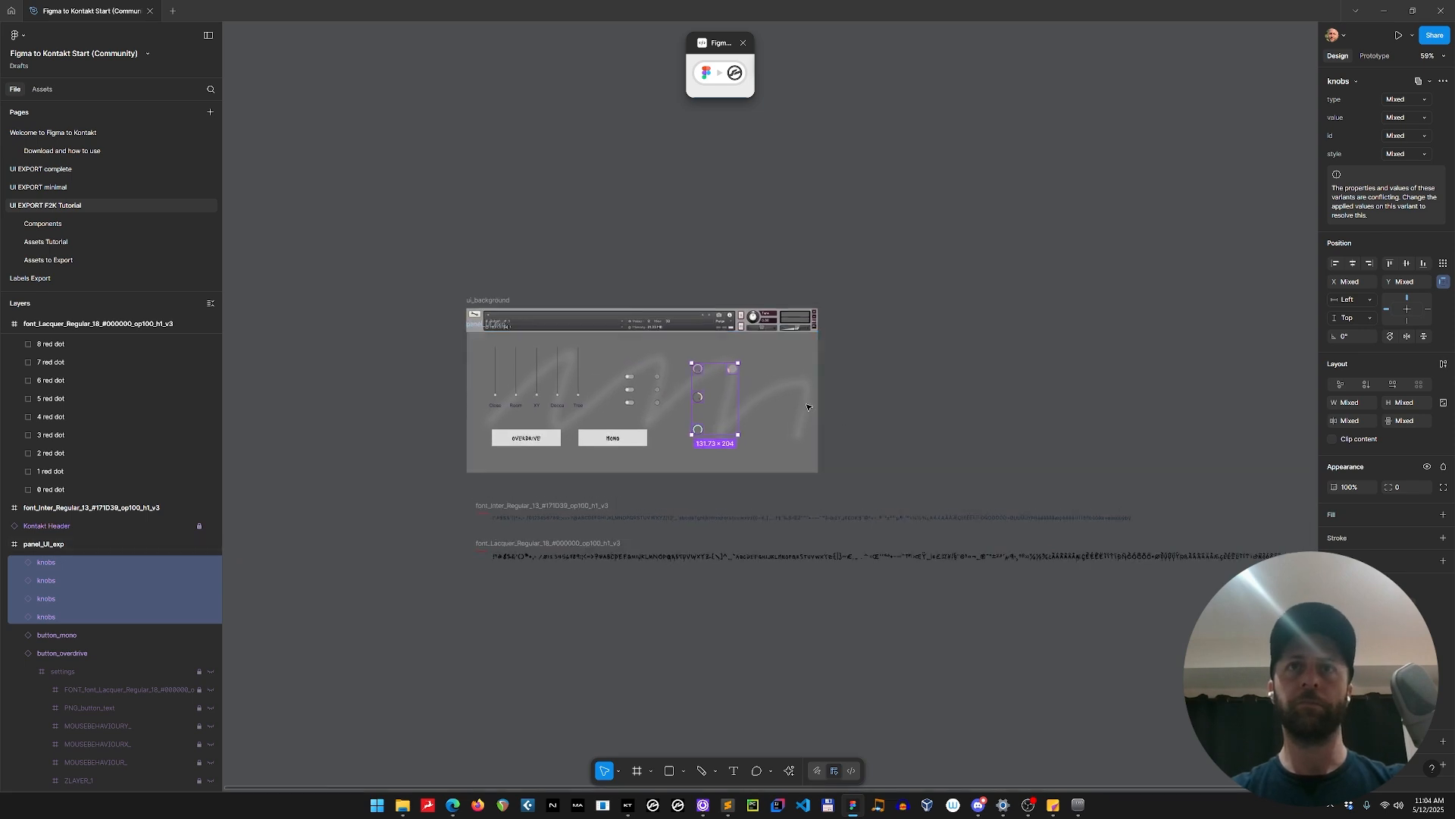
Examine the sublayers and nested settings of the lower two pasted knobs layers in panel_UI_exp.
scroll(755, 399, "up", 5)
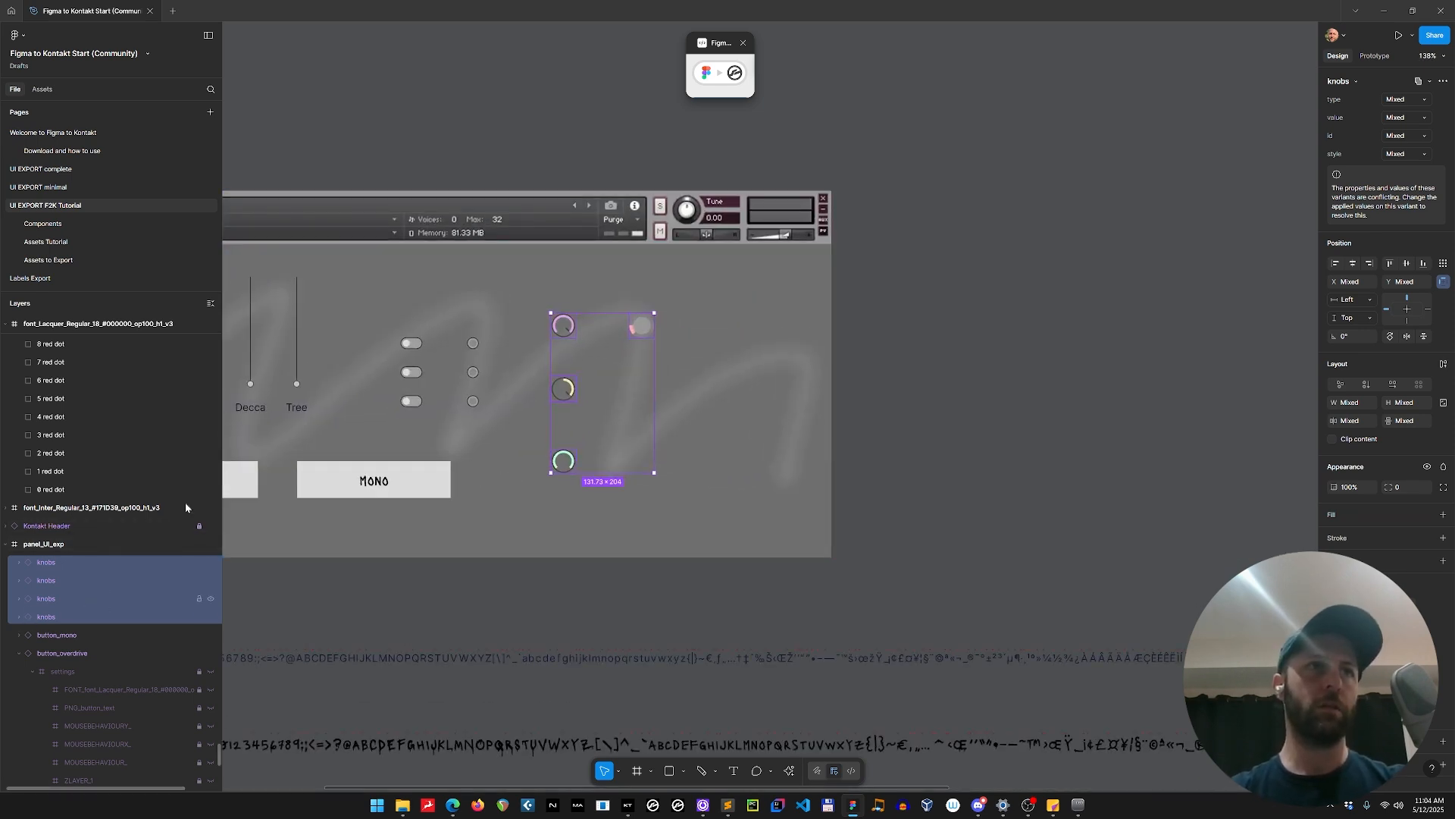
scroll(72, 546, "down", 5)
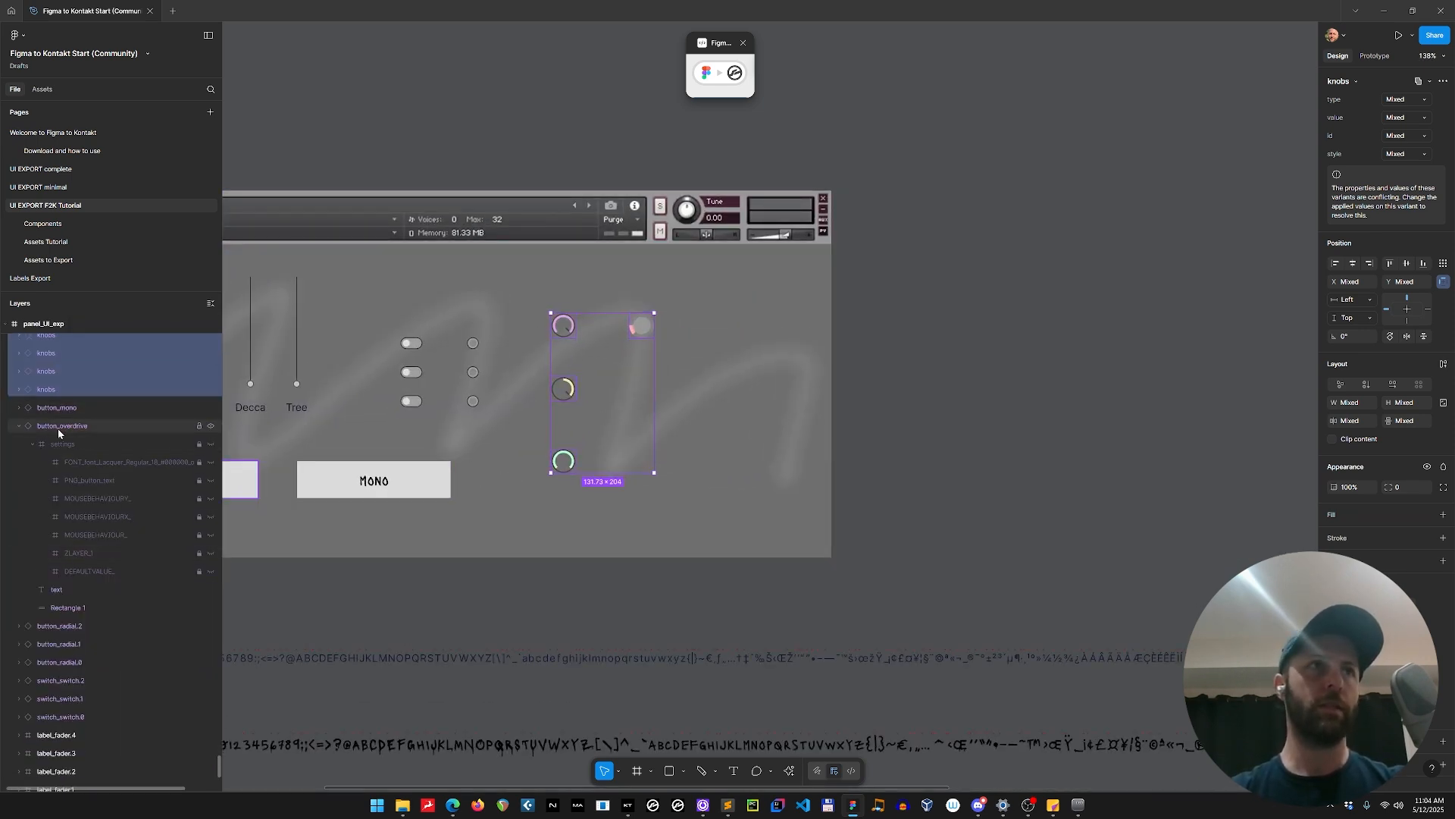
left_click(19, 425)
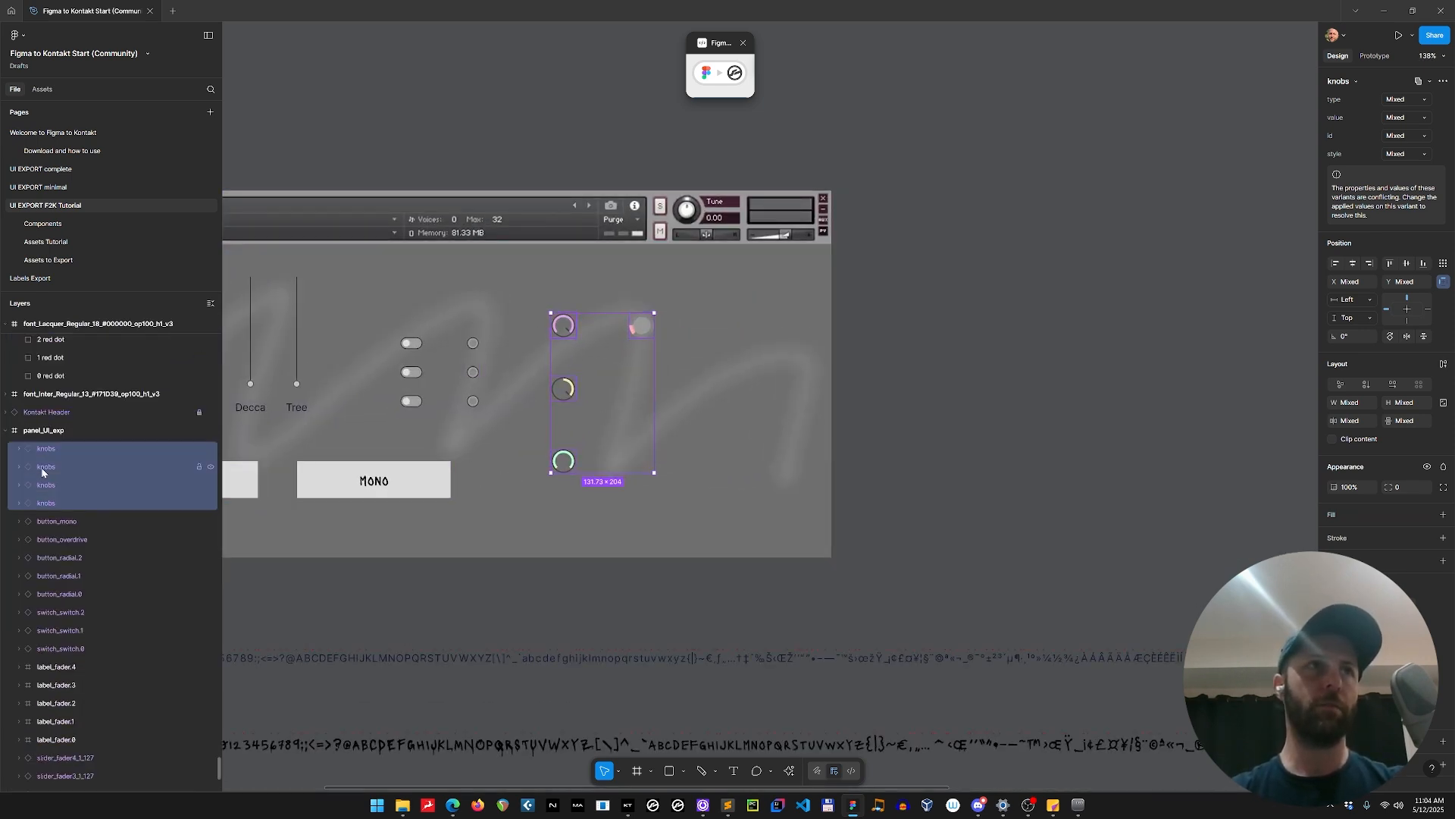
left_click(19, 504)
left_click(33, 559)
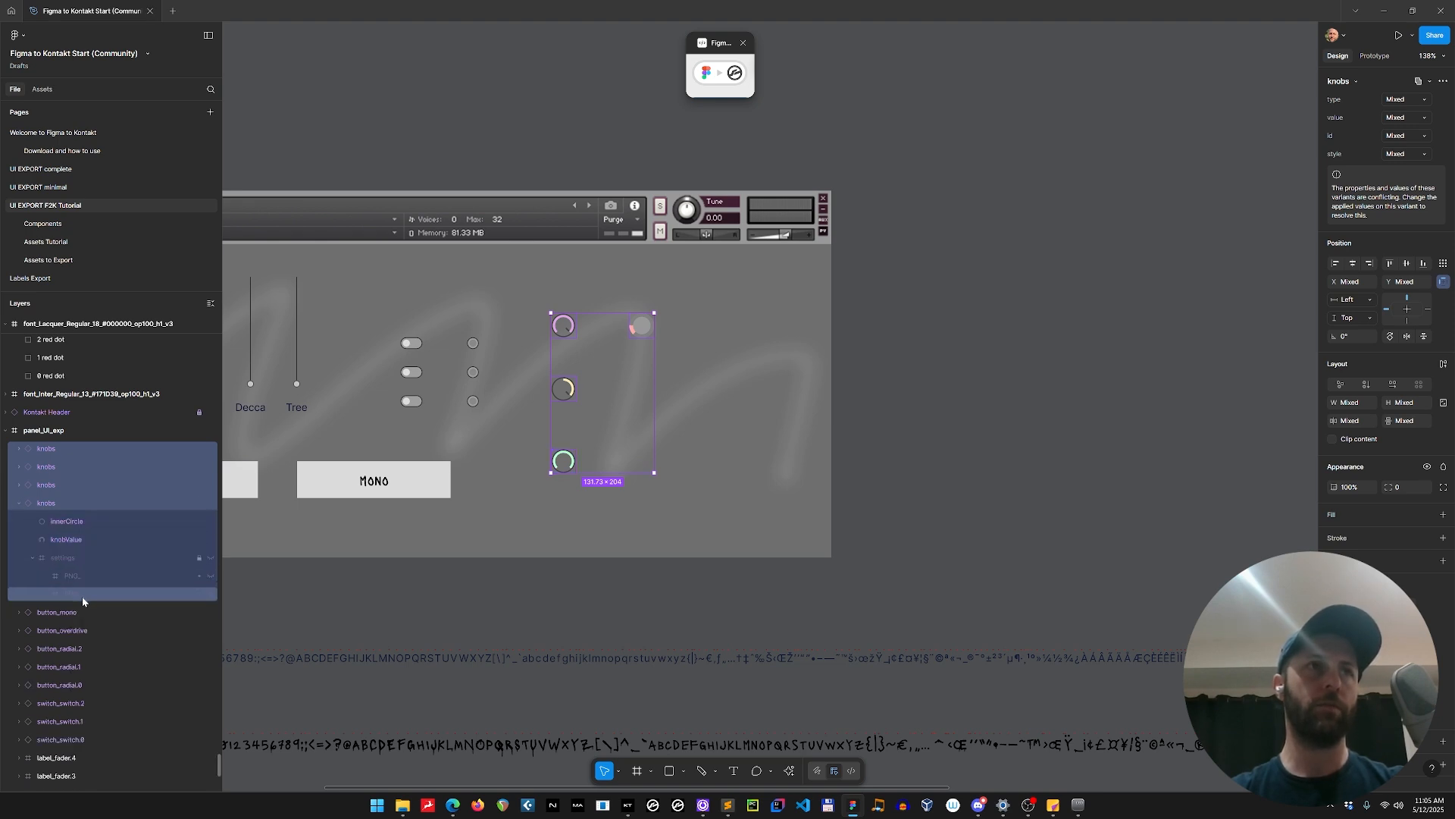
left_click(32, 558)
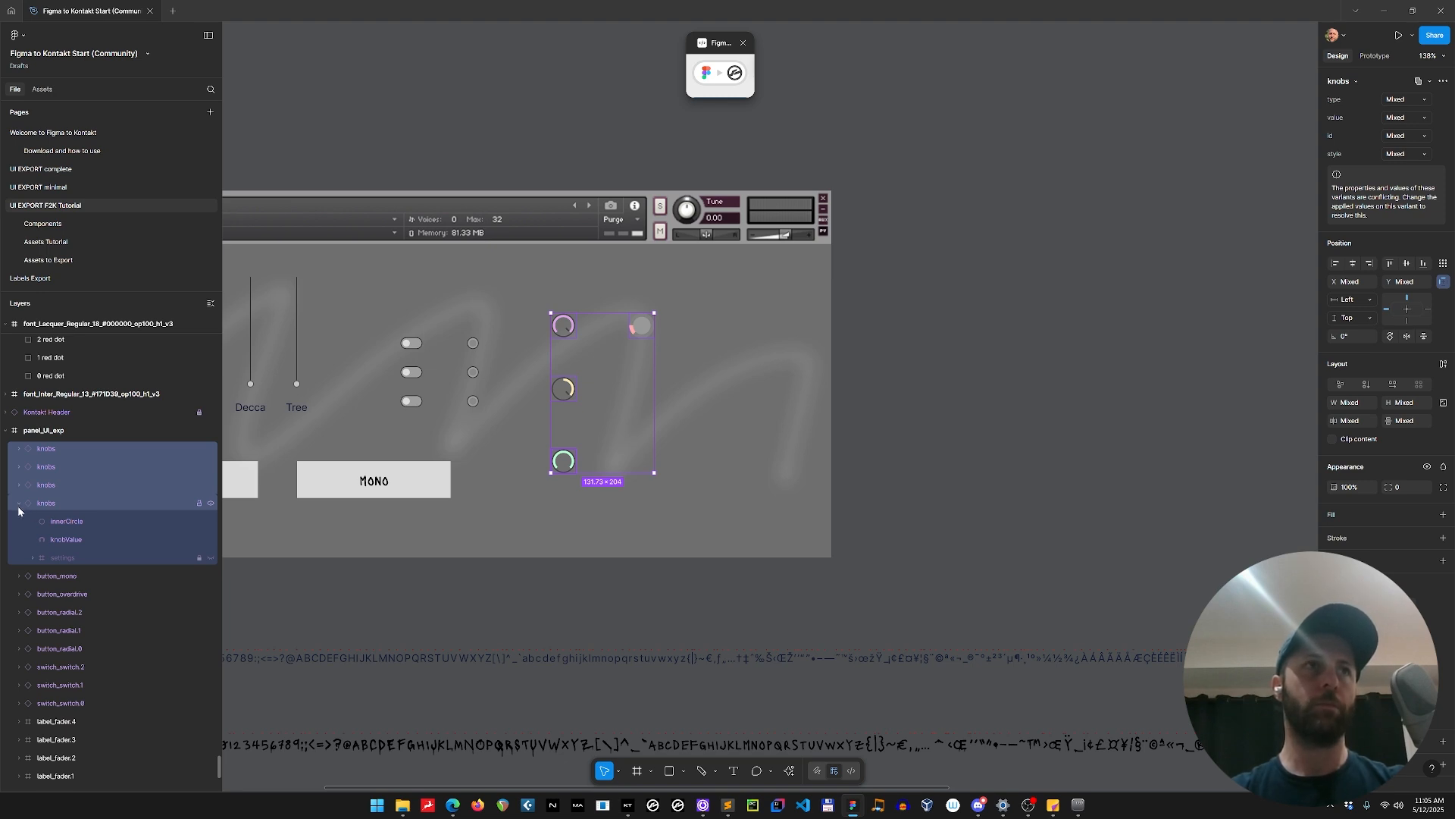
left_click(19, 503)
left_click(19, 485)
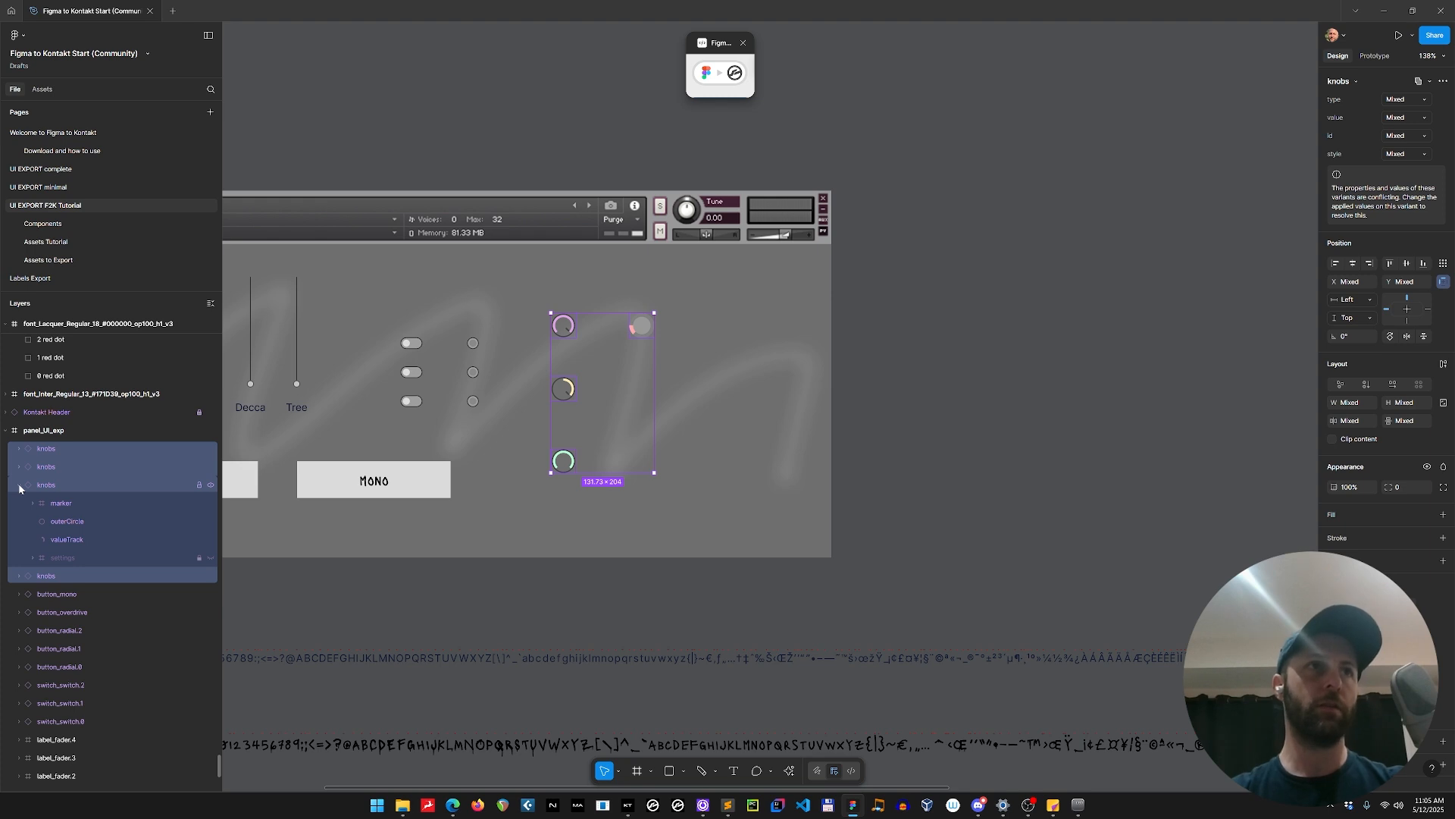
left_click(33, 557)
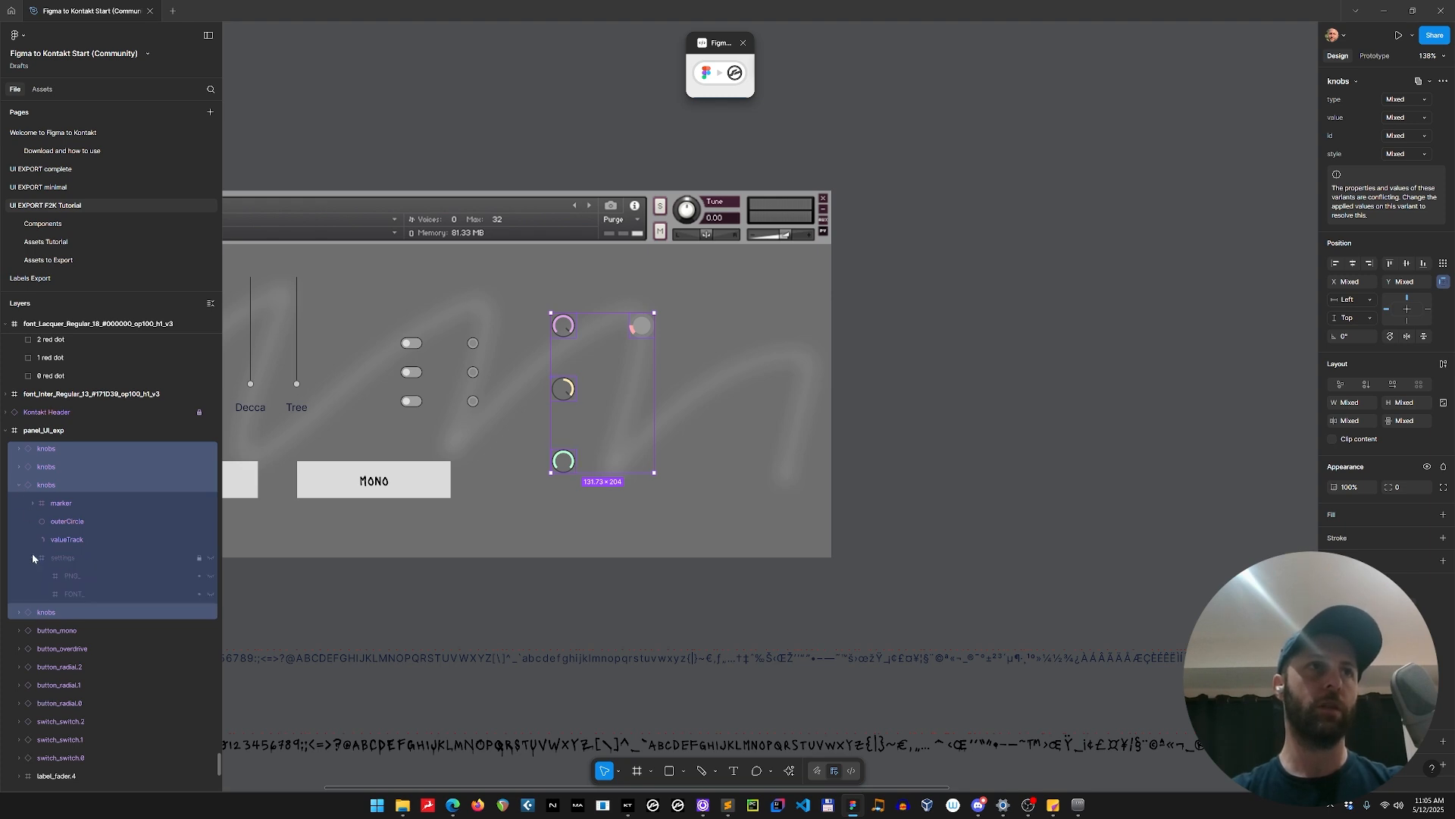
left_click(32, 553)
left_click(19, 485)
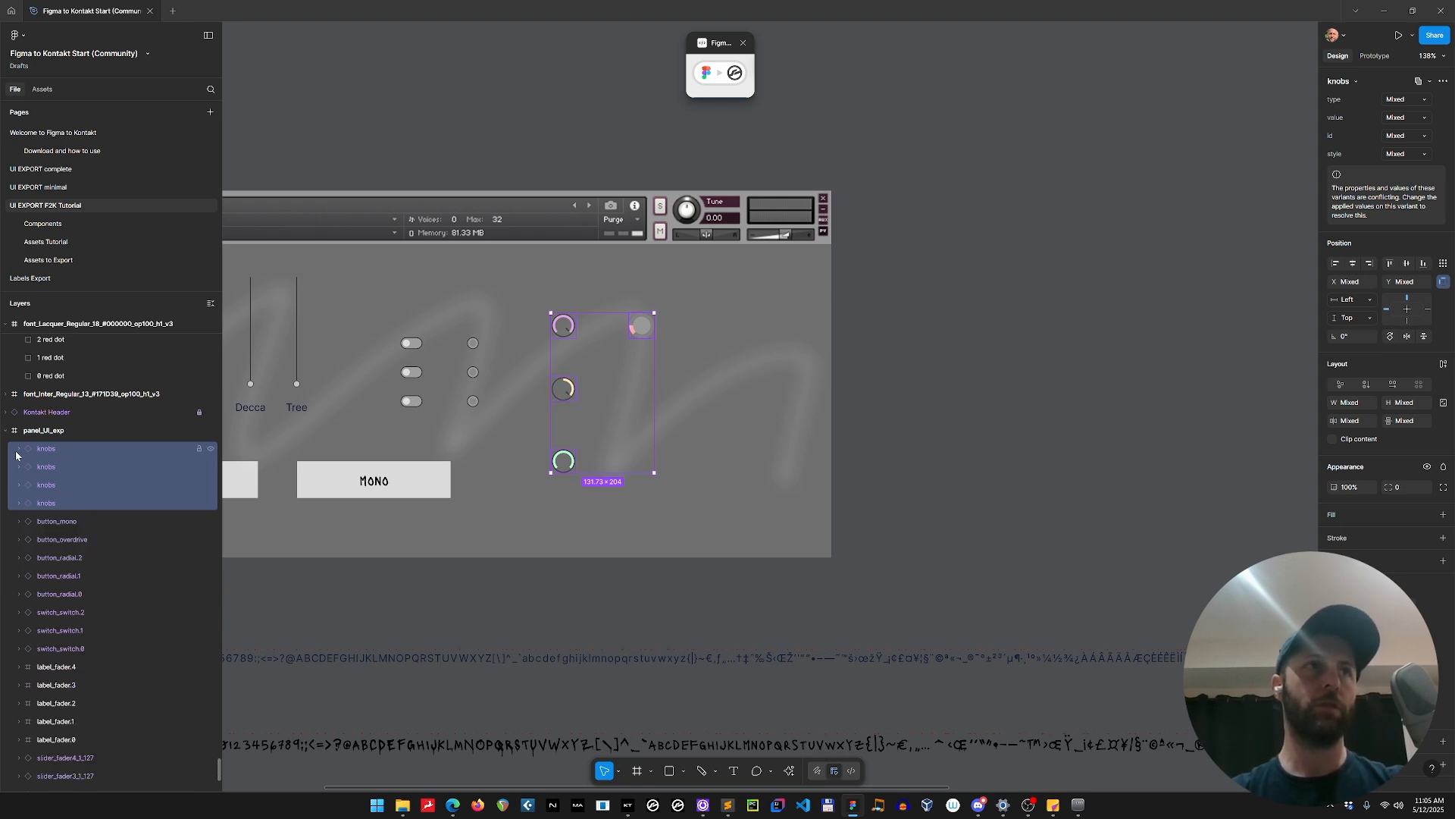
Compare the topmost knobs layer's contents with the nested settings of the second knobs layer.
left_click(19, 449)
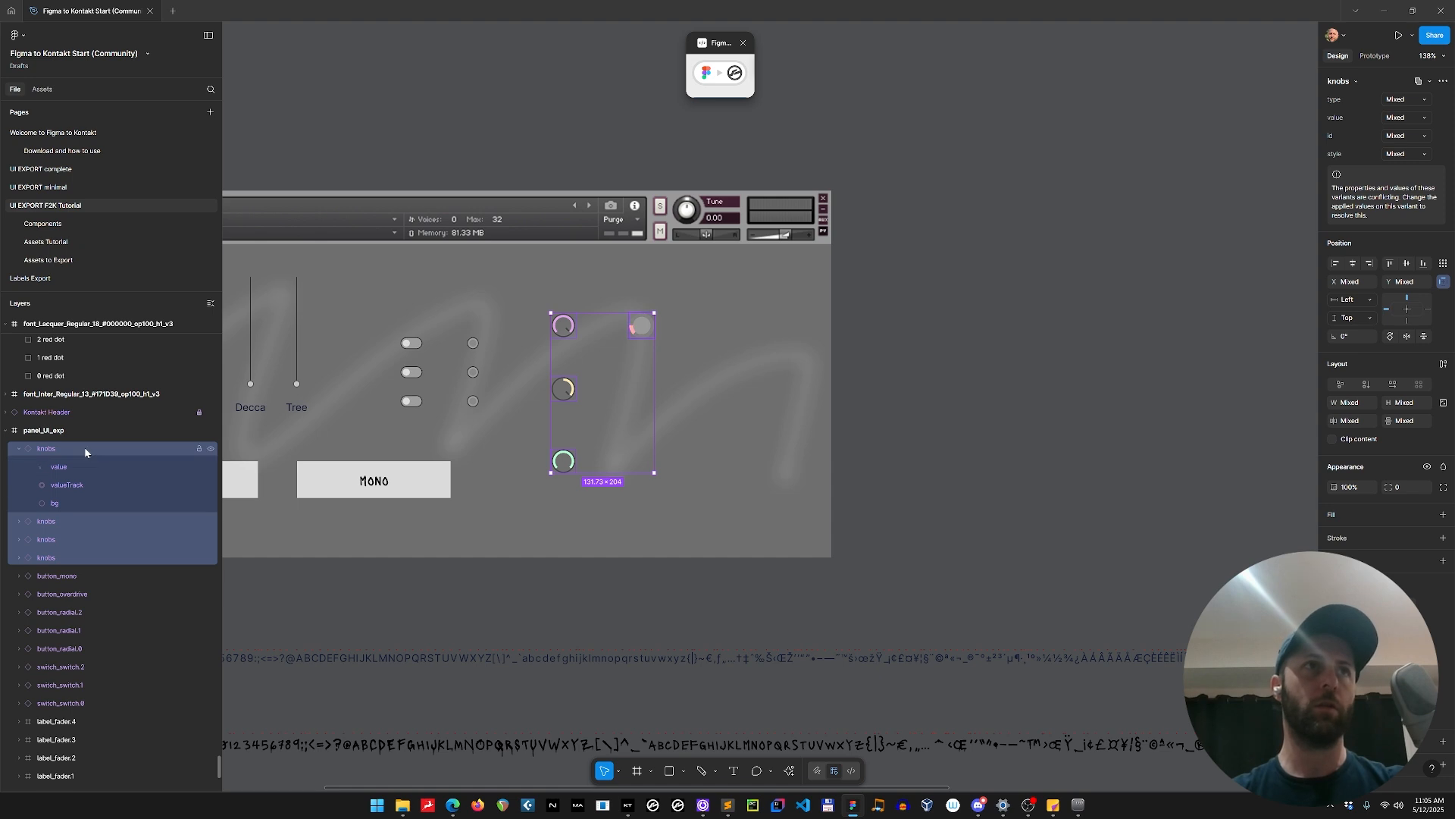
left_click(72, 466)
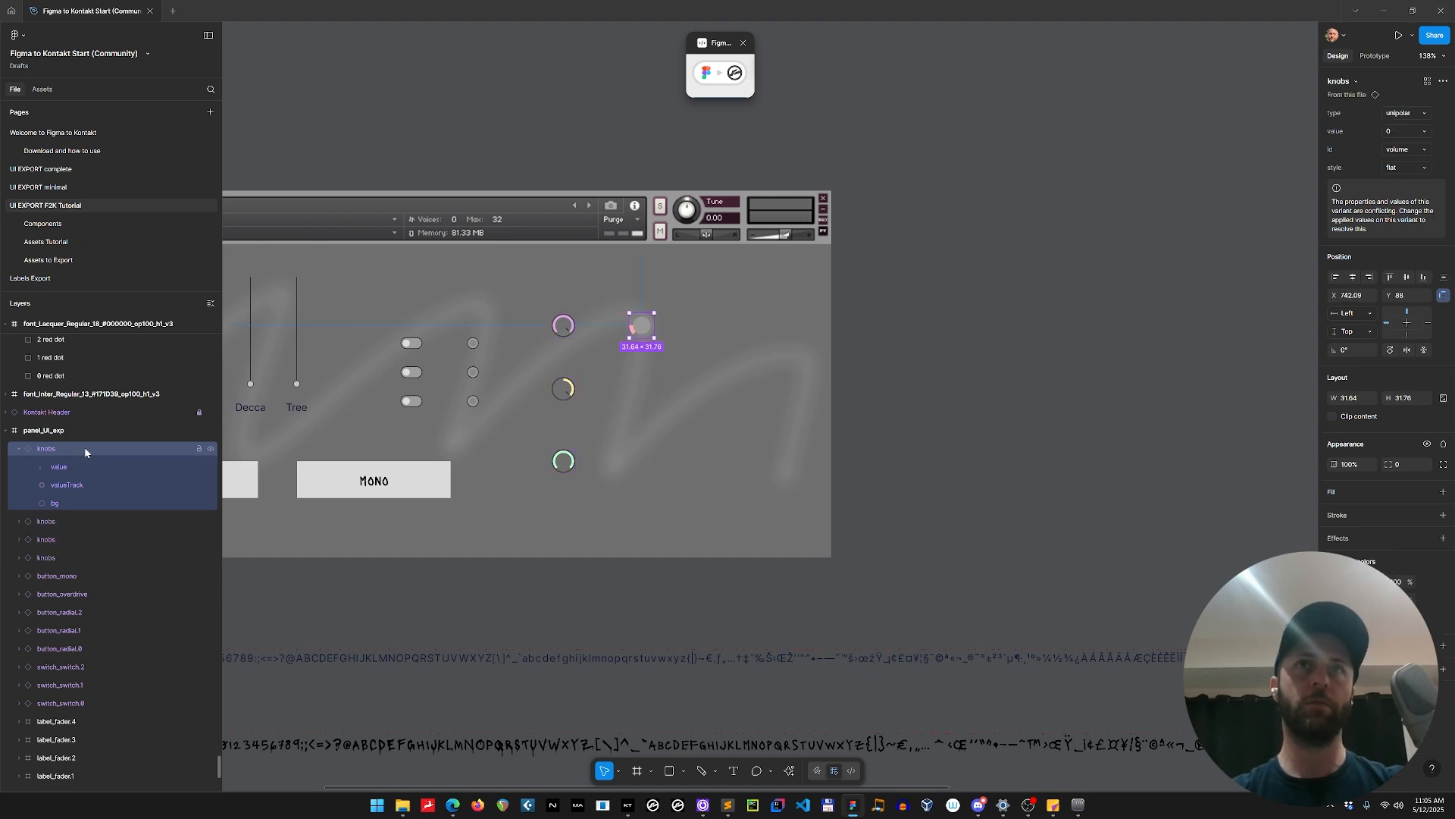
left_click(19, 521)
left_click(32, 593)
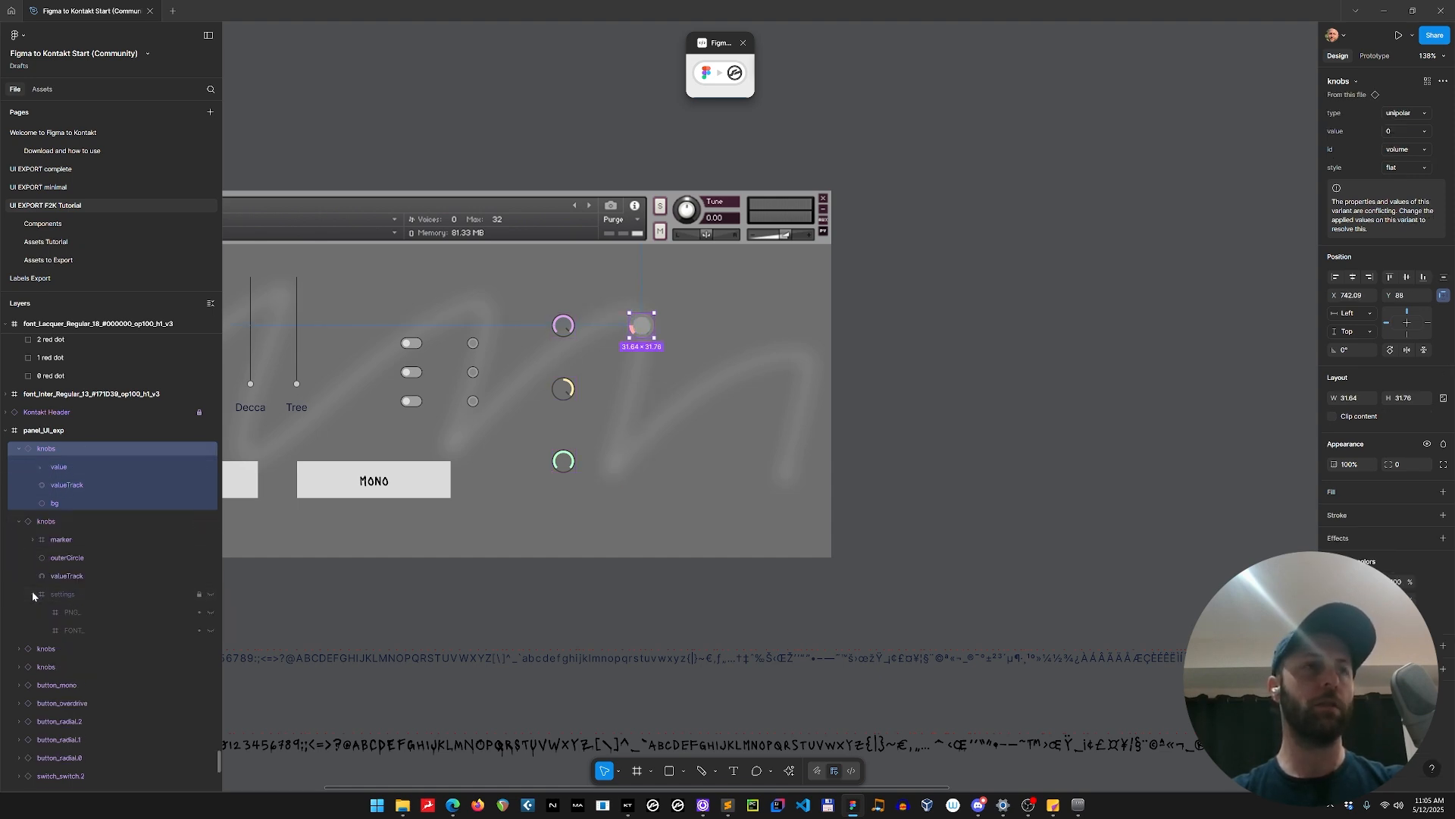
left_click(77, 598)
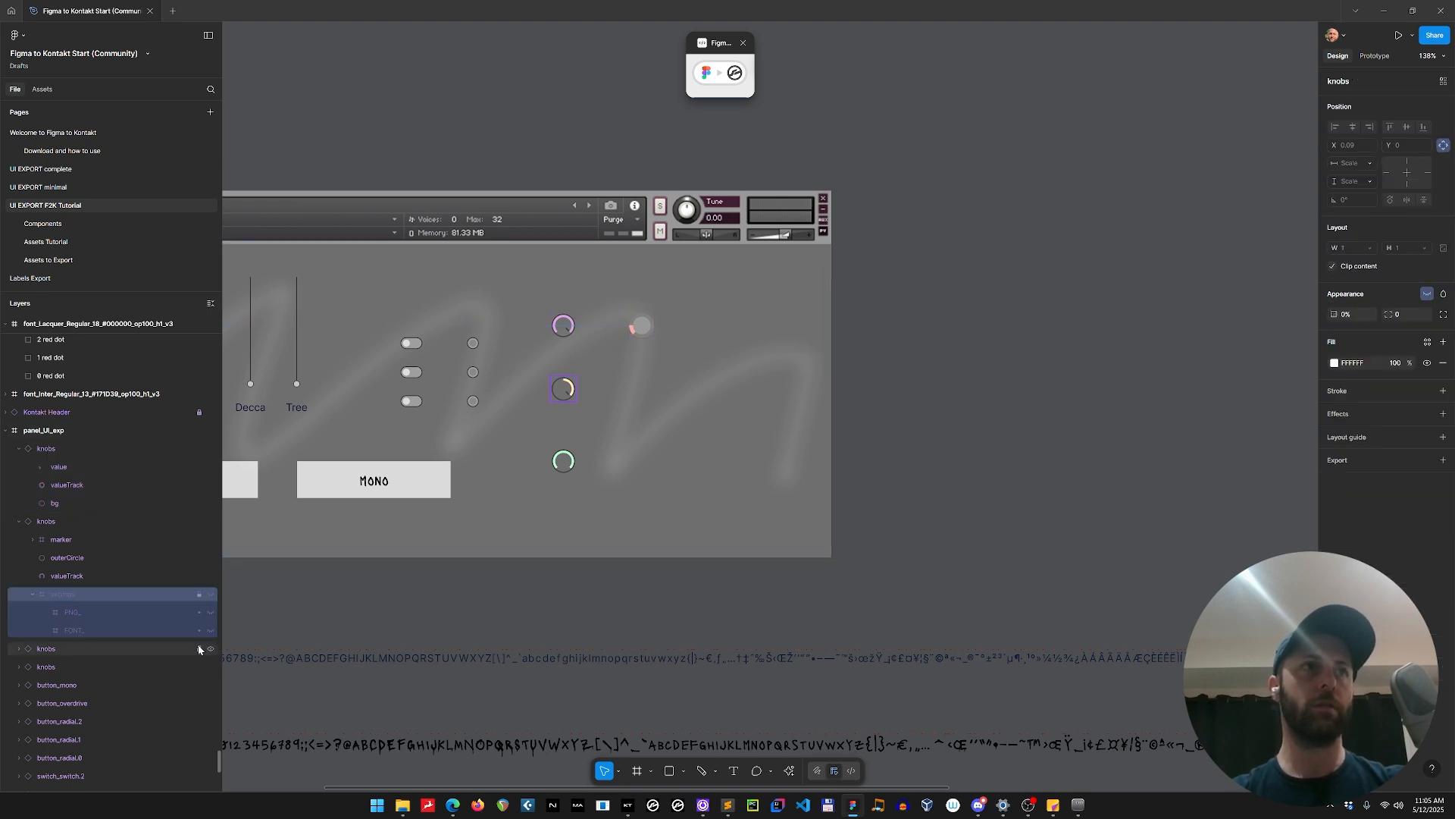
key("alt+Tab")
key("Escape")
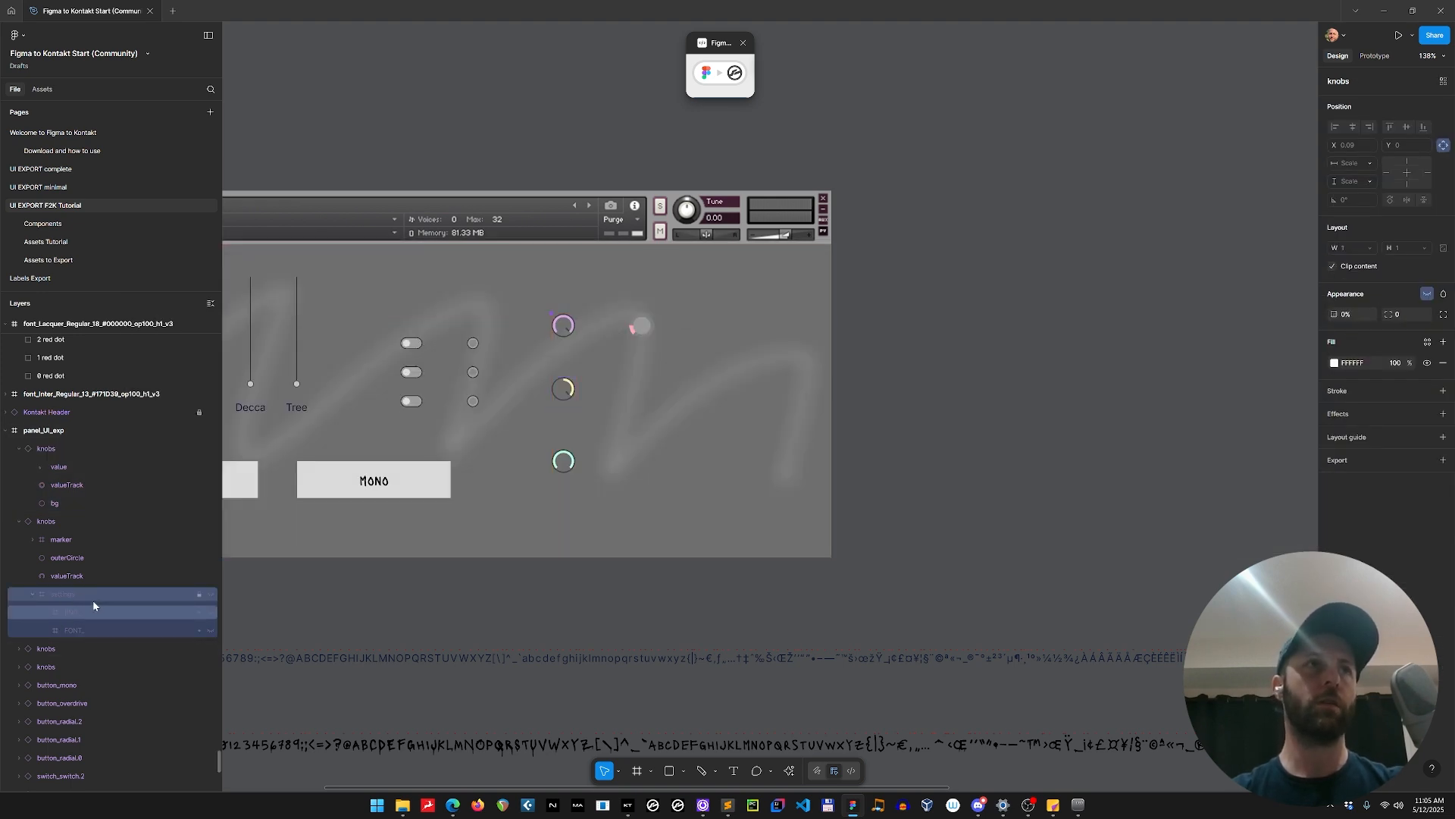
Copy the settings frame from the marker-style unipolar 100 volume knob variant on the Components page.
left_click(66, 222)
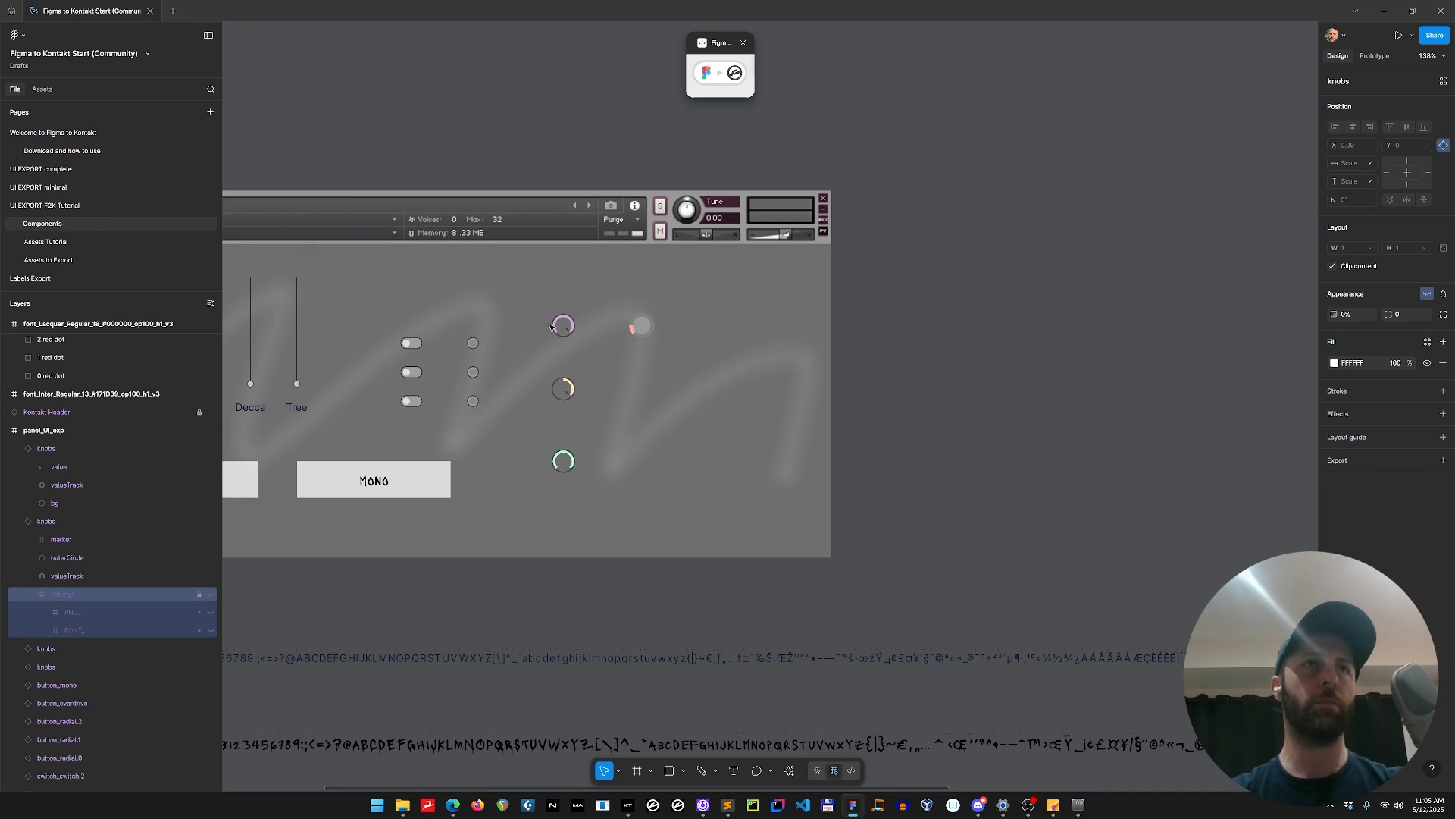
left_click(685, 268)
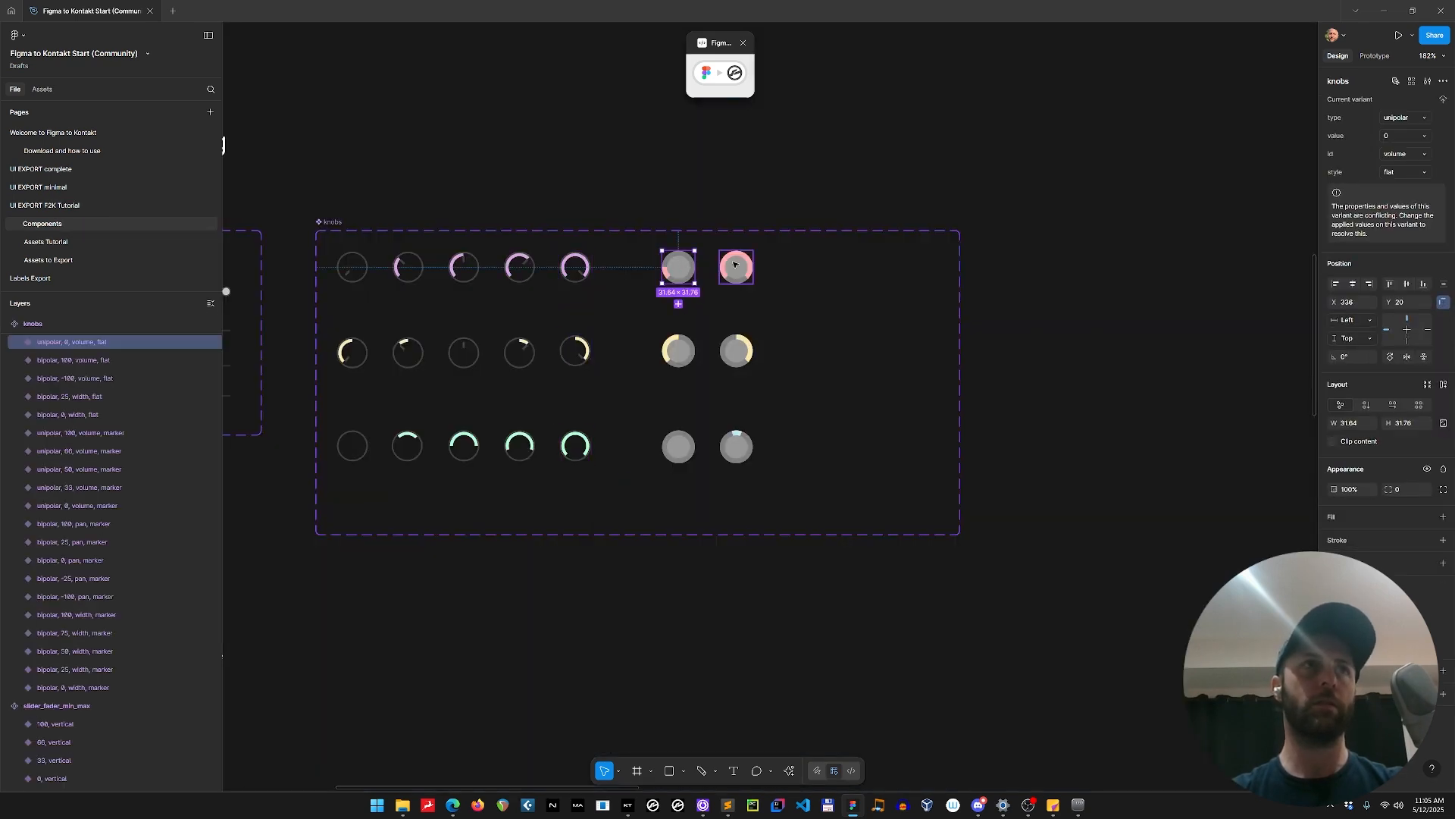
left_click(736, 267)
left_click(18, 342)
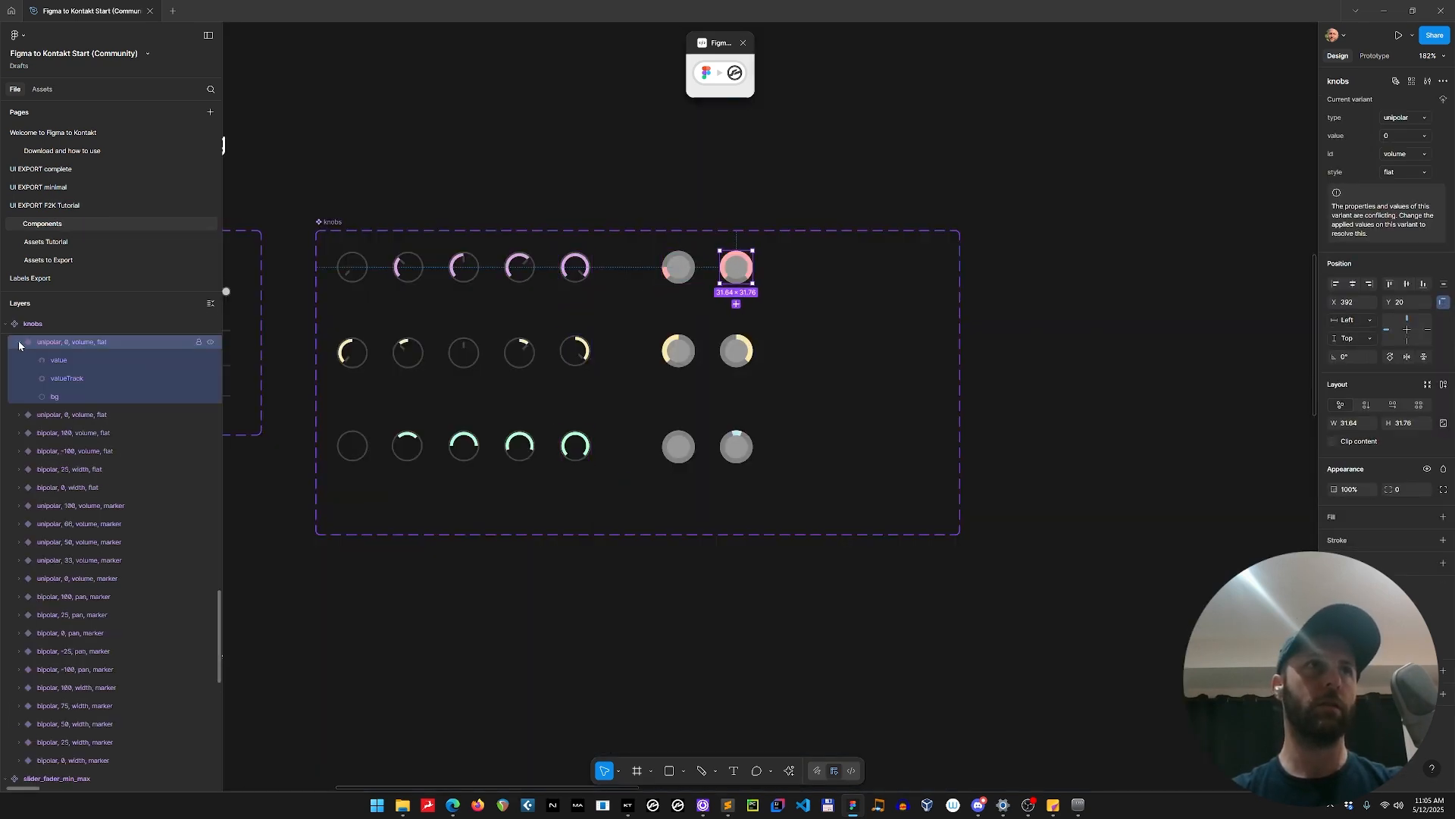
left_click(575, 267)
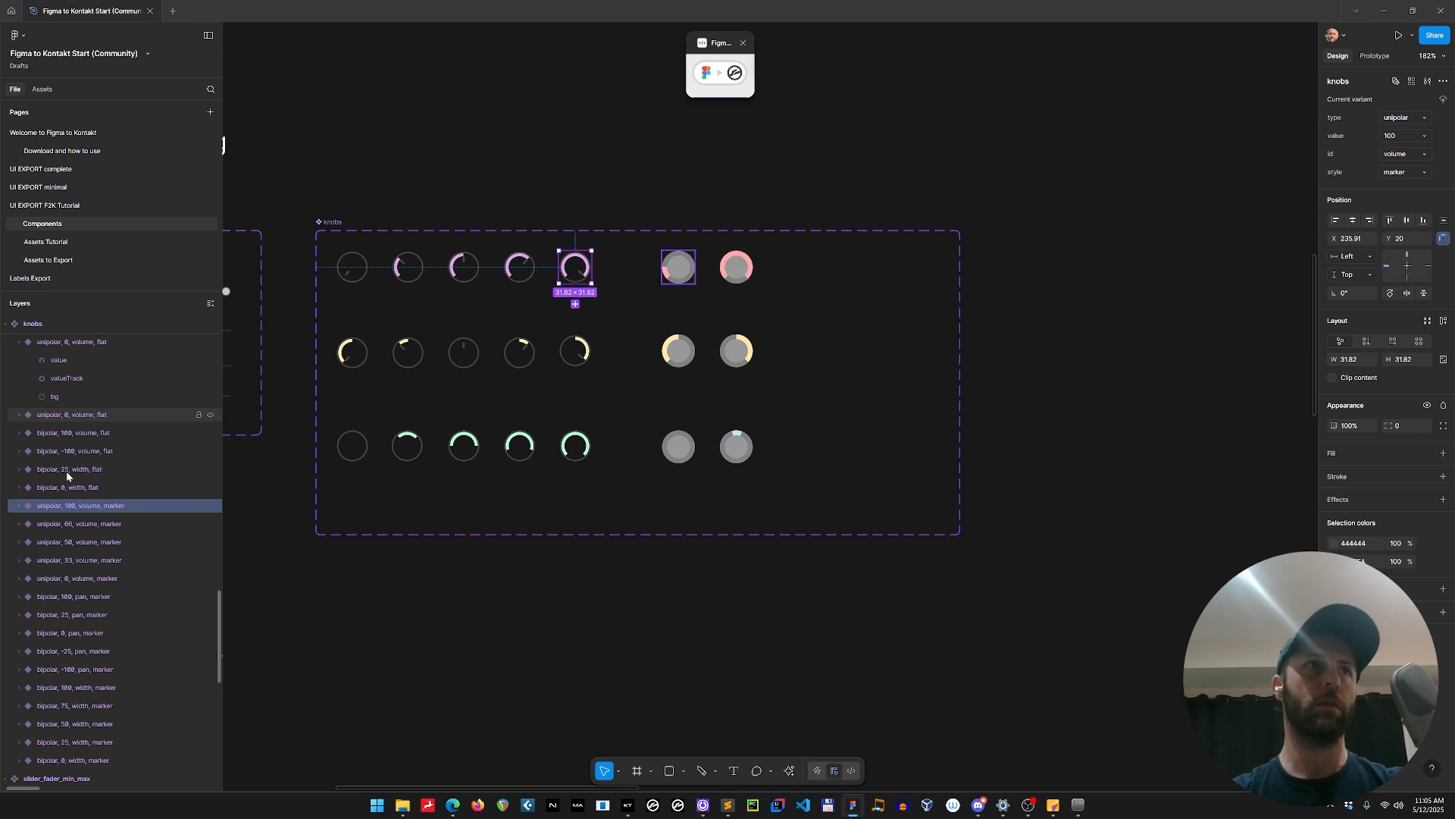
left_click(21, 507)
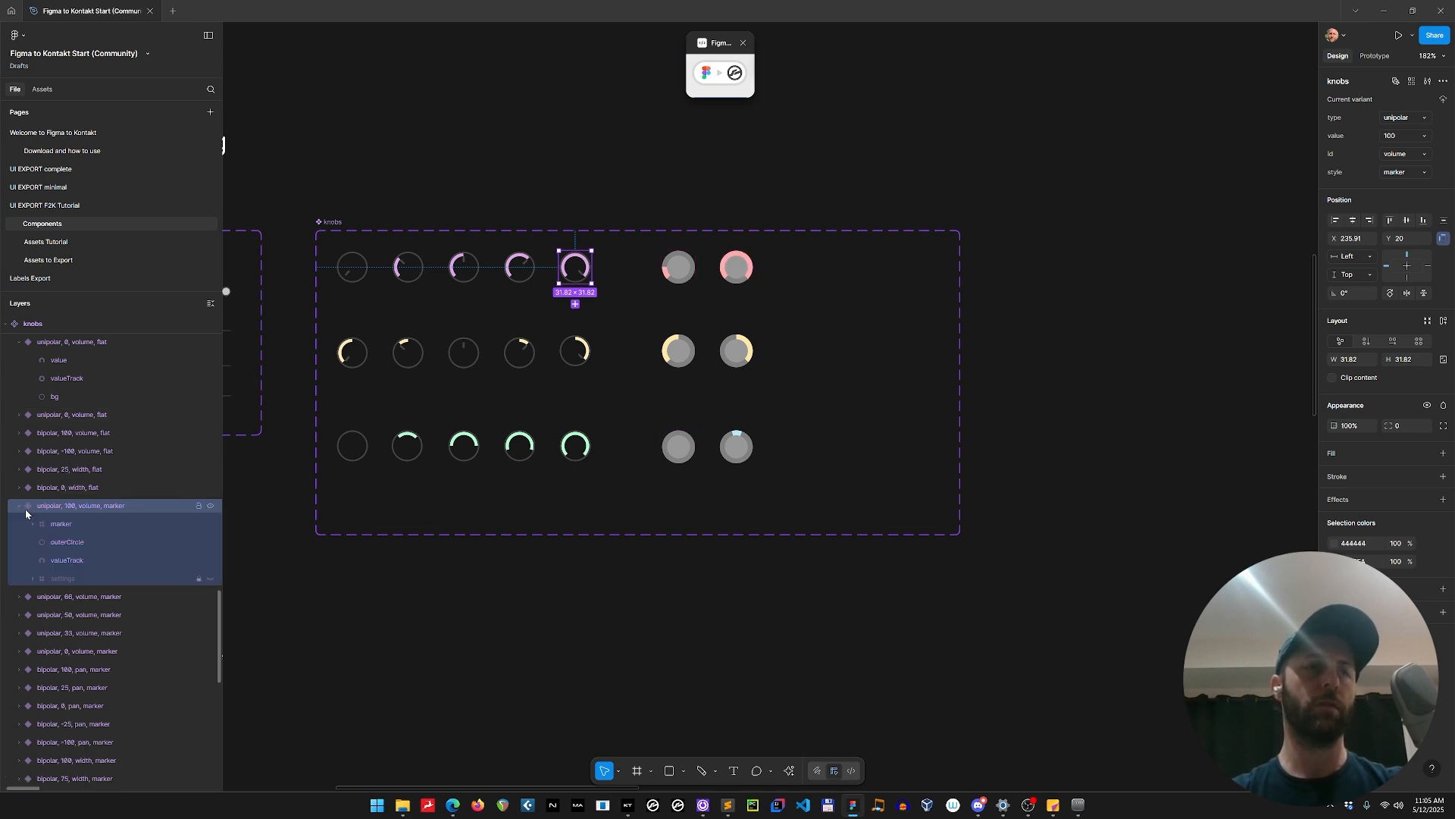
left_click(32, 579)
left_click(83, 579)
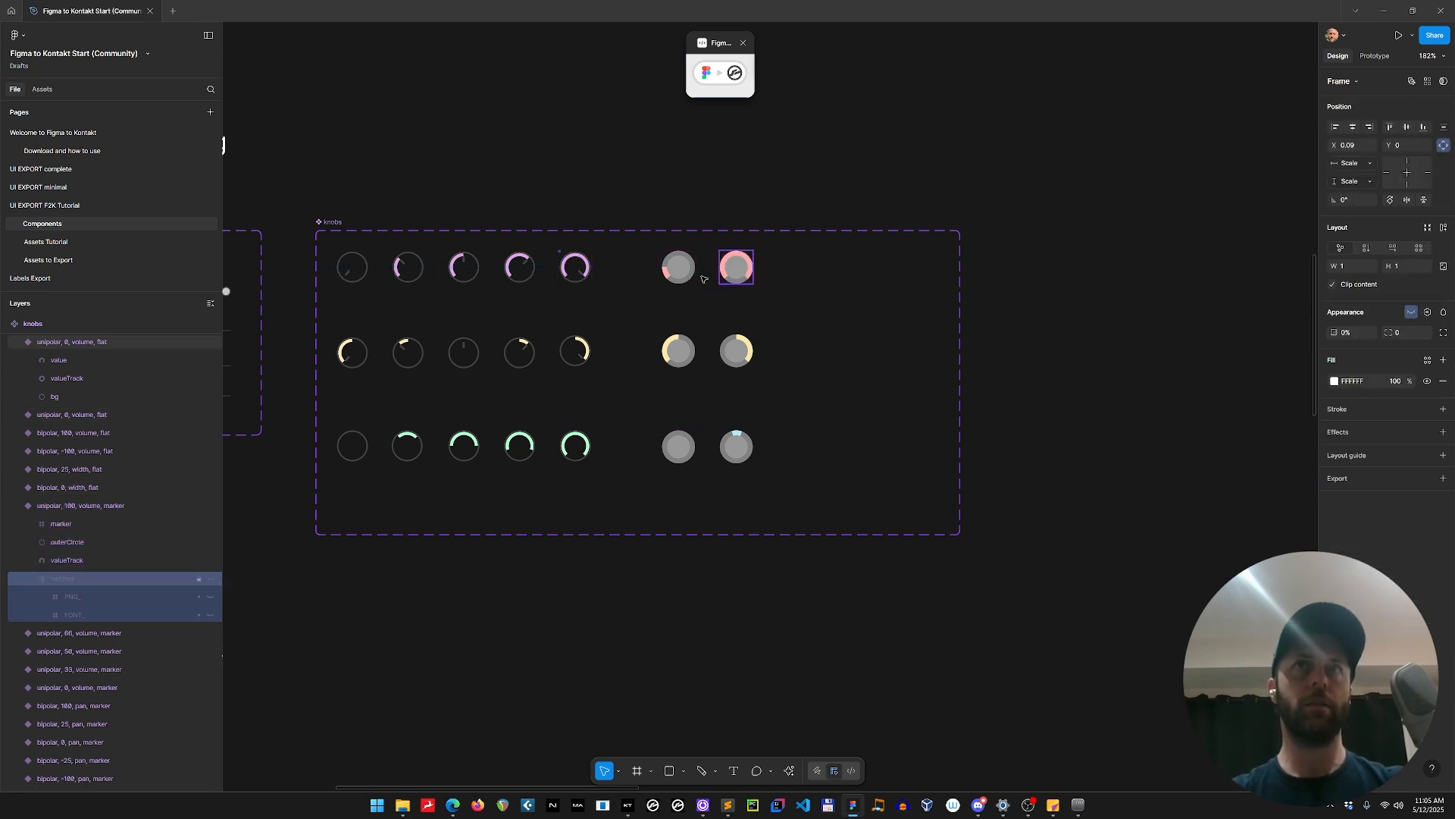
Paste the copied settings frame into all six flat-style knob variants of the knobs component set.
left_click(679, 266)
left_click(736, 266)
left_click(678, 350)
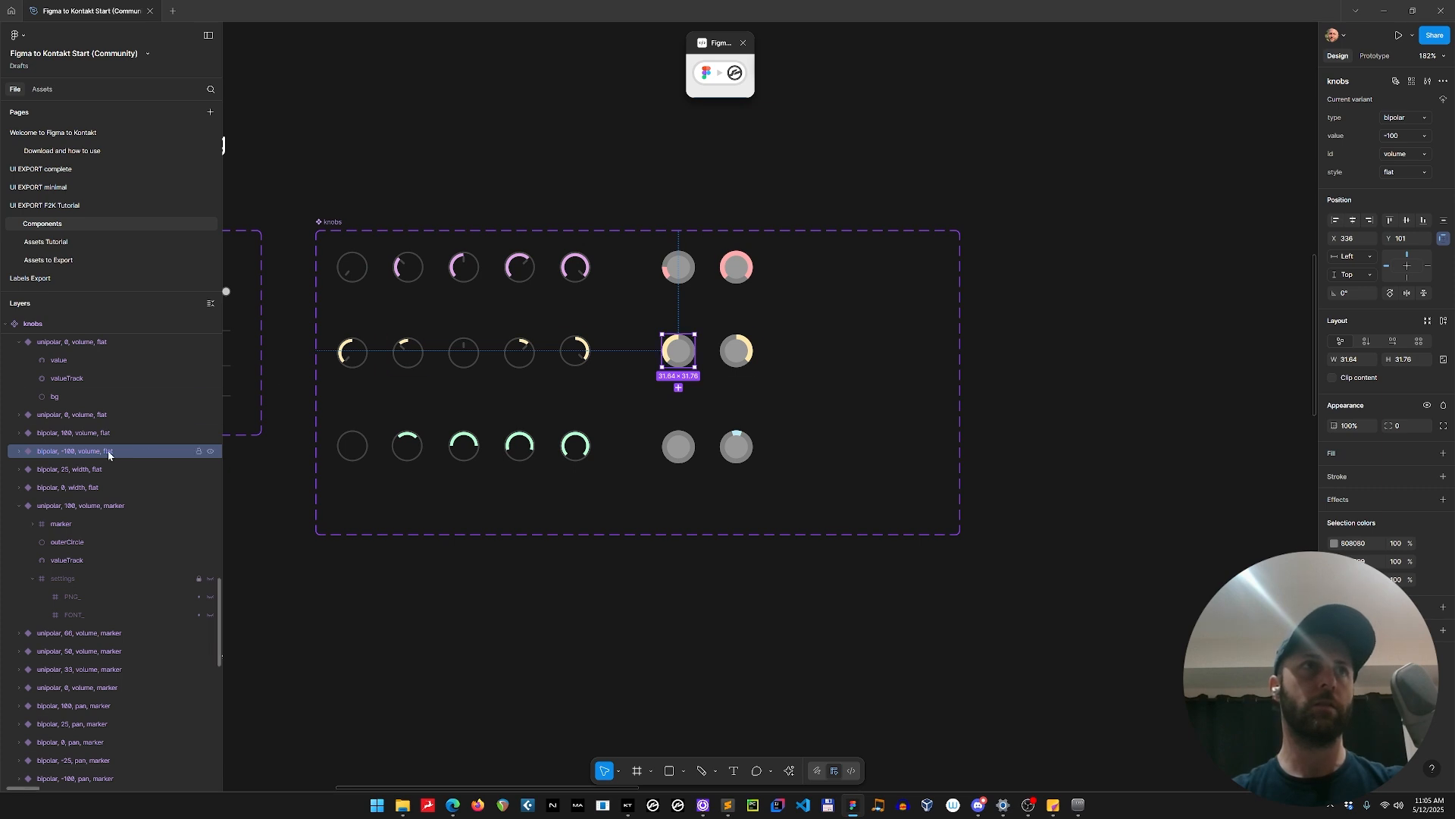
left_click(20, 451)
left_click(20, 452)
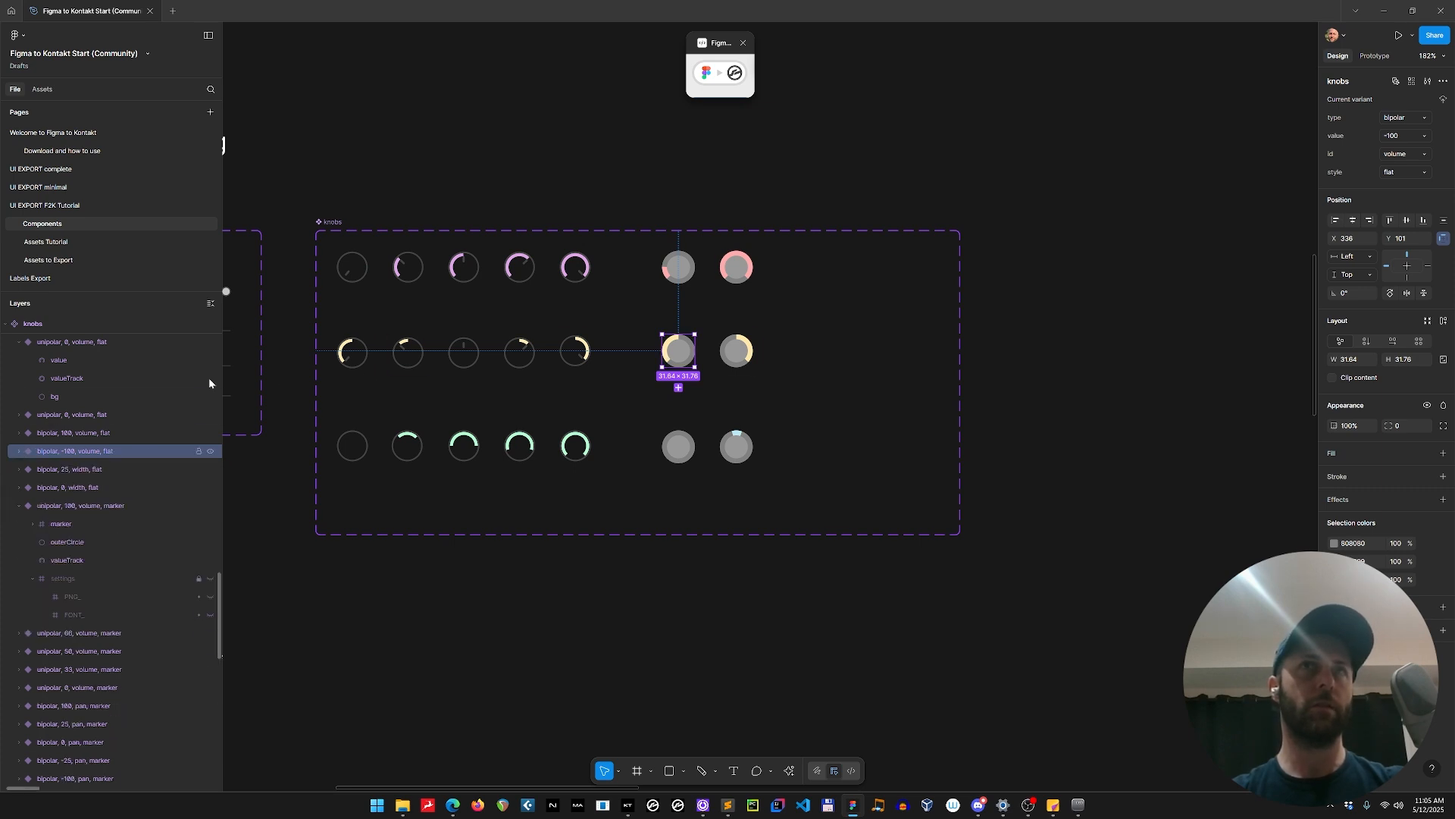
left_click(25, 488)
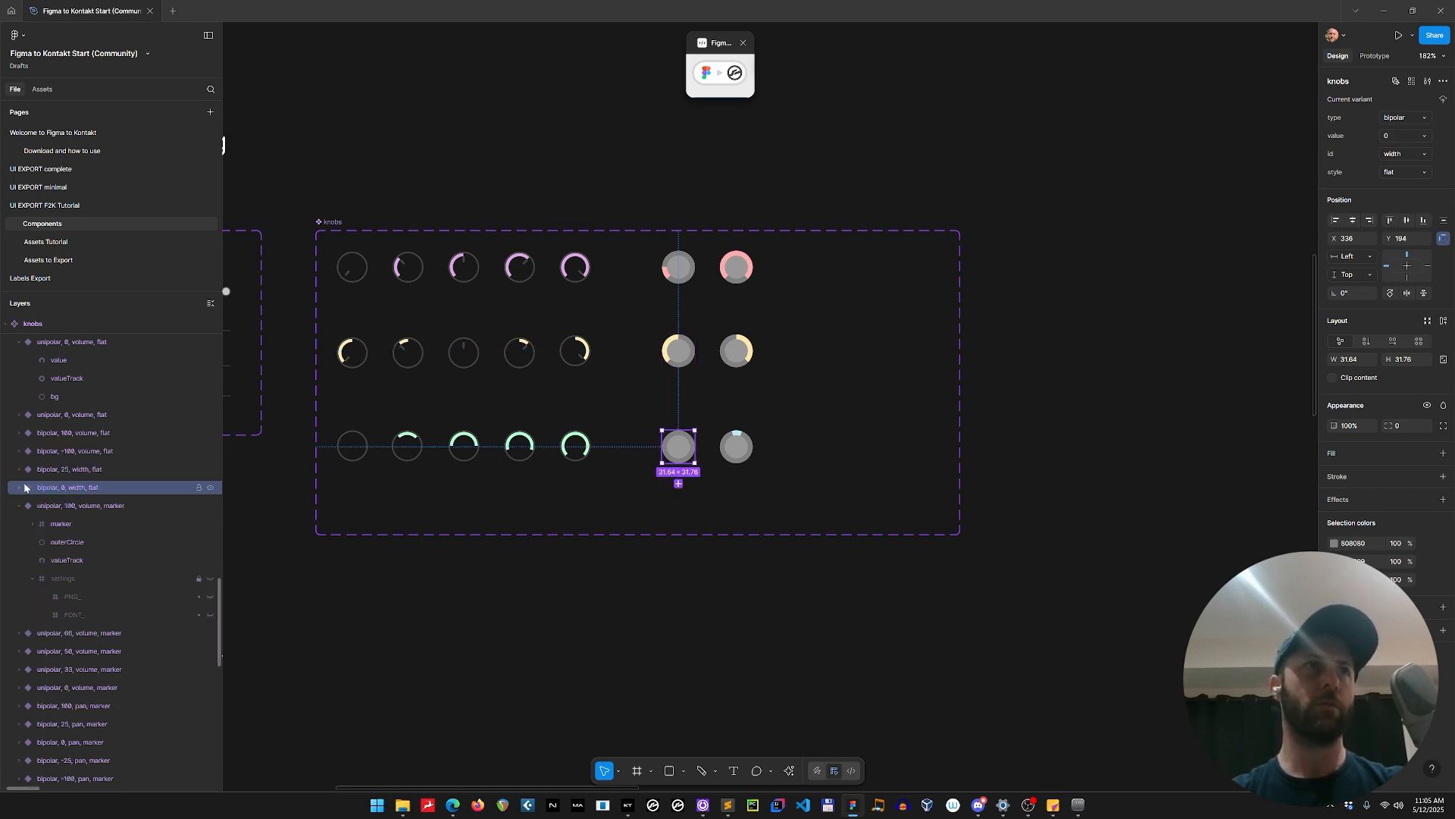
left_click(19, 489)
left_click(742, 454)
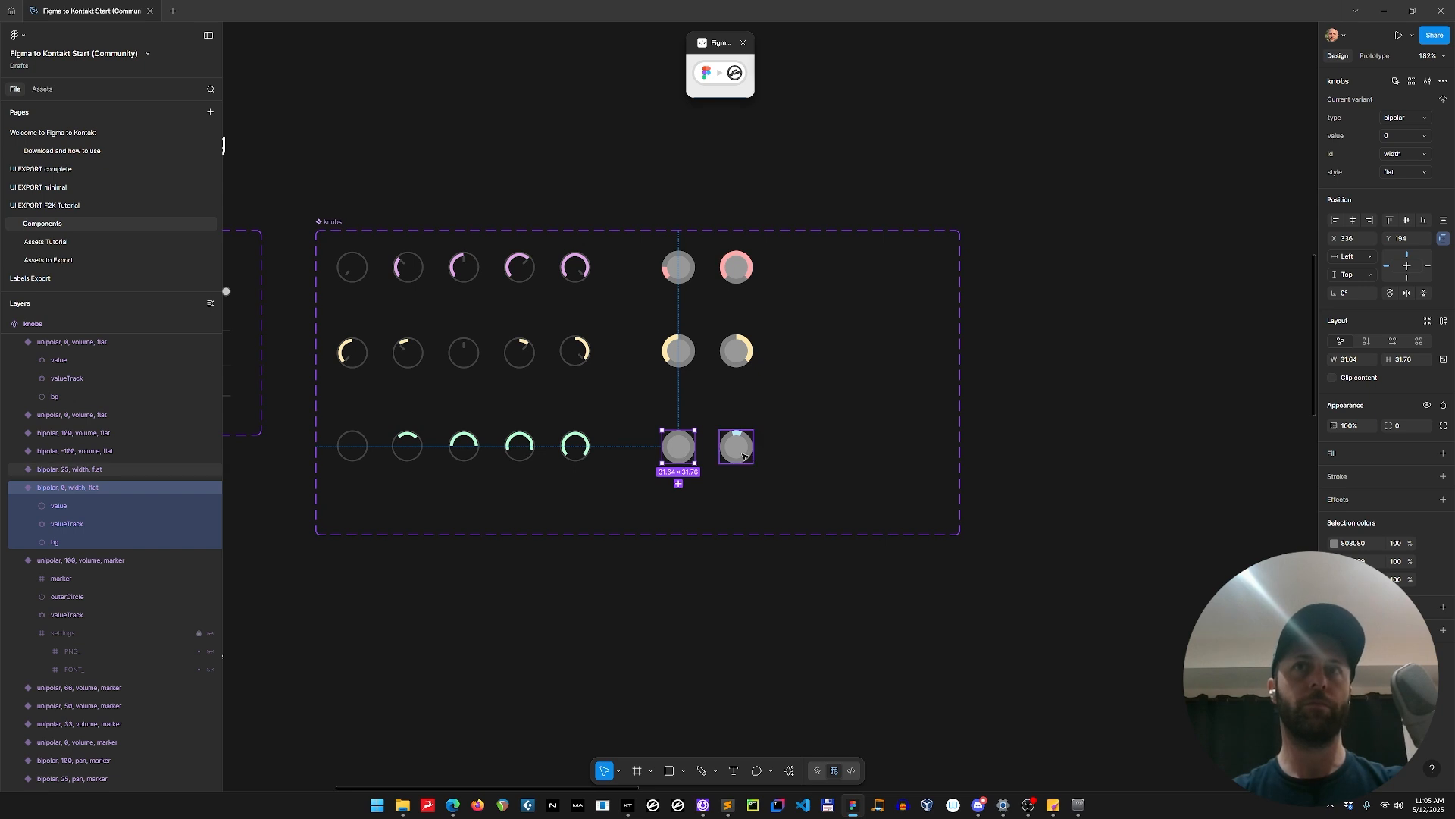
key("Return")
left_click(738, 351)
key("Return")
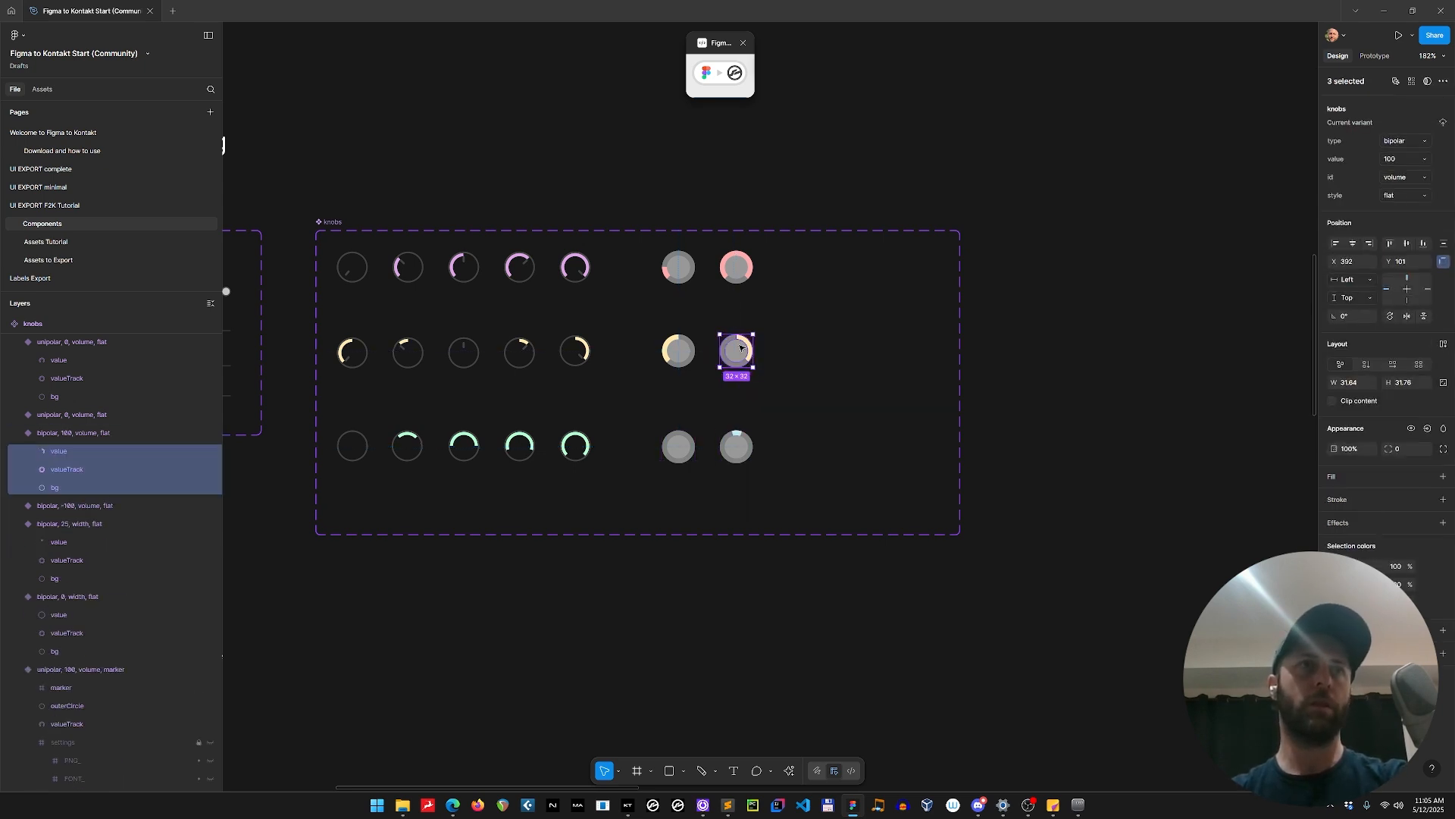
left_click_drag(640, 493, 783, 246)
key("ctrl+v")
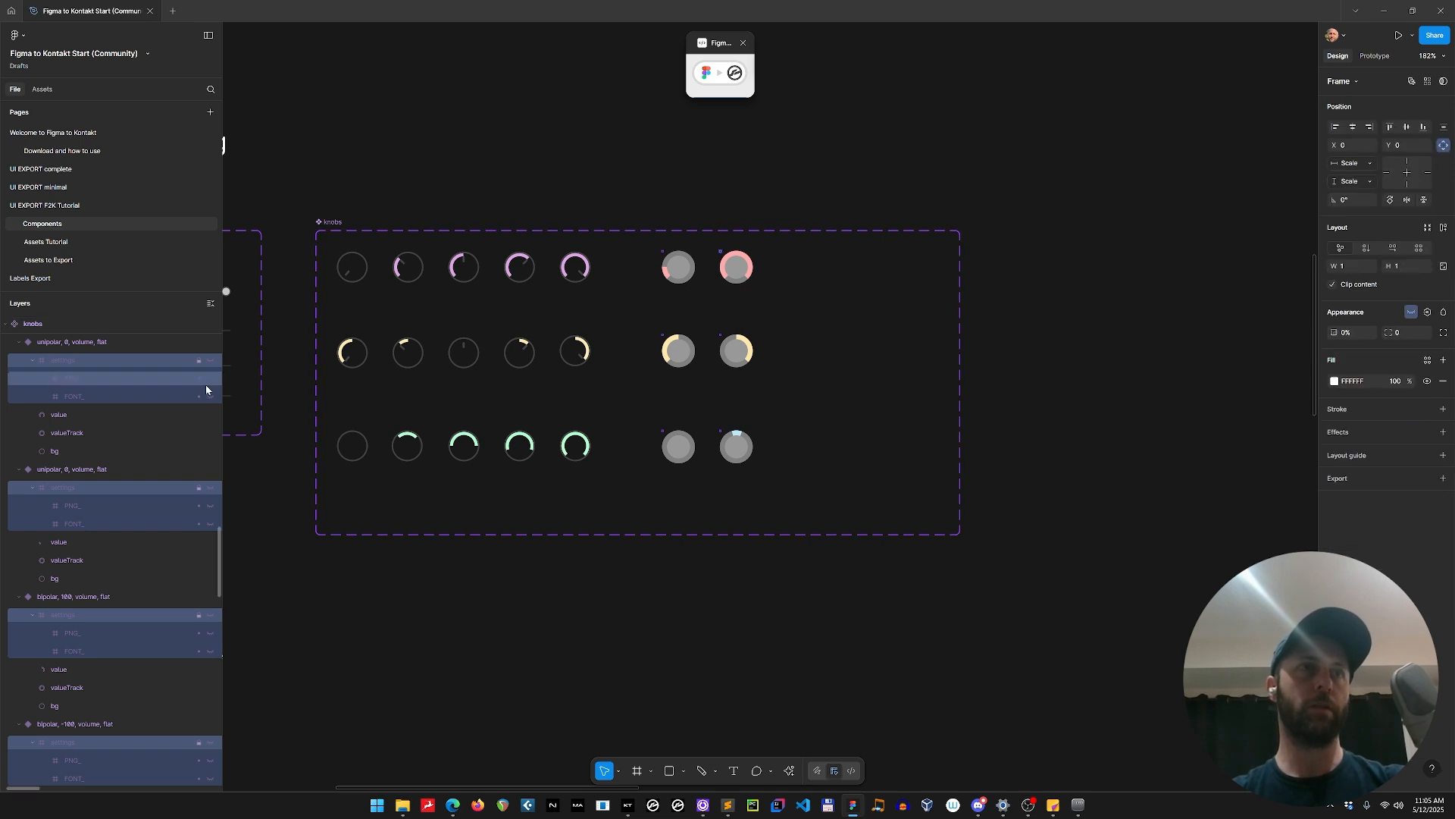
Check the settings layers of the flat unipolar knob and the marker unipolar knob in panel_UI_exp on the UI EXPORT F2K Tutorial page.
left_click(82, 204)
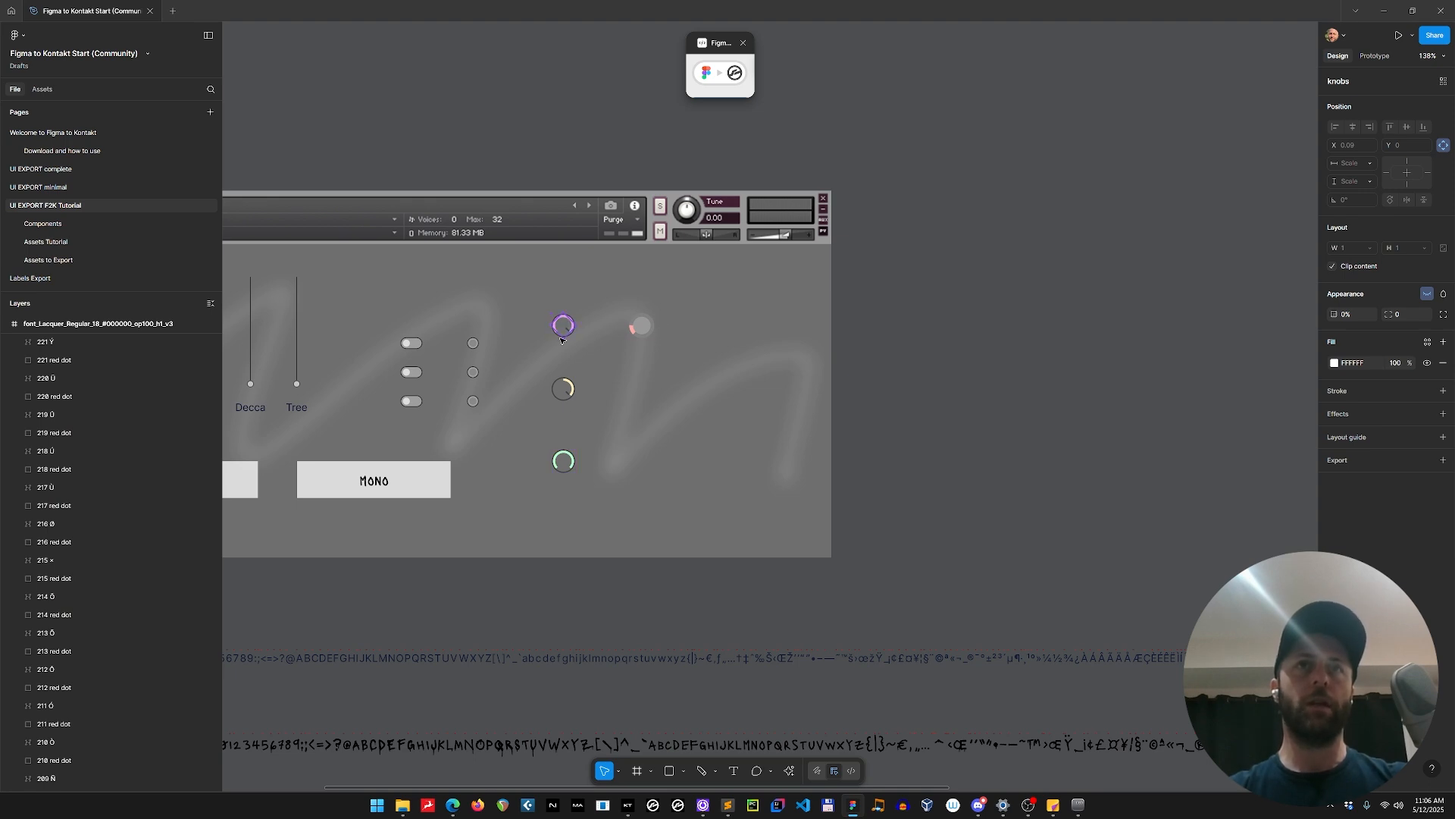
left_click(560, 398)
left_click(565, 332)
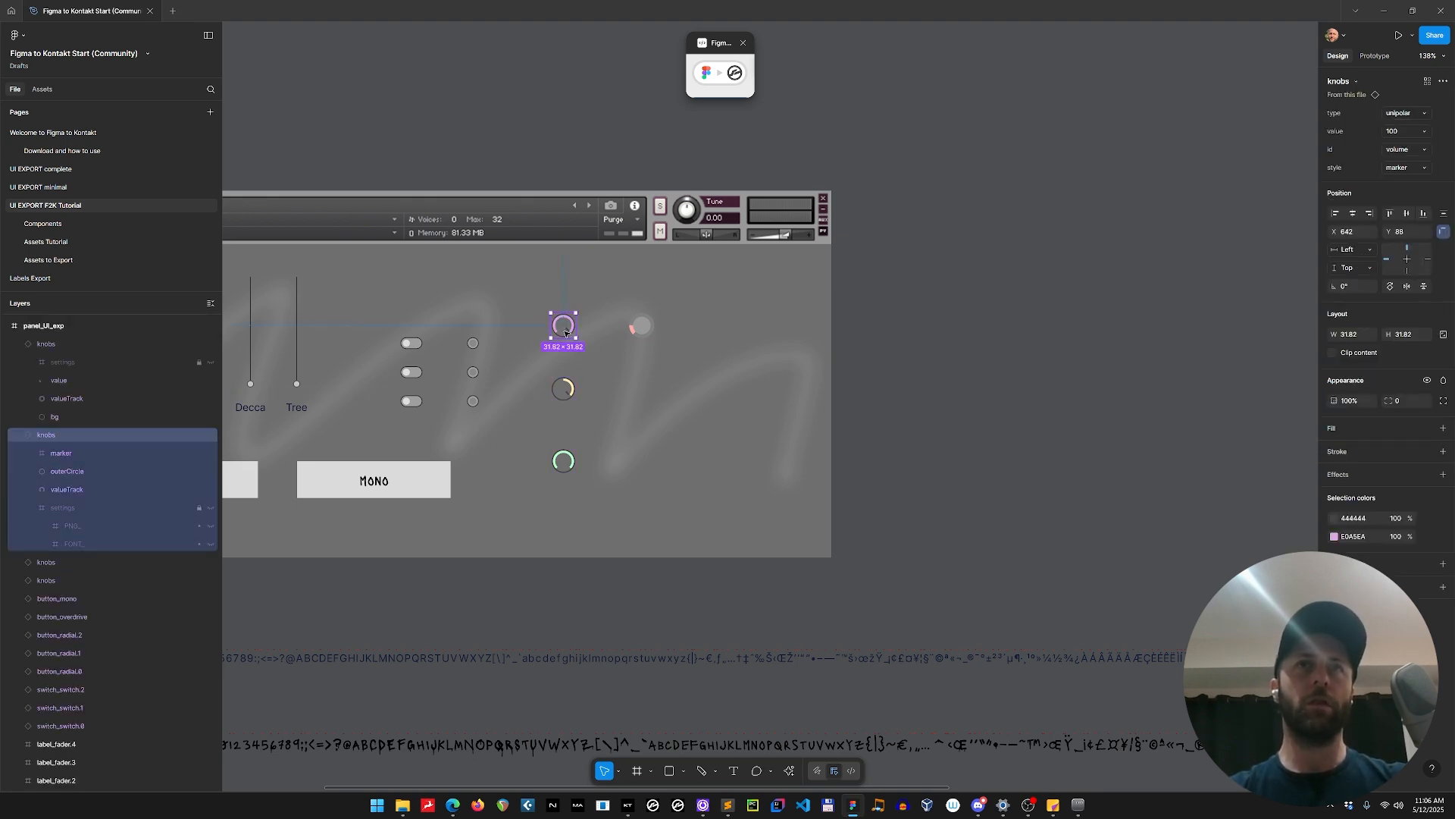
scroll(564, 332, "down", 2)
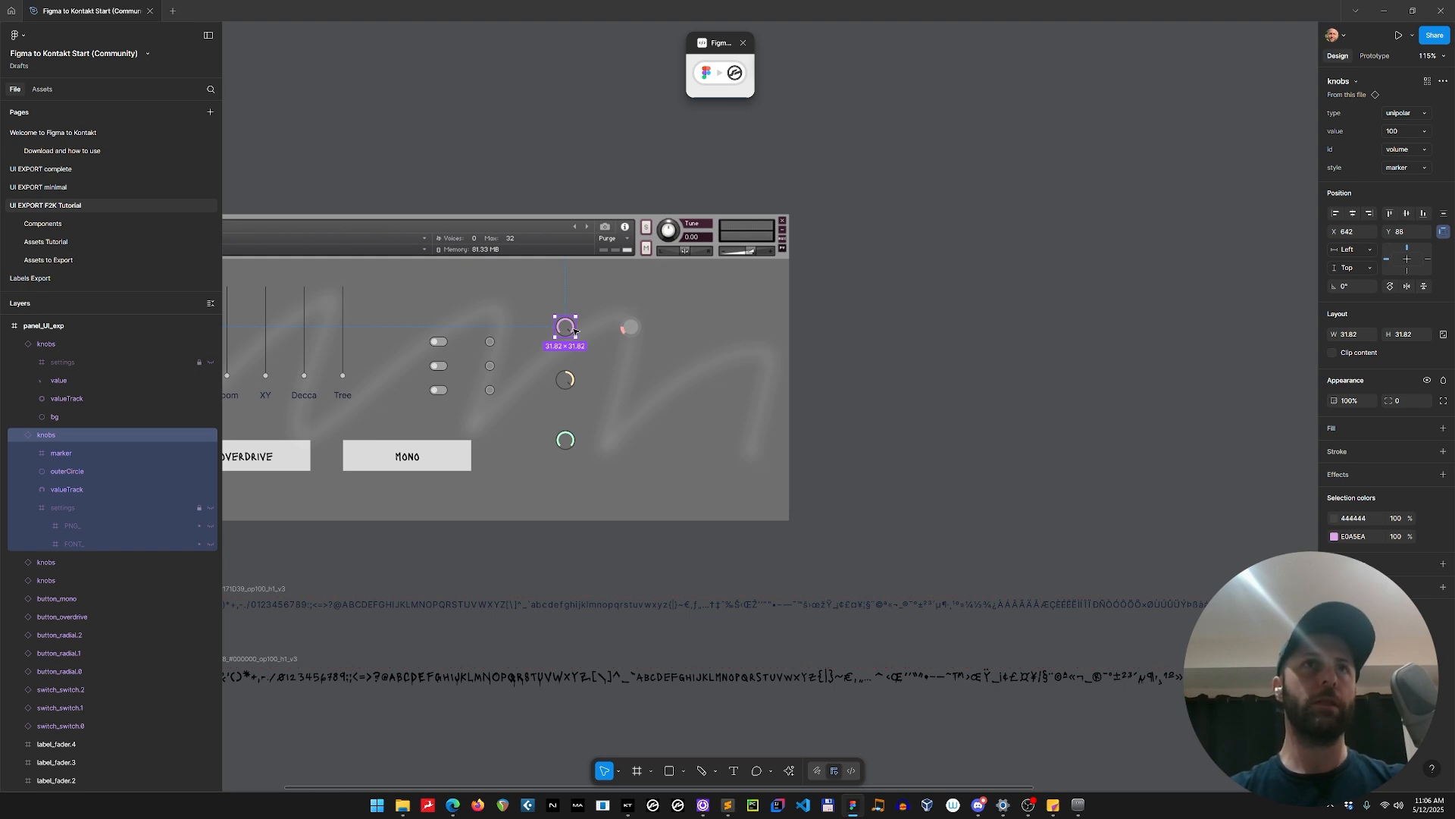
Examine the value-plus-marker and value-only knob elements for generating sprite-sheet animations on the Components page.
left_click(48, 241)
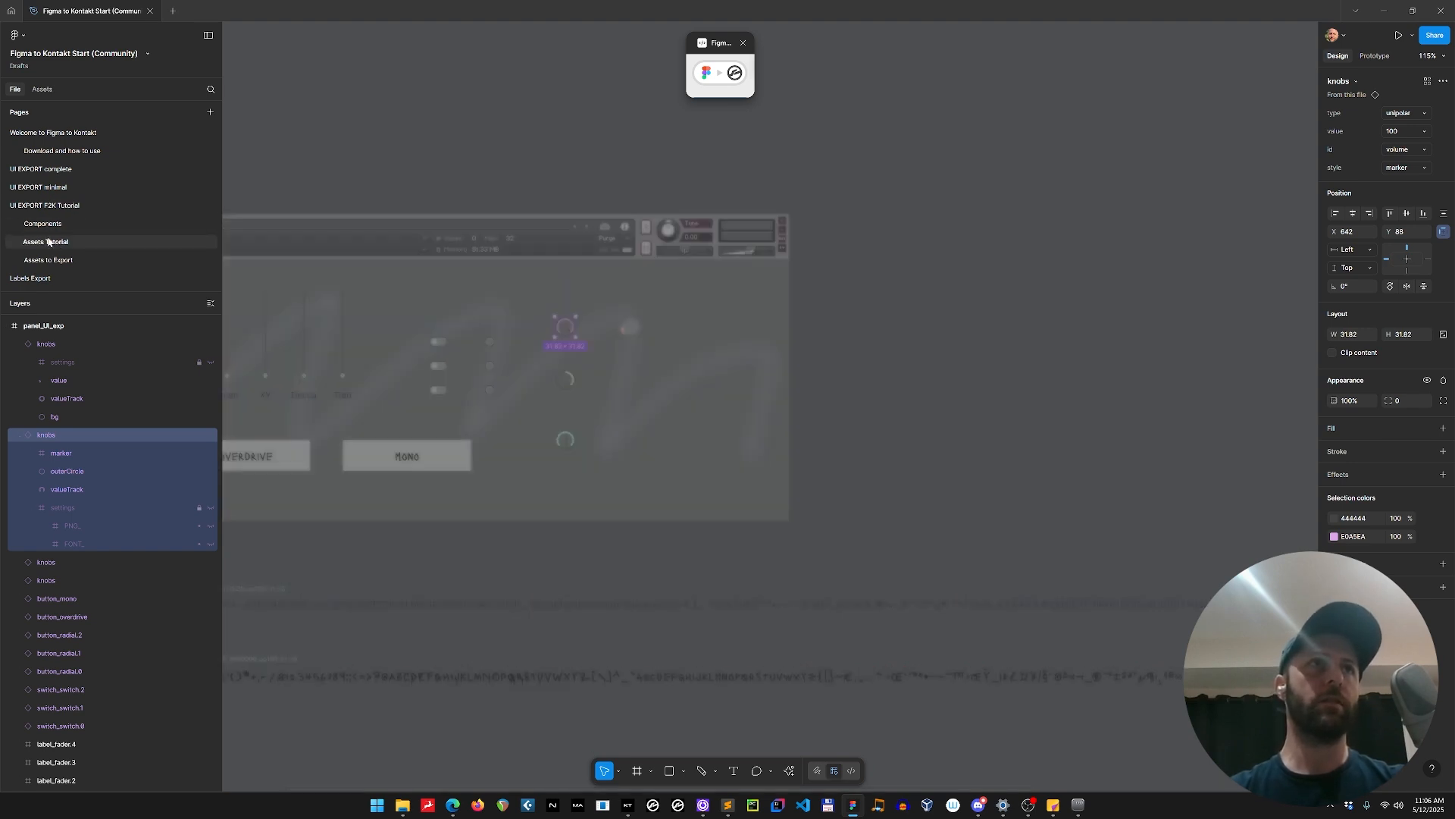
left_click(45, 226)
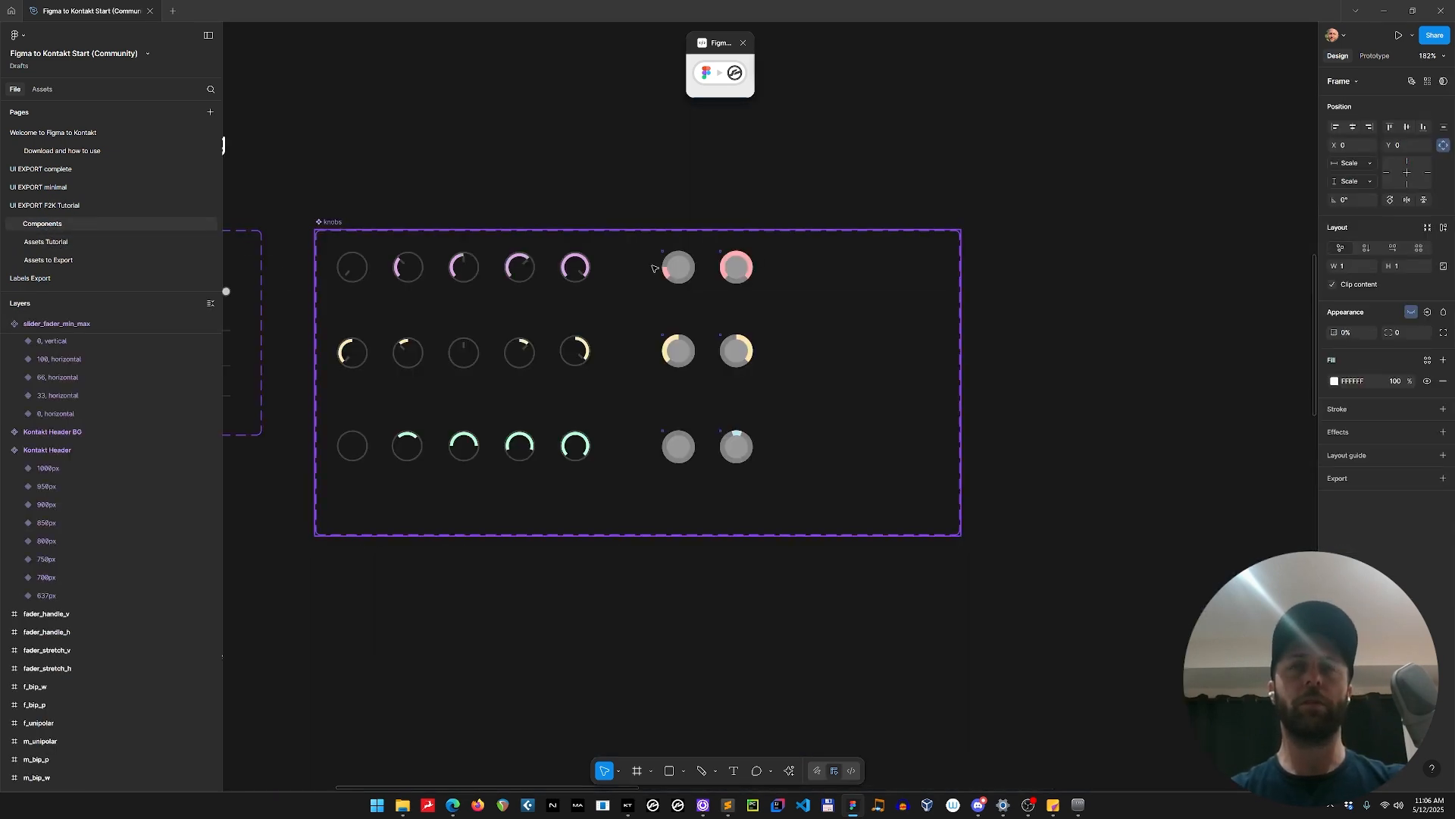
scroll(654, 267, "down", 5)
scroll(653, 280, "down", 5)
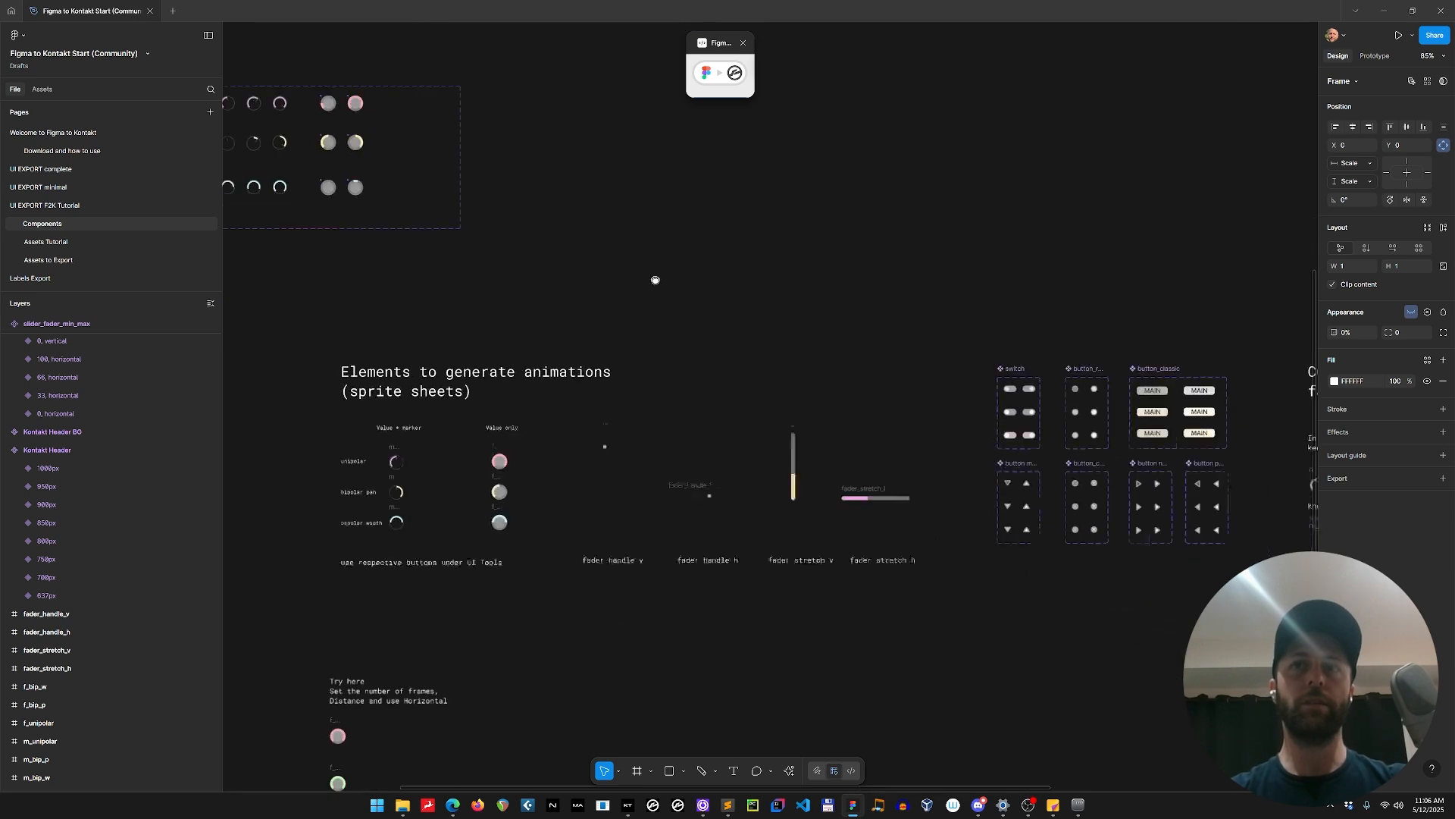
scroll(393, 515, "up", 5)
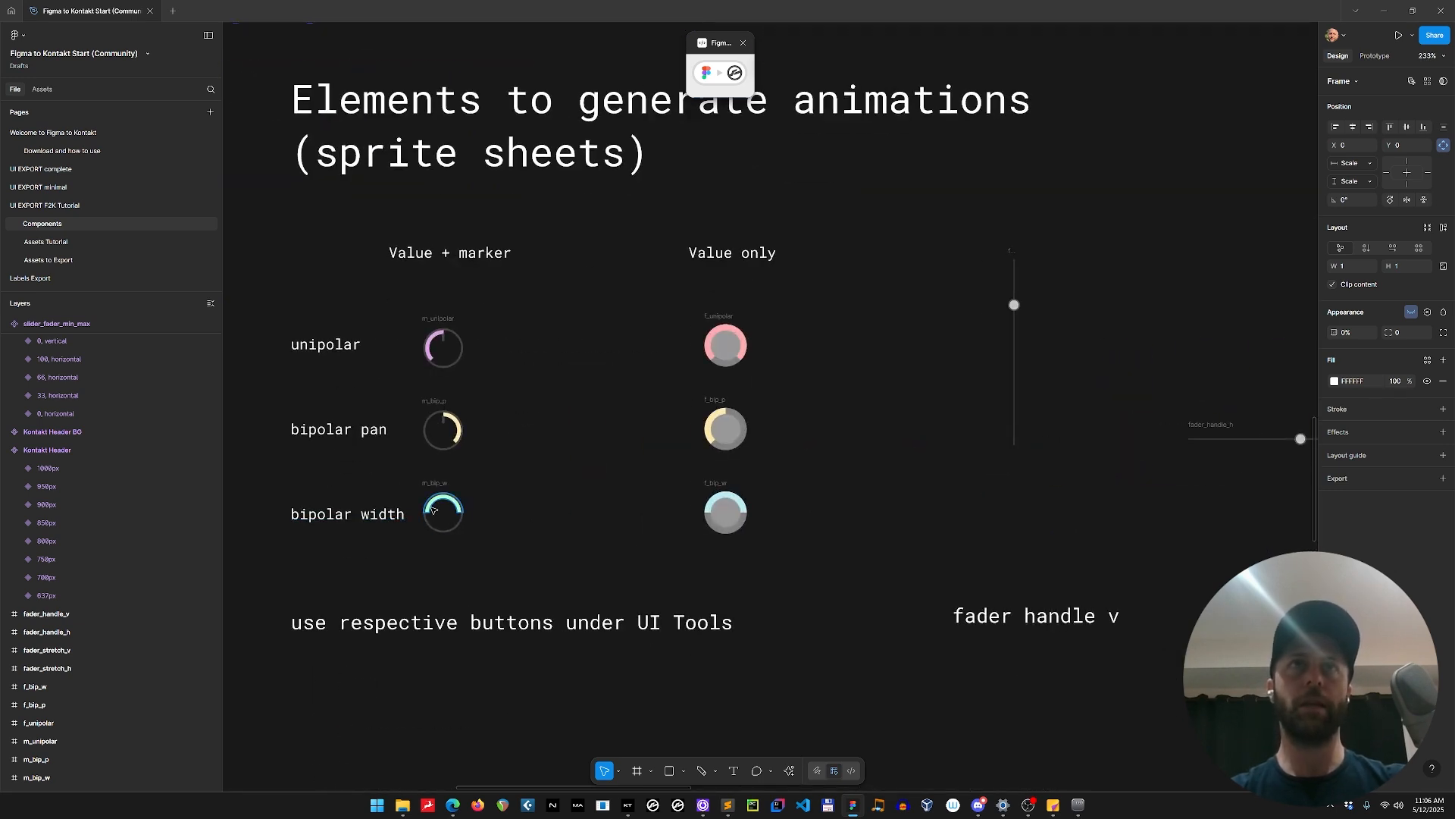
scroll(538, 364, "up", 2)
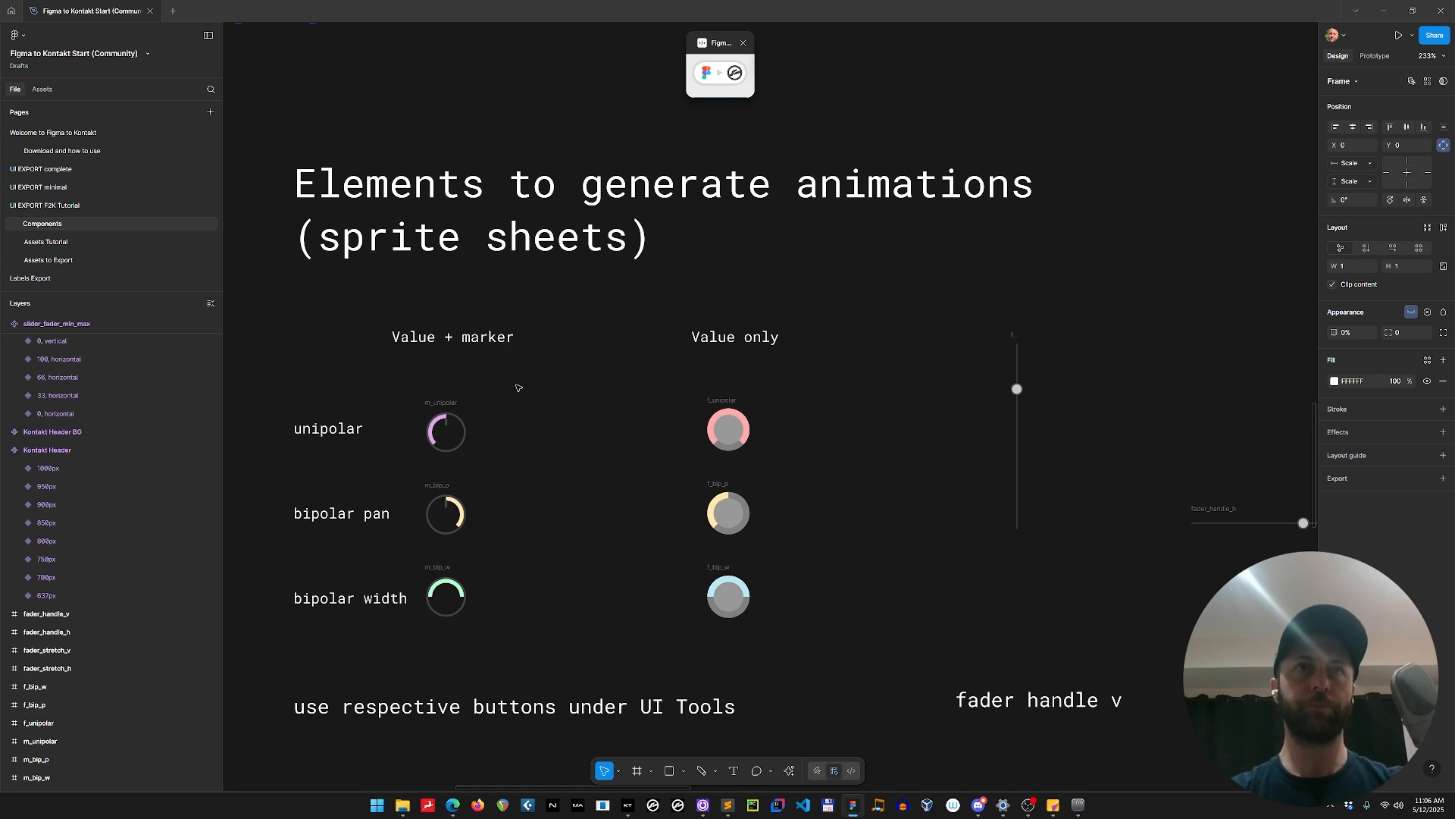
left_click_drag(407, 384, 517, 654)
left_click(728, 430, "shift")
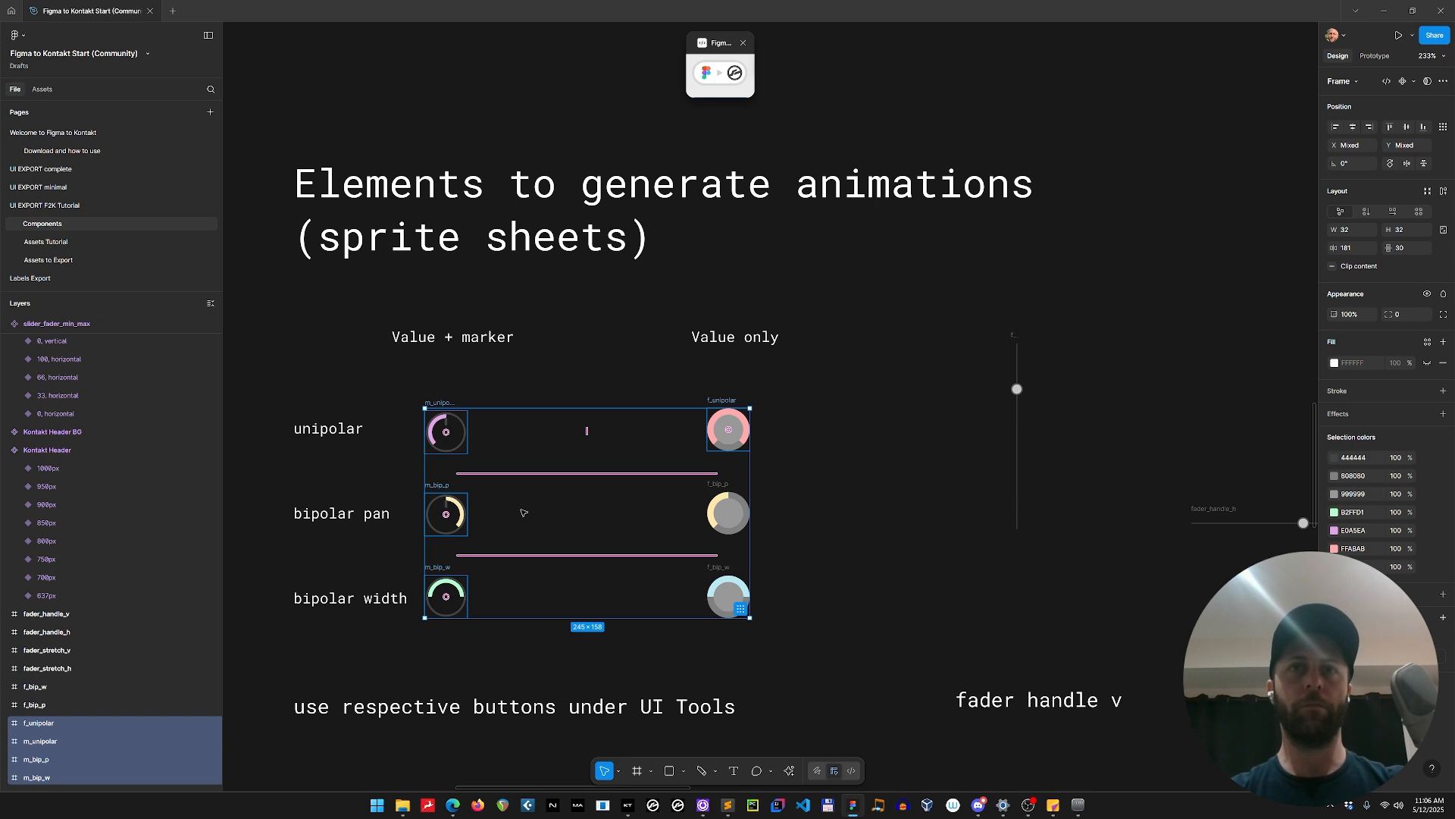
Copy the flat-style bipolar 100 volume and bipolar 25 width variants from the knobs component set.
scroll(574, 391, "down", 4)
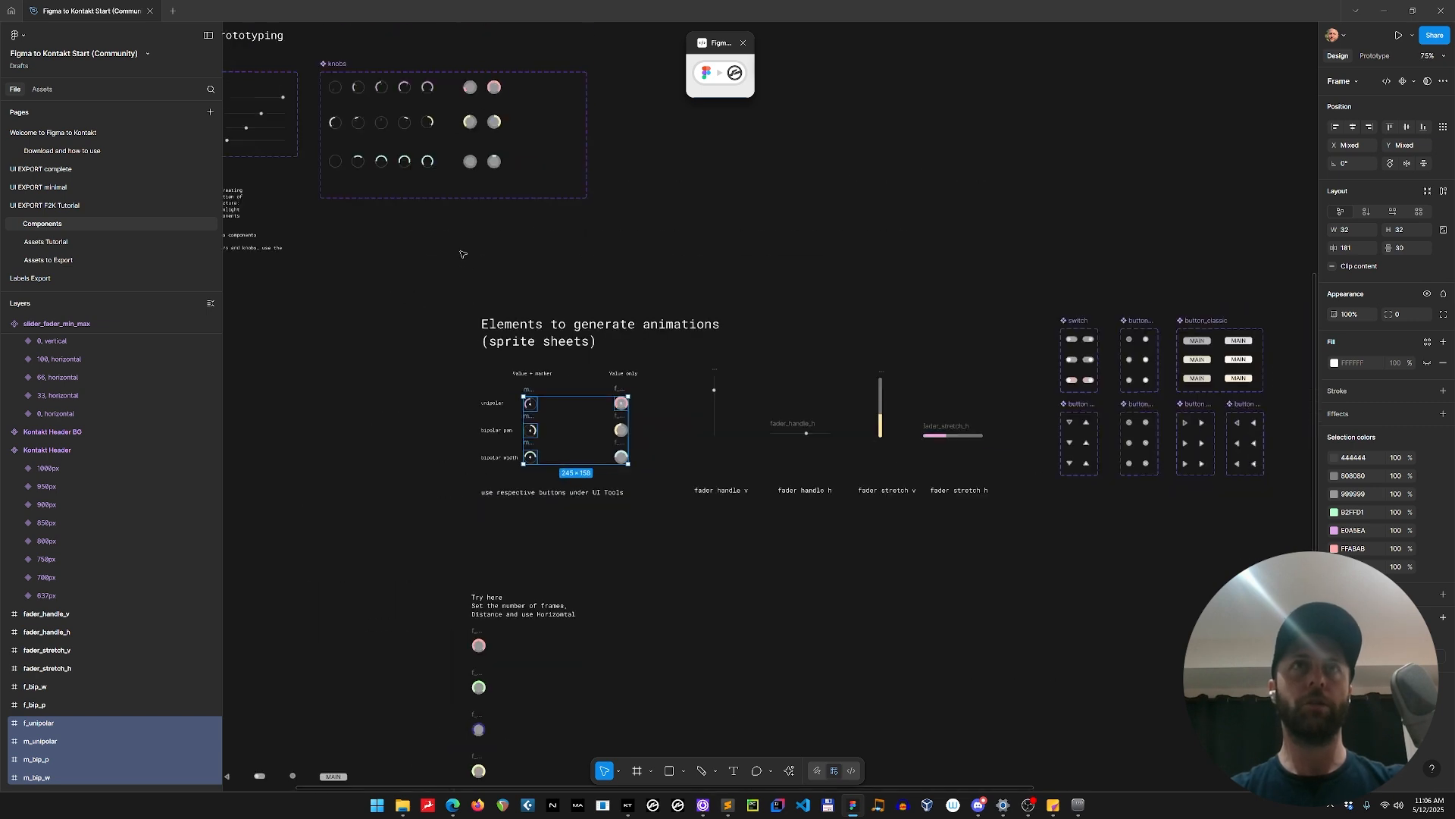
left_click_drag(459, 239, 475, 424)
left_click(512, 309)
left_click(511, 348, "shift")
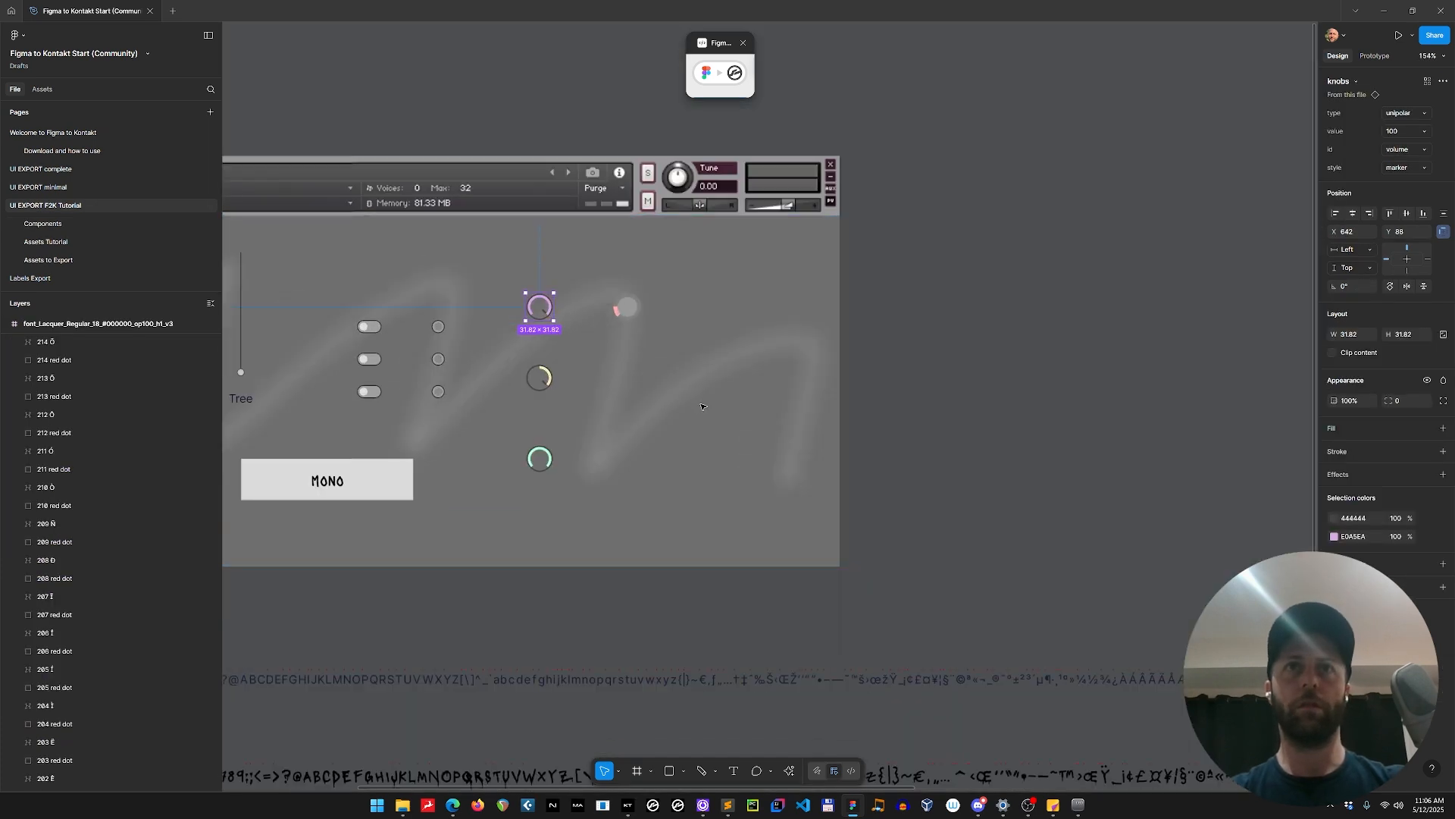
Paste the two flat knobs into panel_UI_exp and place them below the flat unipolar knob at about X 742, Y 168 and 261.
left_click(704, 407)
left_click_drag(470, 601, 537, 282)
left_click(802, 328)
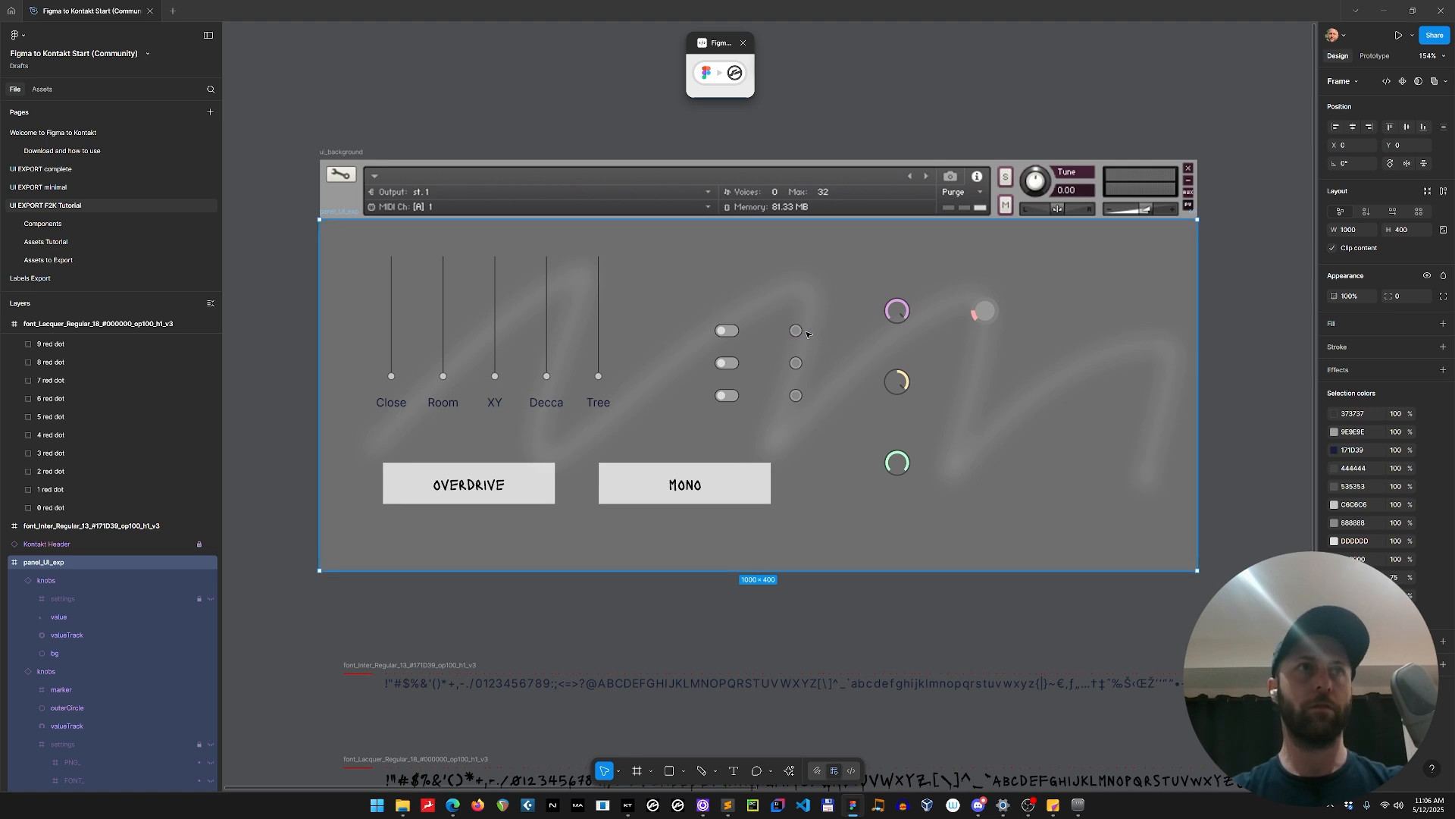
key("ctrl+v")
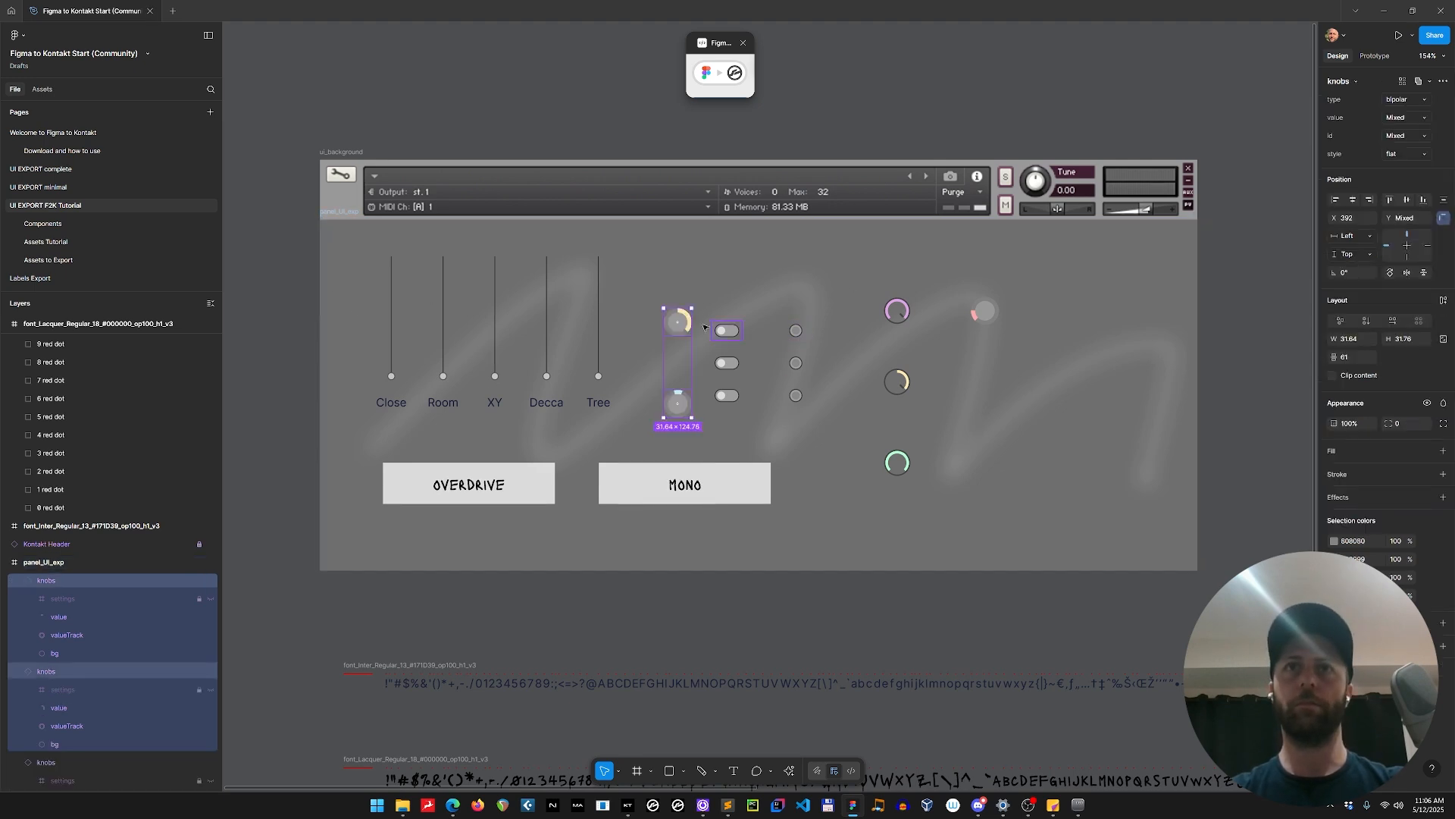
left_click_drag(679, 322, 988, 379)
left_click(1094, 454)
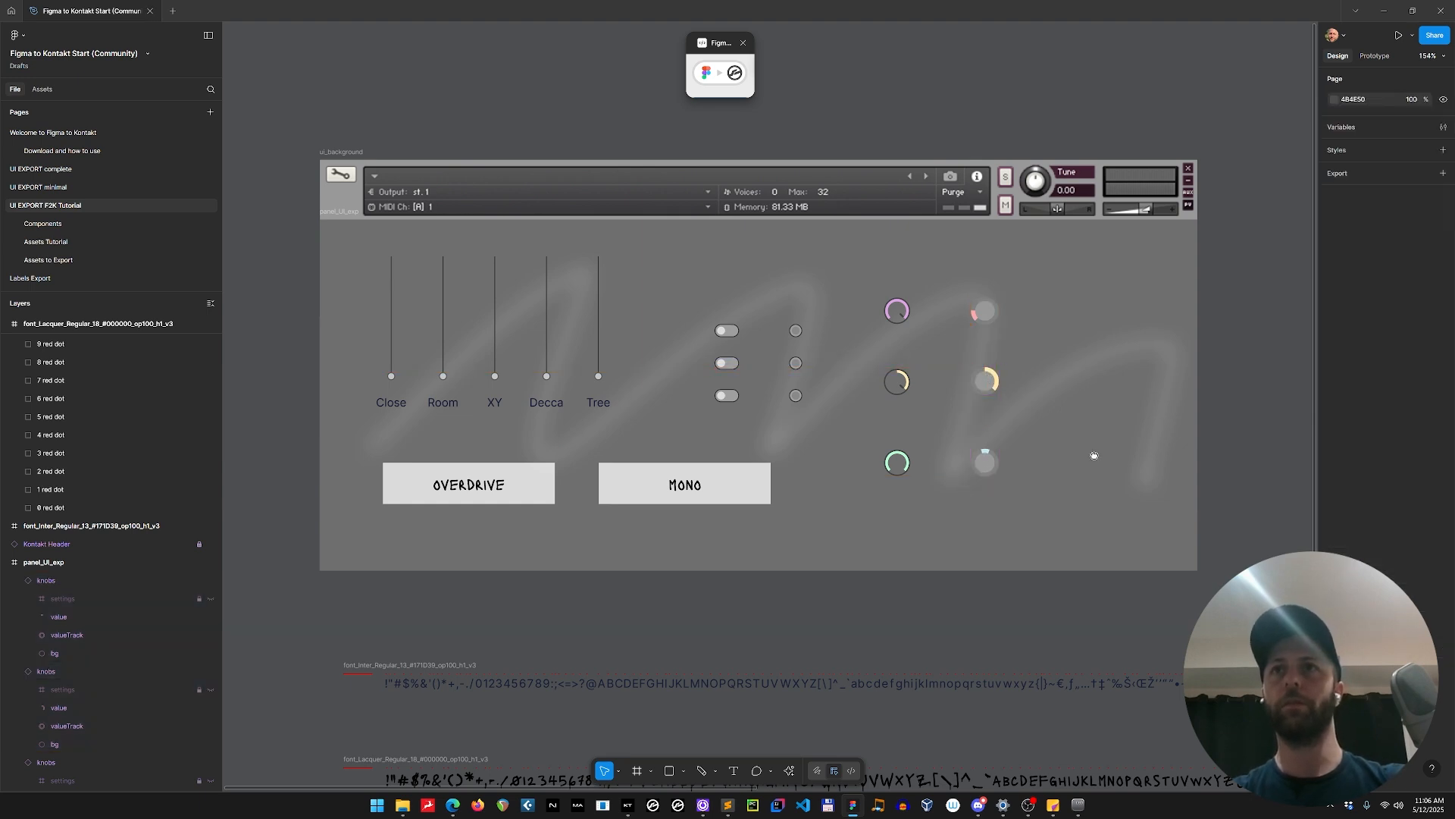
Review the variant properties and layers of the six knobs in panel_UI_exp, comparing the marker and flat styles.
left_click_drag(1094, 455, 847, 433)
left_click_drag(591, 241, 872, 497)
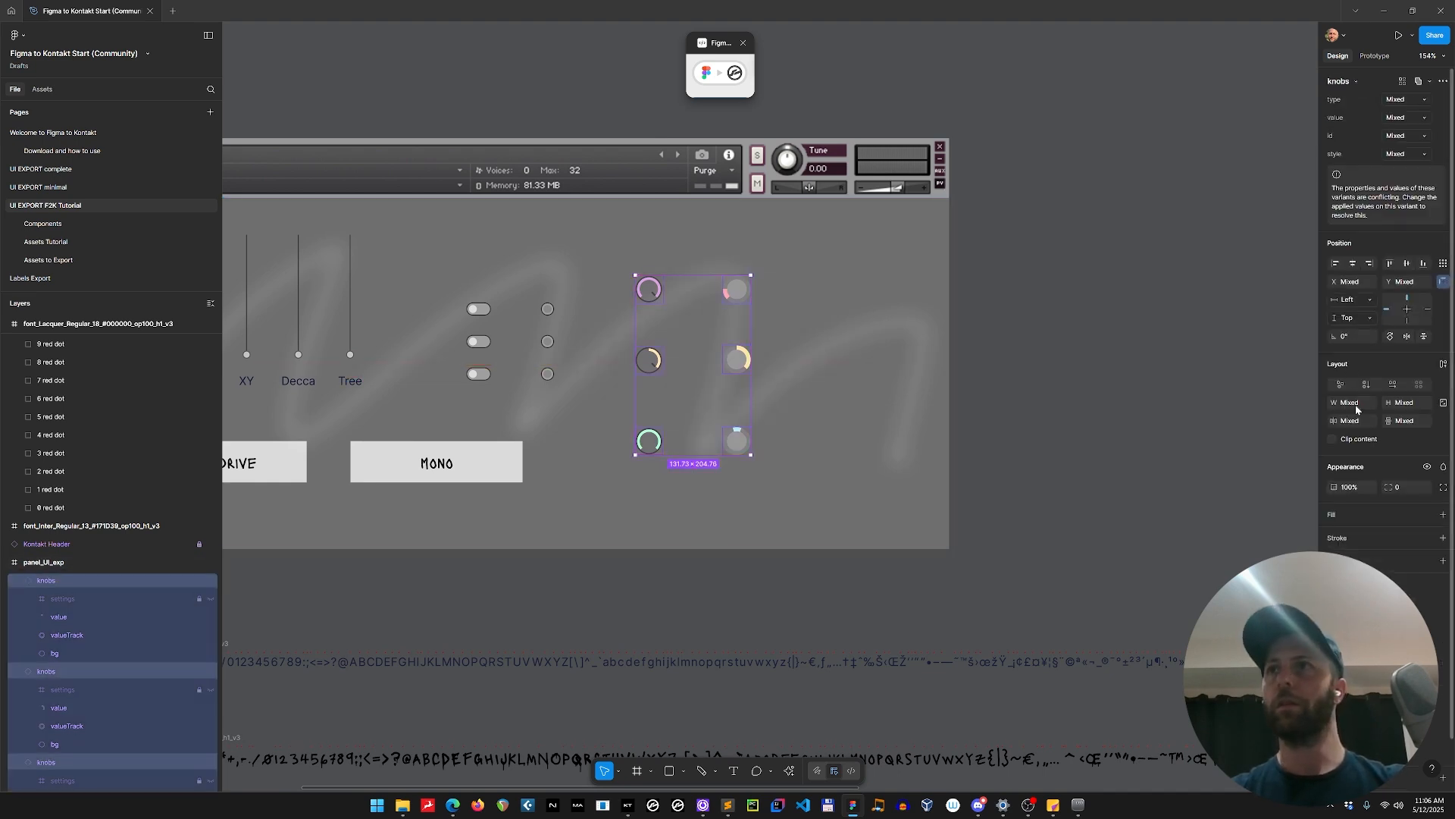
left_click(1126, 295)
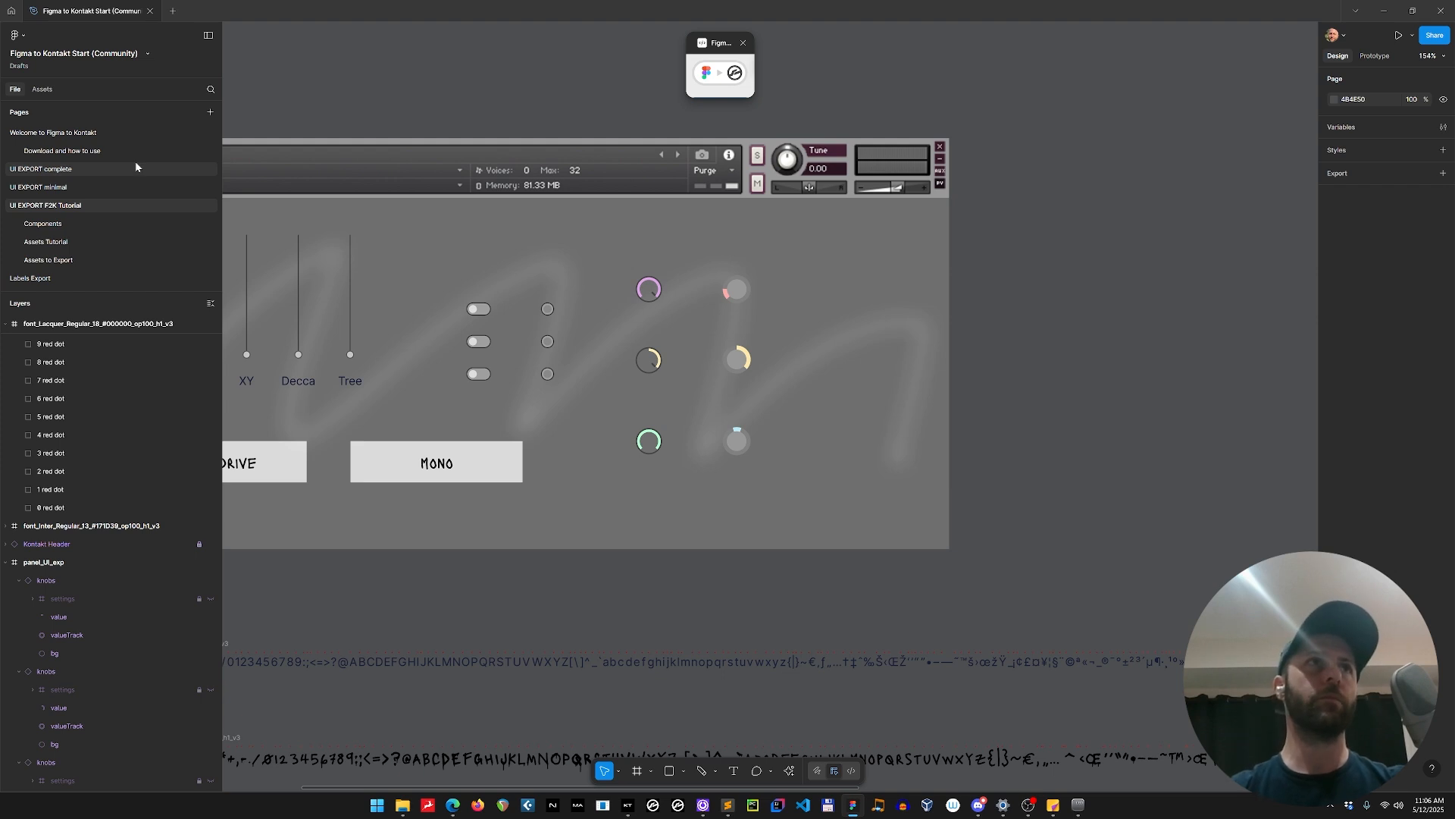
left_click(654, 295)
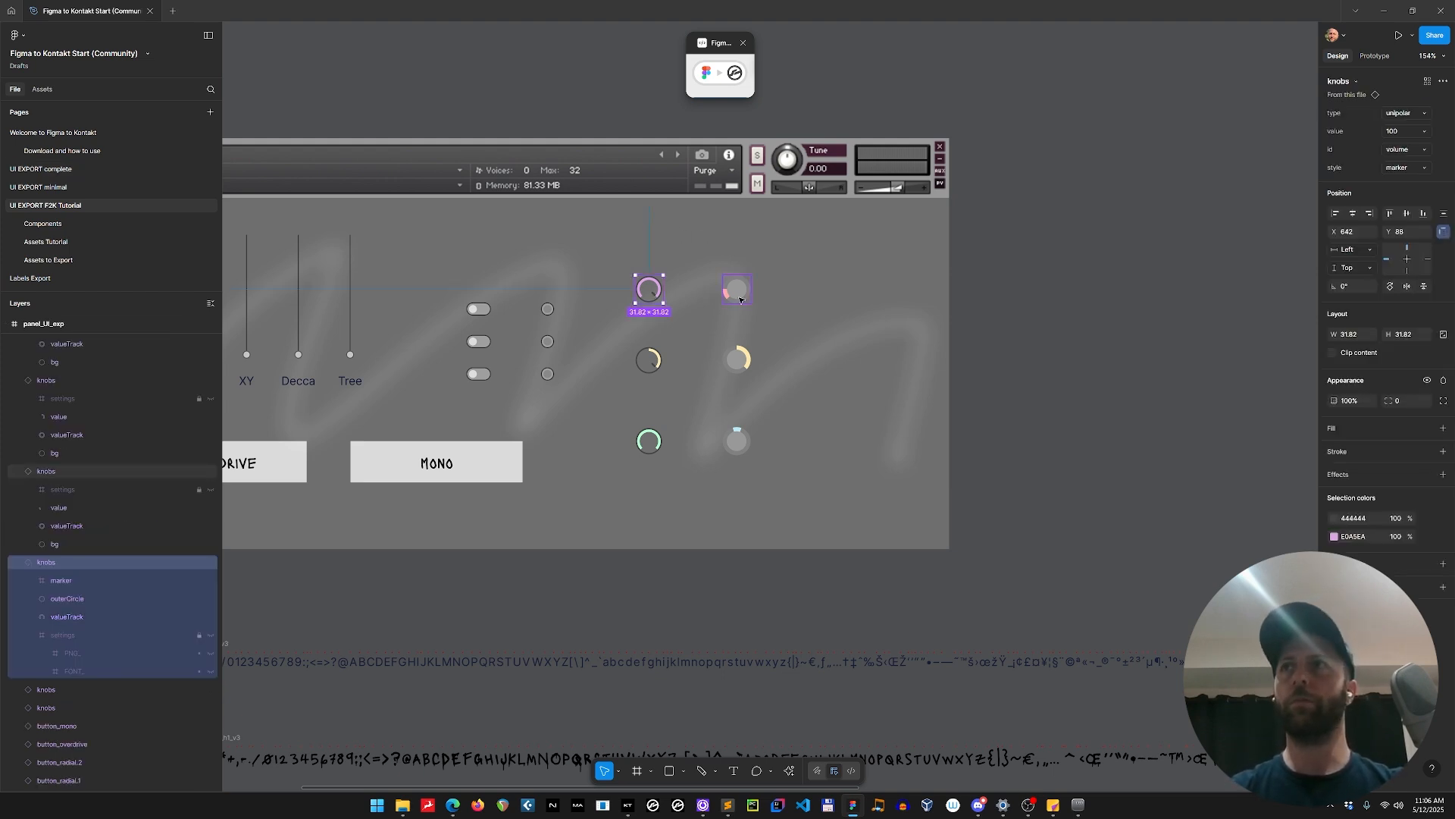
left_click(740, 299)
left_click(741, 366)
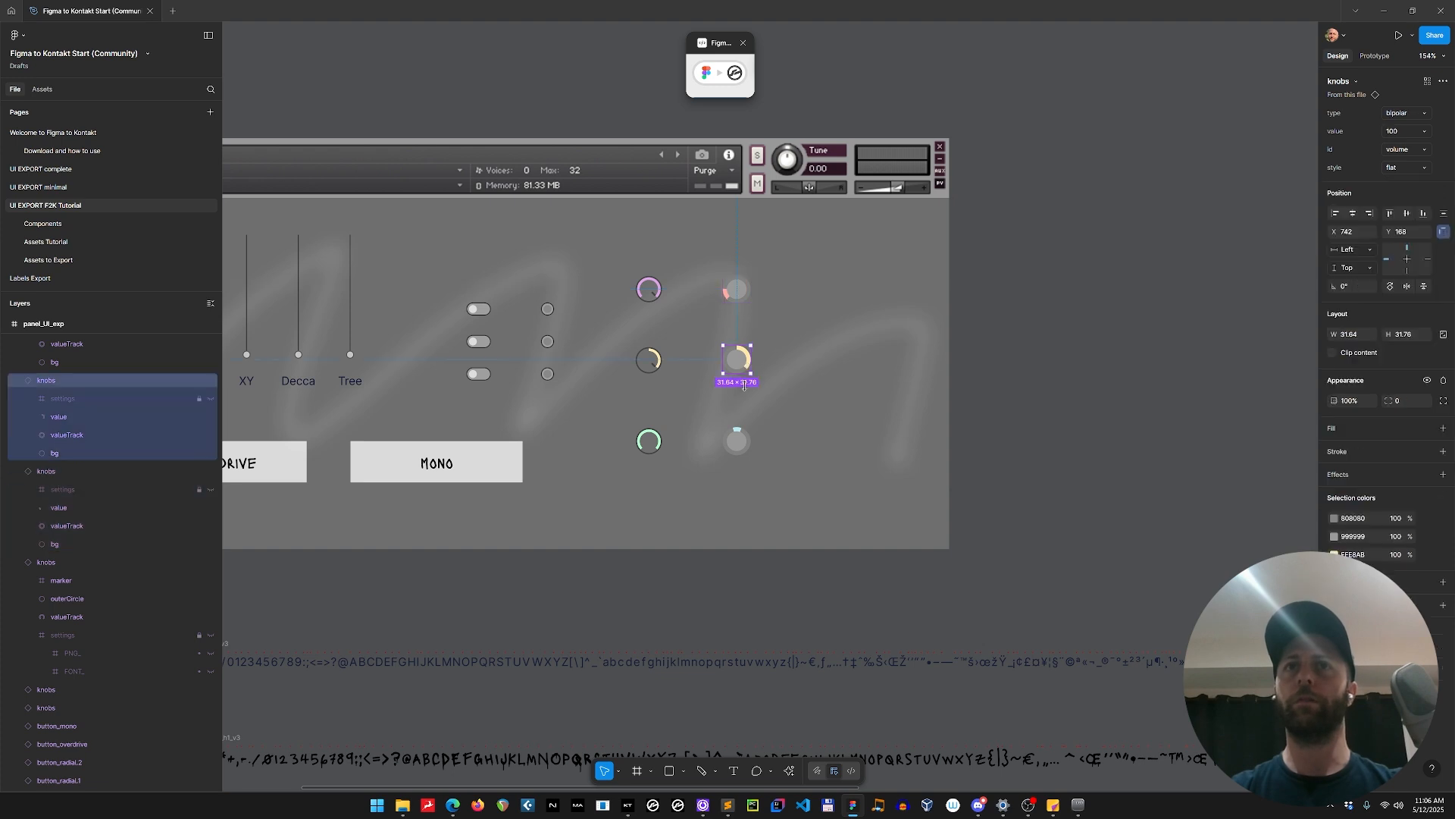
left_click(742, 453)
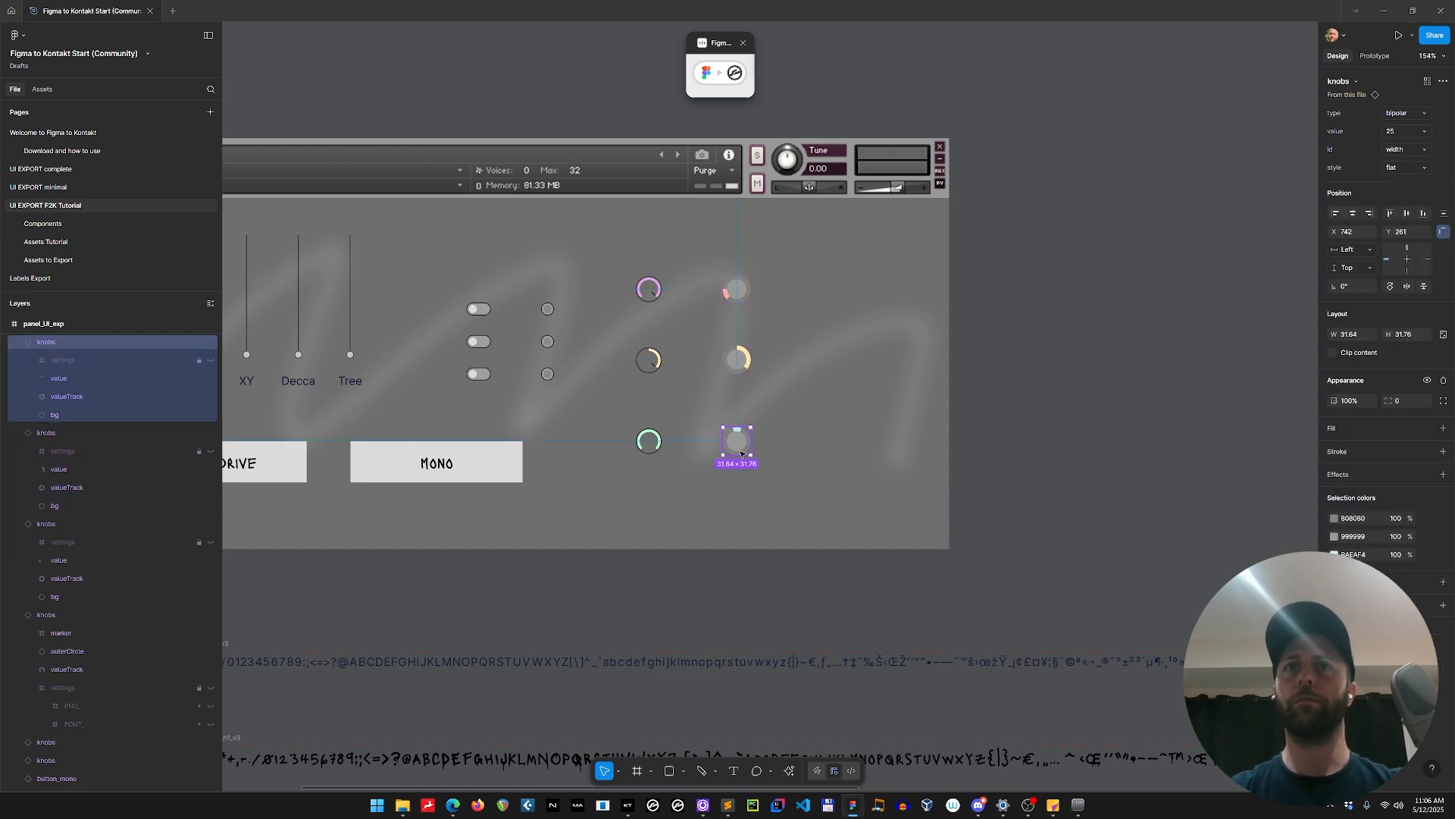
left_click(657, 362)
left_click(737, 290)
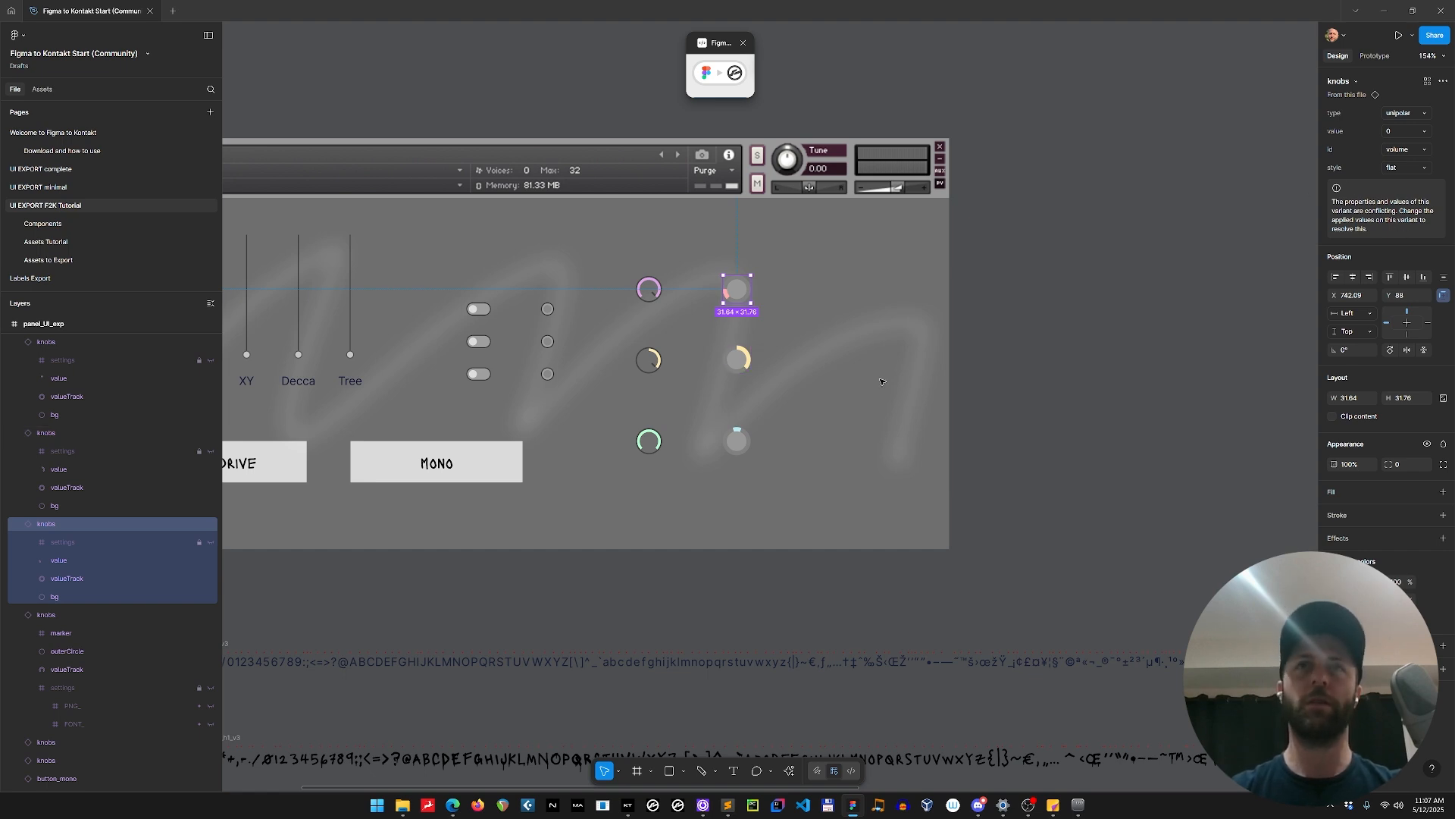
left_click(724, 356)
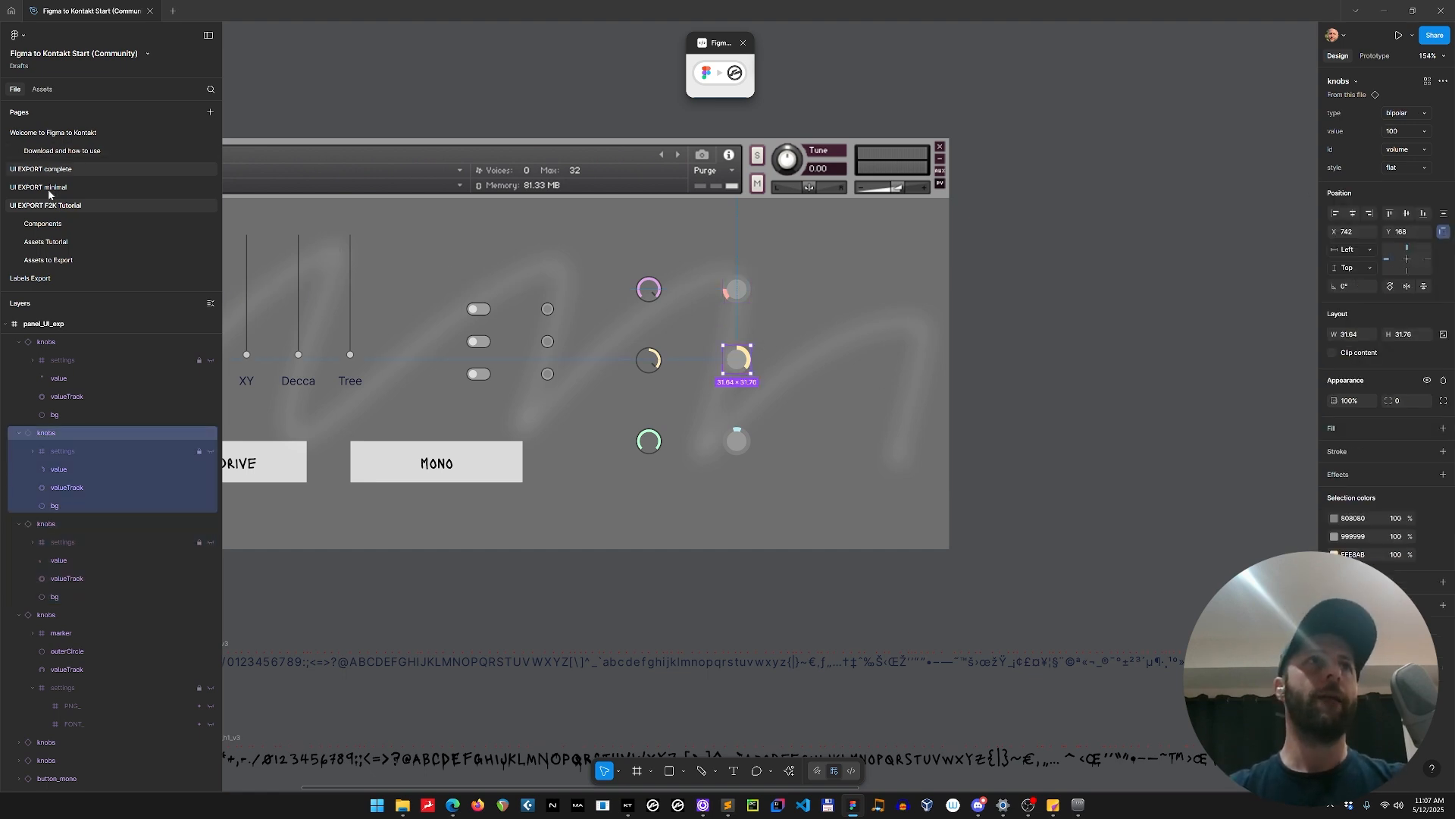
Collapse the expanded knob layers in panel_UI_exp and clear the selection.
scroll(768, 372, "down", 3)
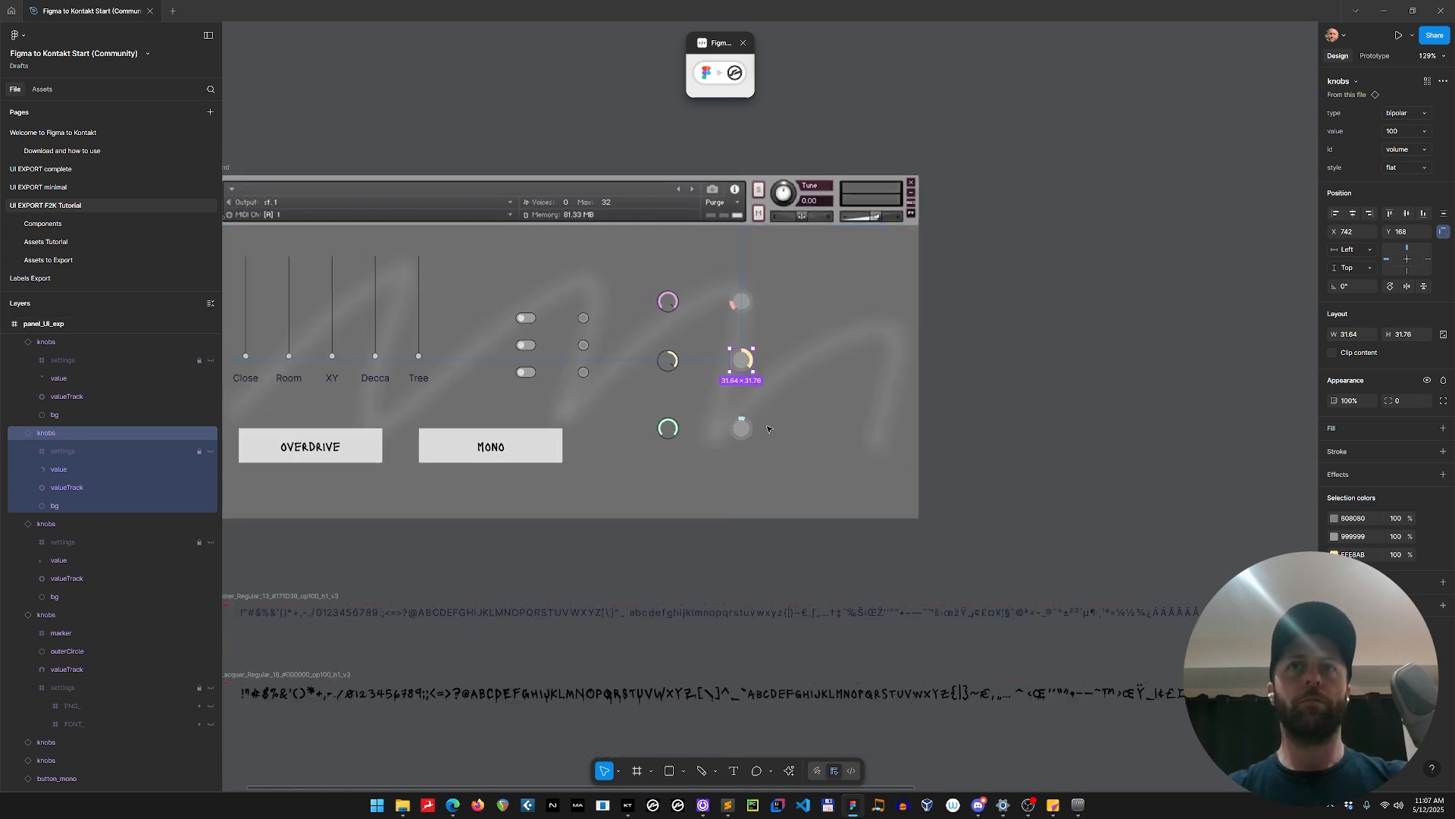
key("ctrl+a")
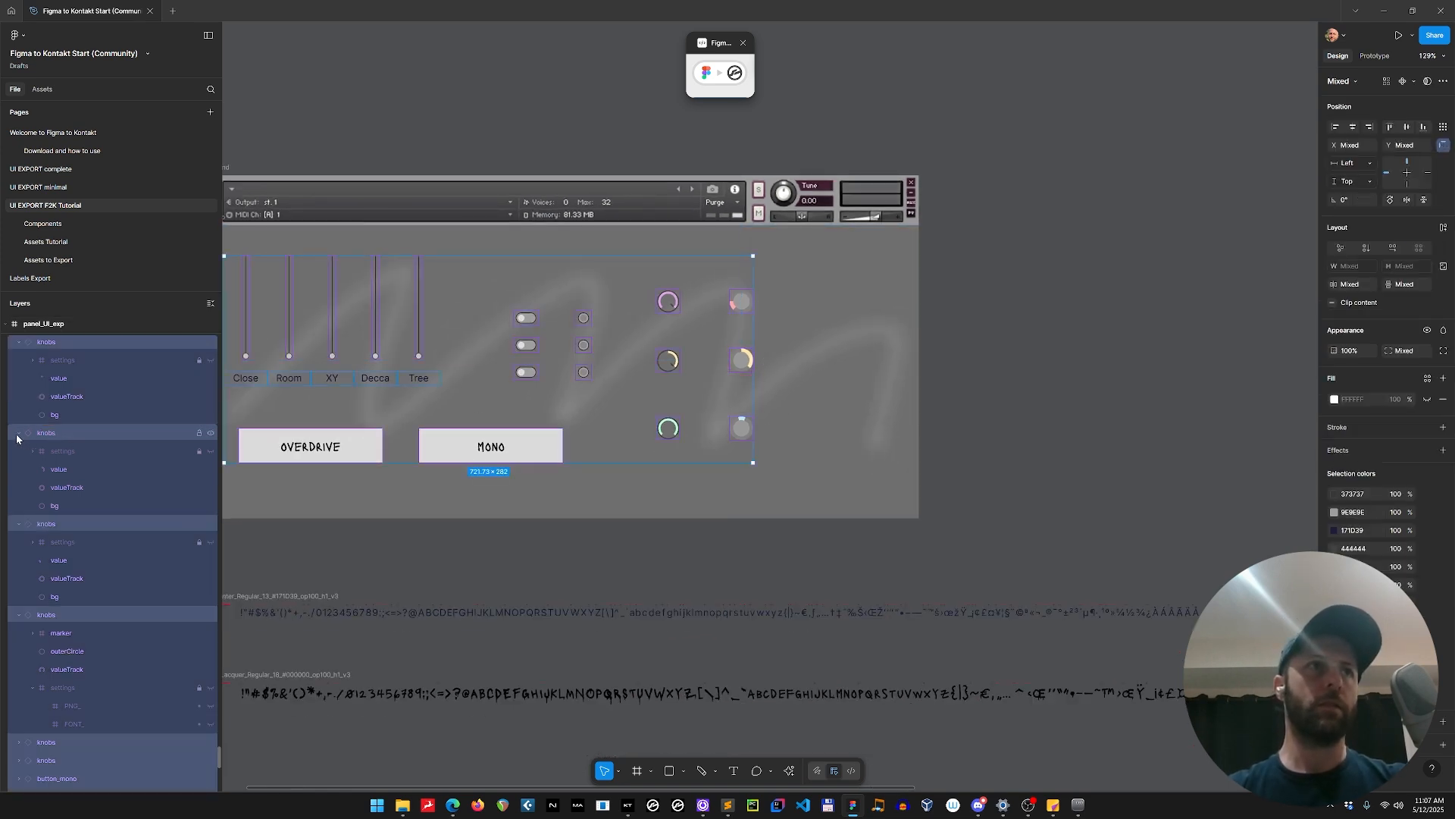
left_click(19, 434)
left_click(1065, 341)
left_click_drag(1069, 336, 889, 410)
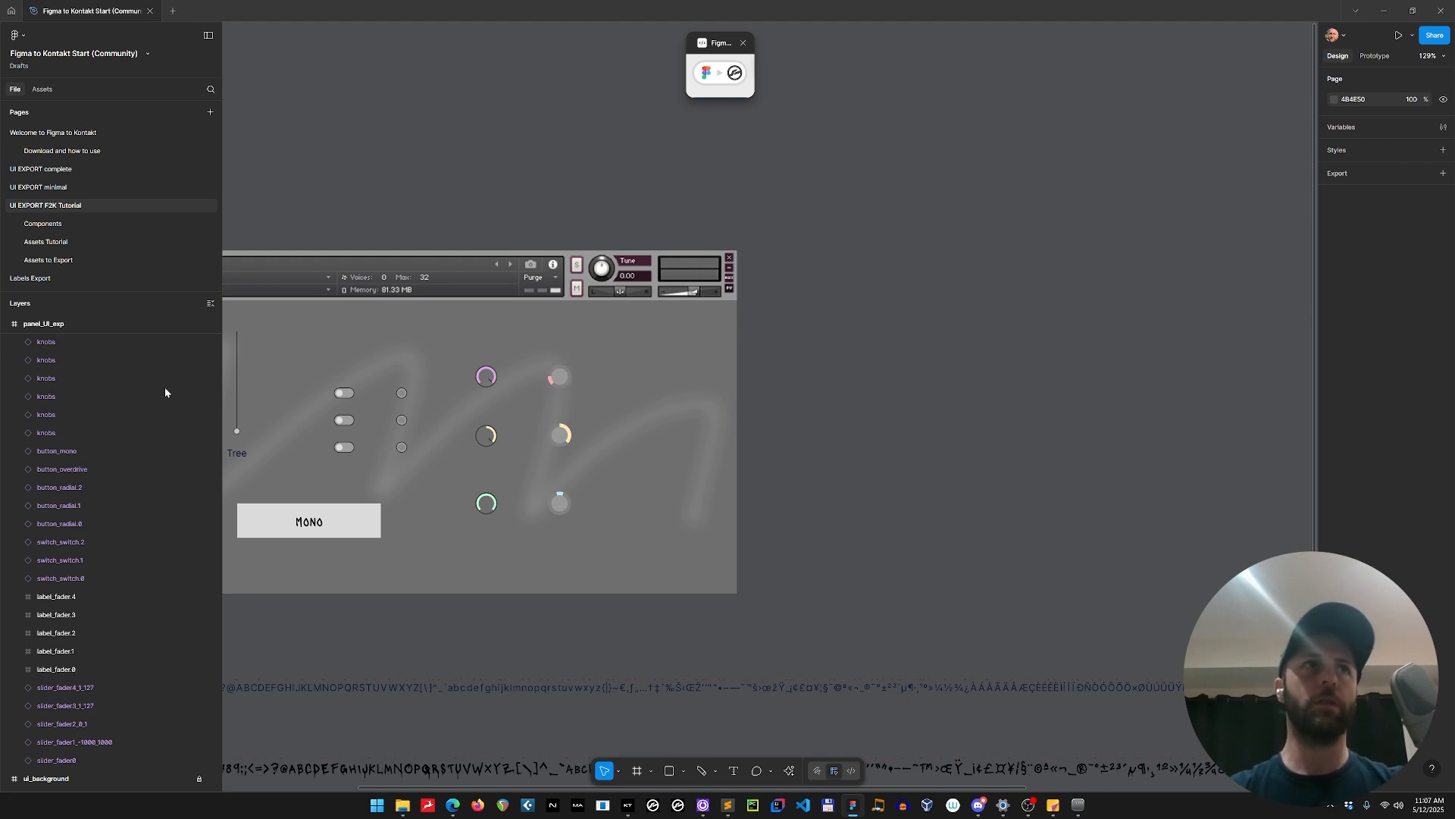
Batch-rename the six knobs layers in panel_UI_exp to slider_.
scroll(84, 411, "up", 3)
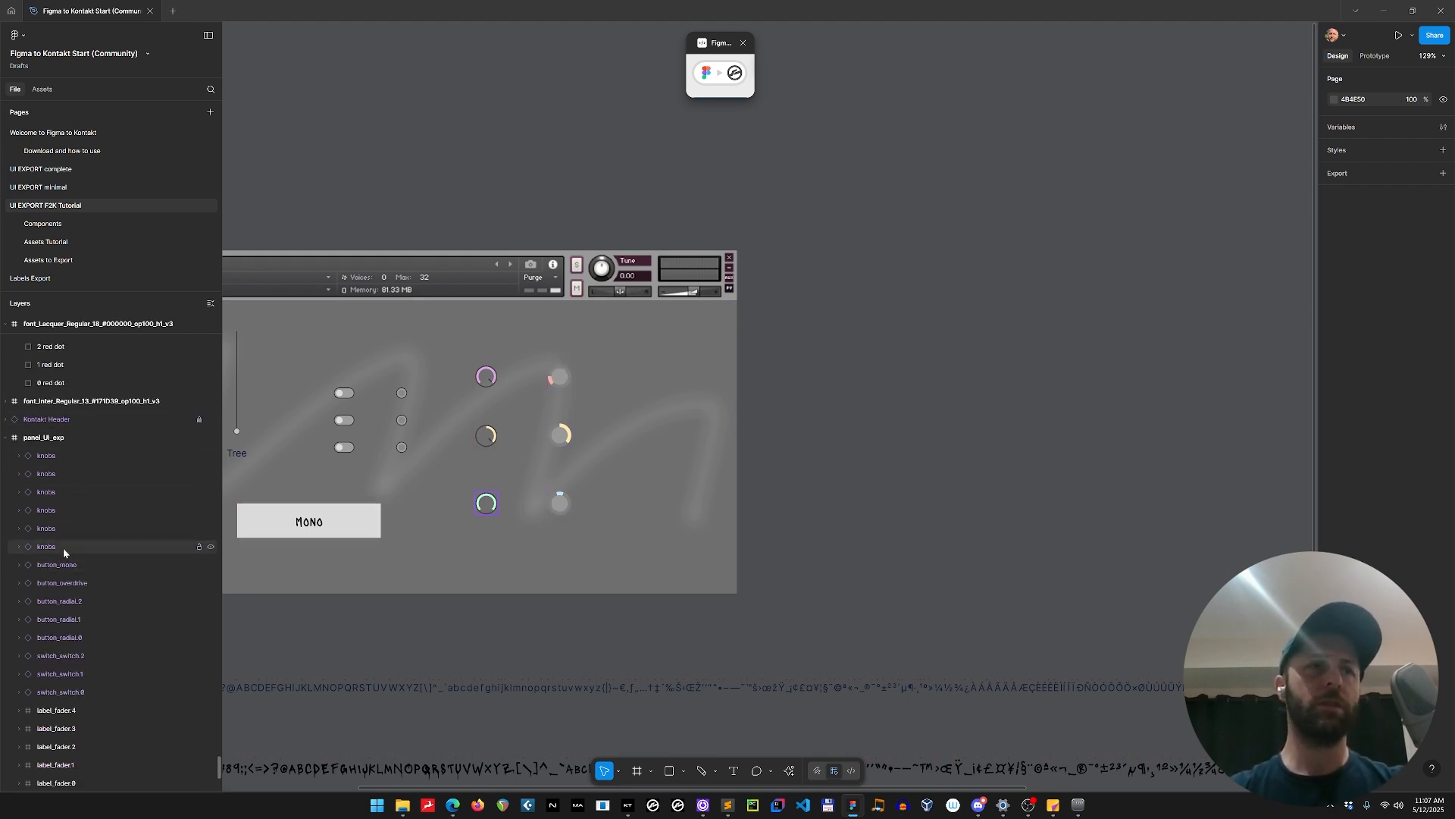
left_click(62, 548)
left_click(79, 455, "shift")
key("ctrl+r")
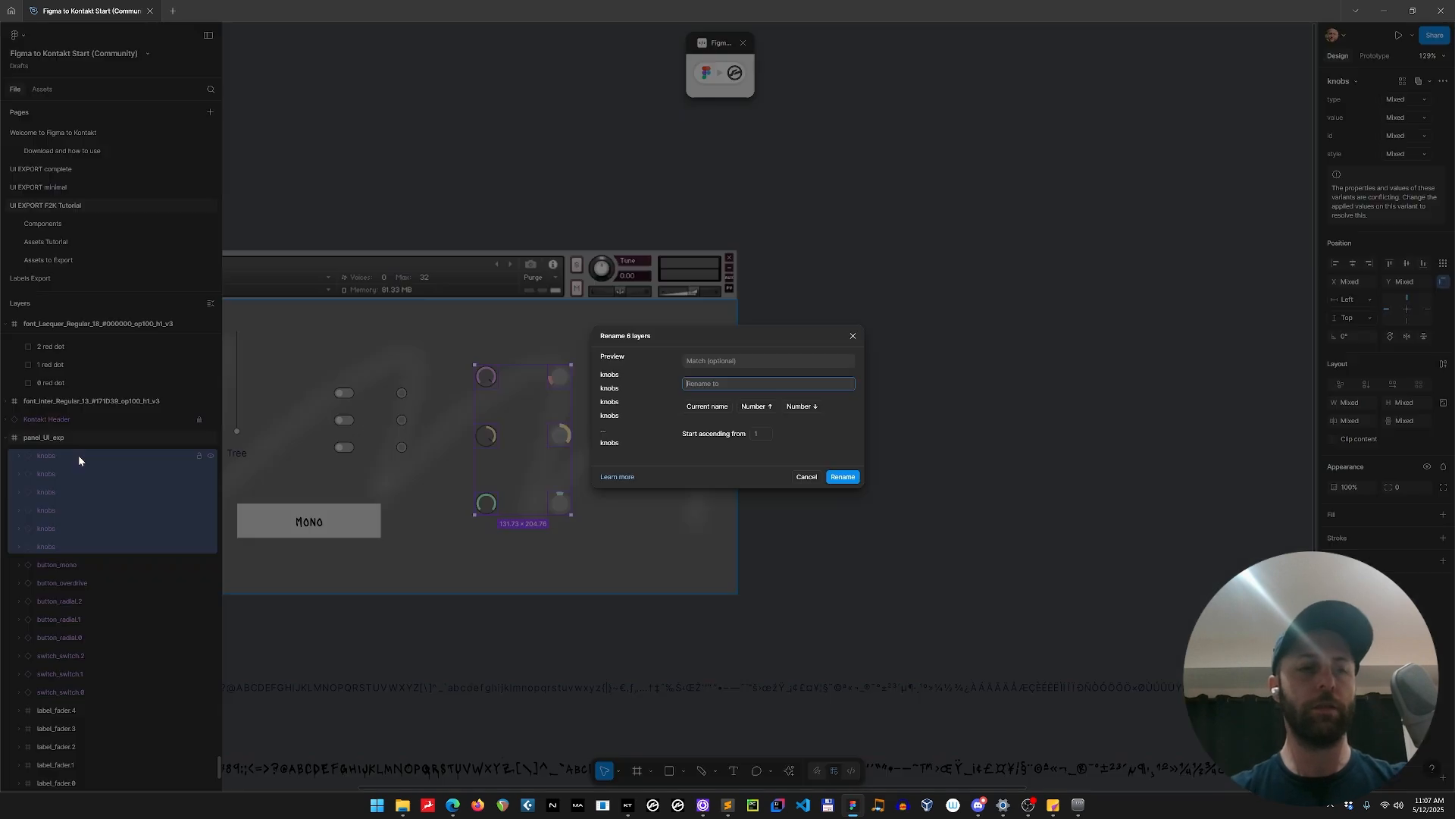
type("slider_")
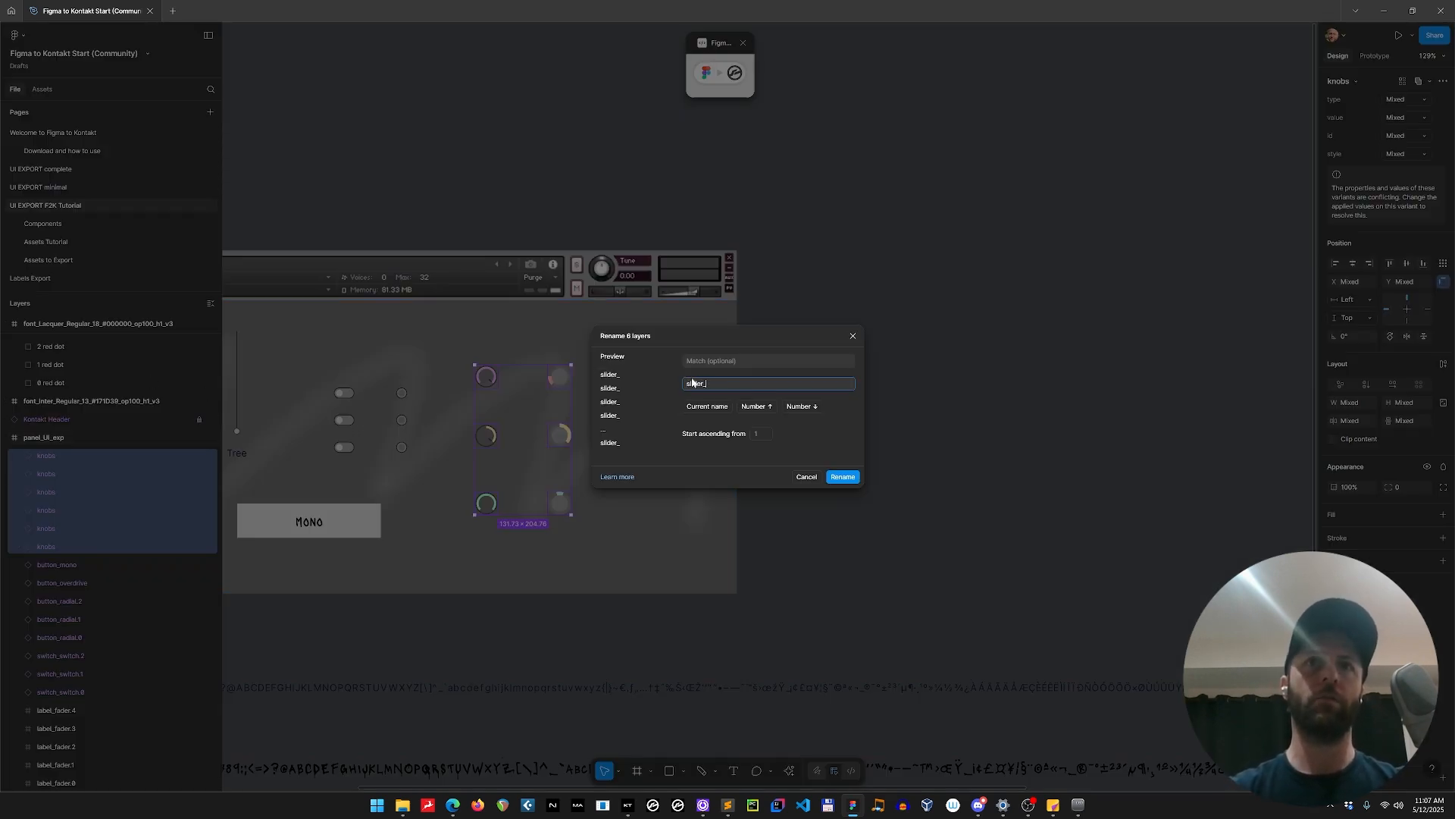
left_click(841, 477)
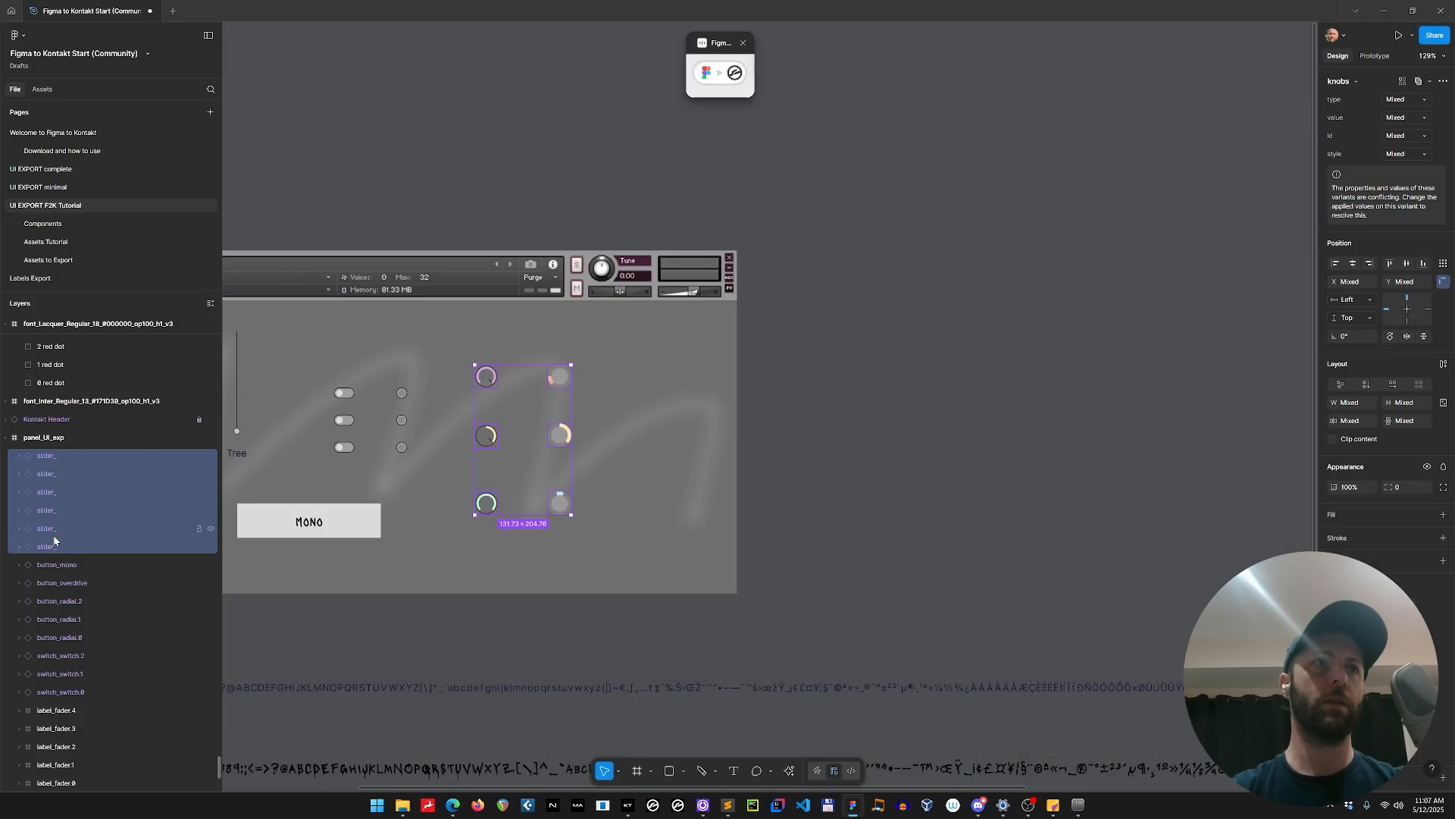
Rename the green bipolar width marker knob's layer as slider_width.marker.
double_click(54, 546)
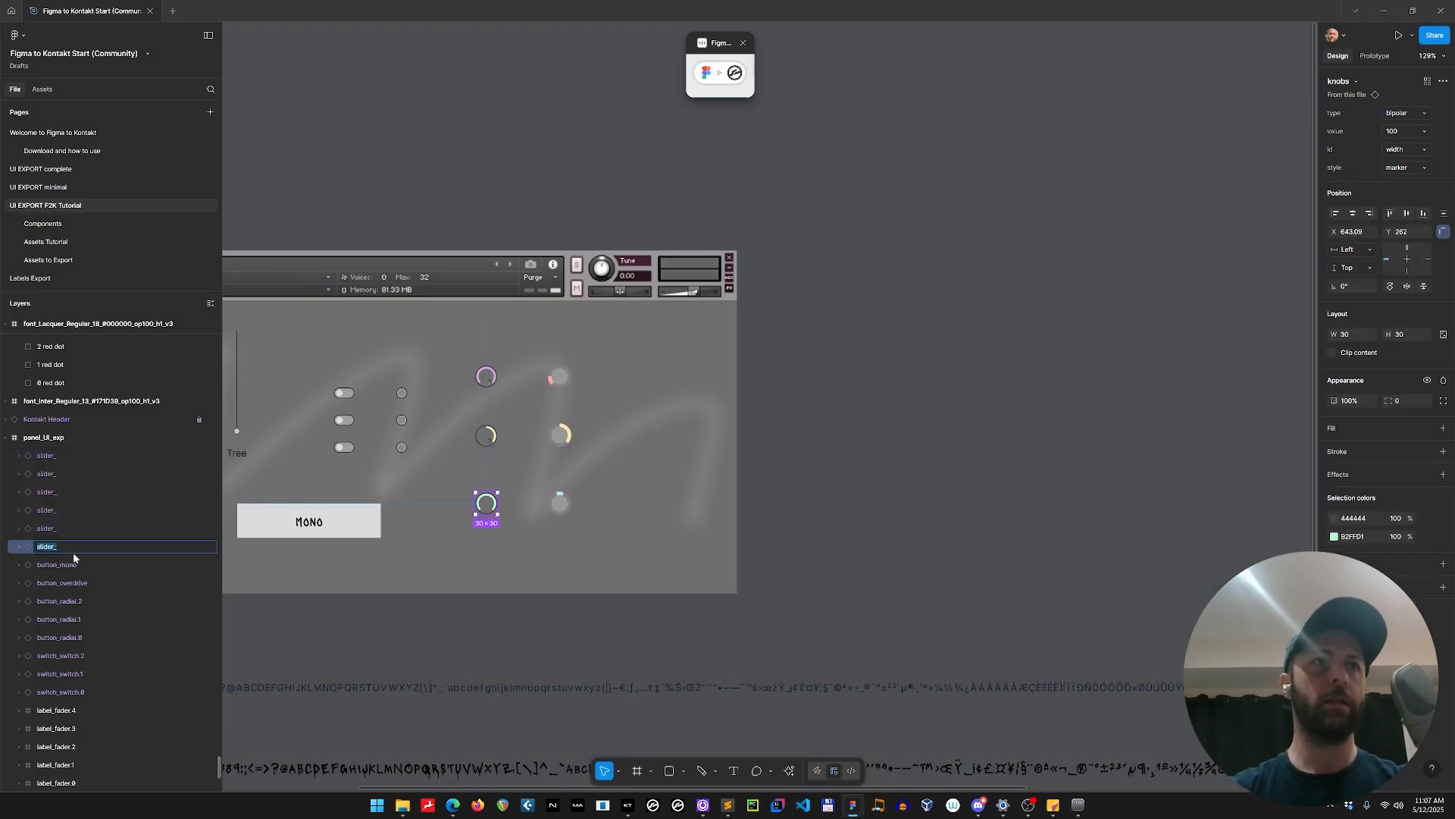
key("Right")
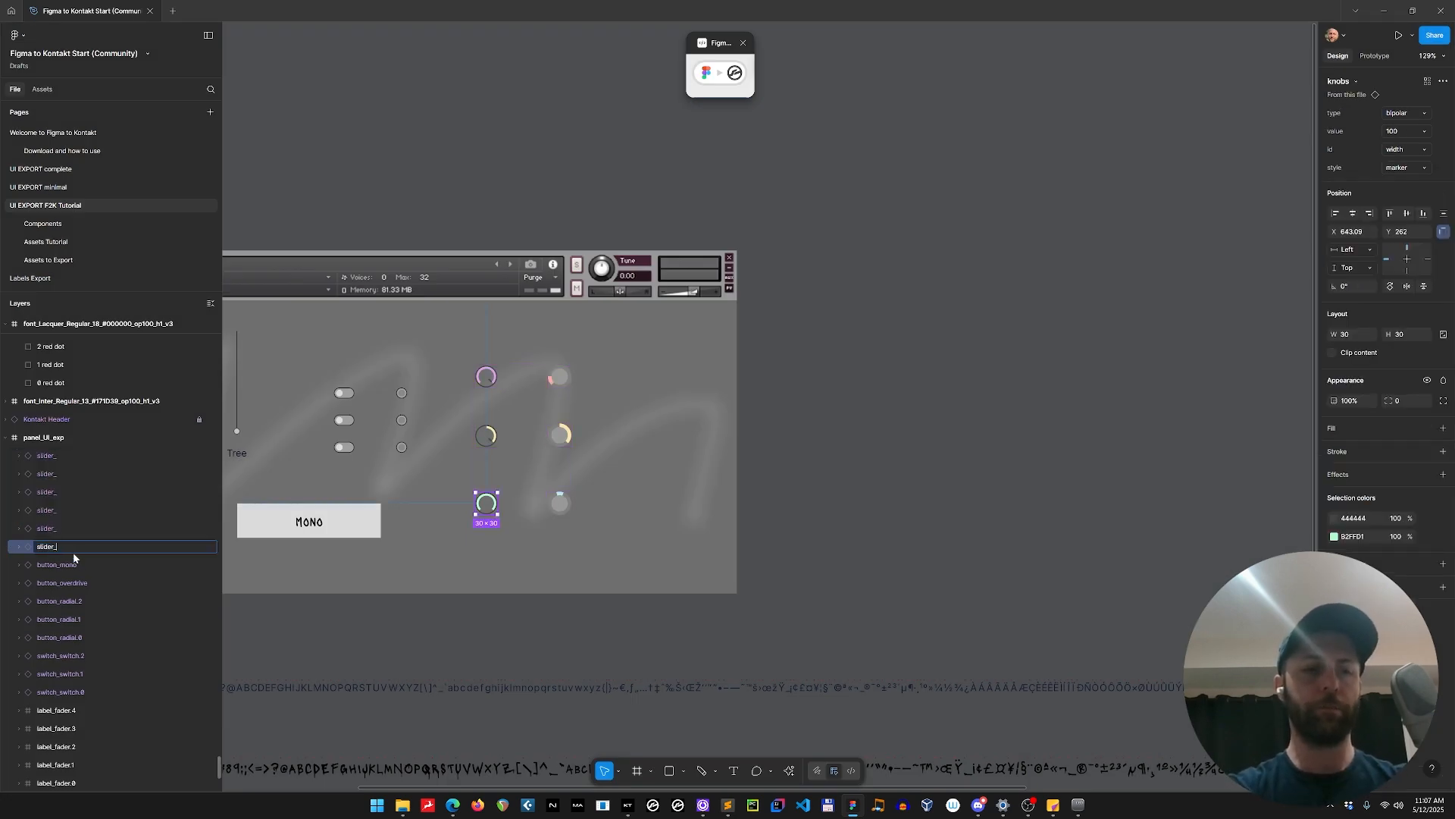
type("width")
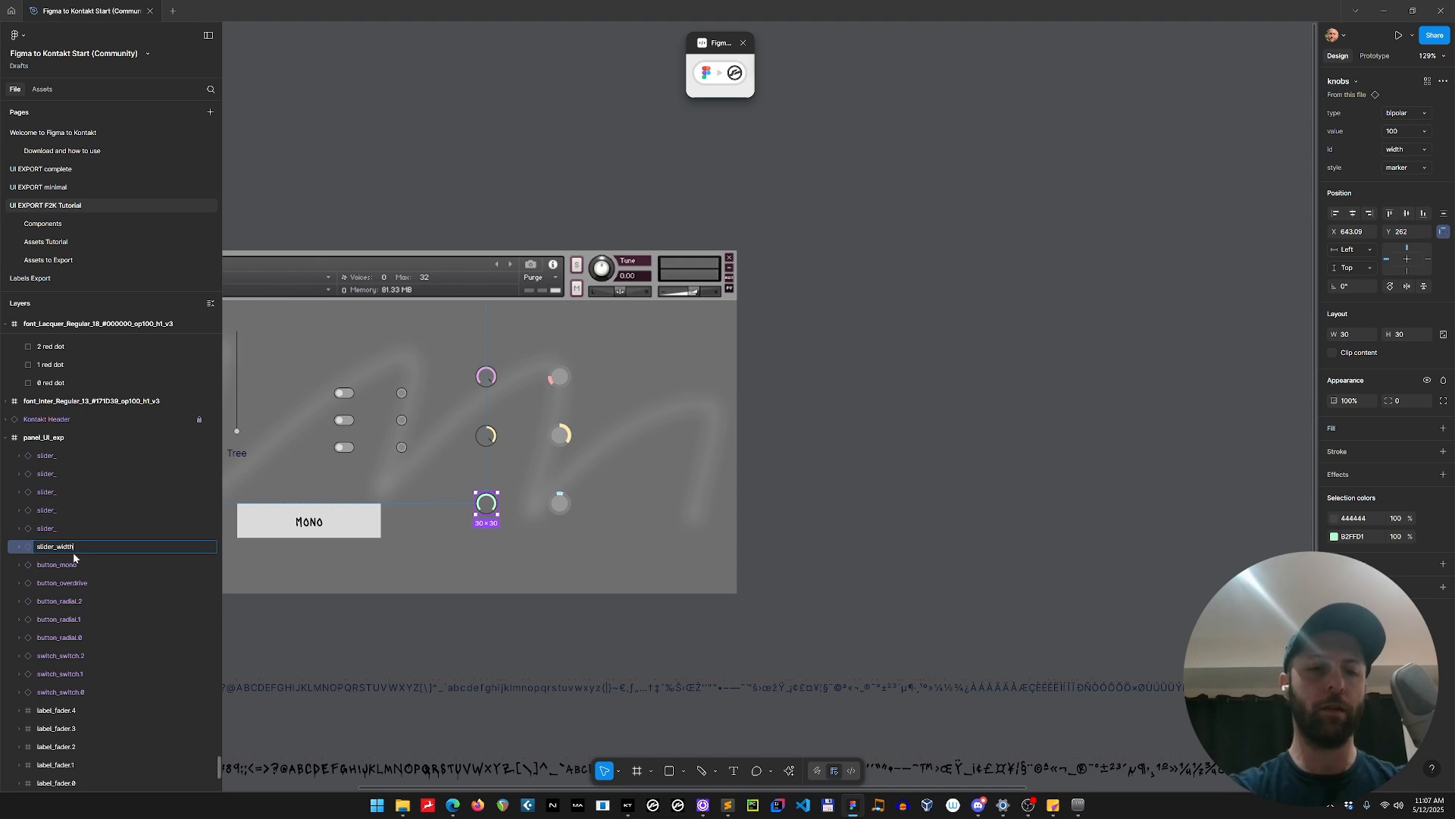
type(".marker")
key("Return")
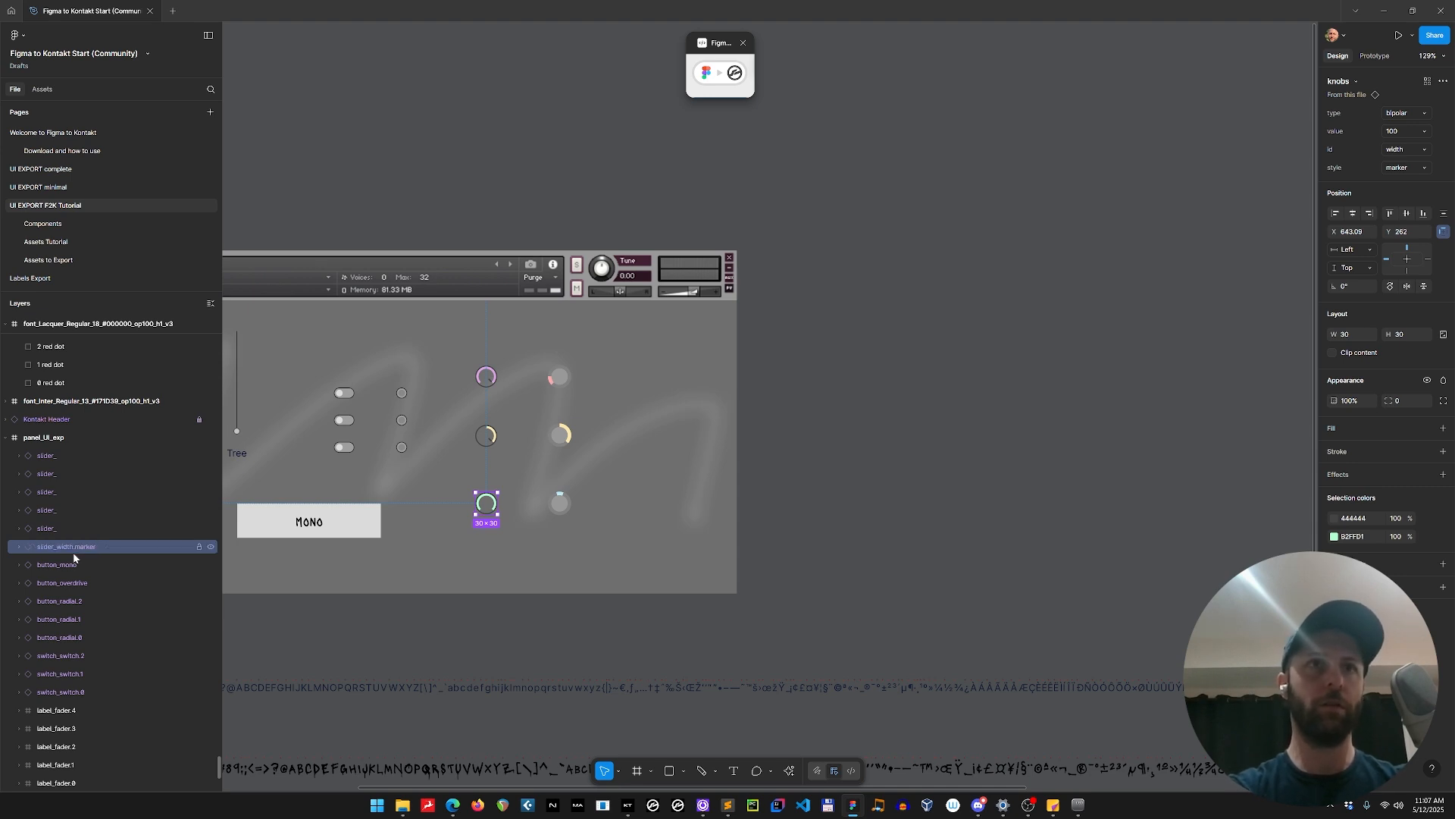
Rename the yellow bipolar pan marker knob's layer as slider_pan.marker.
left_click(96, 529)
double_click(96, 528)
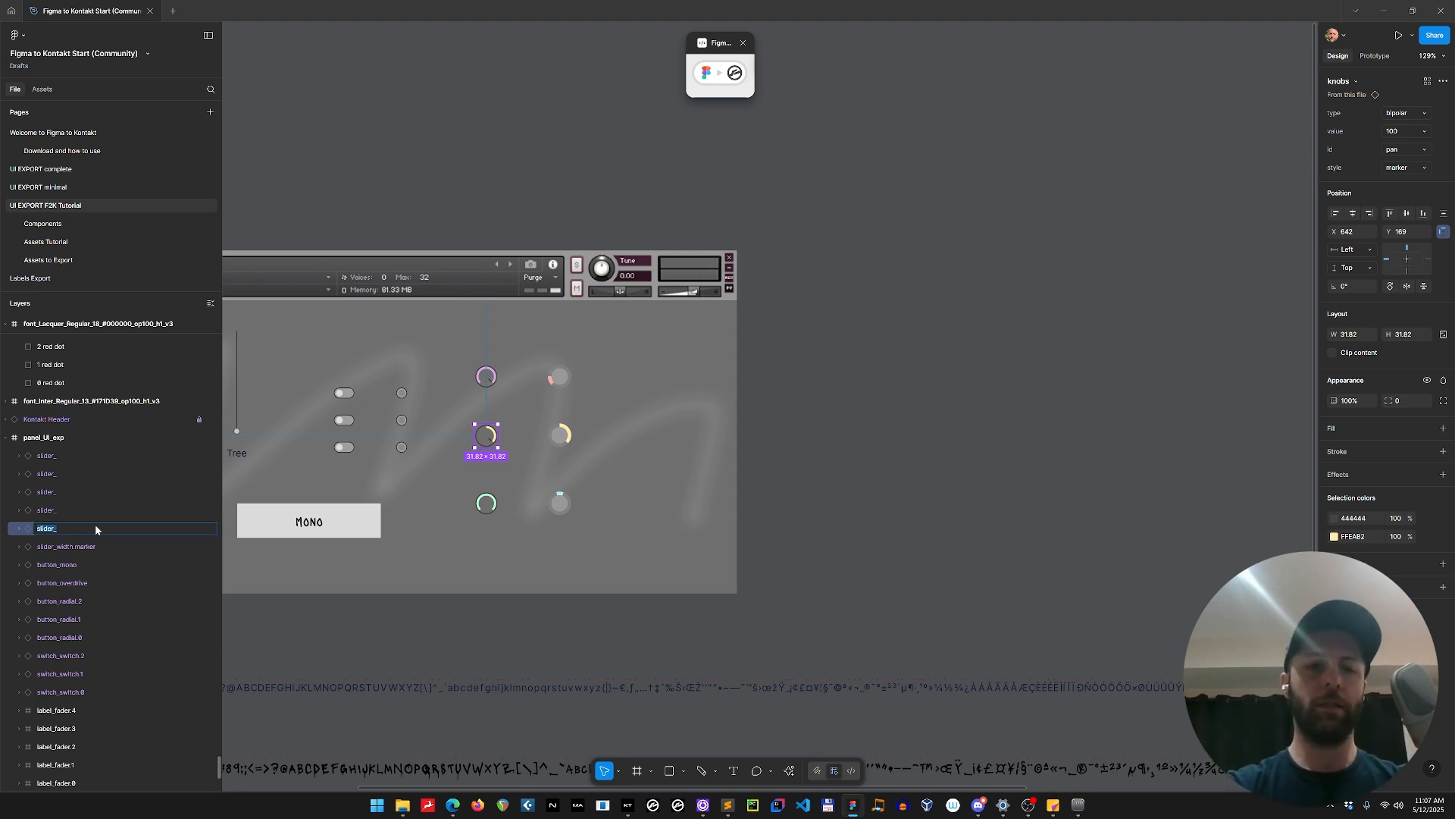
key("Right")
type("pan.marker")
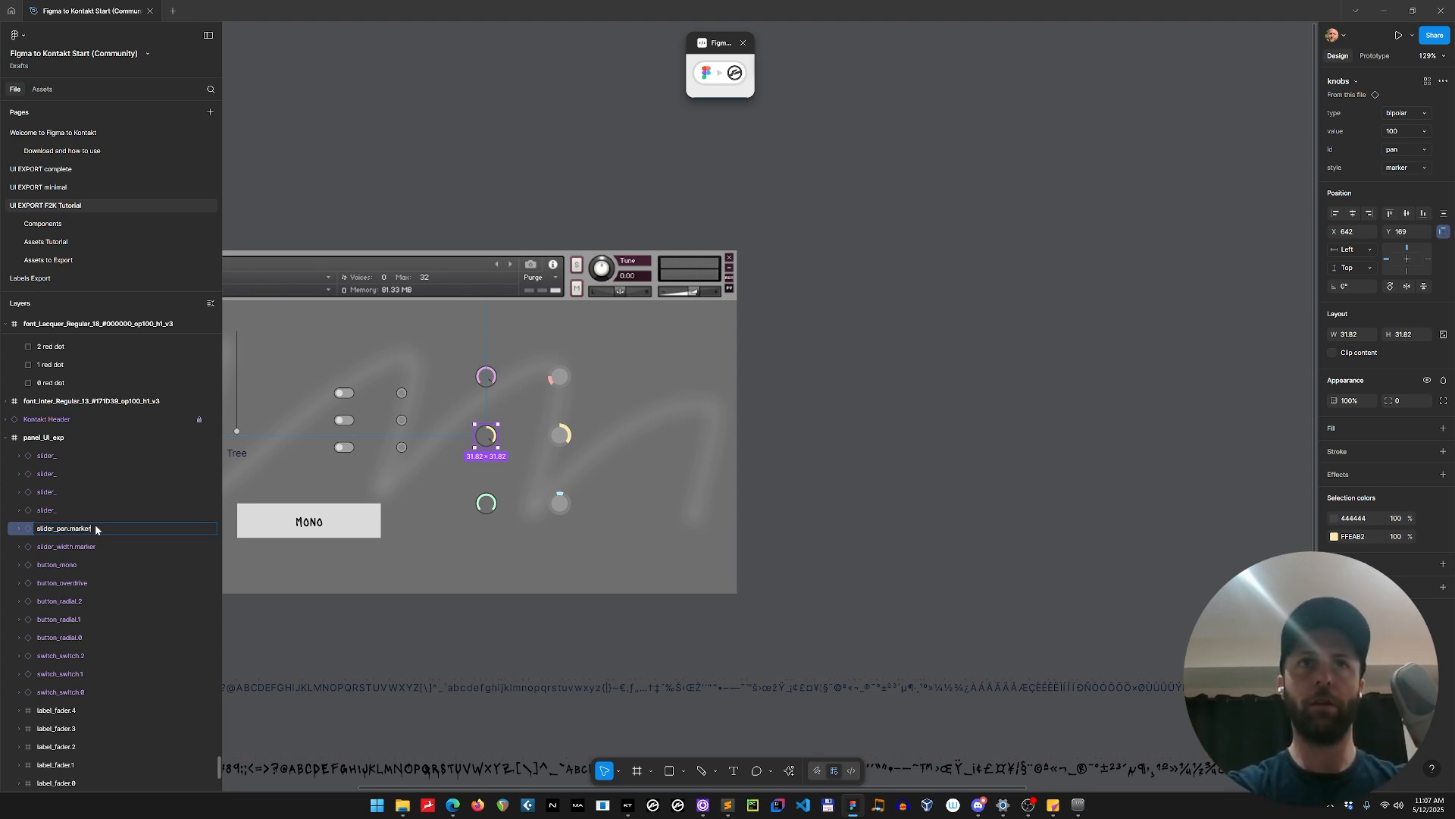
key("Return")
Rename the purple unipolar marker knob's layer as slider_unipolar.marker.
double_click(58, 511)
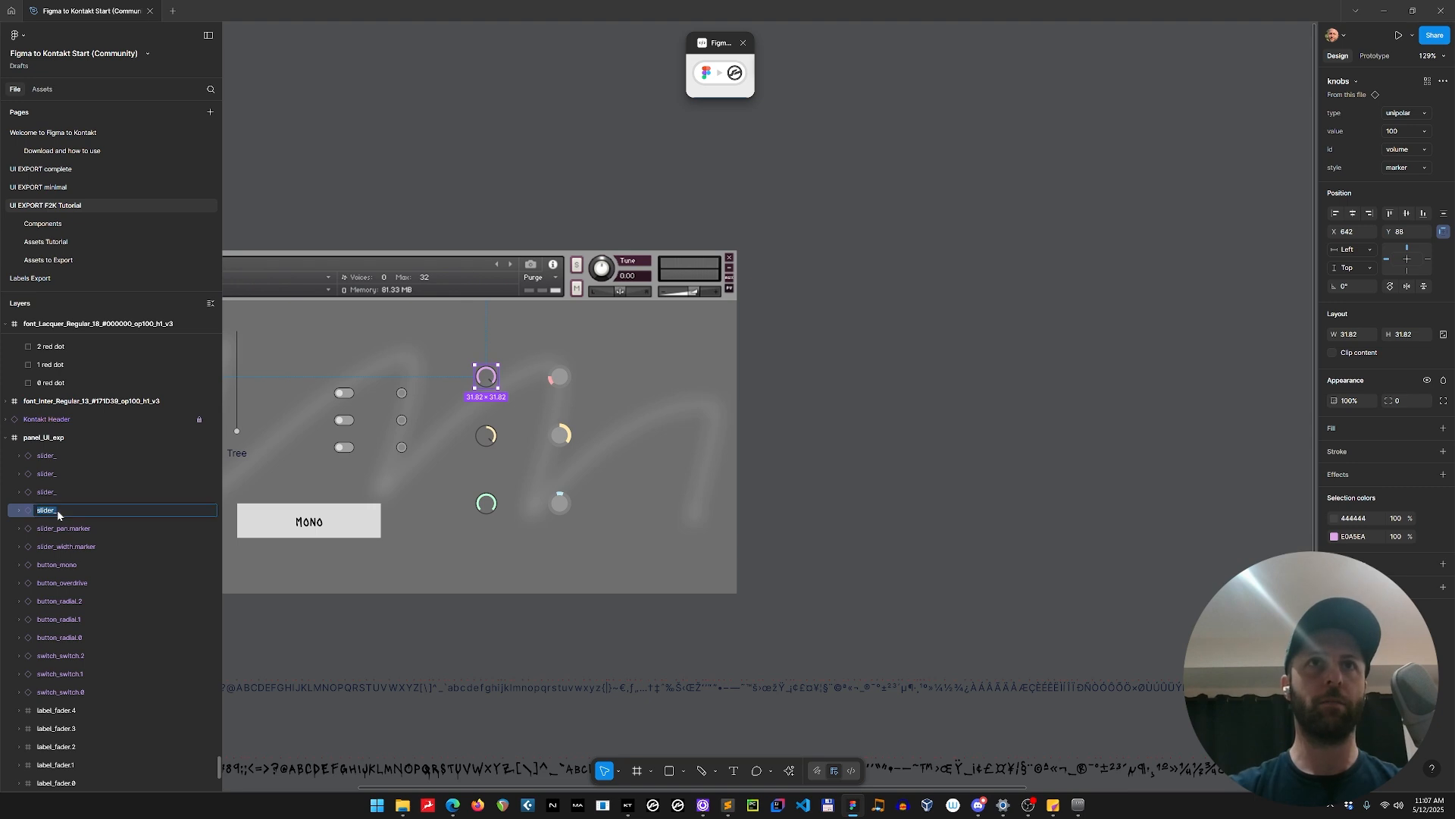
key("Right")
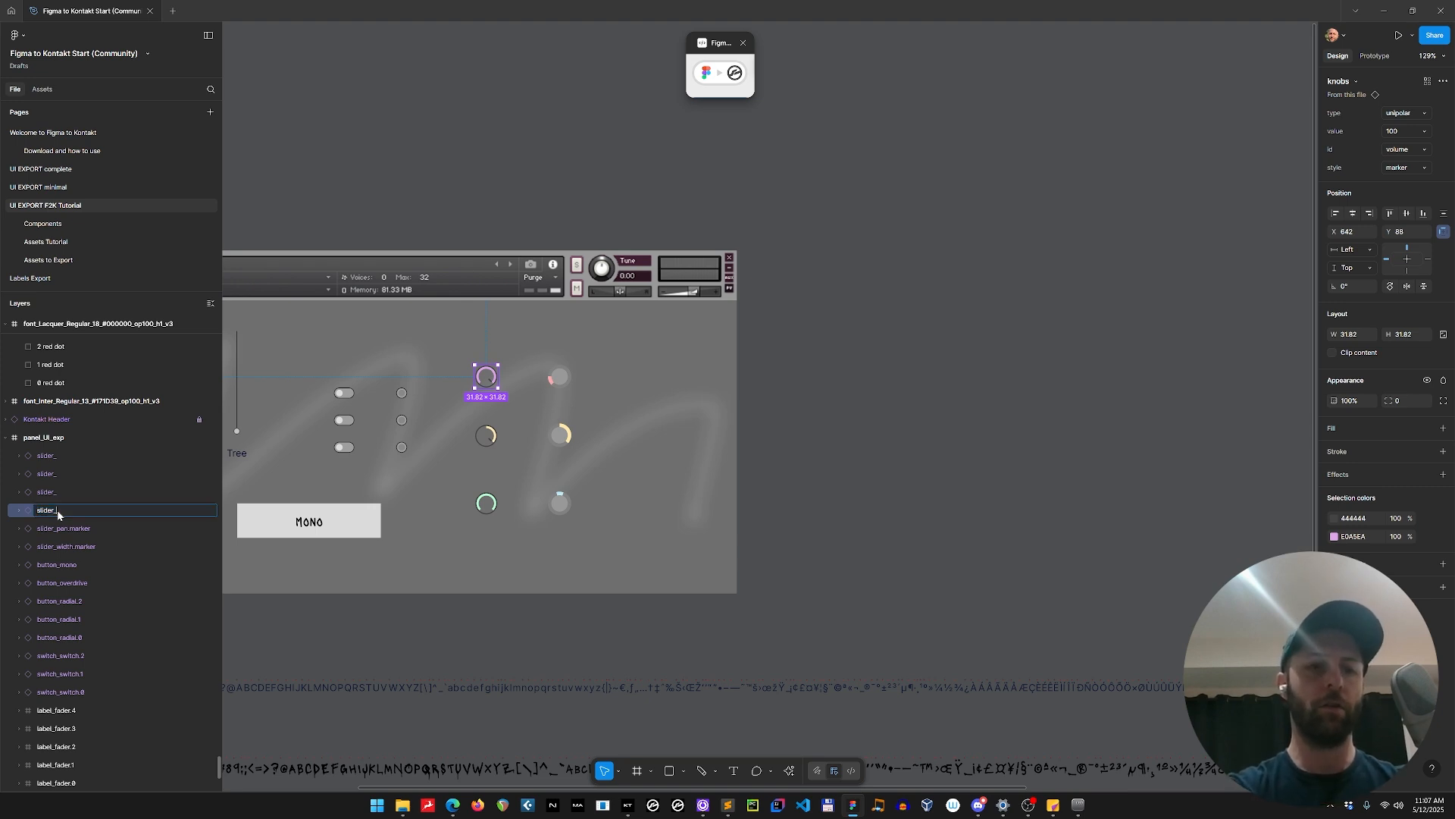
type("unipola")
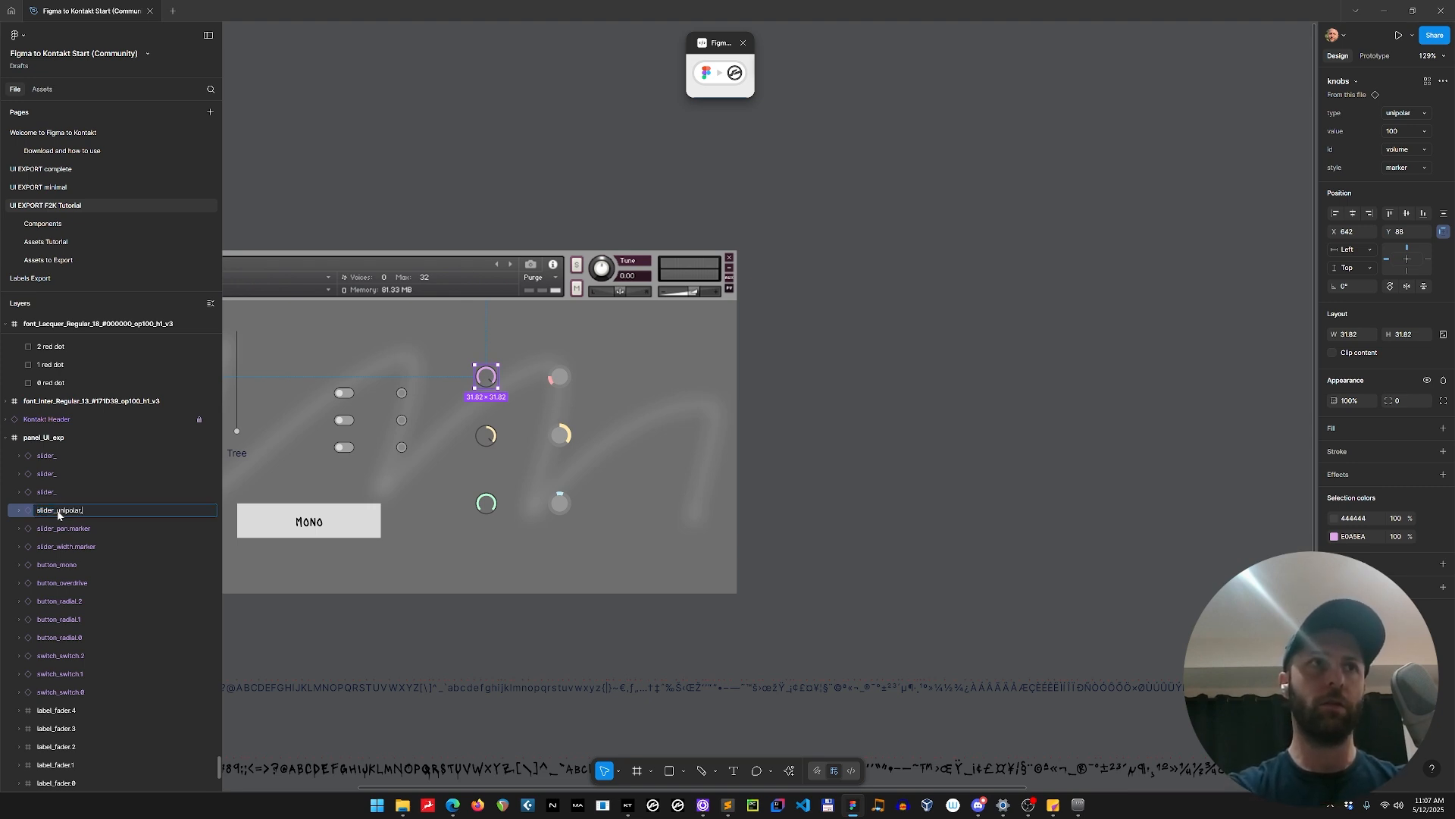
type("r.marker")
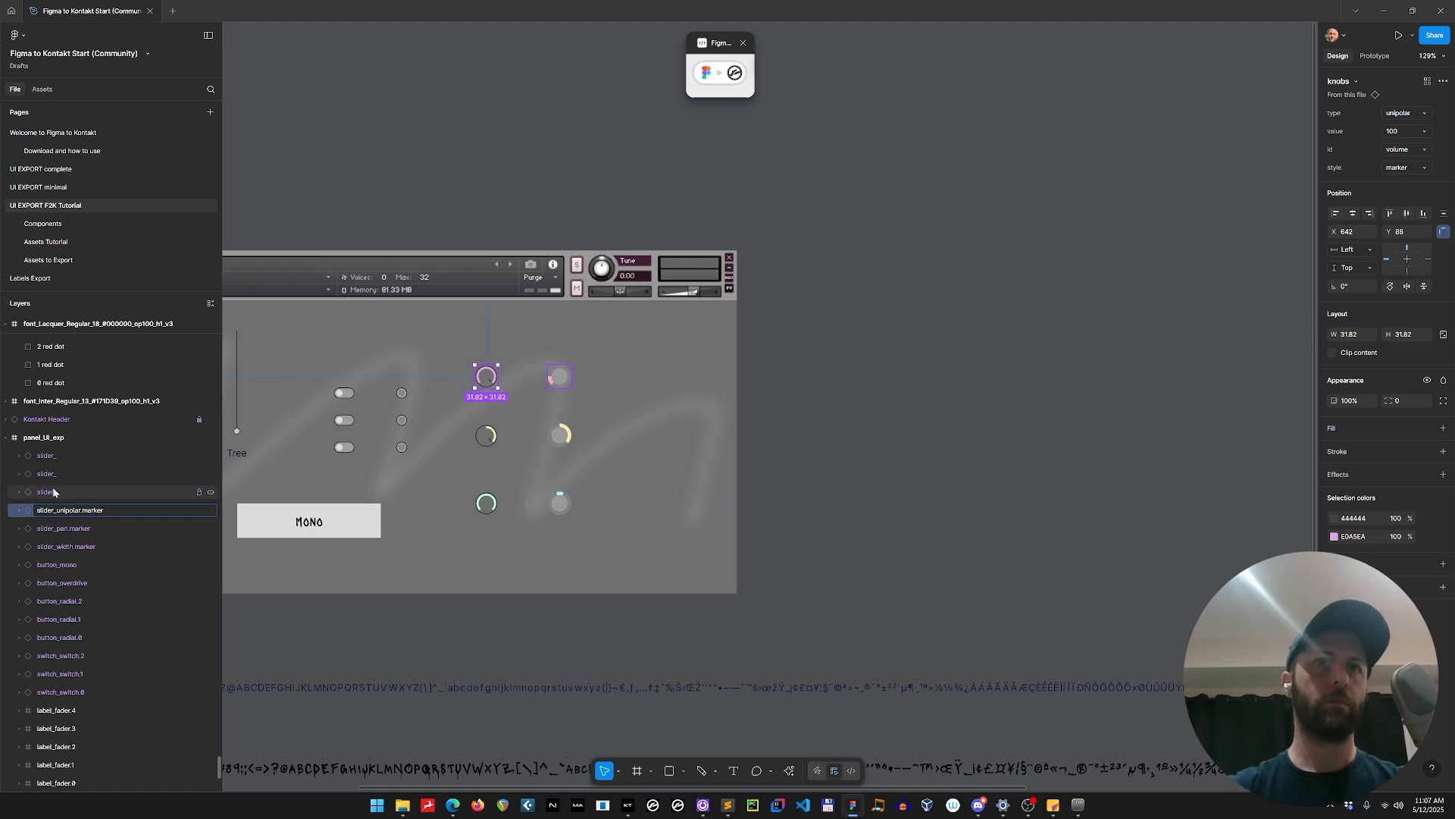
Rename the flat unipolar knob's layer as slider_unipolar.stretch.
double_click(141, 491)
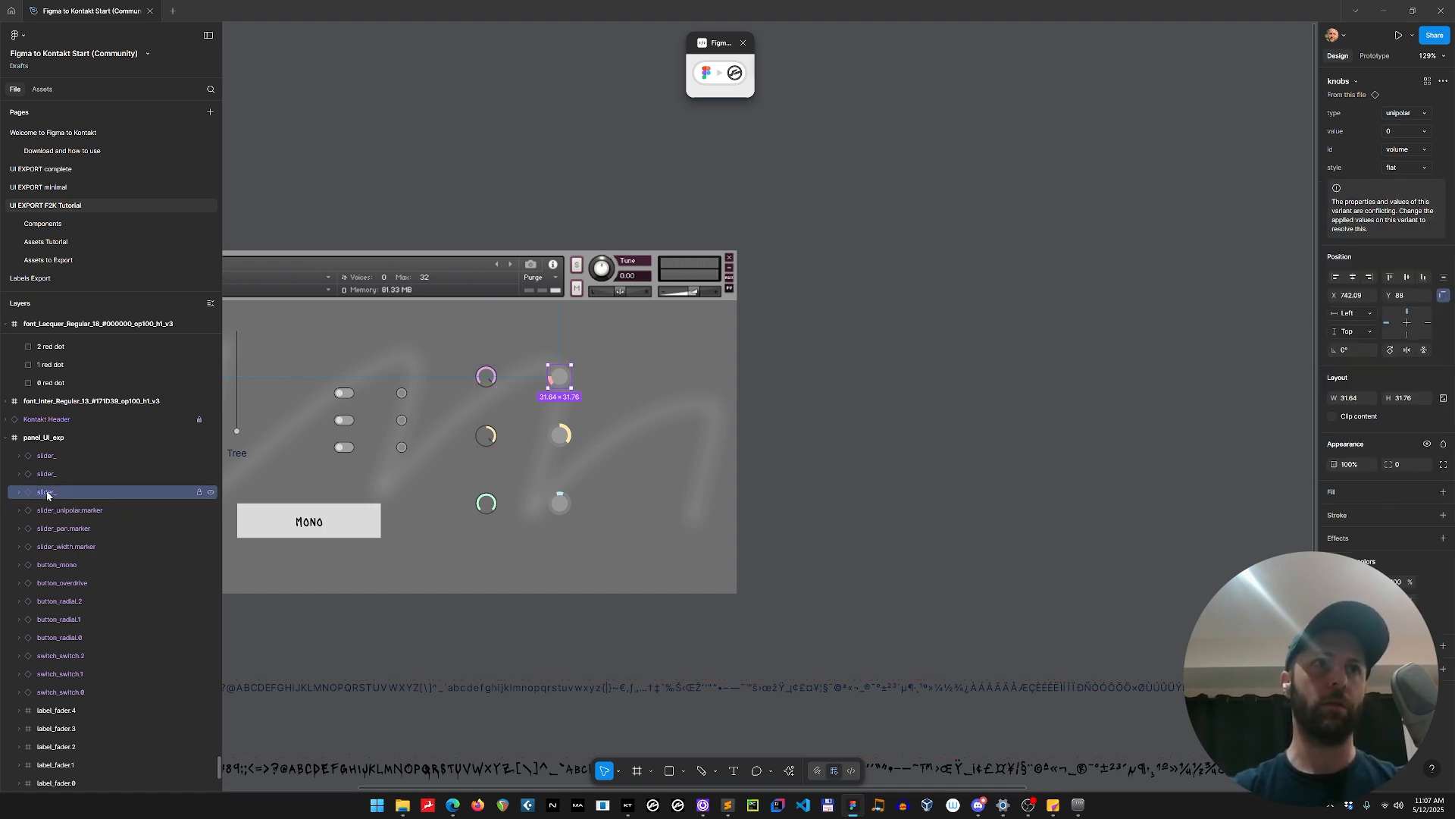
left_click(141, 492)
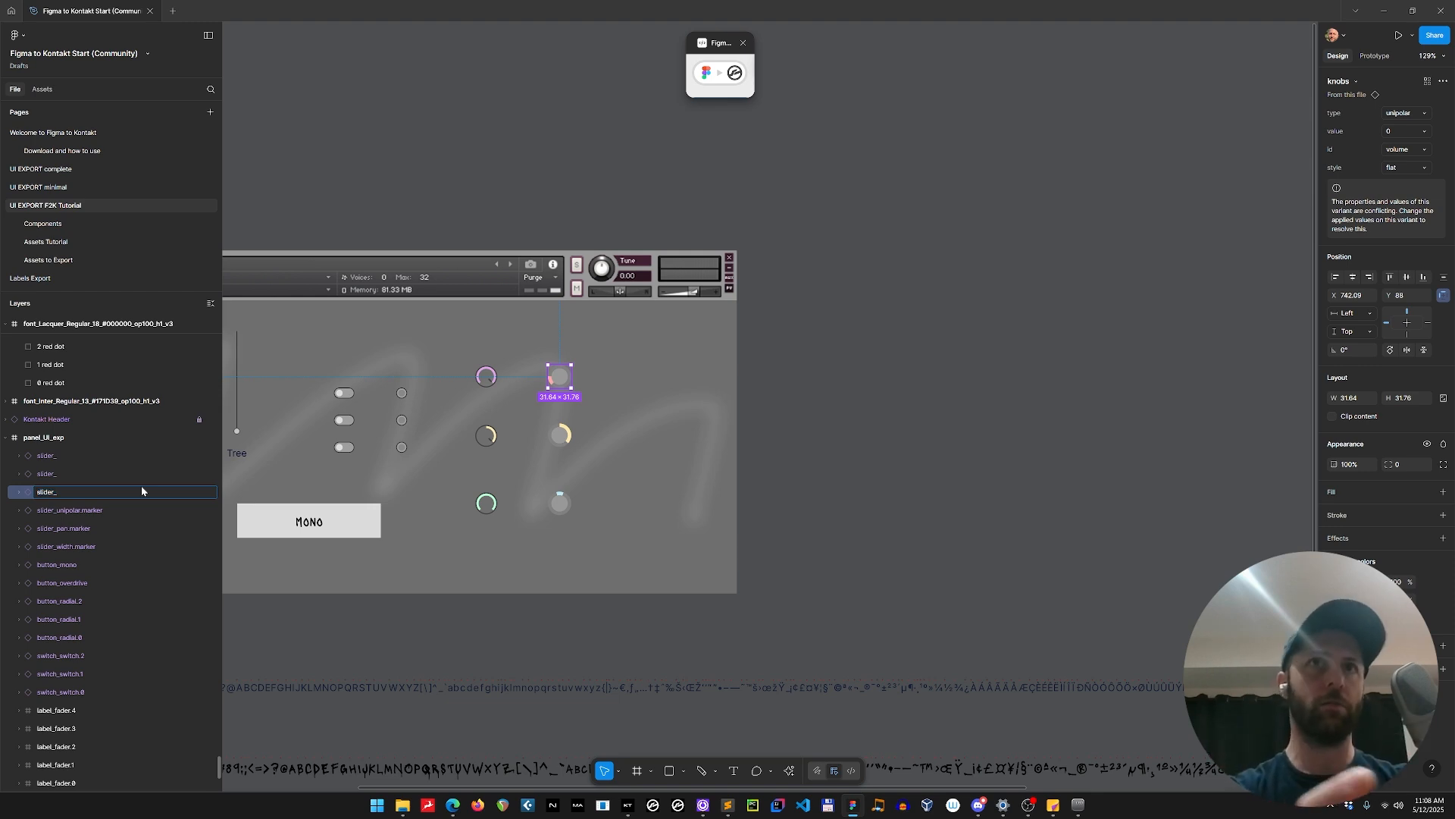
type("unipo")
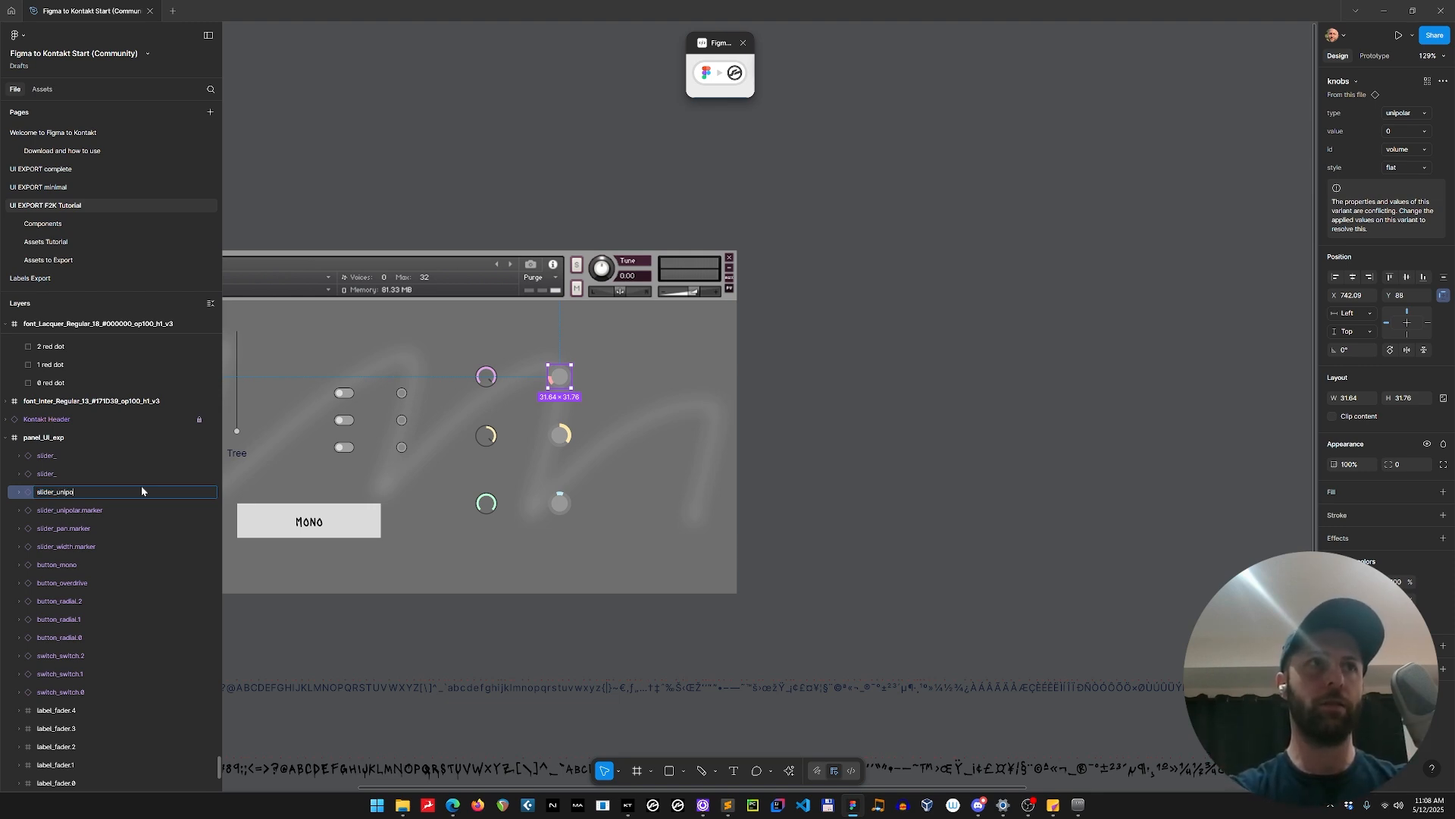
type("lar.stretch")
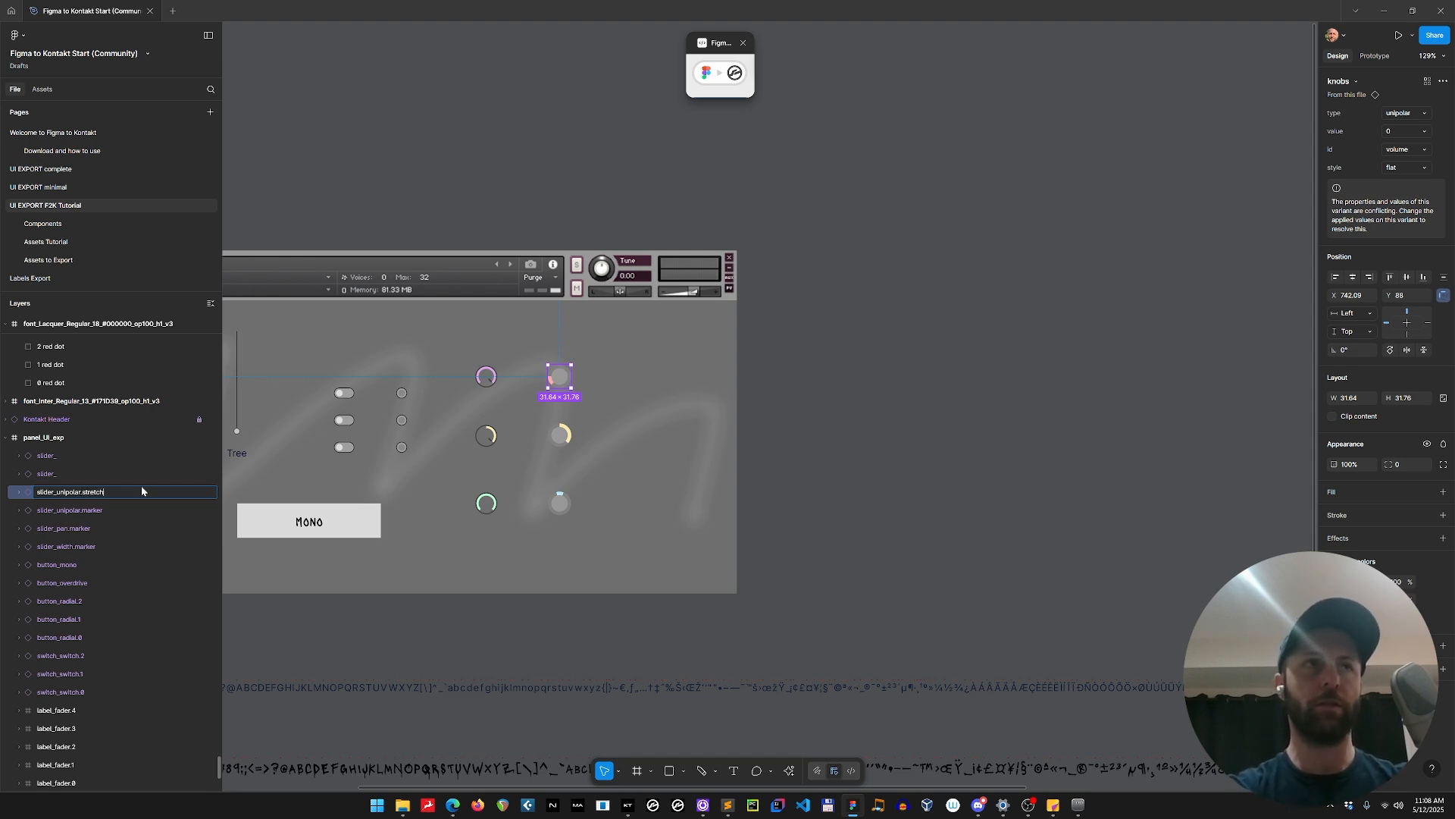
key("Return")
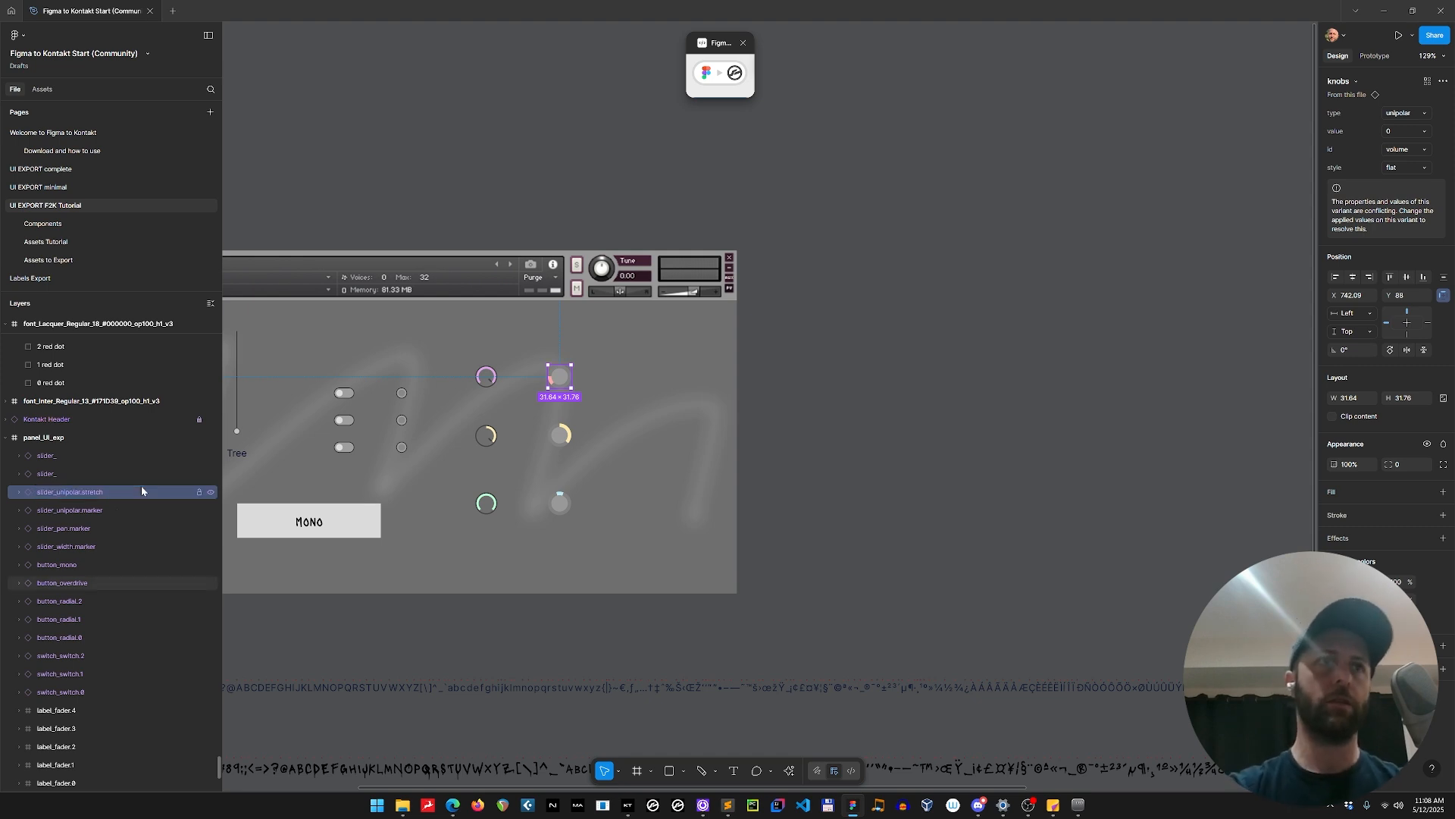
Rename the flat yellow bipolar knob's layer as slider_pan.stretch.
double_click(64, 473)
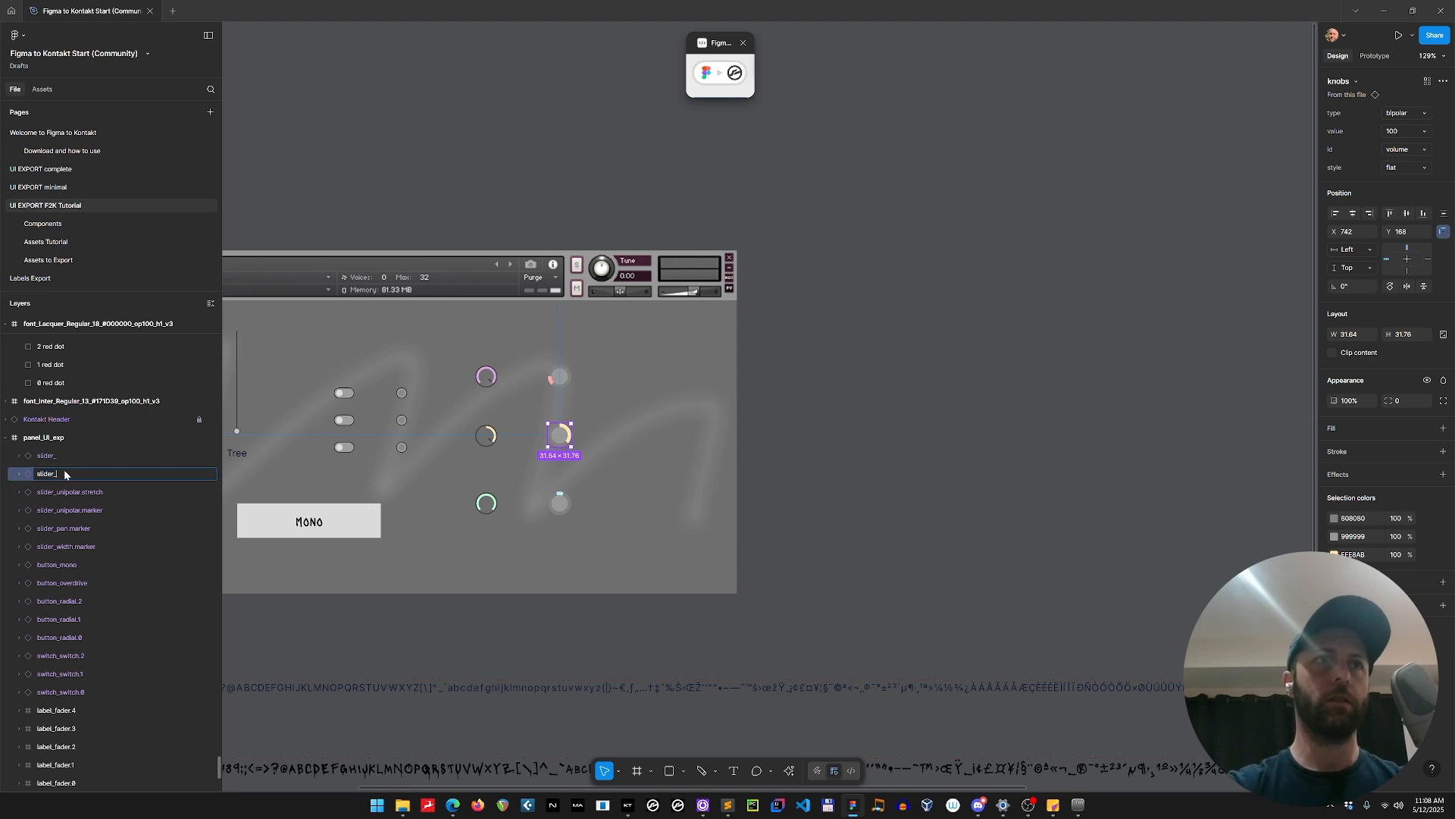
type("slider_pan.stretch")
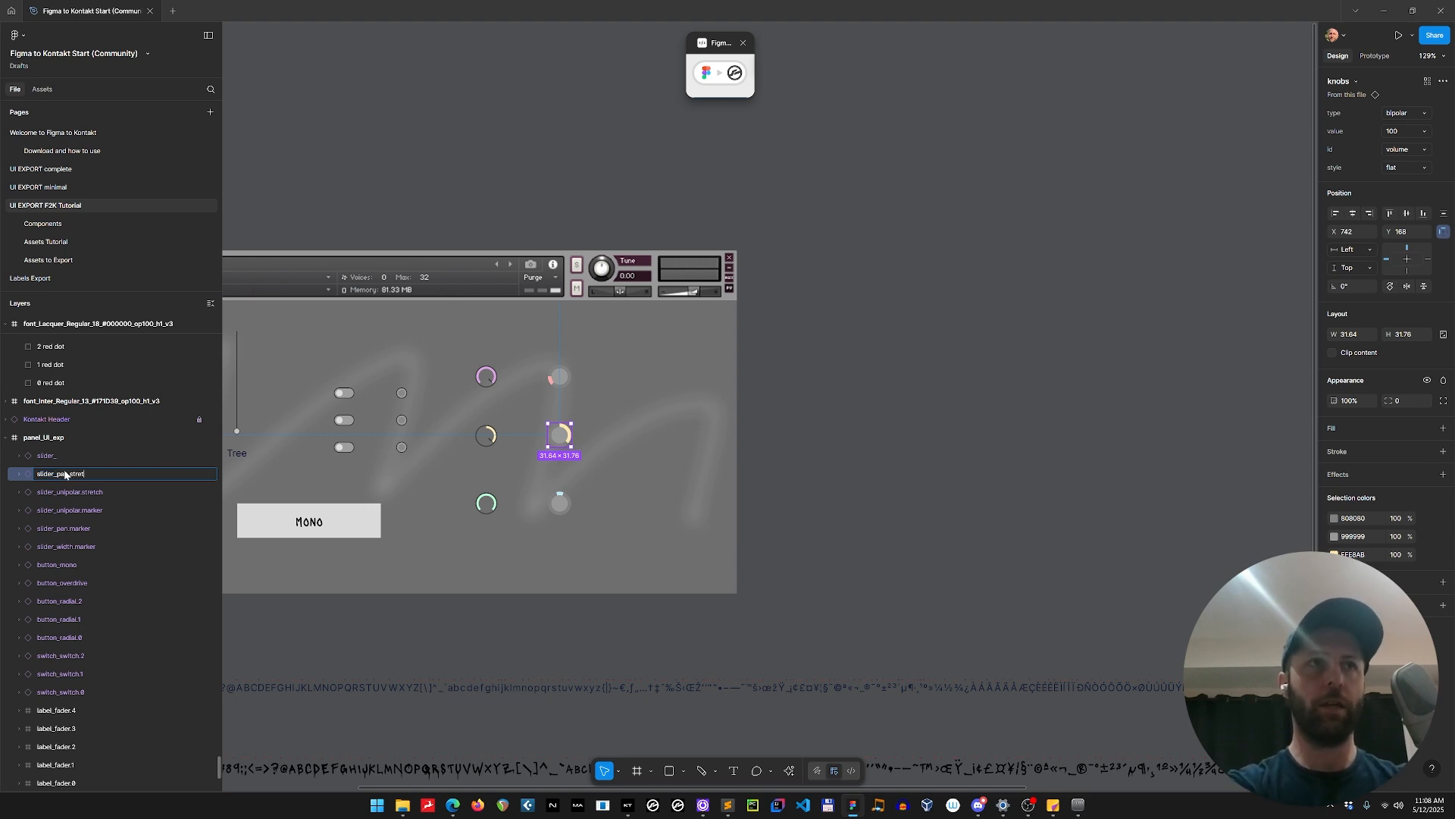
key("Return")
Rename the flat bipolar width knob's layer as slider_width.stretch.
left_click(64, 459)
double_click(64, 457)
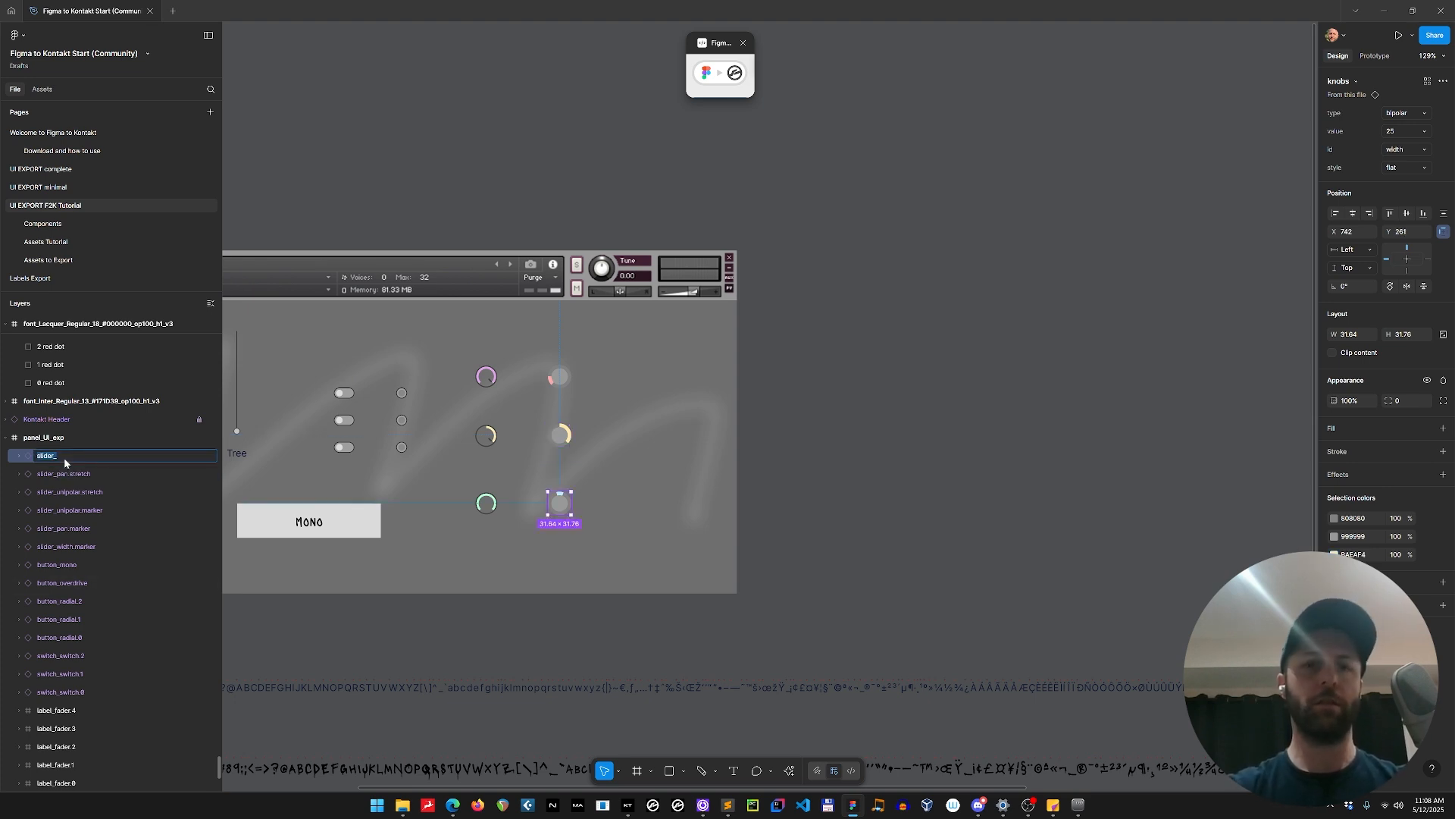
type("slider_width")
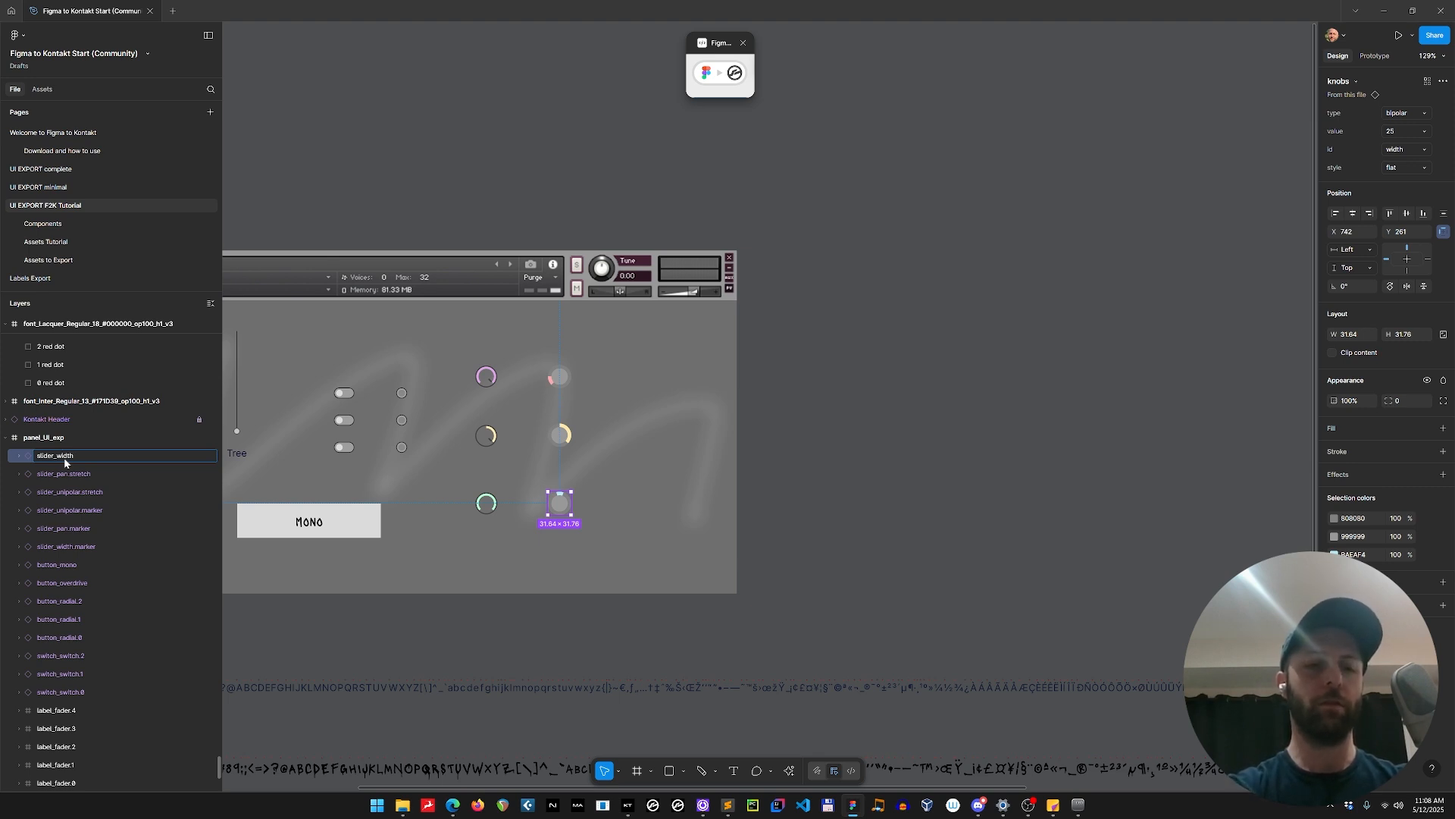
type(".stretch")
key("Return")
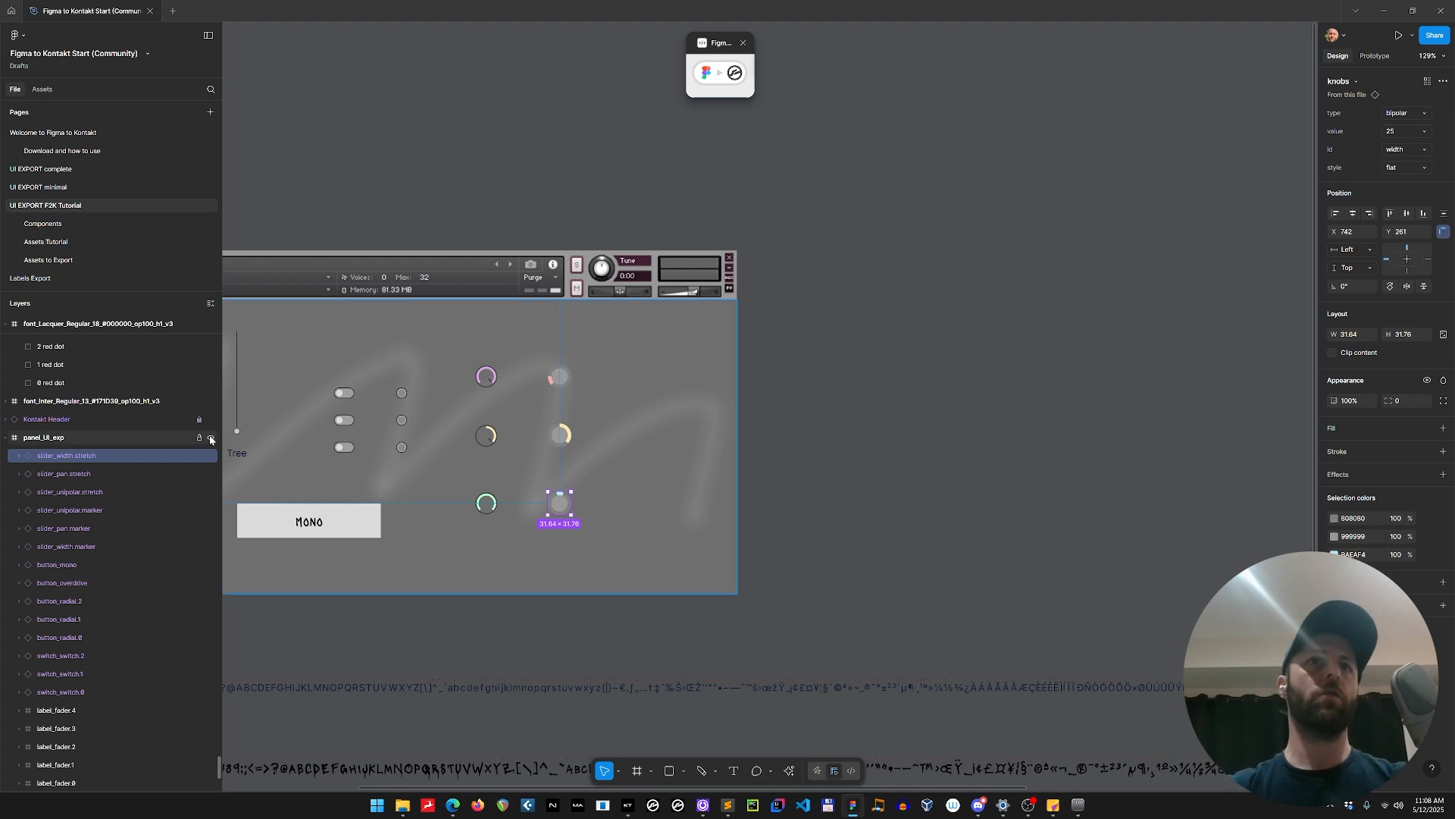
left_click_drag(458, 348, 580, 553)
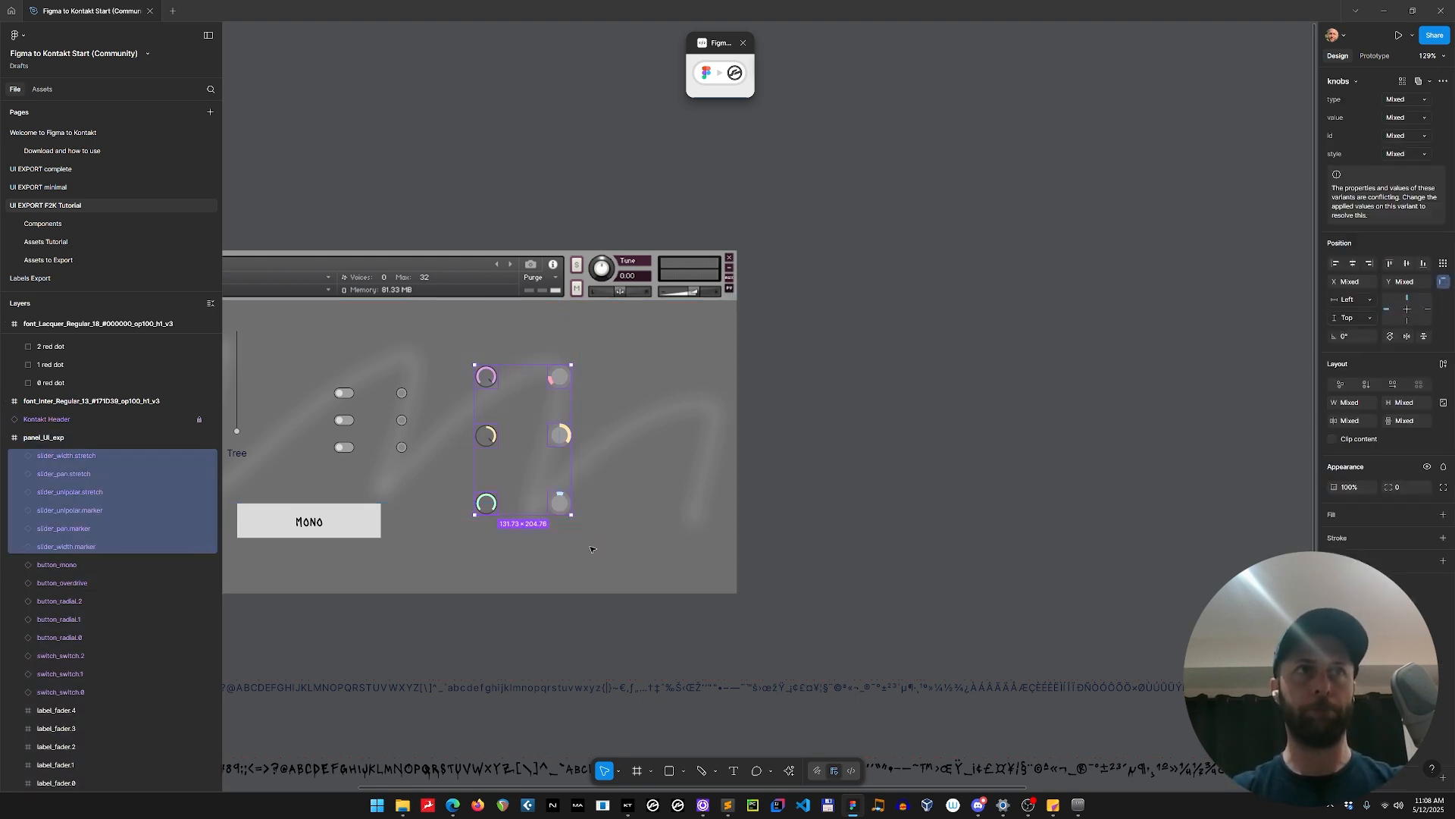
left_click(839, 505)
scroll(842, 508, "down", 3)
scroll(819, 511, "right", 3)
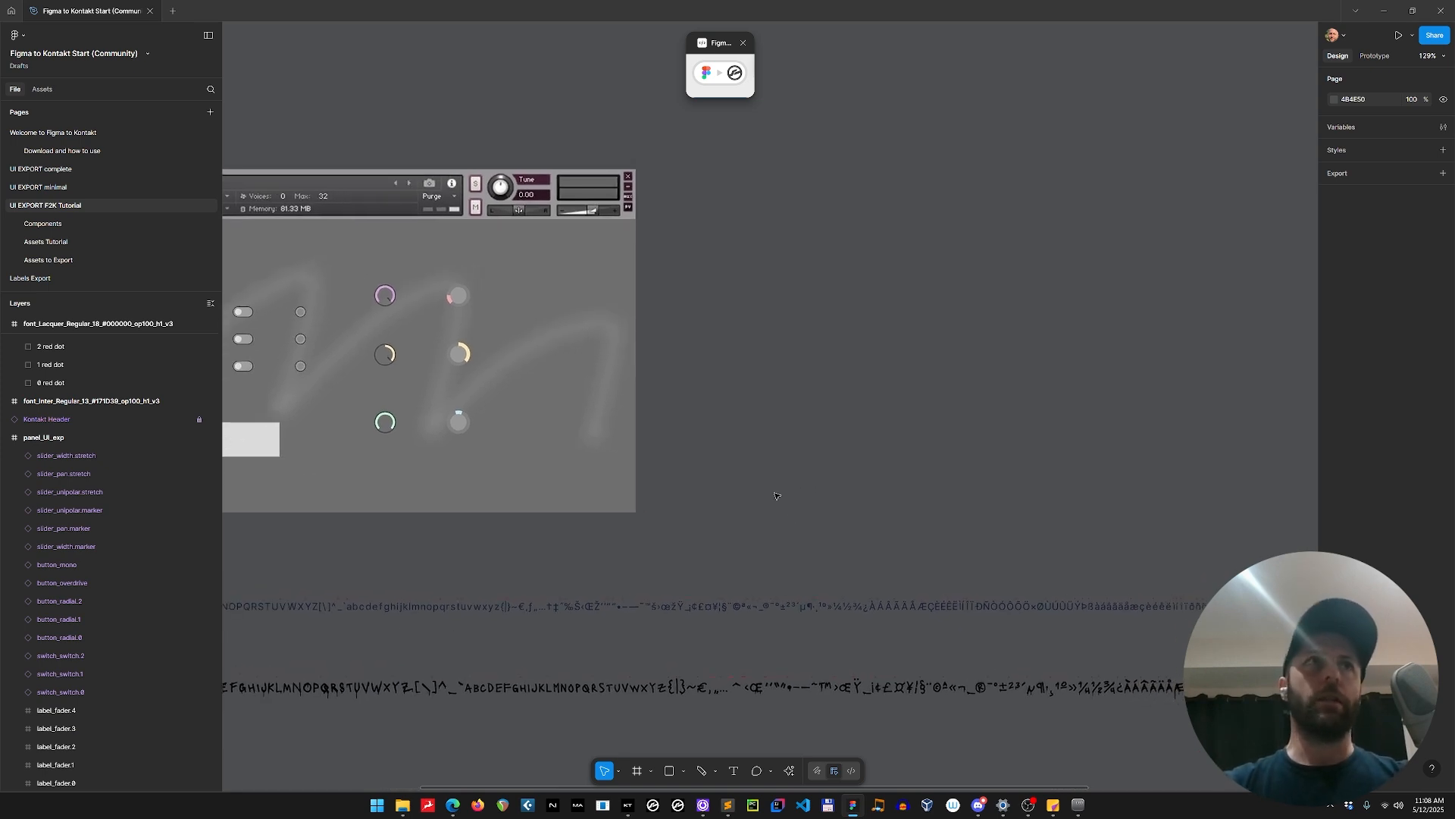
Select the six value-plus-marker and value-only knob frames among the sprite-sheet animation elements on the Components page.
left_click(77, 242)
left_click(67, 225)
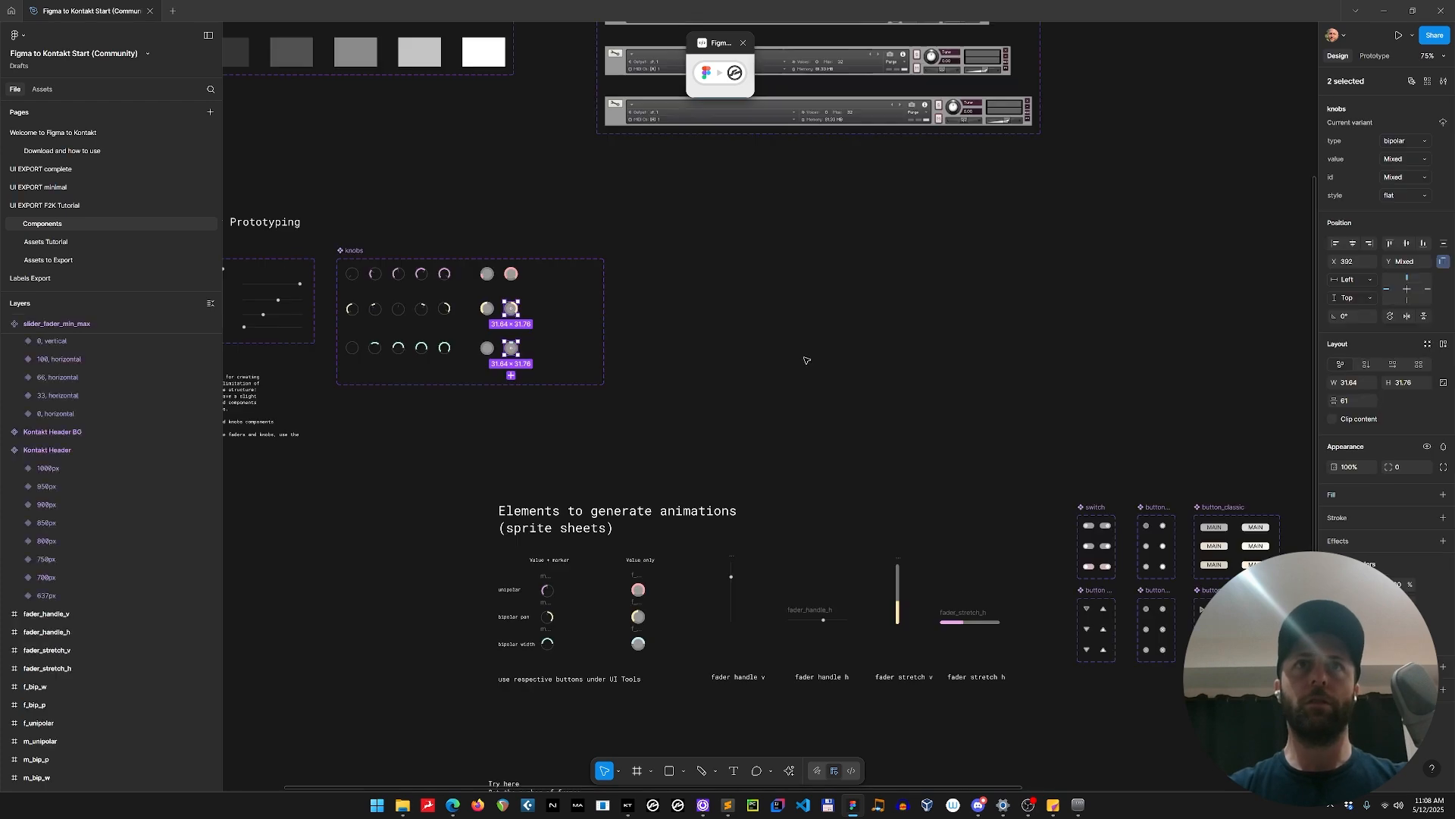
scroll(822, 401, "down", 3)
scroll(688, 542, "up", 5)
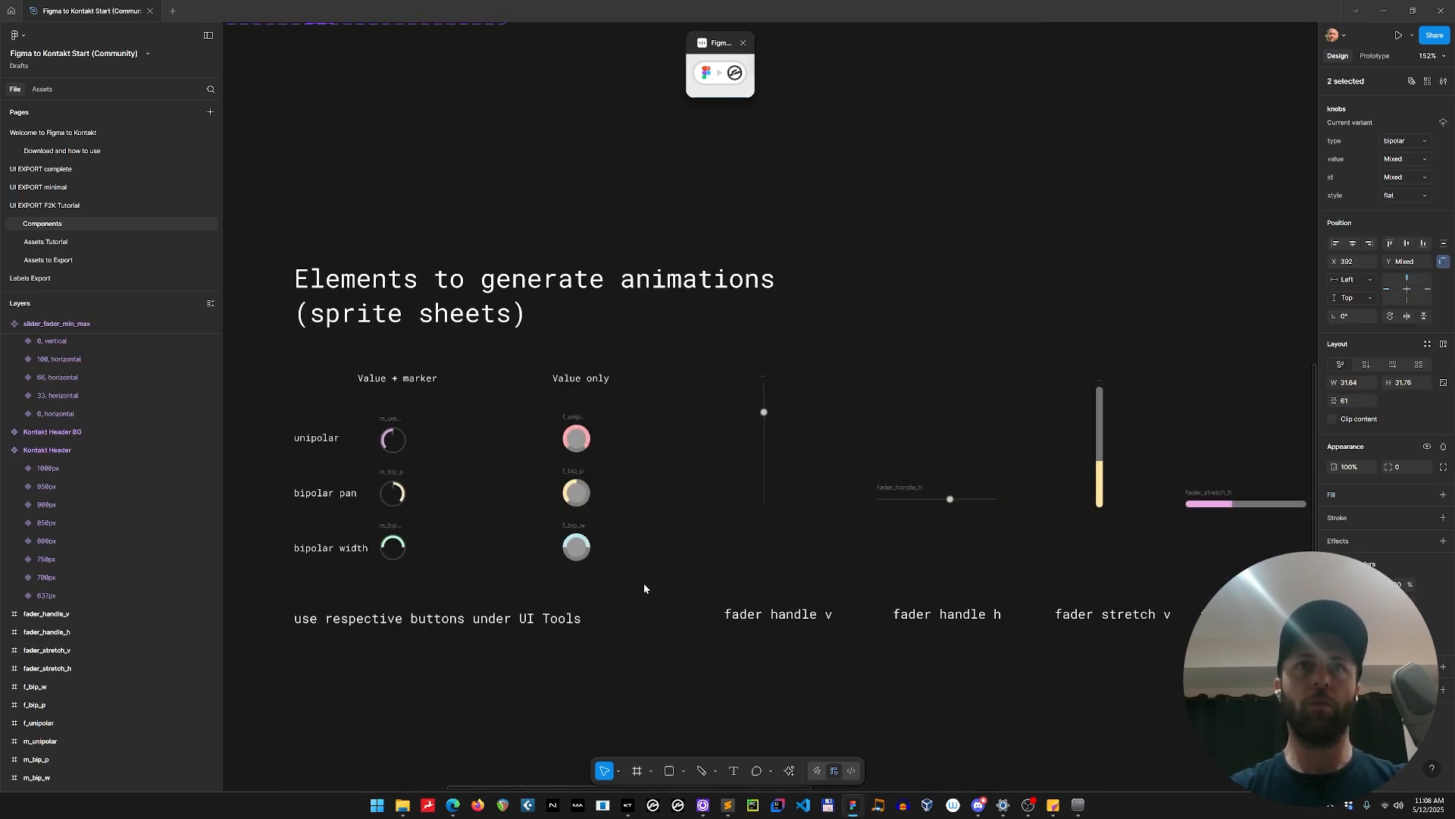
left_click_drag(646, 585, 373, 408)
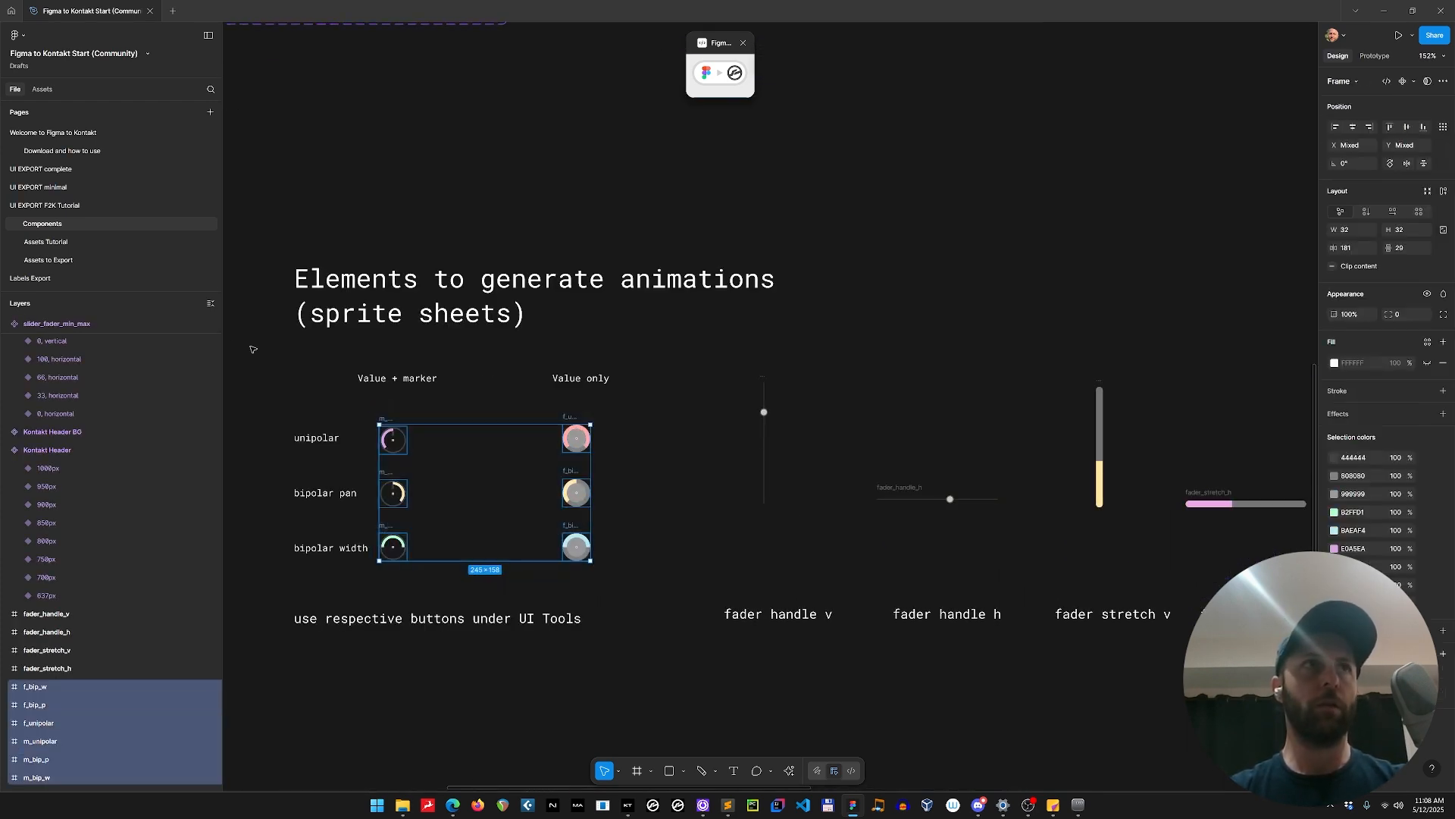
Paste the six copied knob frames into the empty area below the Button Set on the Assets Tutorial page.
left_click(59, 244)
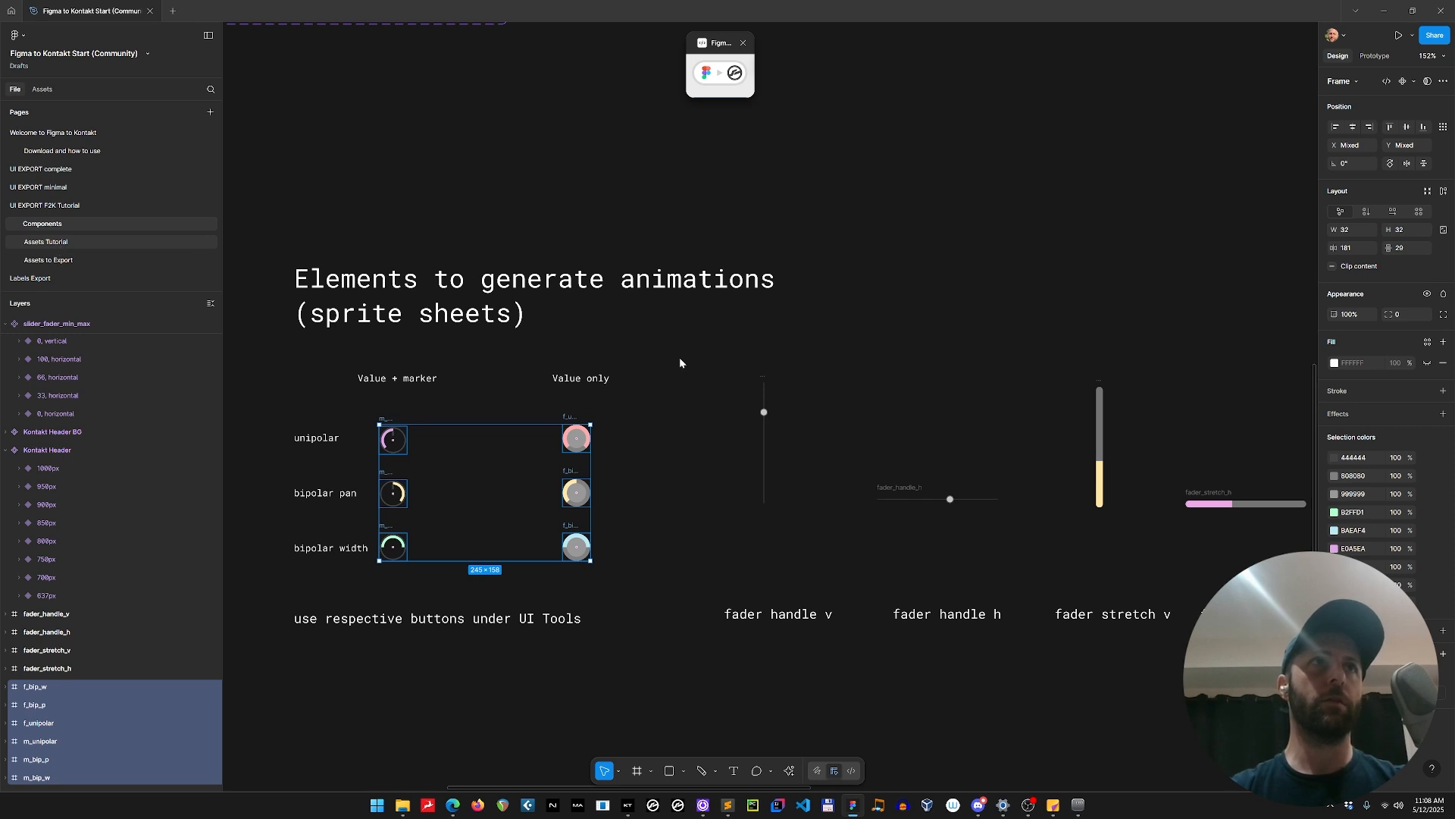
scroll(896, 636, "down", 6)
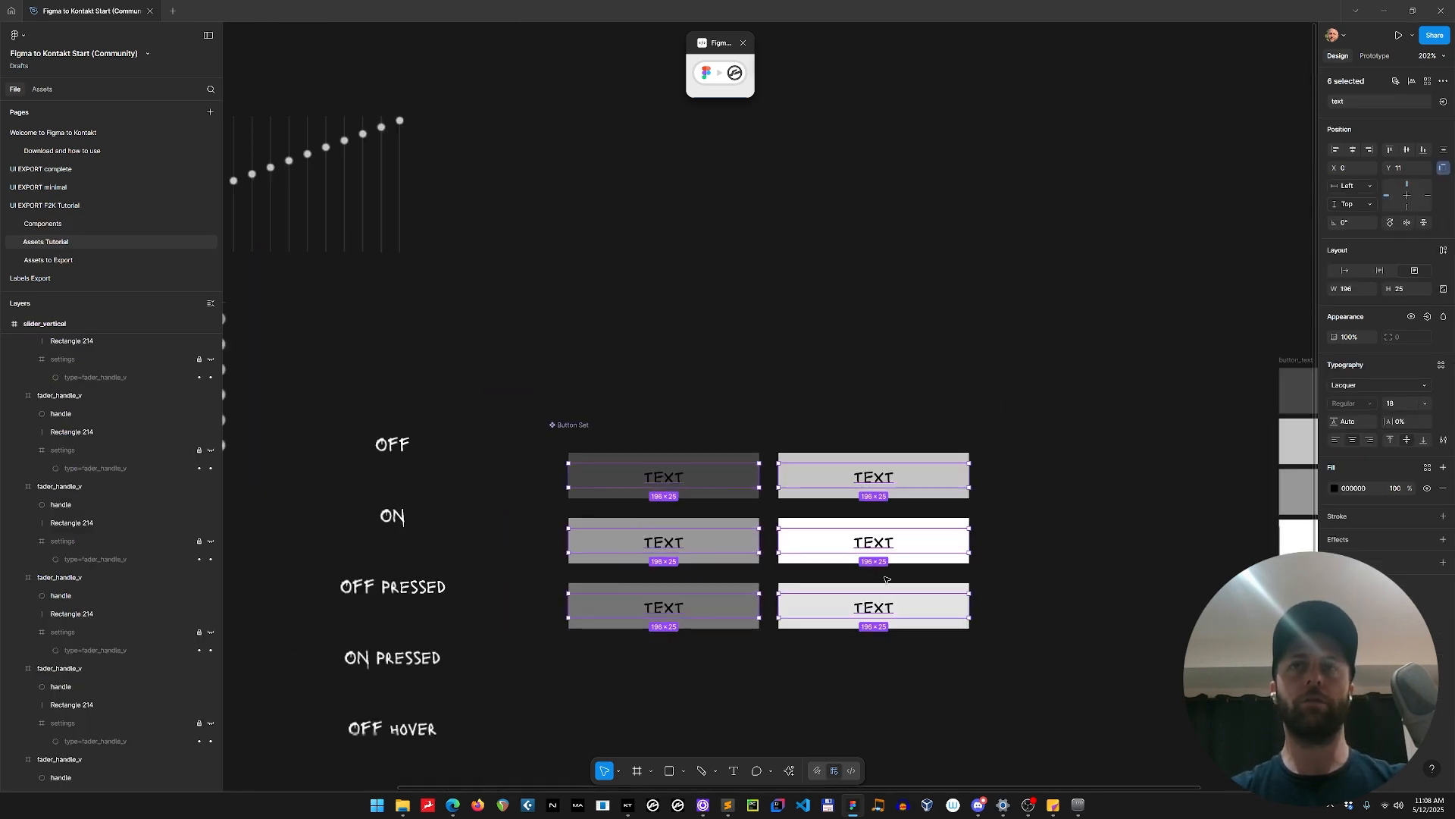
left_click_drag(972, 641, 849, 186)
left_click(743, 360)
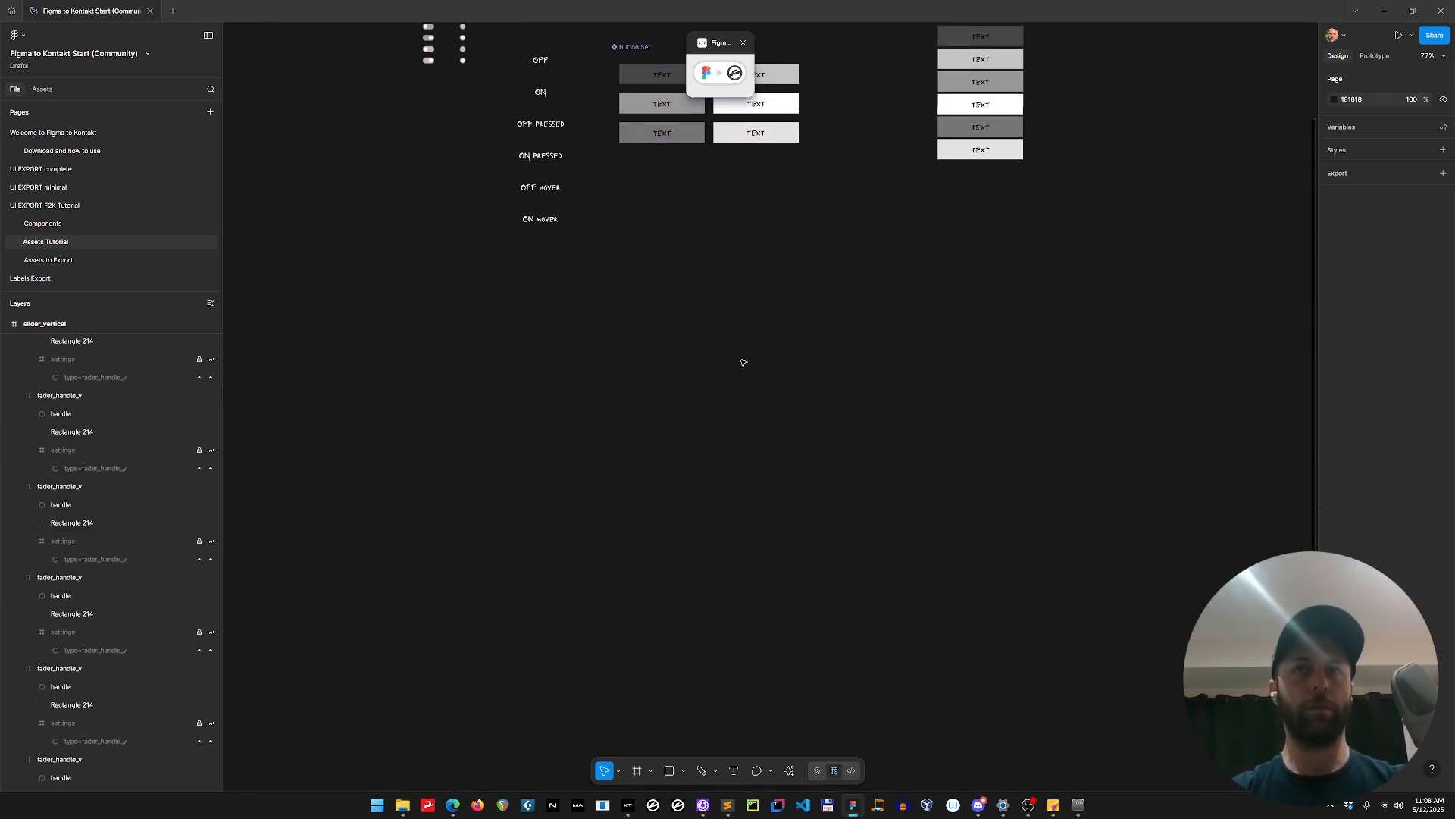
key("ctrl+v")
Move the three value-only knob frames beneath the three value-plus-marker frames so all six form one column.
left_click(780, 329)
left_click_drag(760, 324, 870, 529)
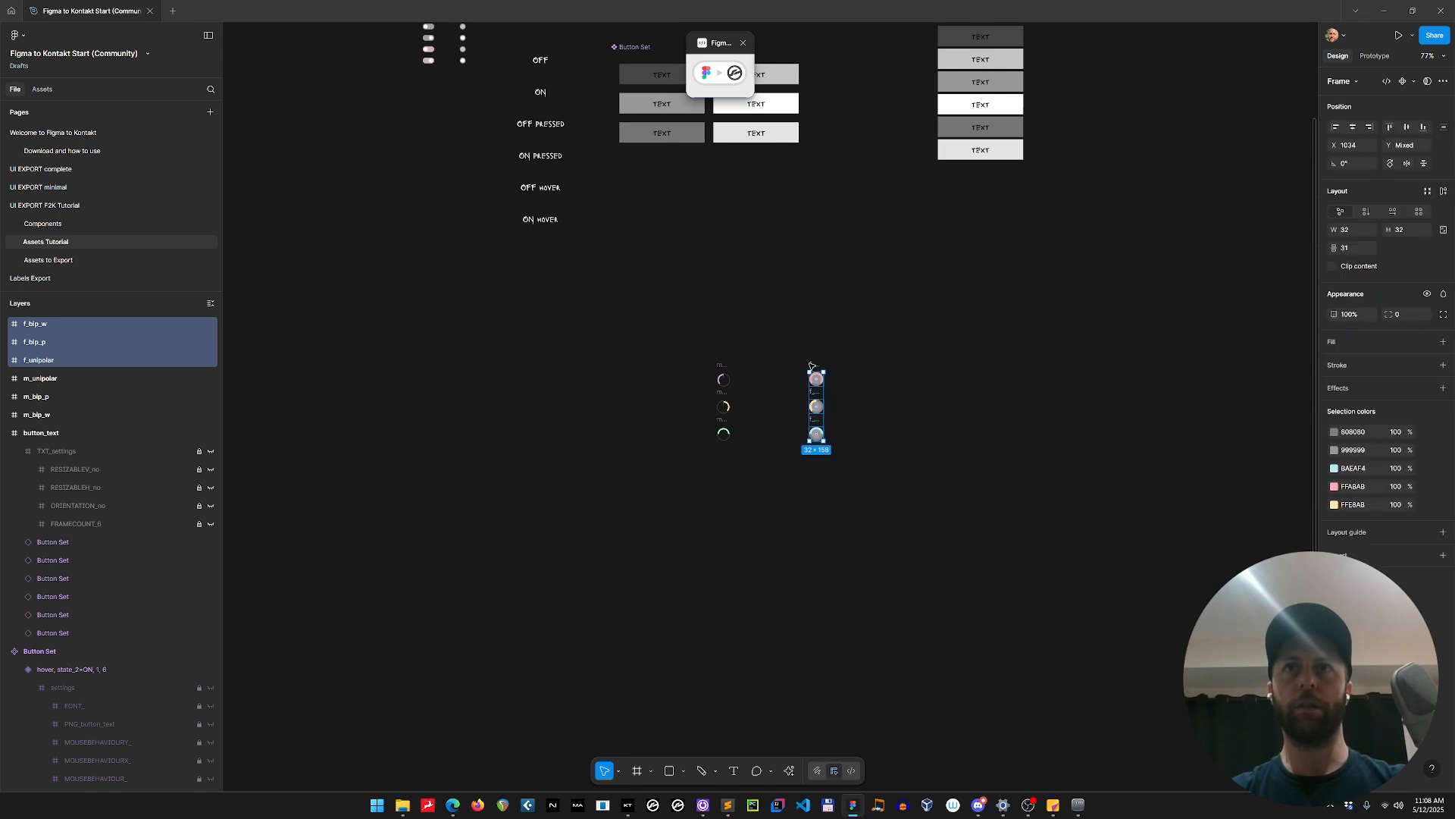
left_click_drag(814, 369, 618, 413)
scroll(867, 452, "up", 5)
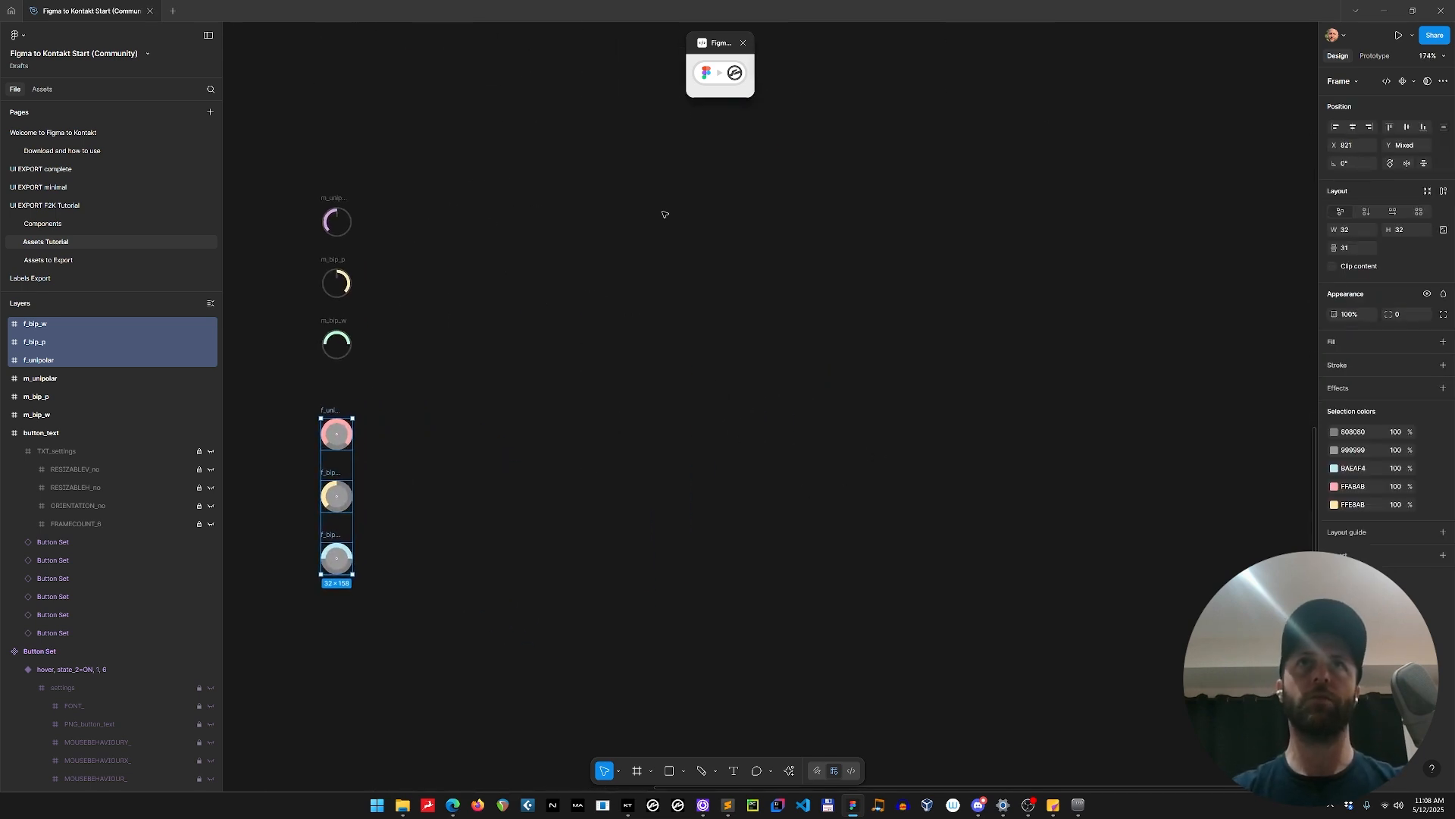
Open the Figma to Kontakt plugin's Animation Tools and select all six knob frames.
left_click(721, 85)
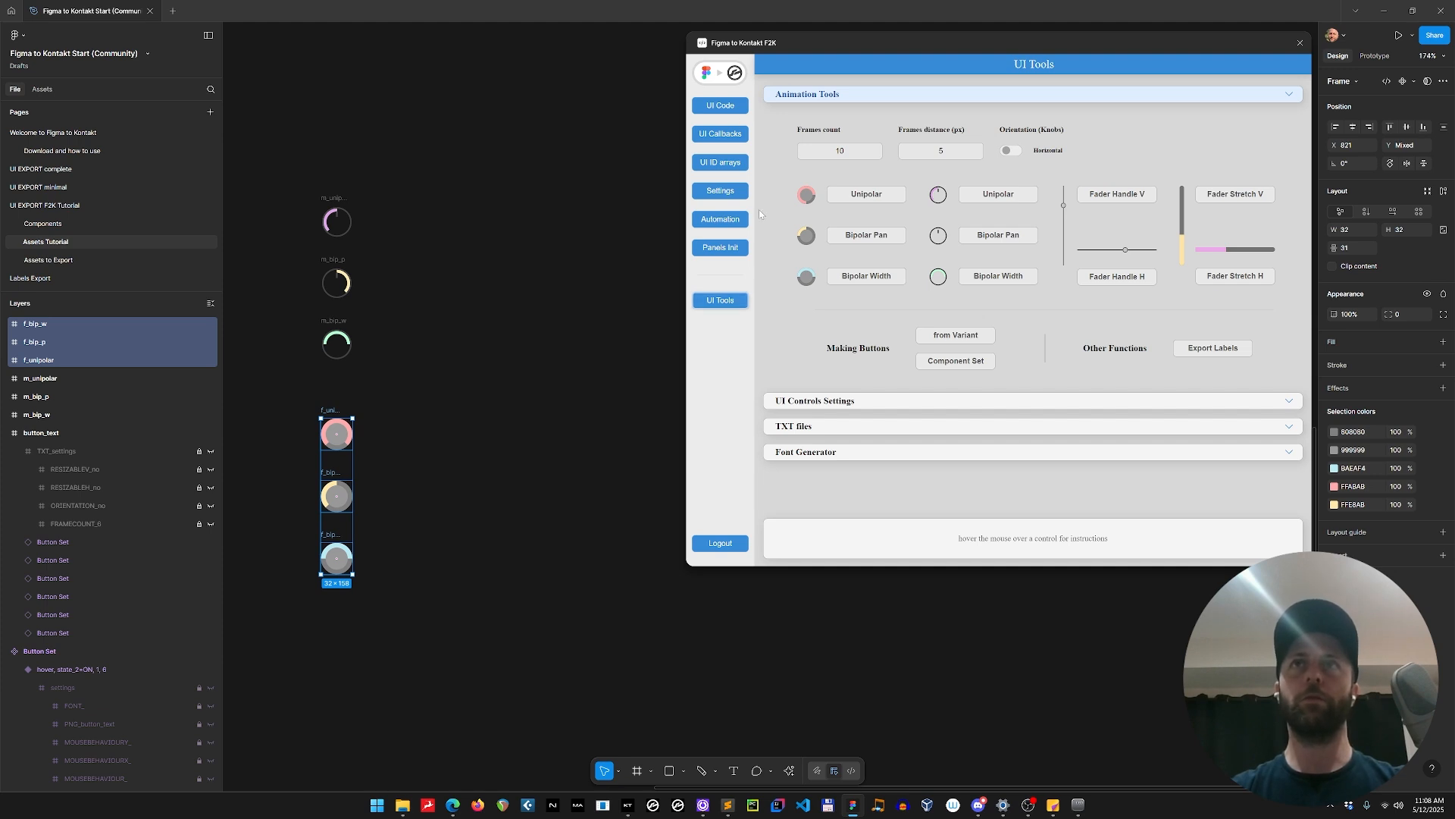
left_click(840, 92)
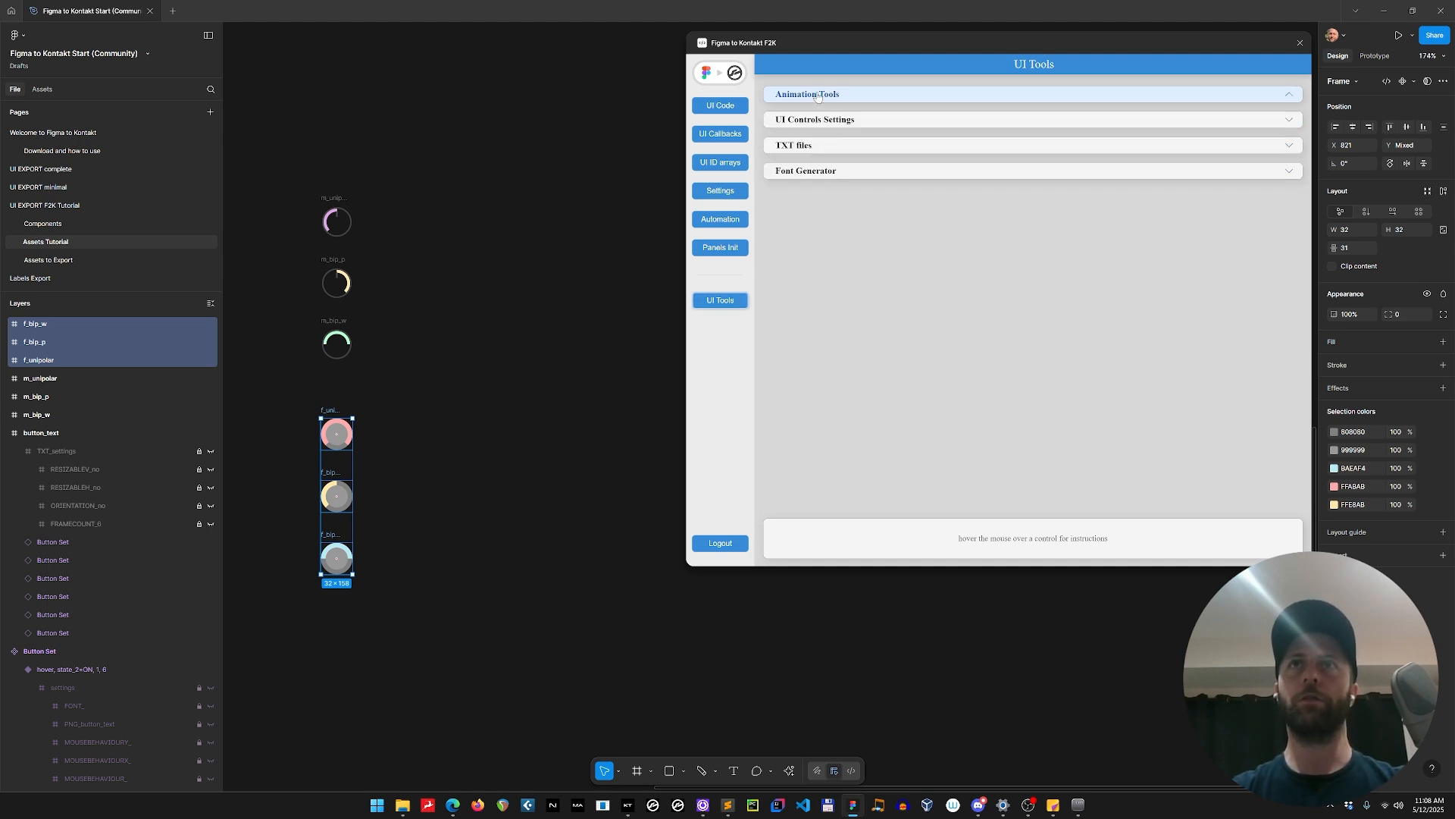
left_click(842, 97)
scroll(341, 165, "down", 5)
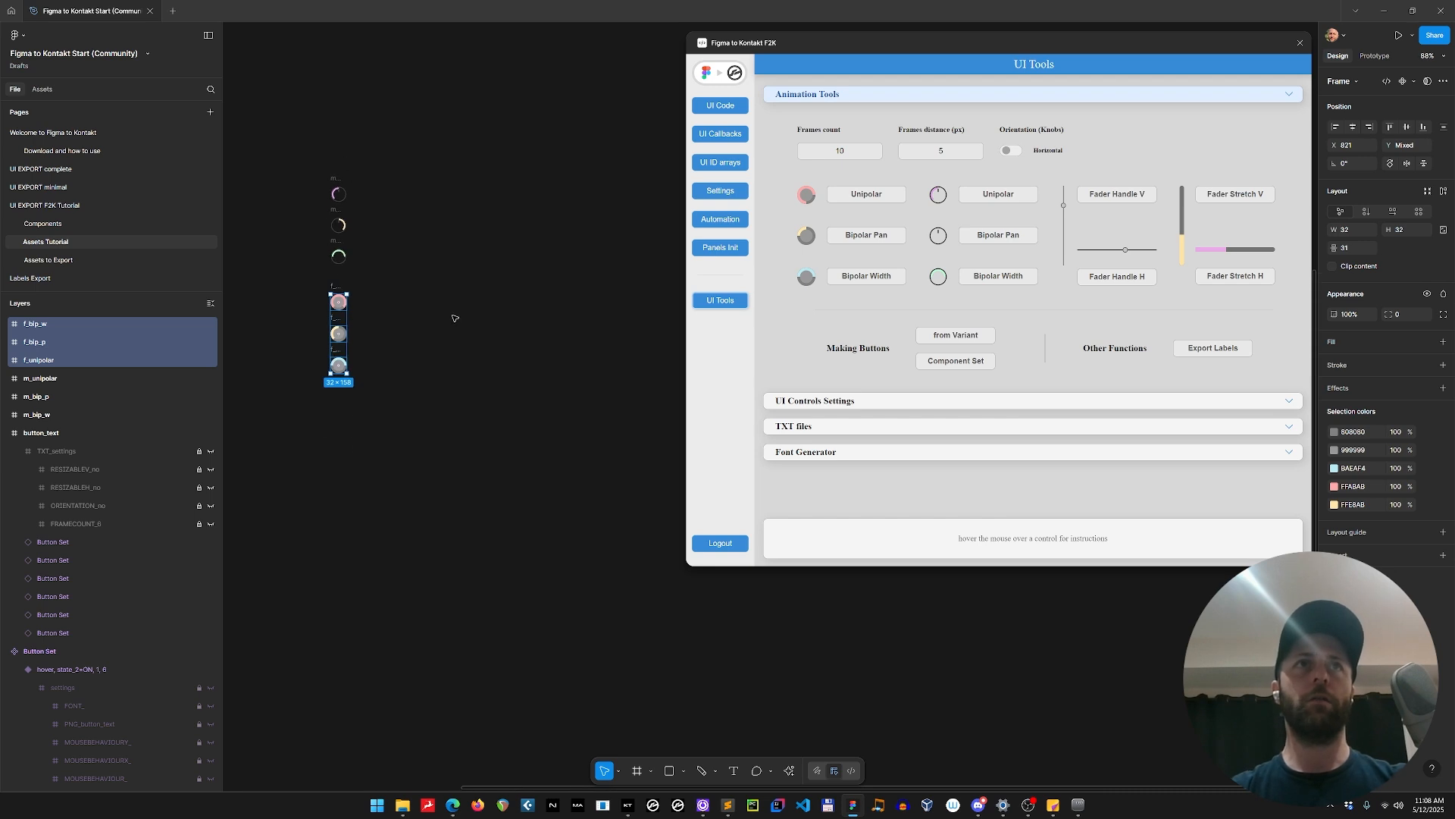
left_click_drag(463, 320, 413, 332)
left_click_drag(488, 351, 429, 377)
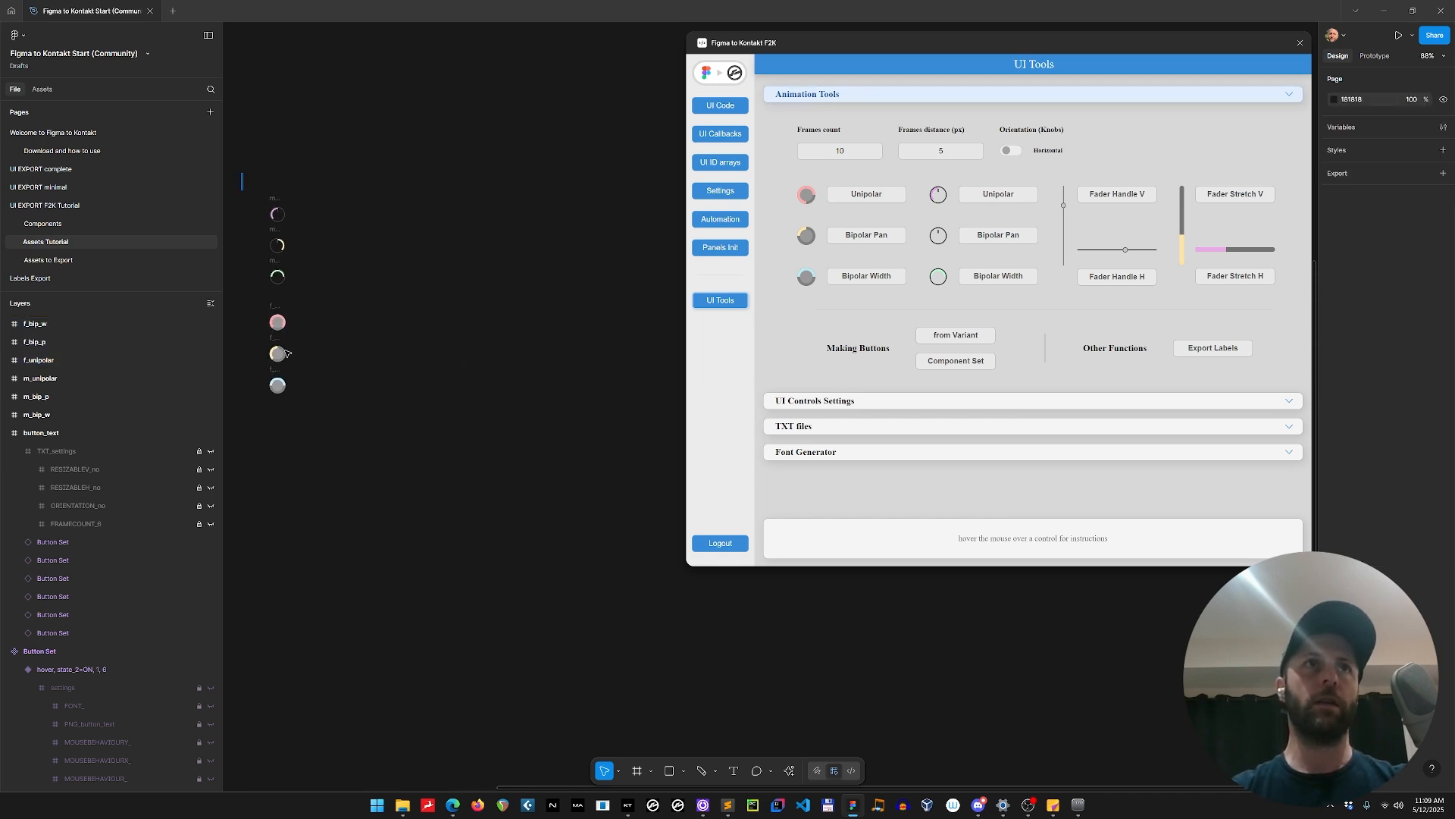
left_click_drag(241, 173, 361, 475)
Set the animation frames count to 64, leaving the knob orientation on Horizontal.
double_click(834, 152)
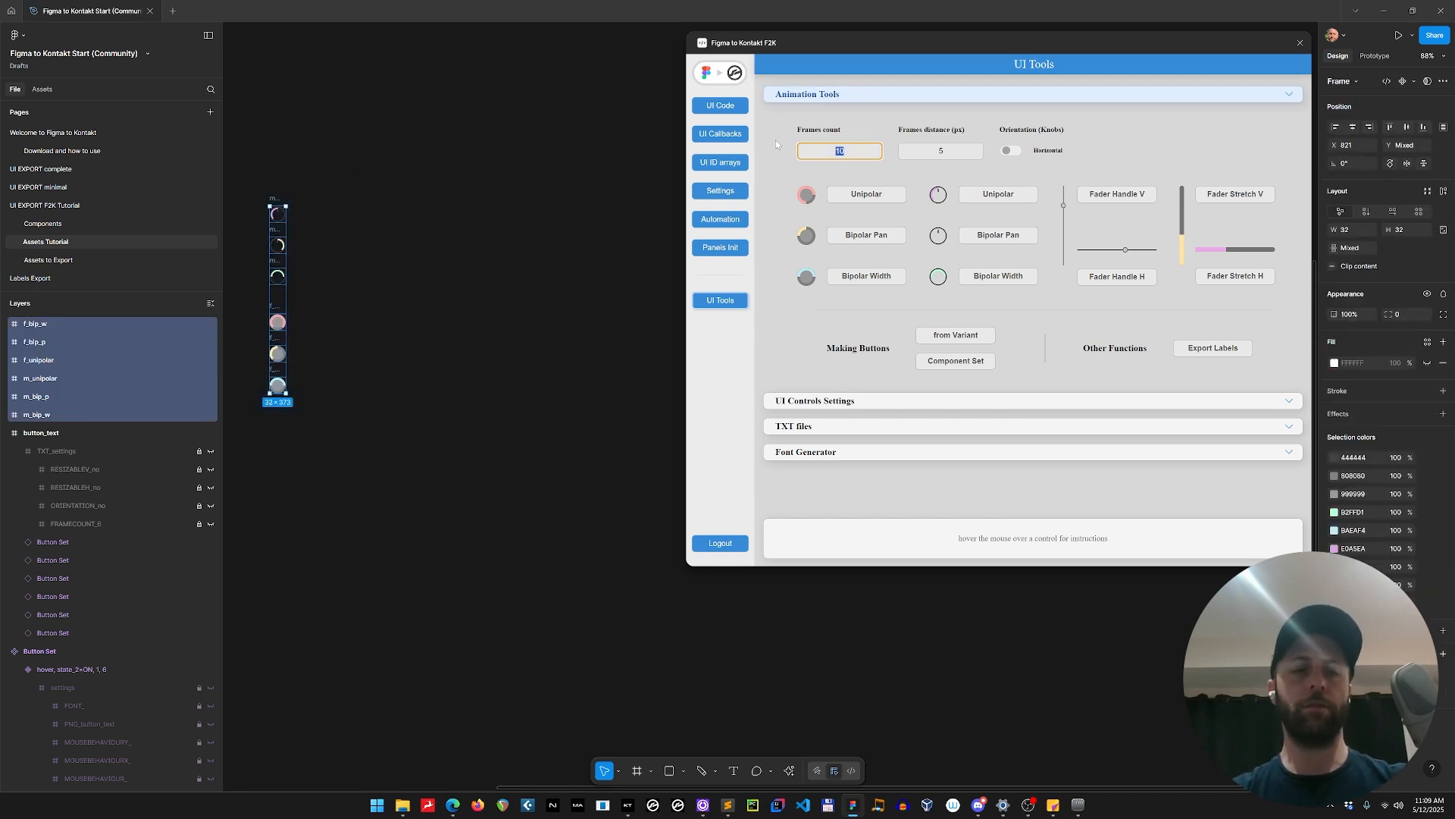
type("64")
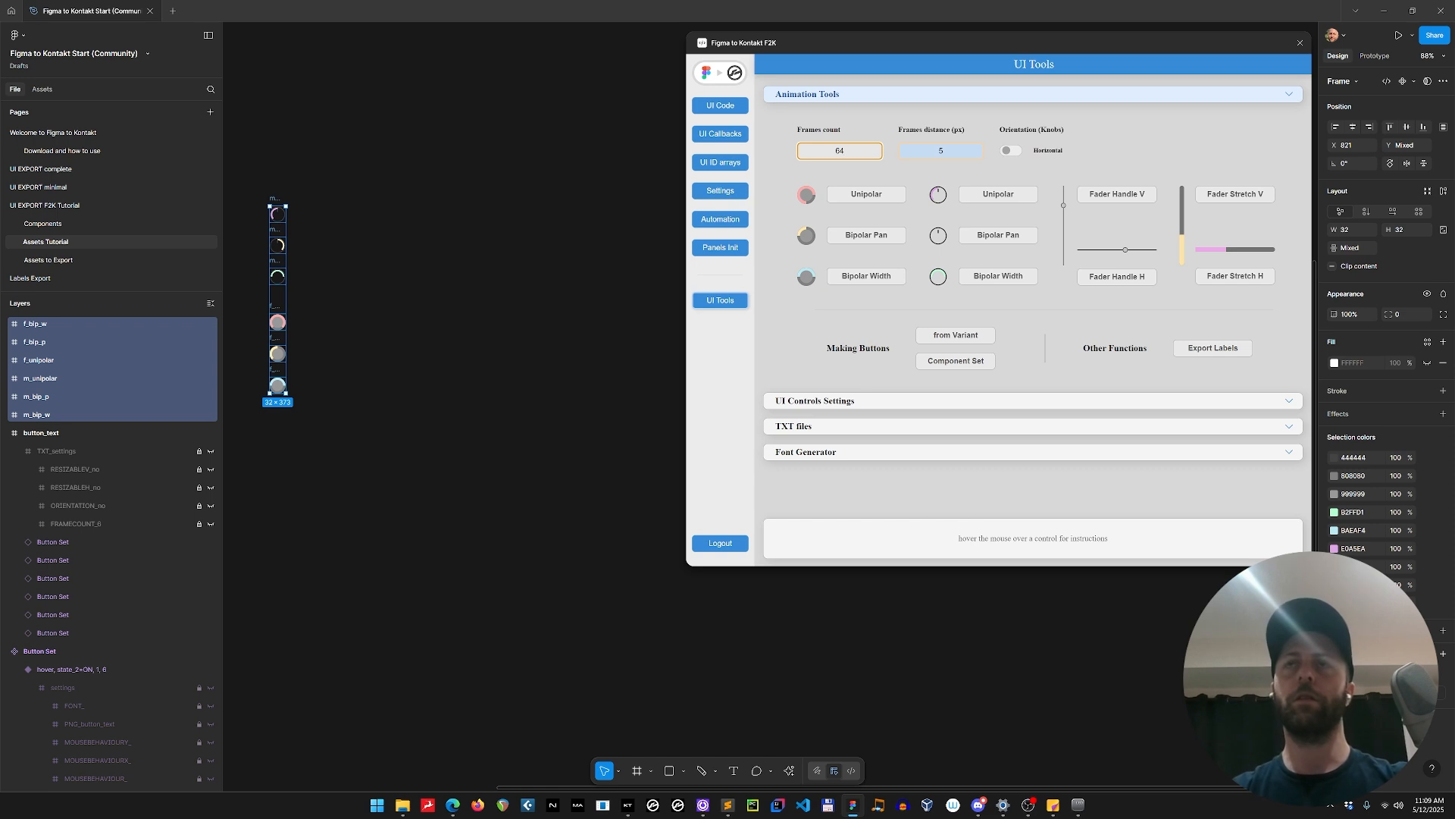
key("Tab")
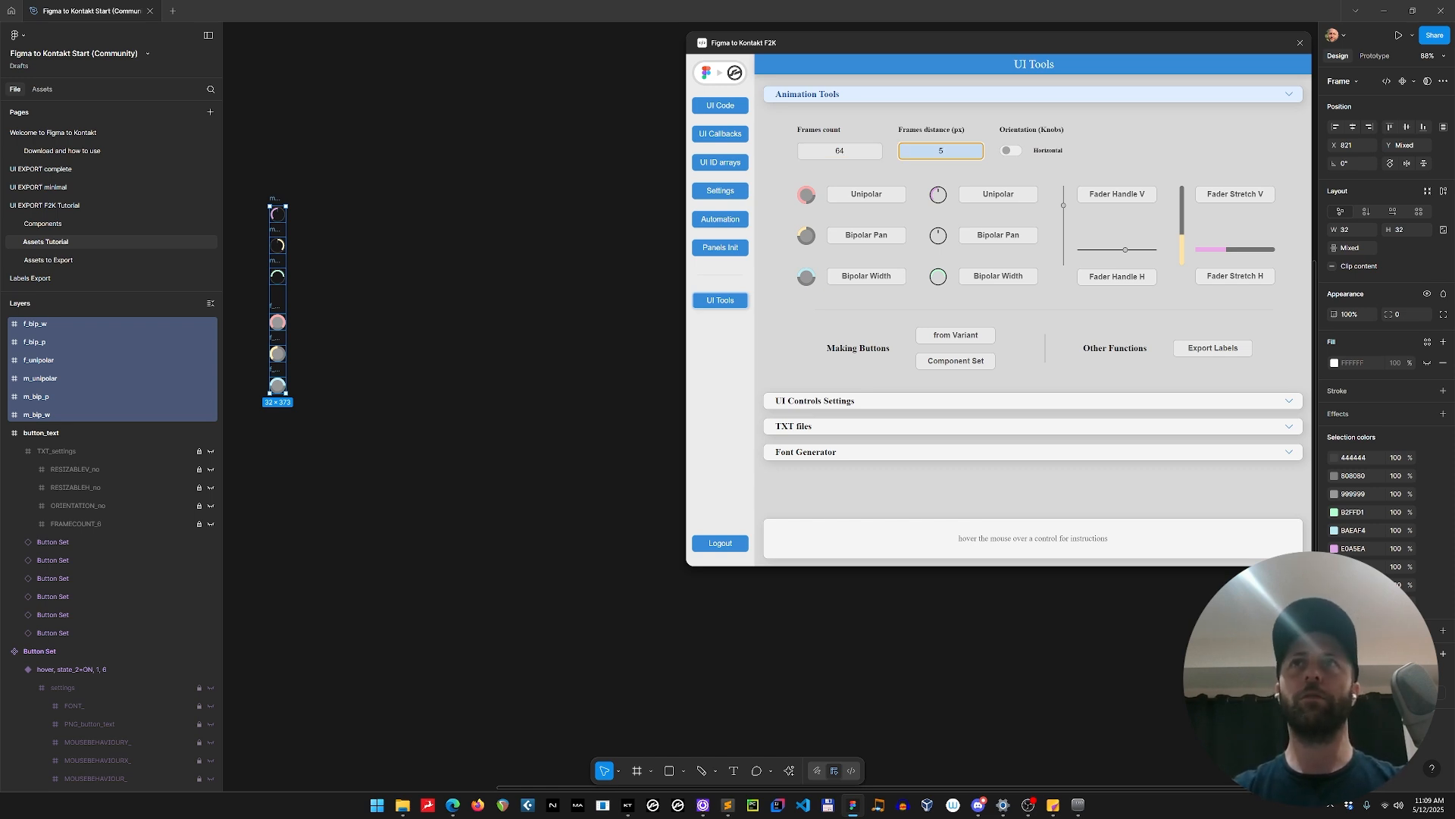
left_click(1010, 152)
left_click(1010, 152)
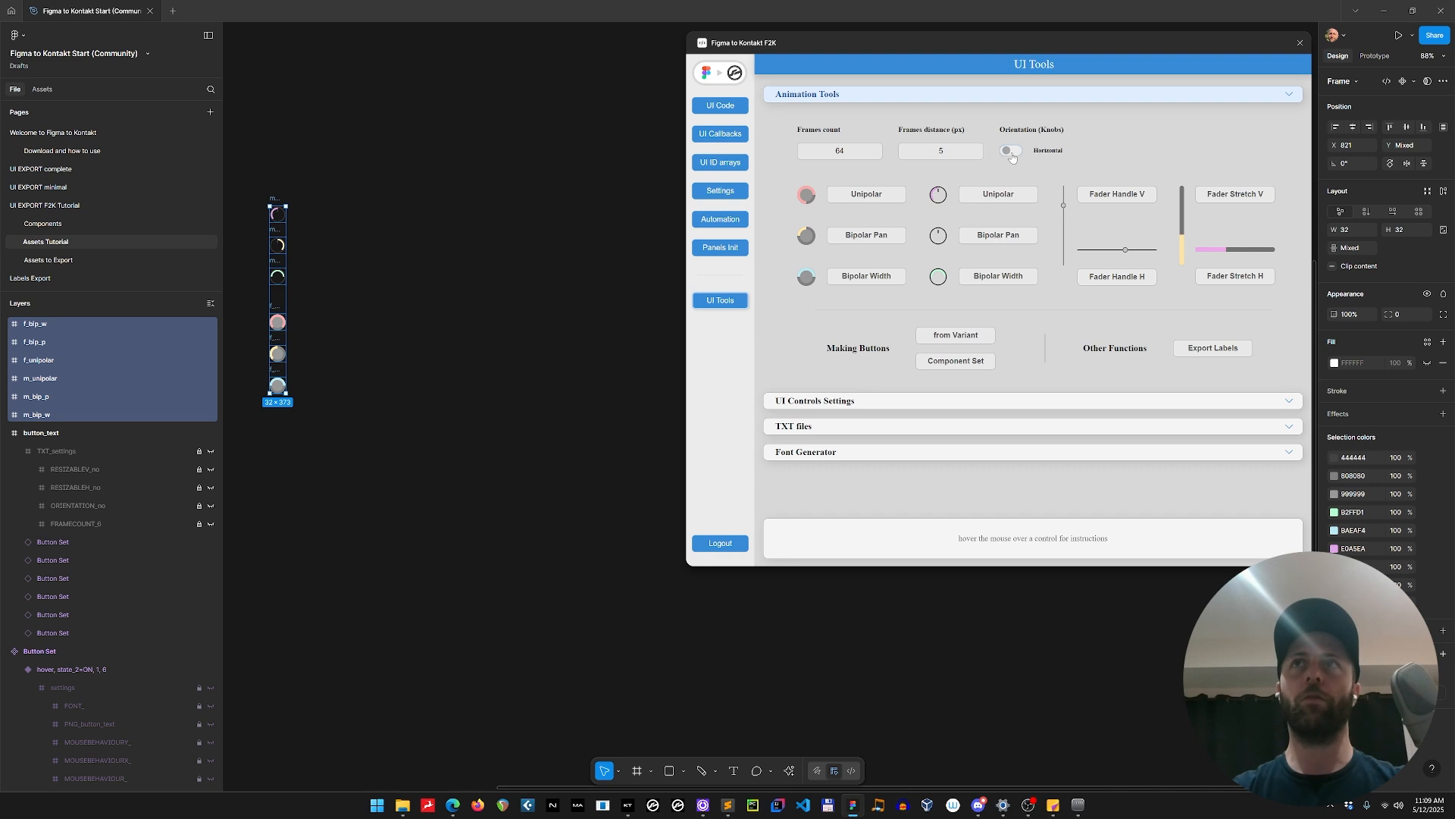
Generate the Unipolar value-plus-marker knob animation from the m_unipolar frame alone.
left_click(407, 158)
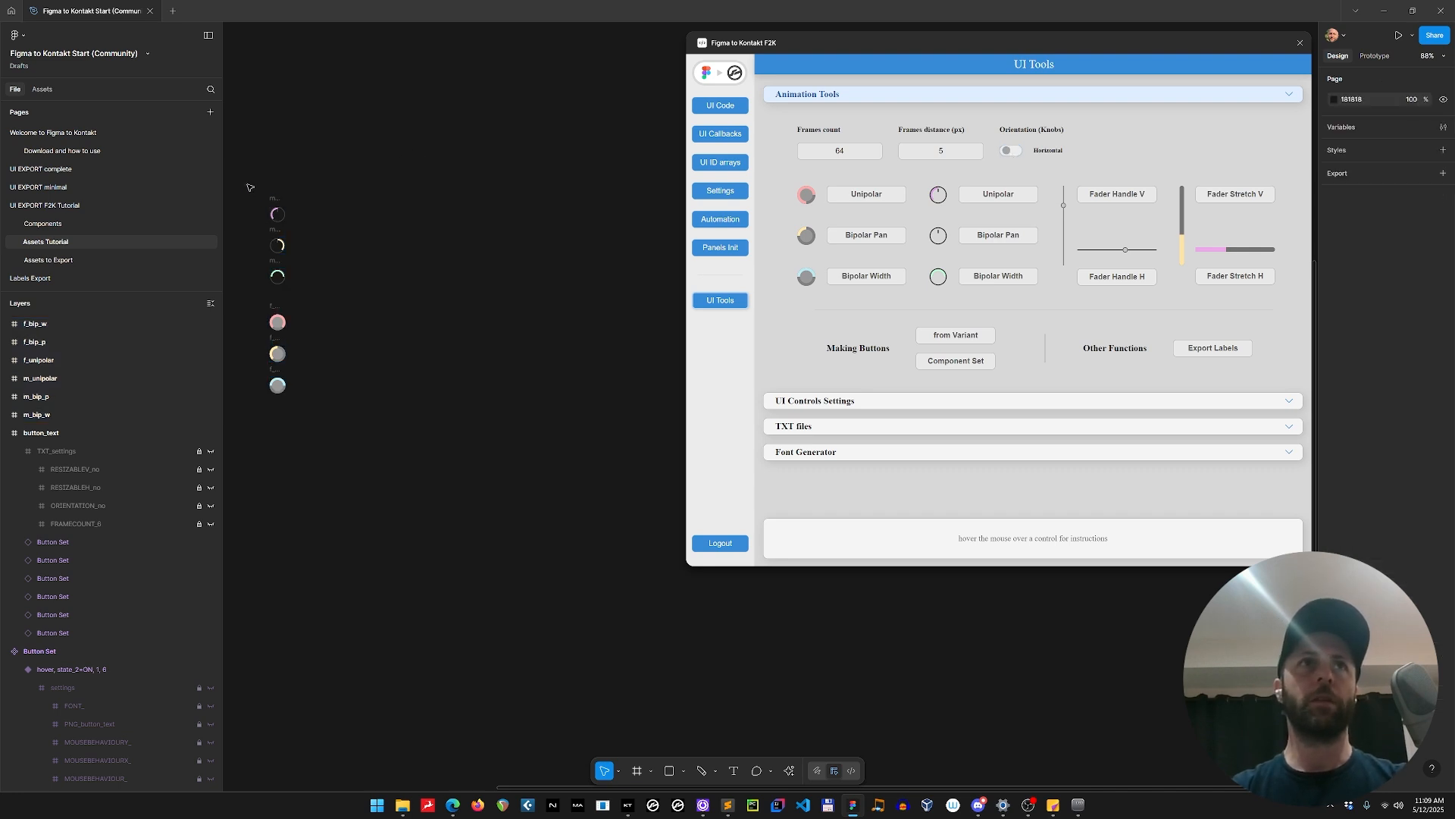
left_click(277, 198)
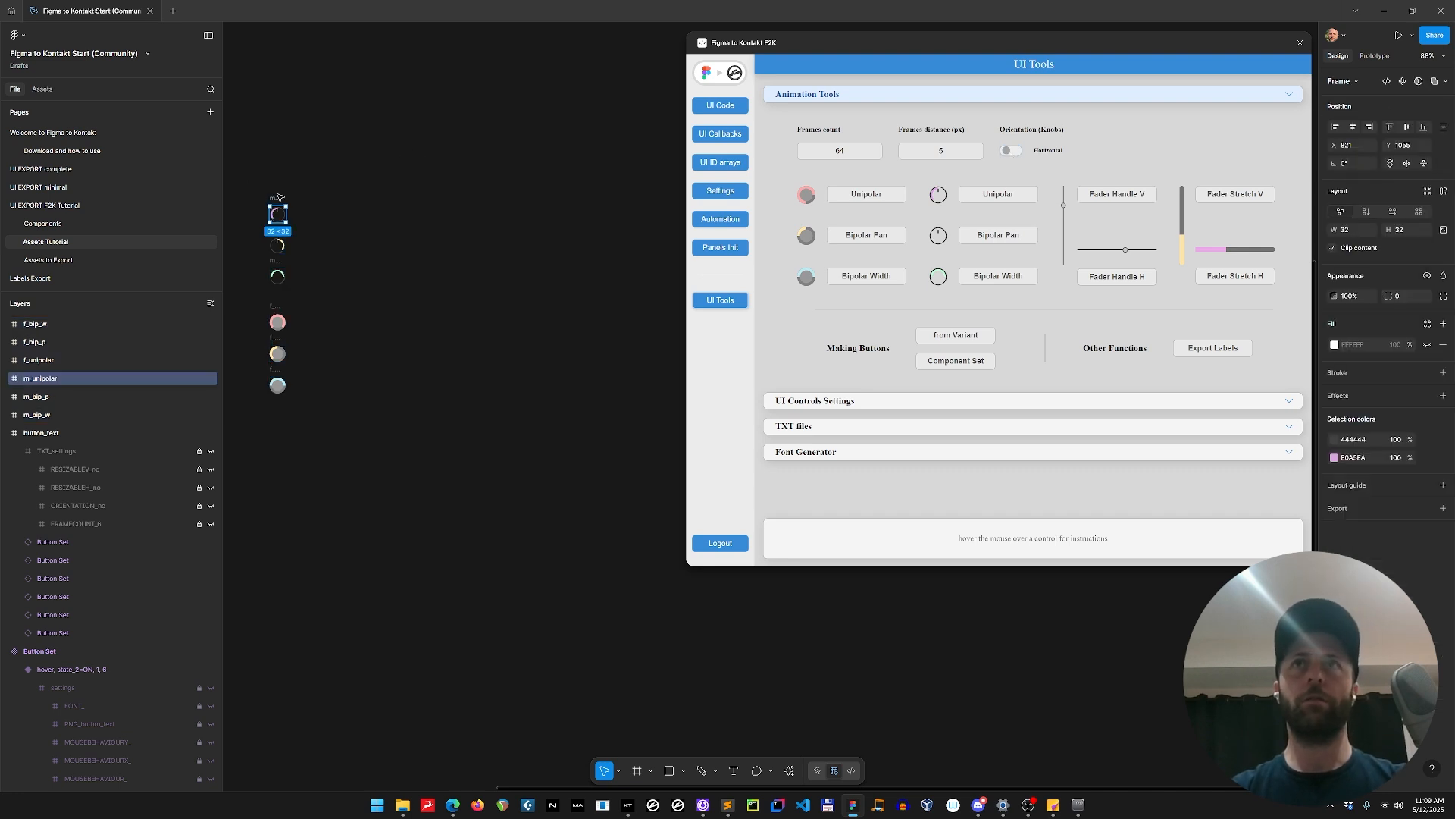
left_click(1007, 200)
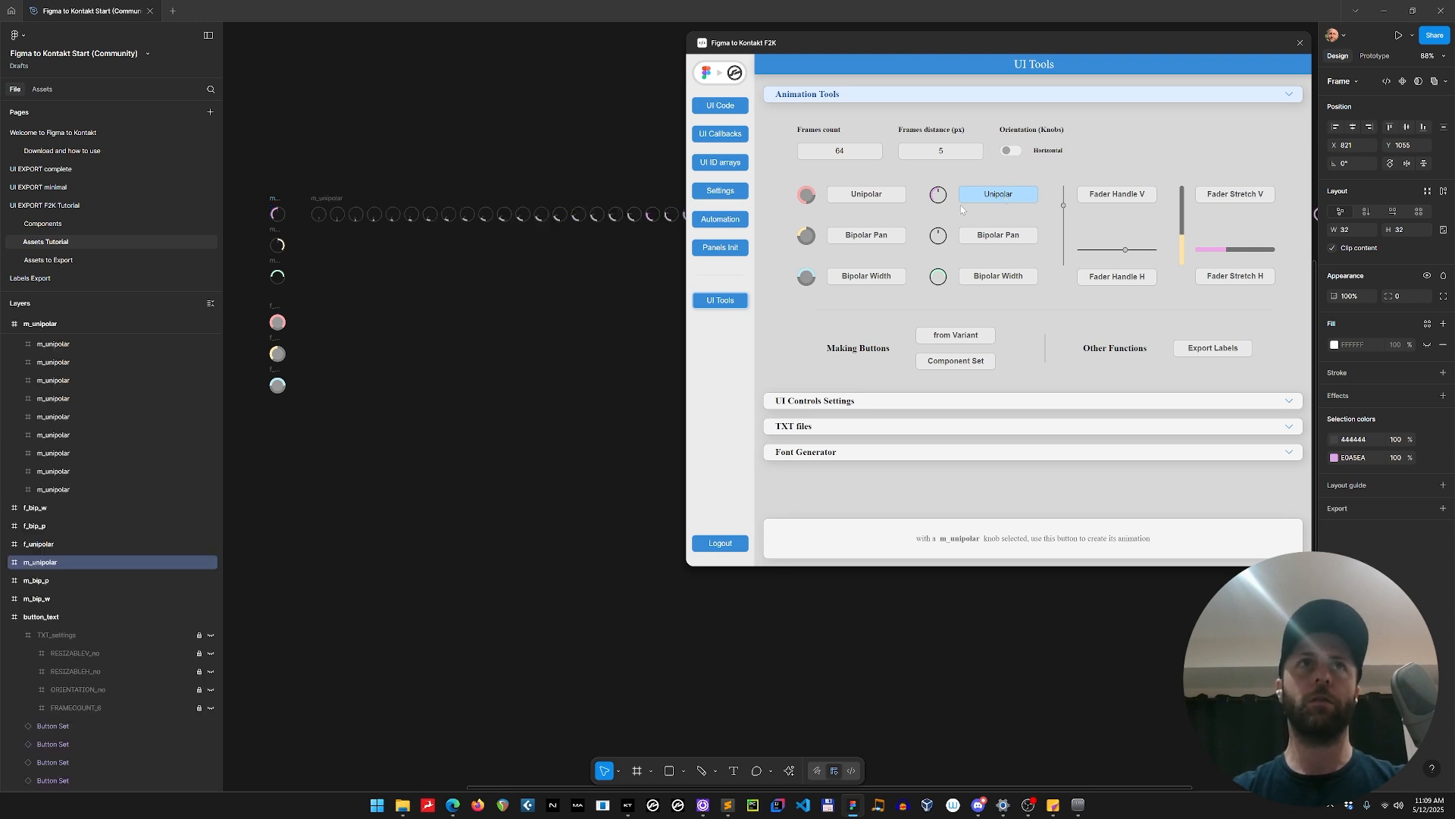
Check the m_bip_p frame's settings type and generate its value-plus-marker Bipolar Pan animation.
left_click(279, 234)
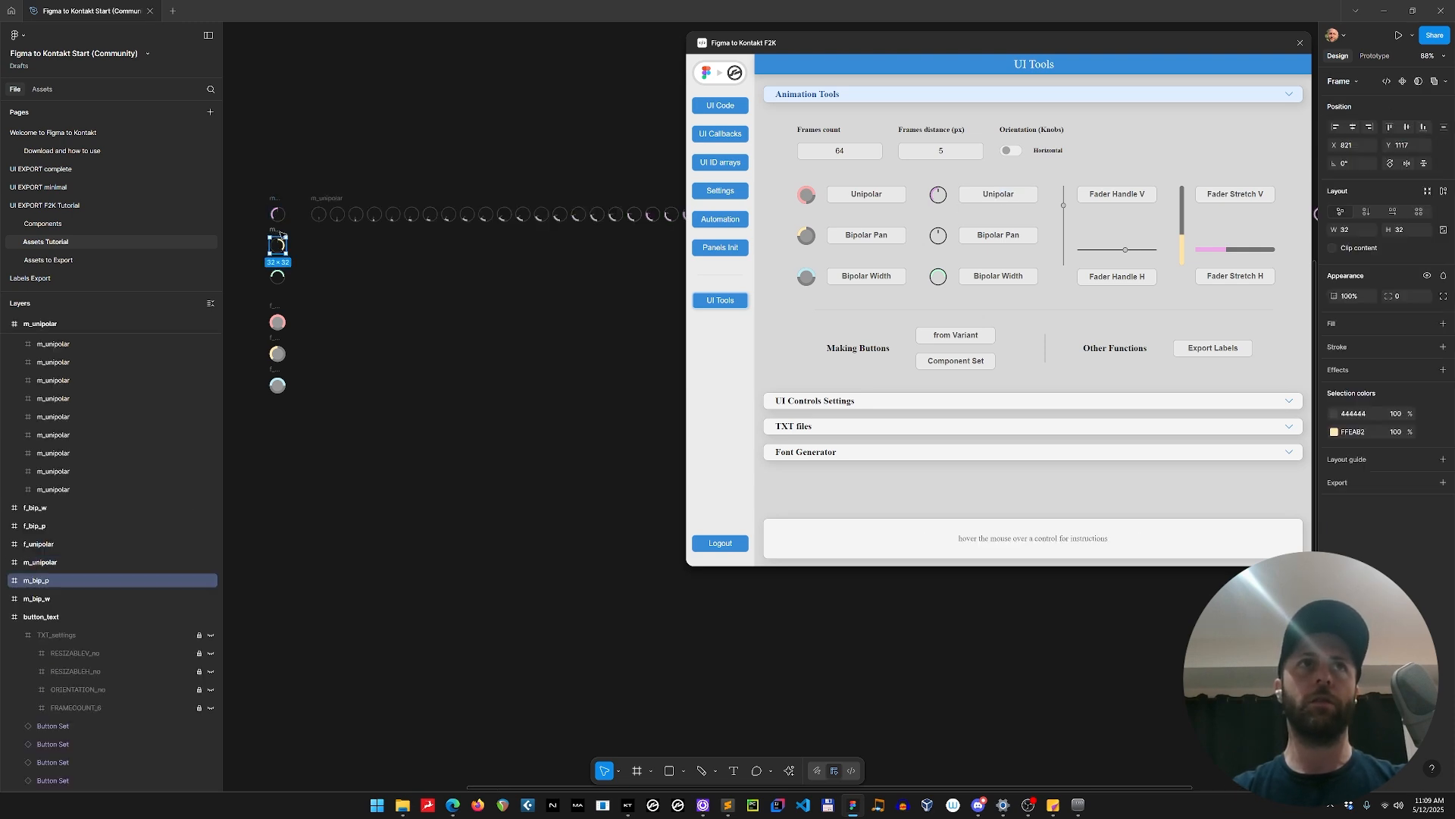
left_click(879, 238)
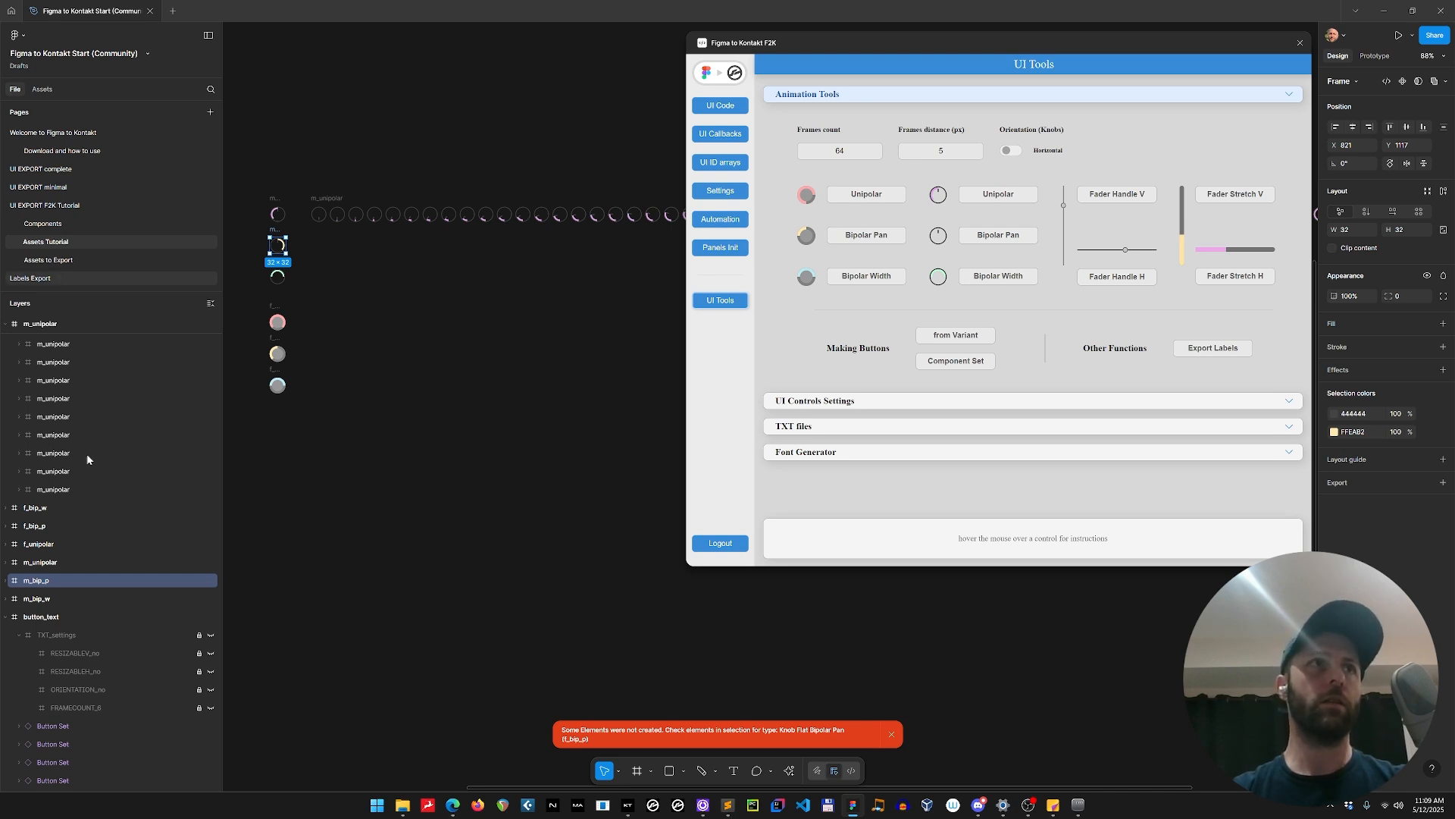
left_click(6, 581)
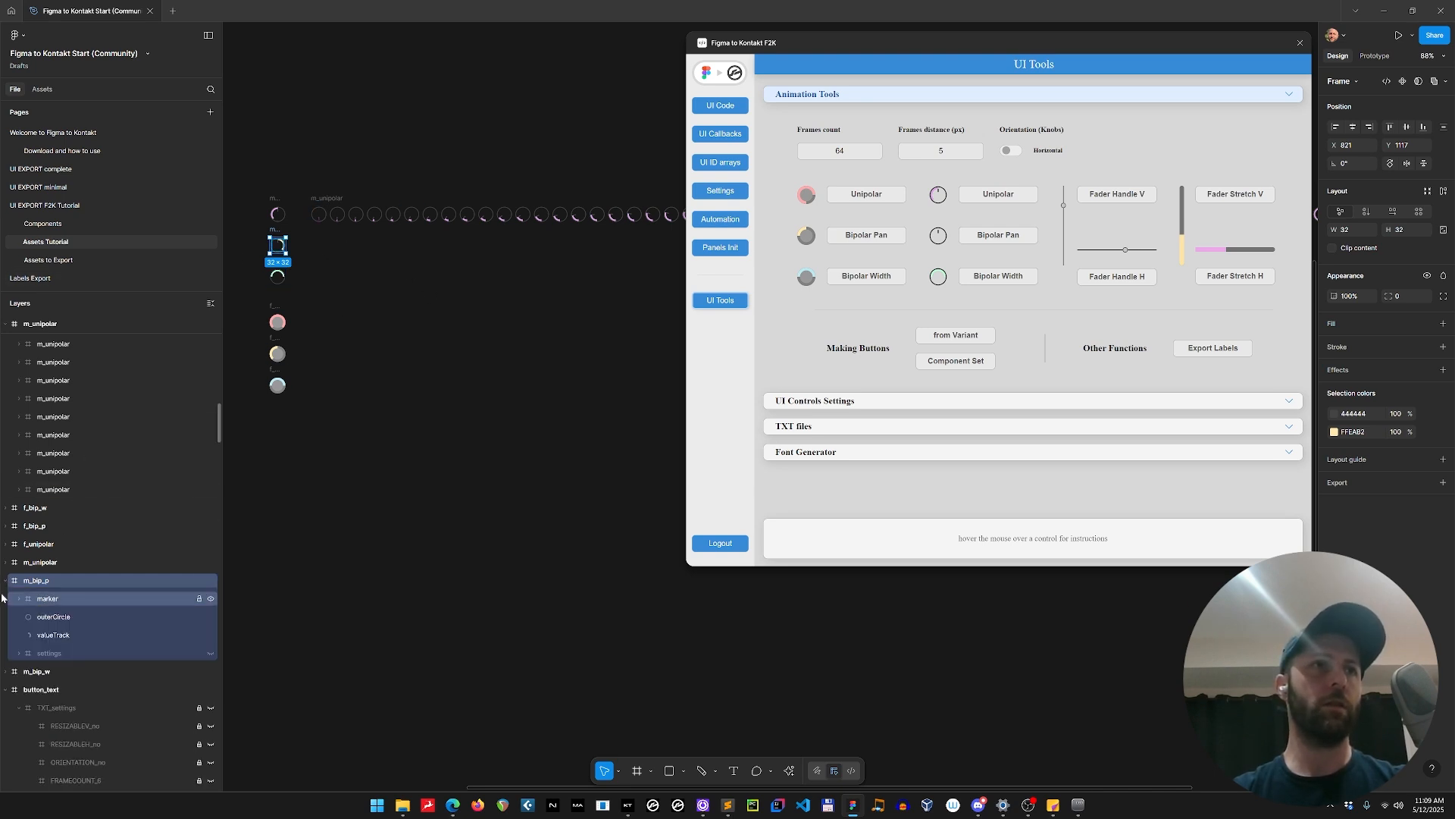
left_click(20, 653)
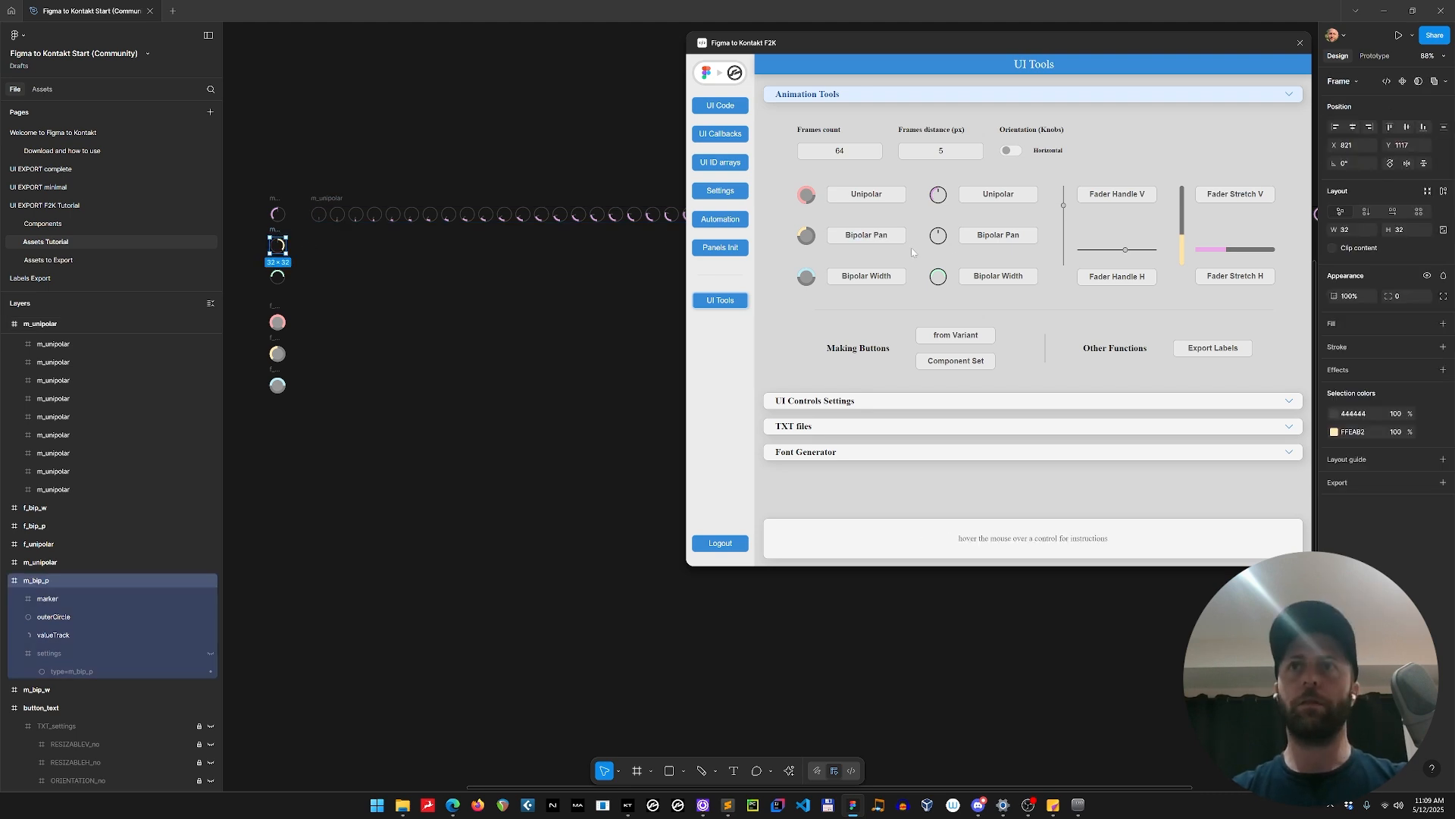
left_click(1004, 237)
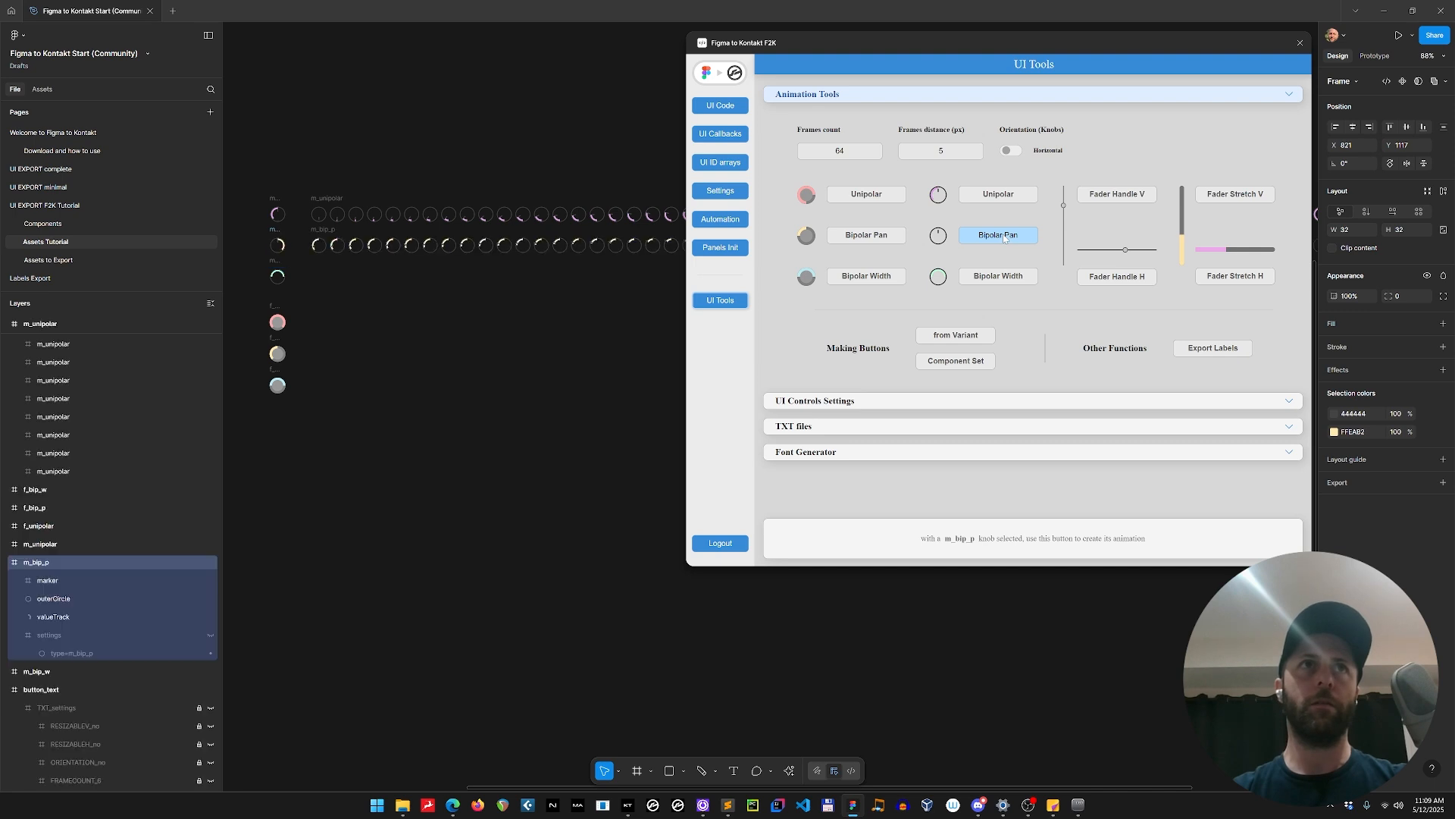
scroll(302, 243, "up", 8)
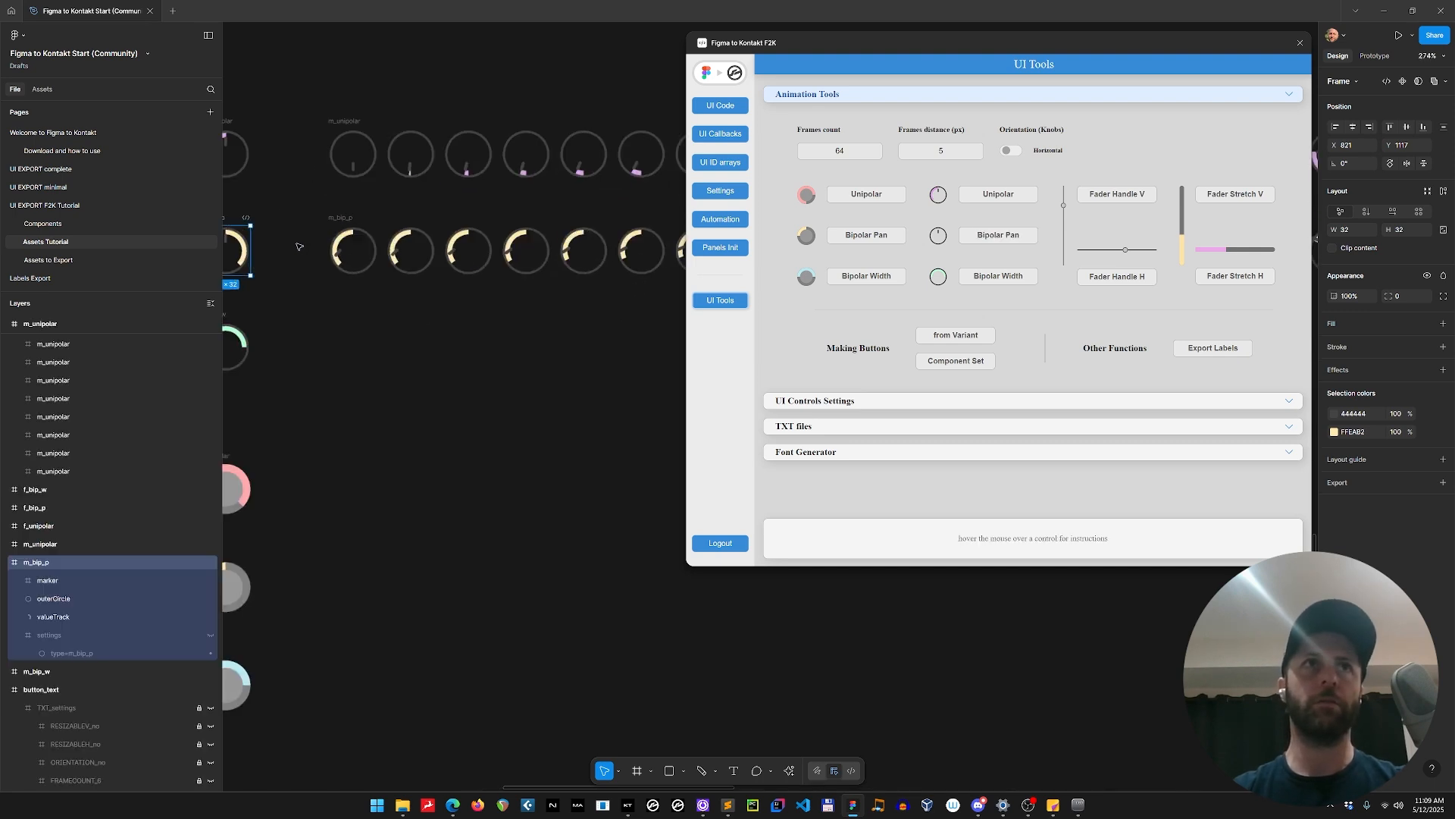
scroll(318, 246, "down", 2)
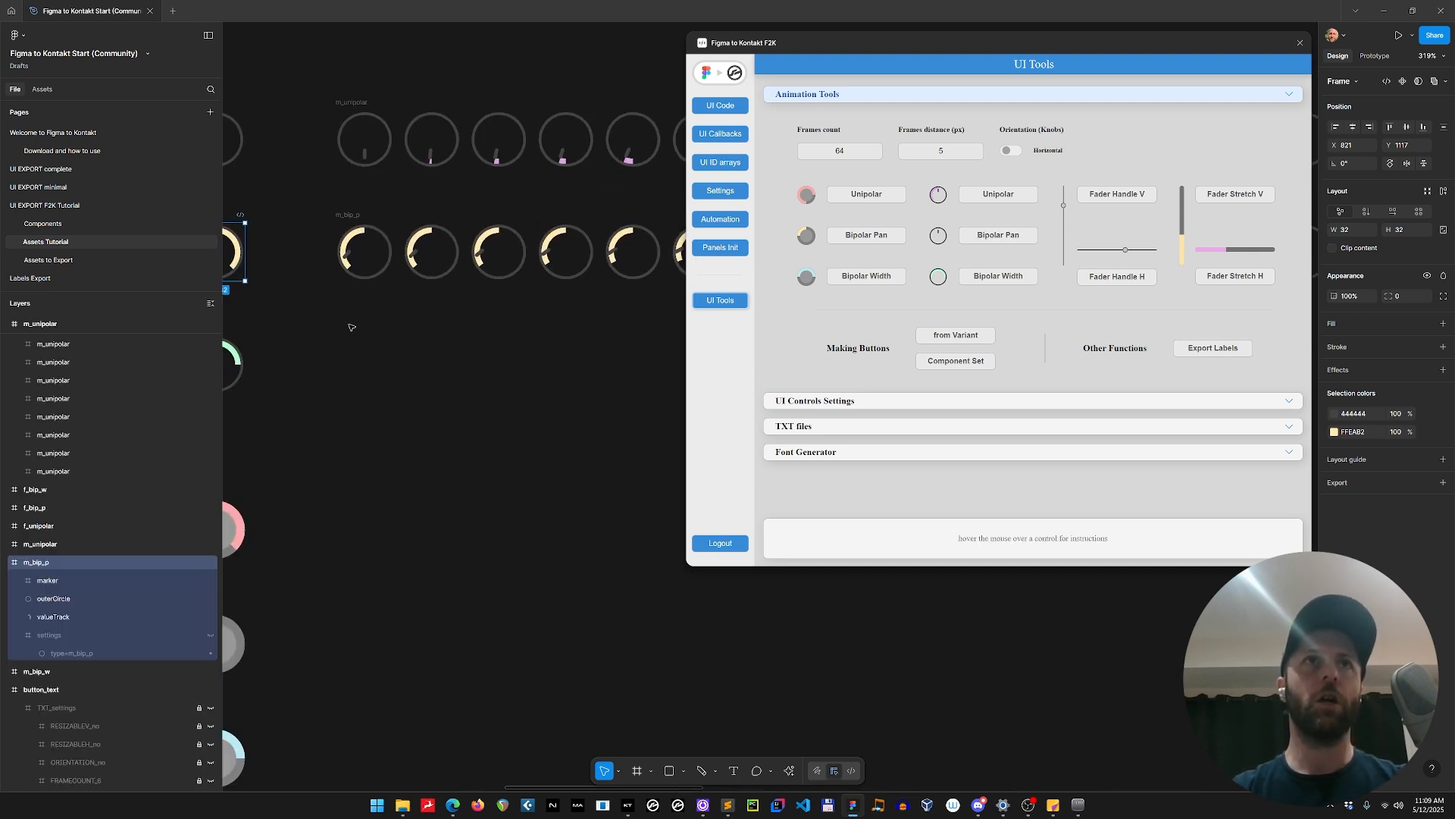
Generate the value-plus-marker Bipolar Width knob animation from the m_bip_w frame.
left_click(462, 363)
scroll(520, 364, "left", 5)
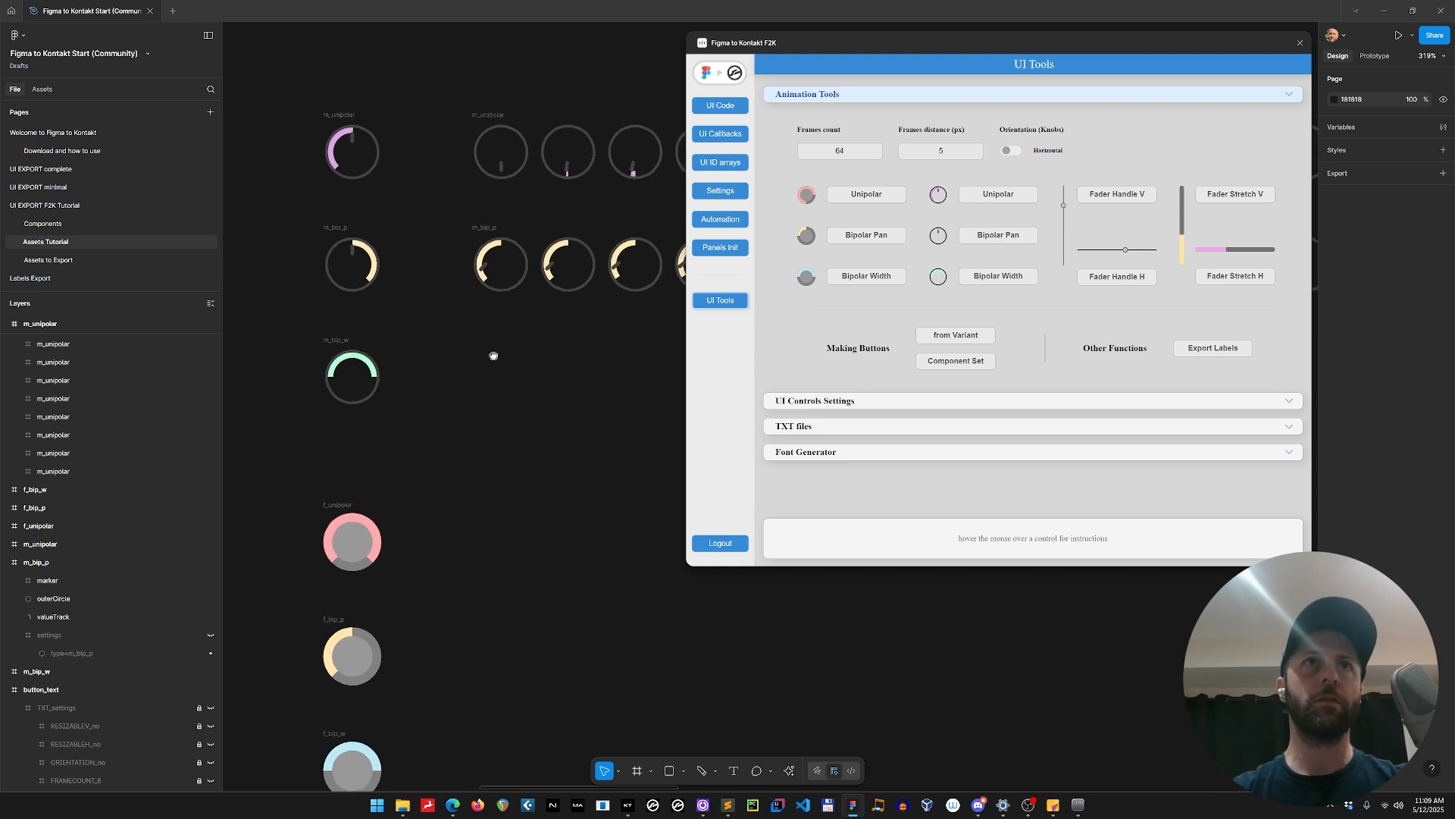
scroll(487, 357, "down", 4)
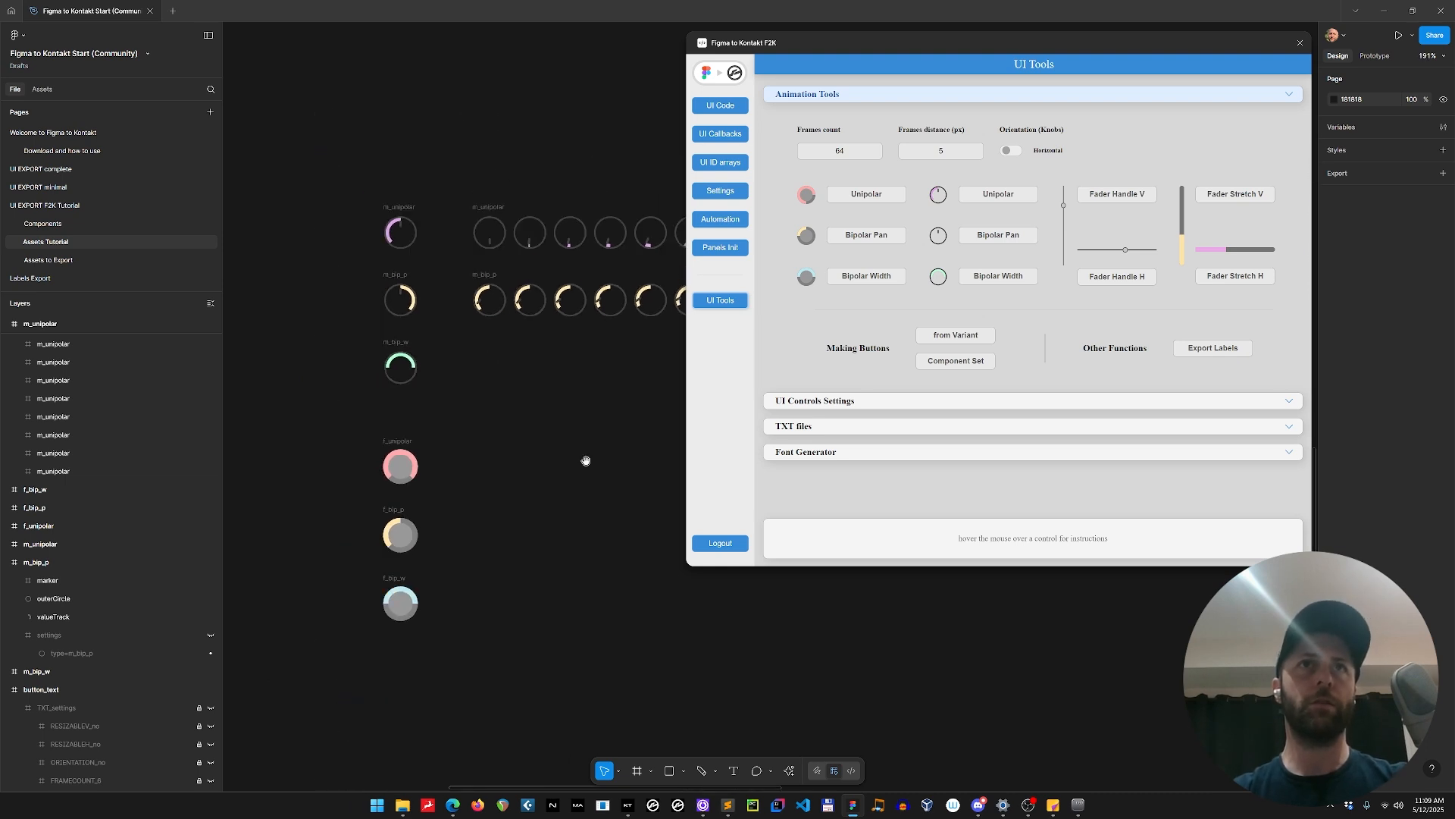
left_click(298, 293)
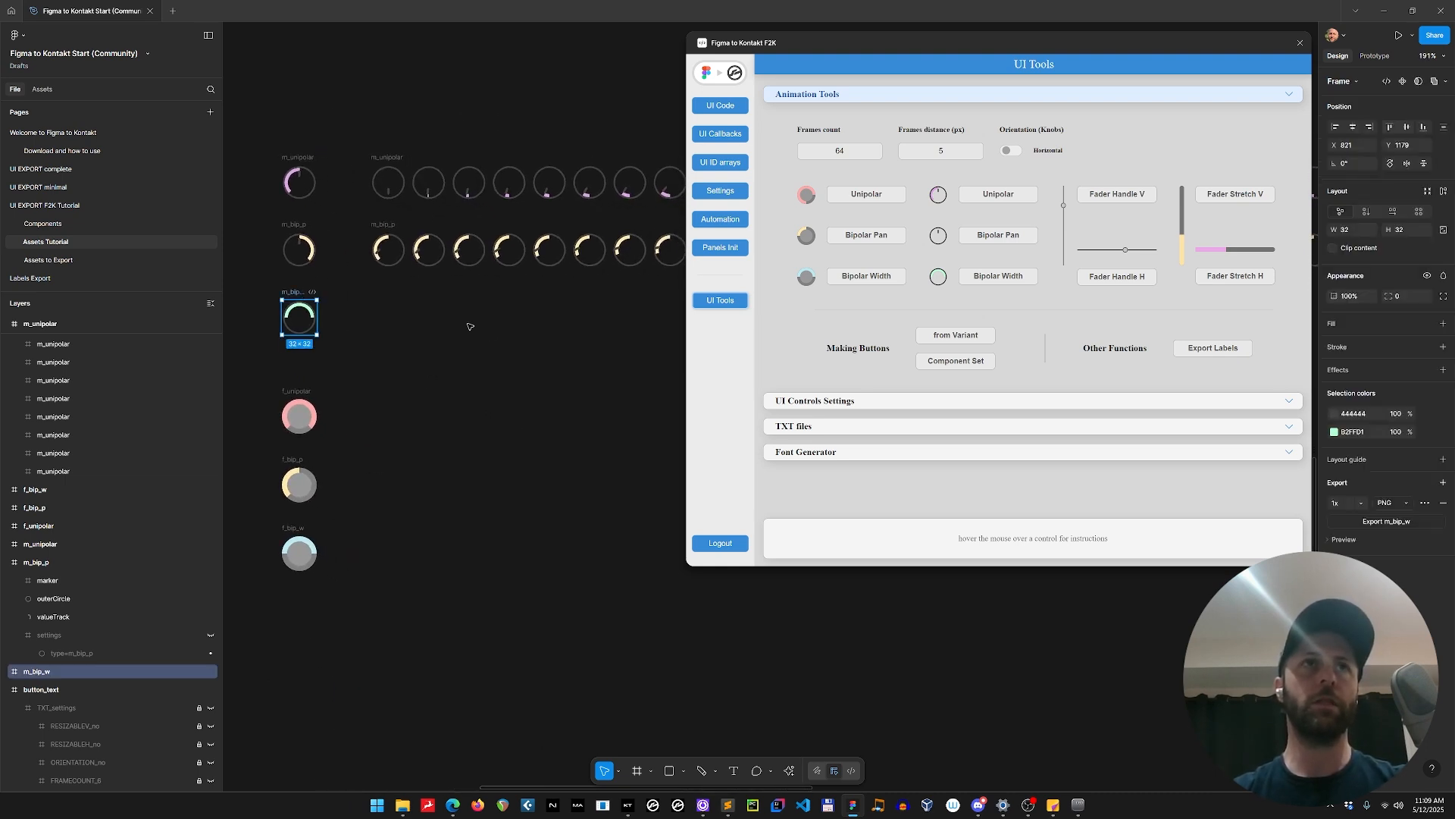
left_click(999, 277)
Examine the three generated value-plus-marker knob strips from their first to their last frames.
scroll(540, 340, "down", 7)
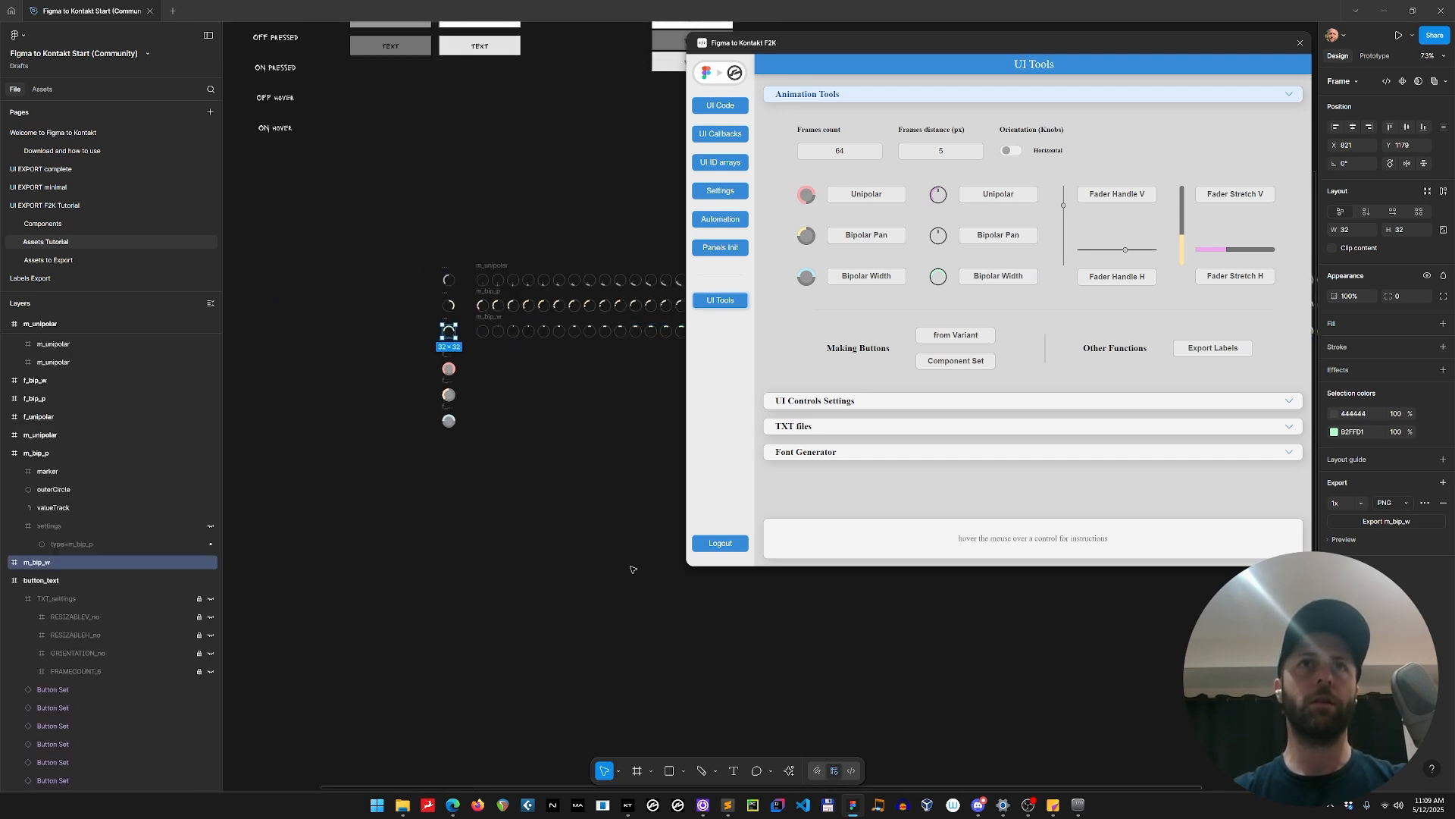
left_click_drag(349, 649, 683, 633)
scroll(683, 633, "right", 5)
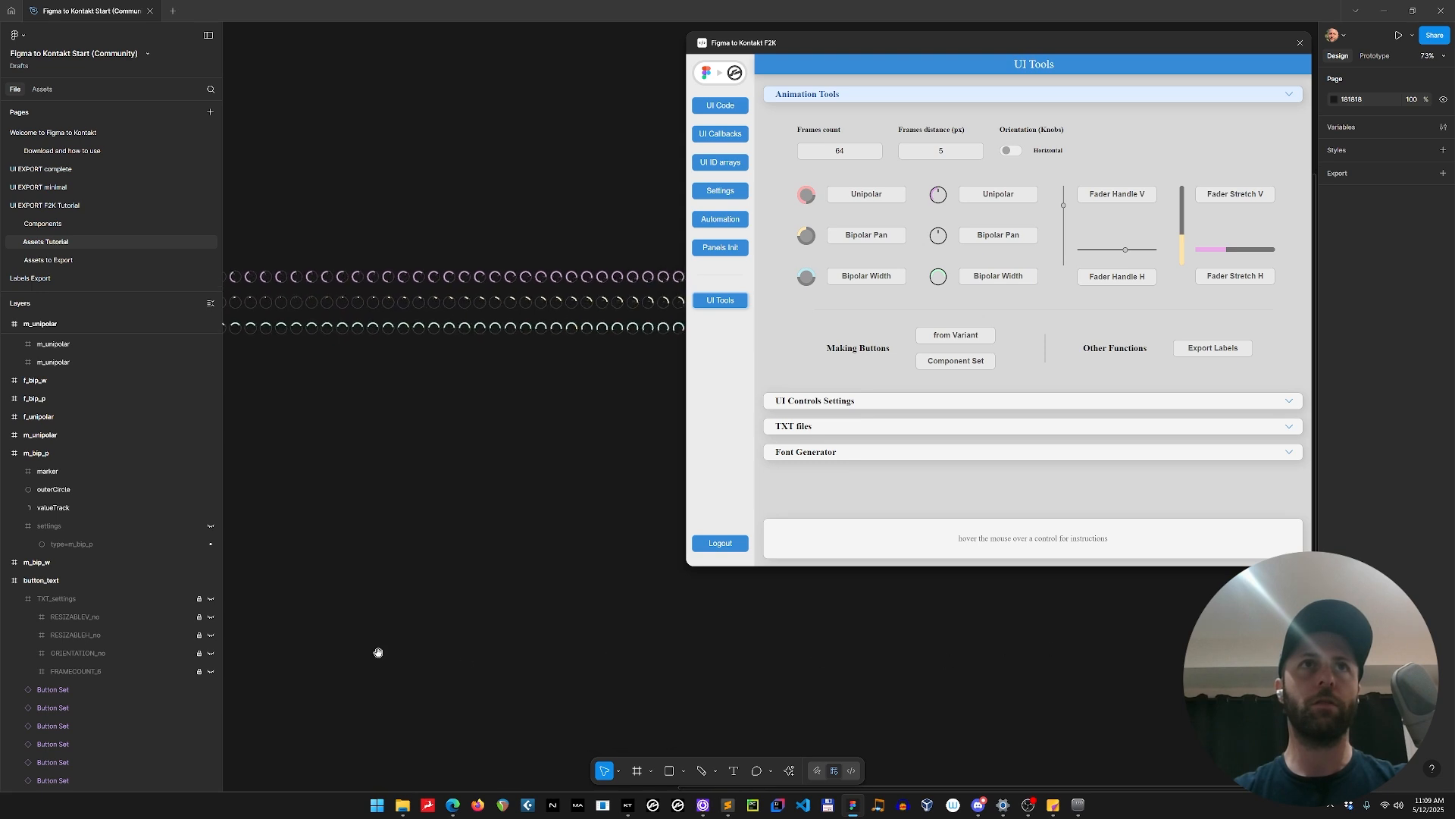
scroll(377, 650, "left", 4)
scroll(397, 388, "up", 5)
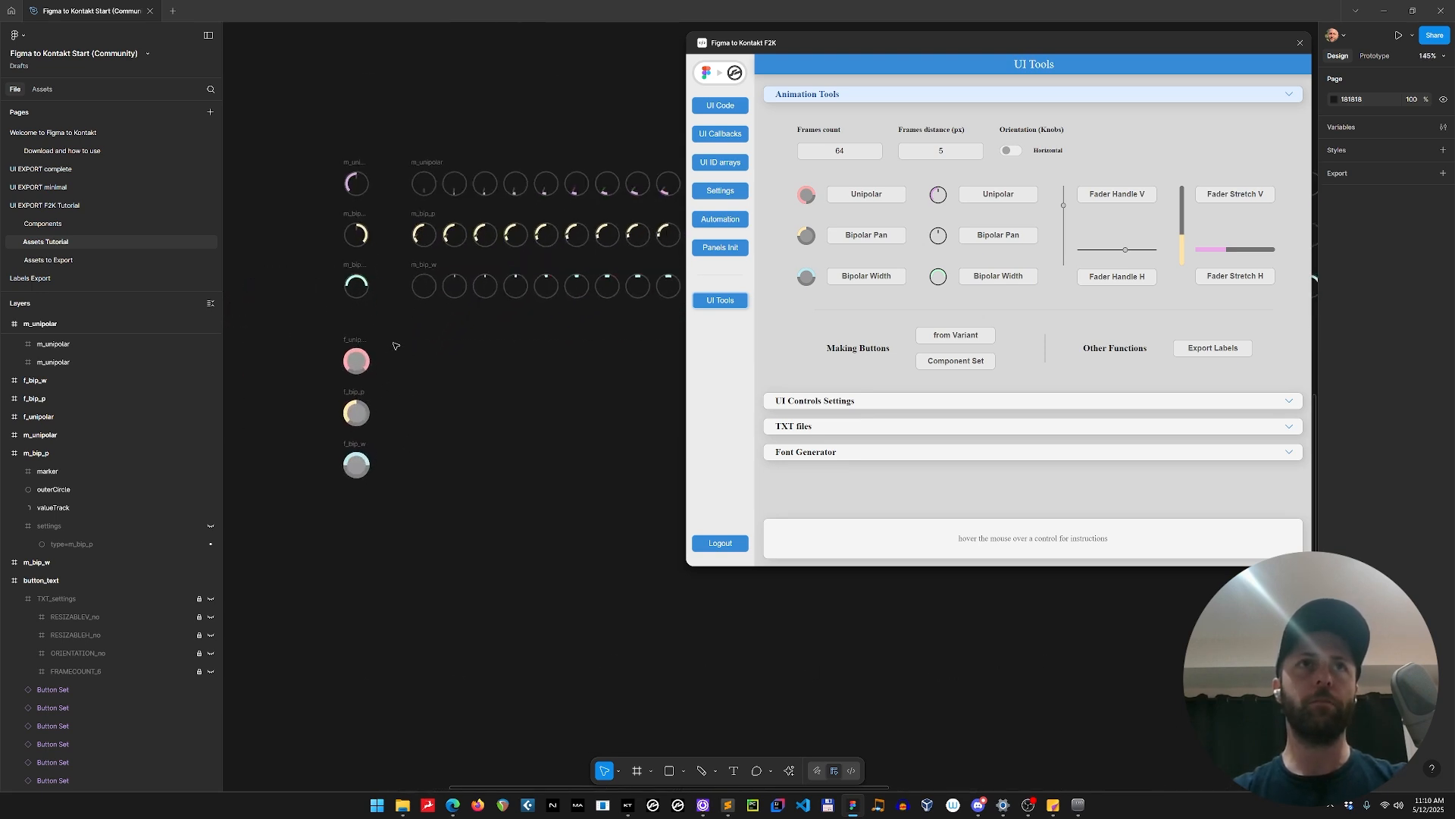
left_click(416, 235)
scroll(504, 444, "right", 1)
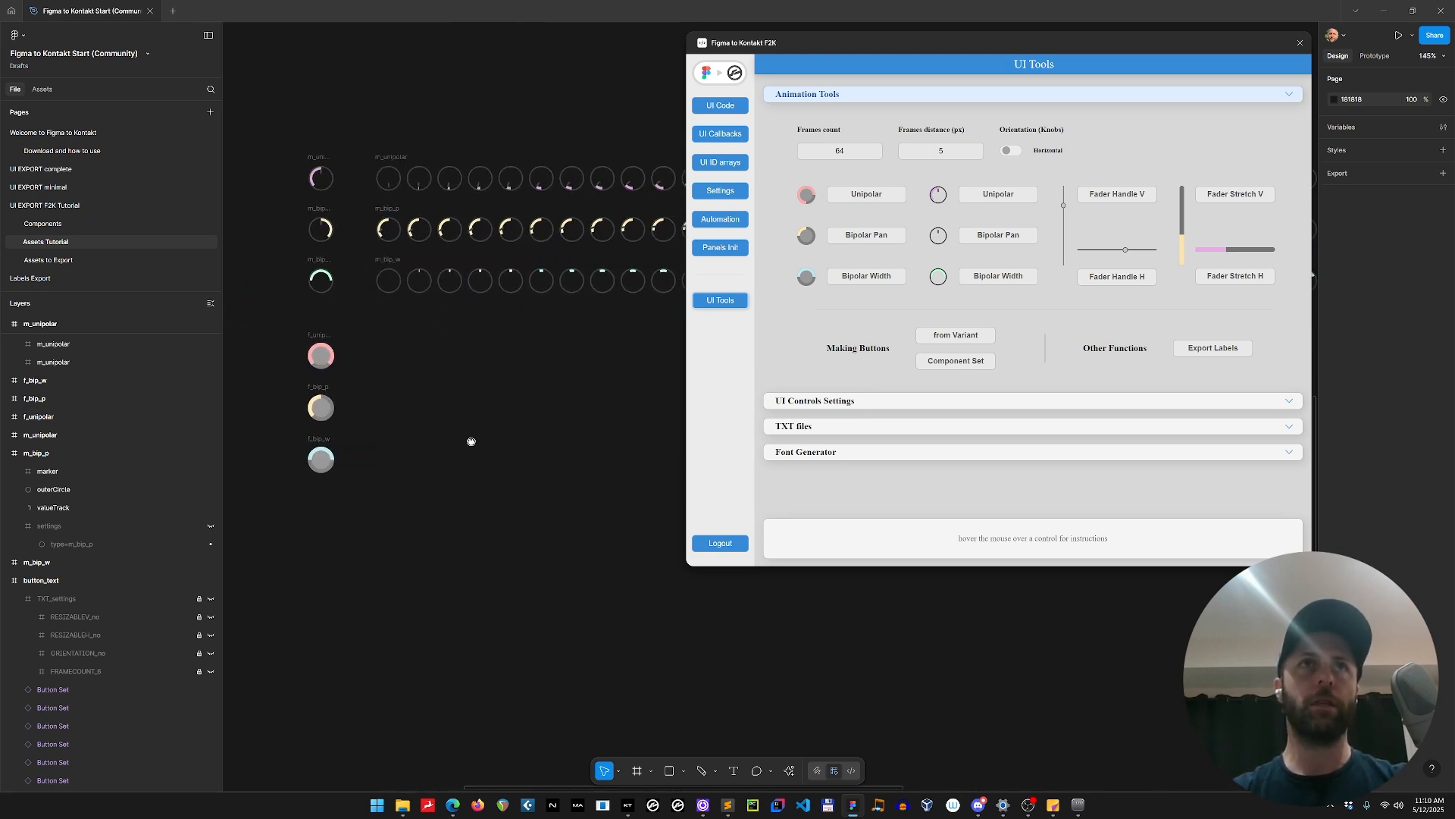
Generate the value-only Unipolar and Bipolar Pan knob animations from the f_unipolar and f_bip_p frames.
left_click(322, 336)
left_click(323, 336)
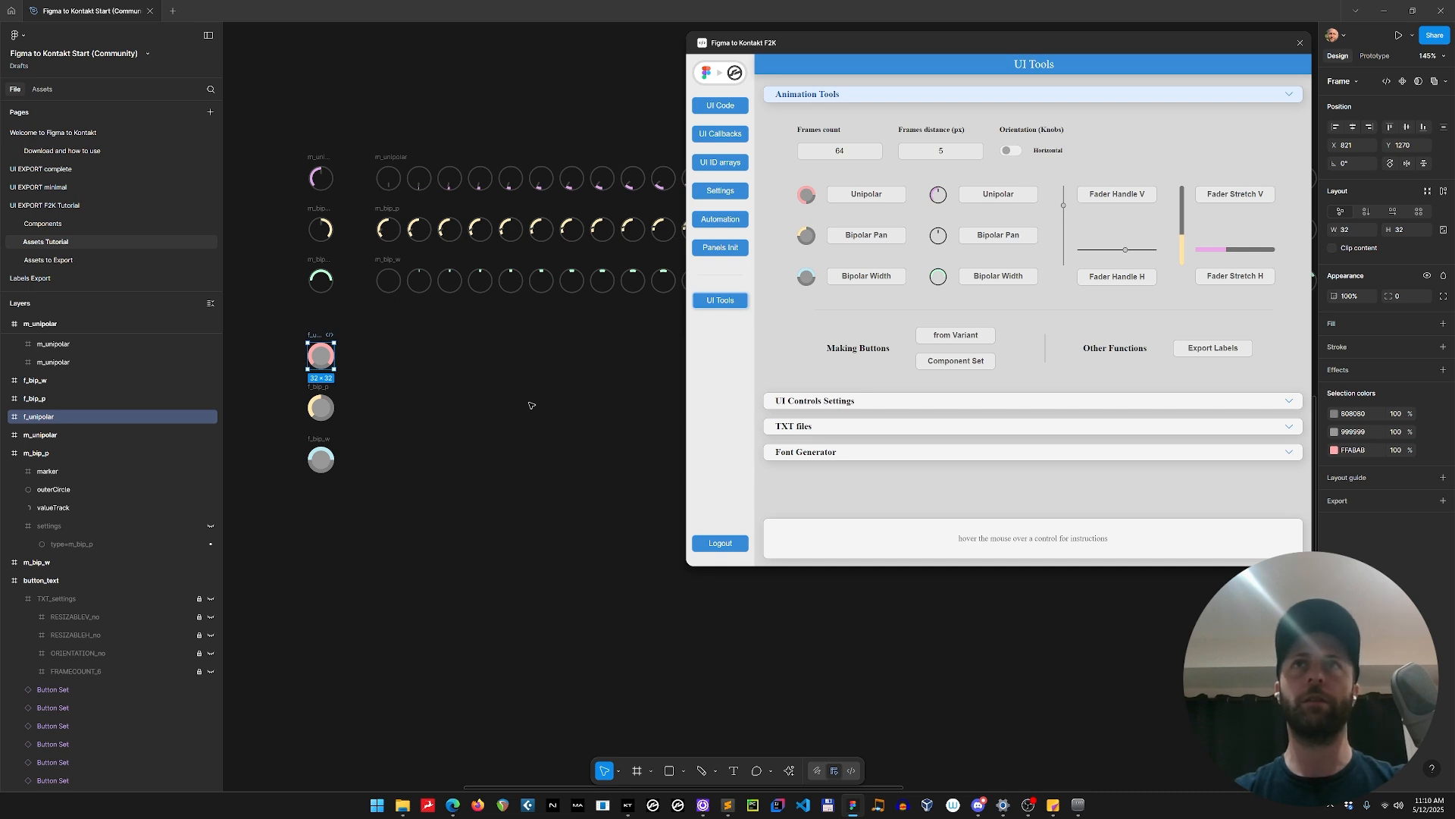
left_click_drag(556, 435, 519, 386)
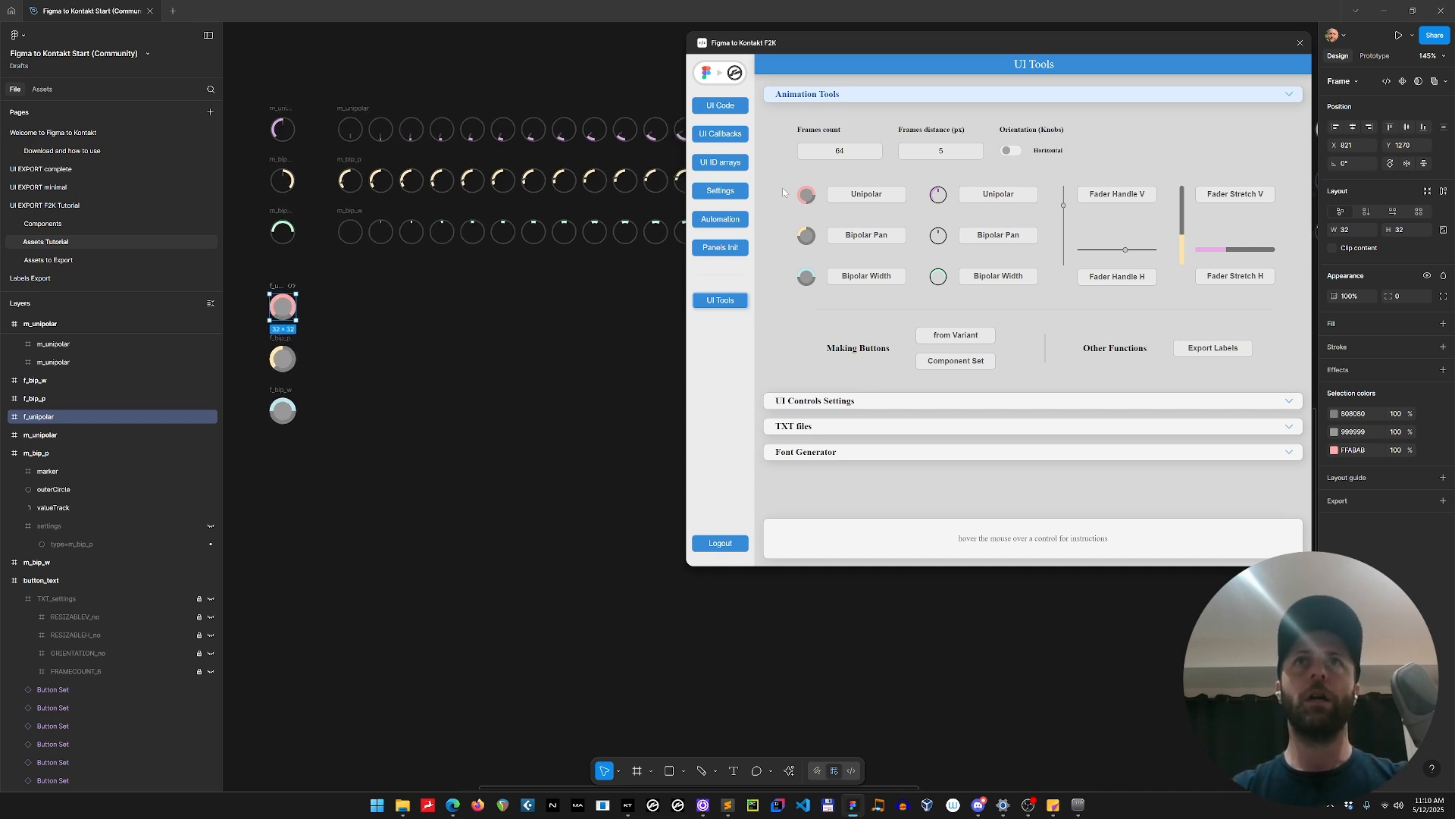
left_click(873, 194)
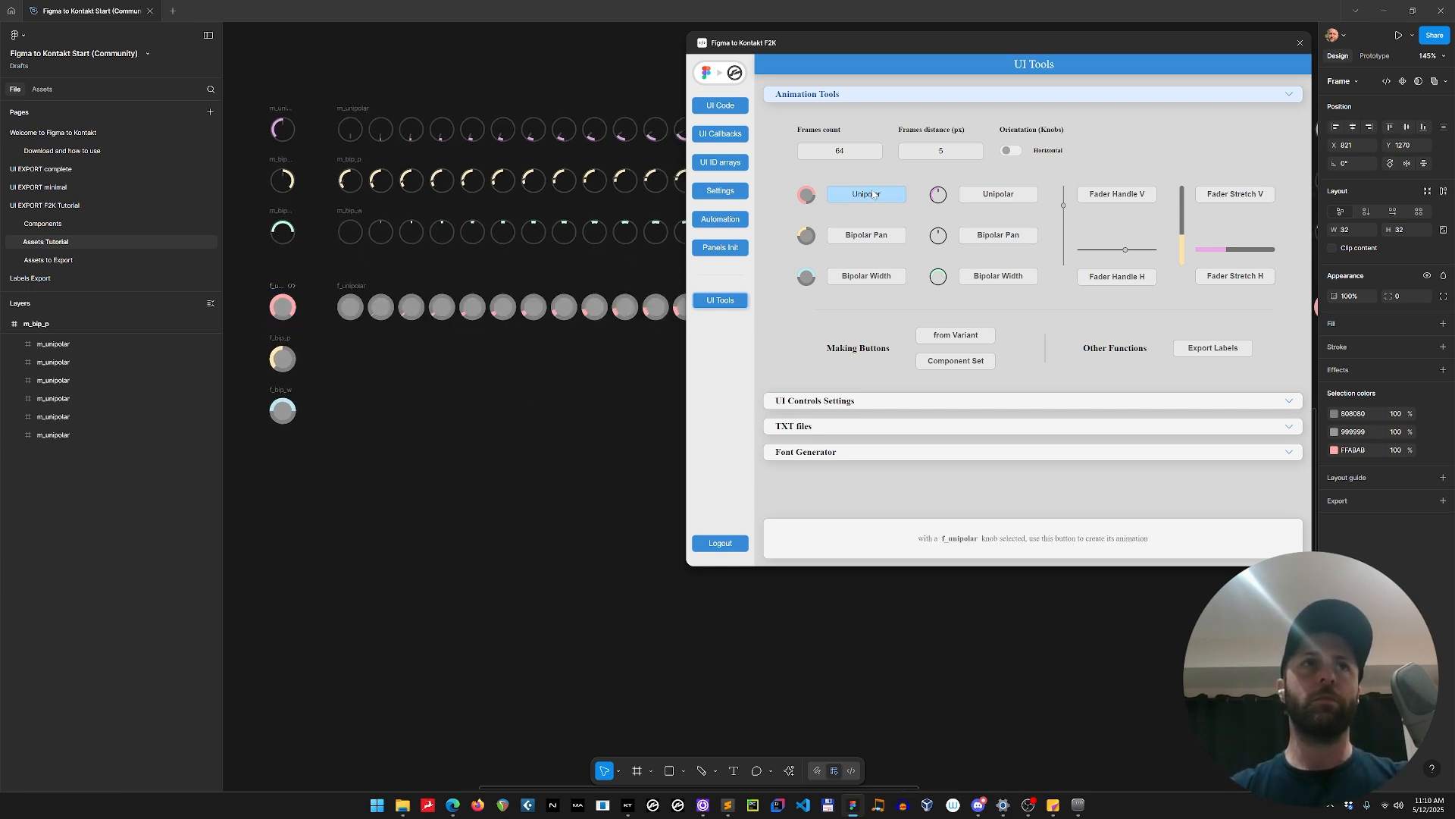
left_click(277, 347)
left_click(871, 235)
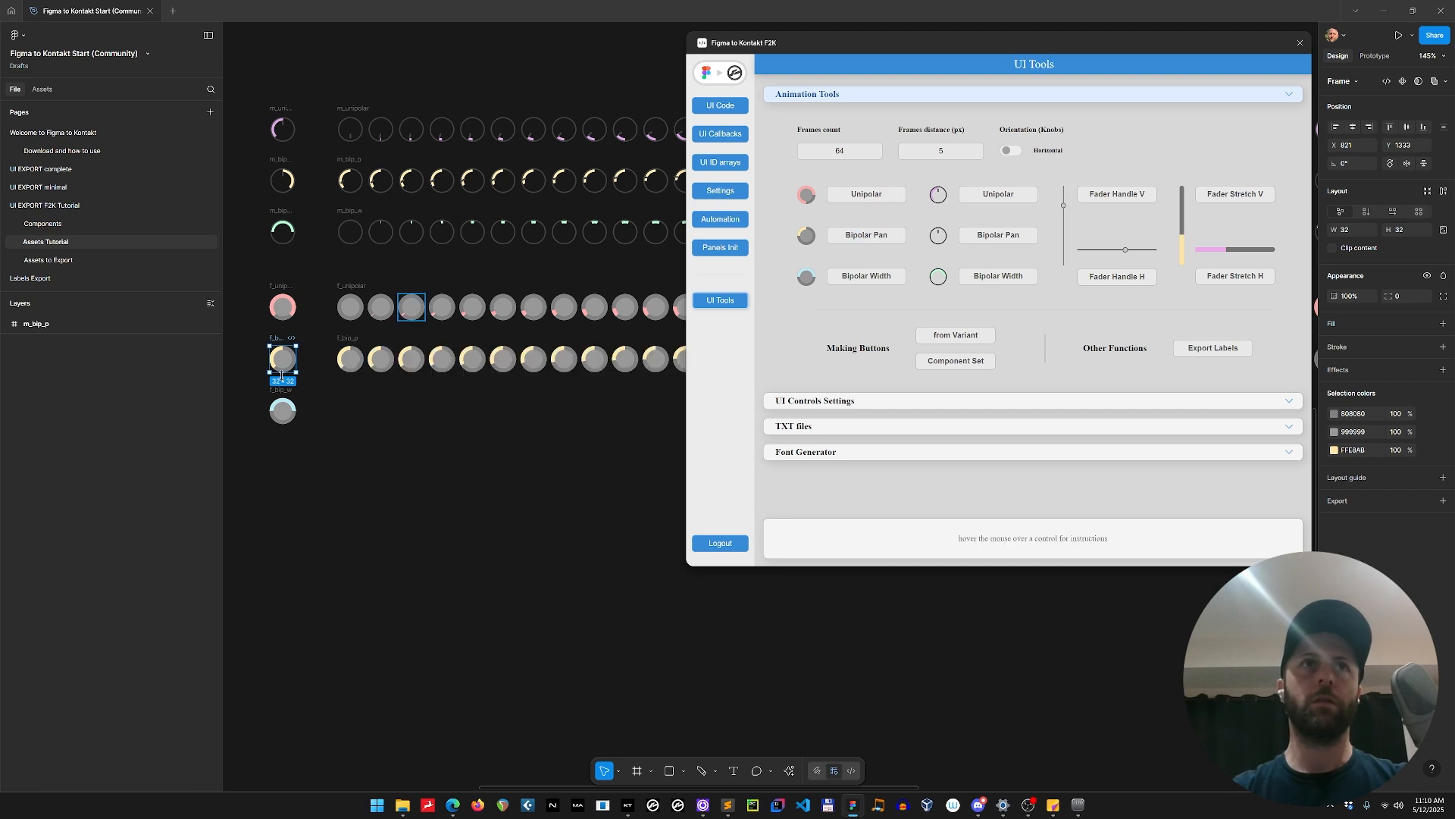
Generate the value-only Bipolar Width knob animation from the f_bip_w frame and check all six strips together.
left_click(283, 411)
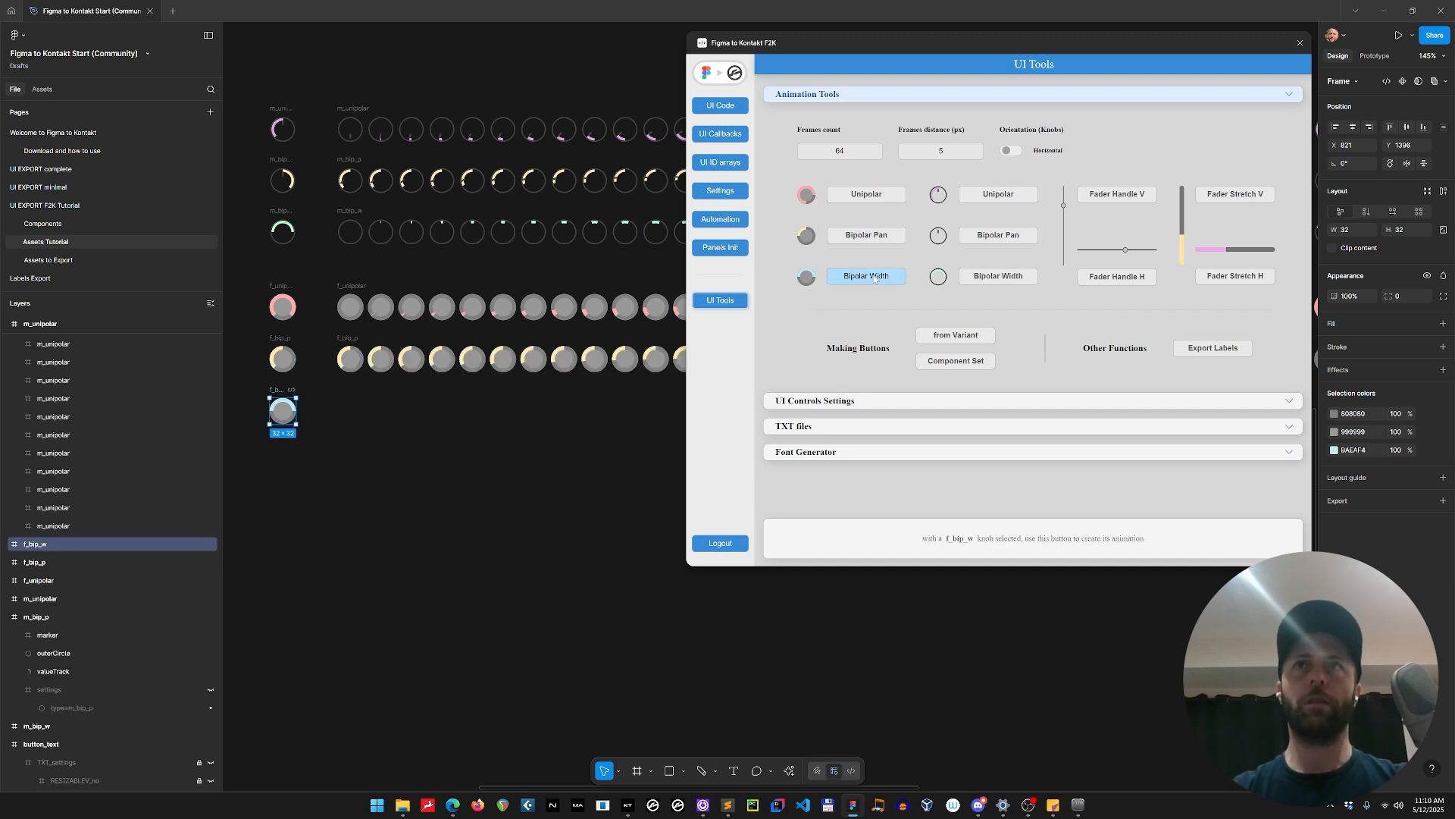
left_click(874, 277)
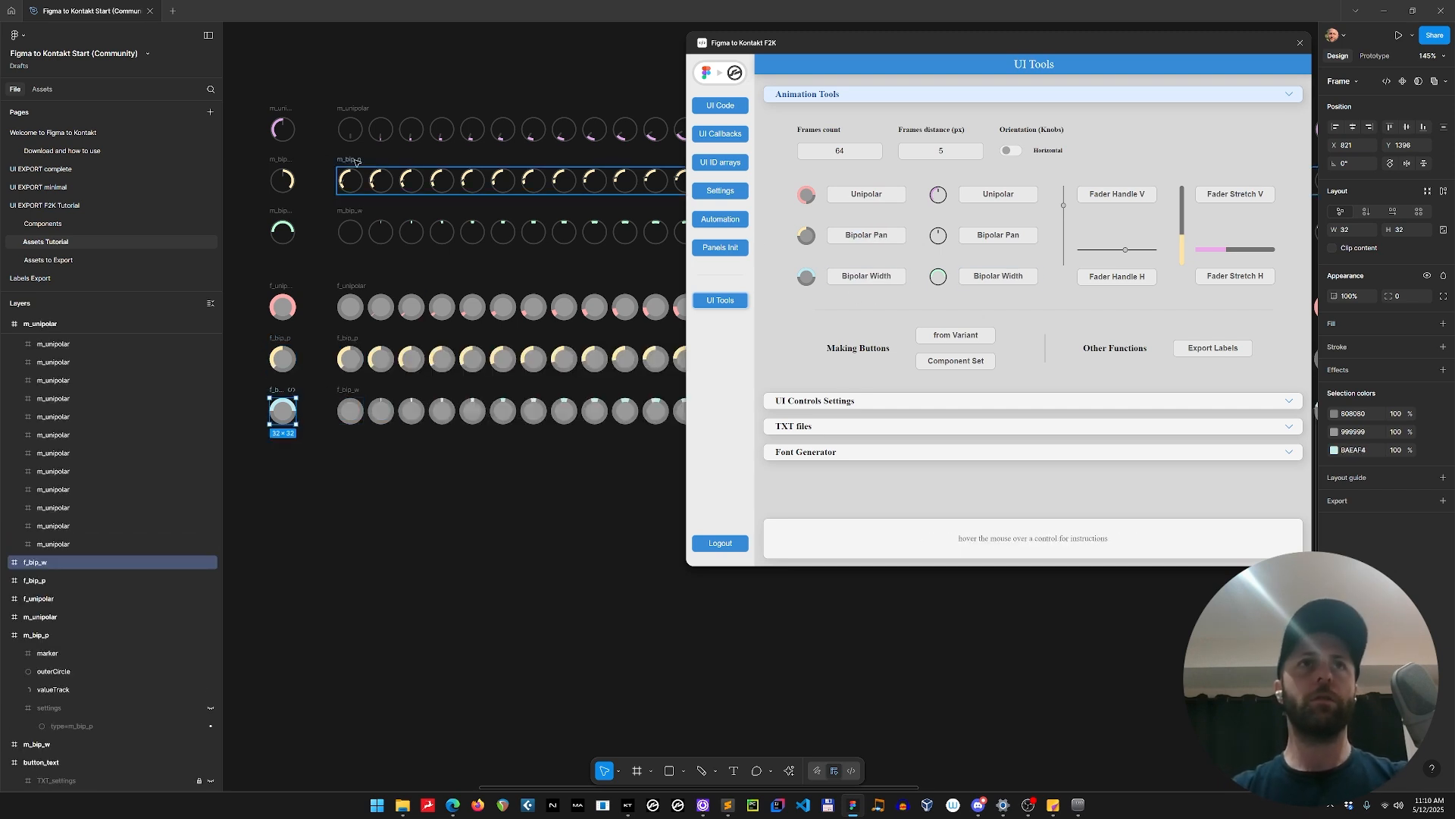
left_click(717, 72)
scroll(753, 373, "down", 5)
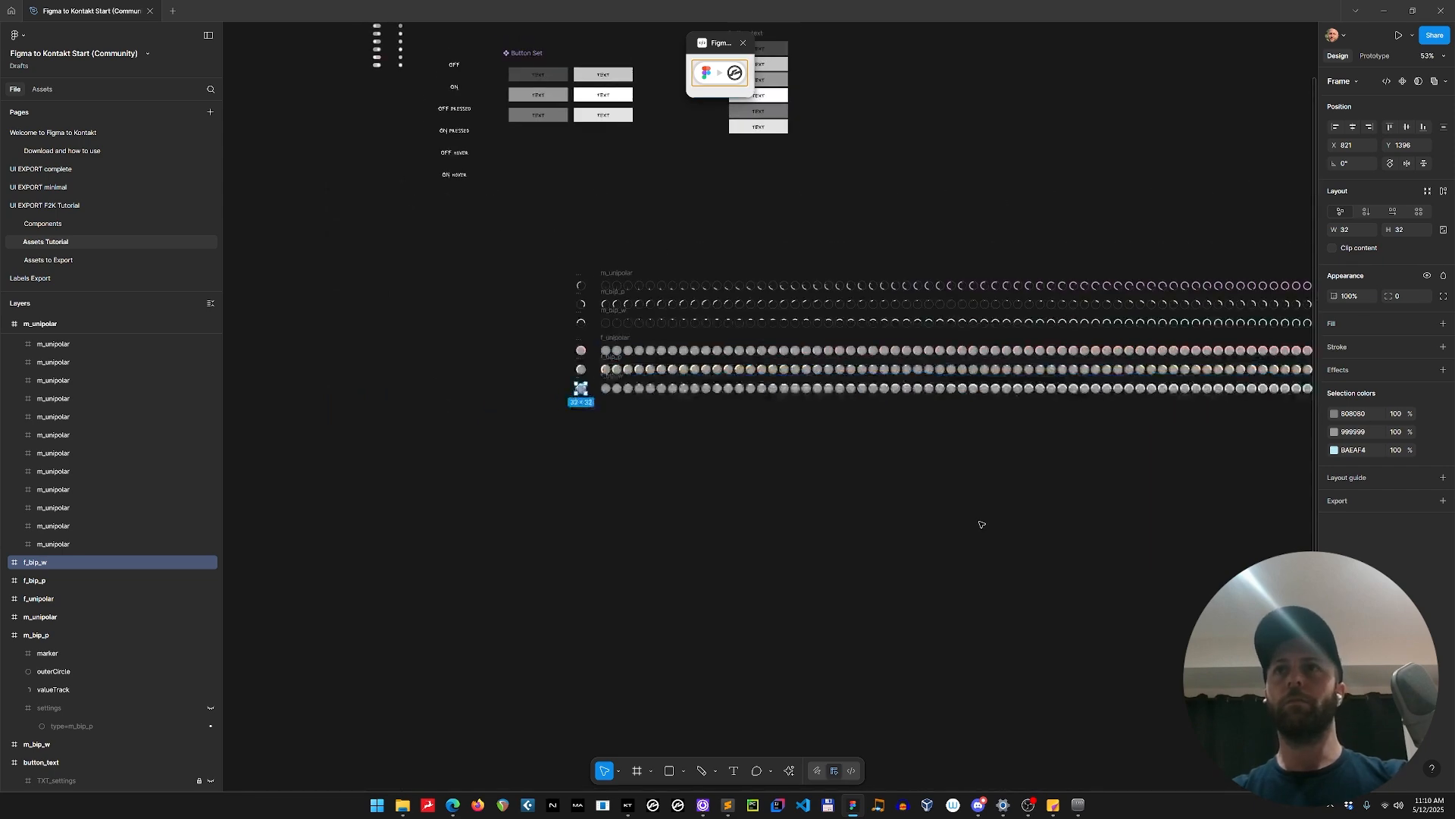
left_click_drag(960, 526, 656, 561)
left_click_drag(1052, 520, 916, 542)
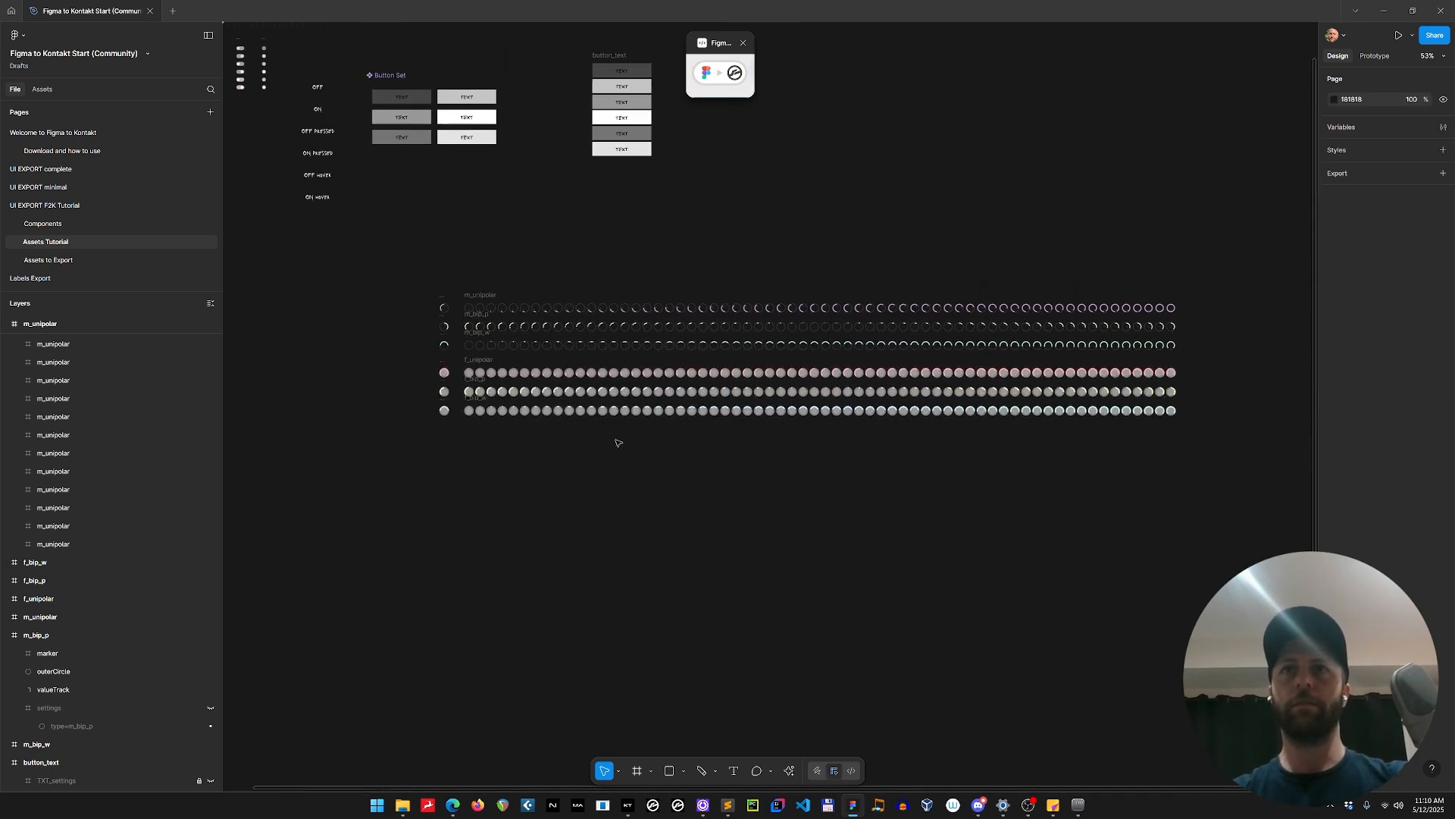
Delete the generated m_bip_p strip, keeping its source knob frame.
scroll(487, 461, "up", 6)
left_click_drag(498, 421, 483, 676)
left_click(414, 277)
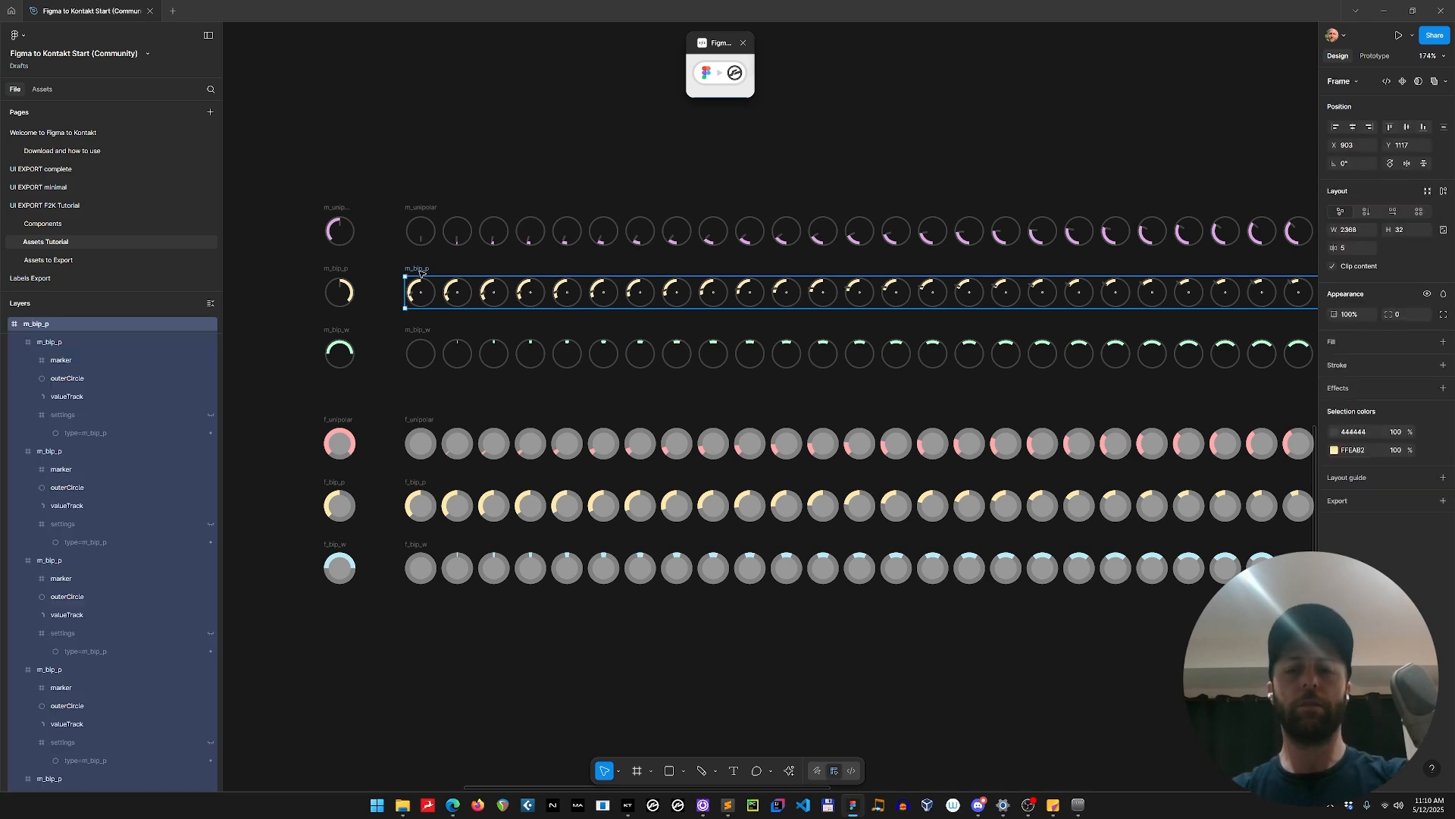
key("Escape")
scroll(298, 284, "up", 6)
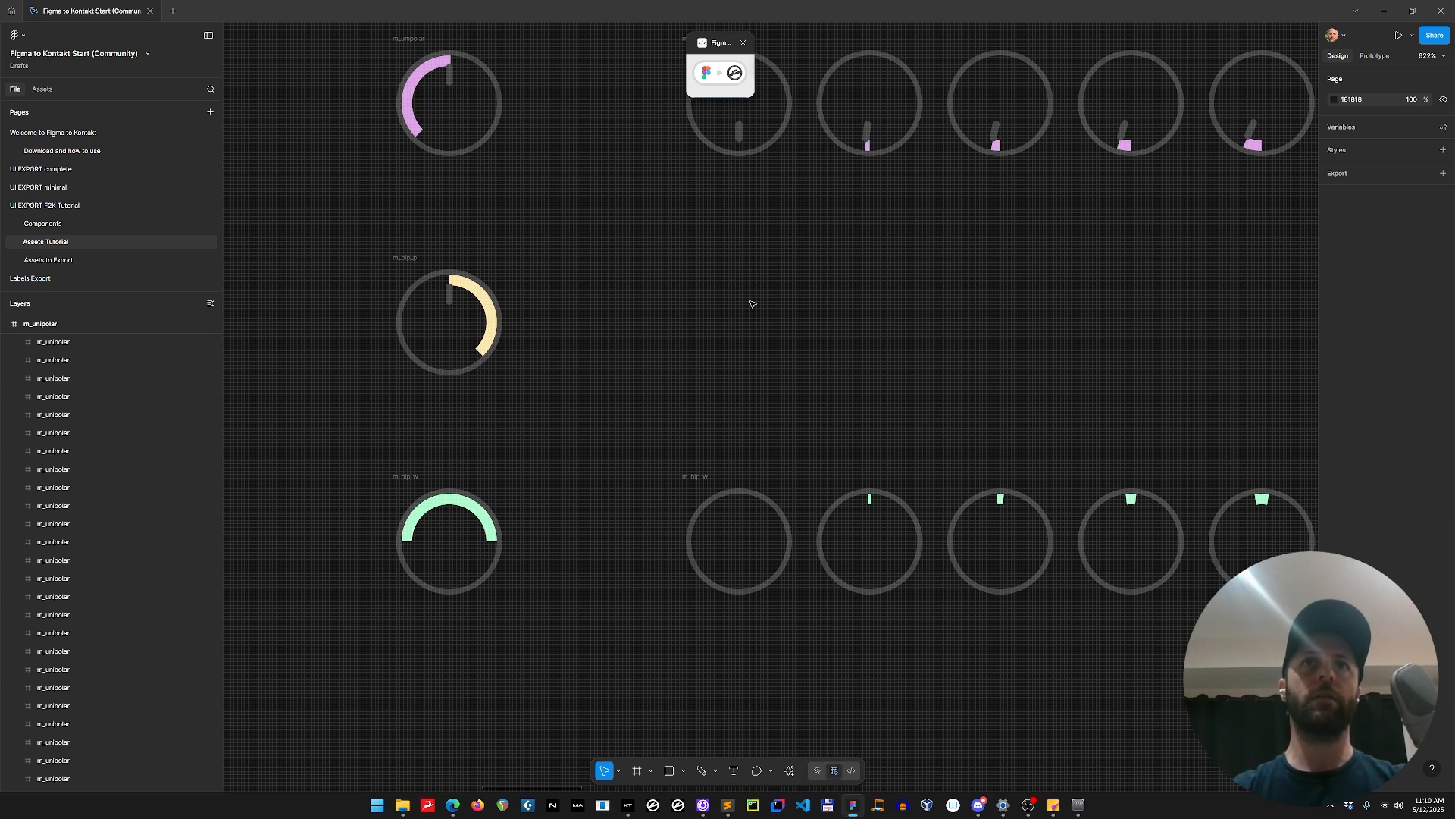
left_click_drag(744, 354, 660, 351)
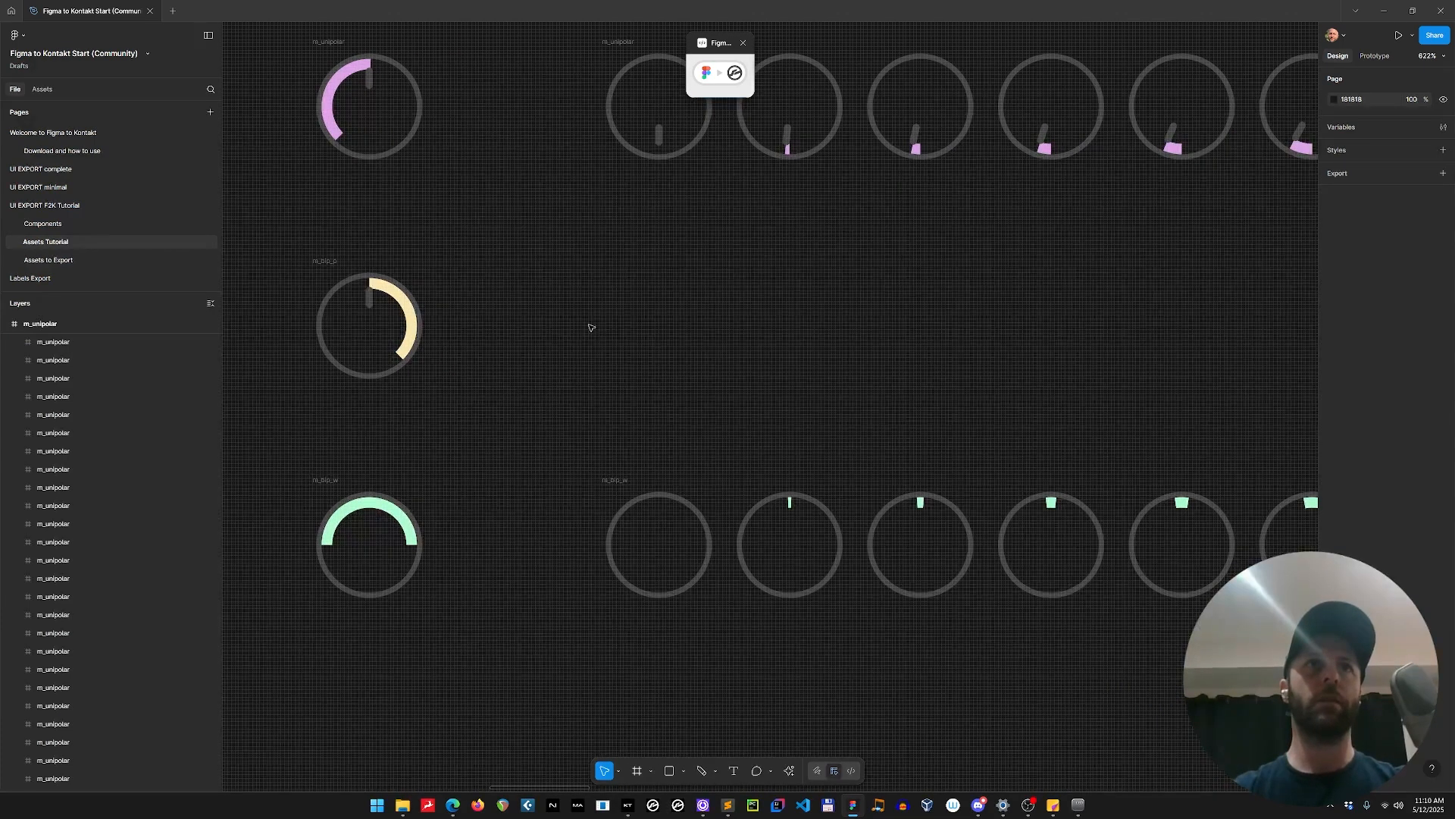
Examine the m_bip_p frame's settings and marker layers and the marker frame's bounds.
left_click(337, 264)
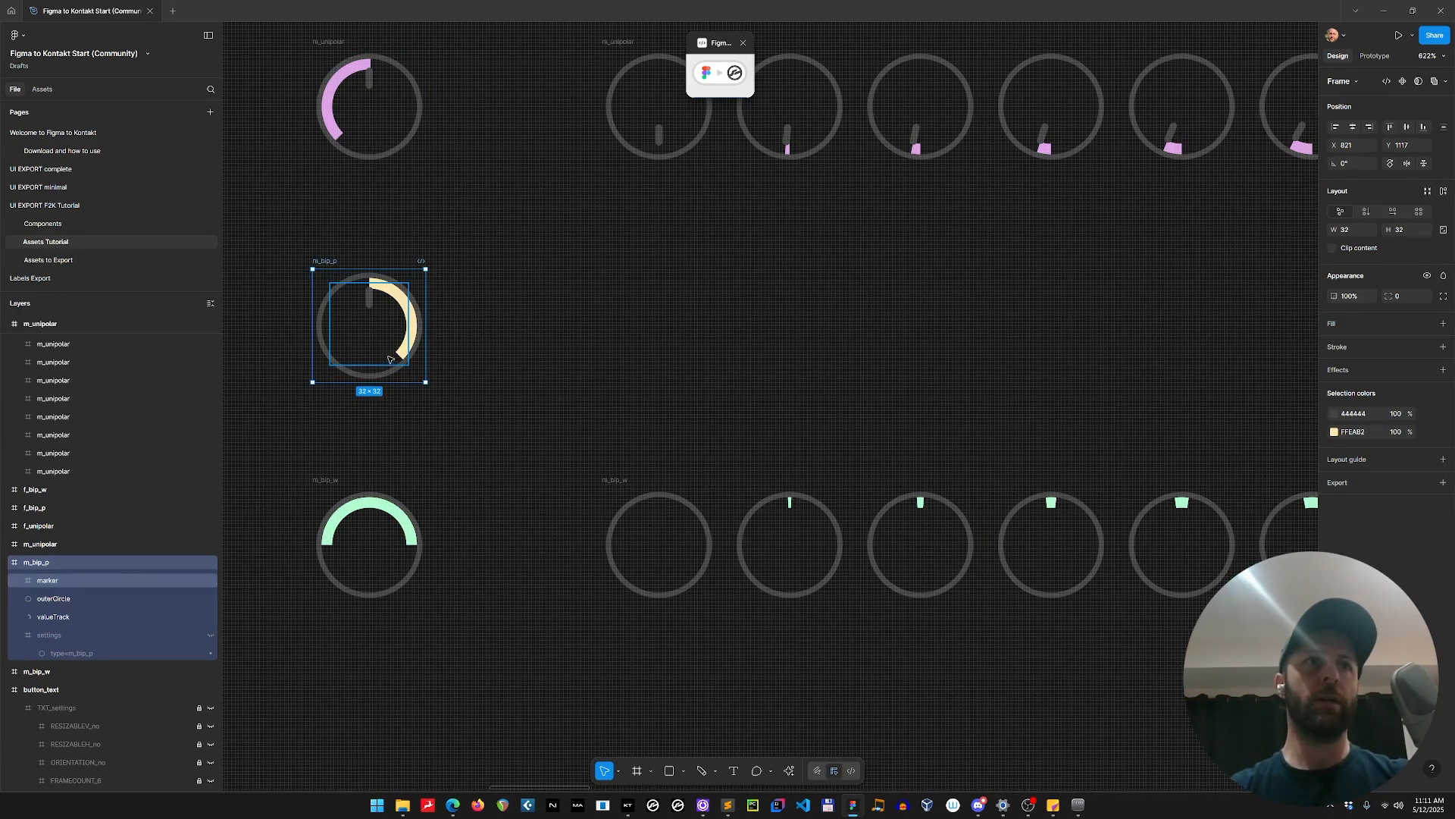
left_click(74, 630)
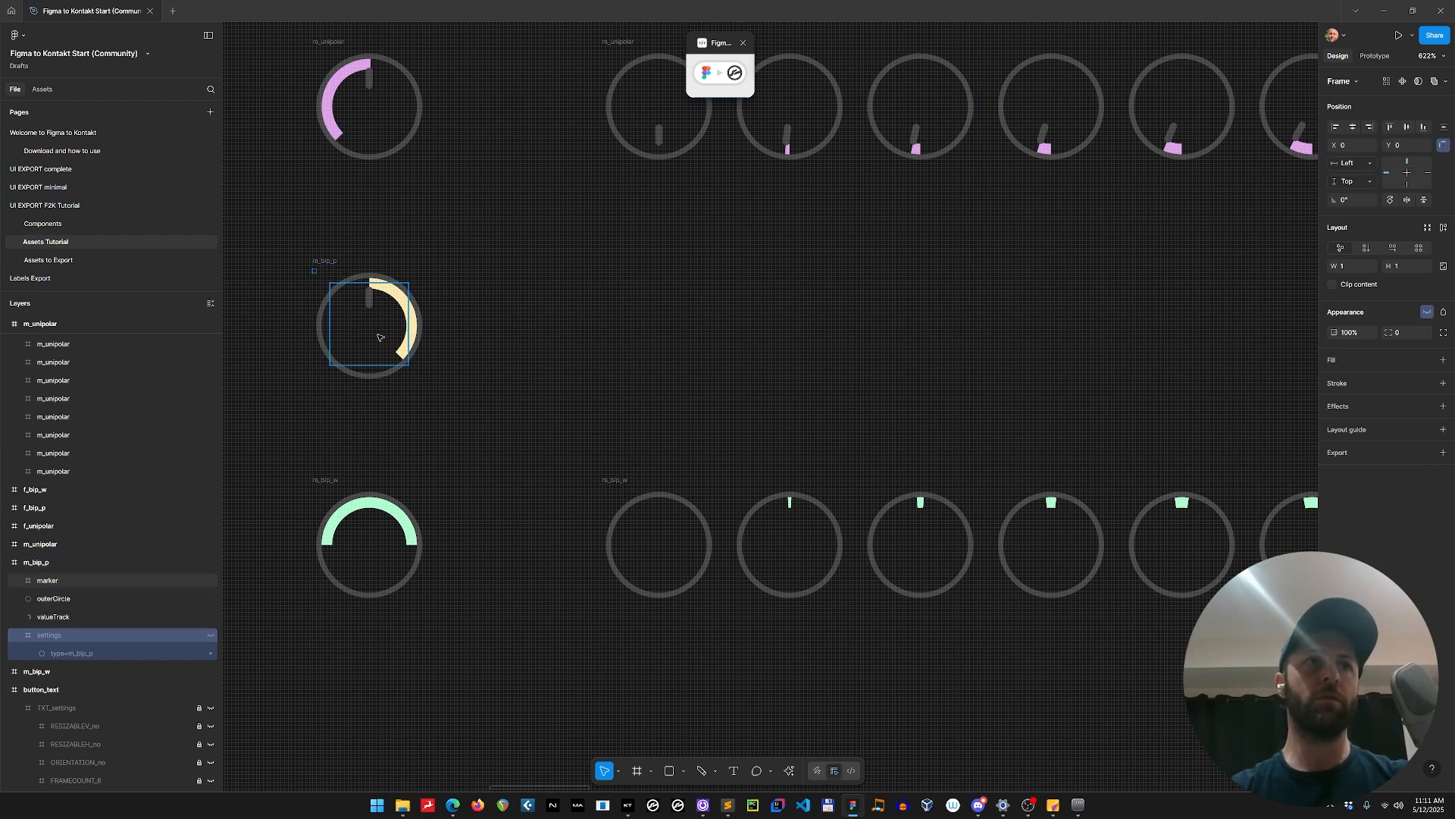
left_click(349, 346)
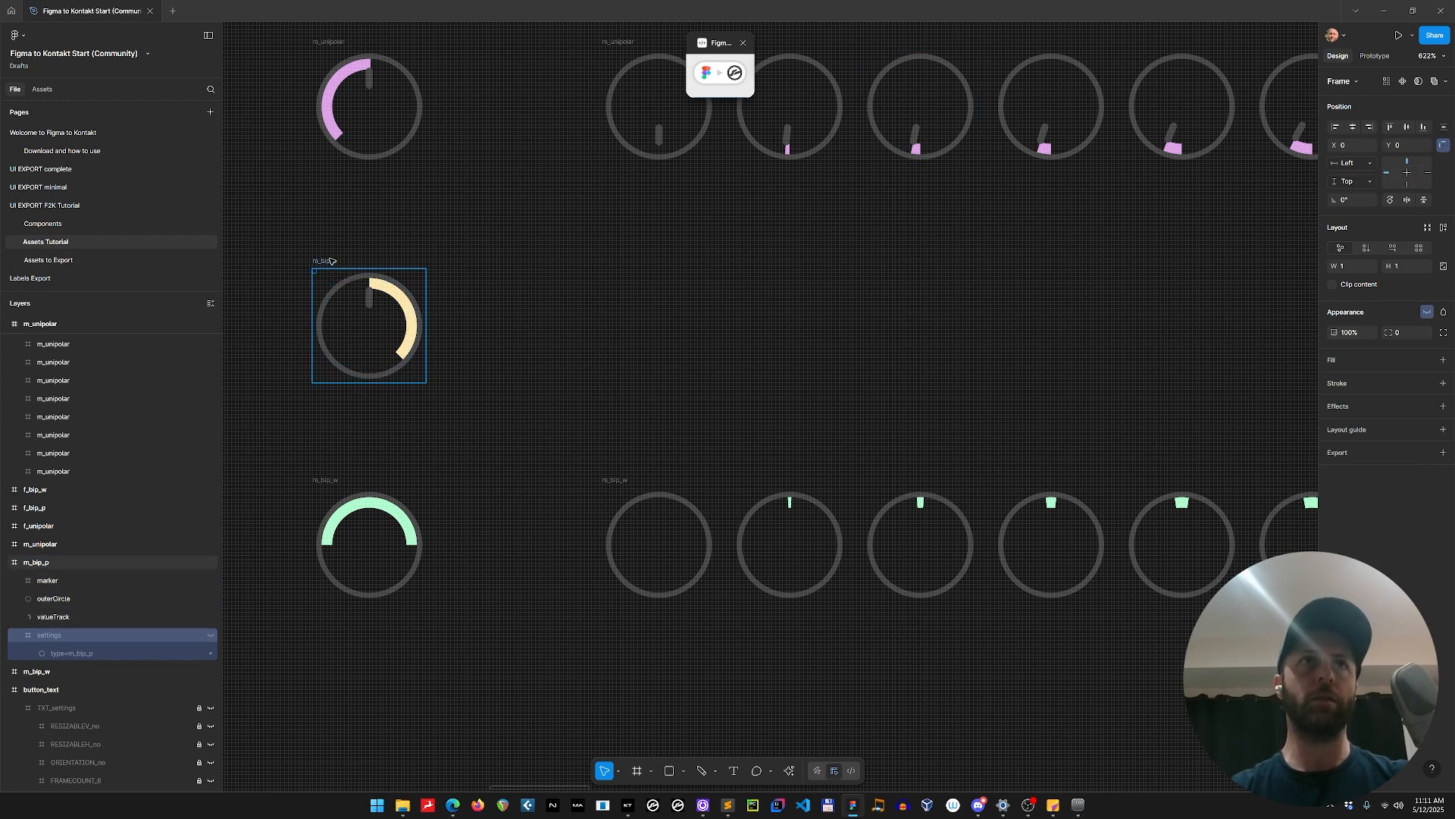
double_click(358, 343)
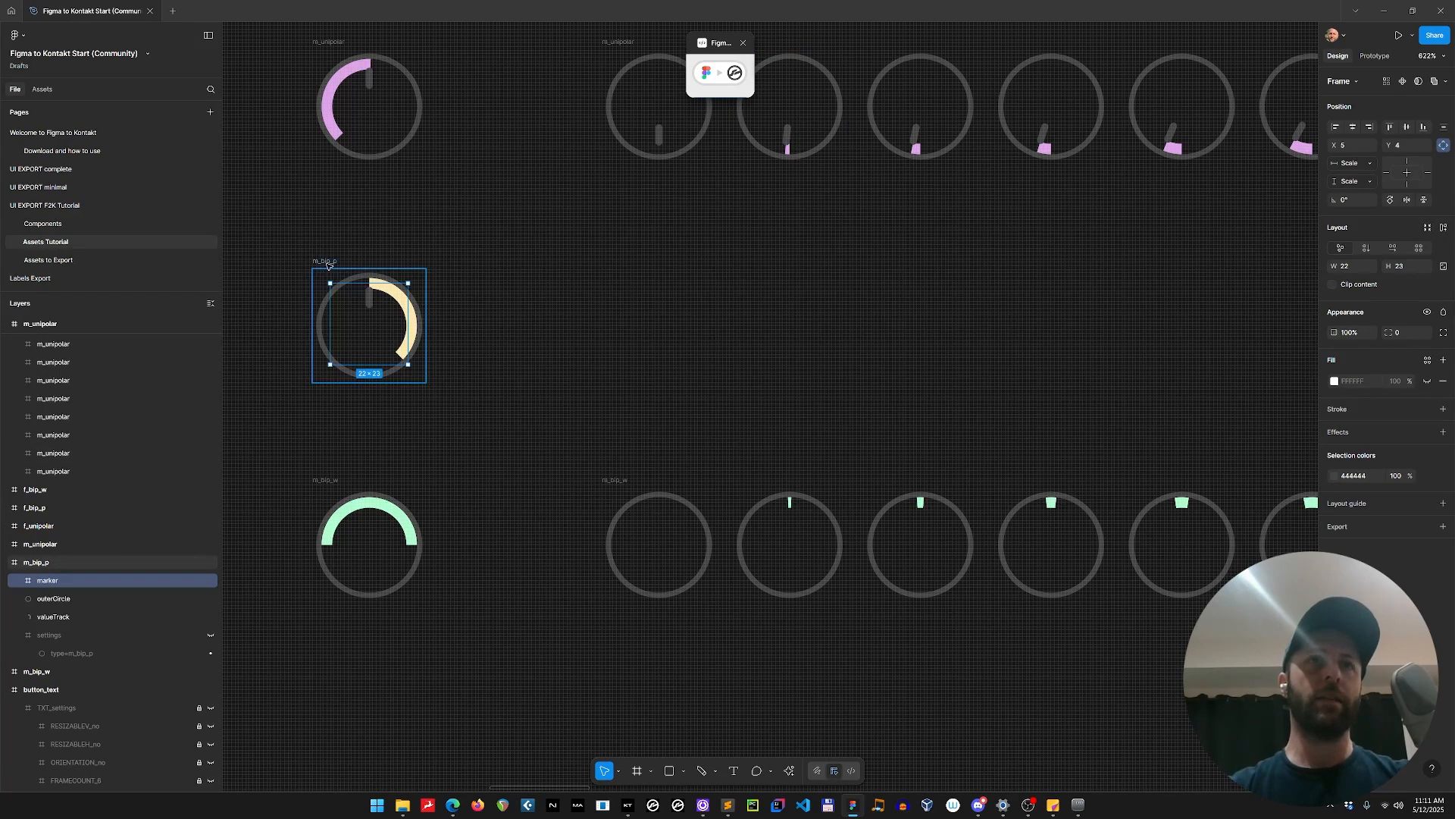
key("alt")
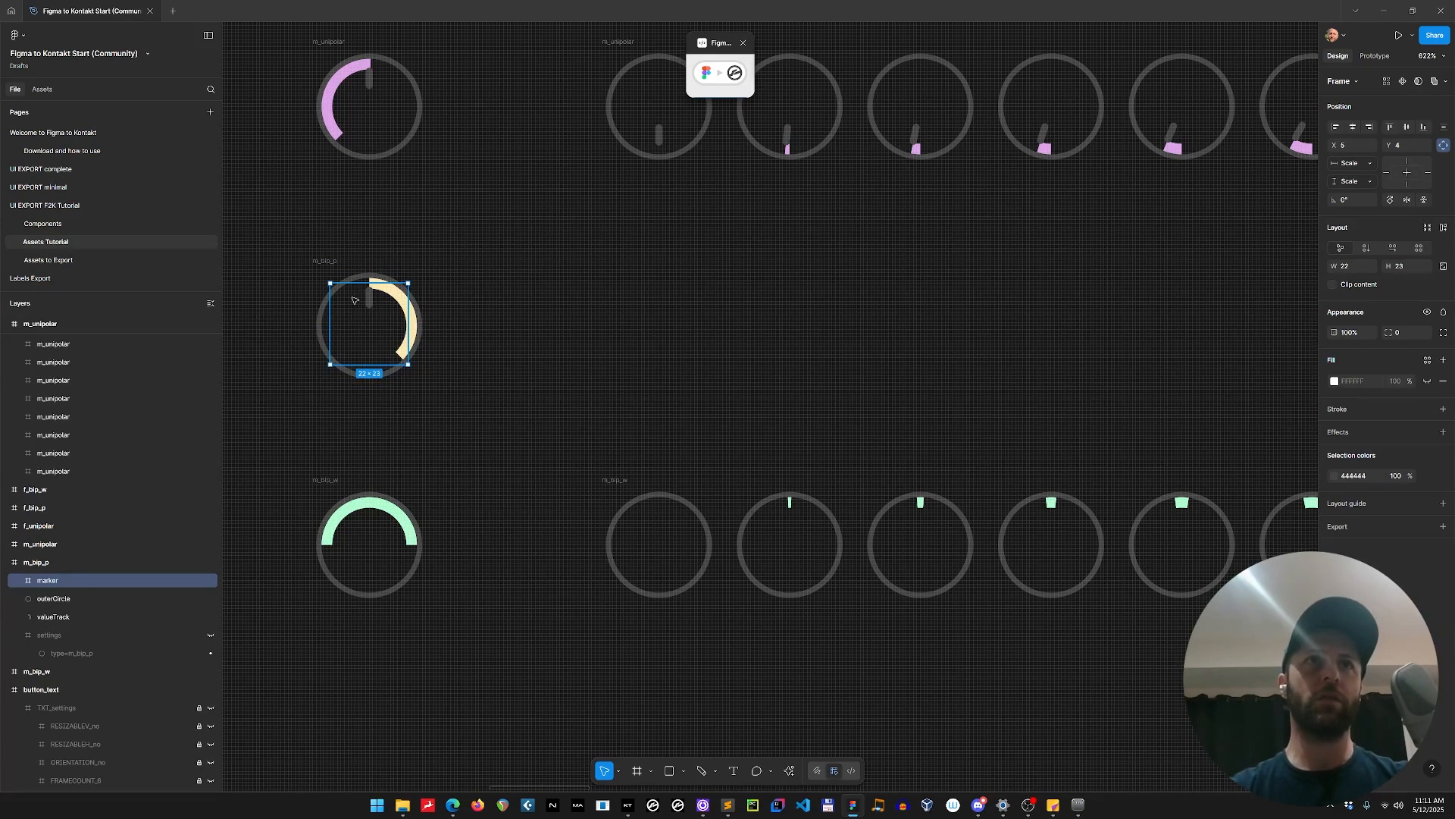
left_click(332, 264)
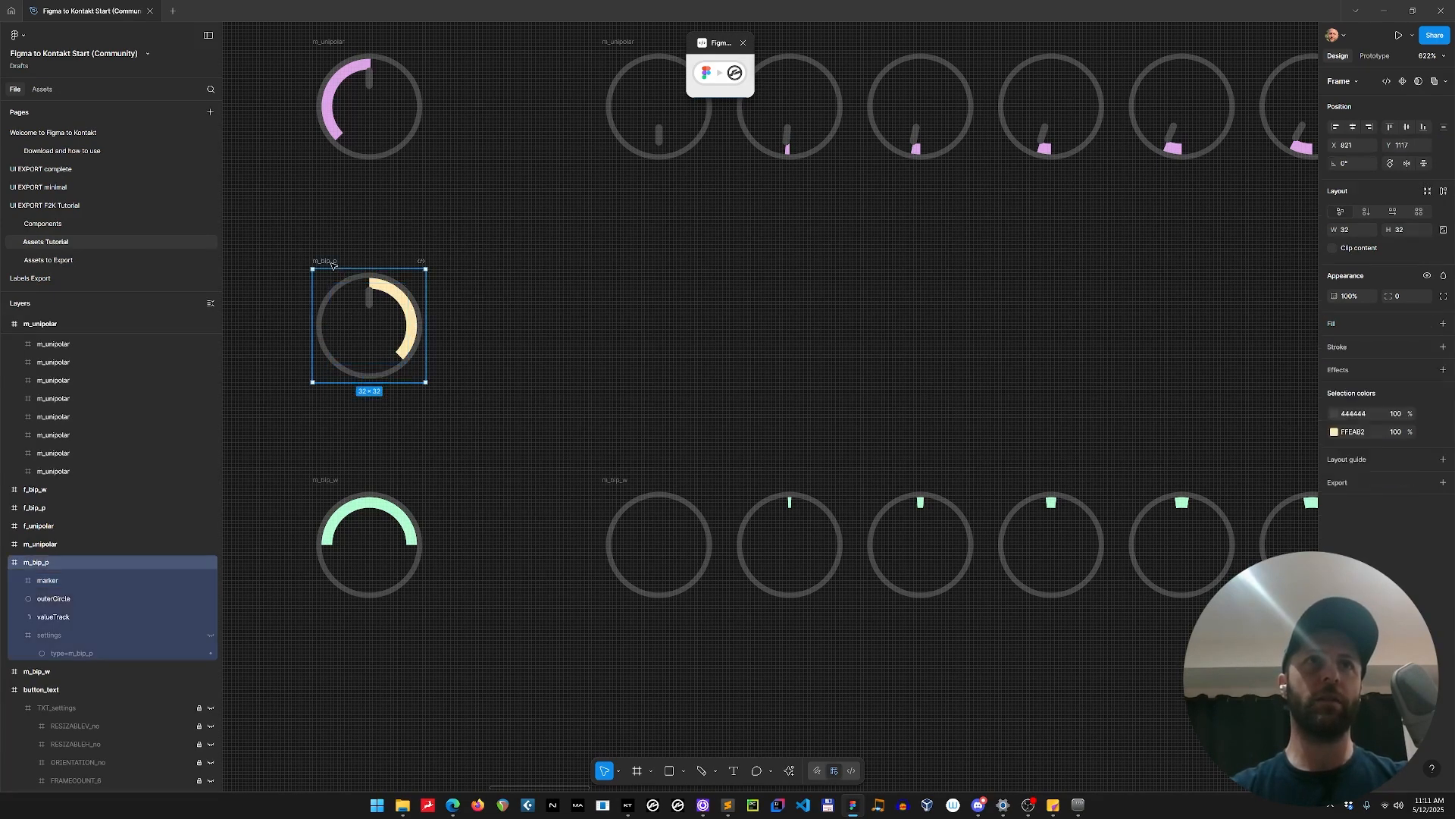
Set the marker frame inside m_bip_p to position X 0, Y 0 and size 32 by 32.
left_click(372, 314)
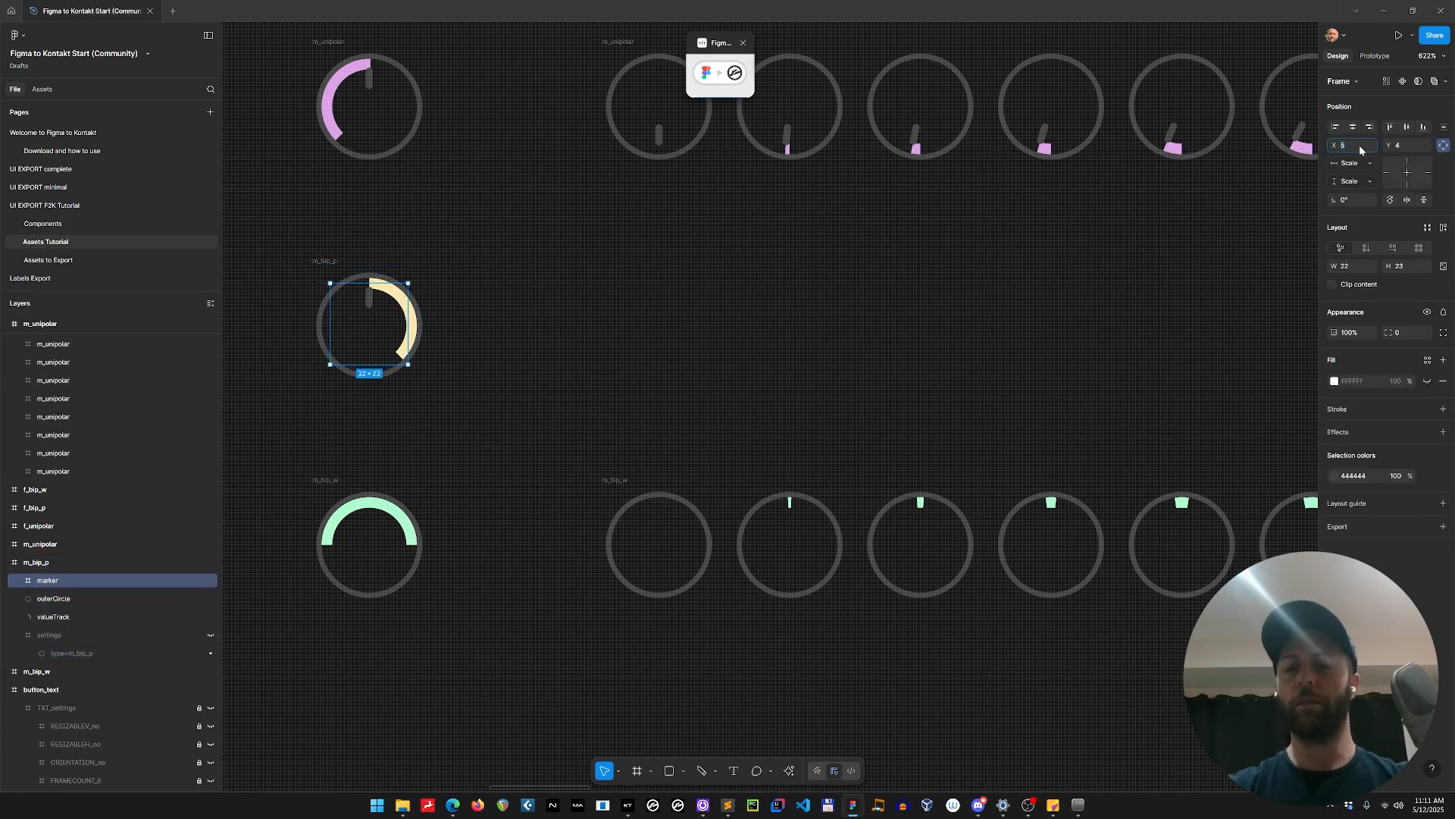
type("0")
key("Tab")
type("0")
left_click(1359, 264)
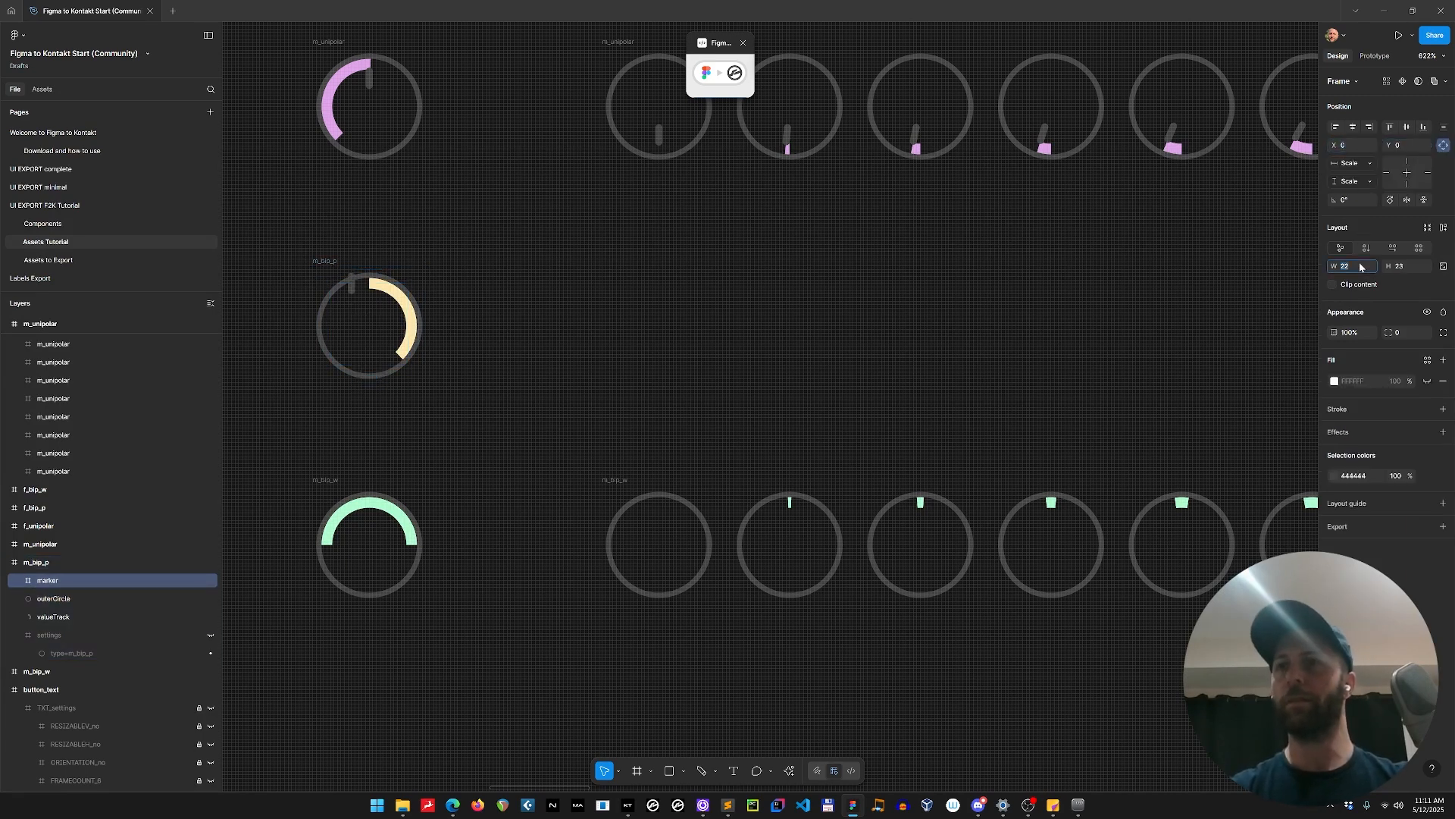
type("32")
key("Tab")
type("32")
key("Return")
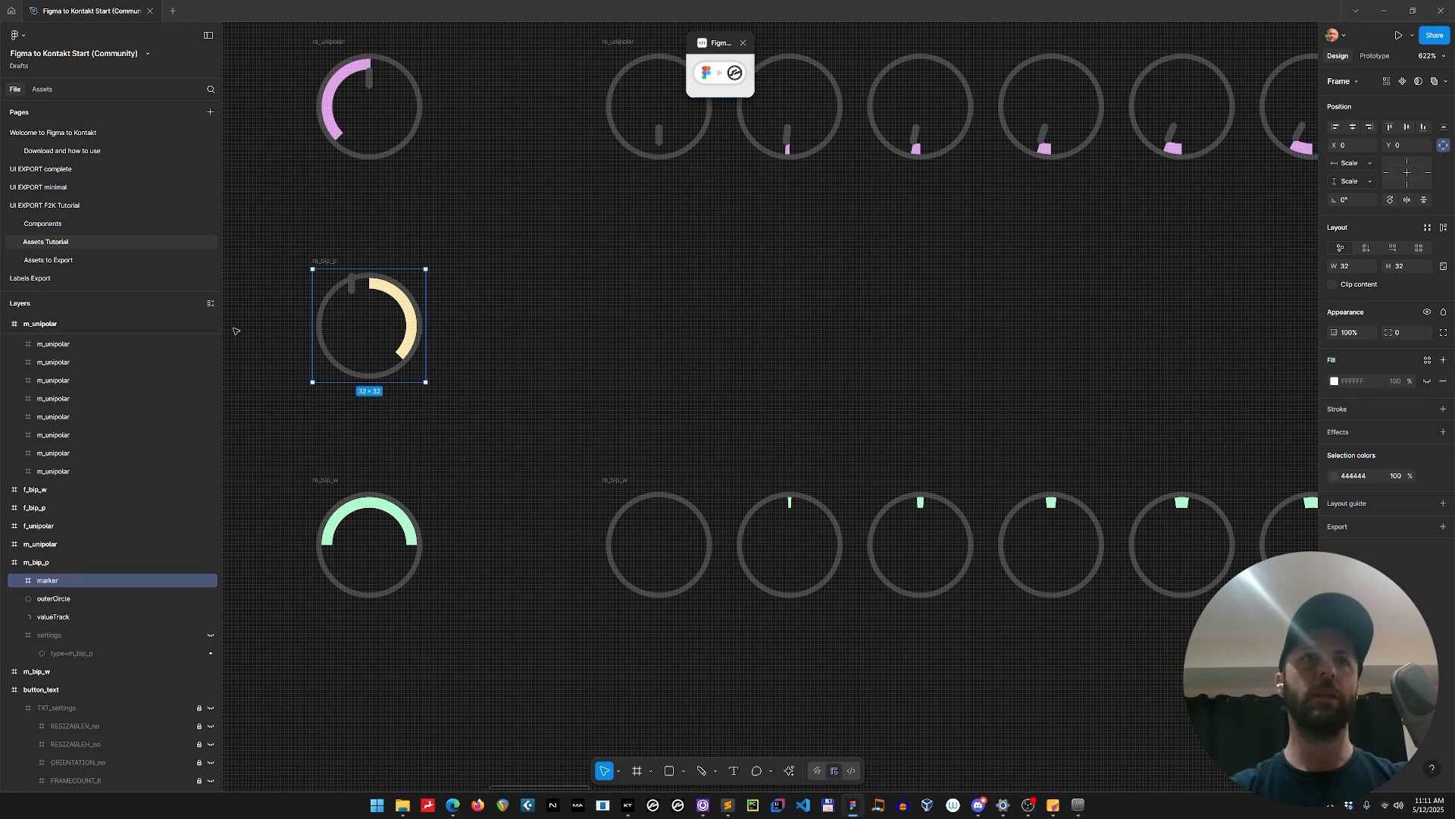
Move the rectangle inside the marker frame to the knob's horizontal centre at X 15, Y 4.
double_click(354, 293)
scroll(356, 294, "up", 3)
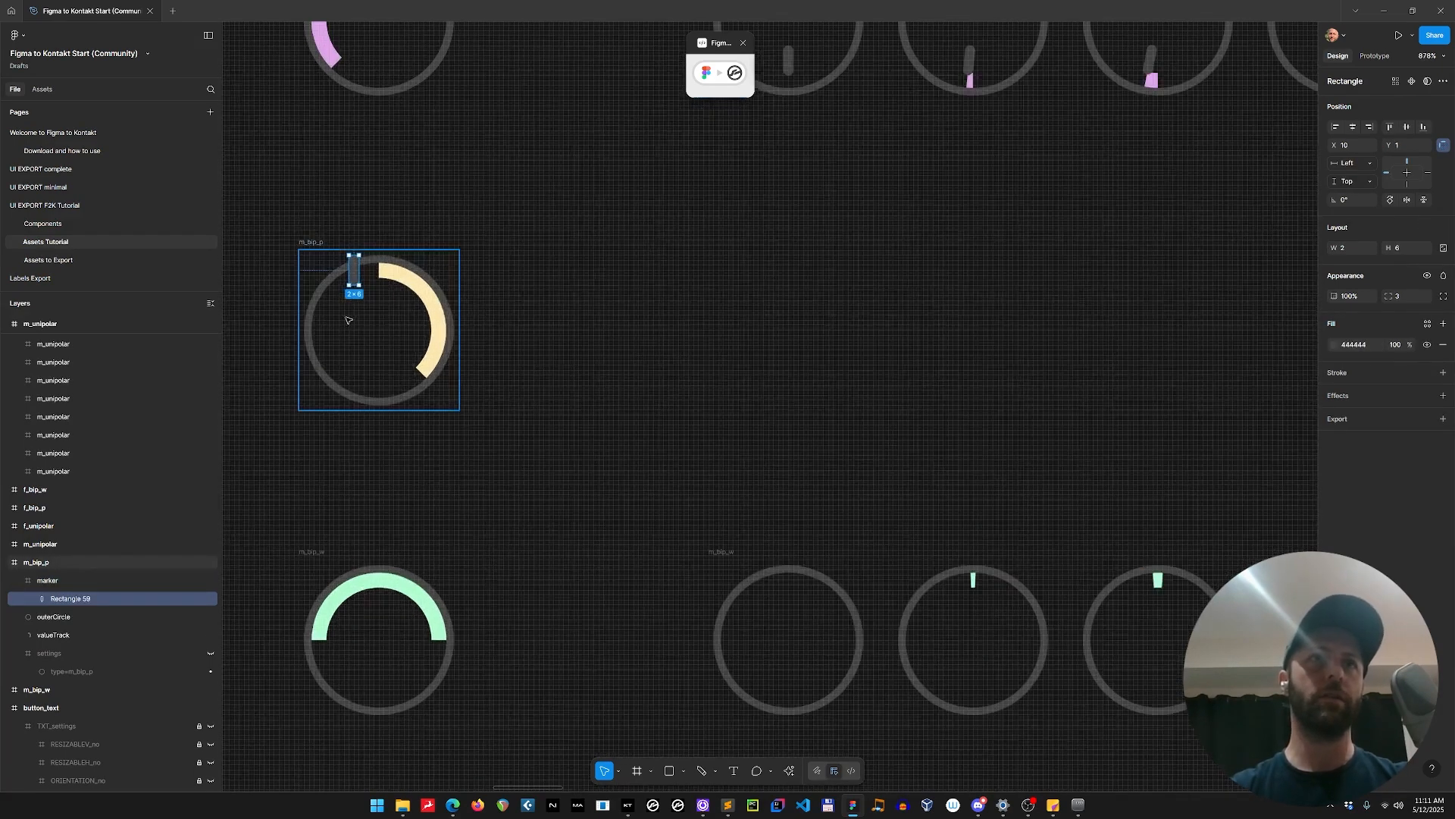
left_click_drag(371, 298, 384, 291)
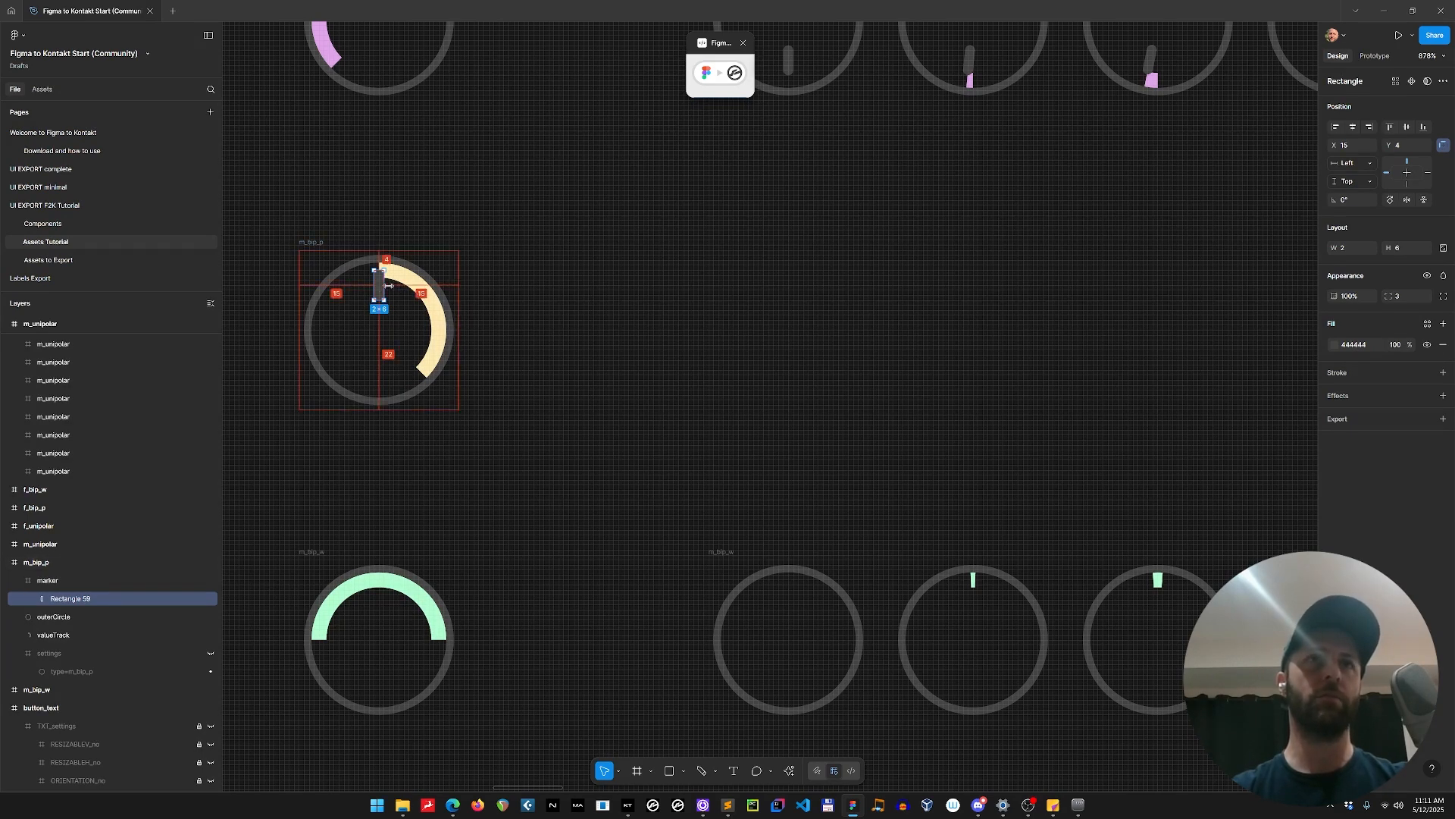
Stretch the marker rectangle up to Y 2 and down to the knob's centre, making it 14 high.
scroll(380, 284, "up", 5)
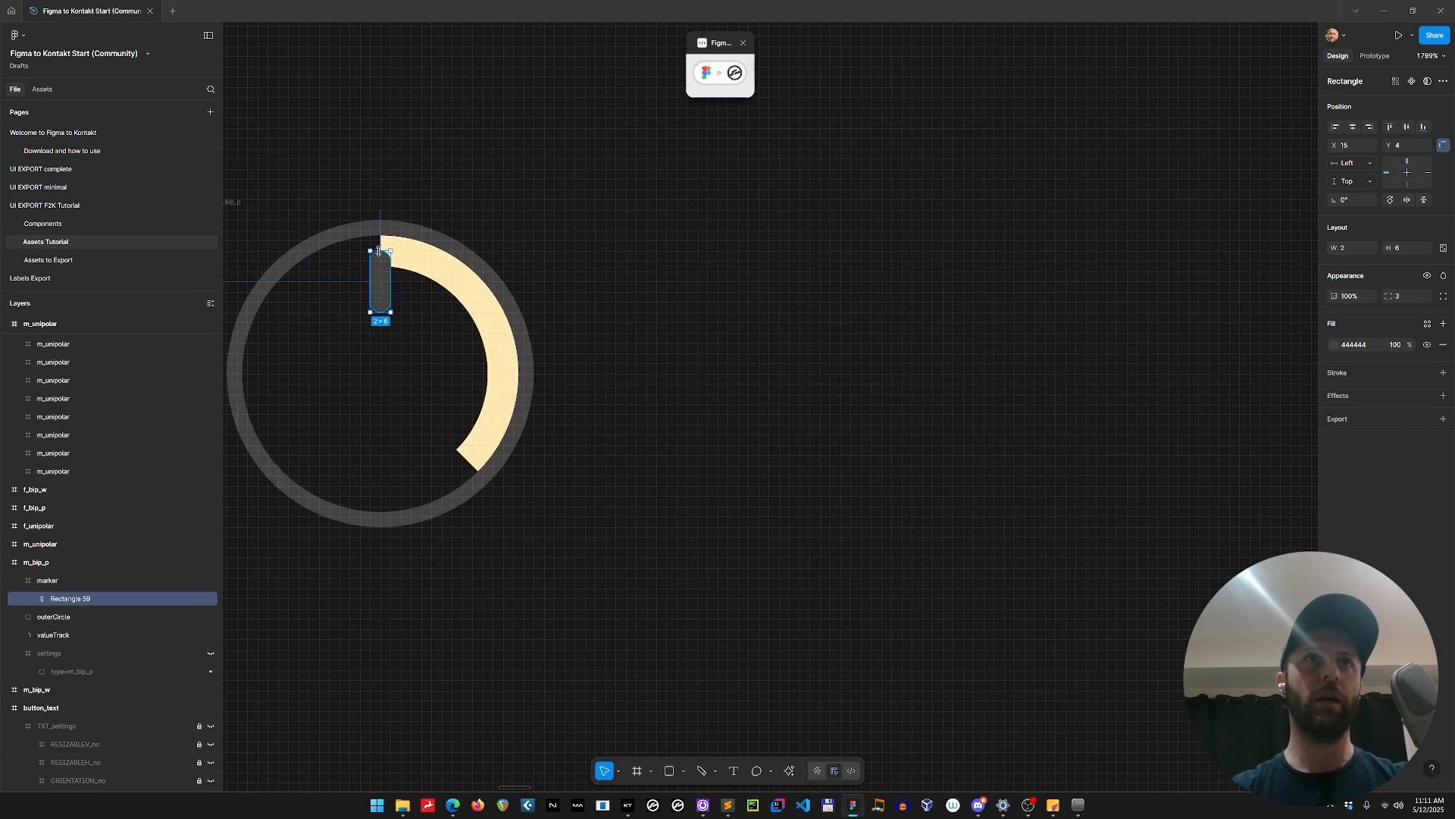
left_click_drag(380, 251, 381, 228)
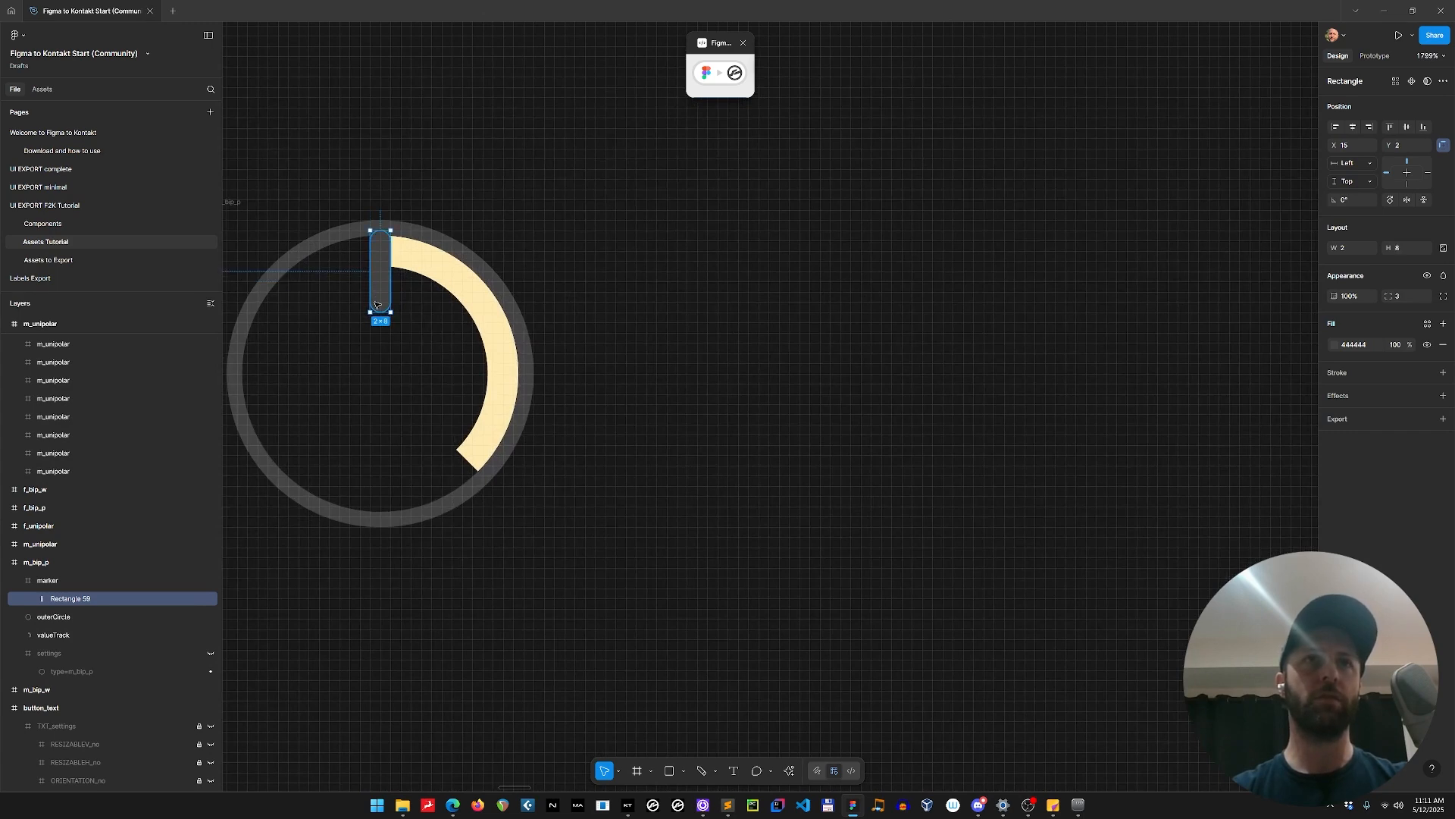
left_click_drag(380, 312, 378, 347)
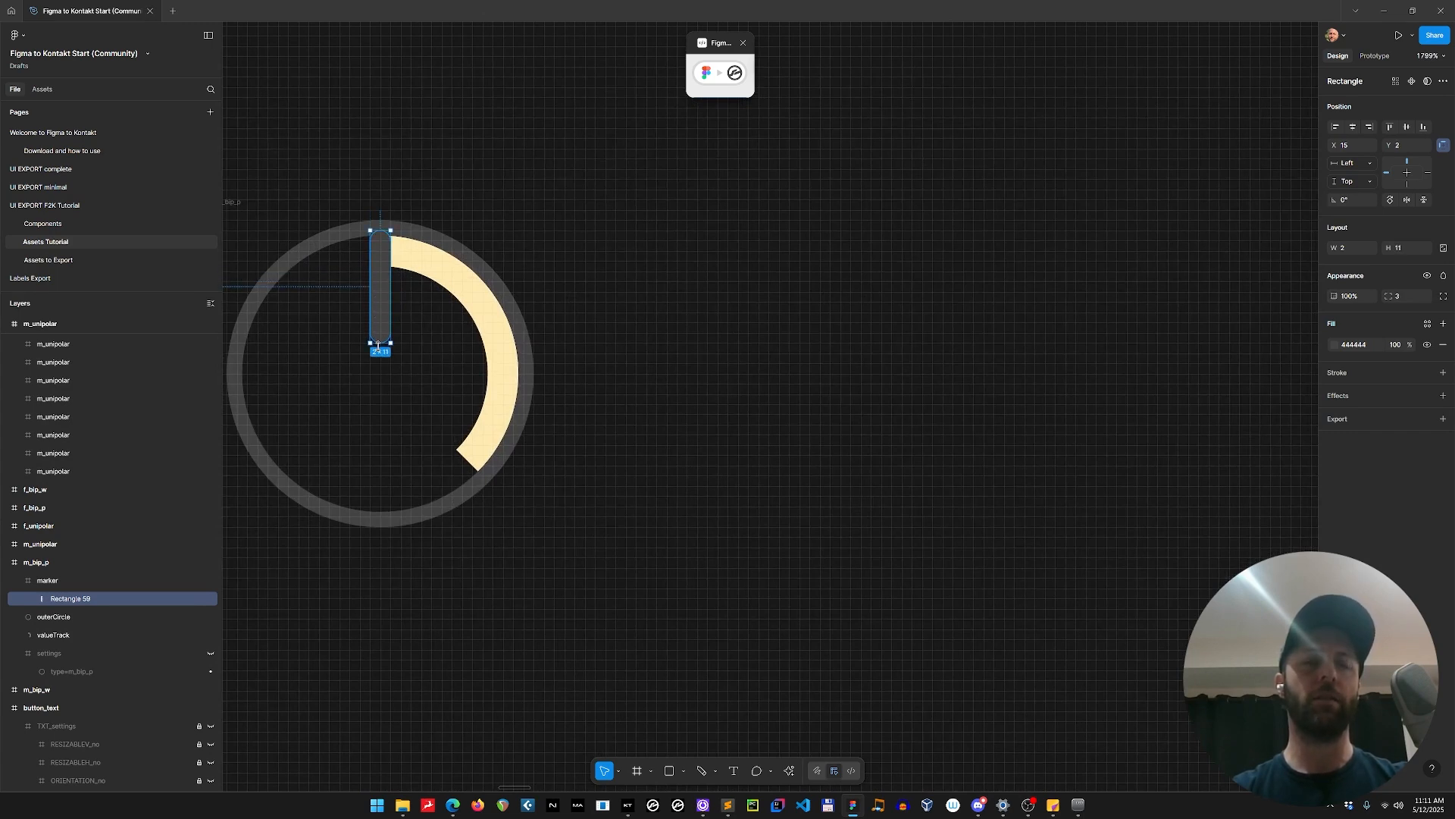
key("alt")
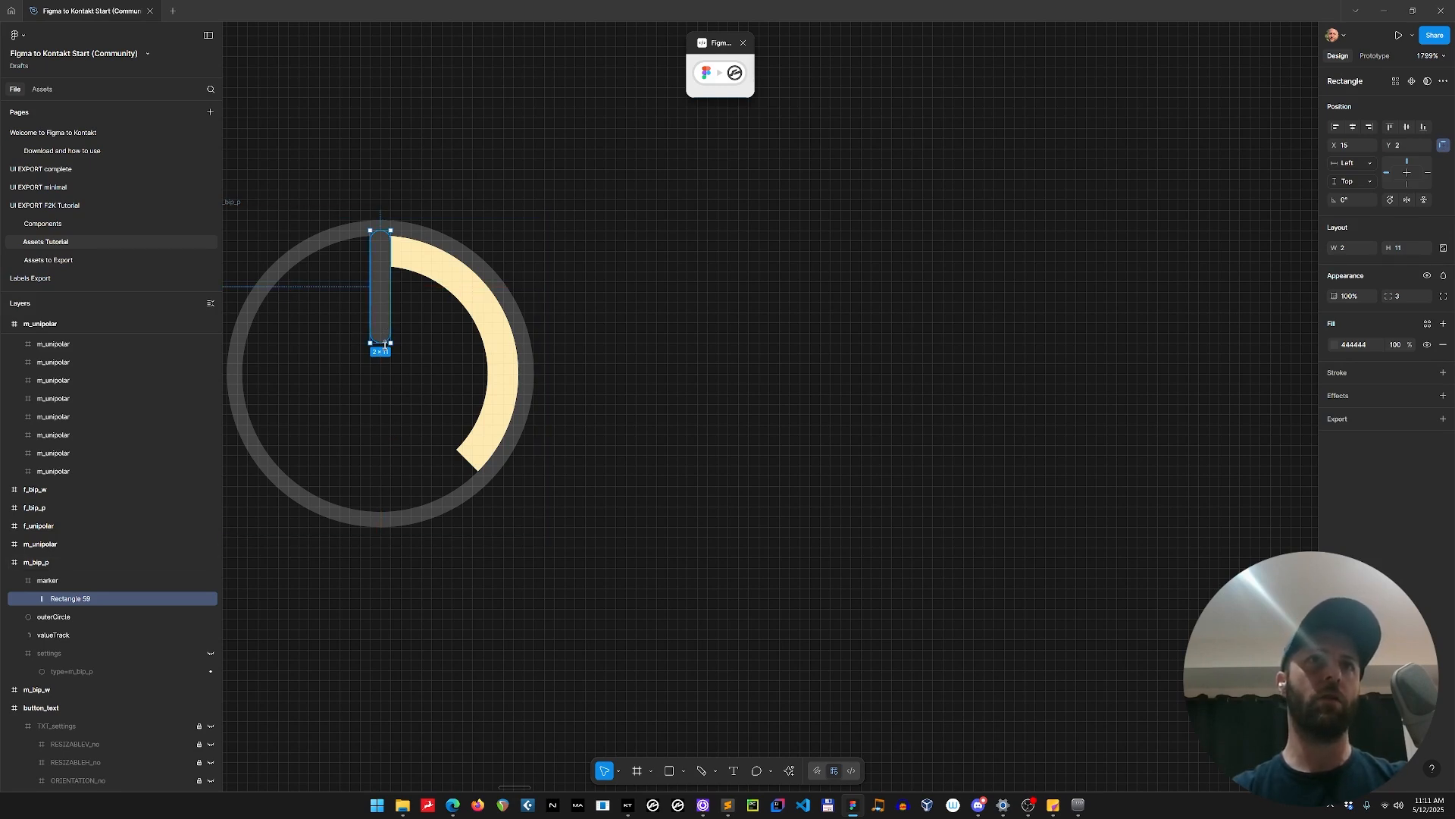
left_click_drag(385, 344, 385, 361)
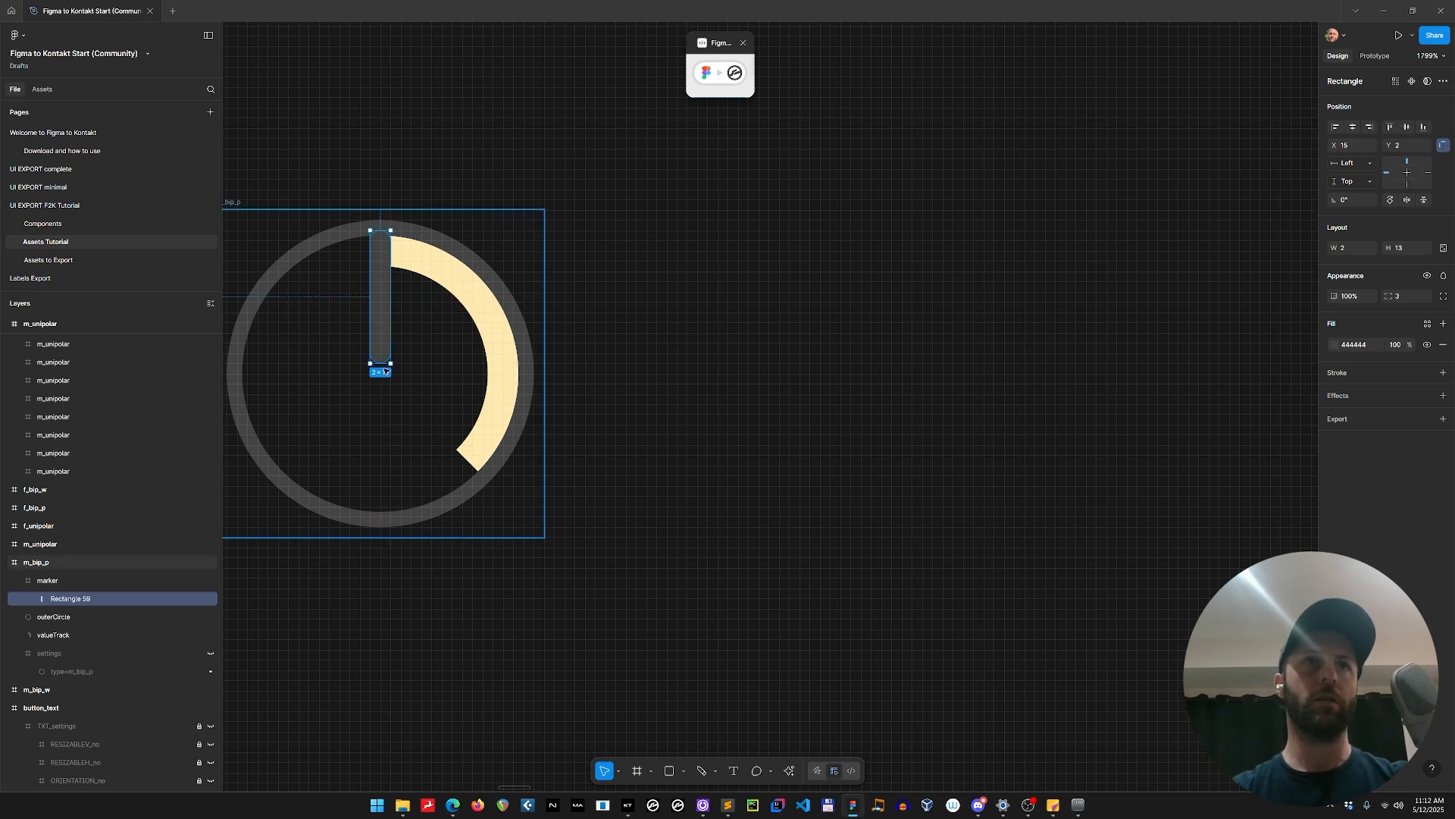
left_click_drag(381, 364, 382, 374)
scroll(425, 367, "down", 5)
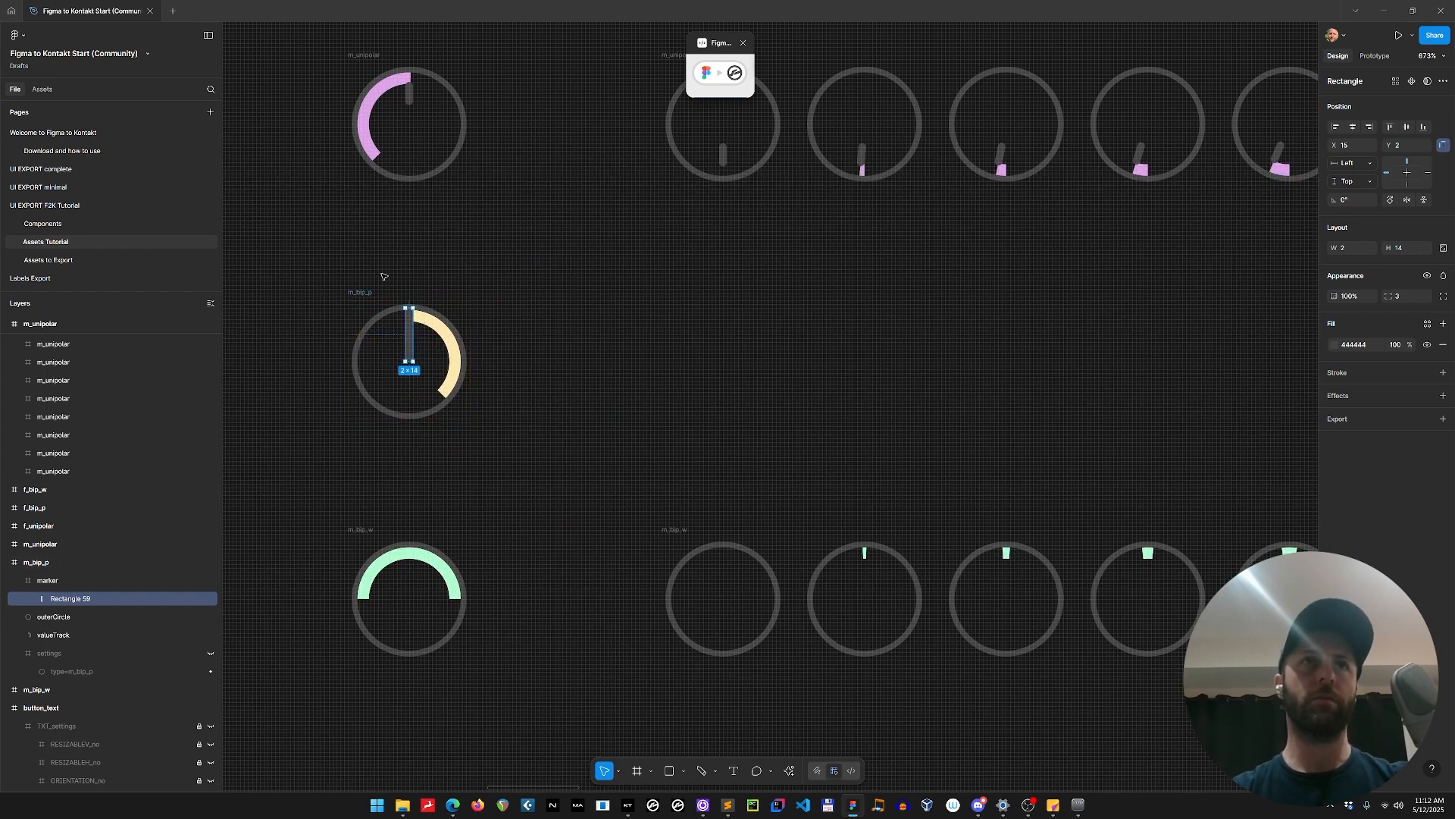
Generate the value-plus-marker Bipolar Pan animation from the edited m_bip_p frame and inspect its frames along the strip.
left_click(362, 292)
left_click(720, 73)
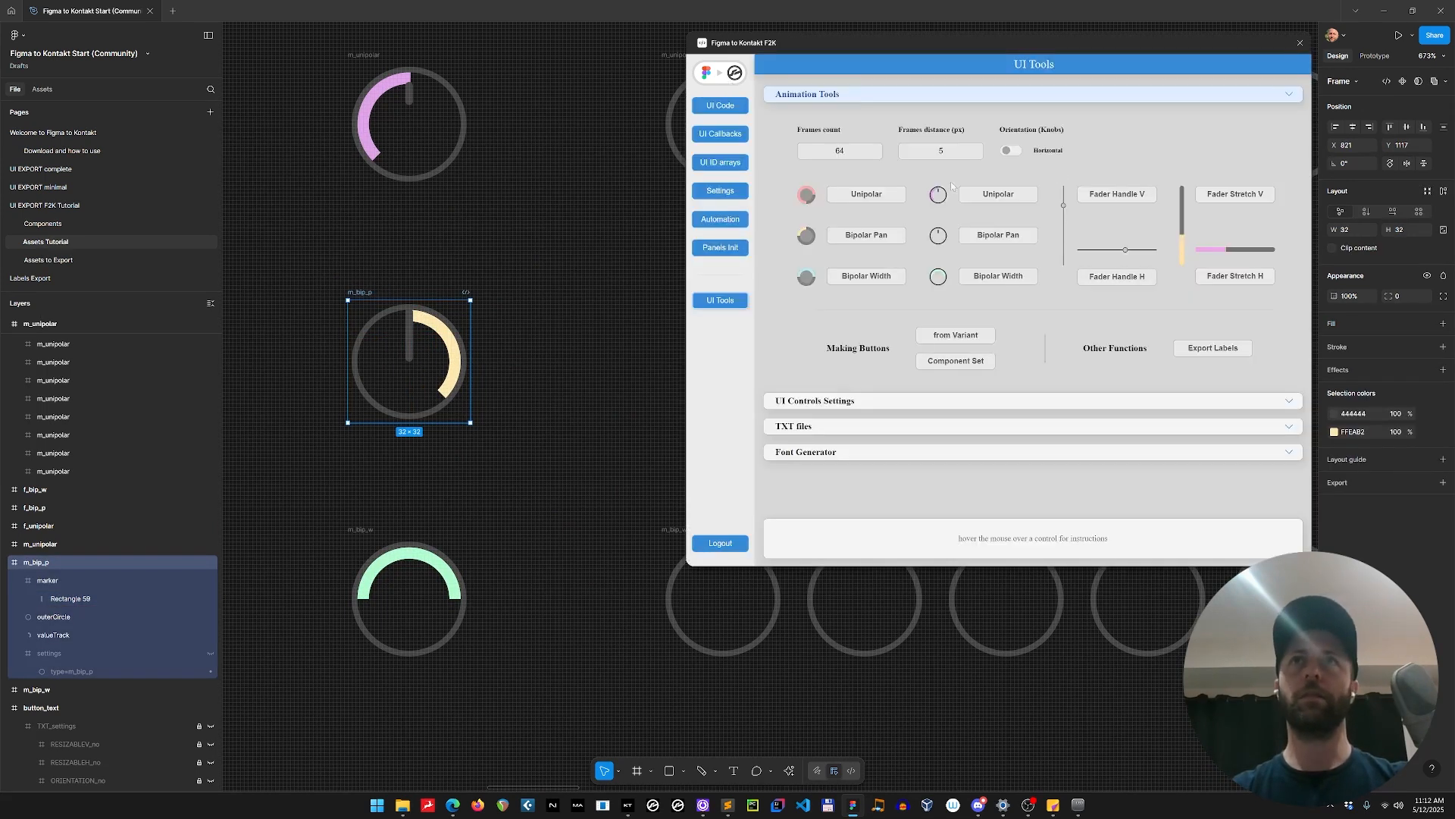
left_click(996, 235)
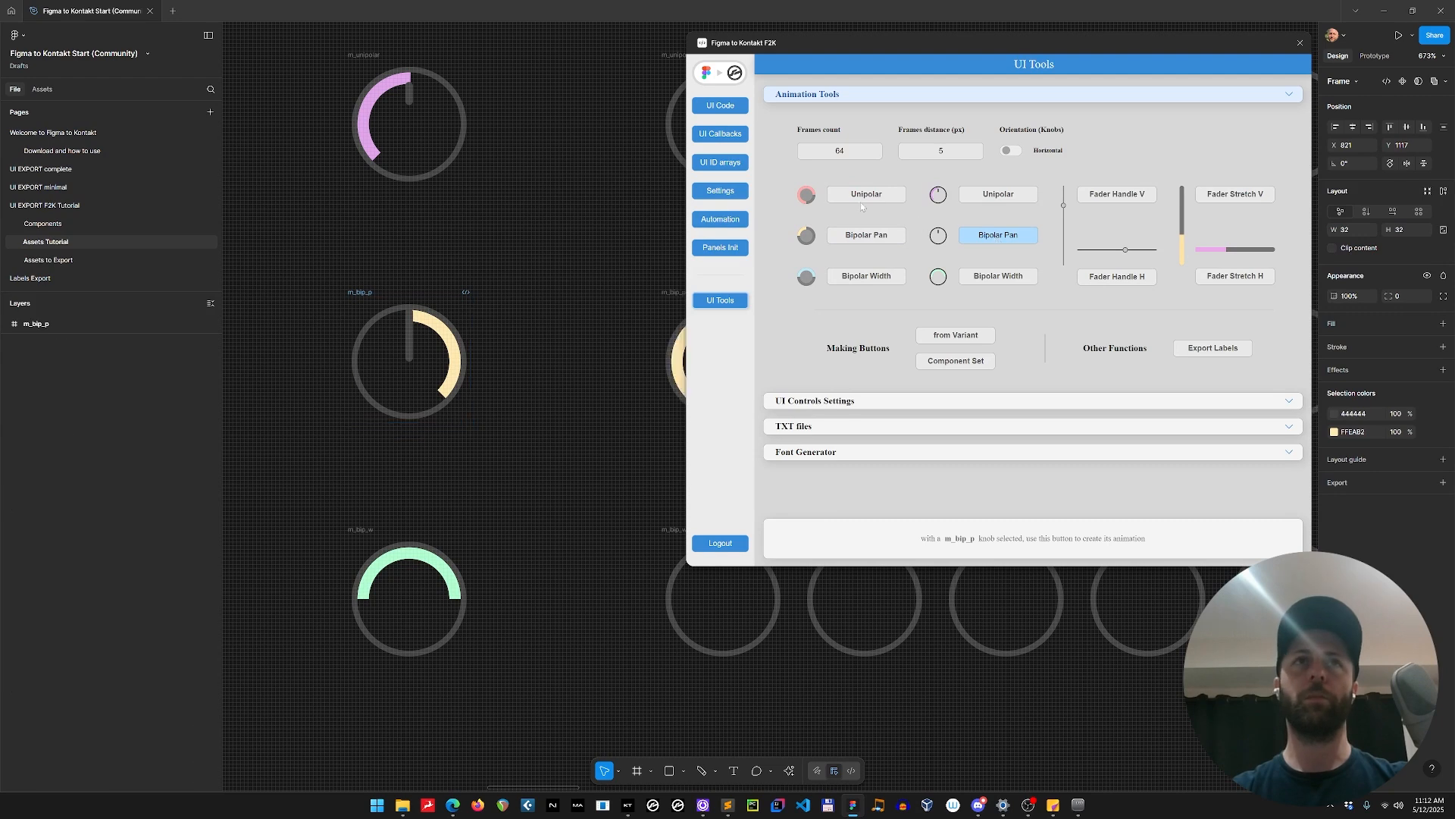
scroll(752, 357, "down", 10)
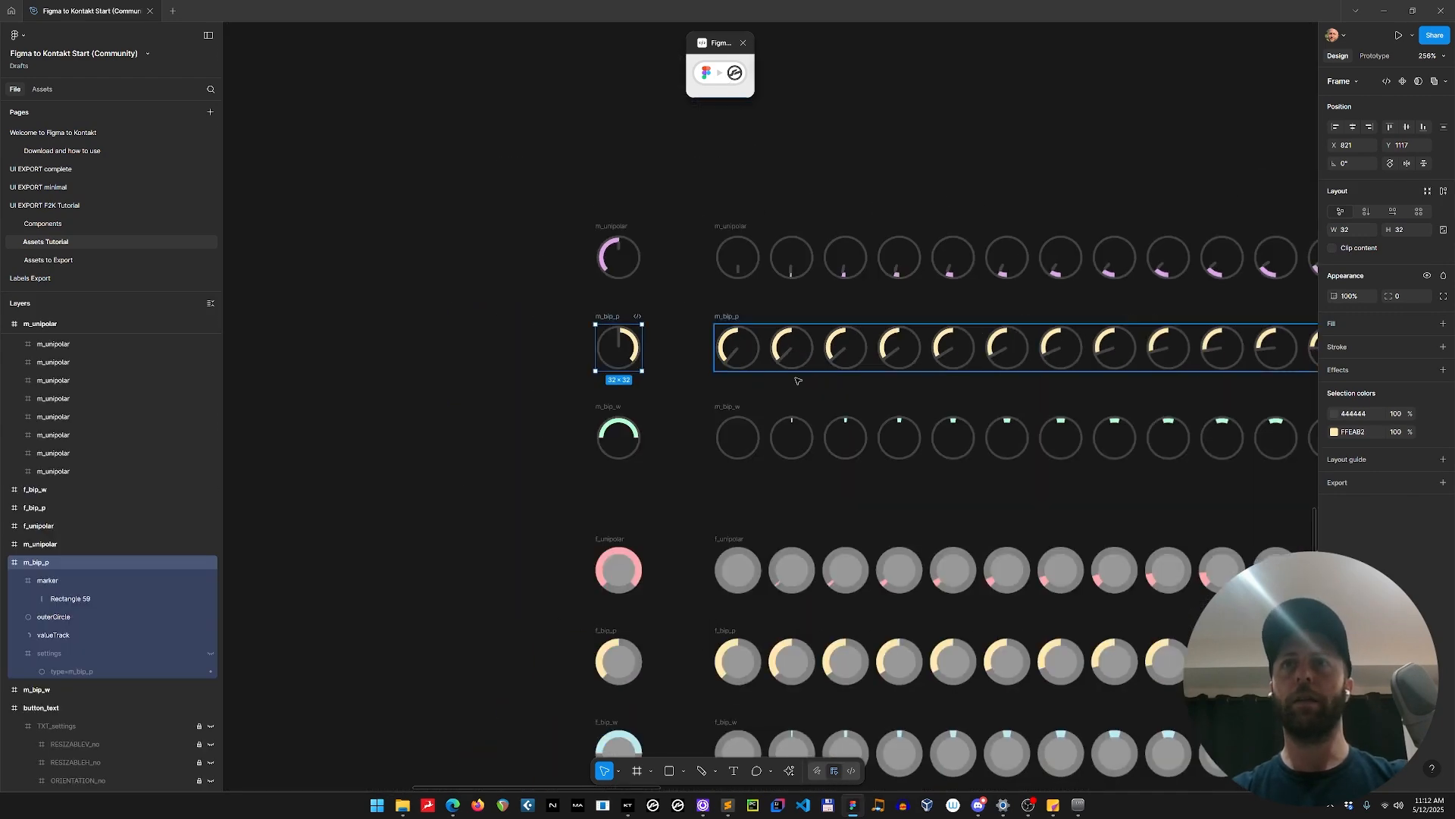
left_click(767, 396)
scroll(857, 425, "right", 15)
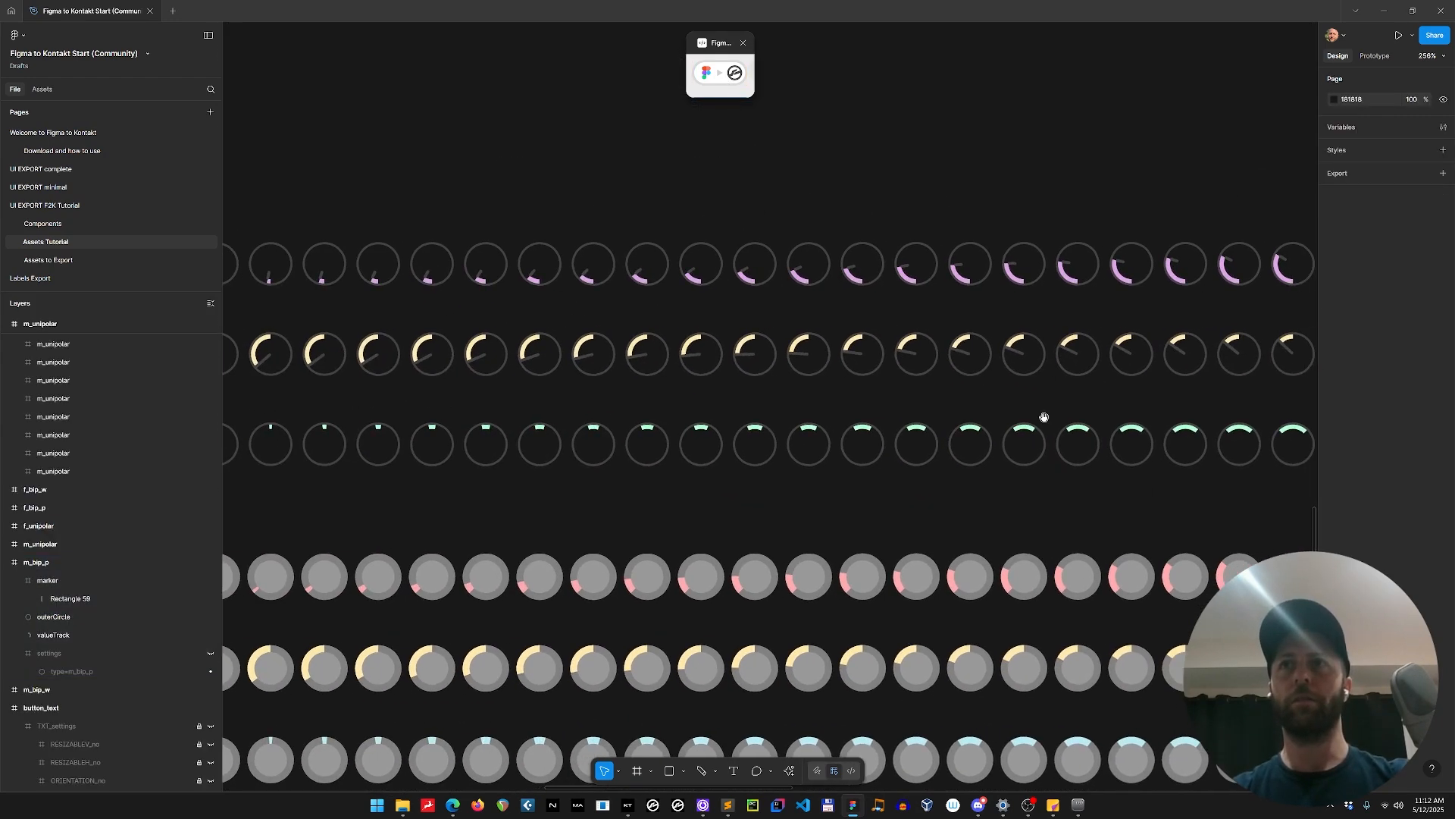
scroll(652, 326, "down", 8)
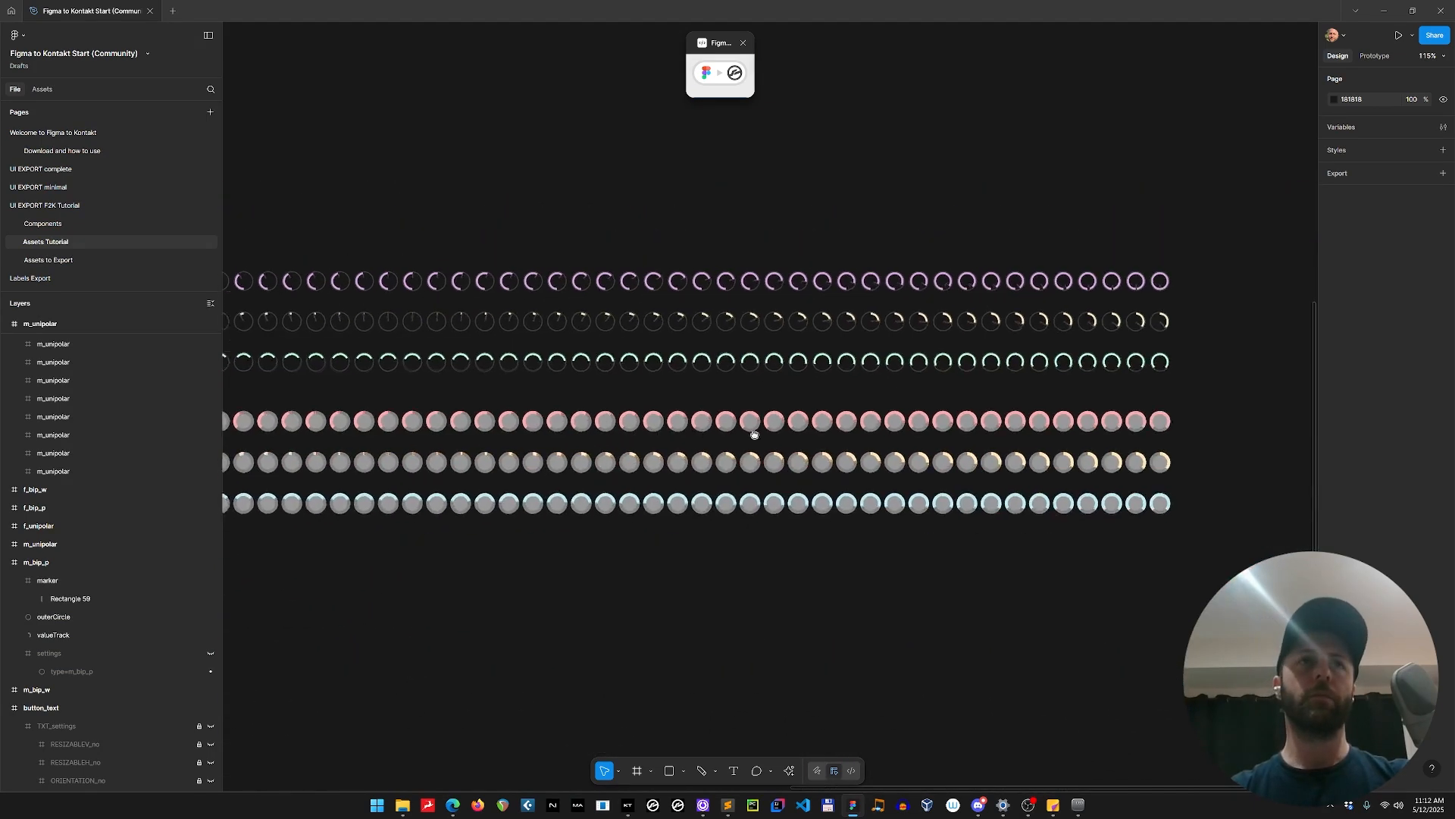
scroll(455, 447, "left", 8)
scroll(498, 400, "up", 5)
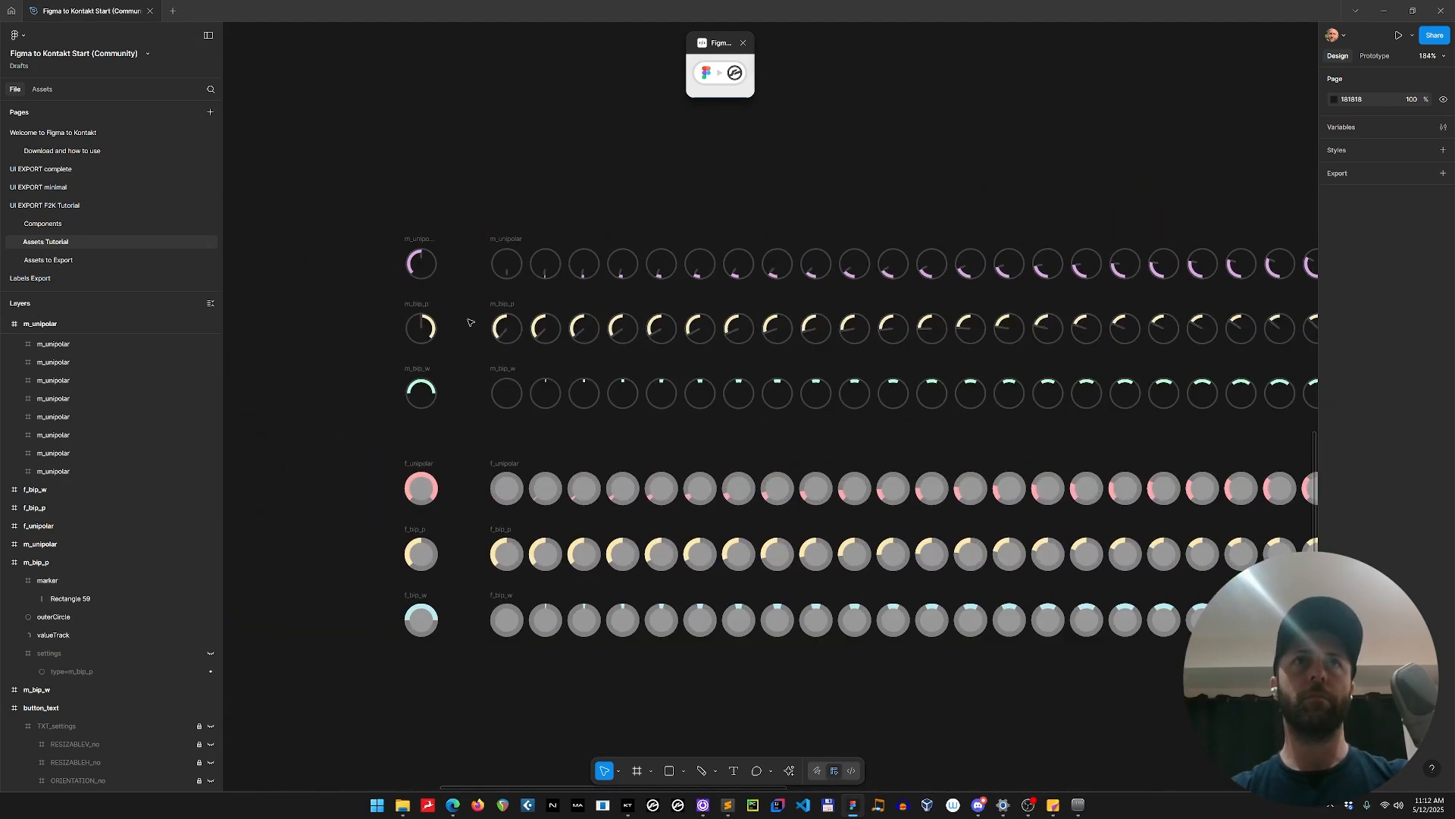
Select all six generated knob strips and rename them together as slider_.
left_click(508, 231)
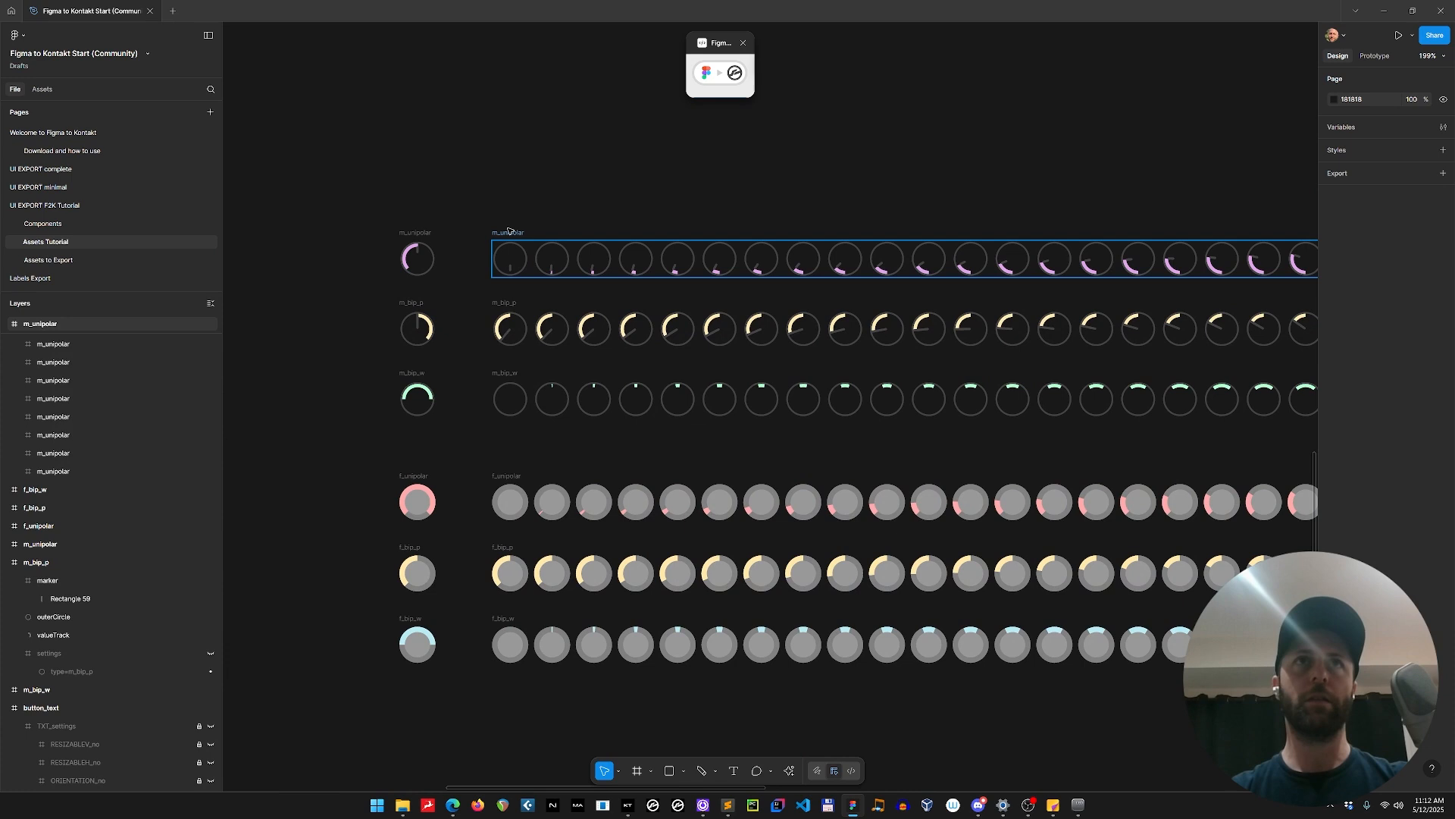
left_click(504, 303, "shift")
left_click(512, 374, "shift")
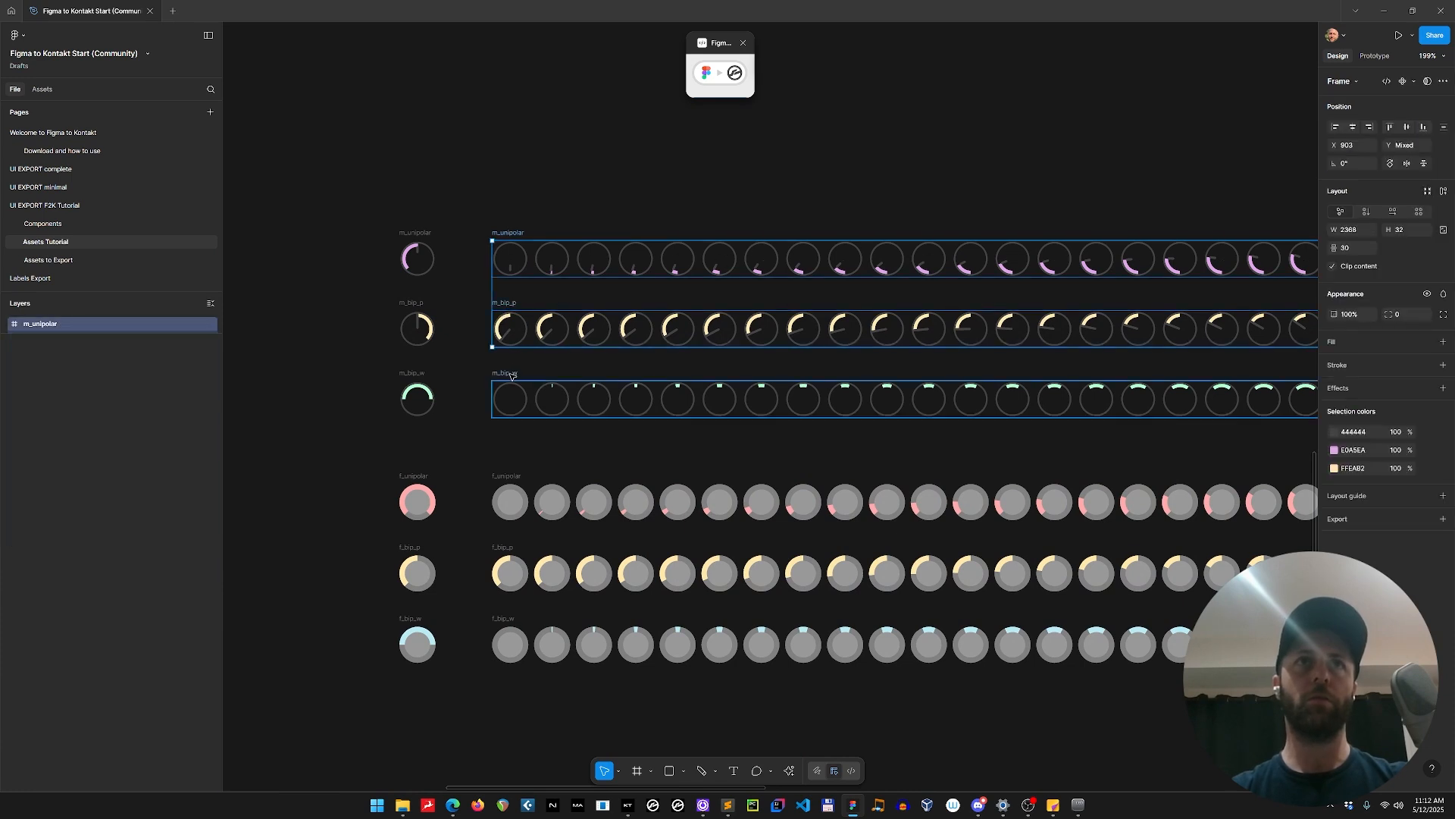
left_click(506, 475, "shift")
left_click(504, 546, "shift")
left_click(518, 619, "shift")
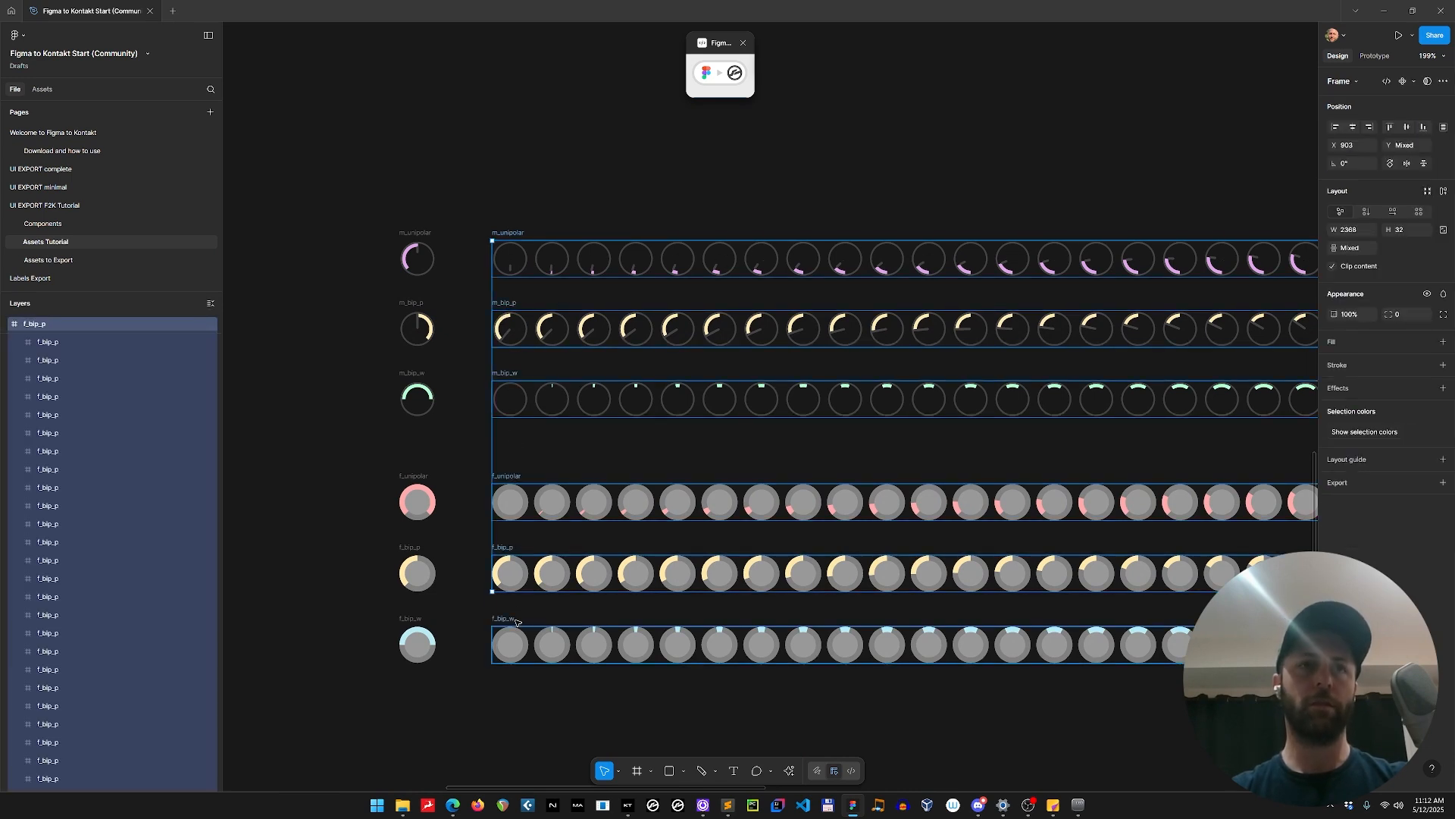
key("ctrl+r")
type("slider_")
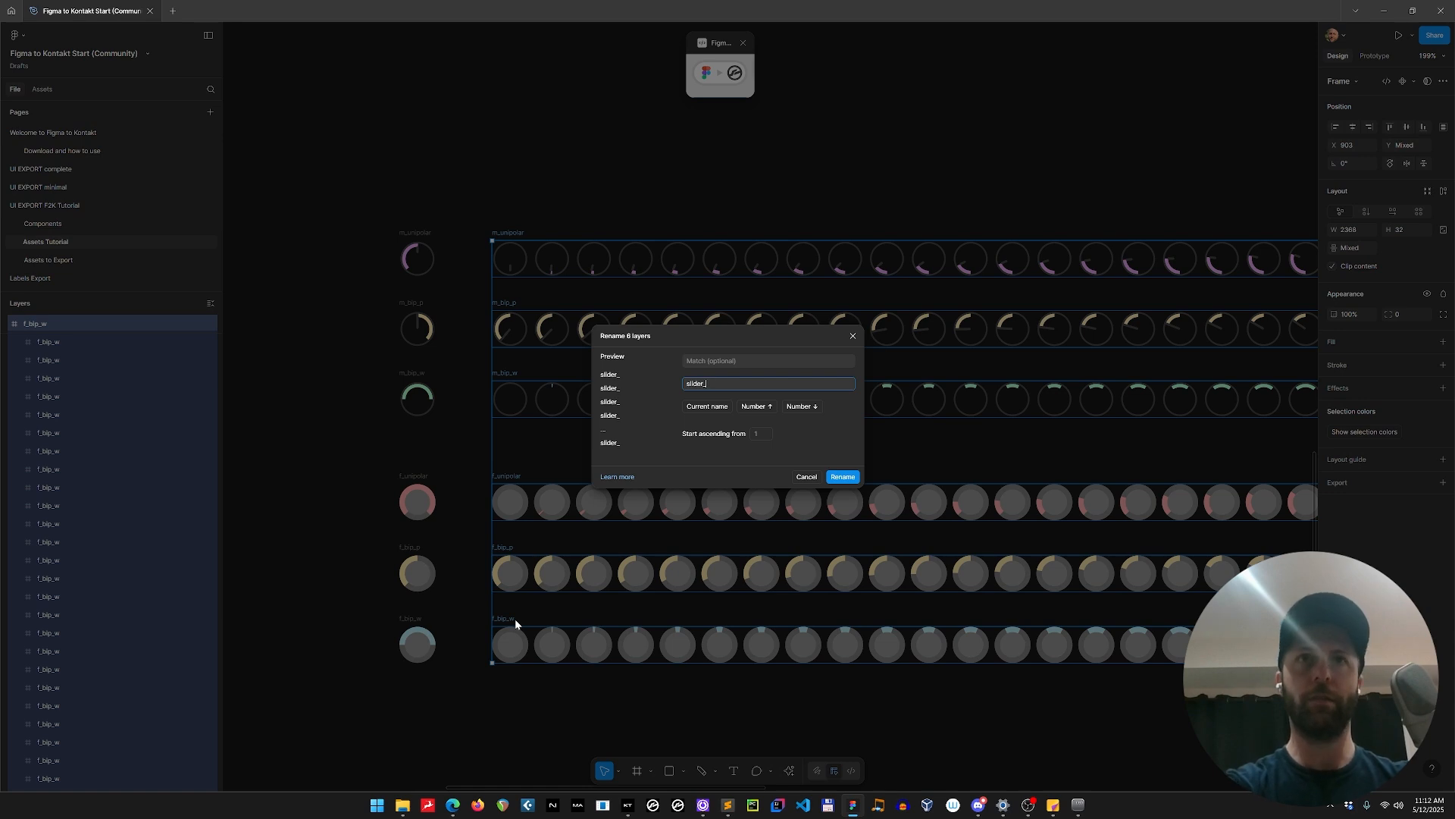
key("Return")
Rename the purple and yellow ring-knob strips as slider_unipolar.marker and slider_bipolar.marker.
left_click(542, 174)
double_click(501, 232)
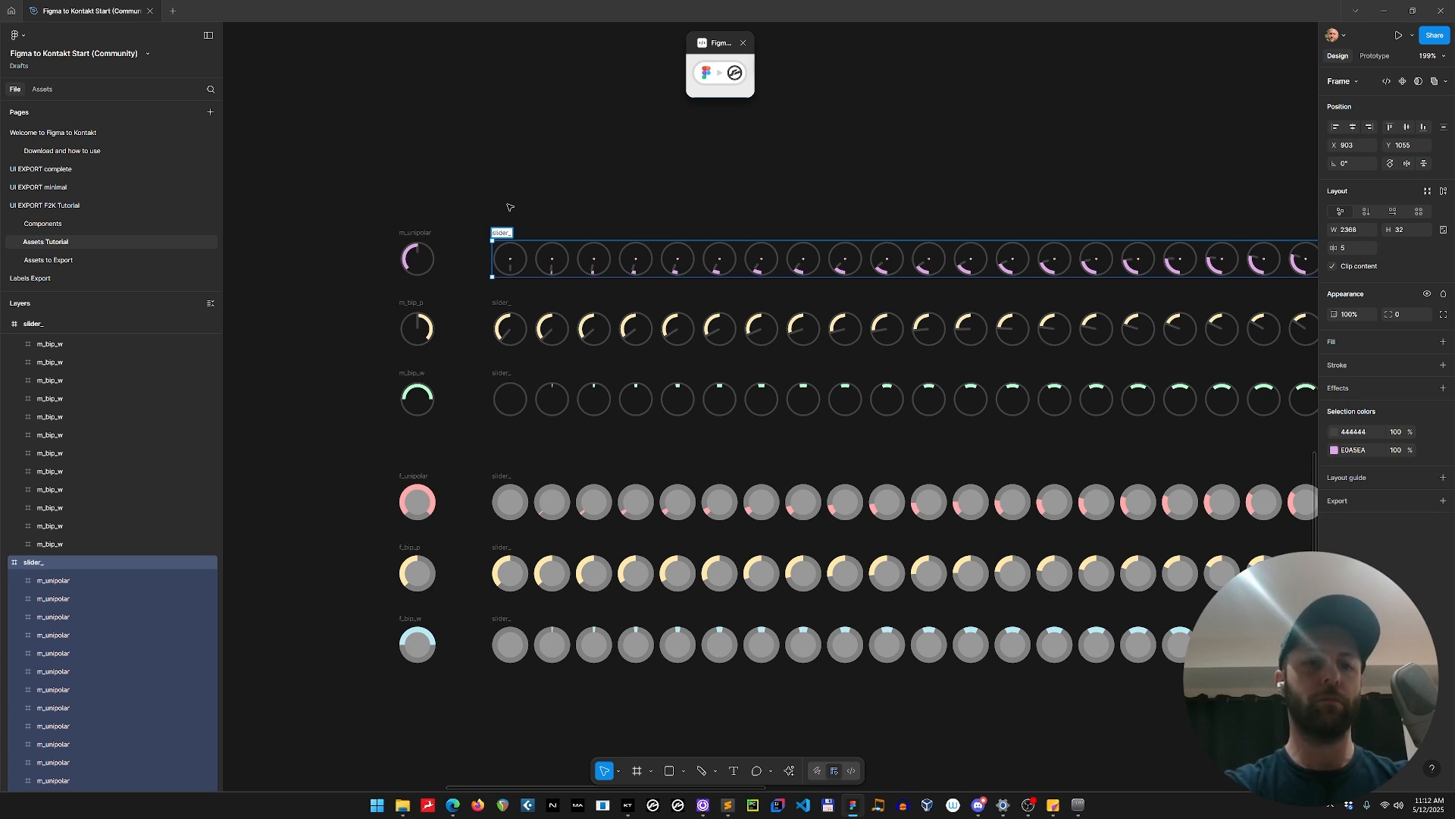
type("unipolar.marker")
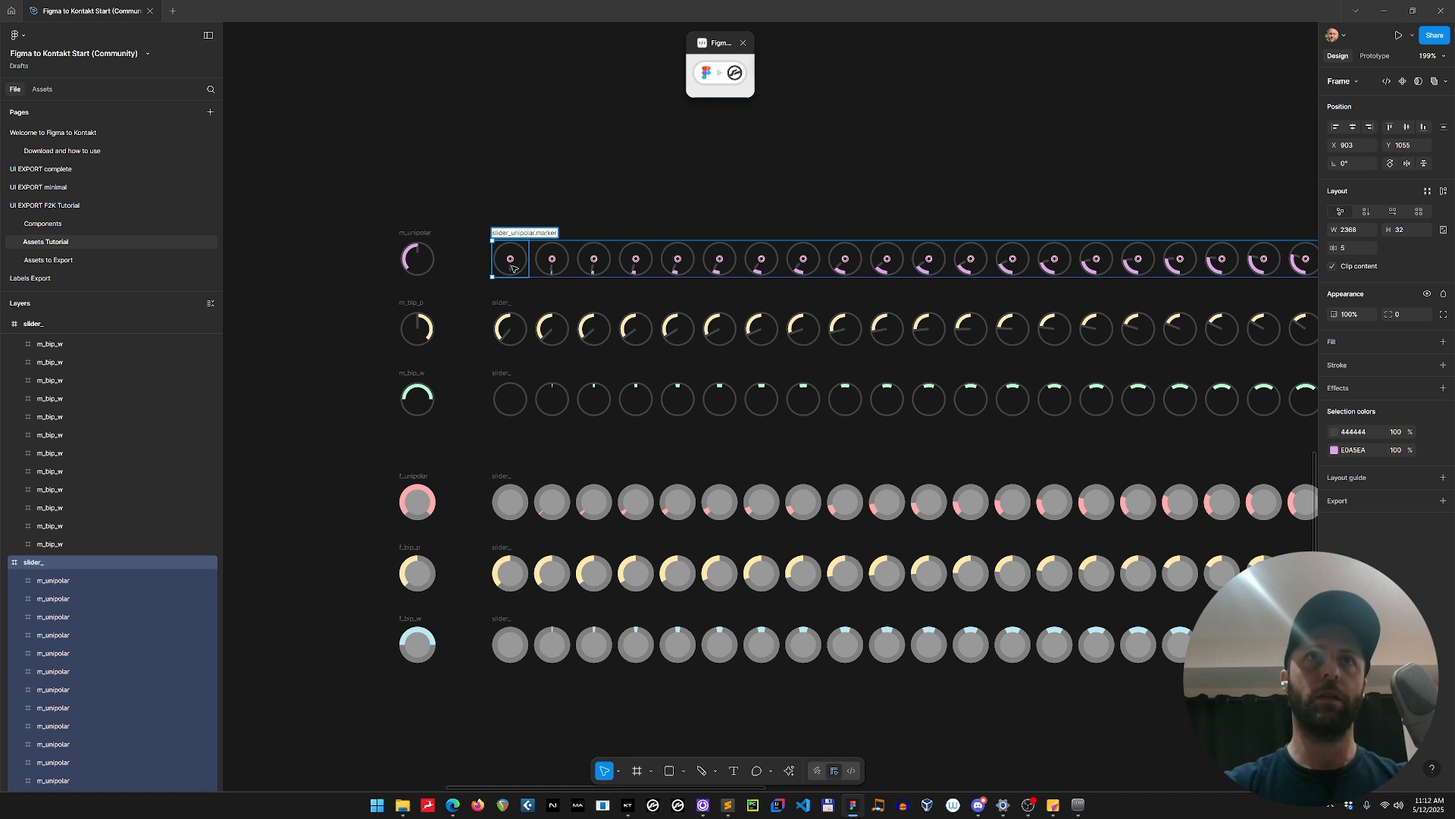
key("Tab")
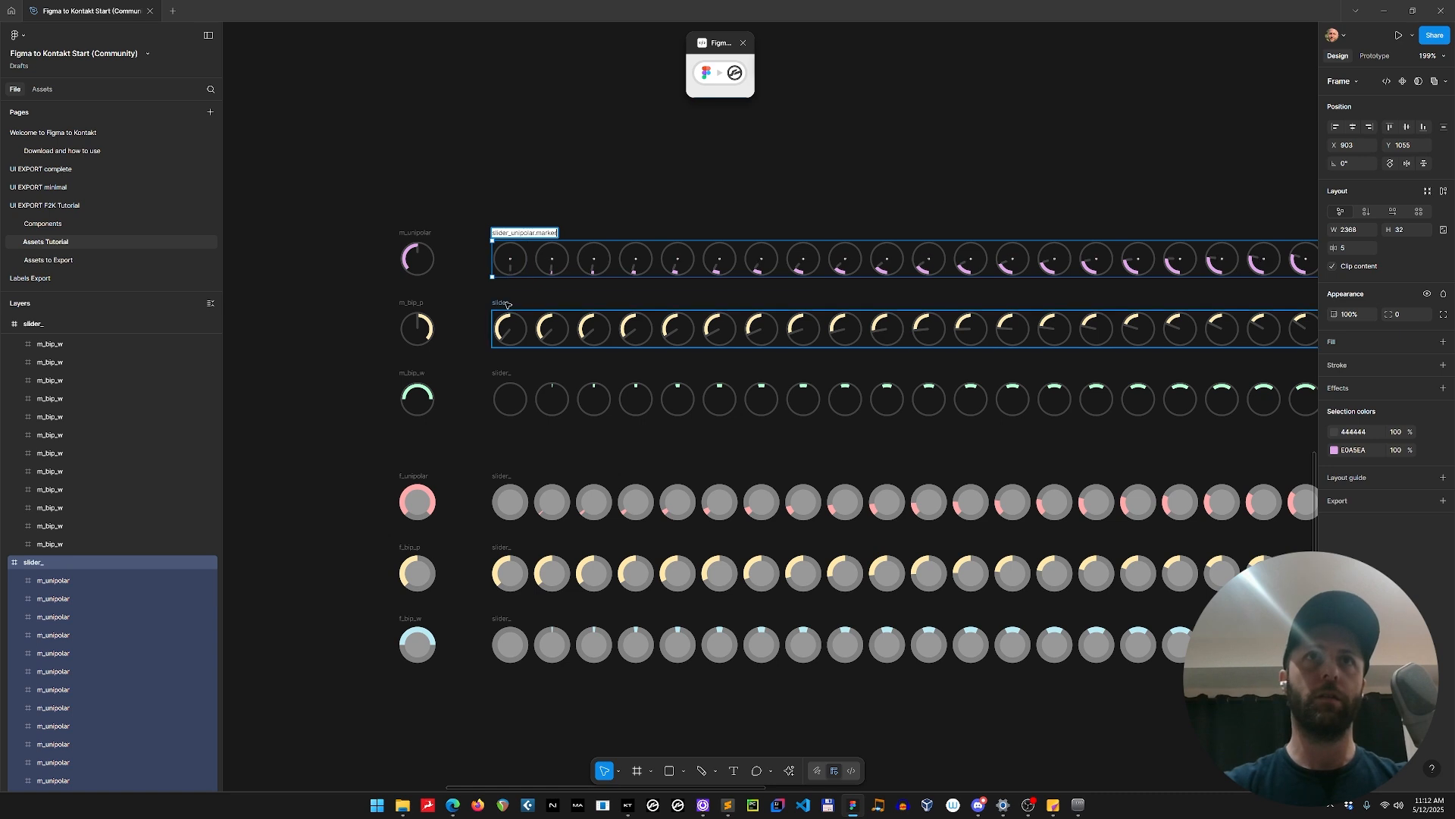
key("Right")
type("b")
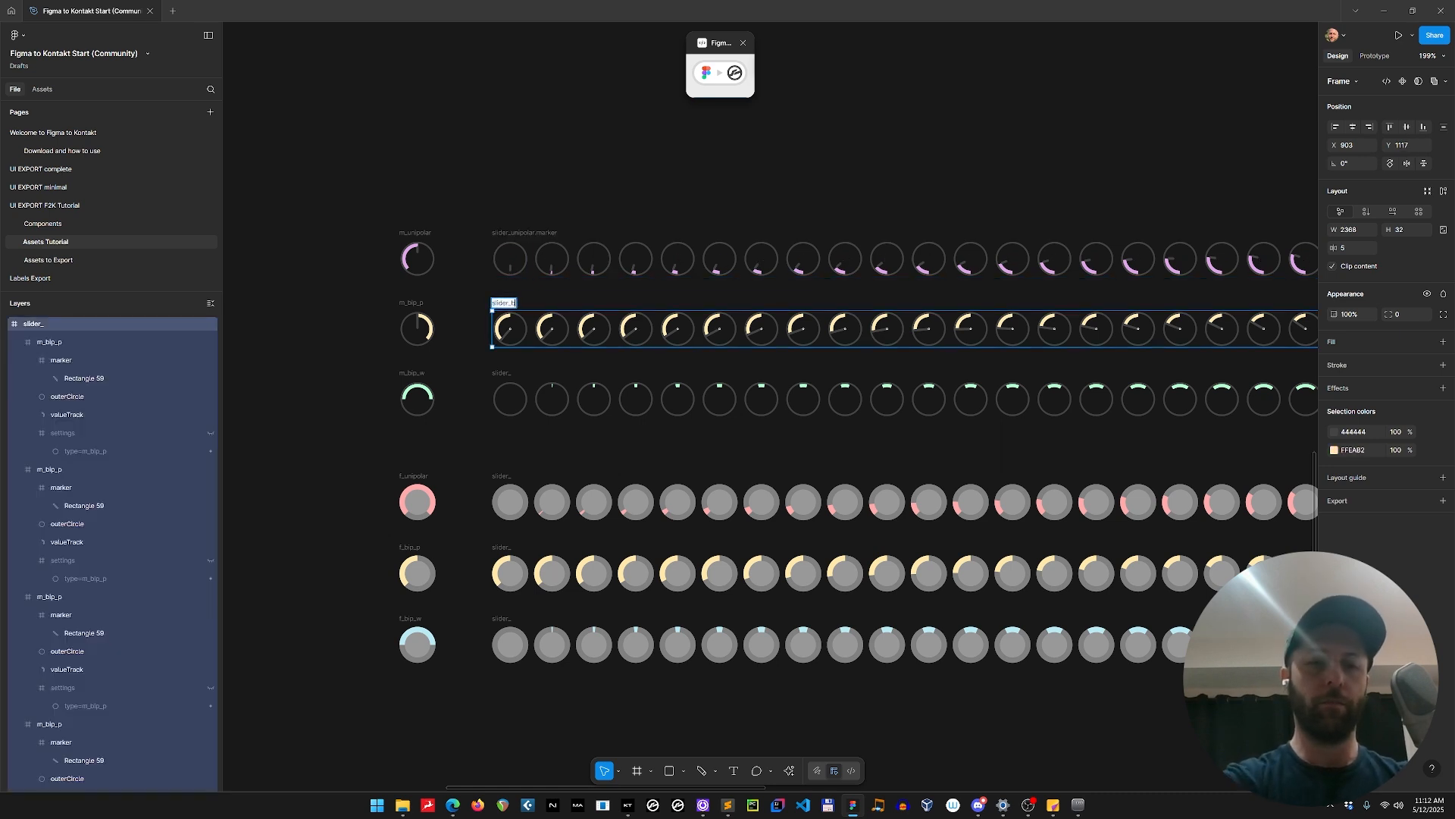
type("ipolar.marker")
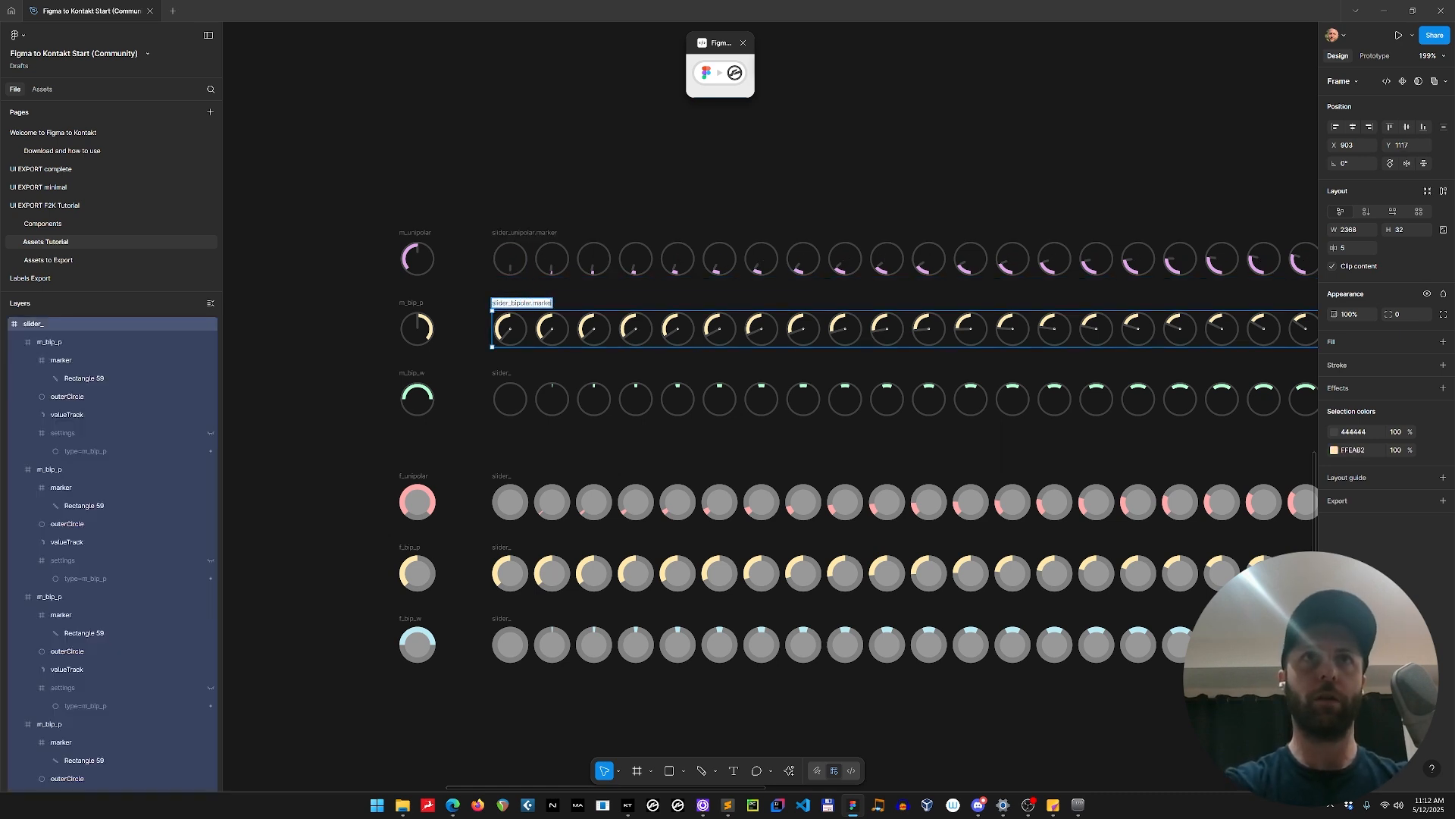
key("Return")
Rename the green ring-knob strip generated from m_bip_w as slider_width.marker.
double_click(501, 373)
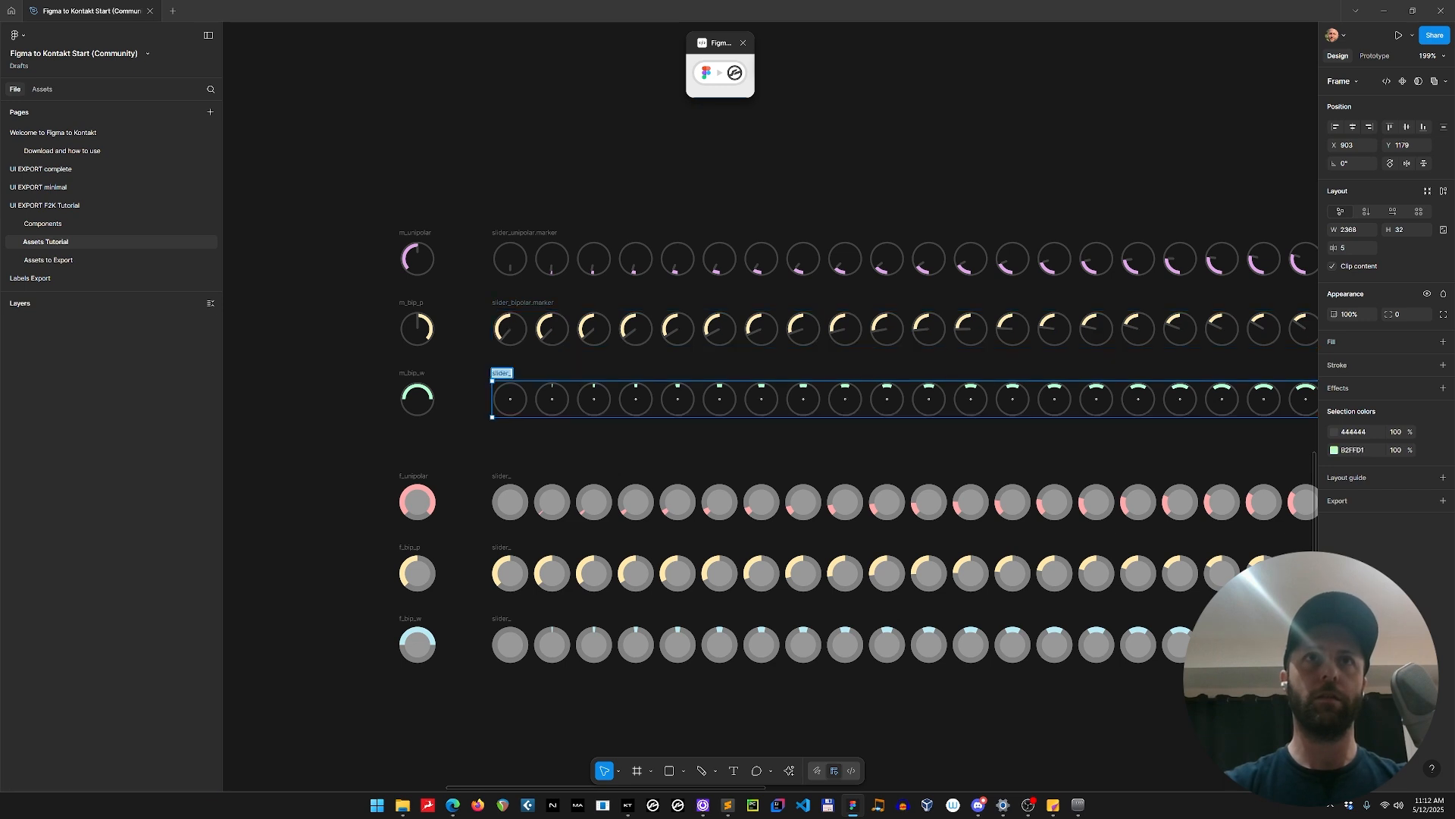
key("Right")
type("width")
key("Return")
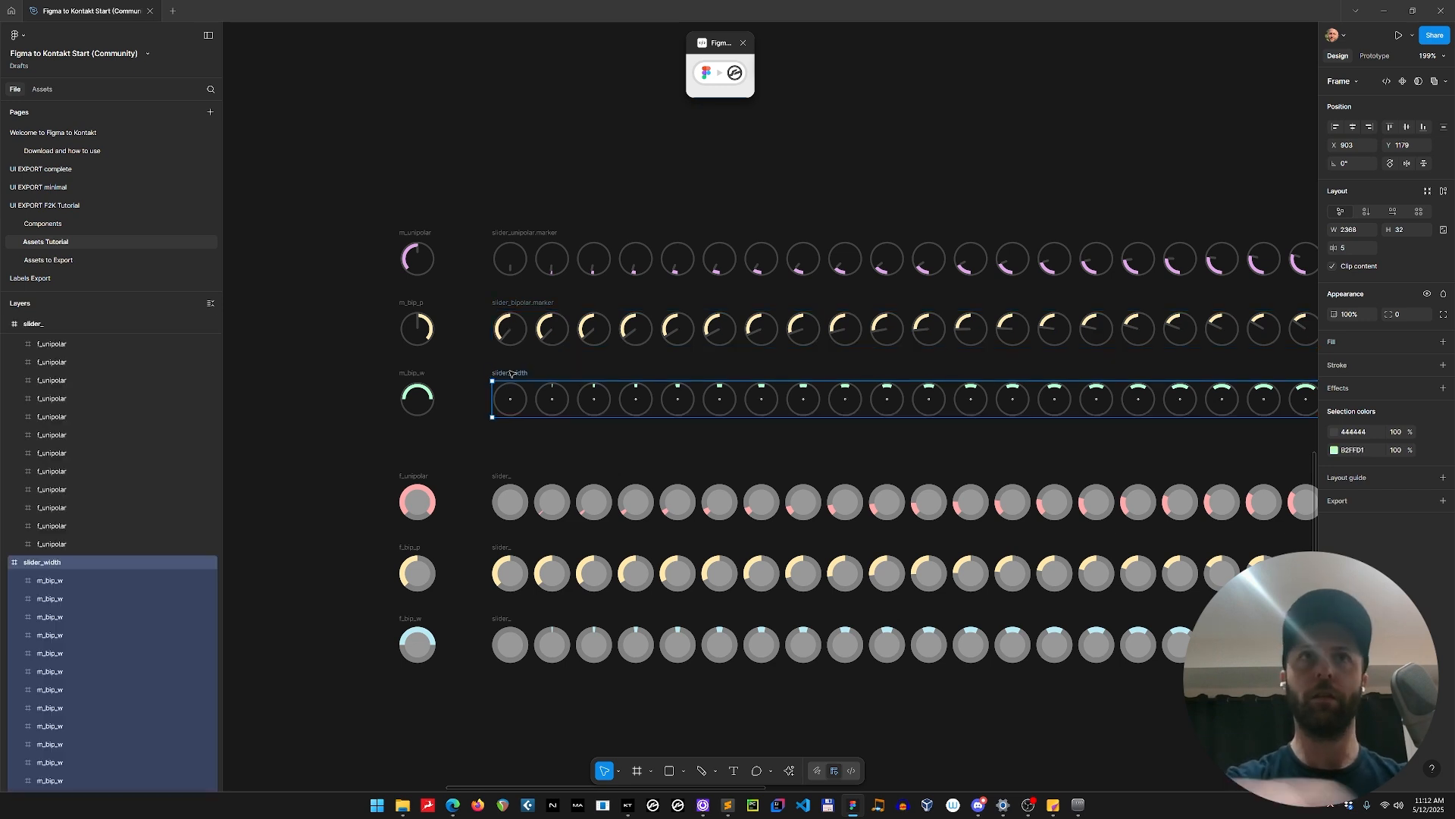
key("Right")
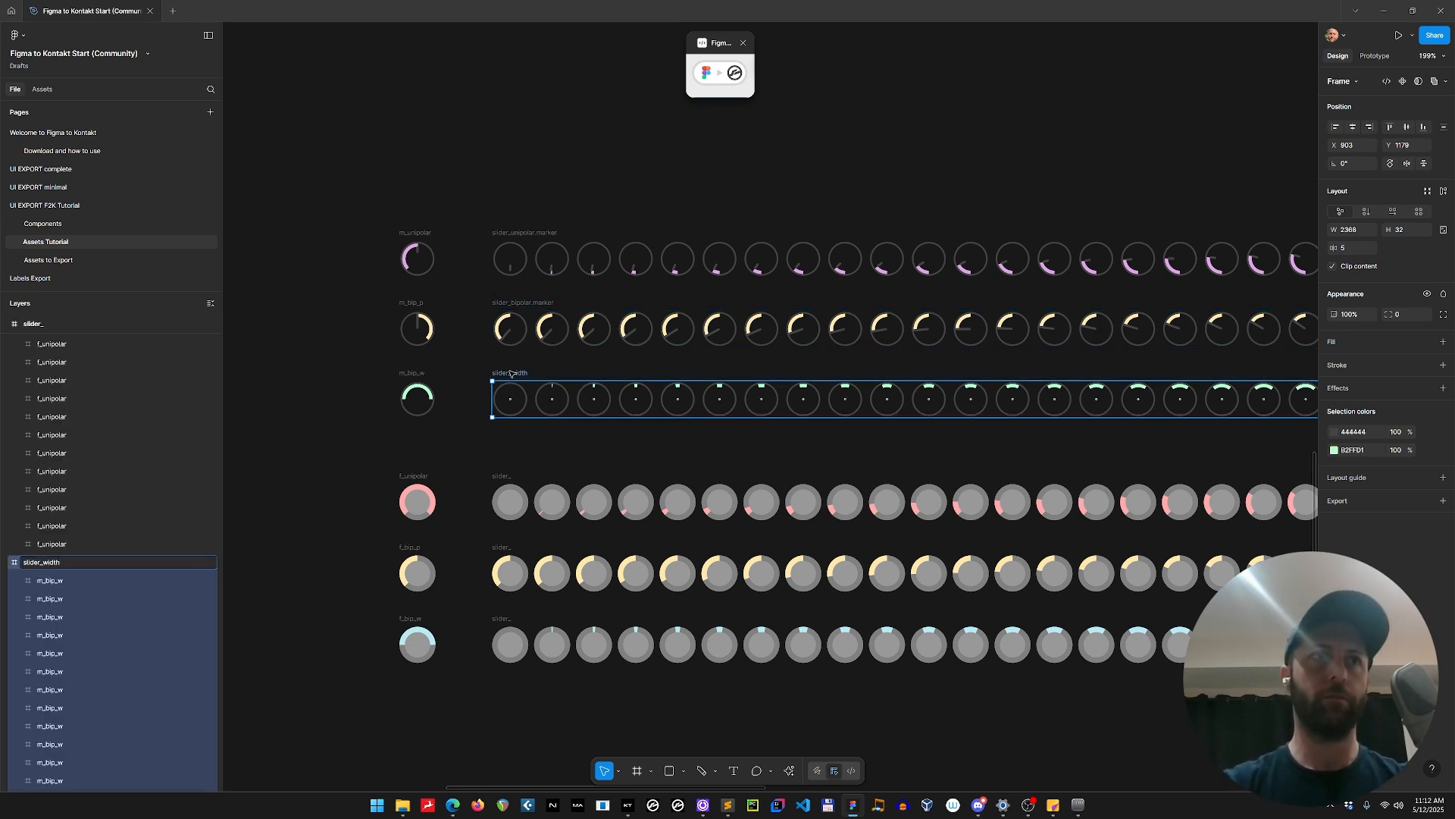
type(".marker")
key("Return")
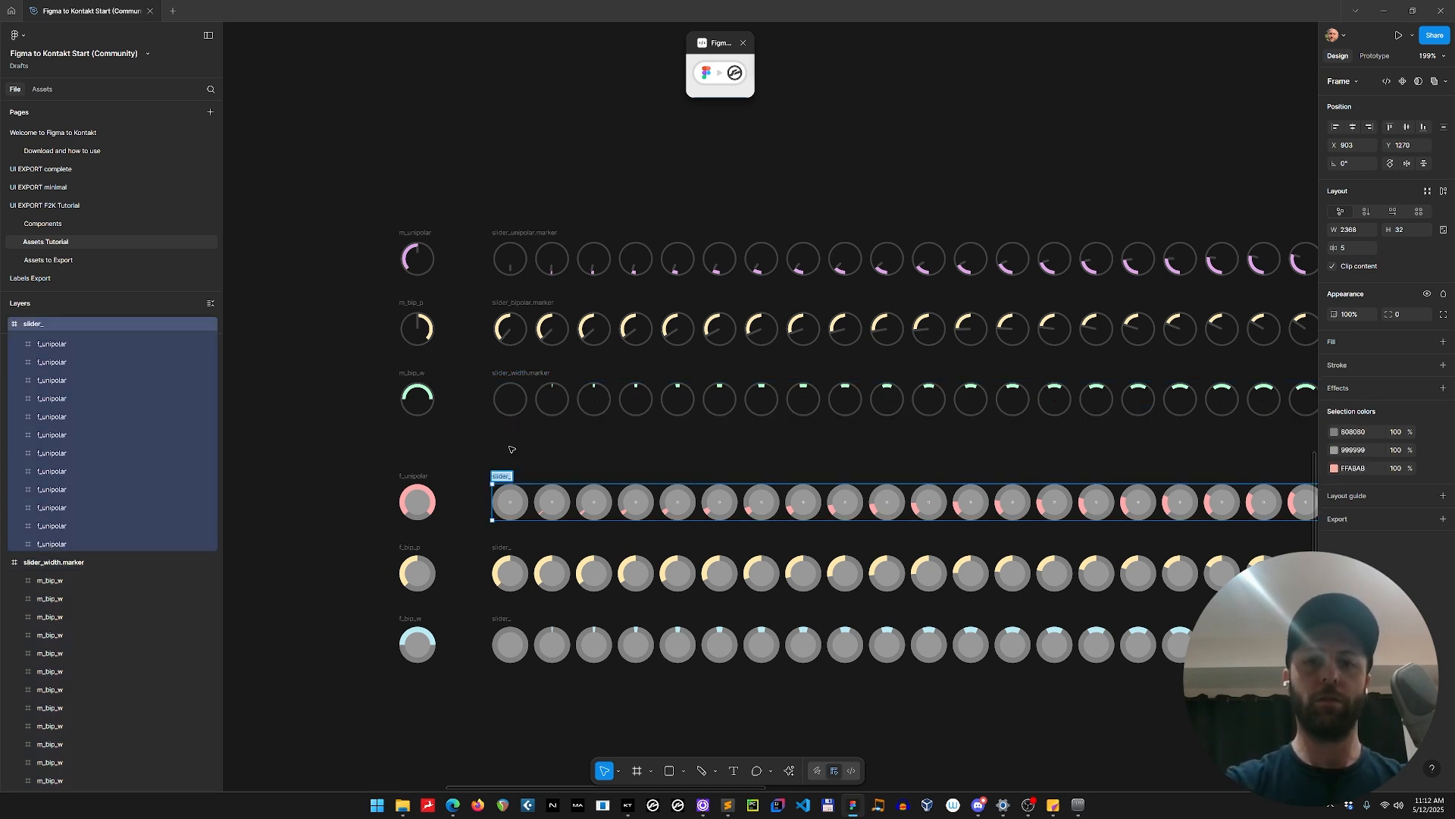
Rename the red and yellow filled-knob strips as slider_unipolar.stretch and slider_bipolar.stretch.
type("unipolar.stretch")
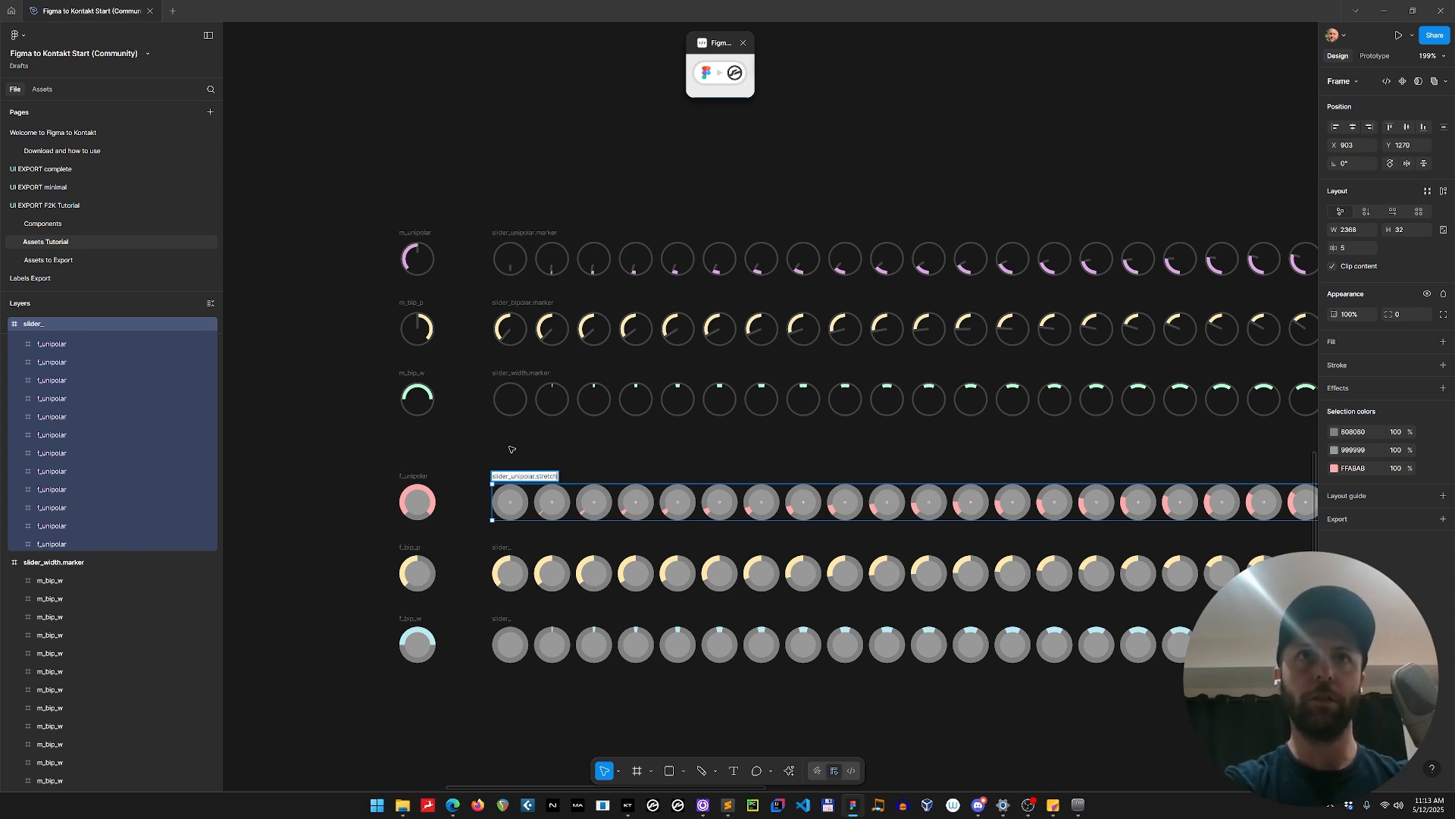
key("Return")
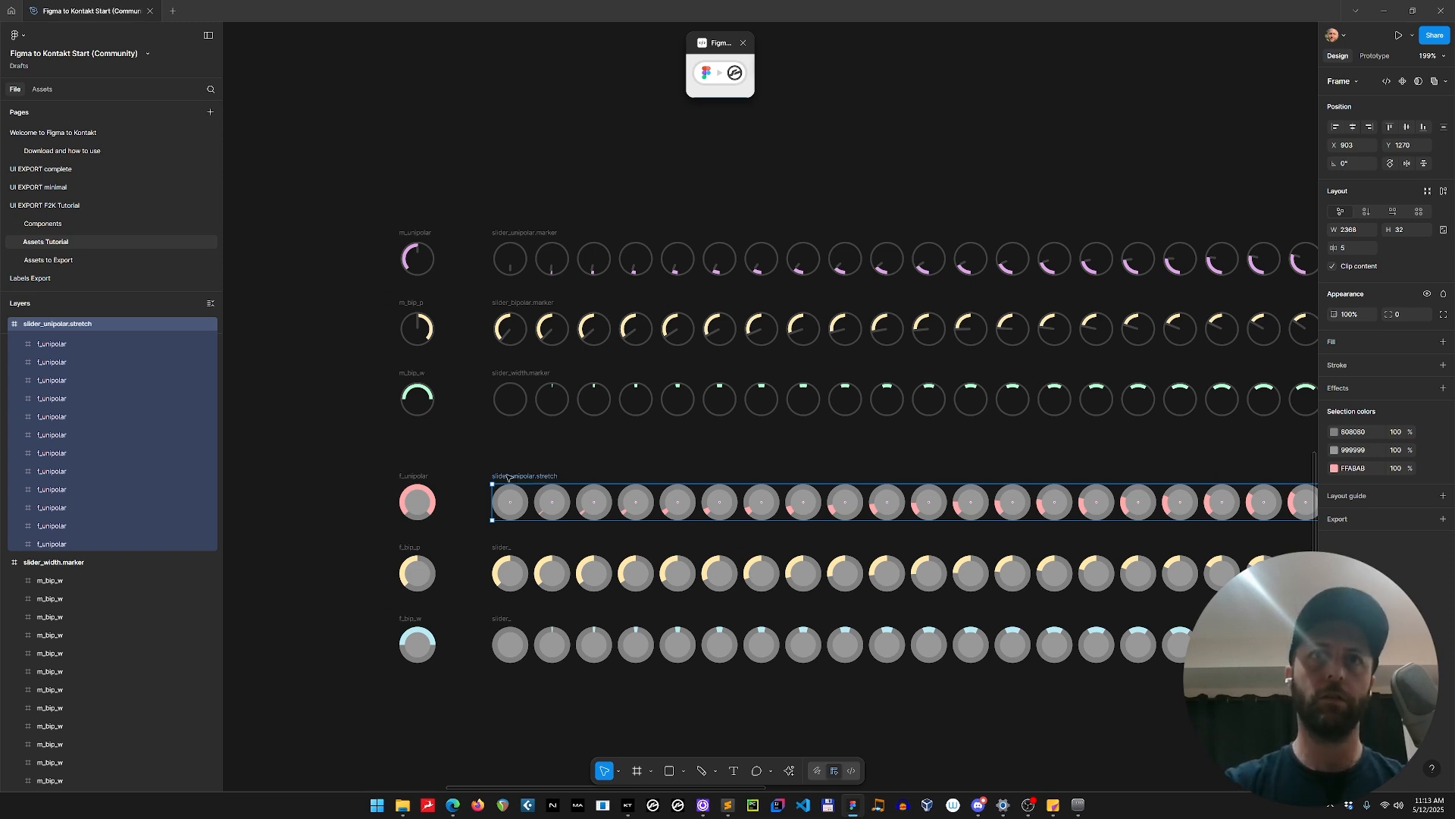
left_click(503, 547)
double_click(502, 548)
type("b")
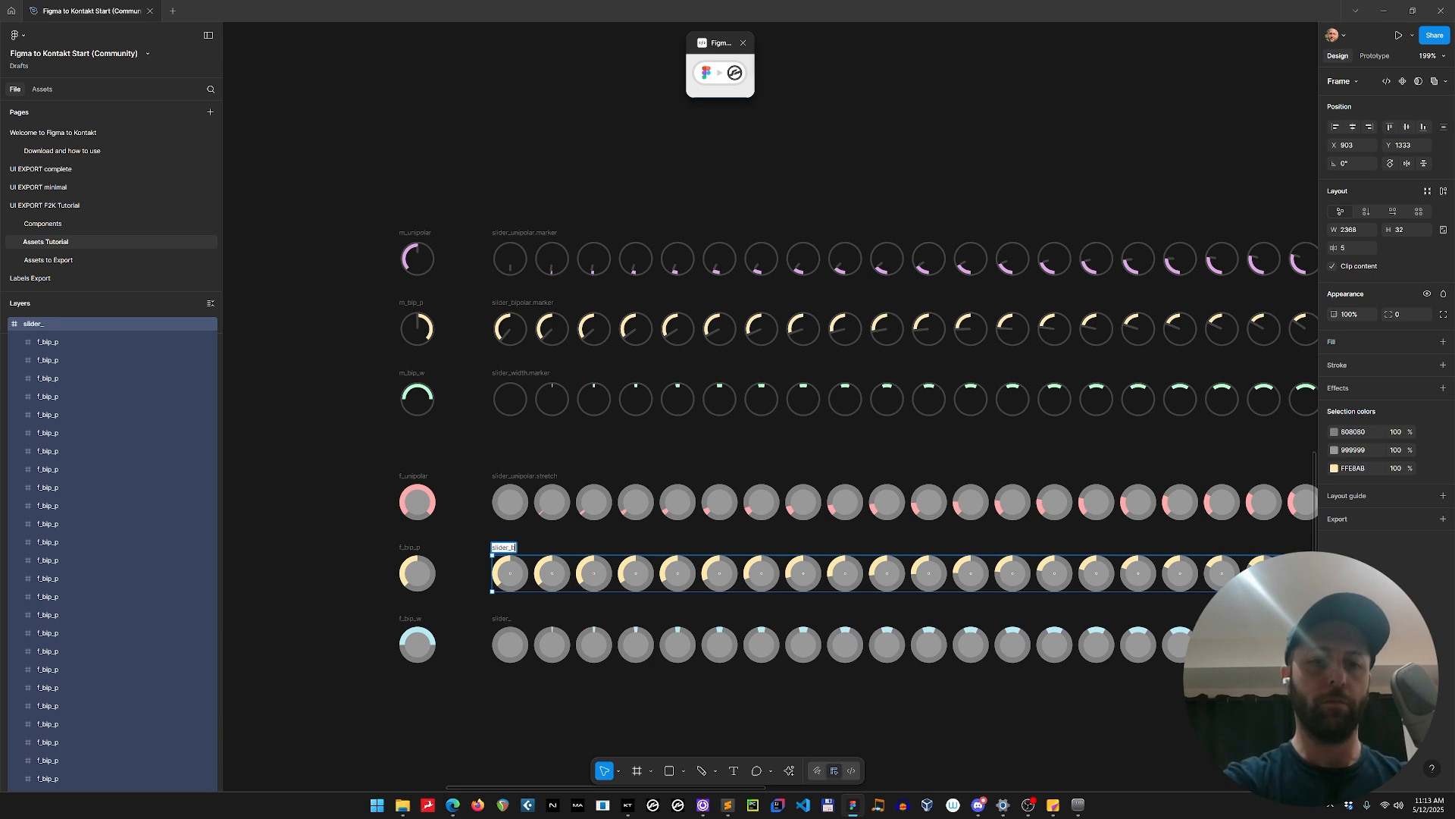
type("ipolar.stretch")
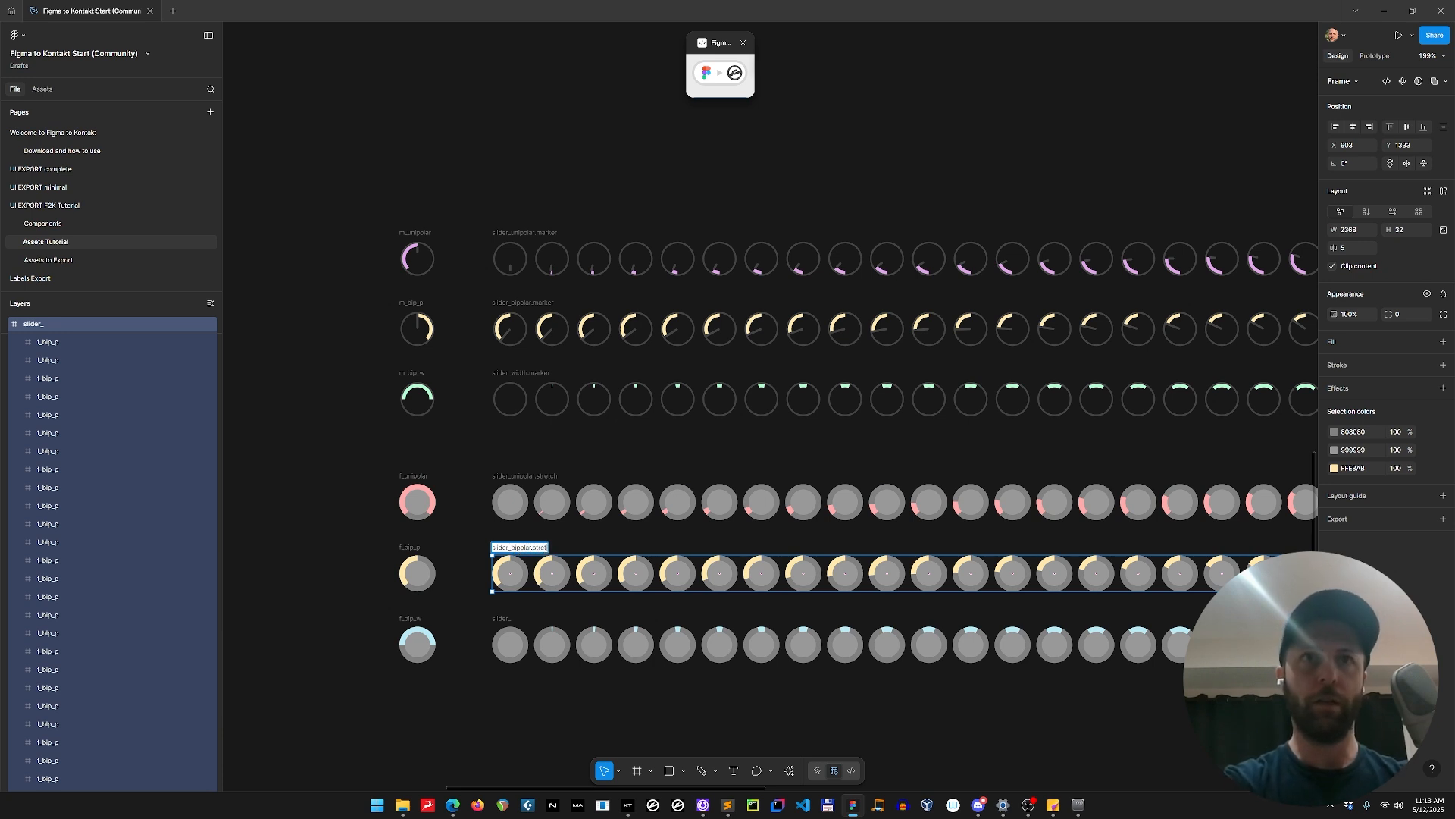
key("Return")
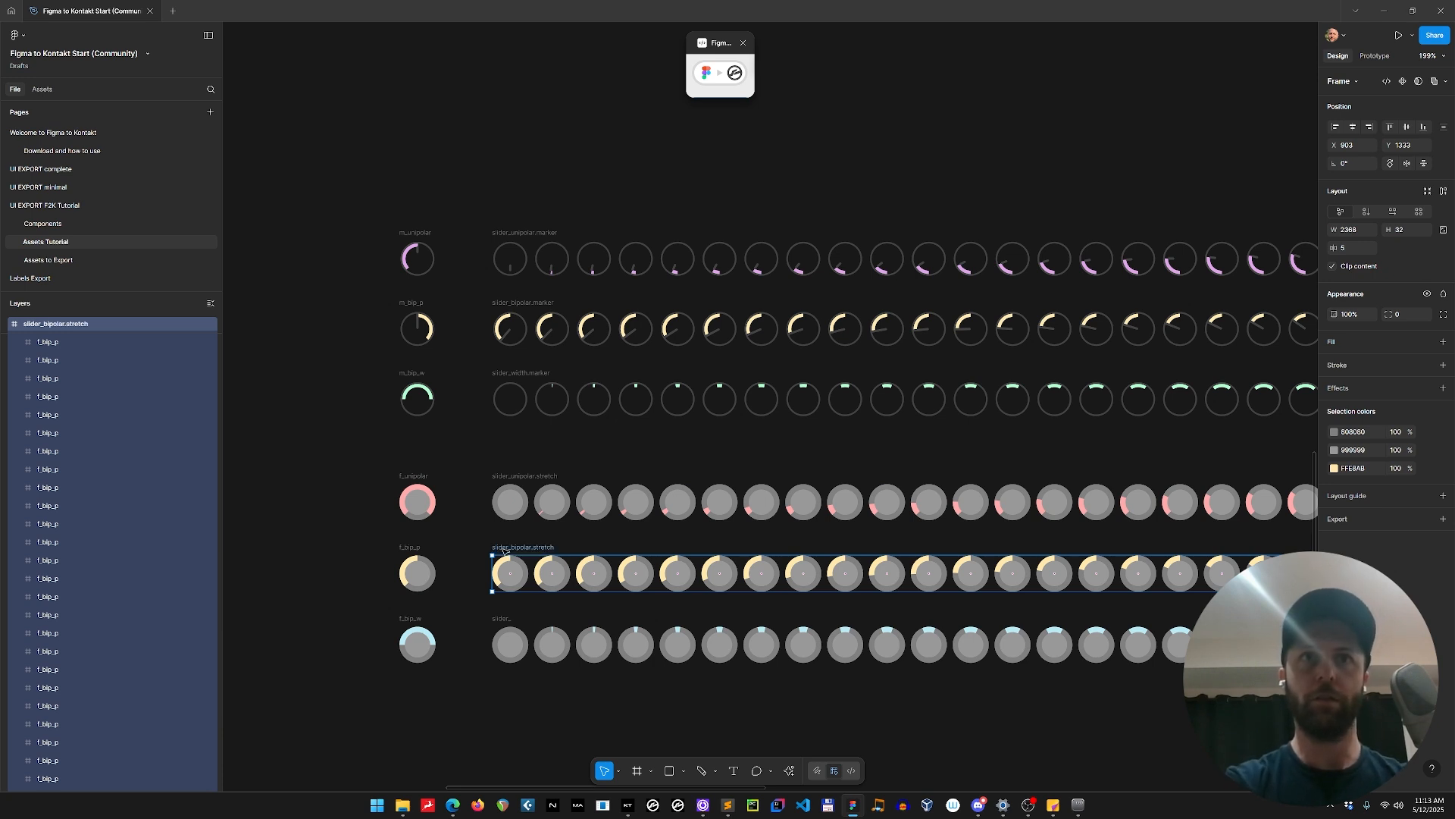
Rename the blue filled-knob strip generated from f_bip_w as slider_width.stretch.
left_click(501, 616)
double_click(500, 617)
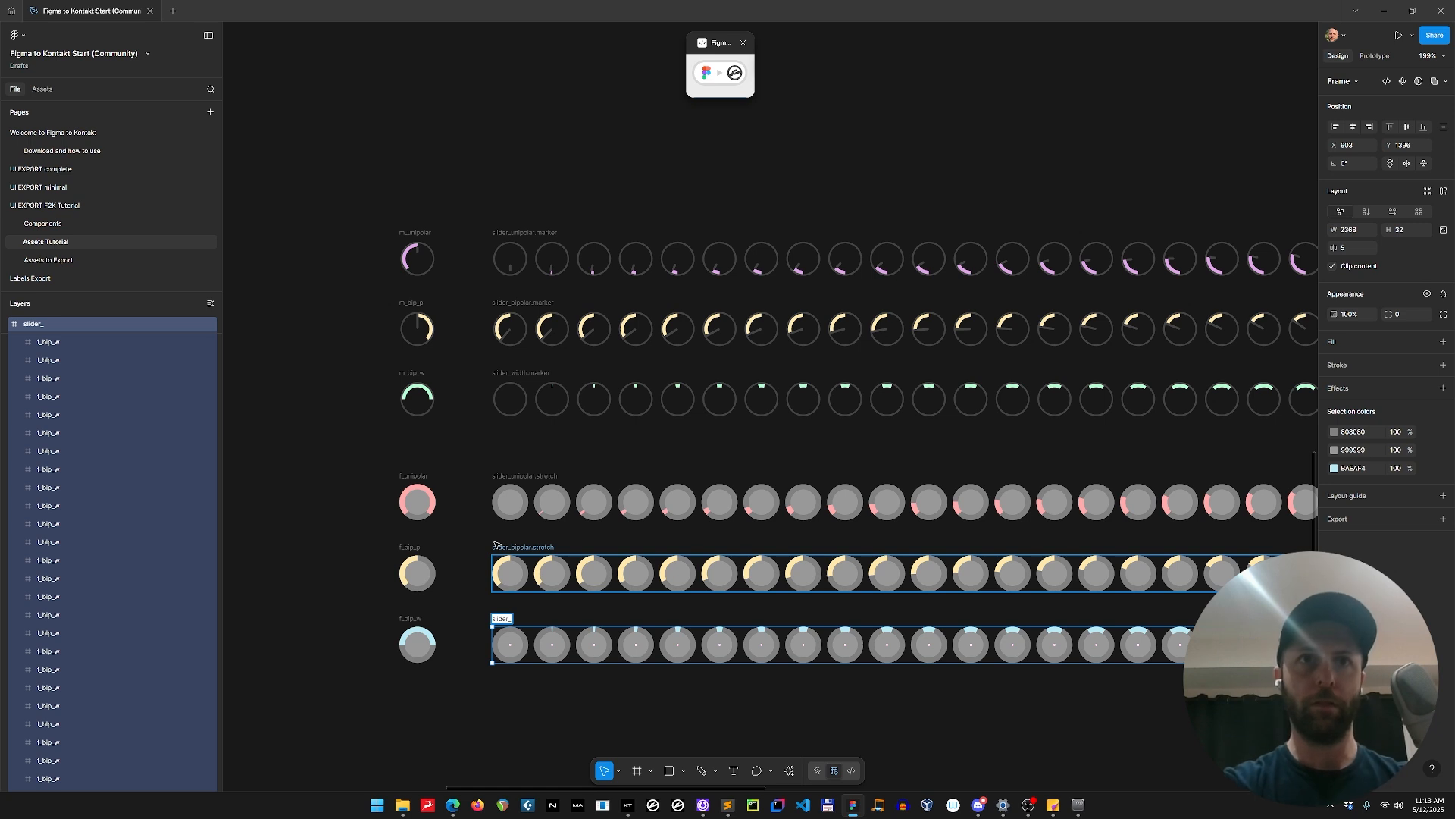
type("widt")
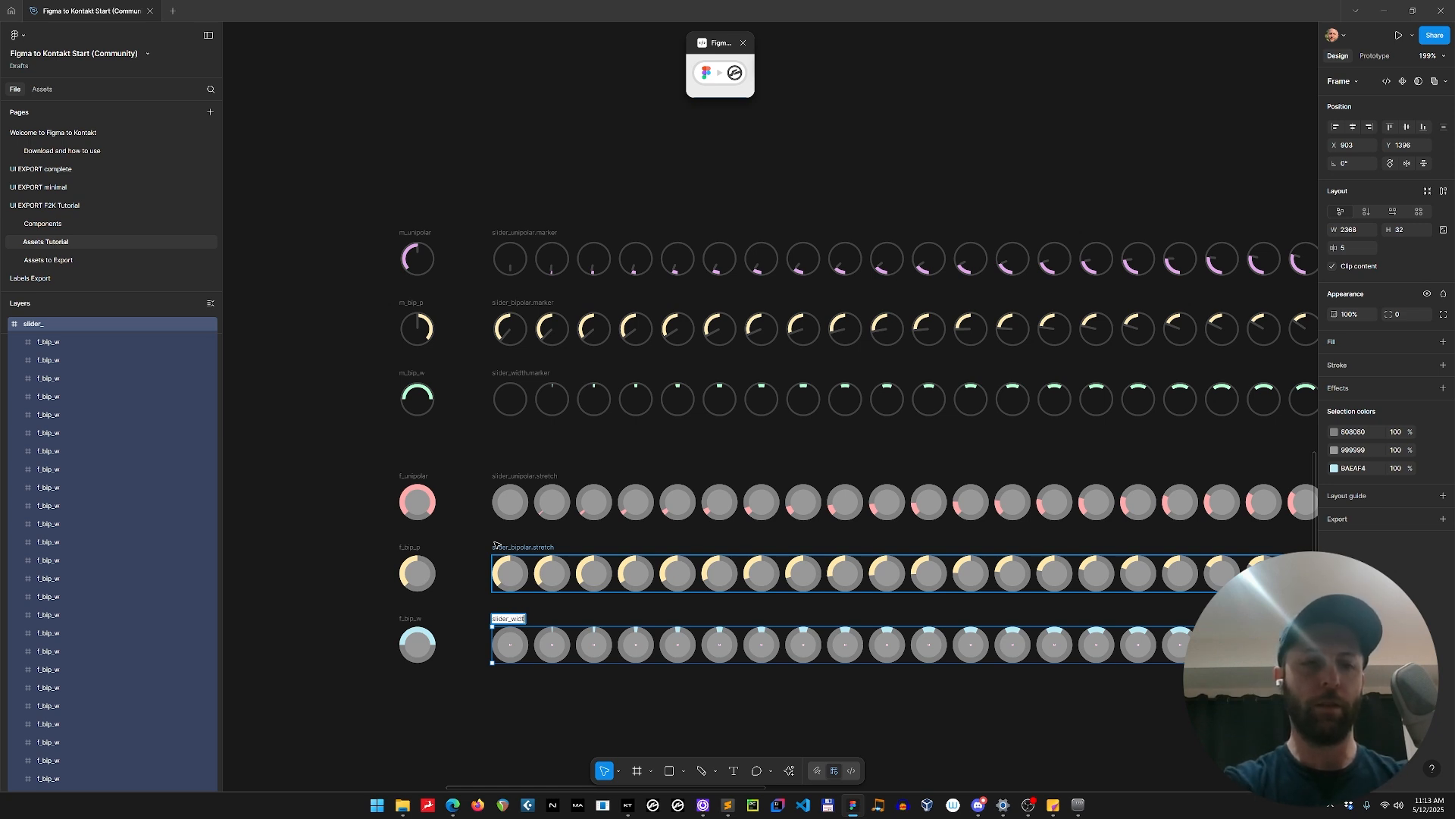
type("h.stretch")
key("Return")
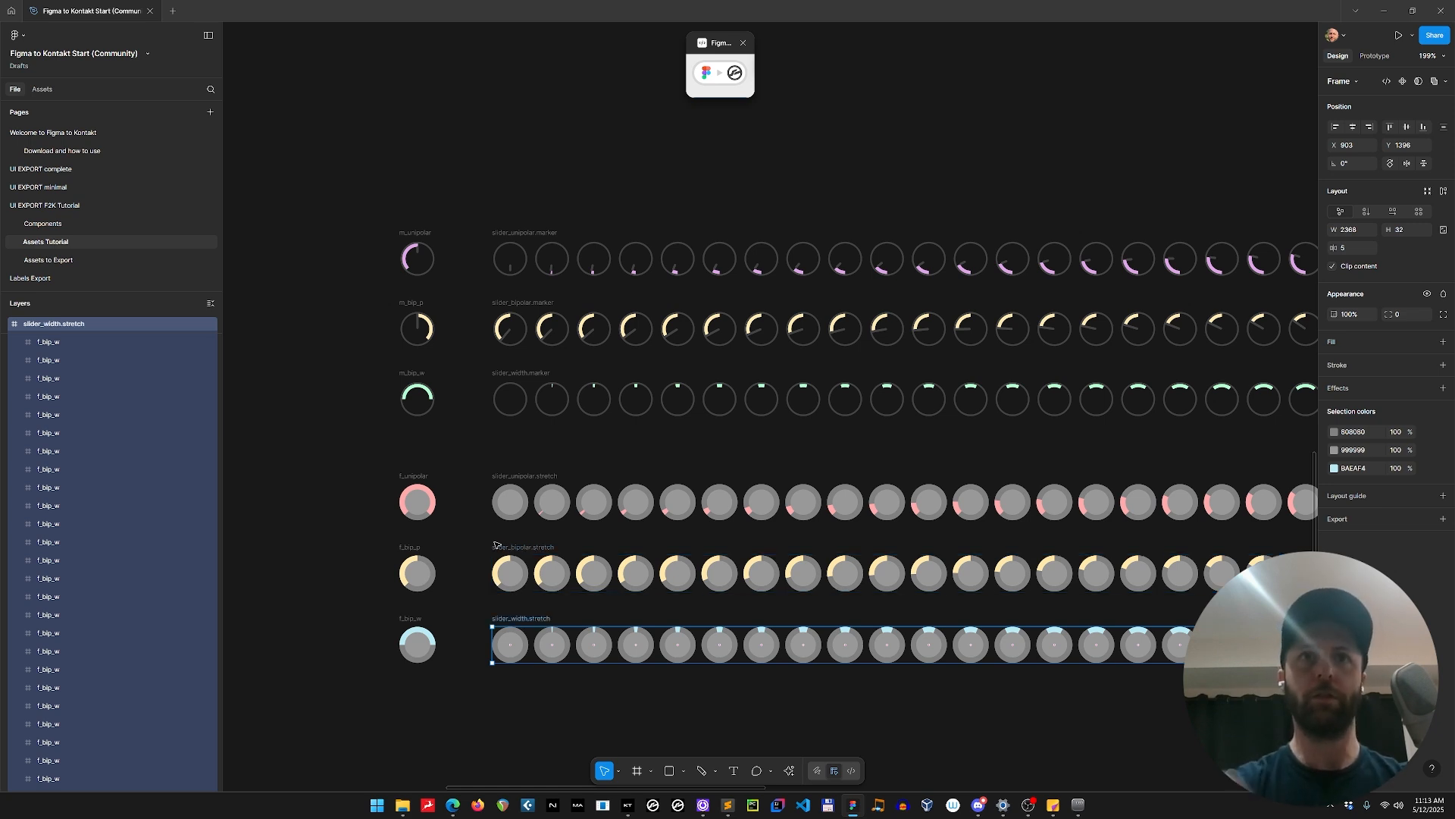
Select all six slider strips and export them as 1x PNG files into the instrument's Resources/pictures folder.
scroll(478, 125, "down", 5)
scroll(683, 451, "down", 6)
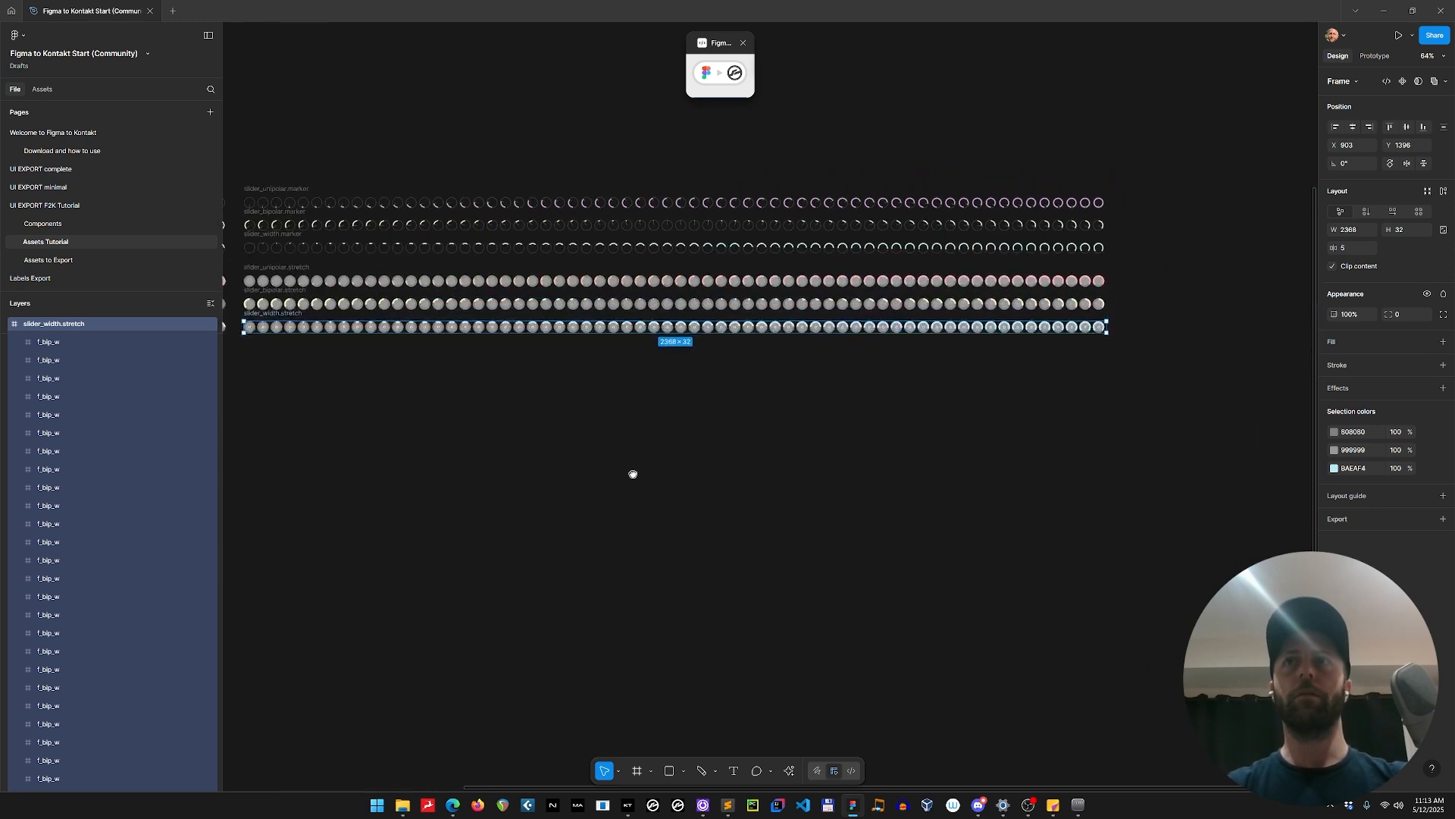
left_click_drag(351, 227, 1085, 384)
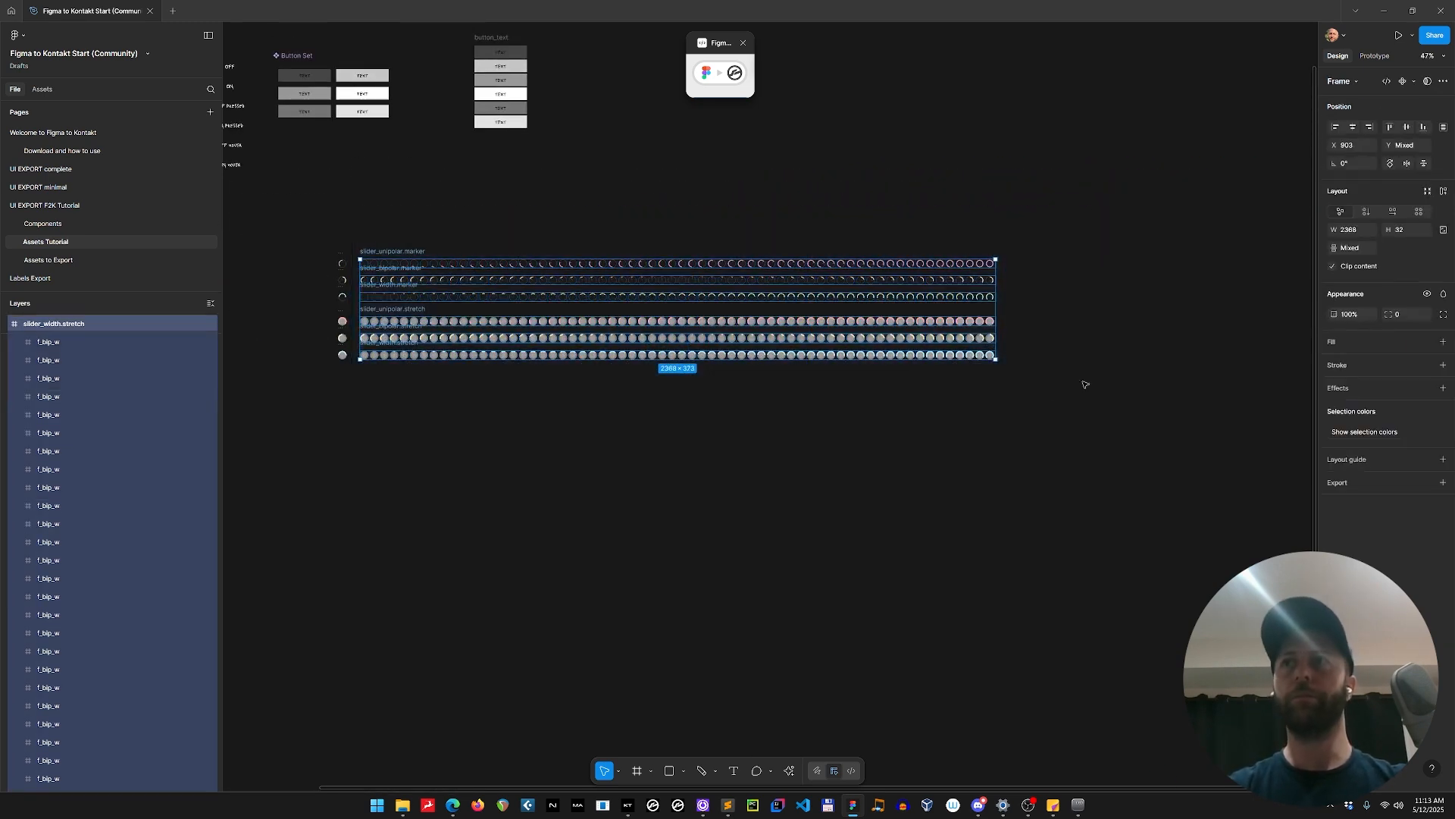
left_click(1442, 482)
left_click(1387, 522)
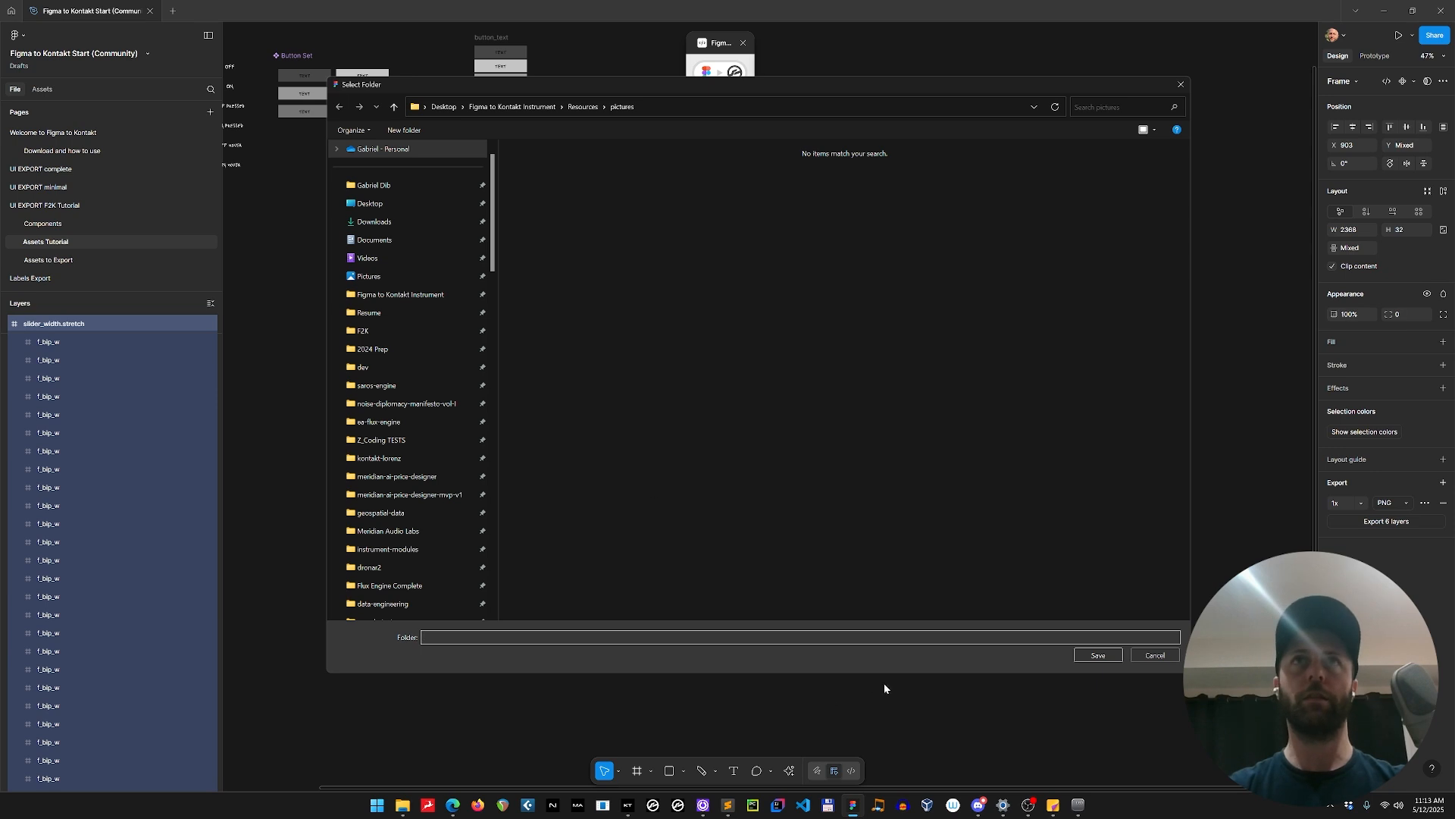
left_click(1098, 654)
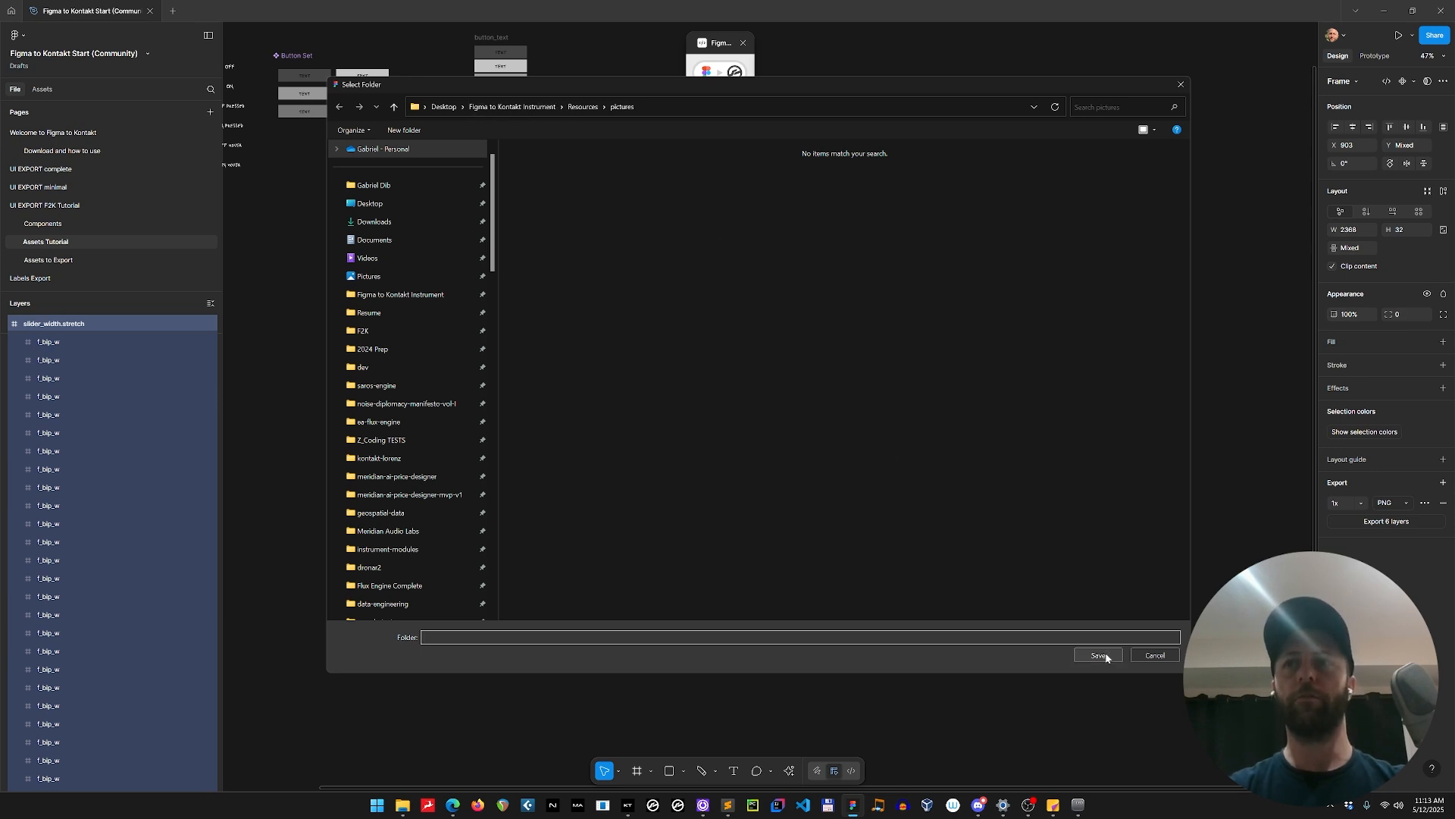
Open the Figma to Kontakt plugin's TXT file settings and collapse the page's layer tree to its top-level items.
left_click(716, 75)
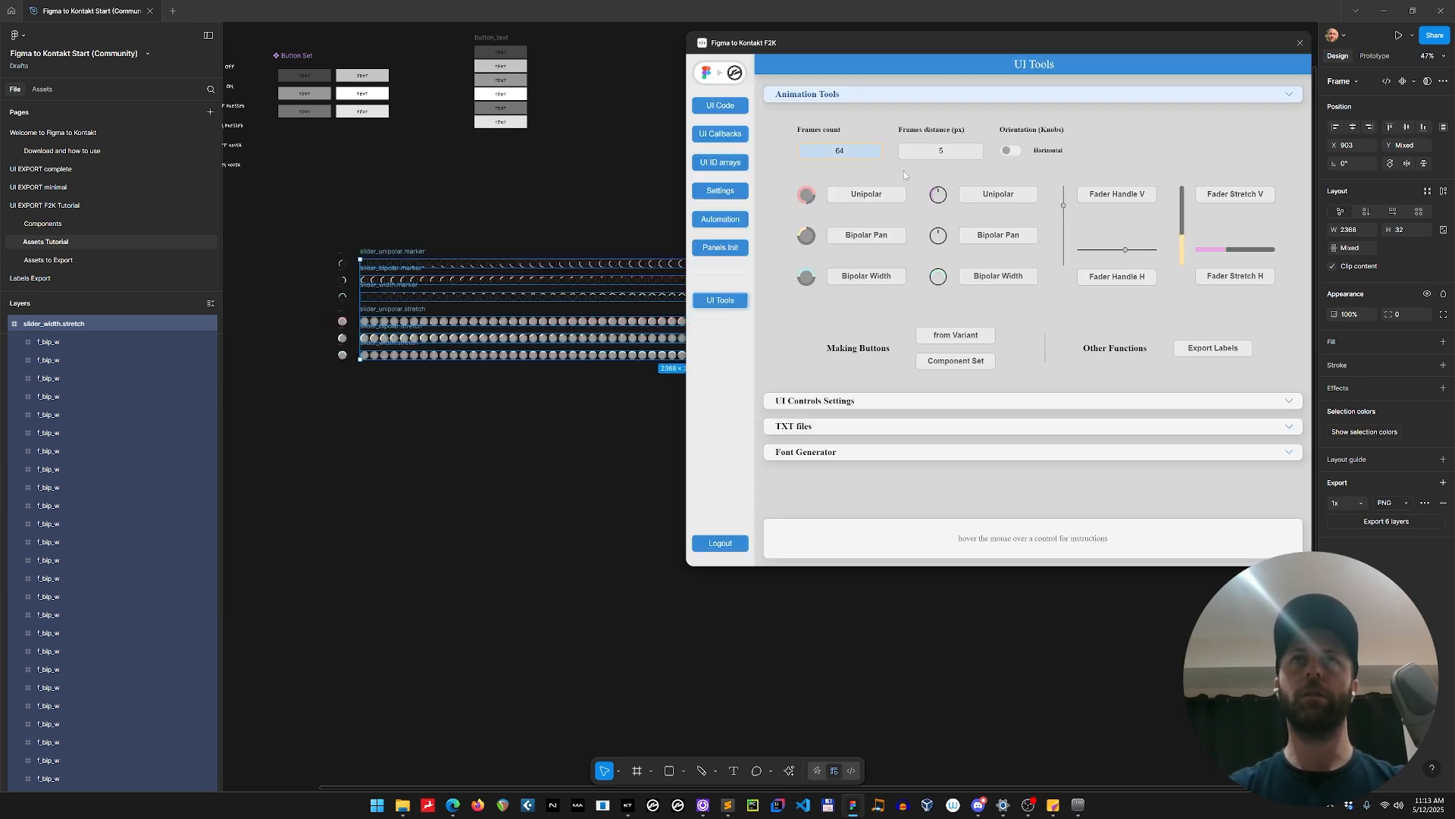
left_click(825, 427)
left_click(444, 226)
left_click(409, 251)
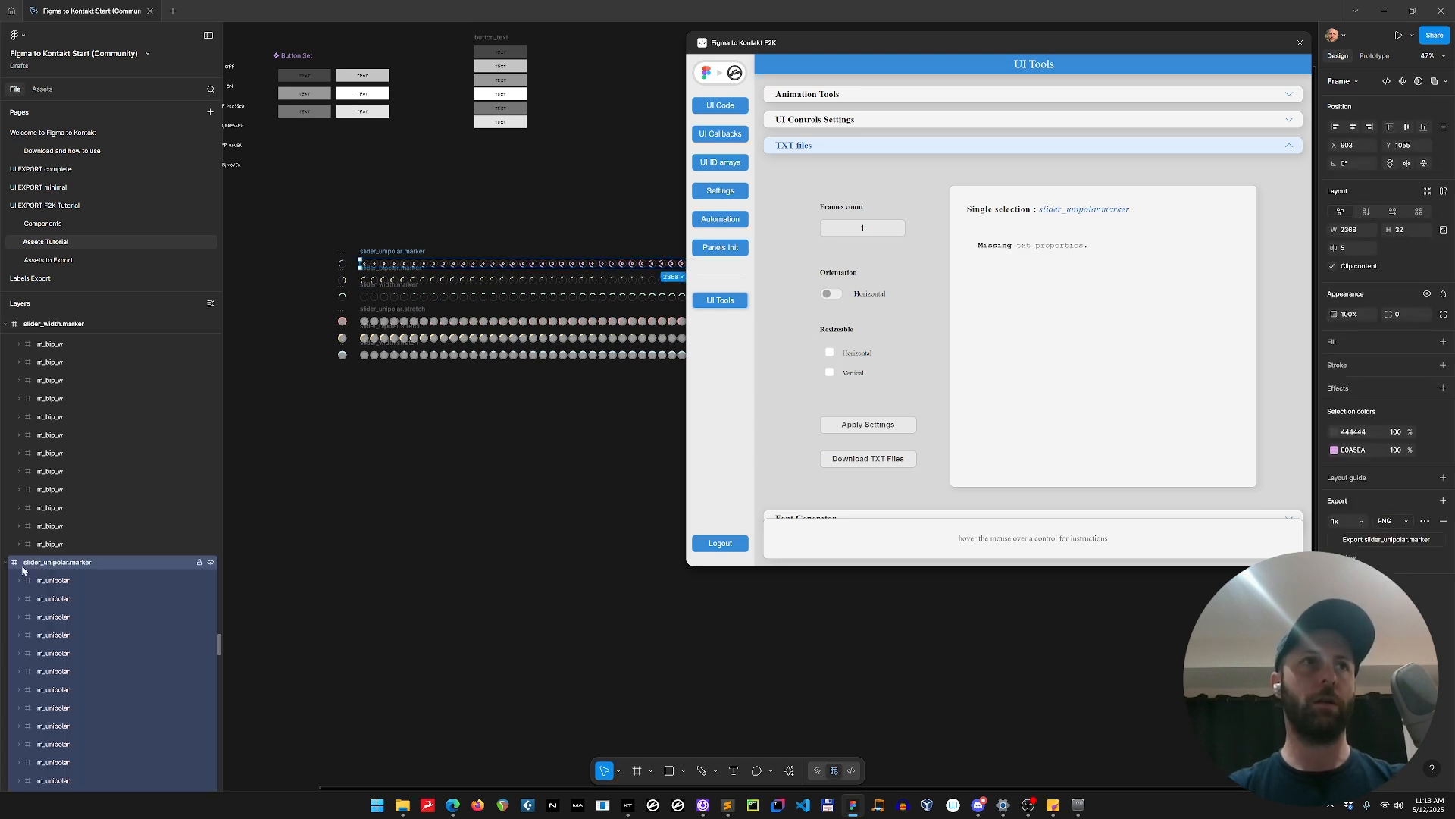
key("ctrl+a")
left_click(5, 564, "alt")
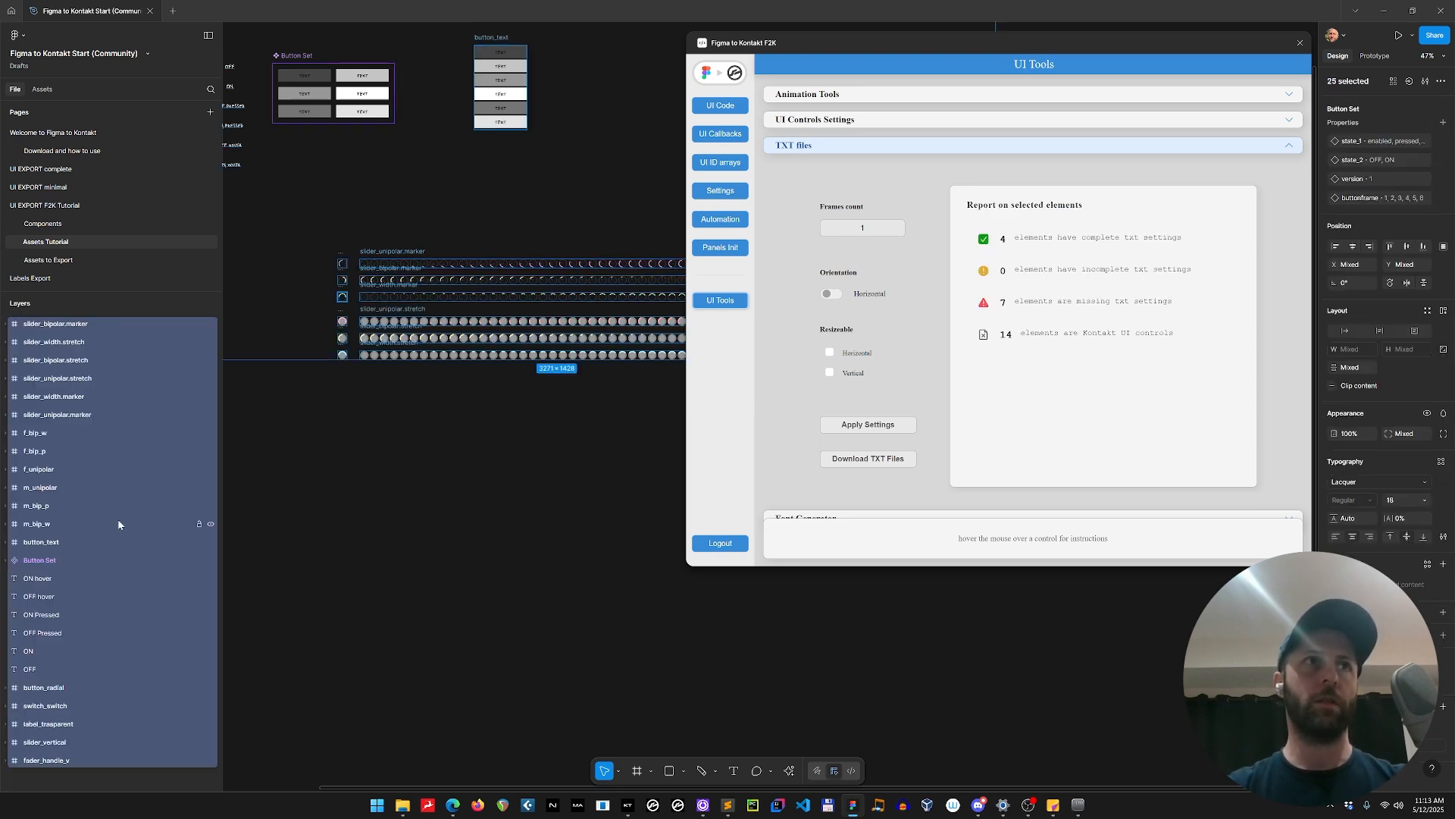
Select the six marker and stretch slider layers and apply TXT settings with a frames count of 64.
left_click(76, 414)
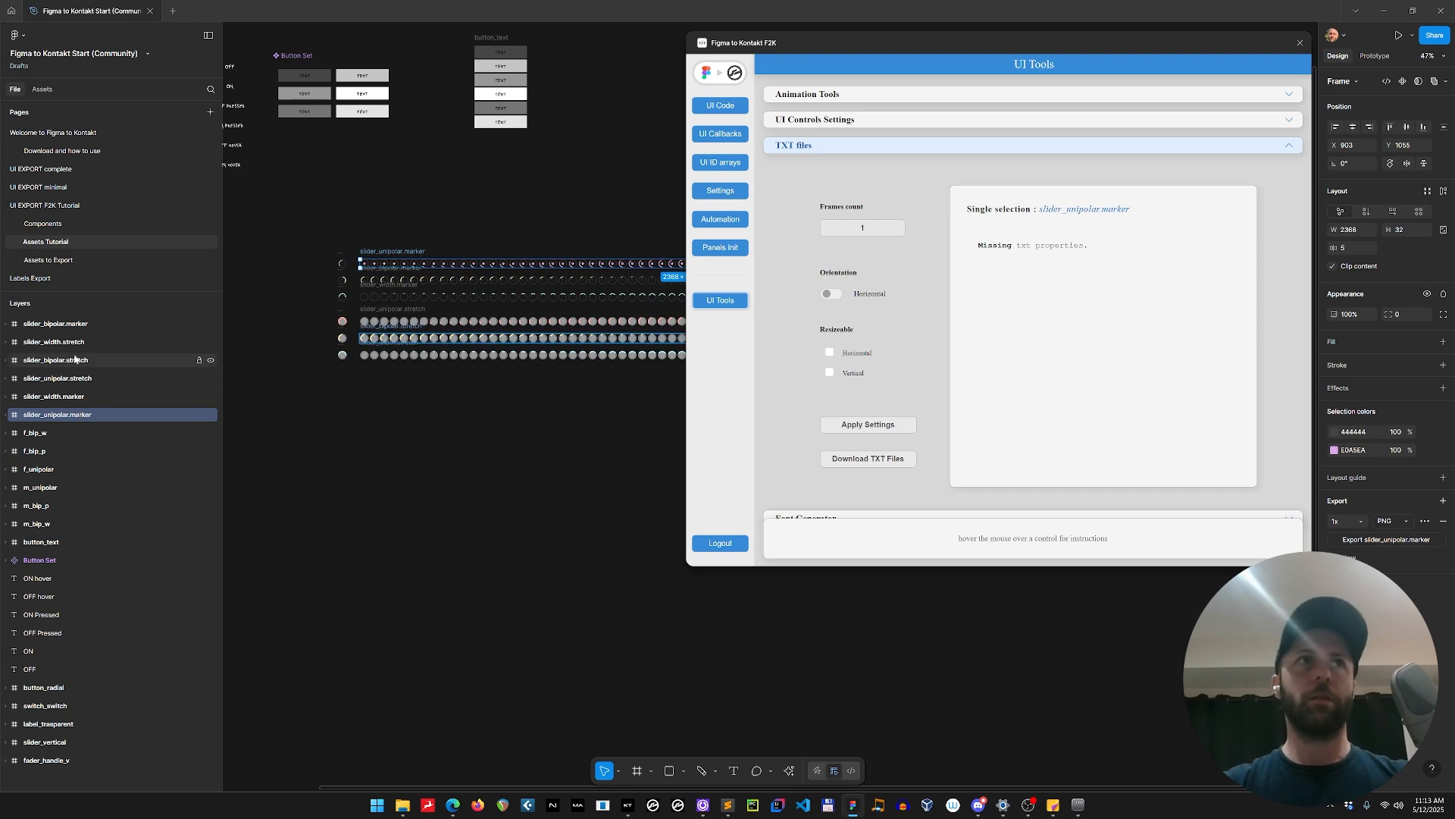
left_click(77, 325, "shift")
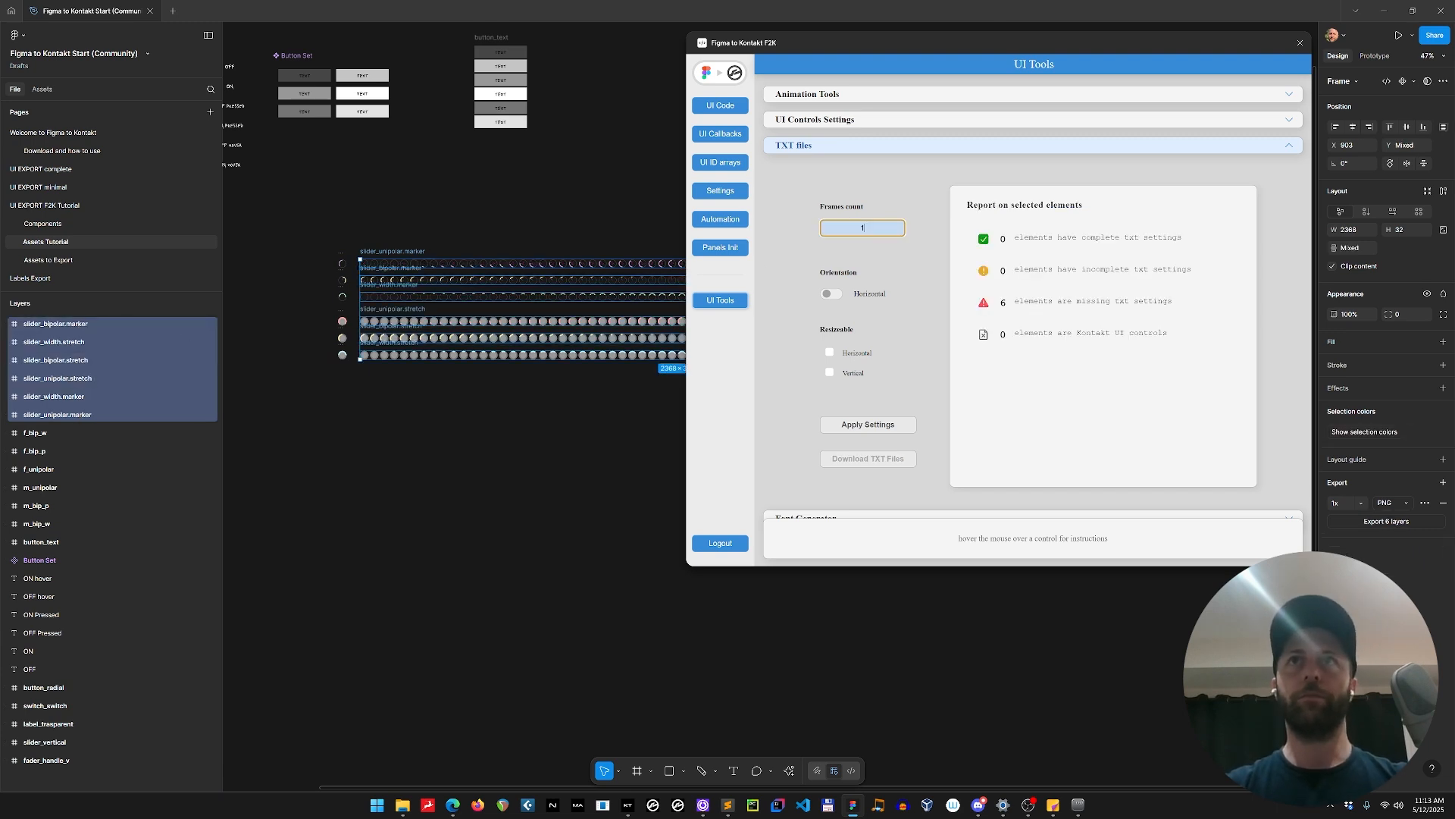
left_click(829, 221)
left_click(827, 297)
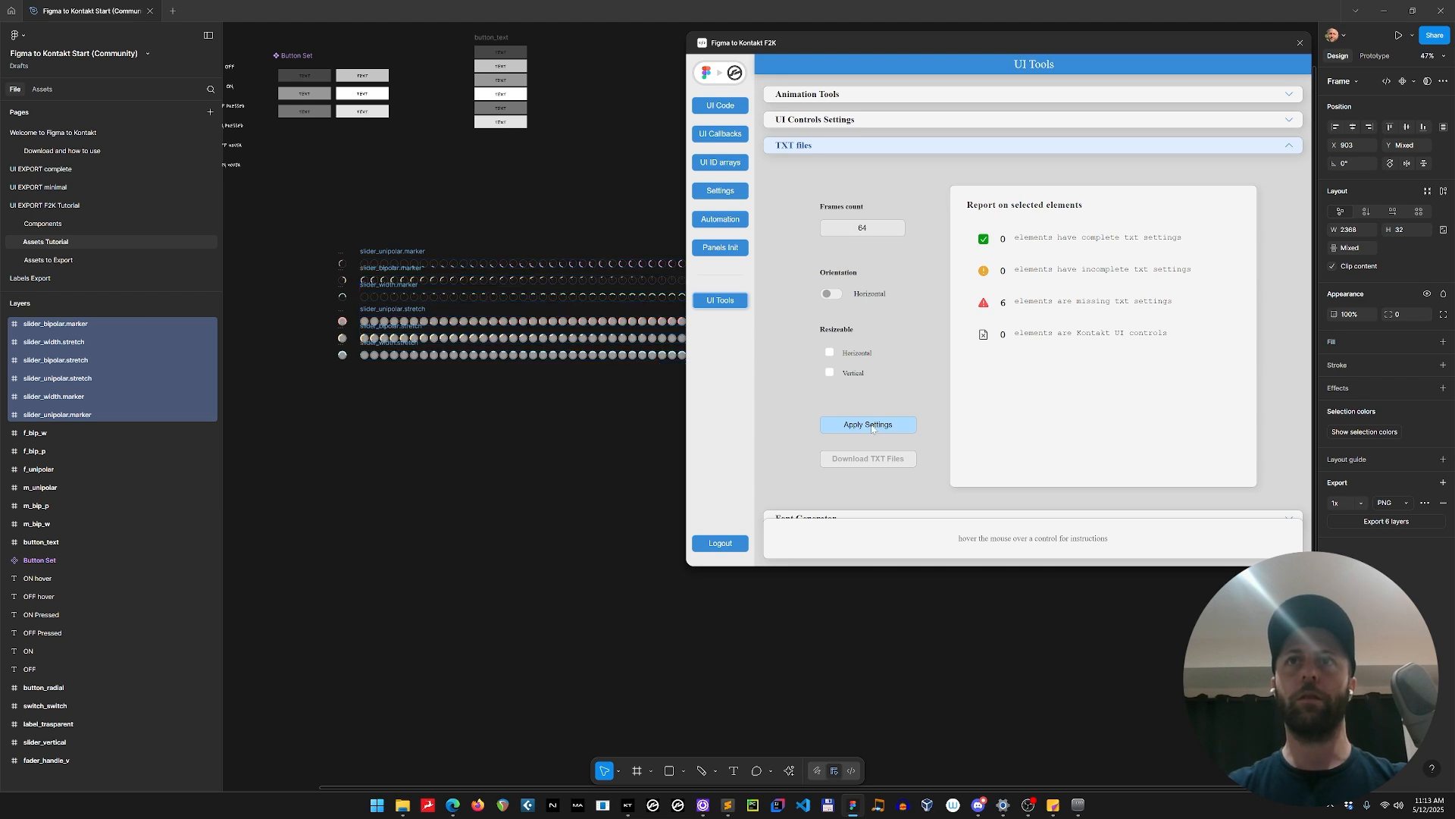
Download the TXT files for slider_unipolar.marker and slider_bipolar.marker one after the other.
left_click(407, 247)
left_click(406, 249)
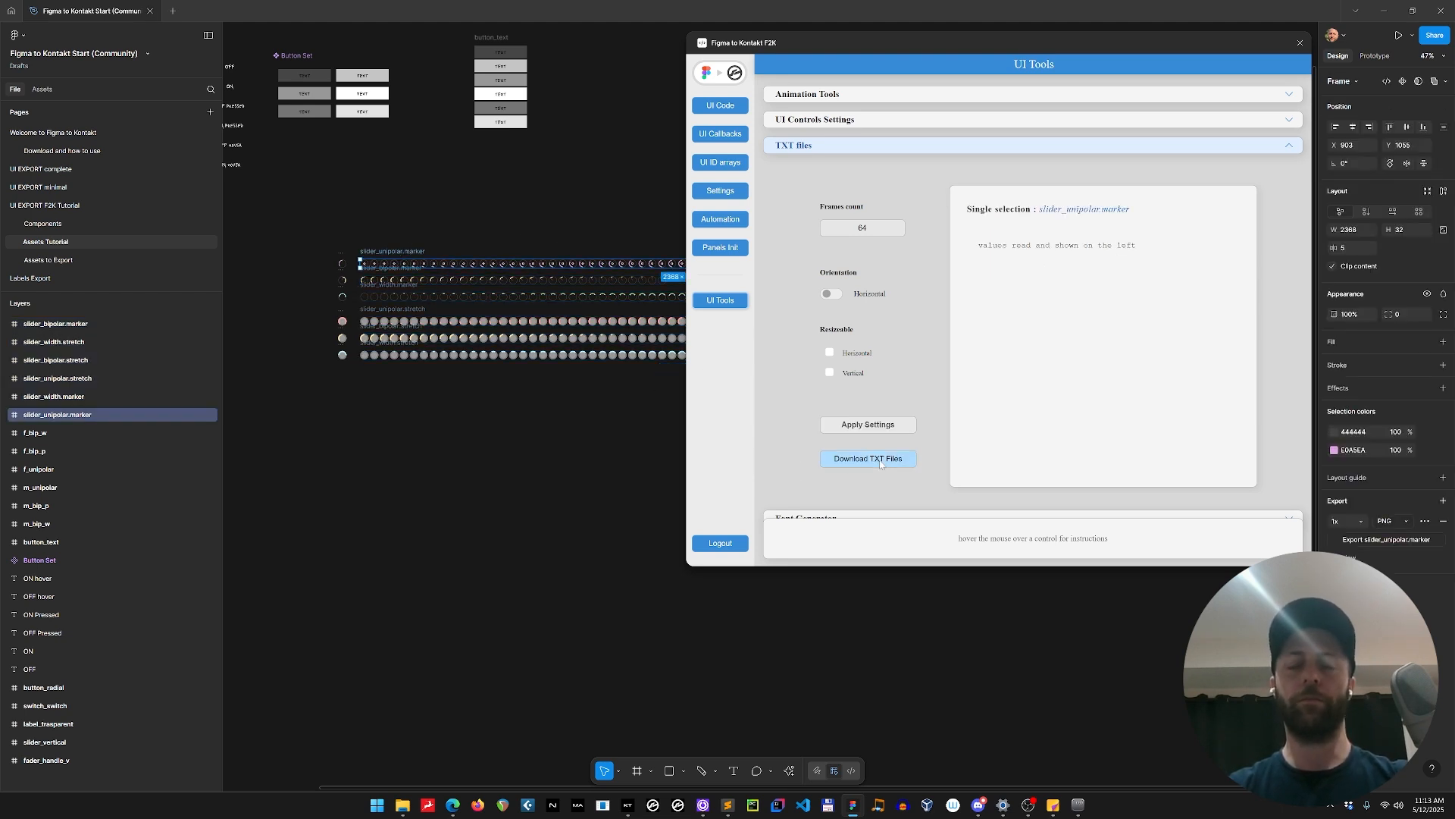
left_click(880, 463)
key("Escape")
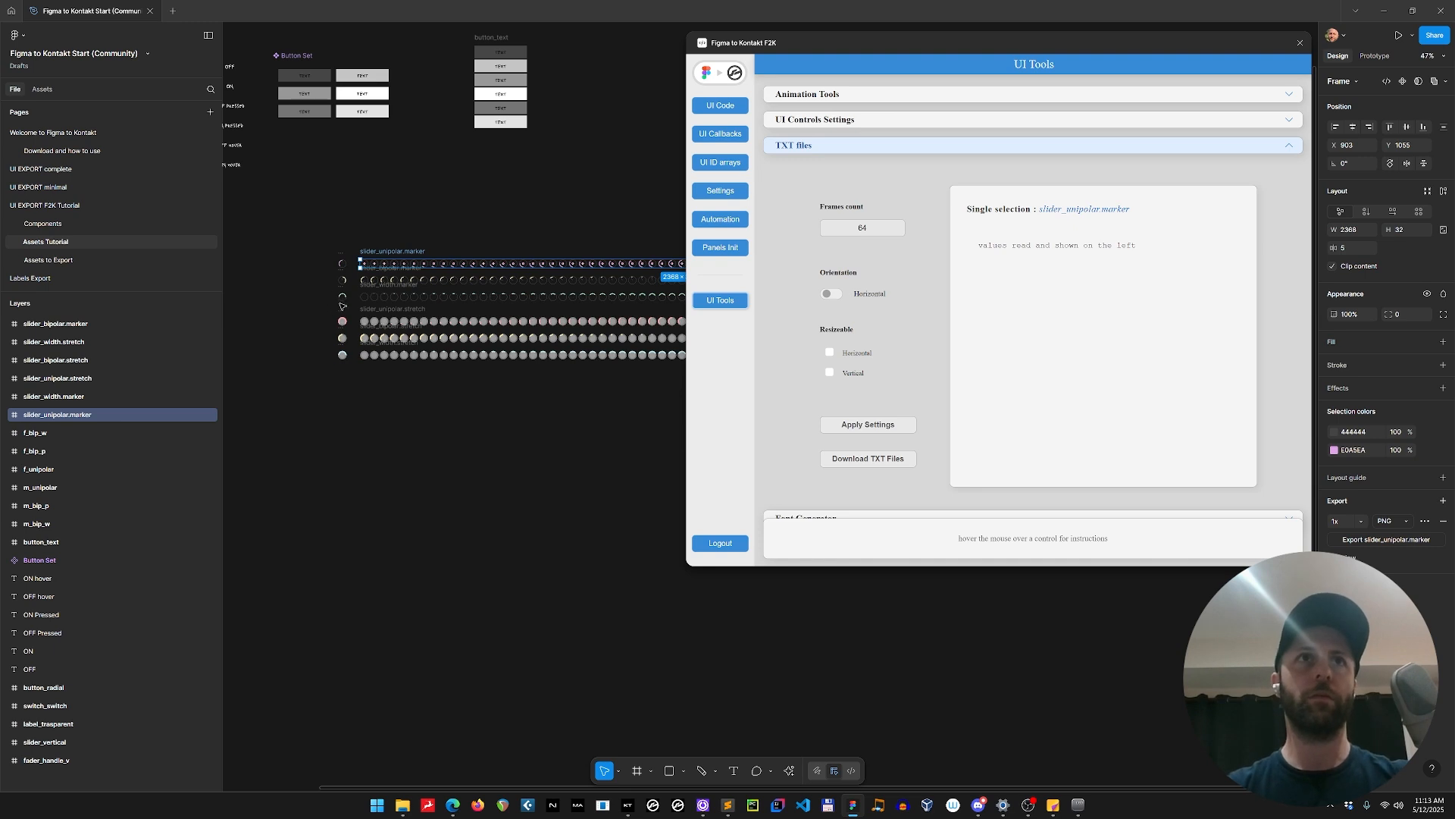
scroll(343, 306, "up", 5)
left_click(441, 206)
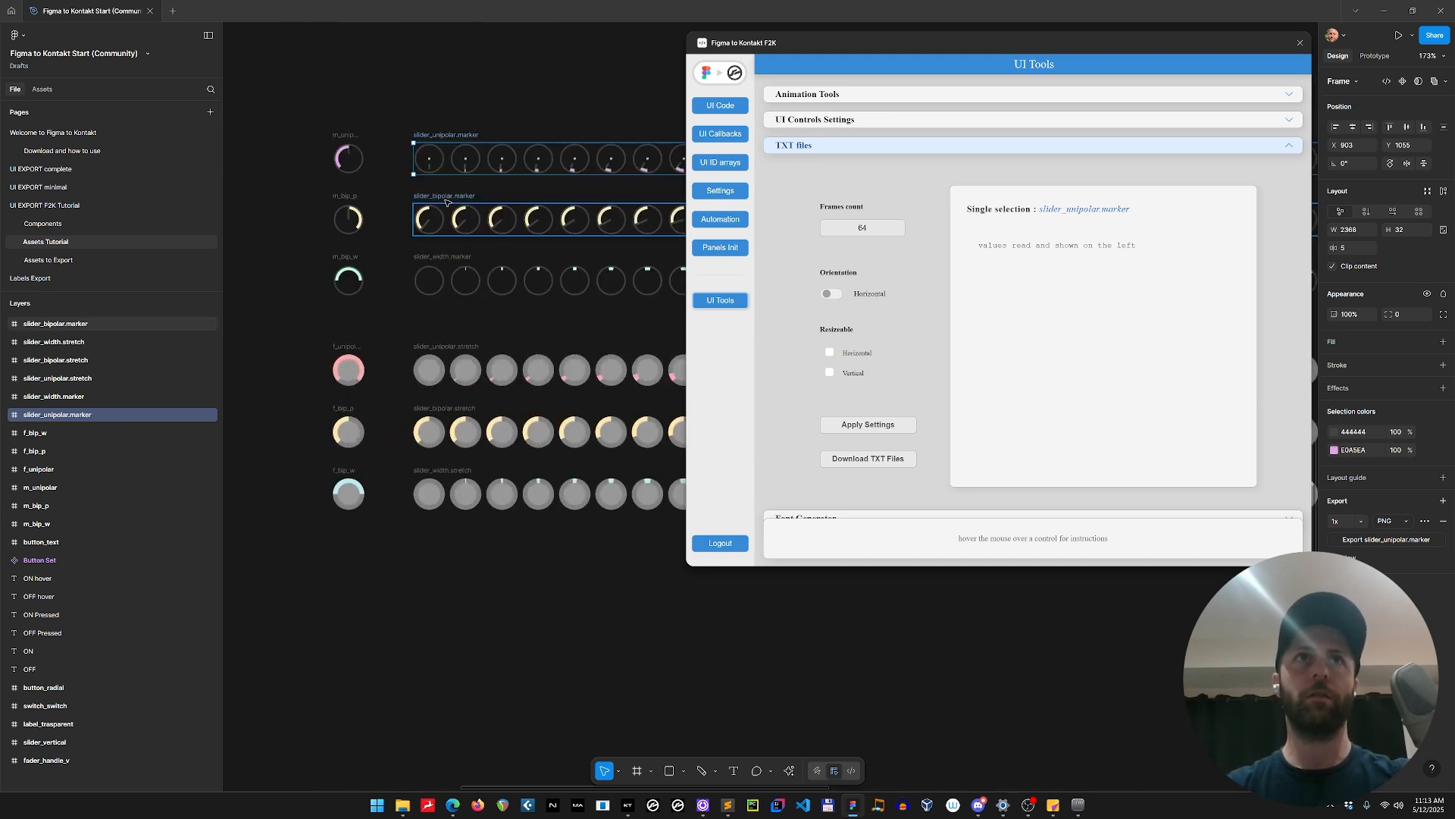
left_click(897, 470)
key("Escape")
Download the TXT files for slider_width.marker and slider_unipolar.stretch individually.
left_click(466, 280)
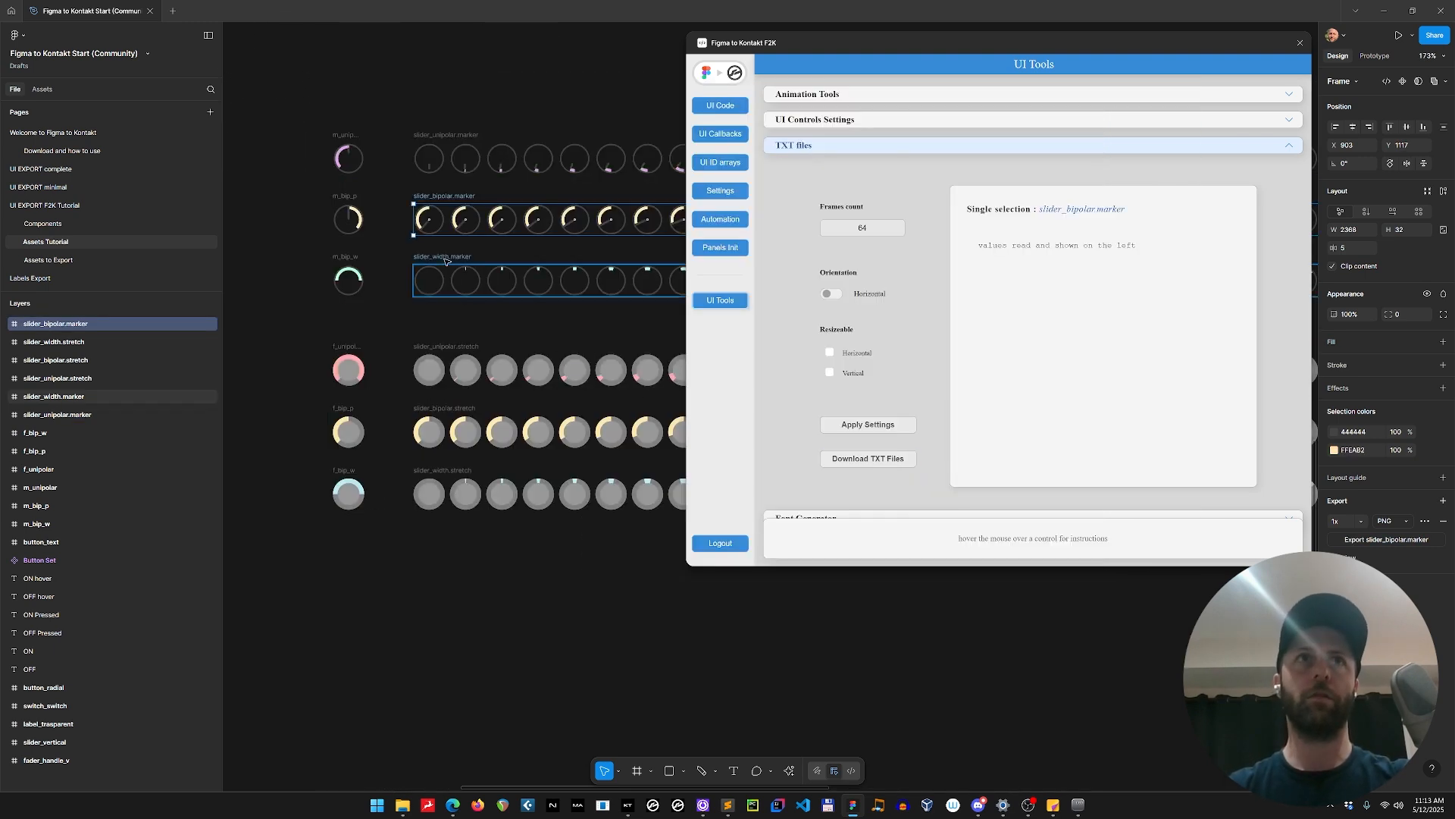
left_click(902, 459)
key("Escape")
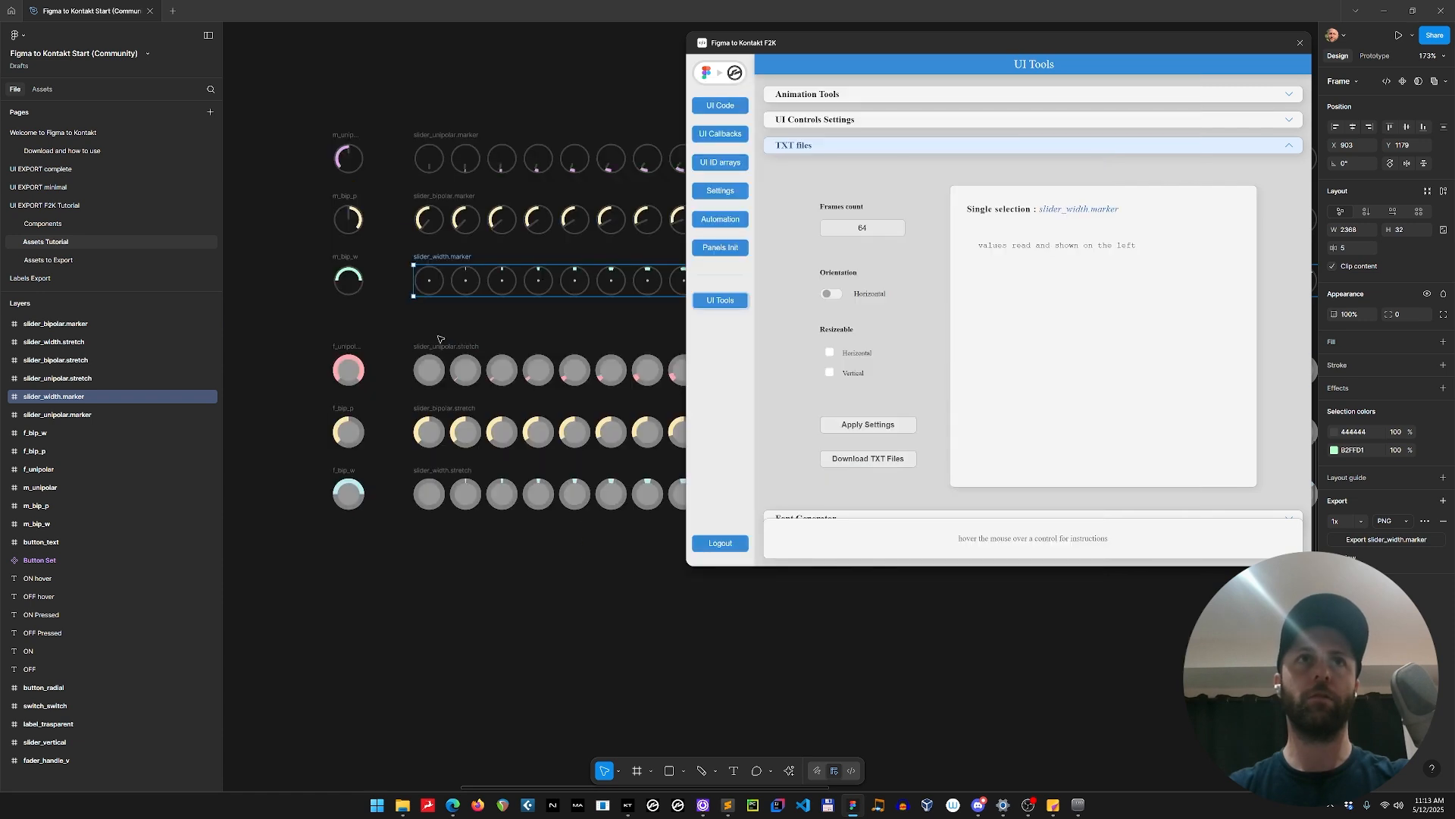
left_click(583, 372)
left_click(868, 459)
key("Escape")
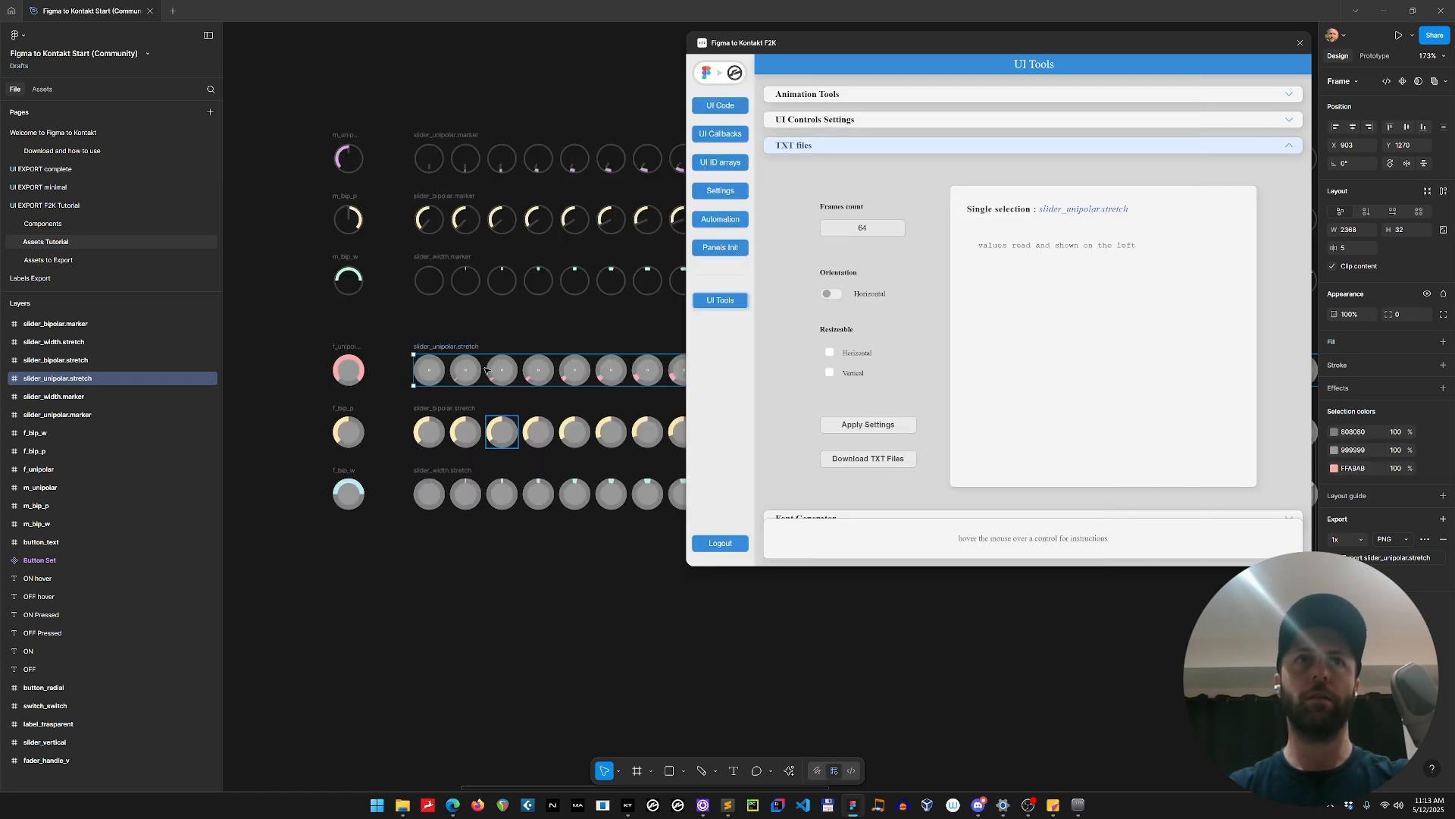
Download the TXT files for the remaining strips, slider_bipolar.stretch and slider_width.stretch.
left_click(466, 428)
left_click(864, 459)
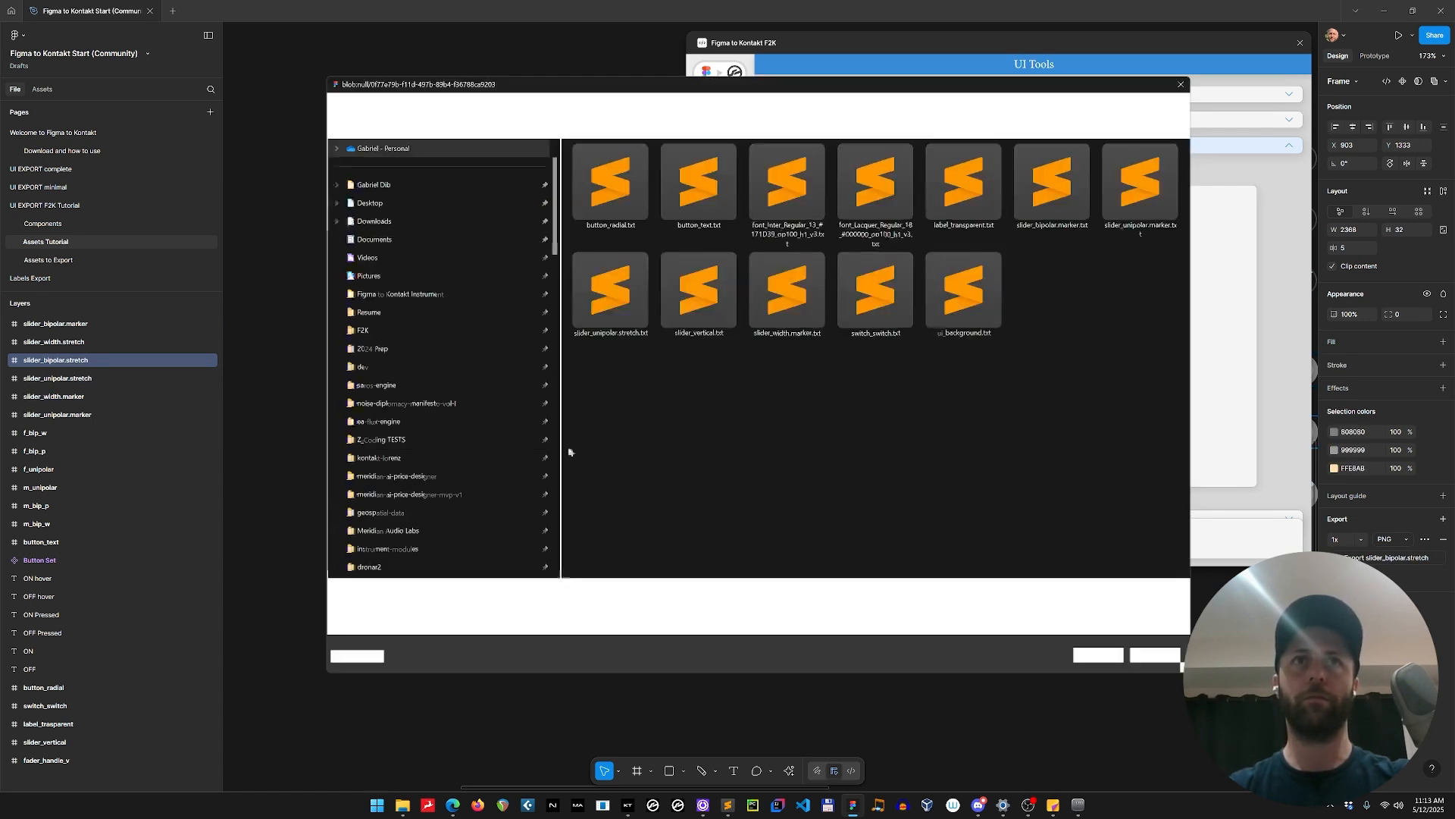
key("Escape")
left_click(466, 493)
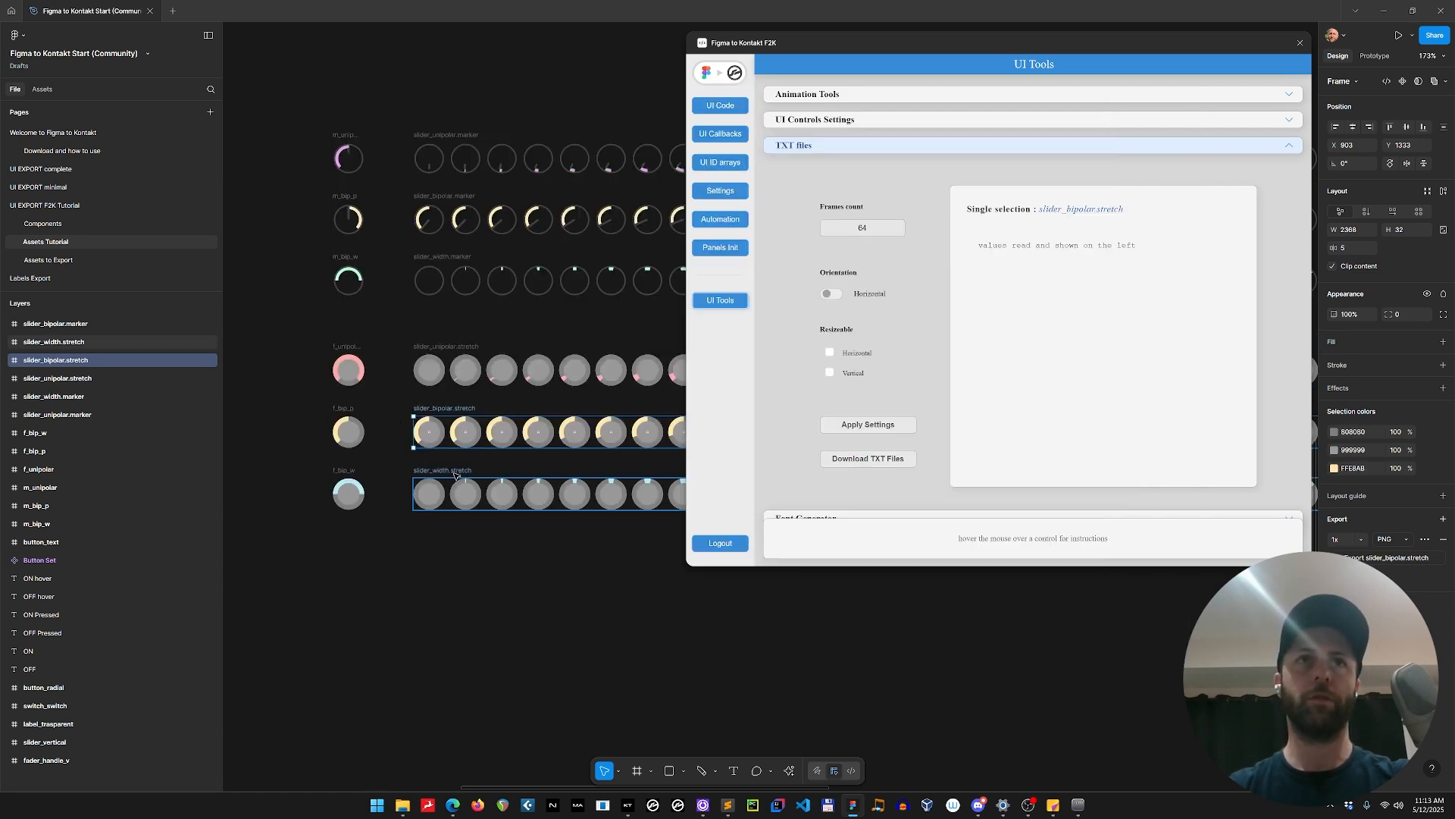
left_click(890, 459)
key("Escape")
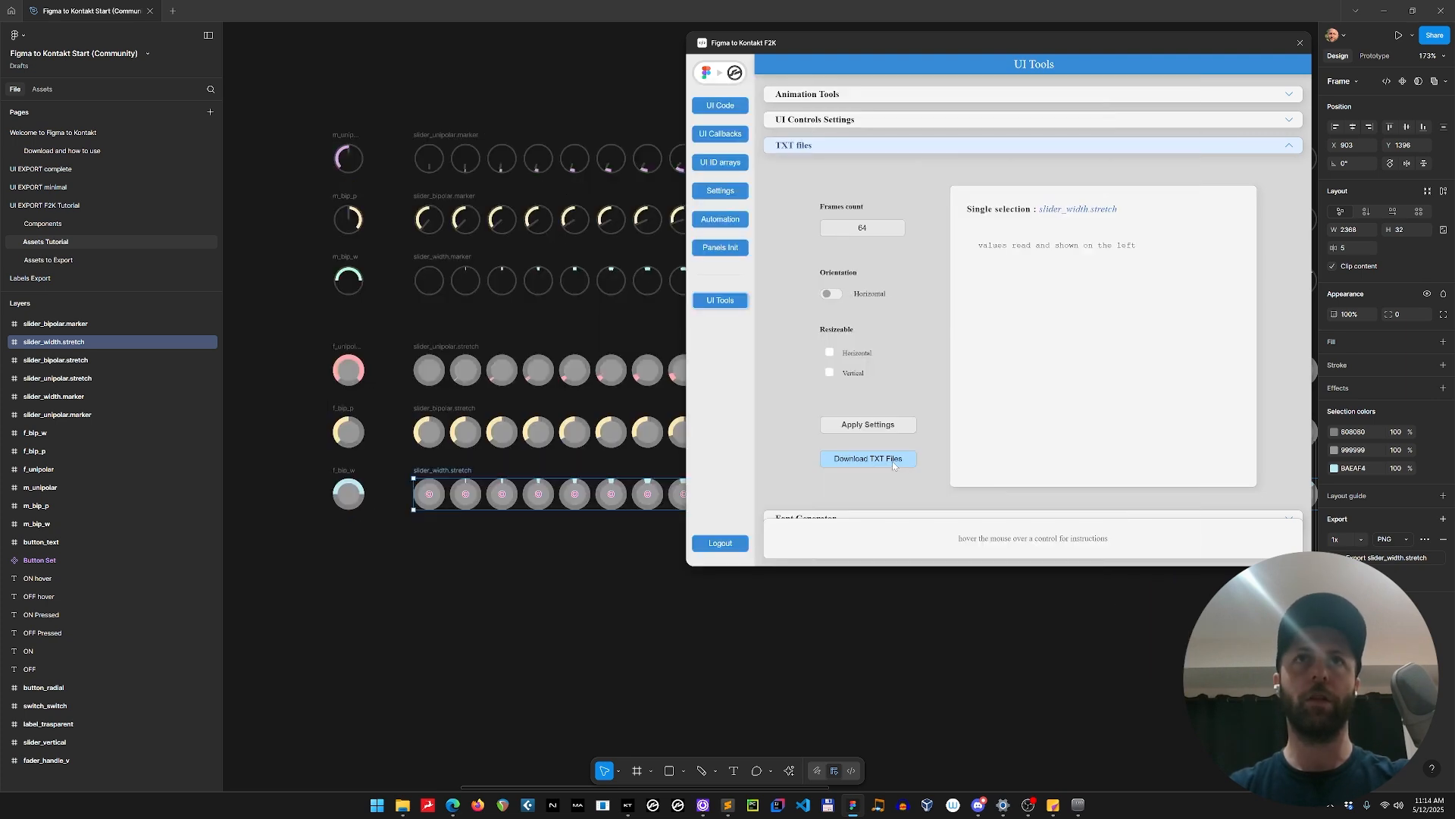
scroll(387, 386, "down", 1)
scroll(387, 387, "down", 5)
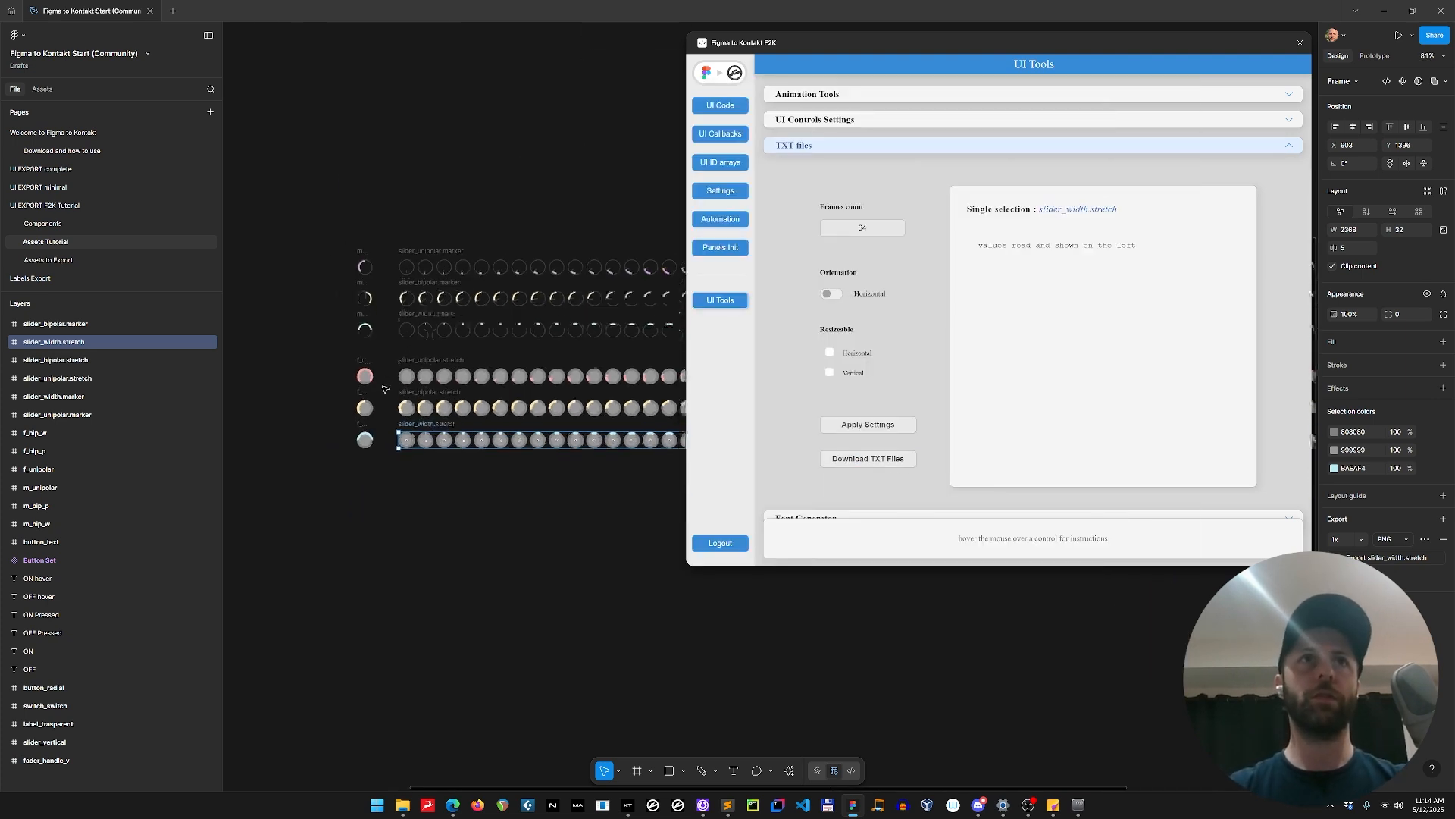
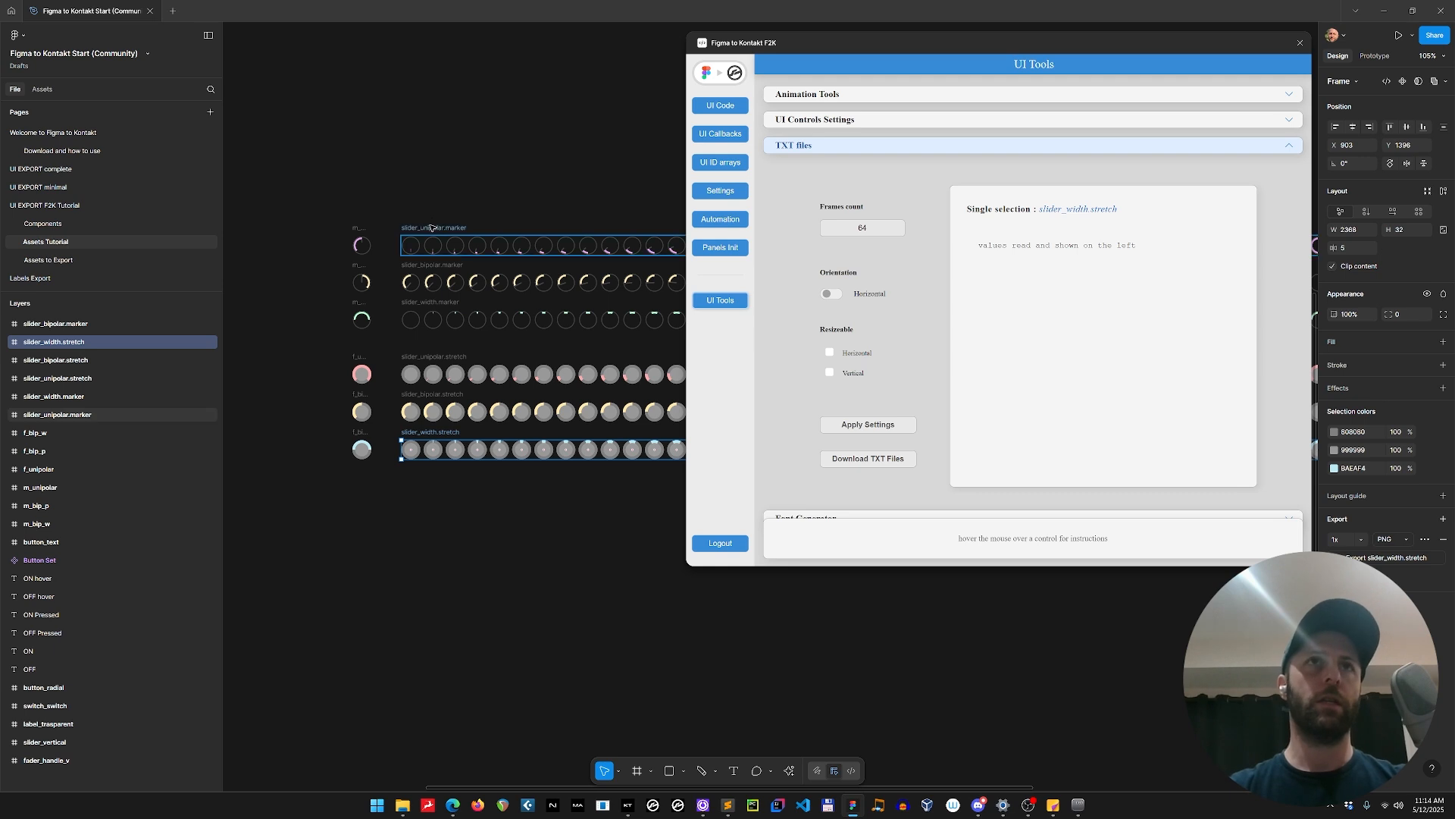
Create a new white frame on the Assets Tutorial page and set its width and height to 100.
left_click(378, 534)
key("f")
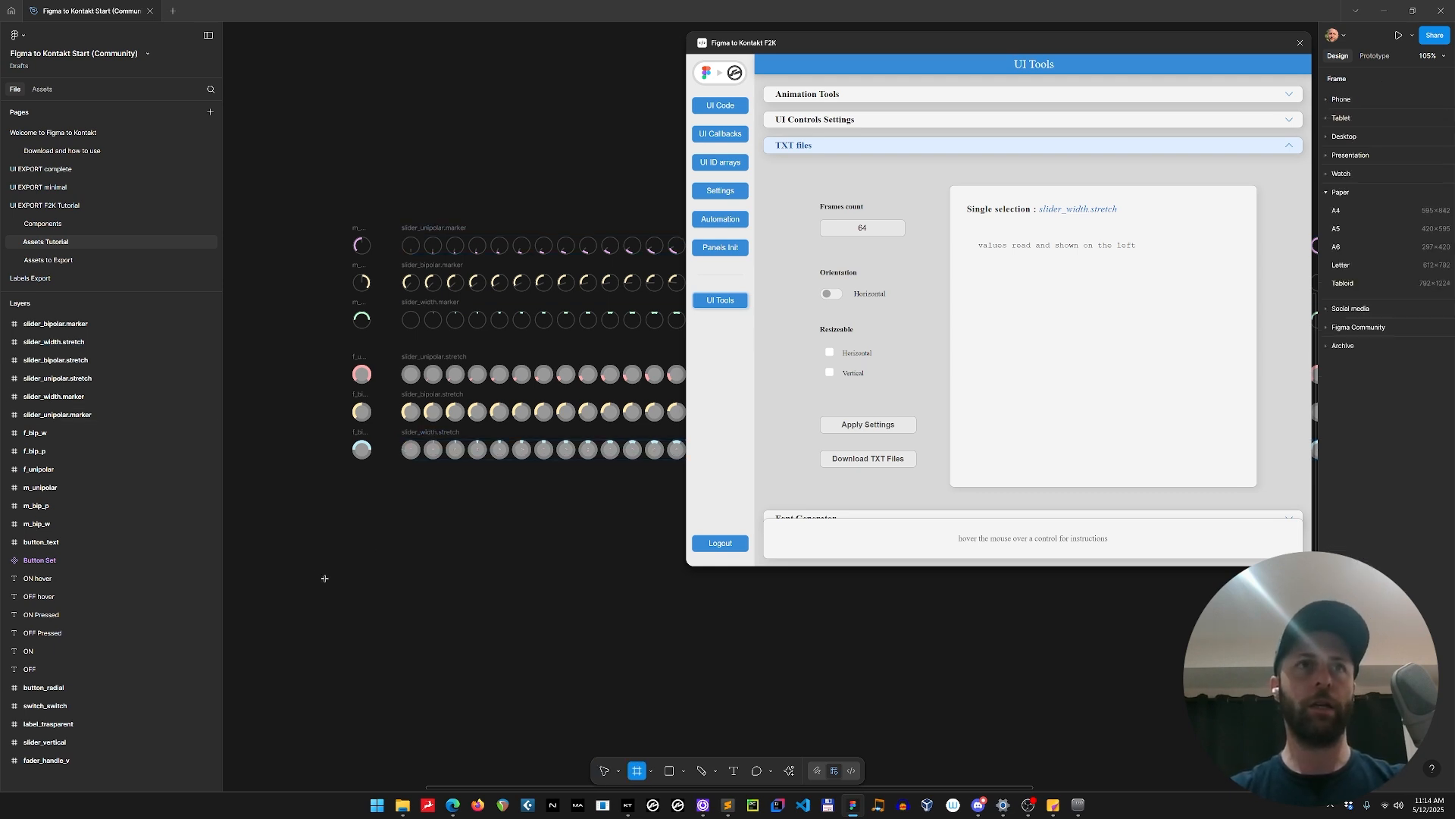
key("ctrl+v")
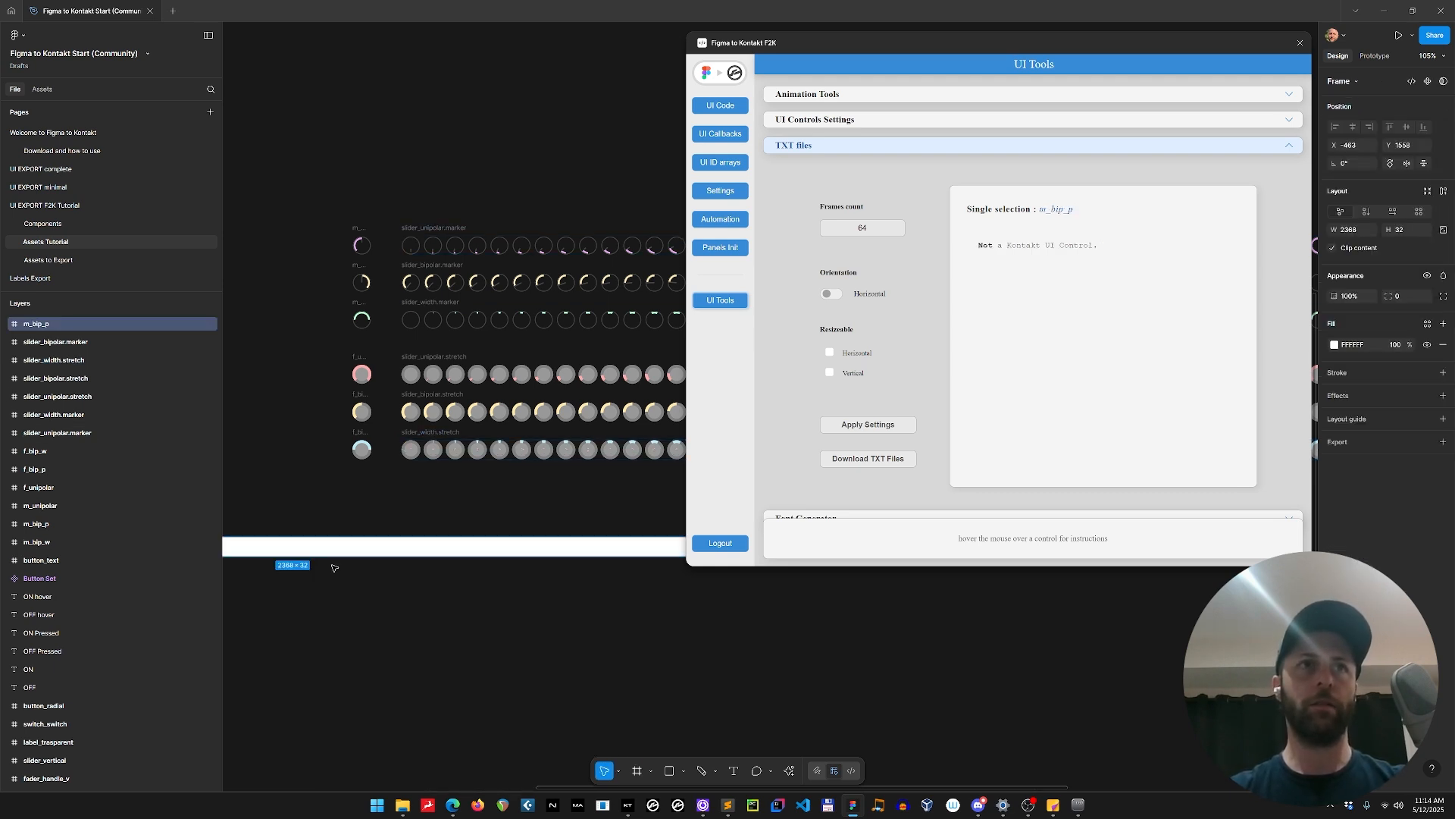
left_click(1348, 230)
key("Tab")
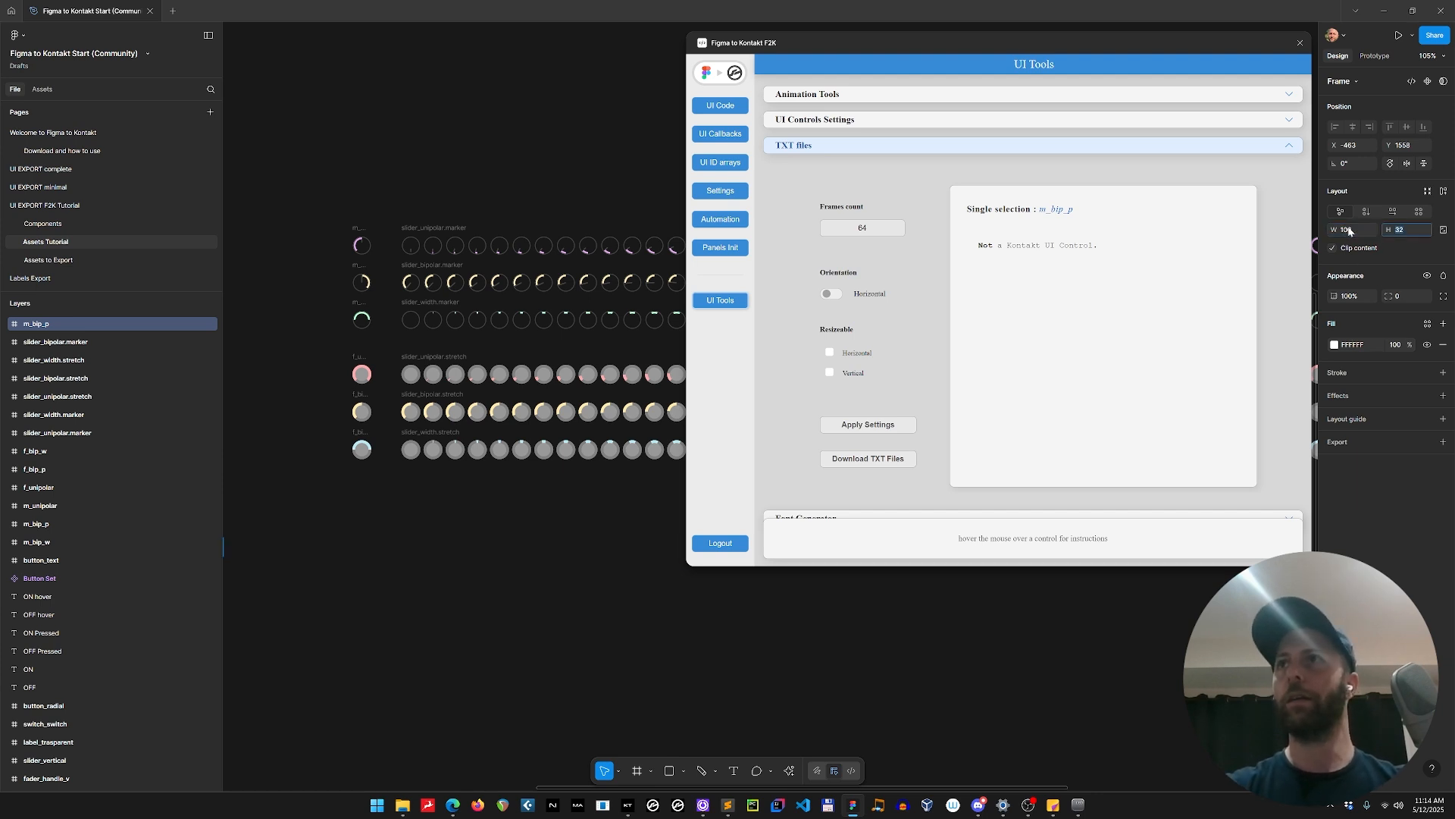
type("100")
key("Return")
Move the 100 × 100 frame directly beneath the first column of the slider strips.
scroll(489, 554, "down", 2)
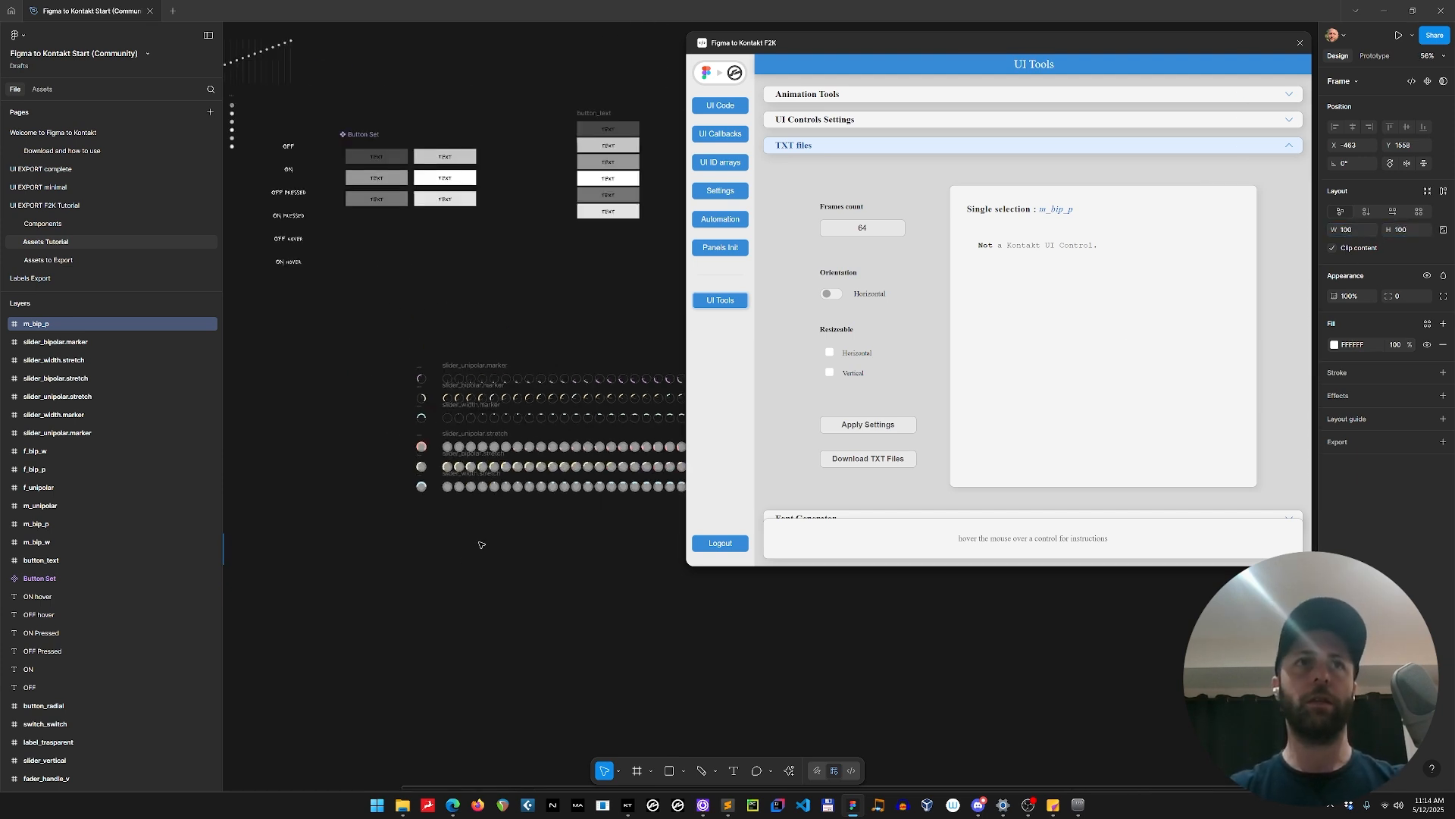
left_click_drag(385, 599, 624, 584)
scroll(622, 586, "down", 1)
left_click_drag(365, 530, 665, 573)
left_click_drag(737, 629, 349, 551)
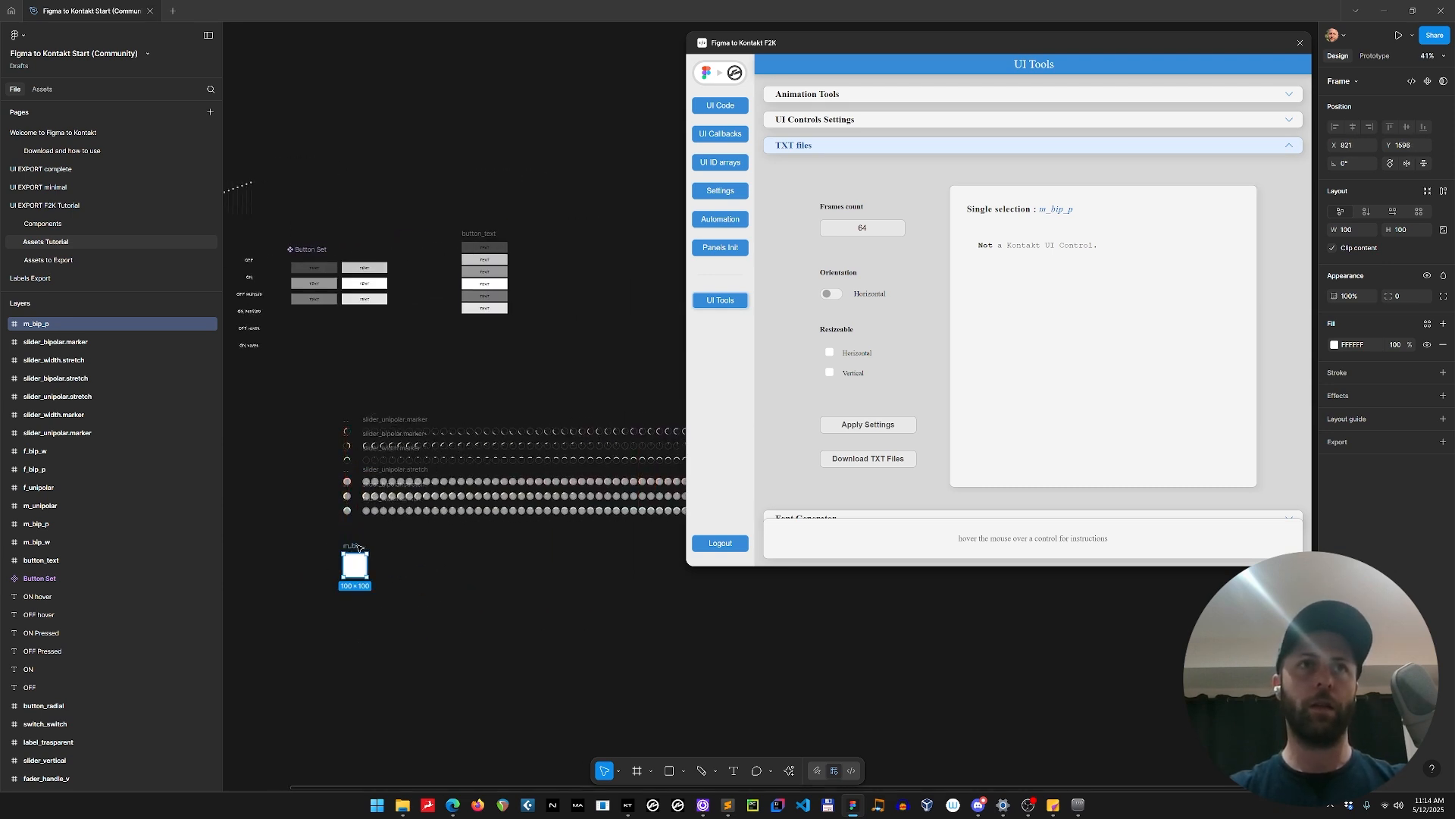
Duplicate the white frame five times at even spacing to make a horizontal row of six frames.
key("ctrl+d")
key("ctrl+d")
key("ctrl+d")
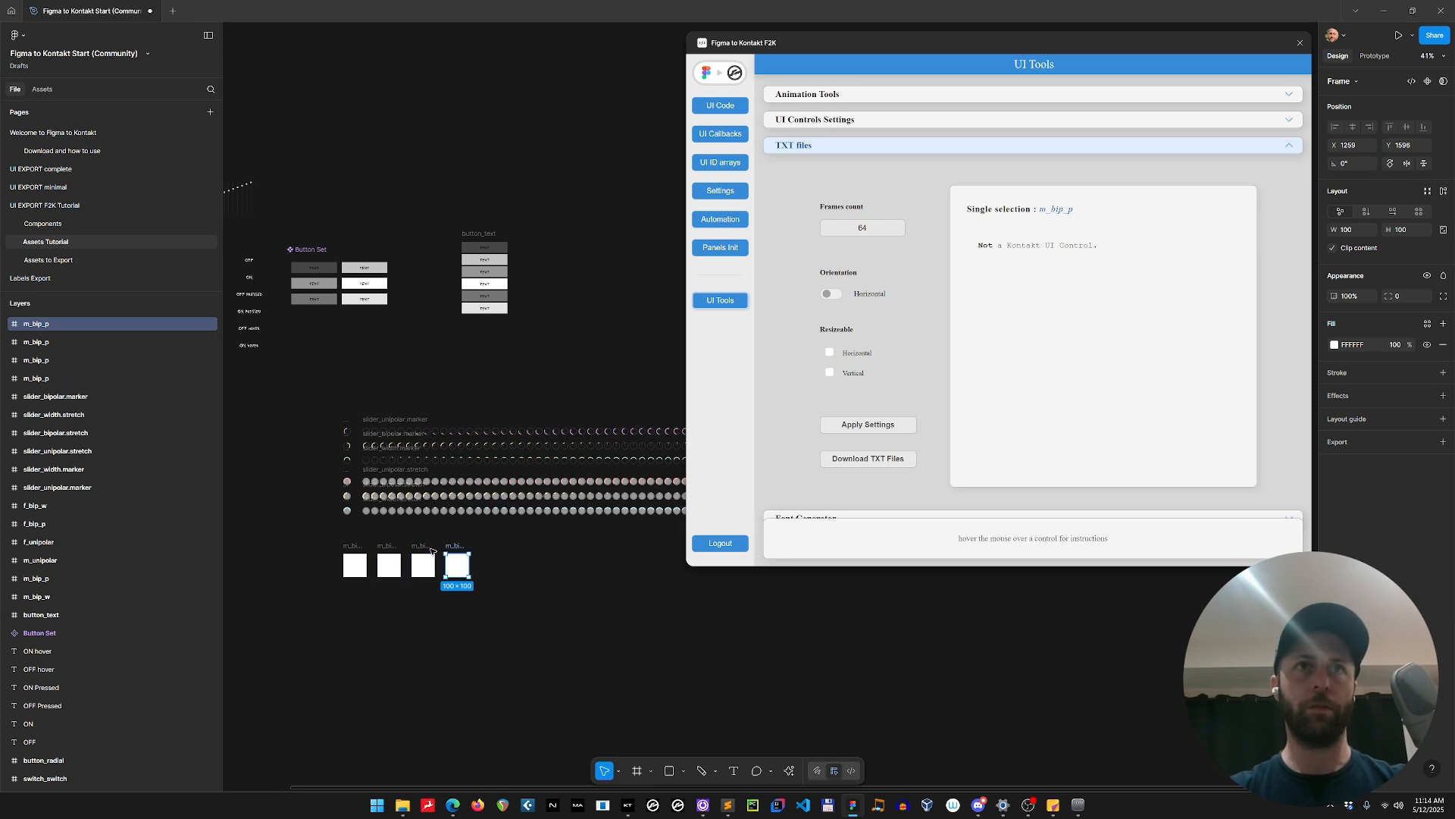
key("ctrl+d")
scroll(436, 561, "up", 3)
key("ctrl+d")
scroll(385, 671, "up", 2)
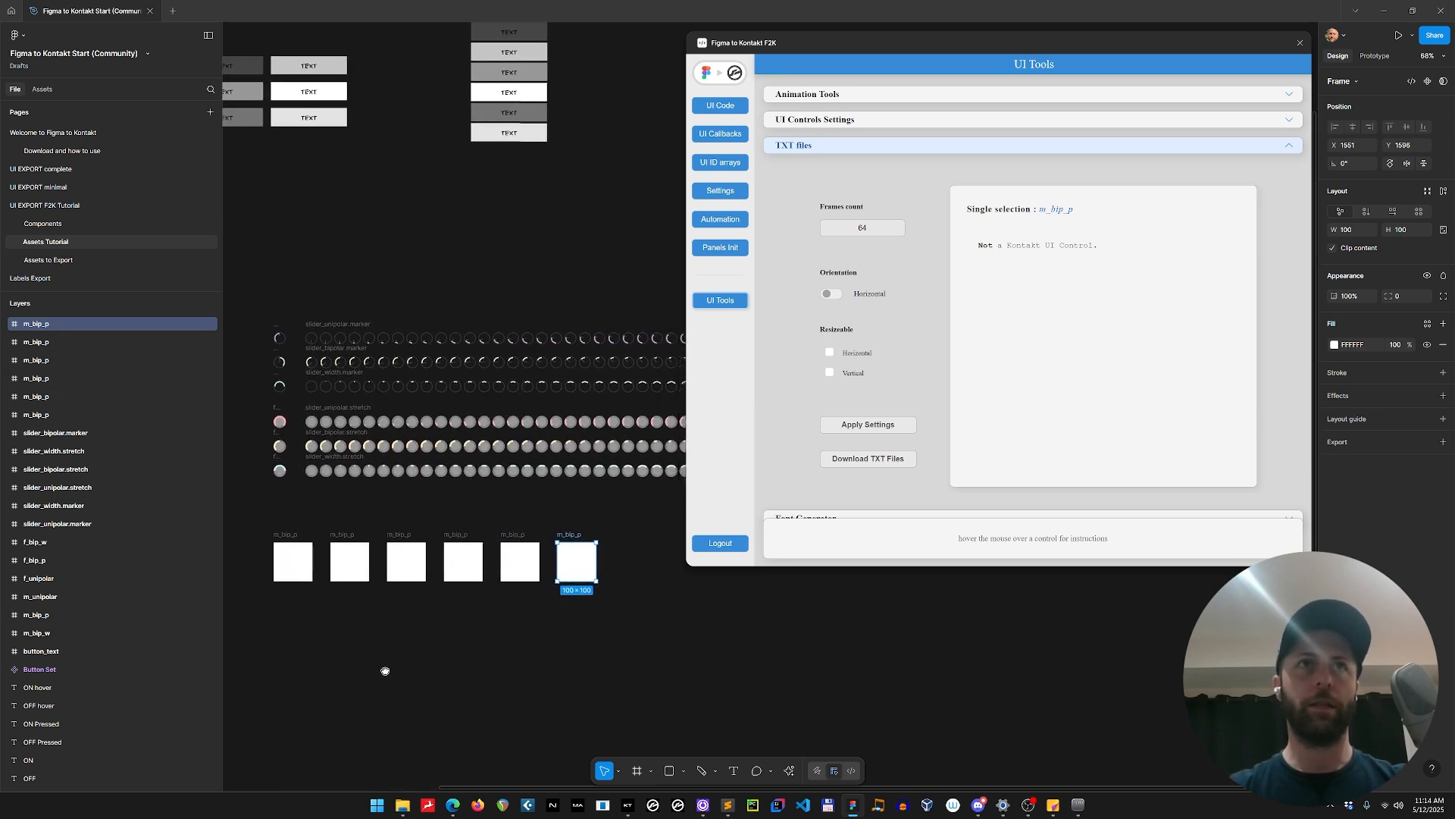
Copy the marker strips' names onto the first three frames: slider_unipolar.marker, slider_bipolar.marker and slider_width.marker.
left_click(326, 333)
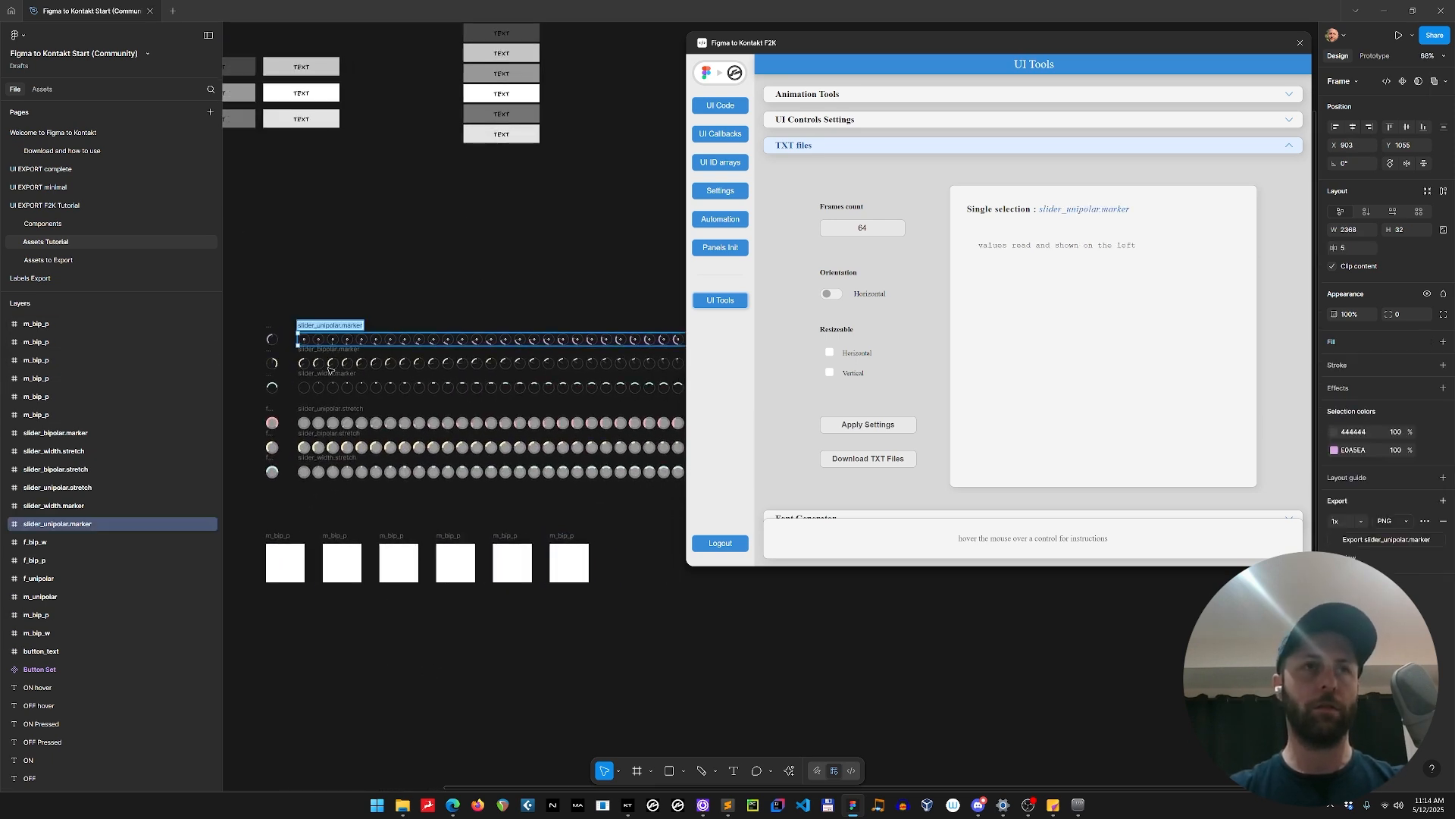
left_click(282, 536)
left_click(330, 350)
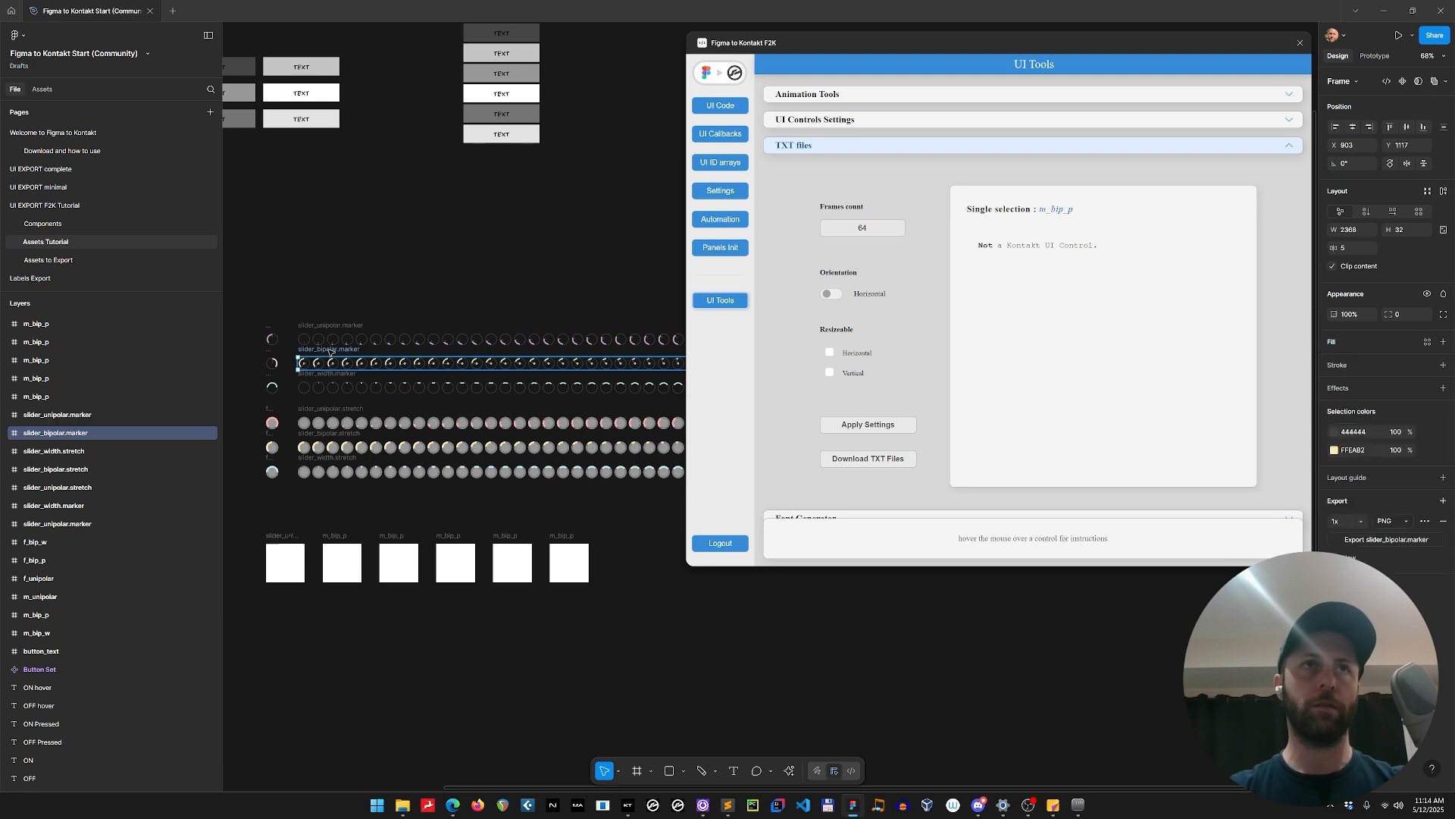
left_click(340, 557)
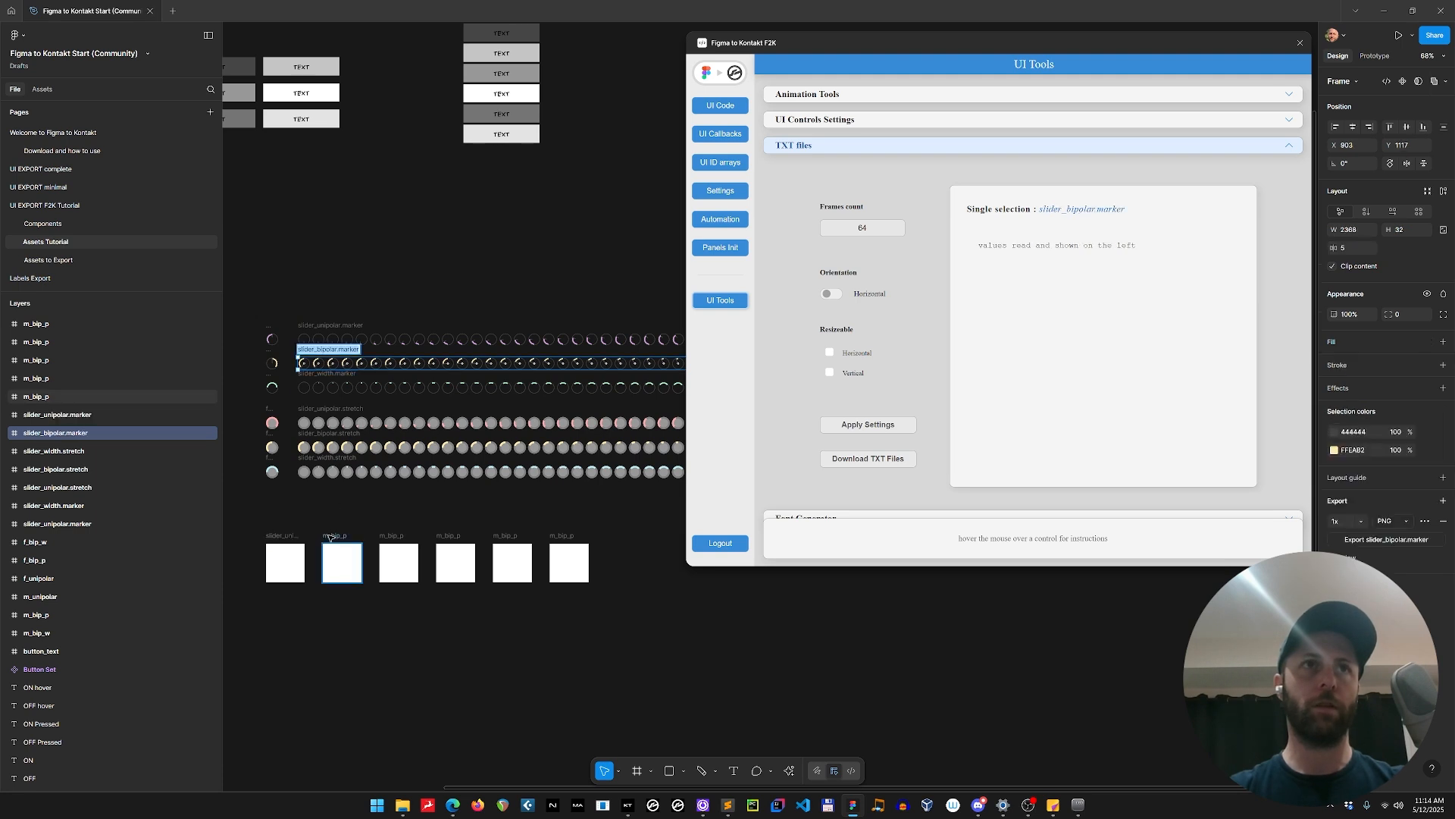
left_click(345, 375)
left_click(398, 561)
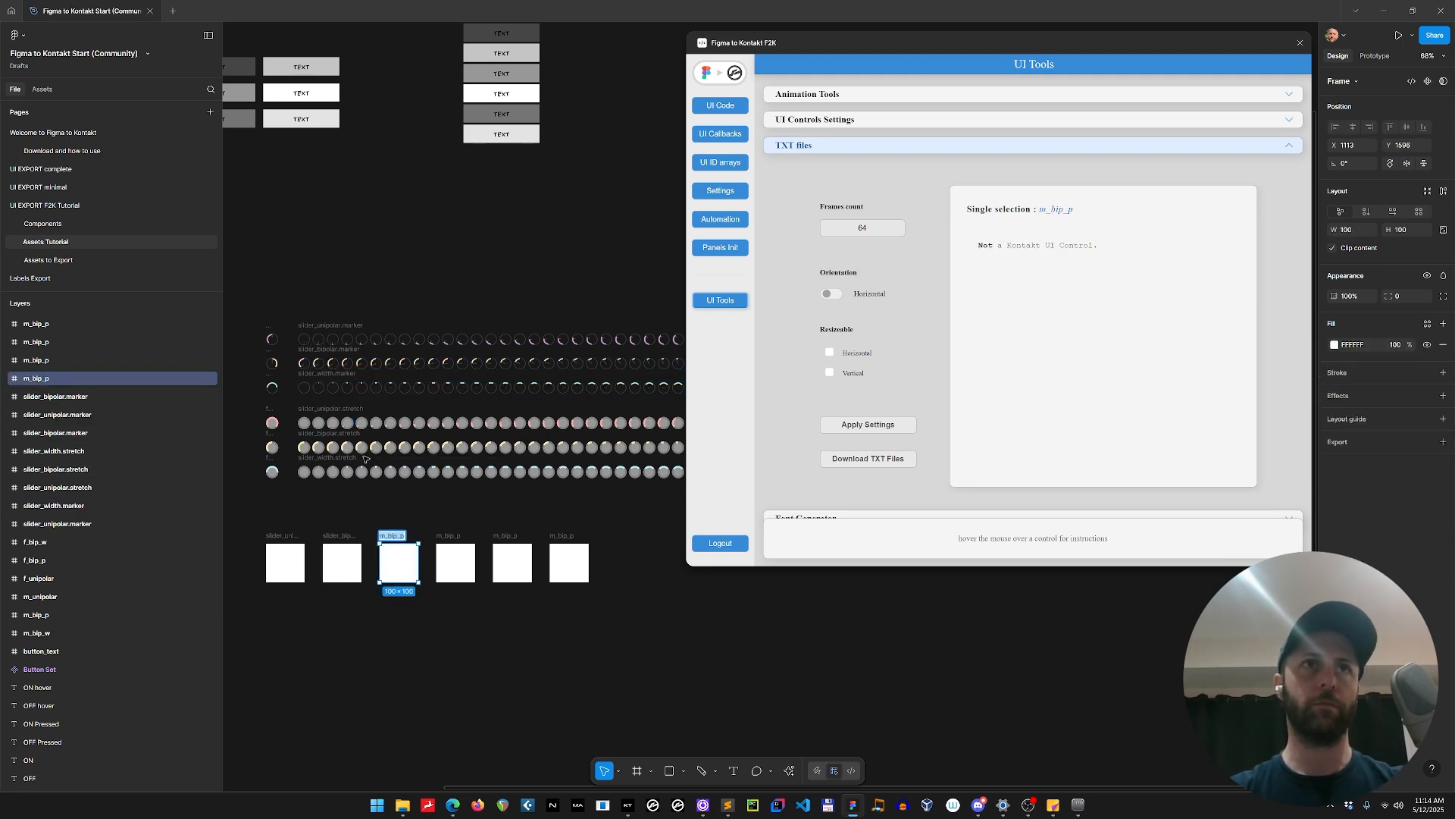
Copy the names slider_unipolar.stretch and slider_bipolar.stretch from their strips onto the fourth and fifth frames.
double_click(344, 410)
key("ctrl+c")
double_click(455, 537)
key("ctrl+v")
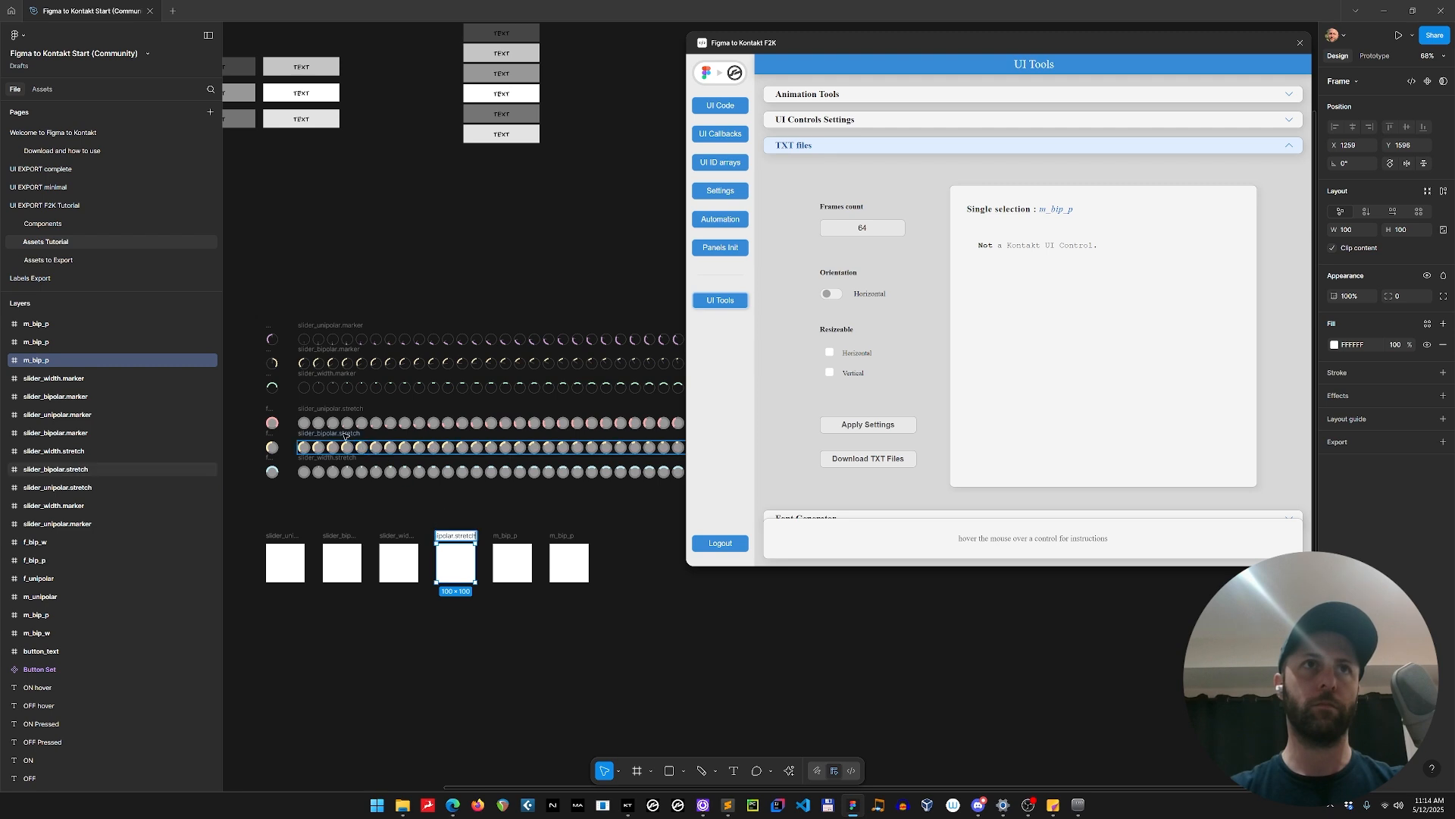
double_click(345, 434)
key("ctrl+c")
double_click(508, 535)
key("ctrl+v")
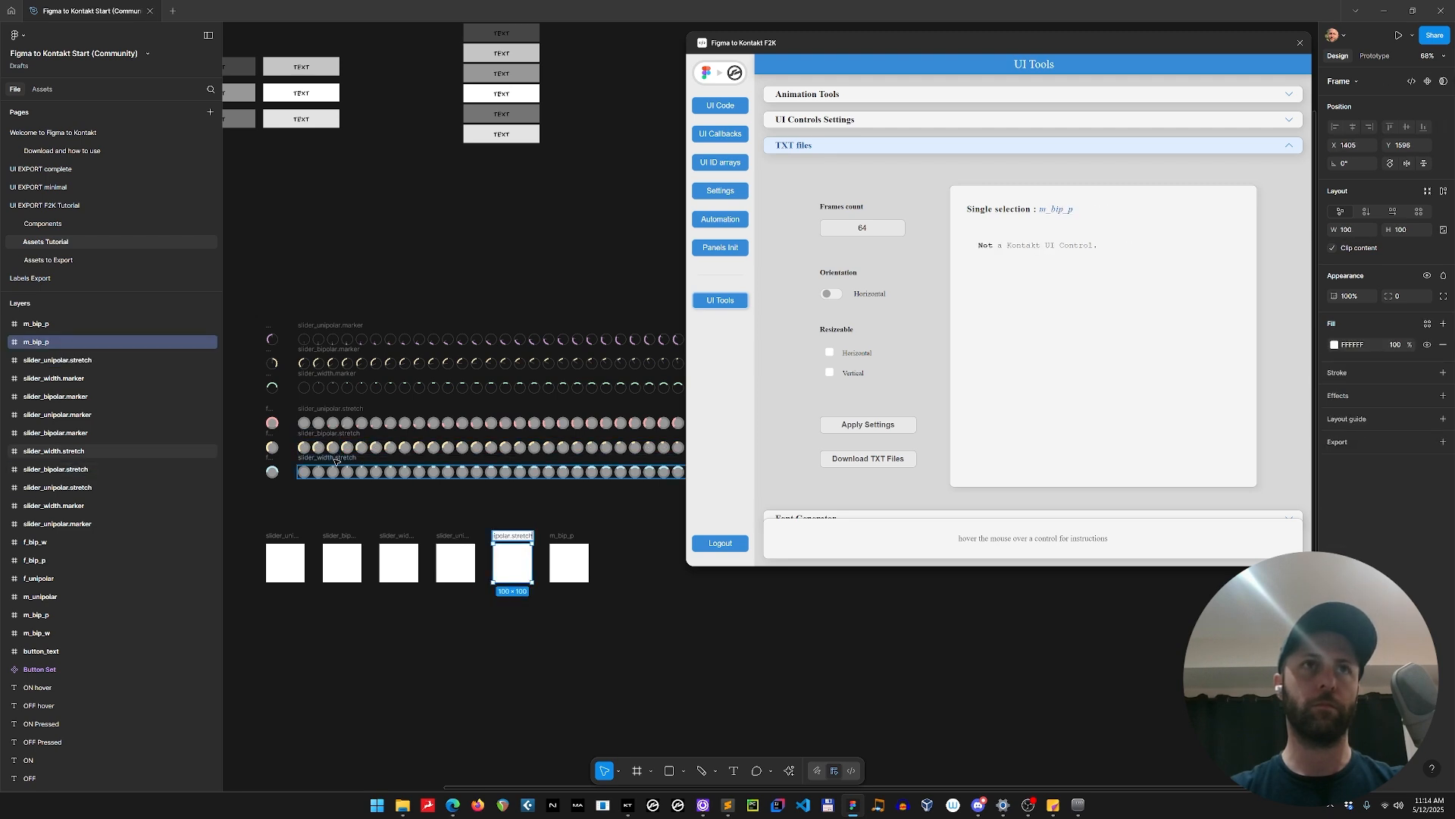
Copy the name slider_width.stretch from its strip onto the sixth frame.
double_click(336, 459)
key("ctrl+c")
double_click(562, 535)
key("ctrl+v")
left_click(611, 576)
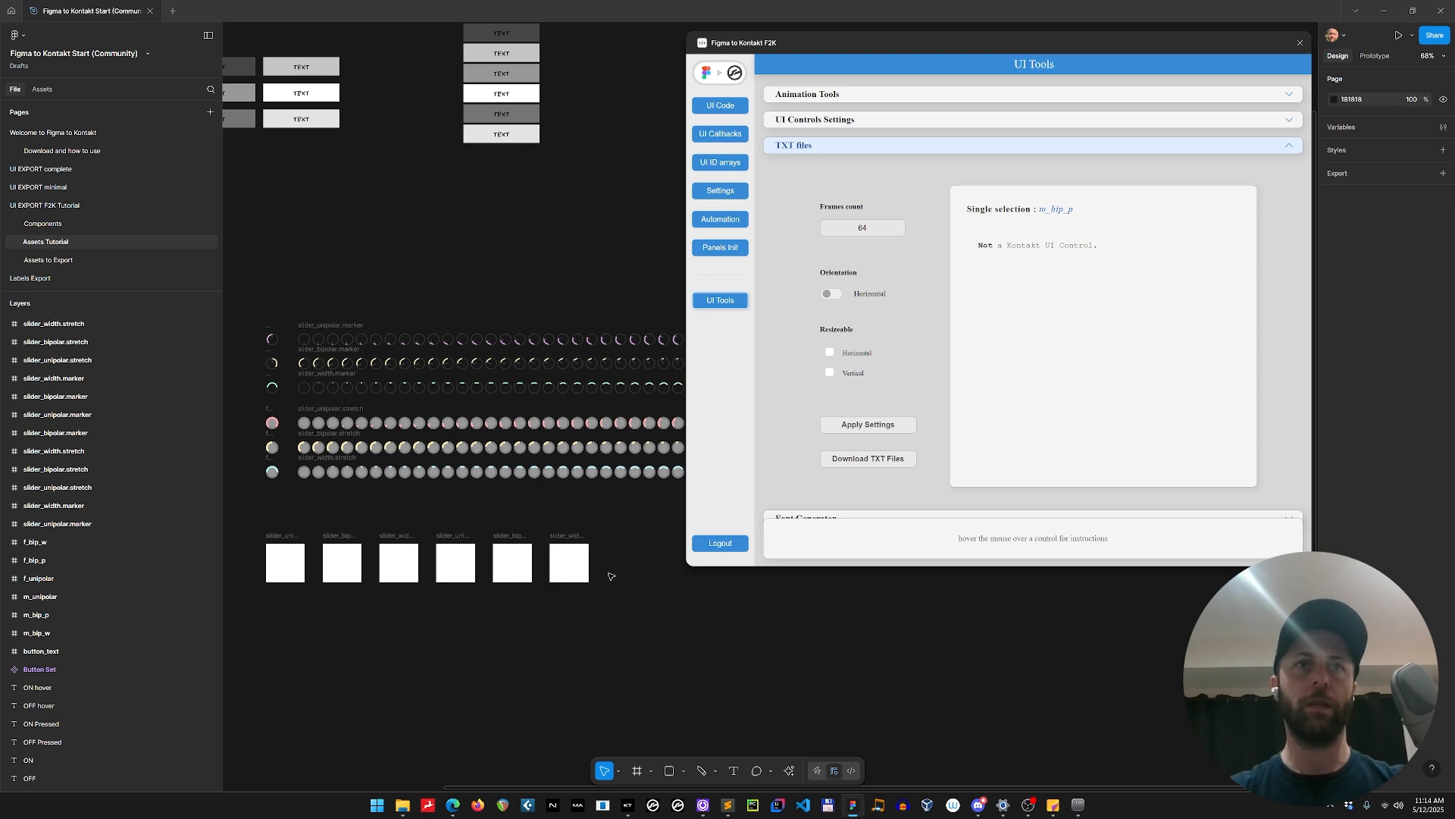
Cut the six named frames and paste them on the UI EXPORT F2K Tutorial page, above the instrument interface.
left_click_drag(628, 614, 250, 520)
key("Delete")
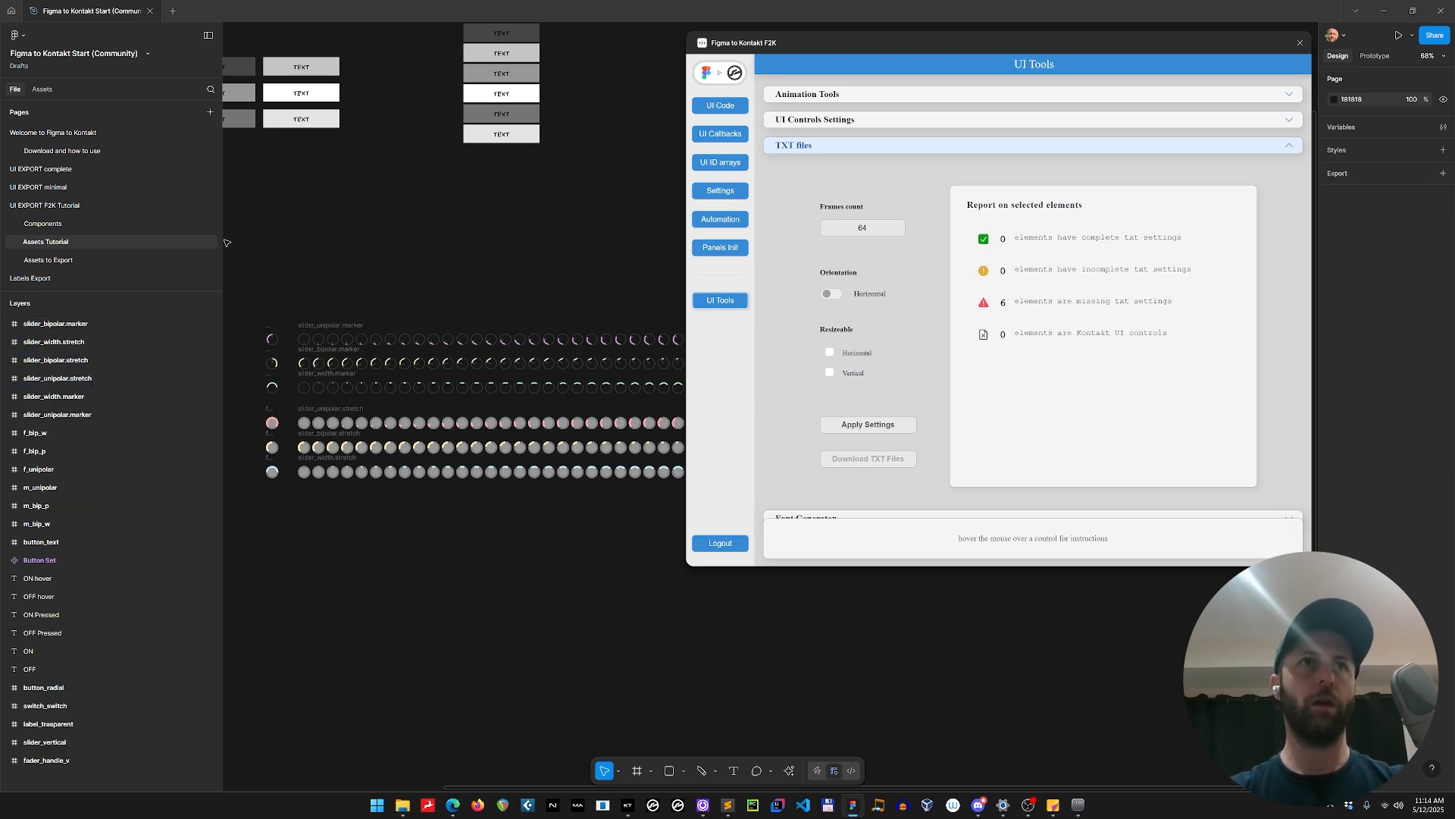
left_click(53, 205)
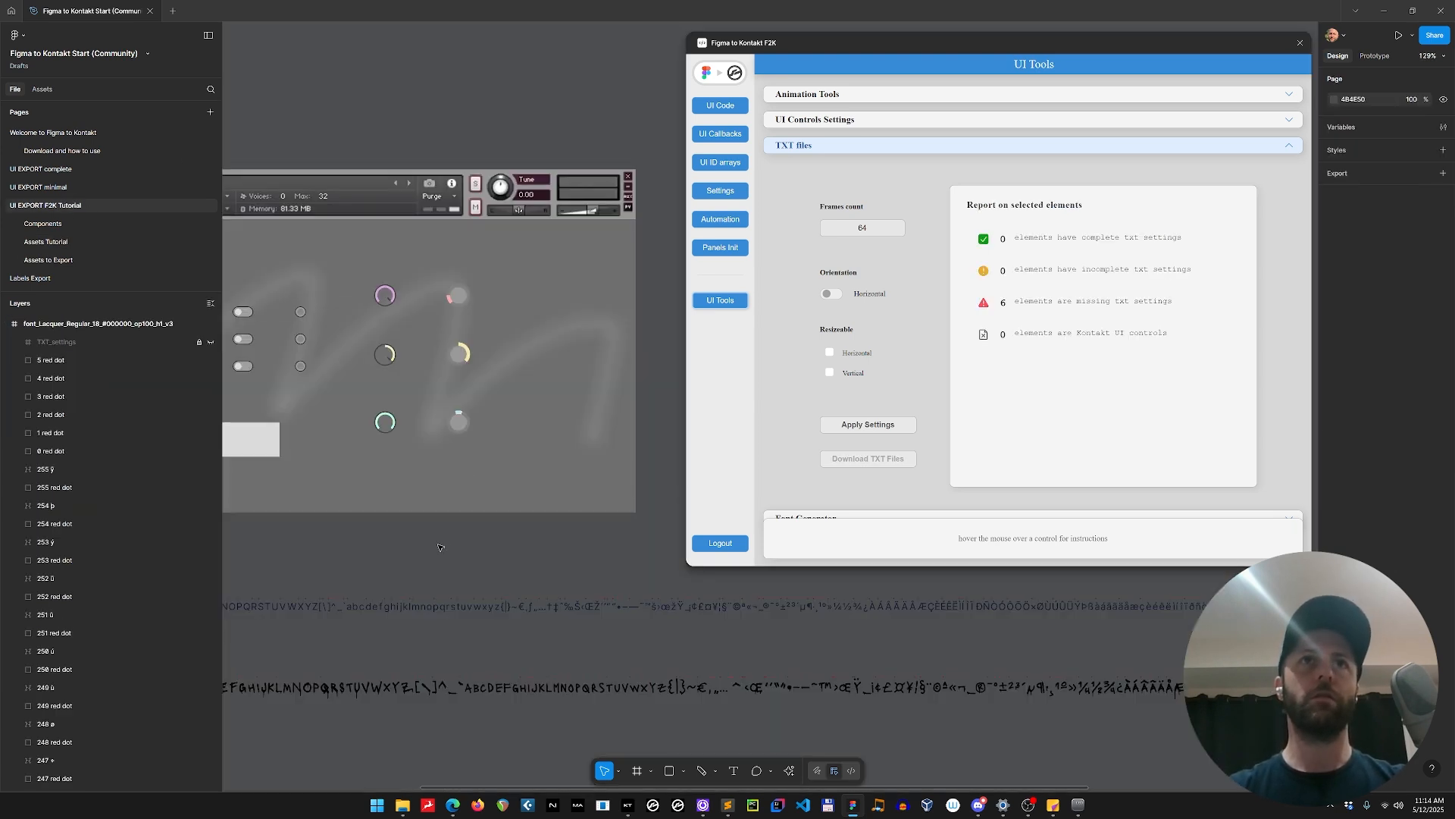
scroll(441, 546, "down", 2)
left_click_drag(405, 195, 337, 373)
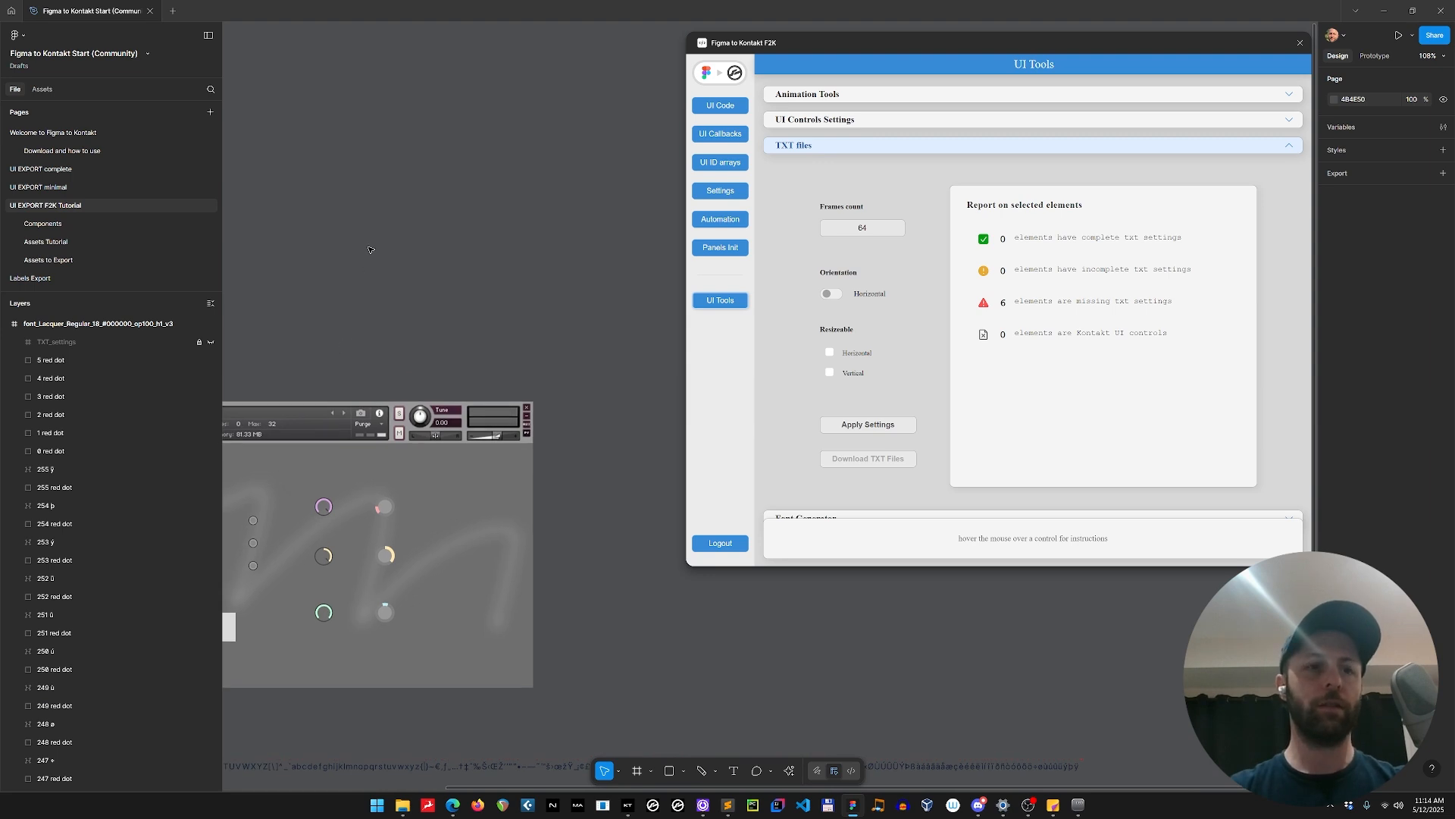
key("ctrl+v")
left_click_drag(551, 368, 254, 258)
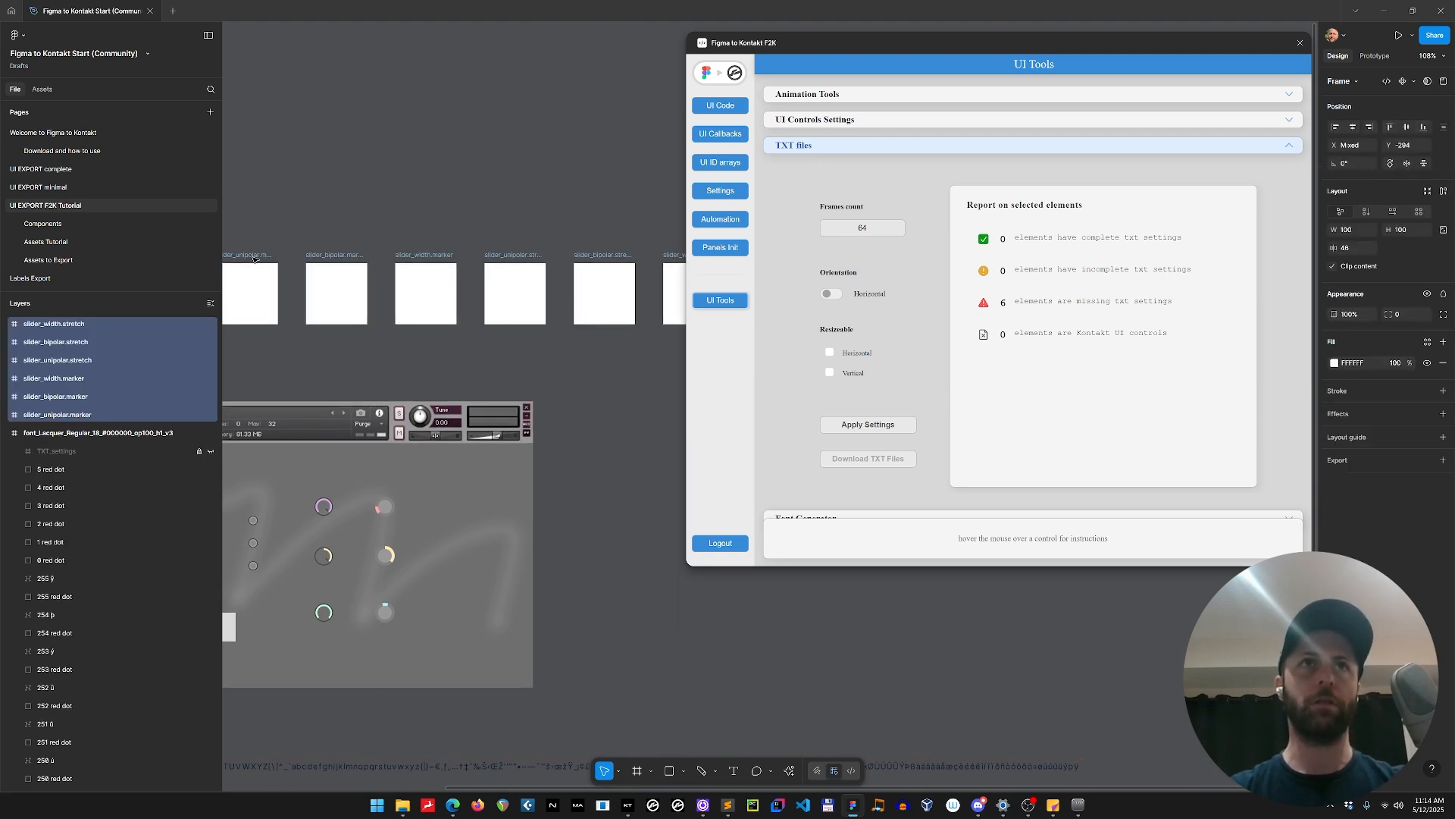
scroll(455, 326, "down", 2)
left_click(573, 466)
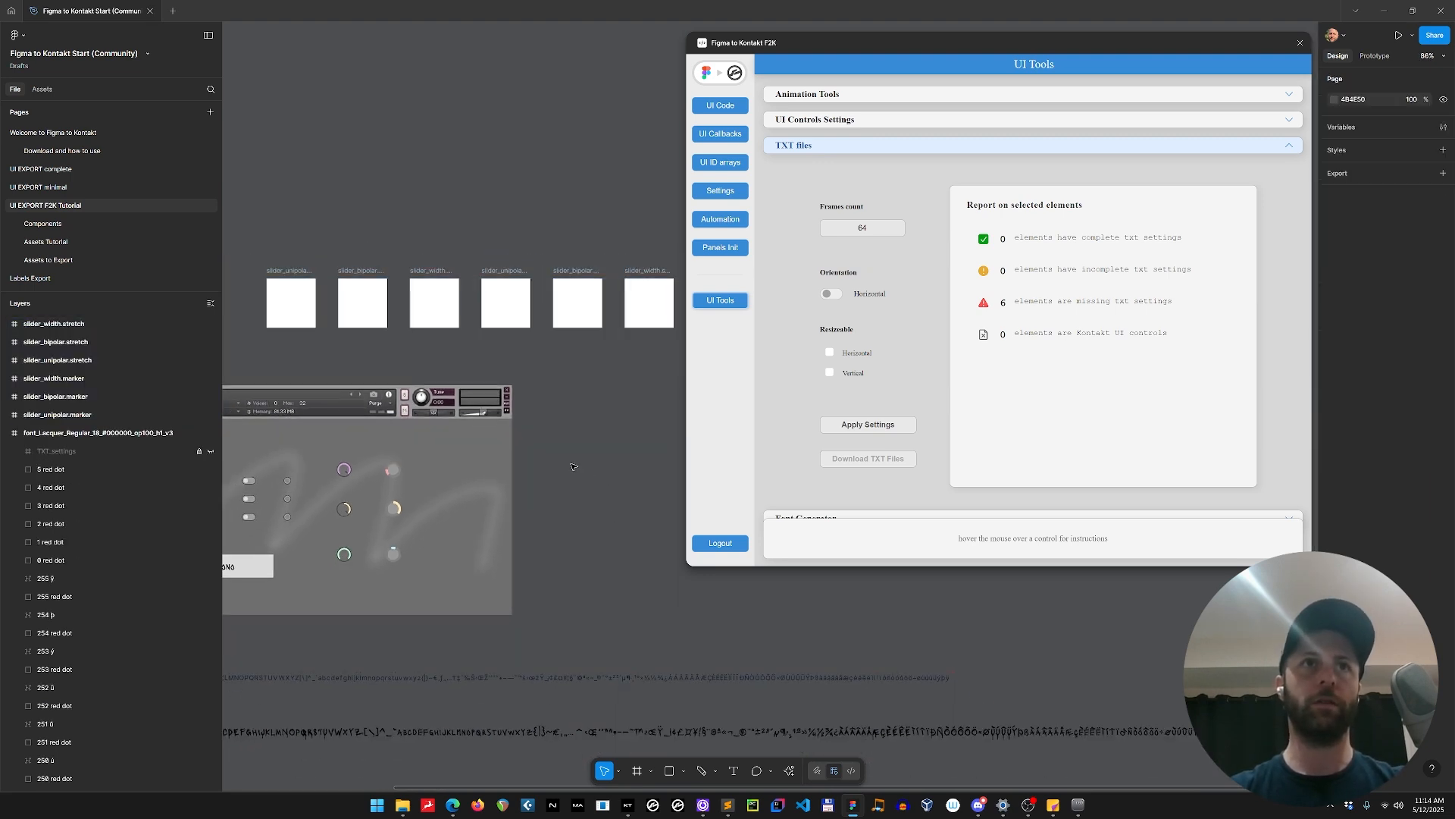
Move the Figma to Kontakt plugin window away from the row of frames to free the canvas beside the instrument.
scroll(493, 396, "down", 2)
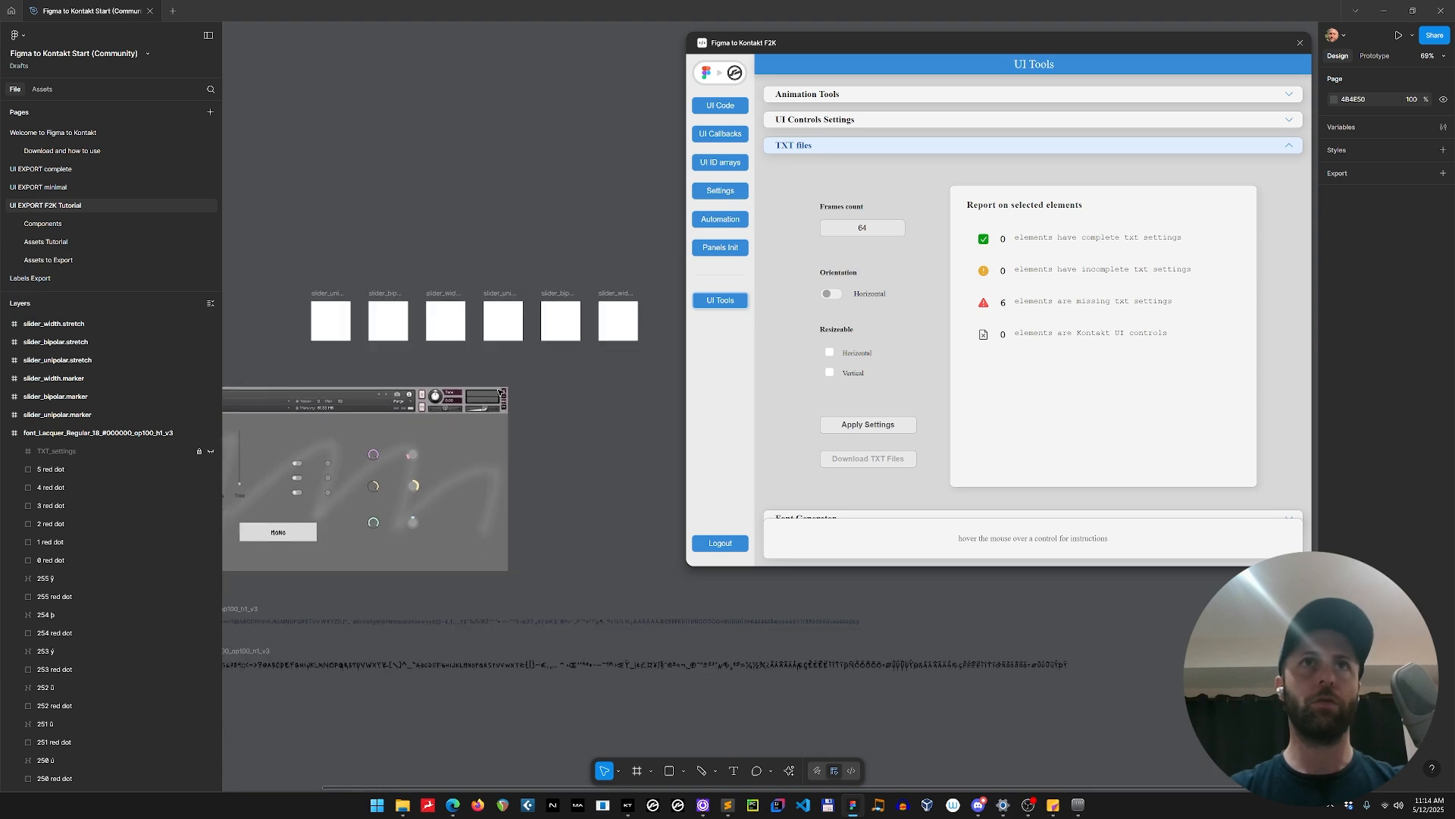
scroll(580, 364, "up", 3)
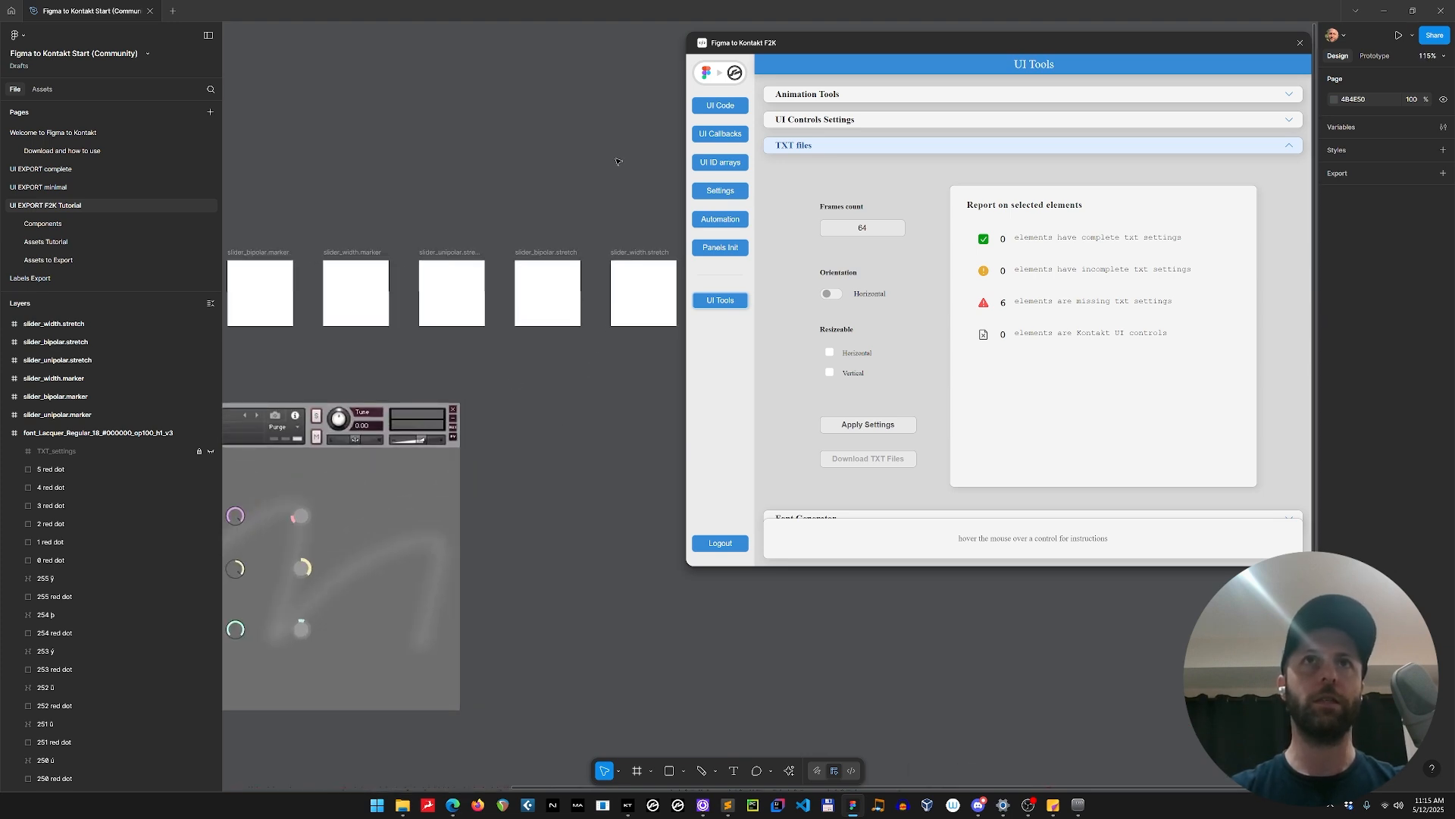
left_click_drag(782, 45, 926, 335)
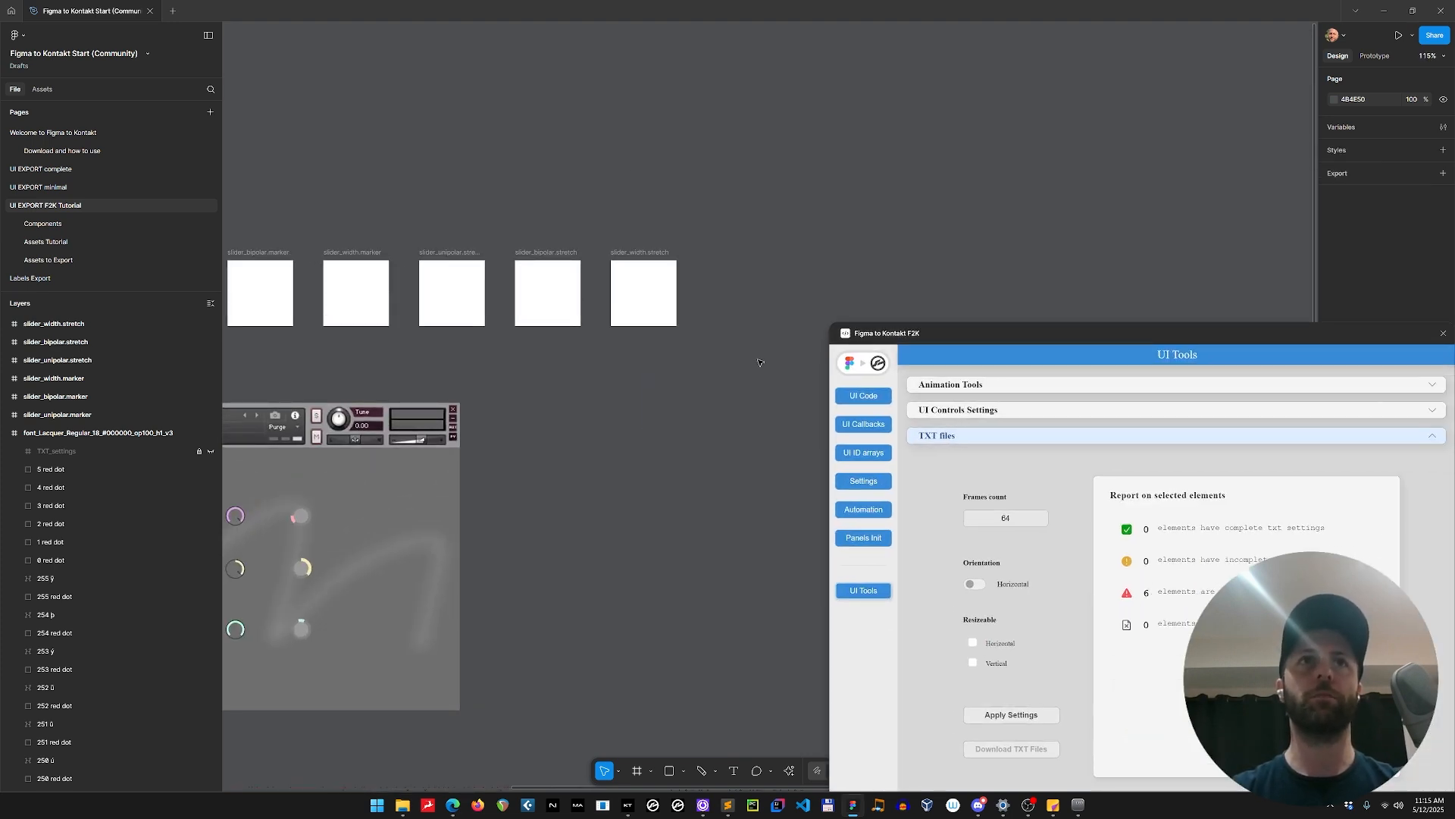
scroll(328, 198, "left", 3)
scroll(328, 198, "down", 1)
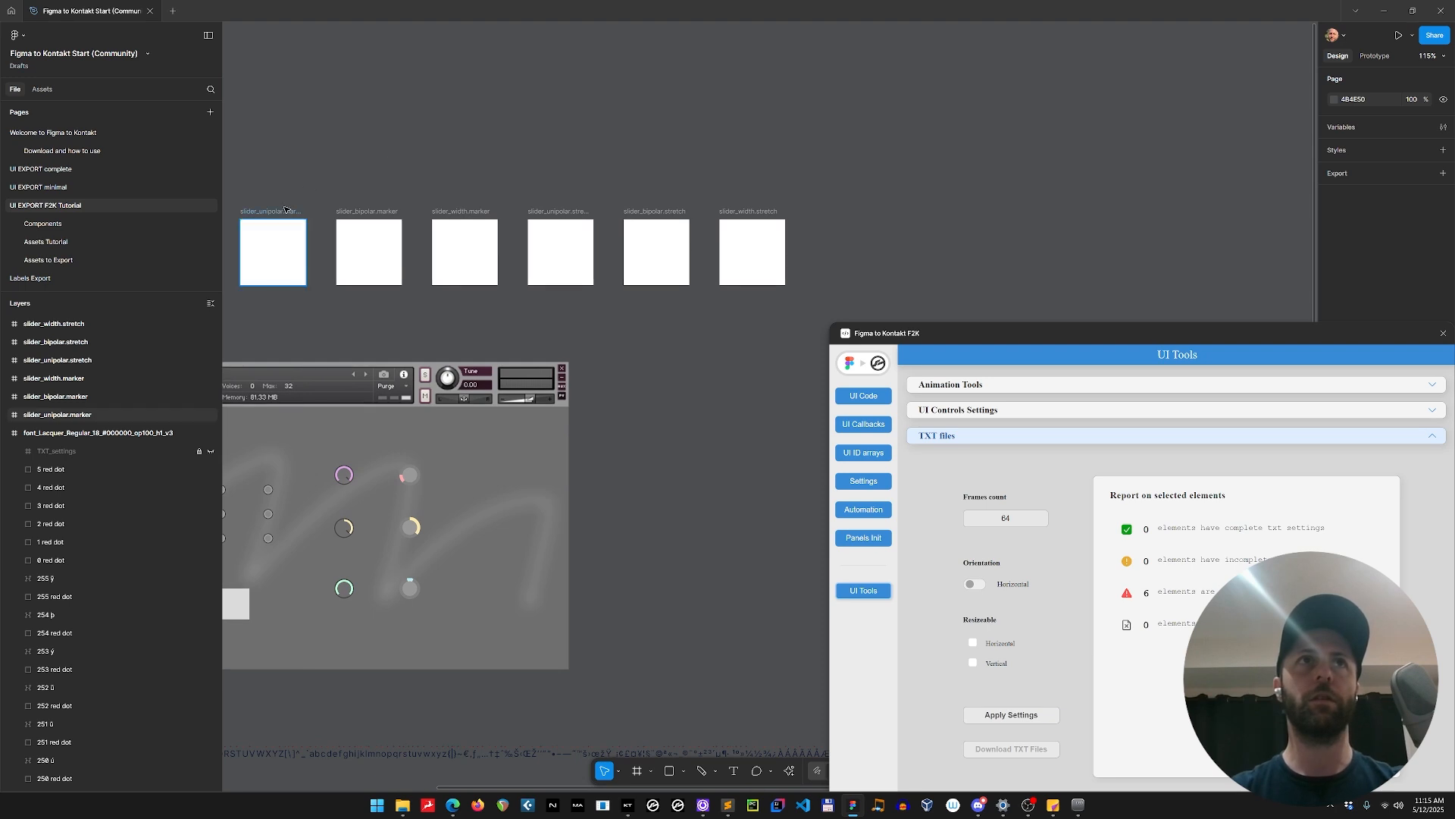
Rearrange the six slider frames into a rough vertical column beside the instrument, from slider_unipolar.marker down to slider_width.stretch.
mouse_move(285, 213)
left_mouse_down()
mouse_move(542, 108)
mouse_move(650, 98)
mouse_move(643, 74)
left_mouse_up()
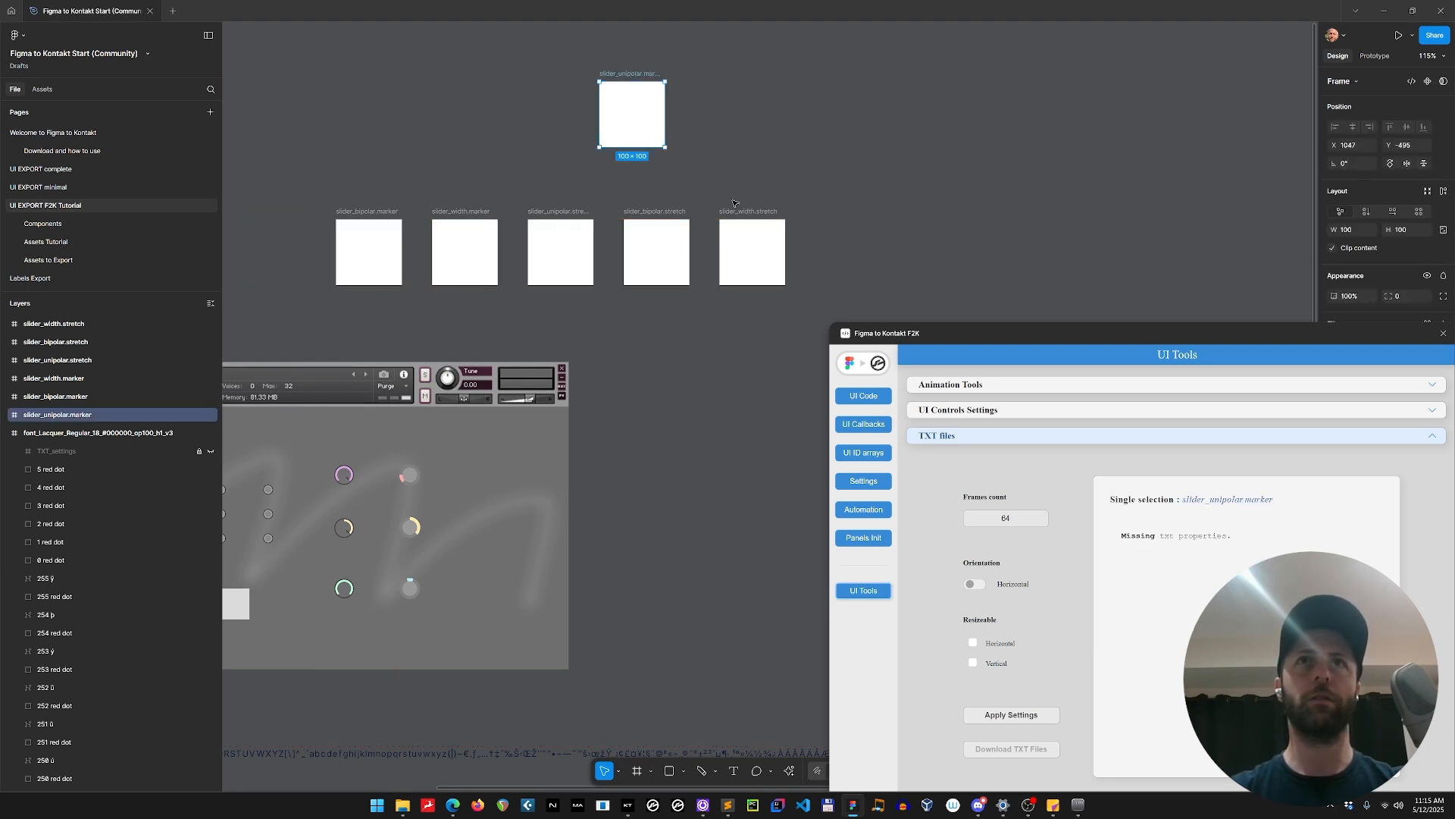
left_click_drag(735, 263, 620, 648)
left_click(657, 250)
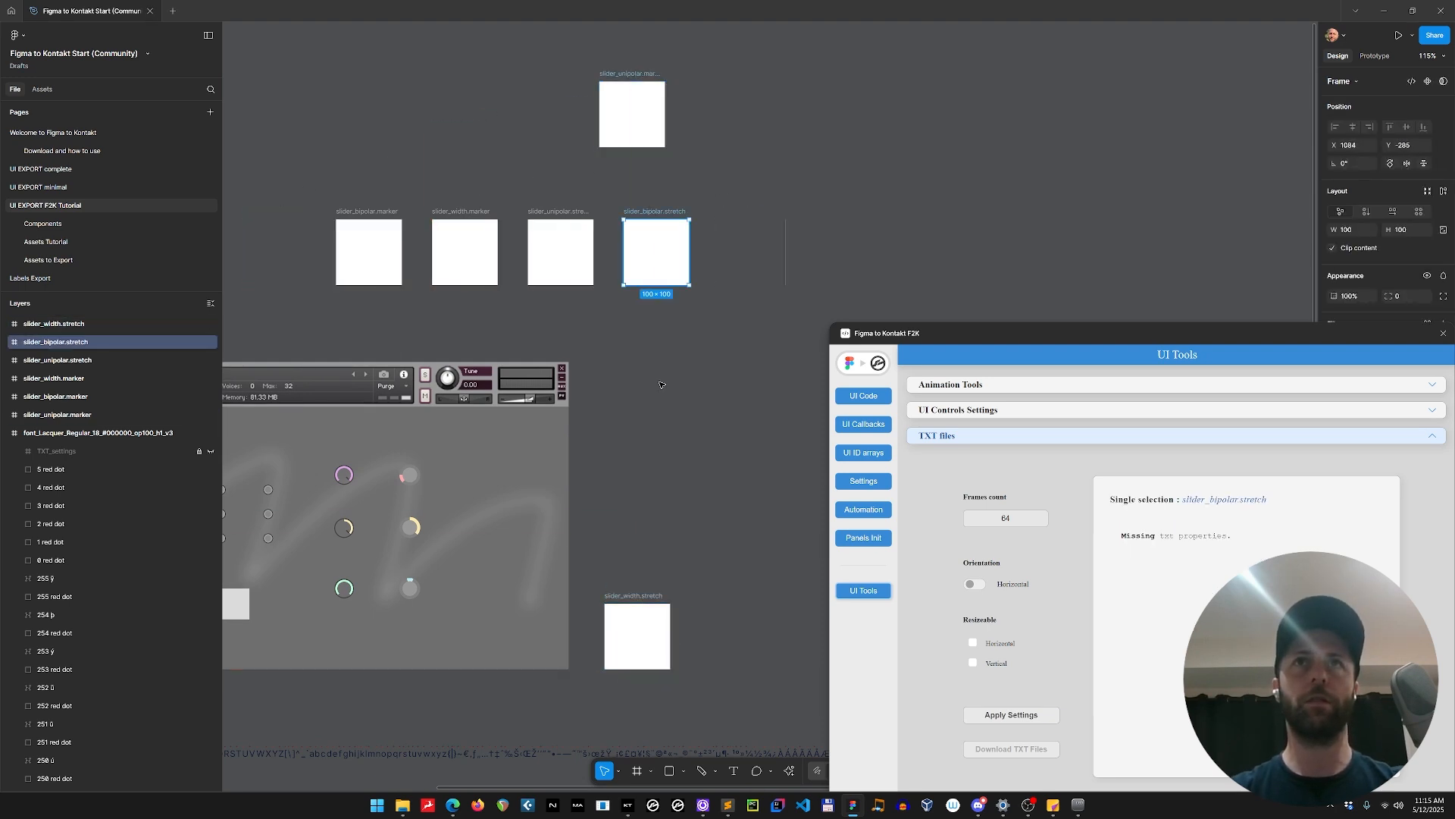
left_click_drag(656, 250, 670, 580)
left_click(552, 246)
left_click_drag(564, 220, 690, 496)
left_click(682, 265)
mouse_move(680, 277)
left_mouse_down()
mouse_move(704, 371)
mouse_move(676, 376)
left_mouse_up()
mouse_move(368, 250)
left_mouse_down()
mouse_move(651, 260)
mouse_move(733, 293)
left_mouse_up()
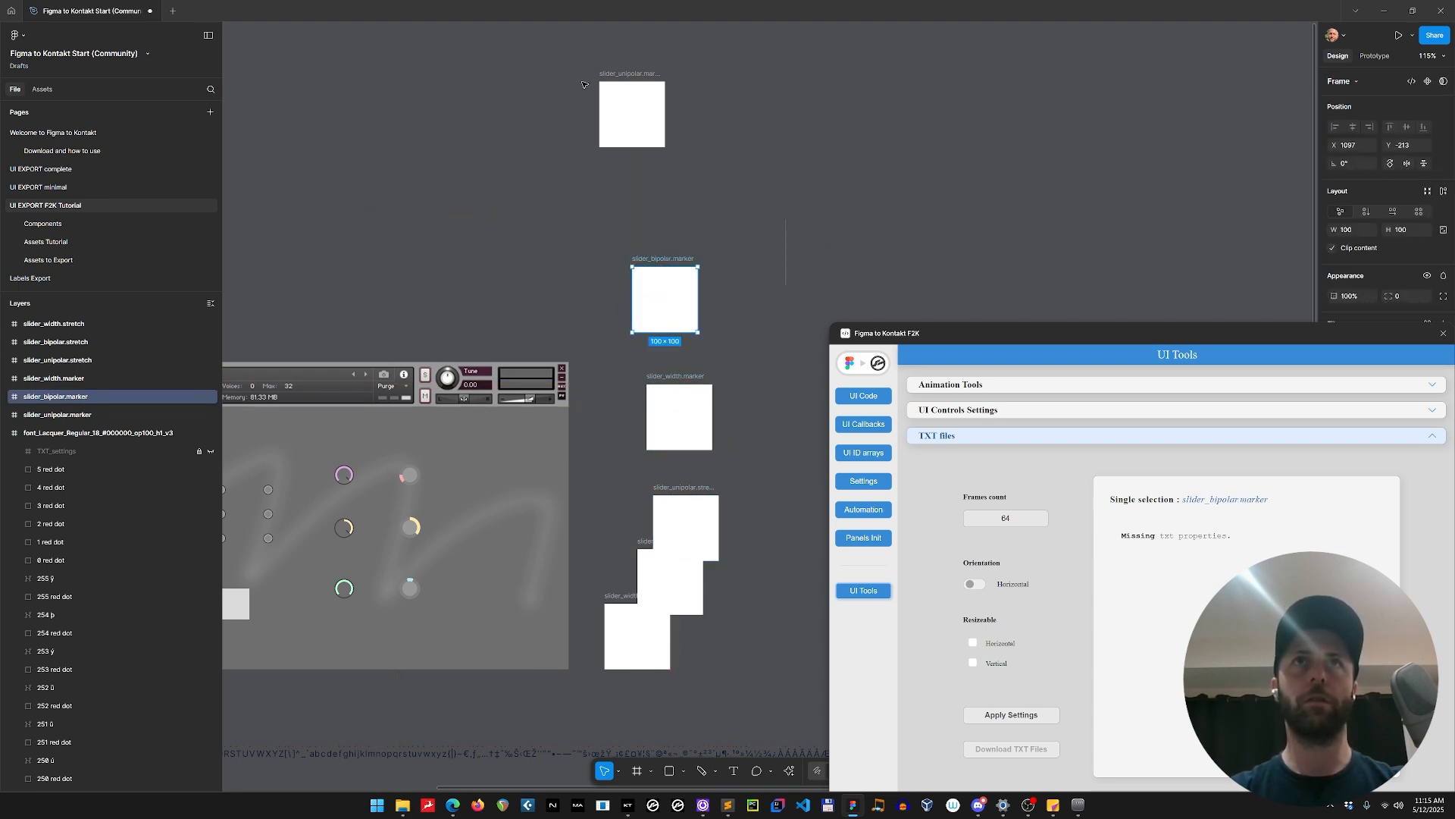
Try to tidy up the six slider frames into an evenly spaced arrangement.
mouse_move(571, 64)
left_mouse_down()
mouse_move(764, 710)
mouse_move(761, 677)
left_mouse_up()
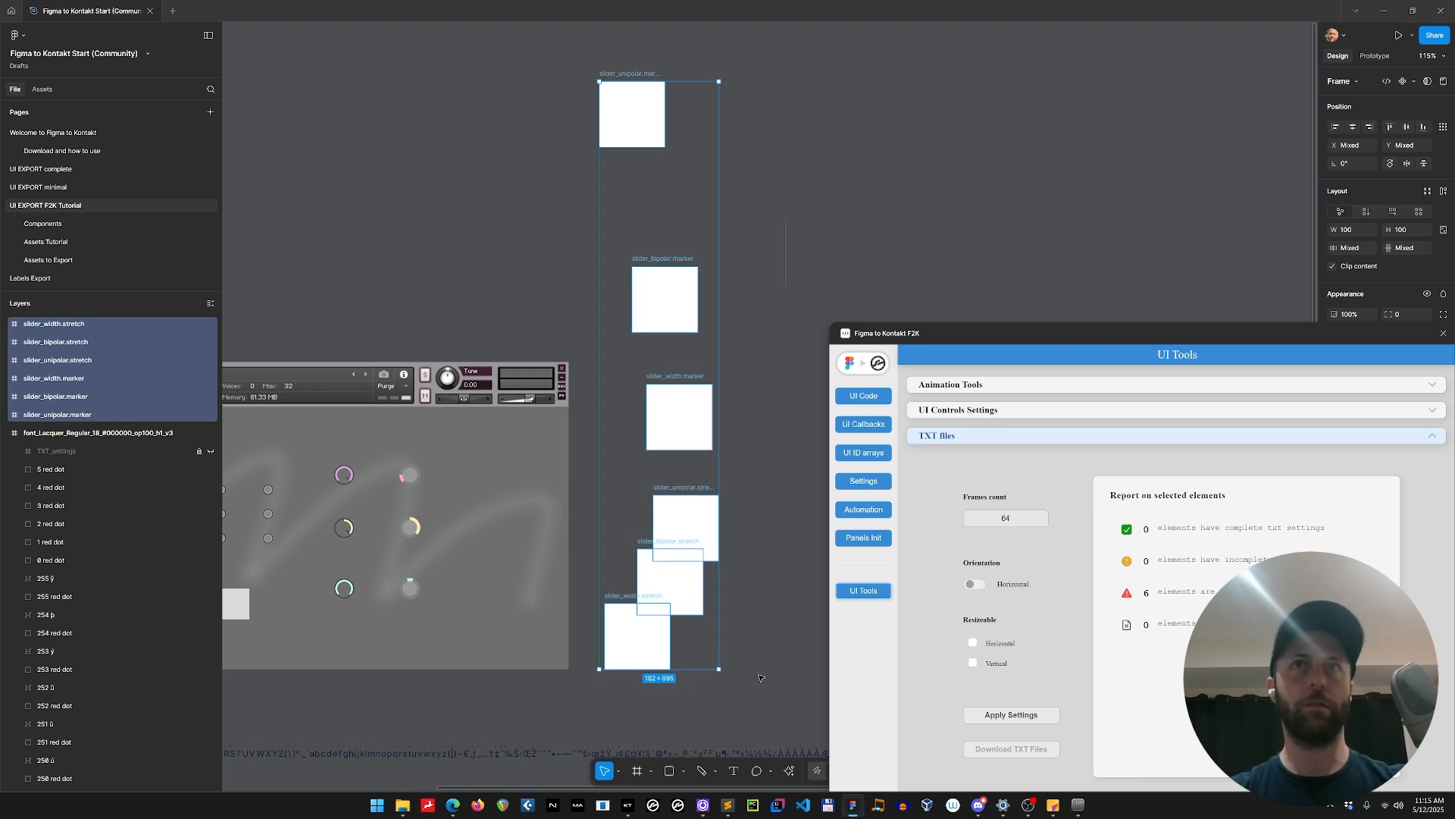
key("ctrl+alt+t")
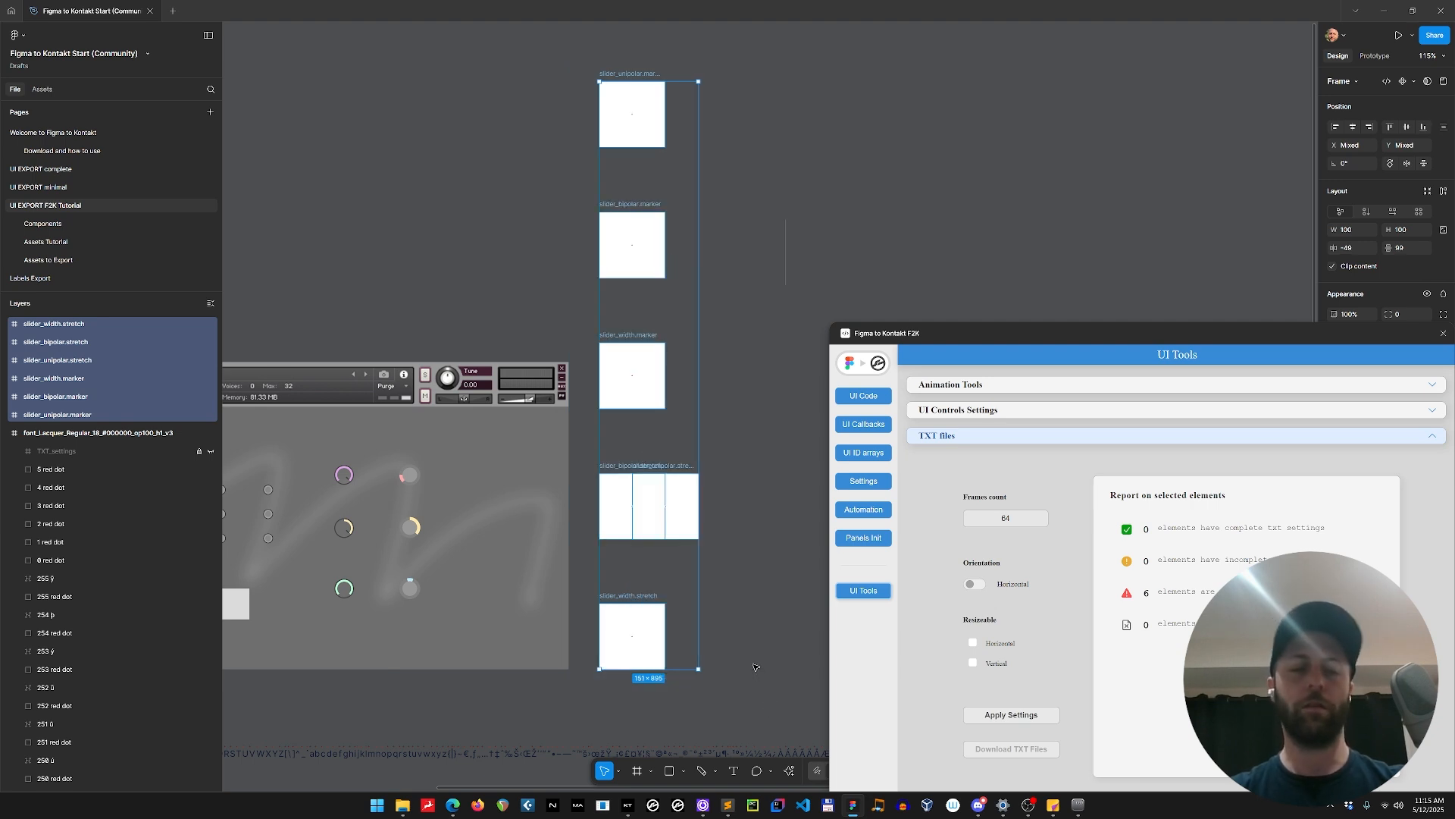
key("ctrl+z")
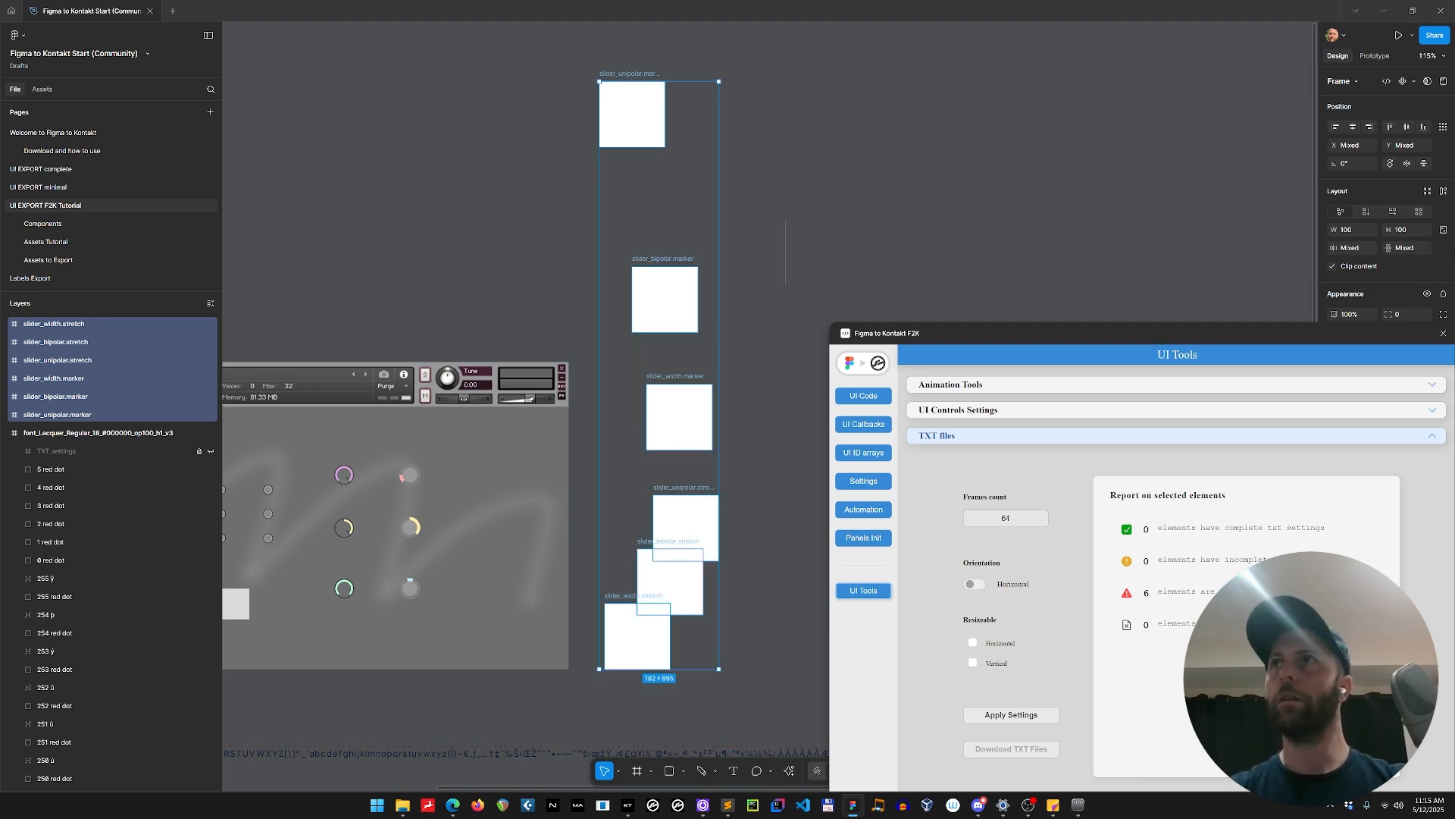
Close the plugin window and shift the four middle slider frames so that none of the frames in the column overlap.
left_click(1443, 334)
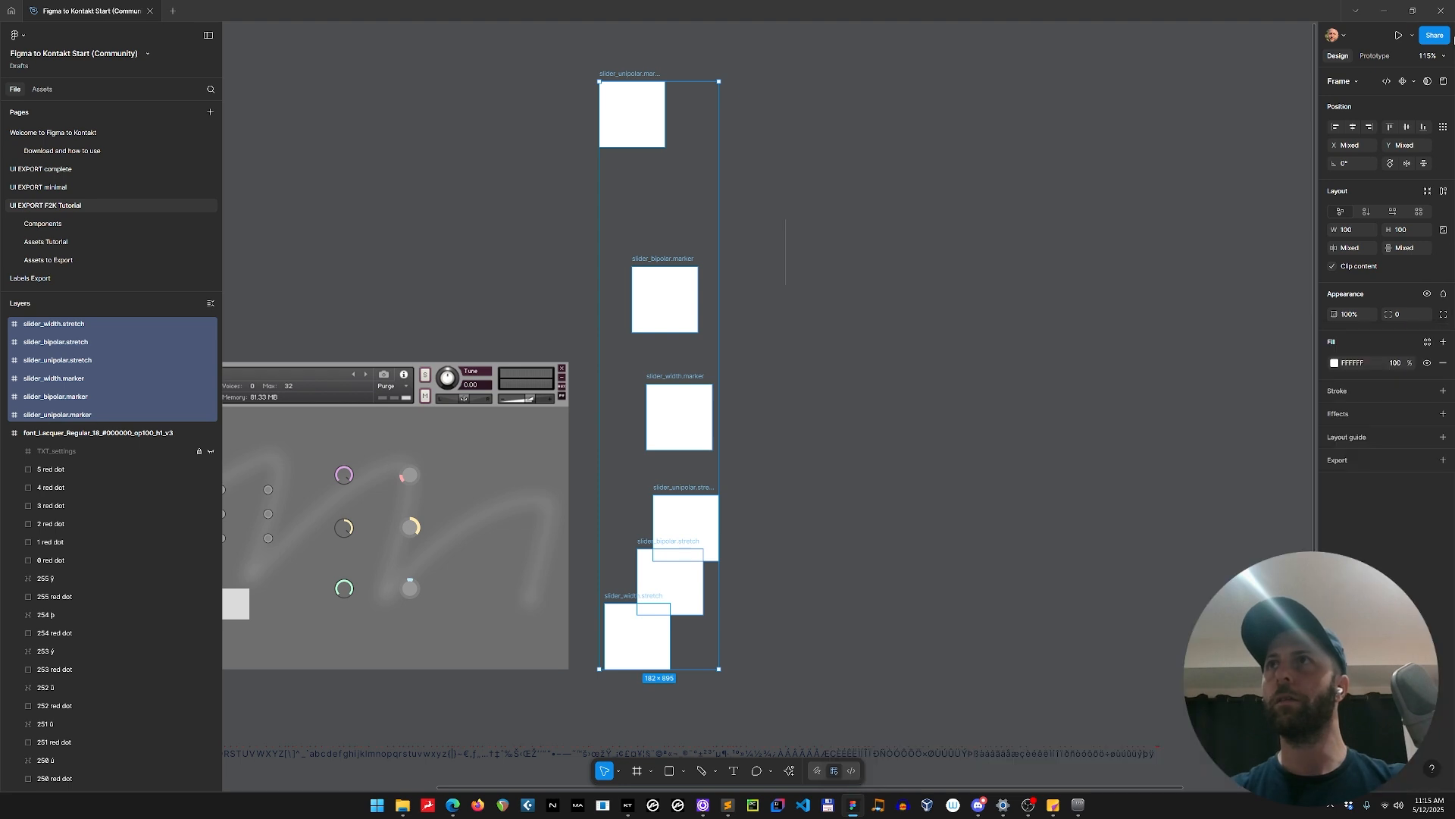
left_click(888, 347)
left_click_drag(679, 260, 662, 202)
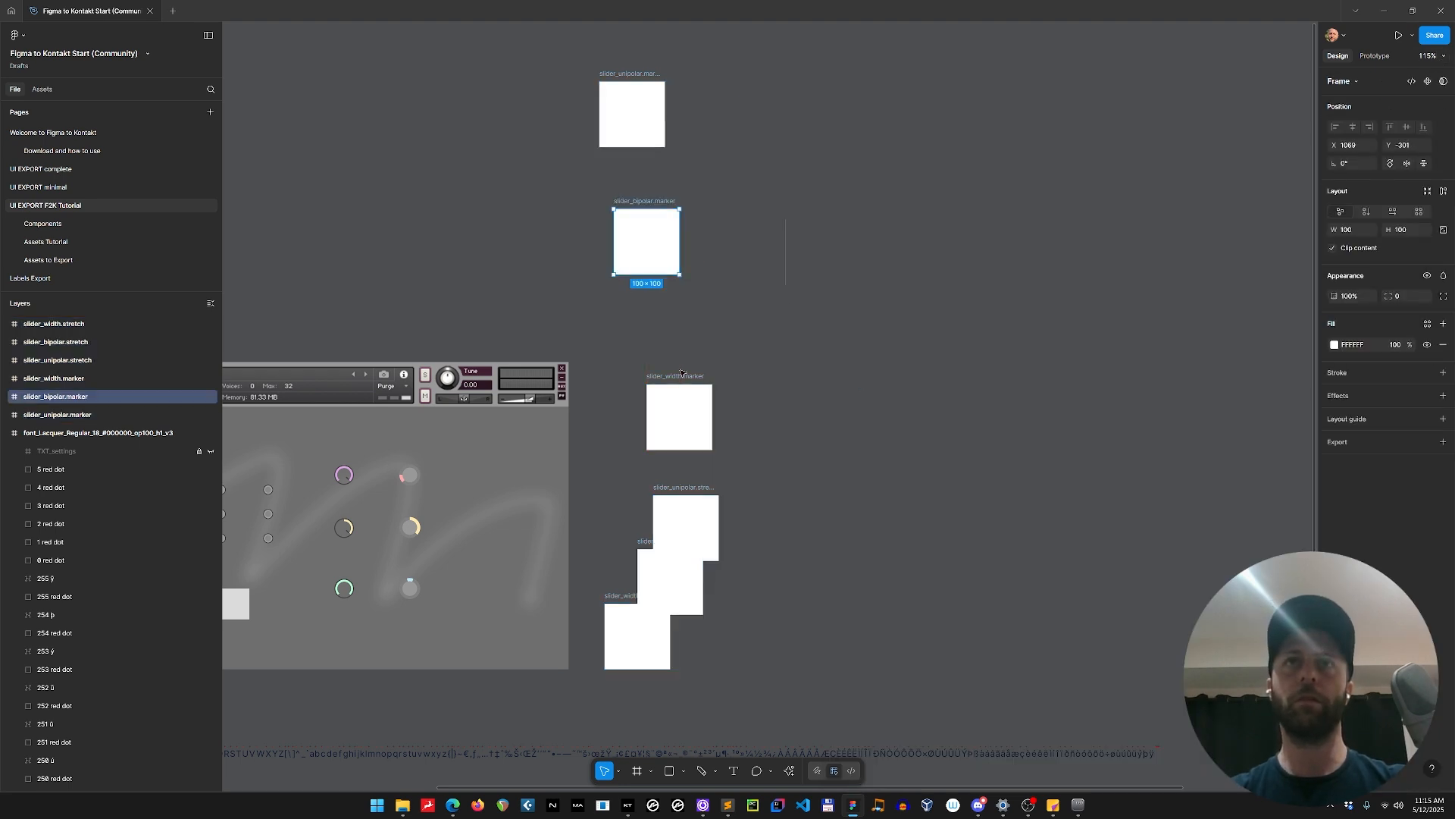
left_click_drag(680, 373, 648, 314)
left_click_drag(670, 482, 636, 415)
left_click_drag(666, 542, 629, 518)
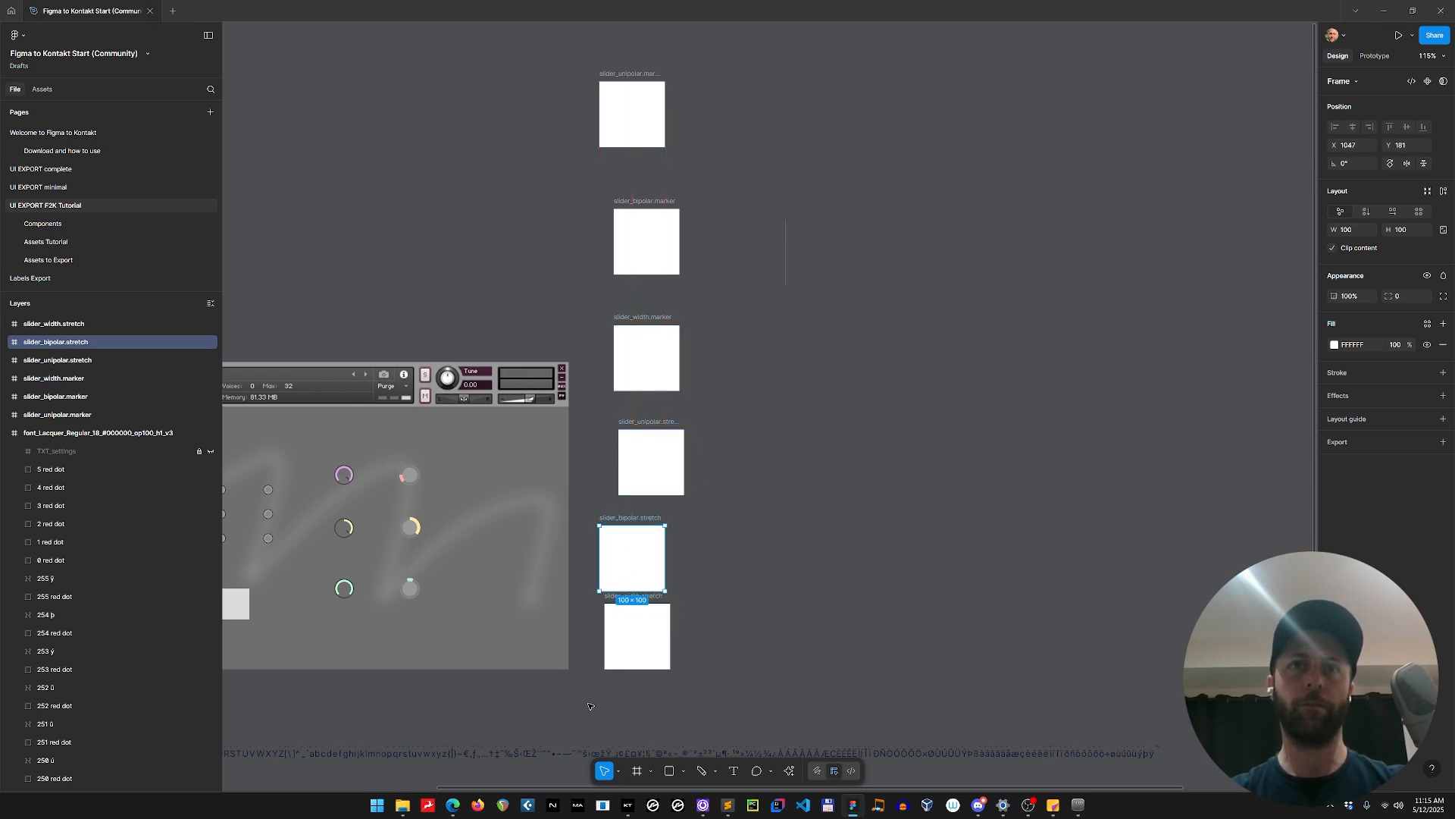
Align the six slider frames along their left edges and distribute them with even vertical spacing.
left_click_drag(588, 706, 764, 52)
key("alt+a")
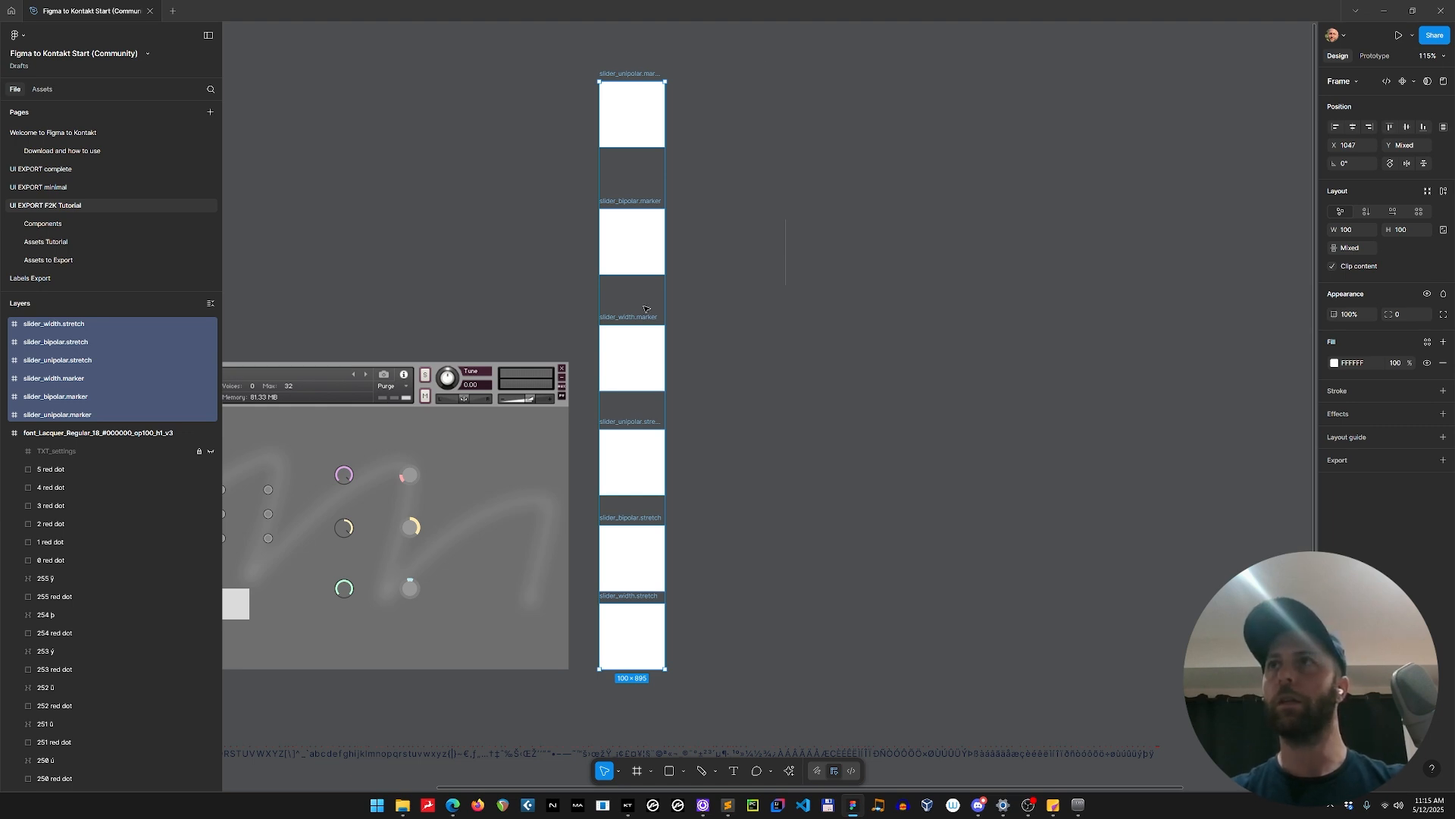
right_click(641, 243)
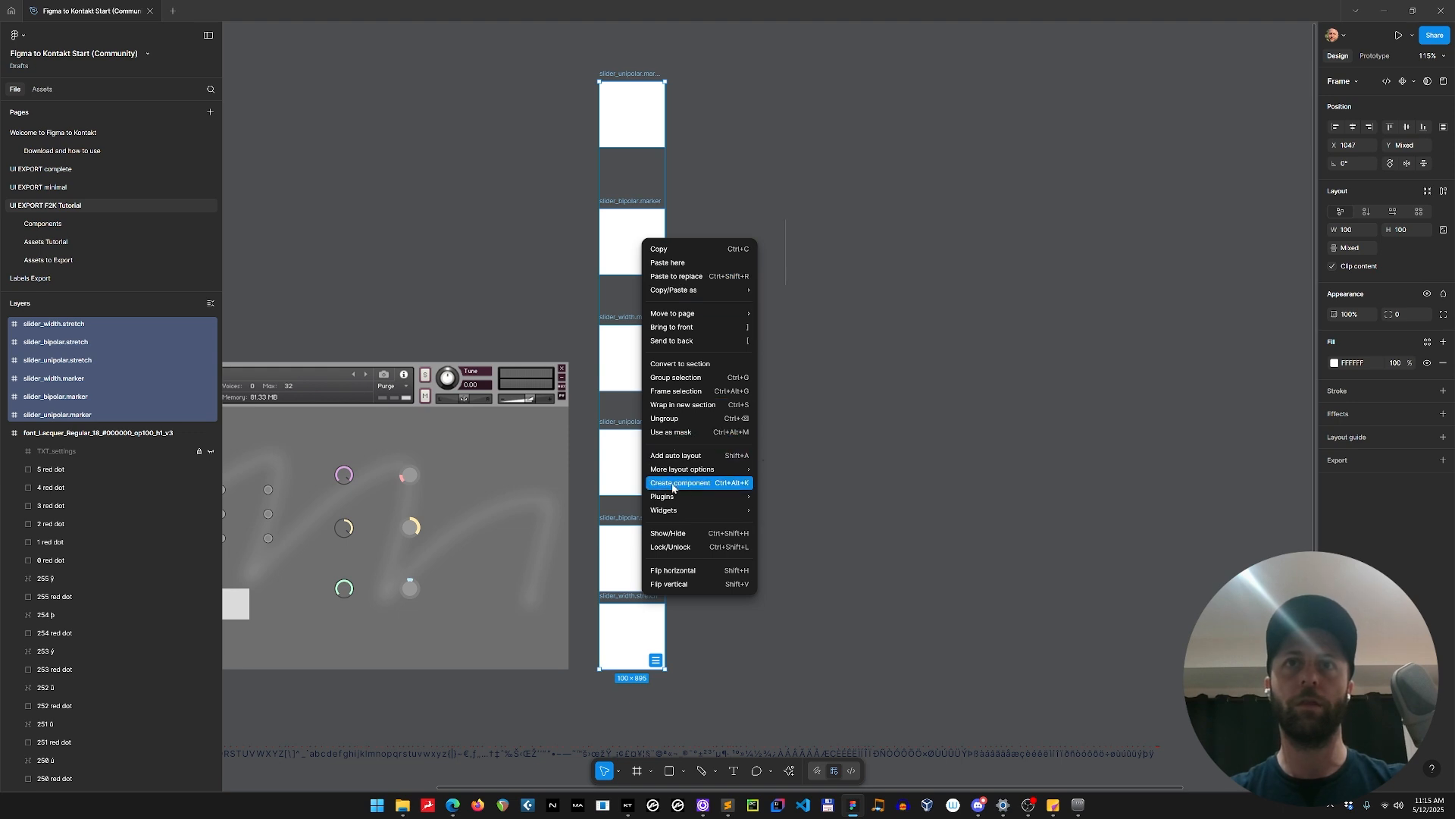
mouse_move(676, 476)
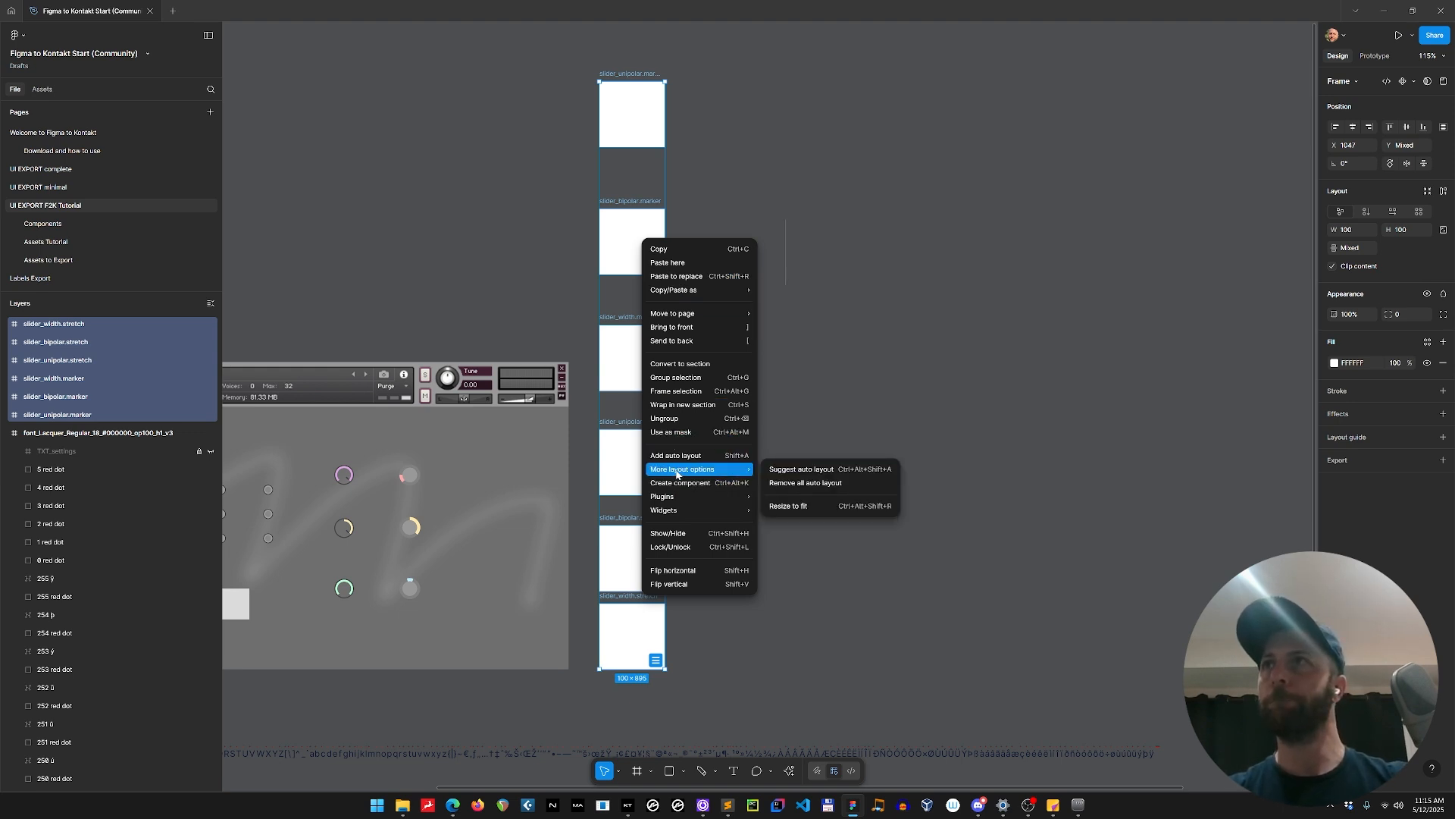
left_click(1445, 132)
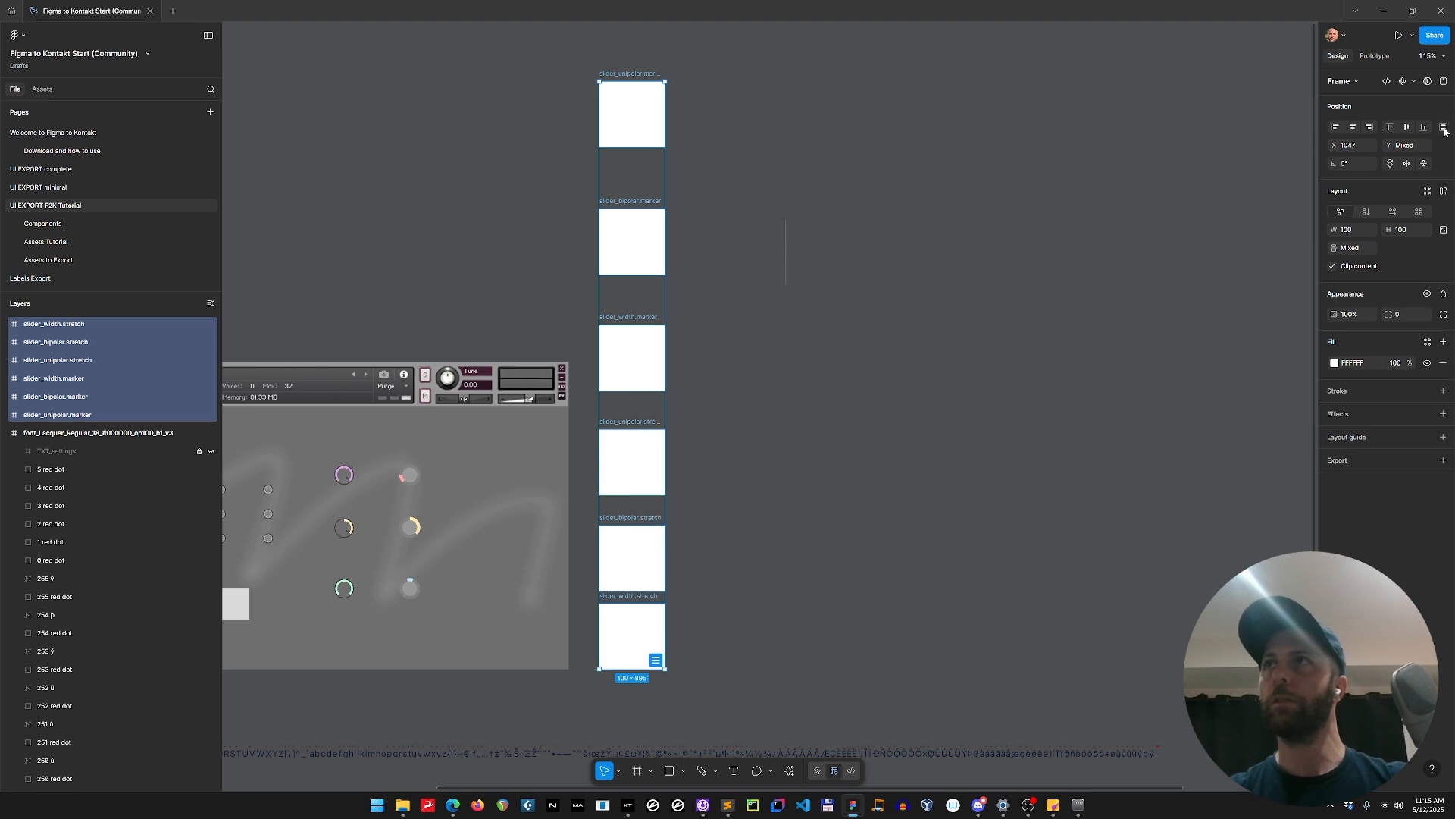
left_click(1444, 128)
left_click(1336, 145)
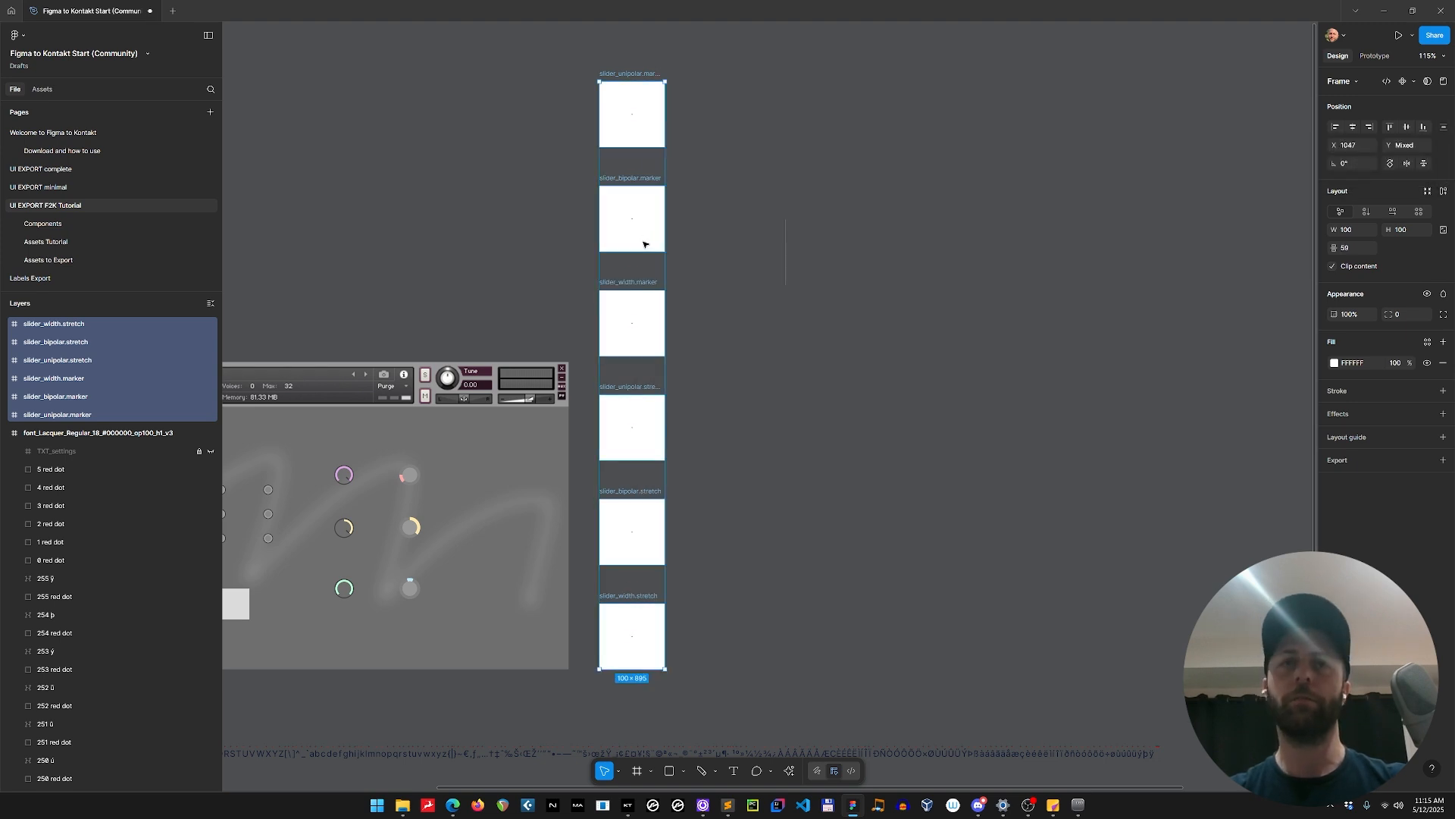
left_click(758, 411)
Reopen the Figma to Kontakt plugin, place it beside the frame column and show the UI Controls Settings in UI Tools.
scroll(760, 411, "up", 1)
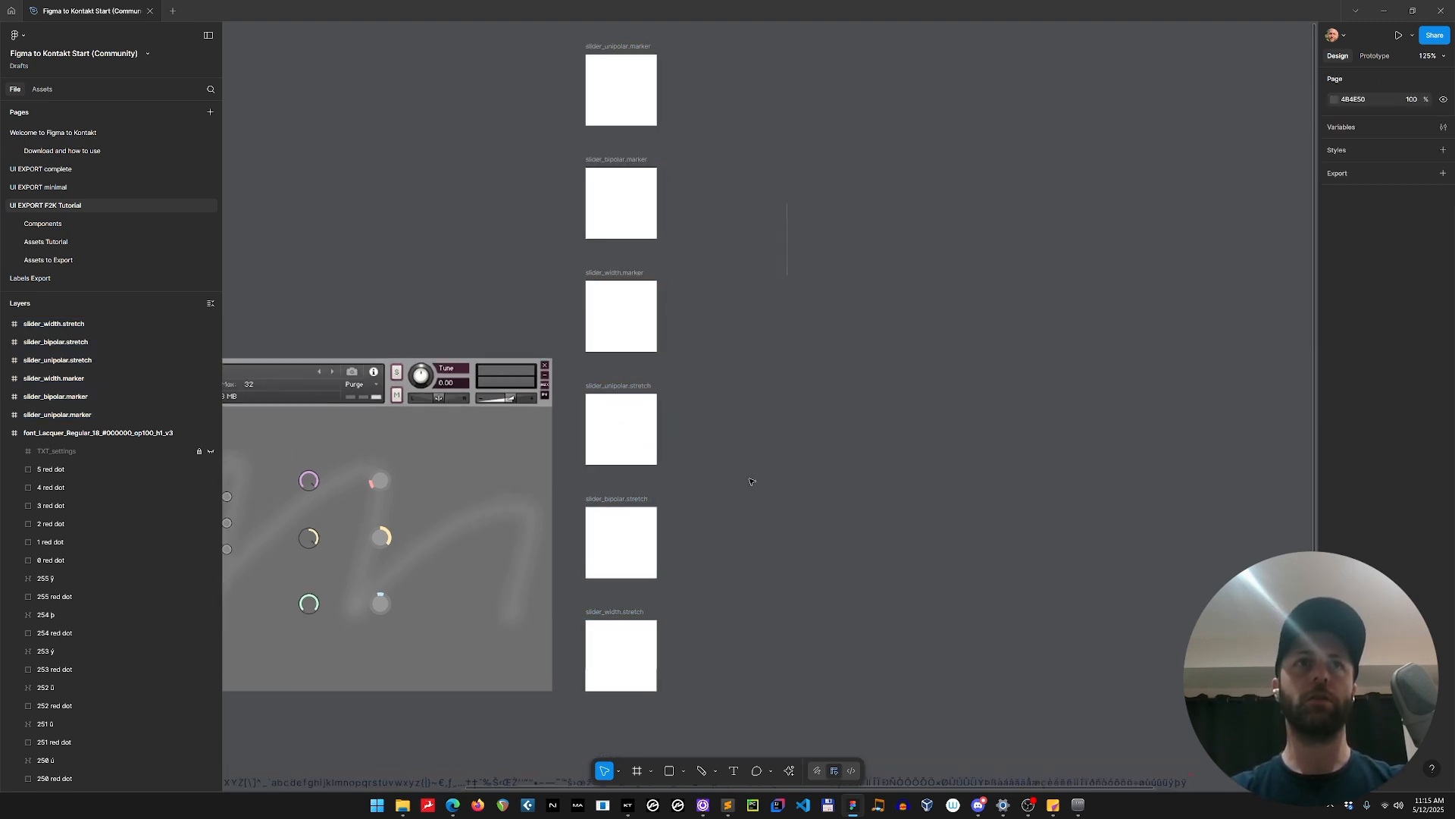
key("ctrl+alt+p")
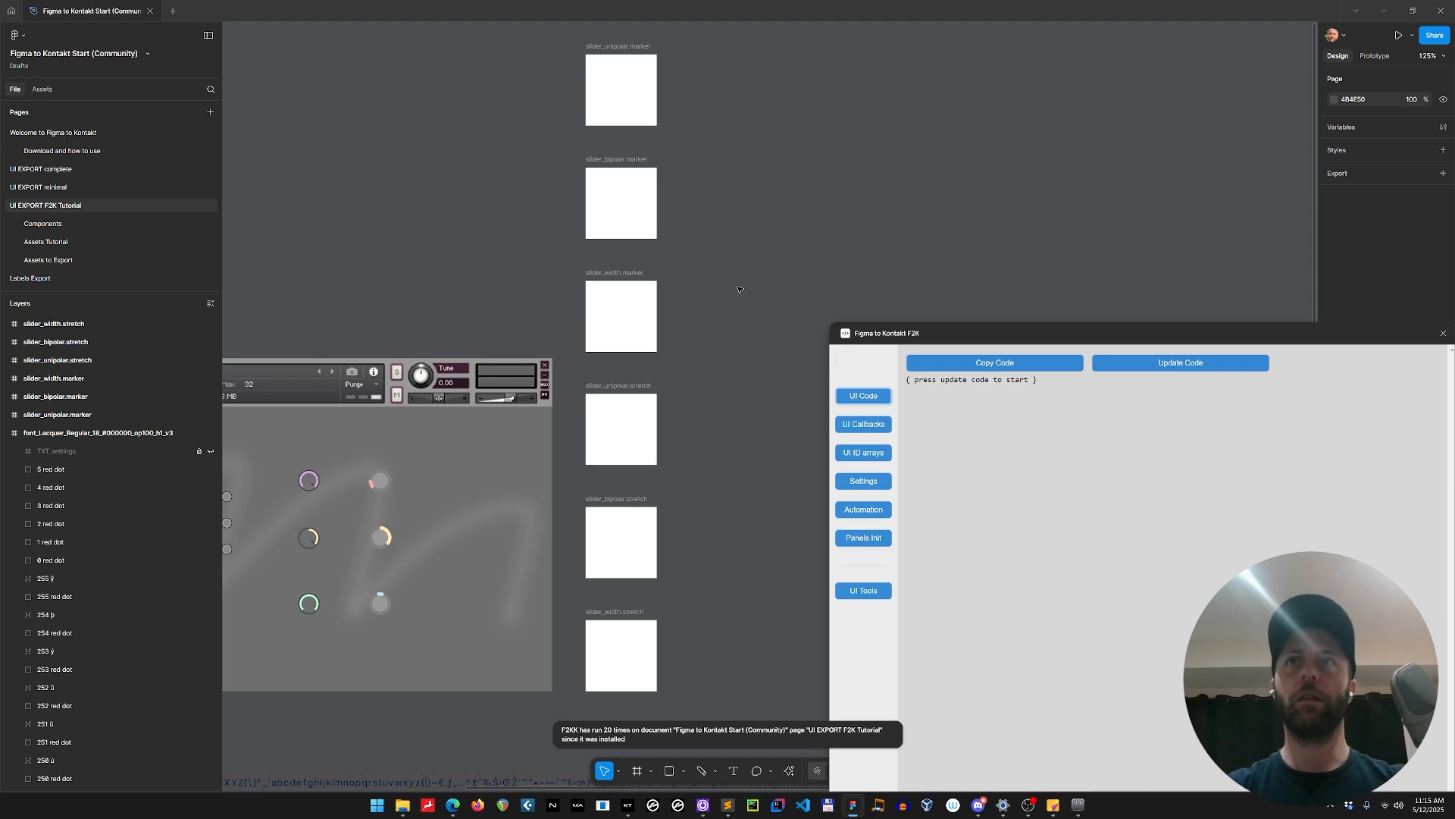
left_click_drag(974, 335, 870, 135)
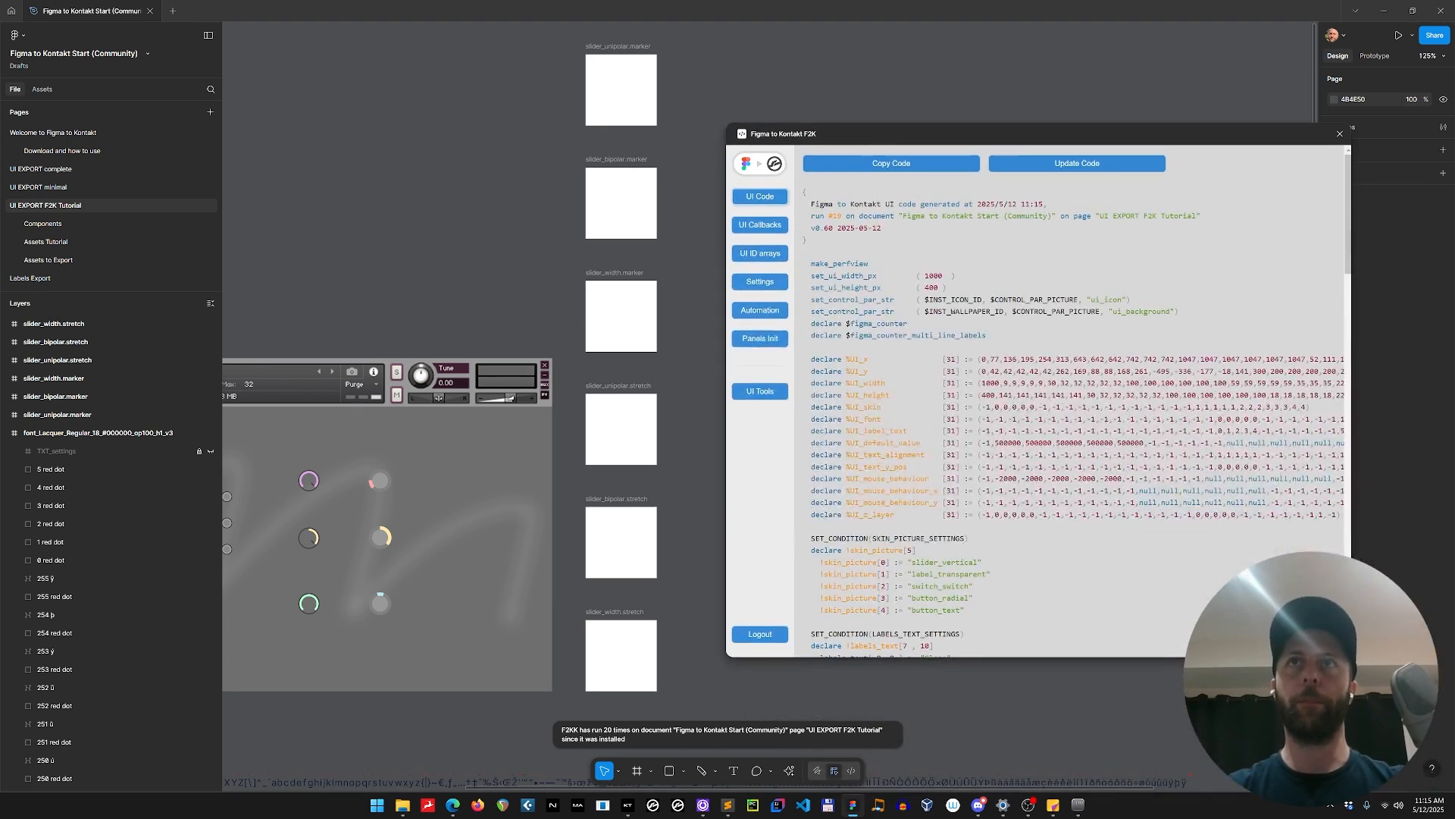
left_click(772, 387)
left_click(890, 187)
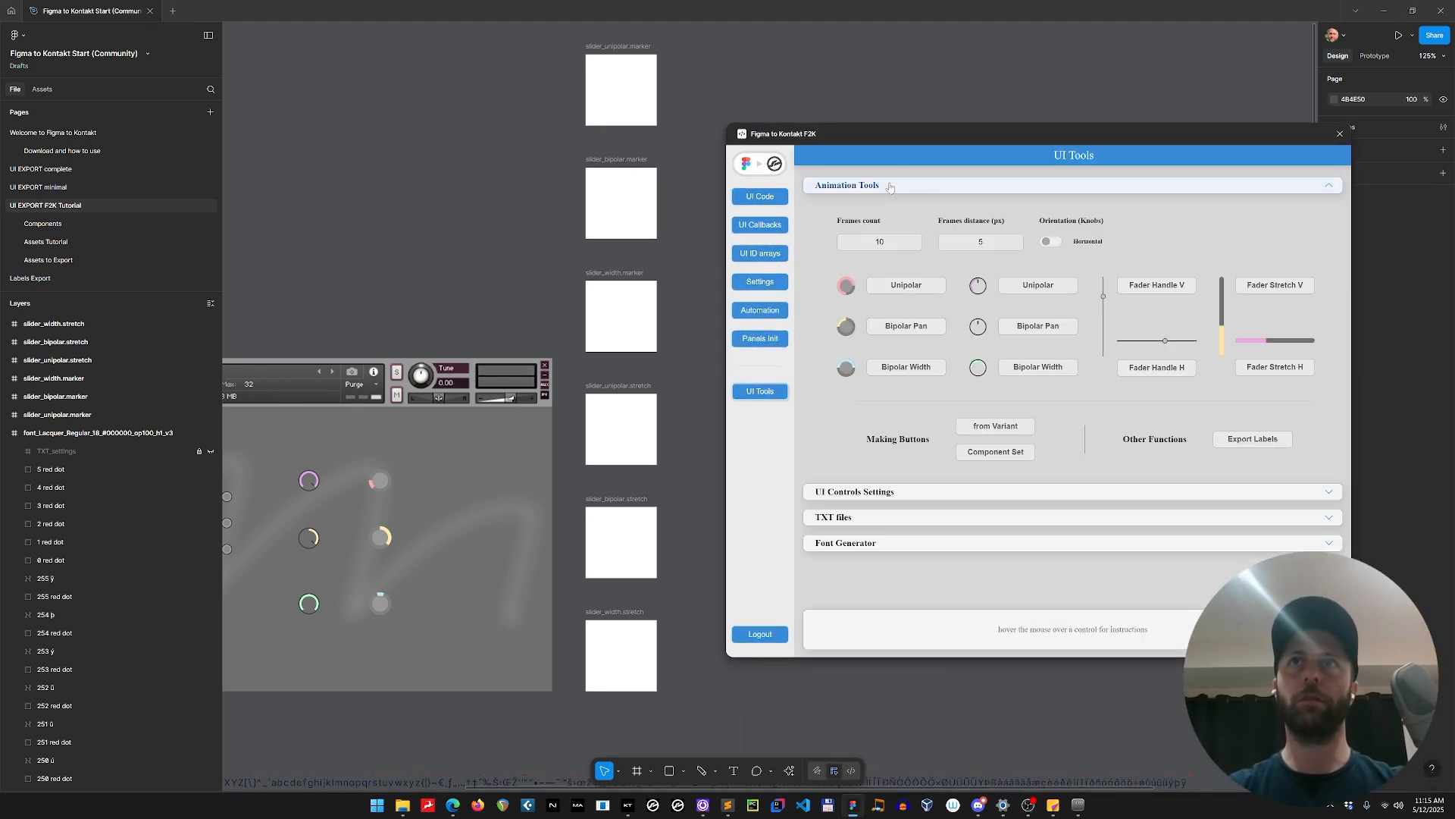
left_click(901, 494)
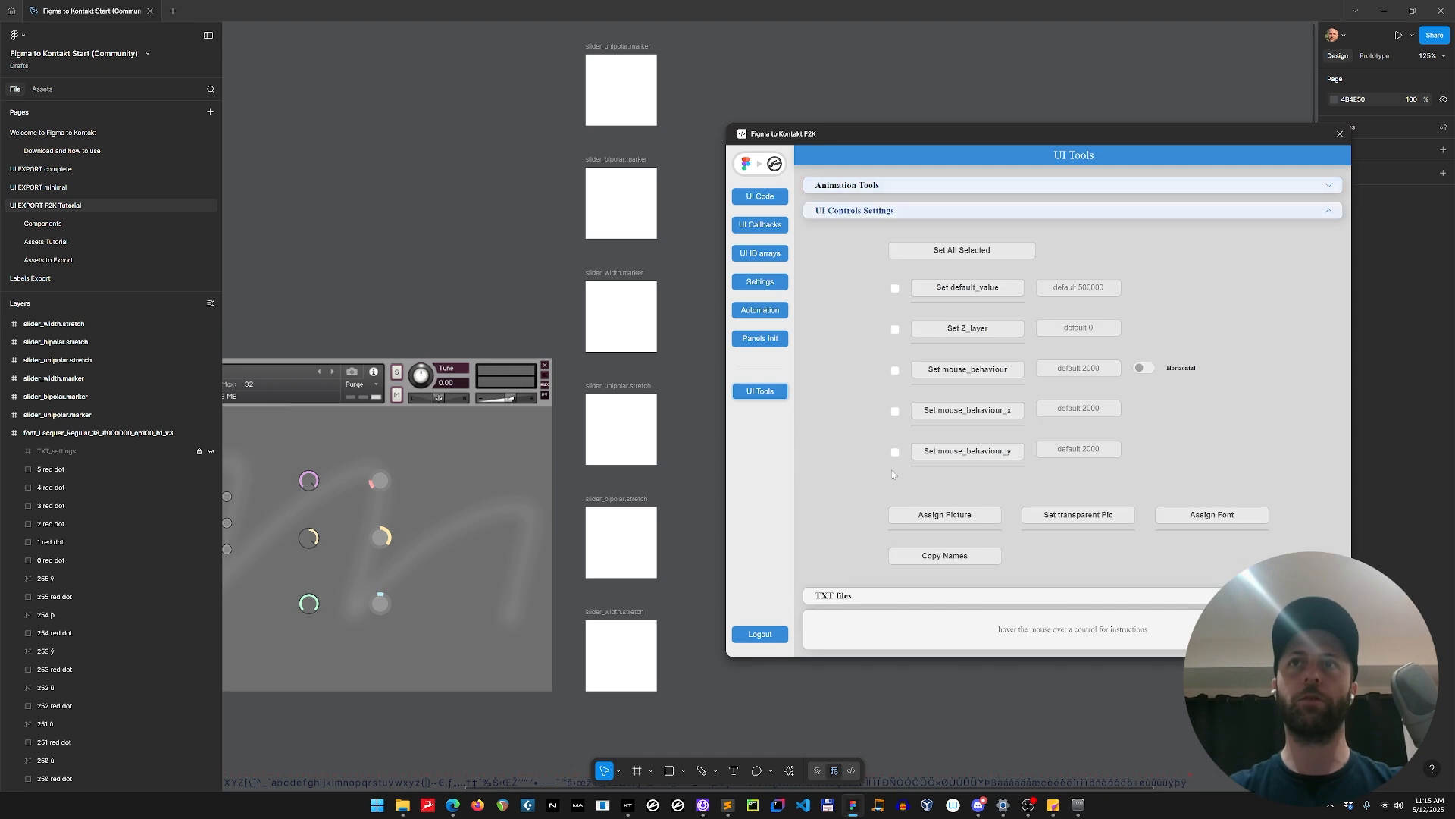
Assign the slider_unipolar.marker, slider_bipolar.marker and slider_width.marker frames as pictures to the unipolar, pan and width marker knobs respectively.
left_click(310, 484)
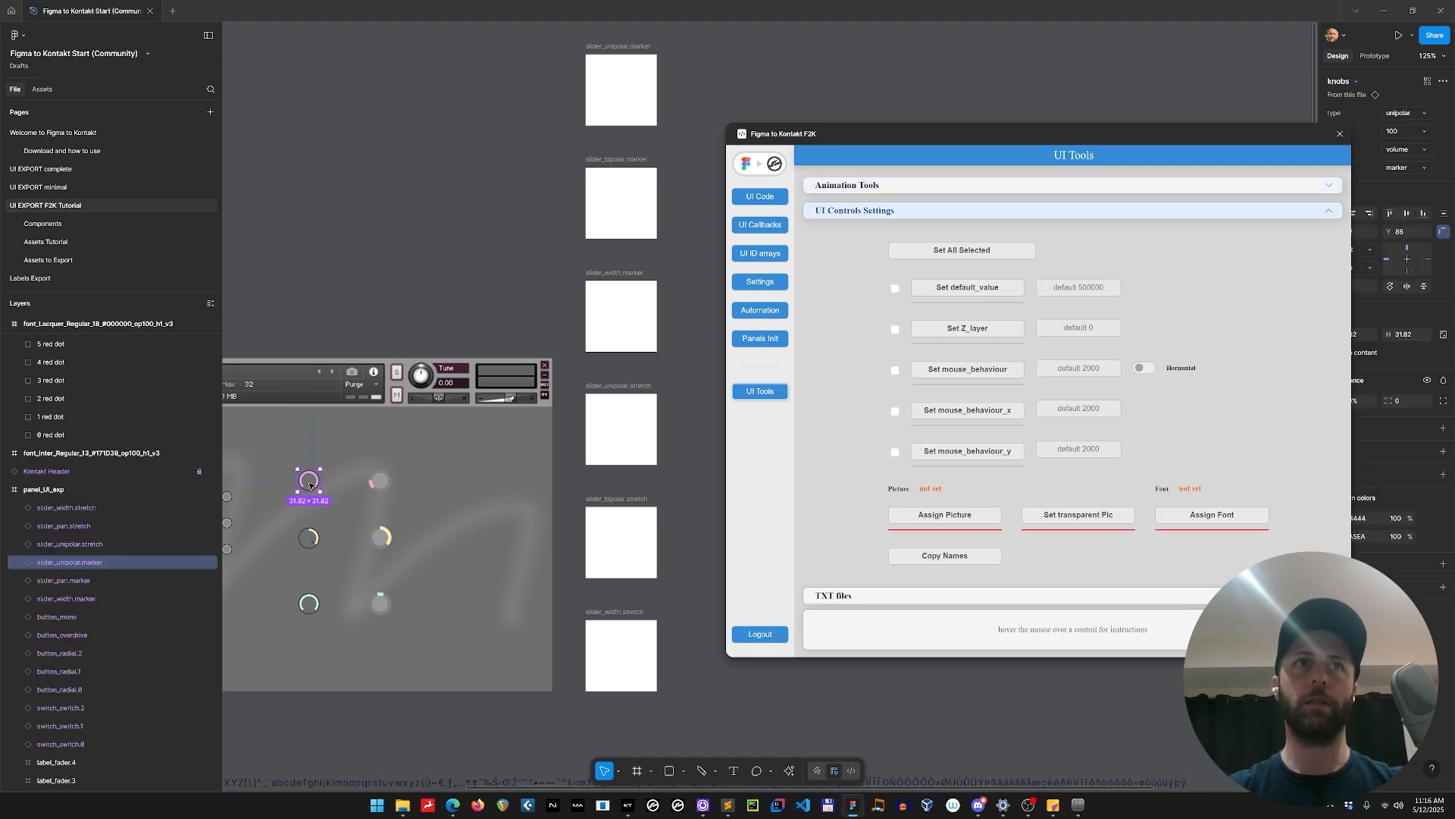
left_click(954, 515)
left_click(640, 48)
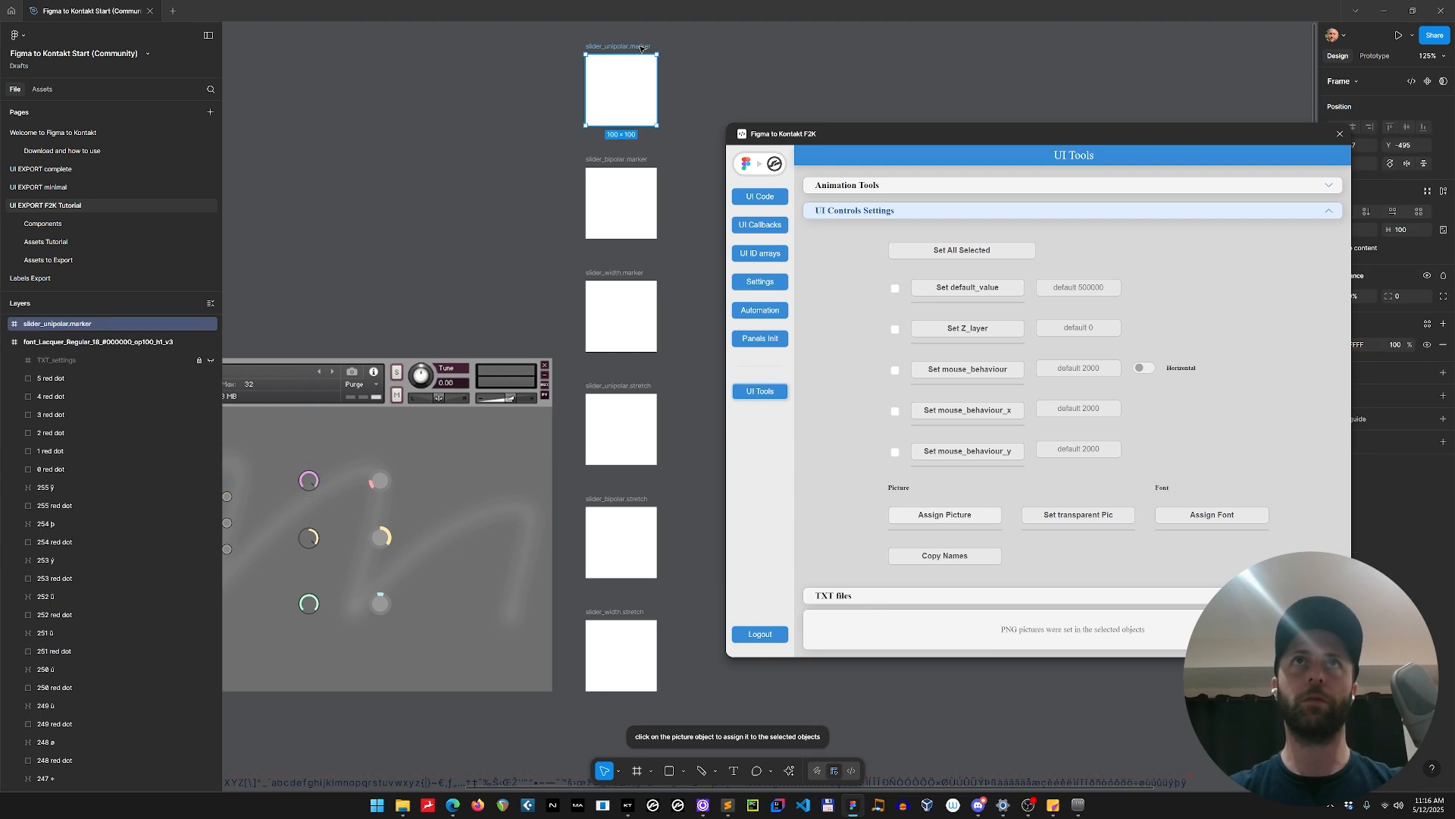
left_click(305, 543)
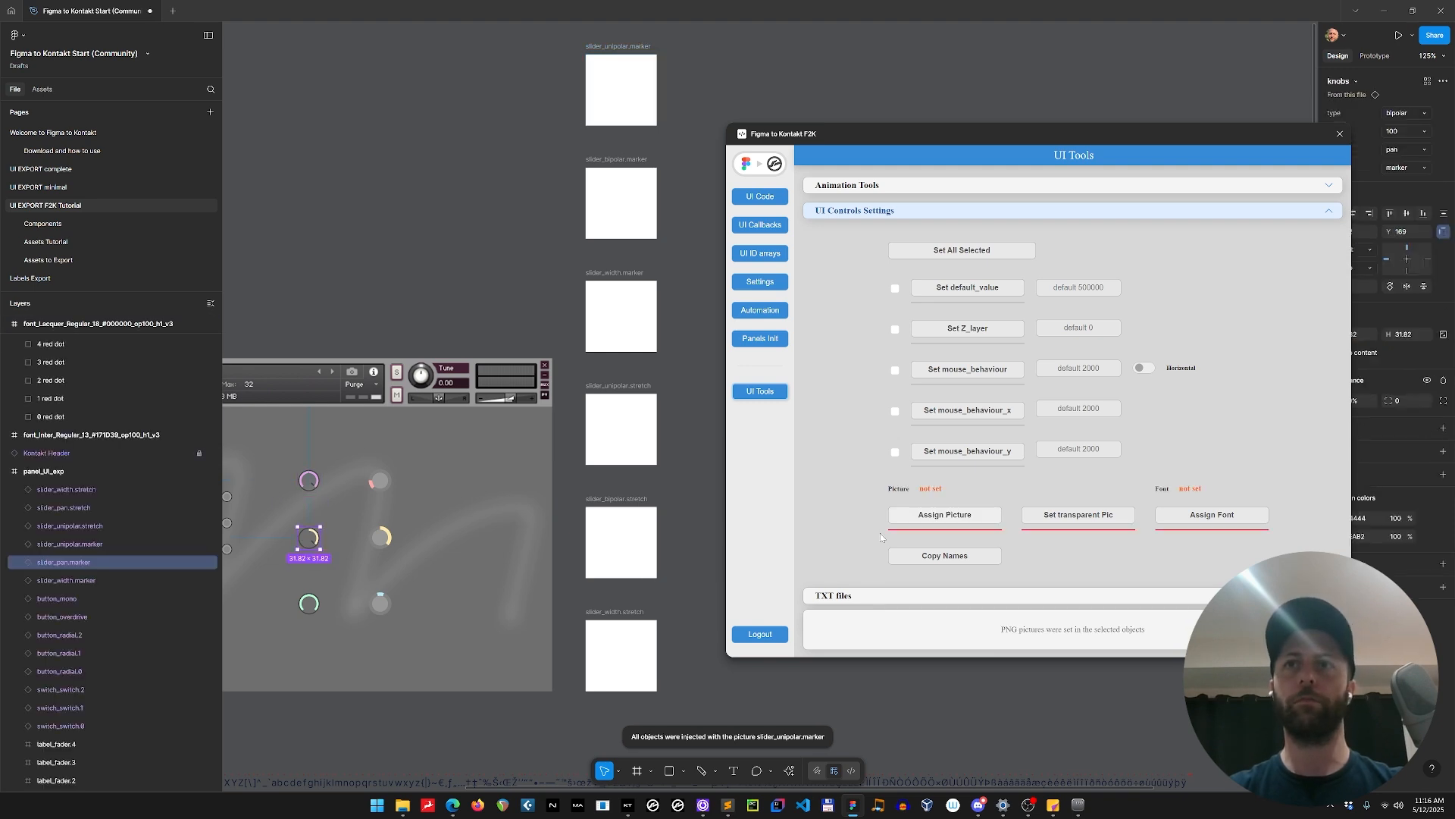
left_click(622, 198)
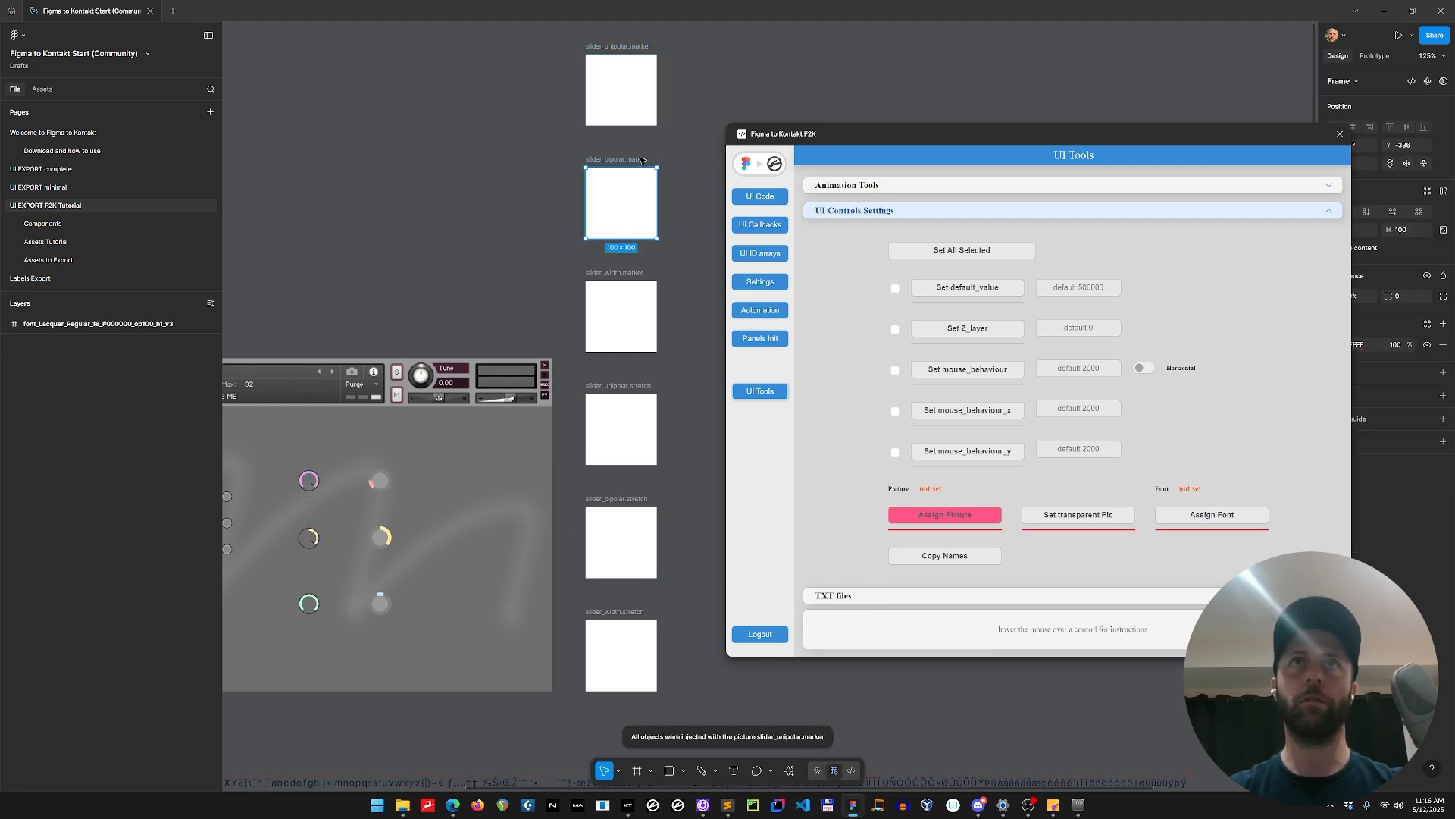
left_click(308, 605)
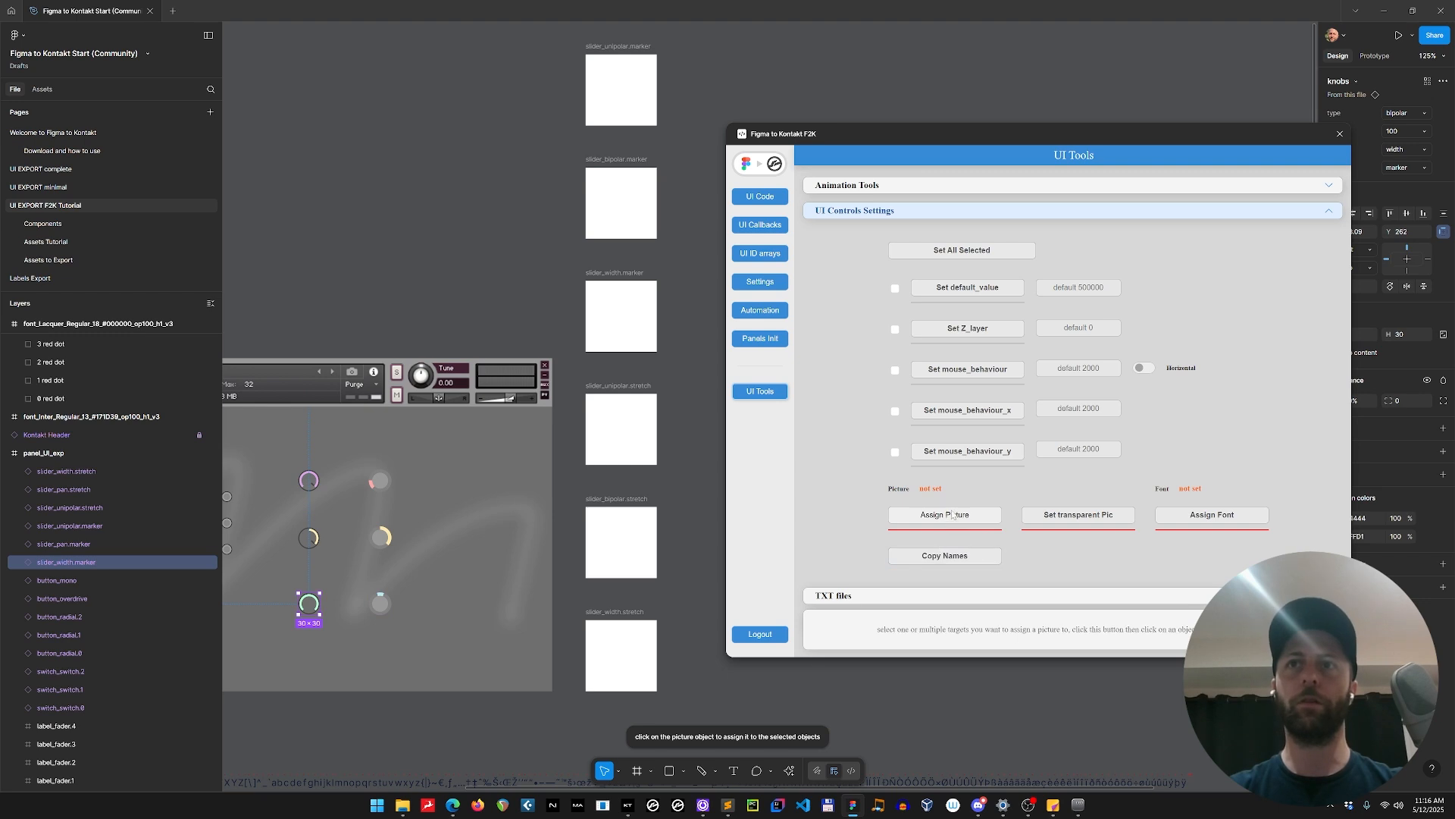
left_click(630, 273)
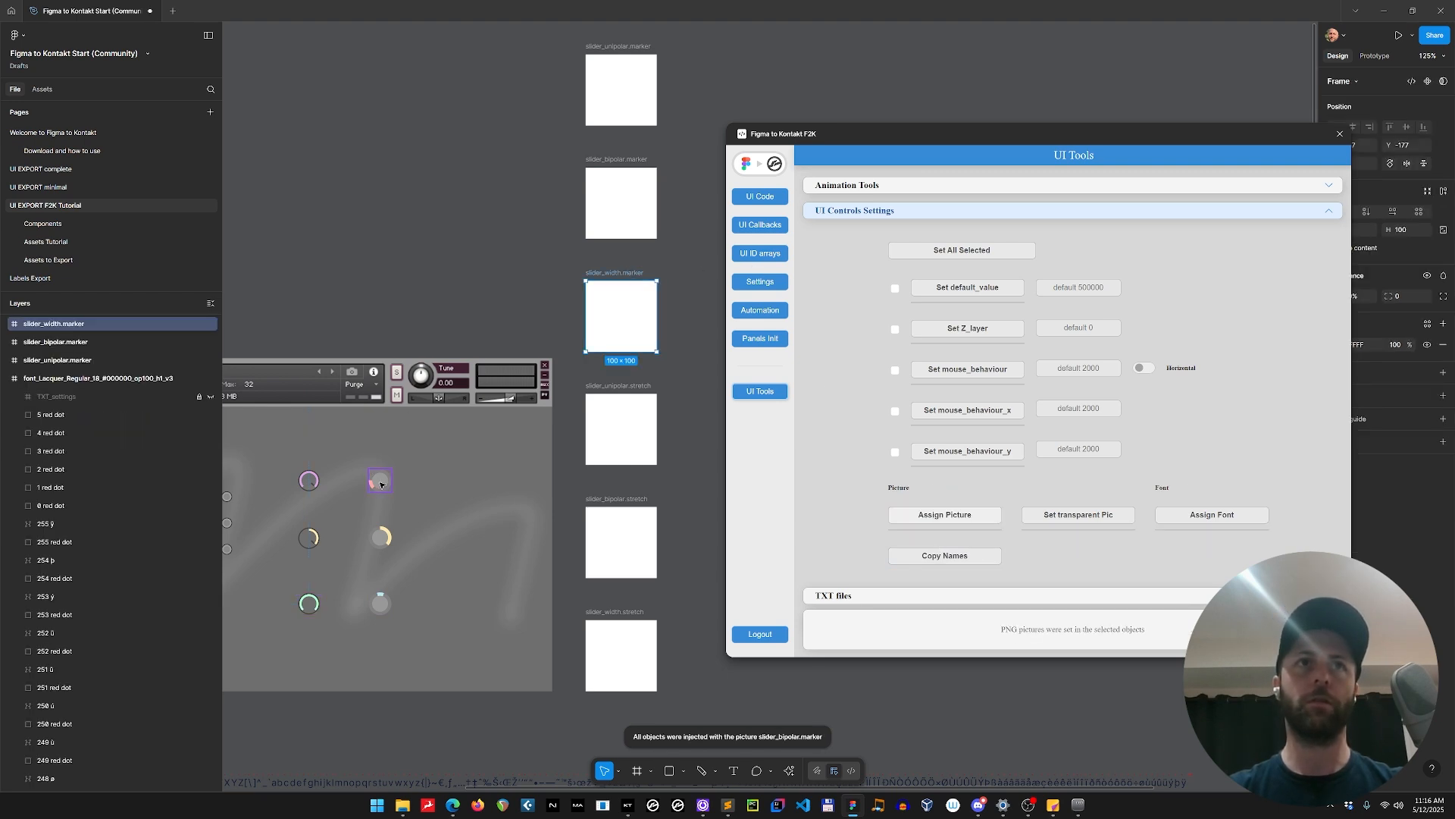
Assign the slider_unipolar.stretch, slider_bipolar.stretch and slider_width.stretch frames as pictures to the unipolar, pan and width stretch knobs respectively.
left_click(380, 481)
left_click(952, 515)
left_click(628, 425)
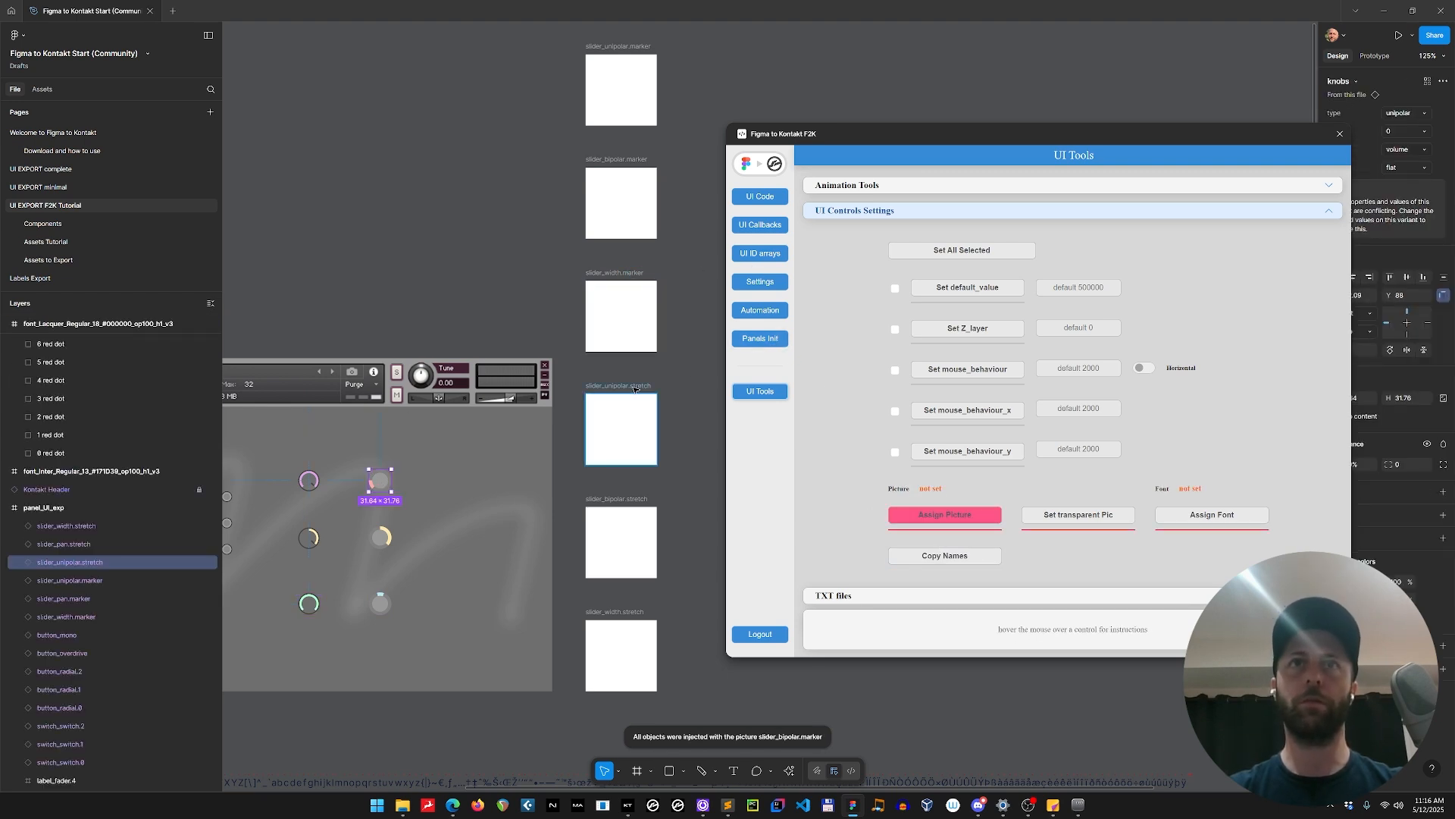
left_click(376, 539)
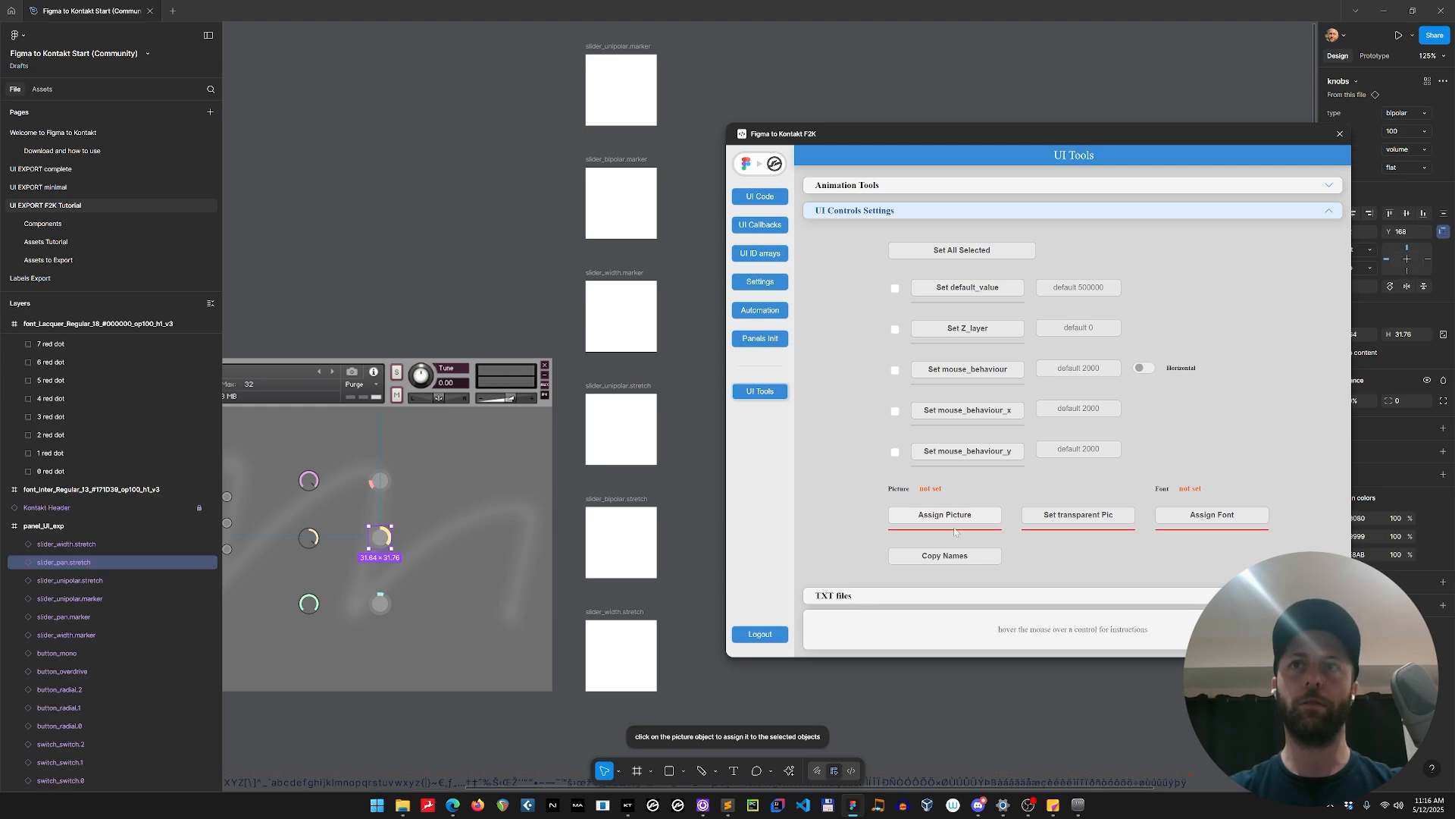
left_click(954, 520)
left_click(630, 526)
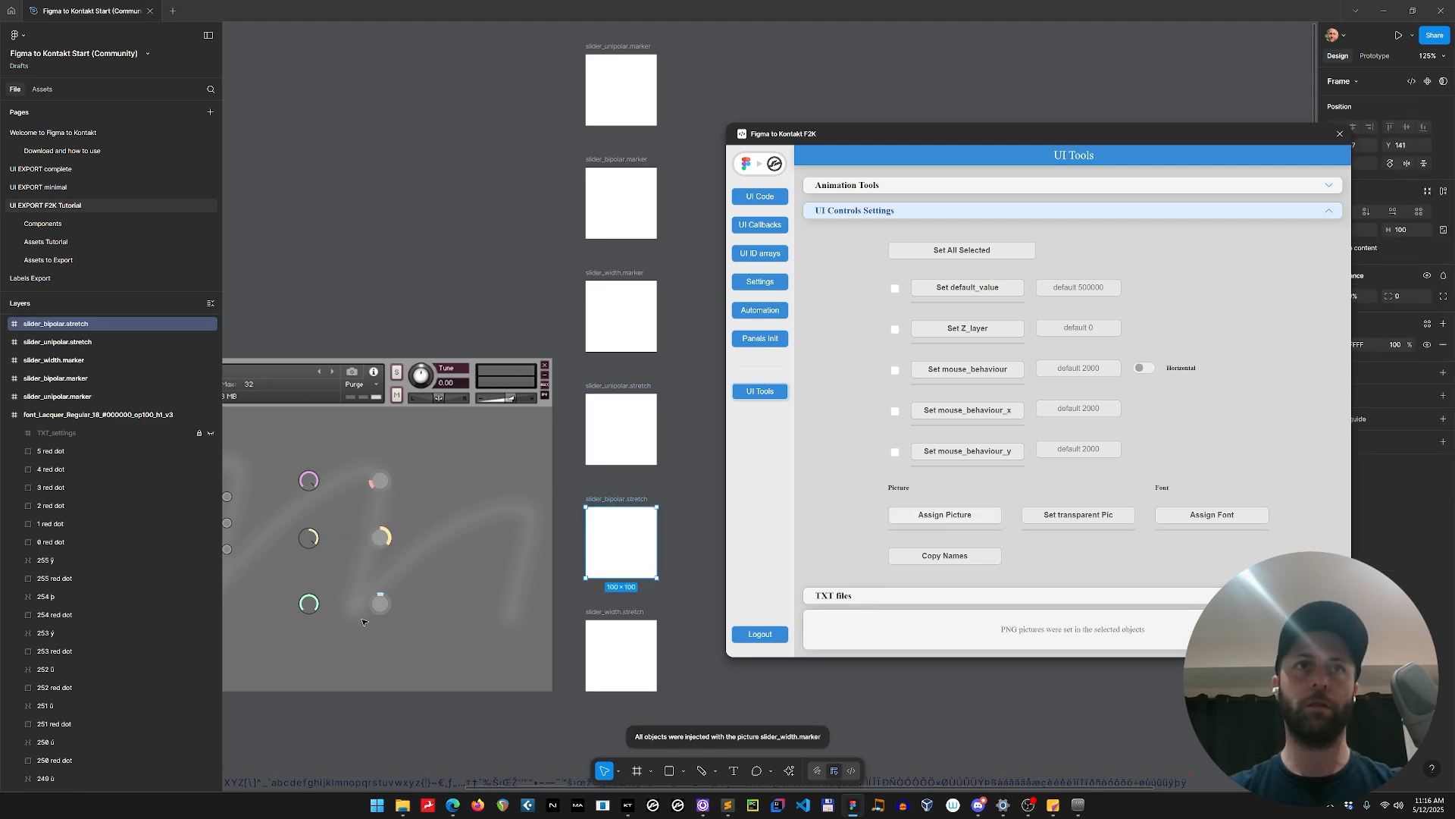
left_click(380, 603)
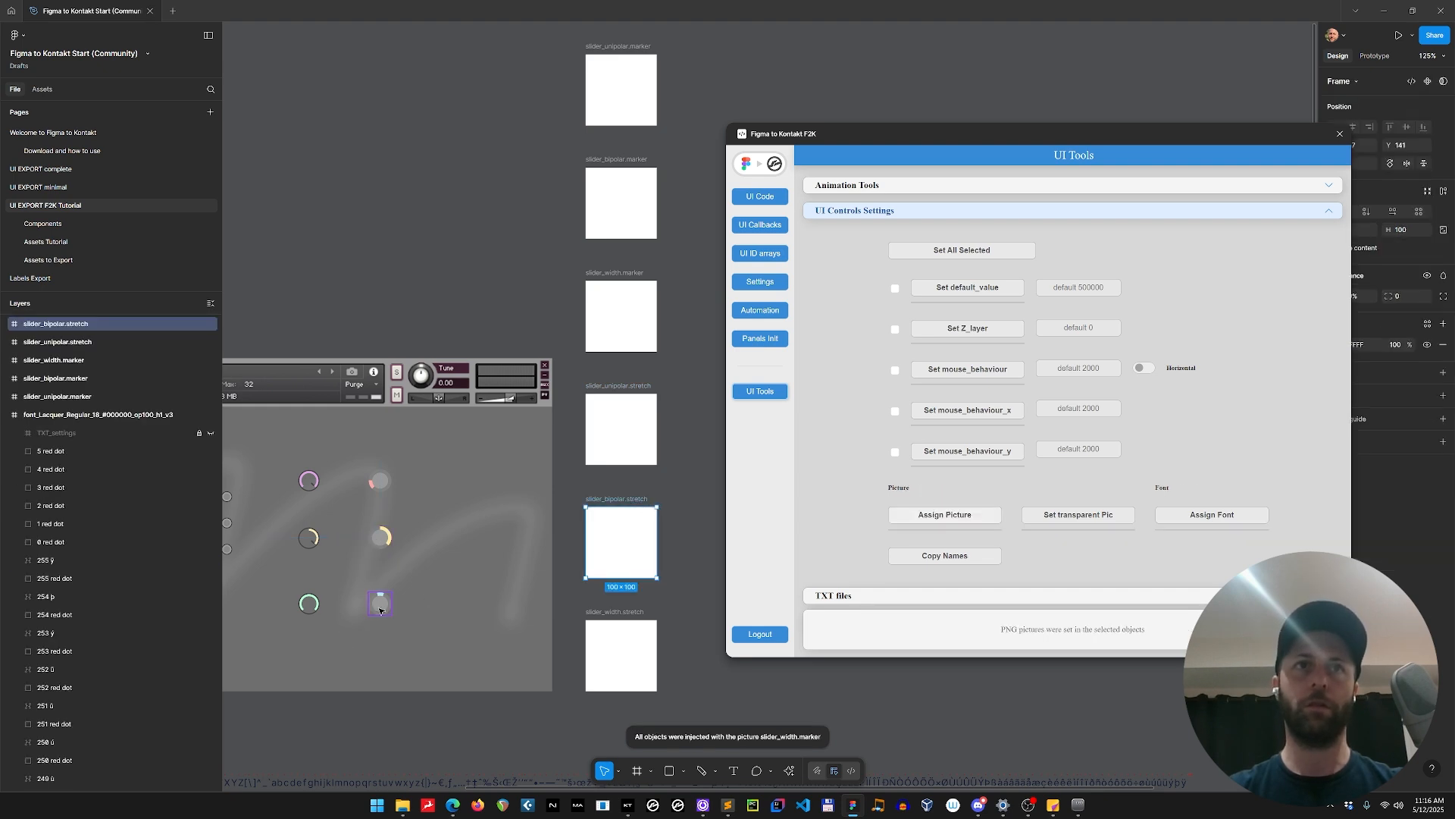
left_click(948, 520)
left_click(620, 653)
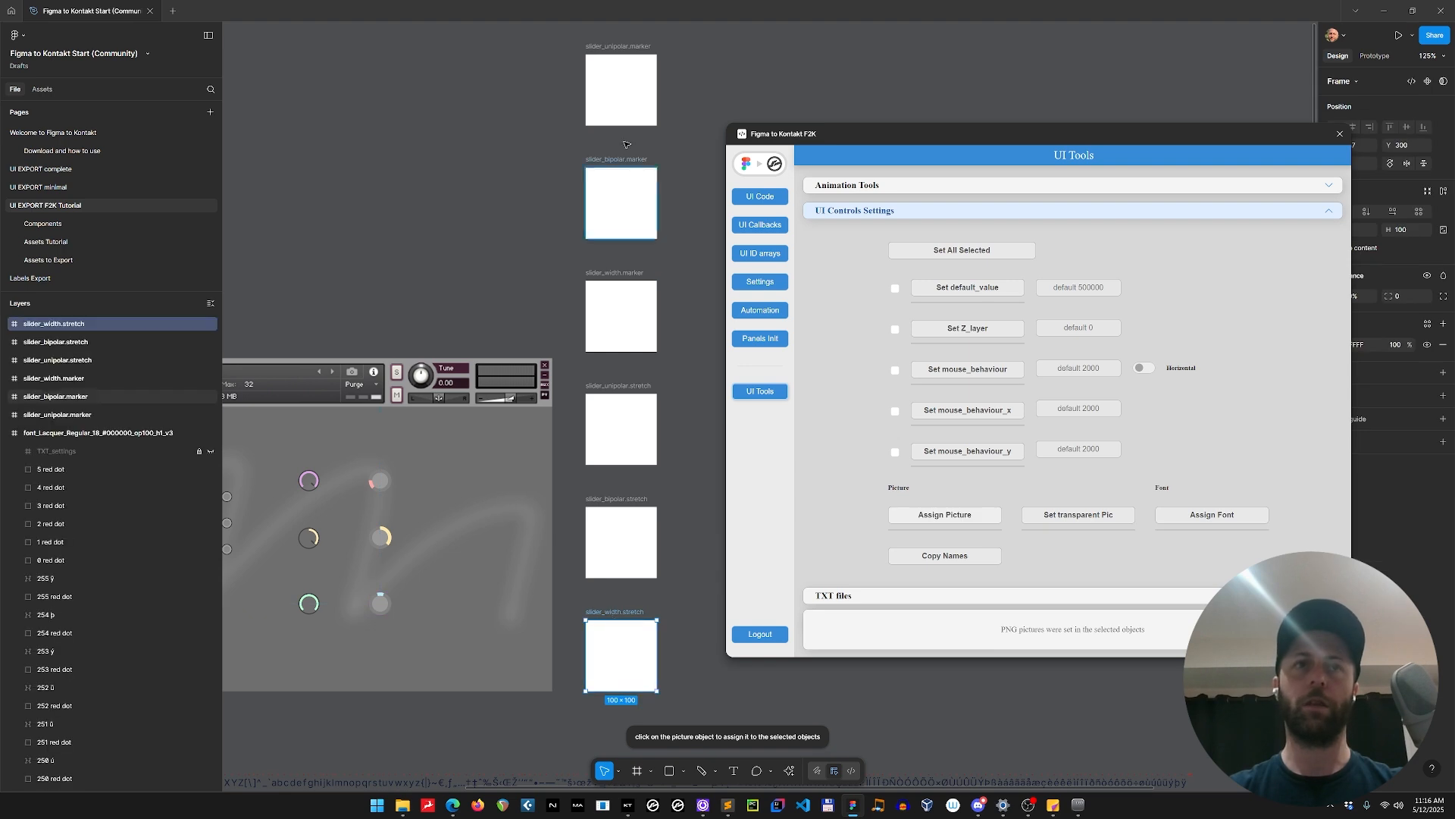
Delete the six placeholder slider frames and check the picture assignments on the unipolar marker knob and the three stretch knobs.
left_click_drag(574, 36, 693, 711)
key("Delete")
left_click(307, 484)
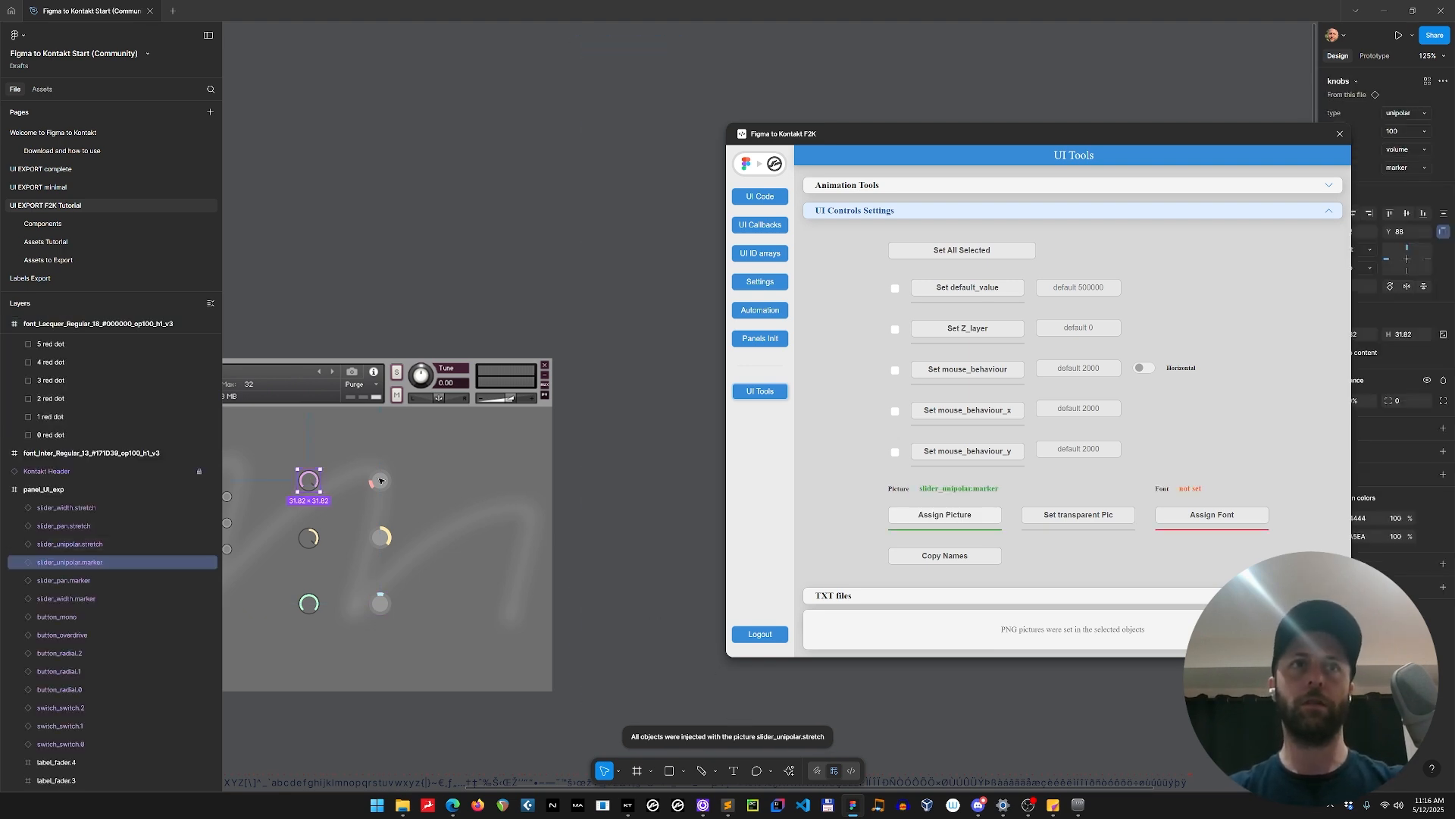
left_click(380, 482)
left_click(381, 537)
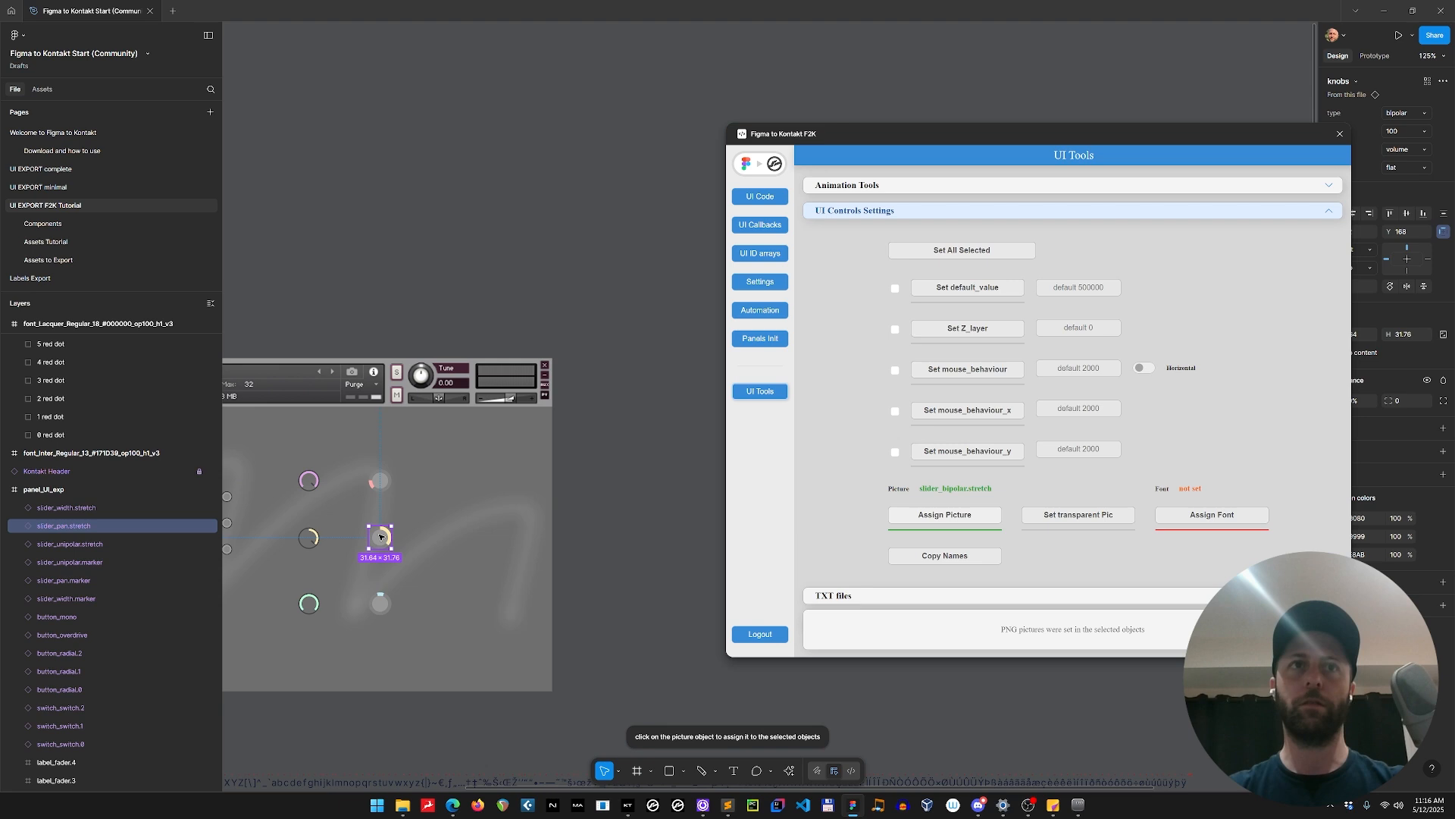
left_click(380, 602)
left_click_drag(566, 507, 700, 364)
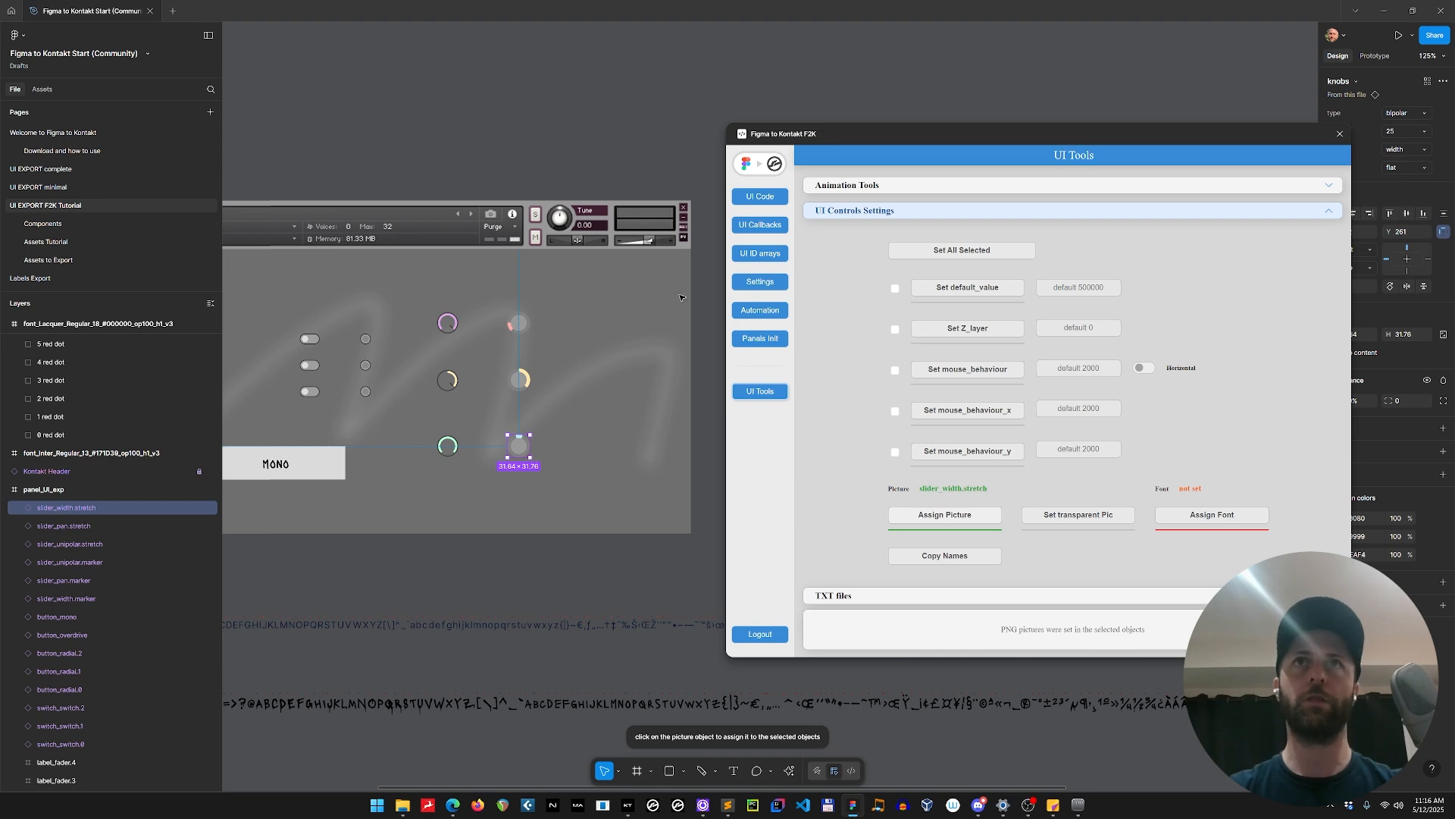
Update the plugin's generated UI code for the UI EXPORT F2K Tutorial page and copy it.
left_click(760, 197)
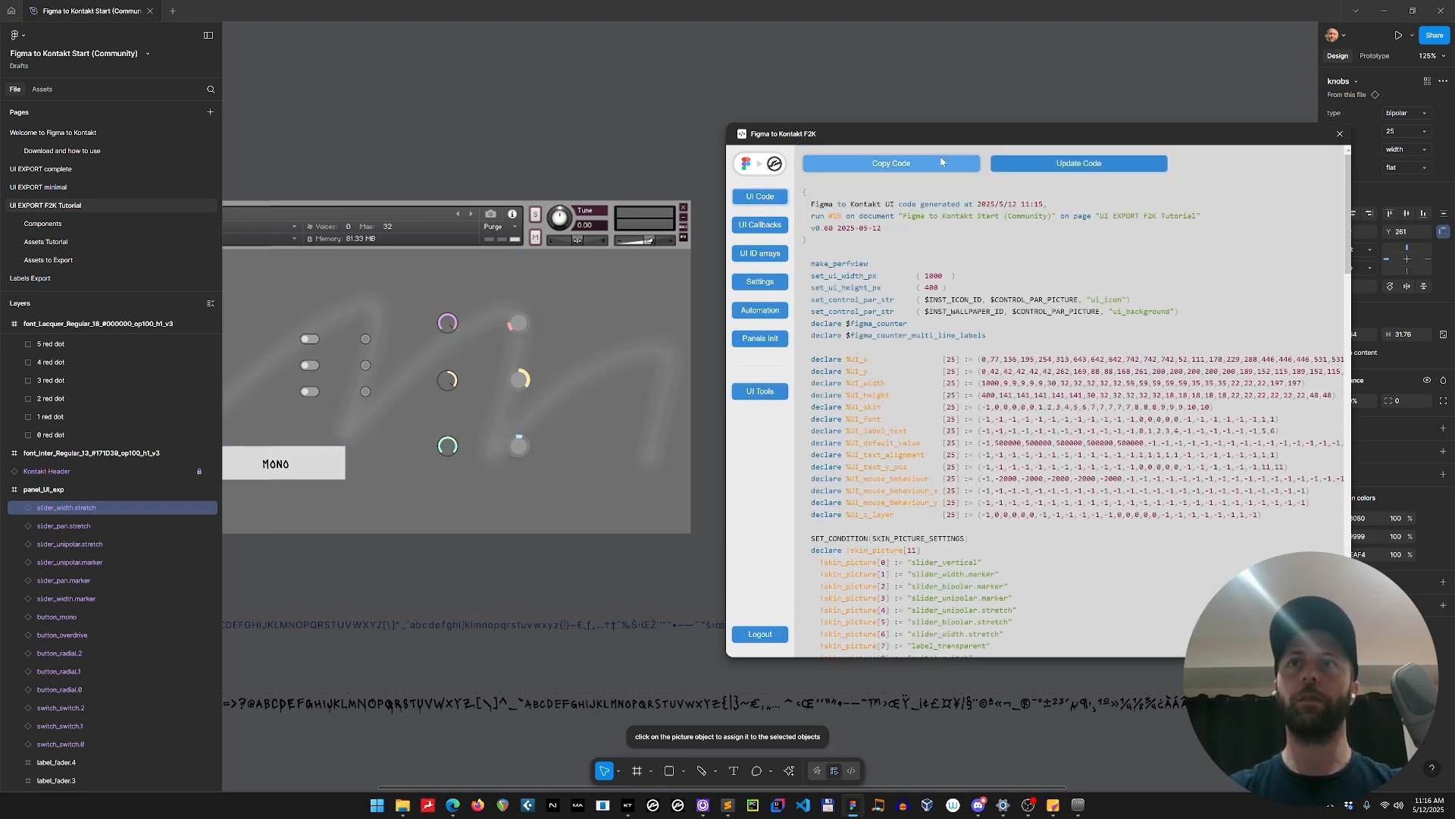
left_click(1055, 164)
scroll(1194, 363, "right", 2)
scroll(1195, 367, "left", 2)
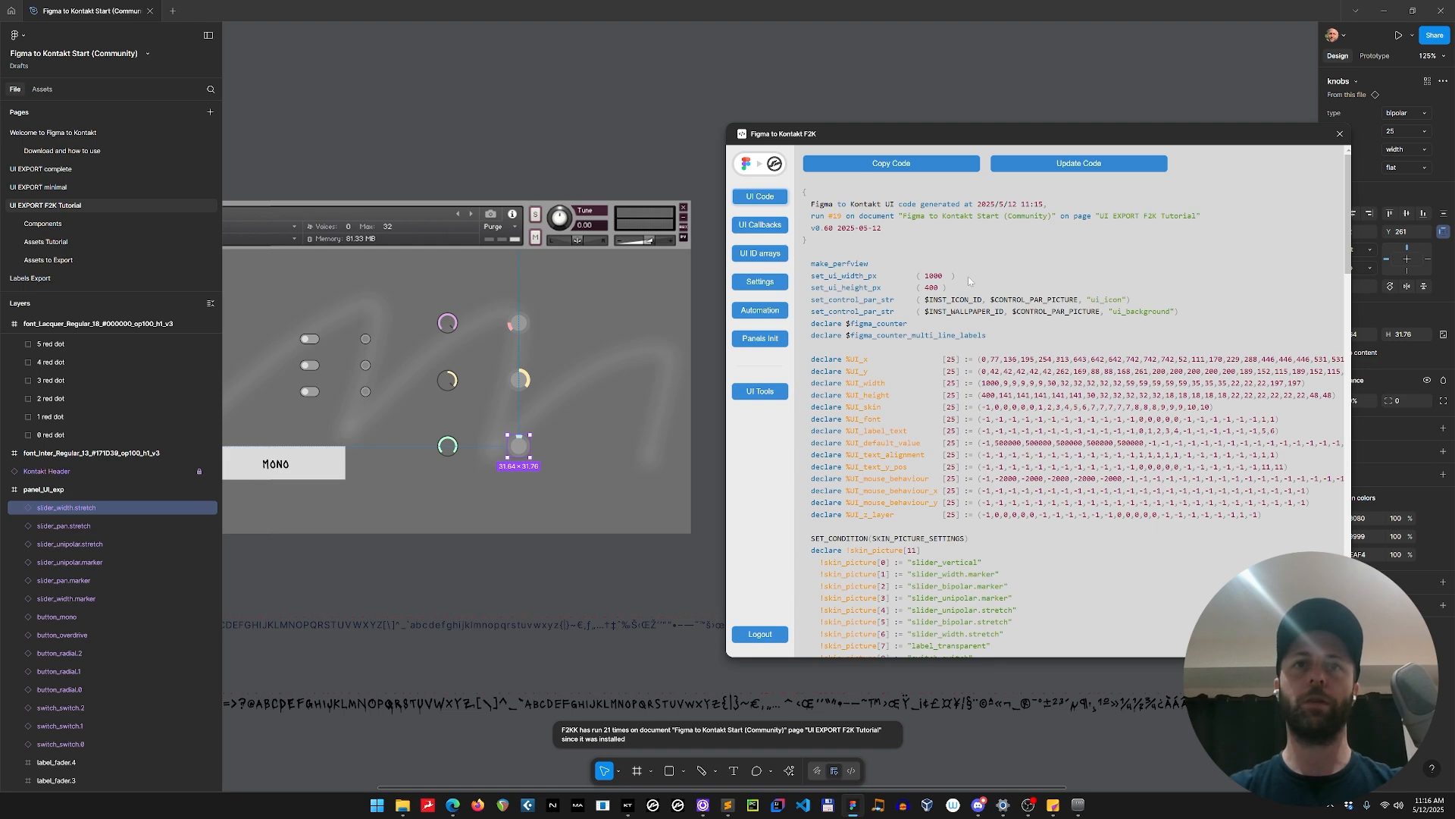
Switch to Sublime Text, replace all of Figma UI.ksp with the copied code, save both scripts and compile my instrument.ksp.
key("alt+Tab")
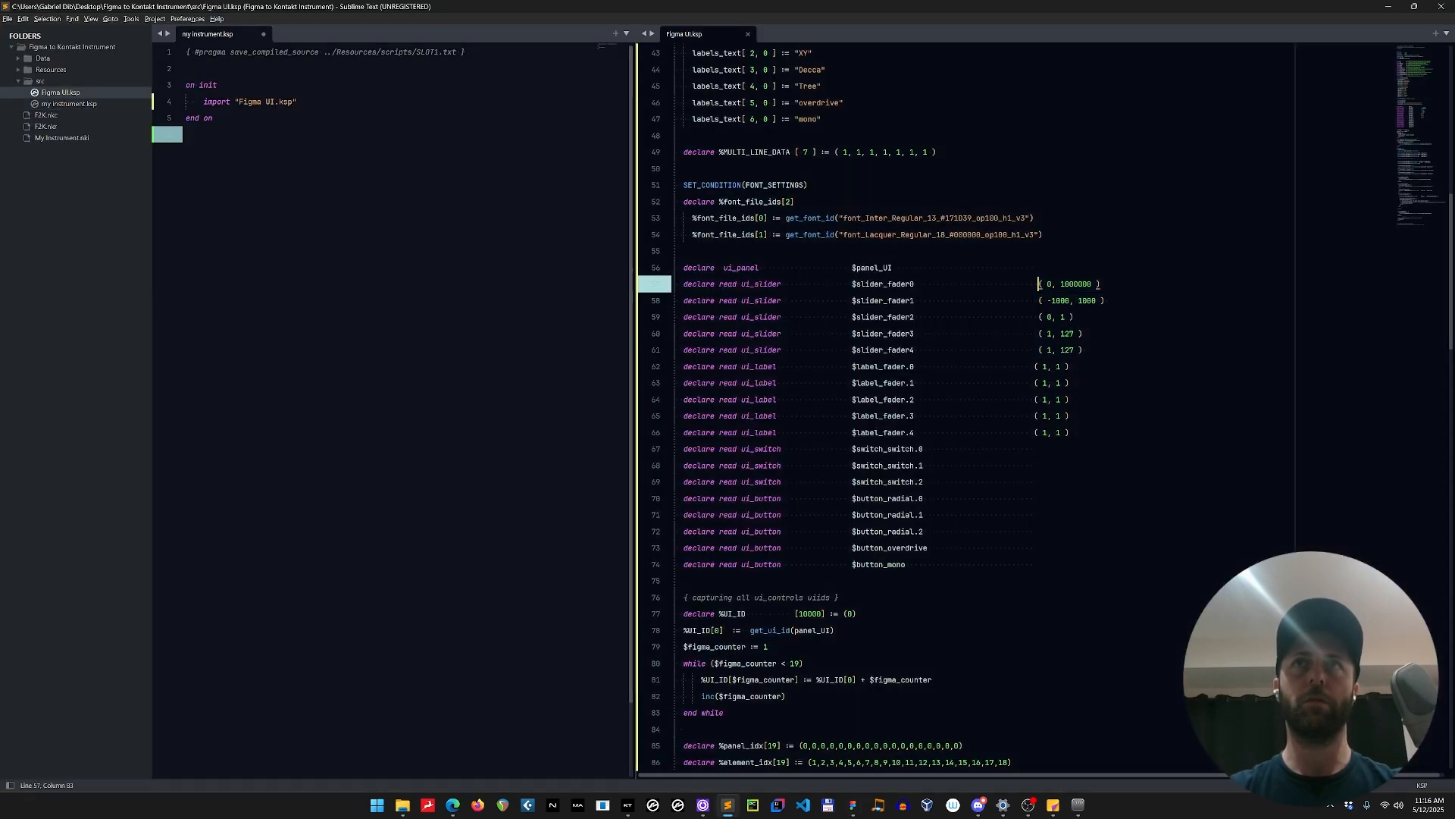
key("ctrl+a")
key("ctrl+v")
key("ctrl+s")
key("ctrl+Tab")
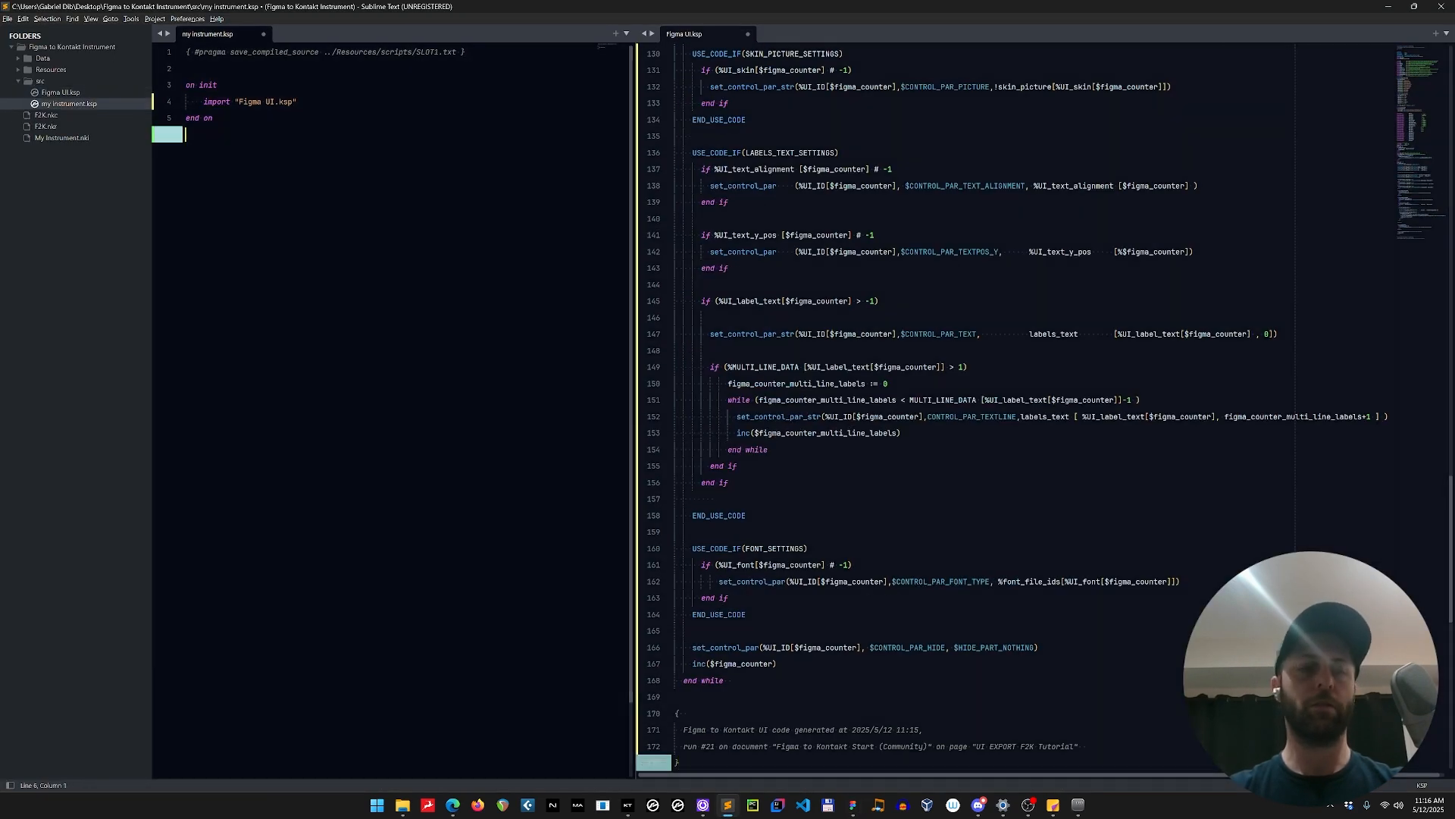
key("ctrl+s")
key("F5")
Switch to Kontakt and turn the new knobs on My Instrument to test their pictures and mouse response.
left_click(627, 804)
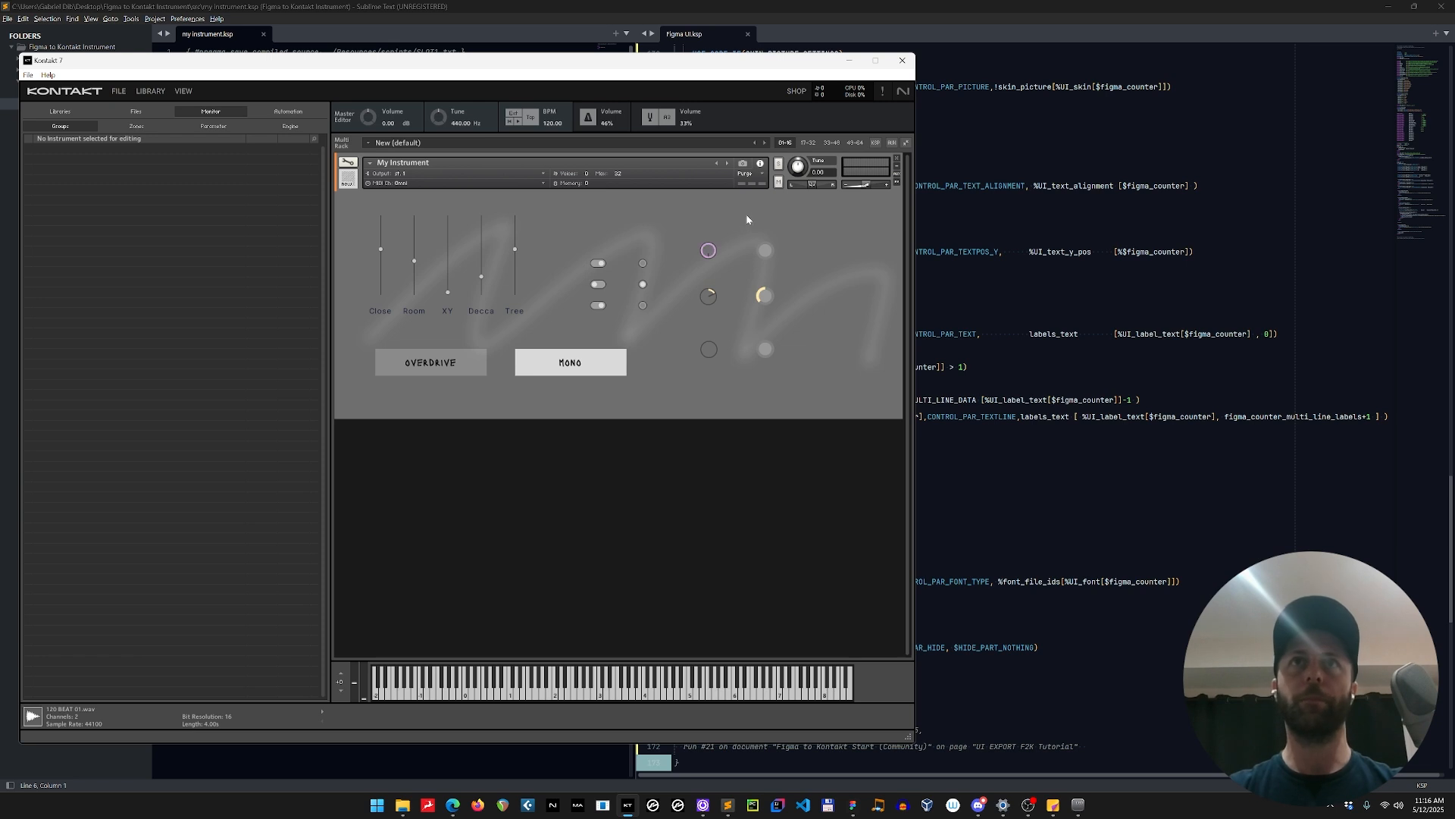
mouse_move(766, 249)
left_mouse_down()
mouse_move(771, 232)
mouse_move(785, 242)
left_mouse_up()
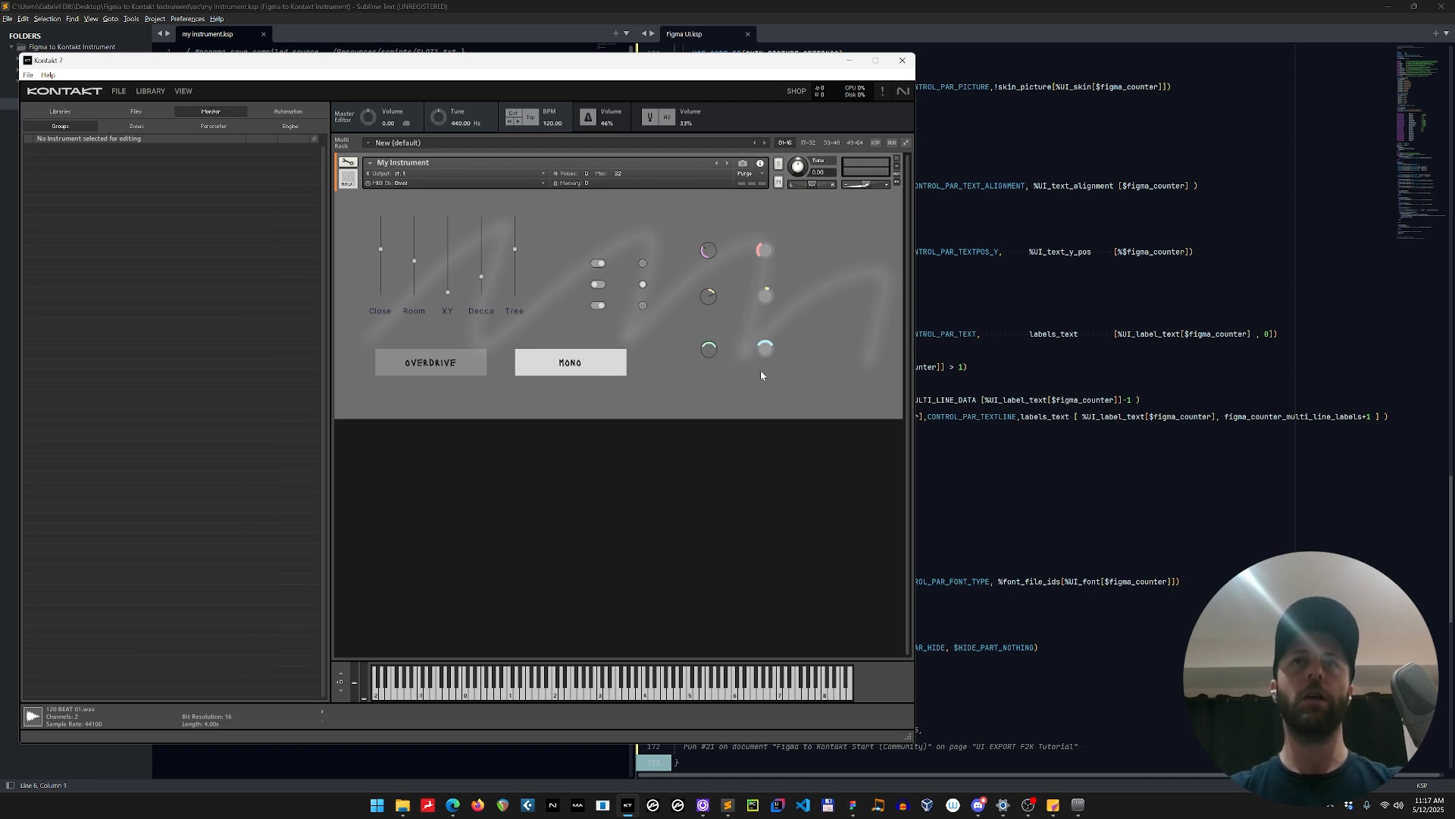
Switch to Figma and set the mouse behaviour of all six knobs to vertical with a value of 1000.
key("alt+Tab")
key("alt+Tab")
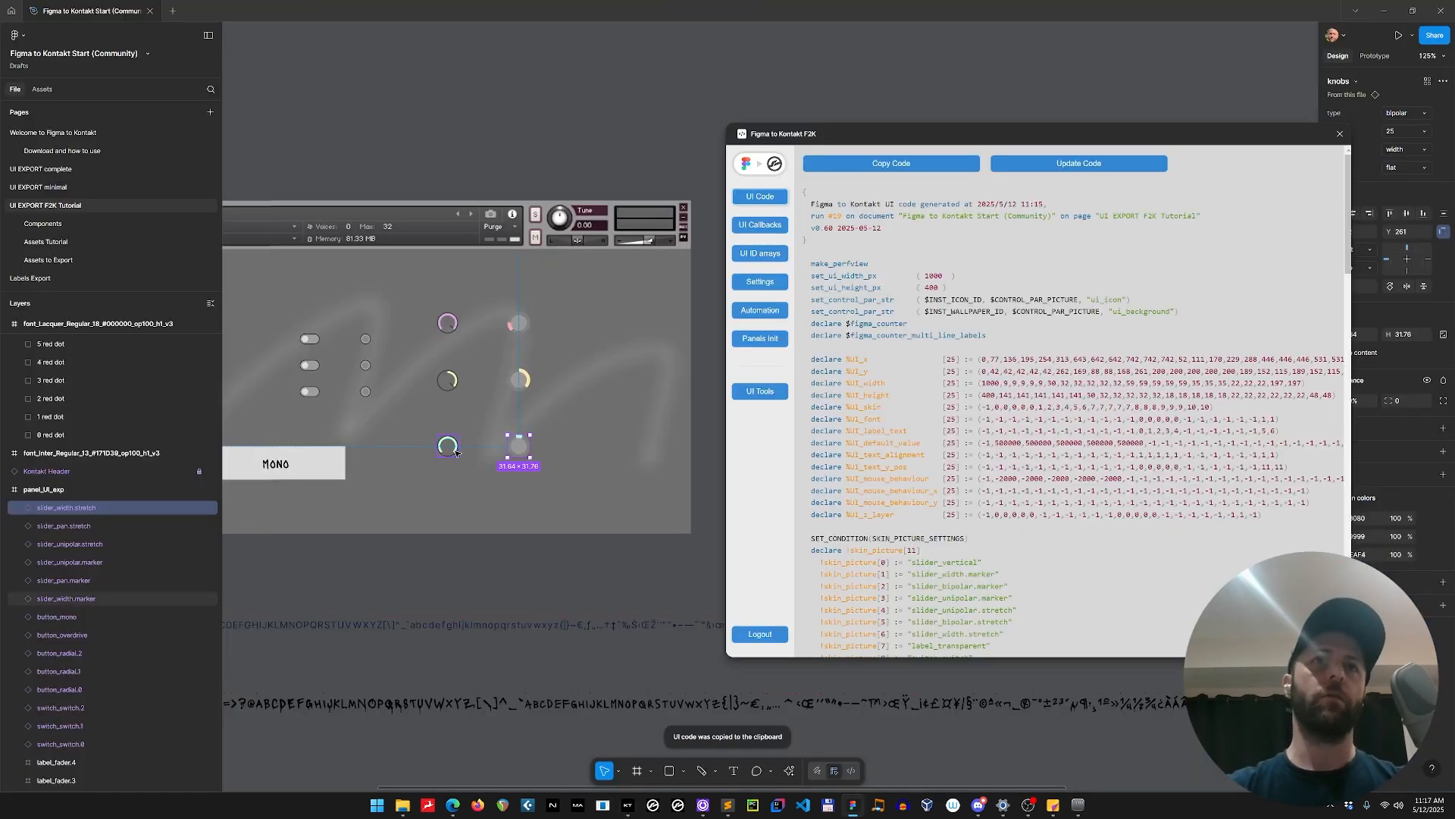
left_click(450, 447, "shift")
left_click(447, 381, "shift")
left_click(518, 380, "shift")
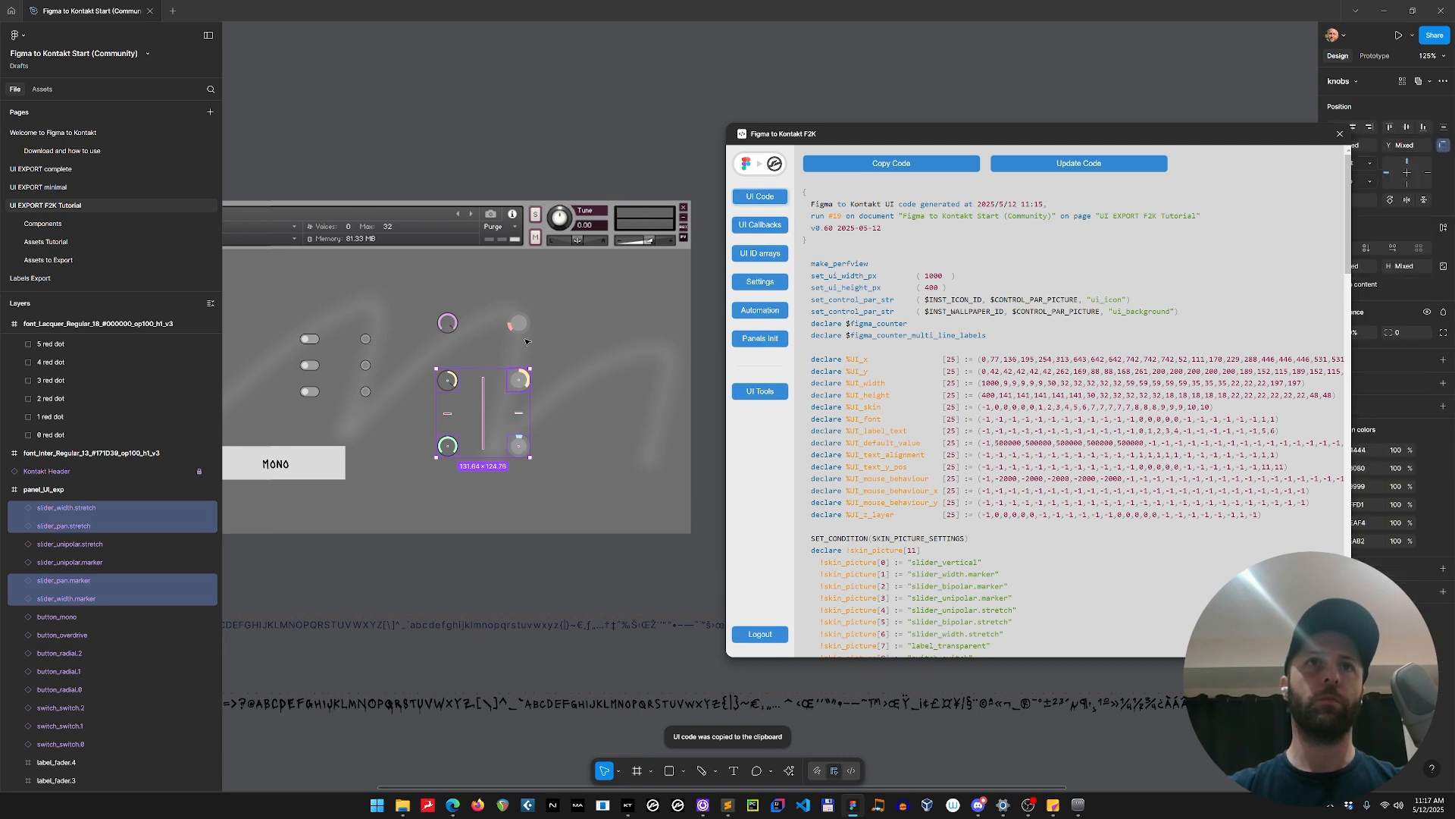
left_click(519, 324, "shift")
left_click(447, 324, "shift")
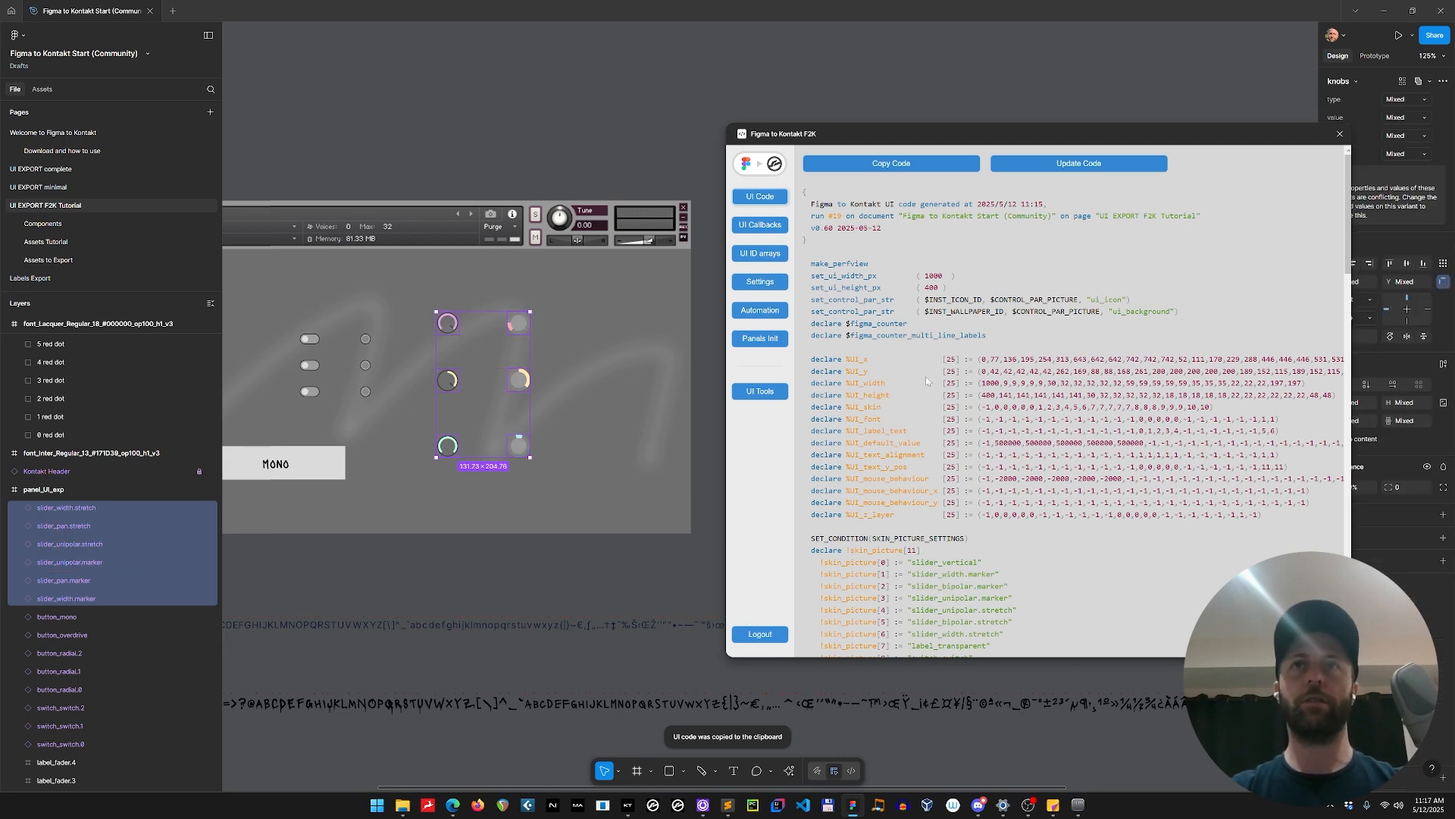
left_click(760, 391)
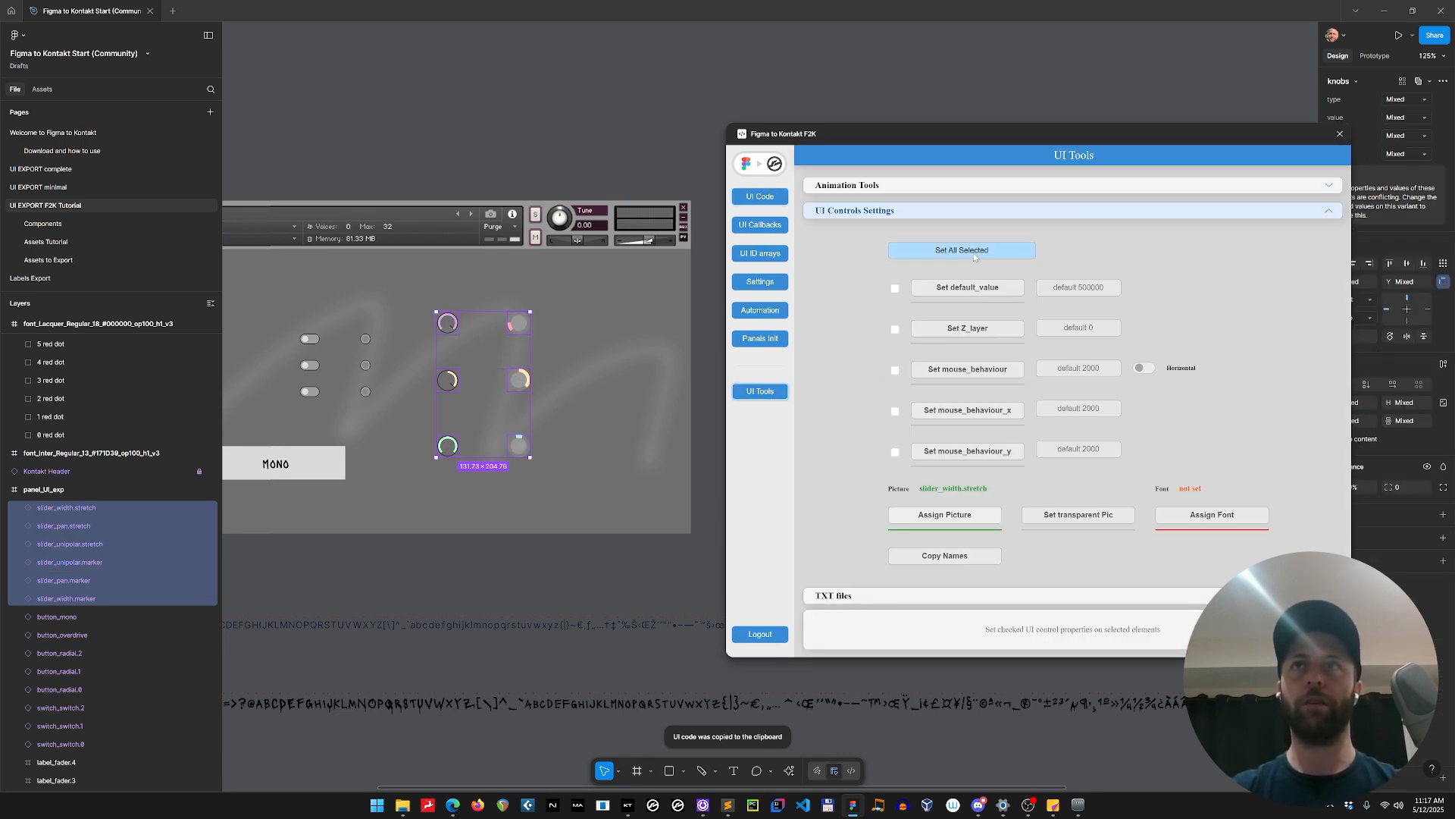
left_click(1143, 368)
left_click(1079, 367)
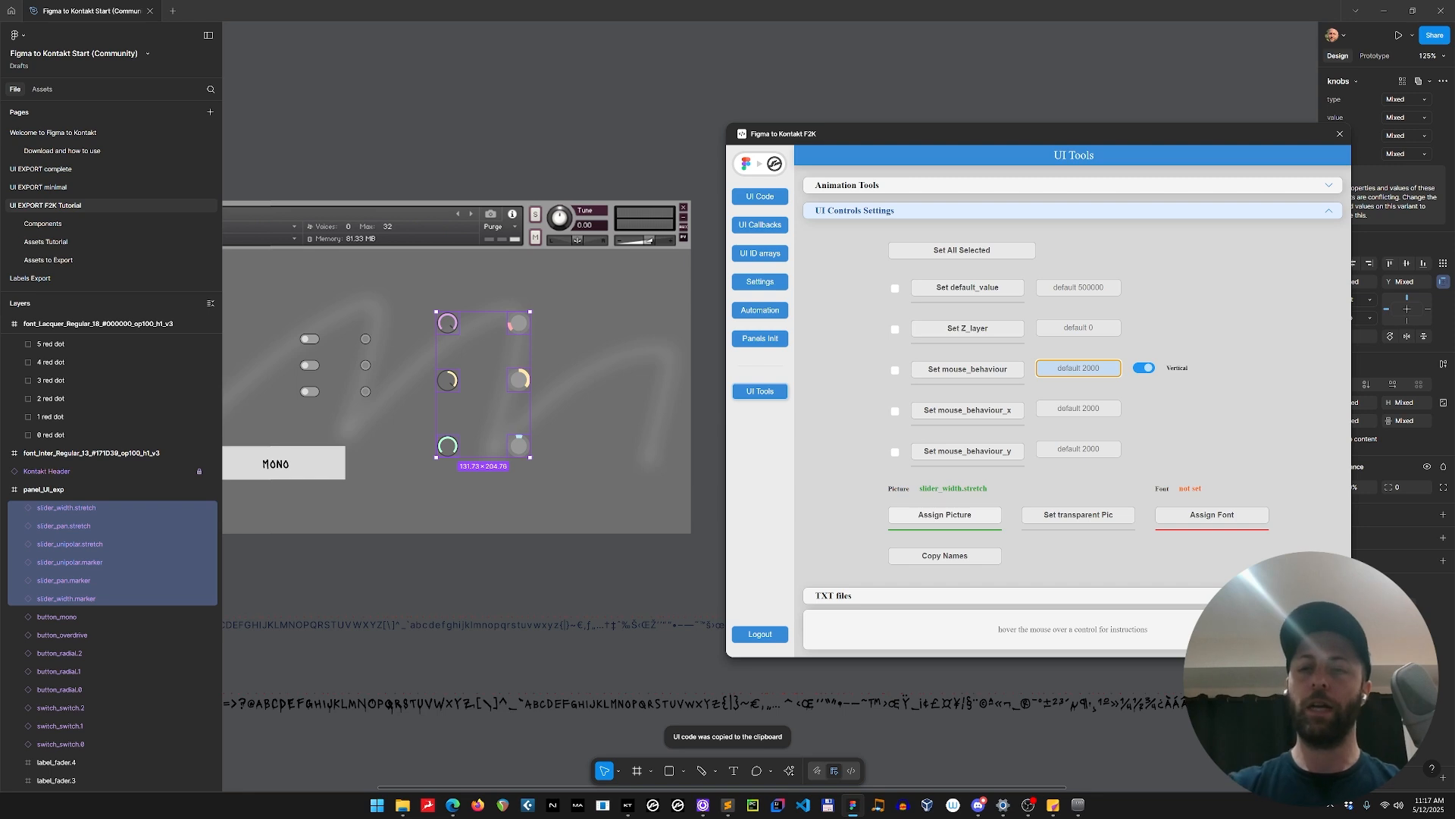
type("1000")
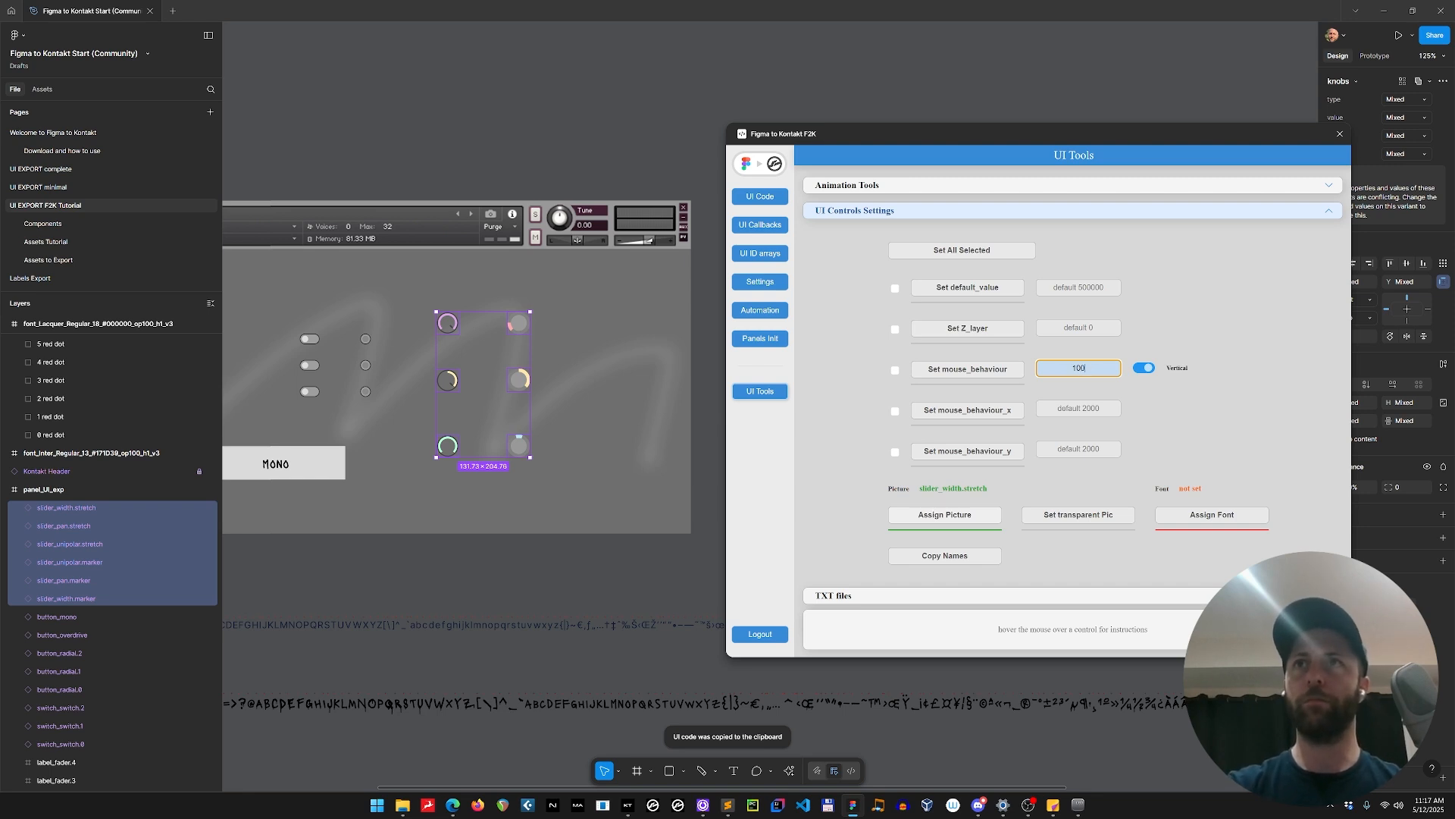
left_click(977, 375)
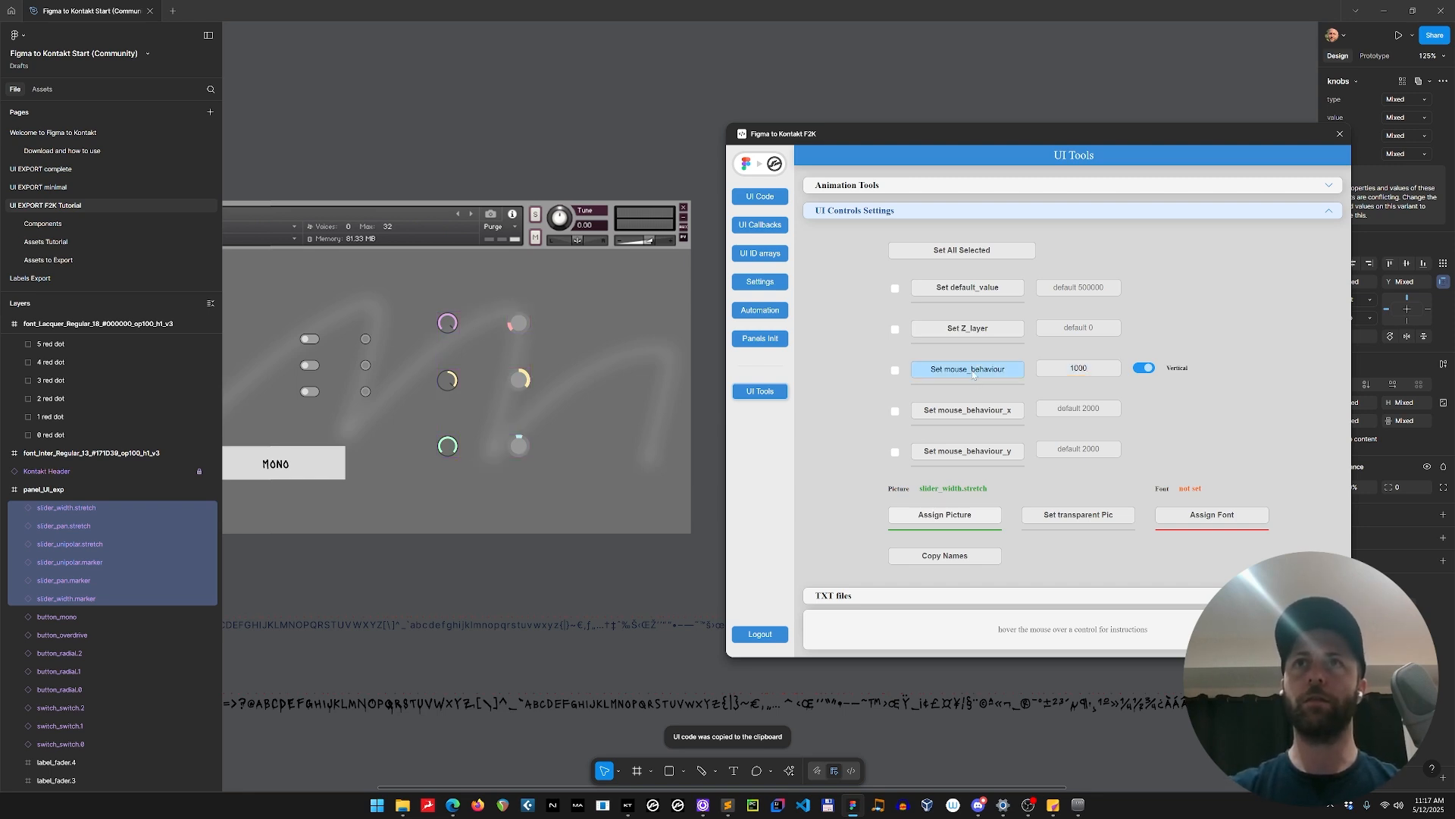
left_click(588, 341)
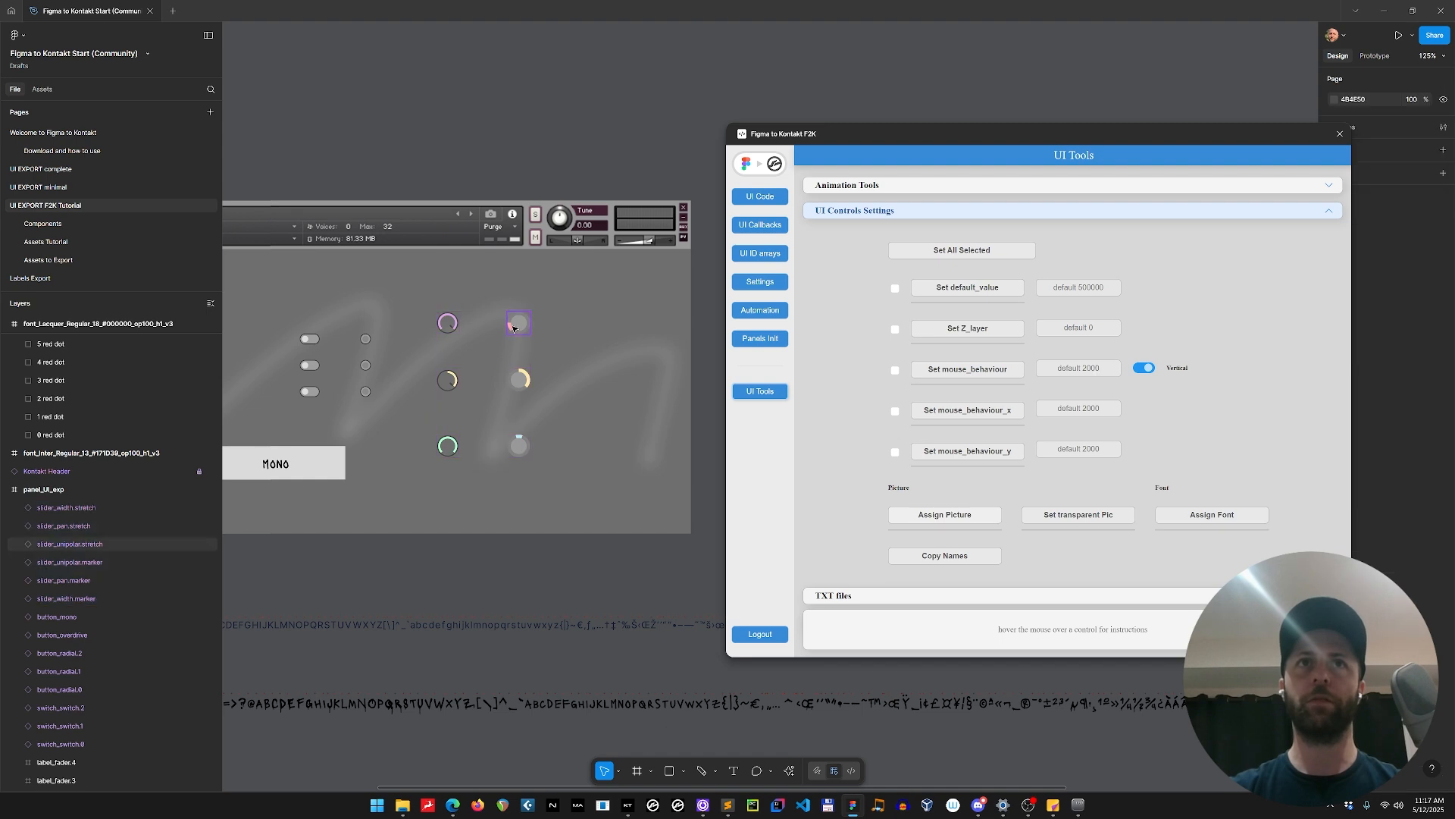
Expand the settings layers of the slider_pan.stretch knob and go to its main component.
left_click(520, 386)
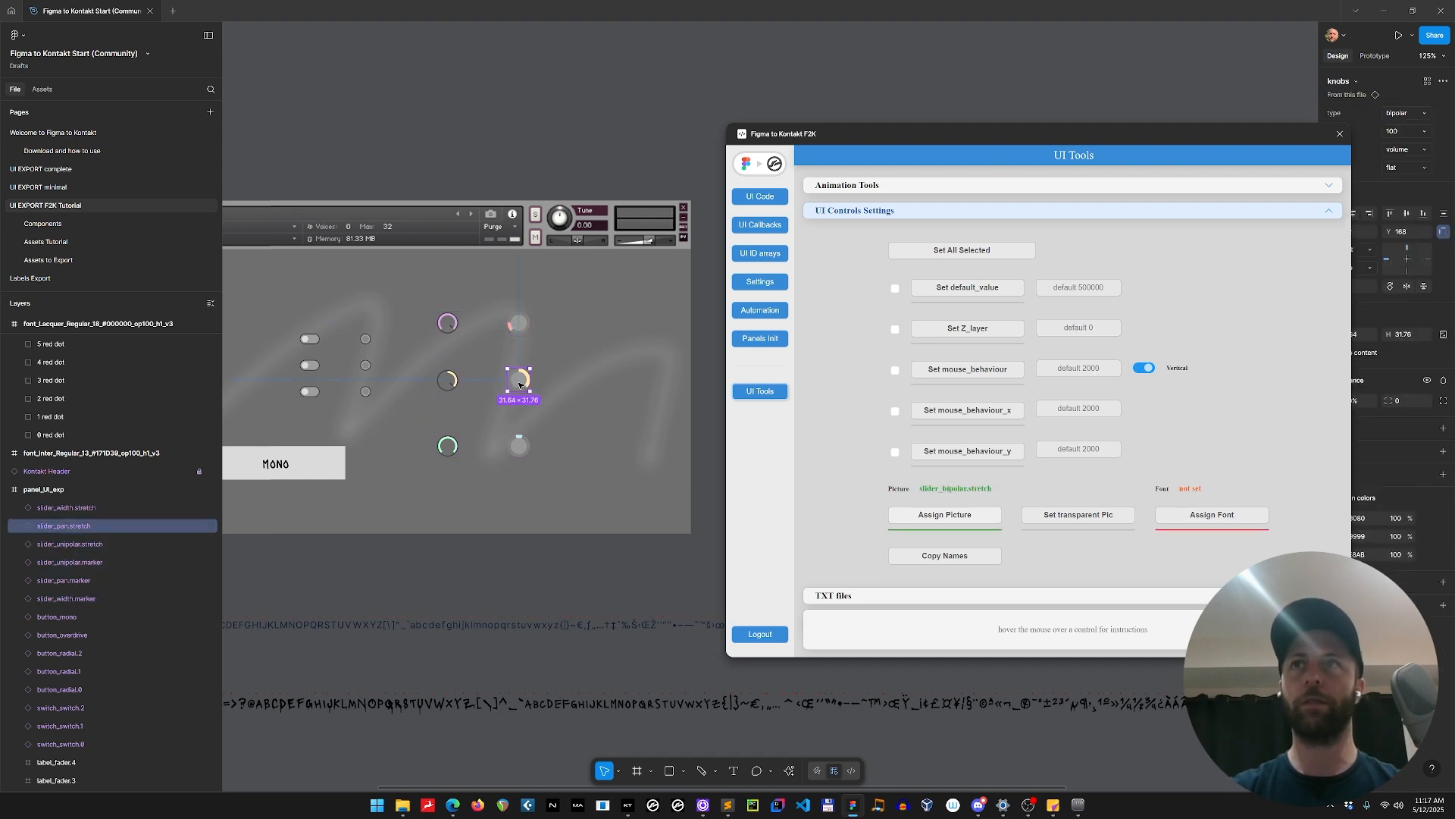
left_click(19, 525)
left_click(31, 545)
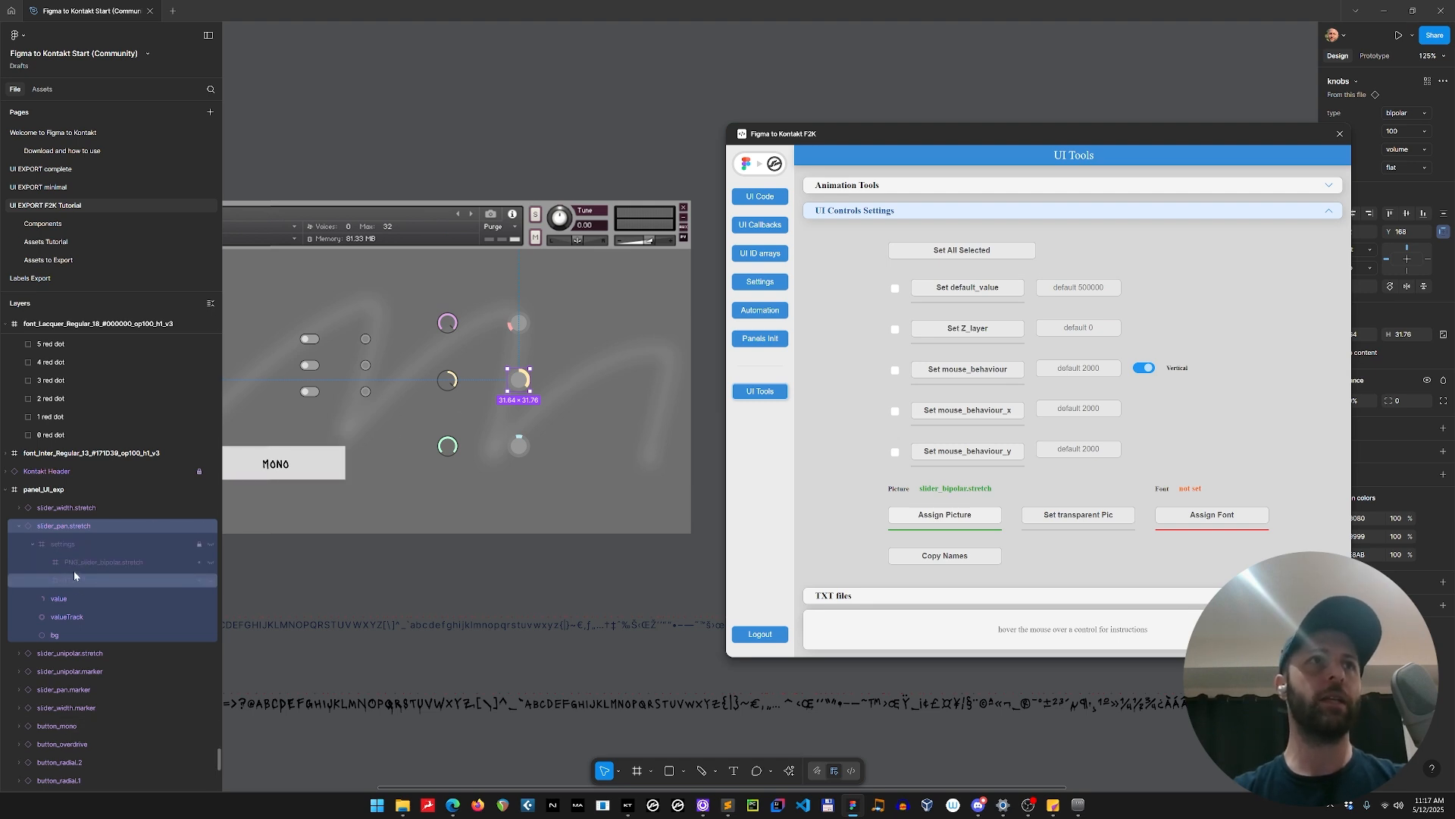
right_click(529, 383)
left_click(629, 641)
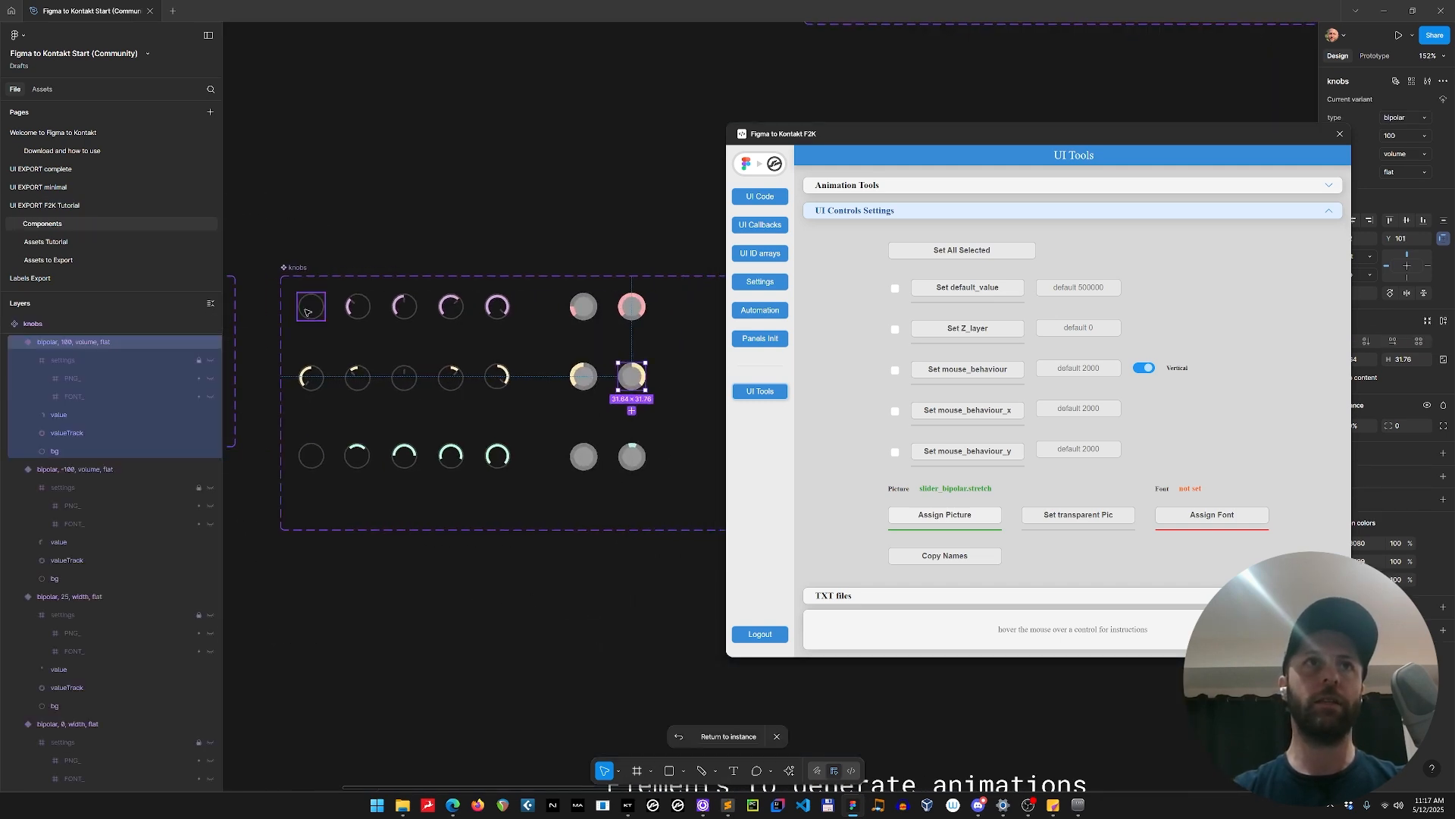
Try to apply a vertical mouse behaviour of 1000 to all knob variants in the knobs component set.
left_click(307, 312)
key("ctrl+a")
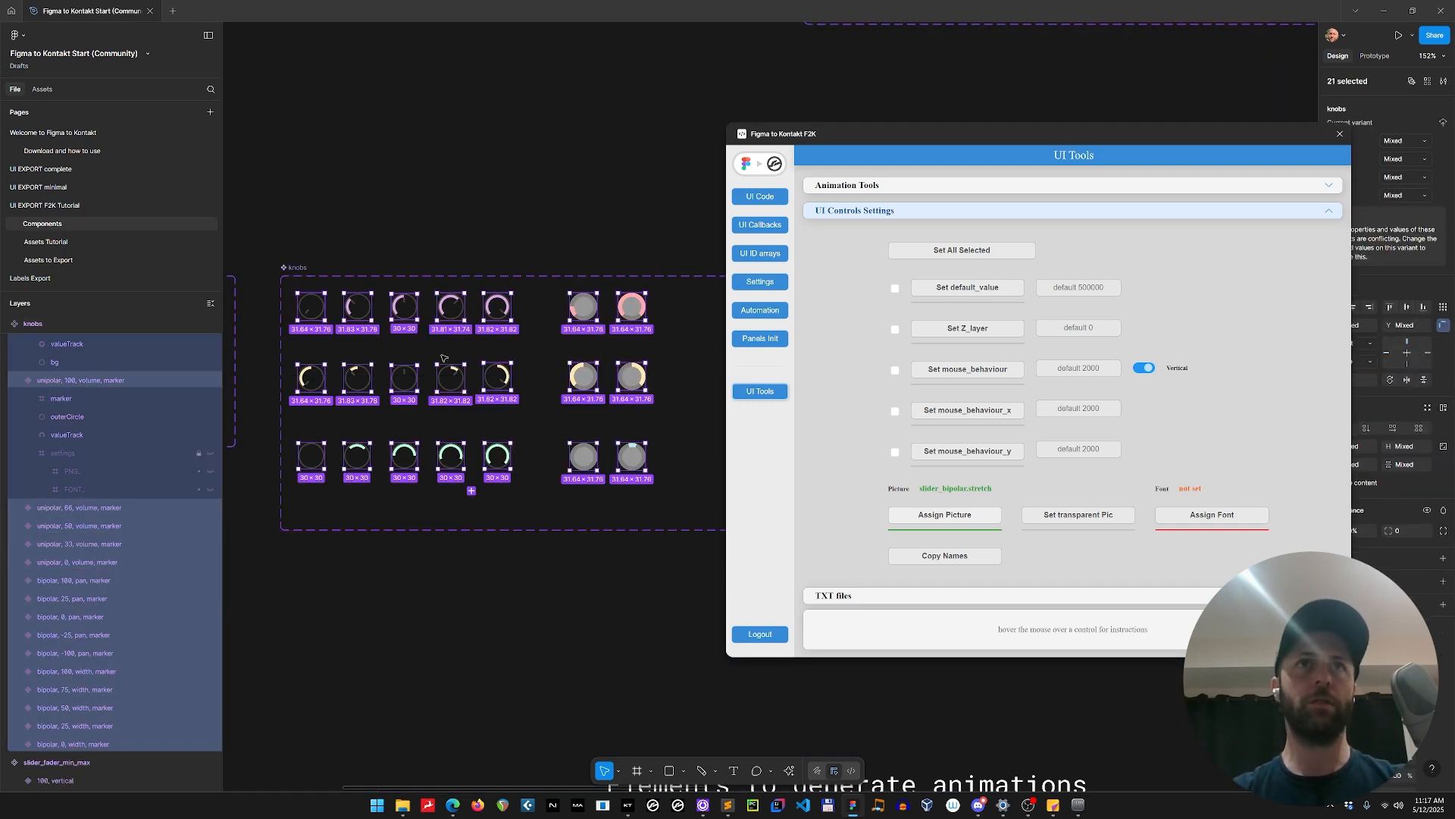
left_click(1007, 375)
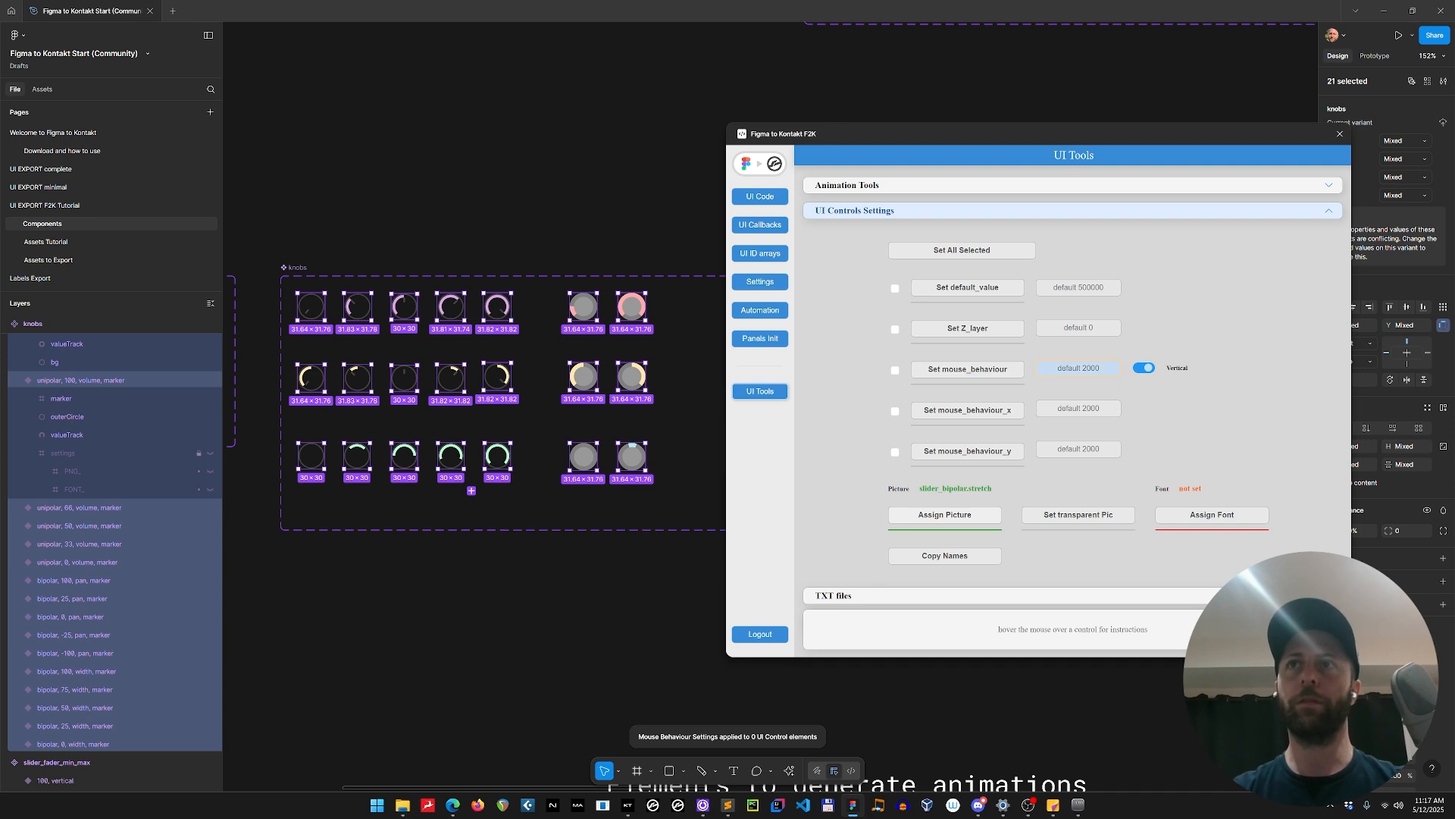
left_click(1079, 368)
type("1000")
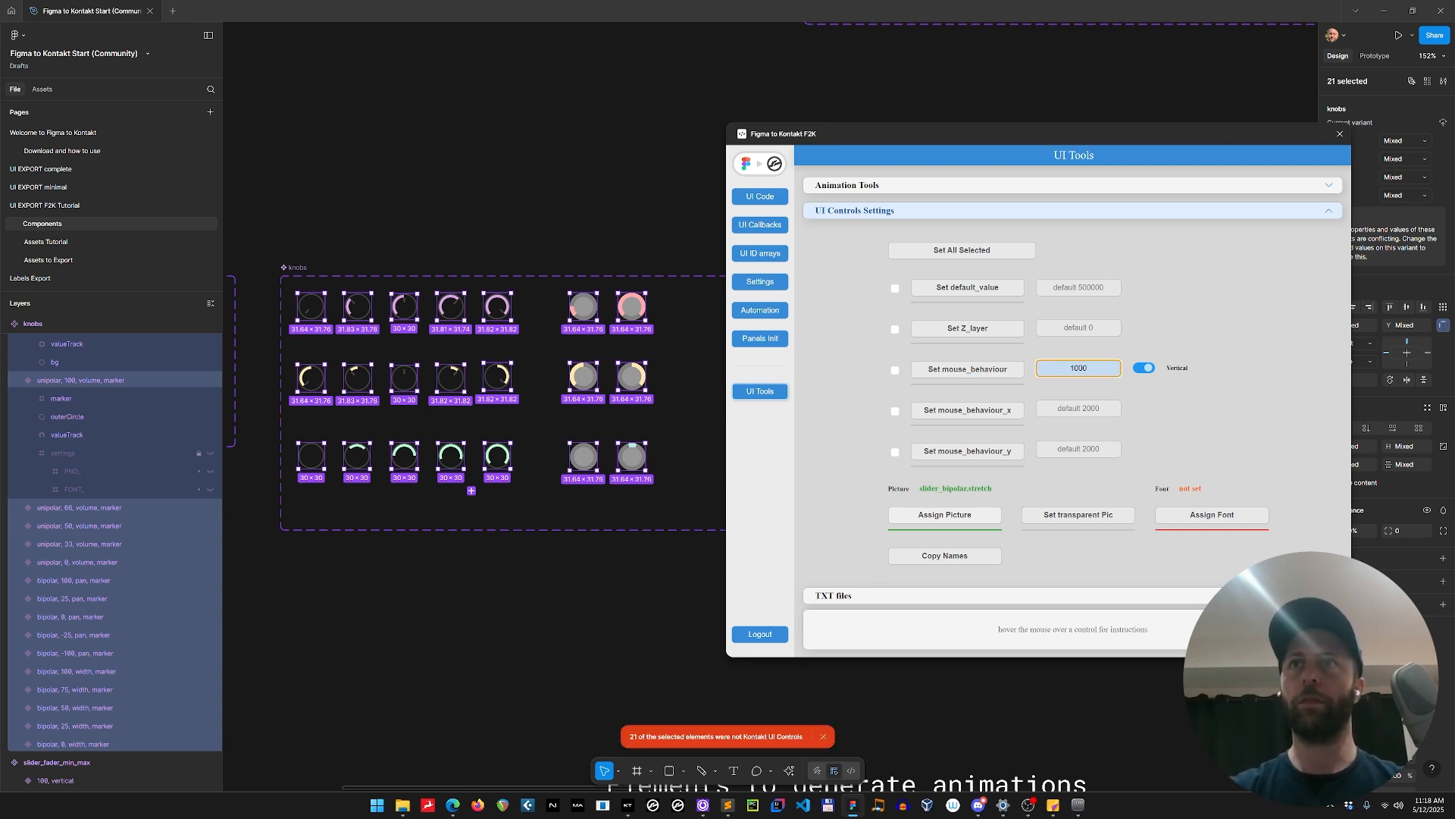
left_click(989, 371)
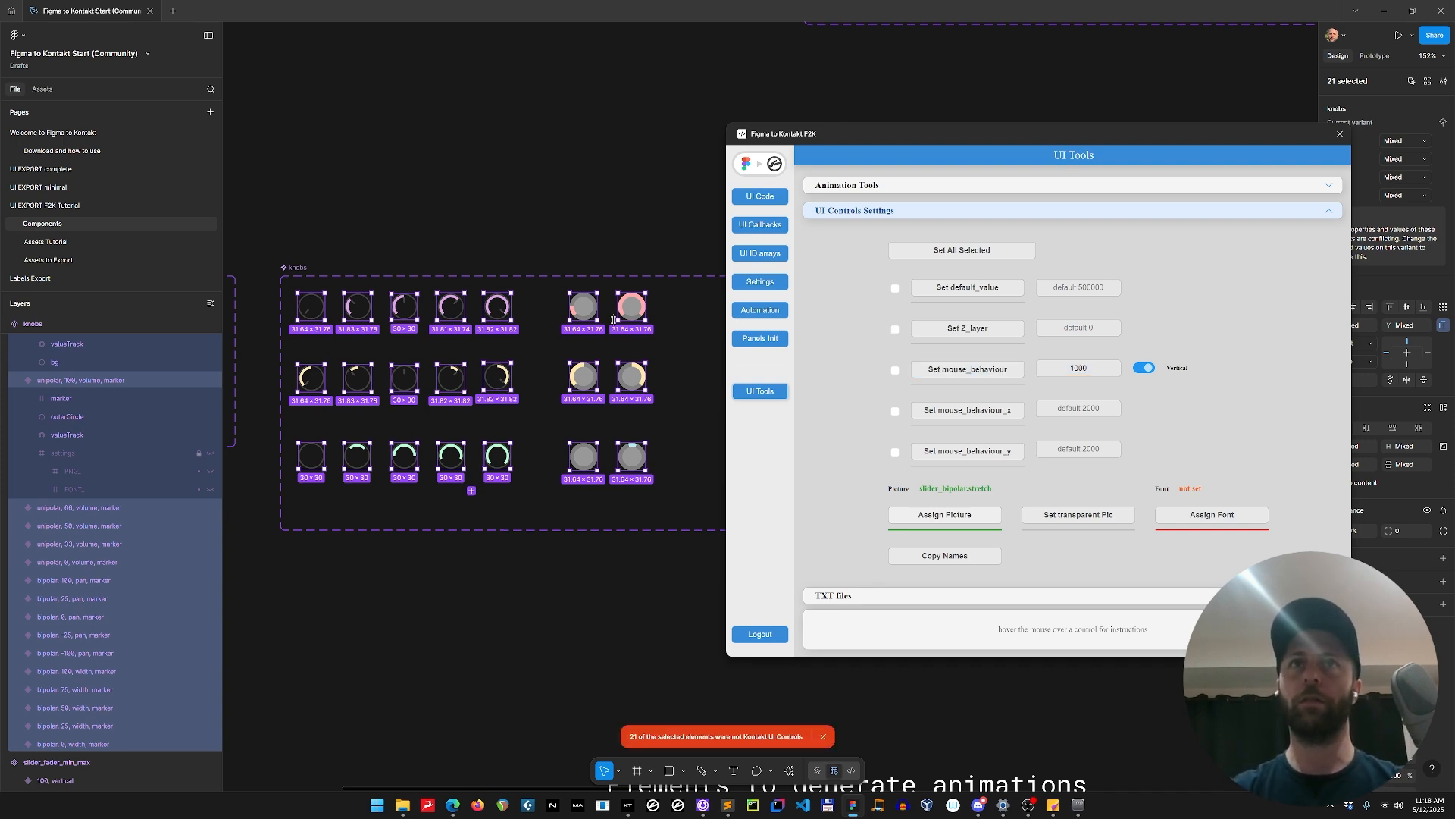
left_click(593, 307)
left_click(500, 307)
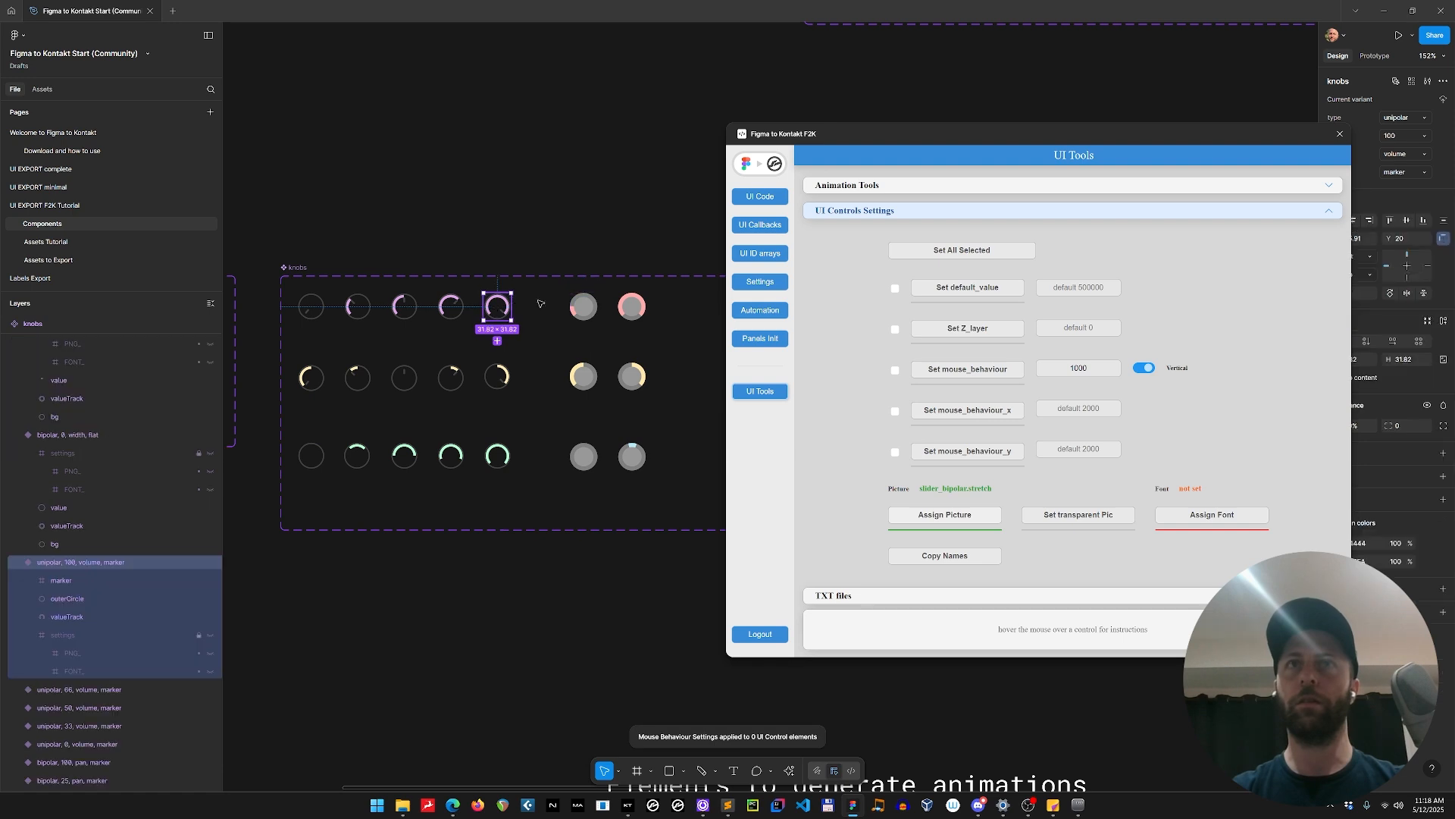
left_click(586, 308)
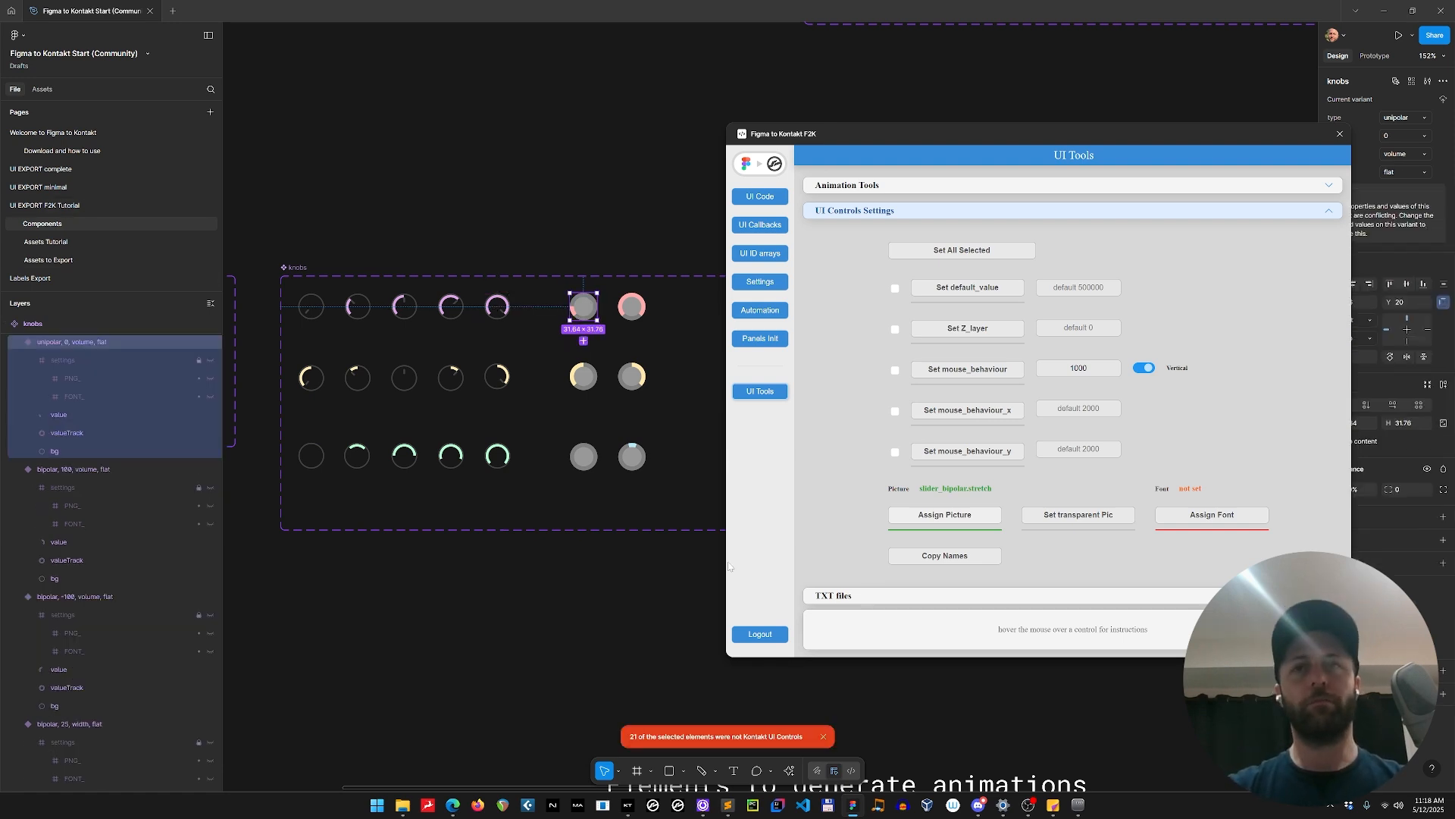
left_click(823, 736)
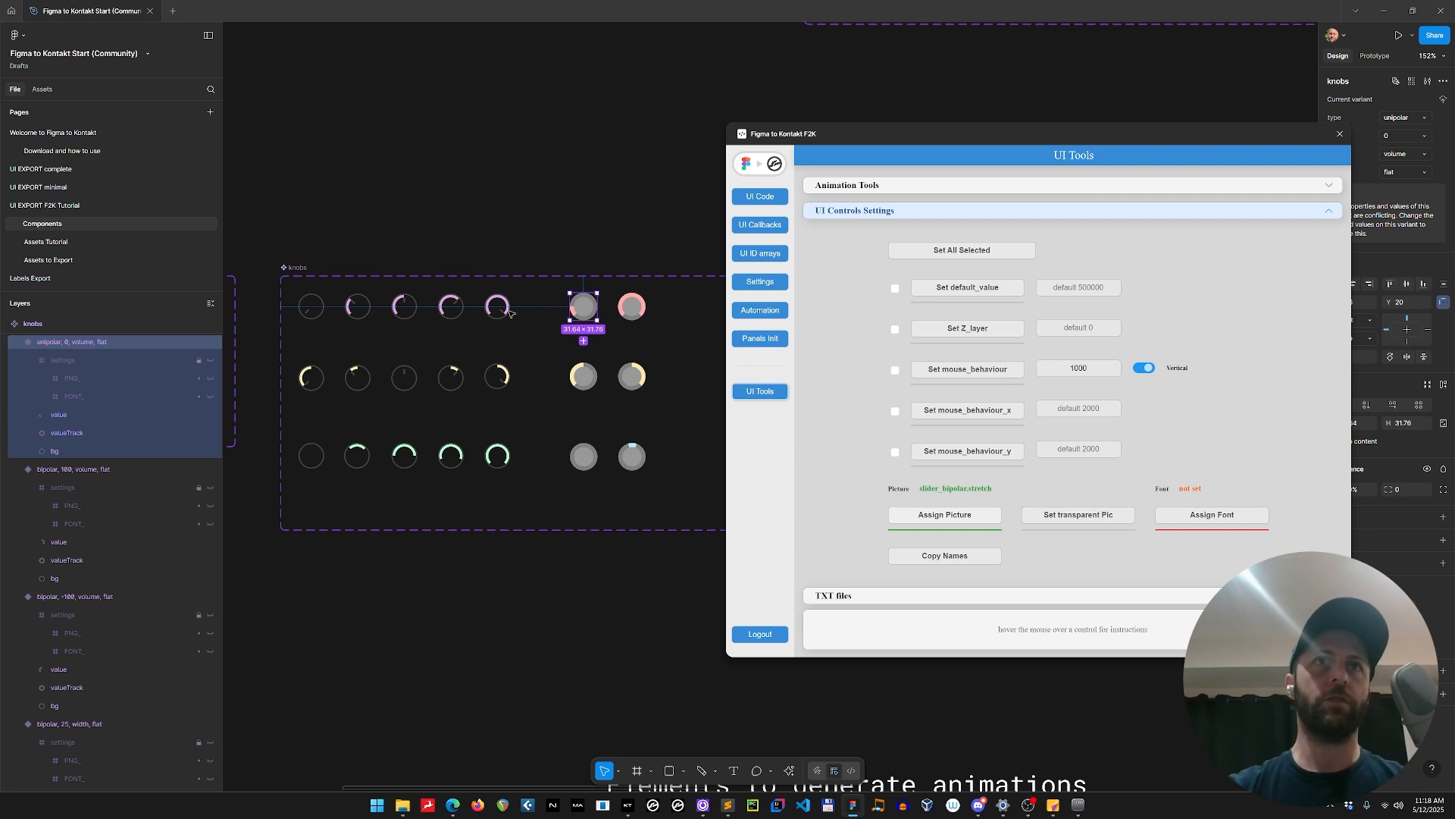
Return to the UI EXPORT F2K Tutorial page and copy the plugin's regenerated UI code.
left_click(136, 209)
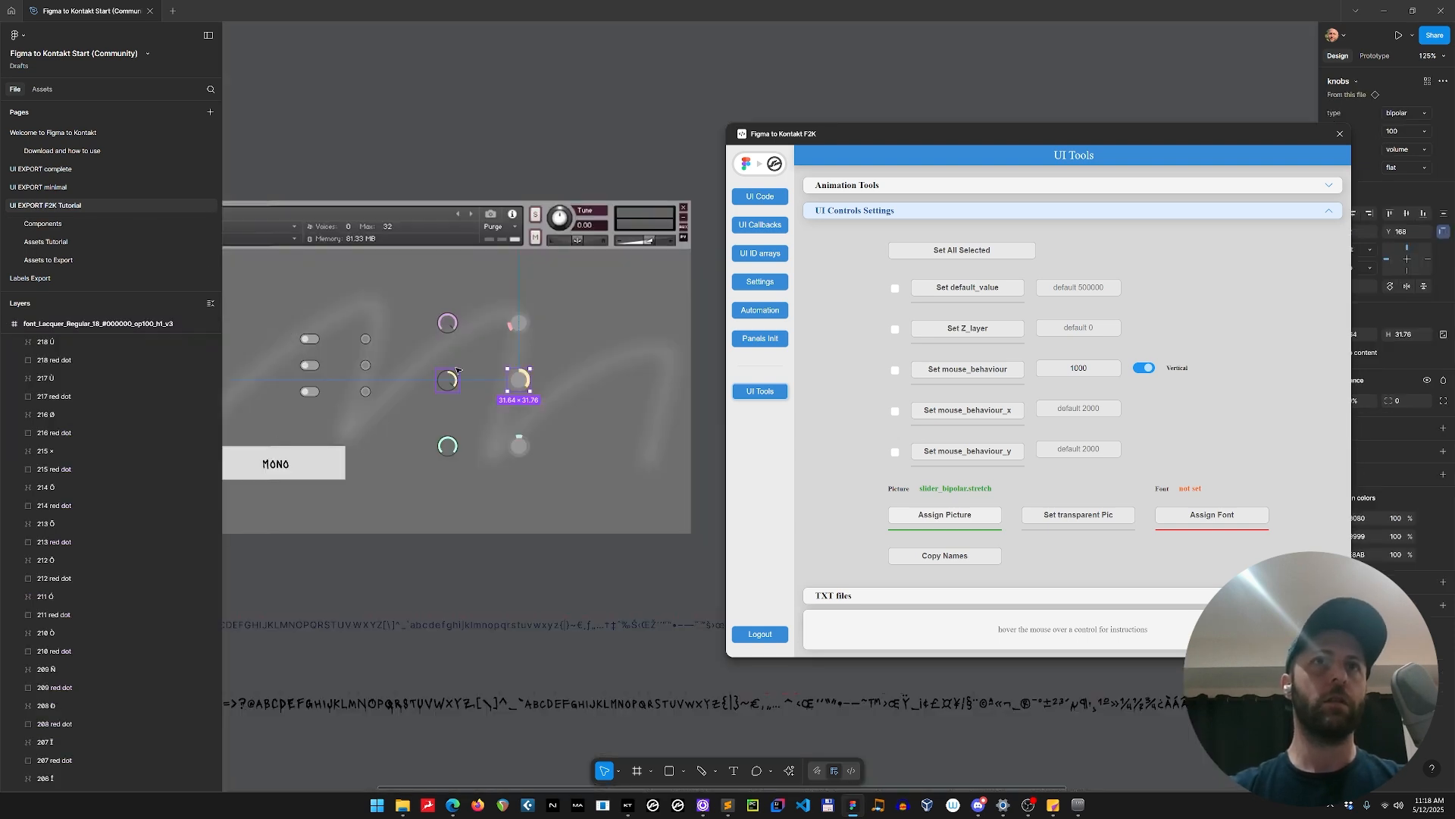
left_click(456, 329)
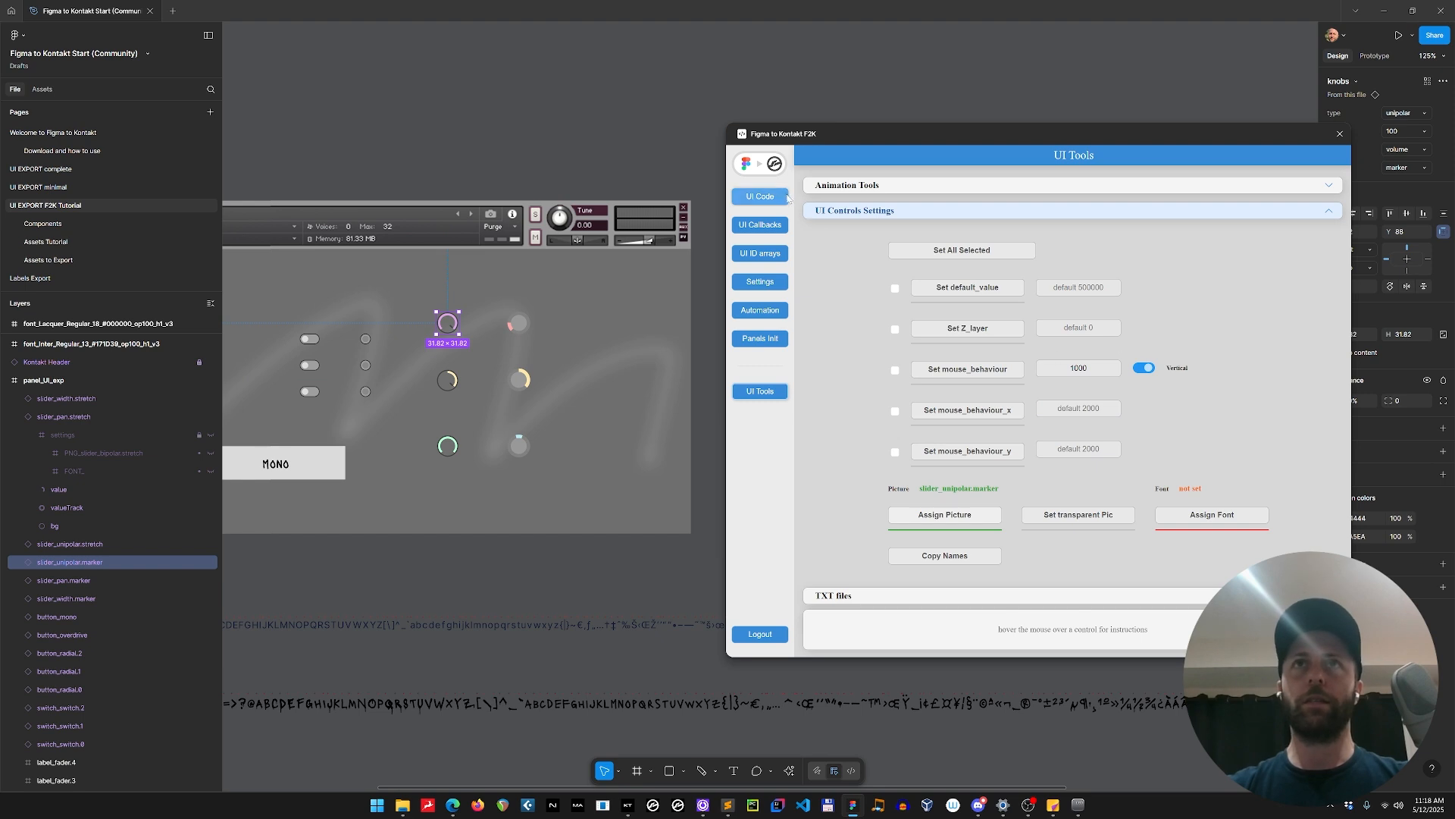
left_click(760, 196)
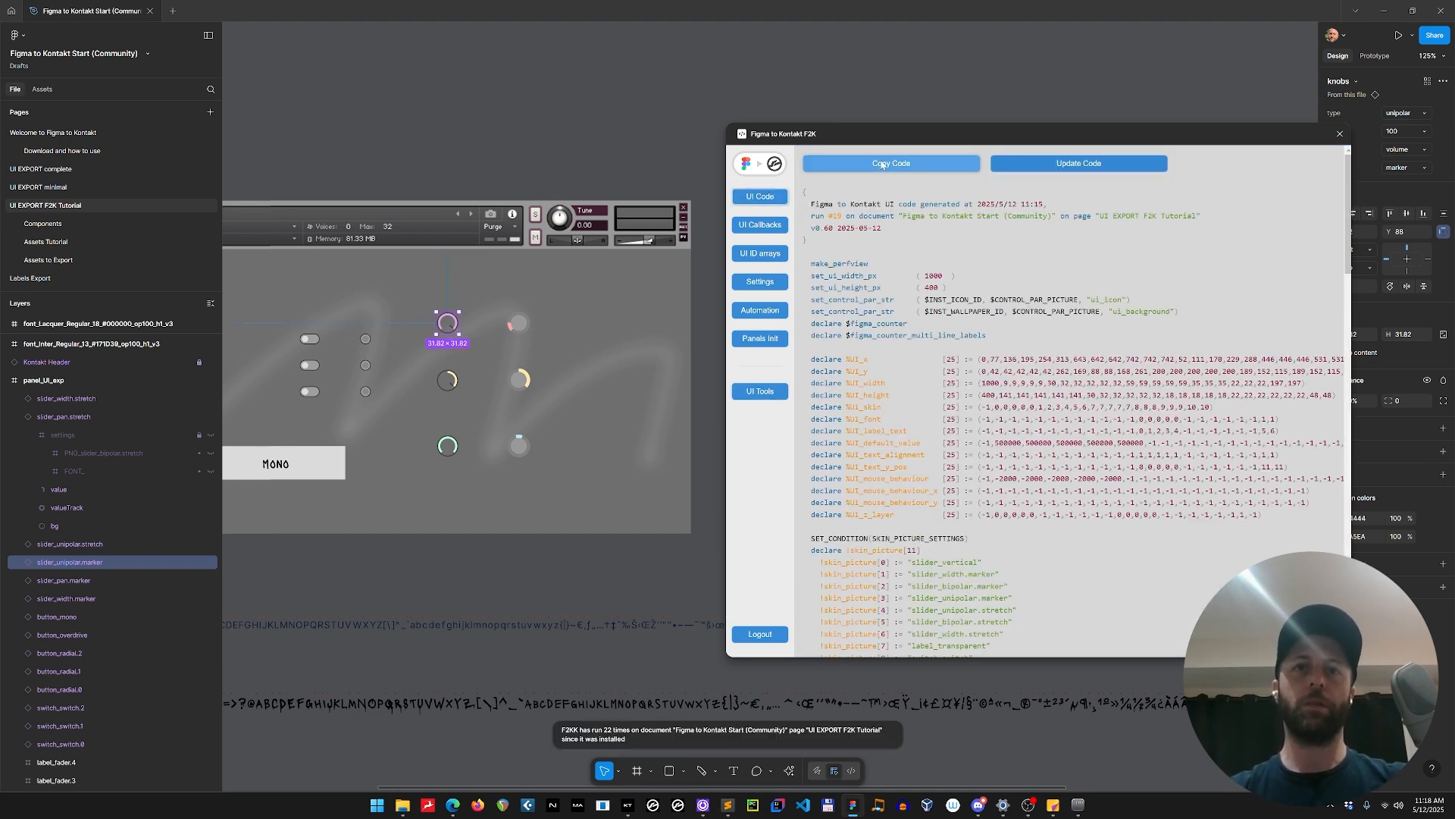
left_click(882, 165)
Switch to Sublime Text, replace all of Figma UI.ksp with the newly copied code and compile my instrument.ksp.
key("alt+Tab")
key("alt+Tab")
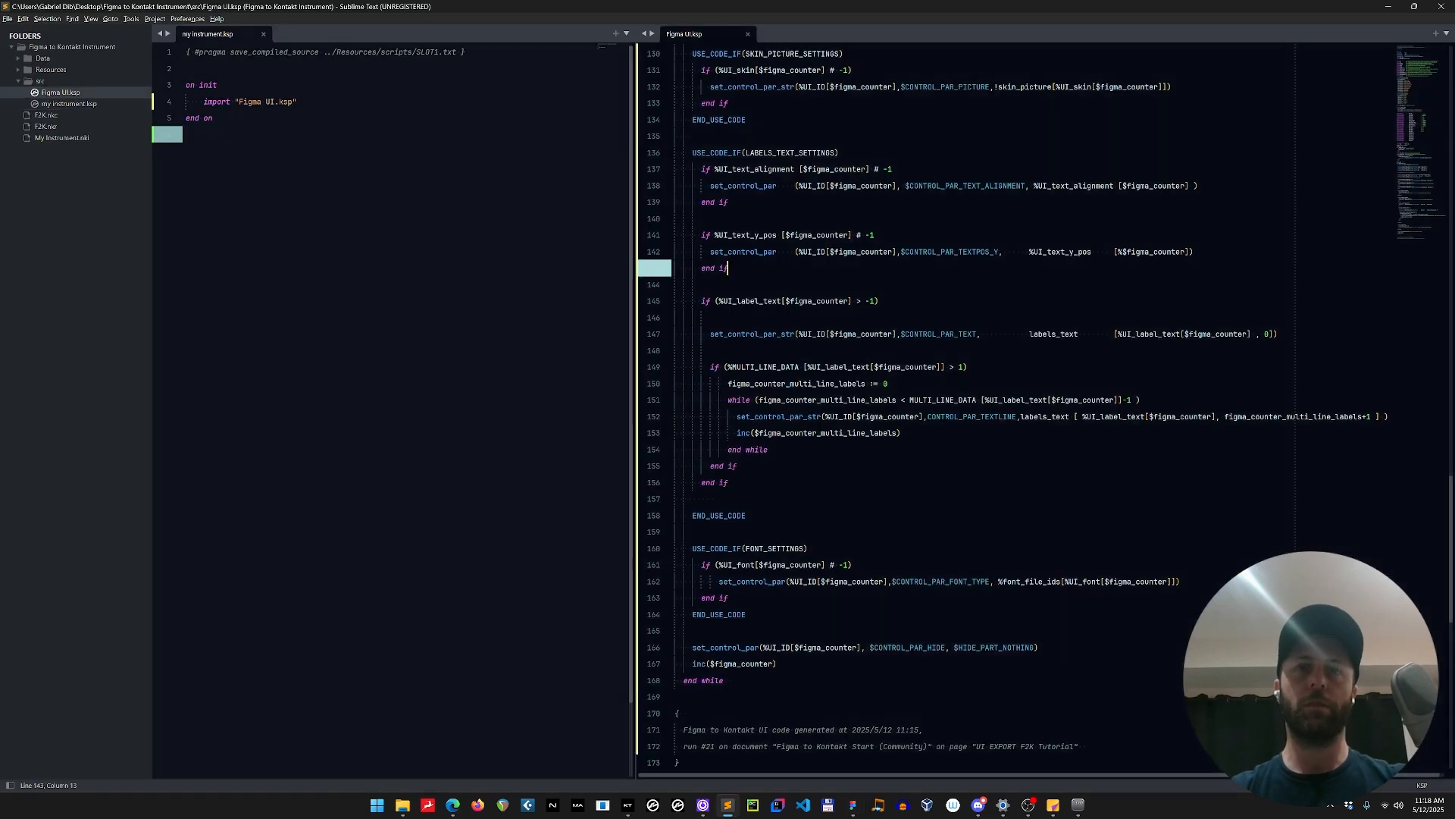
key("ctrl+a")
key("ctrl+v")
left_click(617, 718)
key("F5")
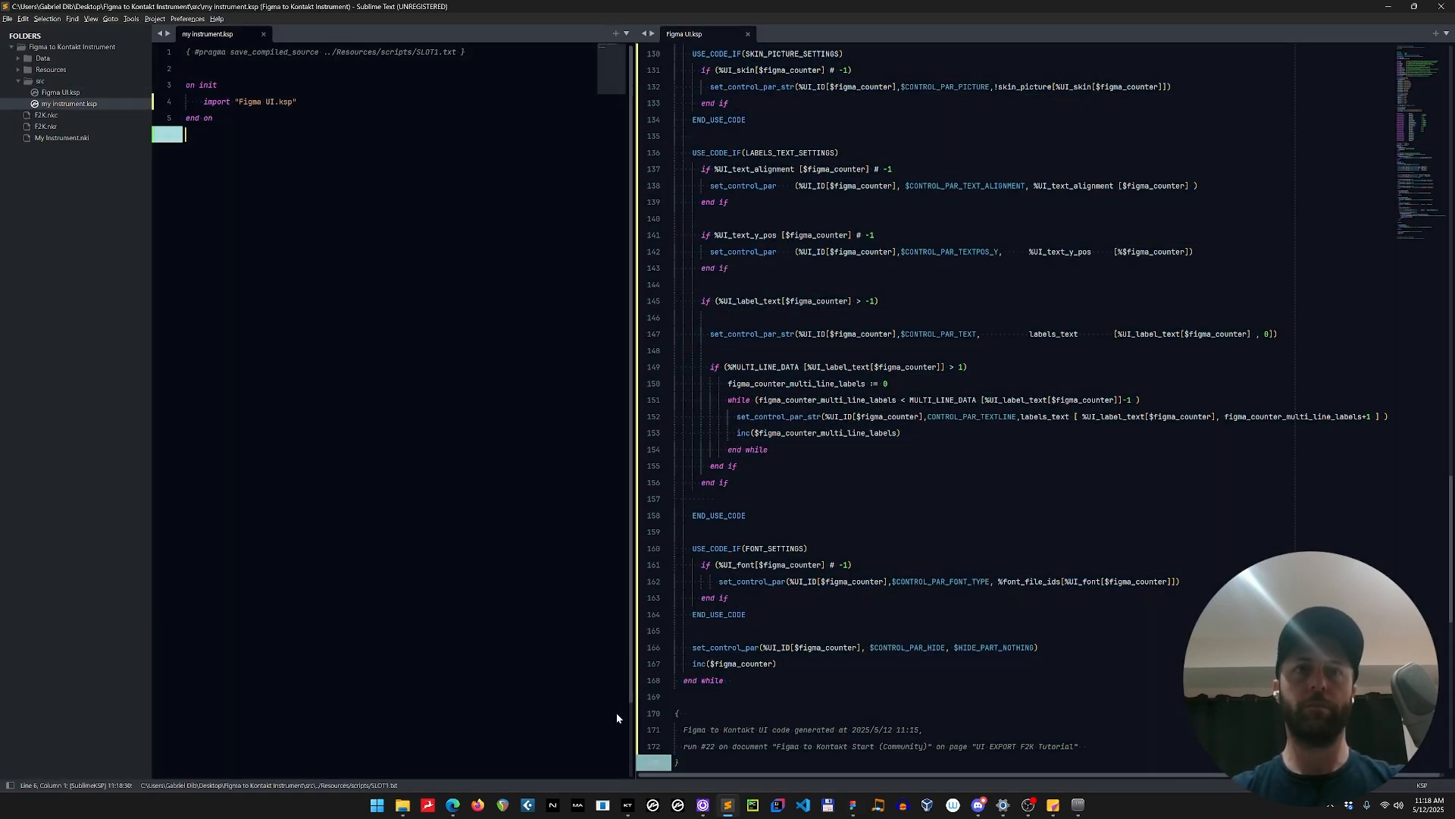
Switch to Kontakt and turn the width marker and unipolar stretch knobs to test their new mouse behaviour.
key("alt+Tab")
key("alt+Tab")
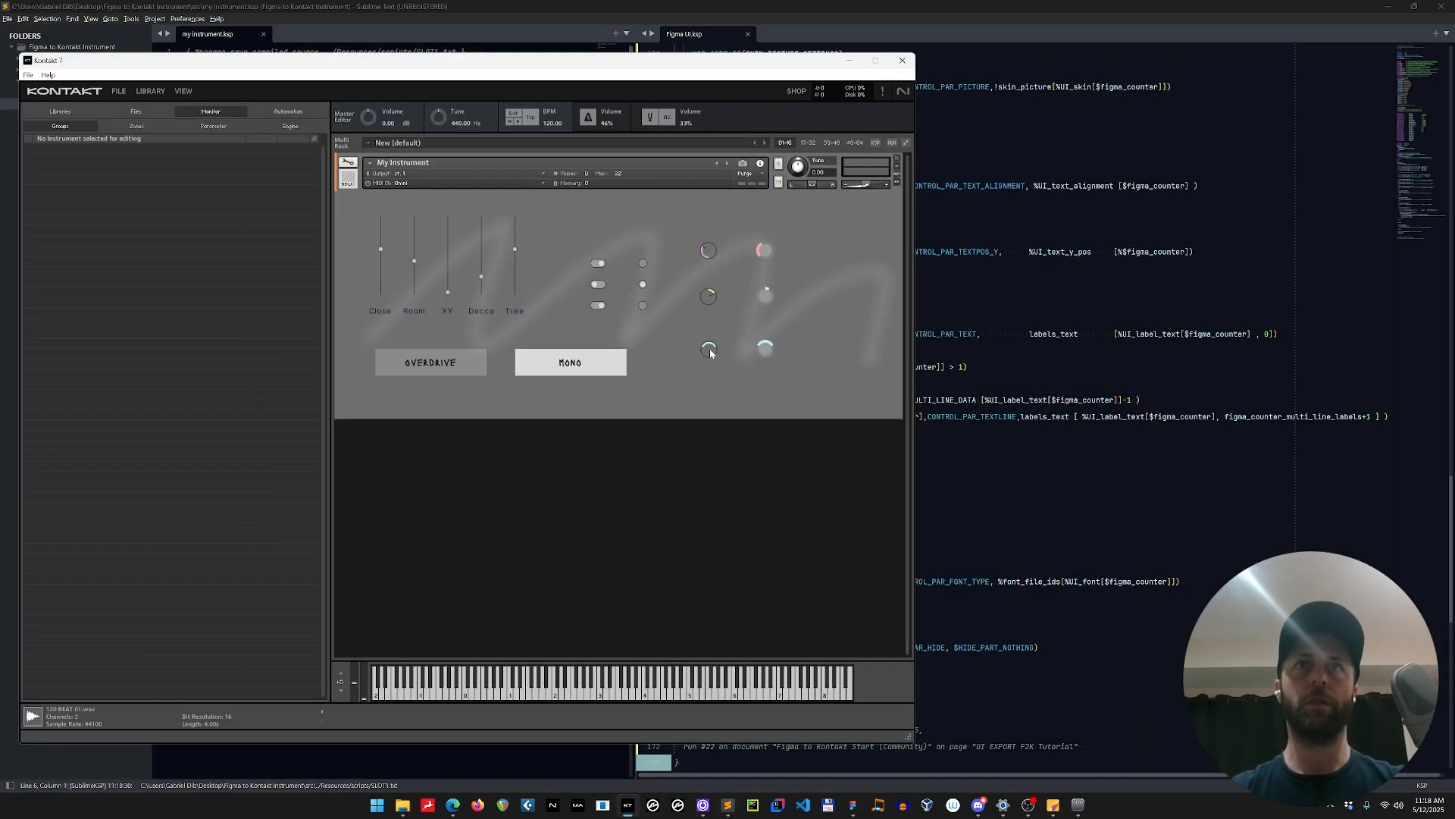
mouse_move(711, 354)
left_mouse_down()
mouse_move(686, 356)
mouse_move(727, 349)
mouse_move(708, 350)
left_mouse_up()
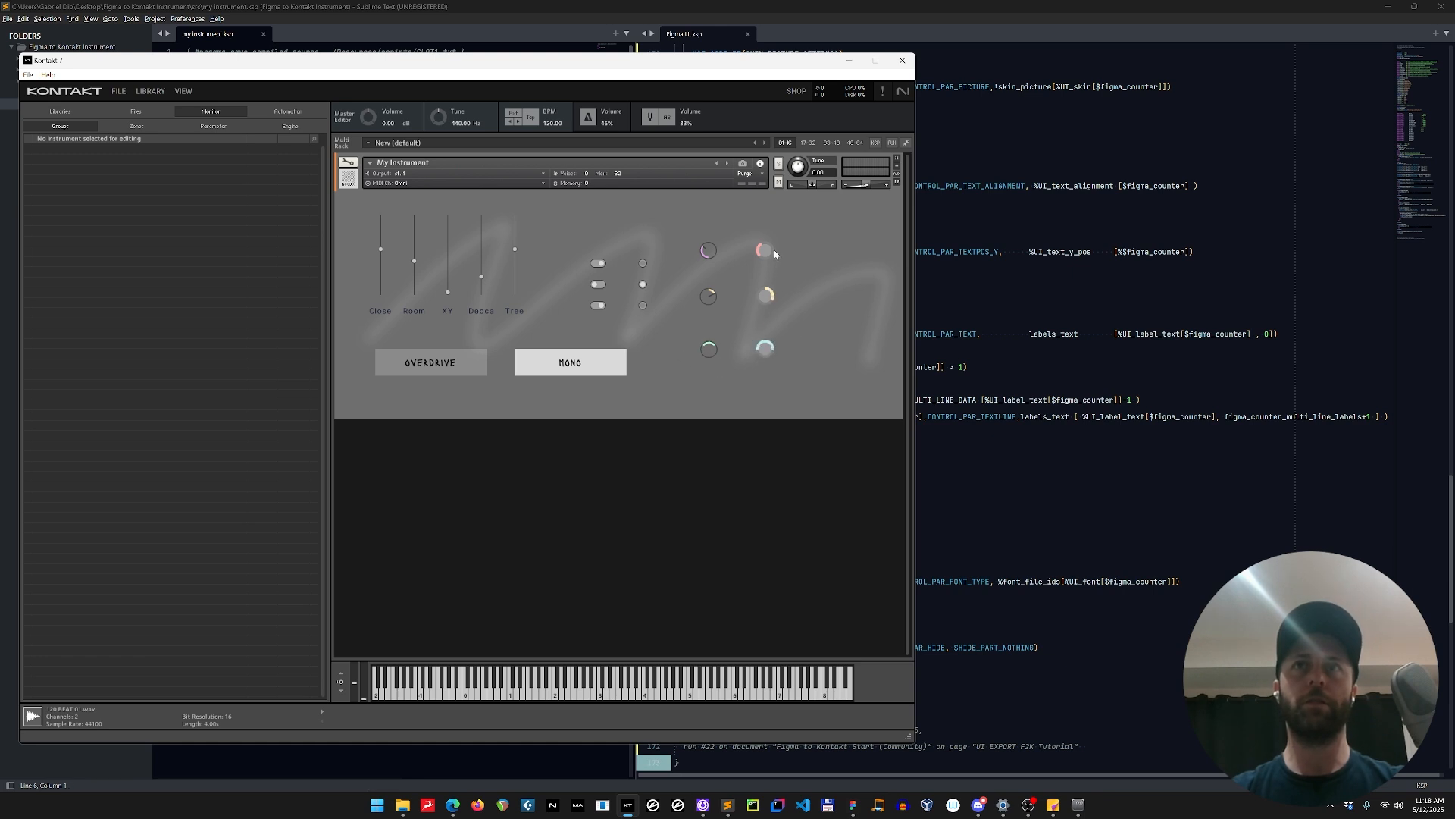
left_click_drag(774, 250, 739, 272)
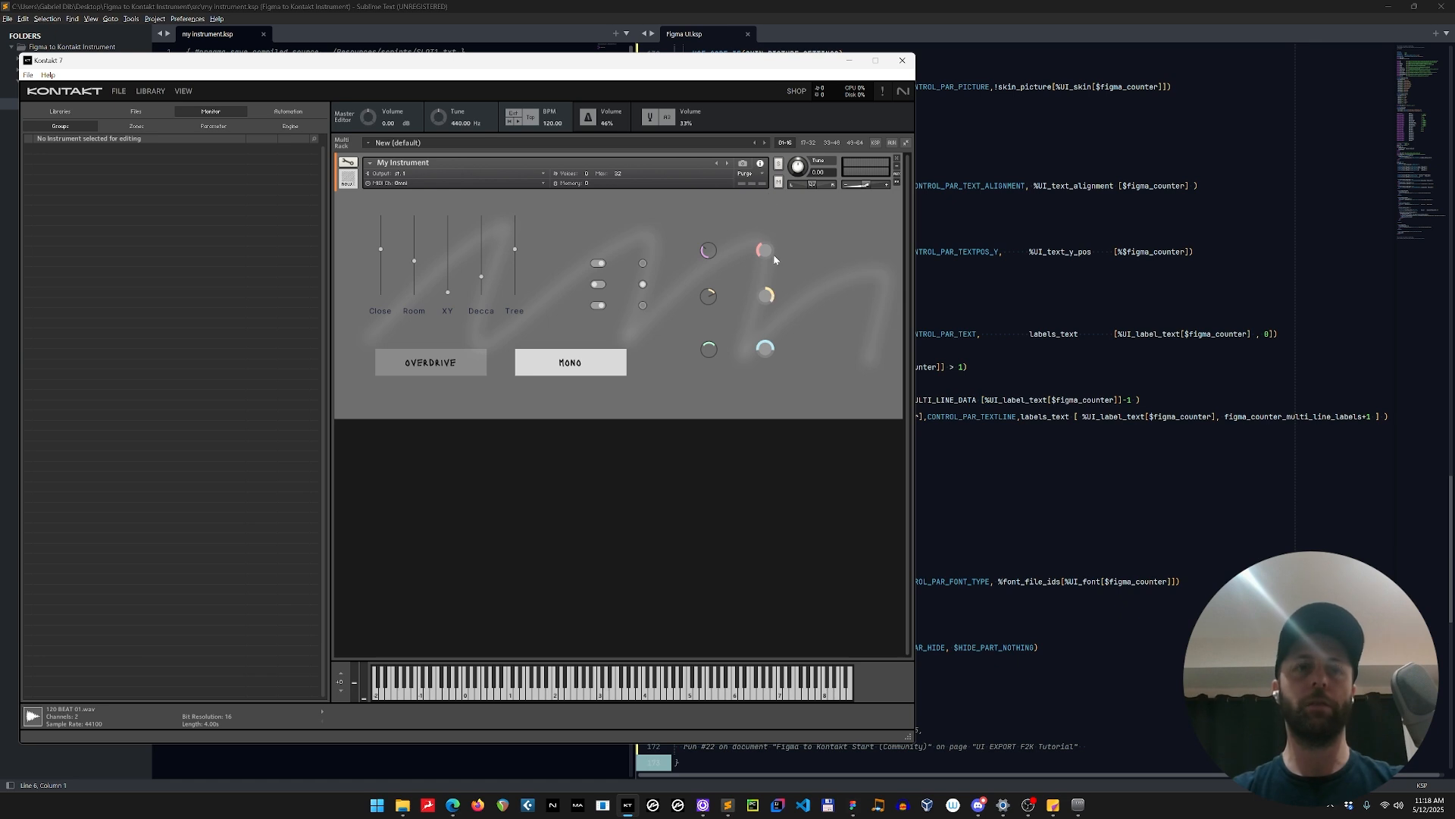
Switch to Figma, open the plugin's UI Tools for the slider_unipolar.stretch knob and expand its settings layers.
key("alt+Tab")
key("alt+Tab")
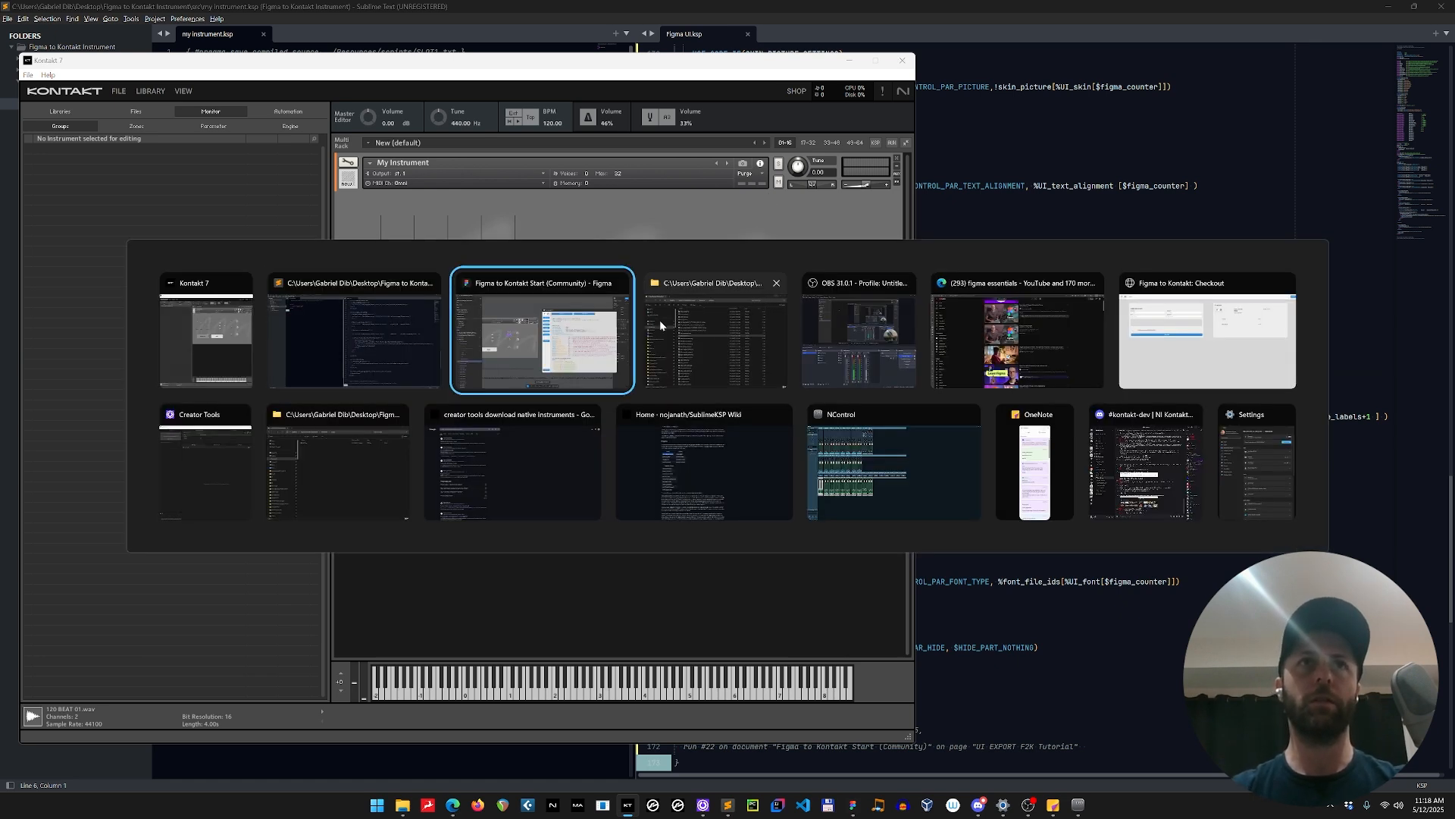
left_click(515, 336)
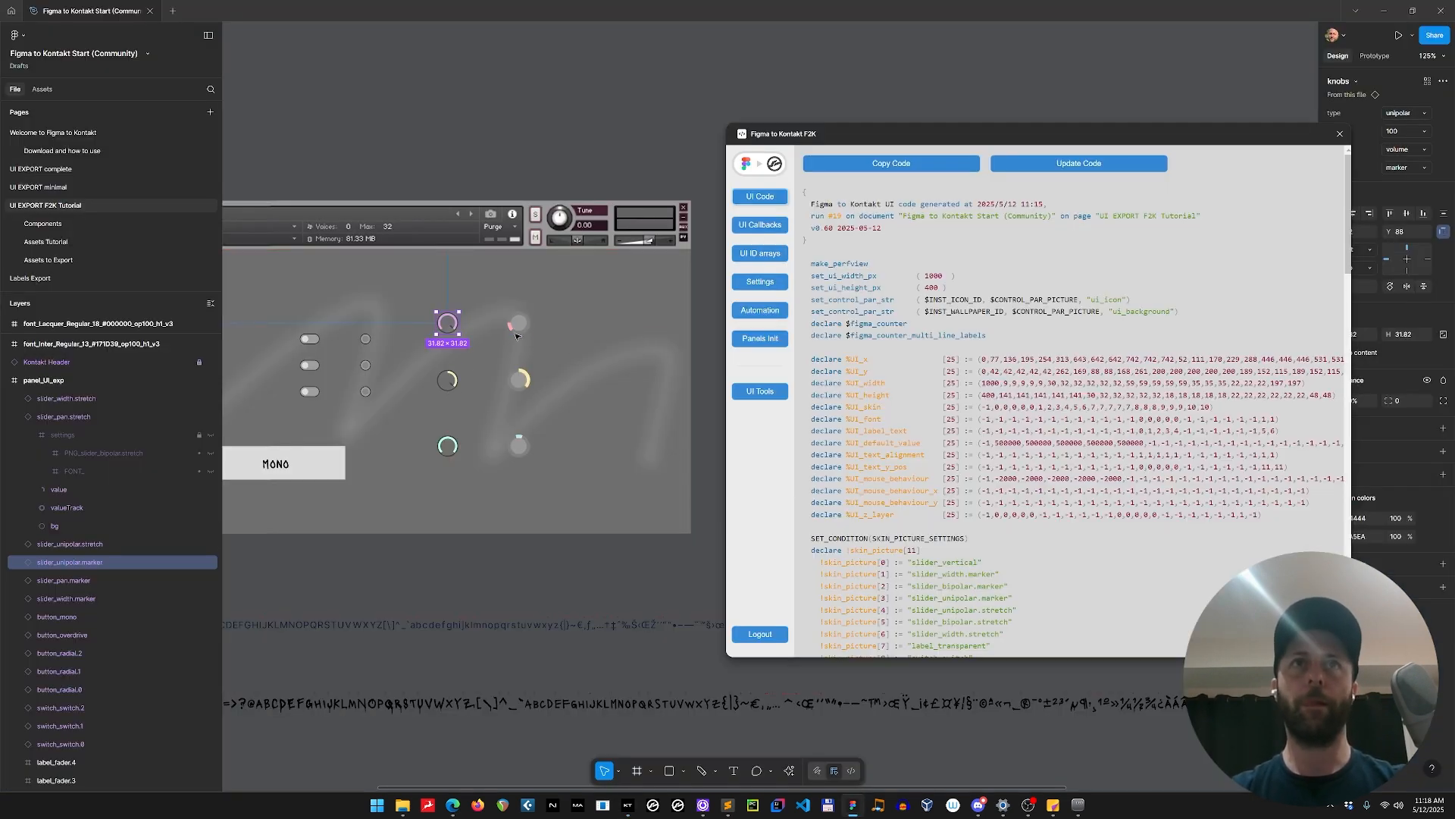
left_click(516, 334)
left_click(759, 390)
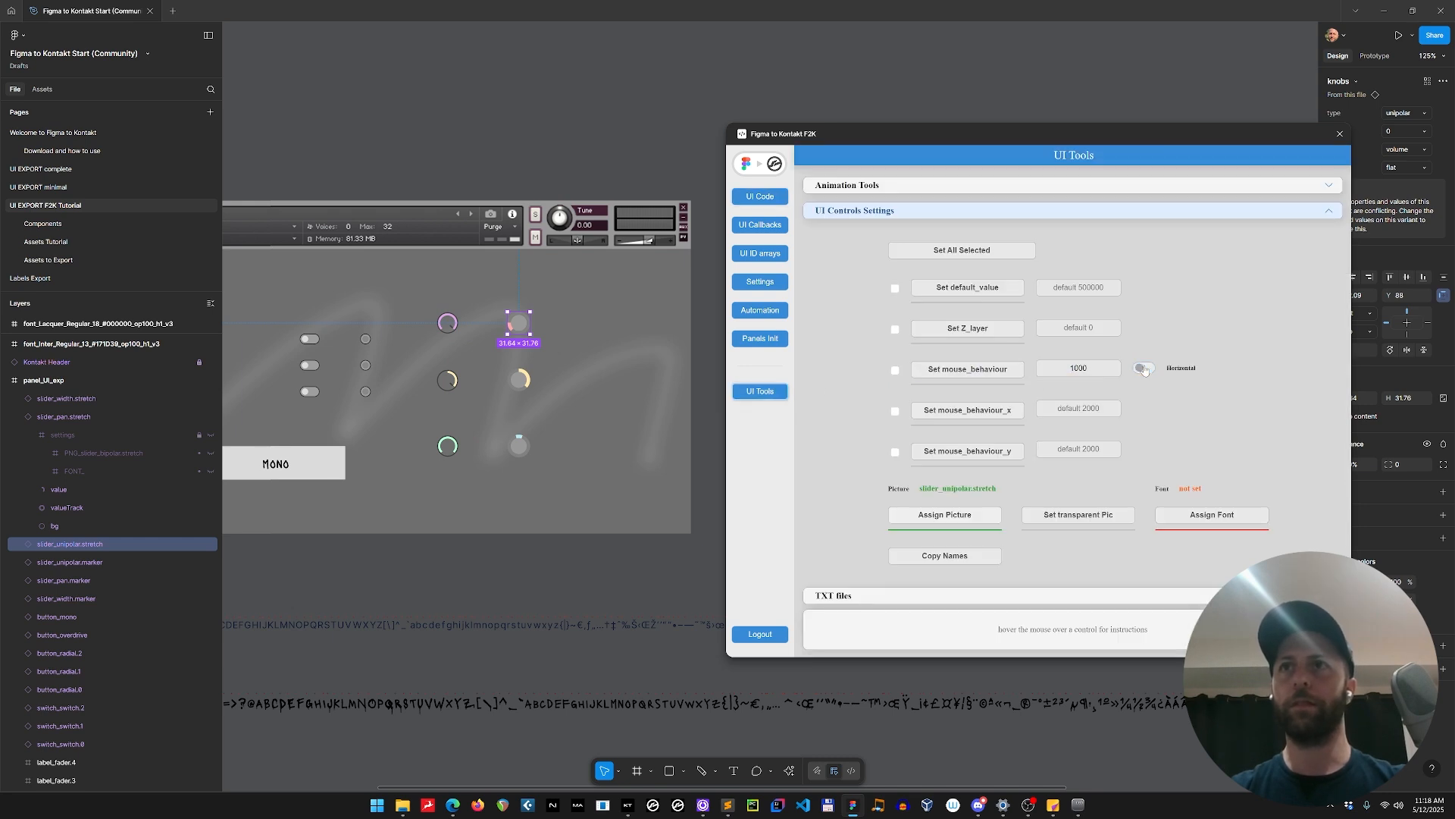
left_click(17, 546)
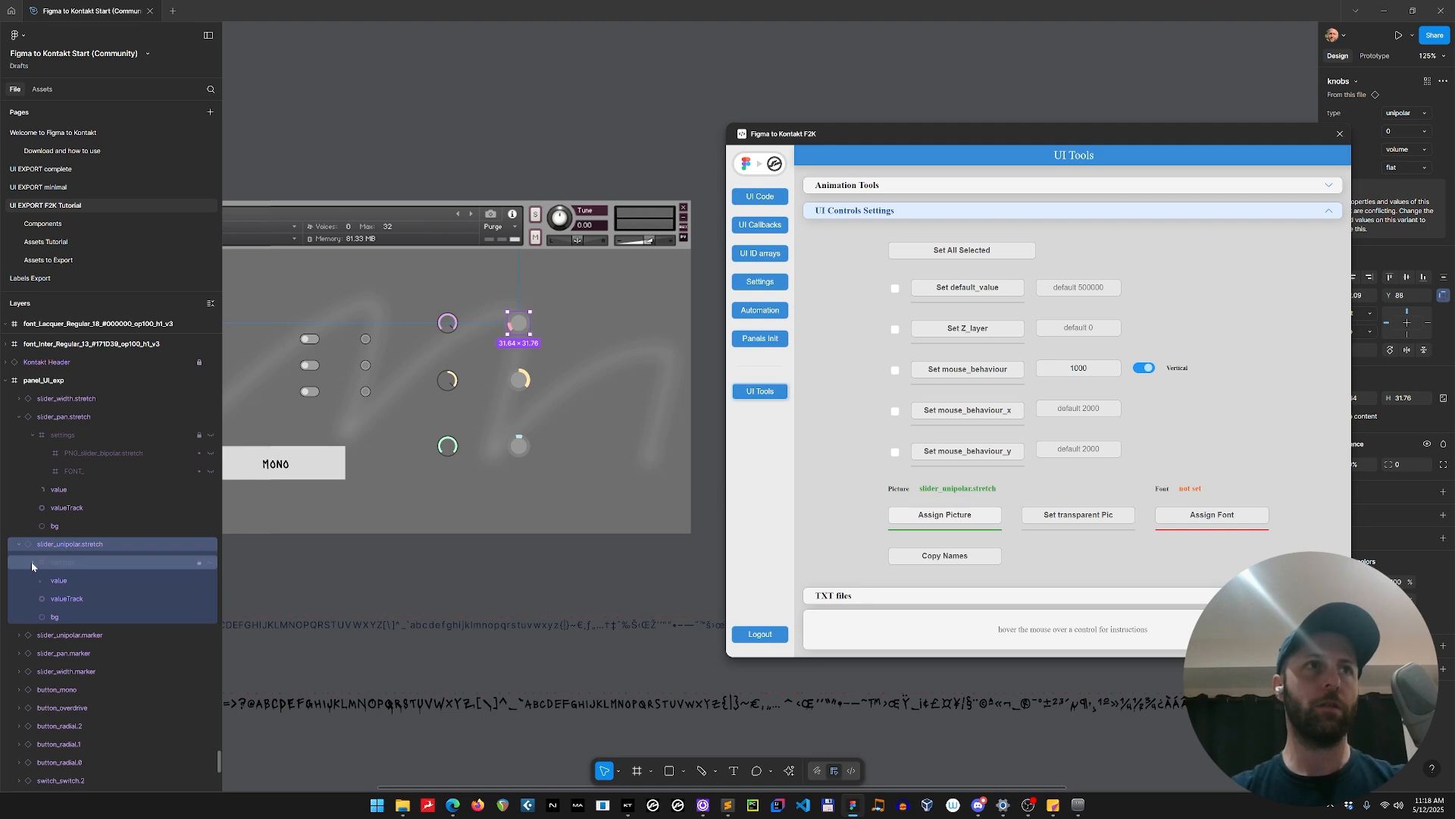
left_click(31, 562)
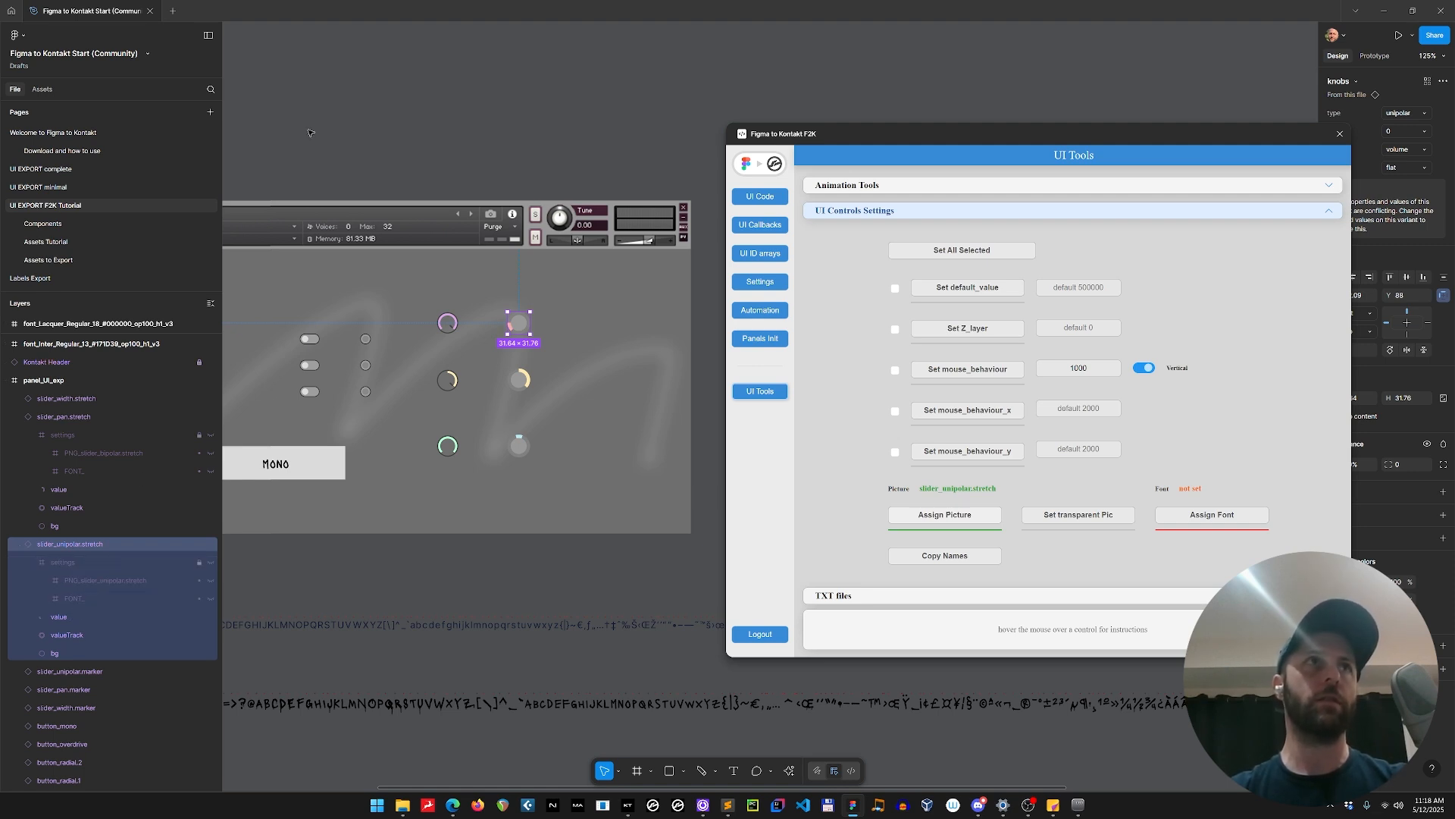
Go to the main component of slider_unipolar.stretch and select the fully filled flat unipolar volume variant in the knobs set.
right_click(513, 327)
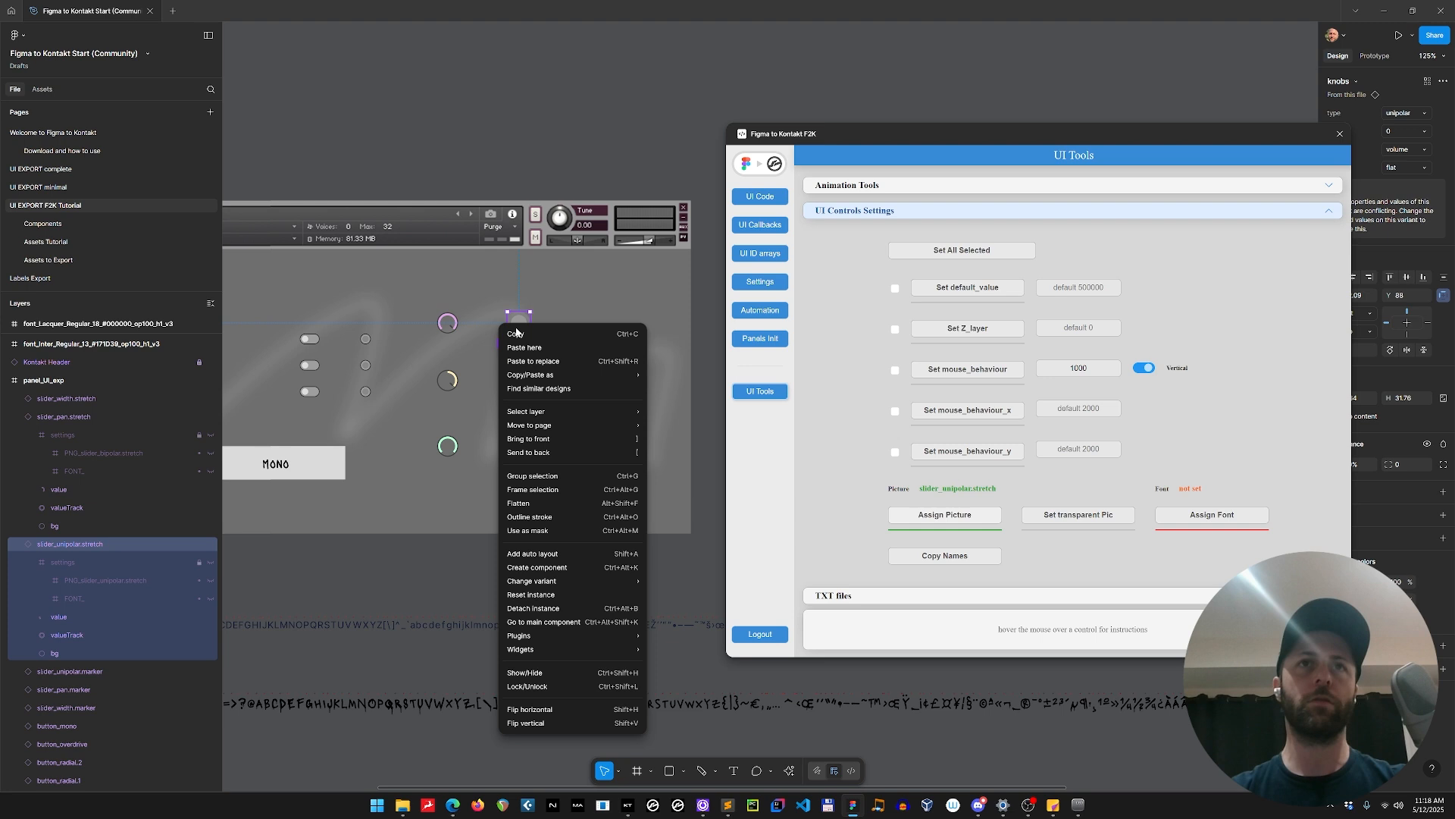
left_click(591, 618)
left_click(497, 388)
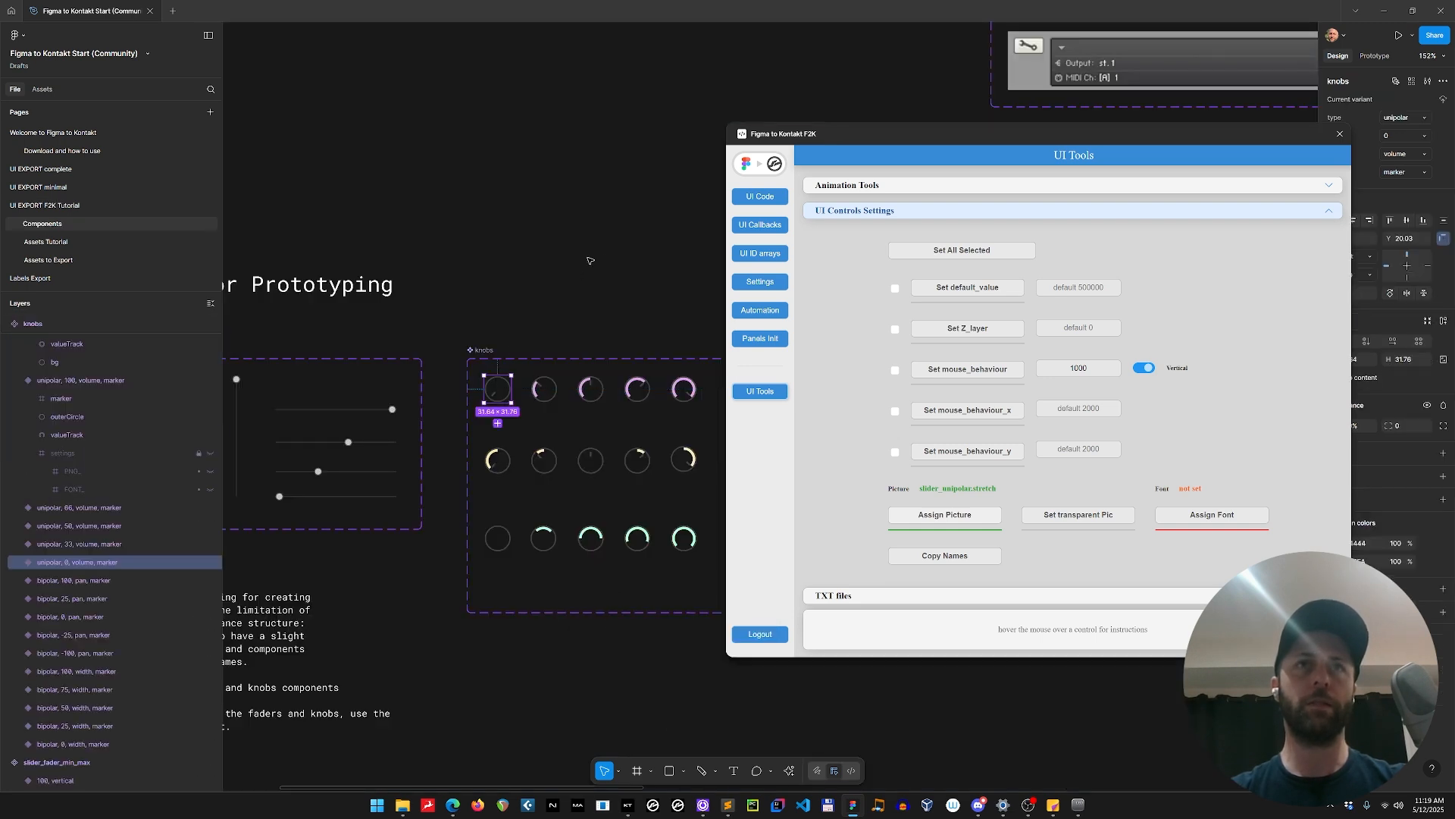
left_click_drag(614, 264, 416, 134)
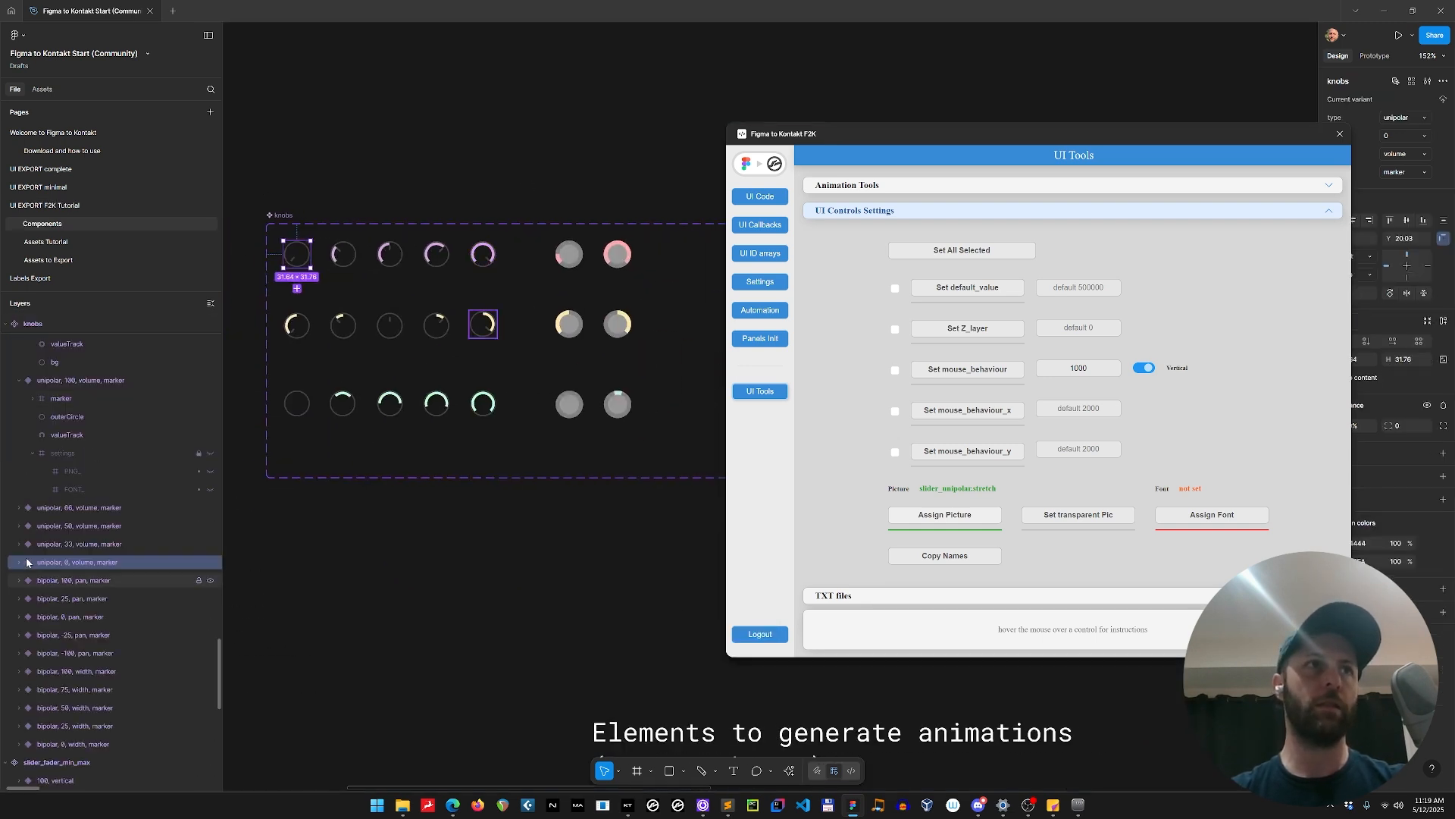
left_click(343, 254)
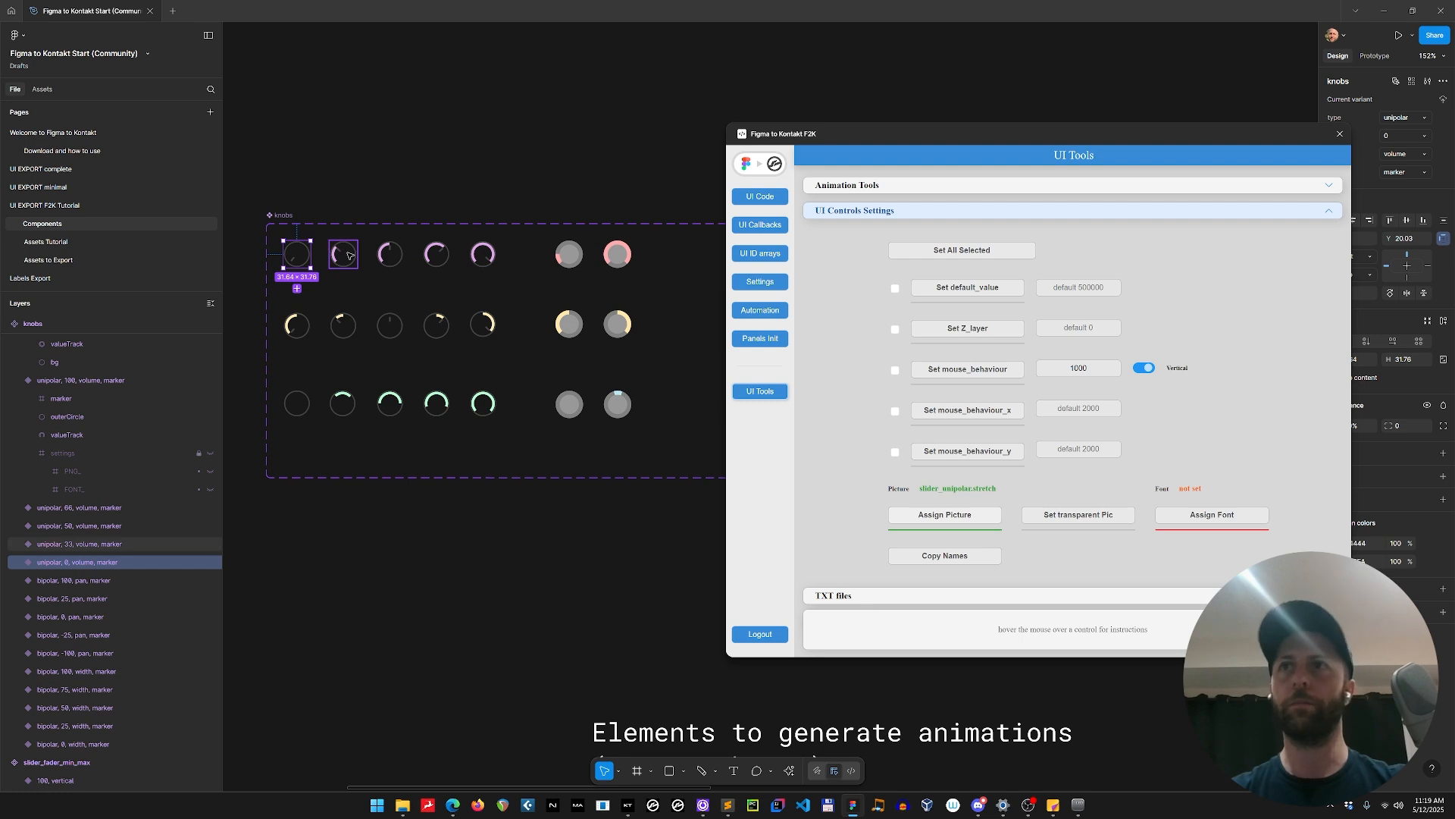
left_click(618, 254)
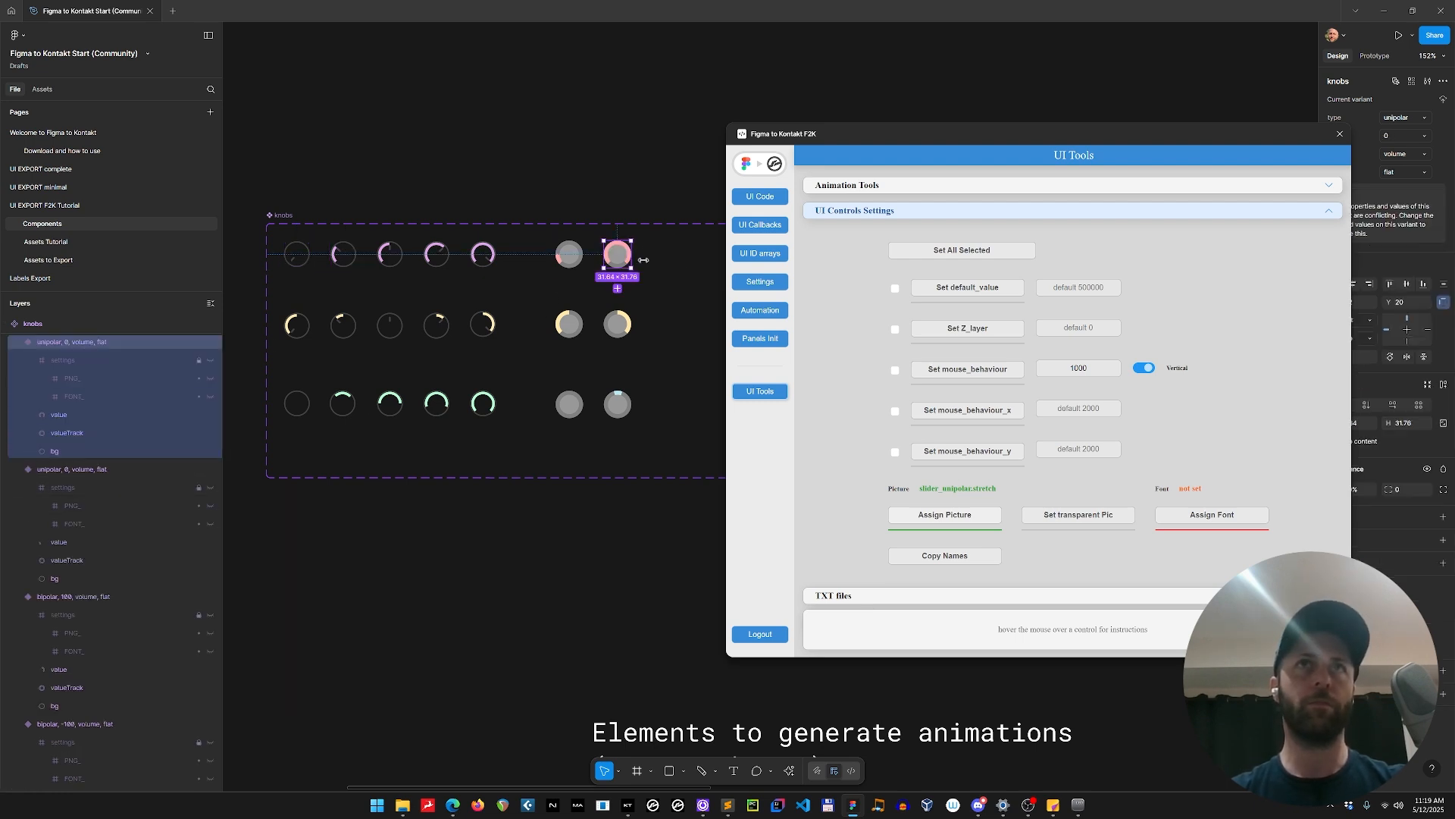
Try to set mouse_behaviour on the flat unipolar volume variant and select its settings layer.
left_click(955, 371)
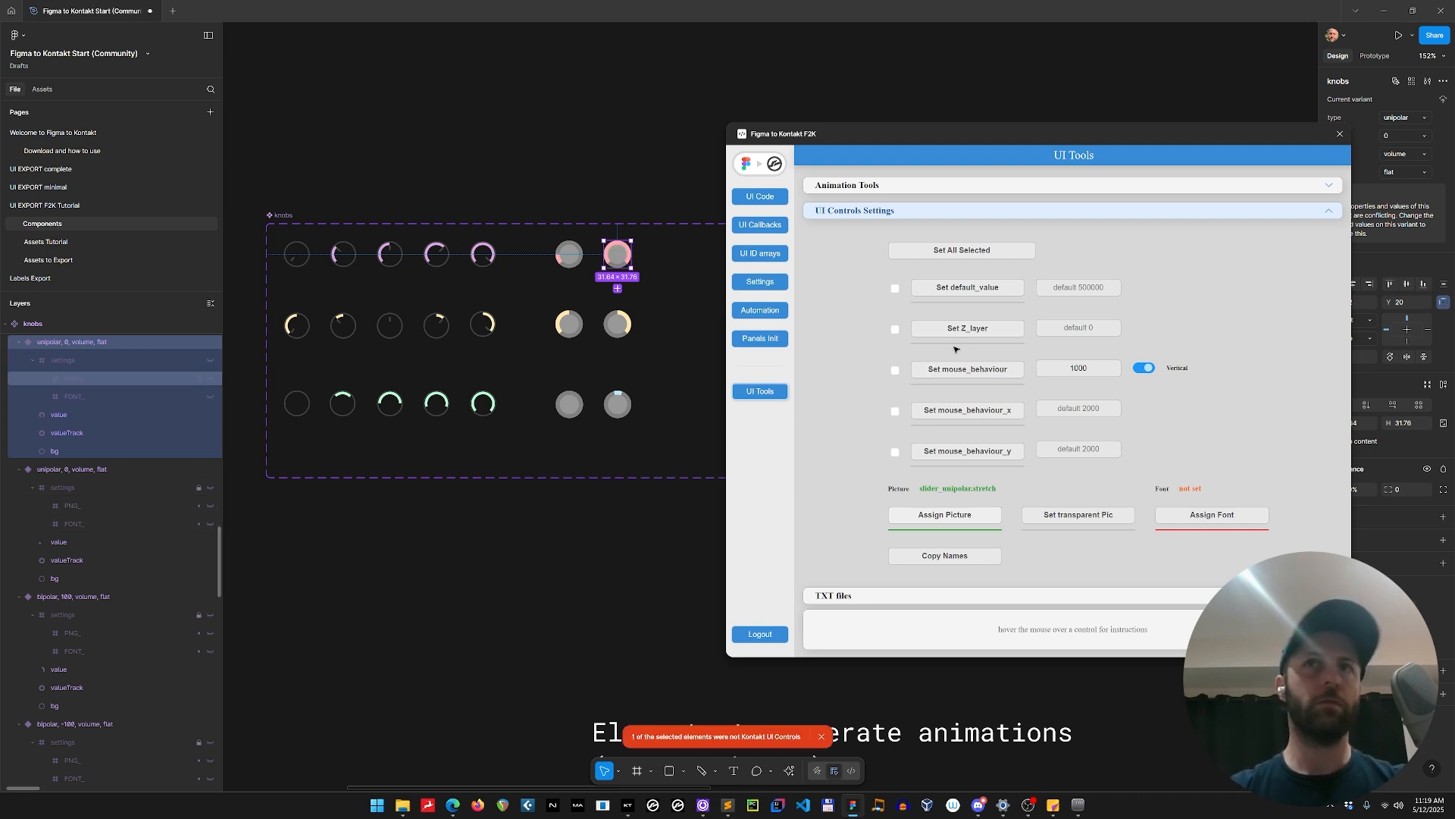
left_click(978, 371)
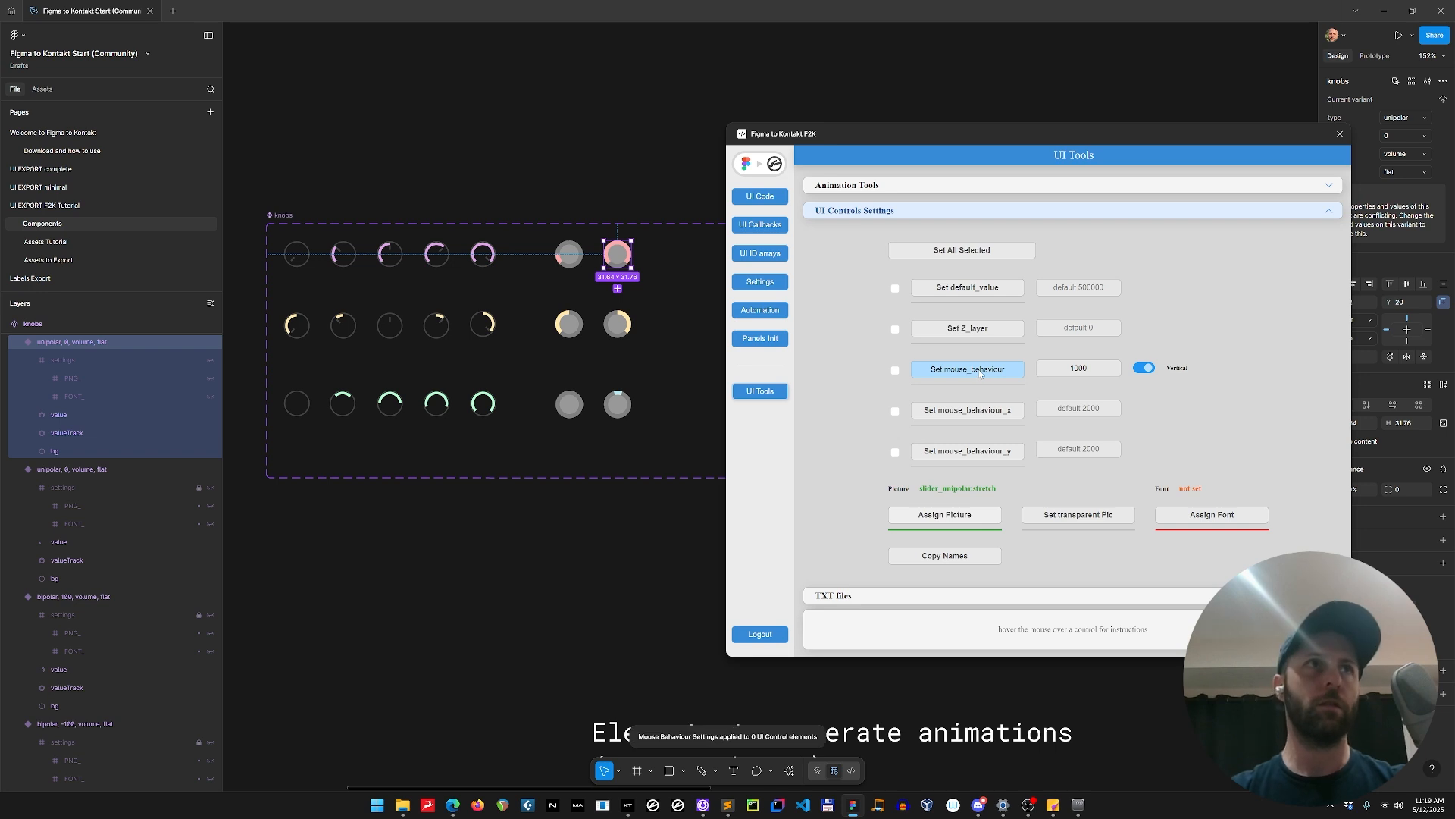
scroll(68, 398, "up", 3)
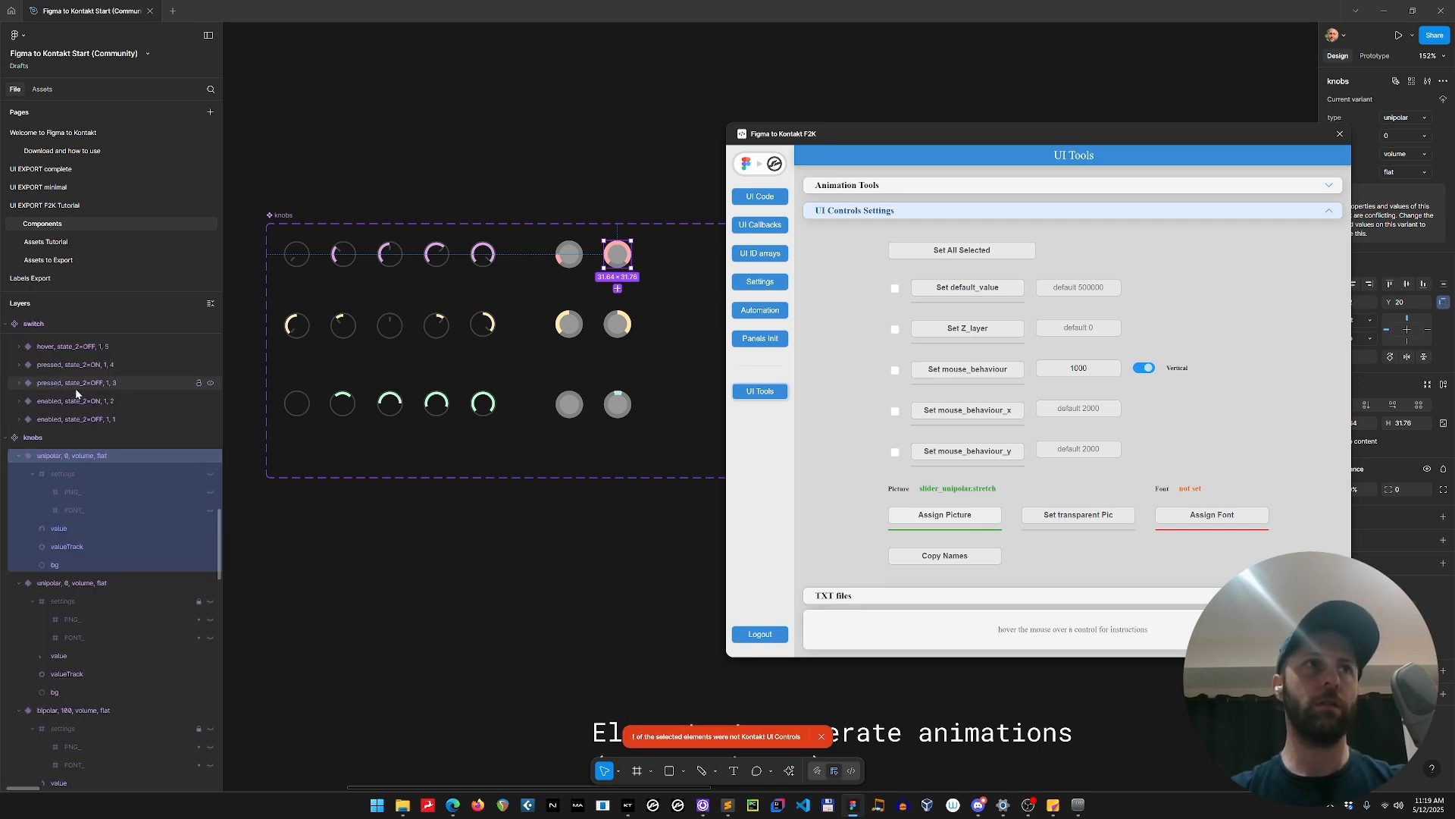
left_click(76, 474)
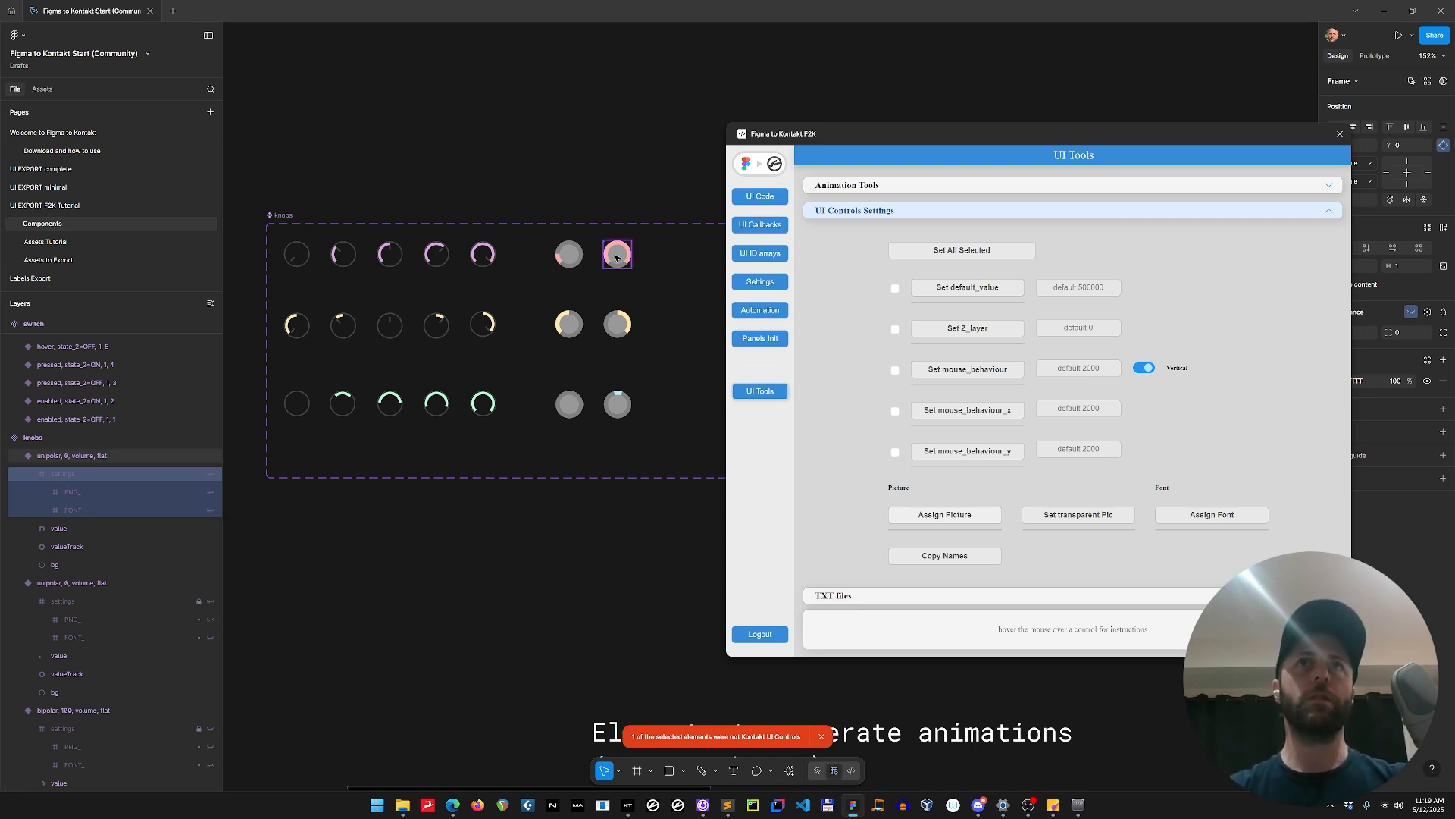
Place an instance of the flat unipolar knob above the knobs set, detach it, expand its settings and try to set its mouse_behaviour.
left_click_drag(618, 254, 528, 119)
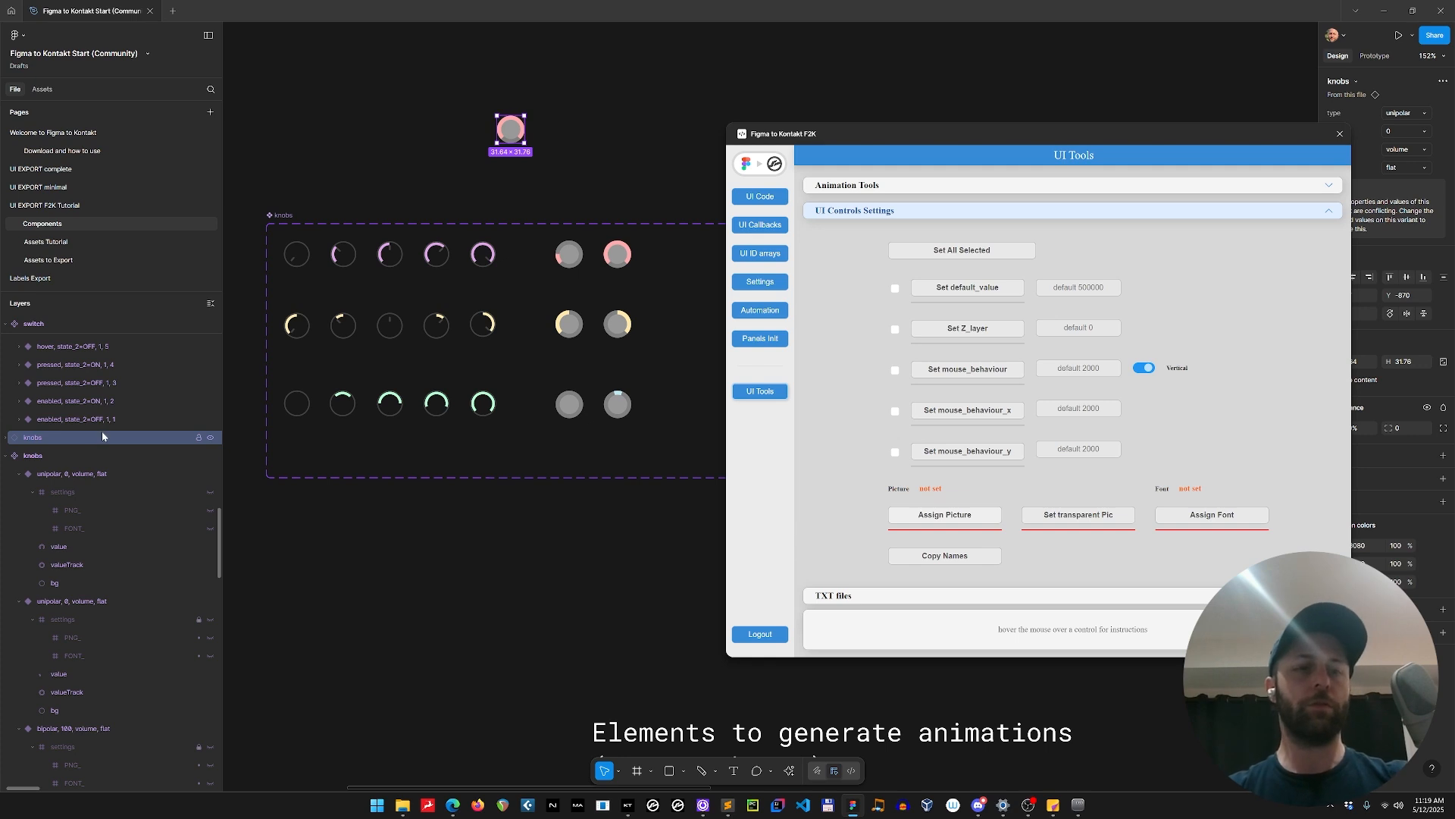
key("ctrl+alt+b")
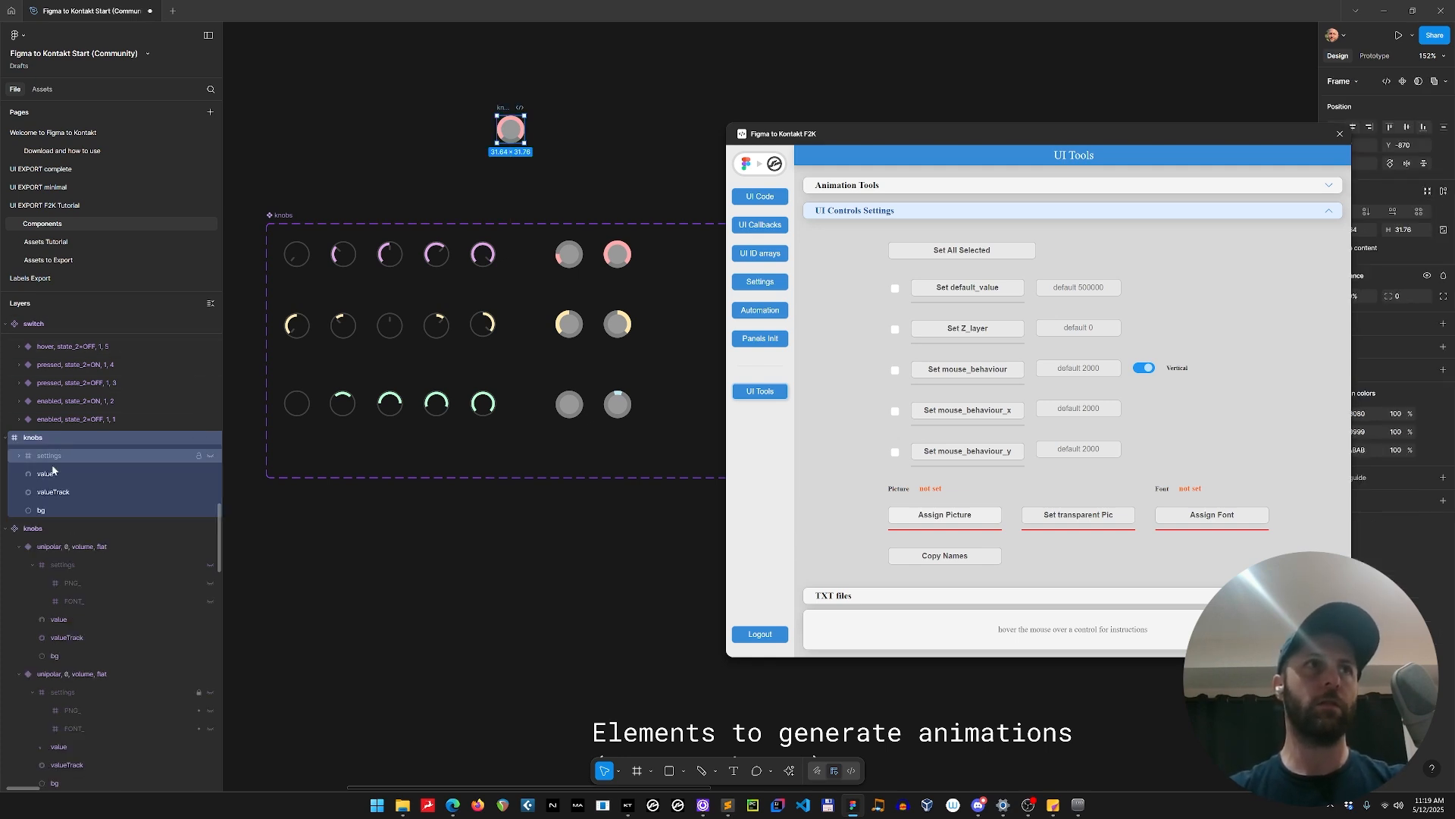
left_click(16, 458)
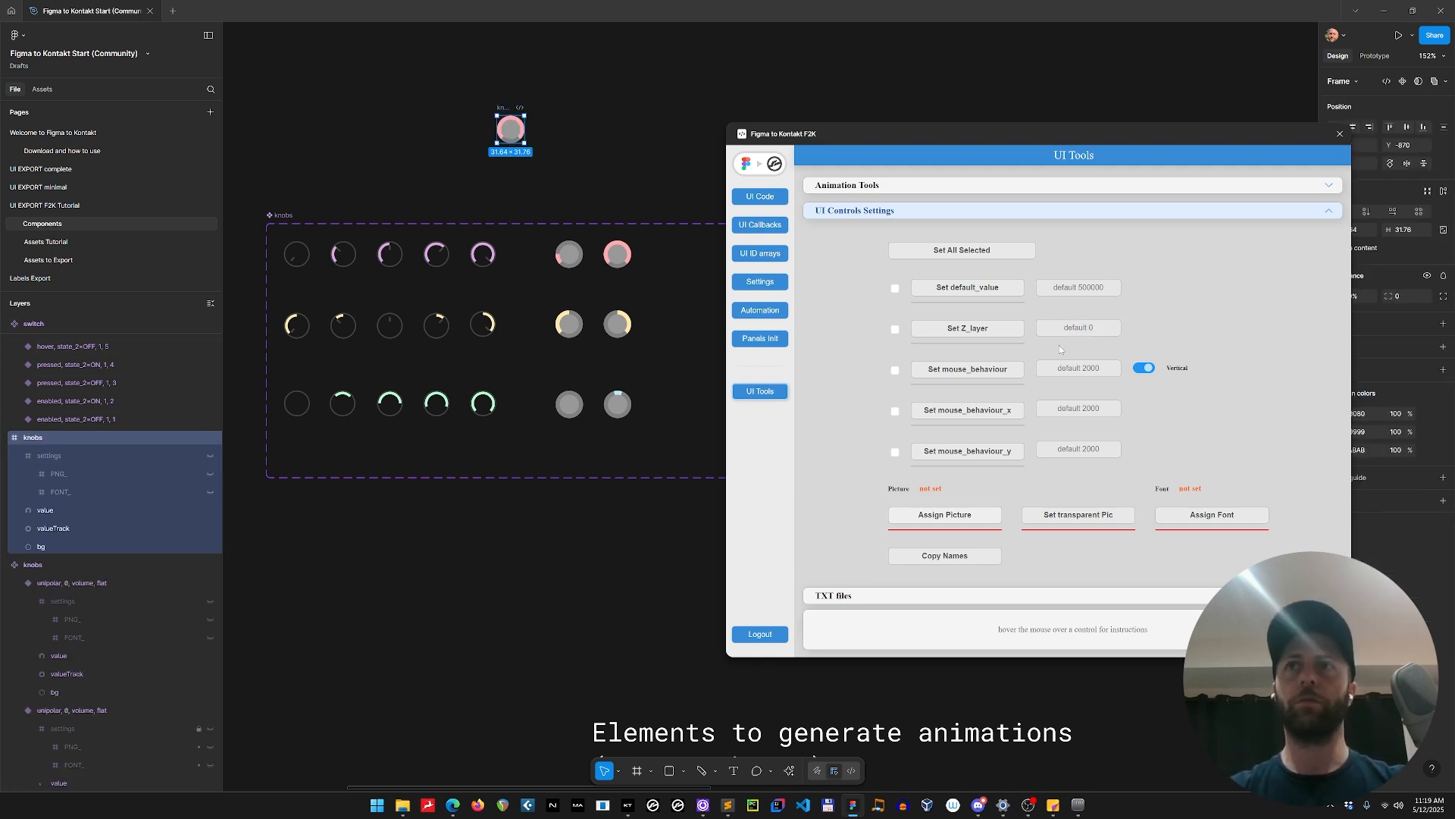
left_click(990, 377)
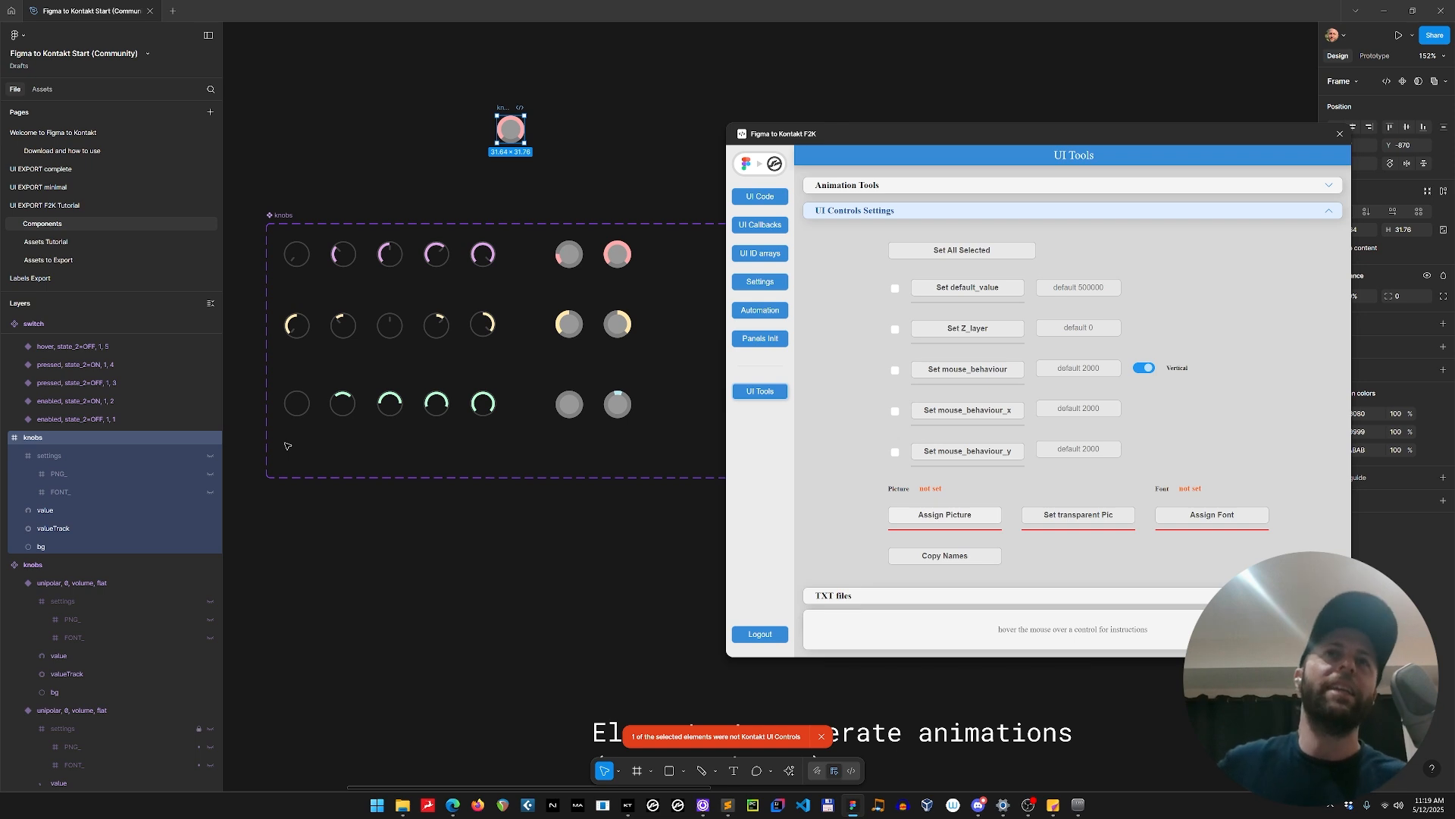
Examine the layers and variant property names of the marker and flat unipolar knobs in the component set.
left_click(299, 264)
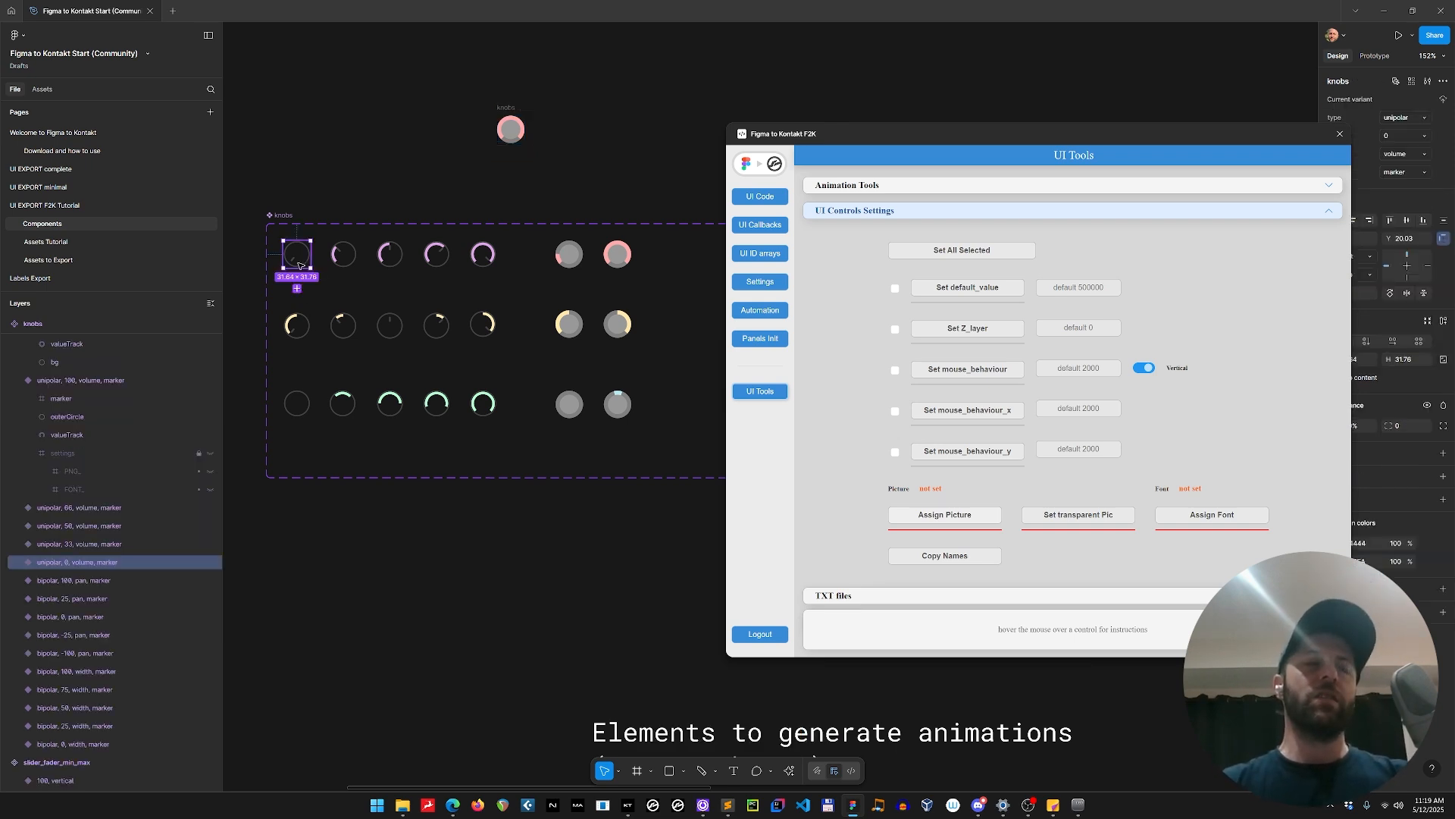
left_click(572, 259)
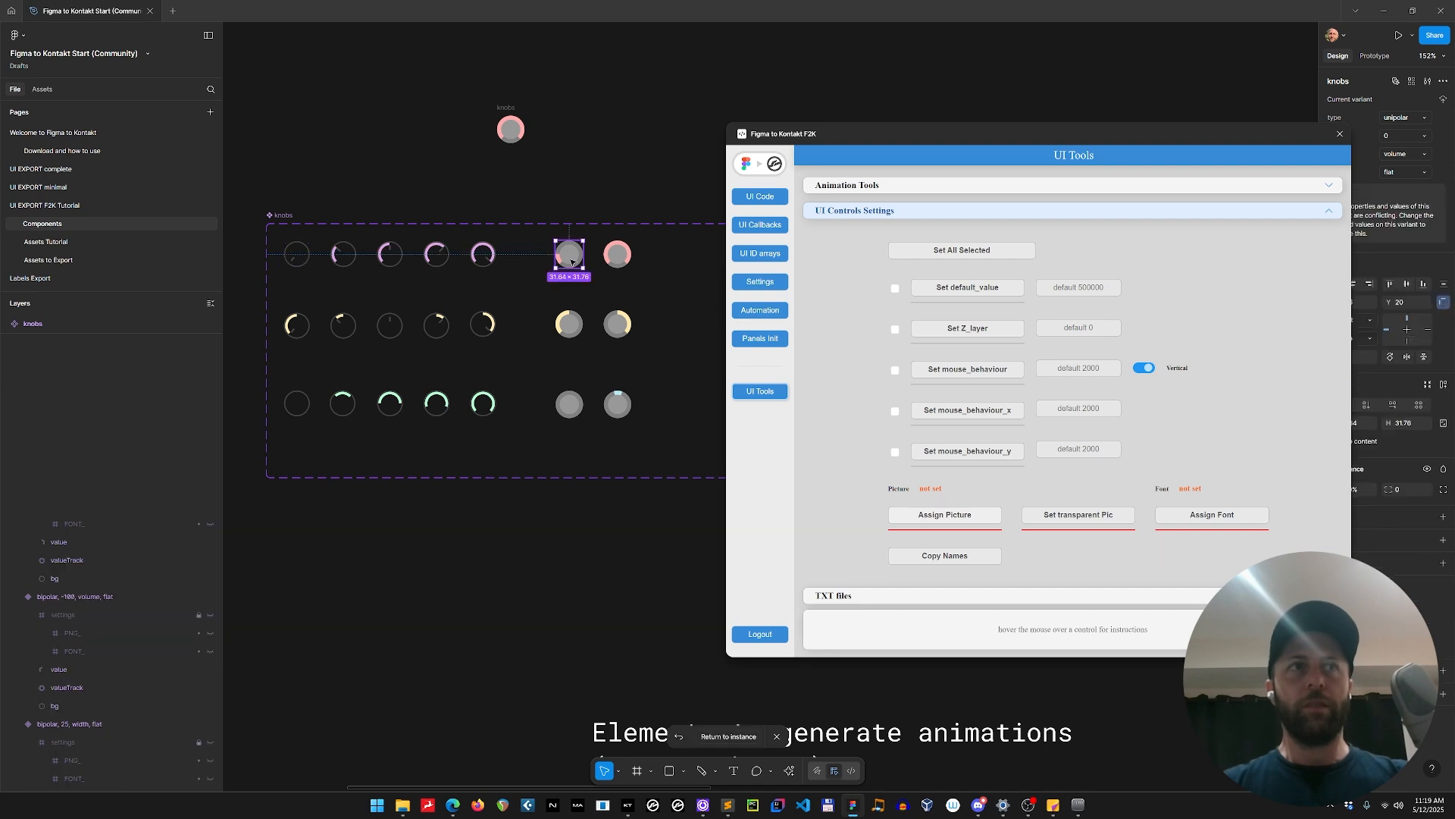
double_click(65, 343)
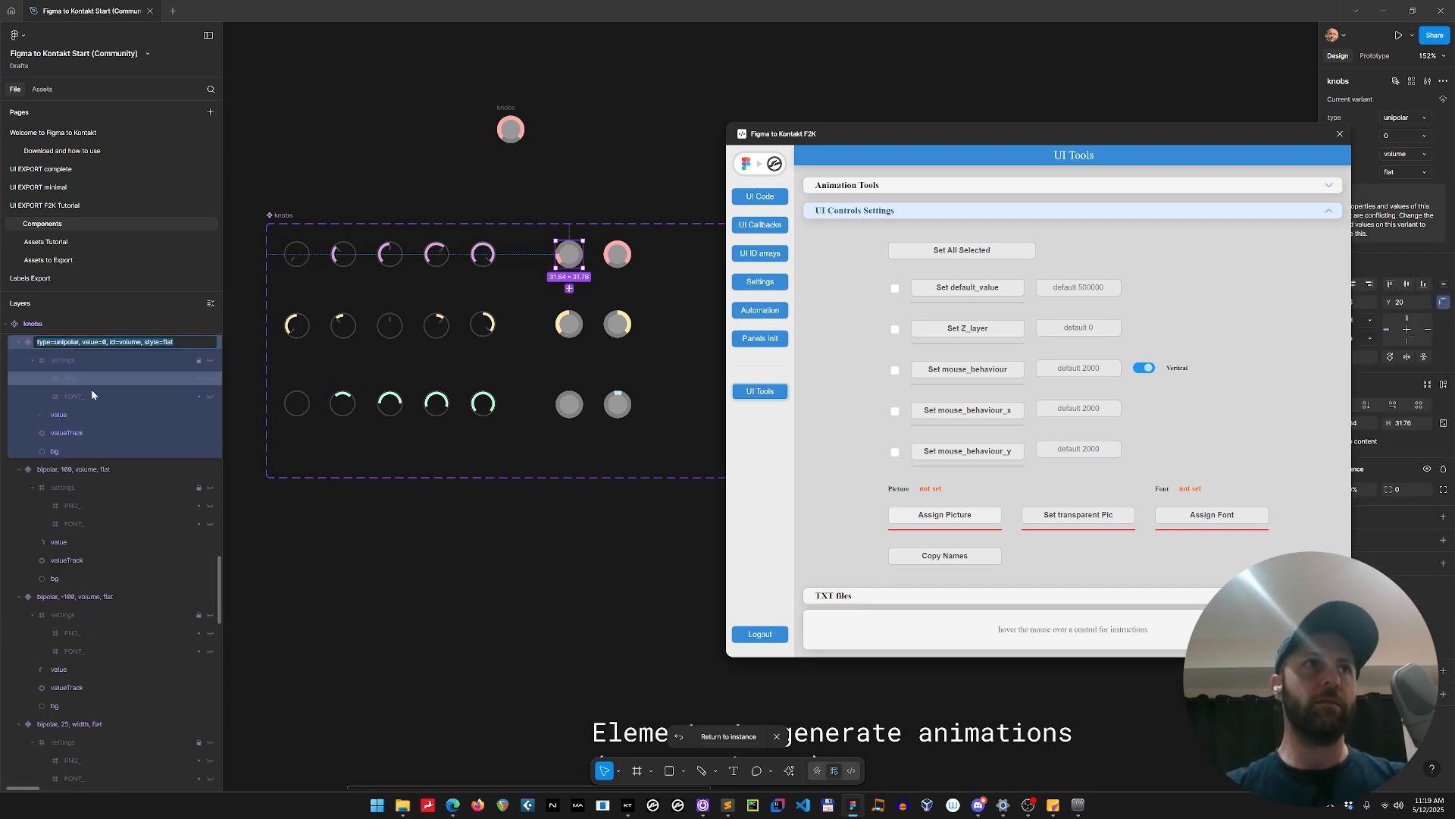
scroll(111, 417, "up", 2)
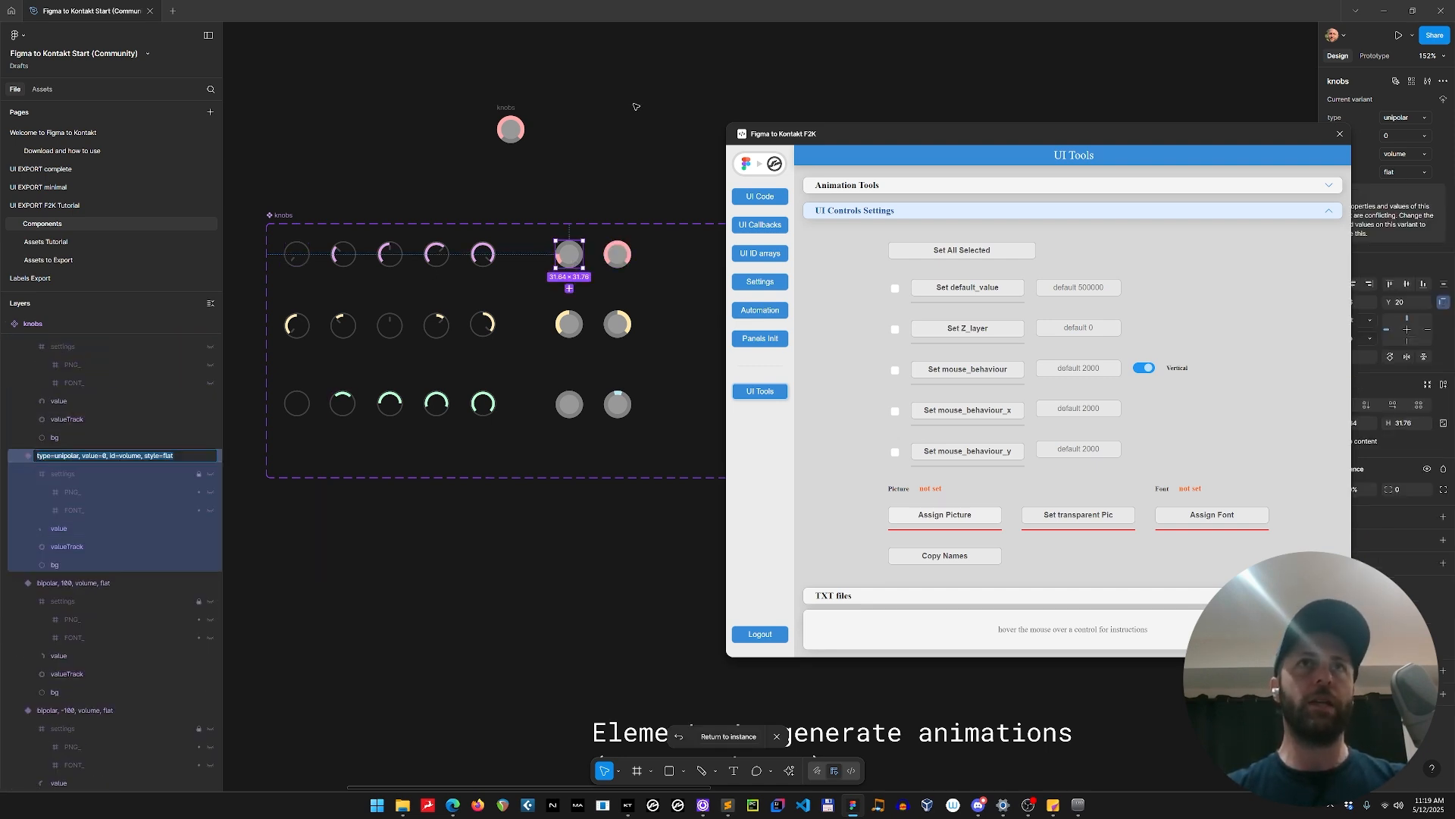
Rename the detached knob frame to slider_knob.
left_click(528, 105)
left_click(510, 128)
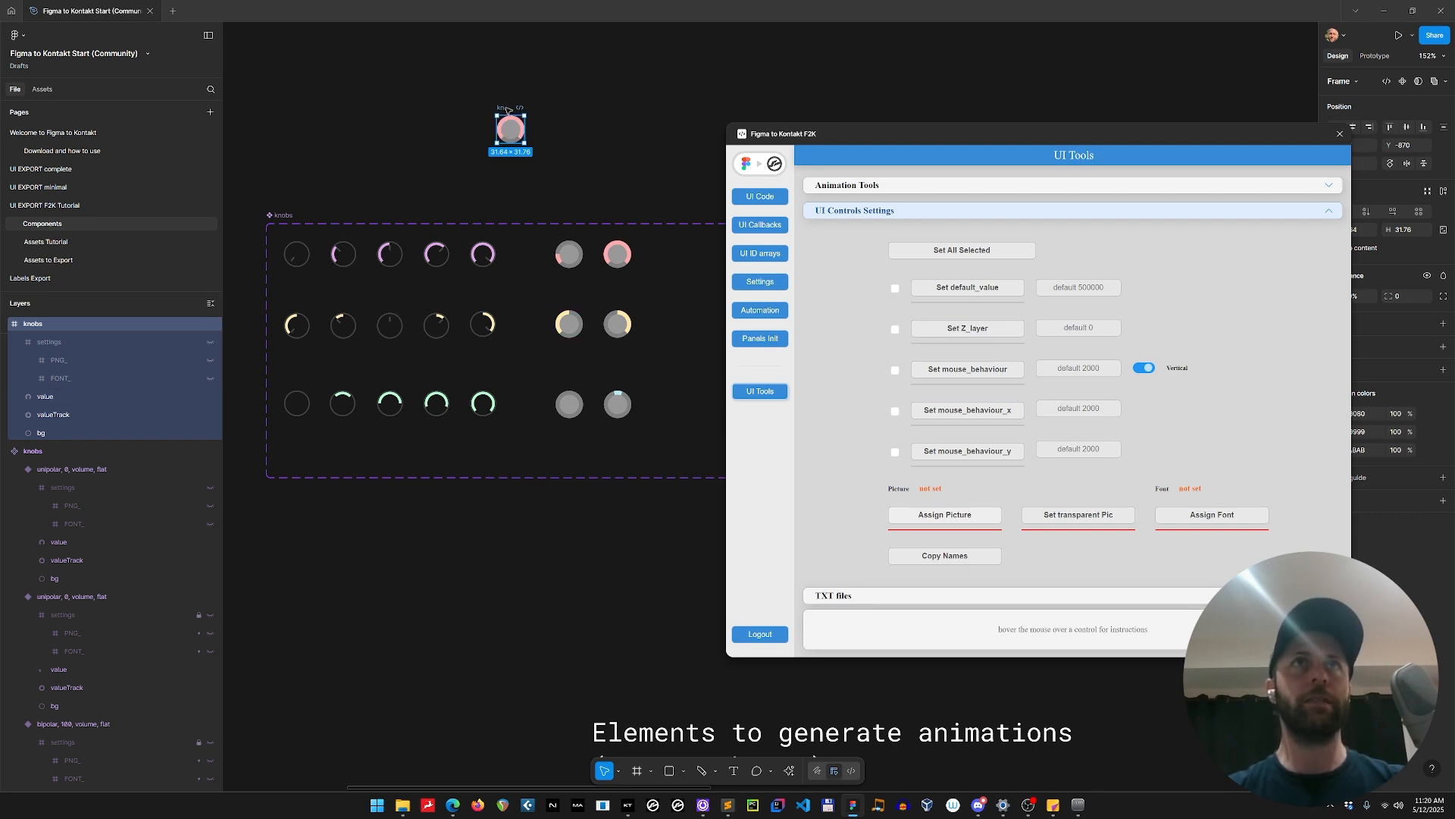
type("sl")
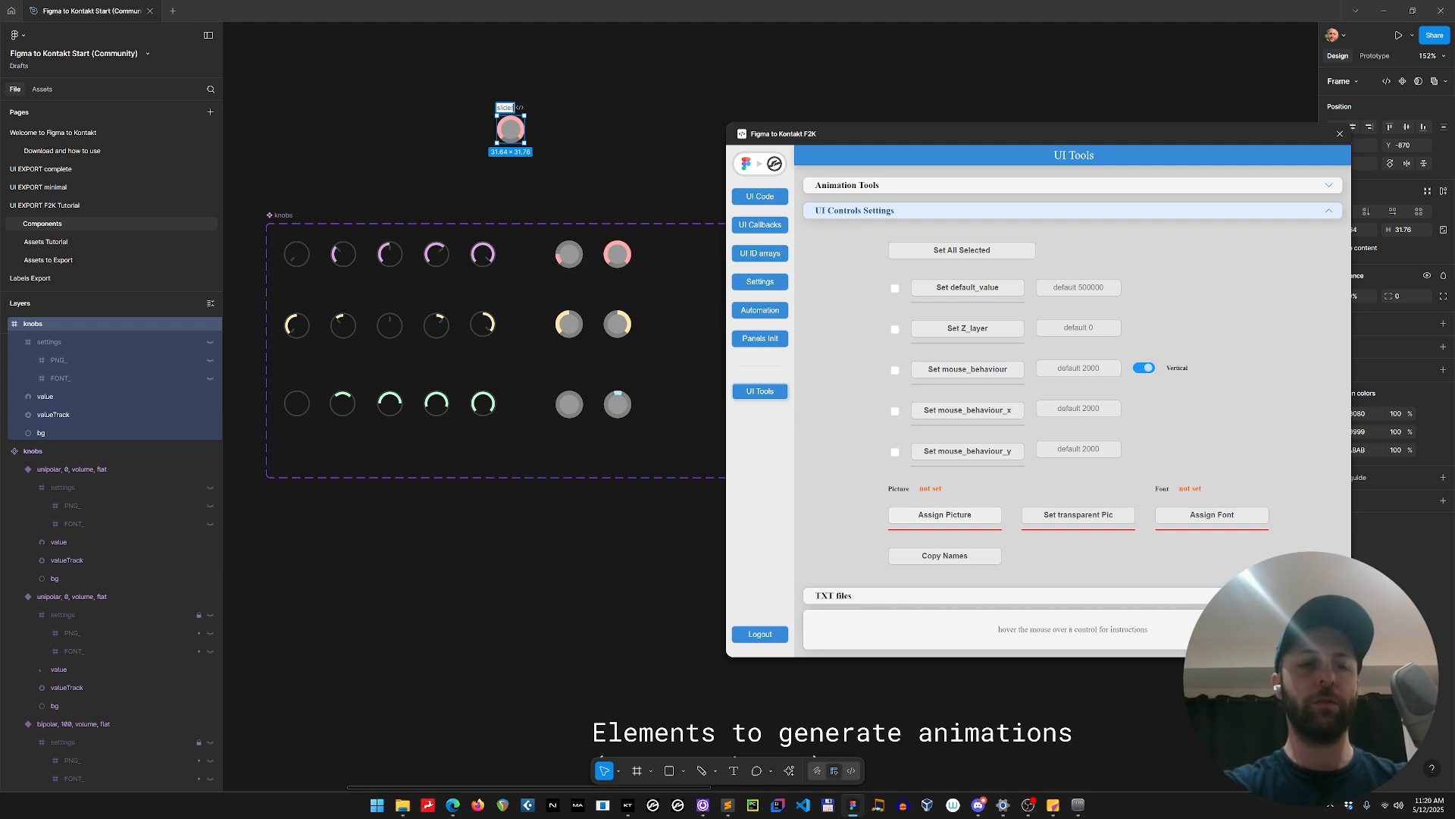
type("ider_knob")
key("Return")
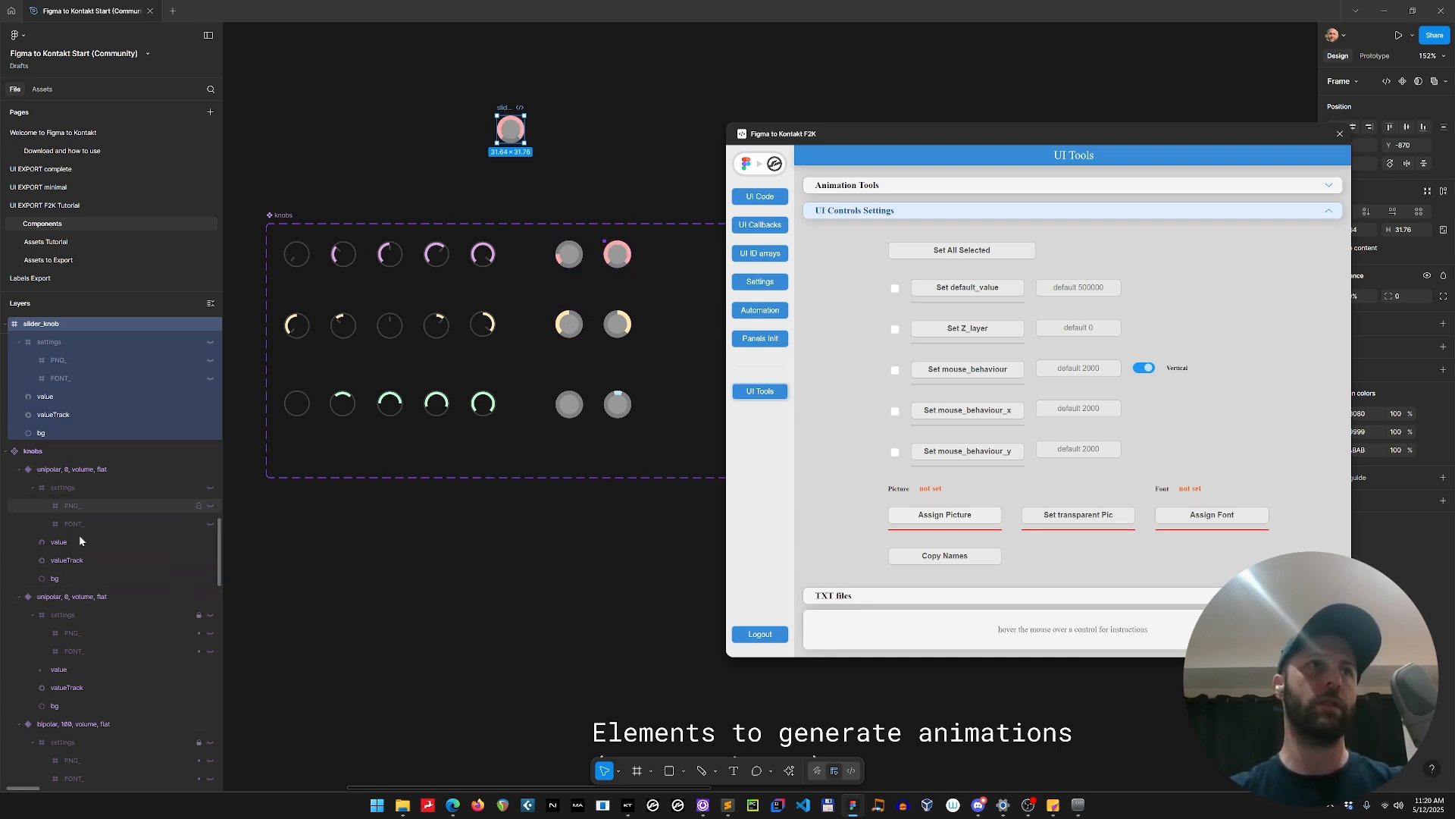
Apply Z_layer 0, vertical mouse_behaviour 2000, mouse_behaviour_x and mouse_behaviour_y 2000 and default_value 500000 to slider_knob, and select its settings frame.
left_click(544, 82)
left_click(508, 111)
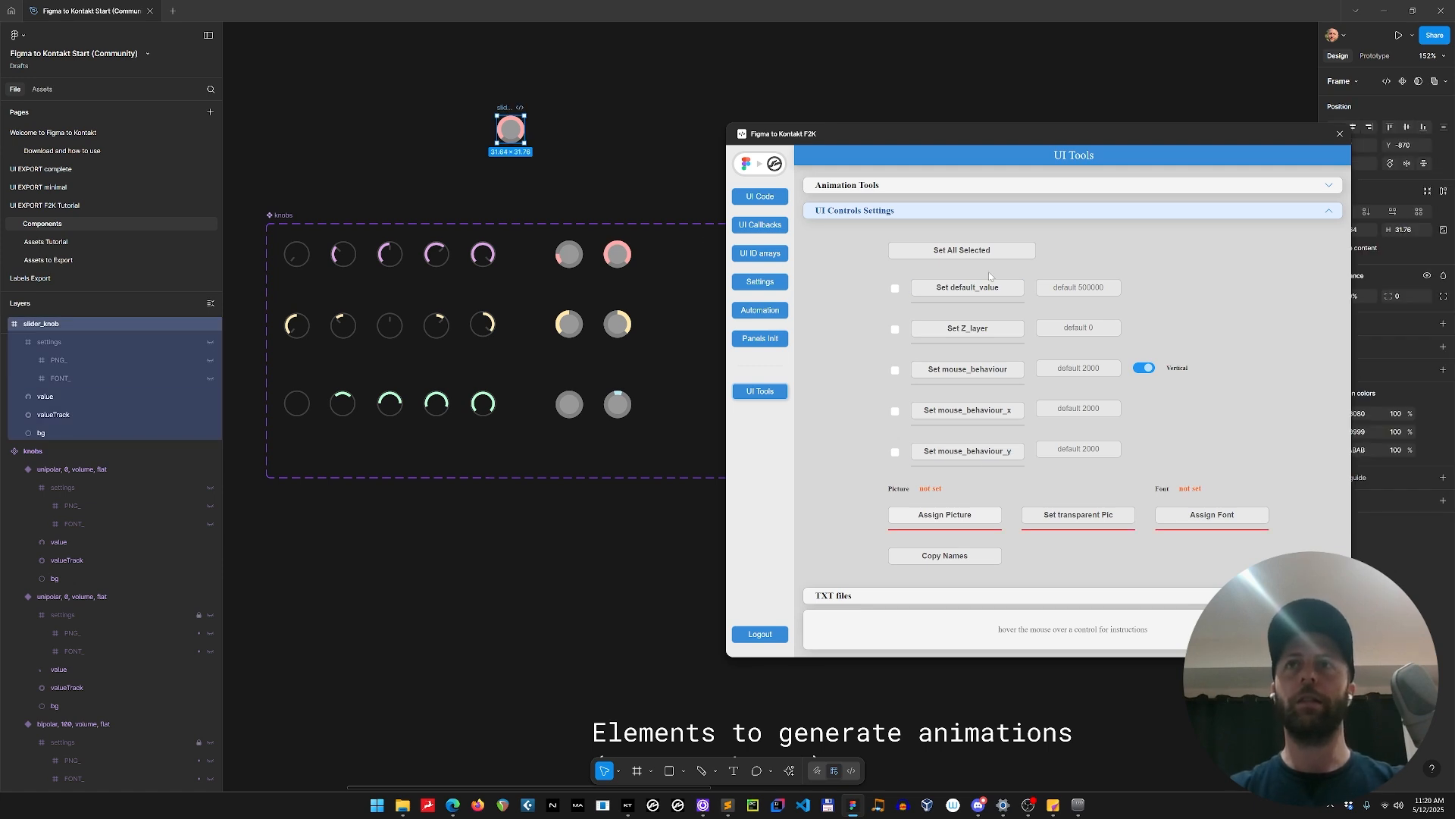
left_click(985, 329)
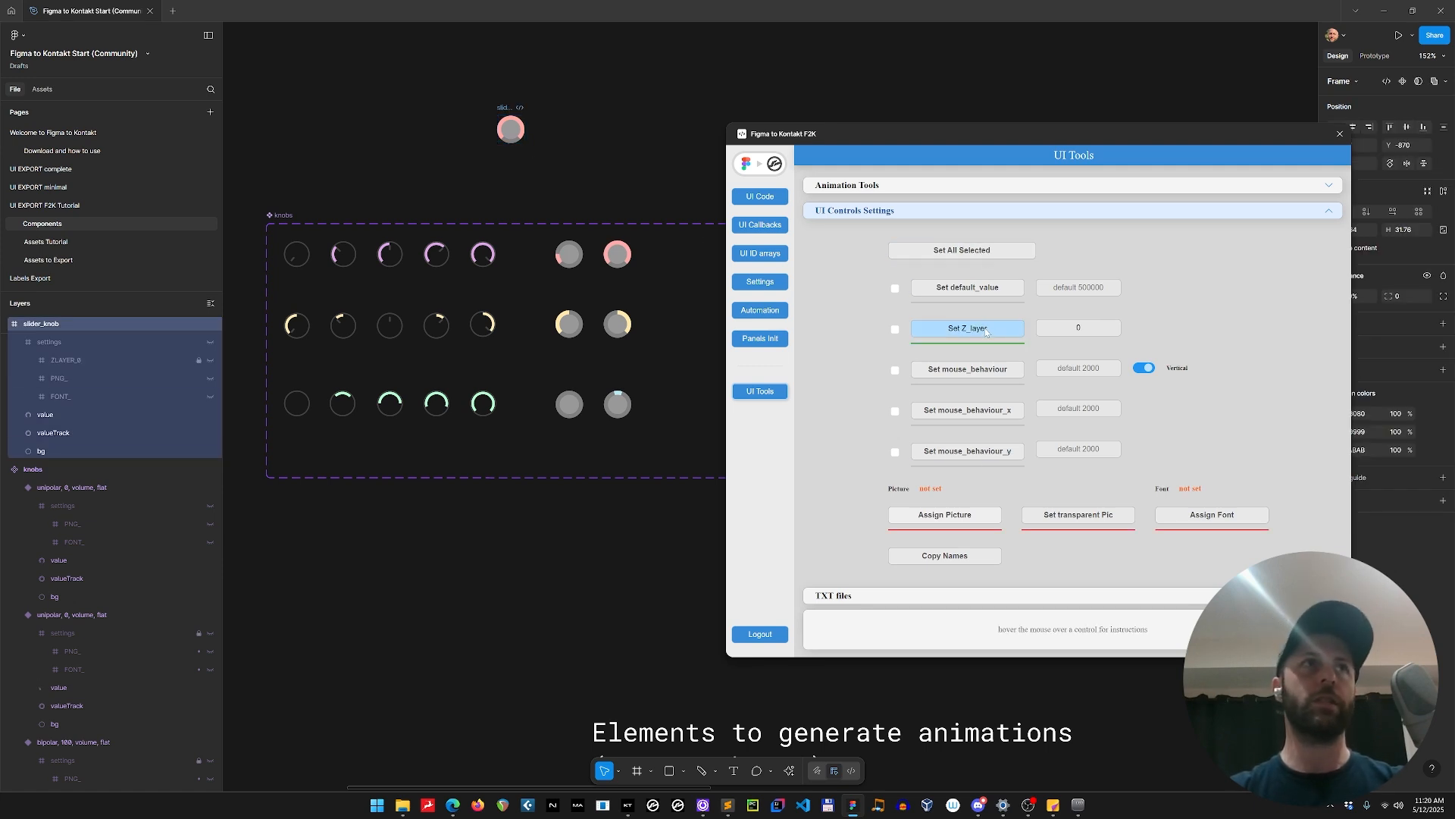
left_click(987, 372)
left_click(986, 410)
left_click(985, 451)
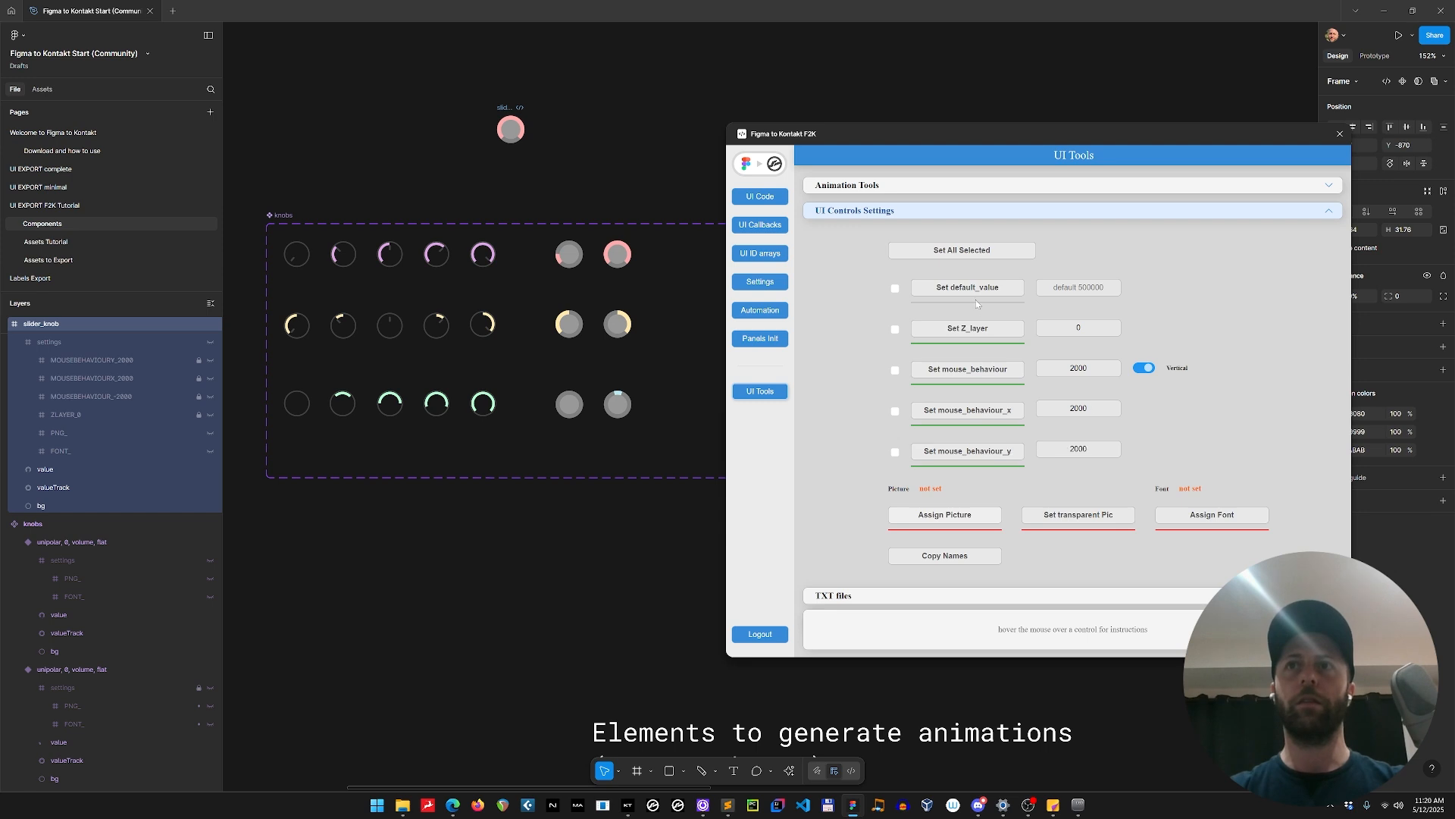
left_click(977, 292)
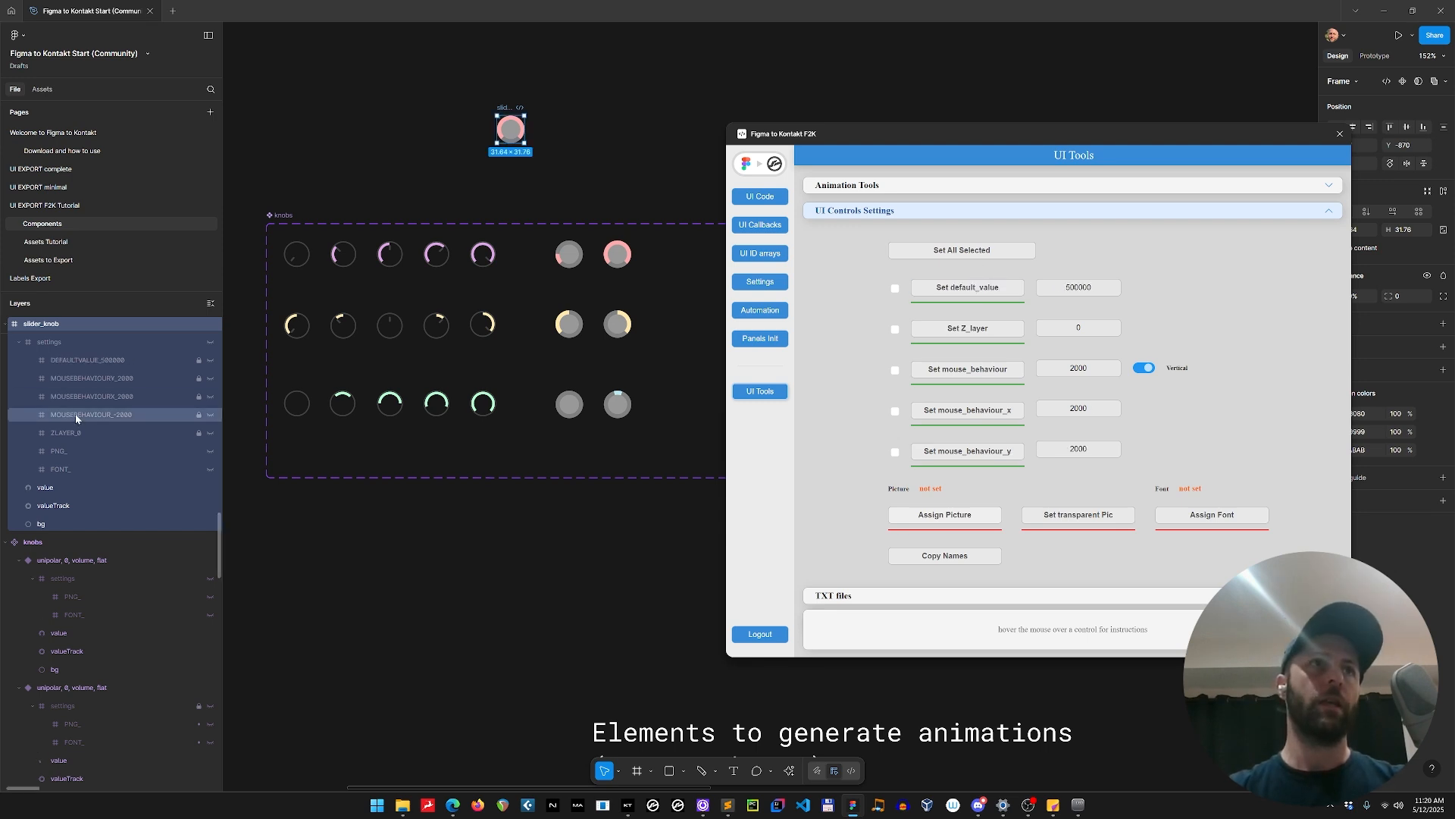
left_click(56, 345)
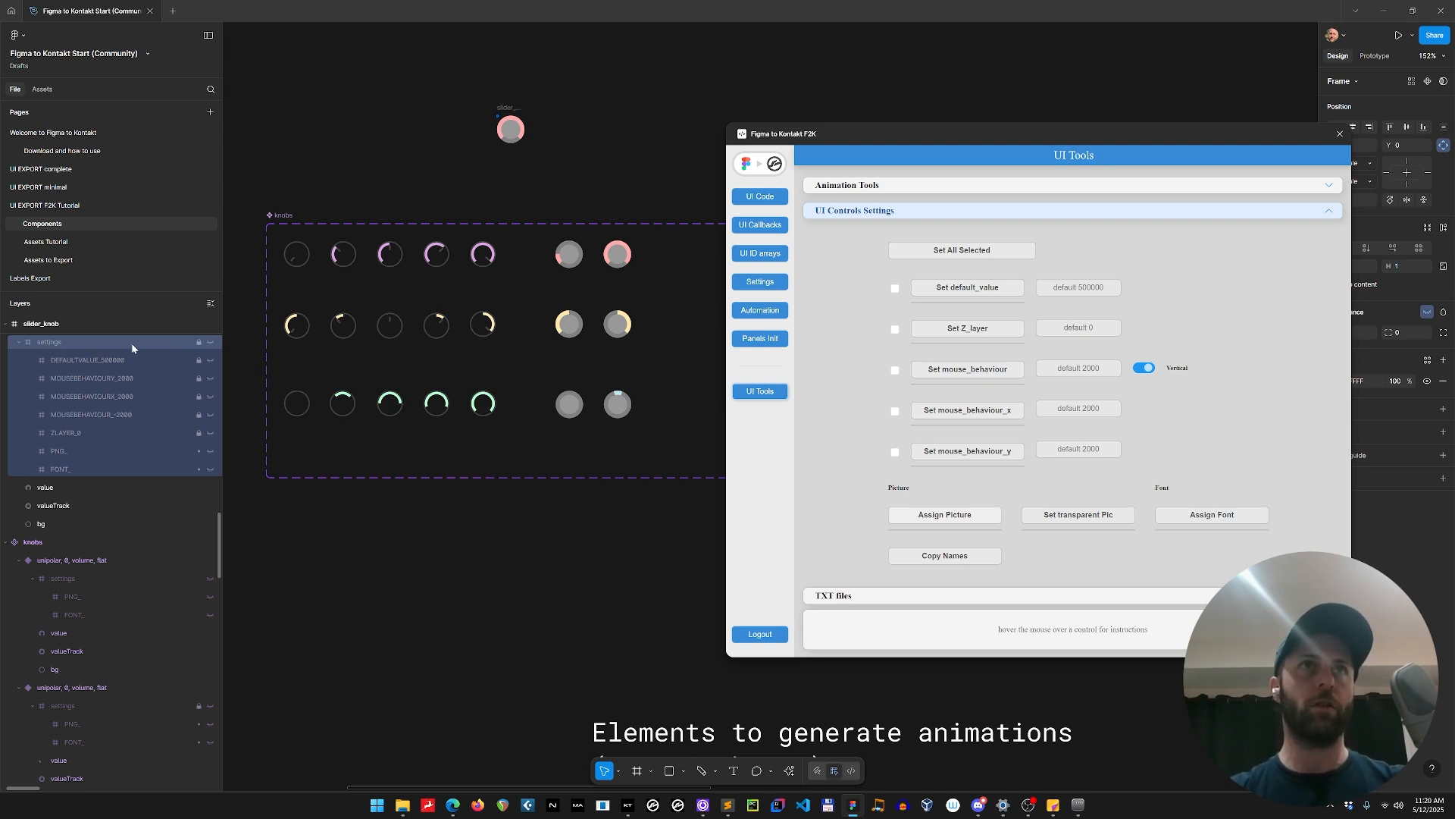
Try to select the settings layers of all knob variants in the component set at once.
left_click(308, 271)
key("ctrl+a")
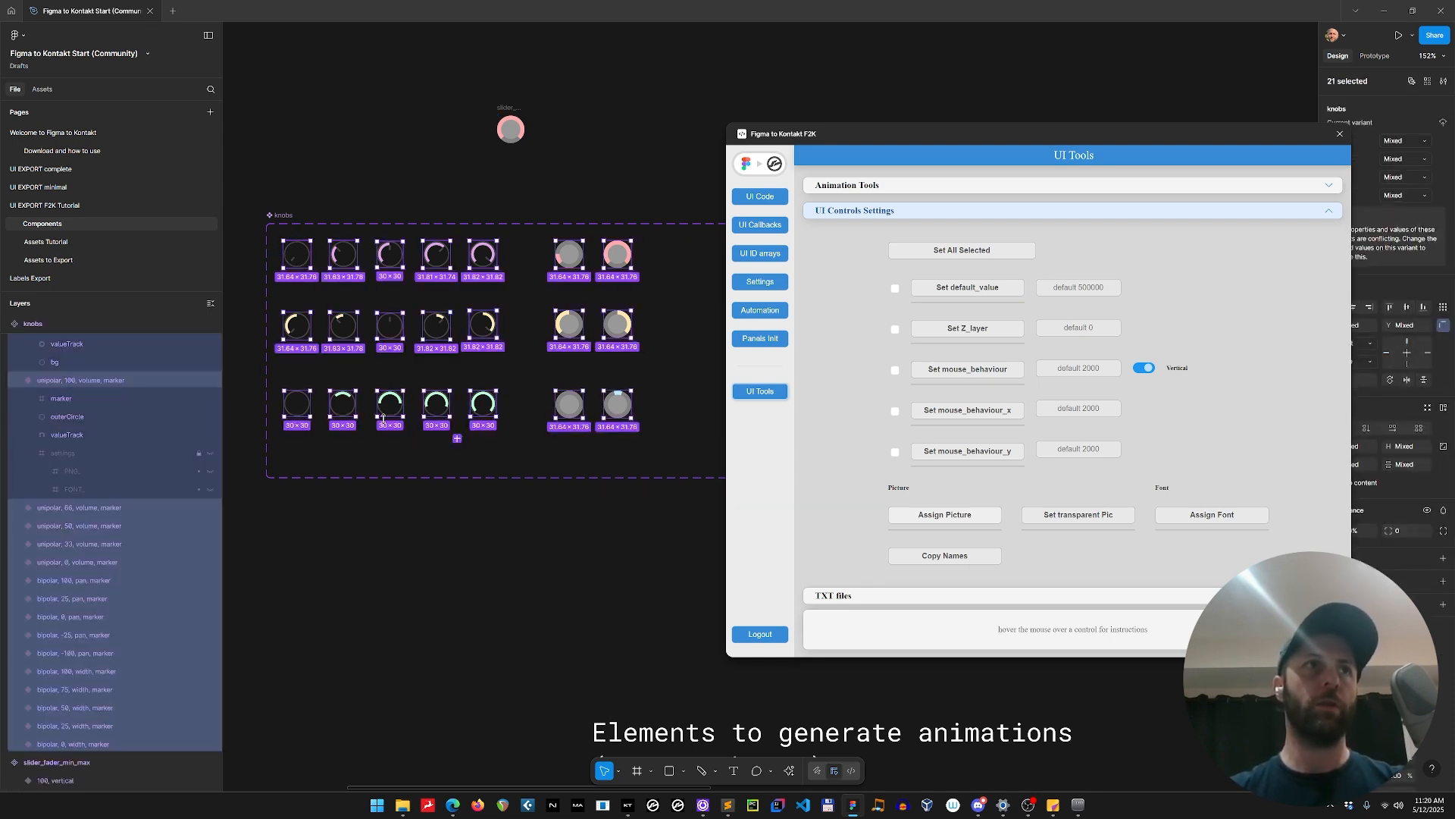
key("Return")
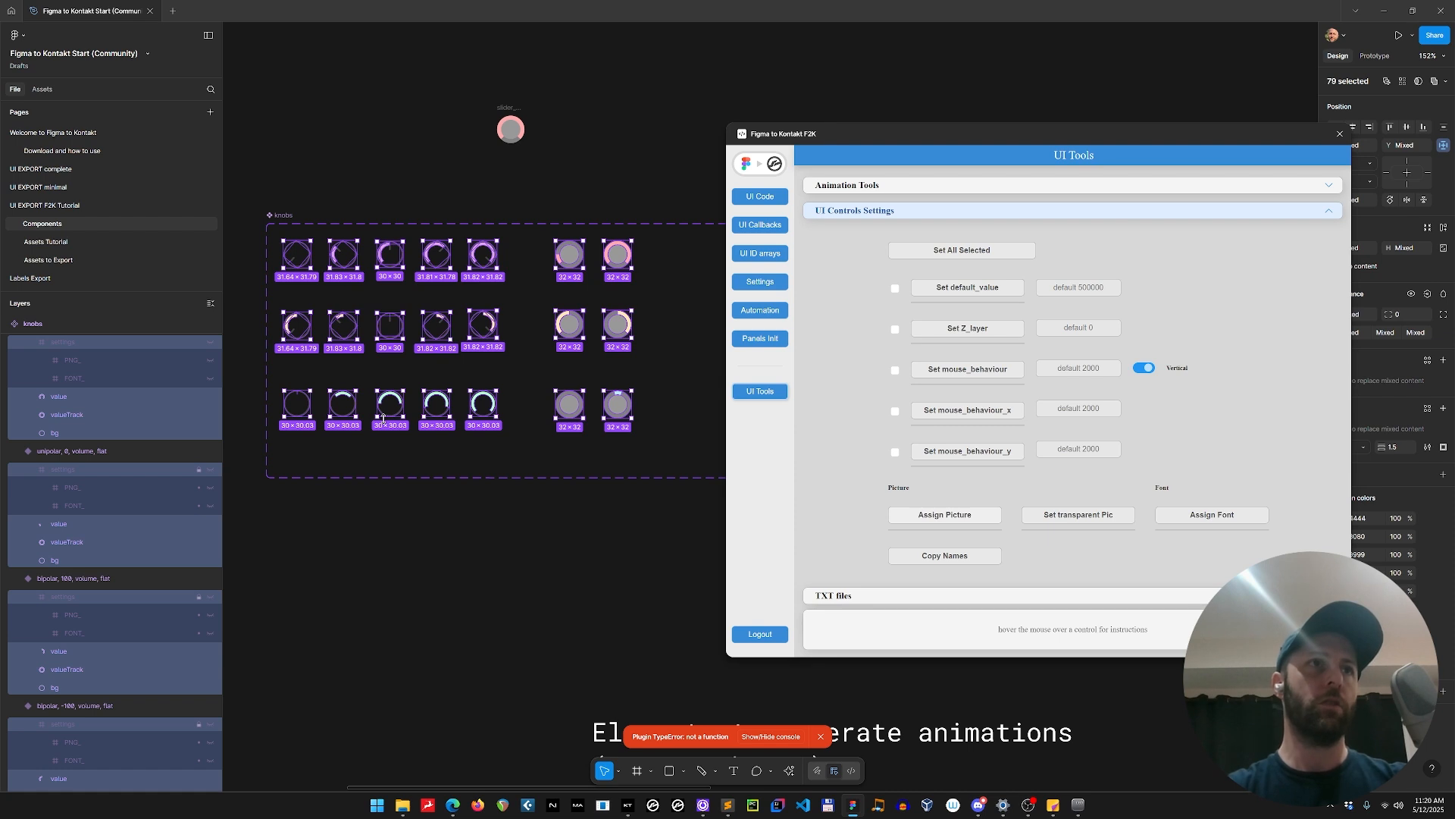
key("Tab")
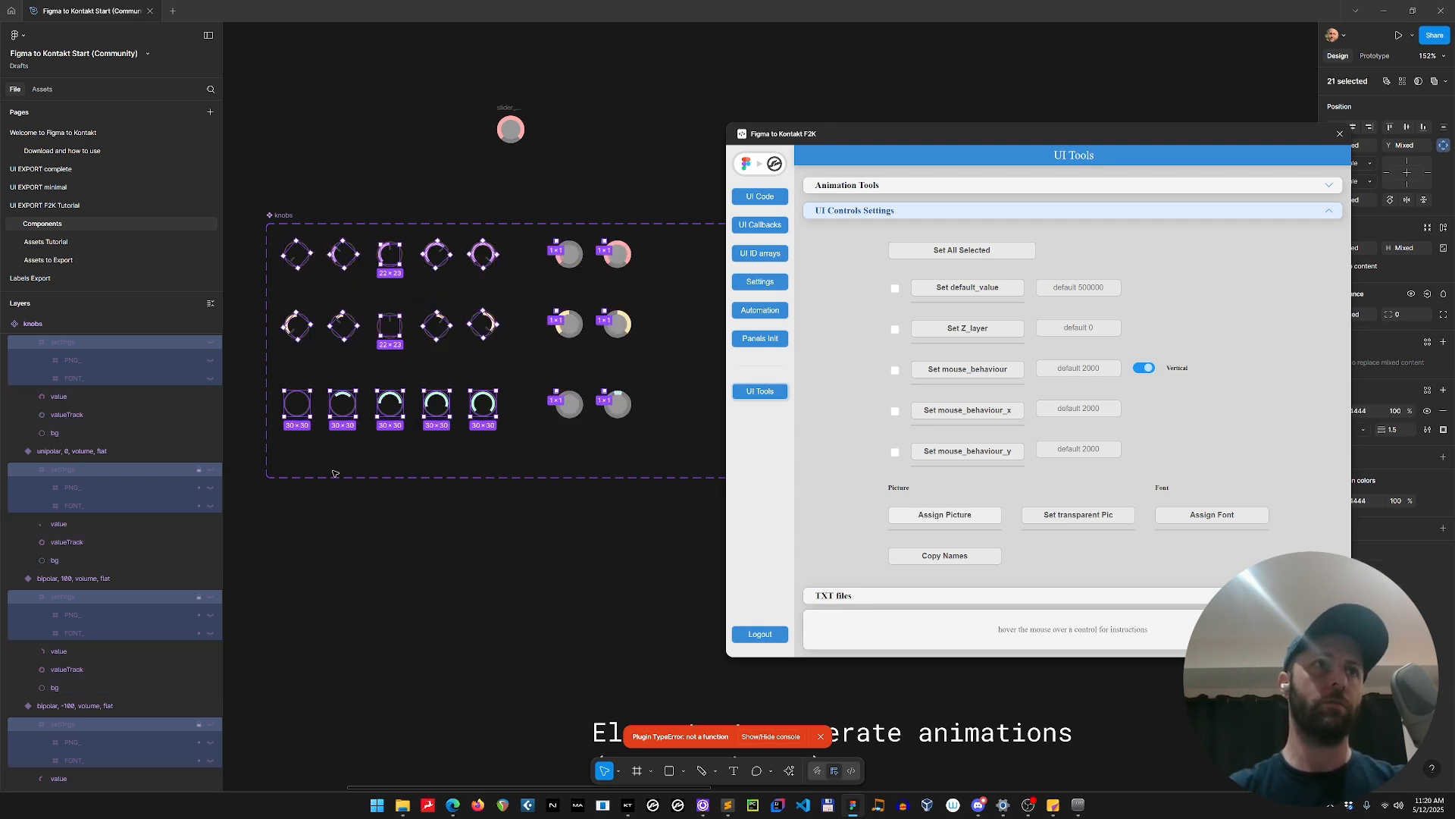
scroll(85, 529, "down", 10)
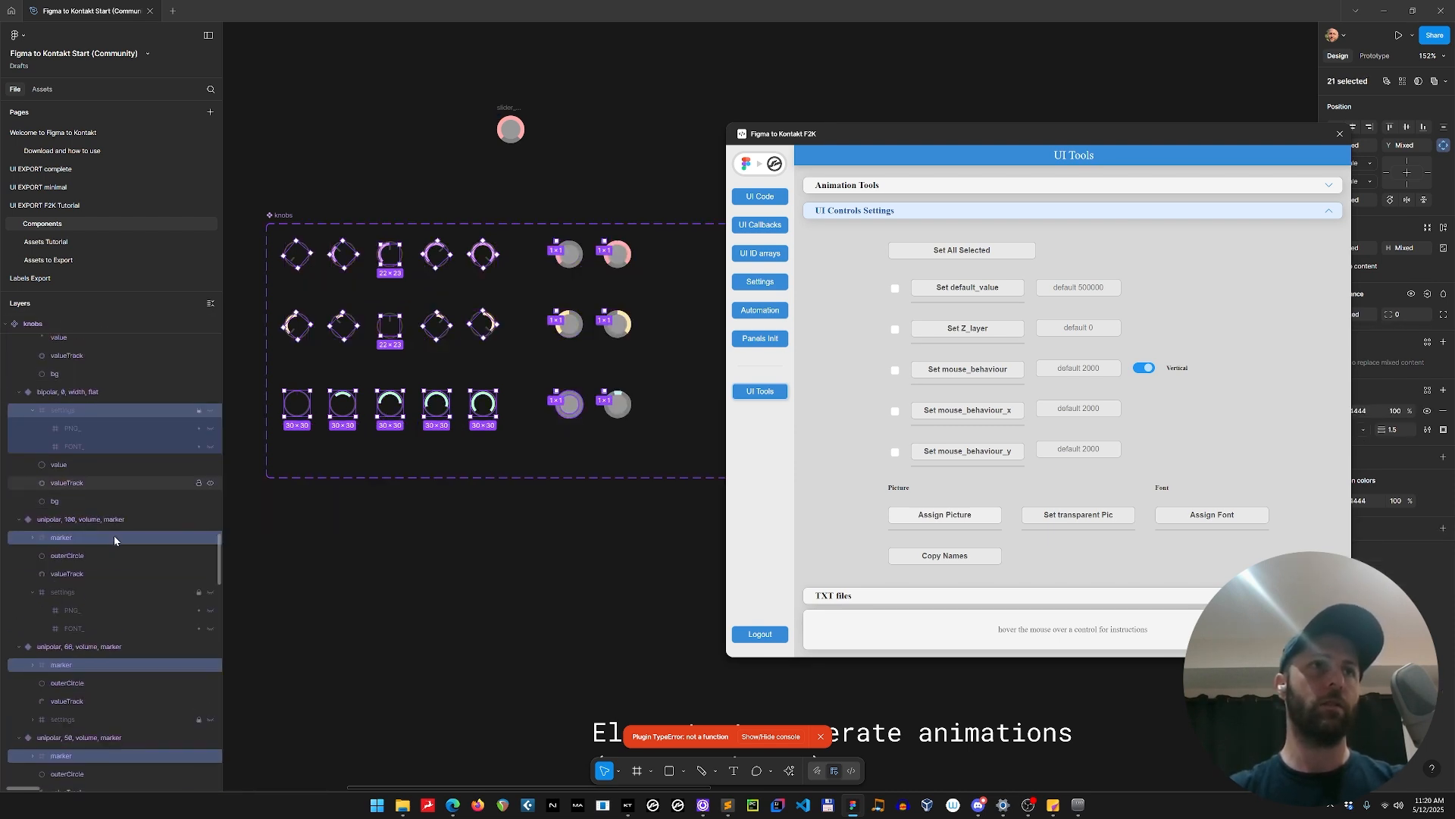
scroll(114, 535, "down", 5)
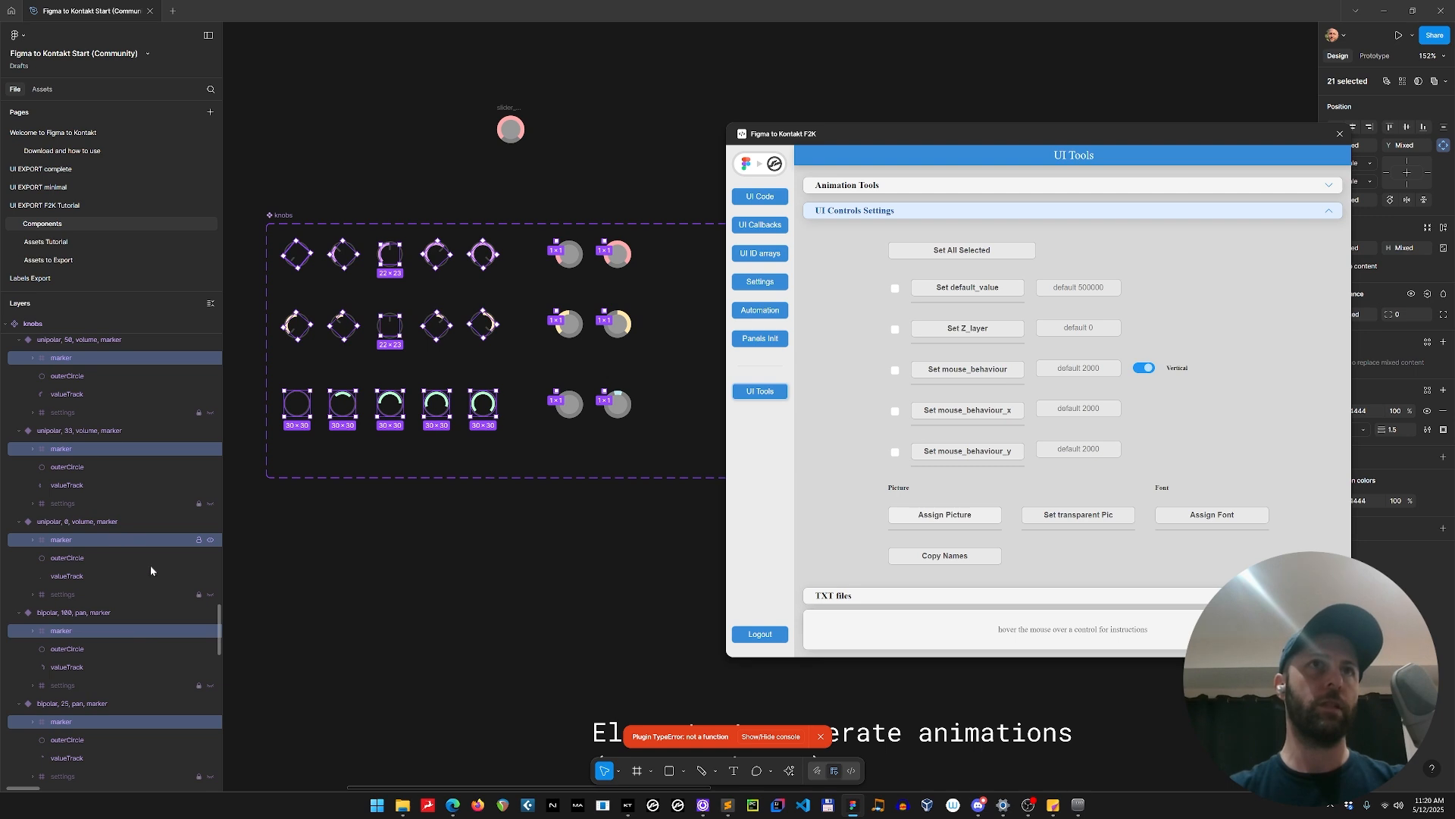
scroll(114, 686, "down", 15)
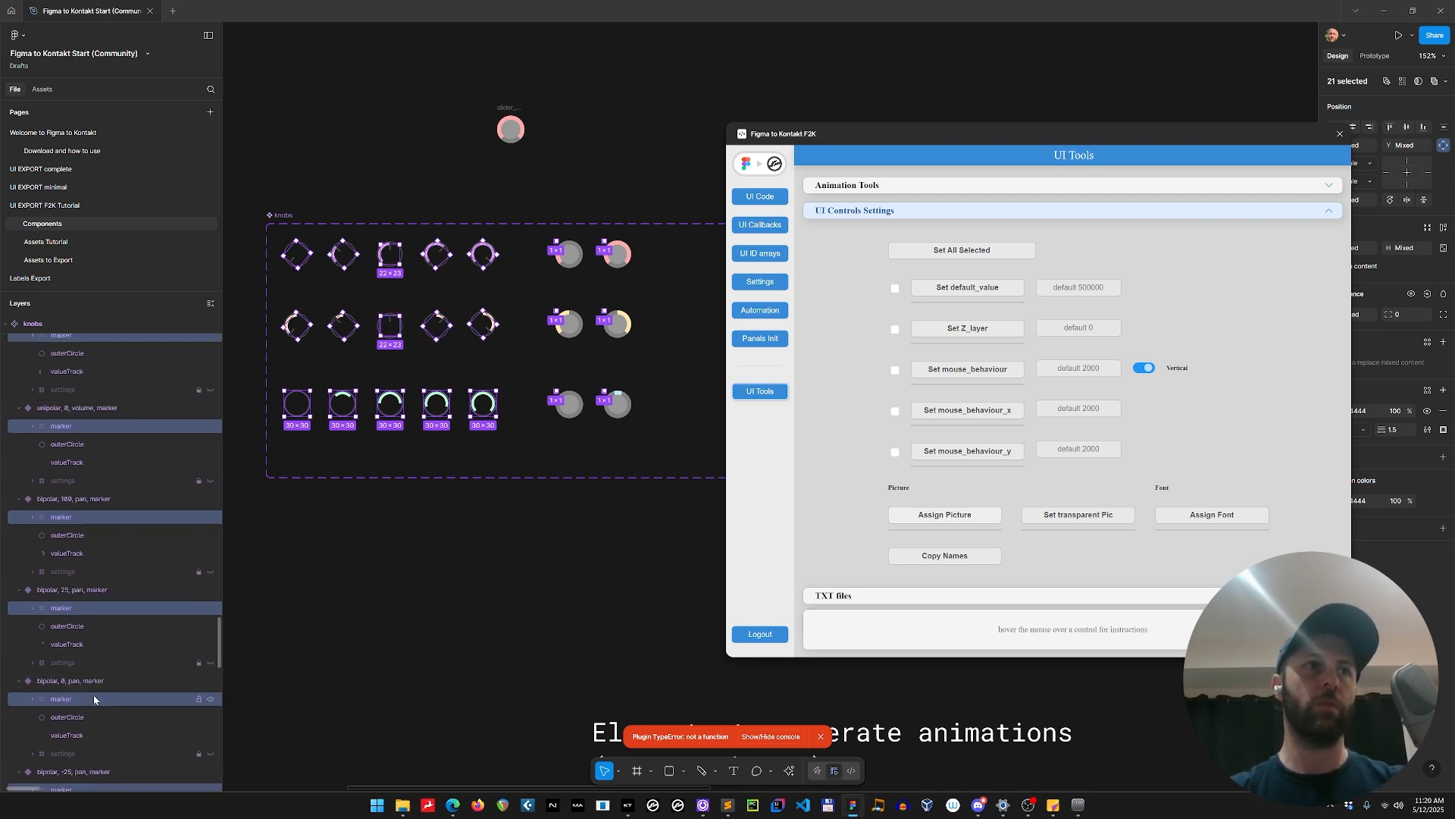
scroll(111, 665, "up", 3)
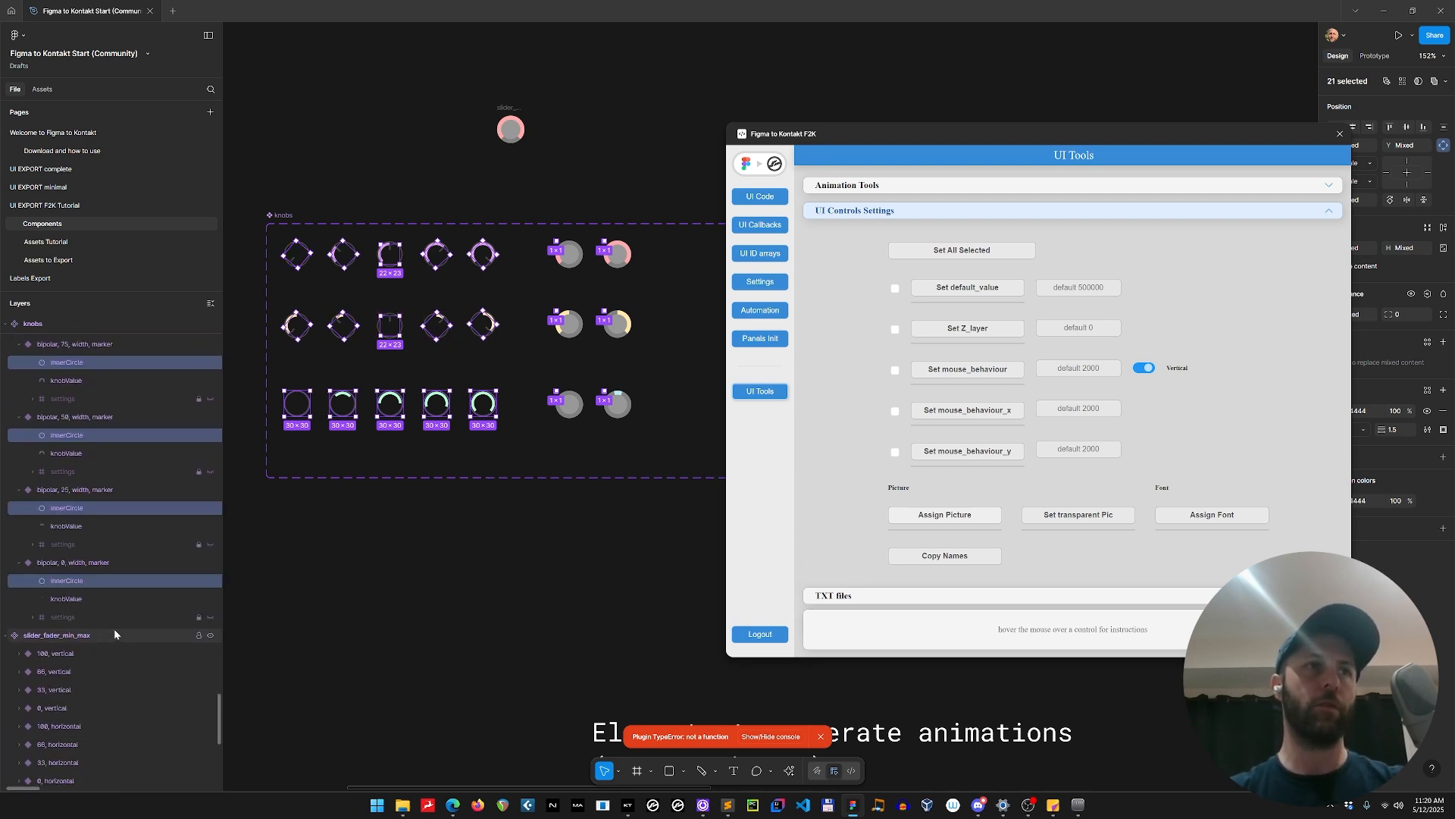
Delete the existing settings layers from all bipolar and unipolar, marker and flat variants in the knobs component set.
left_click(97, 614)
left_click(73, 544, "shift")
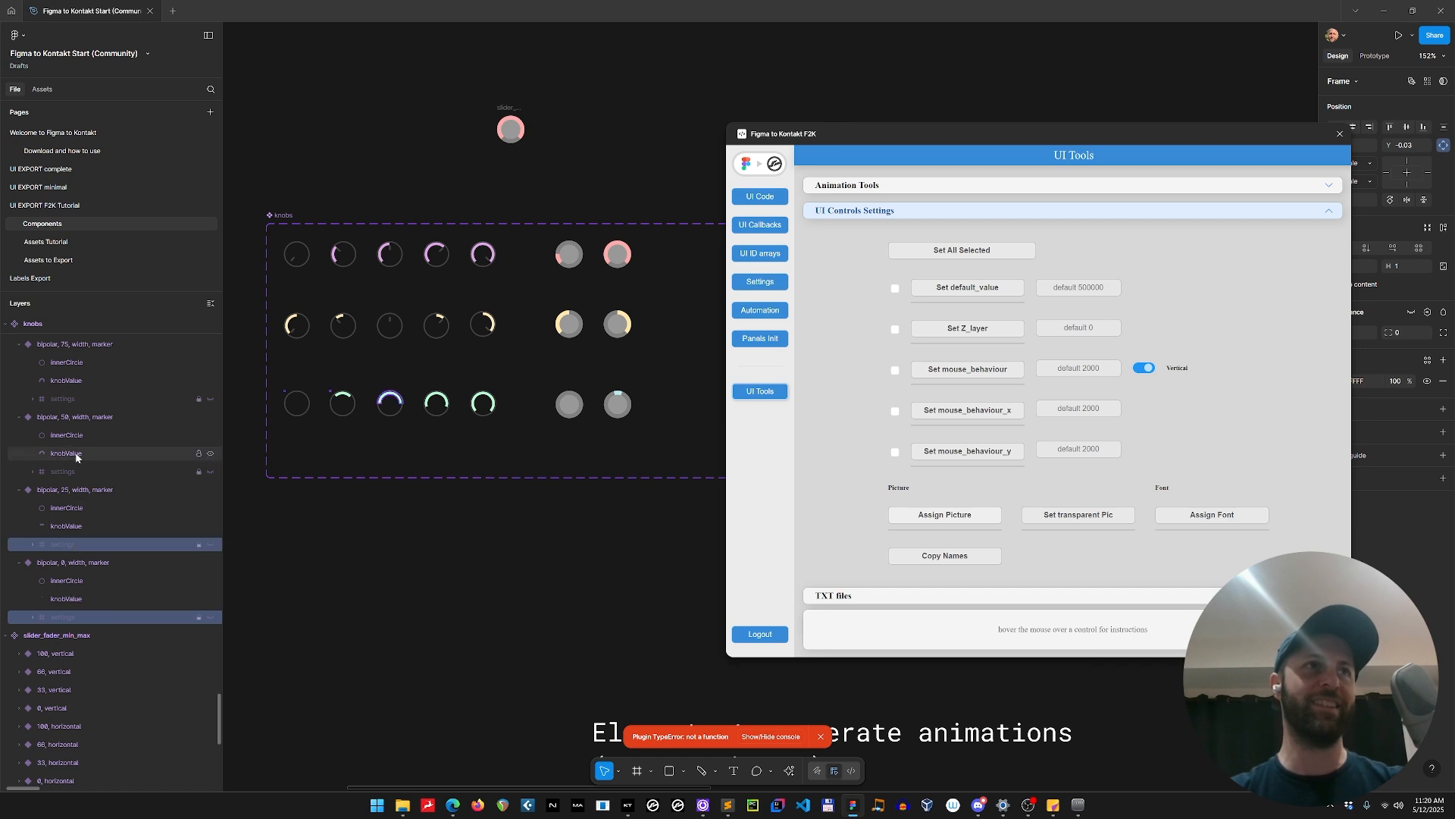
left_click(75, 472, "shift")
left_click(82, 398, "shift")
scroll(153, 447, "up", 3)
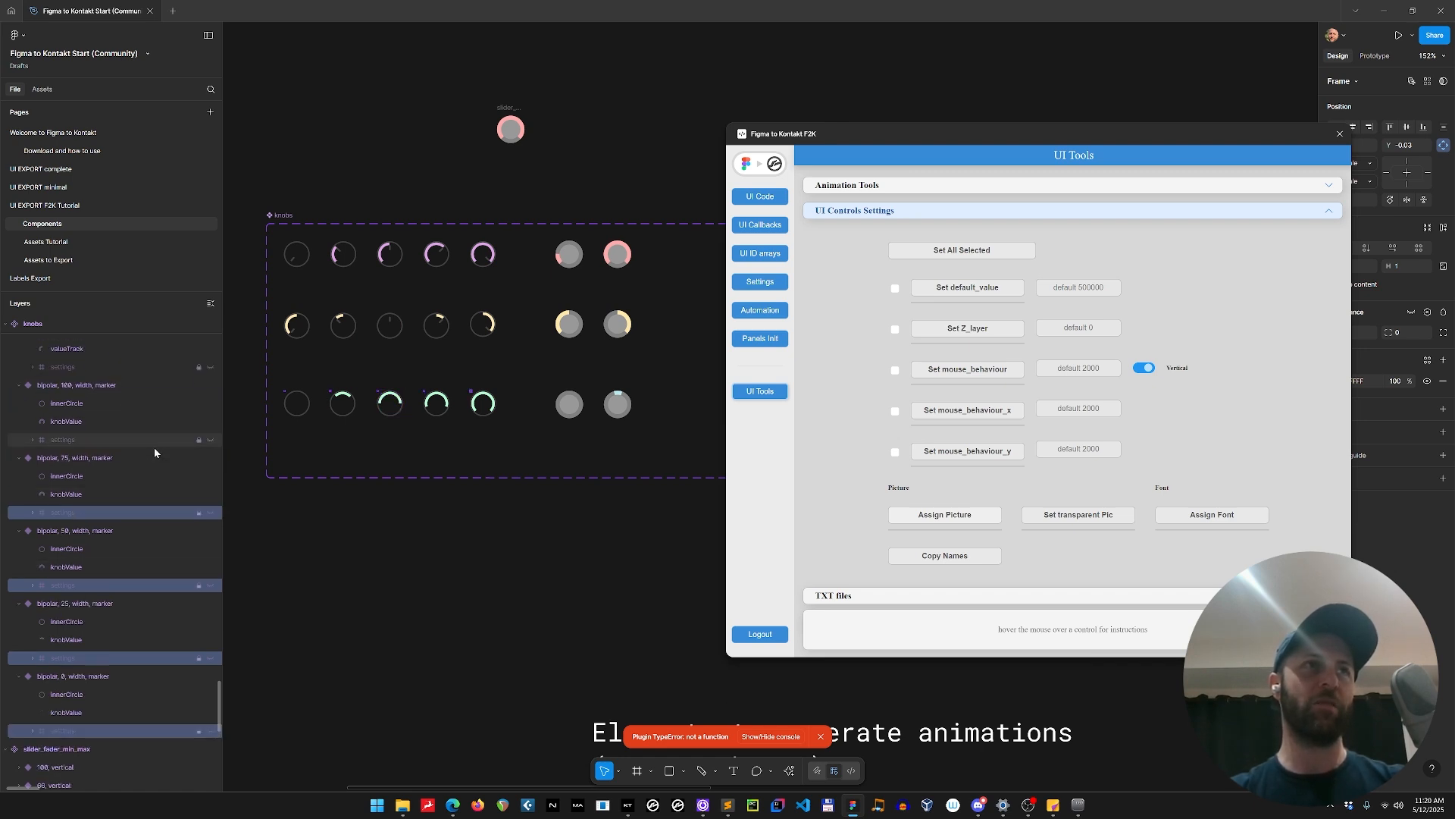
left_click(84, 440, "shift")
left_click(83, 367, "shift")
scroll(129, 440, "up", 4)
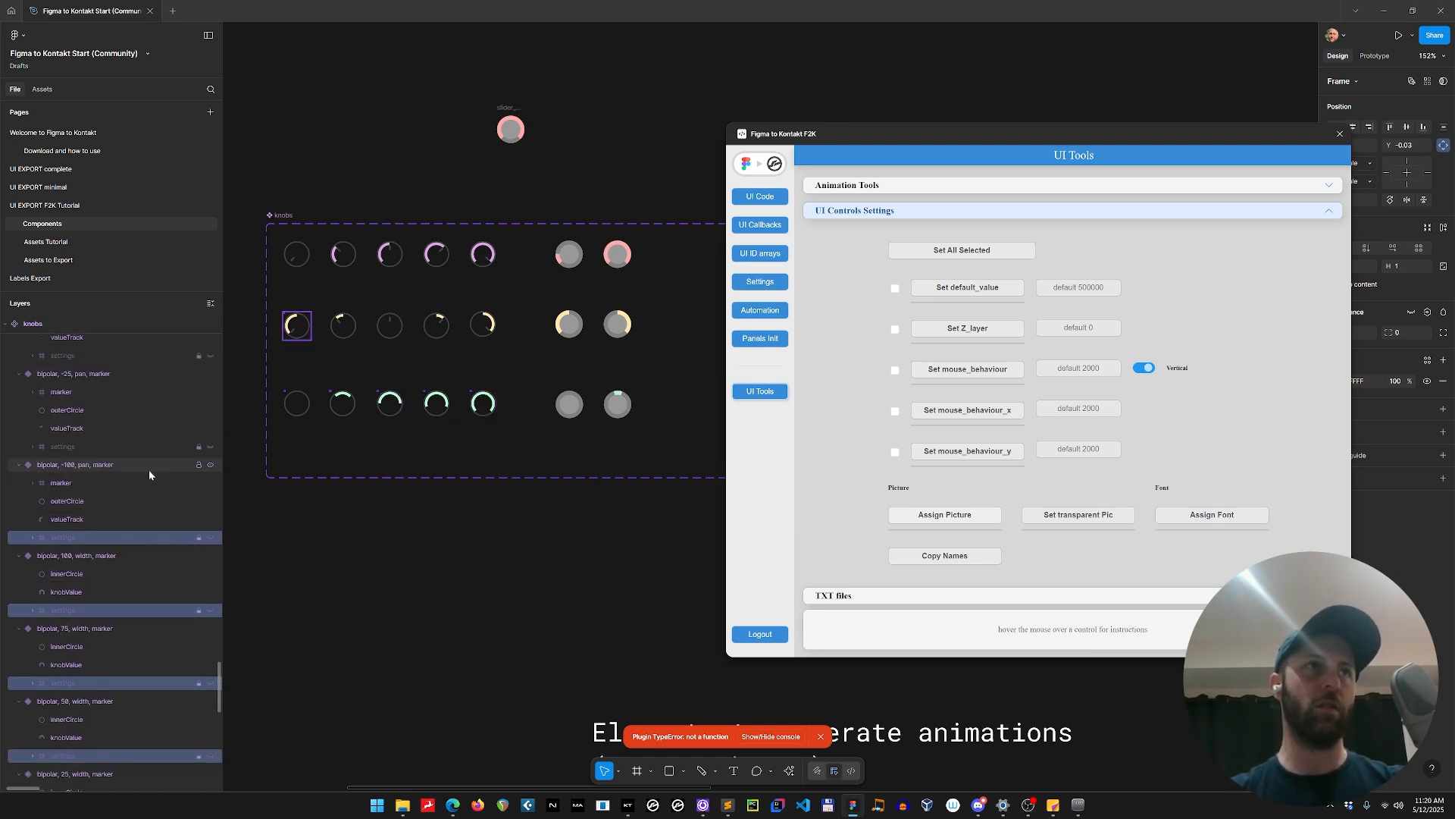
left_click(84, 447, "shift")
left_click(80, 356, "shift")
scroll(162, 507, "up", 4)
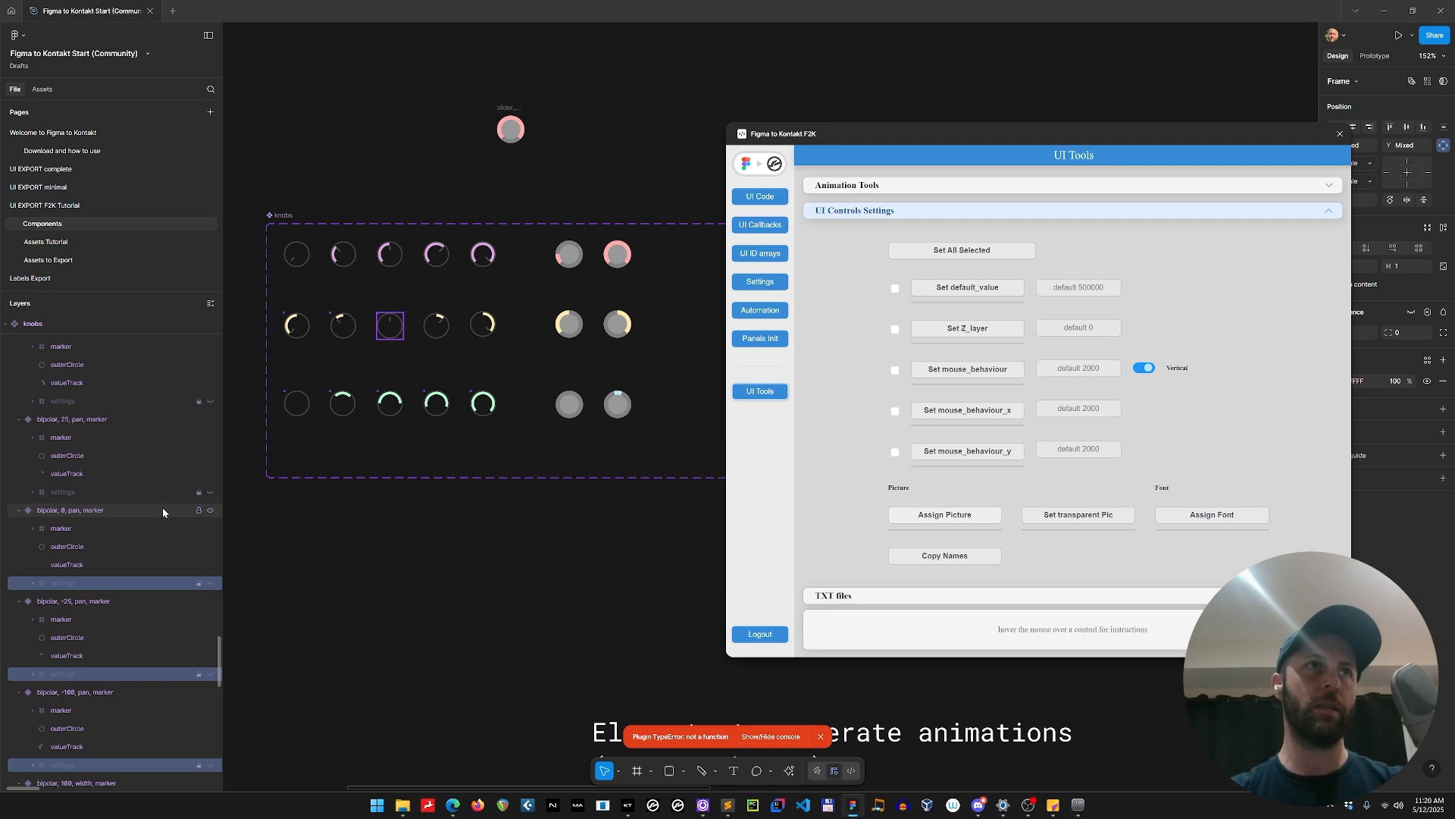
left_click(83, 490, "shift")
scroll(125, 461, "up", 4)
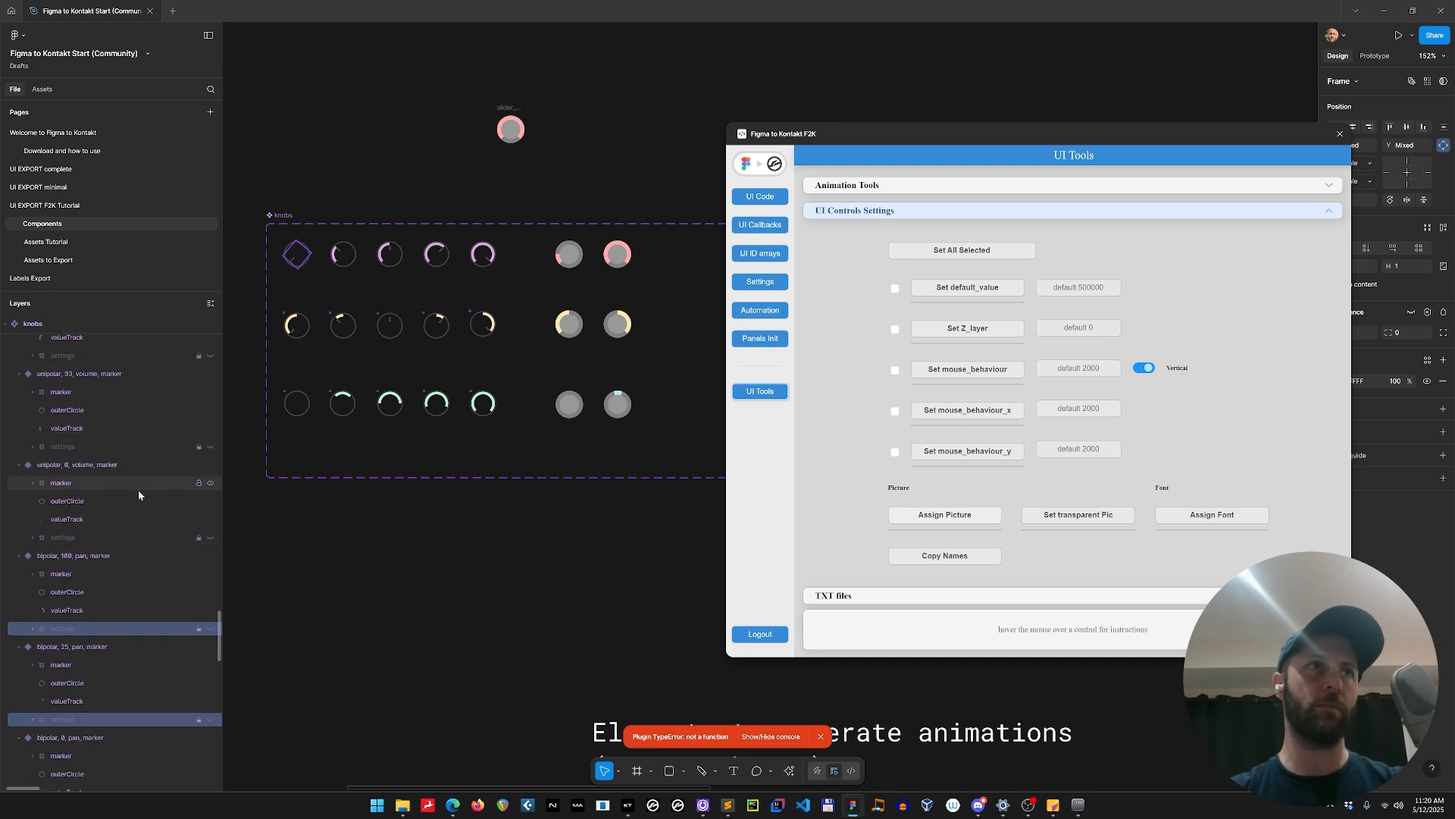
left_click(74, 447, "shift")
left_click(88, 537, "shift")
left_click(85, 356, "shift")
scroll(152, 500, "up", 6)
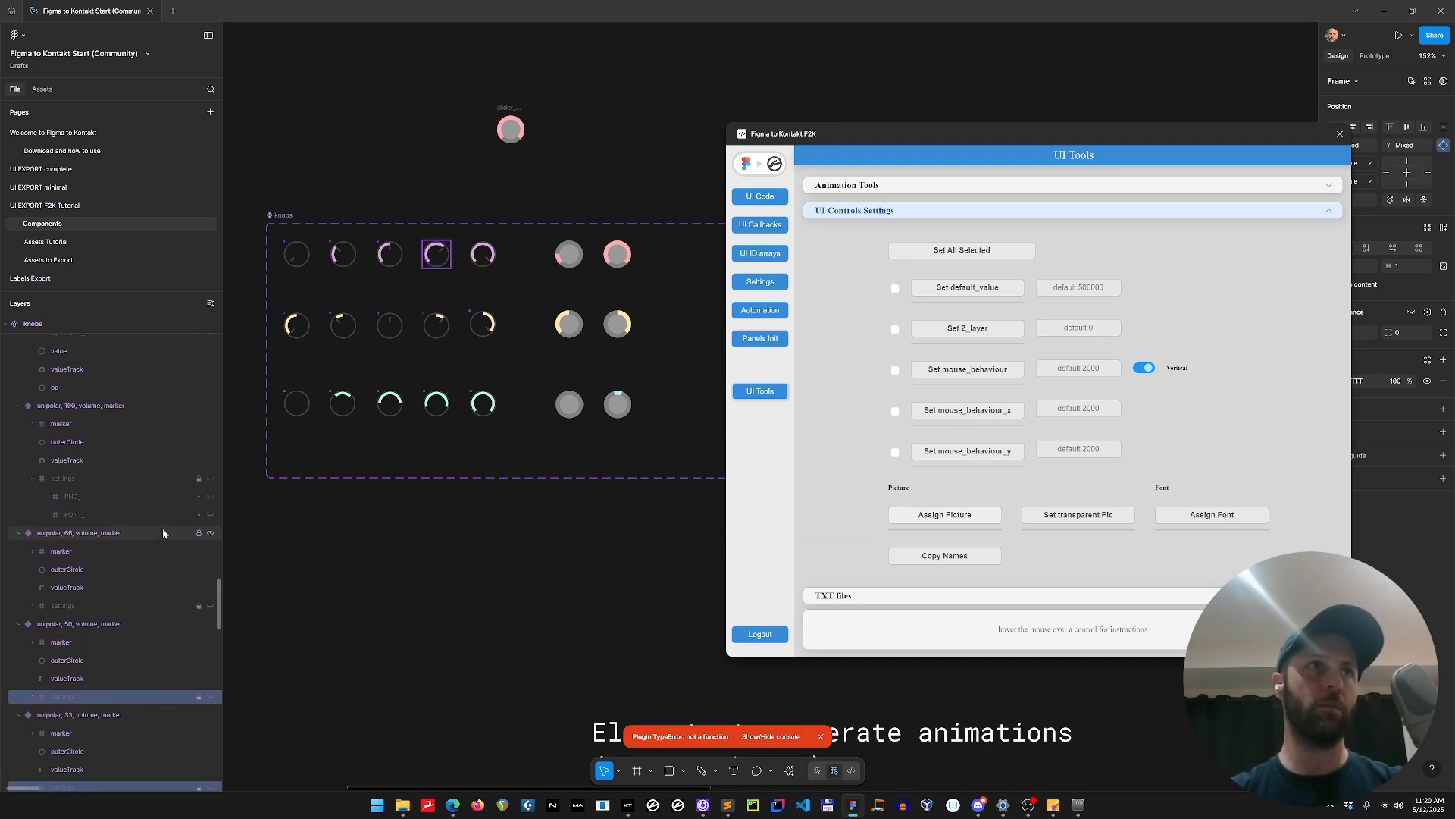
left_click(82, 605, "shift")
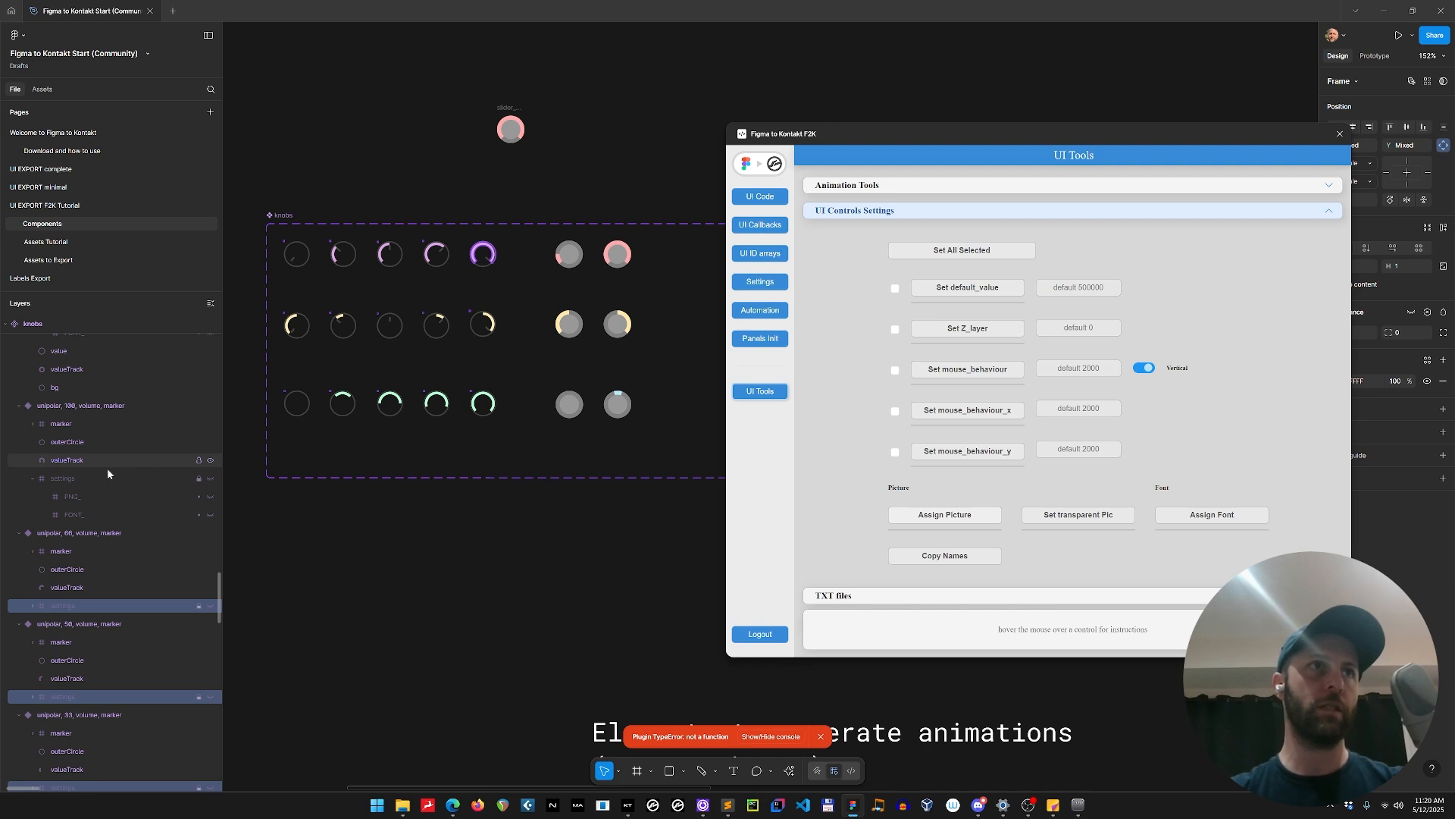
left_click(103, 476, "shift")
scroll(102, 461, "up", 3)
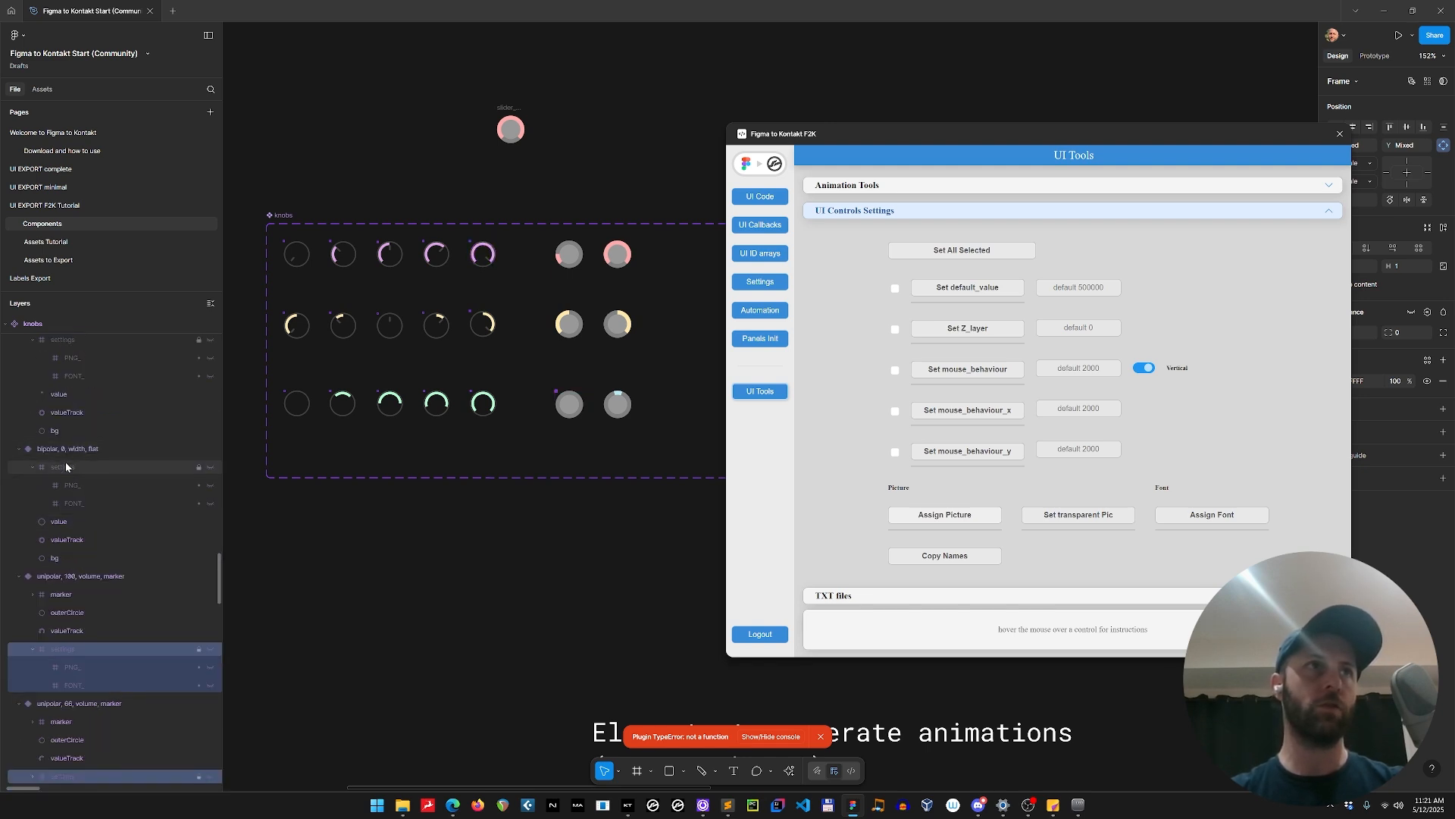
left_click(65, 466, "shift")
scroll(107, 403, "up", 3)
left_click(75, 510, "shift")
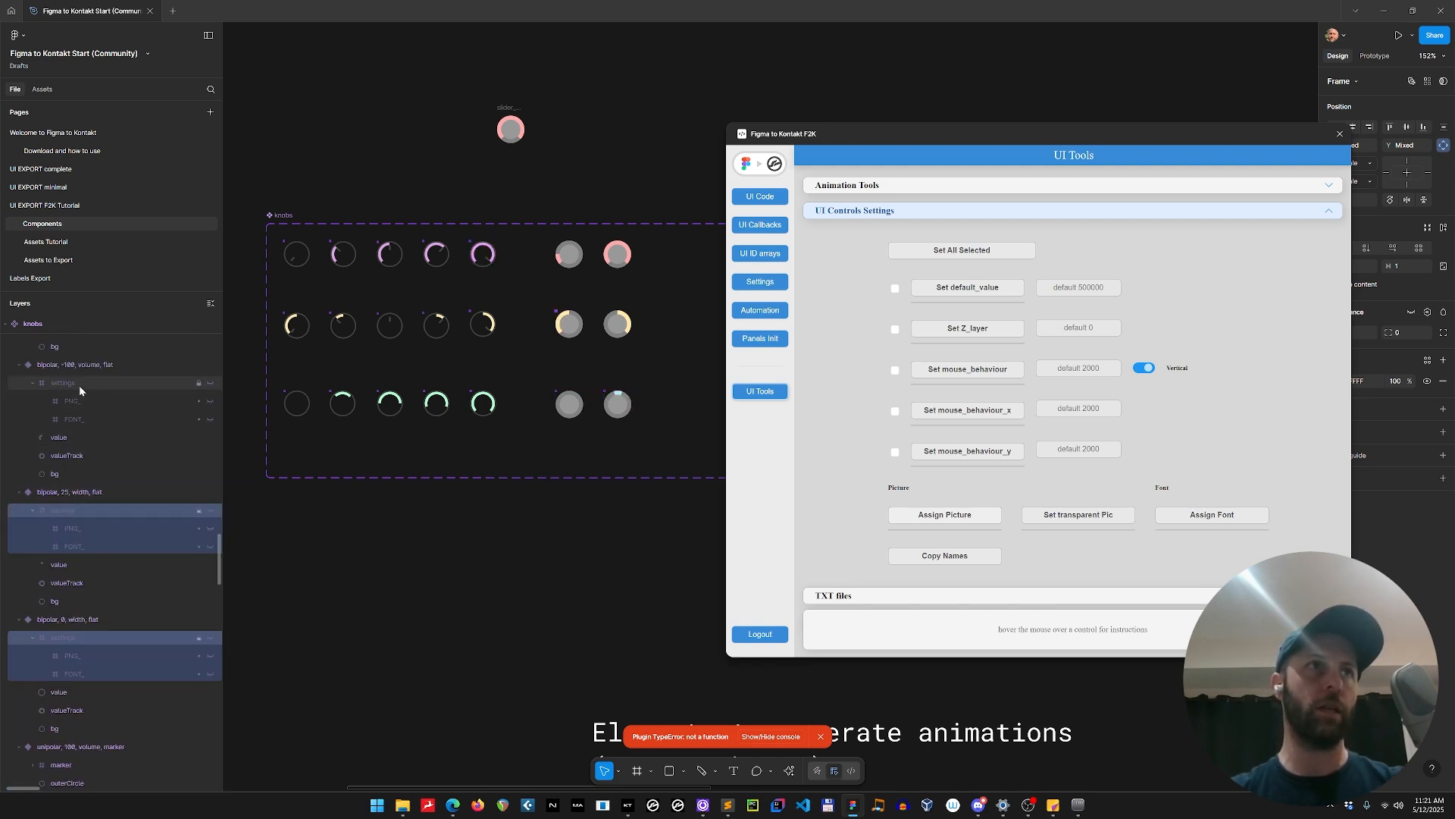
left_click(79, 385, "shift")
scroll(148, 485, "up", 4)
left_click(93, 482, "shift")
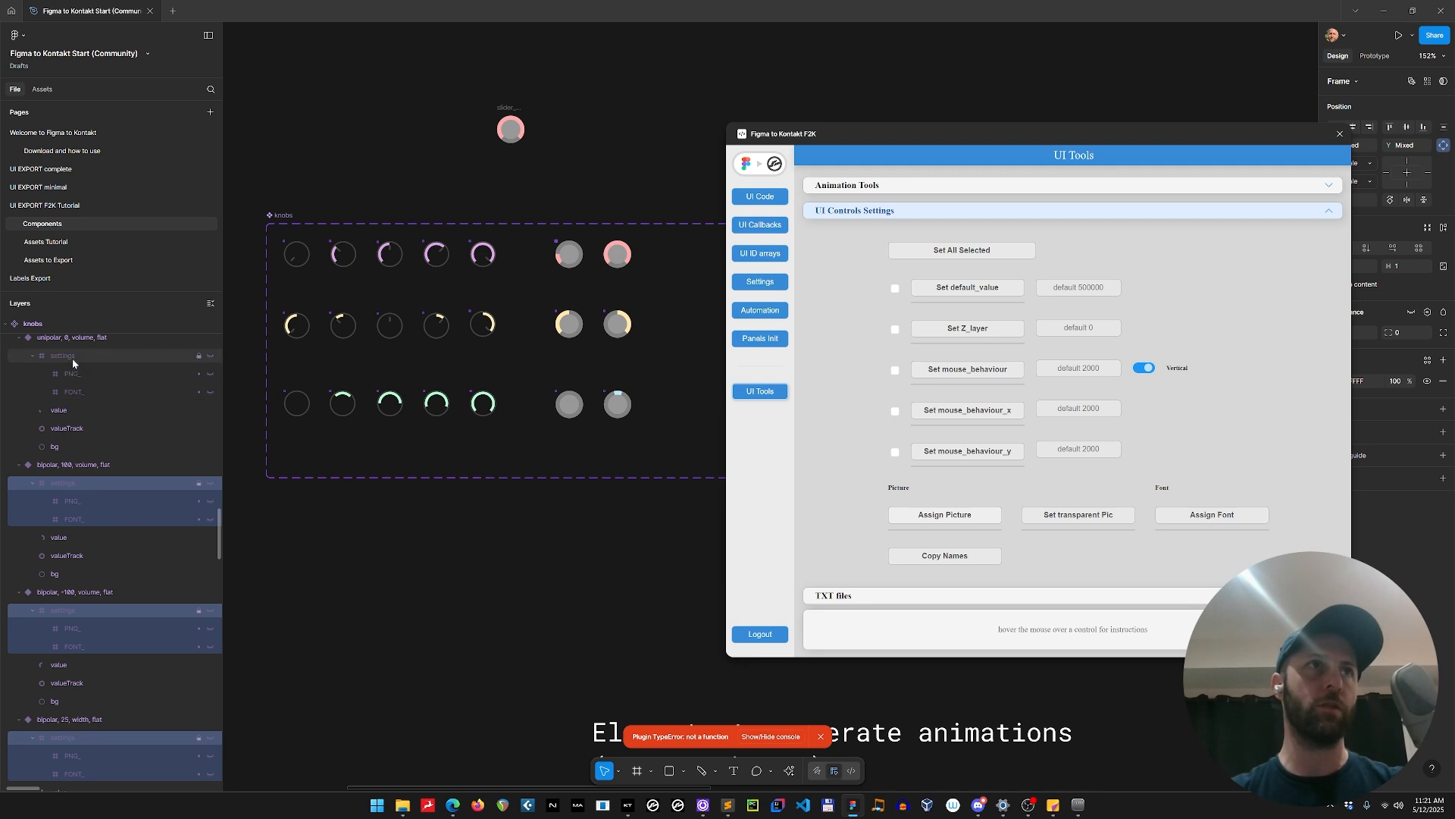
left_click(73, 358, "shift")
scroll(185, 542, "up", 4)
left_click(91, 455, "shift")
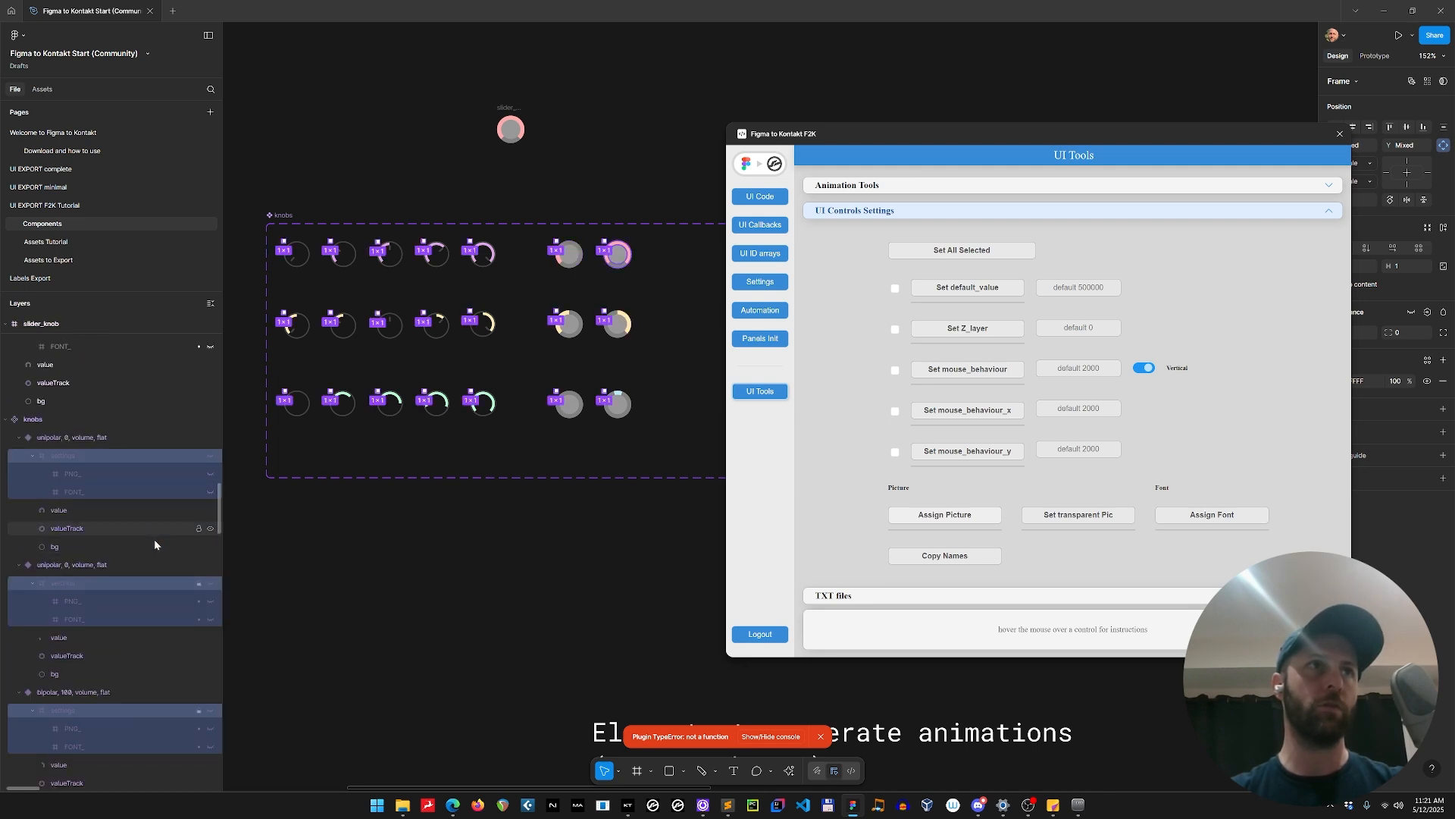
key("Delete")
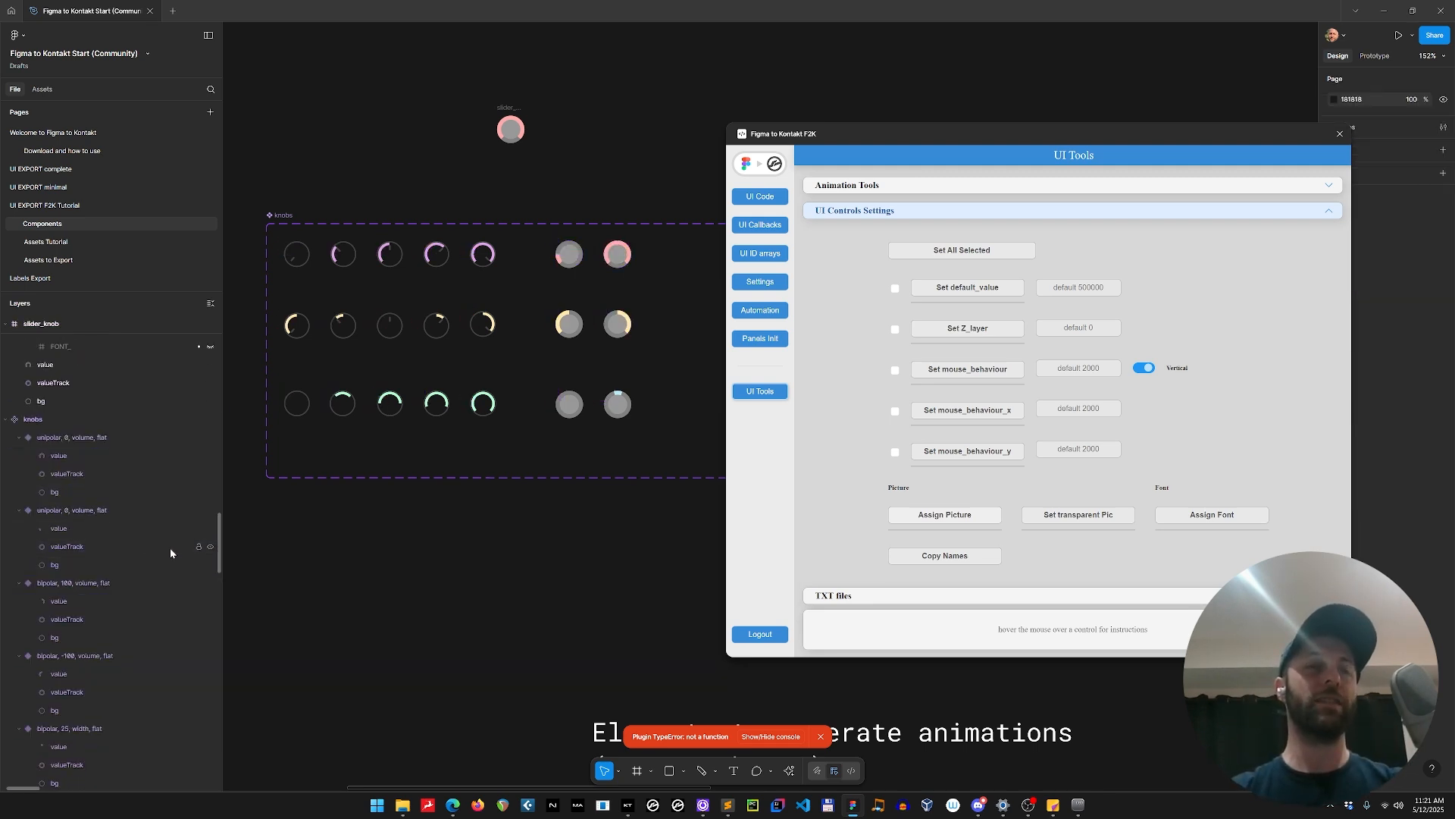
Paste the complete settings frame into all 21 knob variants and remove the standalone slider_knob frame from the page.
left_click(297, 254)
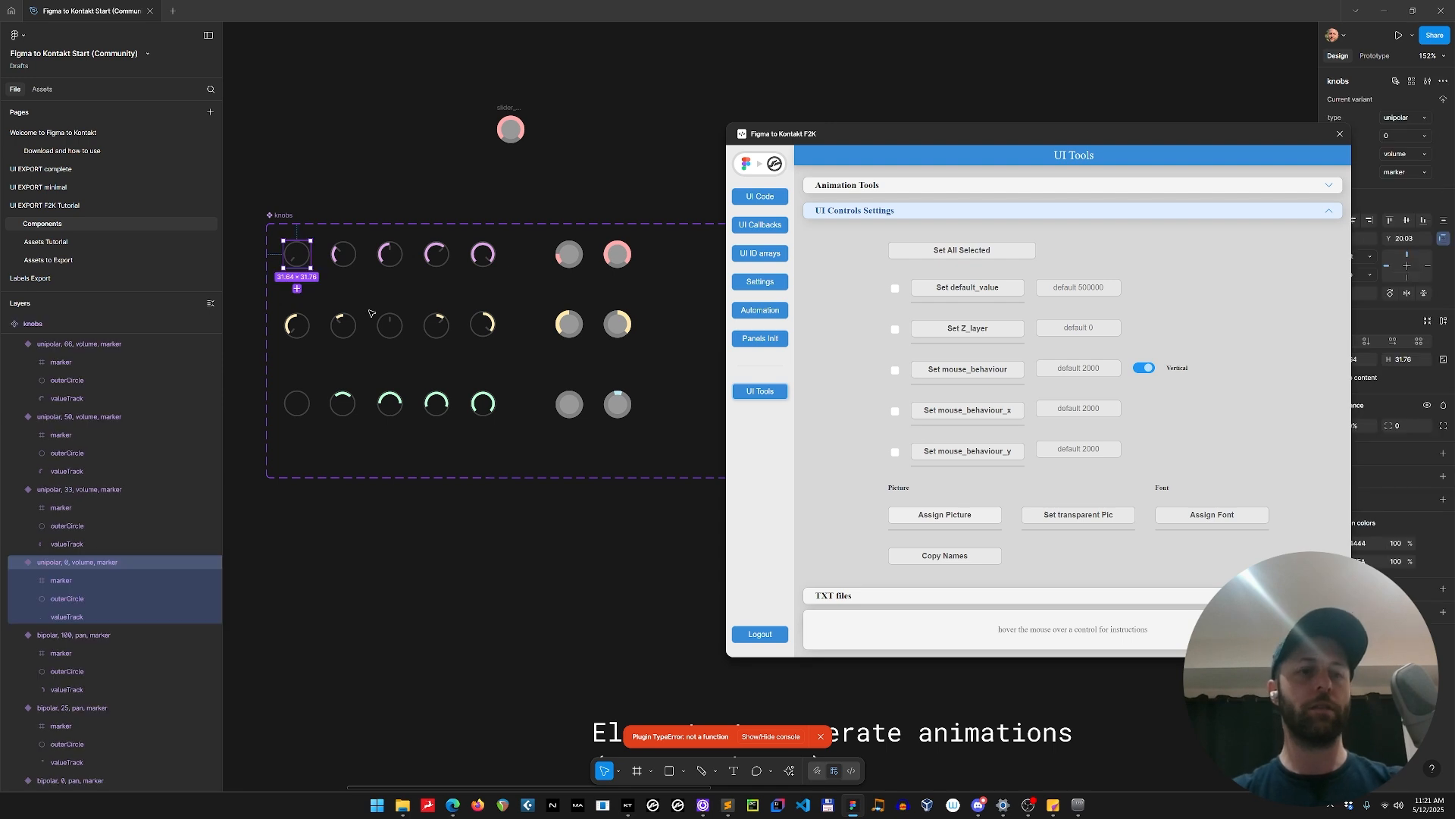
key("ctrl+a")
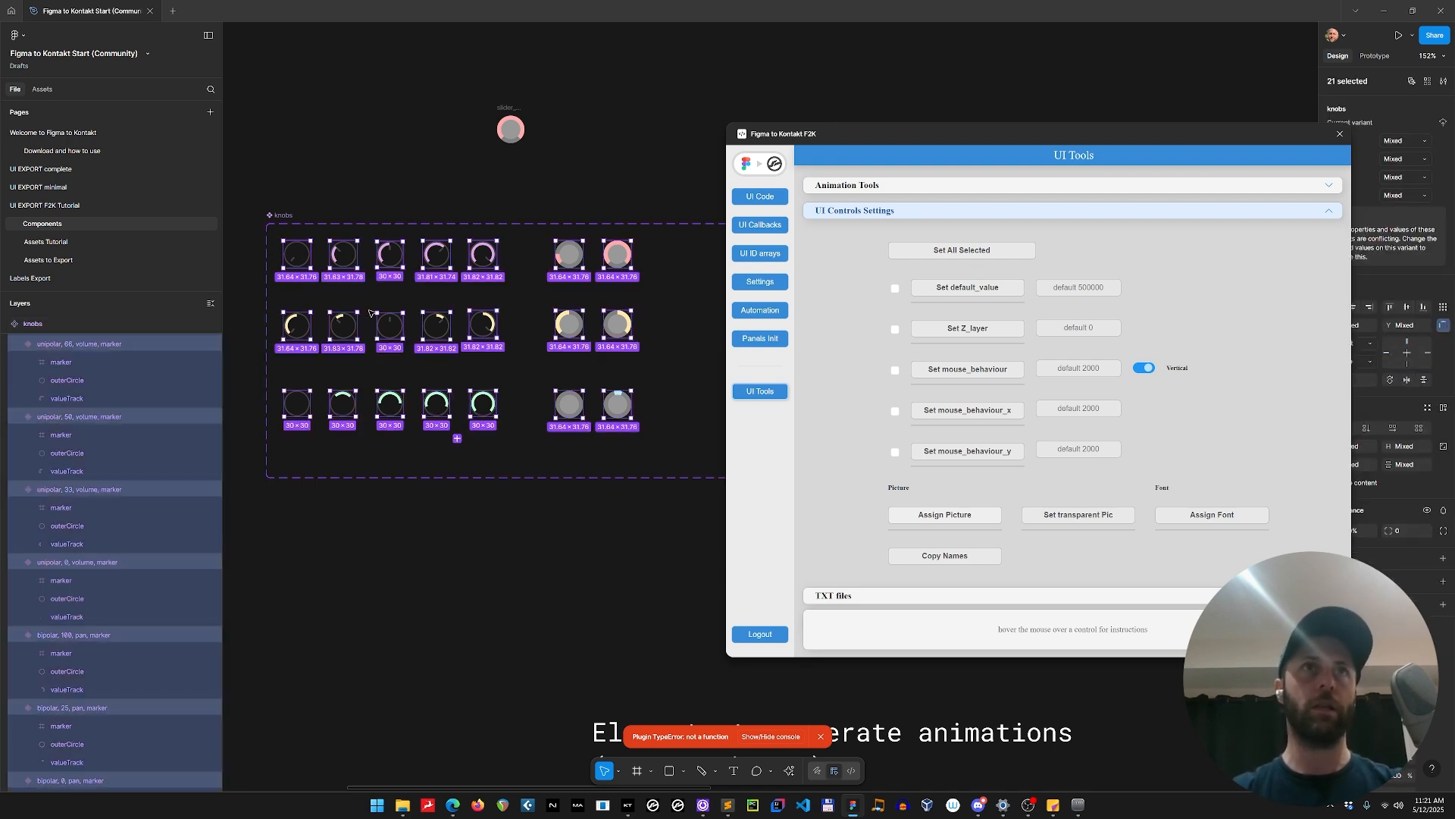
key("ctrl+z")
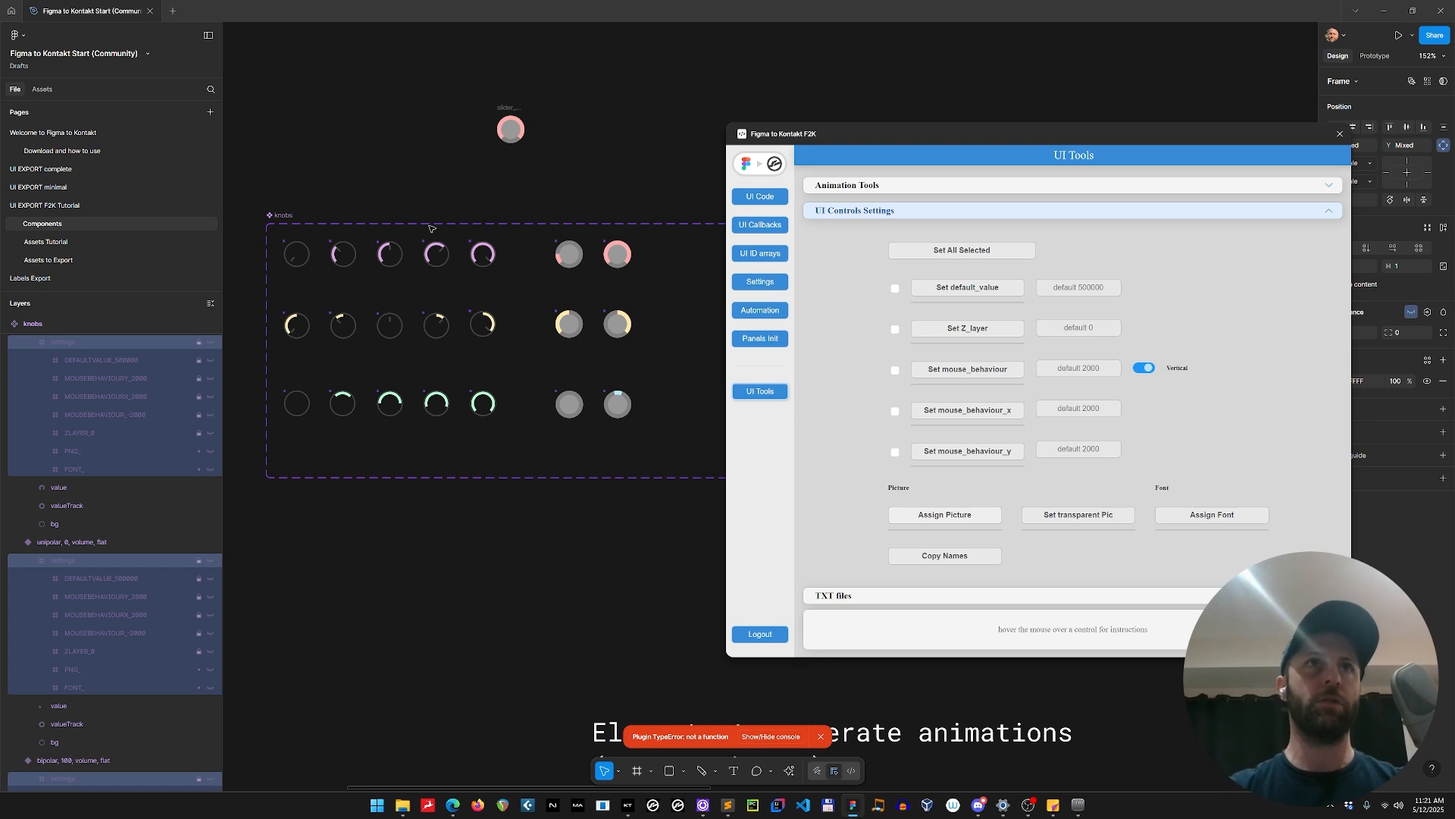
left_click(343, 255)
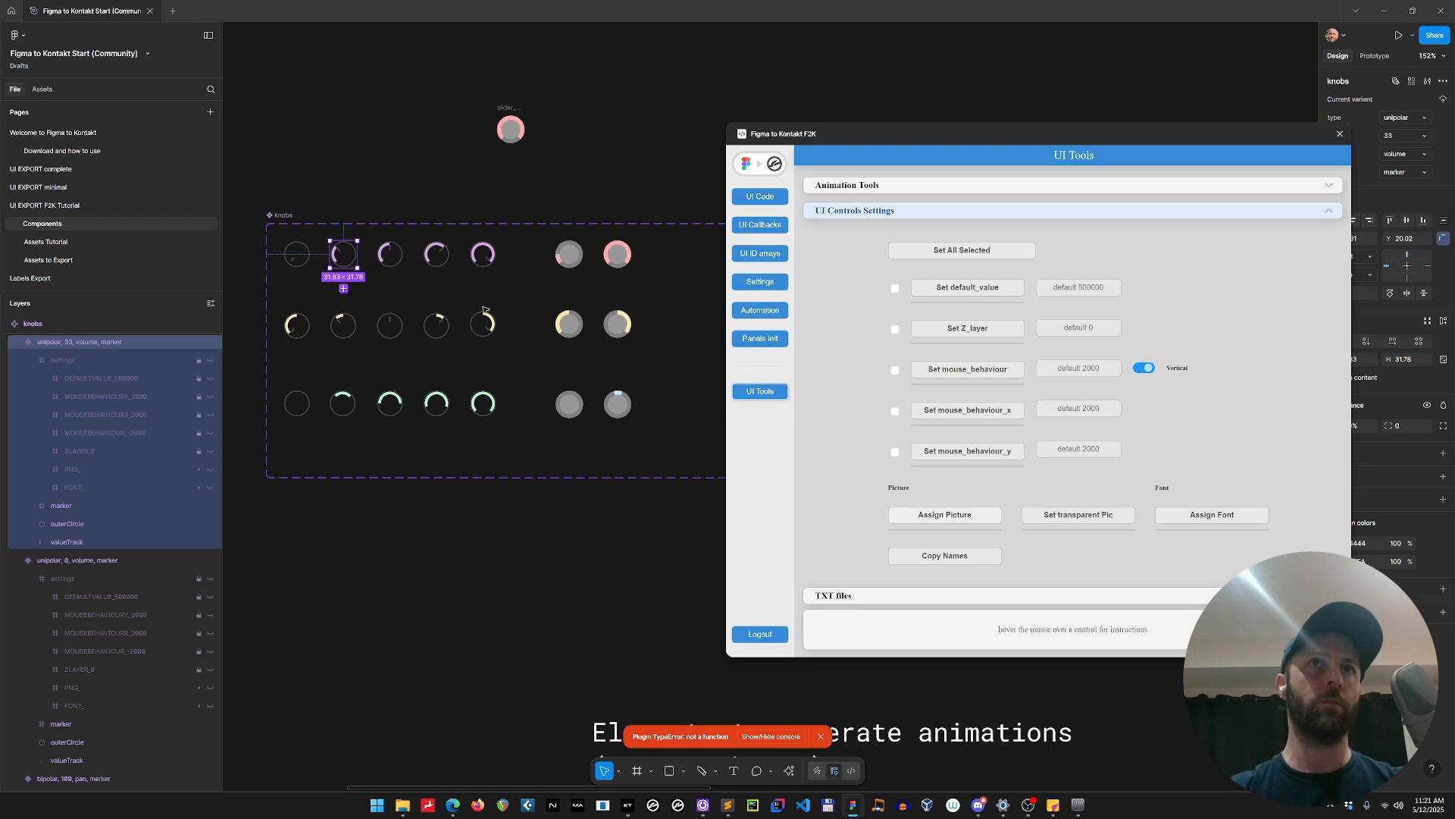
left_click(512, 107)
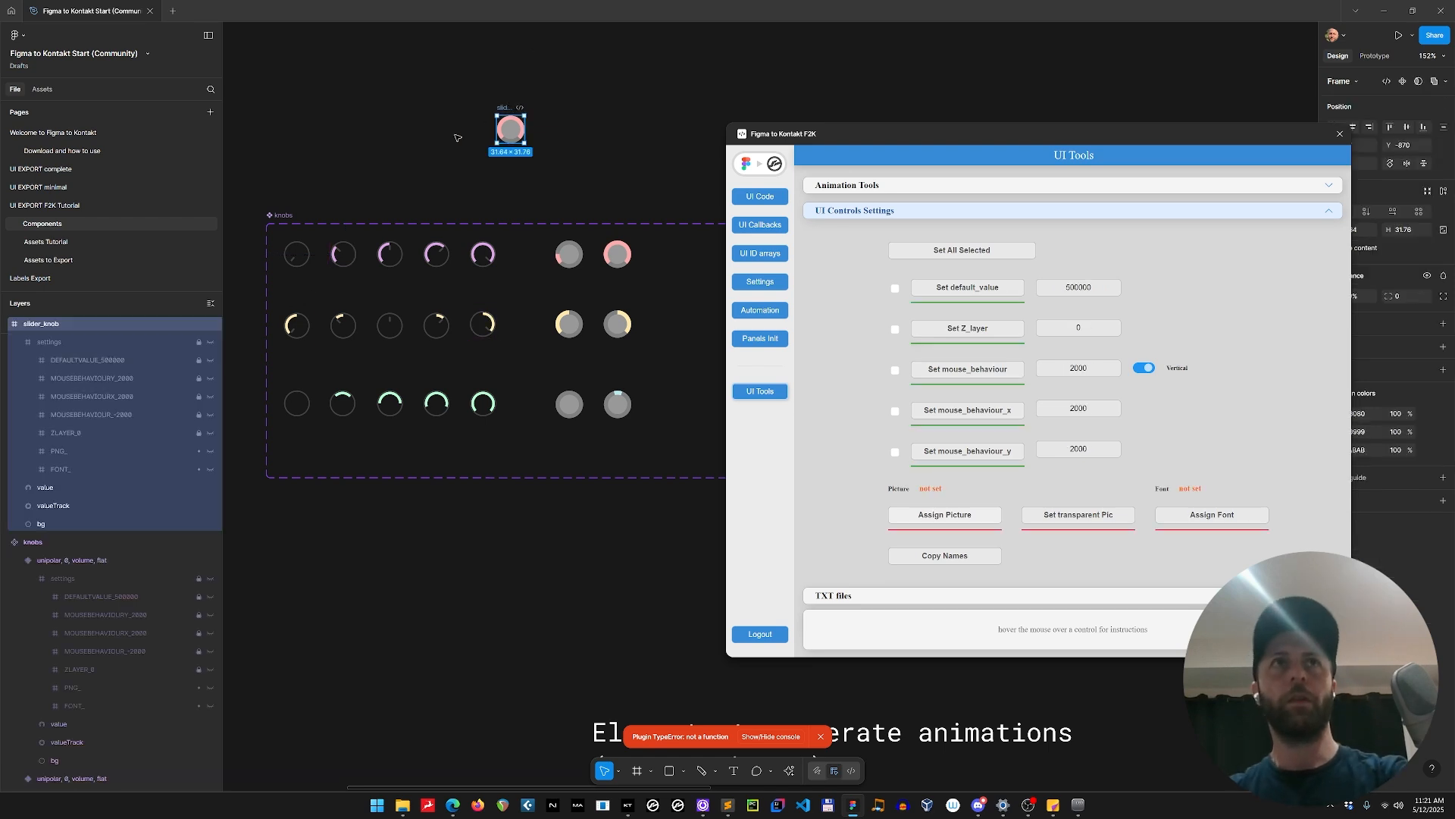
key("ctrl+x")
On the UI EXPORT F2K Tutorial page, set the vertical mouse_behaviour of all six knob sliders to 1000.
left_click(68, 206)
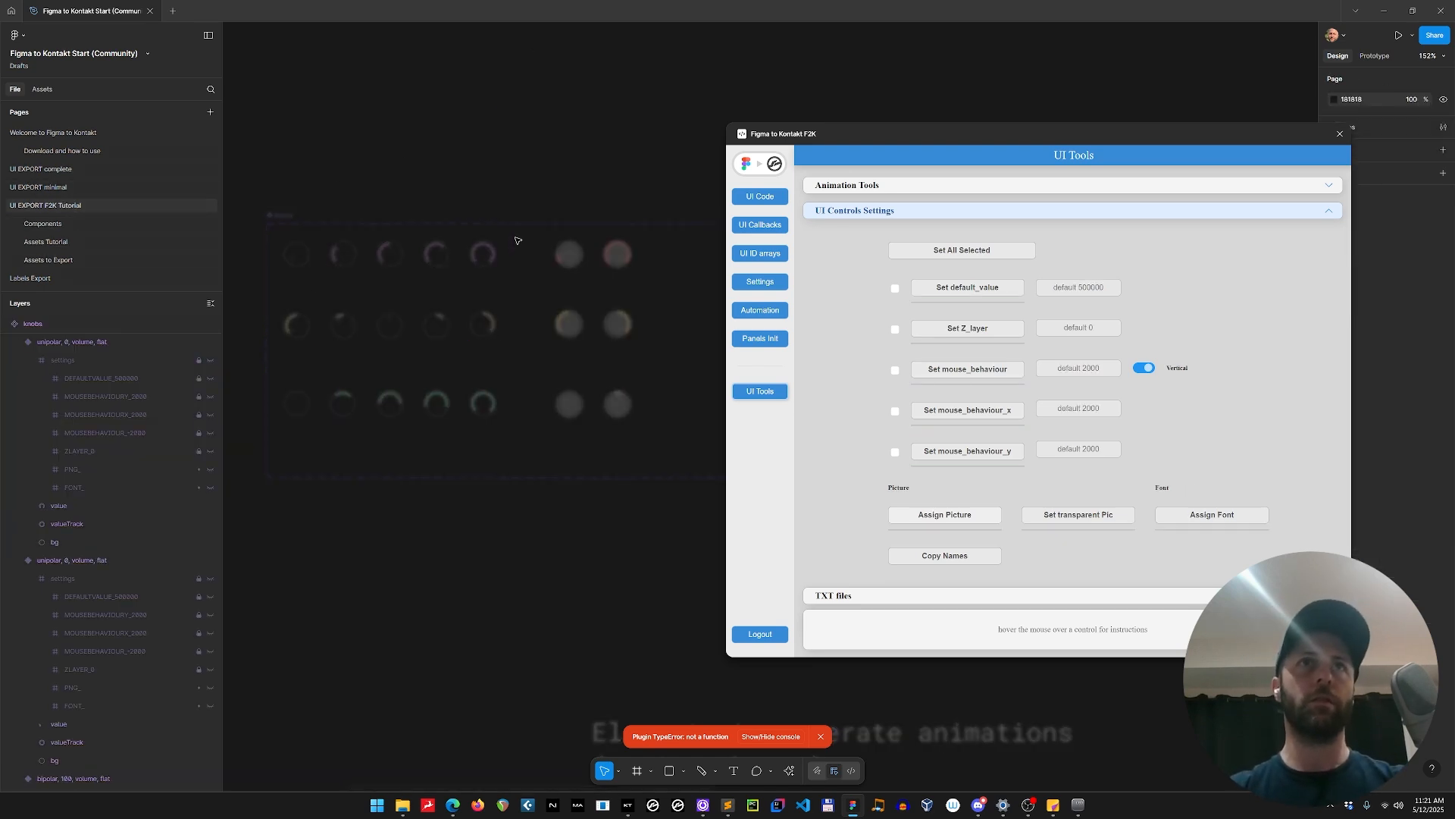
left_click(448, 327, "shift")
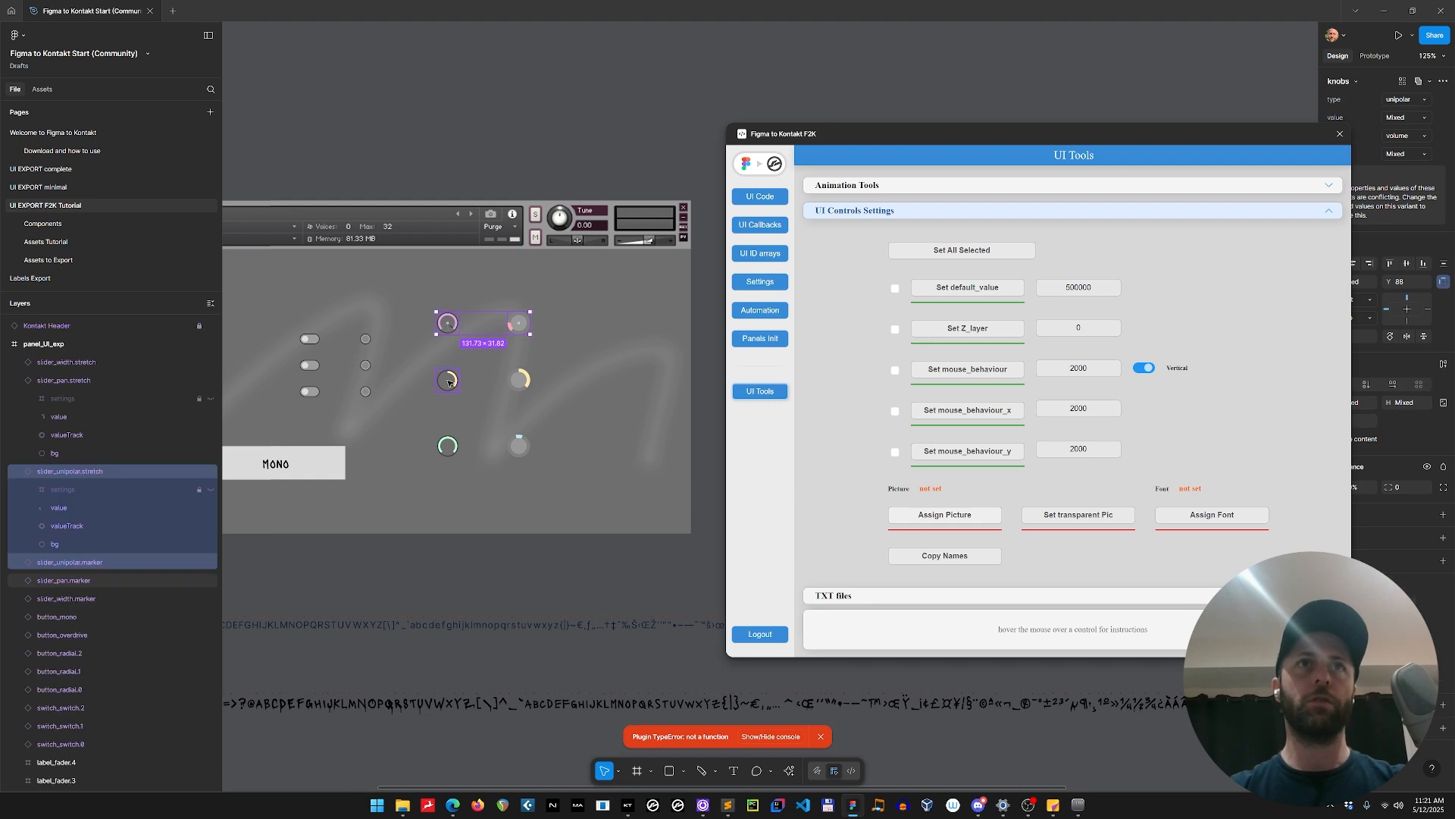
left_click(448, 381, "shift")
left_click(521, 381, "shift")
left_click(520, 447, "shift")
left_click(473, 452, "shift")
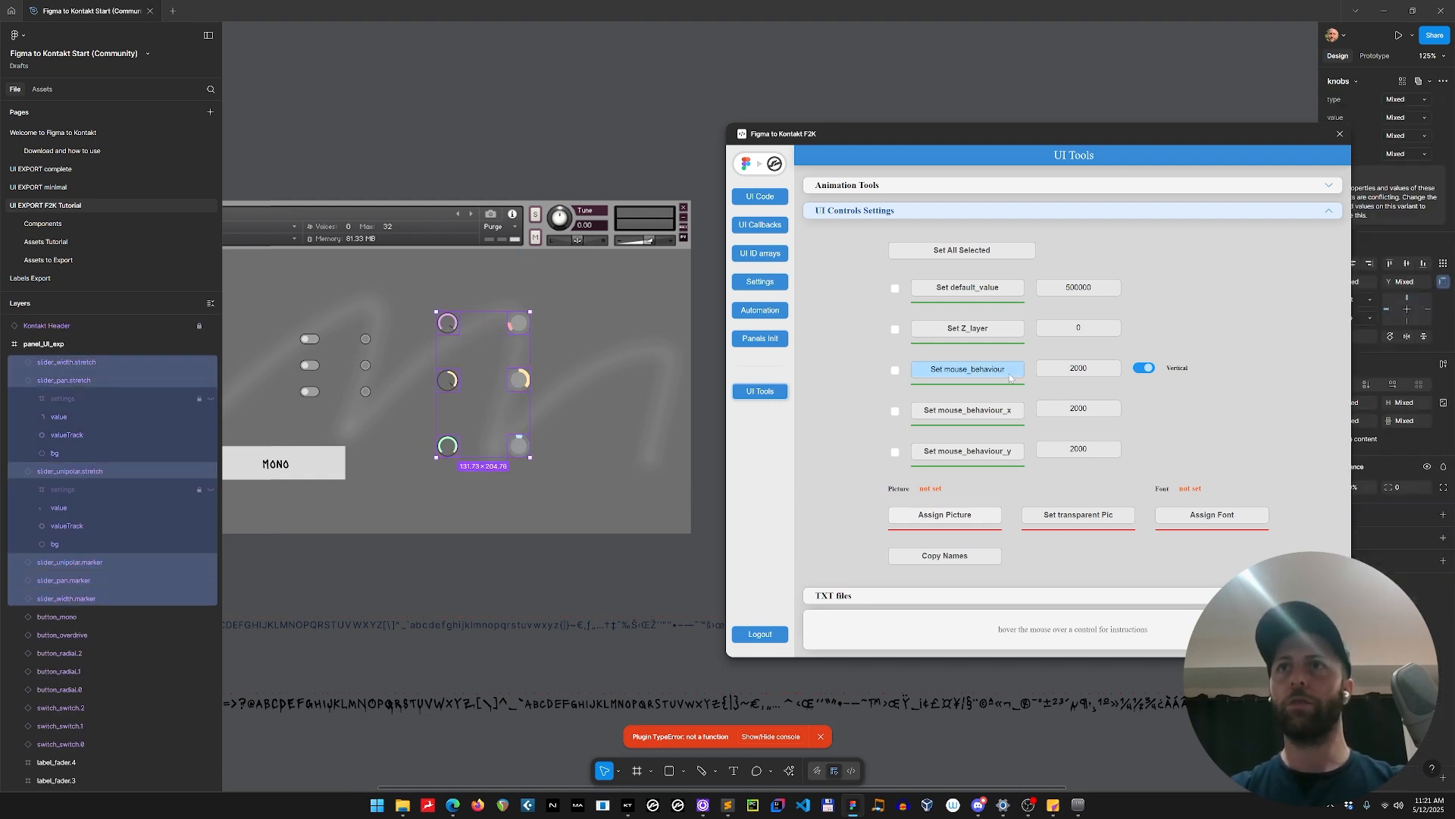
double_click(1077, 368)
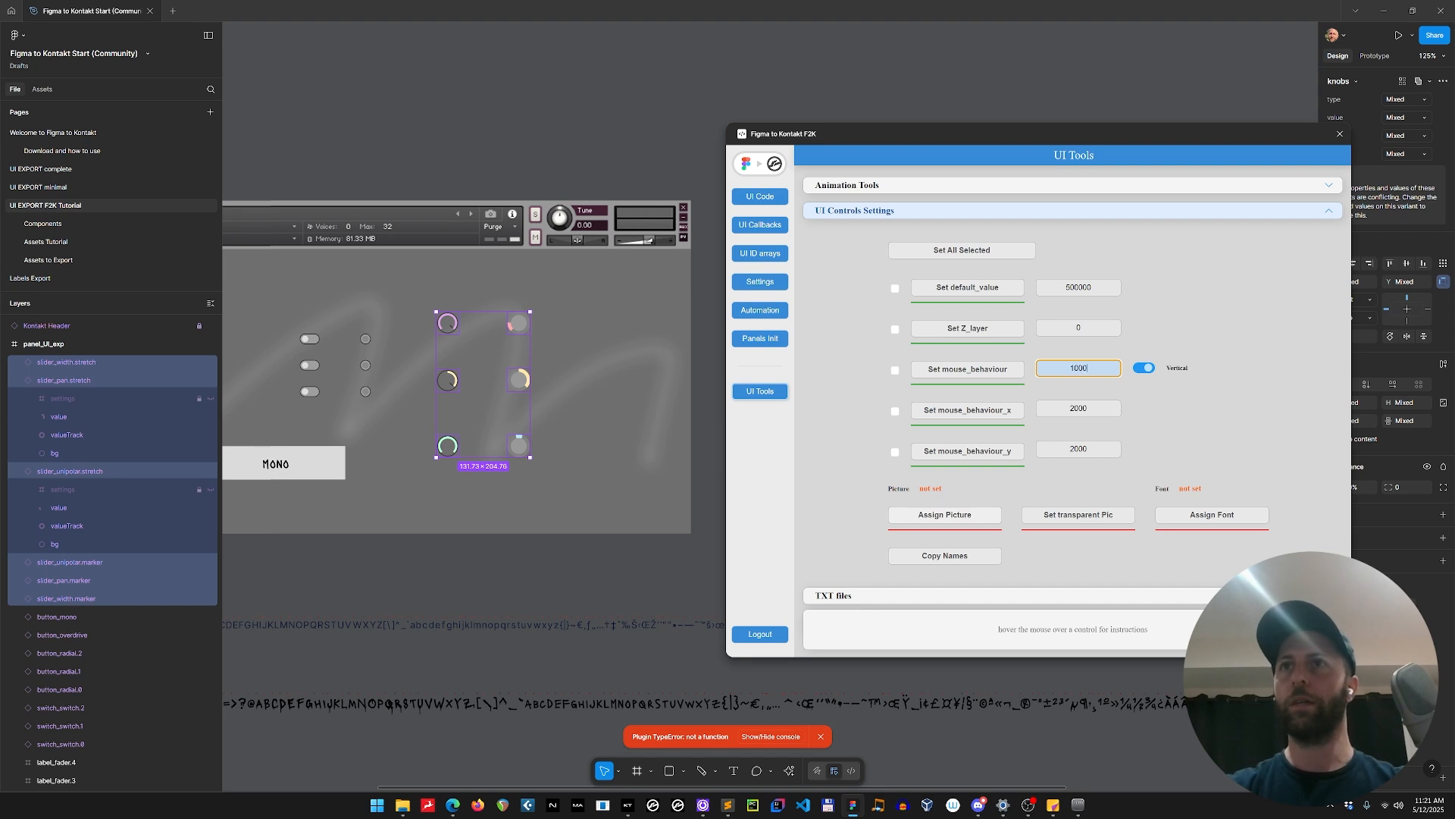
left_click(1001, 369)
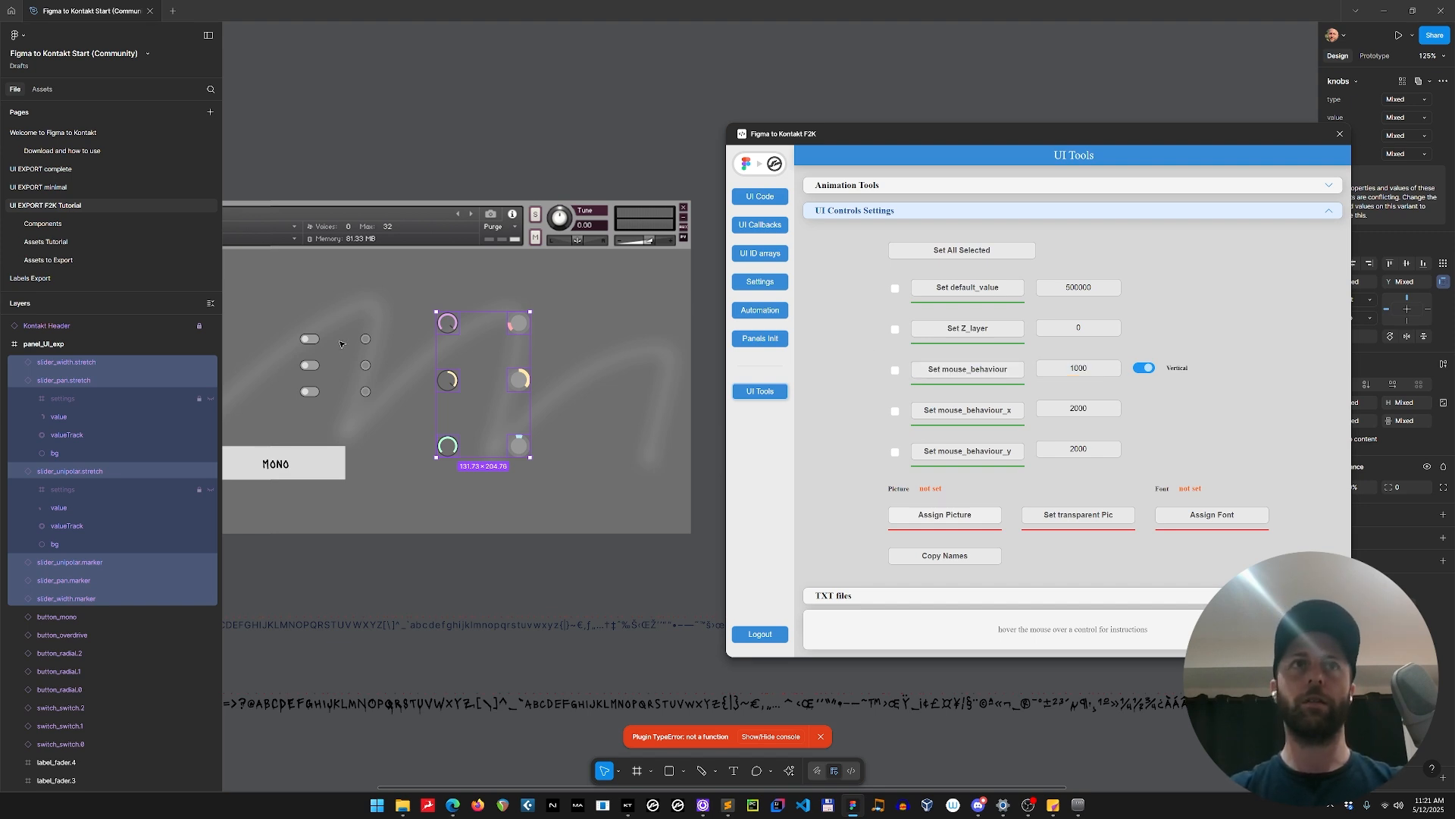
Check the control settings of the individual knobs, a switch and the Tree fader on the interface panel.
left_click(365, 339)
left_click(447, 326)
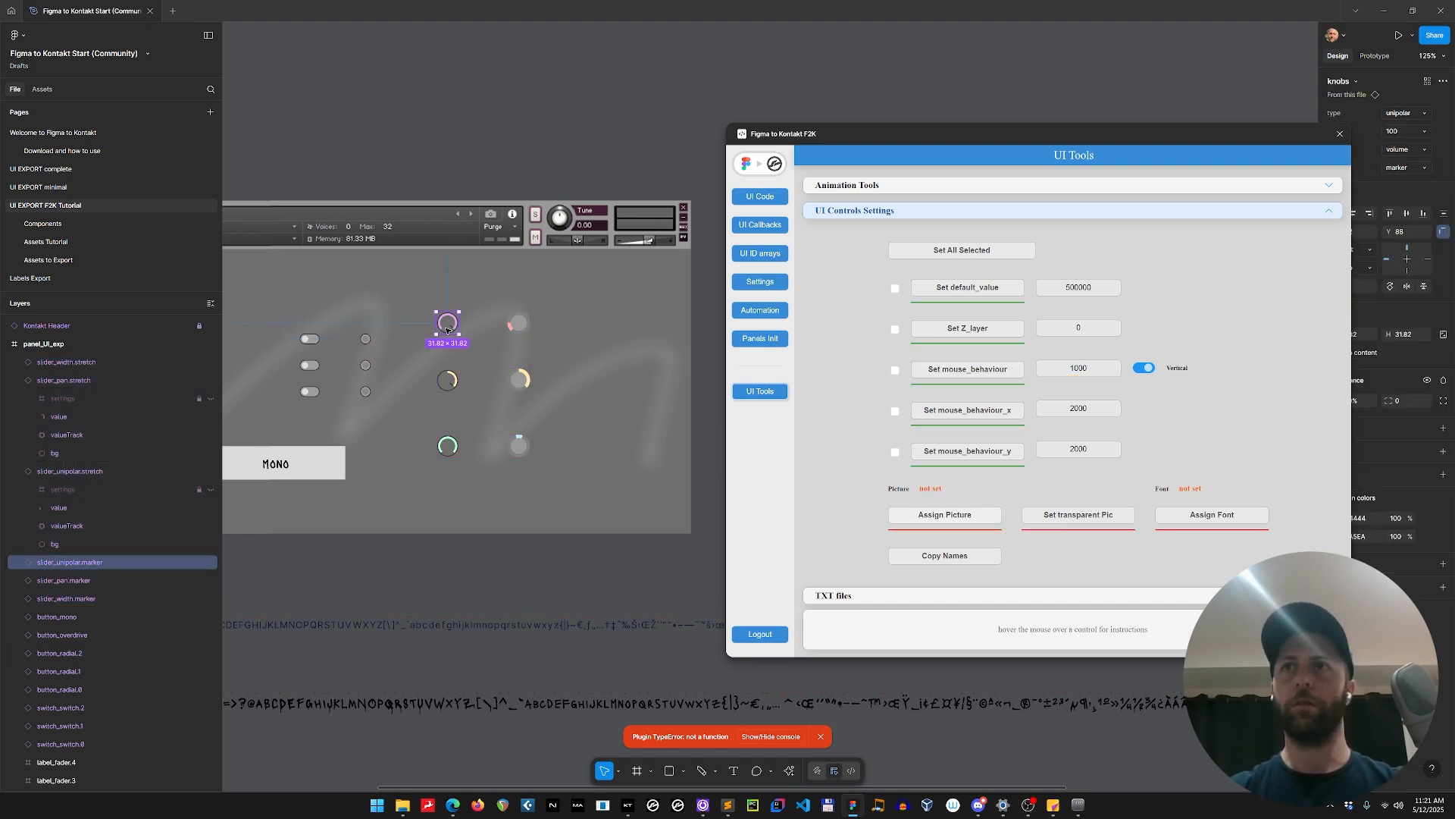
left_click(310, 367)
left_click_drag(381, 436, 495, 427)
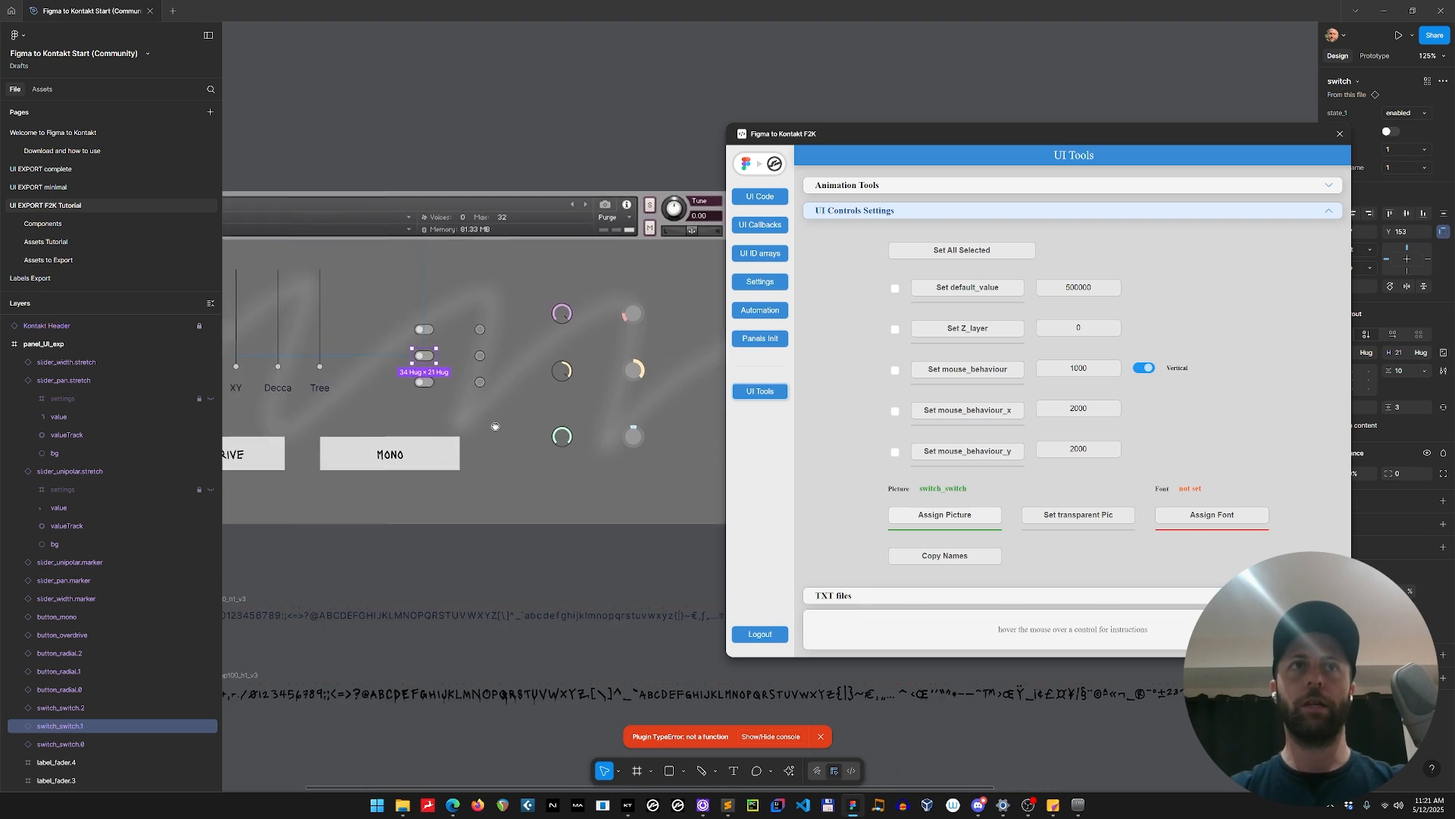
left_click(321, 313)
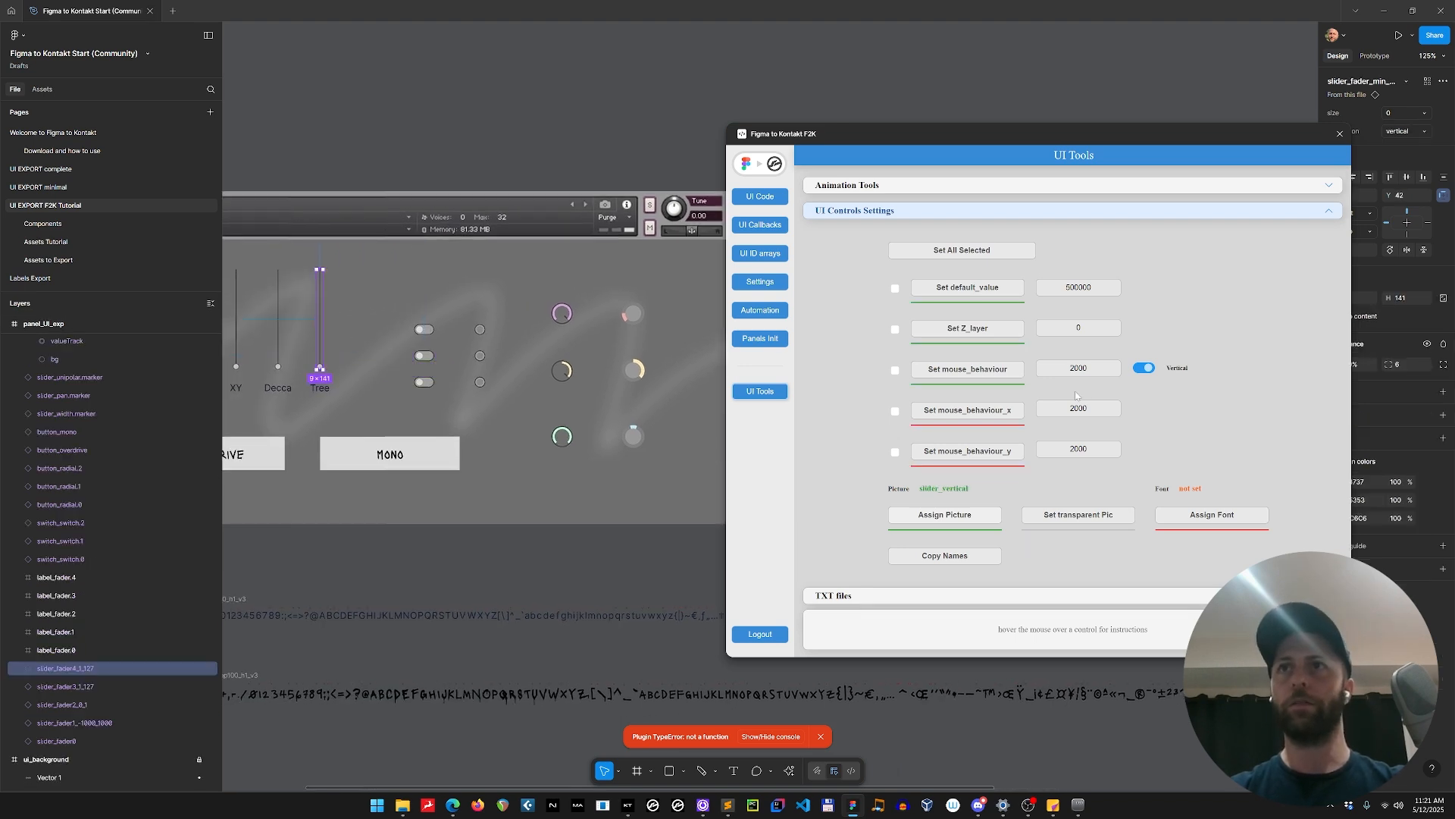
left_click(569, 372)
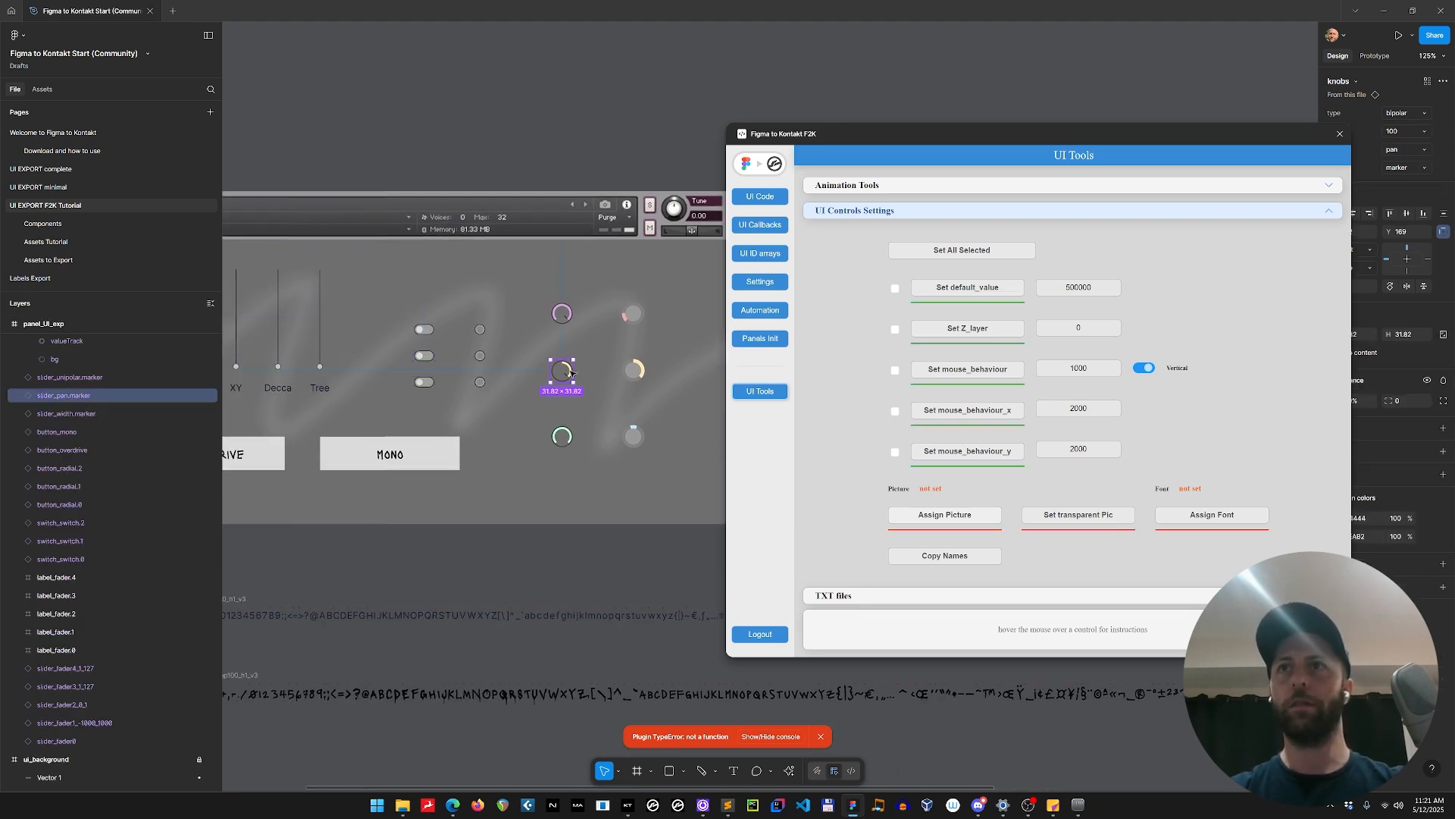
left_click(642, 372)
left_click(639, 314)
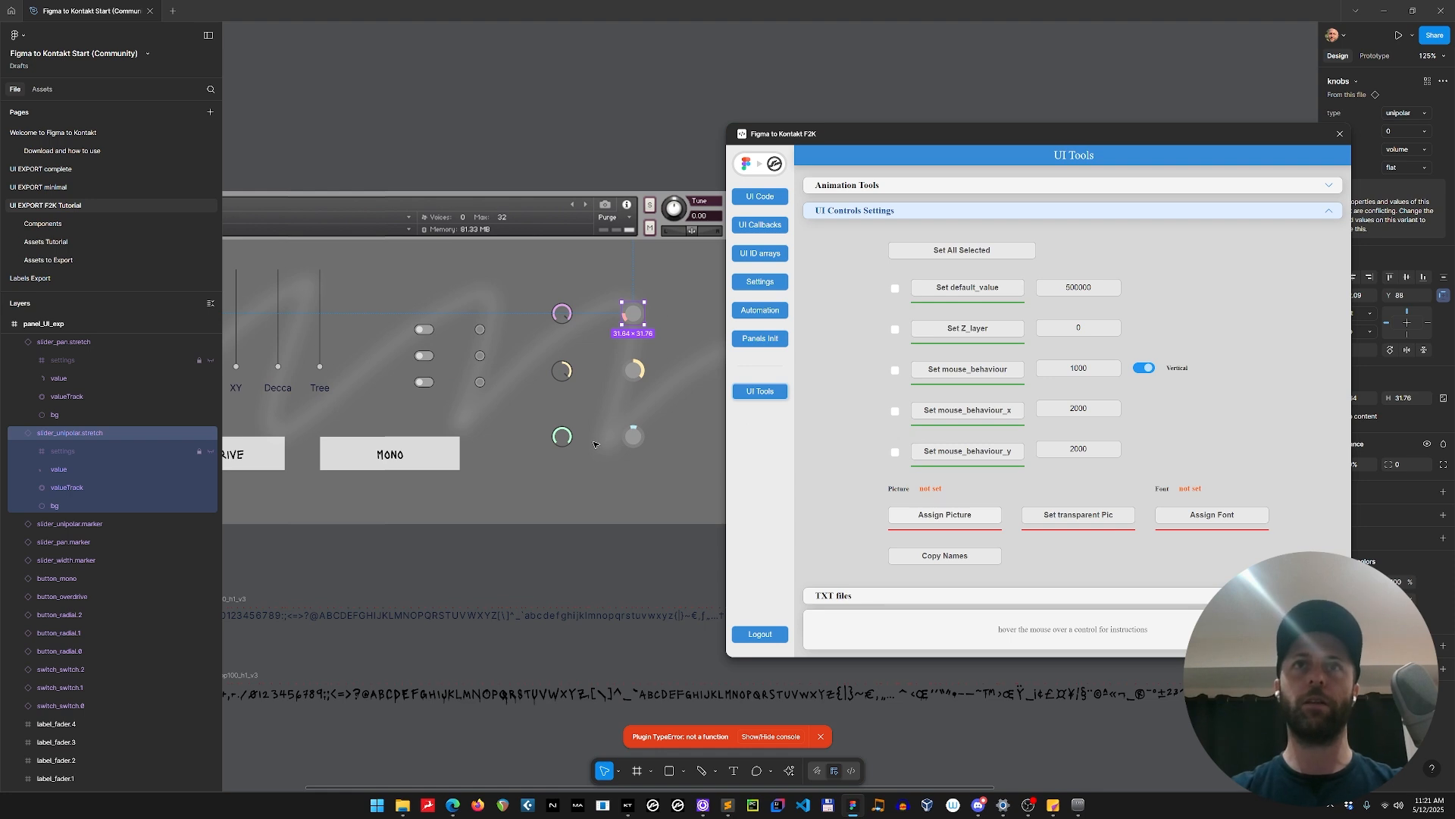
left_click(562, 437)
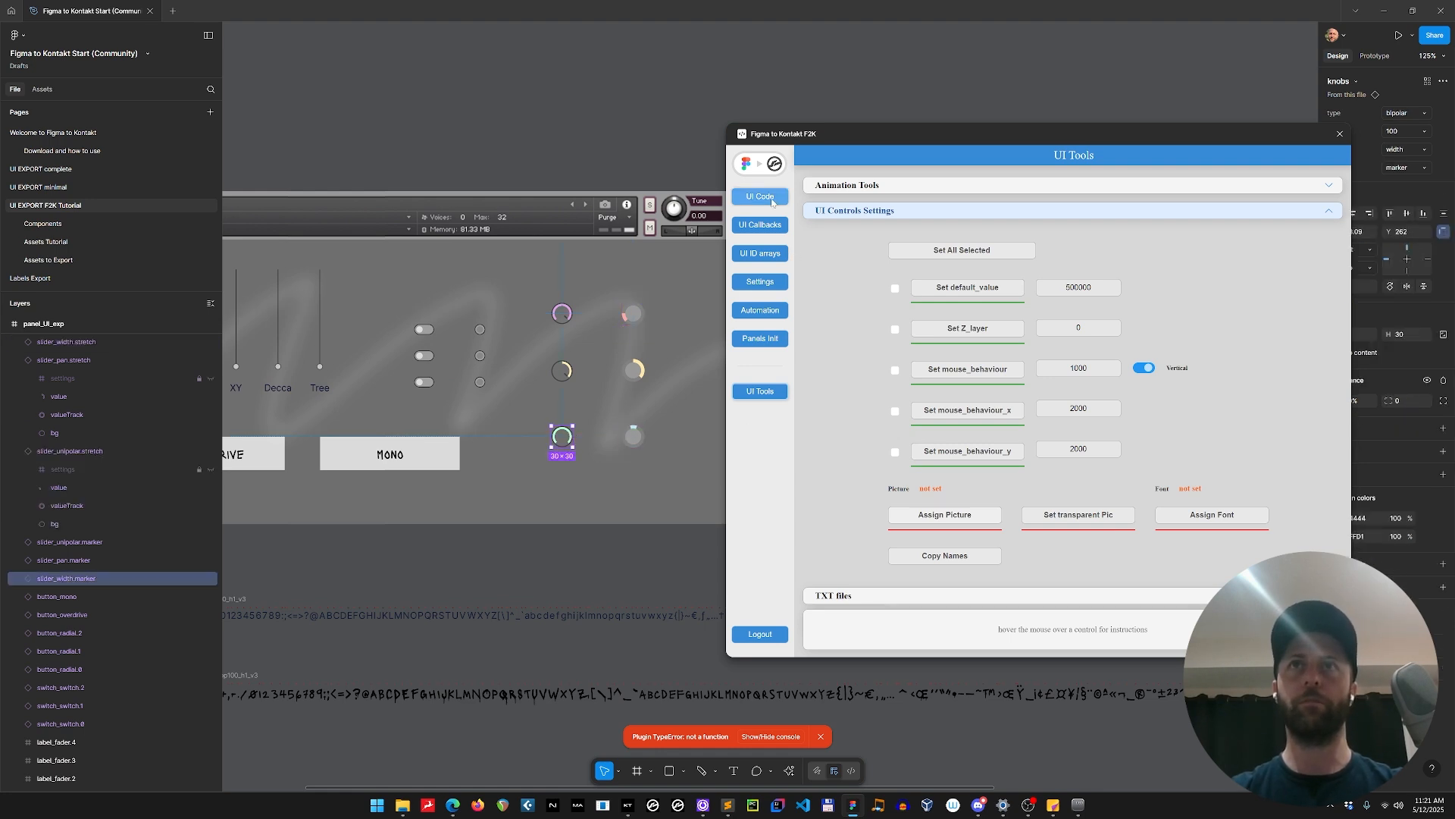
Regenerate the UI code from the updated interface and copy it.
left_click(760, 196)
left_click(1116, 165)
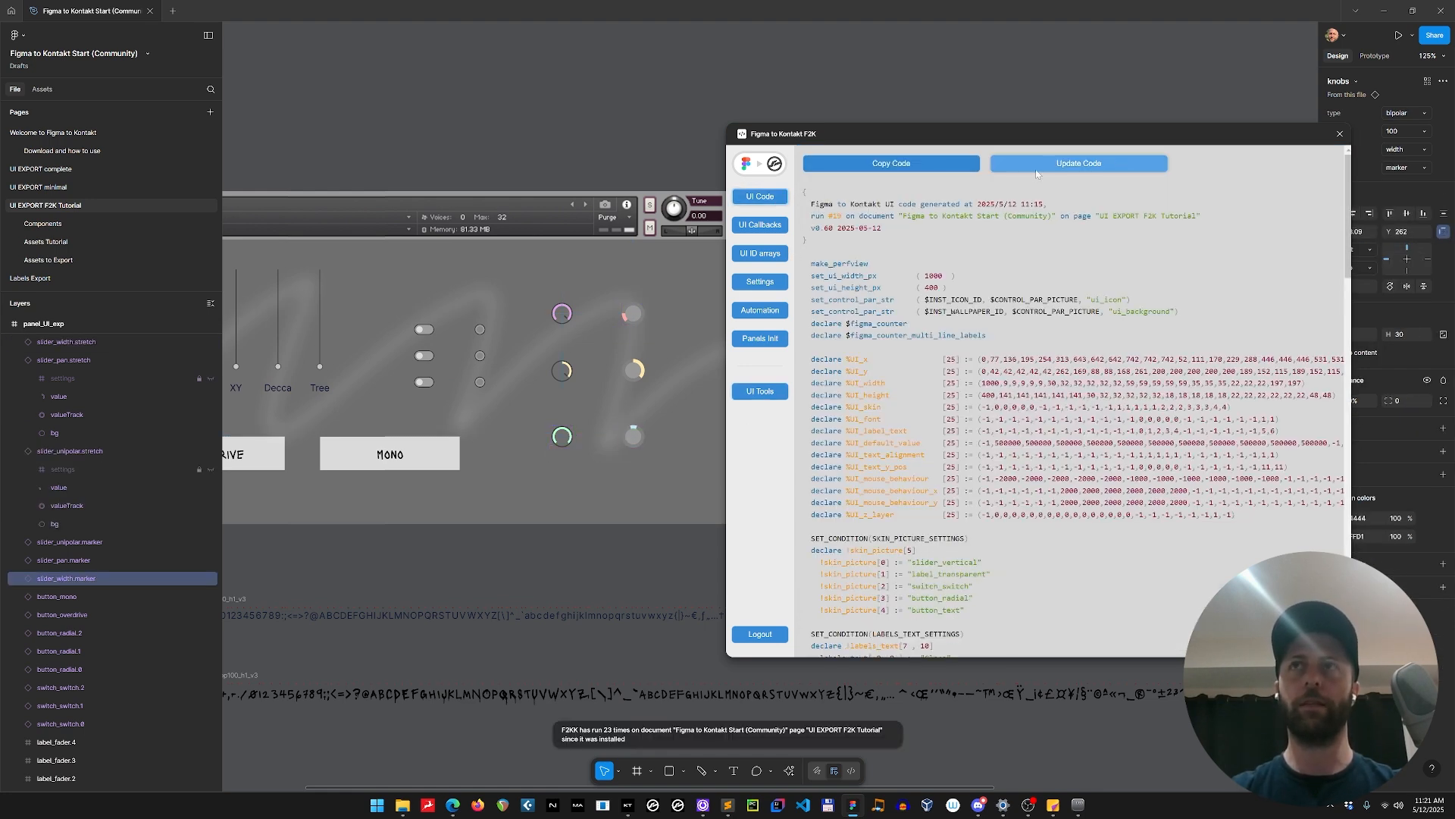
left_click(909, 165)
In Sublime Text, replace all of Figma UI.ksp with the copied code and compile my instrument.ksp.
key("alt+Tab")
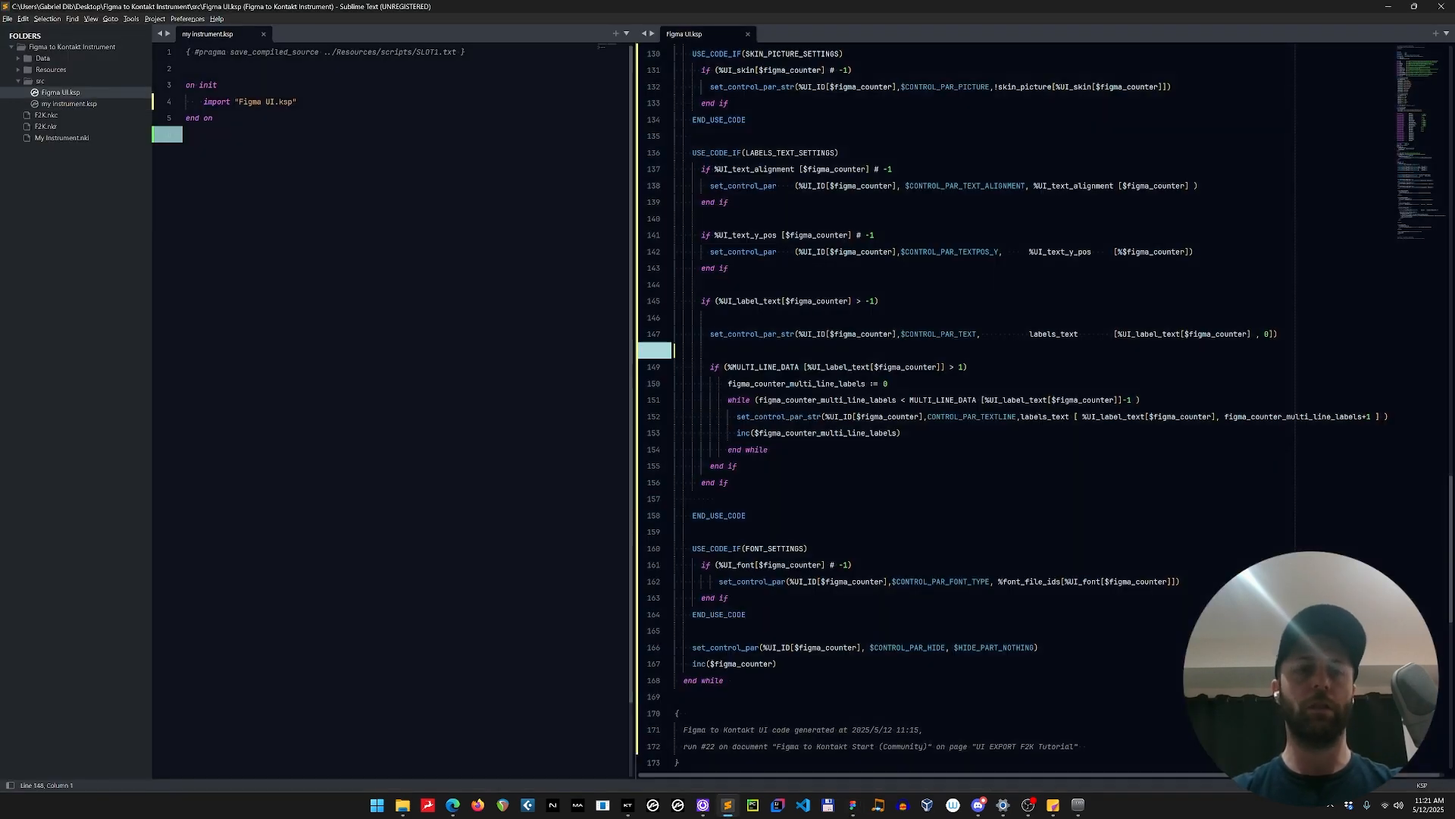
key("ctrl+a")
key("ctrl+v")
key("ctrl+1")
key("F5")
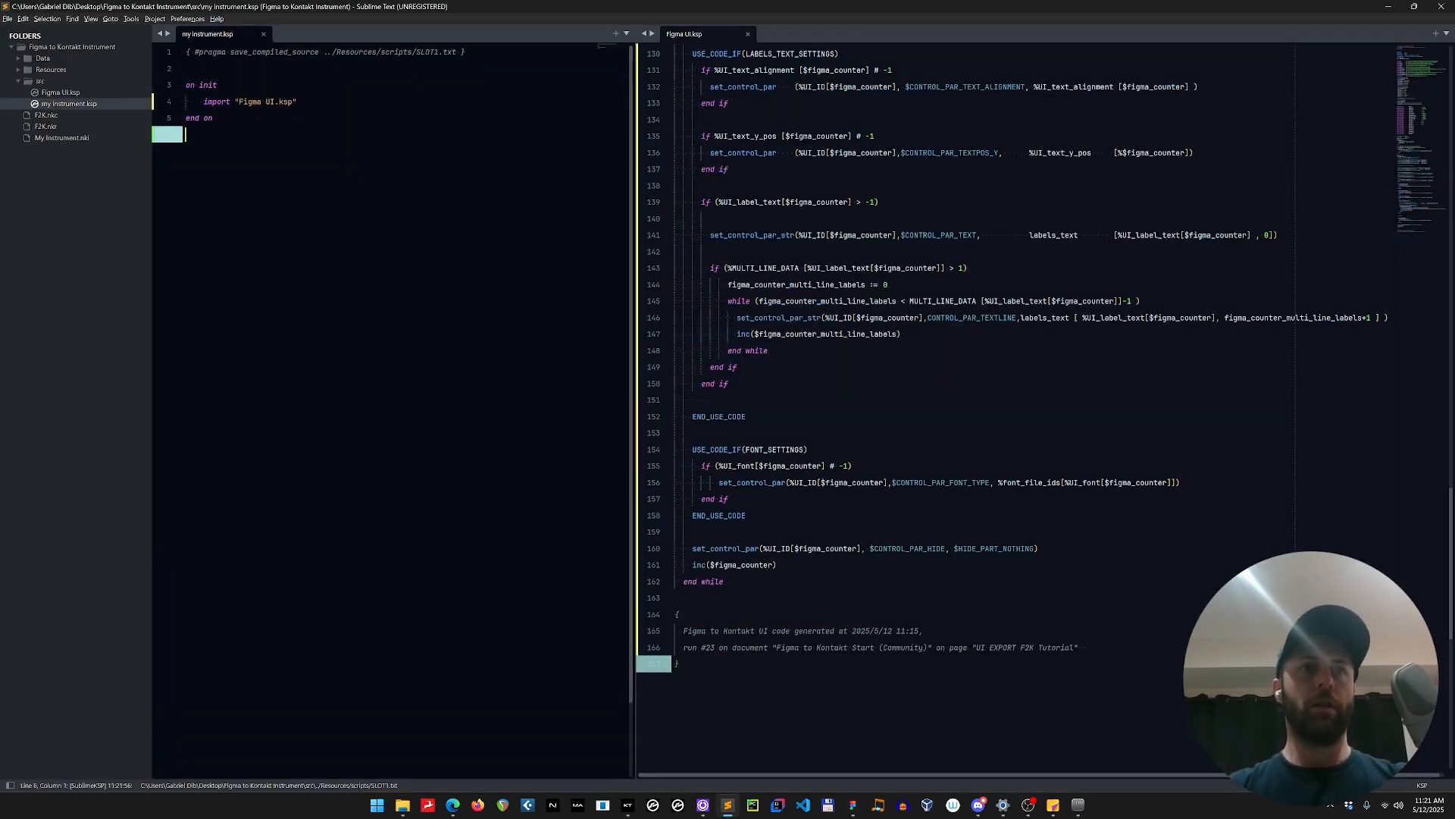
Check the knob controls in Kontakt 7, and back in Figma examine the settings layers of slider_pan.stretch.
left_click(629, 806)
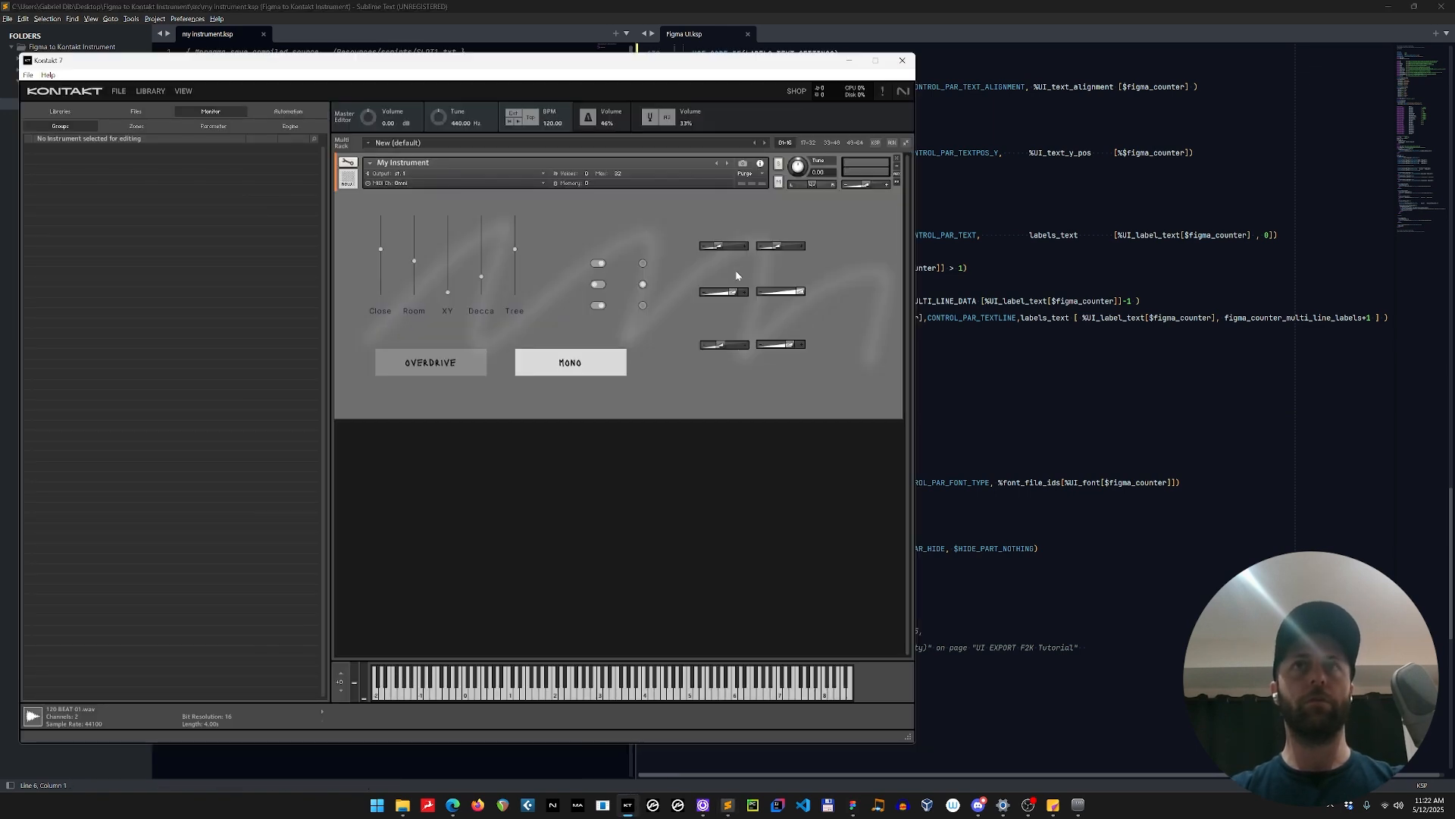
key("alt+Tab")
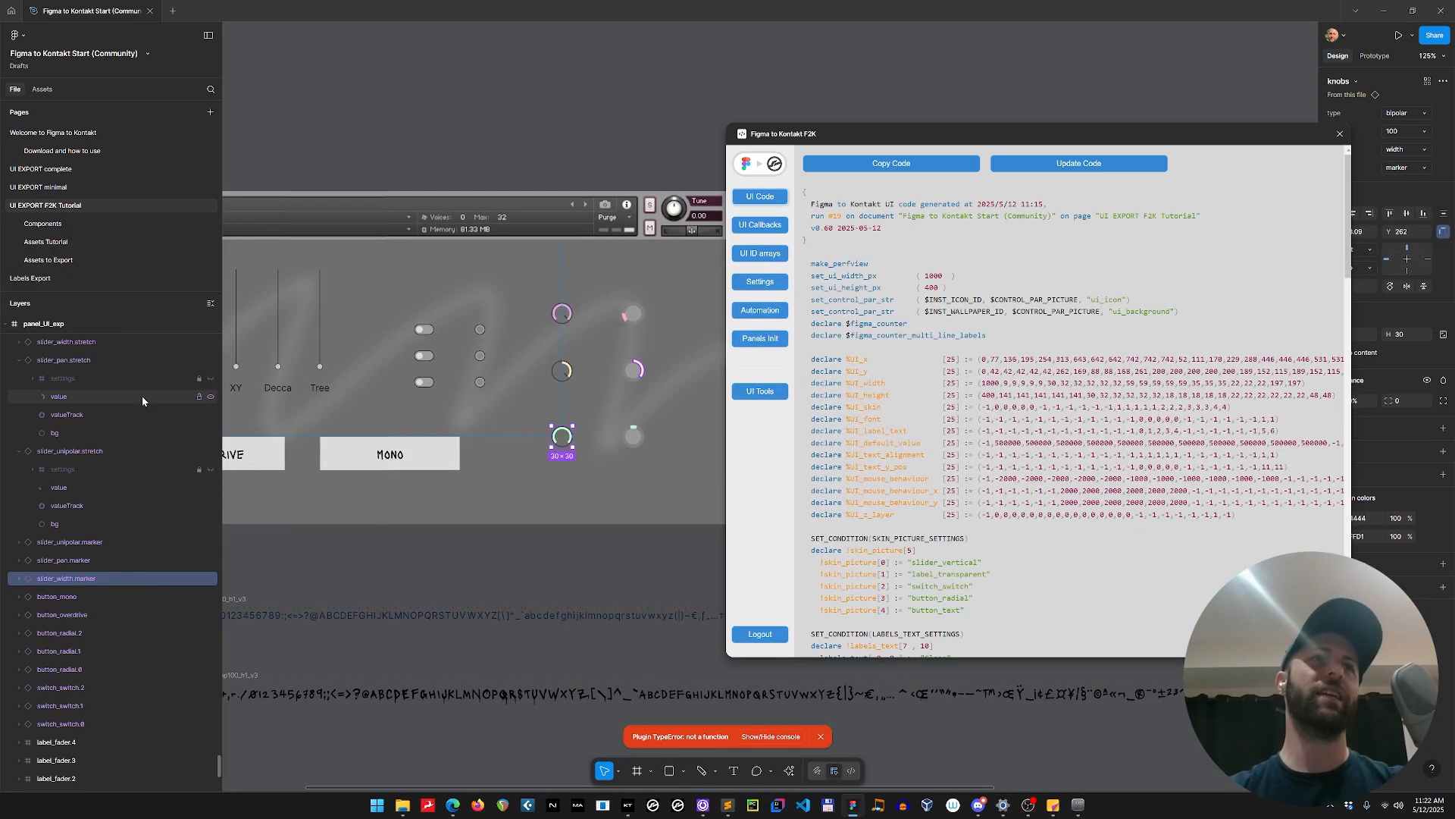
left_click(31, 378)
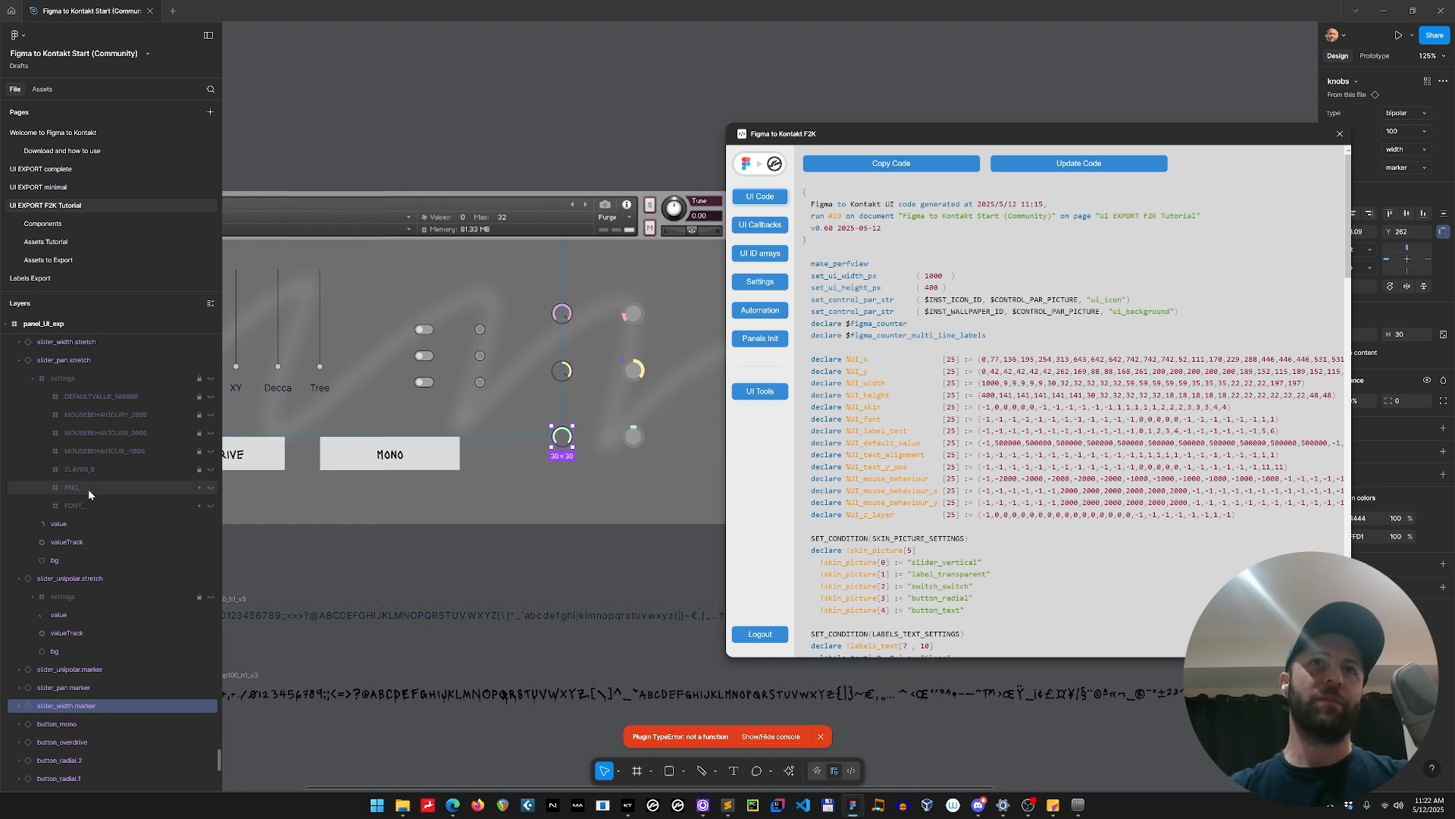
left_click(603, 550)
left_click_drag(603, 551, 451, 515)
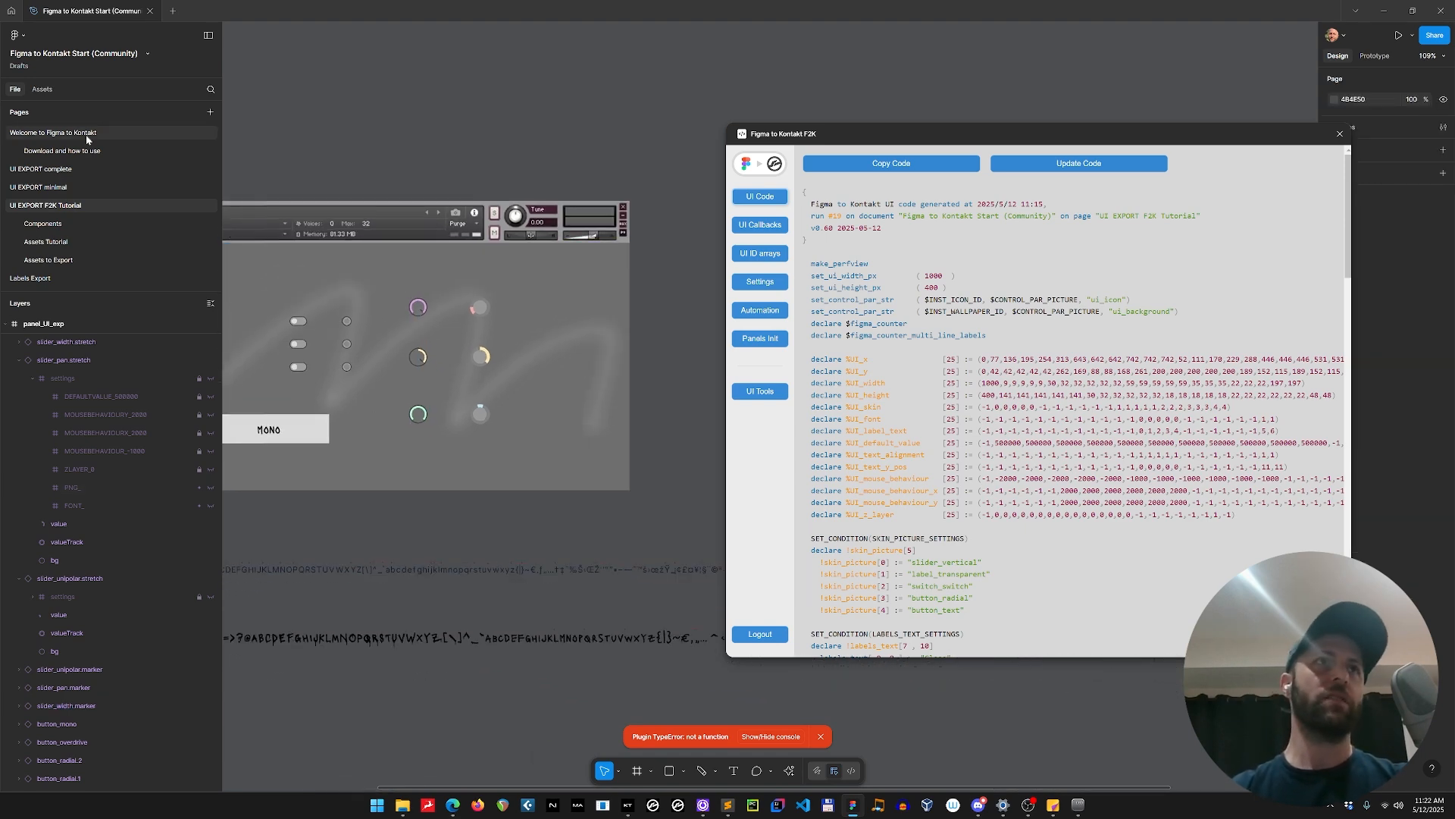
Copy the six marker and stretch slider picture strips from the Assets Tutorial page.
left_click(68, 242)
left_click(774, 164)
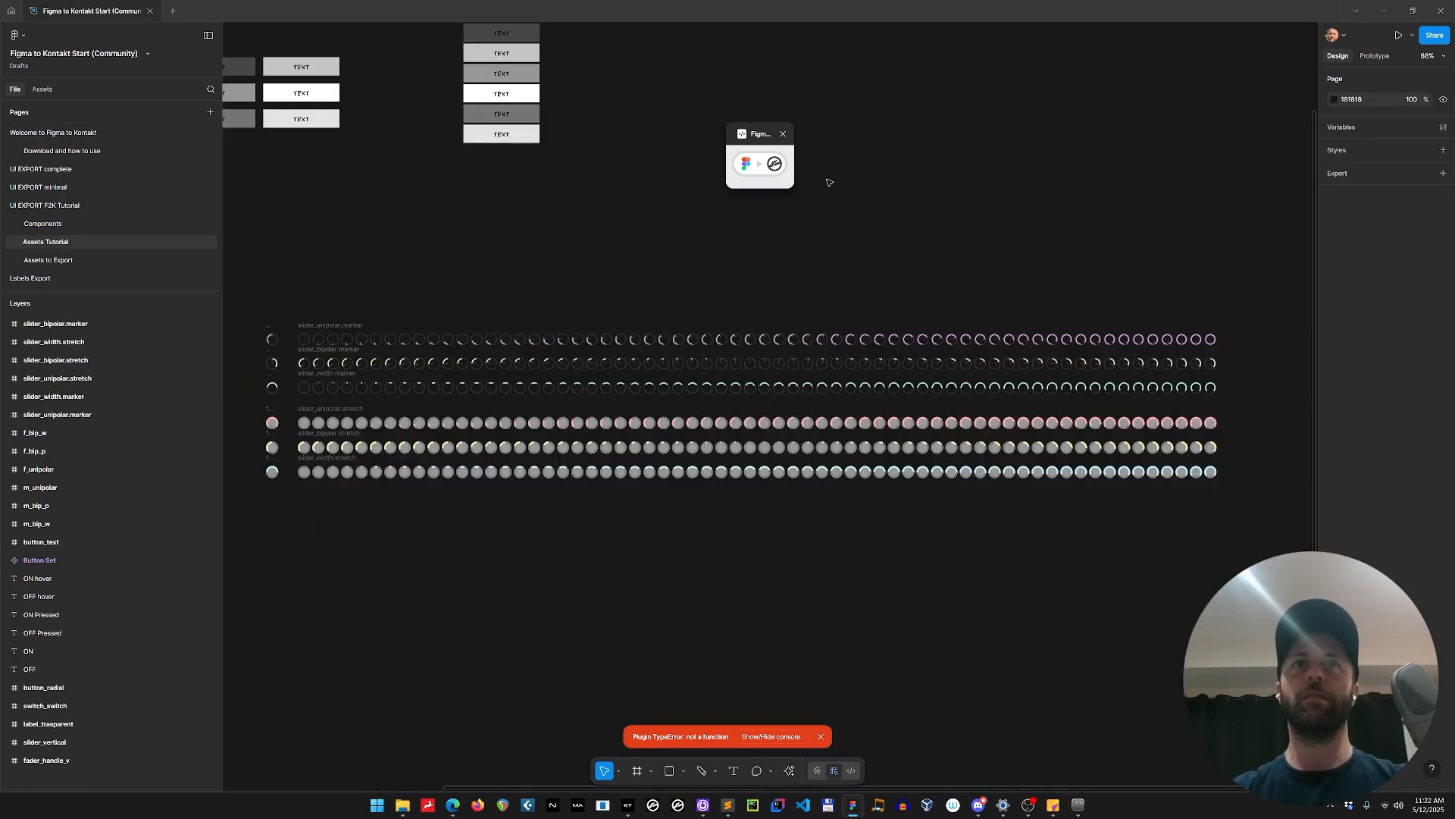
scroll(736, 460, "down", 1)
left_click_drag(367, 324, 1048, 530)
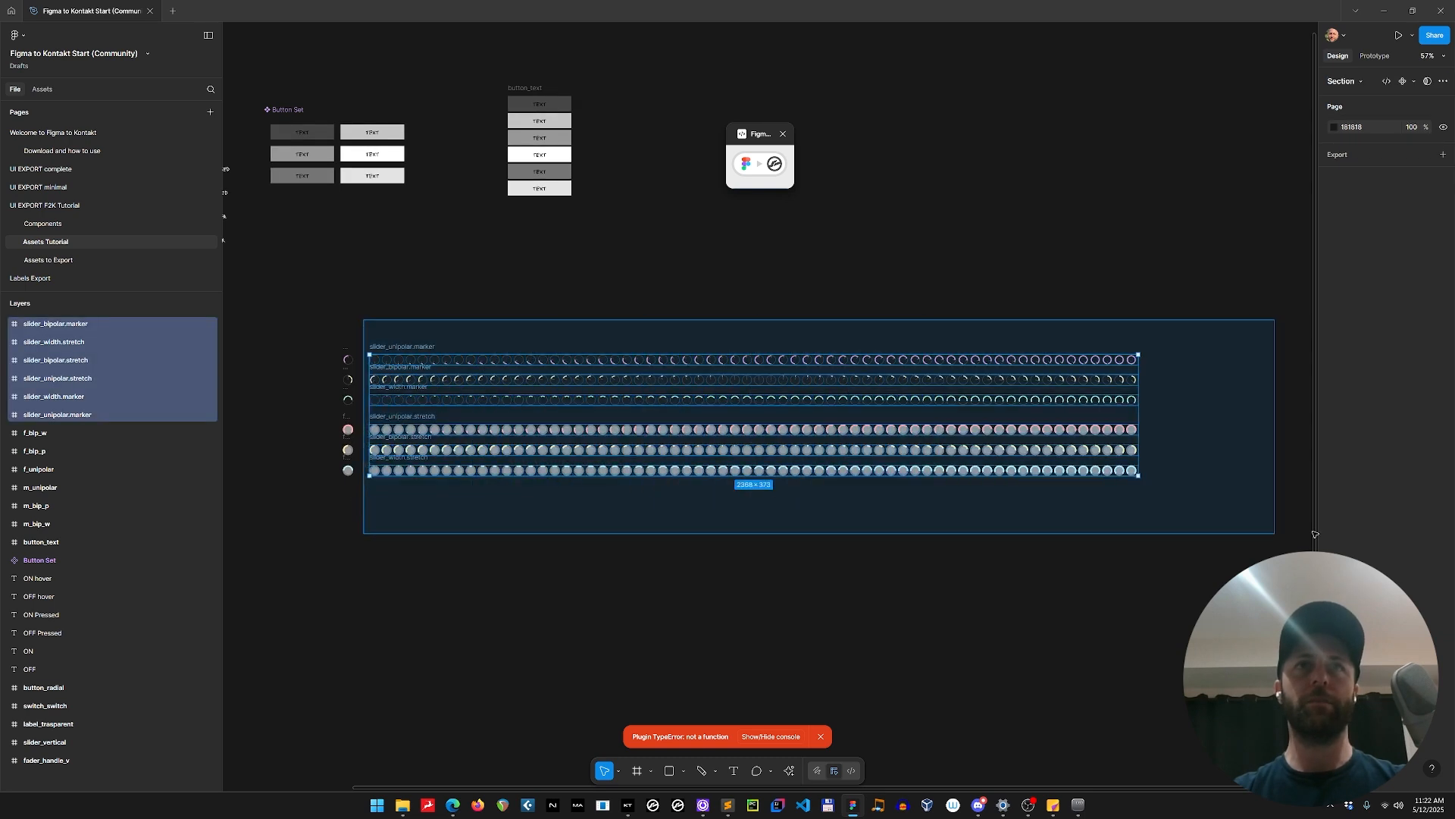
scroll(1149, 504, "right", 2)
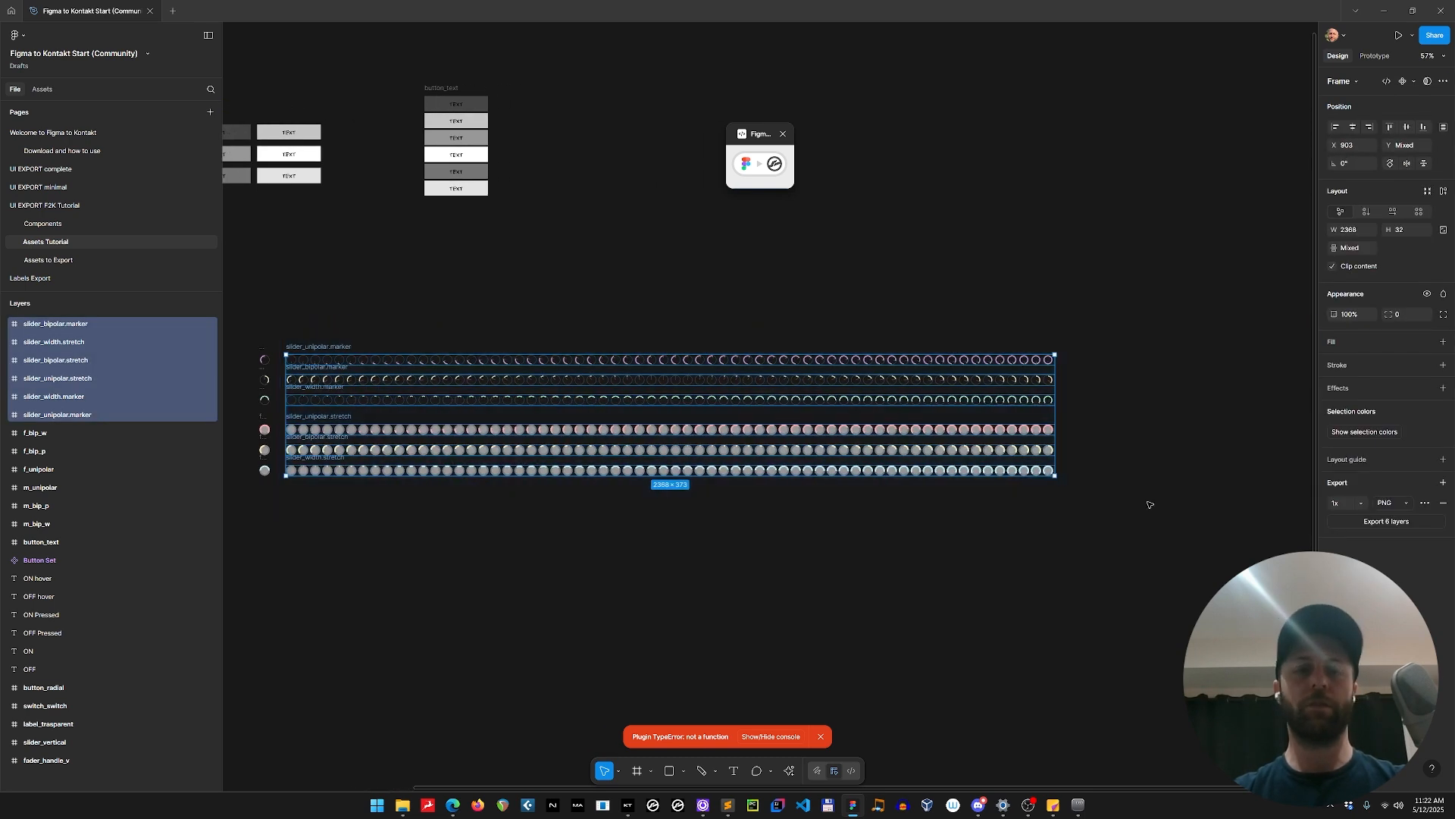
Paste the six picture strips onto the UI EXPORT F2K Tutorial page and place them just right of the interface panel.
left_click(60, 206)
scroll(510, 367, "right", 3)
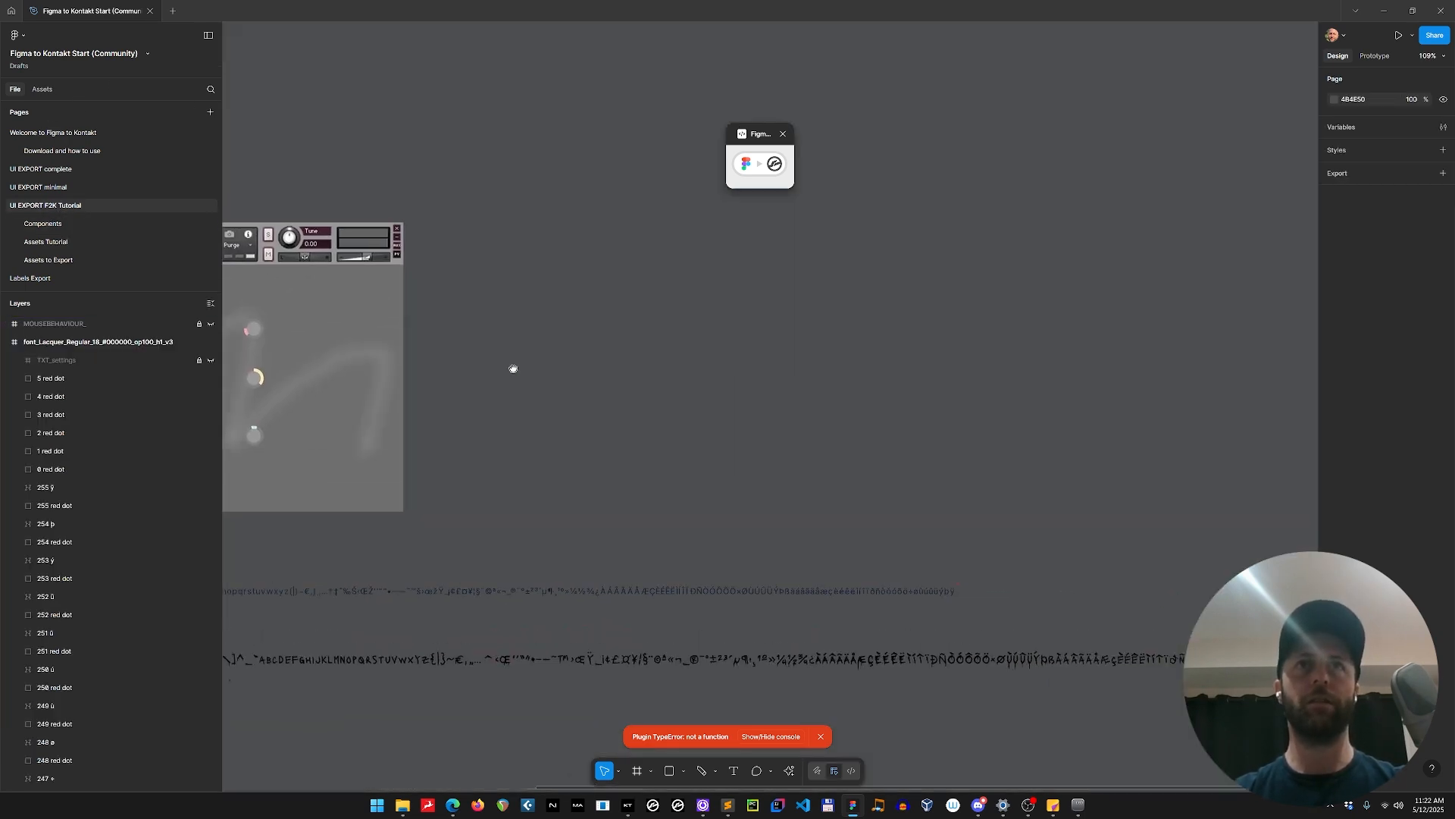
key("ctrl+v")
scroll(604, 578, "left", 6)
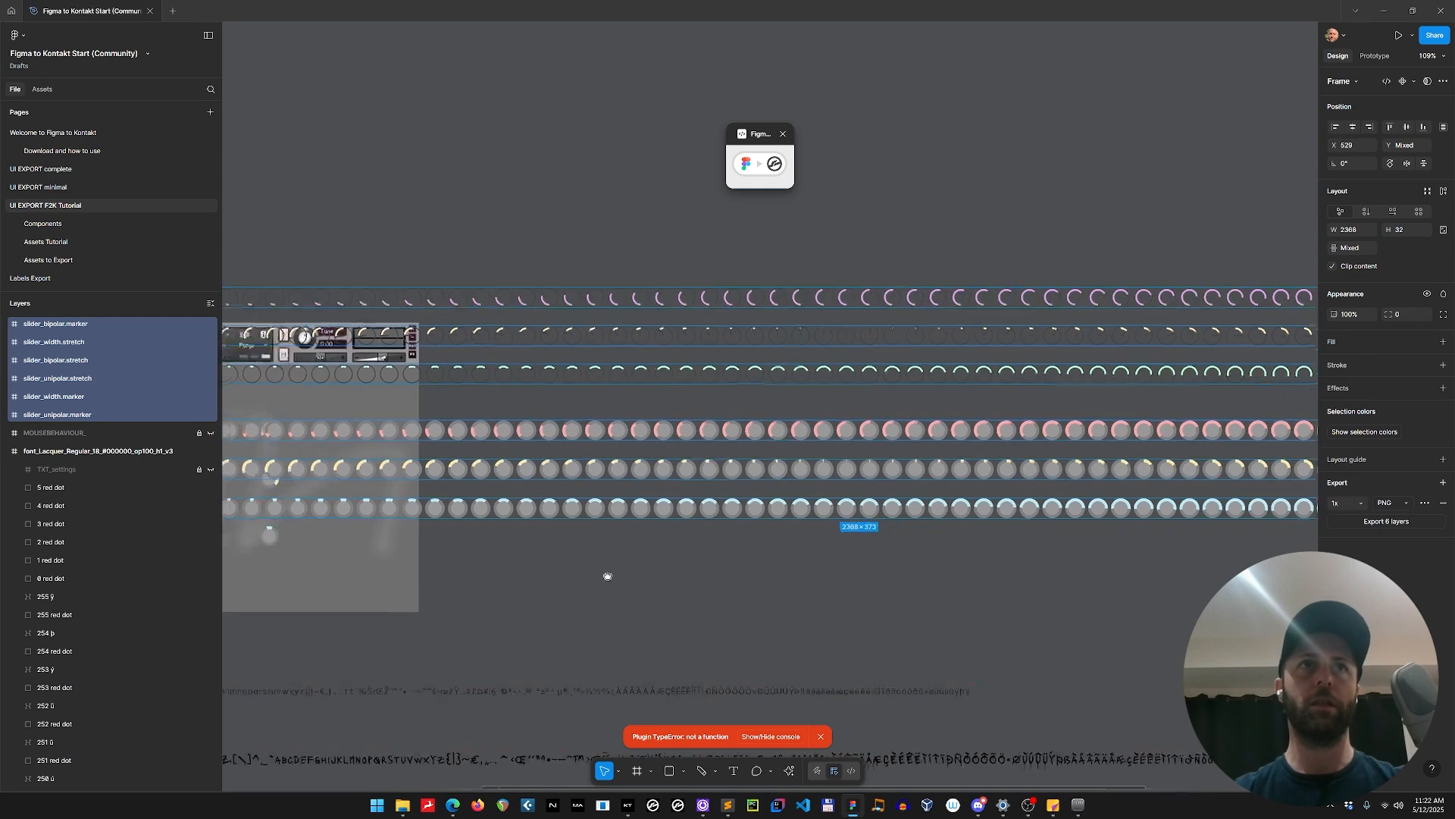
left_click_drag(626, 237, 953, 290)
scroll(736, 589, "right", 5)
scroll(738, 590, "up", 2)
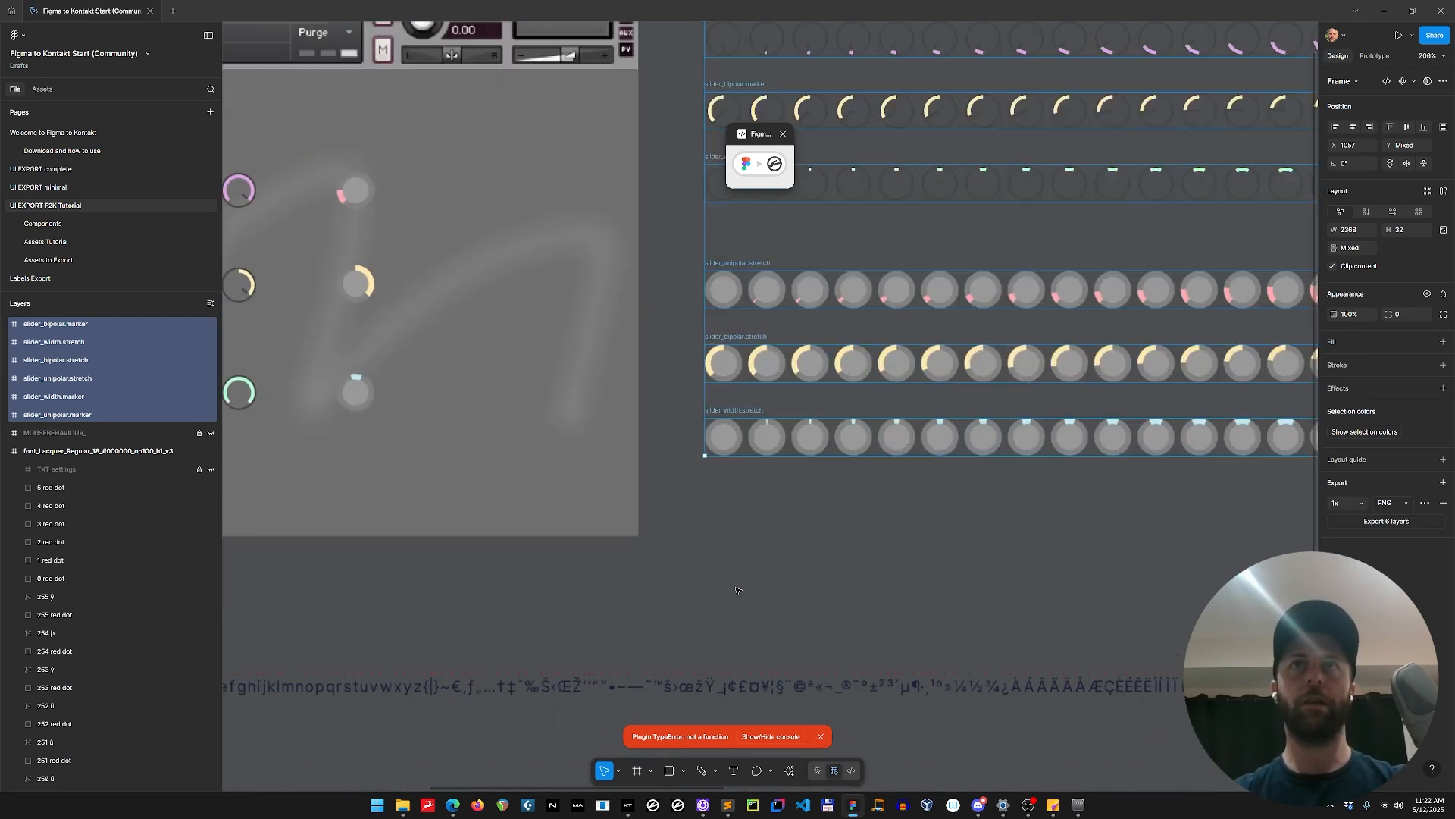
left_click_drag(747, 564, 819, 593)
scroll(812, 574, "down", 2)
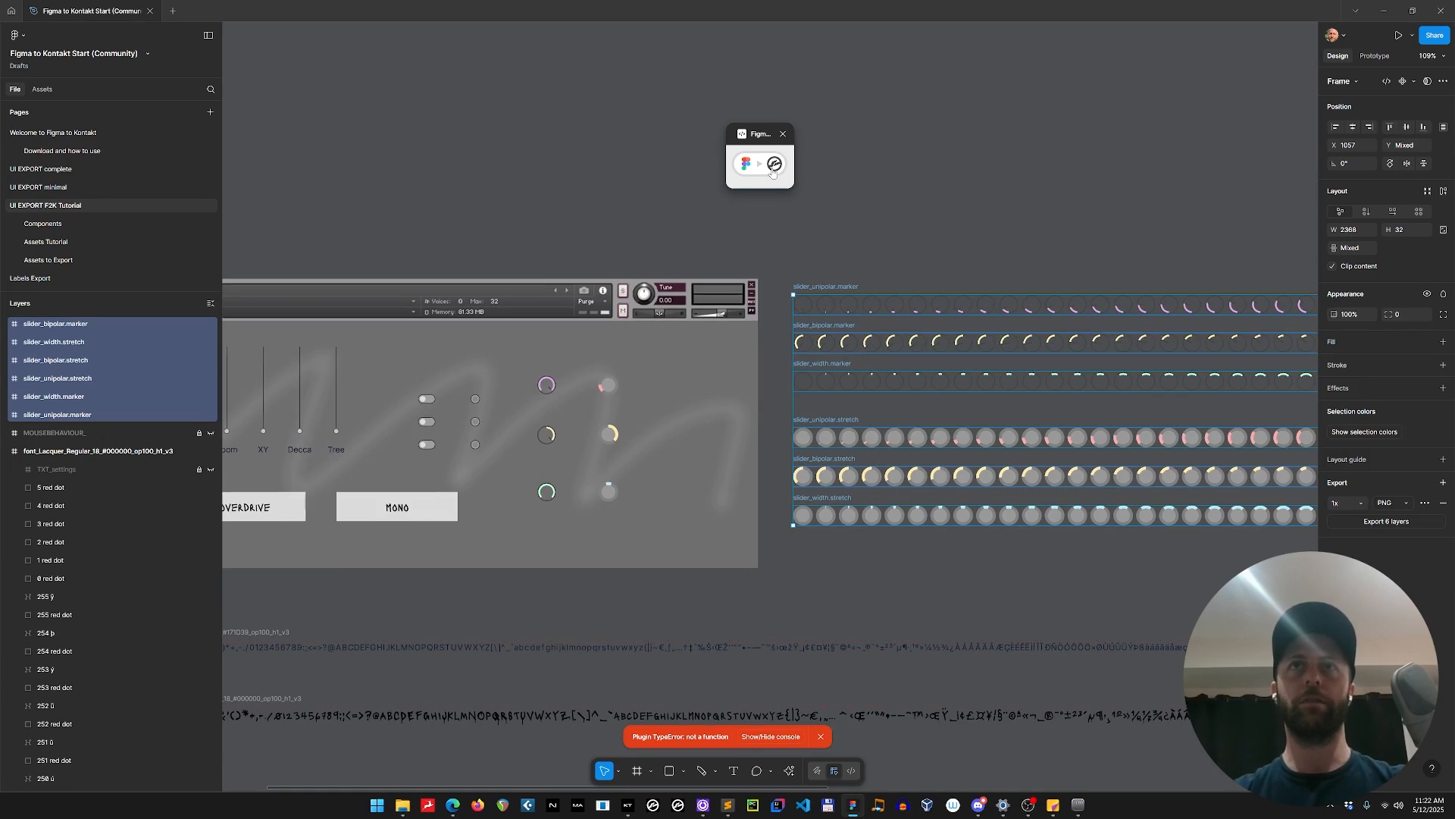
Assign the slider_unipolar.marker, slider_bipolar.marker and slider_width.marker pictures to the matching volume, pan and width marker knobs with the plugin's UI Tools.
left_click(794, 64)
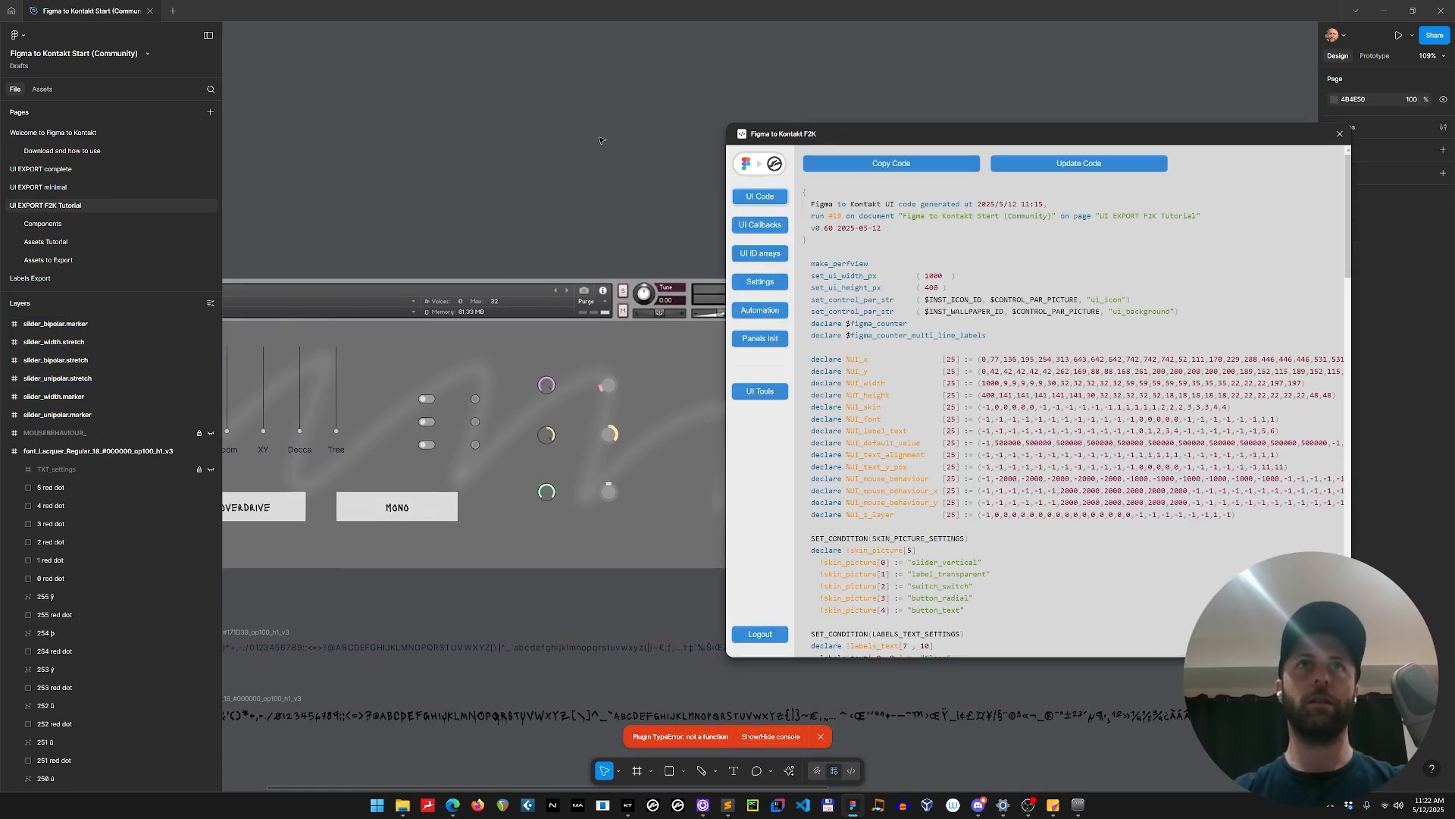
scroll(368, 113, "right", 5)
left_click_drag(368, 114, 370, 115)
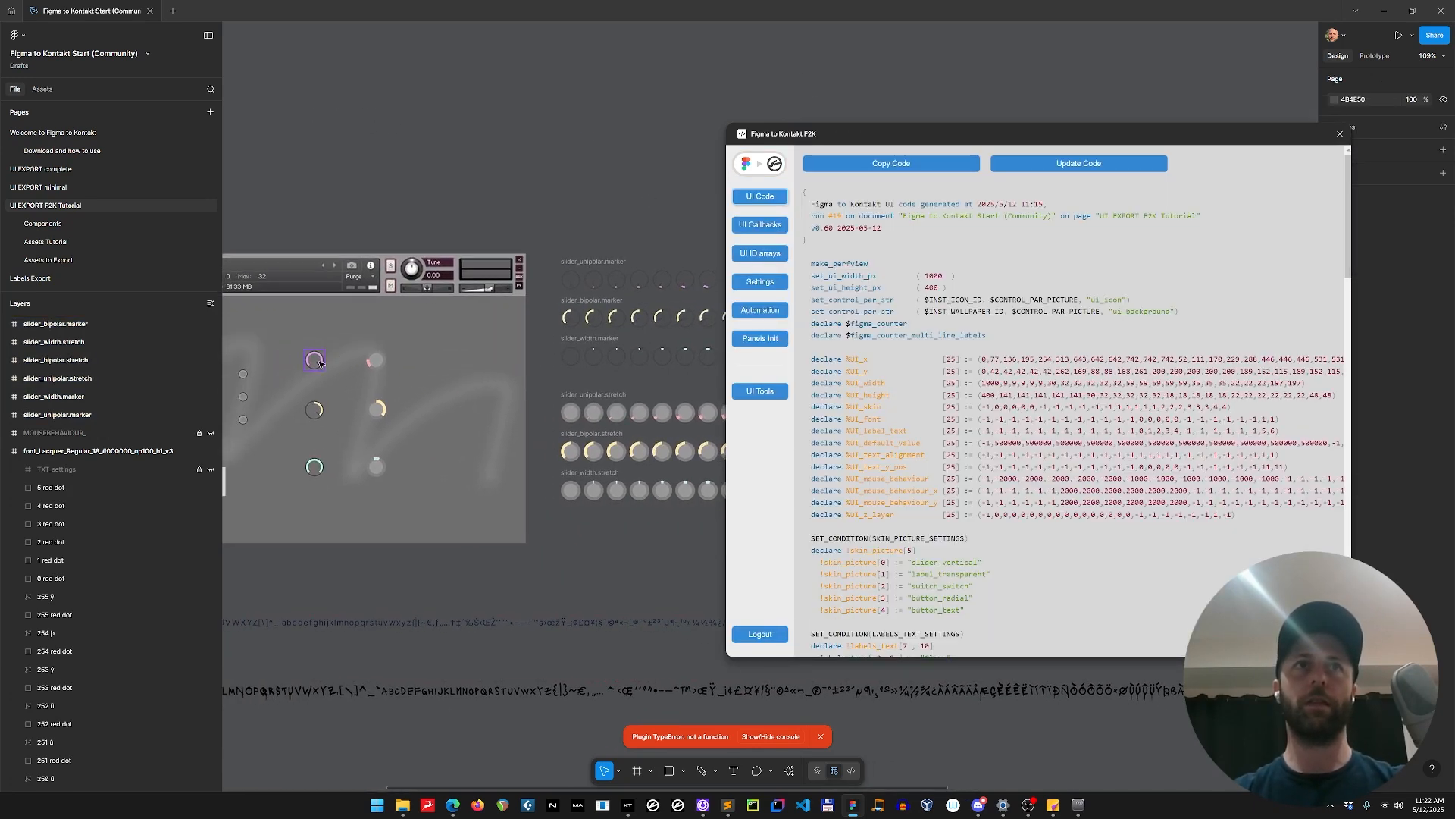
left_click(319, 364)
left_click(760, 391)
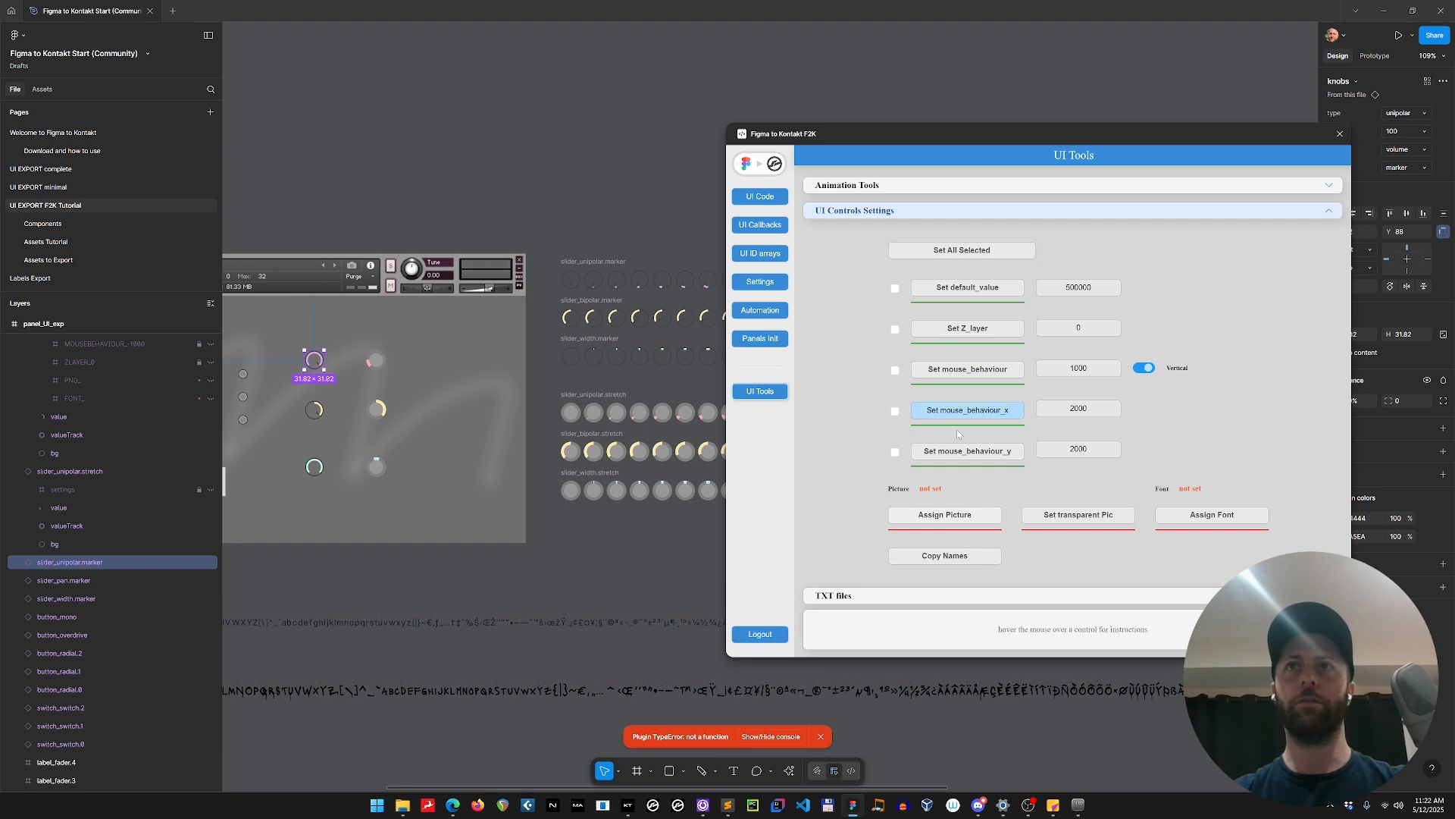
left_click(945, 515)
left_click(604, 259)
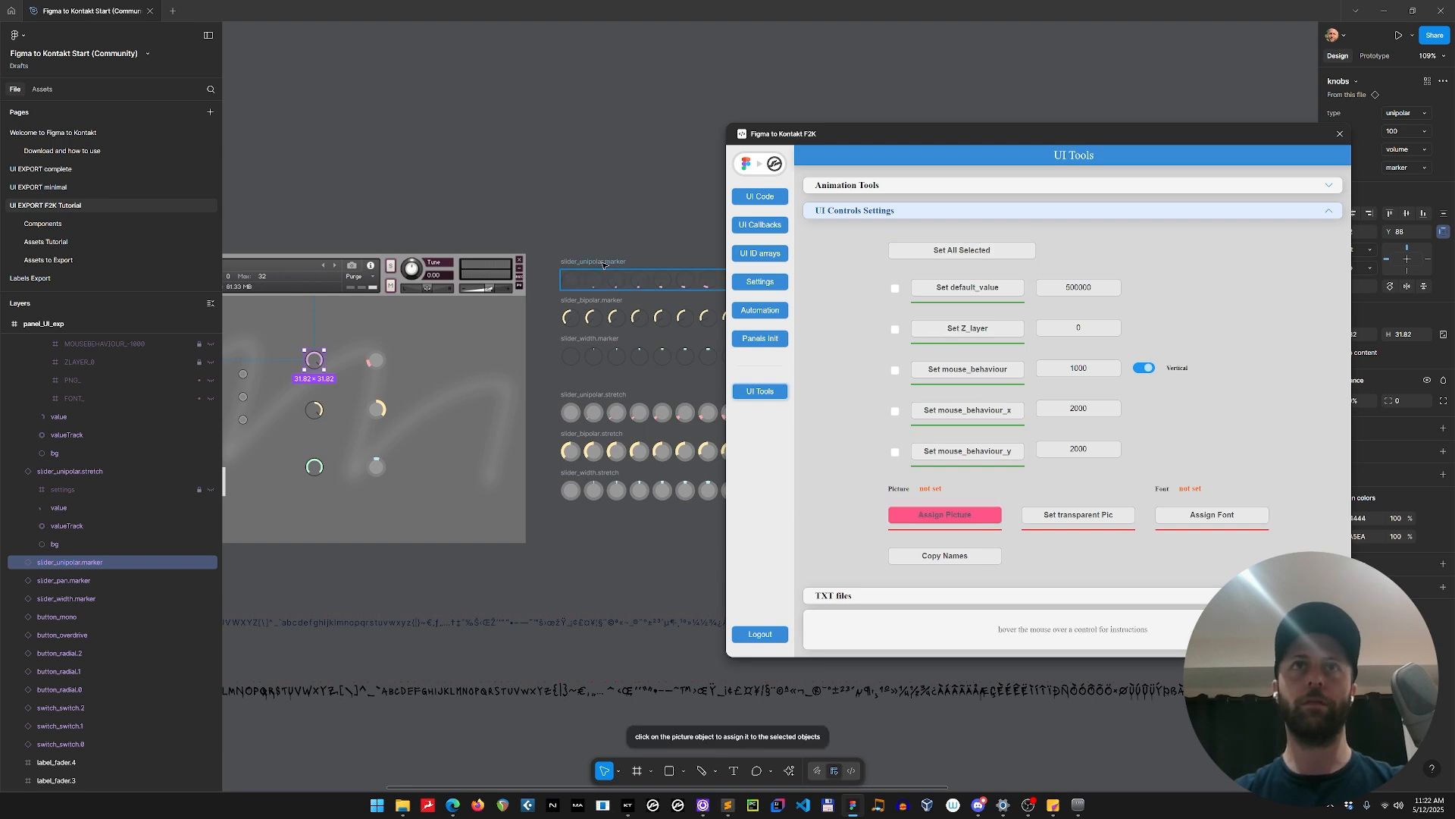
left_click(309, 412)
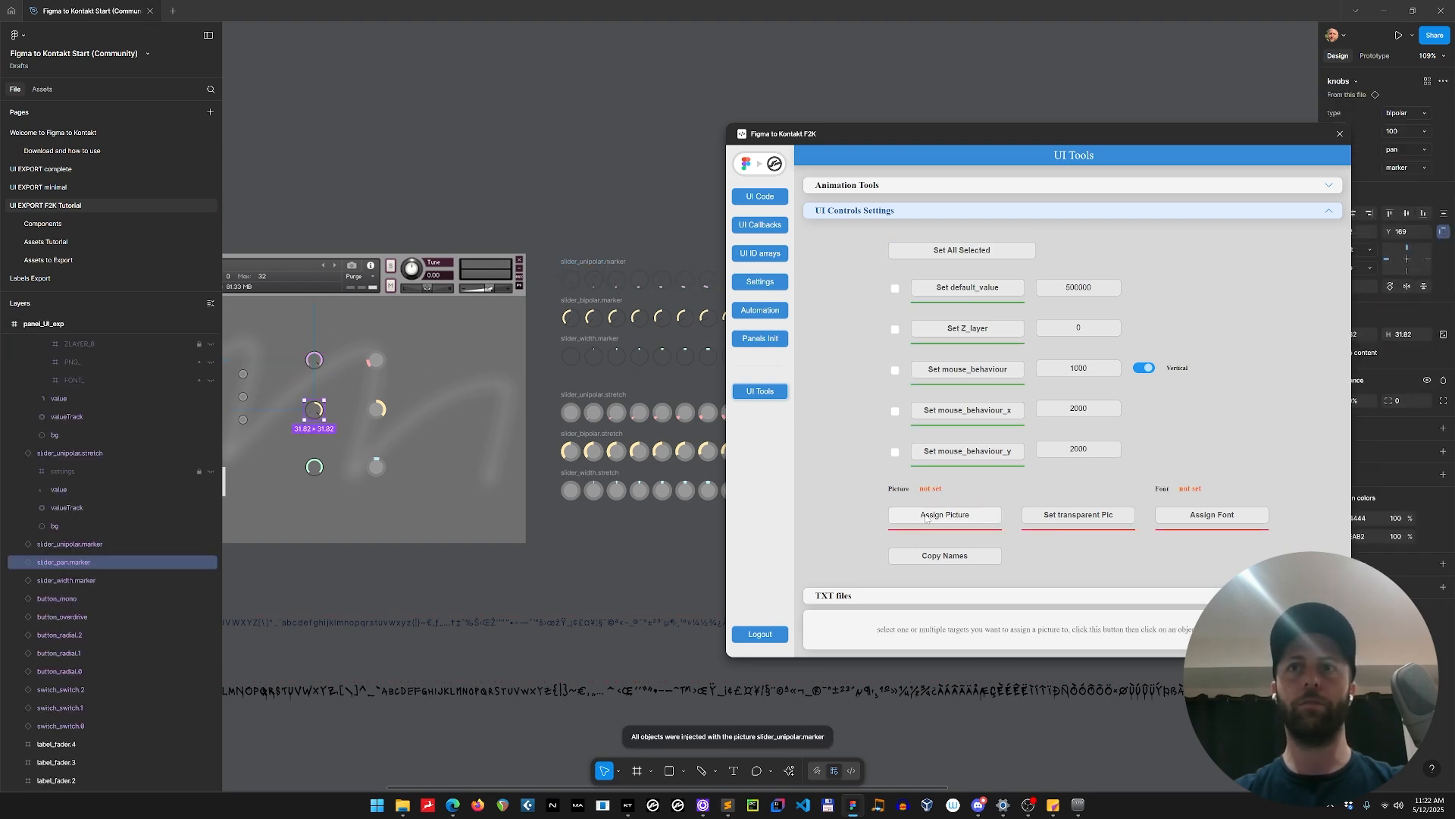
left_click(314, 466)
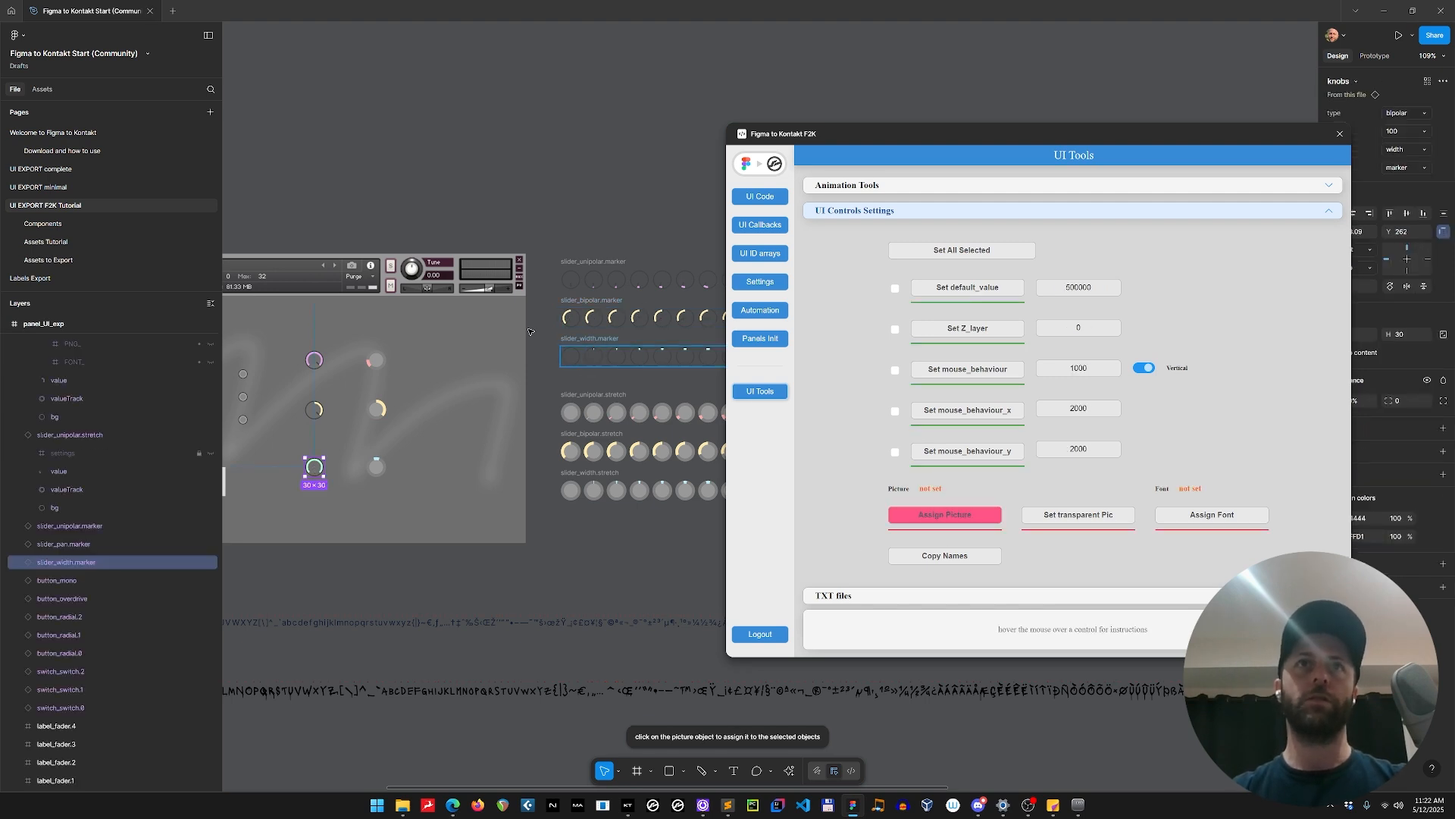
Assign the slider_unipolar.stretch, slider_bipolar.stretch and slider_width.stretch pictures to the matching stretch knobs.
left_click(376, 359)
left_click(941, 516)
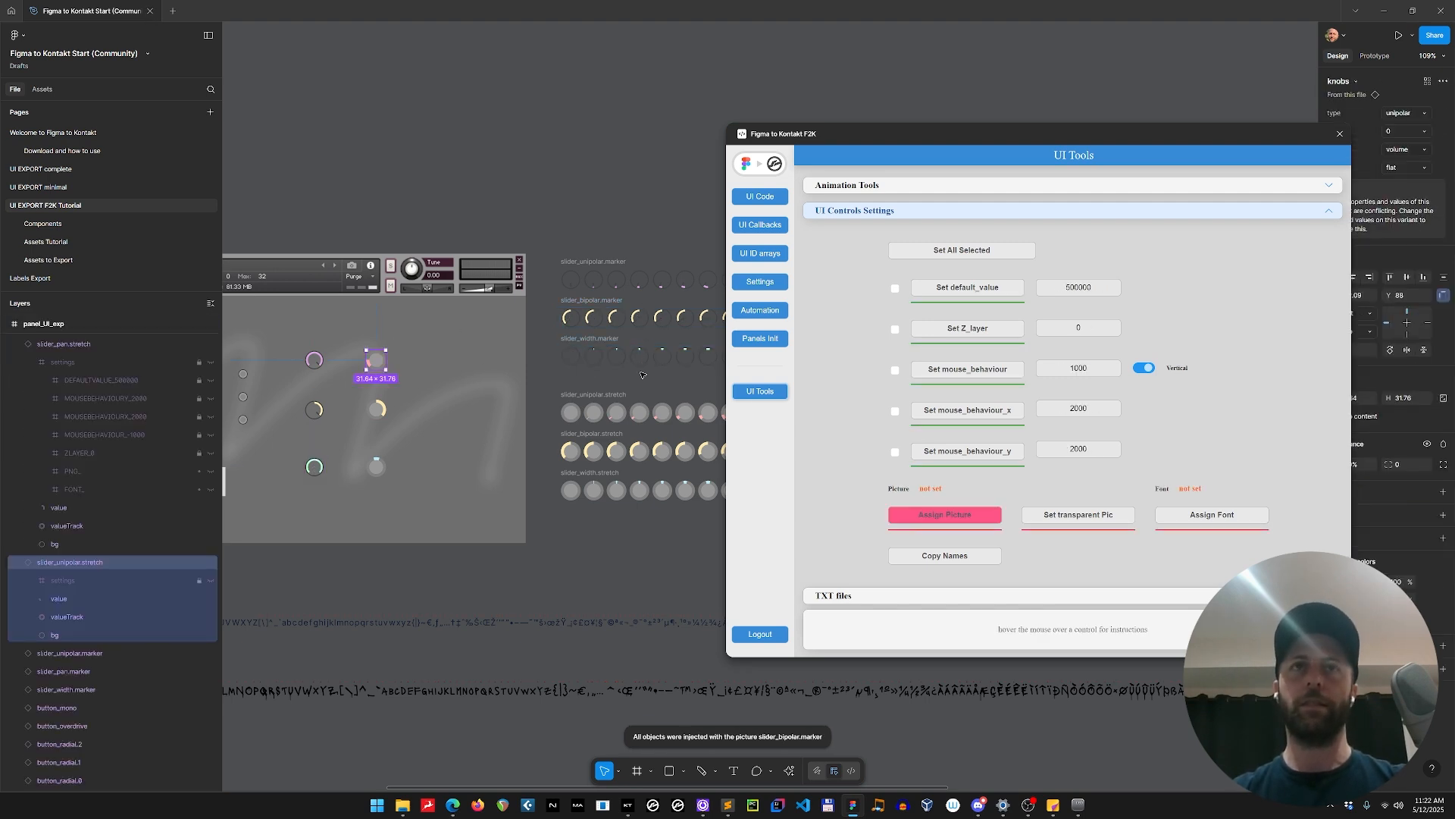
left_click(376, 410)
left_click(377, 409)
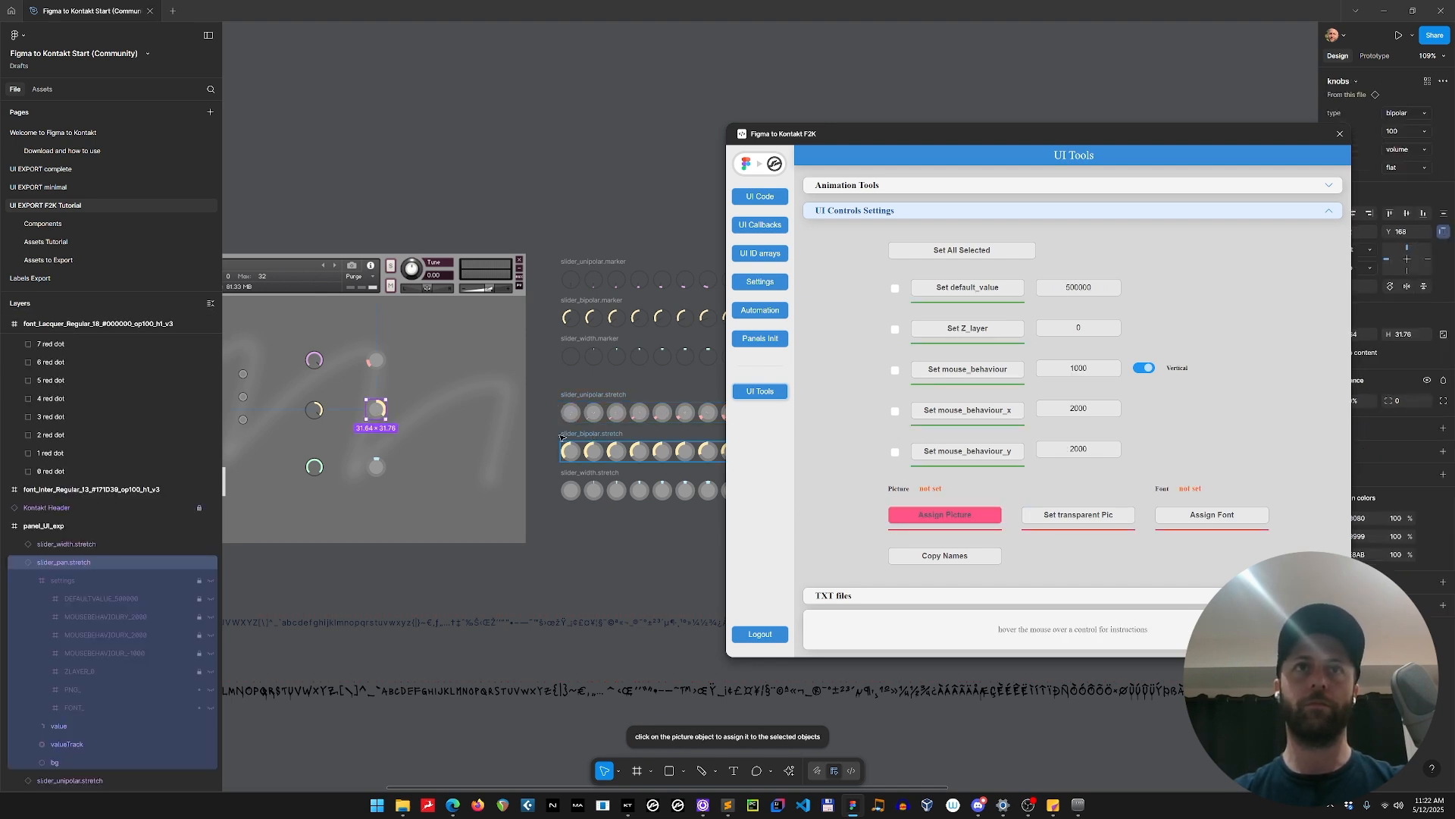
left_click(561, 438)
left_click(385, 467)
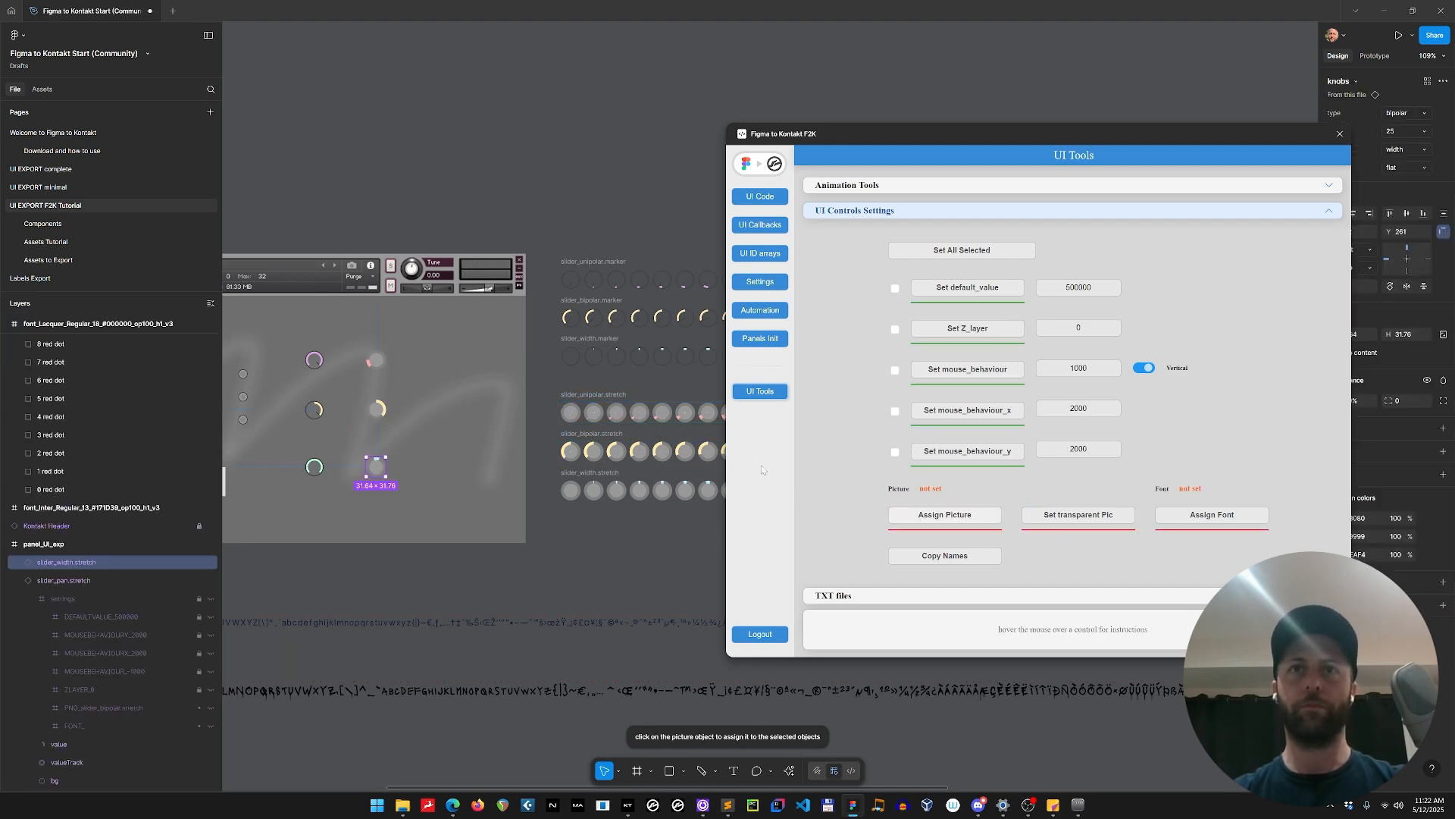
left_click(574, 473)
left_click(574, 257, "shift")
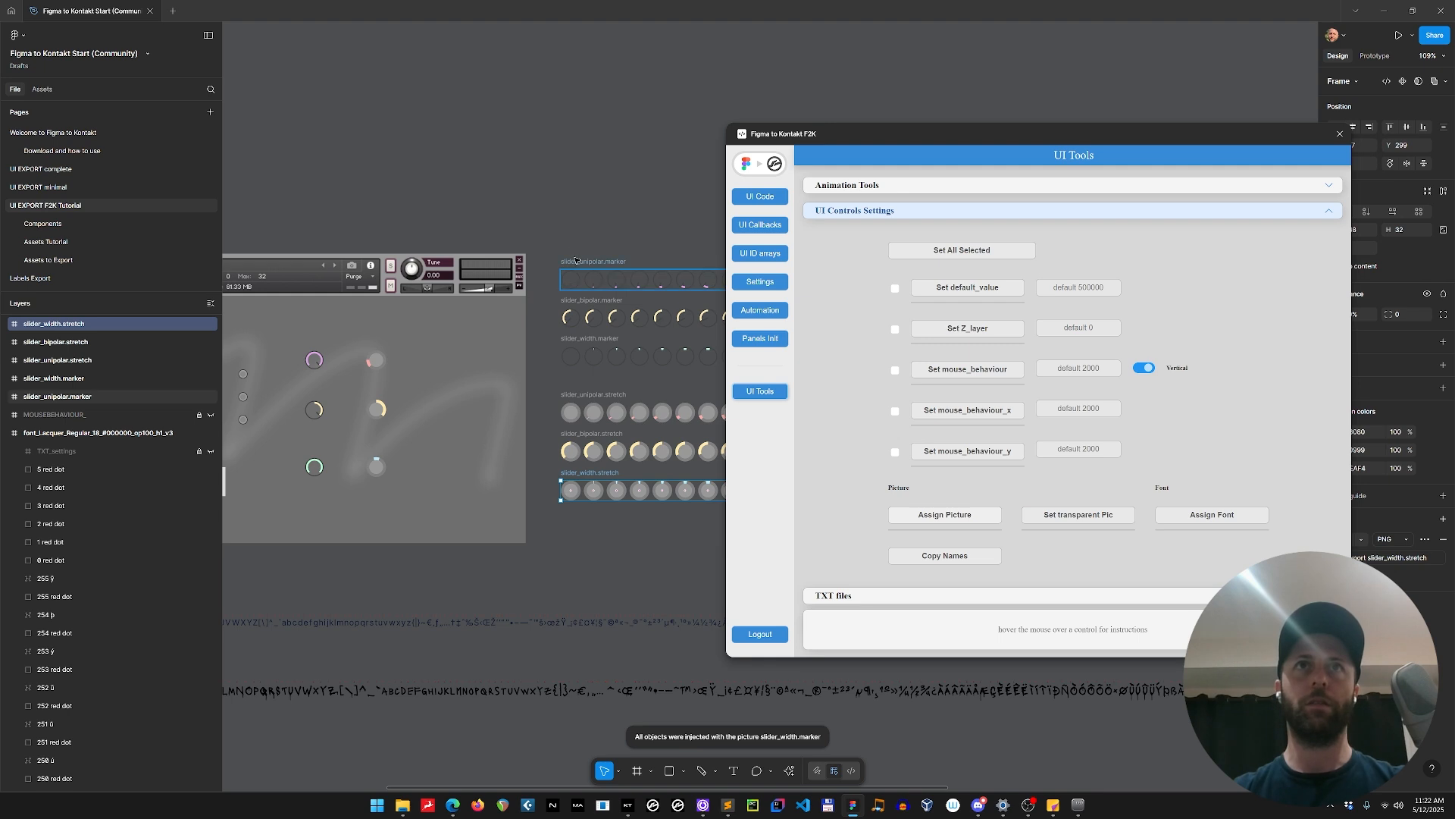
Delete the six pasted picture strips and the loose MOUSEBEHAVIOUR_ layer from the UI EXPORT F2K Tutorial page.
left_click(64, 415)
scroll(75, 379, "up", 1)
left_click(90, 326, "shift")
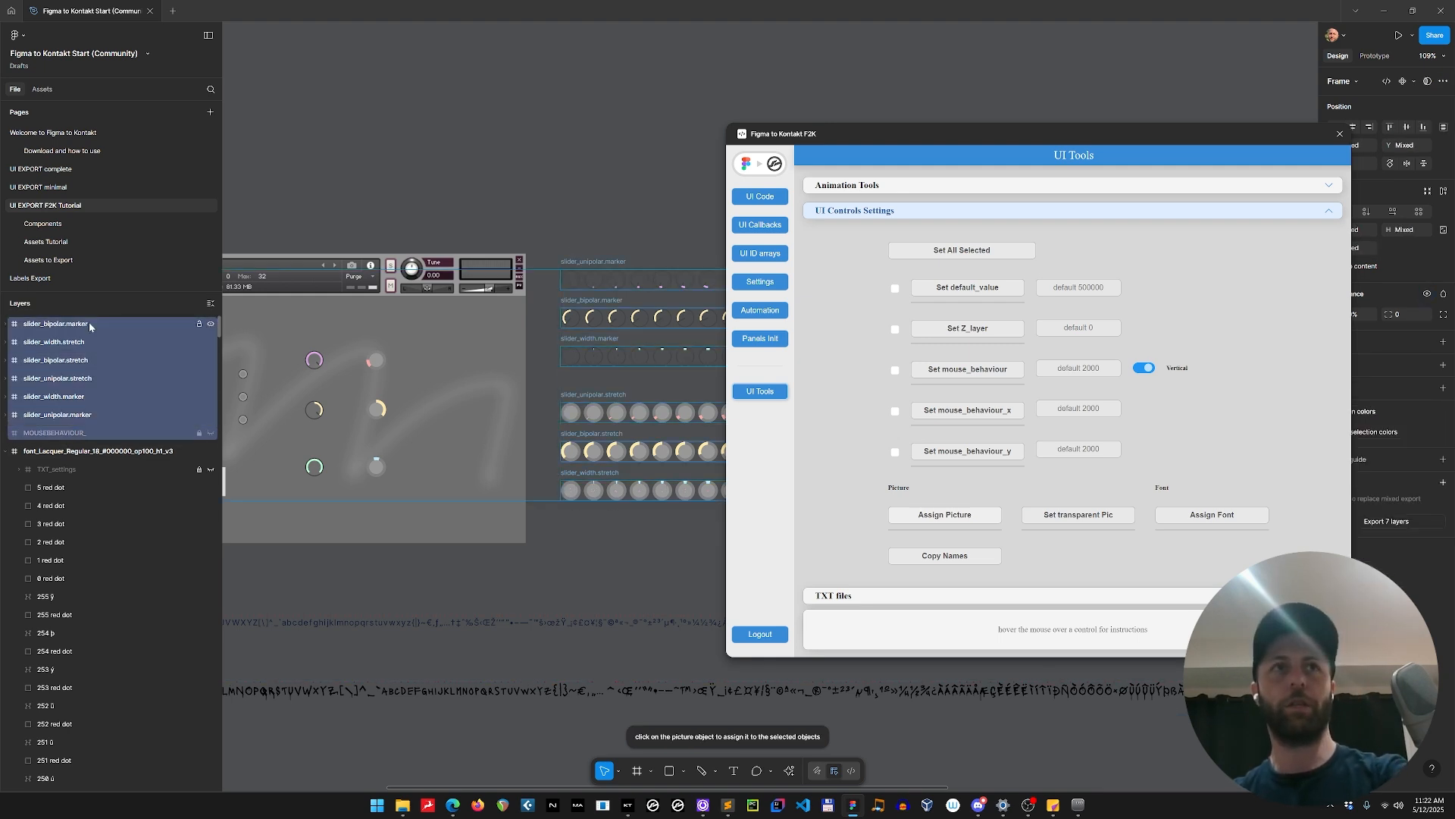
Regenerate the UI code with the assigned knob pictures and copy it.
left_click(766, 199)
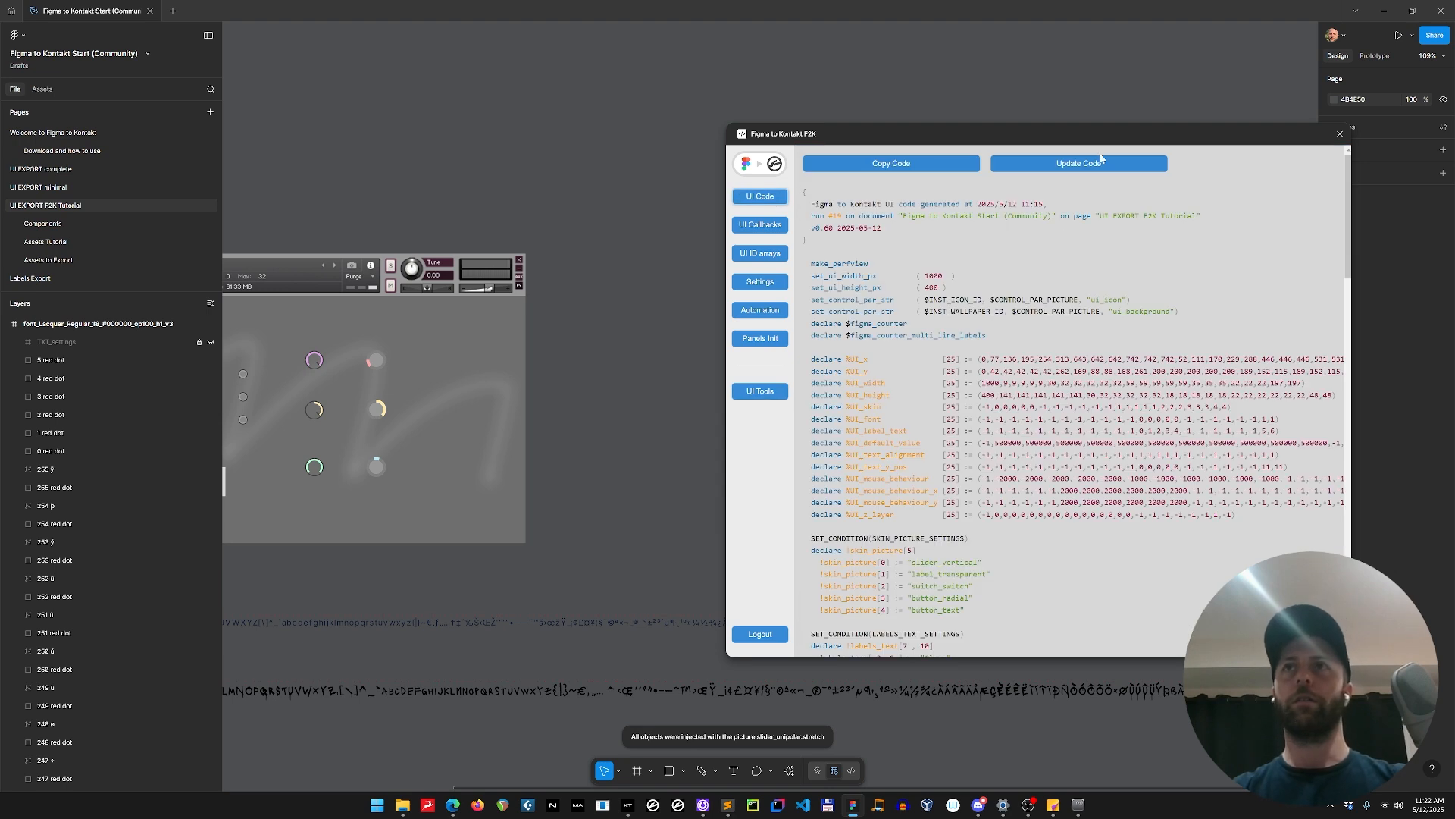
left_click(1100, 160)
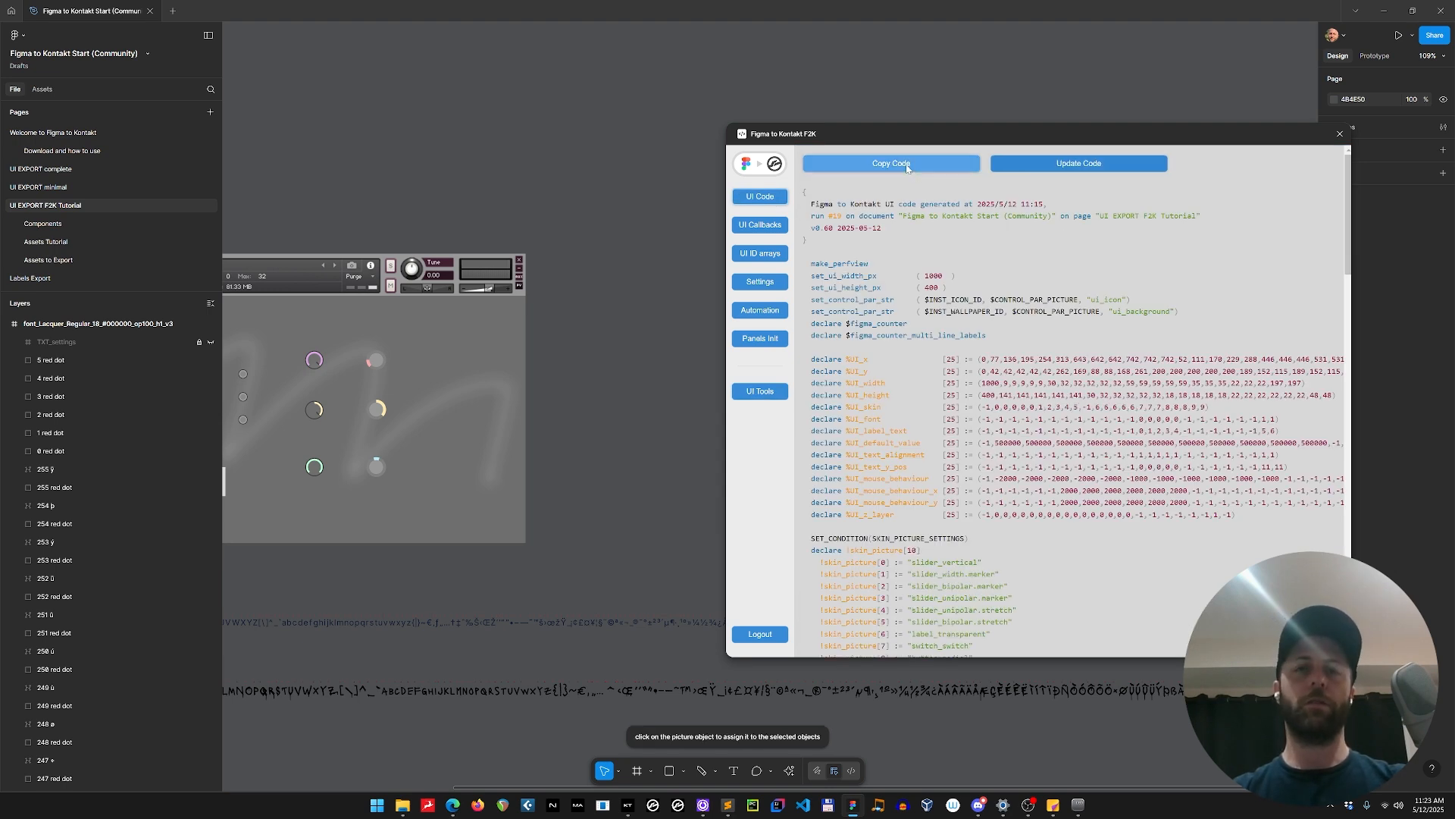
key("alt+Tab")
key("alt+Tab")
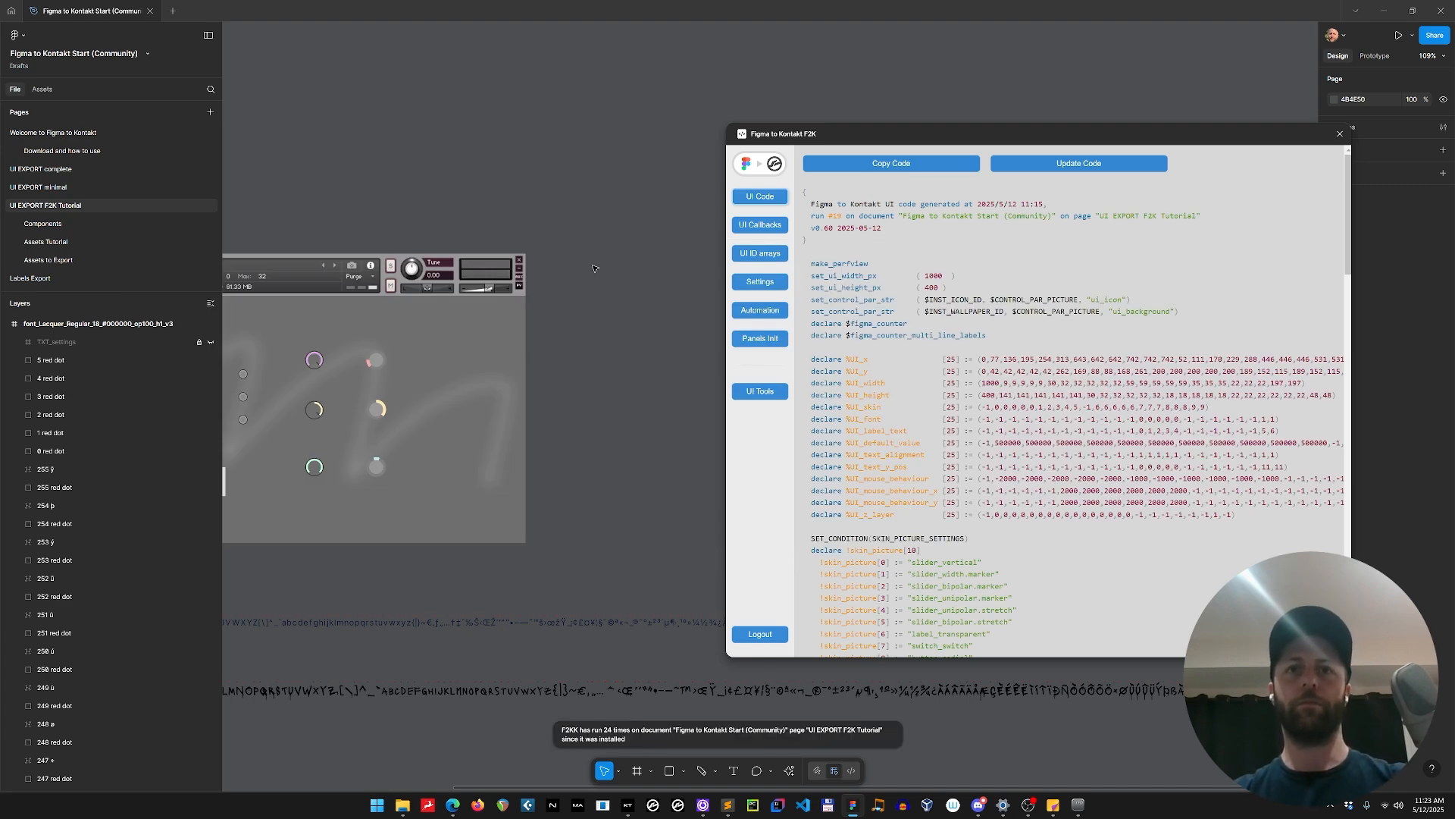
left_click(906, 165)
In Sublime Text, replace the whole content of Figma UI.ksp with the new code, save it and compile my instrument.ksp.
key("alt+Tab")
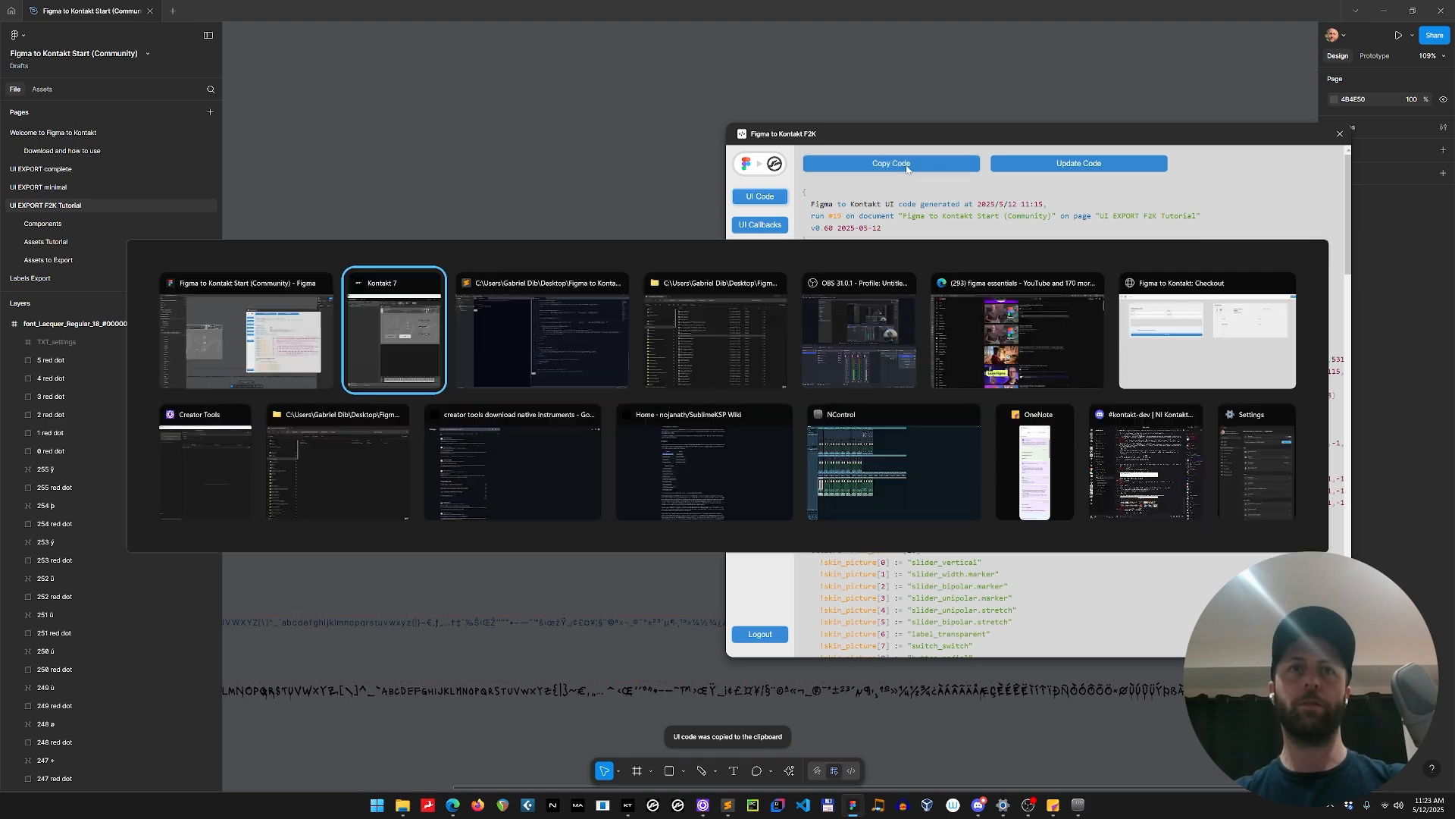
key("alt+Tab")
key("ctrl+a")
key("ctrl+v")
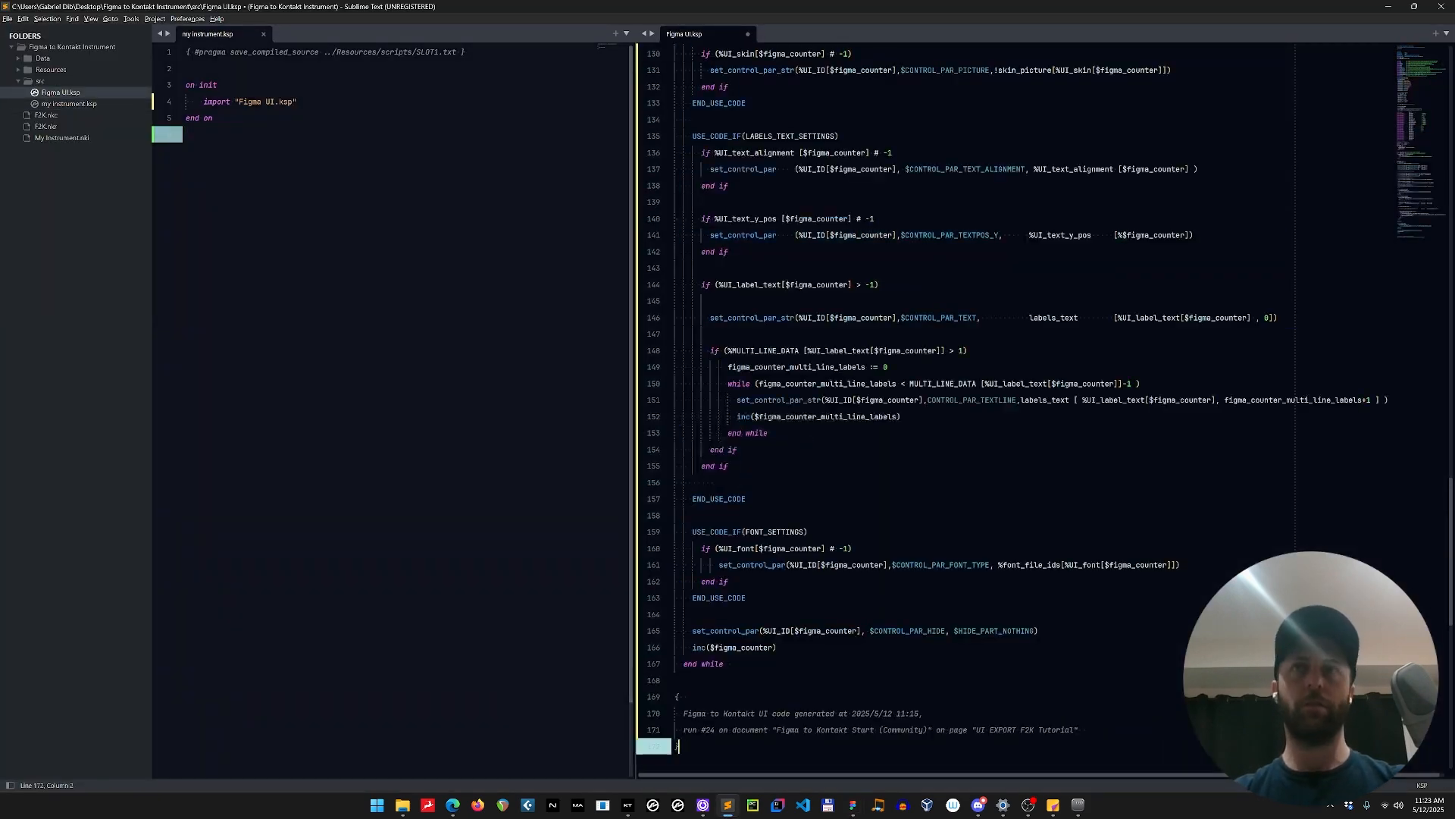
key("ctrl+s")
key("F5")
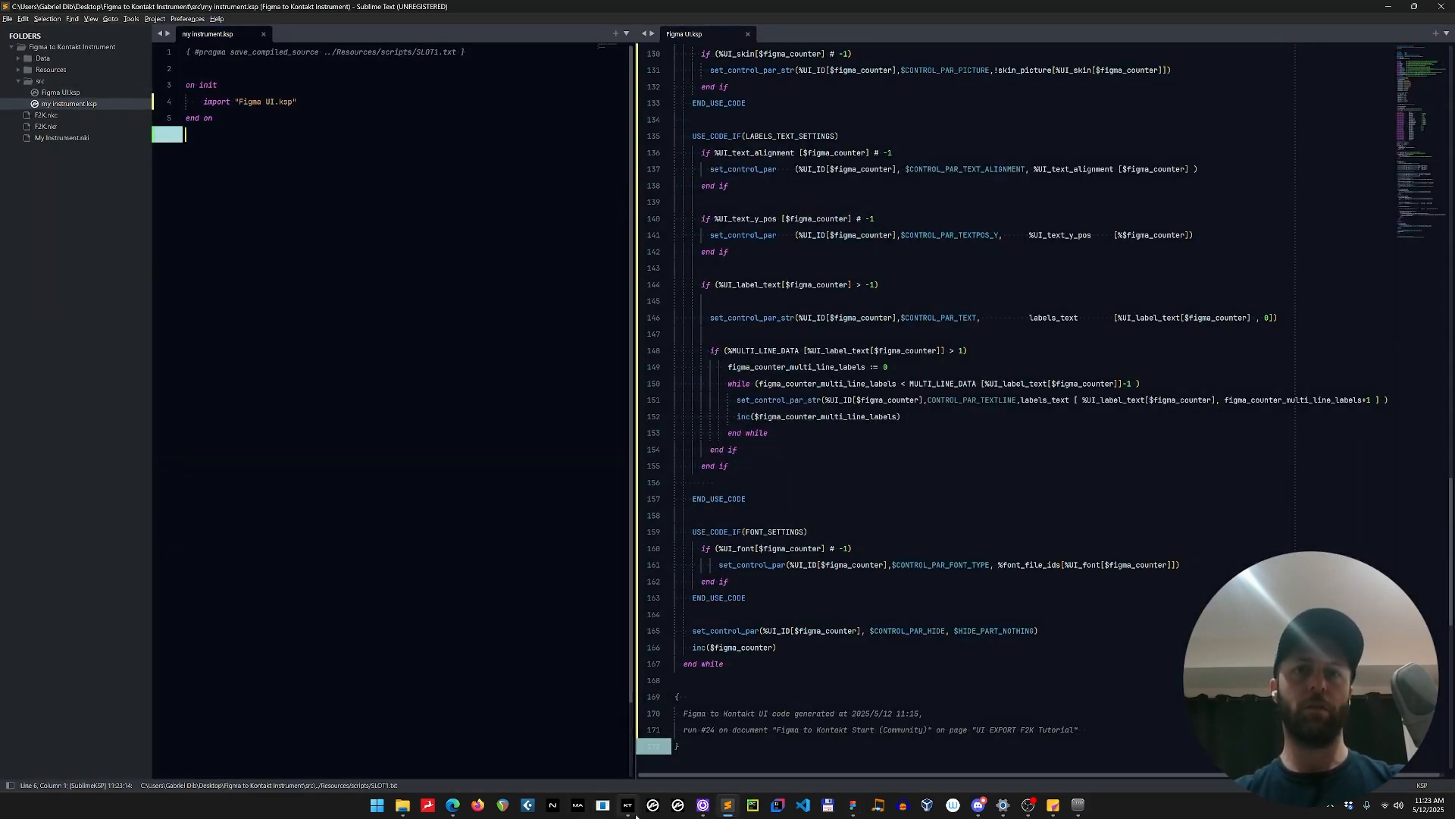
Check the knob pictures in Kontakt 7, and back in Figma examine the settings layers of the slider_width.stretch knob.
left_click(630, 808)
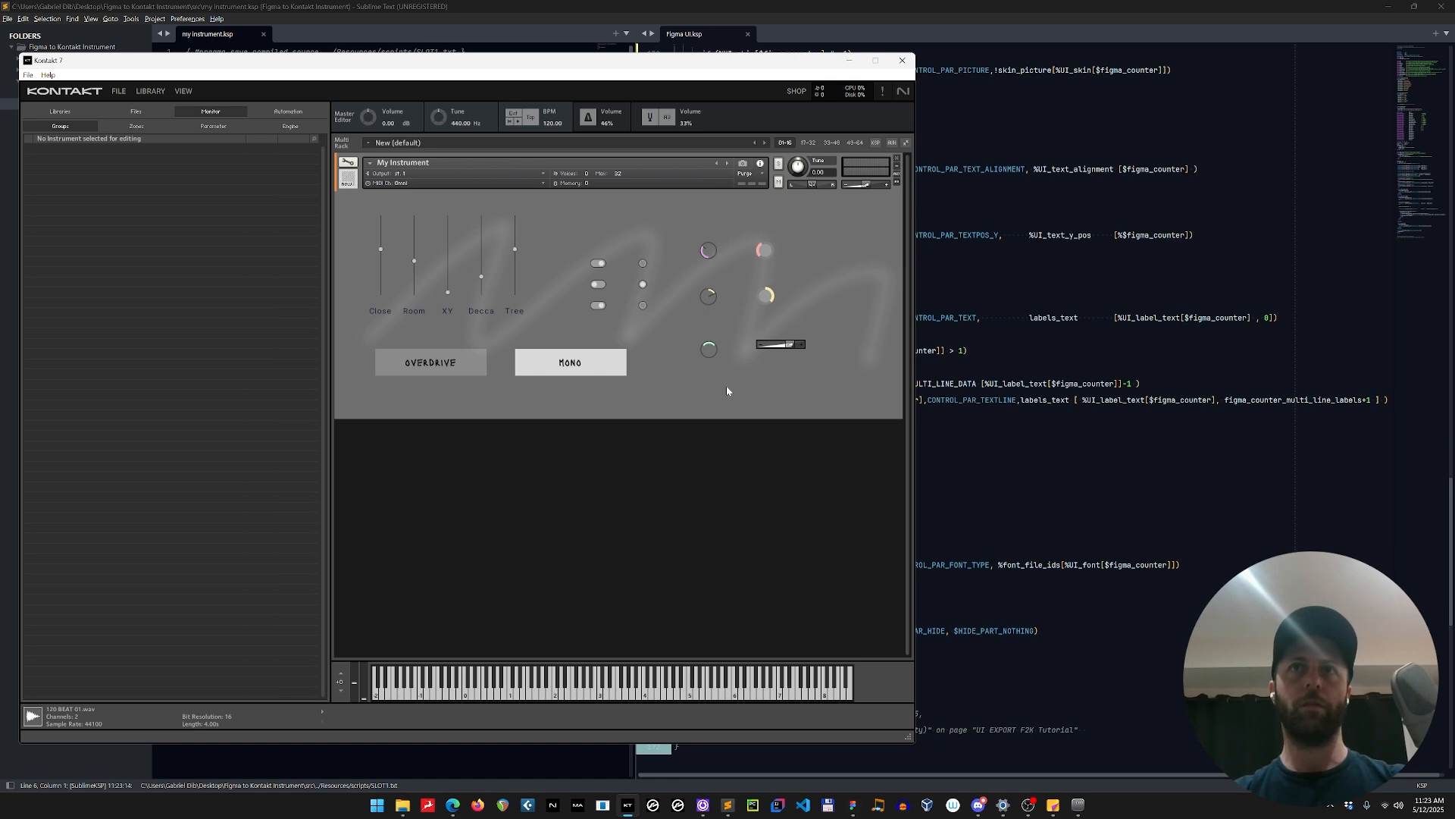
key("alt+Tab")
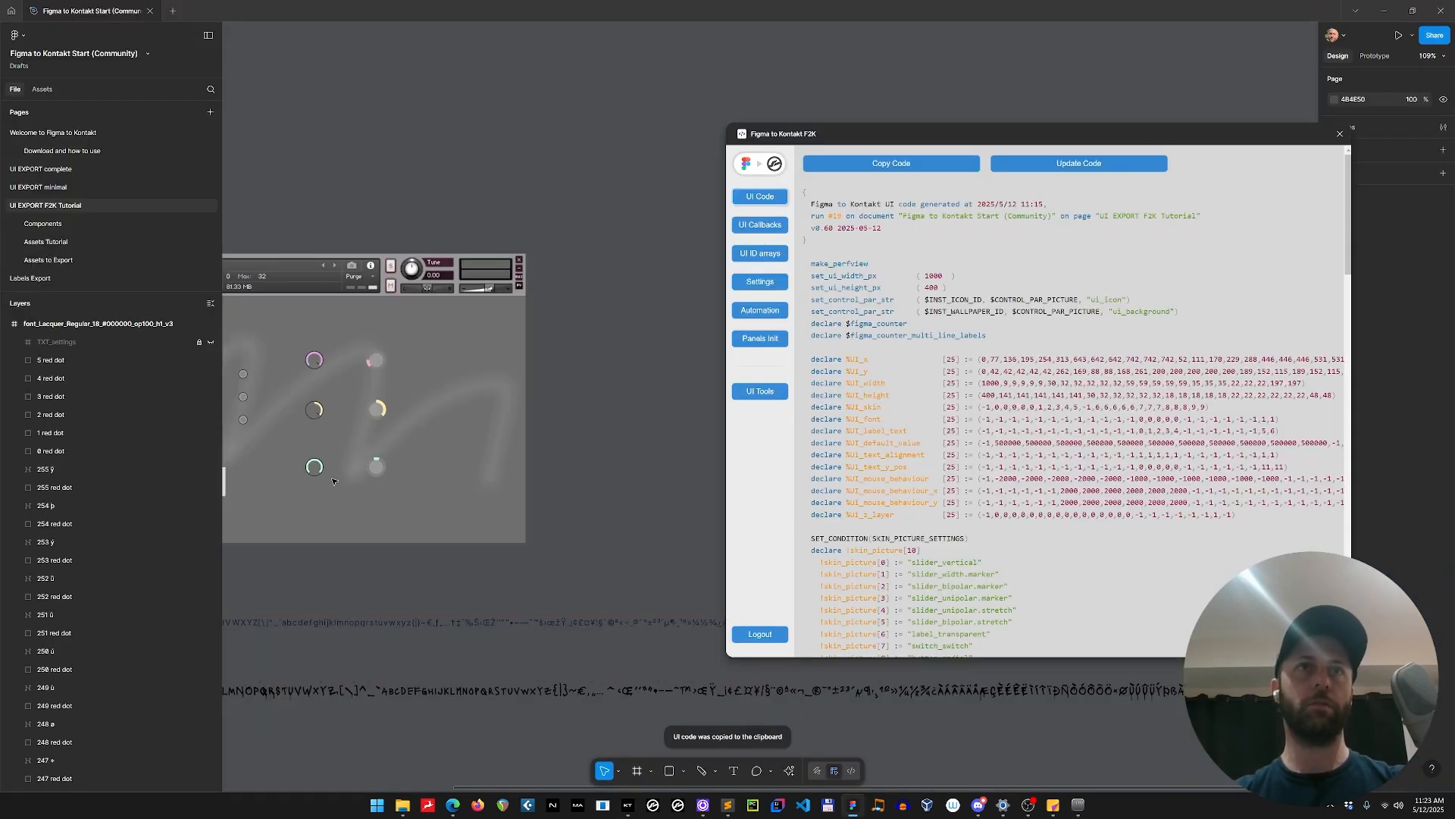
left_click(370, 473)
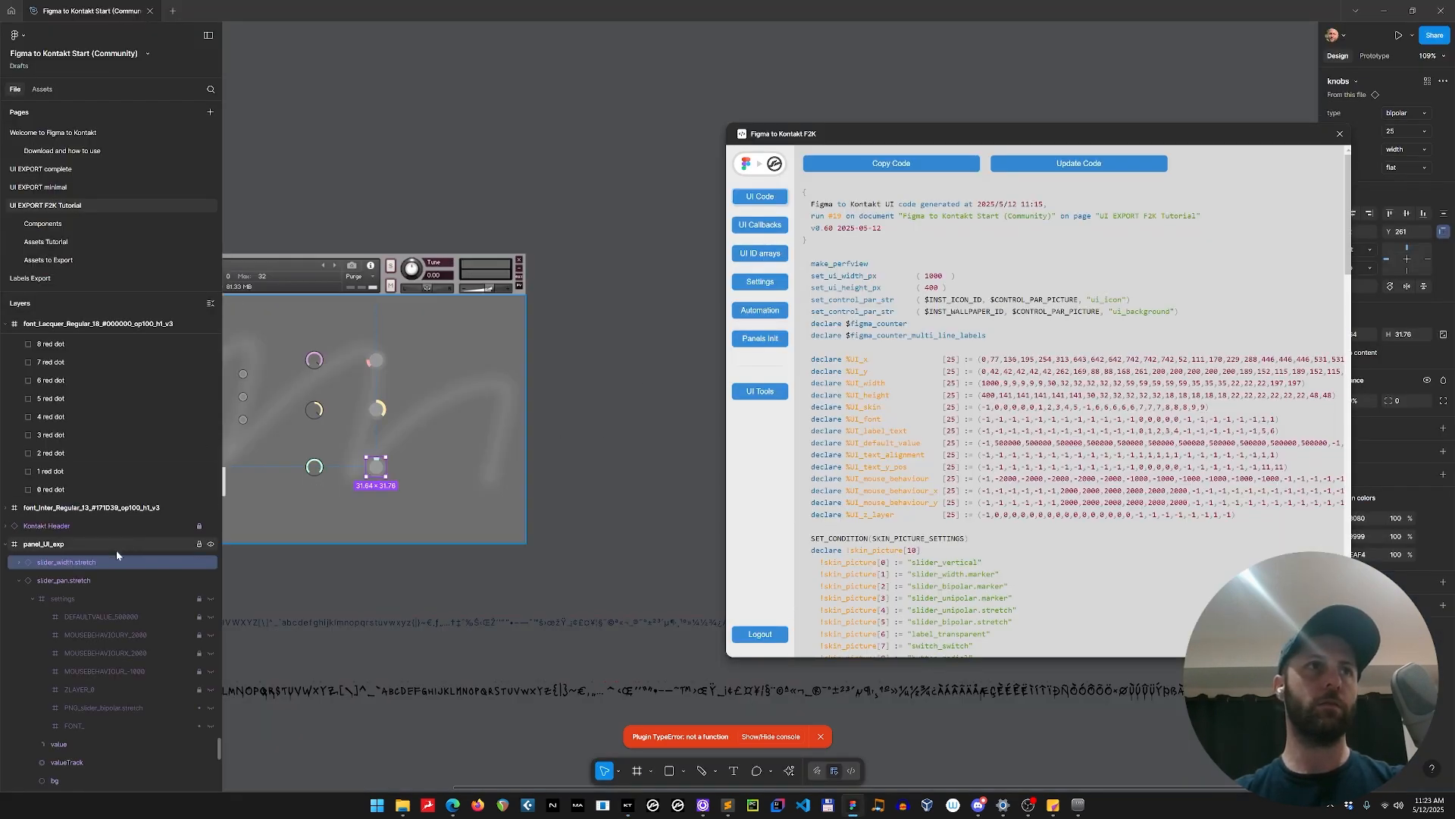
left_click(19, 581)
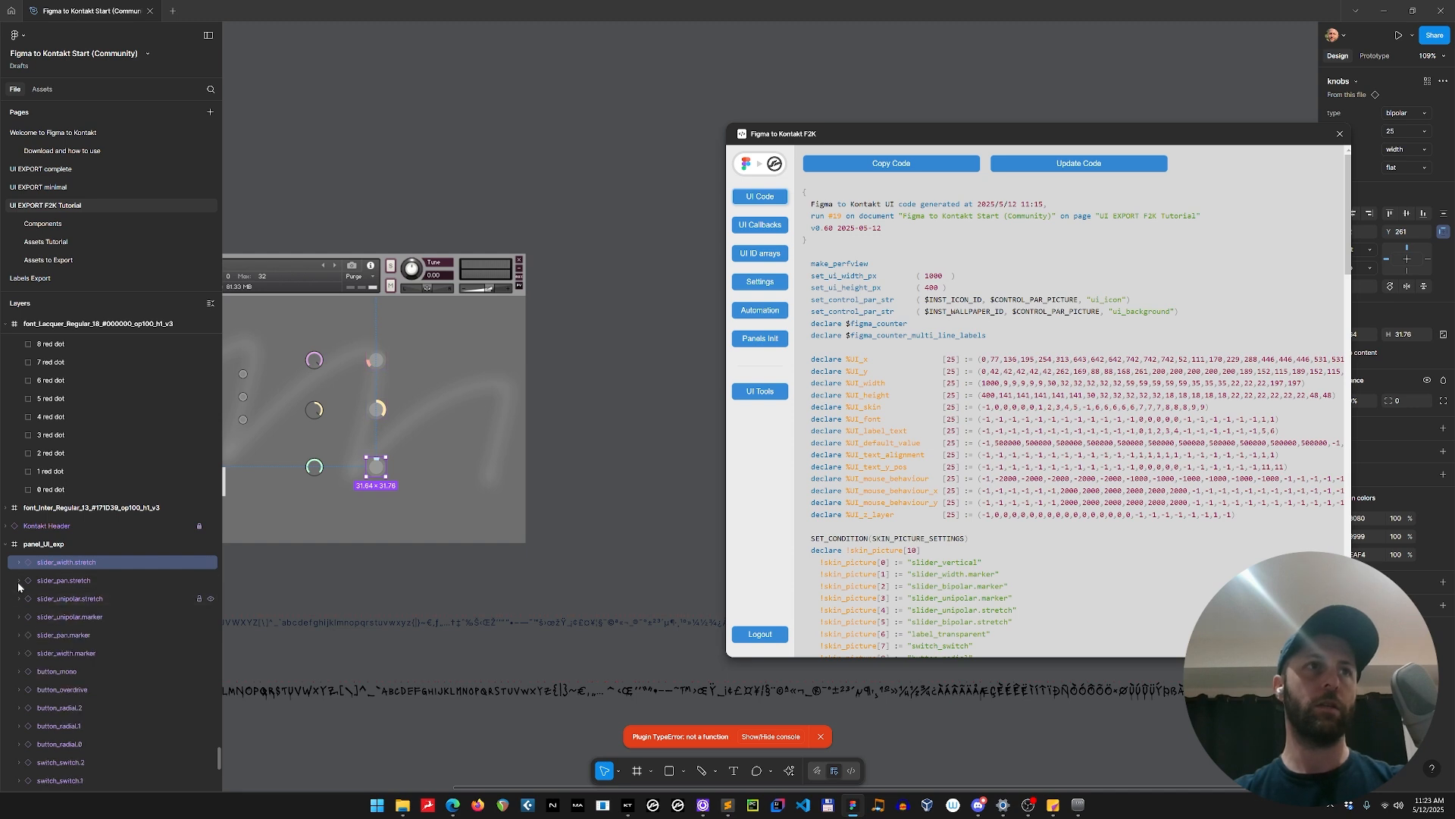
left_click(18, 565)
left_click(31, 581)
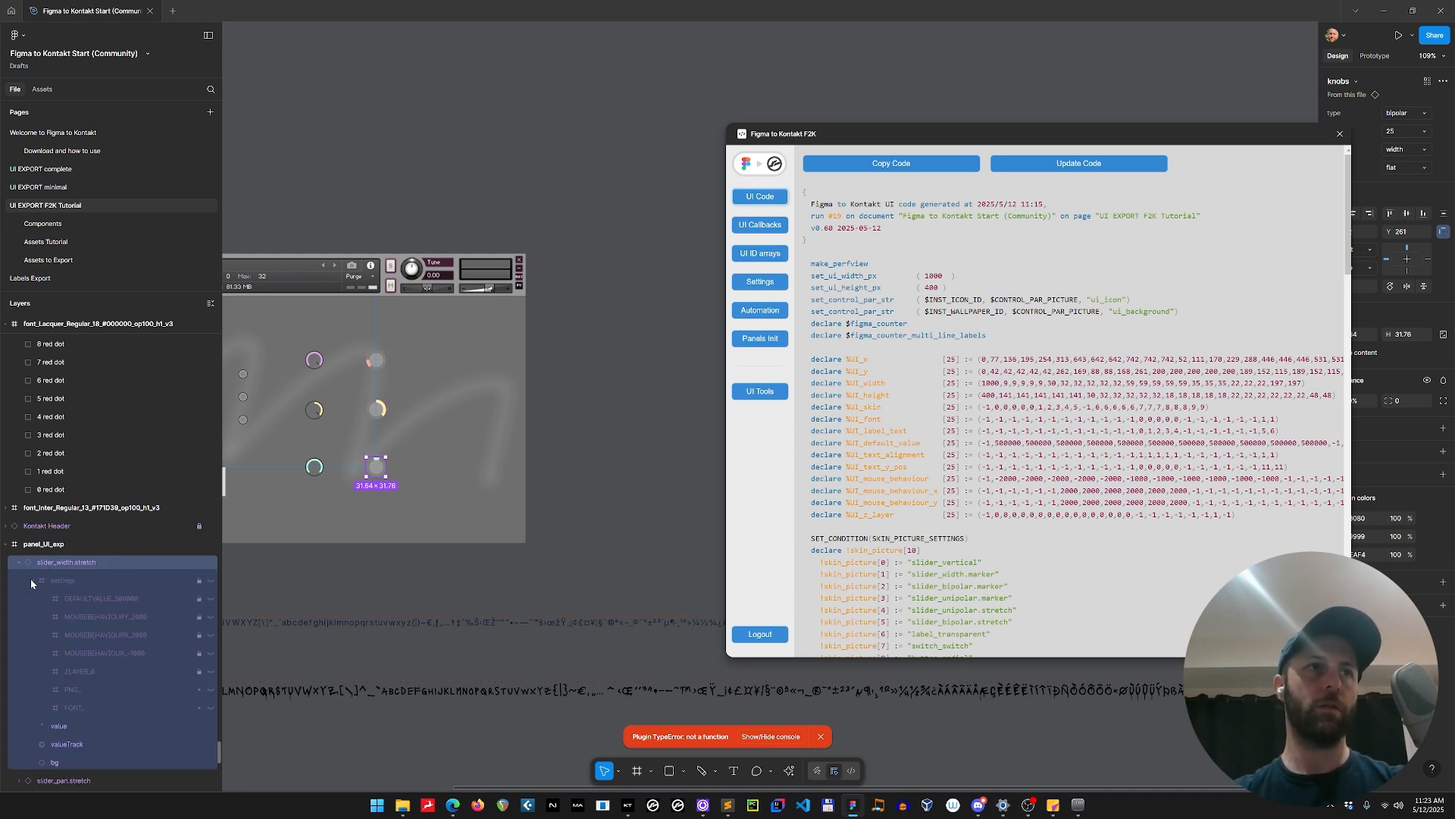
Copy the slider_width.stretch frame's name from the Assets Tutorial page and rename the knob's PNG_ settings layer as PNG_slider_width.stretch.
left_click(61, 241)
left_click(310, 571)
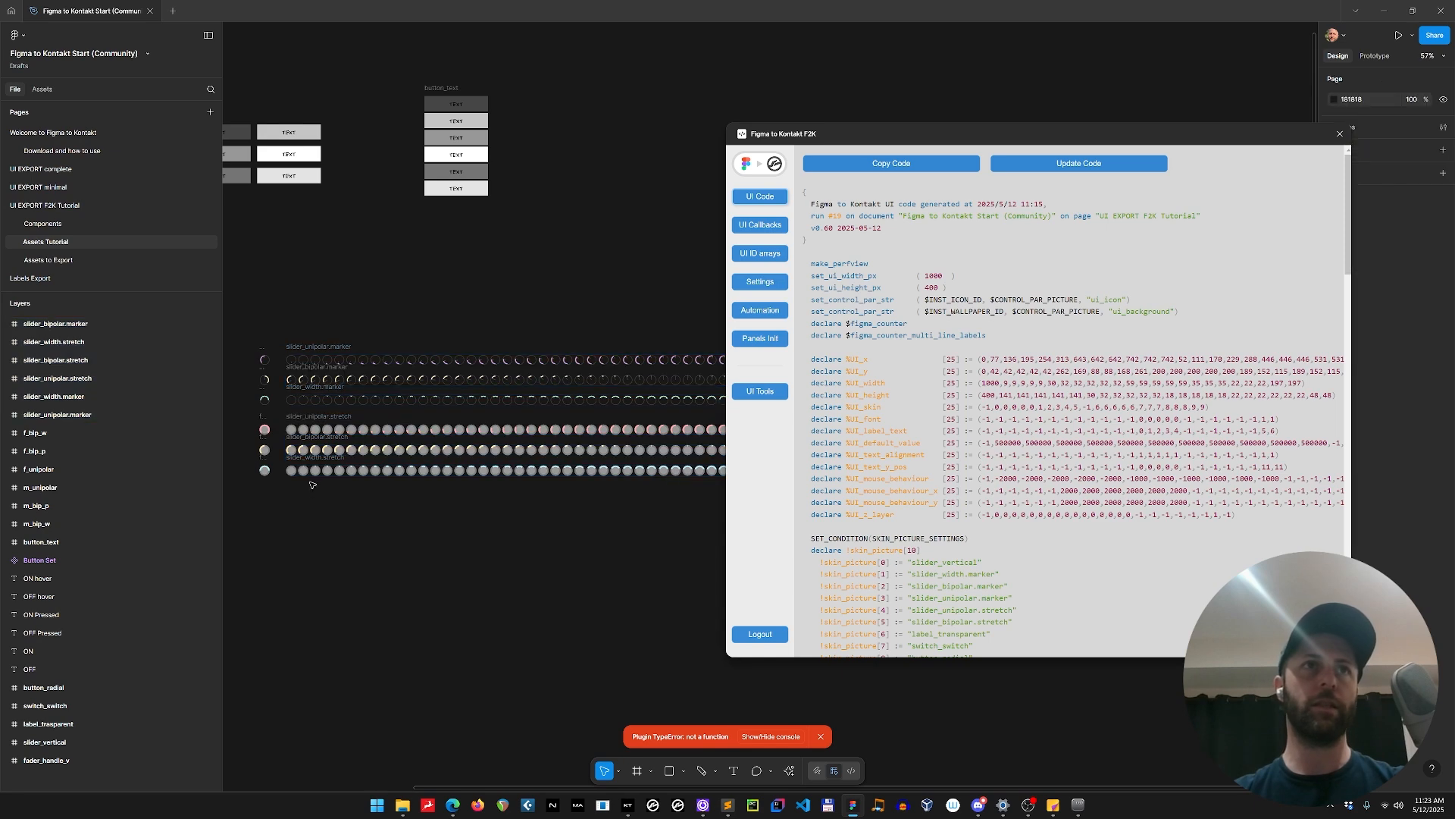
left_click(318, 469)
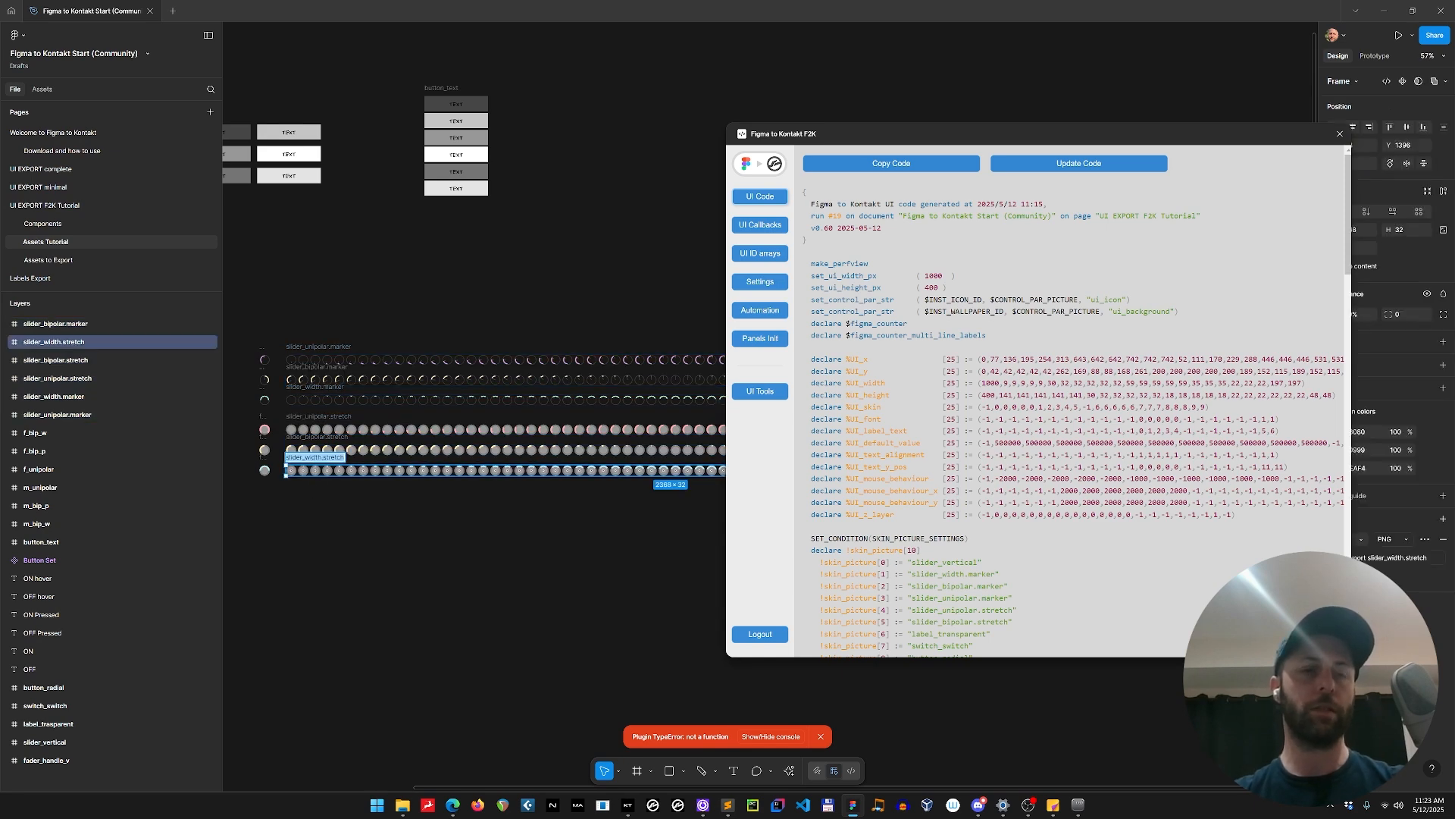
left_click(60, 207)
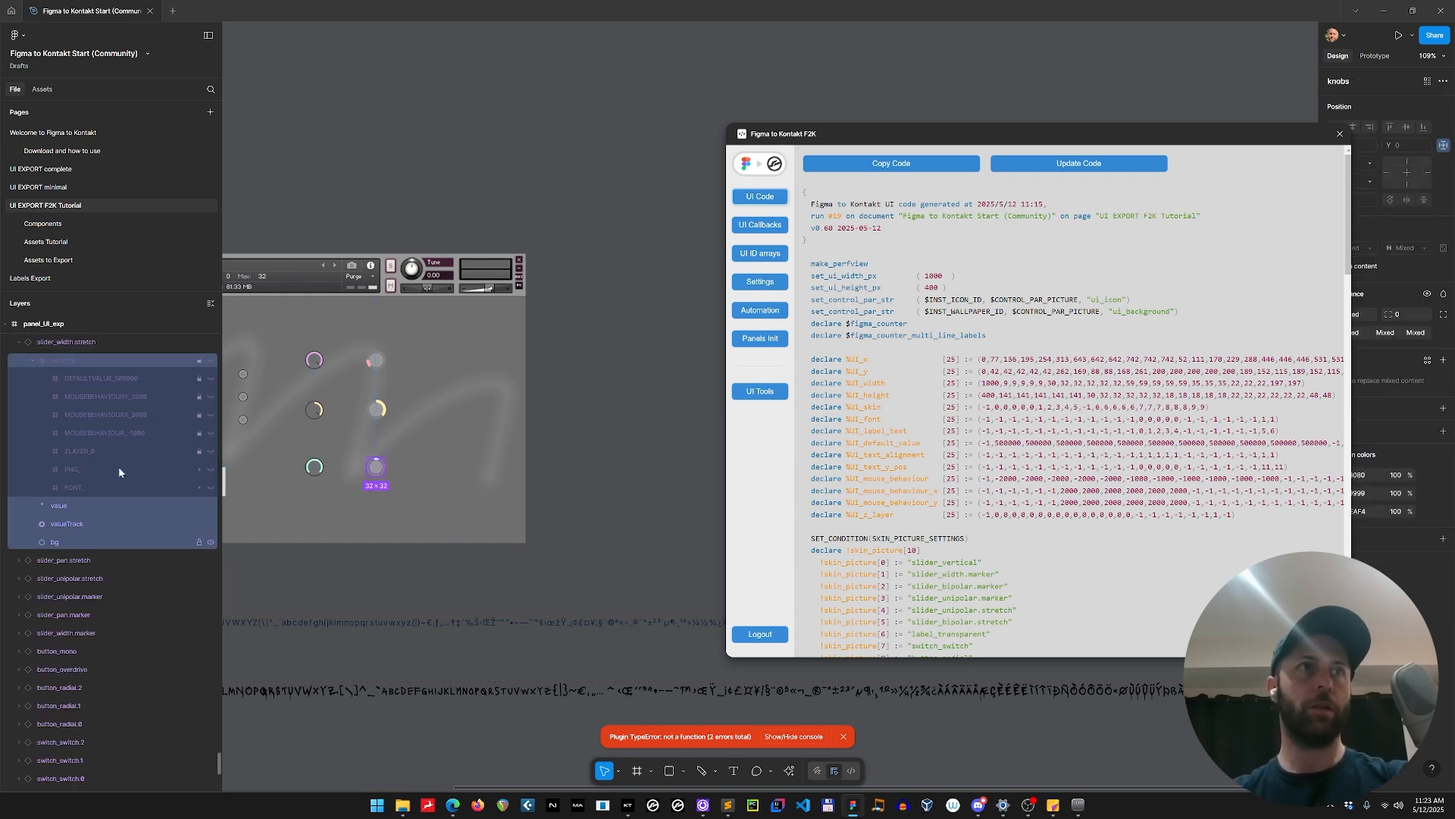
double_click(76, 470)
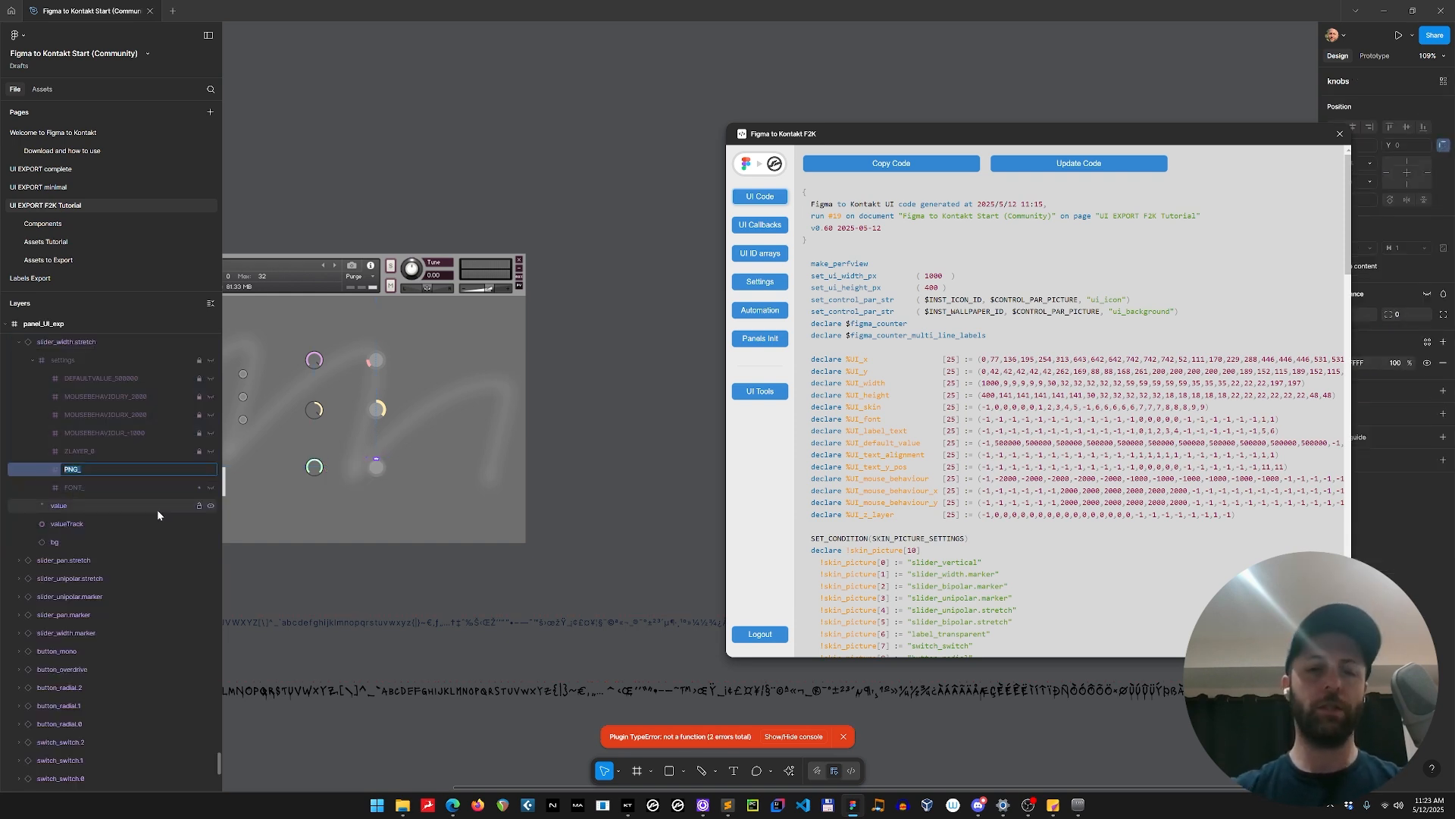
key("Right")
key("ctrl+v")
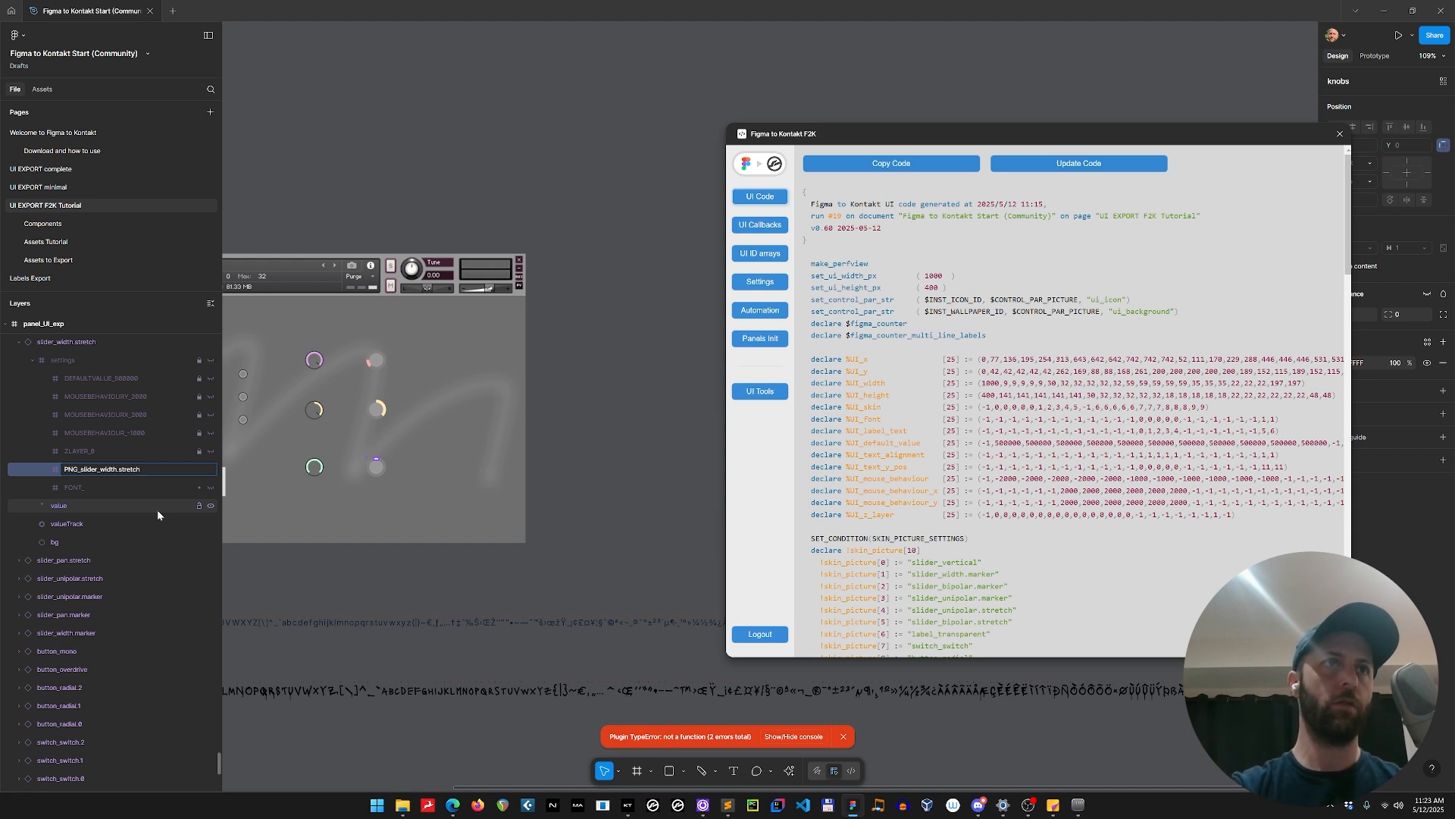
key("Return")
left_click(588, 409)
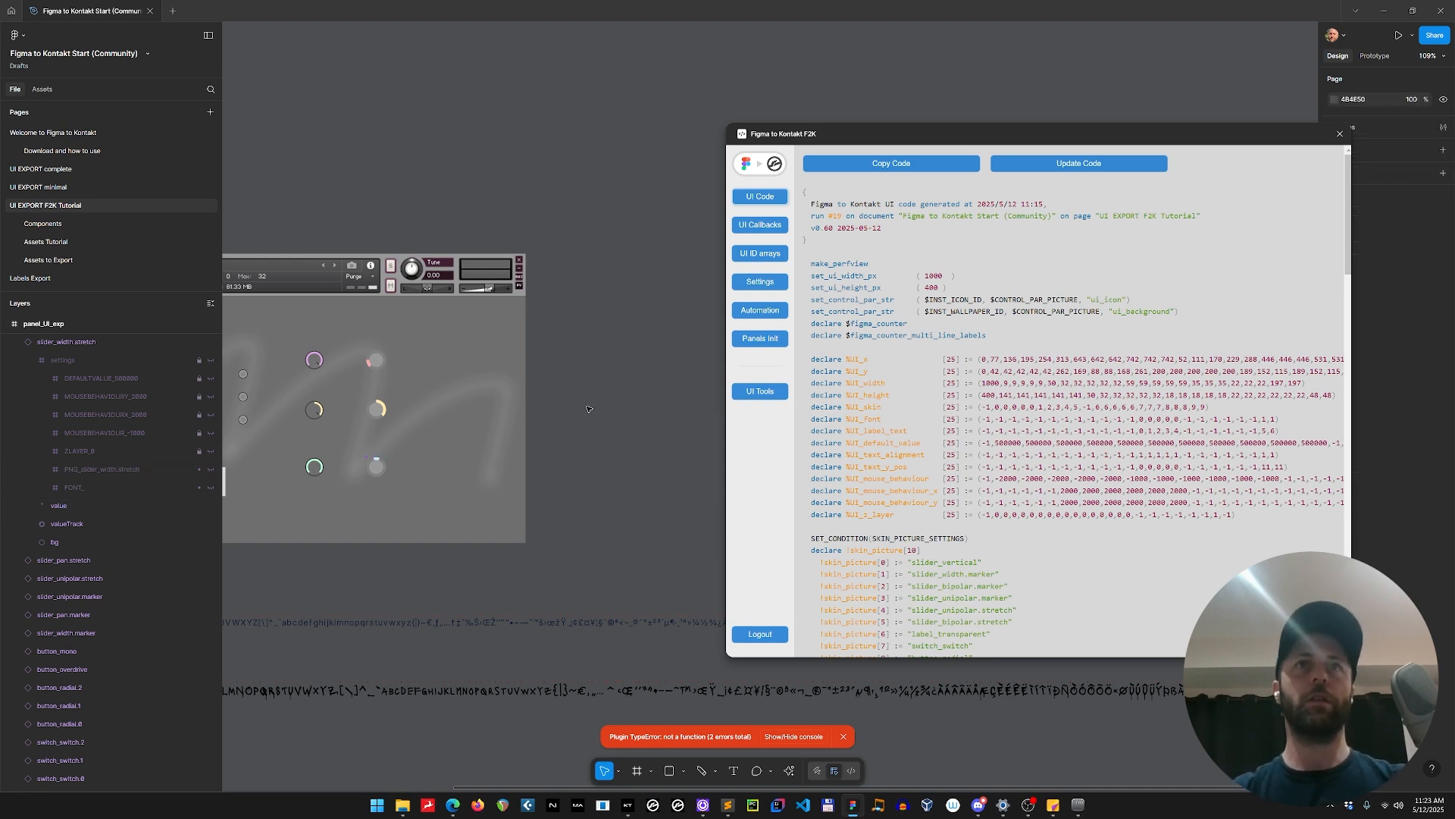
Regenerate the UI code with the slider_width.stretch picture assigned, copy it and switch to Sublime Text.
left_click(997, 165)
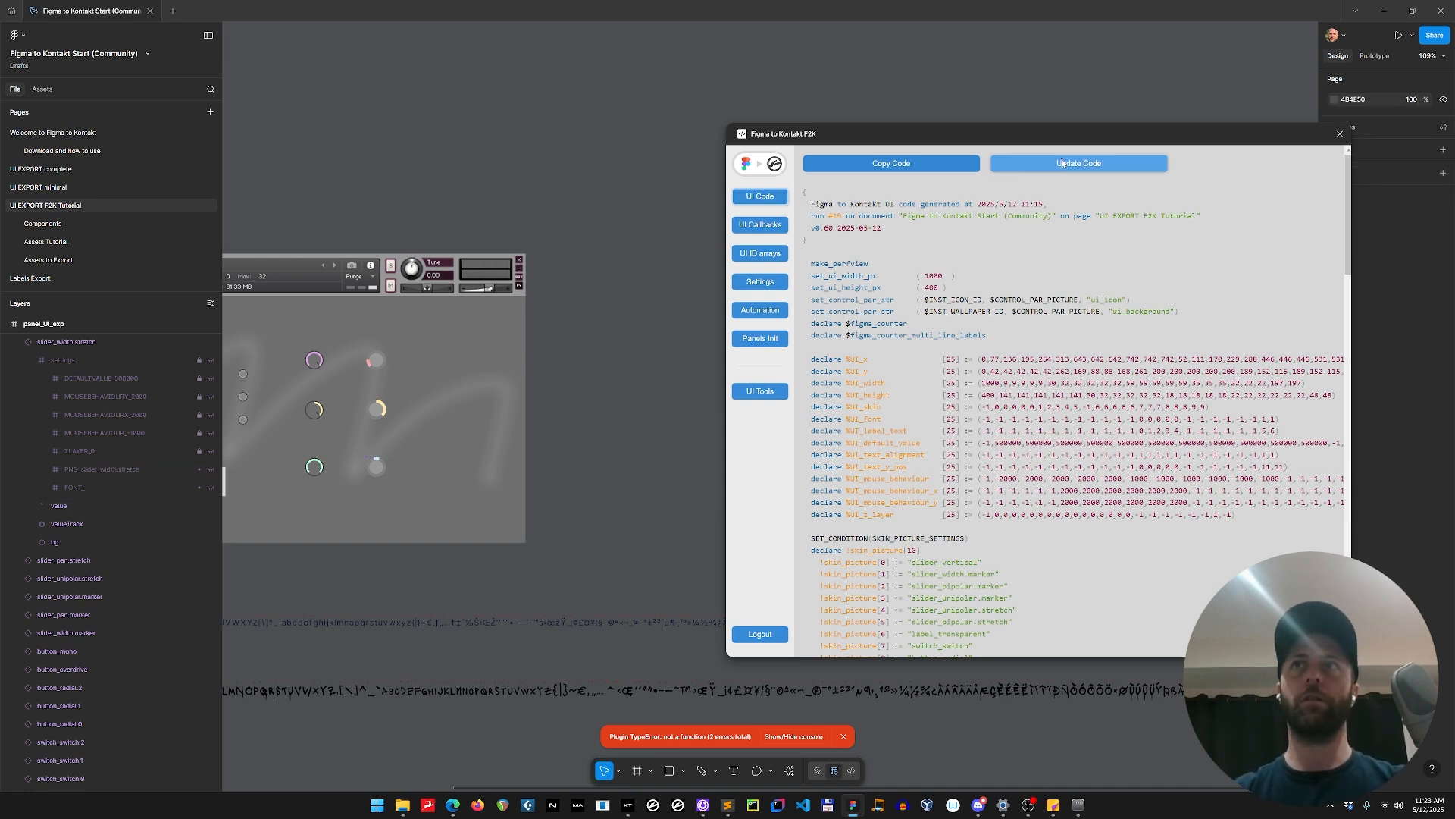
left_click(917, 163)
key("alt+Tab")
key("alt+Tab")
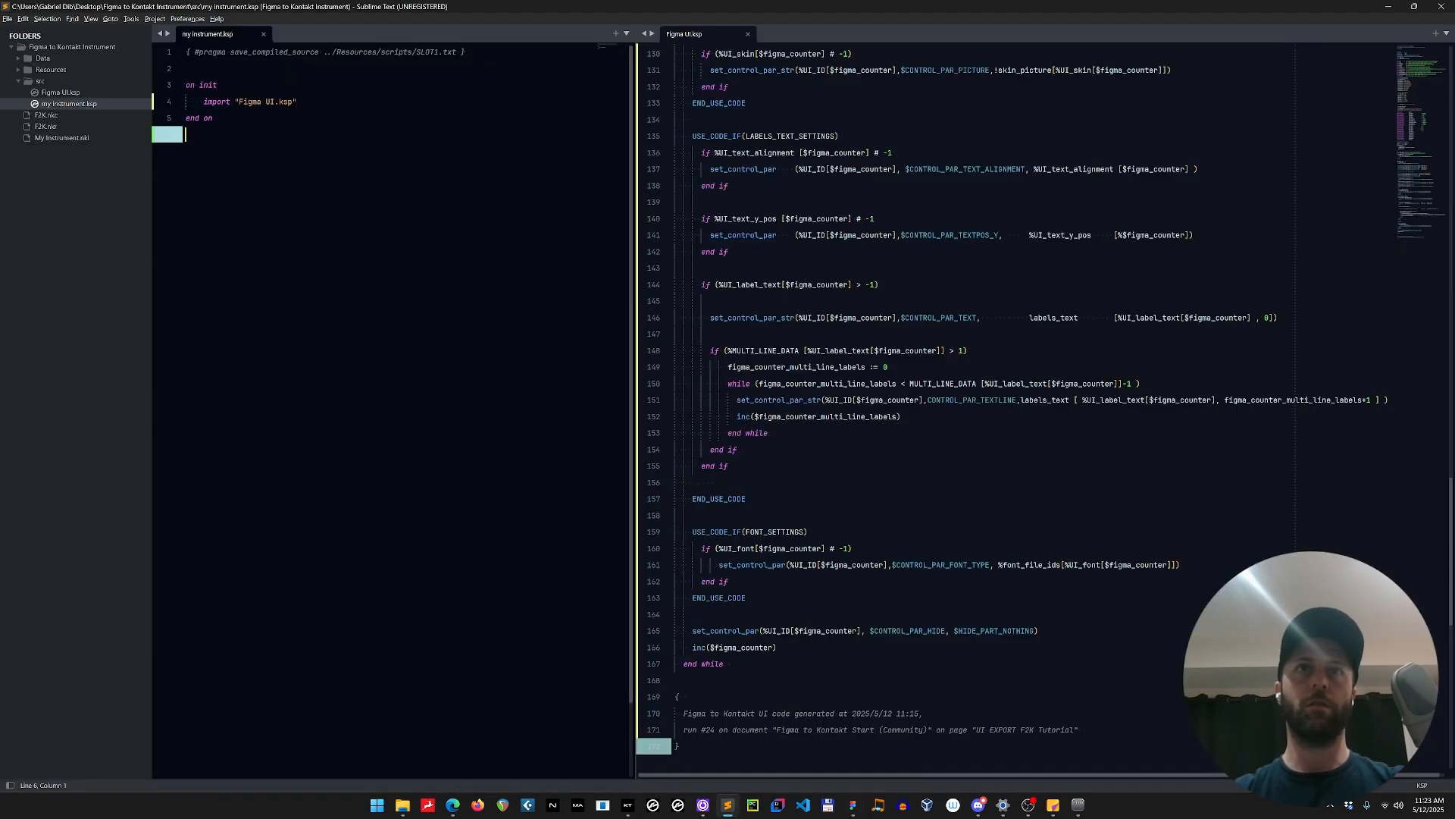
Replace the whole content of Figma UI.ksp with the copied code, save it and compile my instrument.ksp.
key("ctrl+a")
key("ctrl+v")
key("ctrl+1")
key("F5")
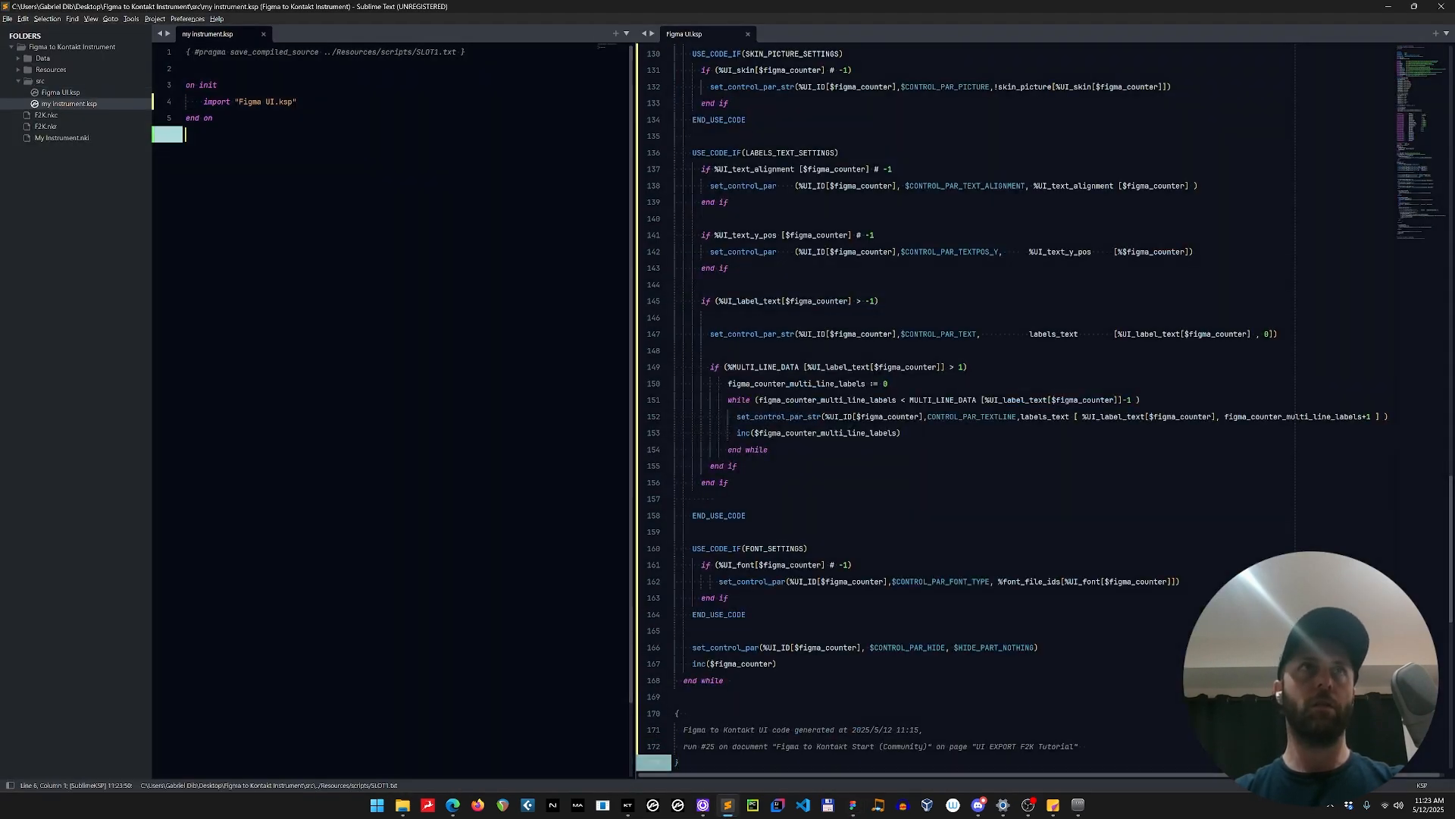
Switch to Kontakt 7 and turn the knobs in both columns to test their pictures.
left_click(627, 805)
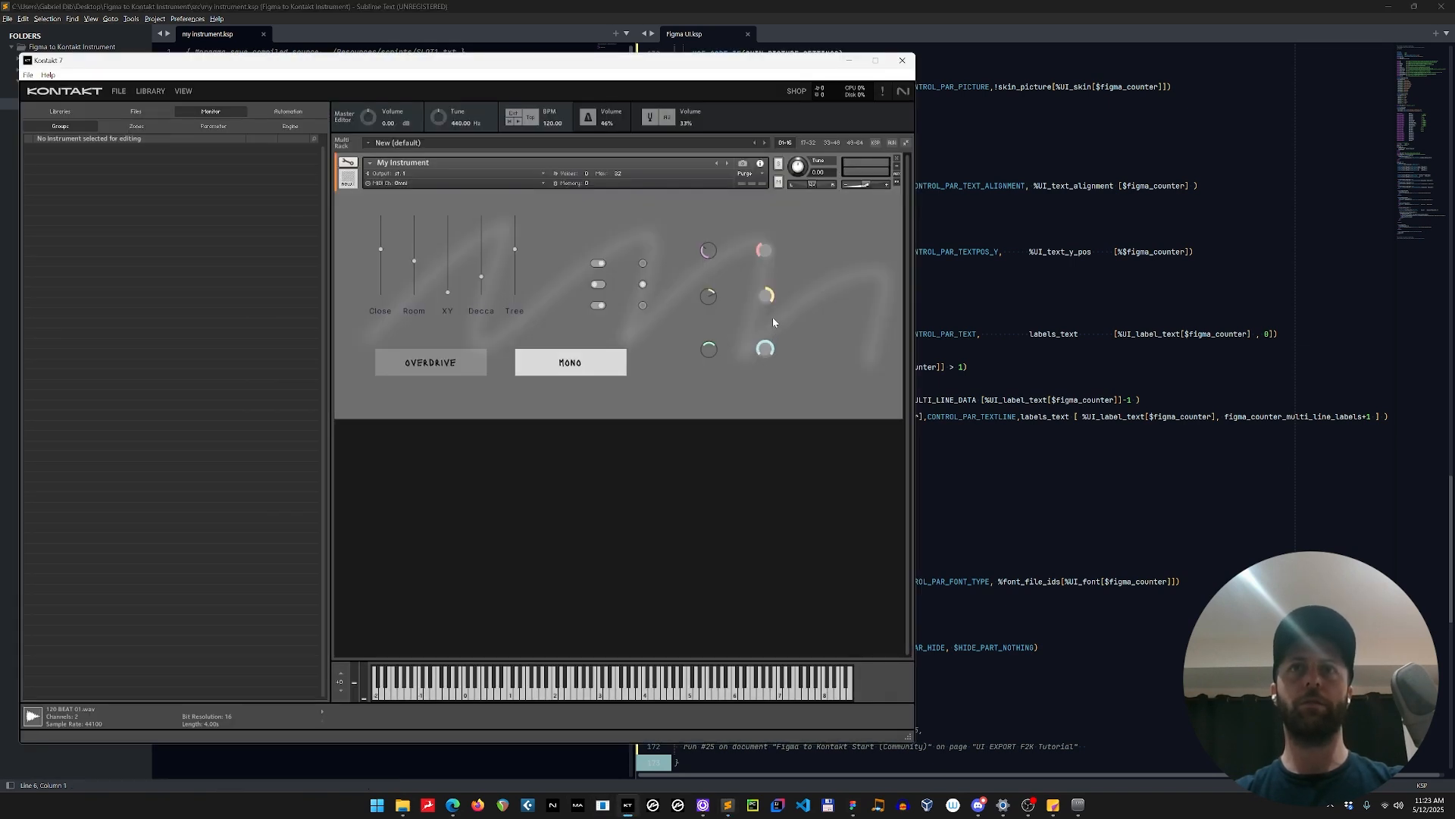
left_click_drag(774, 370, 765, 223)
left_click_drag(713, 248, 764, 241)
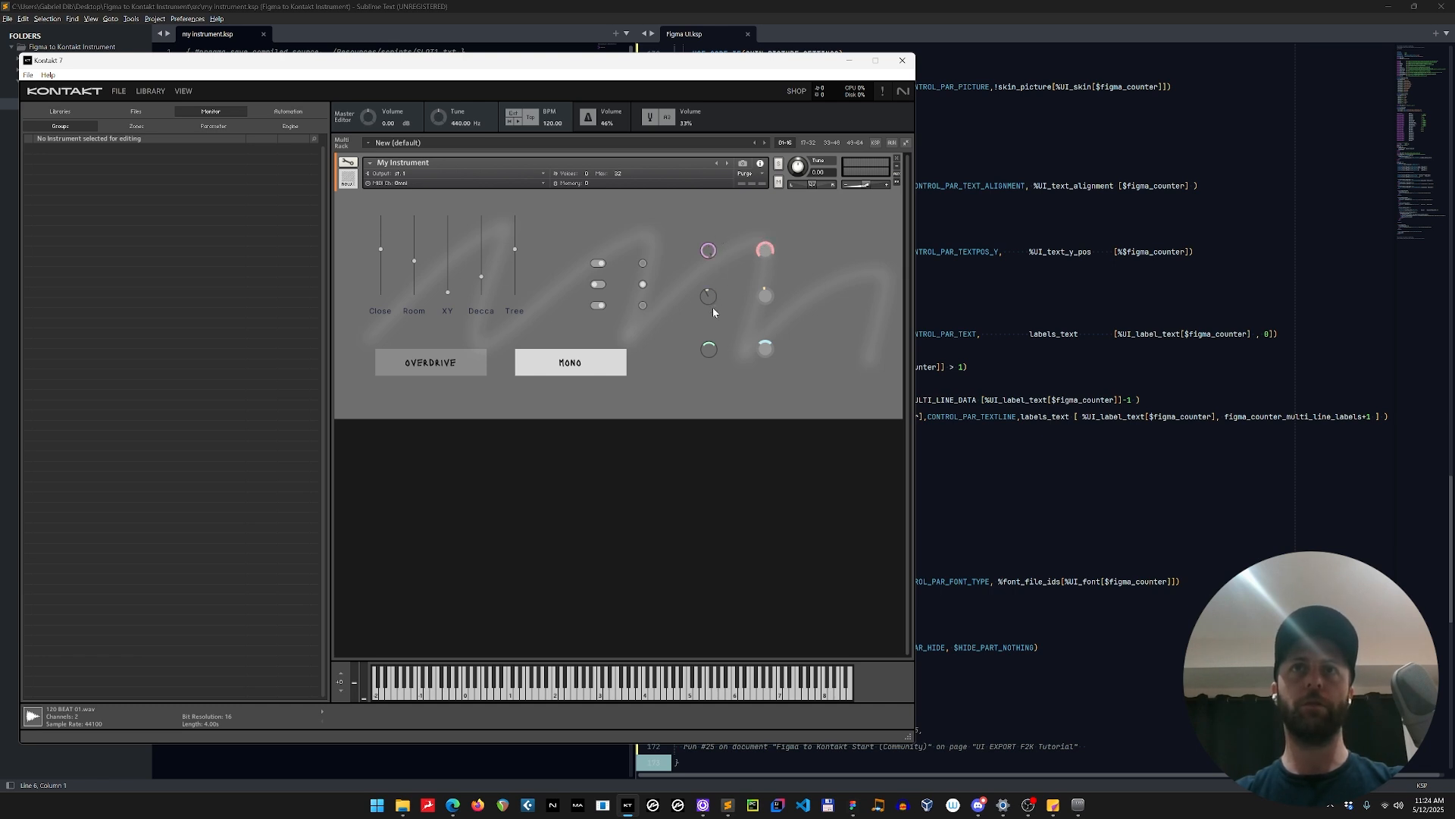
left_click_drag(711, 317, 710, 286)
left_click_drag(709, 358, 712, 324)
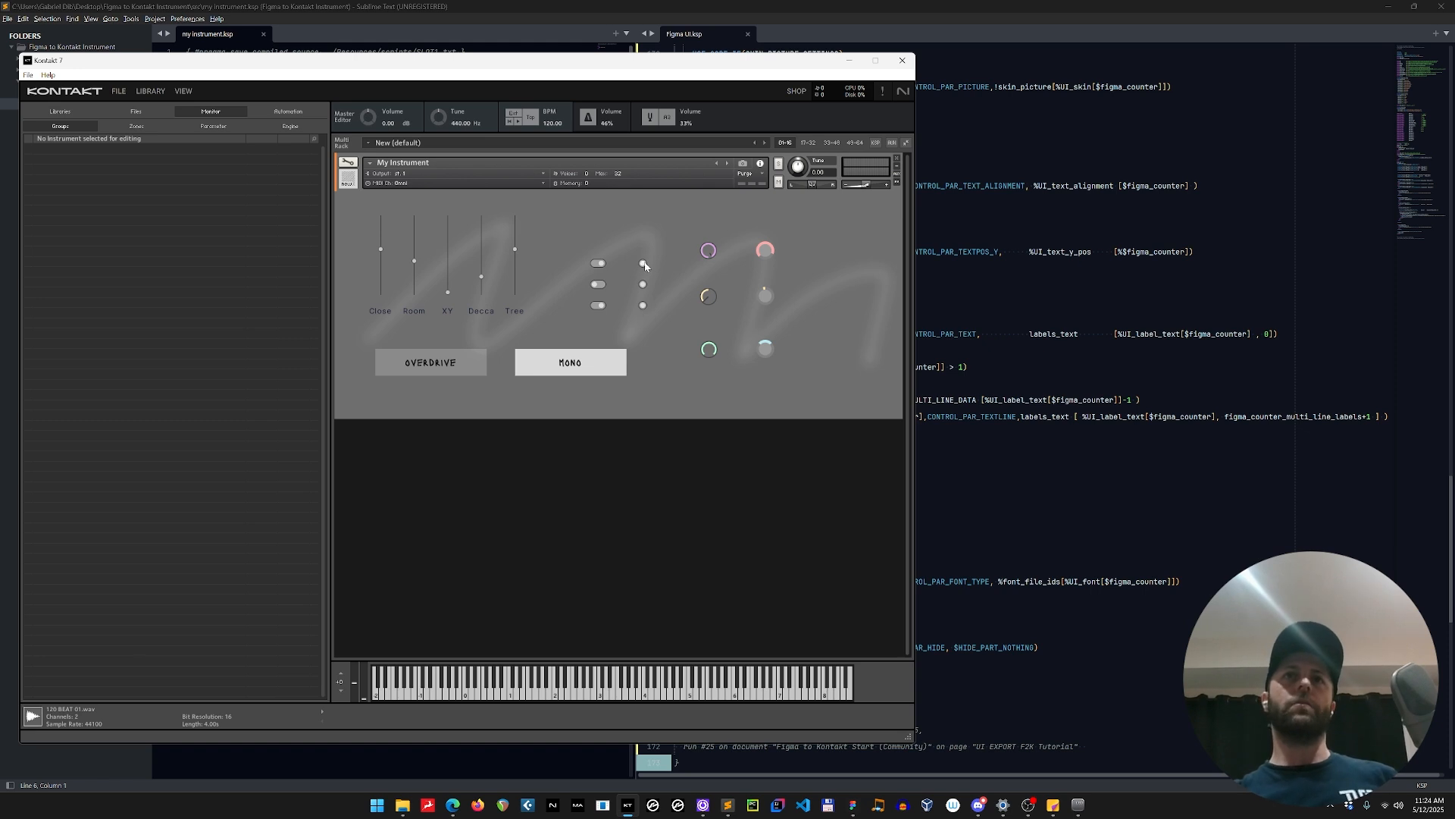
Return to Figma and collapse the Figma to Kontakt plugin window to uncover the ui_background frame.
key("alt+Tab")
key("alt+Tab")
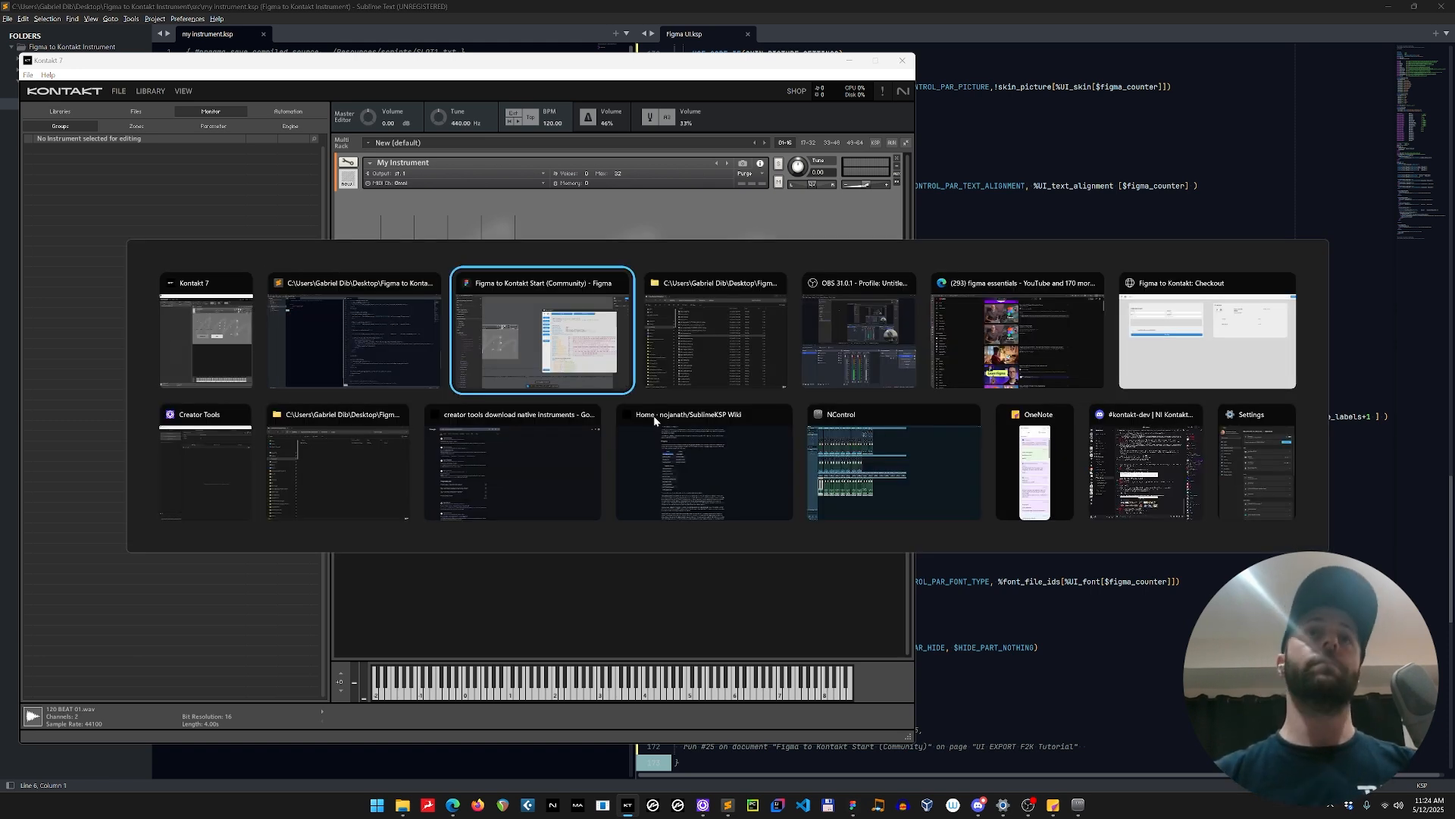
scroll(619, 435, "down", 2)
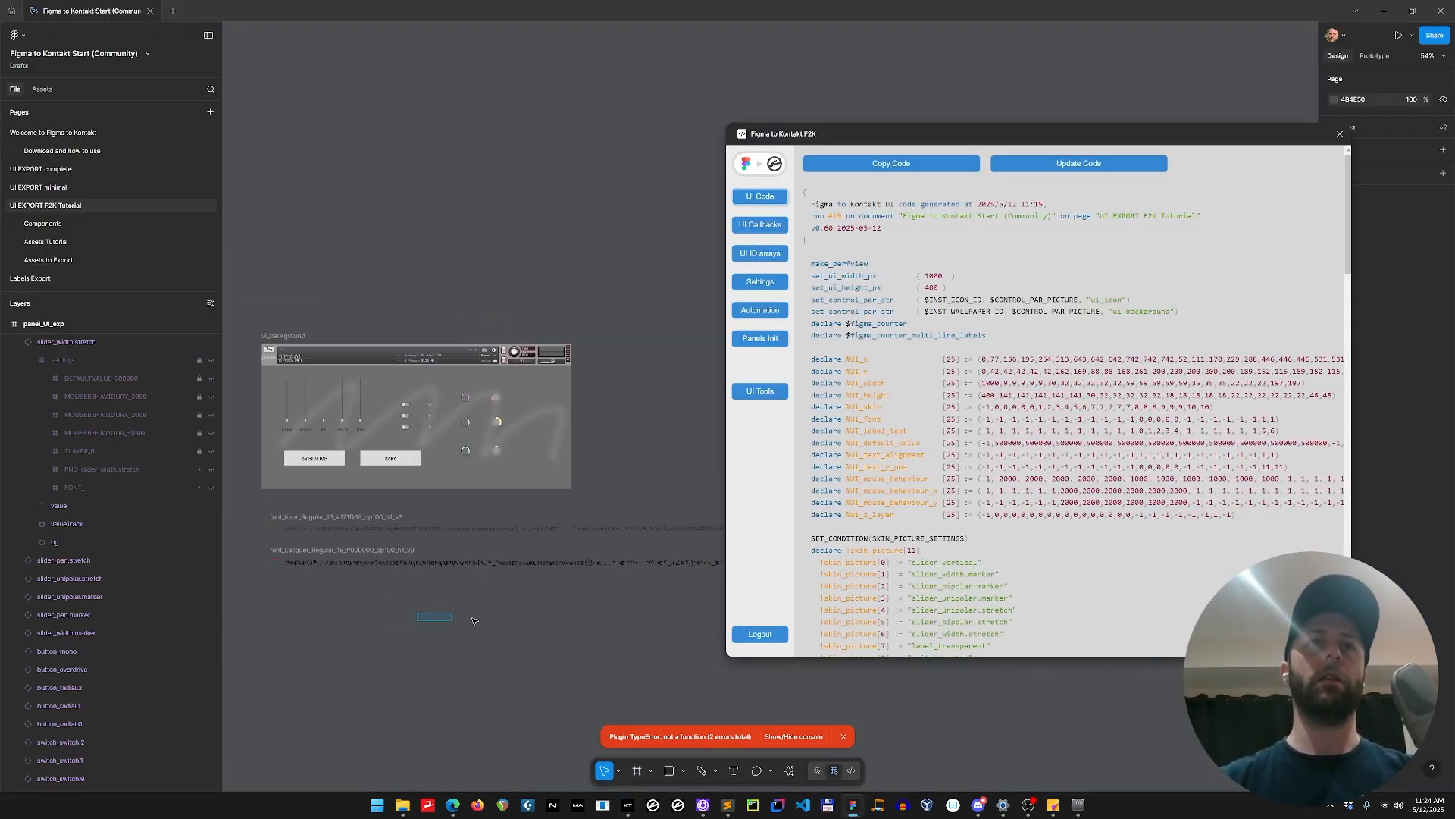
scroll(426, 610, "up", 4)
left_click_drag(425, 611, 601, 729)
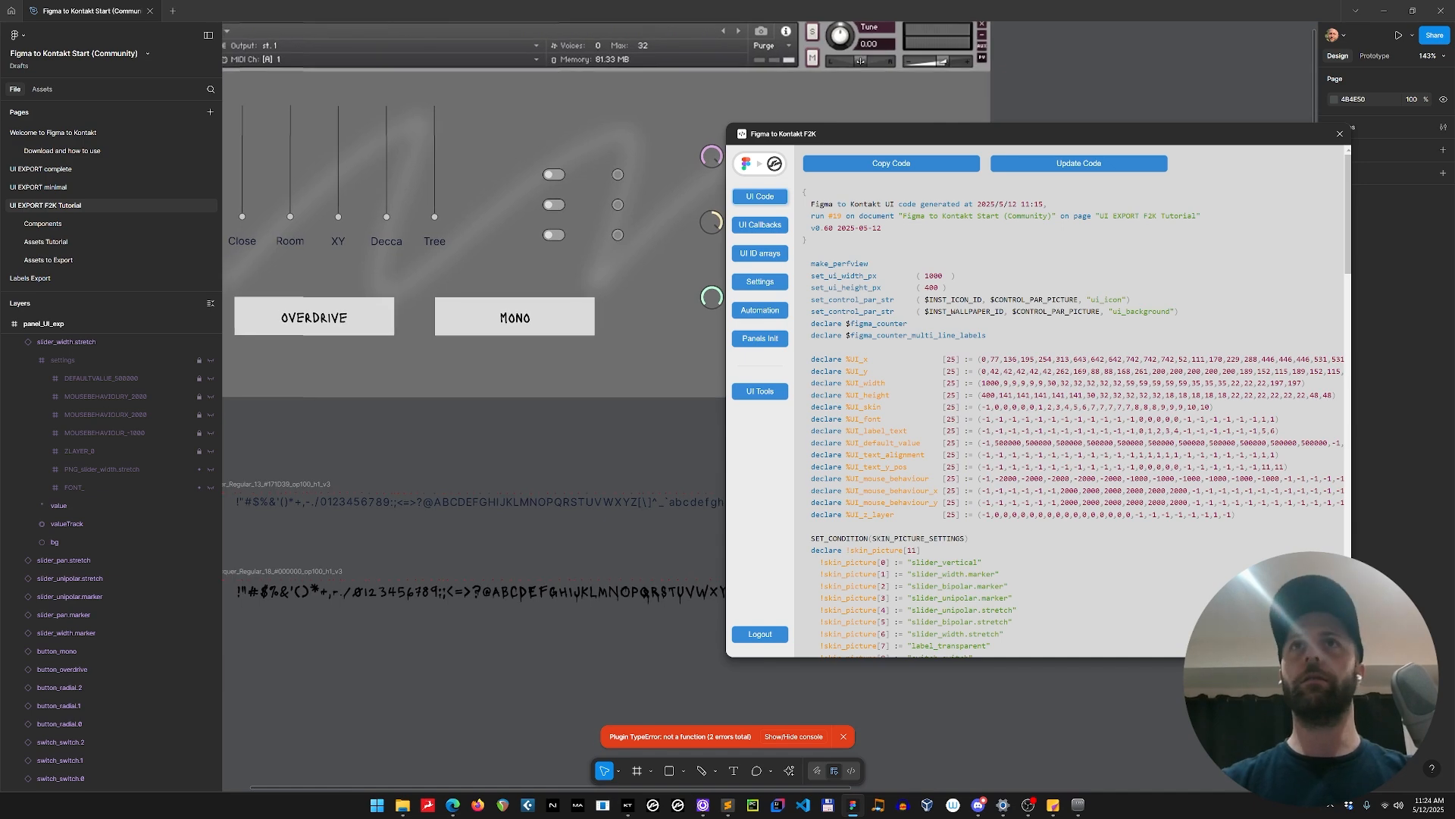
left_click(760, 164)
scroll(720, 348, "down", 3)
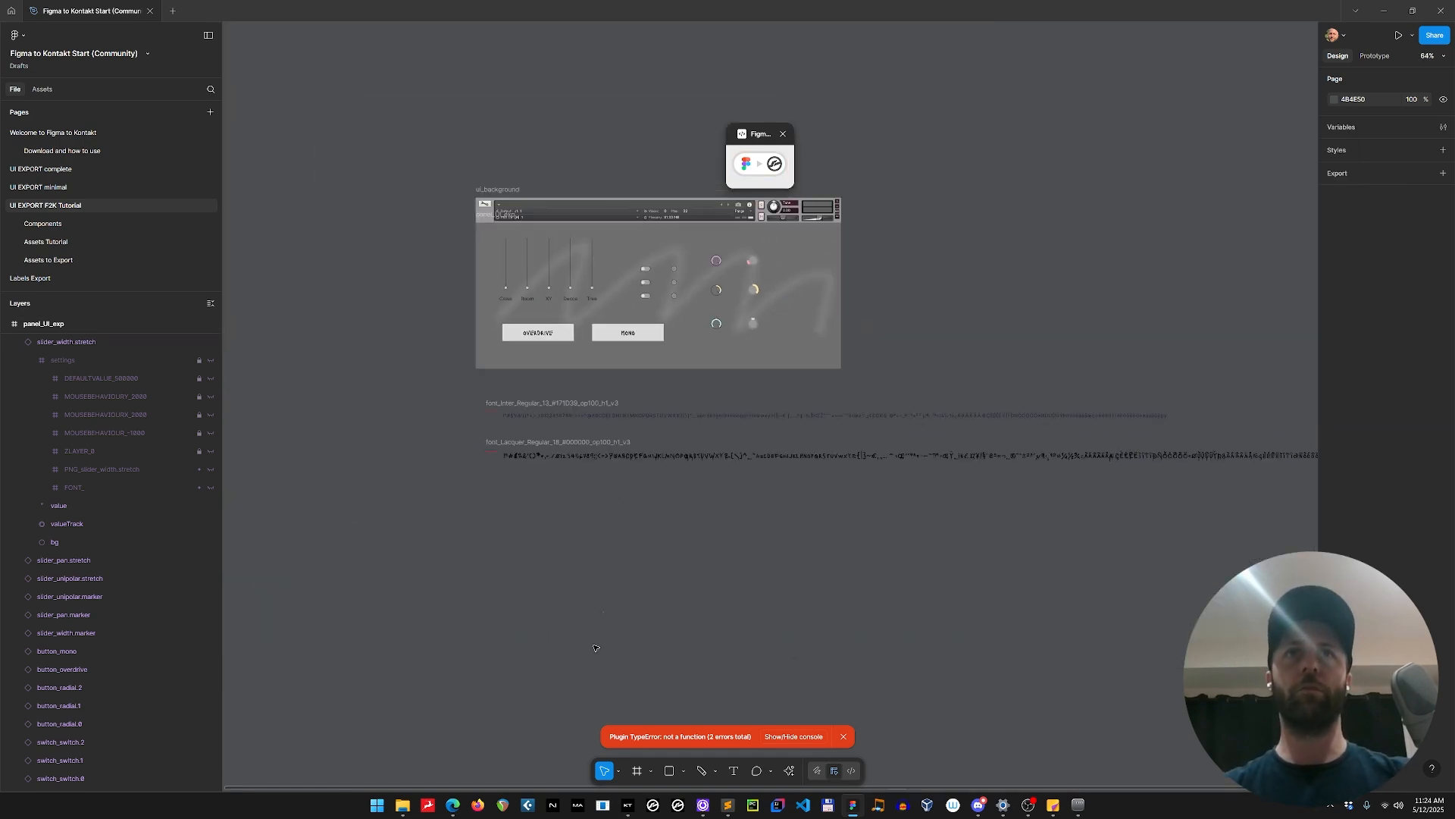
scroll(581, 483, "up", 1)
left_click_drag(579, 483, 487, 725)
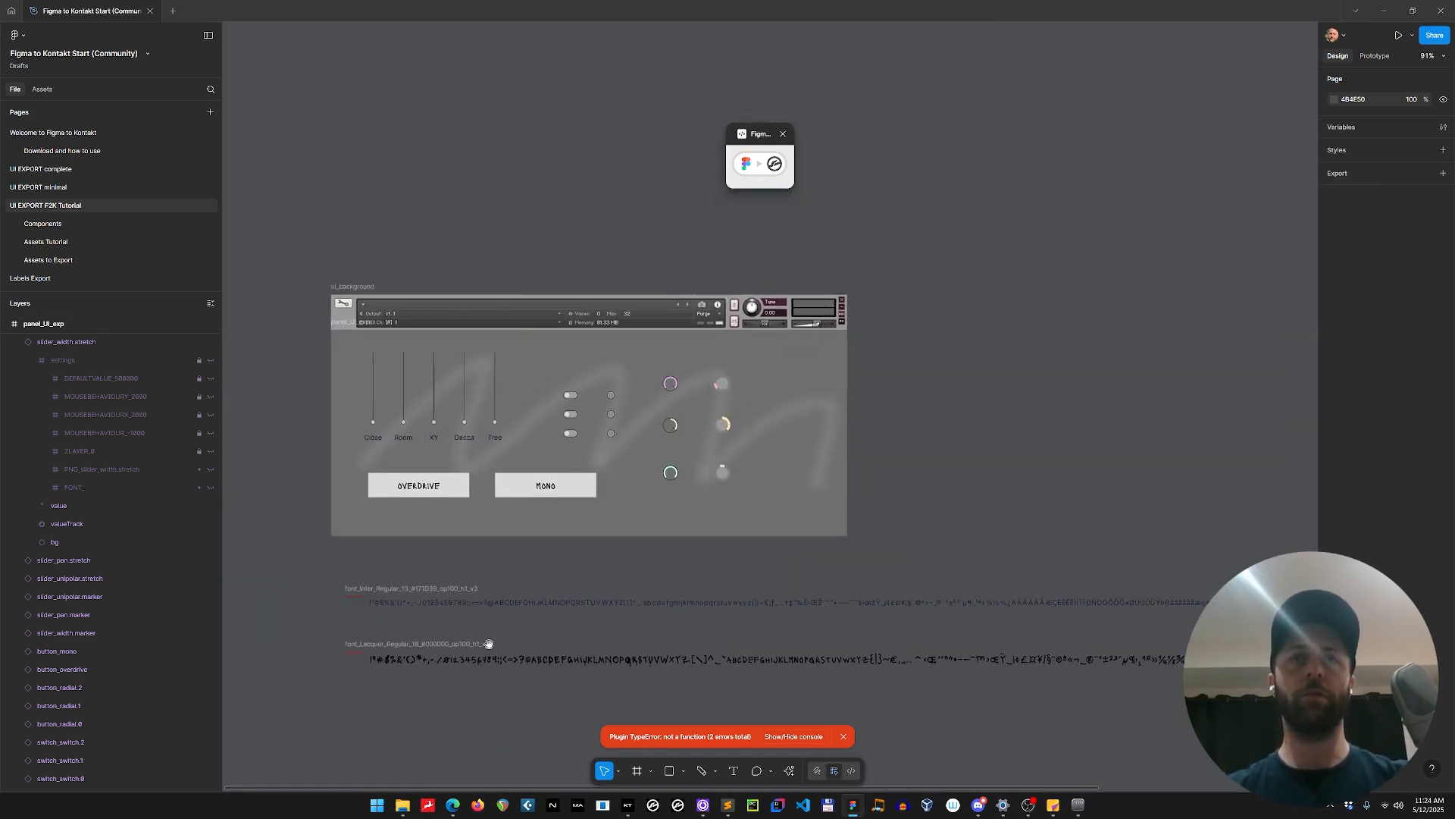
scroll(456, 574, "up", 3)
left_click_drag(575, 552, 620, 607)
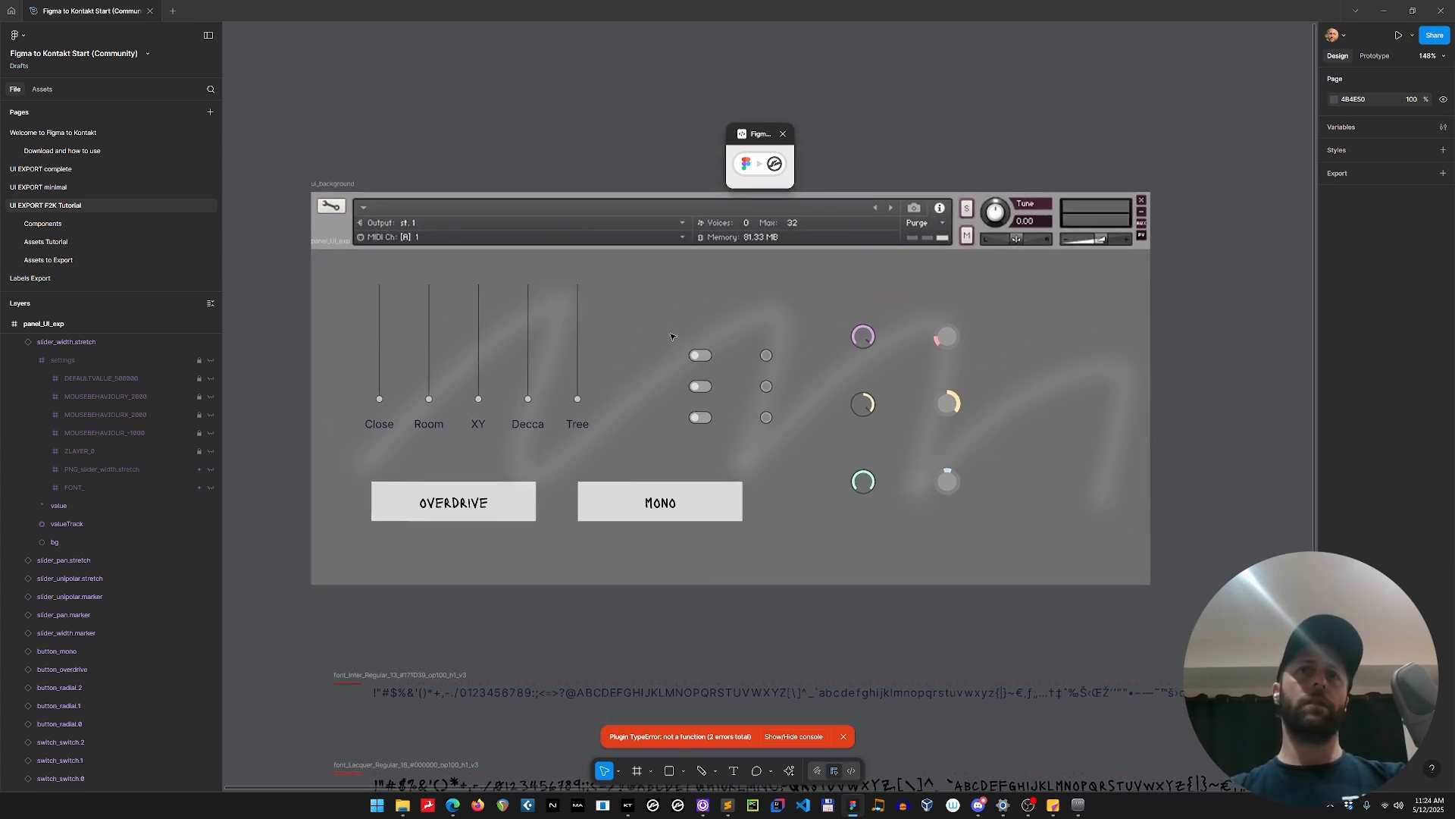
Hide Kontakt 7's browser and arrange it beside Figma on the right half, widening Figma and narrowing its layers area.
key("alt+Tab")
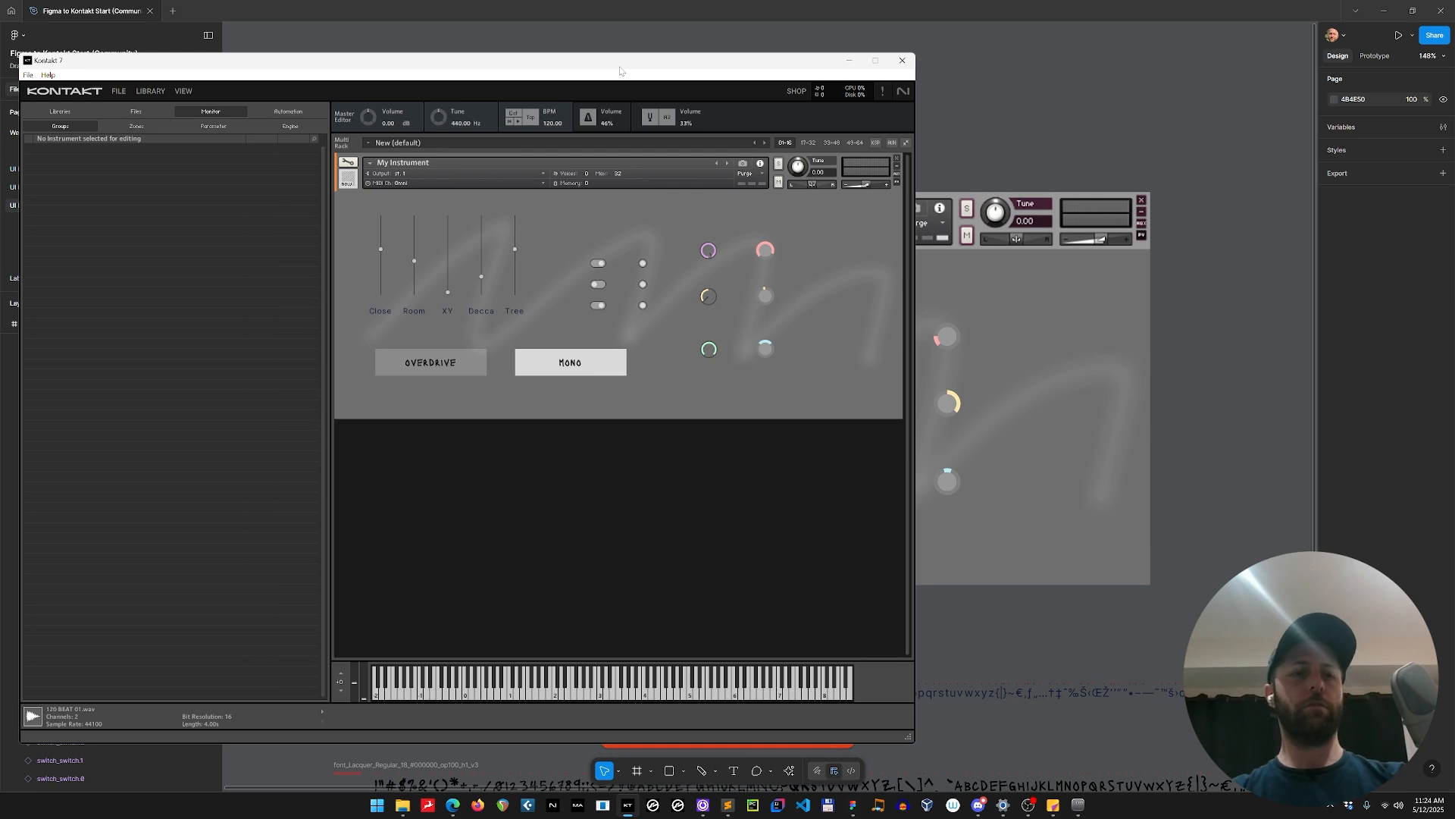
key("F1")
left_click_drag(532, 61, 527, 41)
left_click(876, 117)
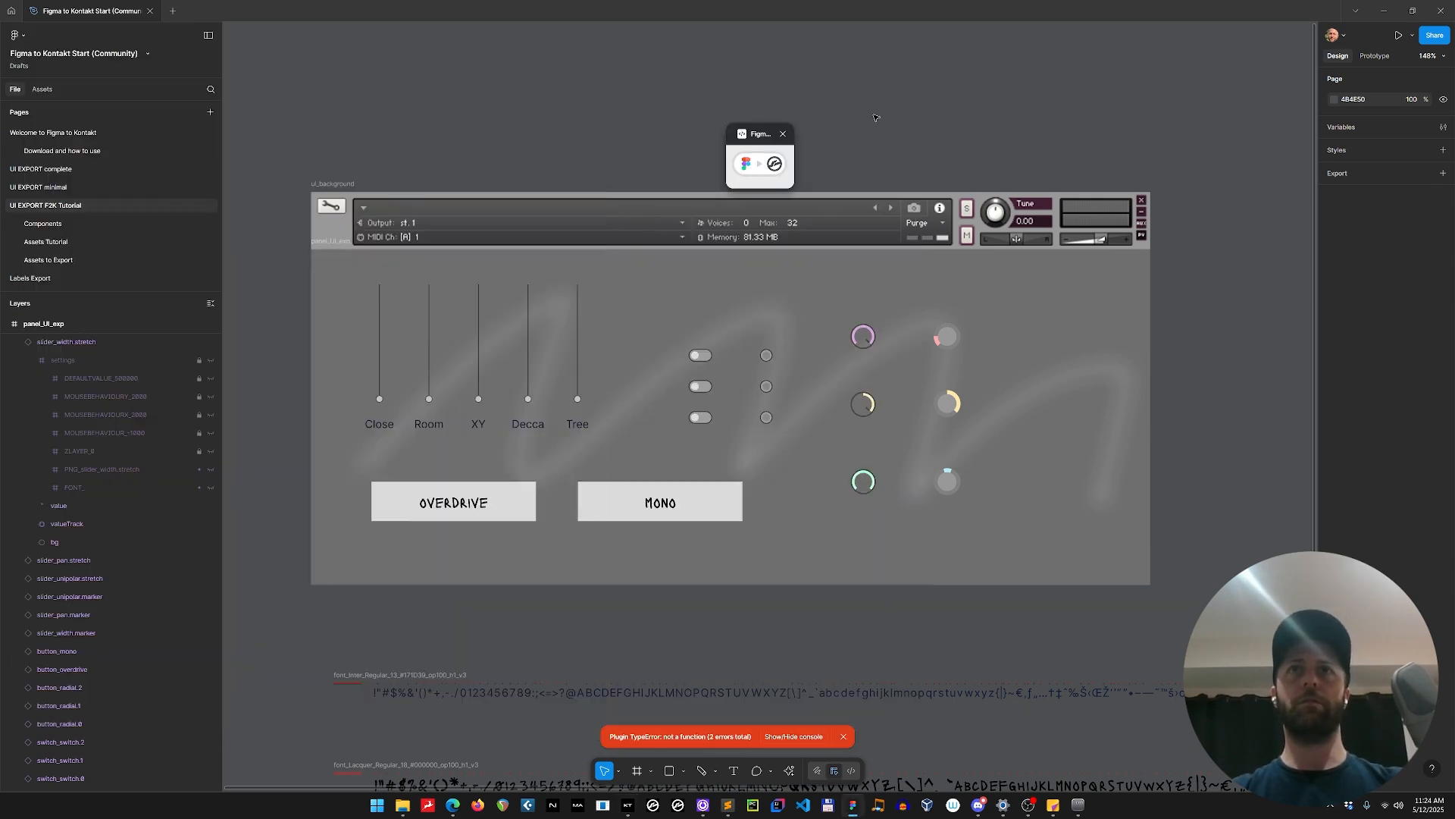
key("super+Right")
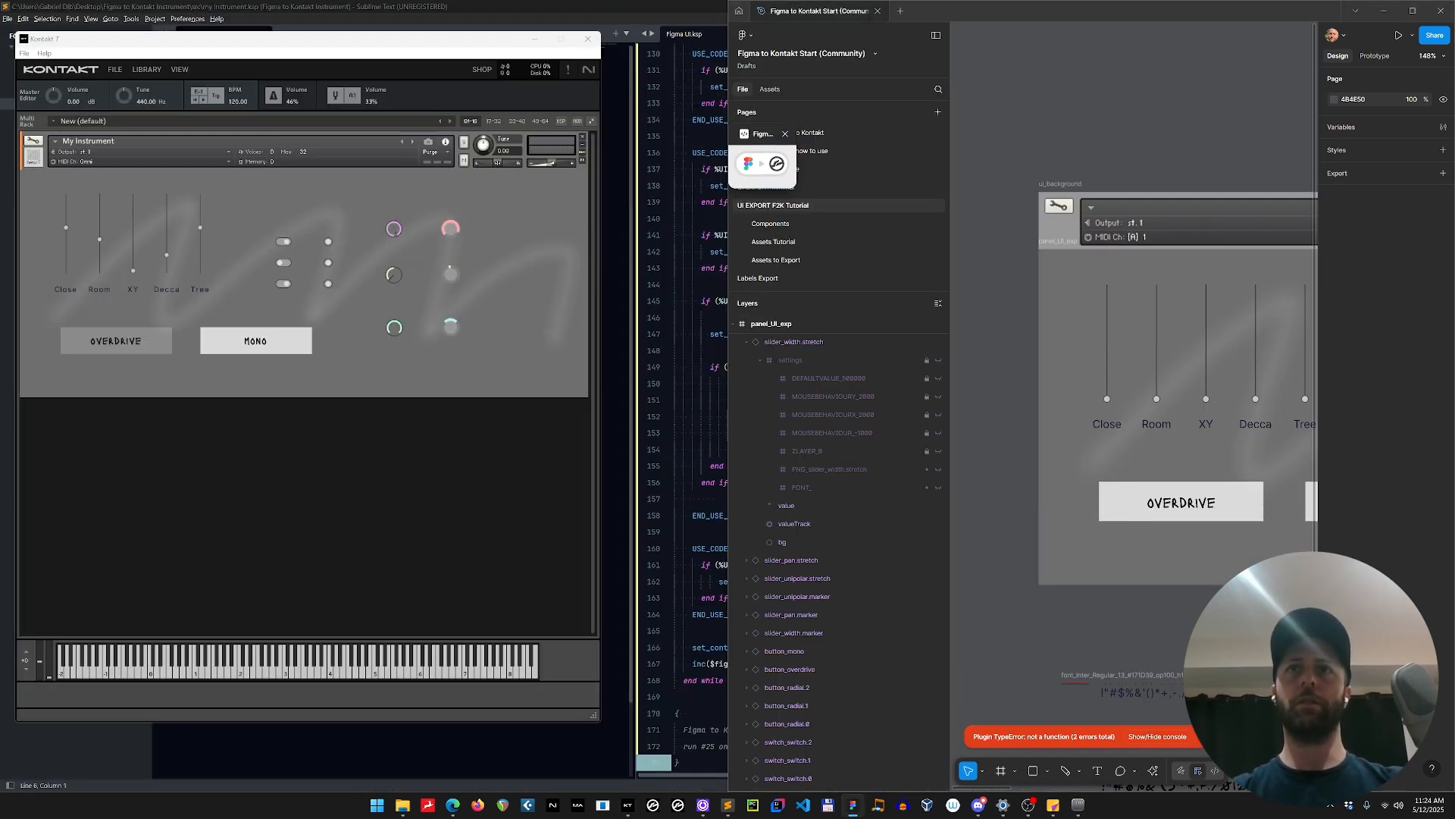
left_click_drag(728, 285, 528, 288)
left_click_drag(752, 566, 689, 574)
Collapse the font_Lacquer frame and panel_UI_exp in the layer list, and bring the whole instrument panel into view.
scroll(670, 463, "up", 20)
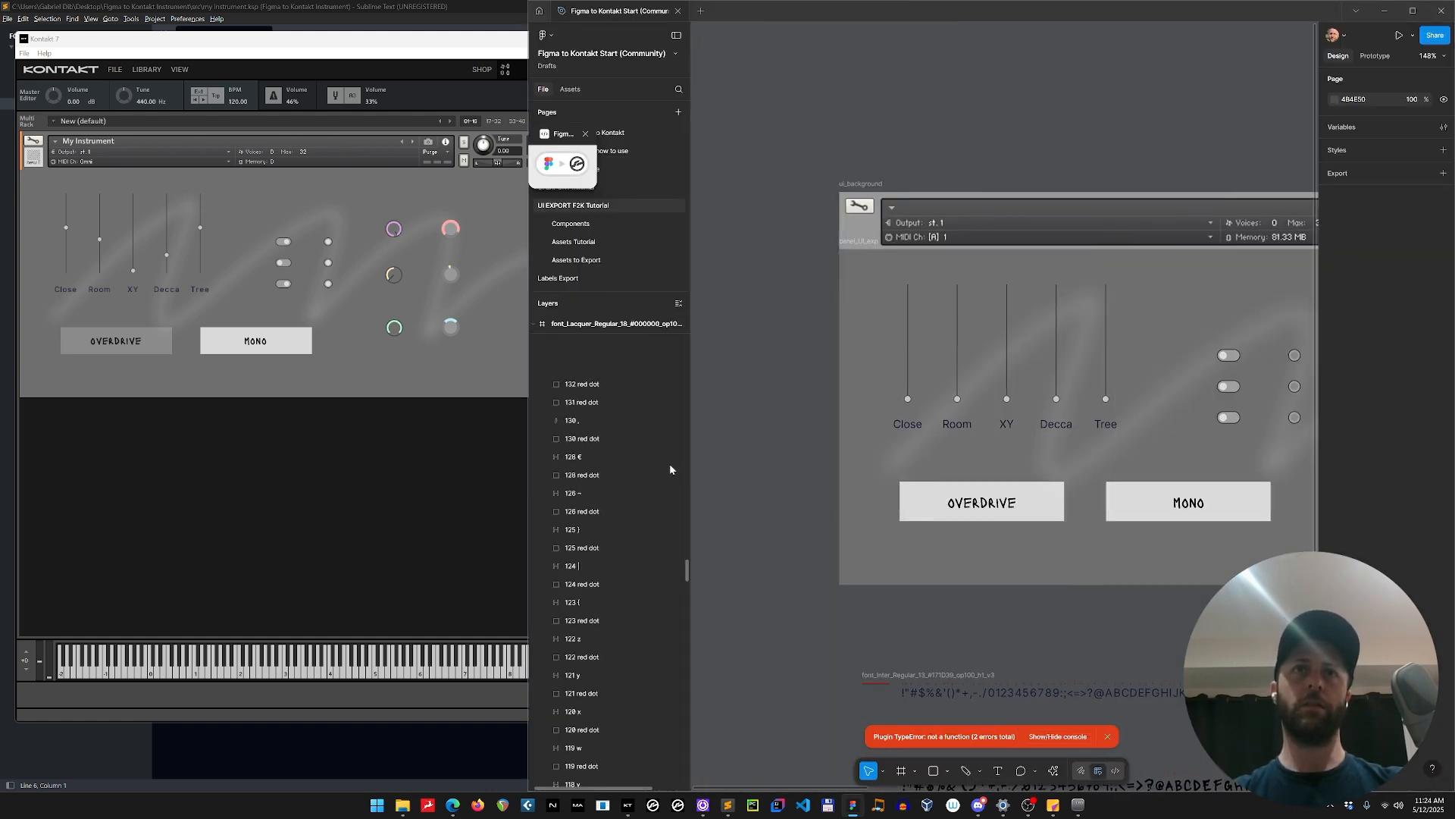
left_click(534, 323)
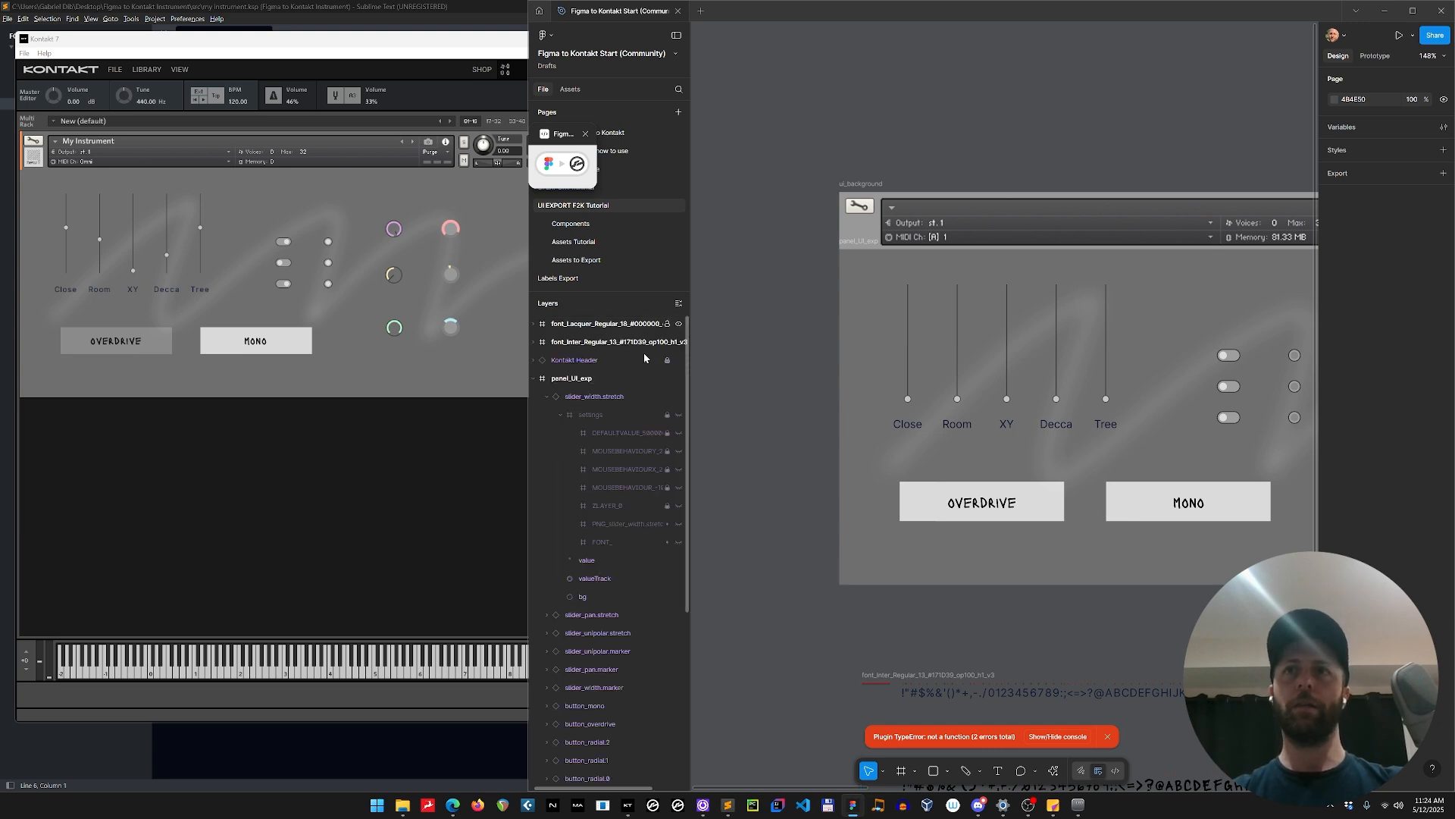
left_click(534, 377)
scroll(762, 410, "down", 5)
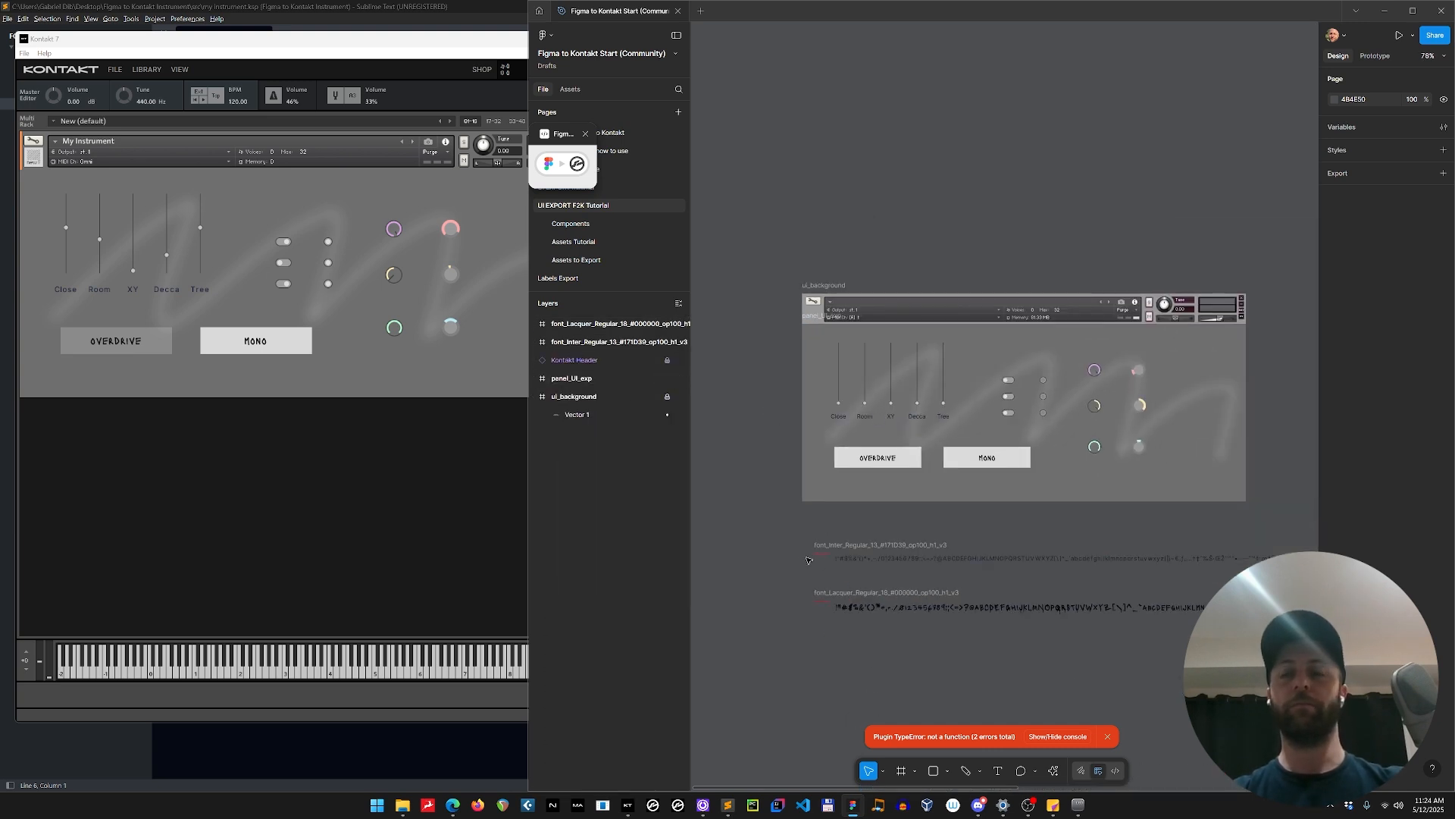
scroll(808, 559, "up", 4)
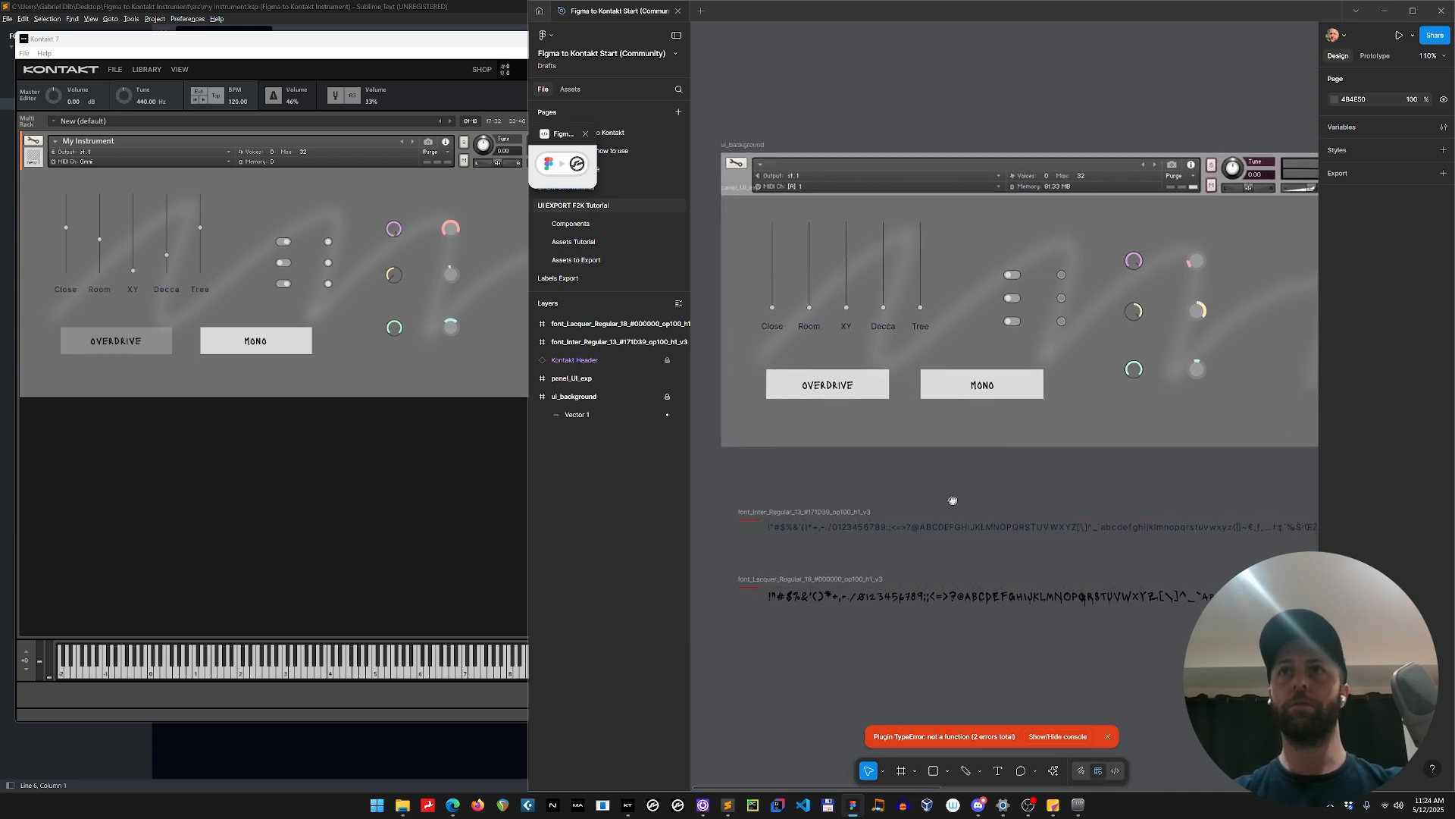
scroll(943, 507, "up", 1)
scroll(943, 508, "right", 1)
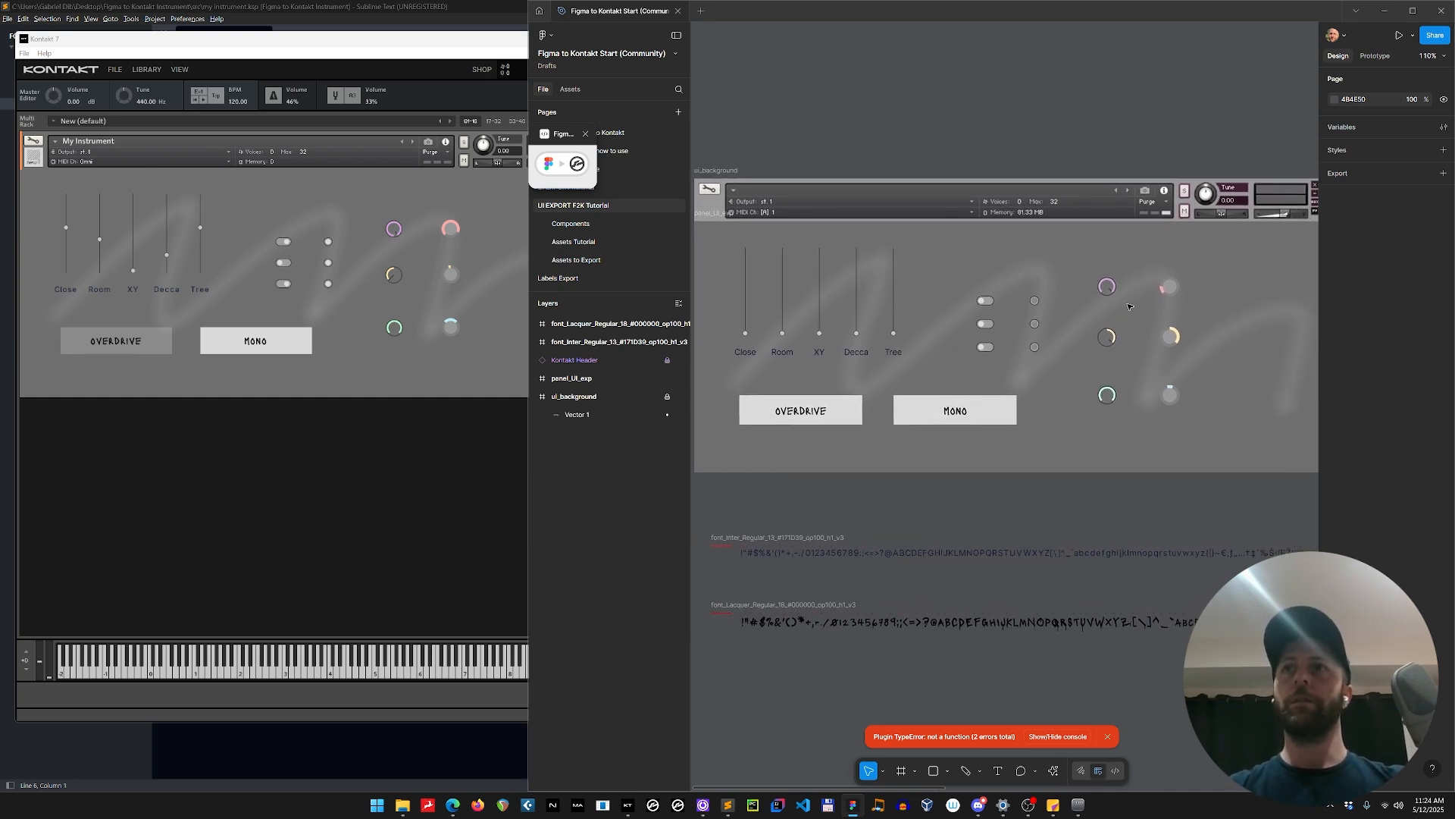
Move the slider_unipolar.marker knob to about X 919, Y 330, the slider_width.marker knob lower, and the MONO button above the switches.
left_click(1106, 288)
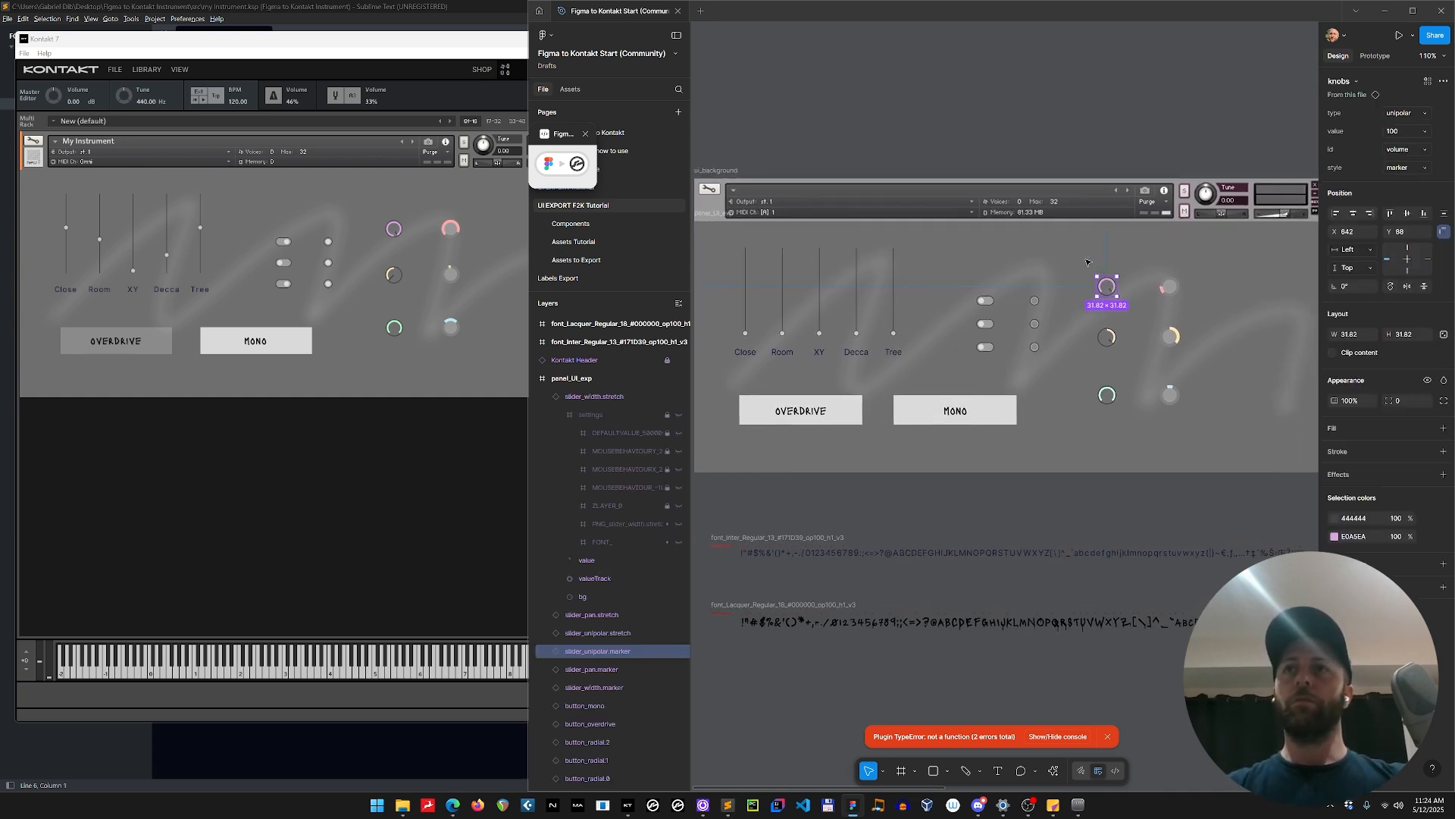
left_click_drag(1105, 288, 1281, 440)
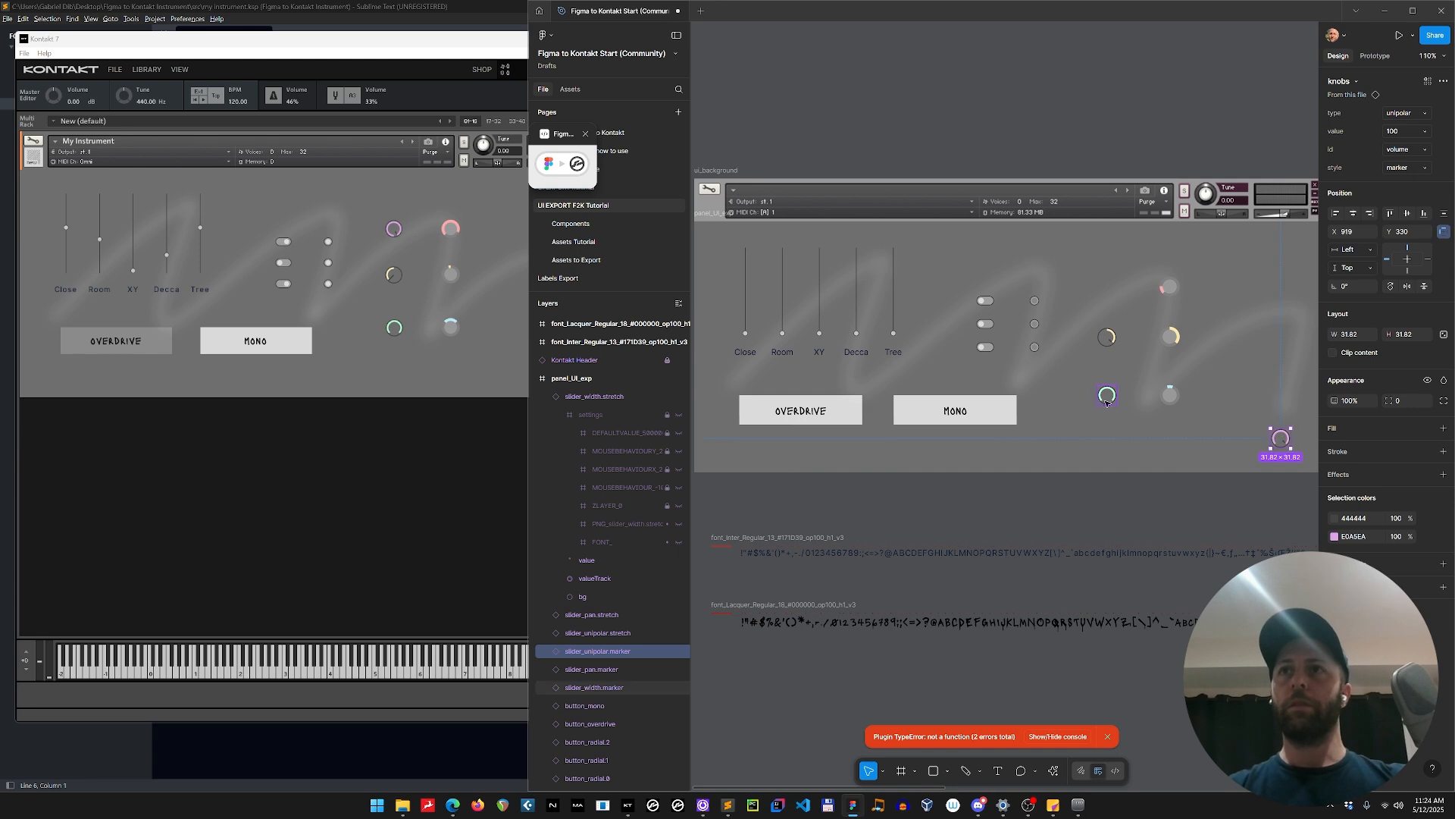
left_click_drag(1108, 400, 1073, 447)
left_click_drag(975, 419, 1056, 263)
Move the Tree fader with its label down beside the switches, and the Room fader with its label to the panel's far right.
left_click(893, 351)
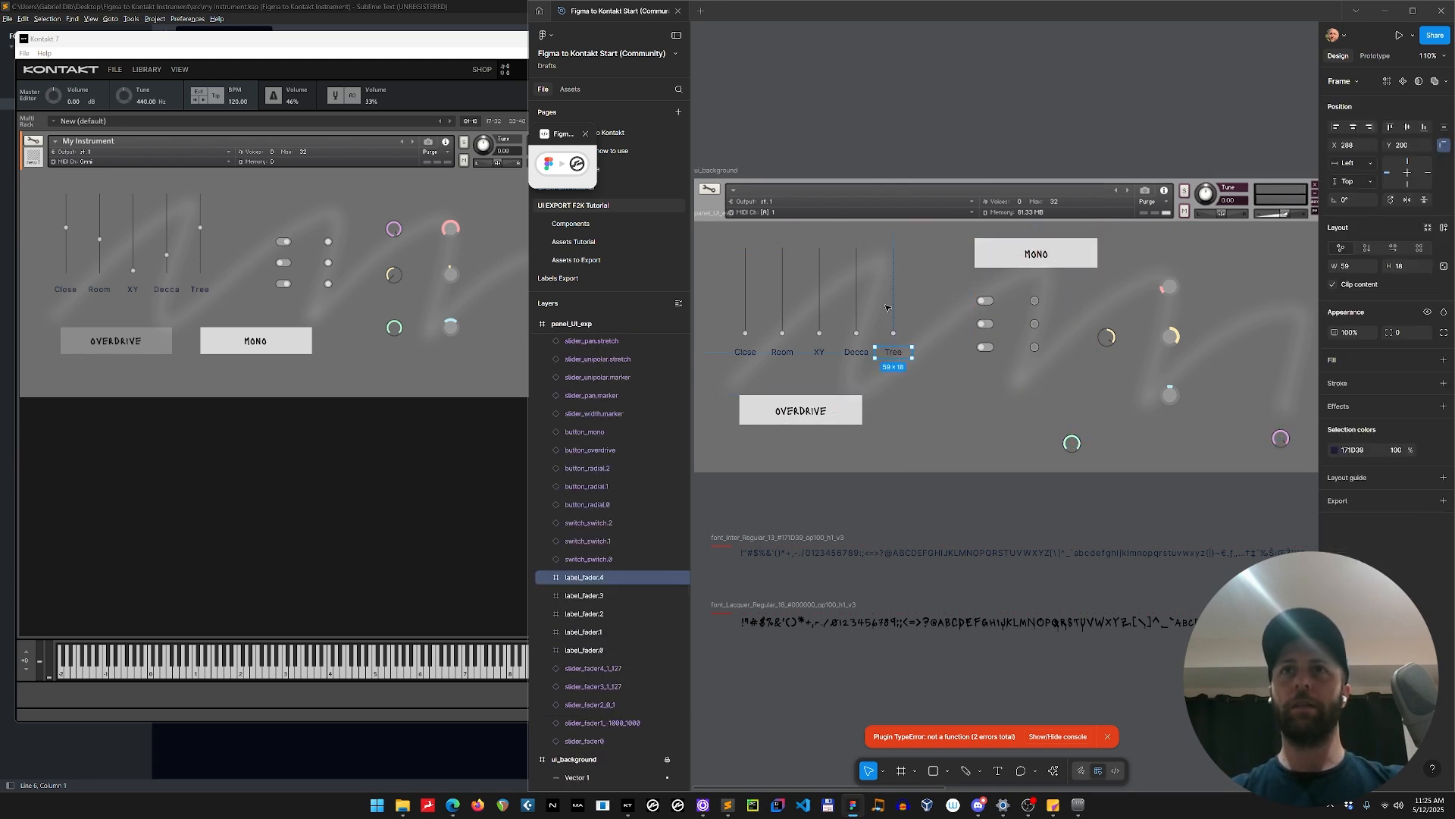
left_click(893, 292, "shift")
left_click_drag(896, 272, 953, 365)
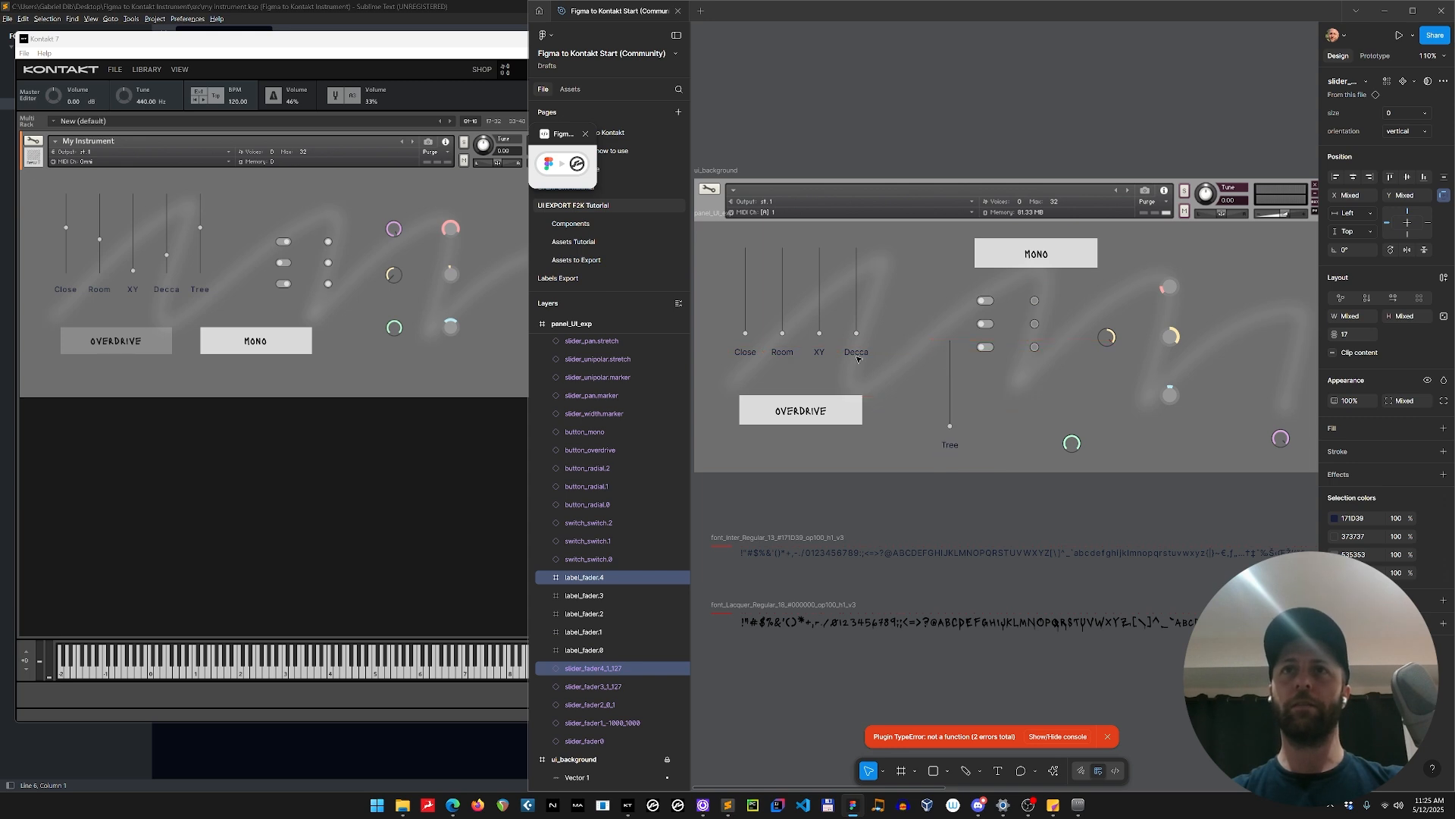
left_click(782, 352)
left_click(784, 292, "shift")
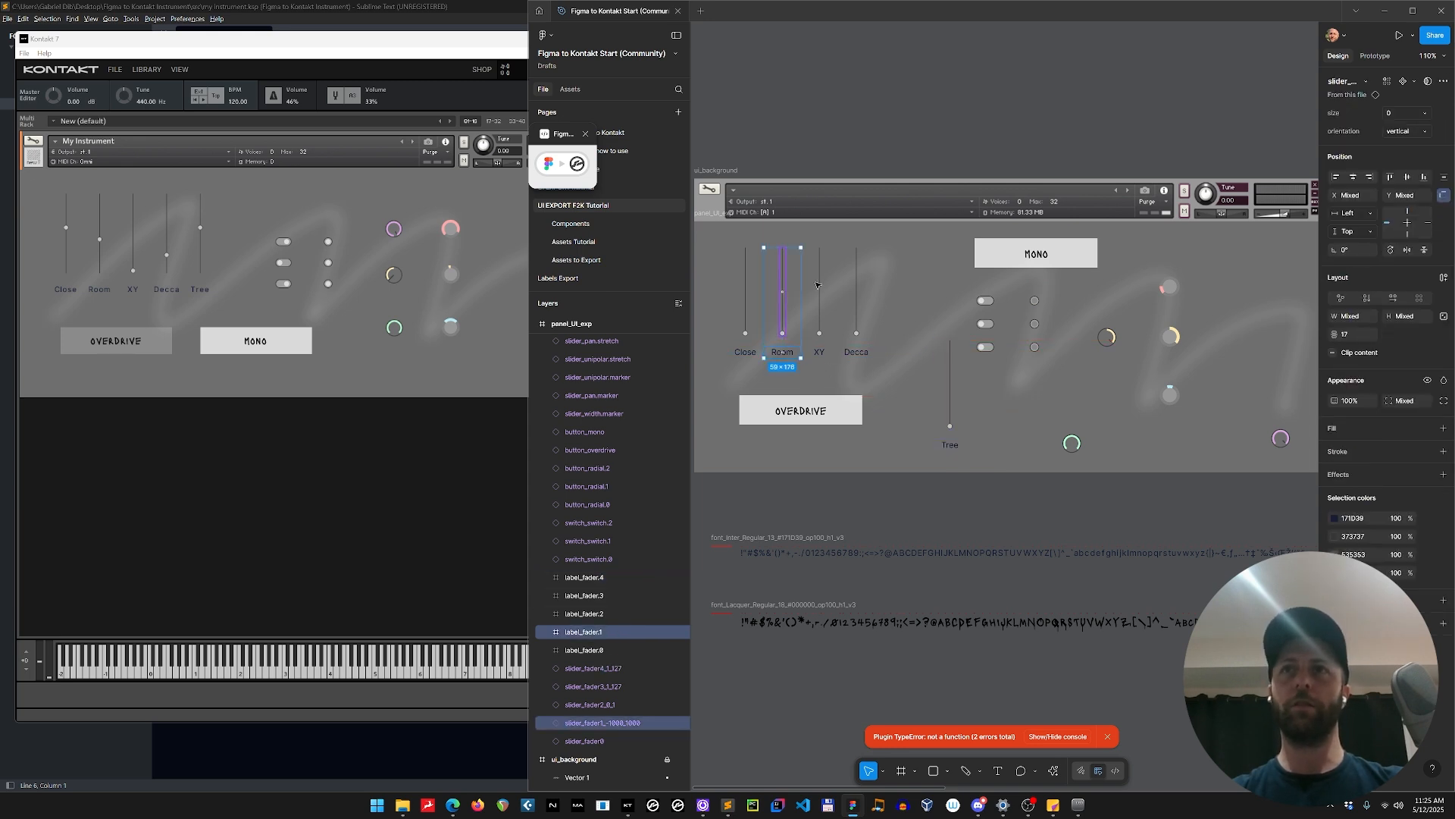
left_click_drag(784, 303, 1253, 313)
Lower the OVERDRIVE button, place the slider_pan.marker and slider_unipolar.stretch knobs over its upper edge, and move MONO to about X 532, Y 53.
left_click(798, 422)
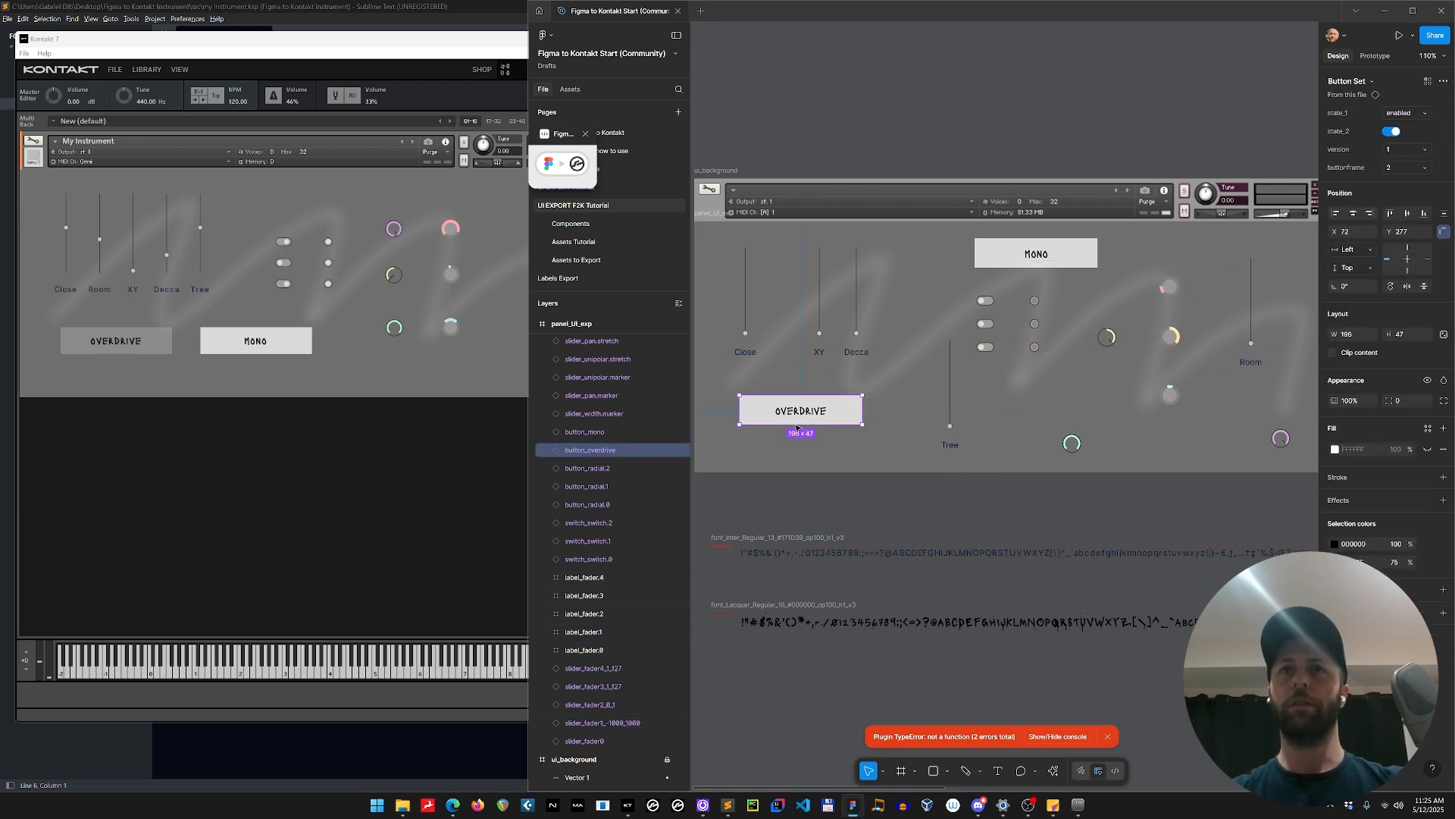
left_click_drag(798, 429, 795, 454)
left_click_drag(1105, 338, 738, 427)
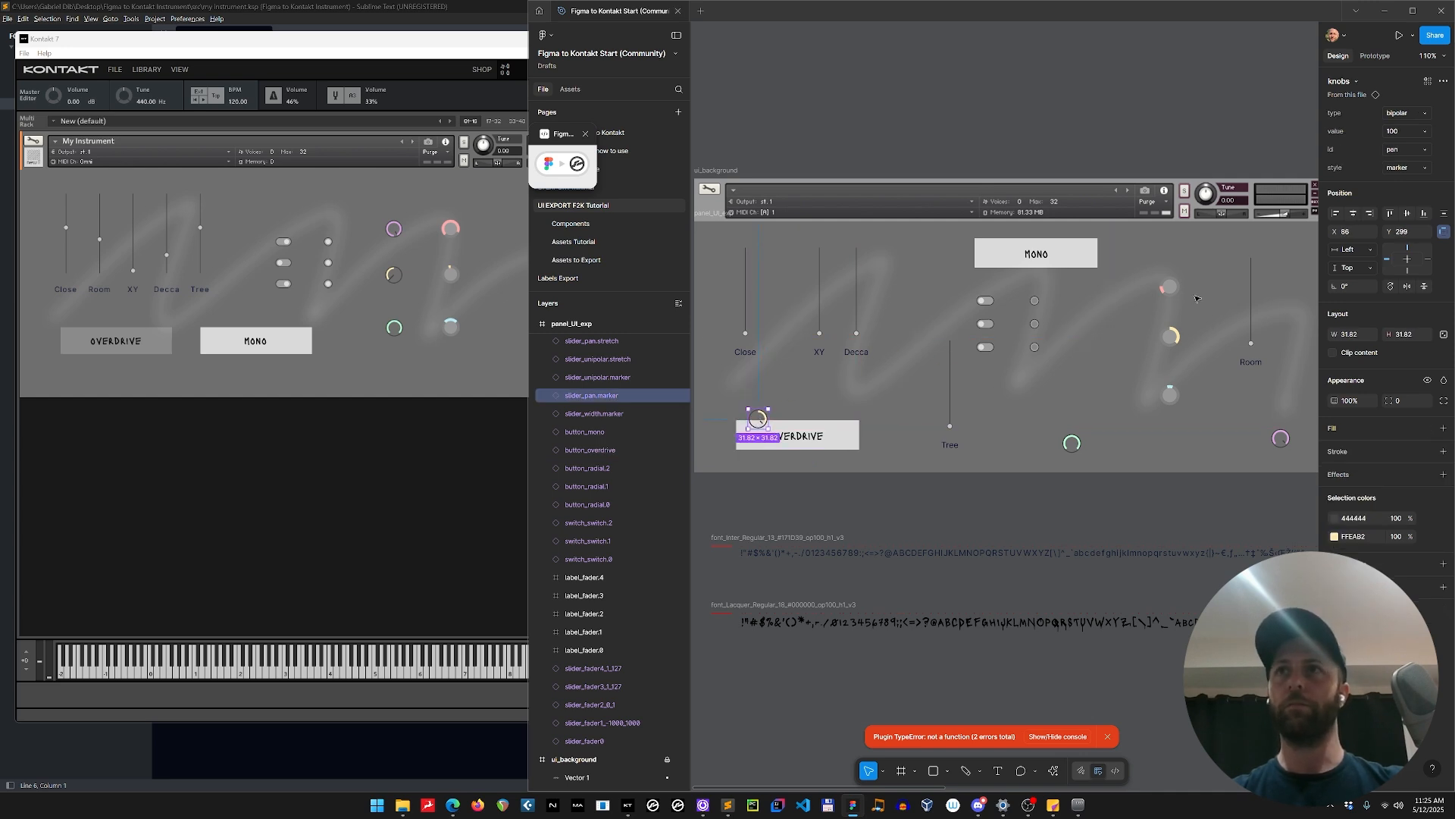
left_click_drag(1170, 288, 838, 423)
left_click_drag(1078, 264, 1132, 281)
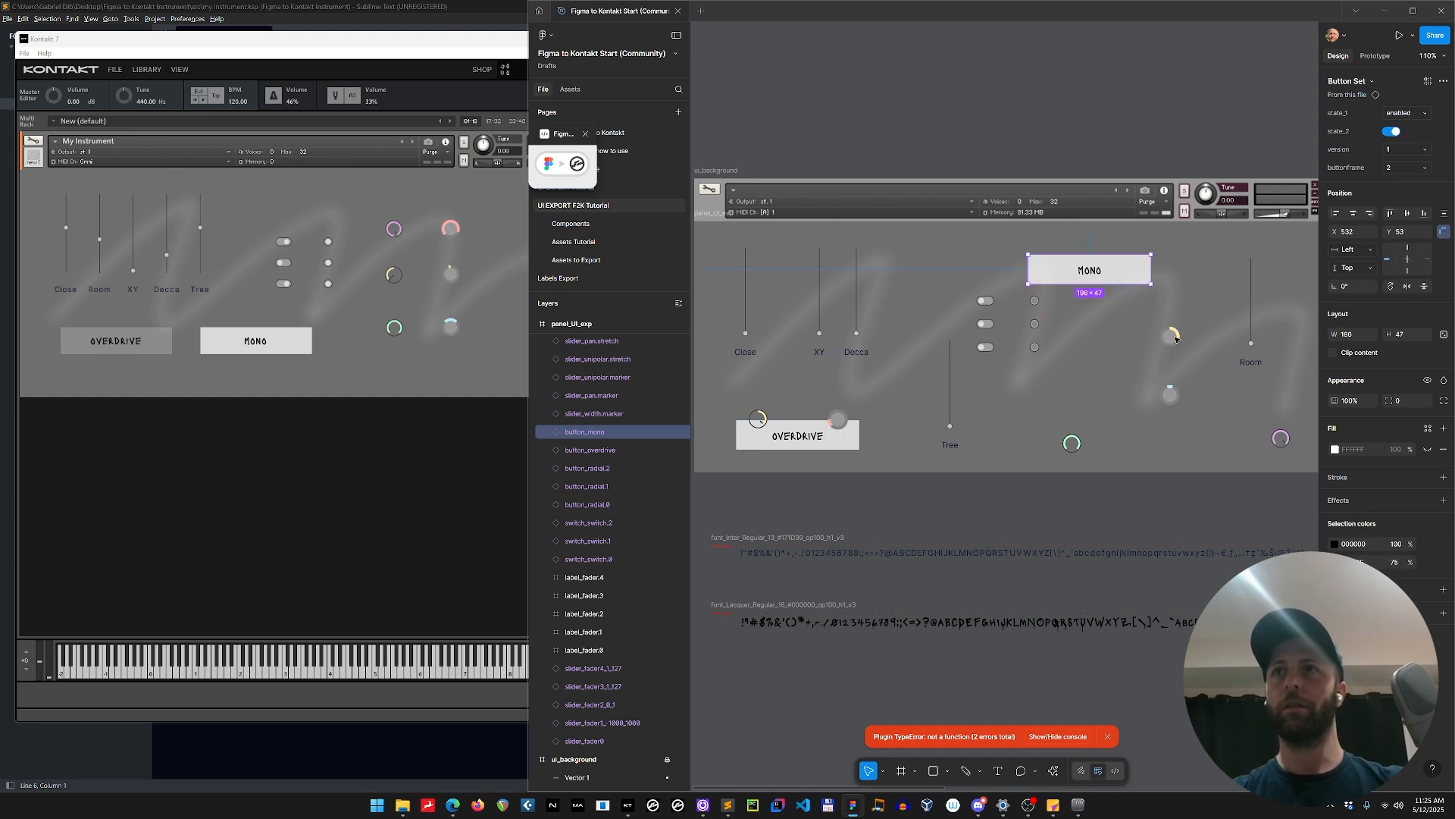
Move slider_pan.stretch to about X 710, Y 234 and slider_unipolar.marker to X 764, Y 229, and put two switches either side of MONO.
left_click_drag(1176, 339, 1154, 381)
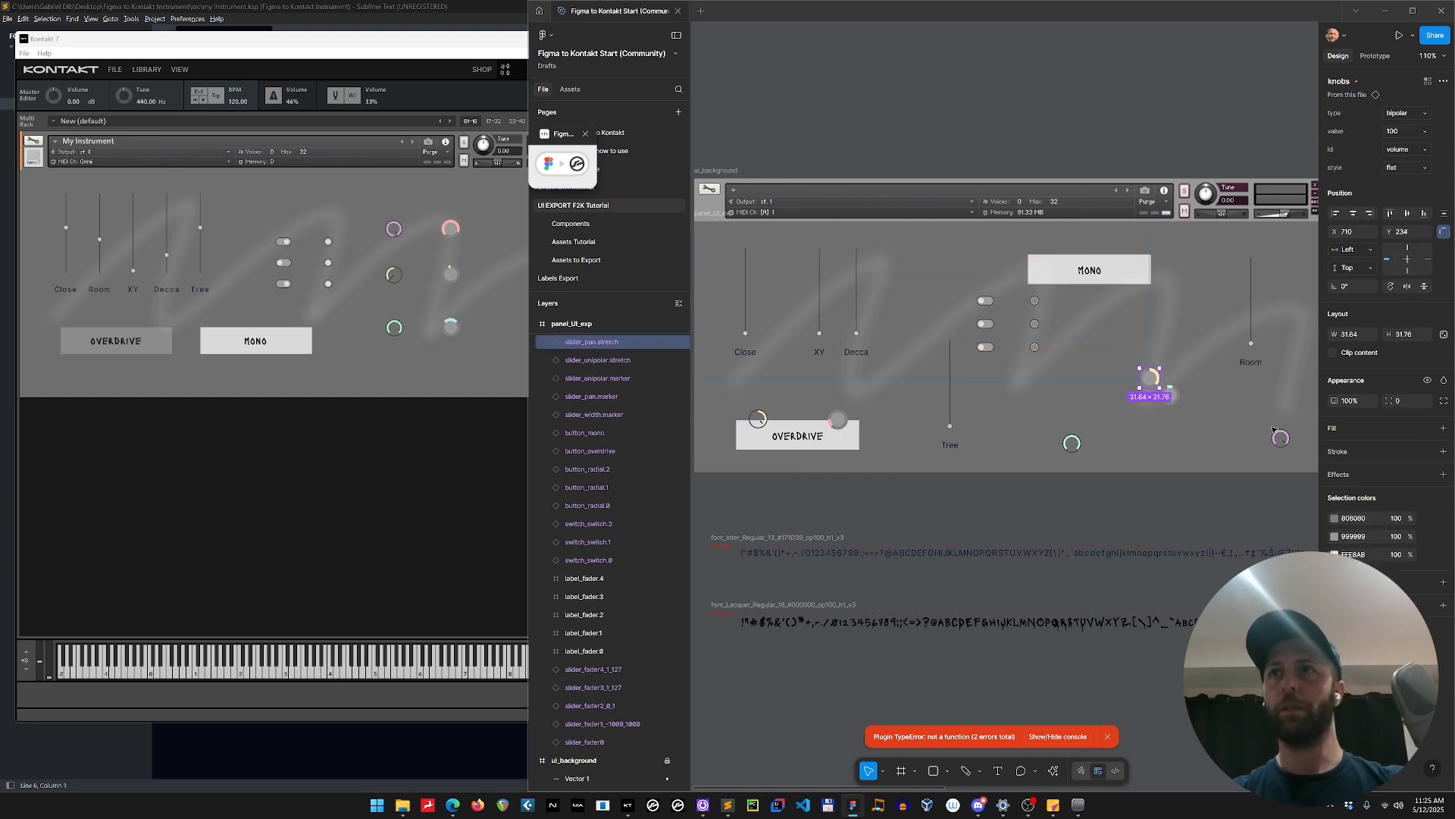
left_click_drag(1275, 432, 1187, 378)
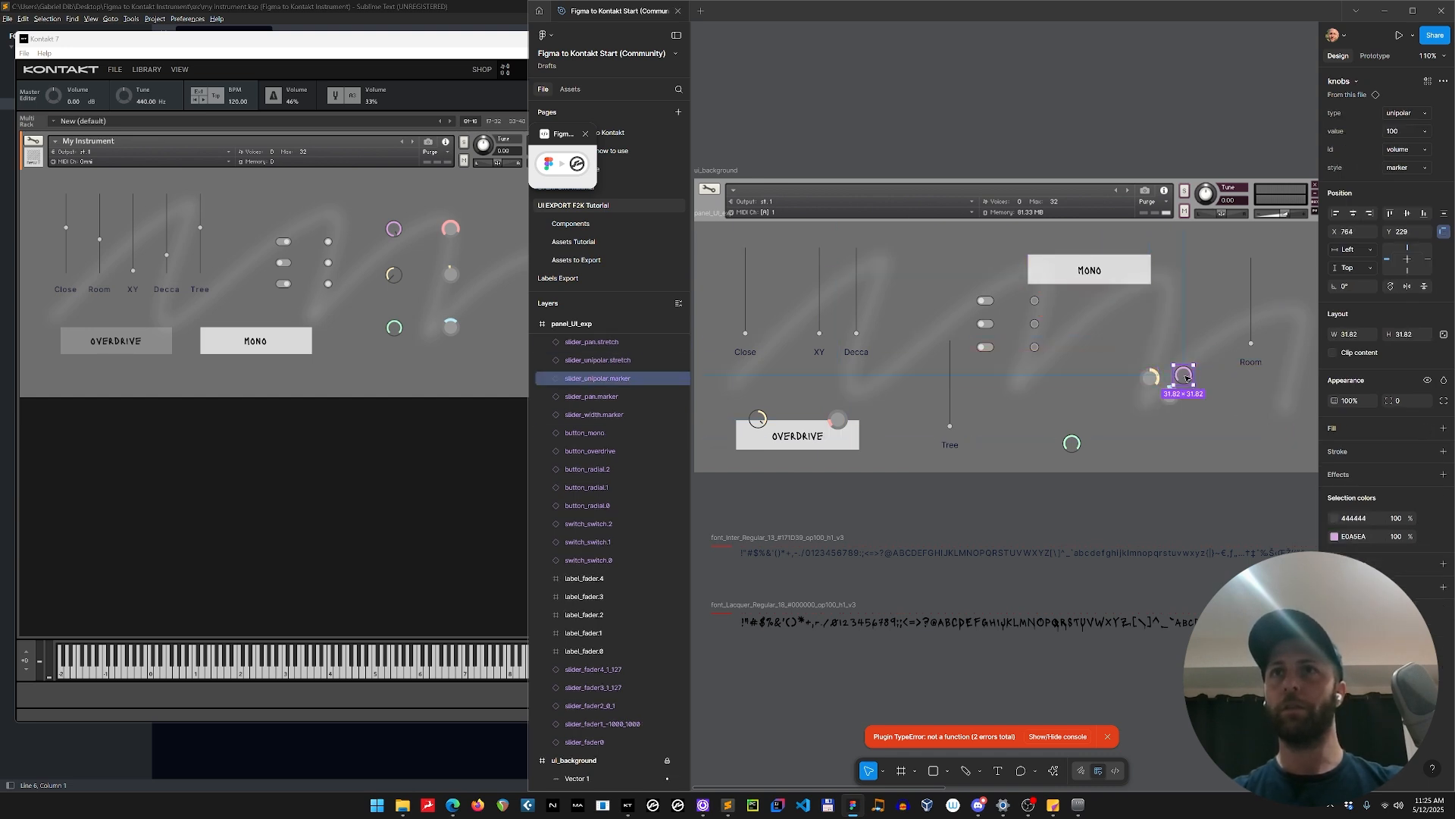
left_click(1172, 445)
left_click_drag(984, 346, 1173, 260)
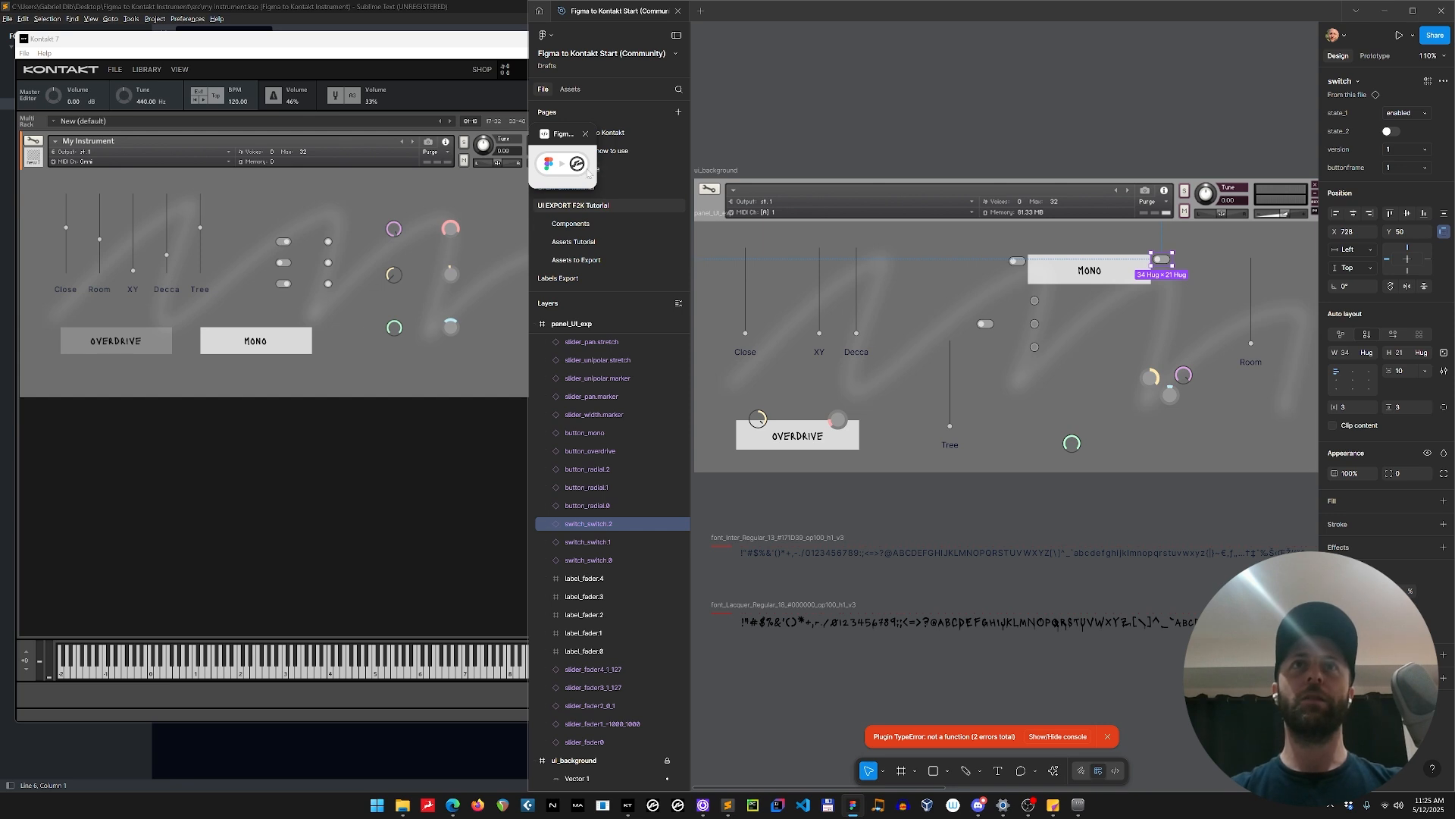
Expand the Figma to Kontakt plugin window, copy the UI code for the rearranged layout and switch to Sublime Text.
left_click(576, 167)
left_click(1032, 161)
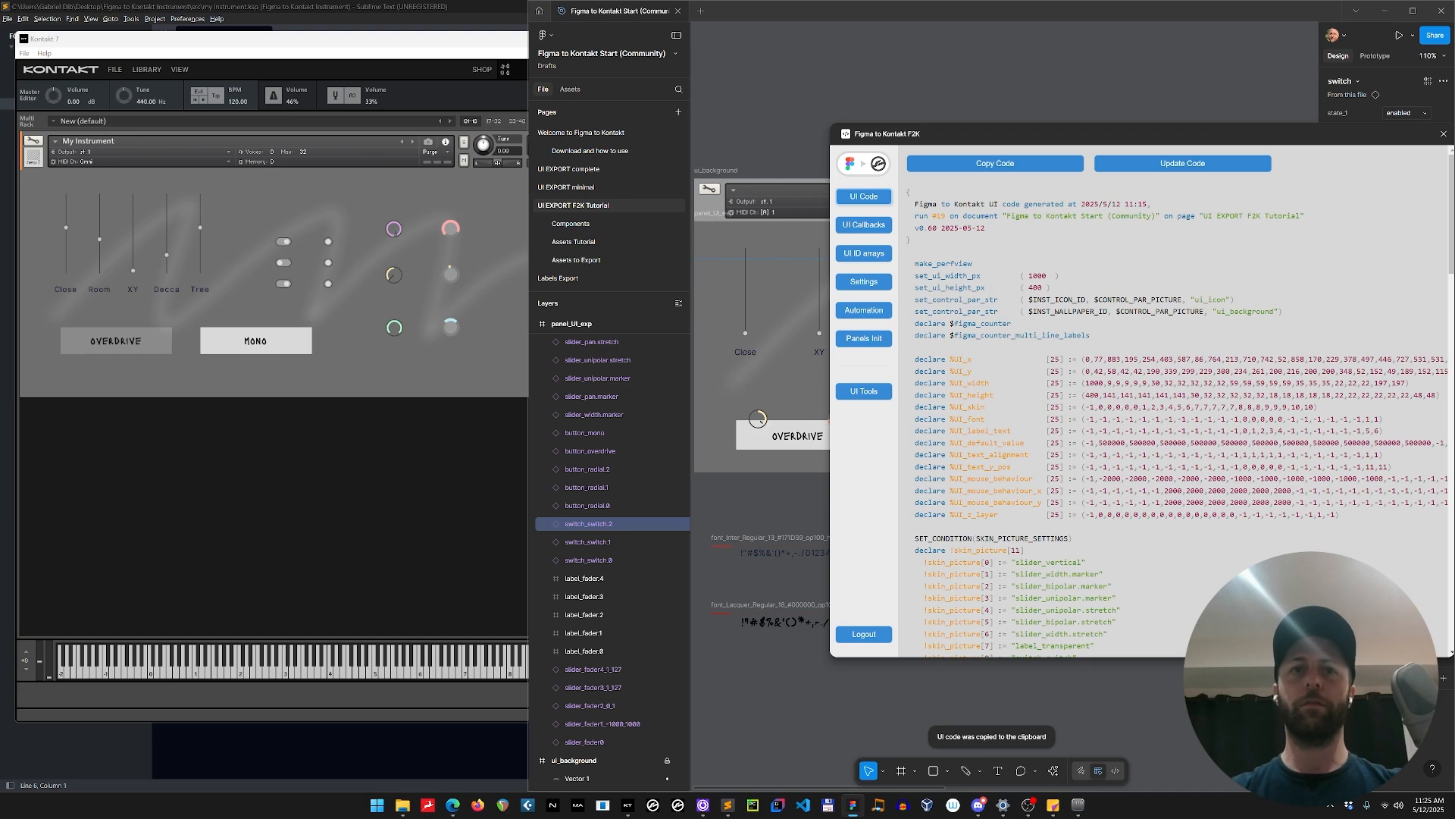
left_click(728, 804)
Replace the content of Figma UI.ksp with the new code, save and compile my instrument.ksp, and check the layout in Kontakt 7.
left_click(834, 317)
key("ctrl+a")
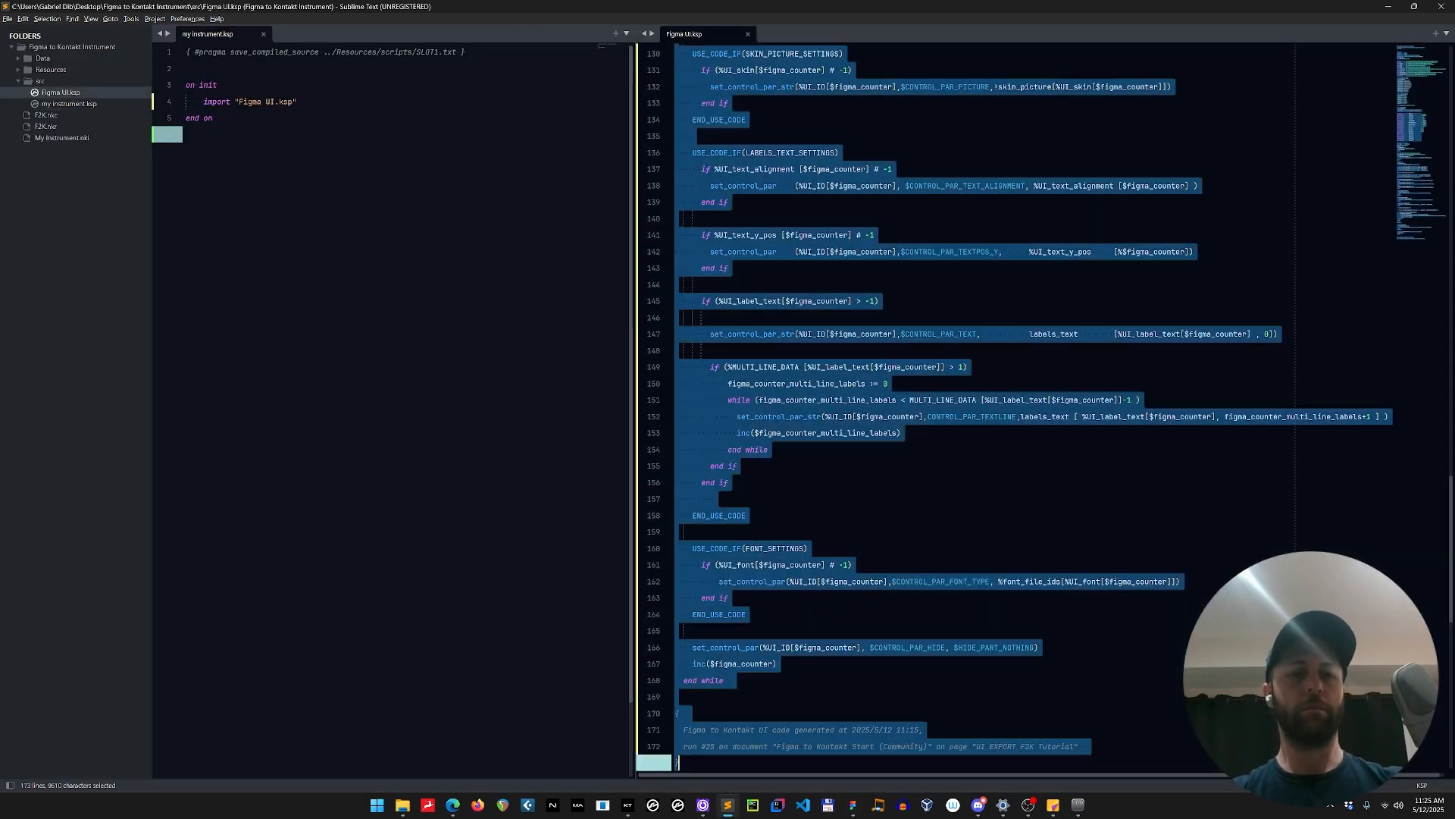
key("ctrl+v")
key("ctrl+s")
left_click(485, 318)
key("ctrl+k")
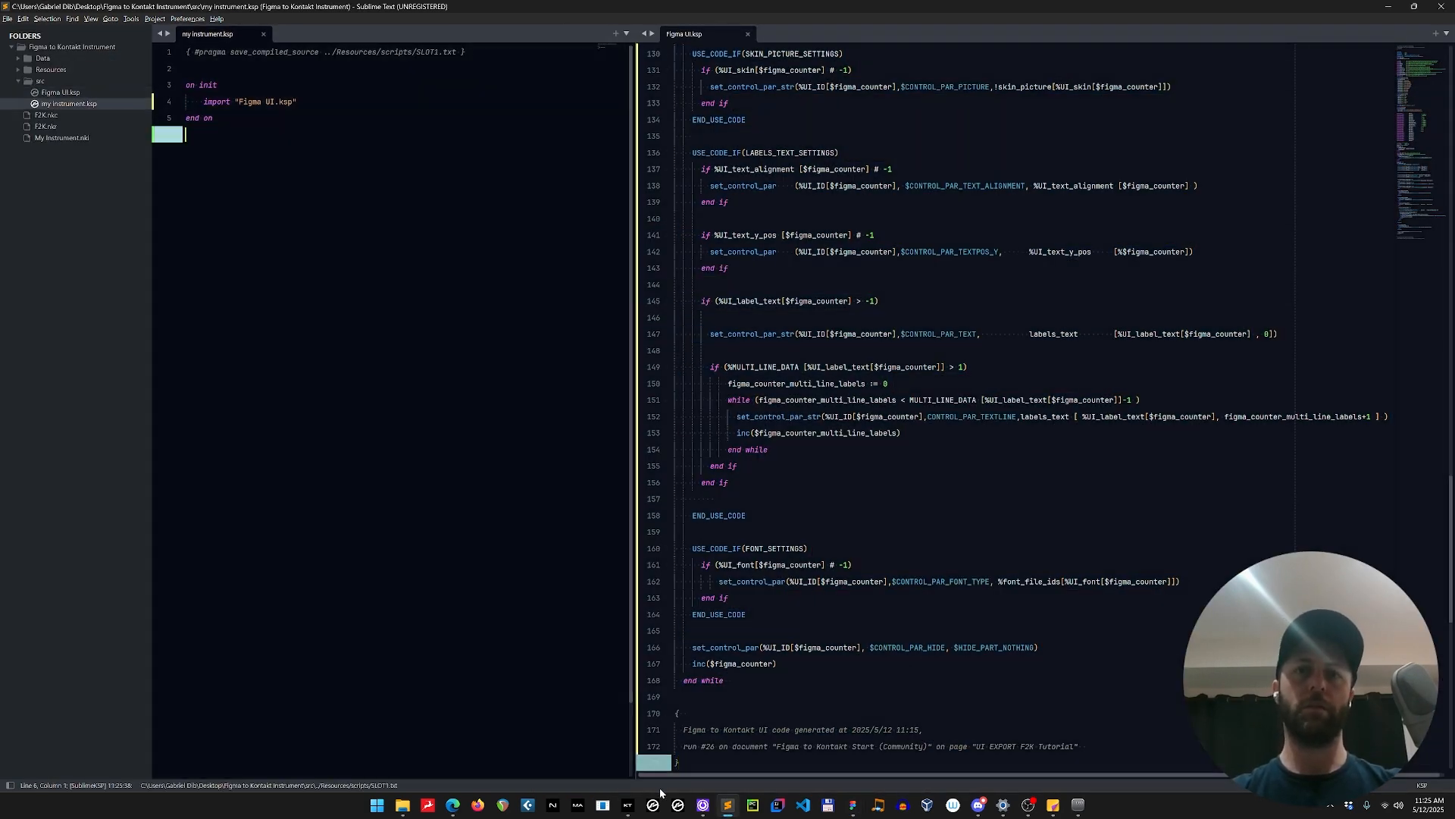
left_click(629, 808)
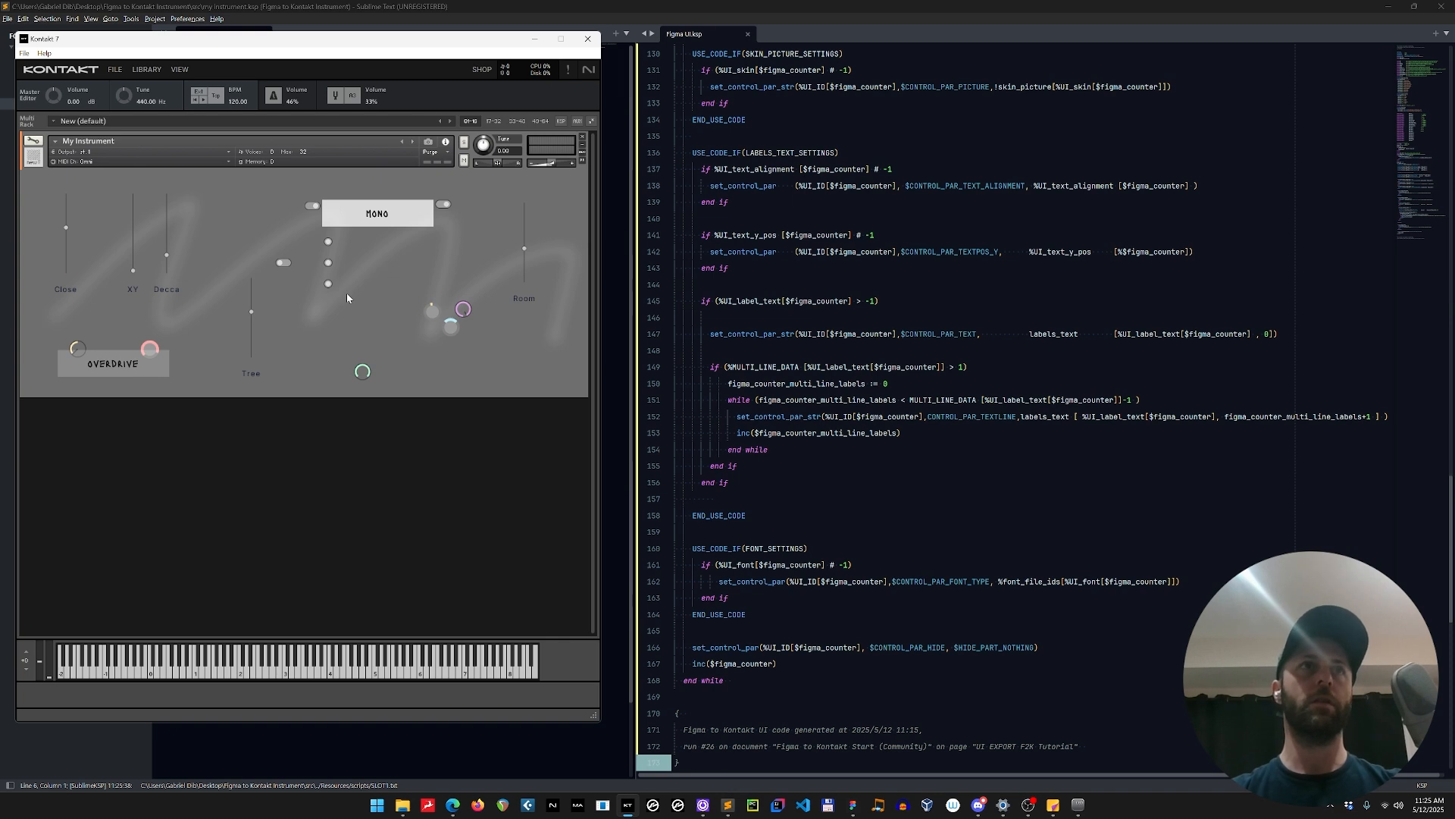
Try out the knobs over OVERDRIVE, the switch beside MONO and the knob cluster in the Kontakt interface.
left_click(140, 364)
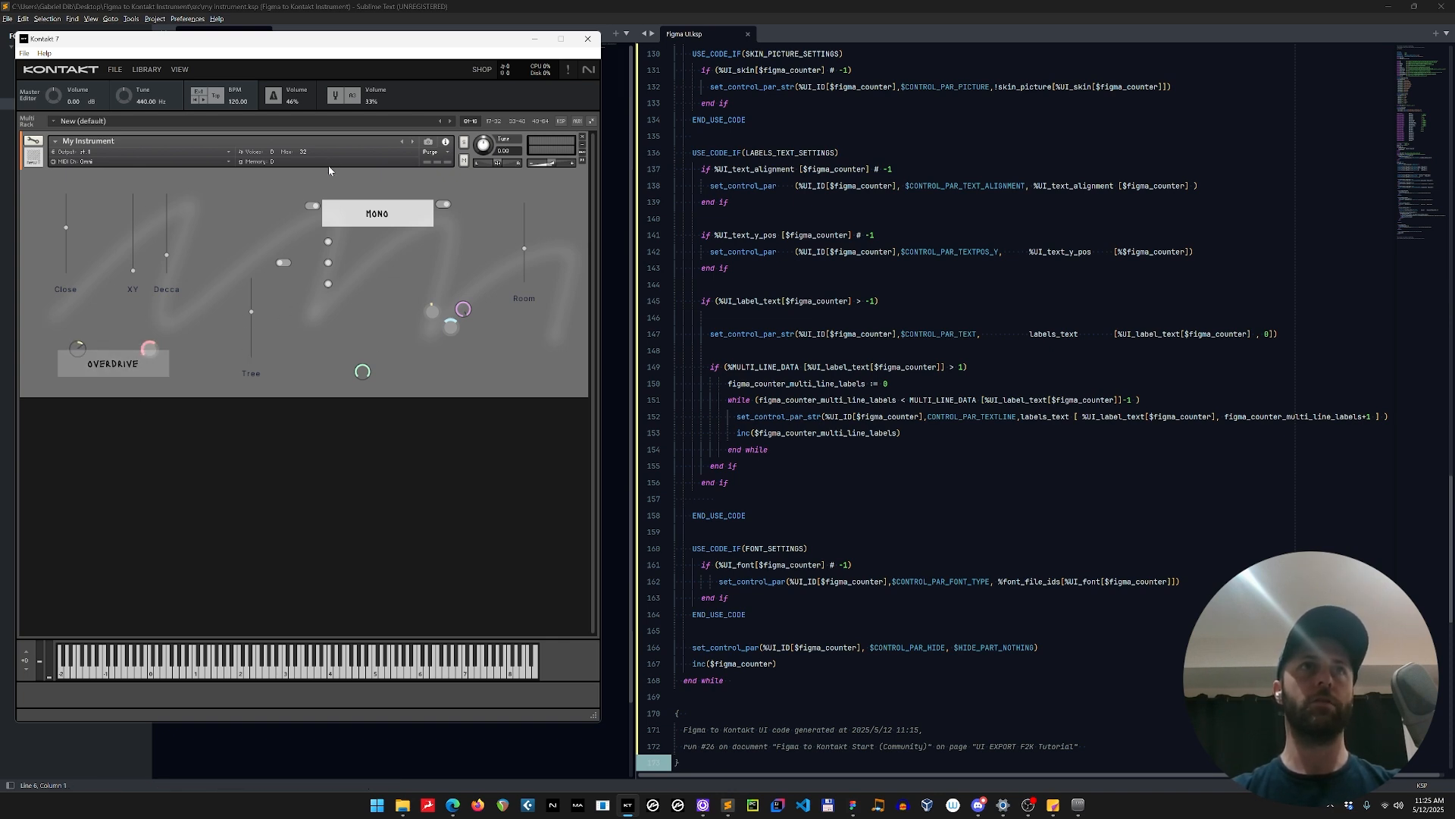
left_click(310, 210)
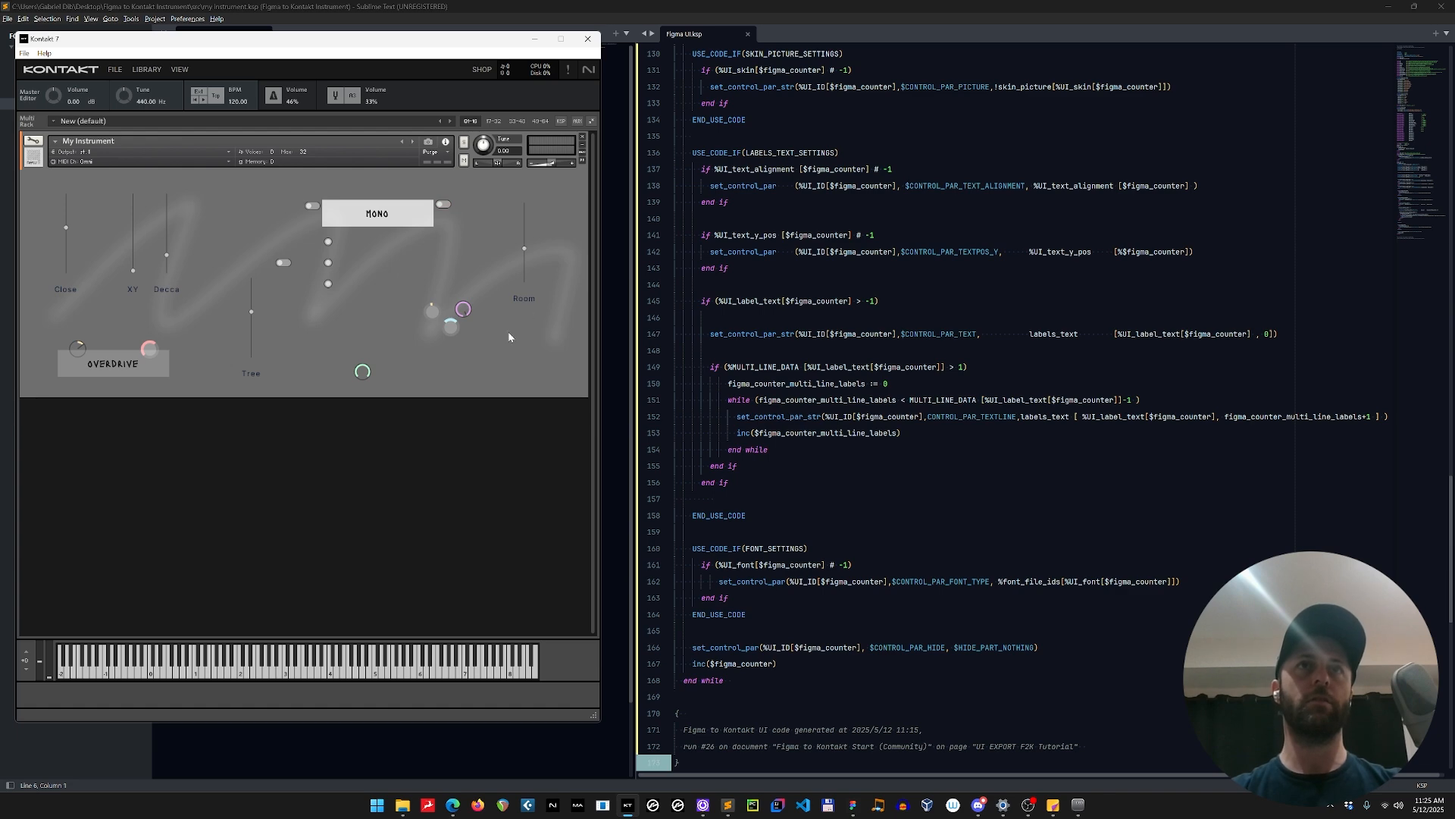
left_click_drag(430, 311, 463, 336)
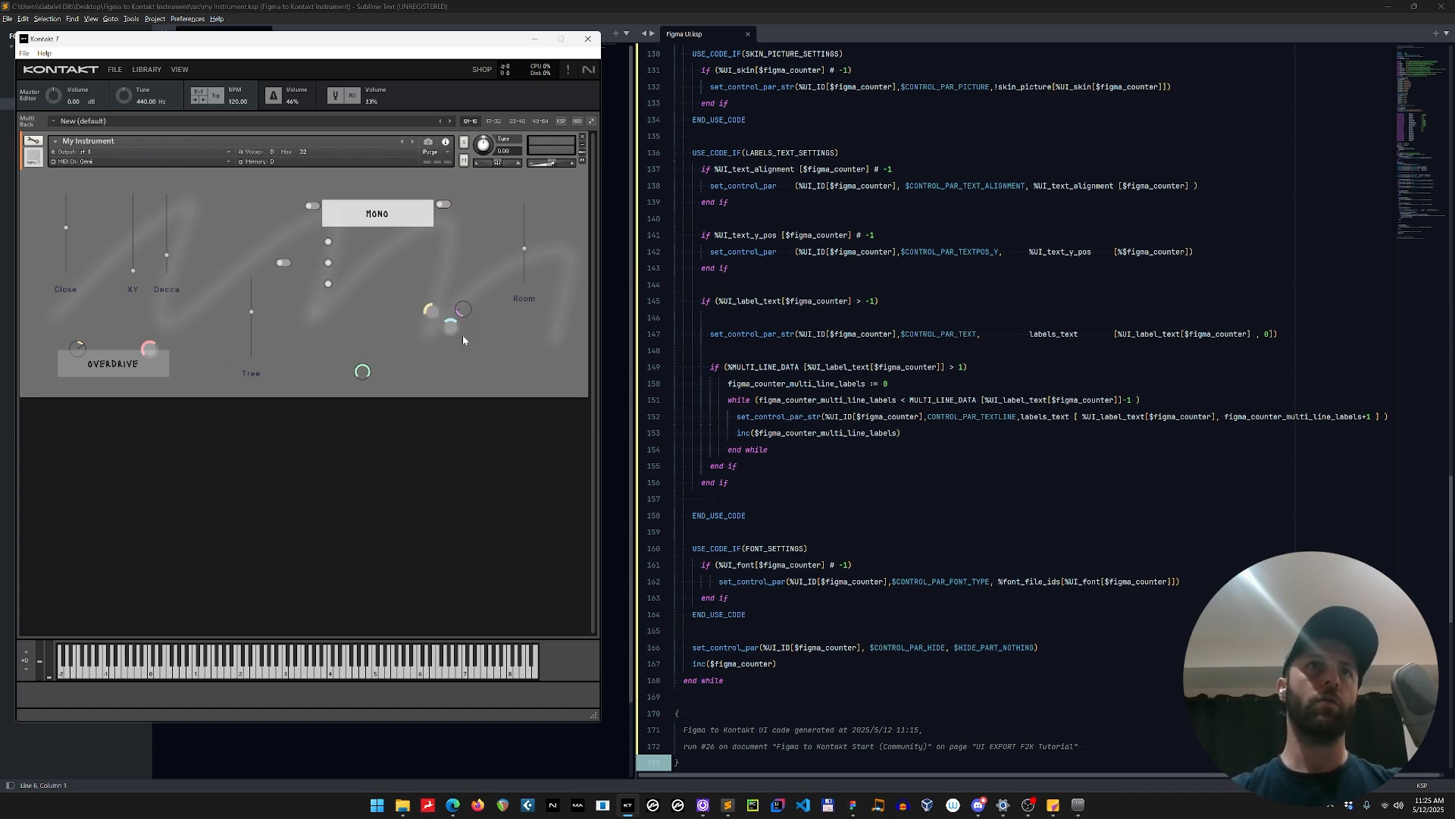
Switch to Figma, collapse the plugin window, and move slider_unipolar.marker to about X 847, Y 164 and slider_width.marker to X 744, Y 336.
key("alt+Tab")
key("alt+Tab")
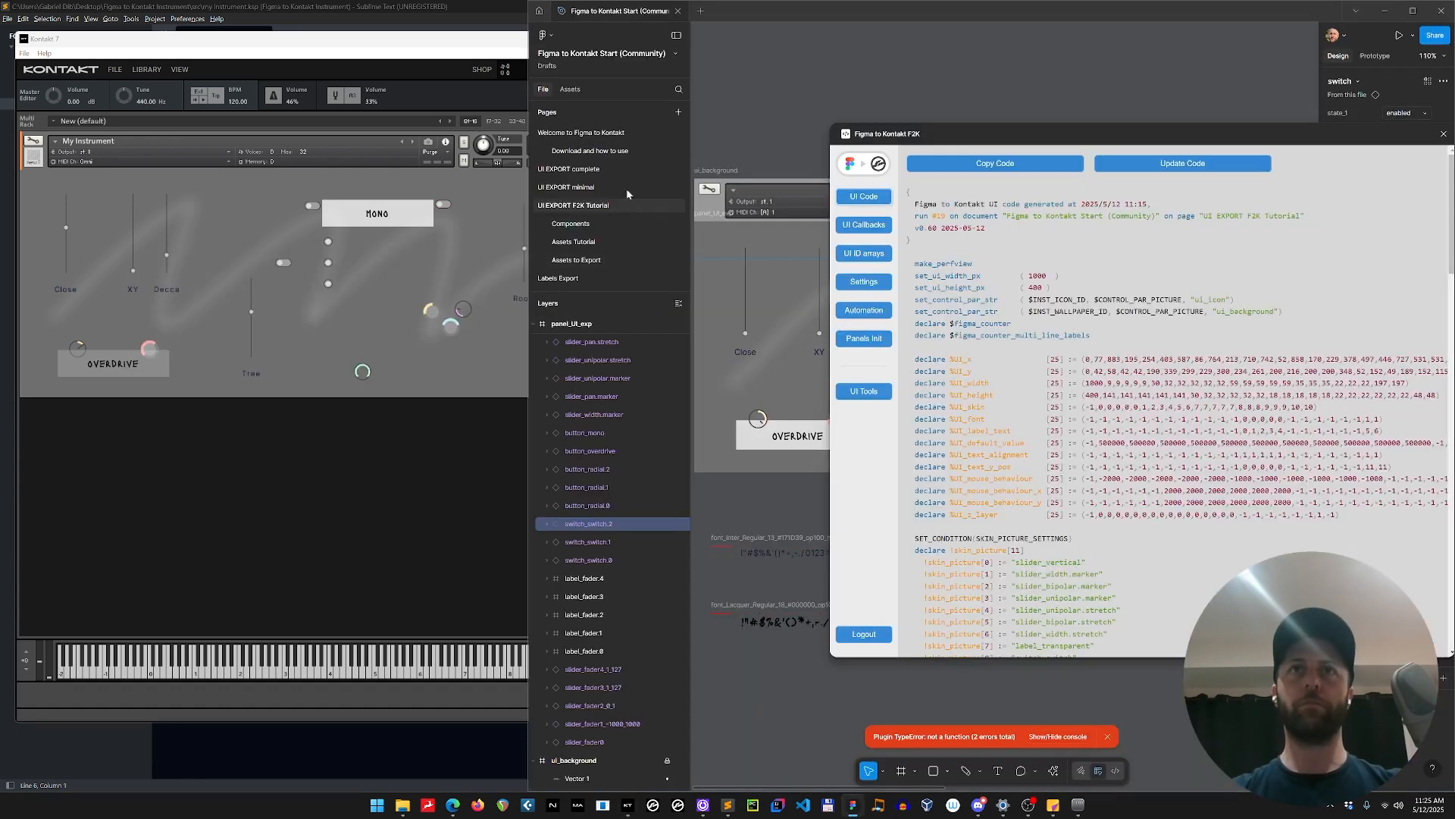
left_click(866, 167)
left_click(902, 138)
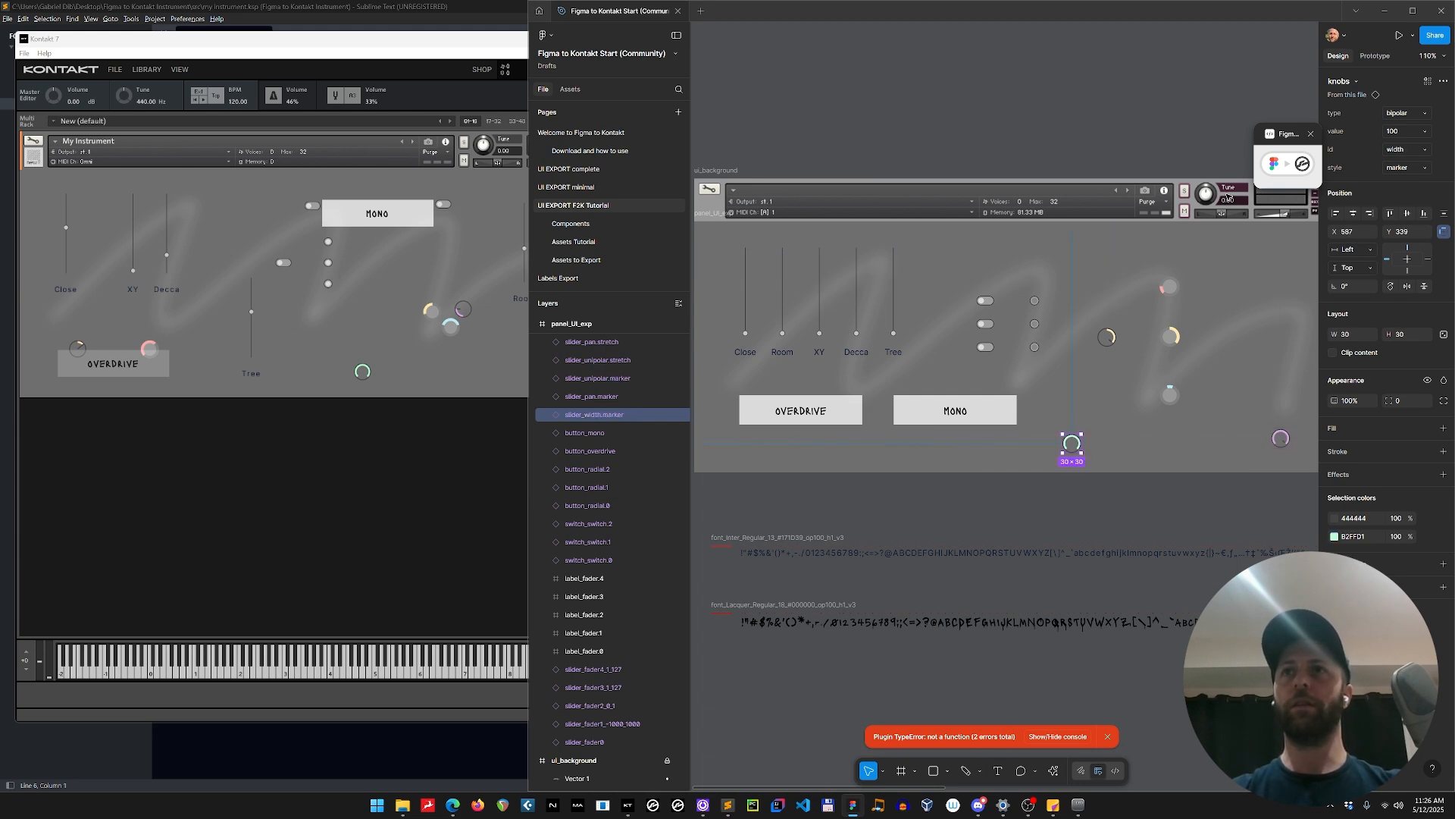
left_click_drag(1076, 447, 1097, 390)
mouse_move(1283, 441)
left_mouse_down()
mouse_move(1273, 378)
mouse_move(1246, 323)
mouse_move(1235, 337)
left_mouse_up()
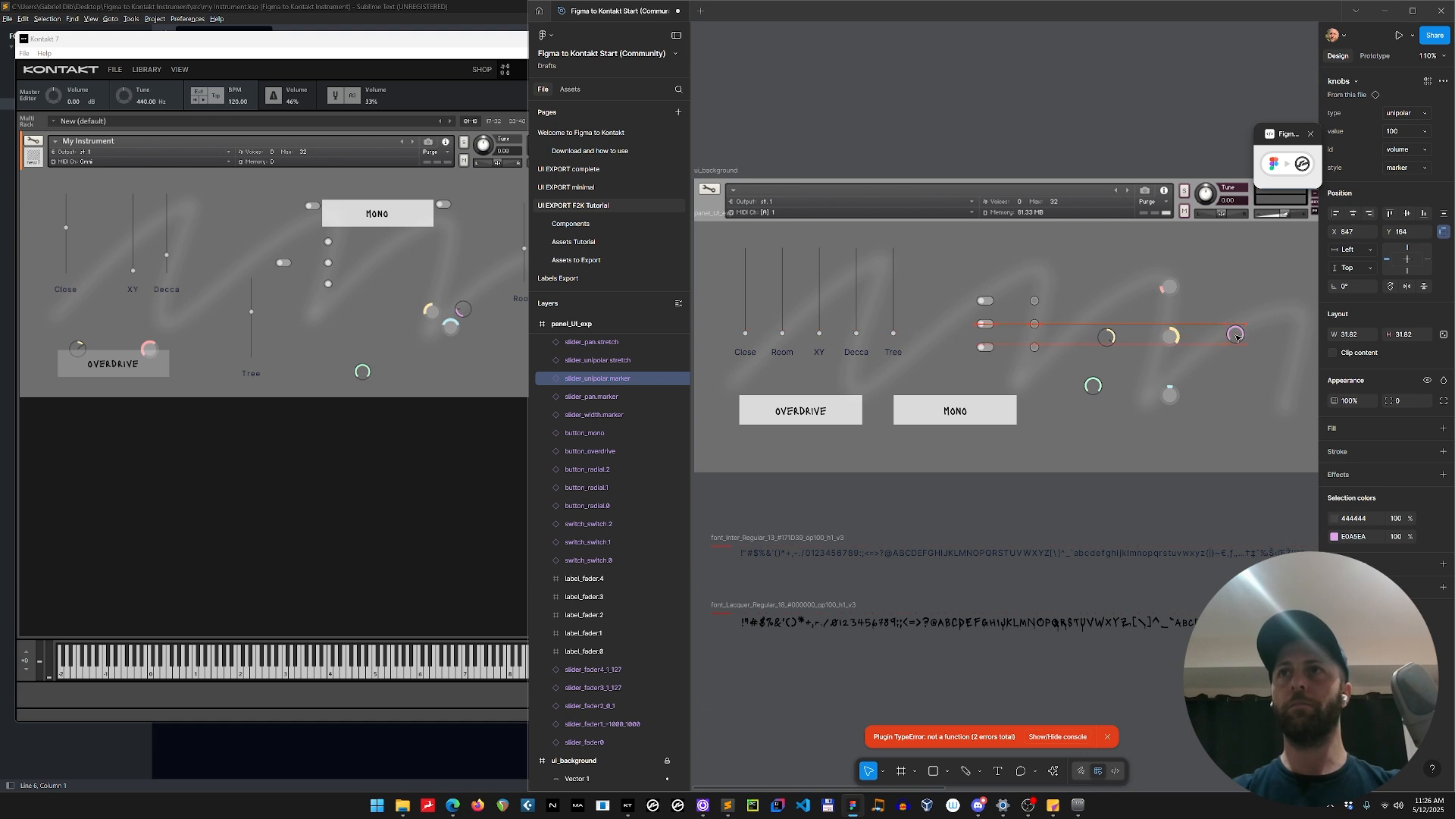
left_click_drag(1095, 390, 1172, 452)
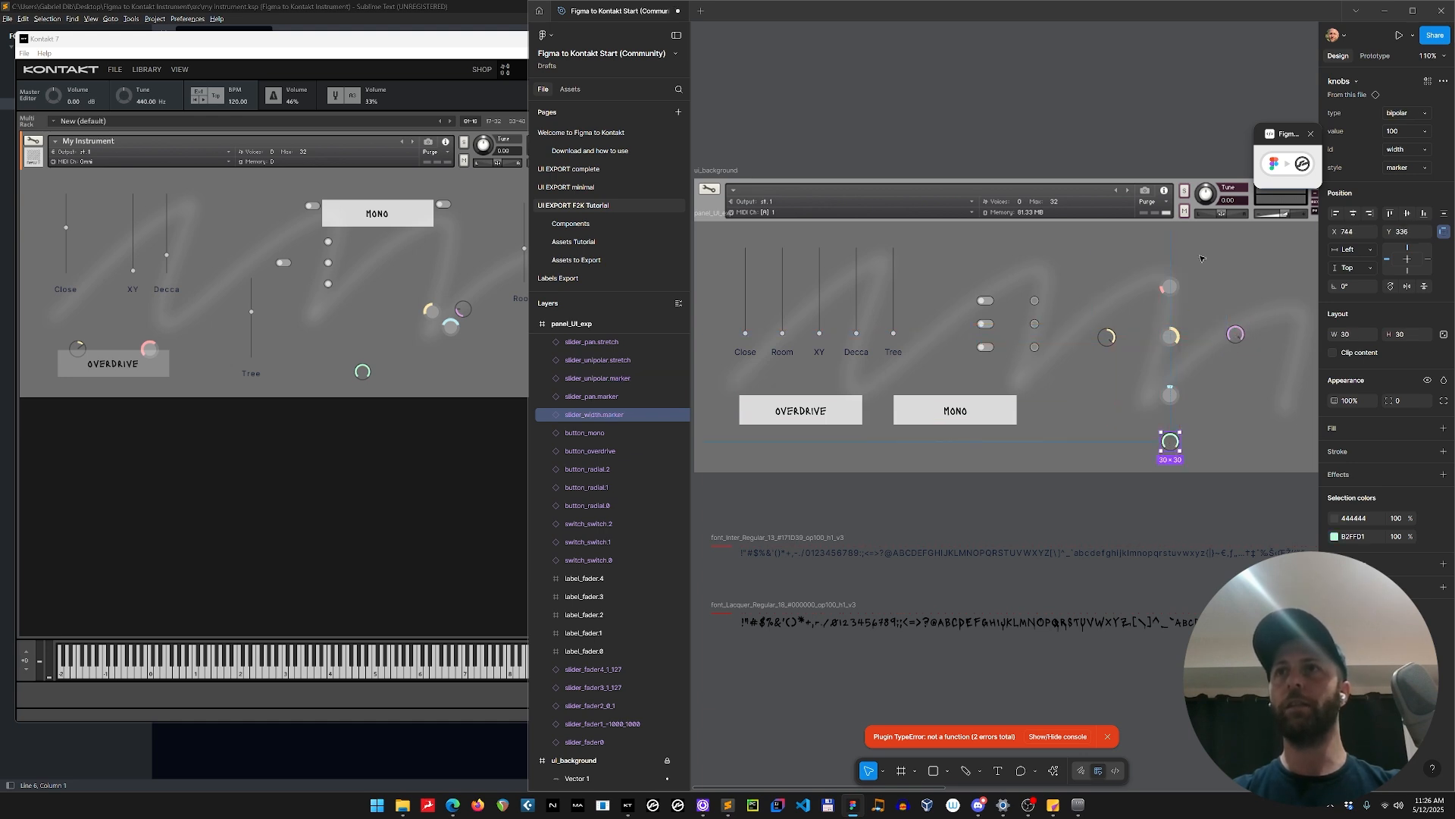
Expand the Figma to Kontakt plugin window, copy the UI code for the tidied layout and switch to Sublime Text.
left_click(1301, 162)
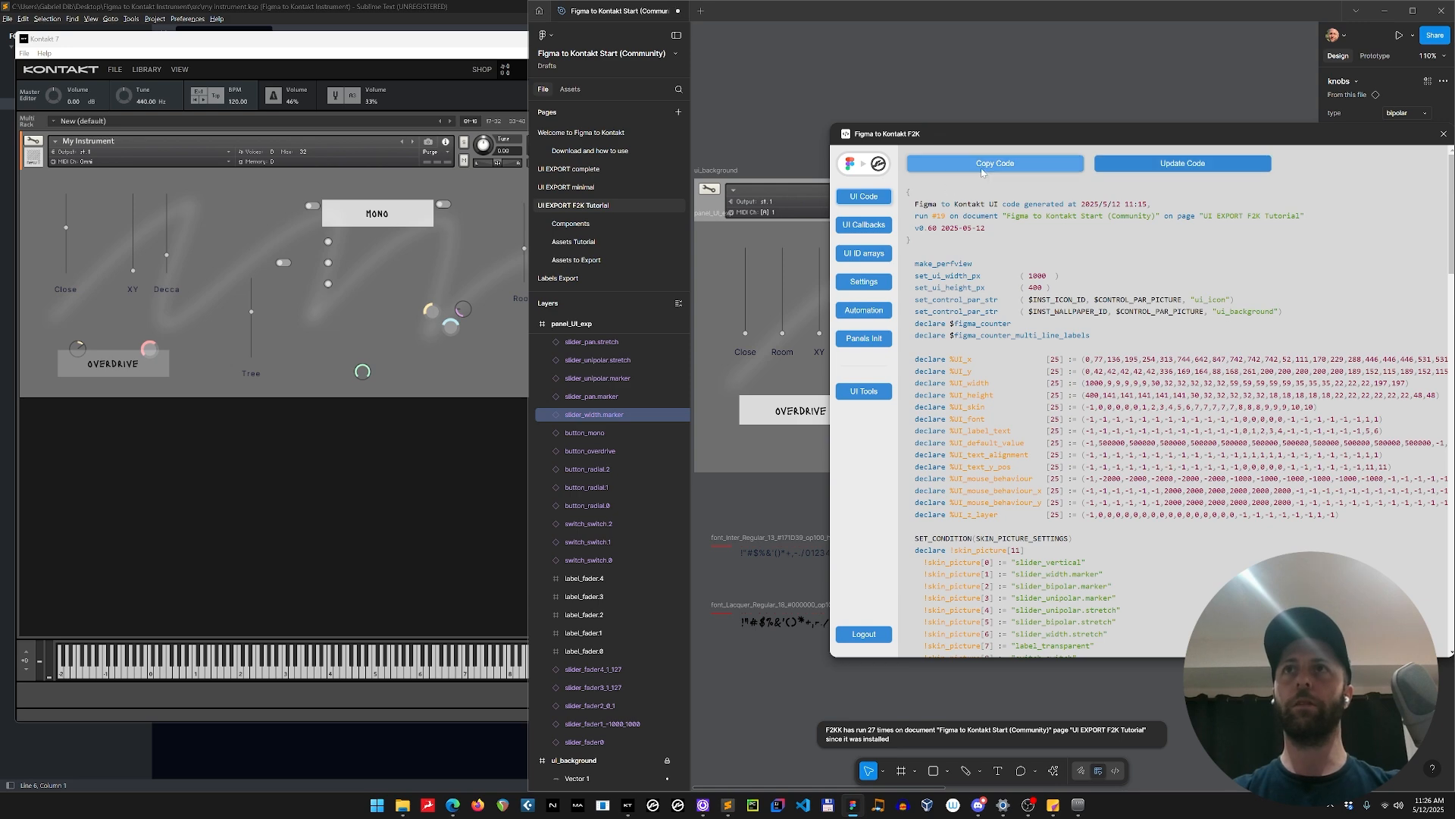
left_click(369, 467)
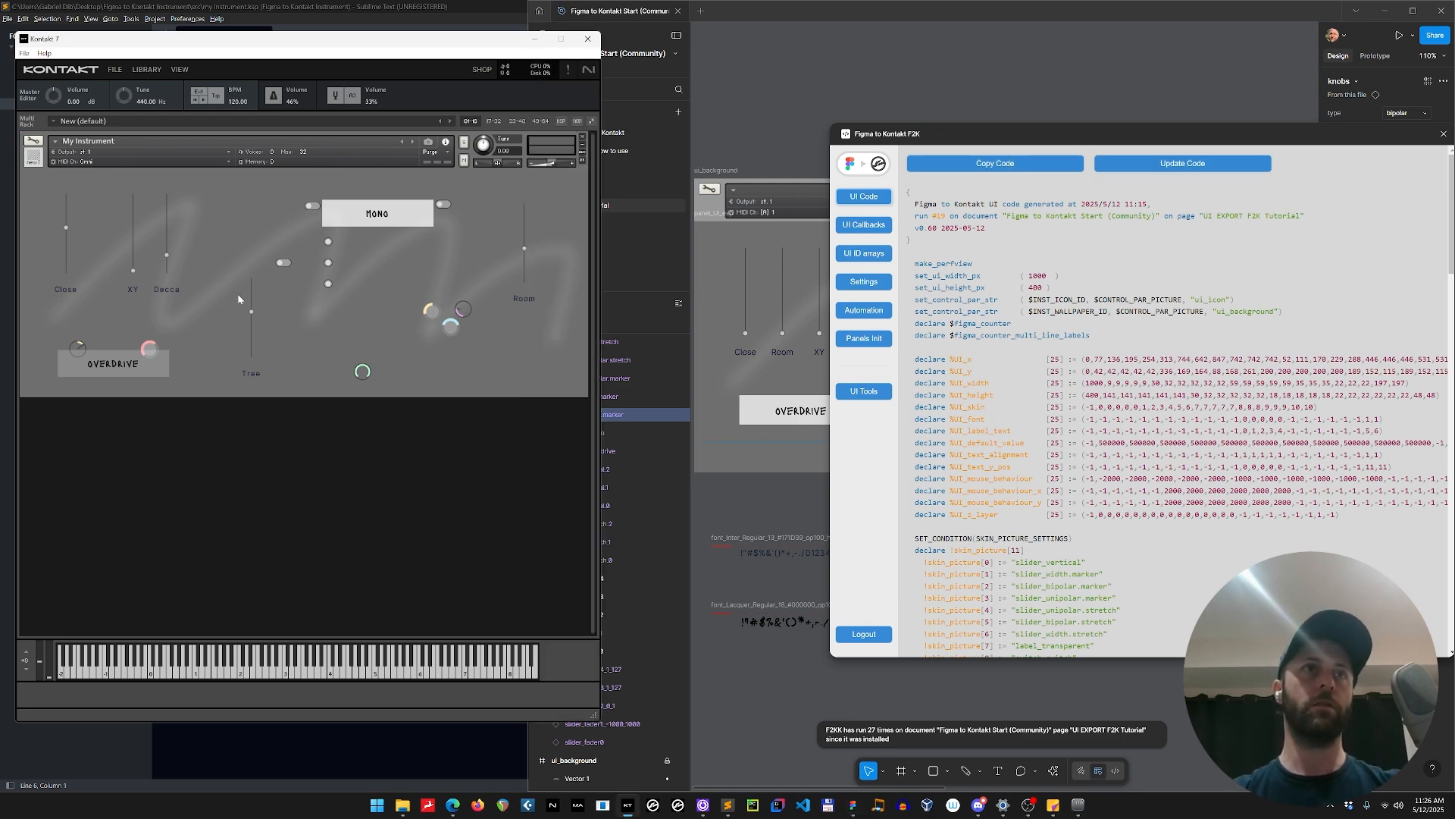
key("alt+Tab")
Replace all of Figma UI.ksp with the copied UI code and compile my instrument.ksp.
key("ctrl+a")
key("ctrl+v")
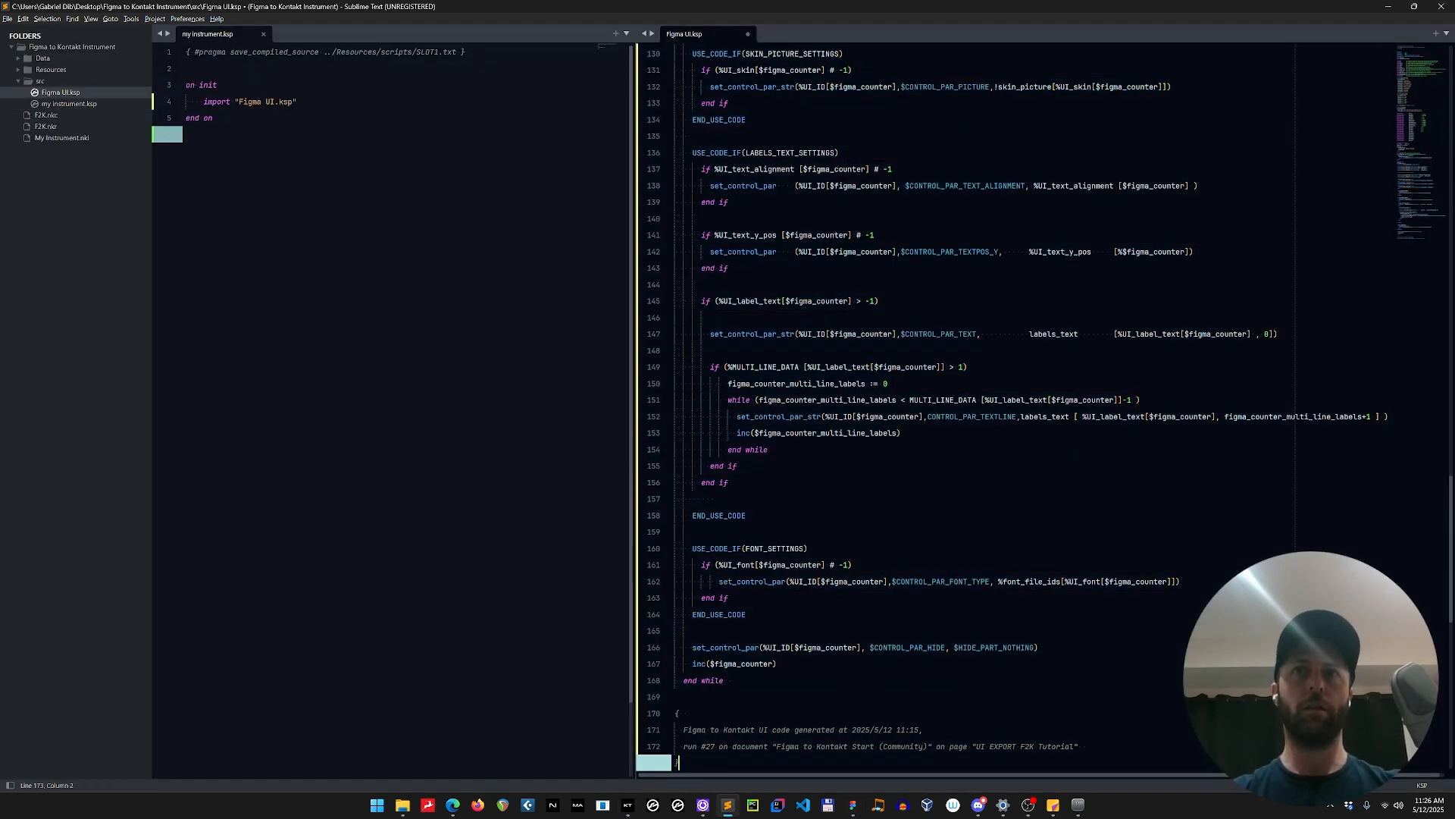
left_click(425, 425)
key("ctrl+k")
Switch to Kontakt 7 and test the two lowest knobs of the vertical knob column in the refreshed layout.
left_click(626, 807)
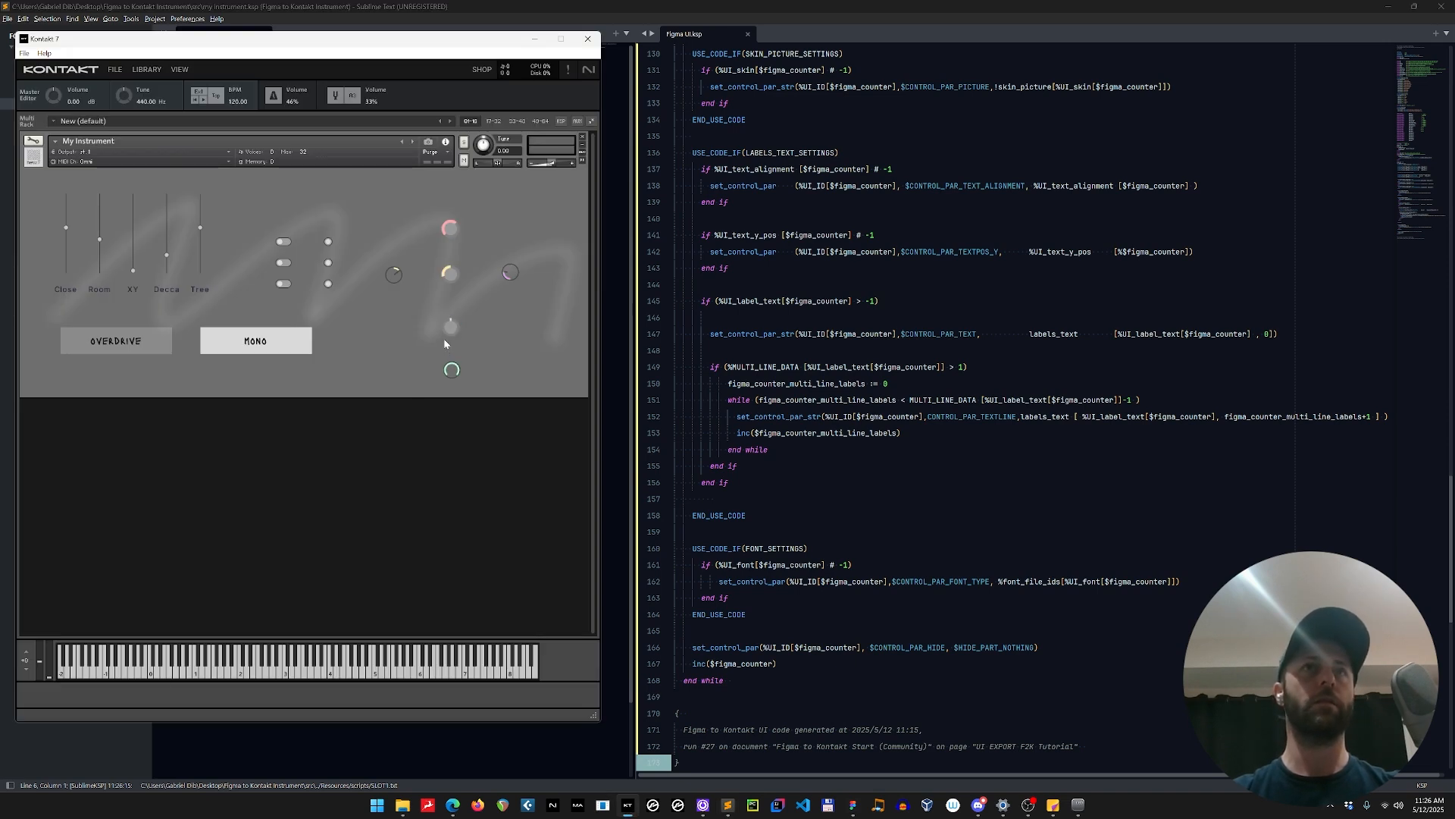
left_click_drag(444, 338, 448, 378)
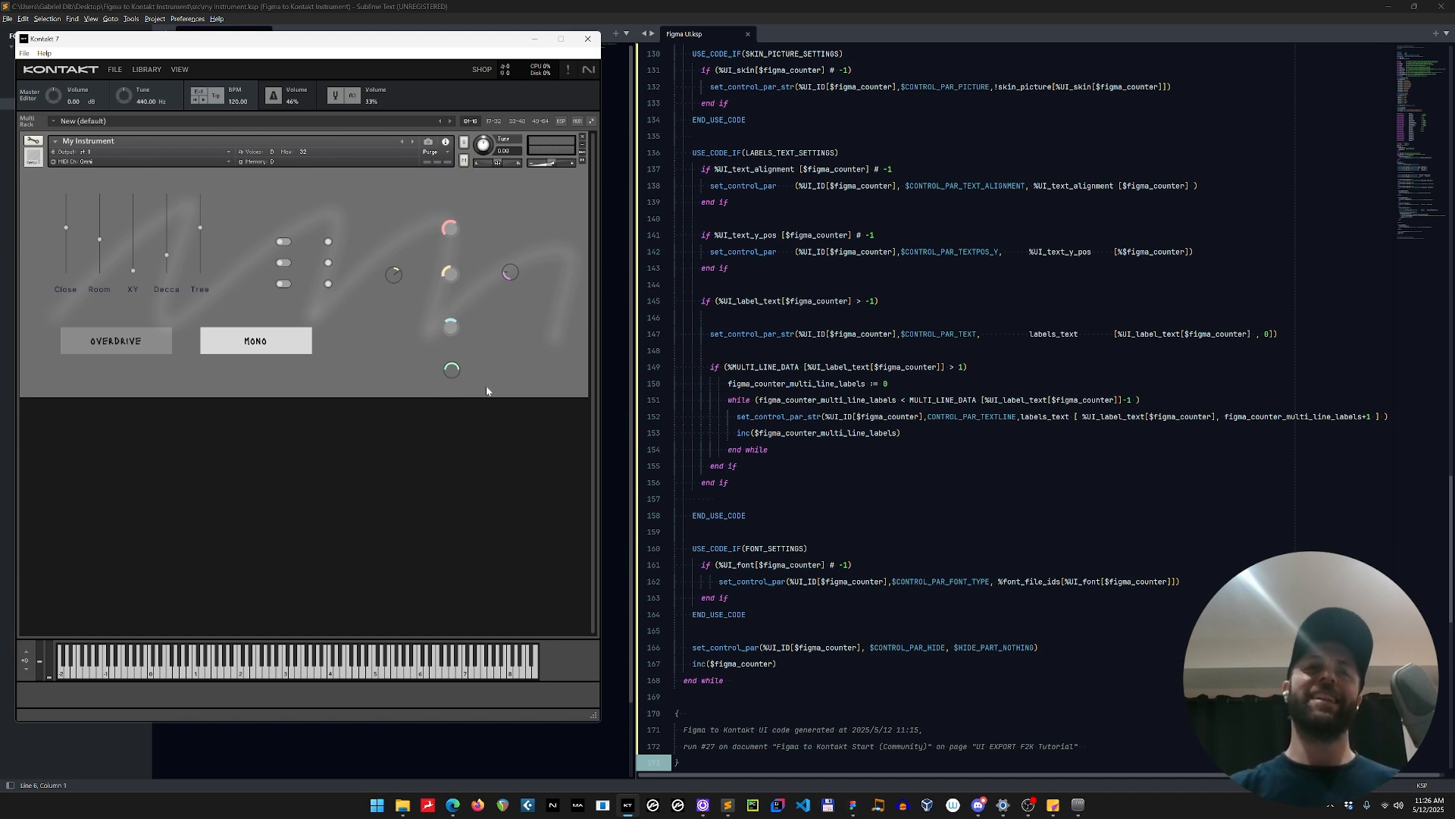
mouse_move(1026, 807)
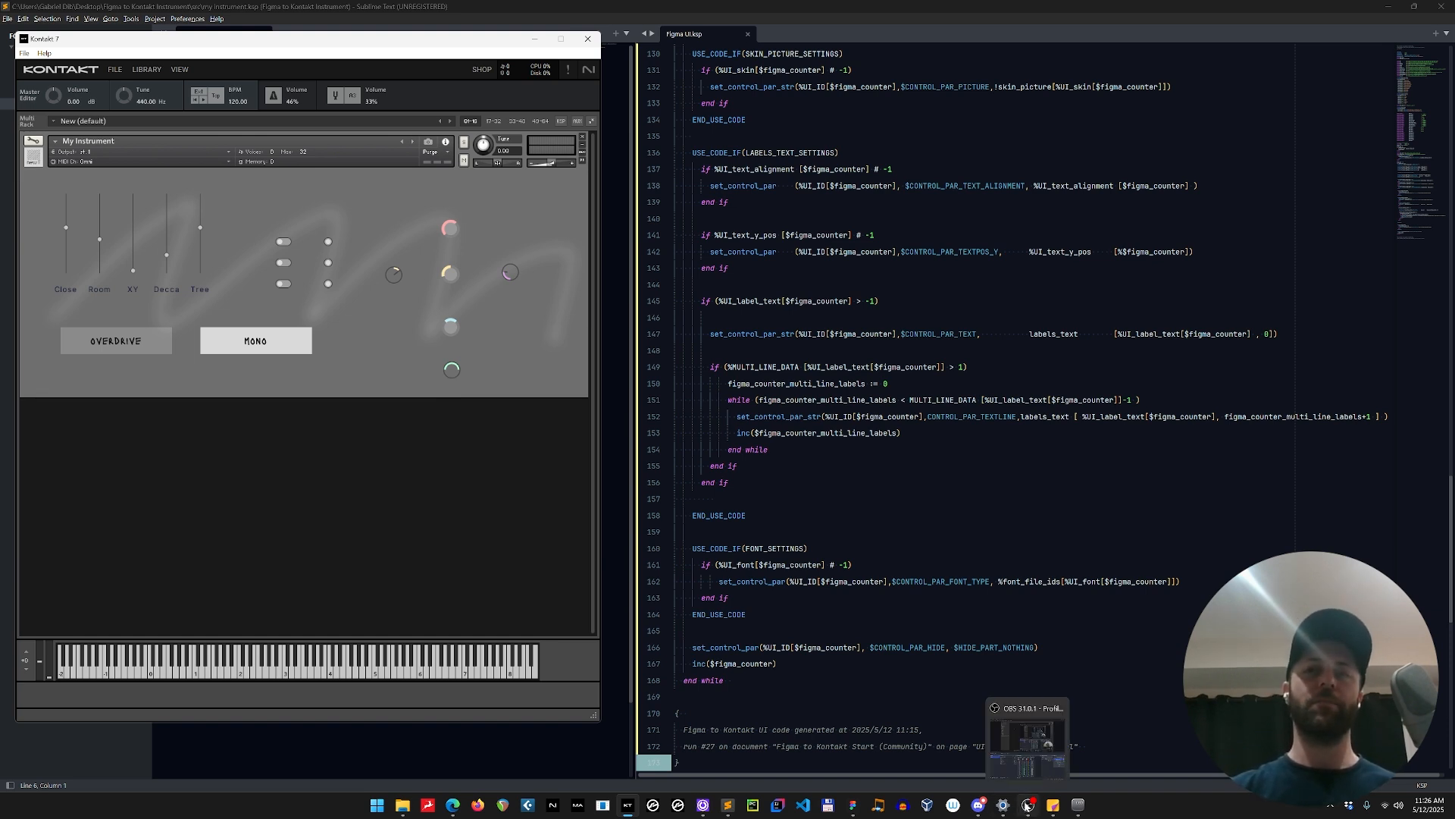